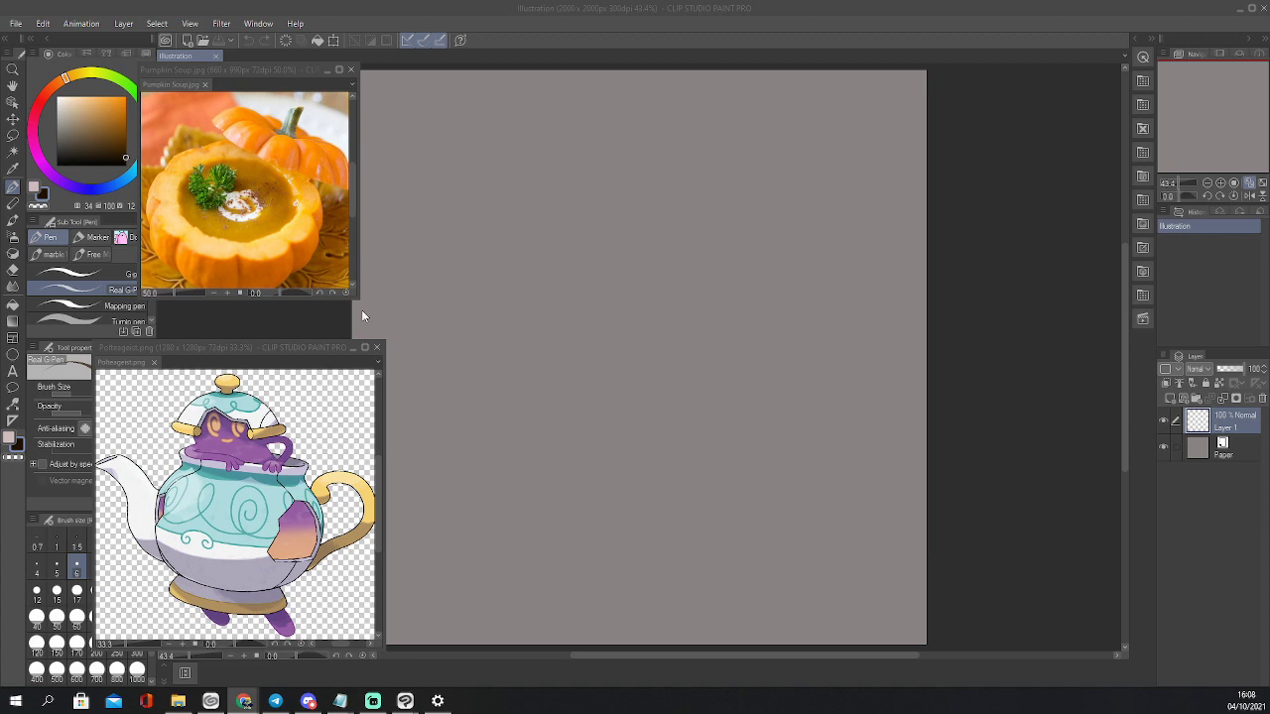
pyautogui.click(1246, 183)
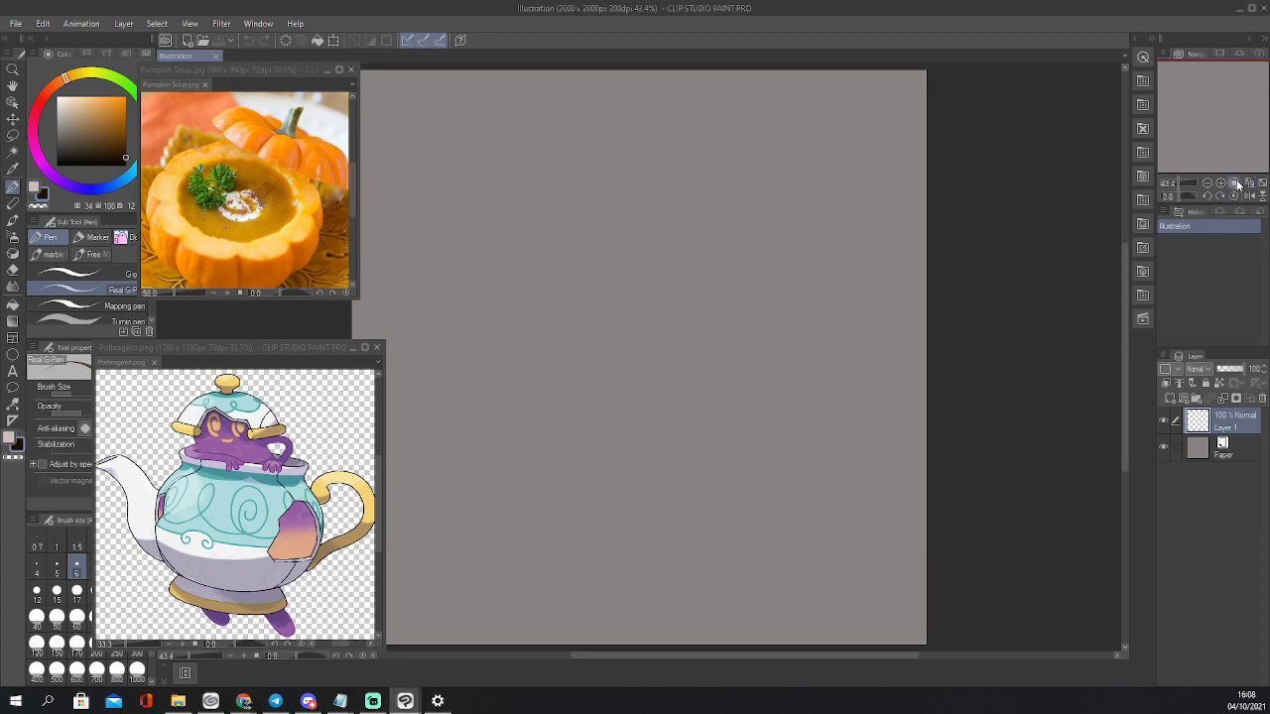
pyautogui.click(1236, 184)
pyautogui.moveTo(1220, 90); pyautogui.dragTo(1192, 117)
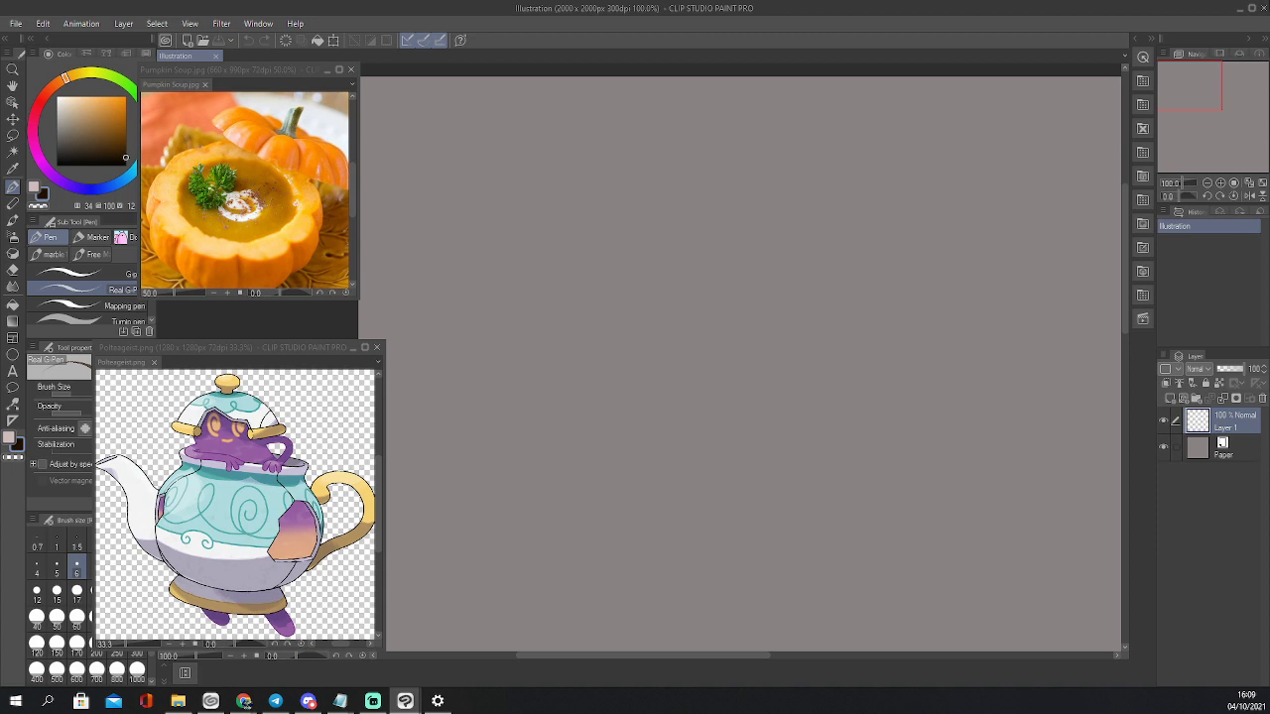
pyautogui.click(1264, 8)
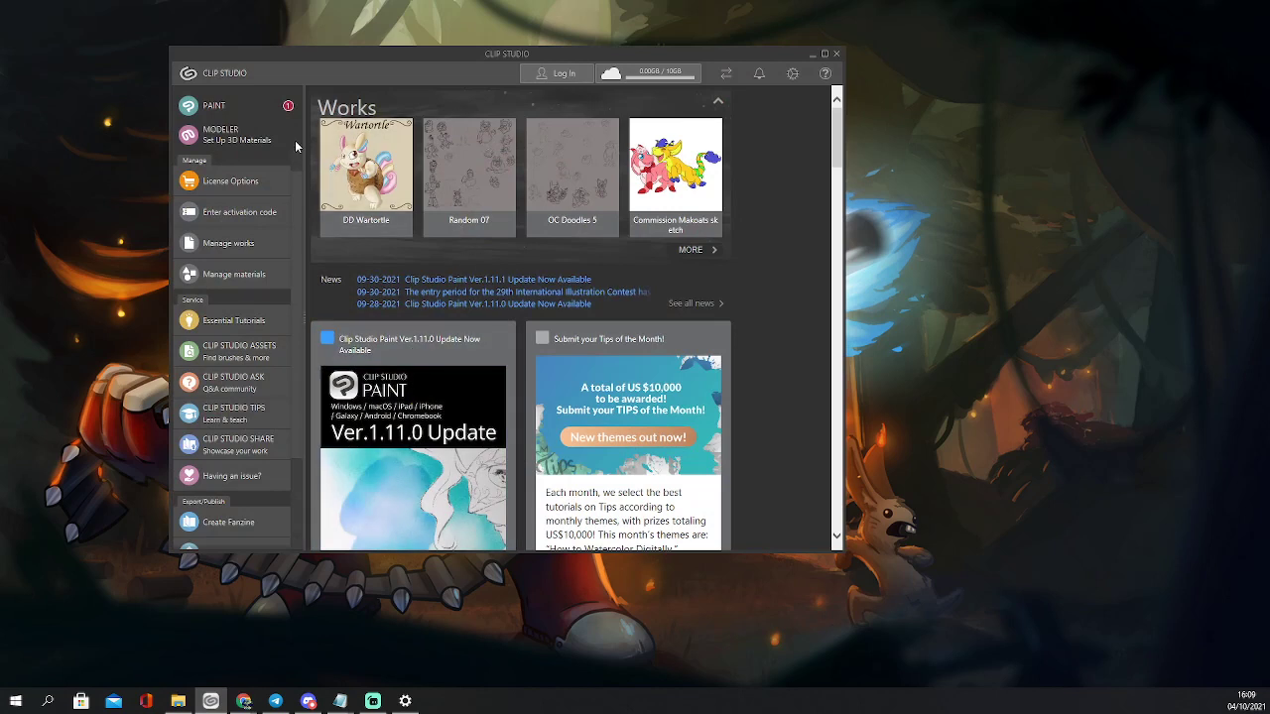
# Launch Clip Studio Paint from the Clip Studio launcher
pyautogui.click(248, 106)
pyautogui.moveTo(843, 422); pyautogui.dragTo(920, 421)
pyautogui.moveTo(504, 62); pyautogui.dragTo(590, 69)
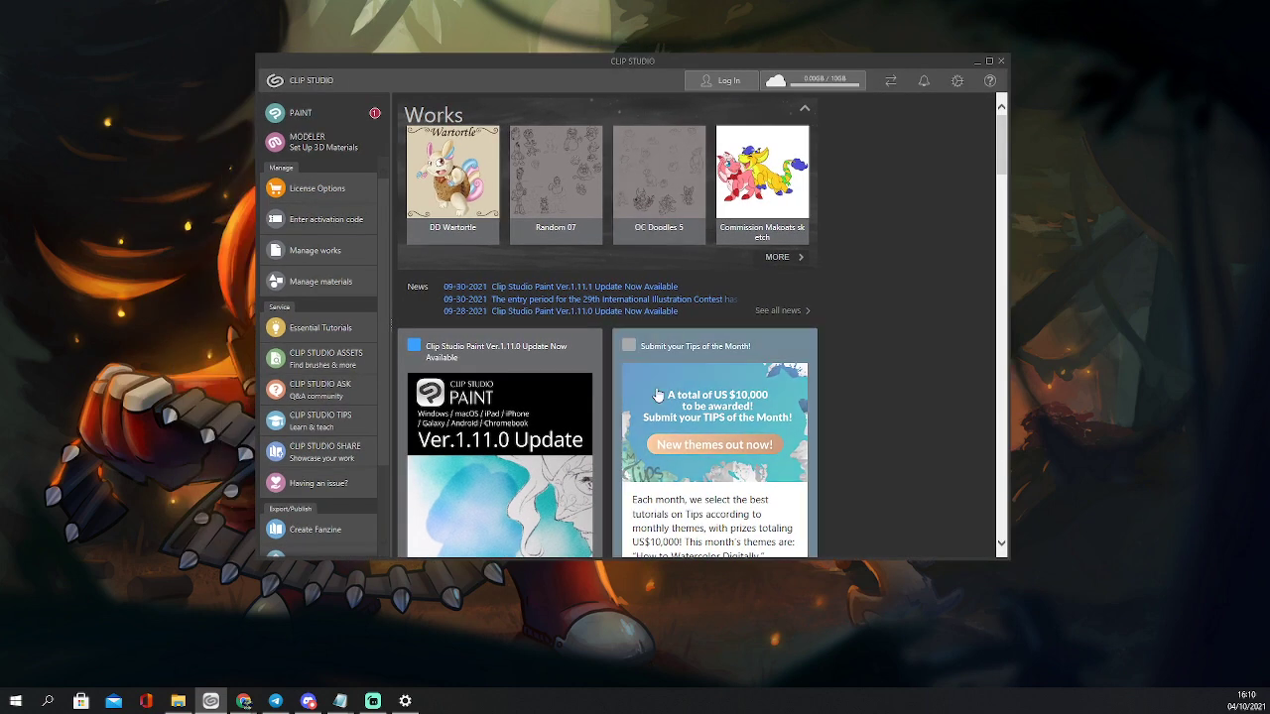
pyautogui.scroll(-5, 655, 480)
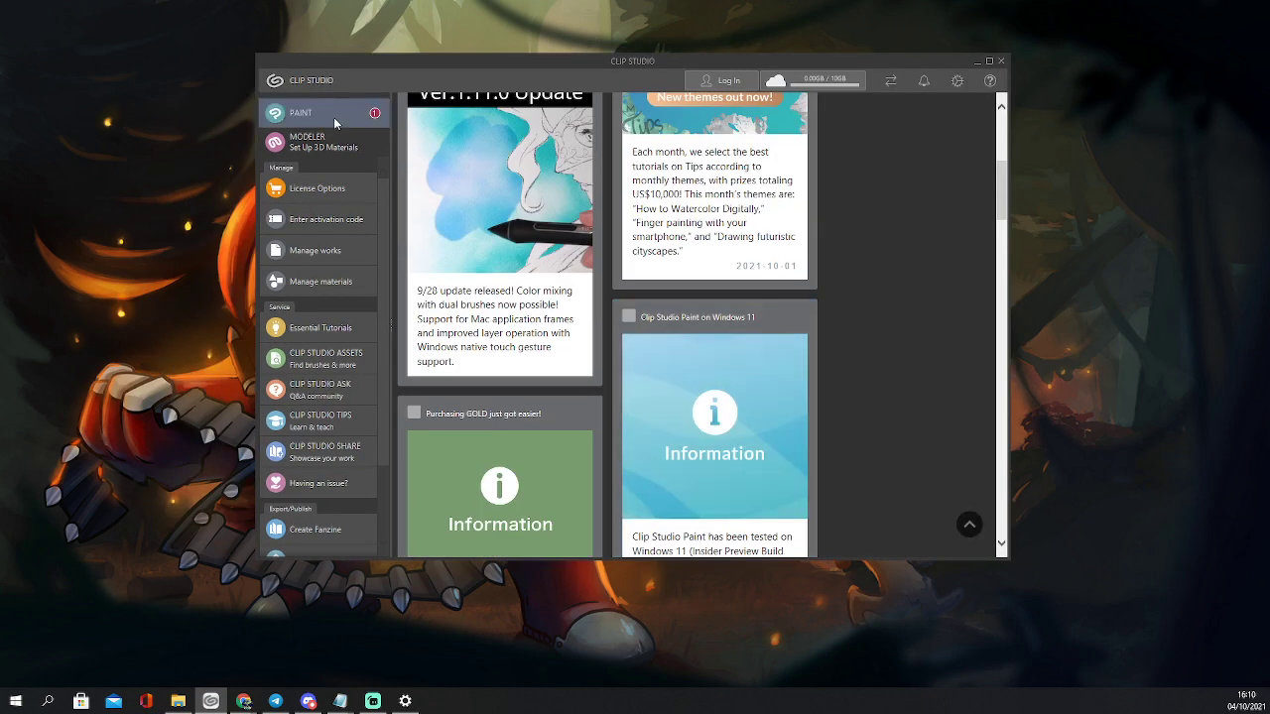
pyautogui.click(334, 117)
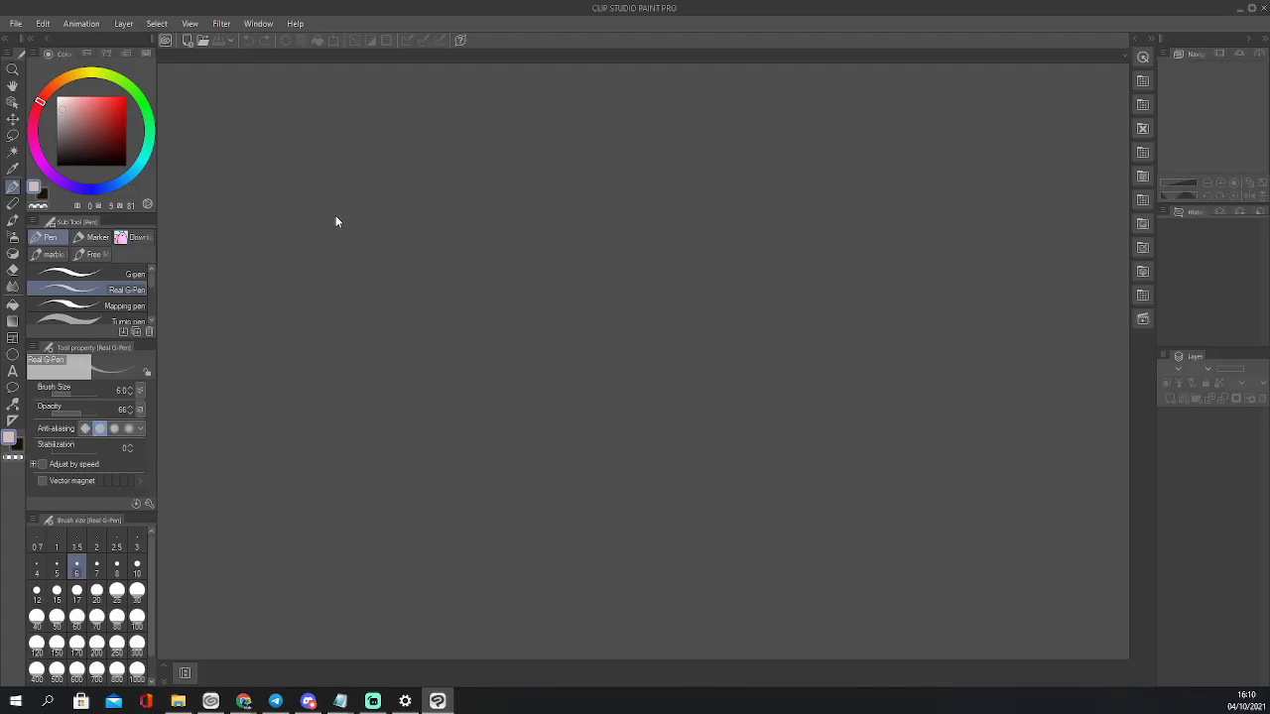
# Create a new 2000 × 2000 px illustration canvas at resolution 300 and view it at 100%
pyautogui.click(18, 23)
pyautogui.click(30, 40)
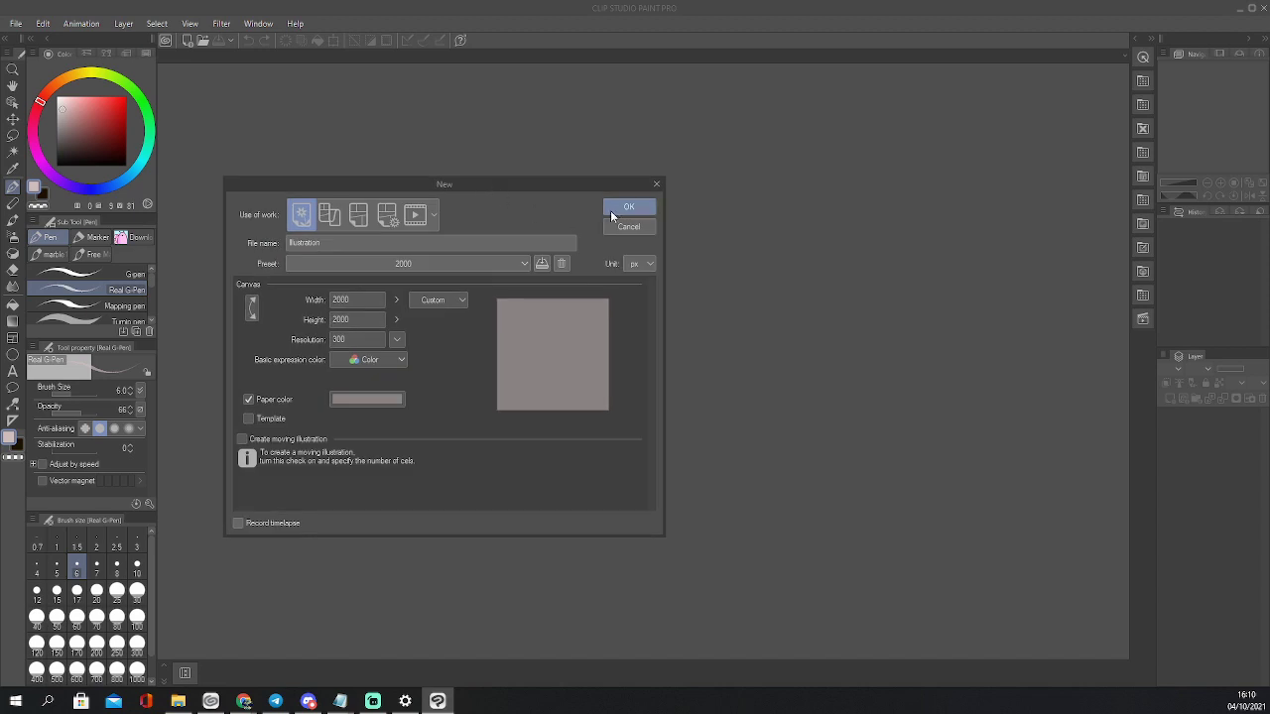
pyautogui.click(613, 209)
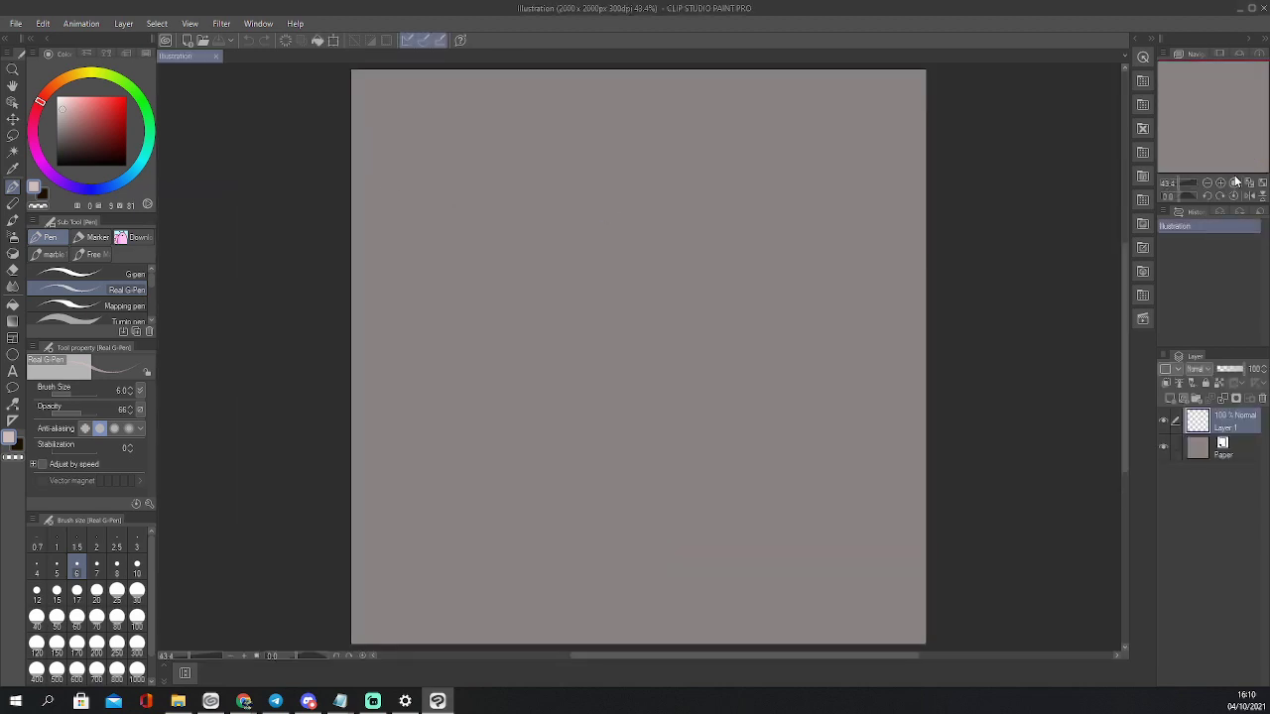
pyautogui.click(1234, 183)
# Open the recent reference images Polteageist.png and Pumpkin Soup.jpg
pyautogui.click(17, 23)
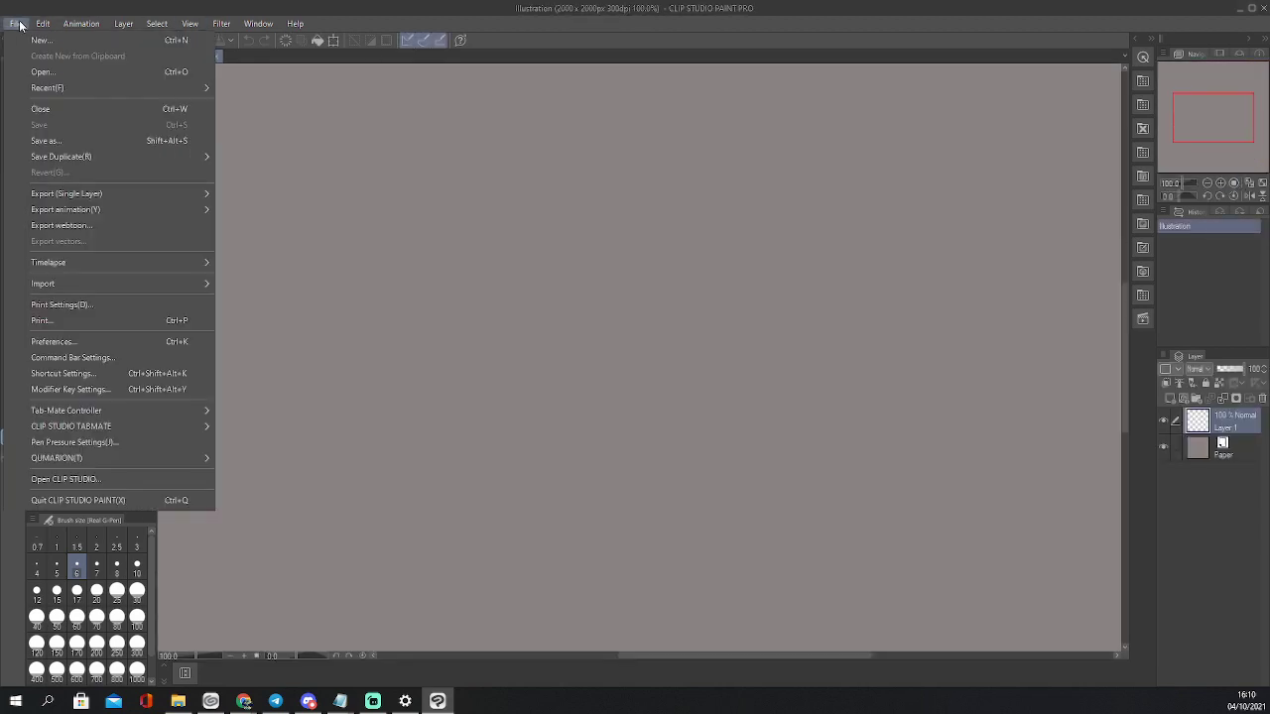
pyautogui.moveTo(70, 90)
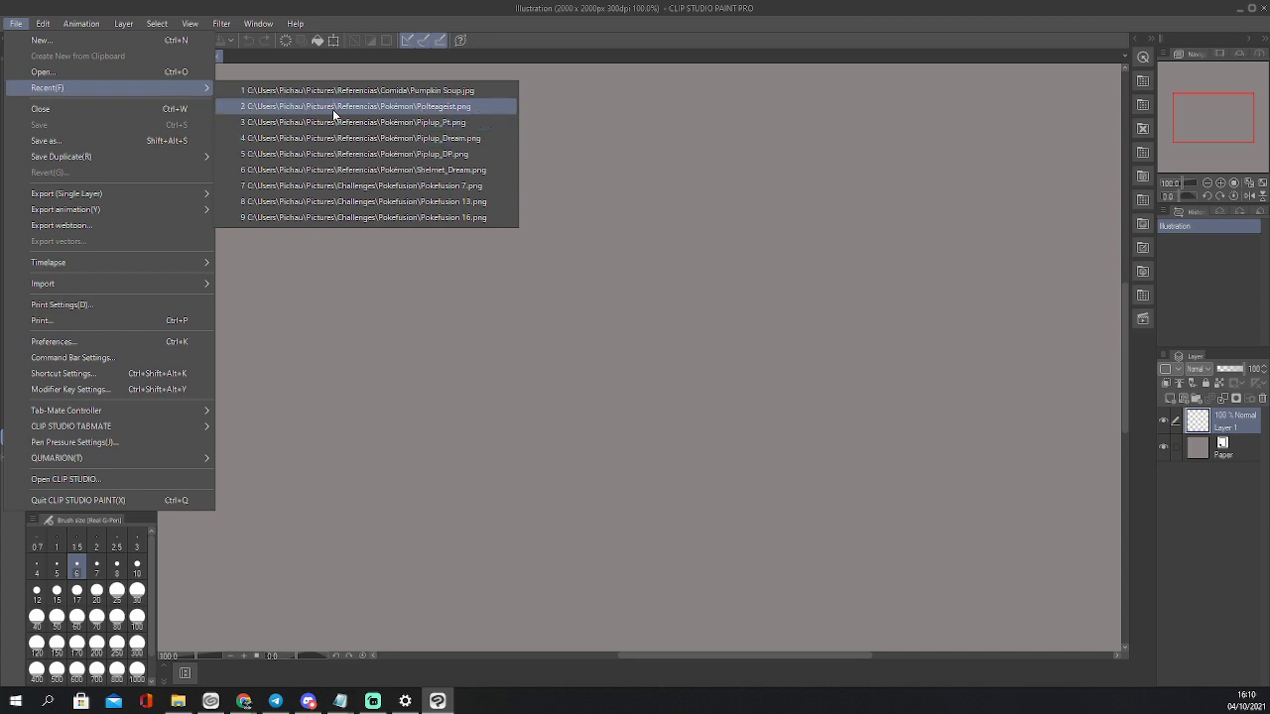
pyautogui.click(332, 106)
pyautogui.click(15, 22)
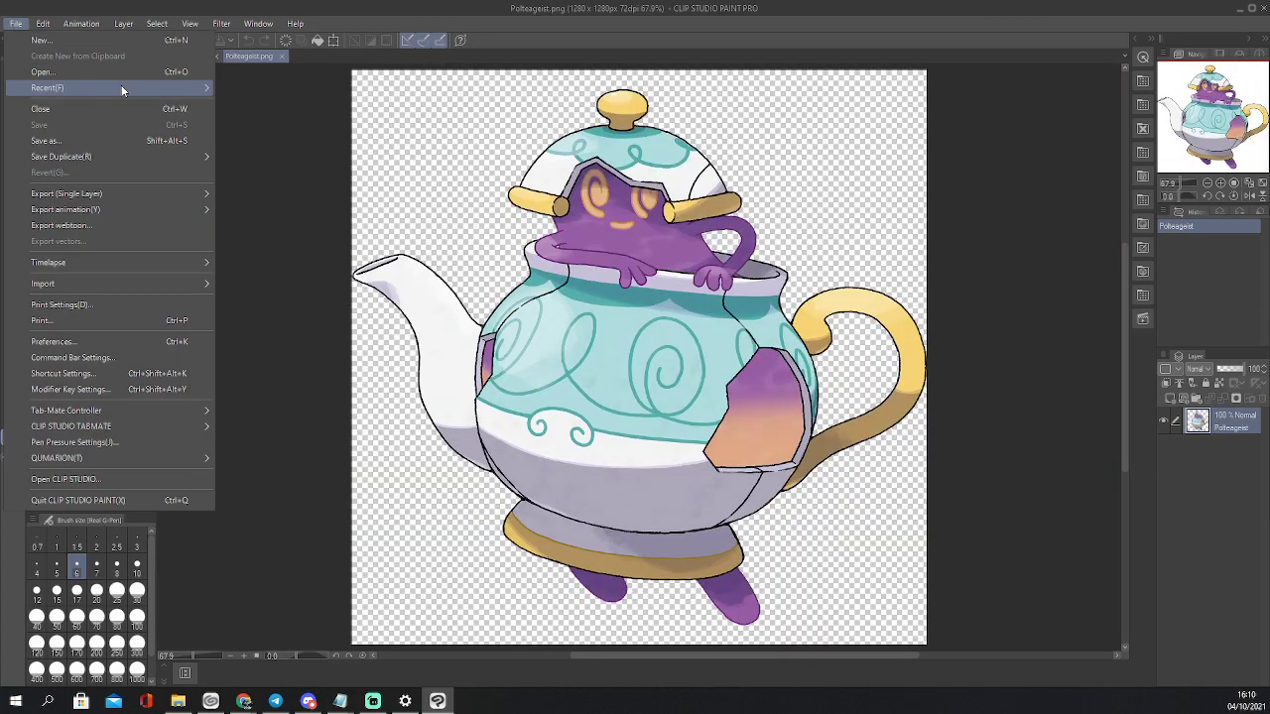
pyautogui.moveTo(122, 89)
pyautogui.click(319, 106)
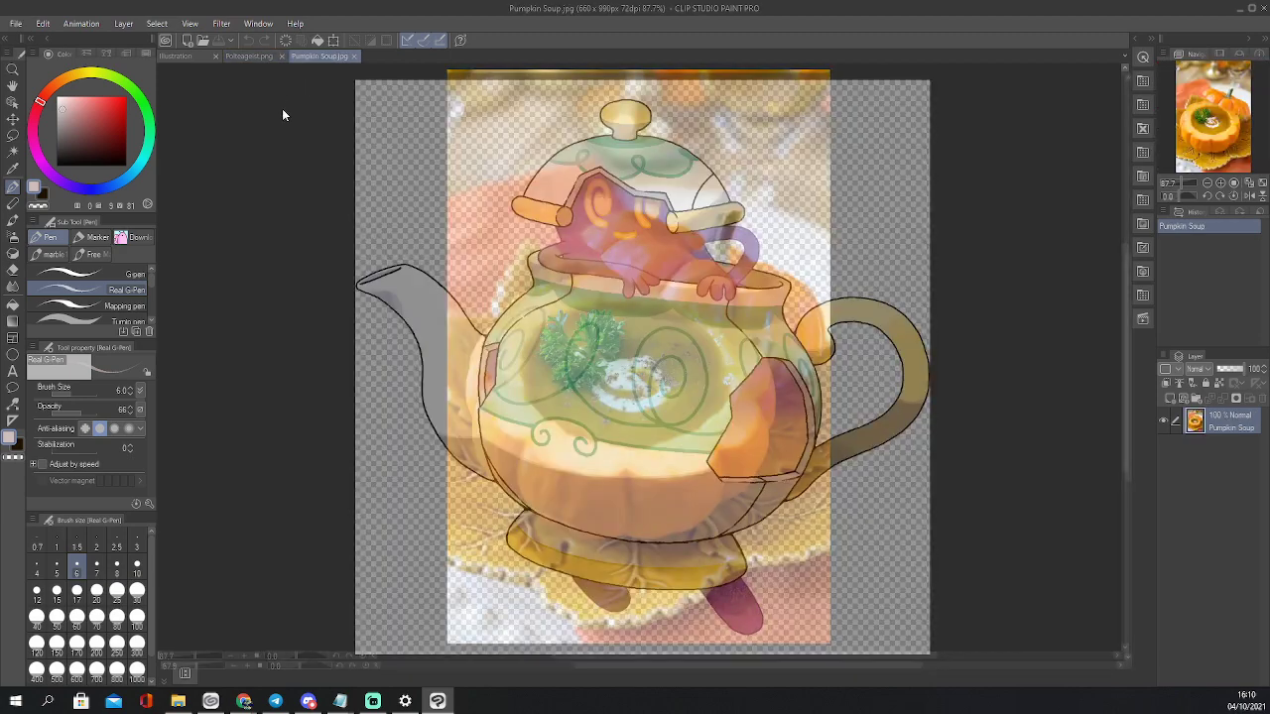
# Detach the Polteageist image into its own floating window, zoomed to 25%, and shrink that window near the canvas's lower left
pyautogui.moveTo(258, 57); pyautogui.dragTo(281, 112)
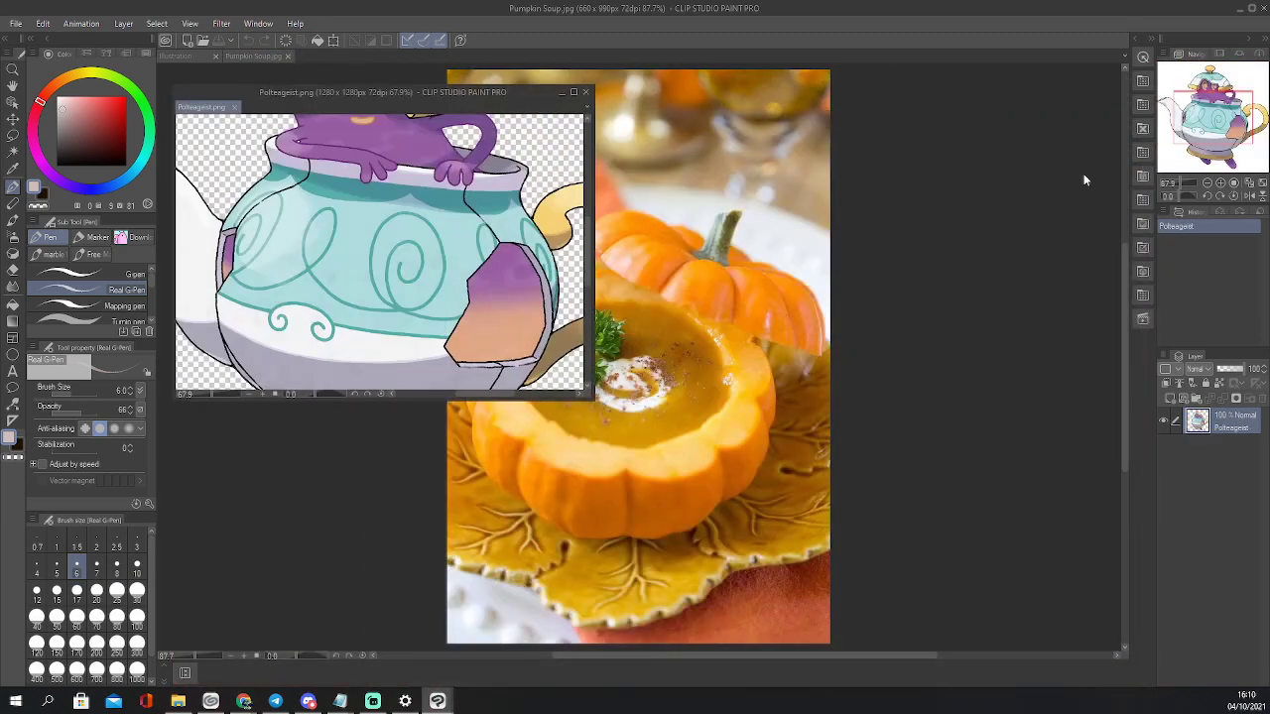
pyautogui.click(1208, 183)
pyautogui.doubleClick(1211, 184)
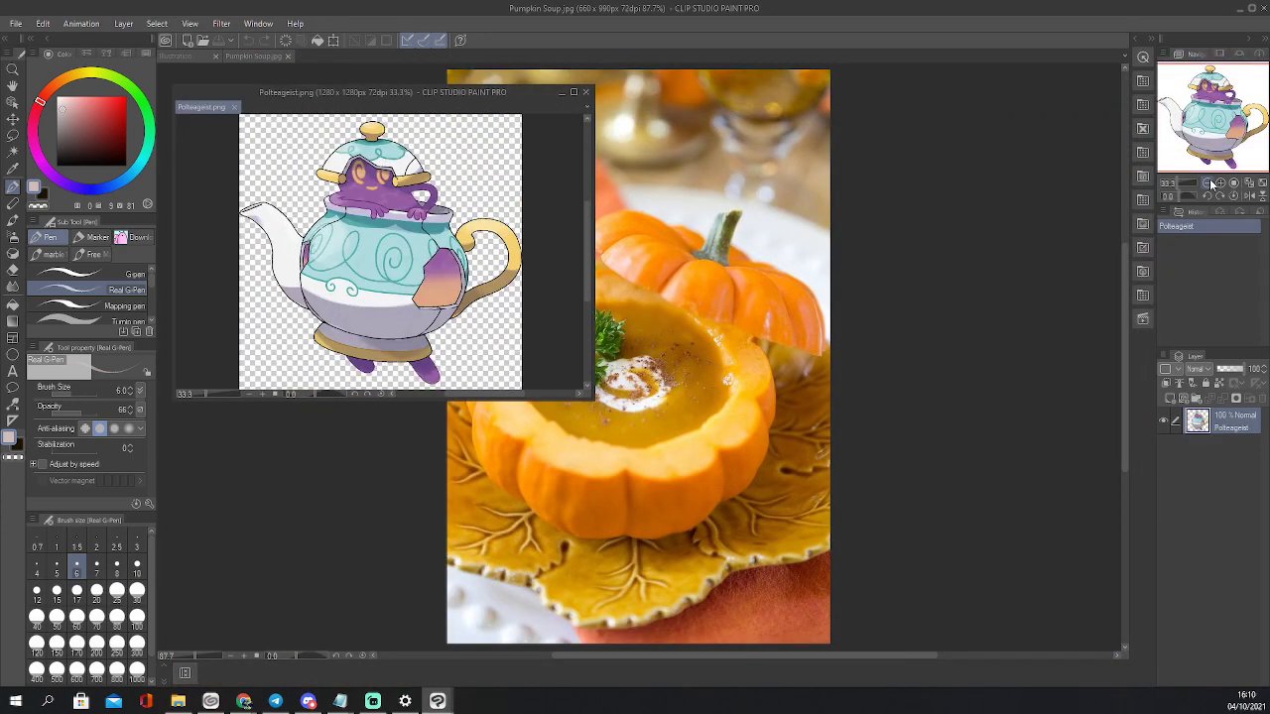
pyautogui.click(1211, 183)
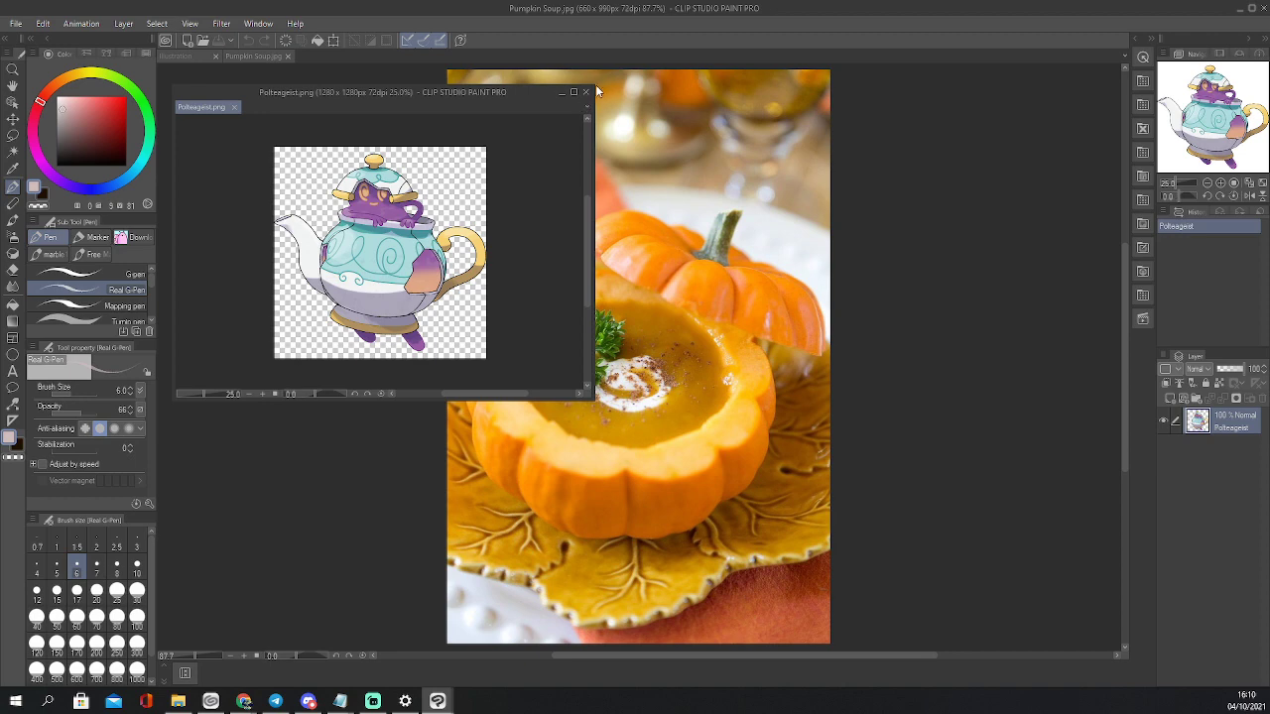
pyautogui.moveTo(597, 91); pyautogui.dragTo(333, 456)
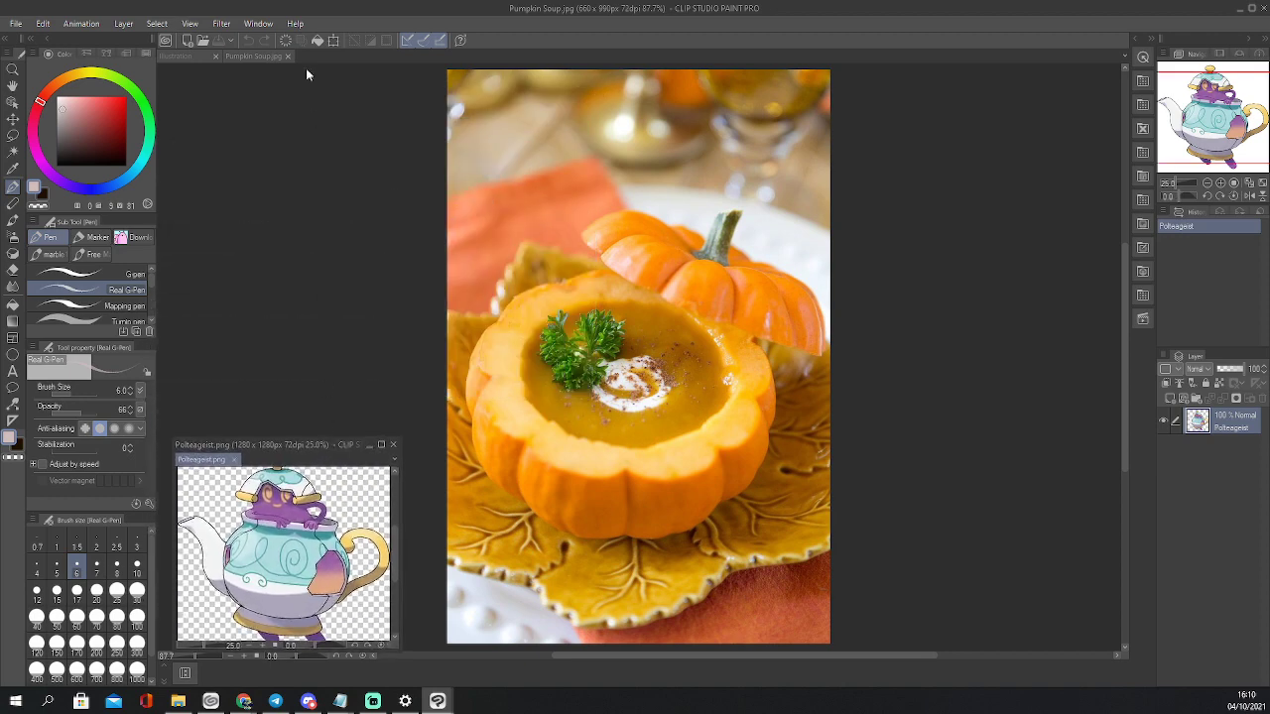
# Float the Pumpkin Soup photo at 50% zoom in a compact window and place it above the Polteageist reference beside the tool palettes
pyautogui.click(288, 56)
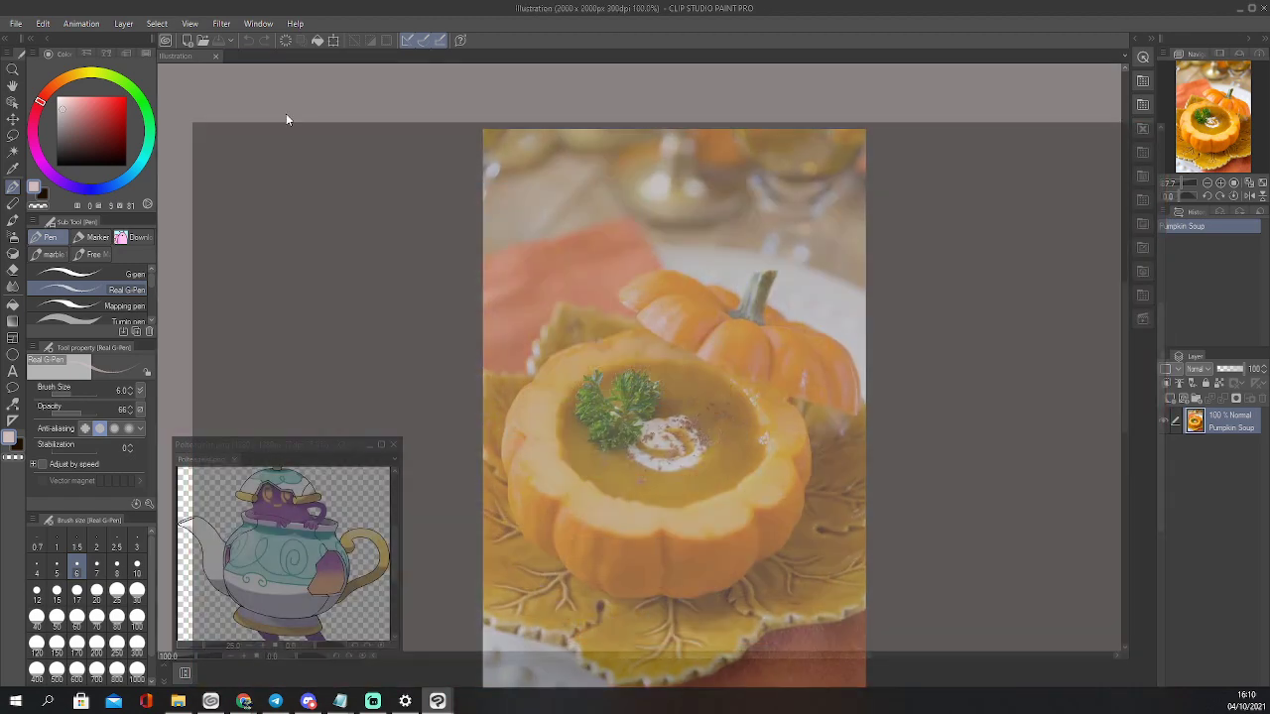
pyautogui.click(1205, 184)
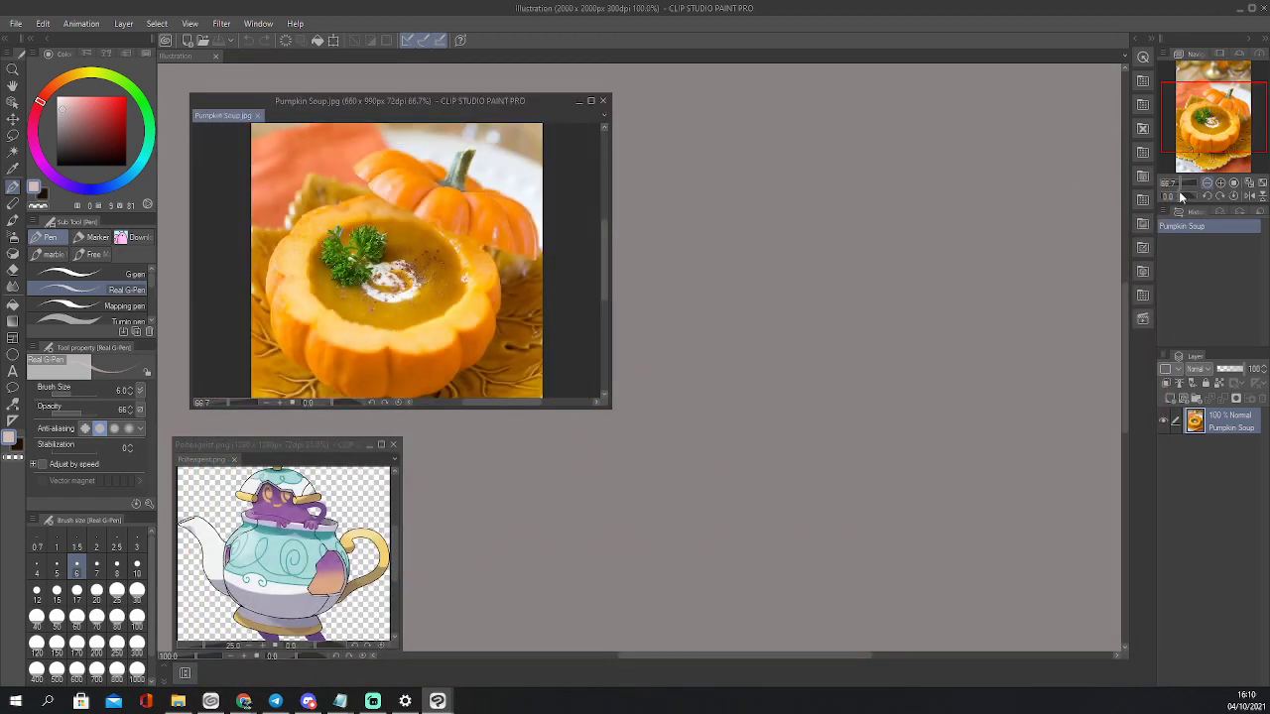
pyautogui.moveTo(608, 407); pyautogui.dragTo(496, 372)
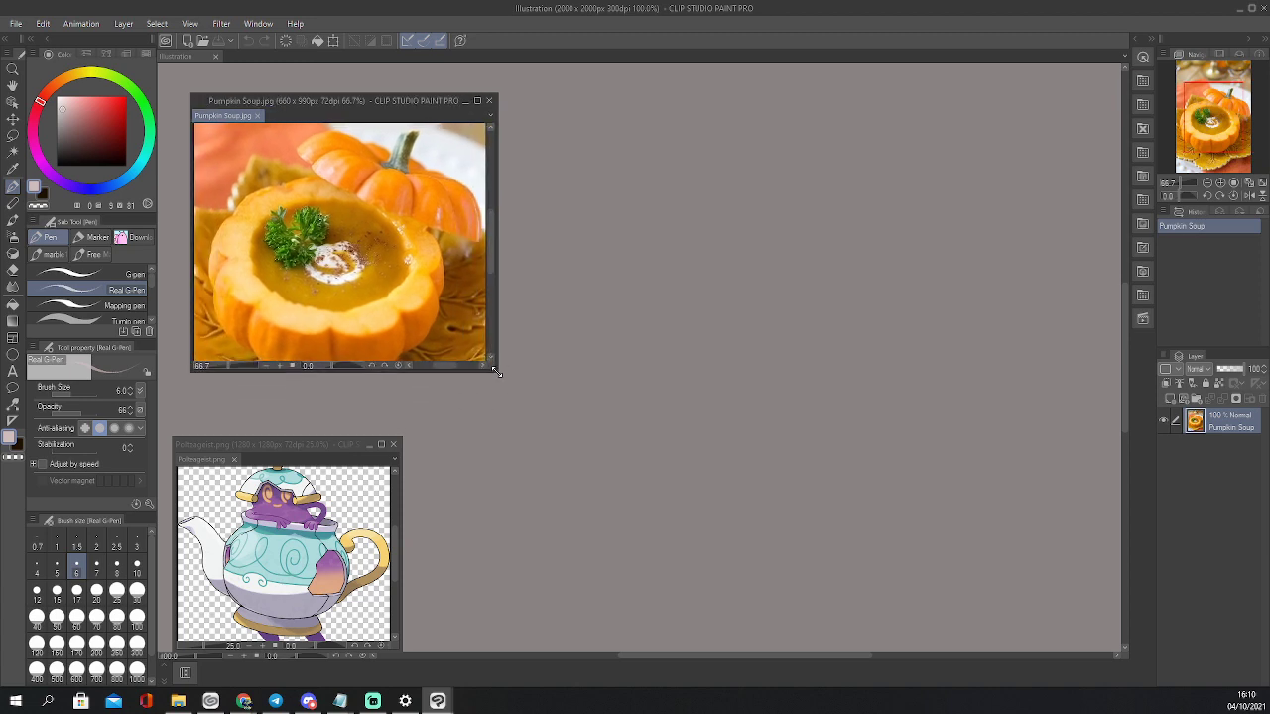
pyautogui.click(1208, 185)
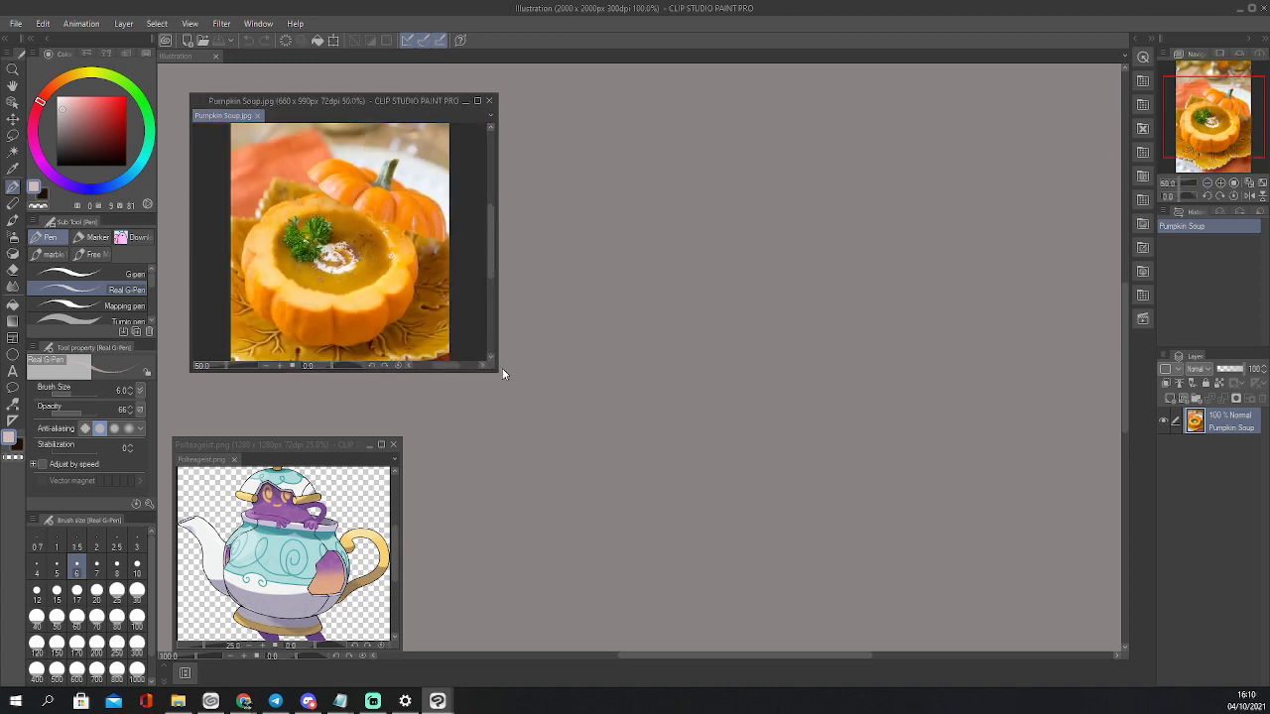
pyautogui.moveTo(500, 367); pyautogui.dragTo(418, 346)
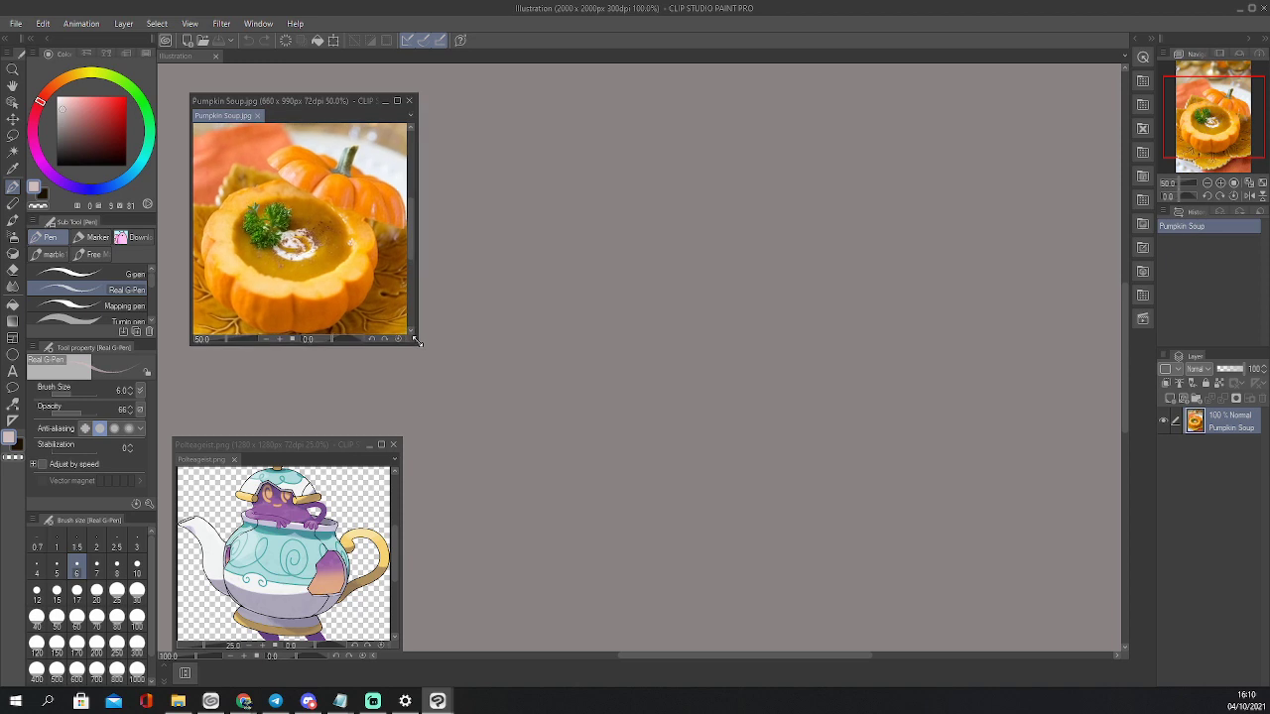
pyautogui.moveTo(310, 97); pyautogui.dragTo(280, 70)
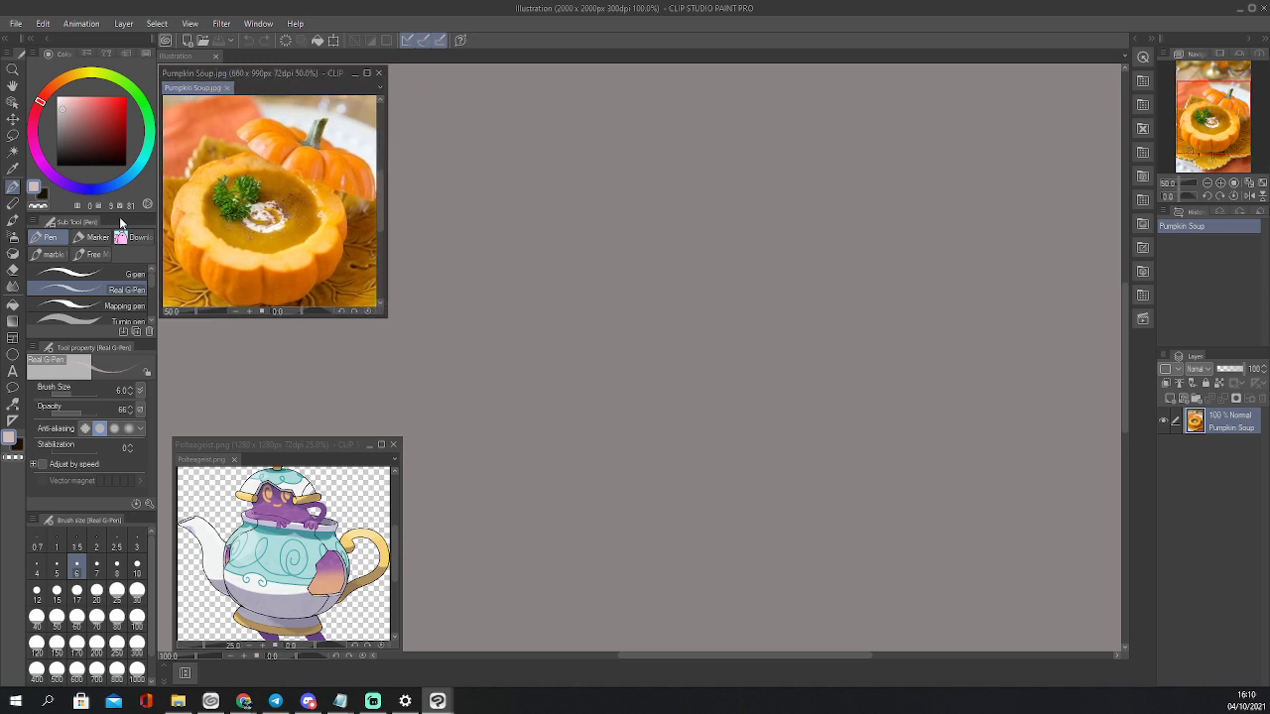
pyautogui.moveTo(285, 448); pyautogui.dragTo(259, 430)
# Create a canvas from the clipboard image of a whole pumpkin and fit it in a small floating window
pyautogui.click(244, 702)
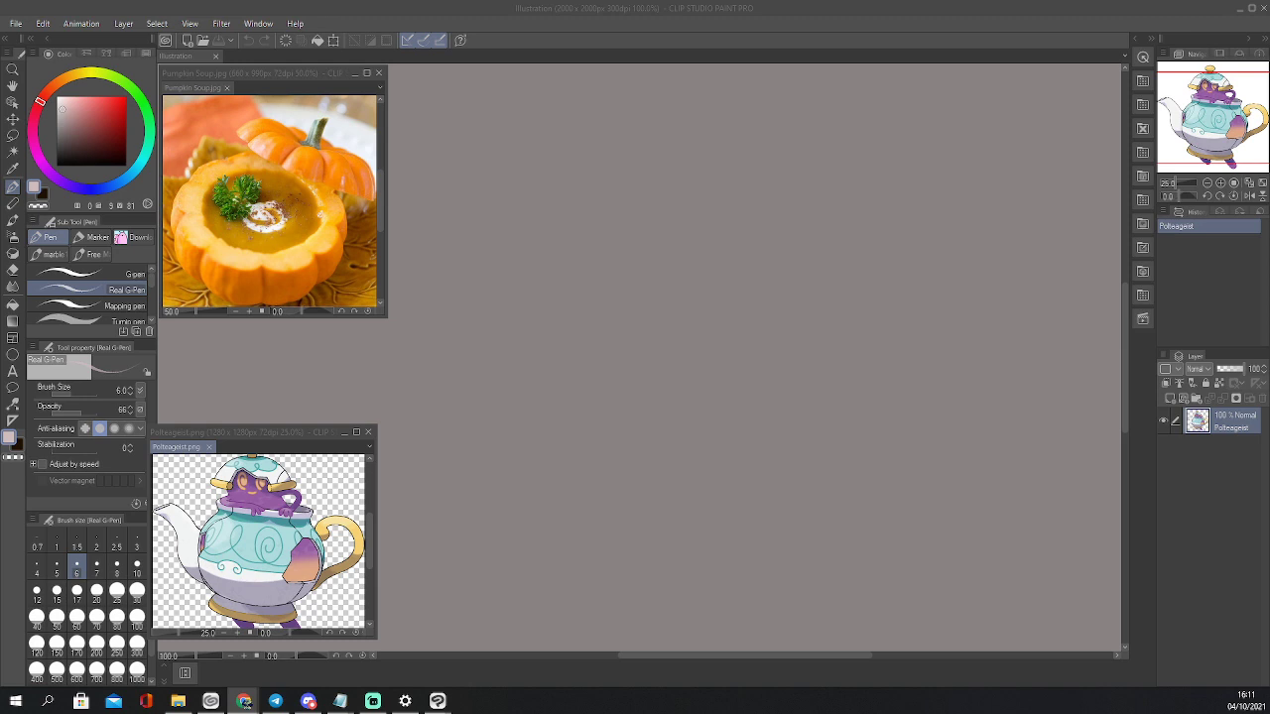
pyautogui.click(15, 25)
pyautogui.click(78, 56)
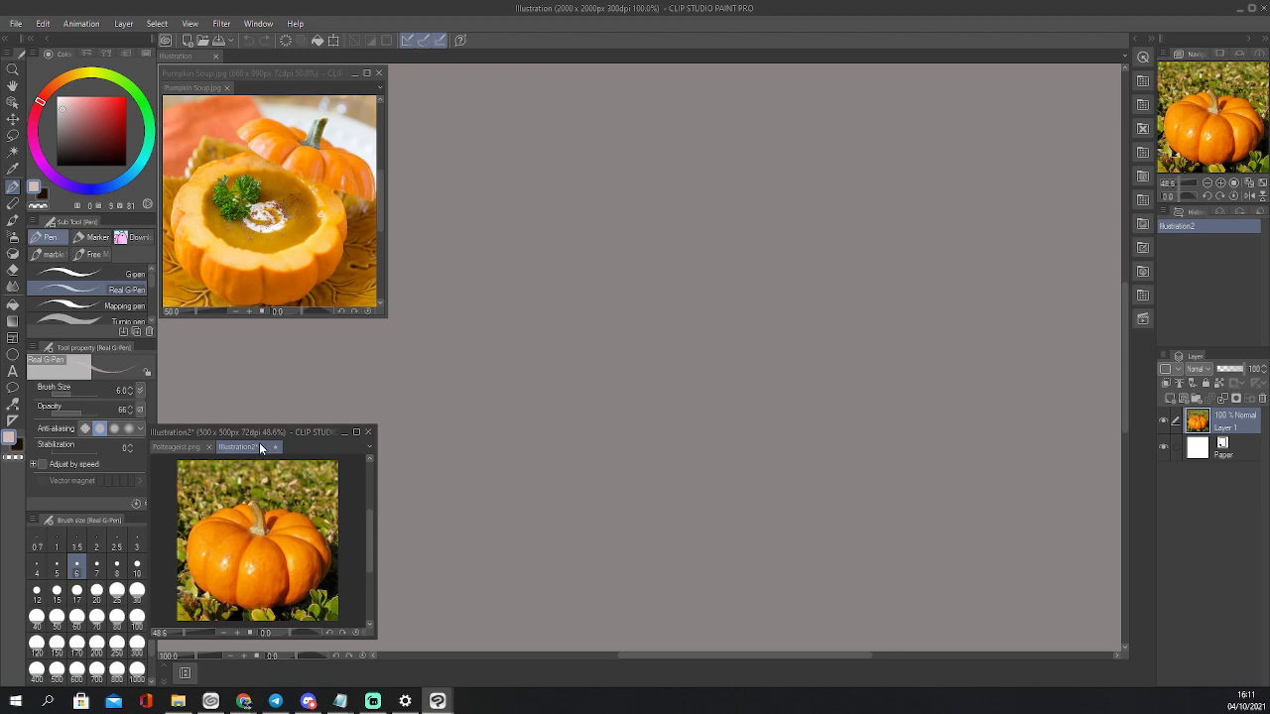
pyautogui.moveTo(259, 443); pyautogui.dragTo(521, 151)
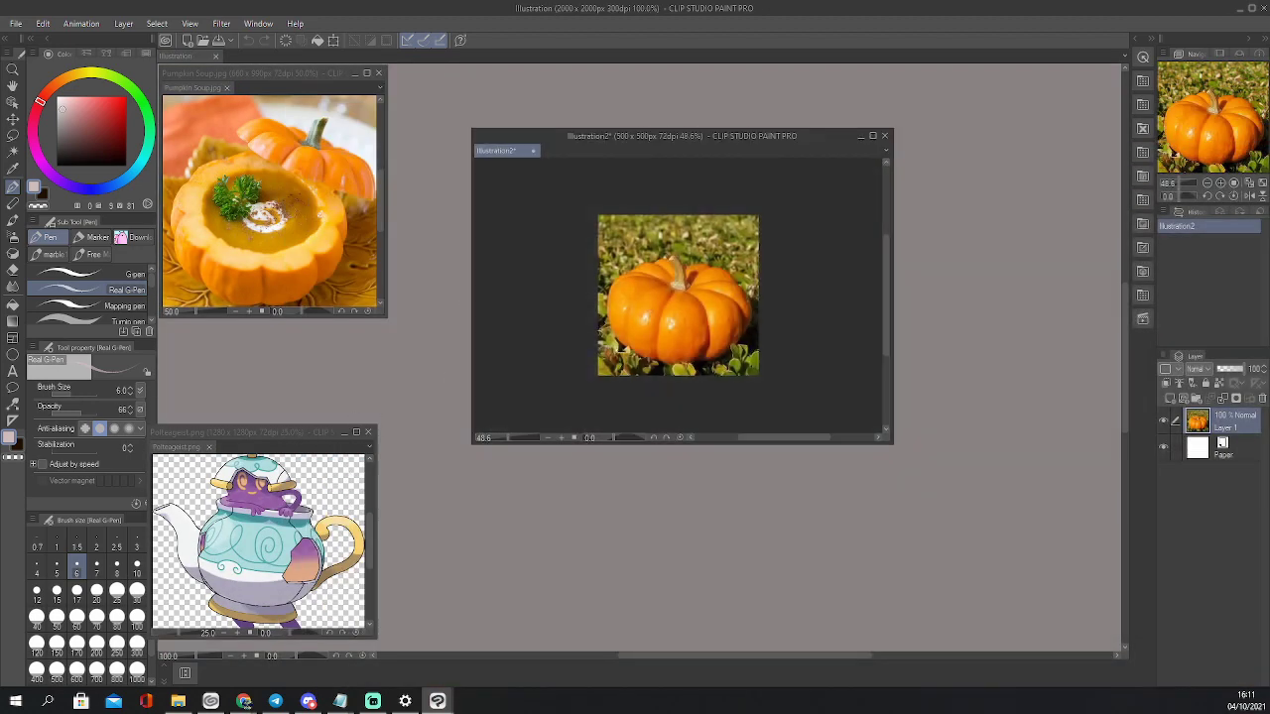
pyautogui.hotkey('alt', 'Tab')
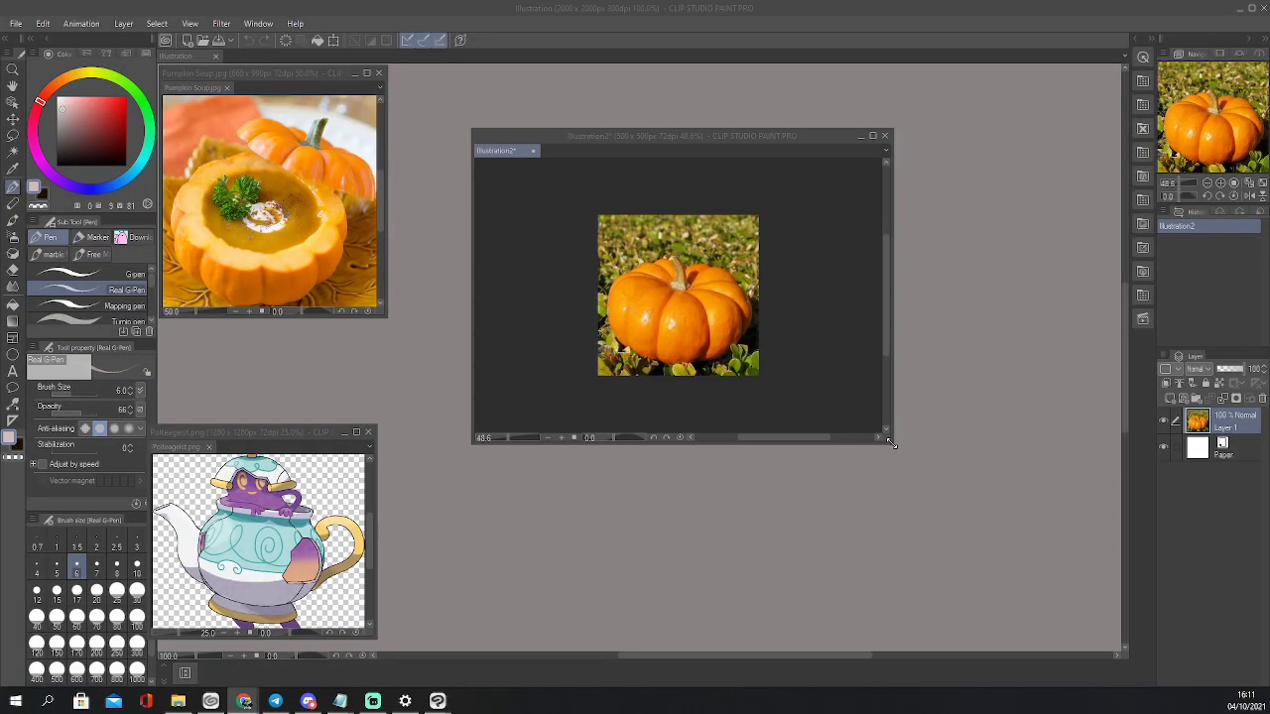
pyautogui.moveTo(890, 444); pyautogui.dragTo(643, 340)
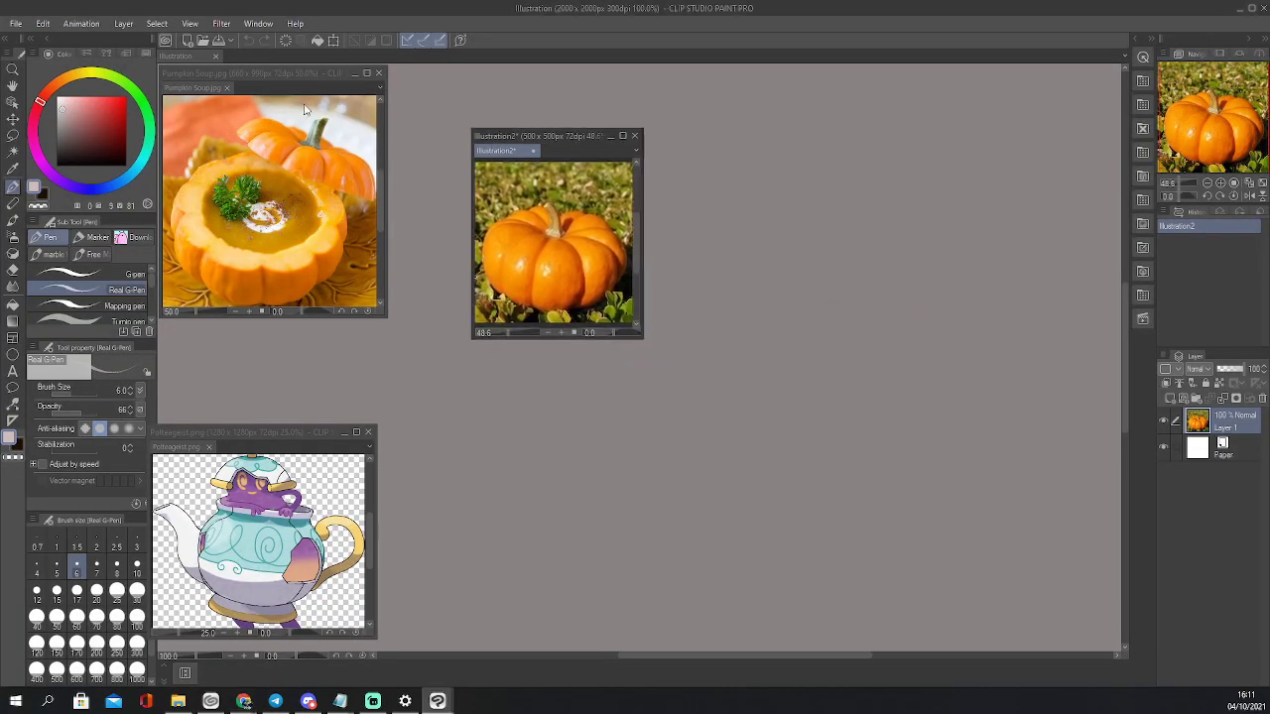
# Place the whole-pumpkin reference between the other two reference images, with the Pumpkin Soup window in front
pyautogui.moveTo(274, 71); pyautogui.dragTo(272, 54)
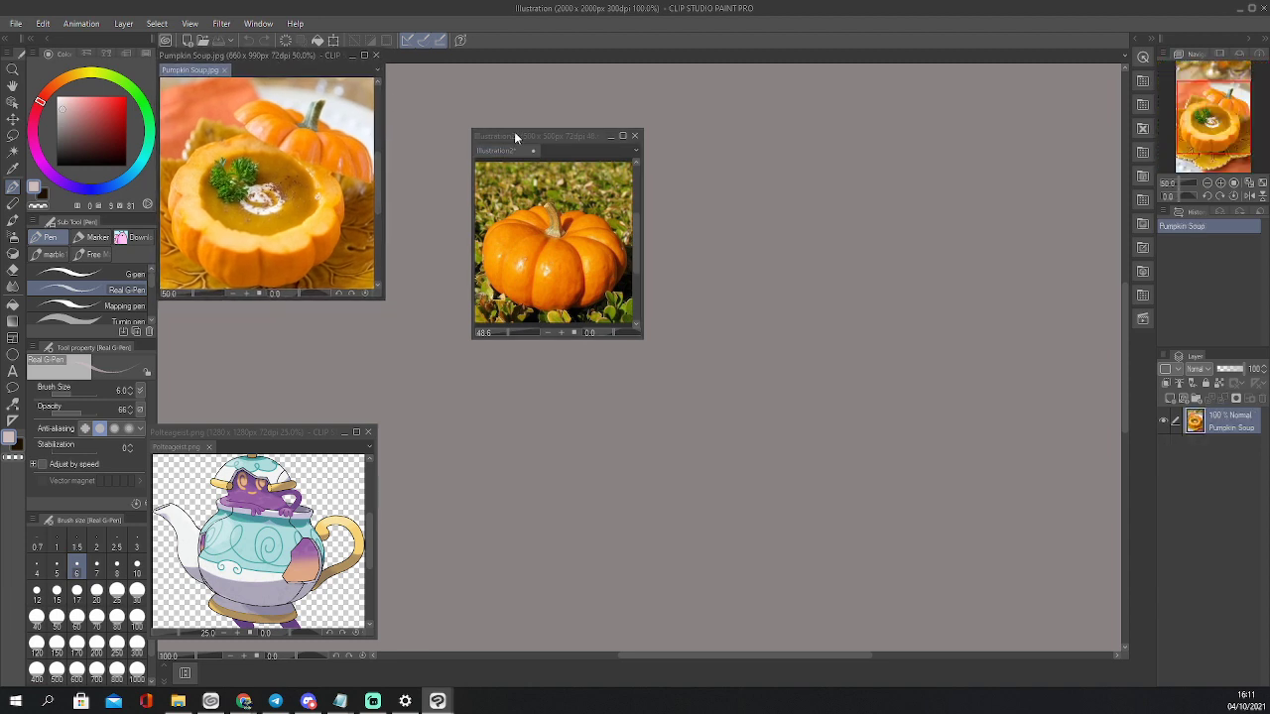
pyautogui.moveTo(514, 131); pyautogui.dragTo(212, 230)
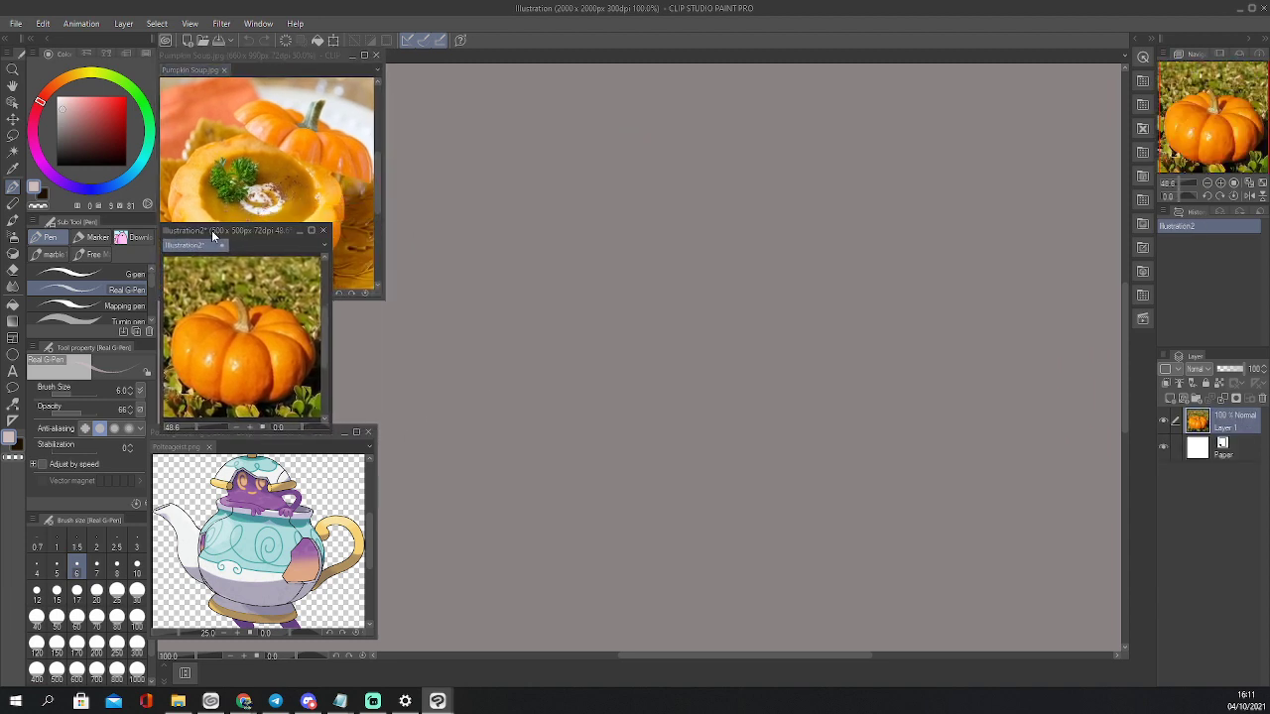
pyautogui.click(247, 54)
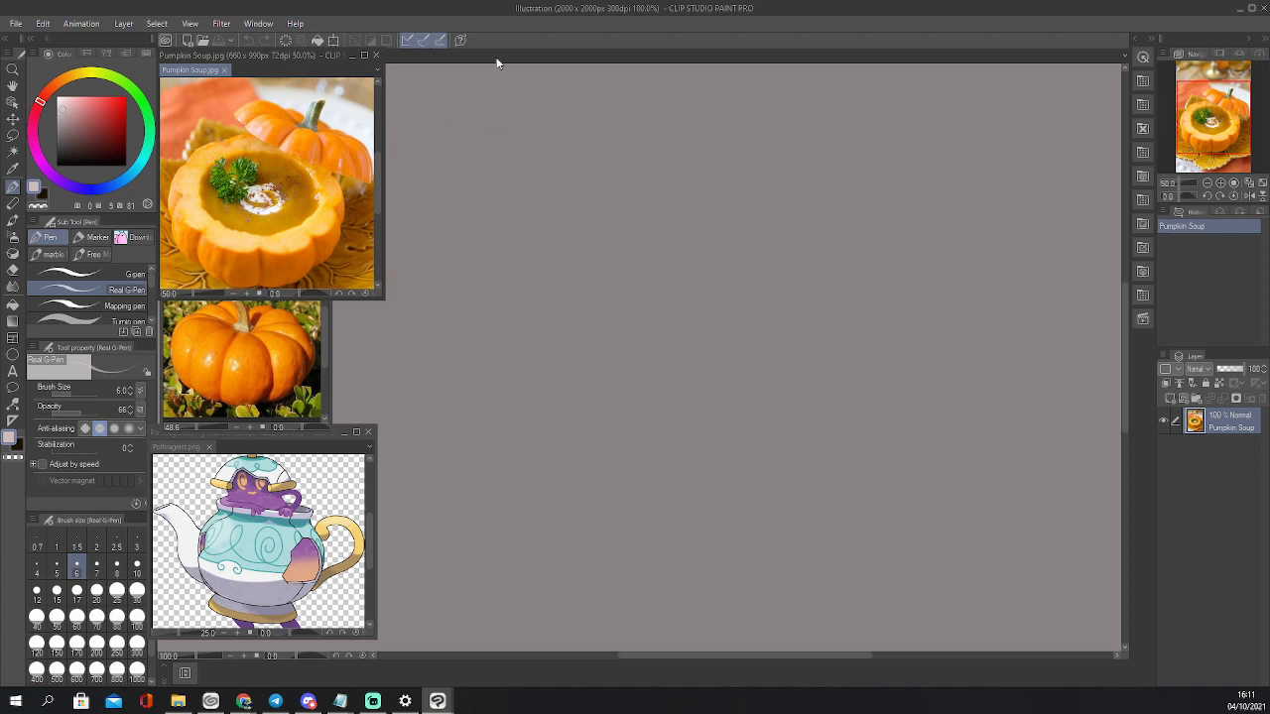
# Sketch a wide rounded pumpkin body on Layer 1 of the main illustration with the dark brown Real G-Pen
pyautogui.press('x')
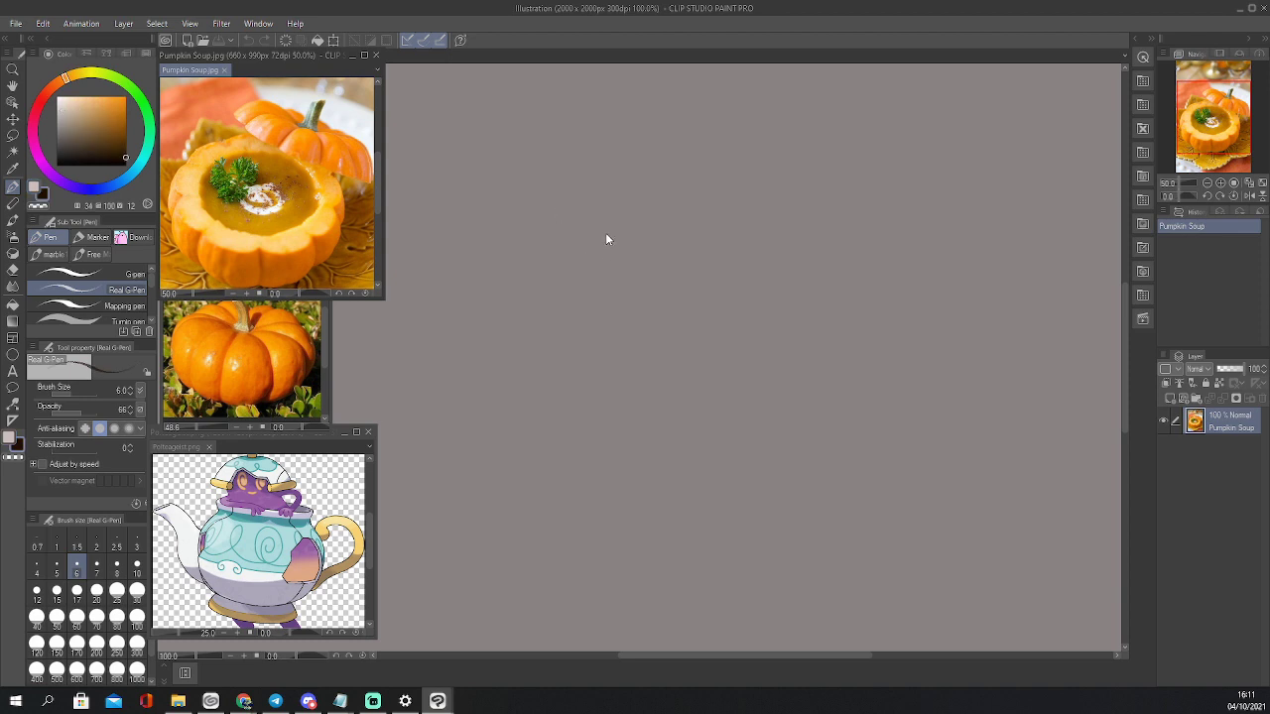
pyautogui.click(608, 239)
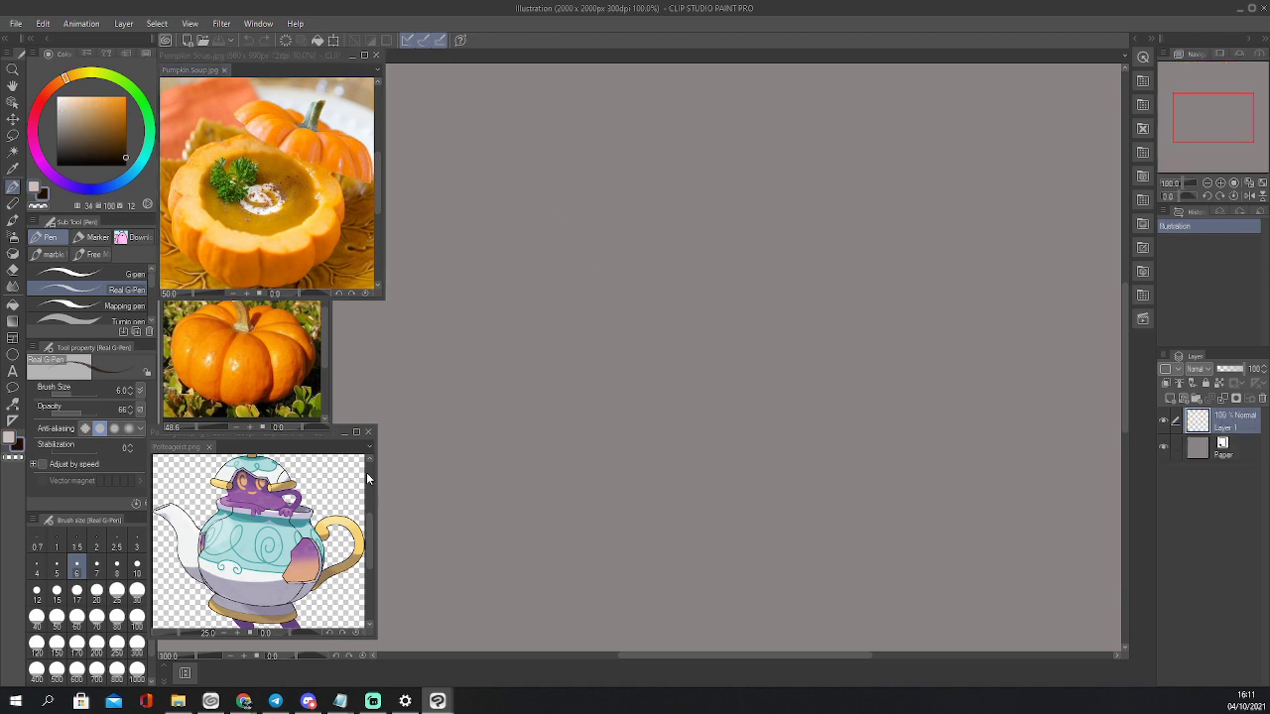
pyautogui.moveTo(1184, 130); pyautogui.dragTo(1164, 88)
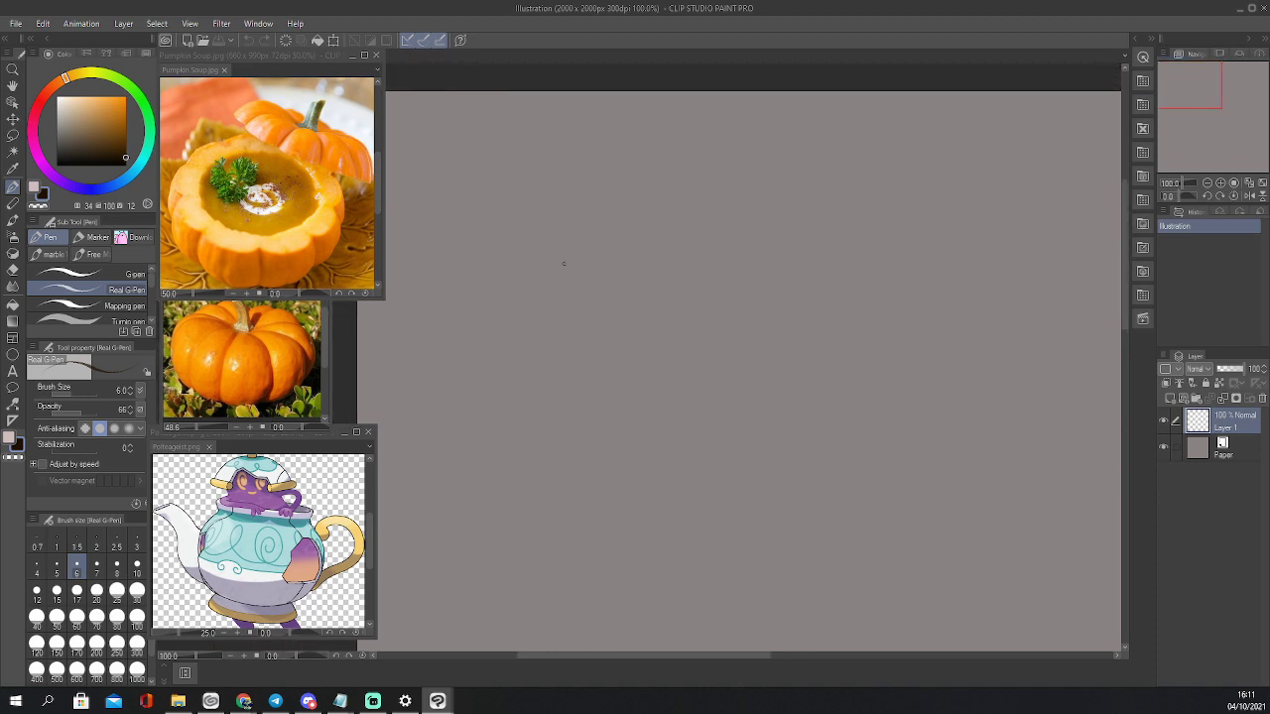
pyautogui.moveTo(618, 185)
pyautogui.mouseDown()
pyautogui.moveTo(535, 284)
pyautogui.moveTo(539, 326)
pyautogui.moveTo(577, 374)
pyautogui.moveTo(581, 212)
pyautogui.moveTo(619, 185)
pyautogui.moveTo(754, 181)
pyautogui.moveTo(820, 256)
pyautogui.mouseUp()
pyautogui.moveTo(817, 242)
pyautogui.mouseDown()
pyautogui.moveTo(828, 270)
pyautogui.moveTo(749, 392)
pyautogui.mouseUp()
pyautogui.moveTo(556, 355)
pyautogui.mouseDown()
pyautogui.moveTo(680, 416)
pyautogui.moveTo(722, 415)
pyautogui.moveTo(814, 356)
pyautogui.mouseUp()
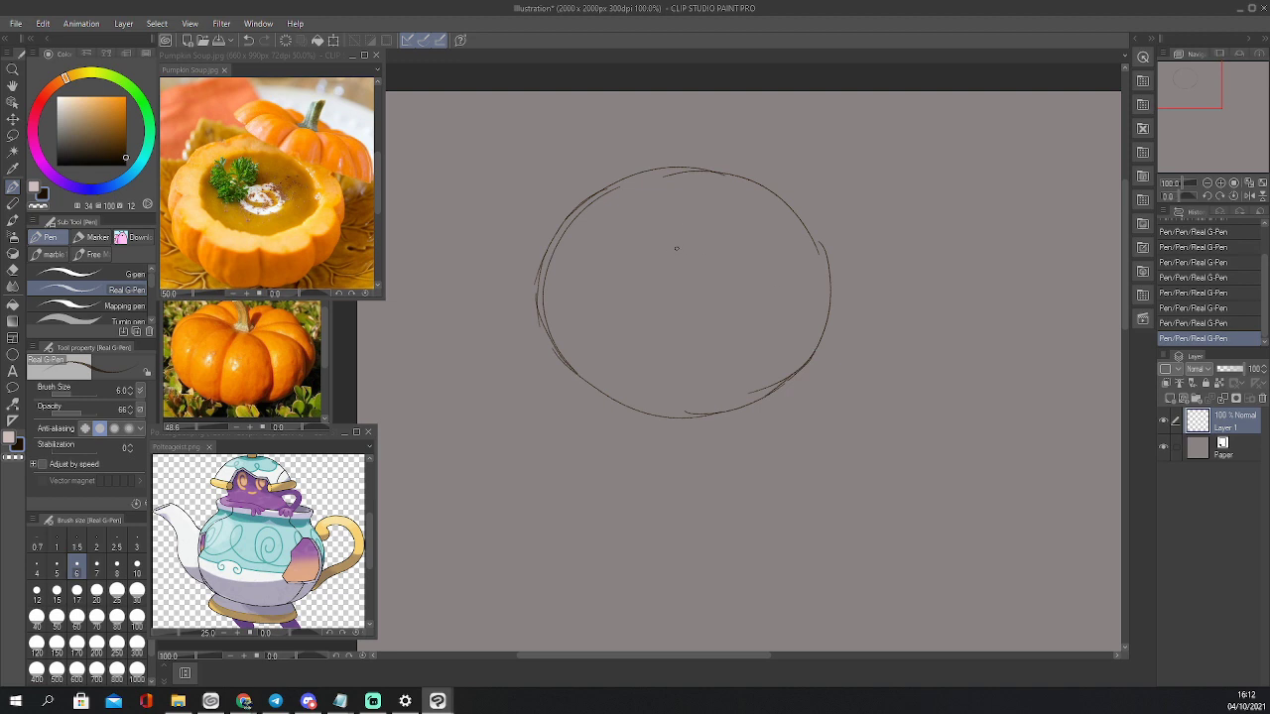
# Draw three vertical rib lines down the pumpkin body, a straight one in the middle and curved ones on both sides
pyautogui.moveTo(632, 174)
pyautogui.mouseDown()
pyautogui.moveTo(602, 224)
pyautogui.moveTo(584, 342)
pyautogui.moveTo(594, 387)
pyautogui.mouseUp()
pyautogui.moveTo(682, 169); pyautogui.dragTo(684, 409)
pyautogui.moveTo(756, 185)
pyautogui.mouseDown()
pyautogui.moveTo(782, 292)
pyautogui.moveTo(783, 253)
pyautogui.moveTo(779, 387)
pyautogui.mouseUp()
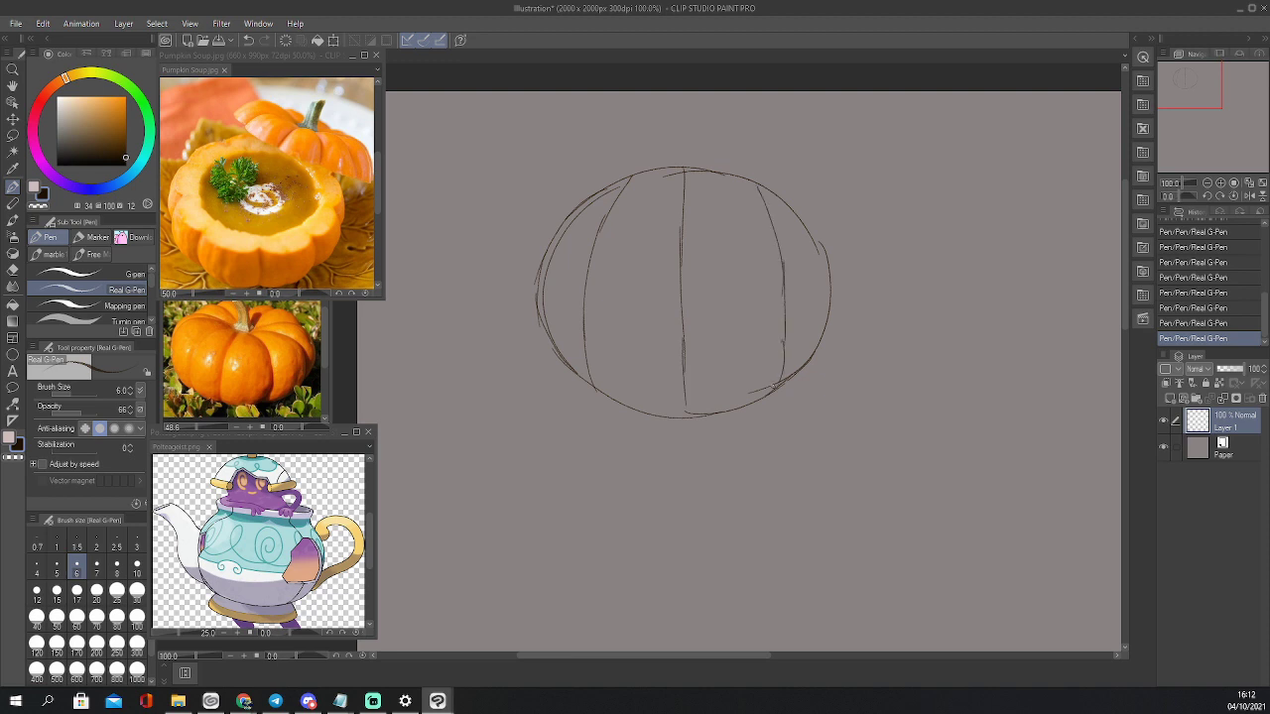
# Rework the pumpkin's round outline into bulging segment lobes that meet at the rib lines, darkening the ribs on both sides
pyautogui.moveTo(631, 174)
pyautogui.mouseDown()
pyautogui.moveTo(552, 234)
pyautogui.moveTo(536, 322)
pyautogui.moveTo(551, 367)
pyautogui.moveTo(596, 391)
pyautogui.moveTo(533, 294)
pyautogui.moveTo(543, 243)
pyautogui.mouseUp()
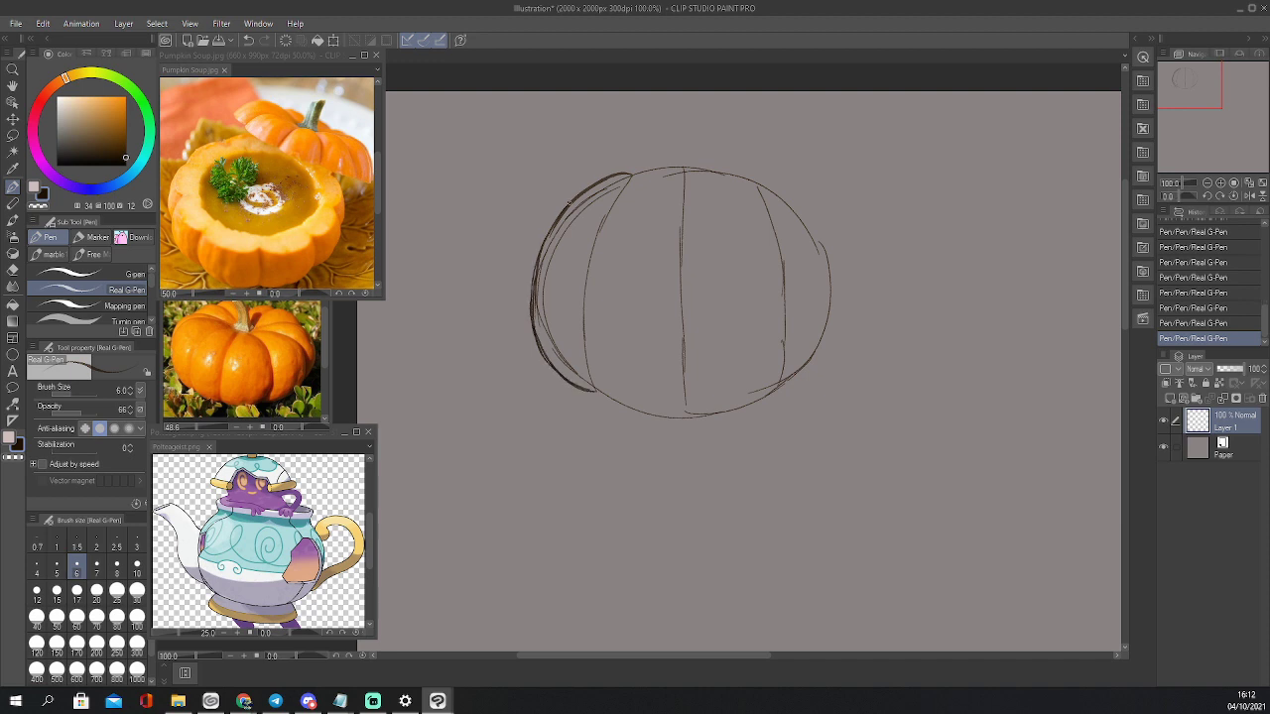
pyautogui.moveTo(570, 201)
pyautogui.mouseDown()
pyautogui.moveTo(521, 276)
pyautogui.moveTo(519, 325)
pyautogui.moveTo(538, 351)
pyautogui.mouseUp()
pyautogui.moveTo(518, 329); pyautogui.dragTo(526, 240)
pyautogui.moveTo(570, 202)
pyautogui.mouseDown()
pyautogui.moveTo(520, 268)
pyautogui.moveTo(529, 250)
pyautogui.mouseUp()
pyautogui.moveTo(683, 165)
pyautogui.mouseDown()
pyautogui.moveTo(644, 165)
pyautogui.moveTo(588, 263)
pyautogui.moveTo(589, 367)
pyautogui.moveTo(603, 402)
pyautogui.moveTo(681, 421)
pyautogui.mouseUp()
pyautogui.moveTo(684, 163)
pyautogui.mouseDown()
pyautogui.moveTo(753, 194)
pyautogui.moveTo(786, 298)
pyautogui.moveTo(787, 369)
pyautogui.mouseUp()
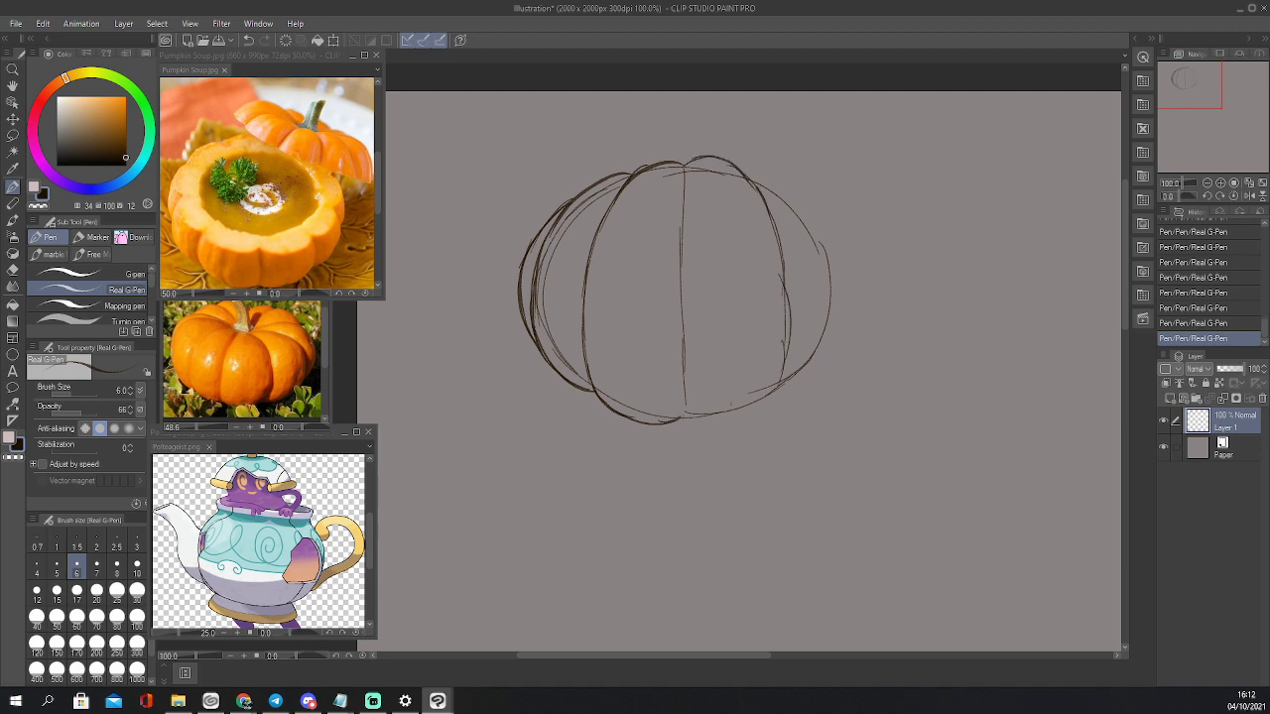
pyautogui.moveTo(726, 424); pyautogui.dragTo(689, 430)
pyautogui.moveTo(776, 393)
pyautogui.mouseDown()
pyautogui.moveTo(704, 429)
pyautogui.moveTo(780, 359)
pyautogui.mouseUp()
pyautogui.moveTo(746, 175)
pyautogui.mouseDown()
pyautogui.moveTo(786, 191)
pyautogui.moveTo(817, 248)
pyautogui.moveTo(830, 325)
pyautogui.moveTo(815, 369)
pyautogui.moveTo(772, 395)
pyautogui.moveTo(819, 363)
pyautogui.mouseUp()
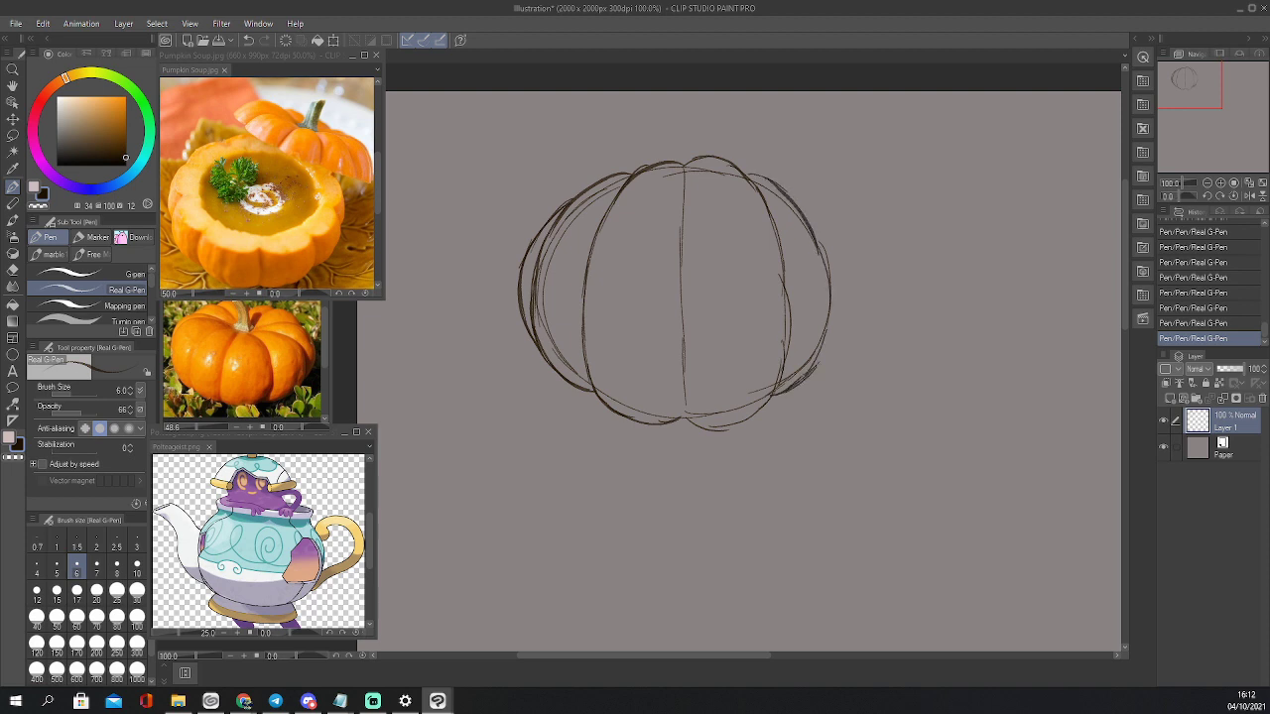
pyautogui.moveTo(796, 205)
pyautogui.mouseDown()
pyautogui.moveTo(836, 298)
pyautogui.moveTo(835, 337)
pyautogui.moveTo(810, 369)
pyautogui.mouseUp()
# Move the pumpkin drawing on Layer 1 downward to leave room above it for a stem
pyautogui.press('k')
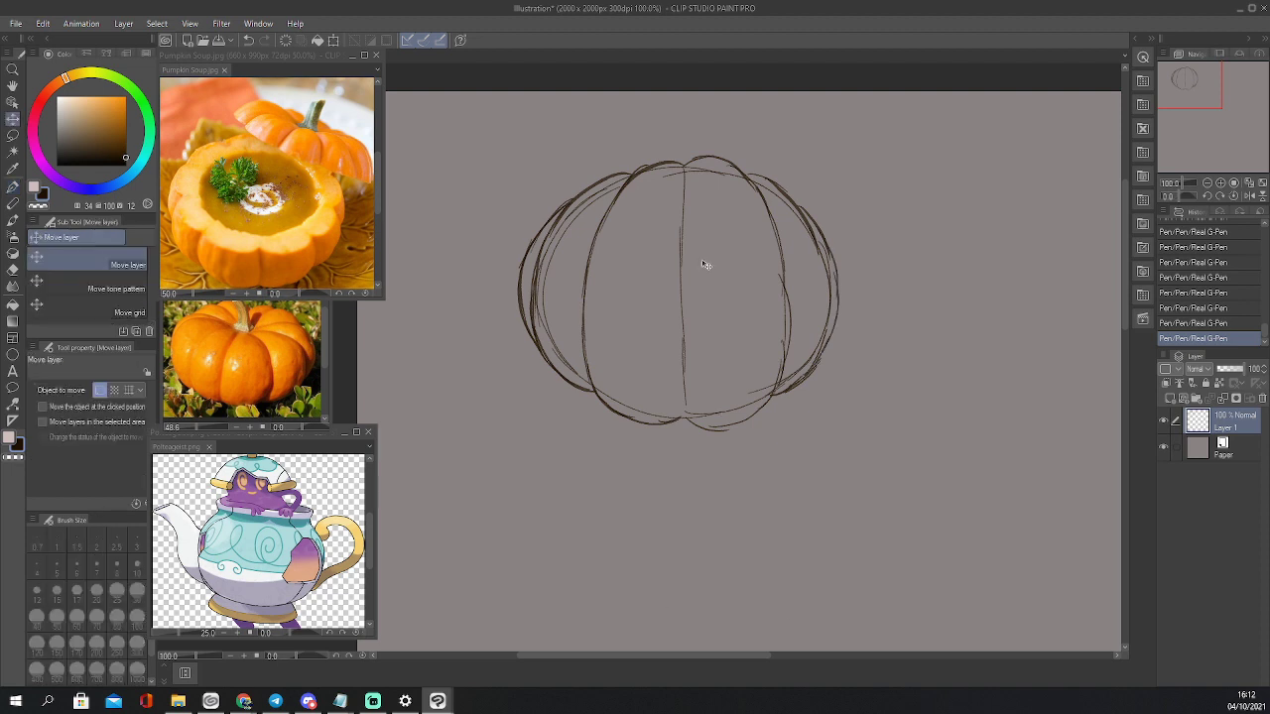
pyautogui.moveTo(701, 260); pyautogui.dragTo(697, 369)
pyautogui.press('p')
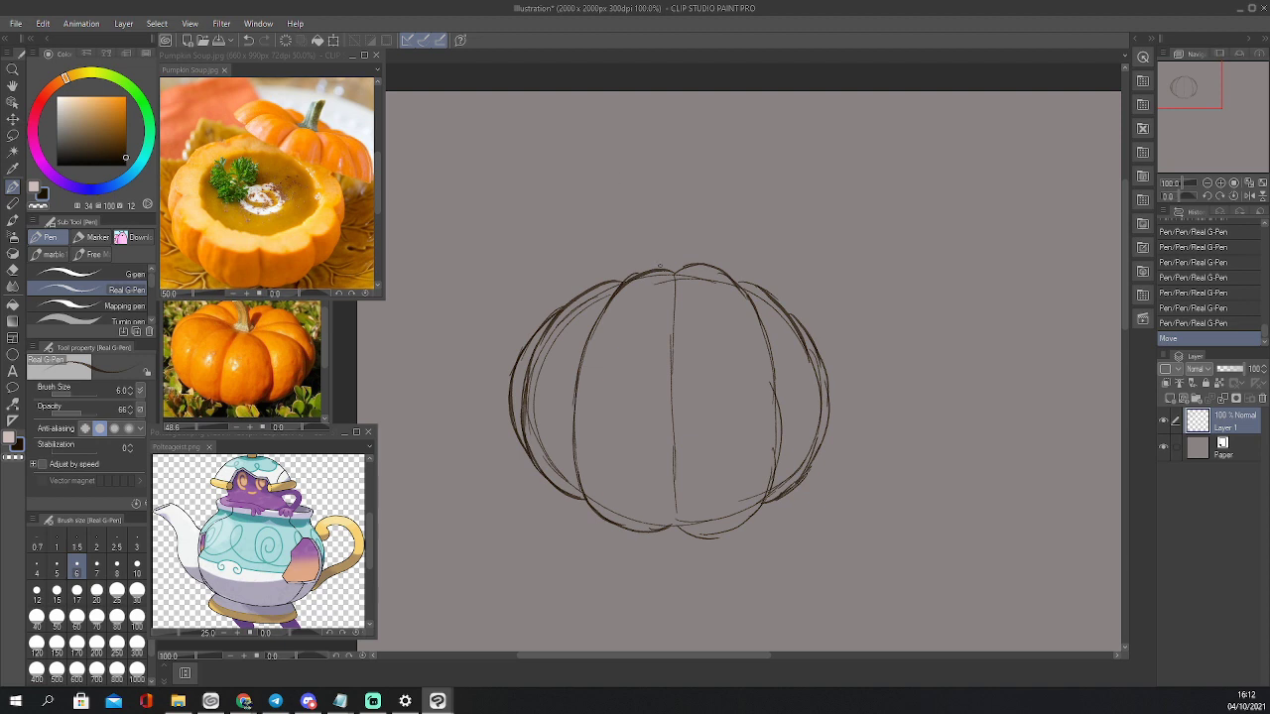
# Draw a curved stem with a slanted cut end on the pumpkin, rolling back the jagged strokes at its base through the history
pyautogui.moveTo(660, 266)
pyautogui.mouseDown()
pyautogui.moveTo(606, 212)
pyautogui.moveTo(637, 171)
pyautogui.moveTo(667, 194)
pyautogui.mouseUp()
pyautogui.moveTo(667, 191)
pyautogui.mouseDown()
pyautogui.moveTo(687, 263)
pyautogui.moveTo(663, 263)
pyautogui.moveTo(690, 259)
pyautogui.mouseUp()
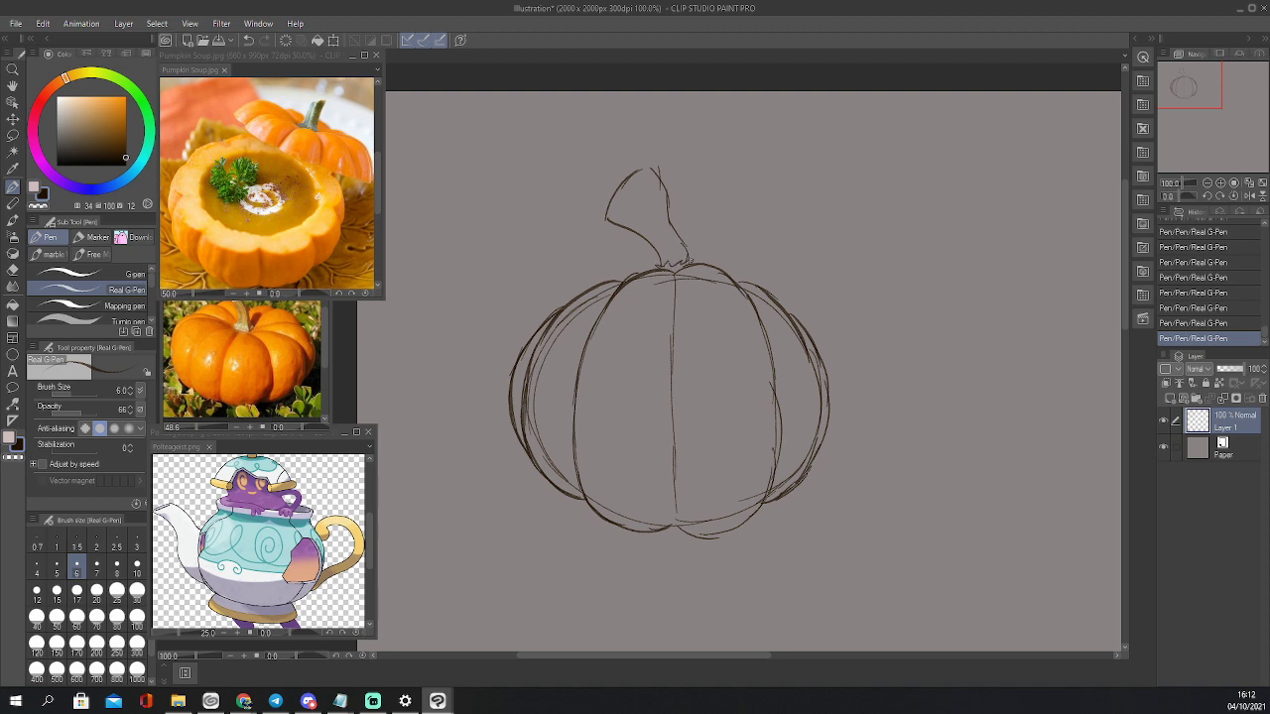
pyautogui.click(1186, 322)
pyautogui.click(1194, 308)
pyautogui.click(1195, 280)
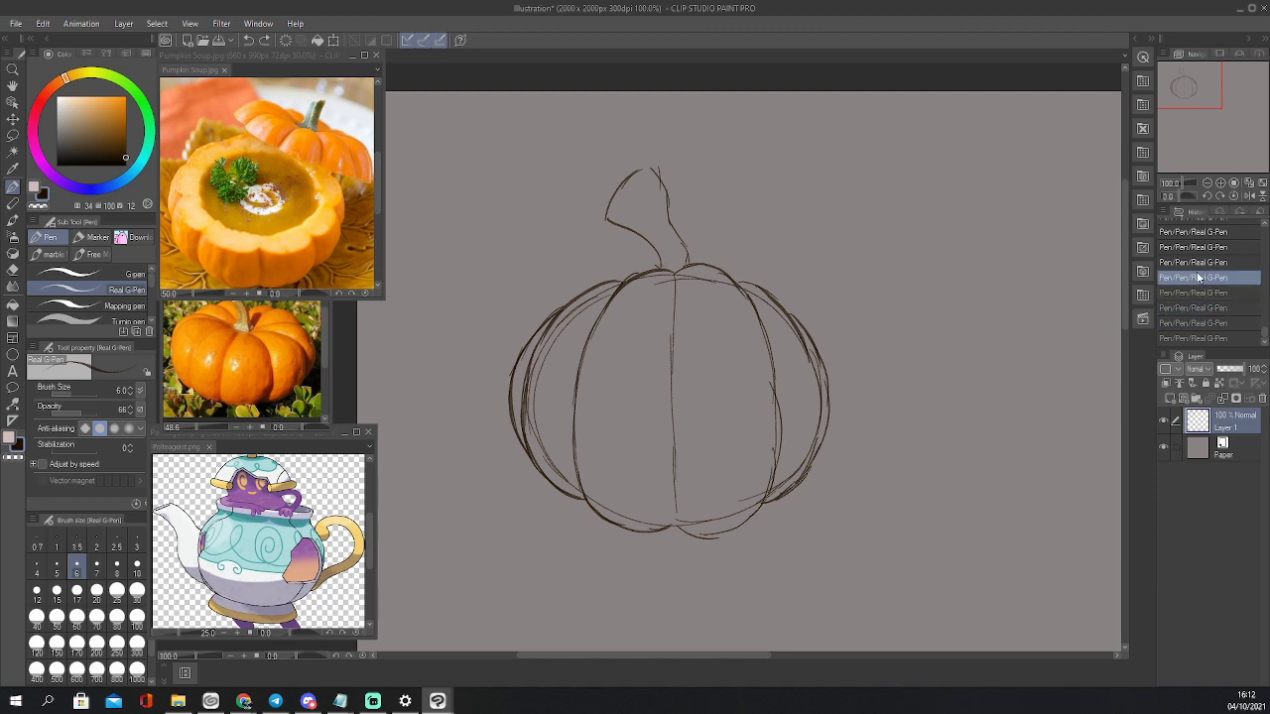
pyautogui.click(1195, 262)
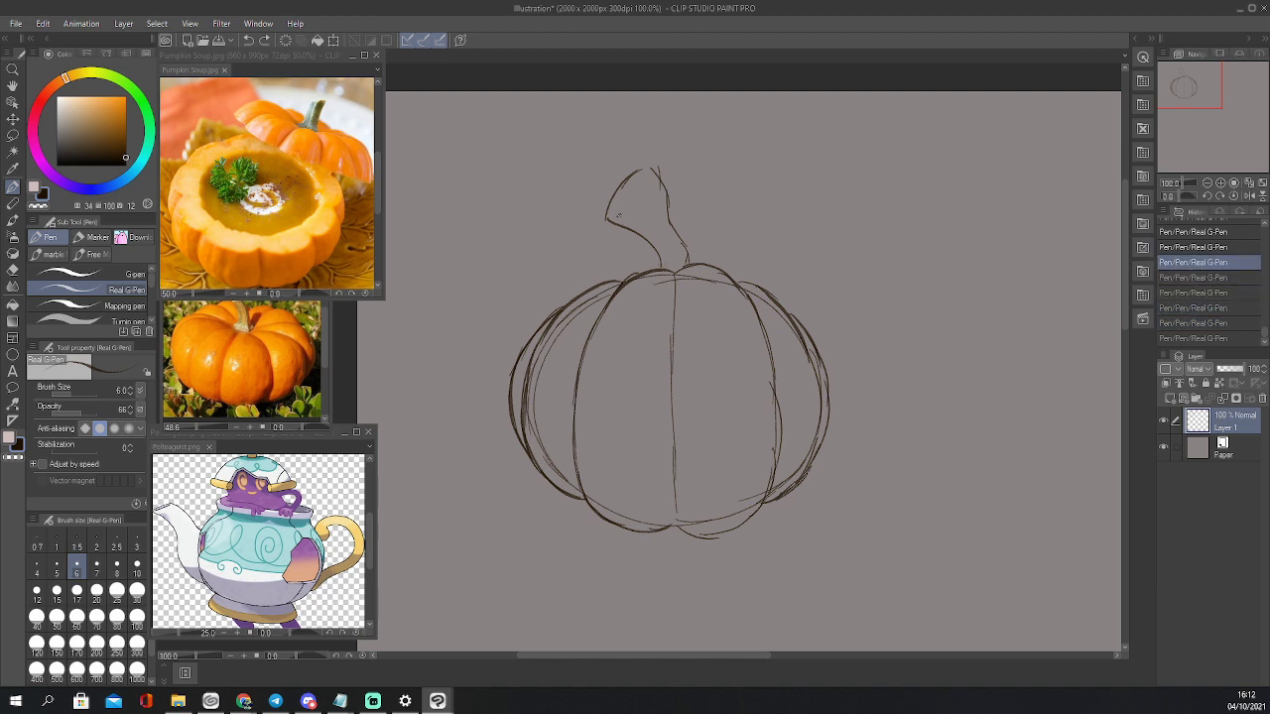
pyautogui.moveTo(618, 216)
pyautogui.mouseDown()
pyautogui.moveTo(650, 181)
pyautogui.moveTo(692, 265)
pyautogui.mouseUp()
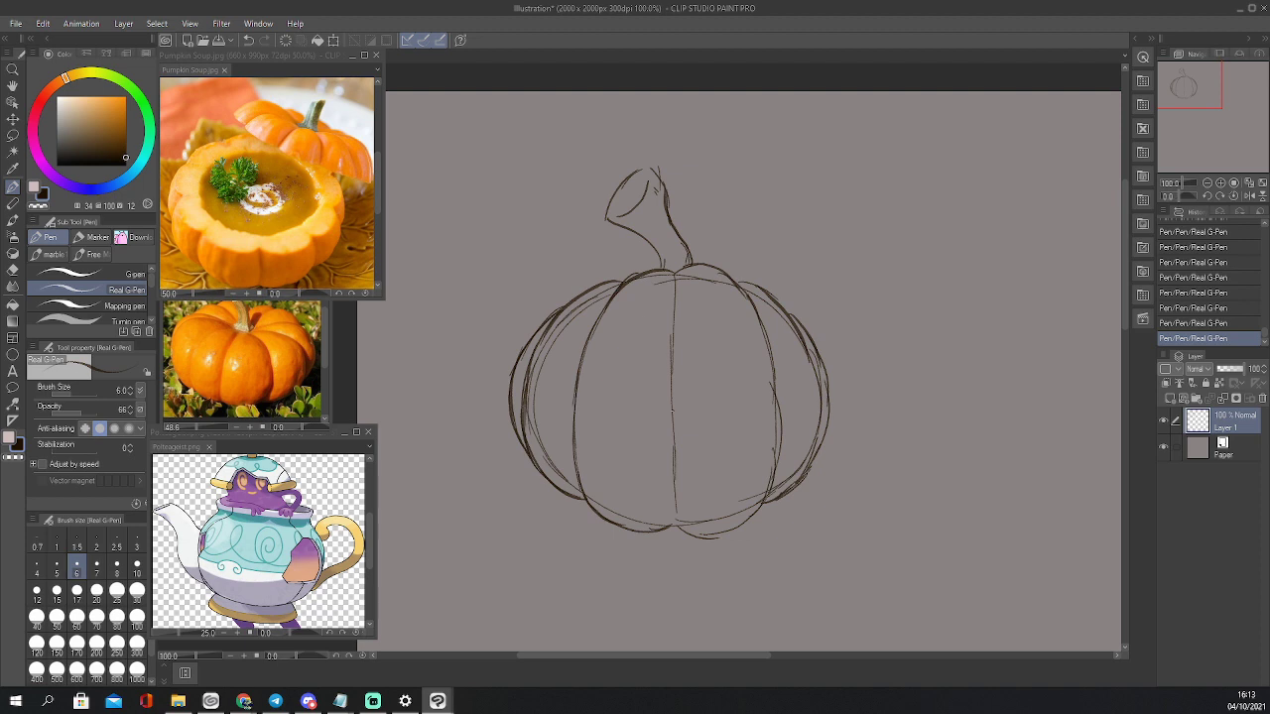
# Add short curved crease lines inside the pumpkin's segments and a scalloped lid line across its upper part
pyautogui.moveTo(639, 301); pyautogui.dragTo(613, 413)
pyautogui.moveTo(617, 360); pyautogui.dragTo(616, 448)
pyautogui.moveTo(722, 319); pyautogui.dragTo(724, 398)
pyautogui.moveTo(725, 355); pyautogui.dragTo(721, 434)
pyautogui.moveTo(566, 325); pyautogui.dragTo(540, 411)
pyautogui.moveTo(547, 354); pyautogui.dragTo(539, 433)
pyautogui.moveTo(555, 345); pyautogui.dragTo(541, 426)
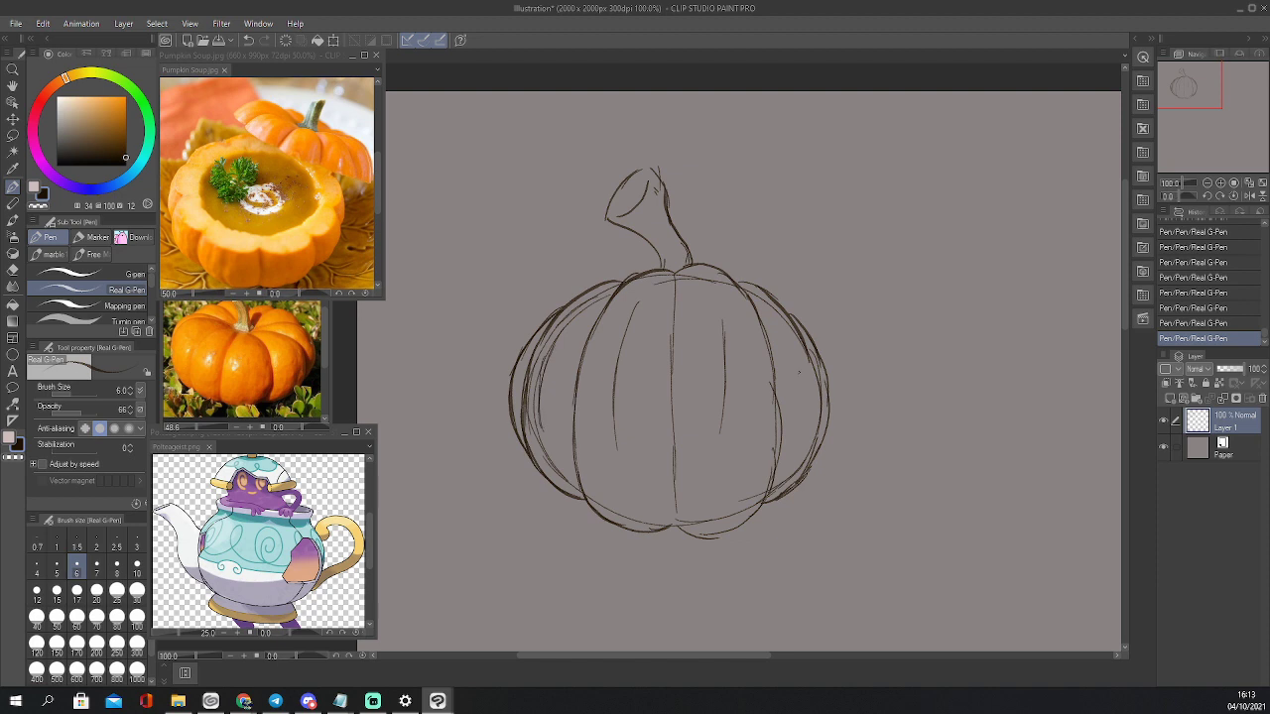
pyautogui.moveTo(780, 328); pyautogui.dragTo(798, 442)
pyautogui.moveTo(725, 358); pyautogui.dragTo(728, 453)
pyautogui.moveTo(727, 397); pyautogui.dragTo(729, 442)
pyautogui.moveTo(568, 302)
pyautogui.mouseDown()
pyautogui.moveTo(666, 331)
pyautogui.moveTo(774, 314)
pyautogui.moveTo(646, 334)
pyautogui.mouseUp()
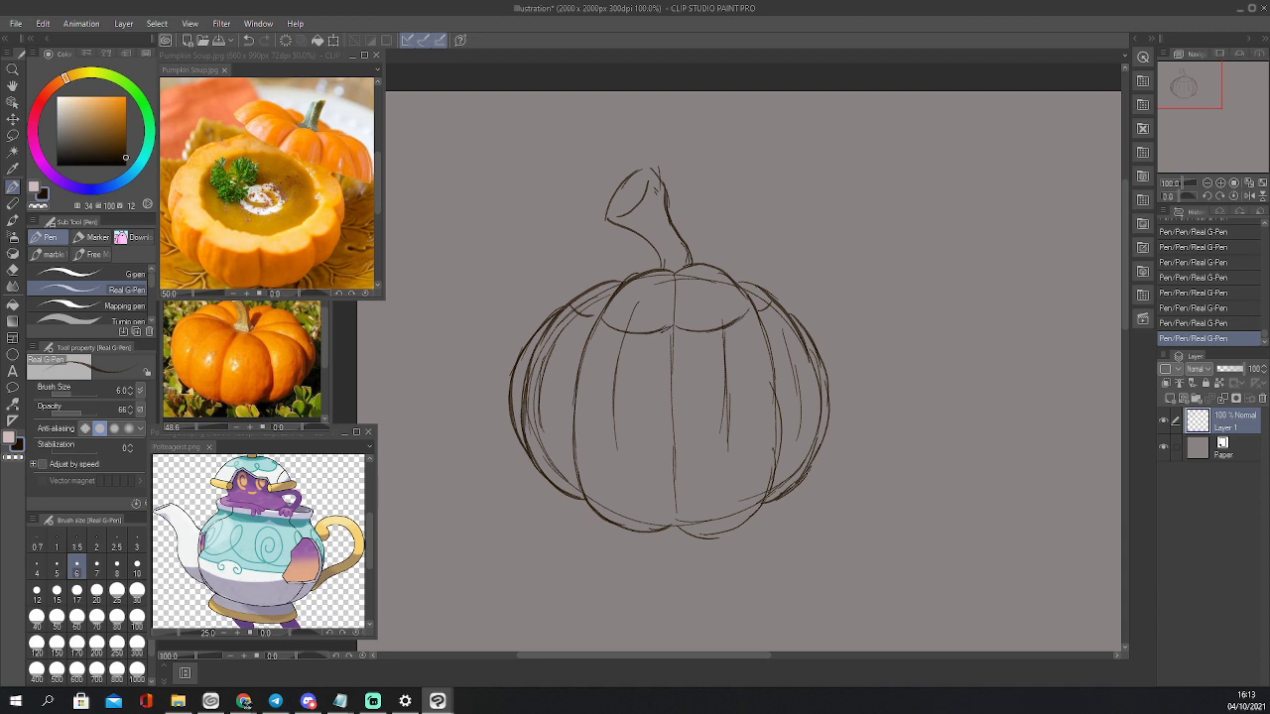
# Sketch a tall curved ghost body with two legs and a wavy raised arm beside the pumpkin, checking the feet in the Polteageist reference
pyautogui.moveTo(1197, 87); pyautogui.dragTo(1213, 86)
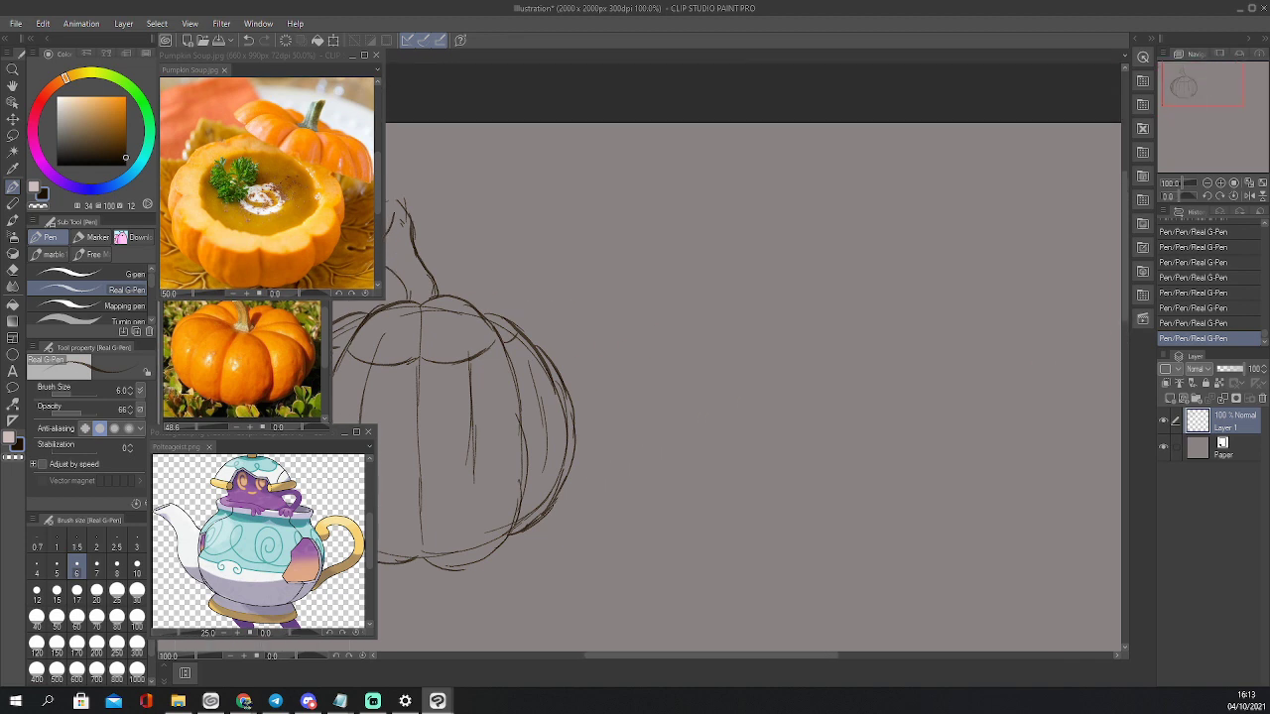
pyautogui.moveTo(793, 226)
pyautogui.mouseDown()
pyautogui.moveTo(742, 335)
pyautogui.moveTo(776, 510)
pyautogui.mouseUp()
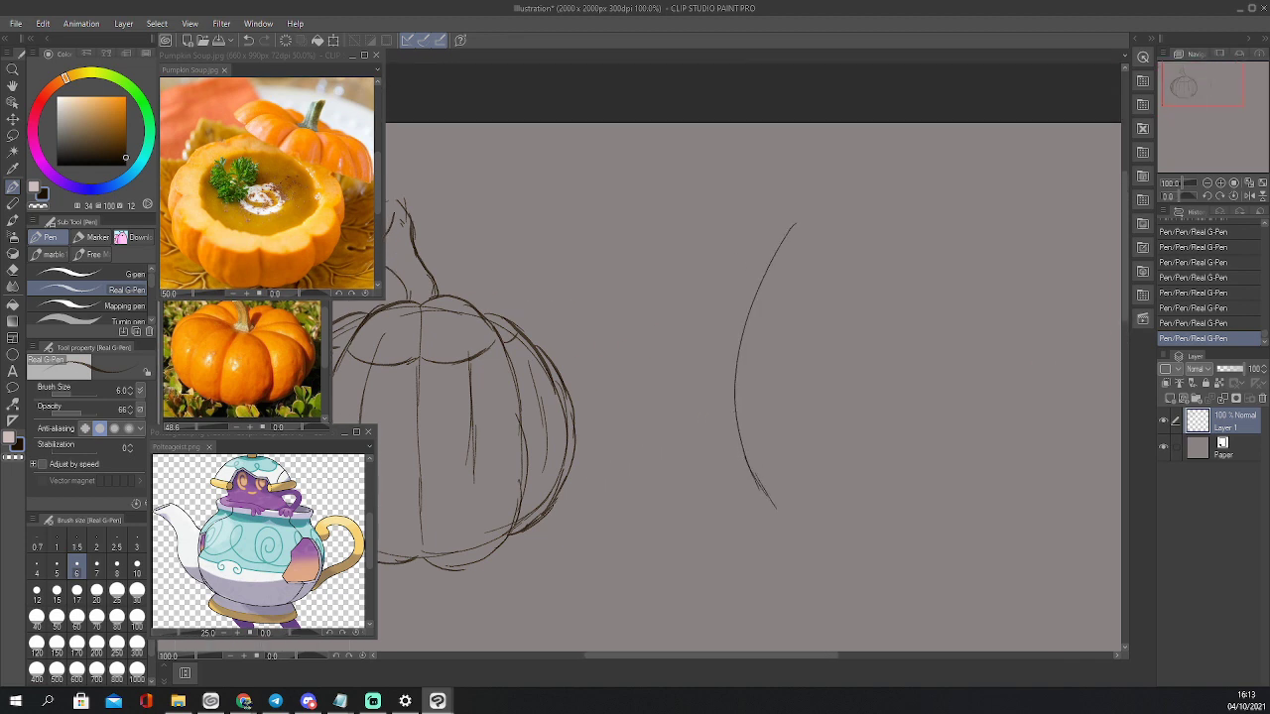
pyautogui.click(299, 635)
pyautogui.moveTo(300, 635); pyautogui.dragTo(299, 651)
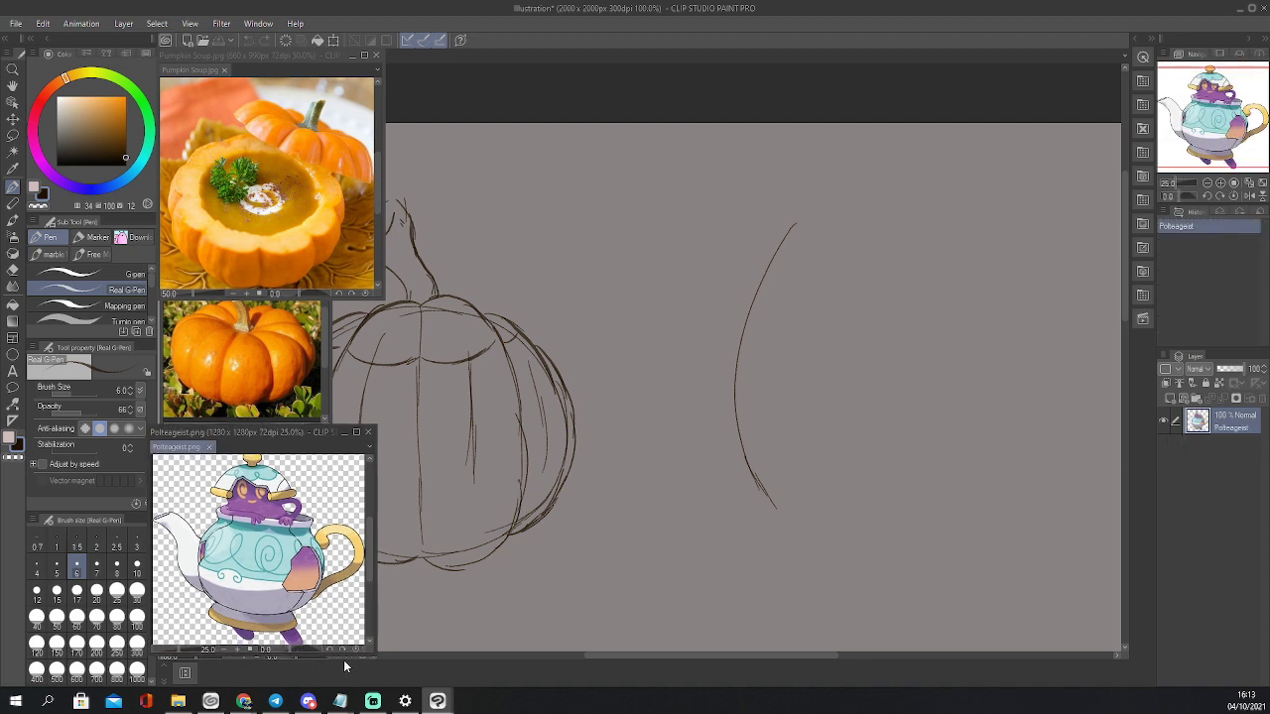
pyautogui.moveTo(765, 491)
pyautogui.mouseDown()
pyautogui.moveTo(822, 533)
pyautogui.moveTo(796, 496)
pyautogui.moveTo(808, 514)
pyautogui.moveTo(815, 478)
pyautogui.moveTo(842, 532)
pyautogui.mouseUp()
pyautogui.moveTo(845, 533); pyautogui.dragTo(844, 478)
pyautogui.moveTo(839, 470)
pyautogui.mouseDown()
pyautogui.moveTo(849, 489)
pyautogui.moveTo(825, 420)
pyautogui.moveTo(875, 280)
pyautogui.moveTo(786, 221)
pyautogui.moveTo(772, 272)
pyautogui.moveTo(754, 187)
pyautogui.moveTo(762, 155)
pyautogui.mouseUp()
pyautogui.moveTo(758, 274)
pyautogui.mouseDown()
pyautogui.moveTo(789, 154)
pyautogui.moveTo(768, 139)
pyautogui.moveTo(762, 157)
pyautogui.mouseUp()
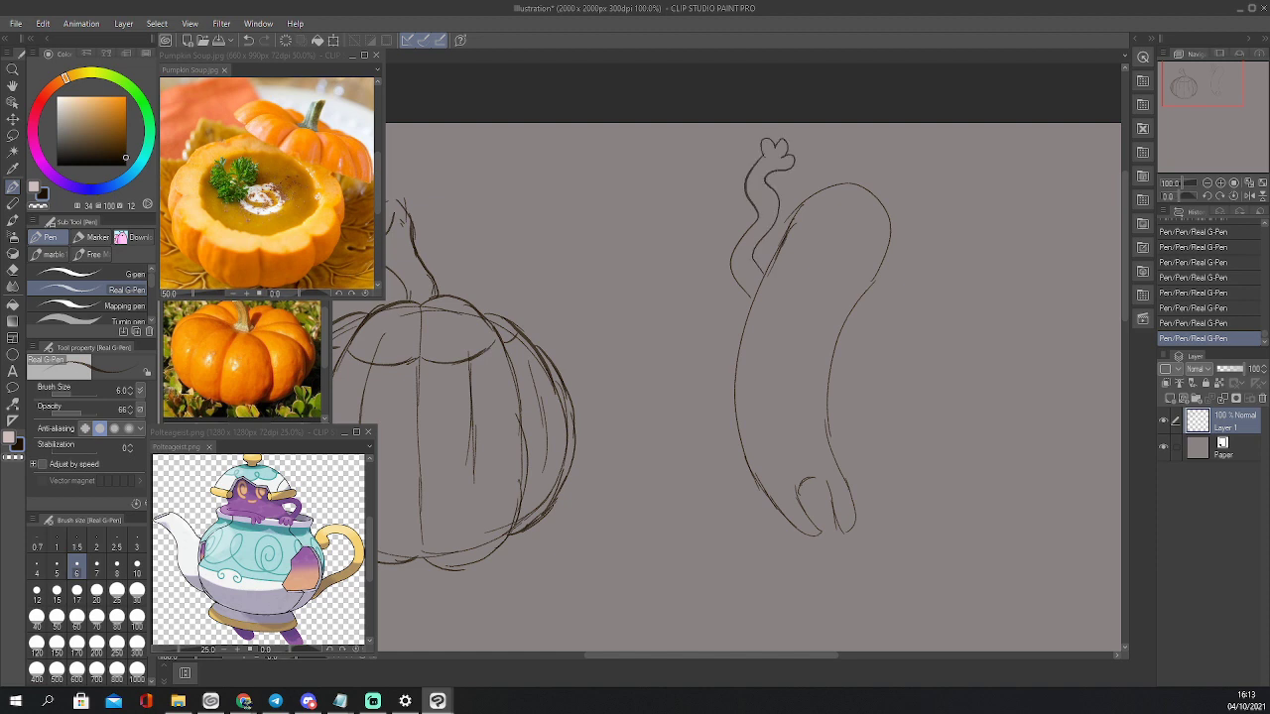
# Draw the ghost's second wavy raised arm with a fingered hand, and start its face with an oval eye and mouth
pyautogui.moveTo(846, 325)
pyautogui.mouseDown()
pyautogui.moveTo(911, 310)
pyautogui.moveTo(960, 191)
pyautogui.moveTo(933, 204)
pyautogui.moveTo(933, 236)
pyautogui.moveTo(865, 307)
pyautogui.mouseUp()
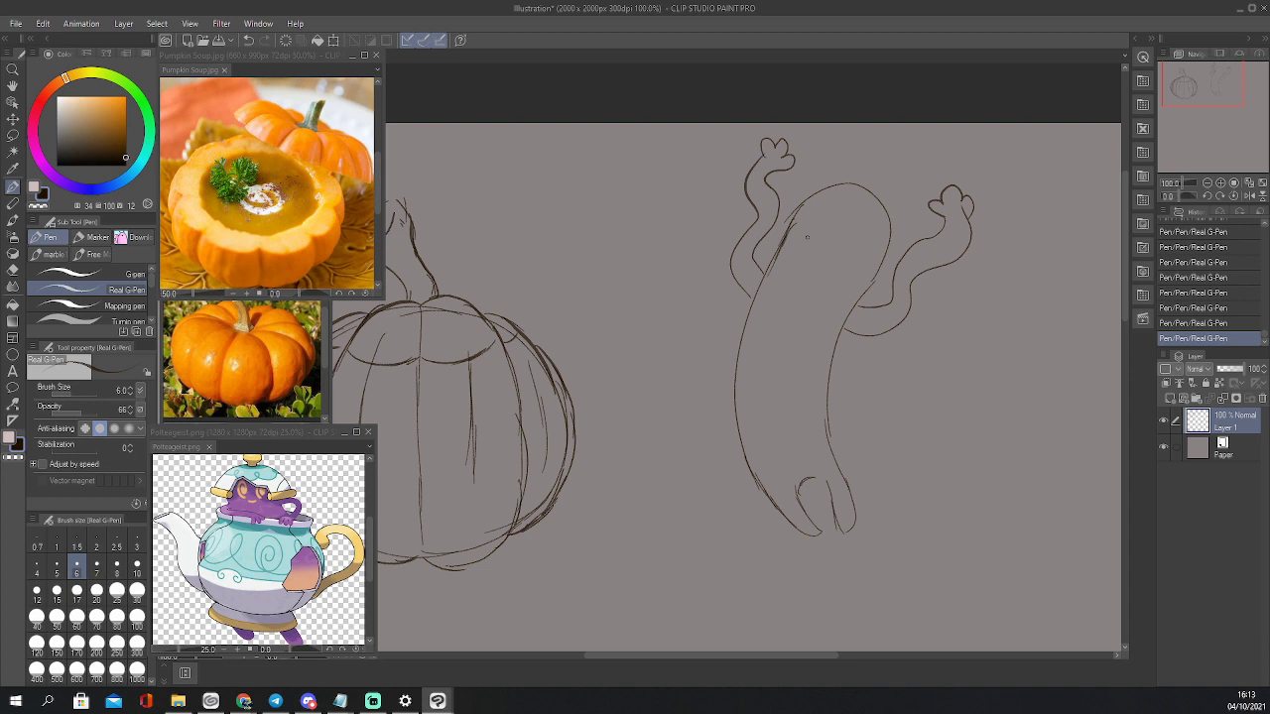
pyautogui.moveTo(817, 230)
pyautogui.mouseDown()
pyautogui.moveTo(850, 234)
pyautogui.moveTo(802, 220)
pyautogui.moveTo(803, 235)
pyautogui.mouseUp()
pyautogui.hotkey('ctrl', 'z')
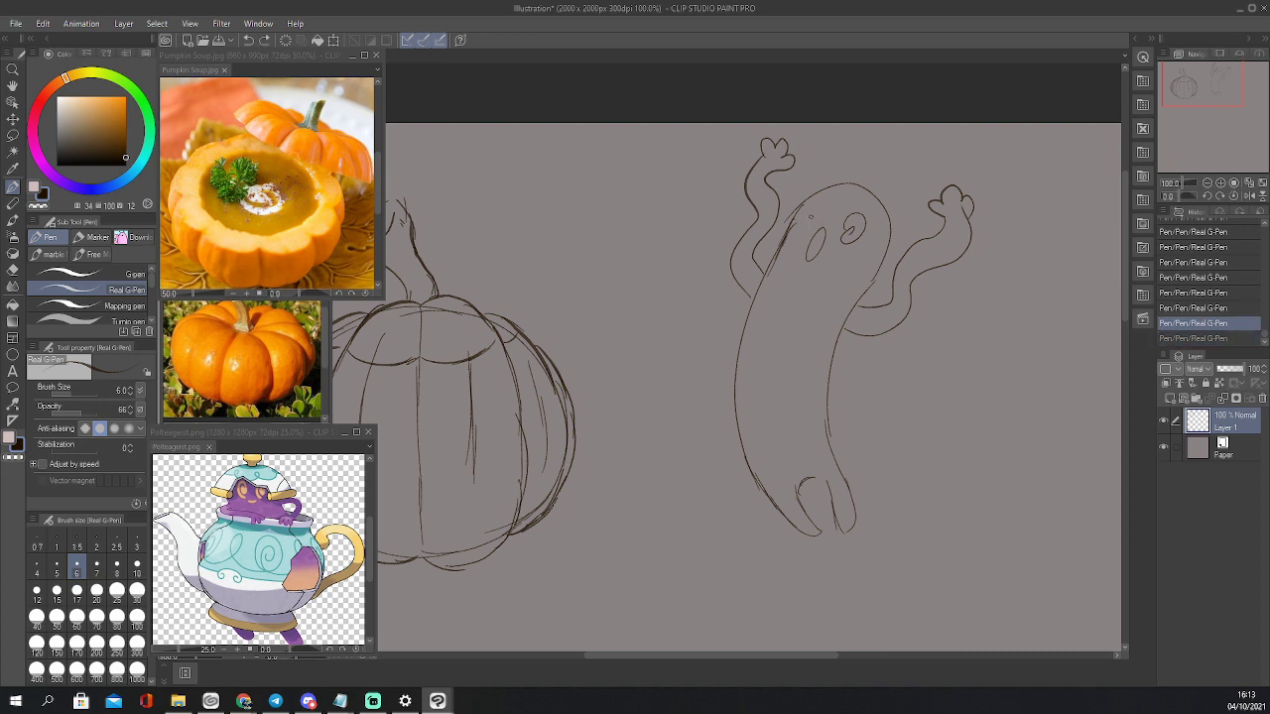
# Add the ghost's other eye and go over its body outline, reshaping the two pointed legs
pyautogui.moveTo(808, 210)
pyautogui.mouseDown()
pyautogui.moveTo(769, 266)
pyautogui.moveTo(742, 365)
pyautogui.mouseUp()
pyautogui.moveTo(753, 307)
pyautogui.mouseDown()
pyautogui.moveTo(733, 421)
pyautogui.moveTo(746, 463)
pyautogui.mouseUp()
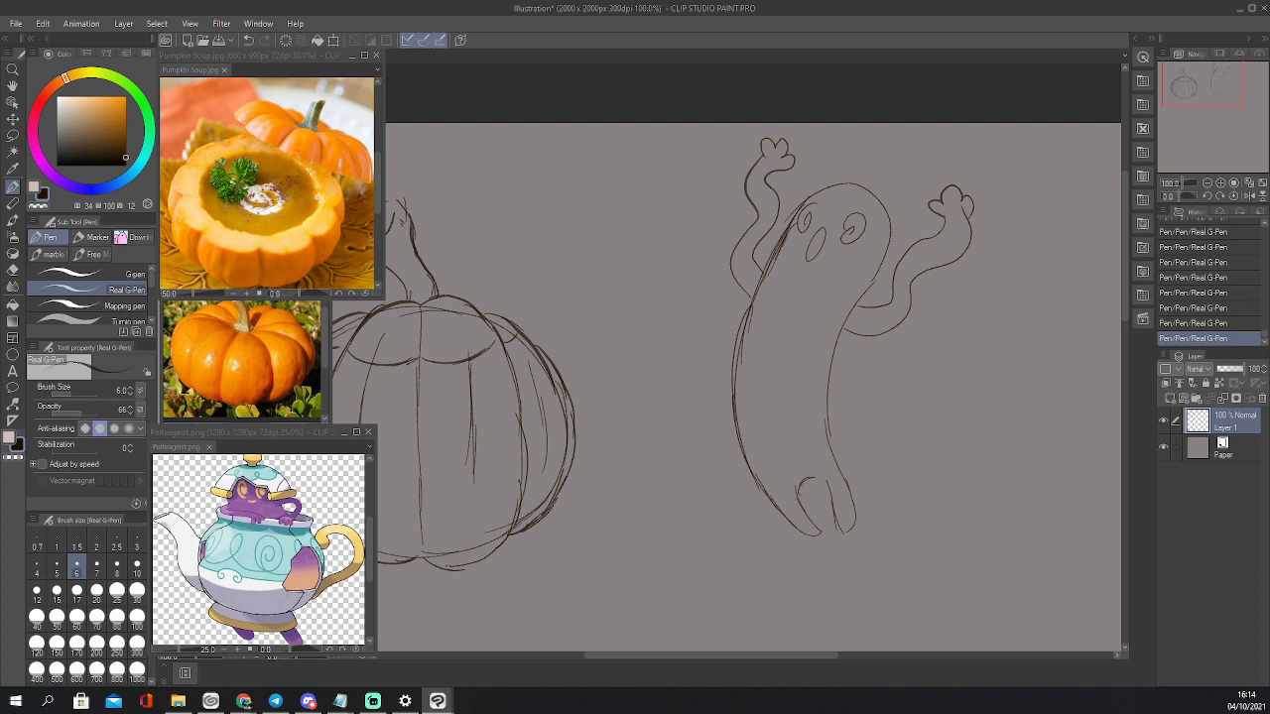
pyautogui.moveTo(840, 327)
pyautogui.mouseDown()
pyautogui.moveTo(830, 440)
pyautogui.moveTo(865, 534)
pyautogui.mouseUp()
pyautogui.moveTo(809, 480)
pyautogui.mouseDown()
pyautogui.moveTo(801, 516)
pyautogui.moveTo(824, 544)
pyautogui.moveTo(804, 540)
pyautogui.mouseUp()
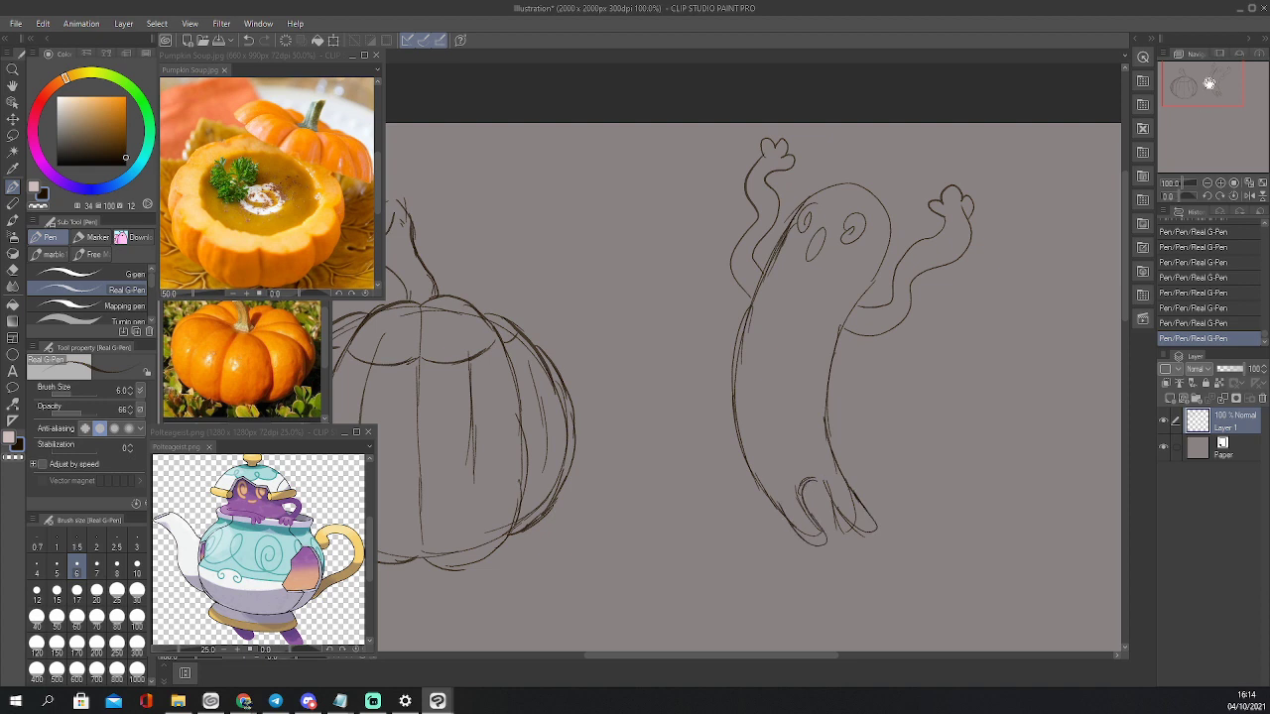
# Sketch a new wide rounded pumpkin body in the empty canvas area below the first pumpkin
pyautogui.moveTo(1209, 83)
pyautogui.mouseDown()
pyautogui.moveTo(1187, 85)
pyautogui.moveTo(1192, 115)
pyautogui.moveTo(1175, 127)
pyautogui.mouseUp()
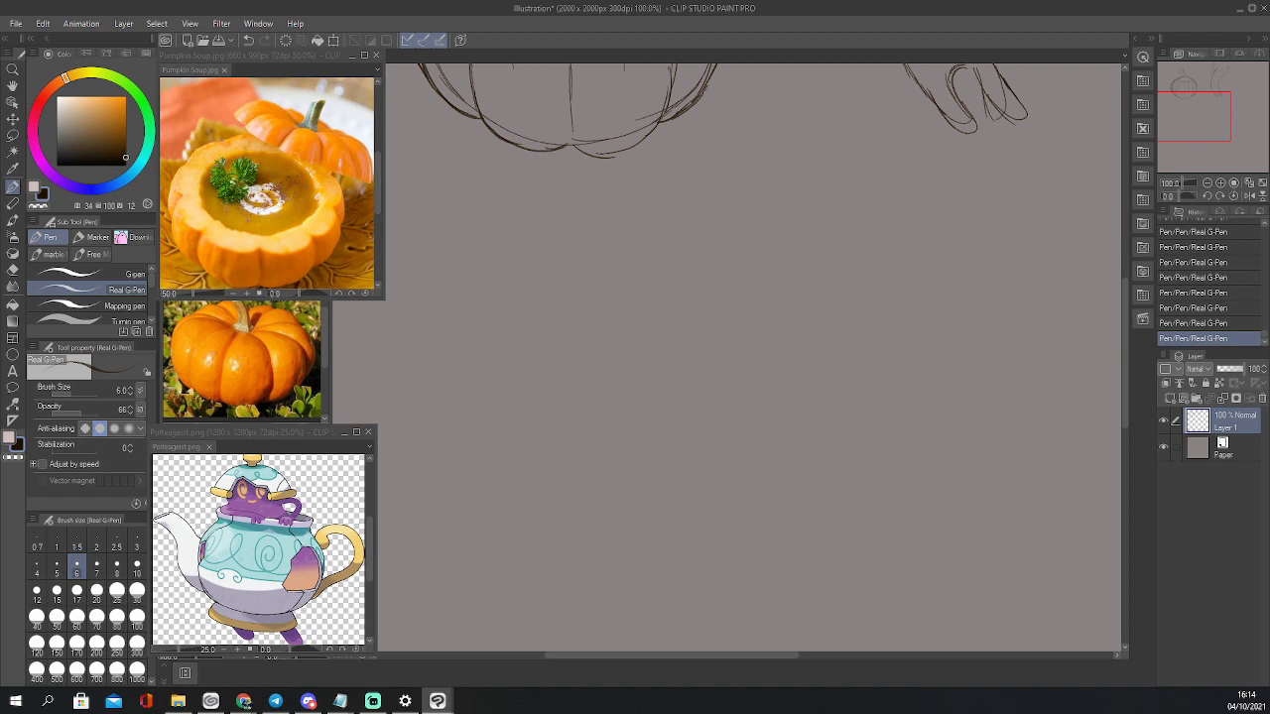
pyautogui.moveTo(540, 347); pyautogui.dragTo(541, 494)
pyautogui.moveTo(513, 441)
pyautogui.mouseDown()
pyautogui.moveTo(576, 518)
pyautogui.moveTo(579, 332)
pyautogui.moveTo(510, 382)
pyautogui.mouseUp()
pyautogui.moveTo(566, 323); pyautogui.dragTo(636, 299)
pyautogui.moveTo(555, 333)
pyautogui.mouseDown()
pyautogui.moveTo(582, 318)
pyautogui.moveTo(728, 298)
pyautogui.moveTo(767, 381)
pyautogui.moveTo(718, 497)
pyautogui.moveTo(681, 518)
pyautogui.moveTo(548, 504)
pyautogui.mouseUp()
pyautogui.moveTo(619, 531)
pyautogui.mouseDown()
pyautogui.moveTo(740, 482)
pyautogui.moveTo(760, 458)
pyautogui.moveTo(736, 496)
pyautogui.moveTo(702, 514)
pyautogui.mouseUp()
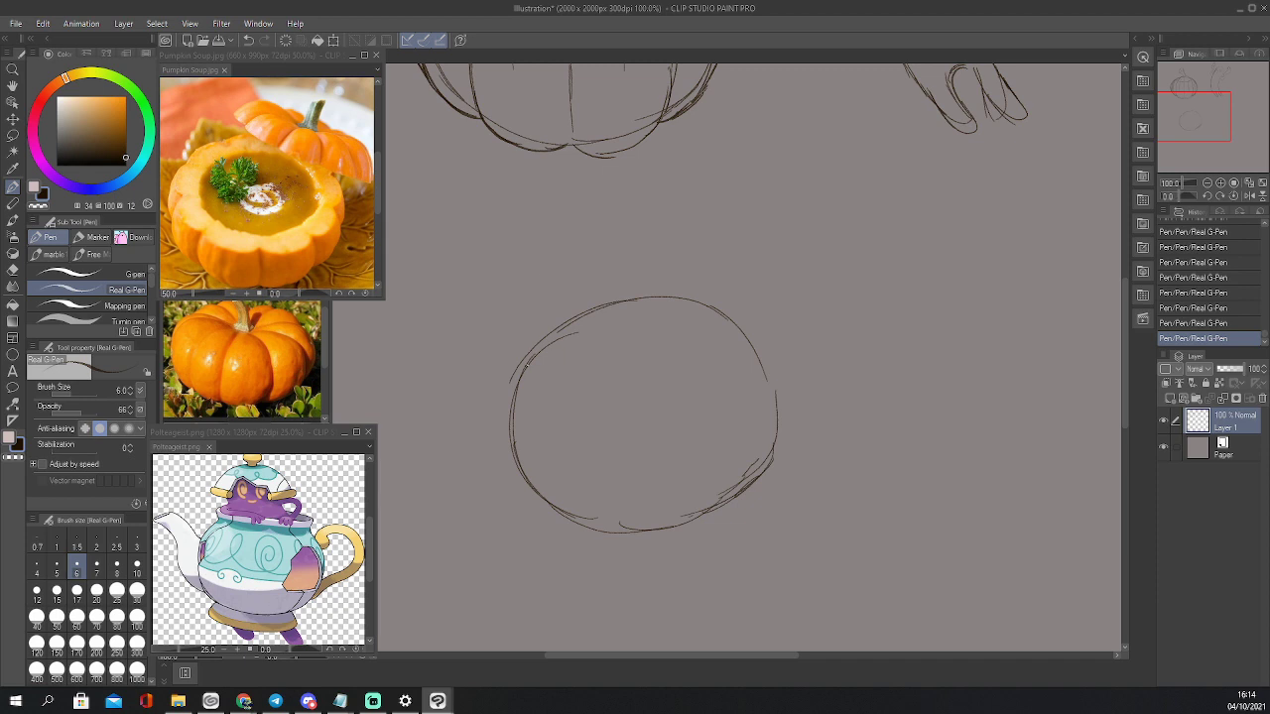
# Draw a tilted elliptical opening at the top of the new pumpkin body and a domed lid raised above it
pyautogui.moveTo(520, 391)
pyautogui.mouseDown()
pyautogui.moveTo(671, 359)
pyautogui.moveTo(706, 307)
pyautogui.mouseUp()
pyautogui.moveTo(522, 384)
pyautogui.mouseDown()
pyautogui.moveTo(690, 304)
pyautogui.moveTo(524, 383)
pyautogui.moveTo(576, 393)
pyautogui.moveTo(655, 379)
pyautogui.mouseUp()
pyautogui.moveTo(647, 375)
pyautogui.mouseDown()
pyautogui.moveTo(687, 335)
pyautogui.moveTo(635, 324)
pyautogui.moveTo(532, 377)
pyautogui.moveTo(611, 392)
pyautogui.mouseUp()
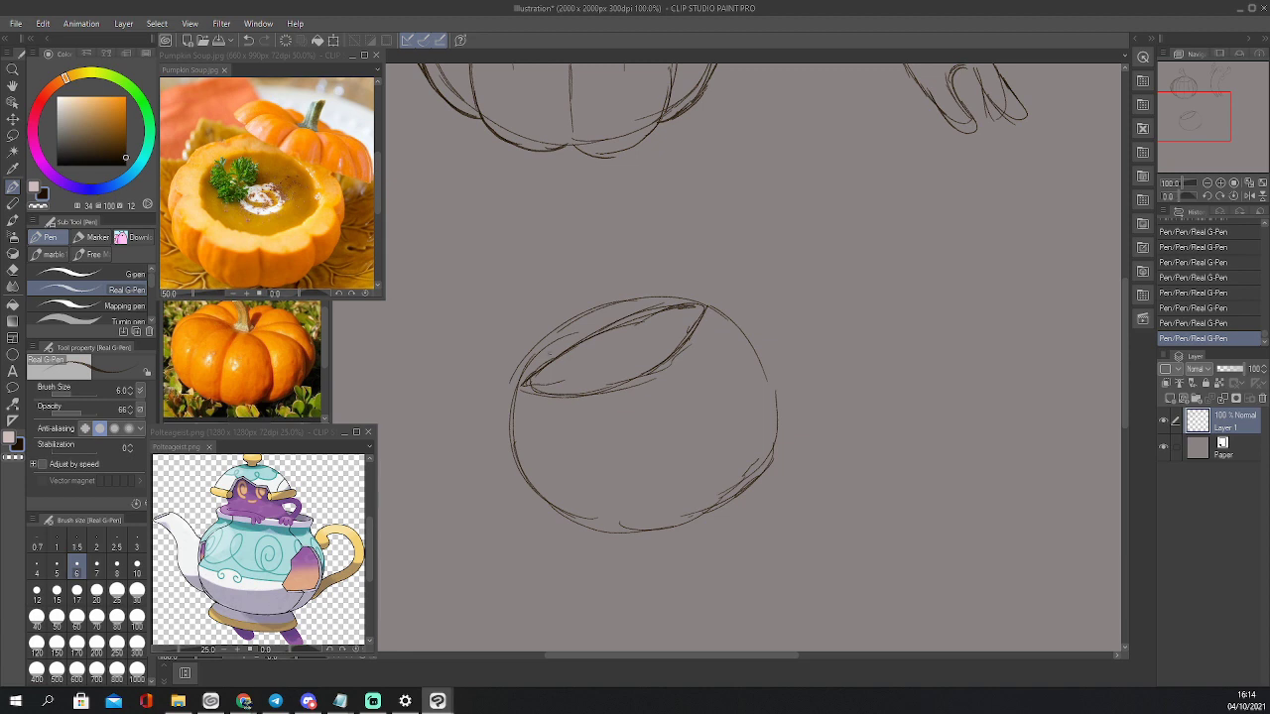
pyautogui.moveTo(506, 315); pyautogui.dragTo(661, 303)
pyautogui.moveTo(498, 320)
pyautogui.mouseDown()
pyautogui.moveTo(536, 258)
pyautogui.moveTo(602, 225)
pyautogui.moveTo(661, 248)
pyautogui.moveTo(704, 301)
pyautogui.mouseUp()
pyautogui.moveTo(504, 322)
pyautogui.mouseDown()
pyautogui.moveTo(596, 329)
pyautogui.moveTo(690, 311)
pyautogui.mouseUp()
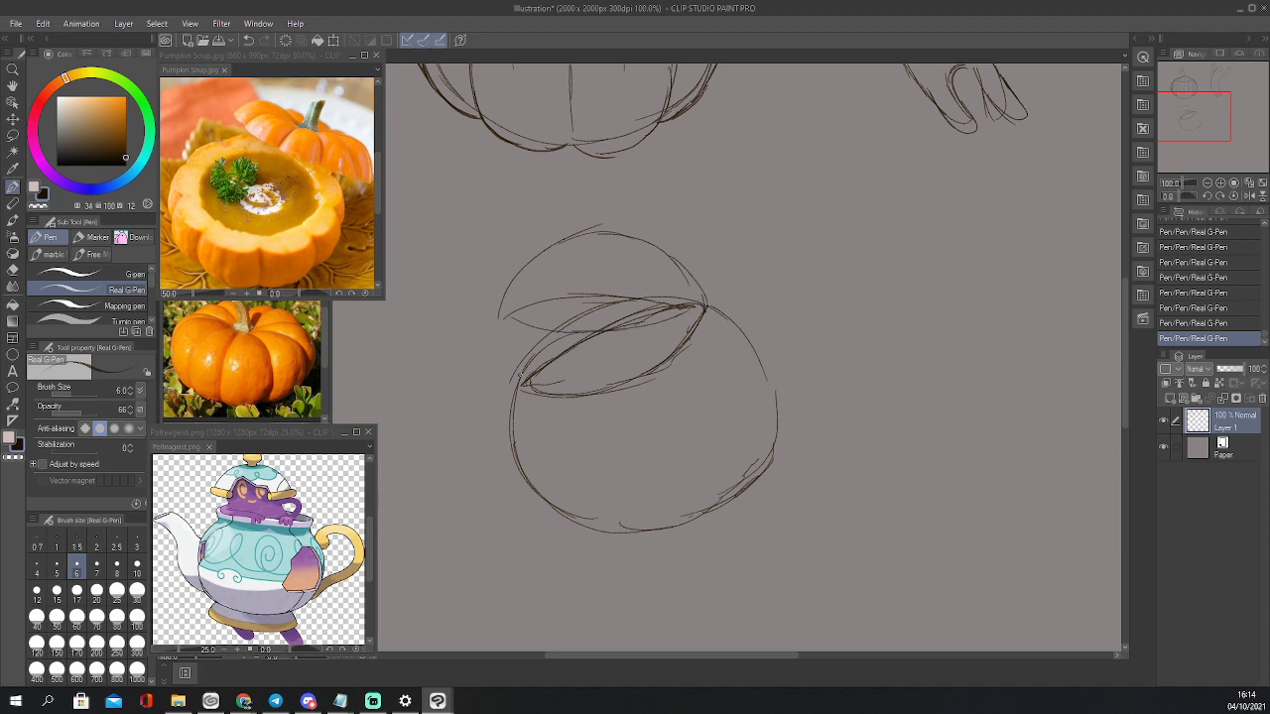
# Draw the ghost's head with a simple face peeking out of the opening, with hands gripping the rim on both sides
pyautogui.moveTo(518, 375)
pyautogui.mouseDown()
pyautogui.moveTo(561, 307)
pyautogui.moveTo(631, 359)
pyautogui.mouseUp()
pyautogui.moveTo(538, 319)
pyautogui.mouseDown()
pyautogui.moveTo(591, 308)
pyautogui.moveTo(504, 387)
pyautogui.moveTo(557, 442)
pyautogui.moveTo(585, 420)
pyautogui.moveTo(544, 395)
pyautogui.moveTo(584, 411)
pyautogui.mouseUp()
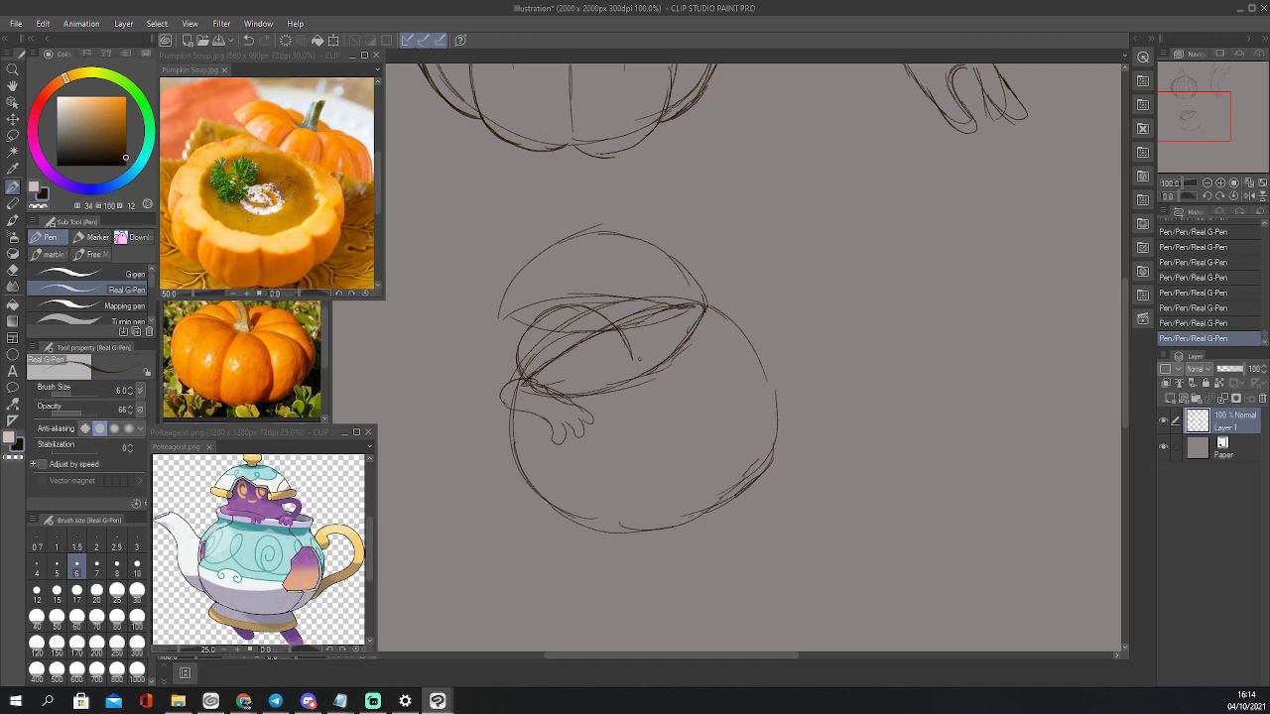
pyautogui.moveTo(631, 357)
pyautogui.mouseDown()
pyautogui.moveTo(663, 304)
pyautogui.moveTo(696, 301)
pyautogui.moveTo(683, 339)
pyautogui.moveTo(637, 381)
pyautogui.moveTo(588, 362)
pyautogui.moveTo(595, 348)
pyautogui.moveTo(554, 353)
pyautogui.moveTo(609, 329)
pyautogui.mouseUp()
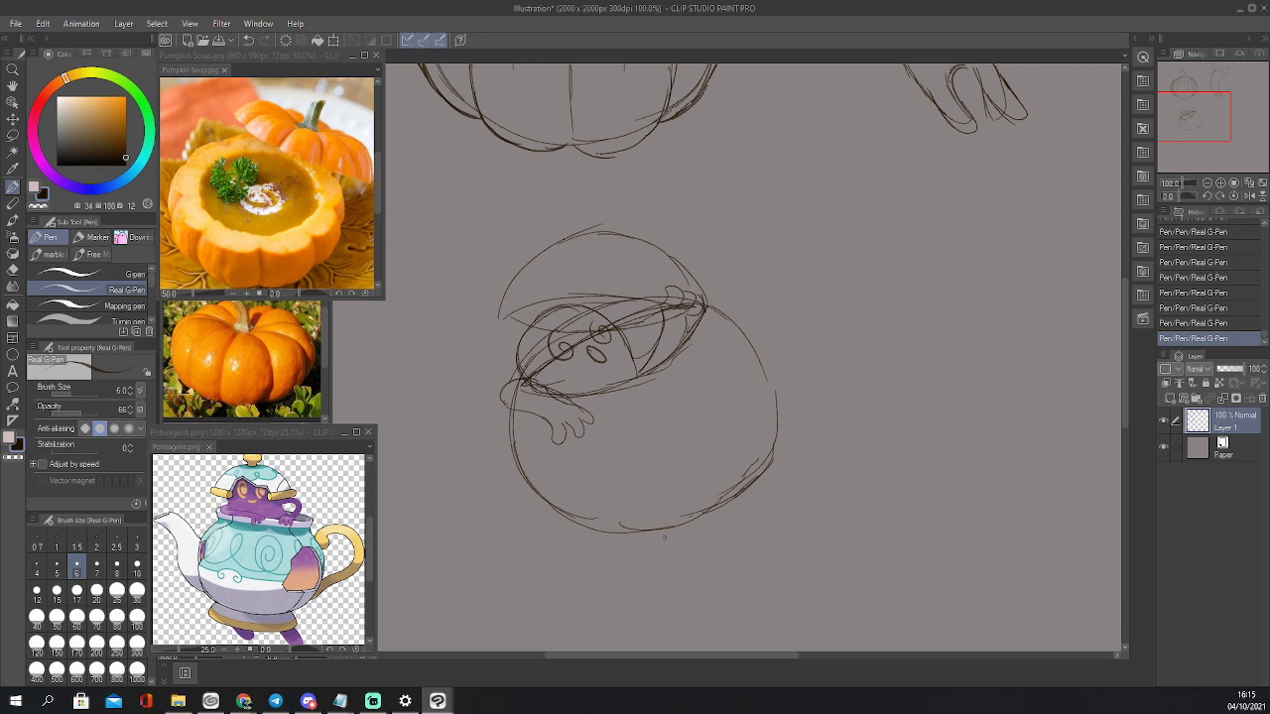
# Draw two small rounded feet under the opened pumpkin body
pyautogui.moveTo(641, 533)
pyautogui.mouseDown()
pyautogui.moveTo(639, 563)
pyautogui.moveTo(651, 537)
pyautogui.mouseUp()
pyautogui.moveTo(680, 525); pyautogui.dragTo(706, 522)
pyautogui.moveTo(582, 430); pyautogui.dragTo(585, 438)
# Add a curved stem to the raised lid and shape the lid into bulging segments with rib lines and a darker rim
pyautogui.moveTo(601, 232)
pyautogui.mouseDown()
pyautogui.moveTo(685, 166)
pyautogui.moveTo(698, 198)
pyautogui.moveTo(554, 252)
pyautogui.moveTo(536, 301)
pyautogui.mouseUp()
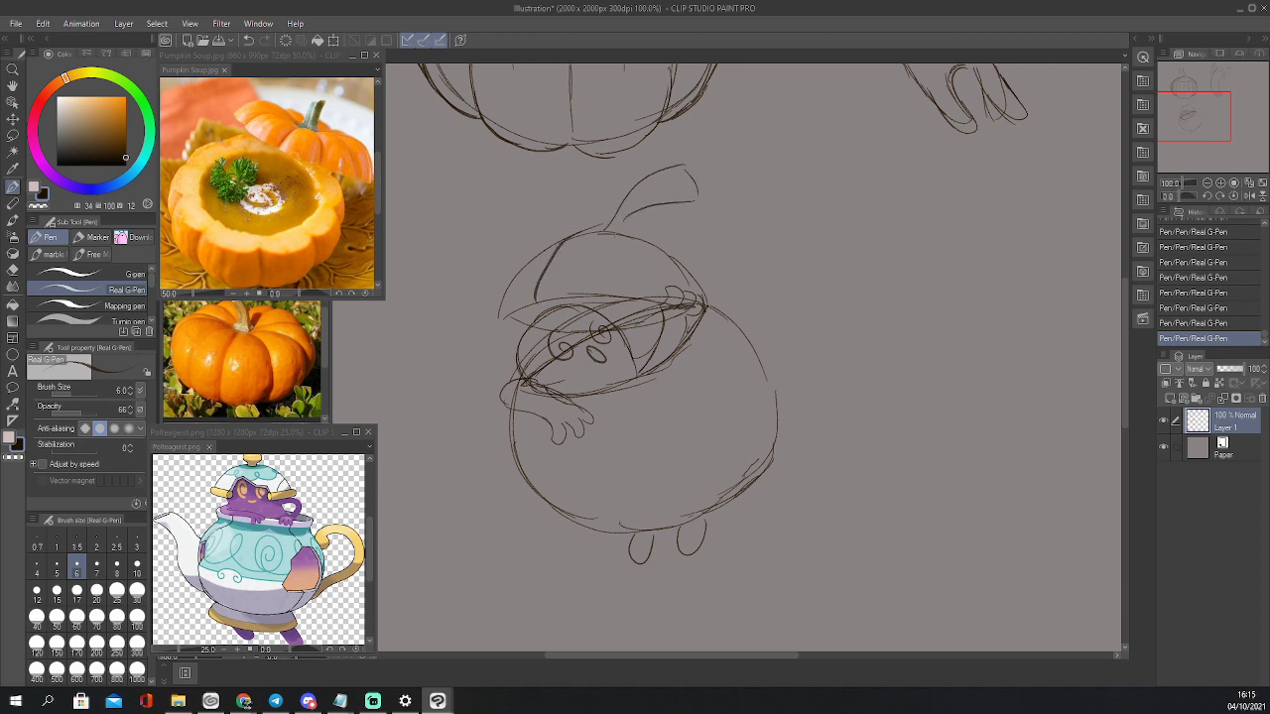
pyautogui.moveTo(609, 235); pyautogui.dragTo(603, 285)
pyautogui.moveTo(651, 246); pyautogui.dragTo(658, 288)
pyautogui.moveTo(562, 238)
pyautogui.mouseDown()
pyautogui.moveTo(490, 311)
pyautogui.moveTo(535, 318)
pyautogui.moveTo(493, 295)
pyautogui.moveTo(587, 304)
pyautogui.moveTo(604, 288)
pyautogui.moveTo(588, 229)
pyautogui.moveTo(615, 240)
pyautogui.moveTo(602, 294)
pyautogui.mouseUp()
pyautogui.moveTo(613, 237)
pyautogui.mouseDown()
pyautogui.moveTo(633, 229)
pyautogui.moveTo(659, 252)
pyautogui.mouseUp()
pyautogui.moveTo(601, 304)
pyautogui.mouseDown()
pyautogui.moveTo(655, 286)
pyautogui.moveTo(661, 254)
pyautogui.moveTo(703, 304)
pyautogui.mouseUp()
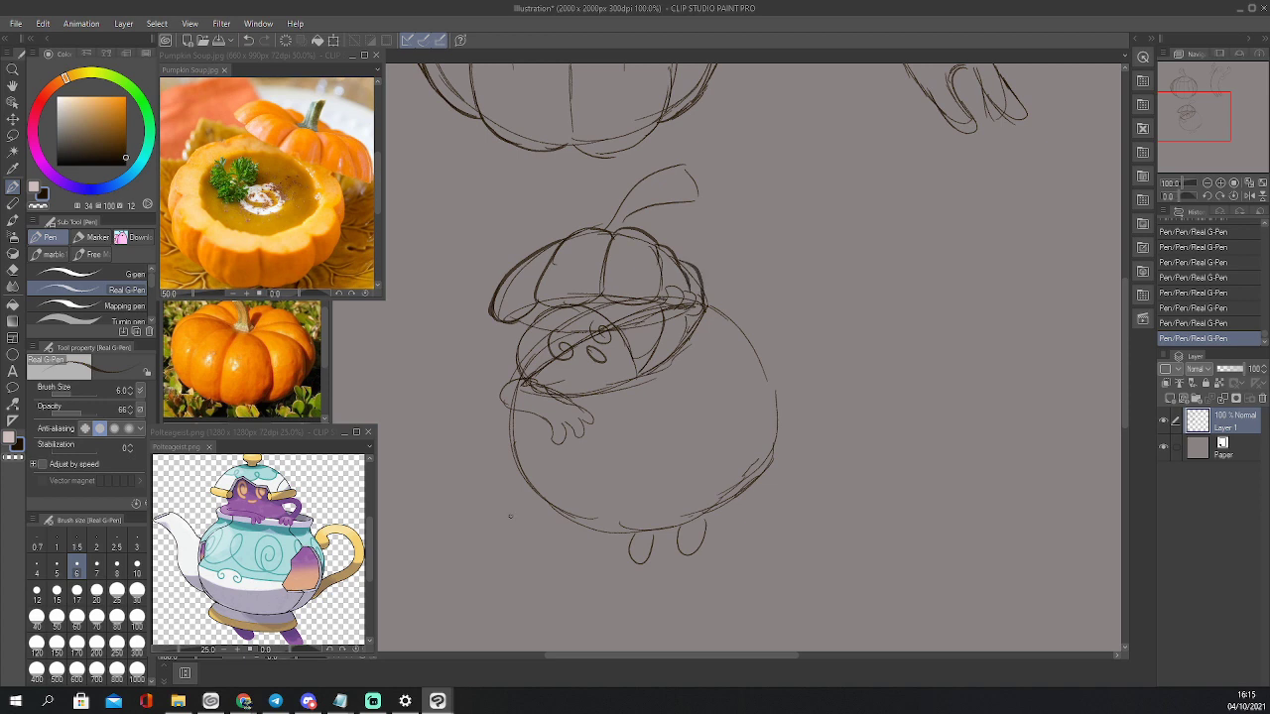
pyautogui.moveTo(504, 331); pyautogui.dragTo(524, 322)
# Draw curved rib lines down the opened pumpkin's body from the rim to the base
pyautogui.moveTo(540, 418)
pyautogui.mouseDown()
pyautogui.moveTo(591, 514)
pyautogui.moveTo(631, 525)
pyautogui.mouseUp()
pyautogui.moveTo(603, 417); pyautogui.dragTo(699, 511)
pyautogui.moveTo(667, 369); pyautogui.dragTo(738, 496)
pyautogui.moveTo(697, 337)
pyautogui.mouseDown()
pyautogui.moveTo(764, 426)
pyautogui.moveTo(768, 460)
pyautogui.mouseUp()
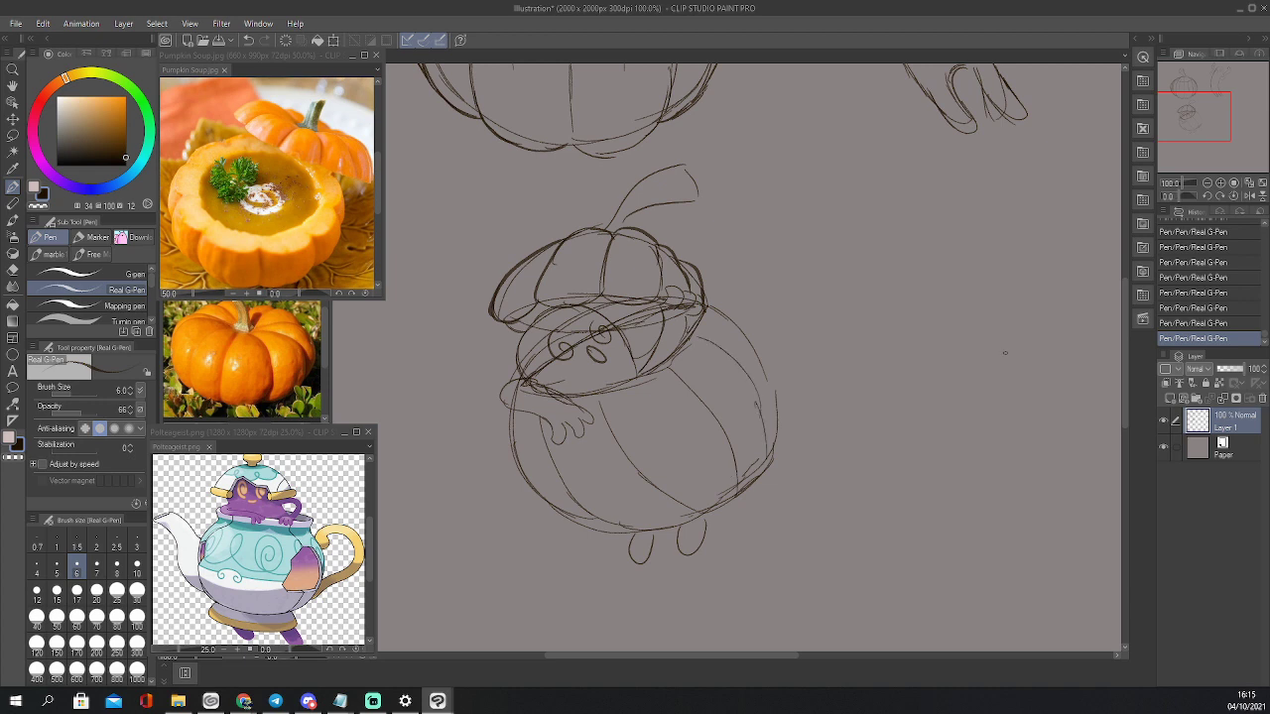
# Sketch a third round pumpkin body in the empty area below the standing ghost
pyautogui.moveTo(1201, 108); pyautogui.dragTo(1229, 111)
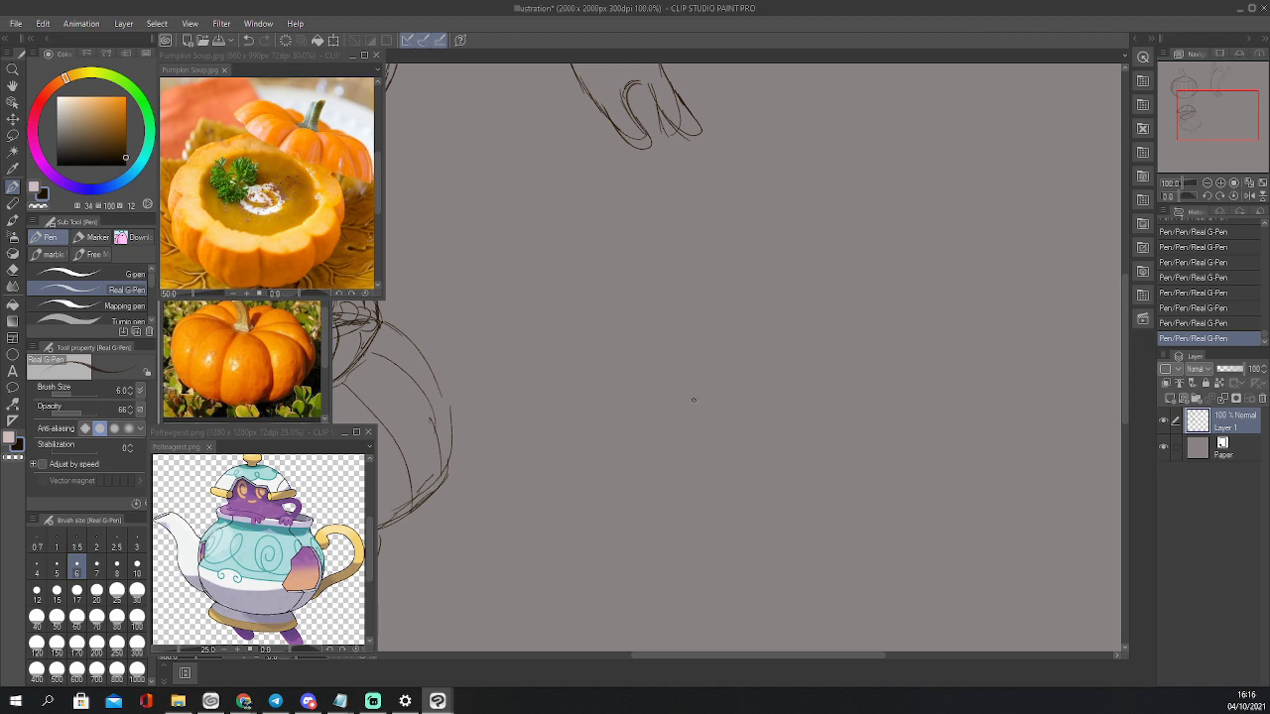
pyautogui.moveTo(680, 370)
pyautogui.mouseDown()
pyautogui.moveTo(715, 351)
pyautogui.moveTo(788, 361)
pyautogui.moveTo(690, 359)
pyautogui.moveTo(804, 370)
pyautogui.mouseUp()
pyautogui.moveTo(637, 388); pyautogui.dragTo(799, 367)
pyautogui.moveTo(677, 367); pyautogui.dragTo(625, 453)
pyautogui.moveTo(645, 391); pyautogui.dragTo(621, 507)
pyautogui.moveTo(623, 450); pyautogui.dragTo(655, 556)
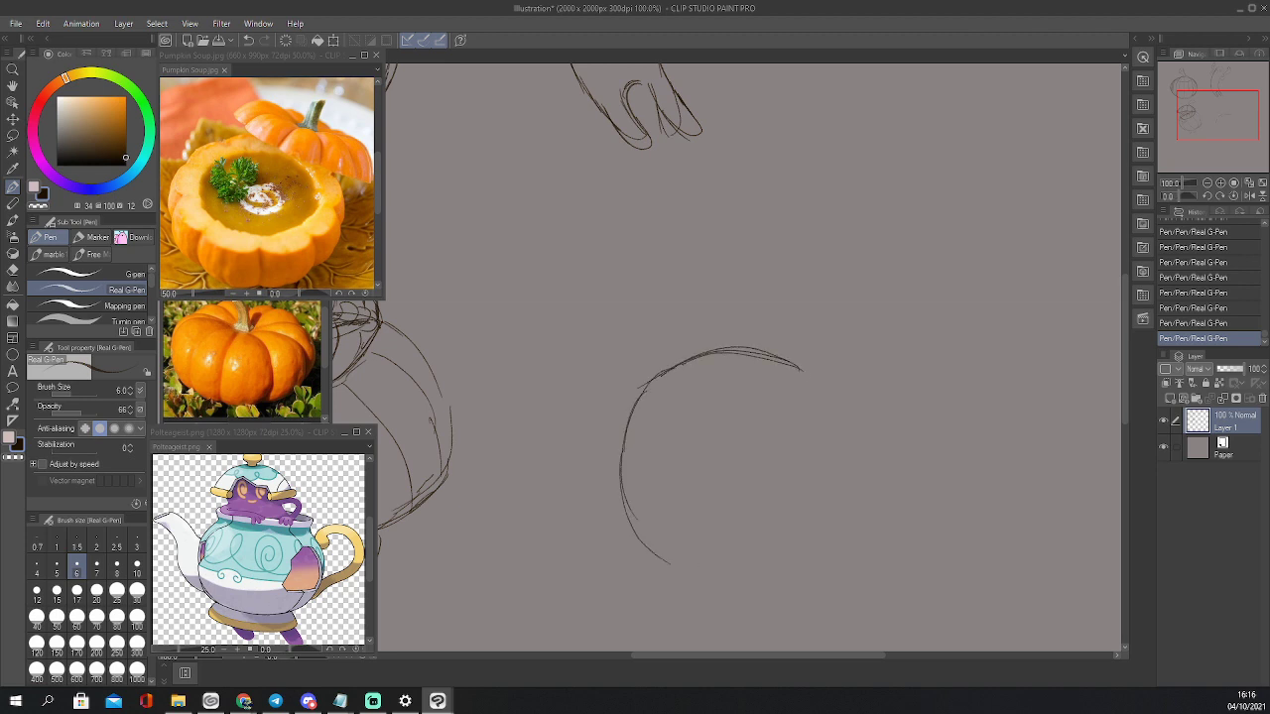
pyautogui.moveTo(615, 488); pyautogui.dragTo(702, 571)
pyautogui.moveTo(619, 444); pyautogui.dragTo(615, 489)
pyautogui.moveTo(637, 401)
pyautogui.mouseDown()
pyautogui.moveTo(839, 409)
pyautogui.moveTo(817, 381)
pyautogui.moveTo(848, 508)
pyautogui.moveTo(847, 471)
pyautogui.moveTo(681, 573)
pyautogui.mouseUp()
pyautogui.moveTo(778, 569)
pyautogui.mouseDown()
pyautogui.moveTo(829, 541)
pyautogui.moveTo(858, 478)
pyautogui.mouseUp()
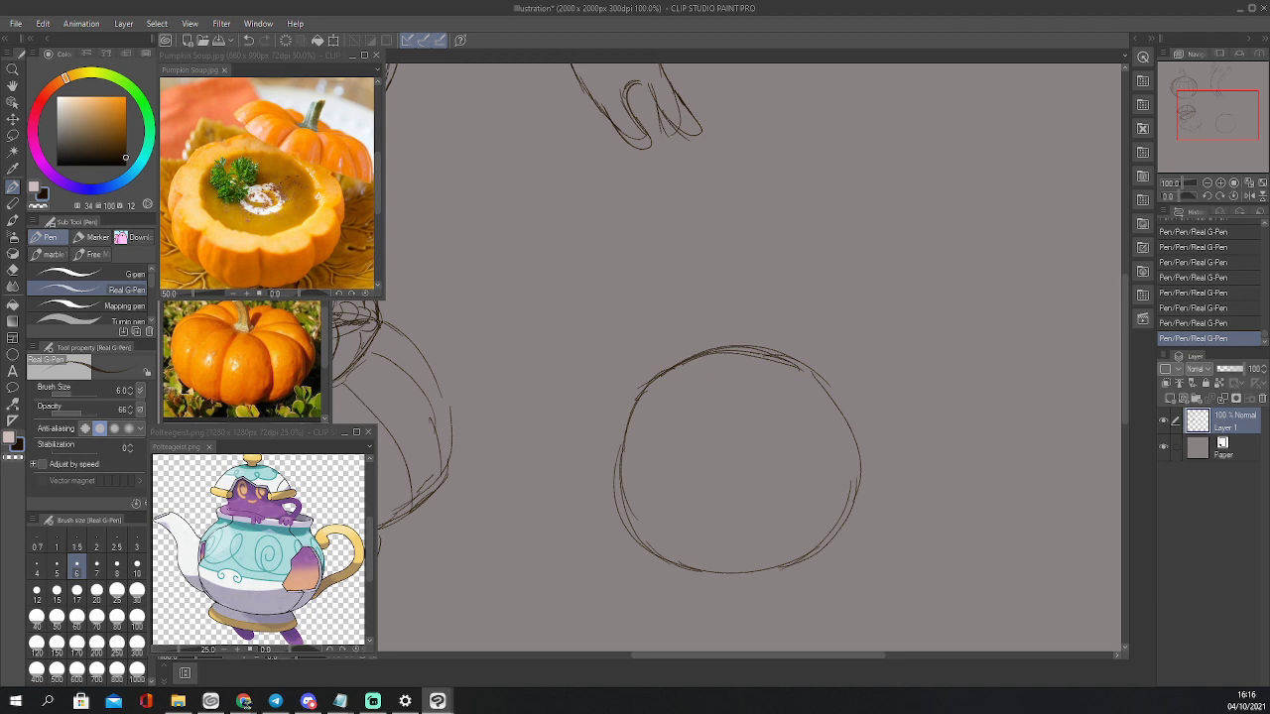
pyautogui.hotkey('alt', 'Tab')
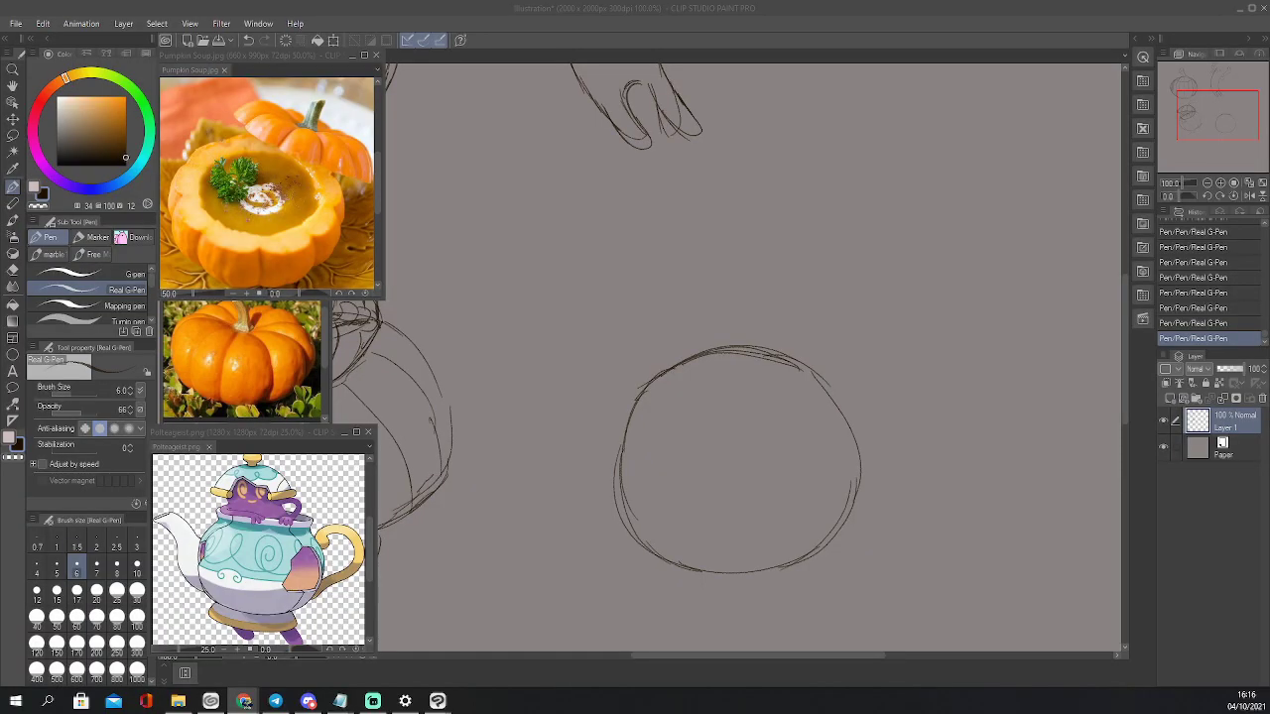
pyautogui.click(643, 437)
# Widen the third pumpkin on its left side, and add two feet underneath and a curved lid line near its top
pyautogui.moveTo(643, 381)
pyautogui.mouseDown()
pyautogui.moveTo(597, 453)
pyautogui.moveTo(647, 566)
pyautogui.moveTo(598, 496)
pyautogui.moveTo(608, 411)
pyautogui.mouseUp()
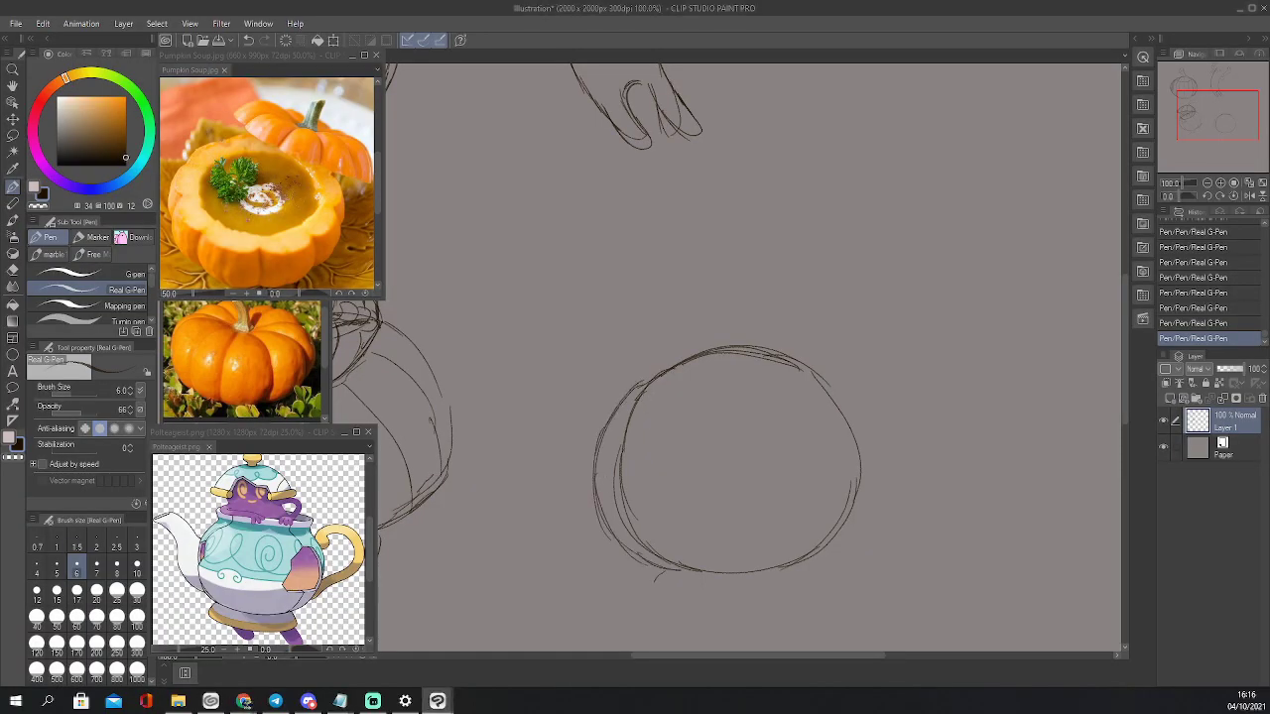
pyautogui.moveTo(656, 575); pyautogui.dragTo(808, 587)
pyautogui.moveTo(612, 416)
pyautogui.mouseDown()
pyautogui.moveTo(766, 382)
pyautogui.moveTo(837, 403)
pyautogui.moveTo(681, 393)
pyautogui.moveTo(607, 421)
pyautogui.moveTo(794, 379)
pyautogui.mouseUp()
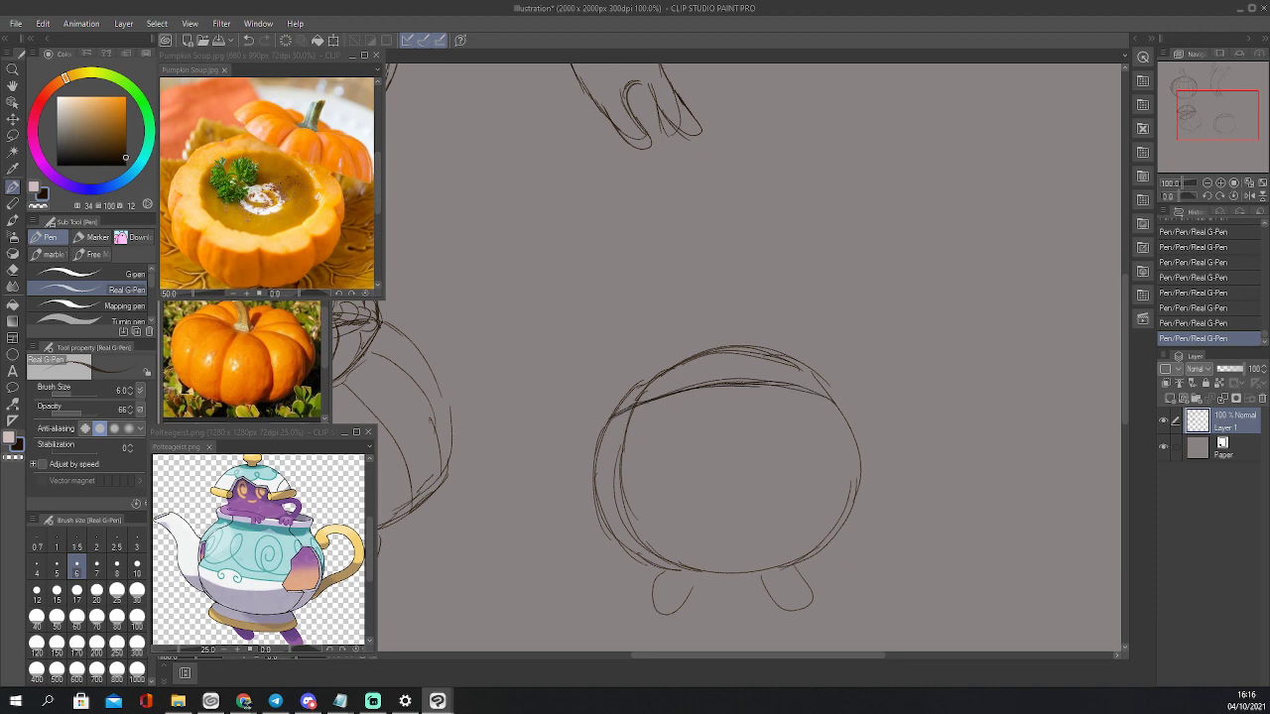
# Draw curved vertical rib lines down the third pumpkin's body, from its top edge toward the base
pyautogui.moveTo(645, 378)
pyautogui.mouseDown()
pyautogui.moveTo(625, 474)
pyautogui.moveTo(662, 567)
pyautogui.mouseUp()
pyautogui.moveTo(706, 349)
pyautogui.mouseDown()
pyautogui.moveTo(689, 505)
pyautogui.moveTo(712, 572)
pyautogui.mouseUp()
pyautogui.moveTo(762, 359)
pyautogui.mouseDown()
pyautogui.moveTo(780, 486)
pyautogui.moveTo(771, 554)
pyautogui.mouseUp()
pyautogui.moveTo(777, 389); pyautogui.dragTo(774, 524)
pyautogui.moveTo(764, 361); pyautogui.dragTo(786, 496)
pyautogui.moveTo(823, 384); pyautogui.dragTo(843, 530)
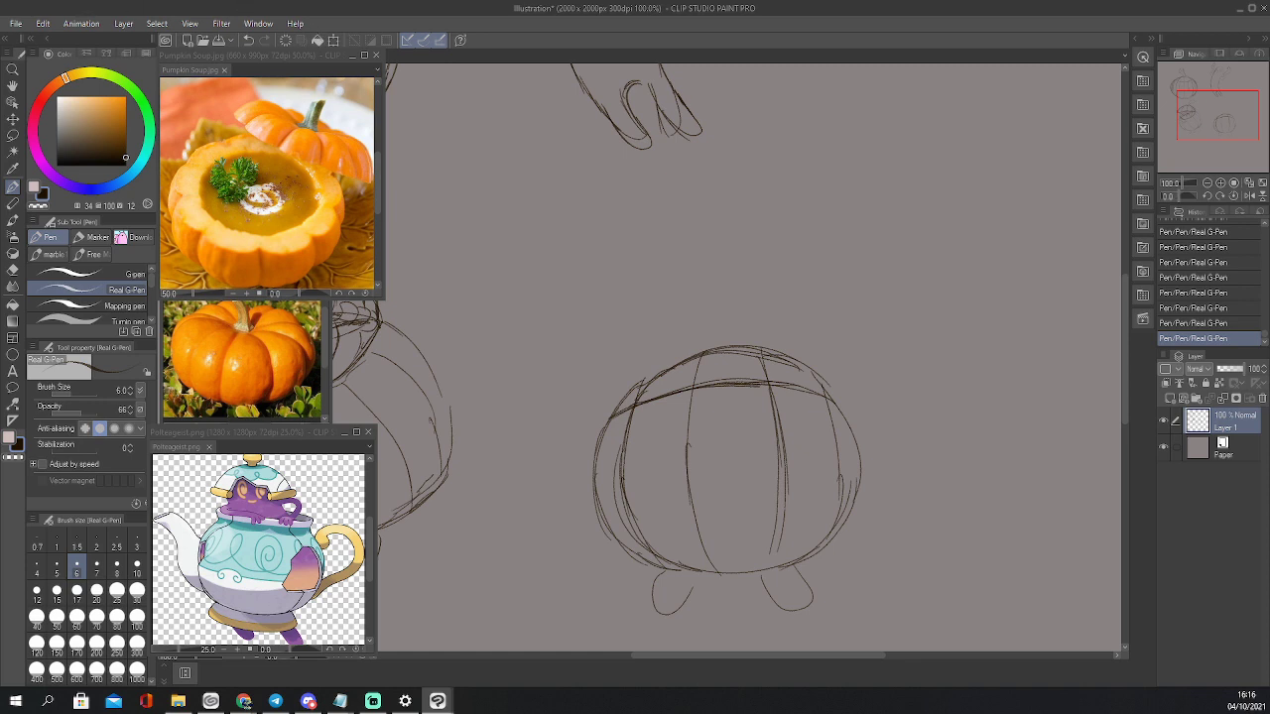
# Switch to Chrome, read through the Otherworld song lyrics, and close the browser window to return to the sketch
pyautogui.click(243, 702)
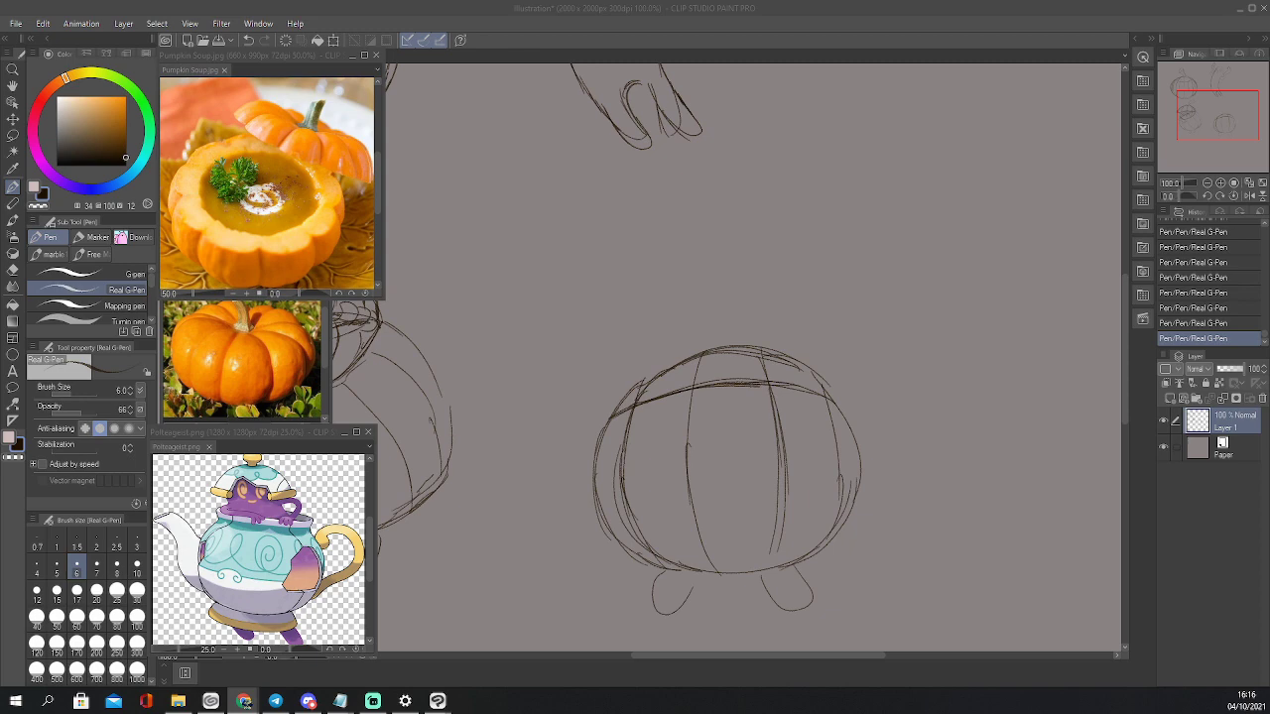
pyautogui.hotkey('alt', 'Tab')
pyautogui.scroll(-2, 750, 231)
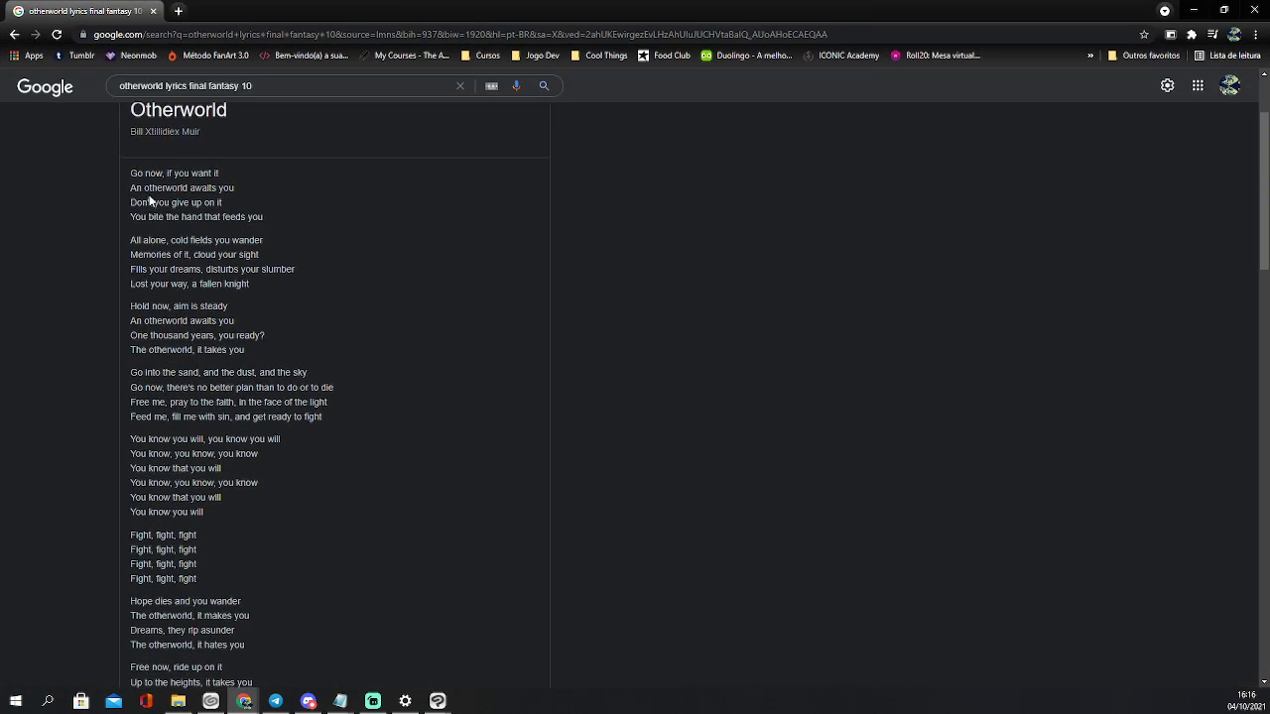
pyautogui.moveTo(144, 187); pyautogui.dragTo(187, 202)
pyautogui.click(219, 229)
pyautogui.scroll(-1, 286, 238)
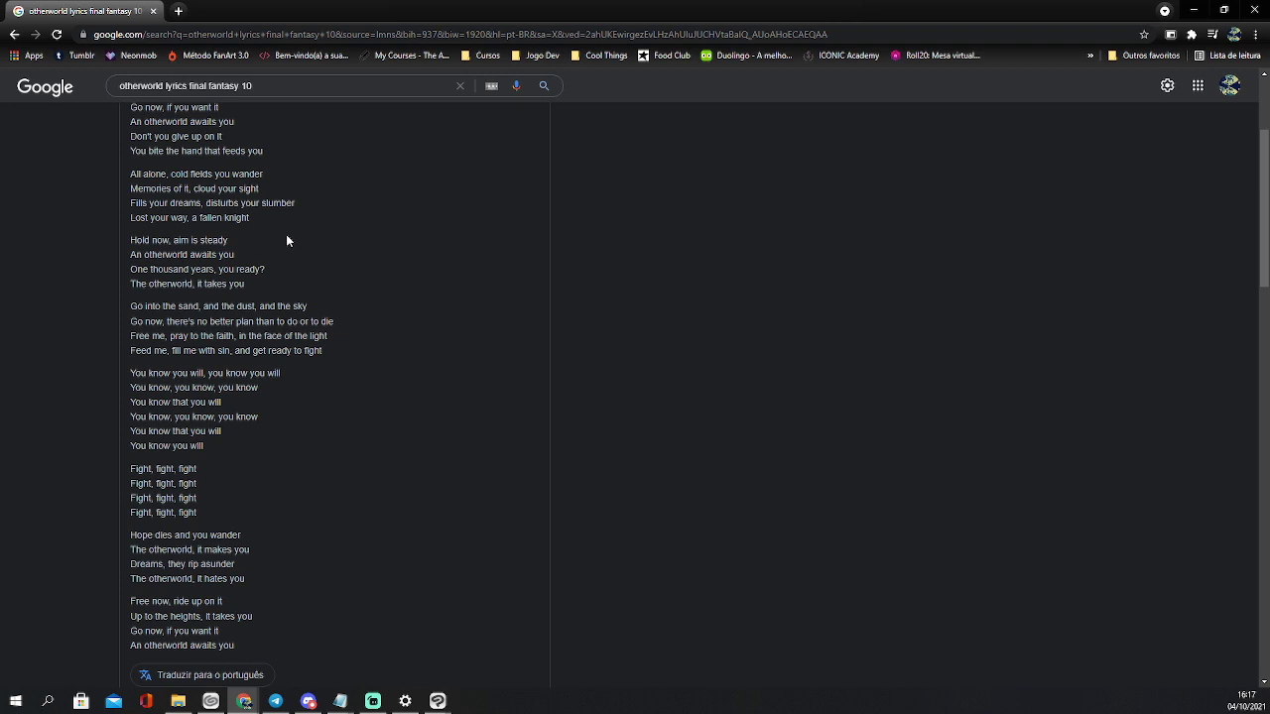
pyautogui.scroll(-1, 287, 240)
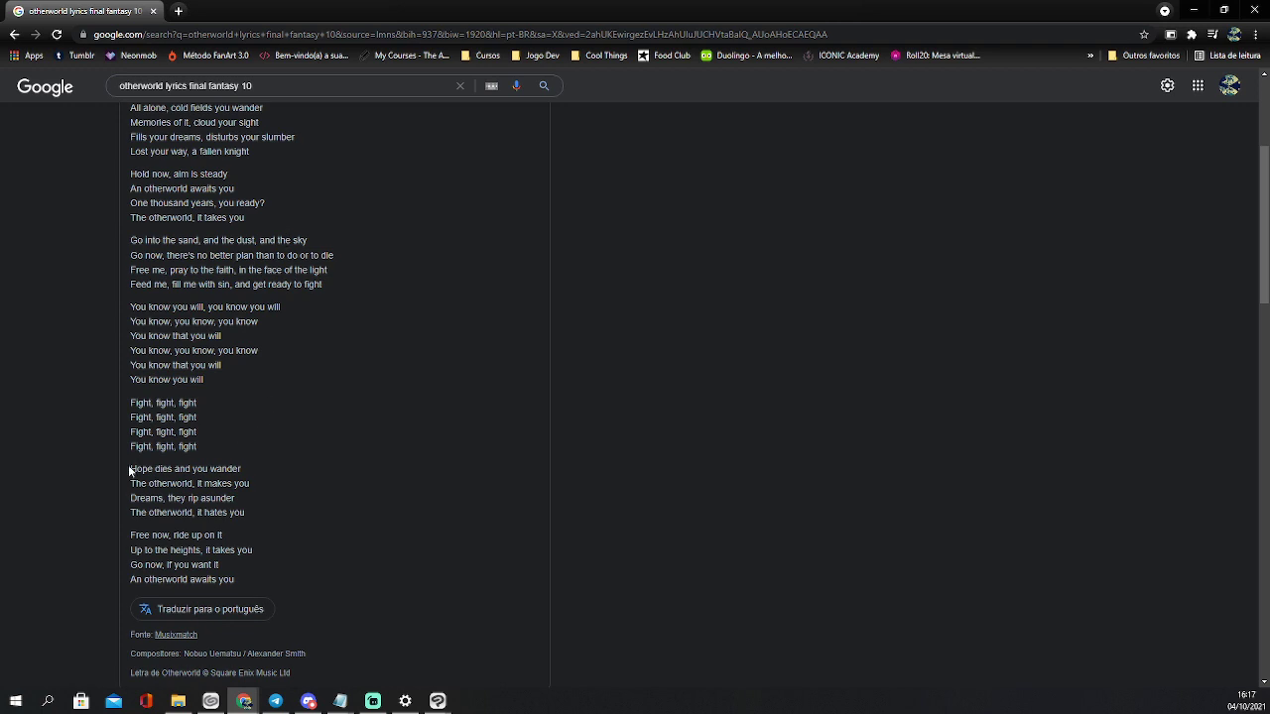
pyautogui.moveTo(128, 469); pyautogui.dragTo(246, 479)
pyautogui.moveTo(438, 702)
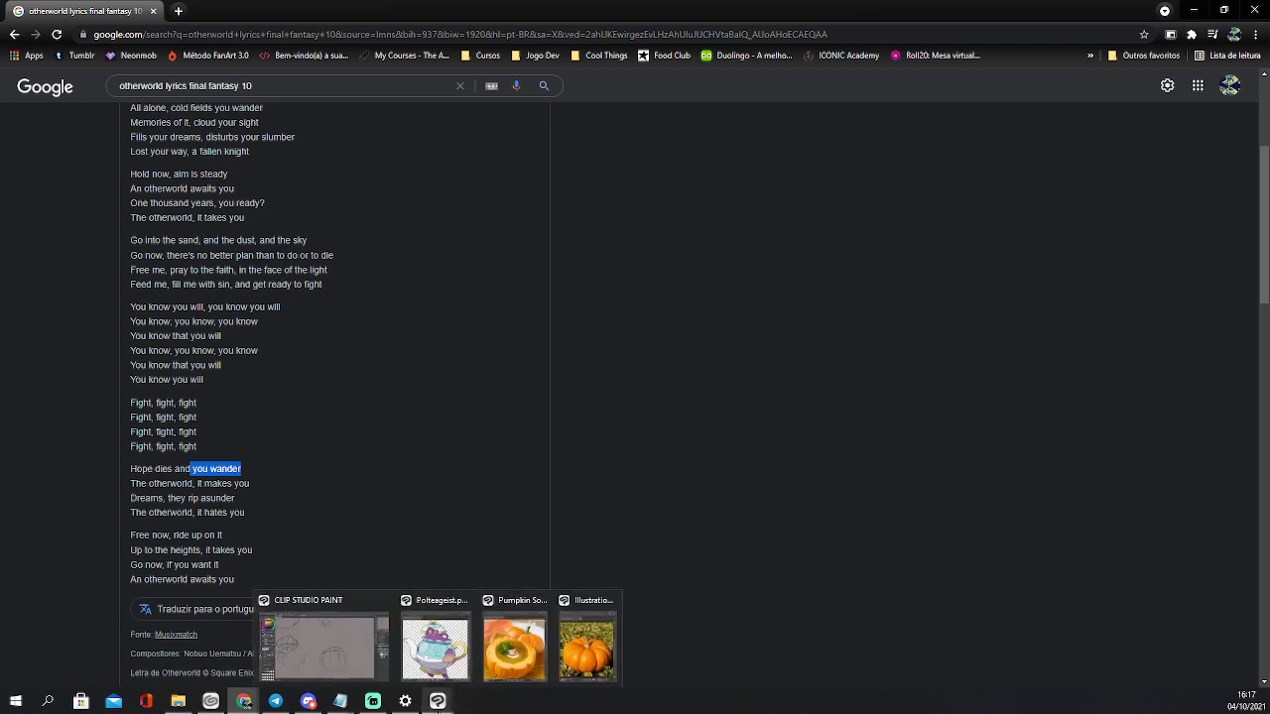
pyautogui.click(322, 645)
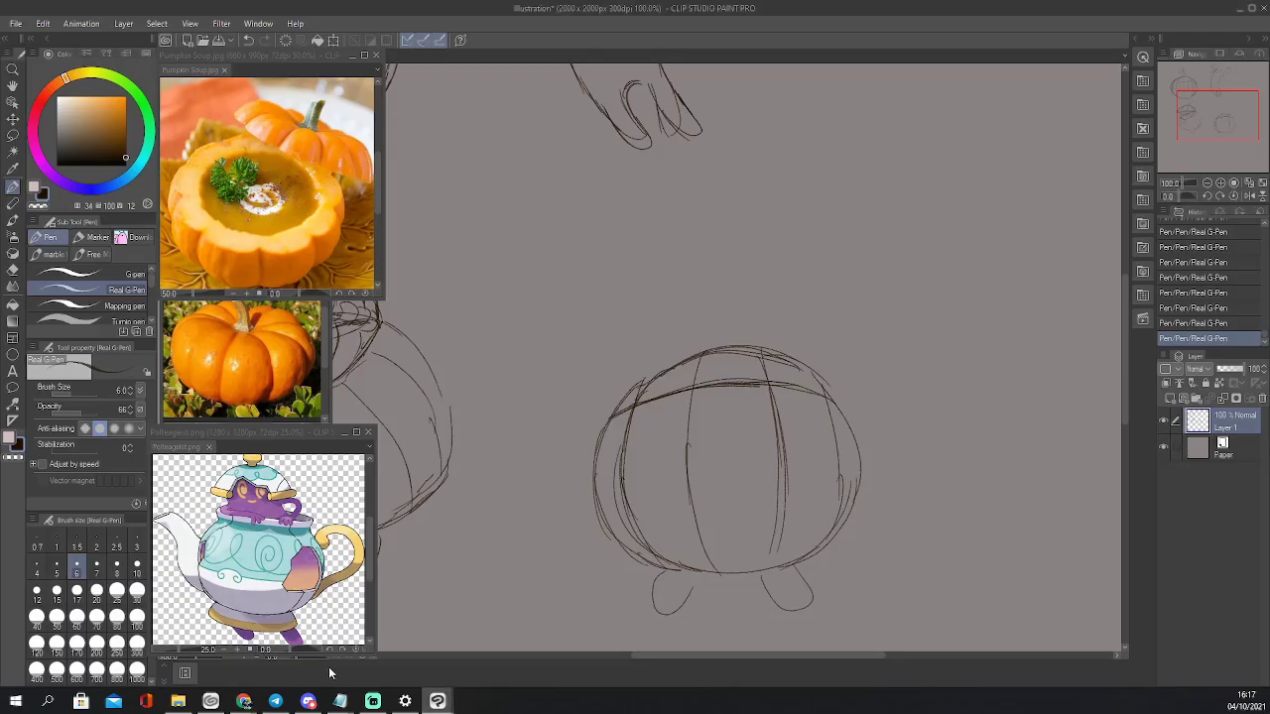
pyautogui.moveTo(248, 705)
pyautogui.click(315, 646)
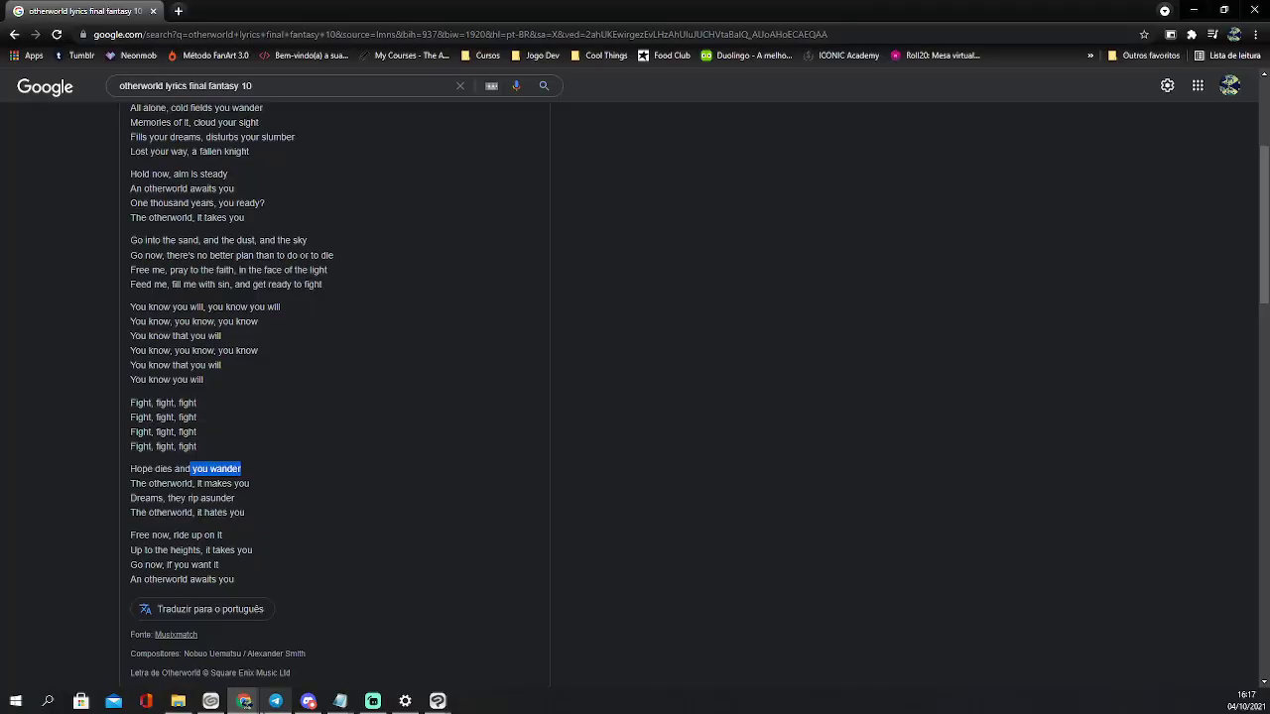
pyautogui.moveTo(205, 666)
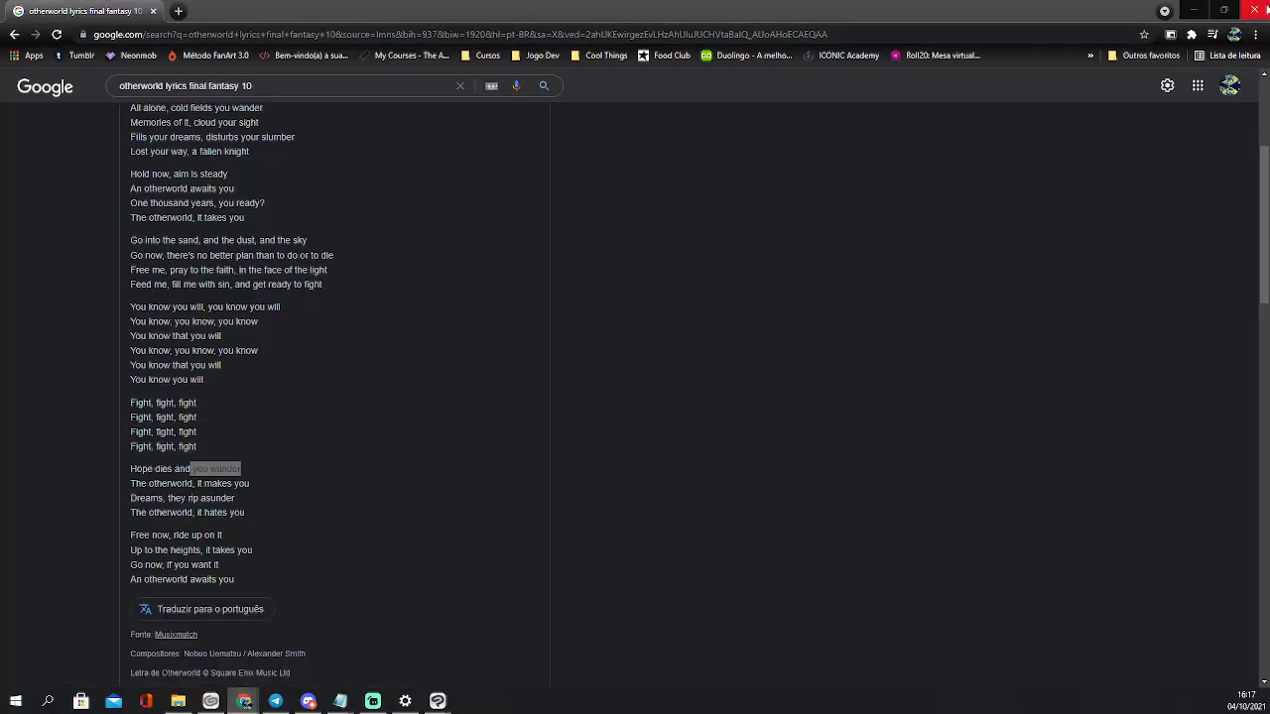
pyautogui.click(1256, 9)
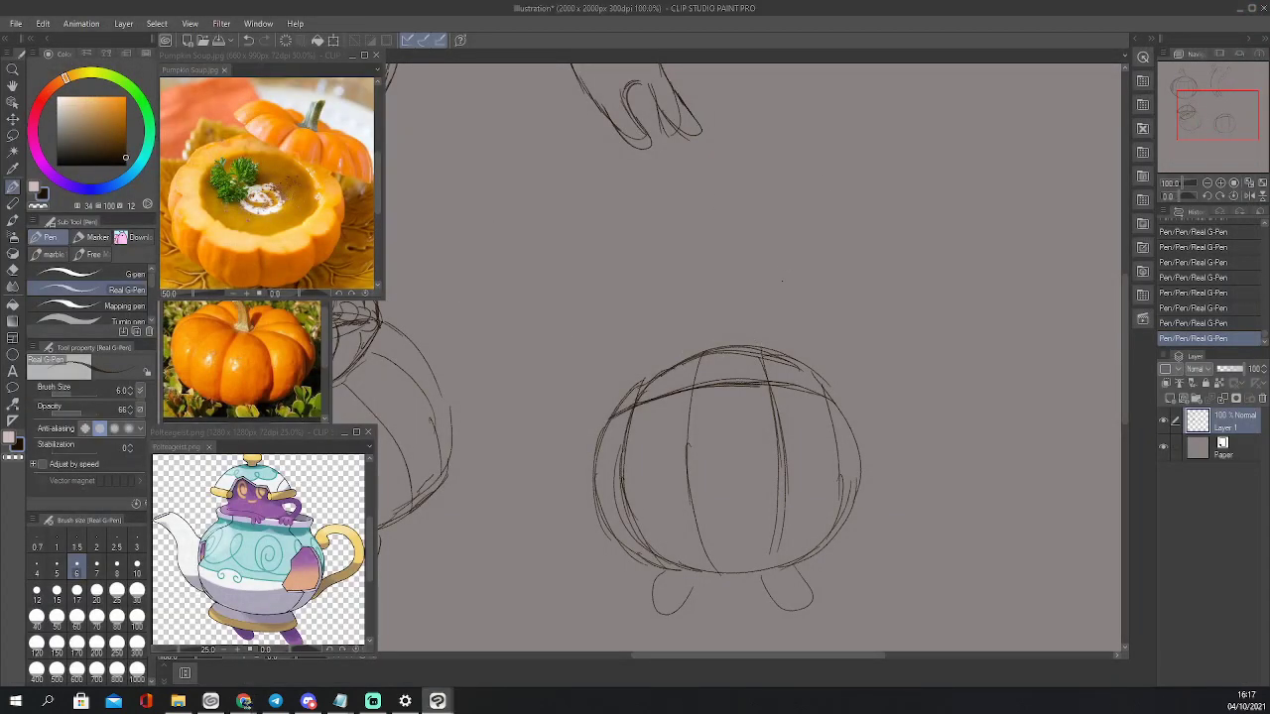
# Lasso the third pumpkin's lid, raise it above the body and tilt it counterclockwise, leaving it open
pyautogui.moveTo(619, 400)
pyautogui.mouseDown()
pyautogui.moveTo(739, 345)
pyautogui.moveTo(788, 352)
pyautogui.moveTo(828, 396)
pyautogui.mouseUp()
pyautogui.press('m')
pyautogui.moveTo(598, 414)
pyautogui.mouseDown()
pyautogui.moveTo(726, 369)
pyautogui.moveTo(871, 385)
pyautogui.moveTo(567, 395)
pyautogui.moveTo(576, 403)
pyautogui.mouseUp()
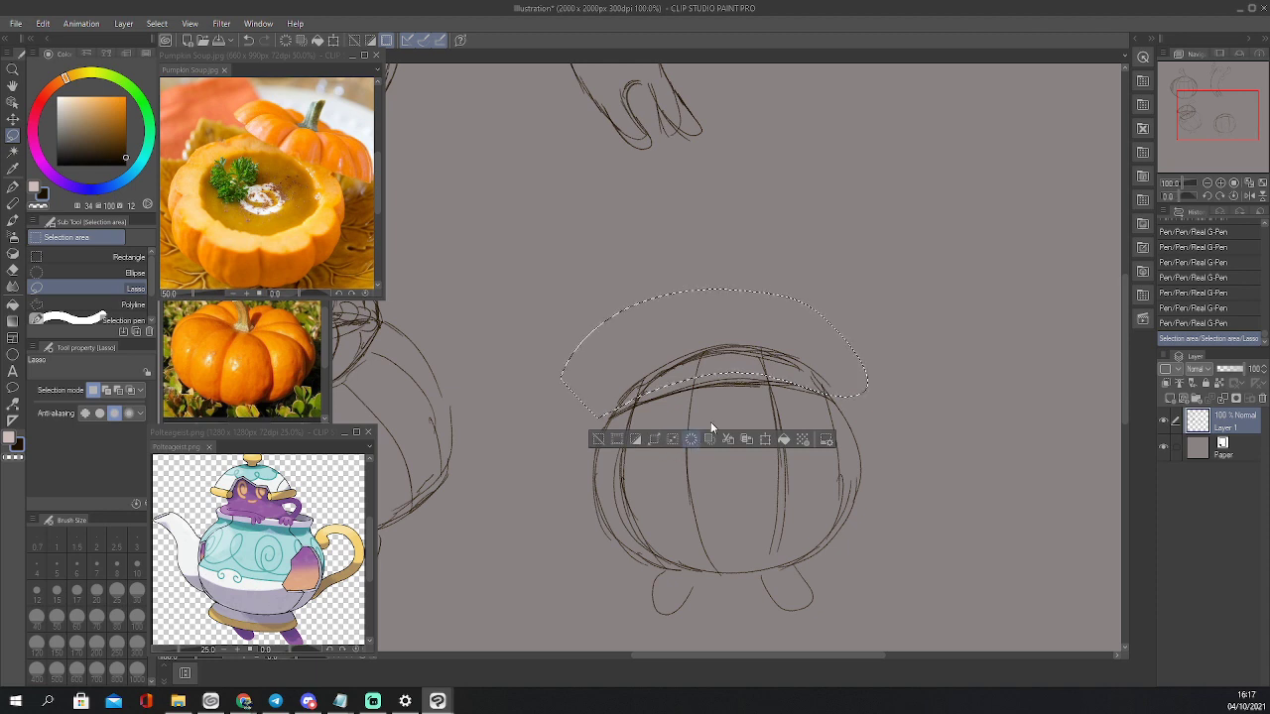
pyautogui.hotkey('ctrl', 't')
pyautogui.moveTo(884, 432); pyautogui.dragTo(901, 353)
pyautogui.moveTo(795, 361); pyautogui.dragTo(750, 280)
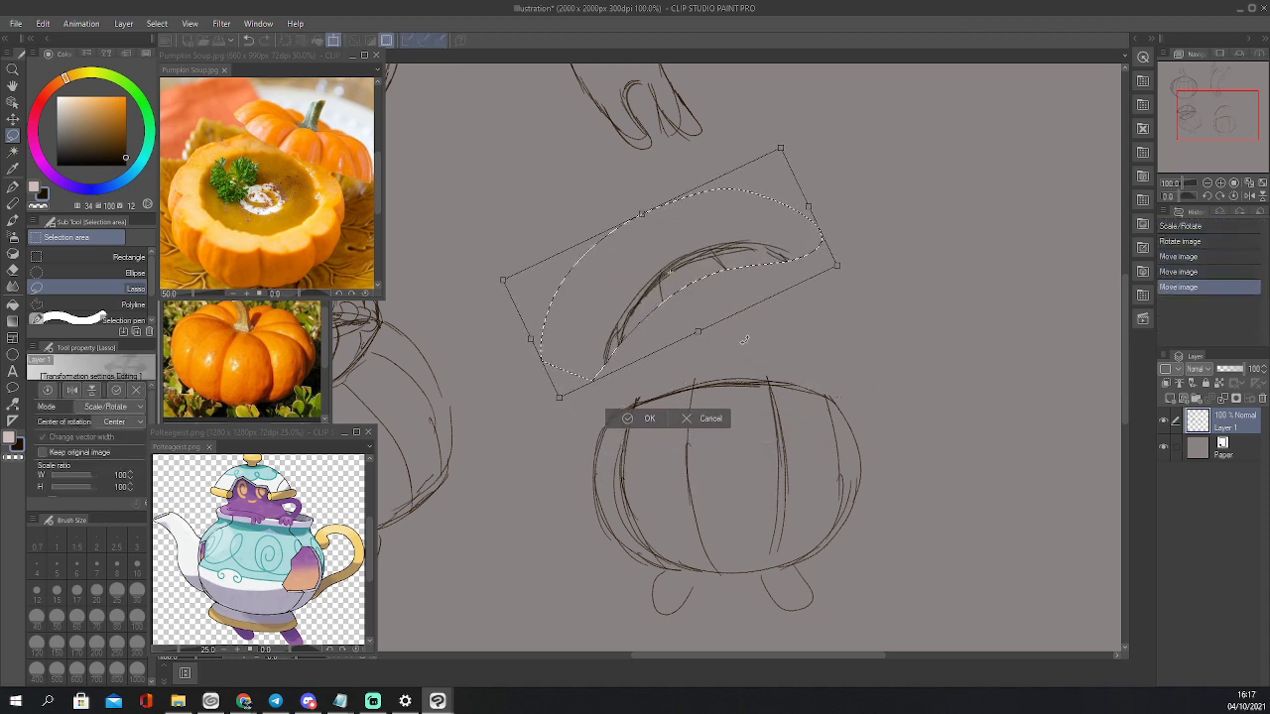
pyautogui.click(647, 422)
pyautogui.hotkey('ctrl', 'd')
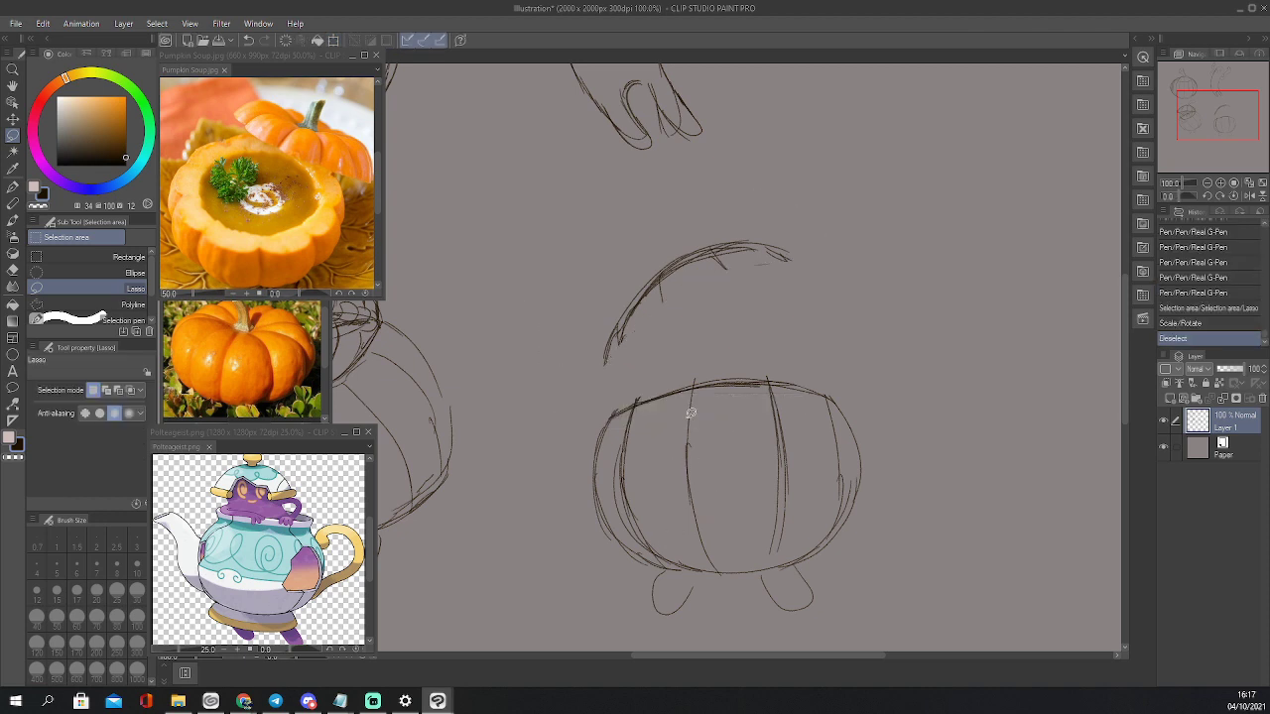
# Draw the oval underside of the third pumpkin's tilted lid
pyautogui.press('p')
pyautogui.moveTo(605, 360)
pyautogui.mouseDown()
pyautogui.moveTo(607, 377)
pyautogui.moveTo(625, 349)
pyautogui.mouseUp()
pyautogui.moveTo(621, 357)
pyautogui.mouseDown()
pyautogui.moveTo(669, 312)
pyautogui.moveTo(766, 272)
pyautogui.mouseUp()
pyautogui.moveTo(764, 272)
pyautogui.mouseDown()
pyautogui.moveTo(780, 298)
pyautogui.moveTo(742, 333)
pyautogui.moveTo(627, 379)
pyautogui.moveTo(730, 338)
pyautogui.mouseUp()
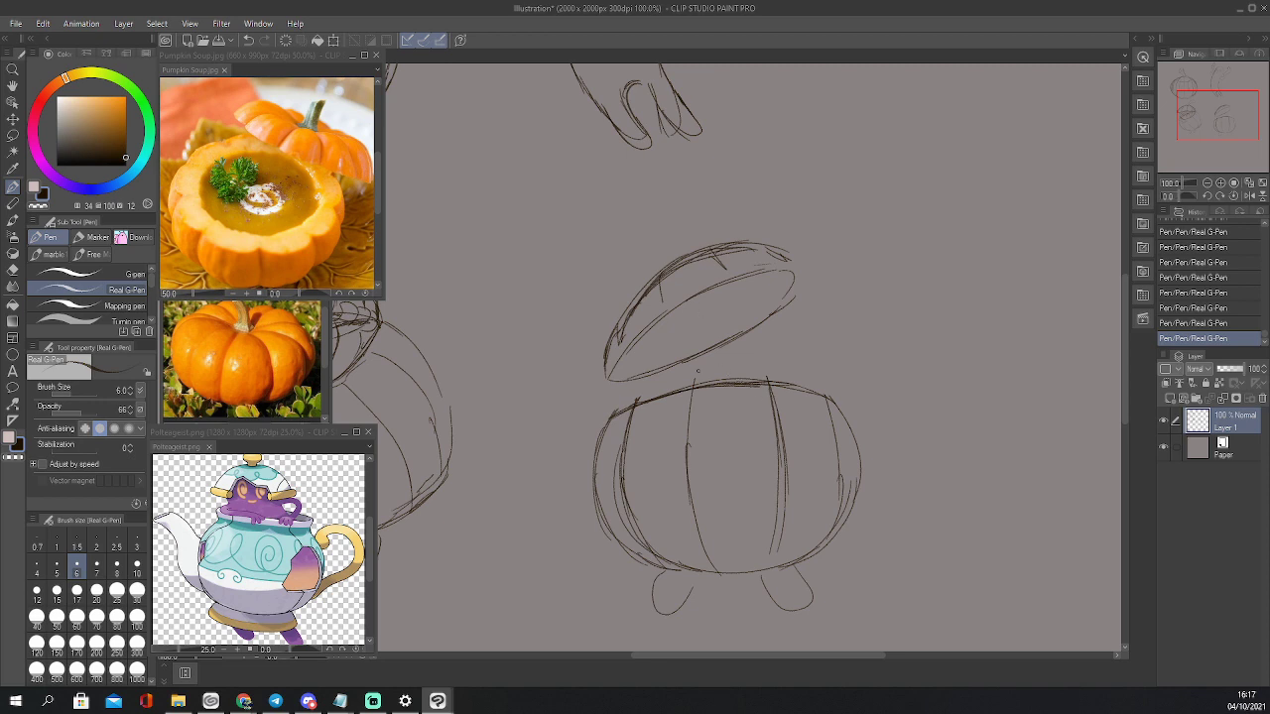
# Sketch the ghost's round head under the lid, one hand over the rim, a raised arm holding the lid, and a spiral eye
pyautogui.moveTo(679, 383)
pyautogui.mouseDown()
pyautogui.moveTo(721, 316)
pyautogui.moveTo(710, 309)
pyautogui.moveTo(771, 341)
pyautogui.moveTo(771, 374)
pyautogui.mouseUp()
pyautogui.moveTo(657, 404)
pyautogui.mouseDown()
pyautogui.moveTo(691, 393)
pyautogui.moveTo(715, 419)
pyautogui.moveTo(740, 407)
pyautogui.moveTo(709, 383)
pyautogui.mouseUp()
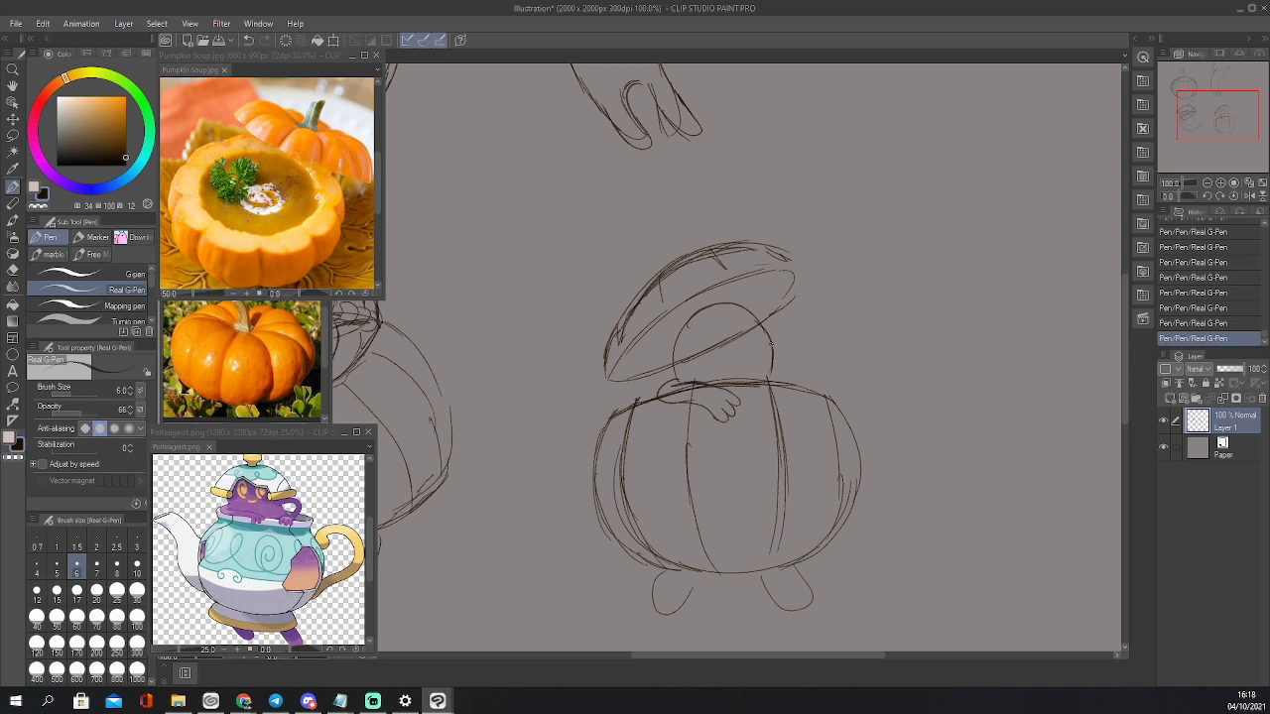
pyautogui.moveTo(771, 347)
pyautogui.mouseDown()
pyautogui.moveTo(776, 286)
pyautogui.moveTo(793, 298)
pyautogui.moveTo(777, 282)
pyautogui.moveTo(792, 312)
pyautogui.moveTo(803, 276)
pyautogui.mouseUp()
pyautogui.moveTo(784, 272)
pyautogui.mouseDown()
pyautogui.moveTo(809, 292)
pyautogui.moveTo(791, 316)
pyautogui.moveTo(794, 383)
pyautogui.mouseUp()
pyautogui.moveTo(720, 315)
pyautogui.mouseDown()
pyautogui.moveTo(710, 355)
pyautogui.moveTo(736, 345)
pyautogui.moveTo(716, 351)
pyautogui.mouseUp()
pyautogui.moveTo(722, 327); pyautogui.dragTo(732, 323)
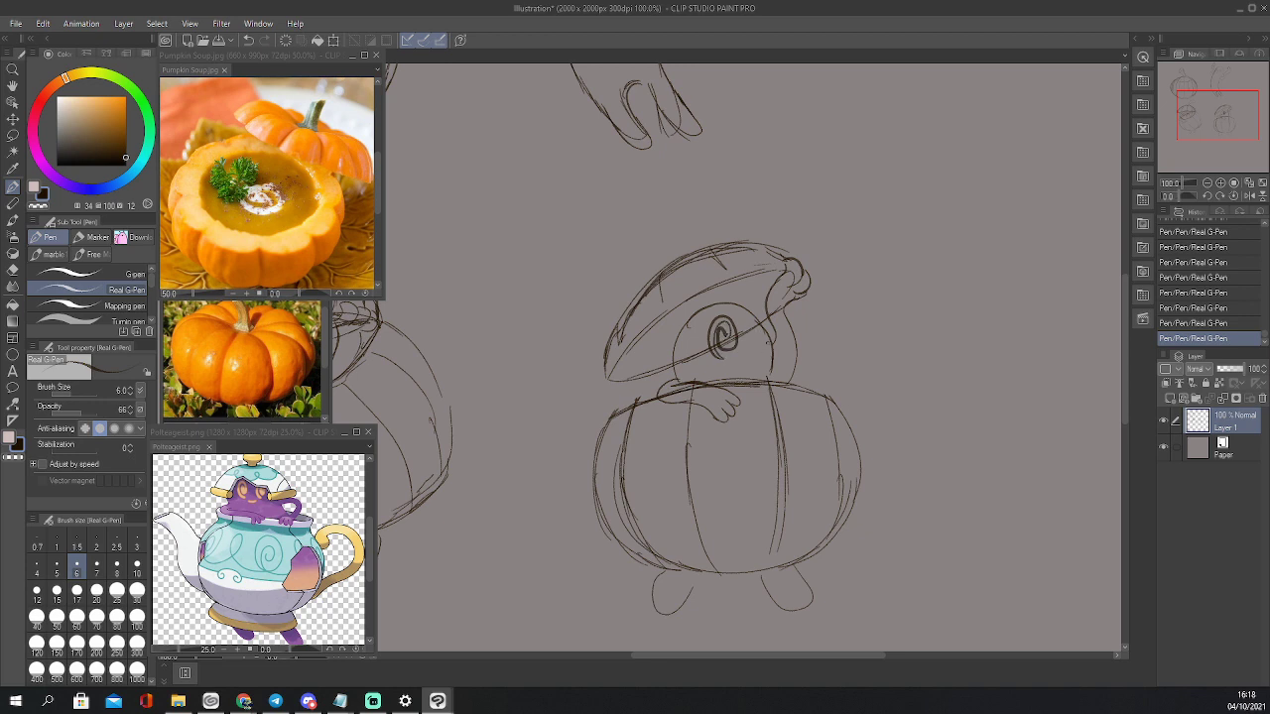
# Add the ghost's second eye and a small smiling mouth
pyautogui.moveTo(758, 353)
pyautogui.mouseDown()
pyautogui.moveTo(765, 321)
pyautogui.moveTo(766, 347)
pyautogui.moveTo(743, 357)
pyautogui.mouseUp()
pyautogui.hotkey('ctrl', 'z')
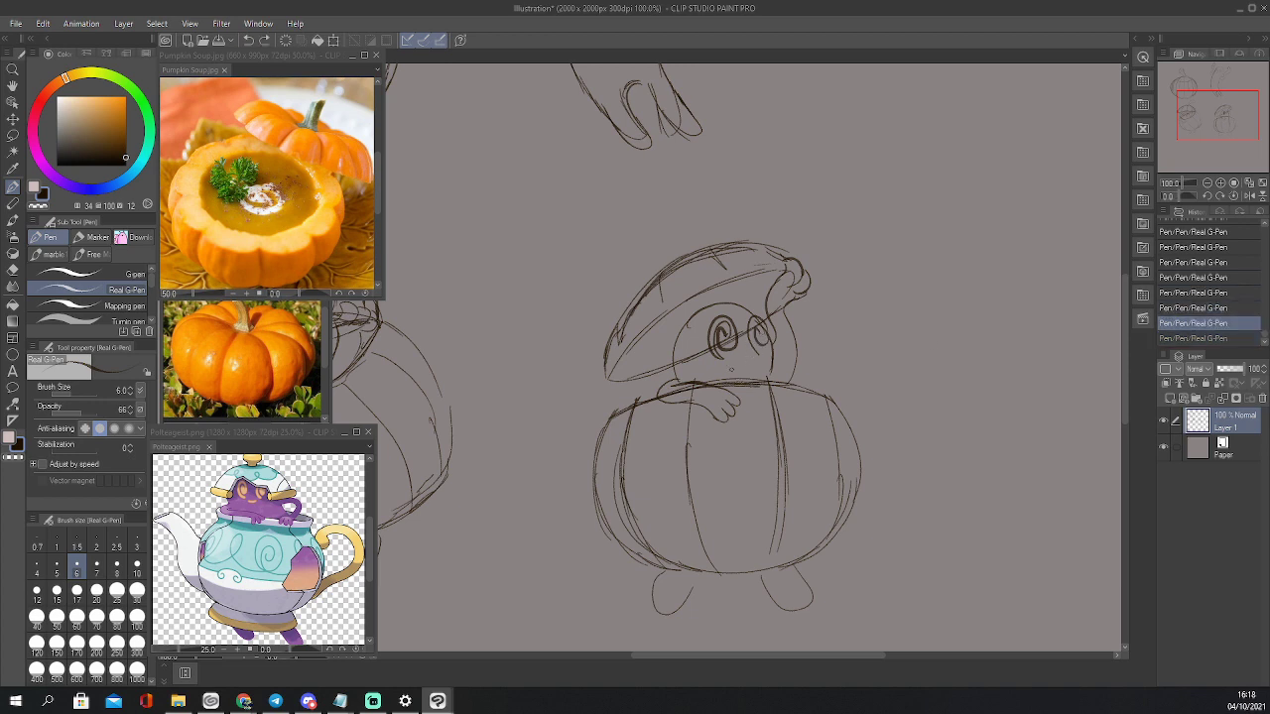
pyautogui.moveTo(735, 367); pyautogui.dragTo(754, 372)
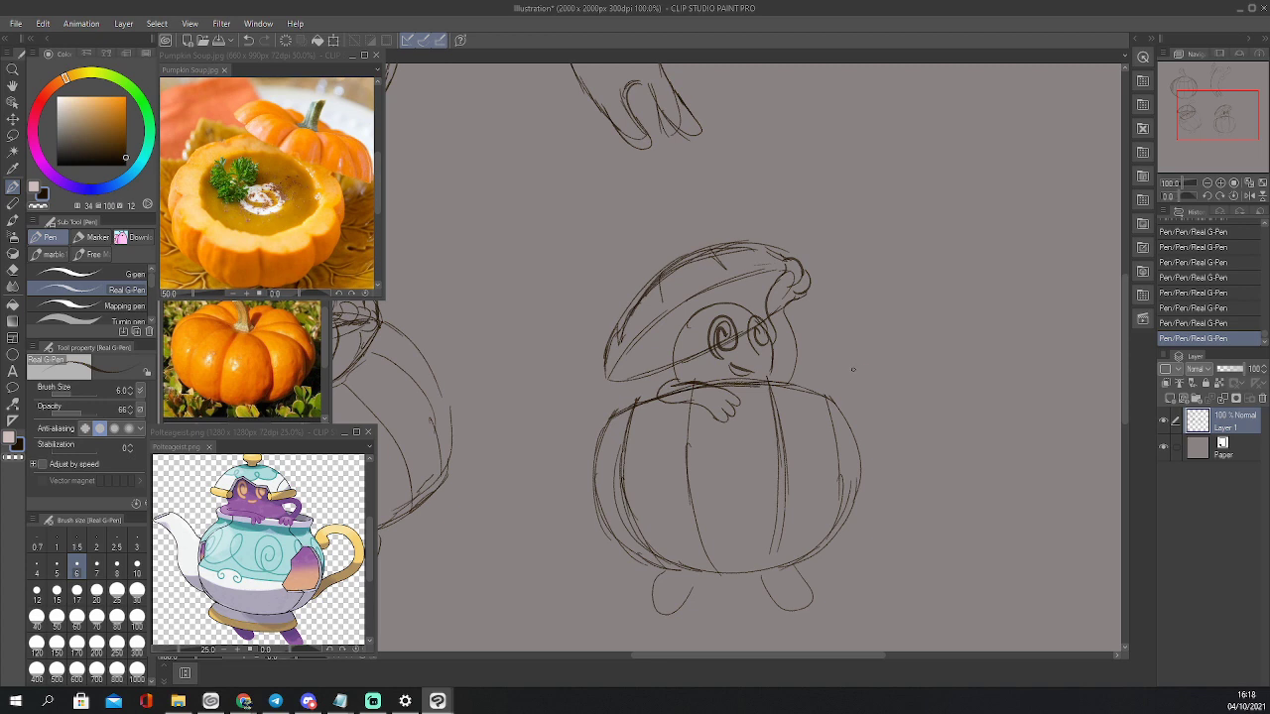
# Lasso the third pumpkin's body and lid around the ghost, enlarge them to 119% and reposition them around it
pyautogui.press('m')
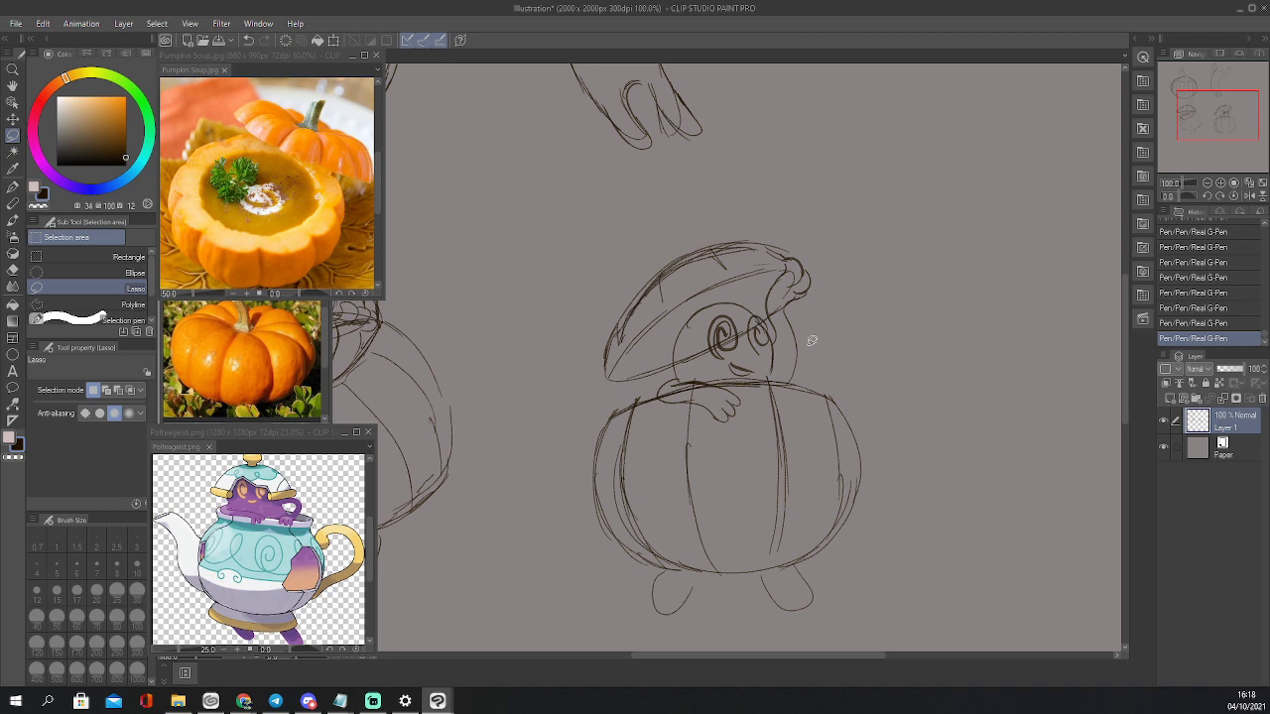
pyautogui.moveTo(672, 367)
pyautogui.mouseDown()
pyautogui.moveTo(658, 397)
pyautogui.moveTo(669, 407)
pyautogui.mouseUp()
pyautogui.click(687, 458)
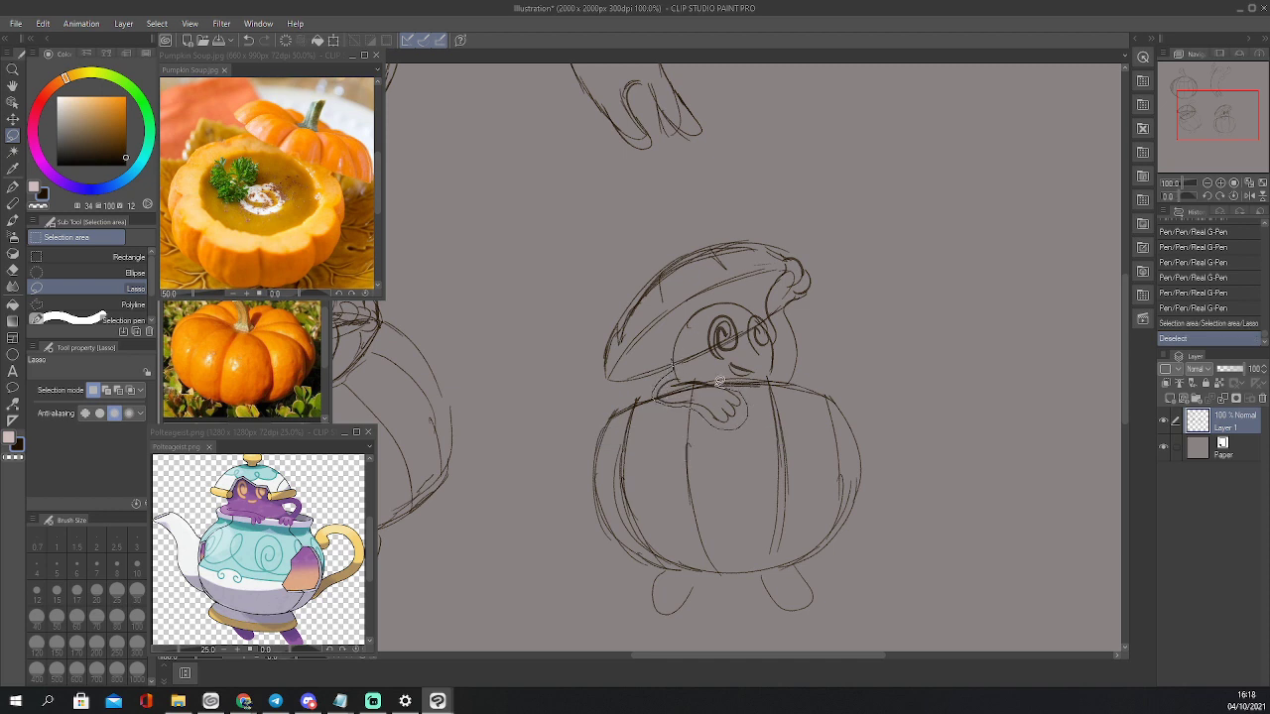
pyautogui.moveTo(719, 381)
pyautogui.mouseDown()
pyautogui.moveTo(810, 379)
pyautogui.moveTo(860, 402)
pyautogui.moveTo(886, 470)
pyautogui.moveTo(875, 555)
pyautogui.moveTo(819, 618)
pyautogui.moveTo(723, 631)
pyautogui.moveTo(596, 598)
pyautogui.moveTo(553, 506)
pyautogui.moveTo(553, 395)
pyautogui.moveTo(629, 240)
pyautogui.moveTo(737, 190)
pyautogui.moveTo(790, 202)
pyautogui.moveTo(814, 243)
pyautogui.moveTo(775, 274)
pyautogui.moveTo(770, 315)
pyautogui.moveTo(746, 299)
pyautogui.moveTo(715, 304)
pyautogui.moveTo(678, 329)
pyautogui.moveTo(813, 302)
pyautogui.moveTo(802, 268)
pyautogui.moveTo(762, 312)
pyautogui.mouseUp()
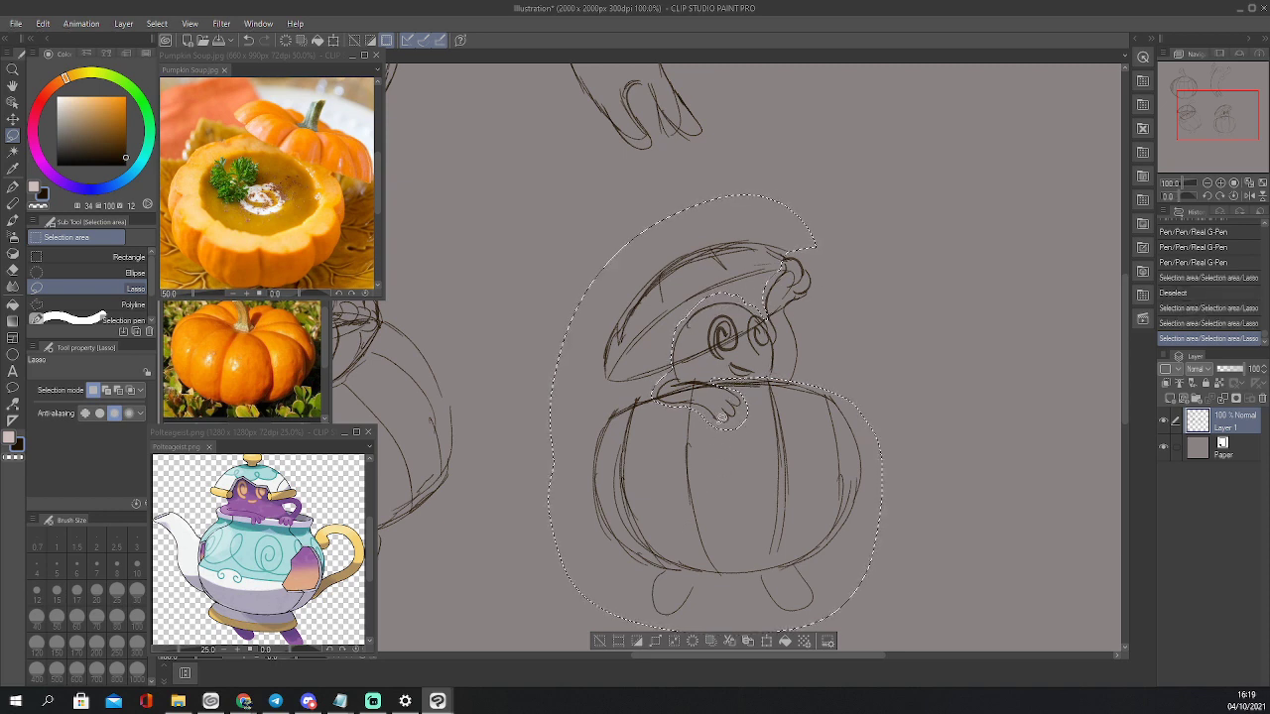
pyautogui.hotkey('ctrl', 't')
pyautogui.moveTo(882, 195); pyautogui.dragTo(922, 147)
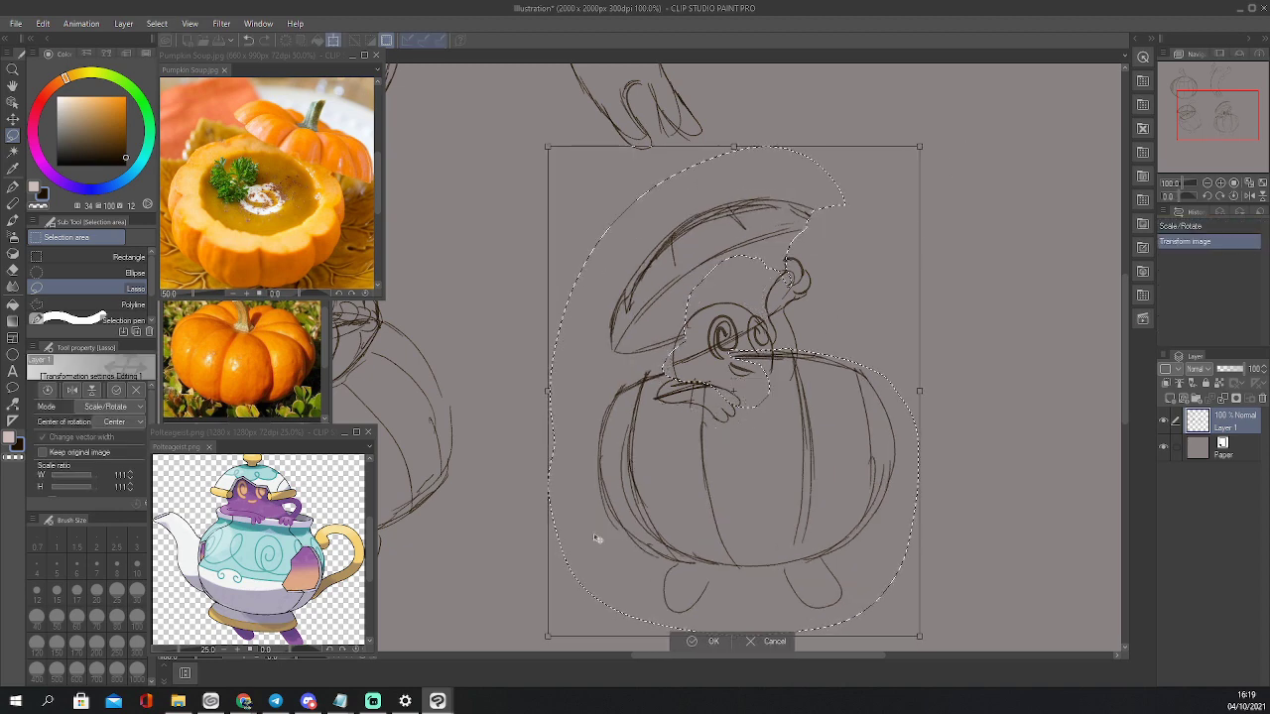
pyautogui.moveTo(552, 561); pyautogui.dragTo(532, 567)
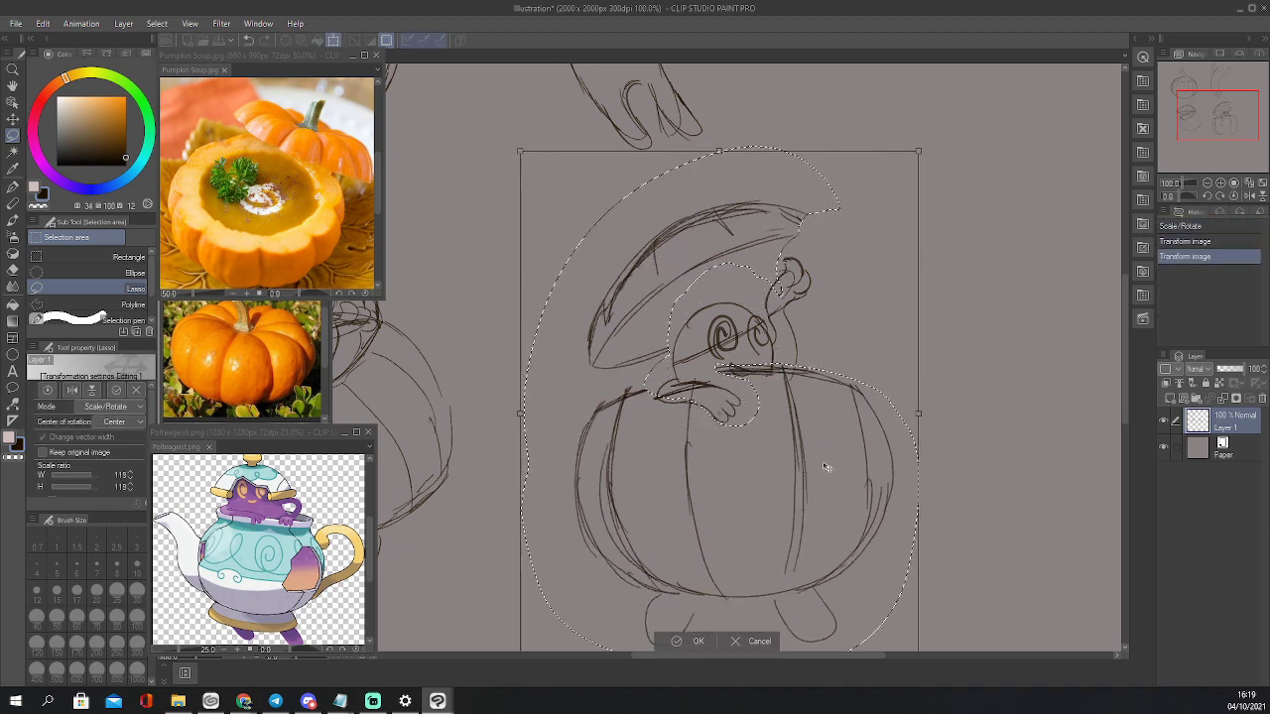
pyautogui.moveTo(827, 467); pyautogui.dragTo(822, 472)
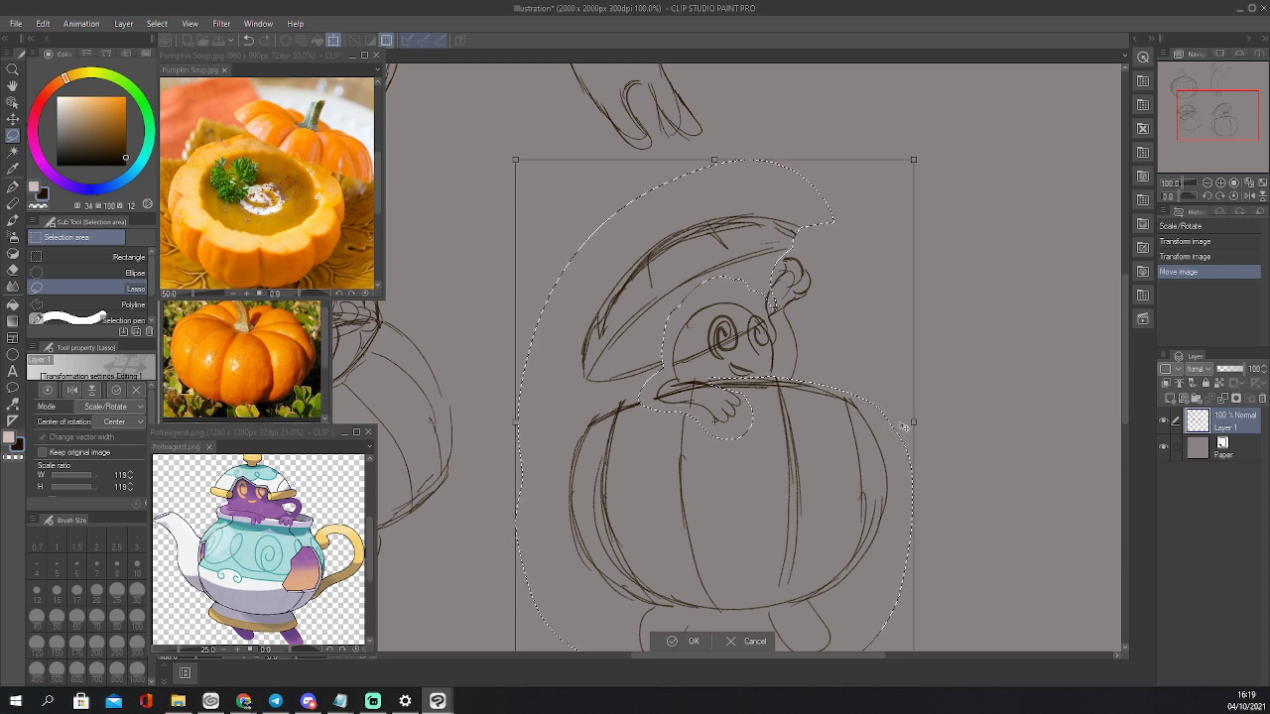
pyautogui.click(694, 641)
pyautogui.hotkey('ctrl', 'd')
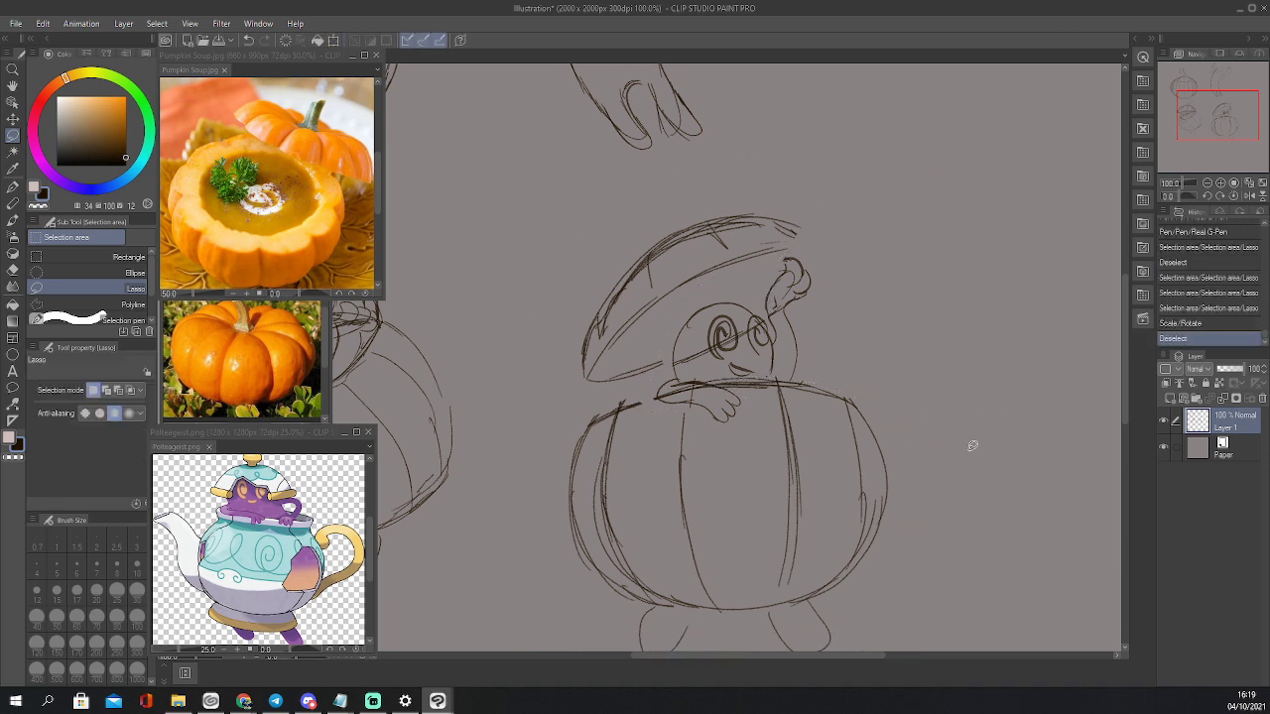
# Erase the ghost's head, face and raised arm between the lid and the pumpkin body with the hard eraser
pyautogui.press('e')
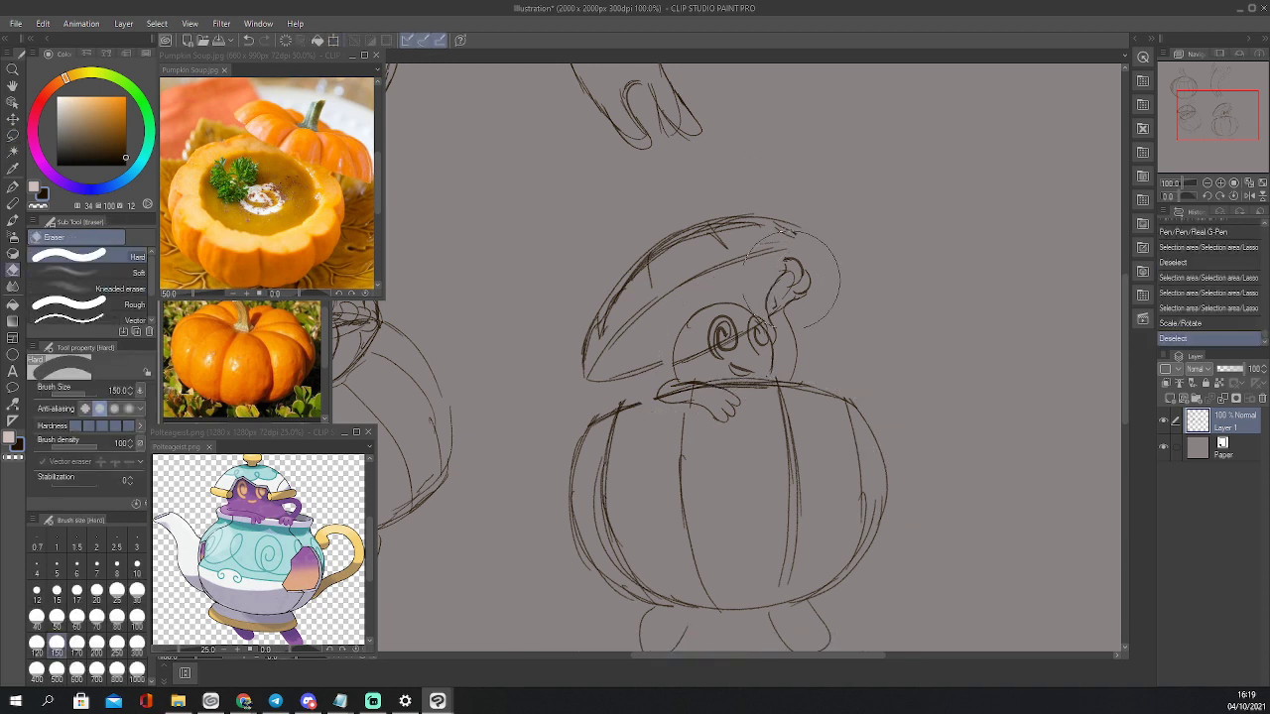
pyautogui.moveTo(794, 273)
pyautogui.mouseDown()
pyautogui.moveTo(817, 241)
pyautogui.moveTo(831, 355)
pyautogui.mouseUp()
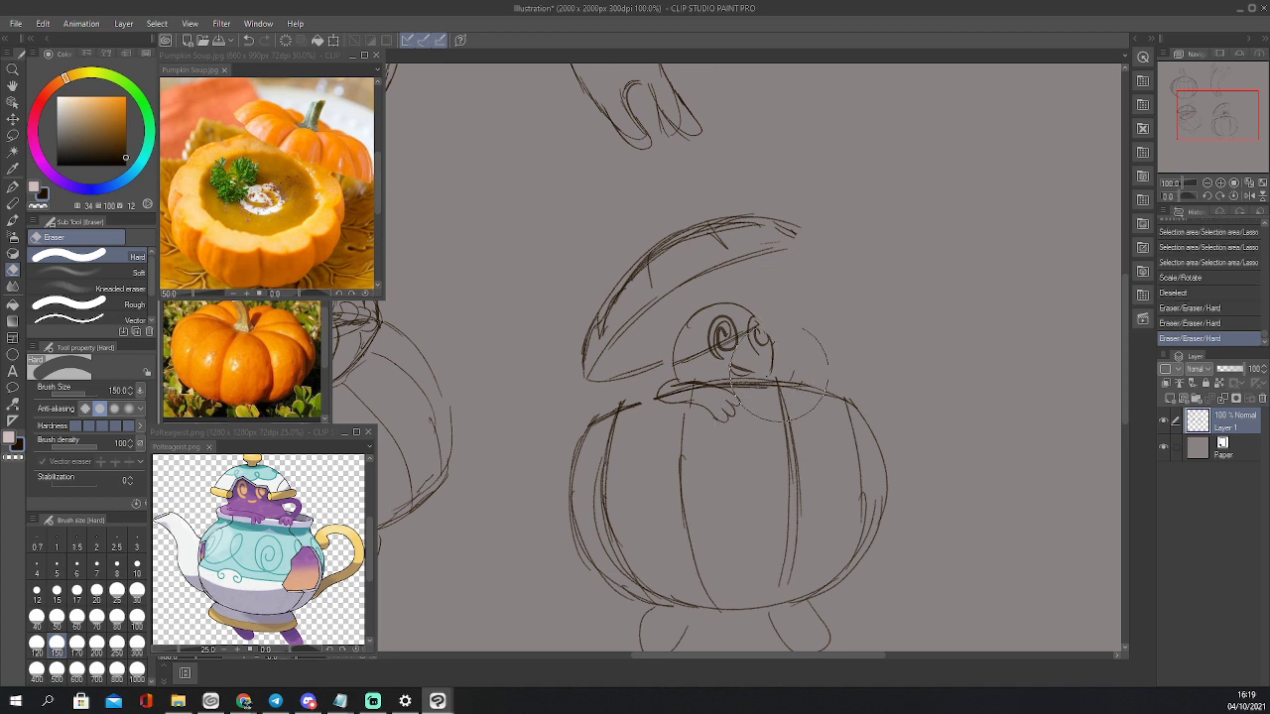
pyautogui.moveTo(720, 328); pyautogui.dragTo(772, 326)
pyautogui.moveTo(780, 332); pyautogui.dragTo(800, 332)
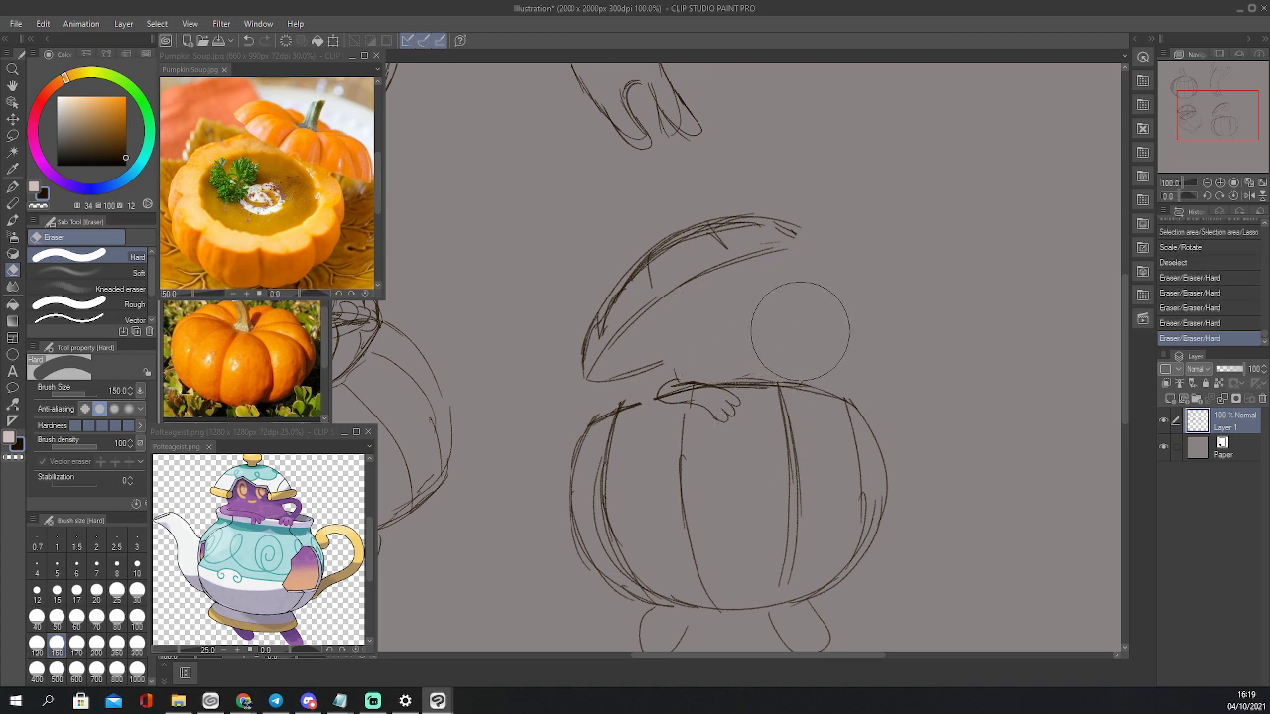
# Redraw the enlarged lid's underside and close its outline at the raised end
pyautogui.press('p')
pyautogui.moveTo(592, 380); pyautogui.dragTo(794, 327)
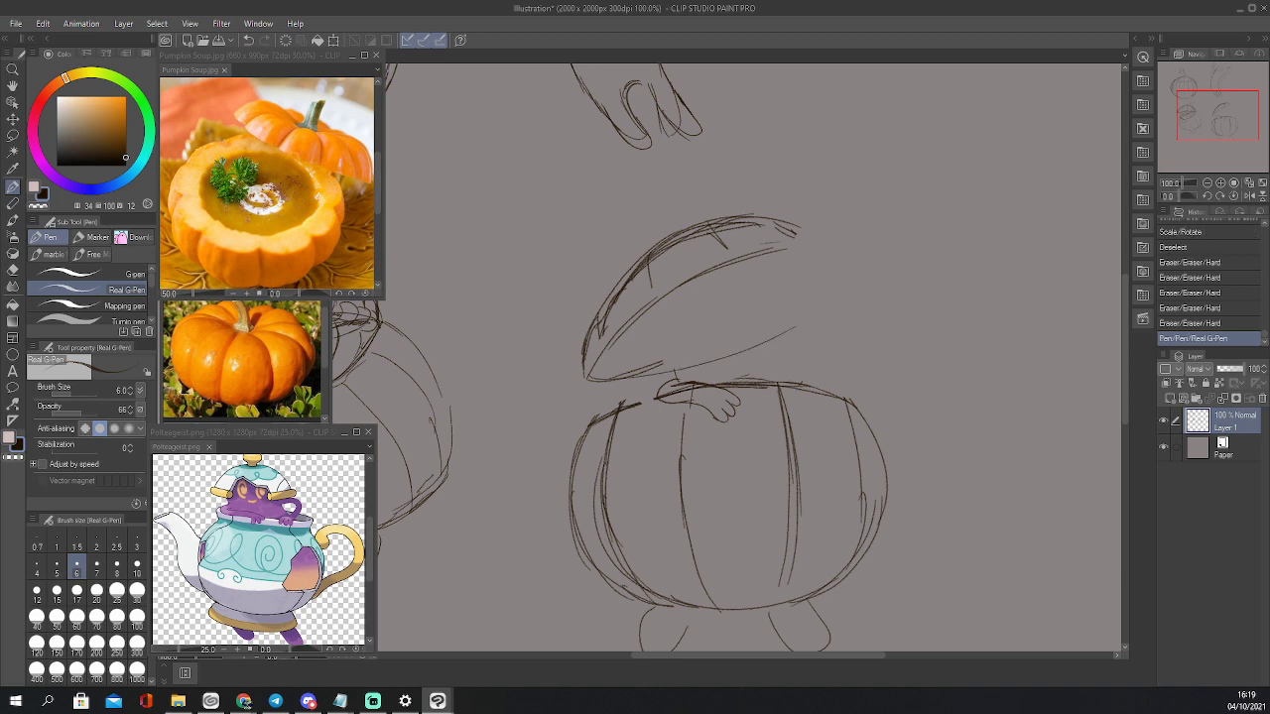
pyautogui.moveTo(675, 363); pyautogui.dragTo(835, 270)
pyautogui.moveTo(678, 292); pyautogui.dragTo(834, 244)
pyautogui.moveTo(635, 318)
pyautogui.mouseDown()
pyautogui.moveTo(750, 258)
pyautogui.moveTo(828, 244)
pyautogui.mouseUp()
# Sketch a larger ghost head rising from the pumpkin into the lid, with an arm line at the rim
pyautogui.moveTo(677, 381)
pyautogui.mouseDown()
pyautogui.moveTo(656, 348)
pyautogui.moveTo(692, 286)
pyautogui.moveTo(654, 339)
pyautogui.moveTo(663, 360)
pyautogui.moveTo(717, 265)
pyautogui.moveTo(780, 291)
pyautogui.moveTo(777, 353)
pyautogui.moveTo(760, 382)
pyautogui.mouseUp()
pyautogui.moveTo(617, 338)
pyautogui.mouseDown()
pyautogui.moveTo(590, 381)
pyautogui.moveTo(646, 316)
pyautogui.moveTo(629, 345)
pyautogui.moveTo(732, 268)
pyautogui.moveTo(722, 280)
pyautogui.moveTo(794, 244)
pyautogui.moveTo(834, 254)
pyautogui.moveTo(807, 306)
pyautogui.moveTo(775, 331)
pyautogui.mouseUp()
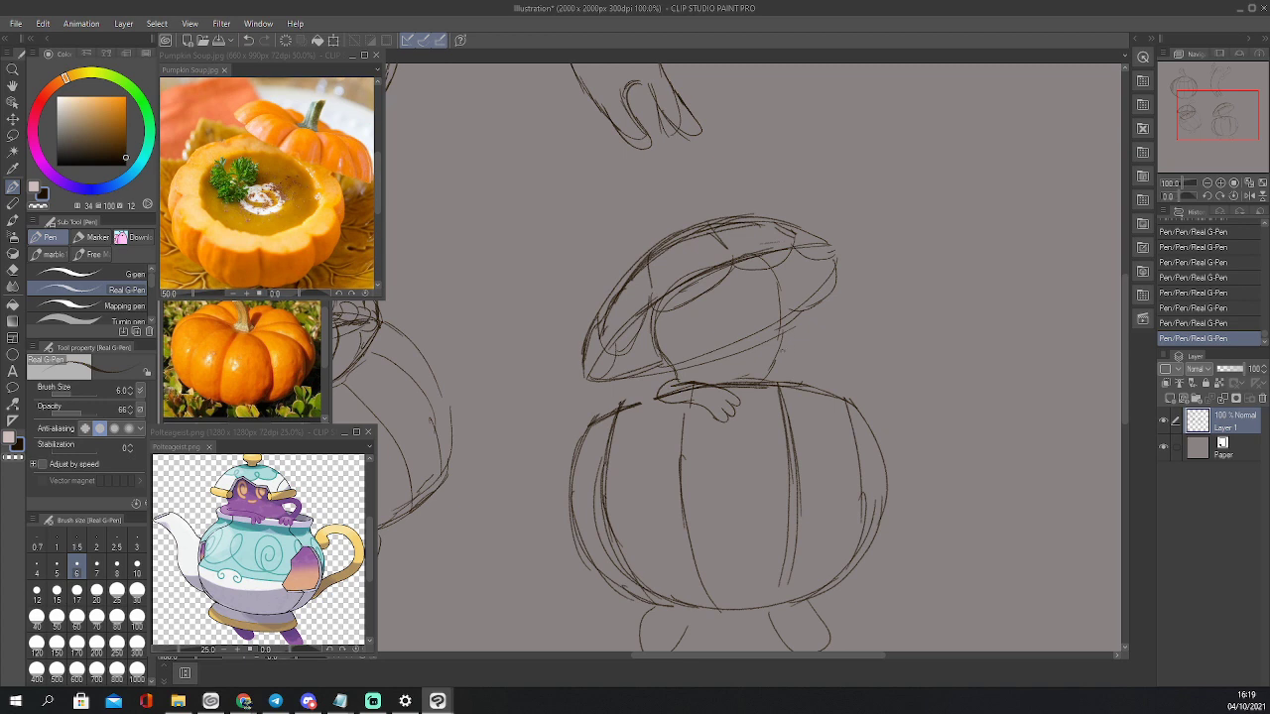
pyautogui.moveTo(678, 373); pyautogui.dragTo(631, 400)
# Erase the ghost's old hand and forearm from the pumpkin's rim with a smaller hard eraser
pyautogui.press('e')
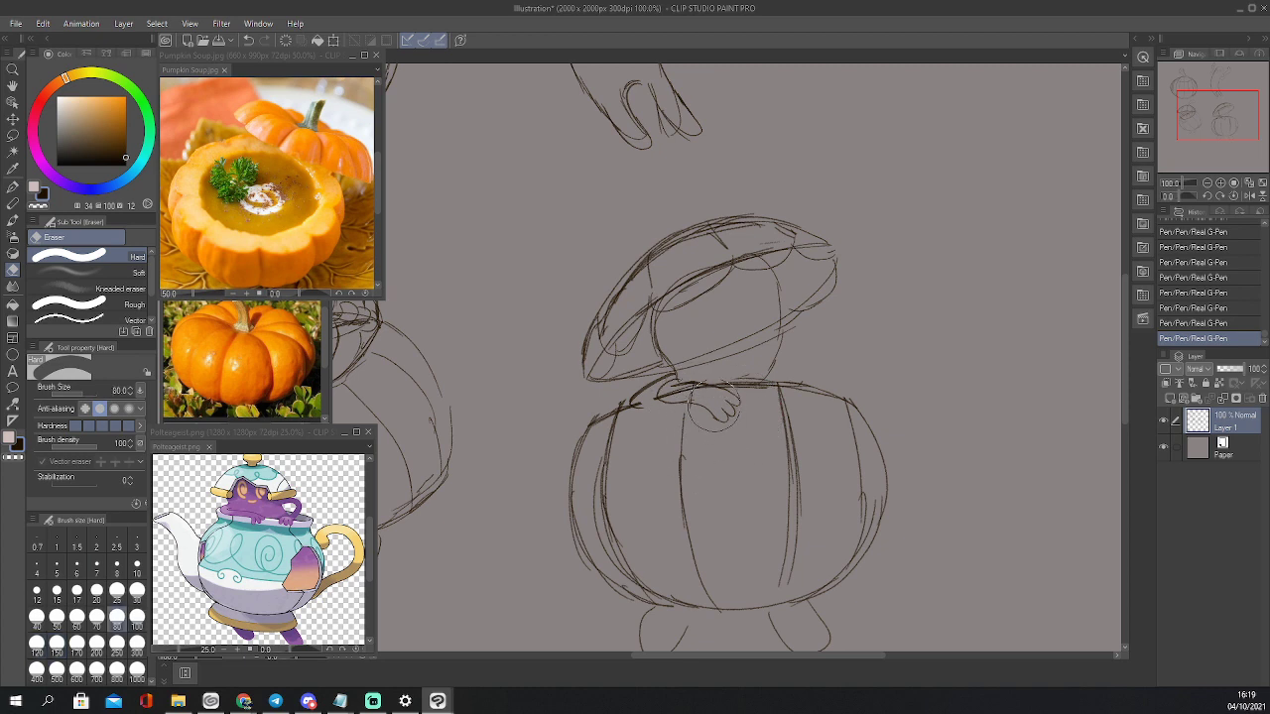
pyautogui.press('[')
pyautogui.moveTo(727, 409)
pyautogui.mouseDown()
pyautogui.moveTo(703, 375)
pyautogui.moveTo(654, 402)
pyautogui.mouseUp()
pyautogui.press('[')
pyautogui.press('[')
# Redraw the lower side of the ghost's head and the pumpkin's rim beneath it
pyautogui.press('p')
pyautogui.moveTo(654, 335); pyautogui.dragTo(672, 365)
pyautogui.moveTo(668, 360)
pyautogui.mouseDown()
pyautogui.moveTo(691, 387)
pyautogui.moveTo(680, 377)
pyautogui.mouseUp()
pyautogui.moveTo(667, 362)
pyautogui.mouseDown()
pyautogui.moveTo(682, 385)
pyautogui.moveTo(750, 381)
pyautogui.mouseUp()
pyautogui.moveTo(643, 399); pyautogui.dragTo(766, 379)
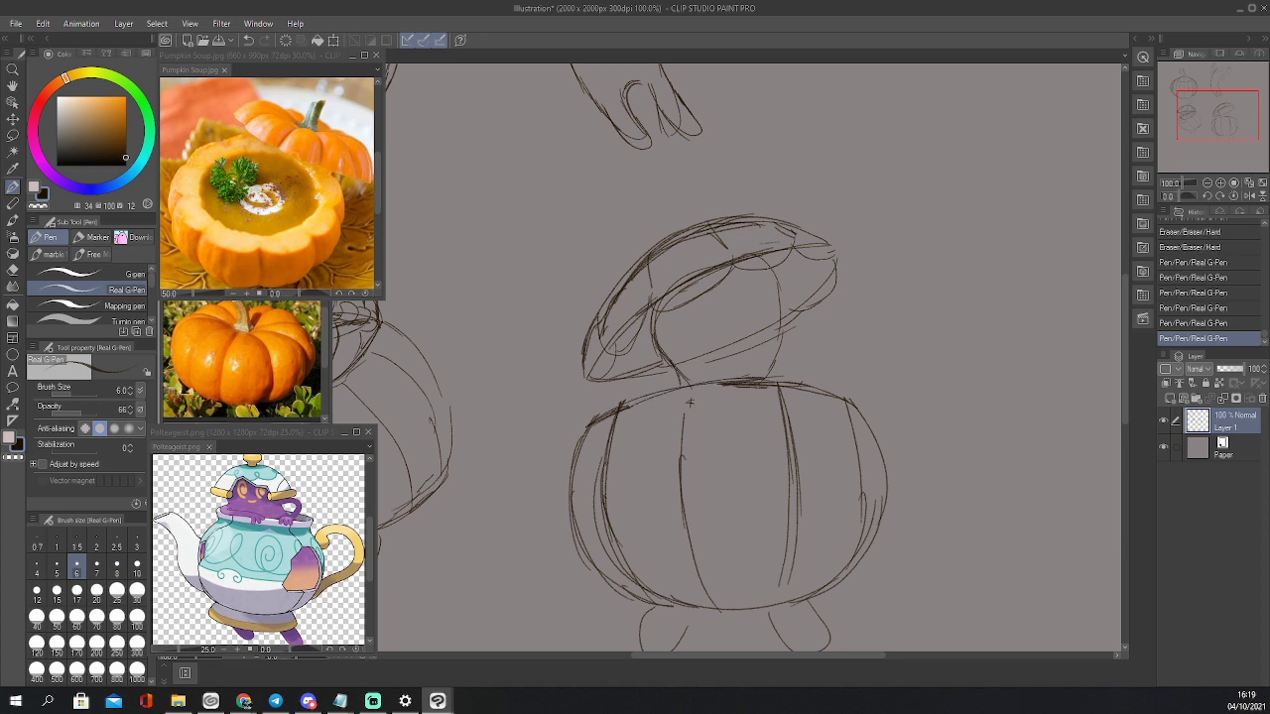
# Draw the ghost's bent arm resting along the pumpkin's rim, with its fingers hanging over the edge
pyautogui.moveTo(631, 405)
pyautogui.mouseDown()
pyautogui.moveTo(680, 383)
pyautogui.moveTo(727, 419)
pyautogui.moveTo(740, 409)
pyautogui.mouseUp()
pyautogui.moveTo(664, 392); pyautogui.dragTo(725, 385)
pyautogui.moveTo(665, 392)
pyautogui.mouseDown()
pyautogui.moveTo(693, 373)
pyautogui.moveTo(729, 381)
pyautogui.mouseUp()
pyautogui.moveTo(692, 378)
pyautogui.mouseDown()
pyautogui.moveTo(721, 384)
pyautogui.moveTo(742, 411)
pyautogui.moveTo(726, 421)
pyautogui.moveTo(629, 407)
pyautogui.mouseUp()
pyautogui.moveTo(671, 377)
pyautogui.mouseDown()
pyautogui.moveTo(621, 407)
pyautogui.moveTo(663, 365)
pyautogui.moveTo(689, 371)
pyautogui.mouseUp()
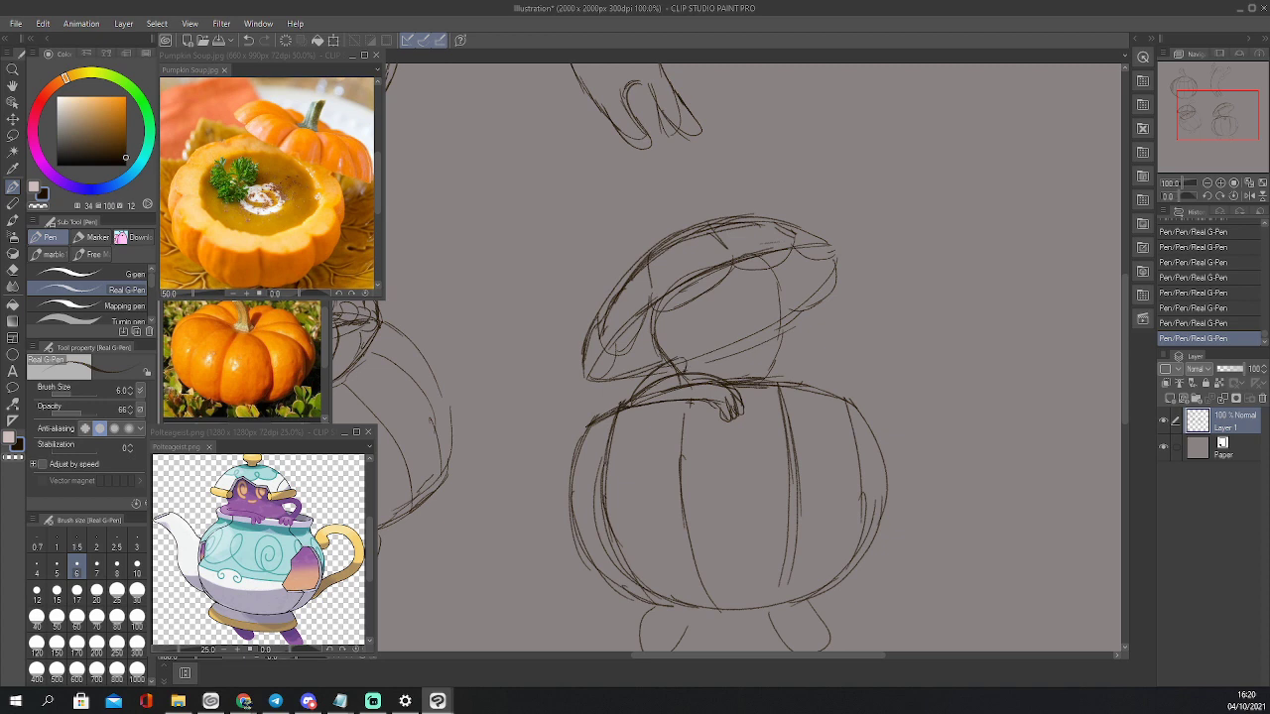
# Draw the ghost's spiral eyes and smile, and a raised arm gripping the lid's higher edge
pyautogui.moveTo(707, 294)
pyautogui.mouseDown()
pyautogui.moveTo(700, 315)
pyautogui.moveTo(722, 316)
pyautogui.moveTo(709, 323)
pyautogui.mouseUp()
pyautogui.moveTo(754, 279)
pyautogui.mouseDown()
pyautogui.moveTo(766, 295)
pyautogui.moveTo(746, 301)
pyautogui.moveTo(756, 318)
pyautogui.moveTo(815, 320)
pyautogui.moveTo(827, 279)
pyautogui.moveTo(848, 275)
pyautogui.moveTo(829, 331)
pyautogui.moveTo(784, 377)
pyautogui.mouseUp()
pyautogui.hotkey('ctrl', 'z')
pyautogui.moveTo(781, 274); pyautogui.dragTo(781, 365)
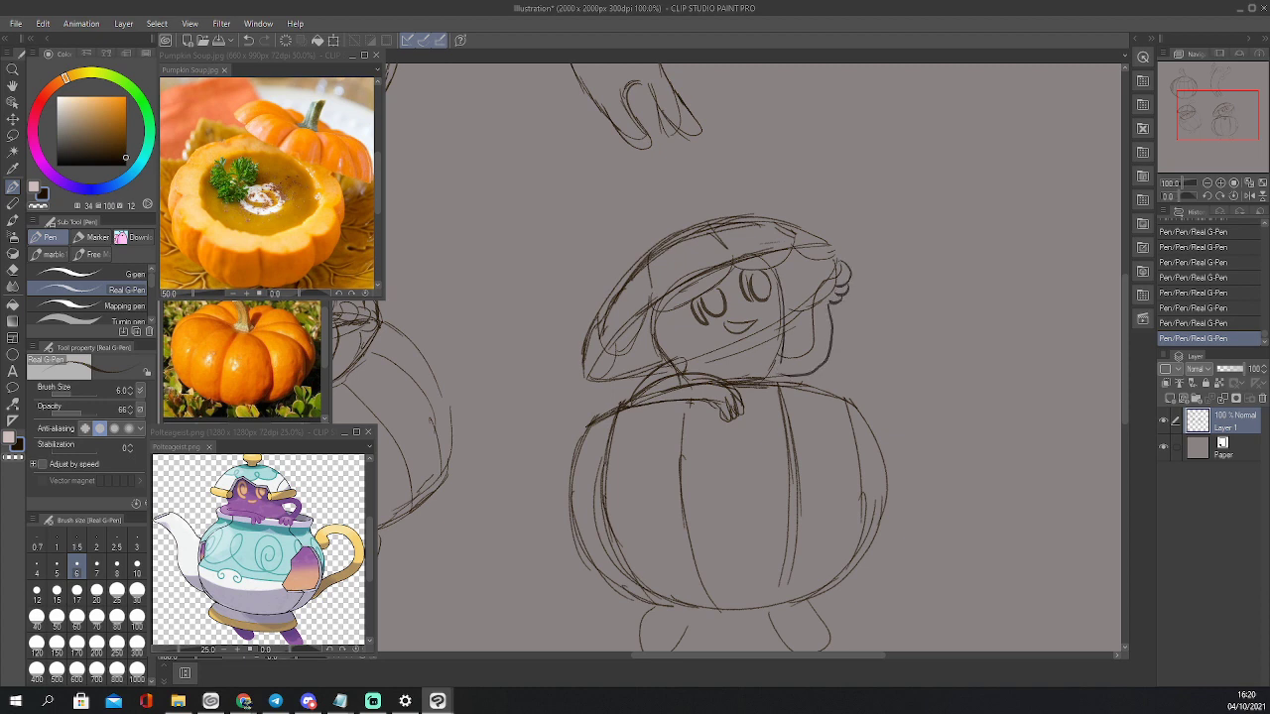
# Darken the side of the ghost's head and draw bulging rib contours over the left and middle of the lid
pyautogui.moveTo(664, 359); pyautogui.dragTo(648, 258)
pyautogui.moveTo(667, 309)
pyautogui.mouseDown()
pyautogui.moveTo(721, 286)
pyautogui.moveTo(733, 254)
pyautogui.moveTo(711, 230)
pyautogui.mouseUp()
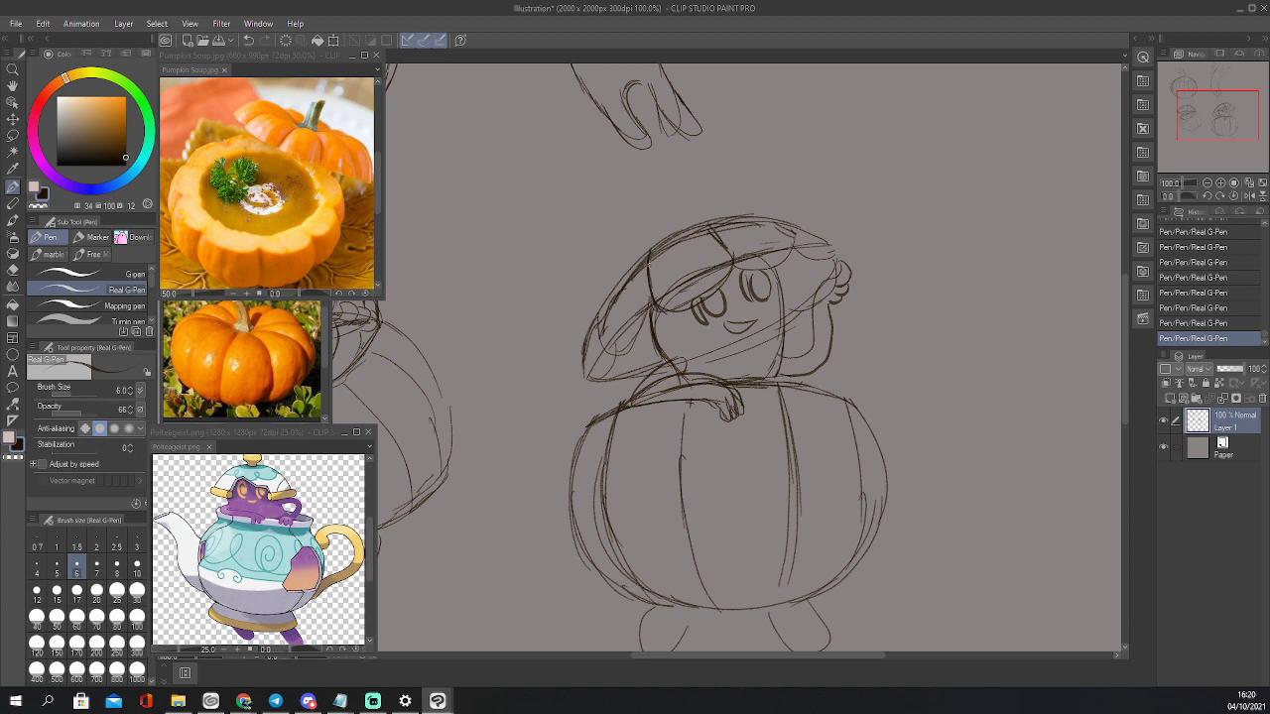
pyautogui.moveTo(652, 266)
pyautogui.mouseDown()
pyautogui.moveTo(685, 220)
pyautogui.moveTo(714, 216)
pyautogui.mouseUp()
pyautogui.moveTo(644, 240)
pyautogui.mouseDown()
pyautogui.moveTo(602, 316)
pyautogui.moveTo(607, 346)
pyautogui.moveTo(645, 335)
pyautogui.moveTo(585, 325)
pyautogui.moveTo(592, 379)
pyautogui.moveTo(619, 351)
pyautogui.moveTo(635, 368)
pyautogui.mouseUp()
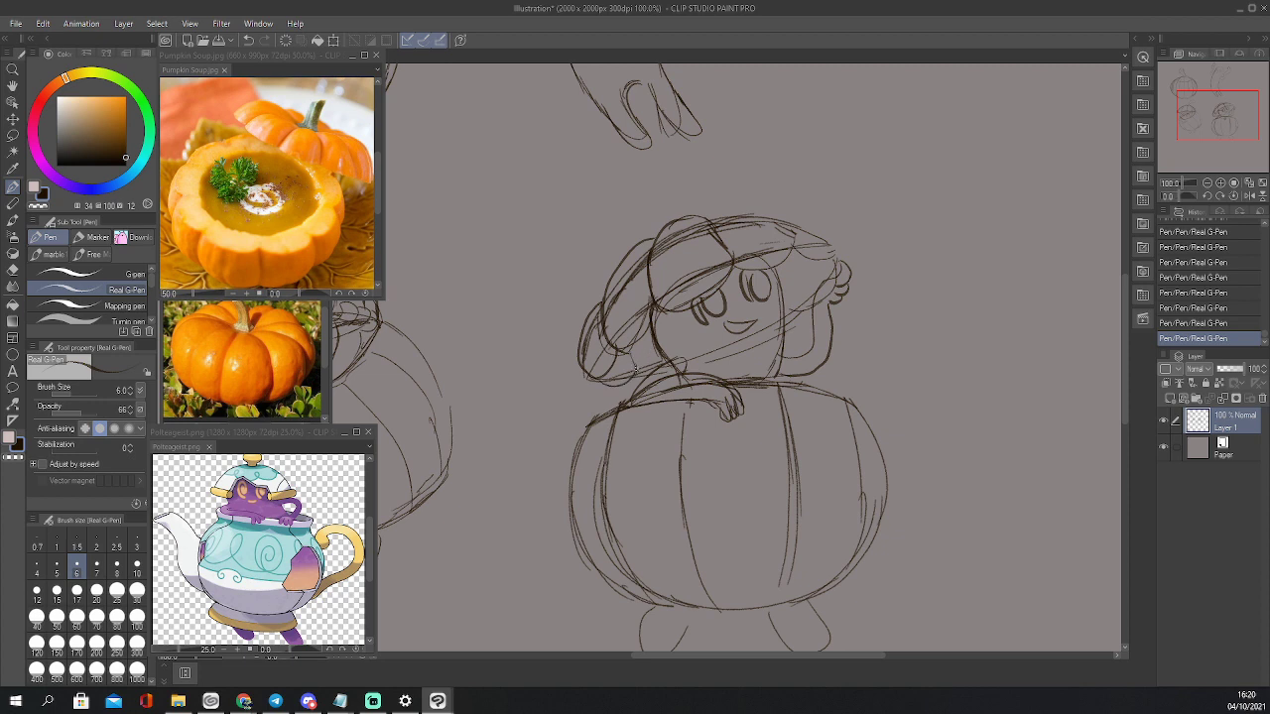
# Draw bulging rib contours over the lid's right part and add a curved stem with a cut end on top
pyautogui.moveTo(705, 216)
pyautogui.mouseDown()
pyautogui.moveTo(777, 223)
pyautogui.moveTo(793, 244)
pyautogui.moveTo(737, 266)
pyautogui.mouseUp()
pyautogui.moveTo(768, 203); pyautogui.dragTo(832, 254)
pyautogui.moveTo(783, 295); pyautogui.dragTo(800, 337)
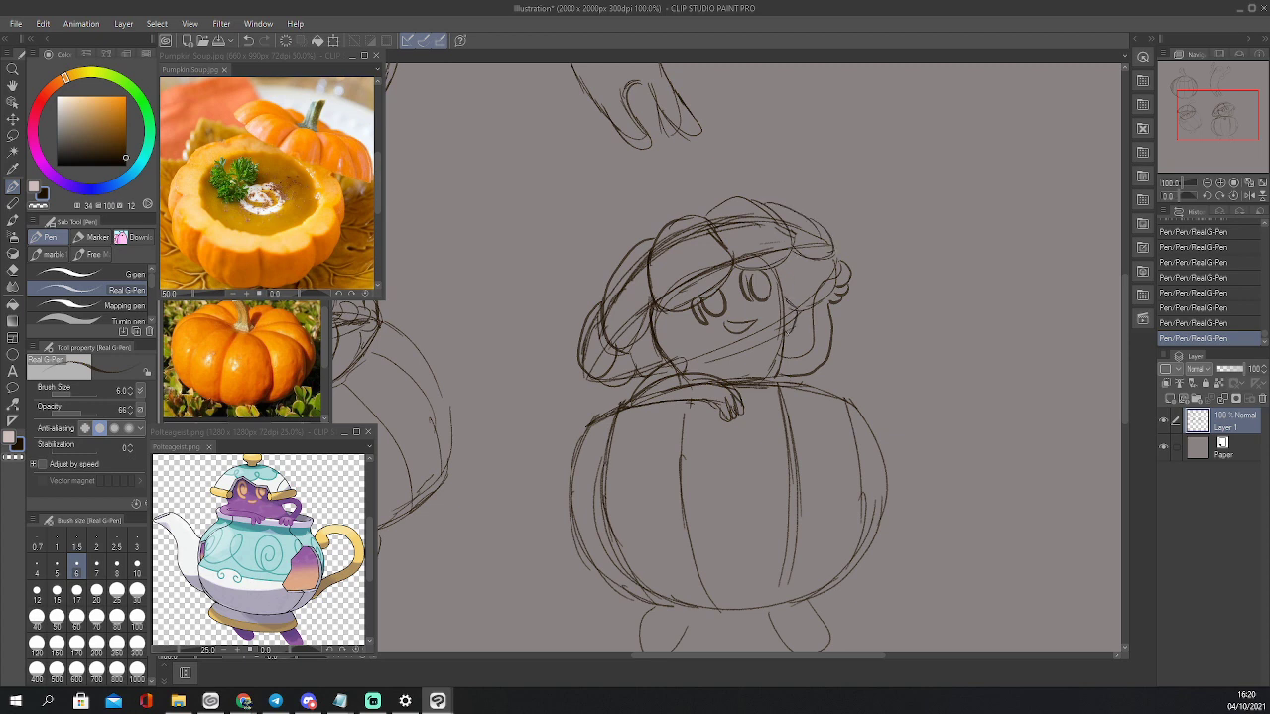
pyautogui.moveTo(603, 201)
pyautogui.mouseDown()
pyautogui.moveTo(663, 226)
pyautogui.moveTo(643, 162)
pyautogui.moveTo(682, 223)
pyautogui.mouseUp()
# Redraw and darken the opened pumpkin's vertical ribs and its rounded lower outline with repeated pen strokes
pyautogui.moveTo(623, 403)
pyautogui.mouseDown()
pyautogui.moveTo(586, 423)
pyautogui.moveTo(572, 489)
pyautogui.moveTo(599, 578)
pyautogui.moveTo(624, 598)
pyautogui.mouseUp()
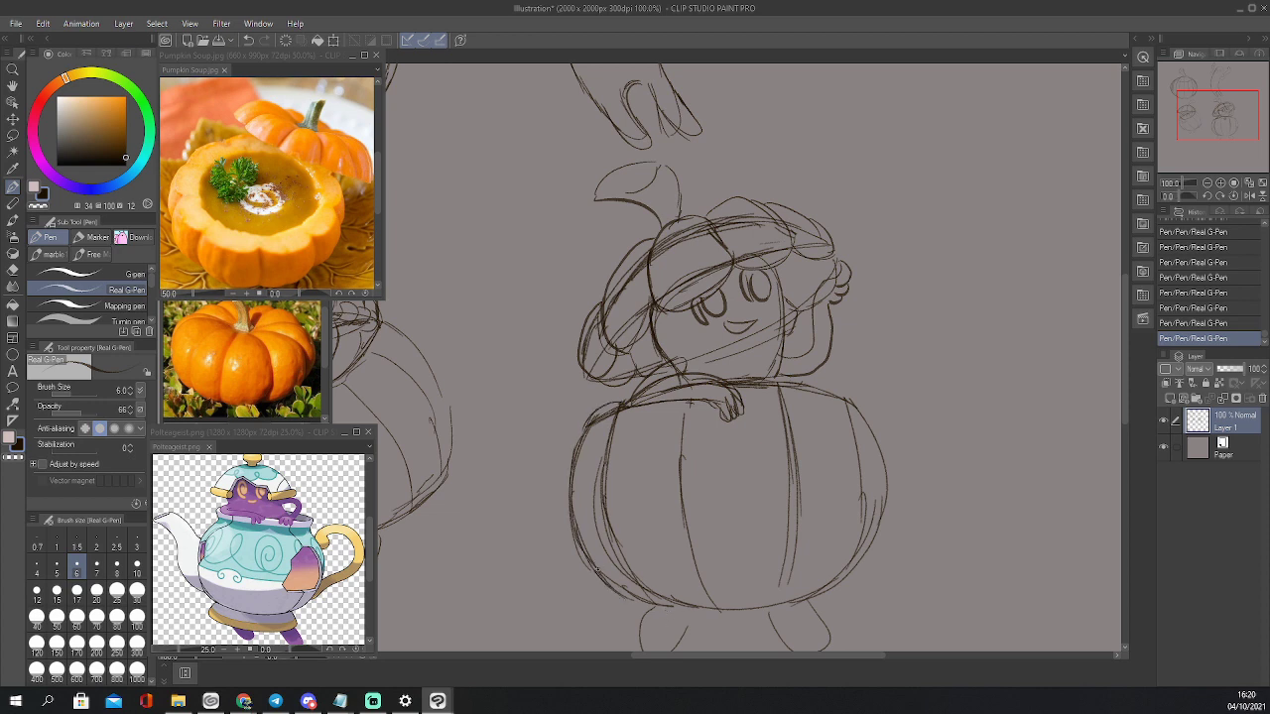
pyautogui.moveTo(597, 569); pyautogui.dragTo(640, 605)
pyautogui.moveTo(633, 399)
pyautogui.mouseDown()
pyautogui.moveTo(602, 468)
pyautogui.moveTo(622, 578)
pyautogui.moveTo(683, 615)
pyautogui.moveTo(715, 610)
pyautogui.mouseUp()
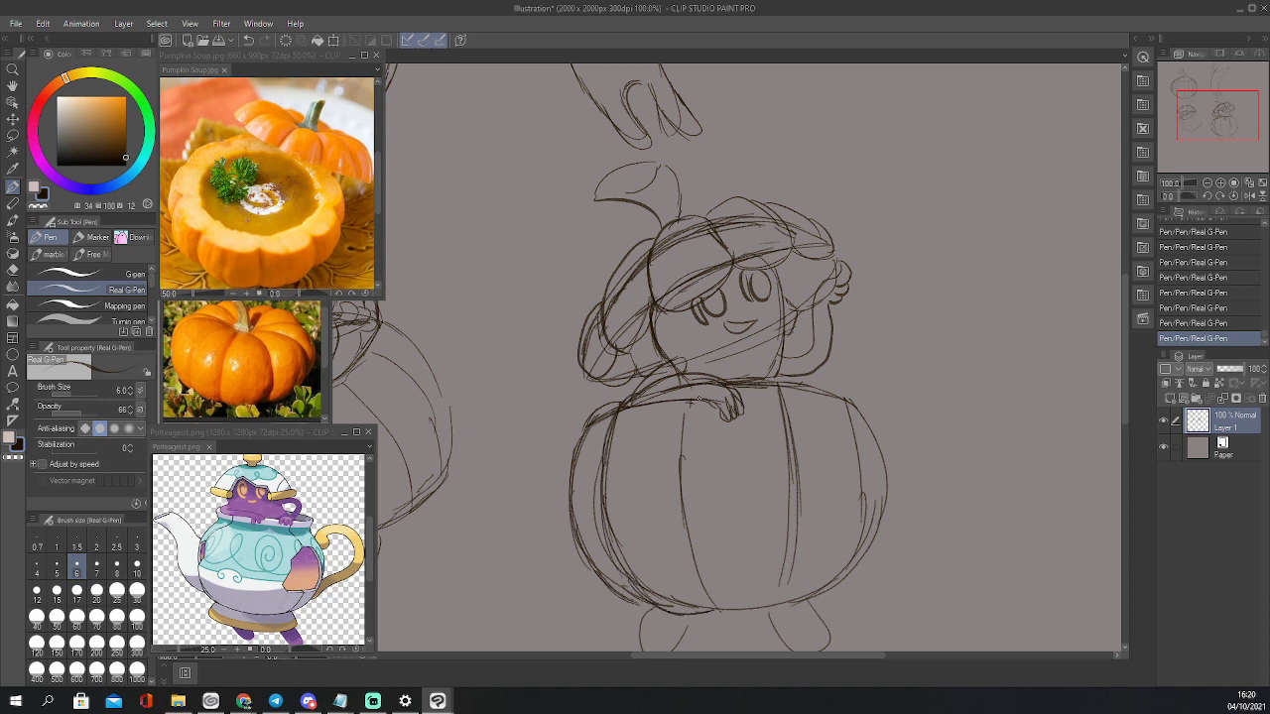
pyautogui.moveTo(681, 401)
pyautogui.mouseDown()
pyautogui.moveTo(689, 520)
pyautogui.moveTo(750, 619)
pyautogui.moveTo(790, 617)
pyautogui.moveTo(776, 544)
pyautogui.mouseUp()
pyautogui.moveTo(777, 391)
pyautogui.mouseDown()
pyautogui.moveTo(793, 427)
pyautogui.moveTo(791, 601)
pyautogui.mouseUp()
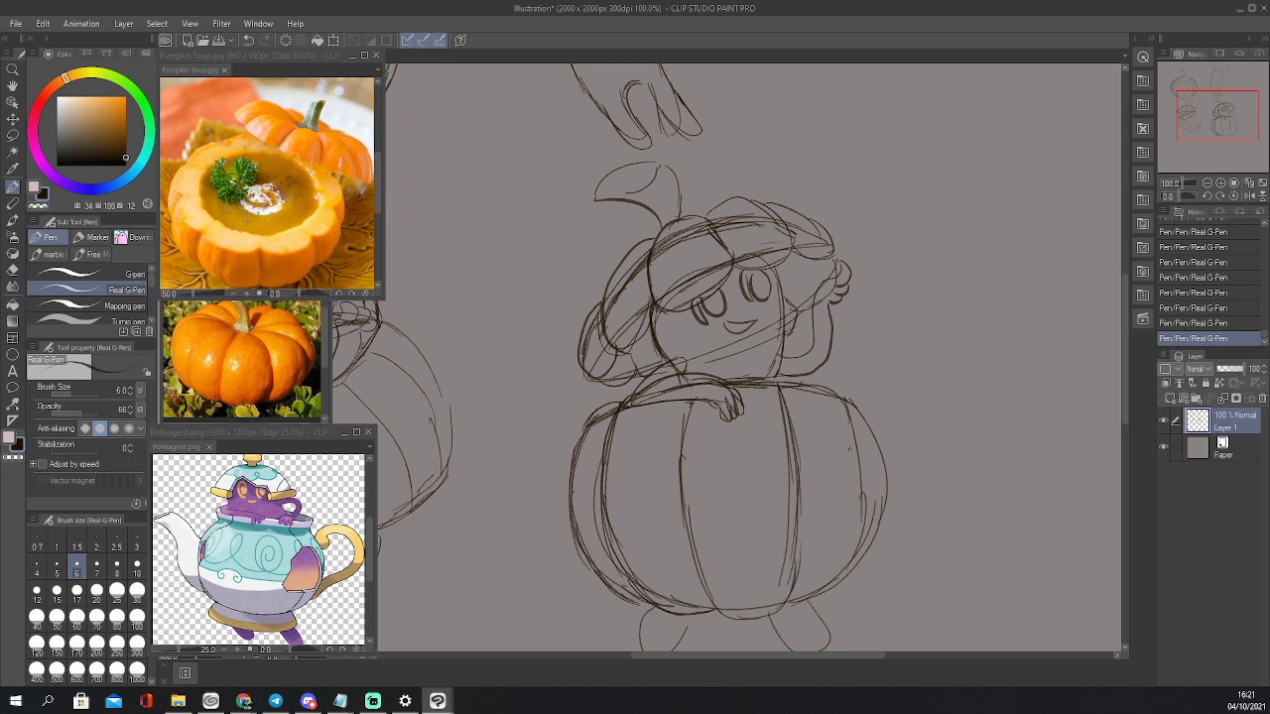
pyautogui.moveTo(849, 420)
pyautogui.mouseDown()
pyautogui.moveTo(834, 593)
pyautogui.moveTo(786, 613)
pyautogui.mouseUp()
pyautogui.moveTo(851, 402); pyautogui.dragTo(845, 574)
# Erase the large feet beneath the opened pumpkin and draw two smaller, rounded feet closer to its base
pyautogui.moveTo(1198, 125); pyautogui.dragTo(1196, 141)
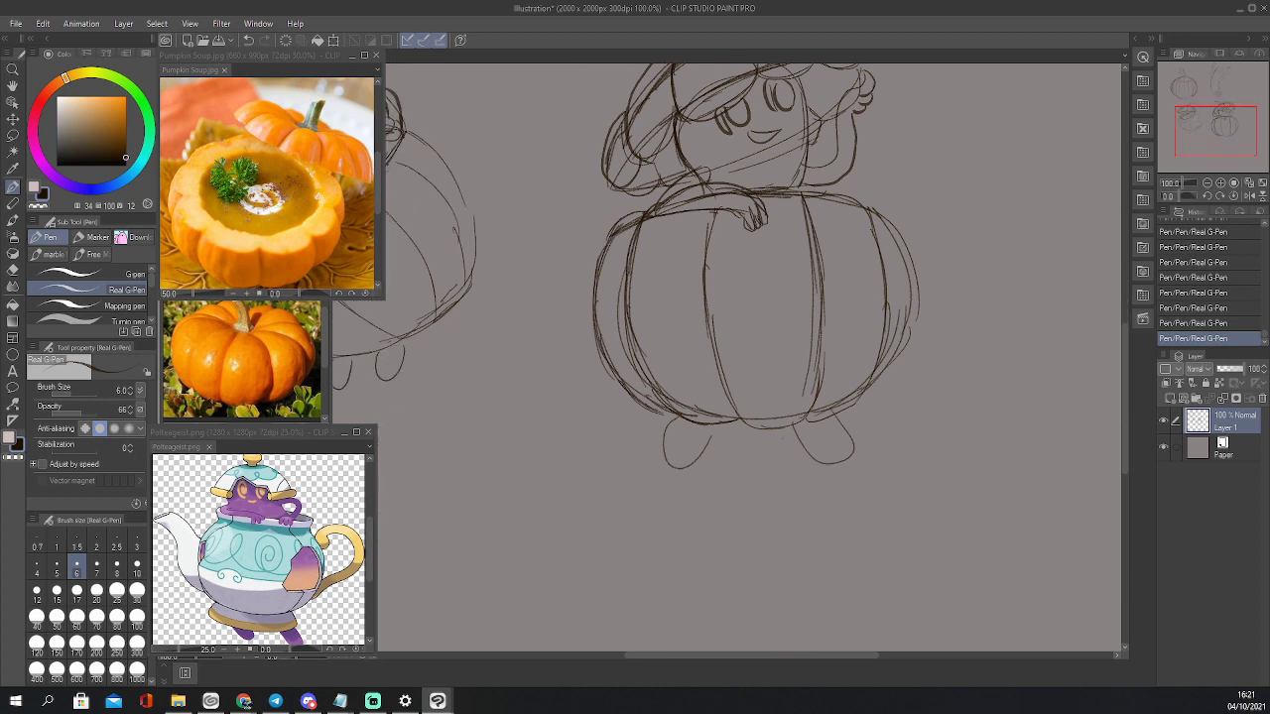
pyautogui.press('e')
pyautogui.moveTo(684, 429)
pyautogui.mouseDown()
pyautogui.moveTo(694, 446)
pyautogui.moveTo(670, 436)
pyautogui.moveTo(695, 456)
pyautogui.moveTo(715, 447)
pyautogui.mouseUp()
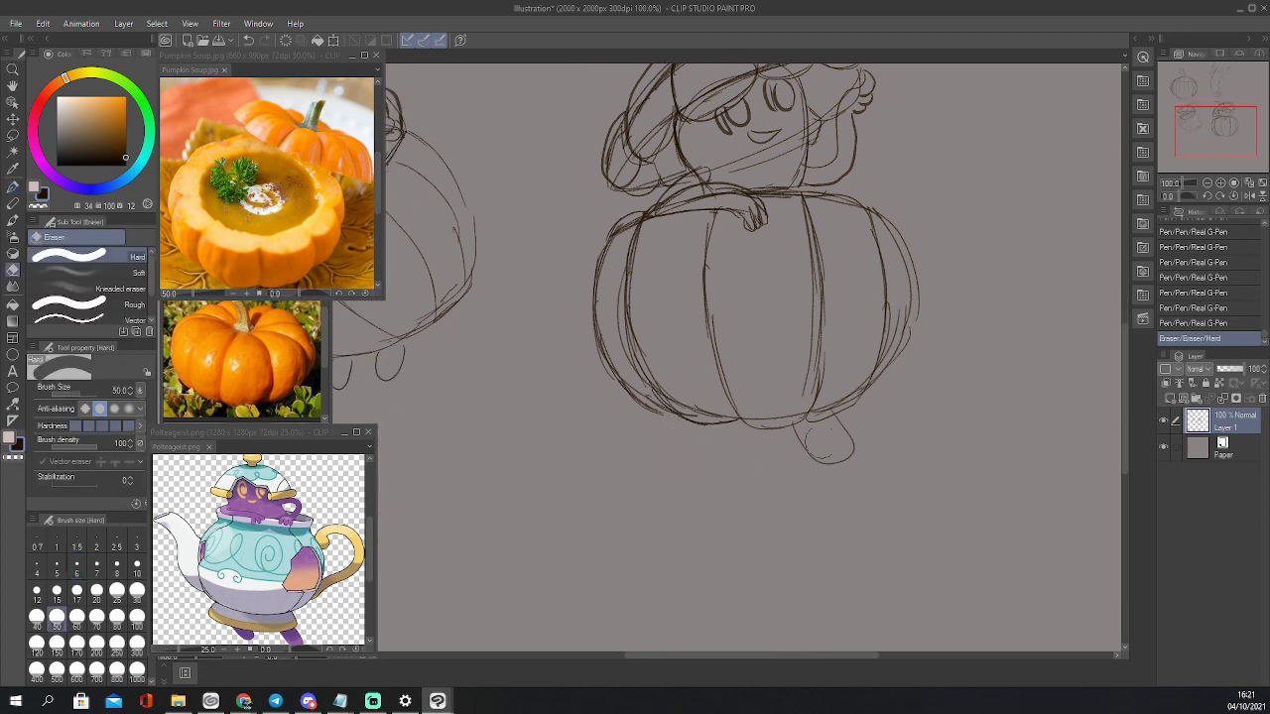
pyautogui.moveTo(809, 446)
pyautogui.mouseDown()
pyautogui.moveTo(803, 437)
pyautogui.moveTo(833, 451)
pyautogui.moveTo(844, 426)
pyautogui.moveTo(849, 437)
pyautogui.mouseUp()
pyautogui.press('p')
pyautogui.moveTo(715, 426)
pyautogui.mouseDown()
pyautogui.moveTo(818, 445)
pyautogui.moveTo(803, 423)
pyautogui.mouseUp()
pyautogui.moveTo(809, 410); pyautogui.dragTo(803, 420)
pyautogui.moveTo(822, 423); pyautogui.dragTo(809, 446)
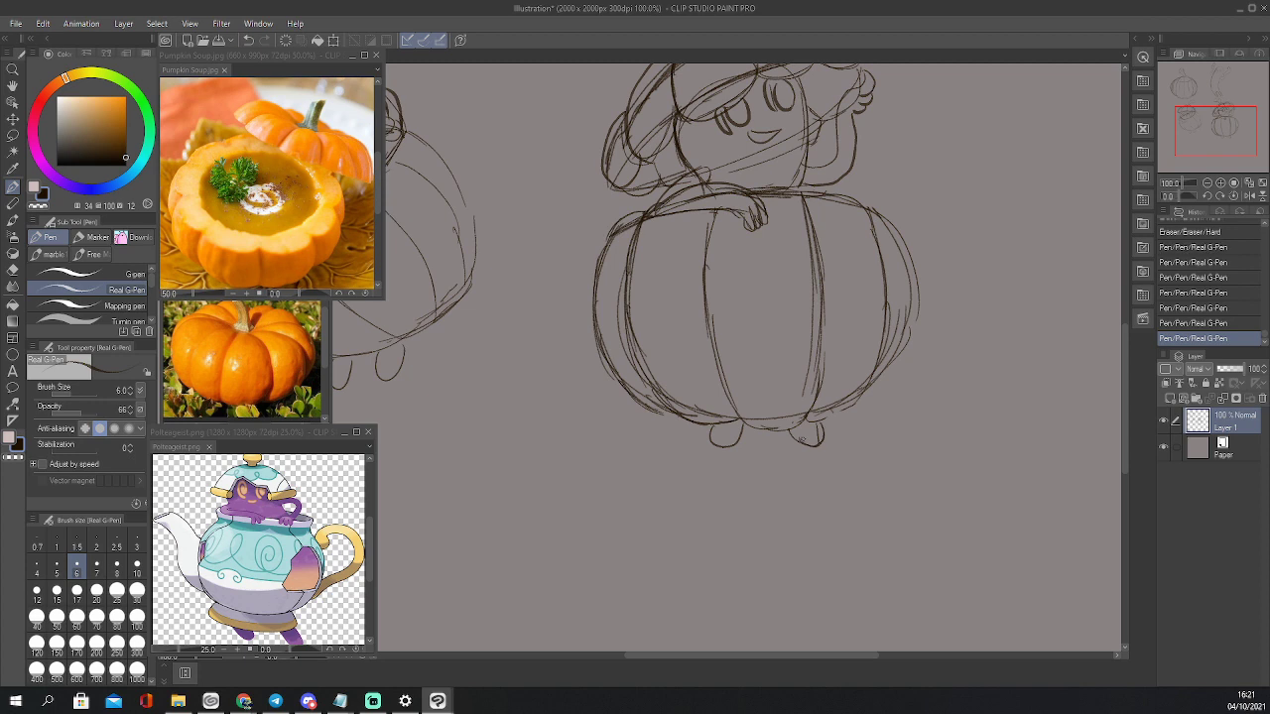
# Strengthen the rib lines on the right half of the opened pumpkin
pyautogui.moveTo(869, 210)
pyautogui.mouseDown()
pyautogui.moveTo(917, 333)
pyautogui.moveTo(867, 389)
pyautogui.mouseUp()
pyautogui.moveTo(798, 187)
pyautogui.mouseDown()
pyautogui.moveTo(869, 229)
pyautogui.moveTo(883, 276)
pyautogui.moveTo(870, 374)
pyautogui.moveTo(822, 425)
pyautogui.mouseUp()
pyautogui.moveTo(869, 374)
pyautogui.mouseDown()
pyautogui.moveTo(848, 416)
pyautogui.moveTo(867, 393)
pyautogui.mouseUp()
pyautogui.moveTo(1171, 139); pyautogui.dragTo(1199, 115)
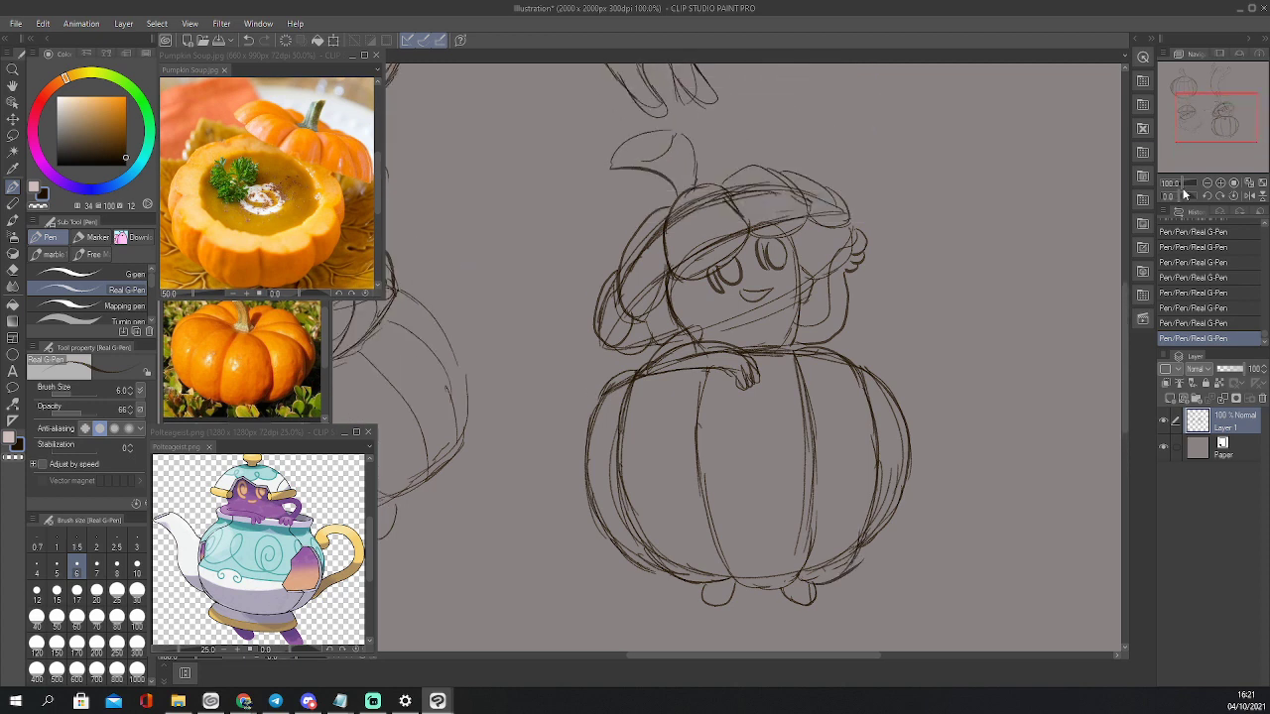
pyautogui.click(1206, 185)
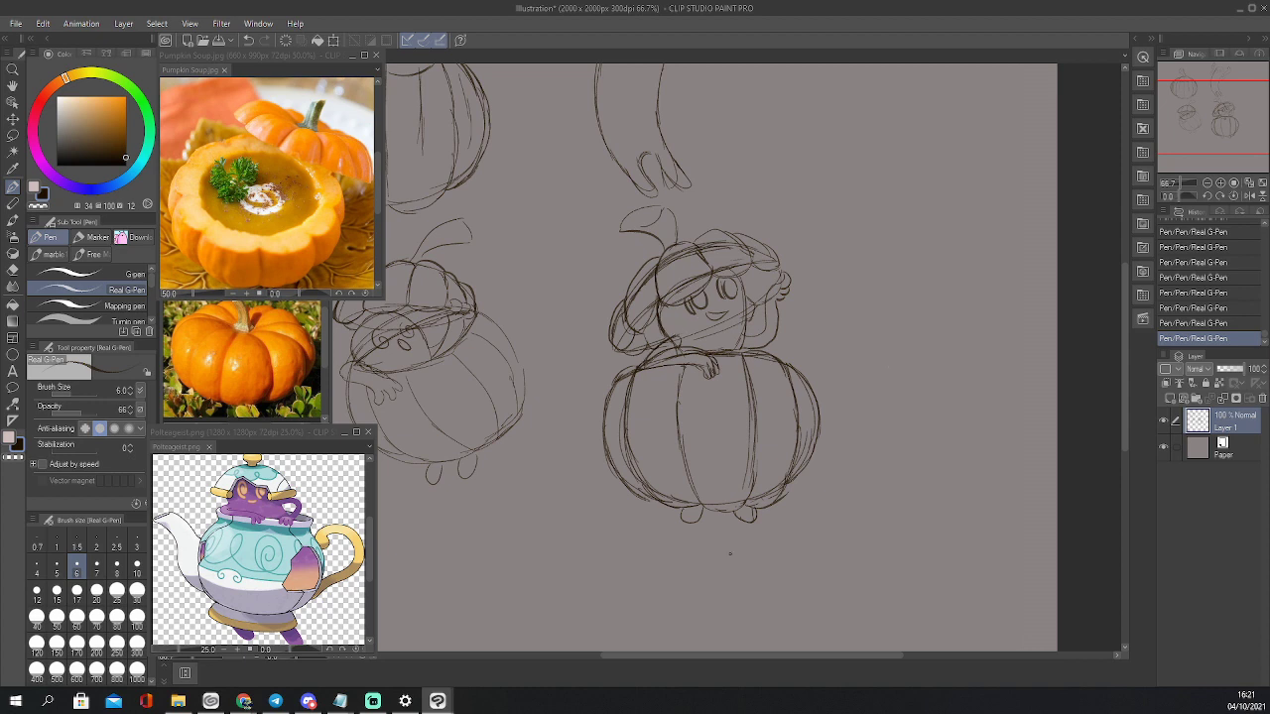
# Create a new illustration canvas using the 1200 user preset
pyautogui.click(16, 23)
pyautogui.click(35, 42)
pyautogui.click(418, 262)
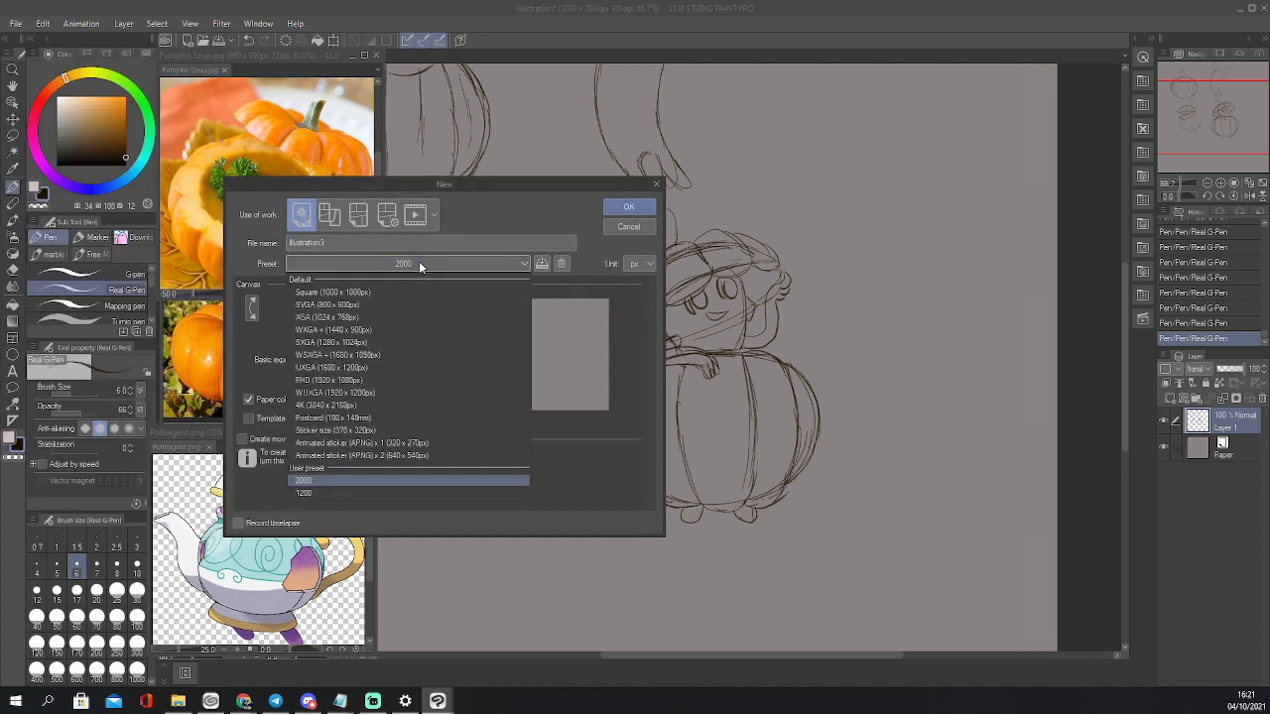
pyautogui.click(331, 490)
pyautogui.click(628, 206)
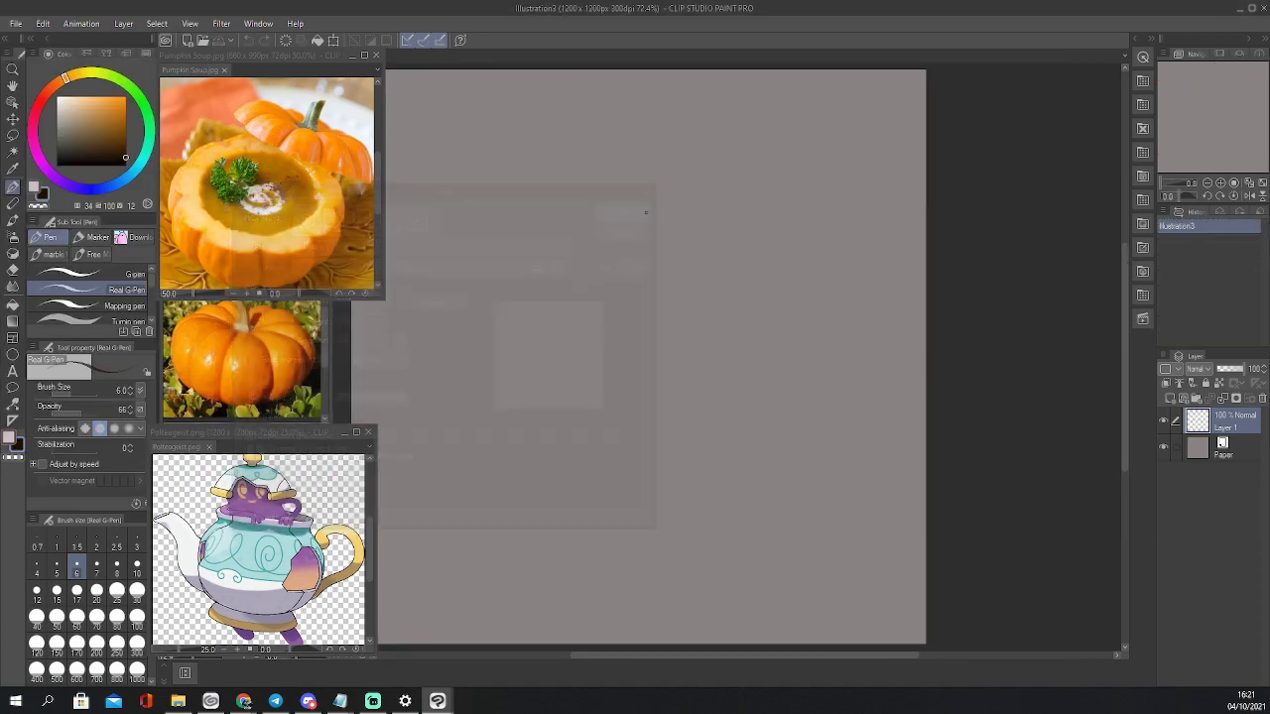
# Shift the Pumpkin Soup reference window down to uncover the canvas tabs and return to the original sketch canvas
pyautogui.click(200, 49)
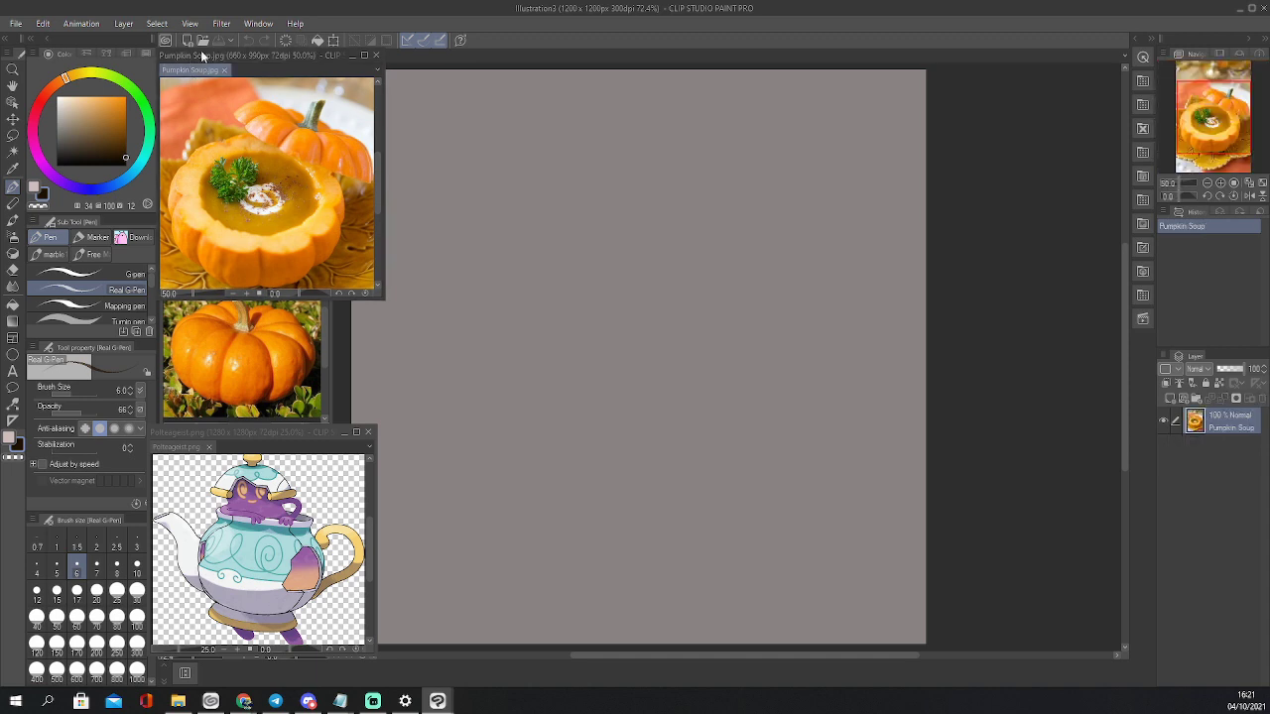
pyautogui.moveTo(200, 50); pyautogui.dragTo(205, 60)
pyautogui.click(193, 56)
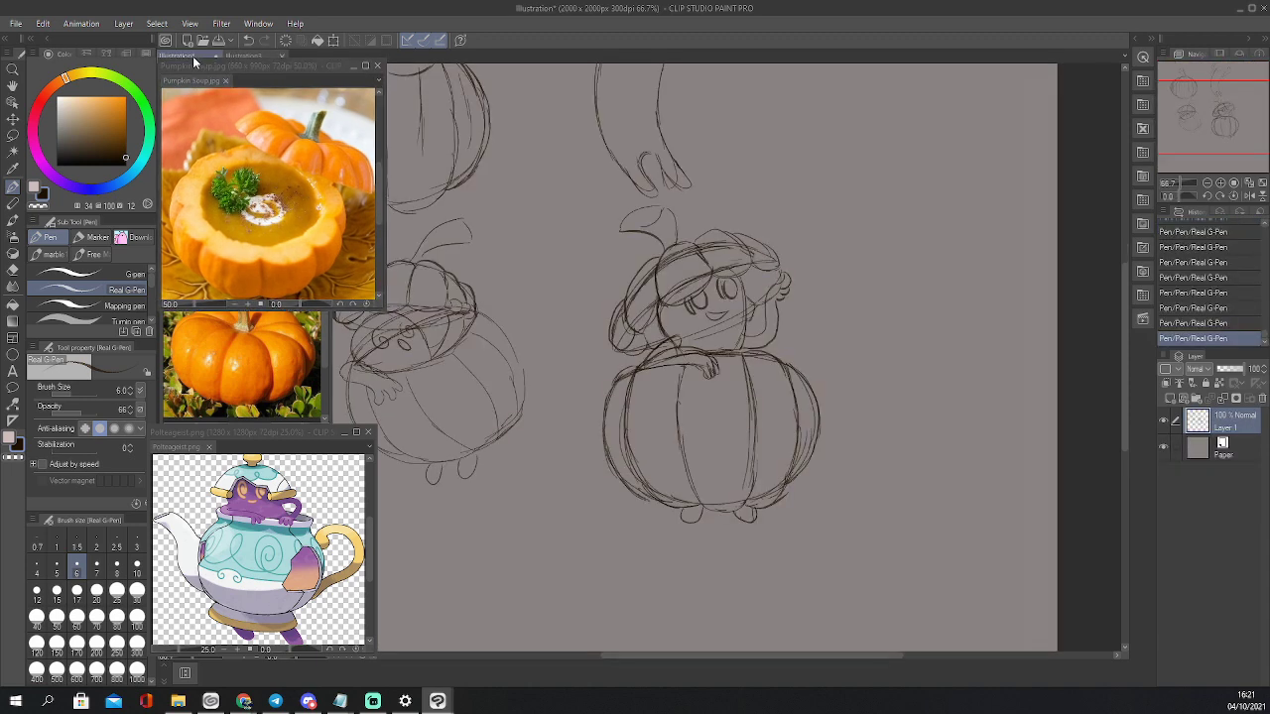
# Lasso the ghost lifting the lid of the opened pumpkin and copy it into the new 1200 px canvas
pyautogui.press('m')
pyautogui.moveTo(718, 206)
pyautogui.mouseDown()
pyautogui.moveTo(658, 192)
pyautogui.moveTo(619, 205)
pyautogui.moveTo(575, 270)
pyautogui.moveTo(561, 385)
pyautogui.moveTo(600, 523)
pyautogui.moveTo(722, 567)
pyautogui.moveTo(870, 481)
pyautogui.moveTo(862, 309)
pyautogui.moveTo(787, 211)
pyautogui.moveTo(749, 205)
pyautogui.mouseUp()
pyautogui.moveTo(652, 189); pyautogui.dragTo(692, 189)
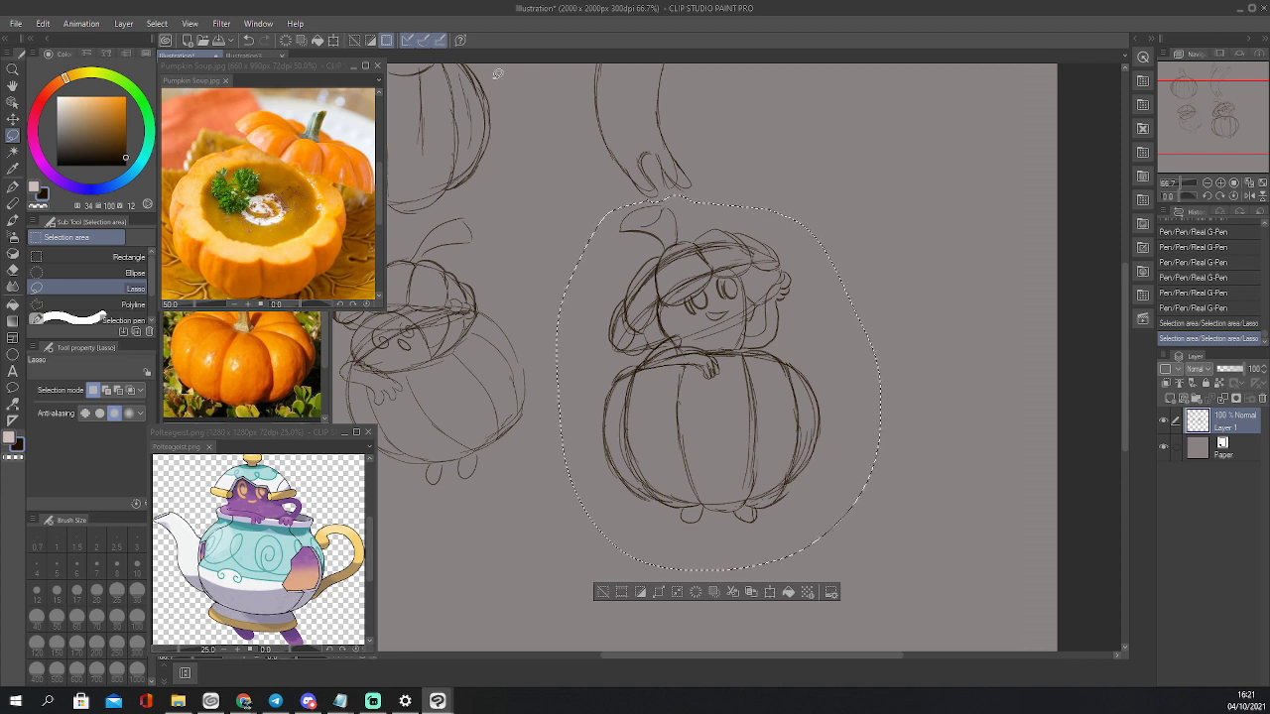
pyautogui.click(254, 55)
pyautogui.hotkey('ctrl', 'v')
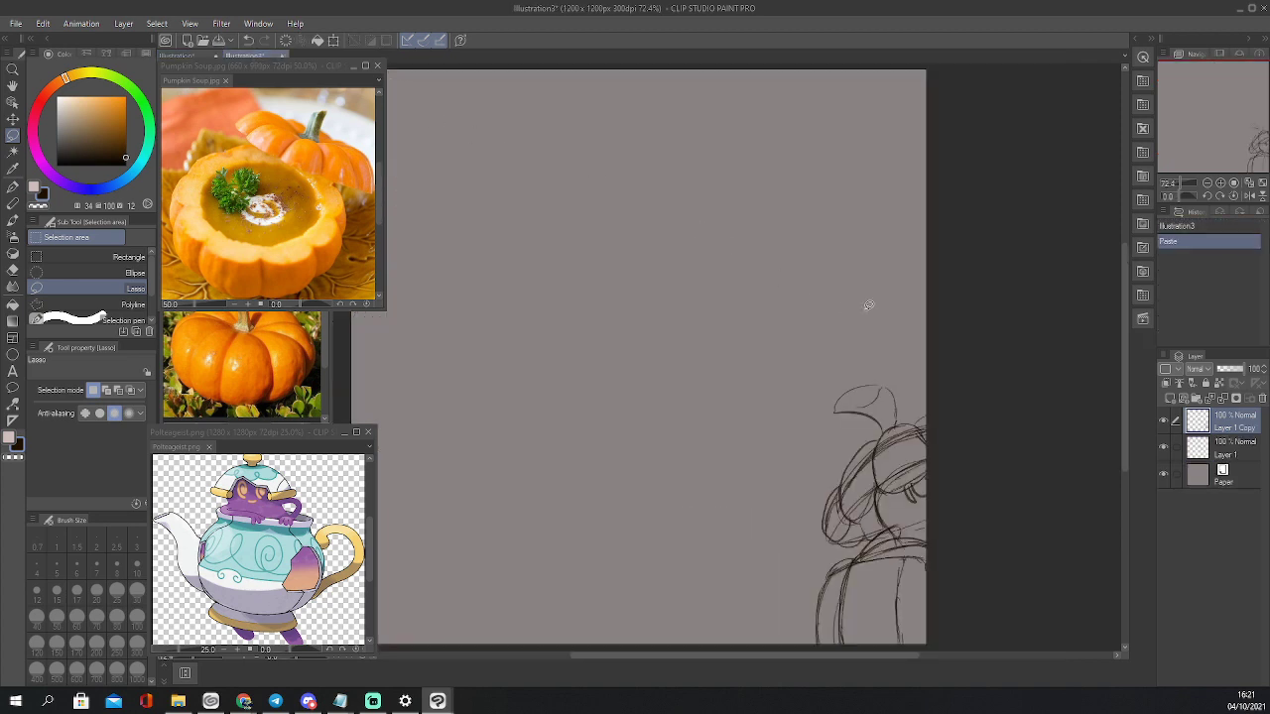
# Move the pasted sketch from the canvas's lower corner so the whole figure sits inside the canvas
pyautogui.click(1208, 183)
pyautogui.moveTo(1211, 115); pyautogui.dragTo(1200, 127)
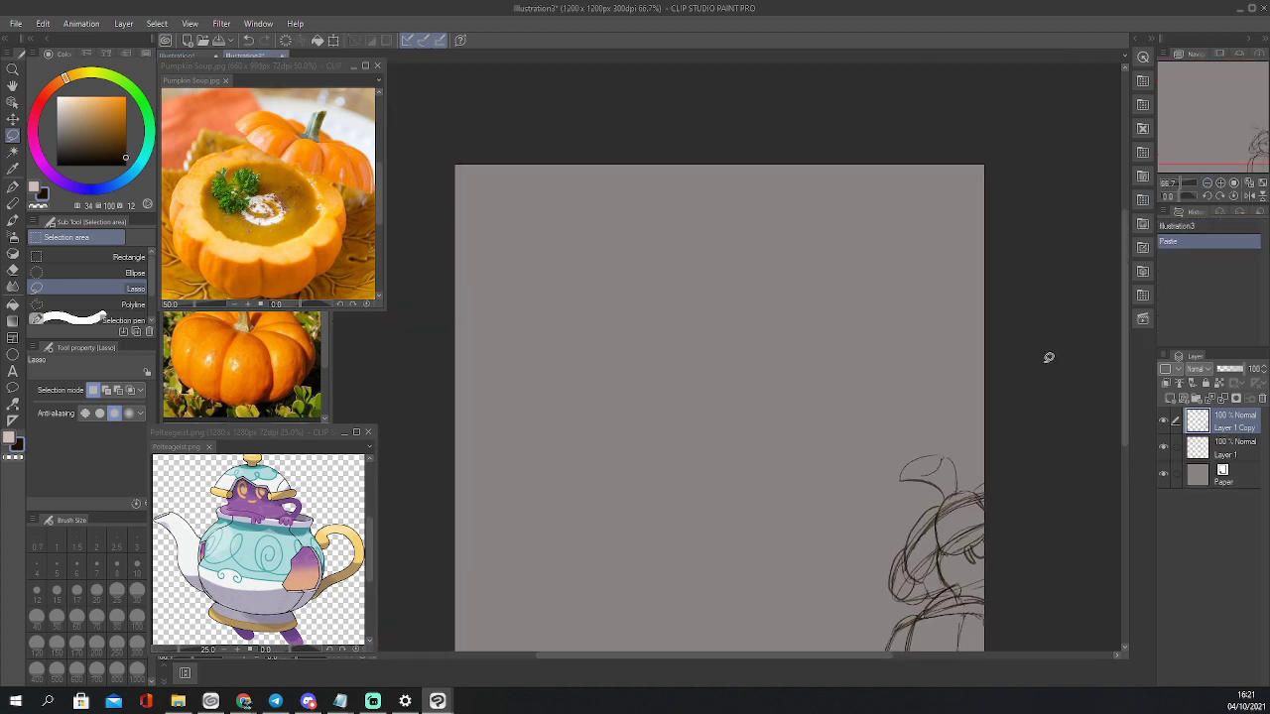
pyautogui.press('k')
pyautogui.moveTo(940, 529)
pyautogui.mouseDown()
pyautogui.moveTo(648, 402)
pyautogui.moveTo(593, 404)
pyautogui.mouseUp()
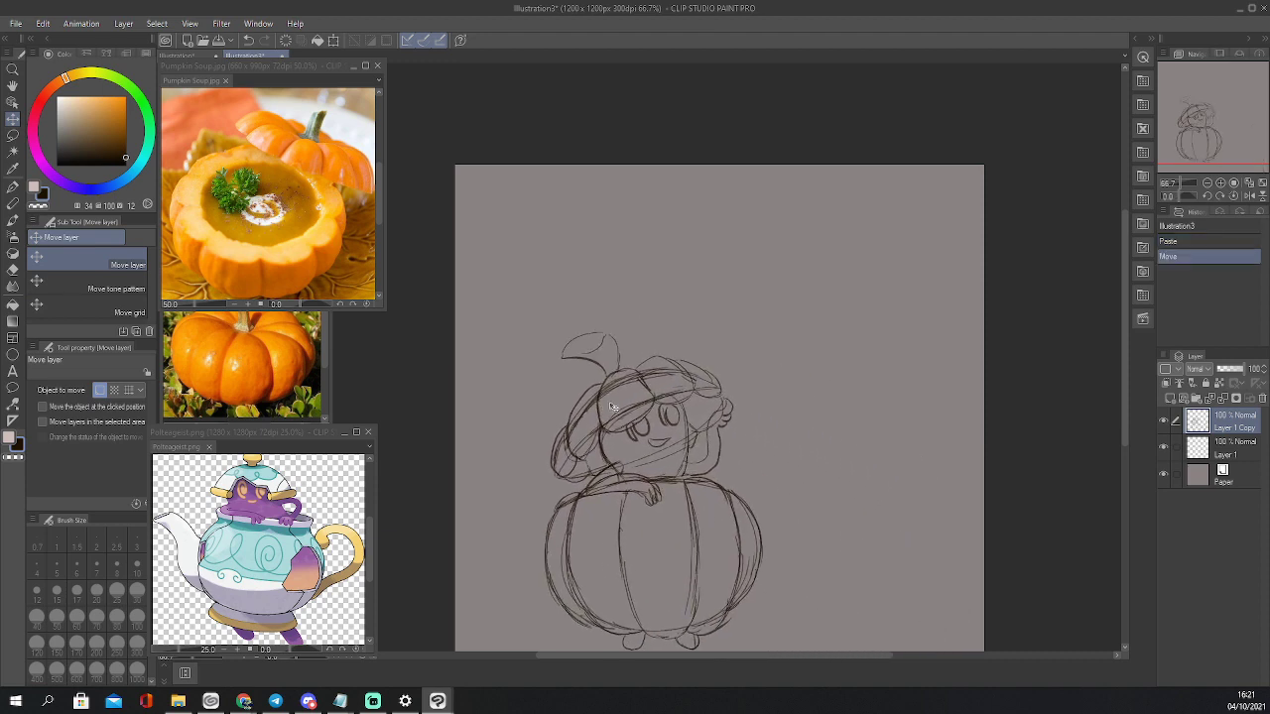
# Scale the pasted sketch to 140%, center it on the canvas and rotate it slightly counterclockwise
pyautogui.click(1209, 183)
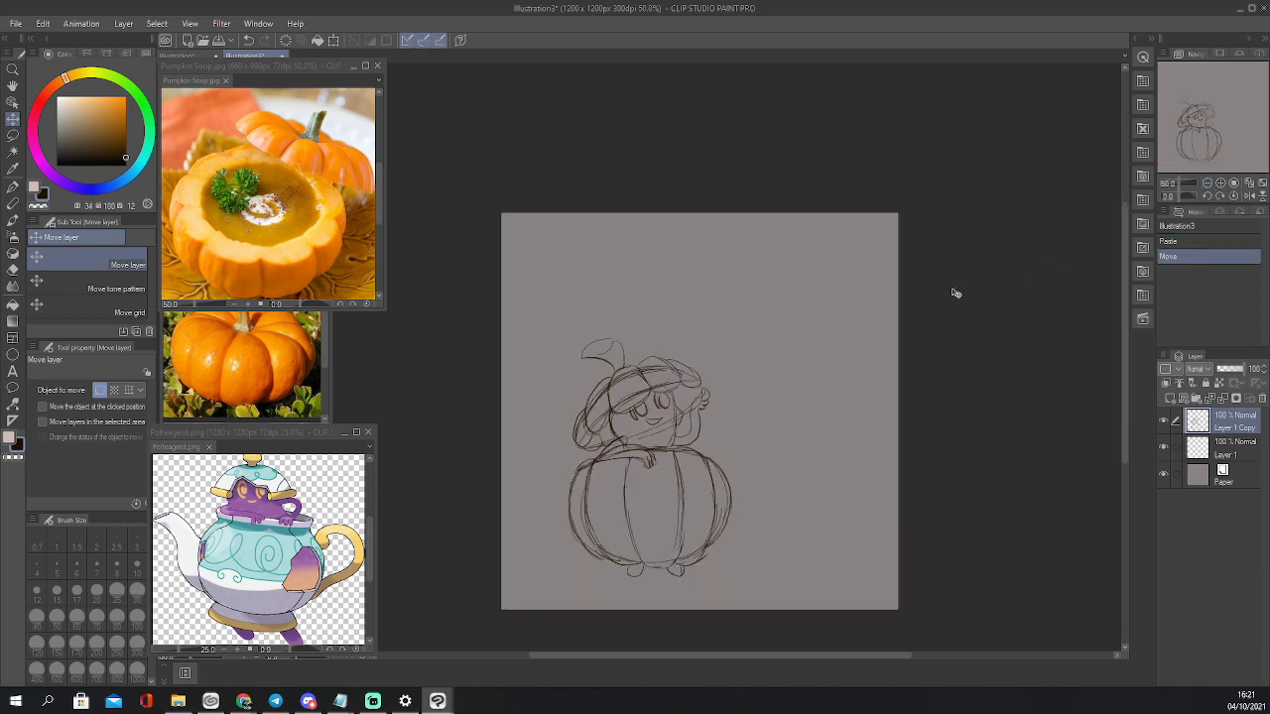
pyautogui.hotkey('ctrl', 't')
pyautogui.moveTo(734, 338); pyautogui.dragTo(790, 255)
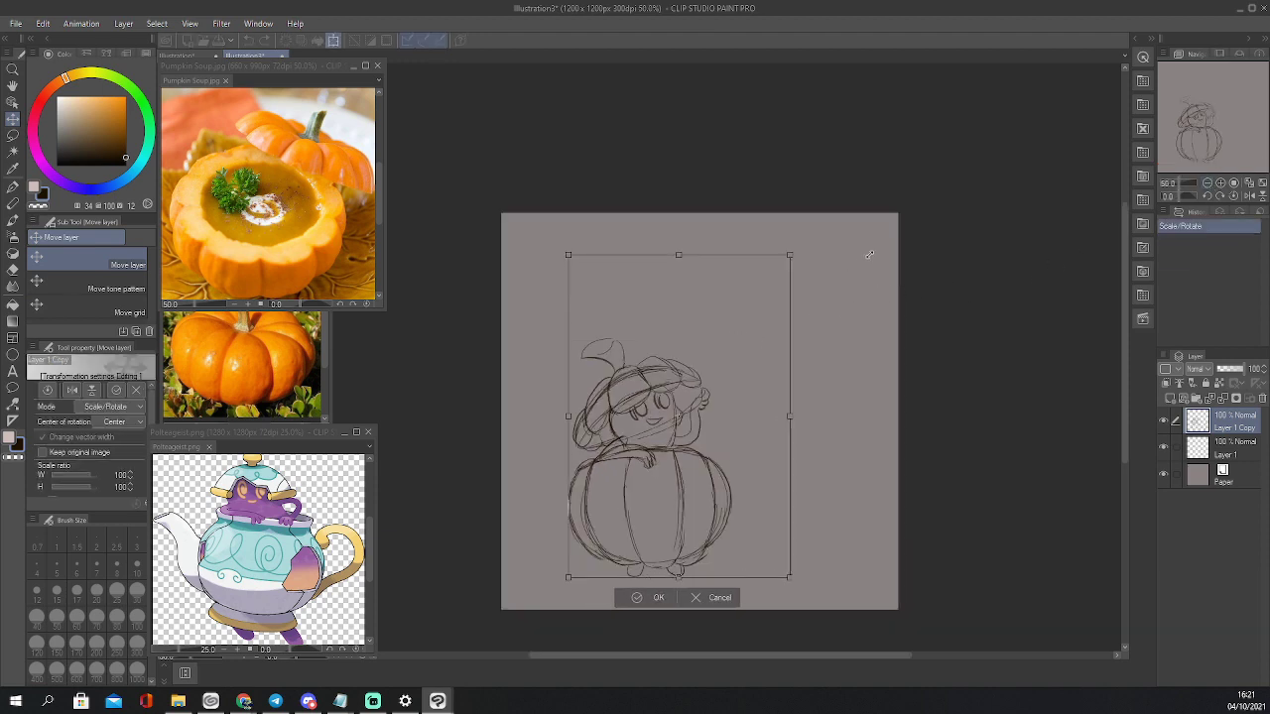
pyautogui.moveTo(743, 466); pyautogui.dragTo(749, 481)
pyautogui.moveTo(794, 593); pyautogui.dragTo(802, 604)
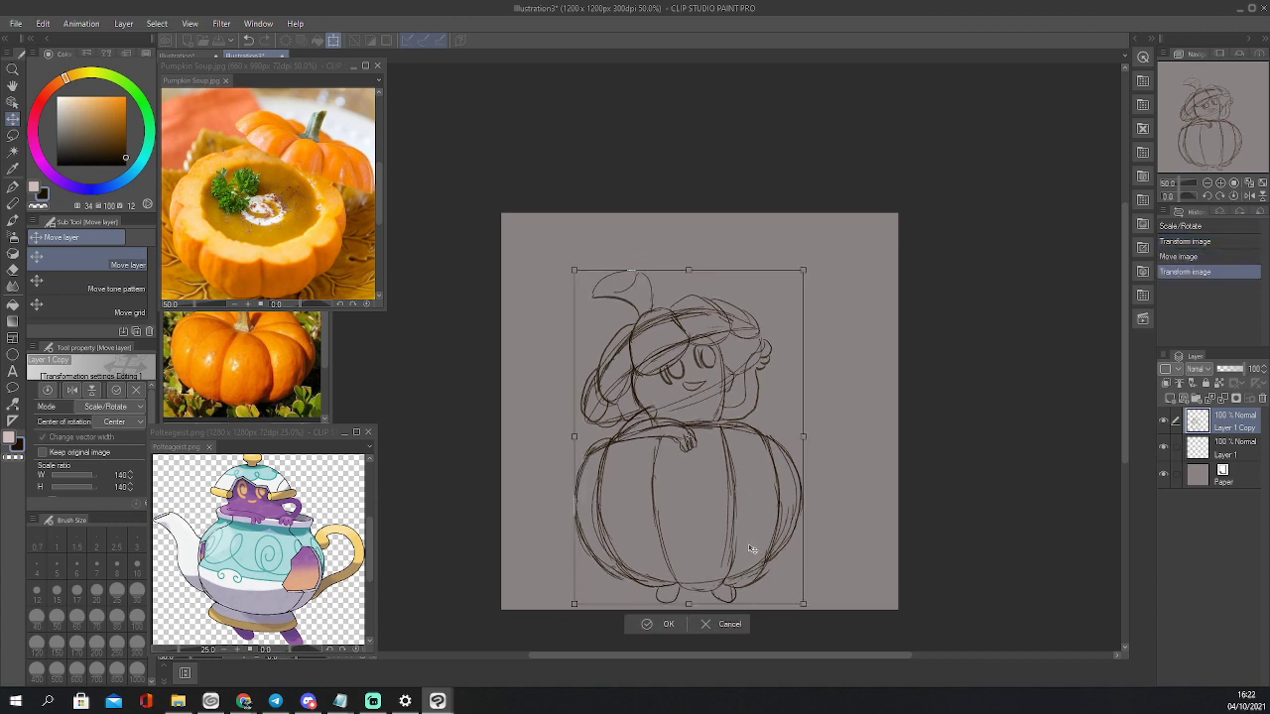
pyautogui.moveTo(754, 550); pyautogui.dragTo(765, 541)
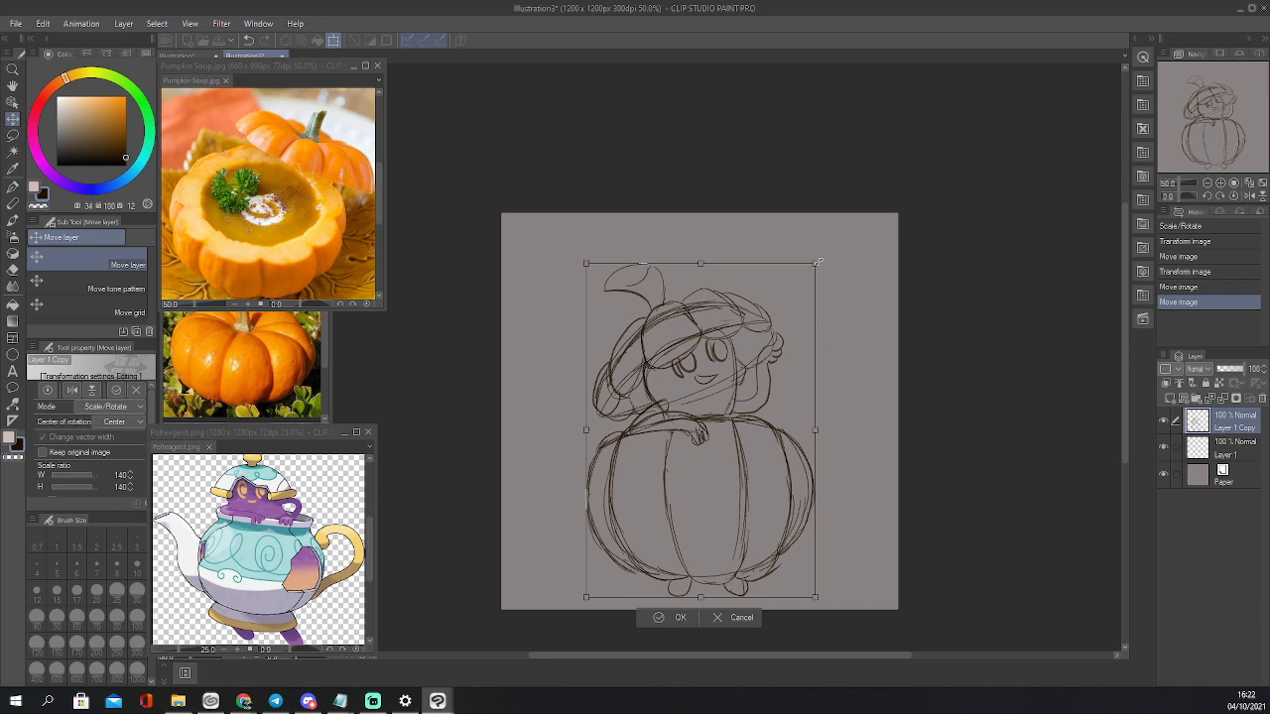
pyautogui.moveTo(817, 262); pyautogui.dragTo(818, 262)
pyautogui.moveTo(824, 608)
pyautogui.mouseDown()
pyautogui.moveTo(852, 596)
pyautogui.moveTo(834, 603)
pyautogui.mouseUp()
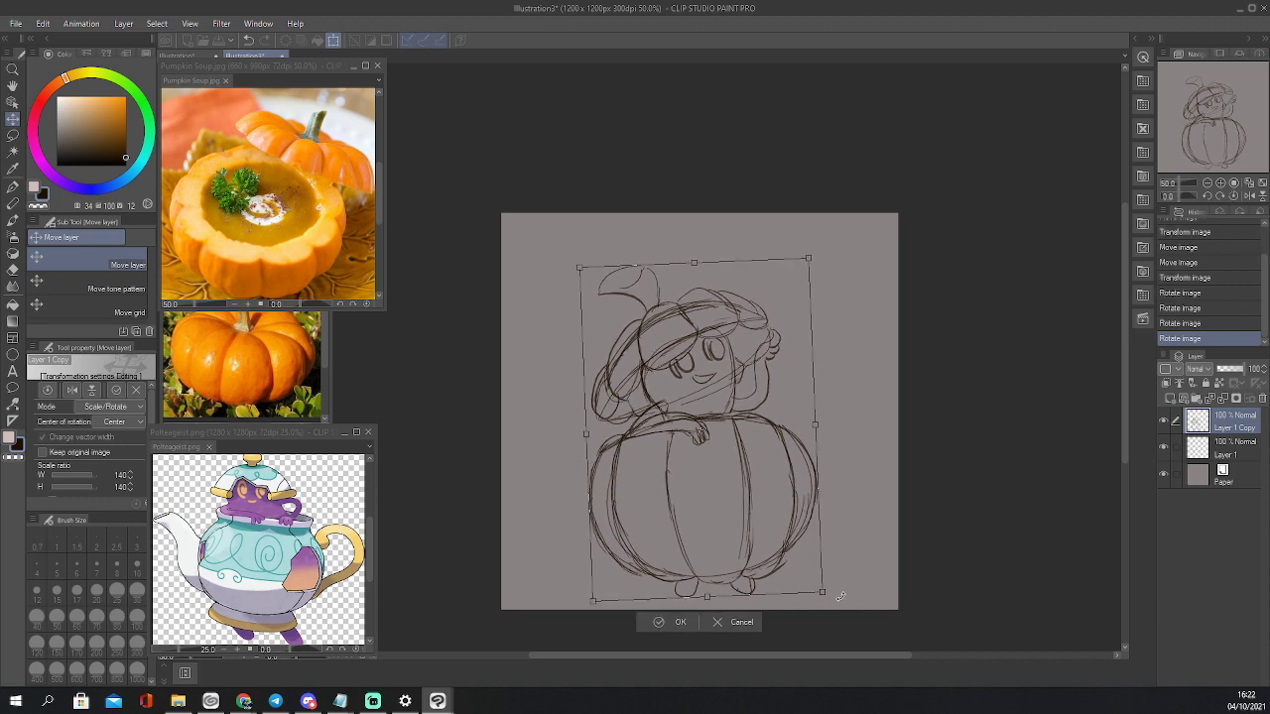
pyautogui.click(680, 623)
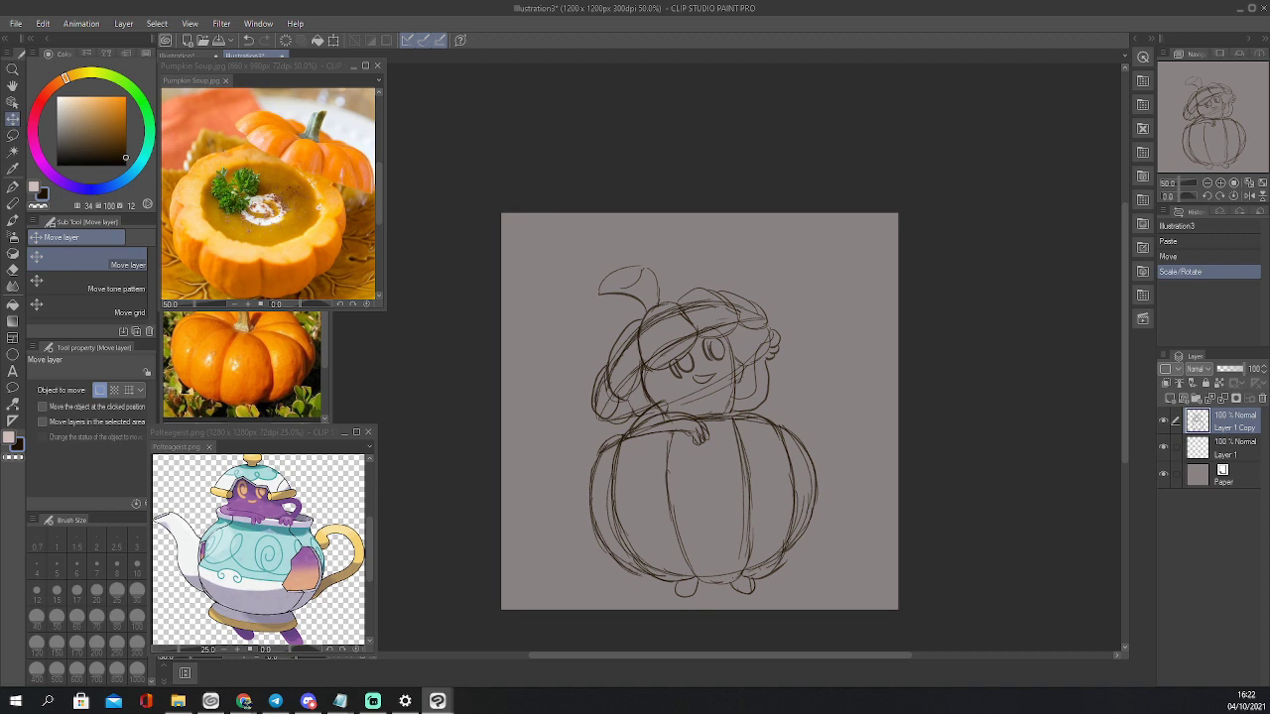
pyautogui.click(245, 701)
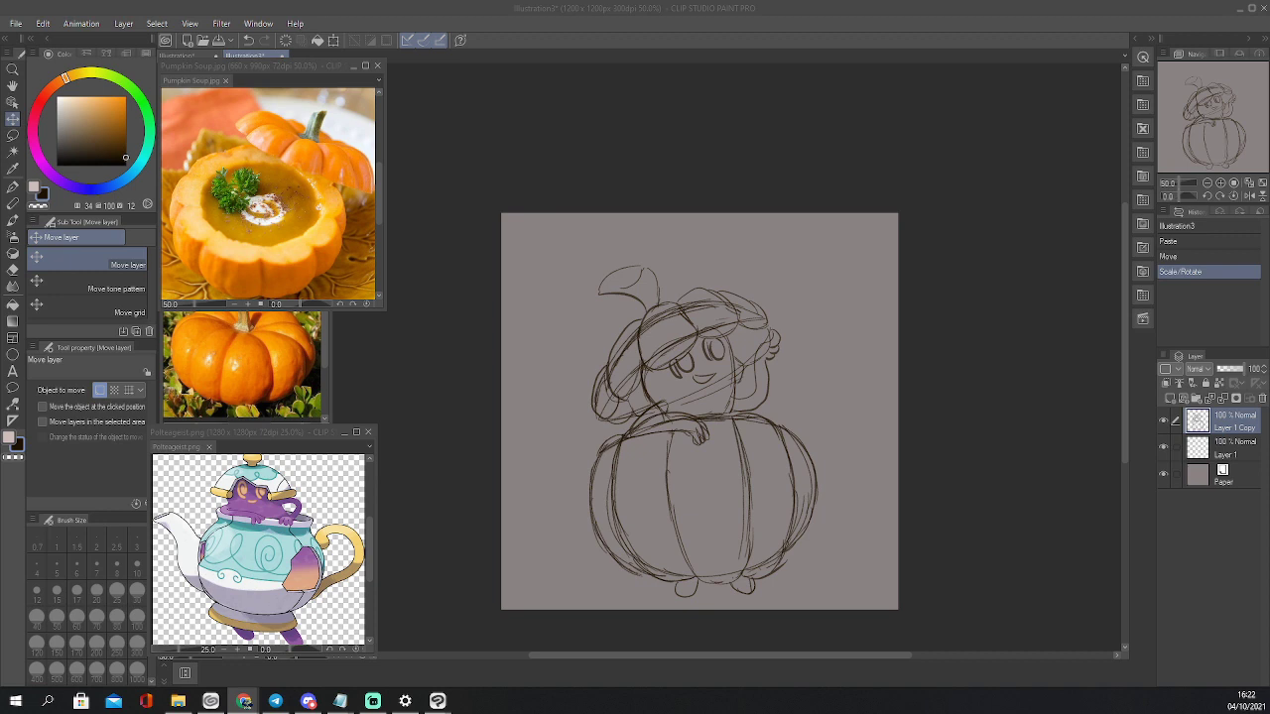
pyautogui.click(641, 383)
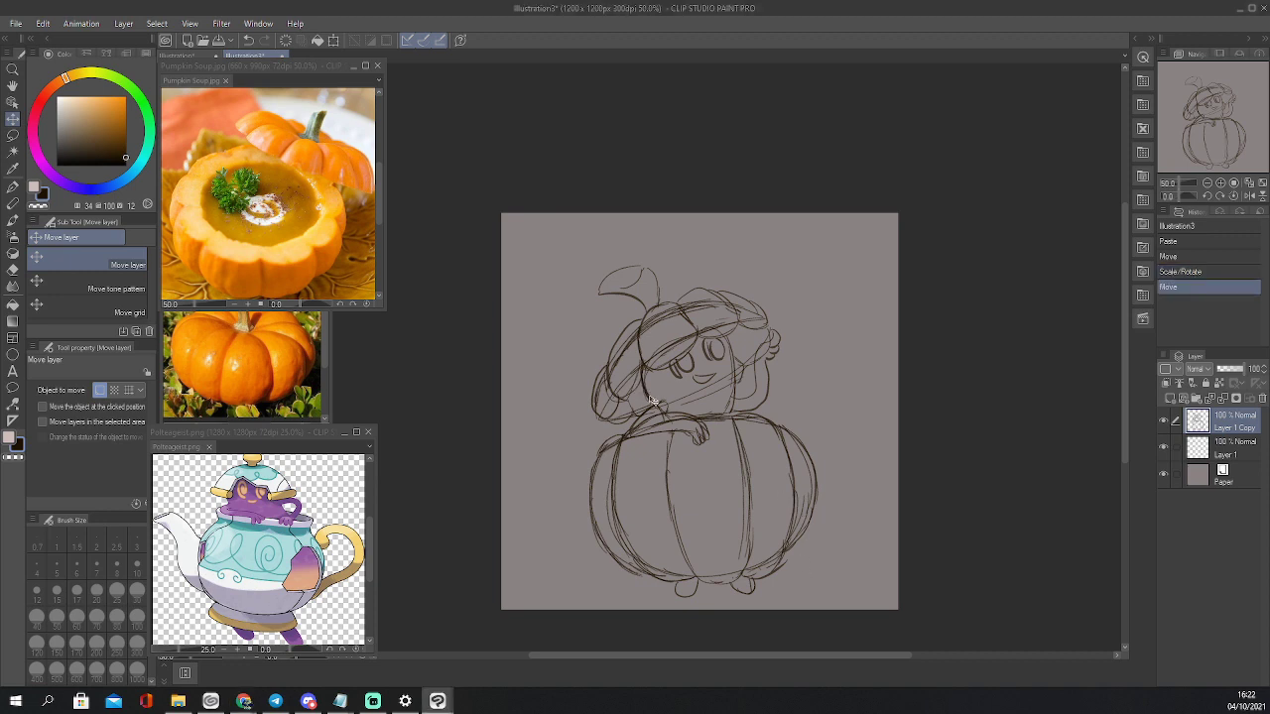
# Place the sketch layer beneath the empty Layer 1, lower its opacity to 37%, and ready the pen on Layer 1
pyautogui.moveTo(786, 518); pyautogui.dragTo(787, 523)
pyautogui.moveTo(1220, 426); pyautogui.dragTo(1226, 456)
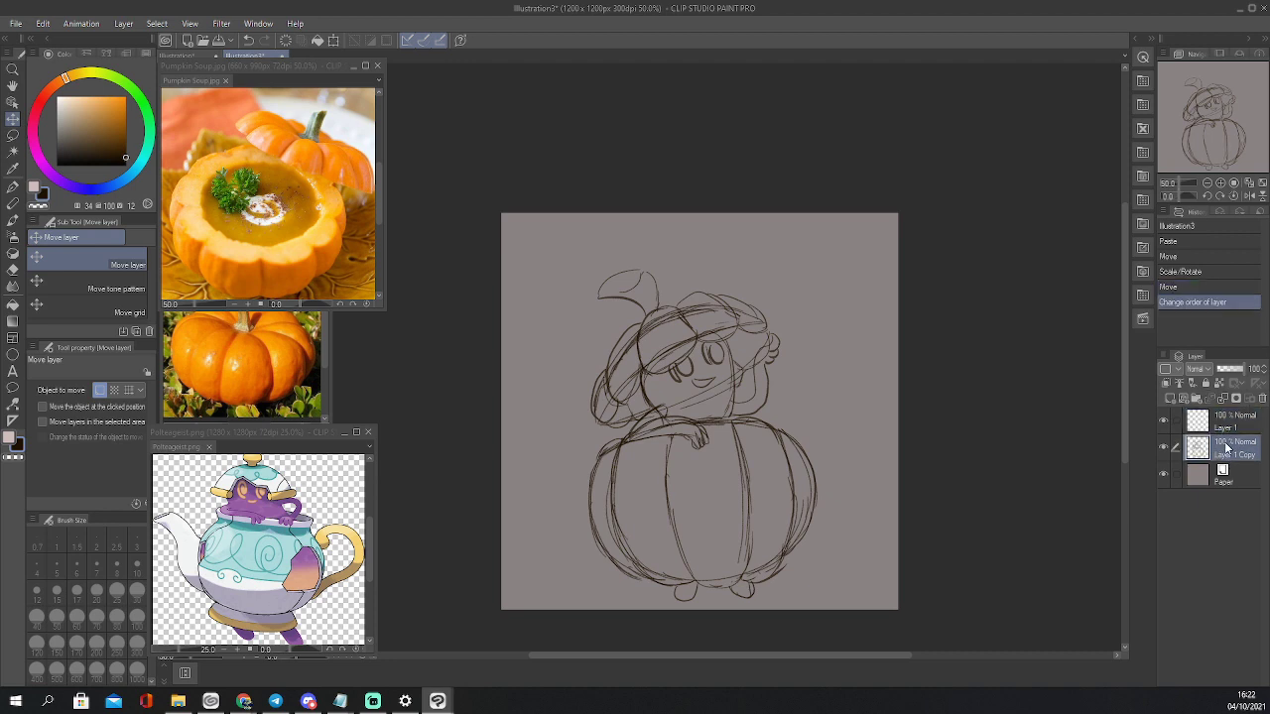
pyautogui.moveTo(1239, 369); pyautogui.dragTo(1226, 369)
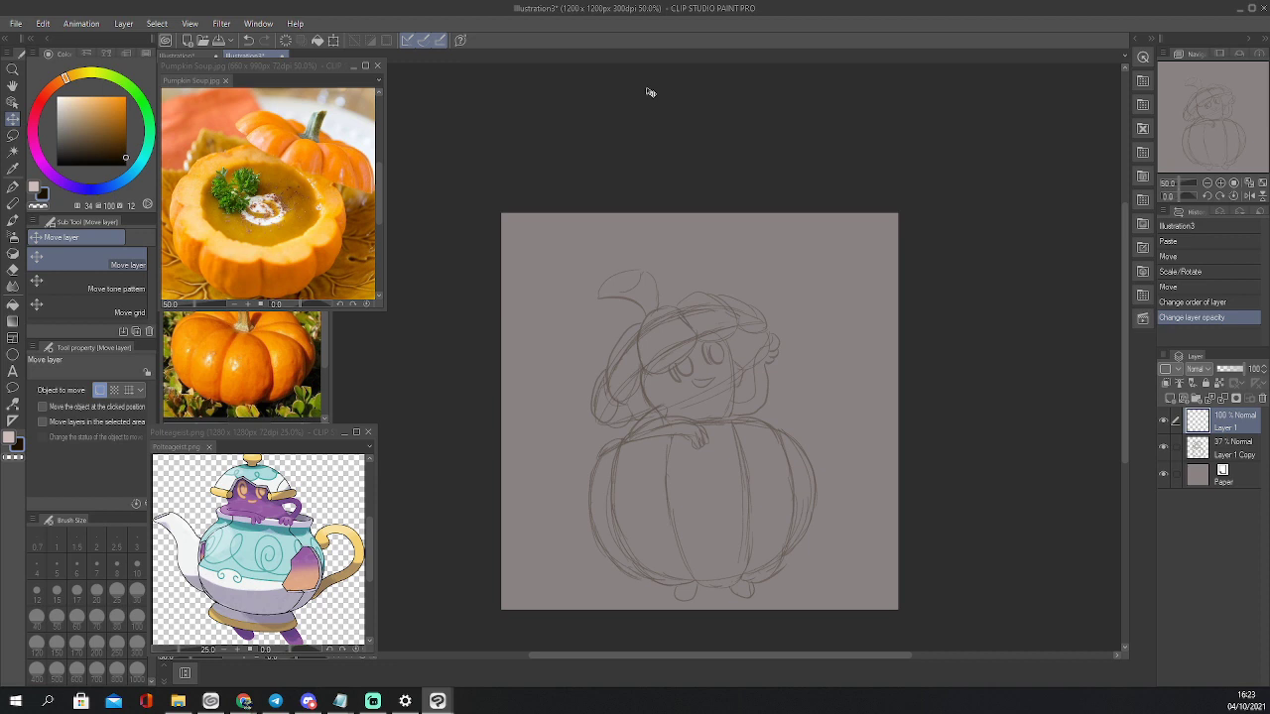
pyautogui.press('p')
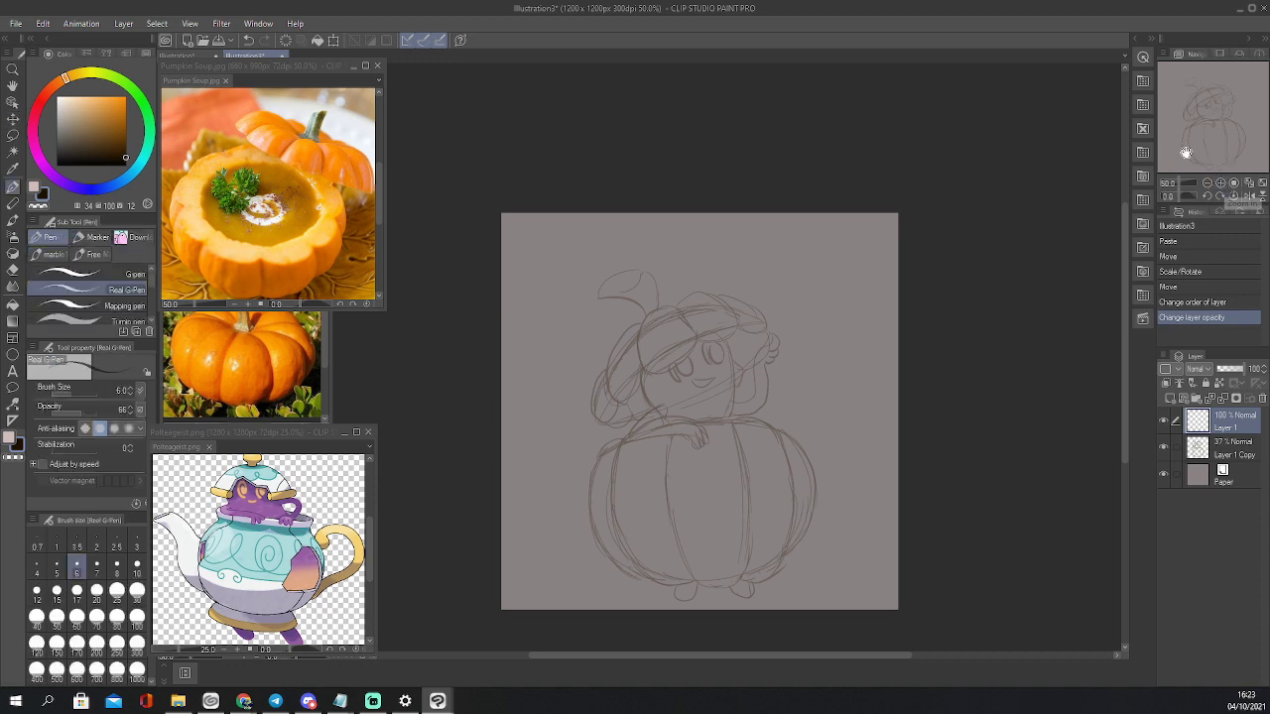
# Switch to the browser and examine the boss screenshots in the image results for "mickey and donald first boss"
pyautogui.click(243, 701)
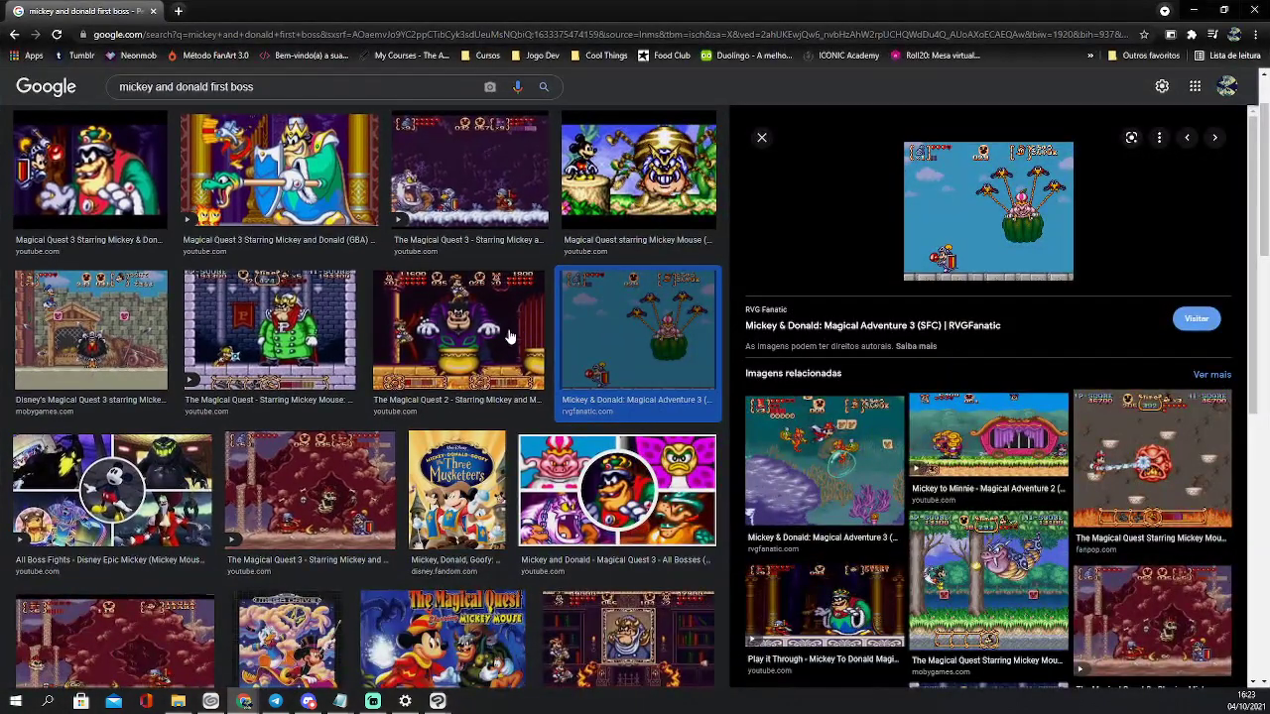
pyautogui.click(473, 213)
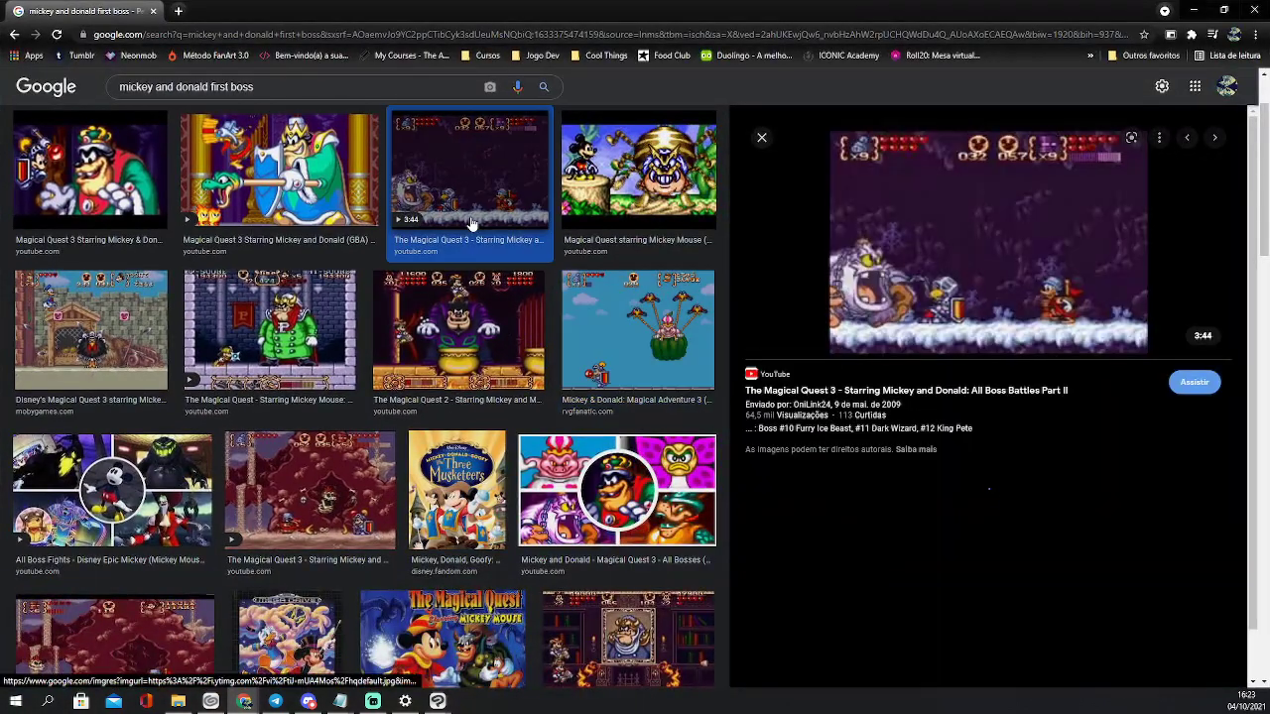
pyautogui.click(477, 318)
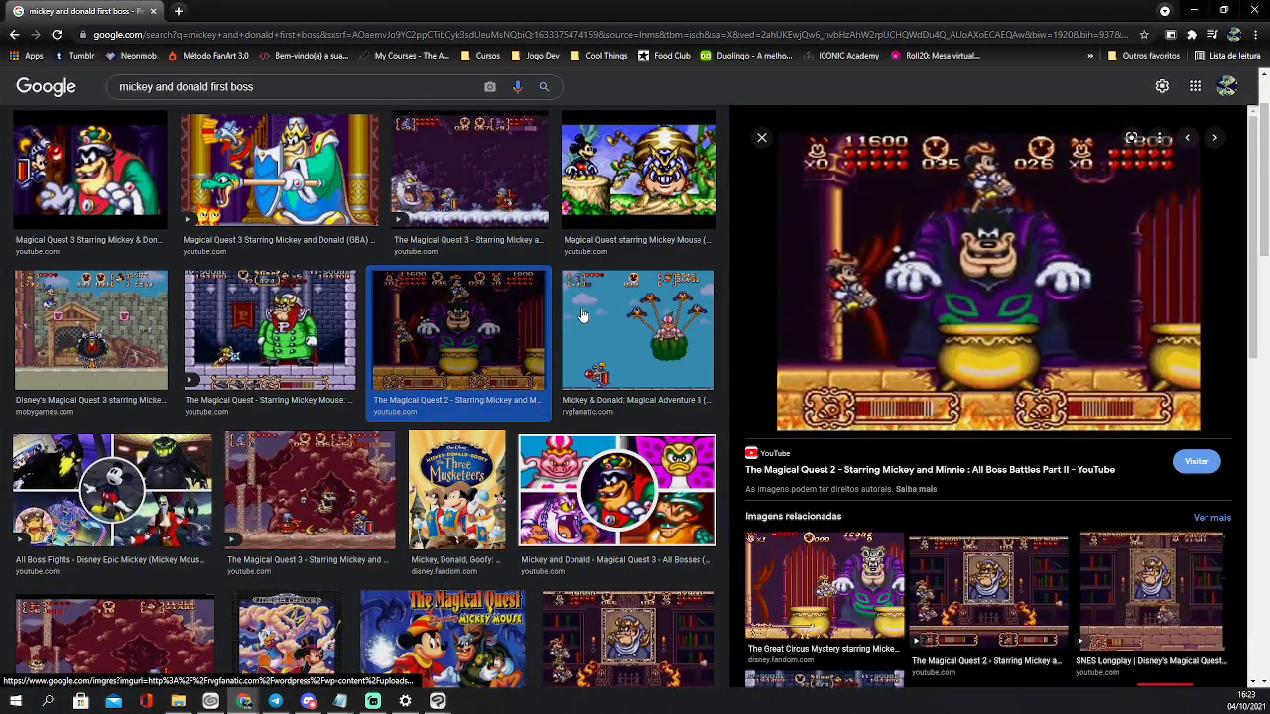
pyautogui.click(596, 319)
pyautogui.click(796, 460)
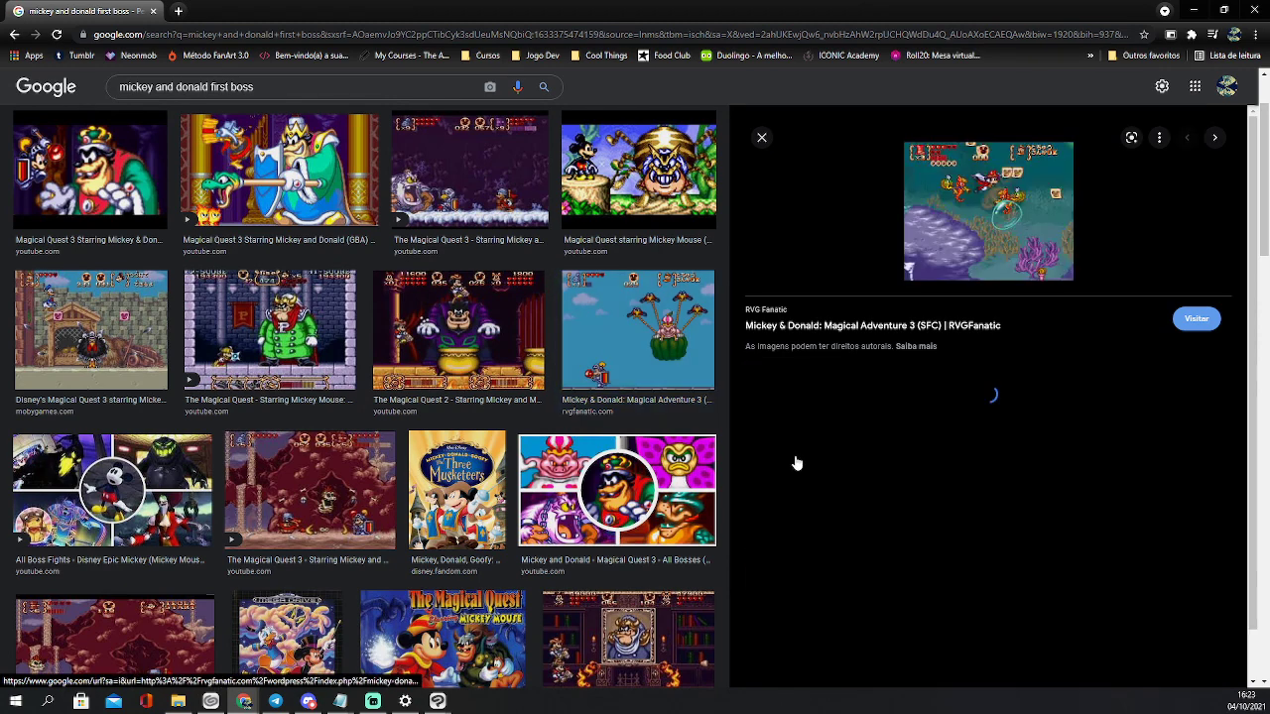
pyautogui.click(657, 473)
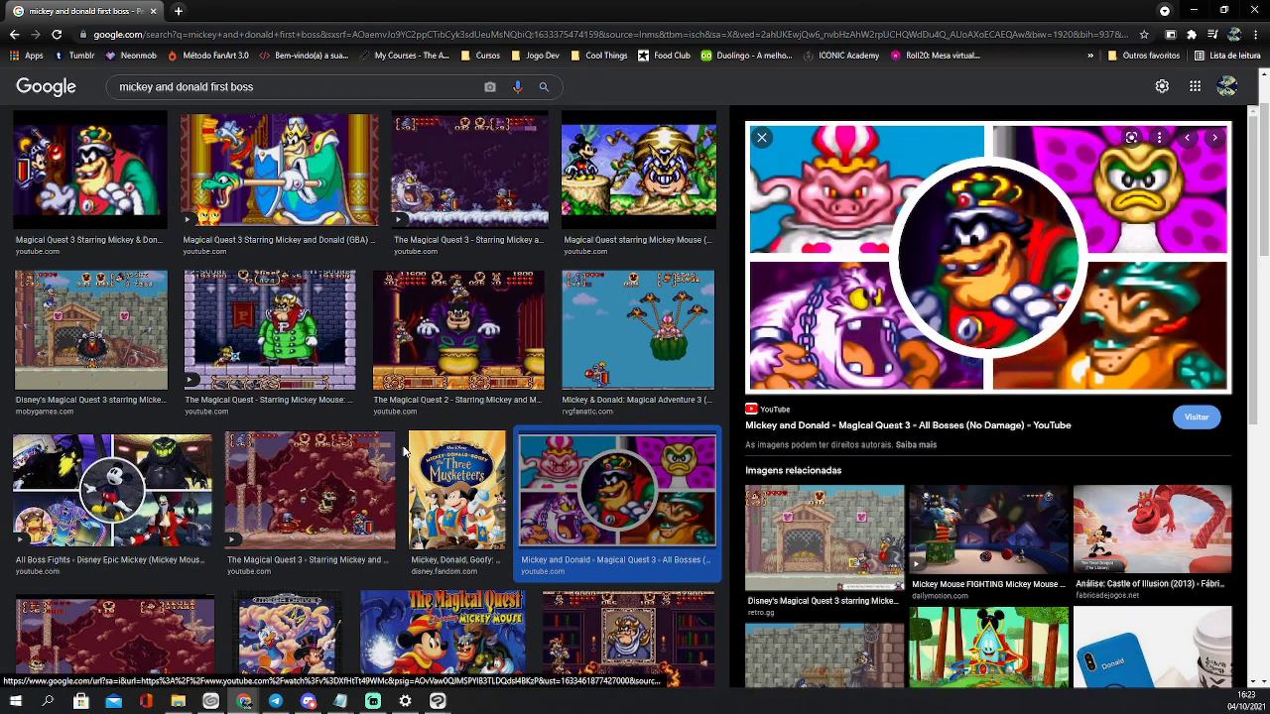
pyautogui.click(362, 470)
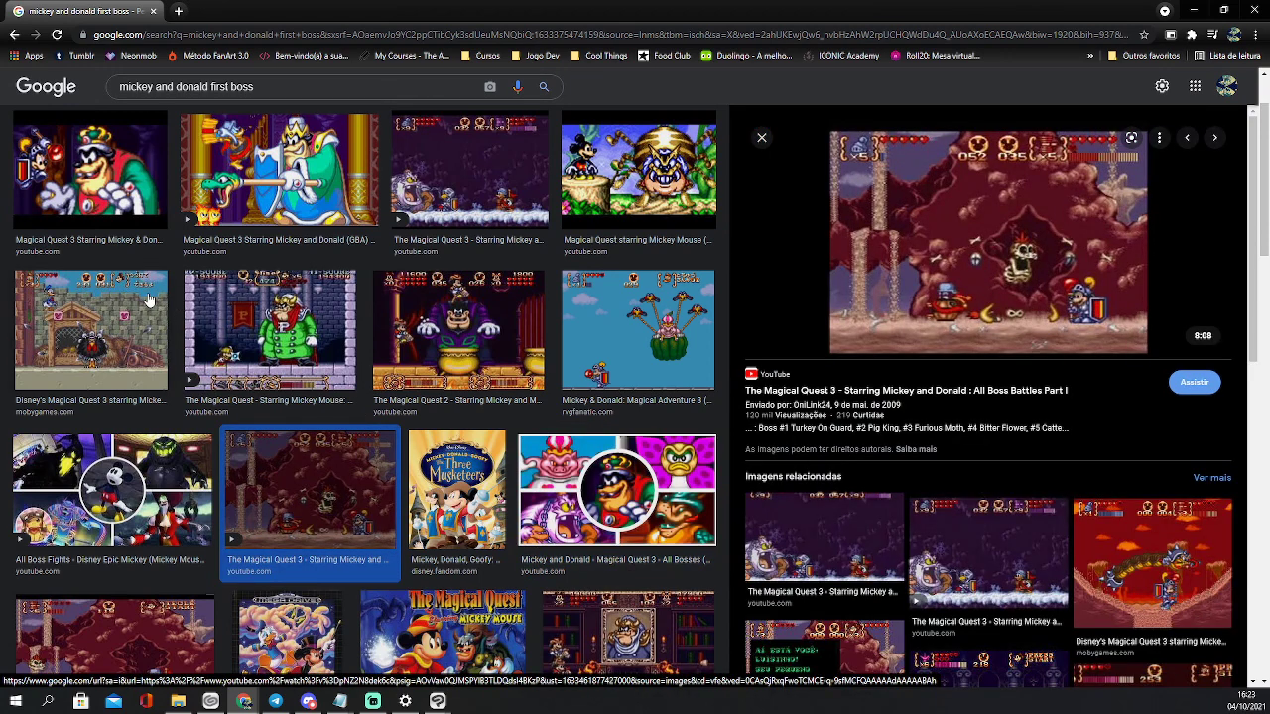
pyautogui.click(151, 301)
pyautogui.click(239, 159)
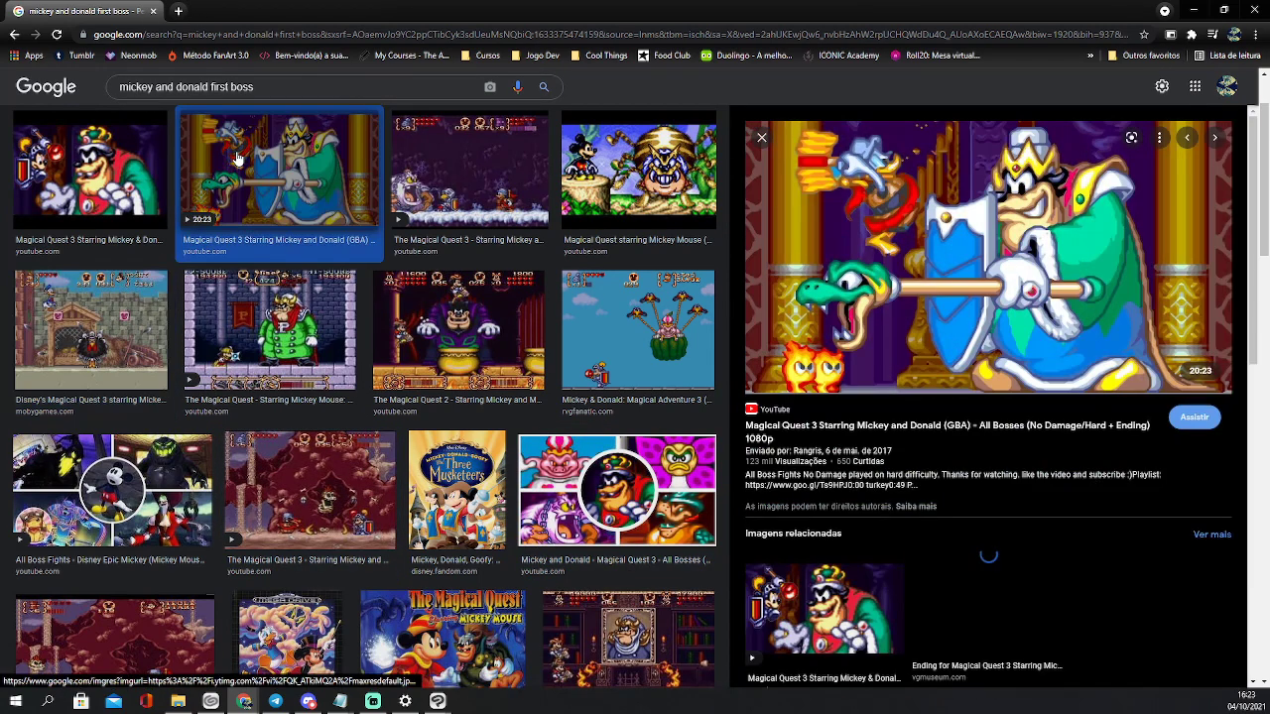
# Switch back to Clip Studio Paint and draw the lid's outer left edge and upper rim curve over the sketch on Layer 1
pyautogui.moveTo(113, 17); pyautogui.dragTo(0, 20)
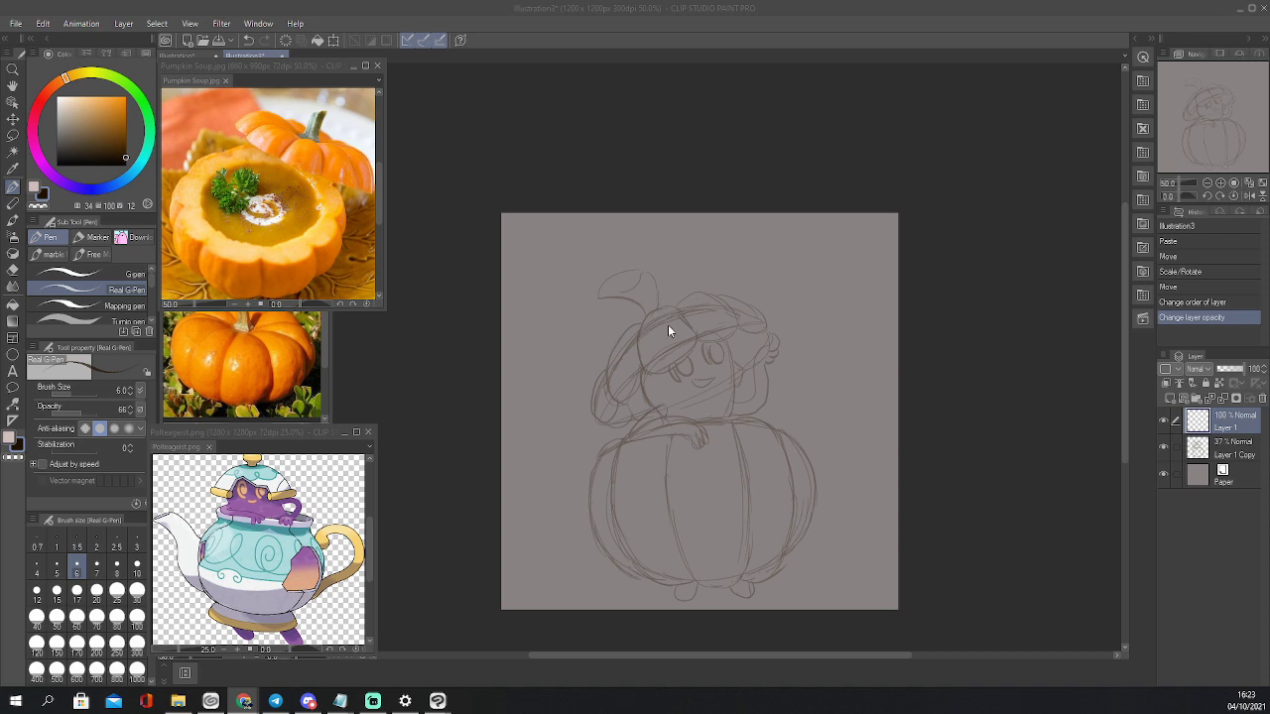
pyautogui.click(649, 293)
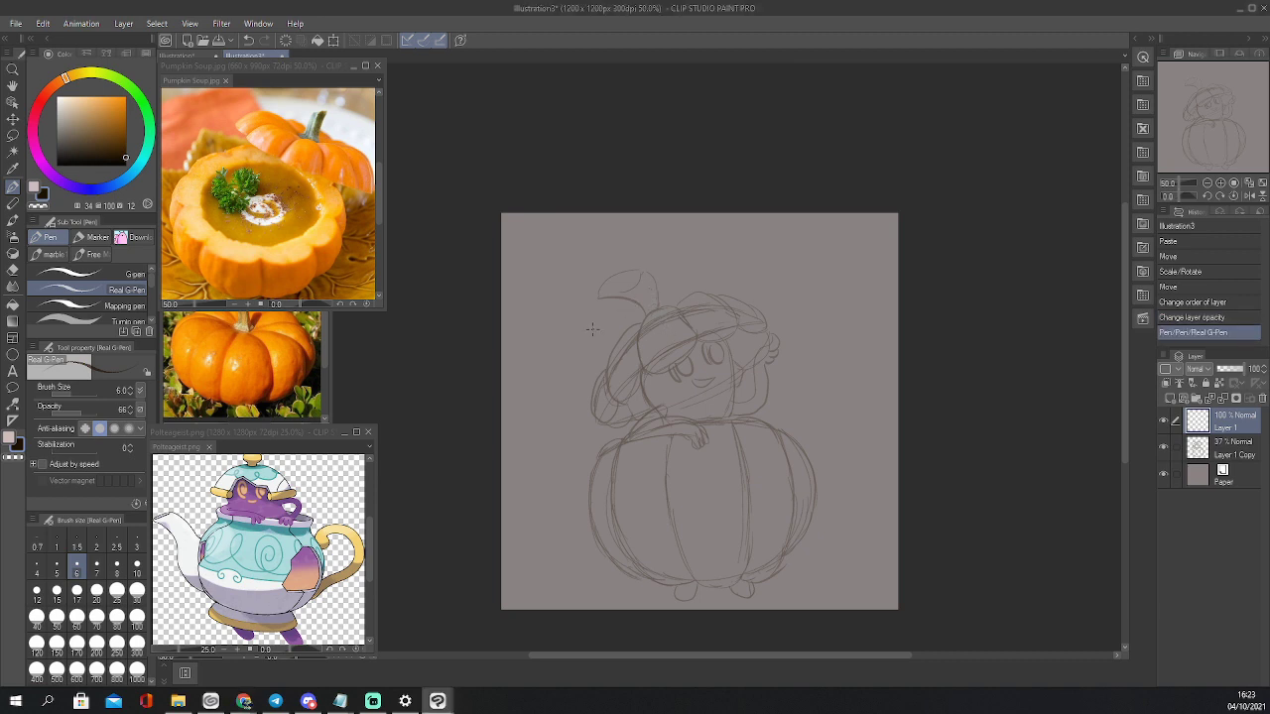
pyautogui.moveTo(613, 342)
pyautogui.mouseDown()
pyautogui.moveTo(591, 405)
pyautogui.moveTo(607, 421)
pyautogui.mouseUp()
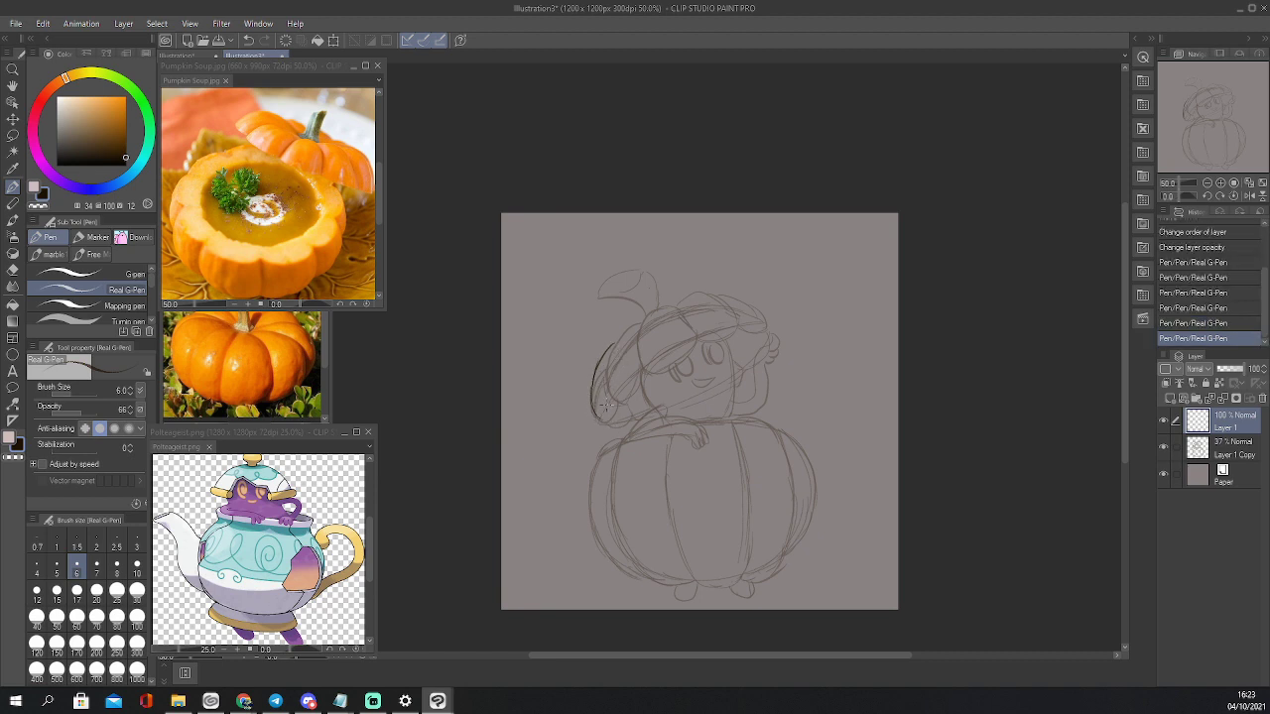
pyautogui.moveTo(600, 417)
pyautogui.mouseDown()
pyautogui.moveTo(670, 340)
pyautogui.moveTo(767, 323)
pyautogui.moveTo(656, 349)
pyautogui.moveTo(601, 416)
pyautogui.mouseUp()
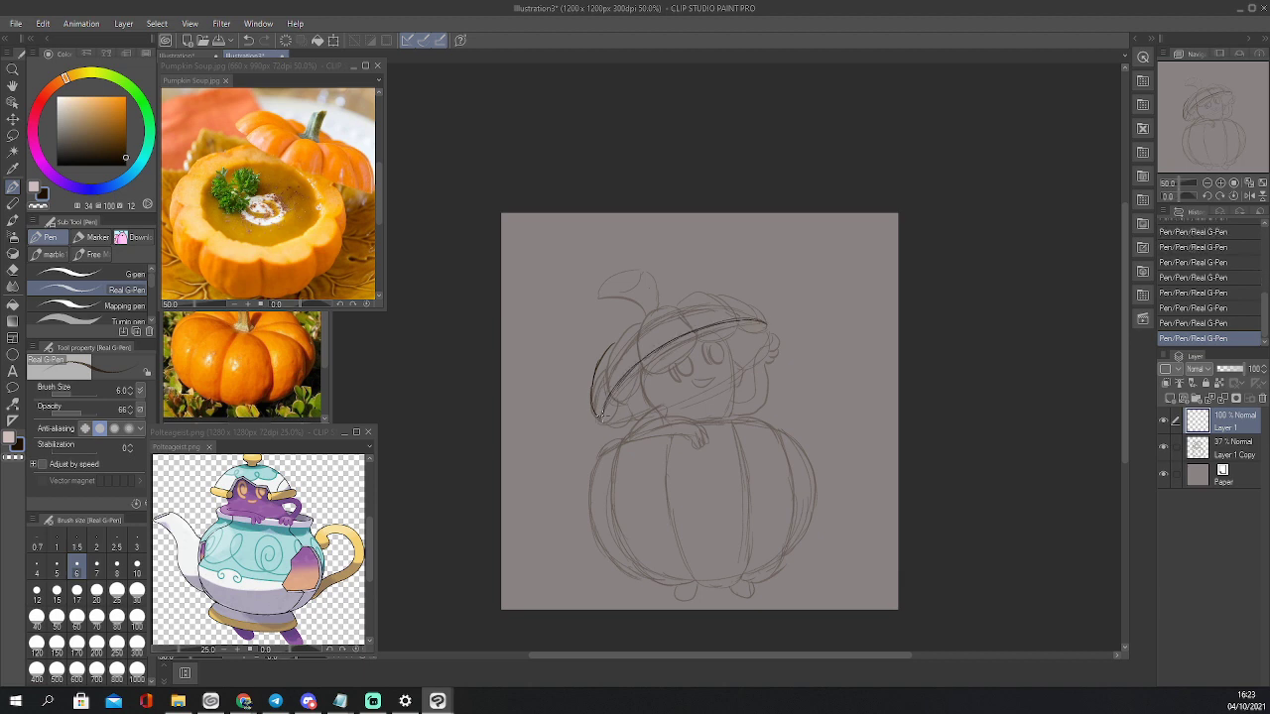
# At 100% zoom, draw the lid's lower rim curve around the face and a second, inner rim line inside it
pyautogui.click(1234, 182)
pyautogui.moveTo(1208, 122); pyautogui.dragTo(1203, 129)
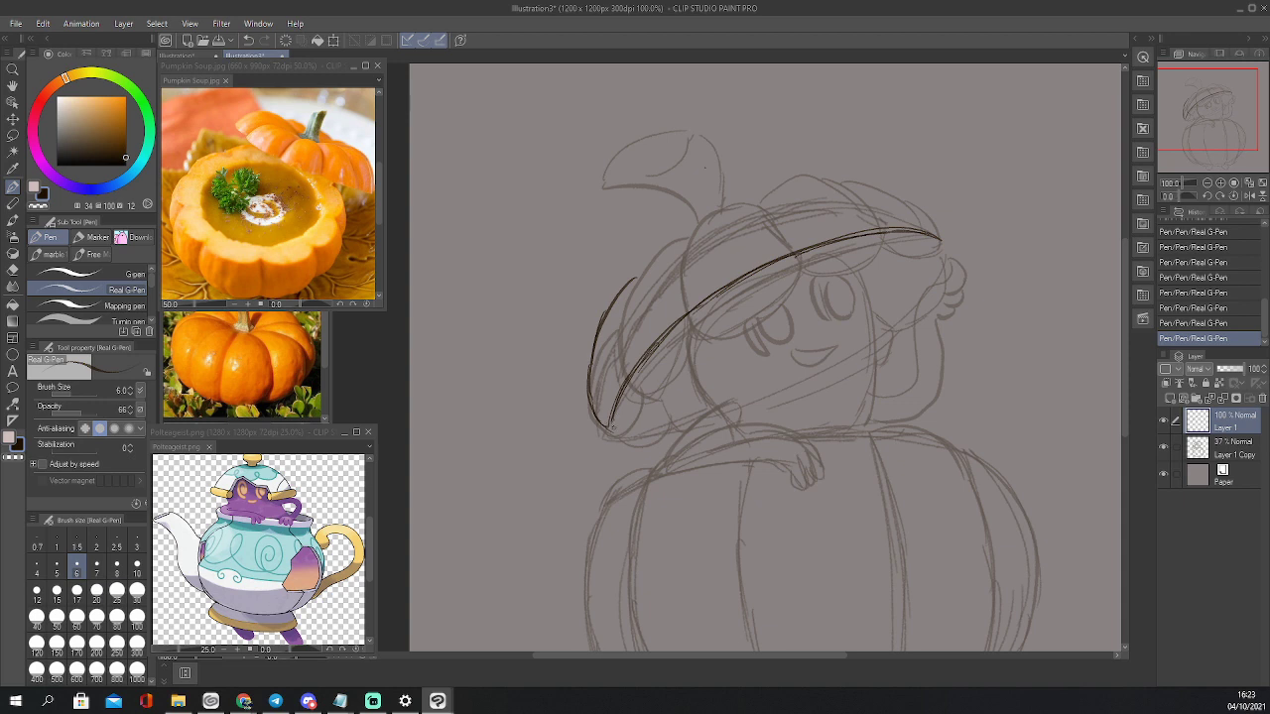
pyautogui.moveTo(609, 427)
pyautogui.mouseDown()
pyautogui.moveTo(697, 405)
pyautogui.moveTo(603, 431)
pyautogui.mouseUp()
pyautogui.moveTo(938, 238)
pyautogui.mouseDown()
pyautogui.moveTo(942, 276)
pyautogui.moveTo(891, 333)
pyautogui.moveTo(940, 266)
pyautogui.moveTo(935, 236)
pyautogui.moveTo(899, 232)
pyautogui.mouseUp()
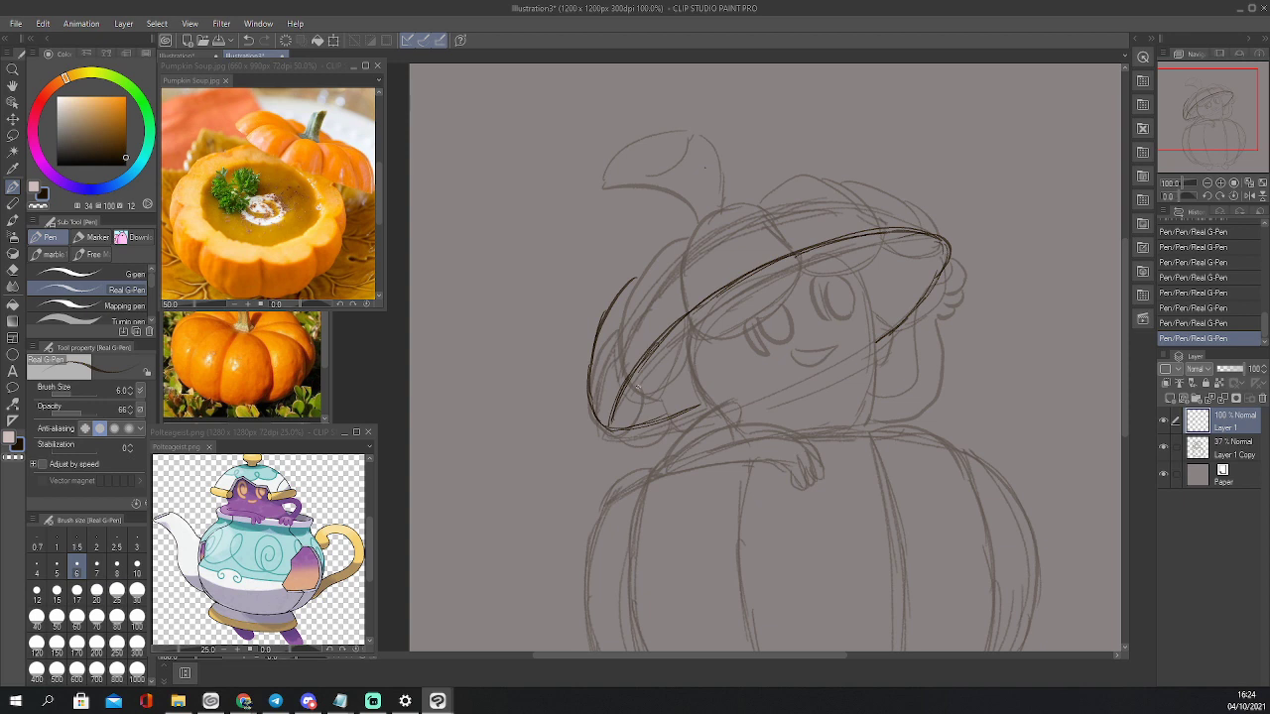
pyautogui.moveTo(639, 384)
pyautogui.mouseDown()
pyautogui.moveTo(632, 406)
pyautogui.moveTo(689, 395)
pyautogui.moveTo(635, 409)
pyautogui.mouseUp()
pyautogui.moveTo(678, 357)
pyautogui.mouseDown()
pyautogui.moveTo(633, 402)
pyautogui.moveTo(734, 317)
pyautogui.moveTo(829, 274)
pyautogui.moveTo(919, 256)
pyautogui.moveTo(873, 316)
pyautogui.mouseUp()
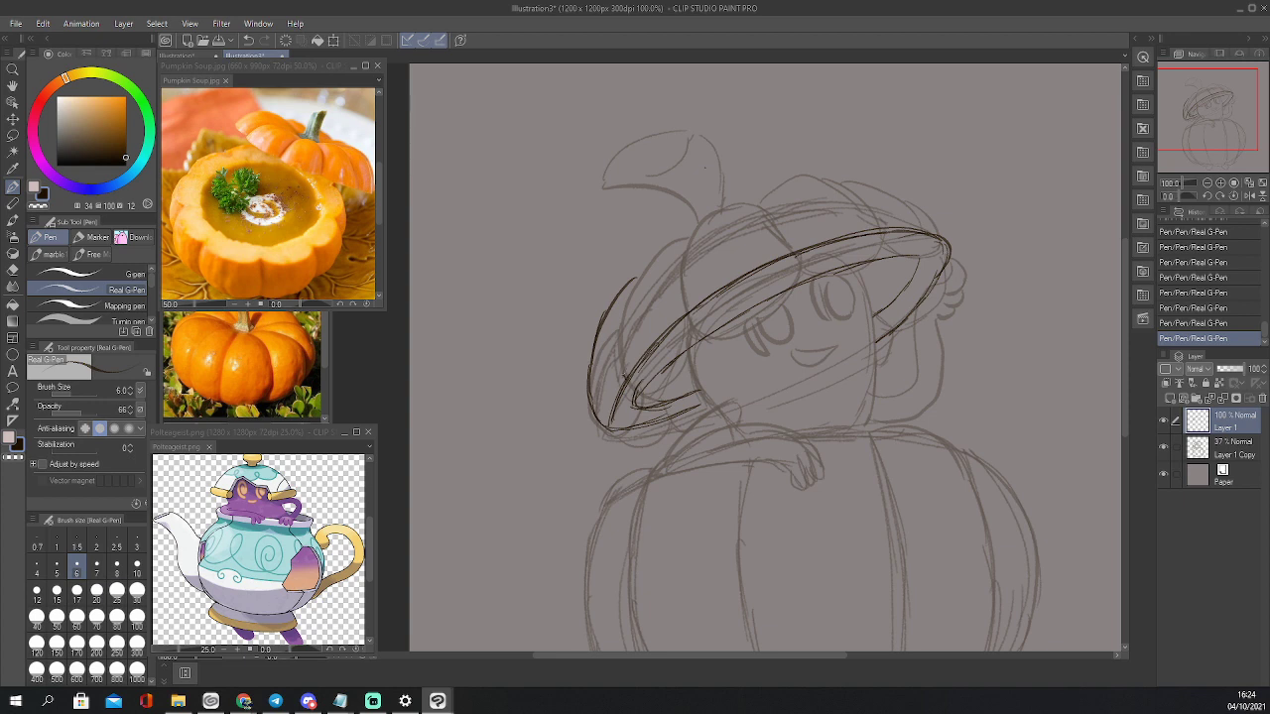
# Draw the rounded pumpkin segments across the top of the lid, following the underlying sketch
pyautogui.moveTo(623, 379)
pyautogui.mouseDown()
pyautogui.moveTo(622, 302)
pyautogui.moveTo(640, 260)
pyautogui.moveTo(692, 236)
pyautogui.moveTo(627, 288)
pyautogui.moveTo(622, 320)
pyautogui.mouseUp()
pyautogui.moveTo(702, 221)
pyautogui.mouseDown()
pyautogui.moveTo(684, 310)
pyautogui.moveTo(694, 226)
pyautogui.moveTo(724, 205)
pyautogui.moveTo(764, 205)
pyautogui.moveTo(800, 248)
pyautogui.mouseUp()
pyautogui.moveTo(761, 209)
pyautogui.mouseDown()
pyautogui.moveTo(806, 174)
pyautogui.moveTo(844, 181)
pyautogui.moveTo(877, 226)
pyautogui.mouseUp()
pyautogui.moveTo(838, 179)
pyautogui.mouseDown()
pyautogui.moveTo(870, 180)
pyautogui.moveTo(917, 215)
pyautogui.moveTo(906, 198)
pyautogui.moveTo(948, 246)
pyautogui.mouseUp()
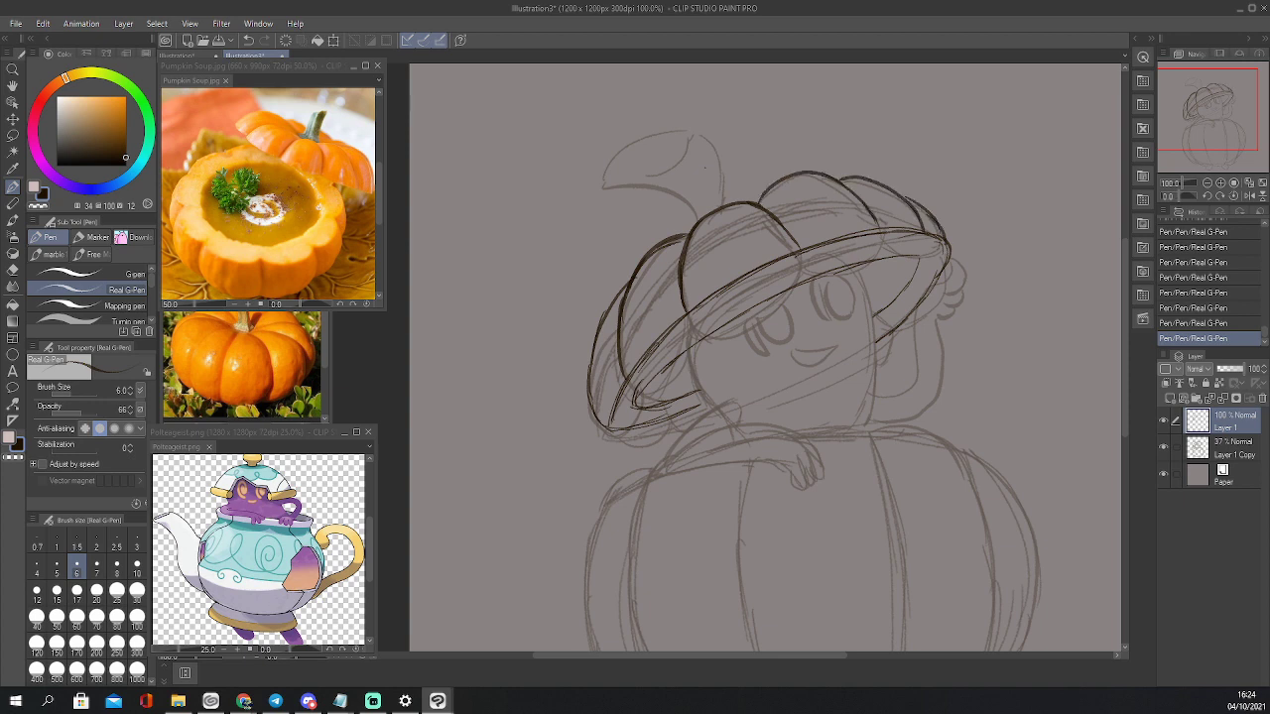
# Thicken the lid's rim with scalloped curves beneath each segment and reinforce its lower and inner edges
pyautogui.moveTo(641, 405); pyautogui.dragTo(627, 413)
pyautogui.moveTo(626, 378)
pyautogui.mouseDown()
pyautogui.moveTo(602, 429)
pyautogui.moveTo(644, 347)
pyautogui.moveTo(682, 316)
pyautogui.moveTo(629, 363)
pyautogui.mouseUp()
pyautogui.moveTo(694, 302); pyautogui.dragTo(685, 315)
pyautogui.moveTo(760, 257)
pyautogui.mouseDown()
pyautogui.moveTo(692, 305)
pyautogui.moveTo(805, 247)
pyautogui.moveTo(726, 269)
pyautogui.moveTo(686, 311)
pyautogui.mouseUp()
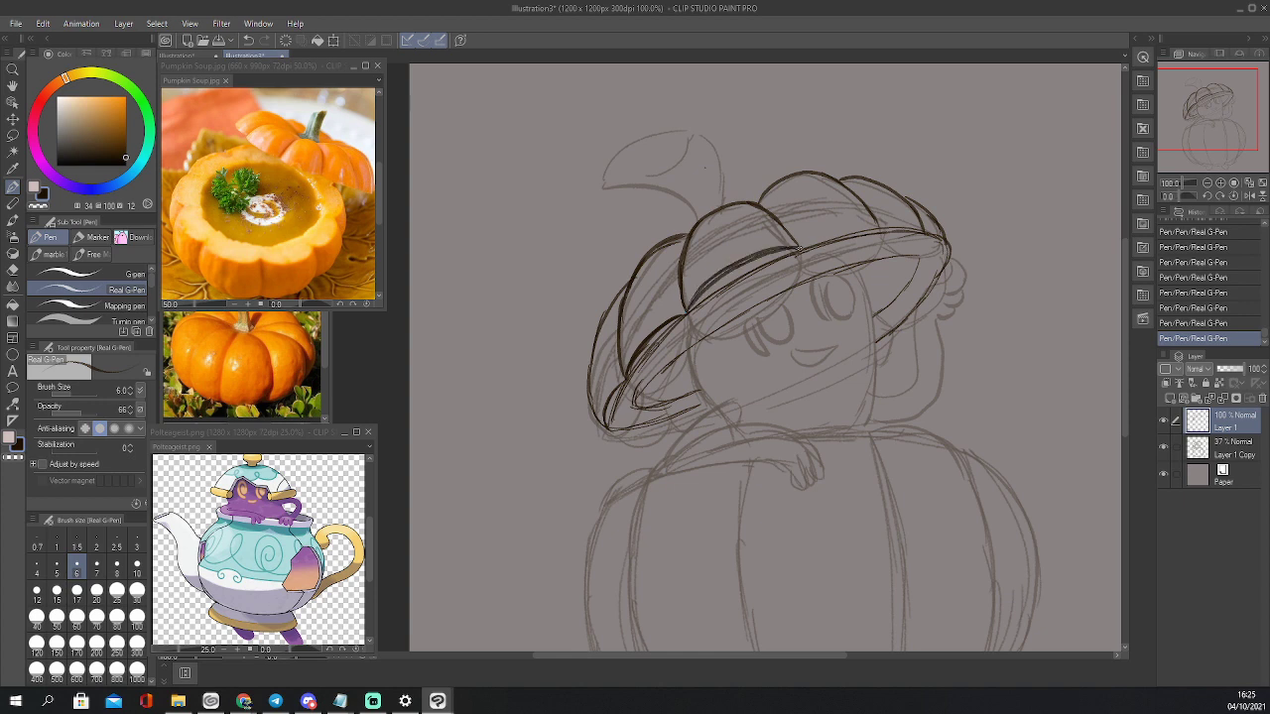
pyautogui.moveTo(799, 248)
pyautogui.mouseDown()
pyautogui.moveTo(863, 227)
pyautogui.moveTo(883, 235)
pyautogui.moveTo(806, 248)
pyautogui.mouseUp()
pyautogui.moveTo(877, 227); pyautogui.dragTo(928, 237)
pyautogui.moveTo(924, 233)
pyautogui.mouseDown()
pyautogui.moveTo(882, 230)
pyautogui.moveTo(923, 232)
pyautogui.moveTo(947, 254)
pyautogui.moveTo(937, 289)
pyautogui.moveTo(875, 348)
pyautogui.mouseUp()
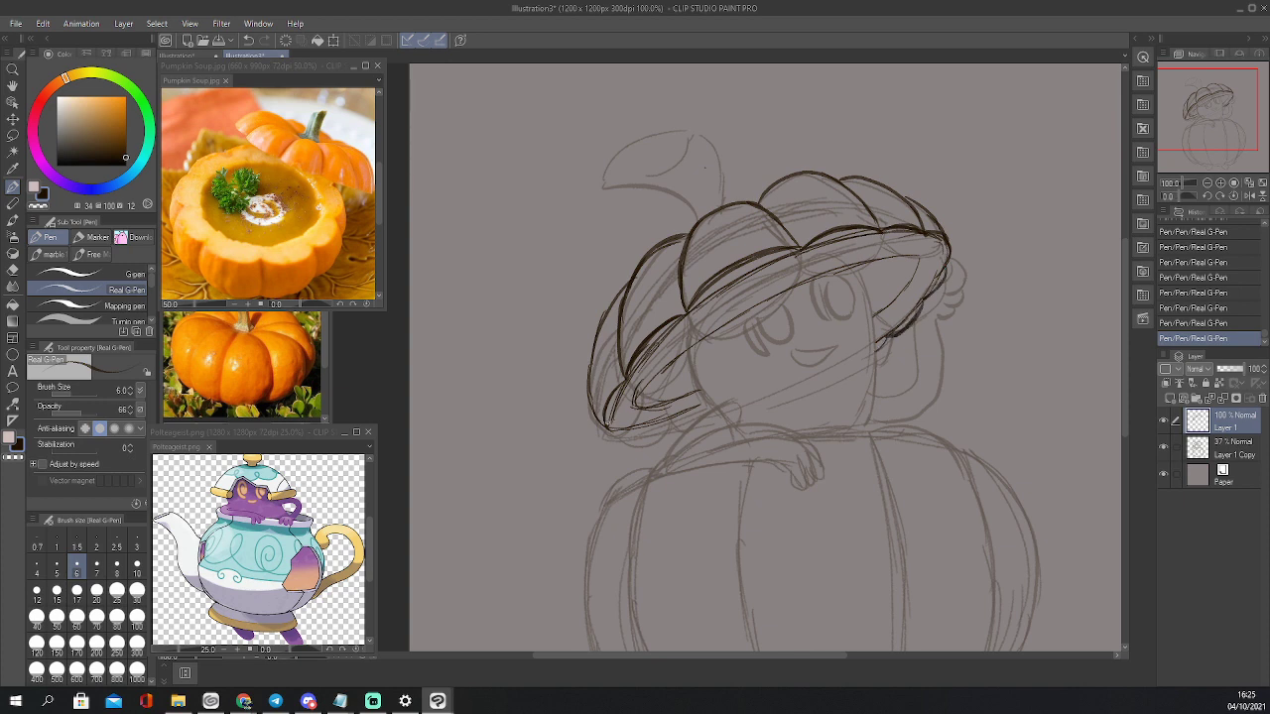
pyautogui.moveTo(607, 432); pyautogui.dragTo(715, 420)
pyautogui.moveTo(709, 339)
pyautogui.mouseDown()
pyautogui.moveTo(640, 399)
pyautogui.moveTo(671, 405)
pyautogui.moveTo(698, 392)
pyautogui.mouseUp()
# Draw the ghost's two swirled eyes, cleaning up the first eye's lines with the hard eraser at size 8
pyautogui.moveTo(746, 313)
pyautogui.mouseDown()
pyautogui.moveTo(751, 346)
pyautogui.moveTo(768, 355)
pyautogui.moveTo(752, 317)
pyautogui.mouseUp()
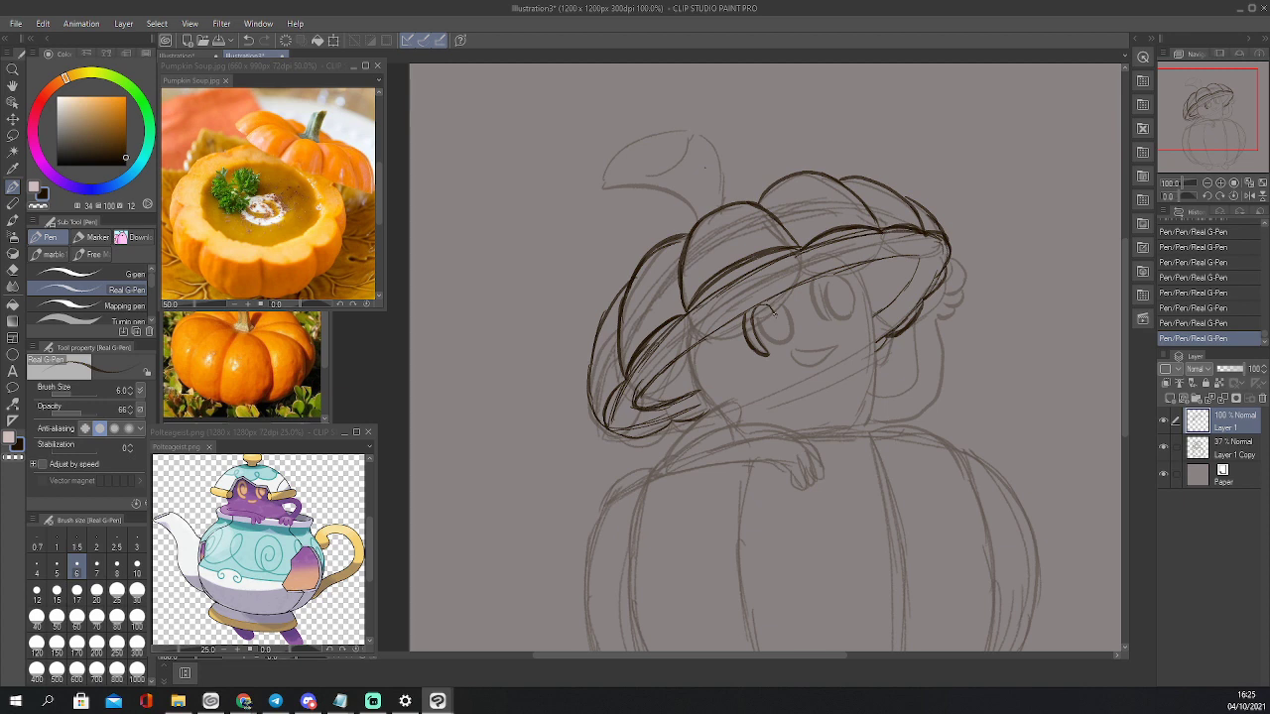
pyautogui.moveTo(777, 313)
pyautogui.mouseDown()
pyautogui.moveTo(760, 315)
pyautogui.moveTo(763, 325)
pyautogui.moveTo(788, 342)
pyautogui.moveTo(778, 304)
pyautogui.moveTo(746, 333)
pyautogui.moveTo(782, 353)
pyautogui.moveTo(764, 354)
pyautogui.moveTo(760, 303)
pyautogui.moveTo(778, 324)
pyautogui.moveTo(764, 339)
pyautogui.mouseUp()
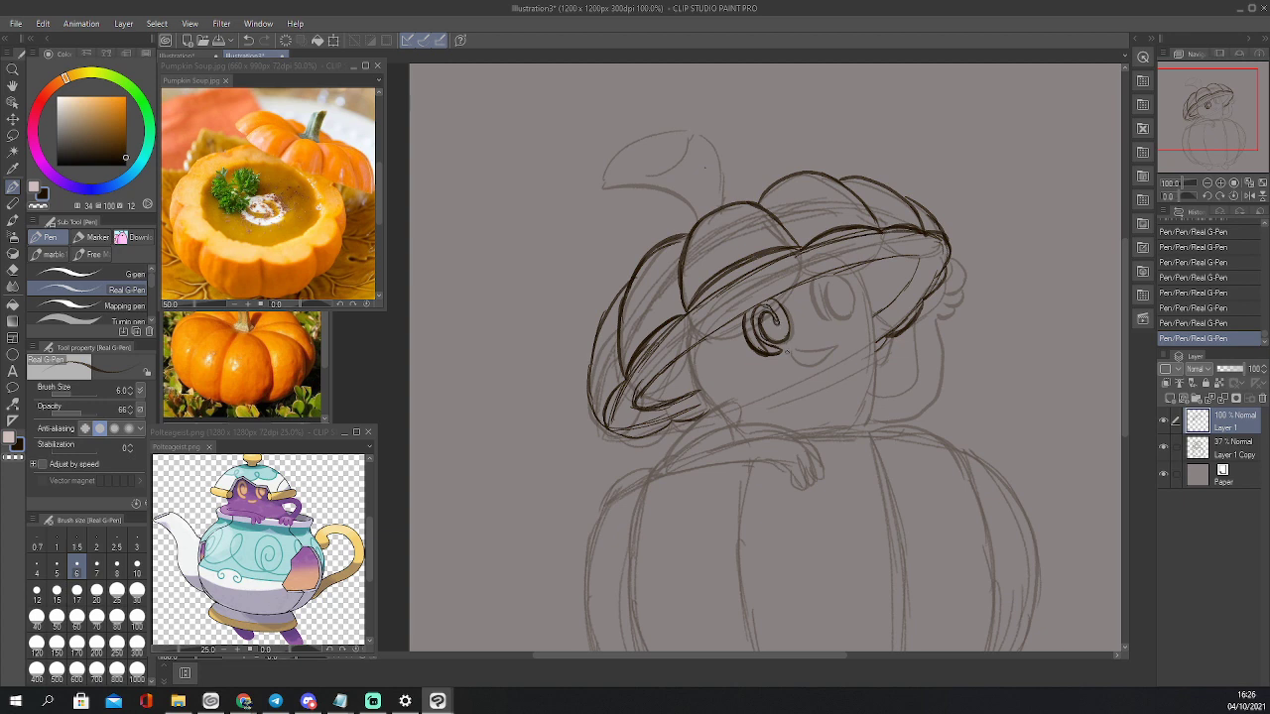
pyautogui.press('e')
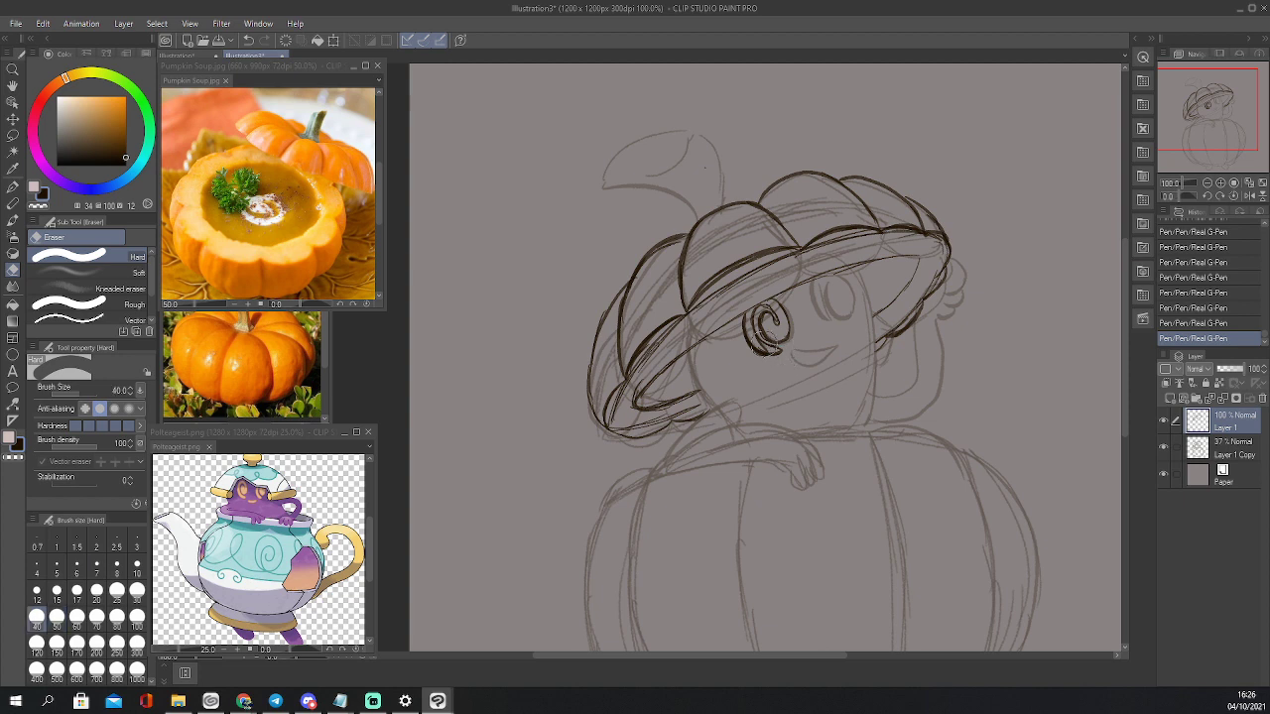
pyautogui.moveTo(758, 339)
pyautogui.mouseDown()
pyautogui.moveTo(766, 349)
pyautogui.moveTo(772, 338)
pyautogui.moveTo(767, 303)
pyautogui.mouseUp()
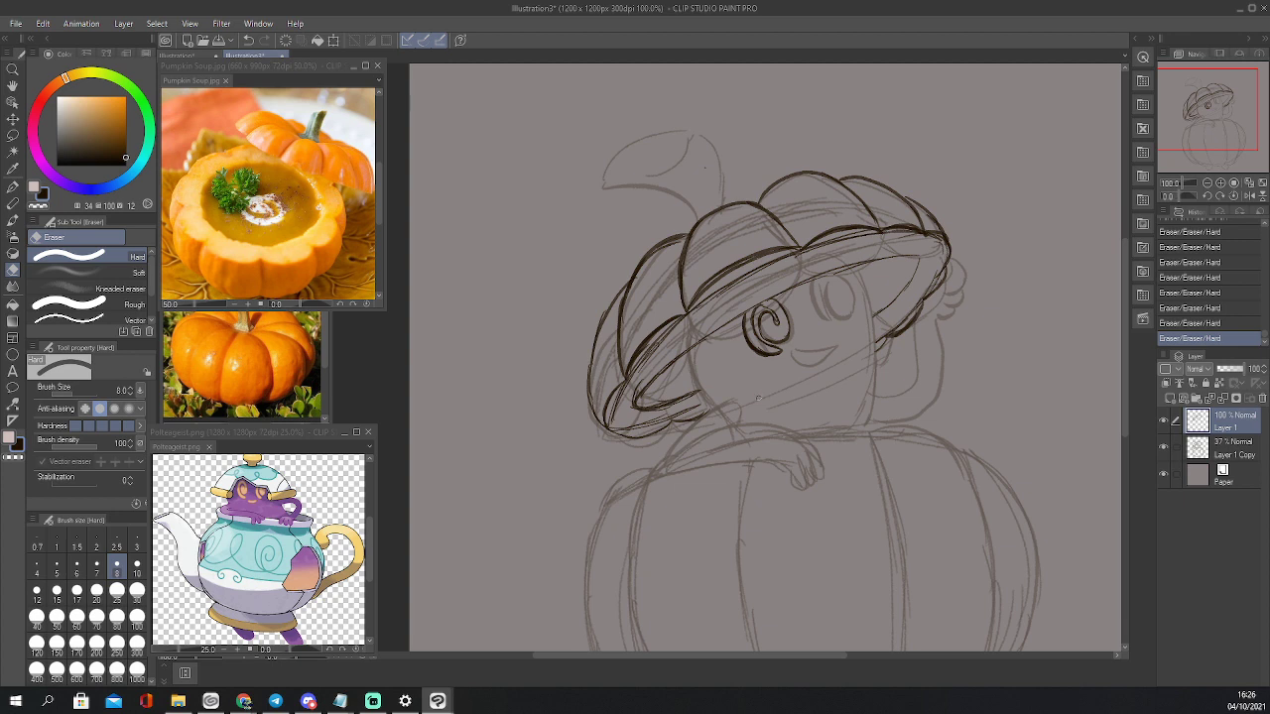
pyautogui.press('p')
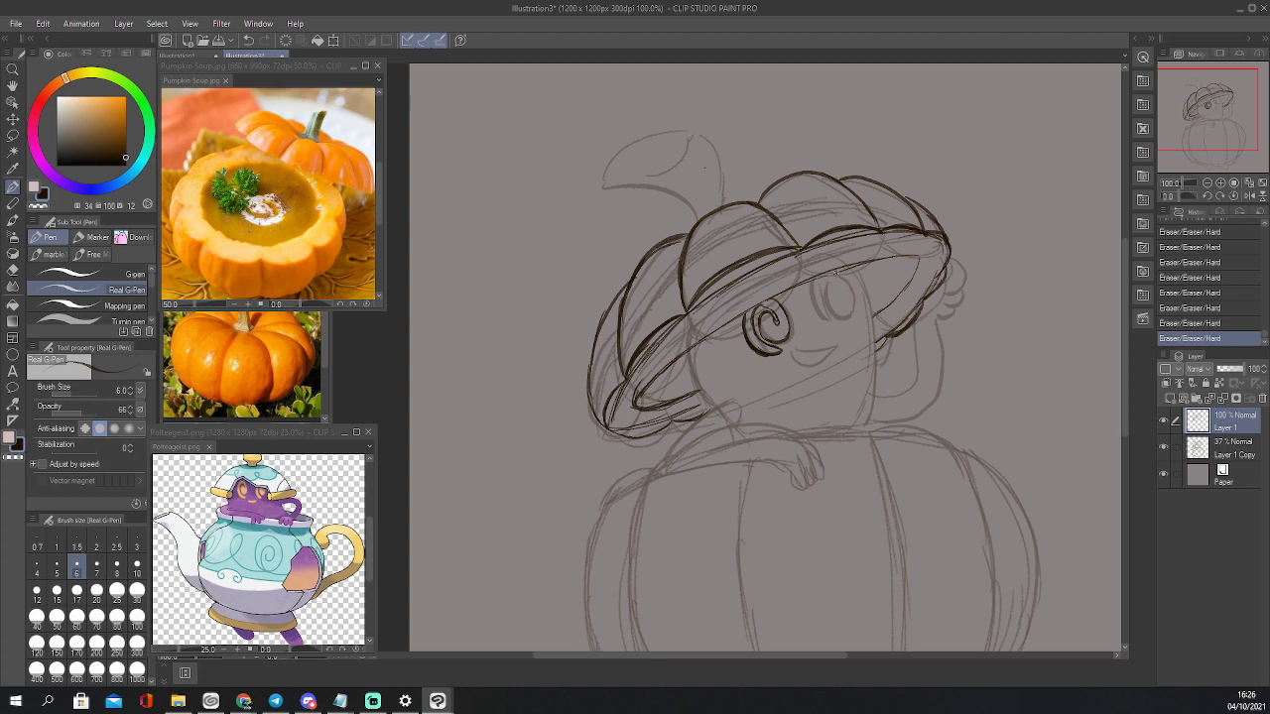
pyautogui.moveTo(811, 280)
pyautogui.mouseDown()
pyautogui.moveTo(826, 320)
pyautogui.moveTo(826, 279)
pyautogui.moveTo(839, 318)
pyautogui.moveTo(854, 292)
pyautogui.mouseUp()
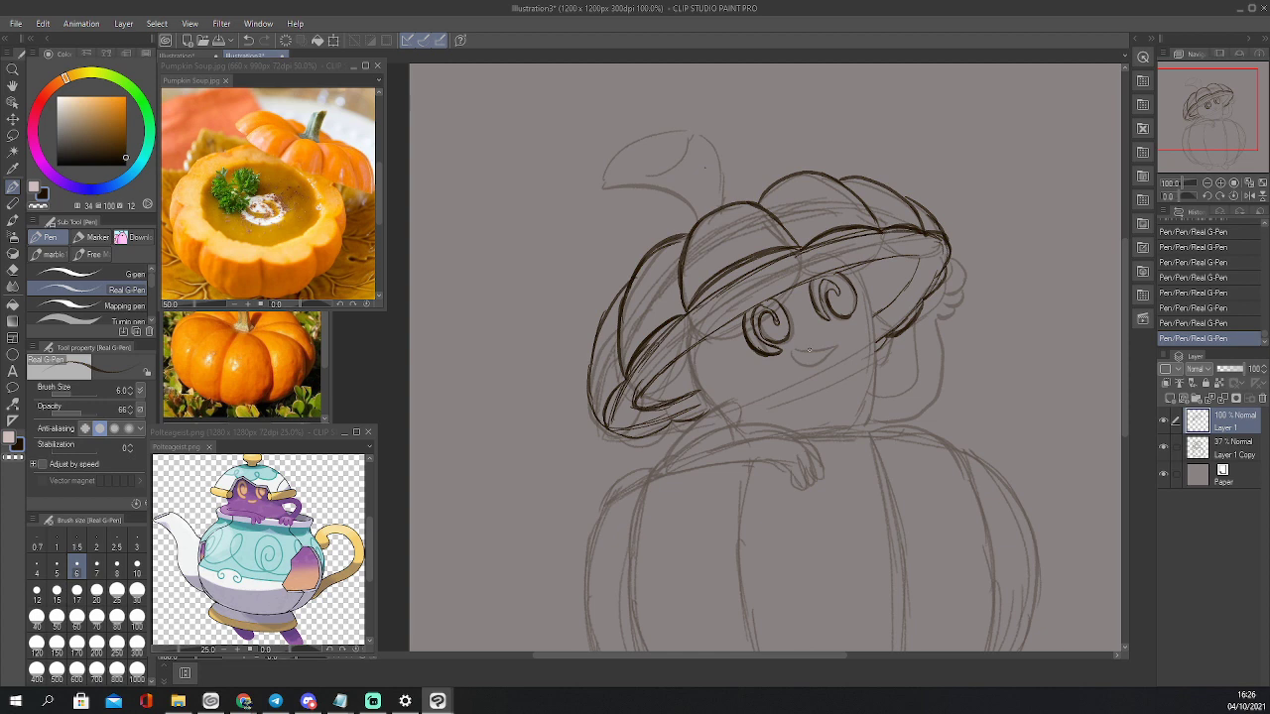
# Draw the ghost's open smiling mouth and the outline of the arm resting on the pumpkin's edge
pyautogui.moveTo(809, 349)
pyautogui.mouseDown()
pyautogui.moveTo(791, 355)
pyautogui.moveTo(826, 365)
pyautogui.moveTo(836, 345)
pyautogui.moveTo(802, 347)
pyautogui.mouseUp()
pyautogui.moveTo(730, 402)
pyautogui.mouseDown()
pyautogui.moveTo(665, 464)
pyautogui.moveTo(698, 473)
pyautogui.moveTo(780, 458)
pyautogui.mouseUp()
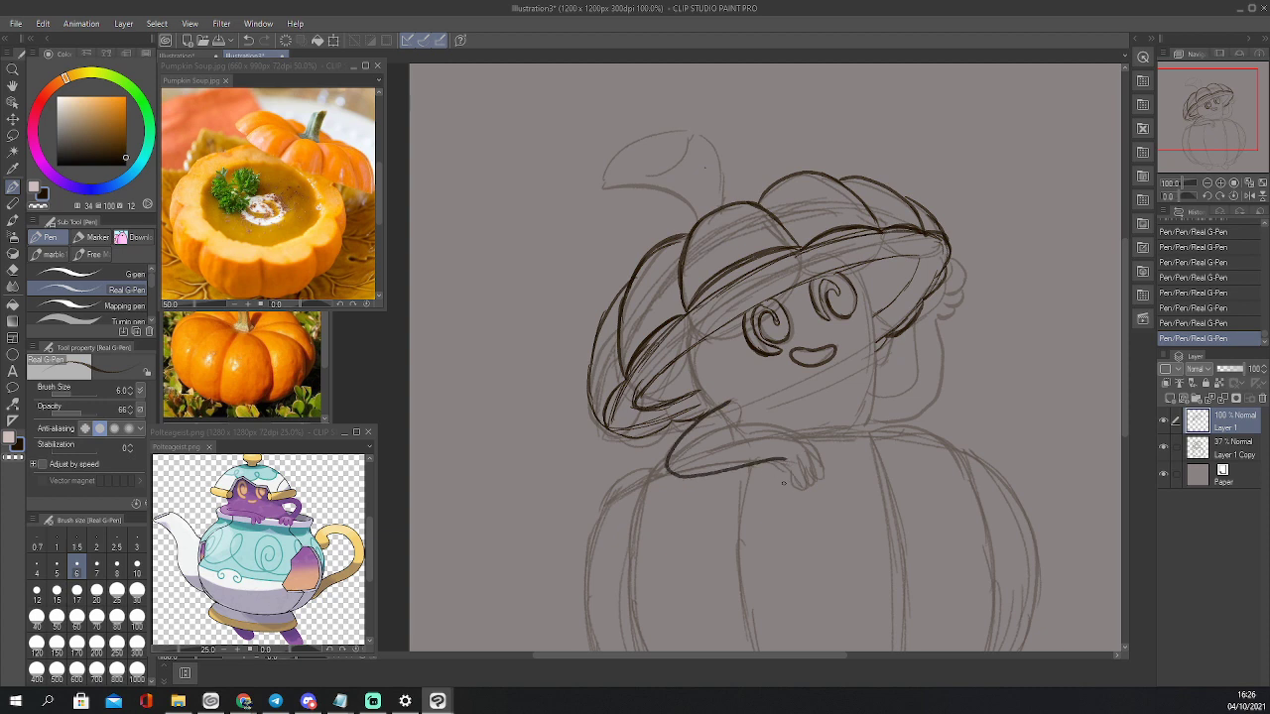
pyautogui.moveTo(784, 459)
pyautogui.mouseDown()
pyautogui.moveTo(793, 486)
pyautogui.moveTo(799, 459)
pyautogui.moveTo(814, 470)
pyautogui.moveTo(823, 446)
pyautogui.moveTo(790, 431)
pyautogui.moveTo(826, 453)
pyautogui.mouseUp()
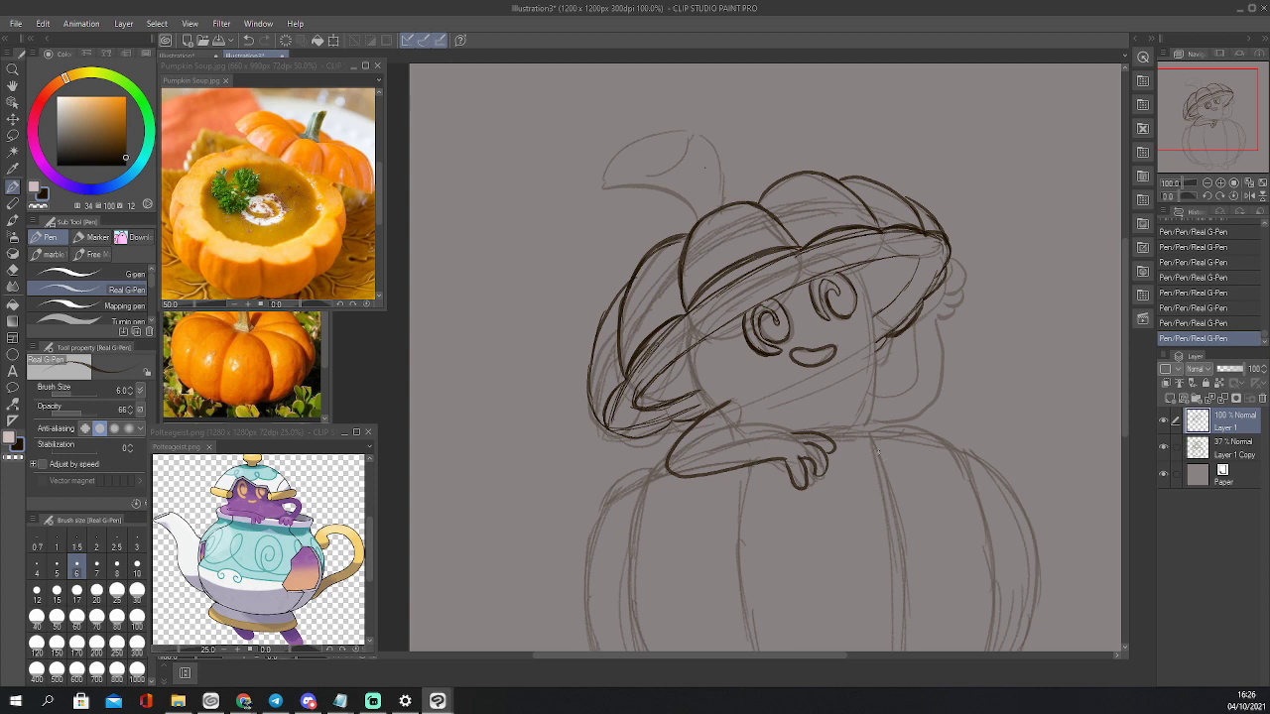
pyautogui.hotkey('ctrl', 'z')
pyautogui.hotkey('ctrl', 'z')
pyautogui.hotkey('ctrl', 'z')
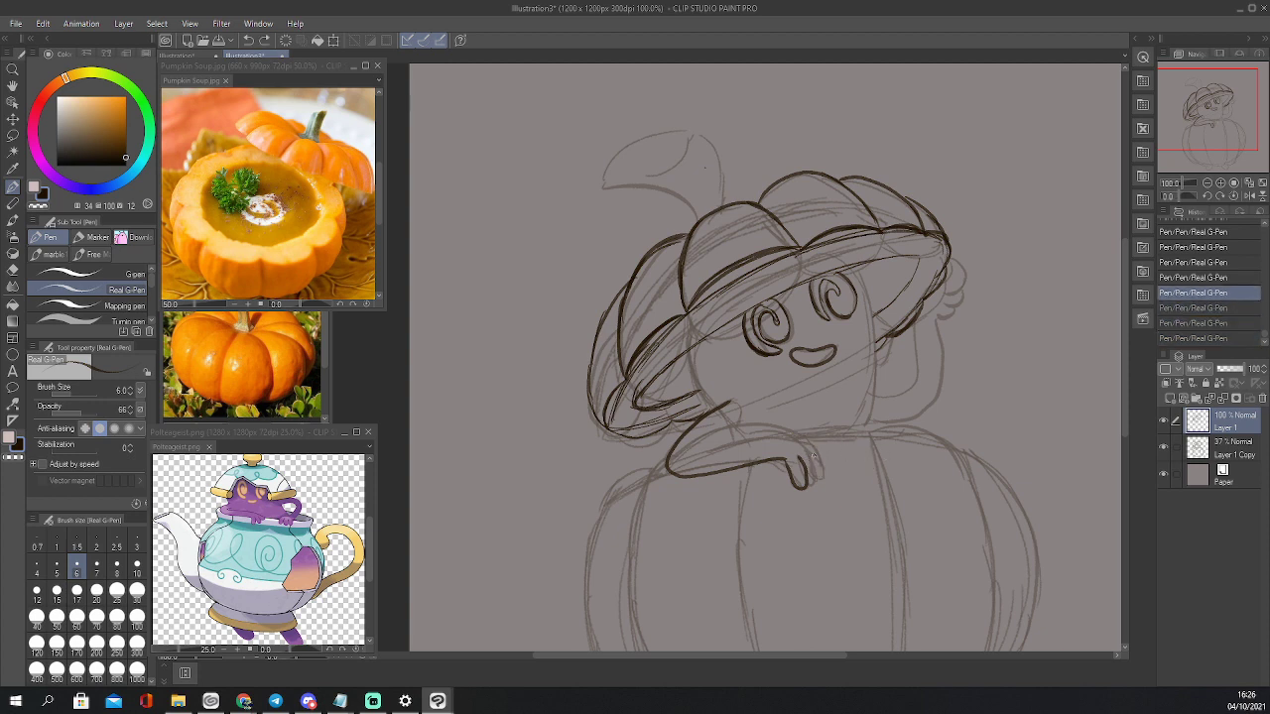
pyautogui.hotkey('ctrl', 'z')
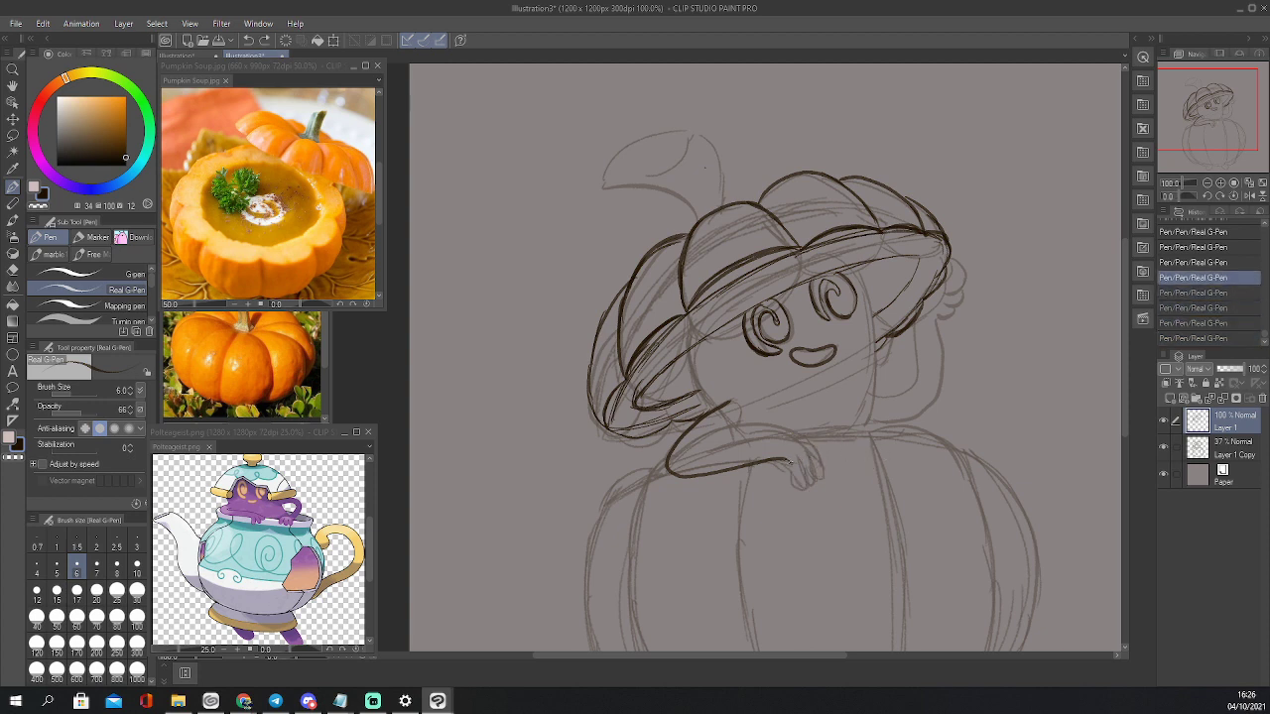
# Draw the resting arm's curled fingers and upper contour, erasing the stray lines where the hand joins the arm
pyautogui.moveTo(823, 479)
pyautogui.mouseDown()
pyautogui.moveTo(805, 450)
pyautogui.moveTo(792, 466)
pyautogui.moveTo(811, 484)
pyautogui.moveTo(803, 448)
pyautogui.moveTo(827, 457)
pyautogui.moveTo(825, 476)
pyautogui.mouseUp()
pyautogui.hotkey('ctrl', 'z')
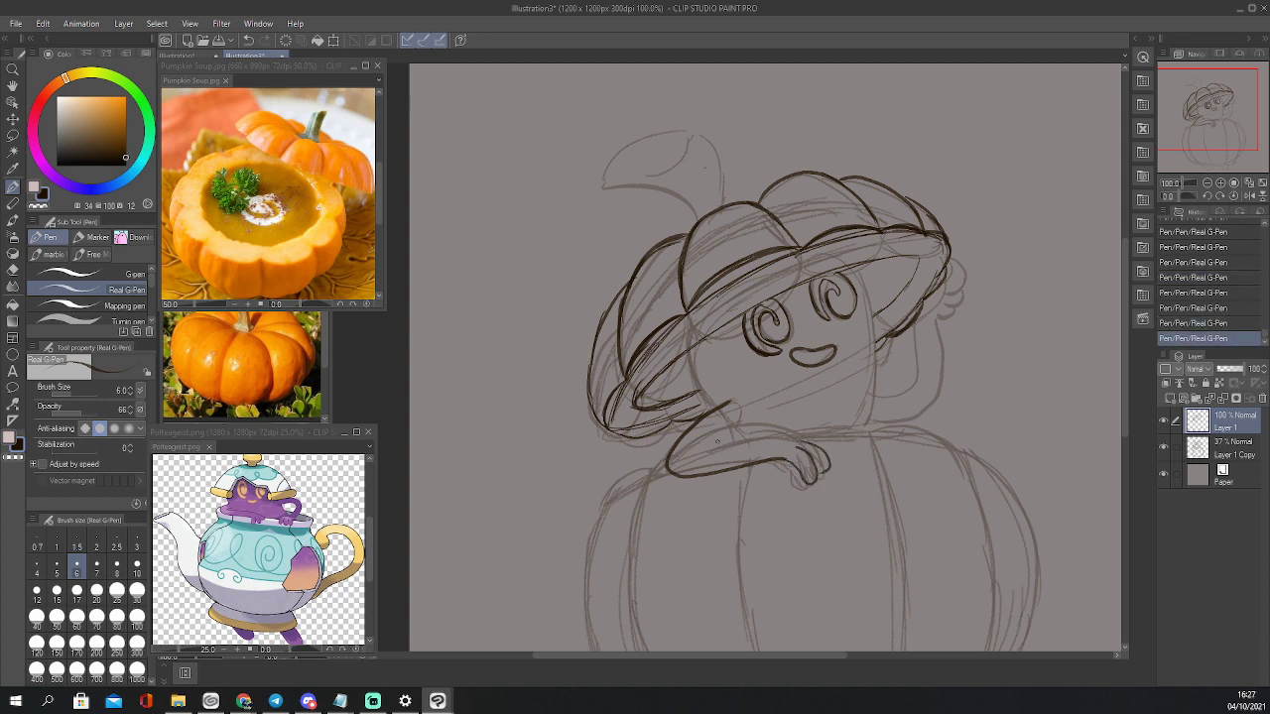
pyautogui.moveTo(744, 416)
pyautogui.mouseDown()
pyautogui.moveTo(714, 439)
pyautogui.moveTo(804, 442)
pyautogui.moveTo(769, 430)
pyautogui.moveTo(829, 452)
pyautogui.moveTo(790, 430)
pyautogui.mouseUp()
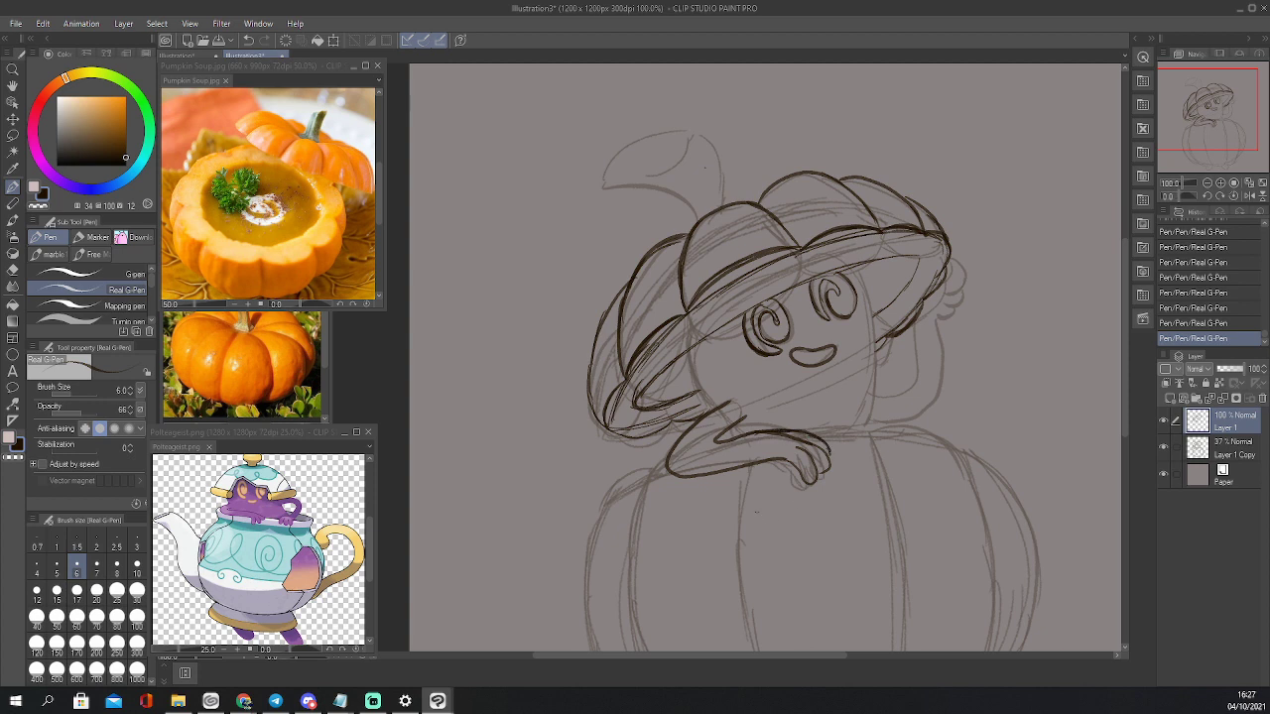
pyautogui.press('e')
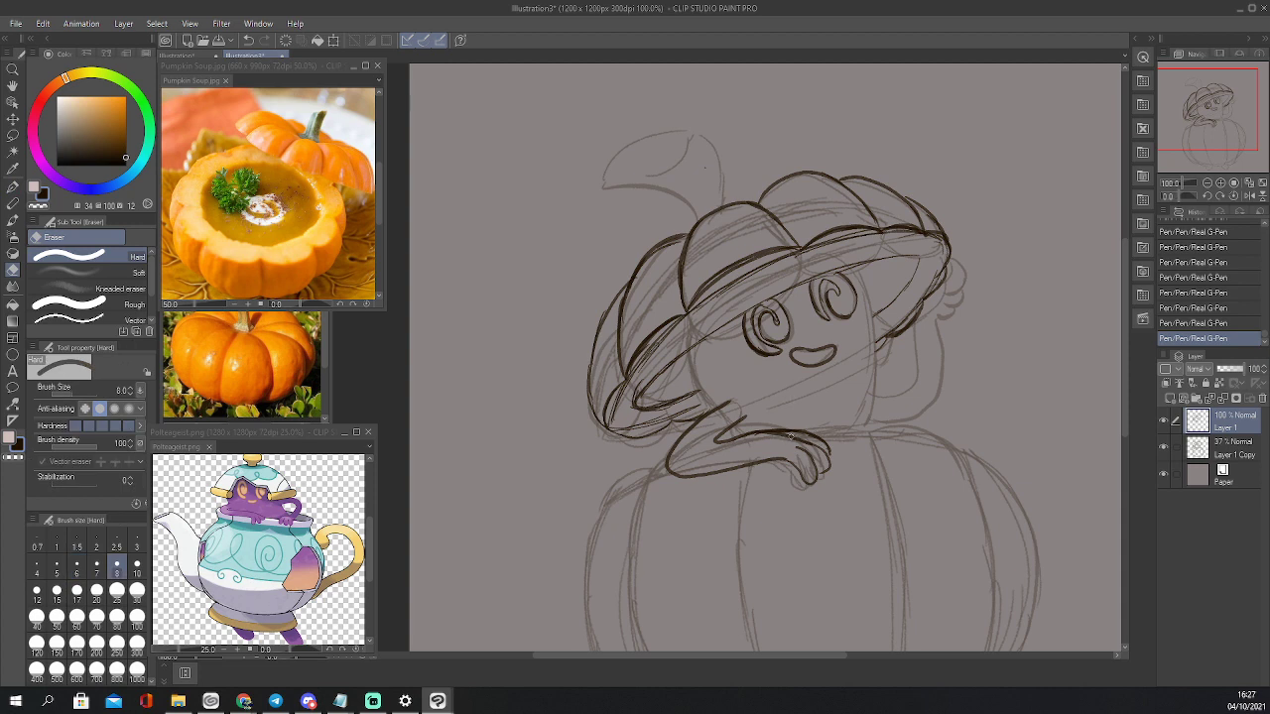
pyautogui.moveTo(790, 433)
pyautogui.mouseDown()
pyautogui.moveTo(749, 436)
pyautogui.moveTo(766, 437)
pyautogui.moveTo(778, 468)
pyautogui.moveTo(791, 437)
pyautogui.moveTo(763, 422)
pyautogui.moveTo(736, 437)
pyautogui.moveTo(793, 436)
pyautogui.mouseUp()
pyautogui.press('p')
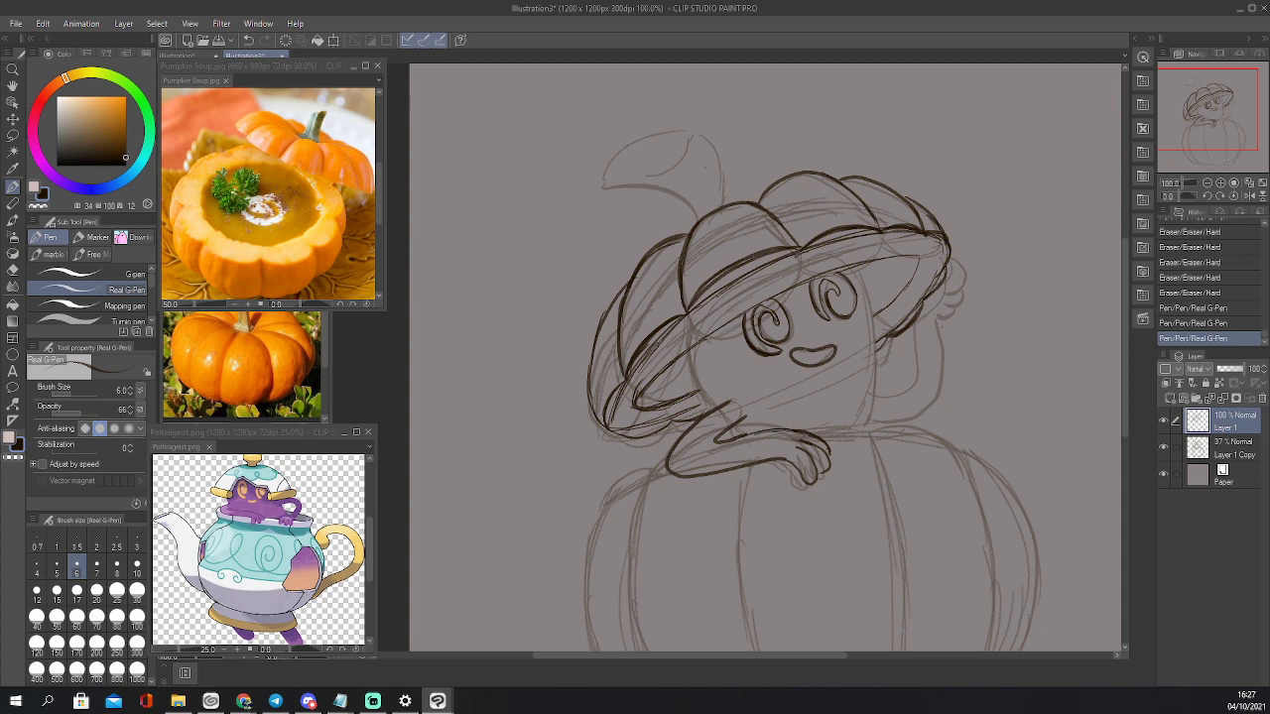
# Draw both sides of the ghost's body below the lid and tidy the line where the left side meets the shoulder
pyautogui.moveTo(856, 269); pyautogui.dragTo(877, 373)
pyautogui.moveTo(877, 367); pyautogui.dragTo(870, 426)
pyautogui.moveTo(690, 343); pyautogui.dragTo(719, 414)
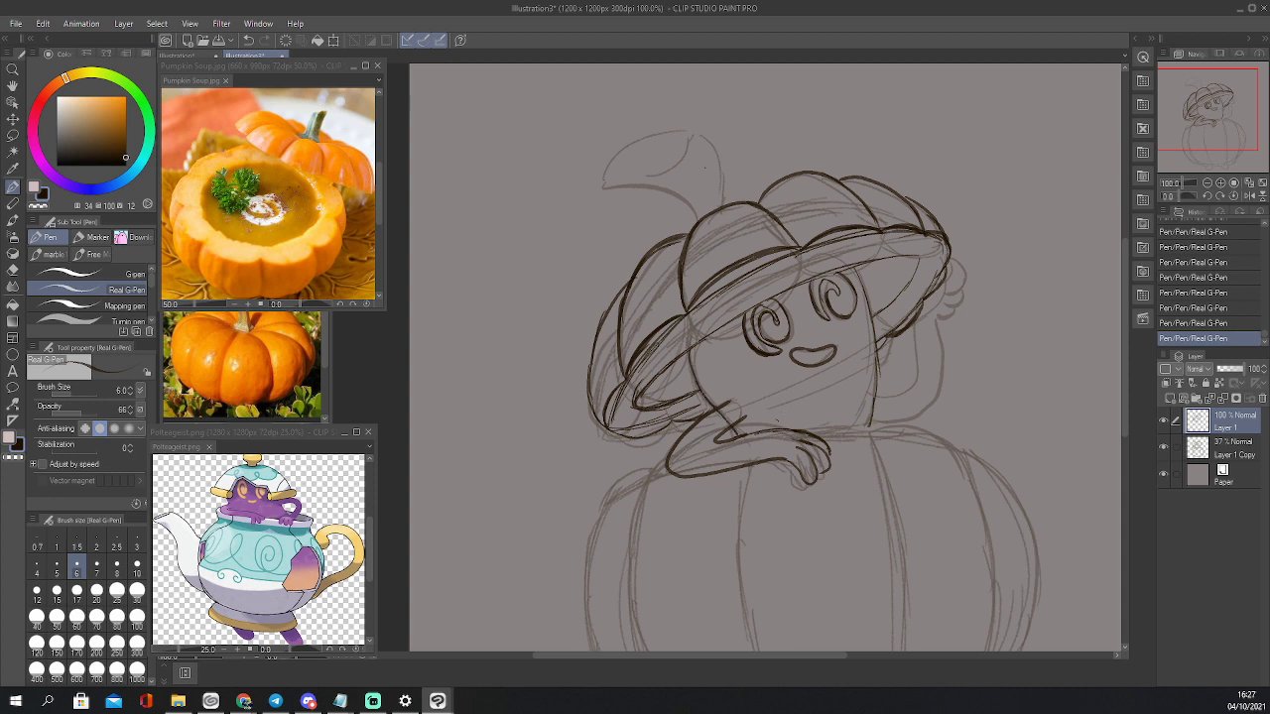
pyautogui.press('e')
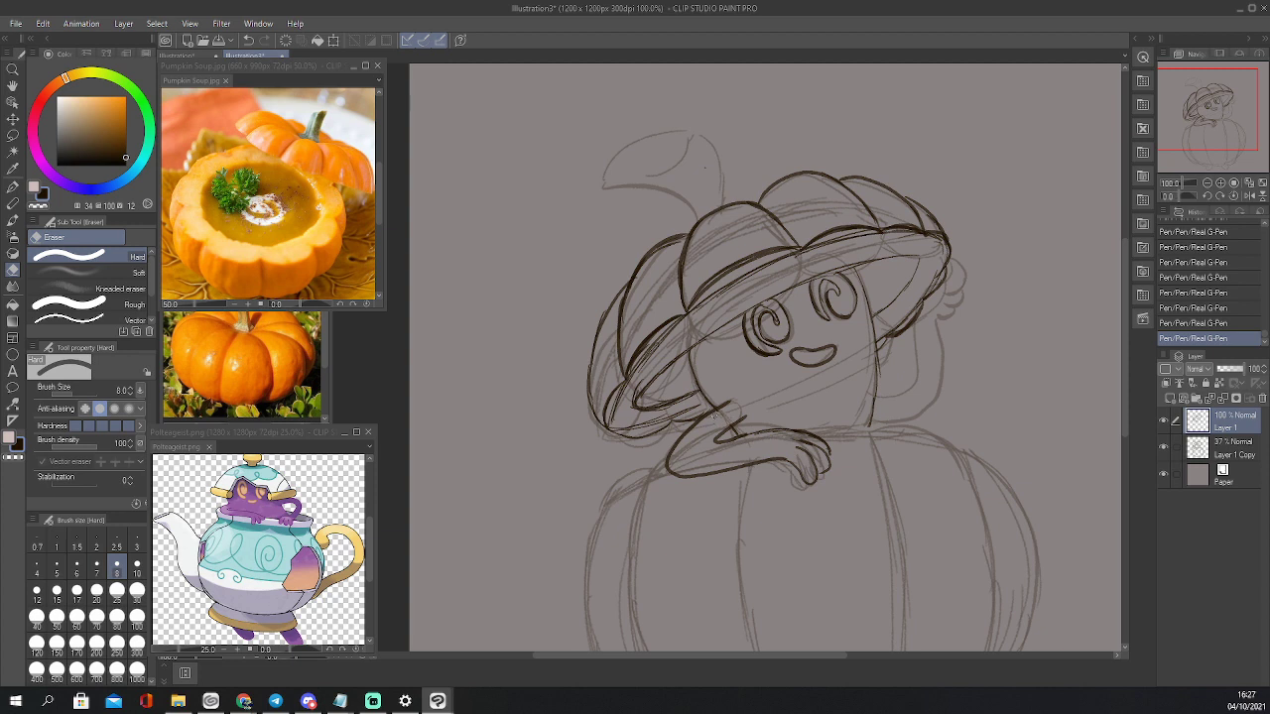
pyautogui.moveTo(713, 417); pyautogui.dragTo(720, 410)
pyautogui.press('p')
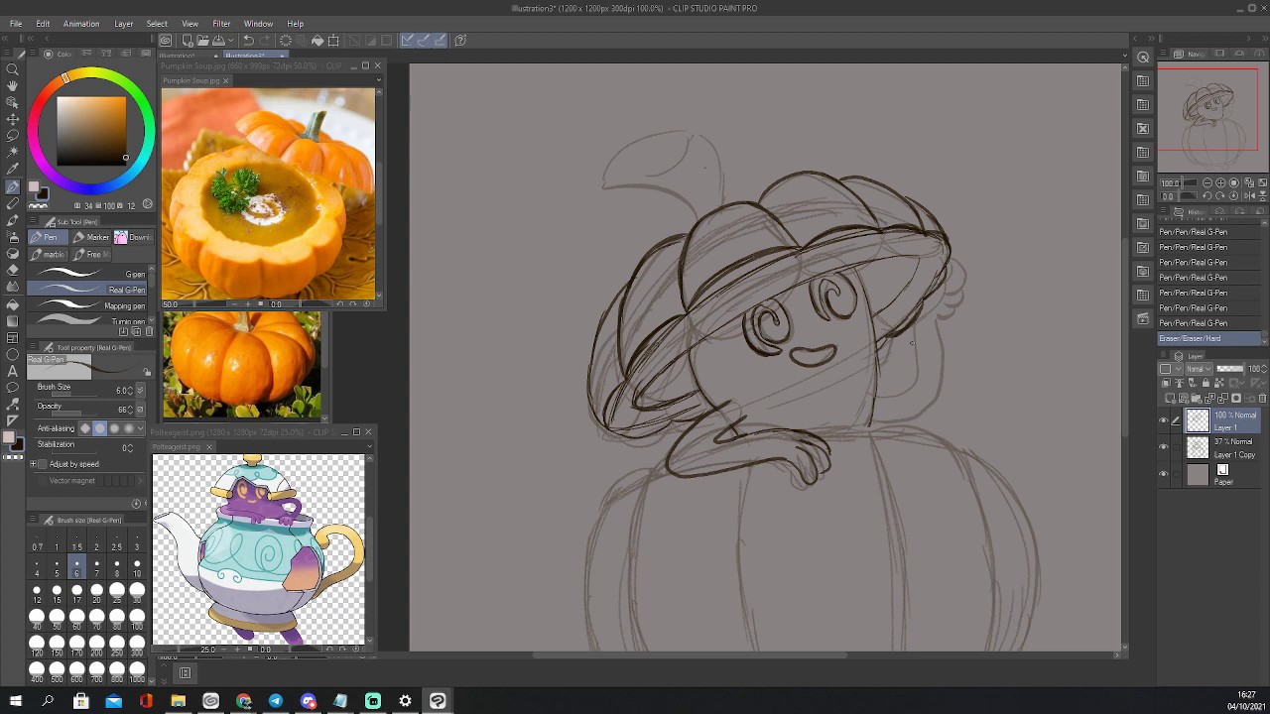
pyautogui.moveTo(713, 411); pyautogui.dragTo(754, 409)
# Draw the ghost's raised arm and the hand gripping the lid's right edge
pyautogui.moveTo(871, 393)
pyautogui.mouseDown()
pyautogui.moveTo(903, 397)
pyautogui.moveTo(932, 287)
pyautogui.moveTo(958, 279)
pyautogui.moveTo(940, 294)
pyautogui.moveTo(937, 367)
pyautogui.mouseUp()
pyautogui.moveTo(870, 421)
pyautogui.mouseDown()
pyautogui.moveTo(931, 399)
pyautogui.moveTo(941, 361)
pyautogui.mouseUp()
pyautogui.moveTo(937, 309); pyautogui.dragTo(940, 369)
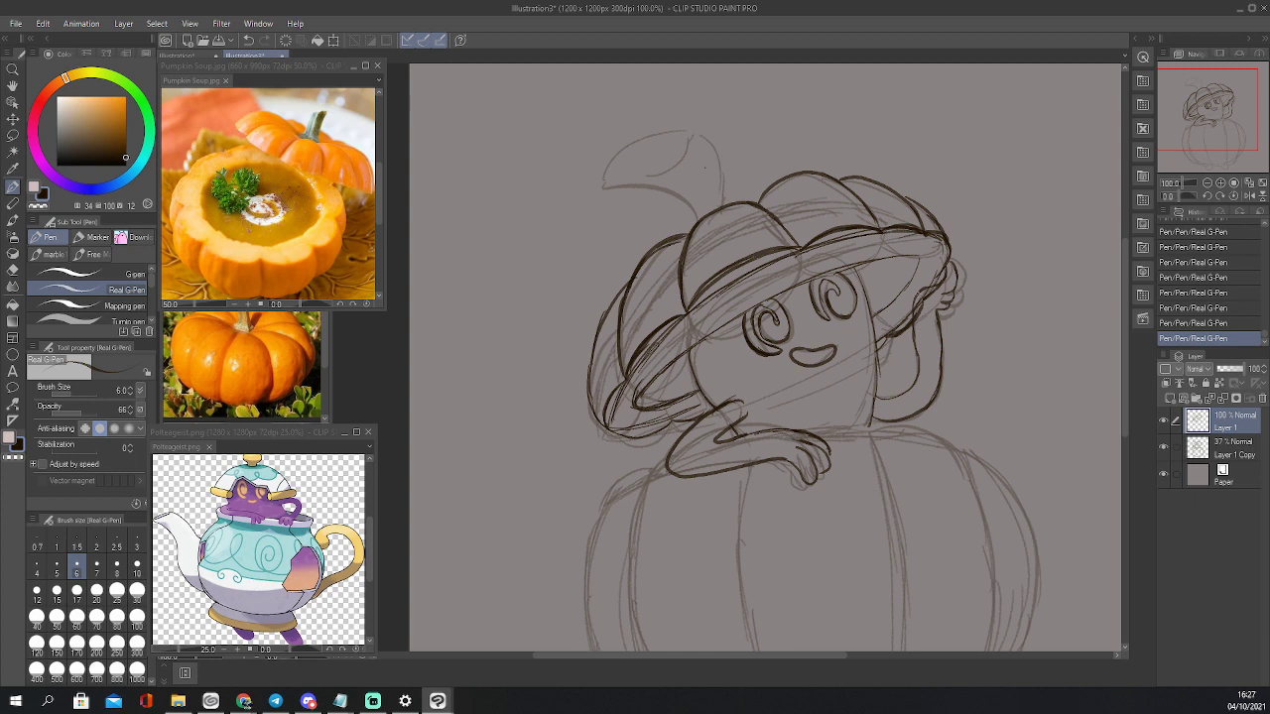
pyautogui.moveTo(919, 293)
pyautogui.mouseDown()
pyautogui.moveTo(915, 381)
pyautogui.moveTo(899, 396)
pyautogui.moveTo(877, 393)
pyautogui.mouseUp()
# Draw the curved pumpkin stem on top of the lid, with its cut end and lengthwise ridge lines
pyautogui.moveTo(611, 184); pyautogui.dragTo(652, 133)
pyautogui.moveTo(612, 182)
pyautogui.mouseDown()
pyautogui.moveTo(674, 197)
pyautogui.moveTo(658, 186)
pyautogui.moveTo(690, 233)
pyautogui.mouseUp()
pyautogui.moveTo(690, 222)
pyautogui.mouseDown()
pyautogui.moveTo(674, 194)
pyautogui.moveTo(621, 183)
pyautogui.moveTo(666, 129)
pyautogui.moveTo(684, 130)
pyautogui.moveTo(727, 203)
pyautogui.moveTo(685, 132)
pyautogui.moveTo(627, 156)
pyautogui.moveTo(678, 137)
pyautogui.moveTo(628, 173)
pyautogui.mouseUp()
pyautogui.moveTo(698, 154)
pyautogui.mouseDown()
pyautogui.moveTo(714, 188)
pyautogui.moveTo(700, 221)
pyautogui.mouseUp()
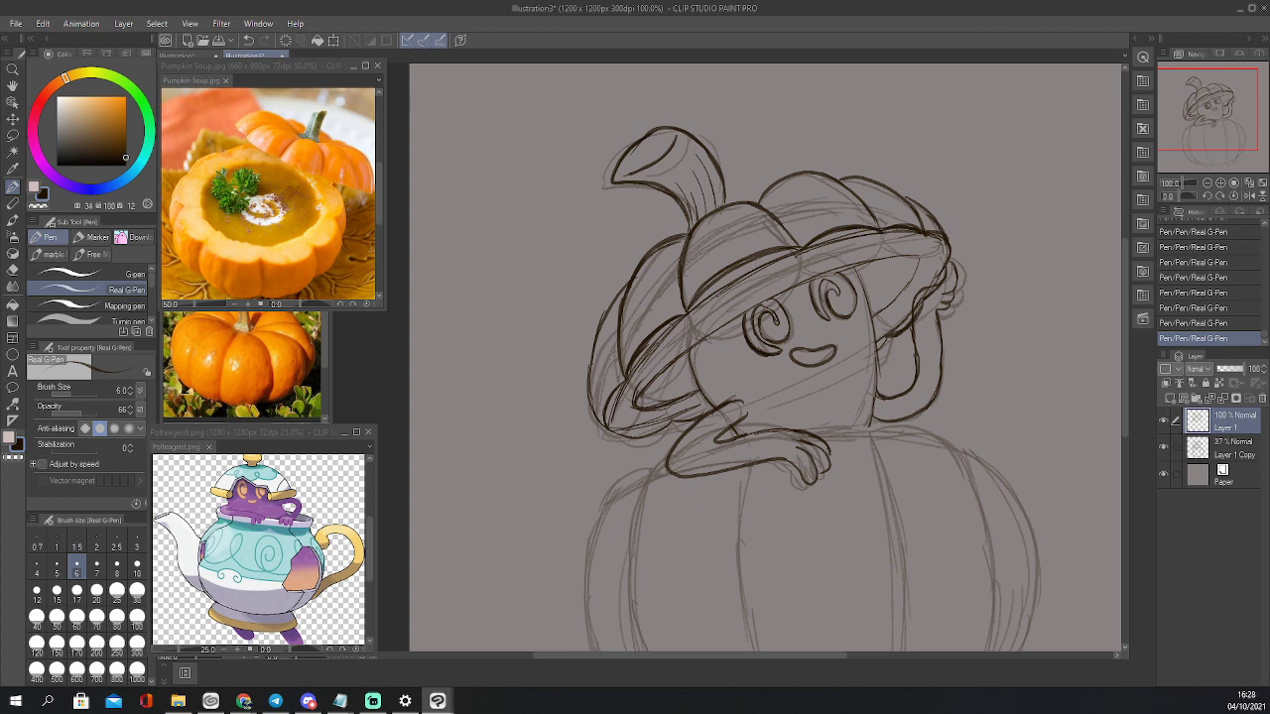
# Erase the overlapping construction lines along the lid's rim with the hard eraser
pyautogui.press('e')
pyautogui.moveTo(635, 357); pyautogui.dragTo(616, 399)
pyautogui.moveTo(617, 400)
pyautogui.mouseDown()
pyautogui.moveTo(612, 417)
pyautogui.moveTo(632, 399)
pyautogui.mouseUp()
pyautogui.moveTo(609, 420)
pyautogui.mouseDown()
pyautogui.moveTo(629, 389)
pyautogui.moveTo(619, 409)
pyautogui.moveTo(664, 418)
pyautogui.mouseUp()
pyautogui.moveTo(656, 423); pyautogui.dragTo(668, 417)
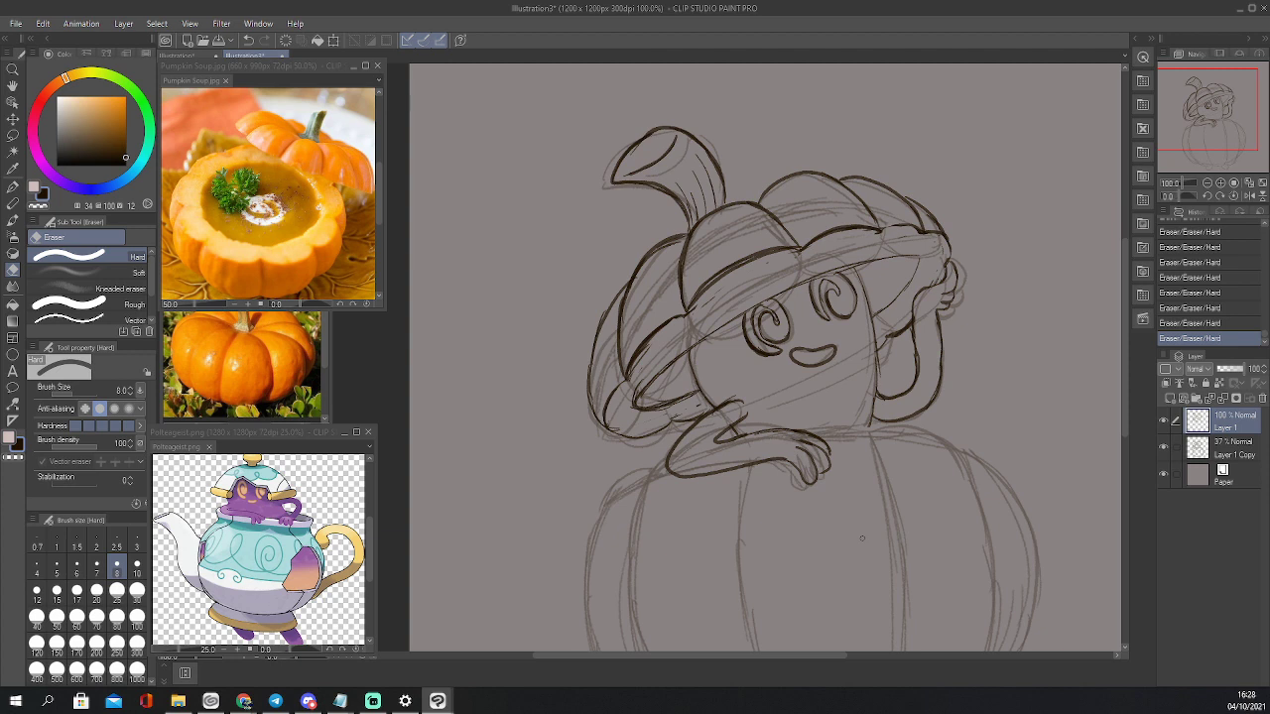
# Draw the pumpkin body's outer left contour with the Real G-Pen, bulging slightly beyond the sketch
pyautogui.press('p')
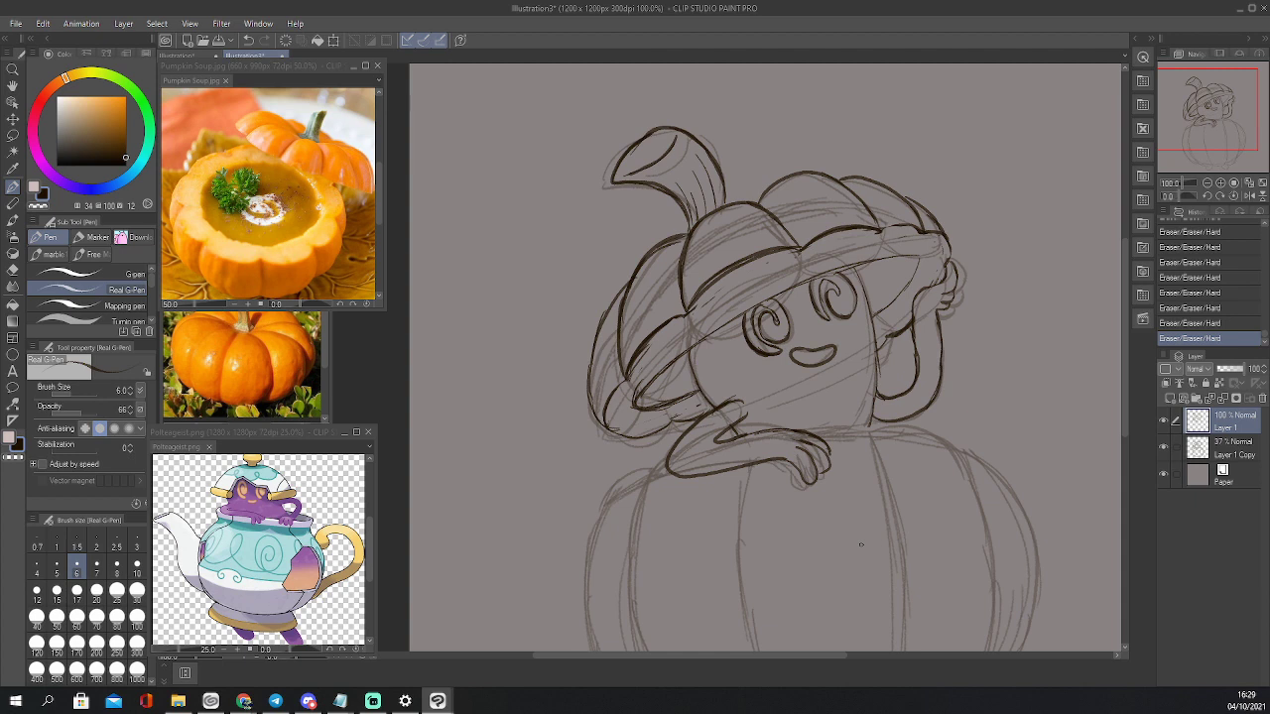
pyautogui.moveTo(862, 544); pyautogui.dragTo(789, 375)
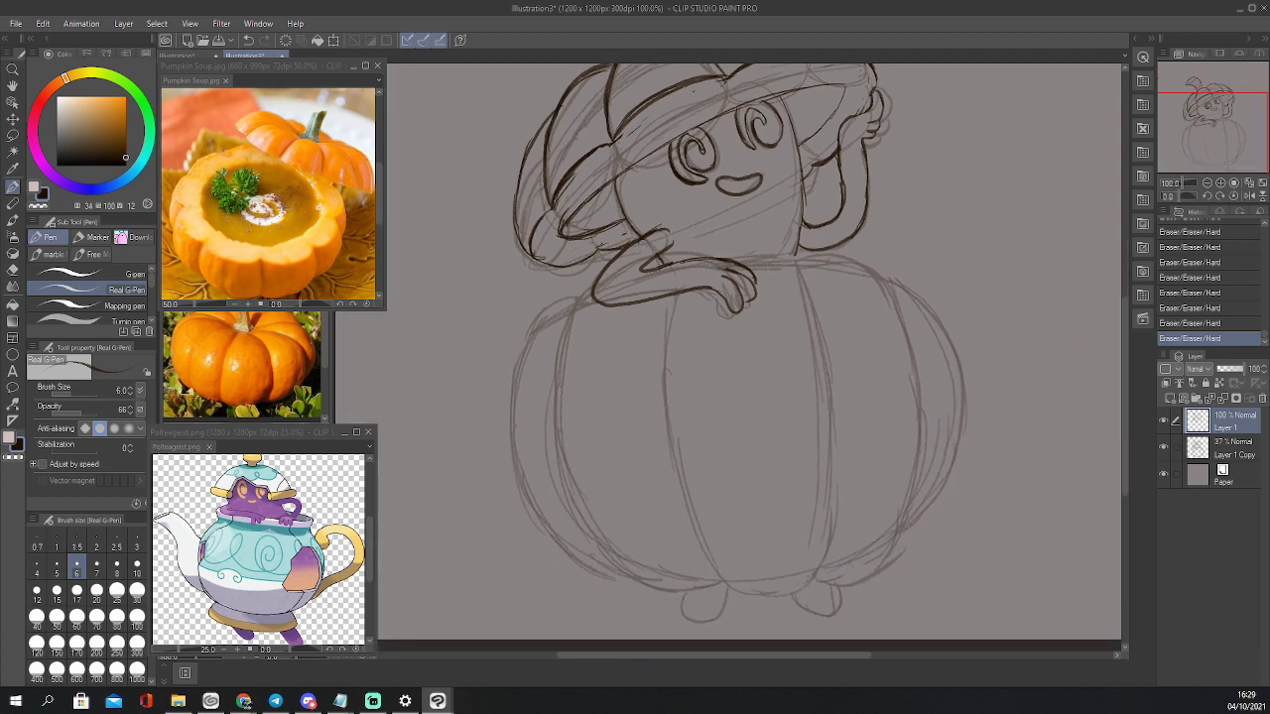
pyautogui.moveTo(577, 296)
pyautogui.mouseDown()
pyautogui.moveTo(518, 353)
pyautogui.moveTo(508, 434)
pyautogui.mouseUp()
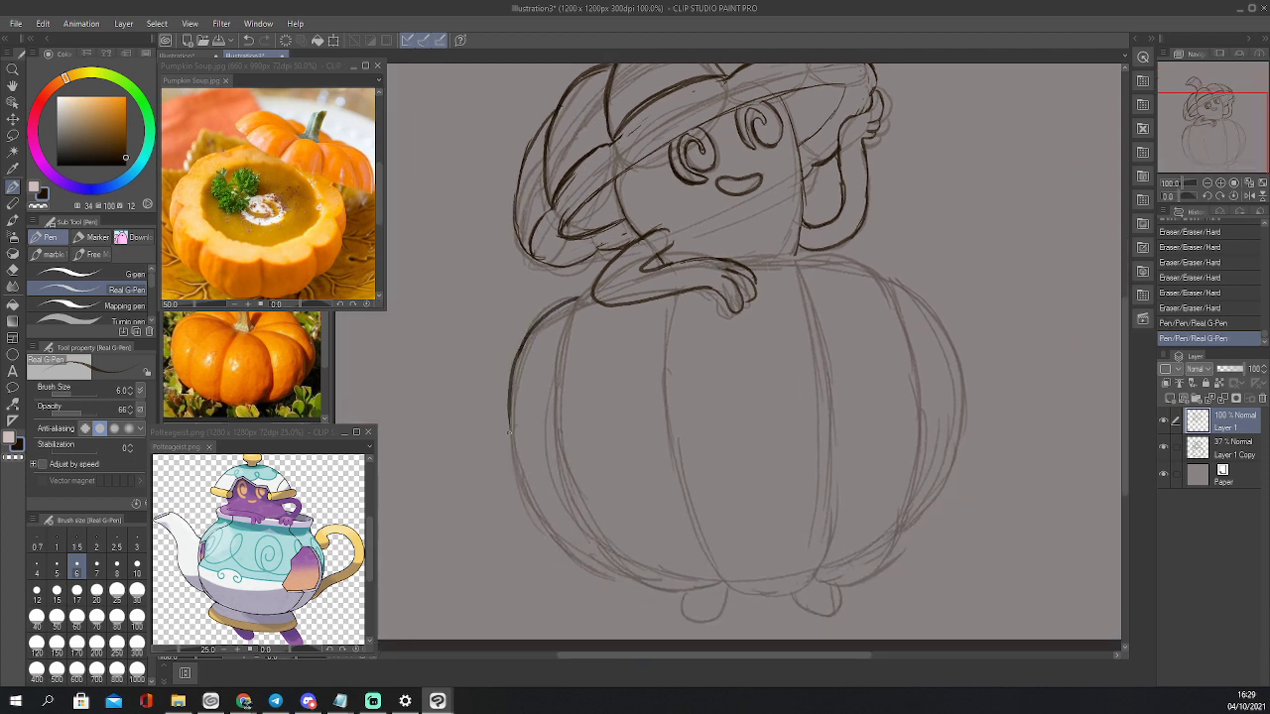
pyautogui.moveTo(511, 387)
pyautogui.mouseDown()
pyautogui.moveTo(508, 474)
pyautogui.moveTo(529, 512)
pyautogui.moveTo(587, 565)
pyautogui.moveTo(629, 581)
pyautogui.mouseUp()
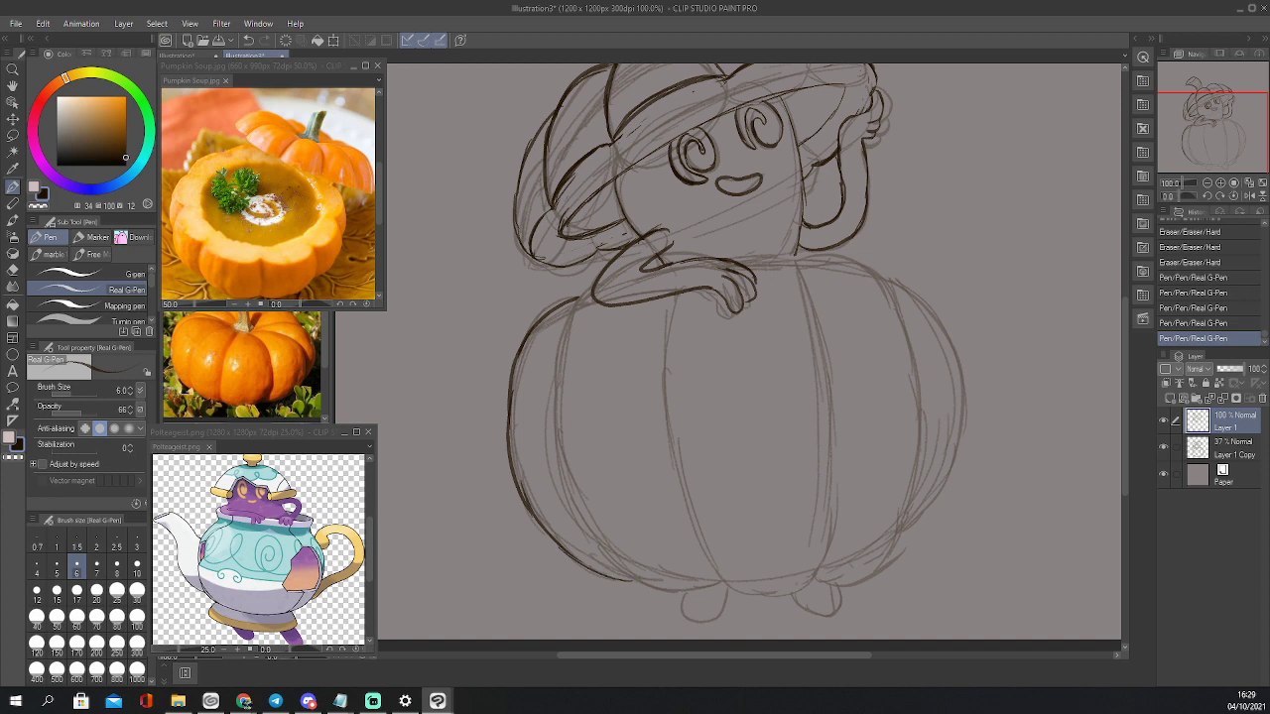
pyautogui.moveTo(524, 339); pyautogui.dragTo(494, 407)
pyautogui.moveTo(510, 361)
pyautogui.mouseDown()
pyautogui.moveTo(490, 512)
pyautogui.moveTo(591, 570)
pyautogui.mouseUp()
pyautogui.moveTo(582, 566)
pyautogui.mouseDown()
pyautogui.moveTo(534, 544)
pyautogui.moveTo(509, 513)
pyautogui.moveTo(519, 346)
pyautogui.moveTo(501, 376)
pyautogui.moveTo(491, 479)
pyautogui.mouseUp()
# Draw the pumpkin's second segment line from beneath the resting arm down to the base
pyautogui.moveTo(595, 284)
pyautogui.mouseDown()
pyautogui.moveTo(559, 347)
pyautogui.moveTo(572, 482)
pyautogui.moveTo(635, 582)
pyautogui.moveTo(712, 583)
pyautogui.mouseUp()
pyautogui.moveTo(588, 527); pyautogui.dragTo(618, 566)
pyautogui.moveTo(566, 473); pyautogui.dragTo(602, 541)
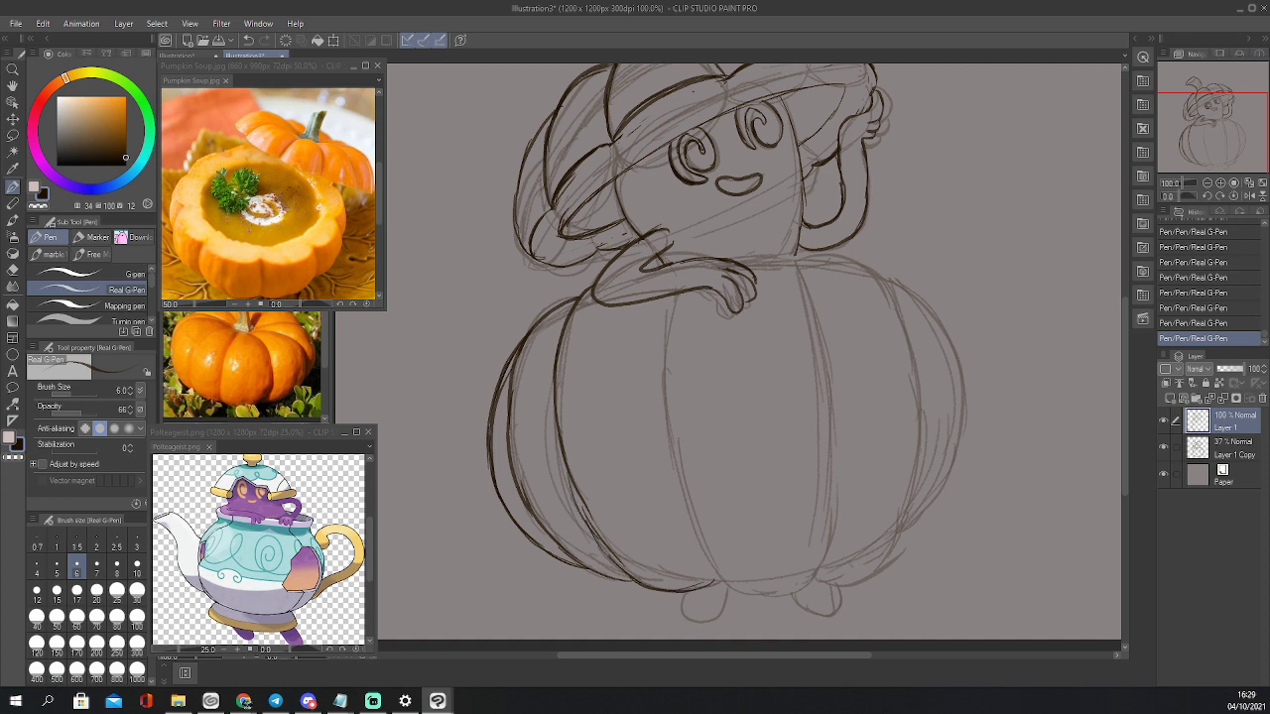
# Draw the pumpkin's two central segment lines from its top edge to the base, joined by the front segment's lower curve
pyautogui.moveTo(557, 430)
pyautogui.mouseDown()
pyautogui.moveTo(566, 490)
pyautogui.moveTo(624, 570)
pyautogui.mouseUp()
pyautogui.moveTo(679, 292); pyautogui.dragTo(668, 403)
pyautogui.moveTo(667, 359)
pyautogui.mouseDown()
pyautogui.moveTo(682, 490)
pyautogui.moveTo(674, 463)
pyautogui.moveTo(723, 582)
pyautogui.moveTo(713, 579)
pyautogui.moveTo(800, 589)
pyautogui.mouseUp()
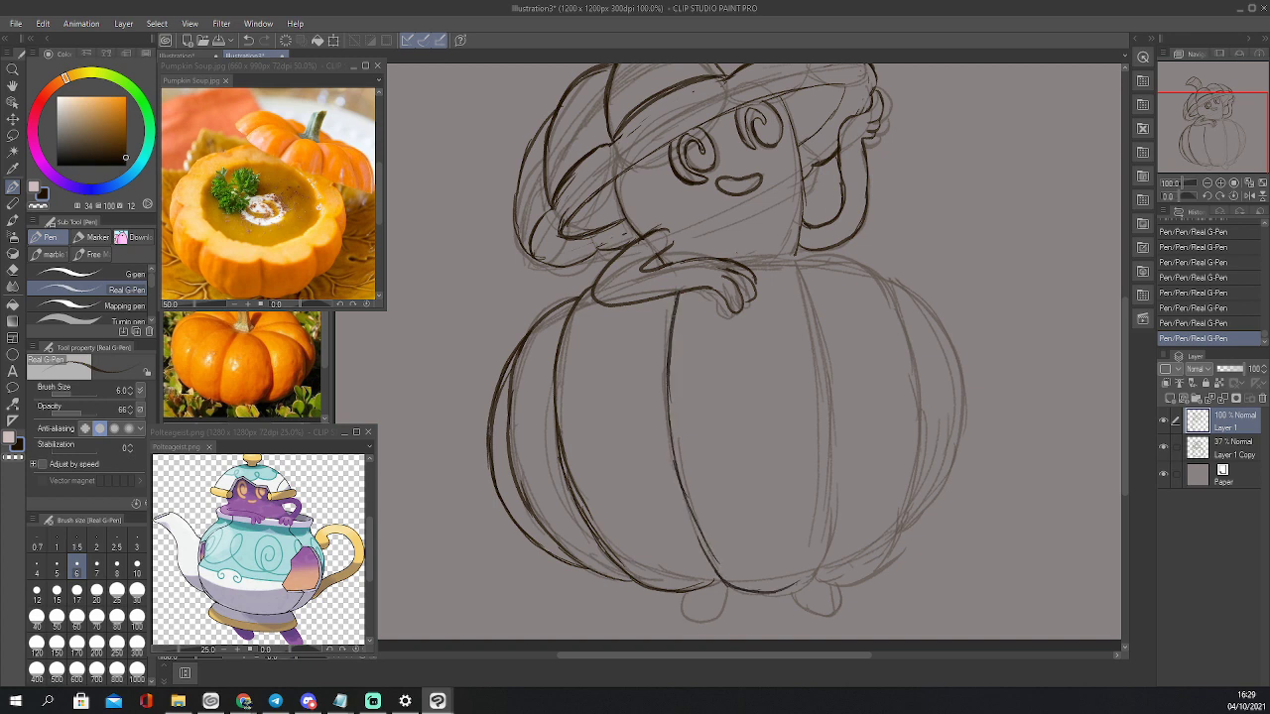
pyautogui.moveTo(703, 262)
pyautogui.mouseDown()
pyautogui.moveTo(829, 435)
pyautogui.moveTo(818, 563)
pyautogui.moveTo(821, 537)
pyautogui.moveTo(804, 581)
pyautogui.moveTo(734, 590)
pyautogui.moveTo(806, 584)
pyautogui.mouseUp()
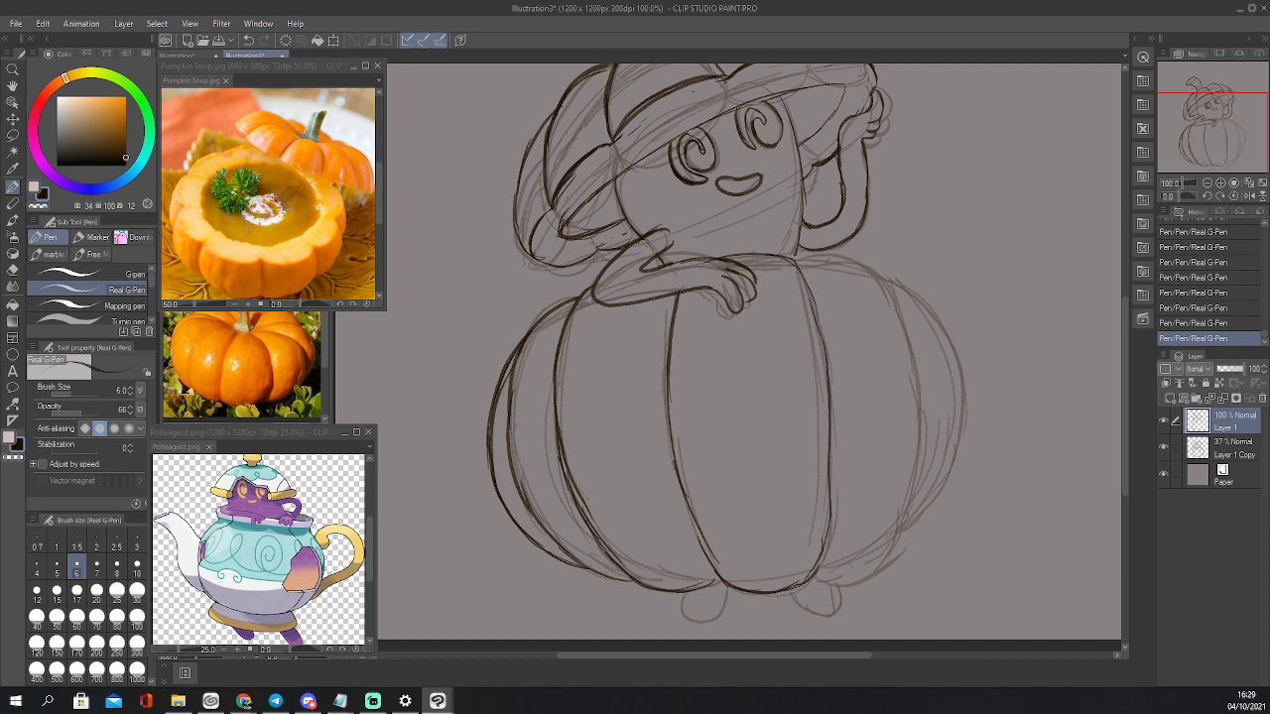
# Draw the right-hand pumpkin segment from the top edge around to the base, reinforcing its side curve
pyautogui.moveTo(794, 260)
pyautogui.mouseDown()
pyautogui.moveTo(837, 260)
pyautogui.moveTo(889, 292)
pyautogui.moveTo(901, 323)
pyautogui.mouseUp()
pyautogui.moveTo(855, 262)
pyautogui.mouseDown()
pyautogui.moveTo(897, 318)
pyautogui.moveTo(915, 435)
pyautogui.mouseUp()
pyautogui.moveTo(811, 580)
pyautogui.mouseDown()
pyautogui.moveTo(855, 570)
pyautogui.moveTo(901, 525)
pyautogui.mouseUp()
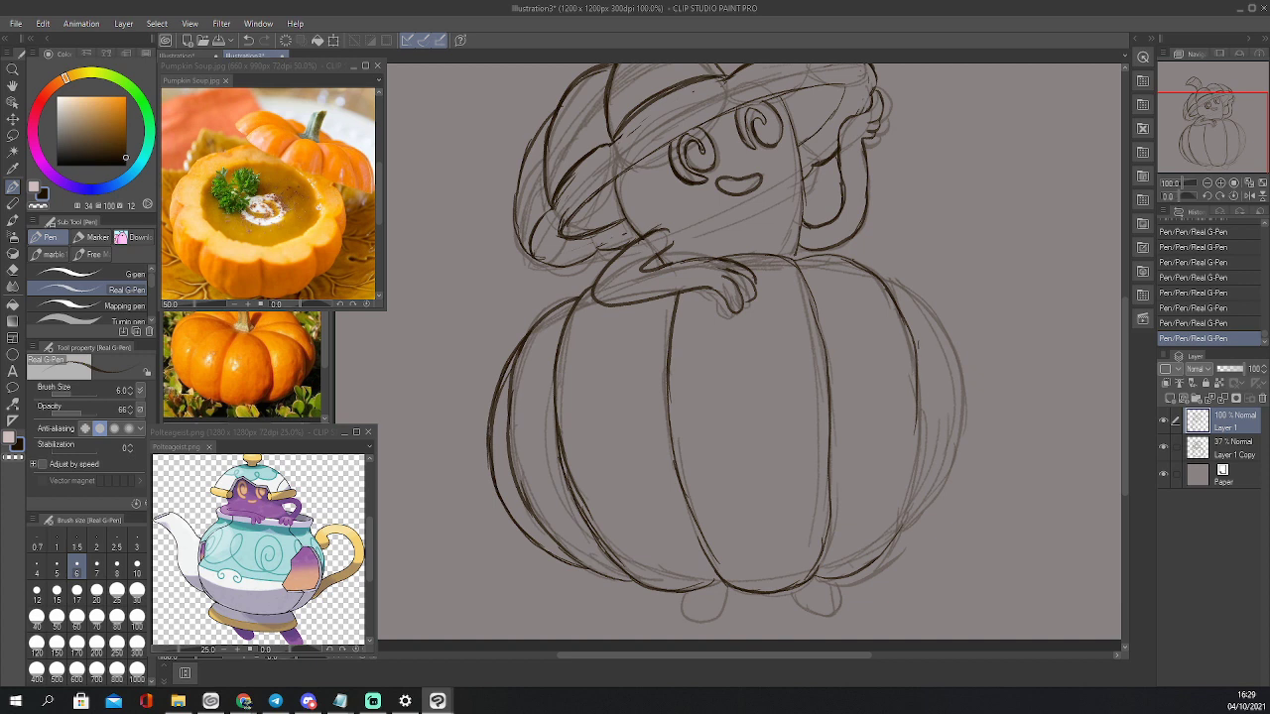
pyautogui.moveTo(924, 350); pyautogui.dragTo(921, 429)
pyautogui.moveTo(919, 377)
pyautogui.mouseDown()
pyautogui.moveTo(911, 496)
pyautogui.moveTo(893, 538)
pyautogui.mouseUp()
pyautogui.moveTo(918, 379); pyautogui.dragTo(914, 448)
# Draw the pumpkin's outer right contour and the two small rounded feet beneath the base
pyautogui.moveTo(865, 268)
pyautogui.mouseDown()
pyautogui.moveTo(945, 332)
pyautogui.moveTo(963, 418)
pyautogui.moveTo(927, 517)
pyautogui.moveTo(894, 538)
pyautogui.moveTo(935, 493)
pyautogui.mouseUp()
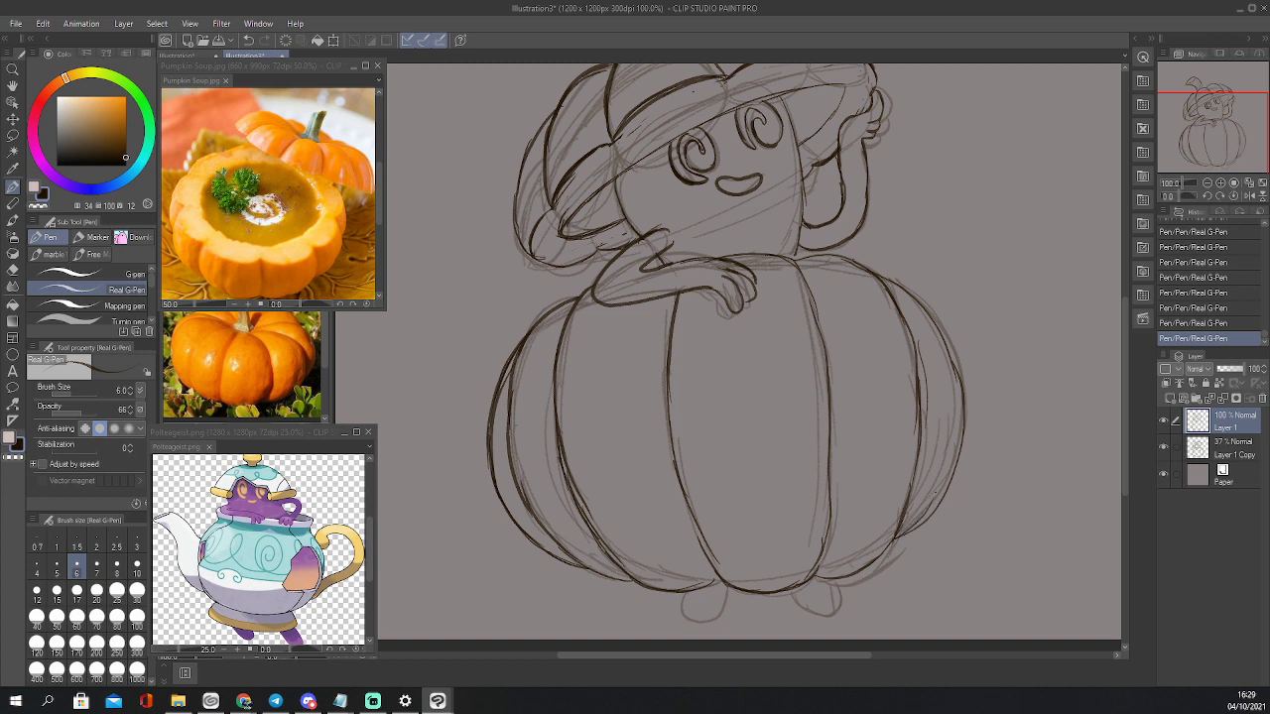
pyautogui.moveTo(880, 278)
pyautogui.mouseDown()
pyautogui.moveTo(938, 328)
pyautogui.moveTo(961, 384)
pyautogui.mouseUp()
pyautogui.moveTo(932, 321)
pyautogui.mouseDown()
pyautogui.moveTo(959, 372)
pyautogui.moveTo(959, 444)
pyautogui.mouseUp()
pyautogui.moveTo(685, 589)
pyautogui.mouseDown()
pyautogui.moveTo(711, 618)
pyautogui.moveTo(726, 593)
pyautogui.moveTo(803, 612)
pyautogui.moveTo(840, 583)
pyautogui.mouseUp()
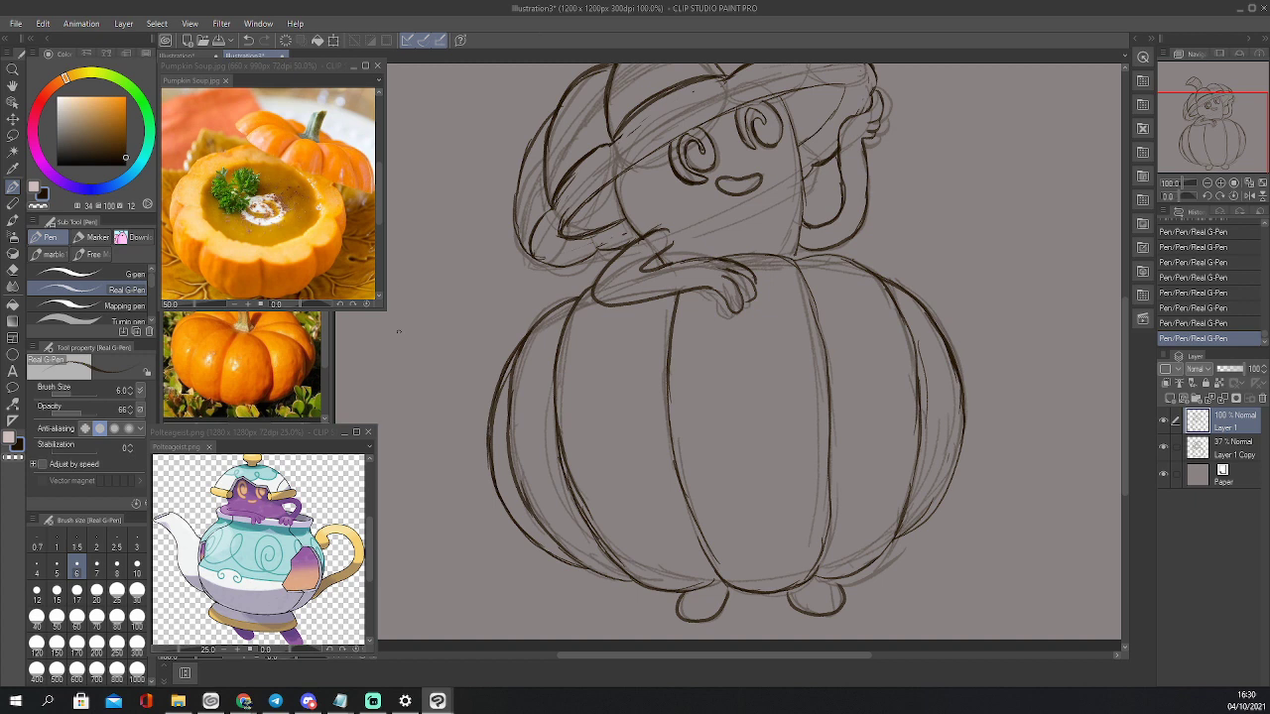
# Jot the underlined number 150 on the empty canvas beside the pumpkin
pyautogui.moveTo(394, 328)
pyautogui.mouseDown()
pyautogui.moveTo(391, 355)
pyautogui.moveTo(413, 346)
pyautogui.moveTo(398, 356)
pyautogui.mouseUp()
pyautogui.moveTo(427, 325)
pyautogui.mouseDown()
pyautogui.moveTo(440, 337)
pyautogui.moveTo(428, 324)
pyautogui.mouseUp()
pyautogui.moveTo(390, 363); pyautogui.dragTo(442, 355)
# Go over the pumpkin's outer left contour again, widening its curve slightly down to the base
pyautogui.moveTo(556, 304)
pyautogui.mouseDown()
pyautogui.moveTo(517, 348)
pyautogui.moveTo(506, 450)
pyautogui.mouseUp()
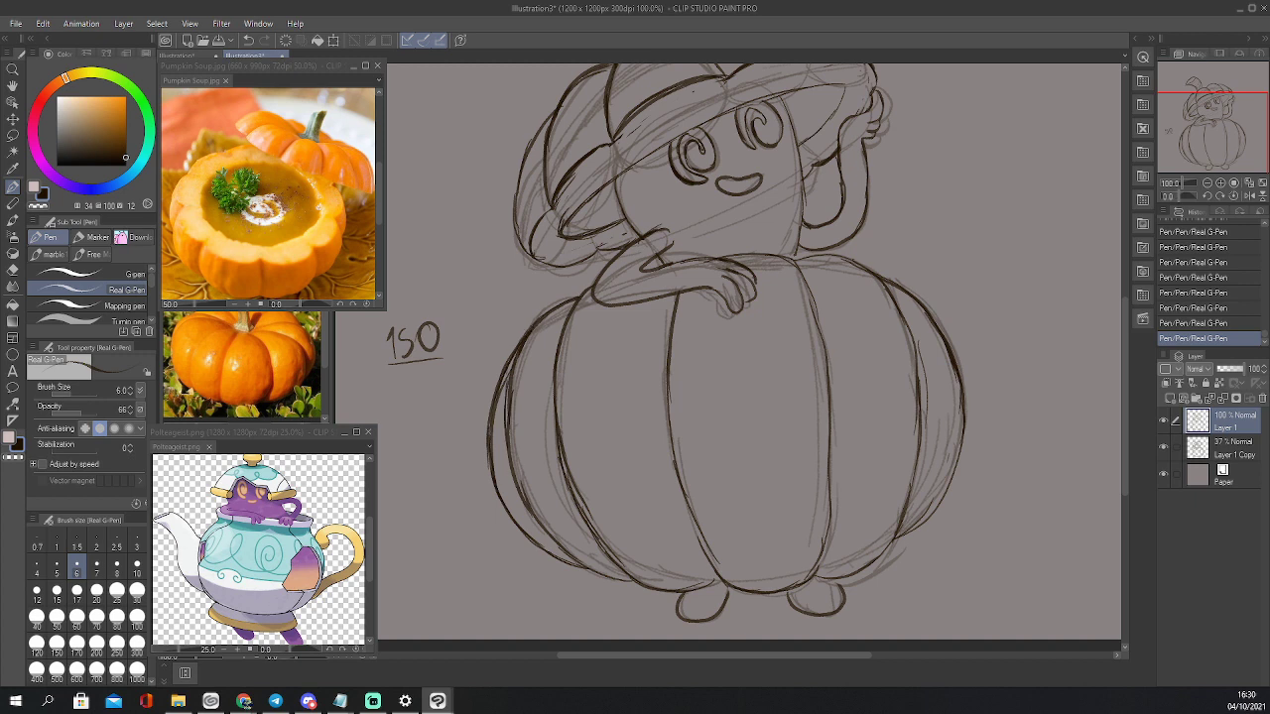
pyautogui.moveTo(527, 510); pyautogui.dragTo(623, 580)
pyautogui.moveTo(513, 347)
pyautogui.mouseDown()
pyautogui.moveTo(488, 437)
pyautogui.moveTo(501, 508)
pyautogui.mouseUp()
# Extend the handwritten note beside the pumpkin into the multiplication 150 x 5 with the result 750
pyautogui.press('e')
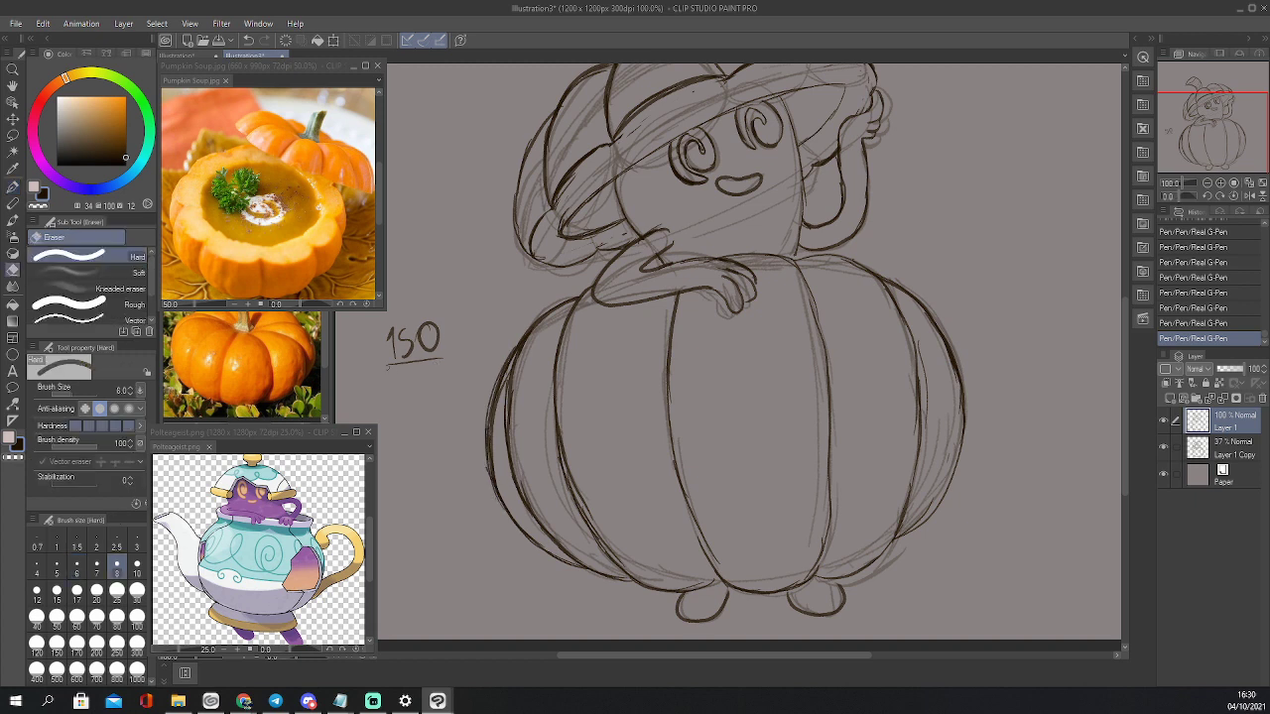
pyautogui.moveTo(385, 363)
pyautogui.mouseDown()
pyautogui.moveTo(445, 365)
pyautogui.moveTo(421, 375)
pyautogui.moveTo(423, 393)
pyautogui.moveTo(444, 395)
pyautogui.moveTo(411, 399)
pyautogui.moveTo(433, 405)
pyautogui.moveTo(410, 425)
pyautogui.mouseUp()
pyautogui.press('p')
pyautogui.moveTo(387, 316); pyautogui.dragTo(399, 324)
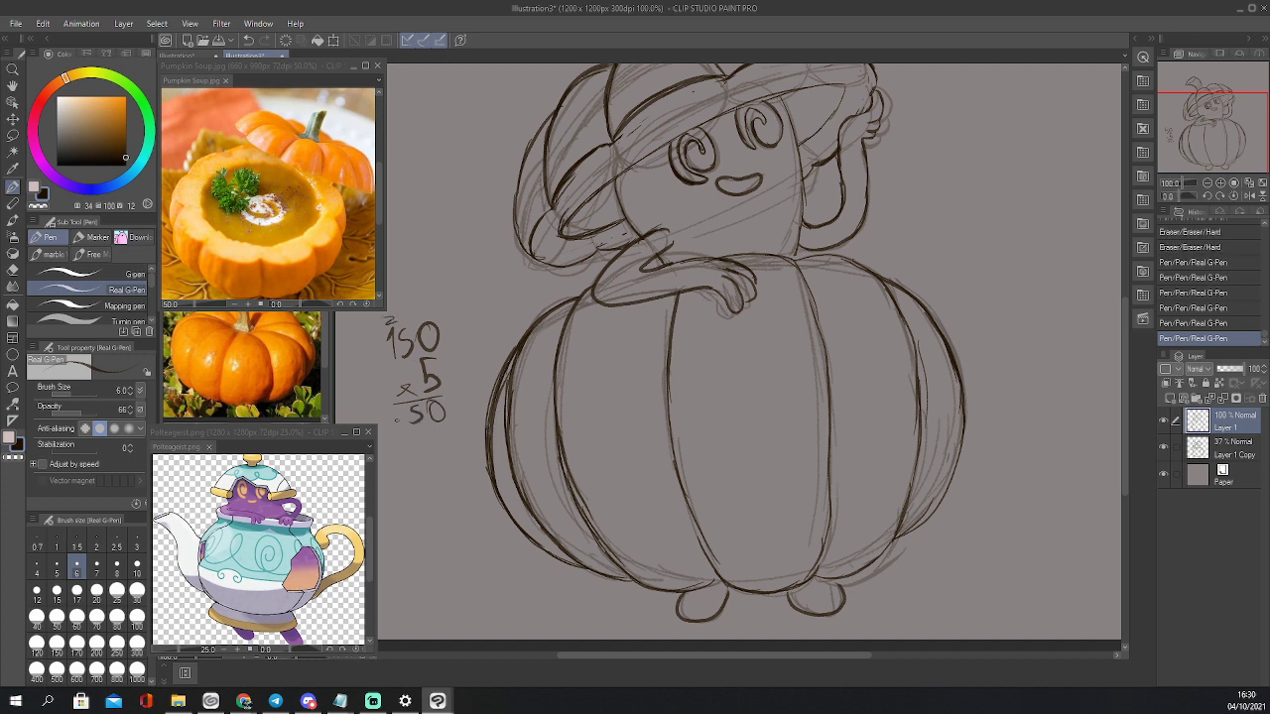
pyautogui.moveTo(394, 409)
pyautogui.mouseDown()
pyautogui.moveTo(398, 428)
pyautogui.moveTo(454, 425)
pyautogui.moveTo(448, 436)
pyautogui.mouseUp()
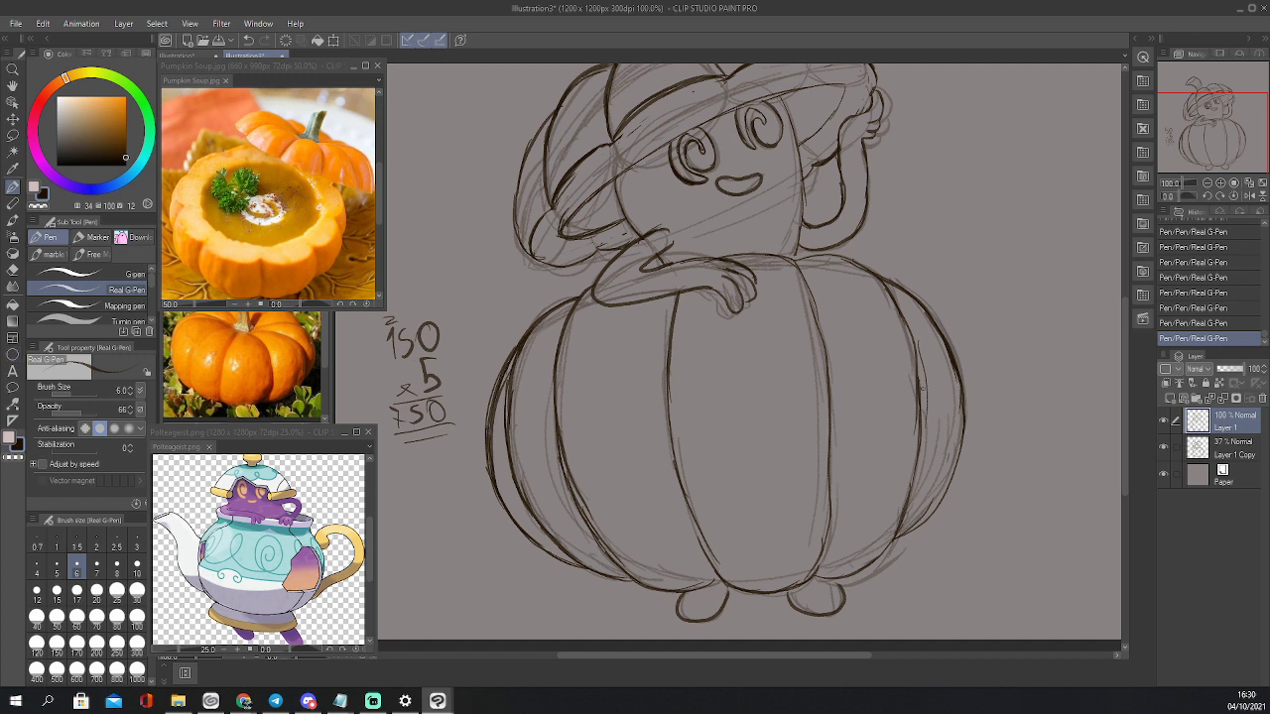
# Erase the multiplication note beside the pumpkin with the hard eraser enlarged to size 80
pyautogui.press('e')
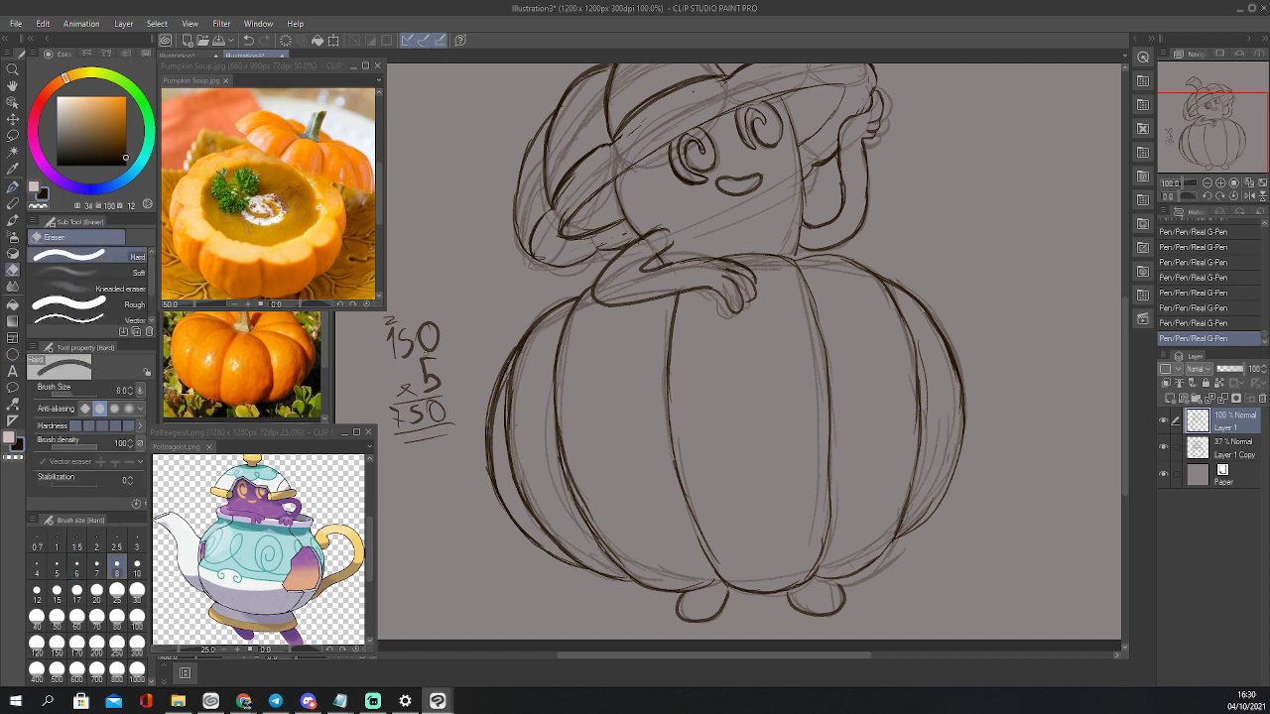
pyautogui.press(']')
pyautogui.press(']')
pyautogui.press(']')
pyautogui.press(']')
pyautogui.press(']')
pyautogui.press(']')
pyautogui.press(']')
pyautogui.press(']')
pyautogui.press(']')
pyautogui.press(']')
pyautogui.press(']')
pyautogui.press(']')
pyautogui.moveTo(429, 316); pyautogui.dragTo(406, 426)
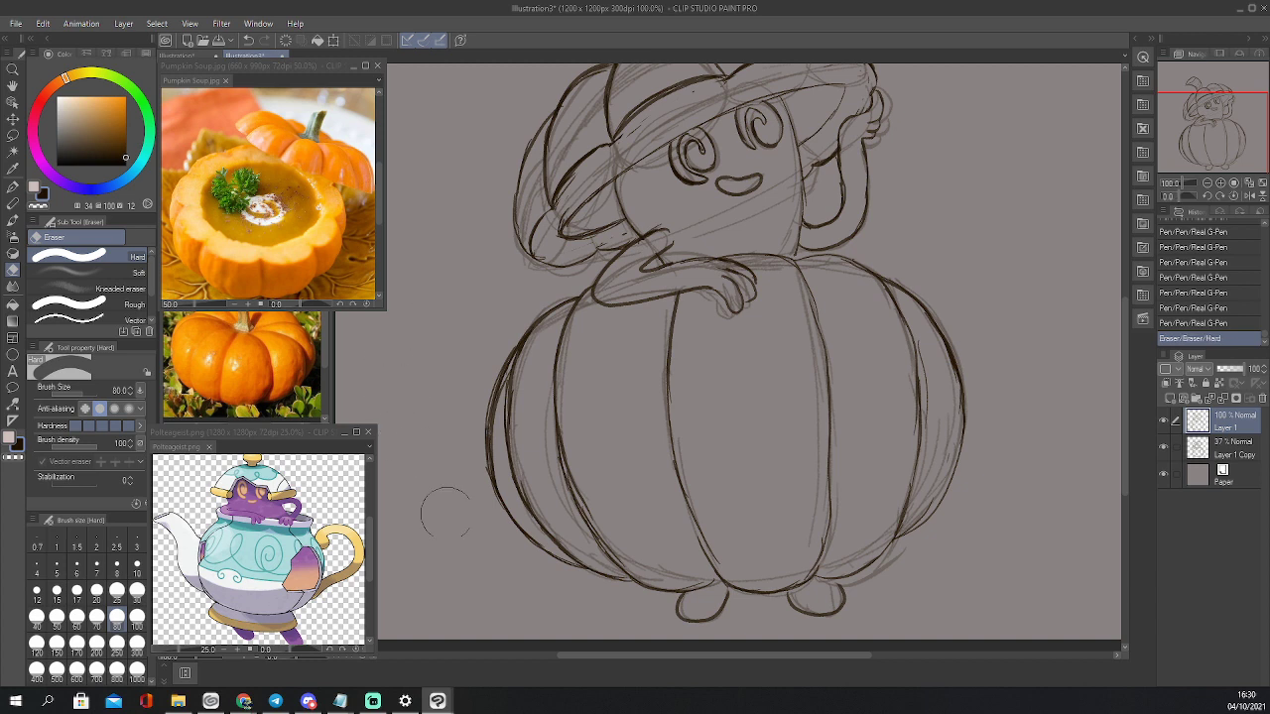
# Thicken the pumpkin's outer left contour and neighbouring segment lines with overlapping Real G-Pen strokes, touching up the right foot
pyautogui.press('p')
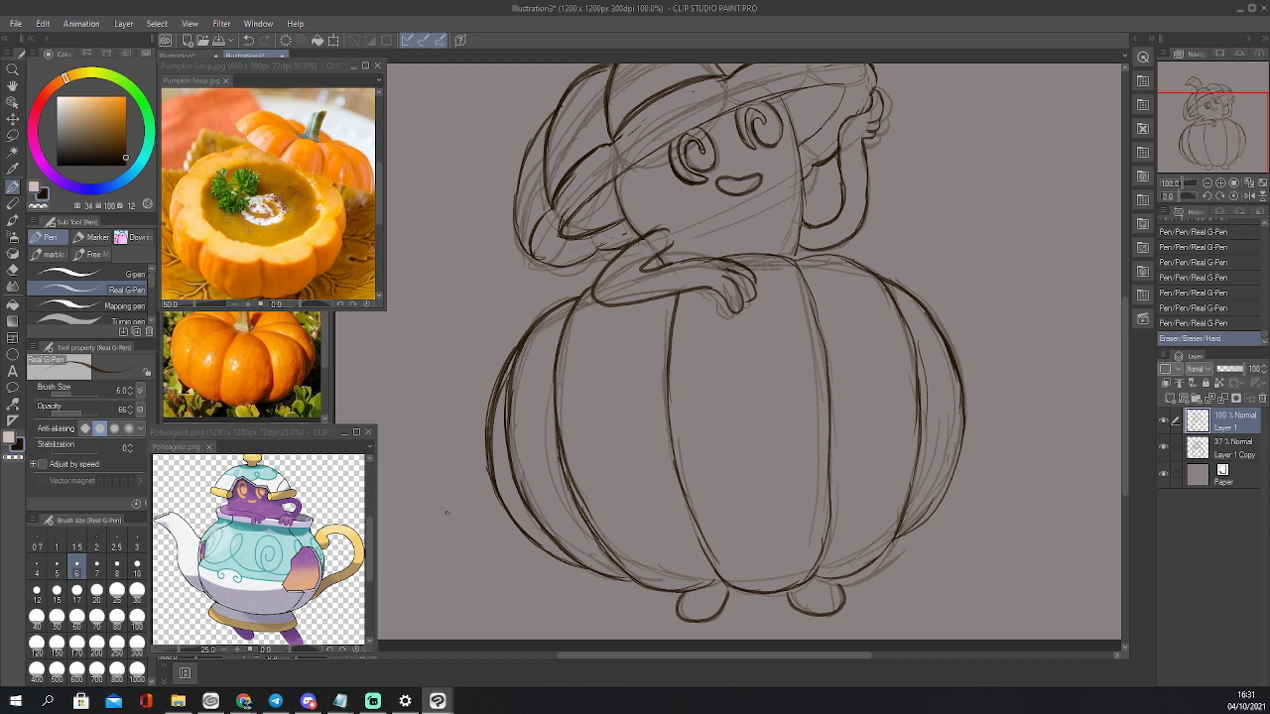
pyautogui.moveTo(580, 294); pyautogui.dragTo(509, 370)
pyautogui.moveTo(542, 317); pyautogui.dragTo(508, 369)
pyautogui.moveTo(577, 296); pyautogui.dragTo(524, 332)
pyautogui.moveTo(507, 448)
pyautogui.mouseDown()
pyautogui.moveTo(520, 493)
pyautogui.moveTo(563, 550)
pyautogui.mouseUp()
pyautogui.moveTo(551, 540); pyautogui.dragTo(635, 579)
pyautogui.moveTo(514, 352); pyautogui.dragTo(488, 436)
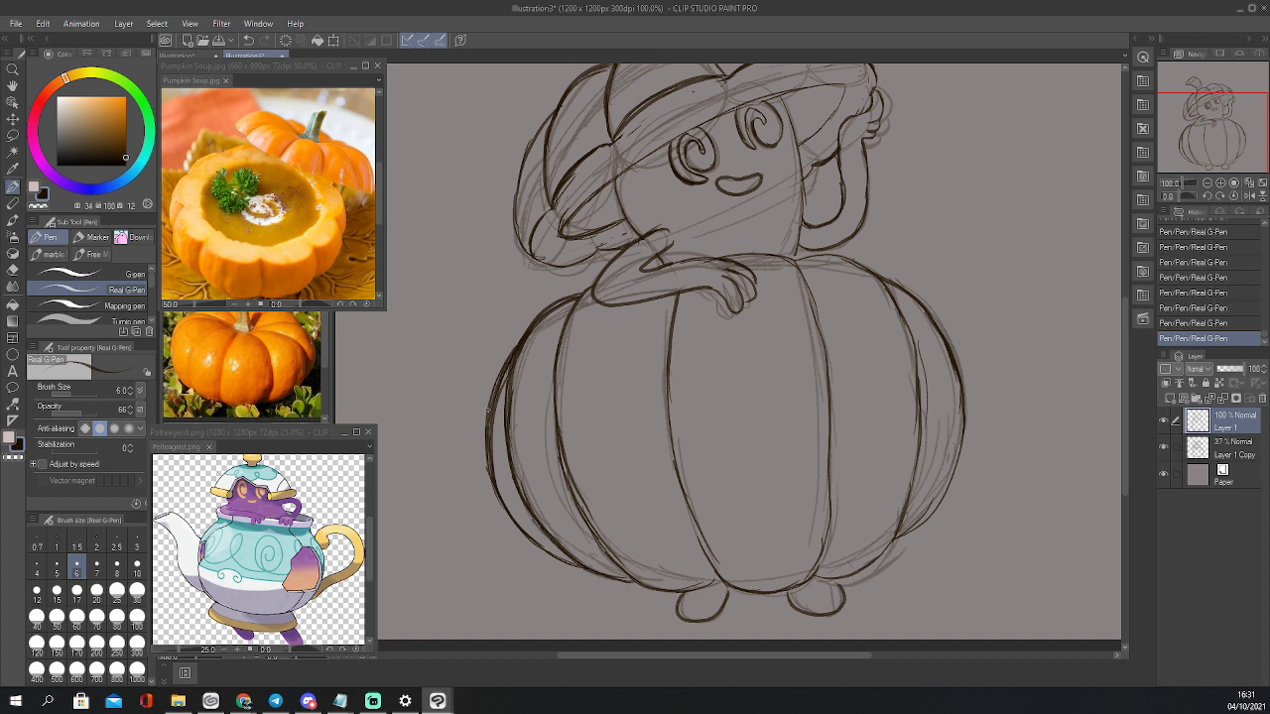
pyautogui.moveTo(494, 492)
pyautogui.mouseDown()
pyautogui.moveTo(525, 540)
pyautogui.moveTo(583, 568)
pyautogui.mouseUp()
pyautogui.moveTo(495, 495); pyautogui.dragTo(525, 537)
pyautogui.moveTo(490, 457); pyautogui.dragTo(493, 475)
pyautogui.moveTo(585, 294)
pyautogui.mouseDown()
pyautogui.moveTo(556, 438)
pyautogui.moveTo(609, 556)
pyautogui.moveTo(702, 595)
pyautogui.mouseUp()
pyautogui.moveTo(795, 591); pyautogui.dragTo(788, 605)
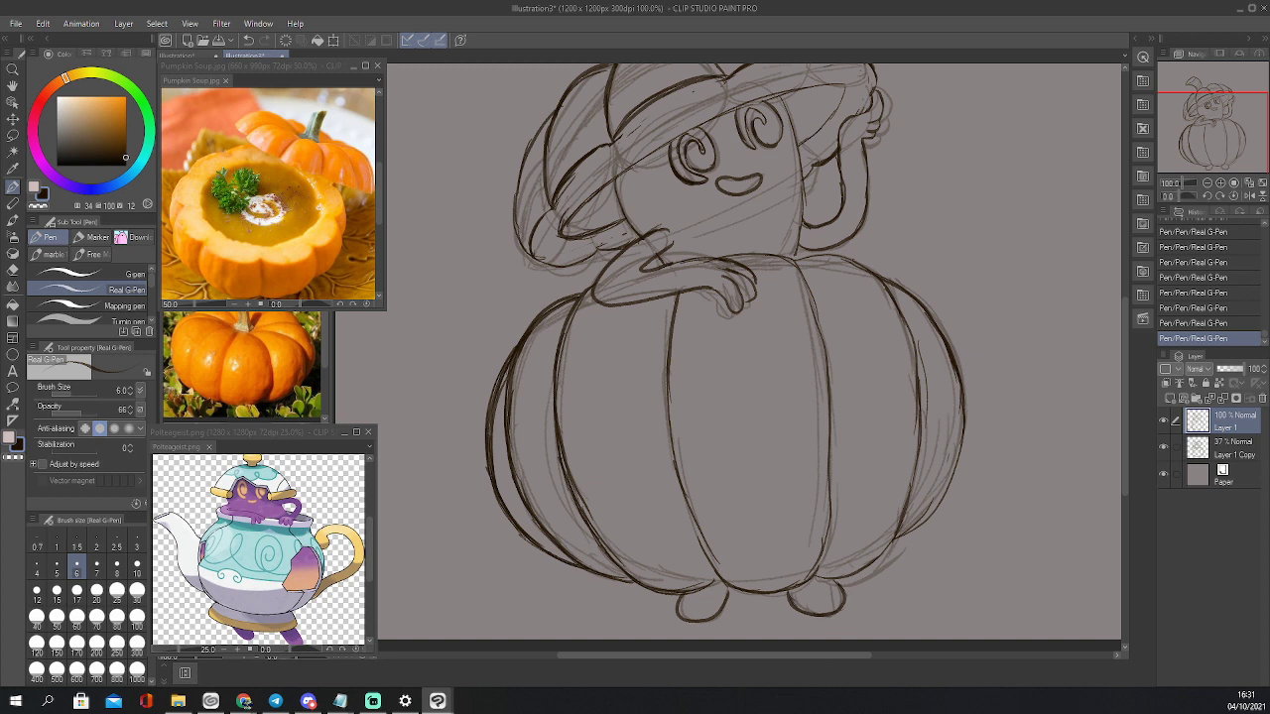
# Erase the overlapping shoulder lines of the resting arm with the hard eraser at size 25
pyautogui.moveTo(1212, 126); pyautogui.dragTo(1212, 111)
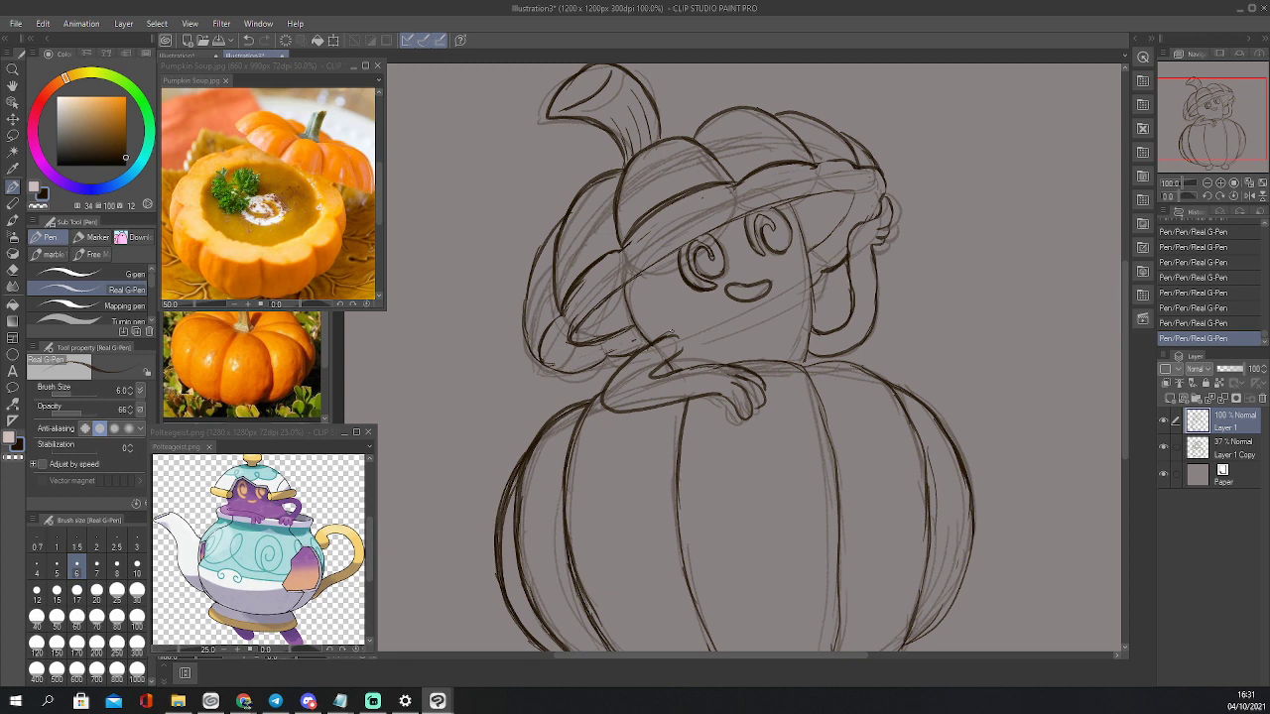
pyautogui.moveTo(672, 331)
pyautogui.mouseDown()
pyautogui.moveTo(604, 384)
pyautogui.moveTo(634, 346)
pyautogui.mouseUp()
pyautogui.press('e')
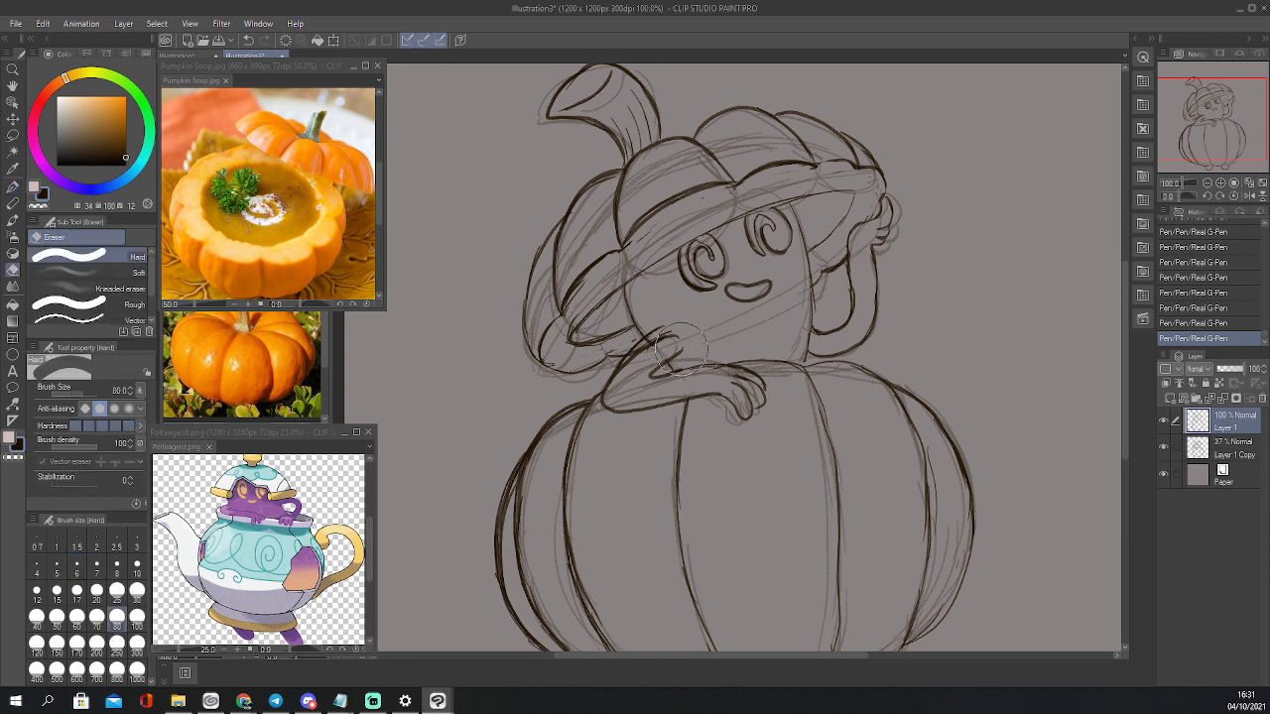
pyautogui.press('[')
pyautogui.press('[')
pyautogui.moveTo(672, 355)
pyautogui.mouseDown()
pyautogui.moveTo(654, 379)
pyautogui.moveTo(623, 373)
pyautogui.mouseUp()
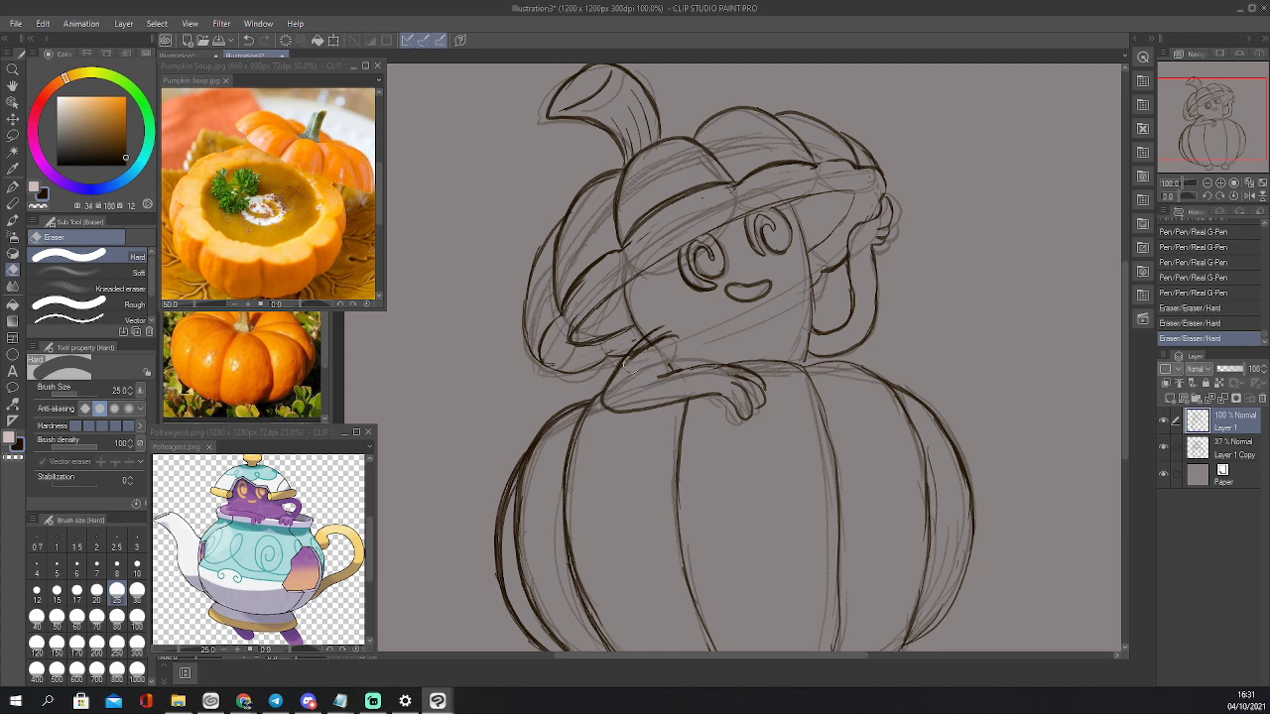
pyautogui.moveTo(676, 331)
pyautogui.mouseDown()
pyautogui.moveTo(638, 358)
pyautogui.moveTo(667, 334)
pyautogui.moveTo(628, 375)
pyautogui.moveTo(636, 391)
pyautogui.moveTo(651, 389)
pyautogui.moveTo(667, 357)
pyautogui.mouseUp()
# Redraw the resting arm's shoulder and inner fold with the Real G-Pen, erasing stray lines where it meets the lid
pyautogui.press('p')
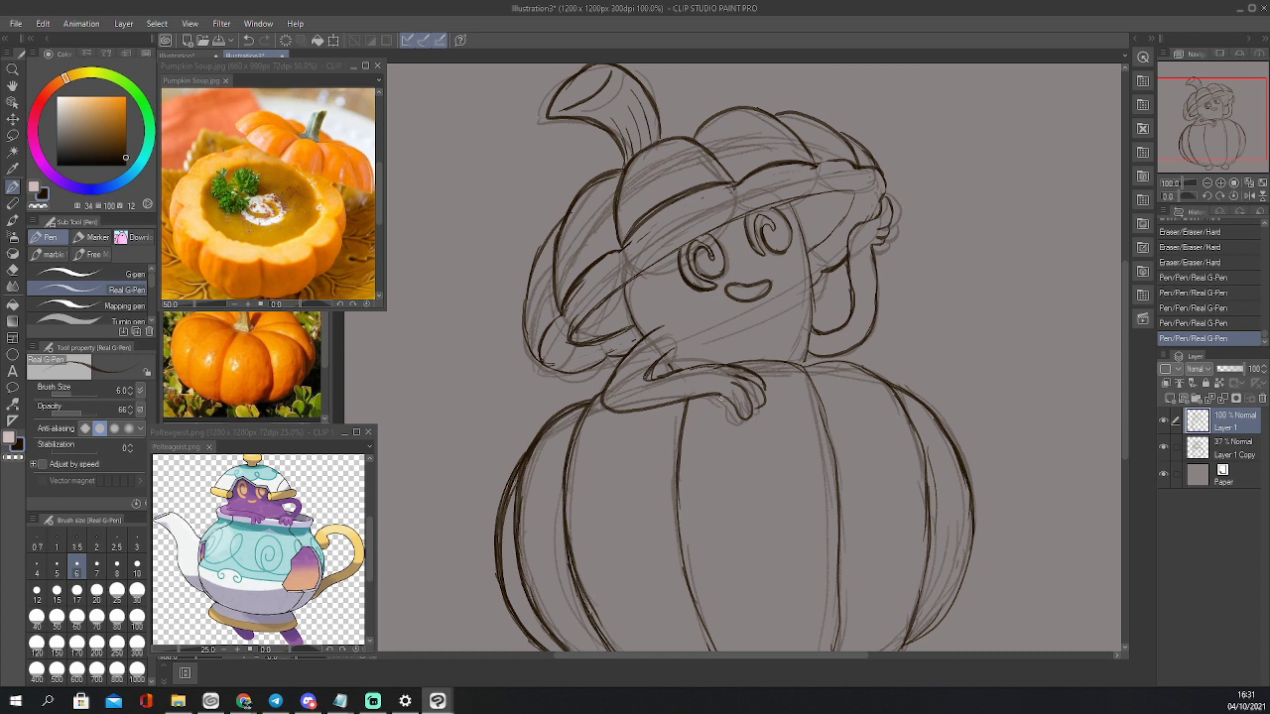
pyautogui.press('e')
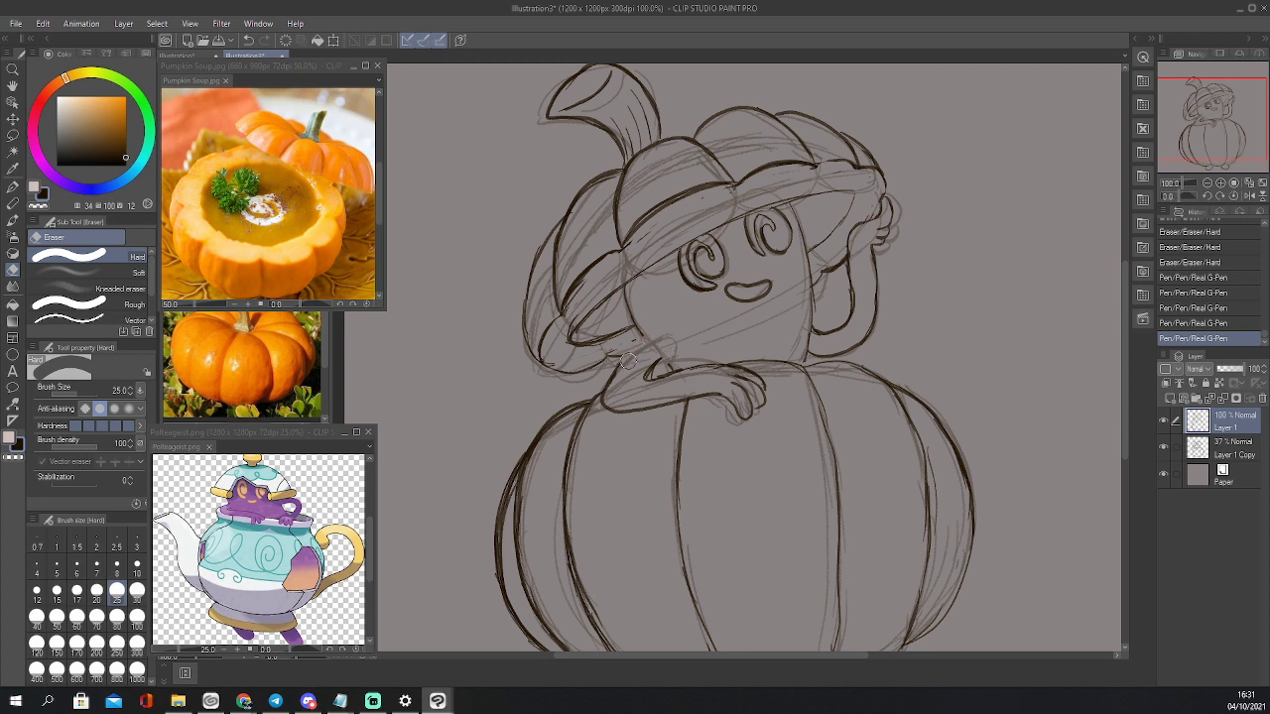
pyautogui.moveTo(651, 371)
pyautogui.mouseDown()
pyautogui.moveTo(615, 373)
pyautogui.moveTo(649, 371)
pyautogui.moveTo(641, 355)
pyautogui.moveTo(666, 341)
pyautogui.mouseUp()
pyautogui.press('p')
pyautogui.moveTo(613, 376)
pyautogui.mouseDown()
pyautogui.moveTo(632, 360)
pyautogui.moveTo(670, 363)
pyautogui.mouseUp()
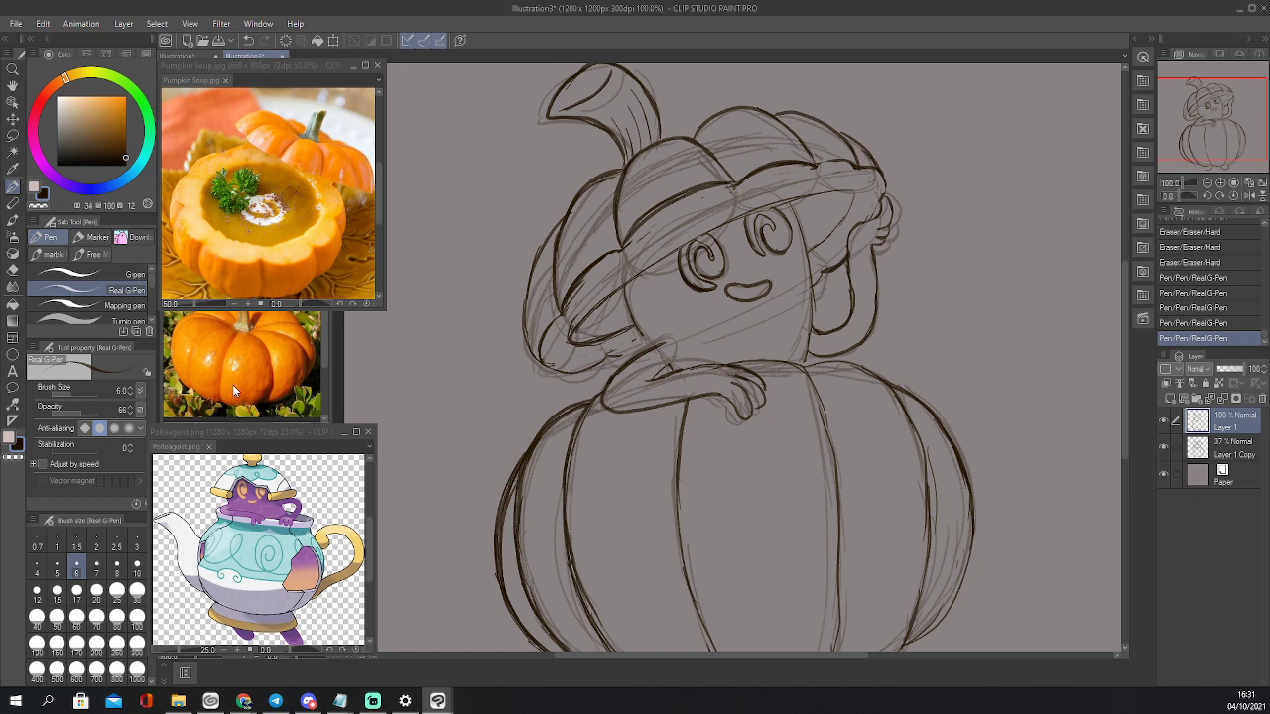
pyautogui.moveTo(651, 380)
pyautogui.mouseDown()
pyautogui.moveTo(675, 372)
pyautogui.moveTo(634, 323)
pyautogui.moveTo(645, 347)
pyautogui.mouseUp()
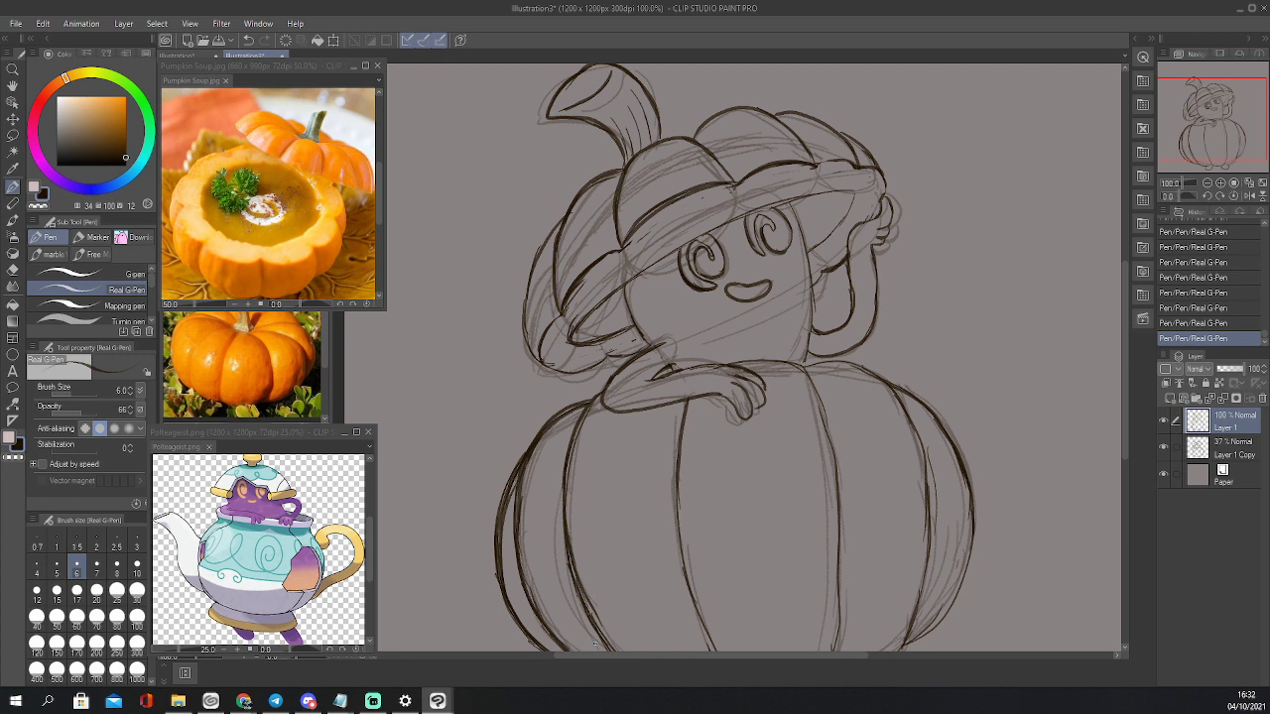
# Hatch dark shading into the lid's hollow on both sides of the ghost's head
pyautogui.moveTo(574, 332)
pyautogui.mouseDown()
pyautogui.moveTo(628, 314)
pyautogui.moveTo(585, 320)
pyautogui.moveTo(596, 310)
pyautogui.moveTo(585, 329)
pyautogui.moveTo(621, 315)
pyautogui.mouseUp()
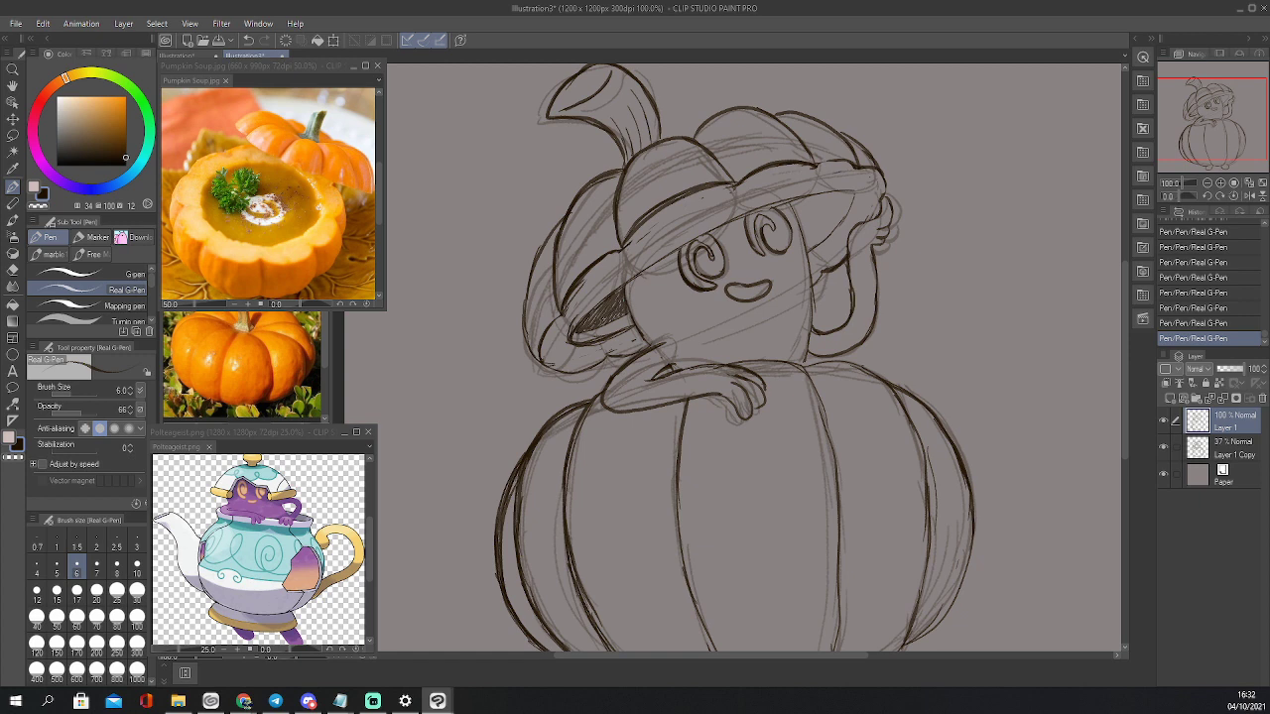
pyautogui.moveTo(808, 232)
pyautogui.mouseDown()
pyautogui.moveTo(847, 197)
pyautogui.moveTo(794, 214)
pyautogui.moveTo(802, 232)
pyautogui.moveTo(831, 202)
pyautogui.moveTo(809, 229)
pyautogui.mouseUp()
pyautogui.moveTo(840, 203)
pyautogui.mouseDown()
pyautogui.moveTo(812, 225)
pyautogui.moveTo(807, 209)
pyautogui.mouseUp()
pyautogui.moveTo(820, 193); pyautogui.dragTo(805, 204)
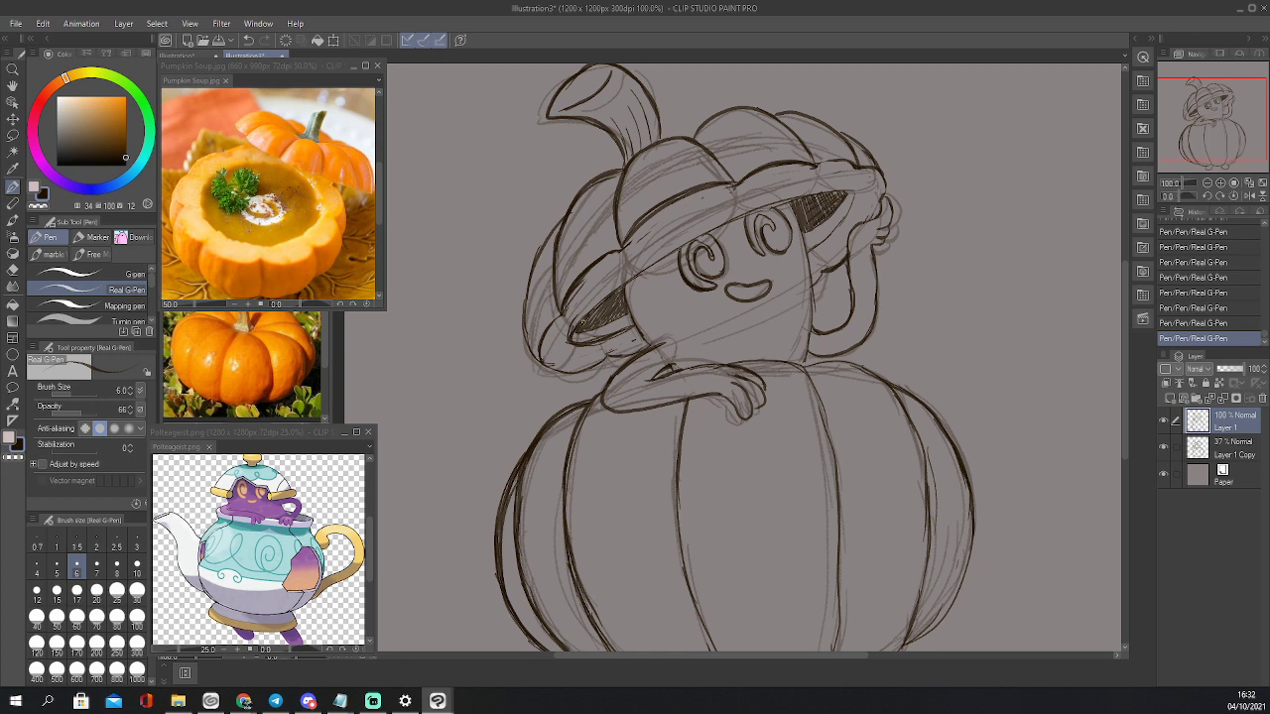
# Darken the lid's lower rim line across the forehead and the edge of the right-hand opening
pyautogui.moveTo(594, 313)
pyautogui.mouseDown()
pyautogui.moveTo(709, 228)
pyautogui.moveTo(851, 187)
pyautogui.moveTo(805, 251)
pyautogui.moveTo(633, 273)
pyautogui.mouseUp()
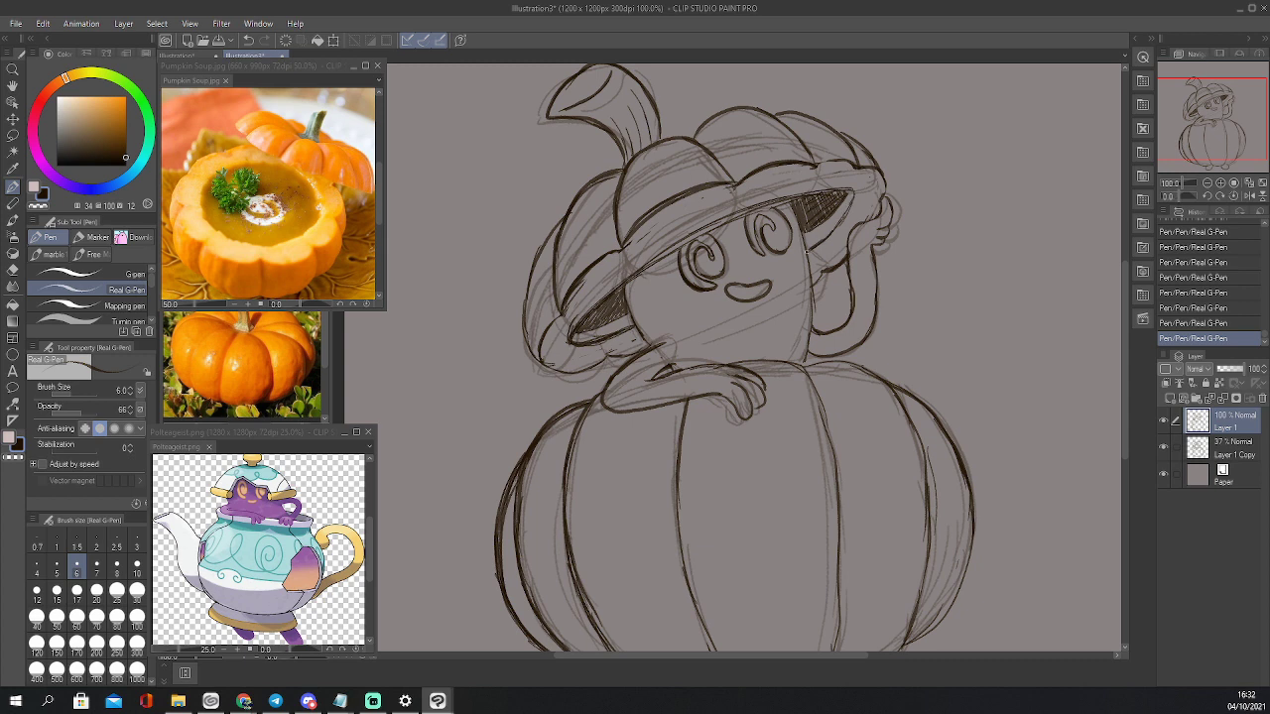
pyautogui.moveTo(831, 234); pyautogui.dragTo(817, 246)
pyautogui.moveTo(695, 235); pyautogui.dragTo(714, 223)
pyautogui.moveTo(819, 193)
pyautogui.mouseDown()
pyautogui.moveTo(853, 189)
pyautogui.moveTo(820, 253)
pyautogui.mouseUp()
# Erase the excess strokes along the lid's right inner edge with the hard eraser at size 12
pyautogui.press('e')
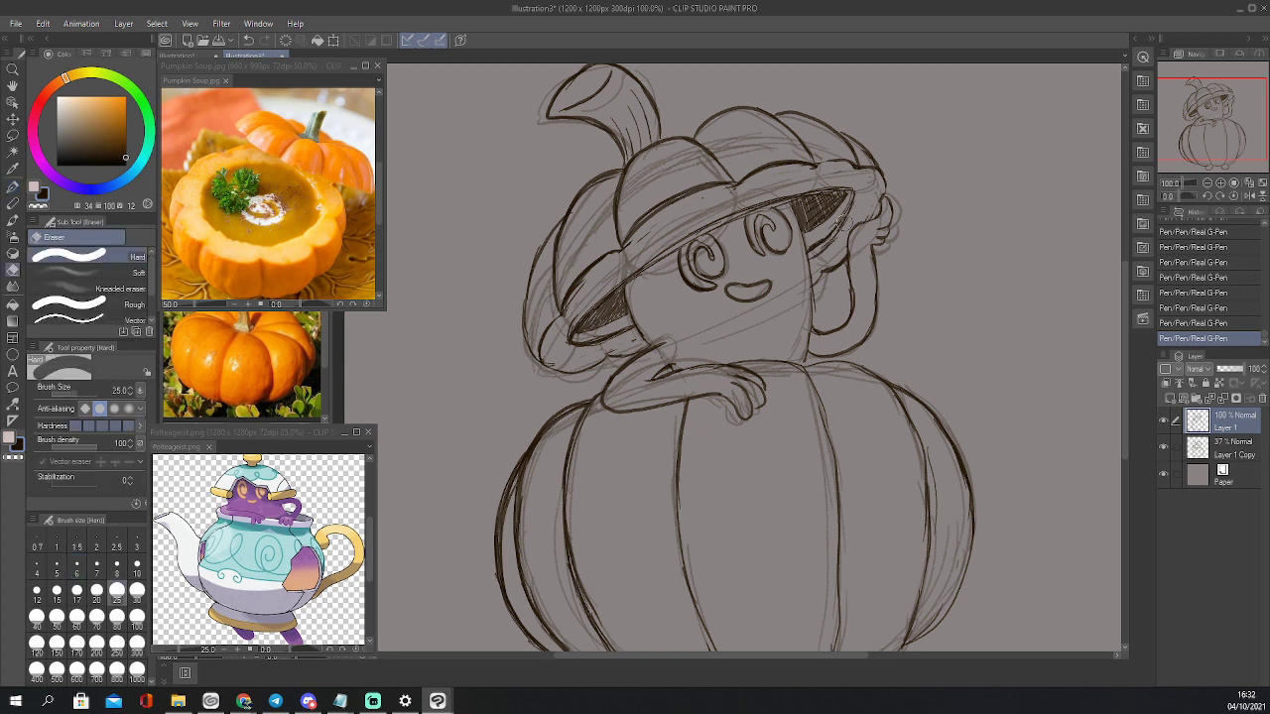
pyautogui.press('[')
pyautogui.press('[')
pyautogui.press('[')
pyautogui.press('[')
pyautogui.moveTo(849, 197); pyautogui.dragTo(810, 248)
pyautogui.click(812, 249)
pyautogui.click(824, 241)
pyautogui.click(832, 226)
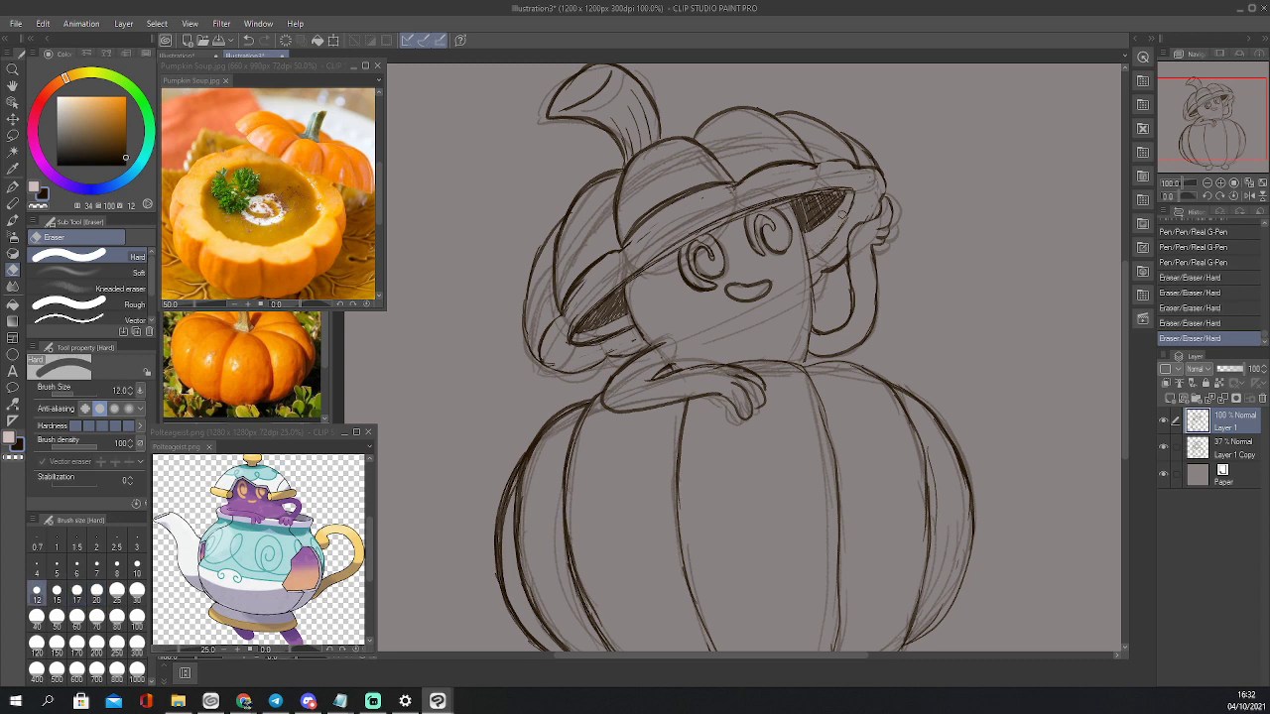
pyautogui.click(843, 215)
# Redraw the lid's right inner rim with the Real G-Pen and trim its edge with the hard eraser
pyautogui.press('p')
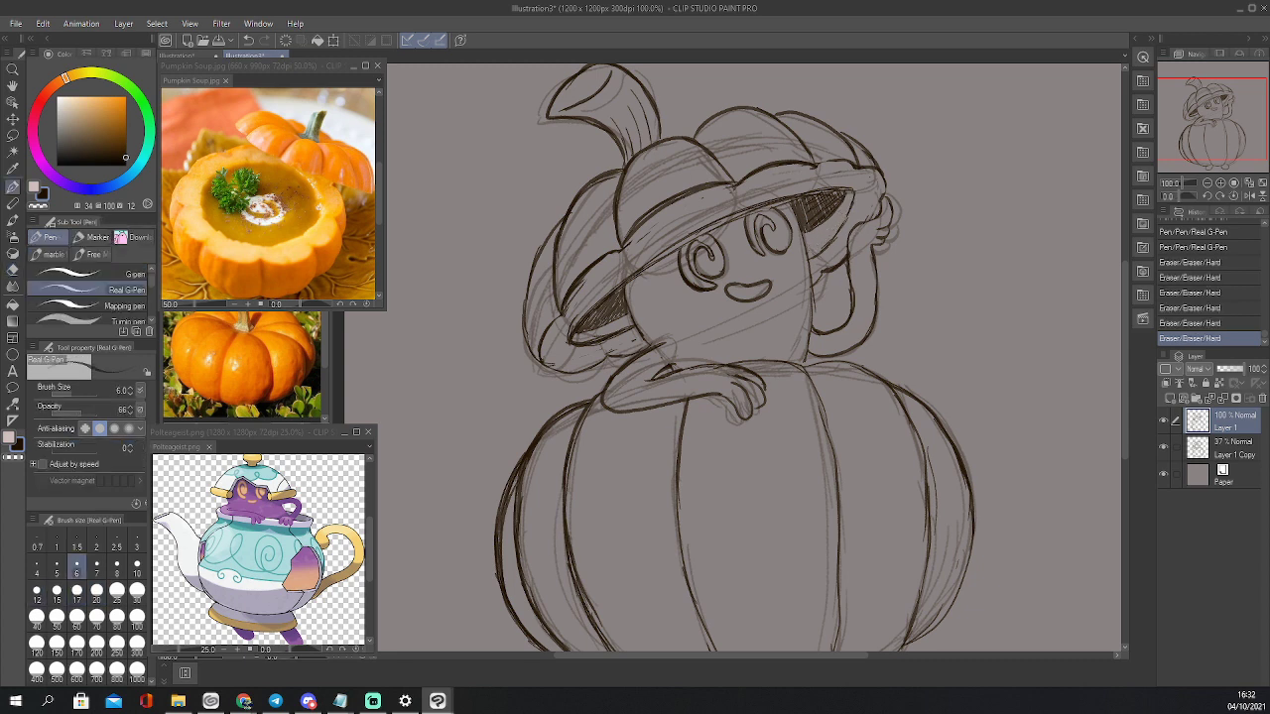
pyautogui.moveTo(815, 253); pyautogui.dragTo(807, 261)
pyautogui.moveTo(777, 202)
pyautogui.mouseDown()
pyautogui.moveTo(854, 189)
pyautogui.moveTo(831, 241)
pyautogui.mouseUp()
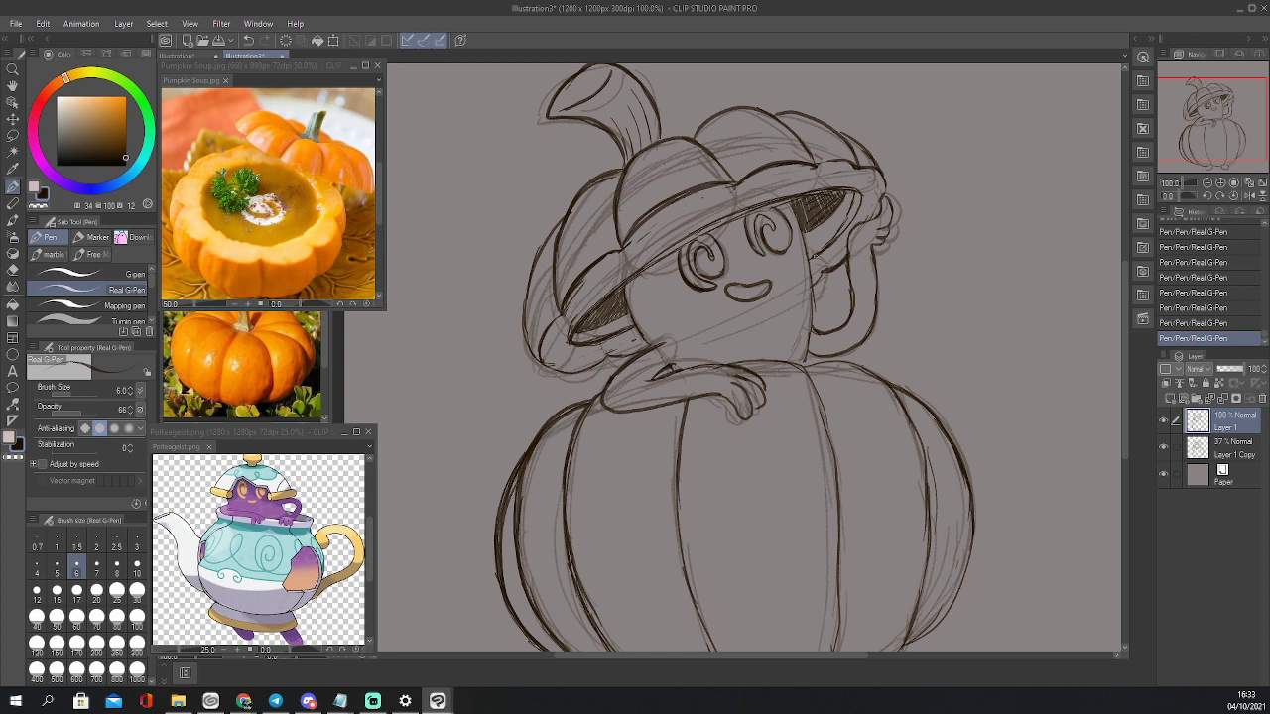
pyautogui.press('e')
pyautogui.moveTo(857, 195); pyautogui.dragTo(837, 230)
pyautogui.moveTo(833, 235); pyautogui.dragTo(821, 247)
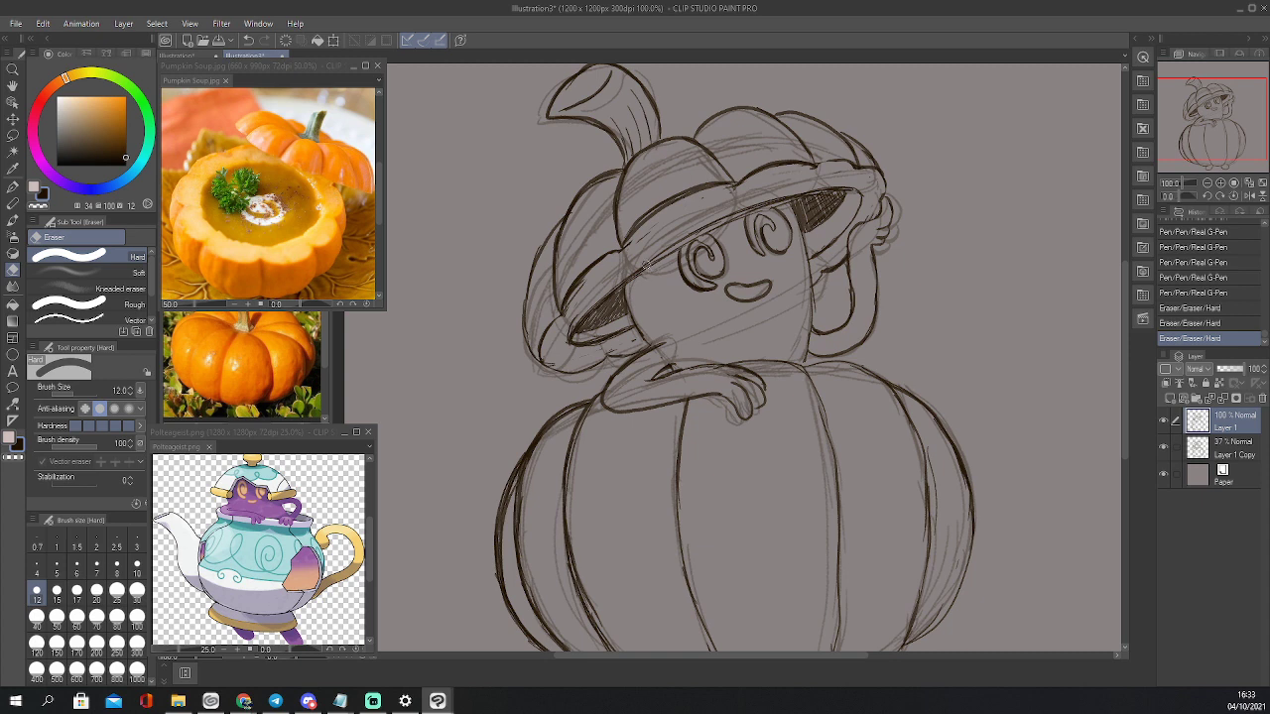
# Darken the left side of the ghost's head and the lid edge beside it with the Real G-Pen
pyautogui.press('p')
pyautogui.moveTo(635, 357)
pyautogui.mouseDown()
pyautogui.moveTo(663, 344)
pyautogui.moveTo(609, 354)
pyautogui.mouseUp()
pyautogui.moveTo(623, 309); pyautogui.dragTo(630, 287)
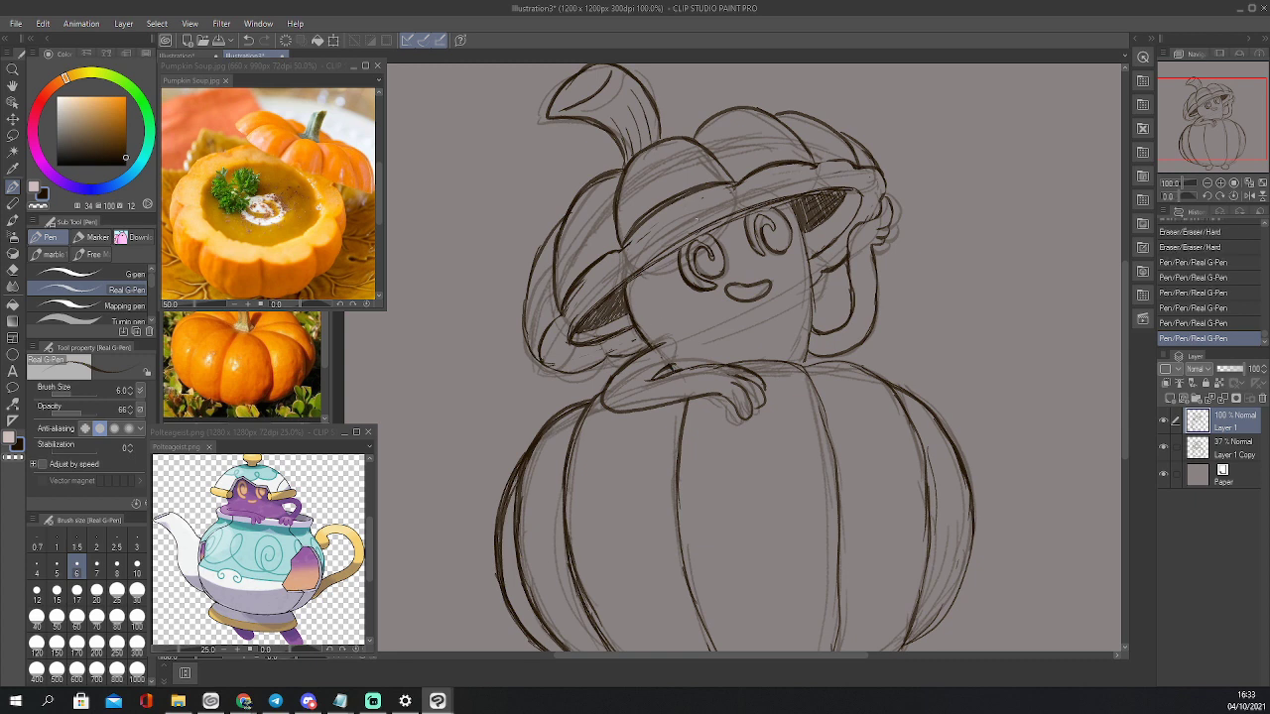
# Thicken the outer contours of the lid's segments, from the front and right bumps around to the left side
pyautogui.moveTo(622, 244)
pyautogui.mouseDown()
pyautogui.moveTo(616, 201)
pyautogui.moveTo(656, 139)
pyautogui.moveTo(700, 139)
pyautogui.mouseUp()
pyautogui.moveTo(675, 135); pyautogui.dragTo(736, 186)
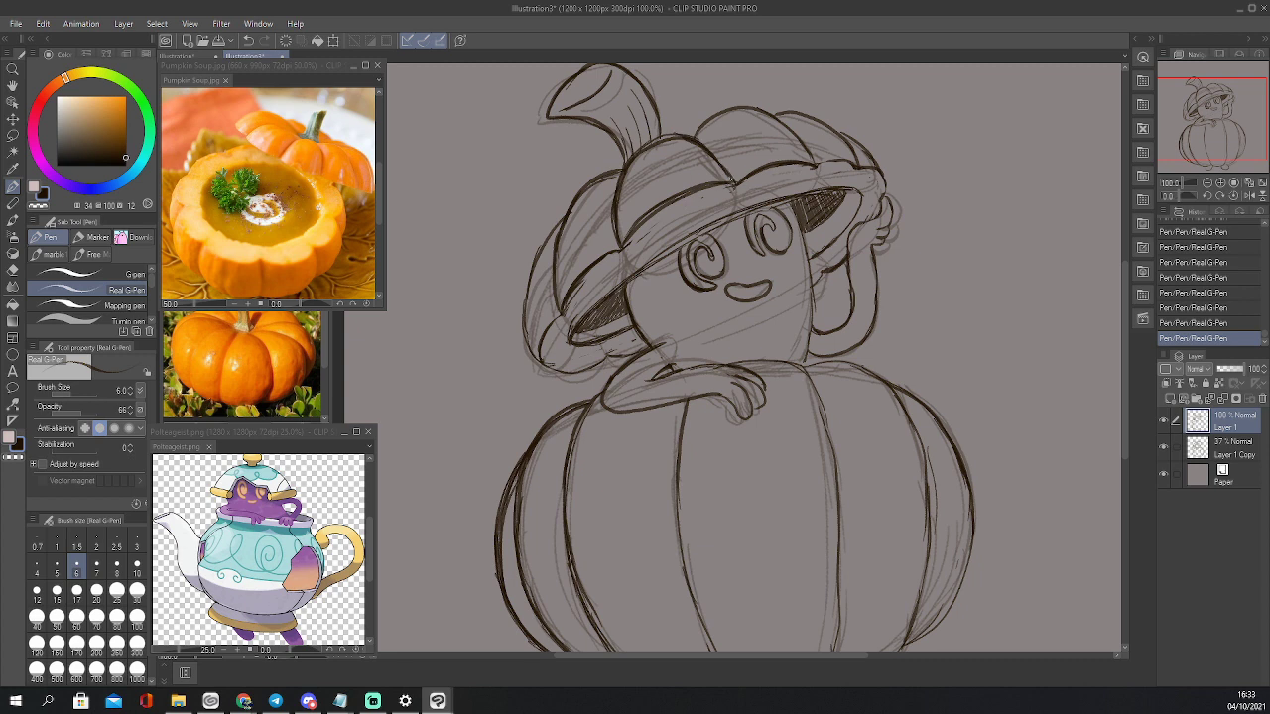
pyautogui.moveTo(694, 135)
pyautogui.mouseDown()
pyautogui.moveTo(732, 109)
pyautogui.moveTo(790, 119)
pyautogui.moveTo(807, 149)
pyautogui.moveTo(832, 127)
pyautogui.moveTo(879, 169)
pyautogui.mouseUp()
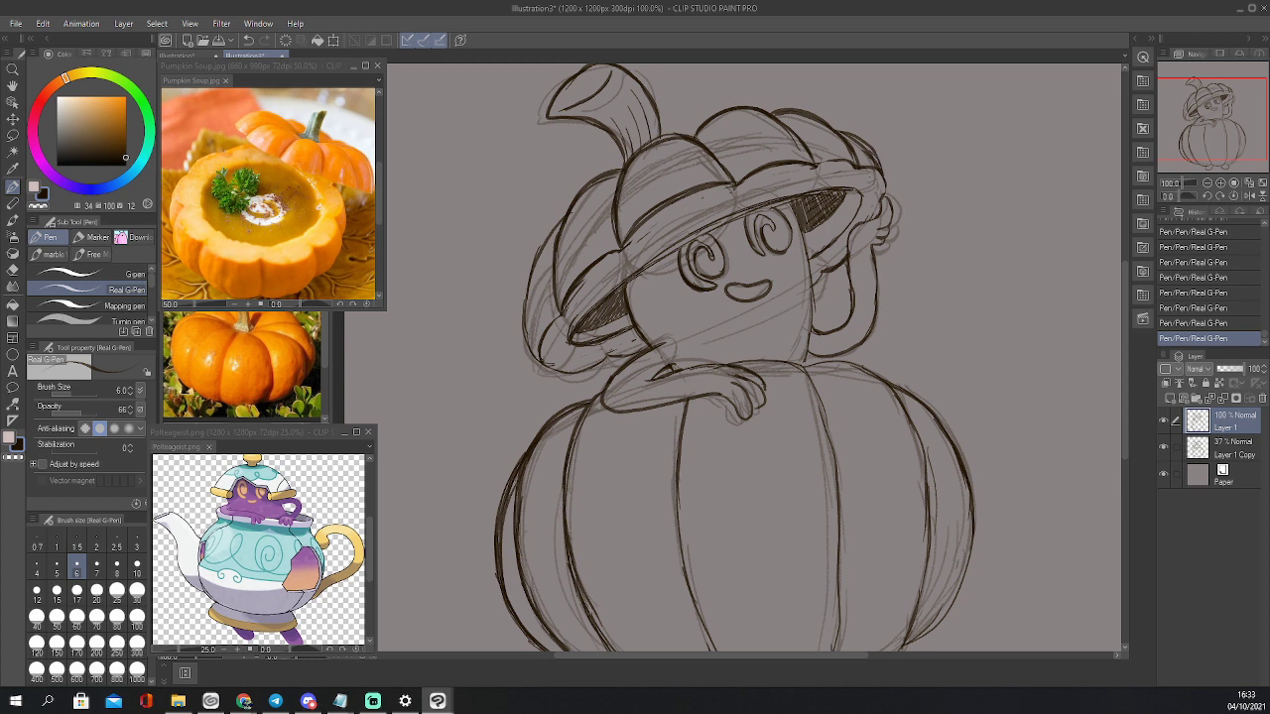
pyautogui.moveTo(564, 222); pyautogui.dragTo(561, 282)
pyautogui.moveTo(557, 220)
pyautogui.mouseDown()
pyautogui.moveTo(523, 298)
pyautogui.moveTo(522, 352)
pyautogui.mouseUp()
pyautogui.moveTo(523, 287)
pyautogui.mouseDown()
pyautogui.moveTo(536, 363)
pyautogui.moveTo(596, 371)
pyautogui.mouseUp()
# Switch to File Explorer, open the Z Styles folder under Referencias, and view the Melffy Rabby, cactus and Numel card images
pyautogui.click(178, 701)
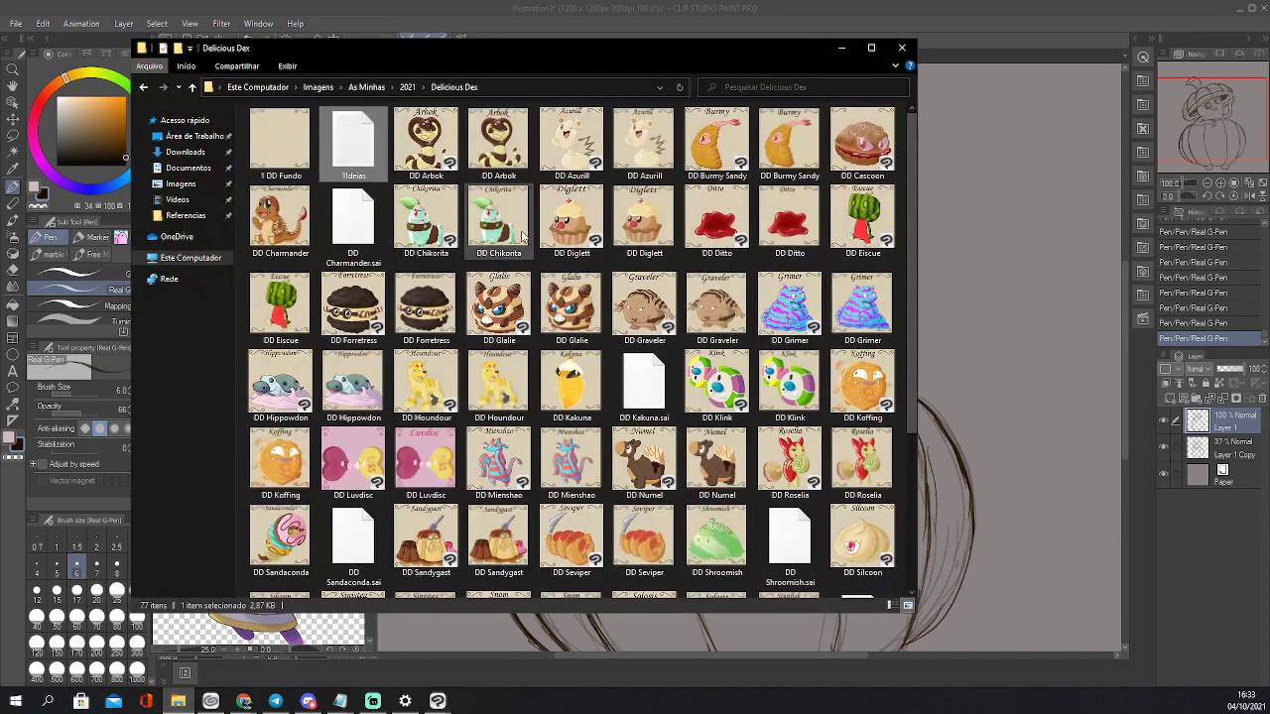
pyautogui.click(182, 215)
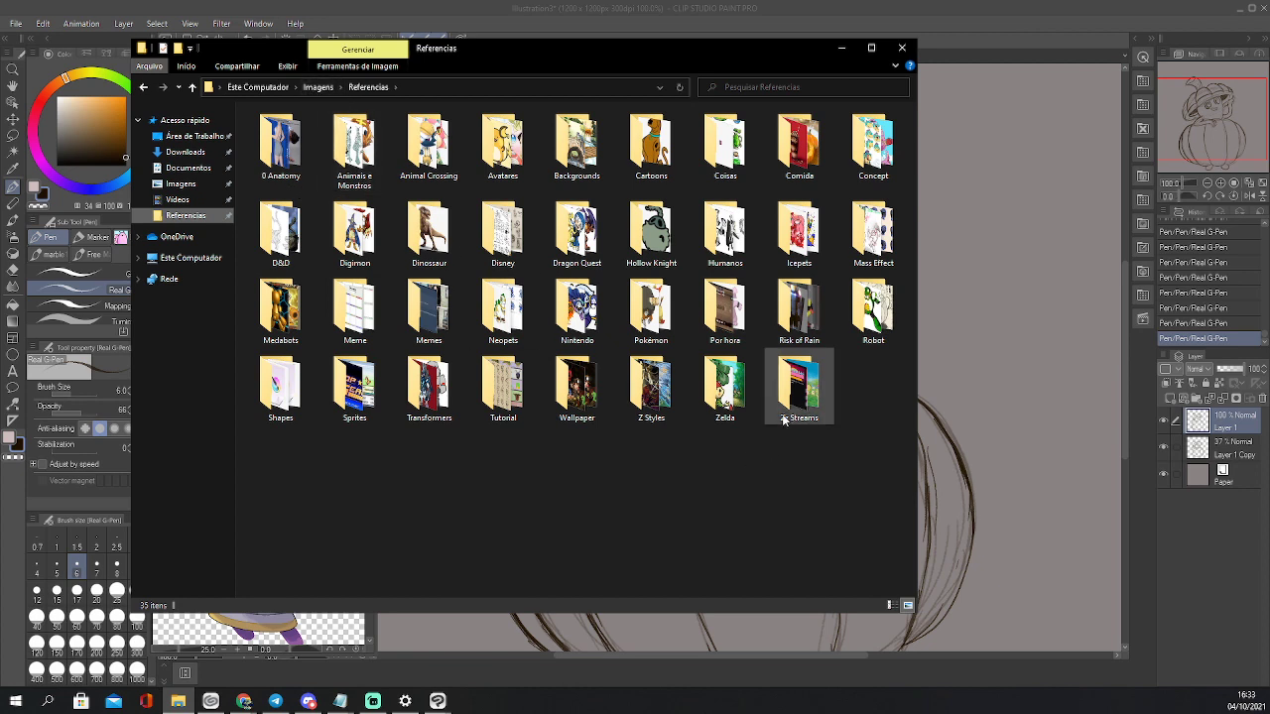
pyautogui.doubleClick(638, 399)
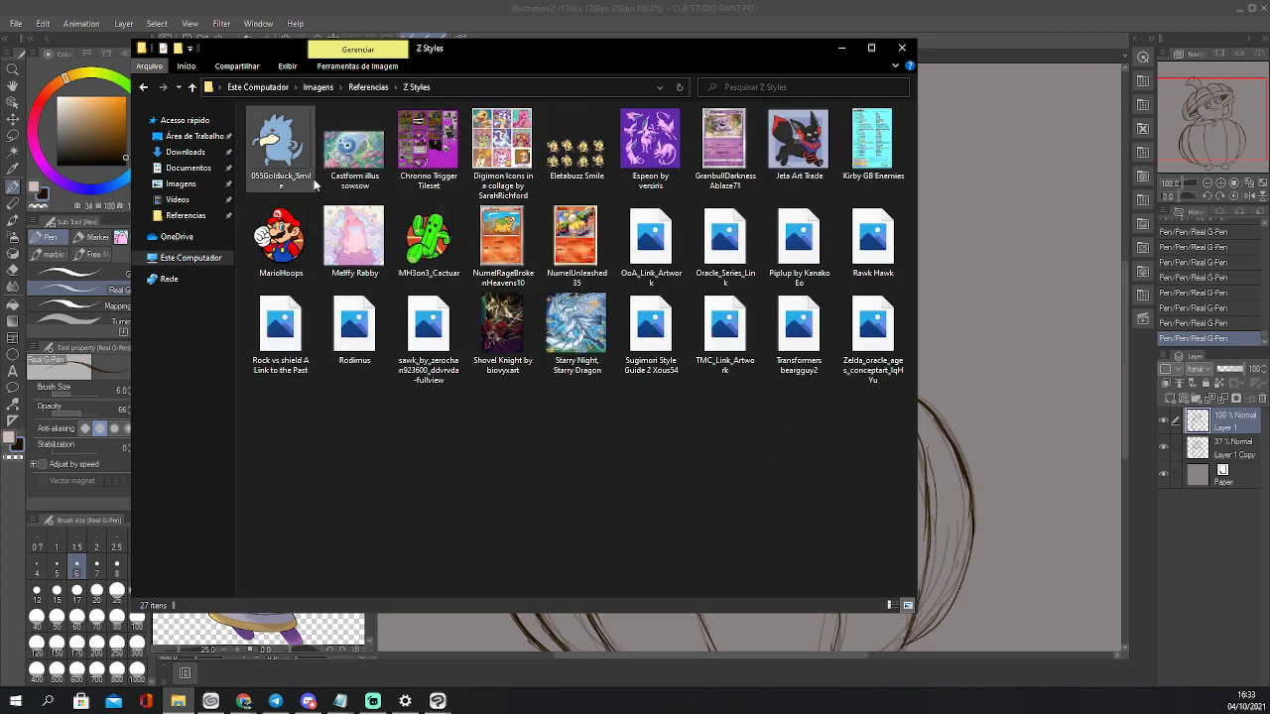
pyautogui.click(283, 157)
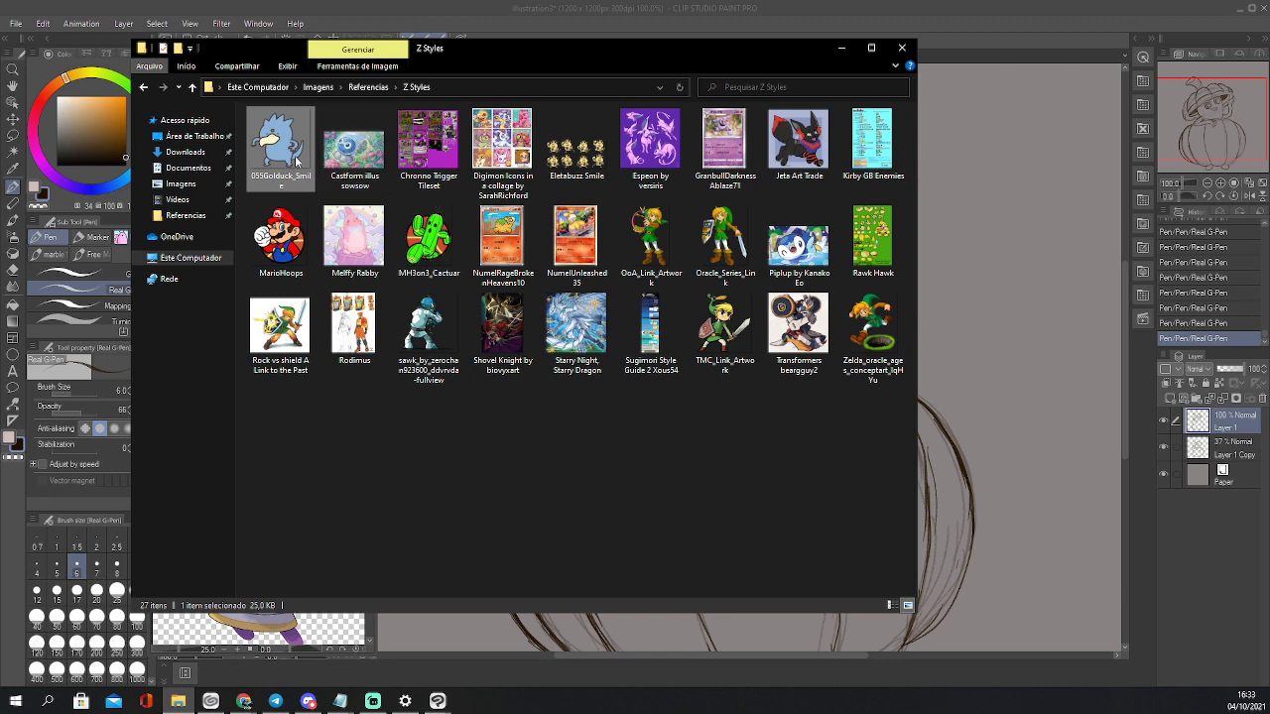
pyautogui.doubleClick(369, 241)
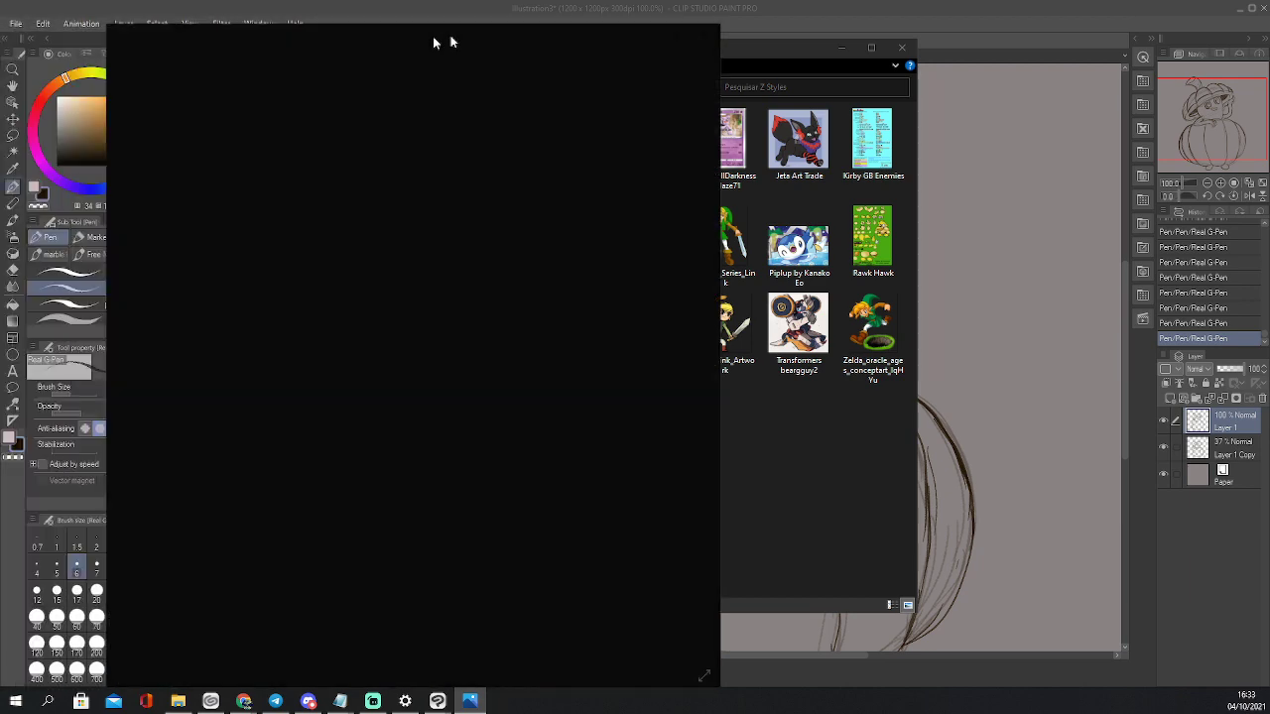
pyautogui.moveTo(440, 42); pyautogui.dragTo(971, 34)
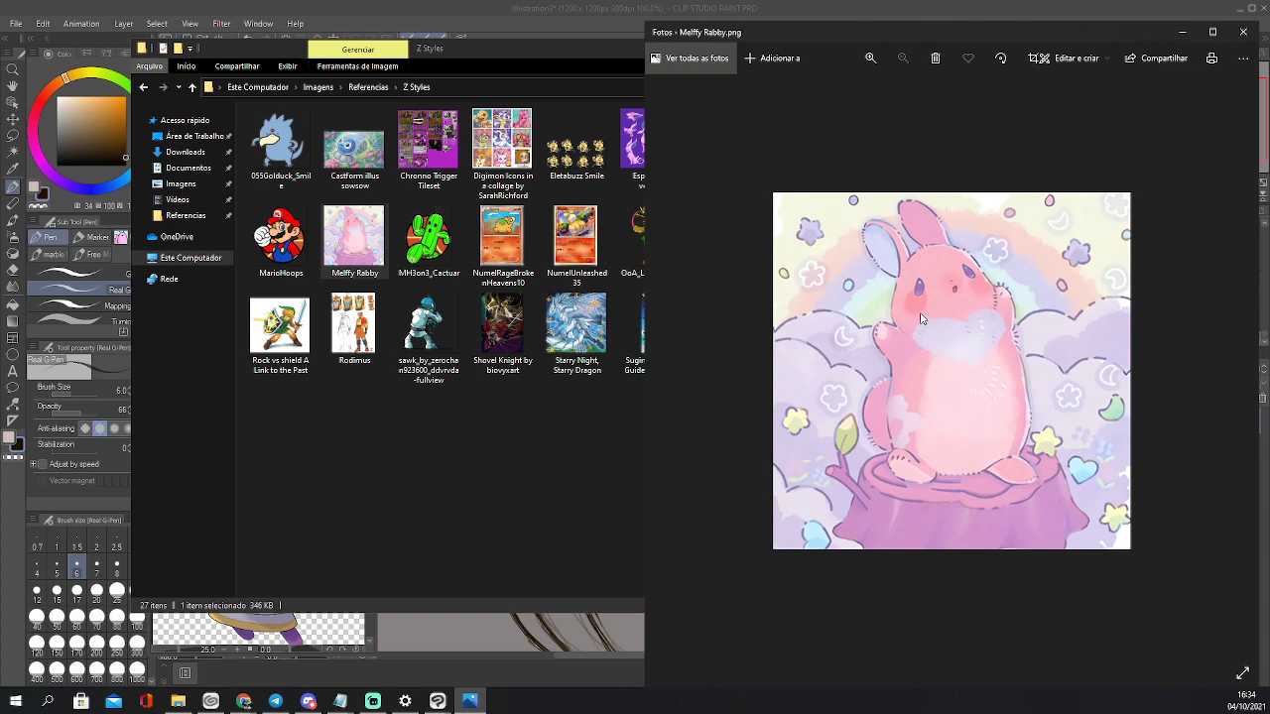
pyautogui.click(569, 444)
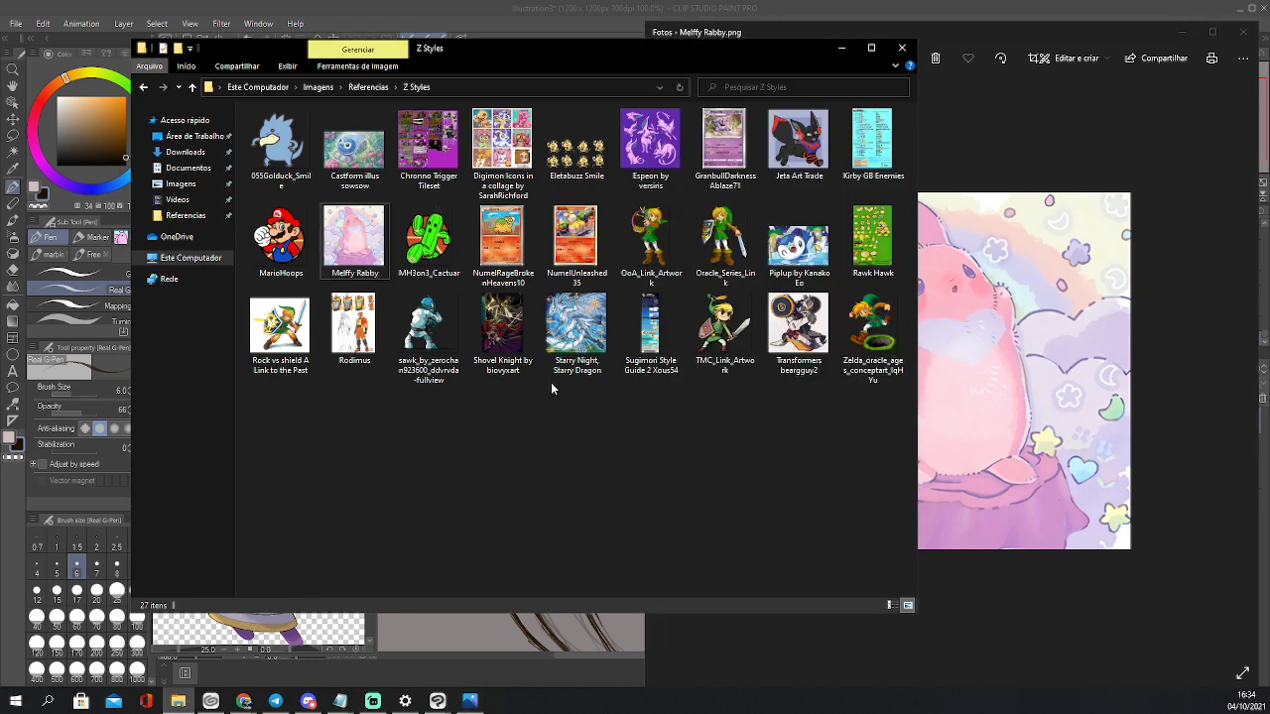
pyautogui.click(1047, 449)
pyautogui.press('Right')
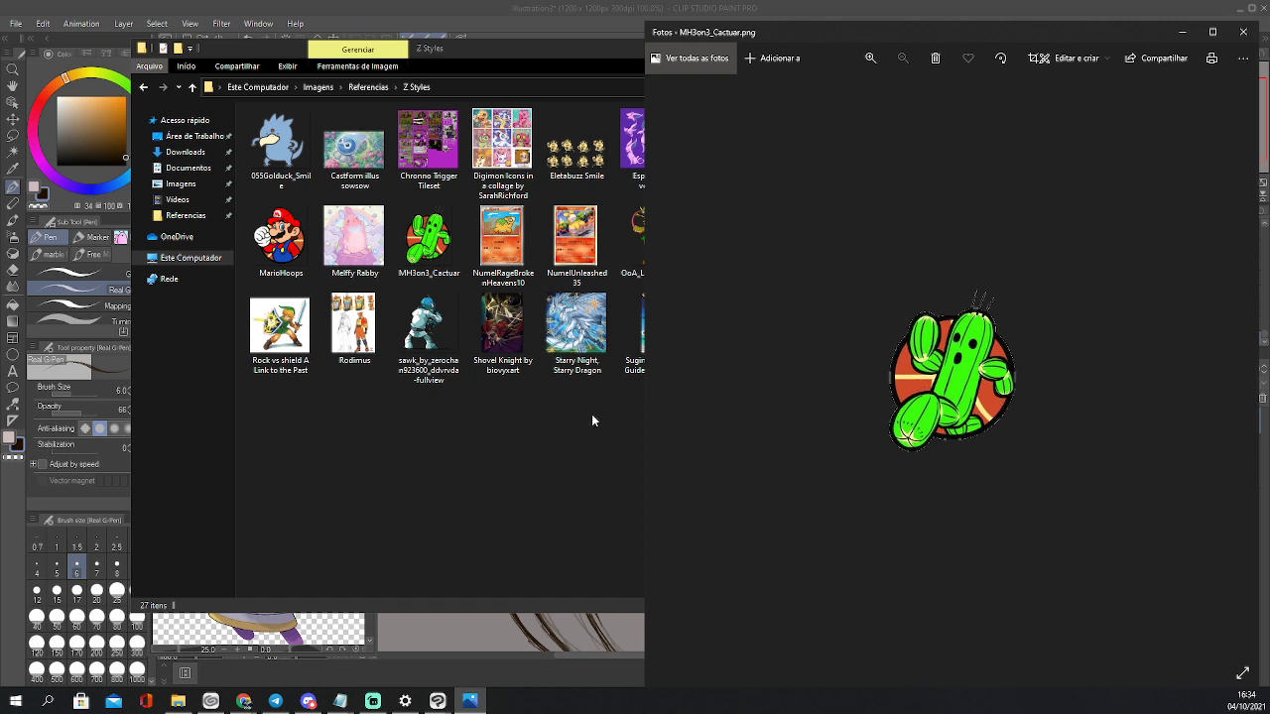
pyautogui.press('Right')
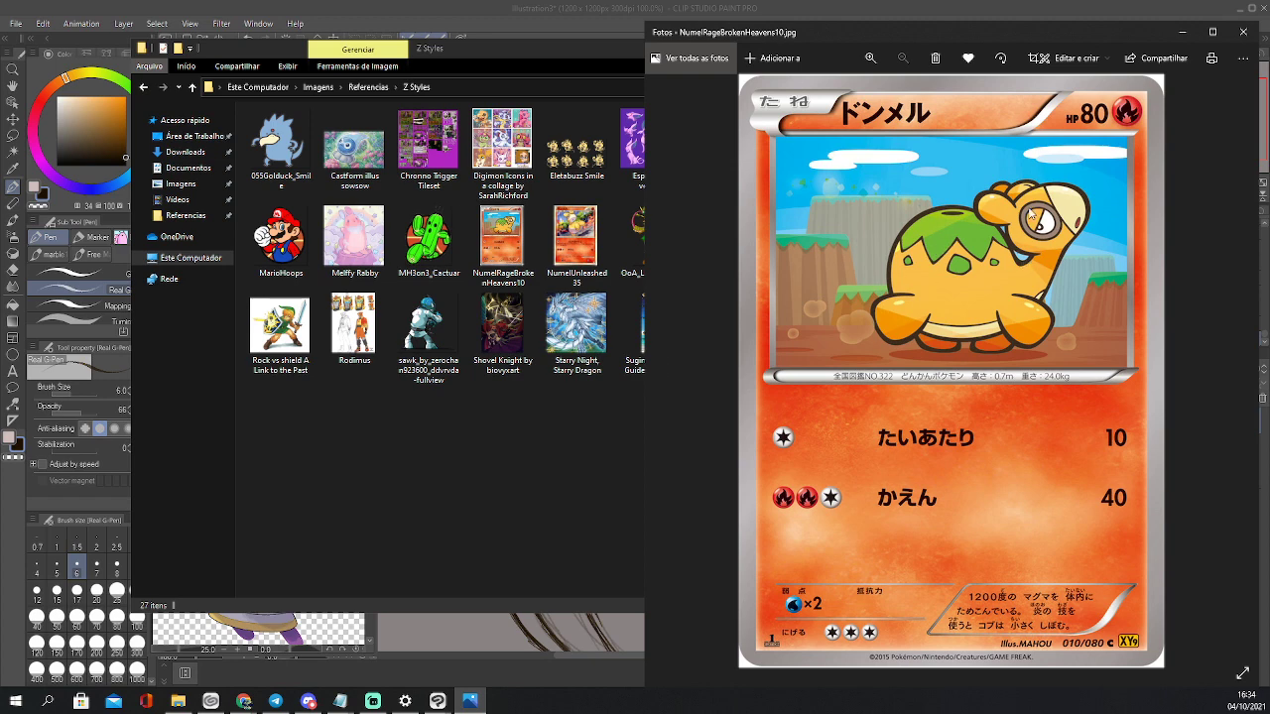
# View the Sugimori style guide and the Digimon icons collage from the Z Styles folder
pyautogui.click(534, 493)
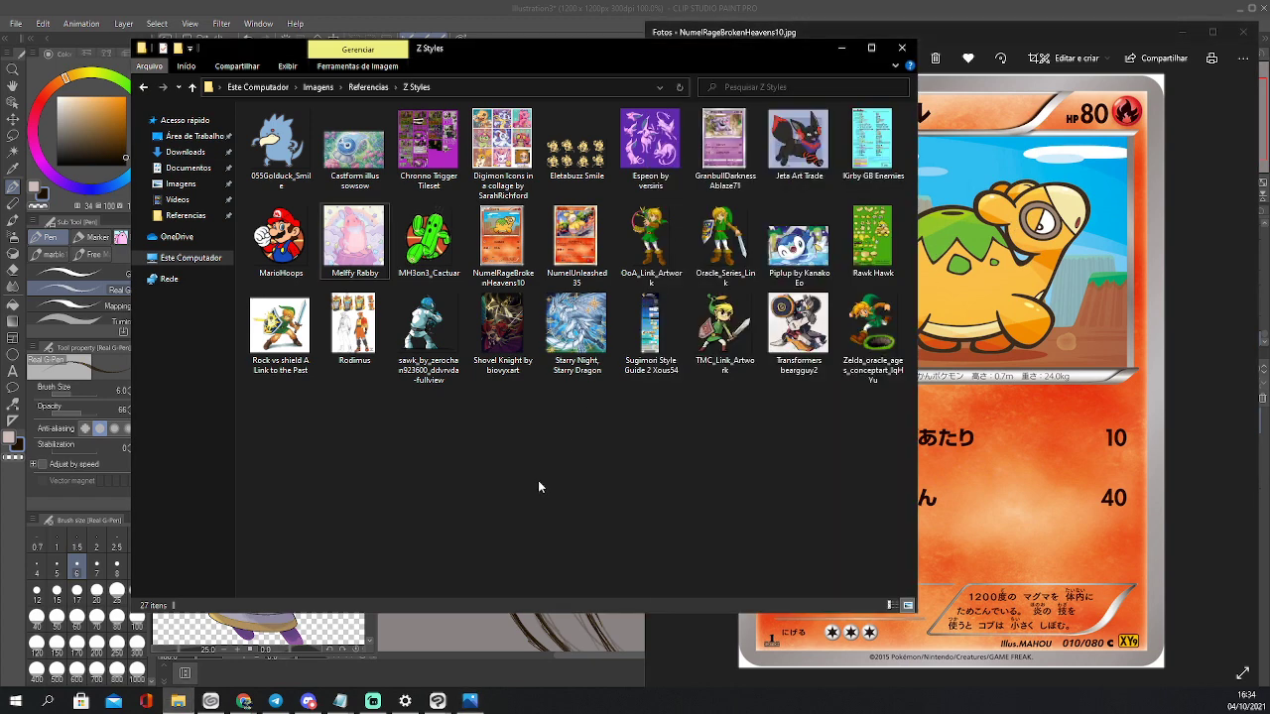
pyautogui.doubleClick(679, 346)
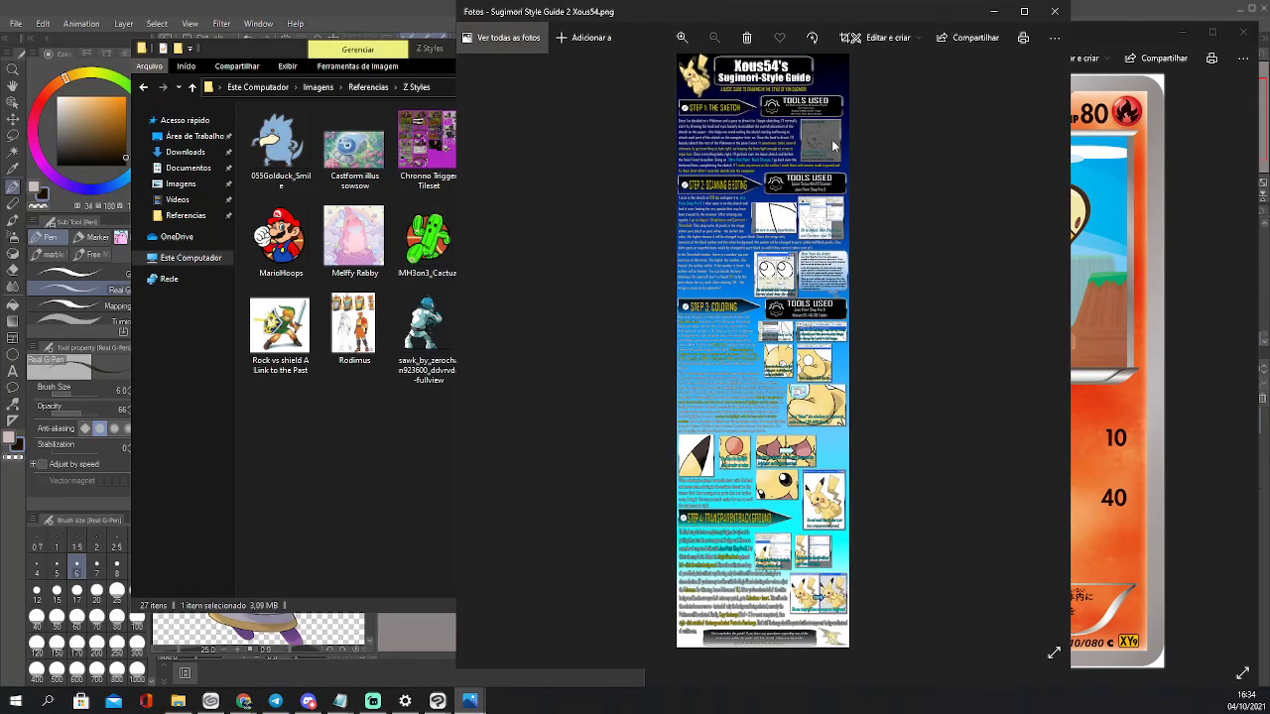
pyautogui.click(1052, 11)
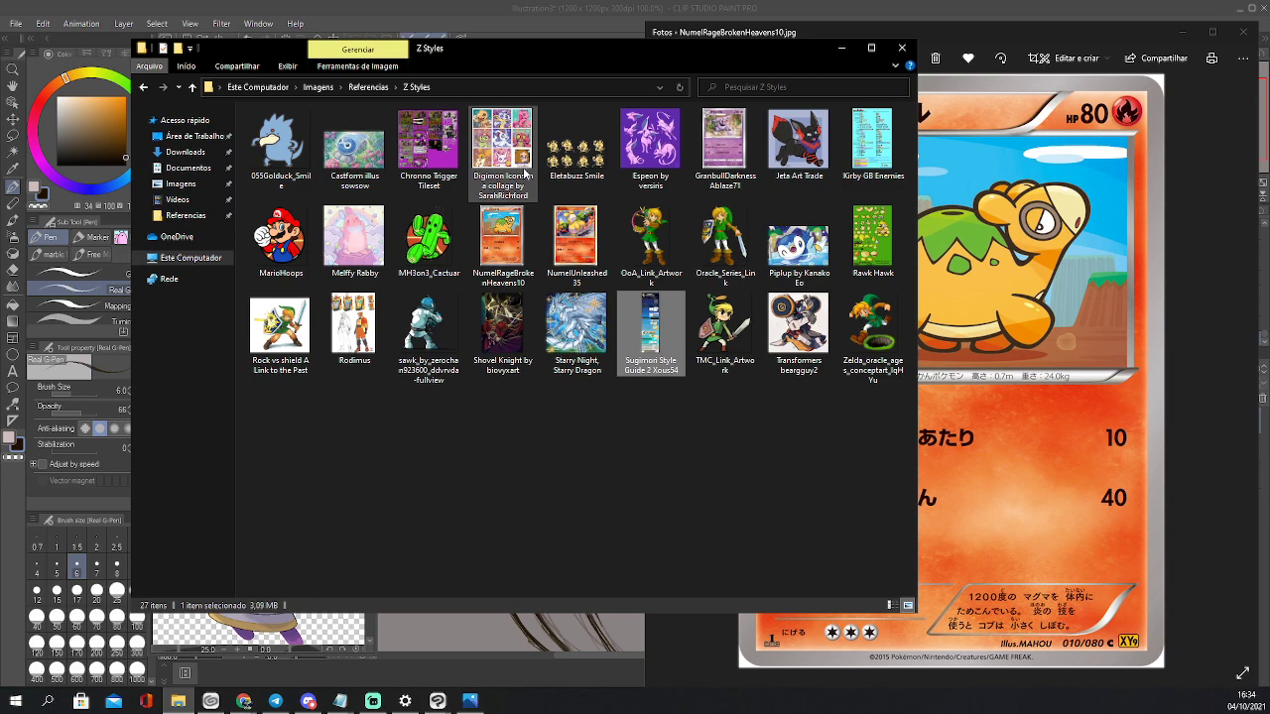
pyautogui.doubleClick(526, 175)
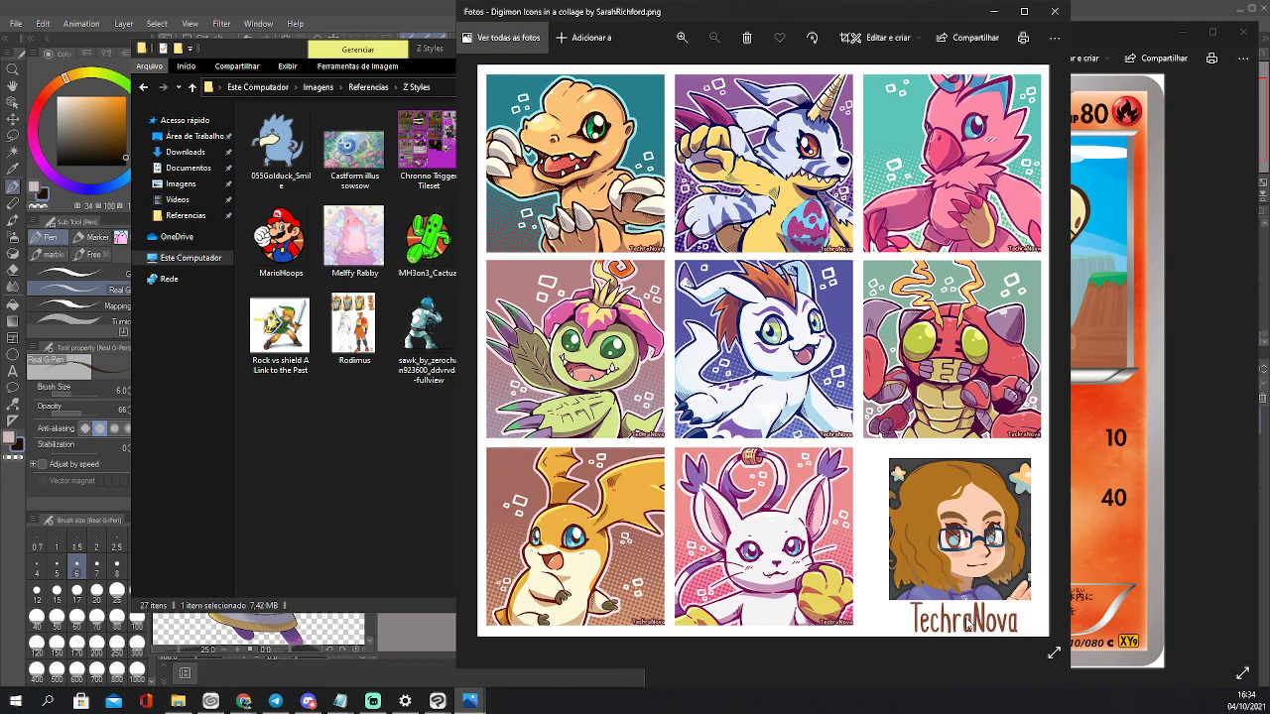
pyautogui.click(1054, 12)
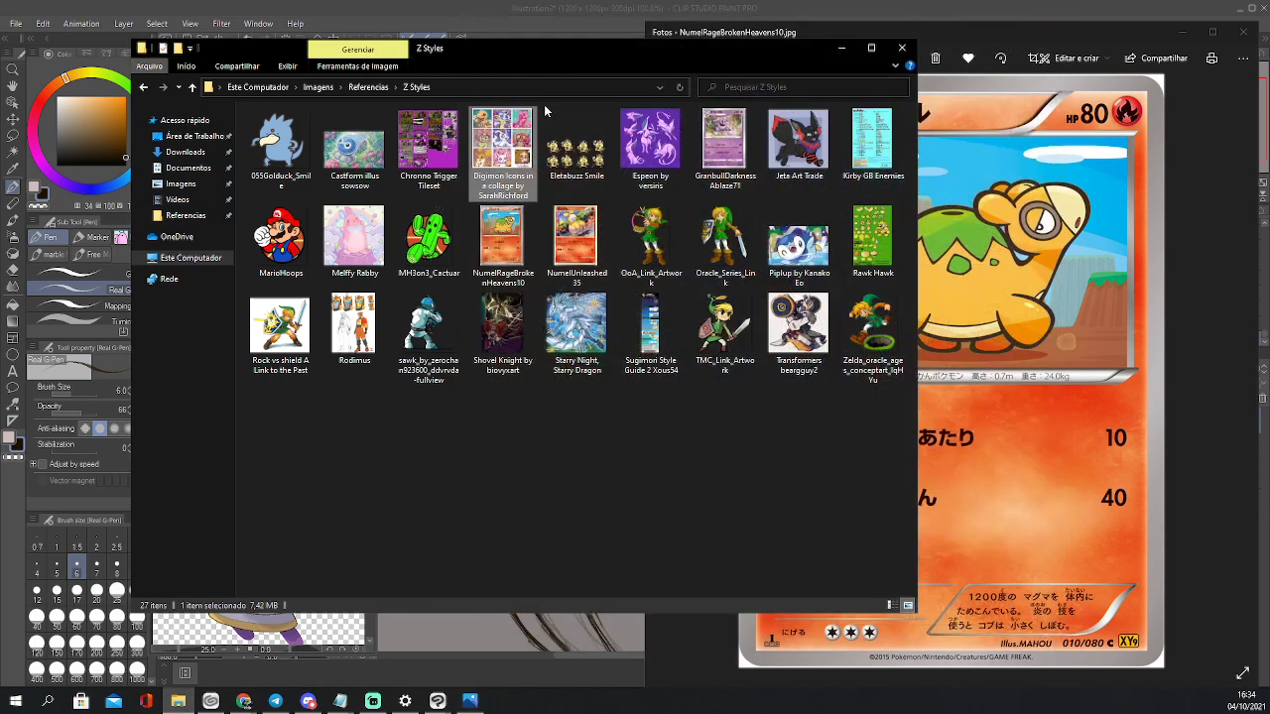
# View the Link to the Past shield artwork and the following images through Sawk, and return to the pumpkin drawing
pyautogui.doubleClick(312, 334)
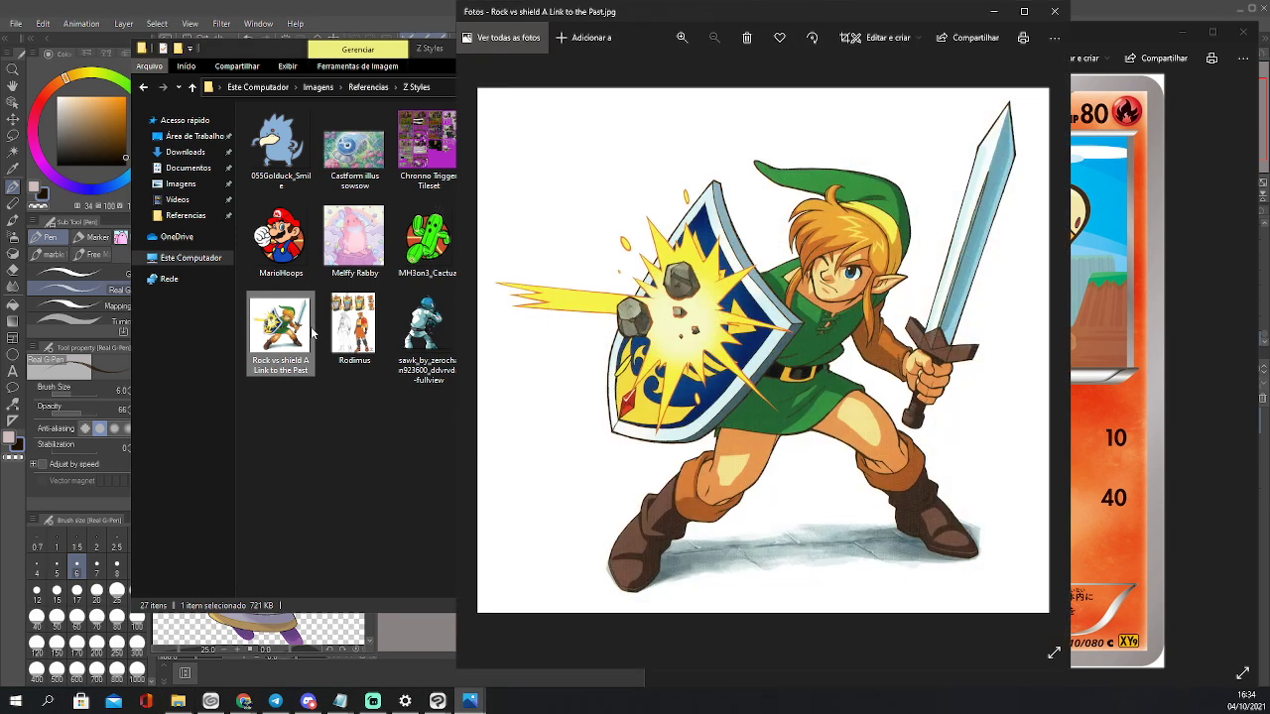
pyautogui.click(360, 447)
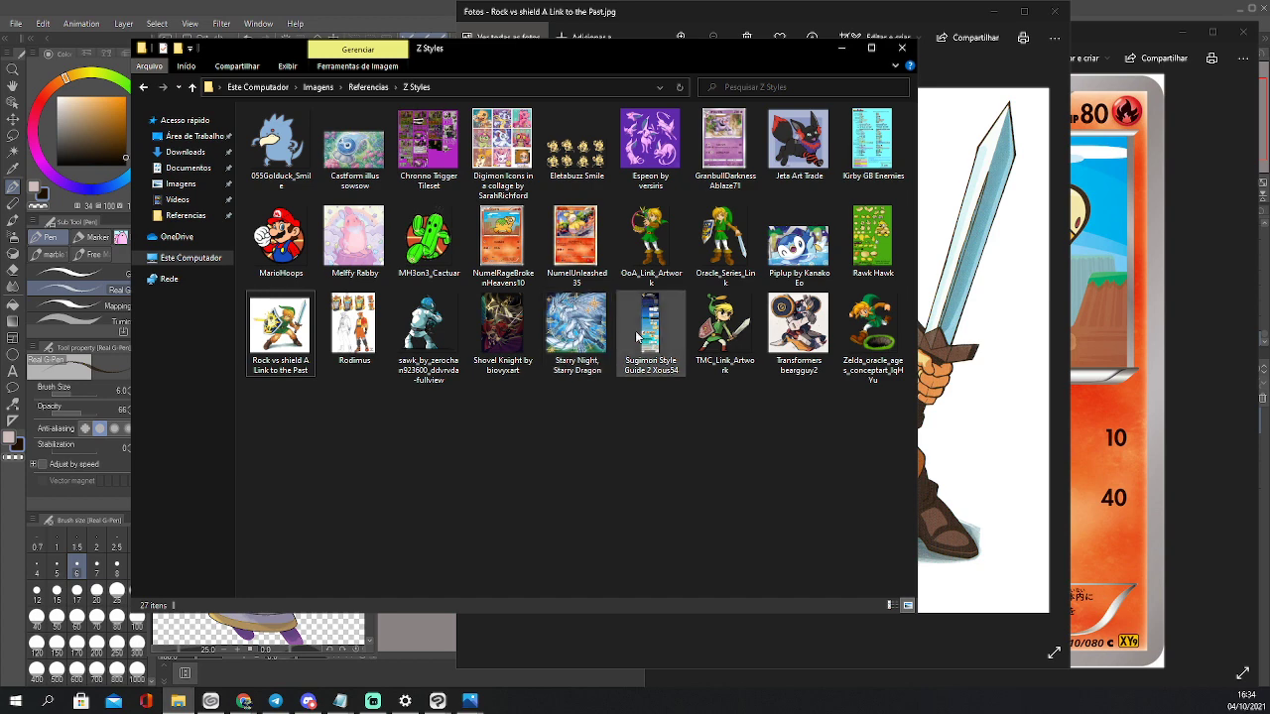
pyautogui.click(981, 410)
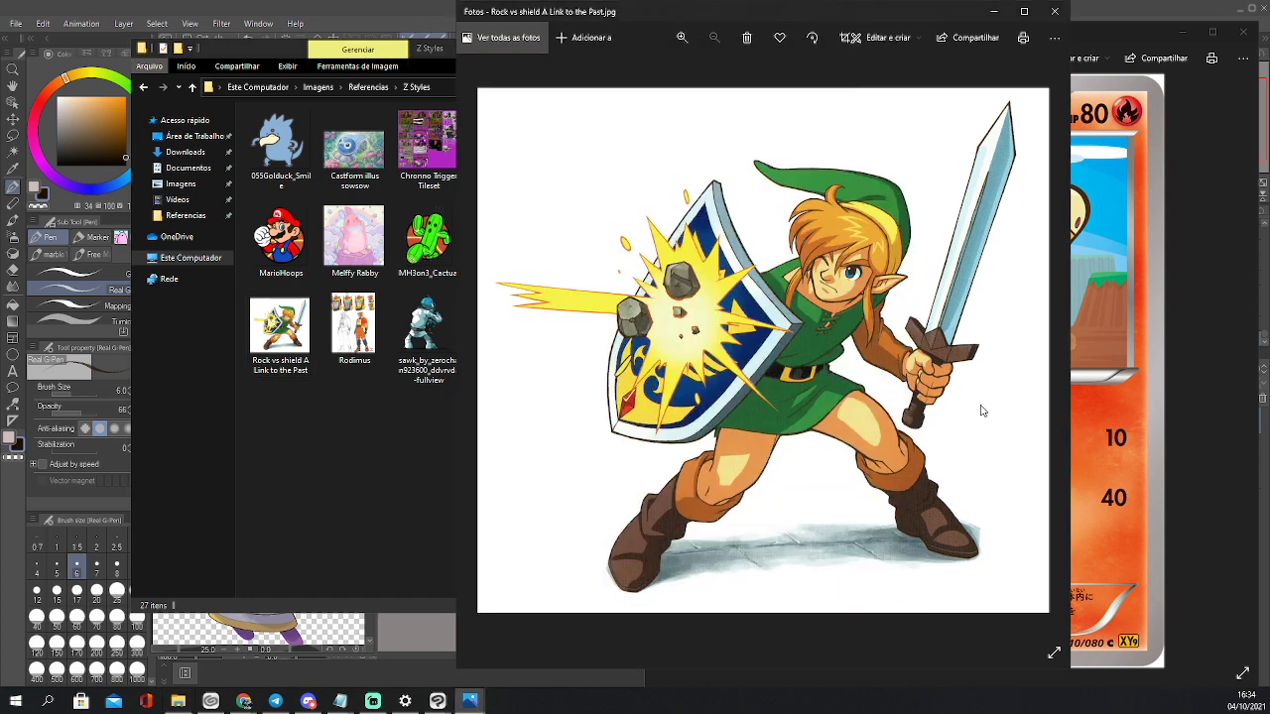
pyautogui.press('Right')
pyautogui.press('Right')
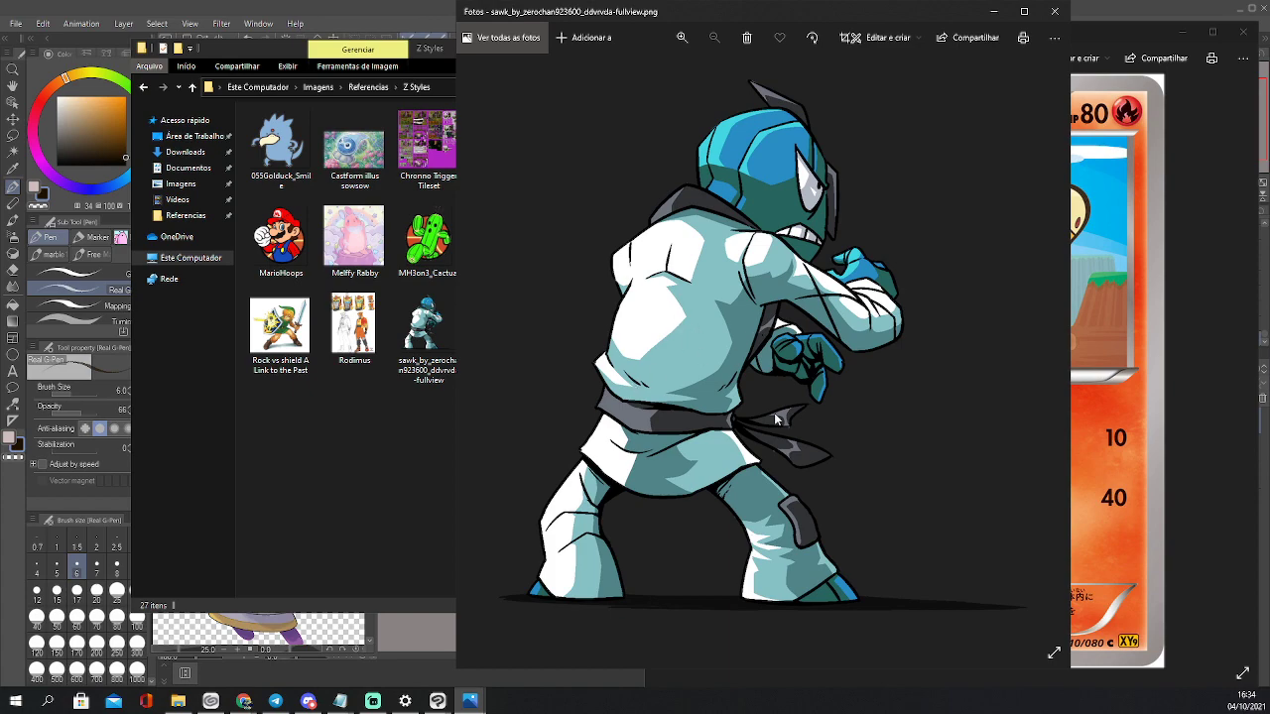
pyautogui.click(1054, 12)
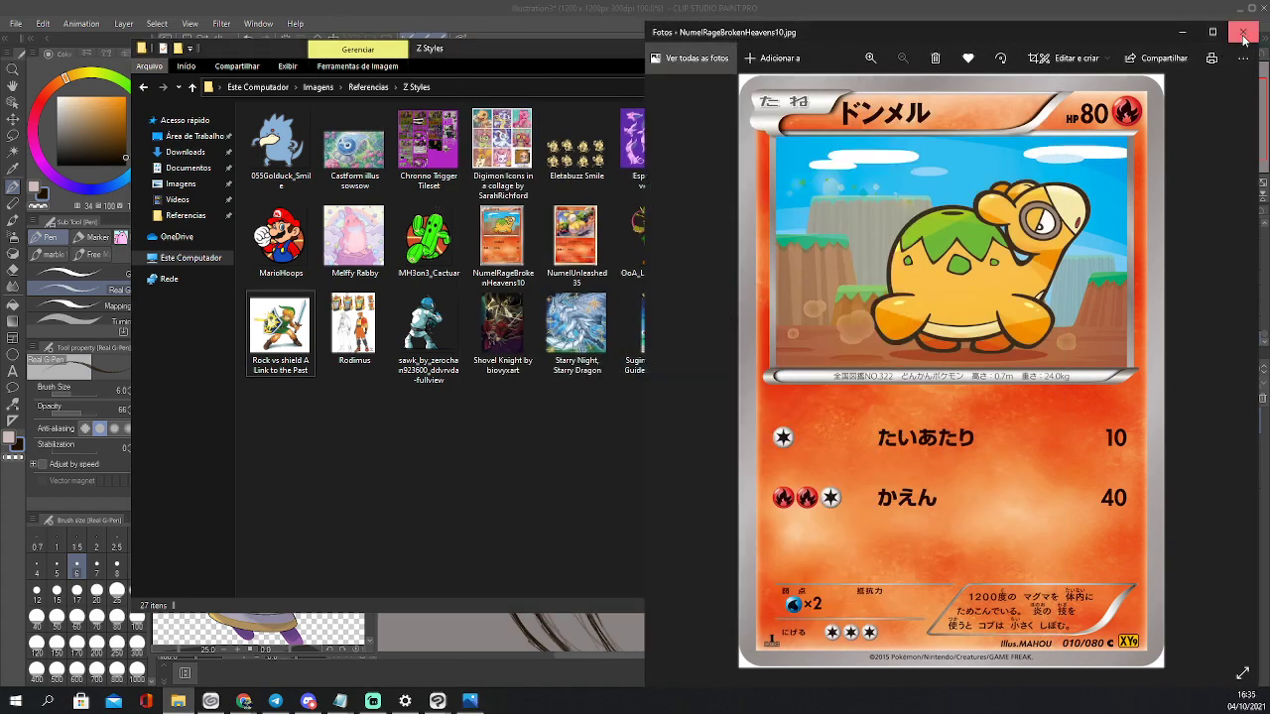
pyautogui.click(1242, 37)
pyautogui.click(844, 49)
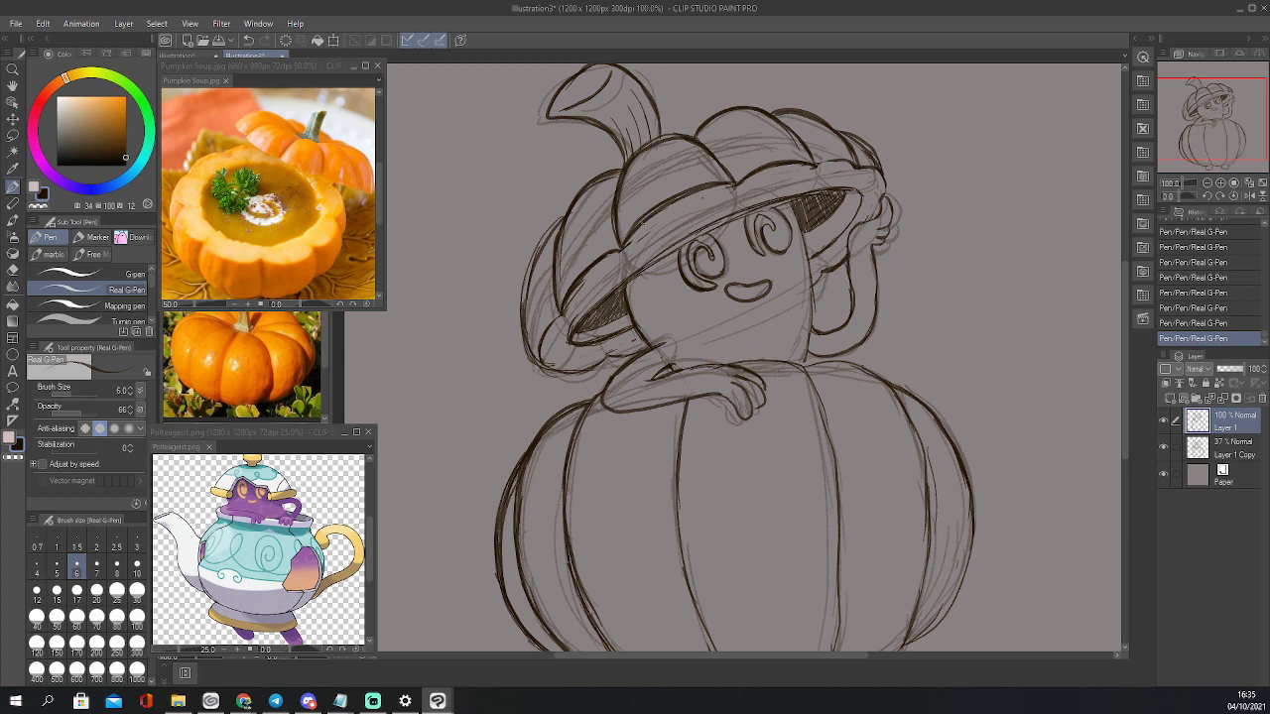
# Bring a photo of carved Halloween pumpkins from the browser into a new canvas created from the clipboard
pyautogui.moveTo(633, 217); pyautogui.dragTo(692, 189)
pyautogui.moveTo(1216, 135); pyautogui.dragTo(1217, 158)
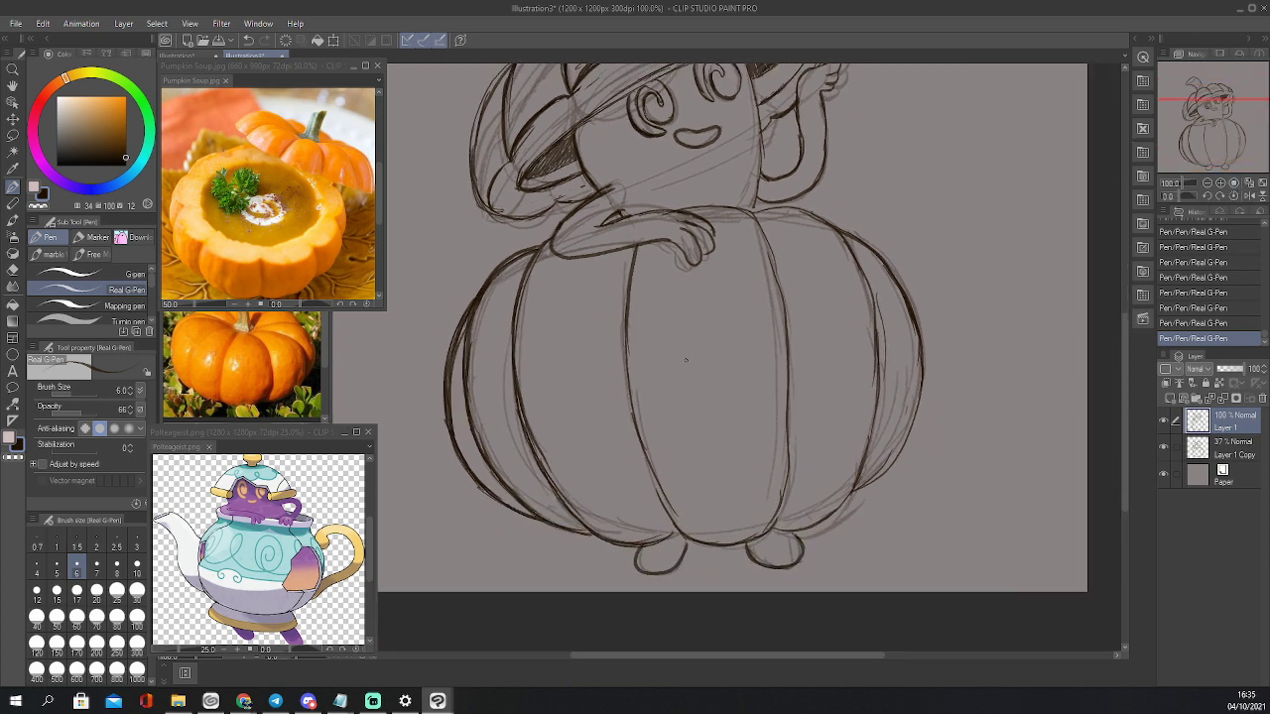
pyautogui.hotkey('alt', 'Tab')
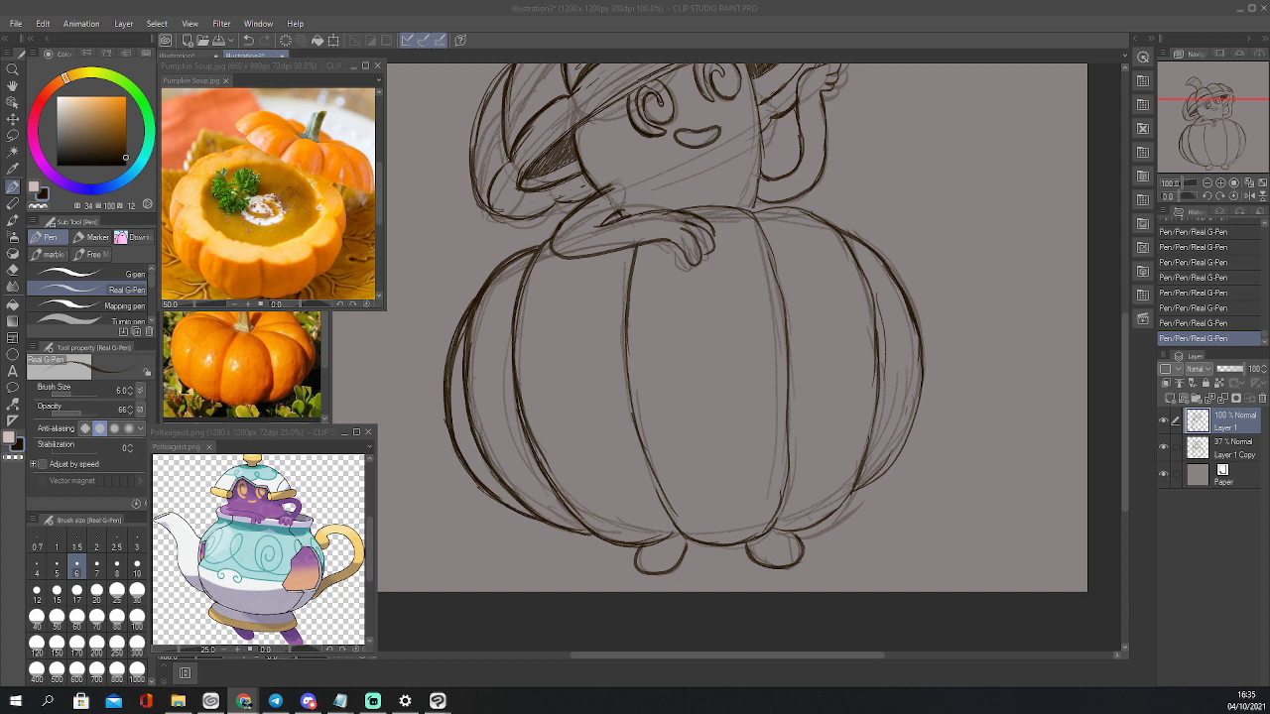
pyautogui.click(256, 57)
pyautogui.click(14, 21)
pyautogui.click(44, 40)
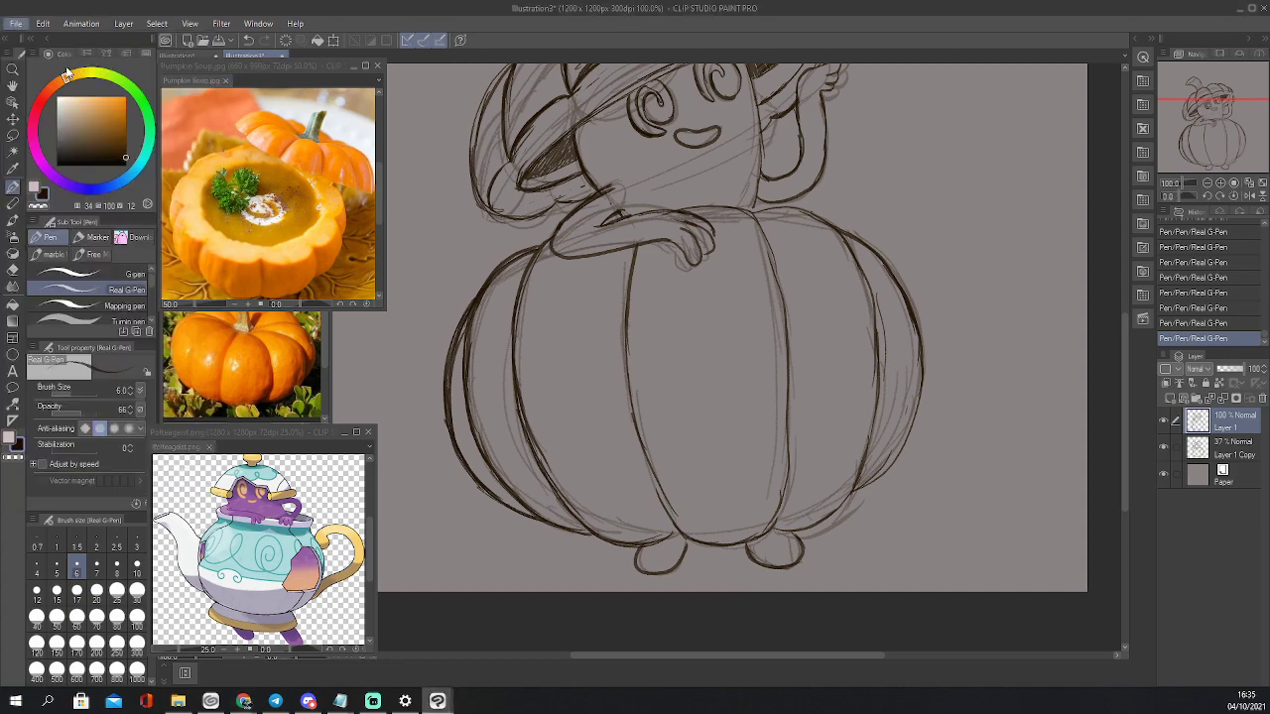
pyautogui.click(686, 445)
pyautogui.click(16, 23)
pyautogui.click(48, 57)
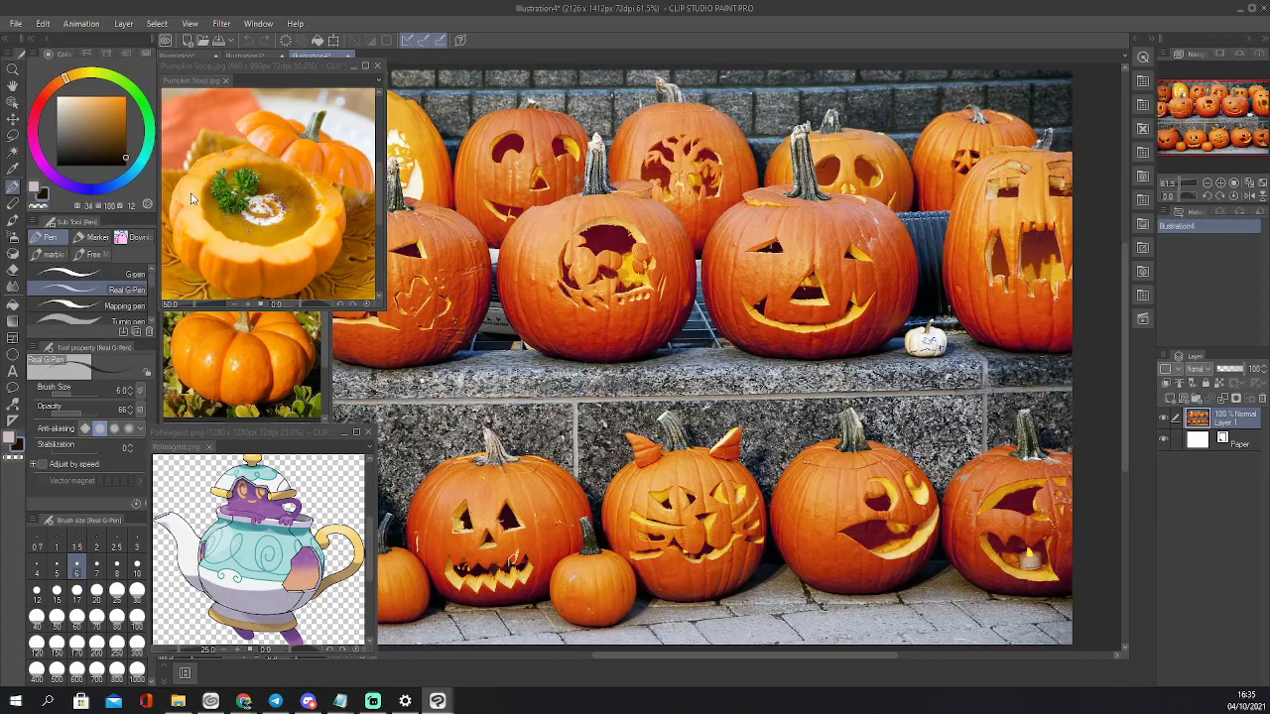
# Float the carved-pumpkin photo in a smaller window, frame the jagged-mouthed jack-o'-lantern, and place it over the other references
pyautogui.moveTo(326, 63); pyautogui.dragTo(551, 152)
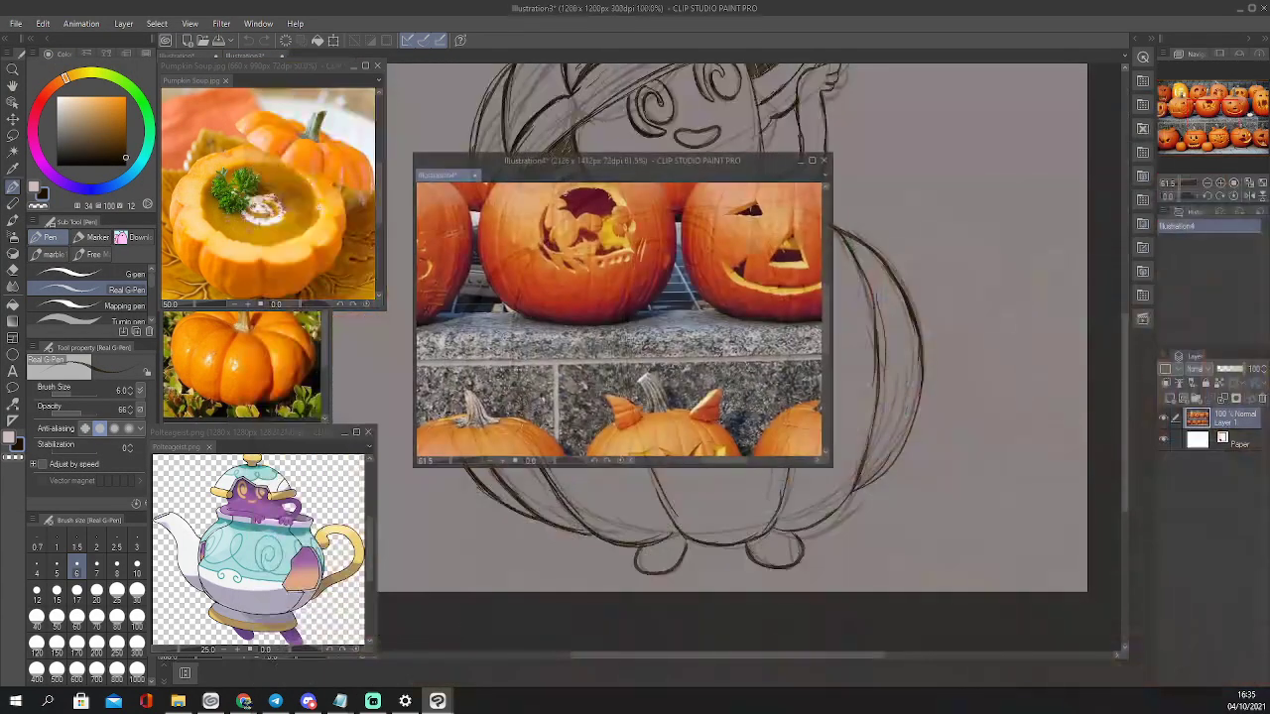
pyautogui.moveTo(829, 464); pyautogui.dragTo(746, 460)
pyautogui.moveTo(1198, 117)
pyautogui.mouseDown()
pyautogui.moveTo(1206, 140)
pyautogui.moveTo(1181, 134)
pyautogui.mouseUp()
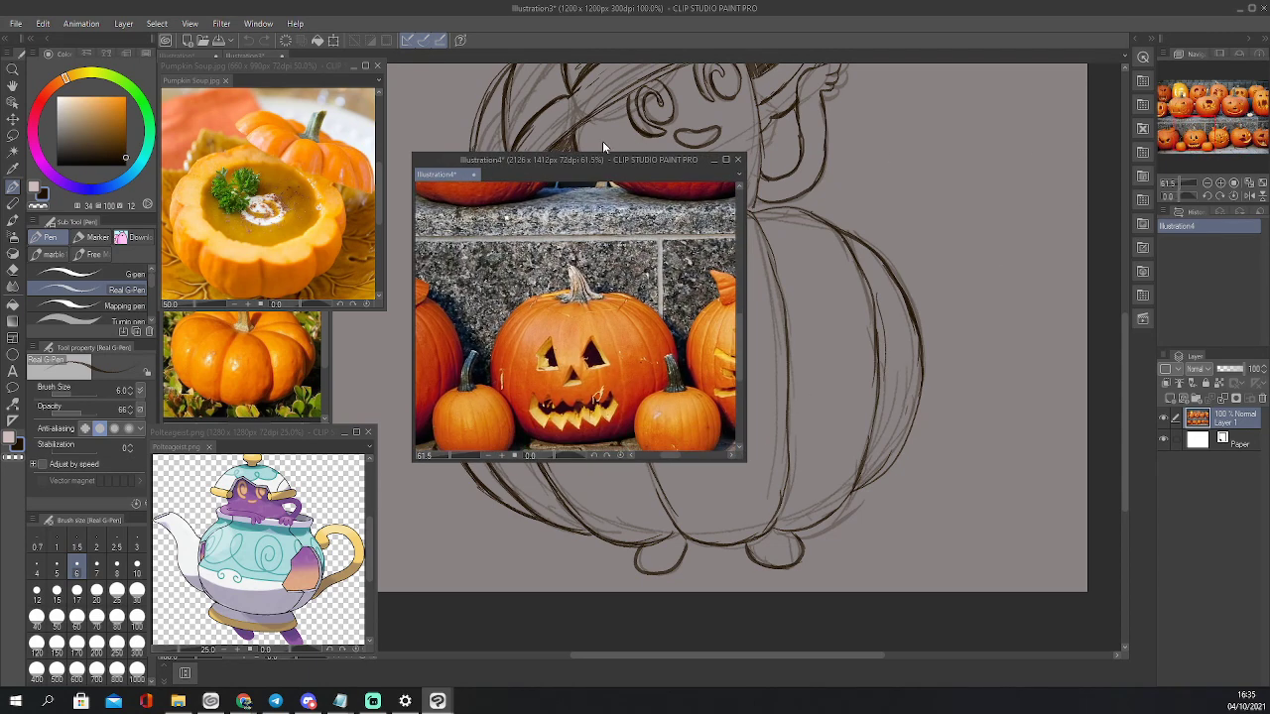
pyautogui.moveTo(593, 154); pyautogui.dragTo(595, 226)
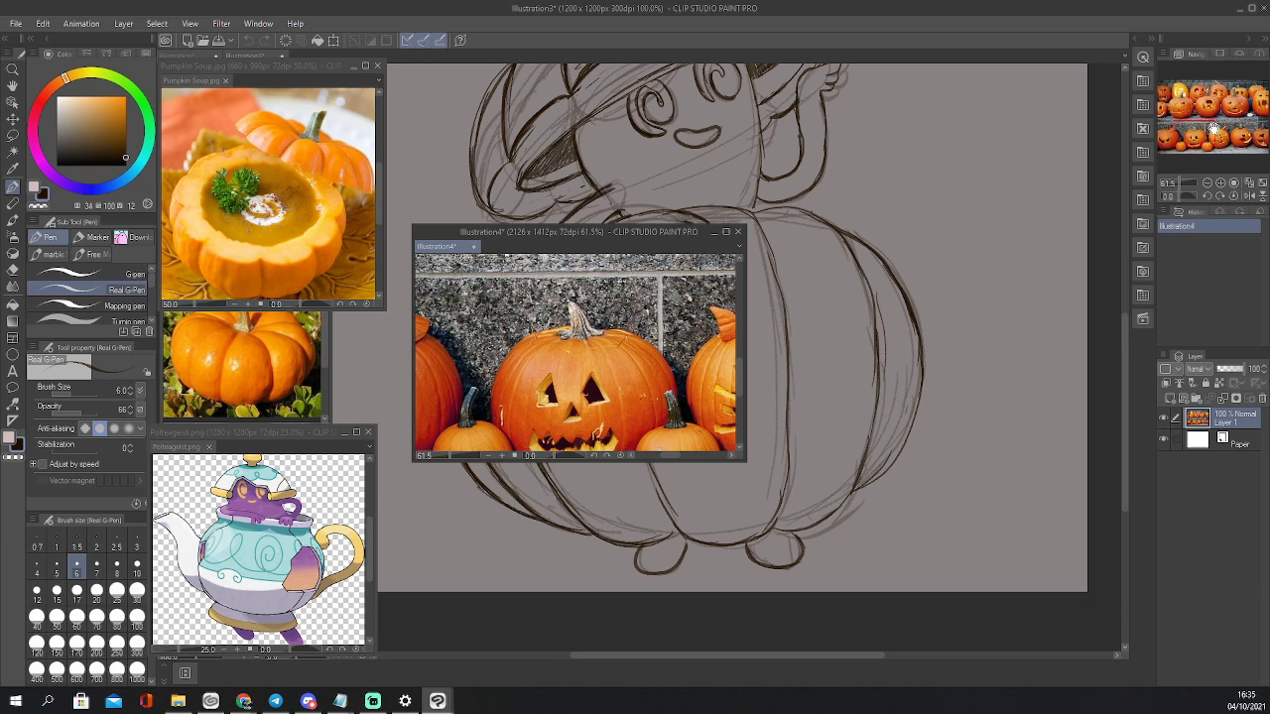
pyautogui.moveTo(1204, 130); pyautogui.dragTo(1201, 138)
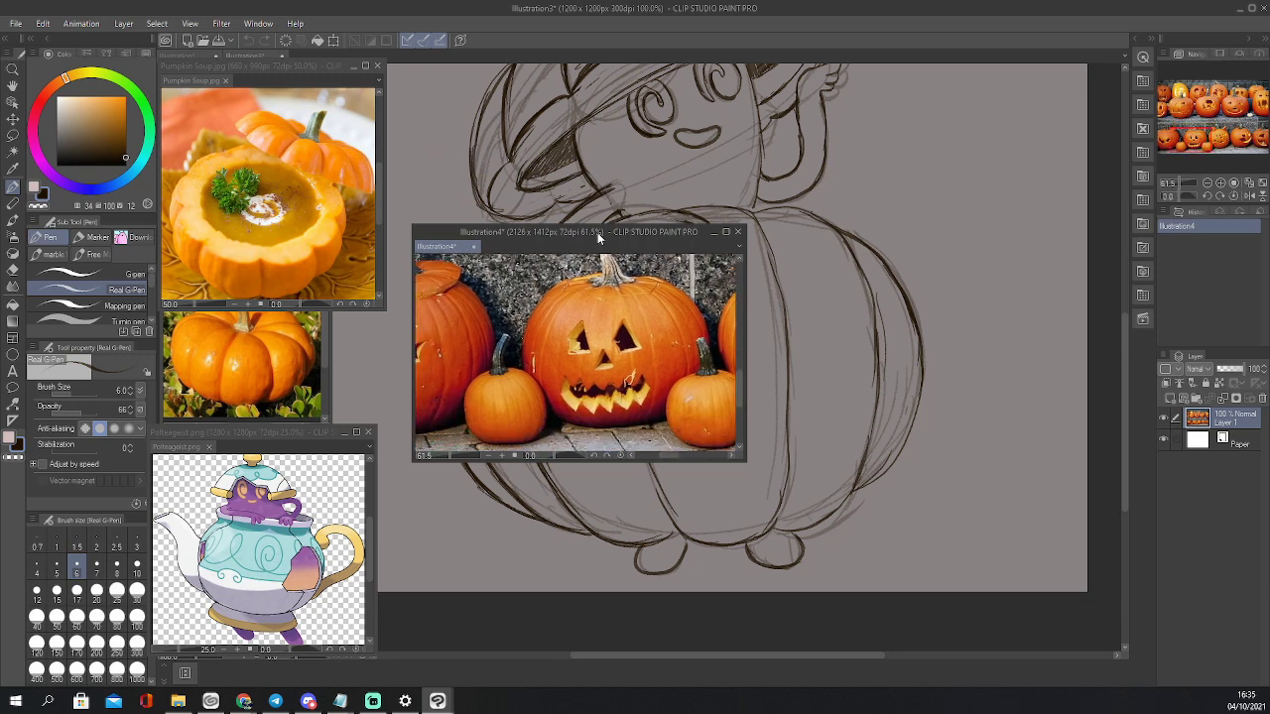
pyautogui.moveTo(597, 232)
pyautogui.mouseDown()
pyautogui.moveTo(553, 226)
pyautogui.moveTo(467, 256)
pyautogui.moveTo(380, 262)
pyautogui.mouseUp()
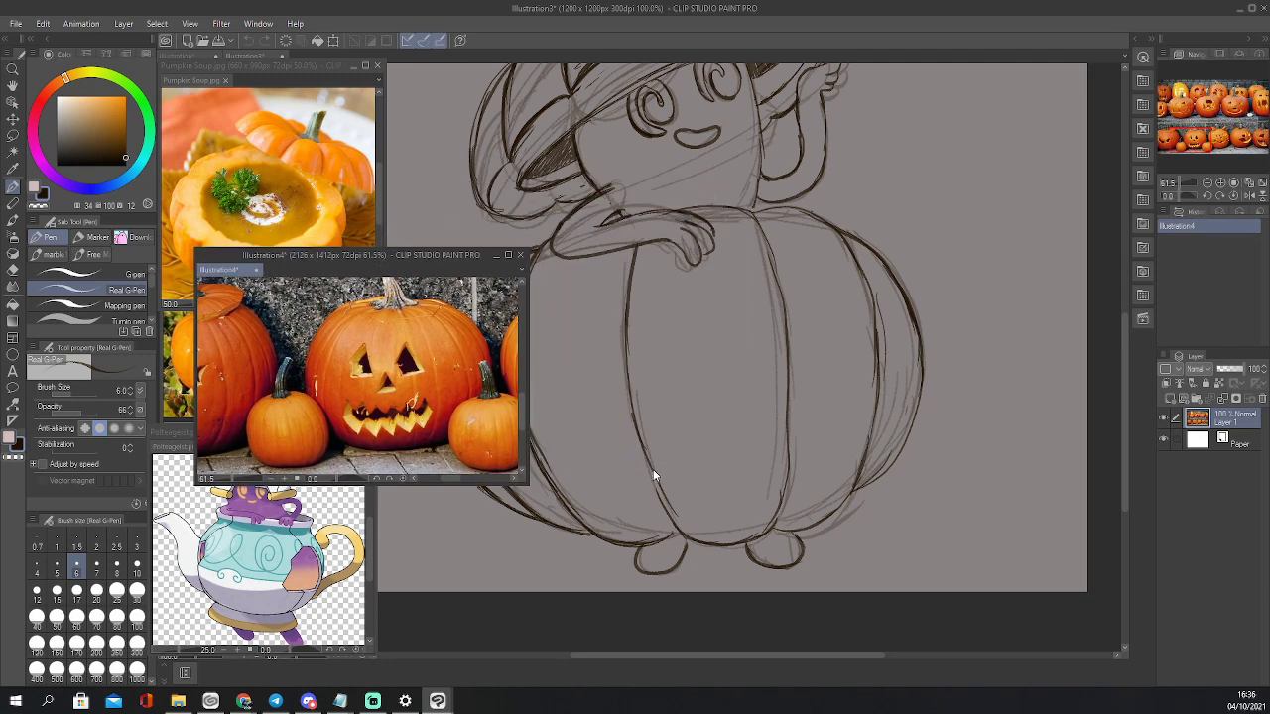
# Sketch two tall triangular jack-o'-lantern eyes with inner depth lines on the pumpkin's front segments, on Layer 1 Copy
pyautogui.click(652, 469)
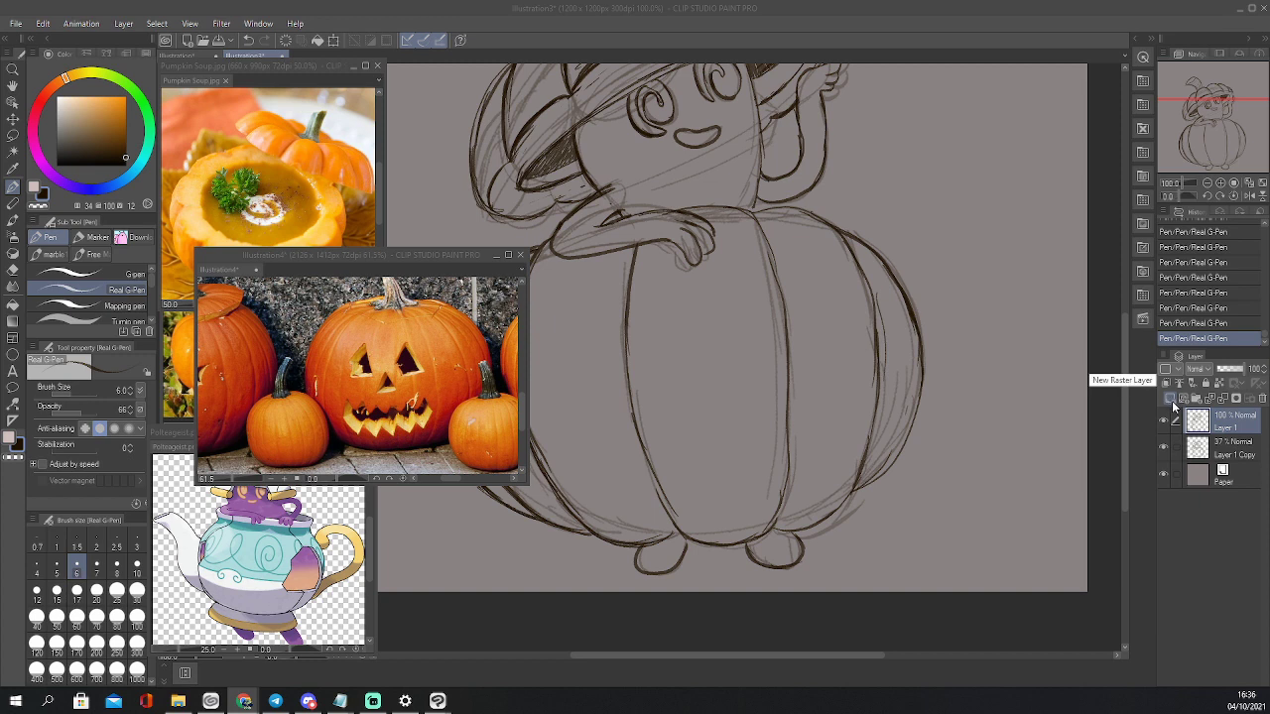
pyautogui.click(1191, 448)
pyautogui.click(1163, 447)
pyautogui.click(1164, 447)
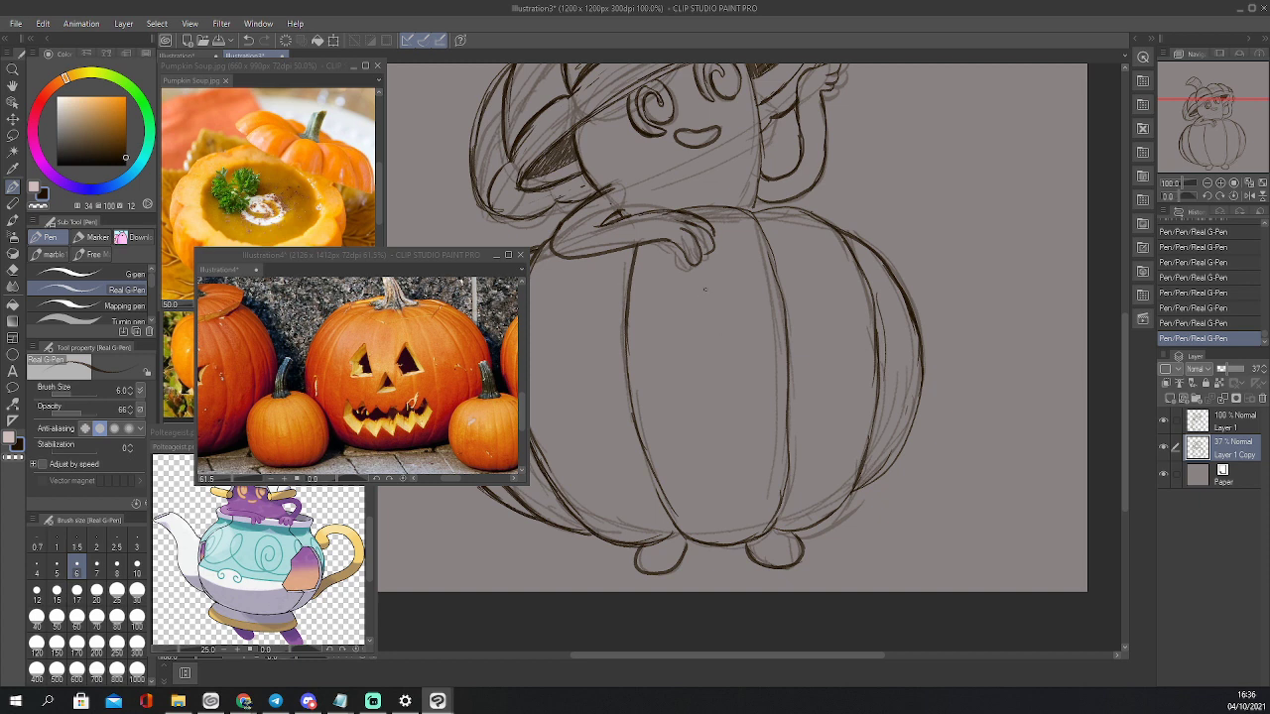
pyautogui.moveTo(697, 304); pyautogui.dragTo(686, 330)
pyautogui.moveTo(746, 321); pyautogui.dragTo(762, 381)
pyautogui.moveTo(851, 311)
pyautogui.mouseDown()
pyautogui.moveTo(865, 377)
pyautogui.moveTo(848, 388)
pyautogui.mouseUp()
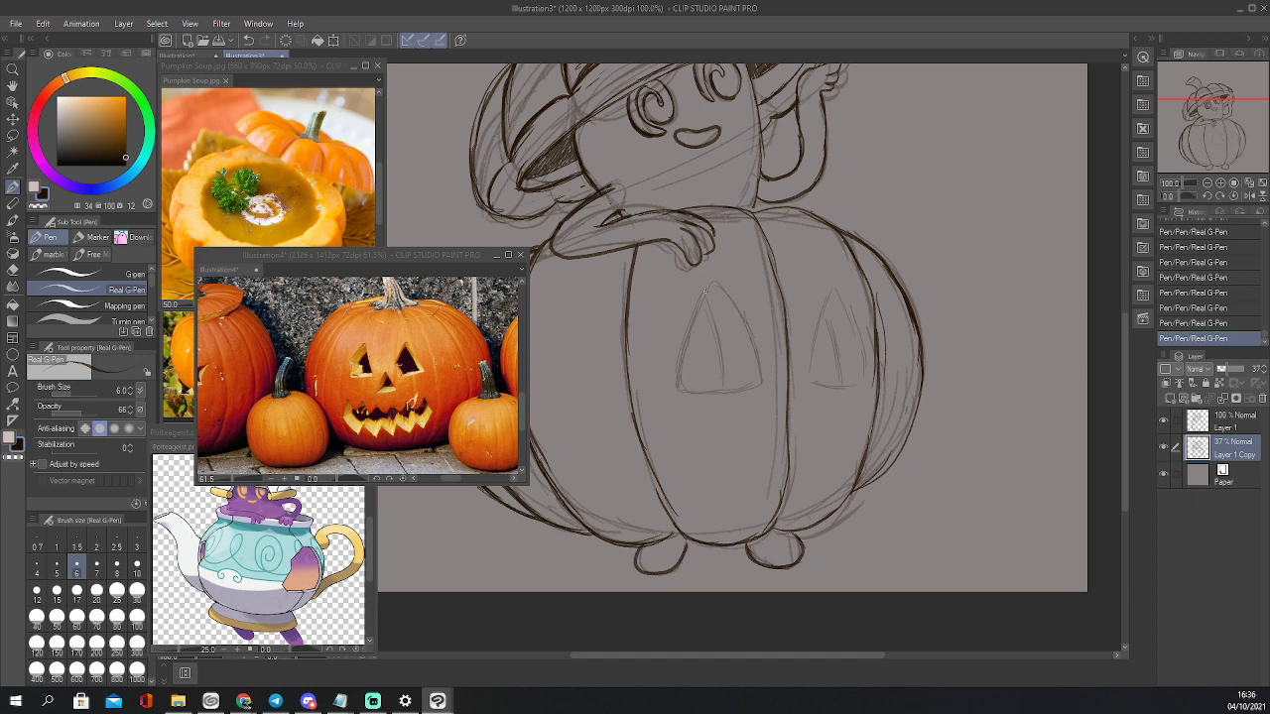
# Reinforce the outlines of both triangular eyes and clean up stray marks below them with the hard eraser at size 12
pyautogui.moveTo(706, 287); pyautogui.dragTo(699, 311)
pyautogui.moveTo(686, 381)
pyautogui.mouseDown()
pyautogui.moveTo(695, 331)
pyautogui.moveTo(758, 373)
pyautogui.mouseUp()
pyautogui.moveTo(849, 317); pyautogui.dragTo(862, 353)
pyautogui.press('e')
pyautogui.moveTo(634, 434)
pyautogui.mouseDown()
pyautogui.moveTo(622, 466)
pyautogui.moveTo(627, 448)
pyautogui.mouseUp()
# Zoom the carved-pumpkin reference out to 12.5% and center the whole photo to compare the carved faces
pyautogui.click(521, 402)
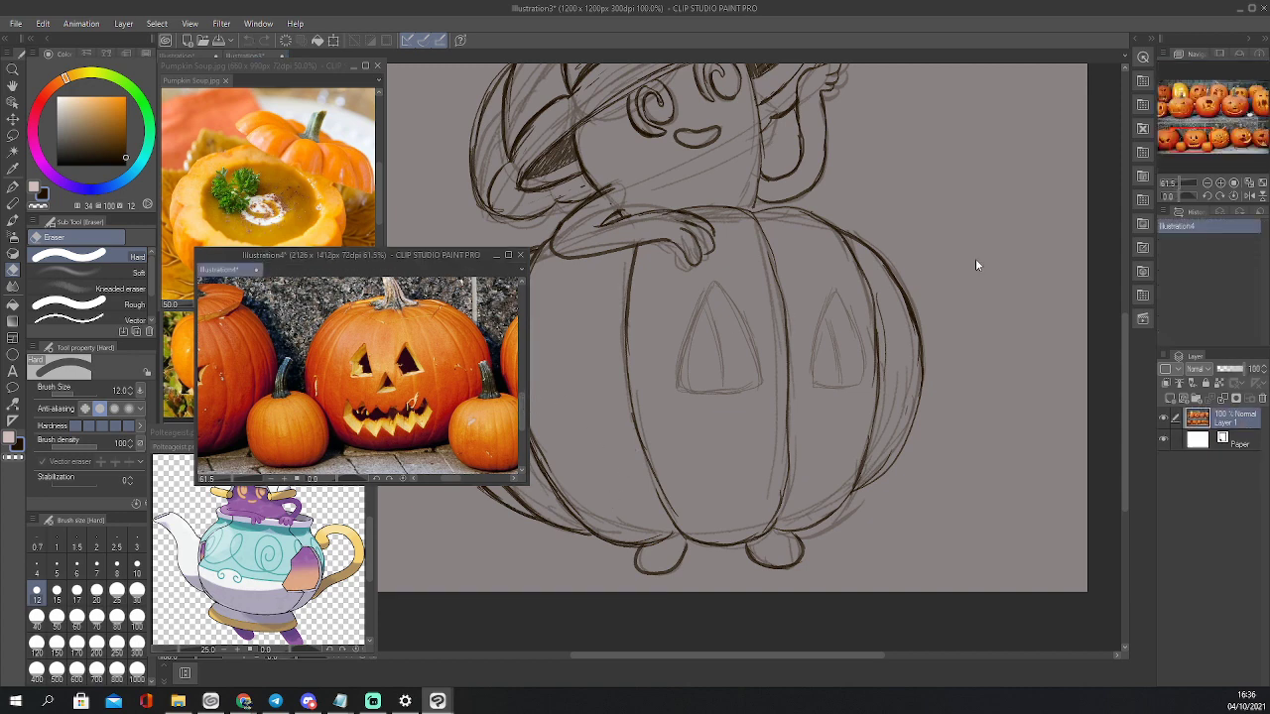
pyautogui.click(1206, 182)
pyautogui.click(1207, 182)
pyautogui.click(1206, 183)
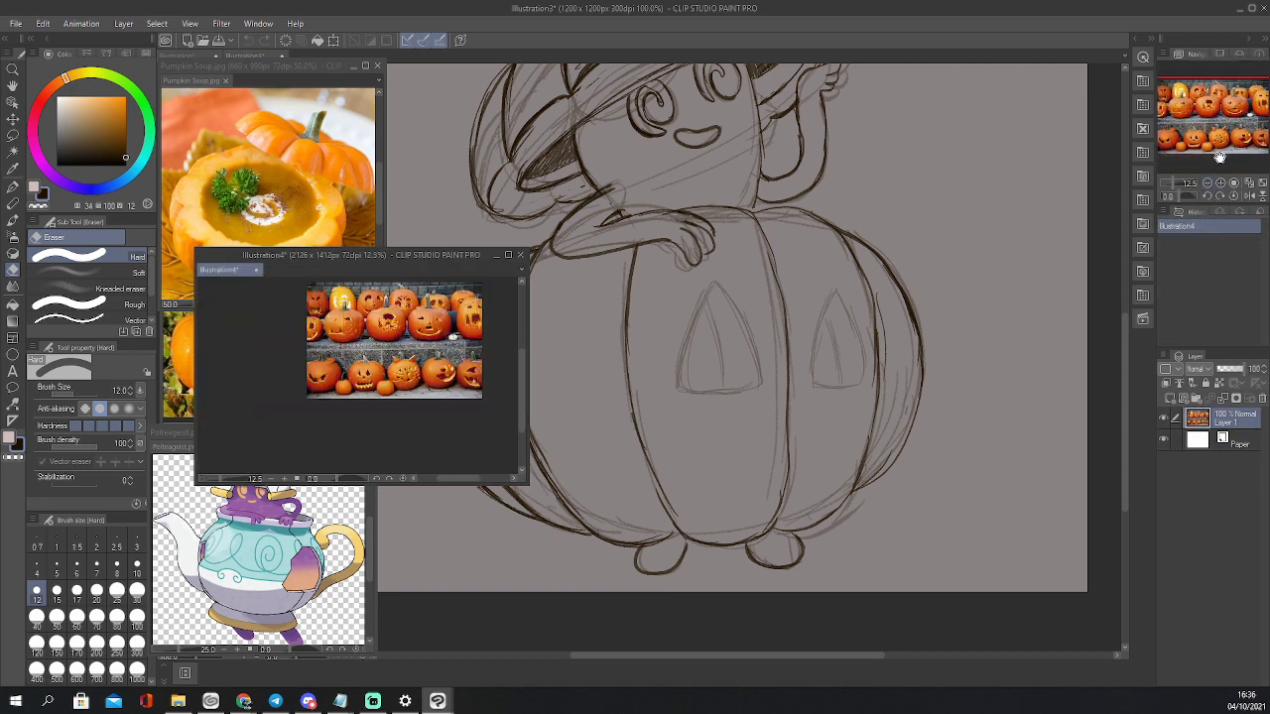
pyautogui.moveTo(1217, 154); pyautogui.dragTo(1224, 150)
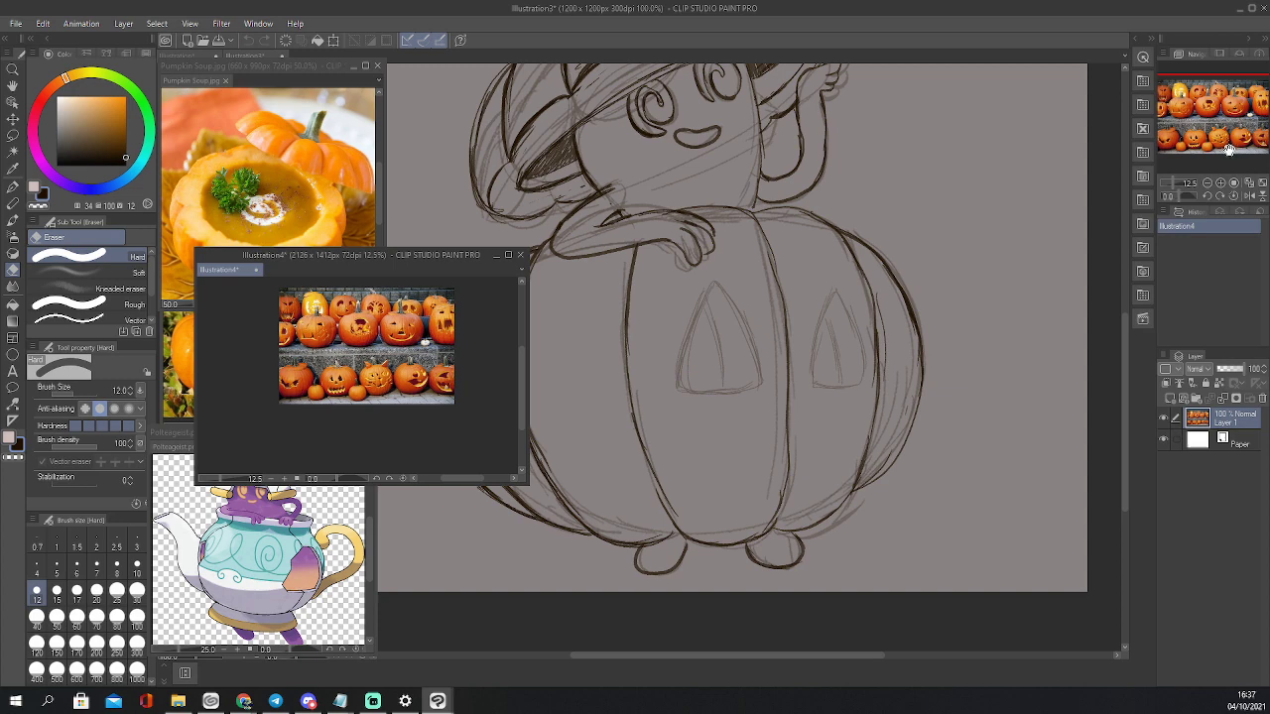
# Set the carved-pumpkin reference to 50% zoom and frame the square-toothed pumpkin in front of the glowing one
pyautogui.click(1234, 184)
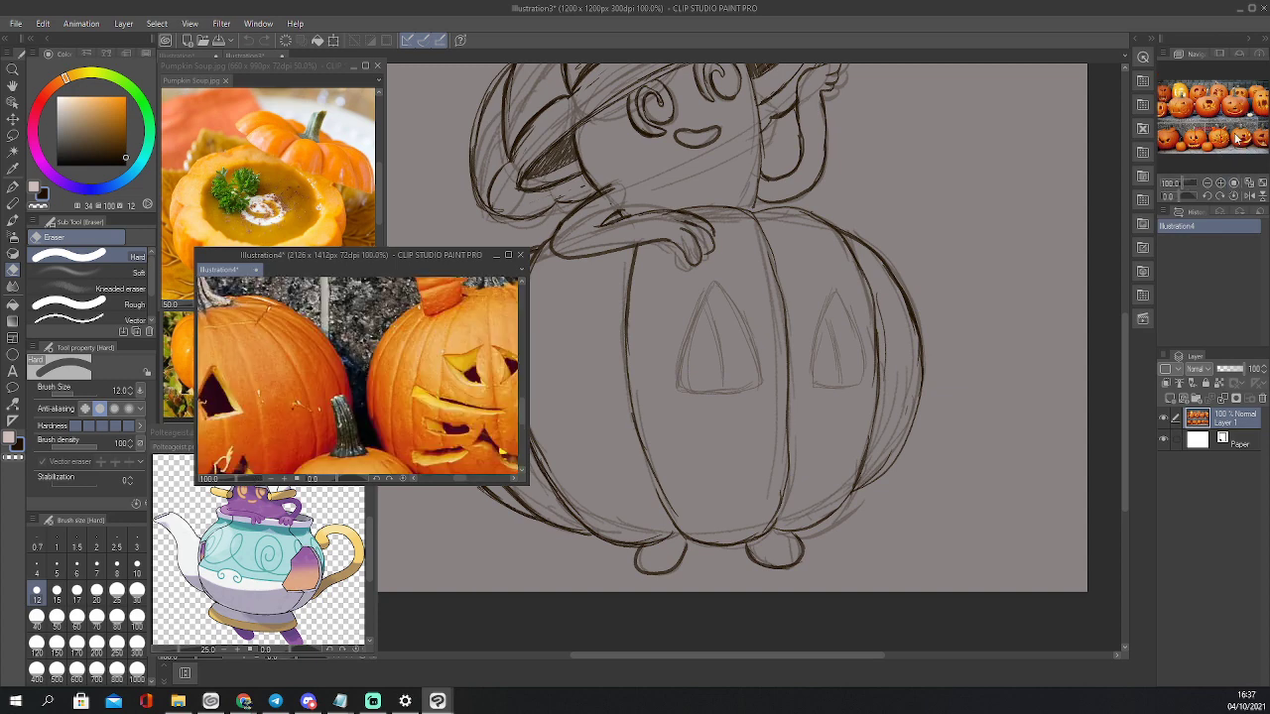
pyautogui.click(1208, 185)
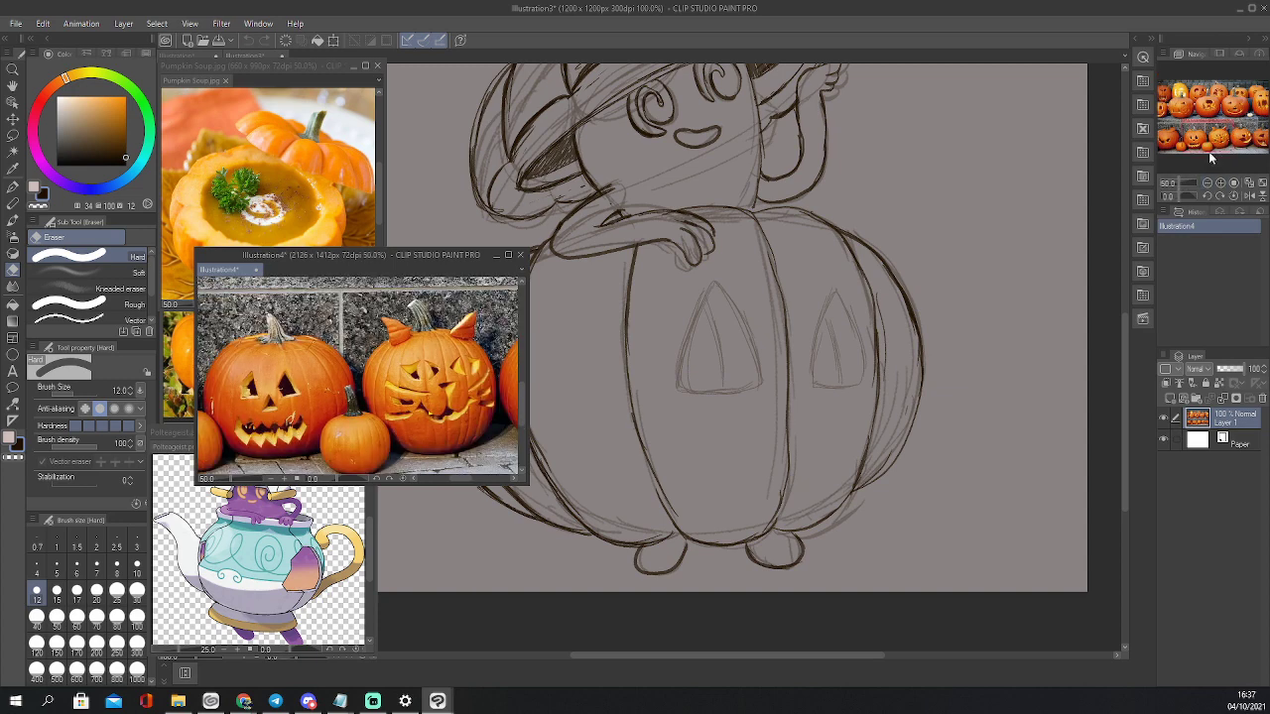
pyautogui.moveTo(1209, 151); pyautogui.dragTo(1242, 108)
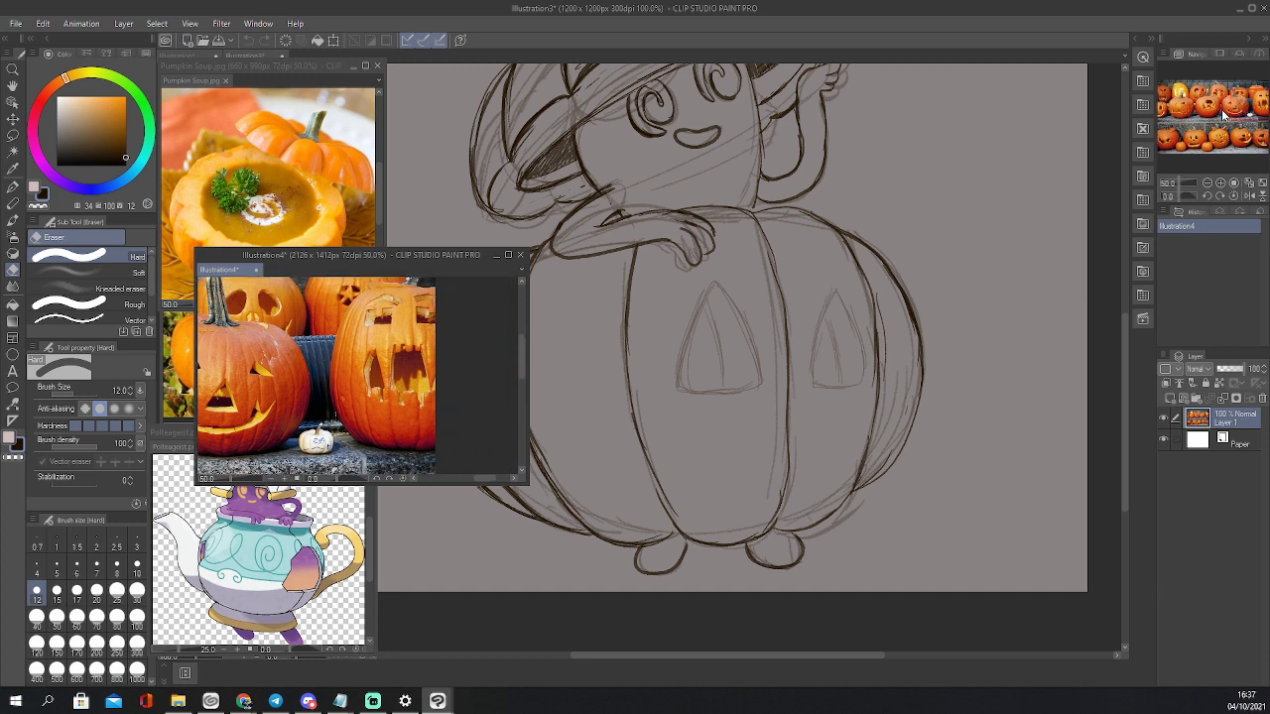
pyautogui.moveTo(1225, 116); pyautogui.dragTo(1195, 100)
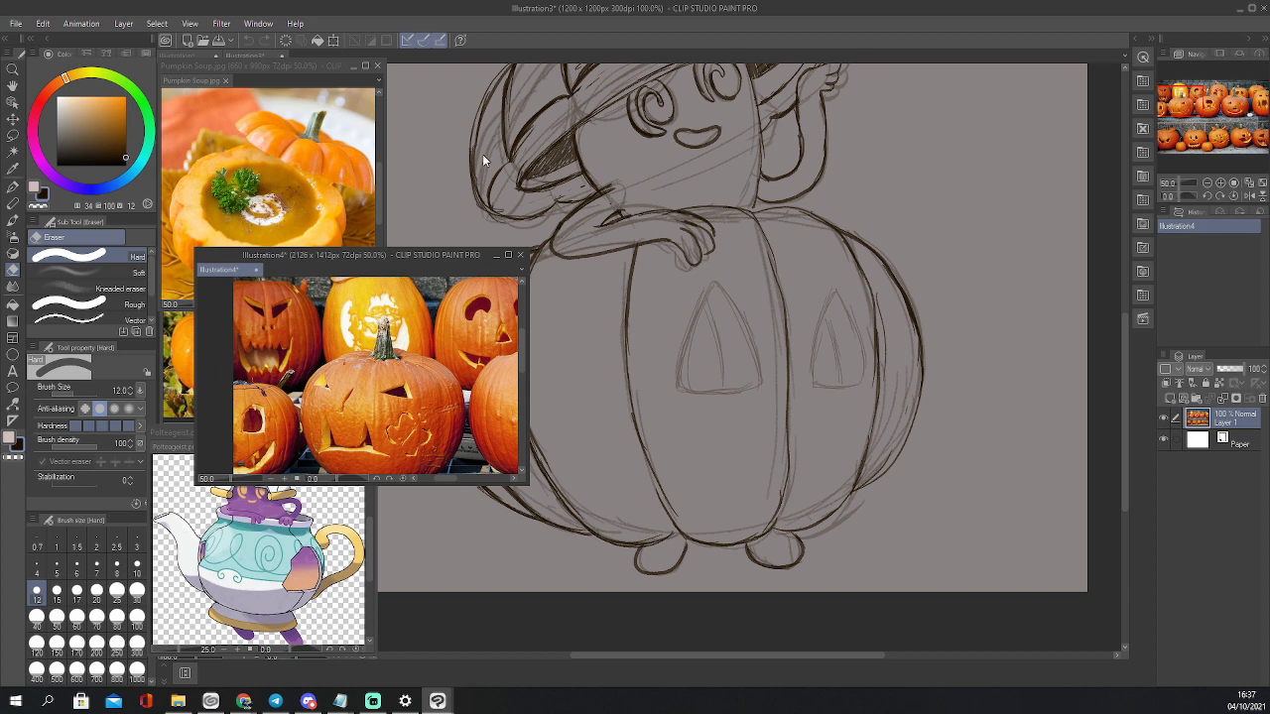
# Try a curved mouth corner across the pumpkin's lower-left seam, and erase the strokes with the hard eraser
pyautogui.click(628, 440)
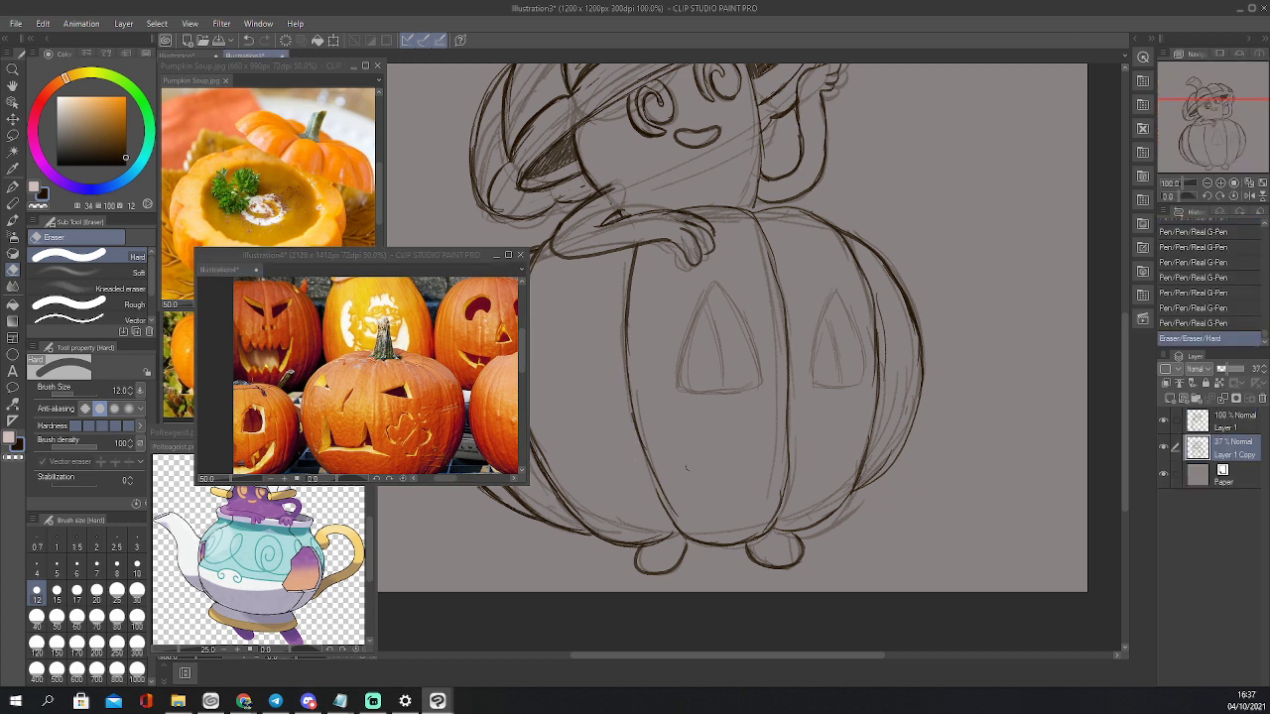
pyautogui.press('p')
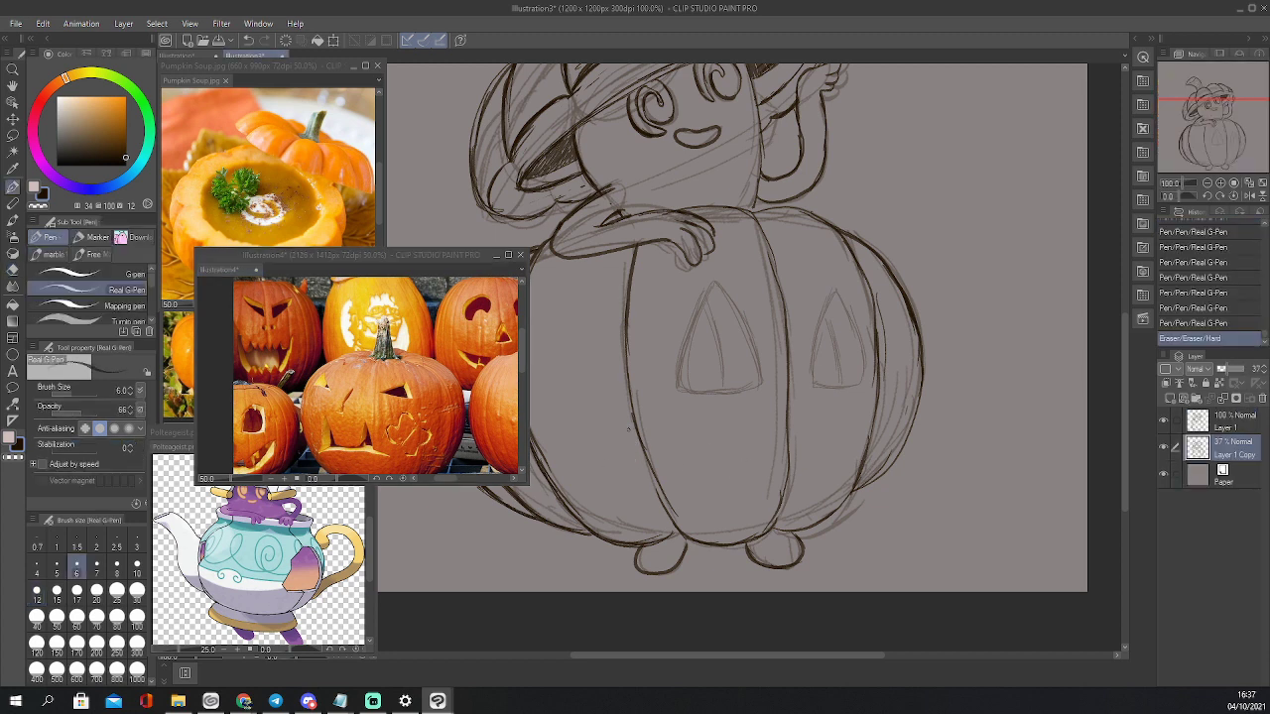
pyautogui.moveTo(628, 430); pyautogui.dragTo(615, 469)
pyautogui.moveTo(621, 453)
pyautogui.mouseDown()
pyautogui.moveTo(608, 491)
pyautogui.moveTo(619, 519)
pyautogui.mouseUp()
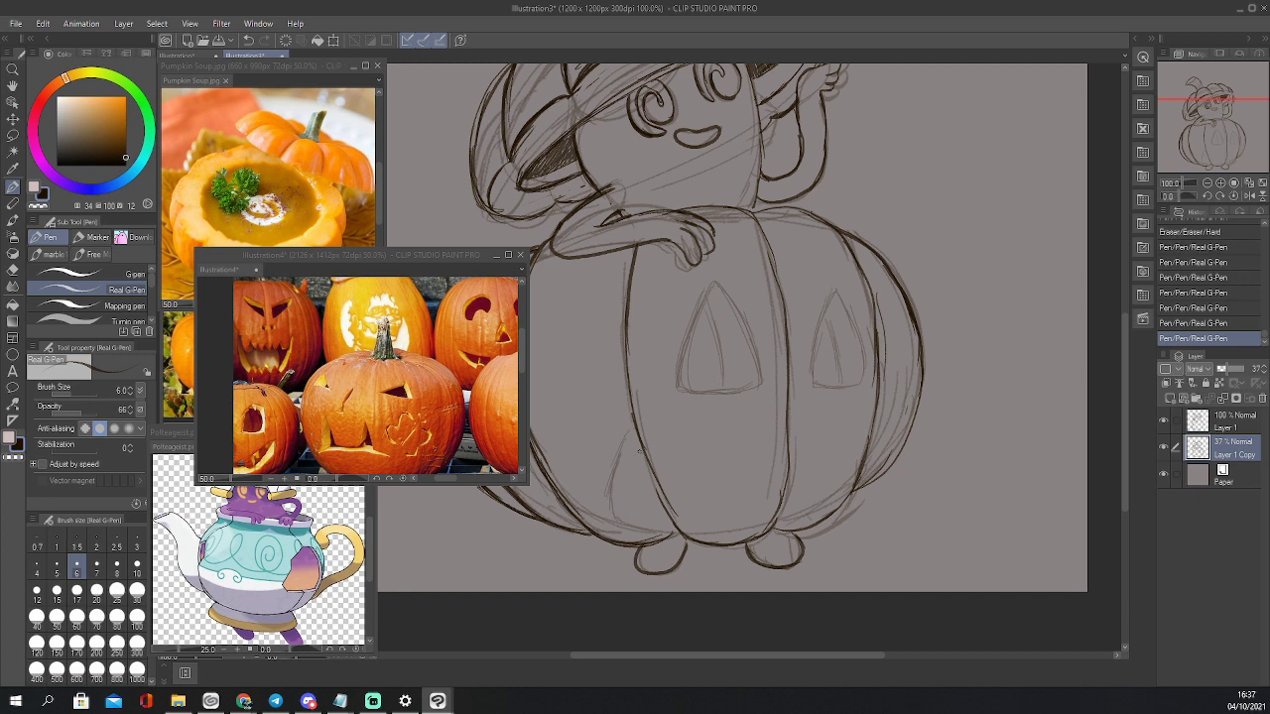
pyautogui.press('e')
pyautogui.moveTo(627, 474); pyautogui.dragTo(614, 521)
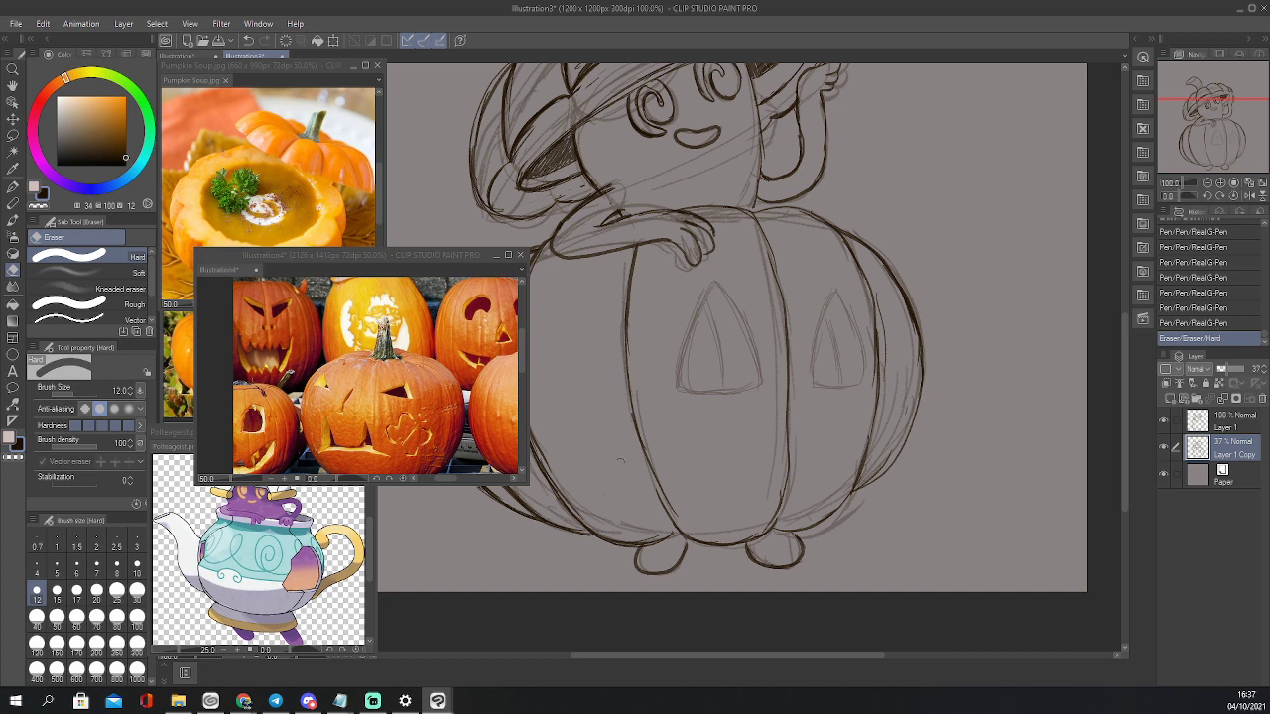
pyautogui.moveTo(620, 459); pyautogui.dragTo(627, 478)
# Try a wide mouth on the lower pumpkin with the Real G-Pen, with a curved corner over the left seam and jagged teeth
pyautogui.press('p')
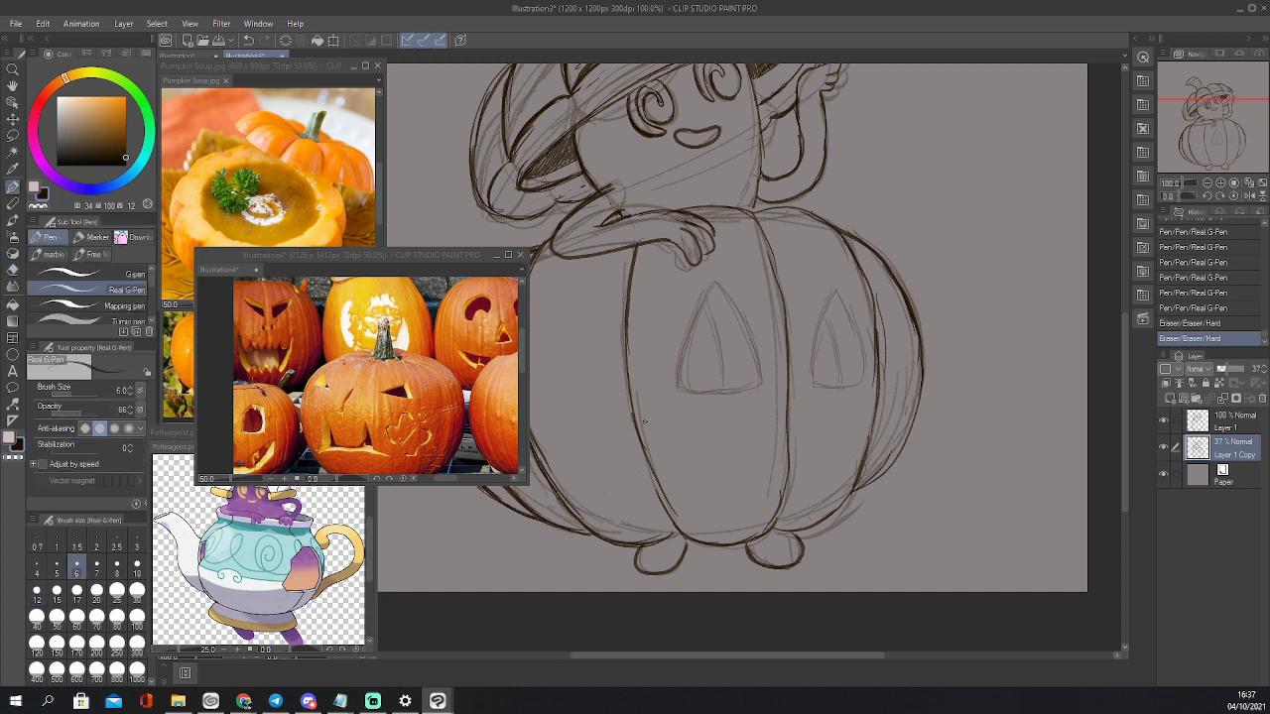
pyautogui.moveTo(627, 398); pyautogui.dragTo(610, 486)
pyautogui.moveTo(610, 478); pyautogui.dragTo(626, 521)
pyautogui.moveTo(609, 455); pyautogui.dragTo(623, 526)
pyautogui.moveTo(629, 401)
pyautogui.mouseDown()
pyautogui.moveTo(612, 445)
pyautogui.moveTo(619, 498)
pyautogui.mouseUp()
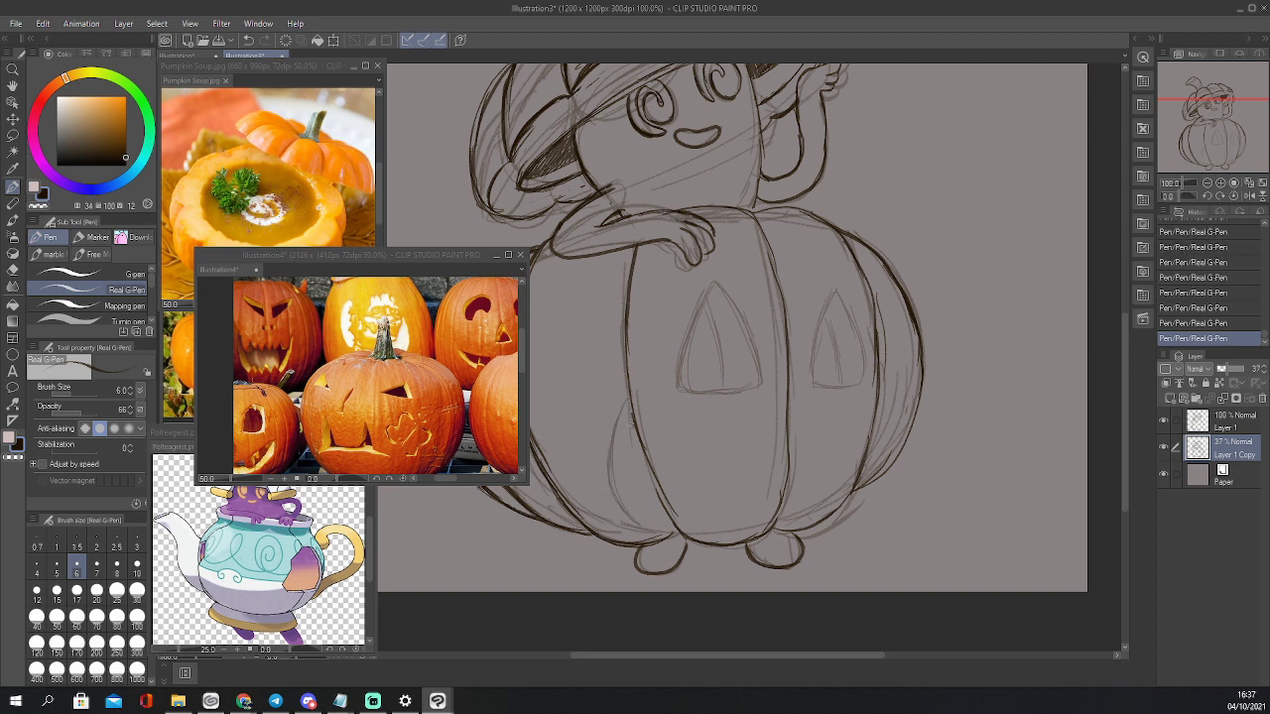
pyautogui.moveTo(634, 449)
pyautogui.mouseDown()
pyautogui.moveTo(643, 471)
pyautogui.moveTo(656, 433)
pyautogui.moveTo(675, 439)
pyautogui.mouseUp()
# Erase the jagged mouth sketch from the lower pumpkin using the hard eraser at size 70
pyautogui.press('e')
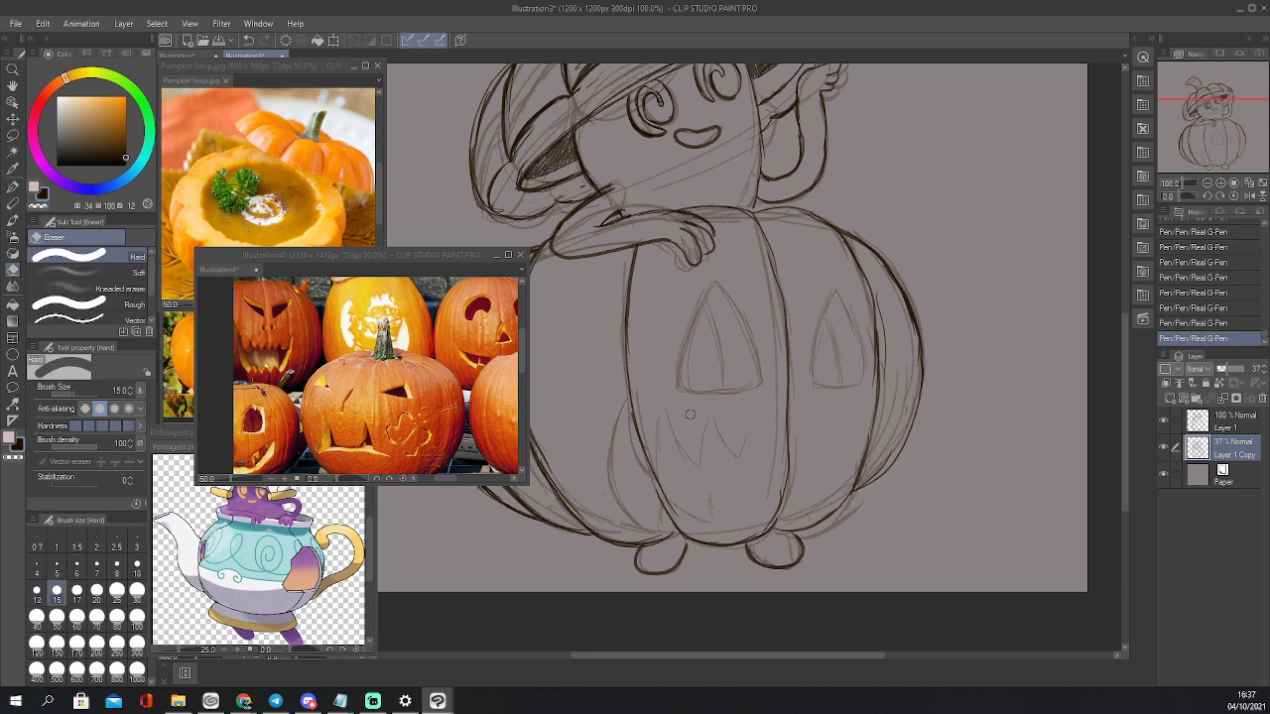
pyautogui.press(']')
pyautogui.press(']')
pyautogui.press(']')
pyautogui.moveTo(712, 444); pyautogui.dragTo(732, 443)
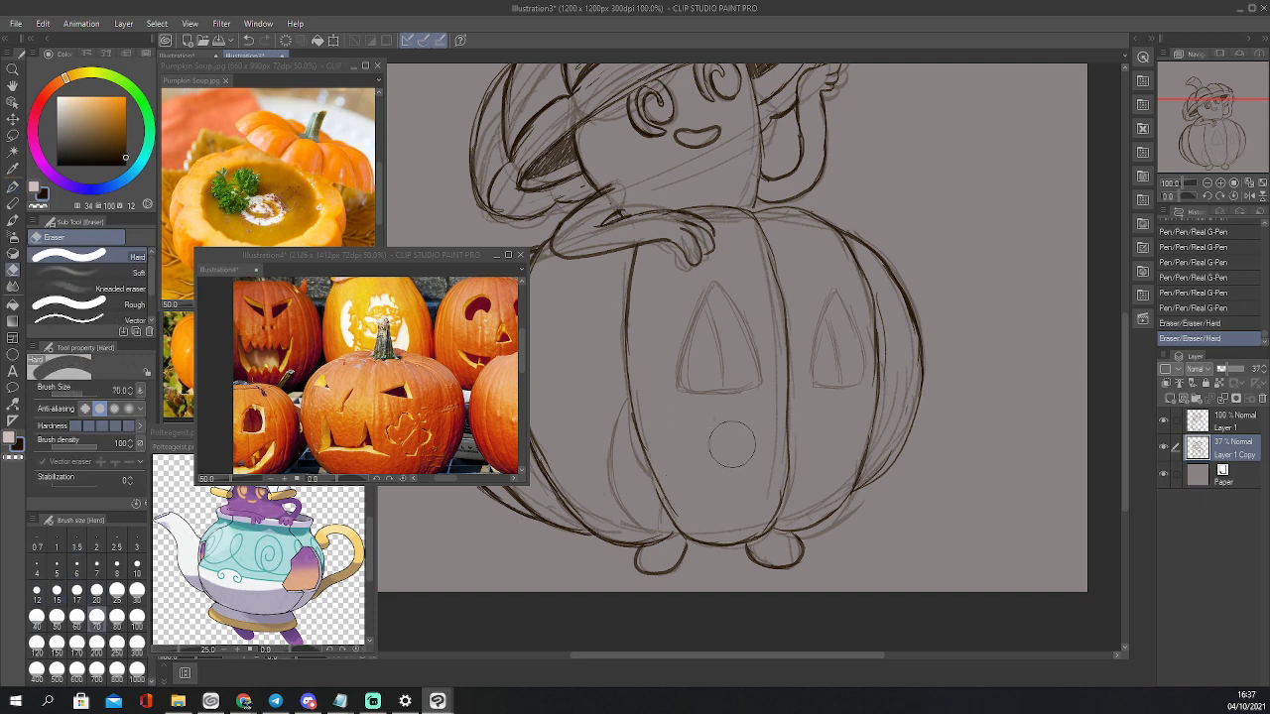
pyautogui.moveTo(621, 403); pyautogui.dragTo(609, 454)
pyautogui.moveTo(625, 484); pyautogui.dragTo(641, 513)
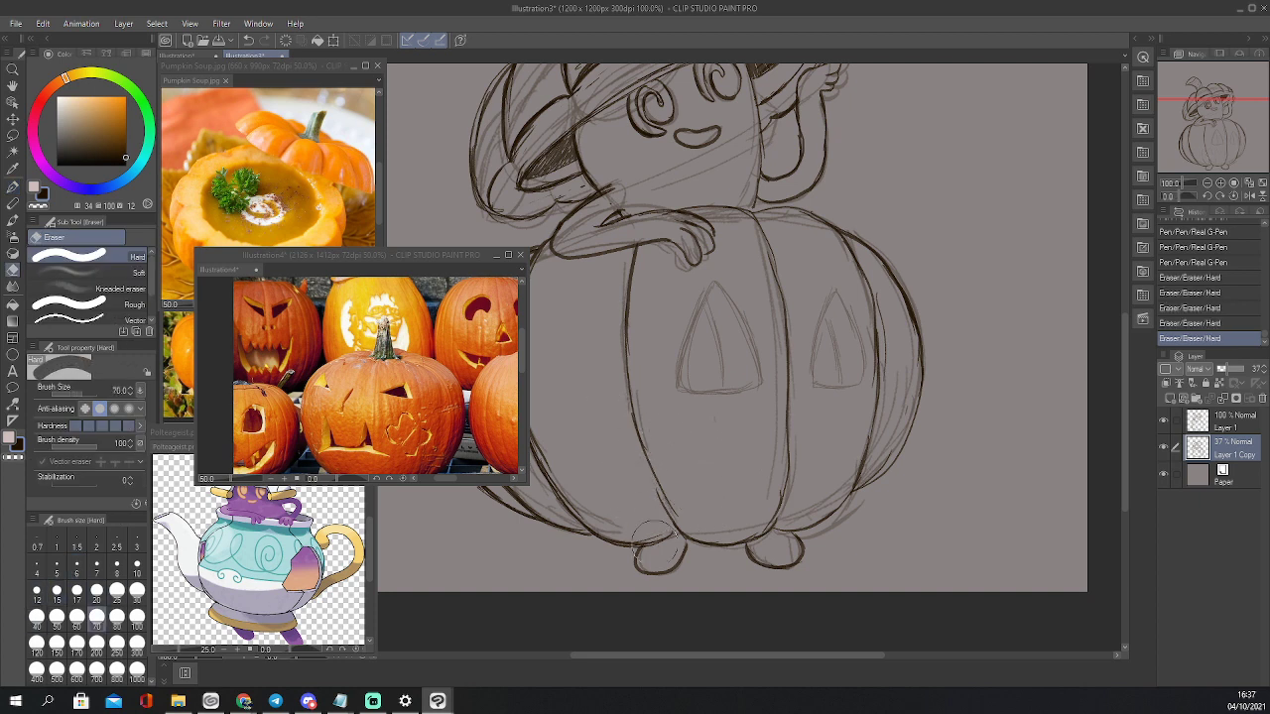
# Sketch a wide downturned mouth across the pumpkin's front segments, with pointed notches rising near both ends of its upper edge
pyautogui.press('p')
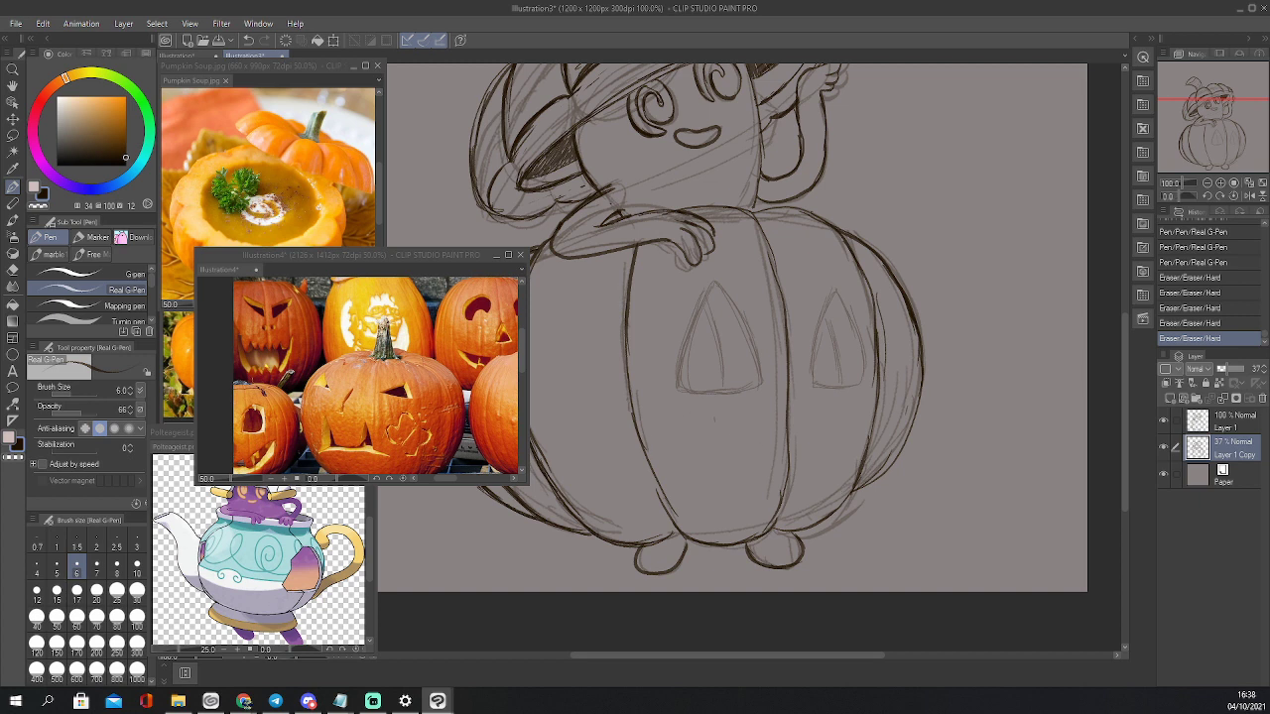
pyautogui.moveTo(654, 477)
pyautogui.mouseDown()
pyautogui.moveTo(794, 443)
pyautogui.moveTo(694, 465)
pyautogui.moveTo(816, 447)
pyautogui.mouseUp()
pyautogui.moveTo(814, 447); pyautogui.dragTo(850, 458)
pyautogui.moveTo(740, 450); pyautogui.dragTo(828, 447)
pyautogui.moveTo(685, 467); pyautogui.dragTo(749, 447)
pyautogui.moveTo(695, 461)
pyautogui.mouseDown()
pyautogui.moveTo(640, 493)
pyautogui.moveTo(687, 461)
pyautogui.moveTo(784, 437)
pyautogui.moveTo(836, 443)
pyautogui.mouseUp()
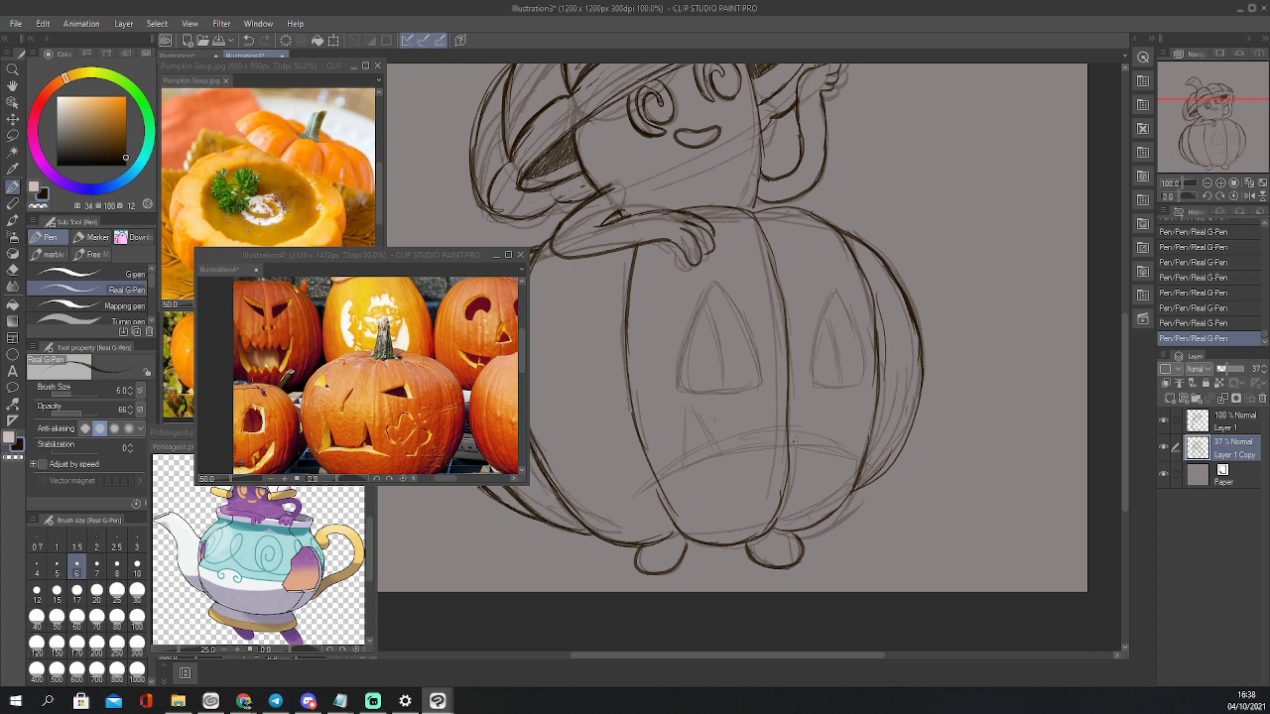
pyautogui.moveTo(808, 446); pyautogui.dragTo(818, 430)
# Clean up the mouth's left pointed notch with a smaller hard eraser and redraw its inner edge as a sharp spike
pyautogui.press('e')
pyautogui.press('[')
pyautogui.press('[')
pyautogui.press('[')
pyautogui.press('[')
pyautogui.press('[')
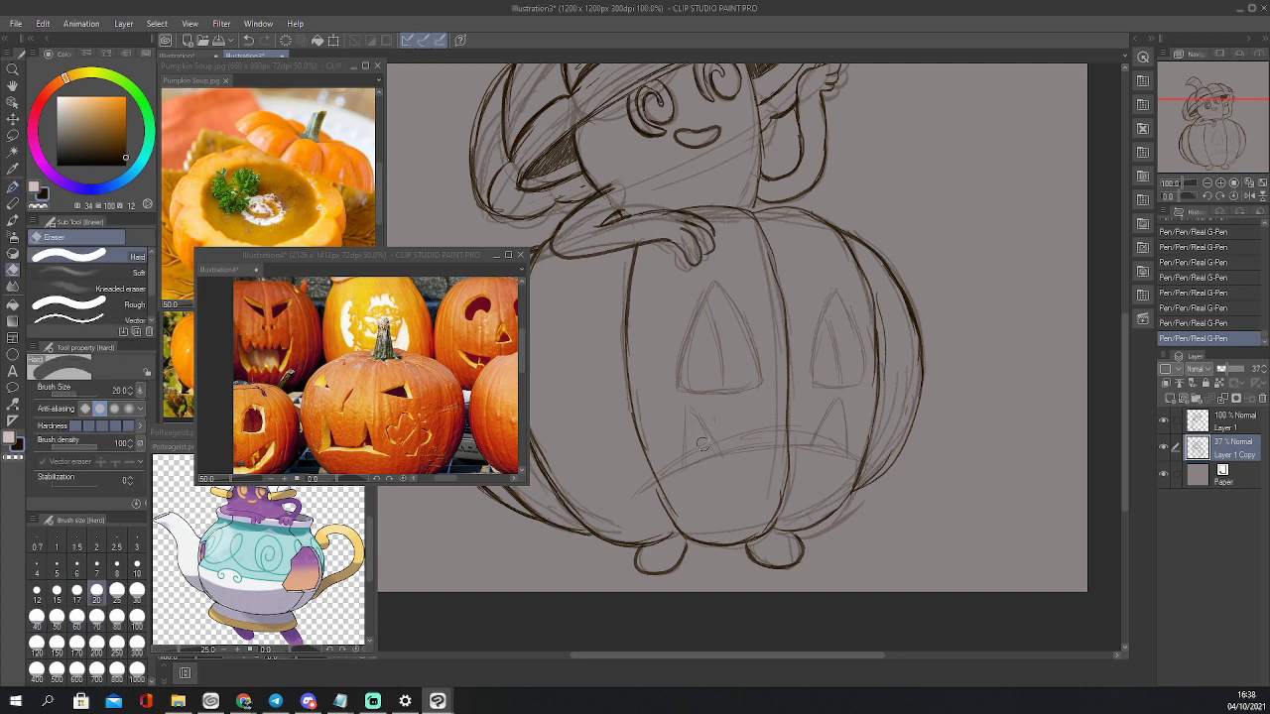
pyautogui.press('[')
pyautogui.press('[')
pyautogui.press('[')
pyautogui.moveTo(692, 455)
pyautogui.mouseDown()
pyautogui.moveTo(703, 457)
pyautogui.moveTo(682, 462)
pyautogui.moveTo(736, 432)
pyautogui.moveTo(716, 424)
pyautogui.moveTo(684, 436)
pyautogui.moveTo(685, 453)
pyautogui.mouseUp()
pyautogui.press('p')
pyautogui.moveTo(687, 409); pyautogui.dragTo(702, 433)
pyautogui.moveTo(697, 427); pyautogui.dragTo(712, 446)
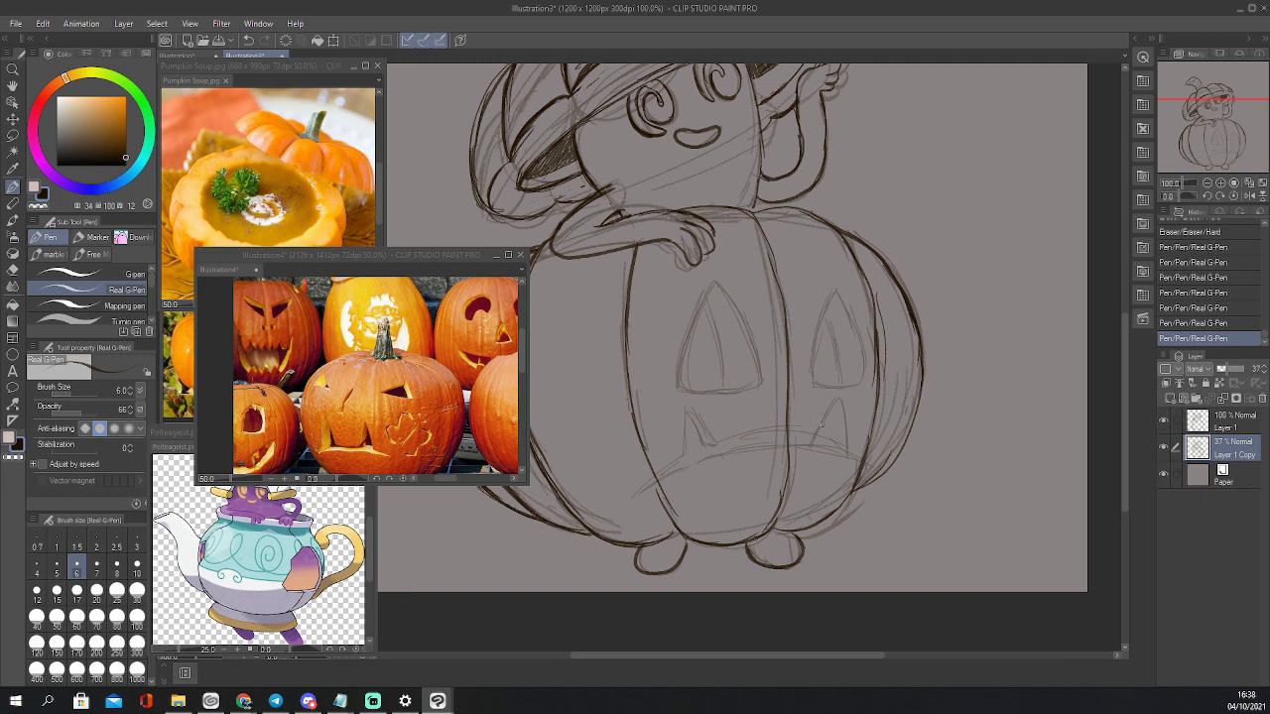
# Erase the rough lines around the mouth's right pointed notch and redraw it to match the left one
pyautogui.press('e')
pyautogui.moveTo(806, 438)
pyautogui.mouseDown()
pyautogui.moveTo(841, 447)
pyautogui.moveTo(809, 444)
pyautogui.moveTo(851, 474)
pyautogui.moveTo(834, 424)
pyautogui.moveTo(857, 467)
pyautogui.mouseUp()
pyautogui.press('p')
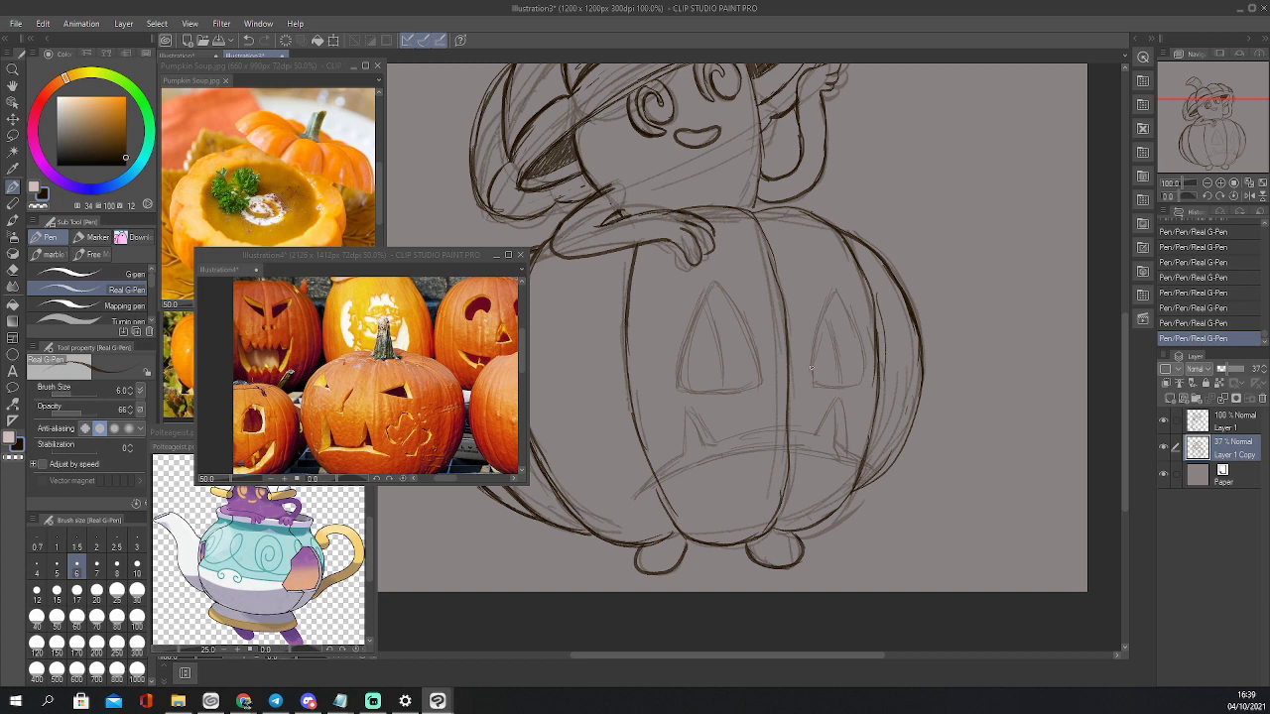
# Lasso the pumpkin's right triangular eye and move it slightly up and to the left
pyautogui.press('m')
pyautogui.moveTo(845, 264)
pyautogui.mouseDown()
pyautogui.moveTo(819, 292)
pyautogui.moveTo(807, 381)
pyautogui.moveTo(840, 389)
pyautogui.moveTo(871, 379)
pyautogui.moveTo(873, 348)
pyautogui.moveTo(845, 266)
pyautogui.mouseUp()
pyautogui.press('k')
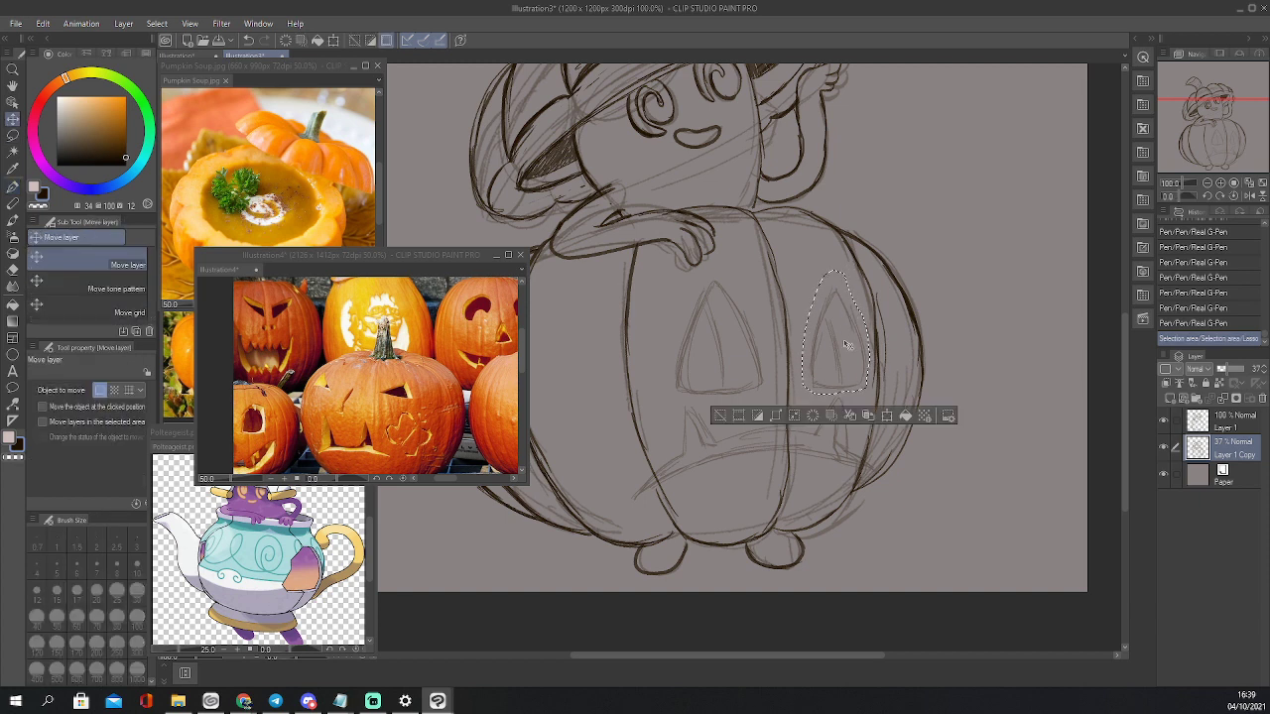
pyautogui.moveTo(851, 318); pyautogui.dragTo(849, 311)
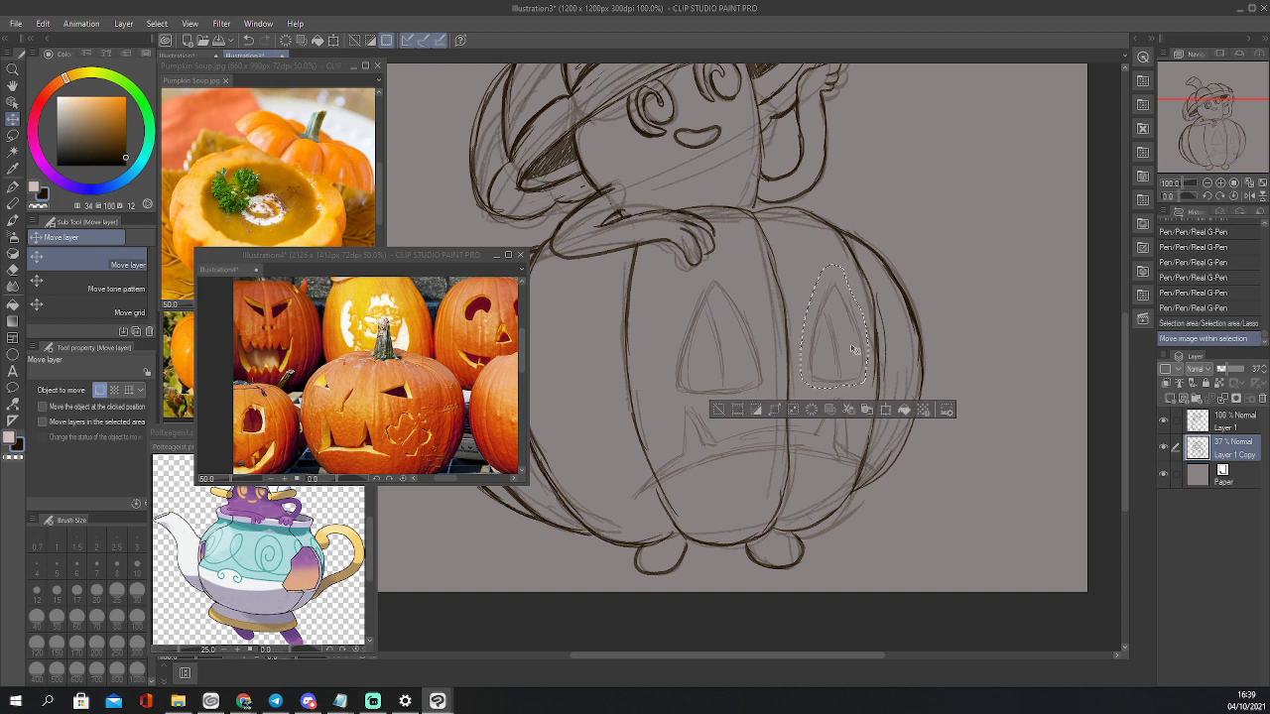
pyautogui.hotkey('ctrl', 't')
pyautogui.moveTo(867, 387); pyautogui.dragTo(877, 373)
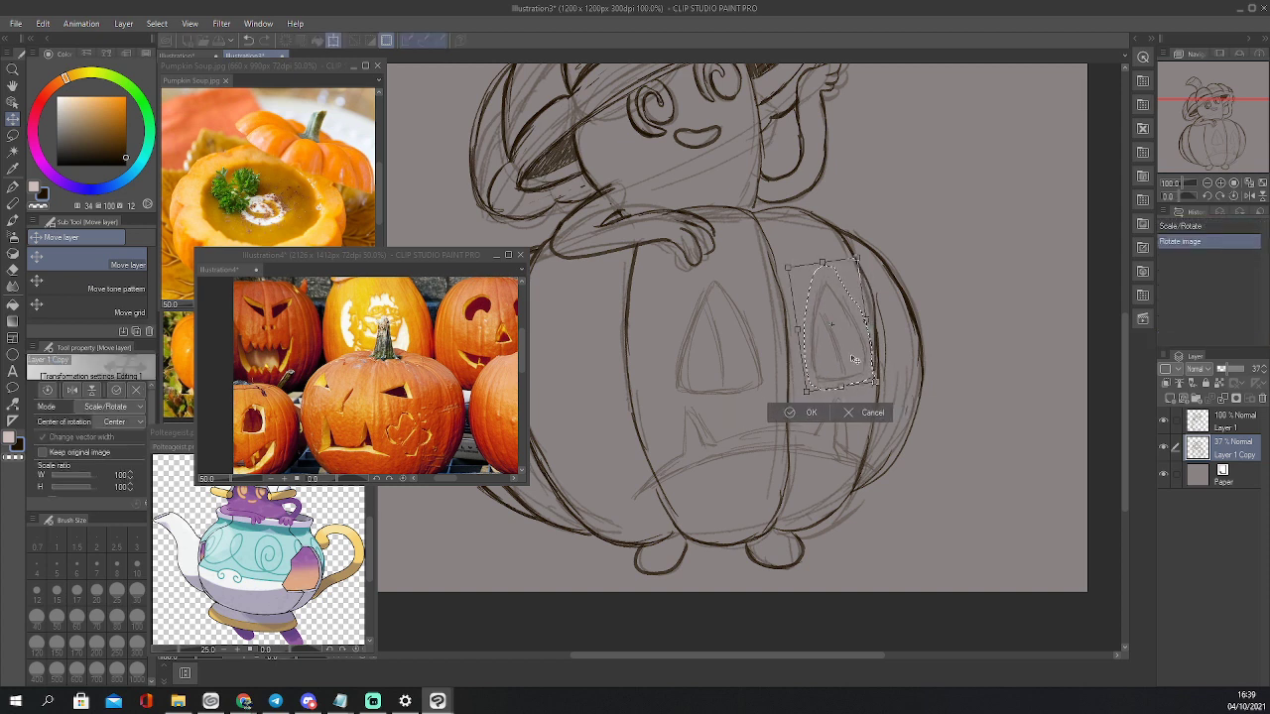
pyautogui.click(875, 414)
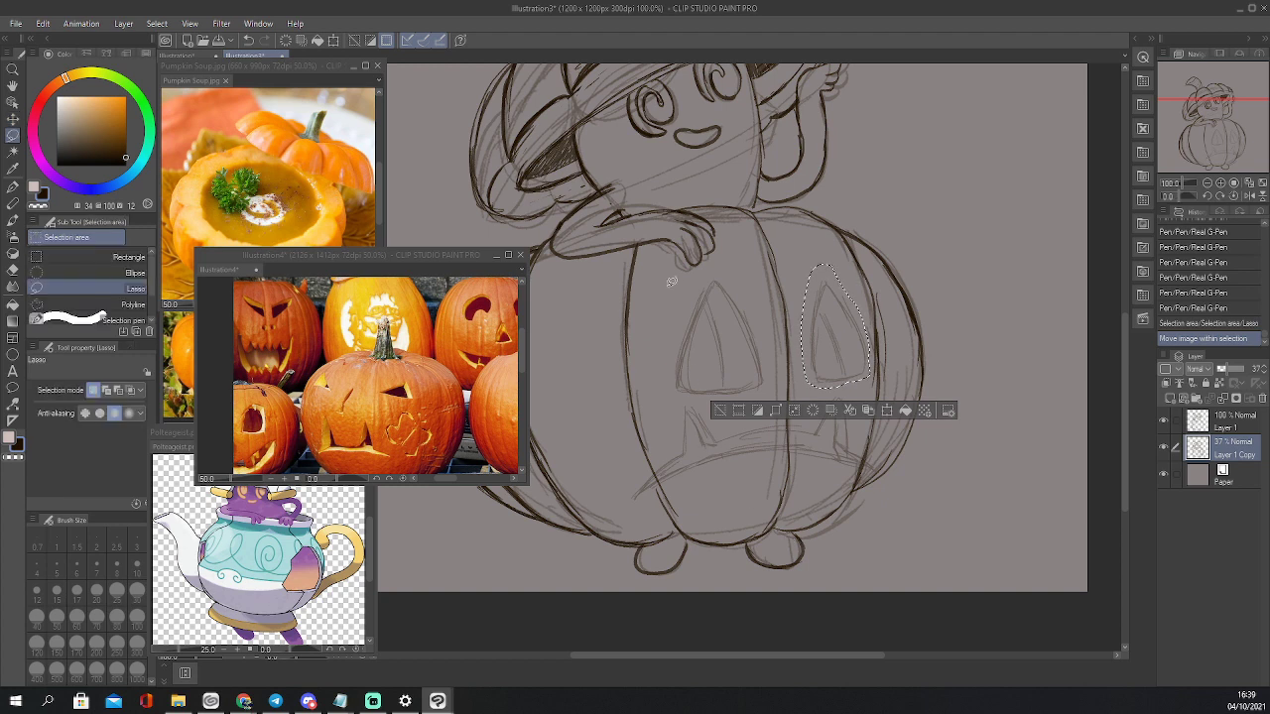
# Lasso the pumpkin's left triangular eye and rotate it counterclockwise so its tip leans outward in an angry slant
pyautogui.press('m')
pyautogui.moveTo(717, 264)
pyautogui.mouseDown()
pyautogui.moveTo(669, 347)
pyautogui.moveTo(685, 392)
pyautogui.moveTo(734, 395)
pyautogui.moveTo(764, 342)
pyautogui.moveTo(732, 279)
pyautogui.moveTo(794, 268)
pyautogui.mouseUp()
pyautogui.hotkey('ctrl', 't')
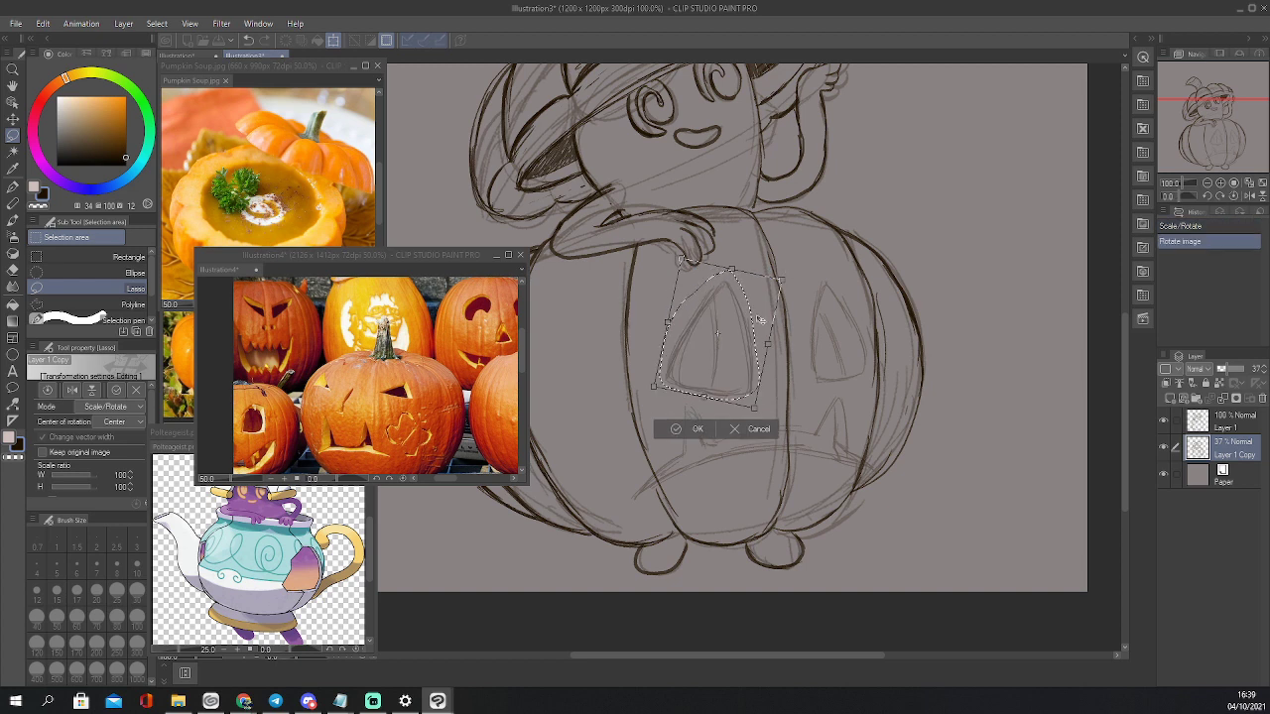
pyautogui.moveTo(756, 329); pyautogui.dragTo(760, 325)
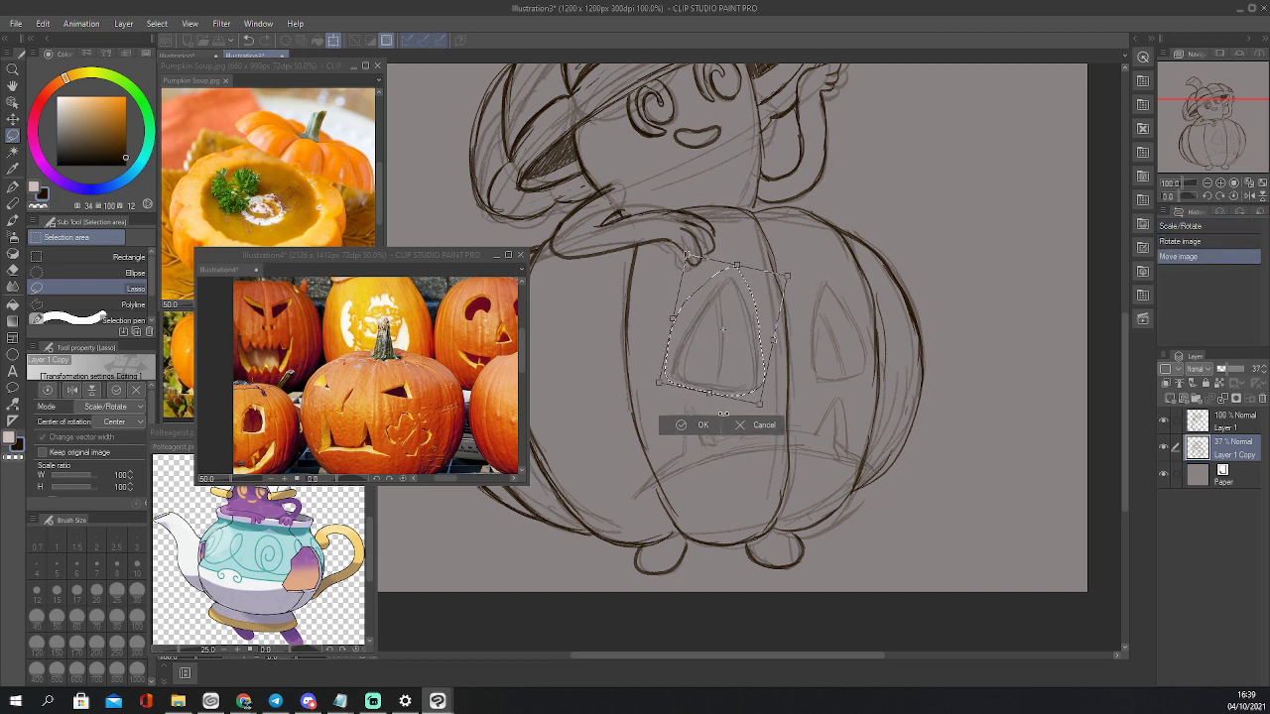
pyautogui.press('Return')
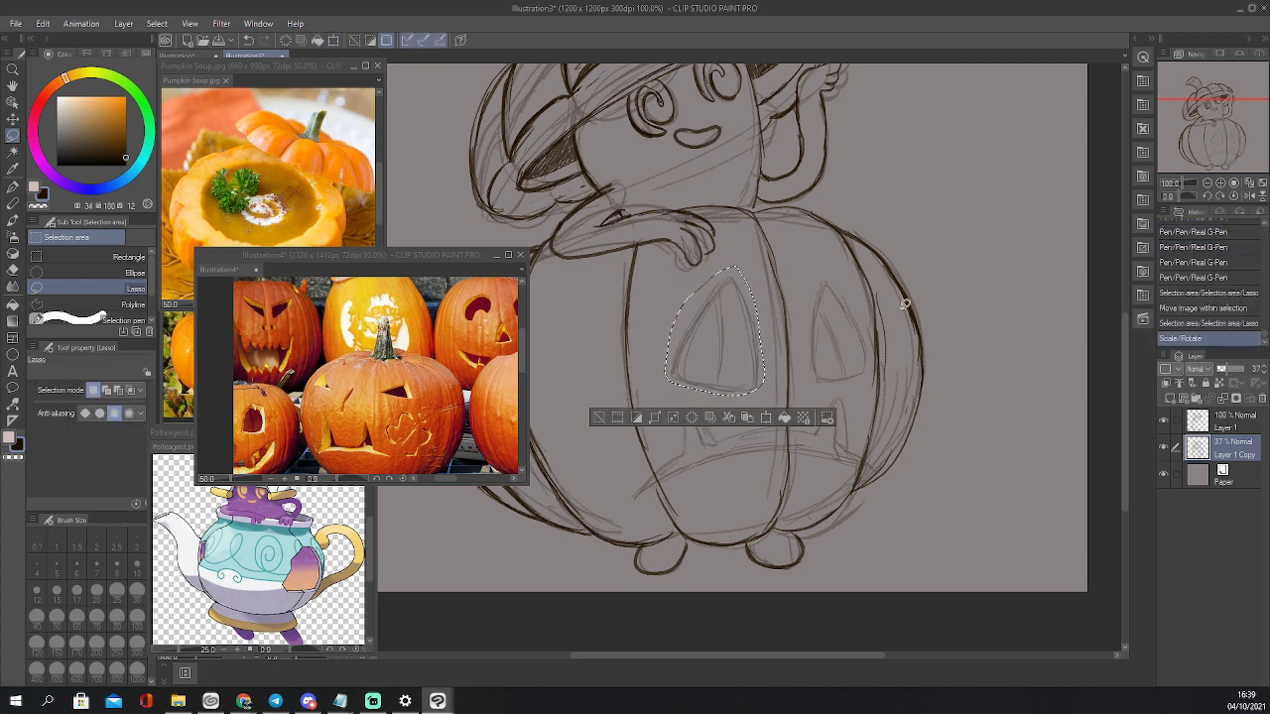
pyautogui.hotkey('ctrl', 't')
pyautogui.moveTo(811, 375)
pyautogui.mouseDown()
pyautogui.moveTo(818, 333)
pyautogui.moveTo(729, 359)
pyautogui.moveTo(756, 380)
pyautogui.mouseUp()
pyautogui.click(667, 441)
# Lasso the right triangular eye, rotate it clockwise so its tip leans outward, adjust its position, and clear the selection
pyautogui.moveTo(816, 270)
pyautogui.mouseDown()
pyautogui.moveTo(806, 305)
pyautogui.moveTo(817, 385)
pyautogui.moveTo(865, 380)
pyautogui.moveTo(879, 357)
pyautogui.moveTo(841, 284)
pyautogui.mouseUp()
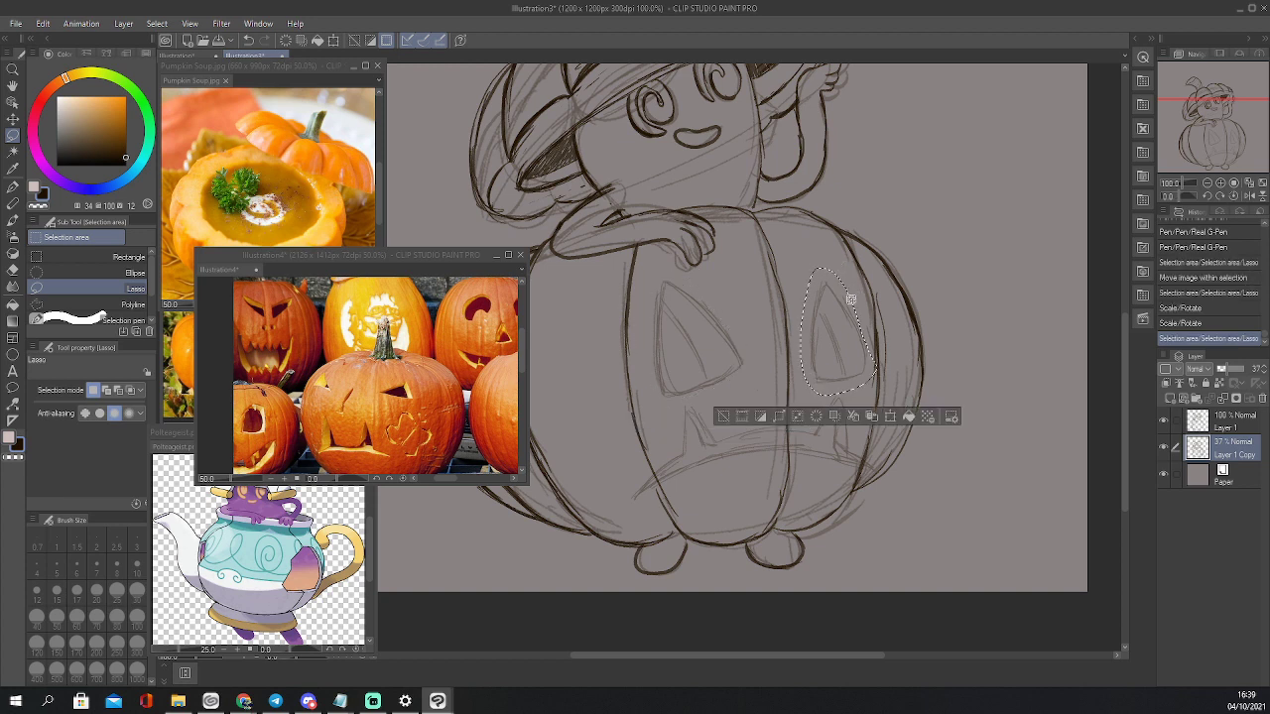
pyautogui.hotkey('ctrl', 't')
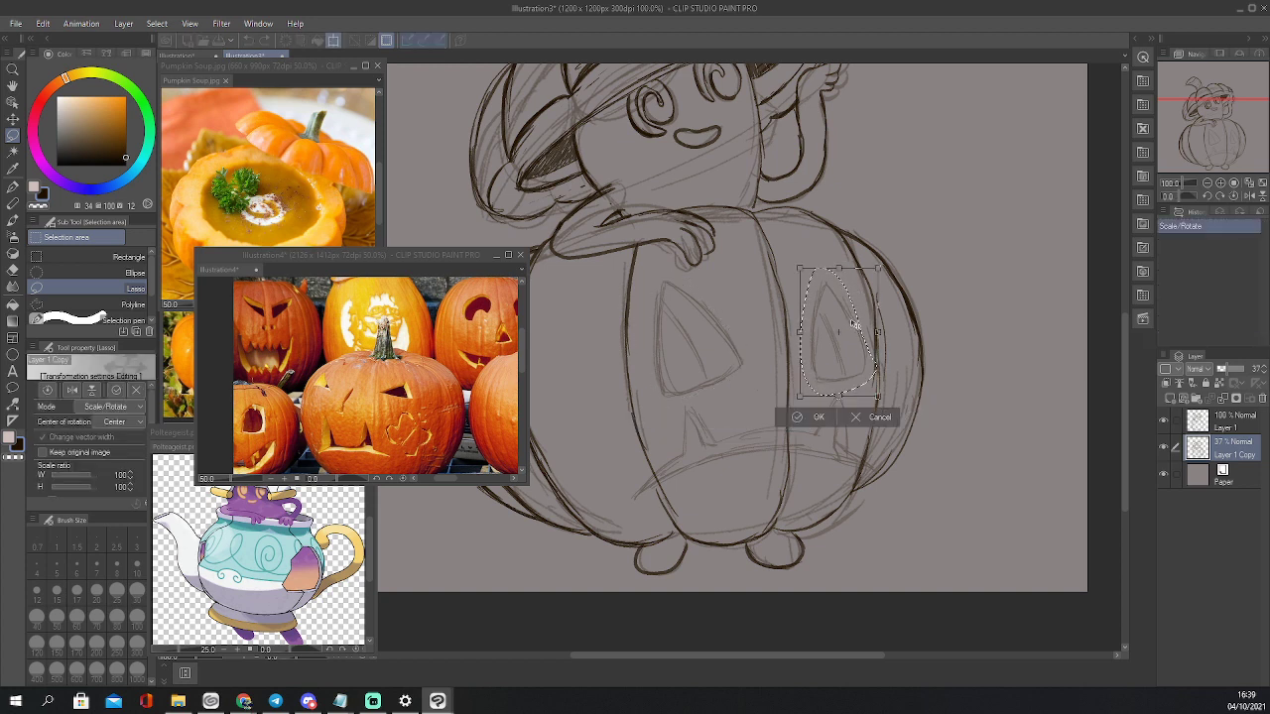
pyautogui.moveTo(881, 286); pyautogui.dragTo(903, 287)
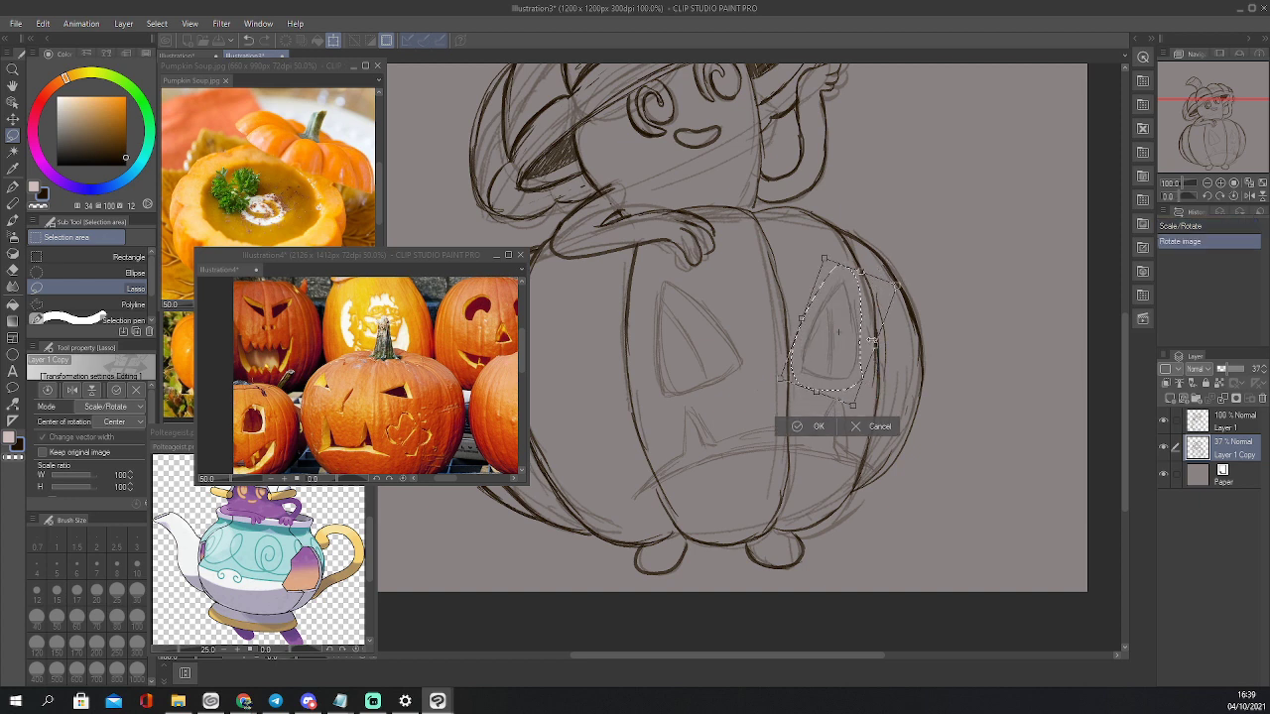
pyautogui.moveTo(864, 351); pyautogui.dragTo(870, 351)
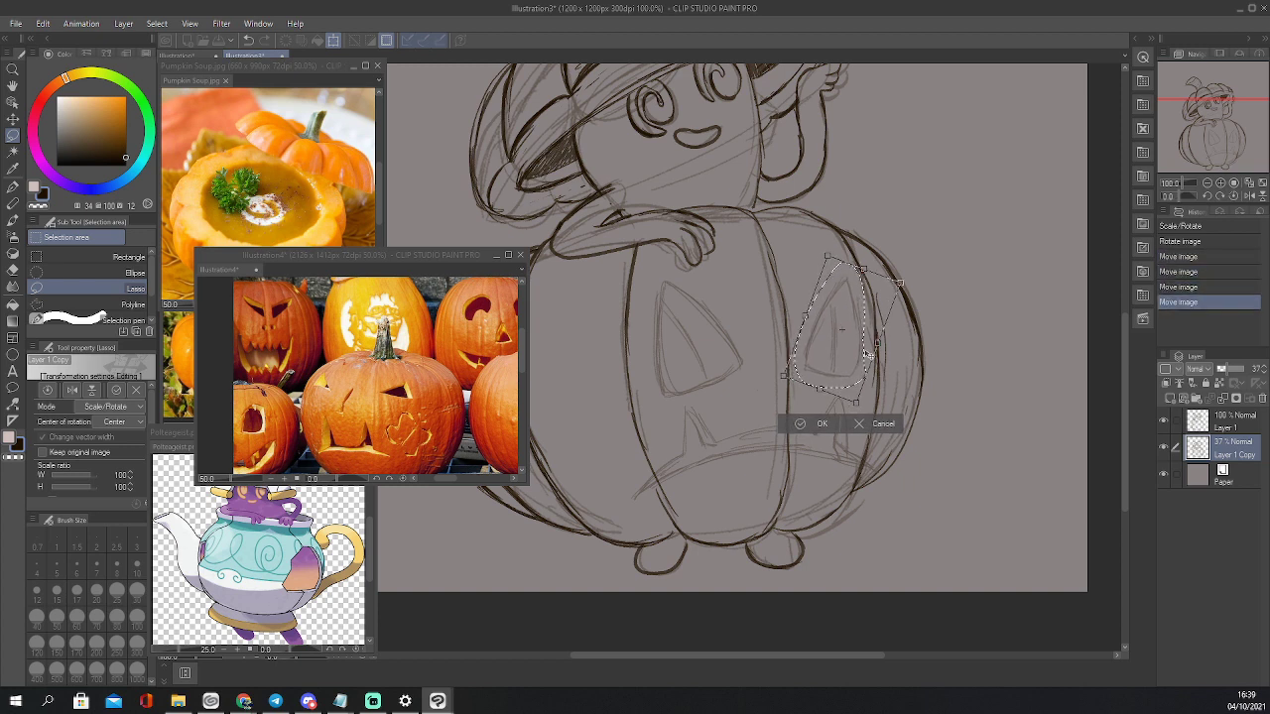
pyautogui.click(824, 425)
pyautogui.hotkey('ctrl', 'd')
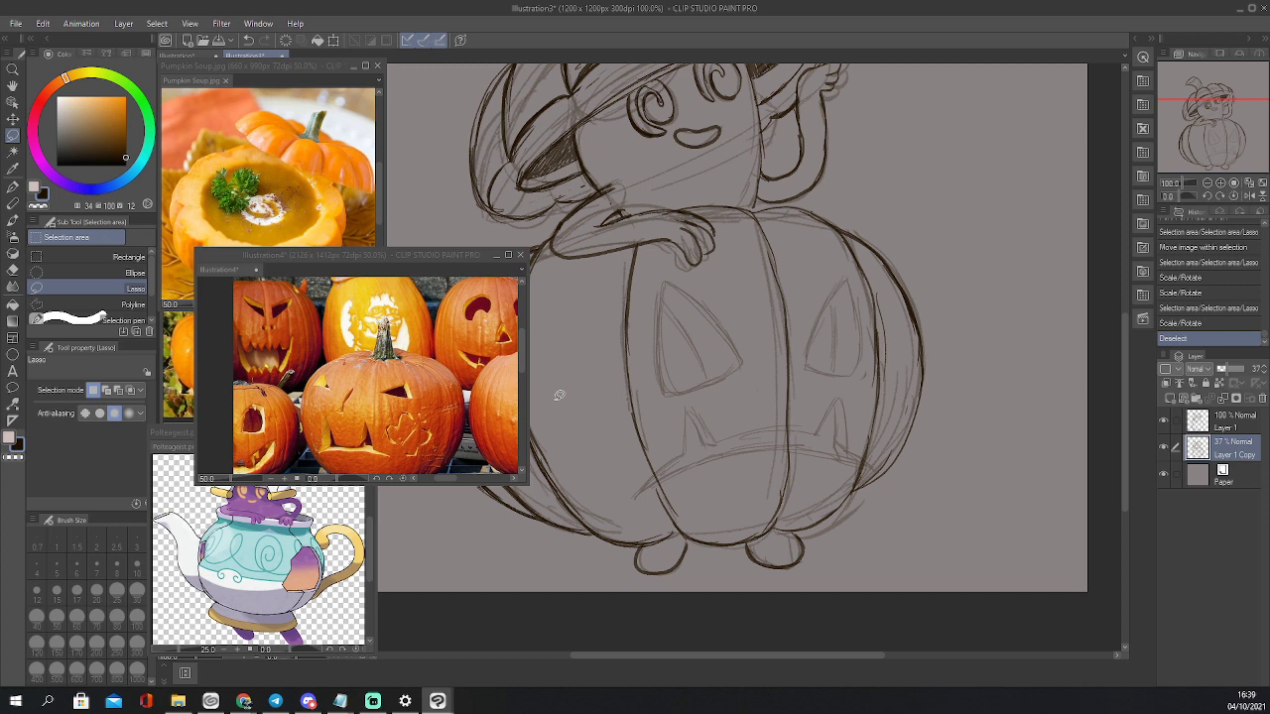
# Trace the outline of the lower pumpkin's left triangular eye on Layer 1 with the Real G-Pen
pyautogui.moveTo(1233, 125); pyautogui.dragTo(1225, 132)
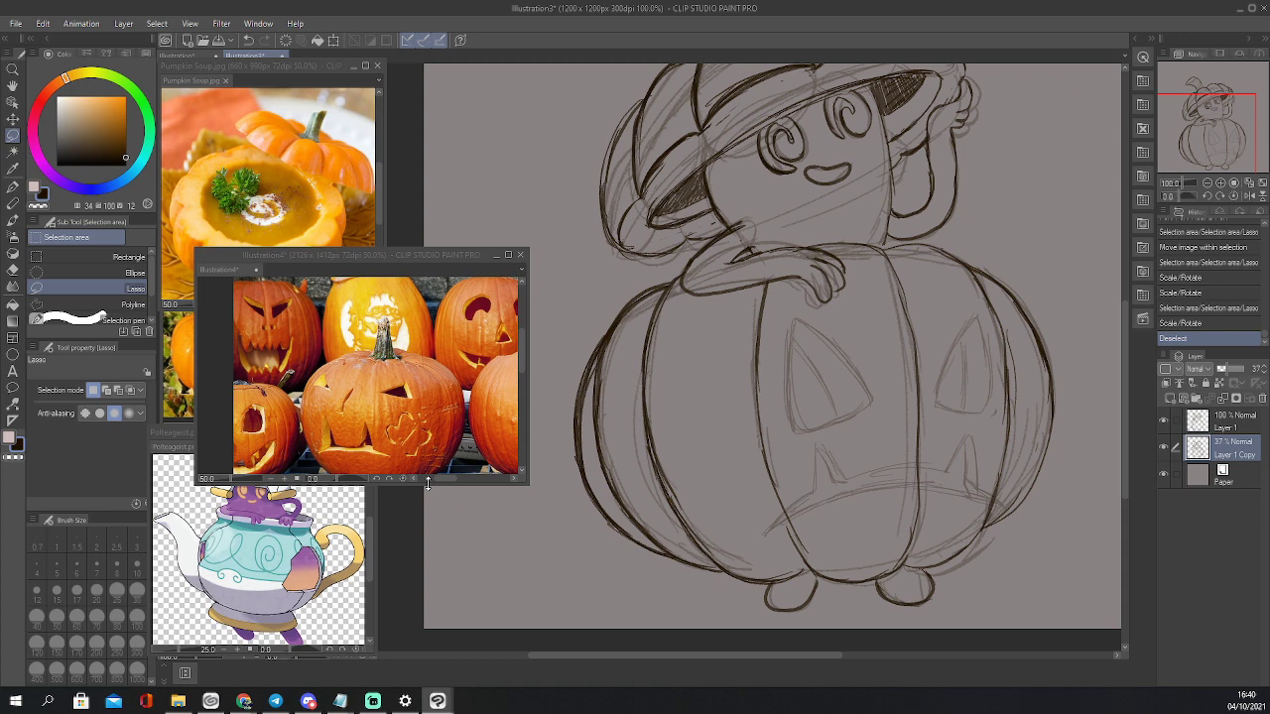
pyautogui.click(1207, 185)
pyautogui.click(1205, 419)
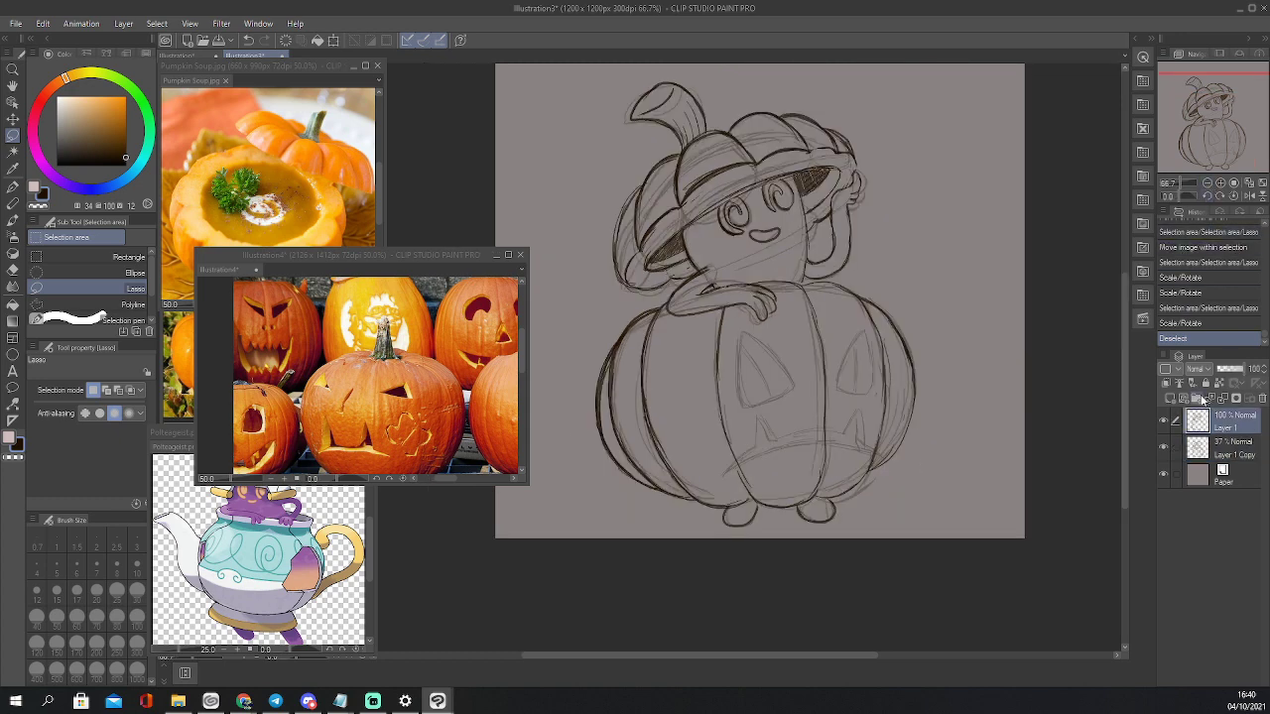
pyautogui.click(1222, 185)
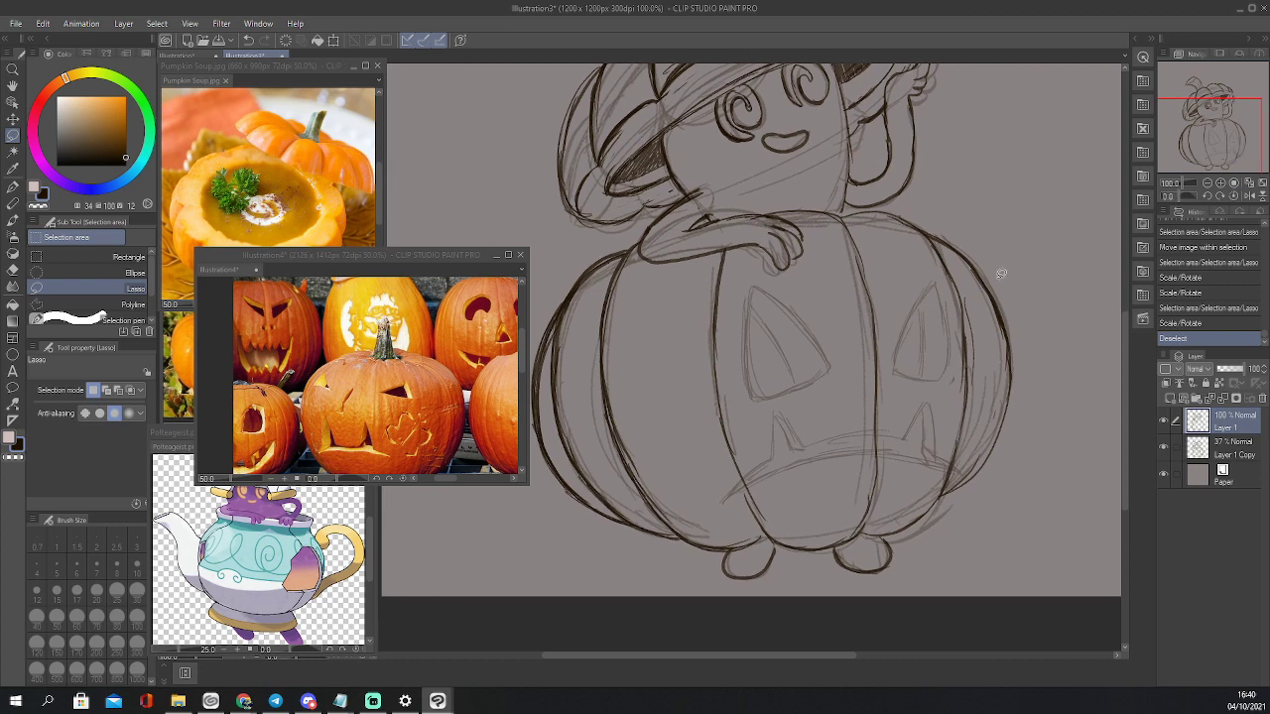
pyautogui.press('p')
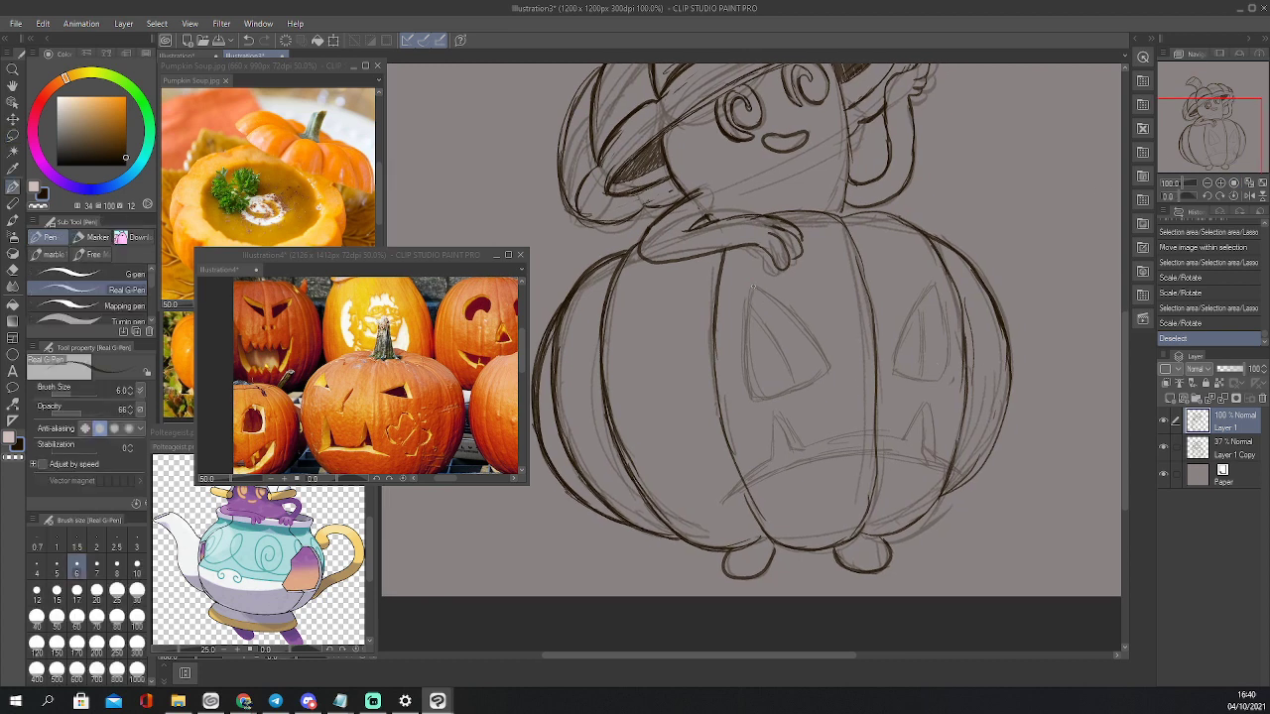
pyautogui.moveTo(753, 288)
pyautogui.mouseDown()
pyautogui.moveTo(750, 391)
pyautogui.moveTo(791, 390)
pyautogui.mouseUp()
pyautogui.moveTo(777, 394); pyautogui.dragTo(804, 386)
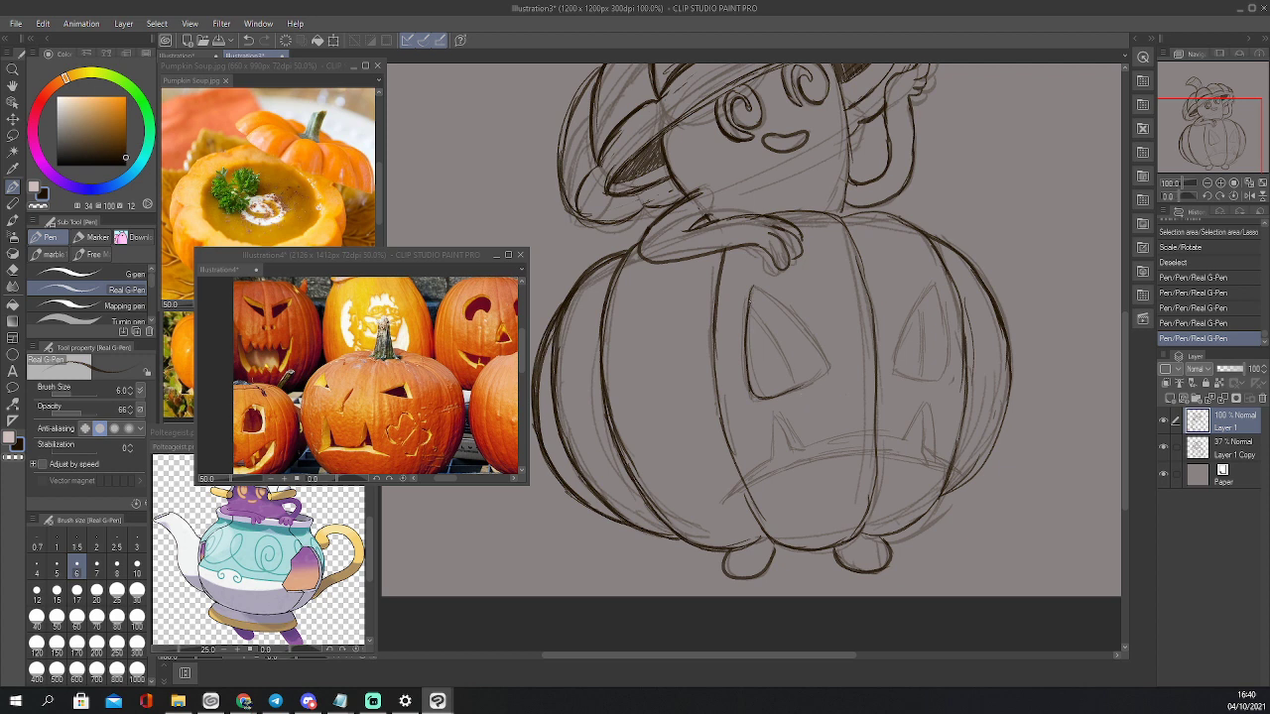
pyautogui.moveTo(750, 302); pyautogui.dragTo(751, 294)
pyautogui.moveTo(751, 299); pyautogui.dragTo(755, 287)
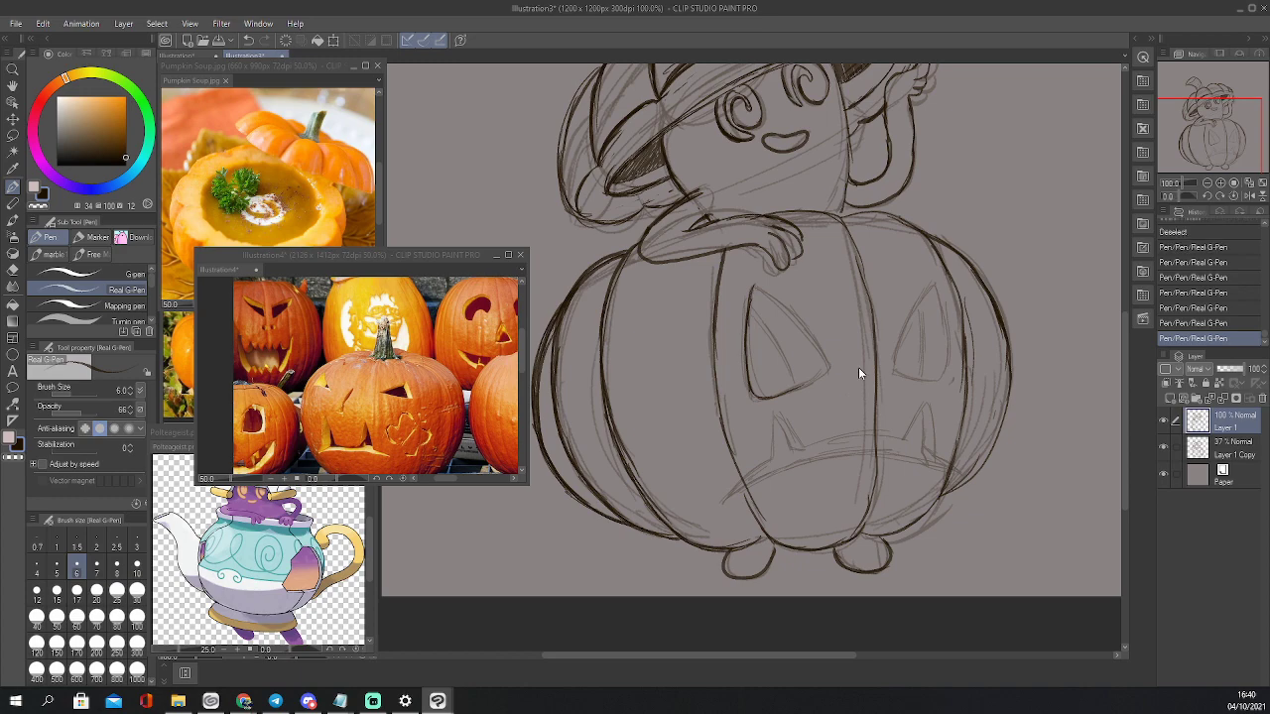
# Start saving the illustration and browse to the Delicious Dex folder inside As Minhas > 2021
pyautogui.hotkey('ctrl', 's')
pyautogui.moveTo(322, 14); pyautogui.dragTo(508, 127)
pyautogui.click(367, 149)
pyautogui.doubleClick(336, 224)
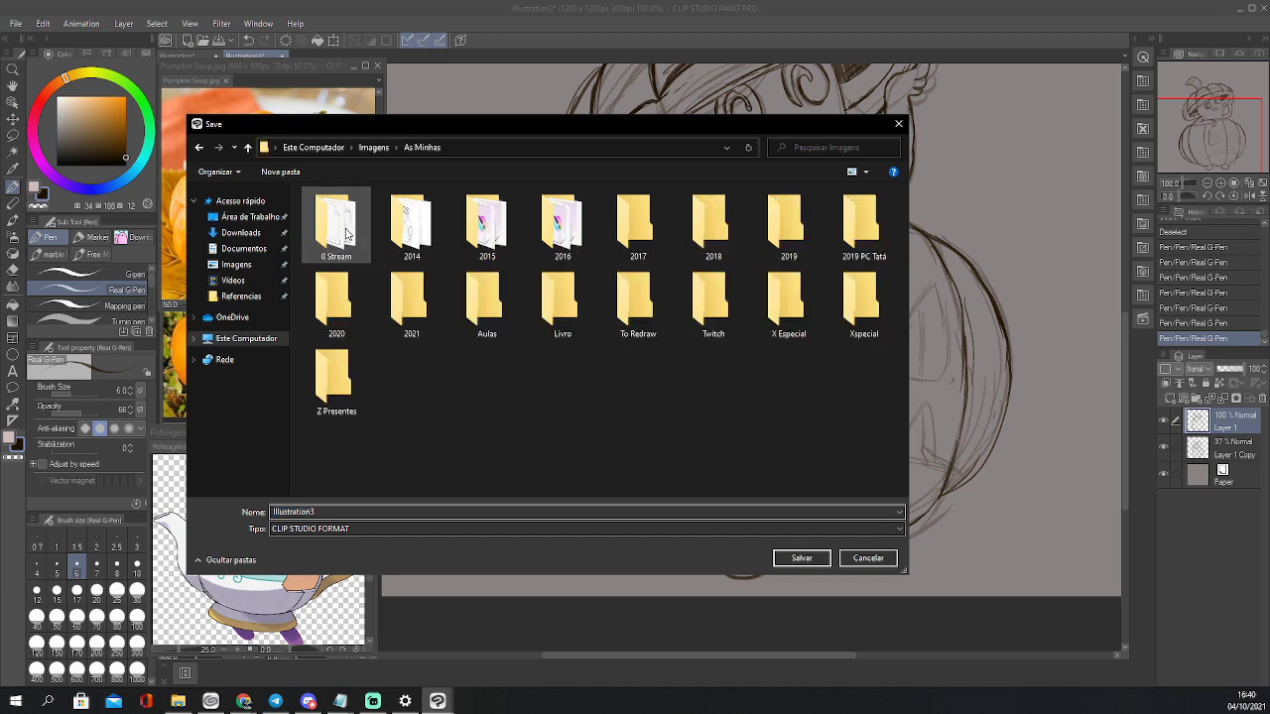
pyautogui.doubleClick(406, 315)
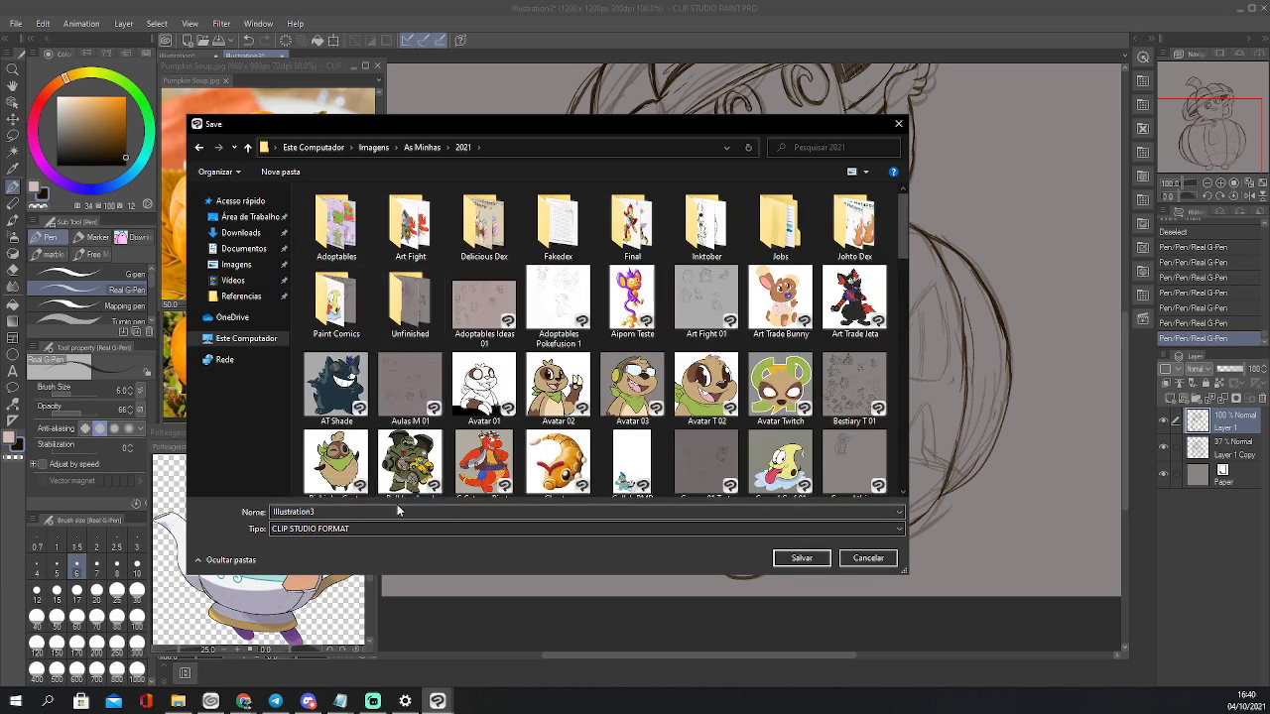
pyautogui.doubleClick(397, 512)
pyautogui.doubleClick(516, 241)
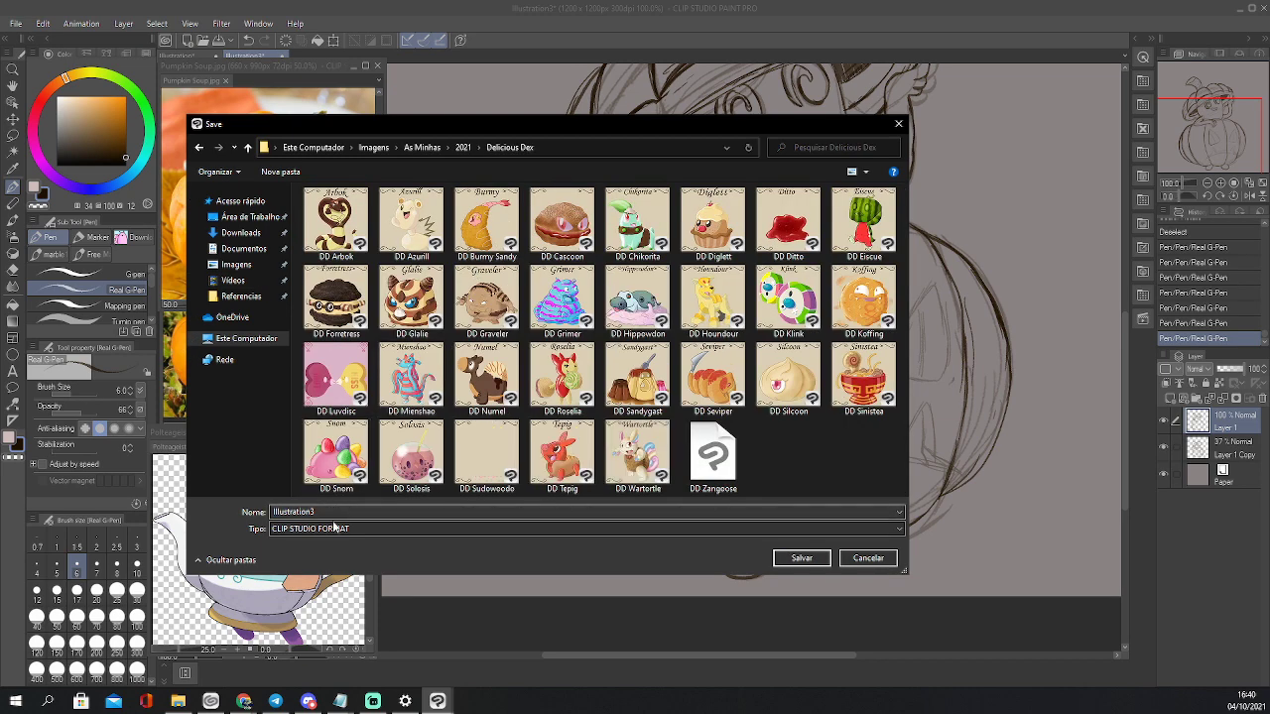
# Name the file DD Polteageist and save it in CLIP STUDIO FORMAT
pyautogui.click(362, 515)
pyautogui.doubleClick(365, 513)
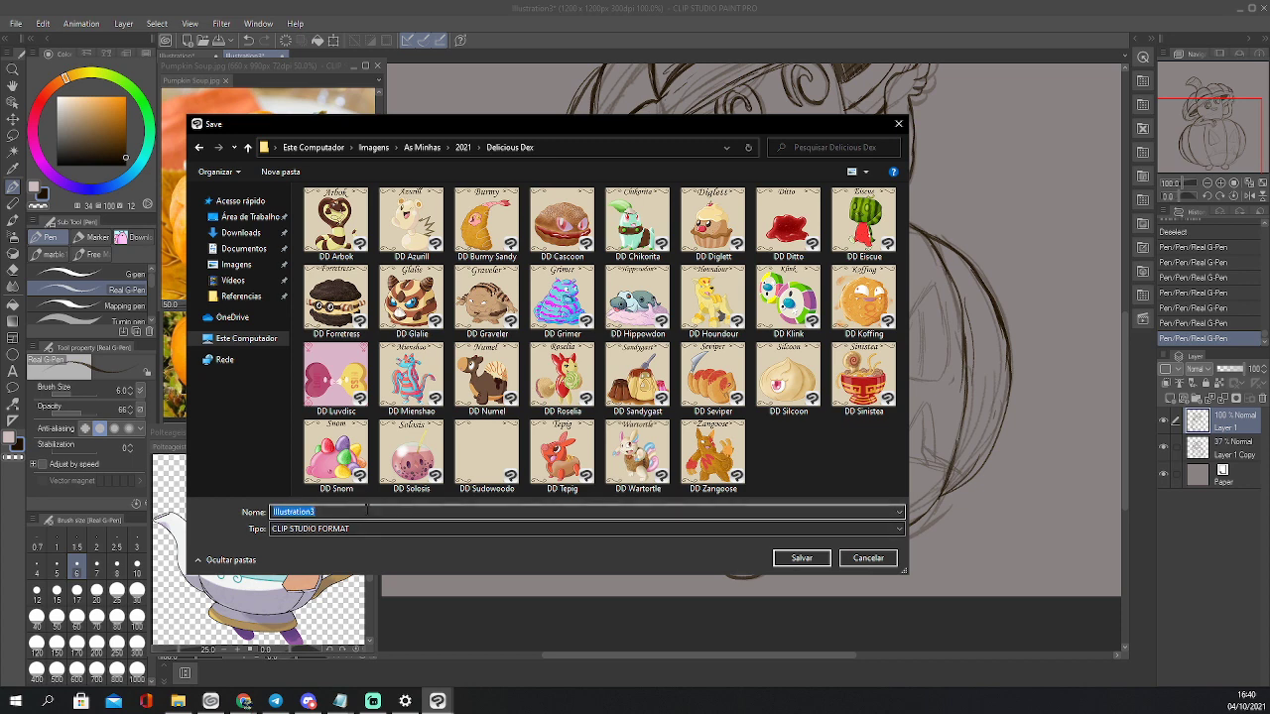
pyautogui.write('DD ')
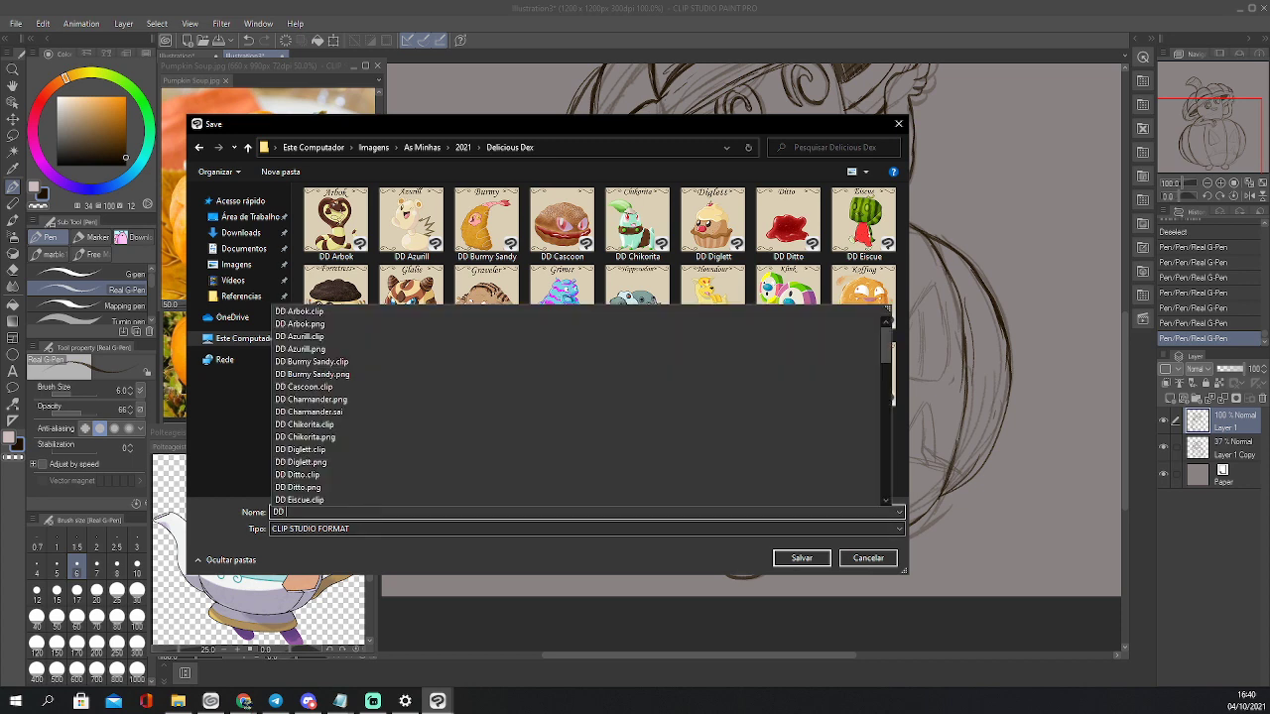
pyautogui.write('Polte')
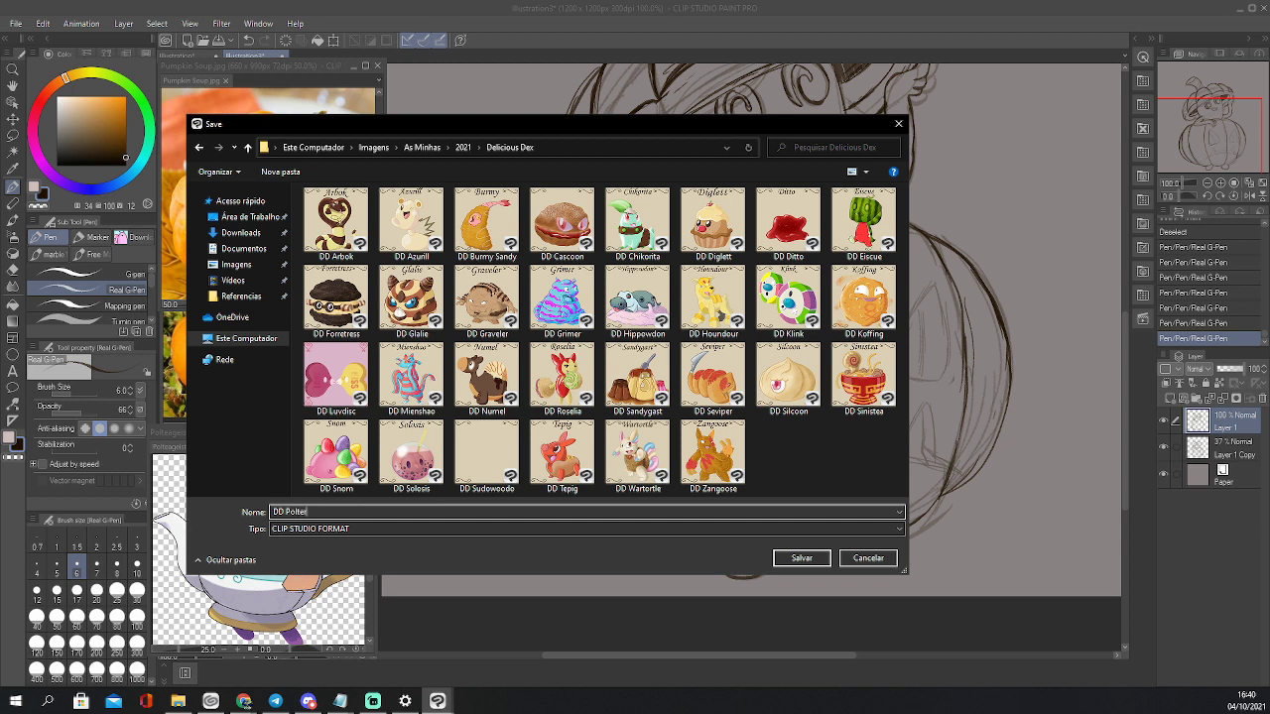
pyautogui.write('ageist')
pyautogui.moveTo(342, 134); pyautogui.dragTo(407, 137)
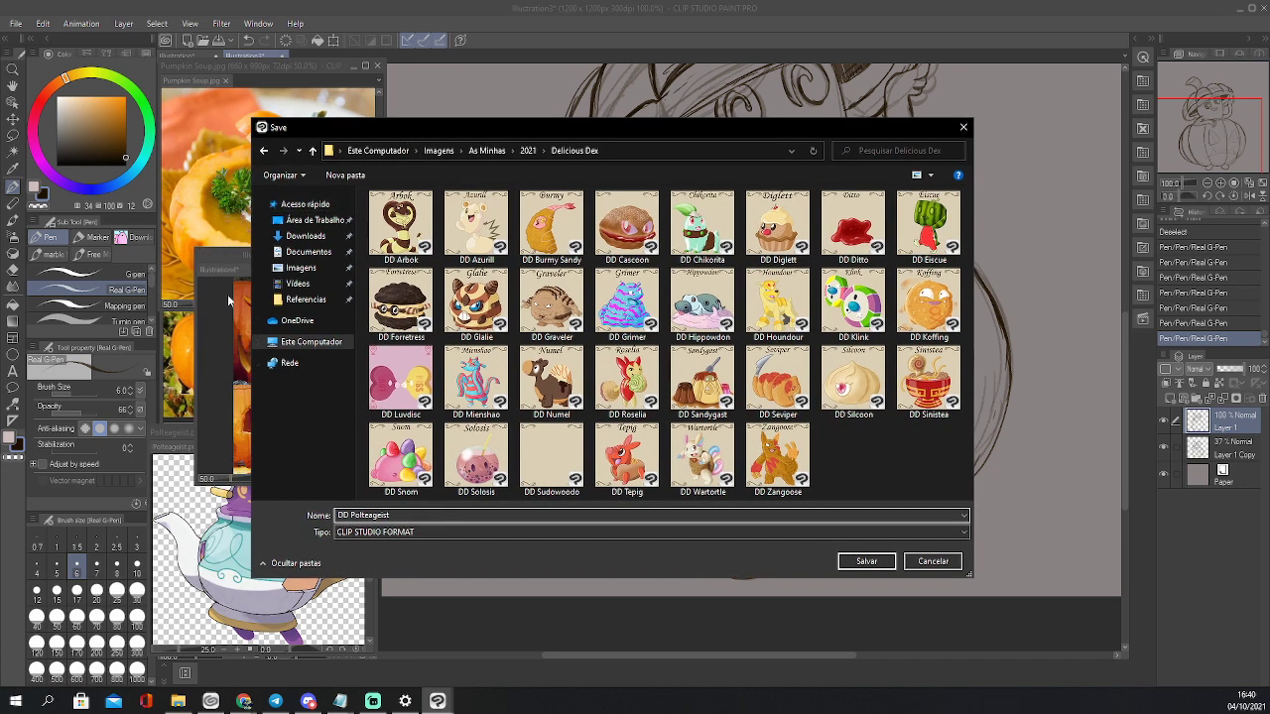
pyautogui.click(866, 562)
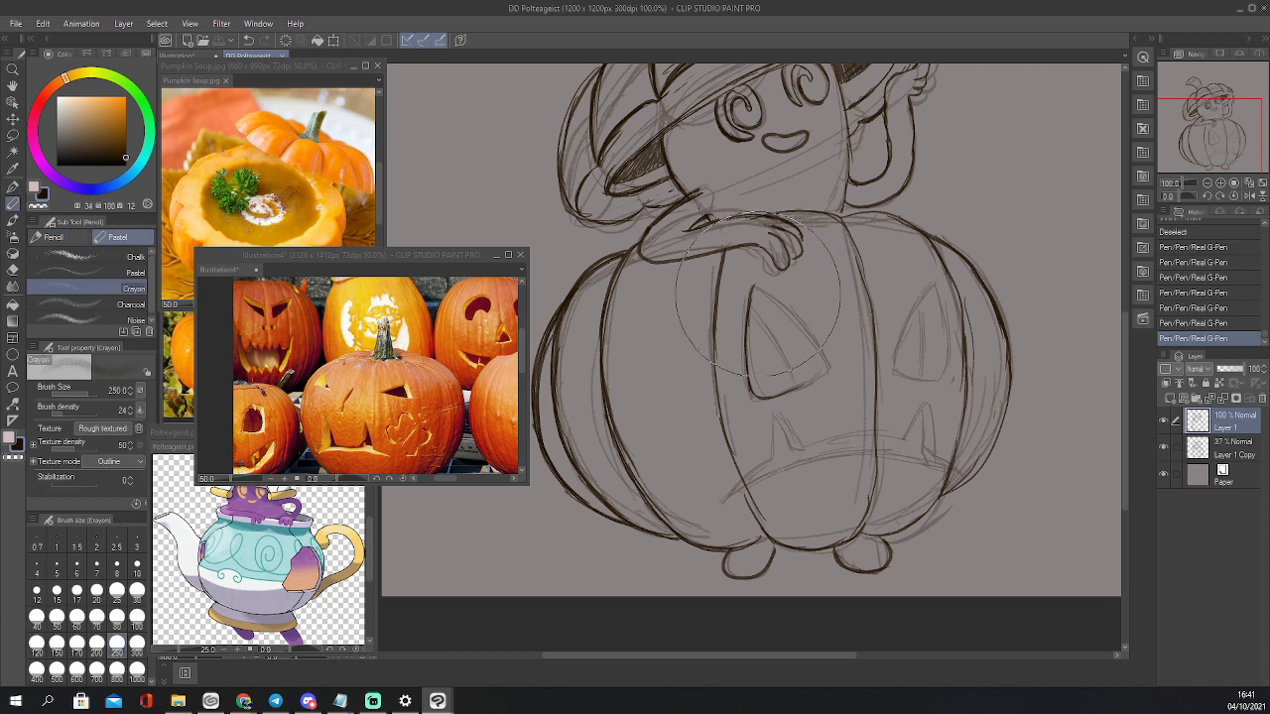
# Ink the left eye's inner edge and the right triangular eye's outline and inner edge
pyautogui.moveTo(752, 285)
pyautogui.mouseDown()
pyautogui.moveTo(817, 338)
pyautogui.moveTo(829, 365)
pyautogui.moveTo(805, 386)
pyautogui.mouseUp()
pyautogui.moveTo(752, 307)
pyautogui.mouseDown()
pyautogui.moveTo(803, 385)
pyautogui.moveTo(754, 307)
pyautogui.mouseUp()
pyautogui.moveTo(891, 373)
pyautogui.mouseDown()
pyautogui.moveTo(932, 285)
pyautogui.moveTo(943, 384)
pyautogui.moveTo(891, 371)
pyautogui.mouseUp()
pyautogui.moveTo(921, 308)
pyautogui.mouseDown()
pyautogui.moveTo(922, 381)
pyautogui.moveTo(922, 310)
pyautogui.mouseUp()
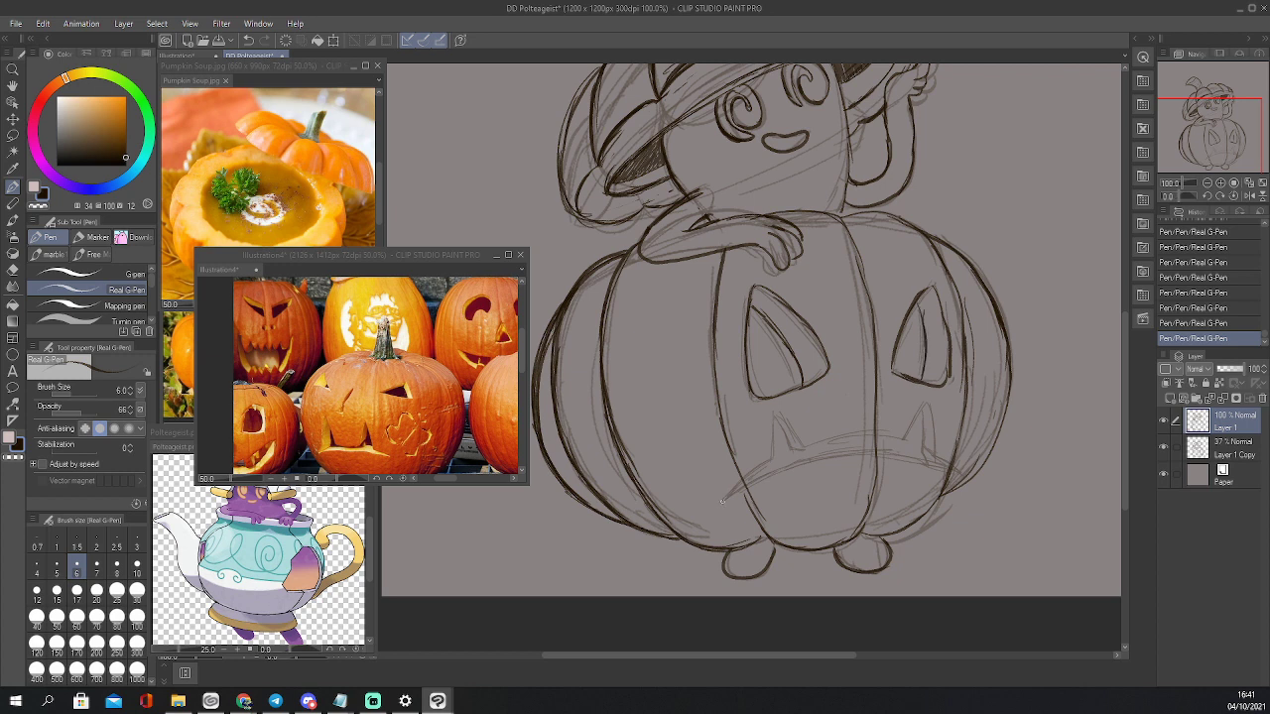
# Ink the downturned mouth curve and its upper edge with two large and two small pointed notches
pyautogui.moveTo(721, 501)
pyautogui.mouseDown()
pyautogui.moveTo(770, 458)
pyautogui.moveTo(731, 494)
pyautogui.mouseUp()
pyautogui.moveTo(724, 501)
pyautogui.mouseDown()
pyautogui.moveTo(767, 463)
pyautogui.moveTo(807, 452)
pyautogui.moveTo(958, 473)
pyautogui.mouseUp()
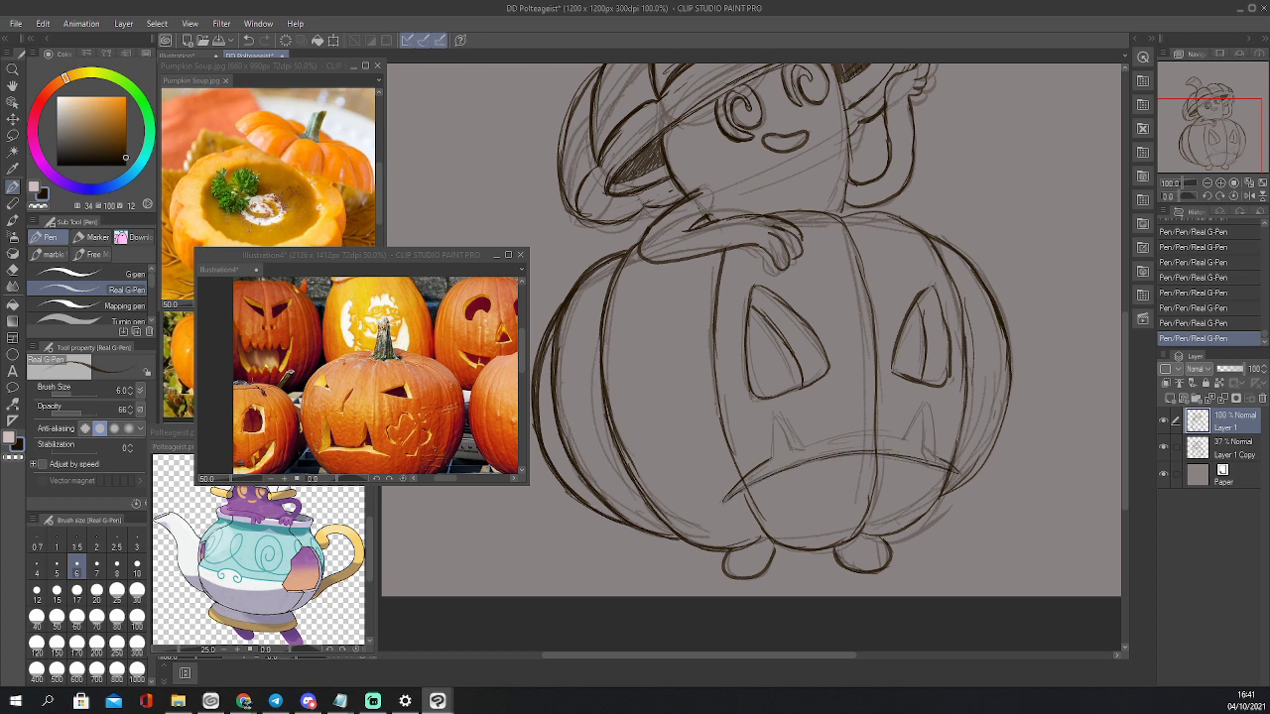
pyautogui.moveTo(771, 458)
pyautogui.mouseDown()
pyautogui.moveTo(773, 416)
pyautogui.moveTo(796, 444)
pyautogui.moveTo(822, 439)
pyautogui.moveTo(833, 422)
pyautogui.moveTo(884, 434)
pyautogui.moveTo(894, 417)
pyautogui.moveTo(899, 439)
pyautogui.moveTo(927, 402)
pyautogui.moveTo(941, 457)
pyautogui.mouseUp()
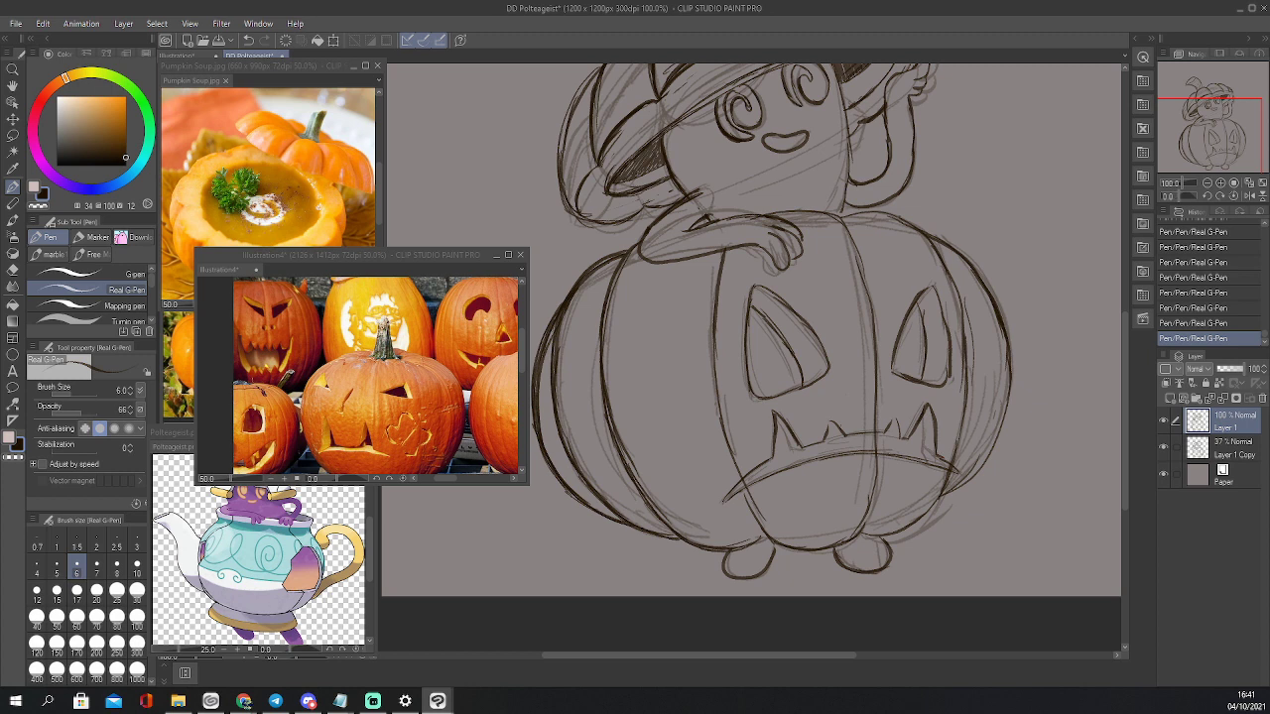
pyautogui.moveTo(773, 420); pyautogui.dragTo(800, 446)
pyautogui.moveTo(892, 427); pyautogui.dragTo(925, 455)
# Erase the pumpkin's rib lines where they cross the band between the mouth's two edges
pyautogui.press('e')
pyautogui.click(875, 437)
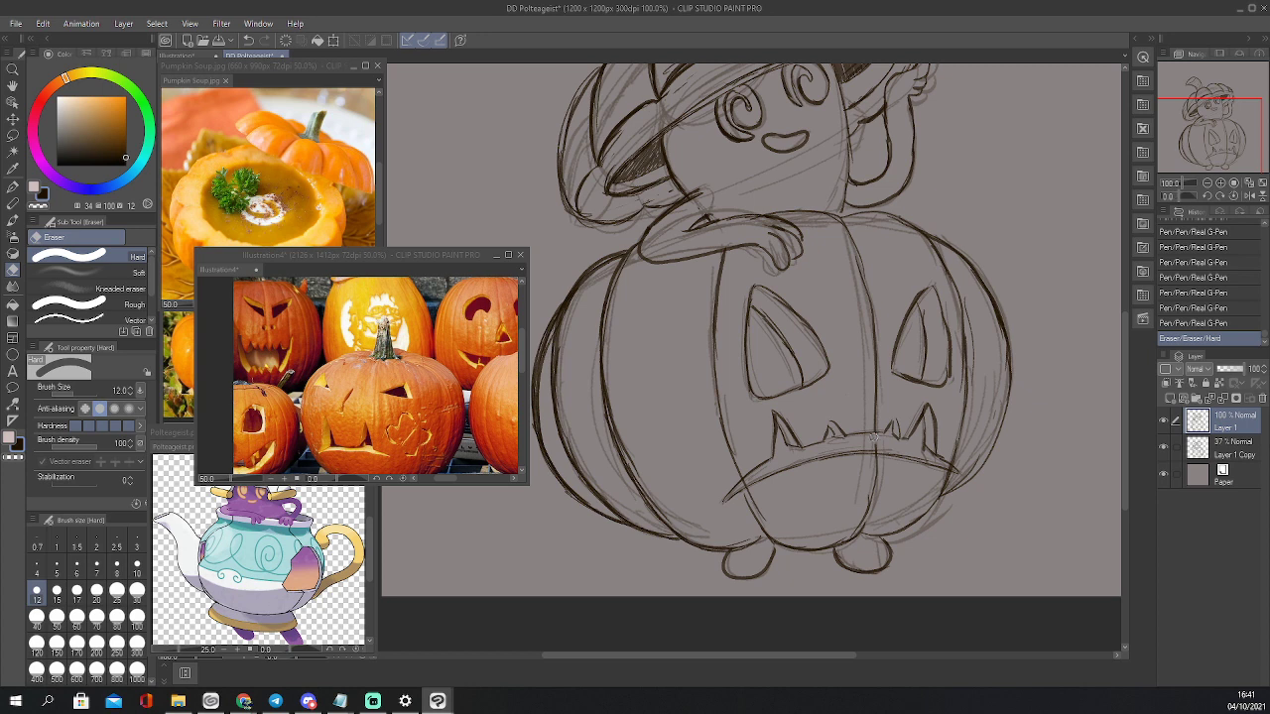
pyautogui.click(876, 444)
pyautogui.click(747, 483)
pyautogui.click(753, 477)
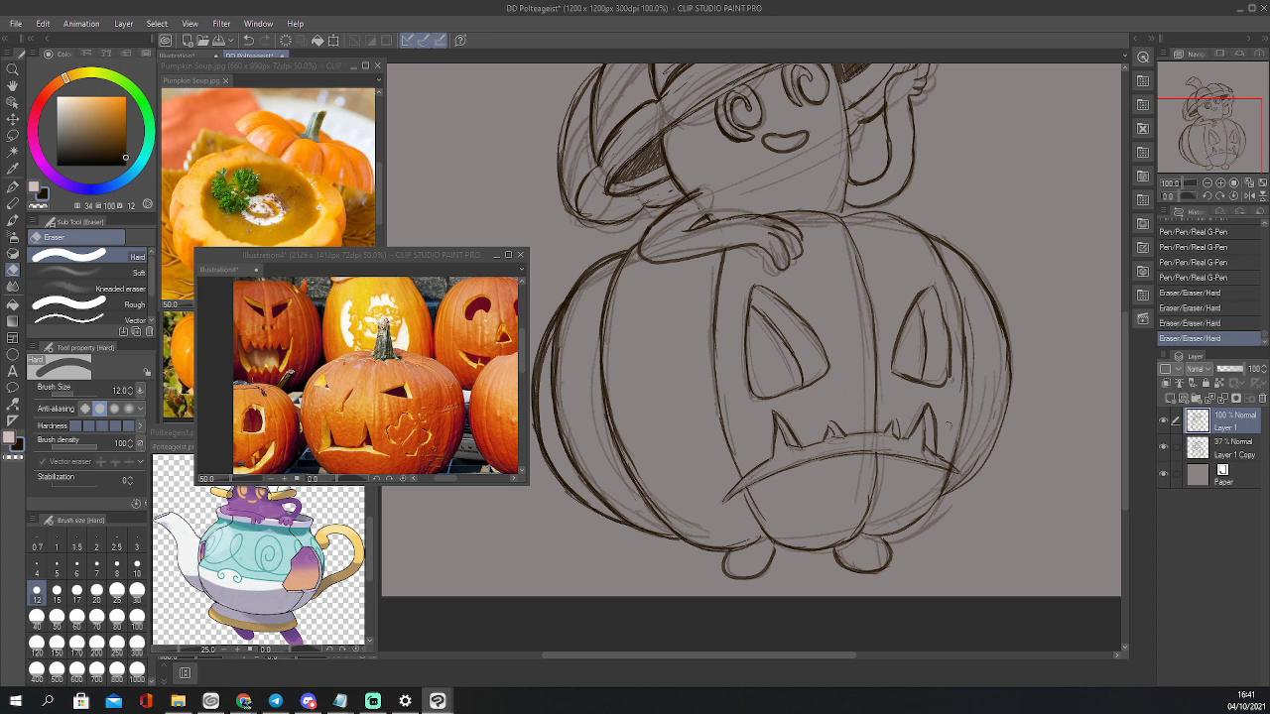
pyautogui.click(947, 466)
pyautogui.click(949, 470)
# Redraw the mouth's right corner and sharpen the two small pointed notches along its upper edge
pyautogui.press('p')
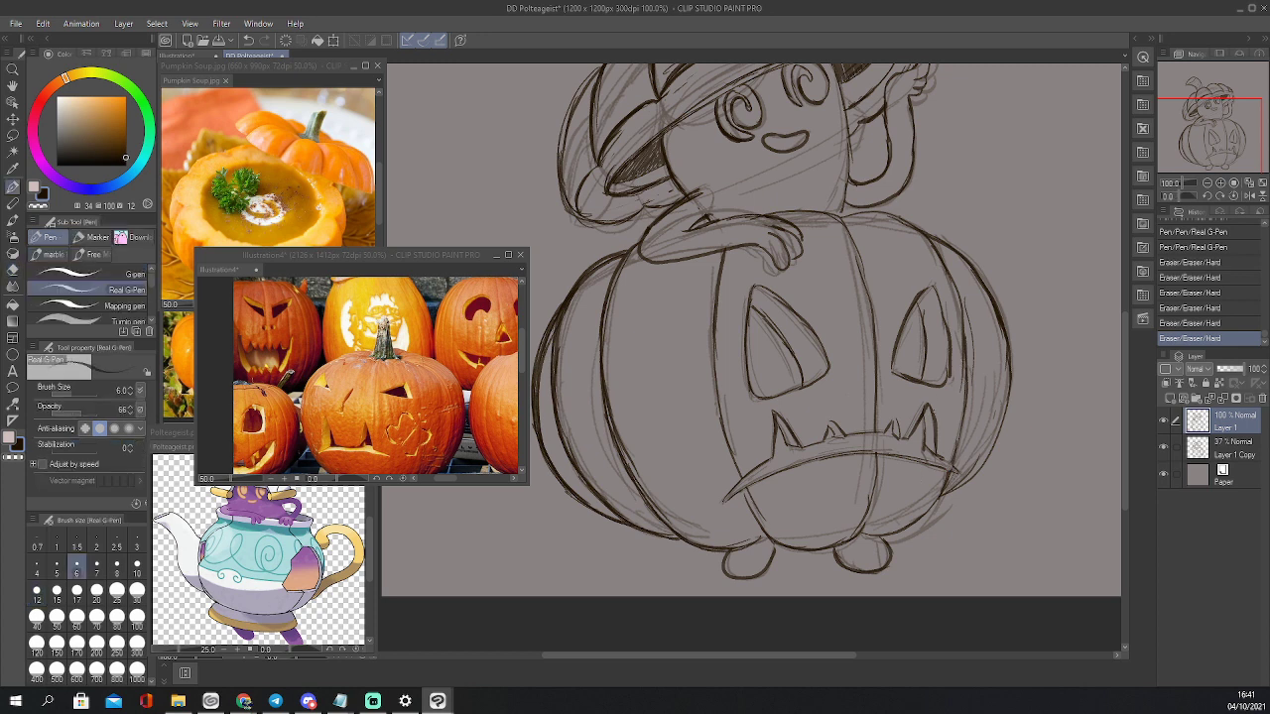
pyautogui.moveTo(936, 453); pyautogui.dragTo(956, 469)
pyautogui.moveTo(945, 459); pyautogui.dragTo(959, 471)
pyautogui.moveTo(951, 465); pyautogui.dragTo(959, 473)
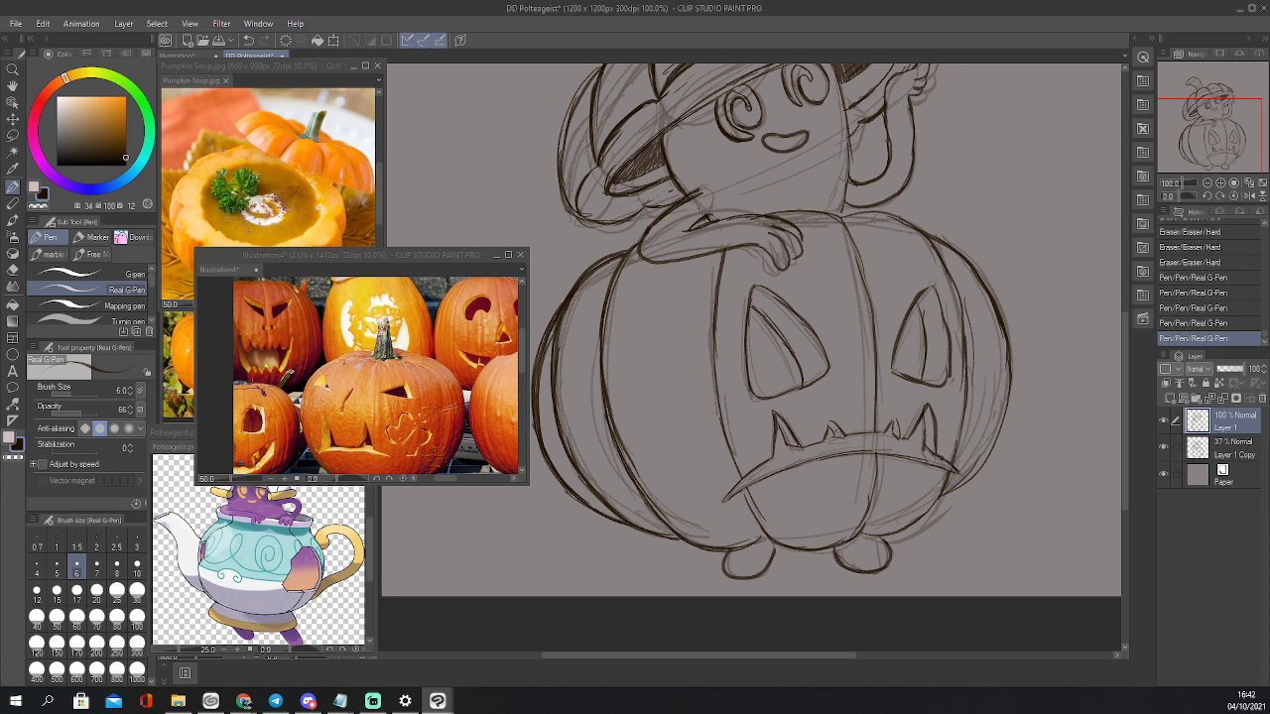
pyautogui.moveTo(825, 436); pyautogui.dragTo(836, 432)
pyautogui.moveTo(833, 426)
pyautogui.mouseDown()
pyautogui.moveTo(845, 437)
pyautogui.moveTo(894, 415)
pyautogui.mouseUp()
pyautogui.moveTo(894, 415); pyautogui.dragTo(900, 437)
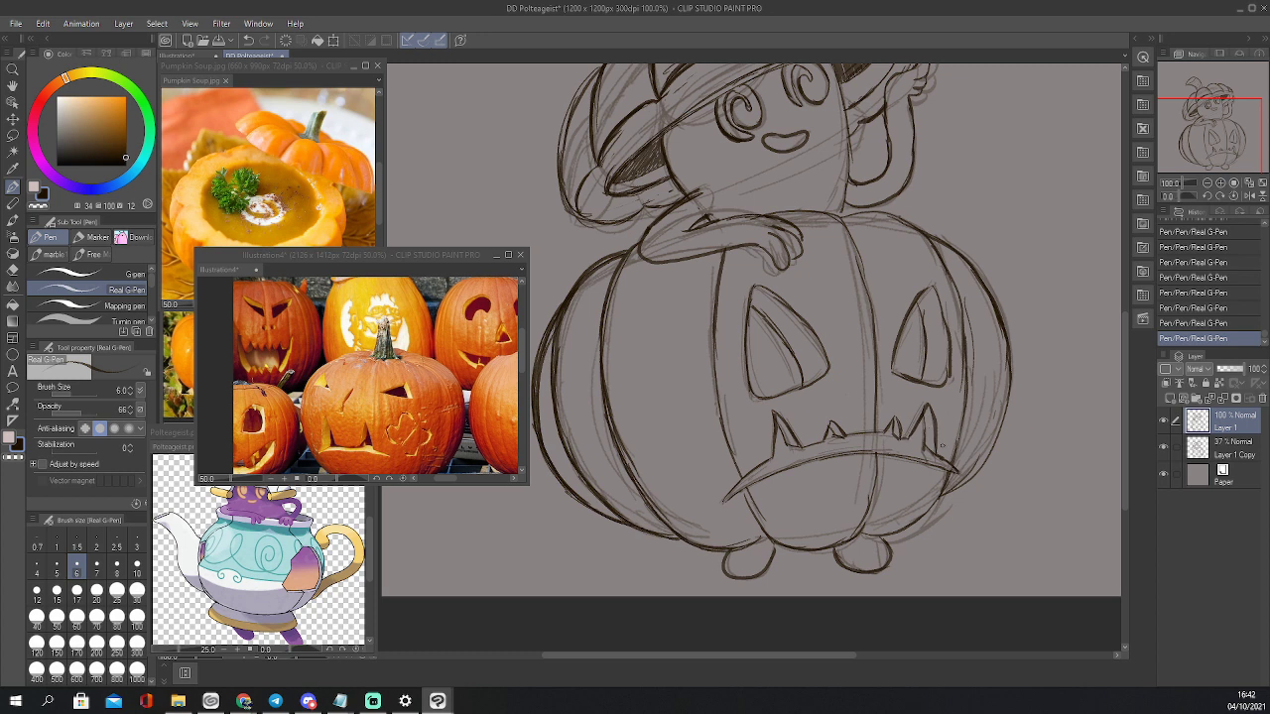
# Clean up the base of the mouth's large right notch, lasso it, shift it slightly right, and clear the selection
pyautogui.press('e')
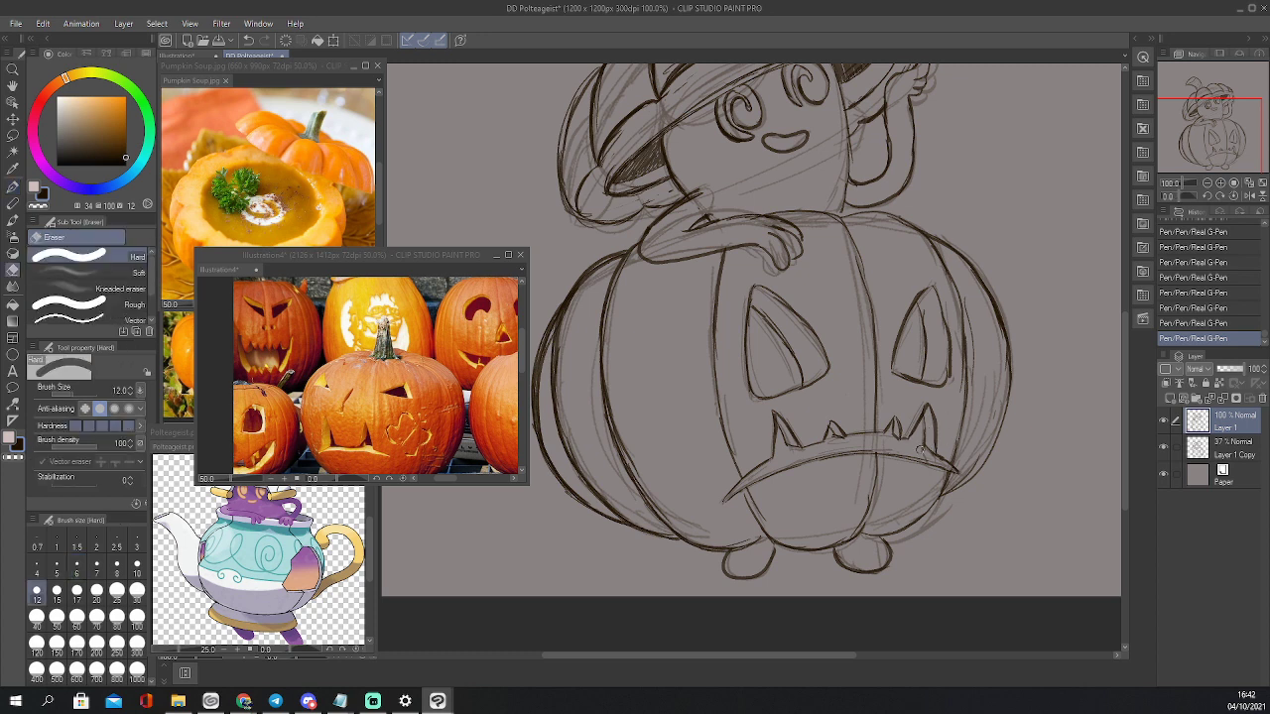
pyautogui.moveTo(917, 447); pyautogui.dragTo(925, 450)
pyautogui.press('m')
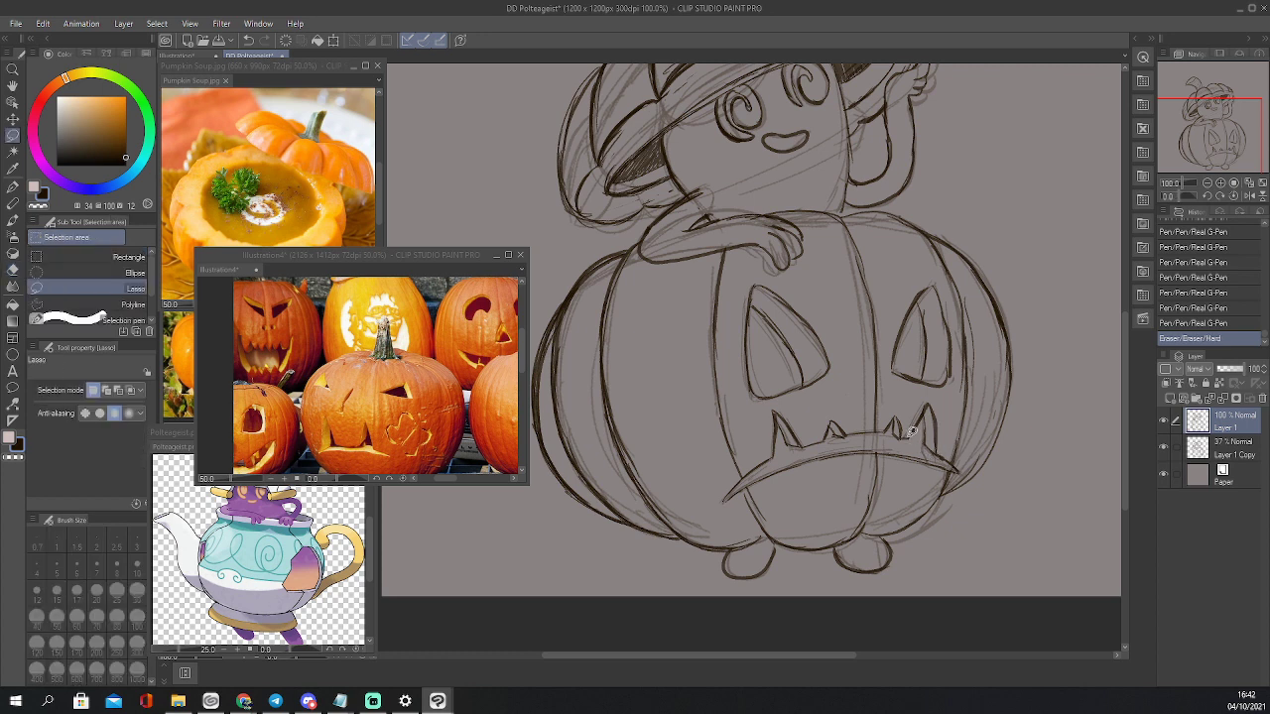
pyautogui.moveTo(938, 451)
pyautogui.mouseDown()
pyautogui.moveTo(946, 406)
pyautogui.moveTo(919, 398)
pyautogui.moveTo(920, 455)
pyautogui.moveTo(940, 442)
pyautogui.mouseUp()
pyautogui.press('k')
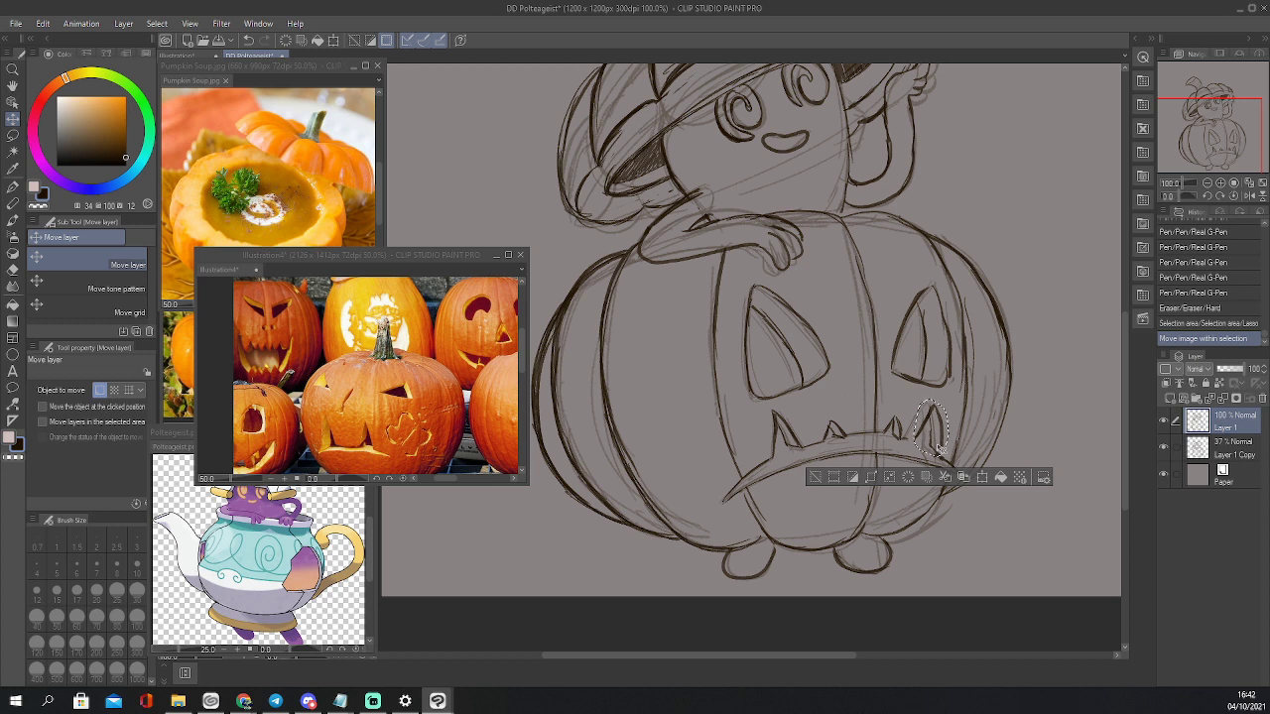
pyautogui.hotkey('ctrl', 'd')
# Redraw the large right notch's sides with the Real G-Pen and reconnect it to the mouth's right corner
pyautogui.press('p')
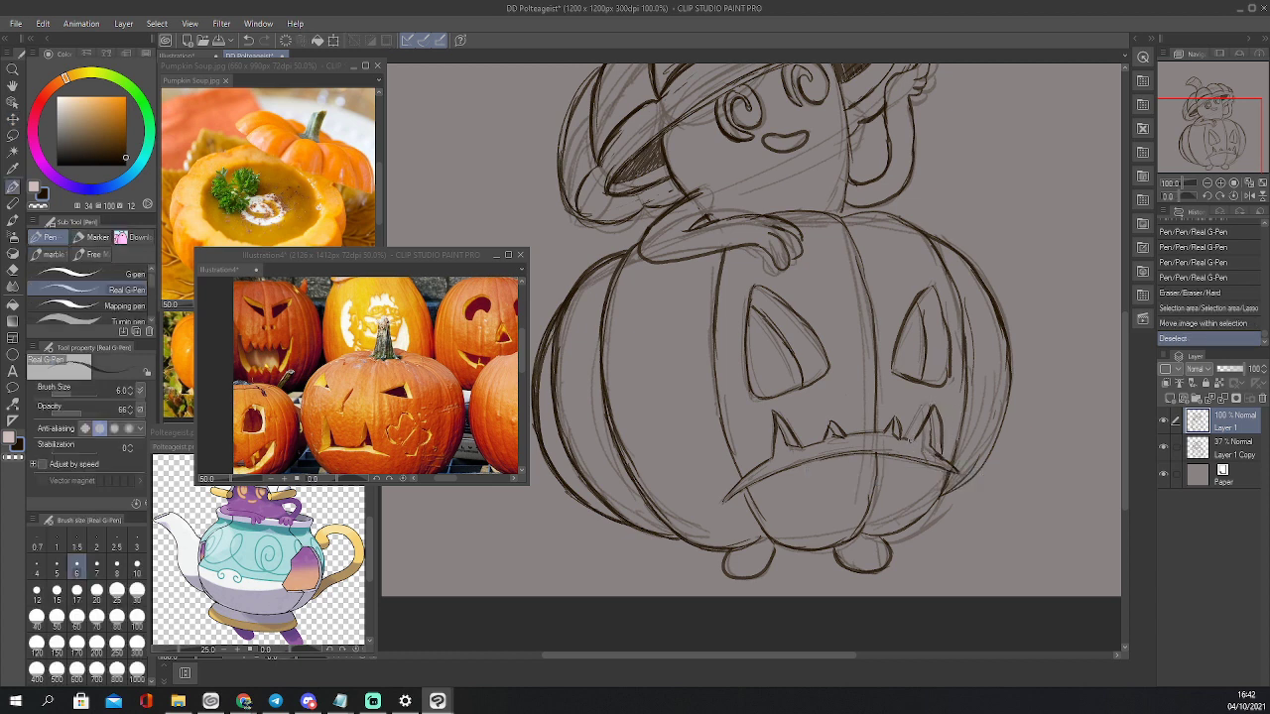
pyautogui.moveTo(929, 409)
pyautogui.mouseDown()
pyautogui.moveTo(924, 429)
pyautogui.moveTo(938, 428)
pyautogui.mouseUp()
pyautogui.moveTo(929, 415); pyautogui.dragTo(943, 457)
pyautogui.moveTo(927, 449); pyautogui.dragTo(959, 473)
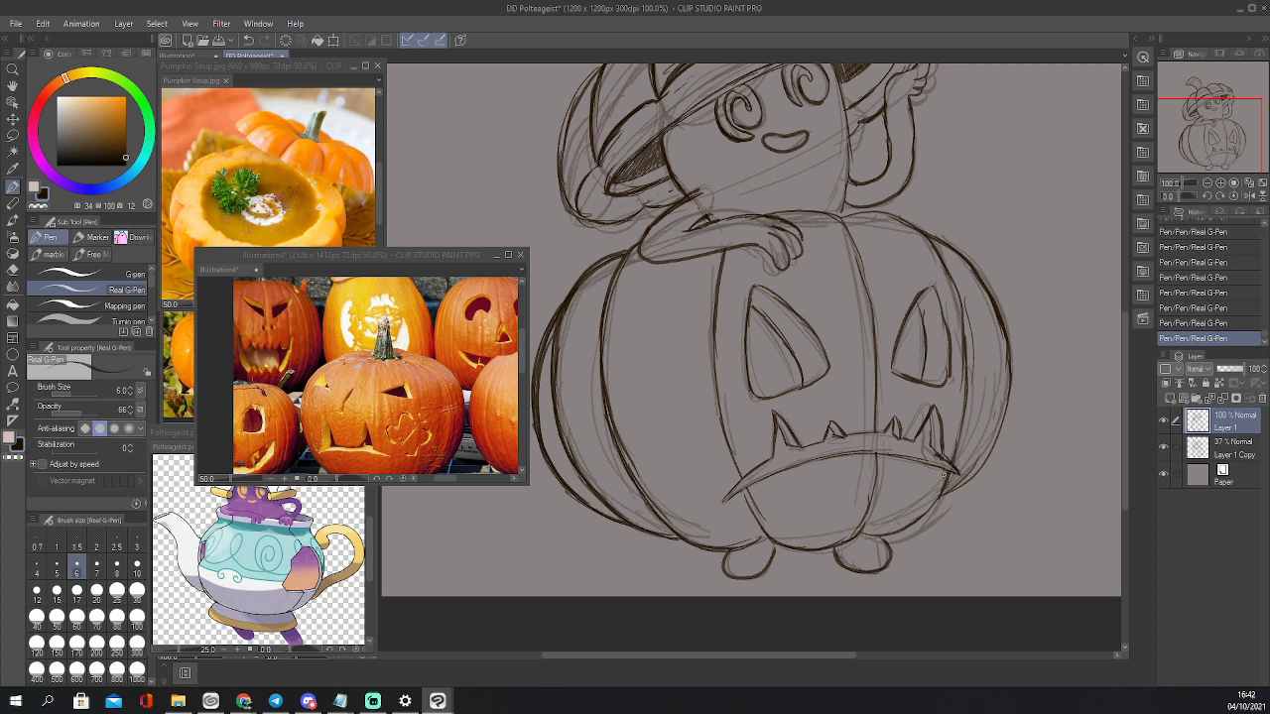
# Darken the lower pumpkin's outline and ribs, the hat's shaded underside, the body's lower right side and the mouth curve
pyautogui.moveTo(1209, 205); pyautogui.dragTo(1218, 194)
pyautogui.click(1208, 173)
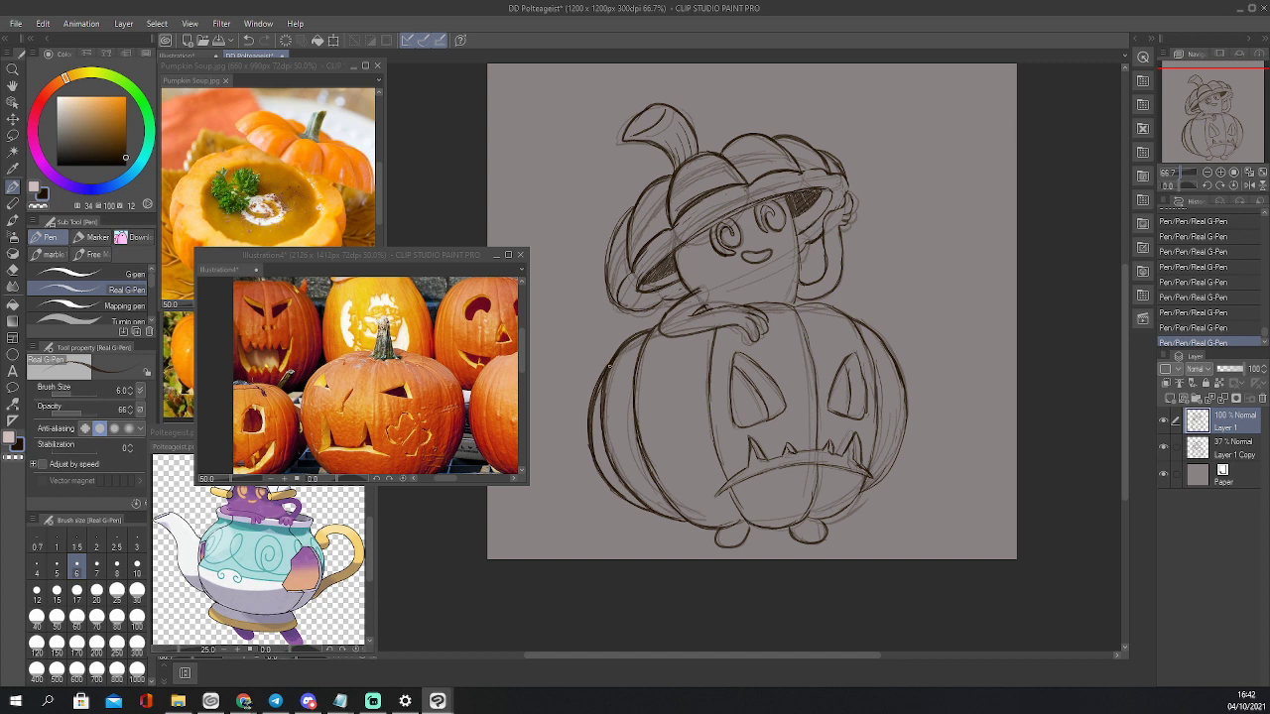
pyautogui.moveTo(603, 370); pyautogui.dragTo(588, 441)
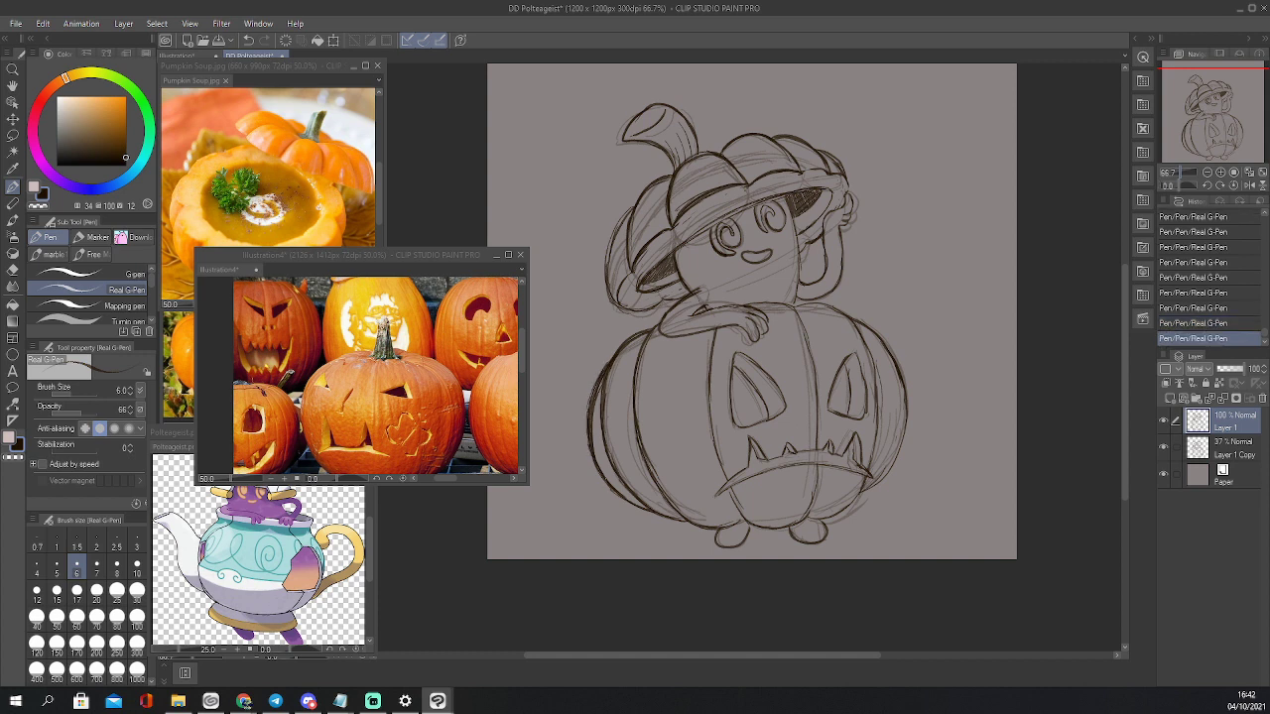
pyautogui.moveTo(627, 344)
pyautogui.mouseDown()
pyautogui.moveTo(649, 330)
pyautogui.moveTo(632, 429)
pyautogui.mouseUp()
pyautogui.moveTo(779, 193); pyautogui.dragTo(788, 210)
pyautogui.moveTo(799, 271); pyautogui.dragTo(791, 303)
pyautogui.moveTo(815, 346); pyautogui.dragTo(815, 408)
pyautogui.moveTo(728, 486)
pyautogui.mouseDown()
pyautogui.moveTo(806, 458)
pyautogui.moveTo(859, 470)
pyautogui.mouseUp()
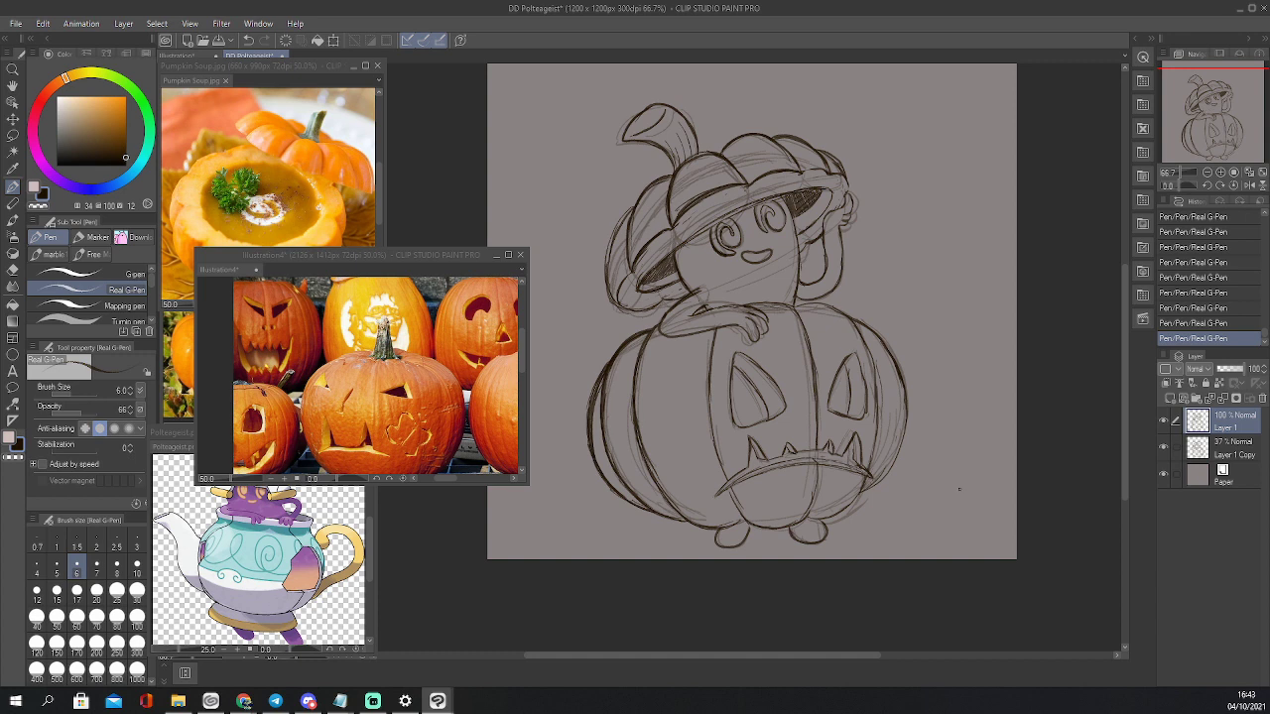
# Erase stray lines around the mouth's right half with a size 10 hard eraser and redraw the large right notch
pyautogui.click(1248, 173)
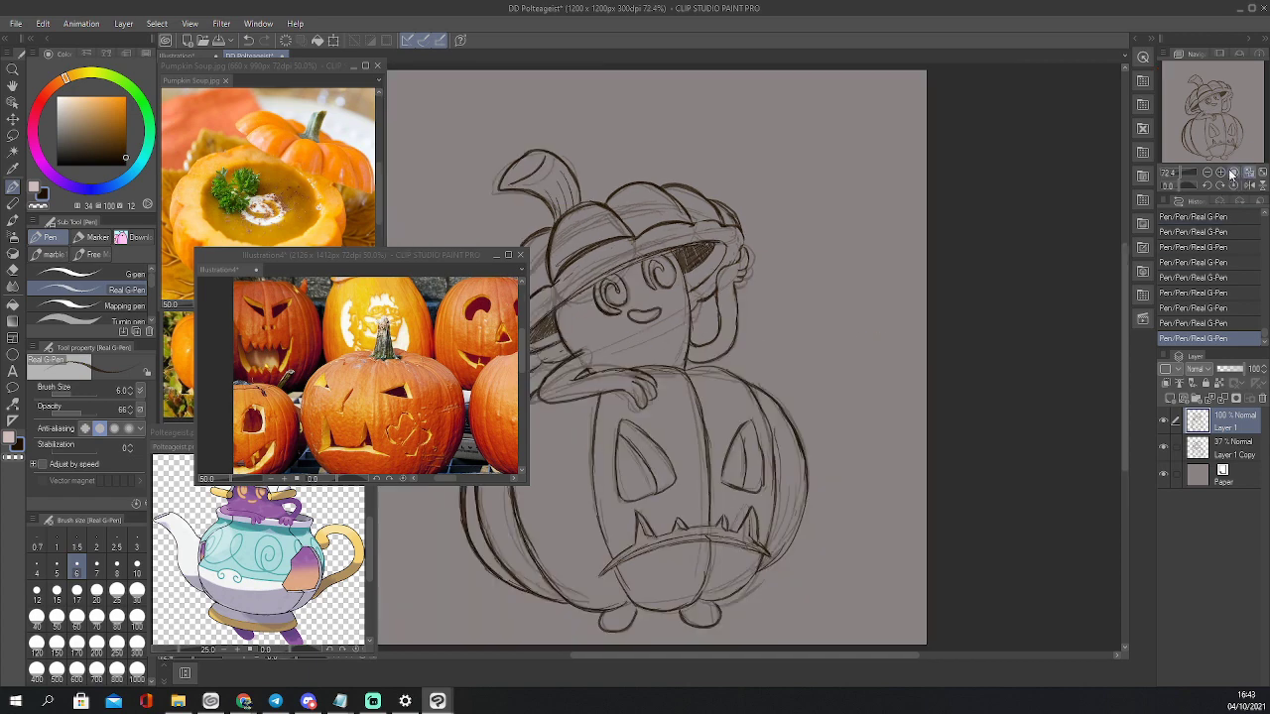
pyautogui.moveTo(1217, 124); pyautogui.dragTo(1204, 127)
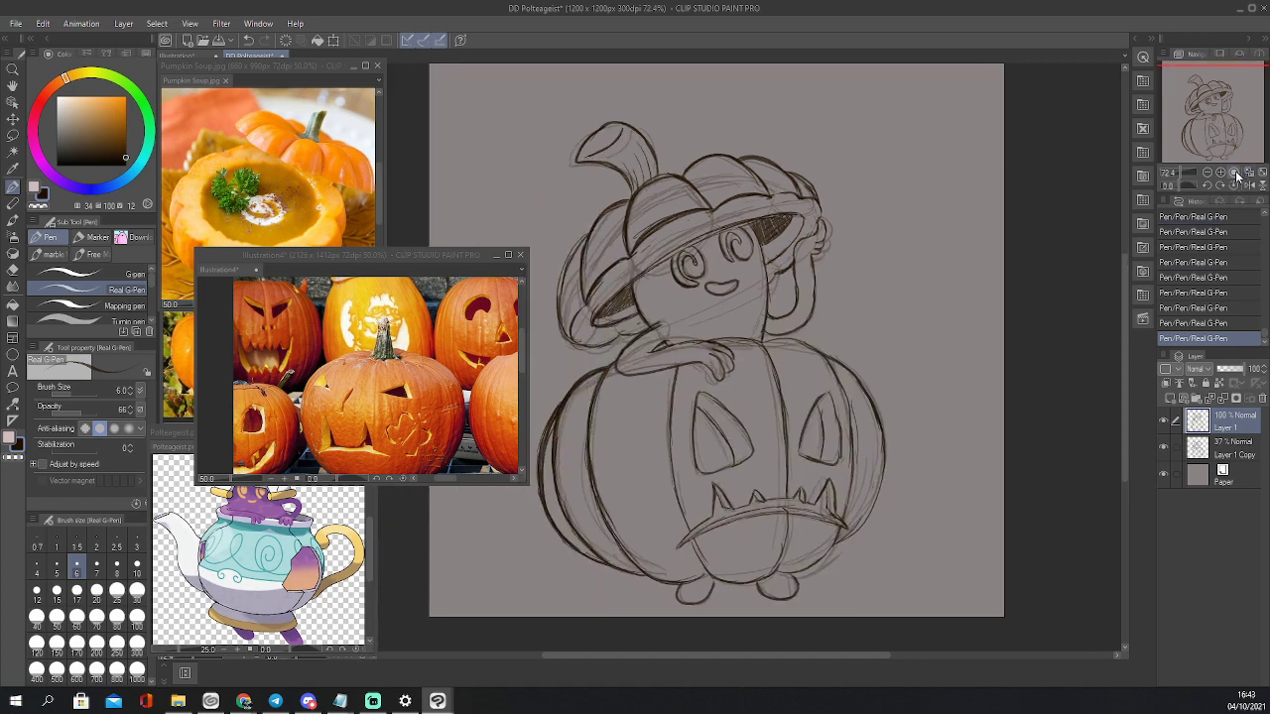
pyautogui.click(1247, 173)
pyautogui.press('e')
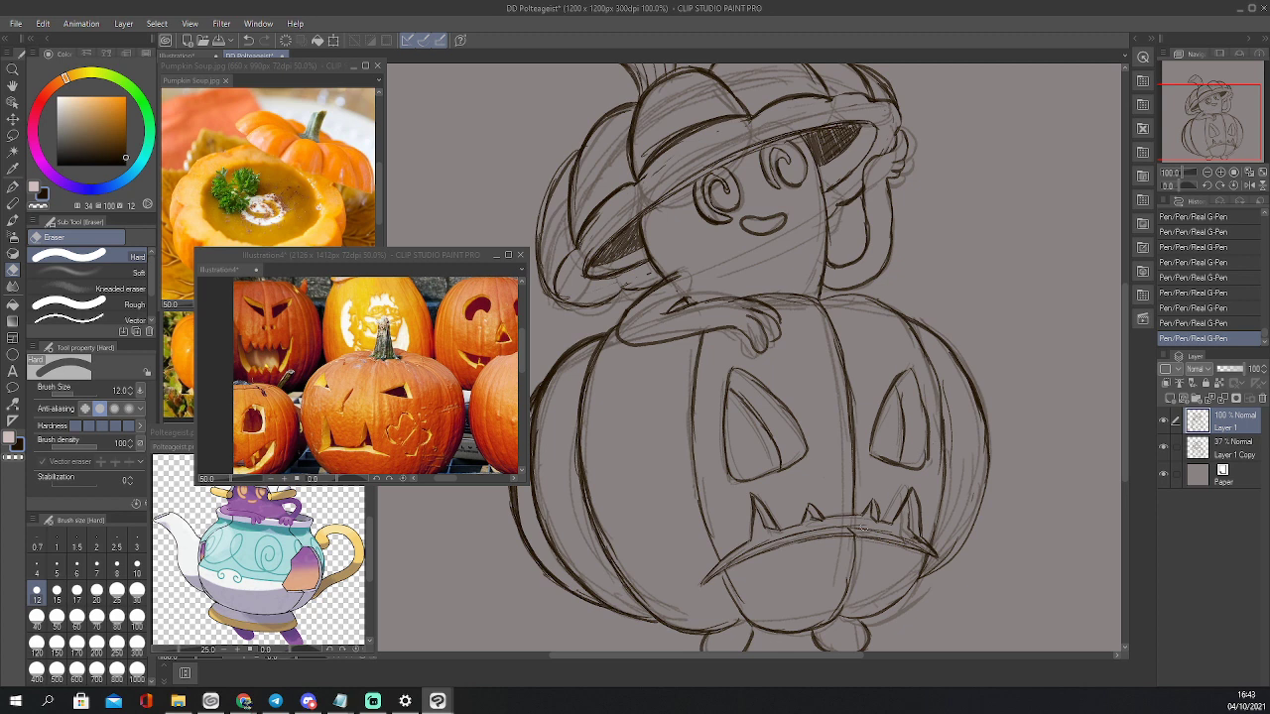
pyautogui.press('[')
pyautogui.moveTo(849, 532); pyautogui.dragTo(859, 541)
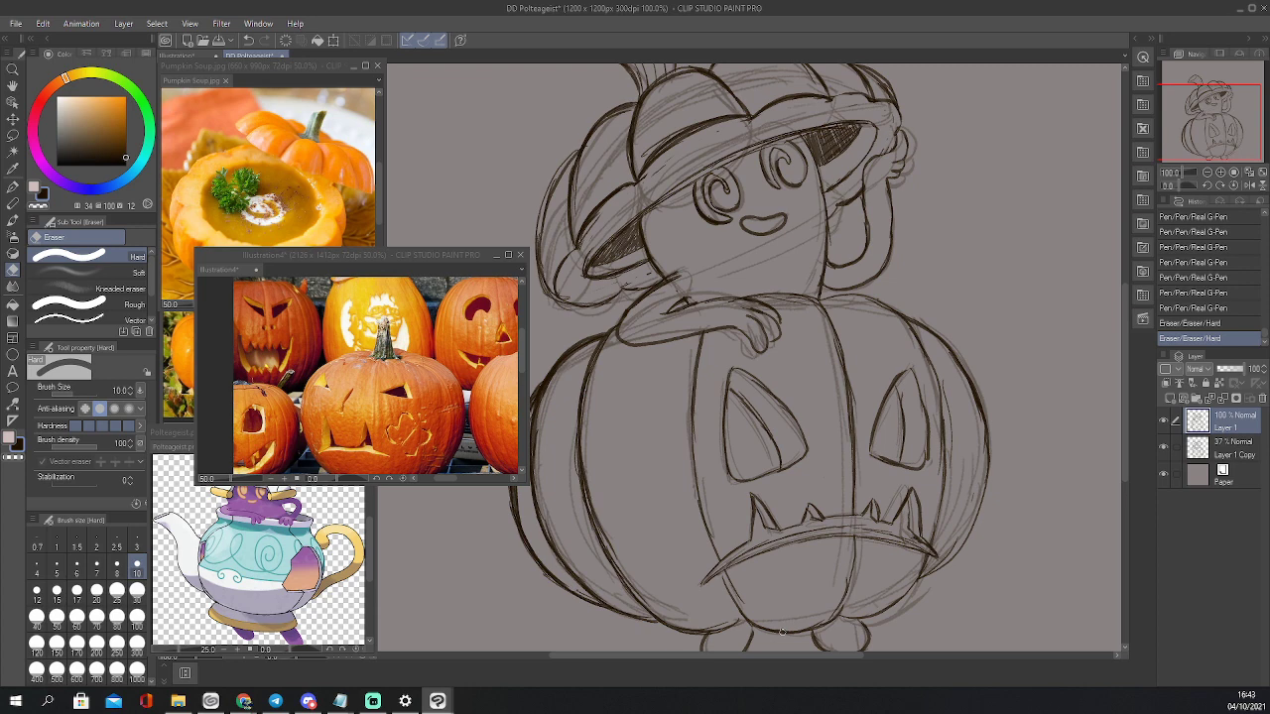
pyautogui.moveTo(921, 543)
pyautogui.mouseDown()
pyautogui.moveTo(905, 528)
pyautogui.moveTo(933, 552)
pyautogui.moveTo(922, 537)
pyautogui.mouseUp()
pyautogui.press('p')
pyautogui.moveTo(918, 521)
pyautogui.mouseDown()
pyautogui.moveTo(926, 545)
pyautogui.moveTo(915, 498)
pyautogui.moveTo(909, 508)
pyautogui.mouseUp()
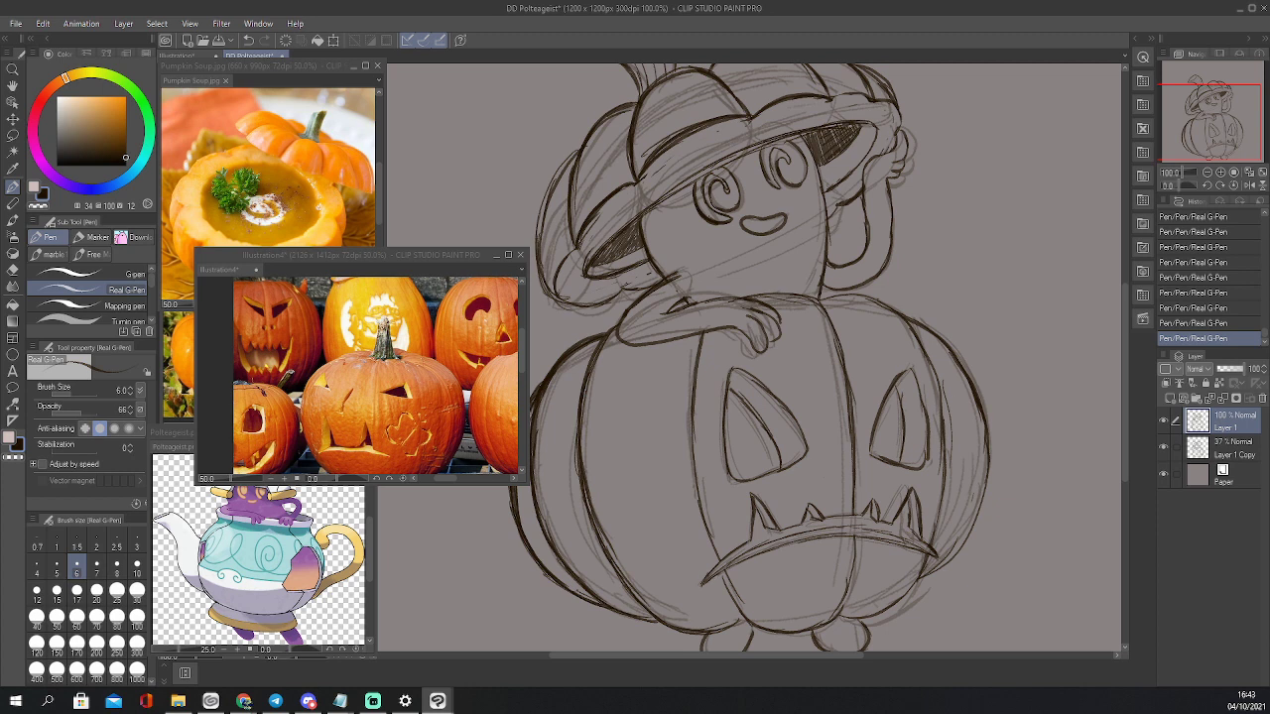
# Shade the inside of the pumpkin's left triangular eye with dense pen hatching
pyautogui.moveTo(728, 392)
pyautogui.mouseDown()
pyautogui.moveTo(742, 474)
pyautogui.moveTo(772, 475)
pyautogui.mouseUp()
pyautogui.moveTo(769, 442); pyautogui.dragTo(780, 470)
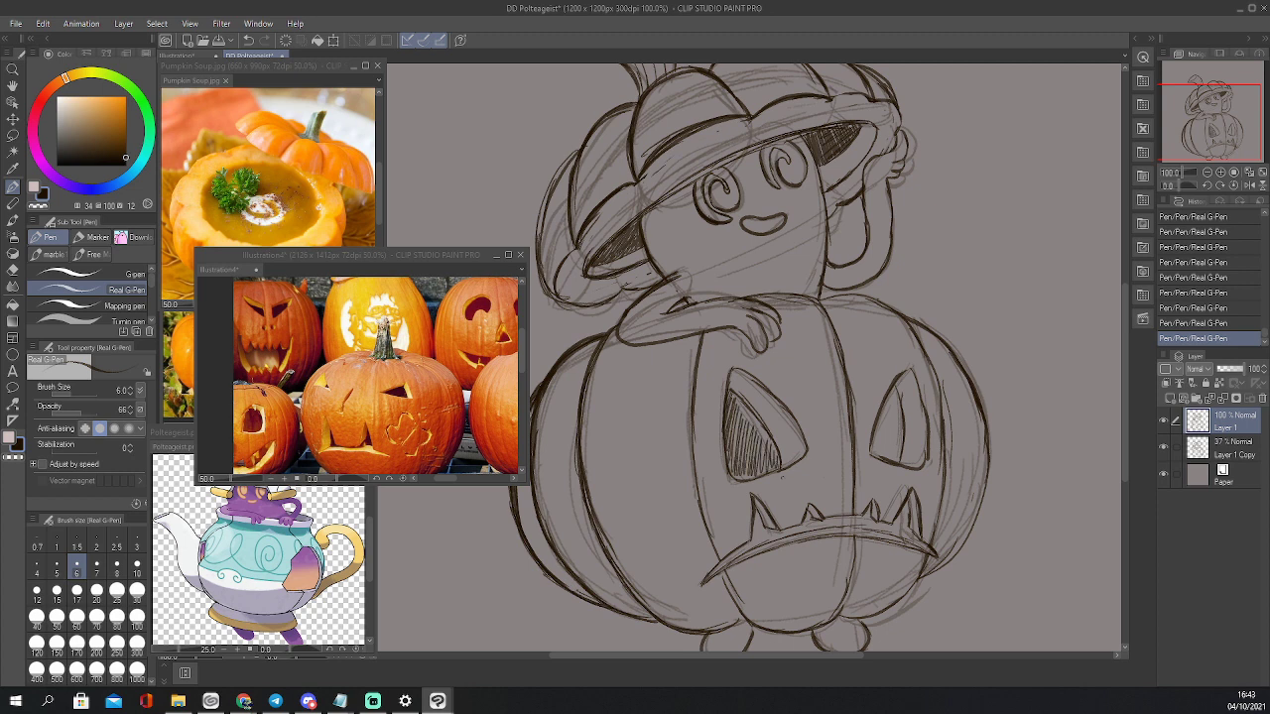
# Shade the inner area of the pumpkin's right carved eye with dark hatching strokes
pyautogui.moveTo(871, 395)
pyautogui.mouseDown()
pyautogui.moveTo(877, 456)
pyautogui.moveTo(895, 459)
pyautogui.mouseUp()
pyautogui.moveTo(891, 415); pyautogui.dragTo(899, 456)
pyautogui.moveTo(895, 424); pyautogui.dragTo(903, 459)
pyautogui.moveTo(895, 398)
pyautogui.mouseDown()
pyautogui.moveTo(898, 429)
pyautogui.moveTo(902, 417)
pyautogui.mouseUp()
pyautogui.moveTo(895, 389)
pyautogui.mouseDown()
pyautogui.moveTo(900, 414)
pyautogui.moveTo(881, 454)
pyautogui.moveTo(899, 448)
pyautogui.moveTo(897, 465)
pyautogui.moveTo(876, 457)
pyautogui.mouseUp()
pyautogui.moveTo(890, 390)
pyautogui.mouseDown()
pyautogui.moveTo(899, 438)
pyautogui.moveTo(883, 441)
pyautogui.mouseUp()
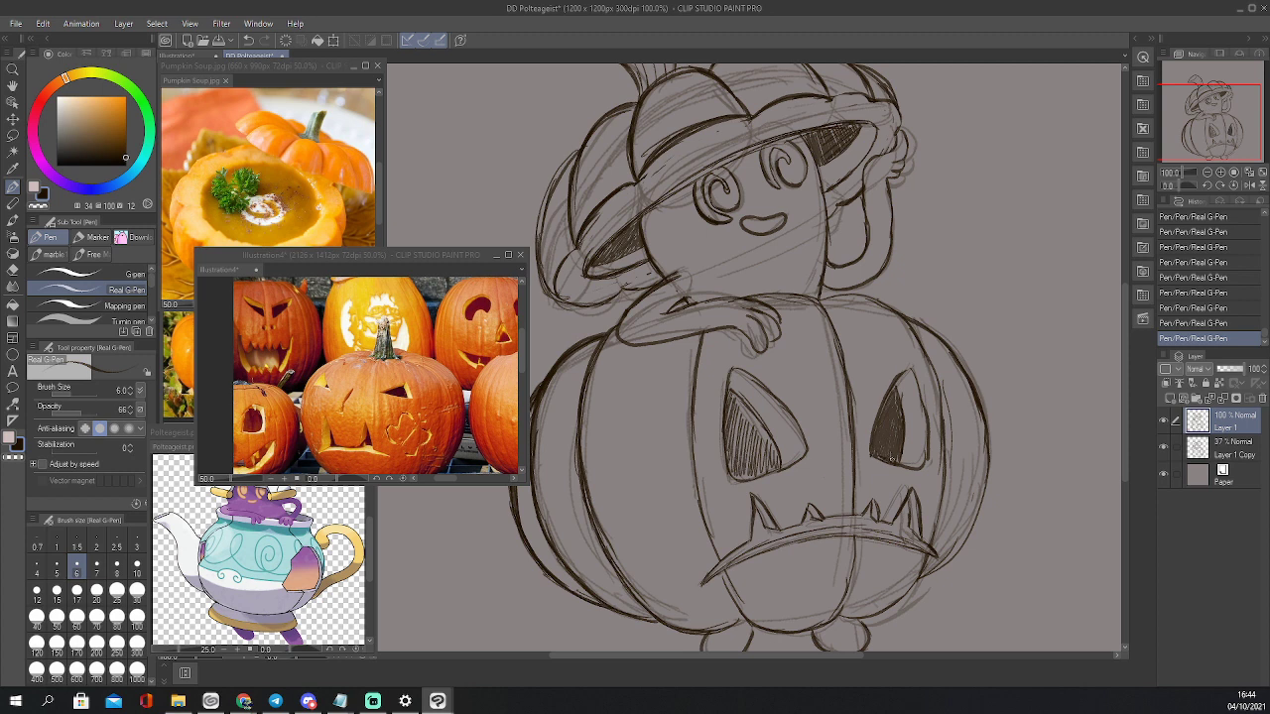
# Darken the shading inside the pumpkin's left carved eye and fill remaining gaps in the right one
pyautogui.moveTo(725, 419)
pyautogui.mouseDown()
pyautogui.moveTo(735, 475)
pyautogui.moveTo(742, 453)
pyautogui.mouseUp()
pyautogui.moveTo(739, 397)
pyautogui.mouseDown()
pyautogui.moveTo(768, 444)
pyautogui.moveTo(746, 448)
pyautogui.moveTo(778, 462)
pyautogui.moveTo(728, 475)
pyautogui.moveTo(727, 459)
pyautogui.moveTo(742, 480)
pyautogui.moveTo(763, 476)
pyautogui.mouseUp()
pyautogui.moveTo(773, 462)
pyautogui.mouseDown()
pyautogui.moveTo(767, 471)
pyautogui.moveTo(781, 466)
pyautogui.mouseUp()
pyautogui.moveTo(742, 394)
pyautogui.mouseDown()
pyautogui.moveTo(727, 410)
pyautogui.moveTo(775, 395)
pyautogui.moveTo(809, 454)
pyautogui.moveTo(753, 480)
pyautogui.mouseUp()
pyautogui.moveTo(727, 384)
pyautogui.mouseDown()
pyautogui.moveTo(726, 477)
pyautogui.moveTo(742, 479)
pyautogui.moveTo(722, 401)
pyautogui.moveTo(763, 473)
pyautogui.moveTo(741, 474)
pyautogui.moveTo(747, 451)
pyautogui.mouseUp()
pyautogui.moveTo(755, 435); pyautogui.dragTo(740, 444)
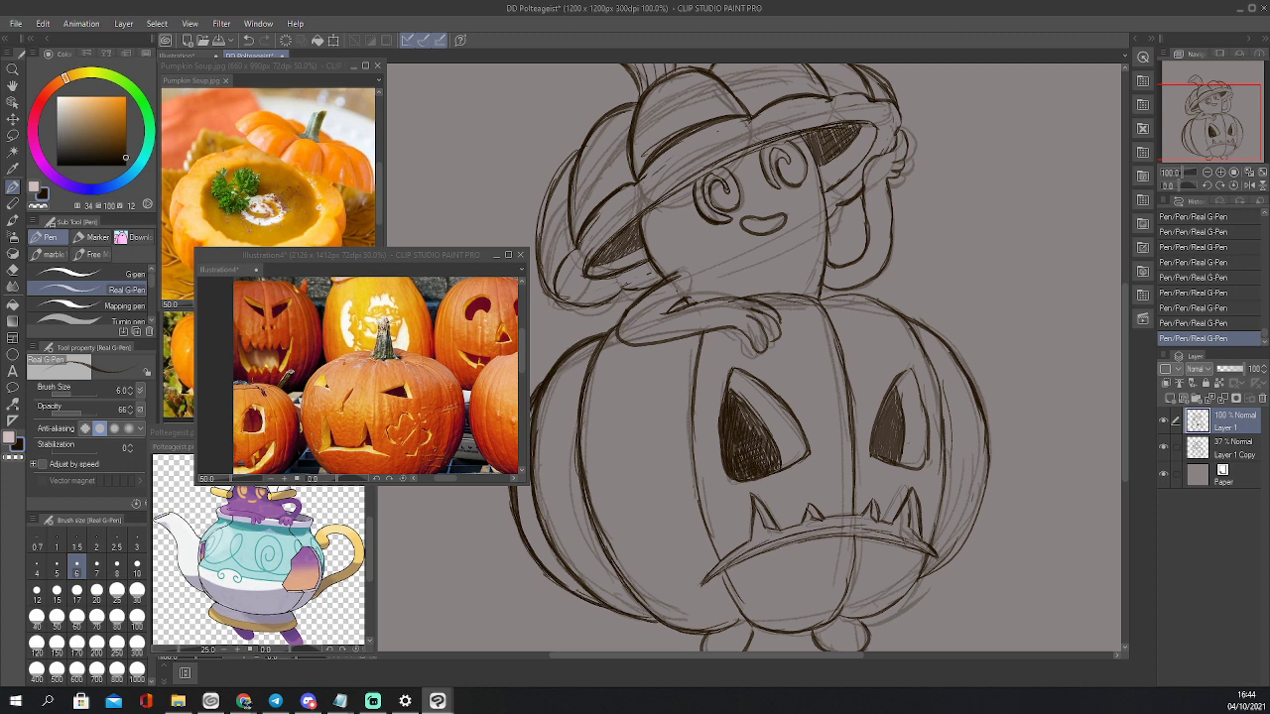
pyautogui.moveTo(900, 428); pyautogui.dragTo(885, 420)
pyautogui.moveTo(881, 459)
pyautogui.mouseDown()
pyautogui.moveTo(885, 421)
pyautogui.moveTo(898, 407)
pyautogui.moveTo(905, 417)
pyautogui.mouseUp()
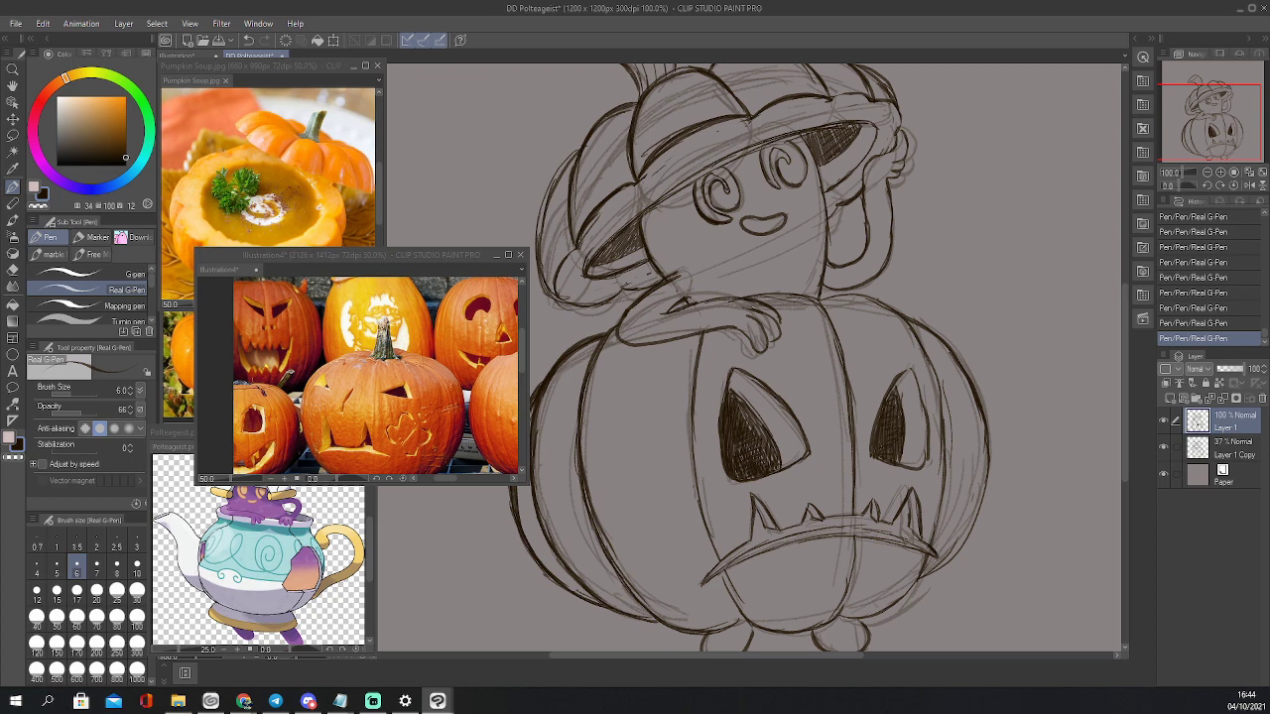
# Erase a stray mark on the resting arm and retrace the outline of the character's left spiral eye
pyautogui.press('e')
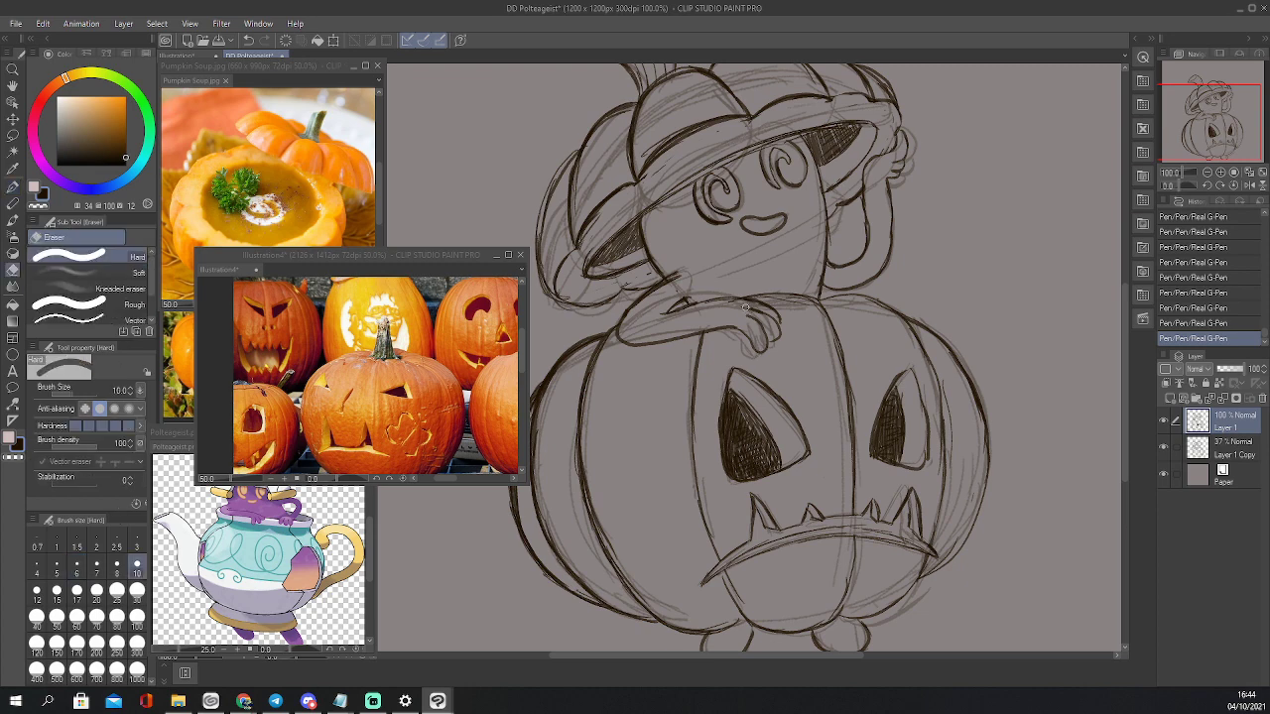
pyautogui.moveTo(744, 307); pyautogui.dragTo(752, 312)
pyautogui.press('p')
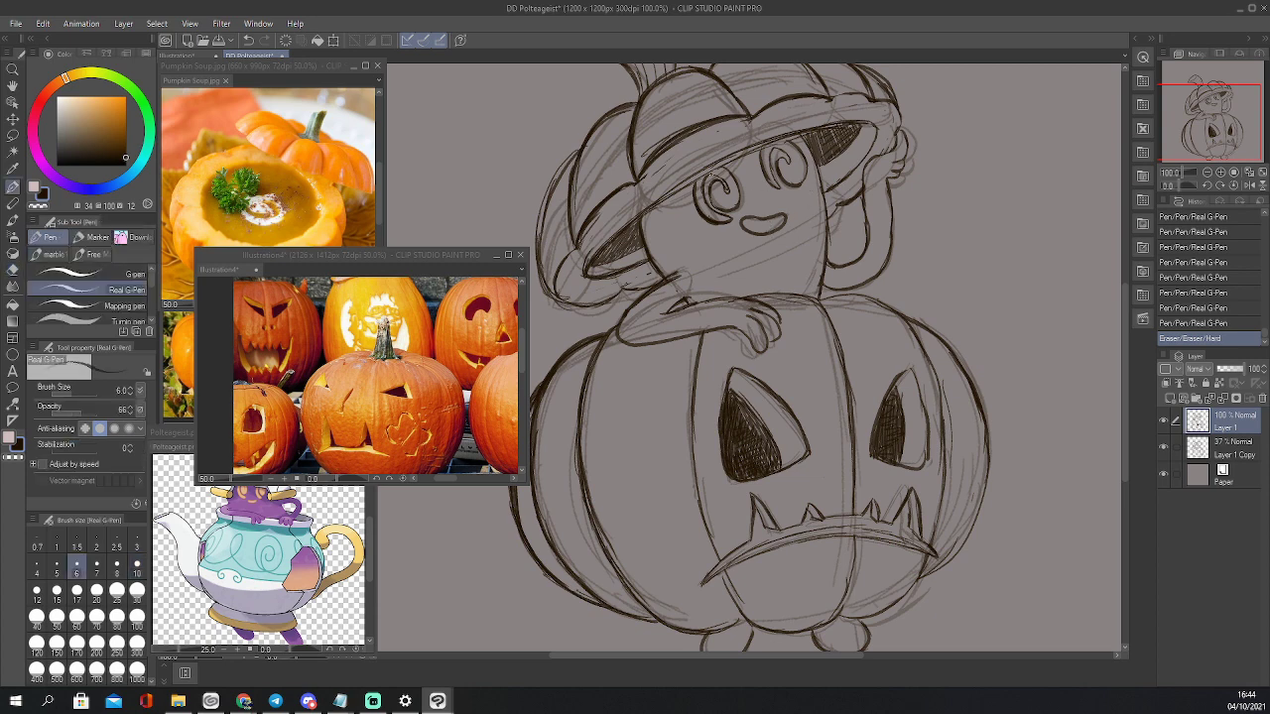
pyautogui.moveTo(708, 176)
pyautogui.mouseDown()
pyautogui.moveTo(730, 189)
pyautogui.moveTo(723, 174)
pyautogui.moveTo(702, 183)
pyautogui.mouseUp()
pyautogui.moveTo(706, 175)
pyautogui.mouseDown()
pyautogui.moveTo(696, 206)
pyautogui.moveTo(710, 218)
pyautogui.mouseUp()
# Erase the character's right spiral eye and replace it with a pasted copy of the left one
pyautogui.press('e')
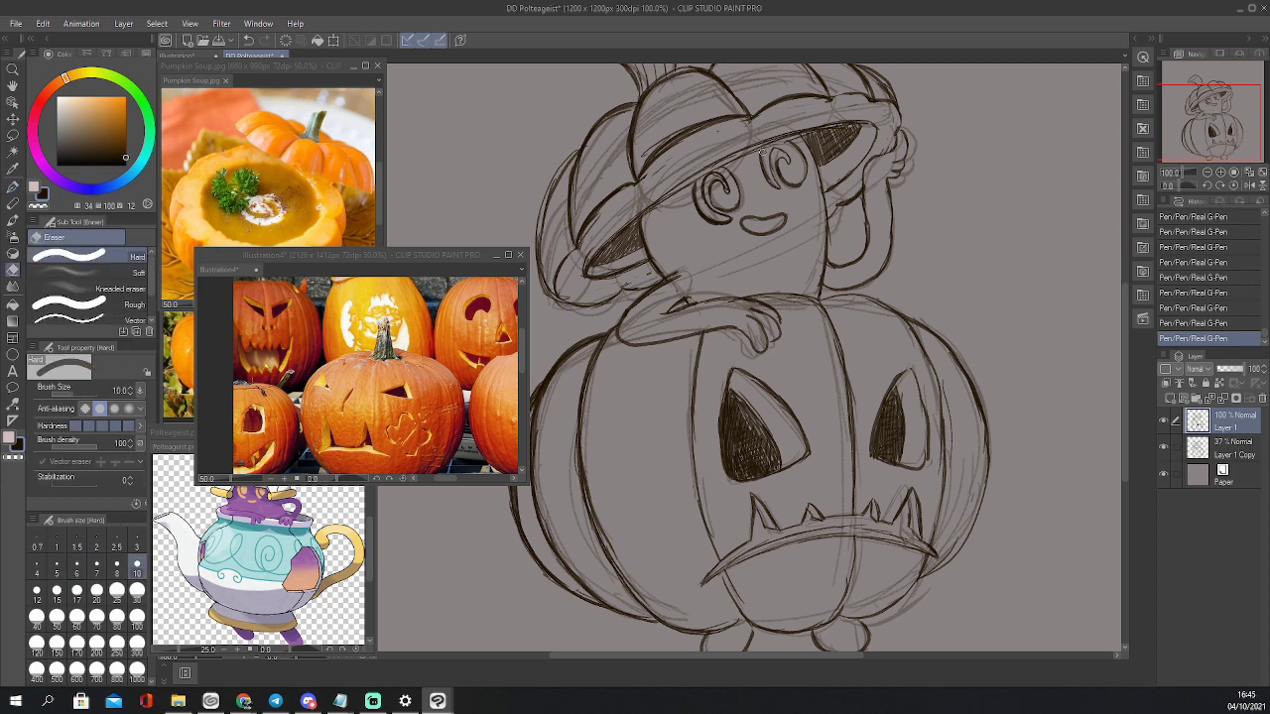
pyautogui.moveTo(778, 155)
pyautogui.mouseDown()
pyautogui.moveTo(770, 183)
pyautogui.moveTo(804, 175)
pyautogui.mouseUp()
pyautogui.press('m')
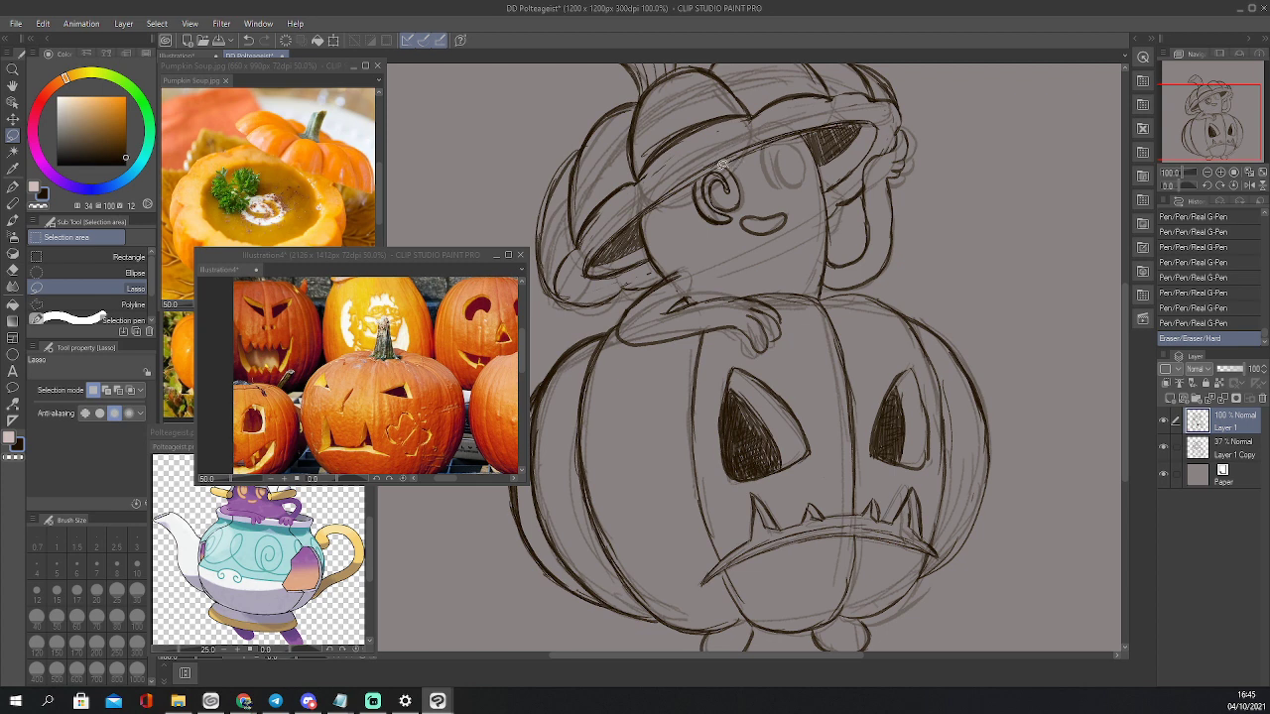
pyautogui.moveTo(705, 175)
pyautogui.mouseDown()
pyautogui.moveTo(689, 198)
pyautogui.moveTo(732, 227)
pyautogui.moveTo(754, 205)
pyautogui.moveTo(745, 189)
pyautogui.moveTo(726, 225)
pyautogui.moveTo(745, 210)
pyautogui.mouseUp()
pyautogui.hotkey('ctrl', 'c')
pyautogui.hotkey('ctrl', 'v')
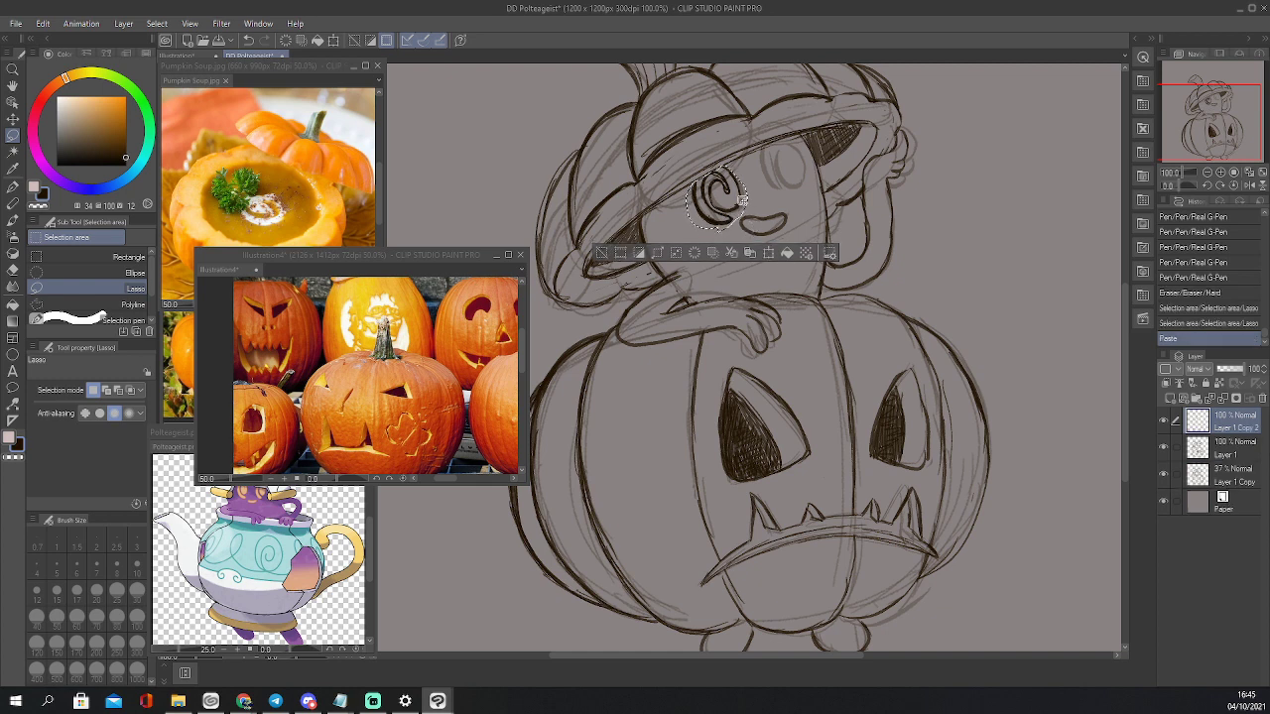
pyautogui.press('k')
pyautogui.moveTo(732, 208); pyautogui.dragTo(803, 182)
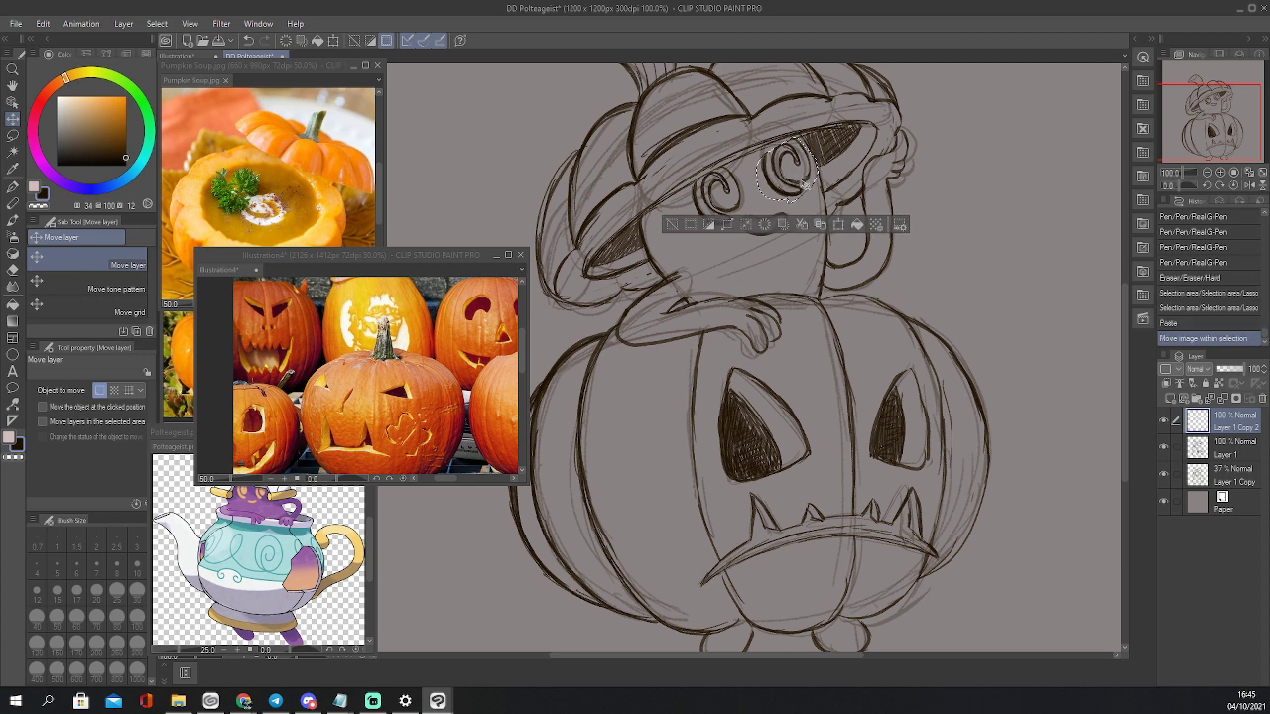
pyautogui.hotkey('ctrl', 'd')
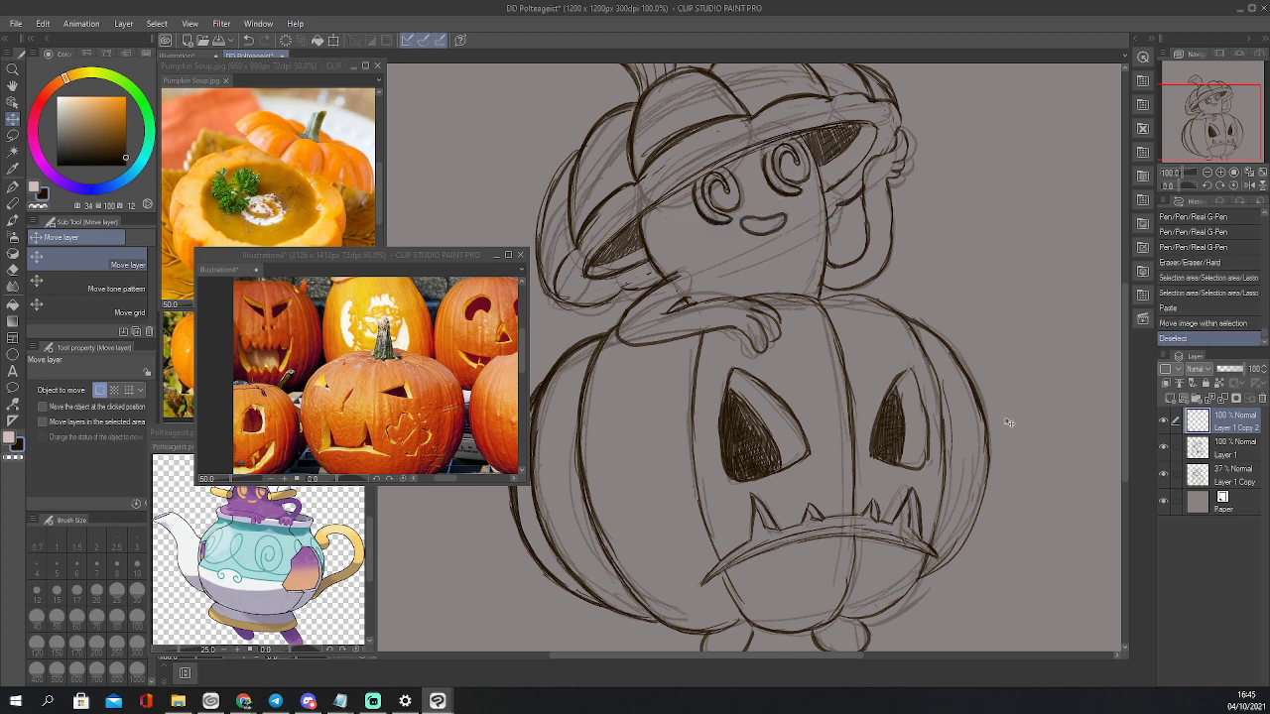
# Scale the copied eye to about 92%, reposition it under the hat brim, and merge it into Layer 1
pyautogui.hotkey('ctrl', 't')
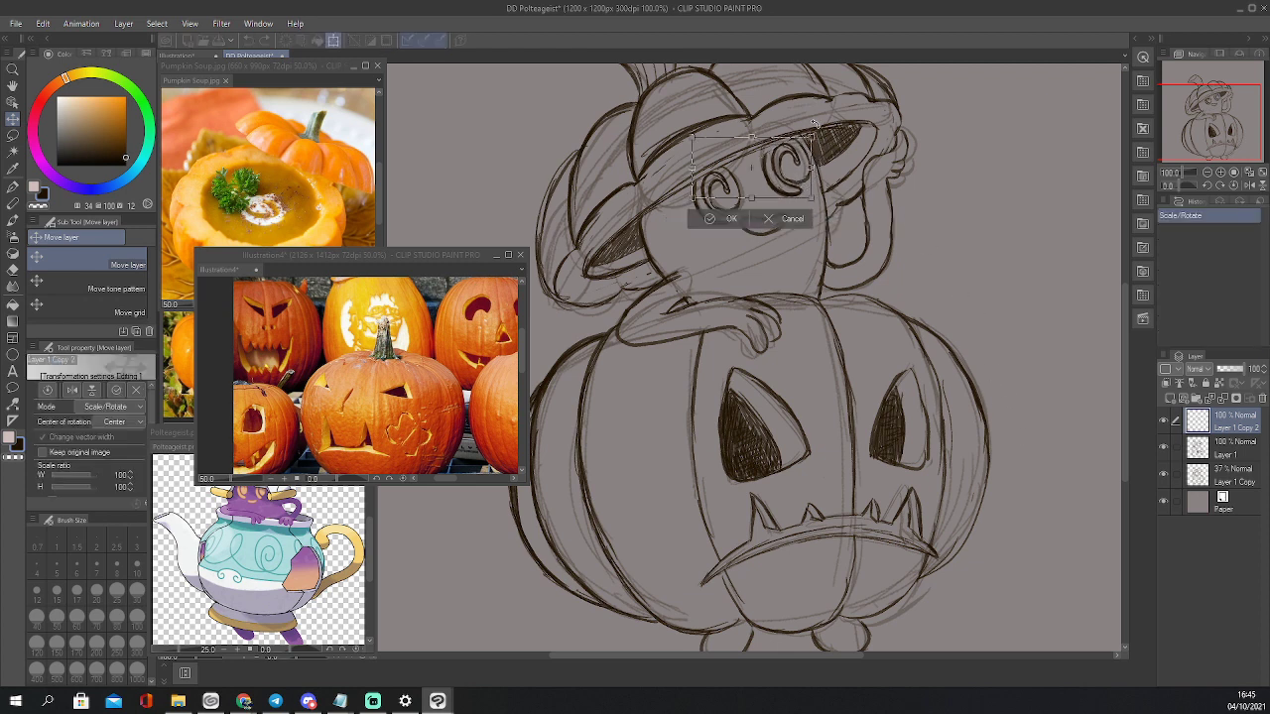
pyautogui.moveTo(815, 133); pyautogui.dragTo(788, 167)
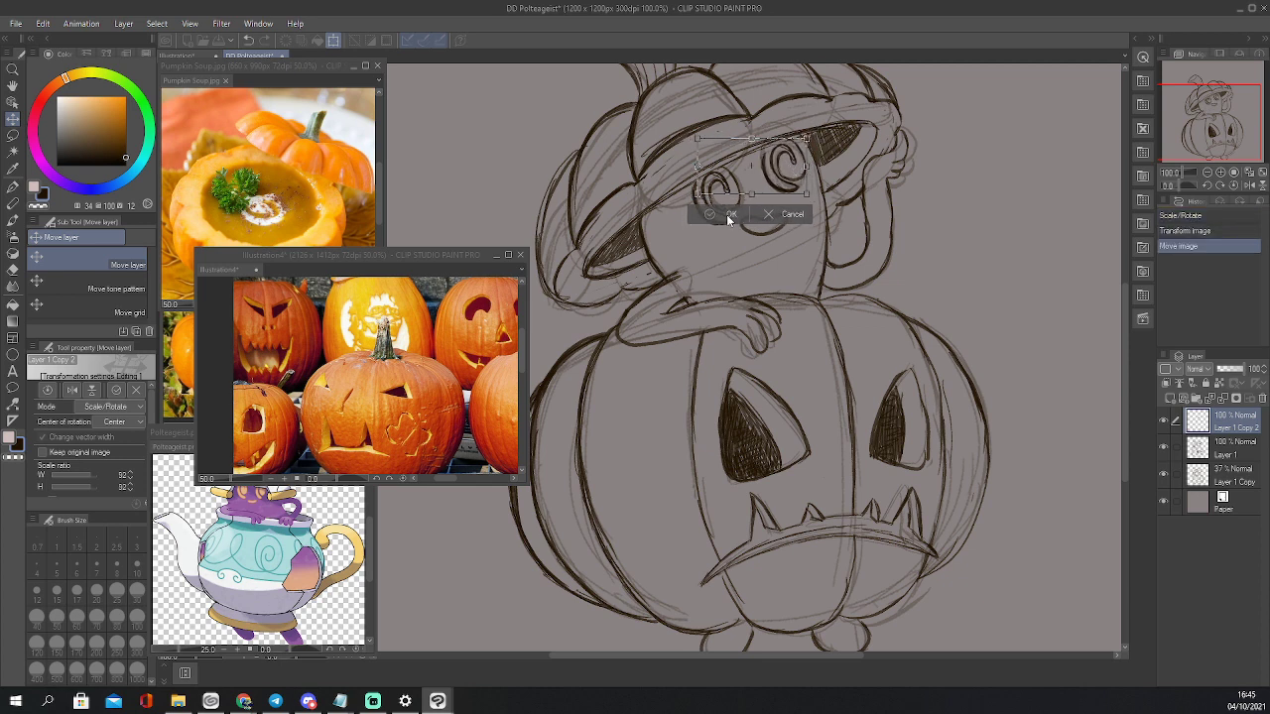
pyautogui.press('Return')
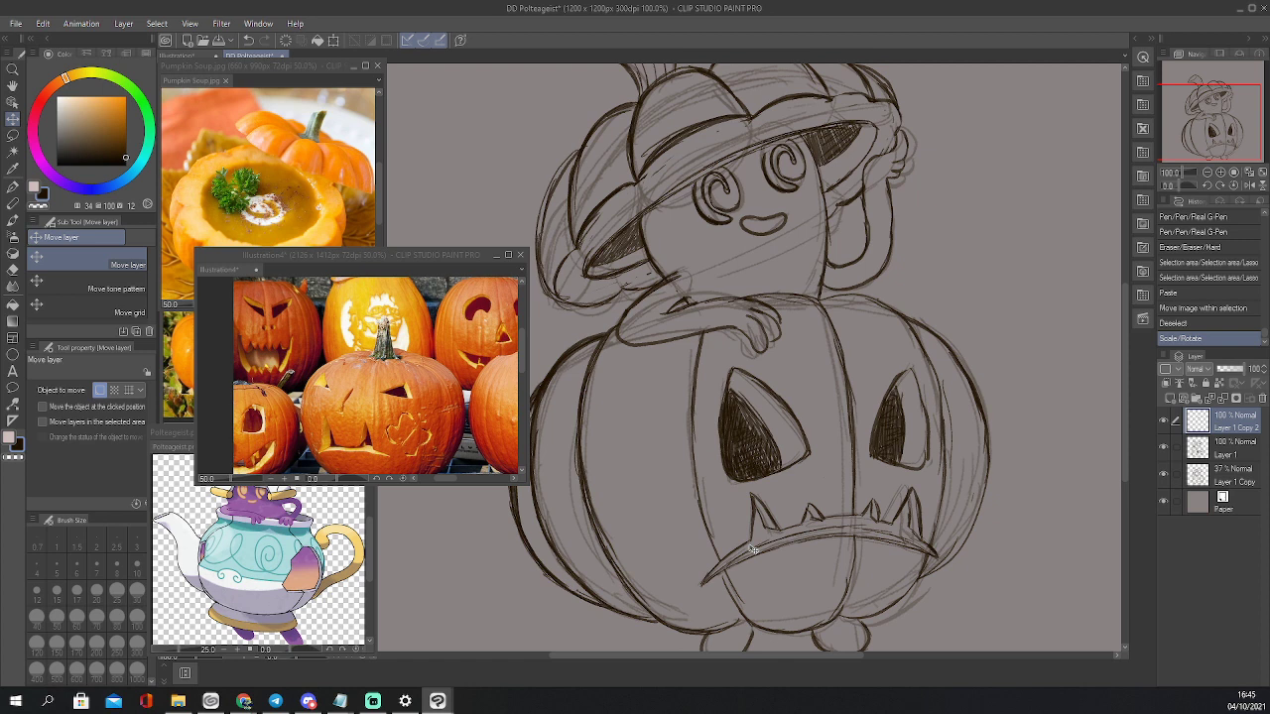
pyautogui.moveTo(793, 179); pyautogui.dragTo(800, 188)
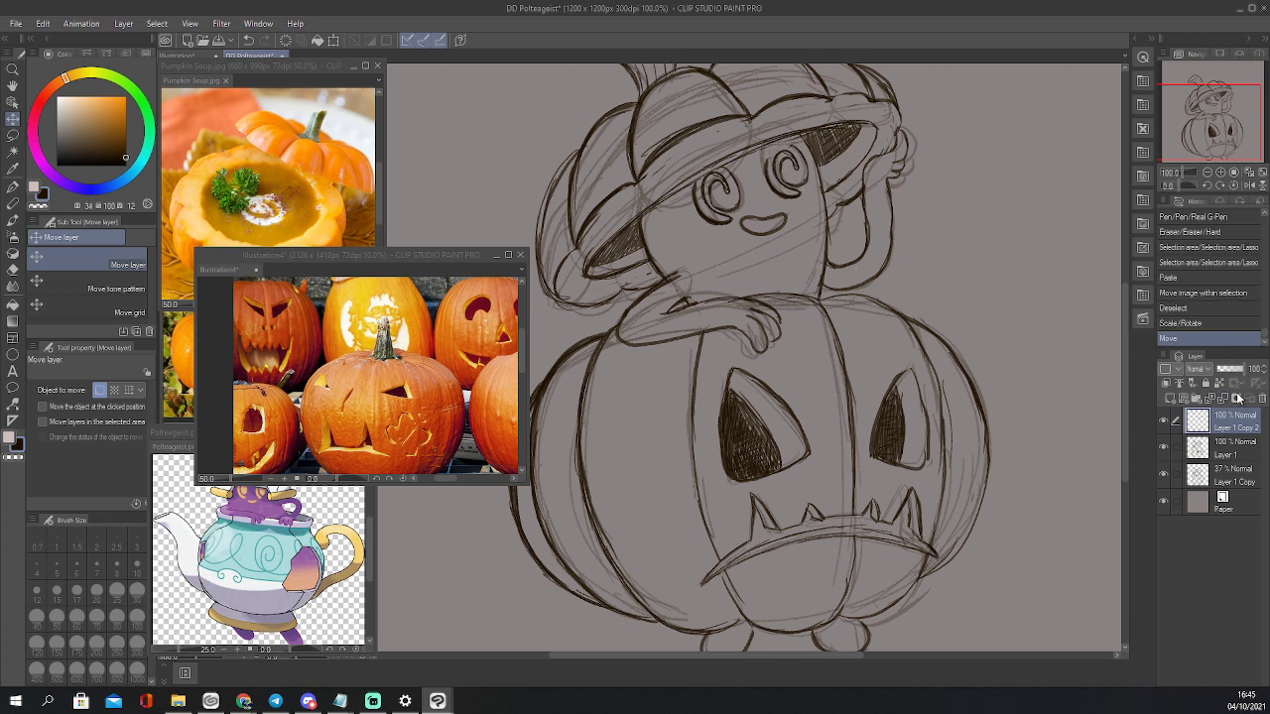
pyautogui.click(1226, 398)
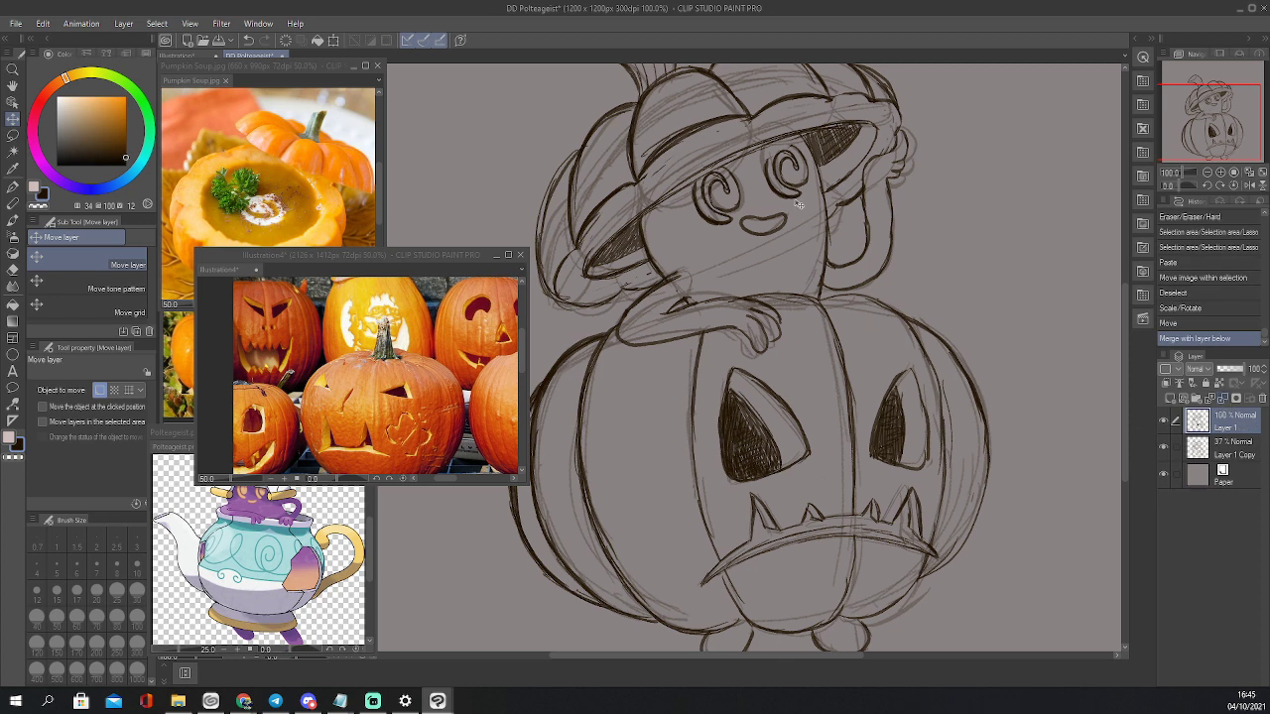
# Refine the right spiral eye and the shading beneath both sides of the hat brim, and save the drawing
pyautogui.press('p')
pyautogui.moveTo(771, 153)
pyautogui.mouseDown()
pyautogui.moveTo(773, 183)
pyautogui.moveTo(782, 149)
pyautogui.mouseUp()
pyautogui.moveTo(772, 141); pyautogui.dragTo(782, 149)
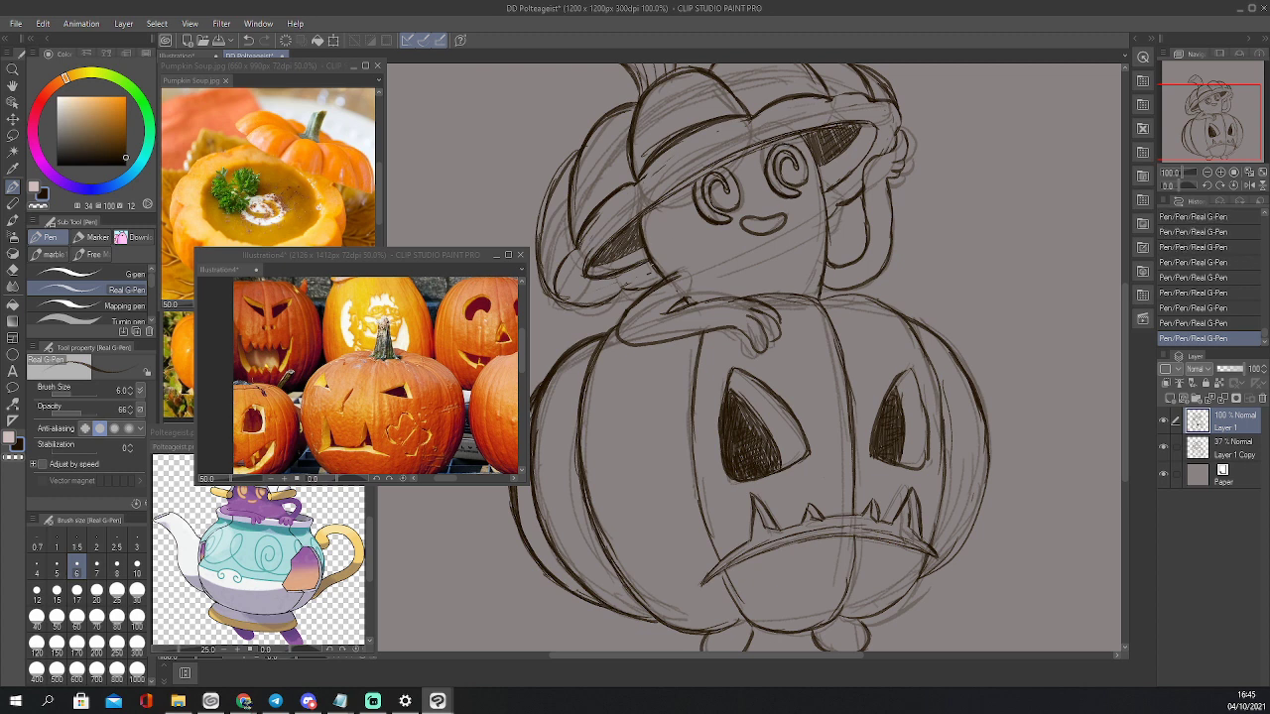
pyautogui.moveTo(589, 274); pyautogui.dragTo(649, 250)
pyautogui.moveTo(820, 159)
pyautogui.mouseDown()
pyautogui.moveTo(824, 181)
pyautogui.moveTo(844, 149)
pyautogui.moveTo(845, 163)
pyautogui.moveTo(866, 142)
pyautogui.moveTo(861, 127)
pyautogui.mouseUp()
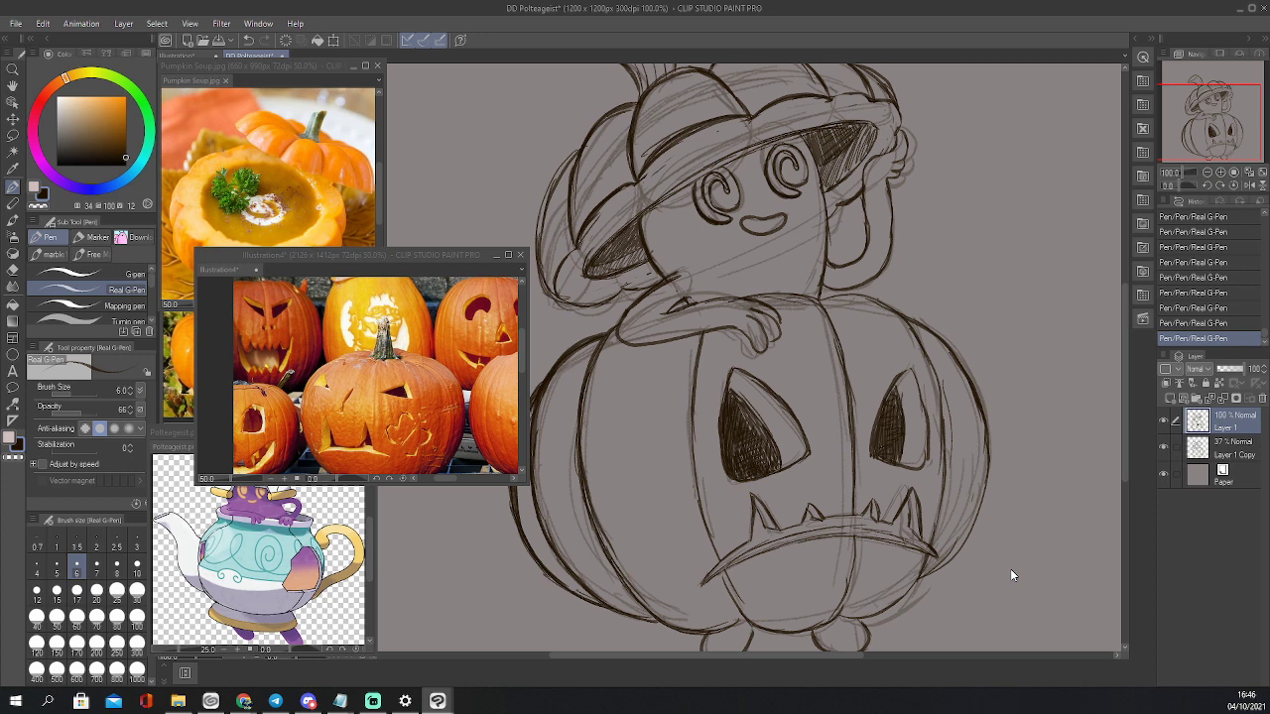
pyautogui.hotkey('ctrl', 's')
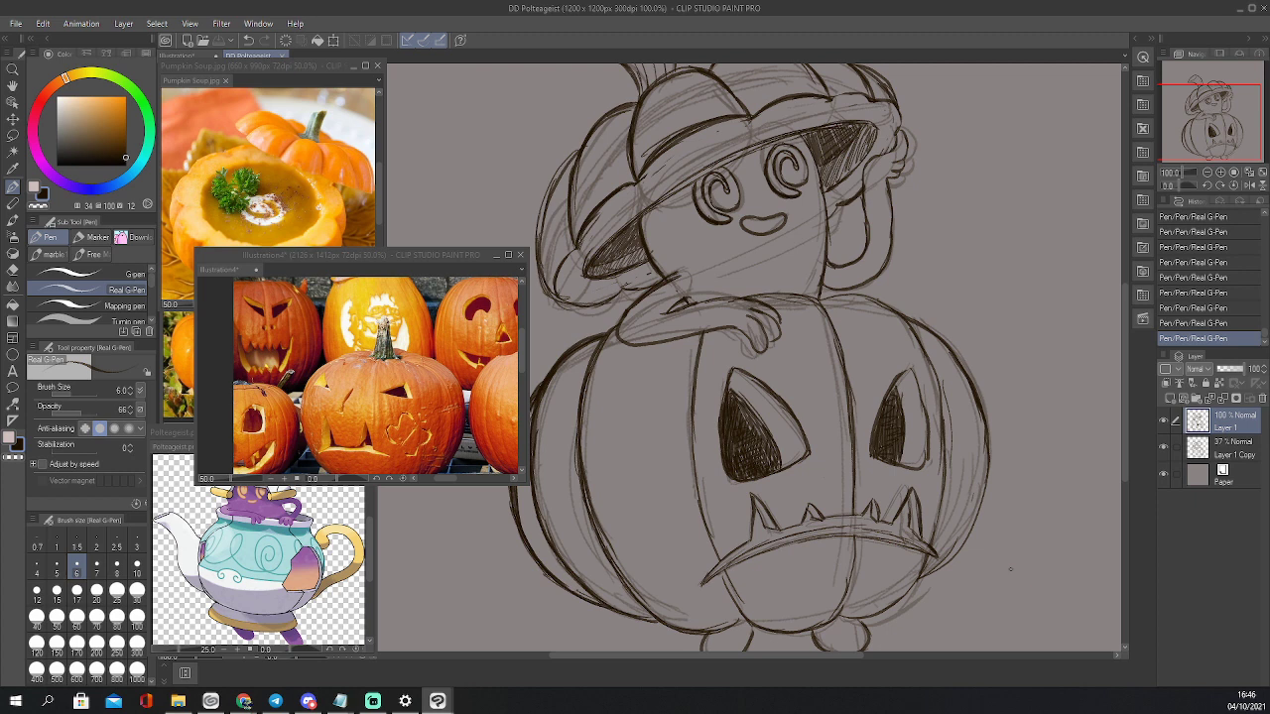
# Create a layer folder named "ras" and move the sketch layers into it
pyautogui.click(1205, 398)
pyautogui.doubleClick(1228, 421)
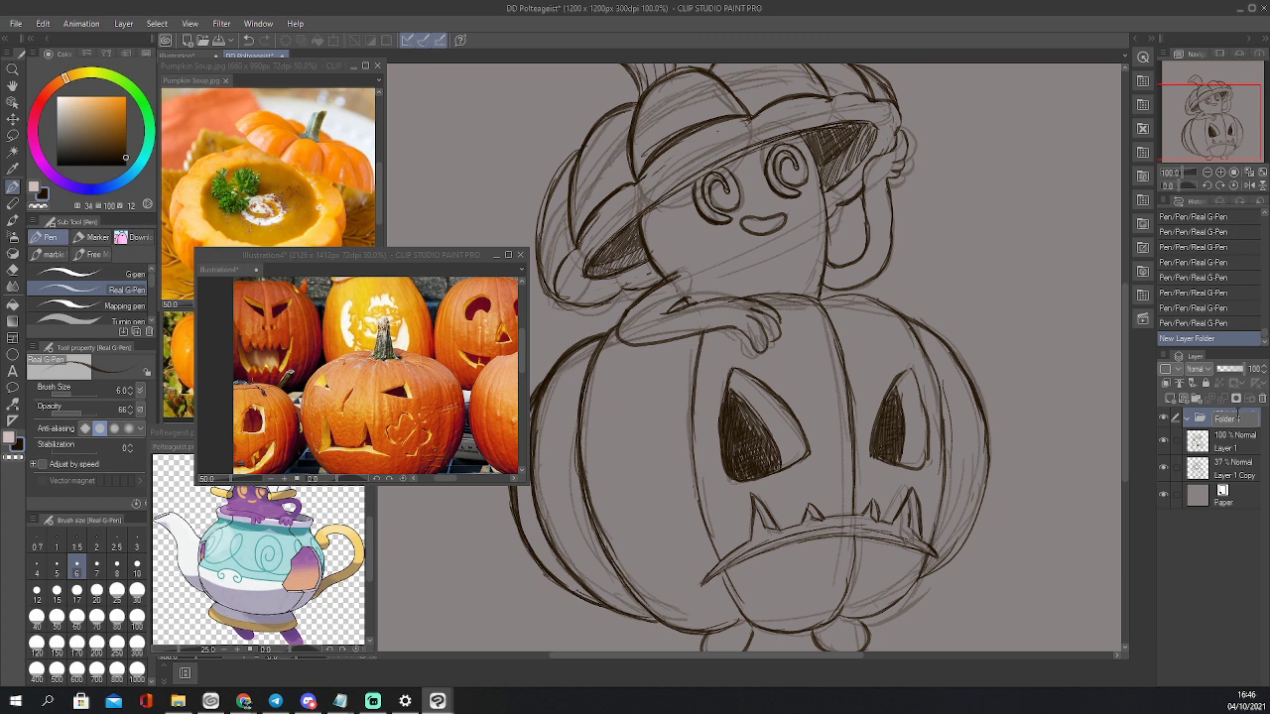
pyautogui.write('ras')
pyautogui.press('Return')
pyautogui.moveTo(1228, 442); pyautogui.dragTo(1233, 424)
# Lower the sketch folder's opacity to 30% and add a new vector layer above it
pyautogui.click(1230, 369)
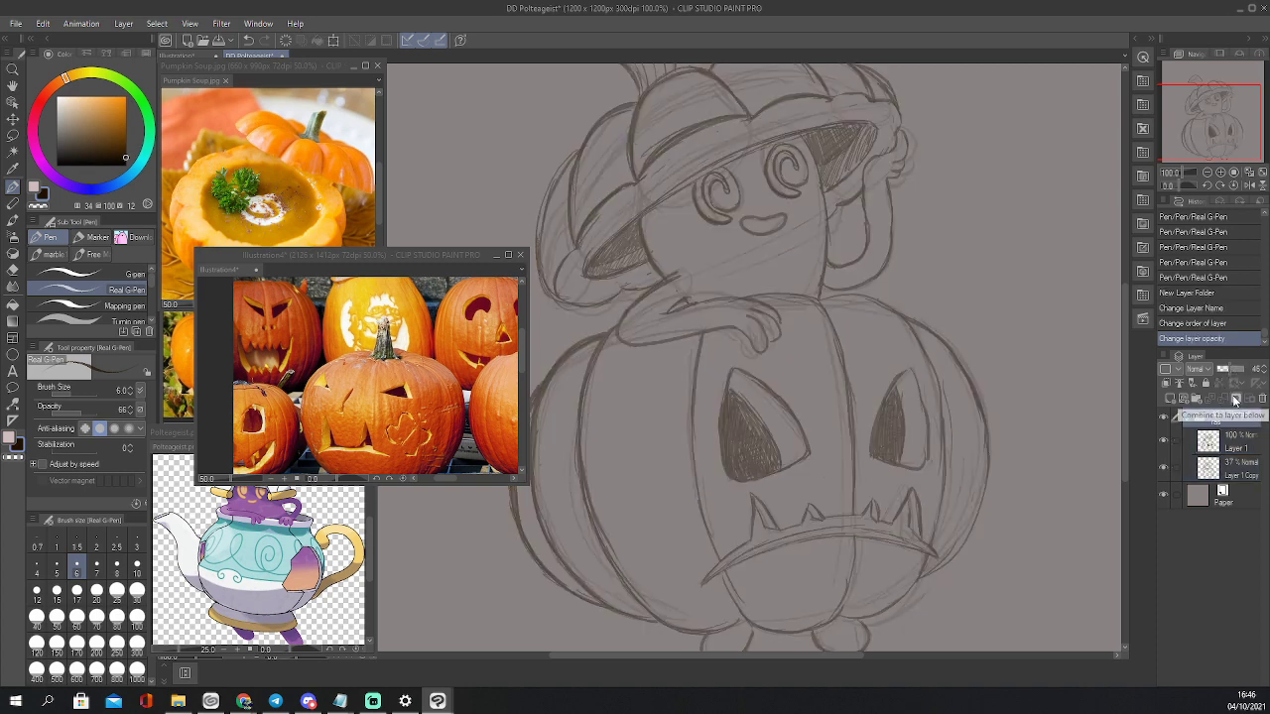
pyautogui.click(1227, 369)
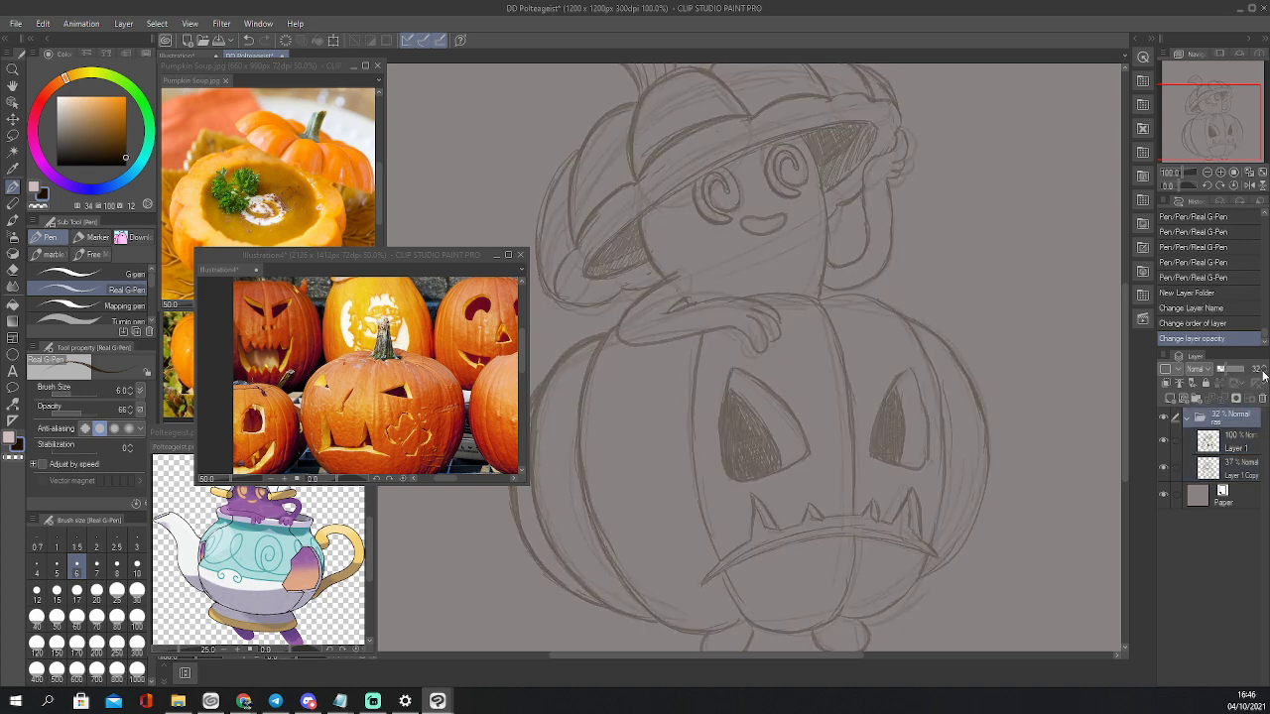
pyautogui.click(1266, 375)
pyautogui.click(1266, 375)
pyautogui.click(1187, 416)
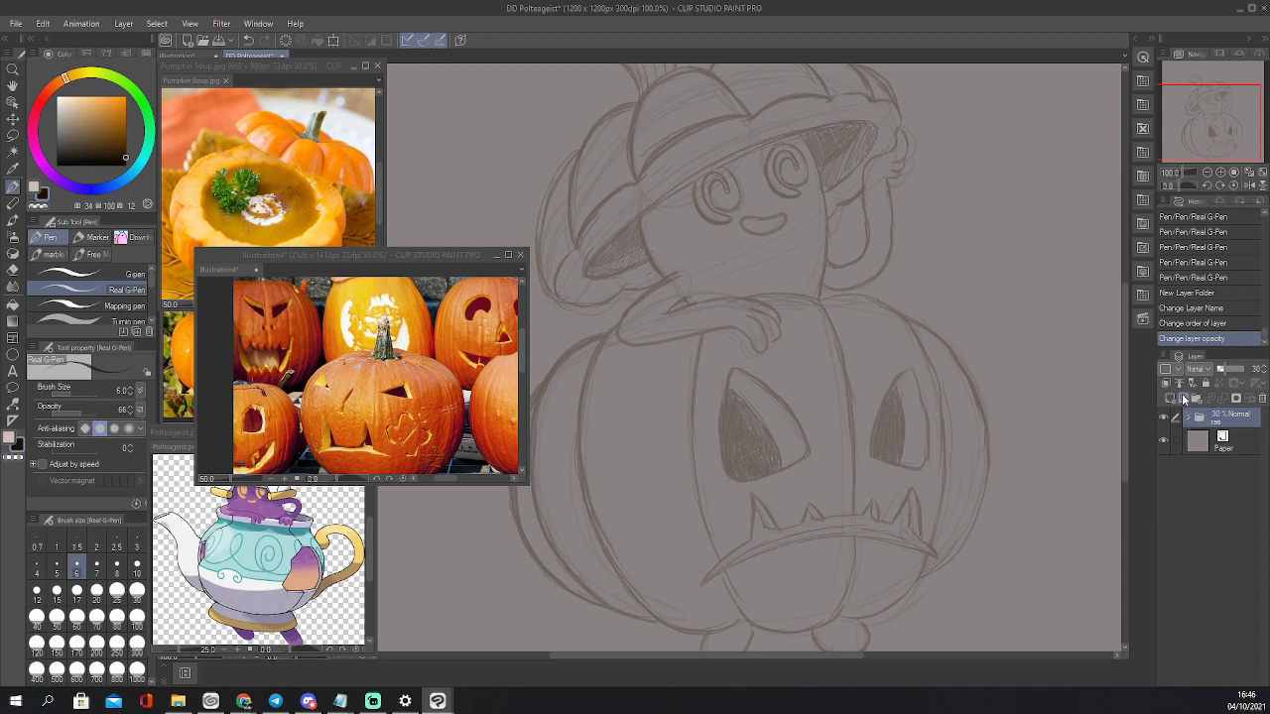
pyautogui.click(1184, 398)
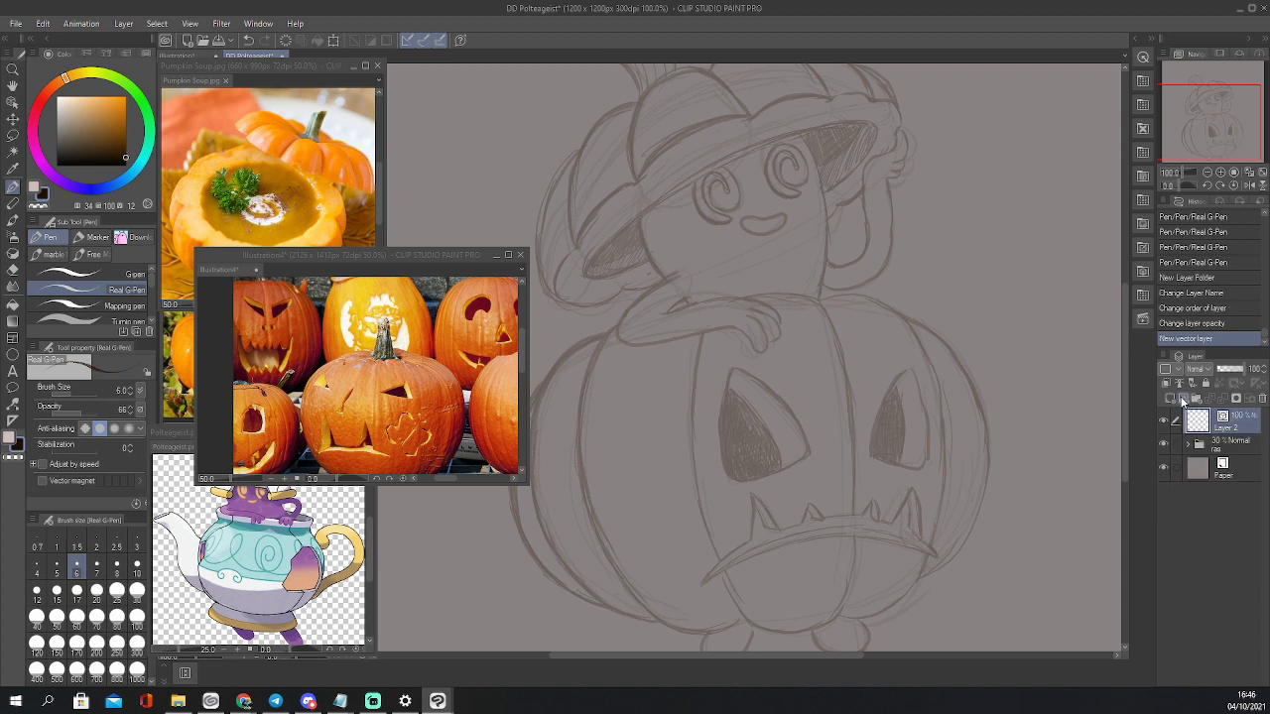
# Sample a pen colour from the canvas with Layer 1 in the sketch folder selected
pyautogui.keyDown('alt'); pyautogui.click(161, 617); pyautogui.keyUp('alt')
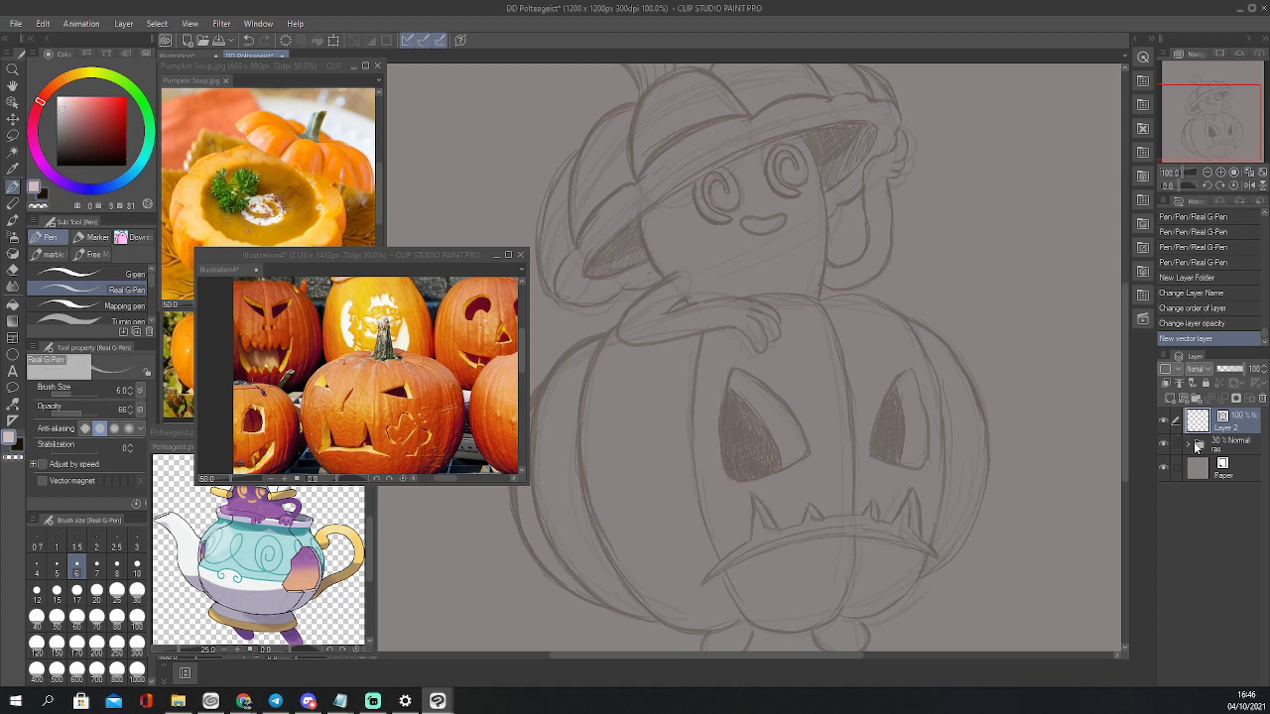
pyautogui.click(1197, 448)
pyautogui.click(1193, 445)
pyautogui.click(1210, 480)
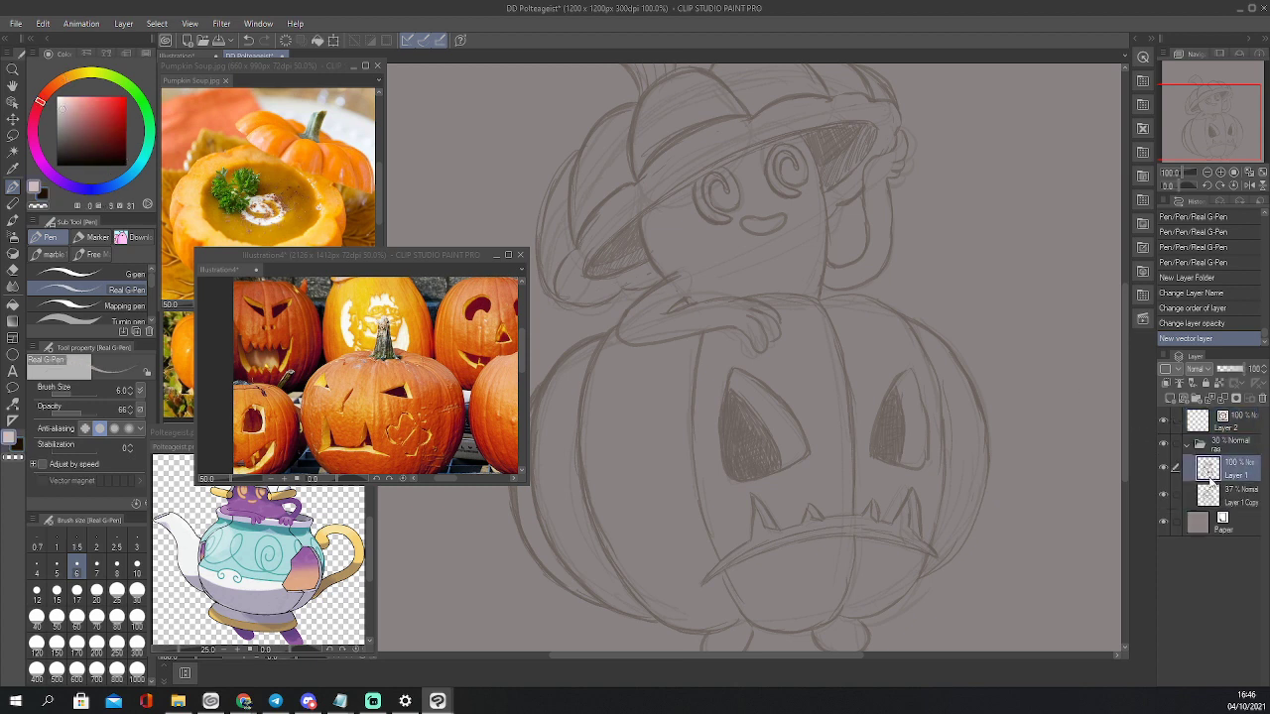
pyautogui.keyDown('alt'); pyautogui.click(757, 450); pyautogui.keyUp('alt')
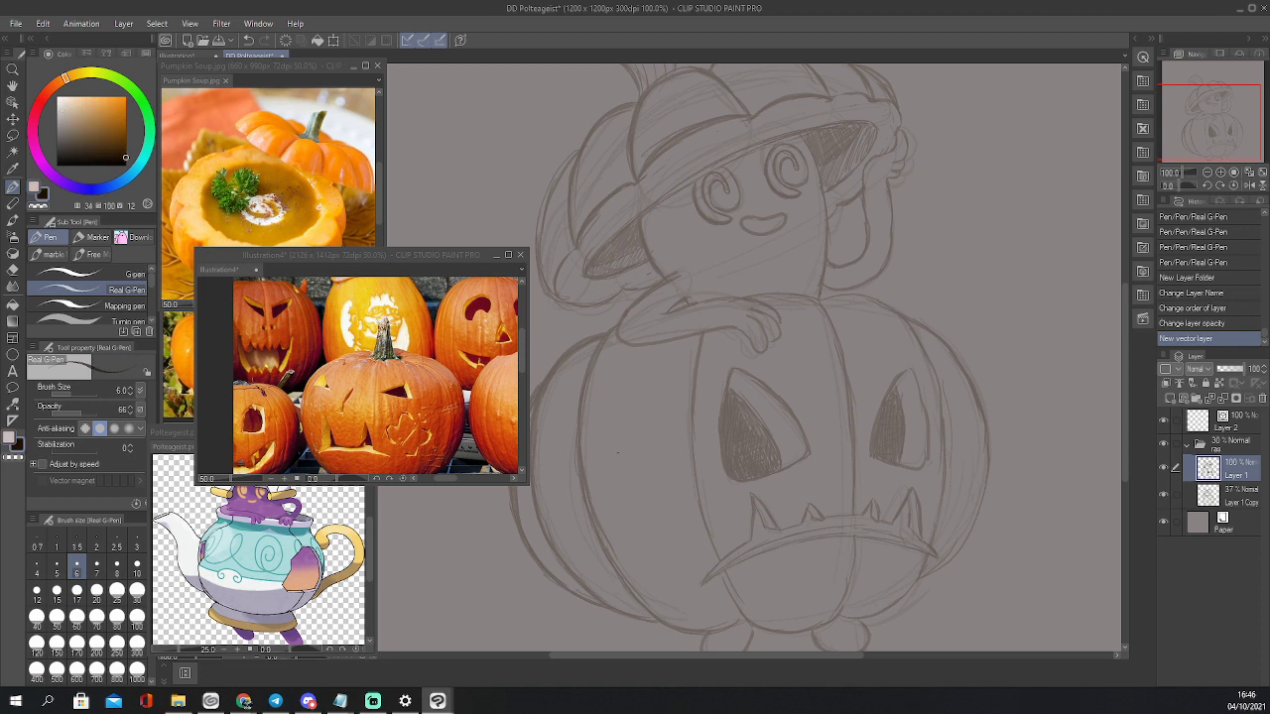
pyautogui.keyDown('alt'); pyautogui.click(611, 374); pyautogui.keyUp('alt')
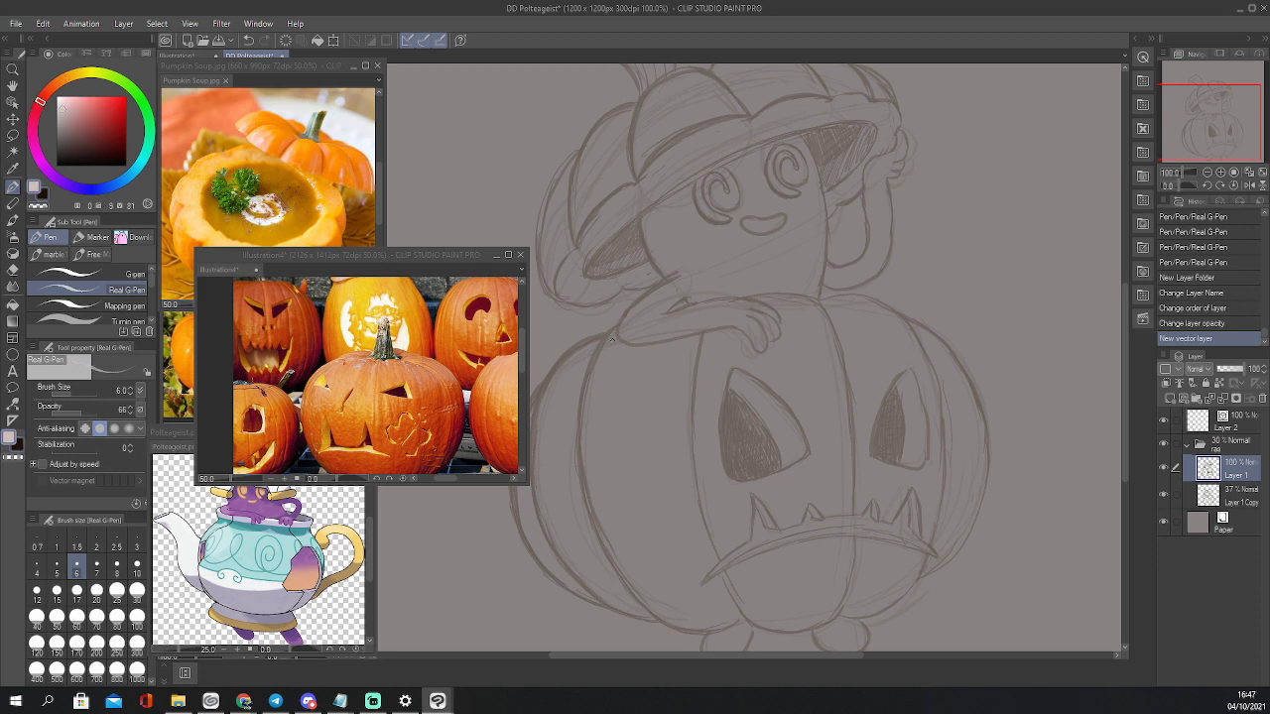
# Try retouching the large pumpkin's left-hand contour lines with short pen strokes on Layer 1
pyautogui.moveTo(612, 330); pyautogui.dragTo(604, 344)
pyautogui.moveTo(609, 336); pyautogui.dragTo(595, 360)
pyautogui.moveTo(601, 349); pyautogui.dragTo(584, 383)
pyautogui.moveTo(590, 371); pyautogui.dragTo(582, 393)
pyautogui.moveTo(624, 572); pyautogui.dragTo(634, 588)
pyautogui.moveTo(629, 581); pyautogui.dragTo(639, 593)
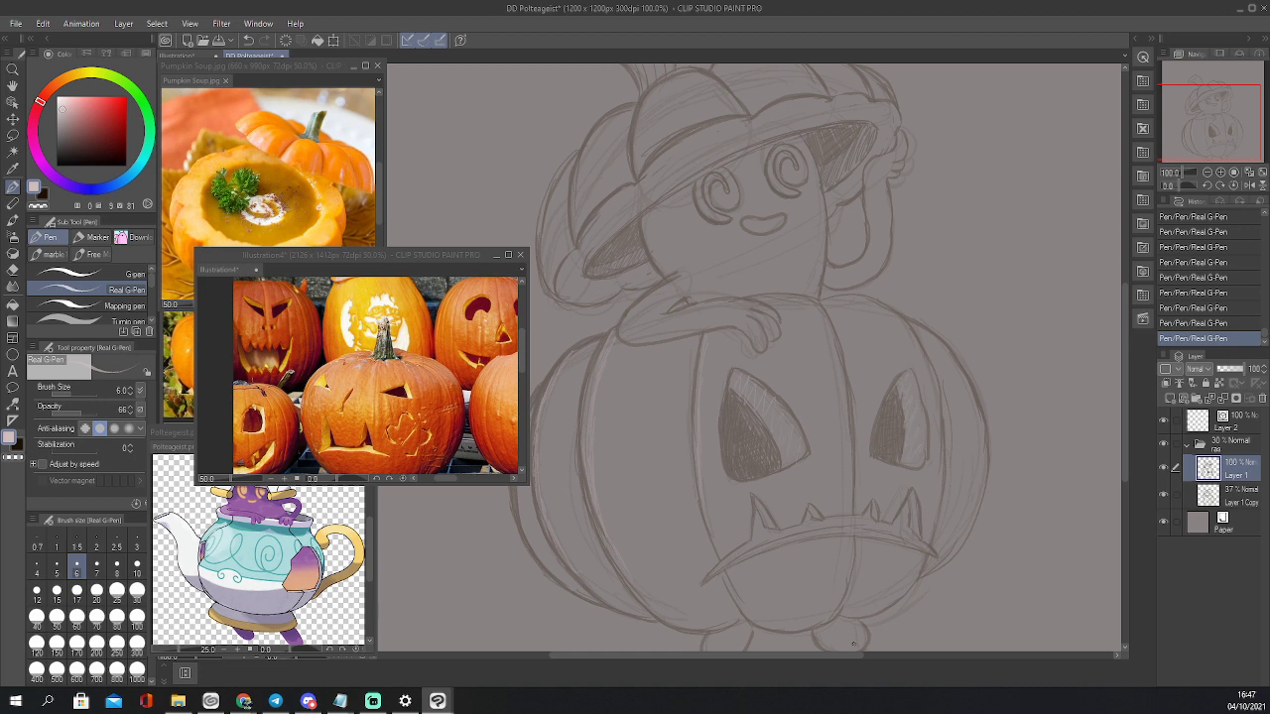
pyautogui.moveTo(1215, 123); pyautogui.dragTo(1208, 111)
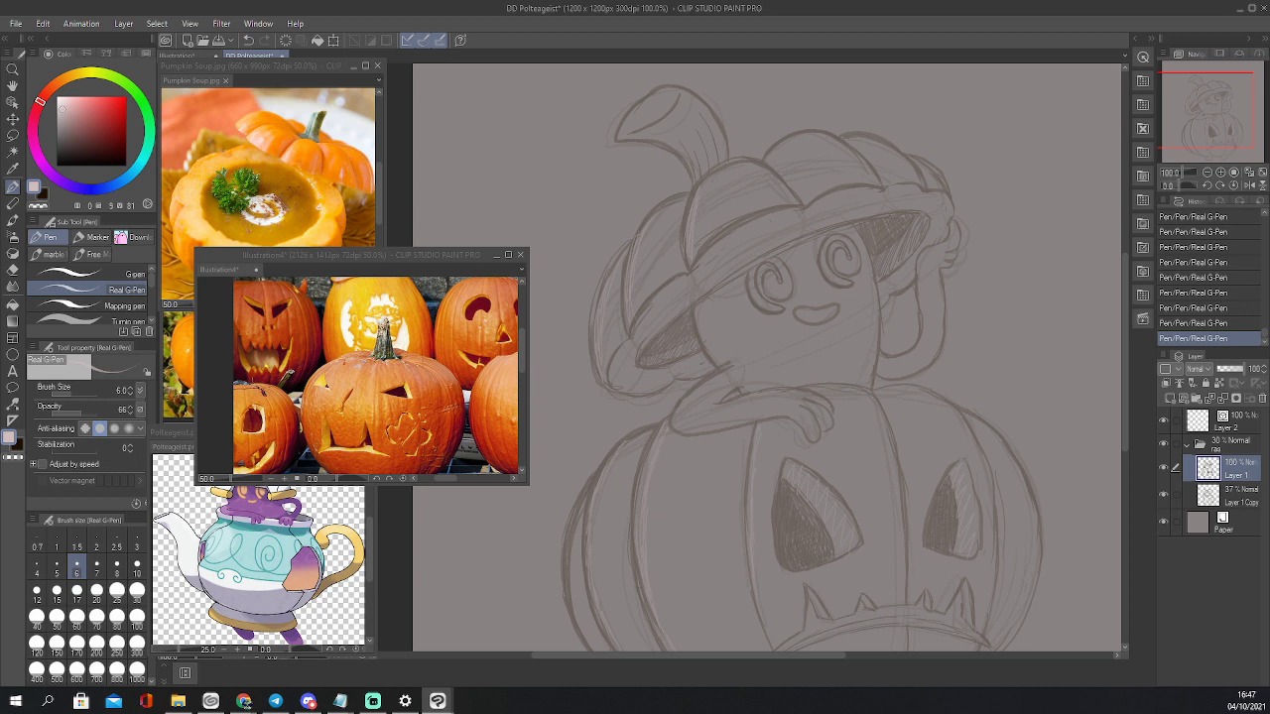
# Undo all the retouching strokes made on Layer 1 since the vector layer was added
pyautogui.hotkey('ctrl', 'z')
pyautogui.hotkey('ctrl', 'z')
pyautogui.hotkey('ctrl', 'z')
pyautogui.hotkey('ctrl', 'z')
pyautogui.hotkey('ctrl', 'z')
pyautogui.hotkey('ctrl', 'z')
pyautogui.hotkey('ctrl', 'z')
pyautogui.hotkey('ctrl', 'z')
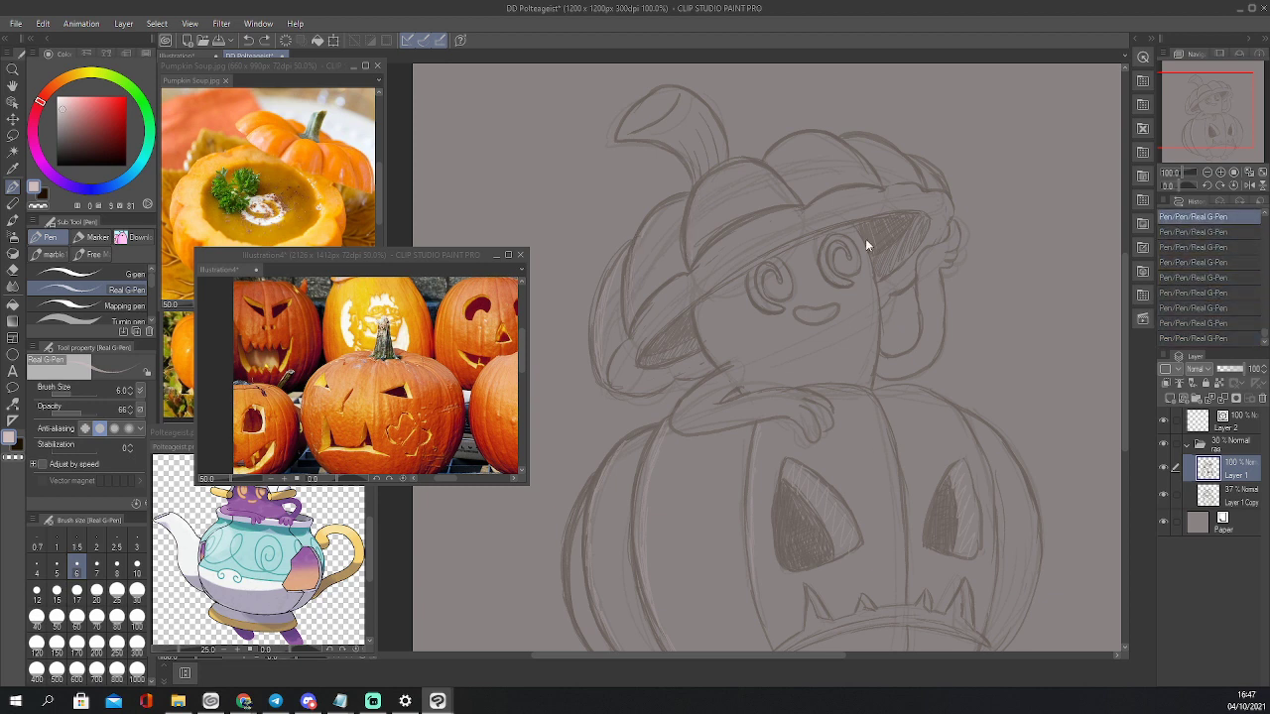
pyautogui.hotkey('ctrl', 'z')
pyautogui.hotkey('ctrl', 'z')
pyautogui.hotkey('ctrl', 'z')
pyautogui.hotkey('ctrl', 'z')
pyautogui.hotkey('ctrl', 'z')
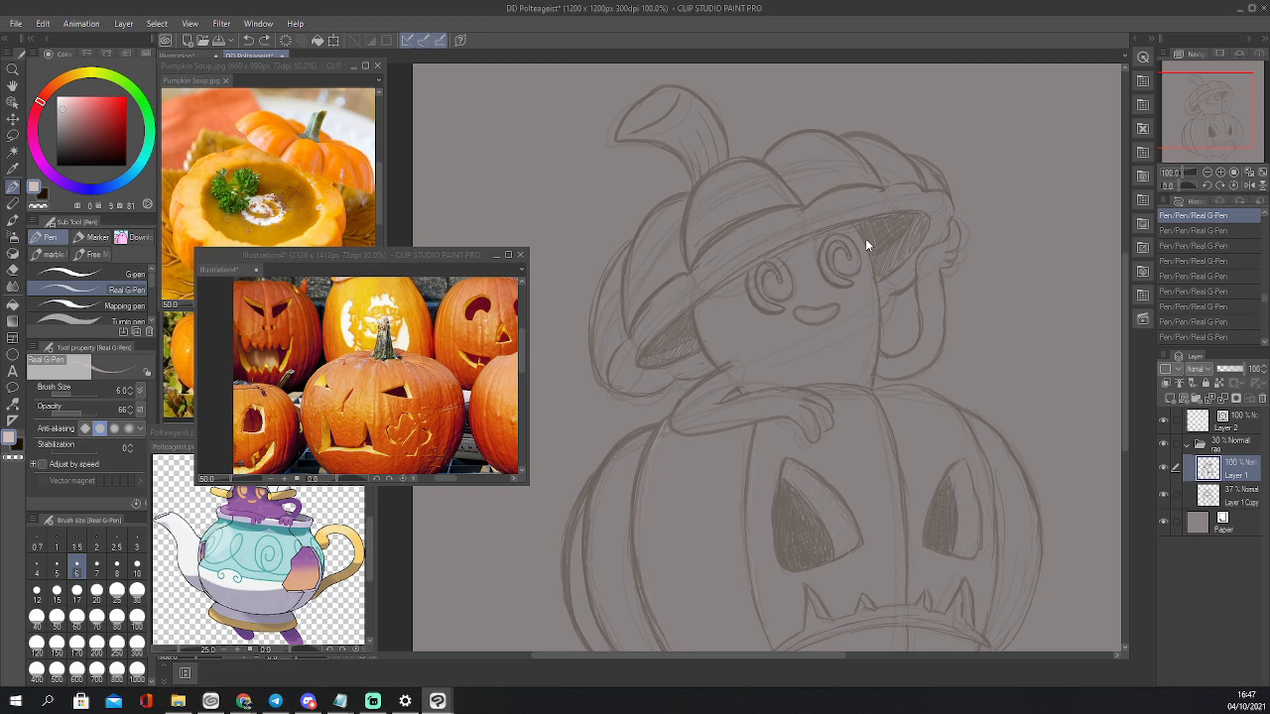
pyautogui.hotkey('ctrl', 'z')
# Select the vector layer, mix a dark brown colour with HSV values 27, 82, 22, and switch to the G-pen
pyautogui.click(1211, 428)
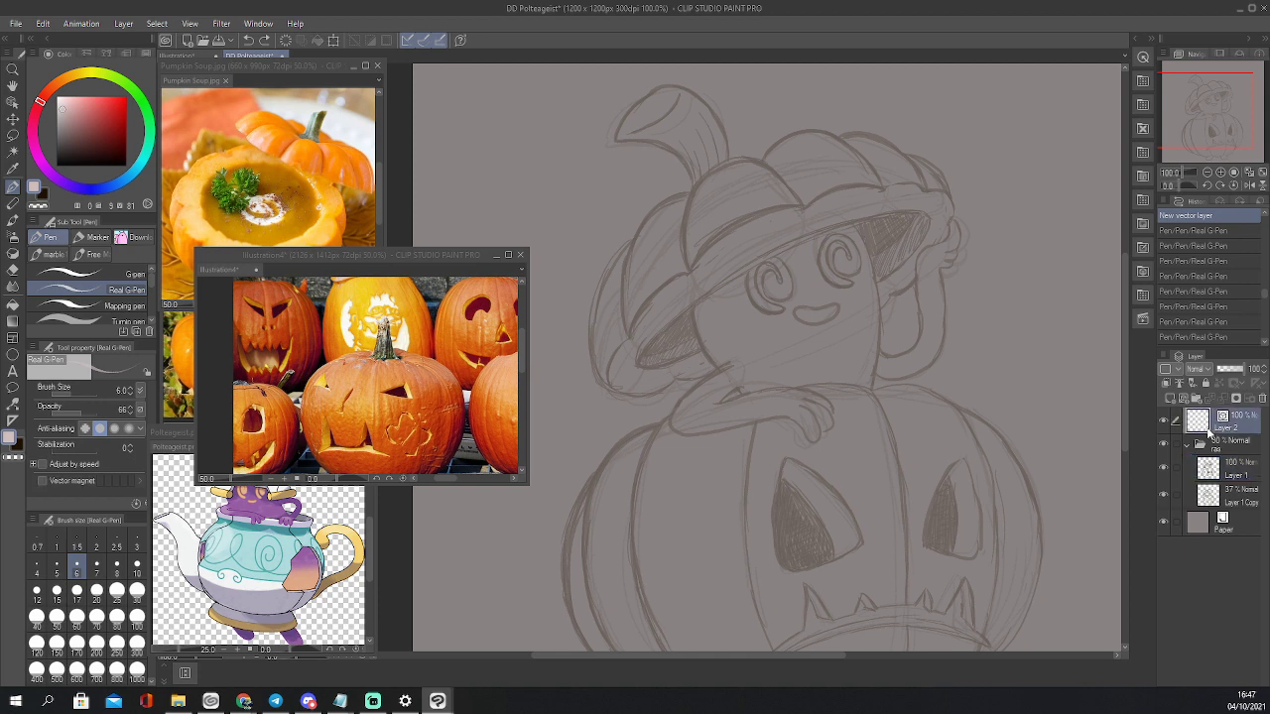
pyautogui.click(57, 90)
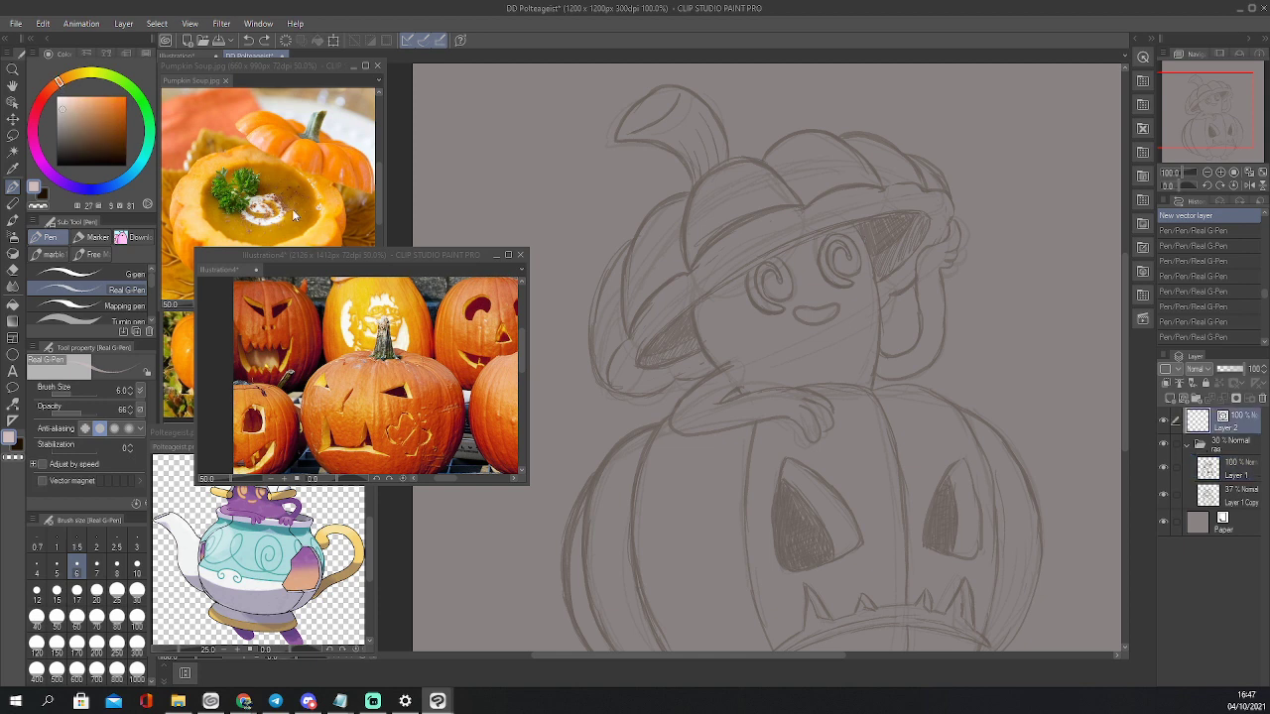
pyautogui.press('i')
pyautogui.click(307, 164)
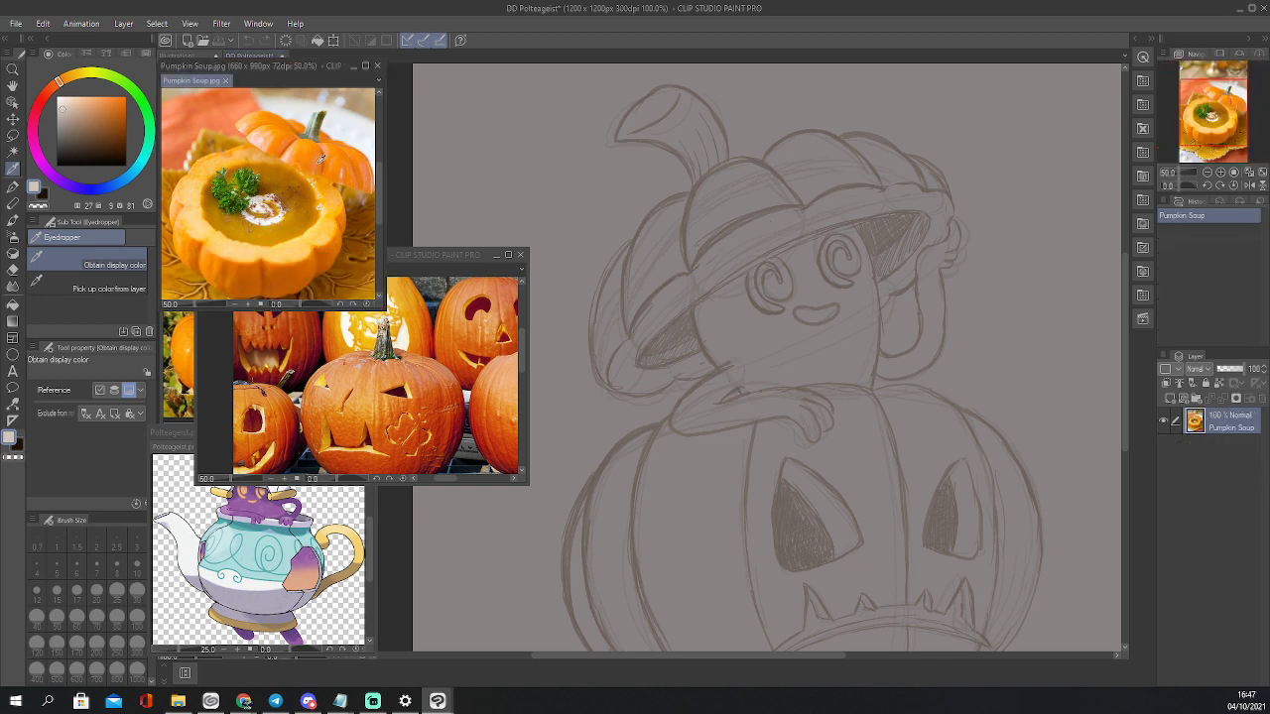
pyautogui.click(260, 147)
pyautogui.click(116, 147)
pyautogui.moveTo(113, 149); pyautogui.dragTo(113, 151)
pyautogui.press('p')
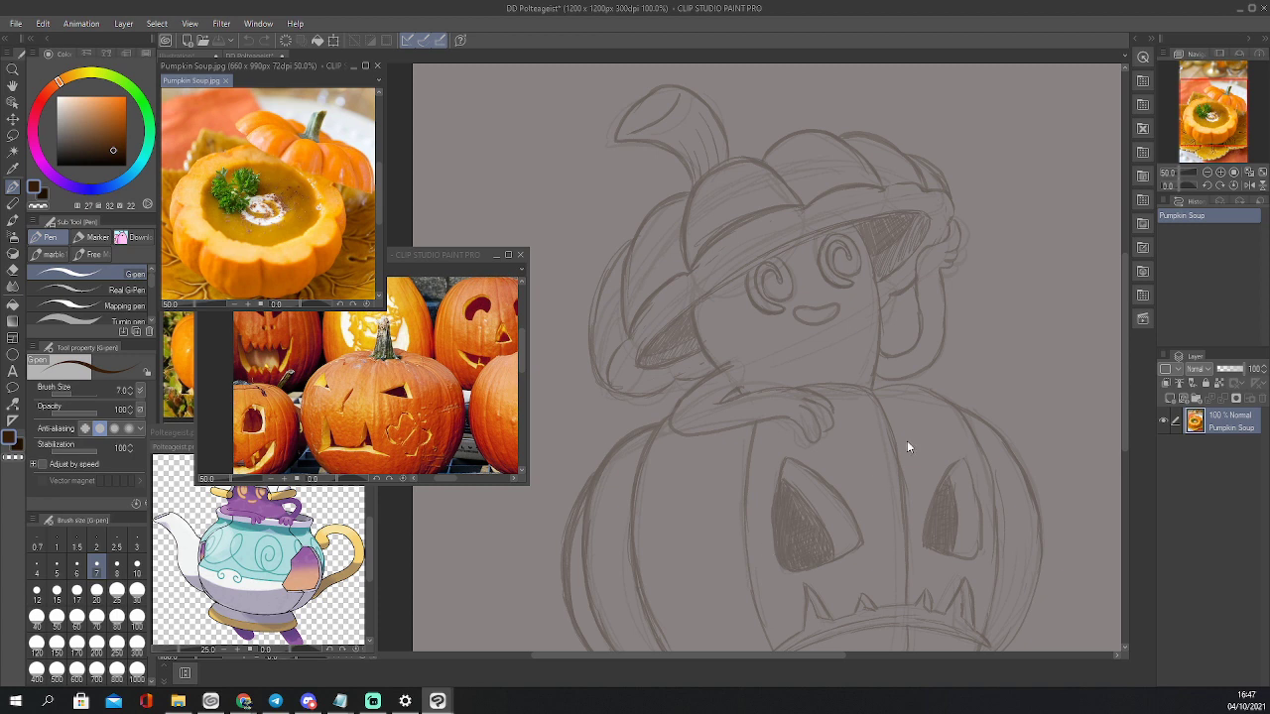
# Ink the pumpkin hat's opening and the scalloped outline of its brim on the vector layer with the G-pen
pyautogui.press('p')
pyautogui.click(1091, 424)
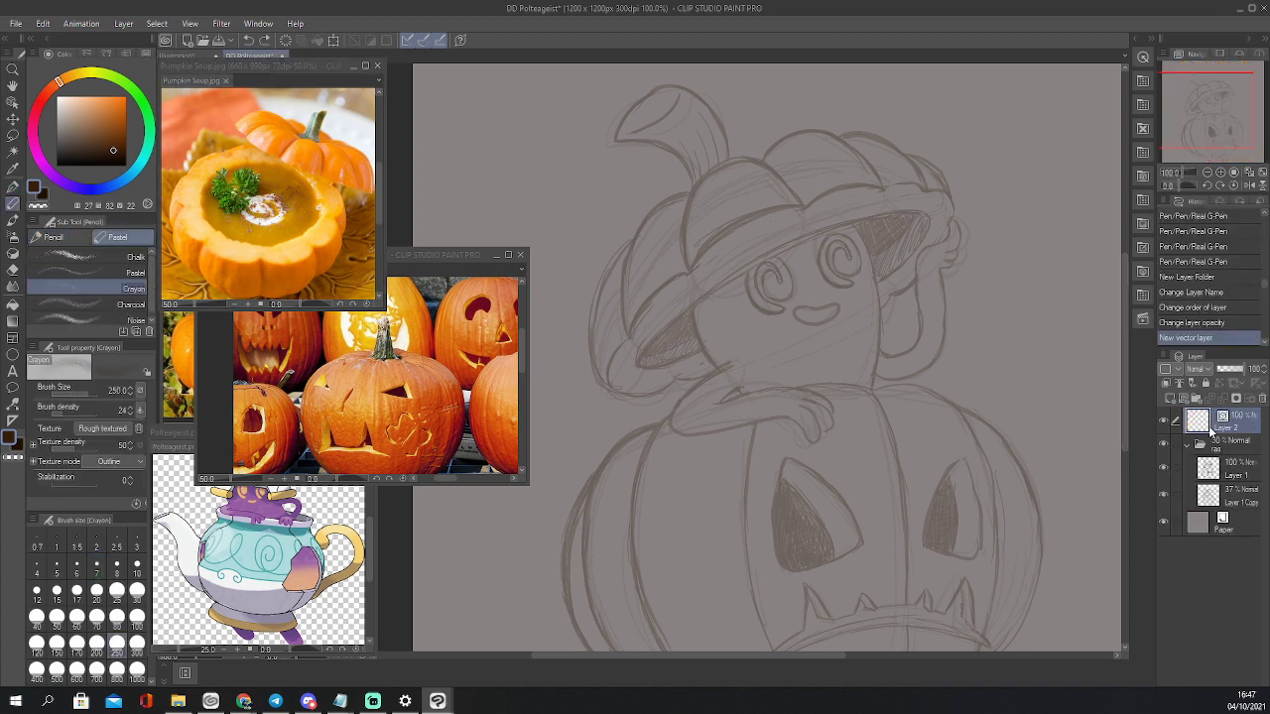
pyautogui.press('p')
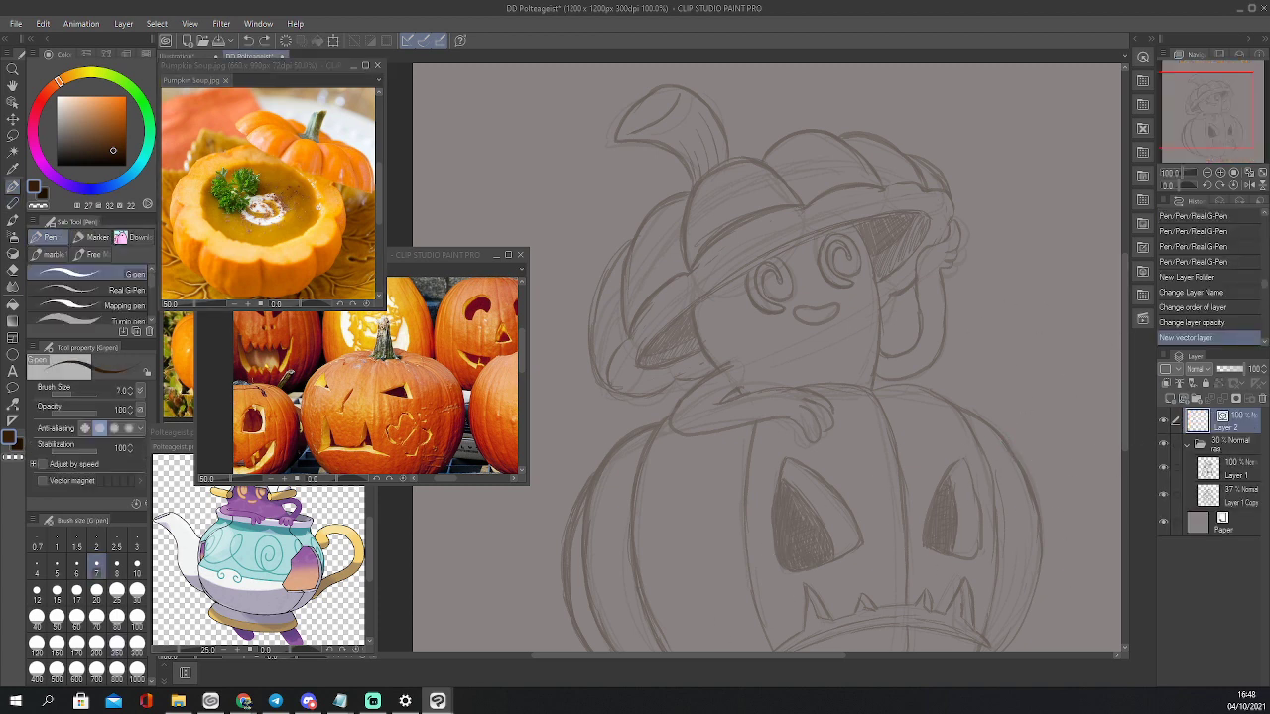
pyautogui.moveTo(1203, 108); pyautogui.dragTo(1201, 104)
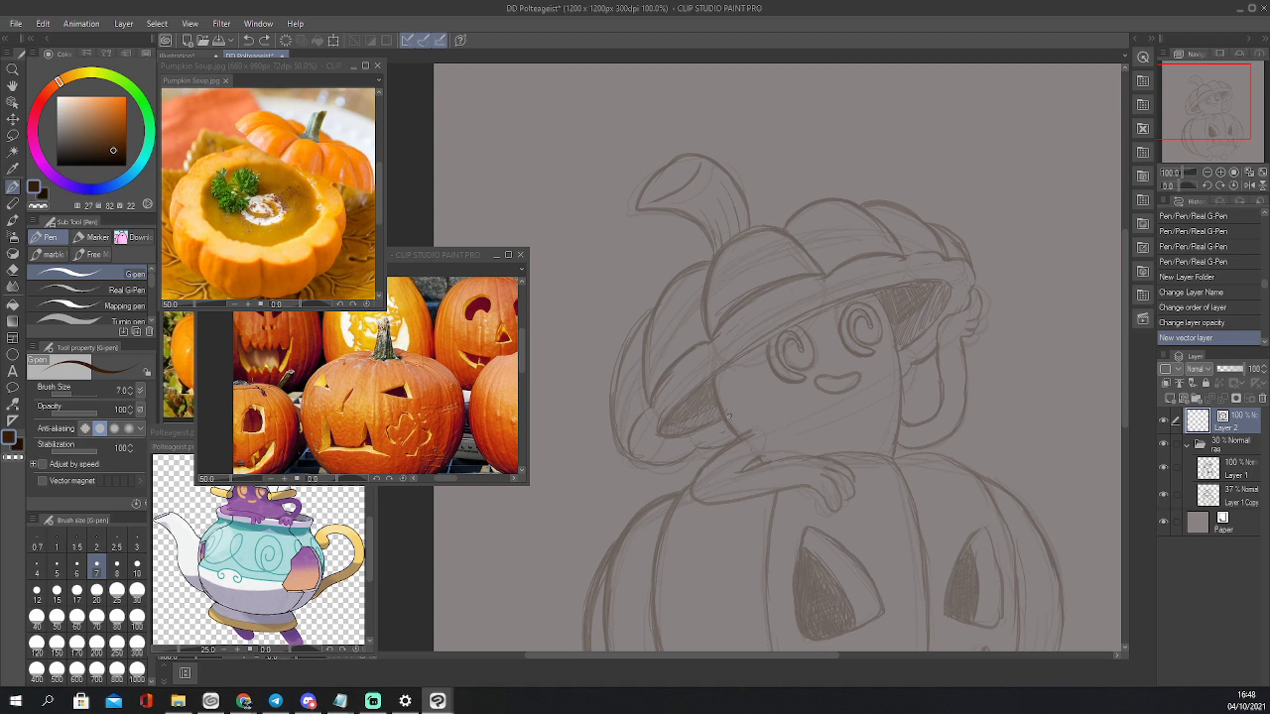
pyautogui.moveTo(725, 418)
pyautogui.mouseDown()
pyautogui.moveTo(661, 435)
pyautogui.moveTo(709, 380)
pyautogui.moveTo(816, 310)
pyautogui.moveTo(937, 281)
pyautogui.moveTo(945, 306)
pyautogui.moveTo(903, 346)
pyautogui.mouseUp()
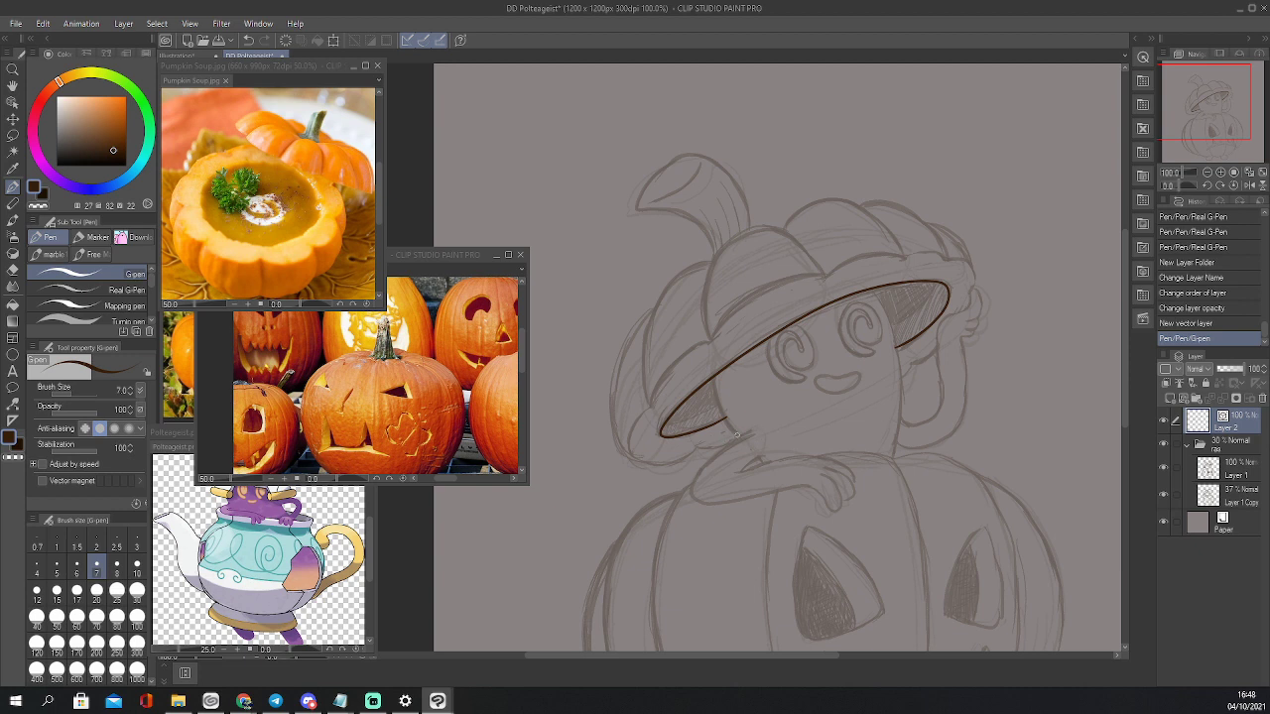
pyautogui.moveTo(736, 434)
pyautogui.mouseDown()
pyautogui.moveTo(664, 461)
pyautogui.moveTo(631, 458)
pyautogui.moveTo(622, 433)
pyautogui.moveTo(667, 361)
pyautogui.moveTo(718, 344)
pyautogui.mouseUp()
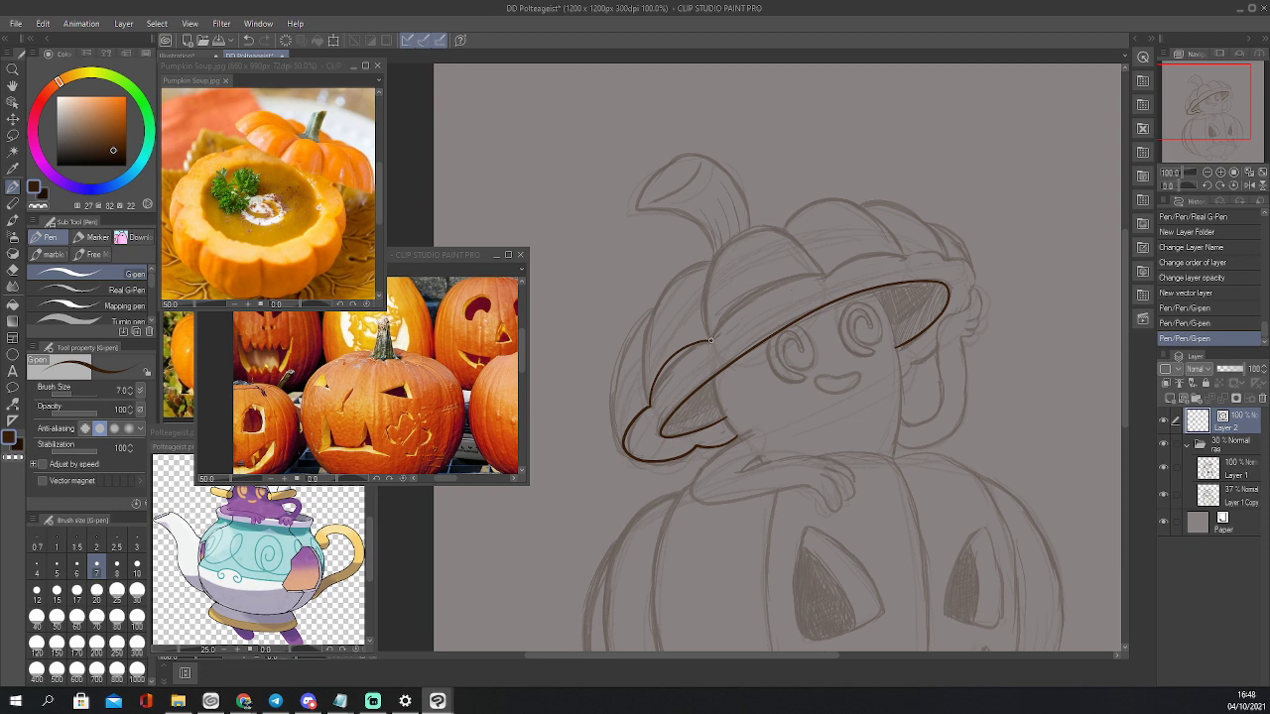
pyautogui.moveTo(710, 341)
pyautogui.mouseDown()
pyautogui.moveTo(731, 311)
pyautogui.moveTo(850, 261)
pyautogui.moveTo(954, 262)
pyautogui.moveTo(972, 268)
pyautogui.moveTo(977, 294)
pyautogui.mouseUp()
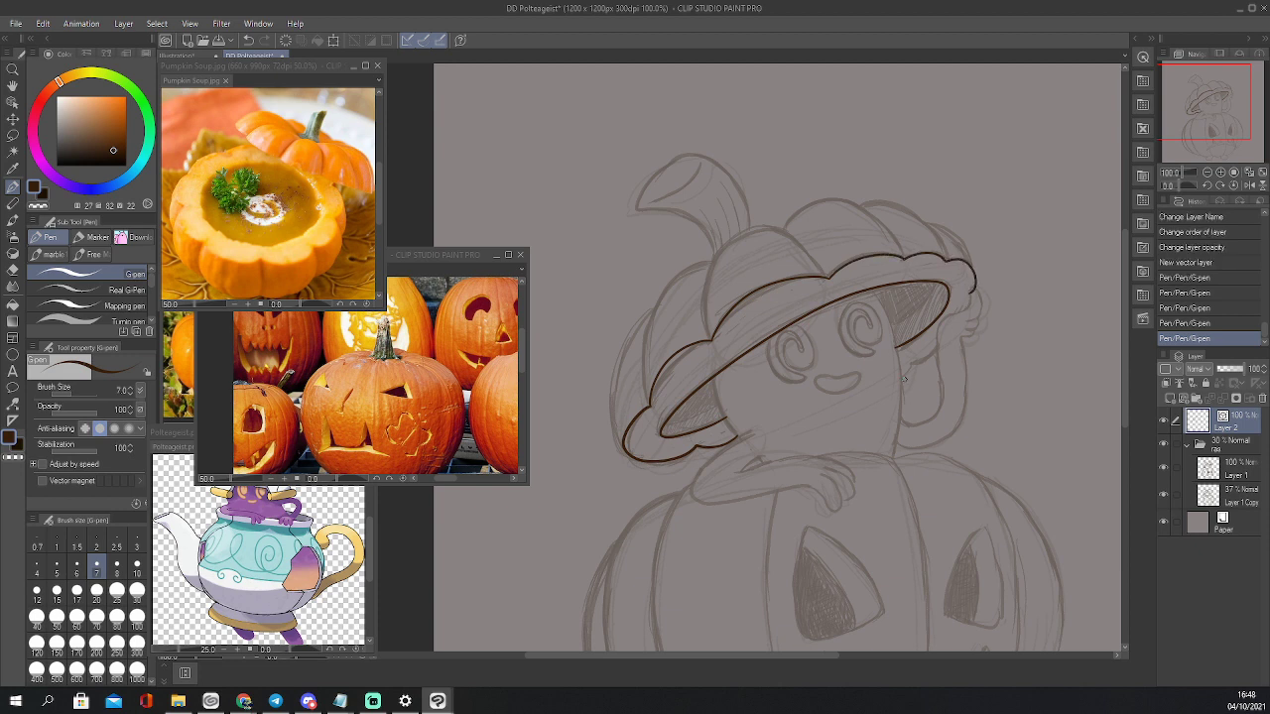
pyautogui.moveTo(901, 378); pyautogui.dragTo(936, 352)
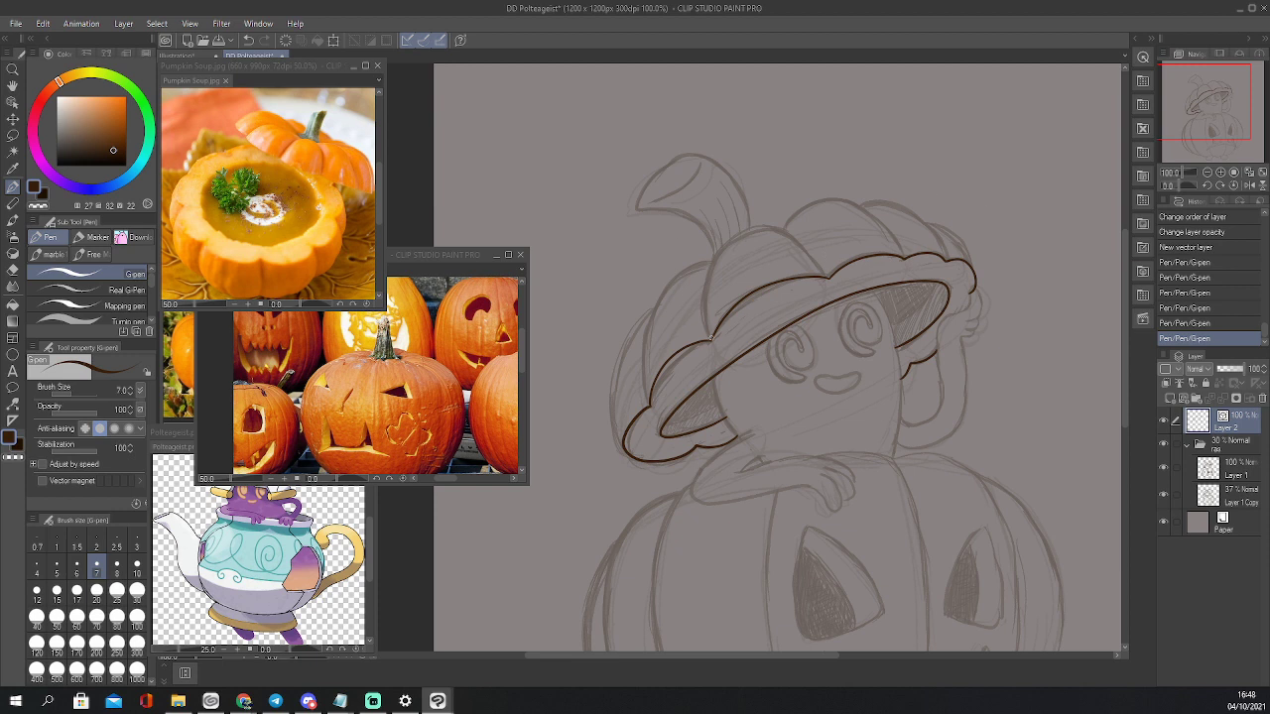
# Ink the hat's front crown segment, redoing its first stroke, and the curved segments to its left
pyautogui.moveTo(710, 339)
pyautogui.mouseDown()
pyautogui.moveTo(704, 270)
pyautogui.moveTo(728, 233)
pyautogui.moveTo(764, 227)
pyautogui.moveTo(828, 274)
pyautogui.mouseUp()
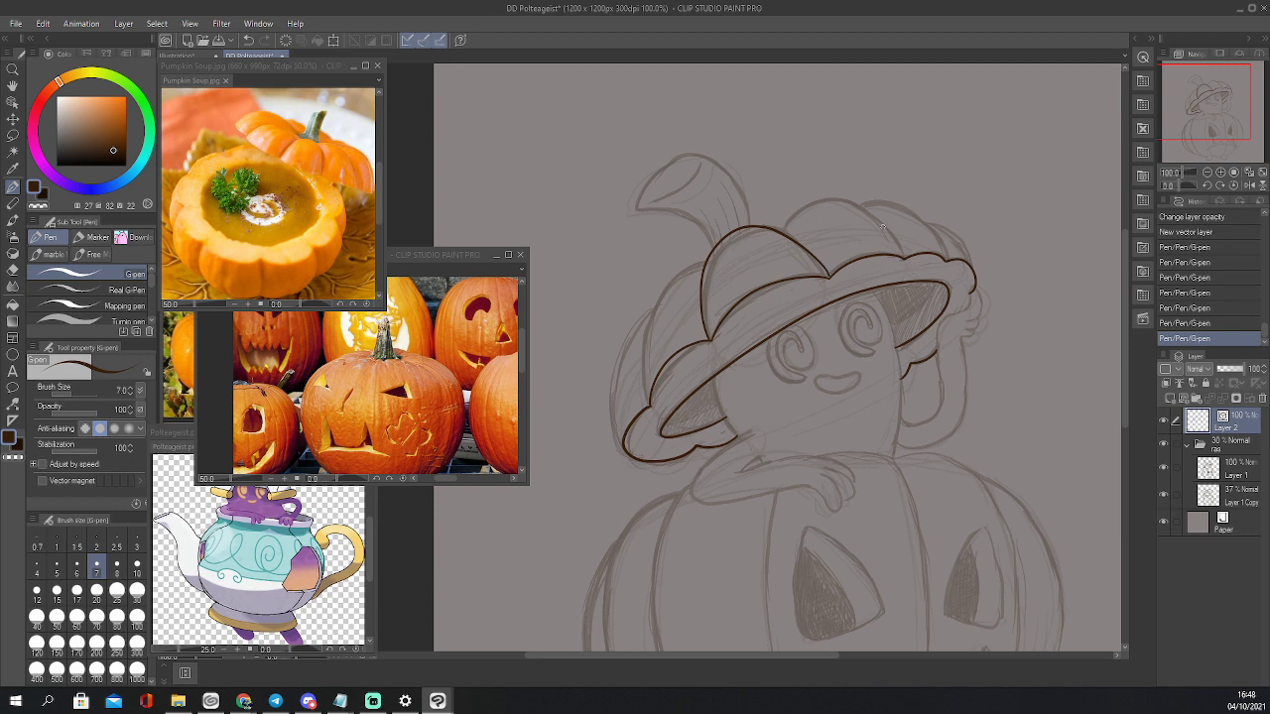
pyautogui.hotkey('ctrl', 'z')
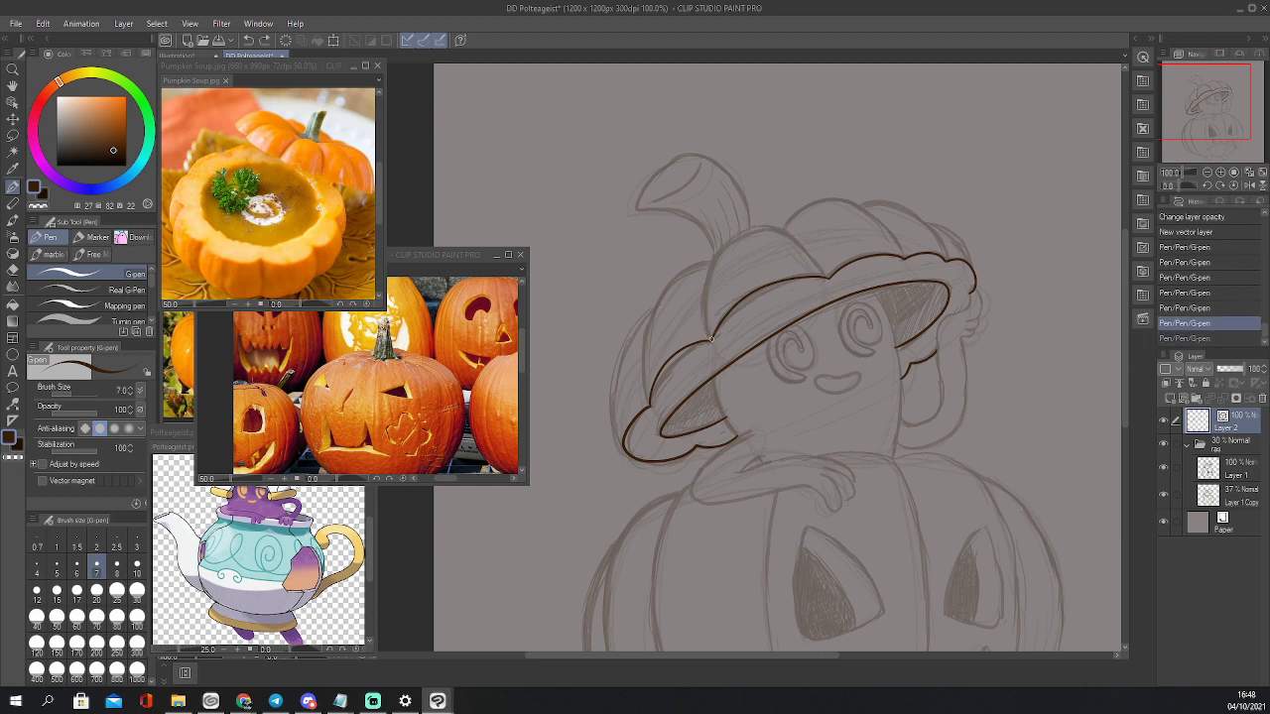
pyautogui.moveTo(712, 343)
pyautogui.mouseDown()
pyautogui.moveTo(706, 291)
pyautogui.moveTo(735, 240)
pyautogui.moveTo(782, 228)
pyautogui.moveTo(827, 274)
pyautogui.mouseUp()
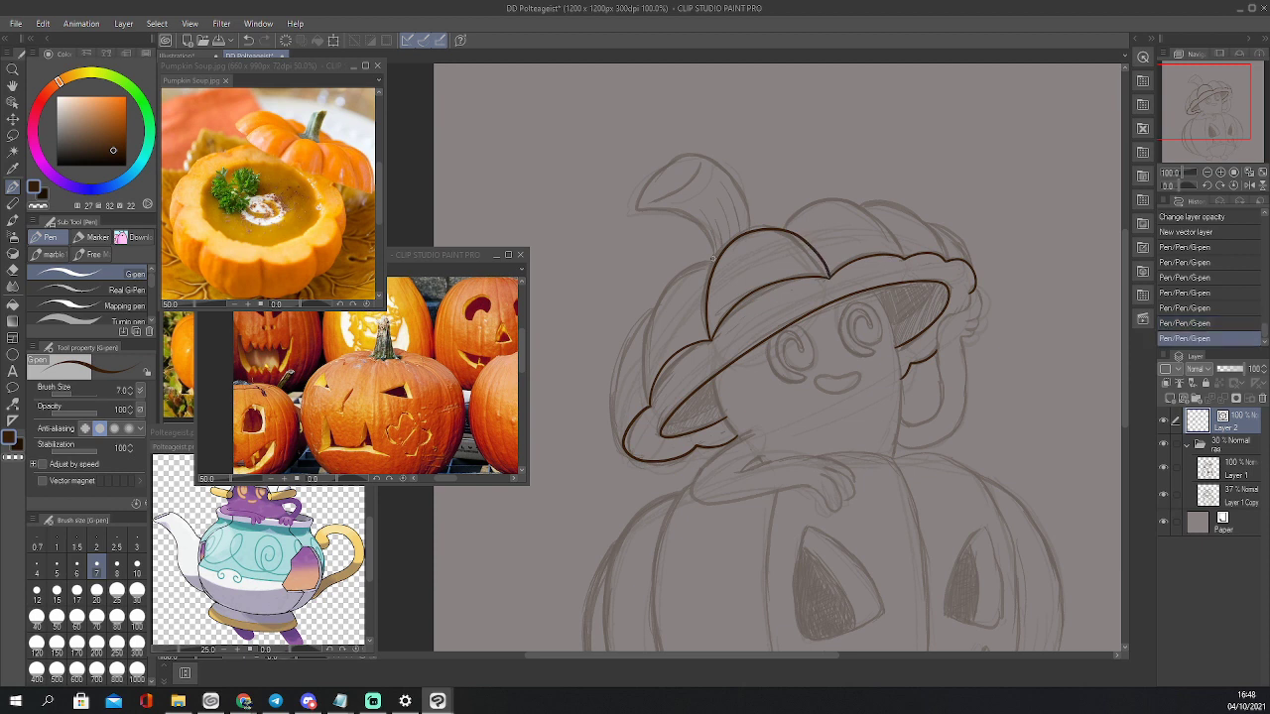
pyautogui.moveTo(712, 257)
pyautogui.mouseDown()
pyautogui.moveTo(691, 257)
pyautogui.moveTo(648, 313)
pyautogui.moveTo(640, 392)
pyautogui.mouseUp()
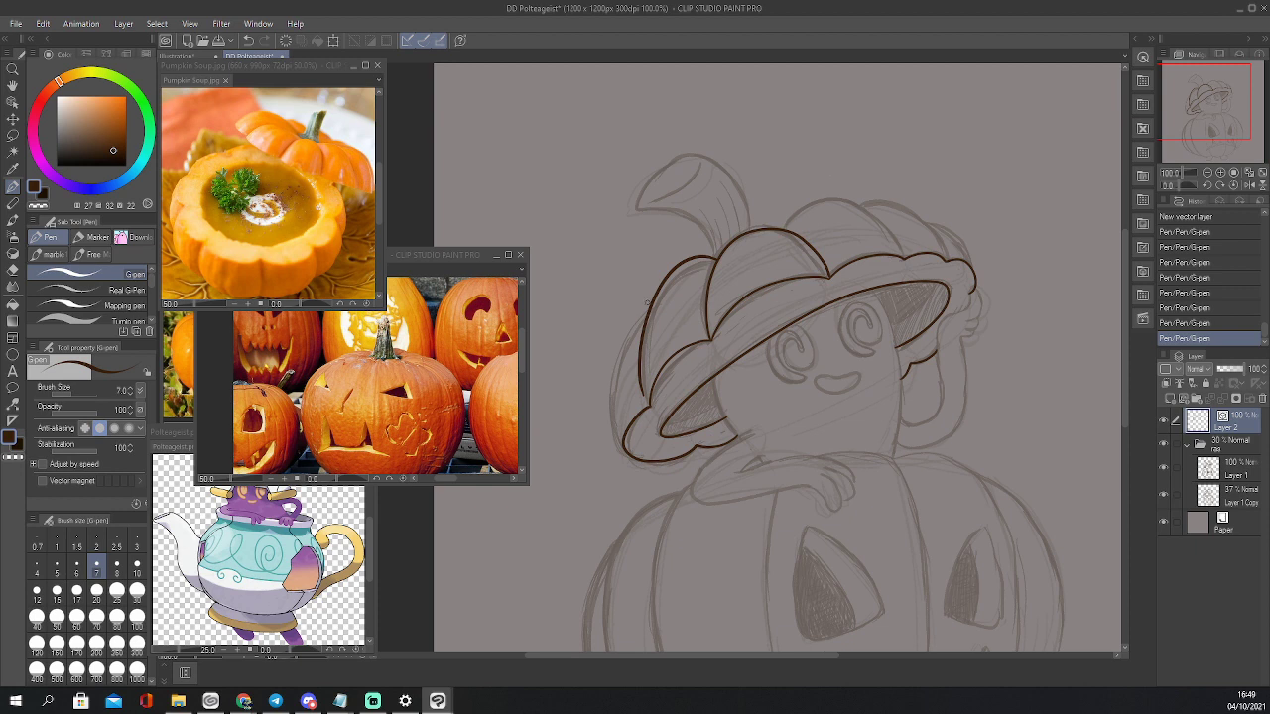
pyautogui.moveTo(646, 302)
pyautogui.mouseDown()
pyautogui.moveTo(605, 384)
pyautogui.moveTo(624, 448)
pyautogui.moveTo(612, 395)
pyautogui.moveTo(647, 310)
pyautogui.mouseUp()
pyautogui.hotkey('ctrl', 'z')
# Ink the remaining right-hand segments of the hat's crown, and the curved stem with its cut end
pyautogui.moveTo(806, 205)
pyautogui.mouseDown()
pyautogui.moveTo(881, 216)
pyautogui.moveTo(902, 249)
pyautogui.mouseUp()
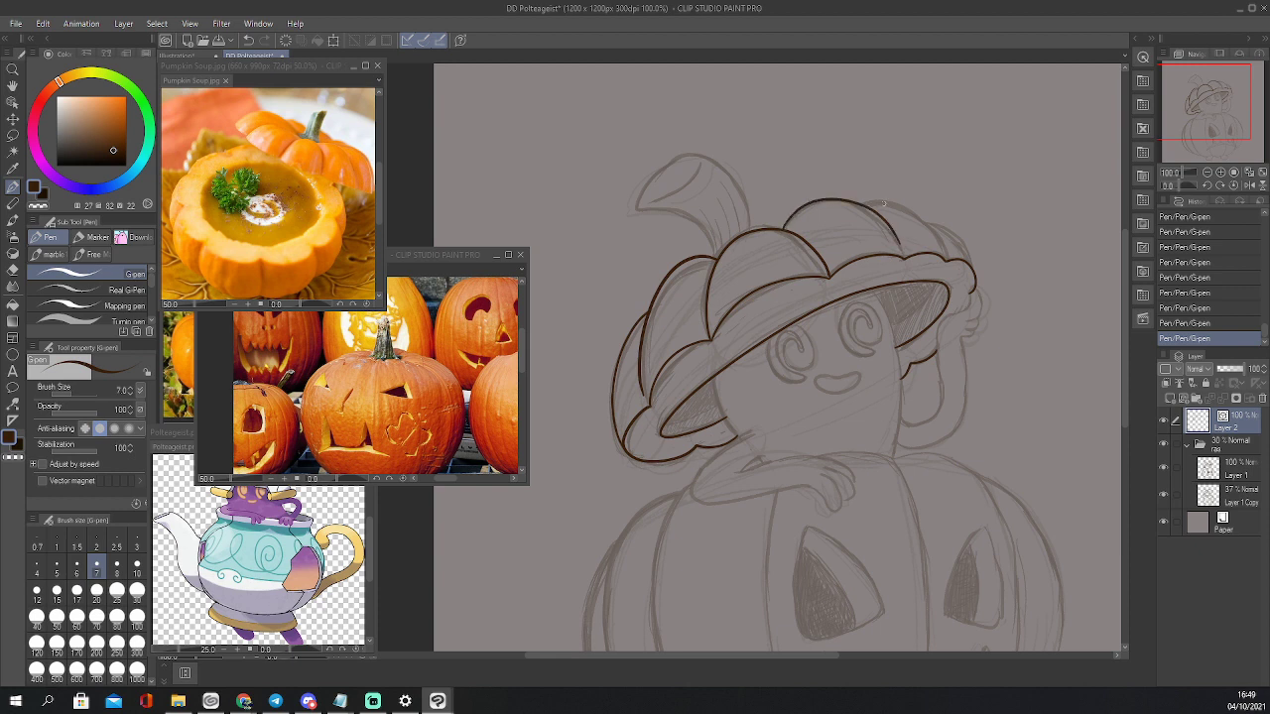
pyautogui.moveTo(861, 203)
pyautogui.mouseDown()
pyautogui.moveTo(912, 205)
pyautogui.moveTo(964, 260)
pyautogui.mouseUp()
pyautogui.moveTo(924, 213); pyautogui.dragTo(975, 274)
pyautogui.moveTo(721, 252)
pyautogui.mouseDown()
pyautogui.moveTo(652, 202)
pyautogui.moveTo(677, 158)
pyautogui.moveTo(707, 158)
pyautogui.moveTo(739, 240)
pyautogui.mouseUp()
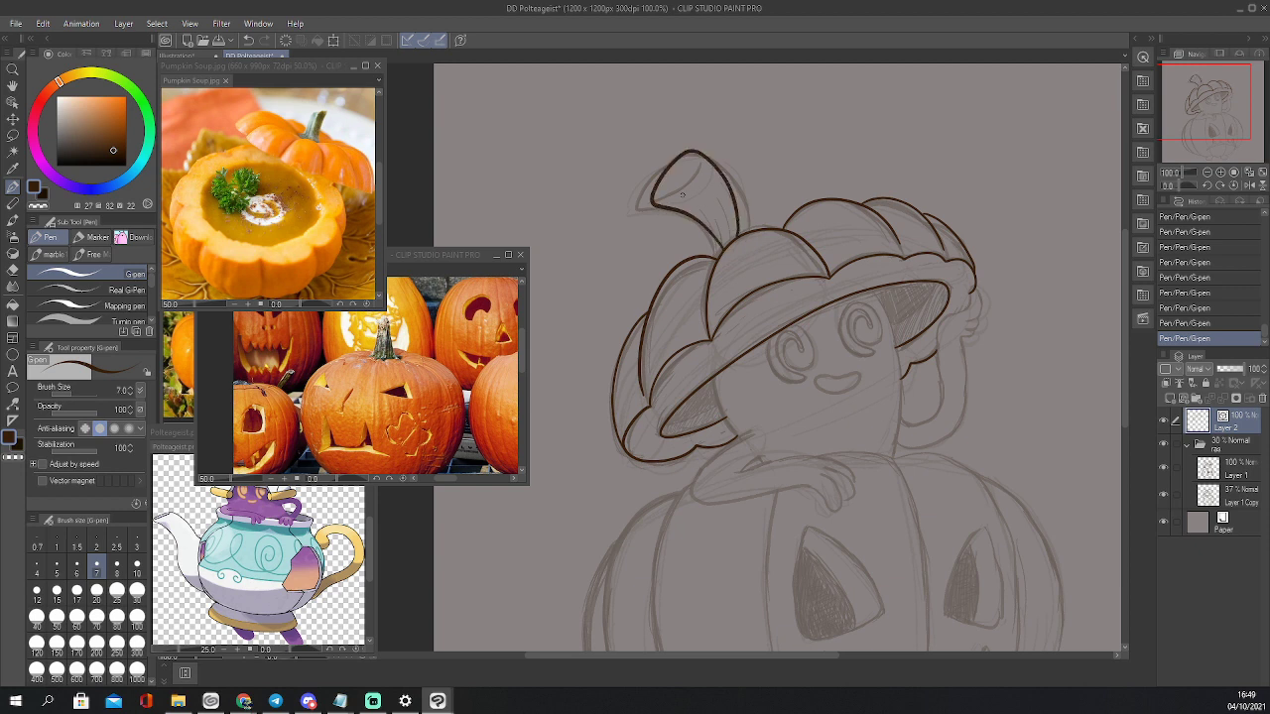
pyautogui.moveTo(668, 200); pyautogui.dragTo(697, 162)
# Ink the two inner rib contours on the left side of the large pumpkin body, following the sketch
pyautogui.moveTo(1210, 111); pyautogui.dragTo(1211, 126)
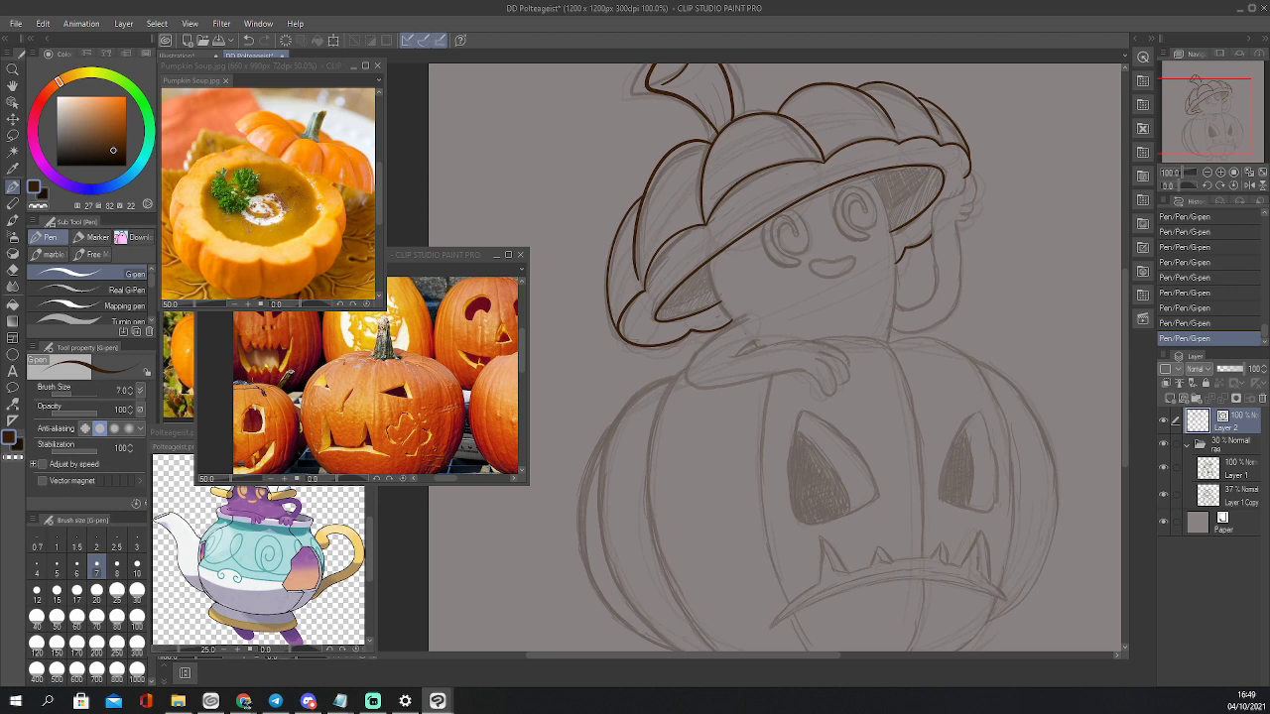
pyautogui.scroll(-3, 1139, 206)
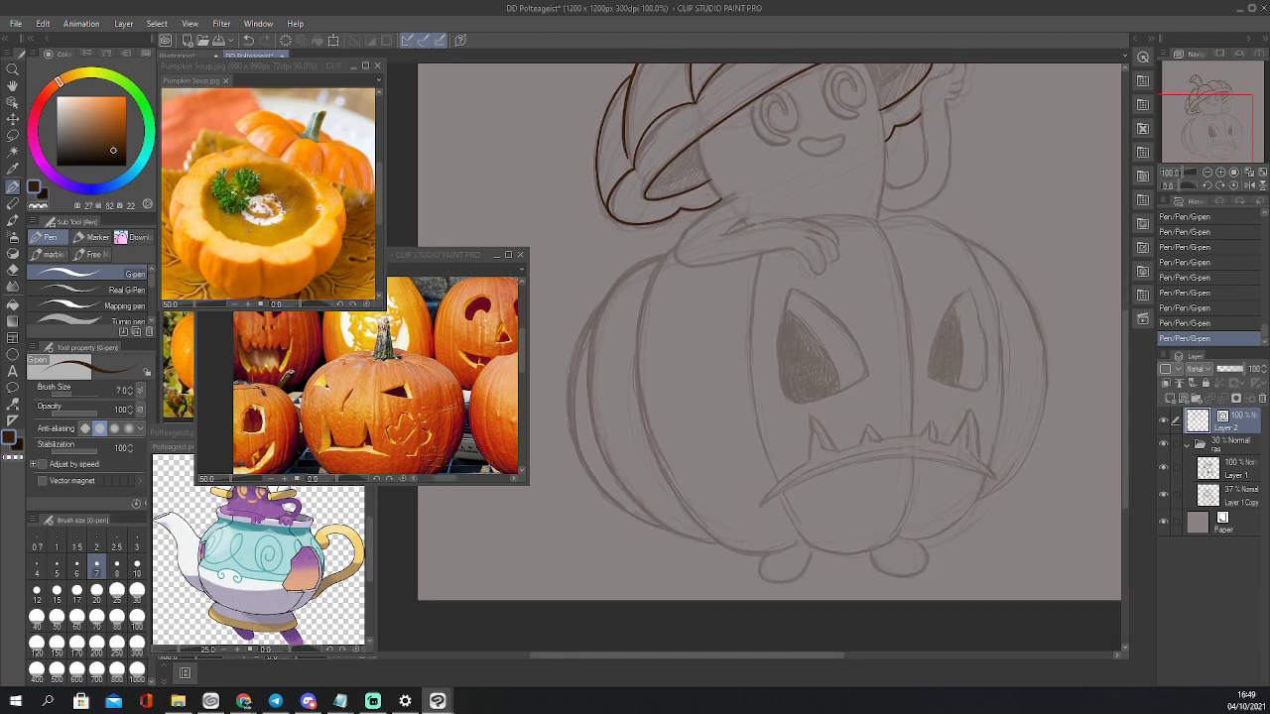
pyautogui.moveTo(675, 245)
pyautogui.mouseDown()
pyautogui.moveTo(642, 337)
pyautogui.moveTo(664, 455)
pyautogui.mouseUp()
pyautogui.hotkey('ctrl', 'z')
pyautogui.moveTo(676, 245)
pyautogui.mouseDown()
pyautogui.moveTo(638, 329)
pyautogui.moveTo(640, 432)
pyautogui.moveTo(681, 507)
pyautogui.moveTo(730, 550)
pyautogui.moveTo(804, 544)
pyautogui.mouseUp()
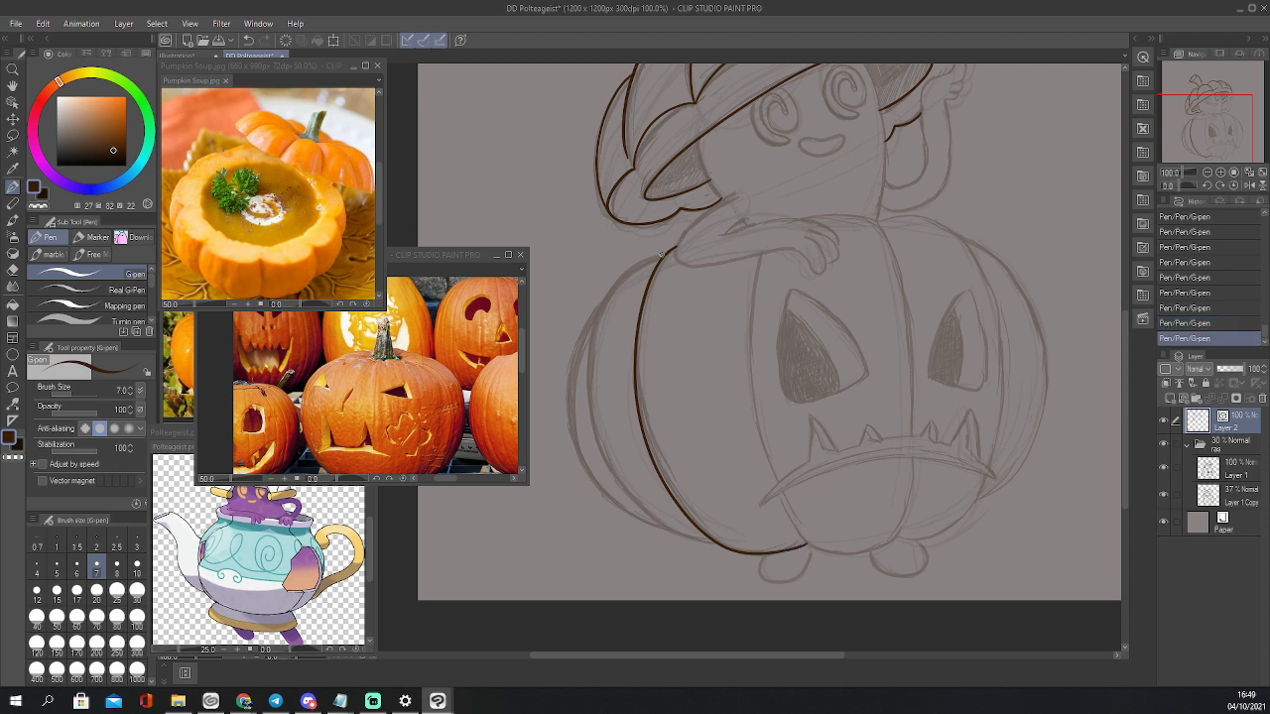
pyautogui.moveTo(663, 253)
pyautogui.mouseDown()
pyautogui.moveTo(608, 294)
pyautogui.moveTo(588, 377)
pyautogui.moveTo(603, 453)
pyautogui.moveTo(646, 512)
pyautogui.moveTo(714, 541)
pyautogui.mouseUp()
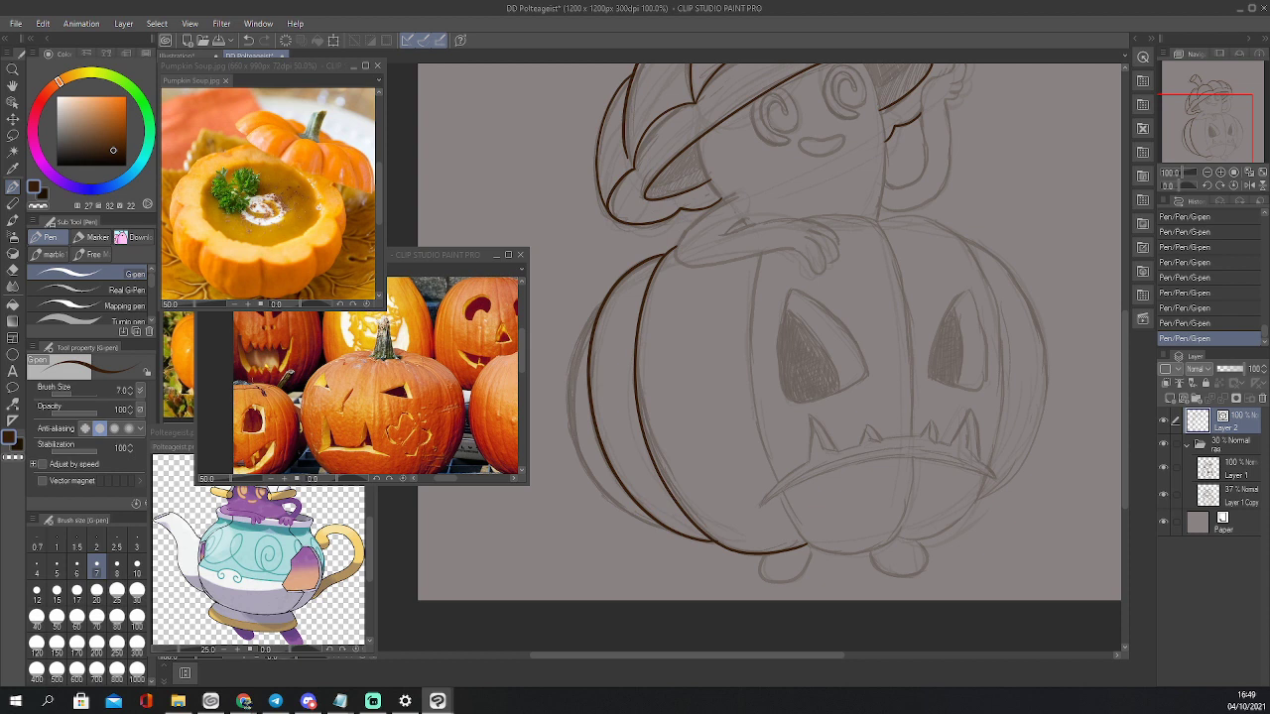
# Adjust the lower end of the left rib line with Pinch vector line so it meets the neighbouring rib
pyautogui.press('y')
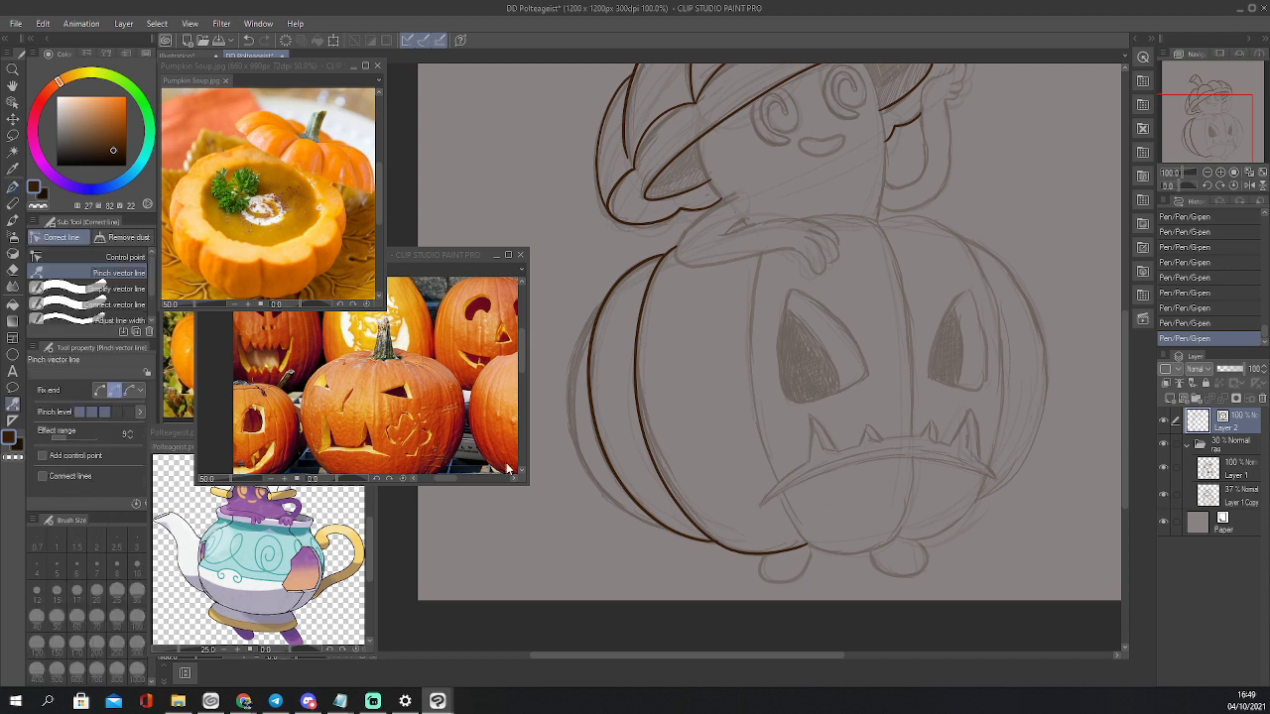
pyautogui.moveTo(703, 541); pyautogui.dragTo(708, 542)
pyautogui.hotkey('ctrl', 'z')
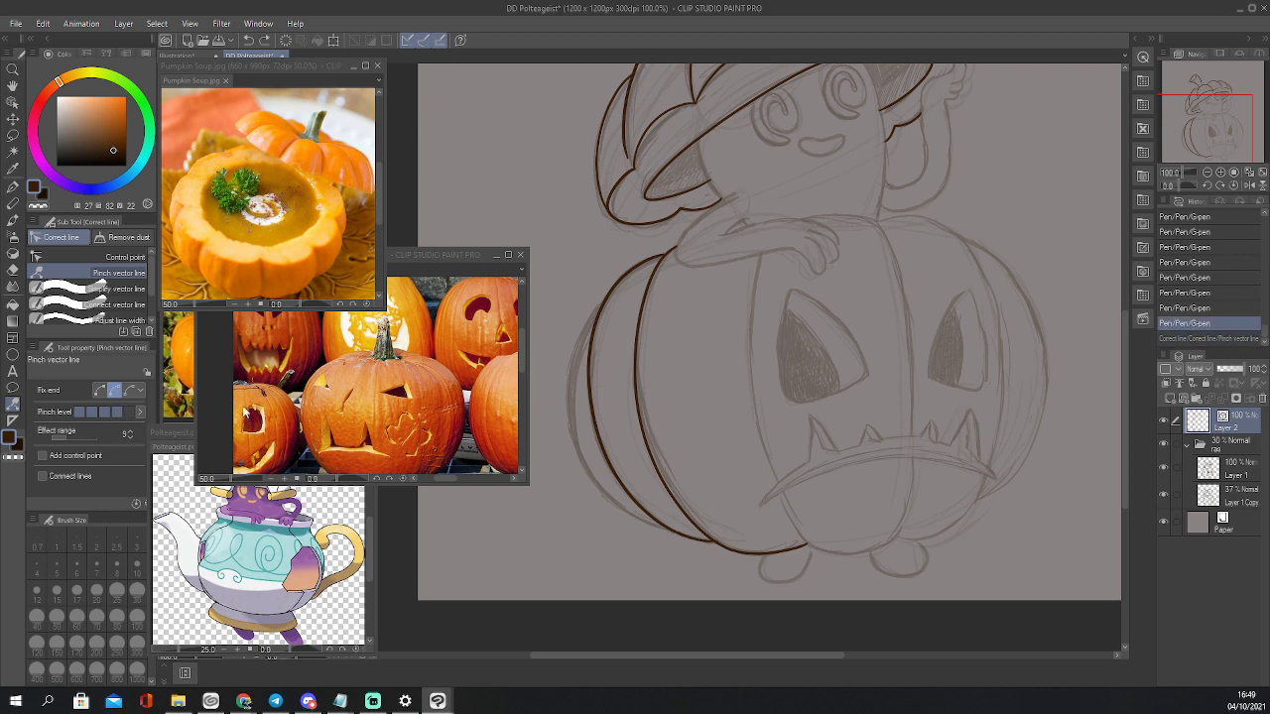
pyautogui.moveTo(703, 541); pyautogui.dragTo(709, 536)
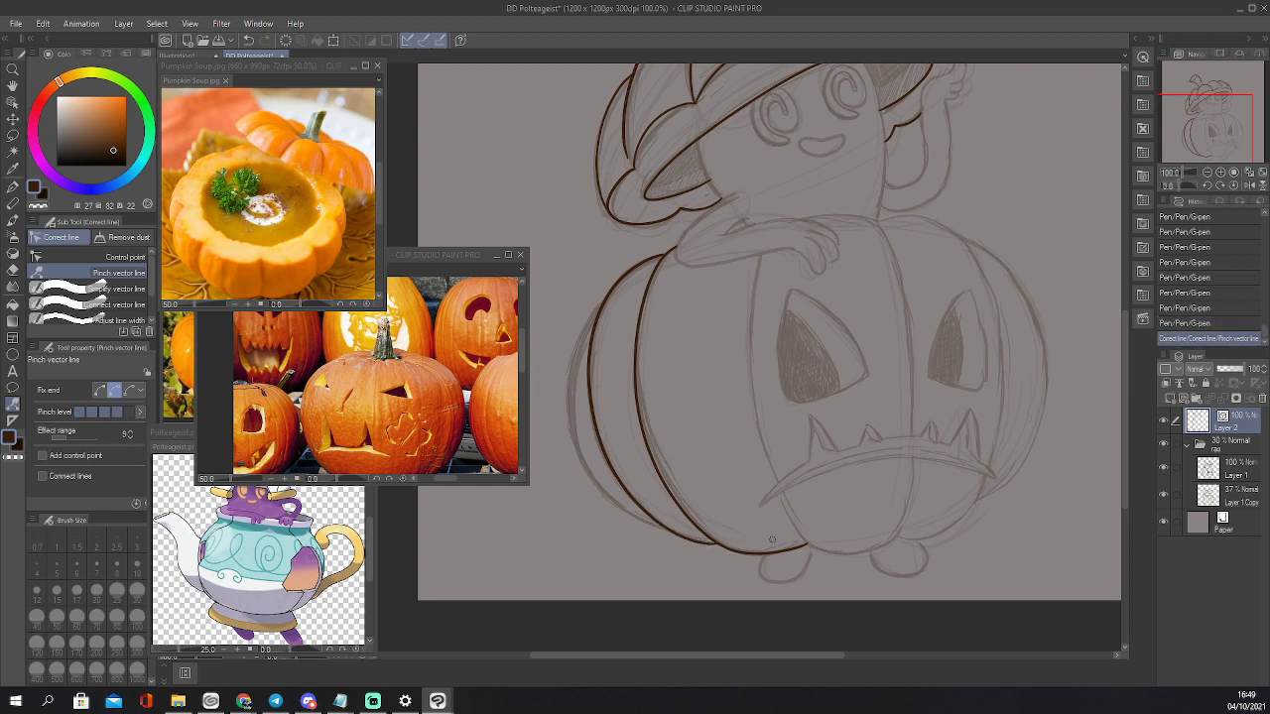
# Ink the large pumpkin's outermost left contour with the G-pen, redrawing the stroke slightly wider and longer
pyautogui.press('p')
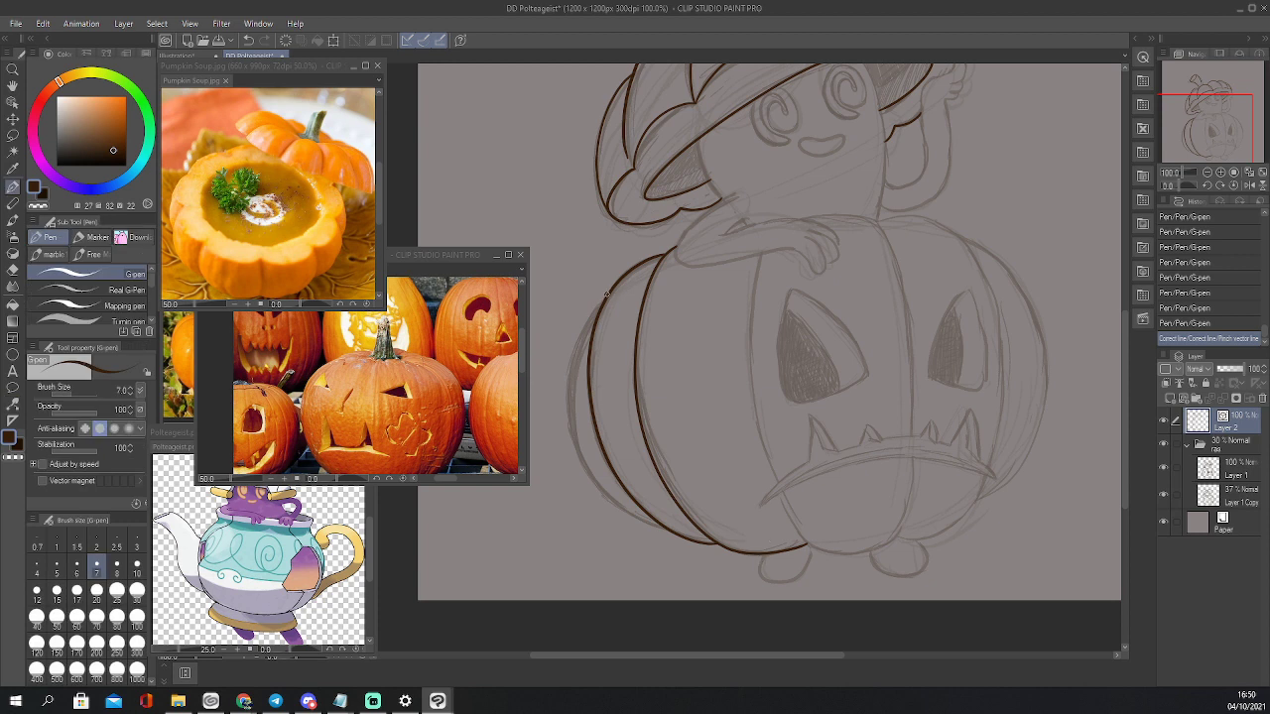
pyautogui.moveTo(606, 293)
pyautogui.mouseDown()
pyautogui.moveTo(575, 338)
pyautogui.moveTo(566, 404)
pyautogui.moveTo(587, 463)
pyautogui.moveTo(638, 516)
pyautogui.mouseUp()
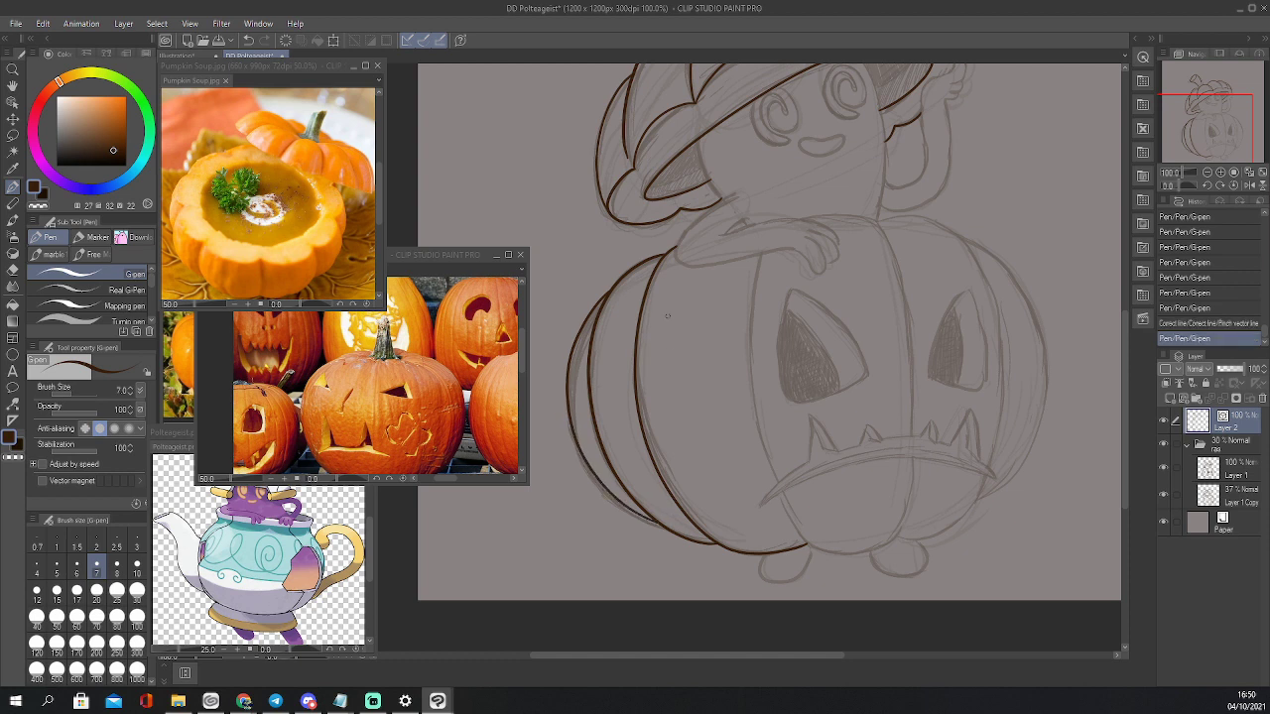
pyautogui.hotkey('ctrl', 'z')
pyautogui.moveTo(613, 284)
pyautogui.mouseDown()
pyautogui.moveTo(572, 346)
pyautogui.moveTo(568, 434)
pyautogui.moveTo(602, 499)
pyautogui.moveTo(687, 540)
pyautogui.mouseUp()
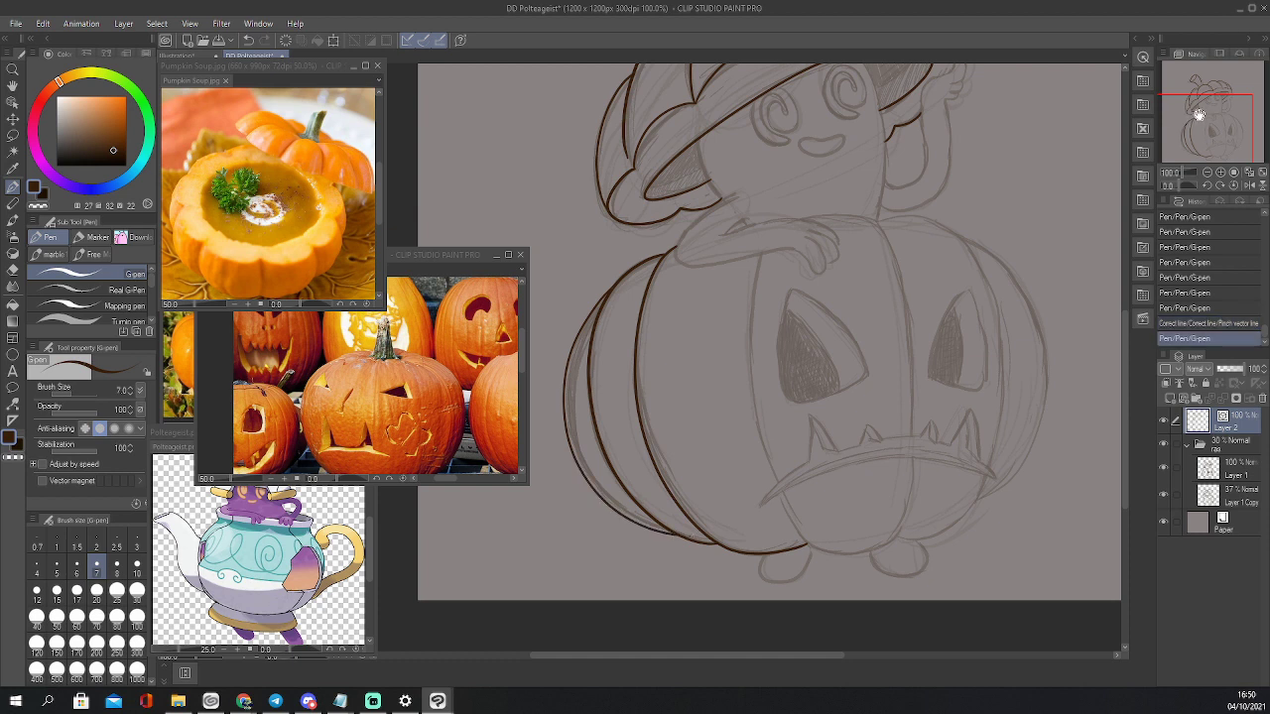
# Ink the left part of the carved mouth's upper edge with two fangs, and refine them with Pinch vector line using a different Fix end option
pyautogui.moveTo(1194, 117); pyautogui.dragTo(1218, 117)
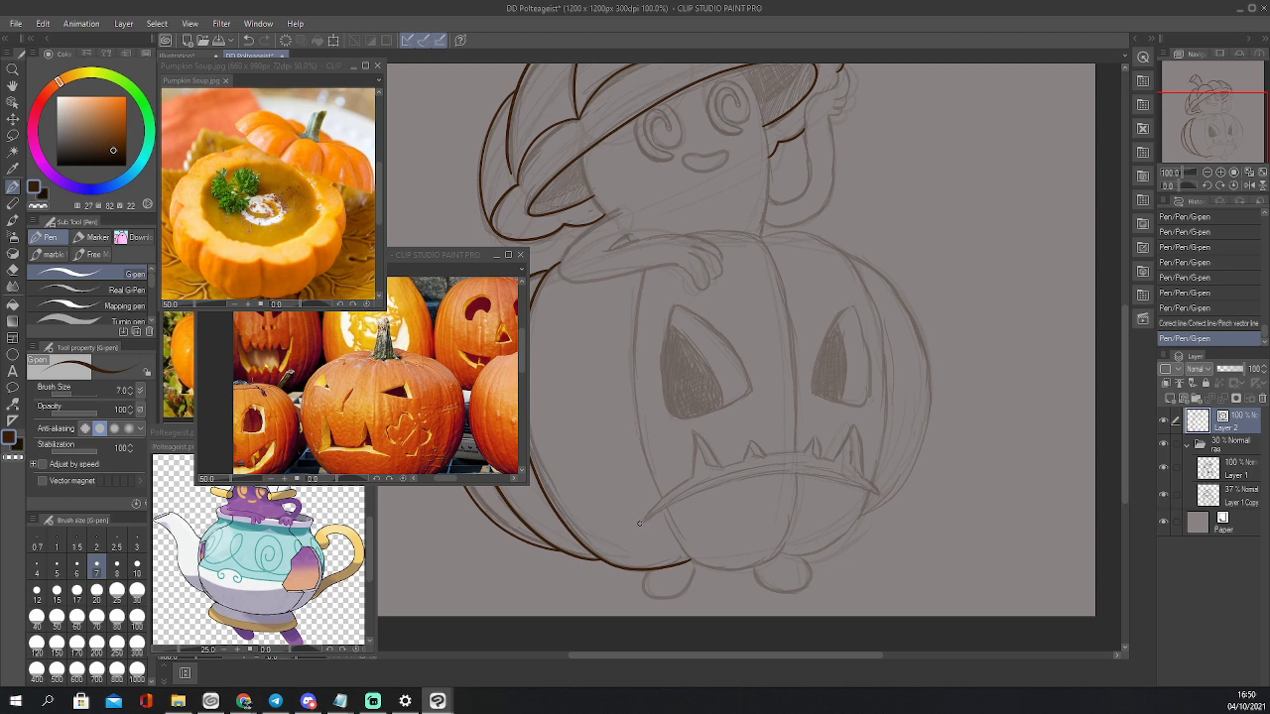
pyautogui.moveTo(639, 524)
pyautogui.mouseDown()
pyautogui.moveTo(691, 476)
pyautogui.moveTo(695, 434)
pyautogui.moveTo(720, 467)
pyautogui.moveTo(747, 456)
pyautogui.moveTo(751, 439)
pyautogui.moveTo(764, 457)
pyautogui.mouseUp()
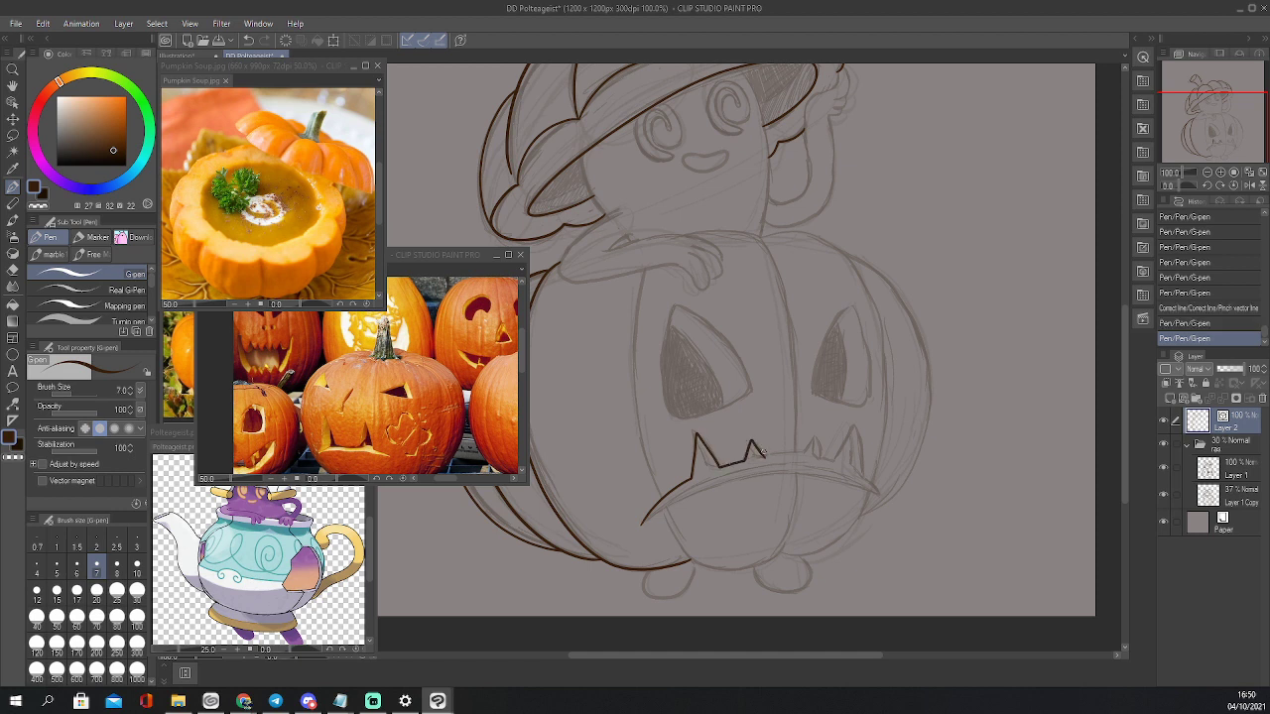
pyautogui.press('y')
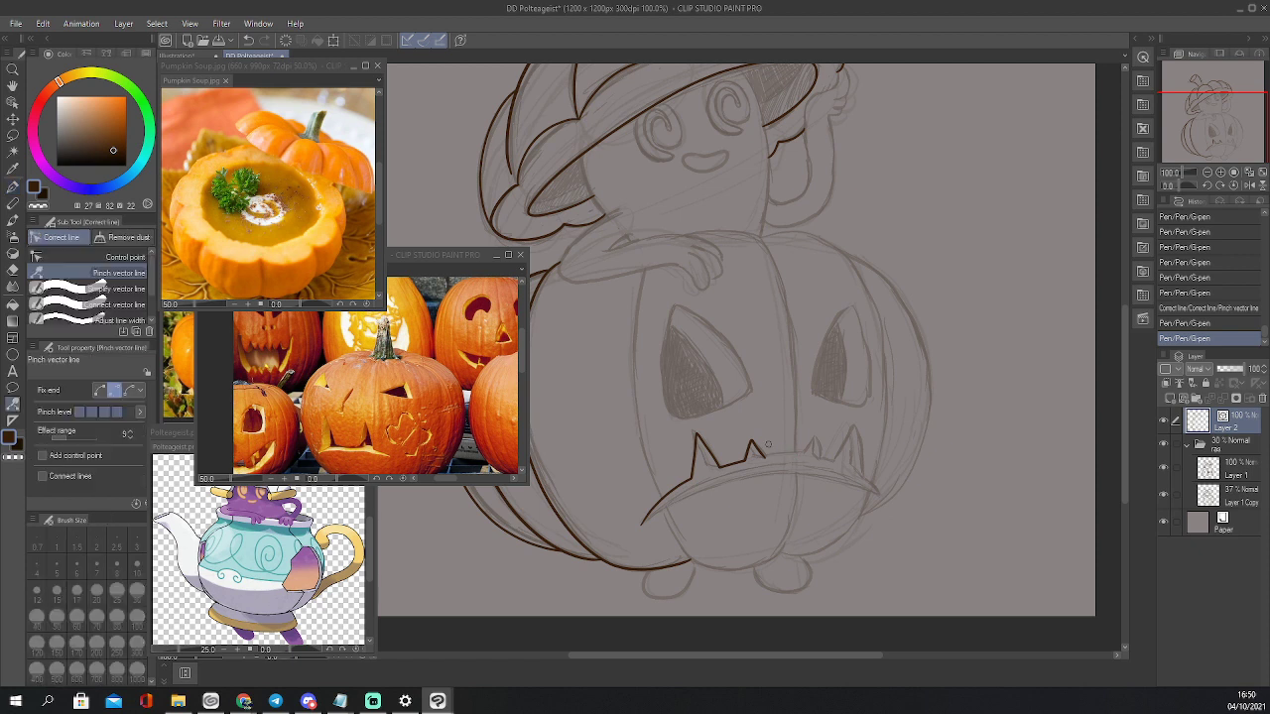
pyautogui.click(99, 391)
pyautogui.moveTo(758, 448); pyautogui.dragTo(700, 439)
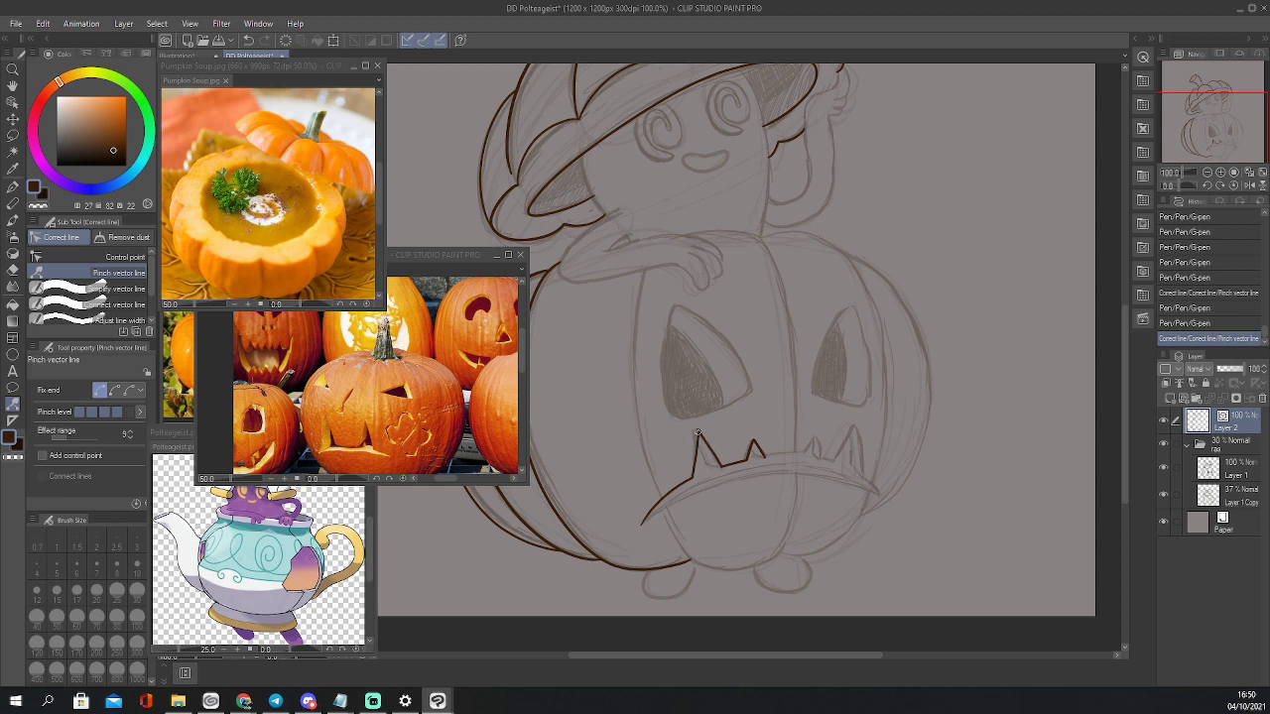
# Ink the rest of the mouth's upper edge with its two right-hand fangs, and the curved lower lip lines
pyautogui.press('p')
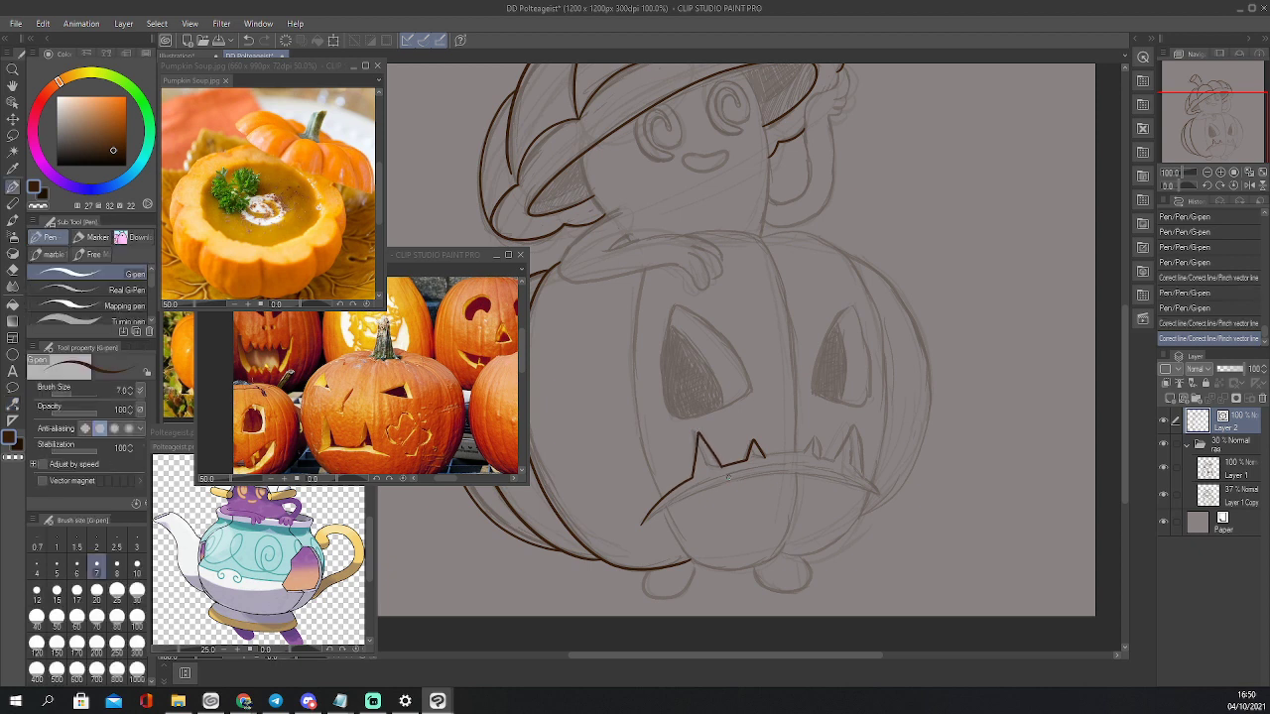
pyautogui.moveTo(766, 458); pyautogui.dragTo(805, 449)
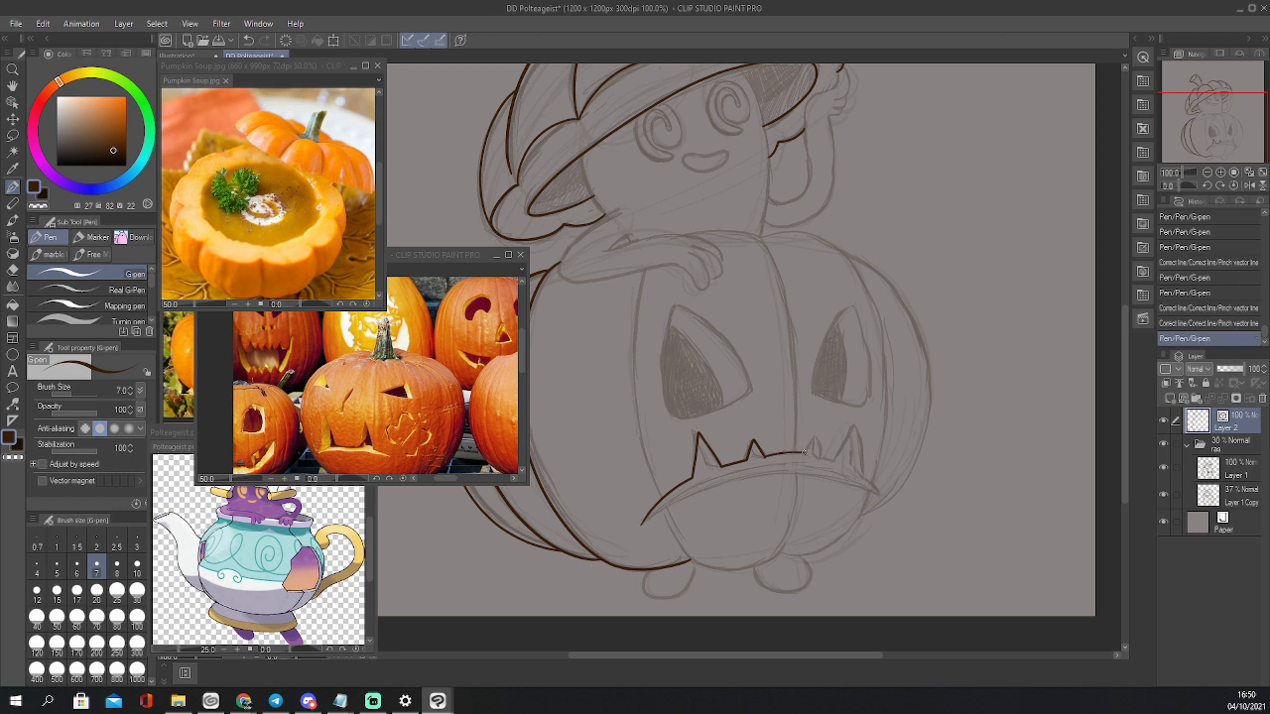
pyautogui.moveTo(814, 436)
pyautogui.mouseDown()
pyautogui.moveTo(836, 460)
pyautogui.moveTo(856, 427)
pyautogui.moveTo(865, 473)
pyautogui.mouseUp()
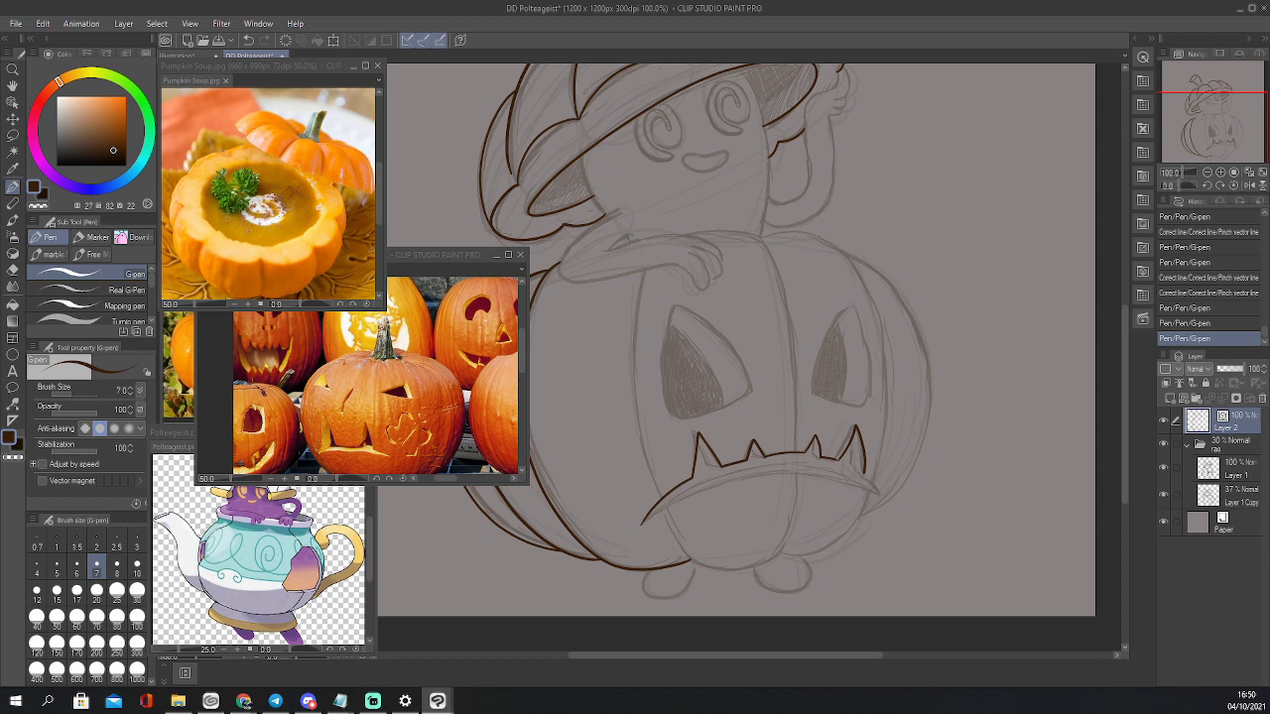
pyautogui.moveTo(642, 524)
pyautogui.mouseDown()
pyautogui.moveTo(761, 475)
pyautogui.moveTo(880, 491)
pyautogui.moveTo(837, 471)
pyautogui.moveTo(879, 490)
pyautogui.mouseUp()
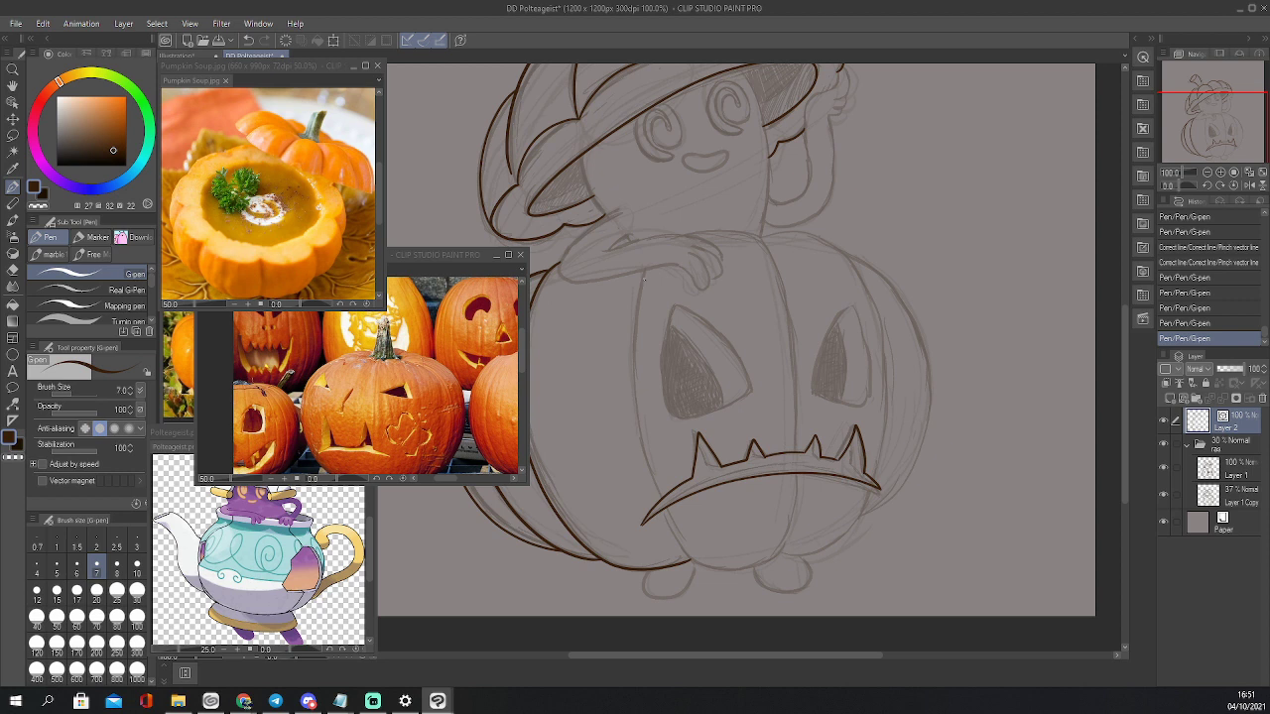
# Ink the pumpkin's central front segment above and below the mouth, and trim the rib line at the mouth with the vector eraser
pyautogui.moveTo(646, 267)
pyautogui.mouseDown()
pyautogui.moveTo(636, 440)
pyautogui.moveTo(658, 511)
pyautogui.moveTo(684, 552)
pyautogui.moveTo(720, 572)
pyautogui.moveTo(783, 546)
pyautogui.mouseUp()
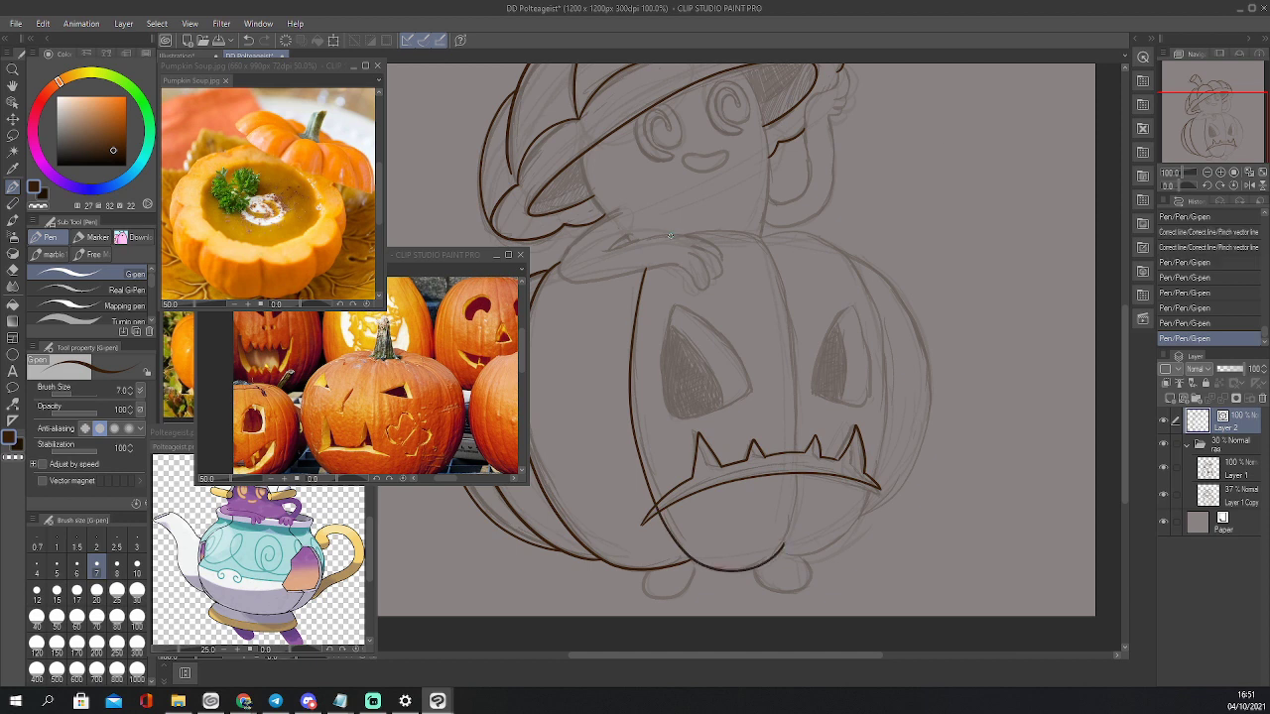
pyautogui.moveTo(675, 234)
pyautogui.mouseDown()
pyautogui.moveTo(741, 228)
pyautogui.moveTo(768, 246)
pyautogui.moveTo(790, 300)
pyautogui.moveTo(798, 444)
pyautogui.mouseUp()
pyautogui.moveTo(793, 493); pyautogui.dragTo(777, 551)
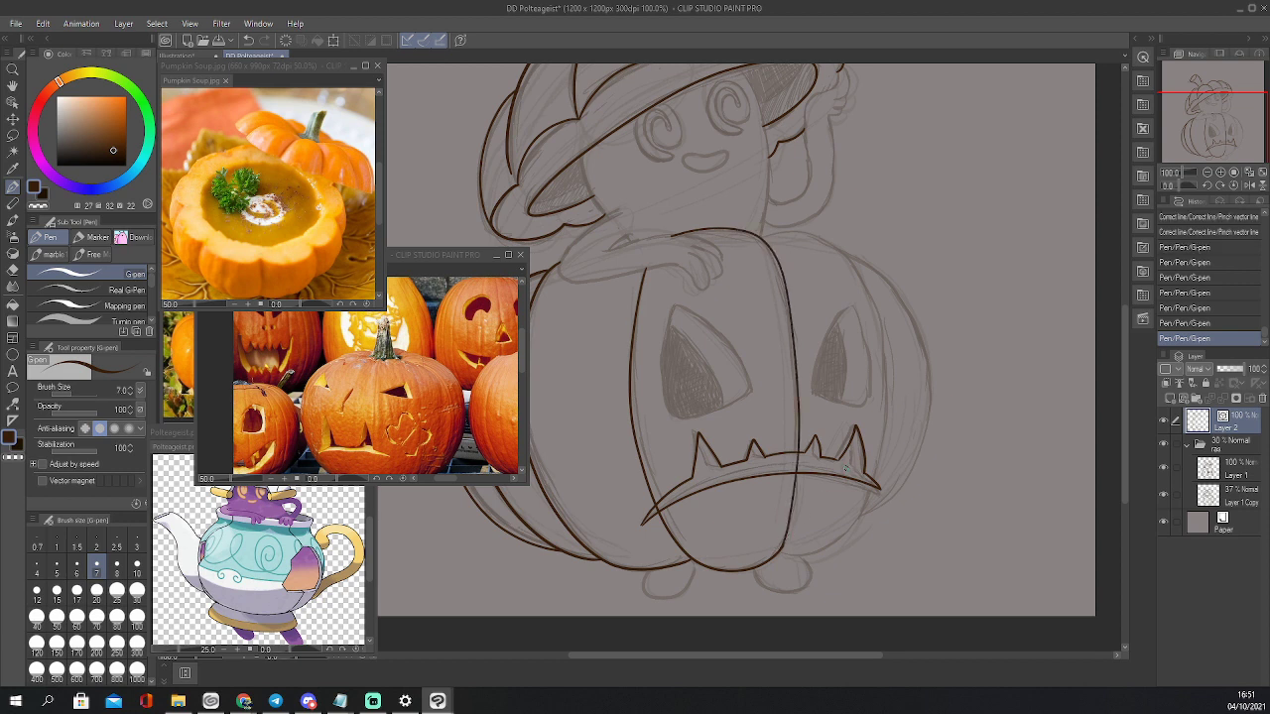
pyautogui.press('e')
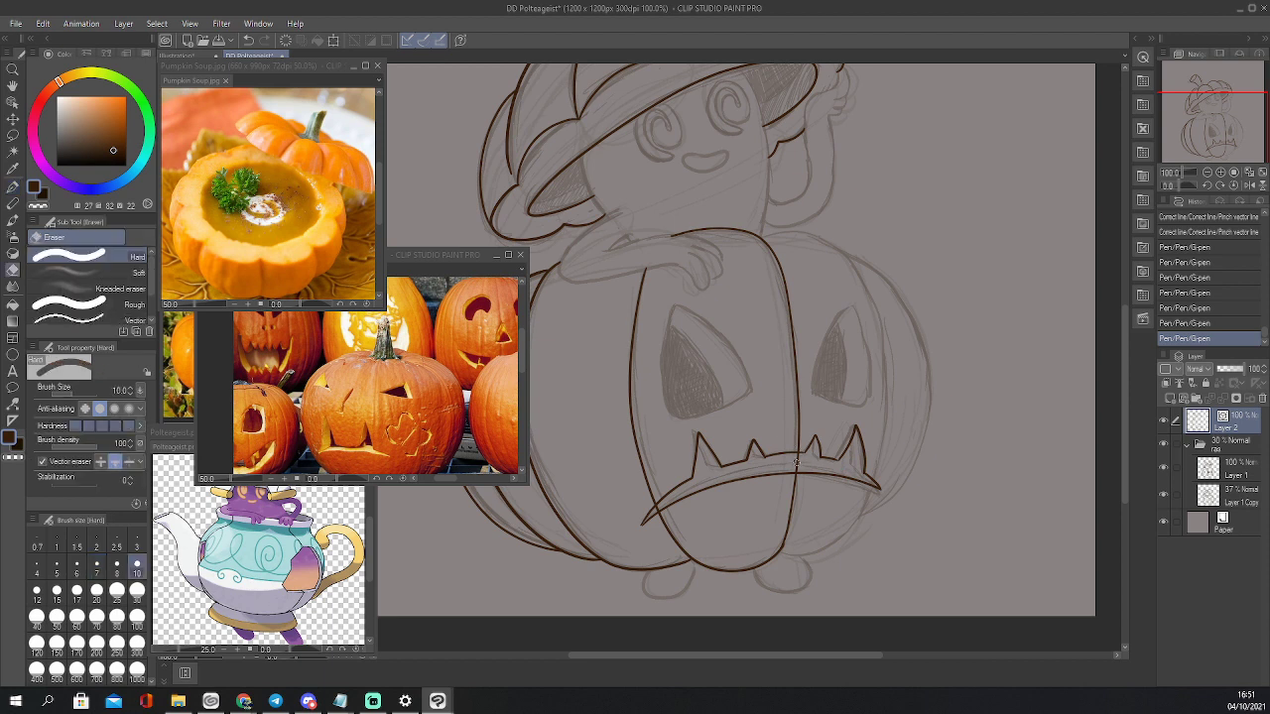
pyautogui.moveTo(797, 463); pyautogui.dragTo(809, 471)
pyautogui.press('y')
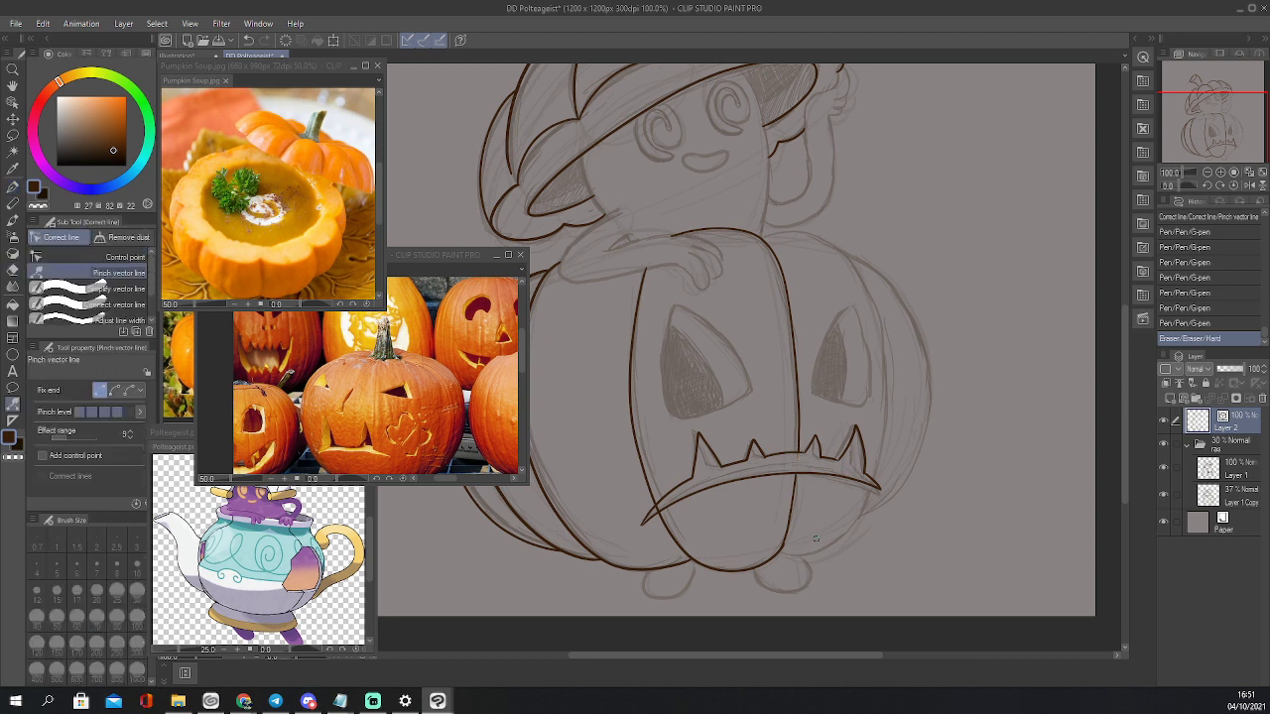
# Refine the central segment's rib line just below the mouth using Pinch vector line, and trim line excess near the mouth's left corner with the vector eraser
pyautogui.click(115, 389)
pyautogui.moveTo(787, 517); pyautogui.dragTo(789, 517)
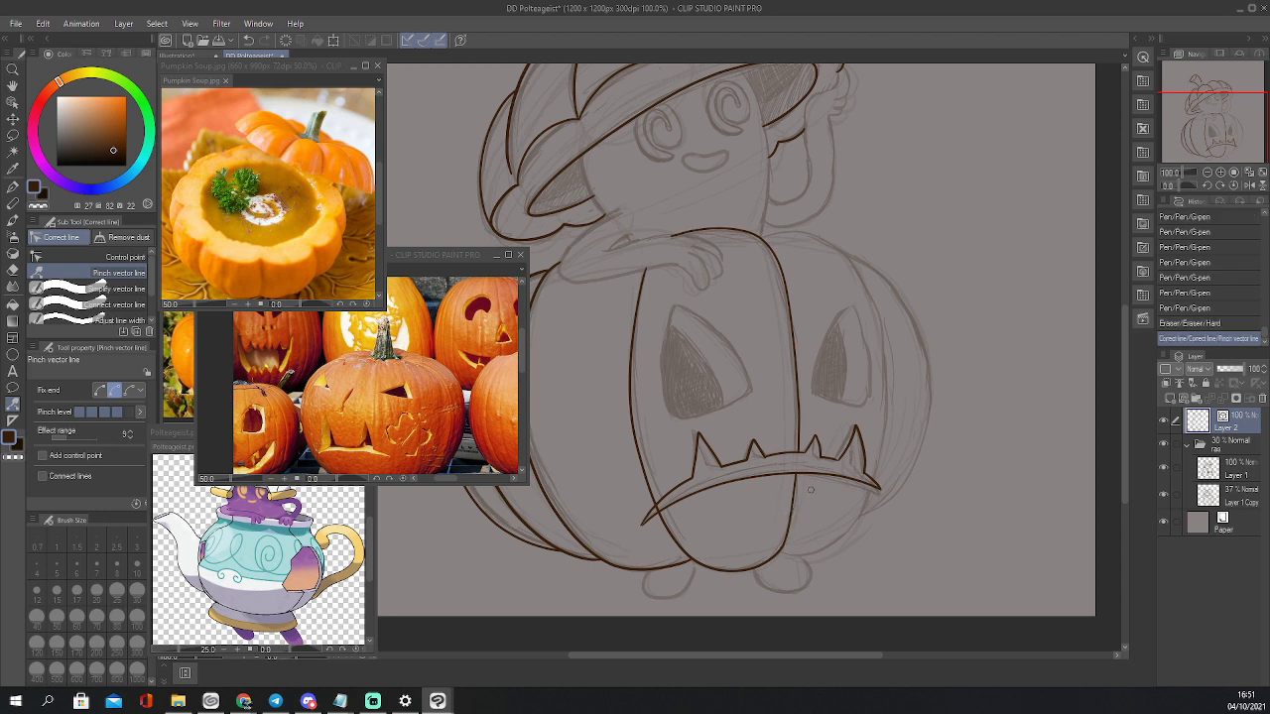
pyautogui.click(99, 391)
pyautogui.moveTo(794, 501); pyautogui.dragTo(803, 504)
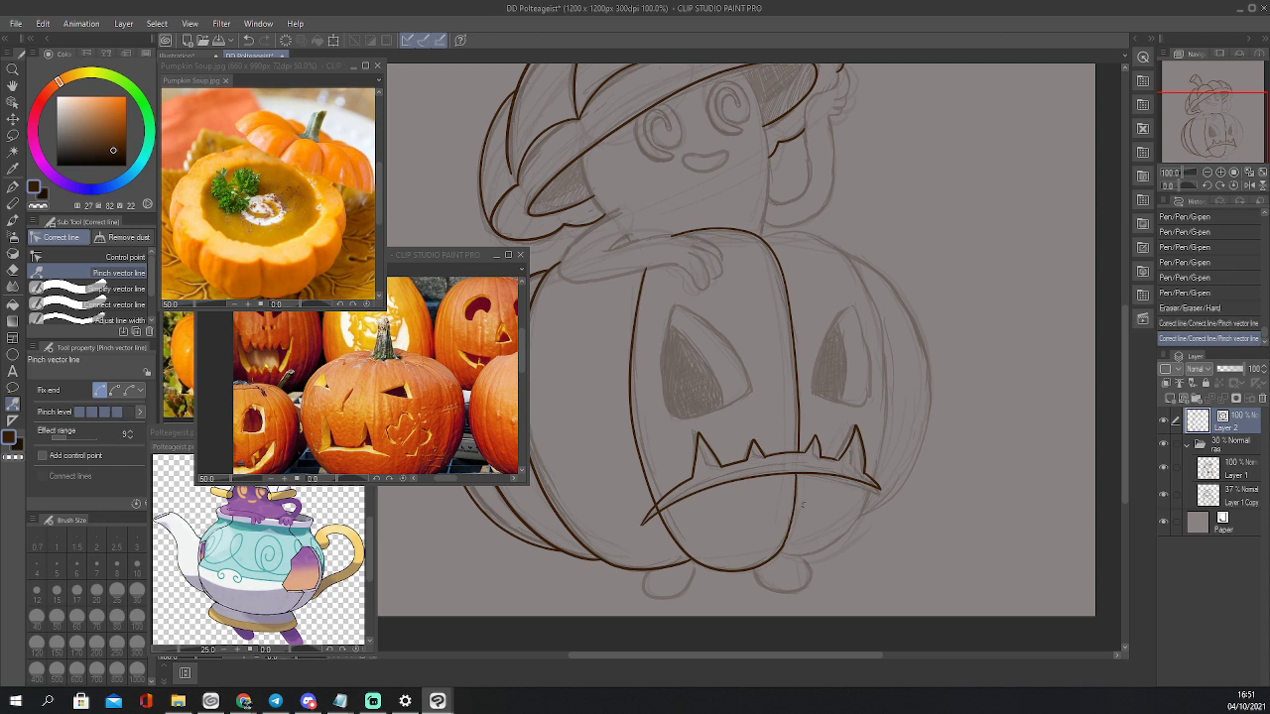
pyautogui.press('p')
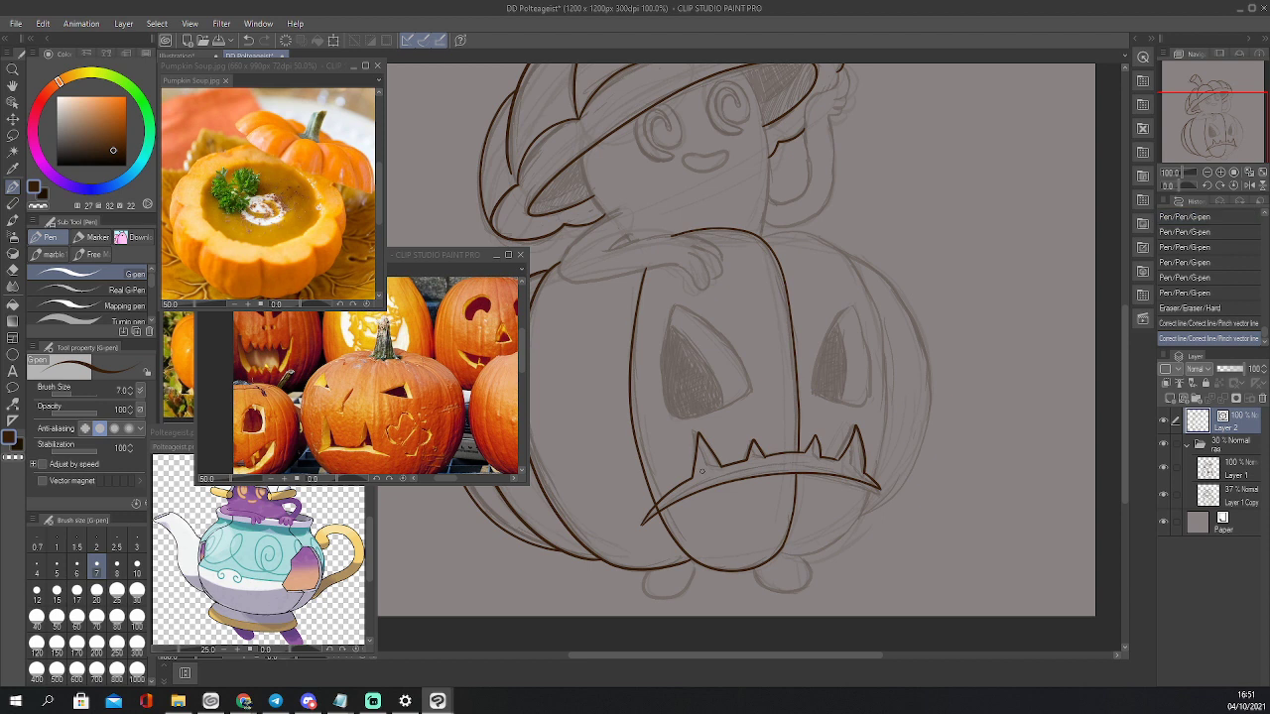
pyautogui.press('e')
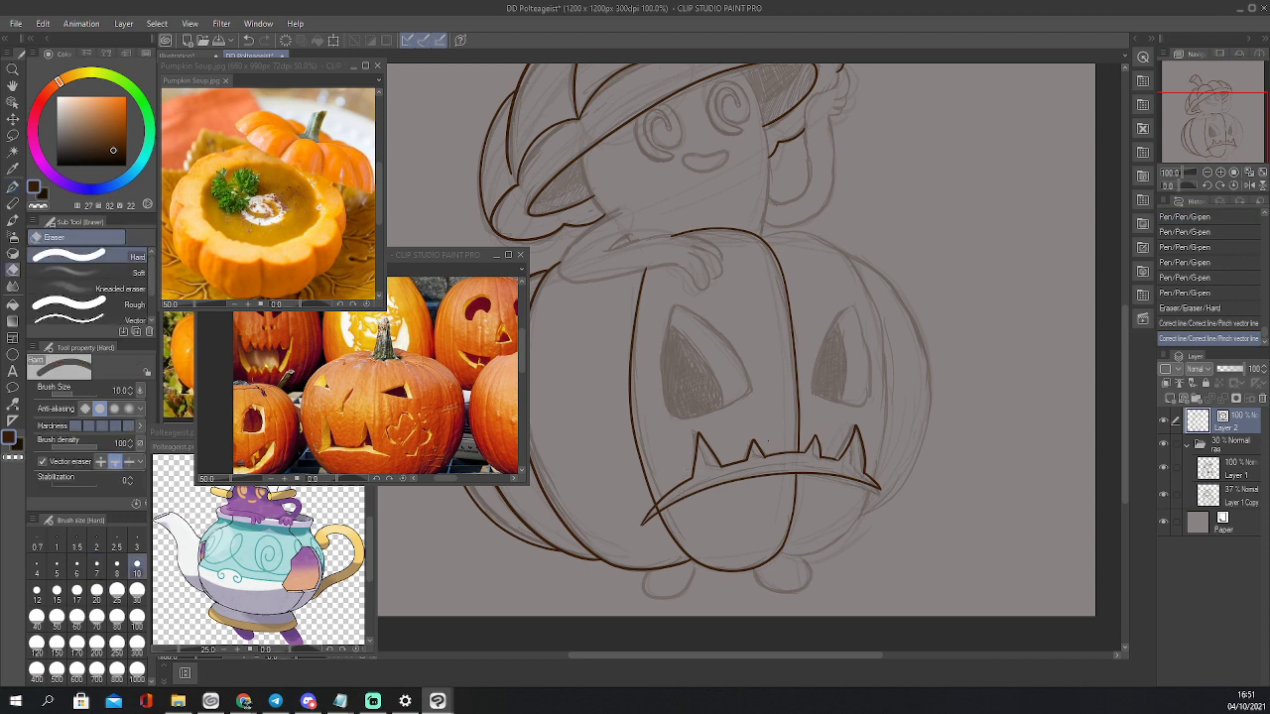
pyautogui.moveTo(658, 509); pyautogui.dragTo(661, 508)
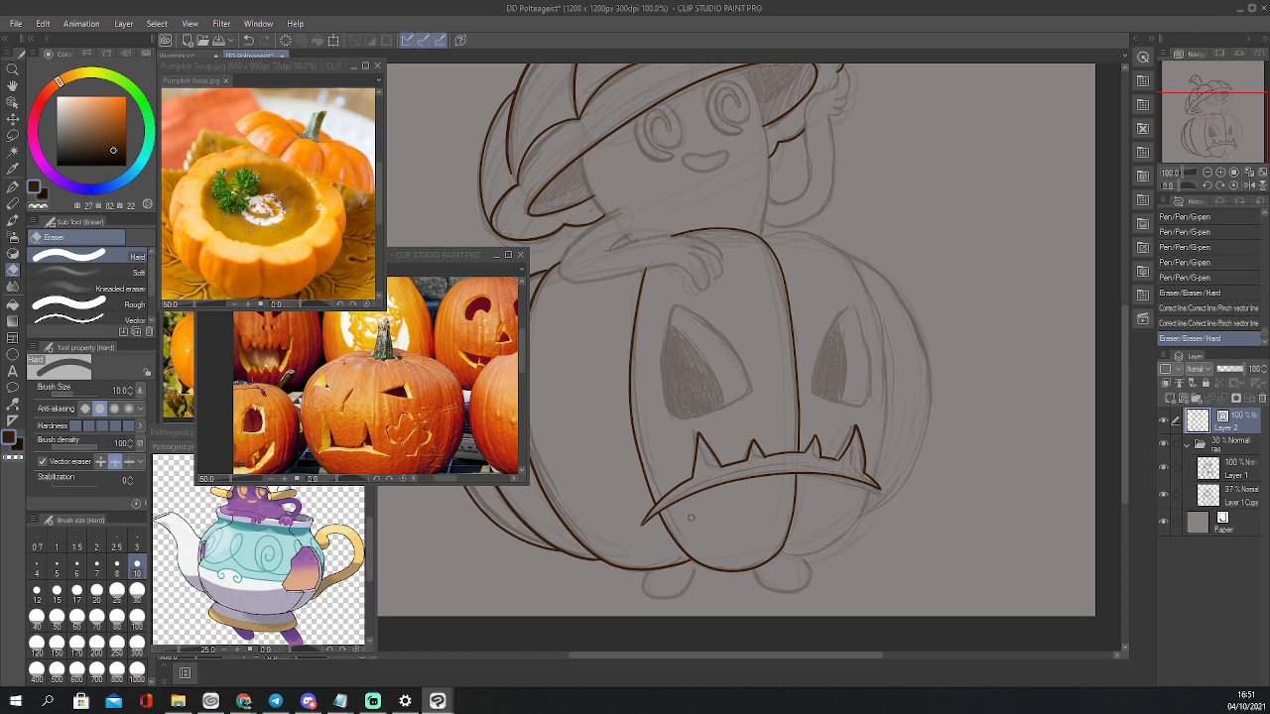
# Ink the inner lip line along the base of the fangs, redraw its end at the rightmost fang, and trim the excess with the vector eraser
pyautogui.press('p')
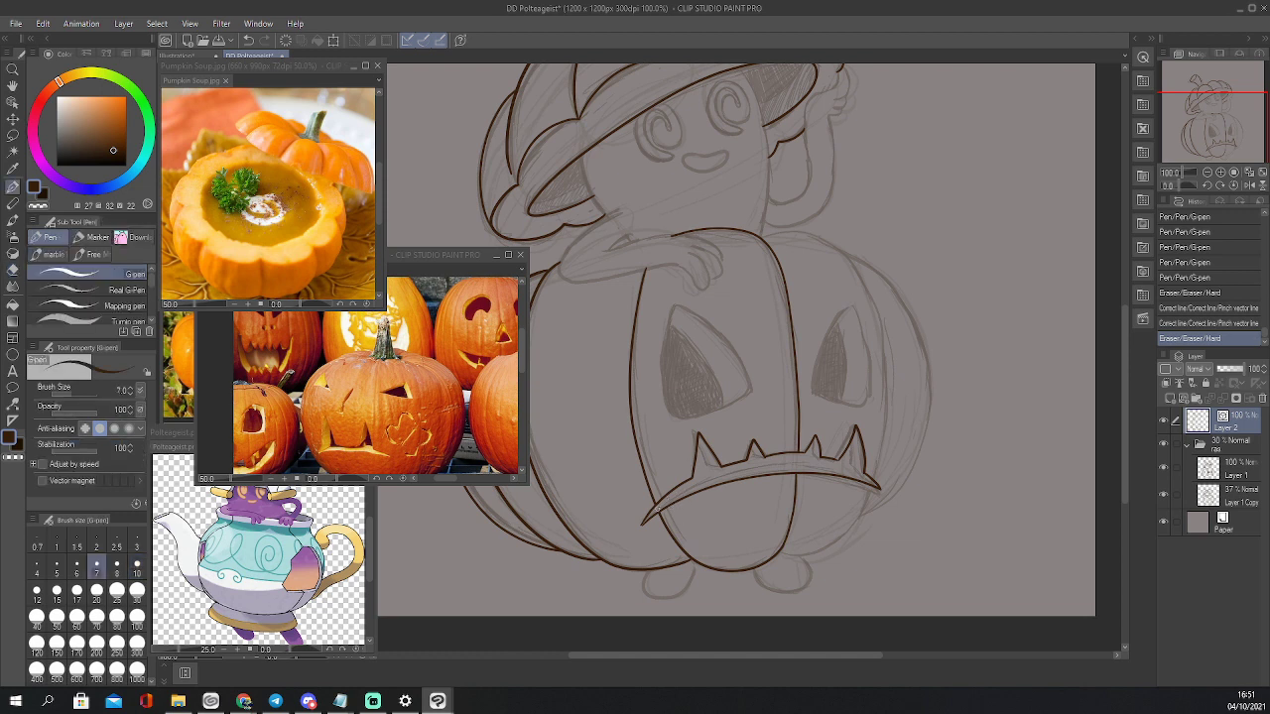
pyautogui.moveTo(647, 513)
pyautogui.mouseDown()
pyautogui.moveTo(748, 470)
pyautogui.moveTo(850, 467)
pyautogui.moveTo(851, 449)
pyautogui.mouseUp()
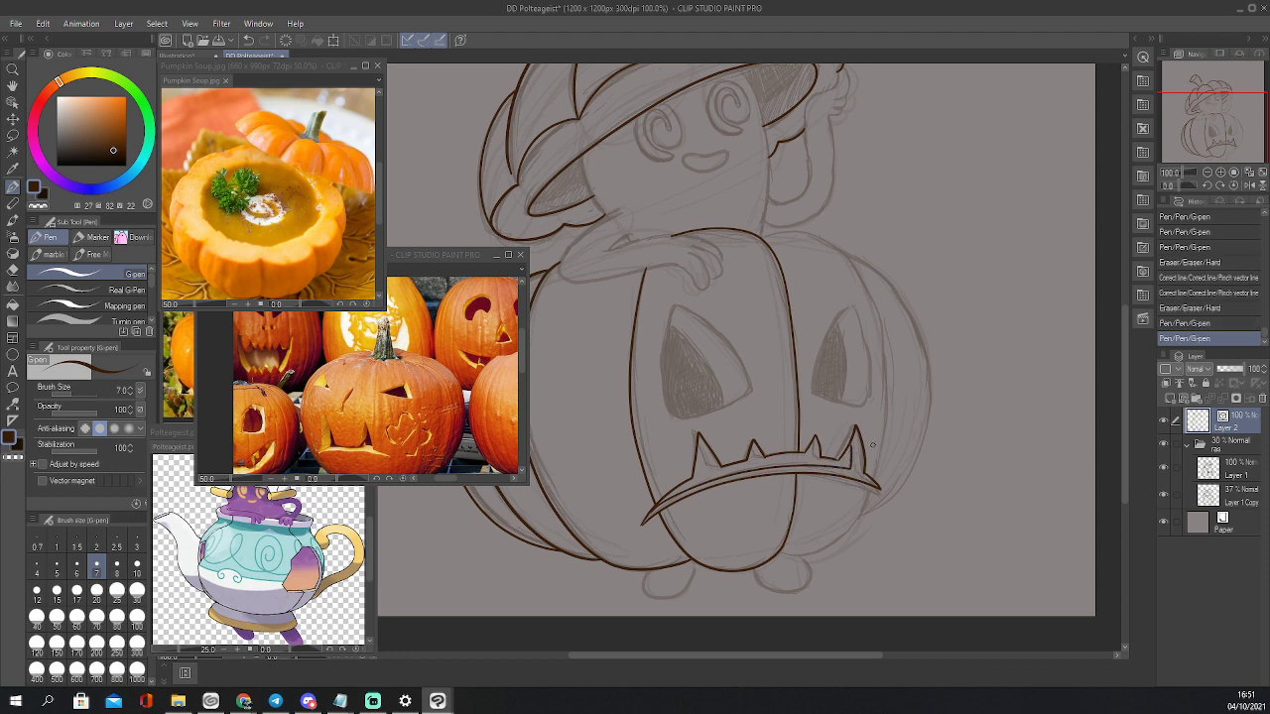
pyautogui.hotkey('ctrl', 'z')
pyautogui.moveTo(852, 440)
pyautogui.mouseDown()
pyautogui.moveTo(849, 469)
pyautogui.moveTo(865, 470)
pyautogui.mouseUp()
pyautogui.press('e')
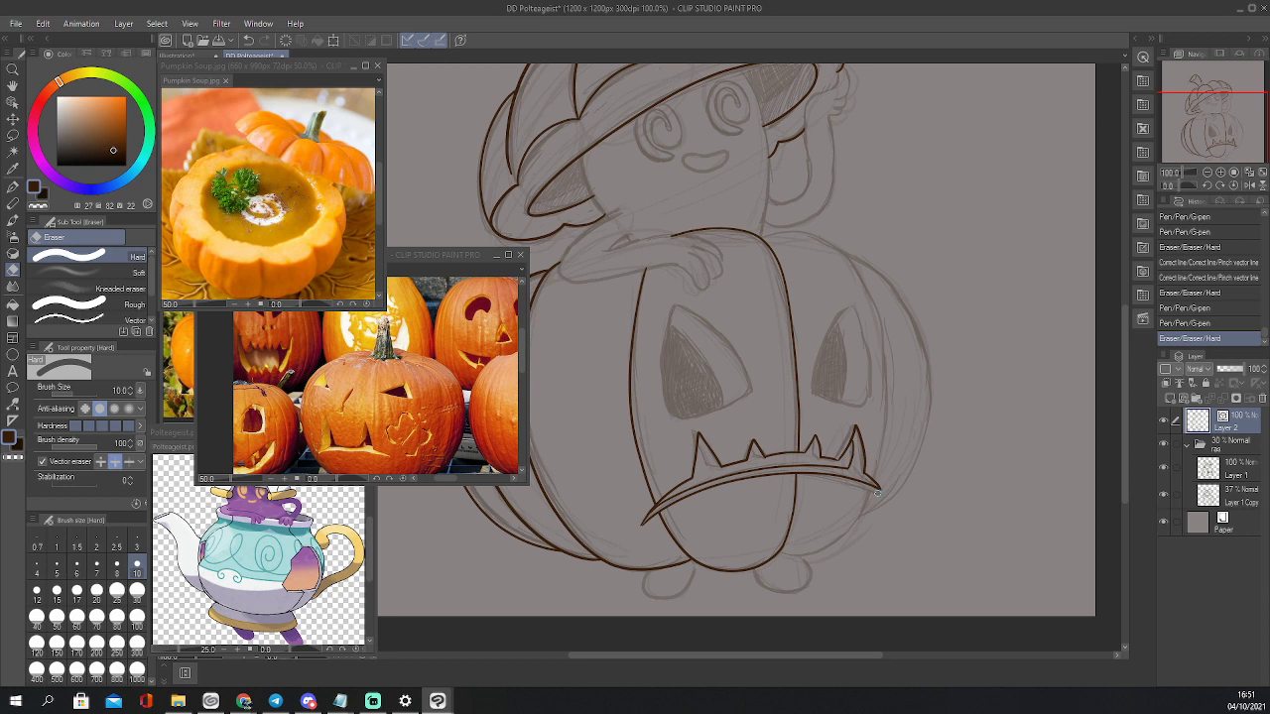
# Adjust the lip line's right end using Pinch vector line, and ink a short line from there to the mouth's right corner with the G-pen
pyautogui.press('y')
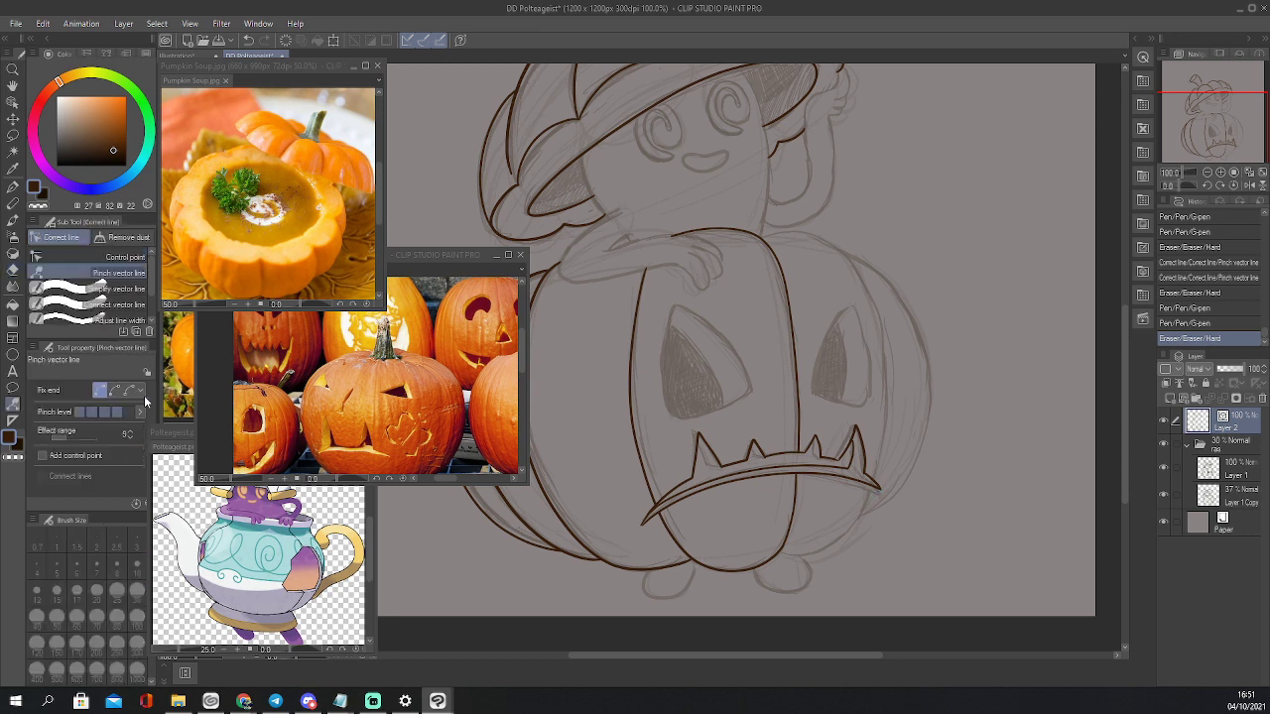
pyautogui.moveTo(851, 467); pyautogui.dragTo(847, 465)
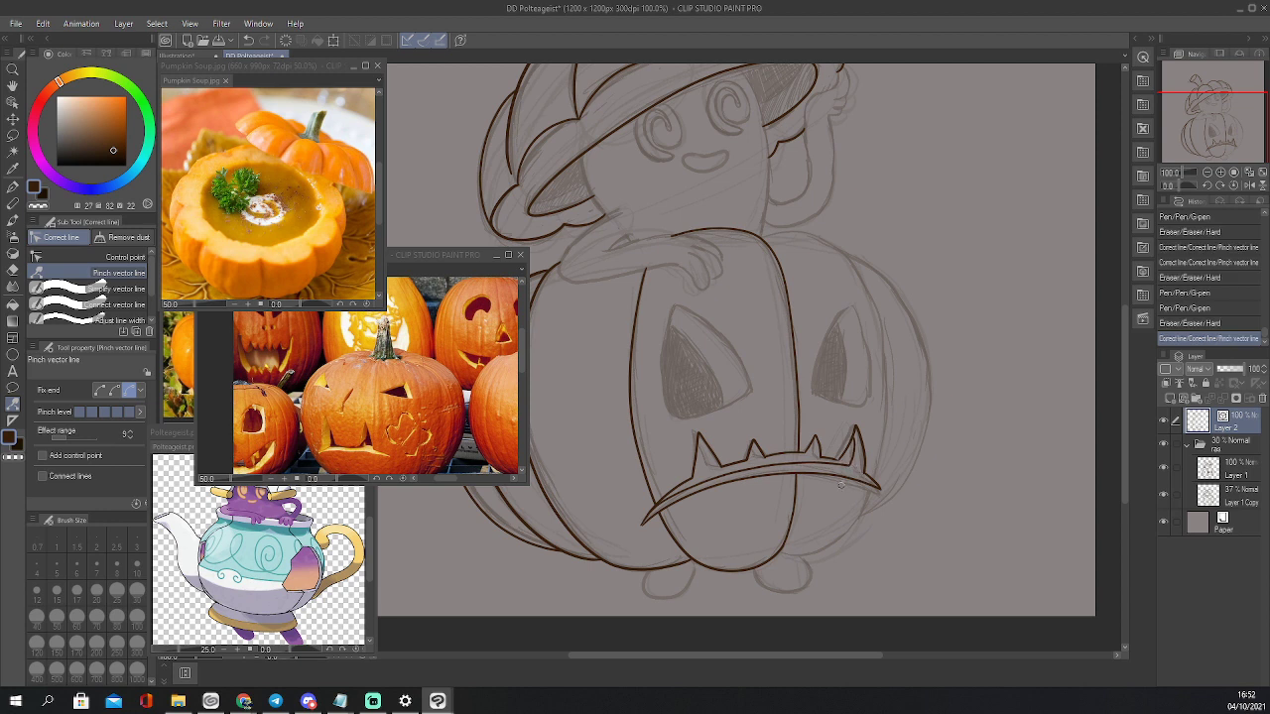
pyautogui.press('p')
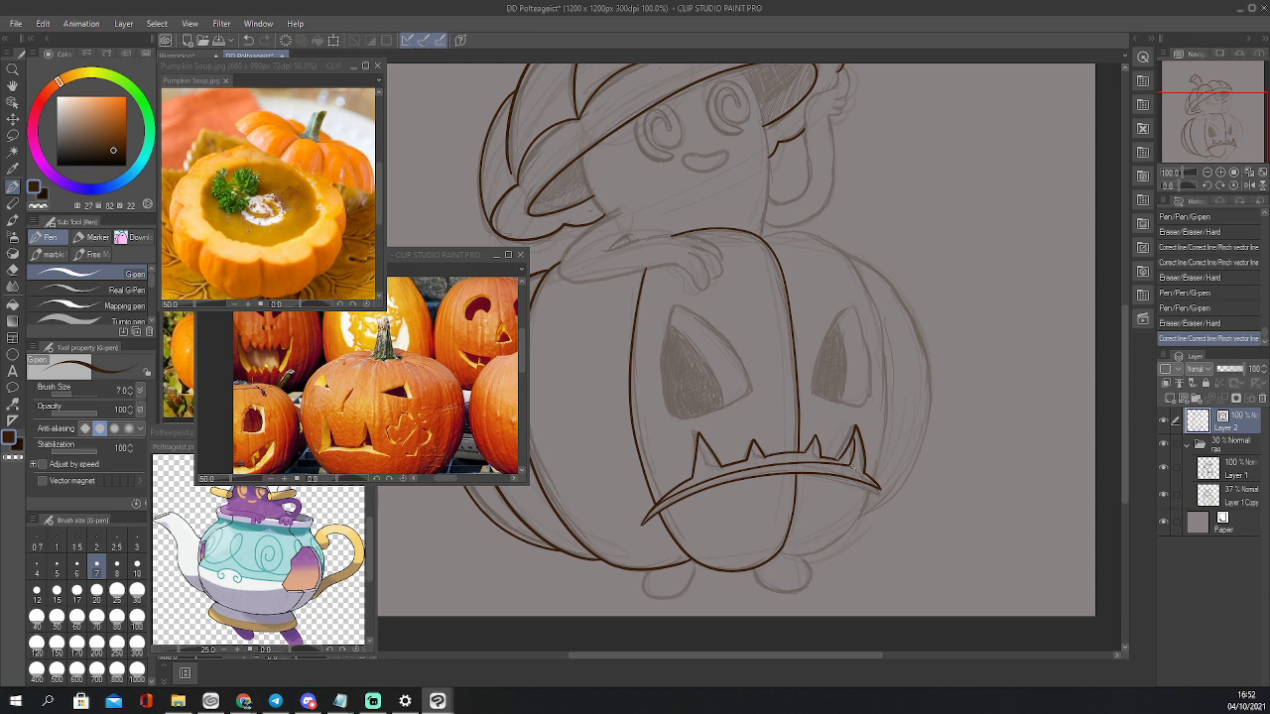
pyautogui.moveTo(852, 467); pyautogui.dragTo(878, 486)
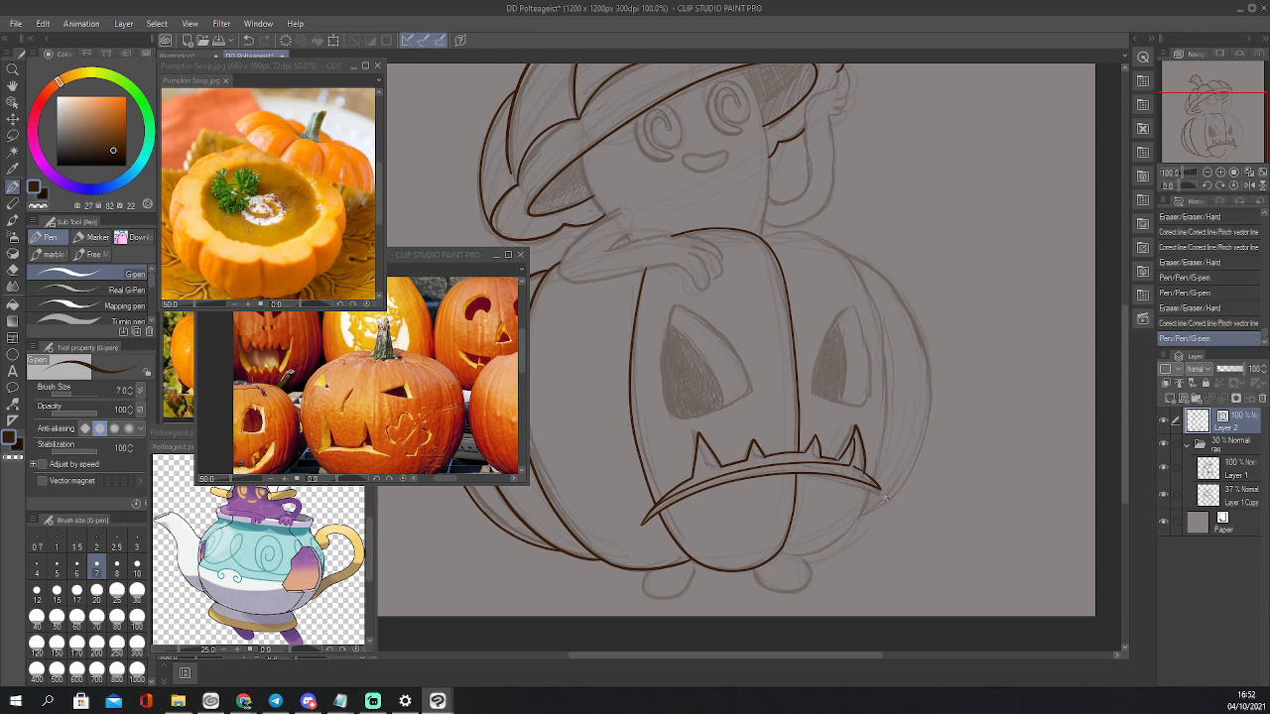
# Reshape the short lip line at the mouth's right corner with Pinch vector line, switching between the Fix end options
pyautogui.press('y')
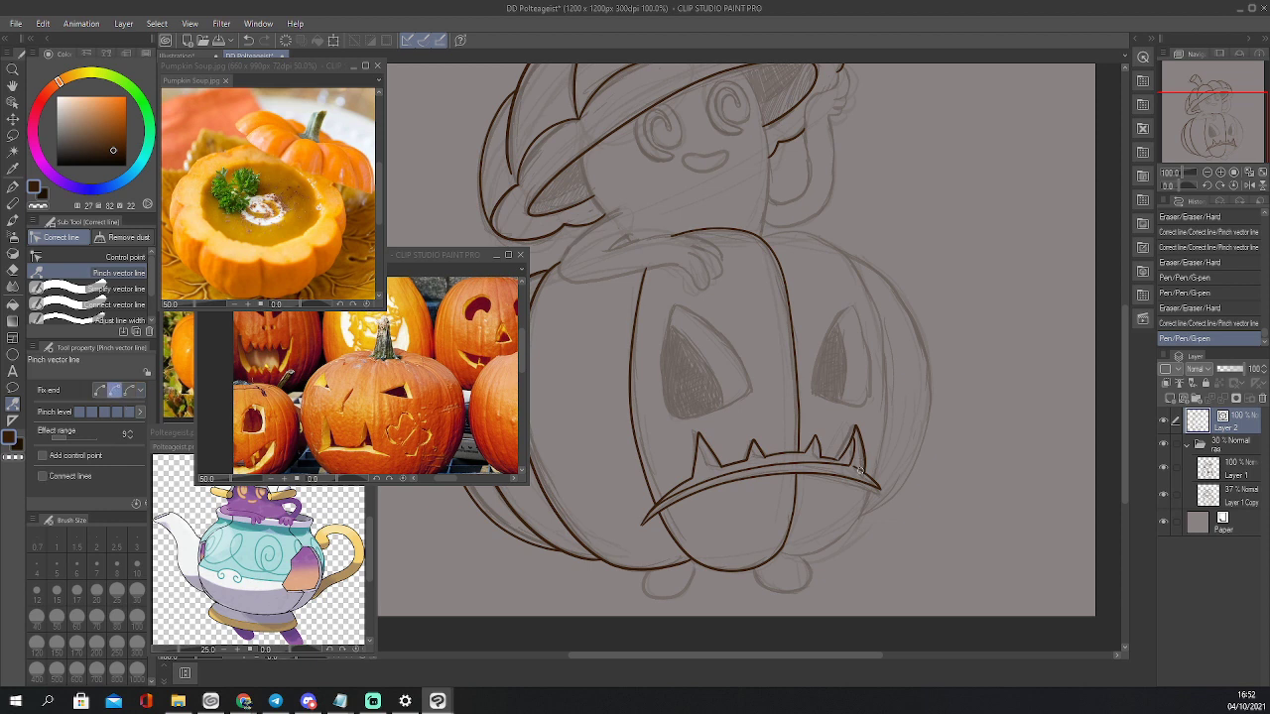
pyautogui.moveTo(859, 470); pyautogui.dragTo(866, 465)
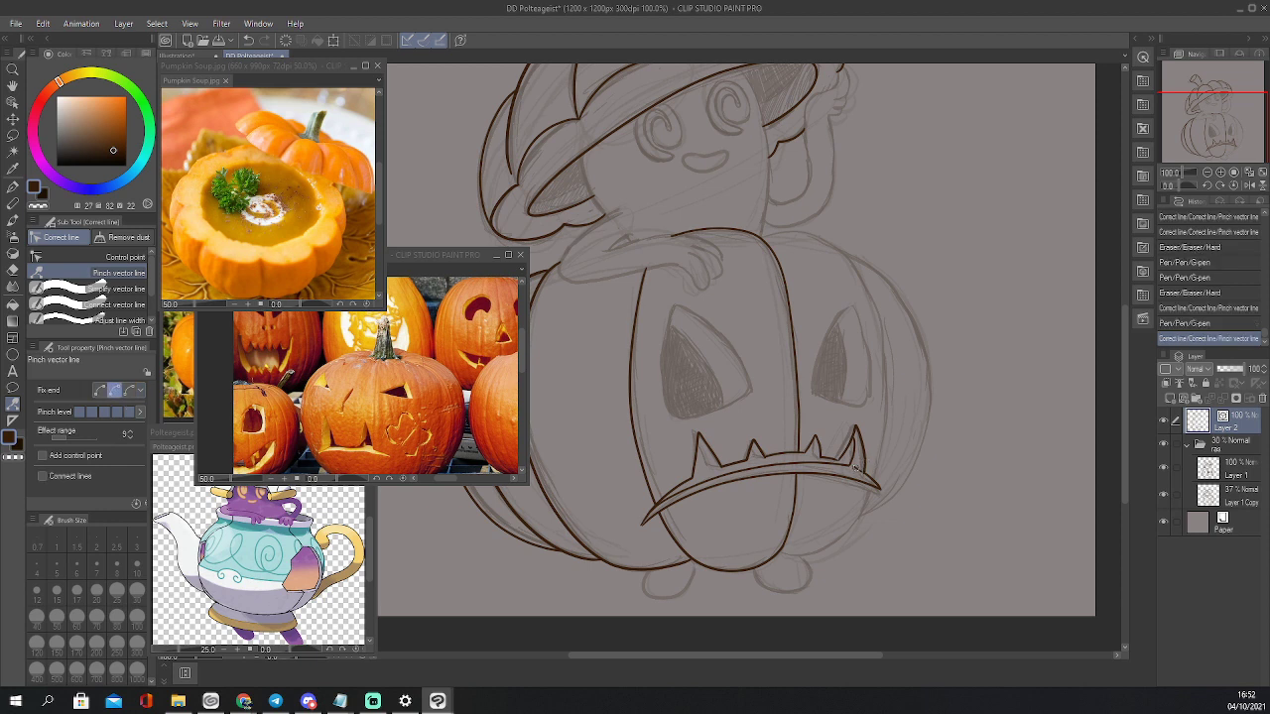
pyautogui.click(129, 391)
pyautogui.moveTo(855, 468); pyautogui.dragTo(923, 452)
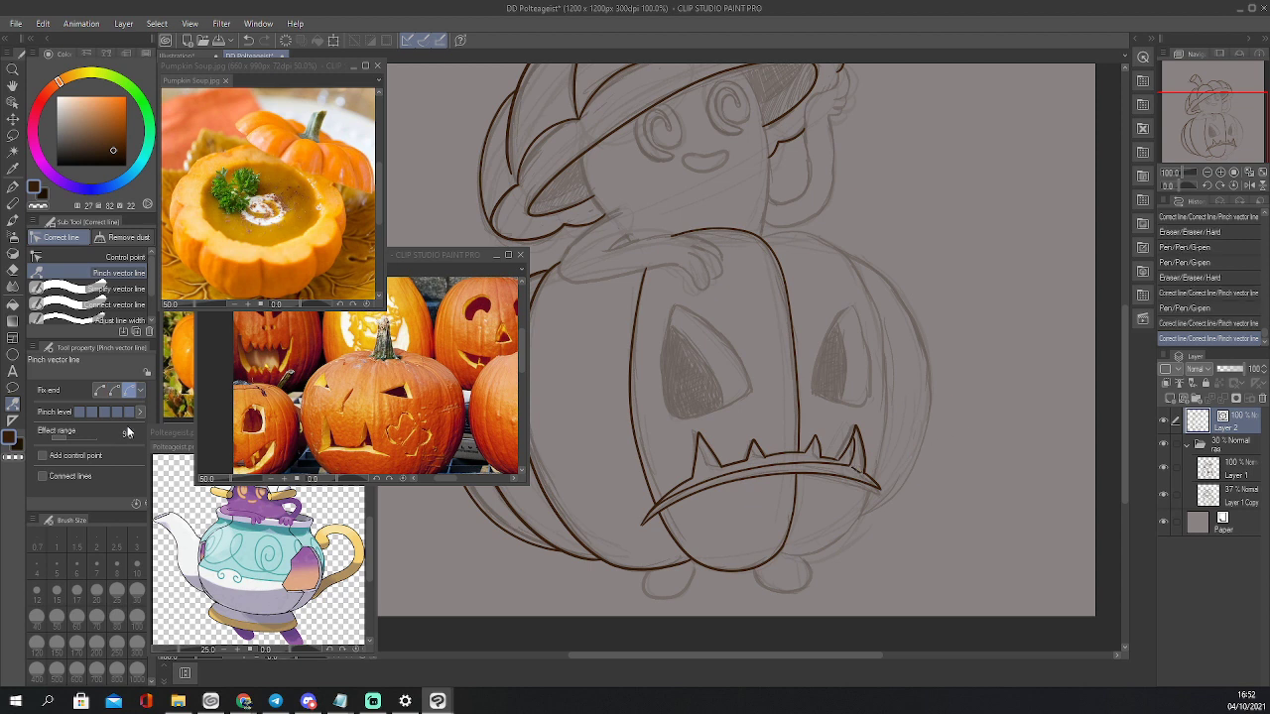
pyautogui.click(100, 390)
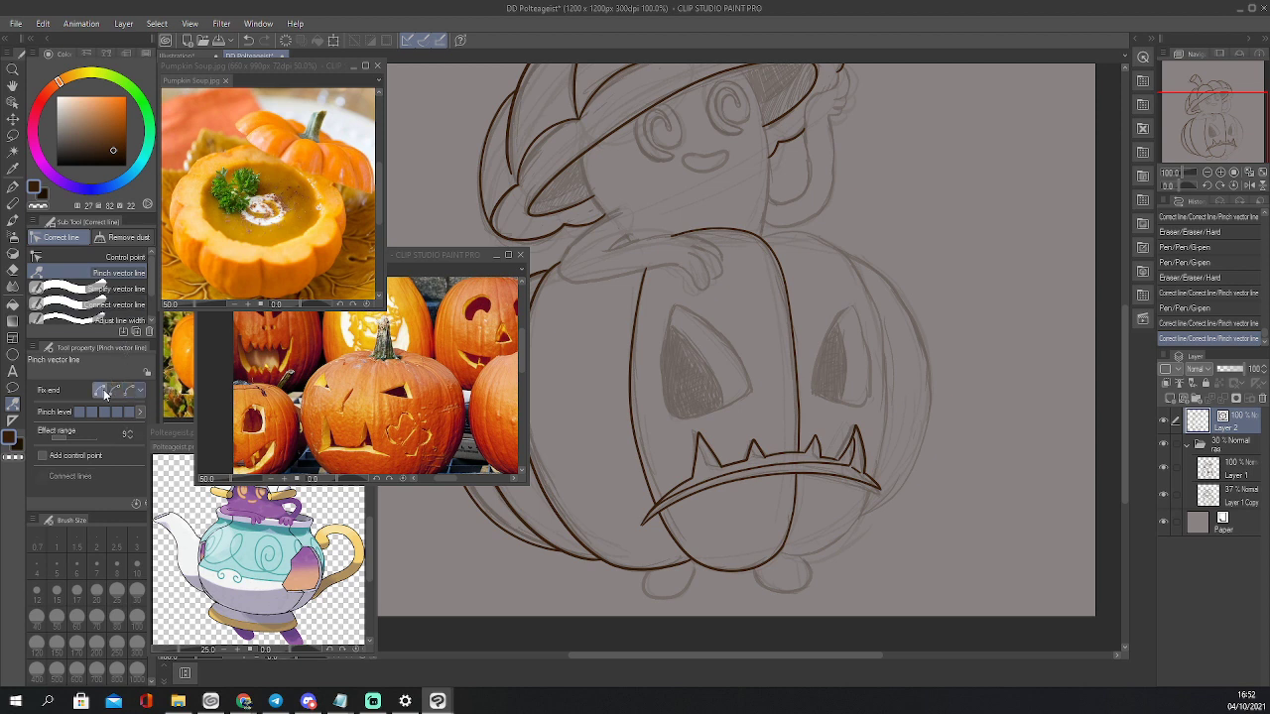
pyautogui.click(855, 468)
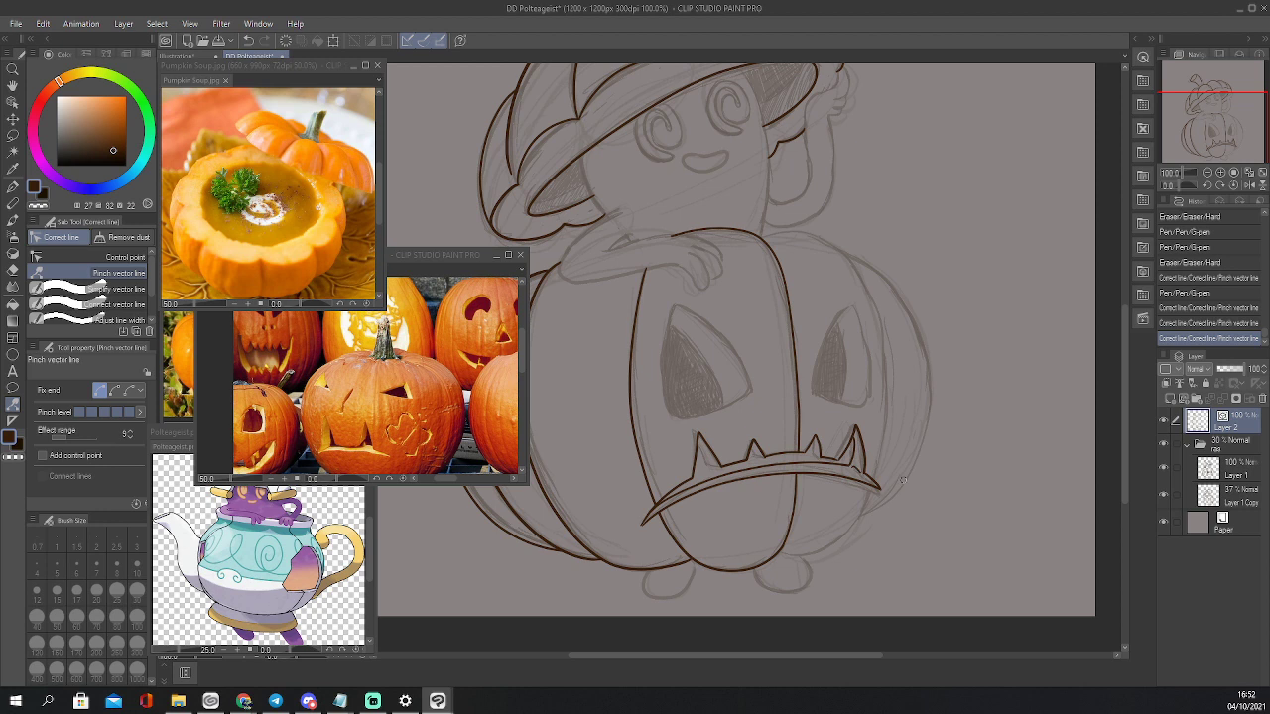
# Erase the stray bit of lip line at the mouth's right corner and redraw the short connecting stroke beneath the rightmost fang
pyautogui.press('e')
pyautogui.click(859, 469)
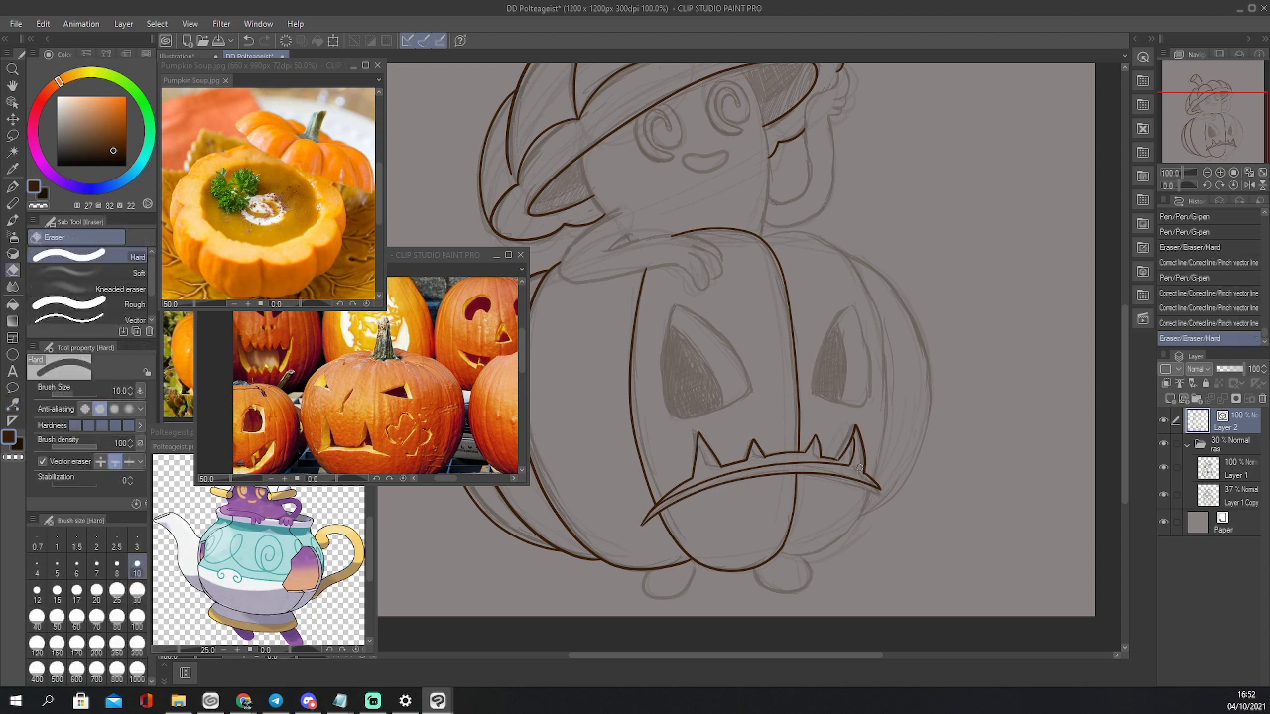
pyautogui.press('p')
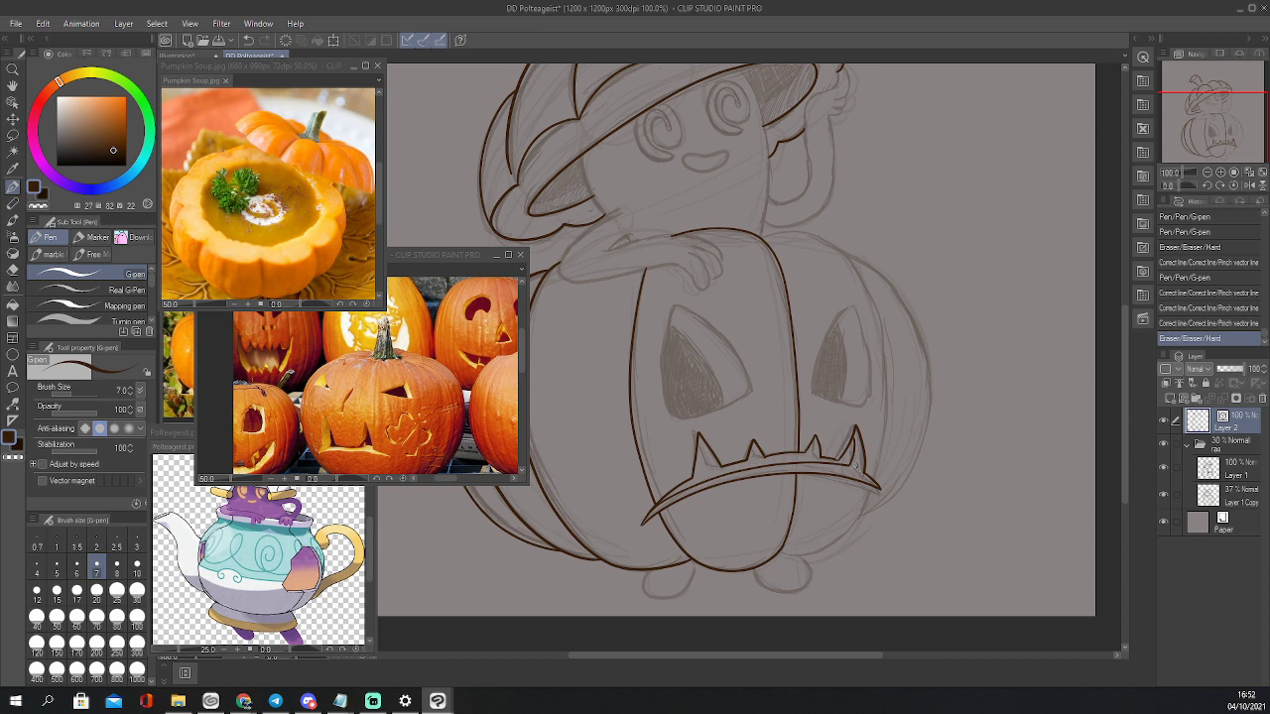
pyautogui.moveTo(859, 469); pyautogui.dragTo(865, 475)
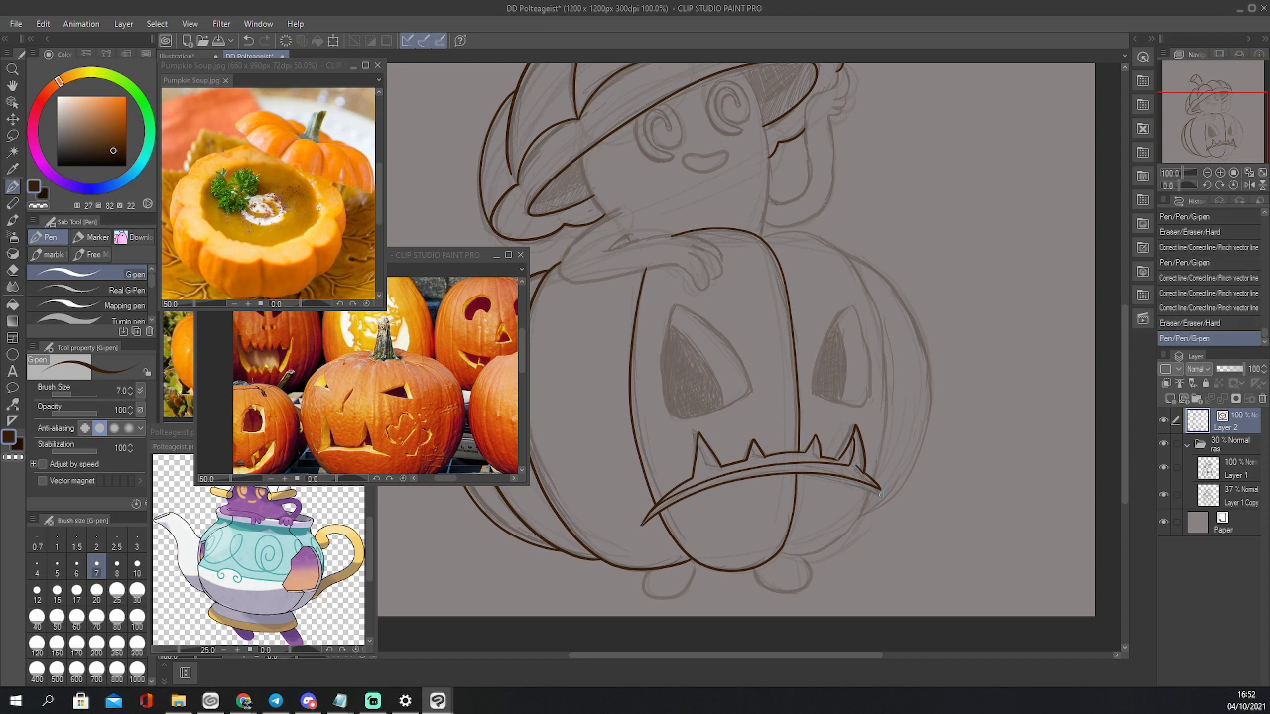
pyautogui.hotkey('ctrl', 'z')
pyautogui.moveTo(853, 467); pyautogui.dragTo(864, 473)
# Flip the canvas view horizontally and ink the pumpkin segment around the smaller eye from the central segment's top to its base, replacing the first attempt
pyautogui.moveTo(758, 235)
pyautogui.mouseDown()
pyautogui.moveTo(842, 255)
pyautogui.moveTo(884, 344)
pyautogui.moveTo(877, 485)
pyautogui.moveTo(842, 533)
pyautogui.moveTo(788, 554)
pyautogui.mouseUp()
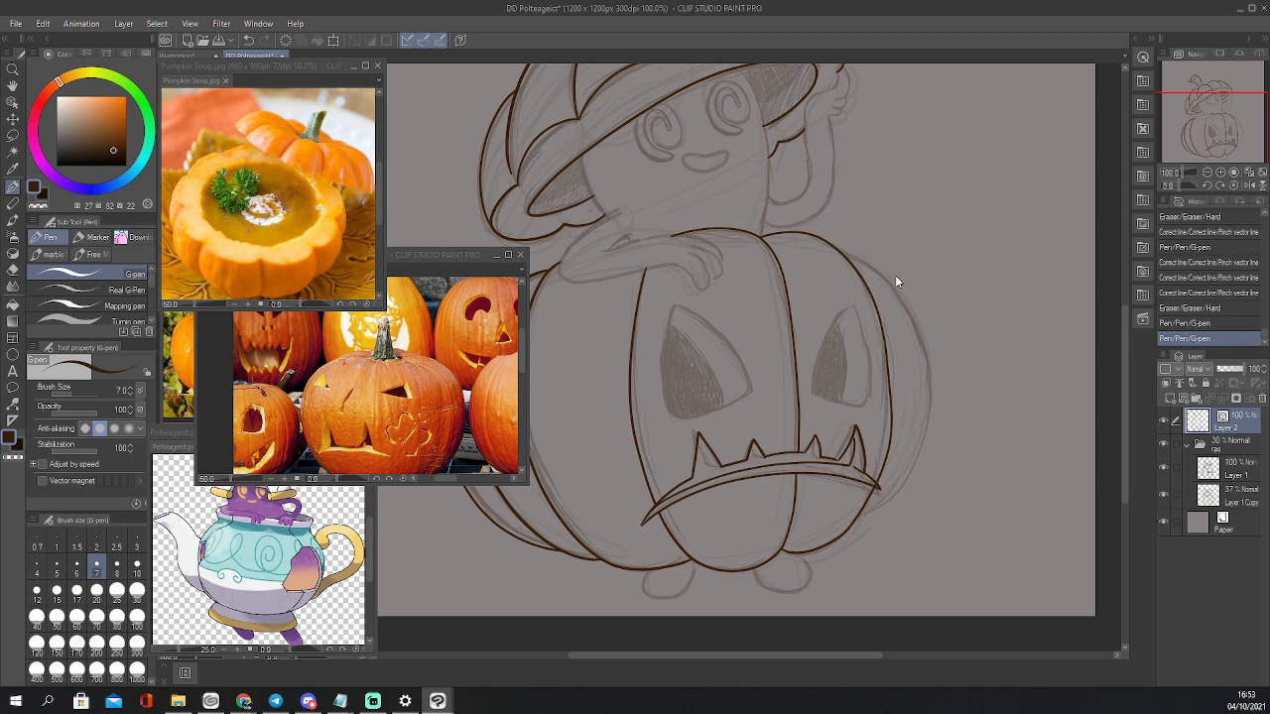
pyautogui.hotkey('ctrl', 'z')
pyautogui.click(1250, 184)
pyautogui.click(1236, 172)
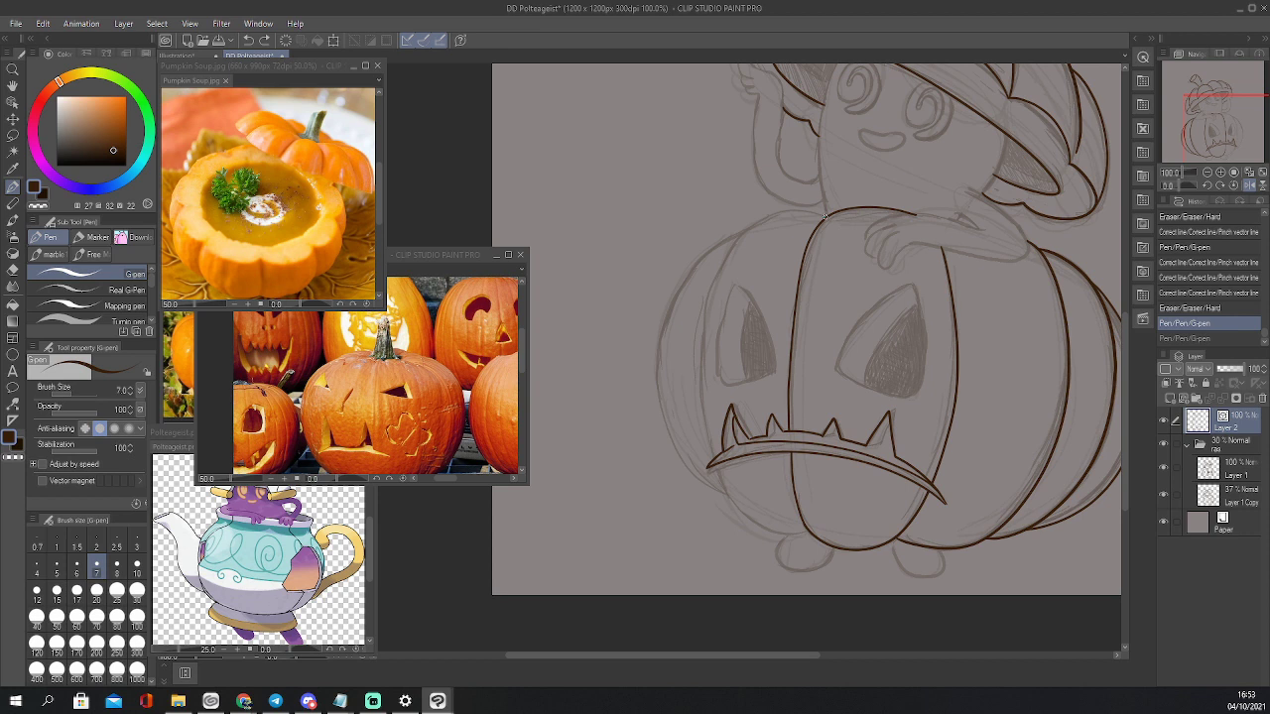
pyautogui.moveTo(825, 213)
pyautogui.mouseDown()
pyautogui.moveTo(758, 220)
pyautogui.moveTo(702, 295)
pyautogui.moveTo(697, 391)
pyautogui.moveTo(711, 464)
pyautogui.moveTo(740, 514)
pyautogui.moveTo(784, 536)
pyautogui.moveTo(807, 529)
pyautogui.mouseUp()
# Trim the new segment line inside the mouth's corner with the vector eraser at brush size 3
pyautogui.press('e')
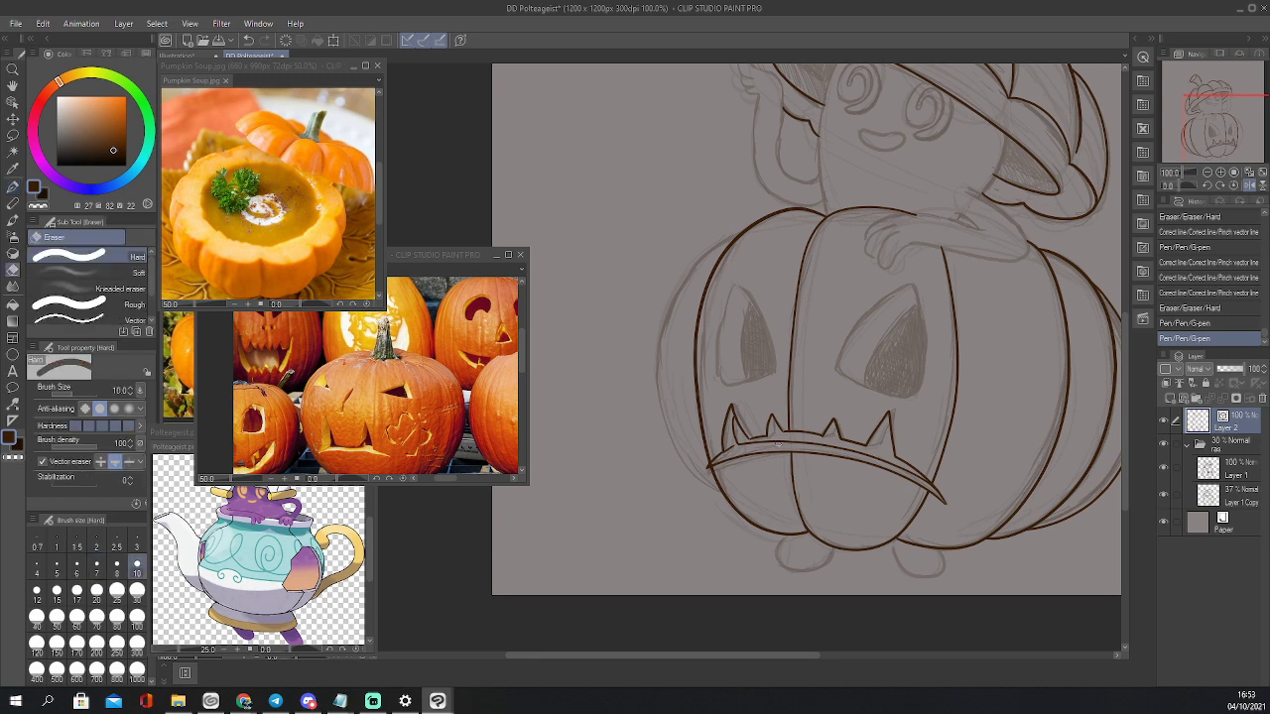
pyautogui.press('[')
pyautogui.press('[')
pyautogui.press('[')
pyautogui.press('[')
pyautogui.press('[')
pyautogui.press('[')
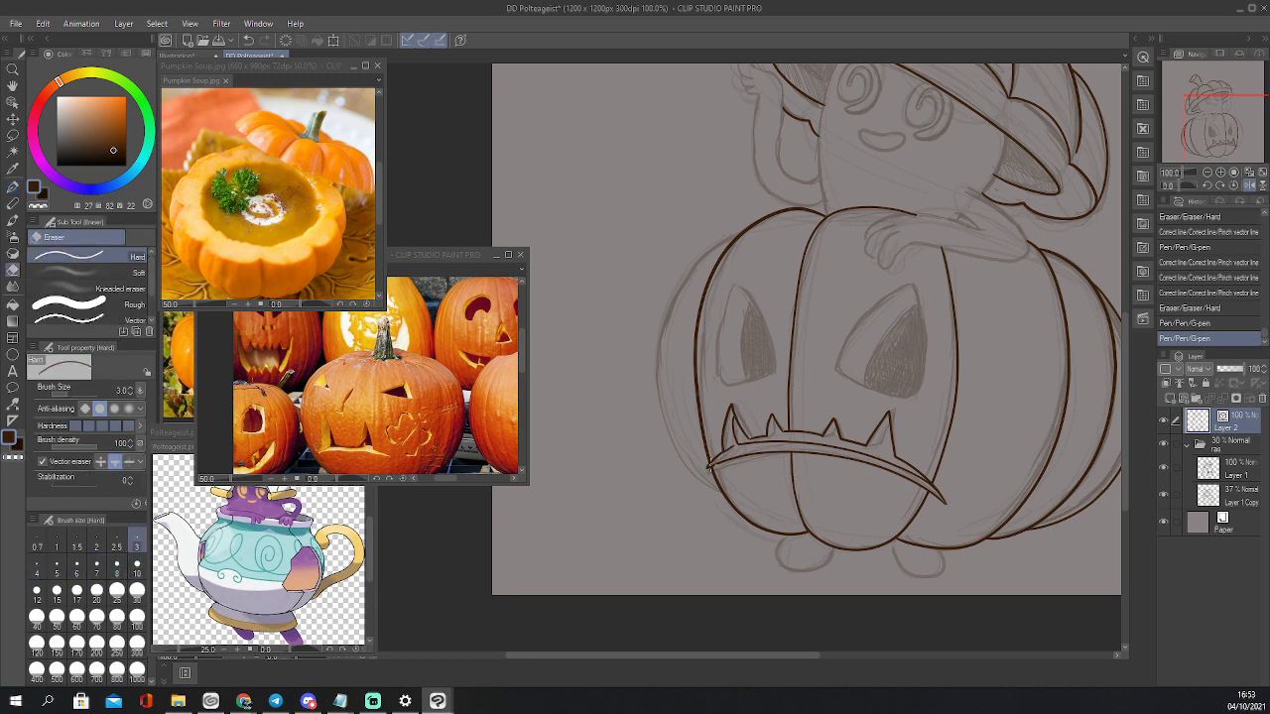
pyautogui.hotkey('ctrl', 'z')
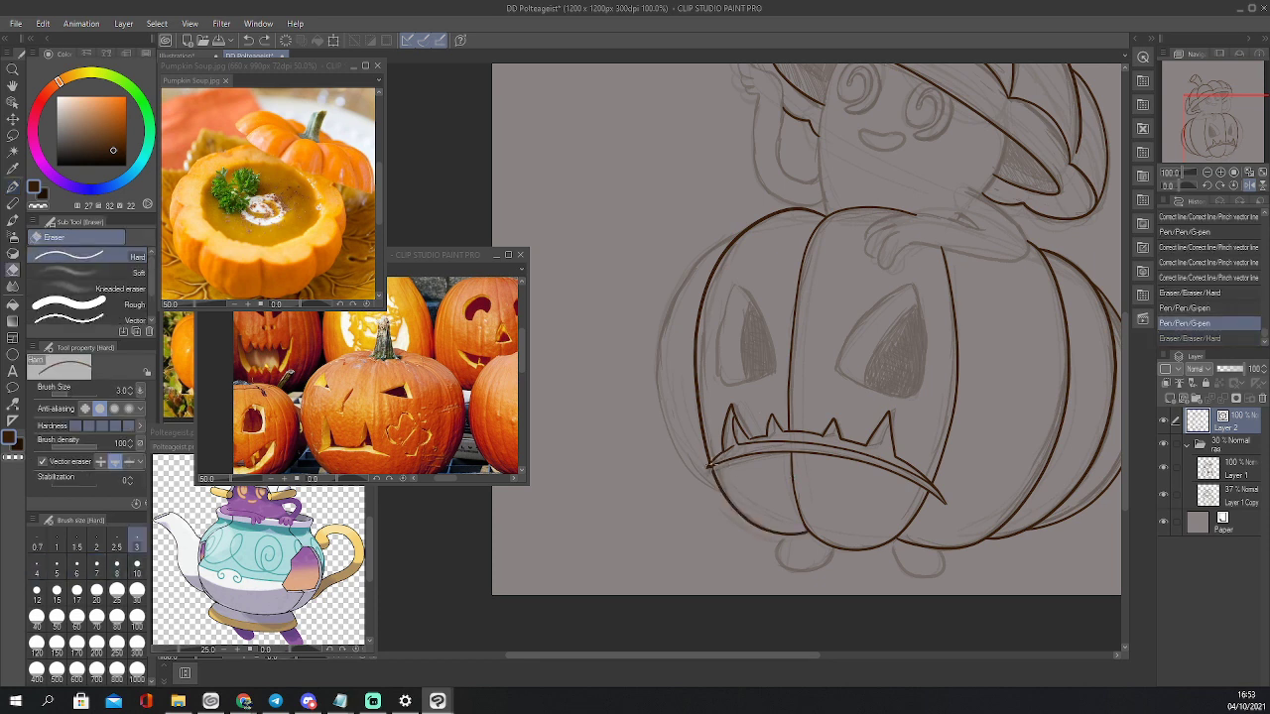
pyautogui.moveTo(714, 468); pyautogui.dragTo(721, 463)
# Ink the pumpkin's outermost contour on the smaller-eye side with the G-pen, and flip the canvas view back
pyautogui.press('p')
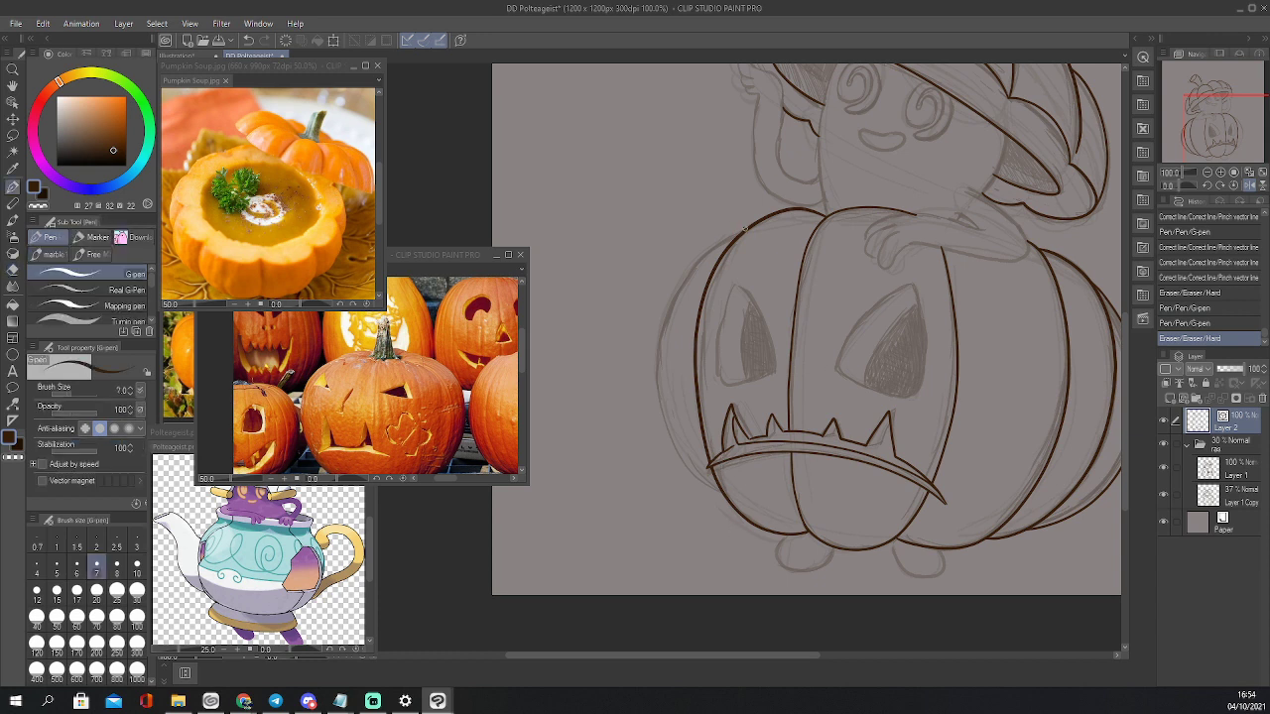
pyautogui.moveTo(742, 228)
pyautogui.mouseDown()
pyautogui.moveTo(707, 253)
pyautogui.moveTo(661, 330)
pyautogui.moveTo(657, 421)
pyautogui.moveTo(688, 486)
pyautogui.moveTo(749, 521)
pyautogui.mouseUp()
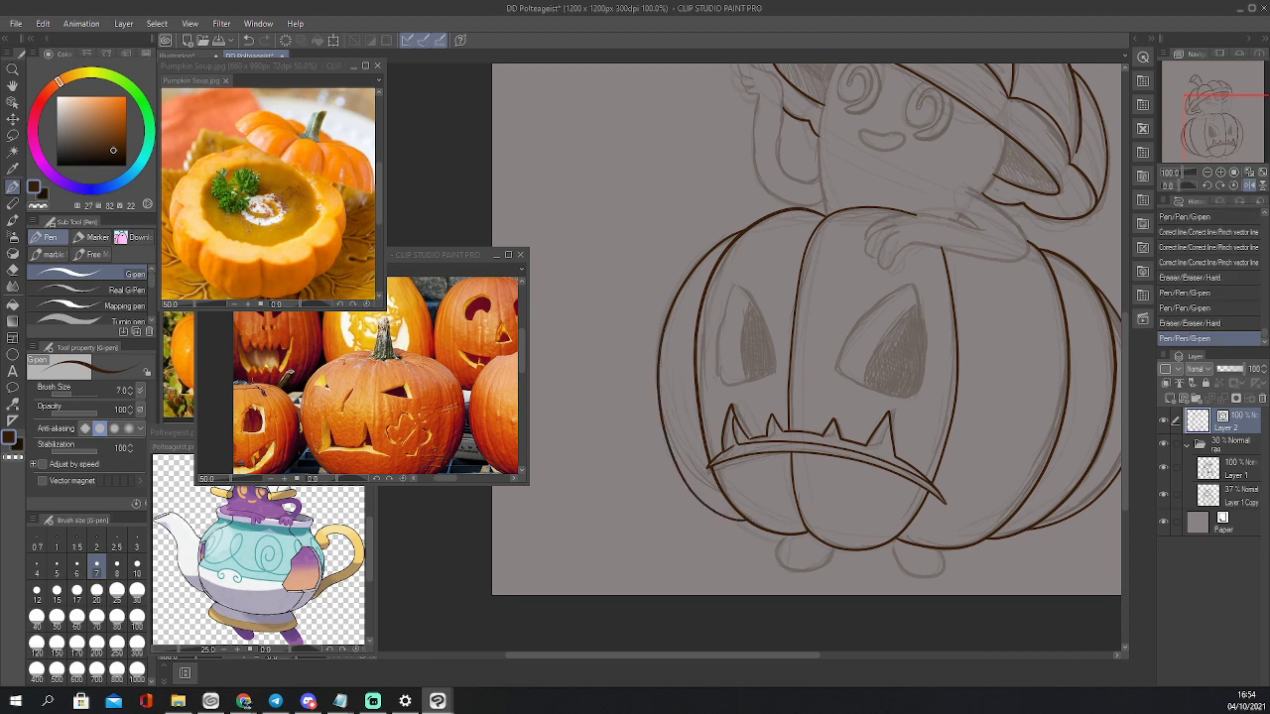
pyautogui.click(1249, 185)
pyautogui.moveTo(1229, 131); pyautogui.dragTo(1219, 136)
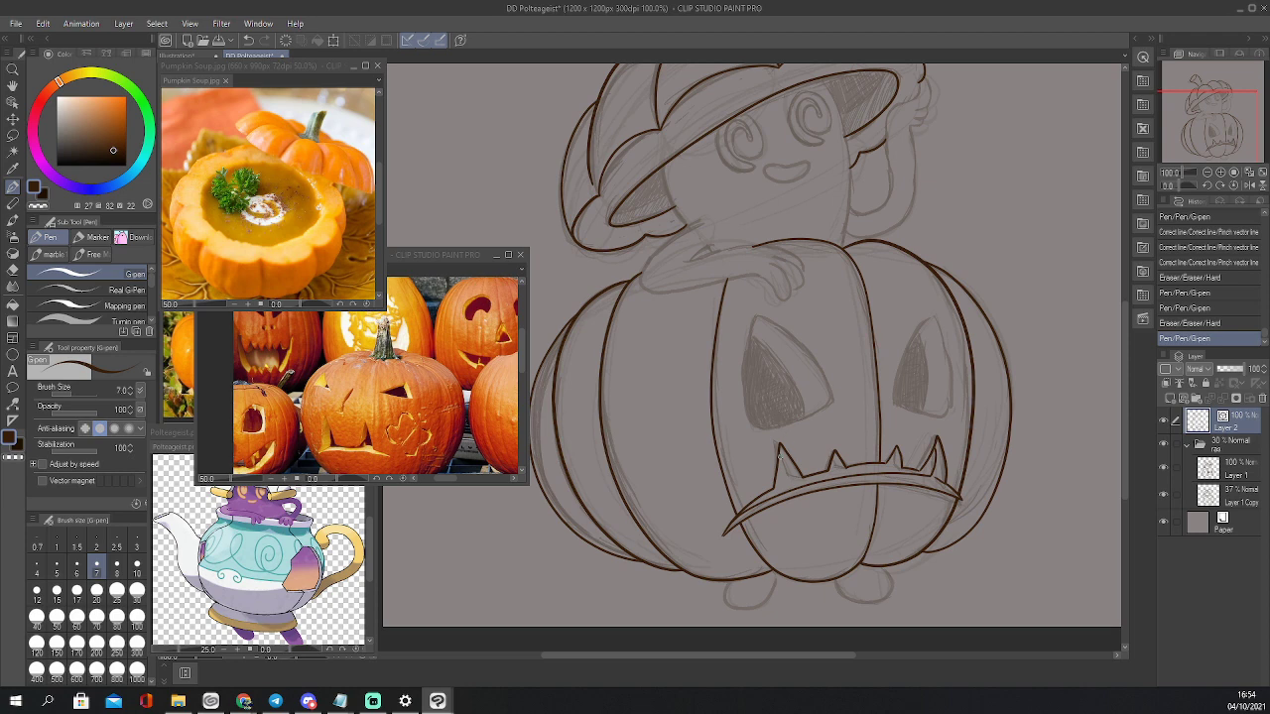
# Ink the short base lines of the first three fangs, and adjust the third fang's base with Pinch vector line using another Fix end option
pyautogui.moveTo(784, 472); pyautogui.dragTo(802, 476)
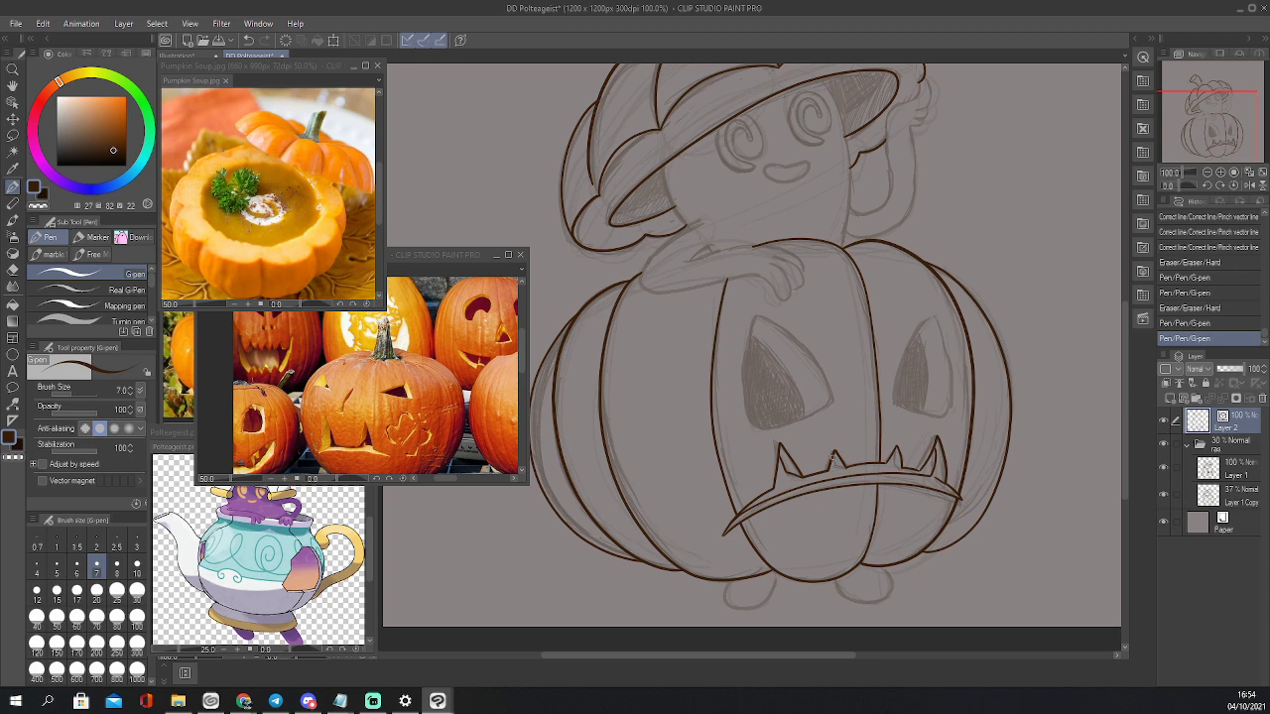
pyautogui.moveTo(832, 459); pyautogui.dragTo(897, 464)
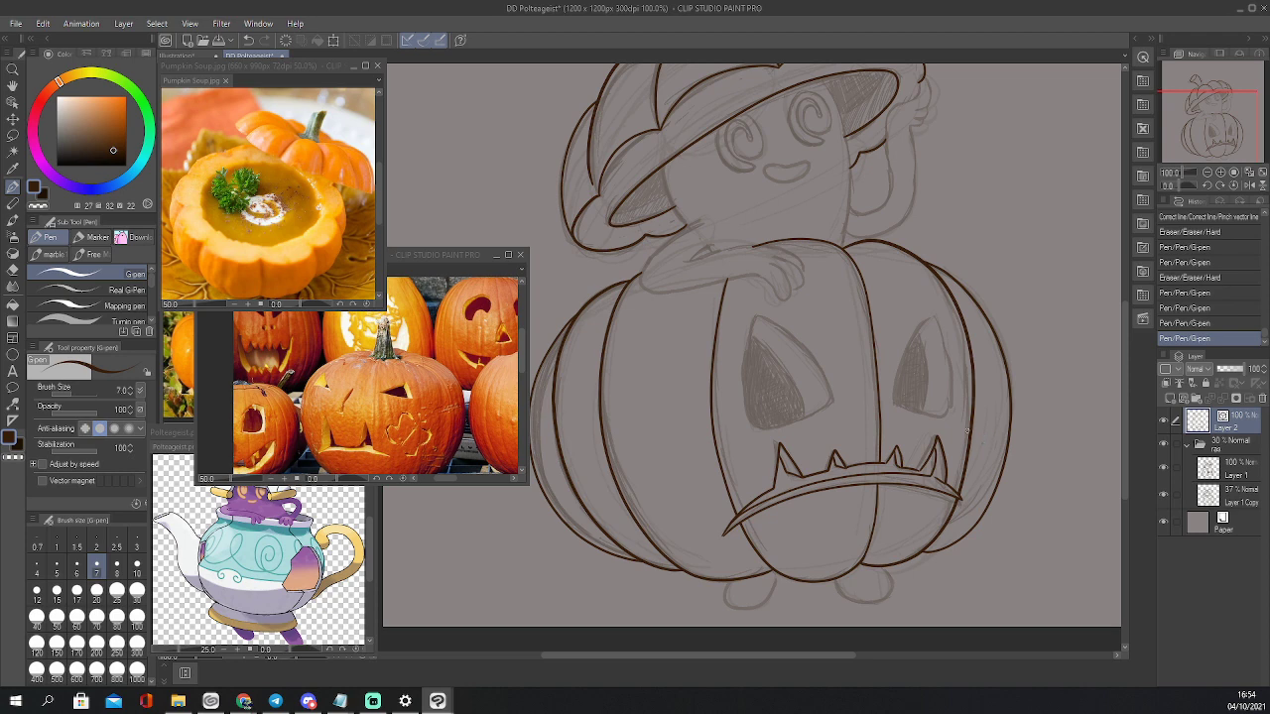
pyautogui.press('y')
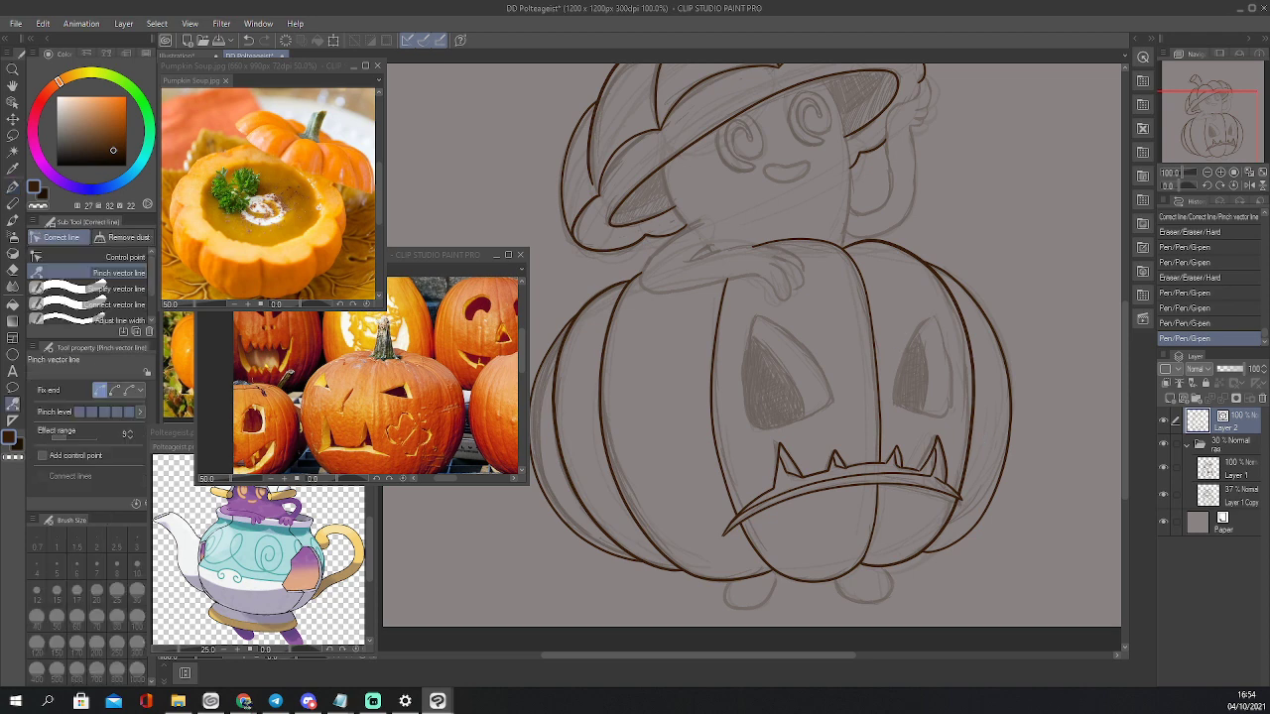
pyautogui.click(129, 389)
pyautogui.moveTo(899, 465)
pyautogui.mouseDown()
pyautogui.moveTo(905, 449)
pyautogui.moveTo(918, 463)
pyautogui.mouseUp()
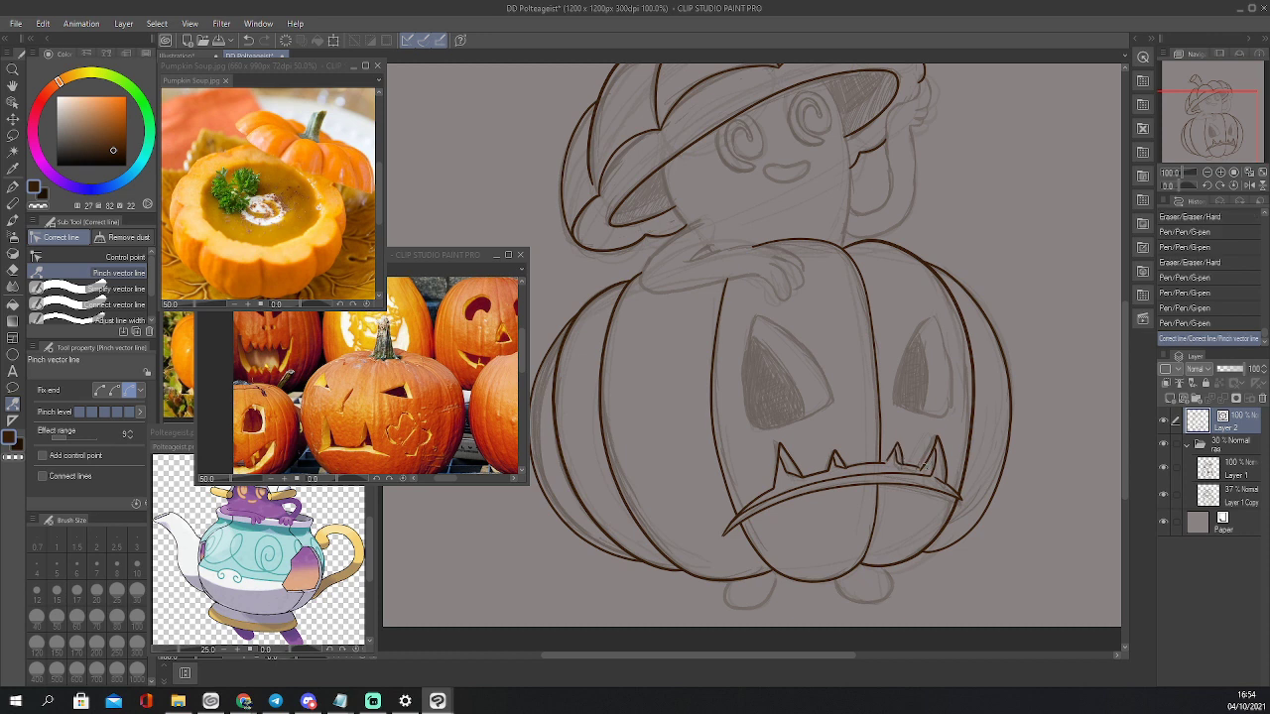
pyautogui.moveTo(911, 462)
pyautogui.mouseDown()
pyautogui.moveTo(905, 449)
pyautogui.moveTo(917, 463)
pyautogui.mouseUp()
pyautogui.click(918, 466)
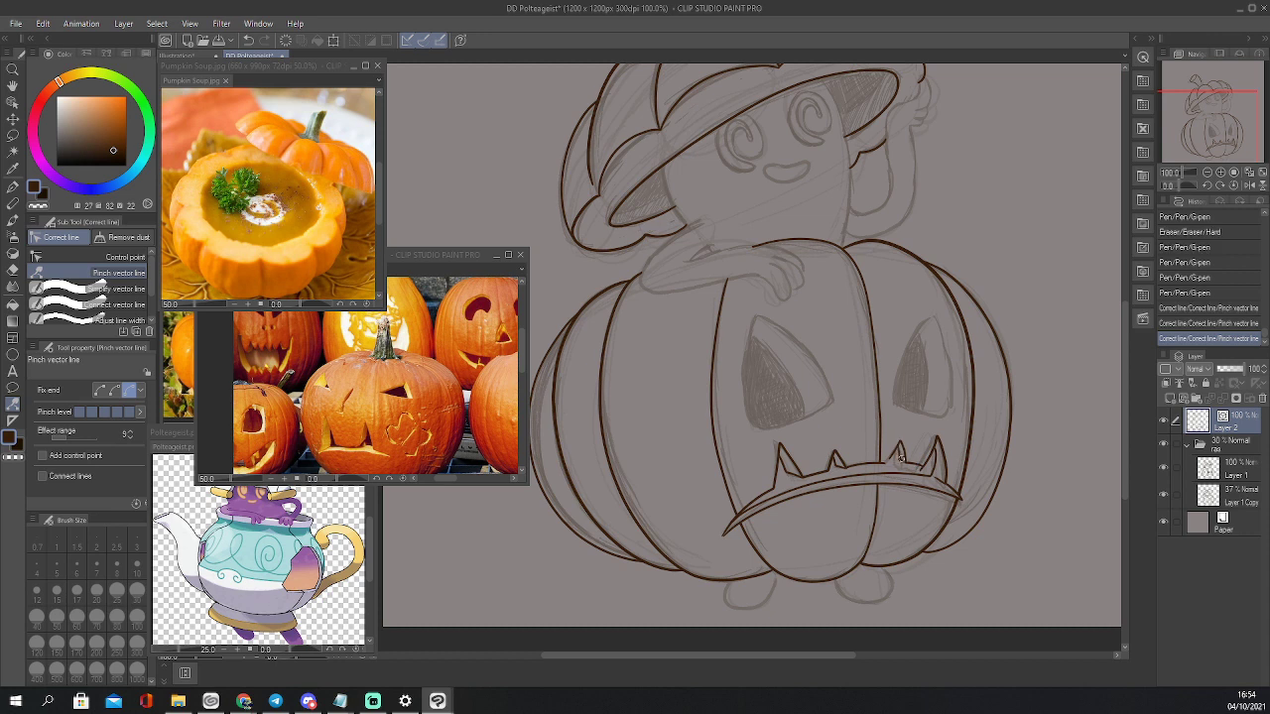
pyautogui.click(899, 457)
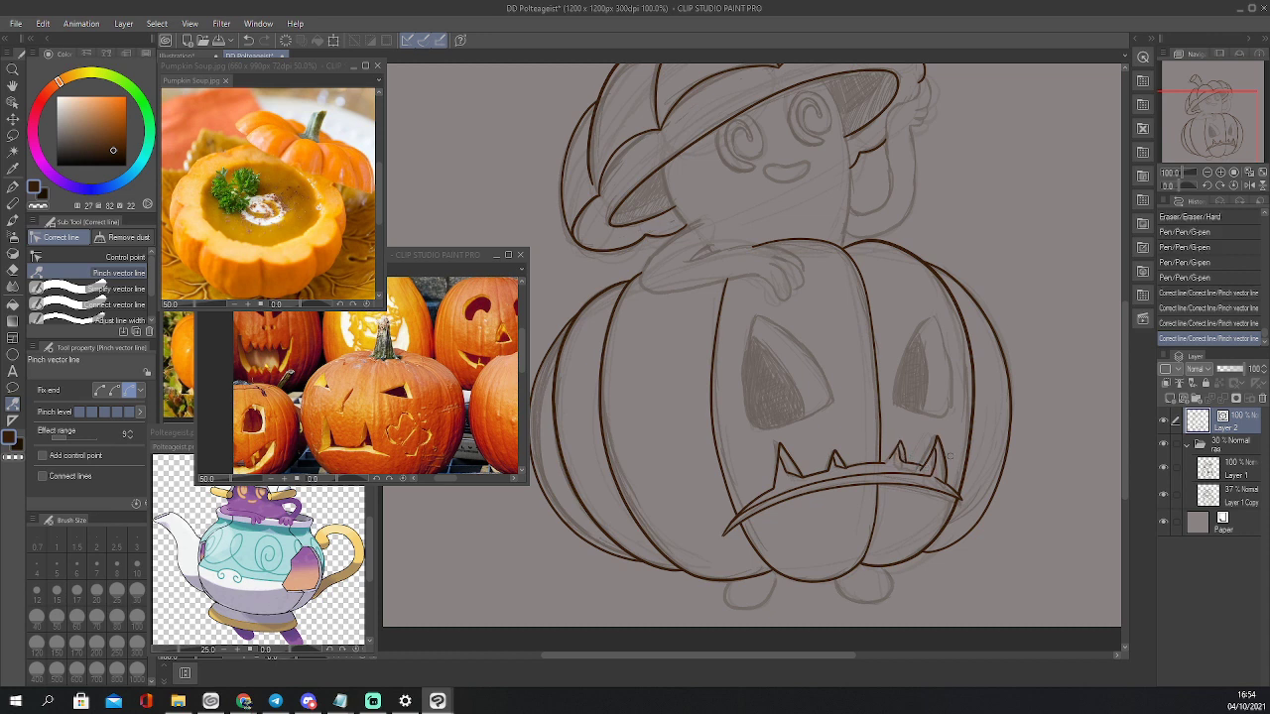
pyautogui.hotkey('ctrl', 'z')
pyautogui.hotkey('ctrl', 'z')
pyautogui.hotkey('ctrl', 'z')
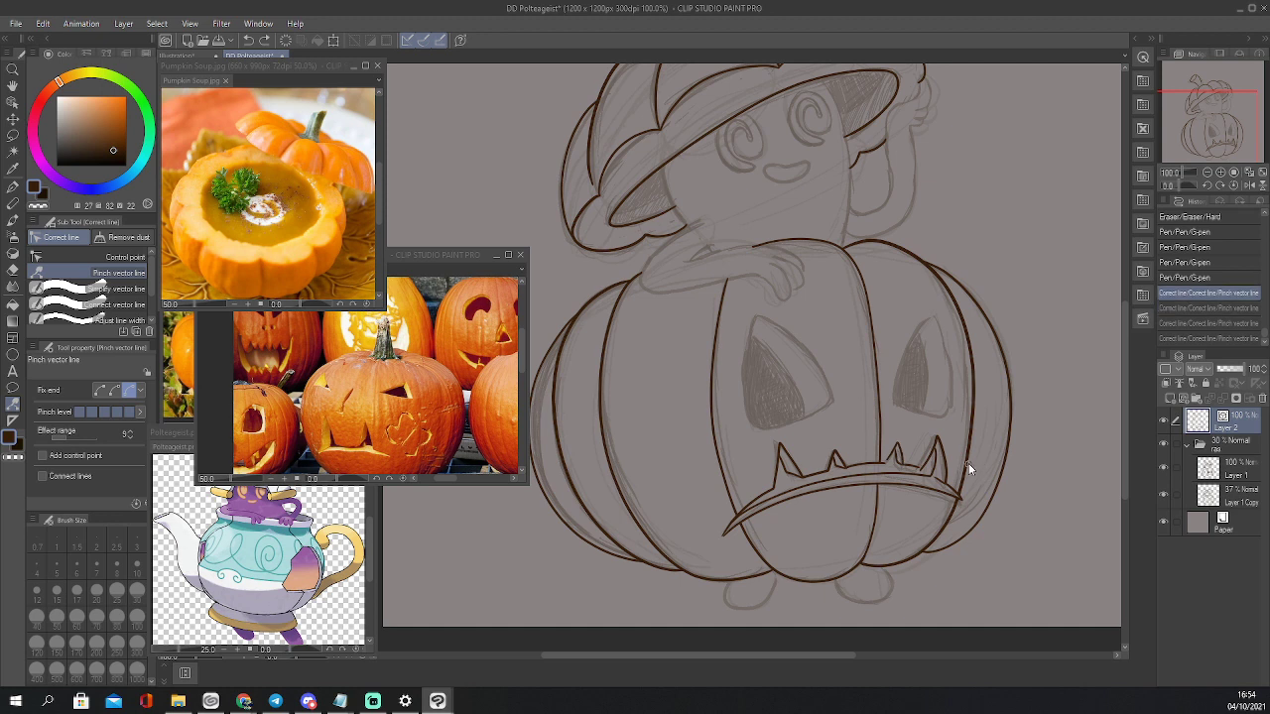
# Undo the last pinch and reshape the third fang's base line using Pinch vector line with the middle Fix end option
pyautogui.hotkey('ctrl', 'z')
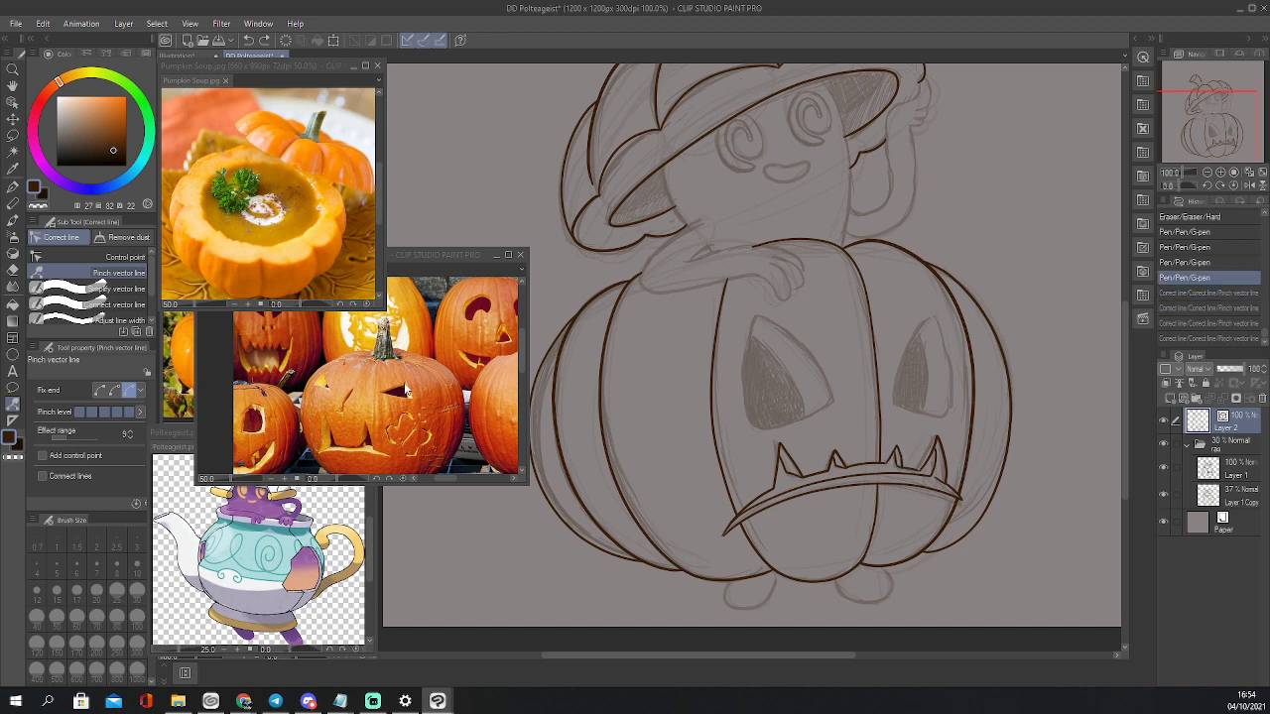
pyautogui.click(115, 390)
pyautogui.moveTo(918, 467); pyautogui.dragTo(921, 463)
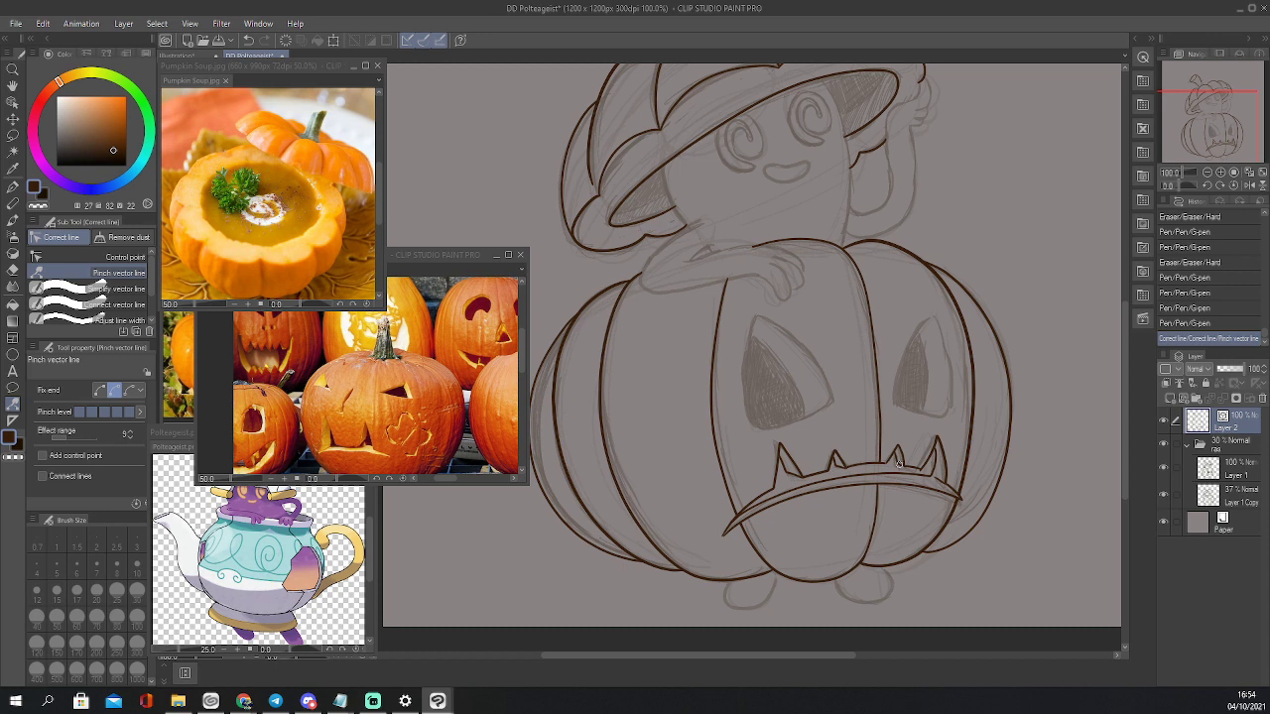
pyautogui.moveTo(899, 463); pyautogui.dragTo(921, 452)
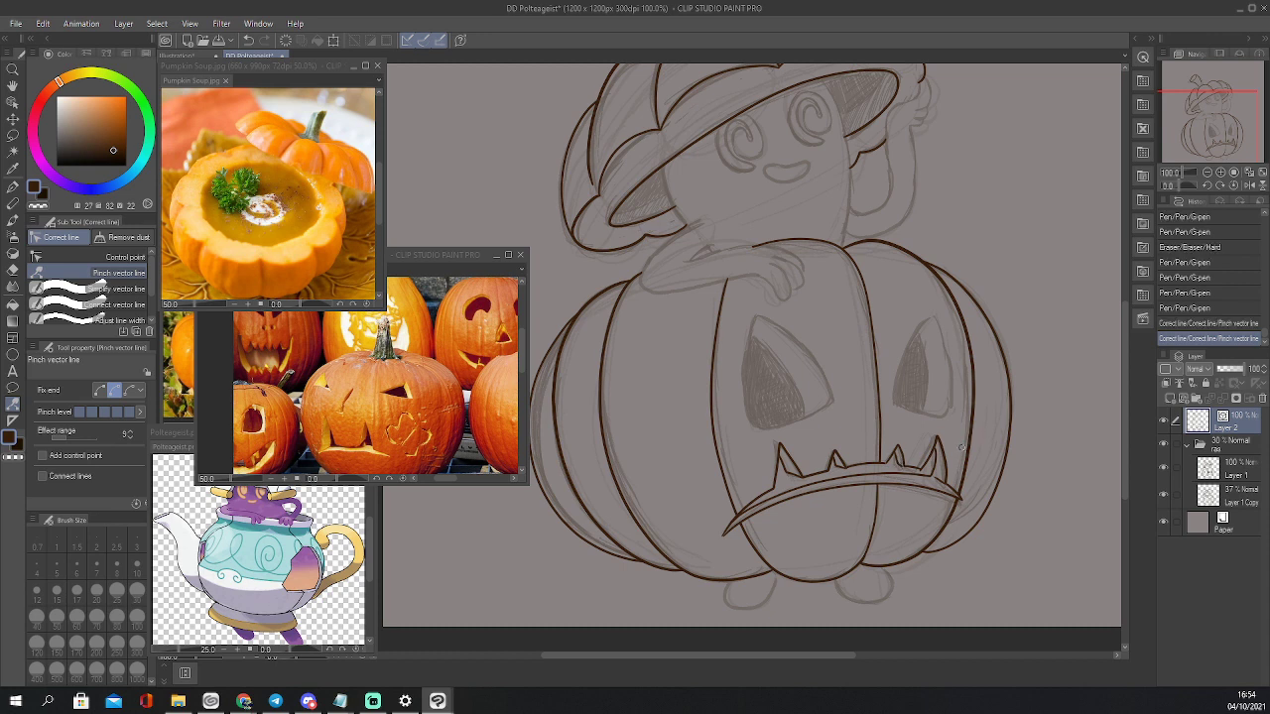
# Trim the line ends at the last fangs with the size 3 vector eraser, and ink the third fang's base with the G-pen
pyautogui.press('e')
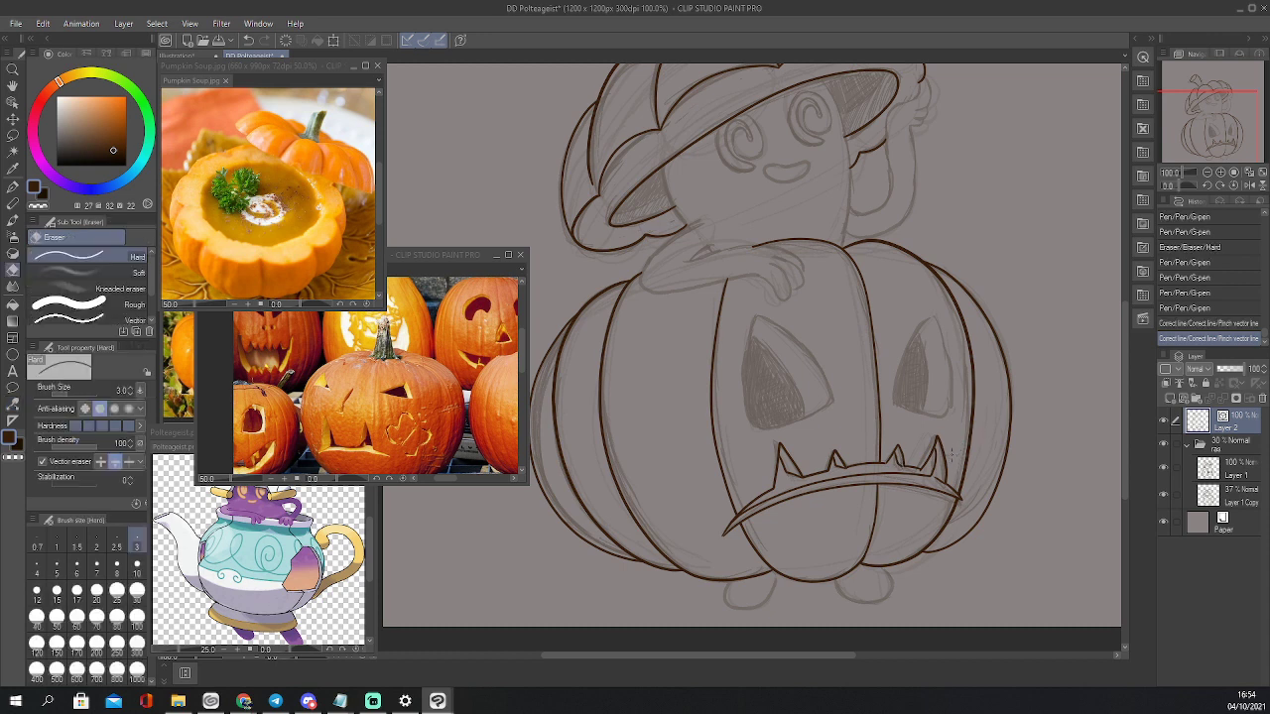
pyautogui.moveTo(899, 462); pyautogui.dragTo(932, 476)
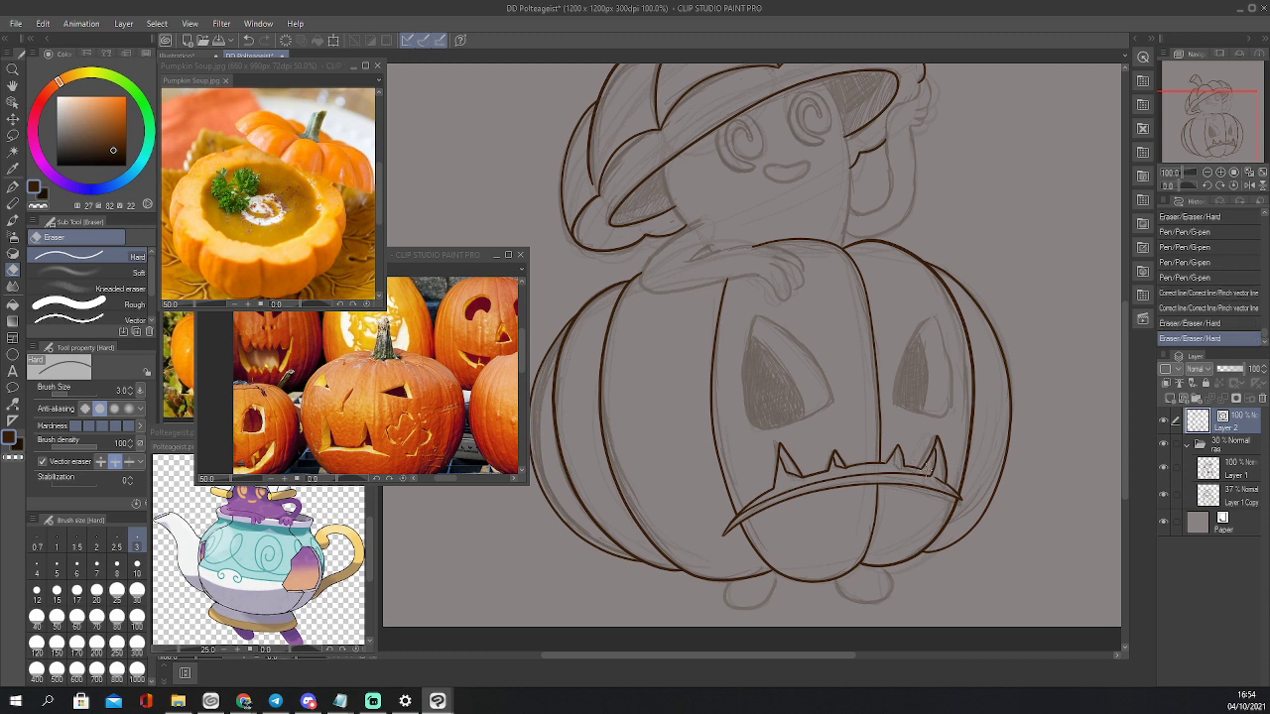
pyautogui.press('p')
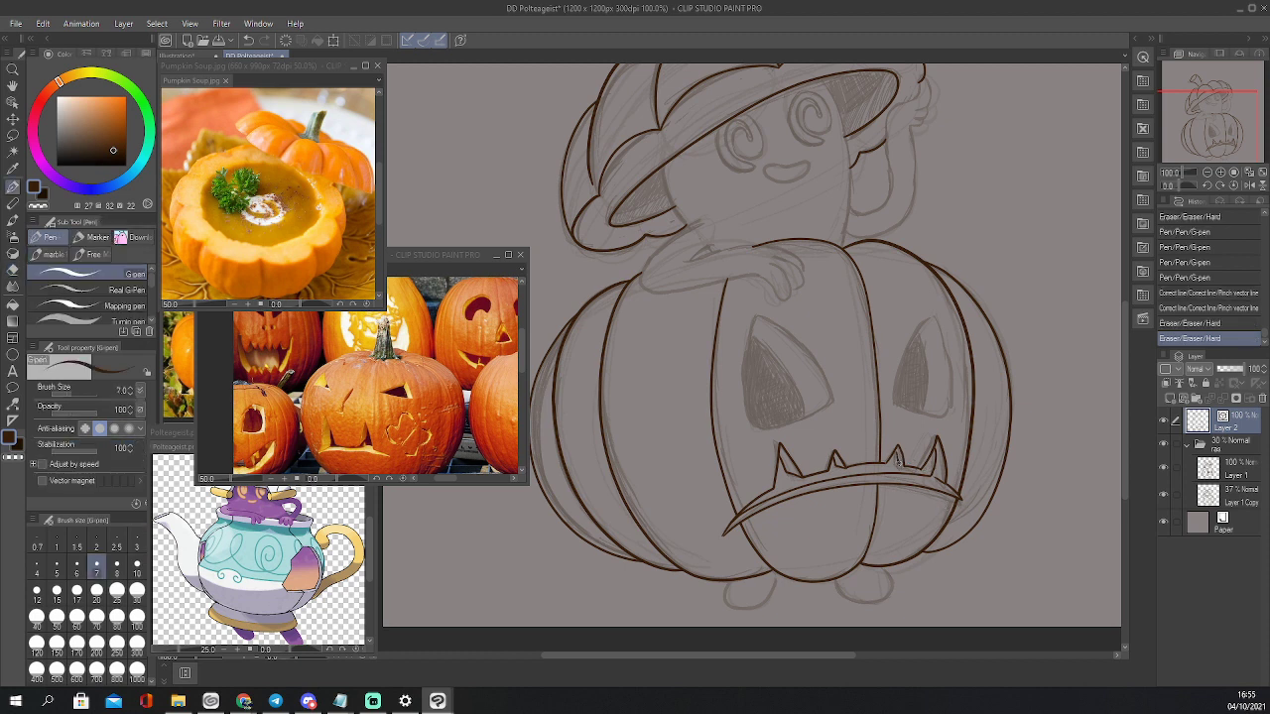
pyautogui.moveTo(898, 460); pyautogui.dragTo(899, 464)
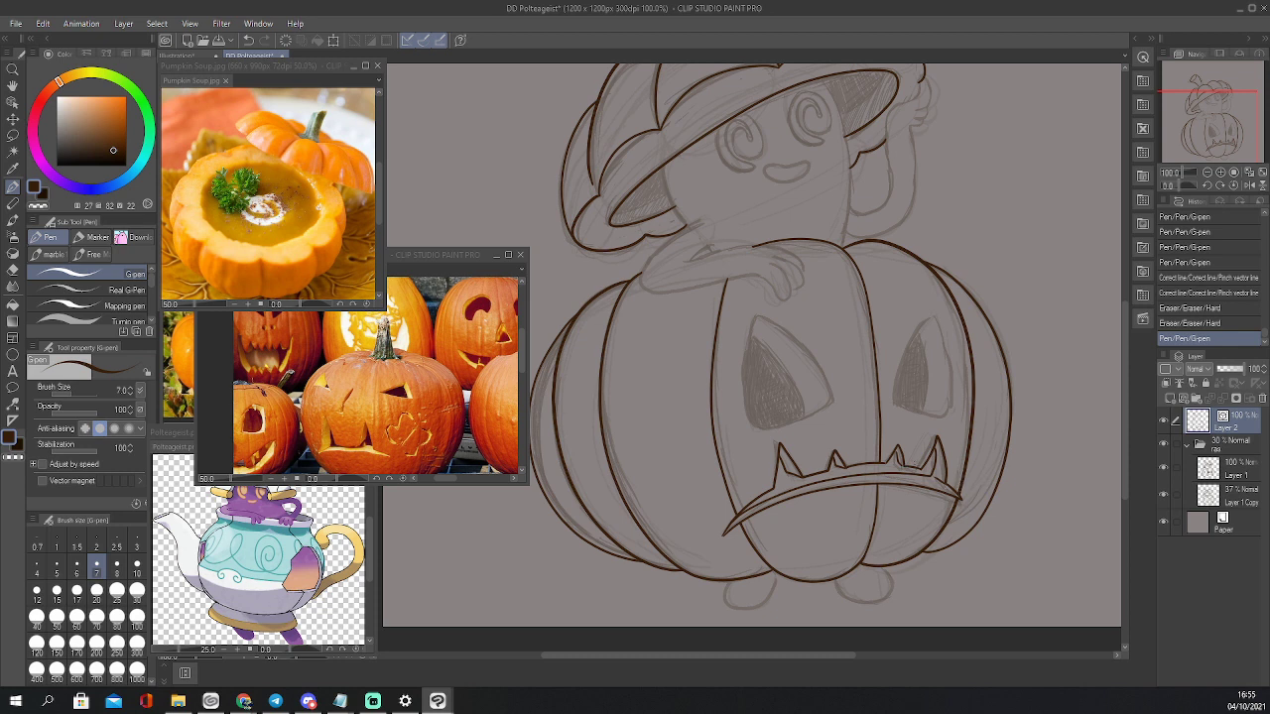
pyautogui.hotkey('ctrl', 'z')
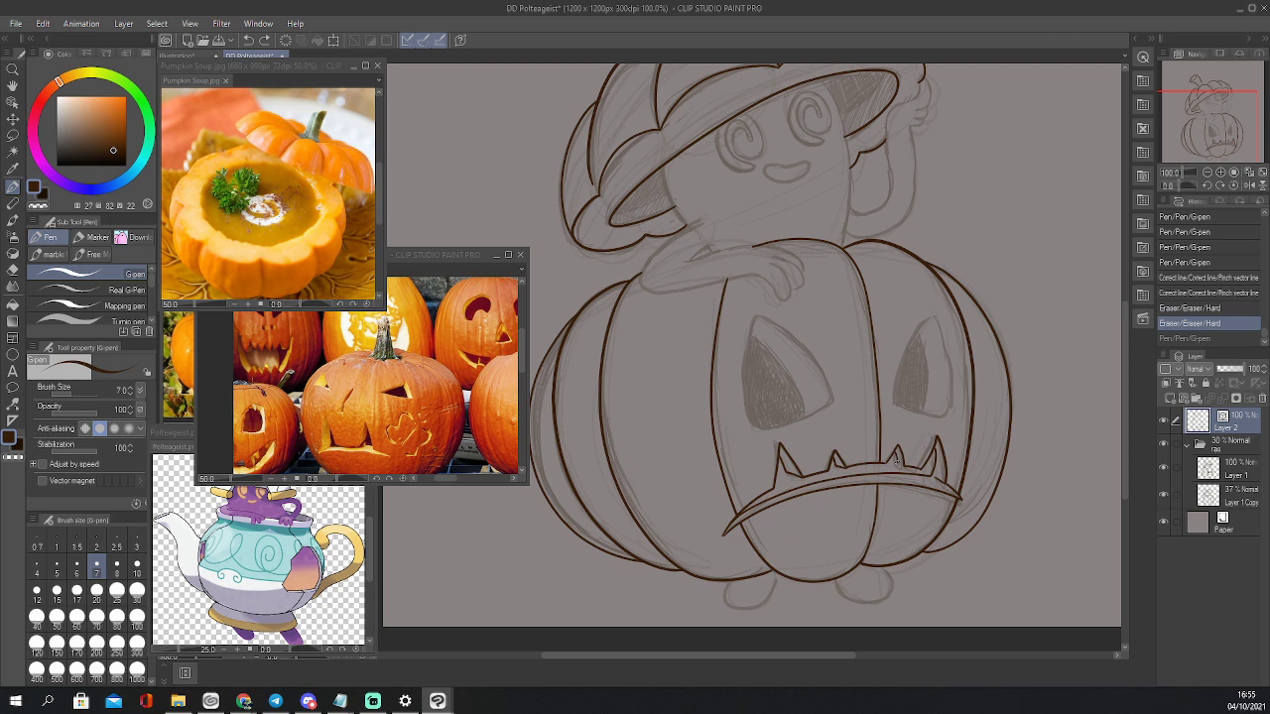
pyautogui.moveTo(897, 464); pyautogui.dragTo(911, 466)
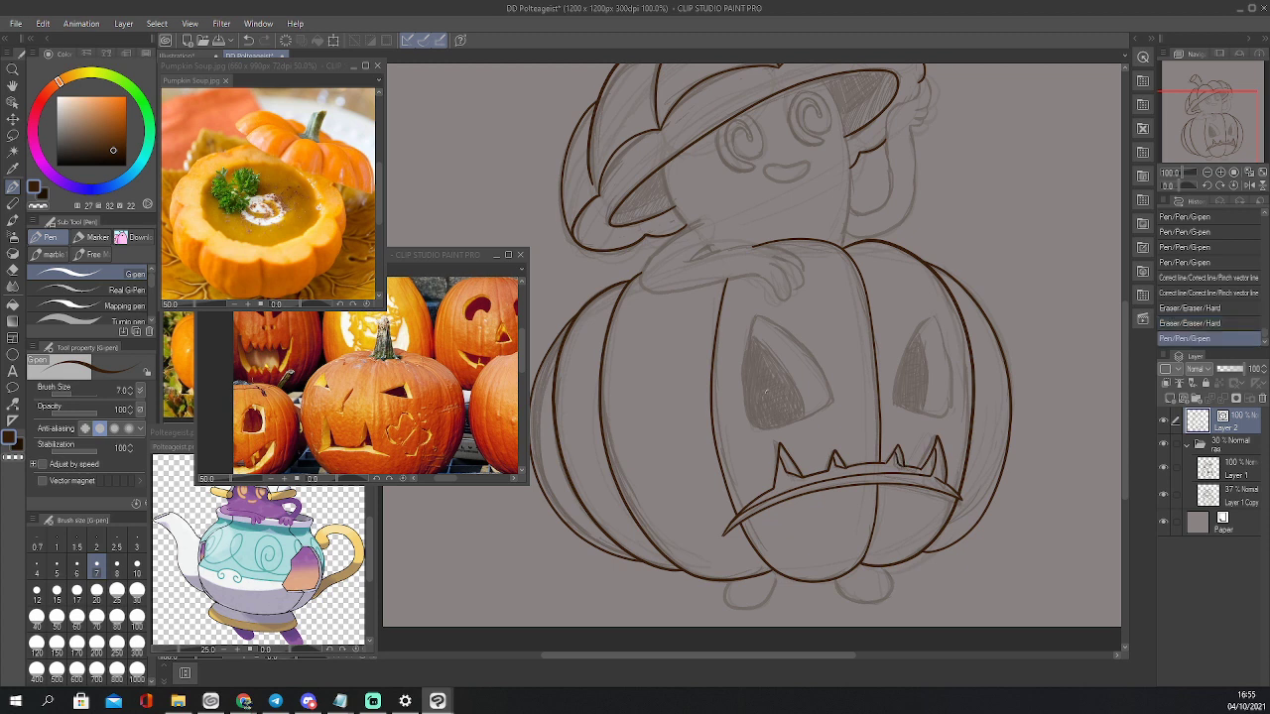
# Ink the larger eye's outline and inner edge with the G-pen, refining the outline's tip with Pinch vector line
pyautogui.moveTo(756, 315)
pyautogui.mouseDown()
pyautogui.moveTo(747, 403)
pyautogui.moveTo(760, 428)
pyautogui.moveTo(828, 406)
pyautogui.moveTo(782, 322)
pyautogui.moveTo(756, 319)
pyautogui.mouseUp()
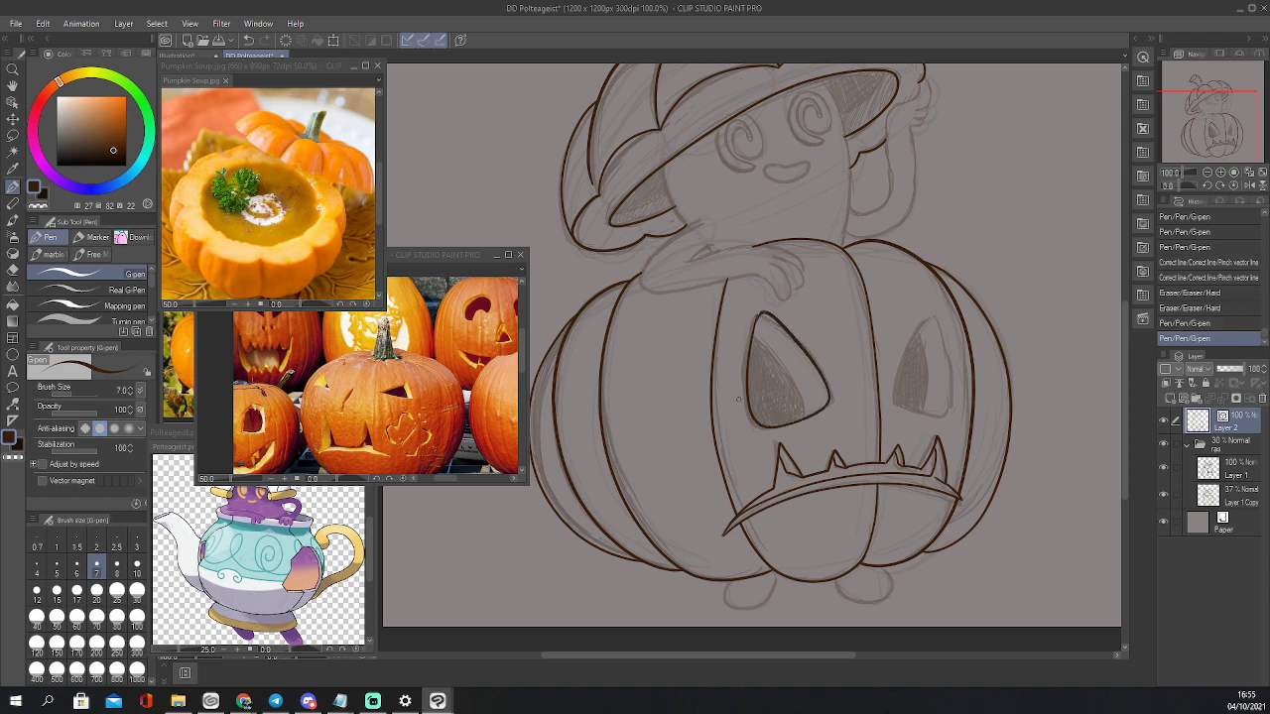
pyautogui.press('y')
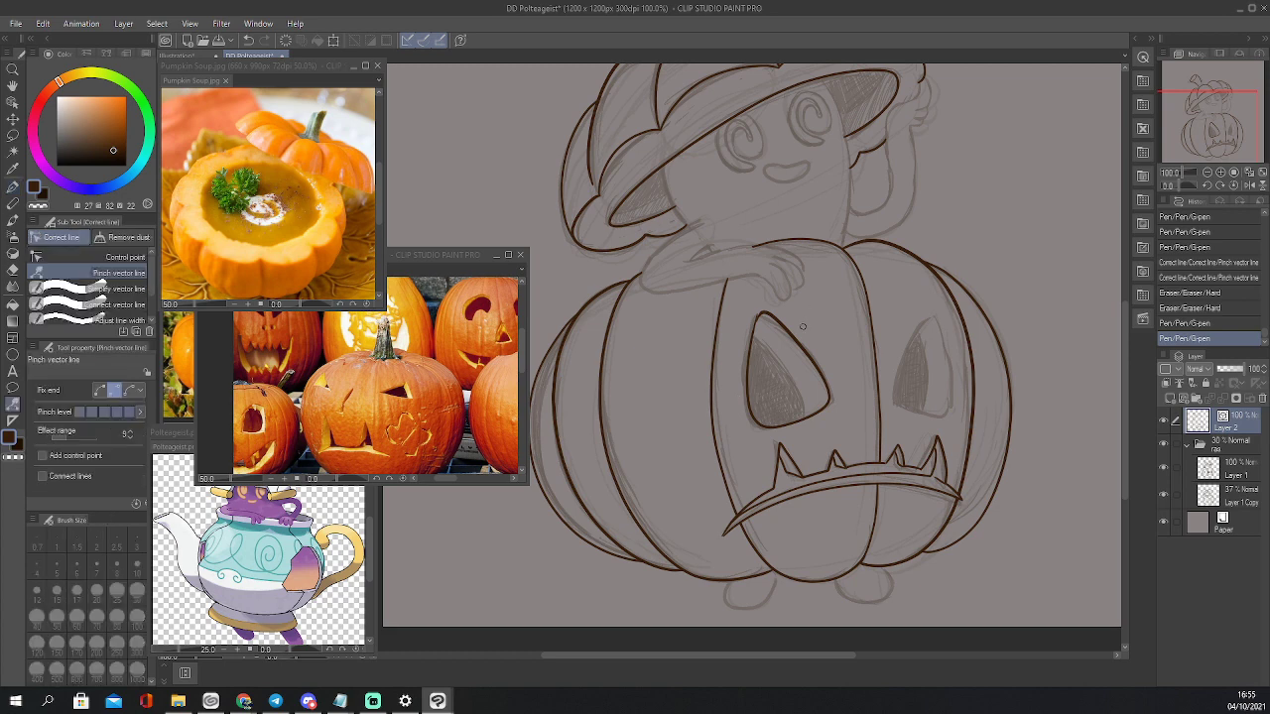
pyautogui.moveTo(778, 316); pyautogui.dragTo(772, 315)
pyautogui.press('p')
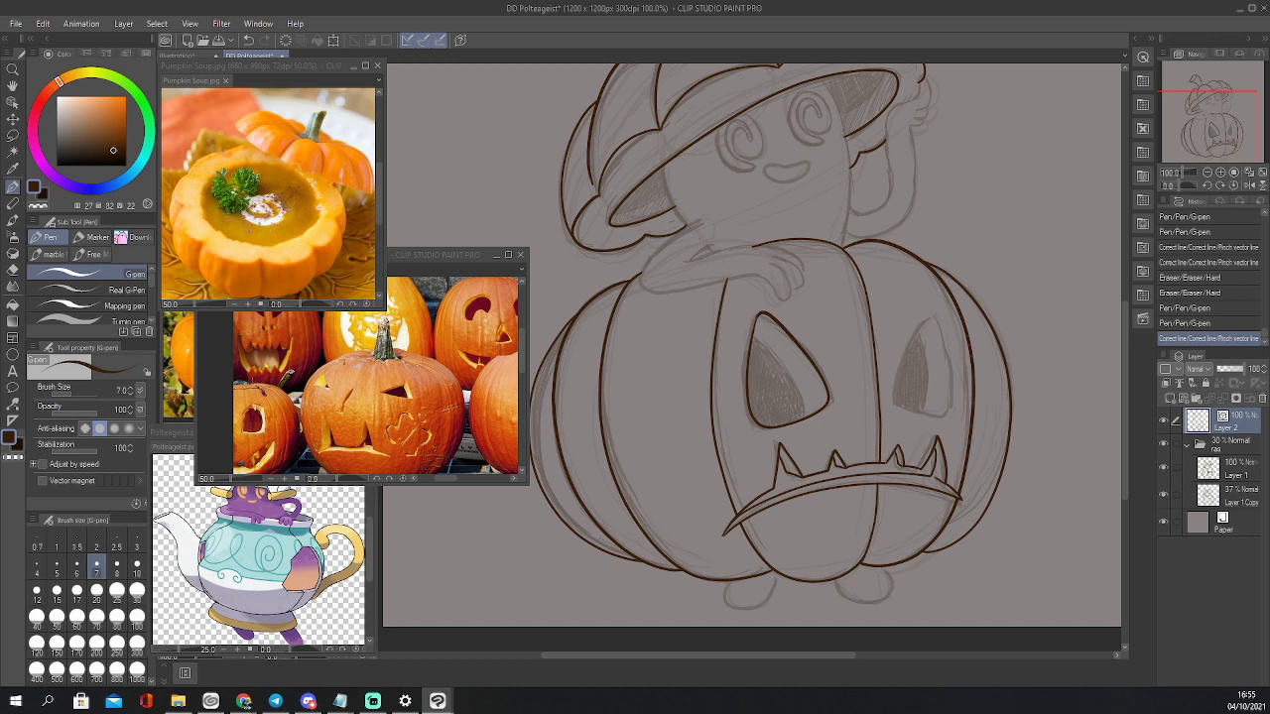
pyautogui.moveTo(753, 331)
pyautogui.mouseDown()
pyautogui.moveTo(793, 377)
pyautogui.moveTo(802, 420)
pyautogui.moveTo(831, 383)
pyautogui.moveTo(802, 420)
pyautogui.moveTo(757, 330)
pyautogui.mouseUp()
pyautogui.hotkey('ctrl', 'z')
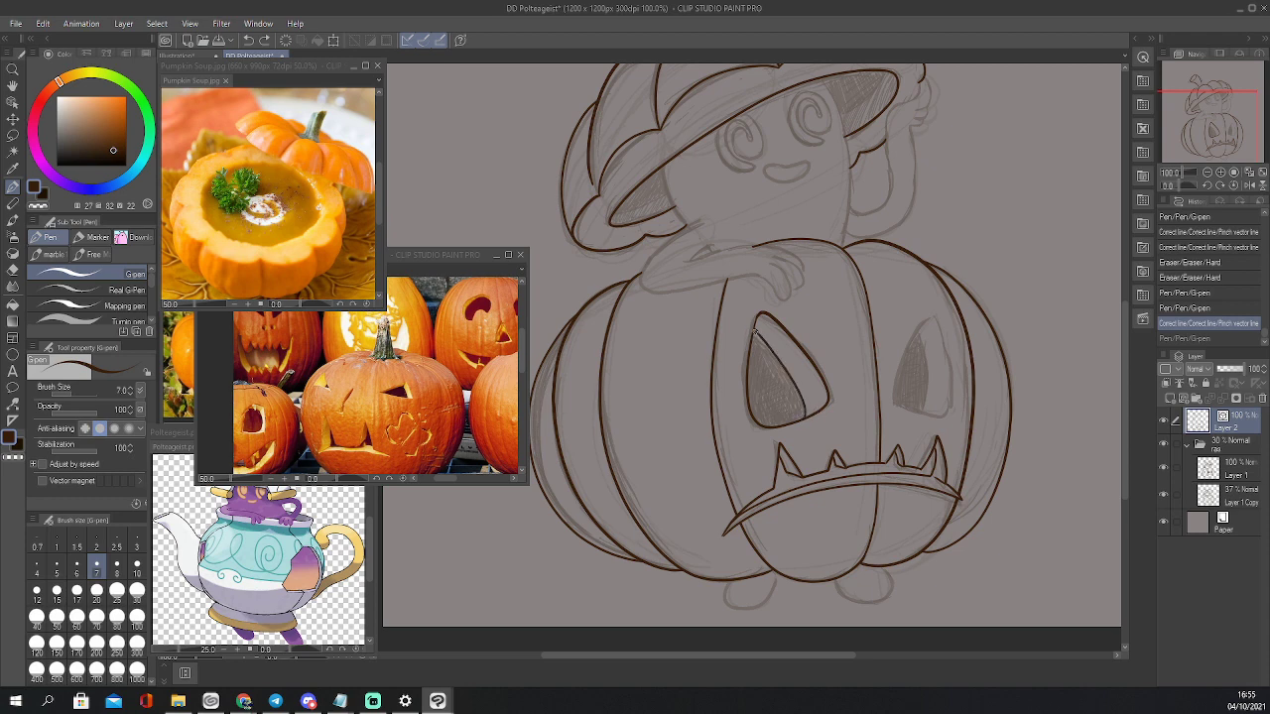
# Ink the smaller eye's outline and inner edge with the G-pen, and adjust the inner line's lower end with Pinch vector line
pyautogui.moveTo(903, 403)
pyautogui.mouseDown()
pyautogui.moveTo(890, 387)
pyautogui.moveTo(906, 336)
pyautogui.moveTo(936, 315)
pyautogui.moveTo(952, 352)
pyautogui.moveTo(948, 421)
pyautogui.moveTo(902, 408)
pyautogui.moveTo(890, 389)
pyautogui.mouseUp()
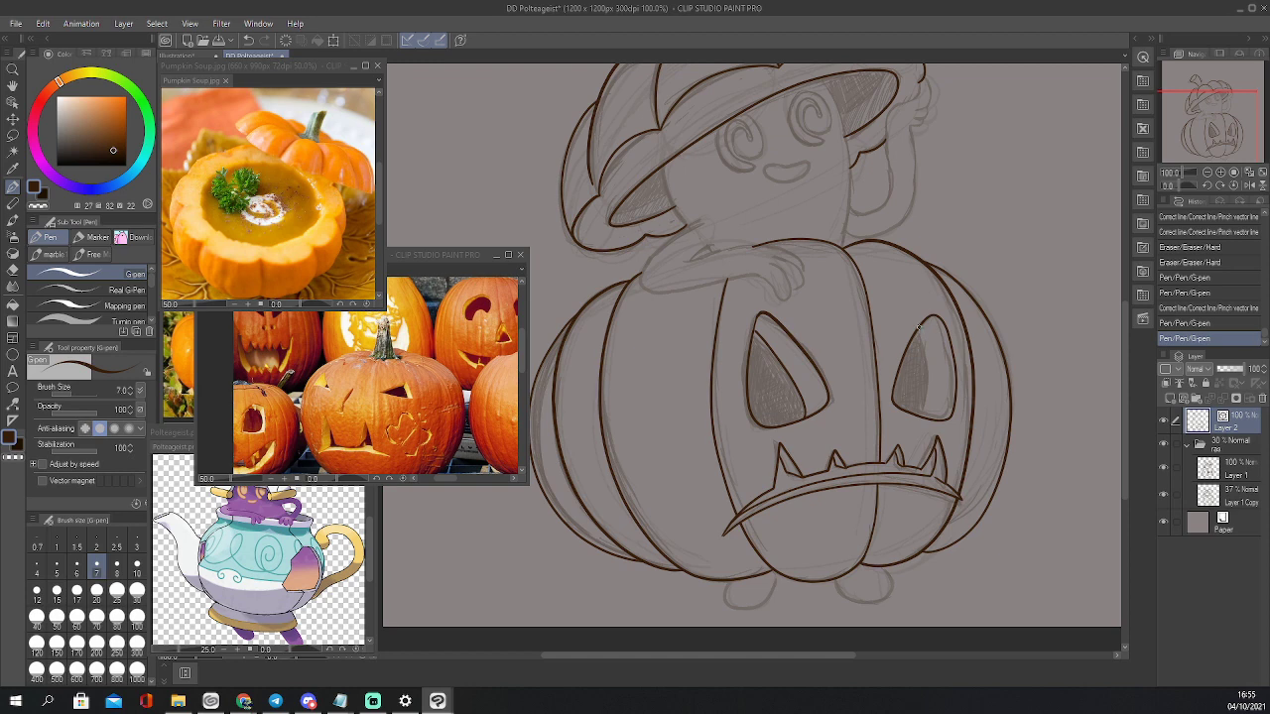
pyautogui.moveTo(917, 325)
pyautogui.mouseDown()
pyautogui.moveTo(929, 344)
pyautogui.moveTo(923, 413)
pyautogui.mouseUp()
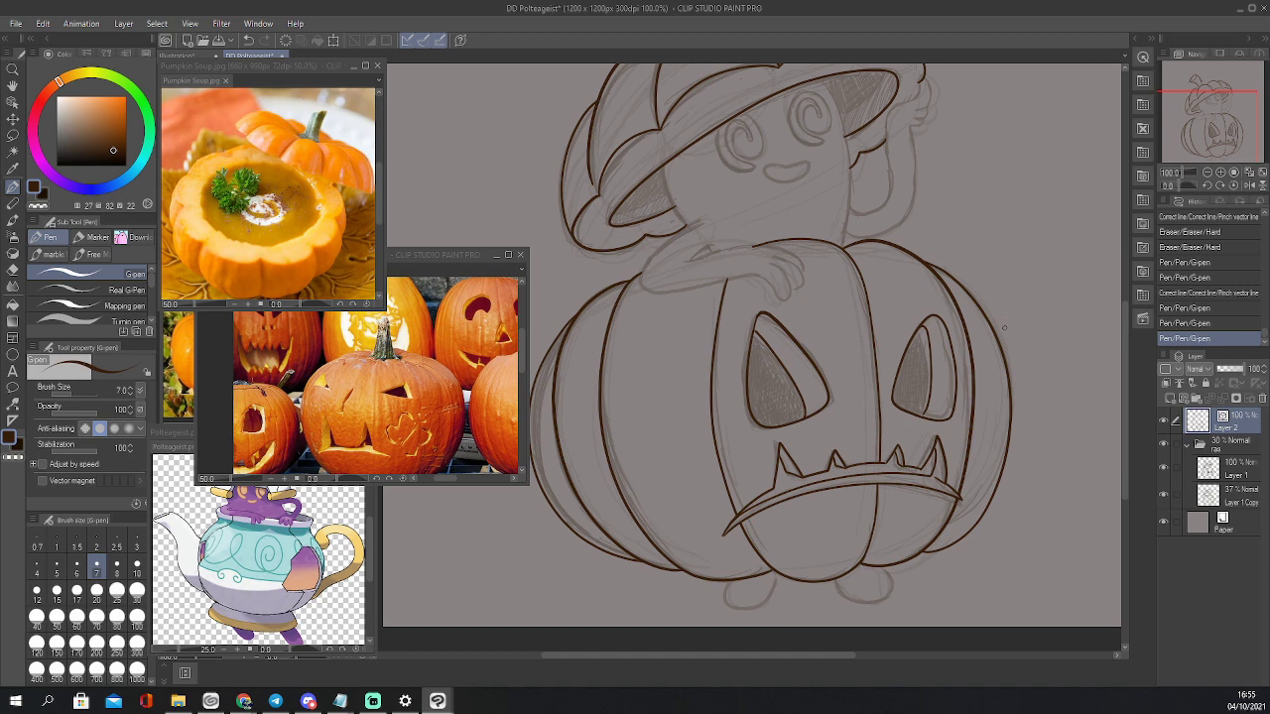
pyautogui.press('y')
pyautogui.moveTo(924, 411); pyautogui.dragTo(928, 412)
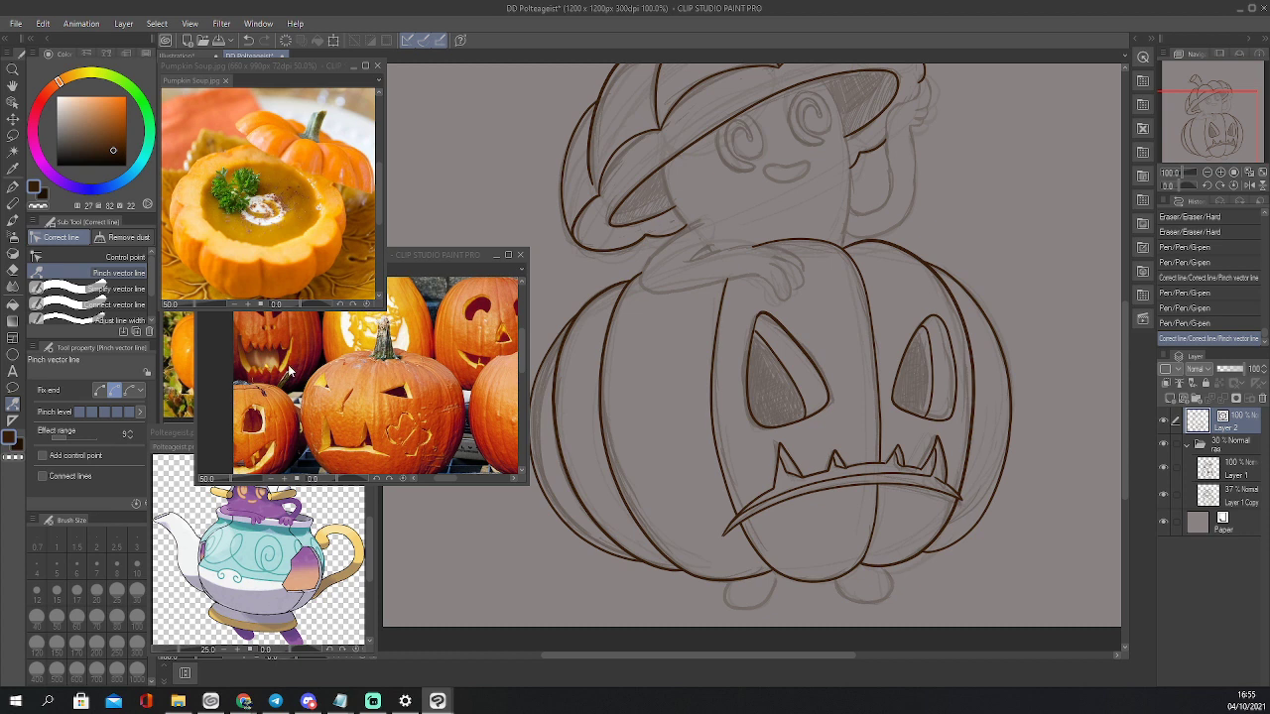
# Refine the curve of the larger eye's outline with Pinch vector line, returning to the middle Fix end option
pyautogui.click(101, 390)
pyautogui.moveTo(807, 351); pyautogui.dragTo(754, 330)
pyautogui.hotkey('ctrl', 'z')
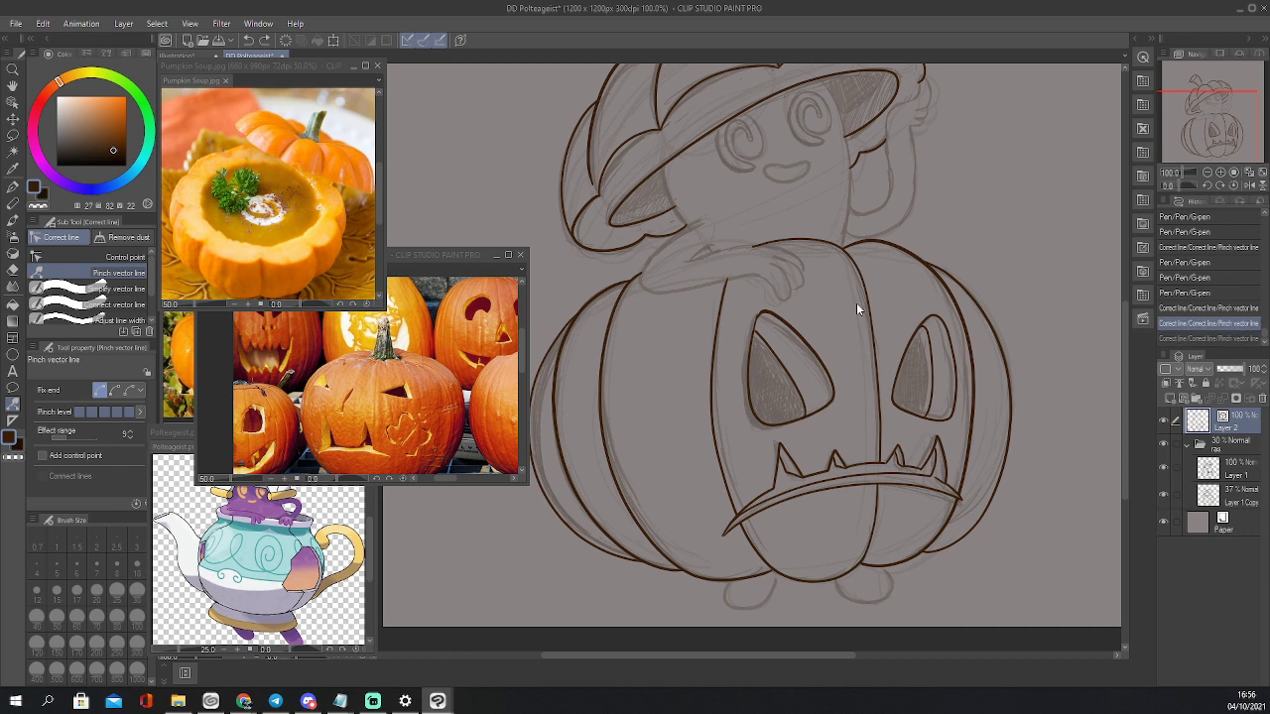
pyautogui.click(115, 389)
pyautogui.moveTo(749, 346); pyautogui.dragTo(747, 349)
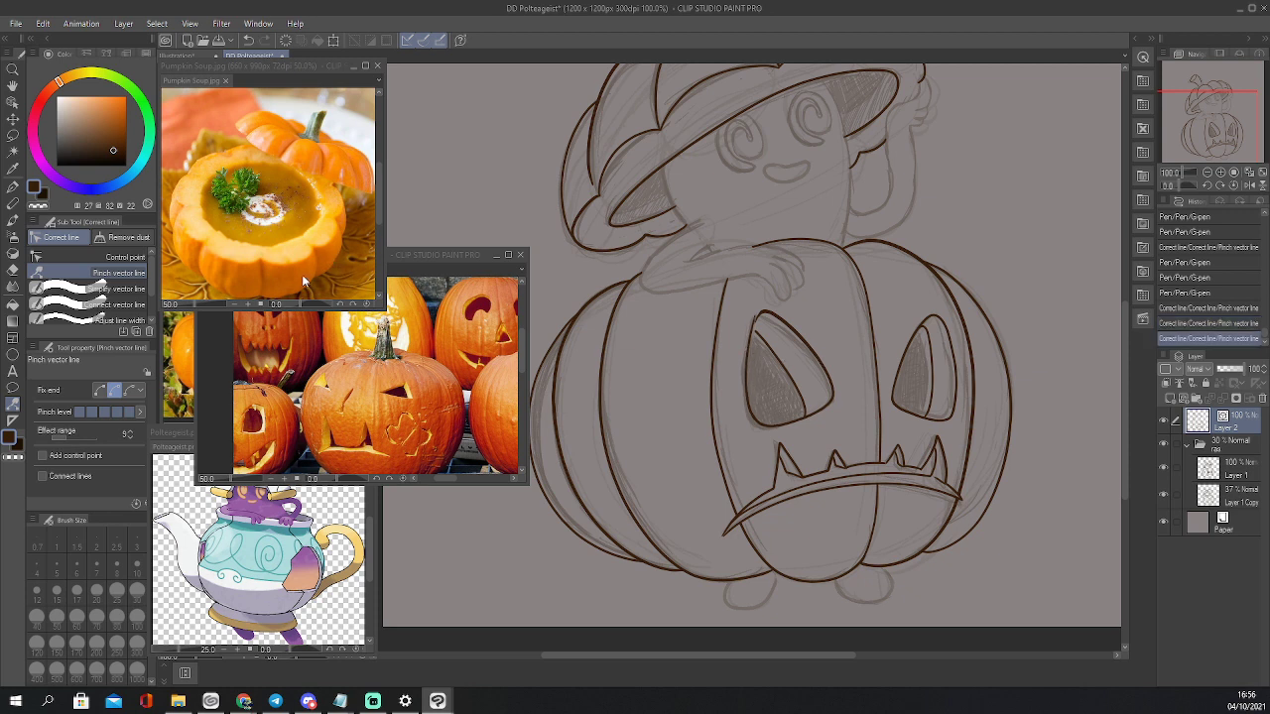
# Try to join the line ends at the larger eye's tip with Connect vector line
pyautogui.scroll(-3, 139, 285)
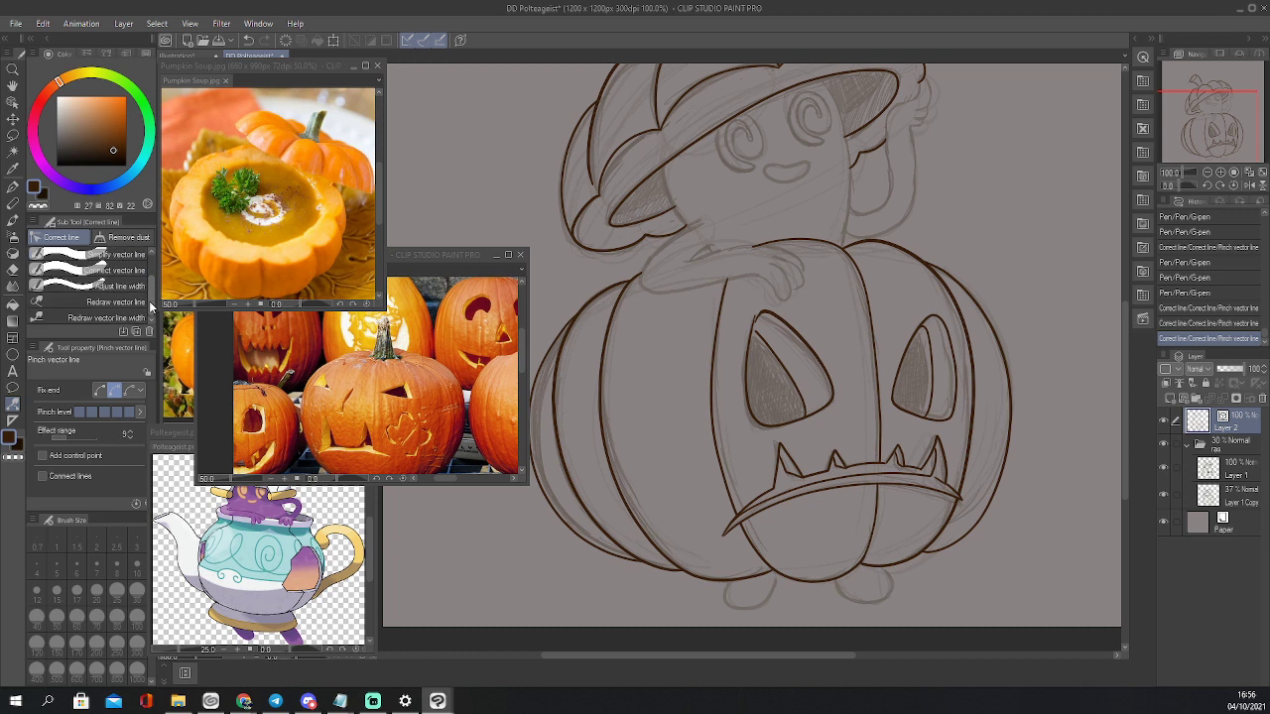
pyautogui.click(121, 270)
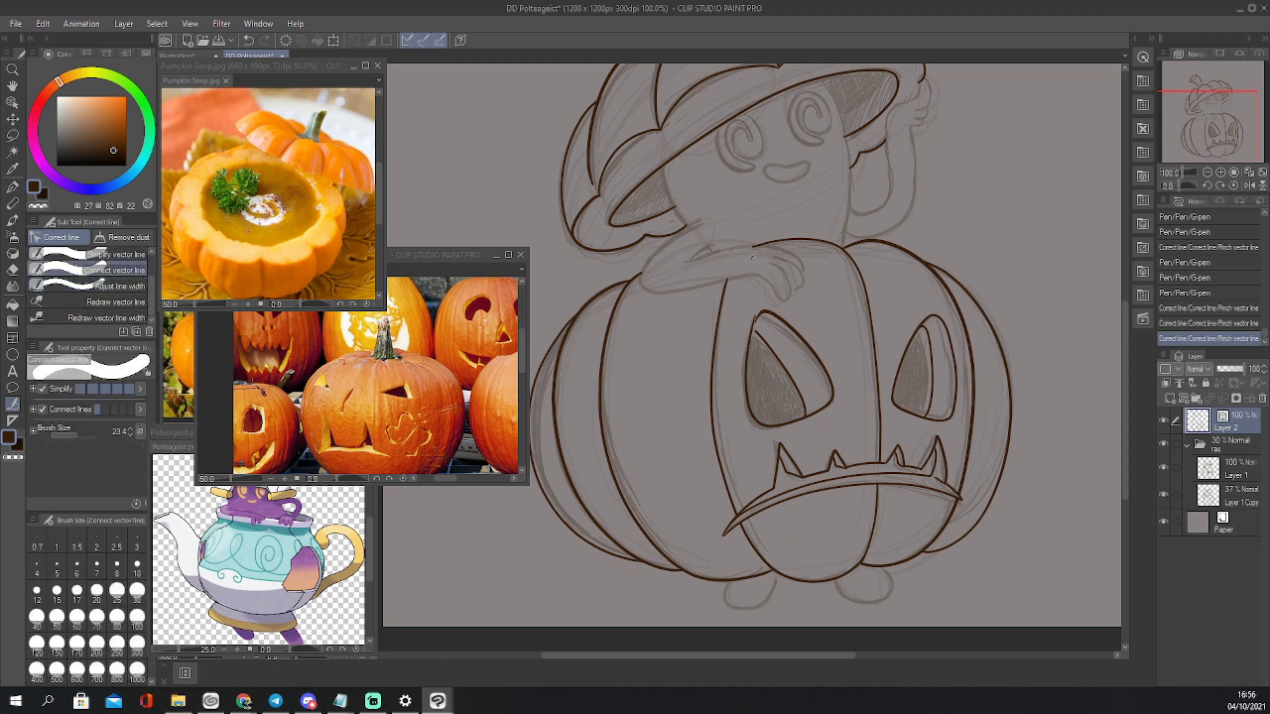
pyautogui.moveTo(756, 316); pyautogui.dragTo(766, 320)
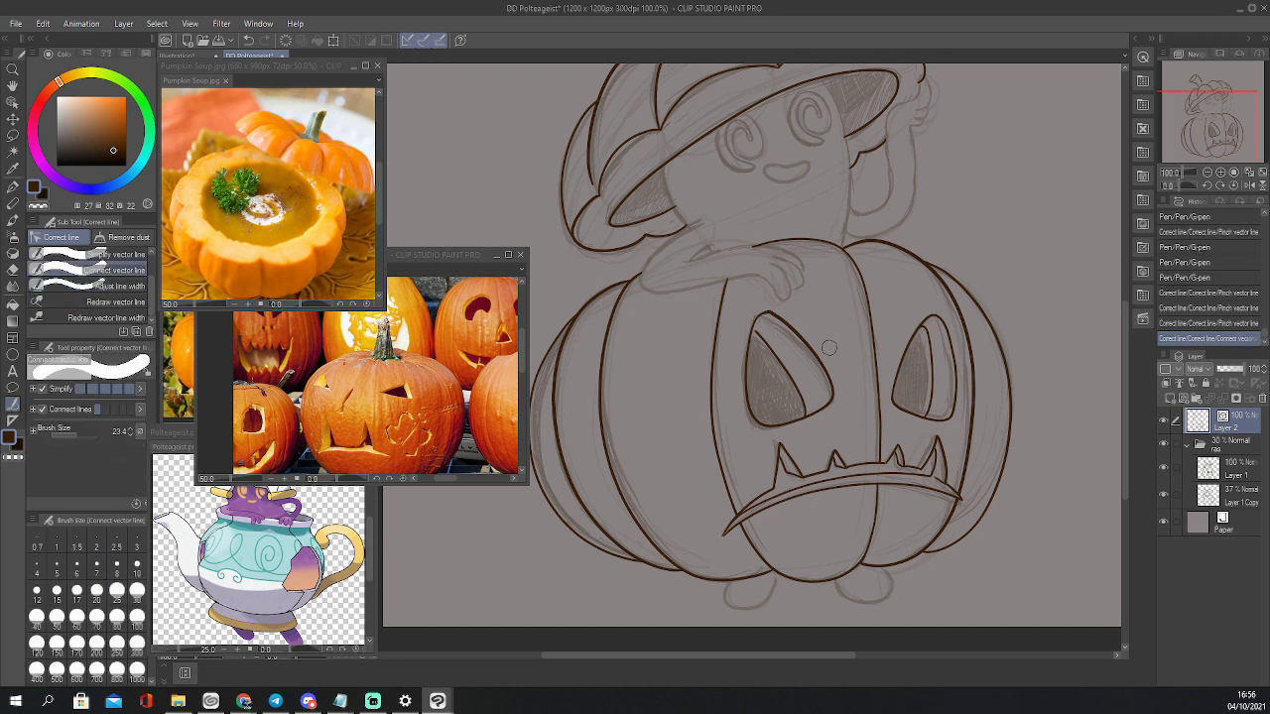
pyautogui.hotkey('ctrl', 'z')
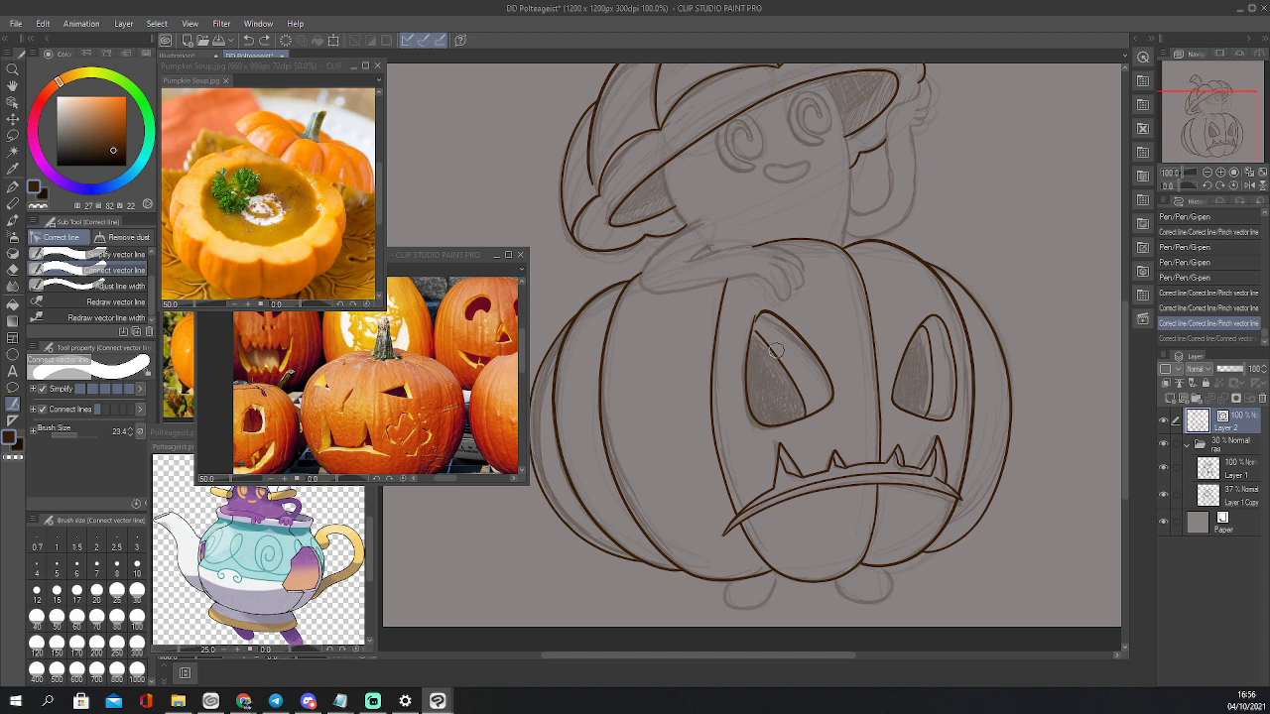
# Adjust the larger eye's tip and inner edge with Pinch vector line, using the last Fix end option for the inner edge
pyautogui.scroll(2, 139, 278)
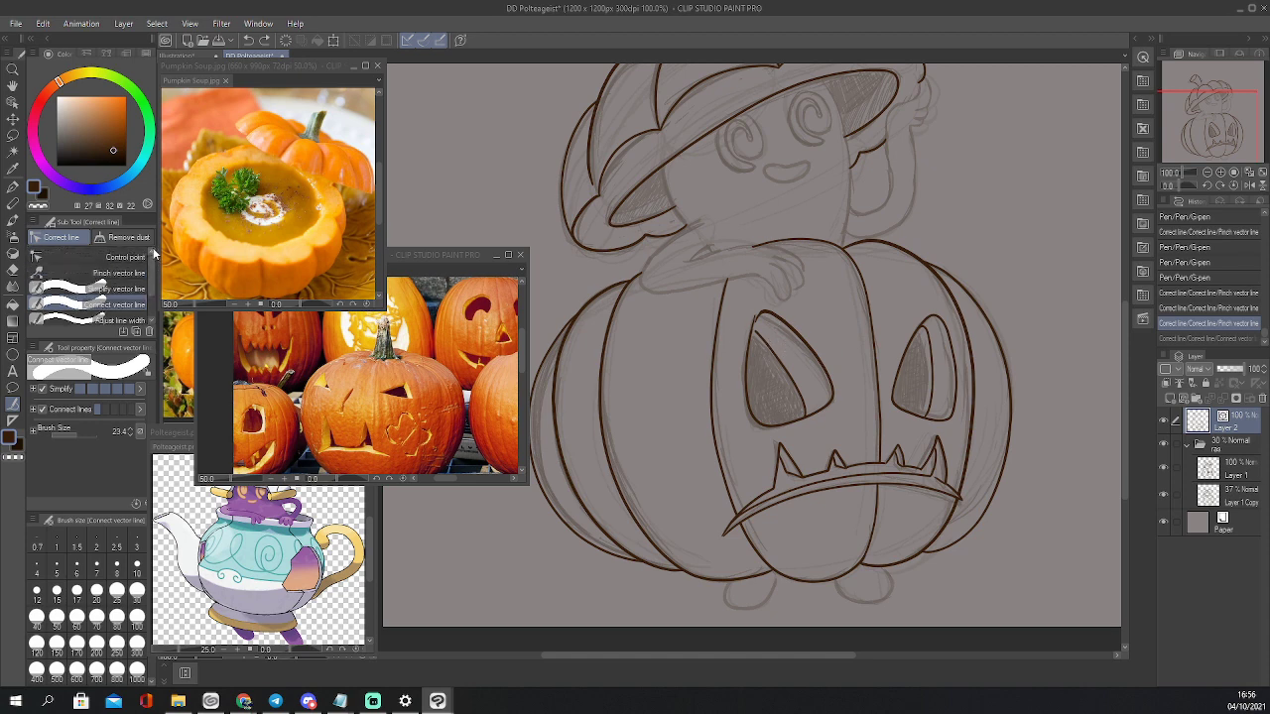
pyautogui.click(137, 274)
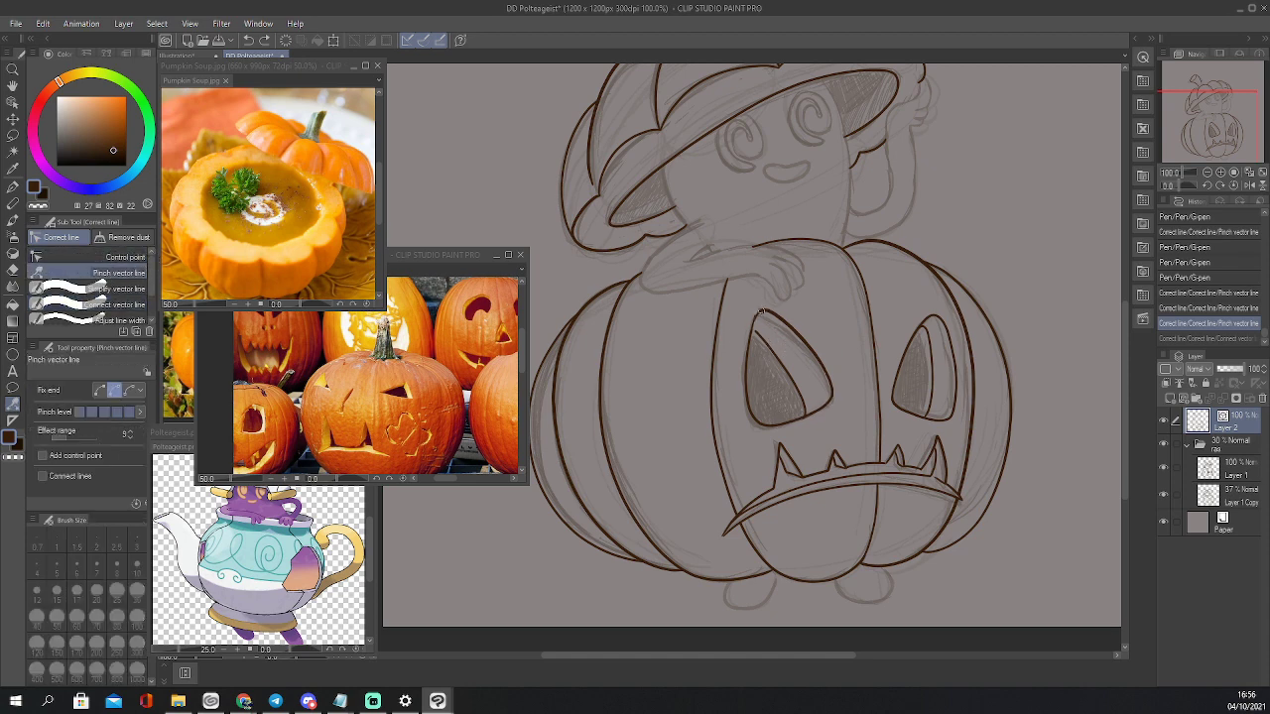
pyautogui.moveTo(760, 312); pyautogui.dragTo(782, 357)
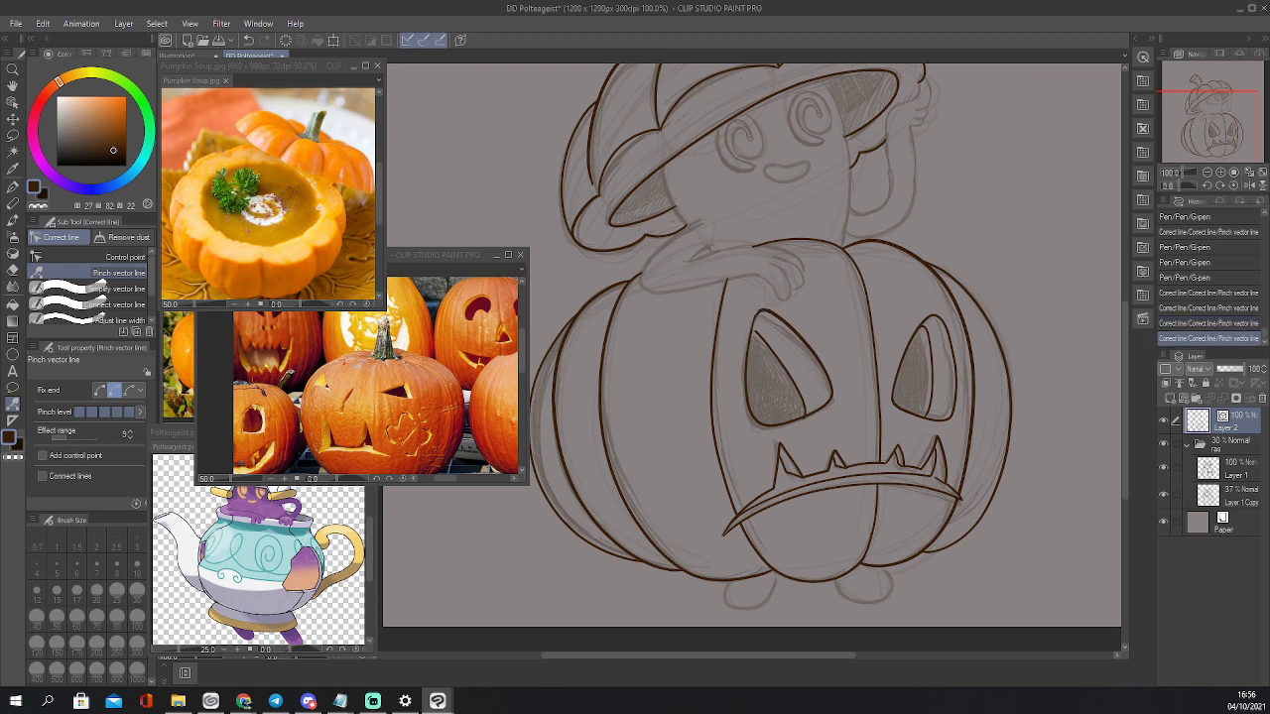
pyautogui.click(129, 390)
pyautogui.moveTo(773, 349); pyautogui.dragTo(775, 350)
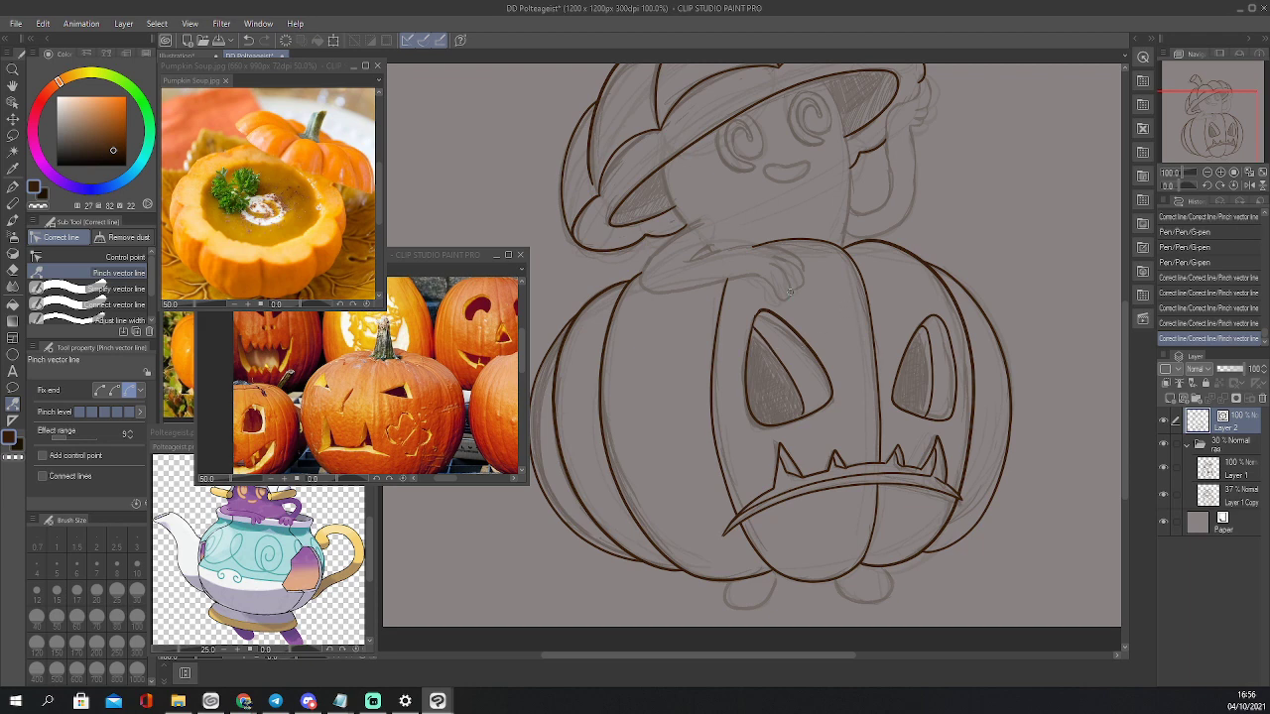
# Add a new vector layer above the pumpkin line art and sample the soup's dark yellow from the pumpkin soup reference for the G-pen
pyautogui.moveTo(1212, 128); pyautogui.dragTo(1213, 113)
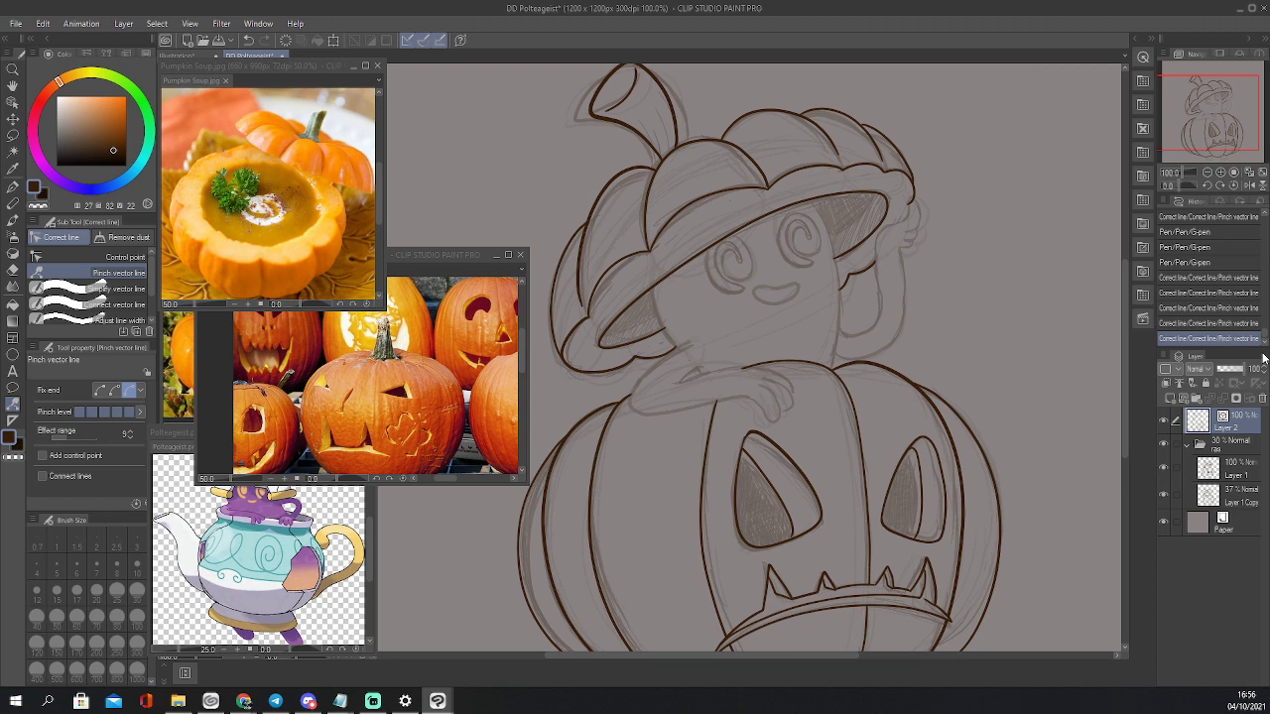
pyautogui.click(1187, 398)
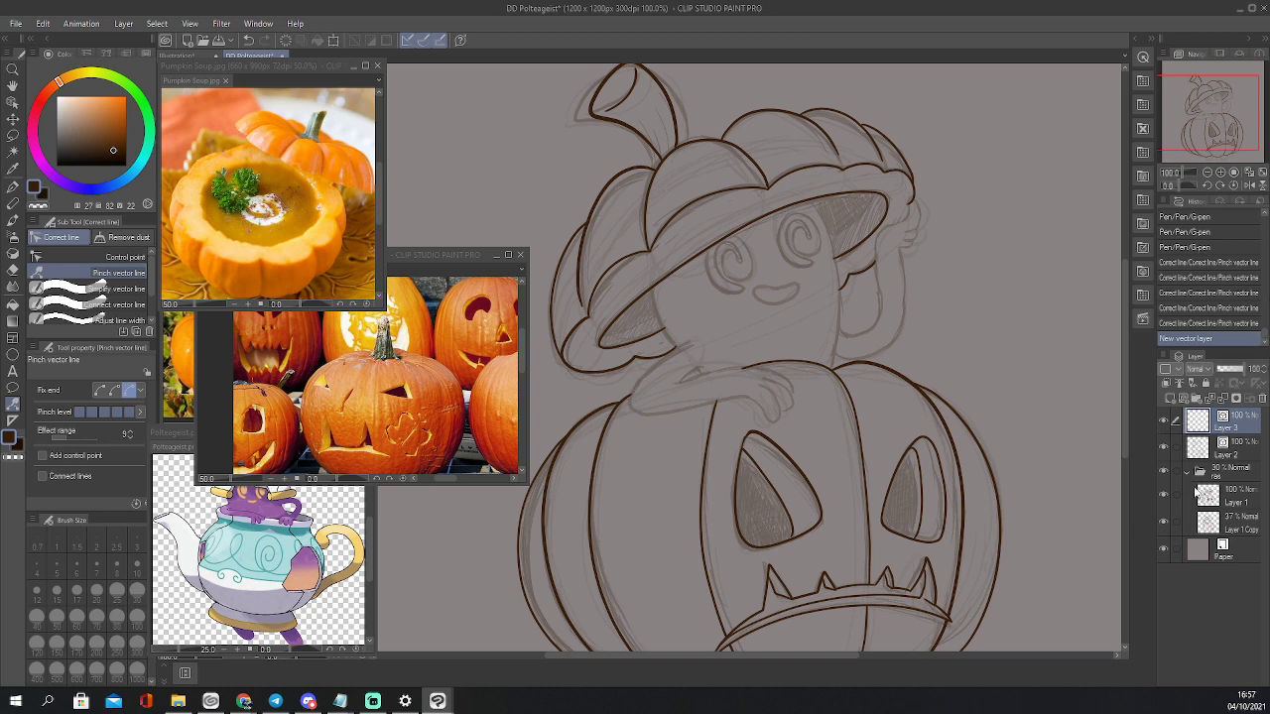
pyautogui.press('i')
pyautogui.click(272, 223)
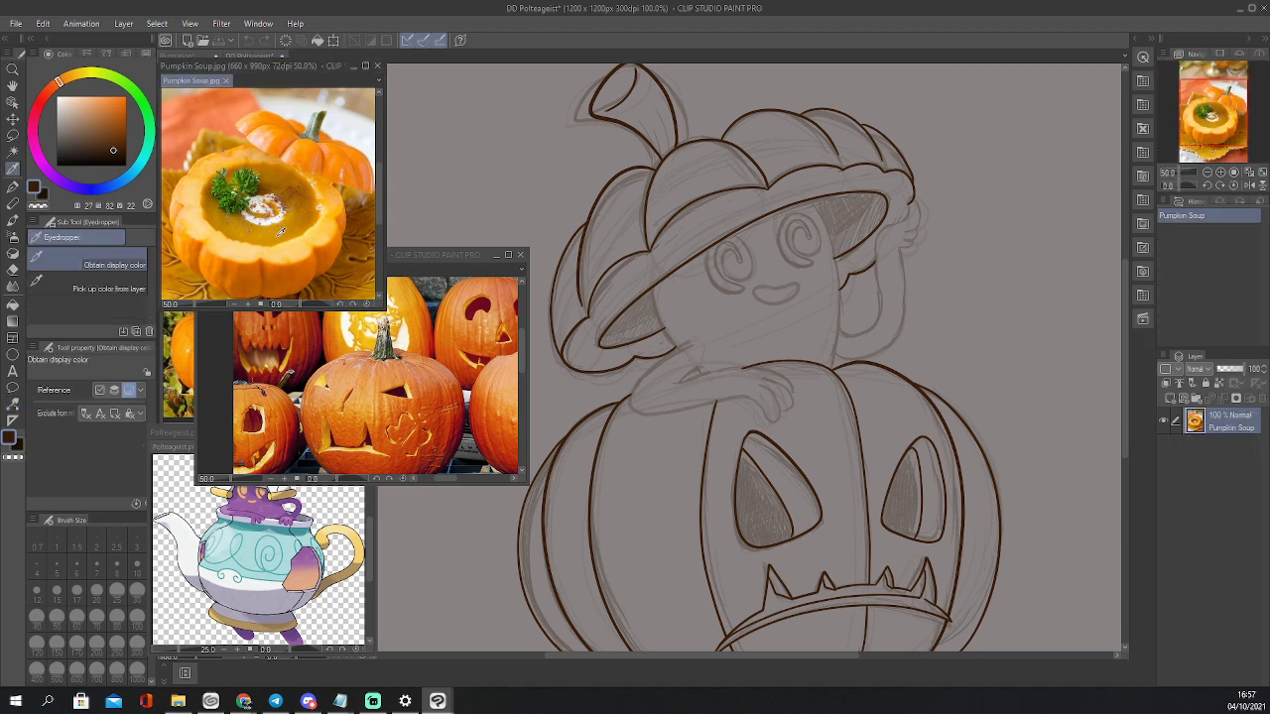
pyautogui.click(287, 233)
pyautogui.click(243, 238)
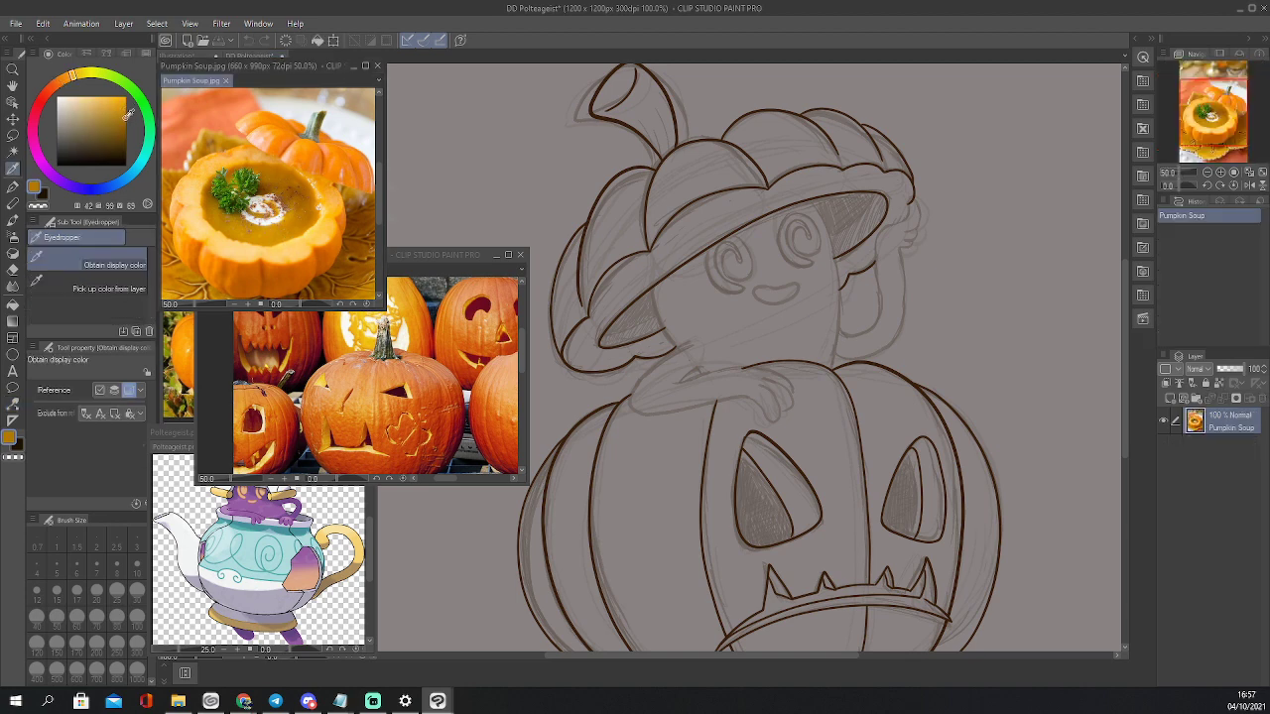
pyautogui.click(220, 226)
pyautogui.press('p')
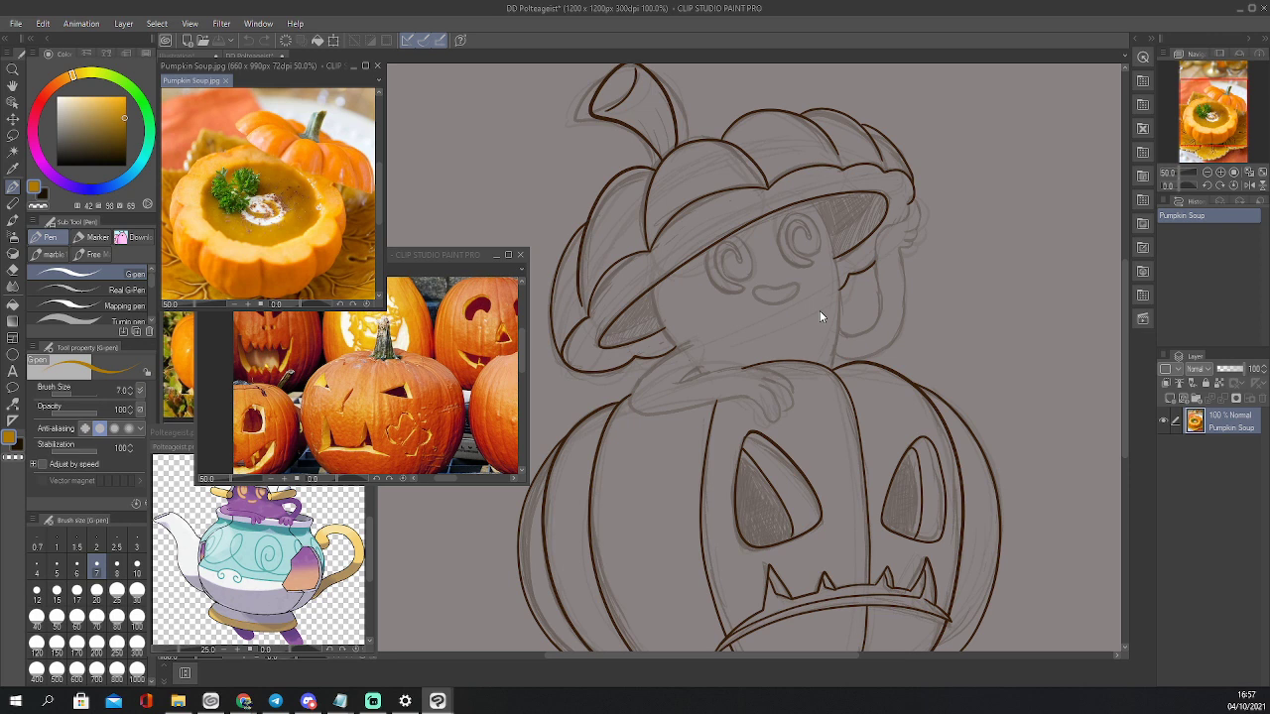
# Ink the character's arm and hand resting on the pumpkin in dark yellow on the new vector layer with the G-pen
pyautogui.click(657, 286)
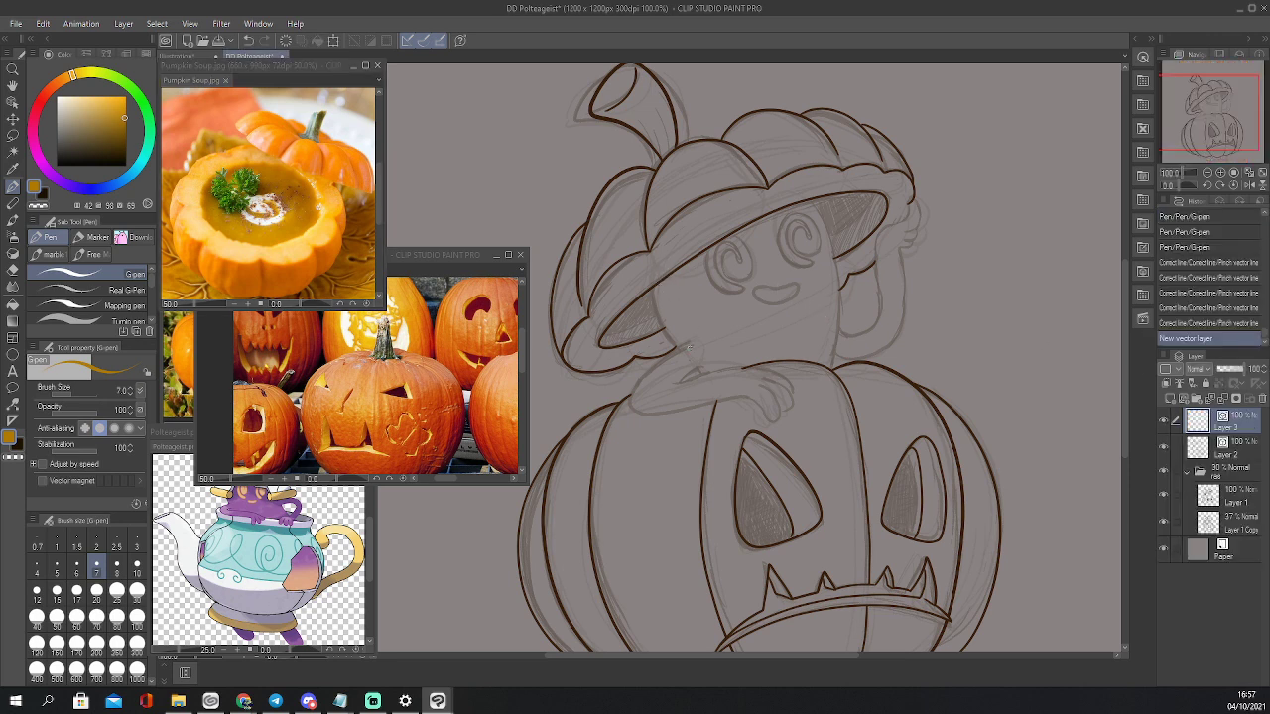
pyautogui.moveTo(691, 339)
pyautogui.mouseDown()
pyautogui.moveTo(636, 379)
pyautogui.moveTo(656, 415)
pyautogui.mouseUp()
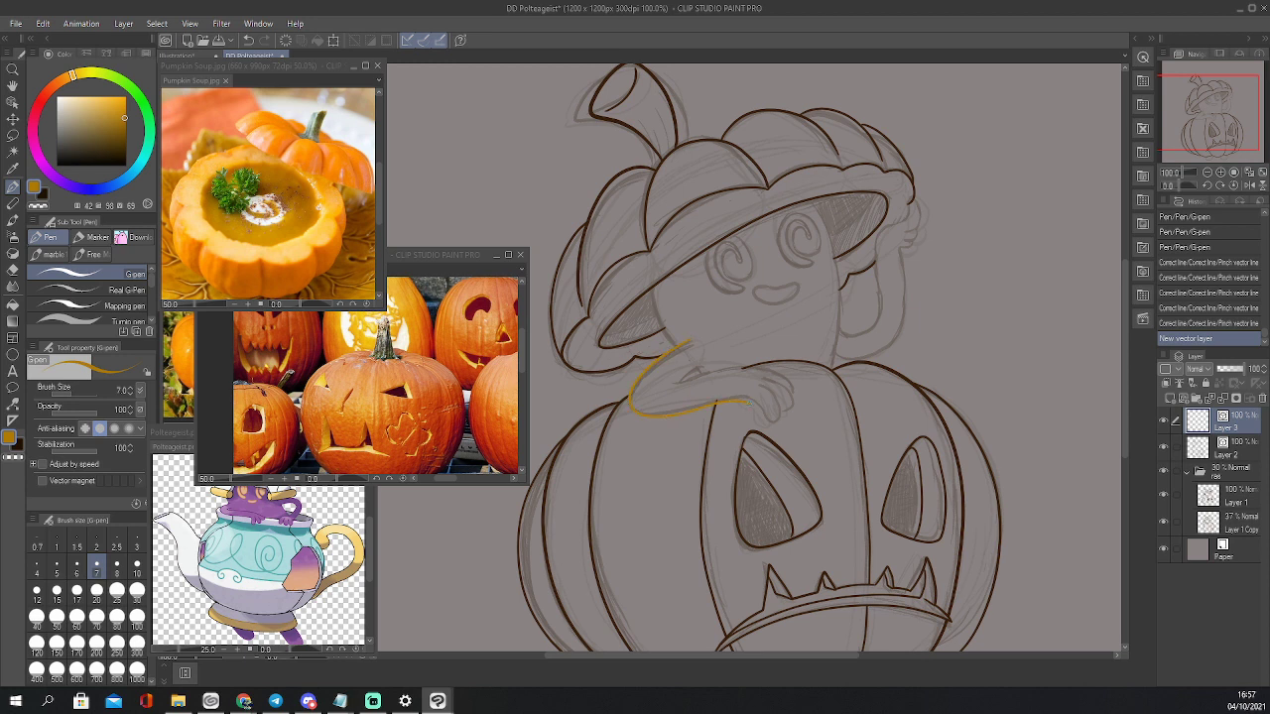
pyautogui.moveTo(750, 401)
pyautogui.mouseDown()
pyautogui.moveTo(780, 409)
pyautogui.moveTo(765, 387)
pyautogui.moveTo(783, 409)
pyautogui.moveTo(761, 375)
pyautogui.mouseUp()
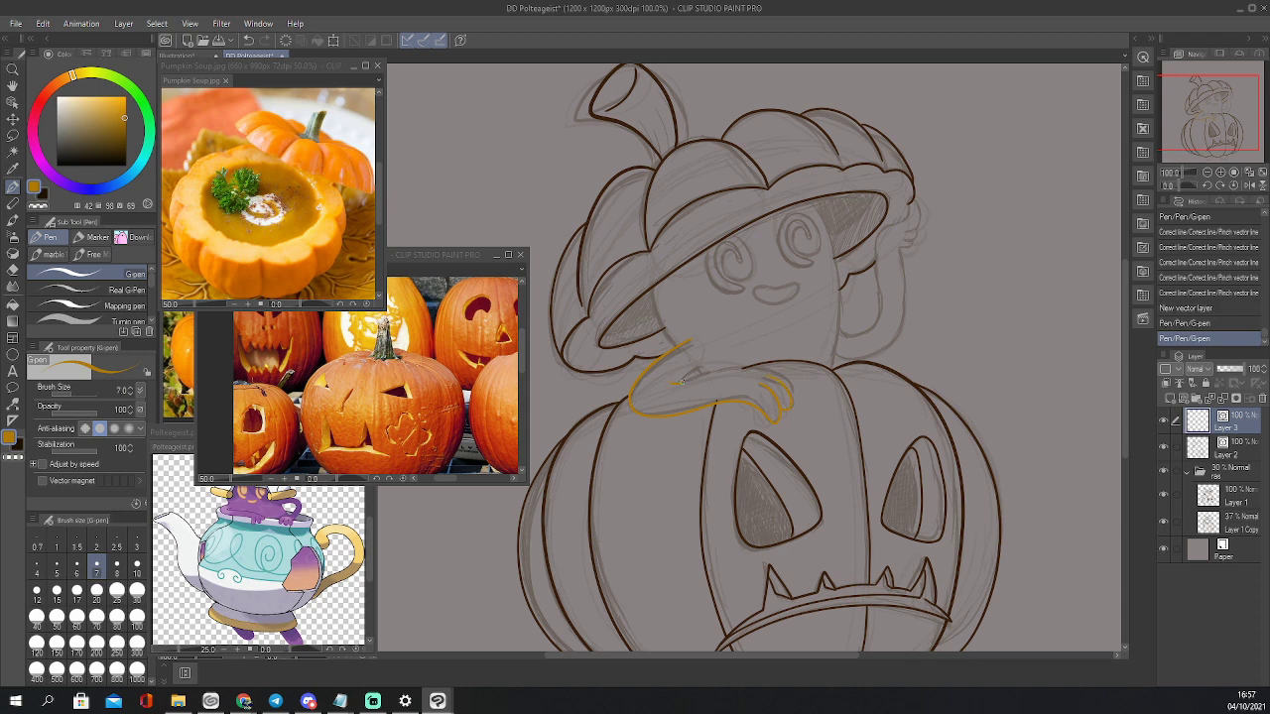
pyautogui.moveTo(681, 382)
pyautogui.mouseDown()
pyautogui.moveTo(767, 366)
pyautogui.moveTo(790, 407)
pyautogui.mouseUp()
pyautogui.moveTo(681, 382); pyautogui.dragTo(724, 375)
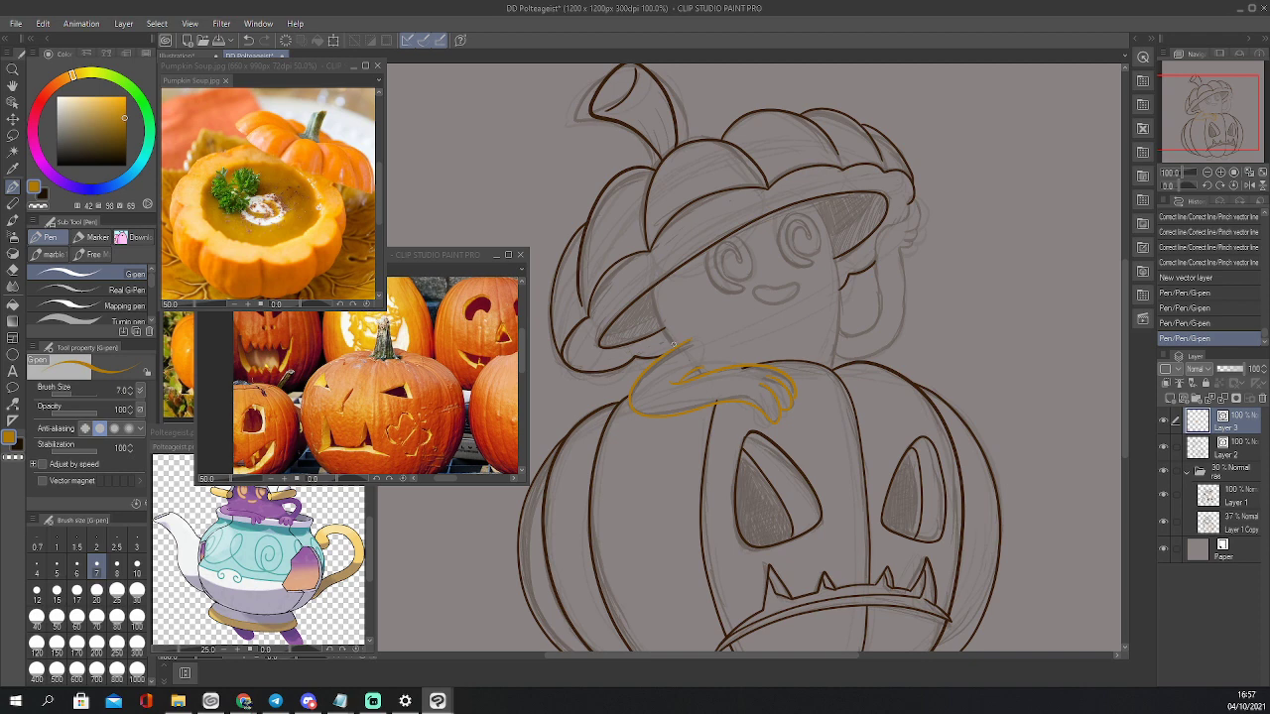
# Ink the sides of the face, the fold of the resting arm, and the raised arm and hand in dark yellow
pyautogui.moveTo(653, 299); pyautogui.dragTo(653, 288)
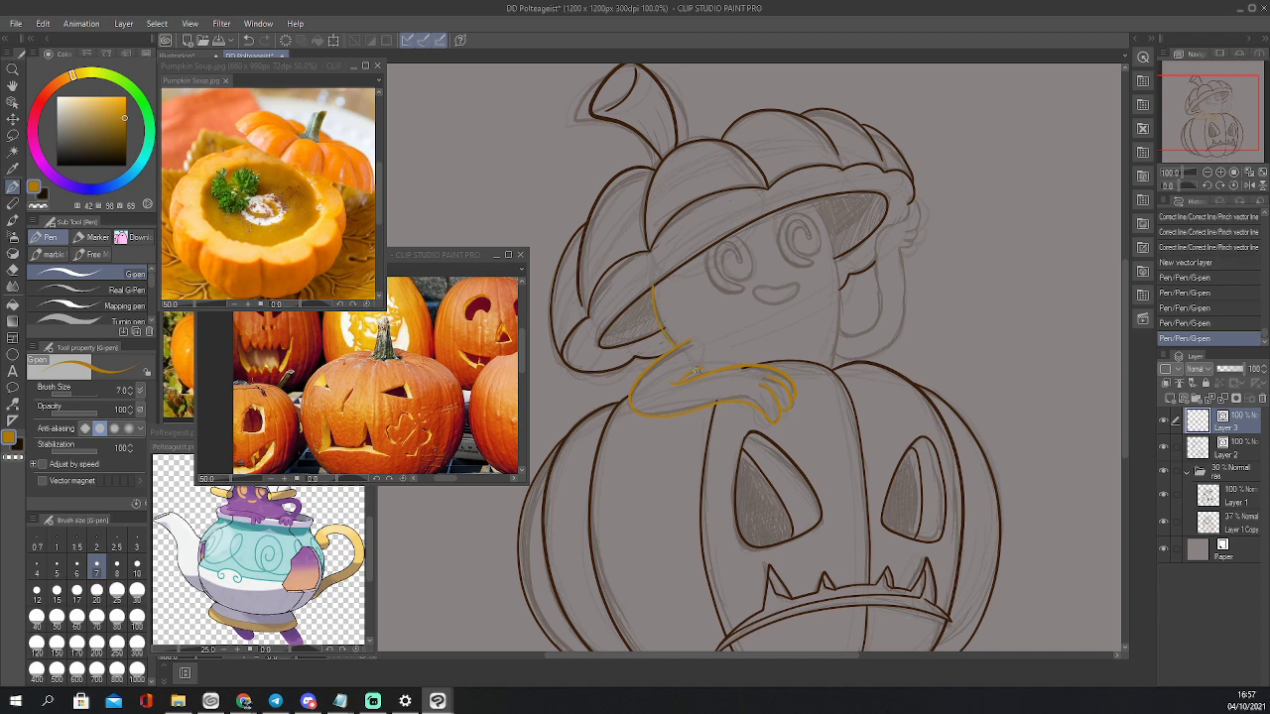
pyautogui.moveTo(696, 371); pyautogui.dragTo(699, 373)
pyautogui.moveTo(840, 260); pyautogui.dragTo(843, 295)
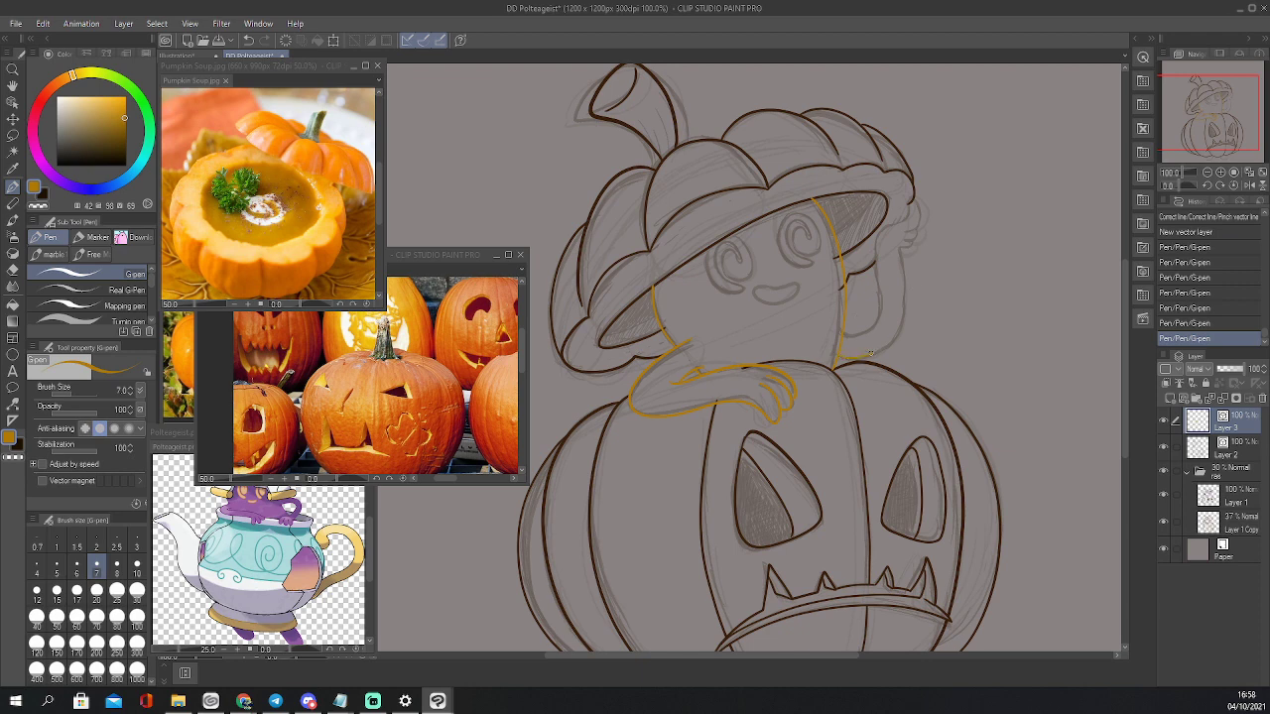
pyautogui.moveTo(901, 320); pyautogui.dragTo(898, 238)
pyautogui.moveTo(895, 230); pyautogui.dragTo(911, 204)
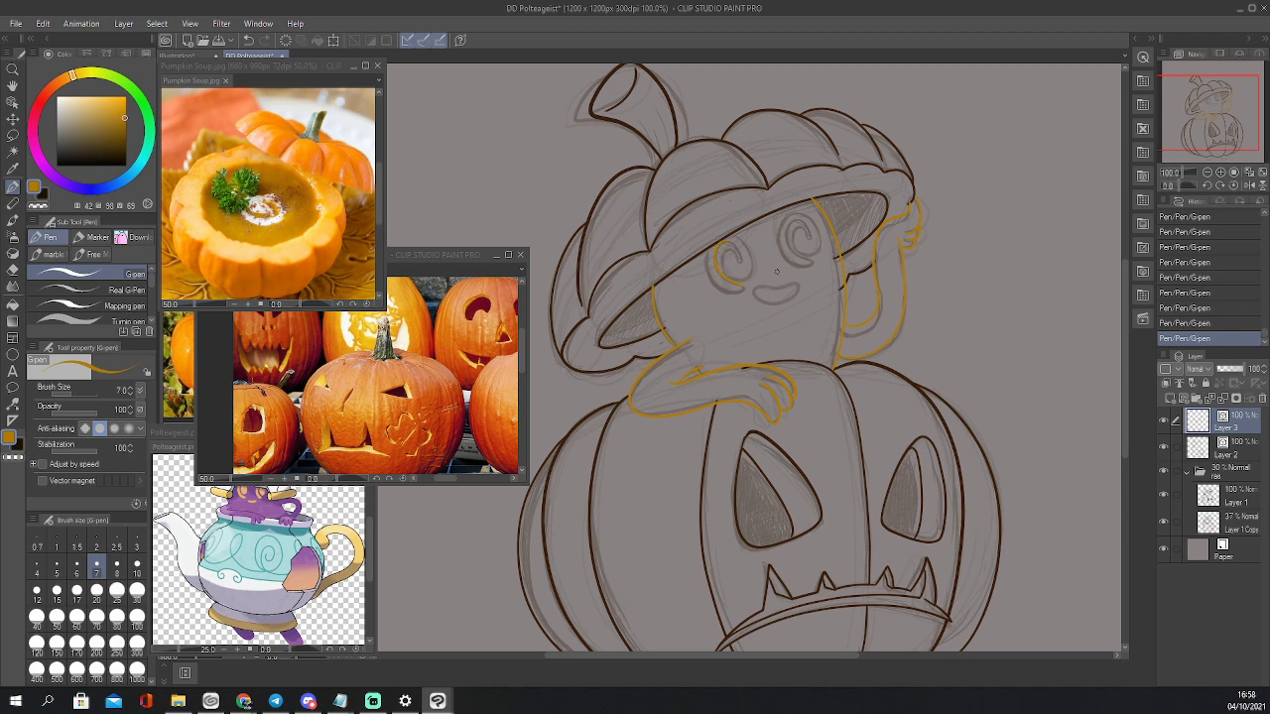
# Ink the two swirl eyes and the smiling mouth in dark yellow with the G-pen
pyautogui.hotkey('ctrl', 'z')
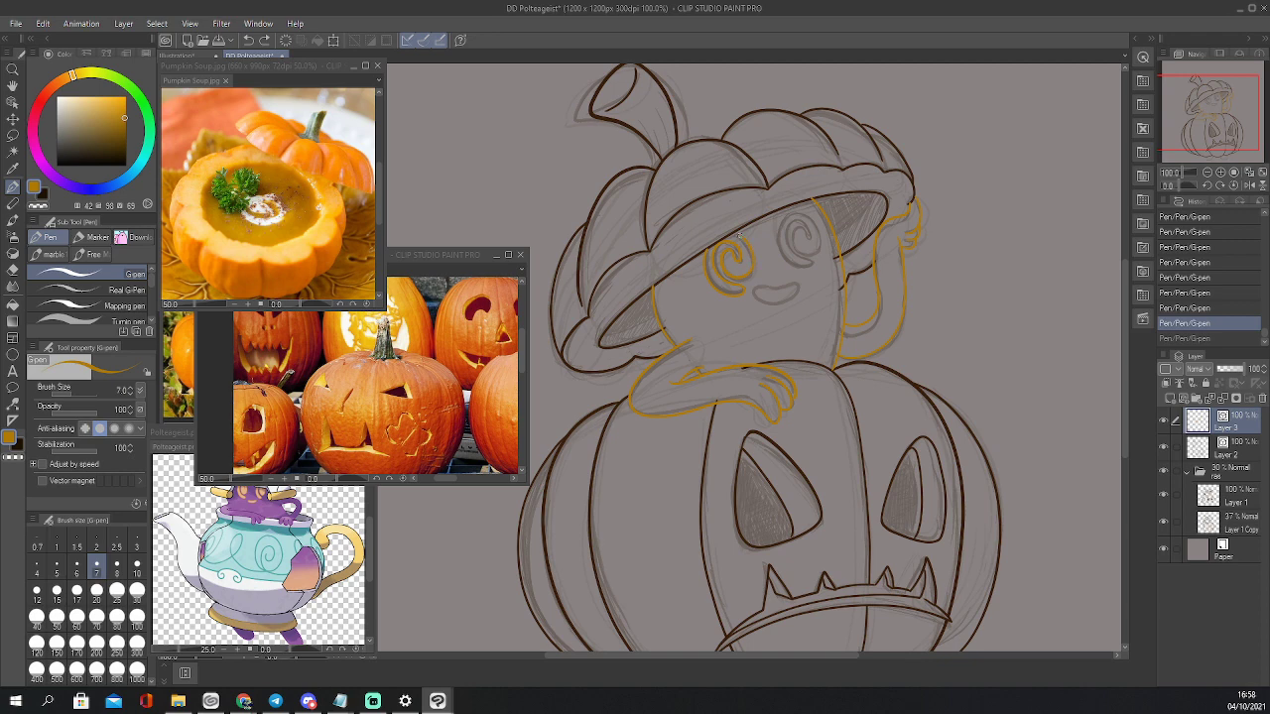
pyautogui.hotkey('ctrl', 'y')
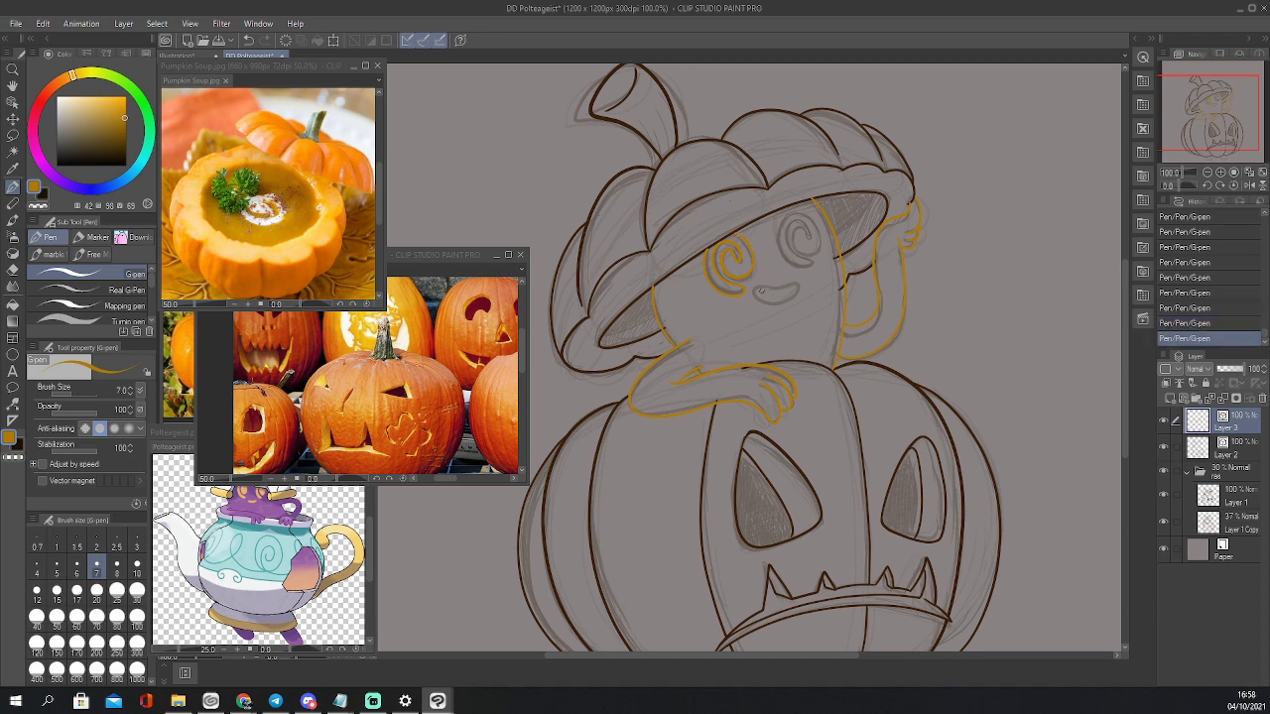
pyautogui.moveTo(759, 287)
pyautogui.mouseDown()
pyautogui.moveTo(771, 304)
pyautogui.moveTo(797, 285)
pyautogui.mouseUp()
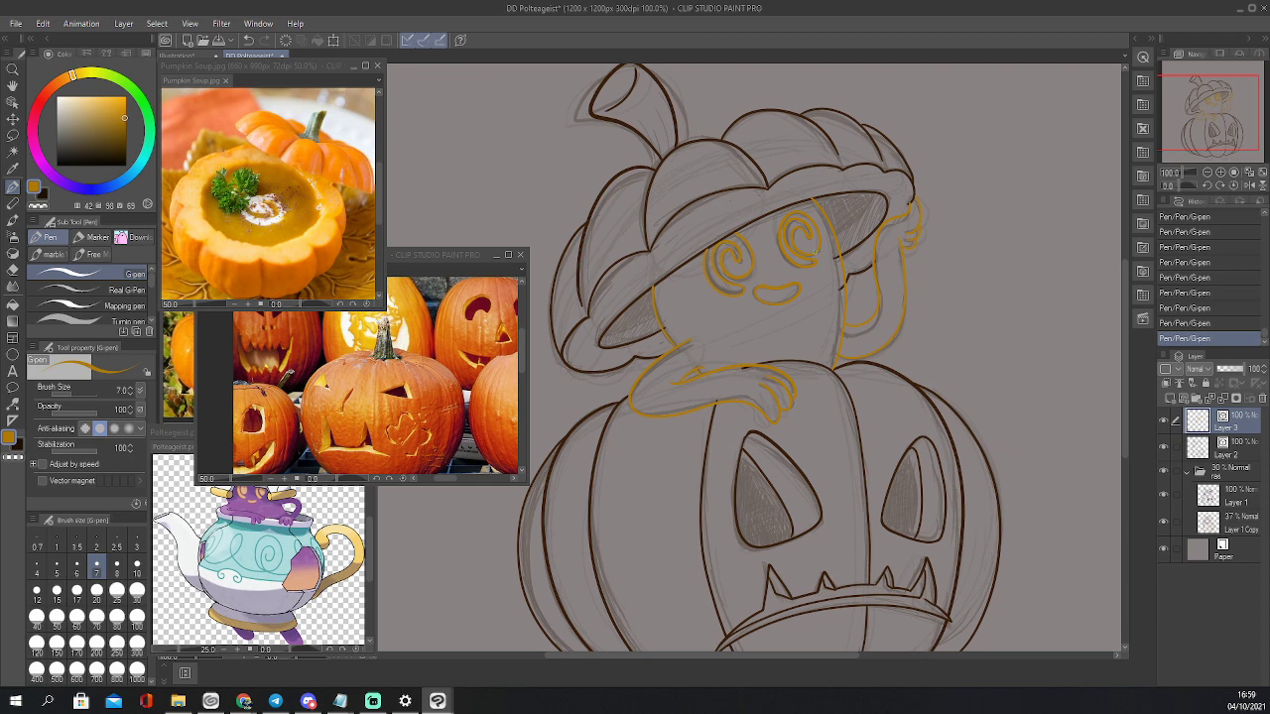
# Reshape the swirl eye nearest the raised hand with Pinch vector line, using the first Fix end option
pyautogui.press('y')
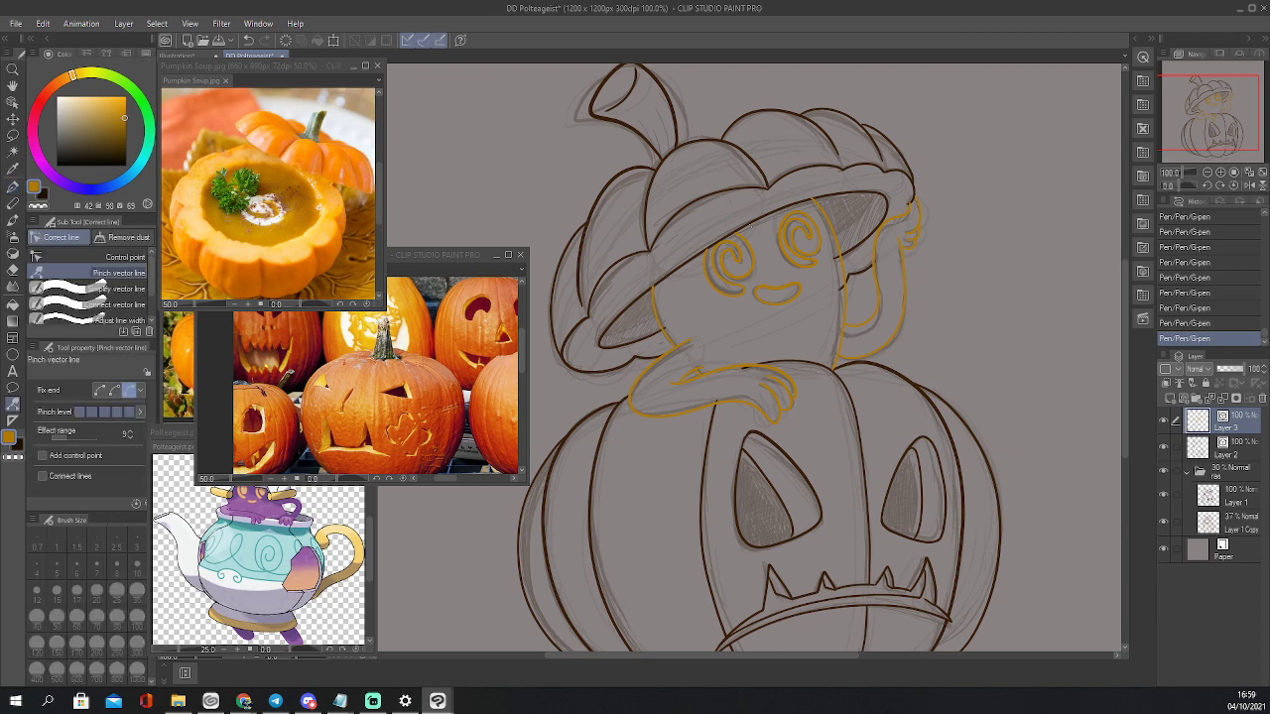
pyautogui.click(100, 390)
pyautogui.moveTo(793, 225); pyautogui.dragTo(798, 234)
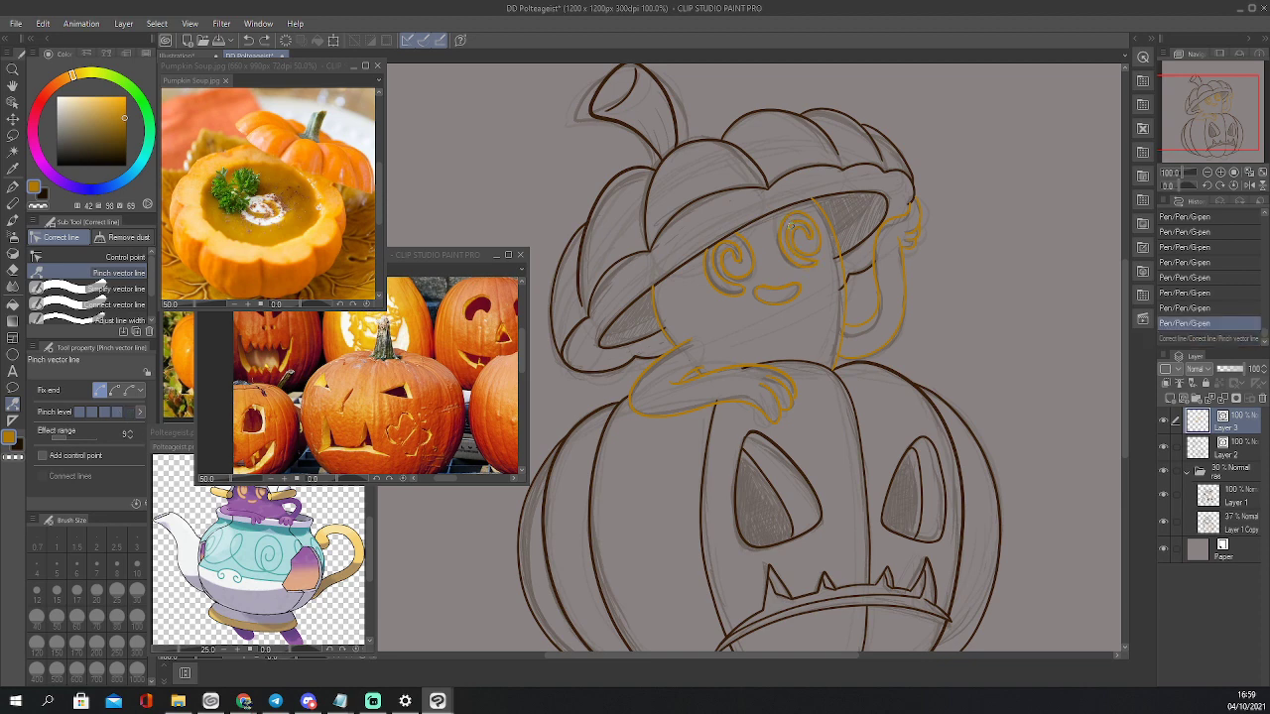
pyautogui.hotkey('ctrl', 'y')
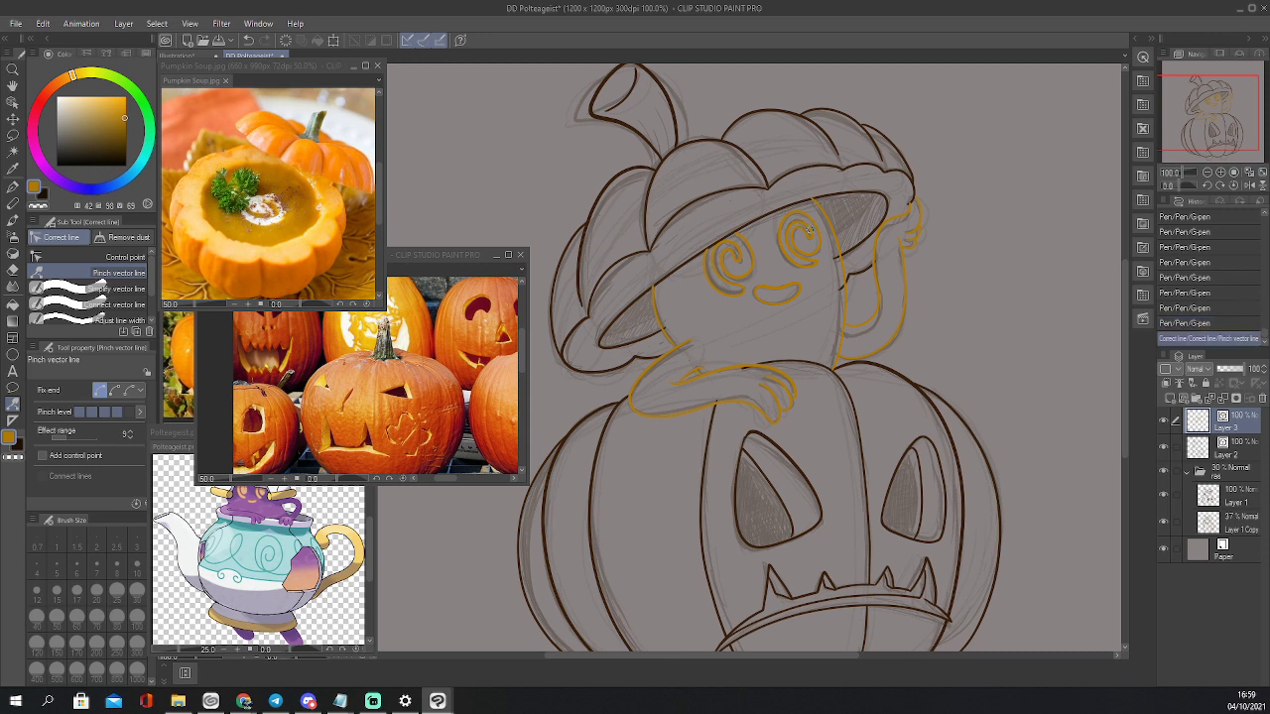
pyautogui.moveTo(809, 230); pyautogui.dragTo(798, 257)
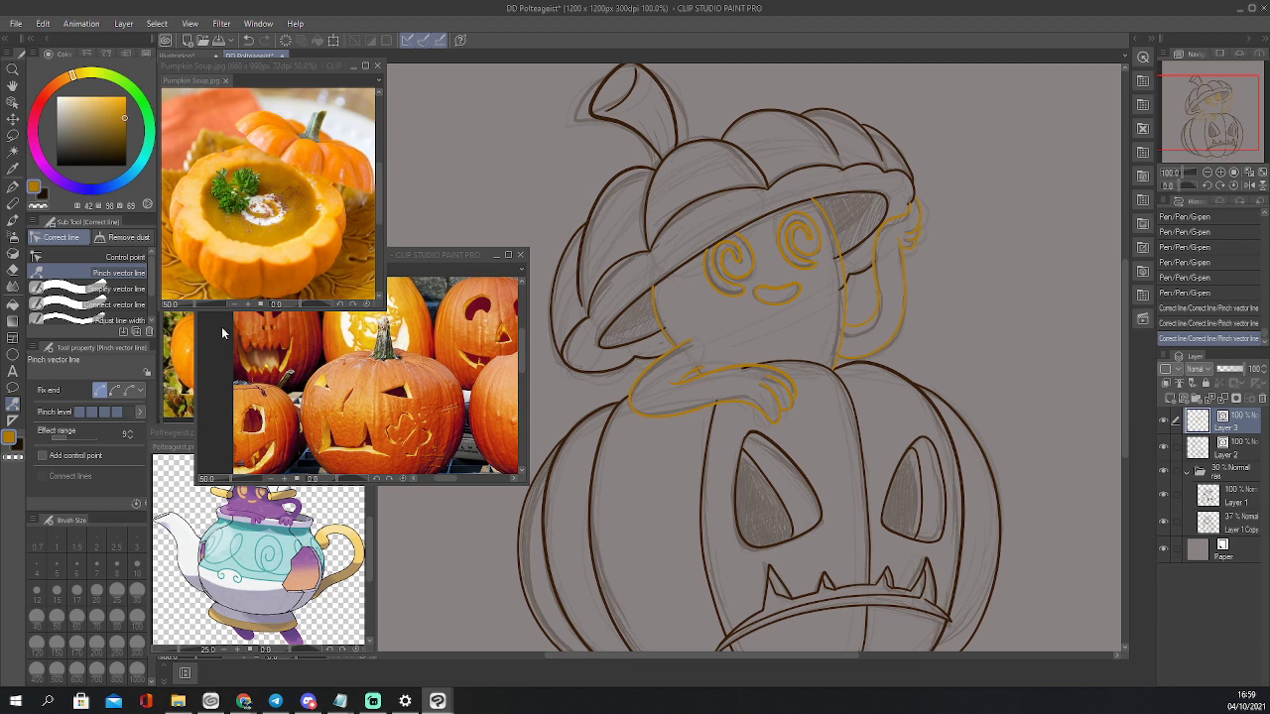
# Delete control points at the tail of that swirl eye and undo the accidental point deletion on the face line
pyautogui.click(119, 256)
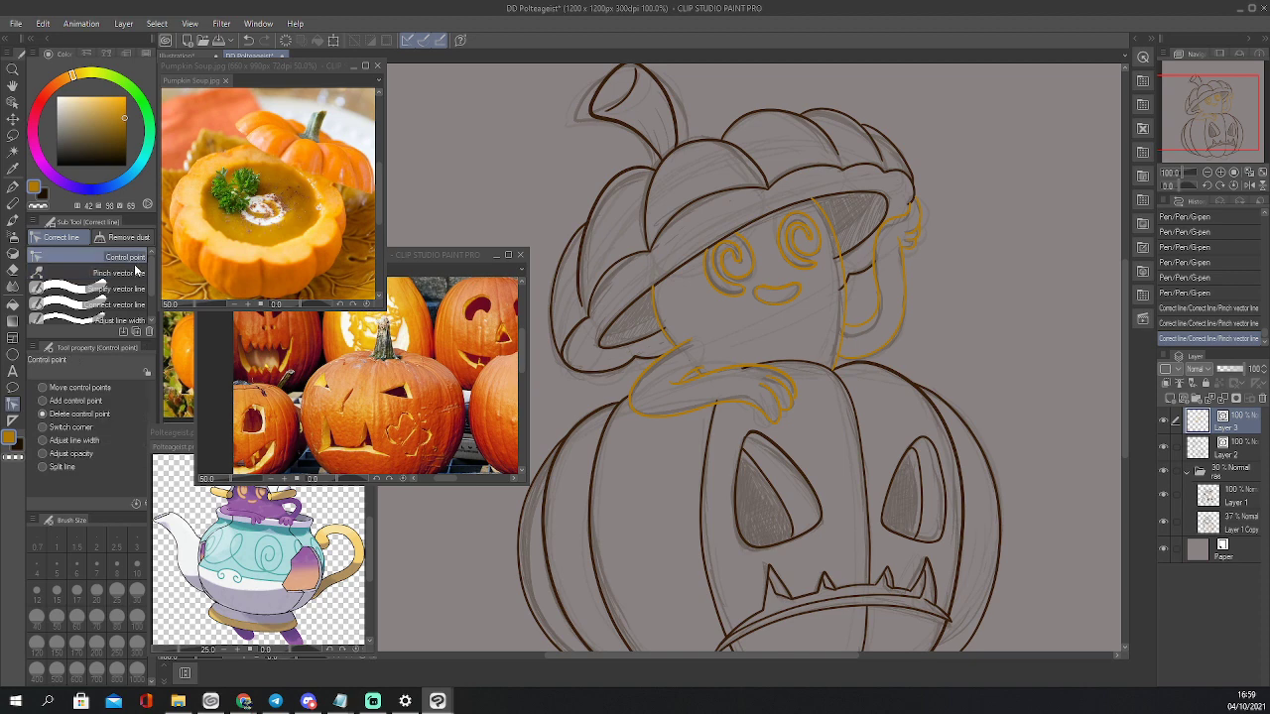
pyautogui.click(815, 265)
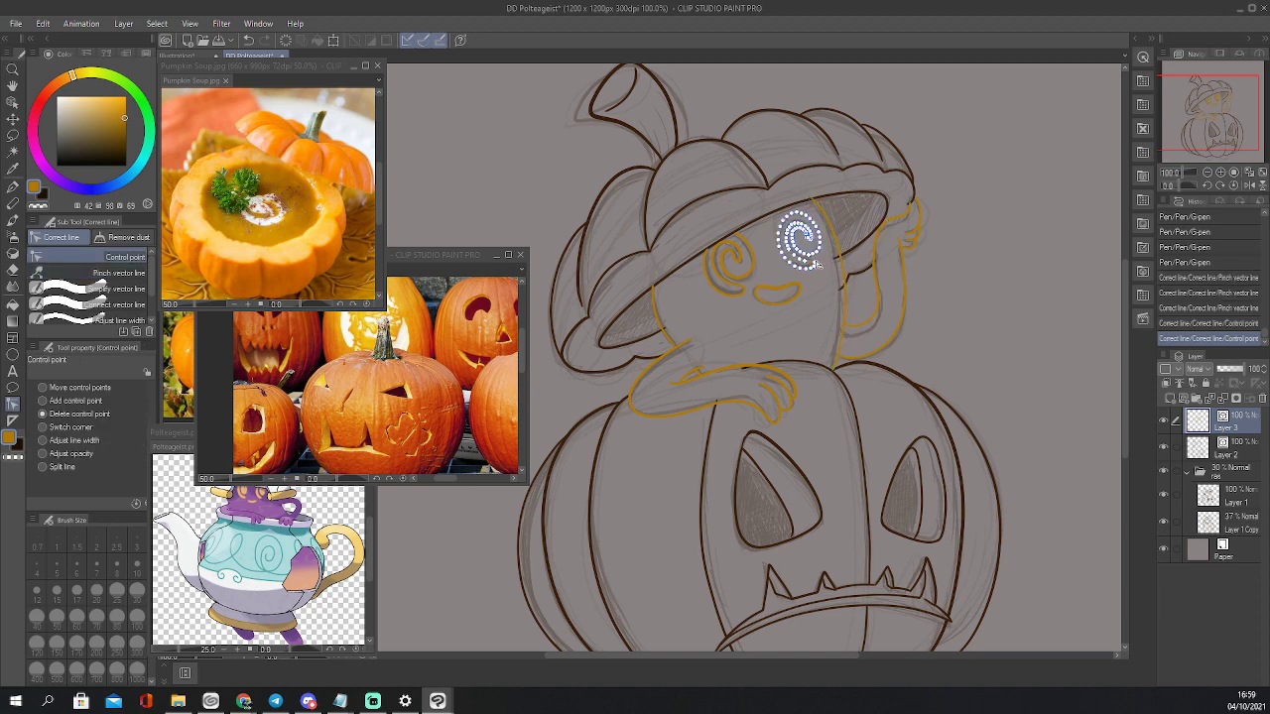
pyautogui.click(815, 264)
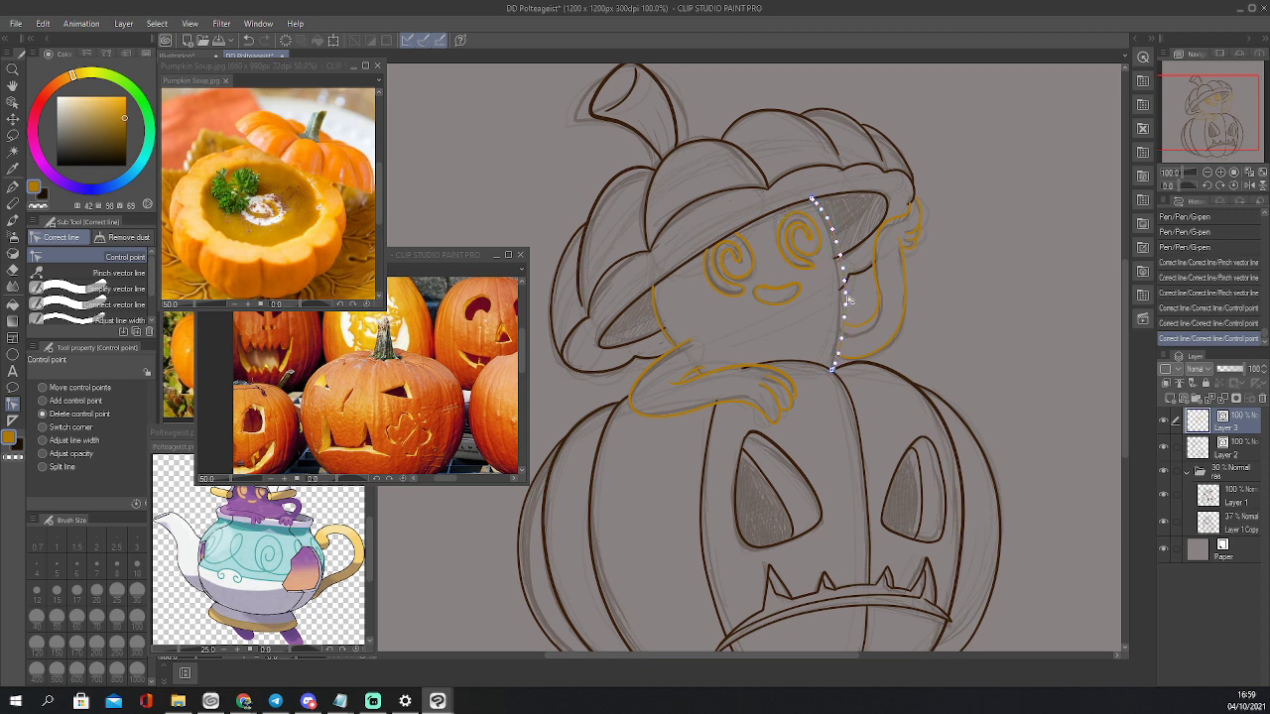
pyautogui.hotkey('ctrl', 'z')
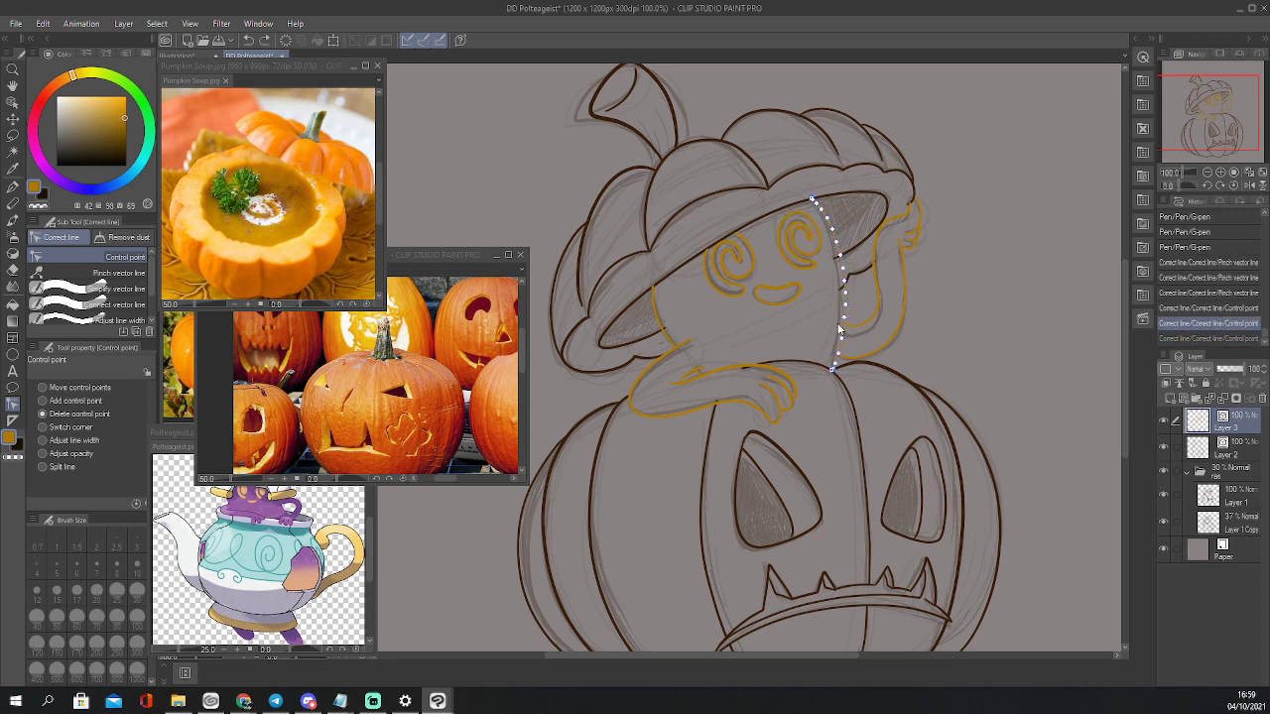
# Return to Pinch vector line and adjust the tail end of the swirl eye nearest the raised hand
pyautogui.click(136, 303)
pyautogui.click(129, 292)
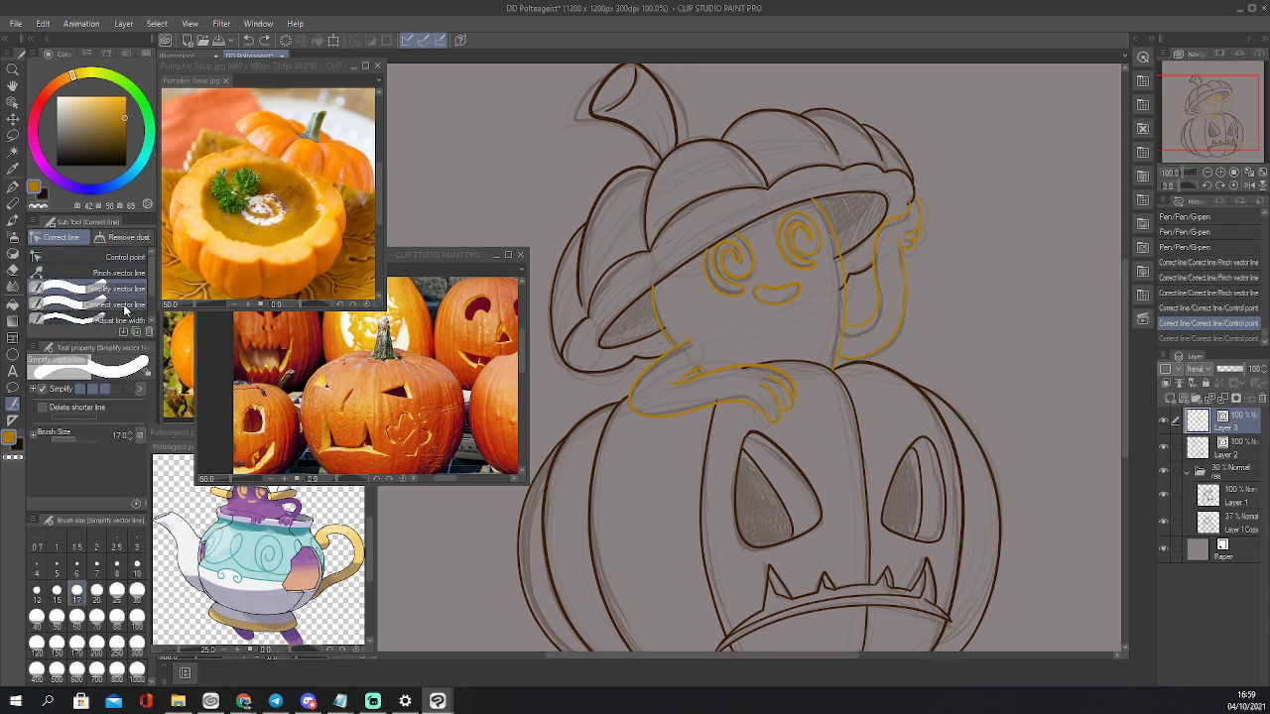
pyautogui.click(124, 319)
pyautogui.click(117, 269)
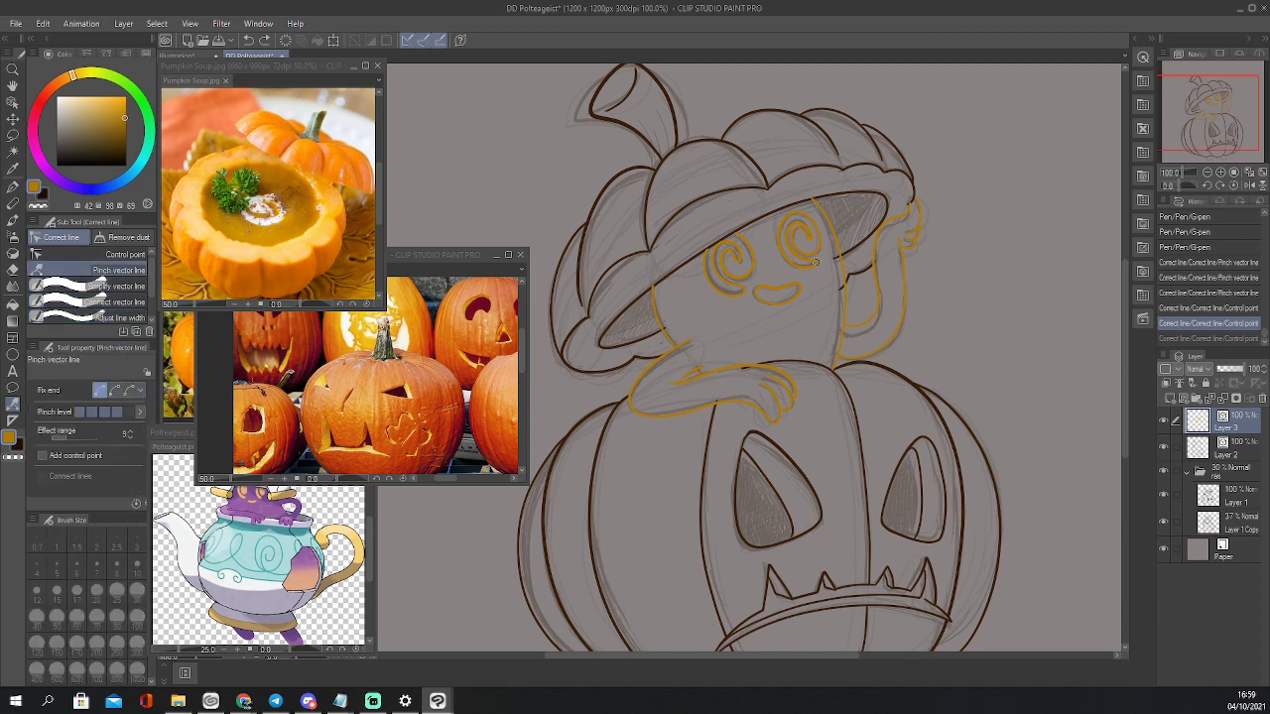
pyautogui.moveTo(816, 262); pyautogui.dragTo(817, 266)
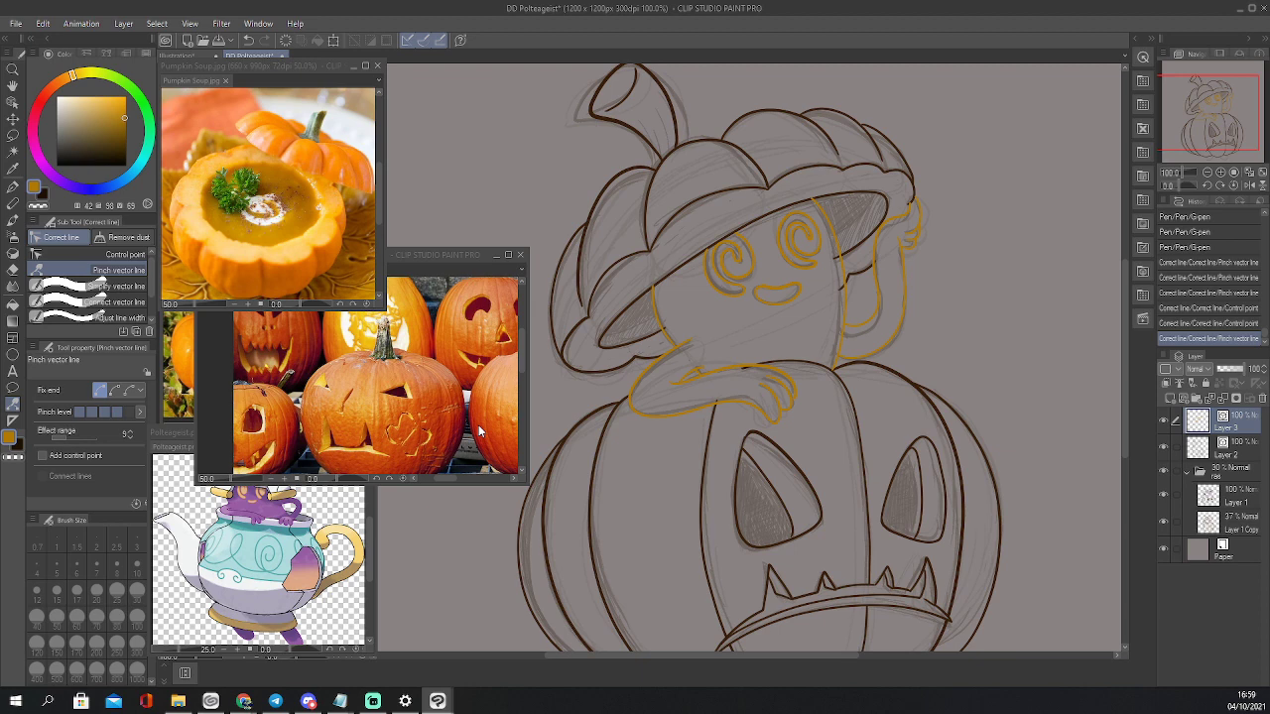
# Erase the pumpkin and lid lines overlapping the character's arms and hands on Layer 2 with the Hard vector eraser, and check the layer's visibility
pyautogui.click(1221, 446)
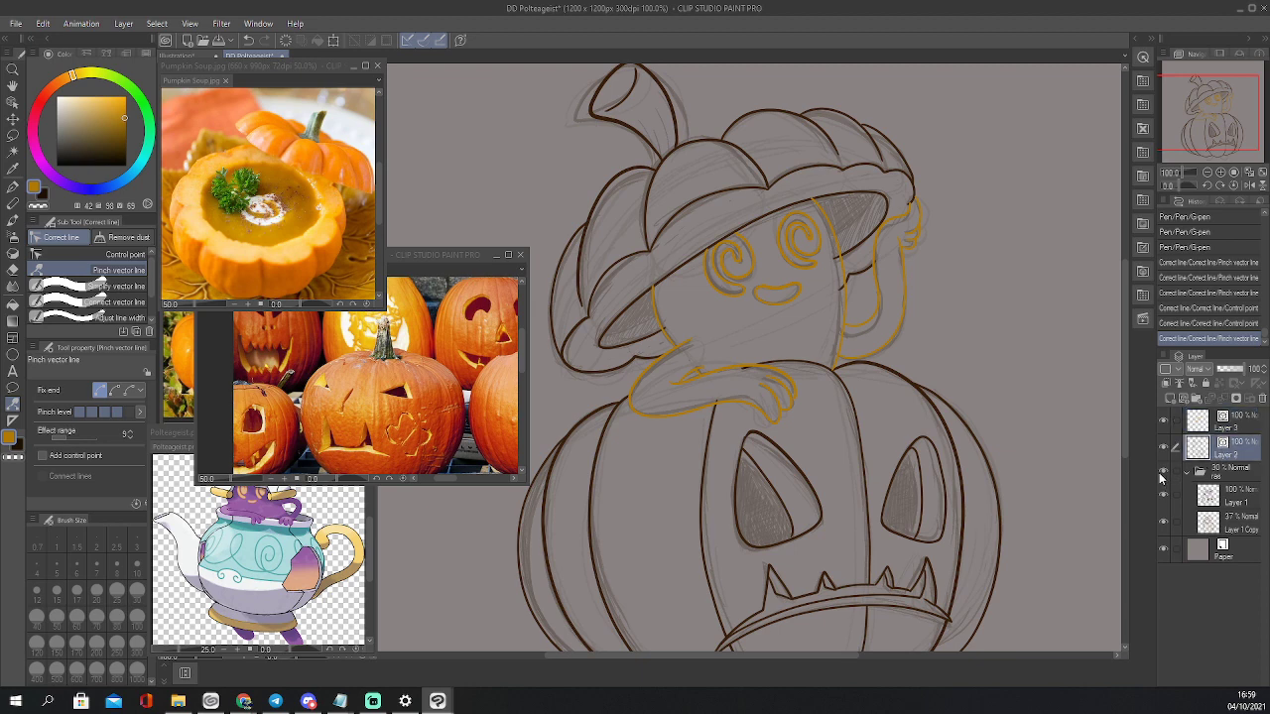
pyautogui.press('e')
pyautogui.moveTo(743, 367); pyautogui.dragTo(727, 399)
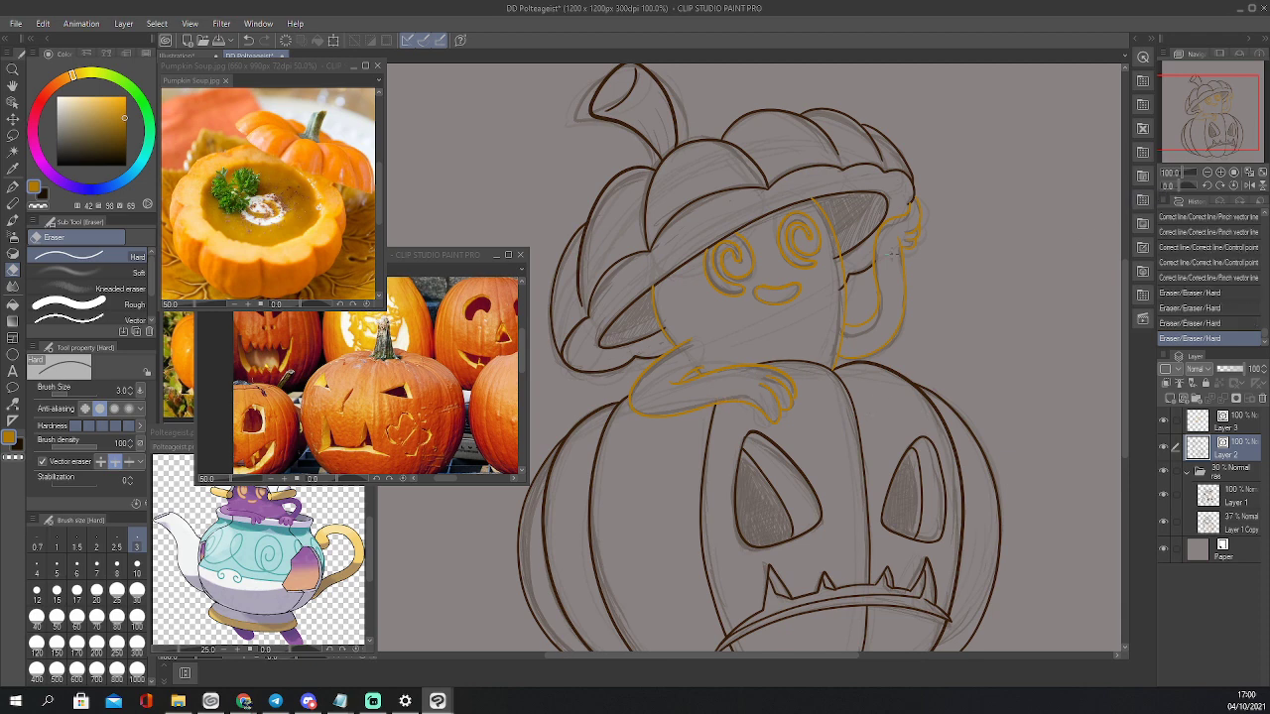
pyautogui.moveTo(874, 259); pyautogui.dragTo(879, 264)
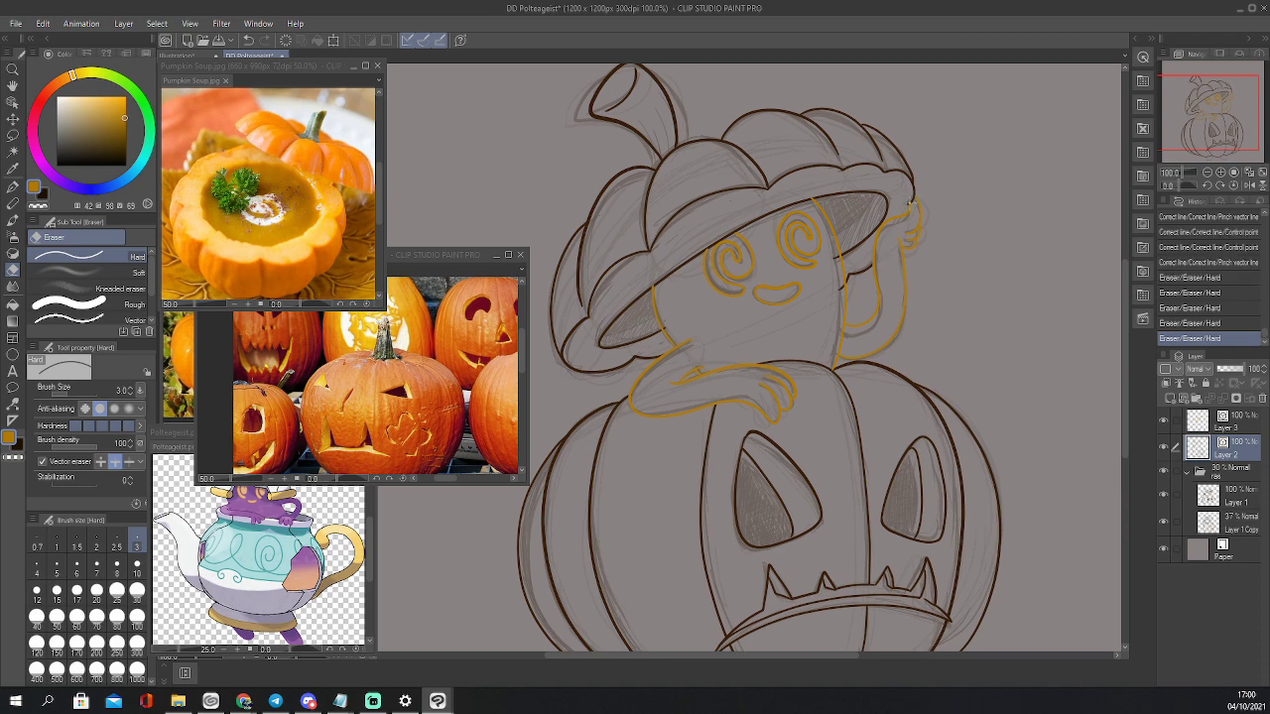
pyautogui.moveTo(910, 205); pyautogui.dragTo(905, 208)
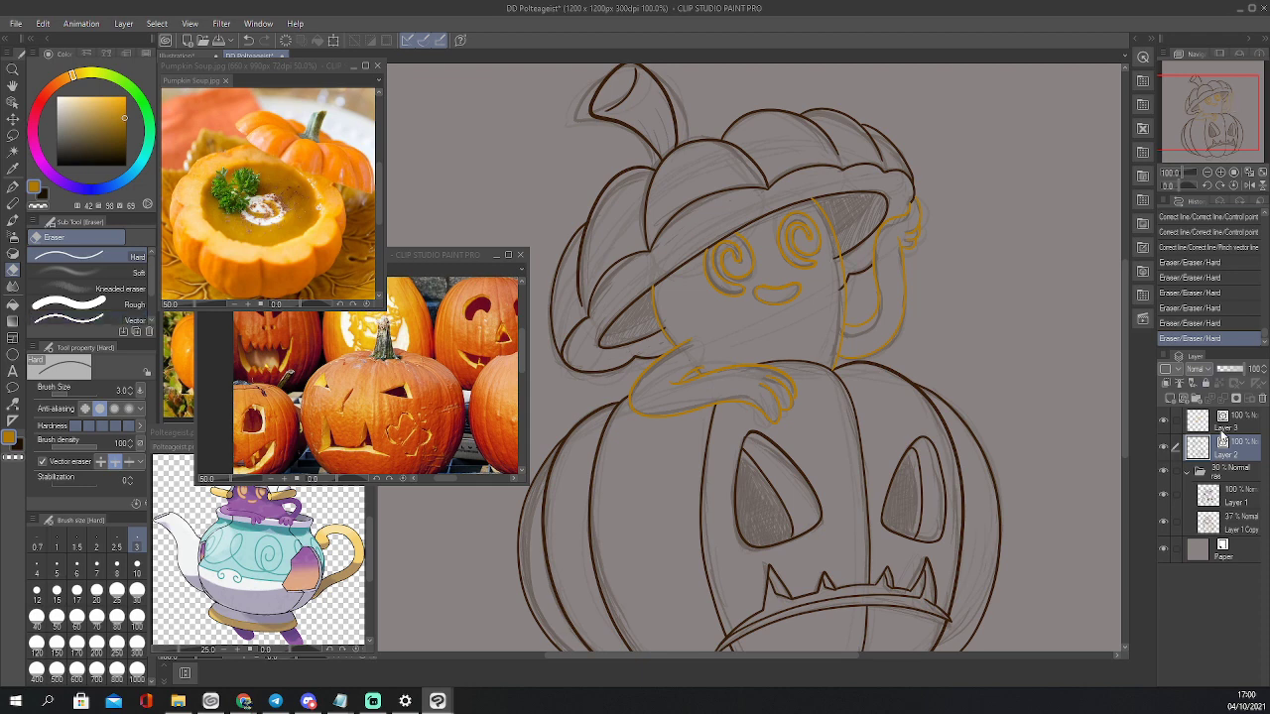
pyautogui.click(1165, 450)
pyautogui.click(1165, 449)
# Reshape the face line beside the raised arm on Layer 3 with Pinch vector line at level five, using the middle Fix end option for its upper end
pyautogui.click(1183, 425)
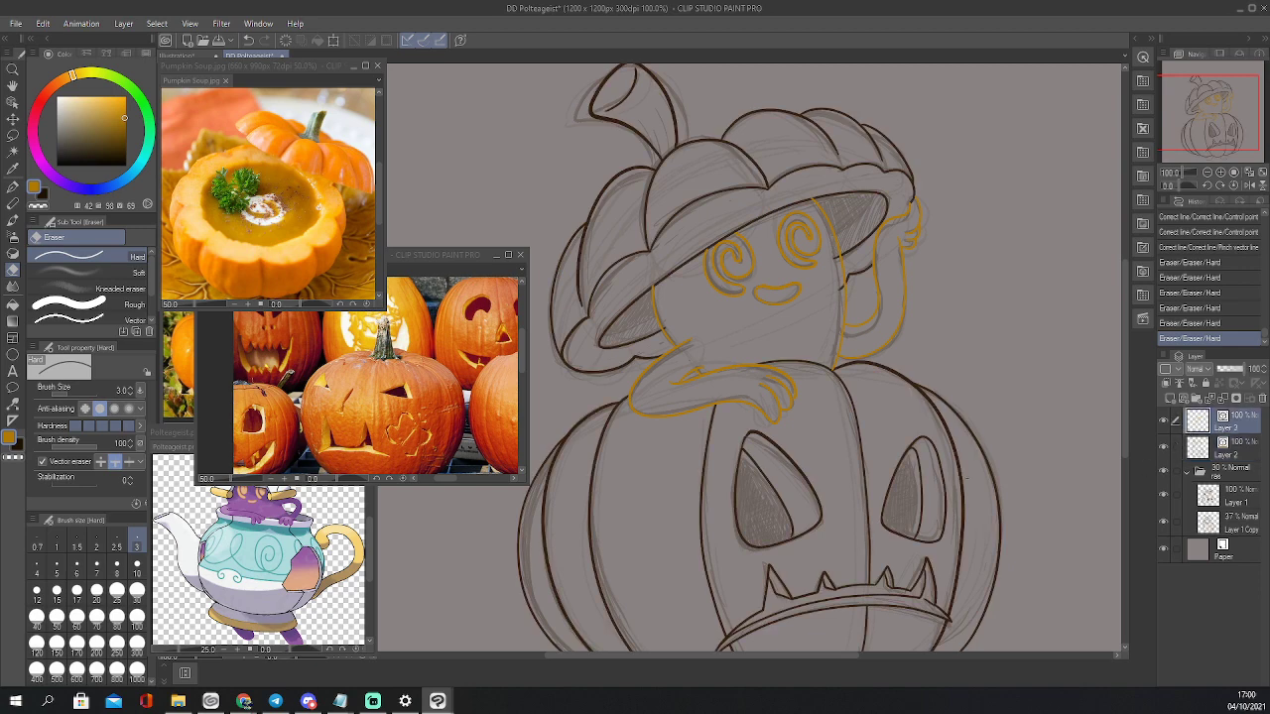
pyautogui.press('y')
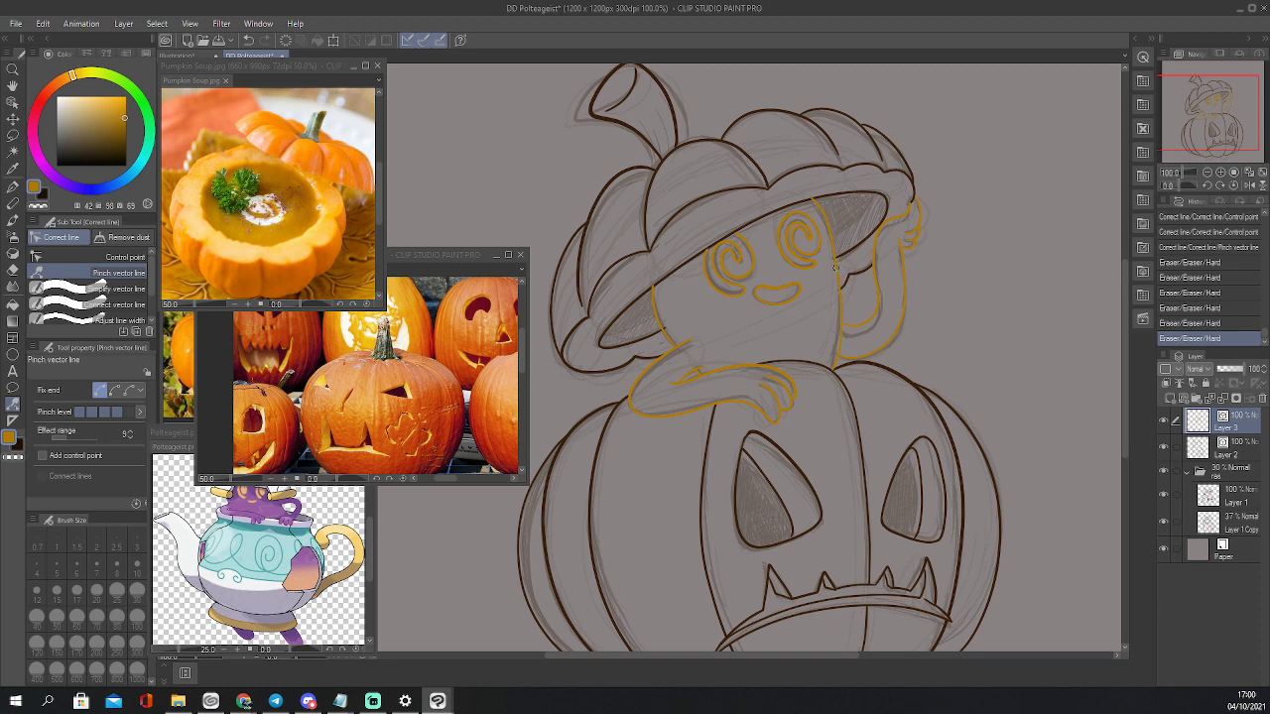
pyautogui.moveTo(835, 266); pyautogui.dragTo(834, 267)
pyautogui.hotkey('ctrl', 'z')
pyautogui.click(129, 412)
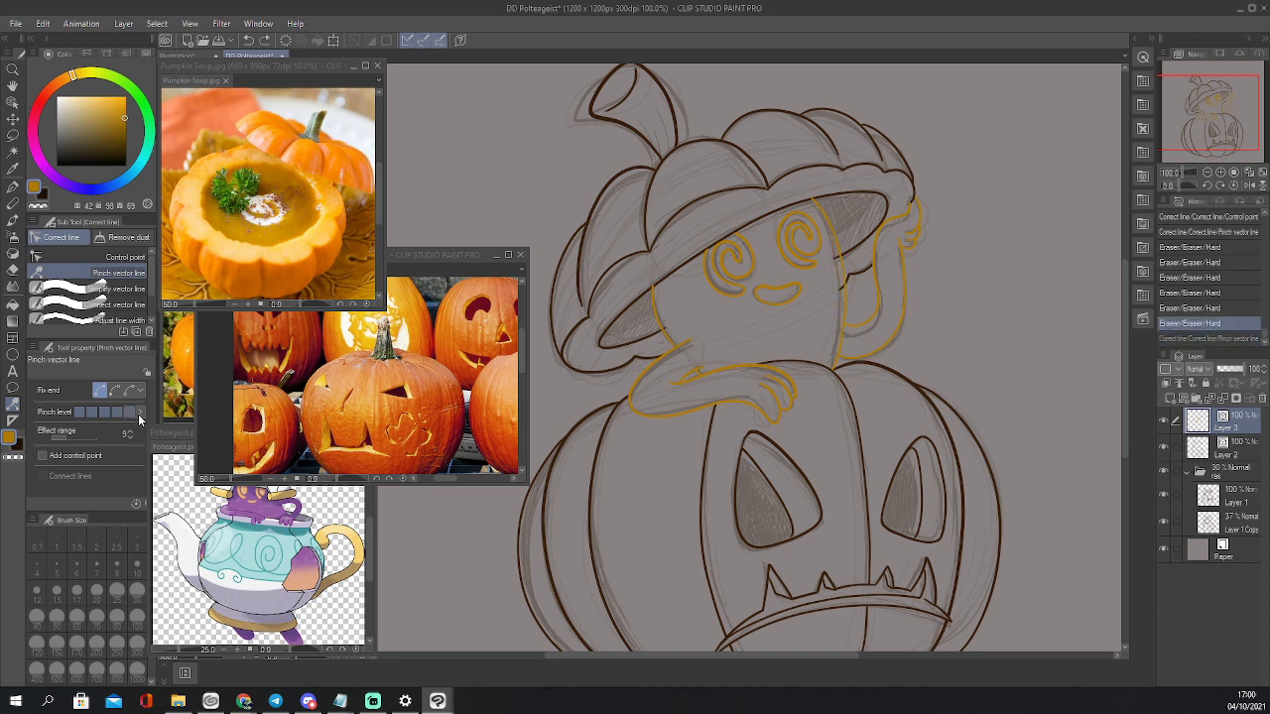
pyautogui.click(833, 260)
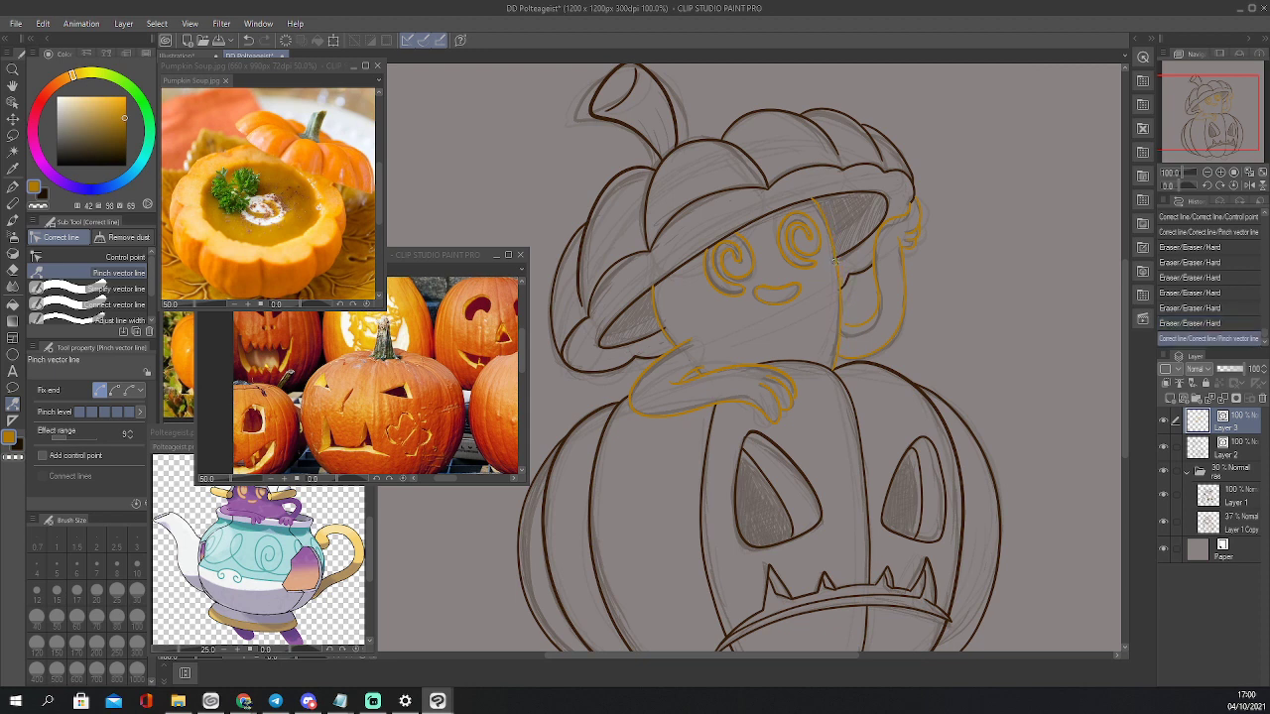
pyautogui.click(833, 350)
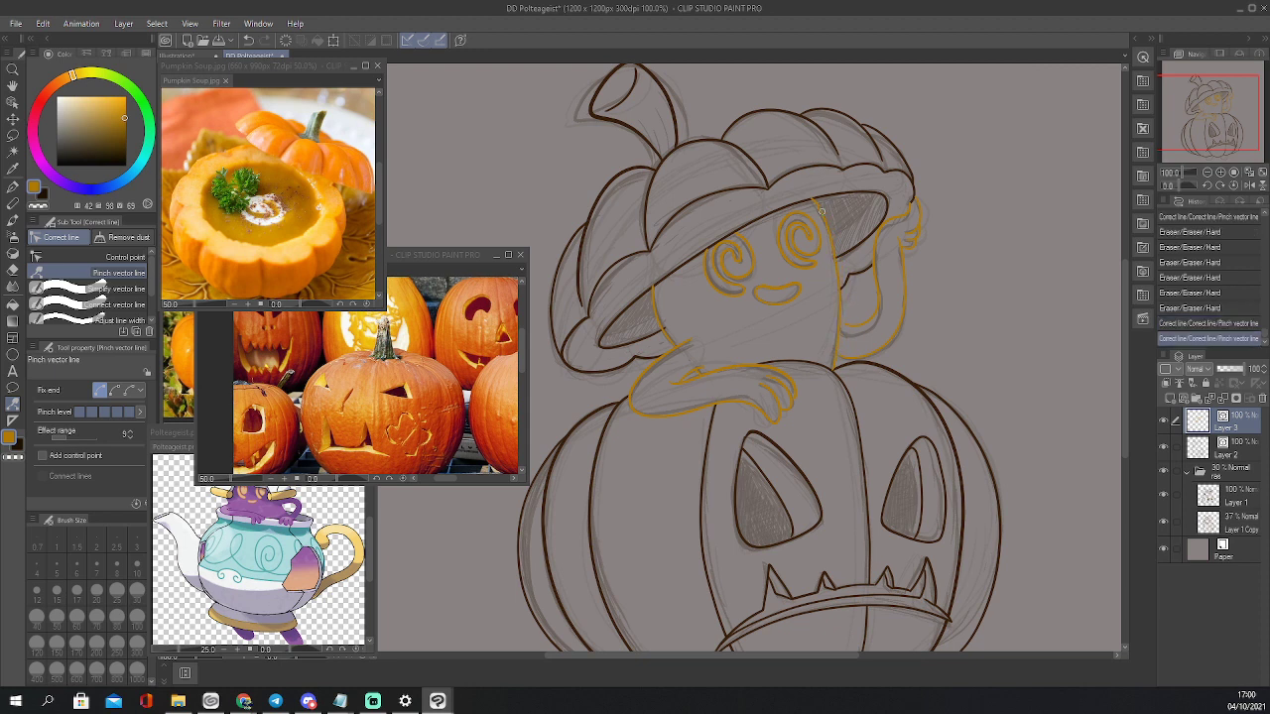
pyautogui.click(115, 390)
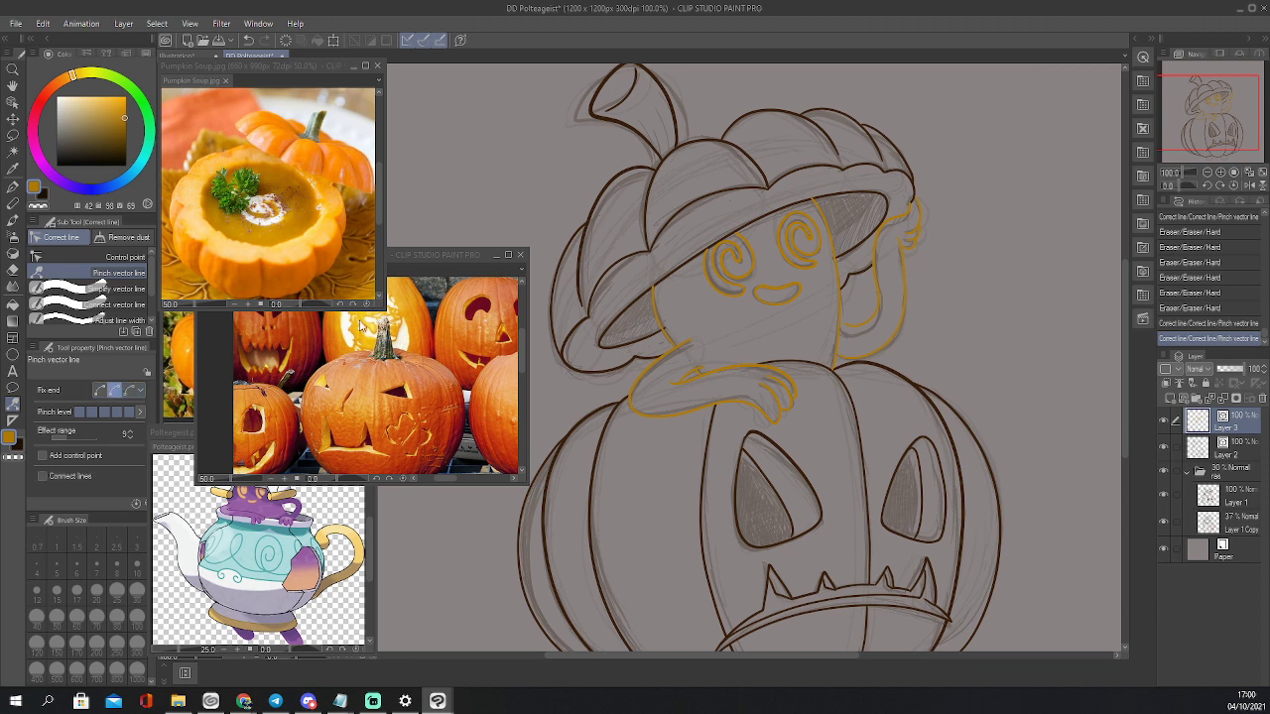
pyautogui.click(818, 209)
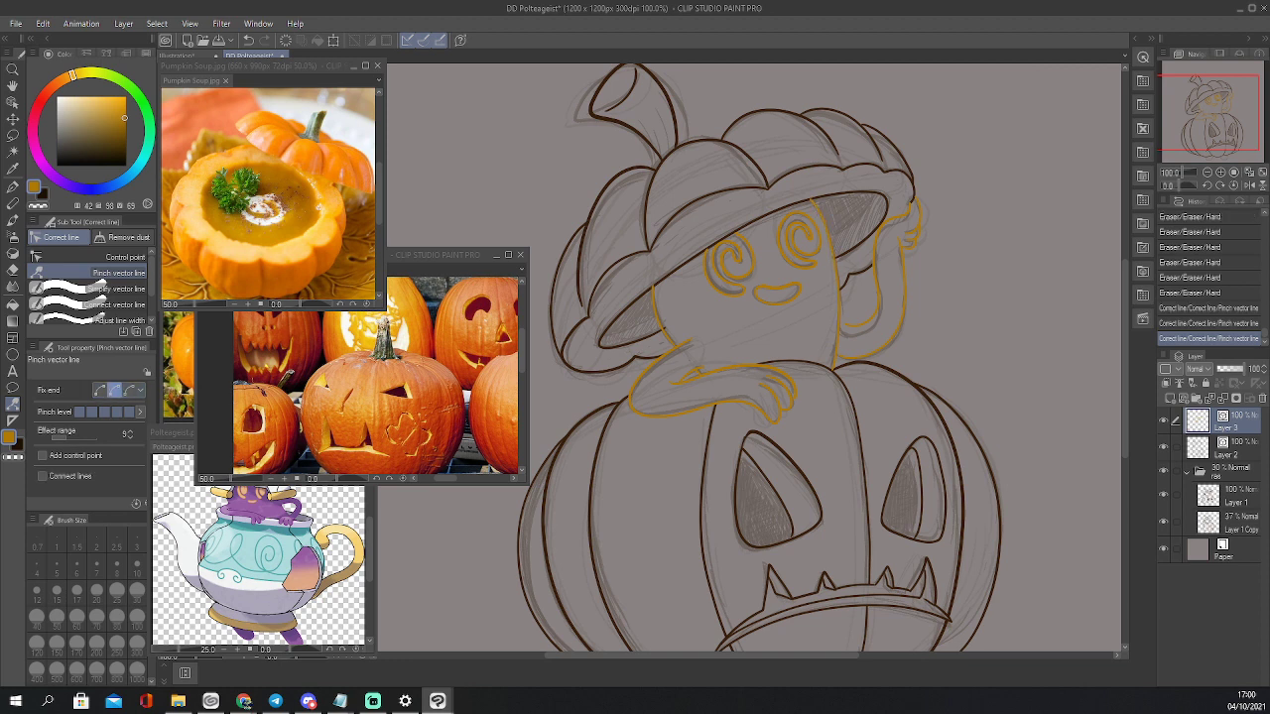
# Adjust the raised arm's lower ends with Pinch vector line, and its elbow curve using the first Fix end option
pyautogui.click(849, 328)
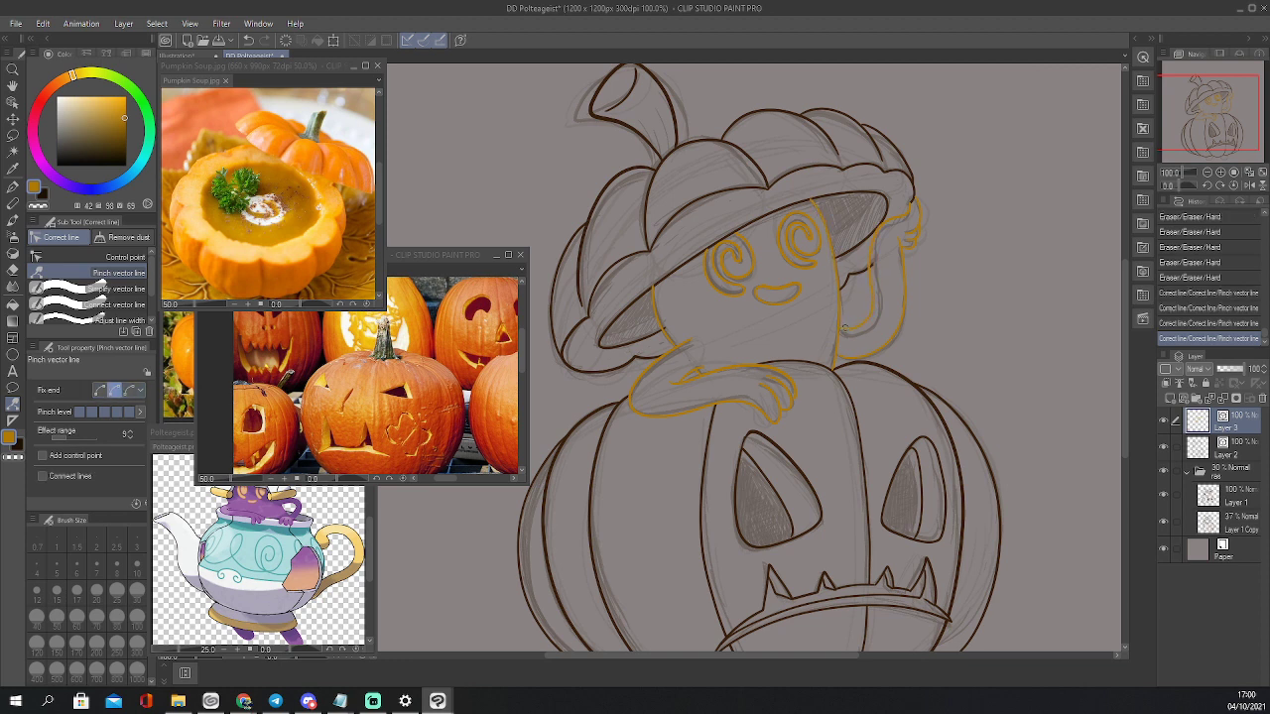
pyautogui.click(842, 358)
pyautogui.click(101, 392)
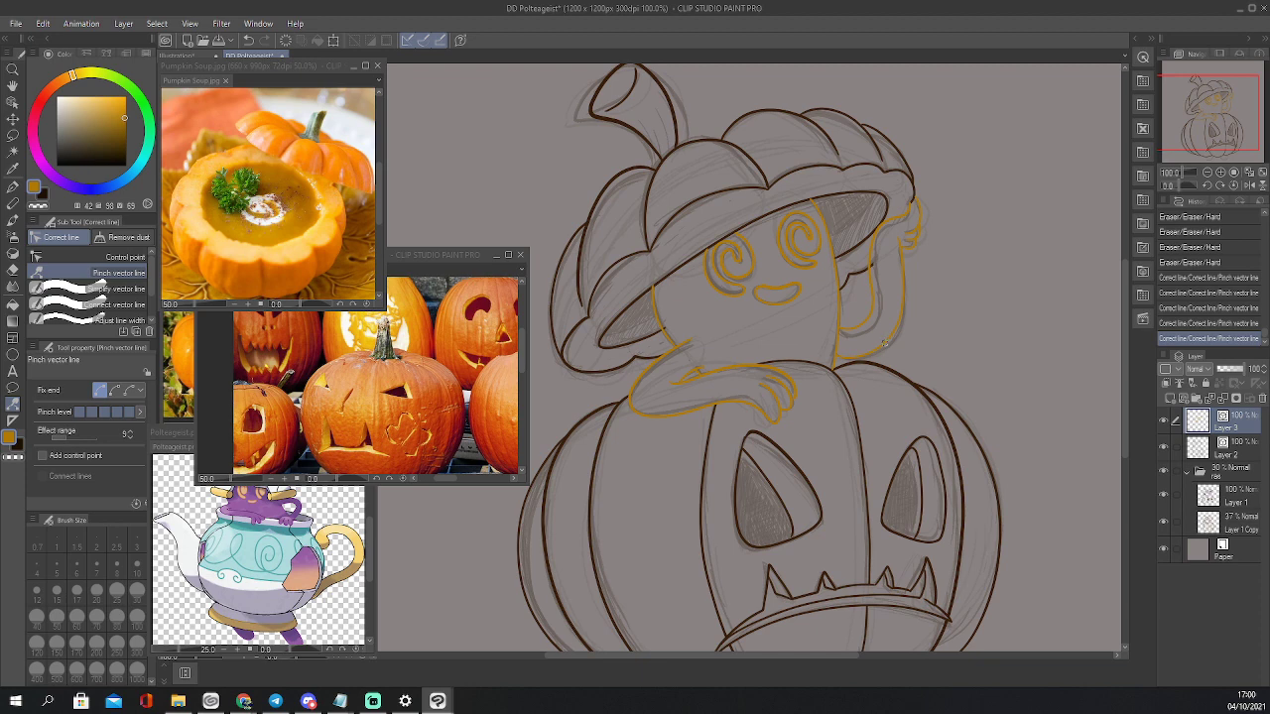
pyautogui.moveTo(884, 345); pyautogui.dragTo(879, 328)
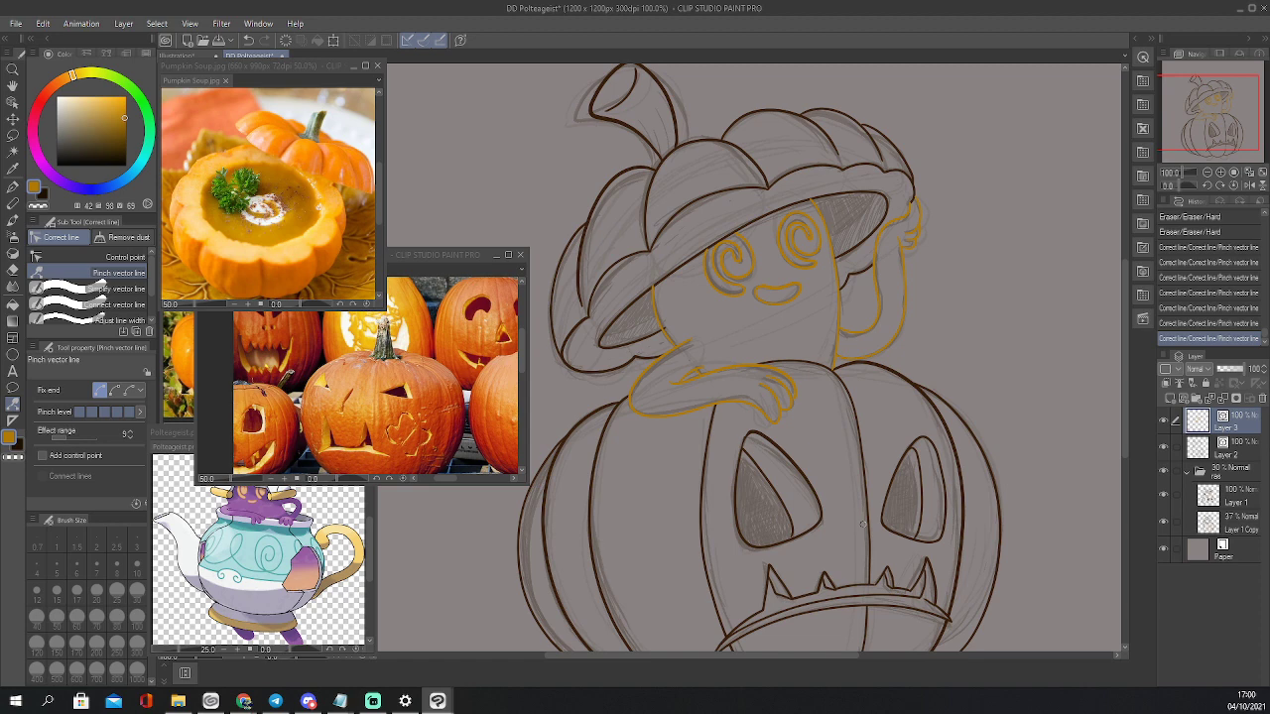
# Compare the line art with and without the sketch folder, and add a vector layer directly between Layer 2 and that folder
pyautogui.click(1164, 471)
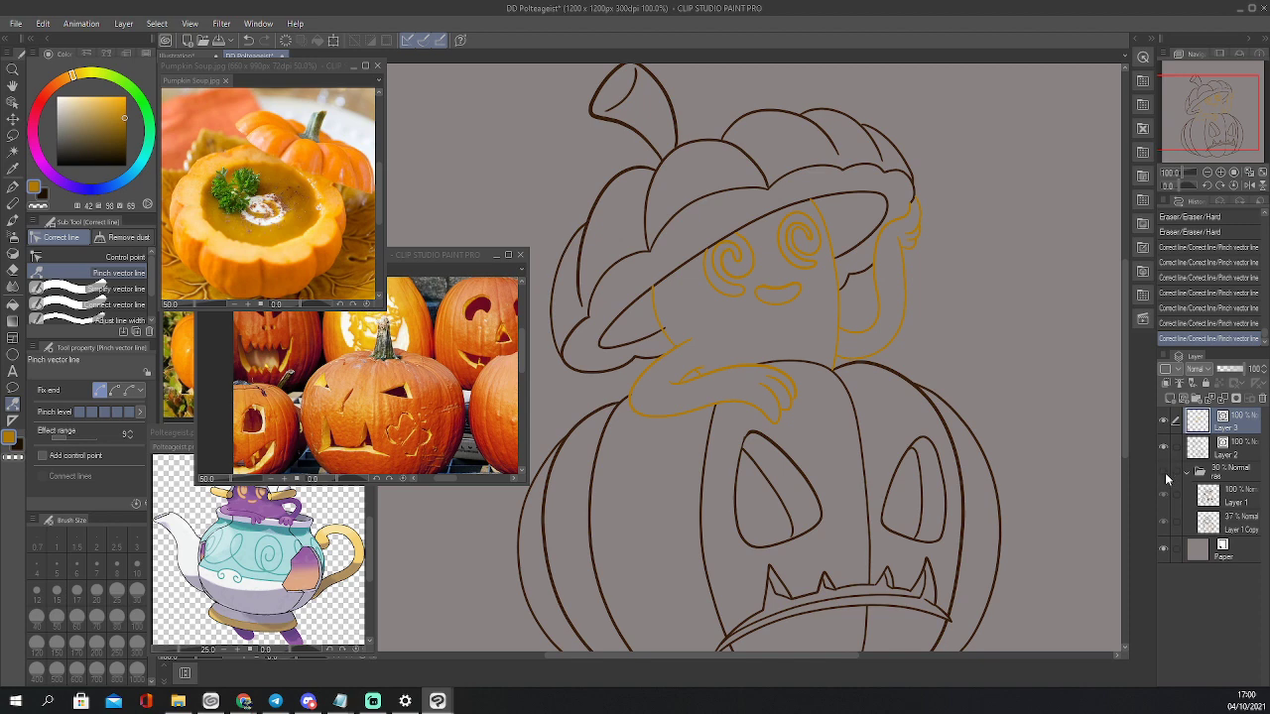
pyautogui.click(1166, 473)
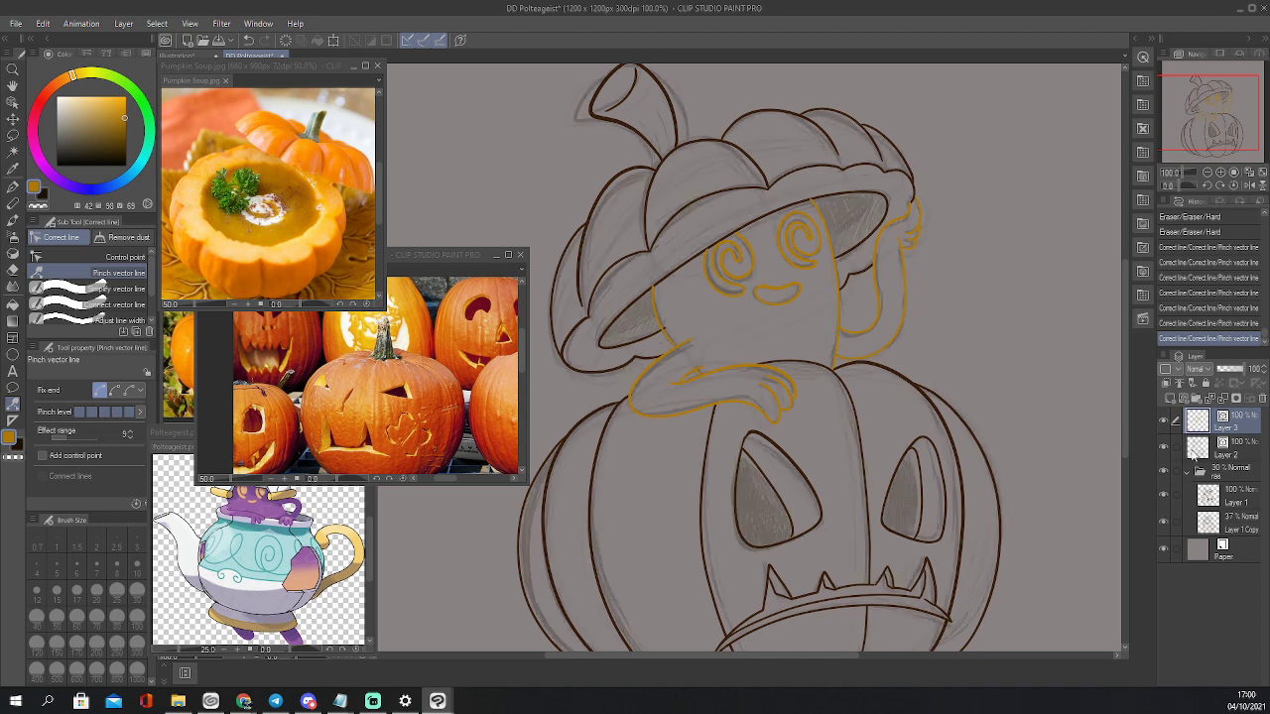
pyautogui.moveTo(1219, 129); pyautogui.dragTo(1216, 147)
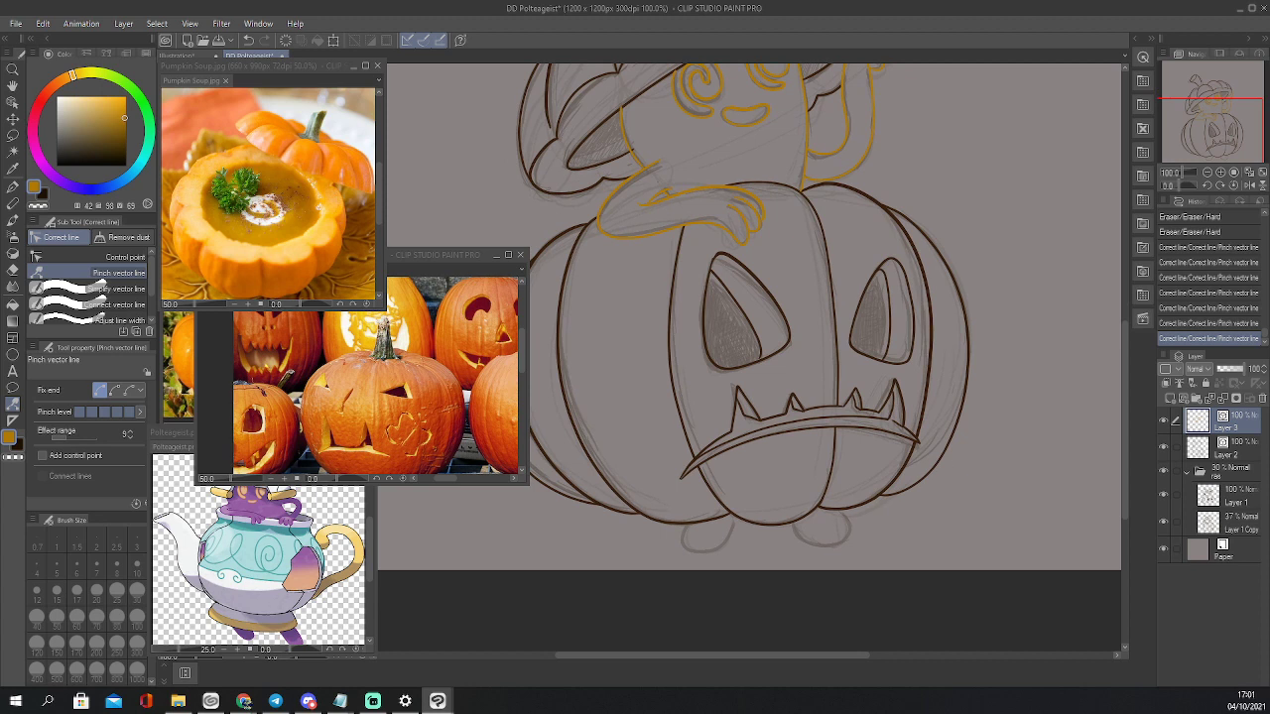
pyautogui.press('p')
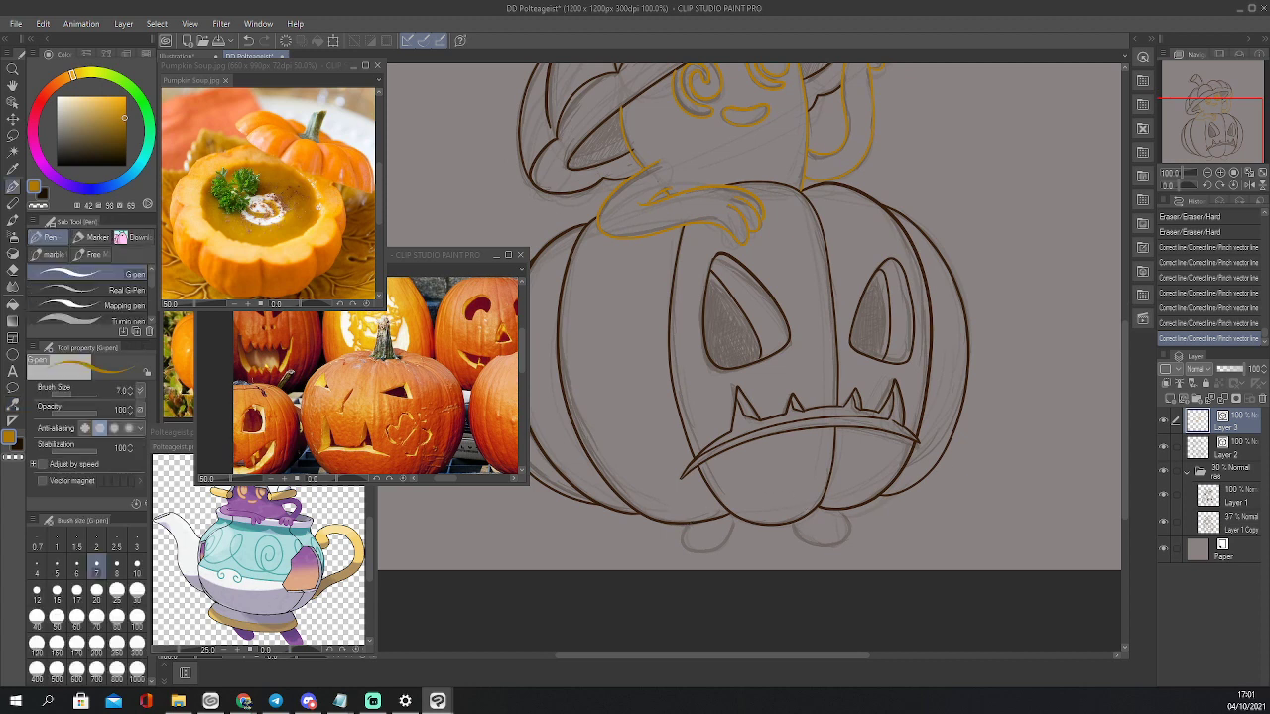
pyautogui.click(1240, 468)
pyautogui.click(1187, 399)
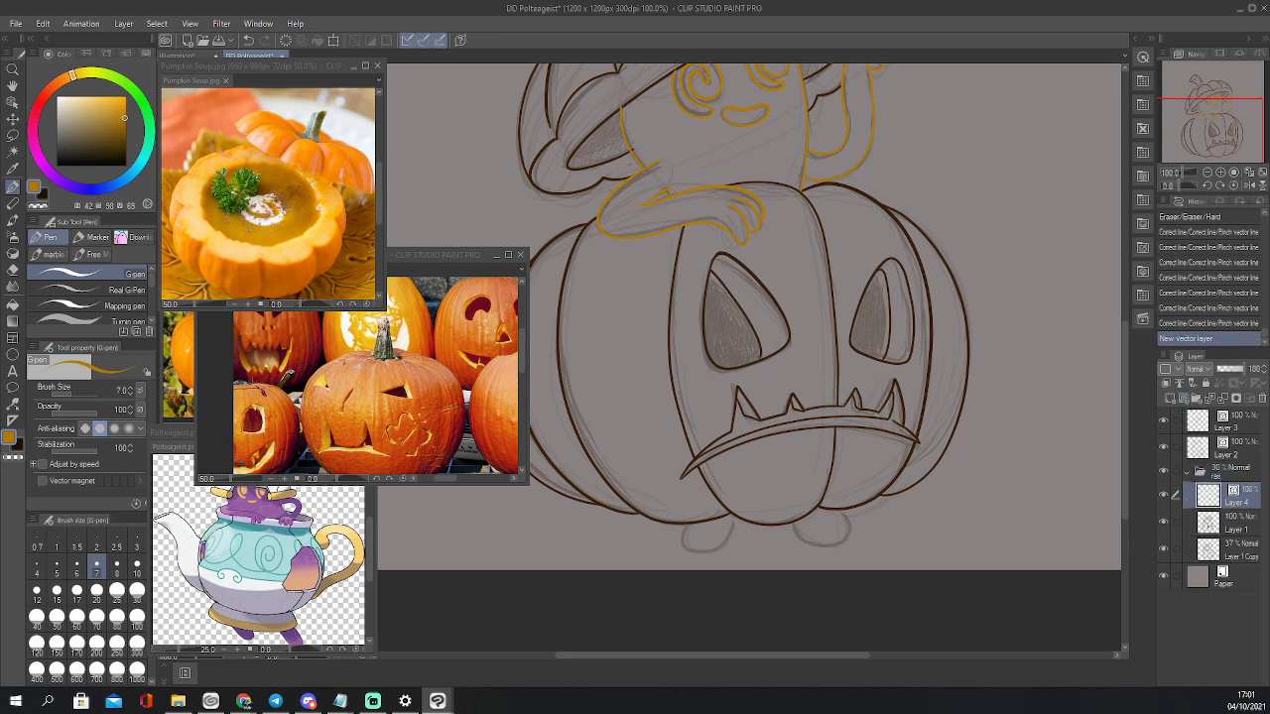
pyautogui.moveTo(1229, 496); pyautogui.dragTo(1230, 467)
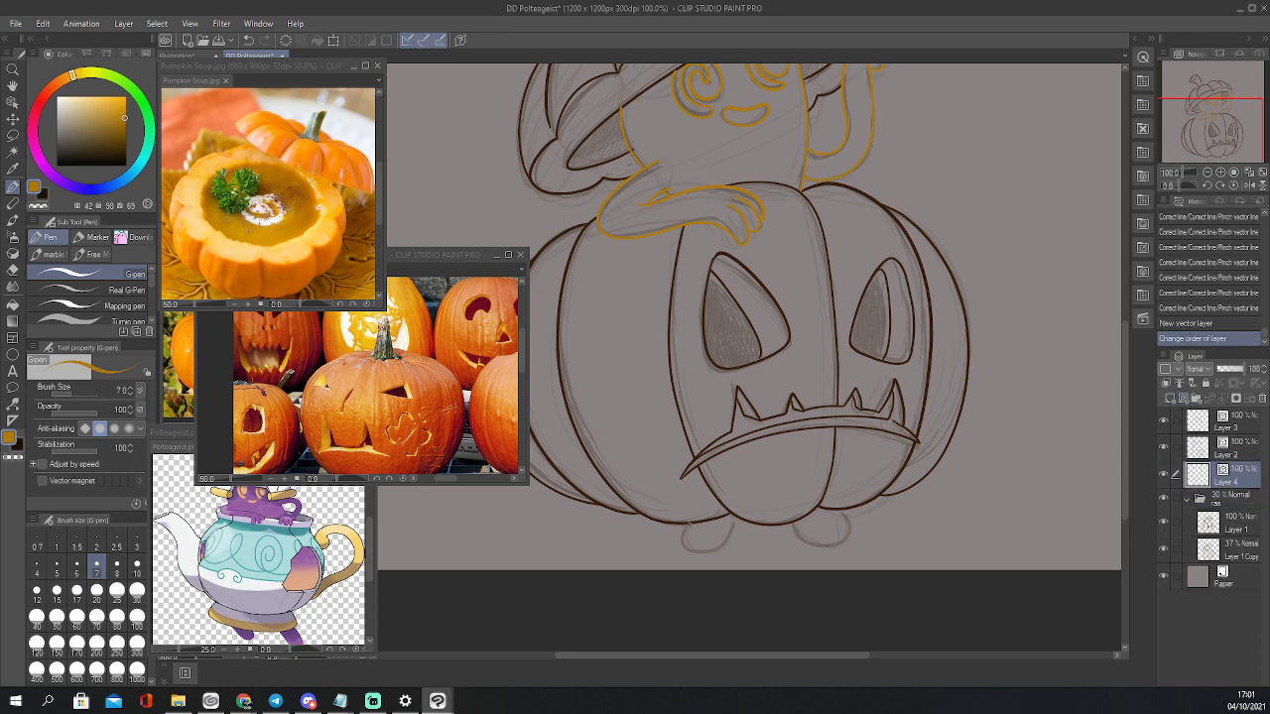
# Draw both feet under the pumpkin with the dark yellow G-pen at size 7, erasing the overlapping ends with the Hard vector eraser
pyautogui.moveTo(692, 551)
pyautogui.mouseDown()
pyautogui.moveTo(716, 552)
pyautogui.moveTo(734, 522)
pyautogui.mouseUp()
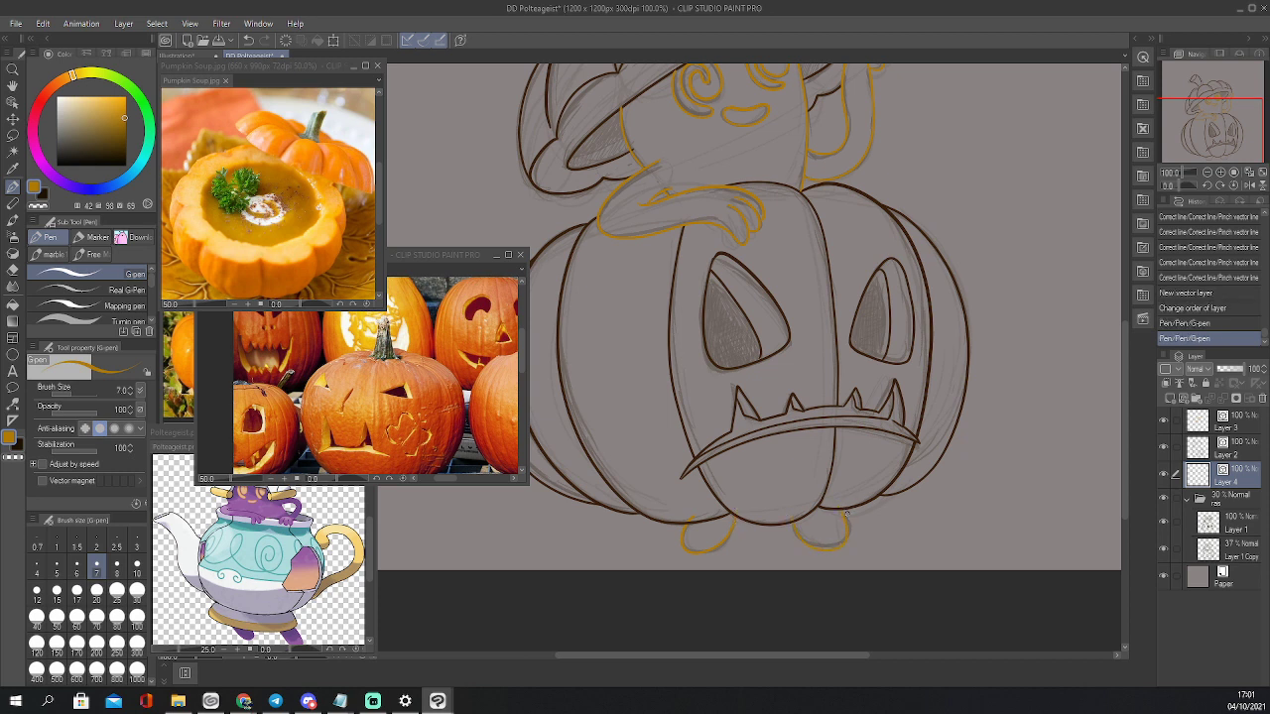
pyautogui.hotkey('ctrl', 'z')
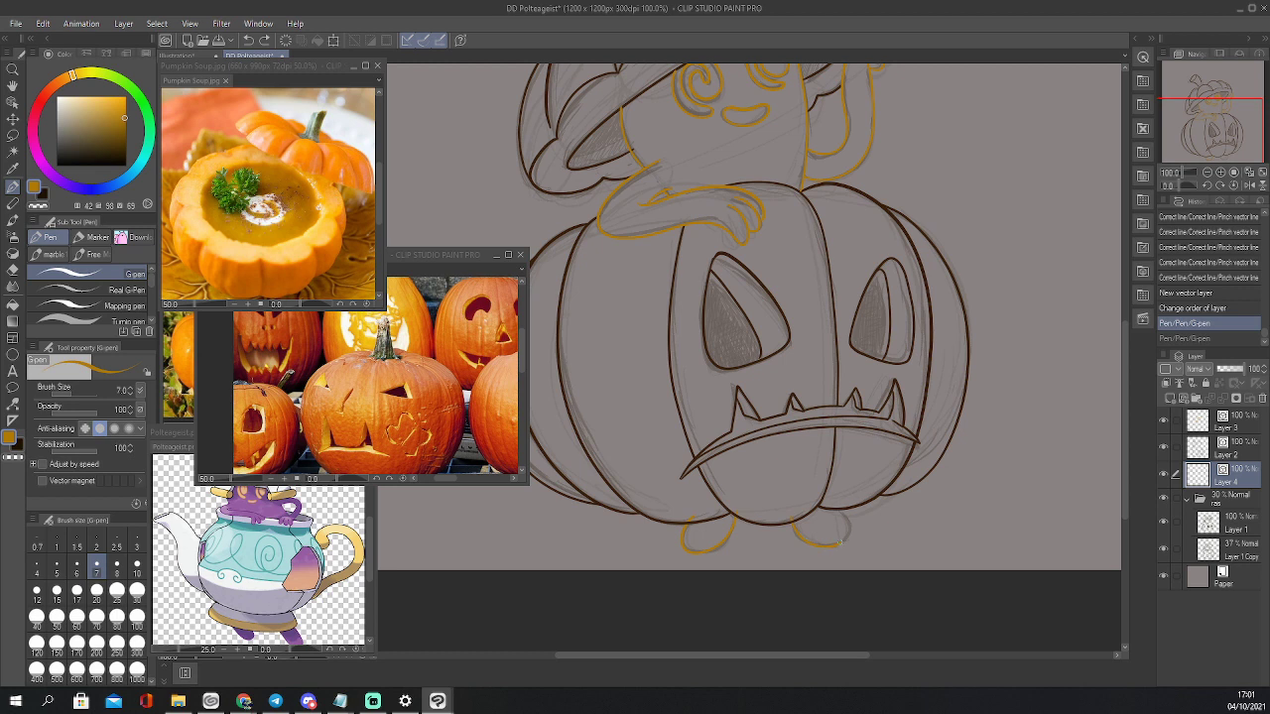
pyautogui.moveTo(843, 517)
pyautogui.mouseDown()
pyautogui.moveTo(845, 499)
pyautogui.moveTo(667, 512)
pyautogui.mouseUp()
pyautogui.press('e')
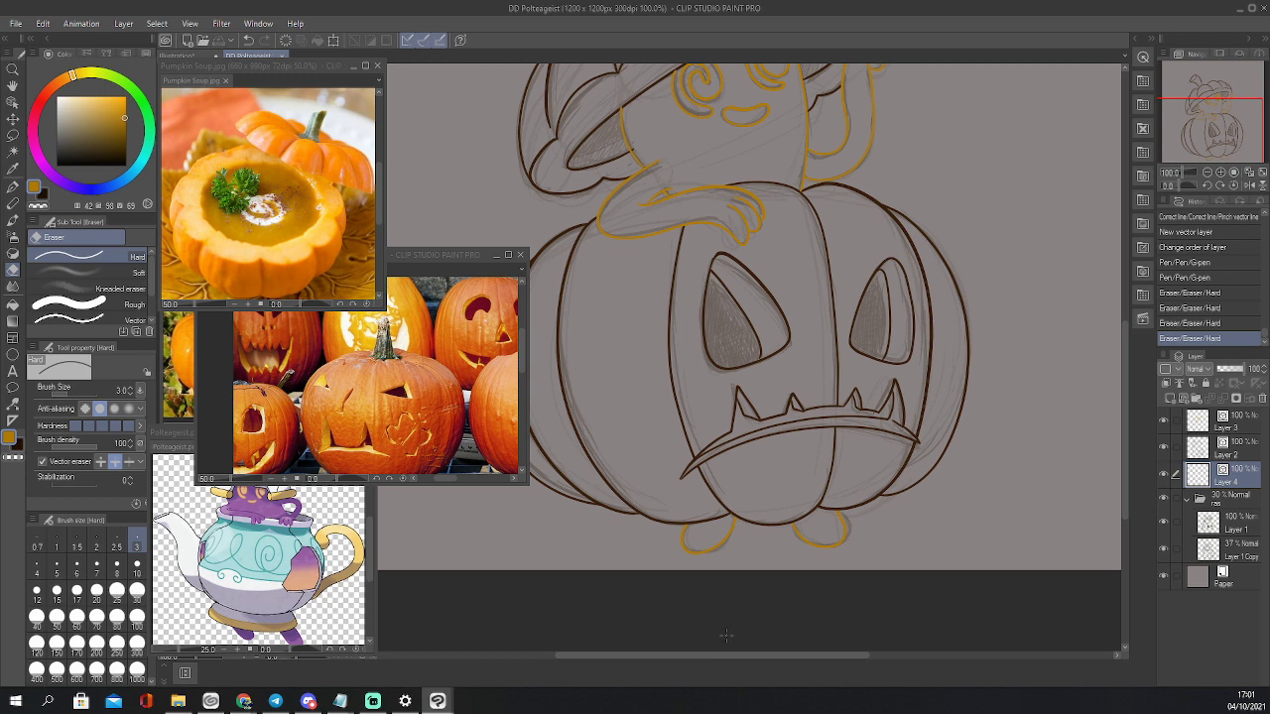
# Hide and collapse the sketch folder, and create a layer folder named abobora directly above it
pyautogui.click(1165, 500)
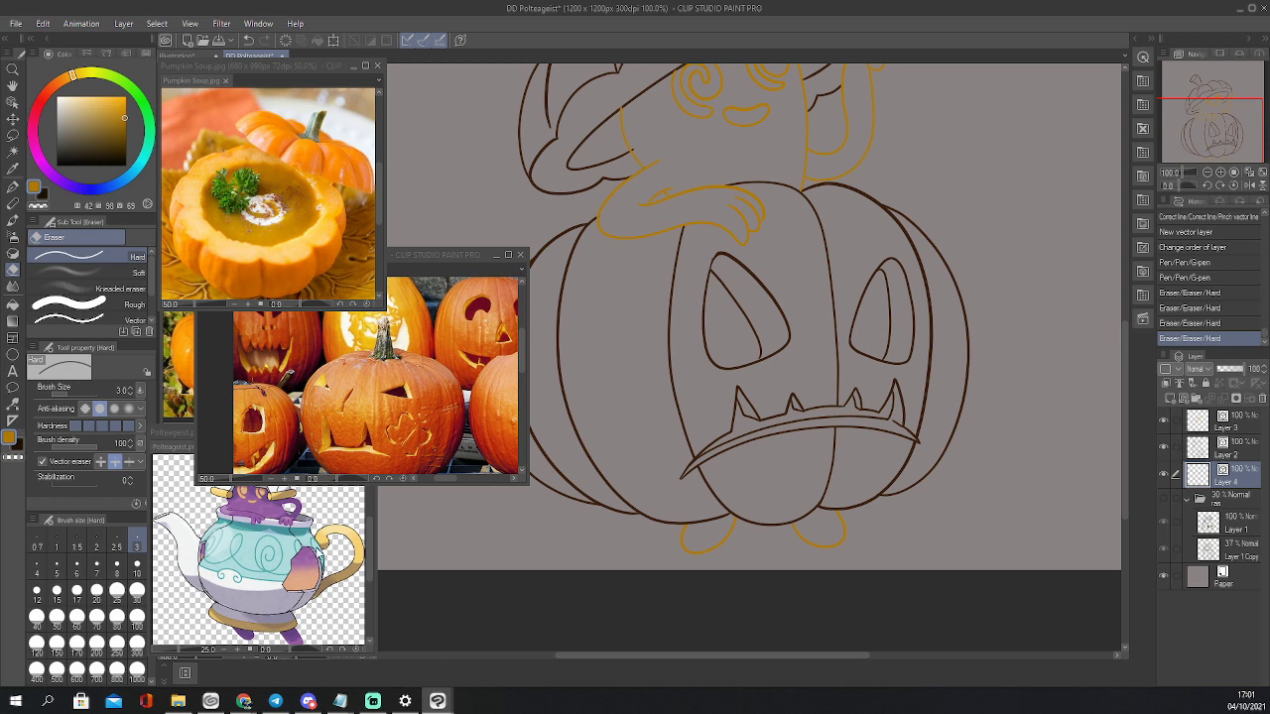
pyautogui.click(1187, 500)
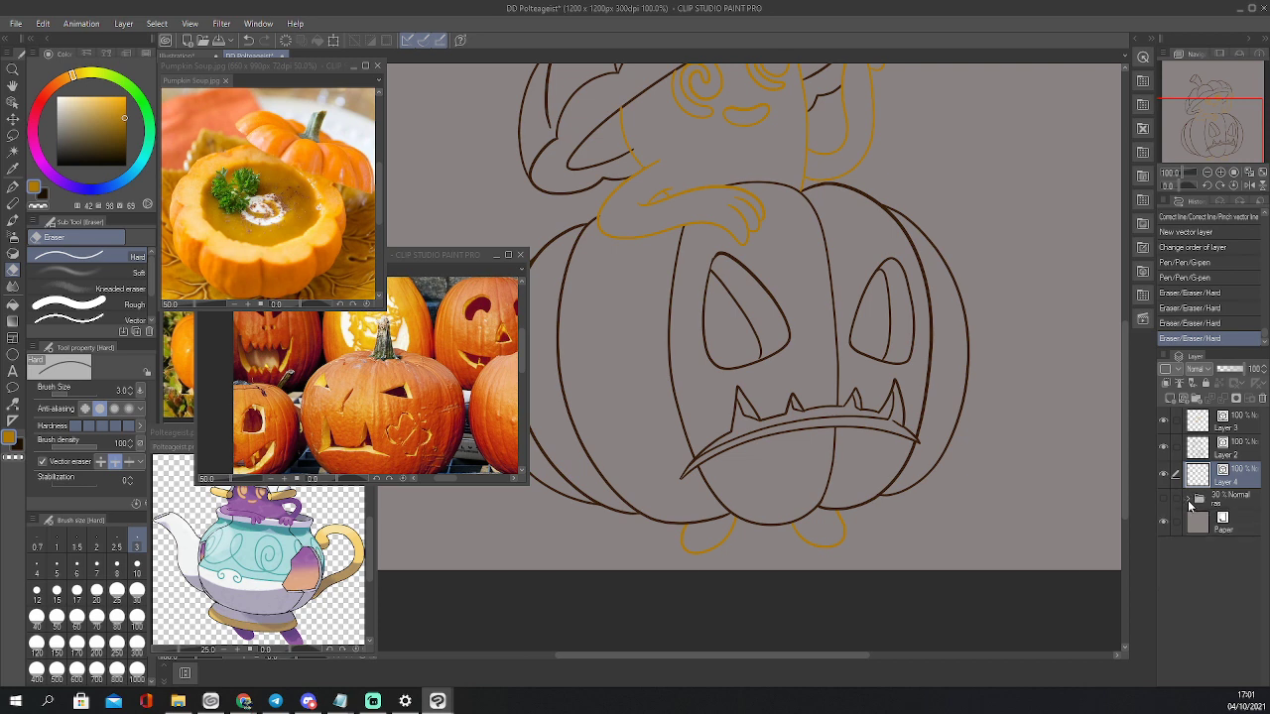
pyautogui.click(1219, 499)
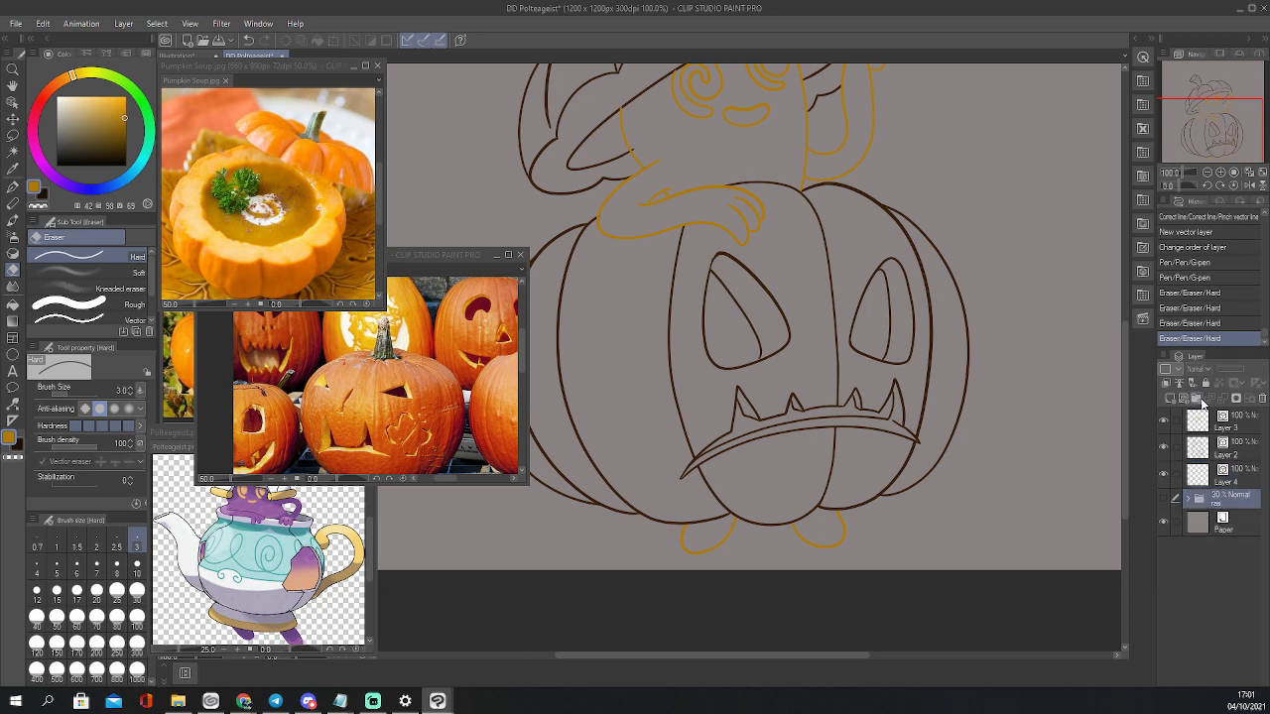
pyautogui.click(1201, 398)
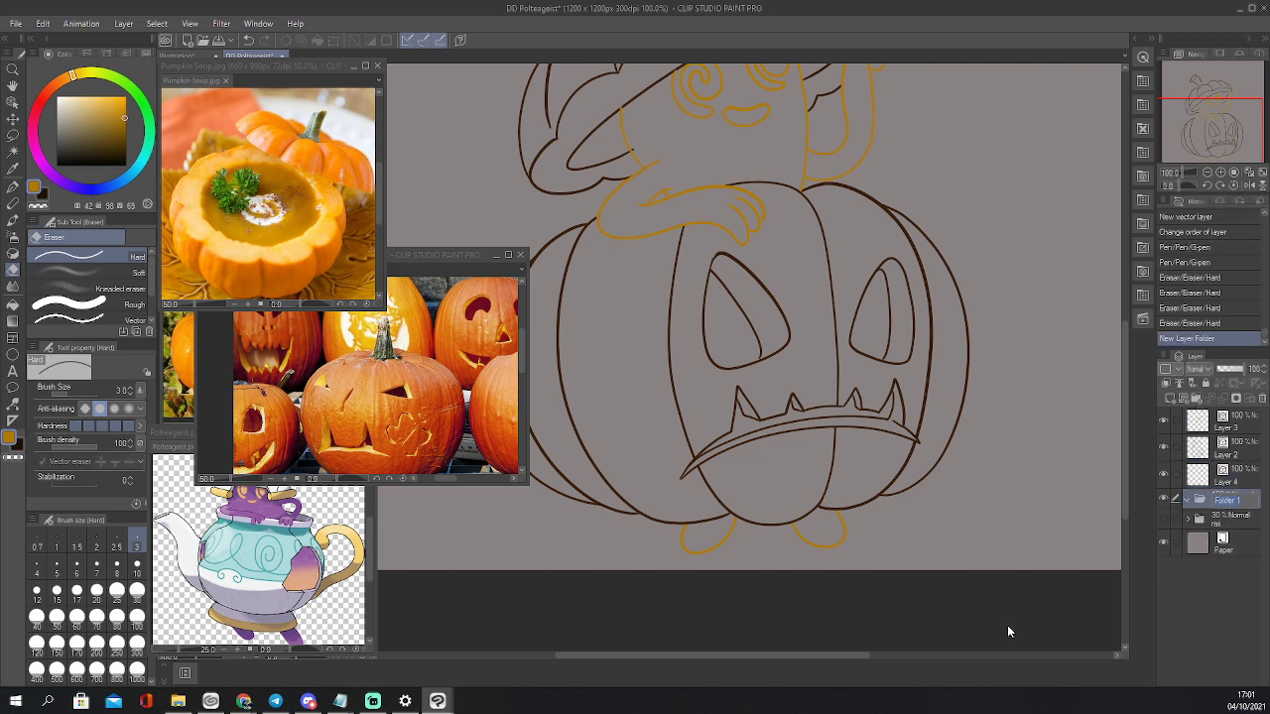
pyautogui.write('abobora')
pyautogui.press('Return')
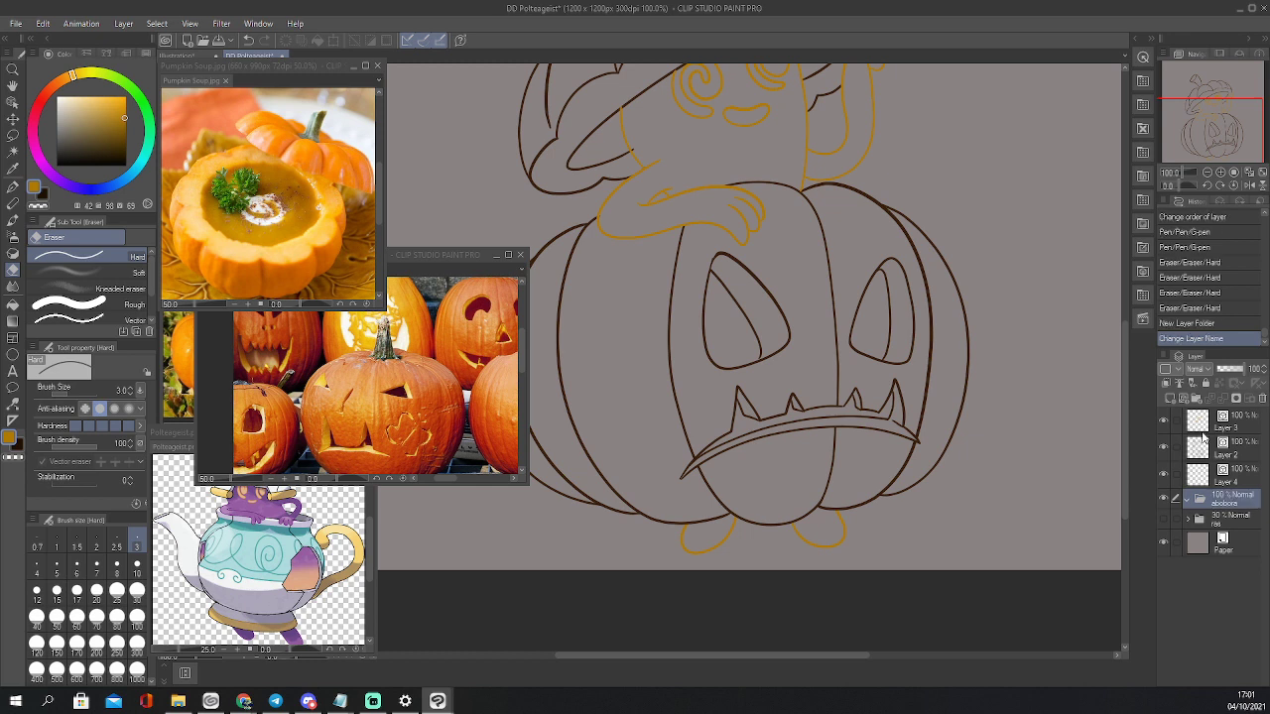
# Add three raster layers inside the abobora folder and make the lowest one active
pyautogui.click(1169, 399)
pyautogui.click(1169, 399)
pyautogui.click(1169, 399)
pyautogui.click(1218, 586)
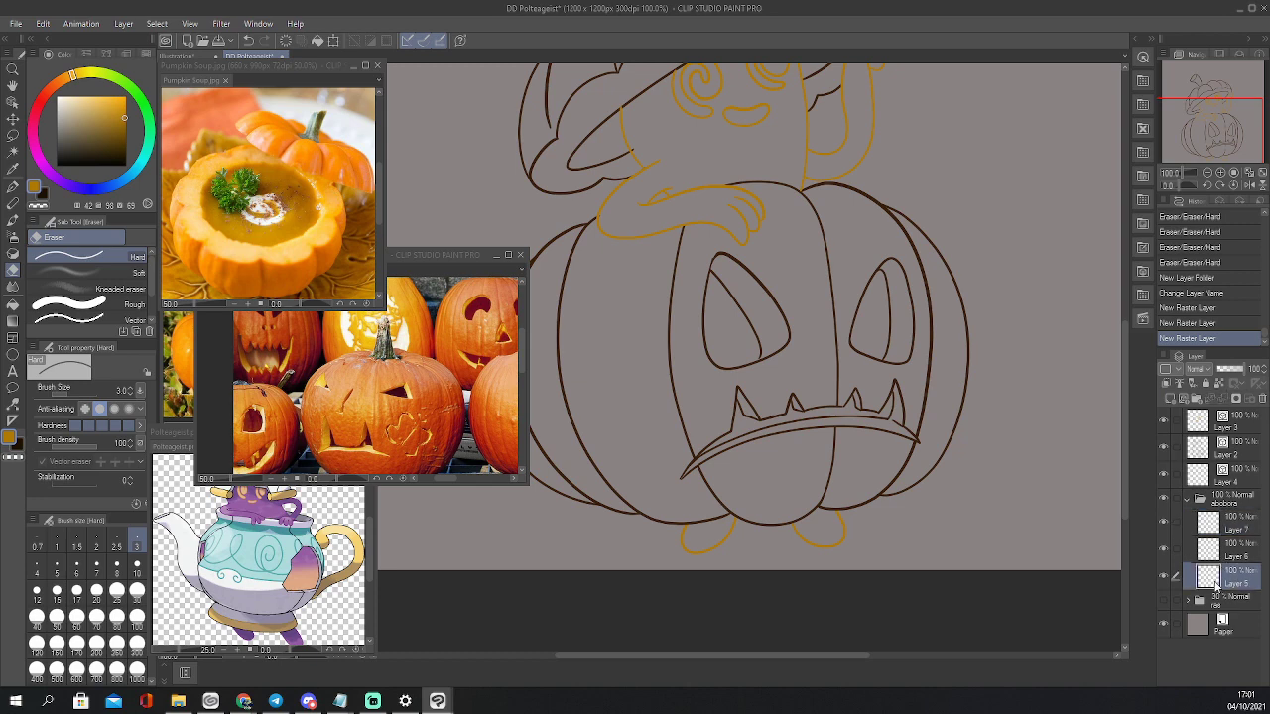
# Select all segments of the pumpkin body and the lid's upper shell with Auto select referring to all layers
pyautogui.press('w')
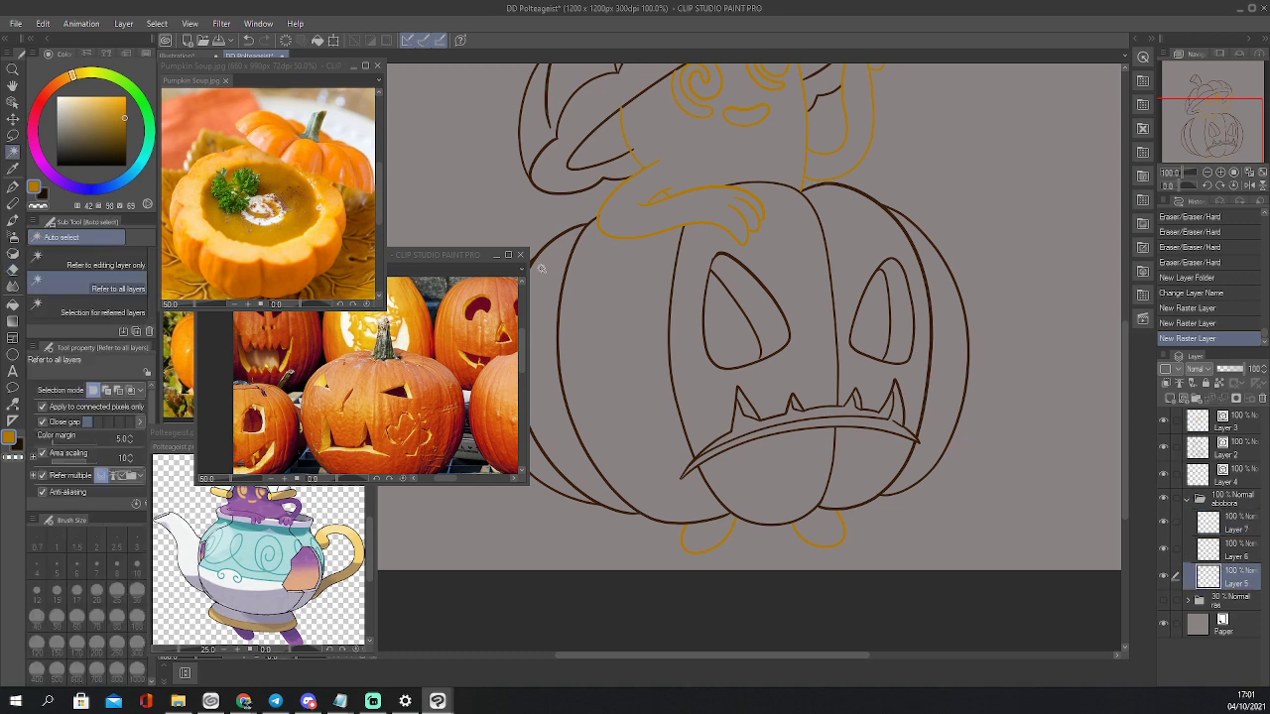
pyautogui.moveTo(1241, 128); pyautogui.dragTo(1224, 124)
pyautogui.click(653, 395)
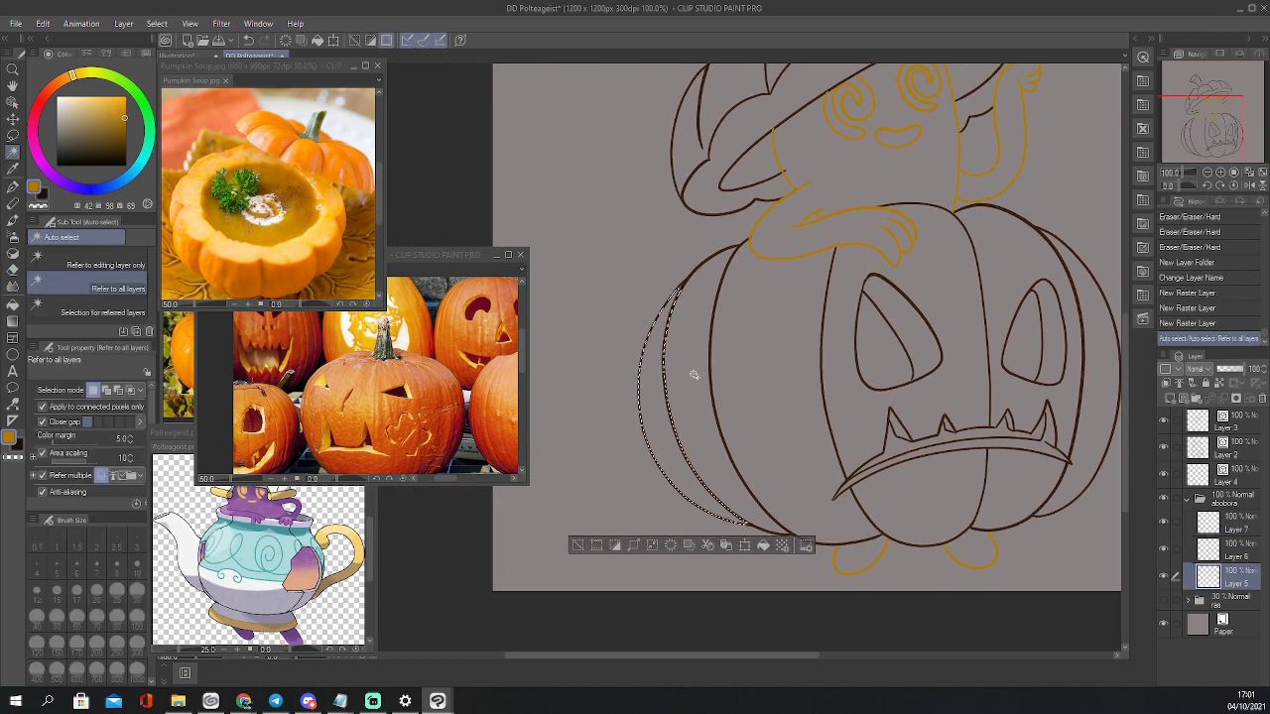
pyautogui.keyDown('shift'); pyautogui.click(692, 374); pyautogui.keyUp('shift')
pyautogui.keyDown('shift'); pyautogui.click(743, 361); pyautogui.keyUp('shift')
pyautogui.keyDown('shift'); pyautogui.click(854, 423); pyautogui.keyUp('shift')
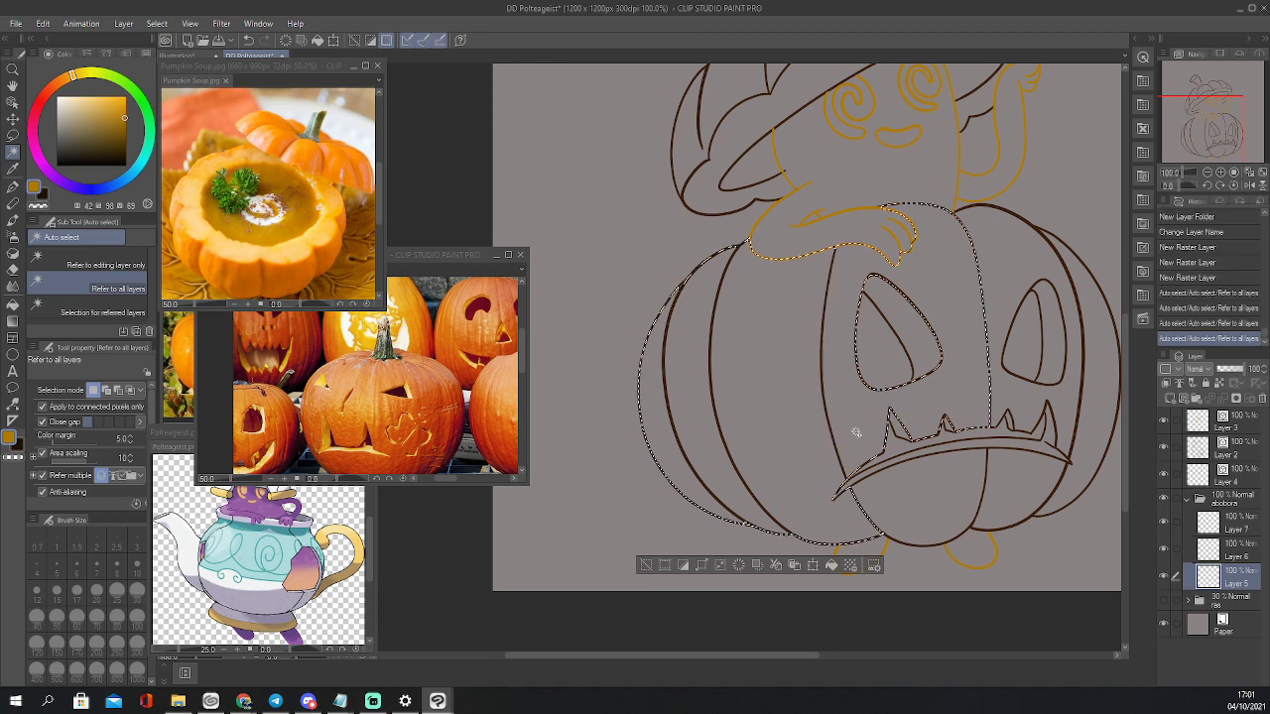
pyautogui.keyDown('shift'); pyautogui.click(930, 487); pyautogui.keyUp('shift')
pyautogui.keyDown('shift'); pyautogui.click(1062, 401); pyautogui.keyUp('shift')
pyautogui.keyDown('shift'); pyautogui.click(1087, 438); pyautogui.keyUp('shift')
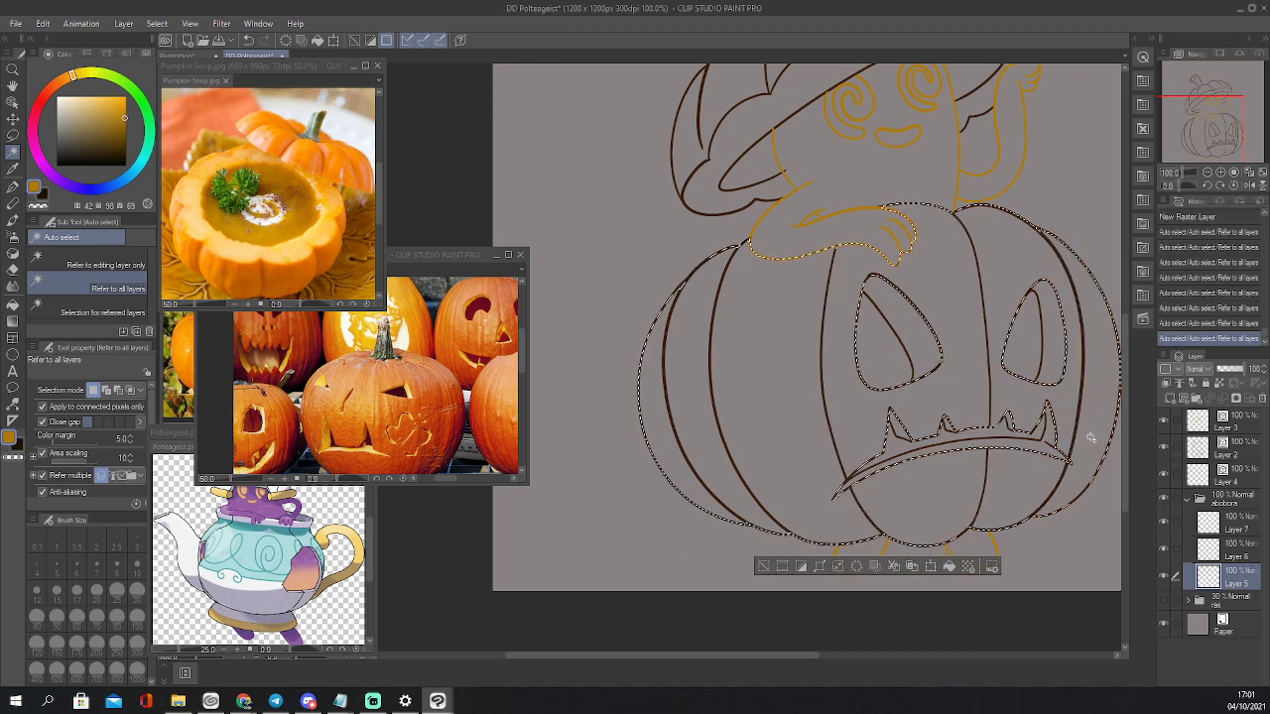
pyautogui.moveTo(1227, 104); pyautogui.dragTo(1239, 85)
pyautogui.keyDown('shift'); pyautogui.click(586, 270); pyautogui.keyUp('shift')
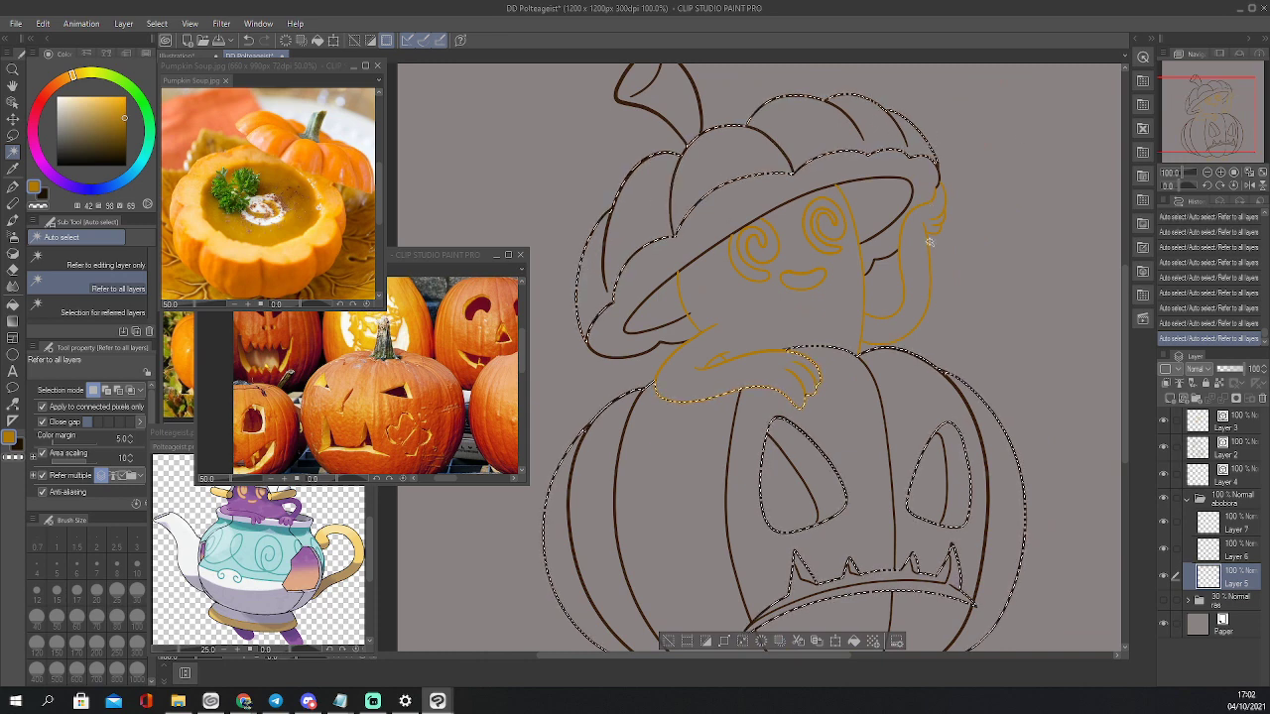
# Clean up the selection edges along the lid and pumpkin outlines with the Lasso, adding the slivers that were missed
pyautogui.press('m')
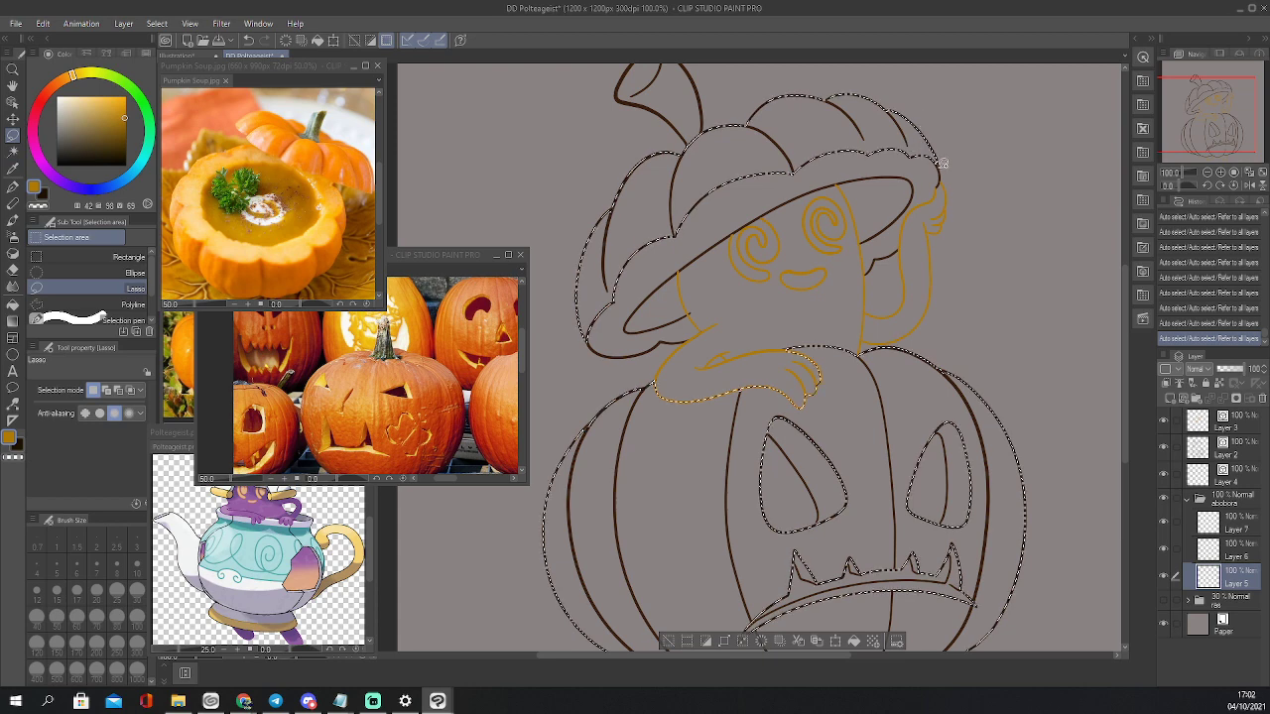
pyautogui.moveTo(933, 154); pyautogui.dragTo(929, 158)
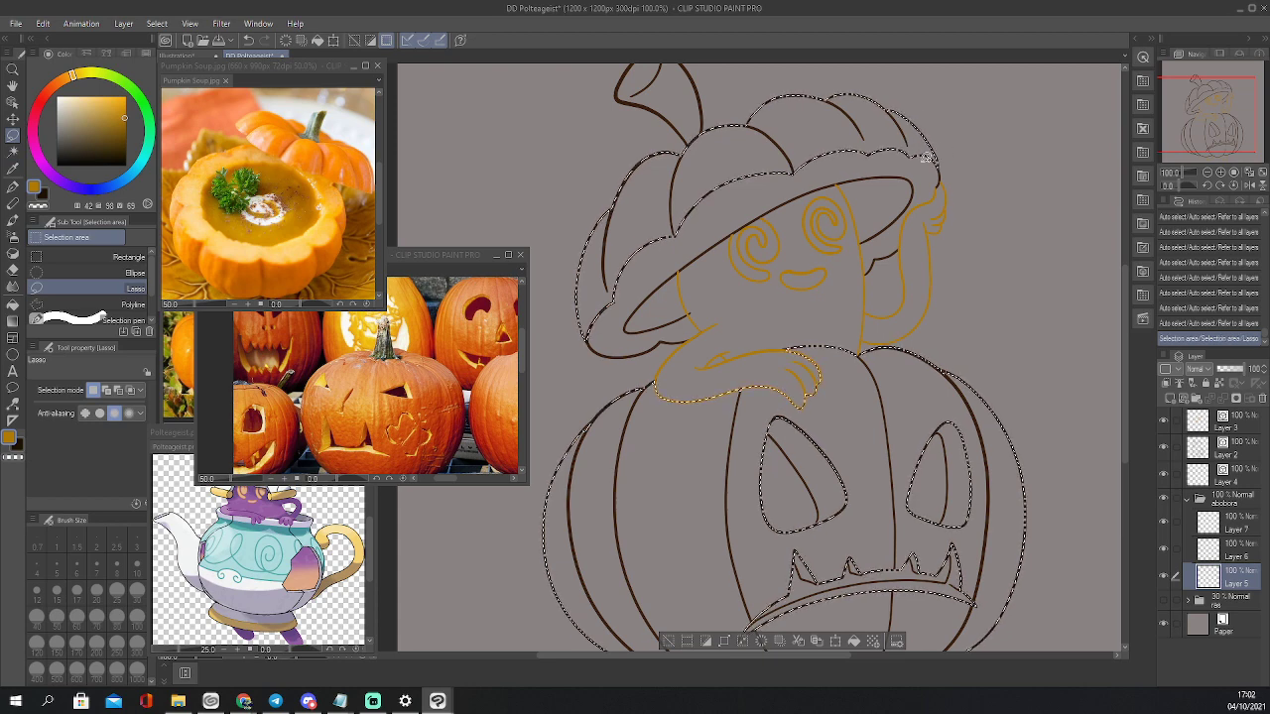
pyautogui.moveTo(616, 205); pyautogui.dragTo(613, 220)
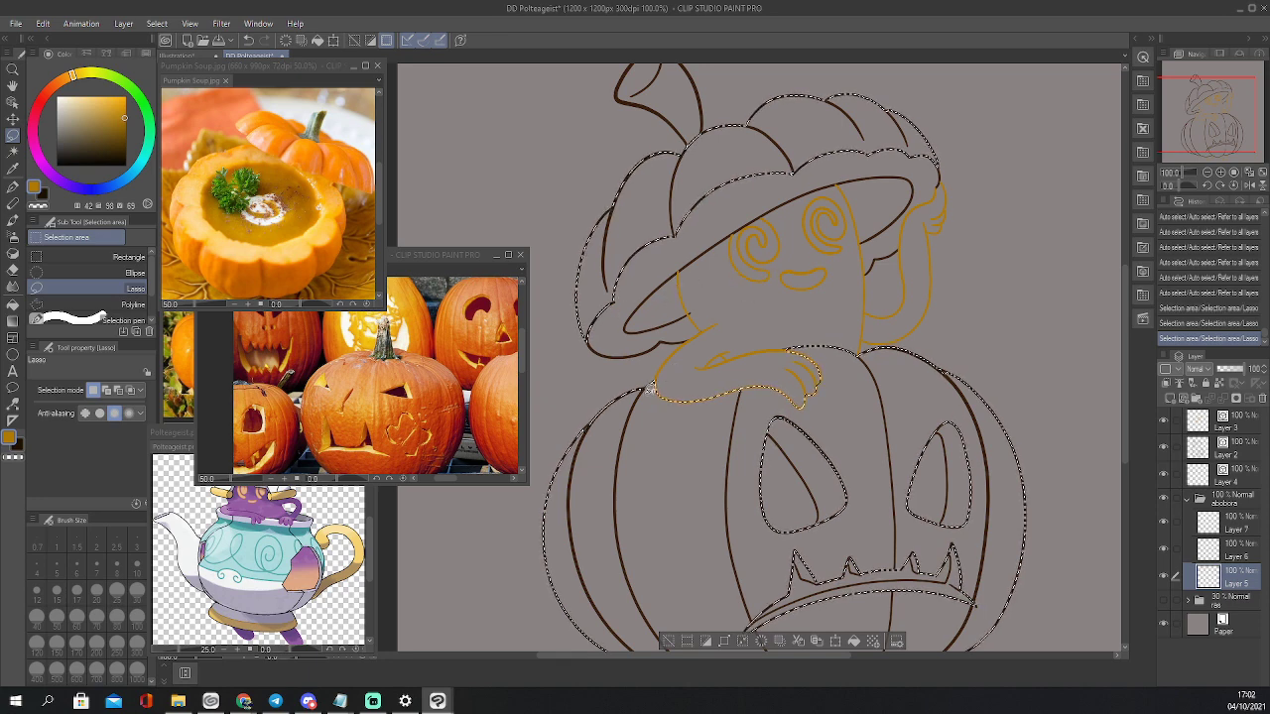
pyautogui.moveTo(646, 383)
pyautogui.mouseDown()
pyautogui.moveTo(617, 440)
pyautogui.moveTo(610, 423)
pyautogui.mouseUp()
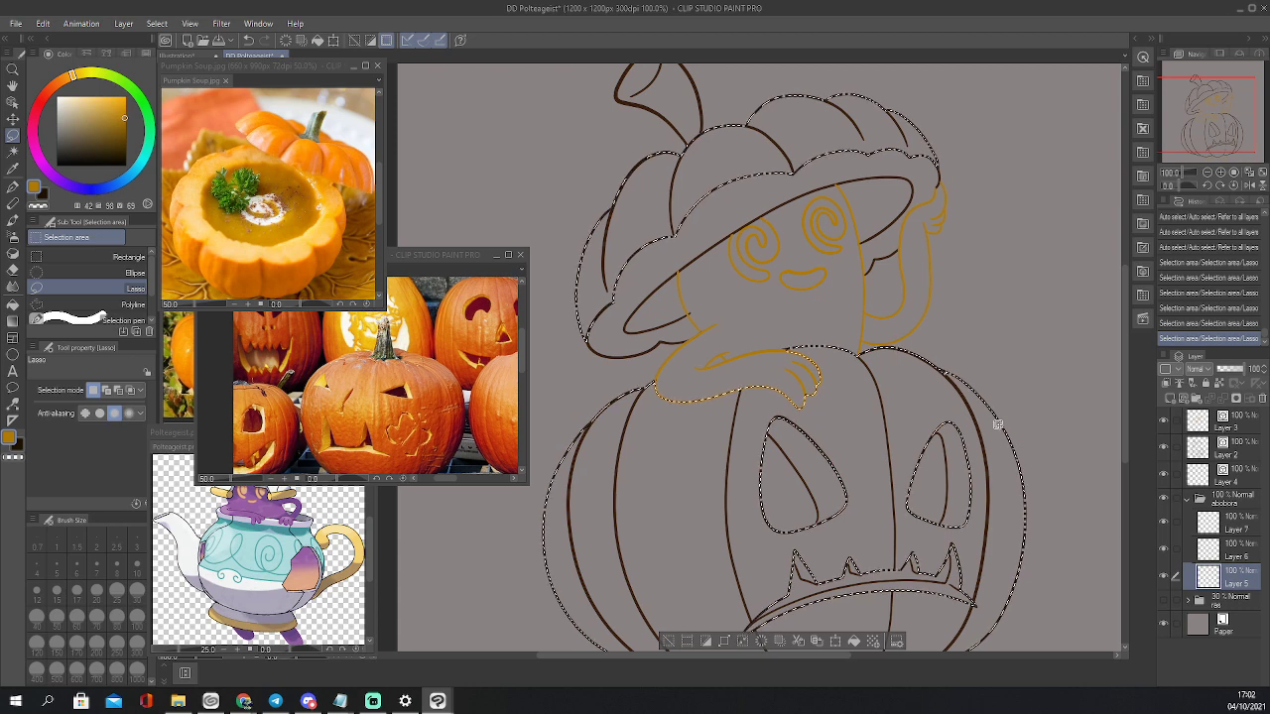
pyautogui.moveTo(947, 366); pyautogui.dragTo(963, 372)
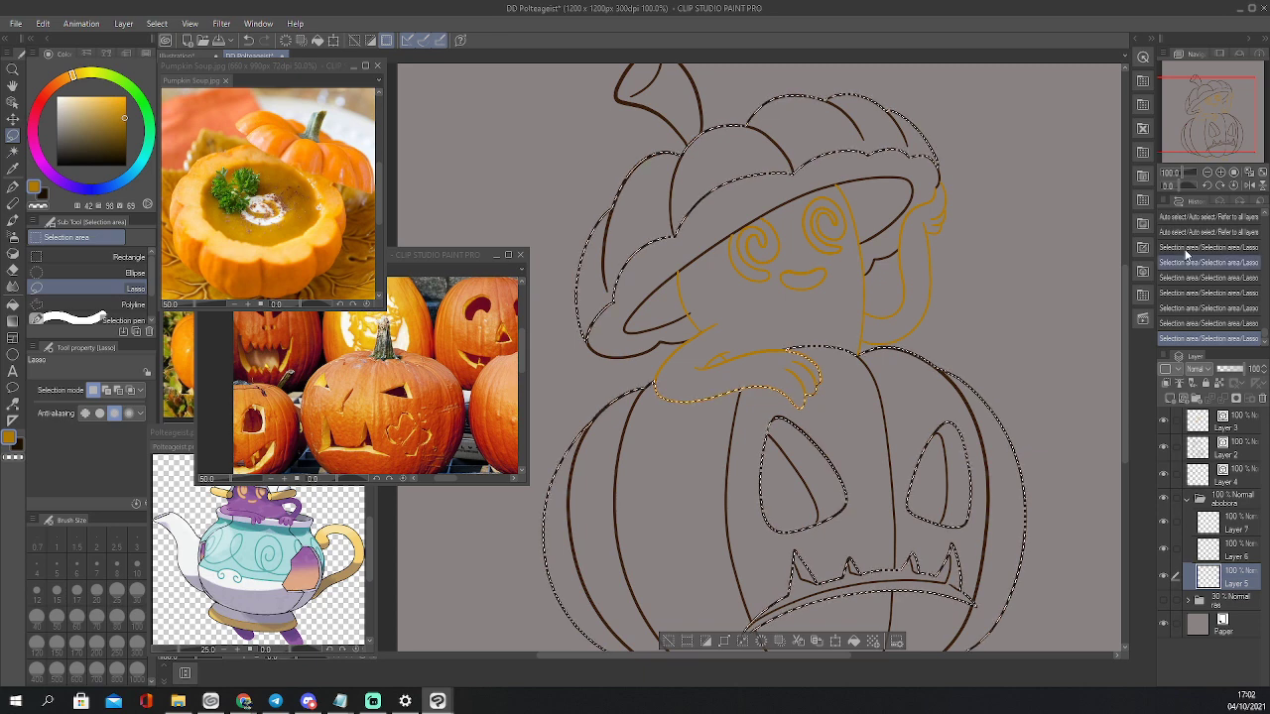
pyautogui.moveTo(1211, 130); pyautogui.dragTo(1223, 151)
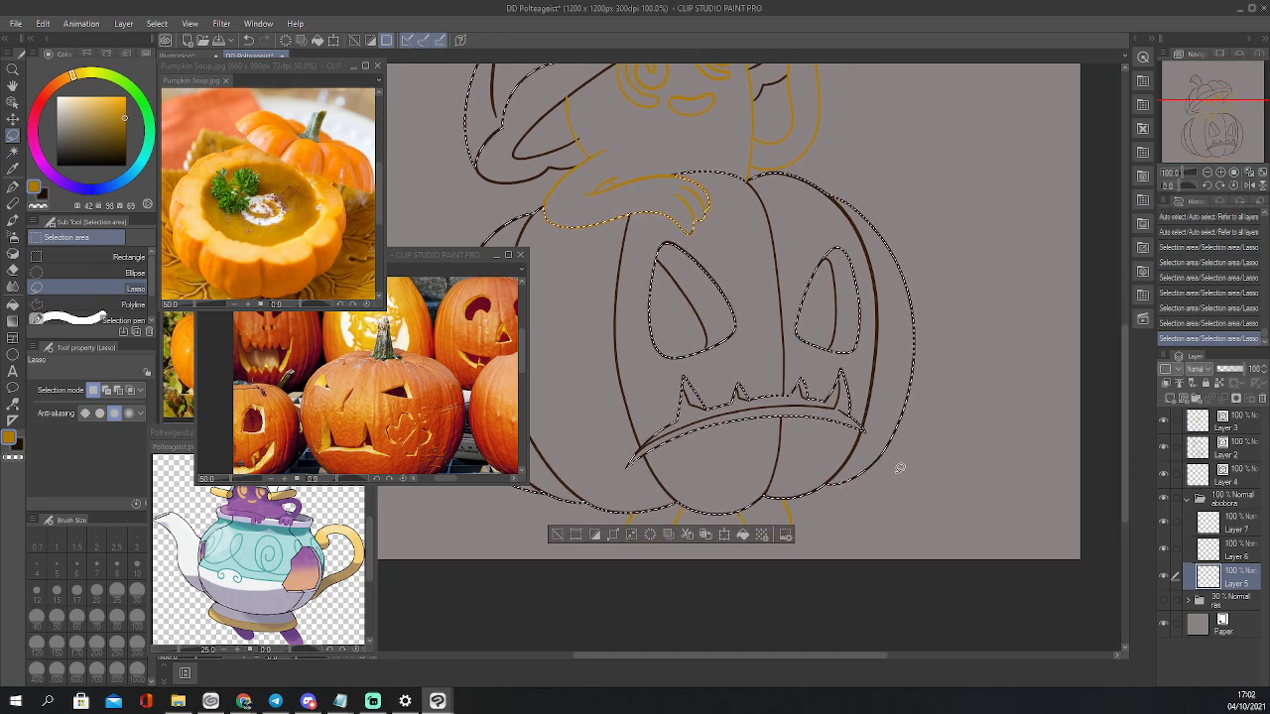
pyautogui.moveTo(1211, 142); pyautogui.dragTo(1203, 130)
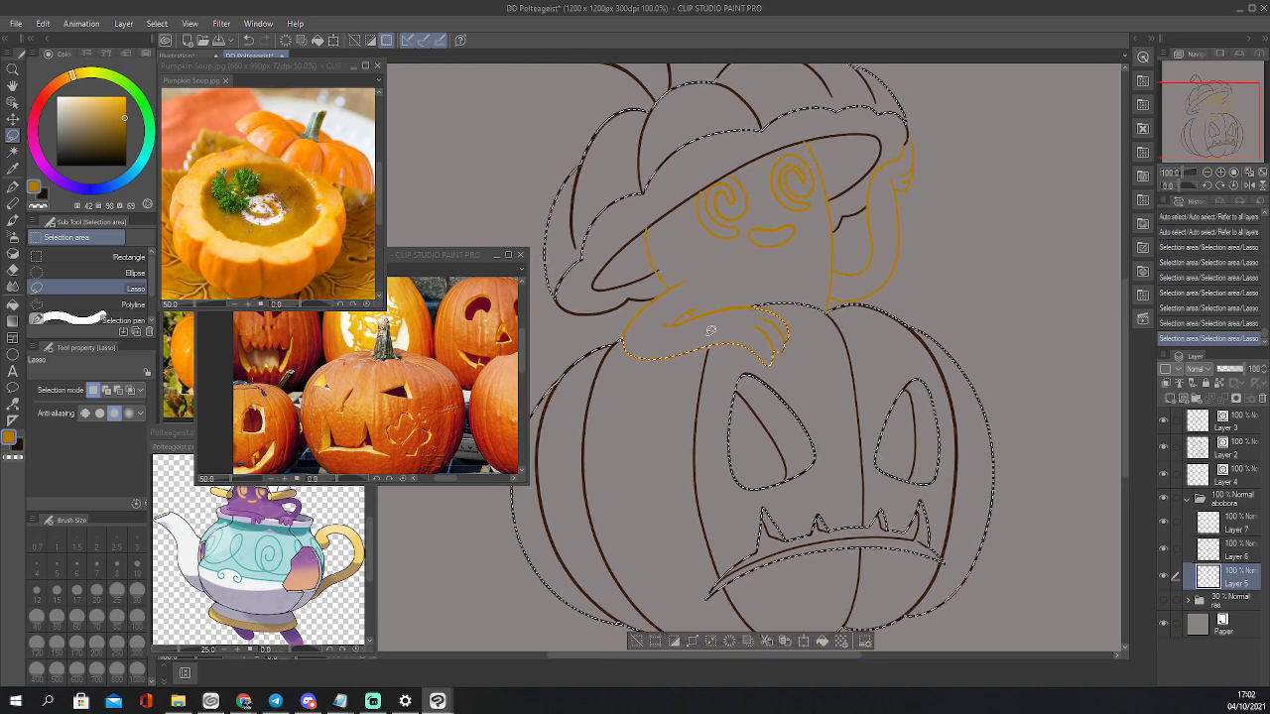
# Sample a bright orange from the Pumpkin Soup photo and undo the trial dark yellow fill of the pumpkin
pyautogui.press('g')
pyautogui.click(632, 397)
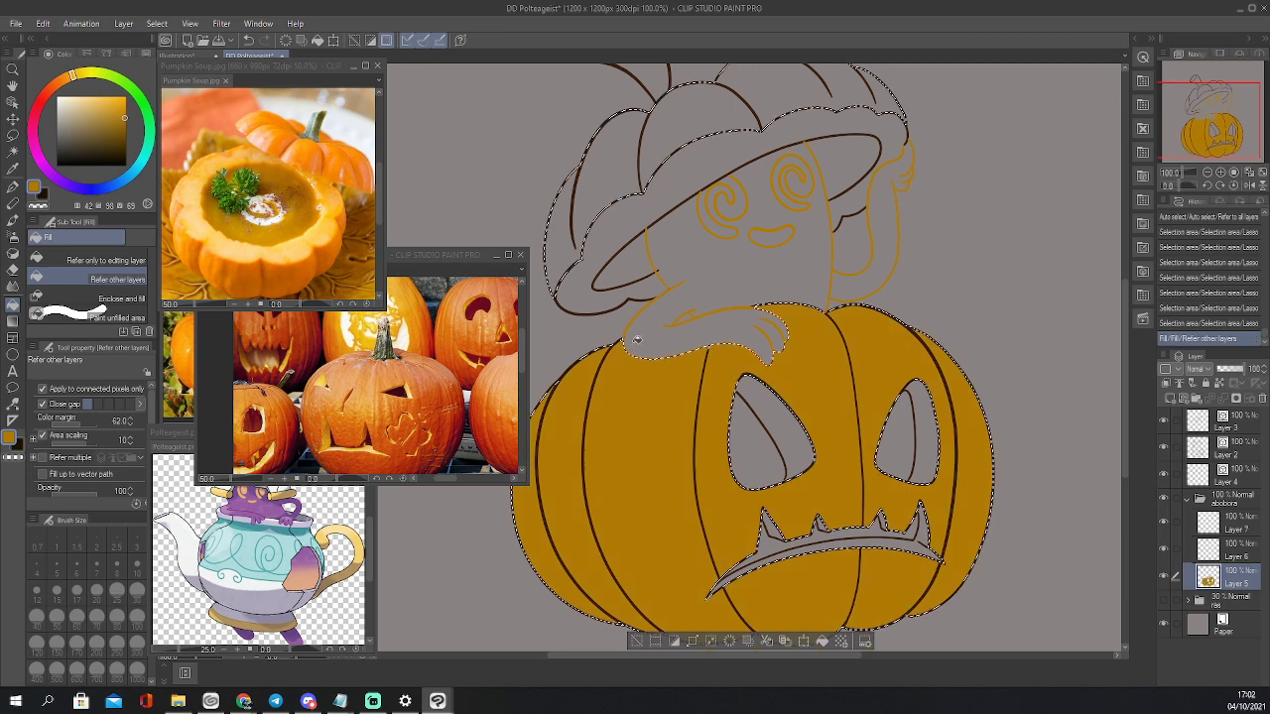
pyautogui.press('i')
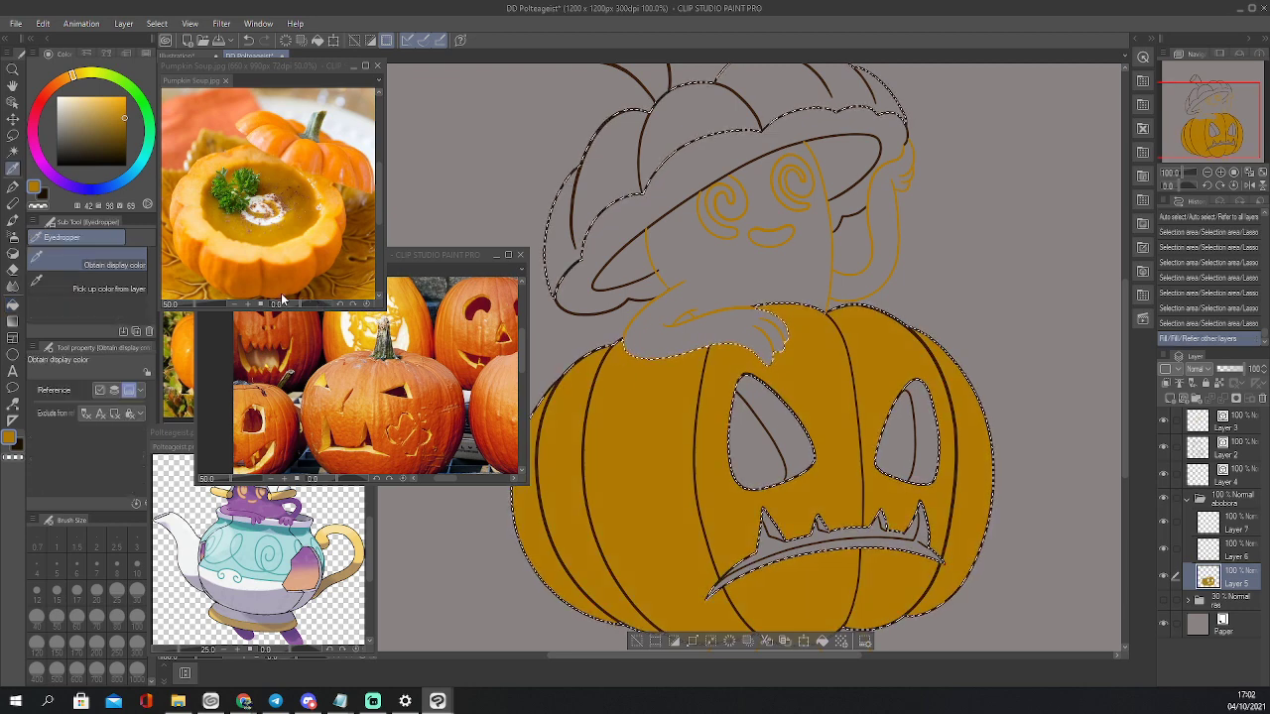
pyautogui.click(281, 293)
pyautogui.click(209, 257)
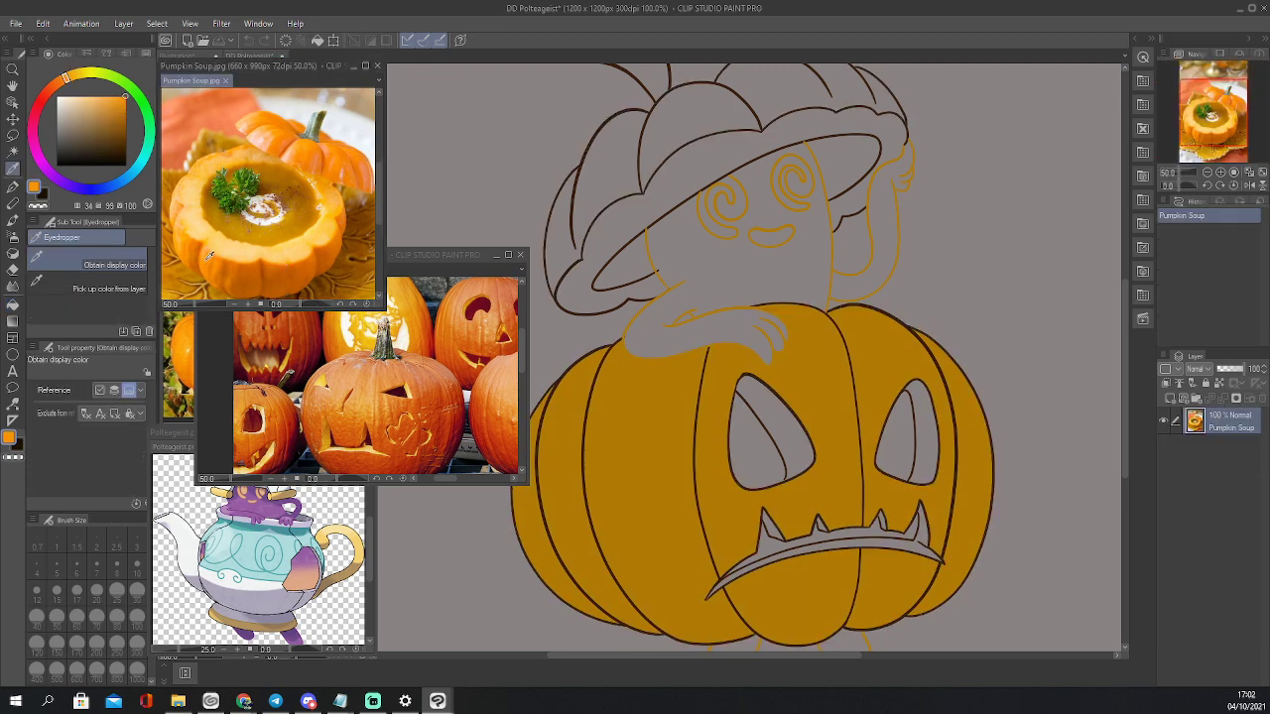
pyautogui.press('h')
pyautogui.click(709, 421)
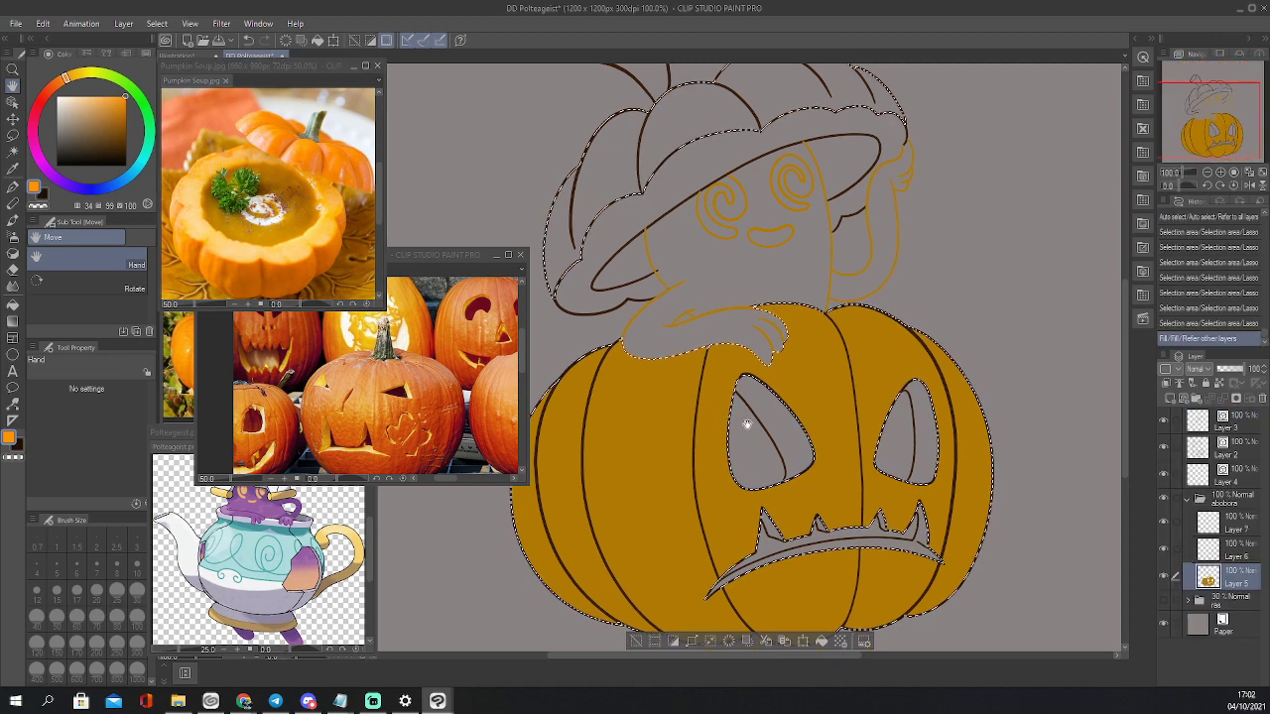
pyautogui.hotkey('ctrl', 'z')
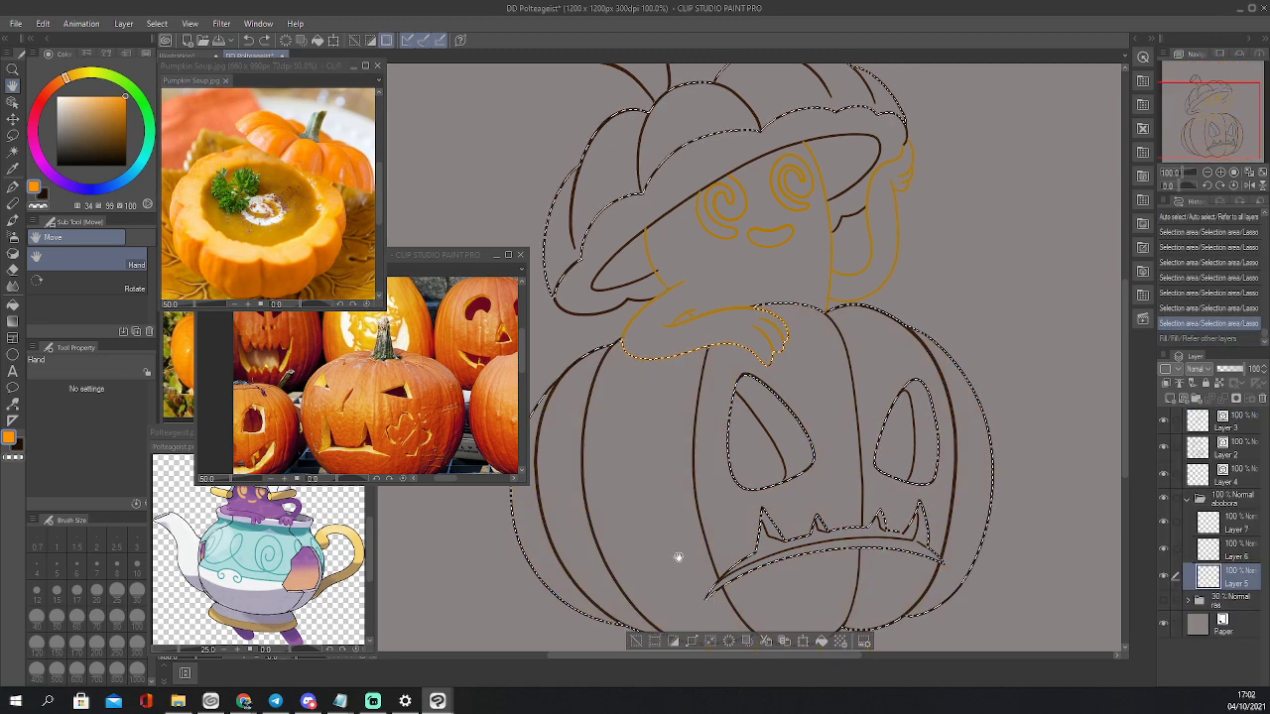
# Fill the selected pumpkin body and lid shell with the sampled orange on Layer 5, and clear the selection
pyautogui.press('g')
pyautogui.click(682, 526)
pyautogui.click(660, 159)
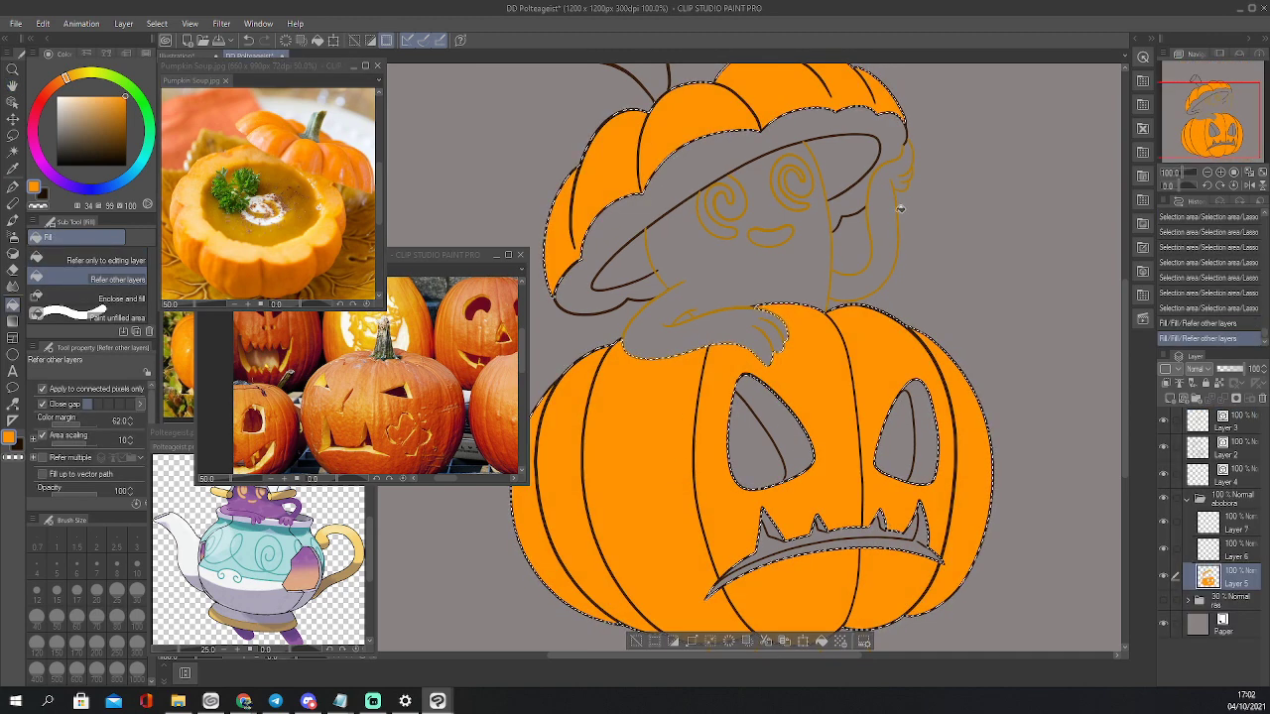
pyautogui.hotkey('ctrl', 'd')
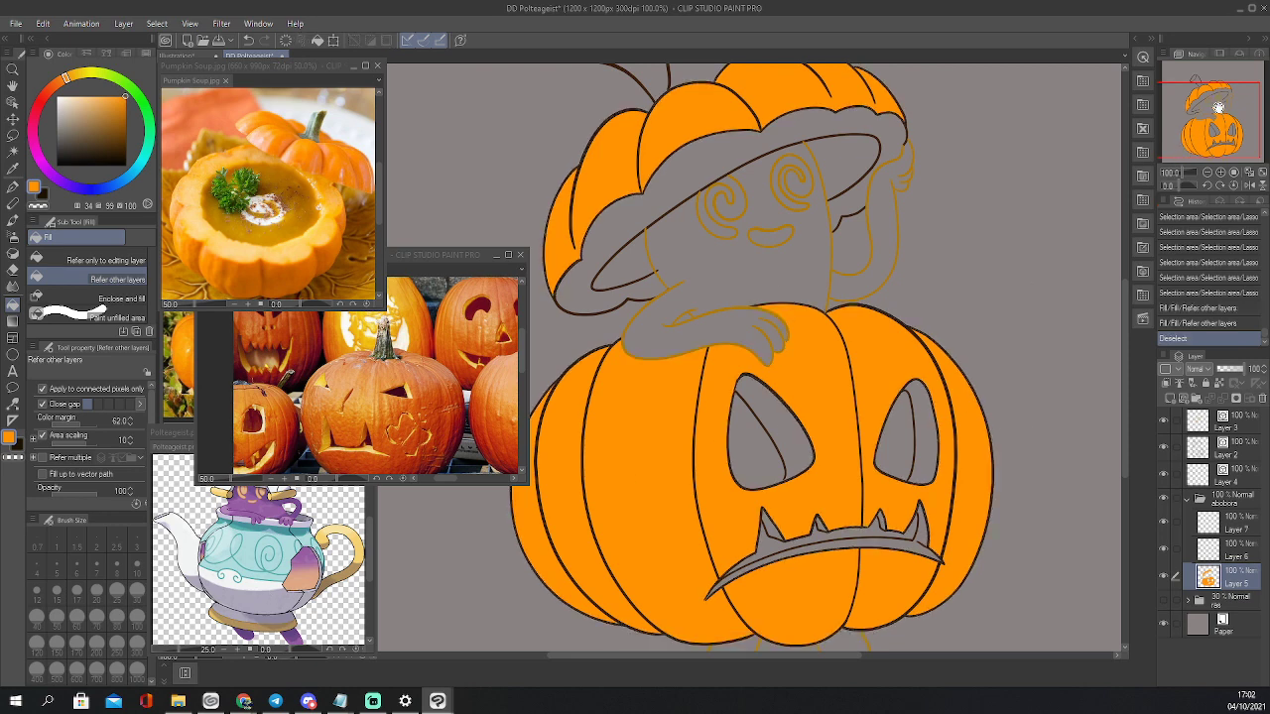
pyautogui.moveTo(1218, 108); pyautogui.dragTo(1218, 103)
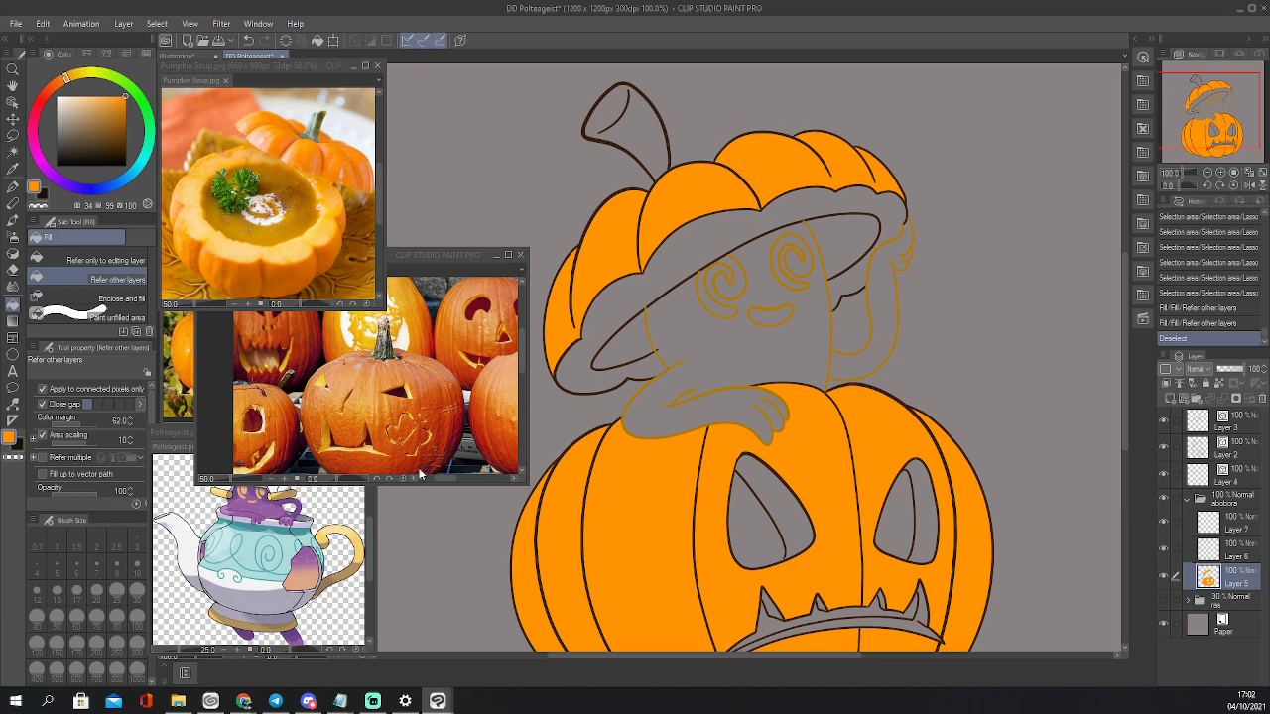
# Rename the pumpkin line art layer, Layer 2, as abobora and erase stray line bits around the lid and arm with the Hard eraser
pyautogui.click(1188, 447)
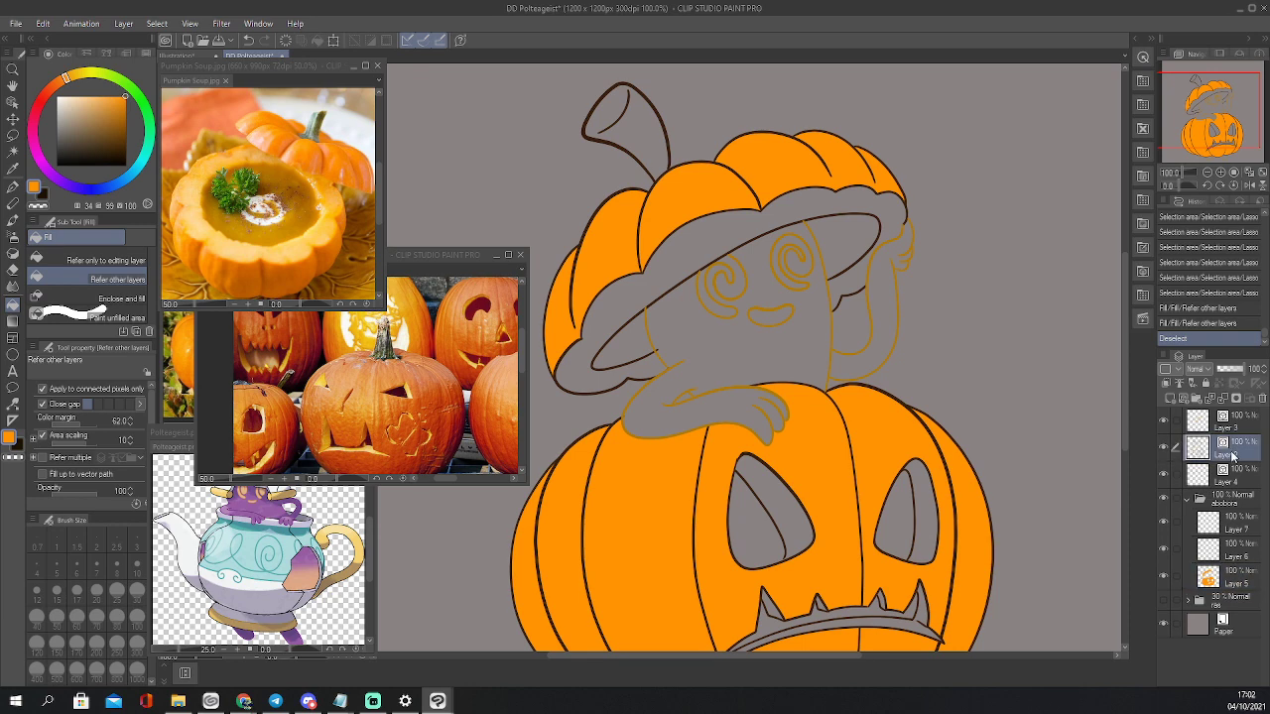
pyautogui.write('abobora')
pyautogui.press('Return')
pyautogui.press('e')
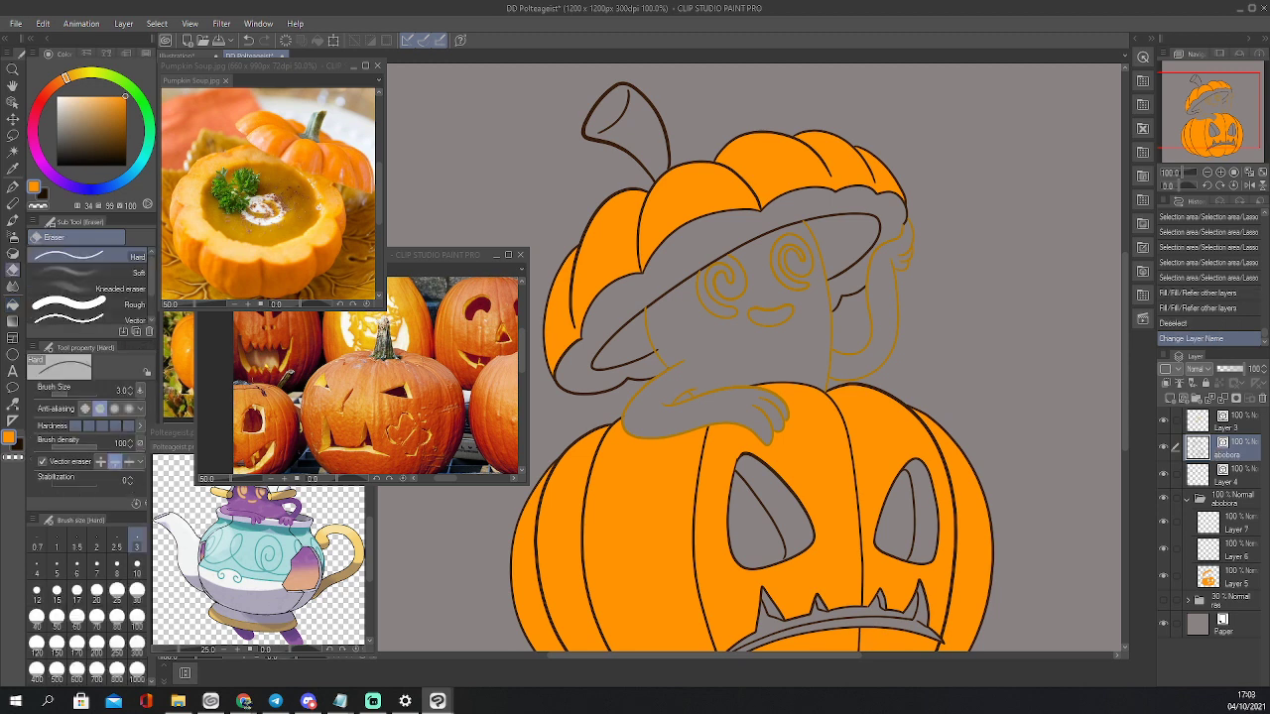
pyautogui.moveTo(654, 352)
pyautogui.mouseDown()
pyautogui.moveTo(758, 452)
pyautogui.moveTo(629, 423)
pyautogui.mouseUp()
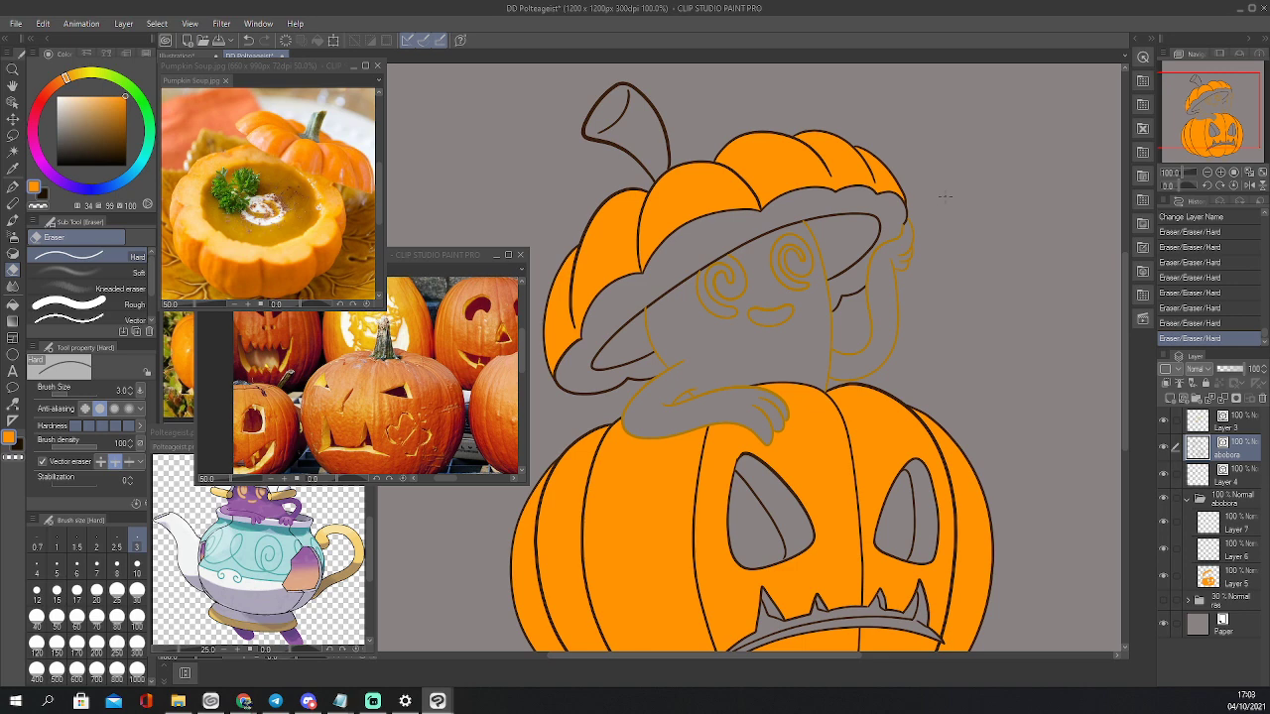
# Activate Layer 6 in the abobora folder and sample a pale cream from the Pumpkin Soup photo
pyautogui.moveTo(1207, 110)
pyautogui.mouseDown()
pyautogui.moveTo(1215, 127)
pyautogui.moveTo(1212, 107)
pyautogui.mouseUp()
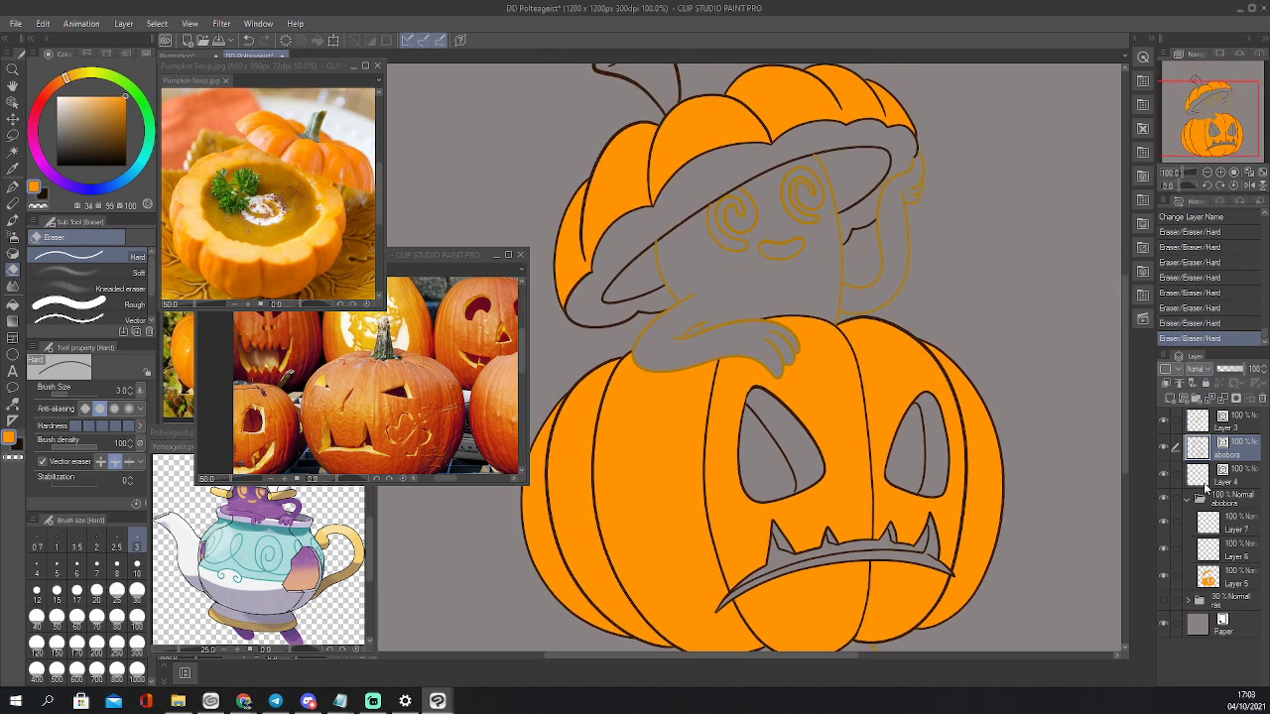
pyautogui.click(1200, 548)
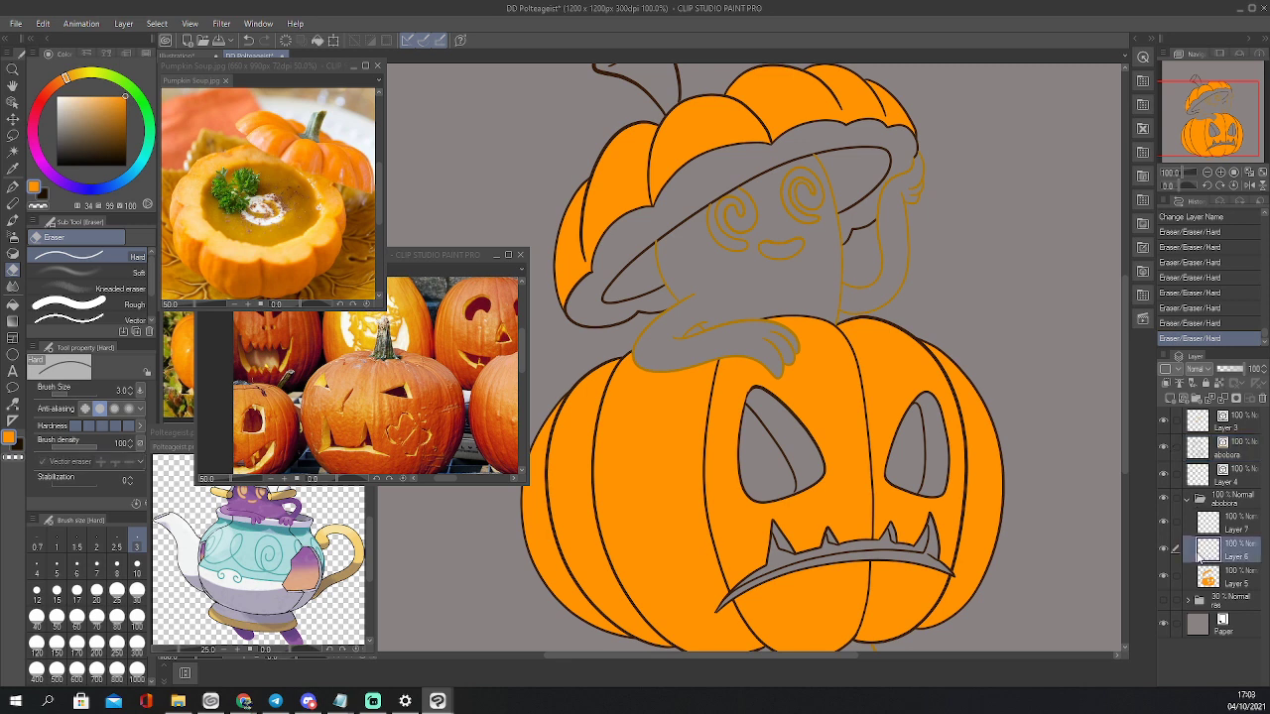
pyautogui.press('i')
pyautogui.click(240, 243)
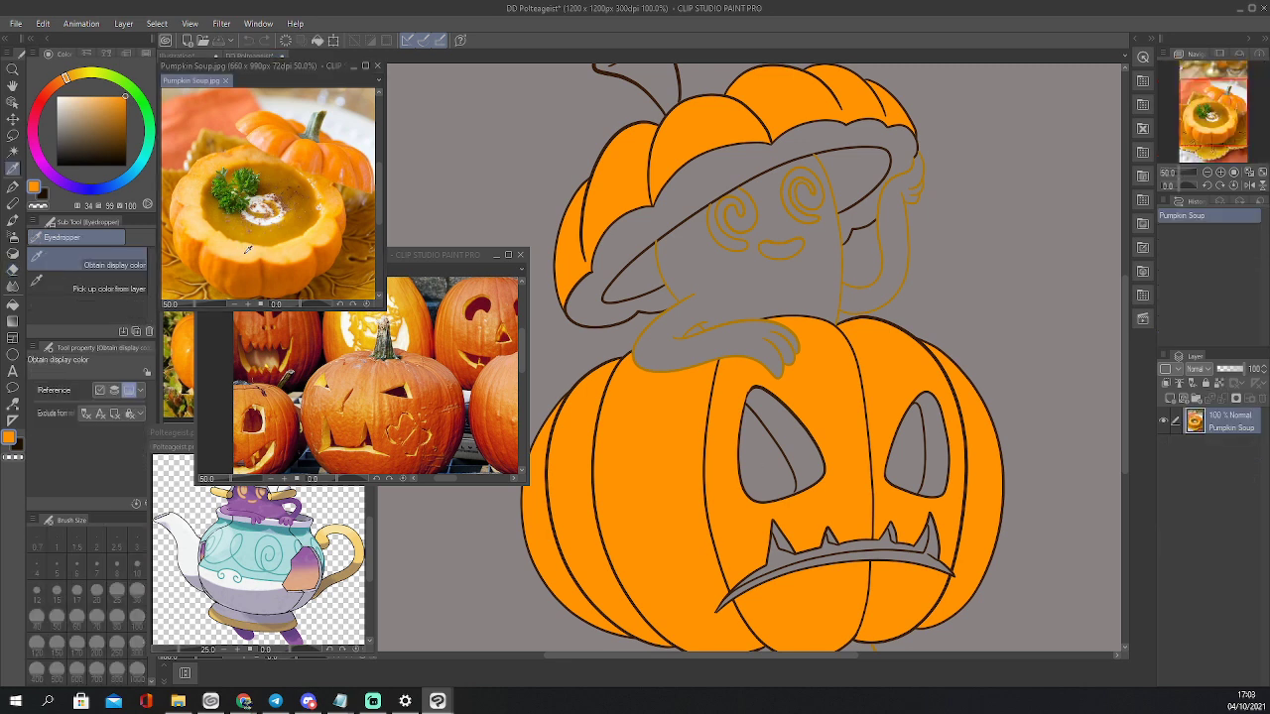
pyautogui.click(248, 250)
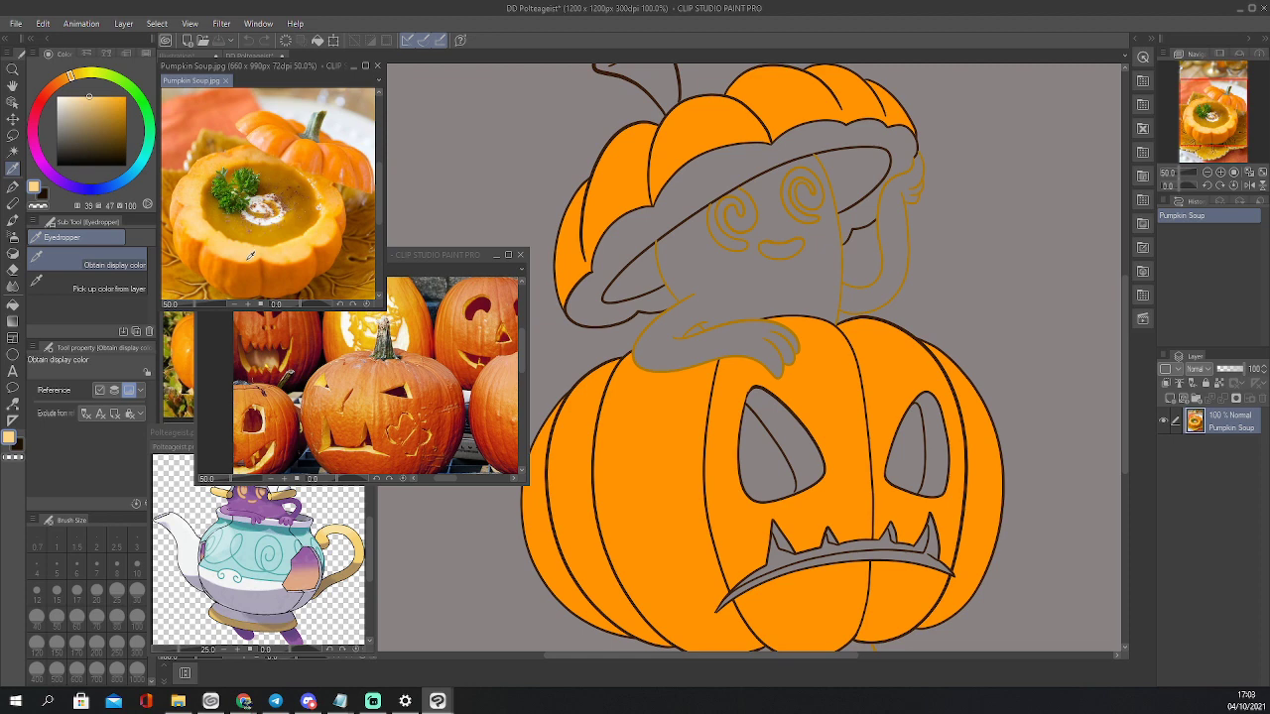
# Select the carved inner edges of both pumpkin eyes, the mouth rim and the teeth with Auto select referring to all layers
pyautogui.press('e')
pyautogui.press('w')
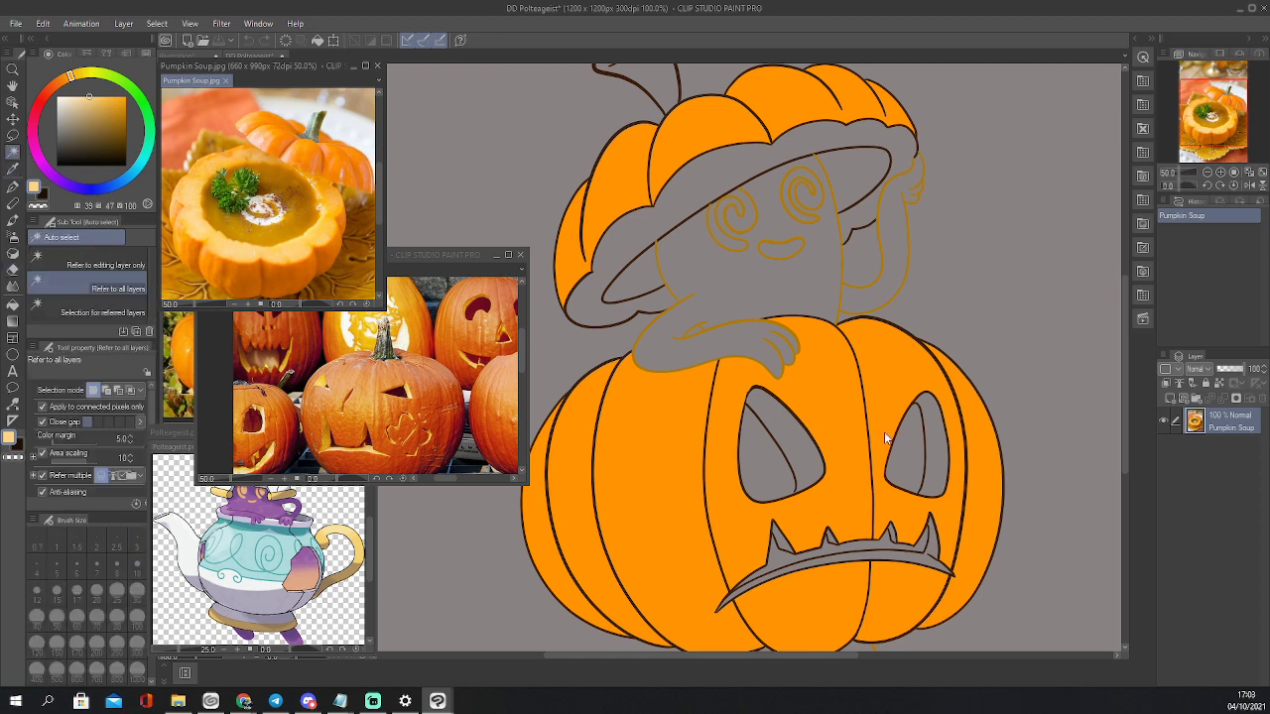
pyautogui.click(935, 455)
pyautogui.keyDown('shift'); pyautogui.click(793, 453); pyautogui.keyUp('shift')
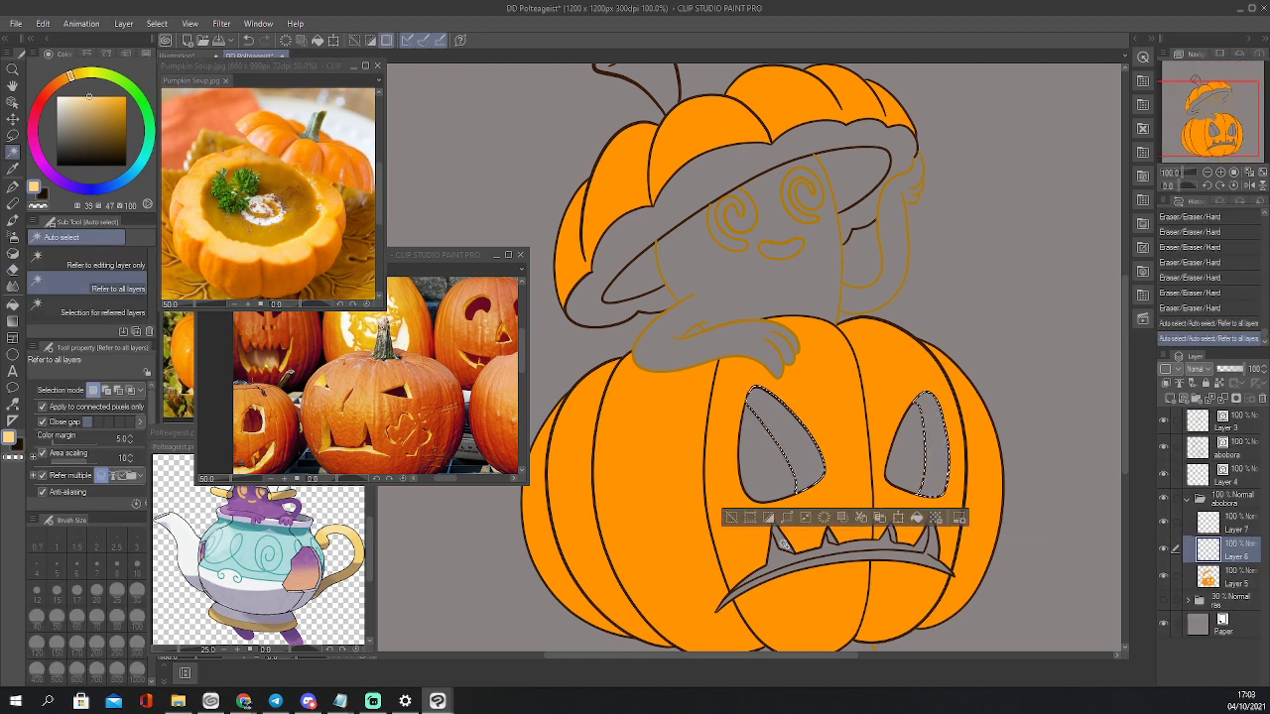
pyautogui.keyDown('shift'); pyautogui.click(784, 544); pyautogui.keyUp('shift')
pyautogui.keyDown('shift'); pyautogui.click(815, 558); pyautogui.keyUp('shift')
pyautogui.keyDown('shift'); pyautogui.click(832, 540); pyautogui.keyUp('shift')
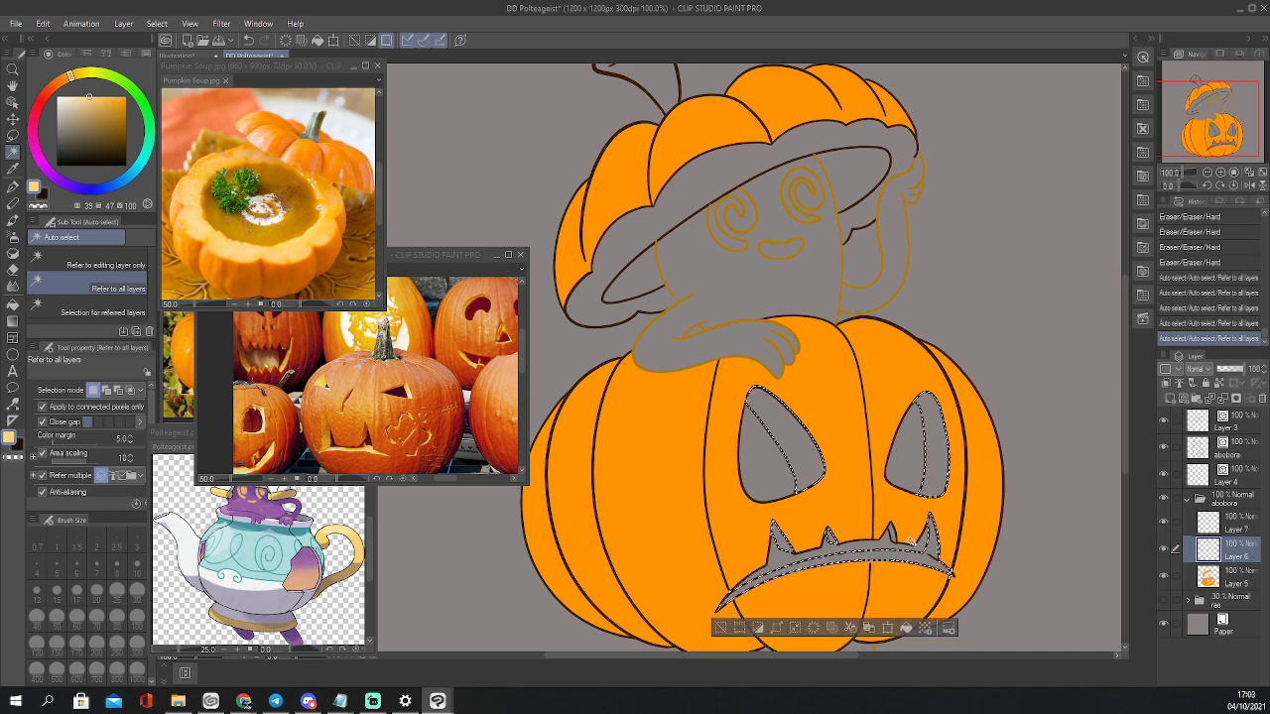
pyautogui.keyDown('shift'); pyautogui.click(892, 535); pyautogui.keyUp('shift')
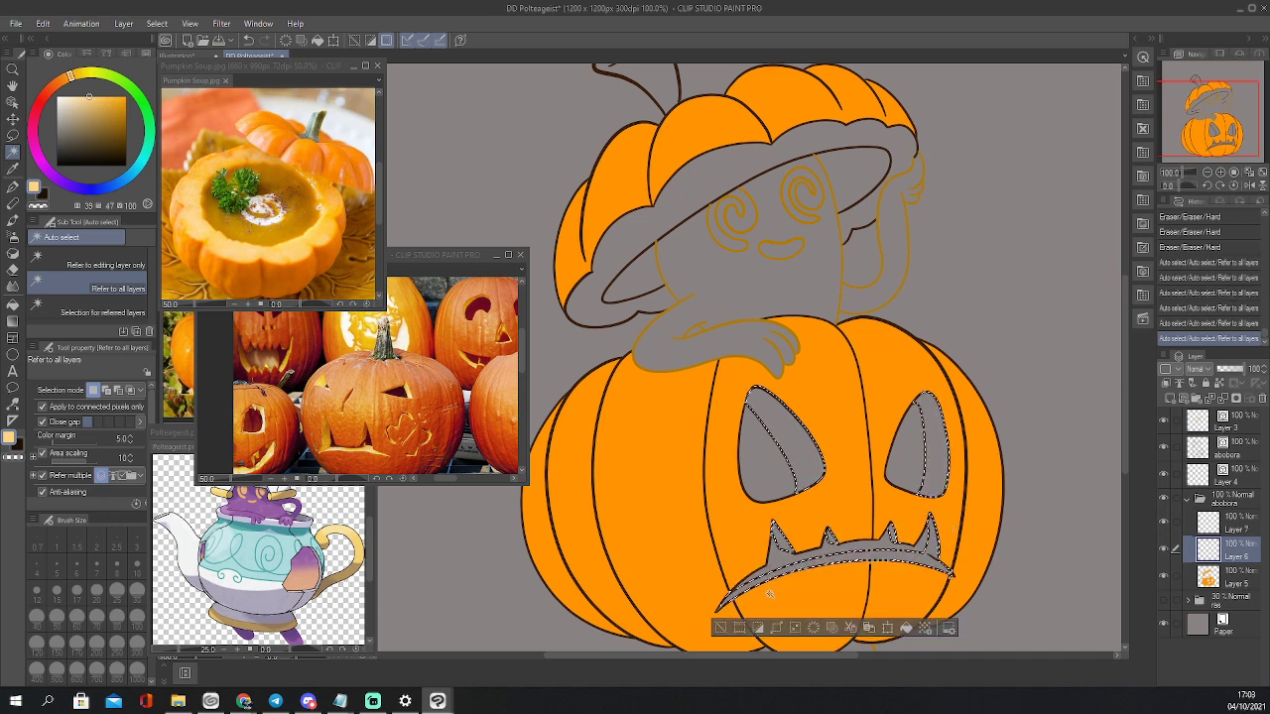
# Add the missed slivers at both corners of the pumpkin's mouth to the selection with the Lasso
pyautogui.press('m')
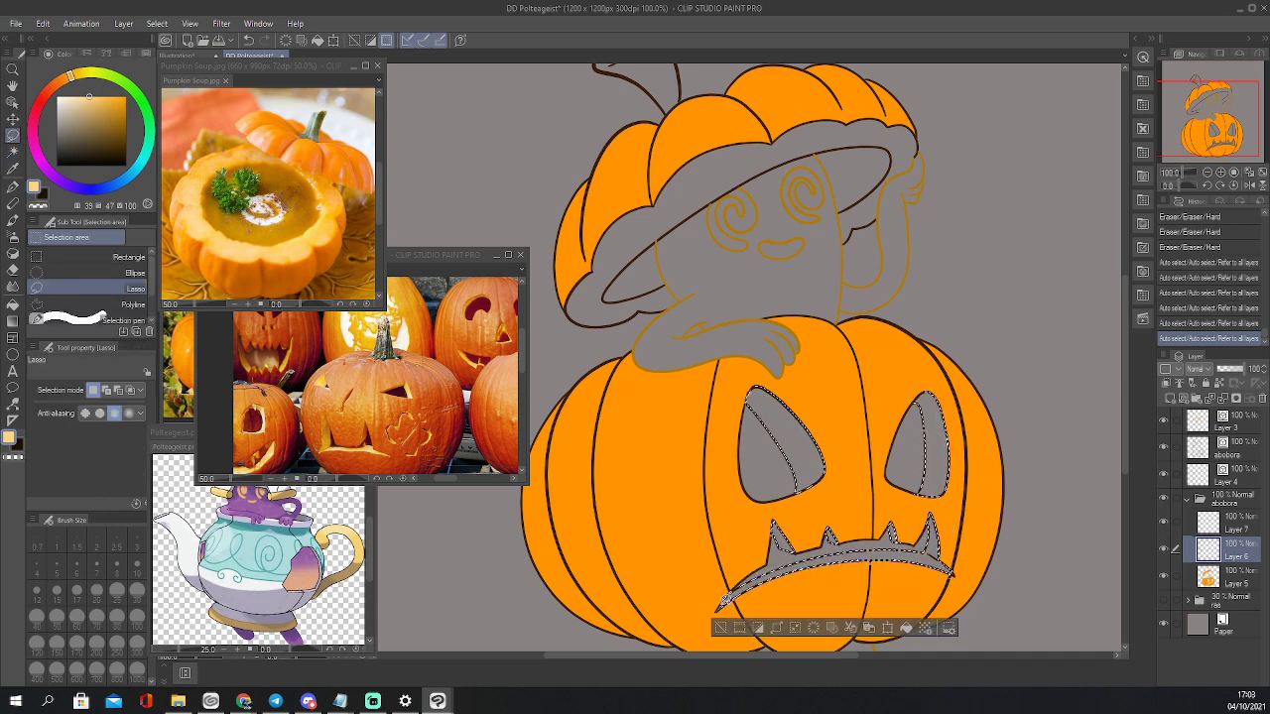
pyautogui.moveTo(726, 599)
pyautogui.mouseDown()
pyautogui.moveTo(775, 578)
pyautogui.moveTo(750, 601)
pyautogui.mouseUp()
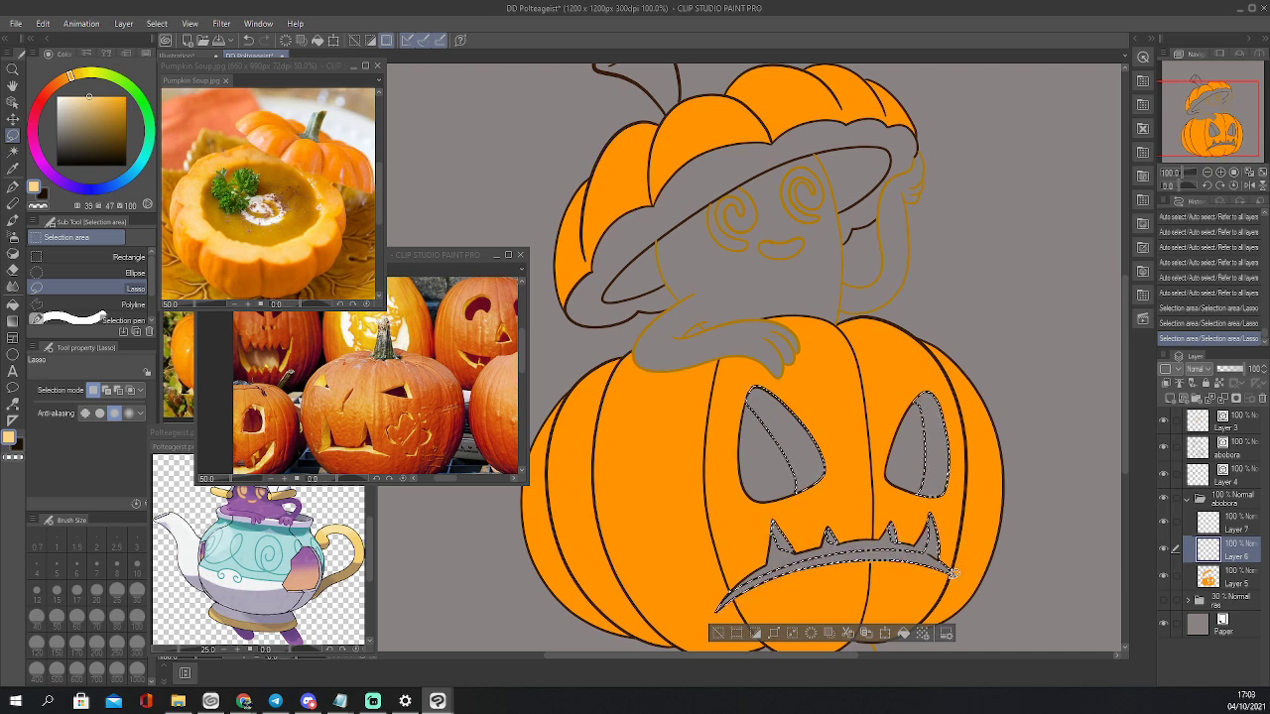
pyautogui.moveTo(941, 575); pyautogui.dragTo(955, 564)
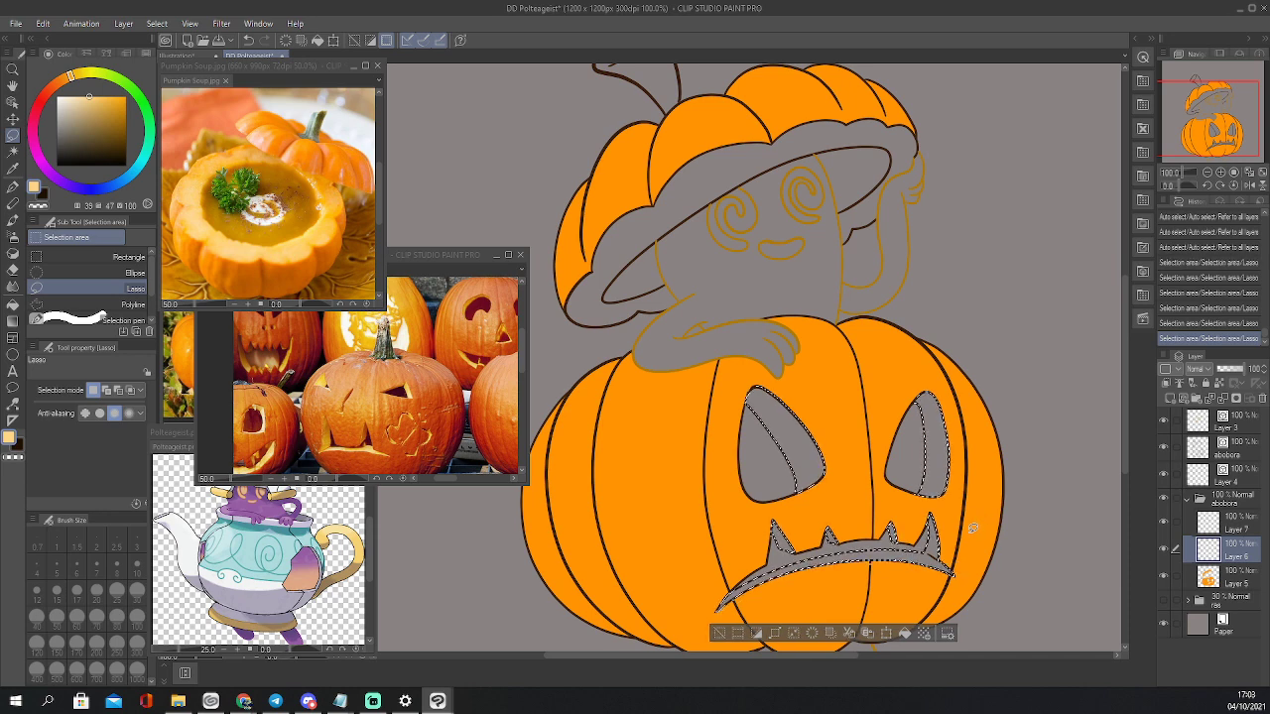
# Fill the selected mouth rim, teeth and inner eye edges with the cream colour on Layer 6, and clear the selection
pyautogui.press('g')
pyautogui.click(843, 561)
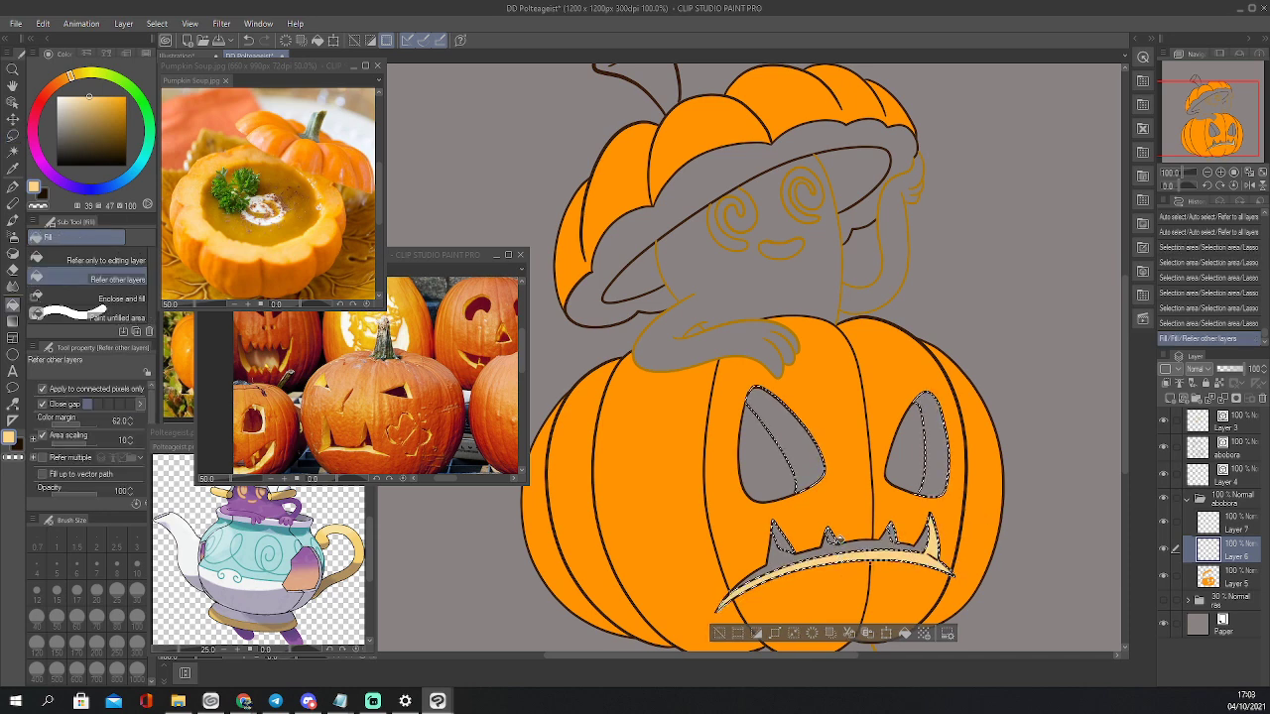
pyautogui.click(780, 543)
pyautogui.click(829, 539)
pyautogui.click(805, 459)
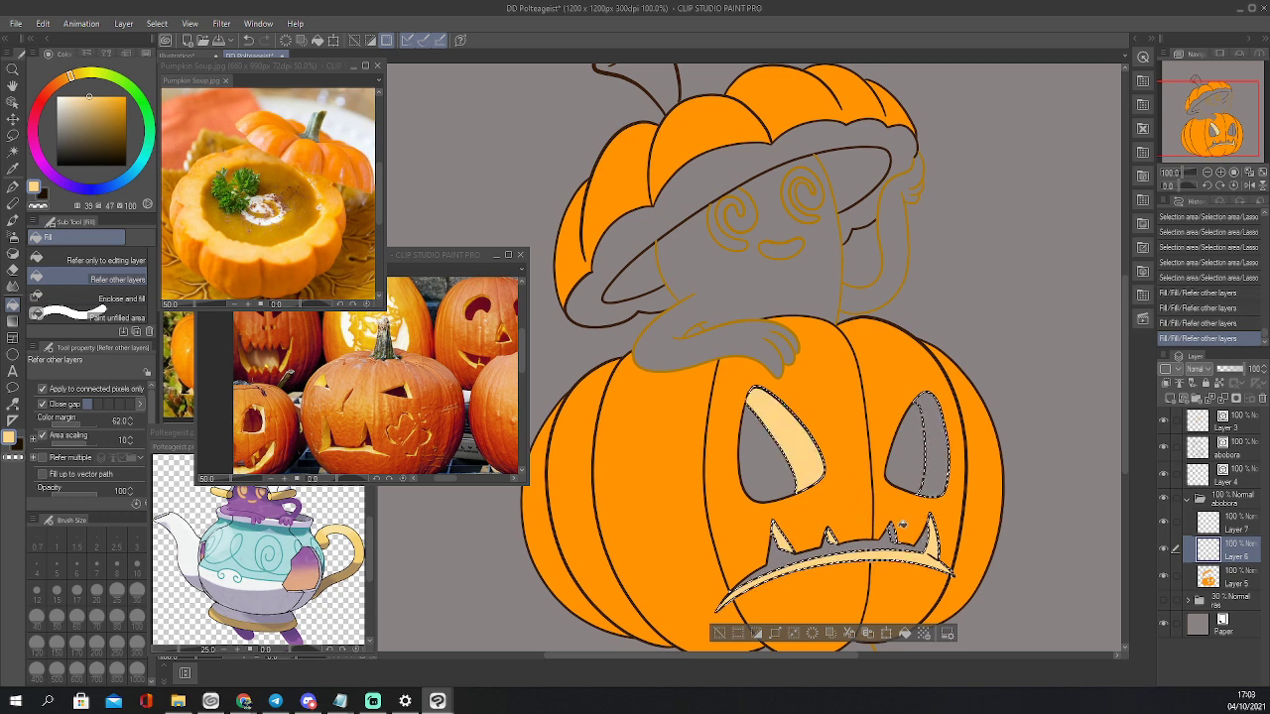
pyautogui.click(932, 436)
pyautogui.click(941, 487)
pyautogui.hotkey('ctrl', 'd')
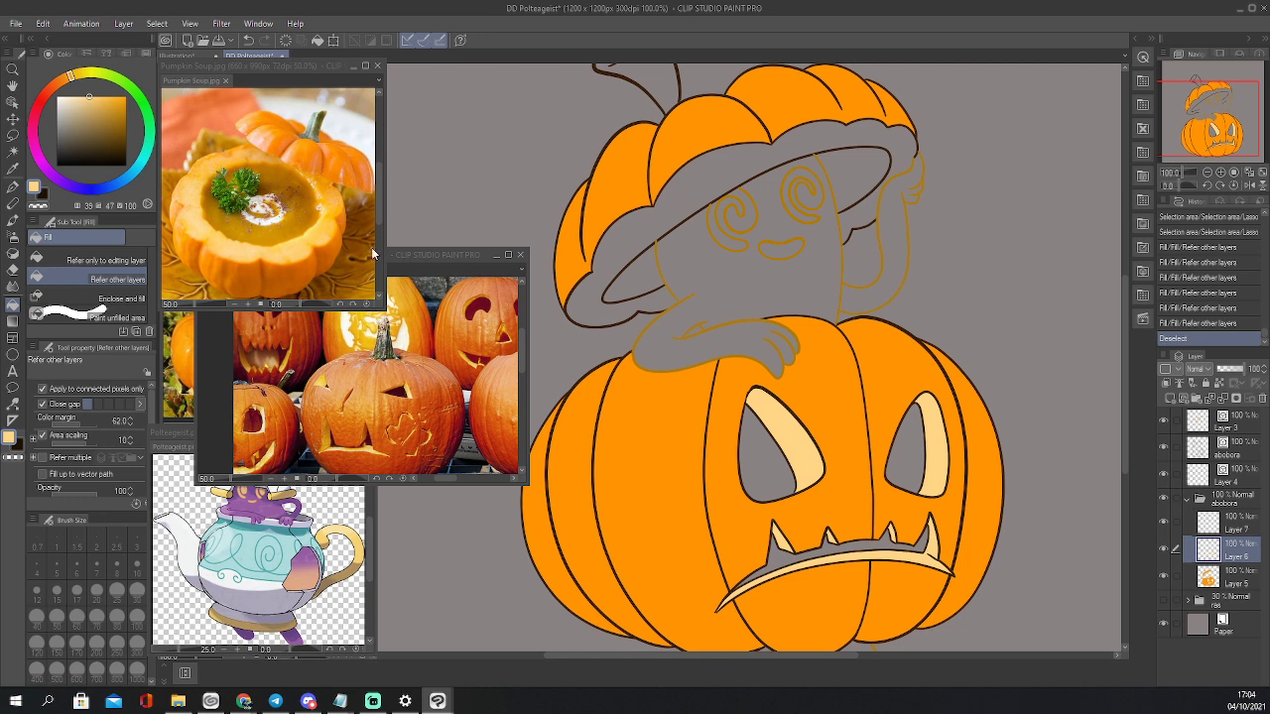
# Select the underside rim of the pumpkin lid, fill it with the same cream on Layer 6, and clear the selection
pyautogui.click(1219, 526)
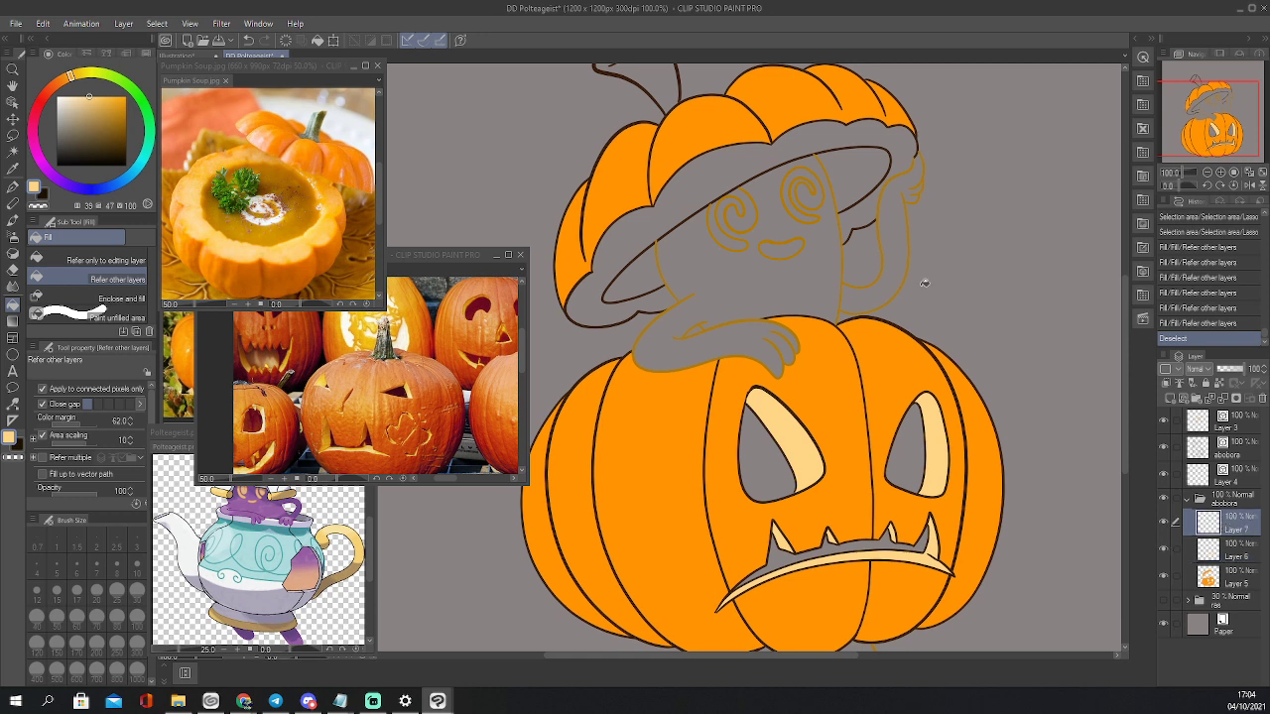
pyautogui.click(1220, 549)
pyautogui.press('w')
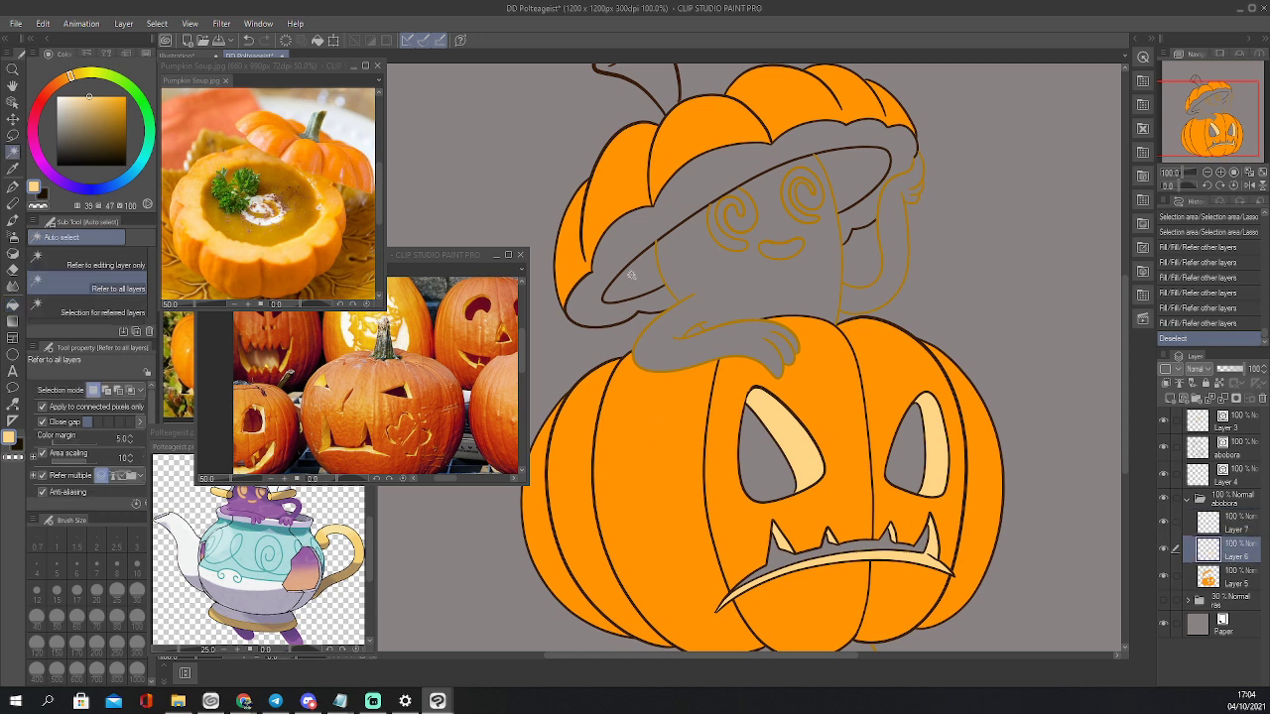
pyautogui.click(631, 275)
pyautogui.press('g')
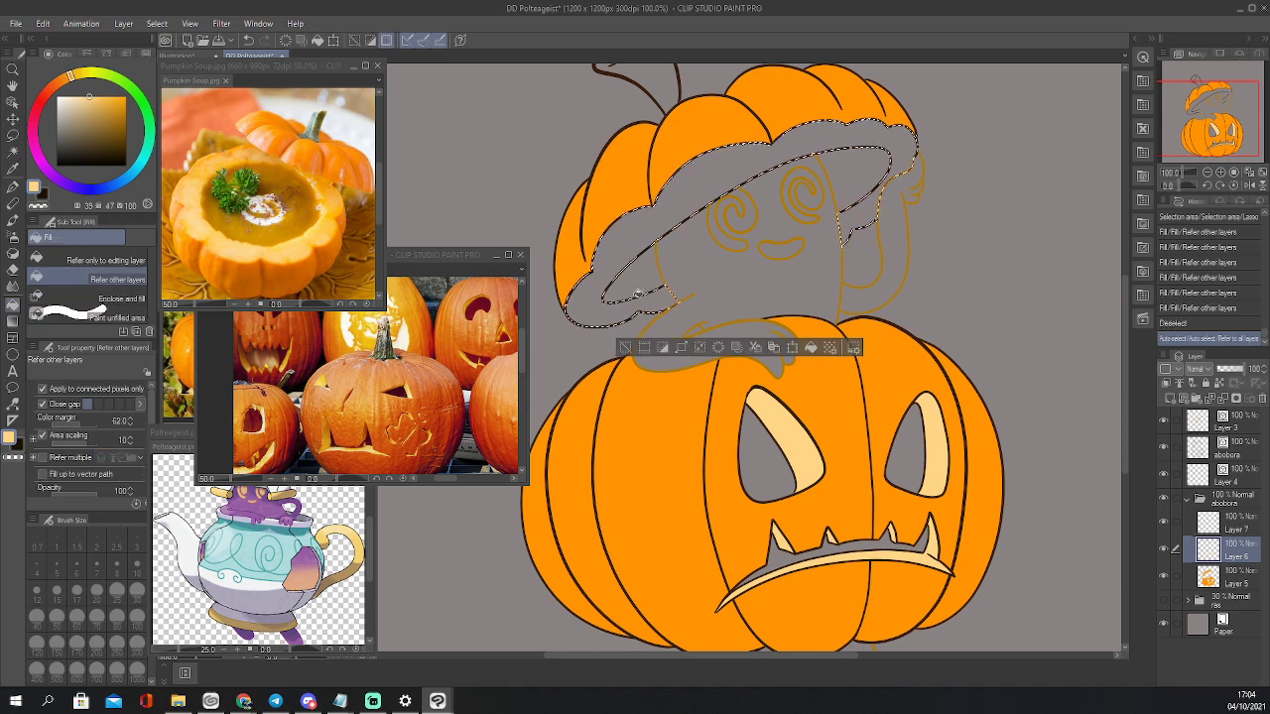
pyautogui.click(637, 293)
pyautogui.hotkey('ctrl', 'd')
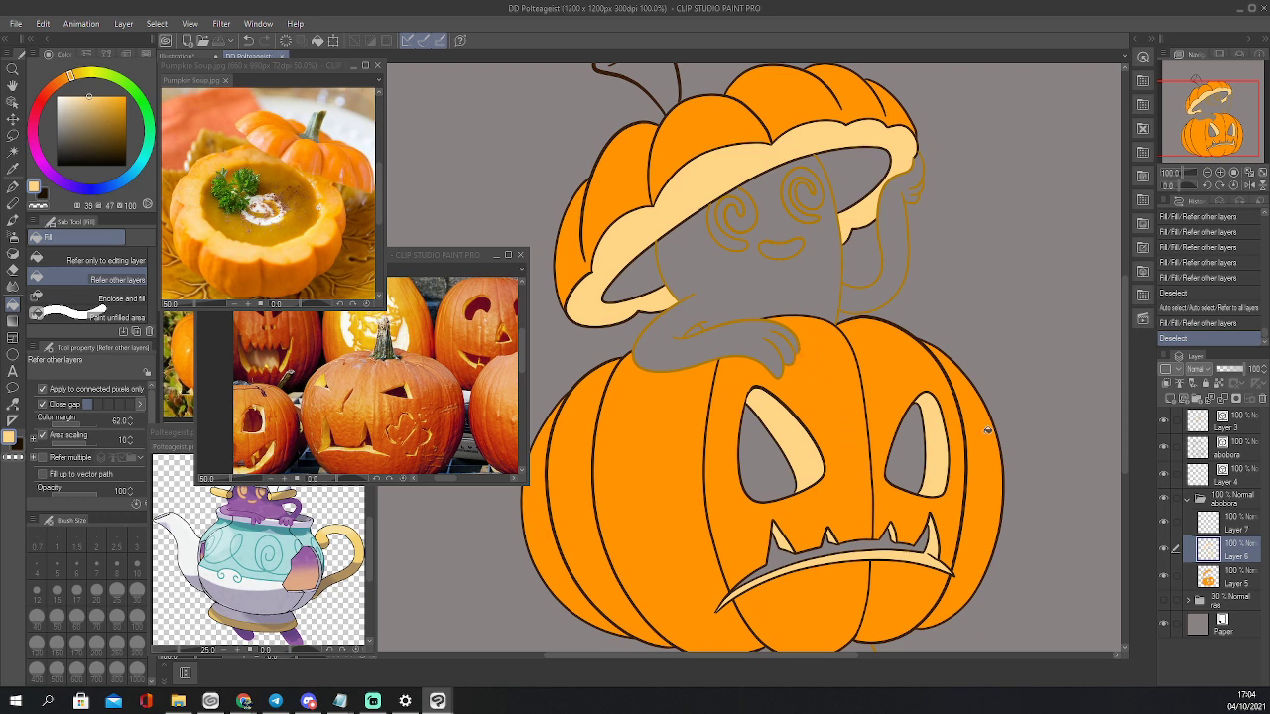
pyautogui.click(1218, 526)
pyautogui.moveTo(1218, 528); pyautogui.dragTo(1216, 565)
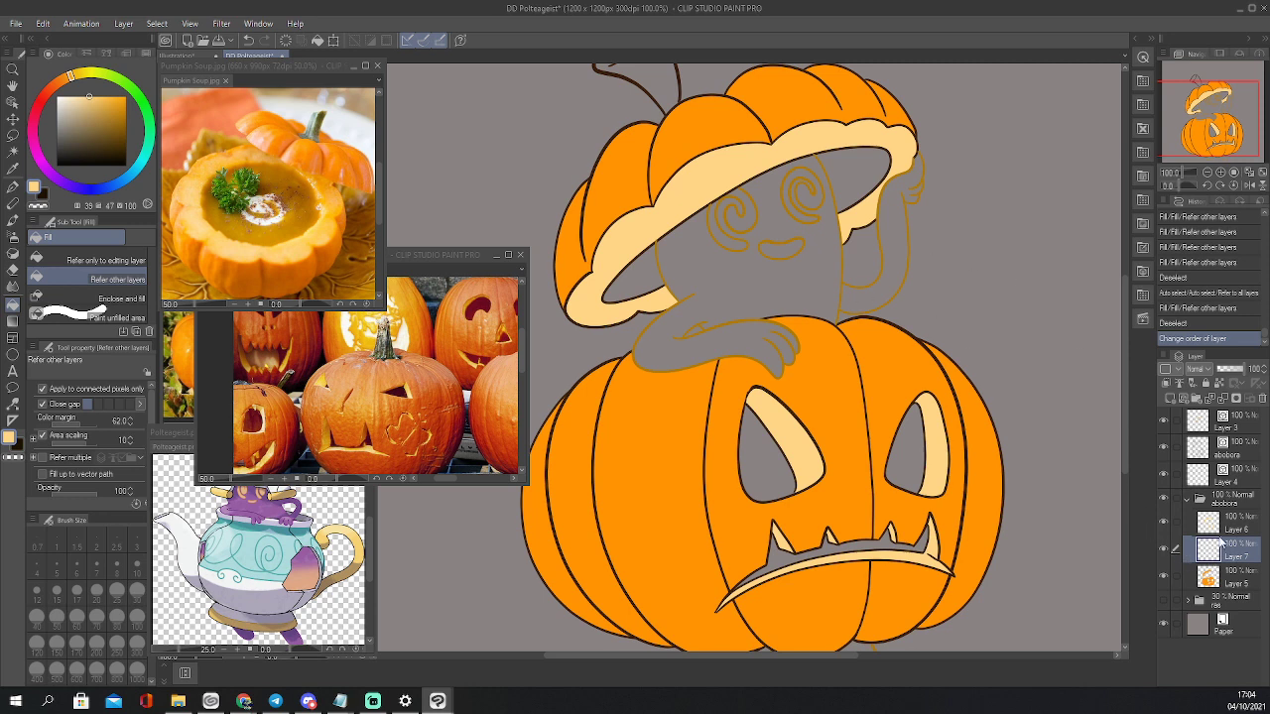
pyautogui.moveTo(1224, 544); pyautogui.dragTo(1222, 516)
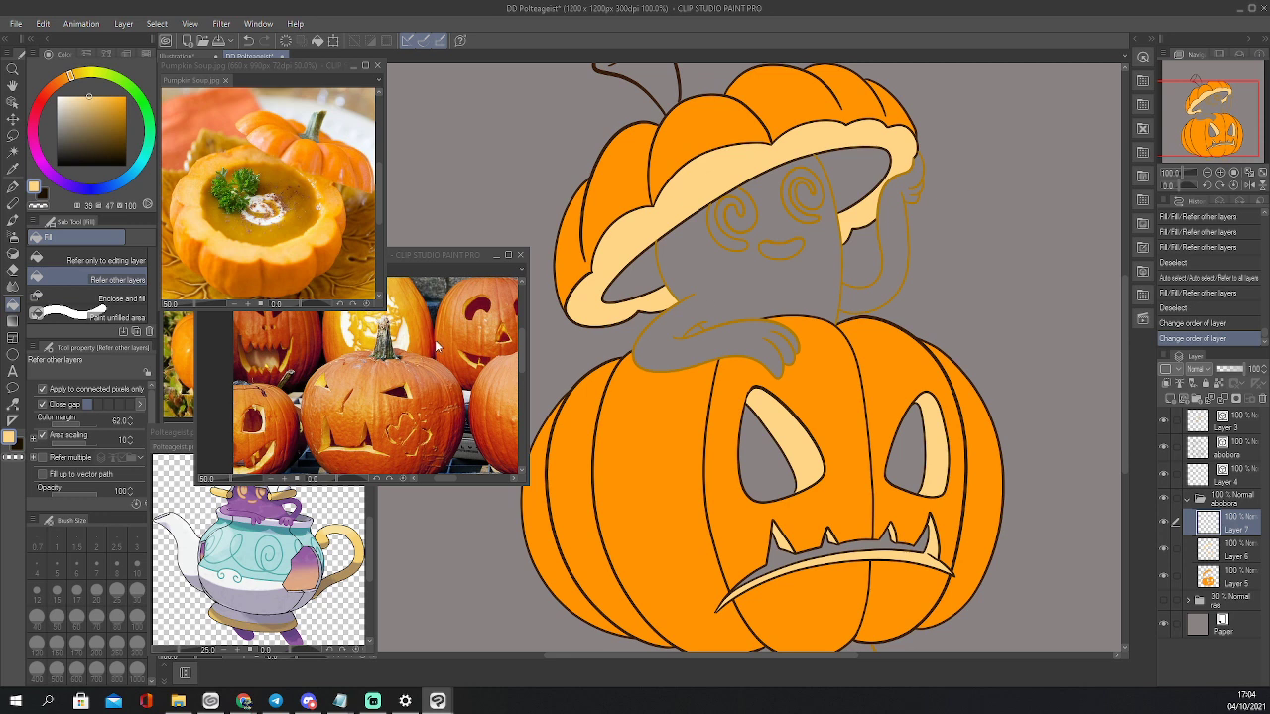
# Sample the stem's green from the Pumpkin Soup photo and adjust it to a lighter olive green
pyautogui.press('i')
pyautogui.click(312, 130)
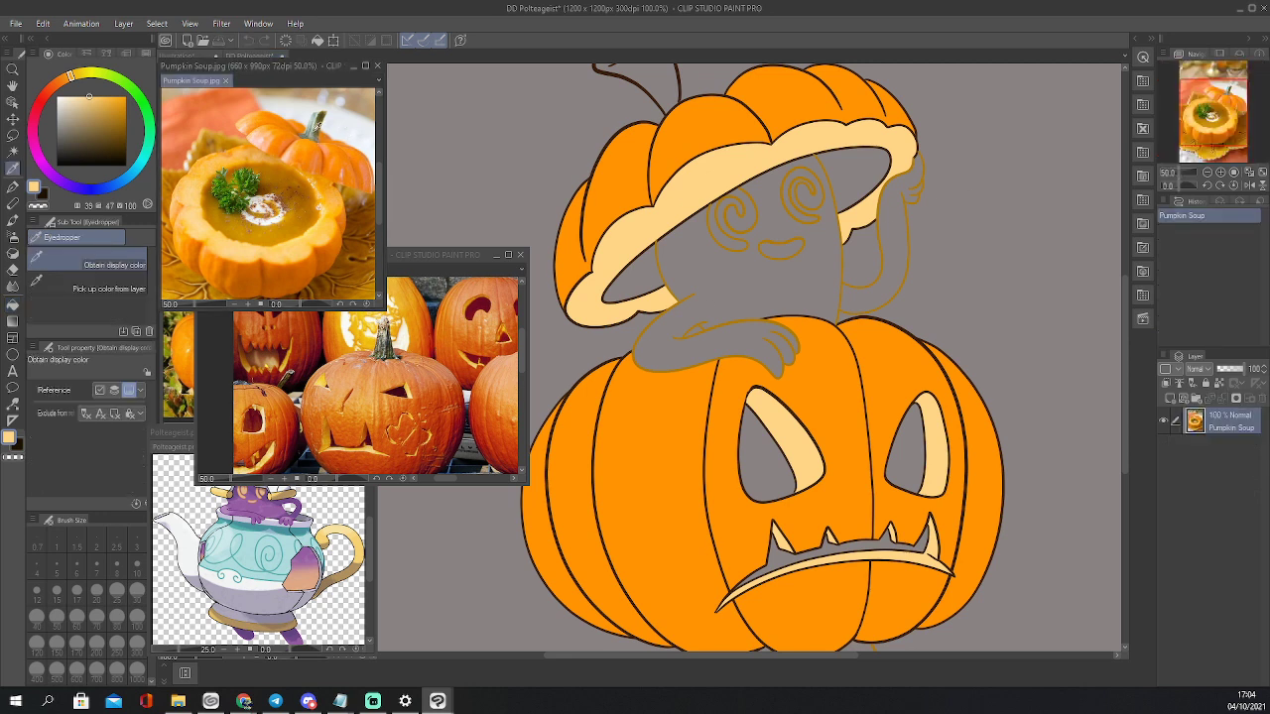
pyautogui.click(313, 129)
pyautogui.moveTo(93, 119); pyautogui.dragTo(94, 113)
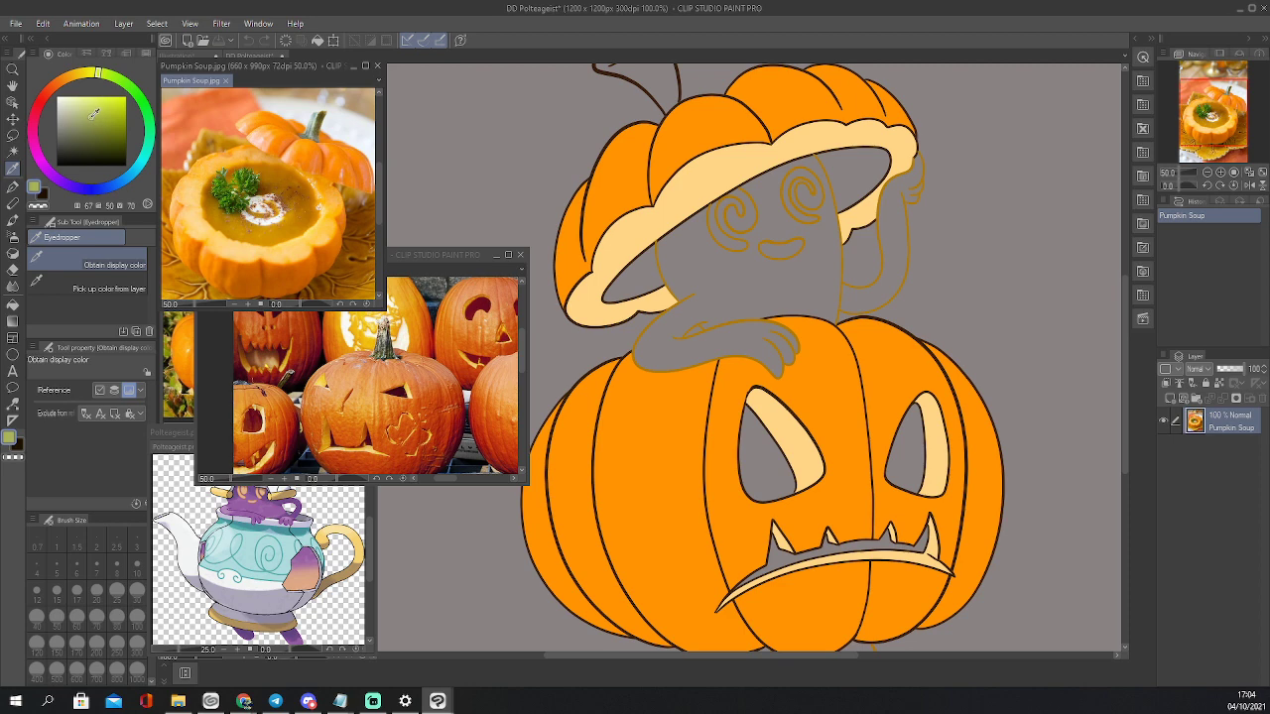
# Select the lid's stem, fill it with the olive green on Layer 7, and clear the selection
pyautogui.press('w')
pyautogui.click(666, 79)
pyautogui.click(666, 79)
pyautogui.press('g')
pyautogui.click(667, 79)
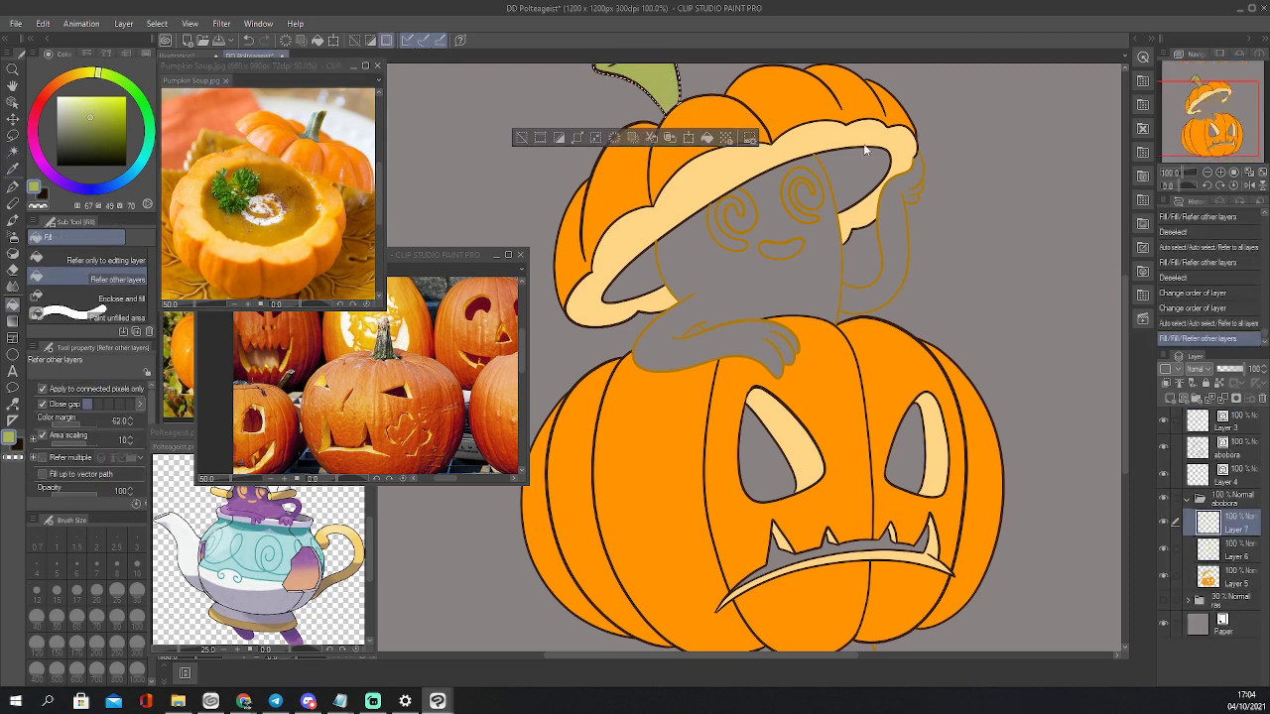
pyautogui.hotkey('ctrl', 'd')
# Select the two openings inside the lid on either side of the ghost's head with Auto select
pyautogui.moveTo(1218, 134); pyautogui.dragTo(1220, 126)
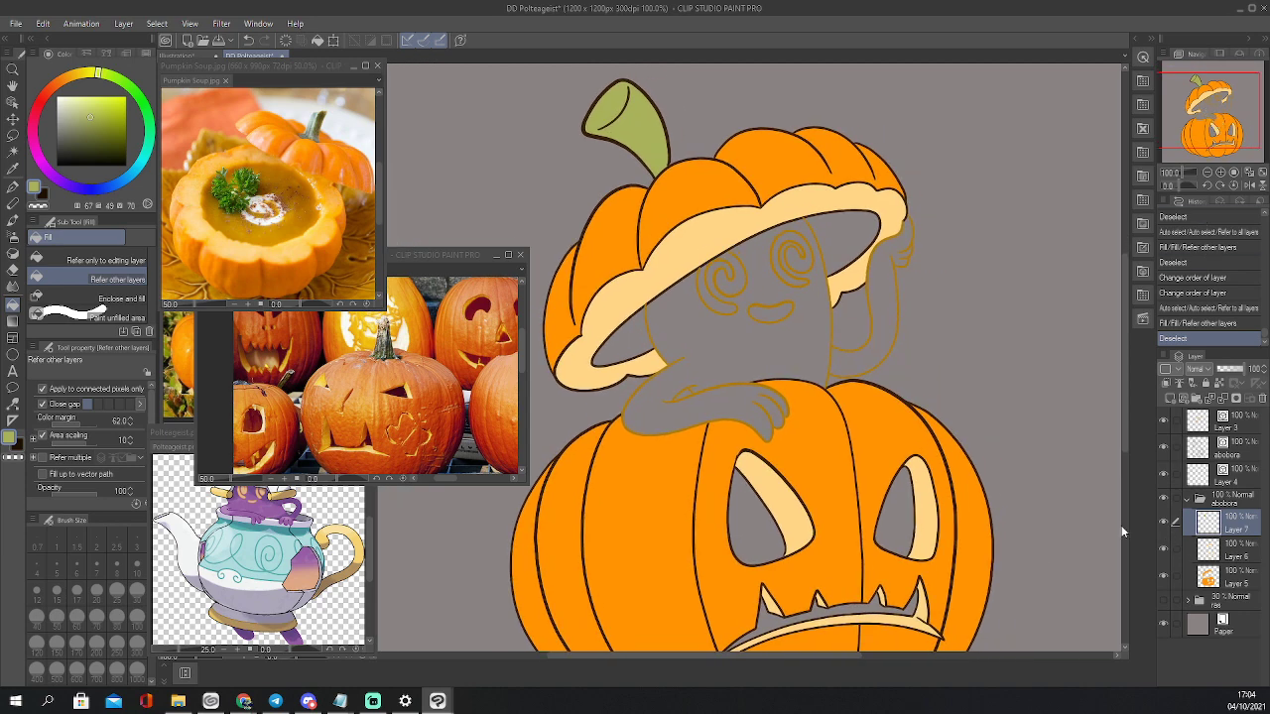
pyautogui.press('w')
pyautogui.click(642, 336)
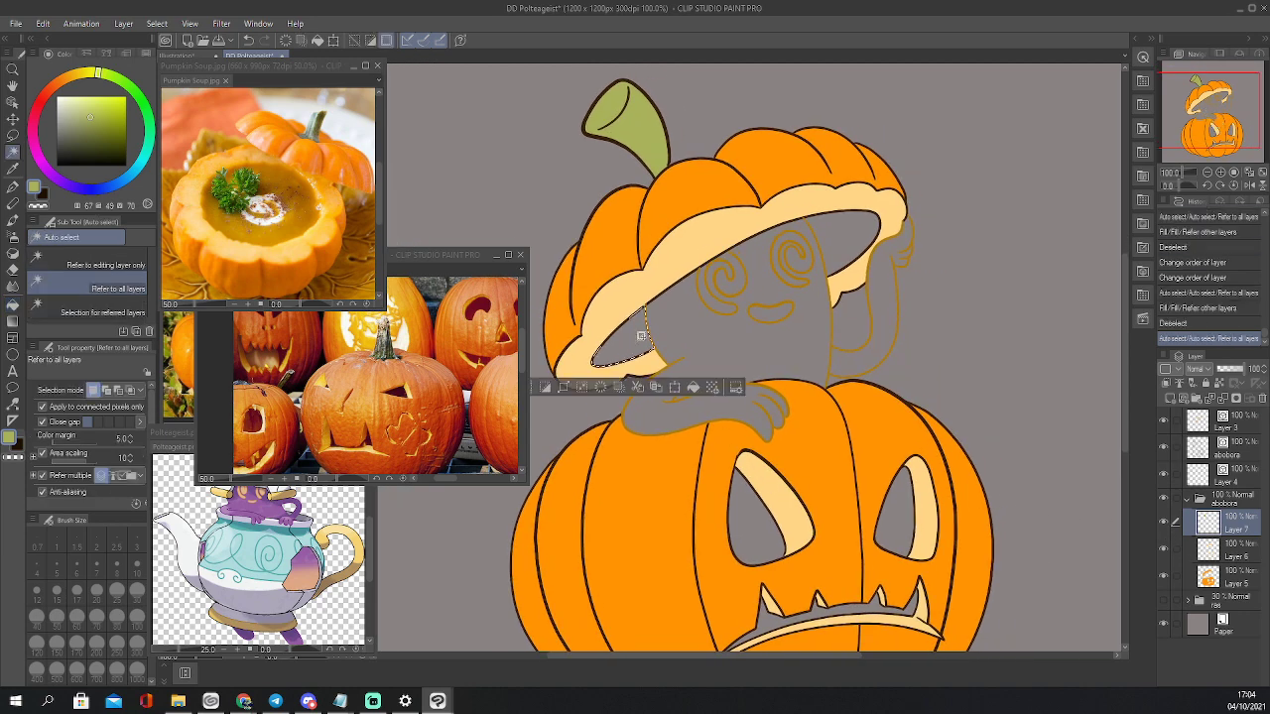
pyautogui.keyDown('shift'); pyautogui.click(842, 244); pyautogui.keyUp('shift')
# Sample the lid rim's cream and turn it into a medium brown with a redder hue of 27
pyautogui.press('i')
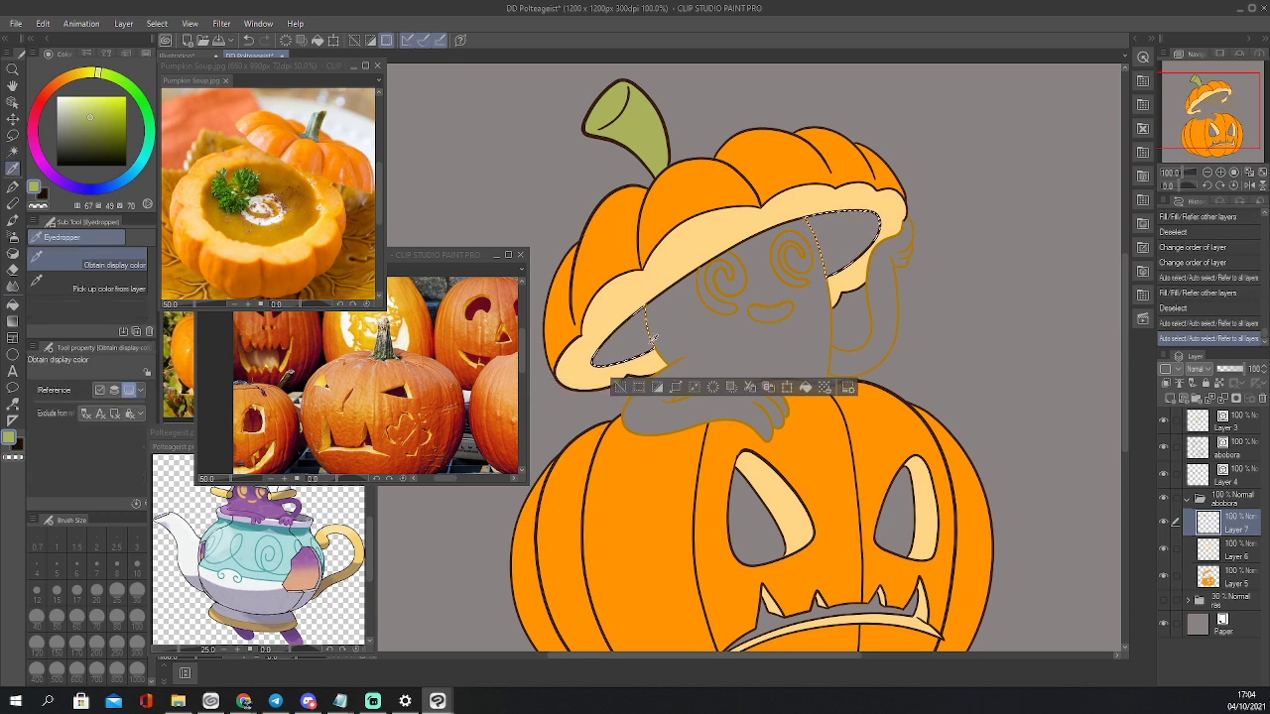
pyautogui.click(609, 296)
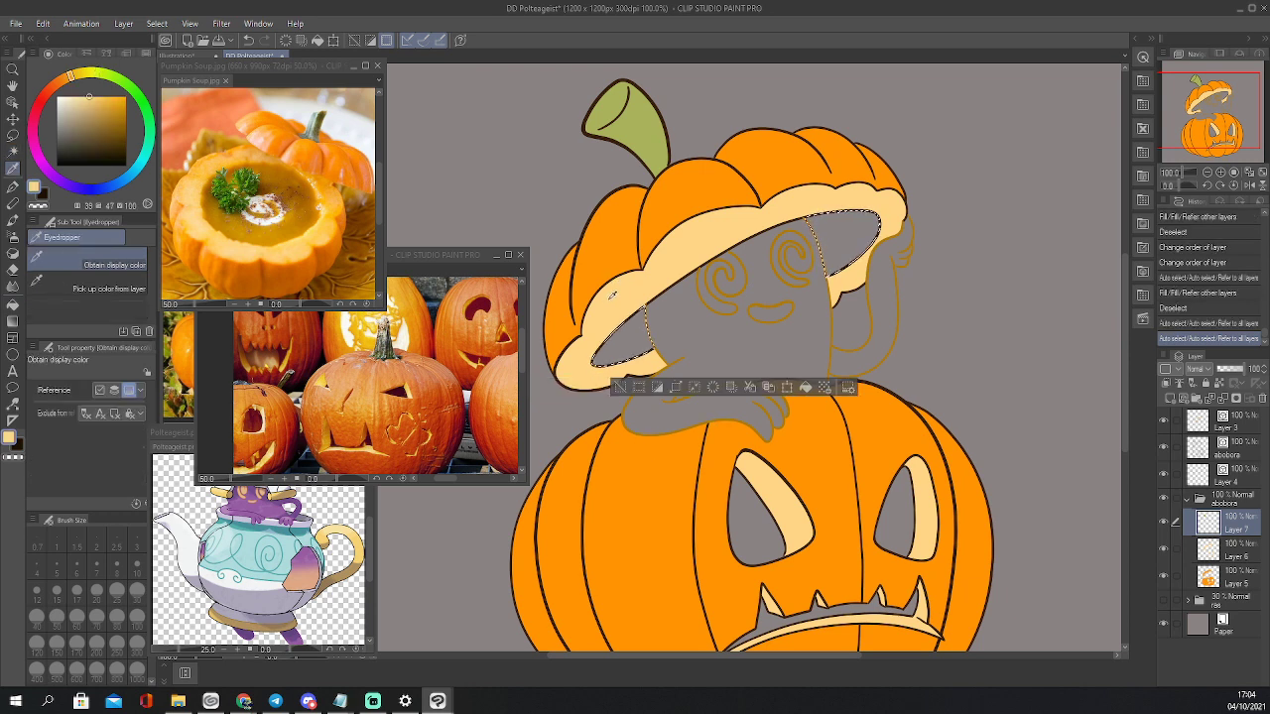
pyautogui.click(111, 114)
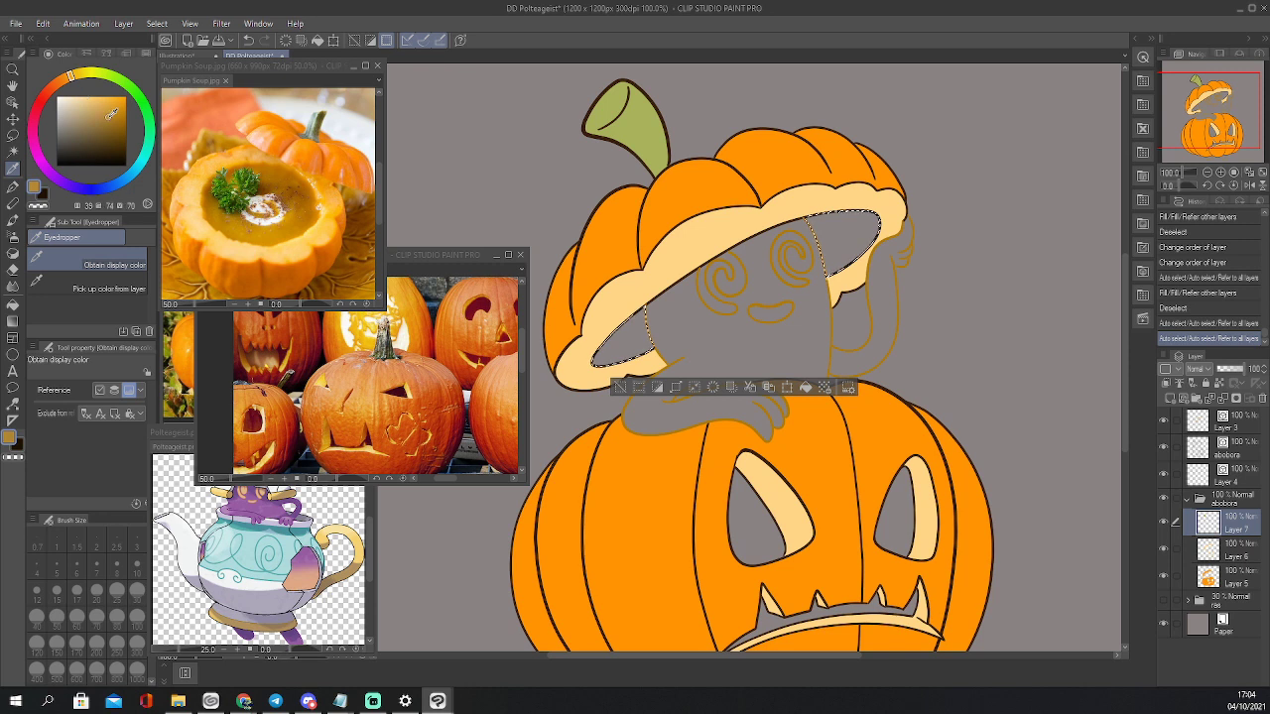
pyautogui.click(109, 122)
pyautogui.moveTo(66, 80); pyautogui.dragTo(59, 82)
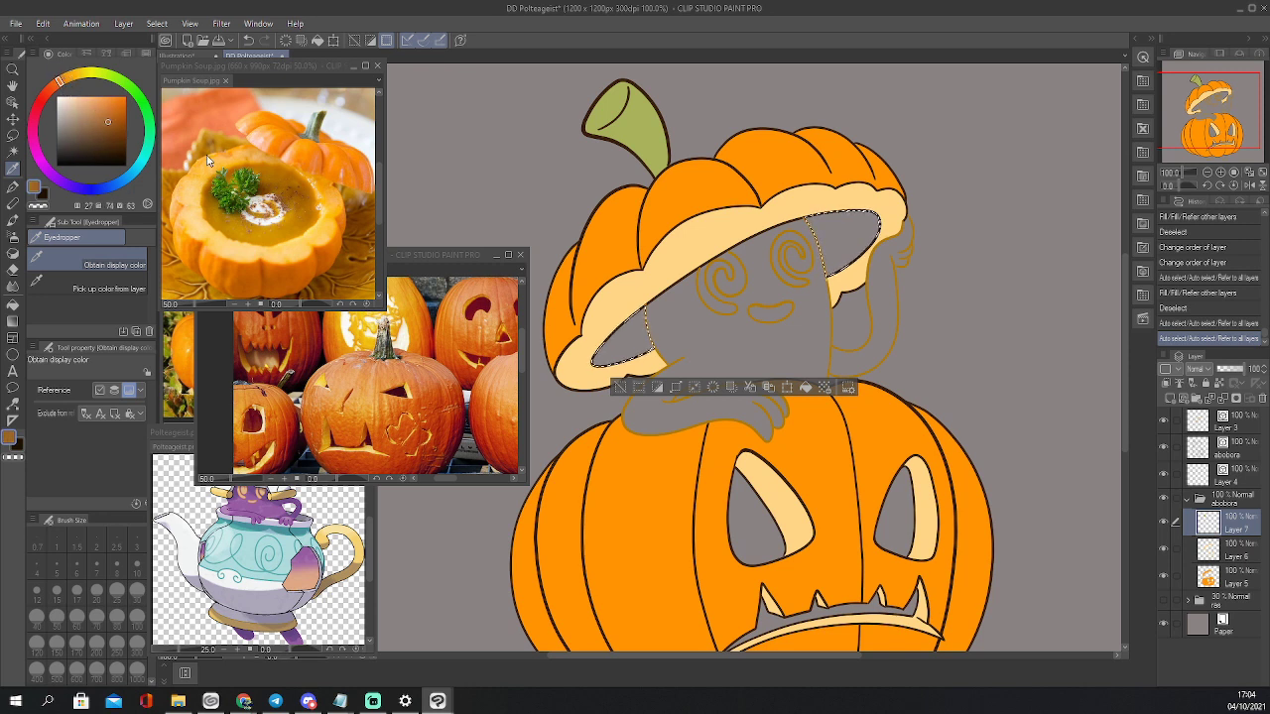
# Fill both selected openings inside the lid with the medium brown on Layer 7
pyautogui.press('g')
pyautogui.press('g')
pyautogui.click(625, 343)
pyautogui.click(843, 243)
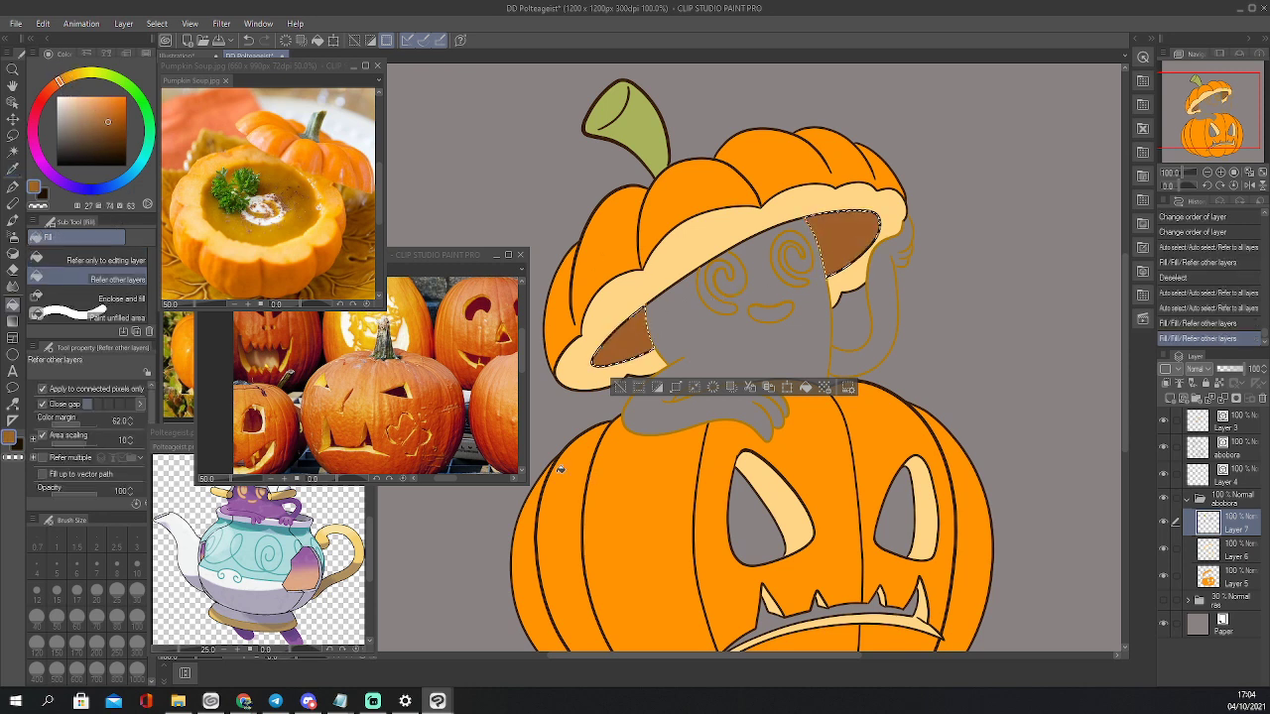
# Choose a darker brown and add a new raster layer above Layer 7, clipped to the layer below
pyautogui.click(111, 138)
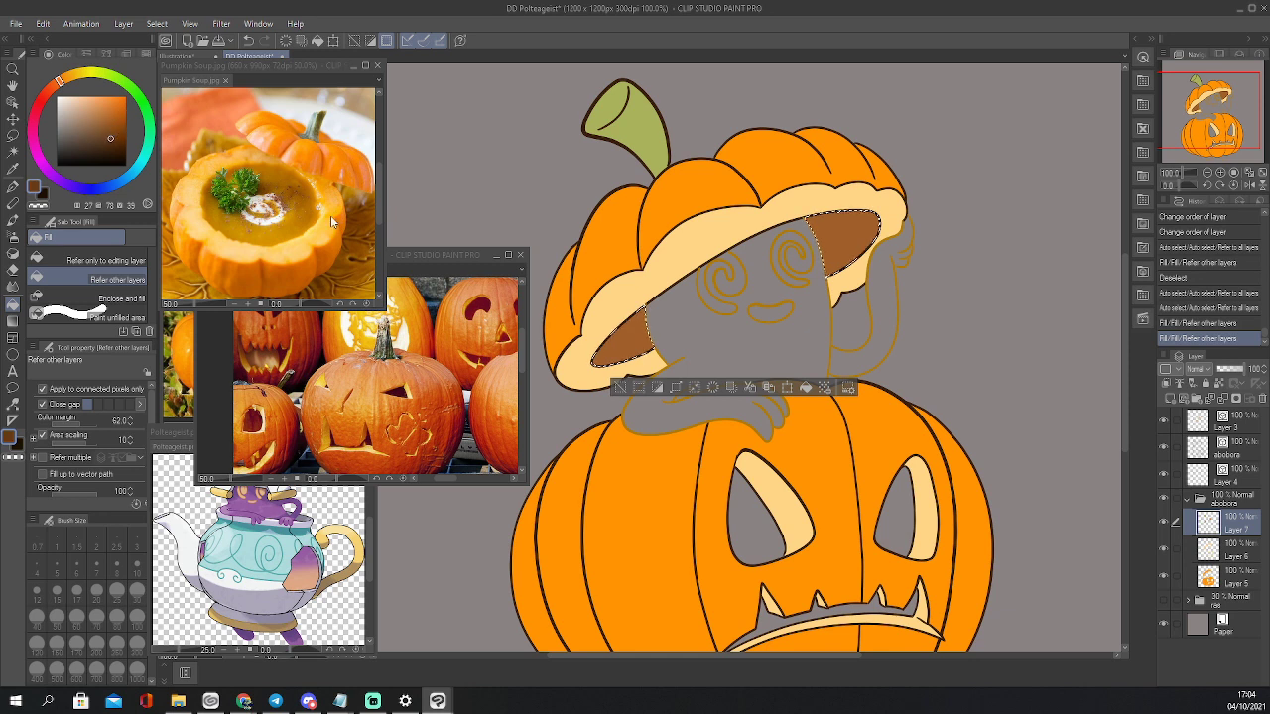
pyautogui.click(1170, 397)
pyautogui.click(1166, 383)
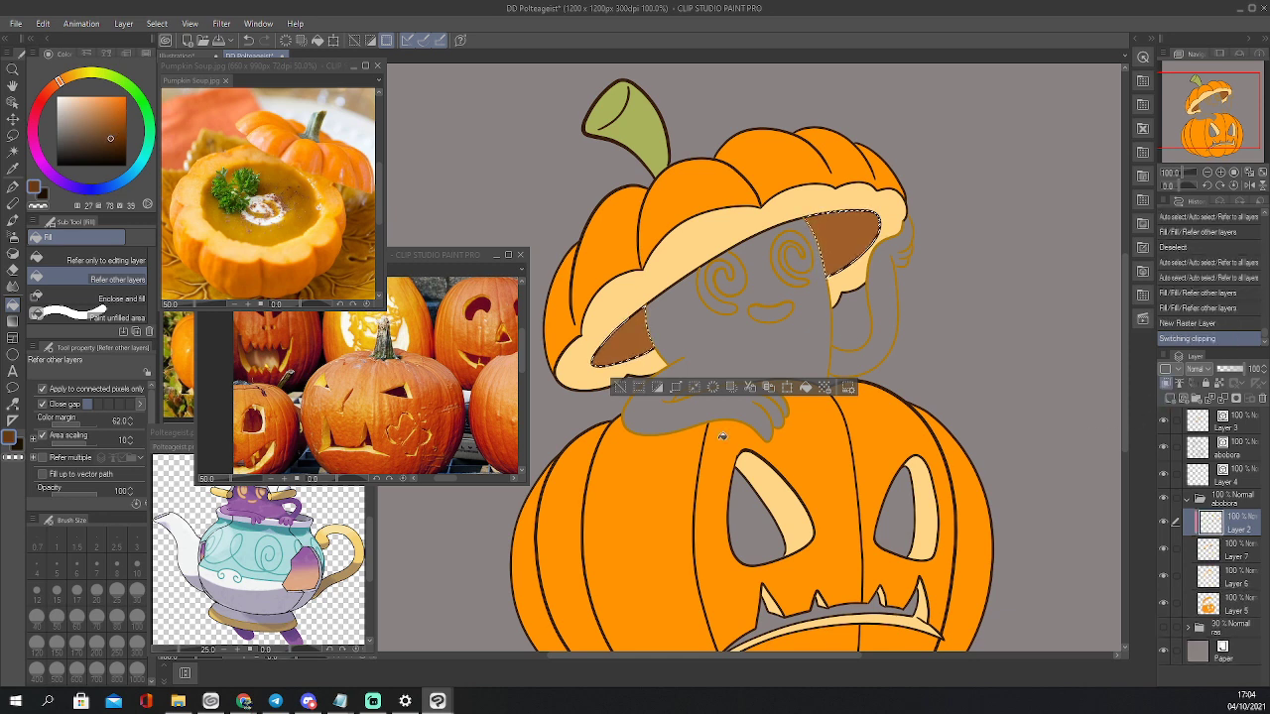
# Try shading the opening inside the lid with the Running color spray airbrush at size 40
pyautogui.press('b')
pyautogui.press('[')
pyautogui.press('[')
pyautogui.press('[')
pyautogui.press('[')
pyautogui.press('[')
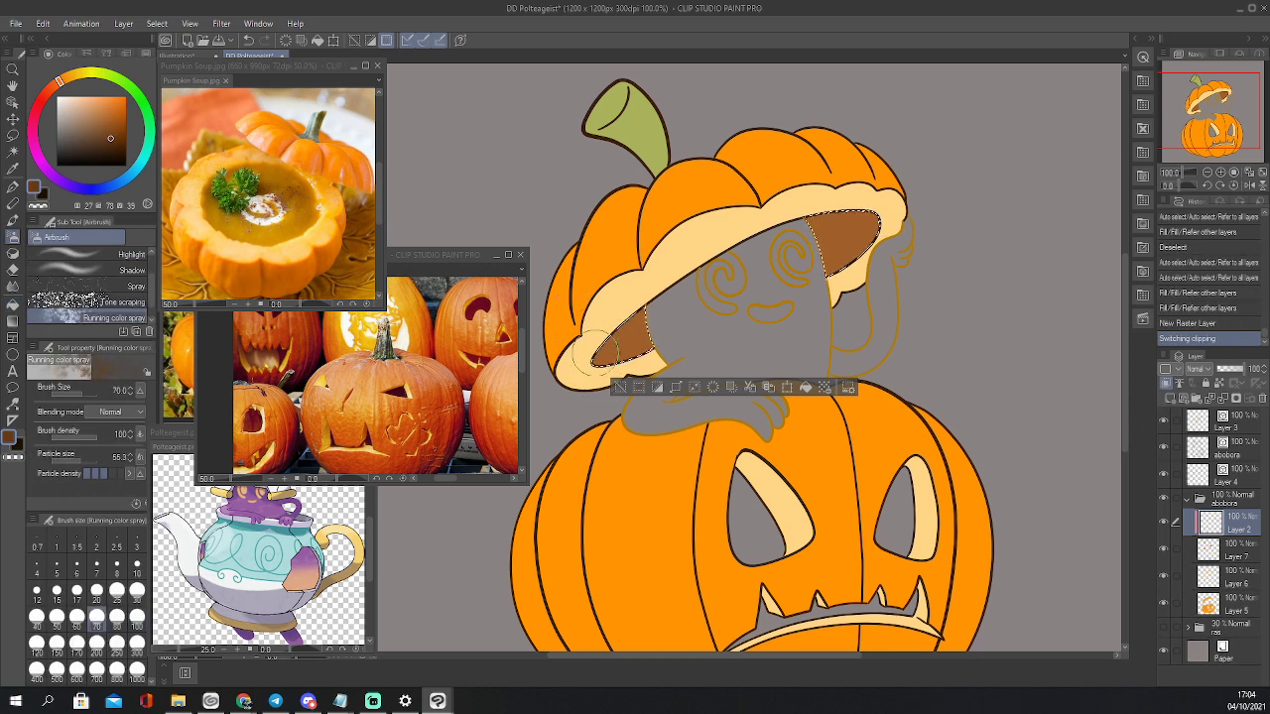
pyautogui.moveTo(593, 358); pyautogui.dragTo(661, 303)
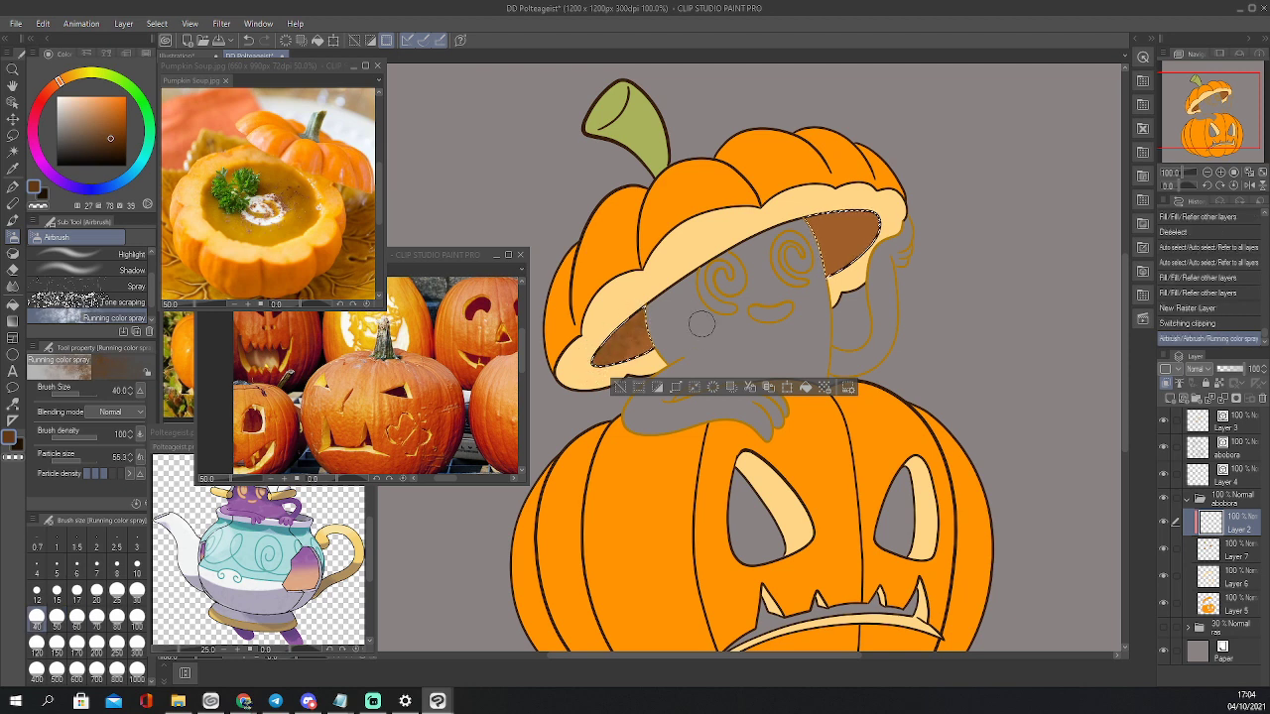
pyautogui.hotkey('ctrl', 'z')
# Shade both brown openings inside the lid in darker brown with the Soft airbrush at size 25 to 30
pyautogui.moveTo(152, 291); pyautogui.dragTo(152, 253)
pyautogui.click(127, 272)
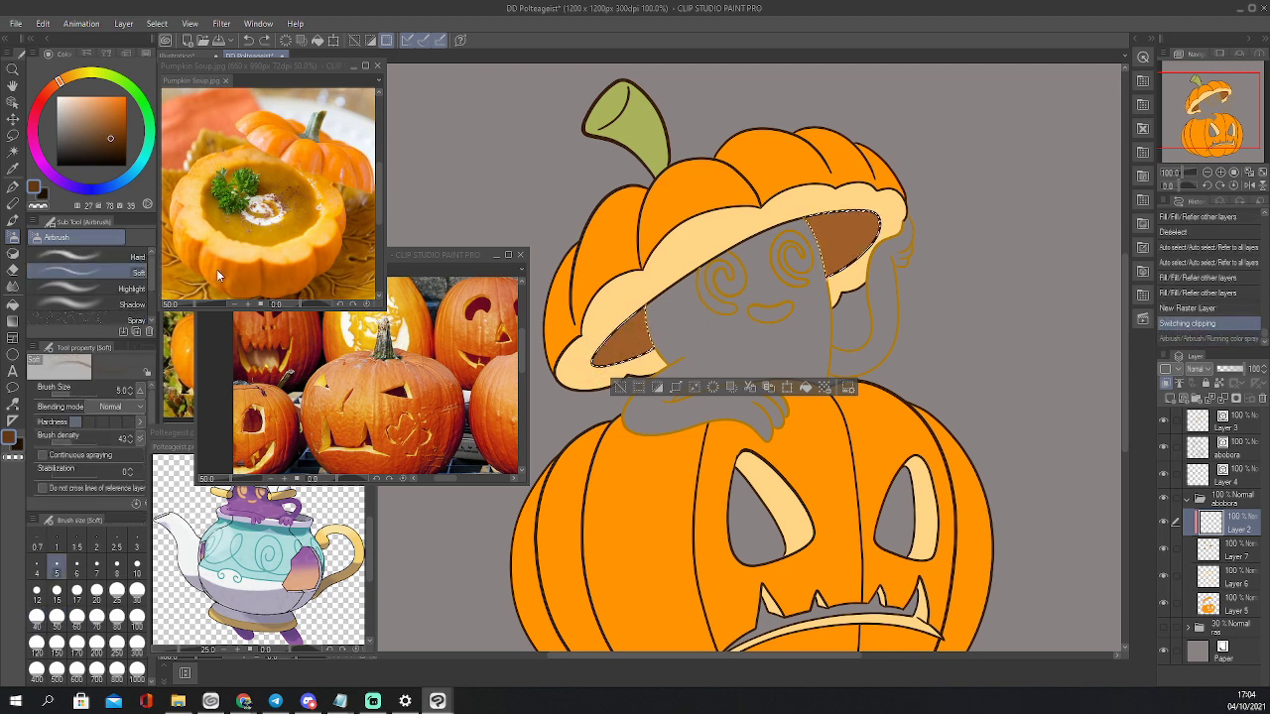
pyautogui.press(']')
pyautogui.press(']')
pyautogui.press(']')
pyautogui.press(']')
pyautogui.press(']')
pyautogui.press(']')
pyautogui.press(']')
pyautogui.press(']')
pyautogui.press(']')
pyautogui.press(']')
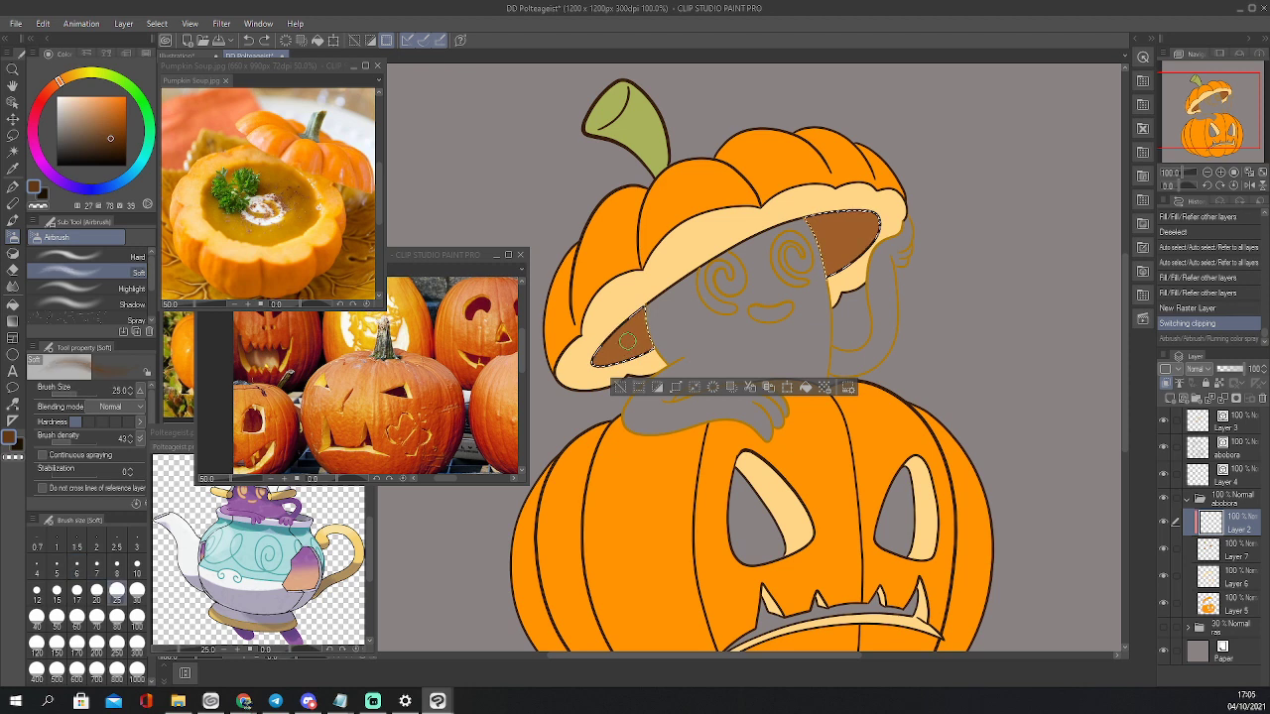
pyautogui.moveTo(595, 366); pyautogui.dragTo(635, 319)
pyautogui.moveTo(603, 357)
pyautogui.mouseDown()
pyautogui.moveTo(664, 318)
pyautogui.moveTo(649, 316)
pyautogui.mouseUp()
pyautogui.moveTo(596, 367); pyautogui.dragTo(651, 310)
pyautogui.moveTo(607, 349); pyautogui.dragTo(663, 303)
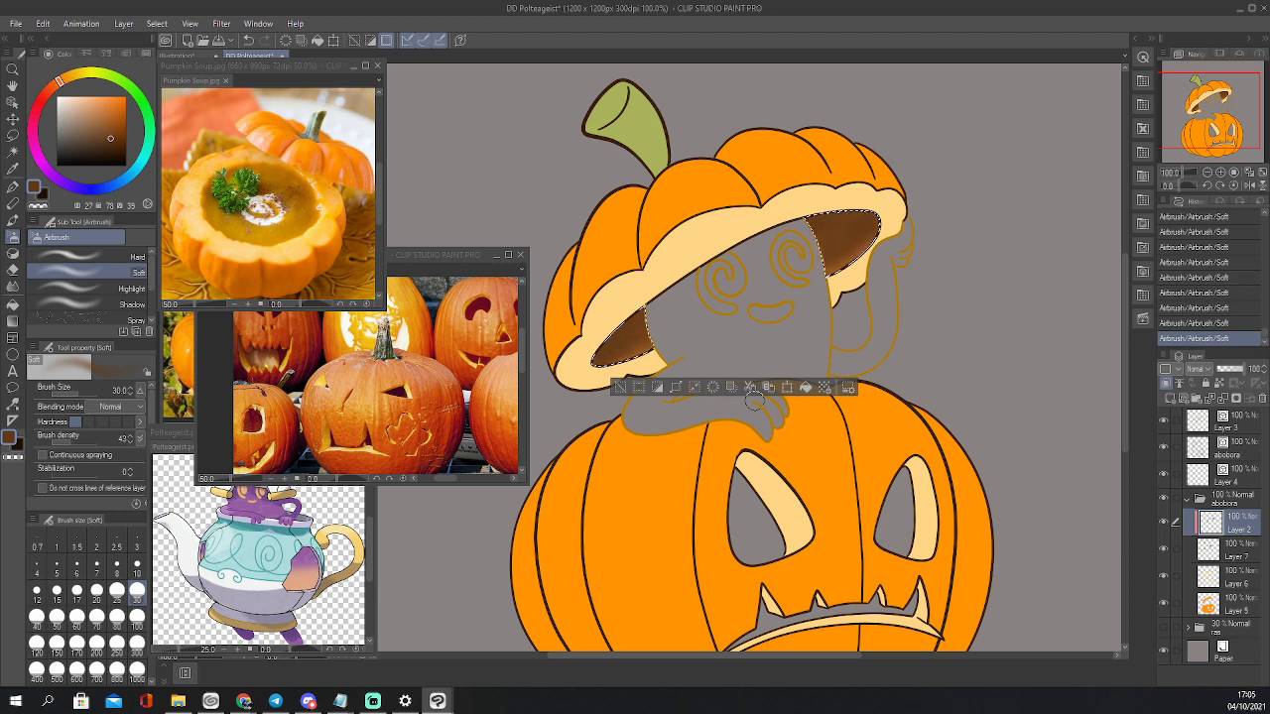
# Lighten the shading along the lower edges of both lid openings with the Soft eraser at size 25, then 40
pyautogui.press('e')
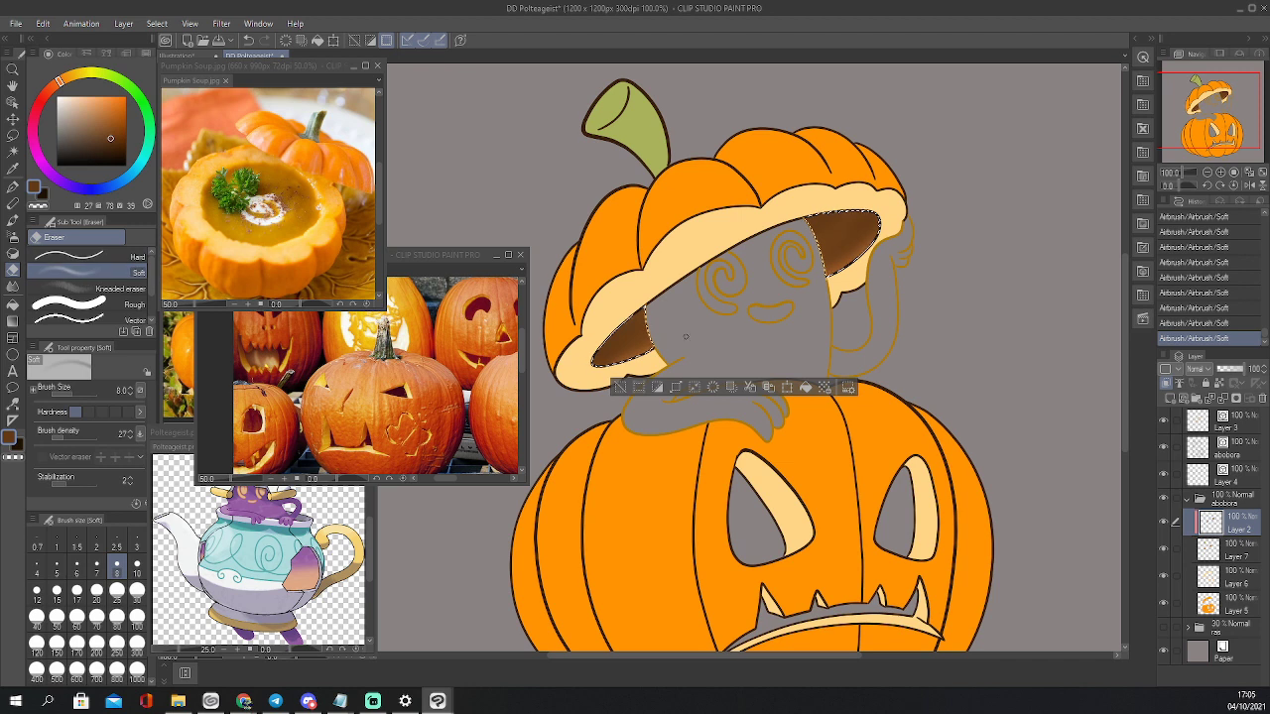
pyautogui.press(']')
pyautogui.press(']')
pyautogui.press(']')
pyautogui.press(']')
pyautogui.press(']')
pyautogui.press(']')
pyautogui.moveTo(867, 244); pyautogui.dragTo(838, 266)
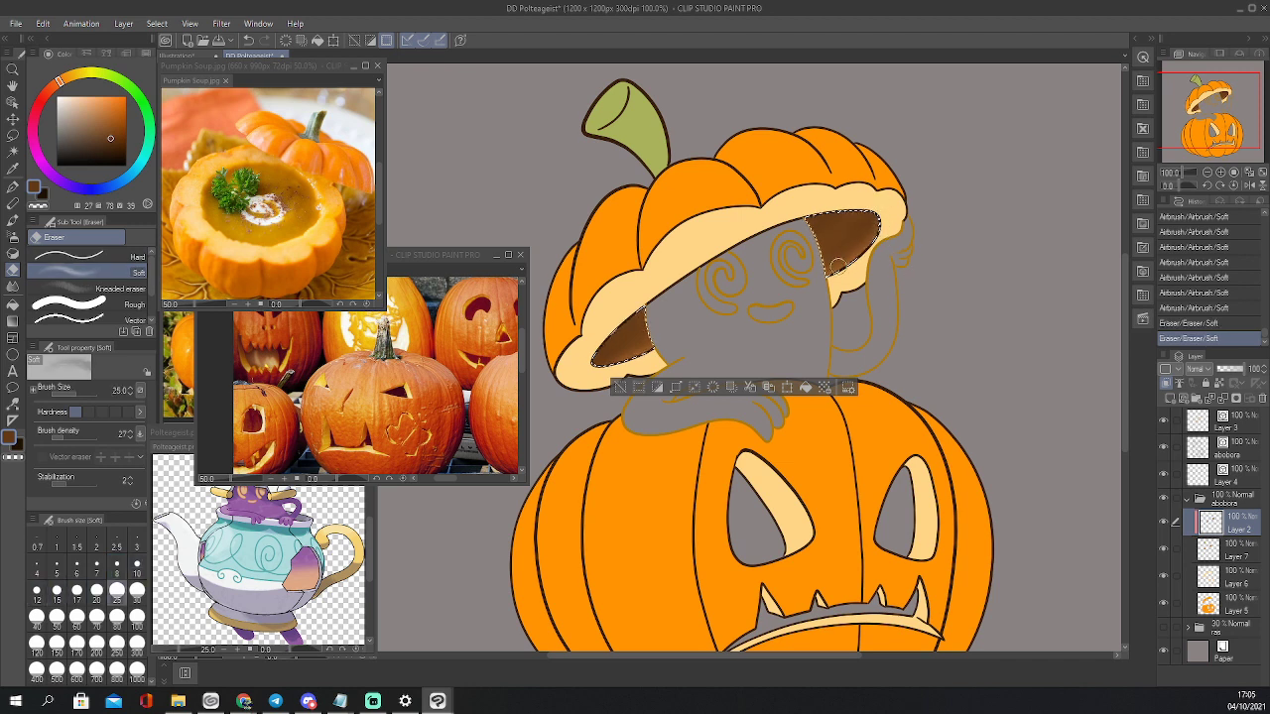
pyautogui.click(840, 261)
pyautogui.click(848, 251)
pyautogui.press(']')
pyautogui.press(']')
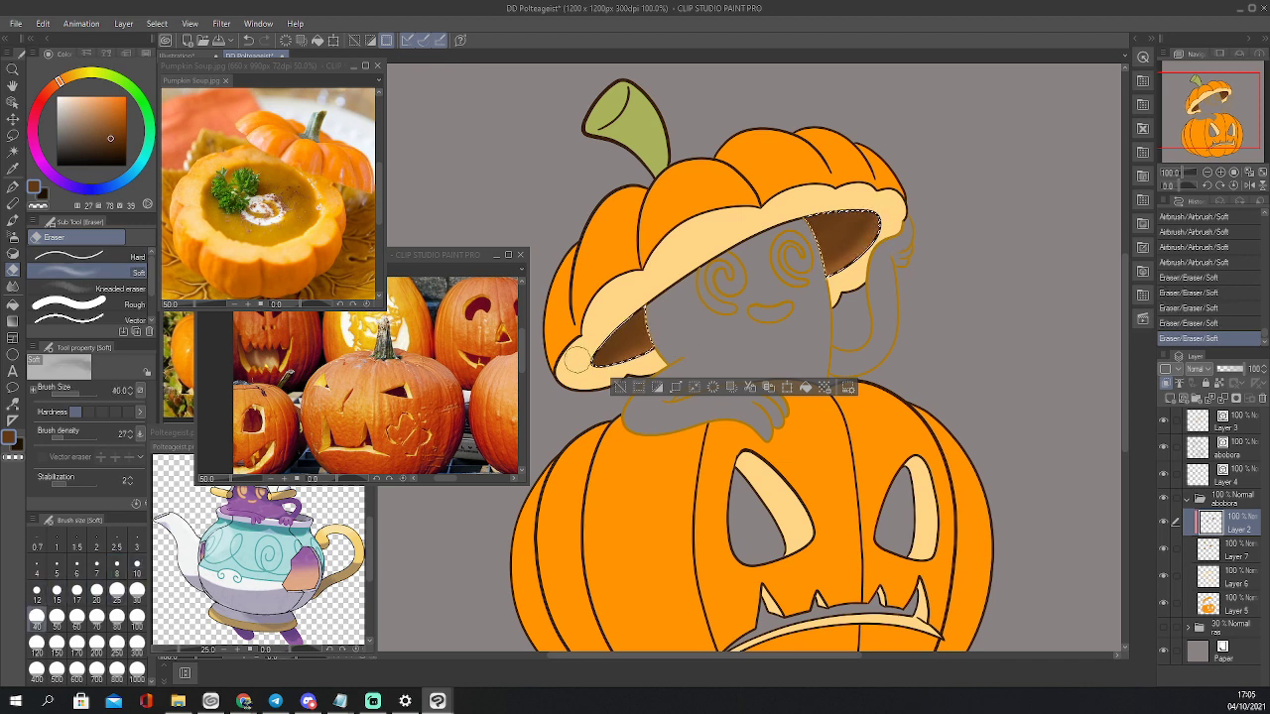
pyautogui.click(573, 375)
pyautogui.click(573, 375)
pyautogui.click(572, 374)
pyautogui.click(574, 373)
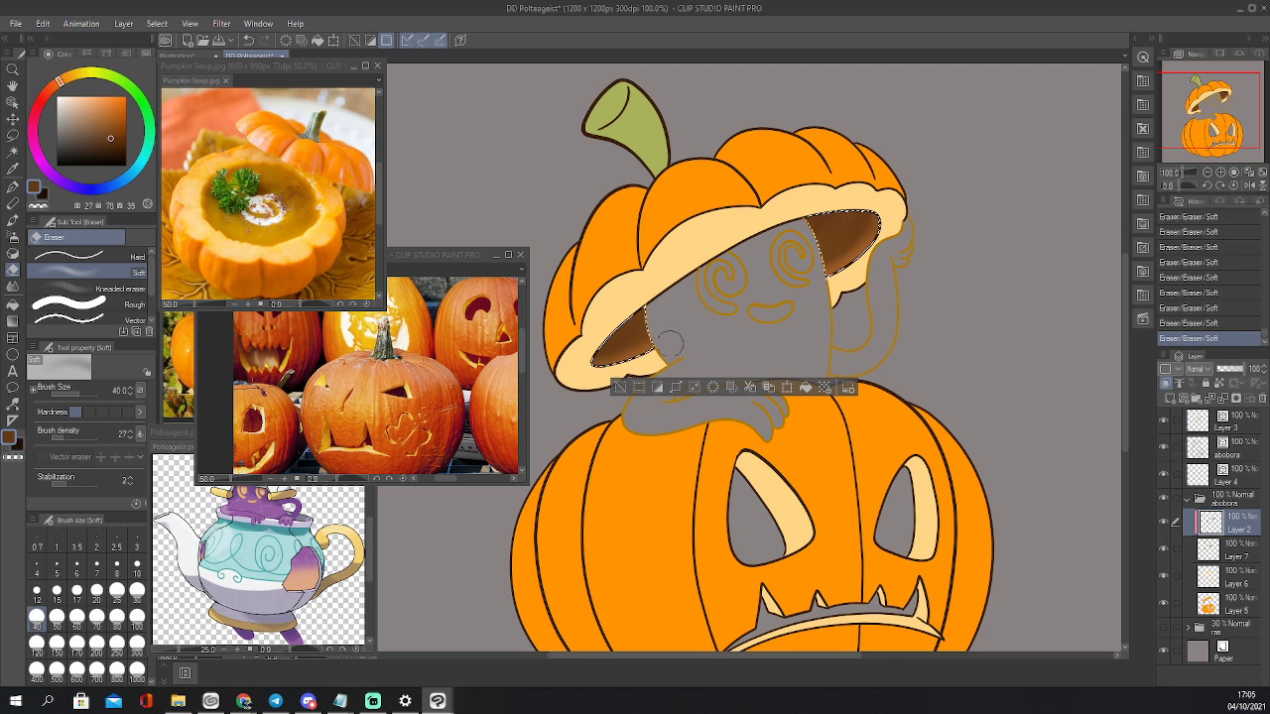
# Deepen the upper edges of both lid openings in an even darker brown with the Soft airbrush at size 20, then deselect
pyautogui.click(112, 145)
pyautogui.press('b')
pyautogui.press('[')
pyautogui.press('[')
pyautogui.moveTo(607, 325); pyautogui.dragTo(635, 314)
pyautogui.moveTo(843, 215)
pyautogui.mouseDown()
pyautogui.moveTo(871, 218)
pyautogui.moveTo(827, 226)
pyautogui.mouseUp()
pyautogui.moveTo(843, 218)
pyautogui.mouseDown()
pyautogui.moveTo(822, 234)
pyautogui.moveTo(832, 220)
pyautogui.mouseUp()
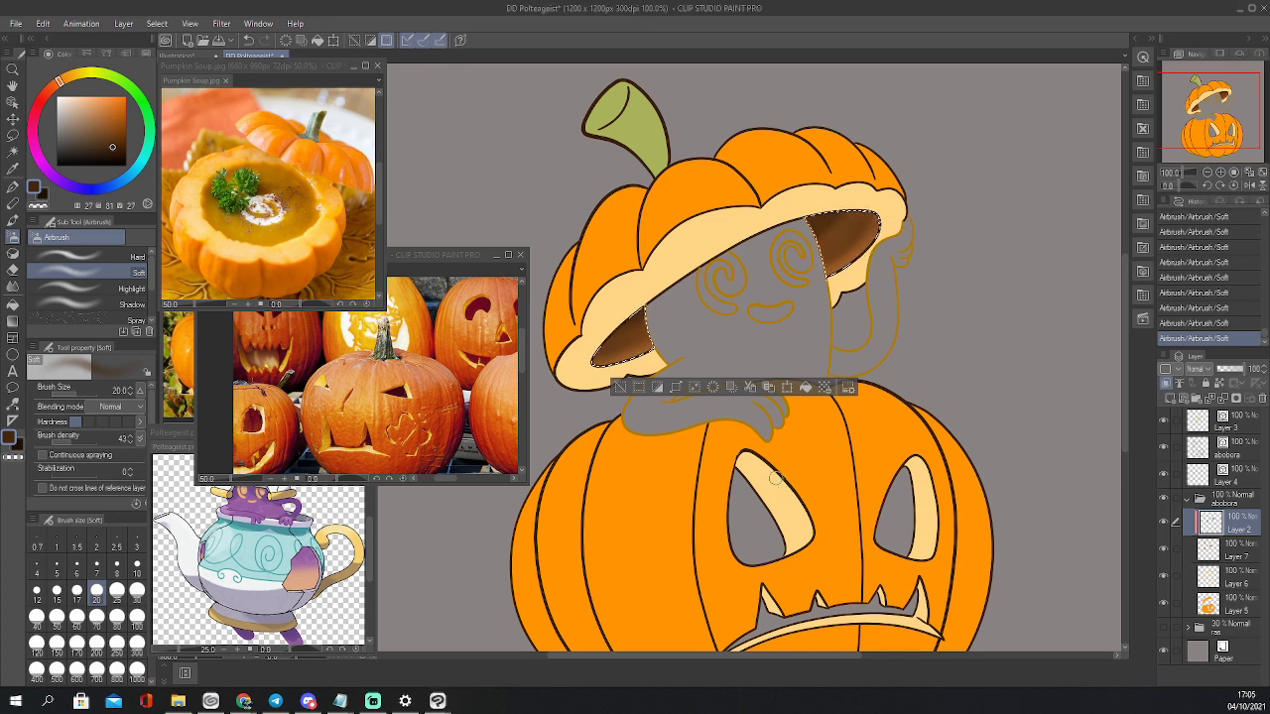
pyautogui.hotkey('ctrl', 'd')
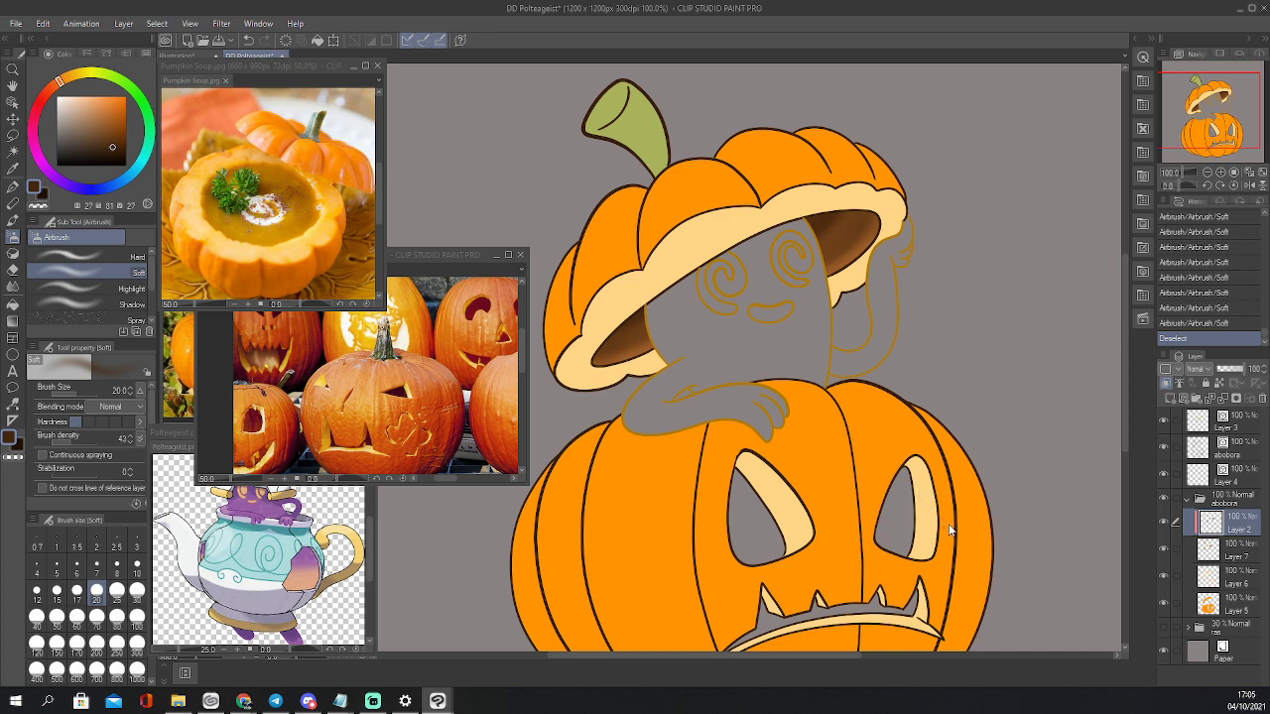
# Collapse the abobora folder and create a new layer folder named sopa directly beneath it
pyautogui.click(1216, 106)
pyautogui.moveTo(1216, 106); pyautogui.dragTo(1226, 108)
pyautogui.click(1188, 500)
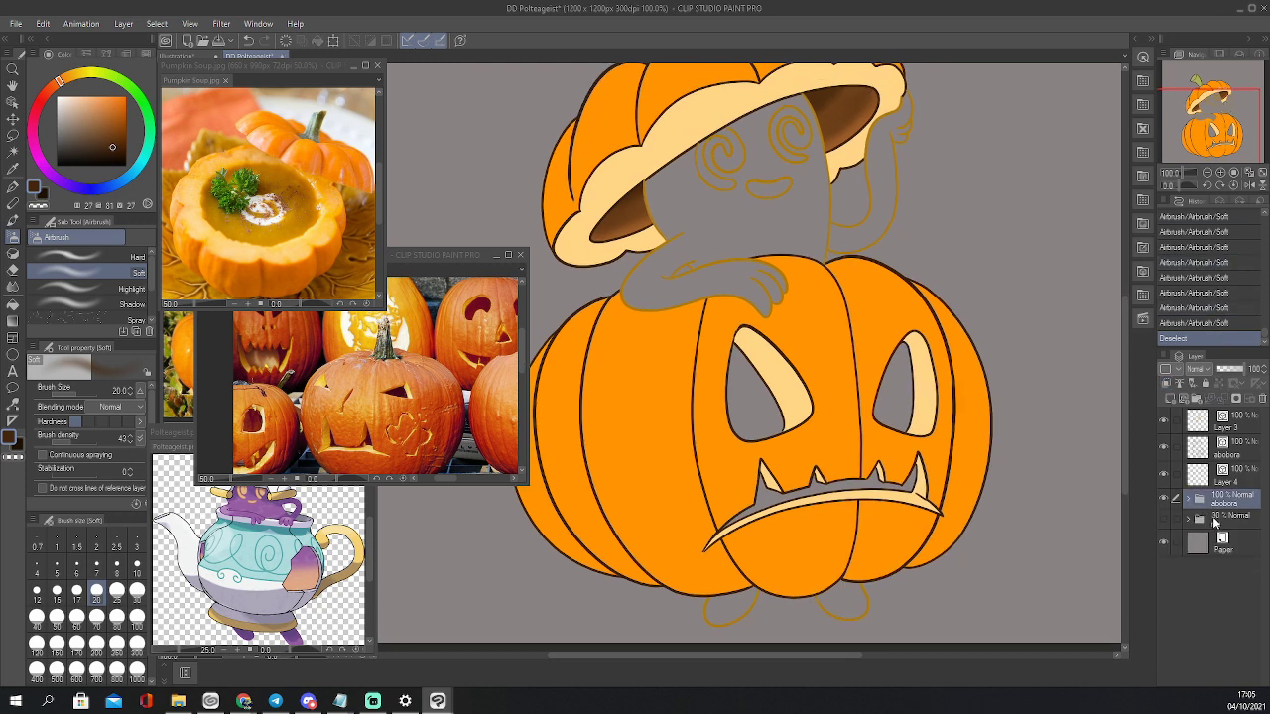
pyautogui.click(1222, 519)
pyautogui.click(1197, 399)
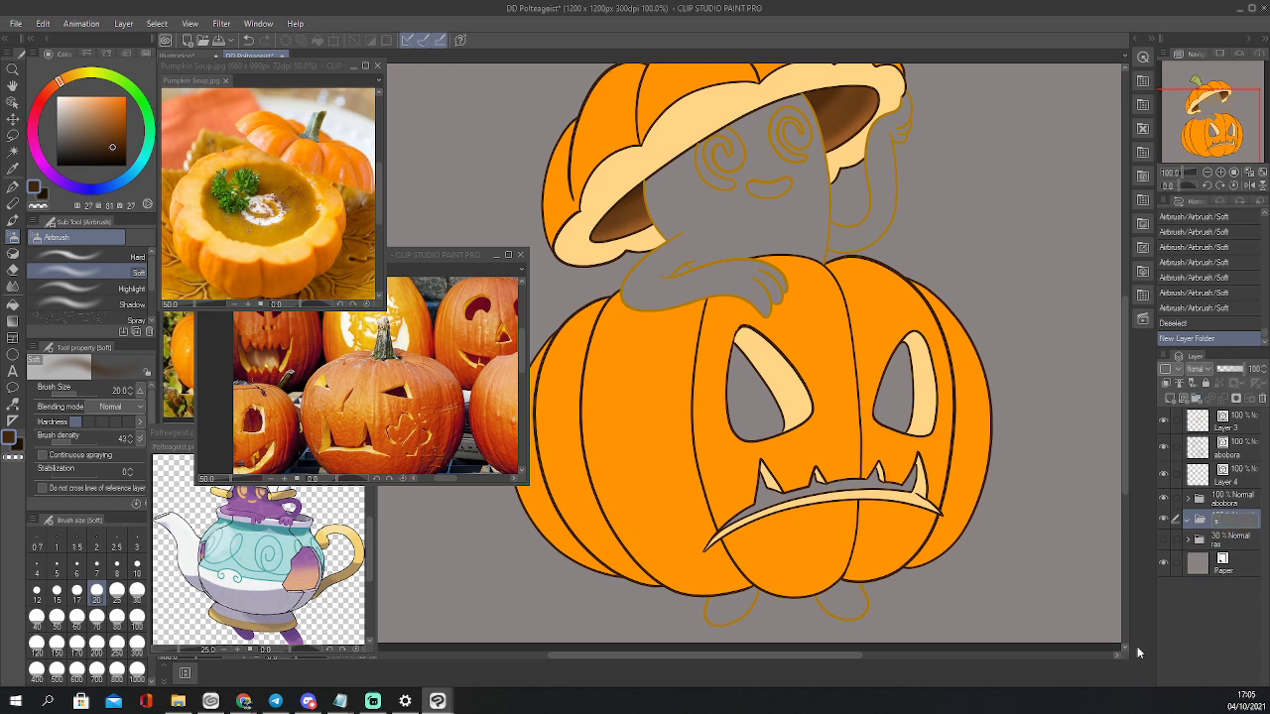
pyautogui.press('Return')
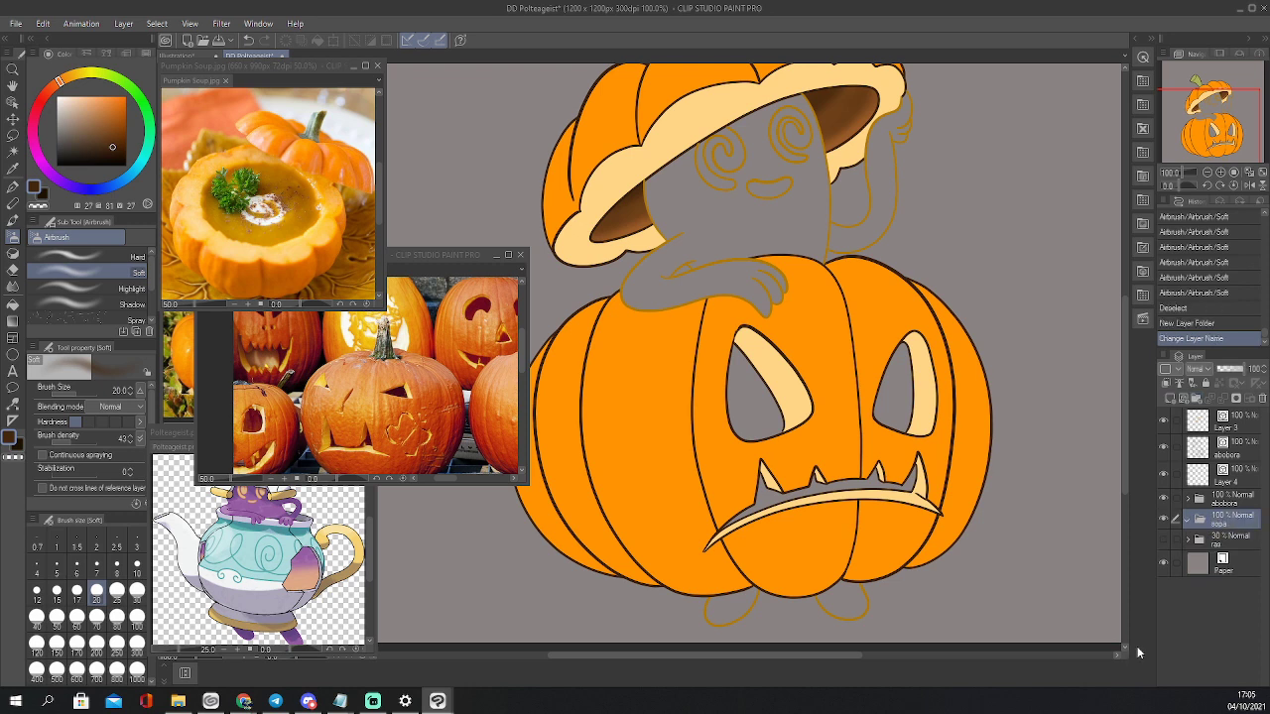
# Add three raster layers inside the sopa folder and make the lowest one active
pyautogui.click(1168, 398)
pyautogui.click(1168, 398)
pyautogui.click(1169, 398)
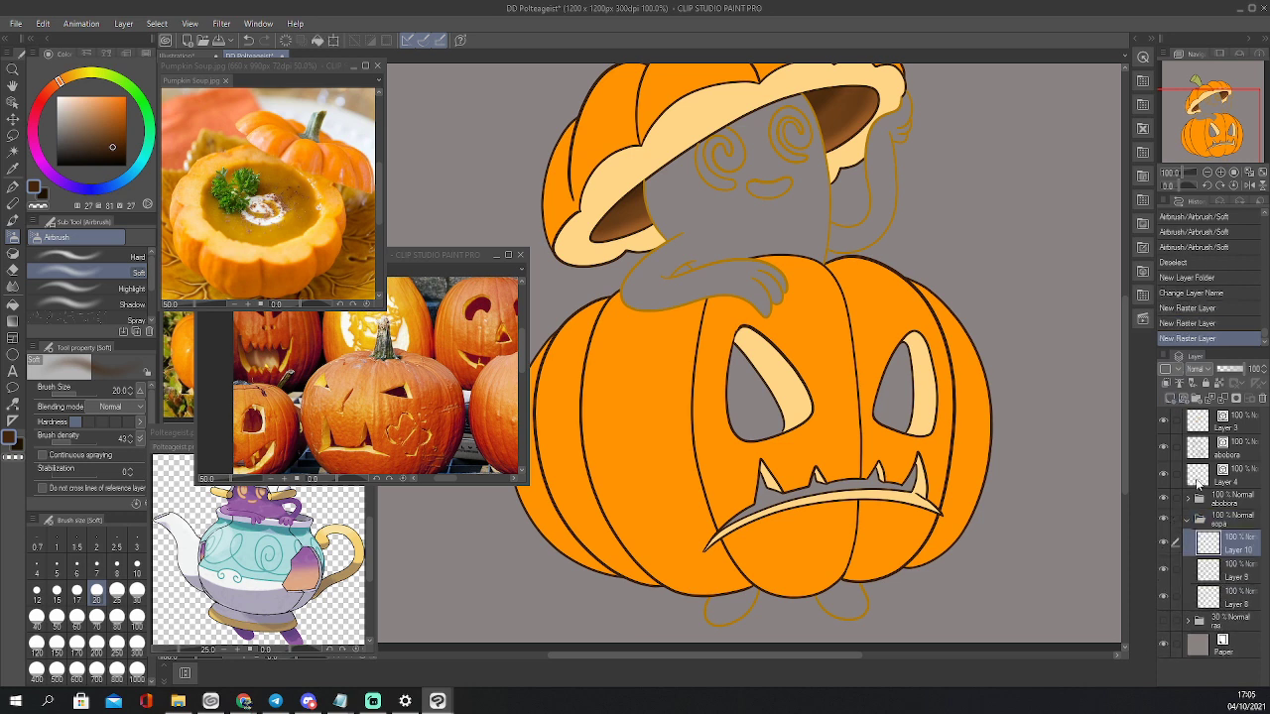
pyautogui.click(1213, 601)
# Sample the soup's colour from the Pumpkin Soup reference and brighten it to a mustard yellow
pyautogui.press('i')
pyautogui.click(276, 242)
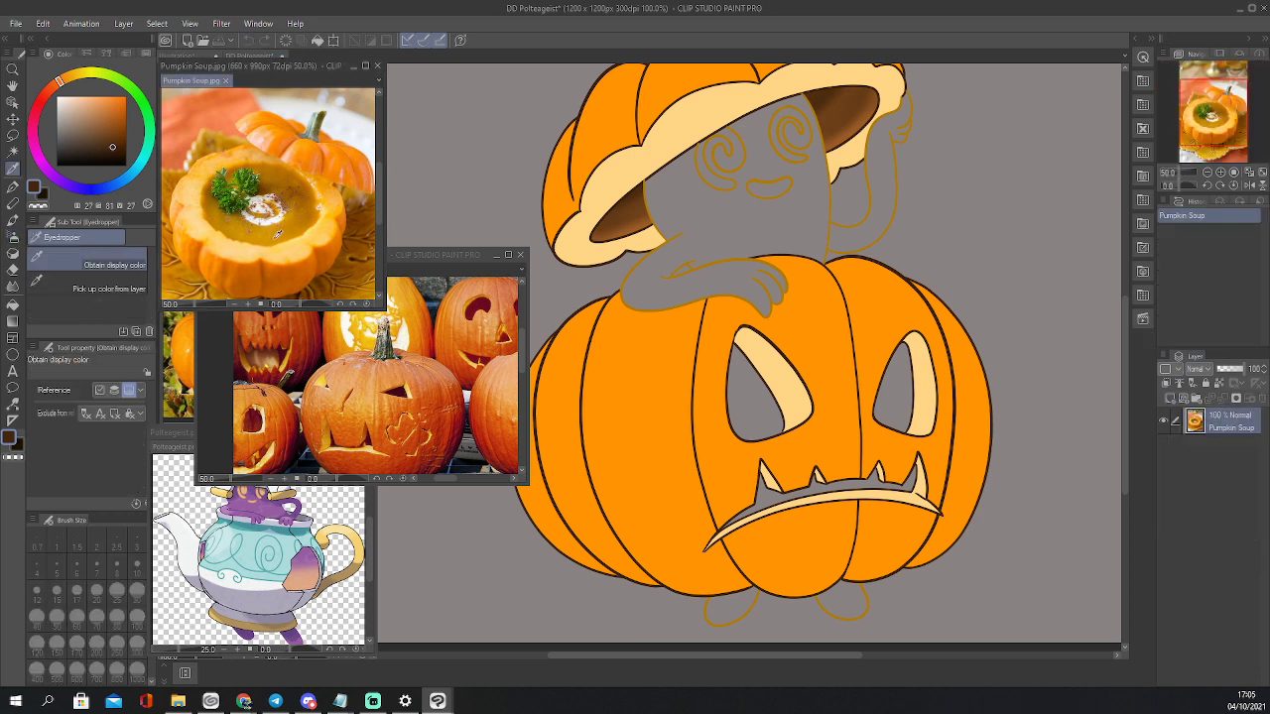
pyautogui.click(119, 105)
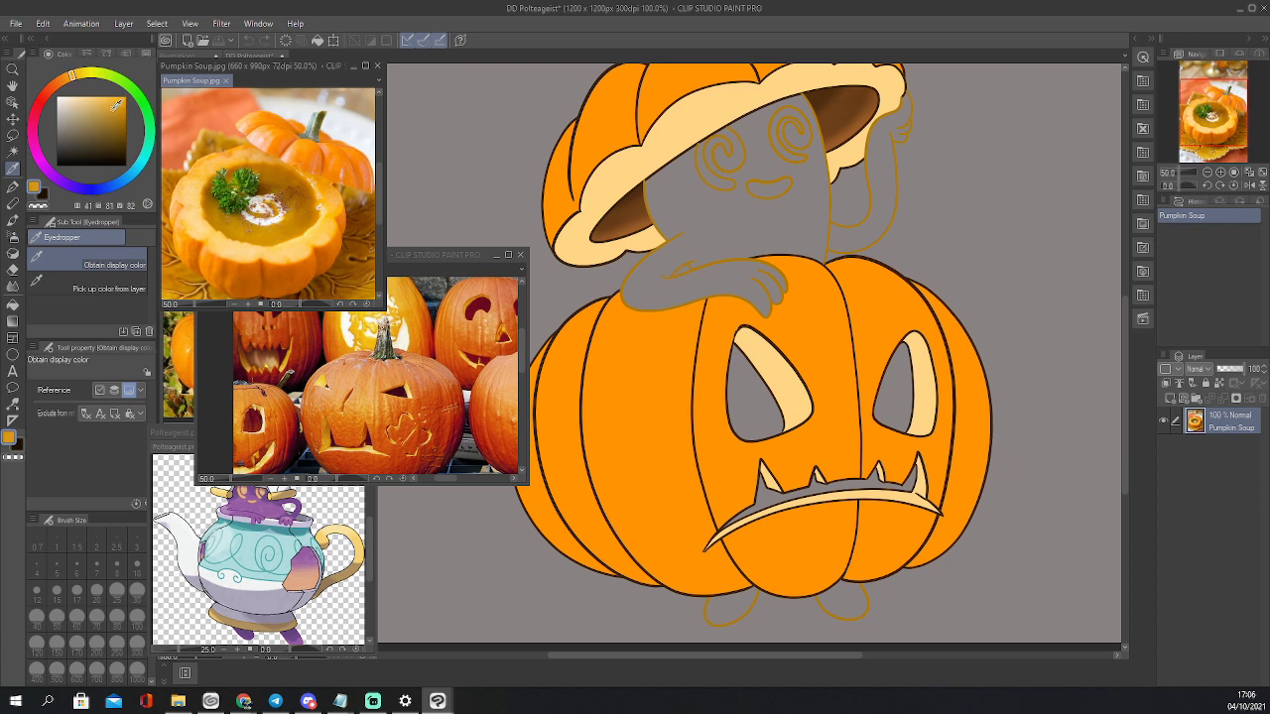
# Select the ghost's body and arms plus the pumpkin's eye and mouth openings with Auto select referring to all layers
pyautogui.press('w')
pyautogui.click(762, 297)
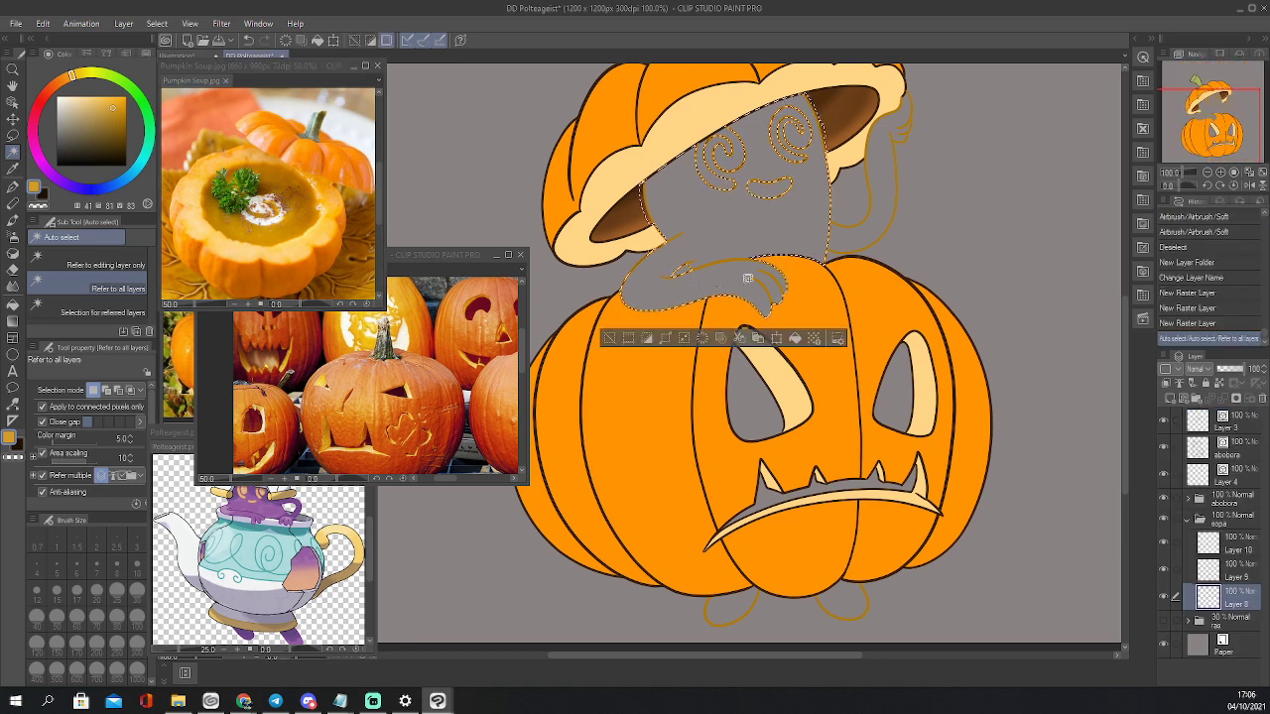
pyautogui.keyDown('shift'); pyautogui.click(769, 407); pyautogui.keyUp('shift')
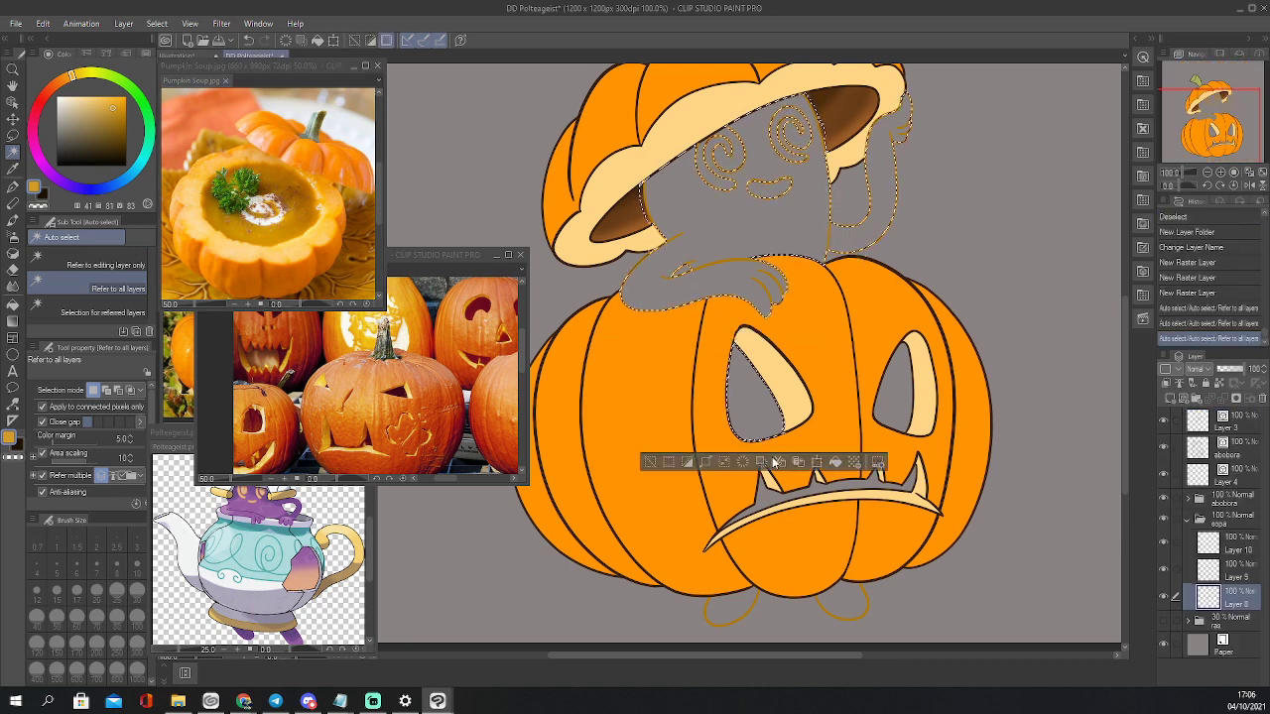
pyautogui.keyDown('shift'); pyautogui.click(770, 501); pyautogui.keyUp('shift')
pyautogui.keyDown('shift'); pyautogui.click(907, 407); pyautogui.keyUp('shift')
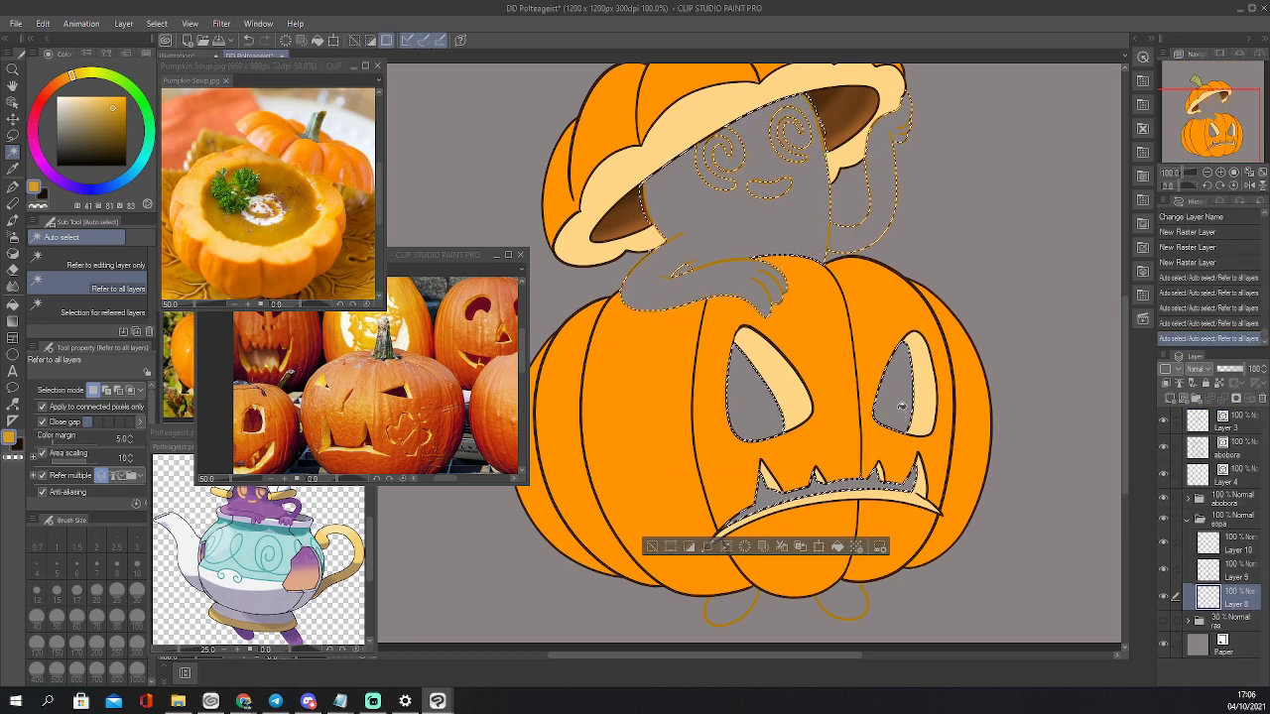
# Fill the selected eye openings, mouth and ghost body with the mustard yellow on Layer 8, then deselect
pyautogui.press('g')
pyautogui.click(903, 402)
pyautogui.click(759, 397)
pyautogui.click(815, 489)
pyautogui.click(762, 233)
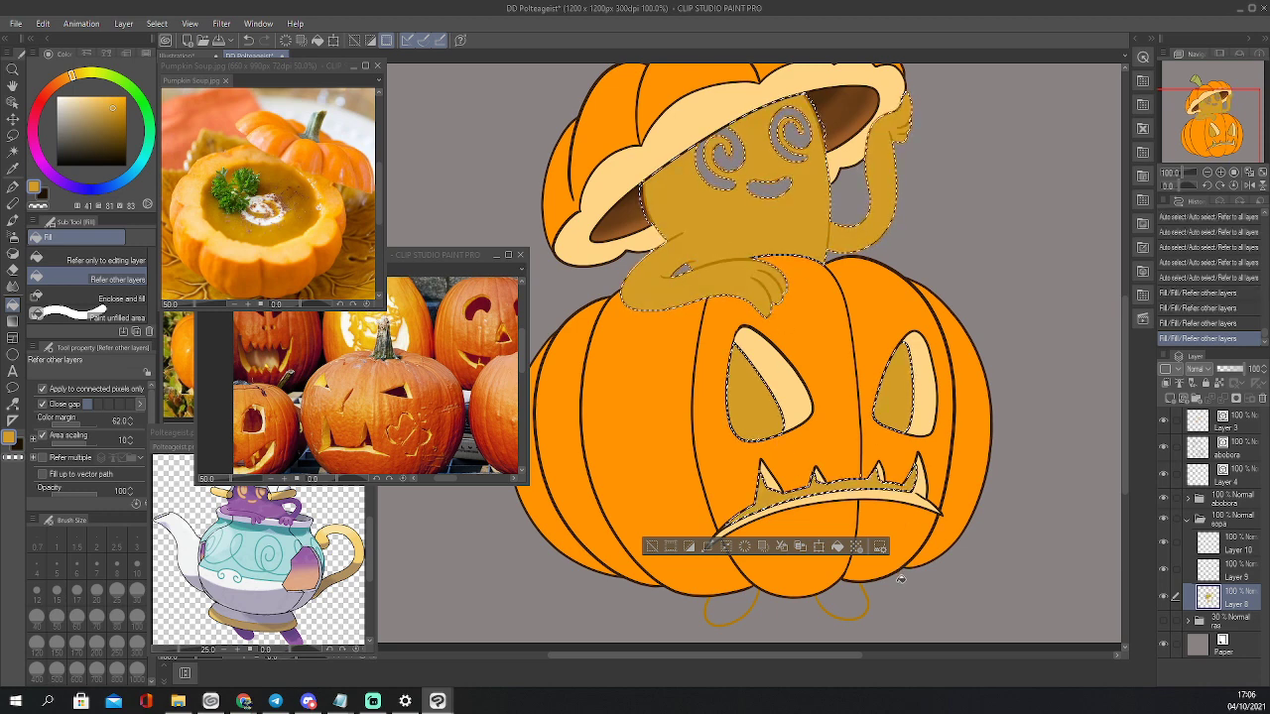
pyautogui.hotkey('ctrl', 'd')
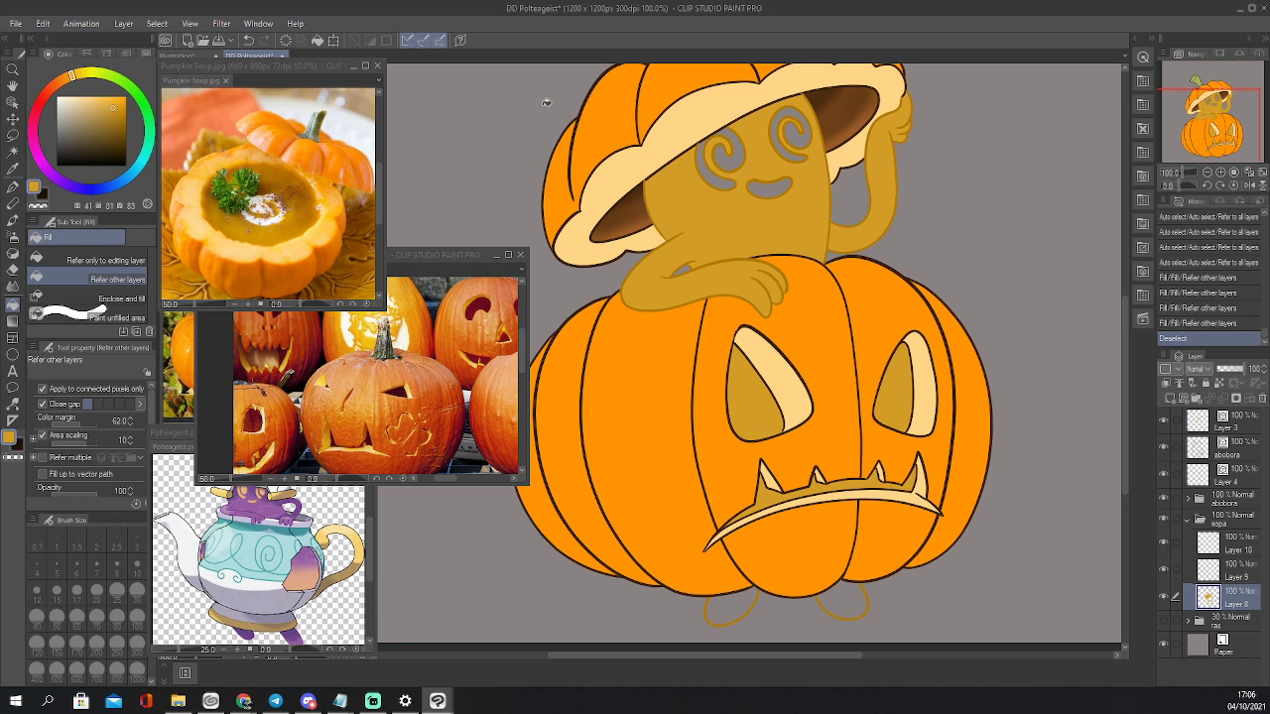
# Close the carved pumpkins reference image window
pyautogui.click(520, 255)
pyautogui.click(644, 262)
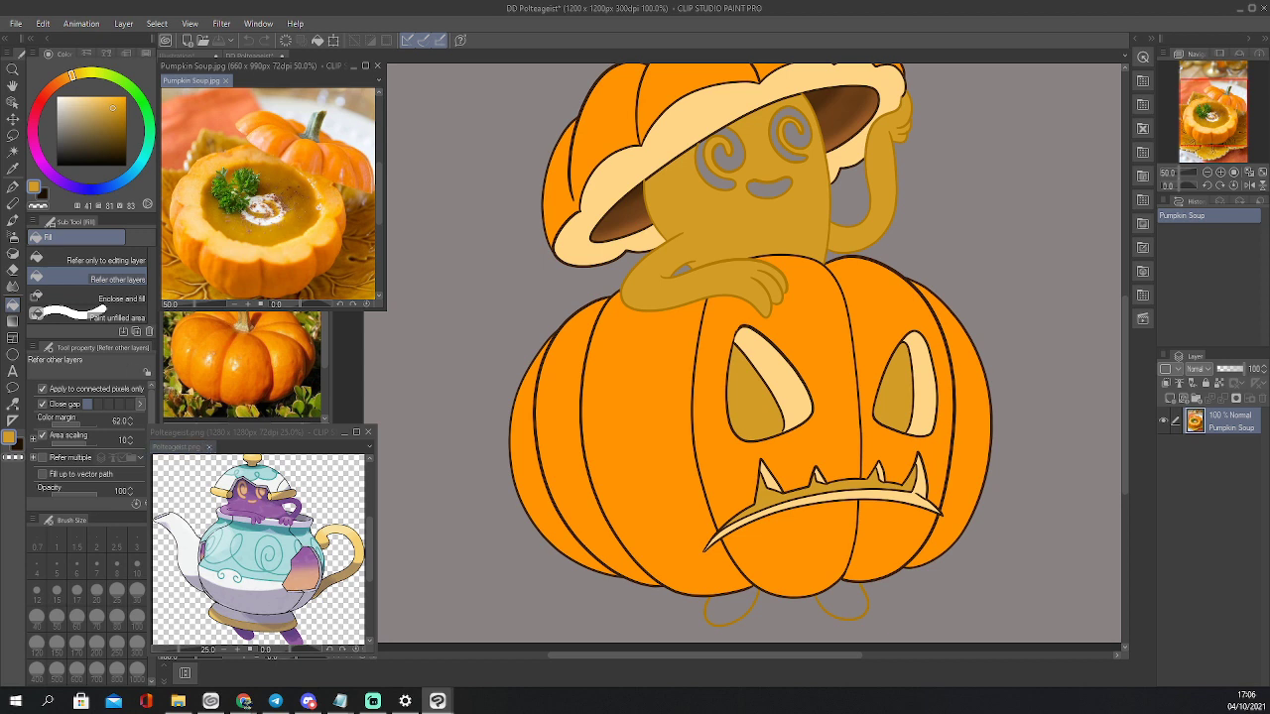
pyautogui.hotkey('alt', 'Tab')
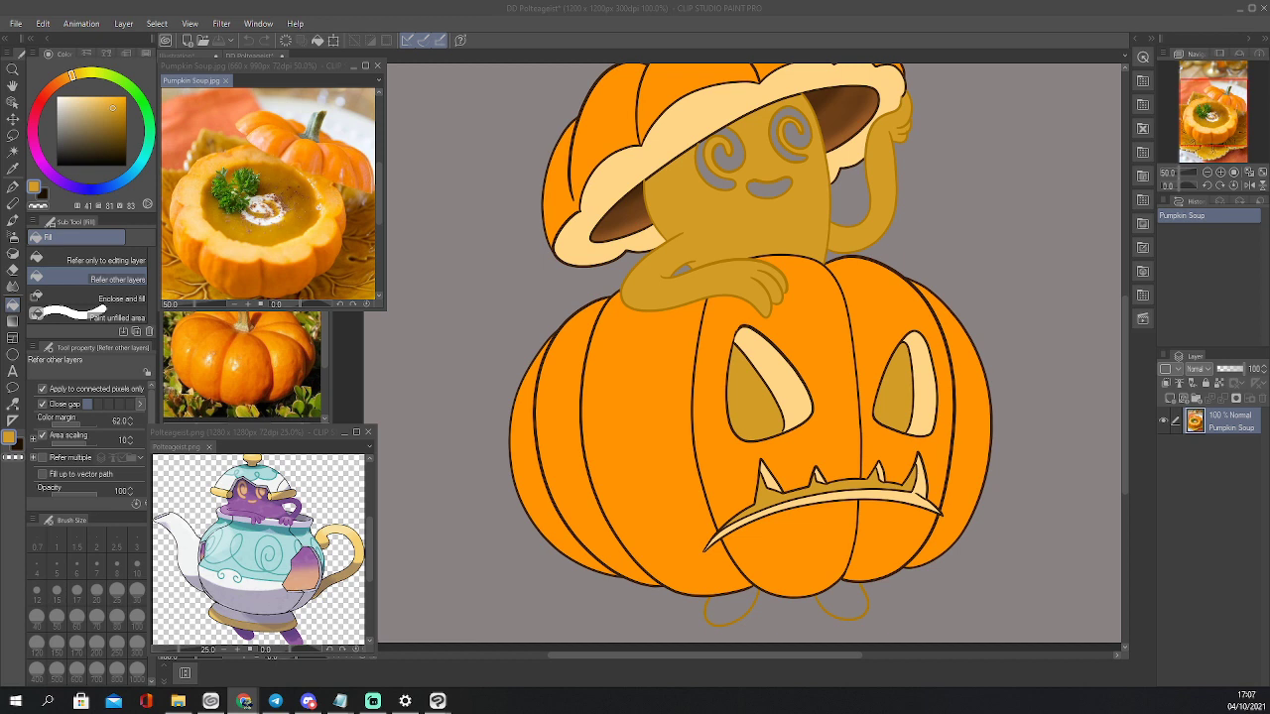
# Select both feet beneath the pumpkin, fill them with the mustard yellow on Layer 8 and deselect
pyautogui.moveTo(645, 653); pyautogui.dragTo(652, 655)
pyautogui.press('w')
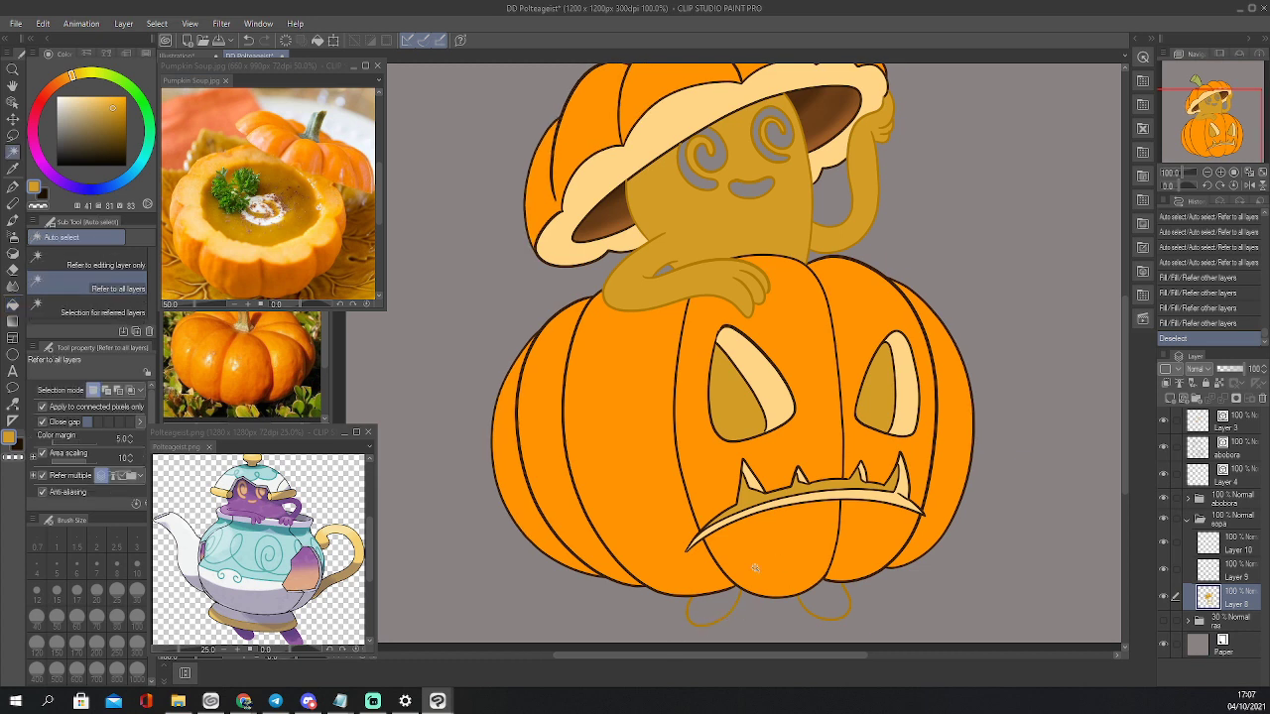
pyautogui.click(725, 598)
pyautogui.click(815, 601)
pyautogui.press('g')
pyautogui.click(832, 595)
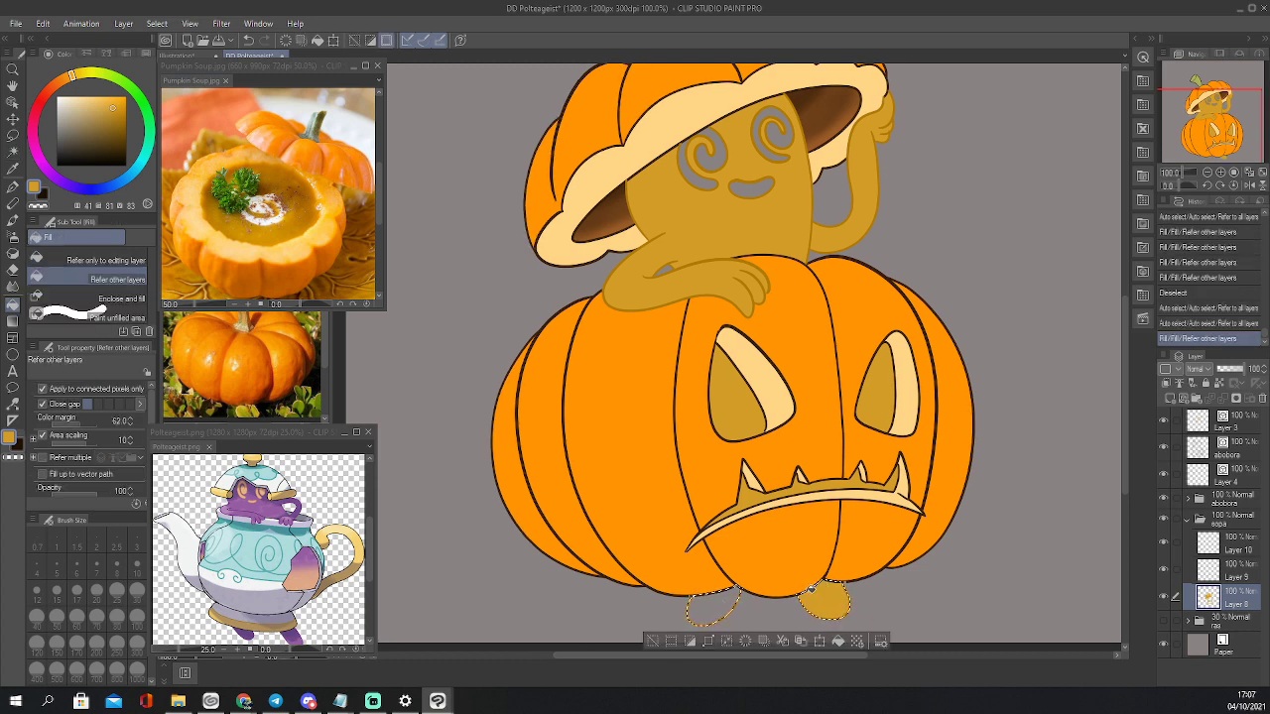
pyautogui.click(715, 607)
pyautogui.hotkey('ctrl', 'd')
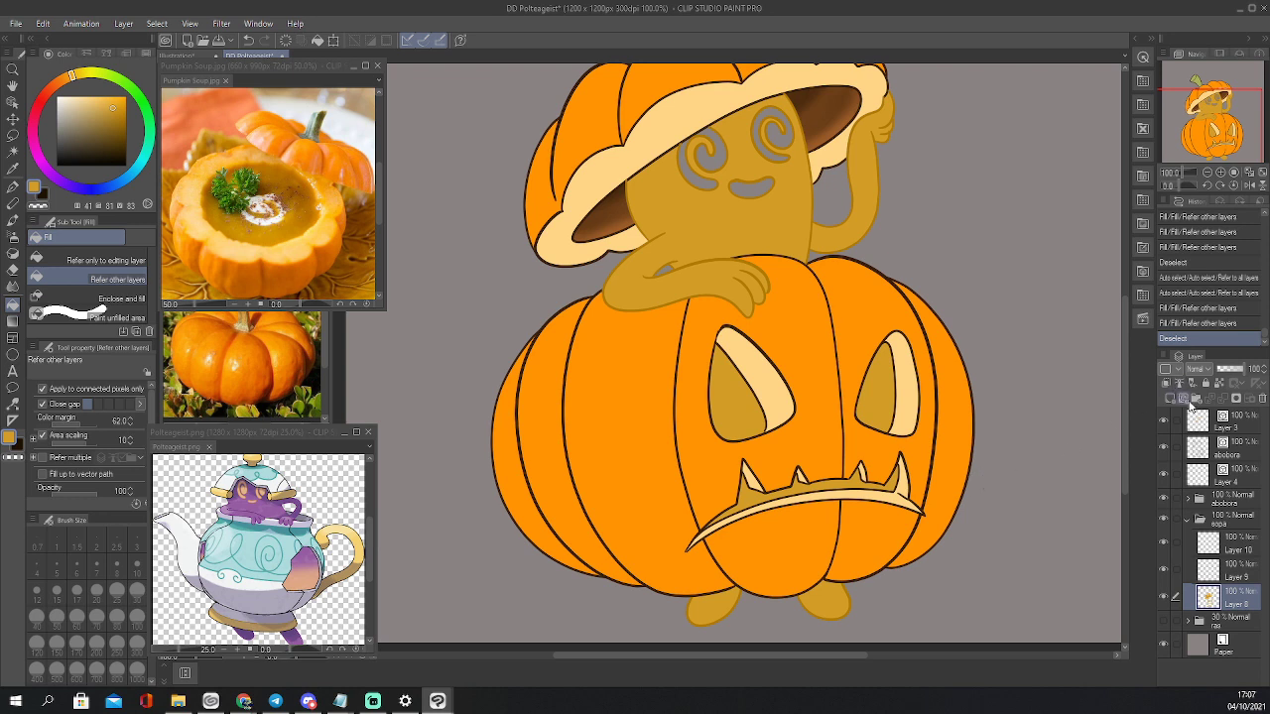
# Make Layer 9 active and select the ghost's two spiral eyes and smile with Auto select
pyautogui.click(1212, 577)
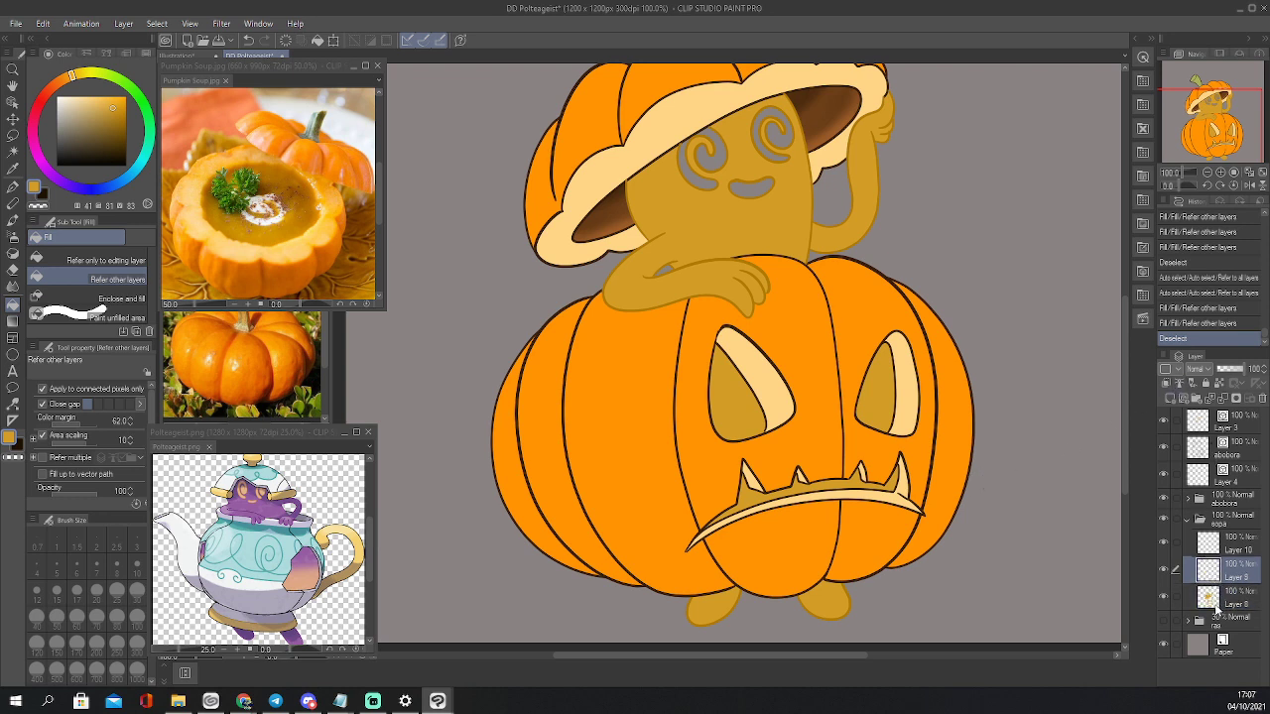
pyautogui.moveTo(1212, 129); pyautogui.dragTo(1215, 106)
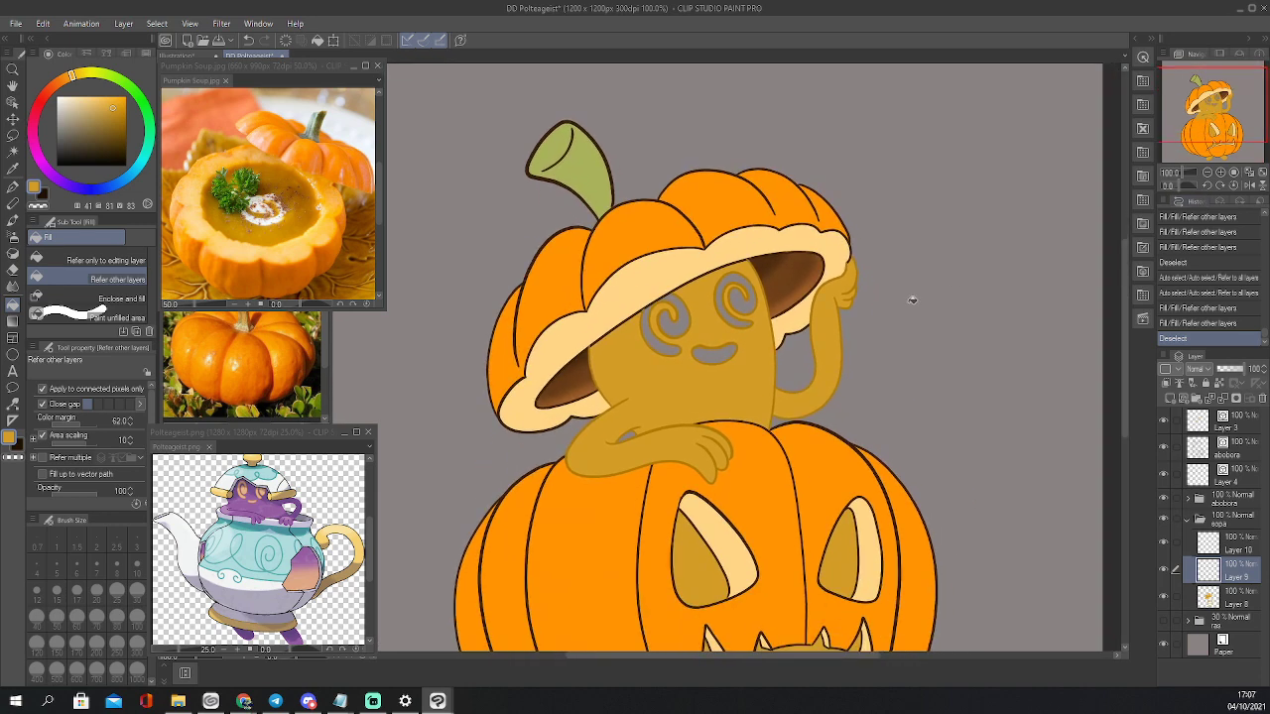
pyautogui.press('w')
pyautogui.click(682, 327)
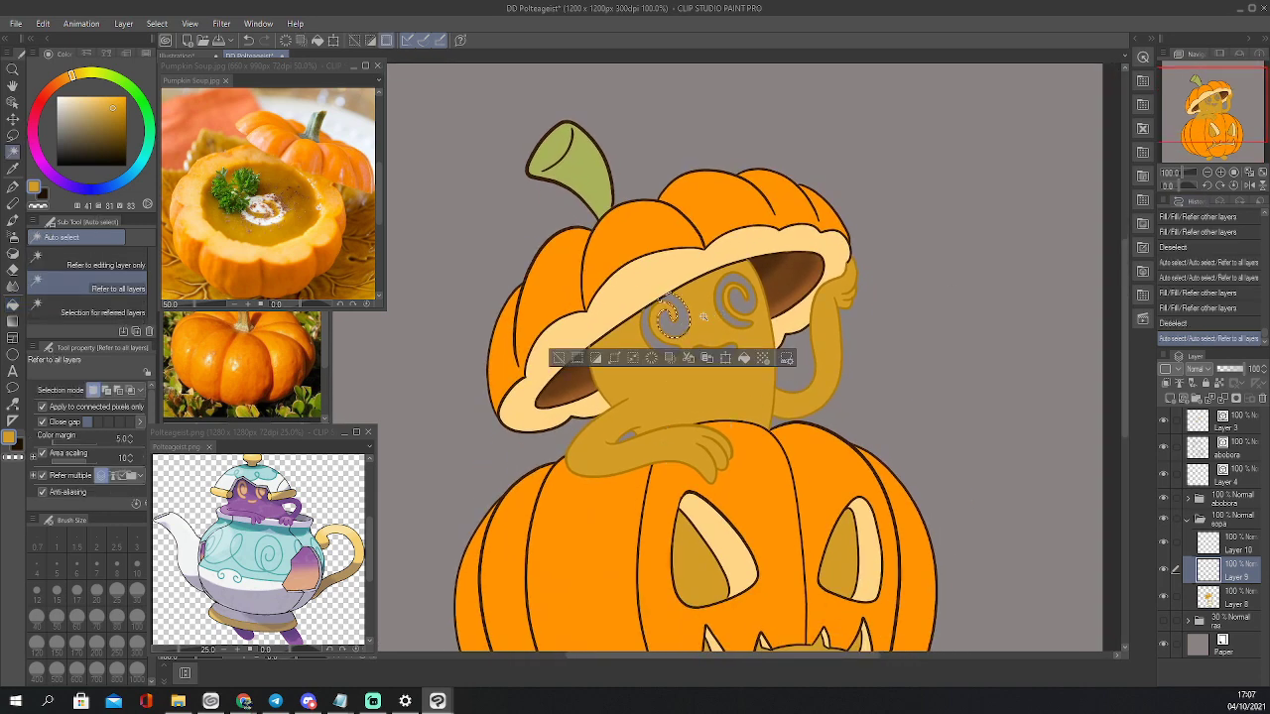
pyautogui.keyDown('shift'); pyautogui.click(652, 327); pyautogui.keyUp('shift')
pyautogui.click(730, 320)
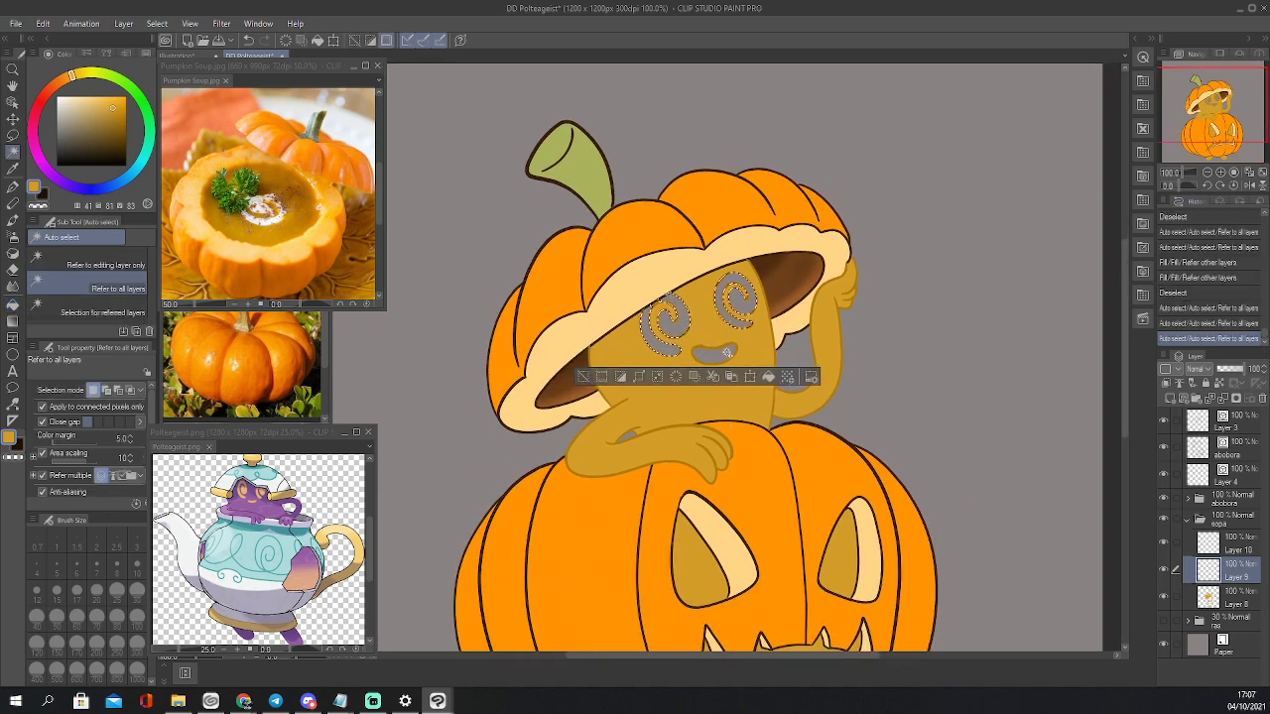
pyautogui.click(718, 353)
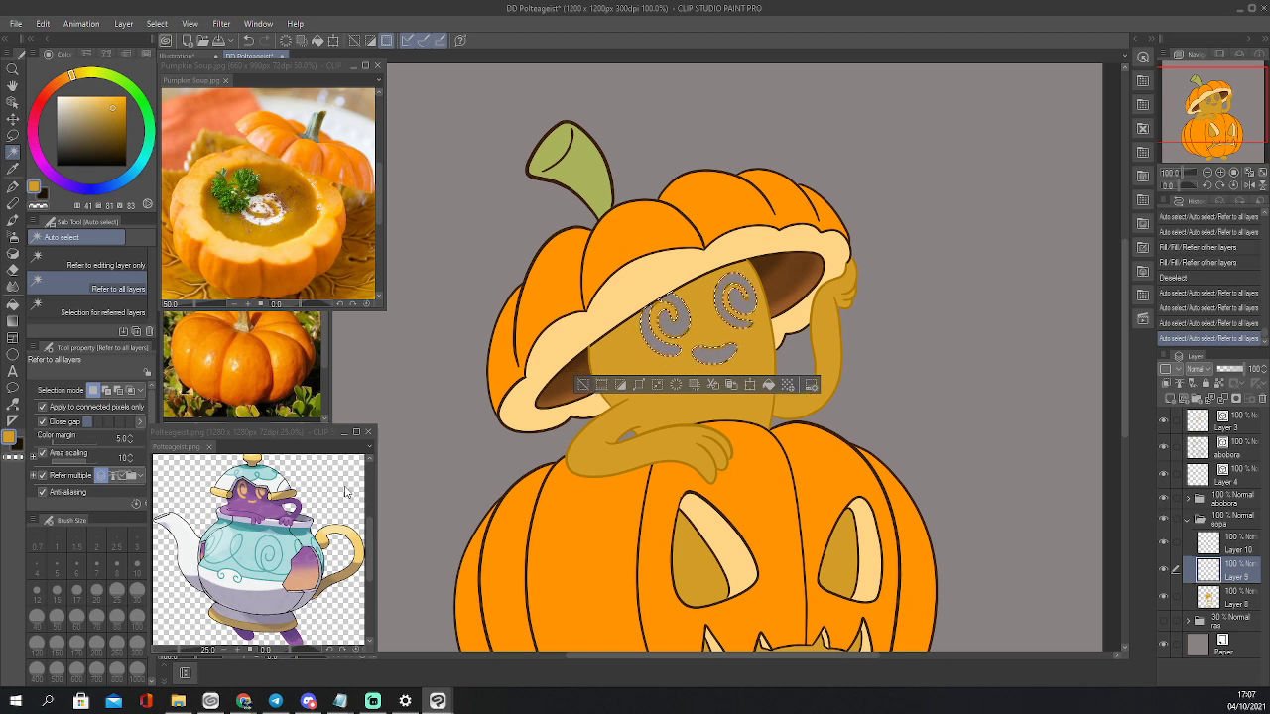
# Sample the light peach colour of the ghost's face markings from the Polteageist reference
pyautogui.press('i')
pyautogui.click(252, 494)
pyautogui.click(252, 490)
pyautogui.click(247, 486)
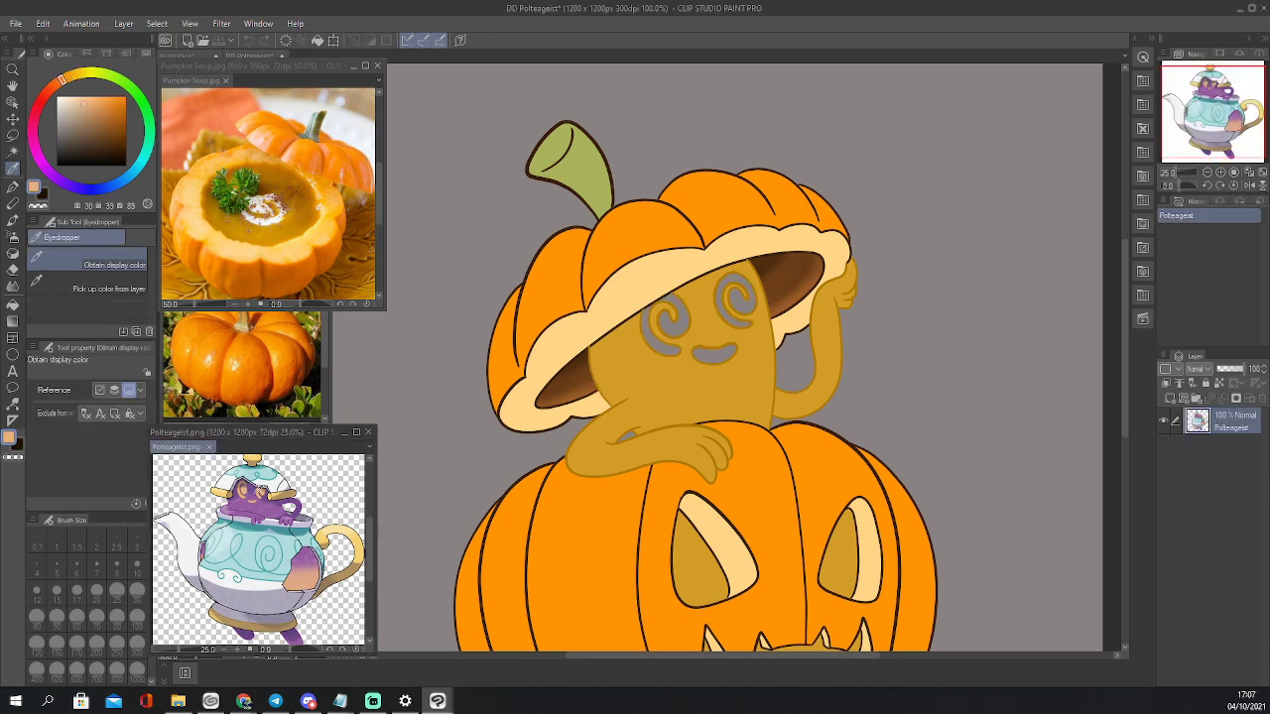
# Fill the selected spiral eyes and smile with the light peach on Layer 9, then deselect
pyautogui.press('g')
pyautogui.click(680, 311)
pyautogui.click(732, 306)
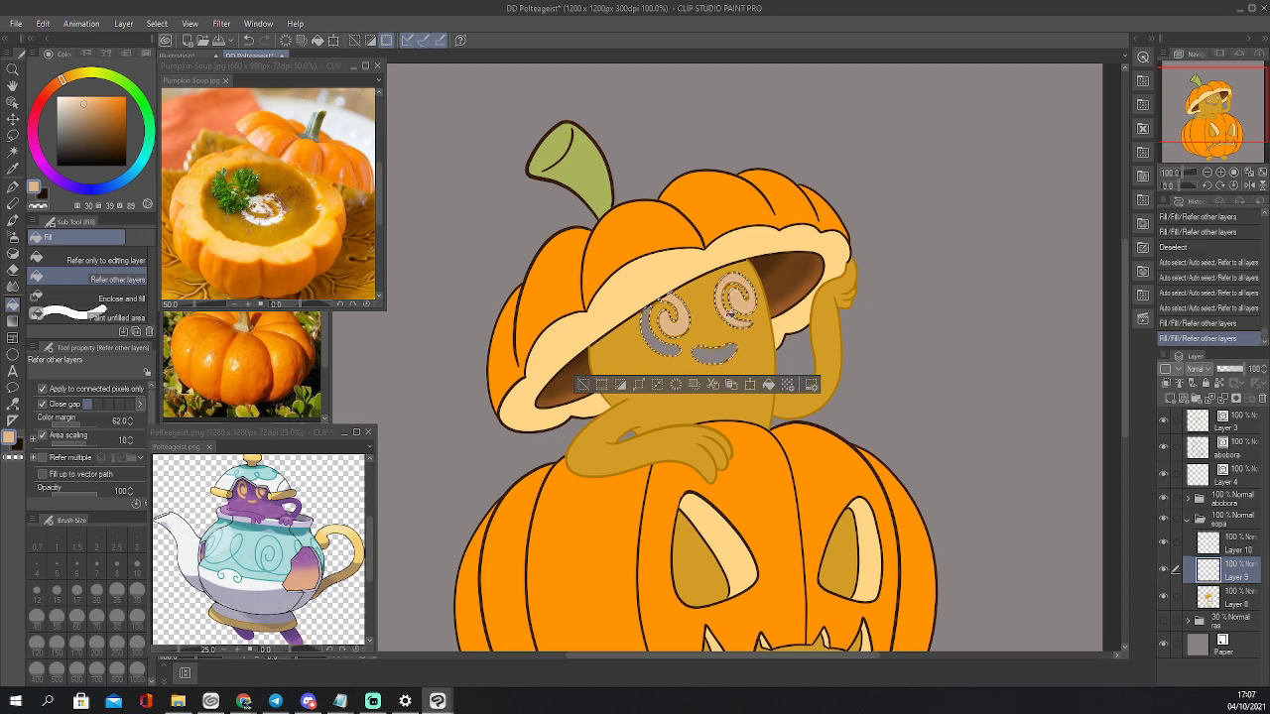
pyautogui.click(714, 352)
pyautogui.click(657, 328)
pyautogui.hotkey('ctrl', 'd')
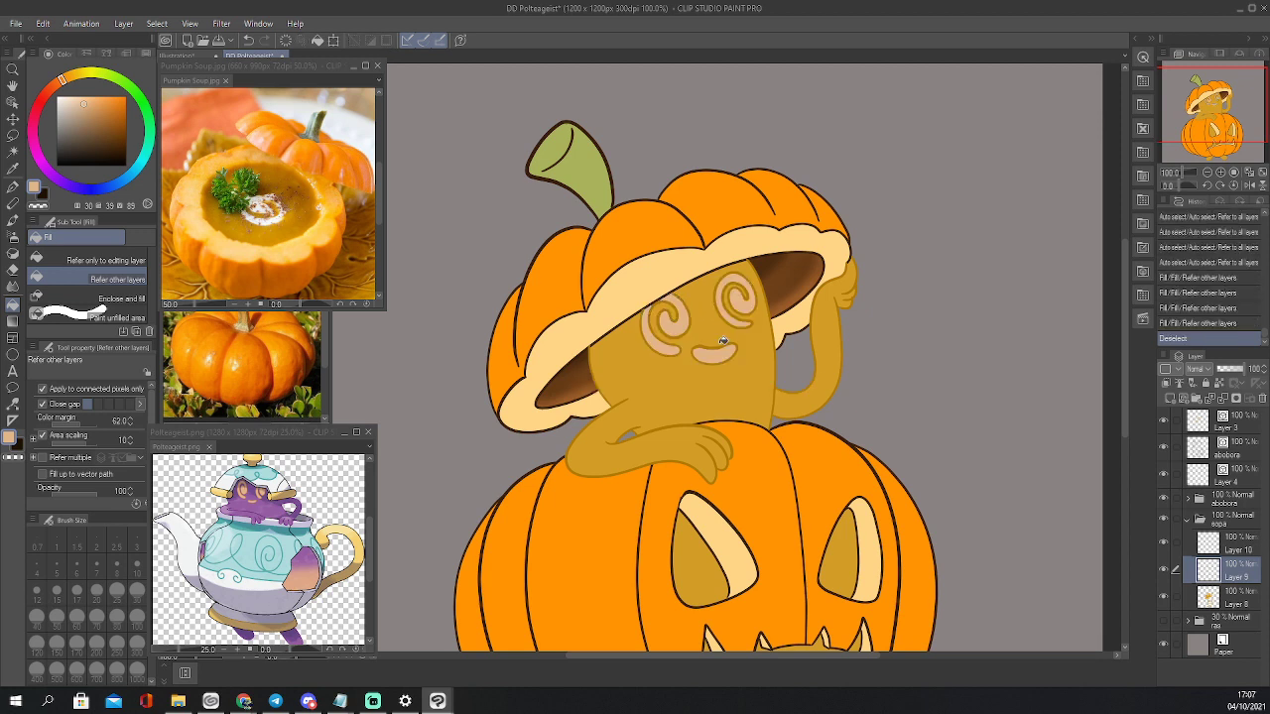
# Touch up the outer edge of the ghost's first spiral eye on Layer 9 with the light peach Milli pen at size 5
pyautogui.press('p')
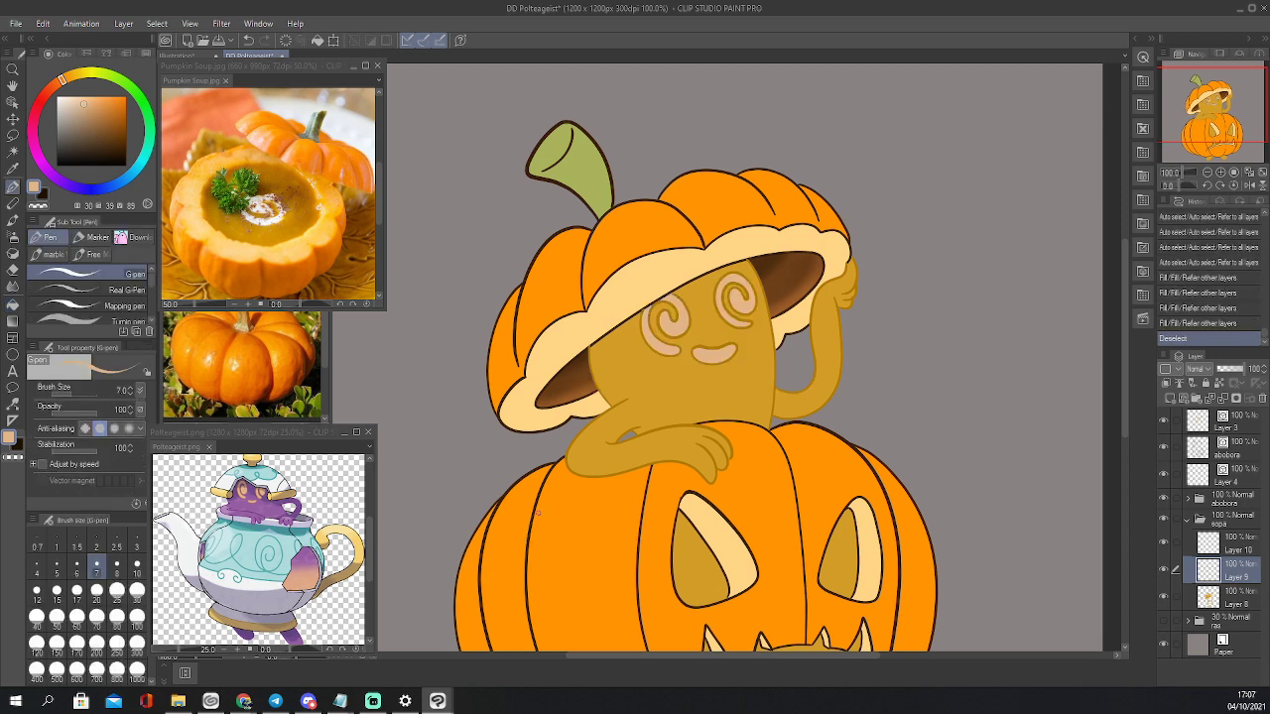
pyautogui.click(1222, 172)
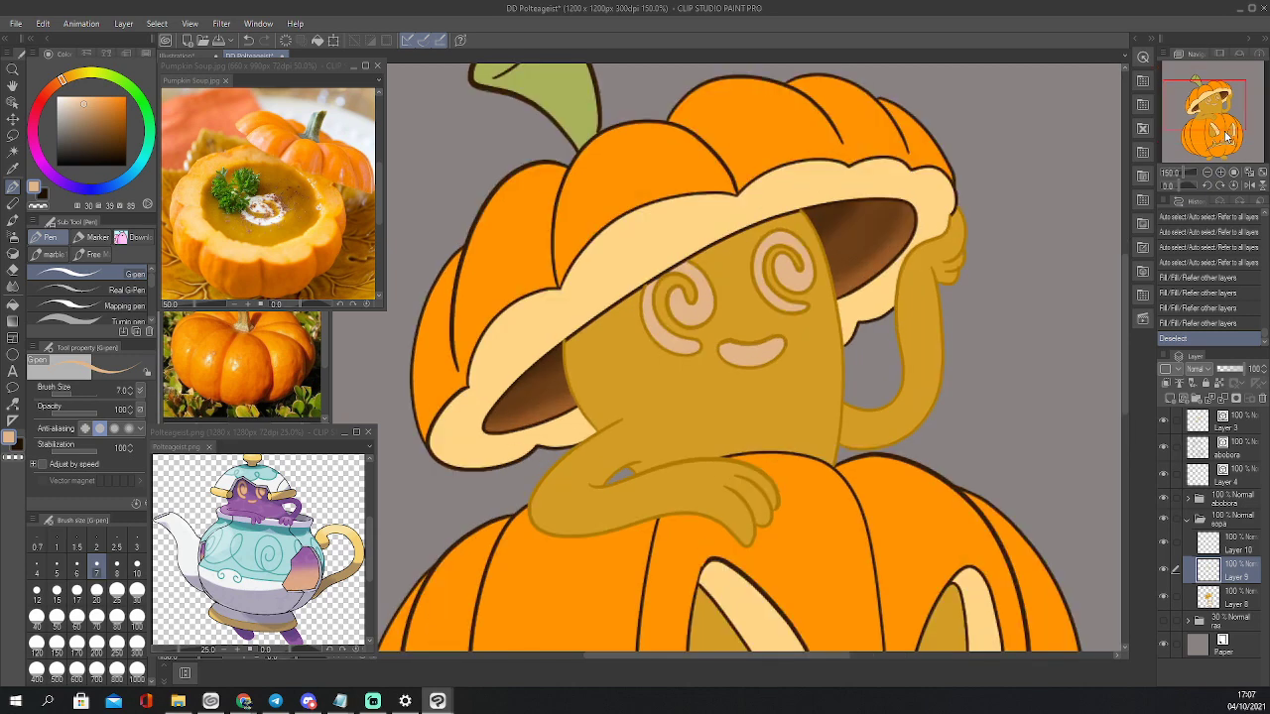
pyautogui.click(1224, 128)
pyautogui.moveTo(1242, 114); pyautogui.dragTo(1220, 93)
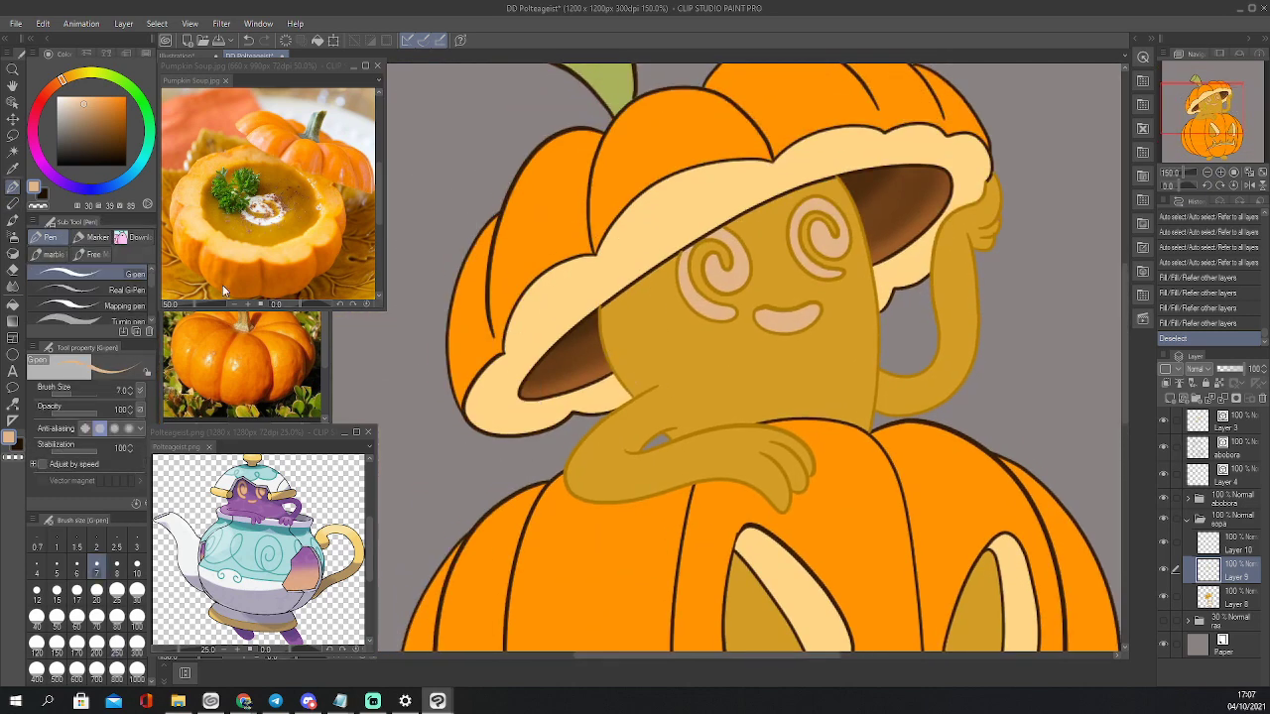
pyautogui.click(96, 237)
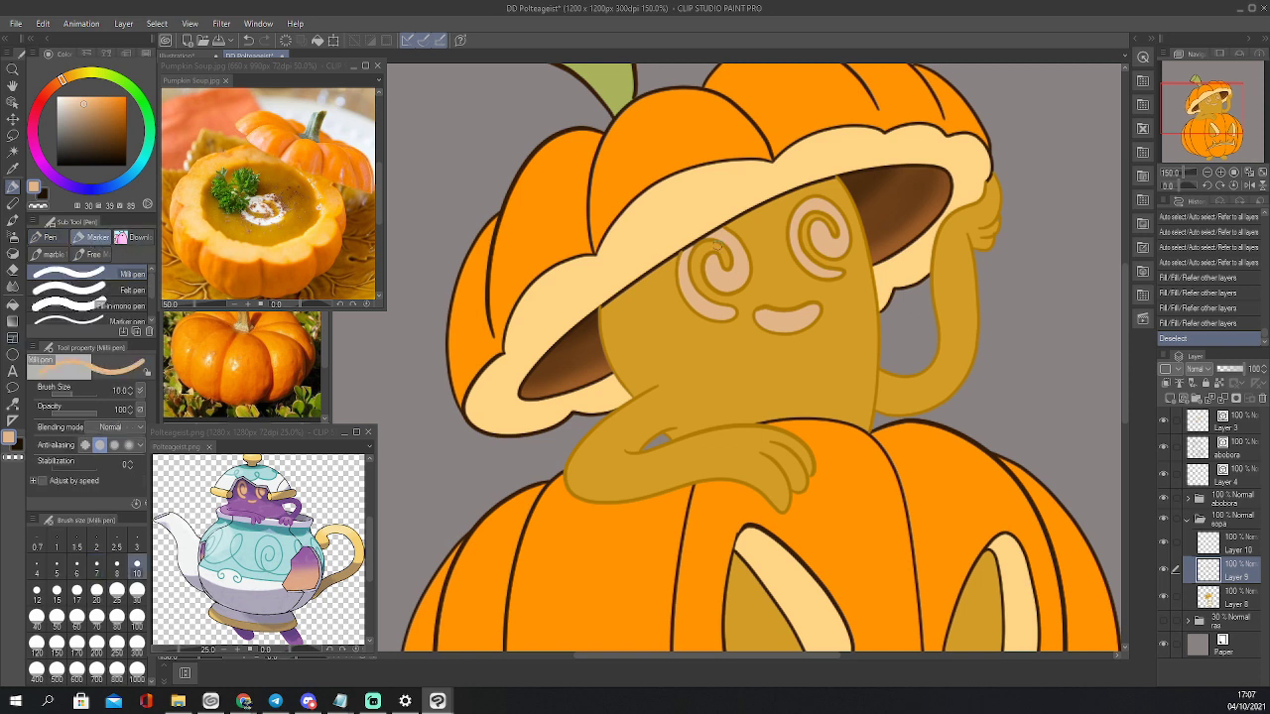
pyautogui.press('[')
pyautogui.press('[')
pyautogui.press('[')
pyautogui.press('[')
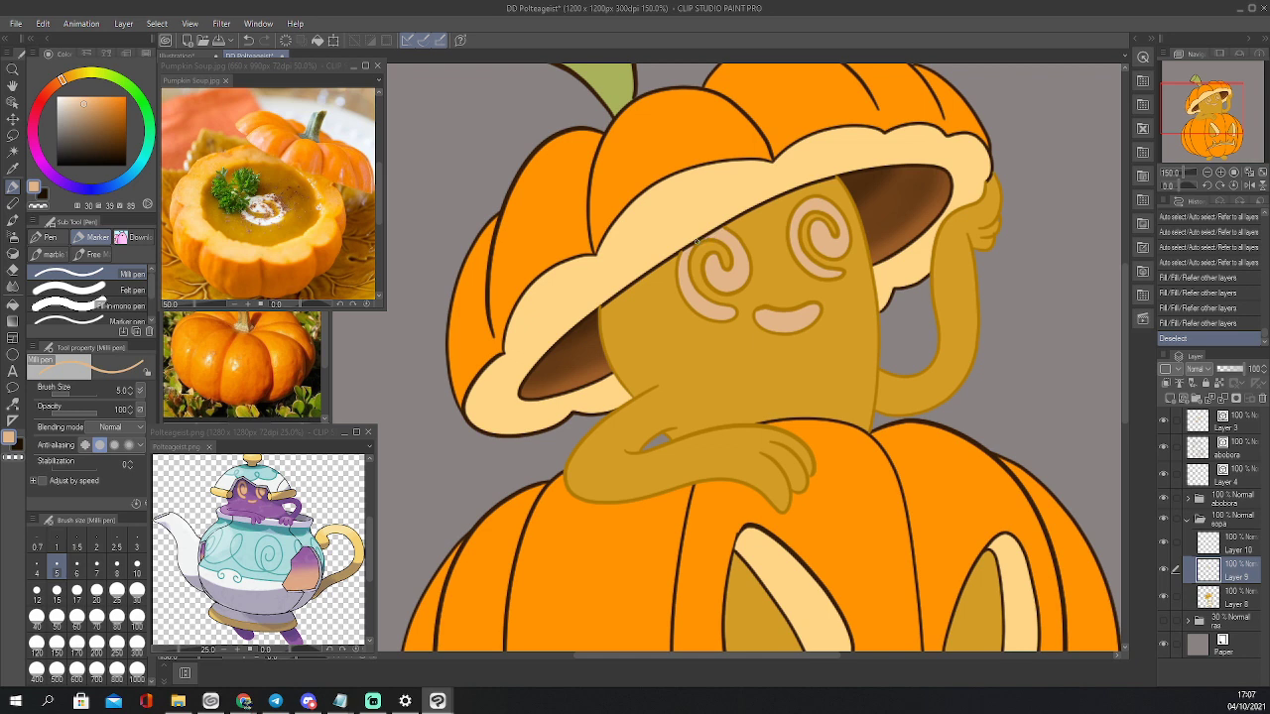
pyautogui.moveTo(697, 241); pyautogui.dragTo(682, 262)
pyautogui.moveTo(684, 261); pyautogui.dragTo(685, 279)
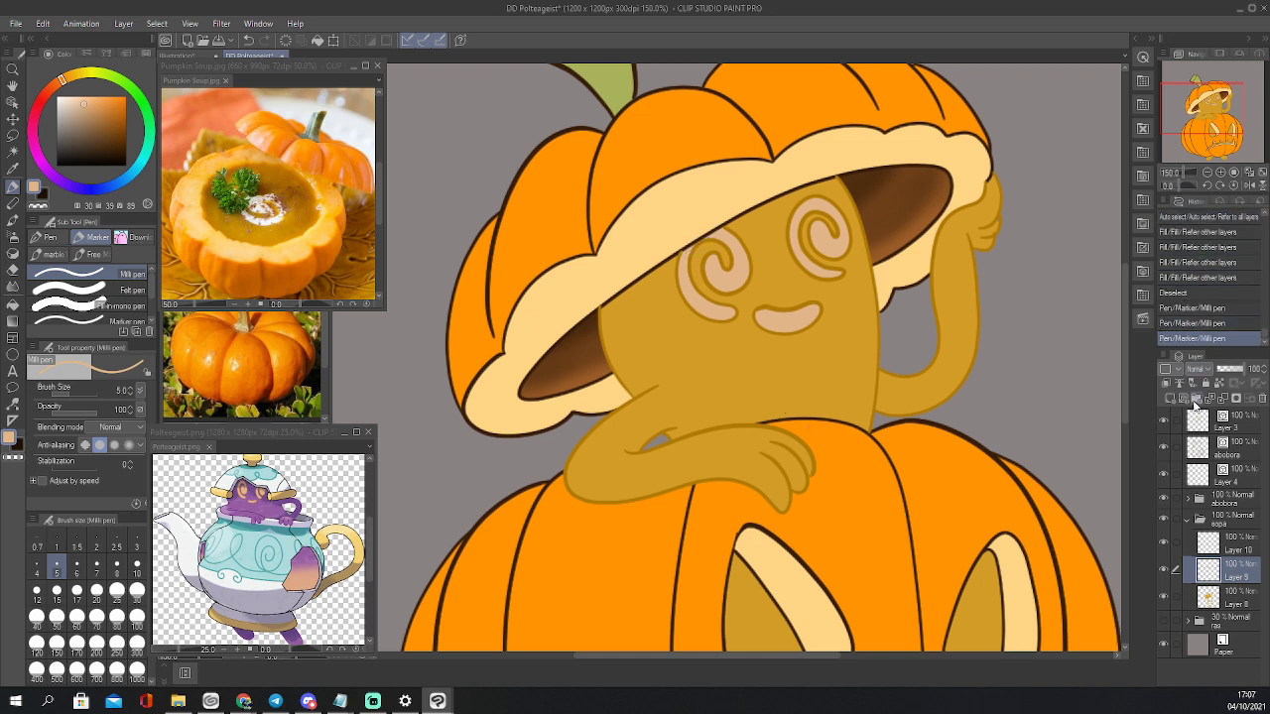
# Add a new raster layer directly above Layer 8 and clip it to Layer 8
pyautogui.click(1218, 595)
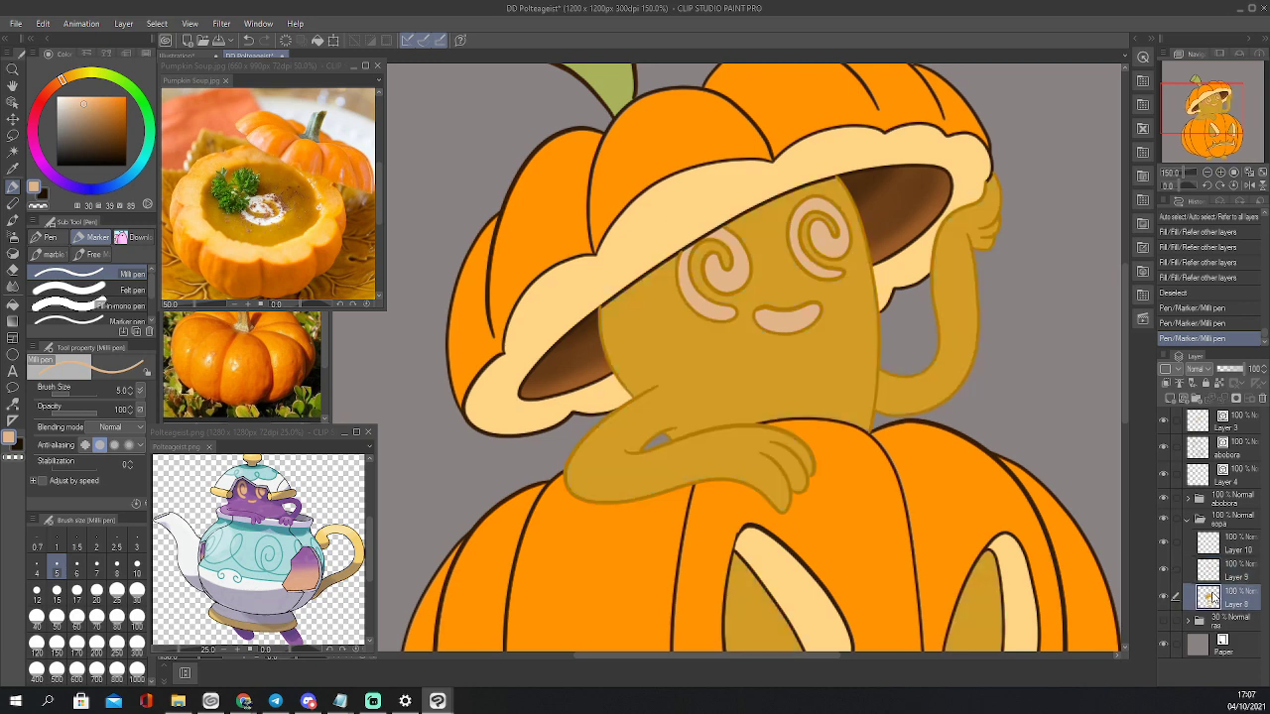
pyautogui.click(1208, 175)
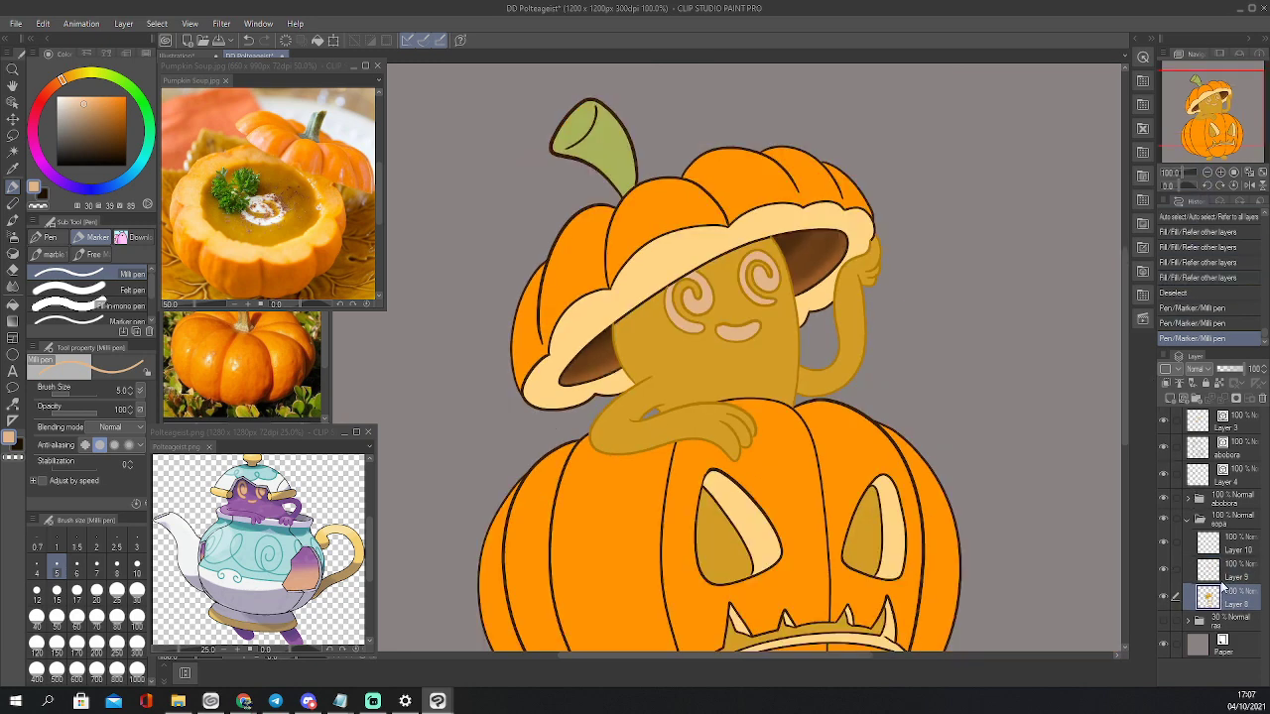
pyautogui.click(1168, 398)
pyautogui.click(1166, 383)
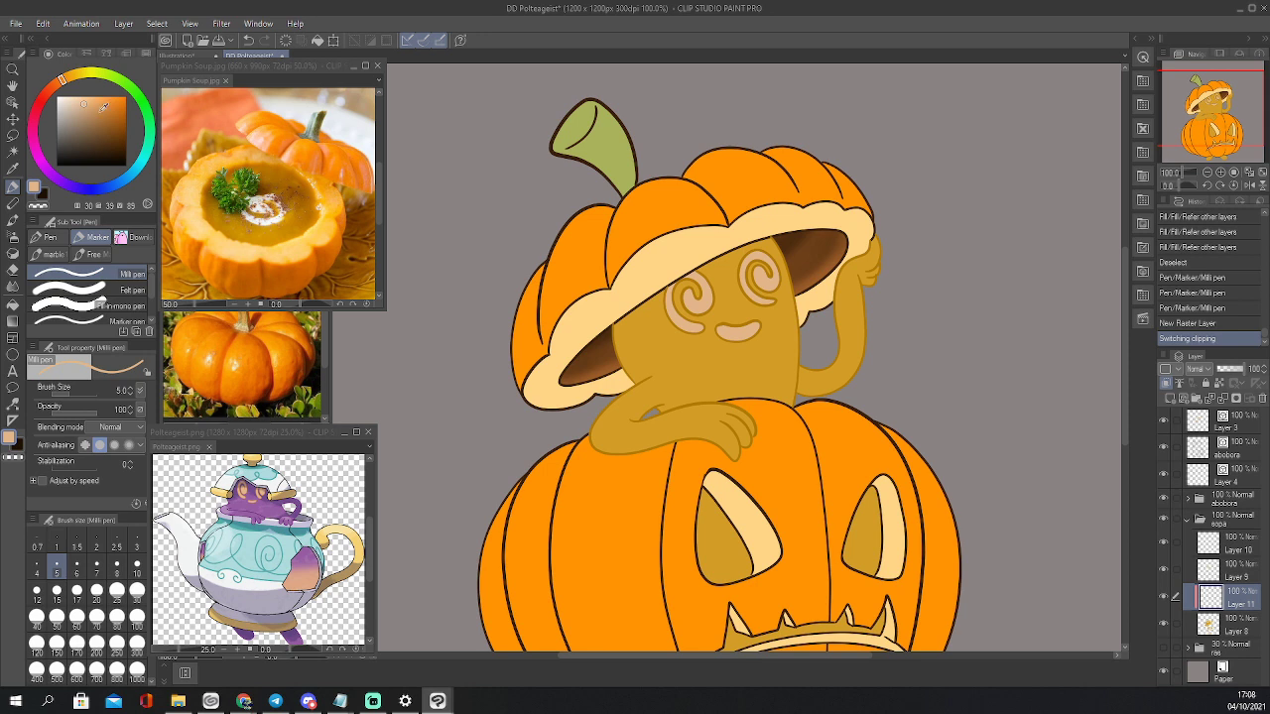
# Choose a pale cream and paint highlights along the ghost's body edge and resting arm with the Soft airbrush at size 20
pyautogui.press('i')
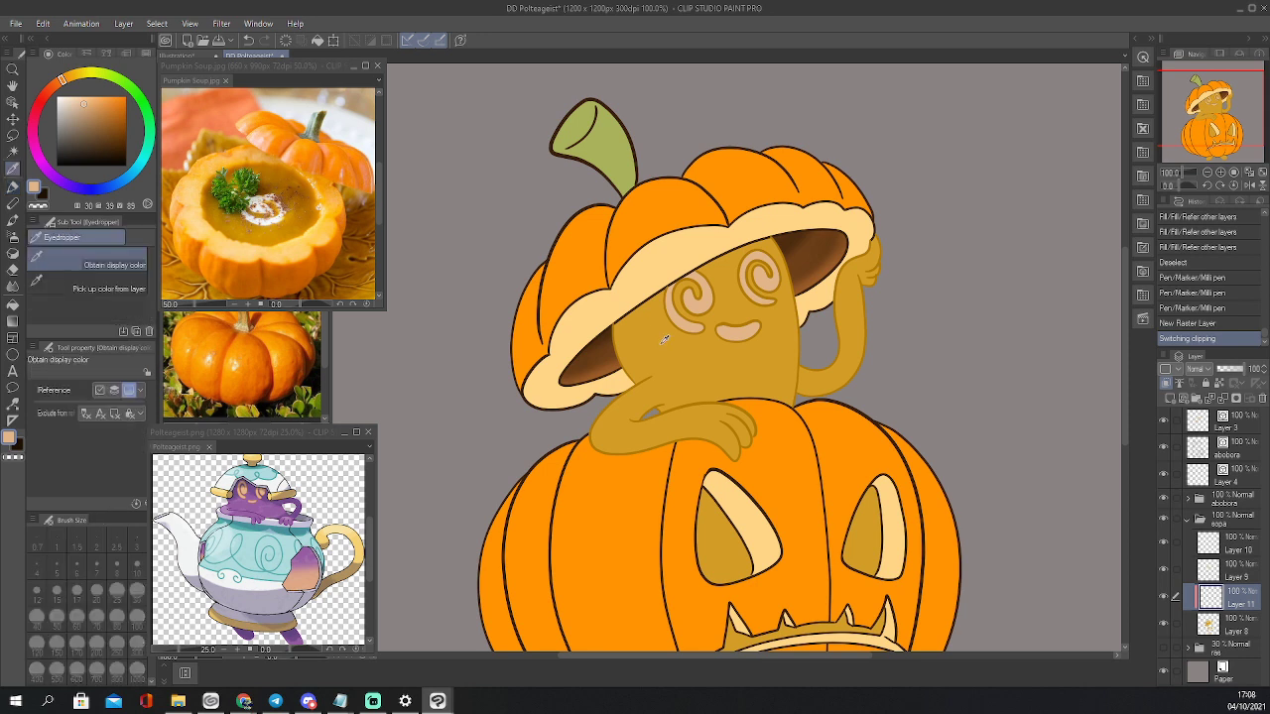
pyautogui.click(658, 337)
pyautogui.click(71, 101)
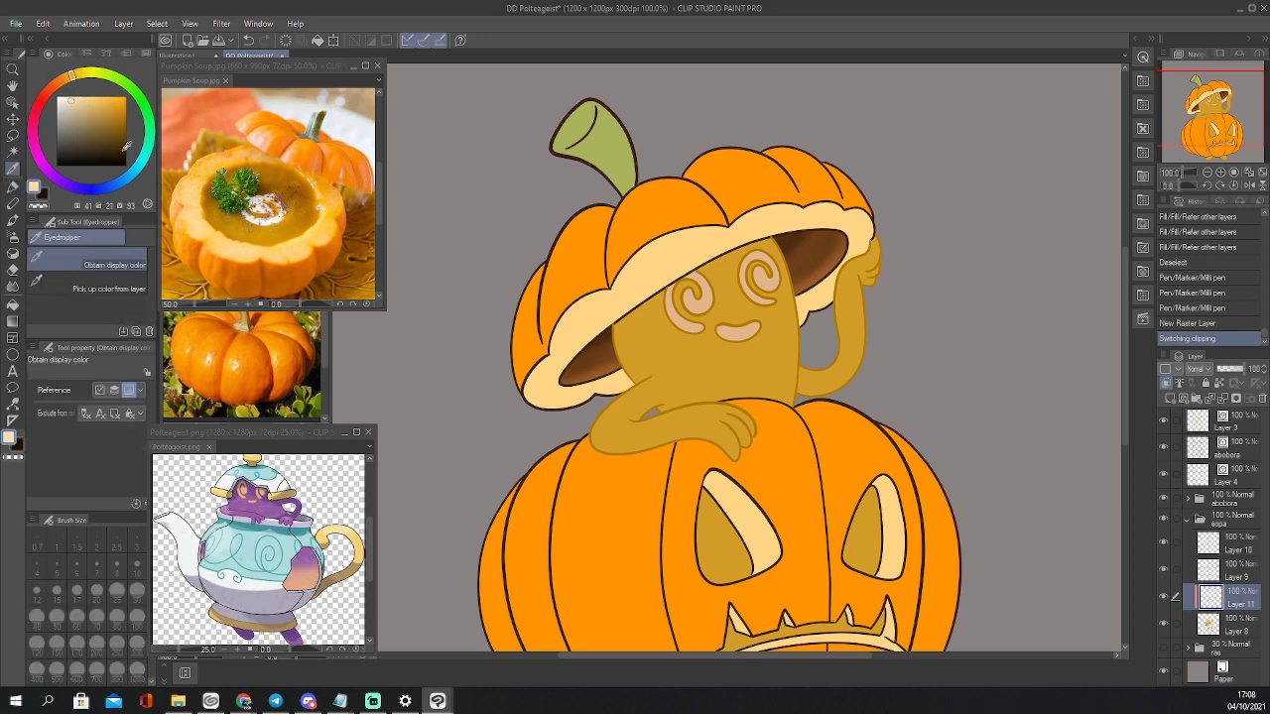
pyautogui.press('b')
pyautogui.moveTo(623, 313); pyautogui.dragTo(640, 371)
pyautogui.moveTo(627, 347)
pyautogui.mouseDown()
pyautogui.moveTo(643, 385)
pyautogui.moveTo(617, 415)
pyautogui.moveTo(642, 387)
pyautogui.moveTo(604, 424)
pyautogui.moveTo(623, 442)
pyautogui.moveTo(604, 440)
pyautogui.moveTo(644, 442)
pyautogui.moveTo(604, 428)
pyautogui.moveTo(613, 444)
pyautogui.moveTo(685, 429)
pyautogui.mouseUp()
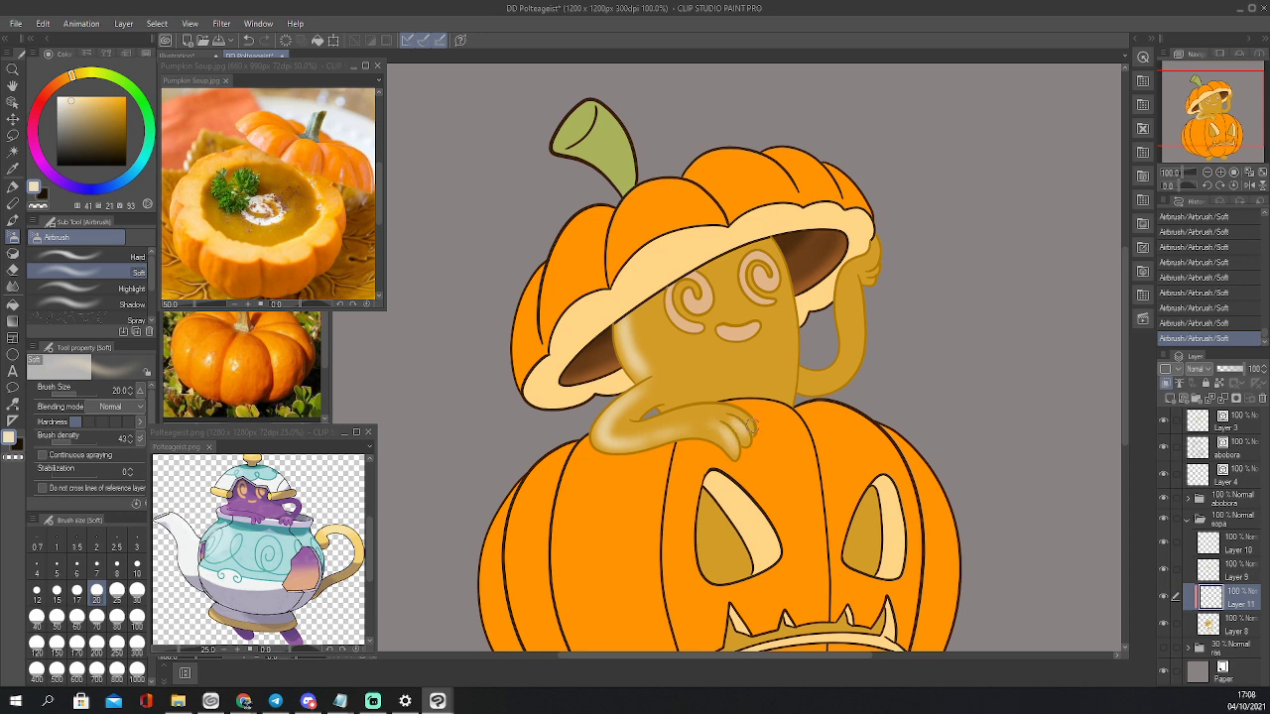
# Airbrush soft cream highlights on the raised arm at size 15 and along the body edge beside it at size 17
pyautogui.press('[')
pyautogui.press('[')
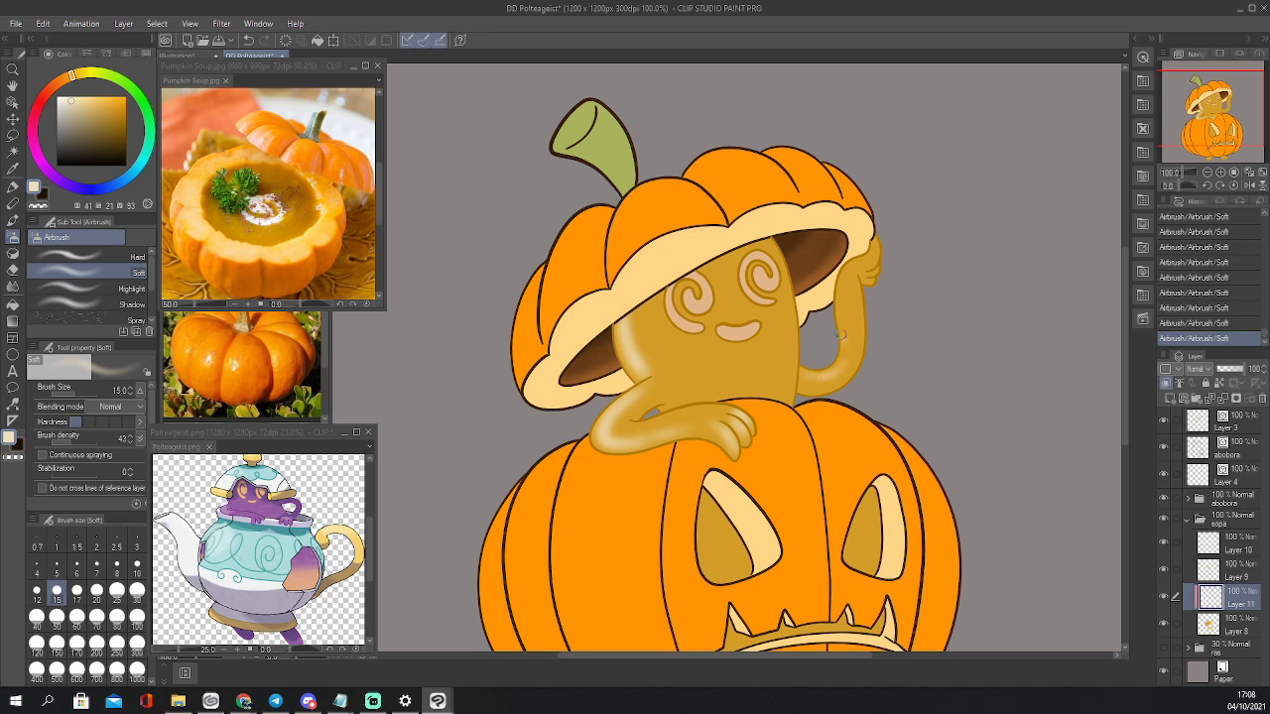
pyautogui.moveTo(850, 270); pyautogui.dragTo(838, 366)
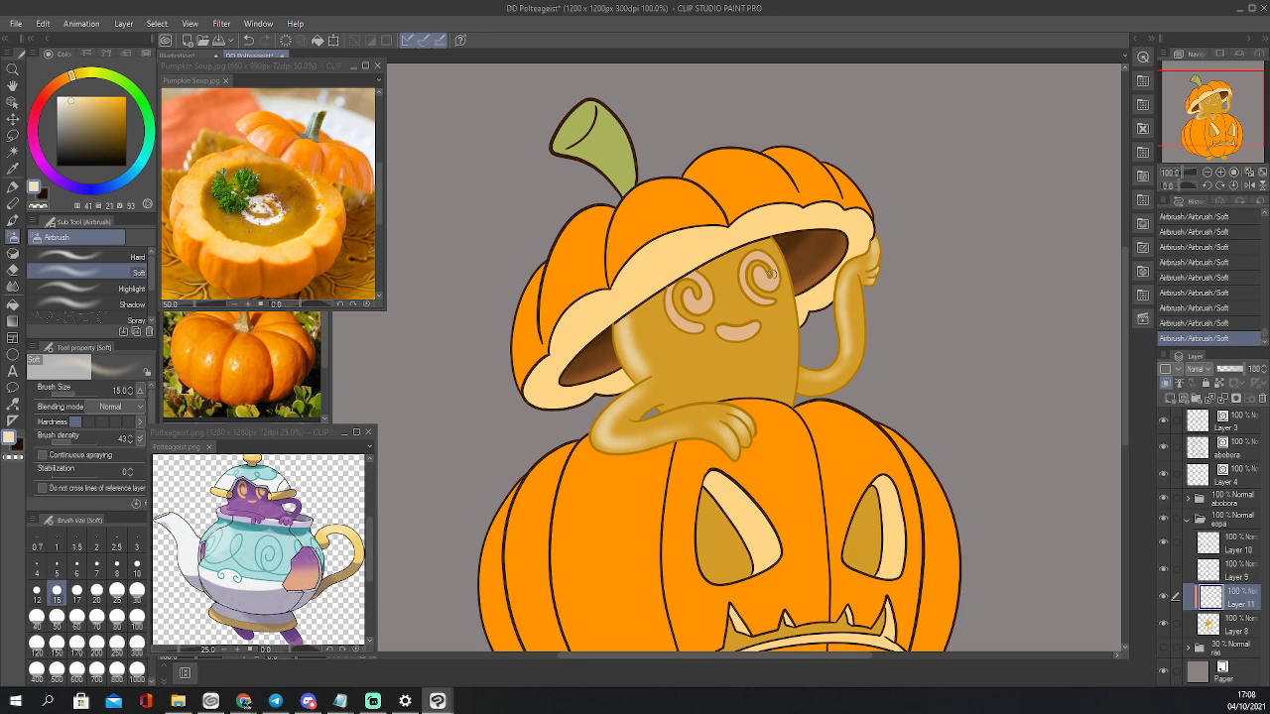
pyautogui.press(']')
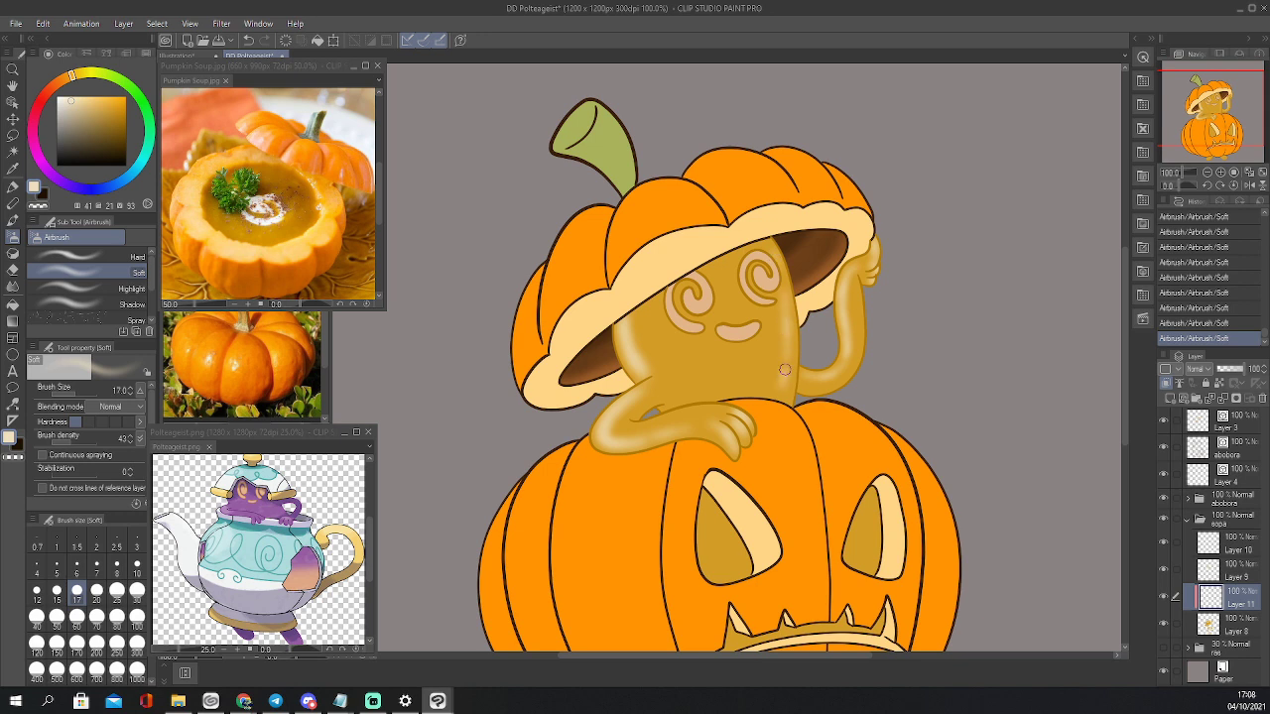
pyautogui.moveTo(781, 387); pyautogui.dragTo(781, 294)
# Airbrush a cream highlight along the resting arm's lower edge at size 30, then reduce the brush size to 15
pyautogui.press(']')
pyautogui.press(']')
pyautogui.press(']')
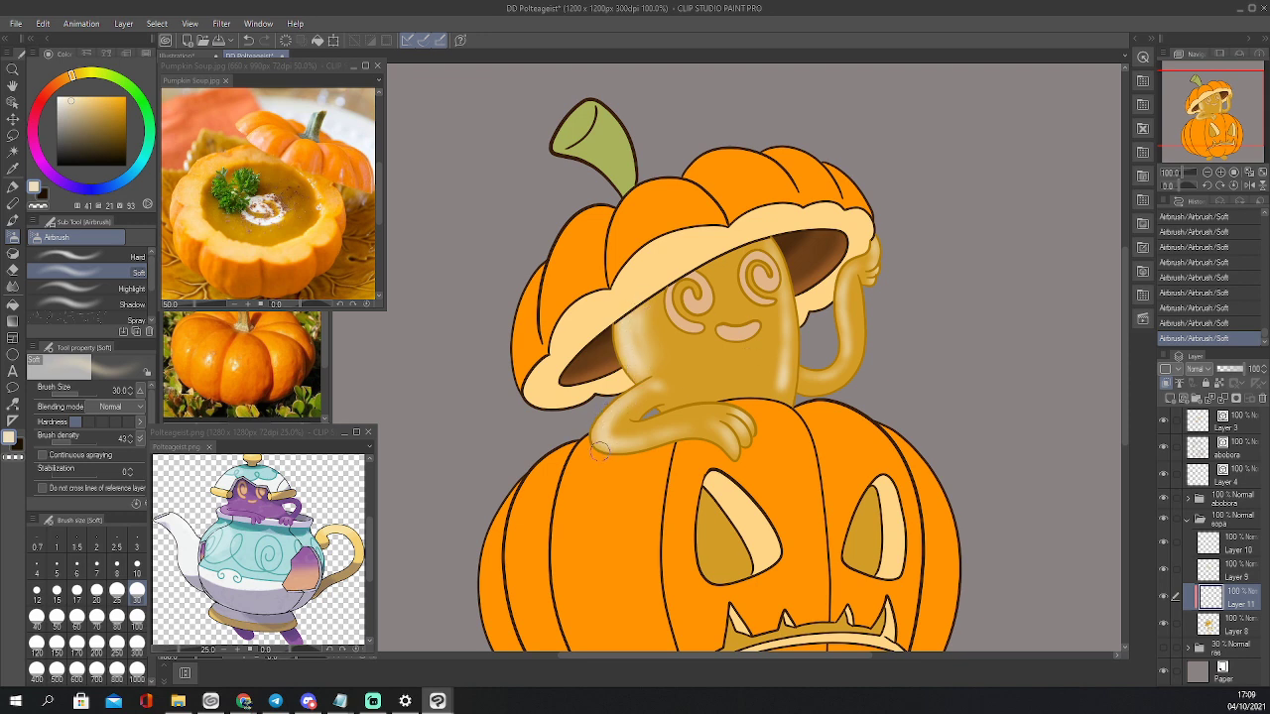
pyautogui.moveTo(601, 453); pyautogui.dragTo(724, 441)
pyautogui.moveTo(1220, 117); pyautogui.dragTo(1226, 122)
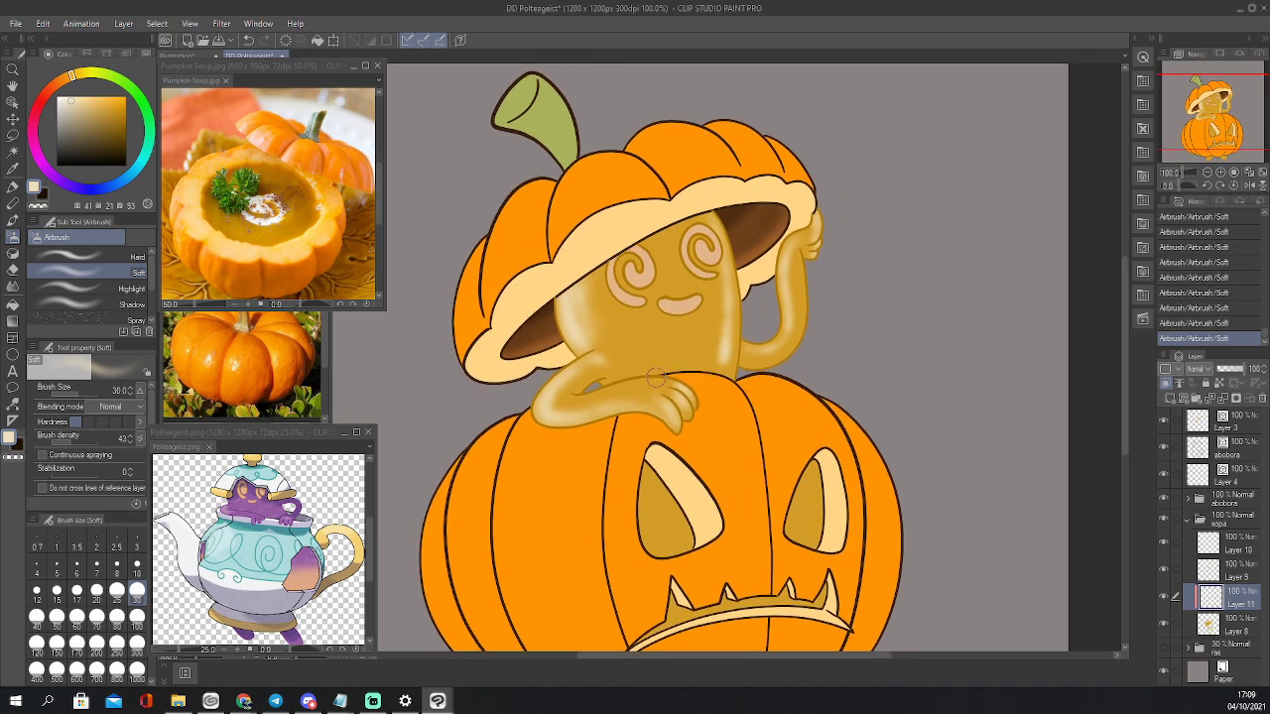
pyautogui.press('[')
pyautogui.press('[')
pyautogui.press('[')
pyautogui.press('[')
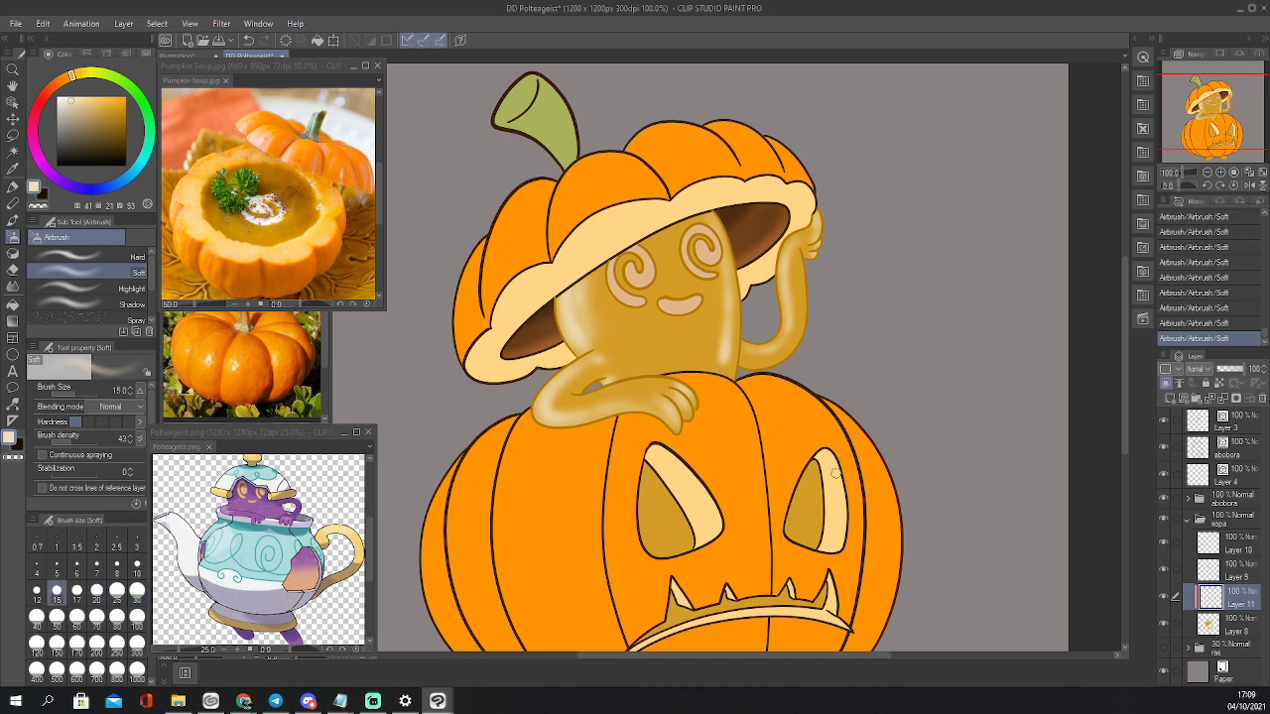
# Make Layer 8 active, hide the clipped highlight layer and sample the ghost's mustard base colour
pyautogui.press('e')
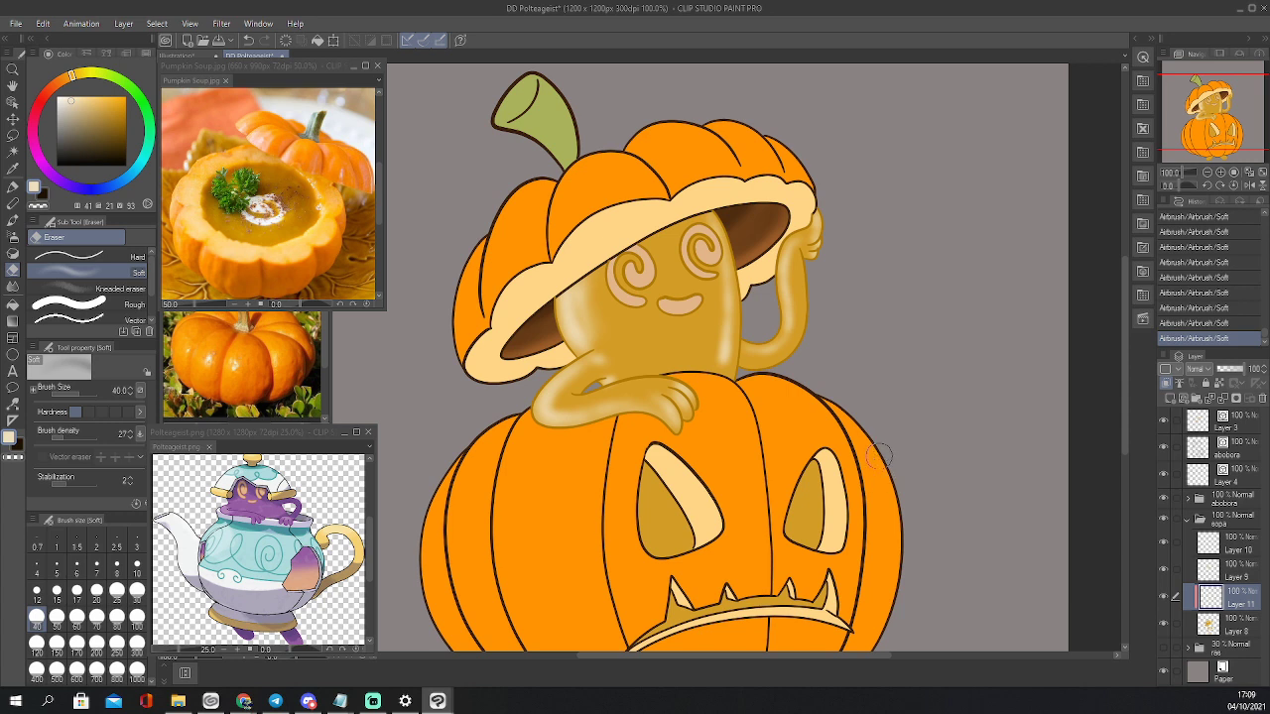
pyautogui.click(1207, 625)
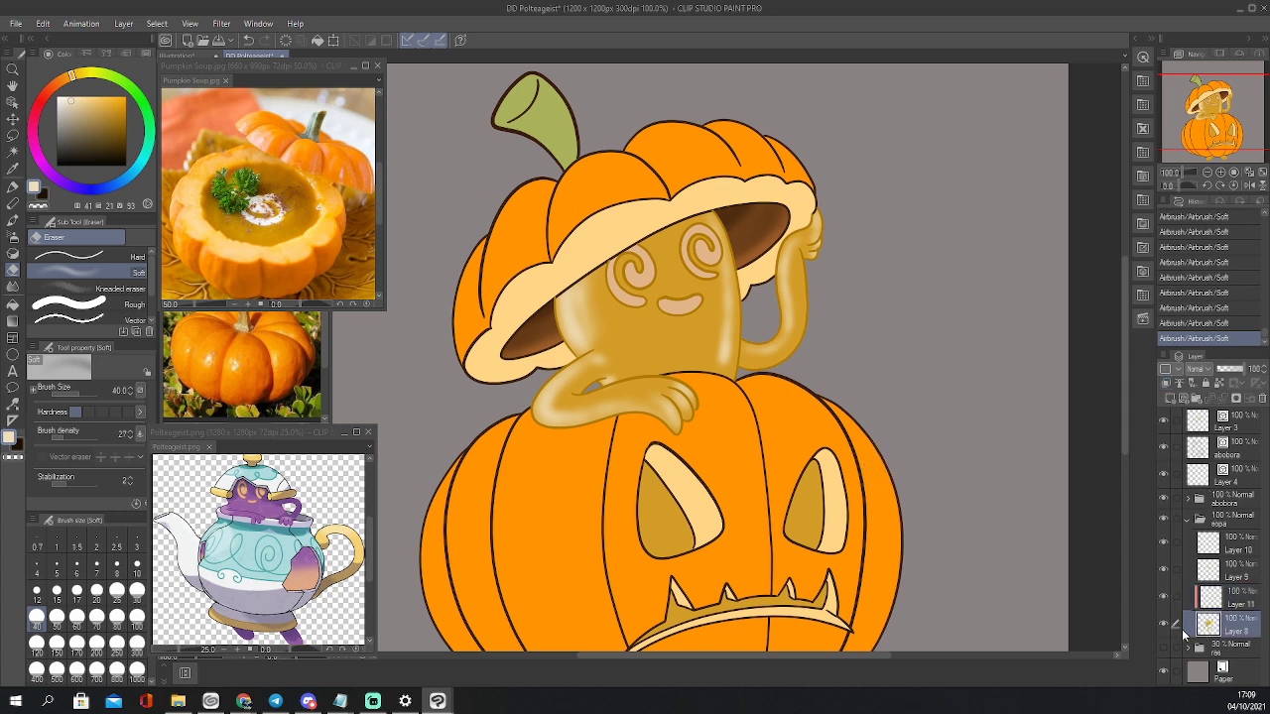
pyautogui.click(1163, 595)
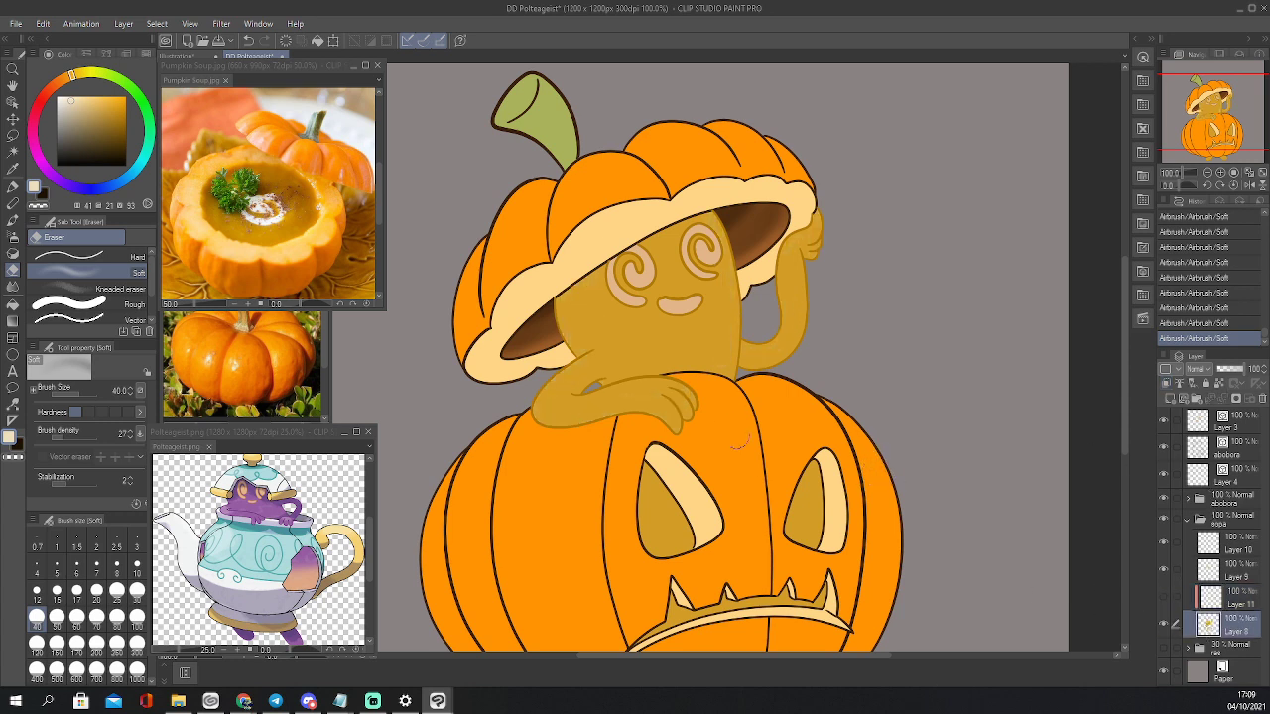
pyautogui.press('i')
pyautogui.click(702, 331)
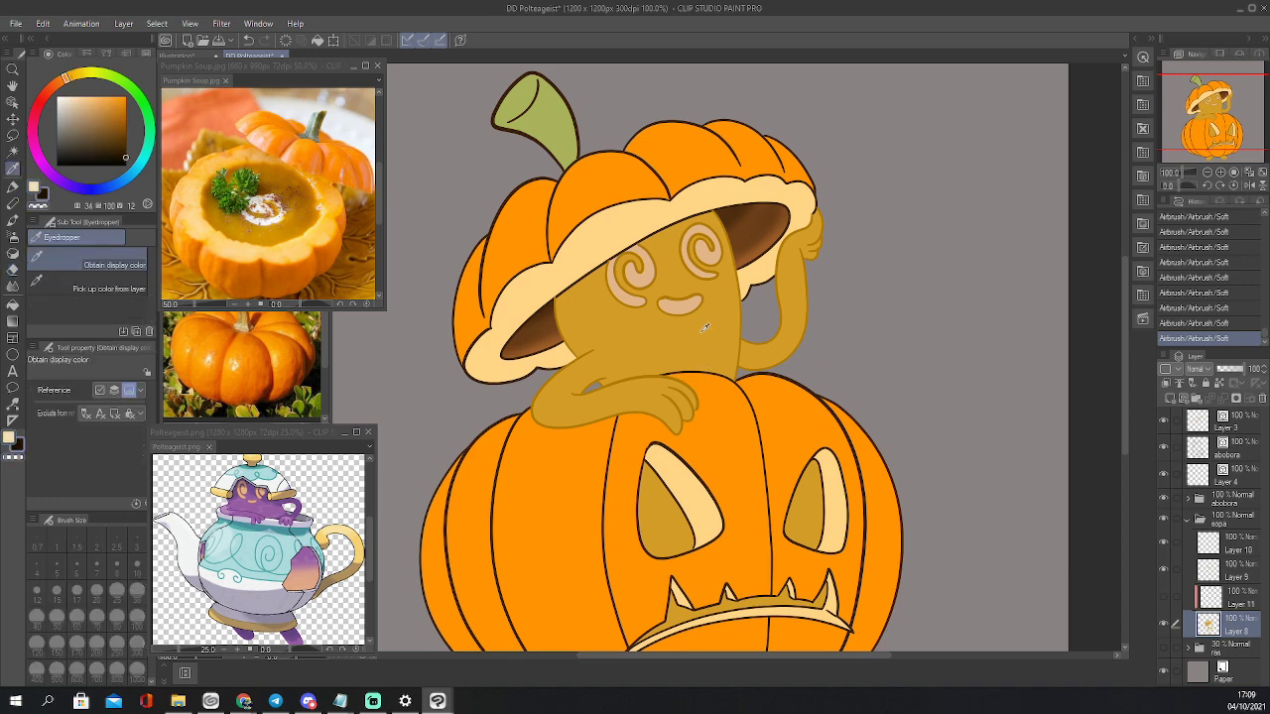
pyautogui.click(700, 328)
# Paint over the unfilled spots at the raised hand's fingers on Layer 8 with the mustard Milli pen at size 5
pyautogui.press('p')
pyautogui.click(1223, 172)
pyautogui.click(1222, 173)
pyautogui.moveTo(1227, 123); pyautogui.dragTo(1239, 107)
pyautogui.moveTo(807, 360); pyautogui.dragTo(796, 358)
pyautogui.moveTo(809, 373); pyautogui.dragTo(796, 381)
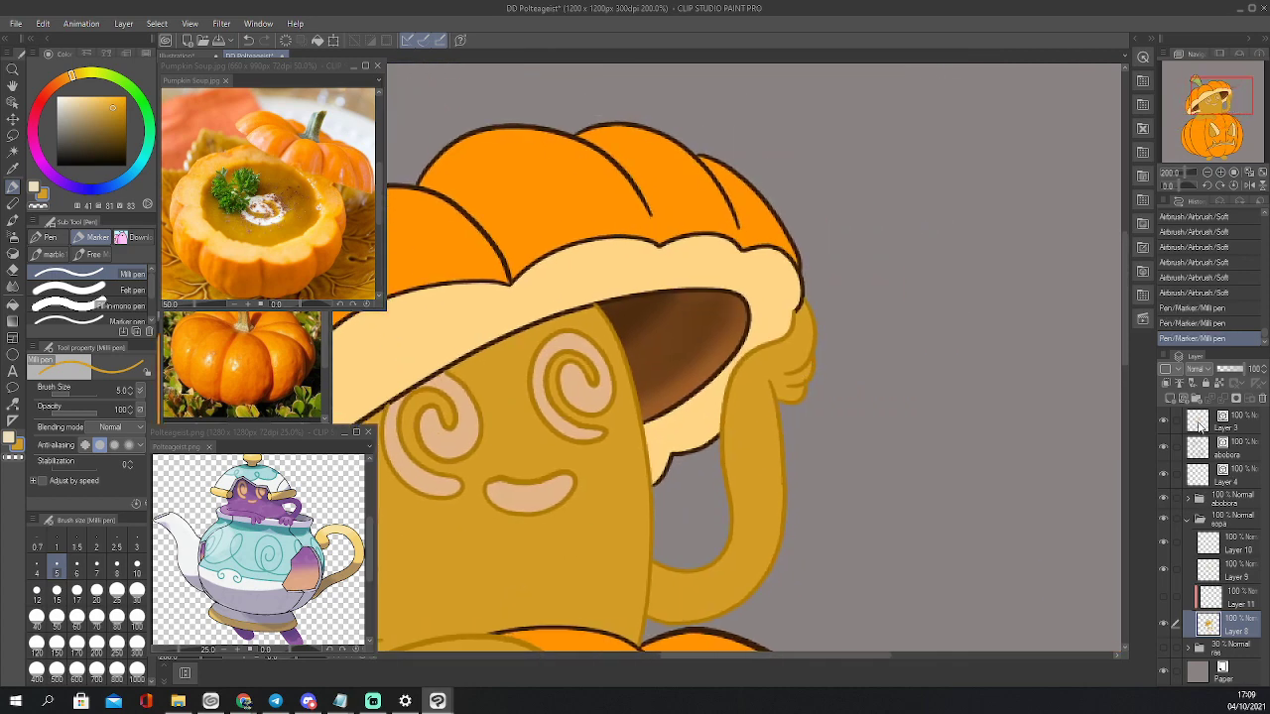
# Erase the stray line at the raised hand's fingertips on Layer 3 with the Hard eraser at size 3
pyautogui.click(1199, 425)
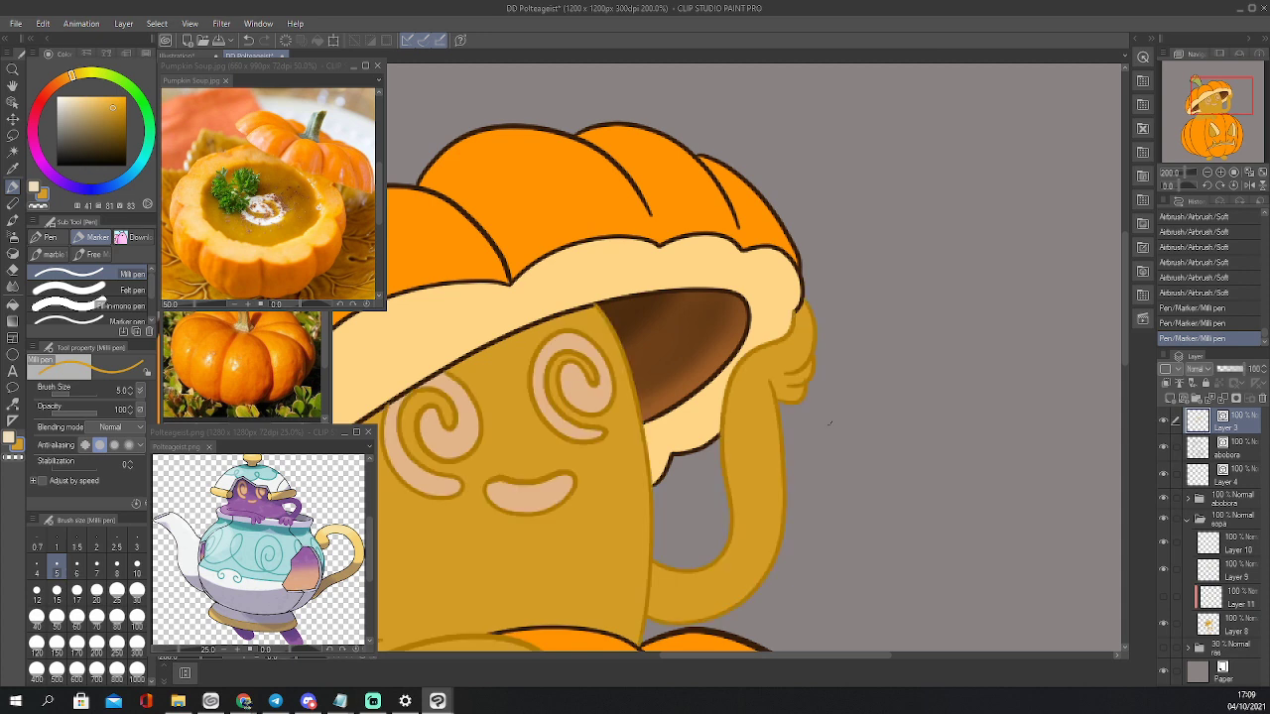
pyautogui.press('e')
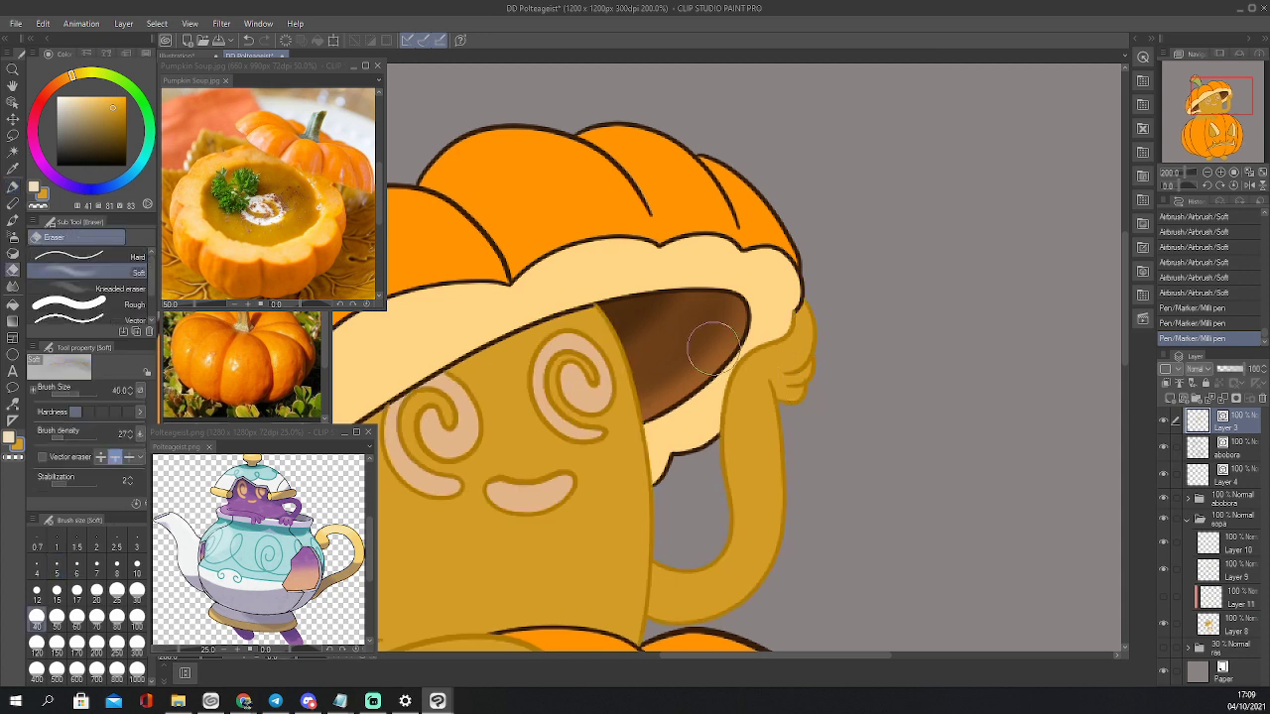
pyautogui.click(89, 256)
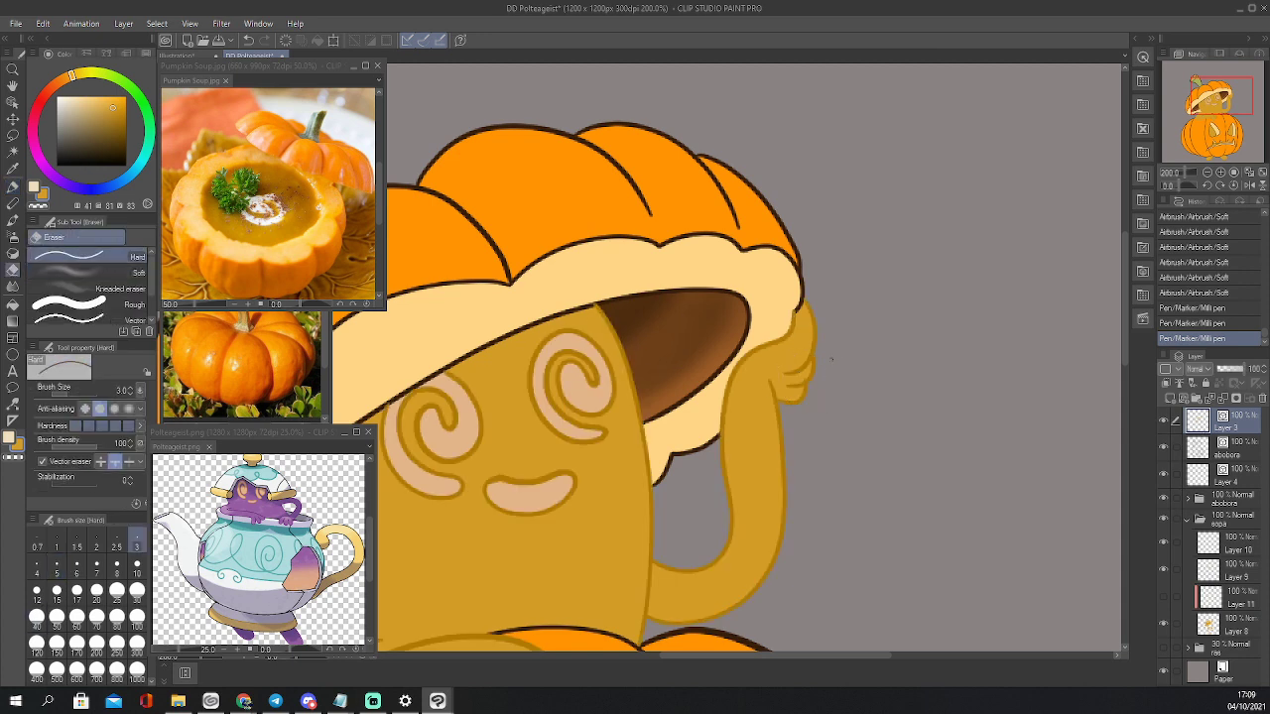
pyautogui.moveTo(804, 378); pyautogui.dragTo(808, 375)
pyautogui.click(1207, 174)
pyautogui.click(1207, 173)
pyautogui.moveTo(1220, 116); pyautogui.dragTo(1212, 120)
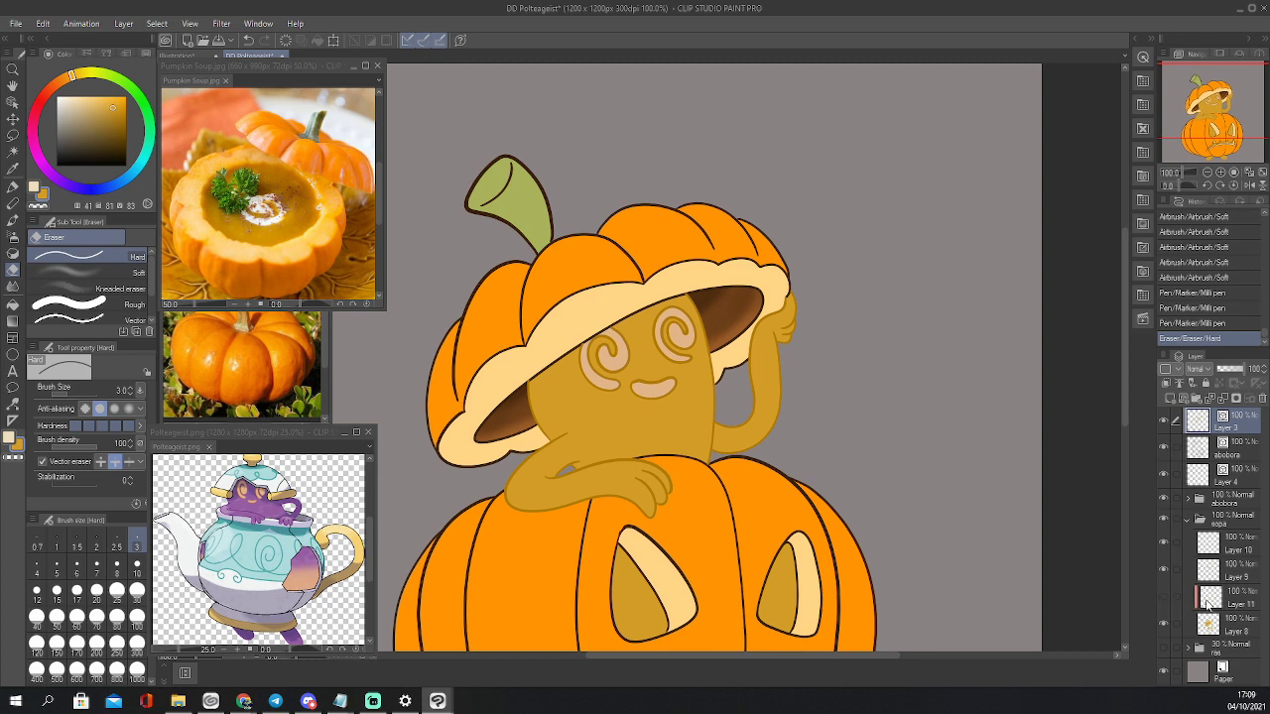
# Show Layer 11 again and soften its highlights where the body meets the resting arm with the Soft eraser at size 30
pyautogui.click(1164, 598)
pyautogui.click(1211, 600)
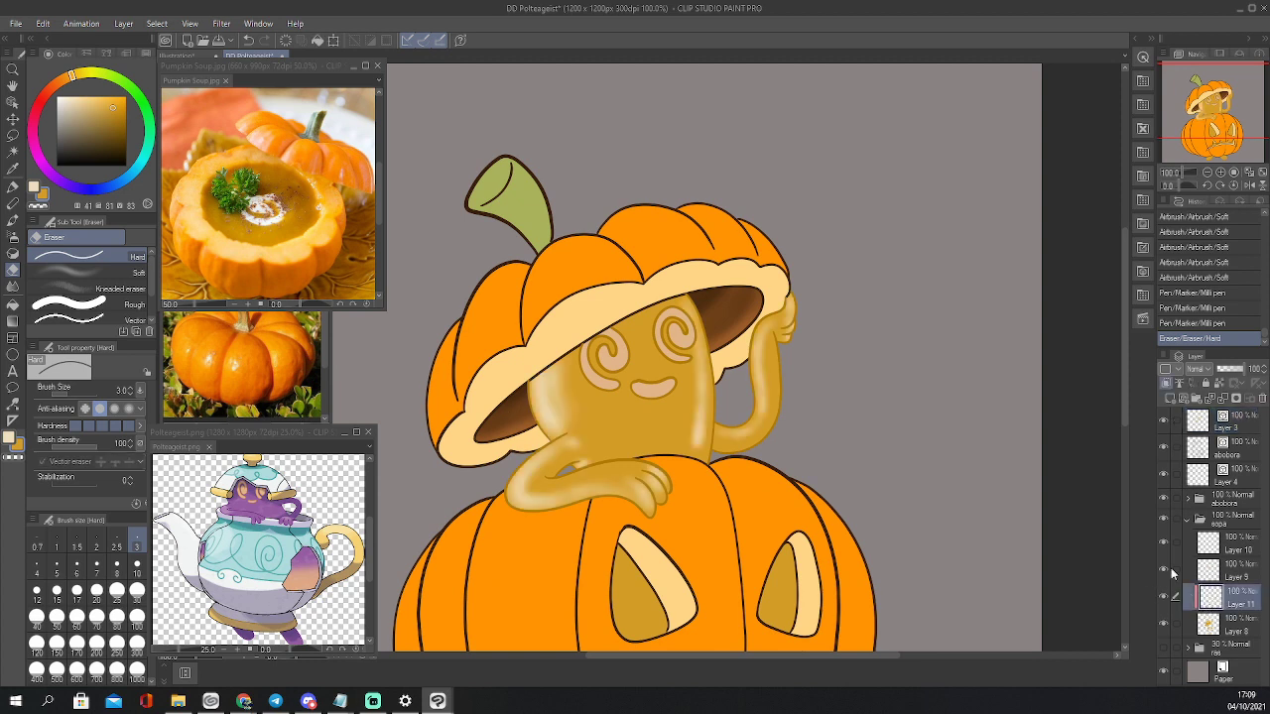
pyautogui.click(99, 272)
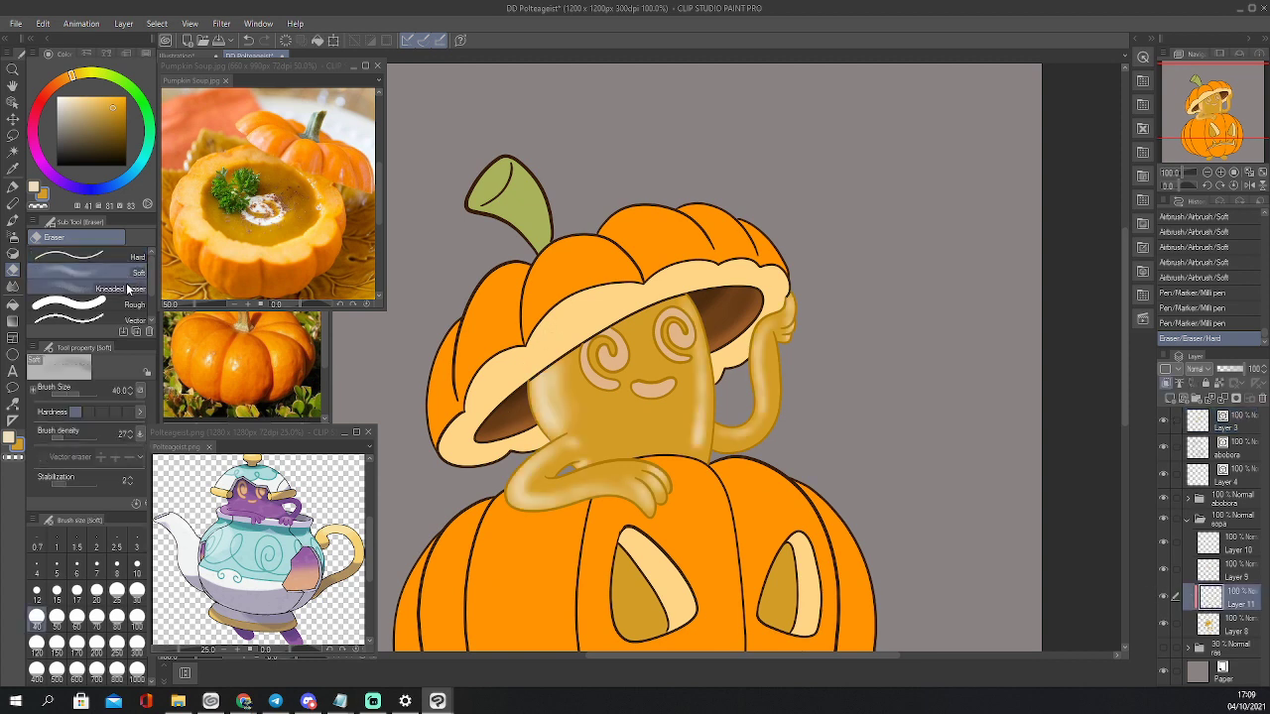
pyautogui.click(137, 591)
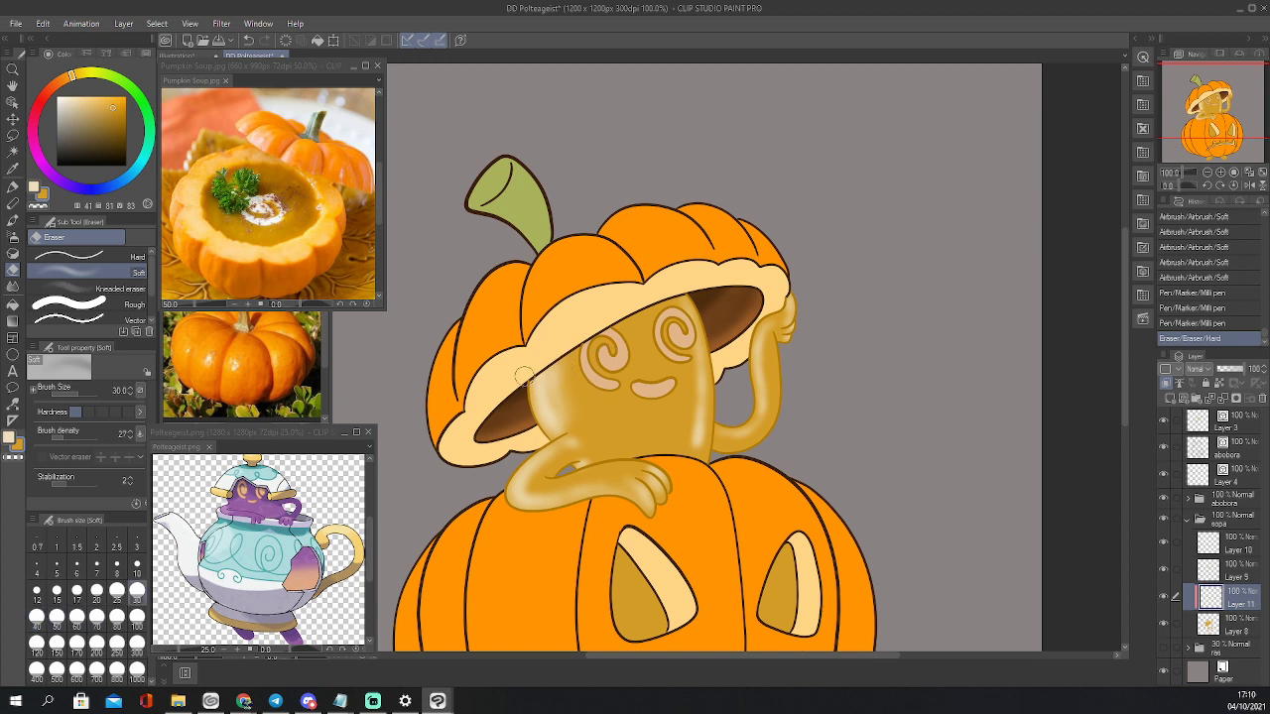
pyautogui.moveTo(535, 409); pyautogui.dragTo(542, 426)
pyautogui.moveTo(546, 407); pyautogui.dragTo(559, 427)
pyautogui.moveTo(557, 409)
pyautogui.mouseDown()
pyautogui.moveTo(561, 396)
pyautogui.moveTo(565, 409)
pyautogui.mouseUp()
pyautogui.moveTo(566, 398); pyautogui.dragTo(568, 412)
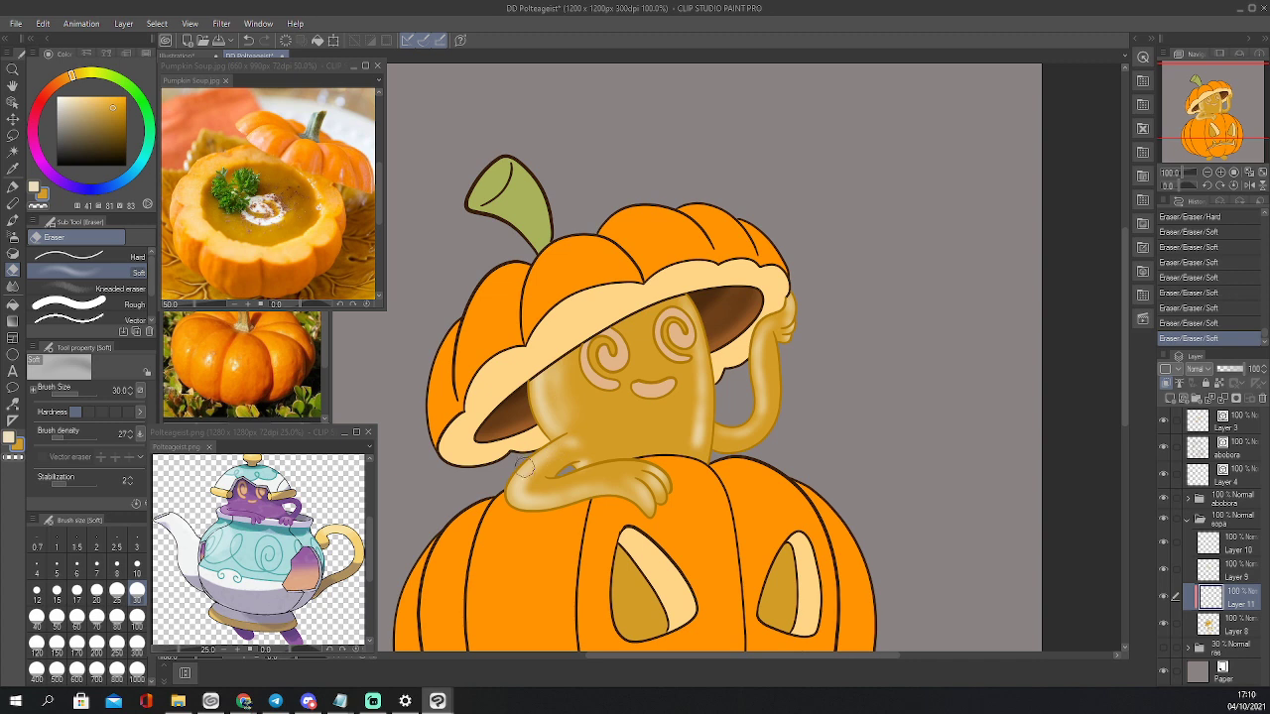
pyautogui.press('[')
pyautogui.press('[')
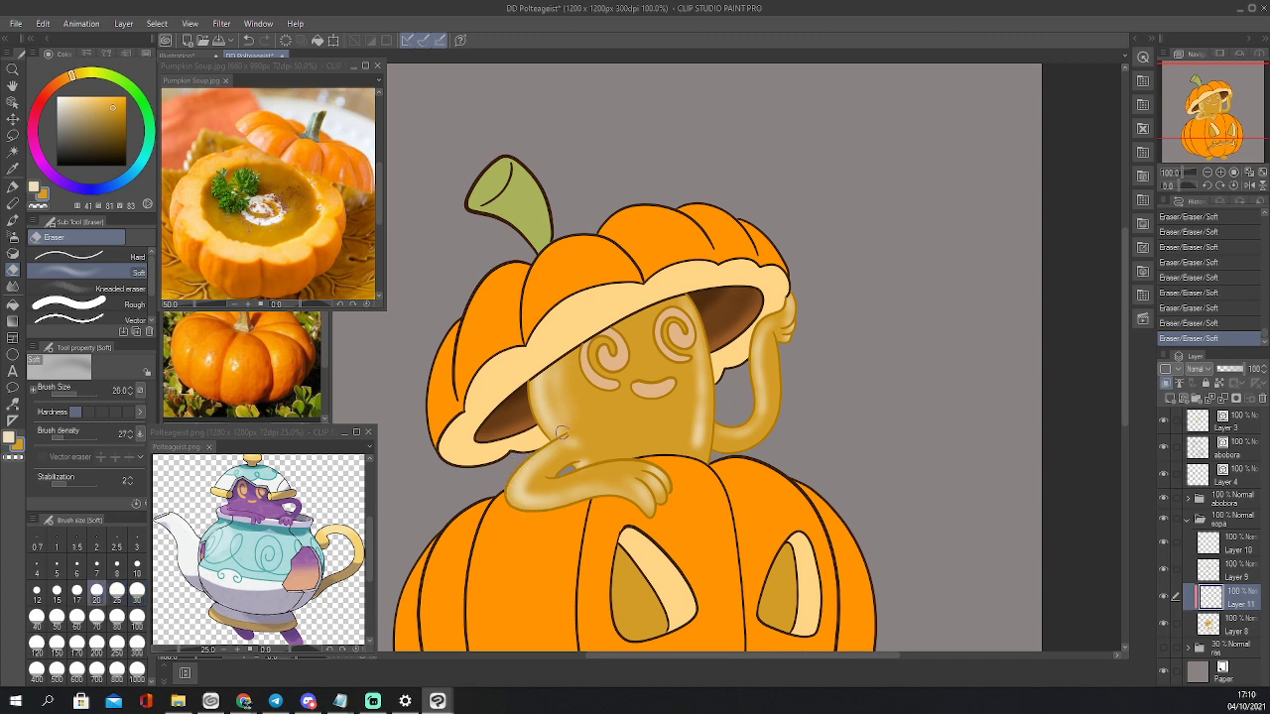
# Refine the highlights around the soup creature's resting arm with the Soft eraser at sizes 15 and 12
pyautogui.press('[')
pyautogui.press('[')
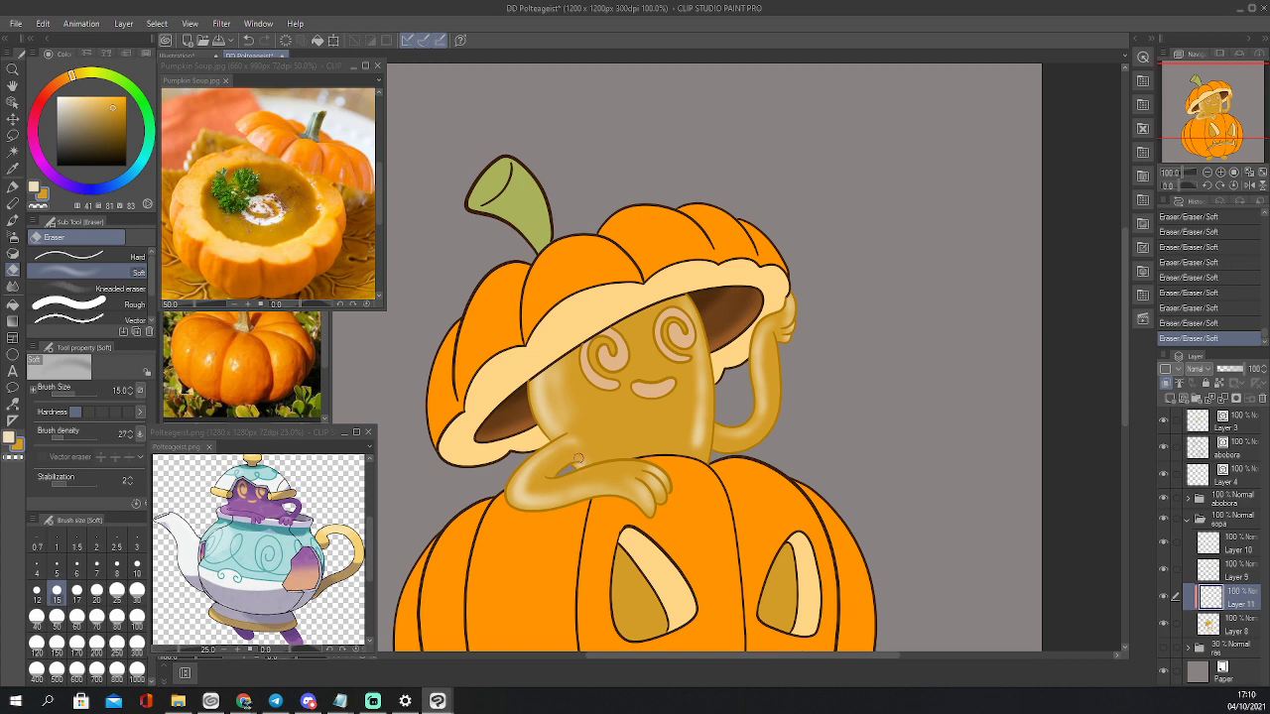
pyautogui.press('[')
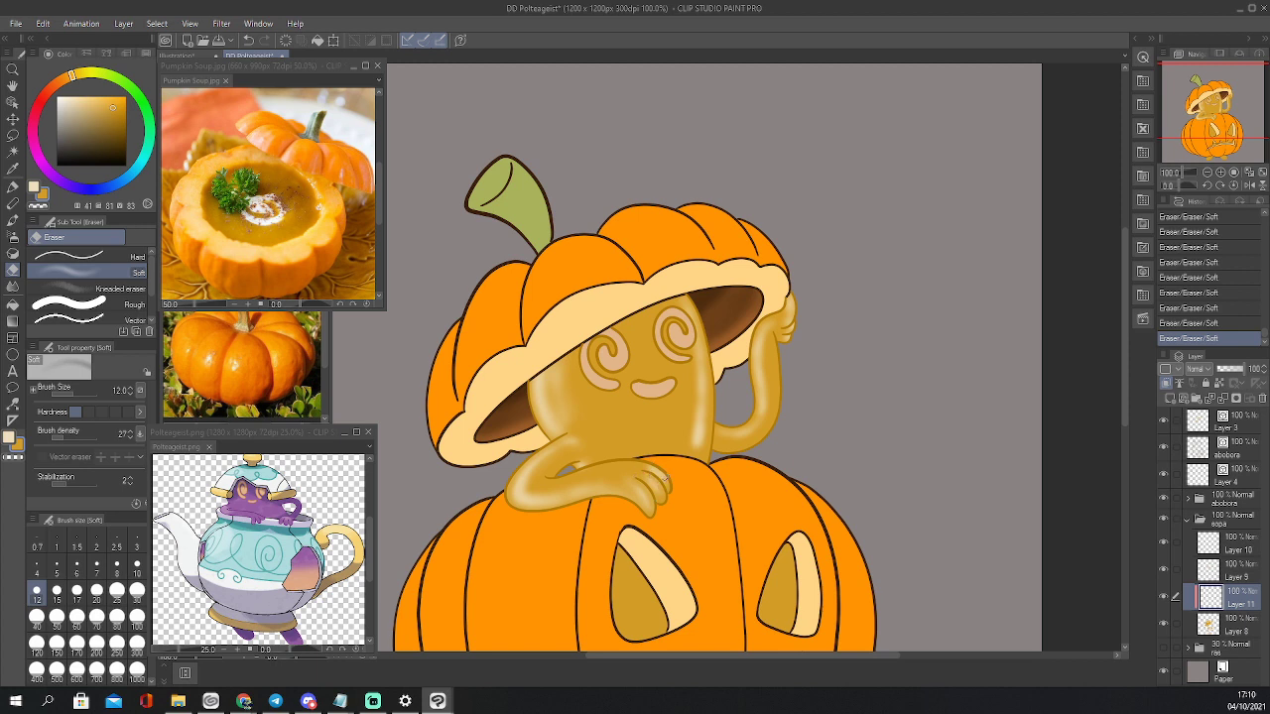
# Soften the highlight along the right side of the soup creature's body with the Soft eraser at sizes 30 and 17
pyautogui.press(']')
pyautogui.press(']')
pyautogui.press(']')
pyautogui.press(']')
pyautogui.press(']')
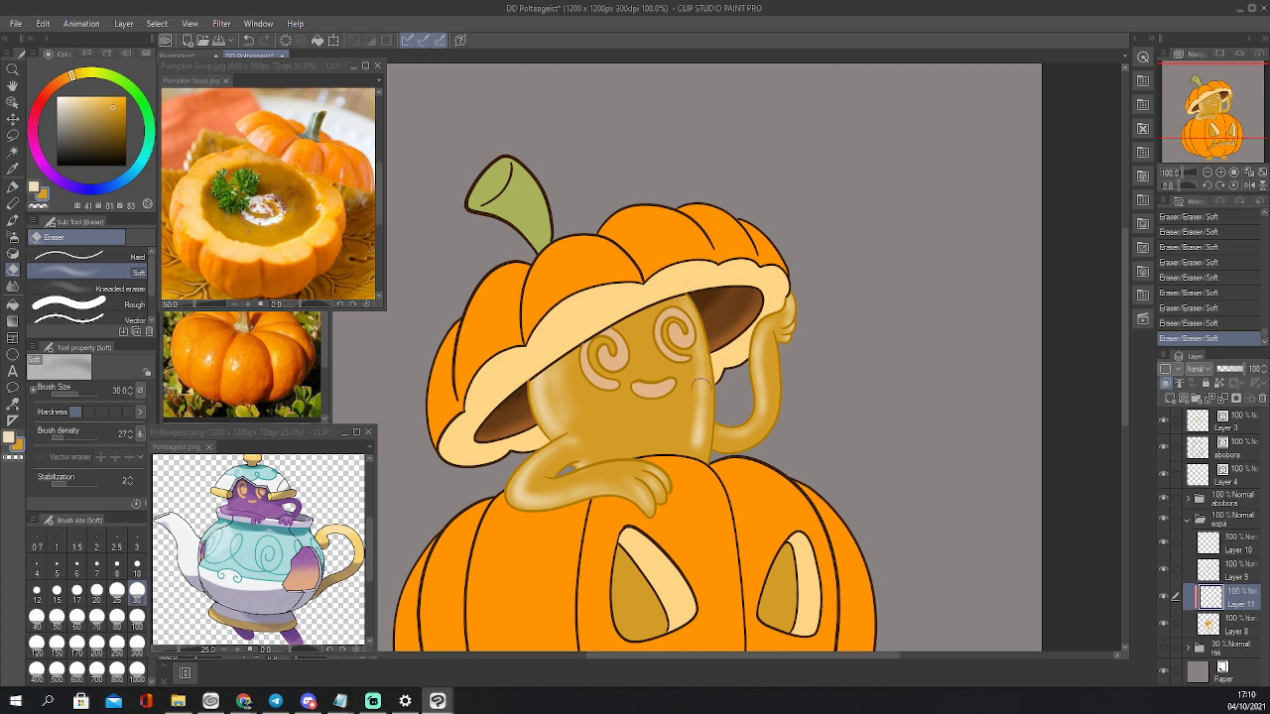
pyautogui.press('[')
pyautogui.press('[')
pyautogui.press('[')
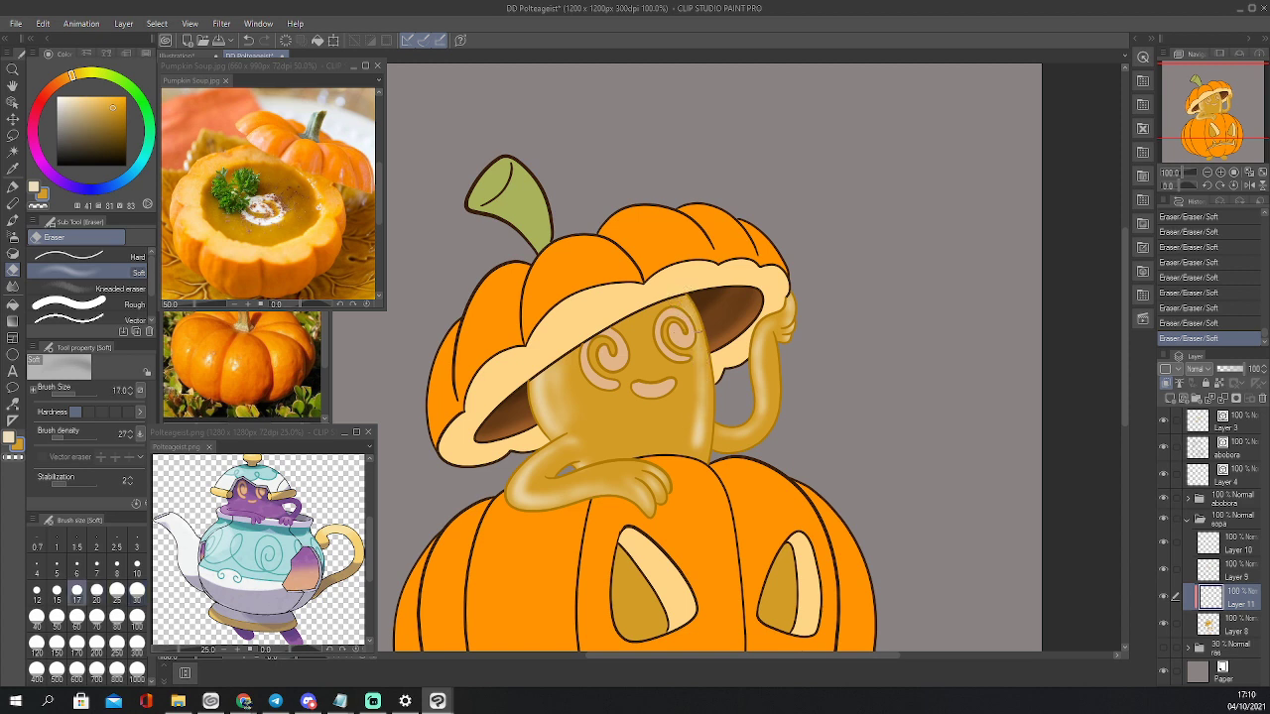
# Refine the small highlights on the soup creature's raised hand with the Soft eraser, reducing its size from 12 to 7
pyautogui.press('[')
pyautogui.press('[')
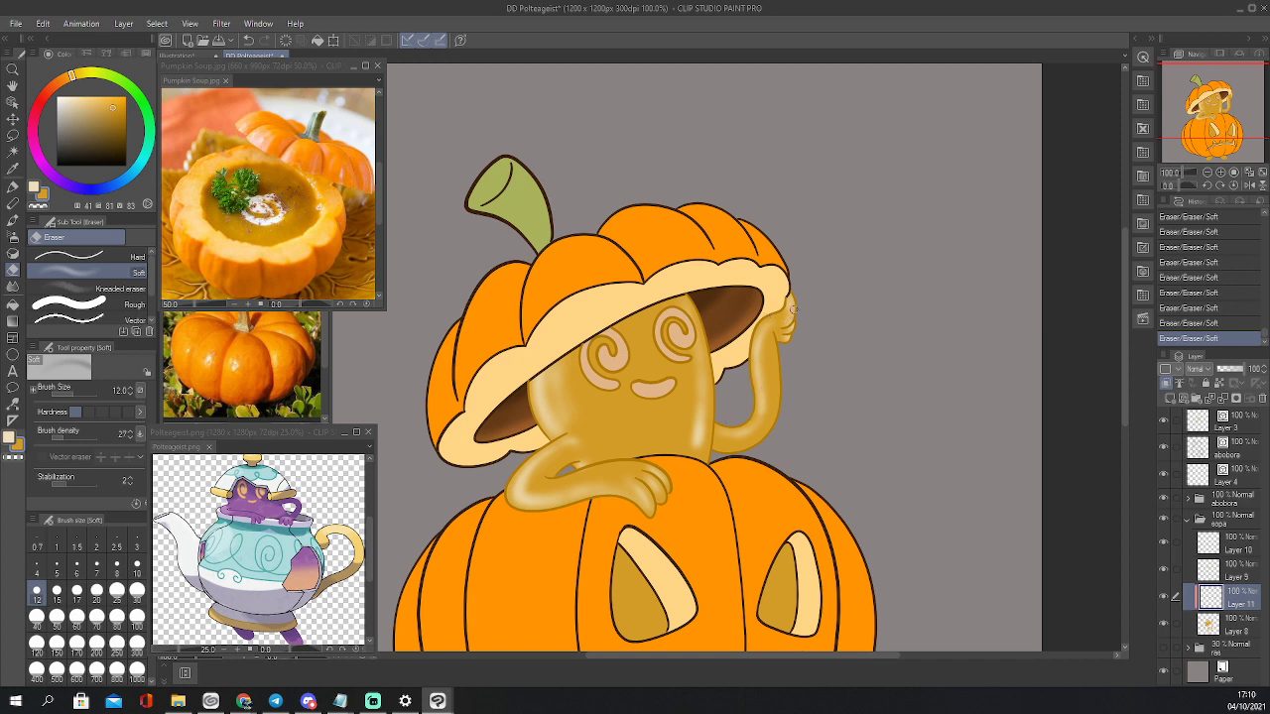
pyautogui.press(']')
pyautogui.press('[')
pyautogui.press('[')
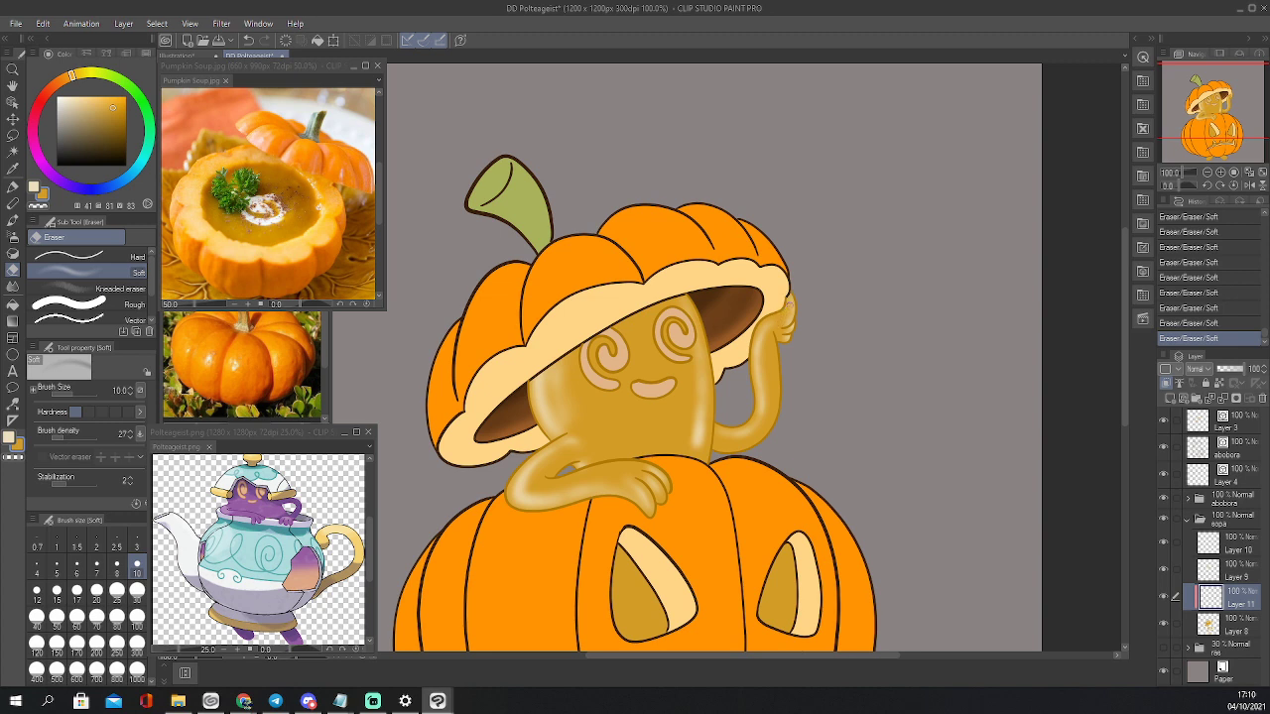
pyautogui.press('[')
pyautogui.press('[')
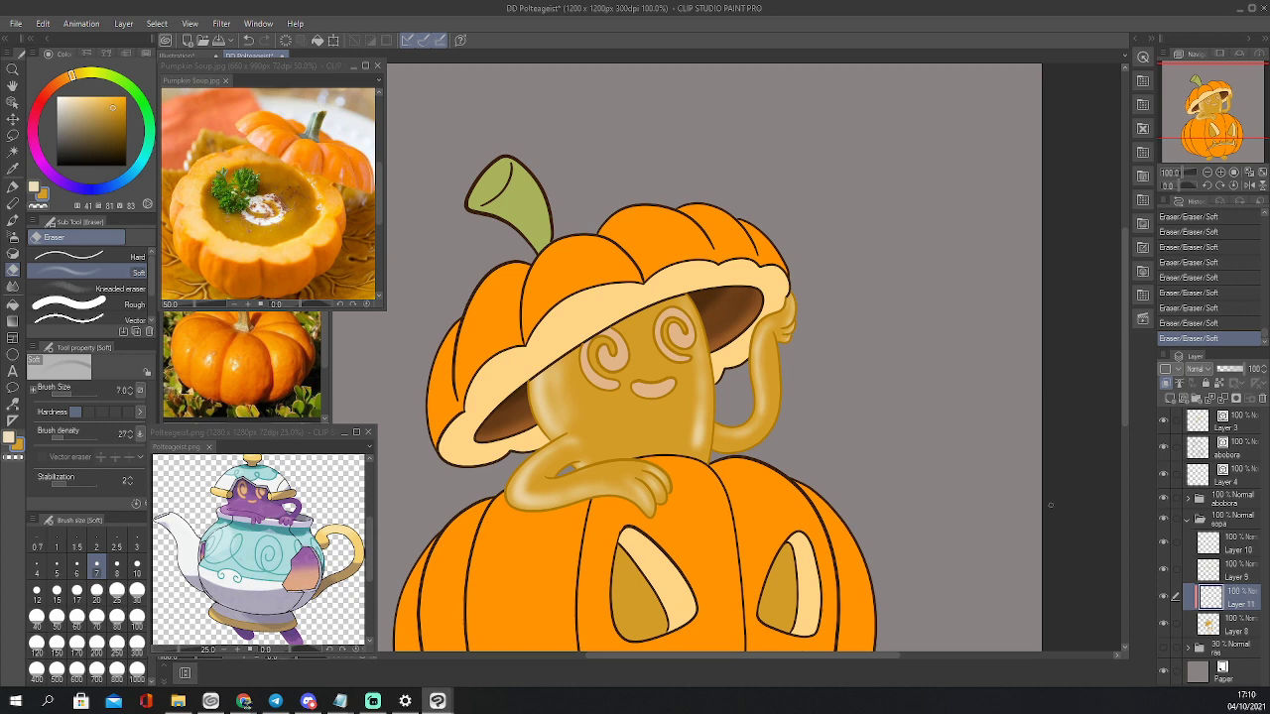
# Paint pale cream highlights onto both feet beneath the pumpkin with the Soft airbrush at sizes 15 and 40
pyautogui.moveTo(1210, 121); pyautogui.dragTo(1212, 156)
pyautogui.press('b')
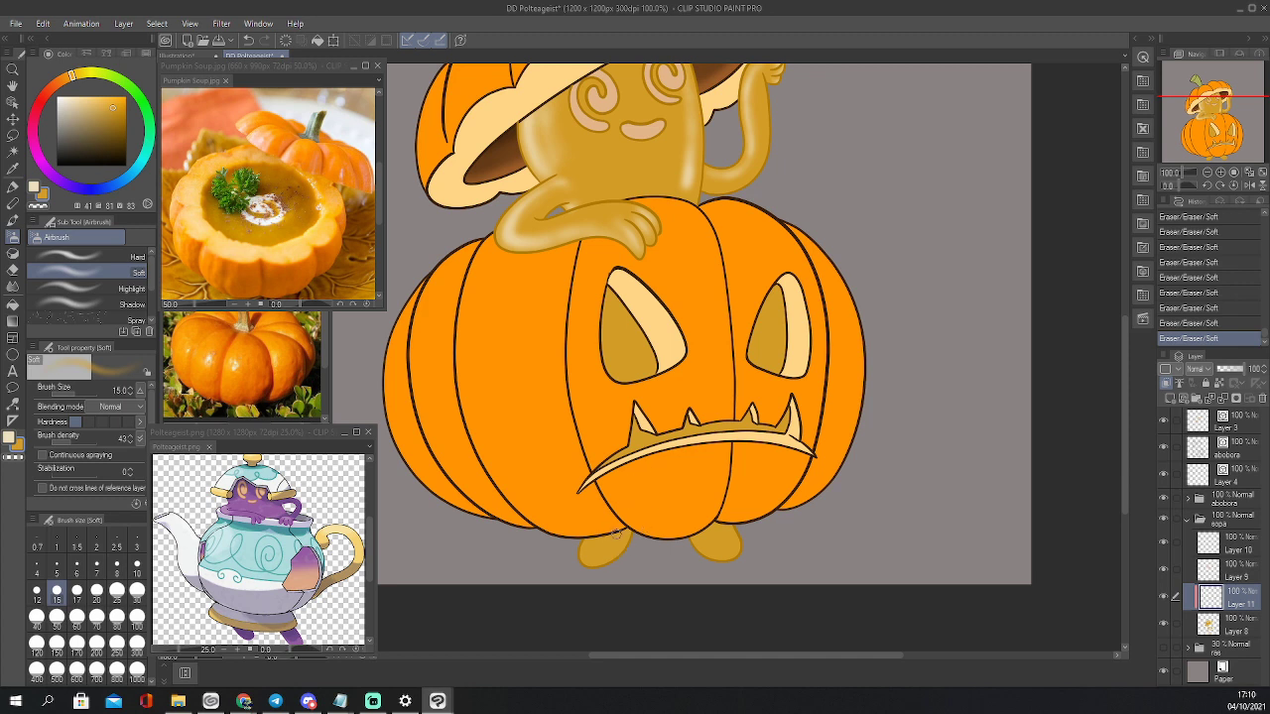
pyautogui.press('x')
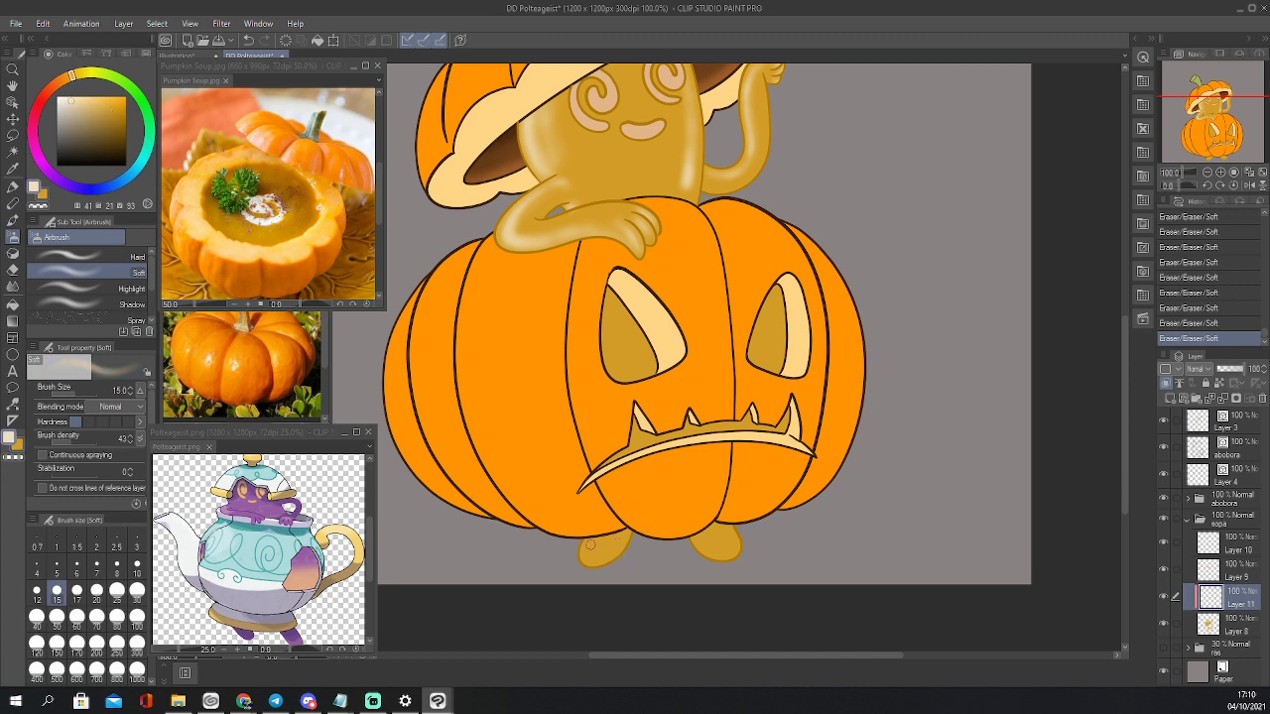
pyautogui.moveTo(595, 548); pyautogui.dragTo(589, 544)
pyautogui.moveTo(593, 556); pyautogui.dragTo(591, 537)
pyautogui.moveTo(590, 544); pyautogui.dragTo(587, 542)
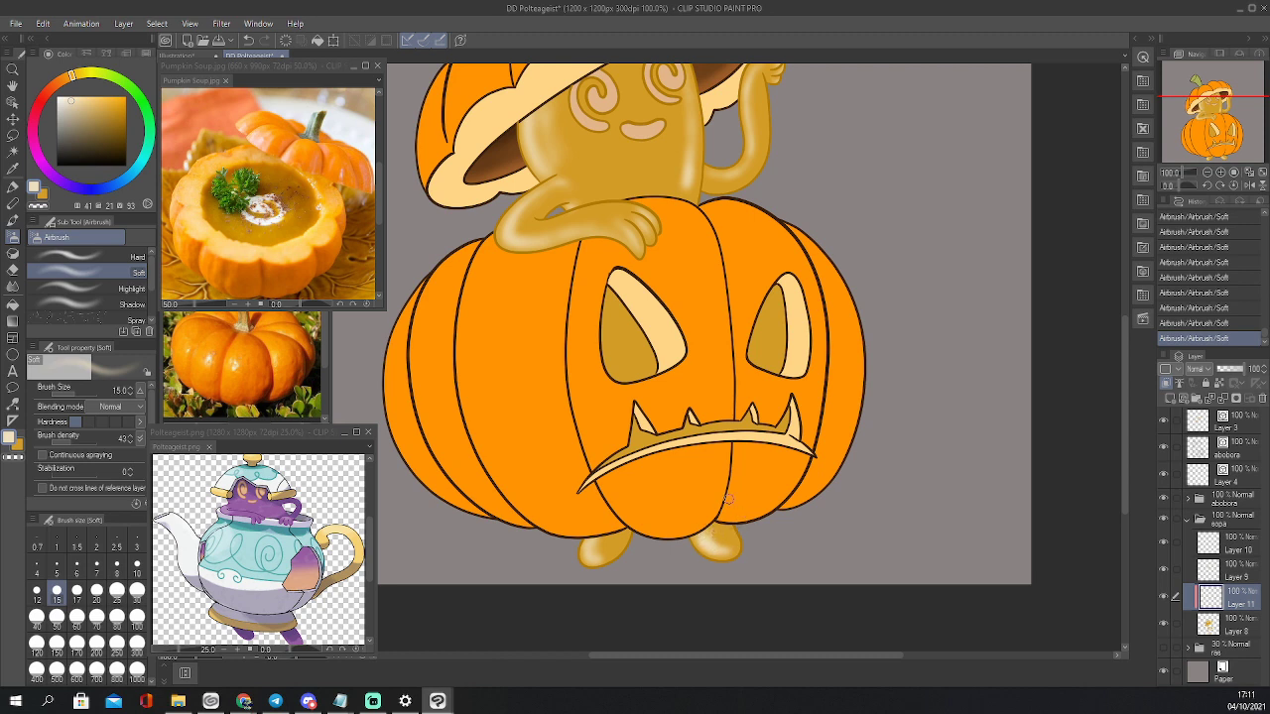
pyautogui.press(']')
pyautogui.press(']')
pyautogui.press(']')
pyautogui.press(']')
pyautogui.press(']')
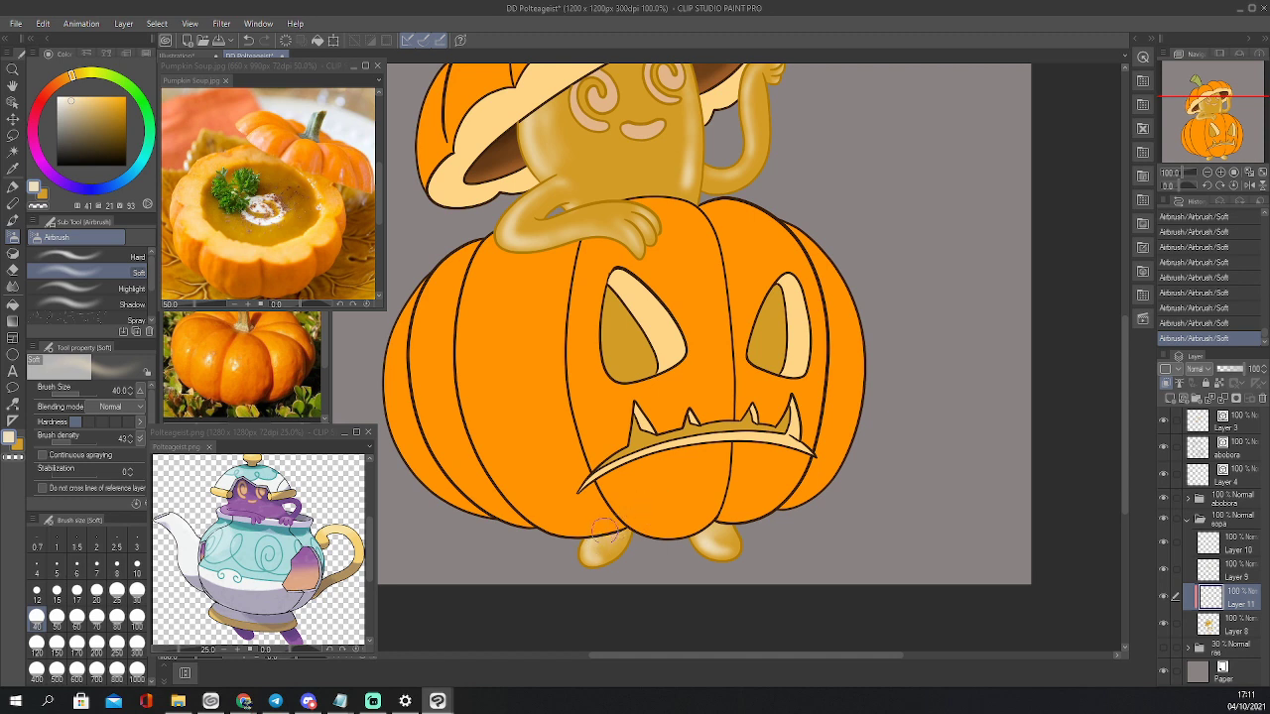
# Thin out the cream highlight in the middle of the left foot with the Soft eraser at size 15
pyautogui.press('e')
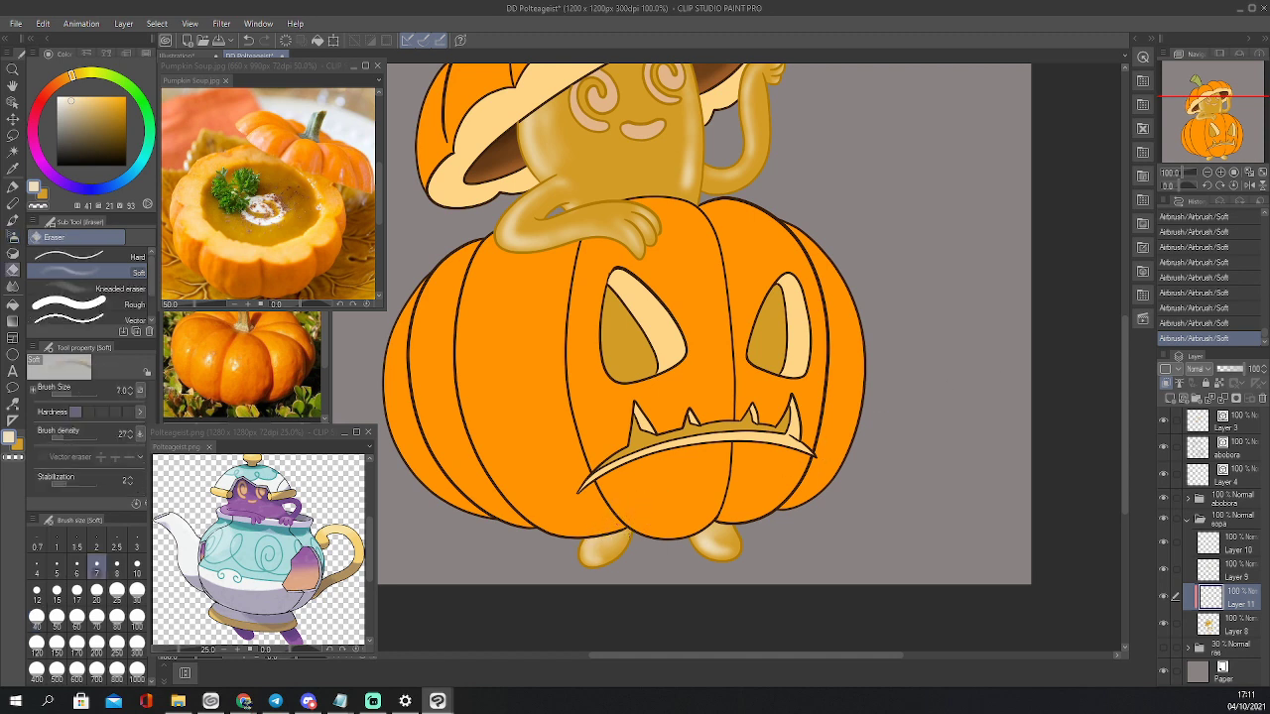
pyautogui.press(']')
pyautogui.press(']')
pyautogui.press(']')
pyautogui.press(']')
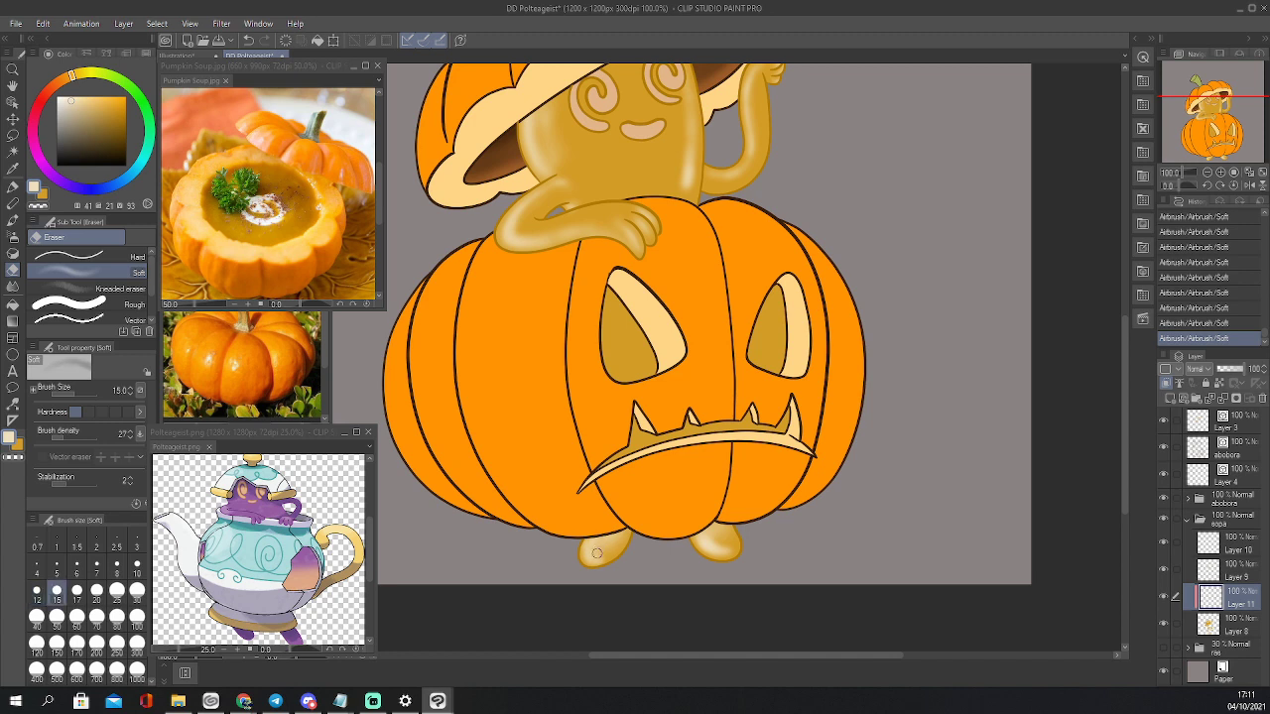
pyautogui.click(597, 553)
pyautogui.click(602, 551)
pyautogui.click(601, 552)
pyautogui.click(600, 550)
pyautogui.click(599, 552)
pyautogui.click(595, 554)
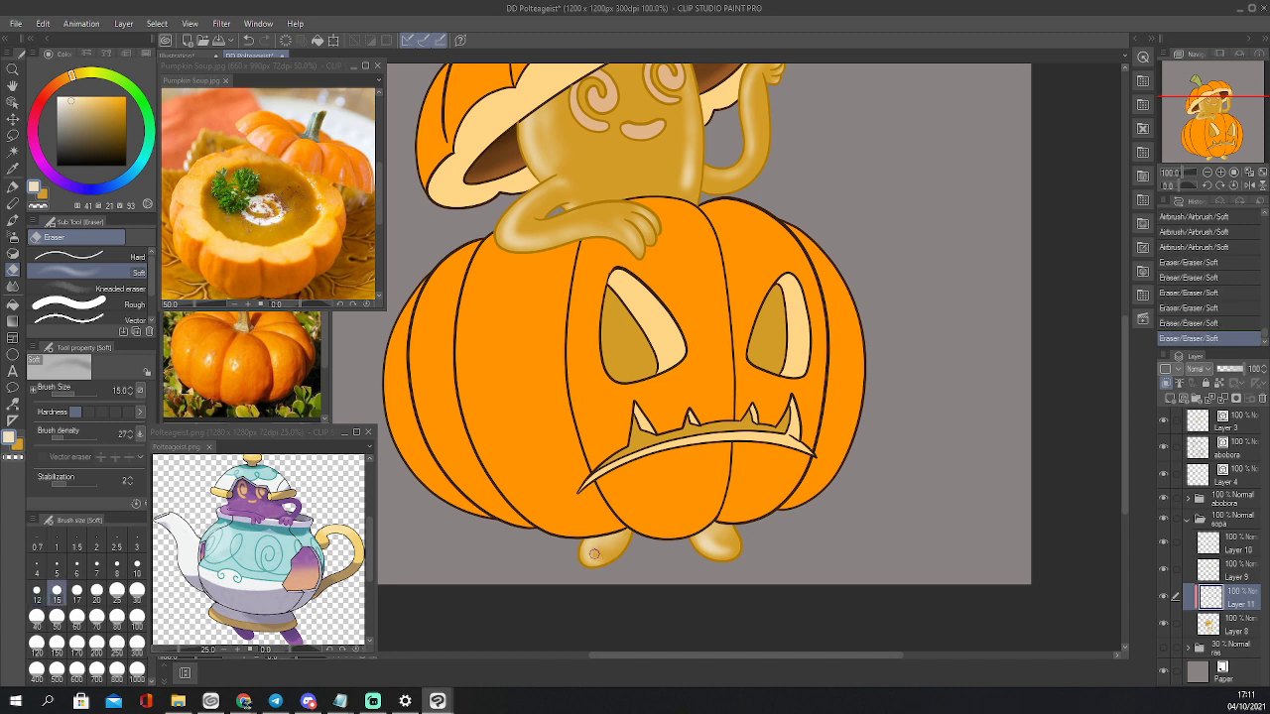
pyautogui.click(599, 549)
# Fade the remaining excess highlight toward the top of the left foot with the Soft eraser at size 20
pyautogui.press(']')
pyautogui.press(']')
pyautogui.click(602, 548)
pyautogui.click(622, 532)
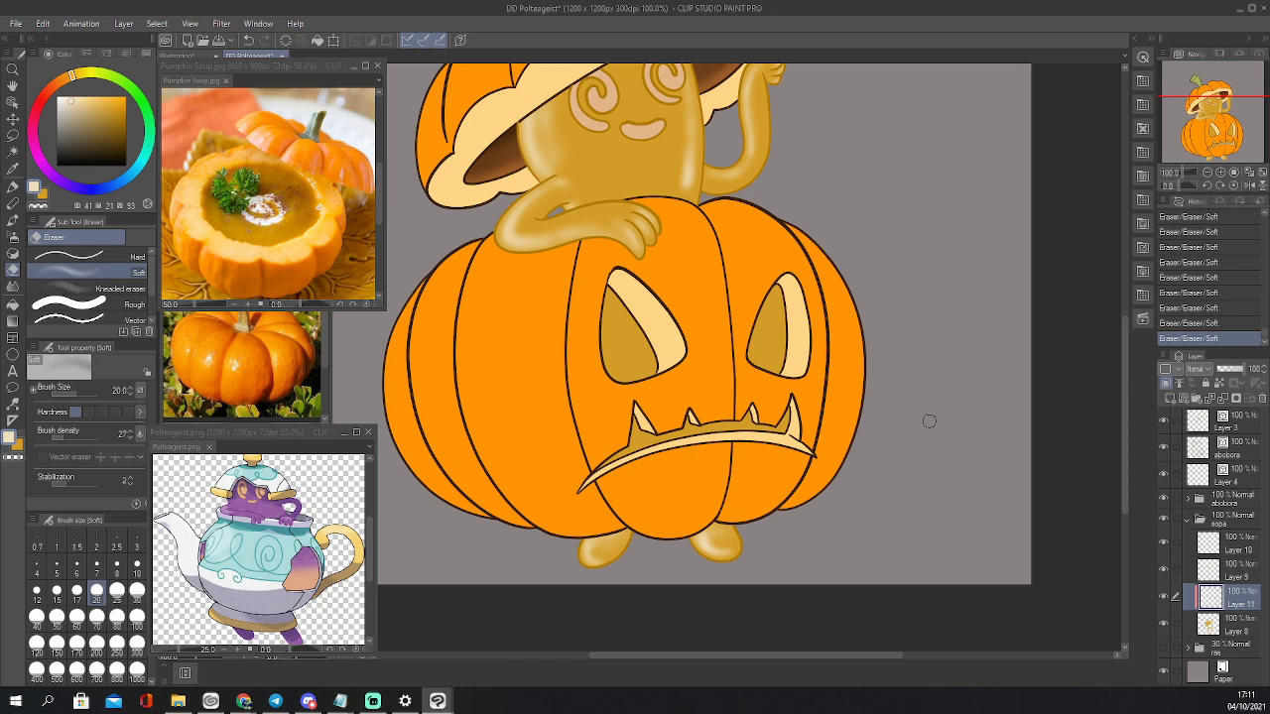
# Add a raster layer directly beneath the highlight layer and clip it to the soup base colour layer
pyautogui.click(1168, 397)
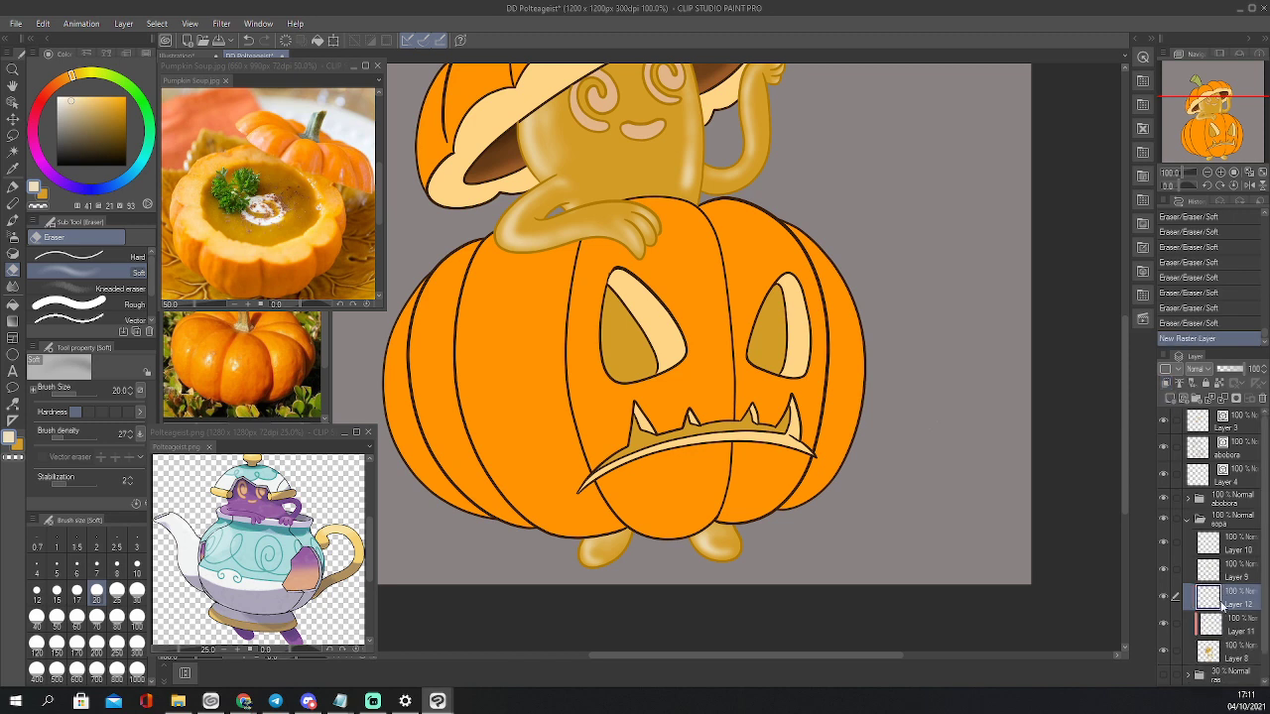
pyautogui.moveTo(1228, 607); pyautogui.dragTo(1230, 643)
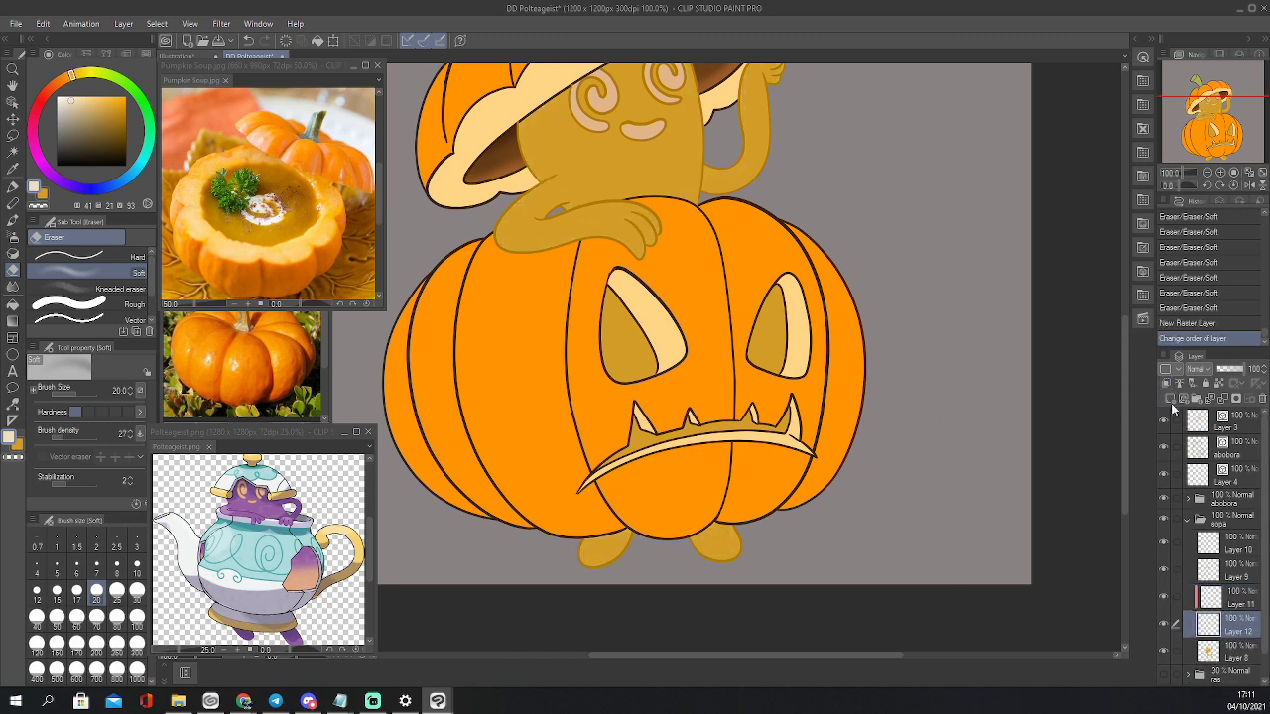
pyautogui.click(1166, 383)
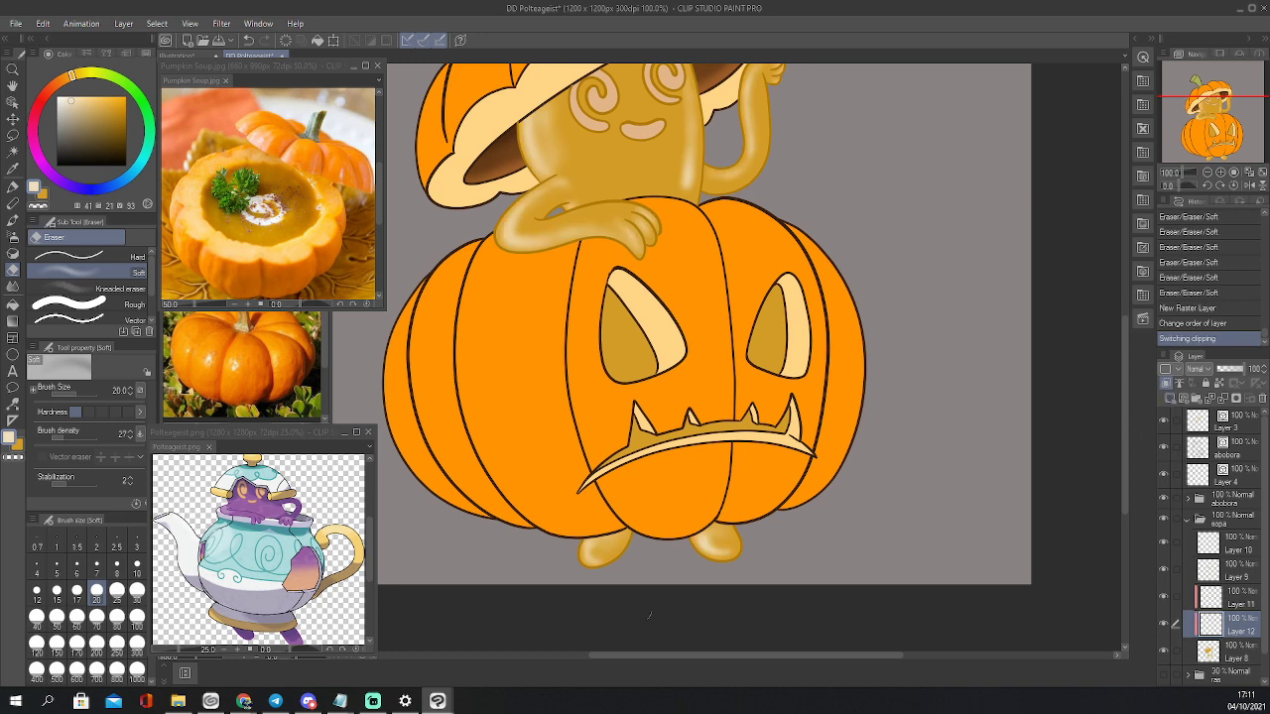
# Sample the soup's golden colour and shift it to a darker orange-brown with hue 34 and brightness 62 for airbrushing
pyautogui.press('i')
pyautogui.click(635, 191)
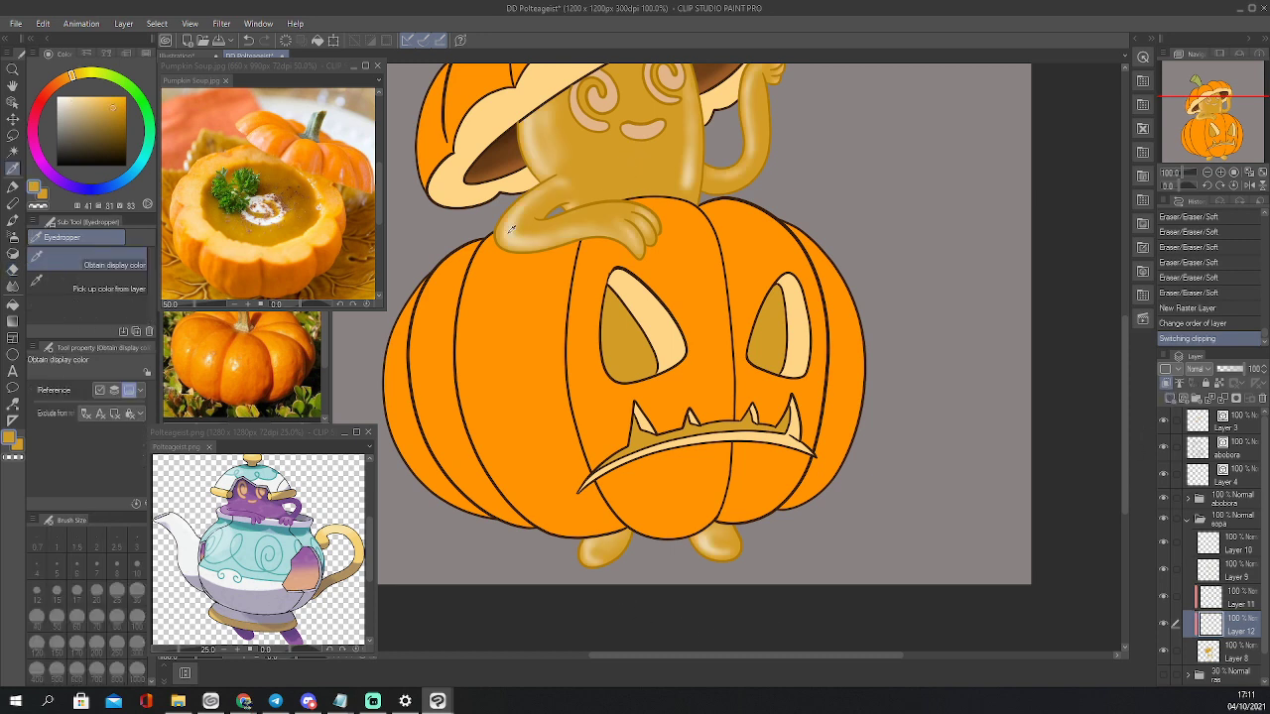
pyautogui.click(113, 123)
pyautogui.moveTo(71, 82); pyautogui.dragTo(66, 84)
pyautogui.press('b')
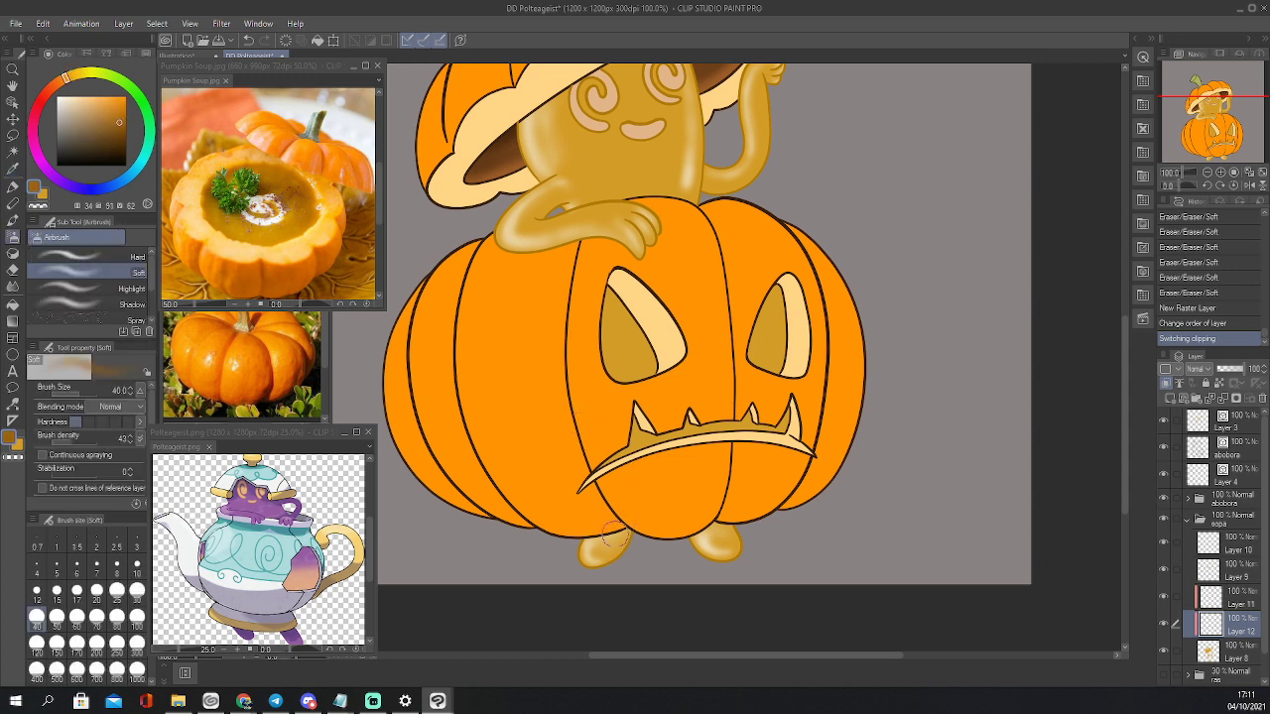
# Shade the centres of both feet in orange-brown with the Soft airbrush at size 20
pyautogui.press('[')
pyautogui.press('[')
pyautogui.moveTo(597, 551); pyautogui.dragTo(607, 547)
pyautogui.moveTo(597, 552); pyautogui.dragTo(628, 523)
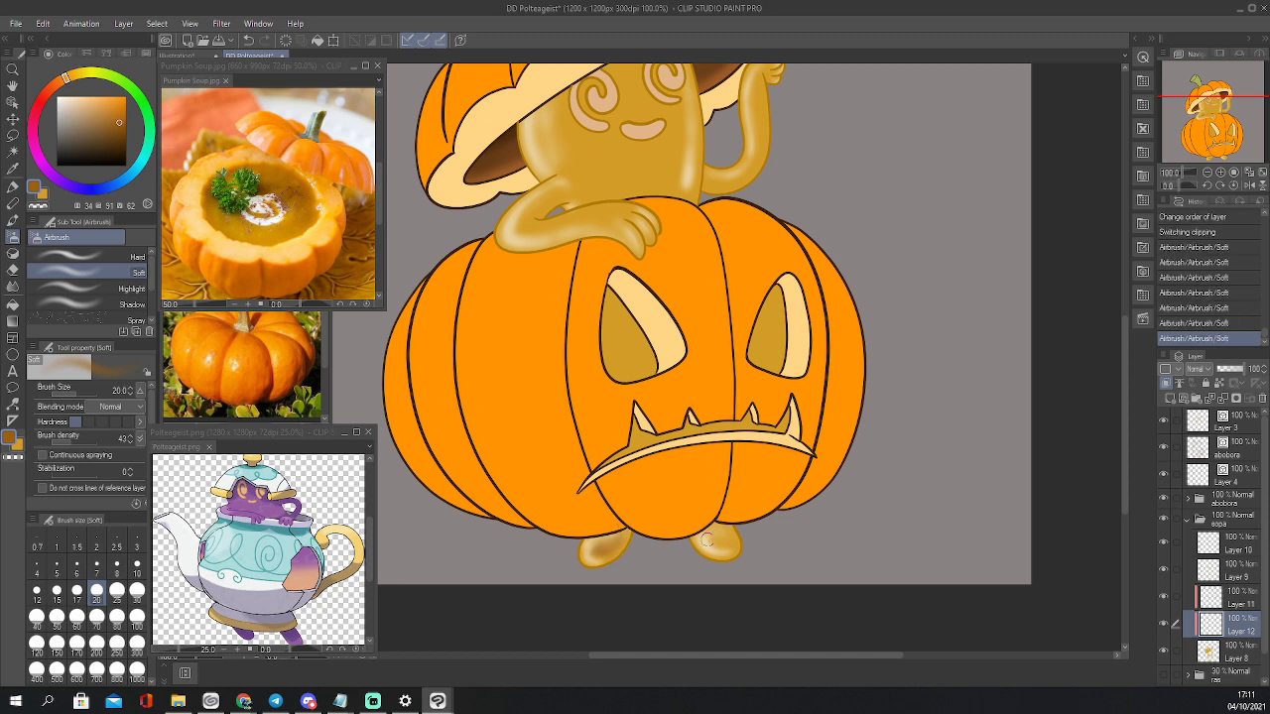
pyautogui.moveTo(708, 539); pyautogui.dragTo(713, 537)
pyautogui.moveTo(712, 538); pyautogui.dragTo(711, 534)
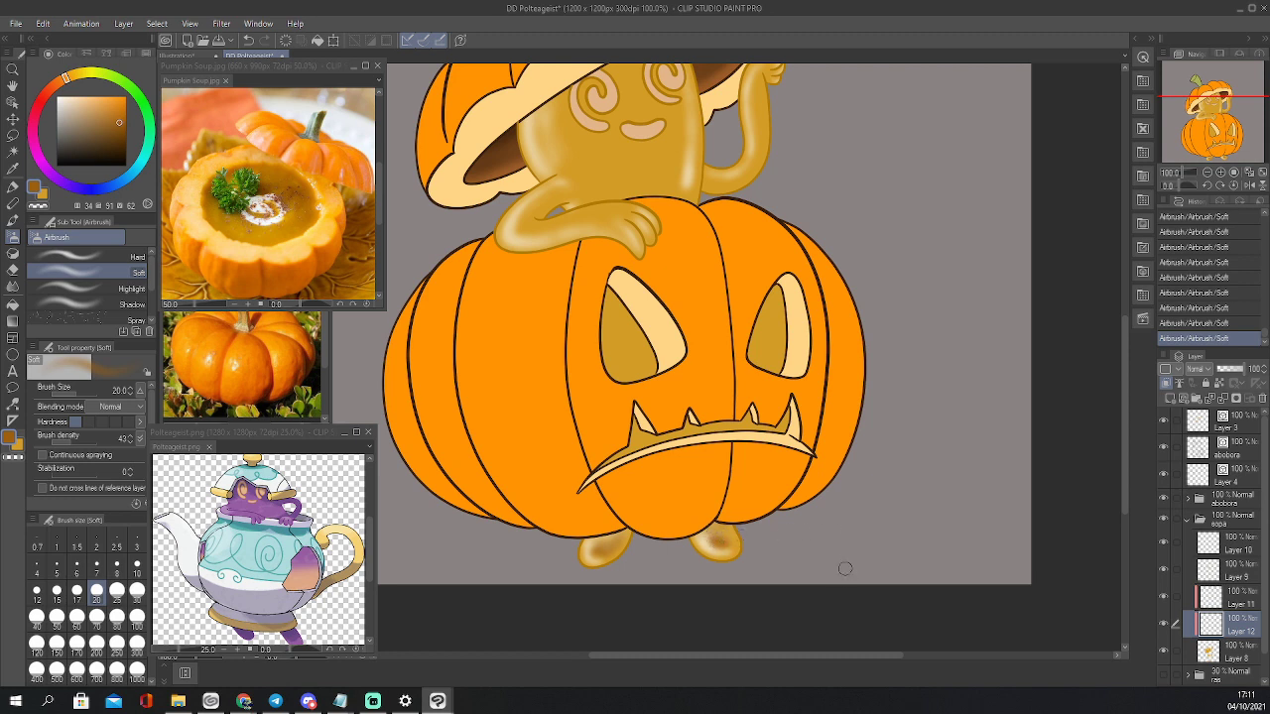
# Soften the brown shading on both feet with the Soft eraser at sizes 20 and 30
pyautogui.press('e')
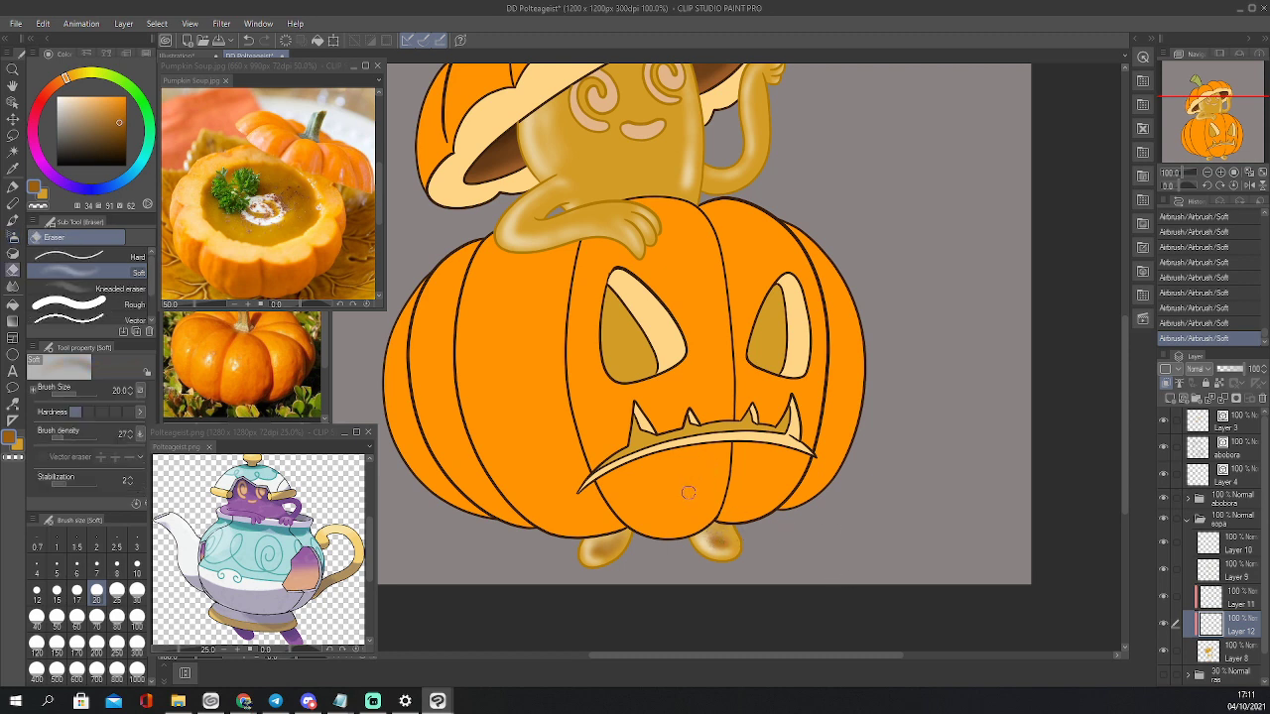
pyautogui.moveTo(735, 527); pyautogui.dragTo(691, 528)
pyautogui.moveTo(728, 522); pyautogui.dragTo(698, 513)
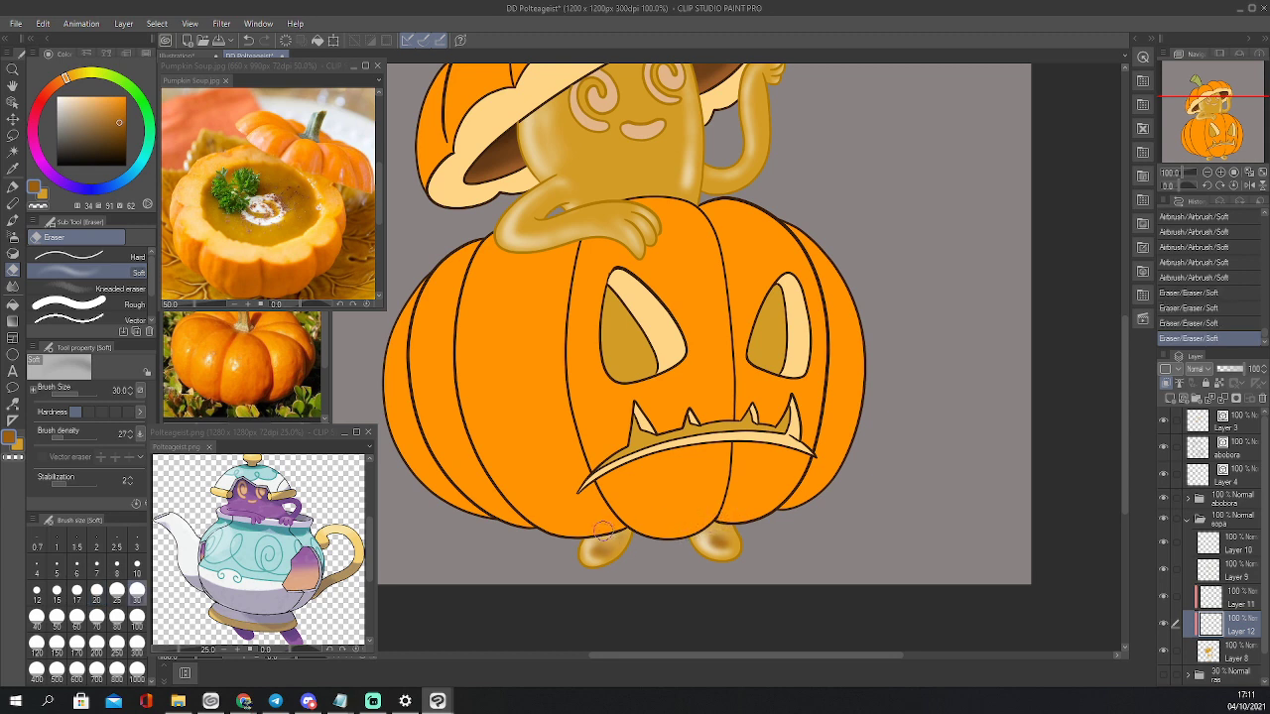
pyautogui.moveTo(605, 532)
pyautogui.mouseDown()
pyautogui.moveTo(622, 562)
pyautogui.moveTo(613, 540)
pyautogui.moveTo(595, 544)
pyautogui.moveTo(612, 545)
pyautogui.mouseUp()
# Rebuild the brown shading in the middle of the right foot with the Soft airbrush at size 20
pyautogui.press('b')
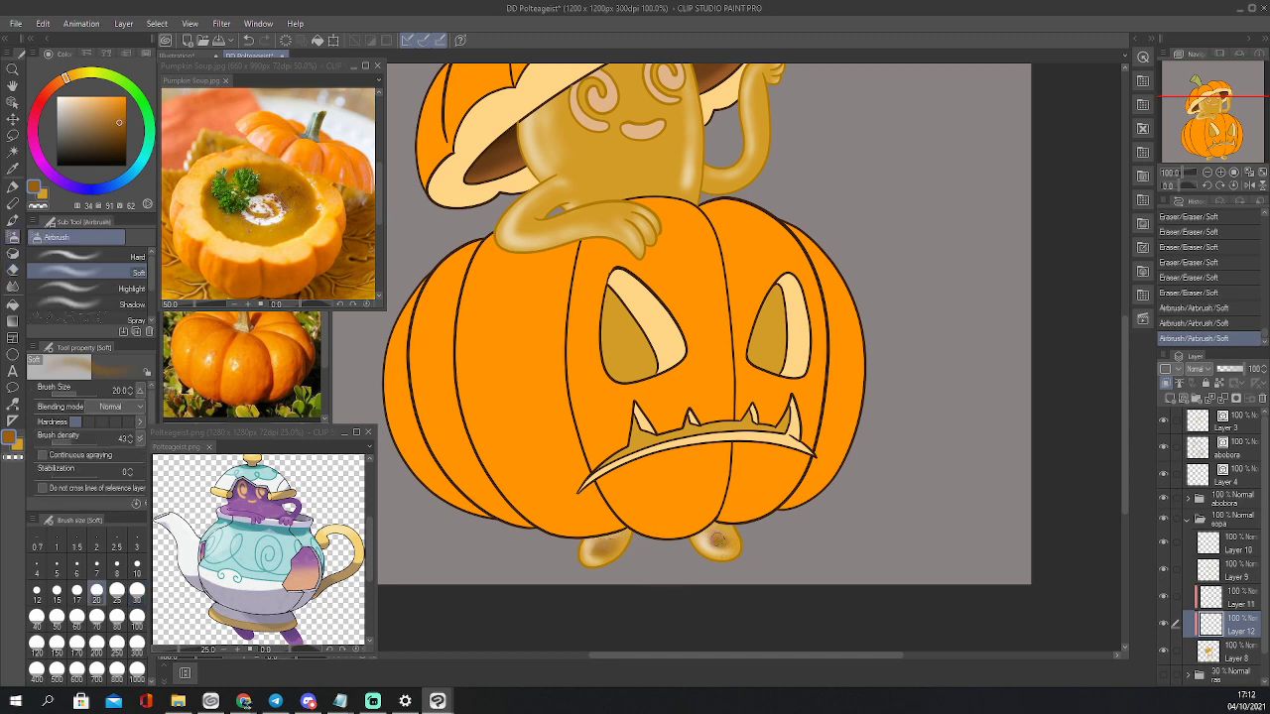
pyautogui.moveTo(717, 540); pyautogui.dragTo(721, 532)
pyautogui.moveTo(717, 536); pyautogui.dragTo(728, 545)
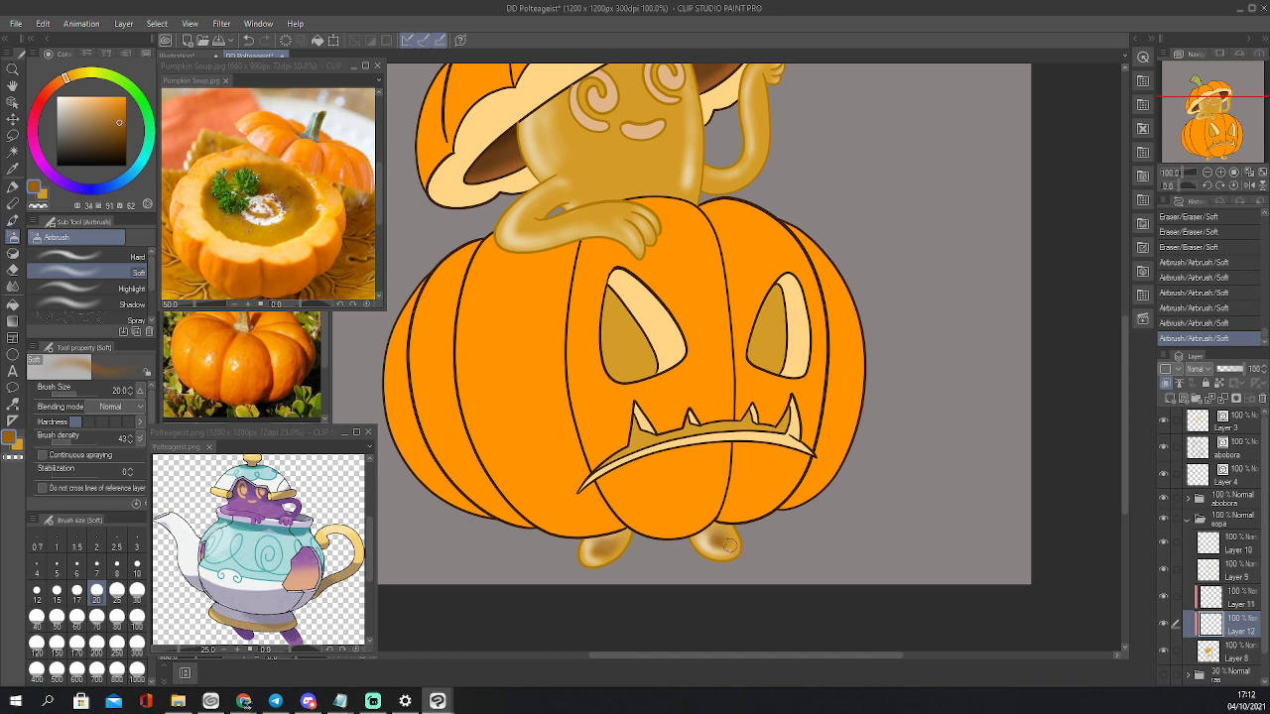
pyautogui.moveTo(715, 532); pyautogui.dragTo(724, 536)
pyautogui.moveTo(716, 534); pyautogui.dragTo(722, 542)
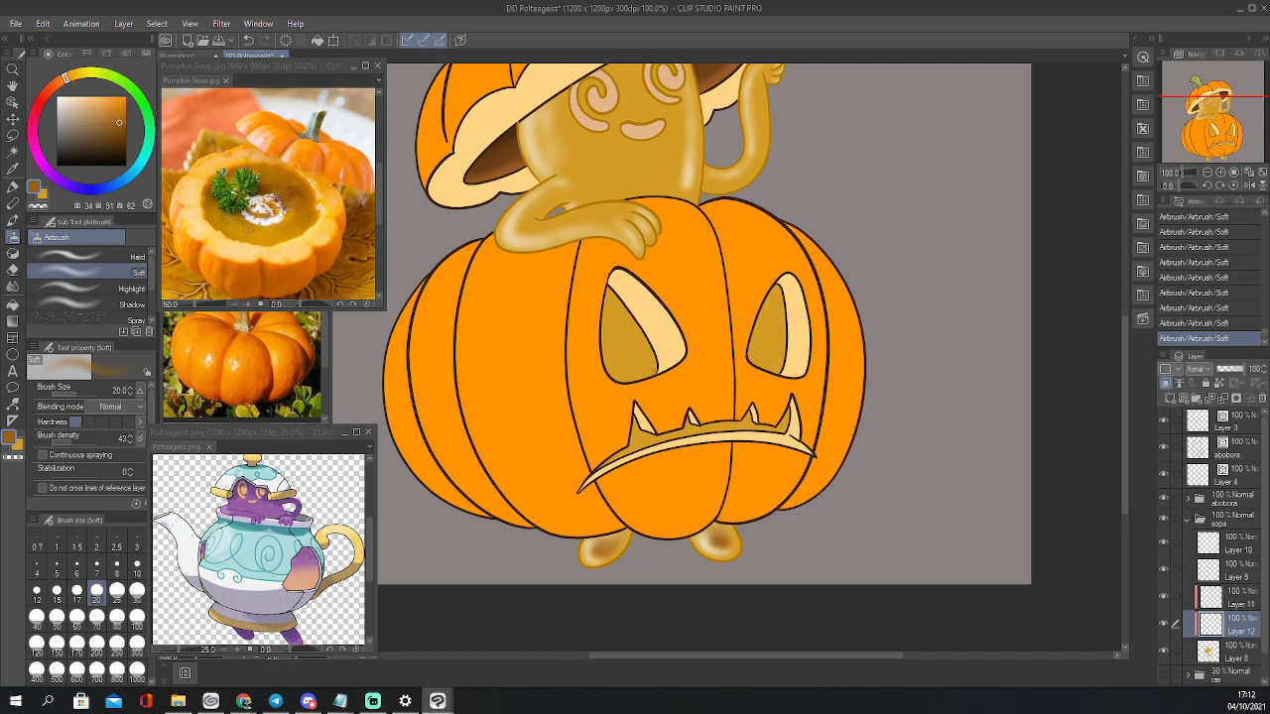
# Airbrush brown shading inside the pumpkin's eye and mouth openings at size 60, and set the shading layer's blending mode to Multiply
pyautogui.press(']')
pyautogui.press(']')
pyautogui.press(']')
pyautogui.press(']')
pyautogui.press(']')
pyautogui.moveTo(611, 374)
pyautogui.mouseDown()
pyautogui.moveTo(649, 366)
pyautogui.moveTo(625, 378)
pyautogui.moveTo(646, 292)
pyautogui.moveTo(667, 324)
pyautogui.moveTo(655, 374)
pyautogui.moveTo(710, 350)
pyautogui.moveTo(753, 380)
pyautogui.moveTo(806, 319)
pyautogui.moveTo(779, 360)
pyautogui.moveTo(801, 307)
pyautogui.moveTo(773, 362)
pyautogui.mouseUp()
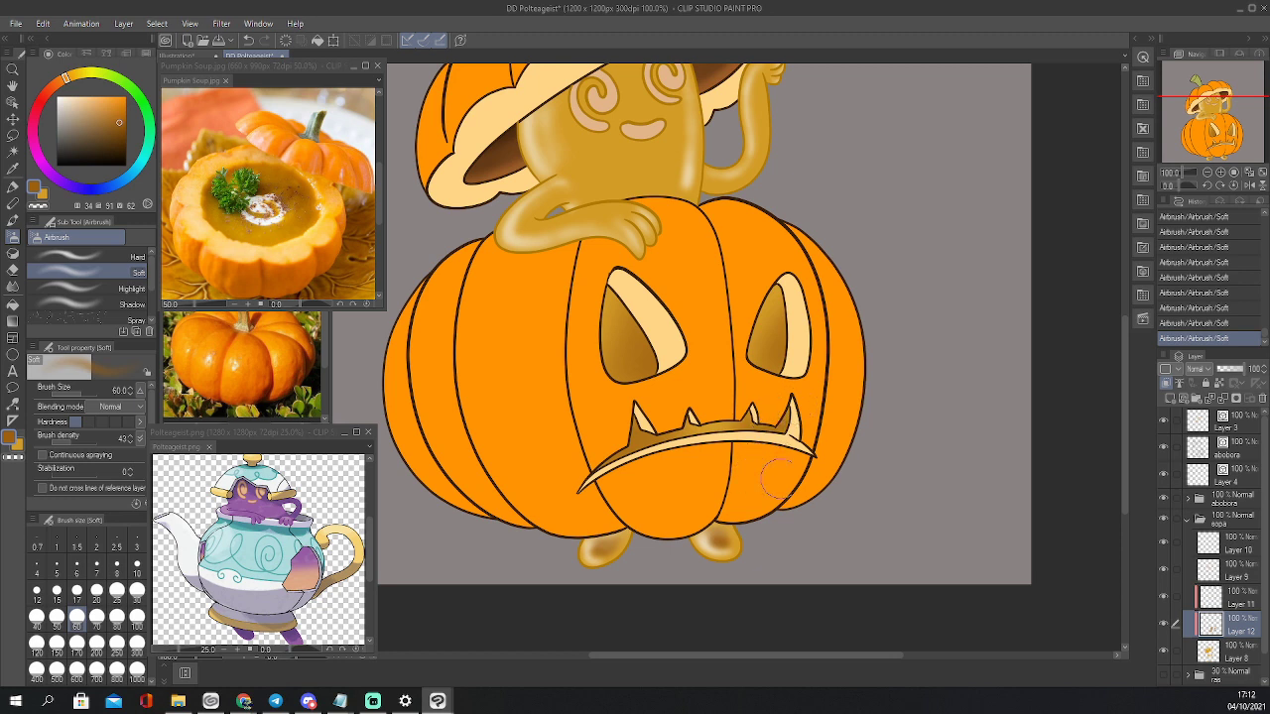
pyautogui.click(1200, 370)
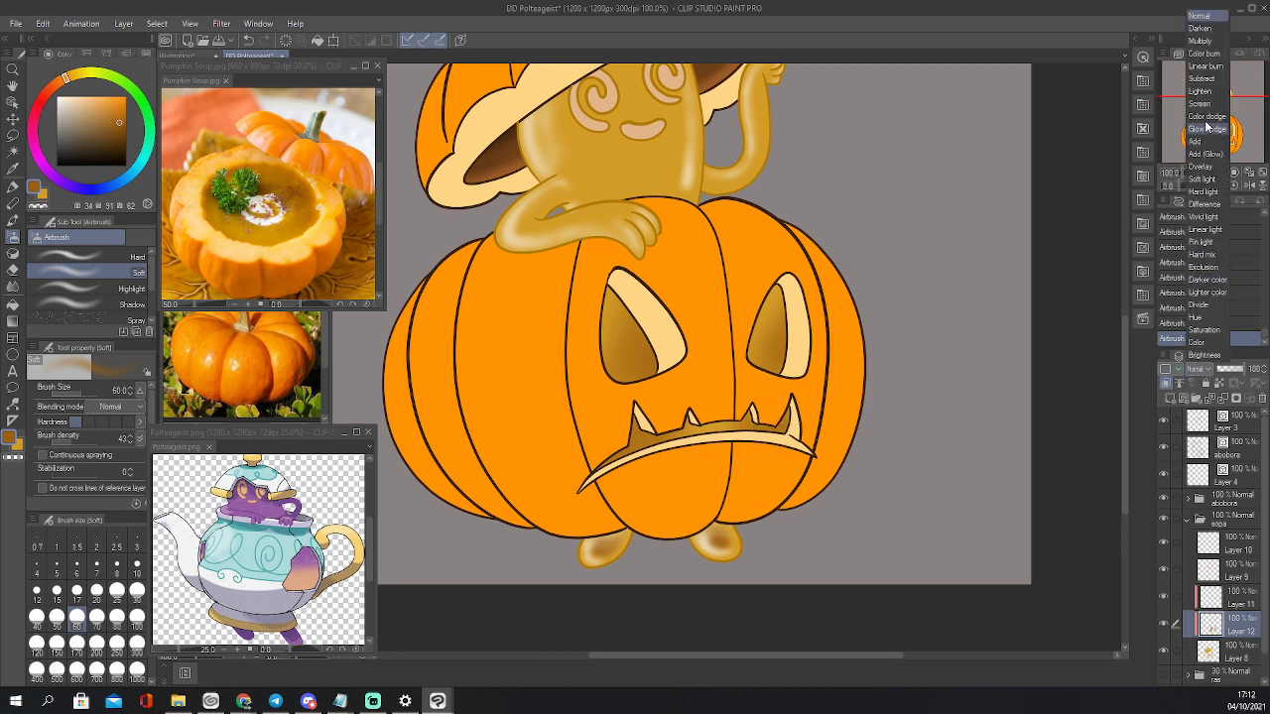
pyautogui.click(1208, 52)
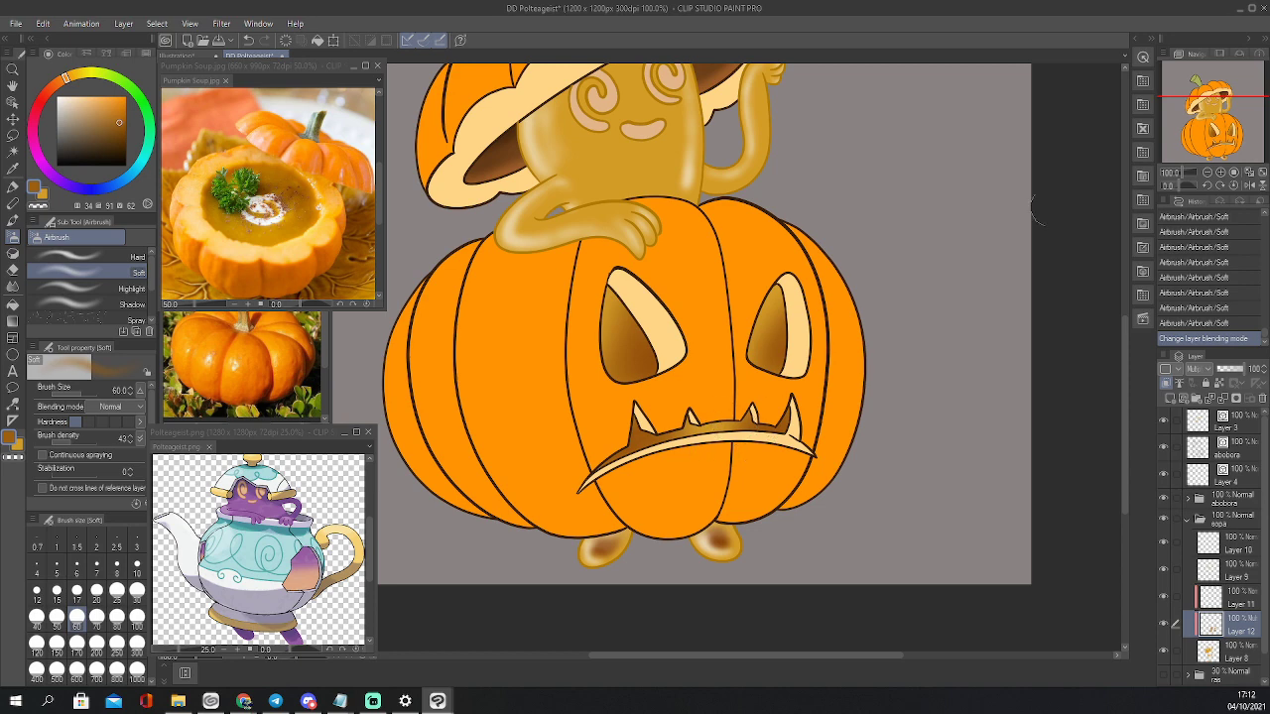
# Airbrush brown shading over the centre of the soup creature's face and body at size 60
pyautogui.moveTo(1209, 145); pyautogui.dragTo(1210, 128)
pyautogui.click(563, 206)
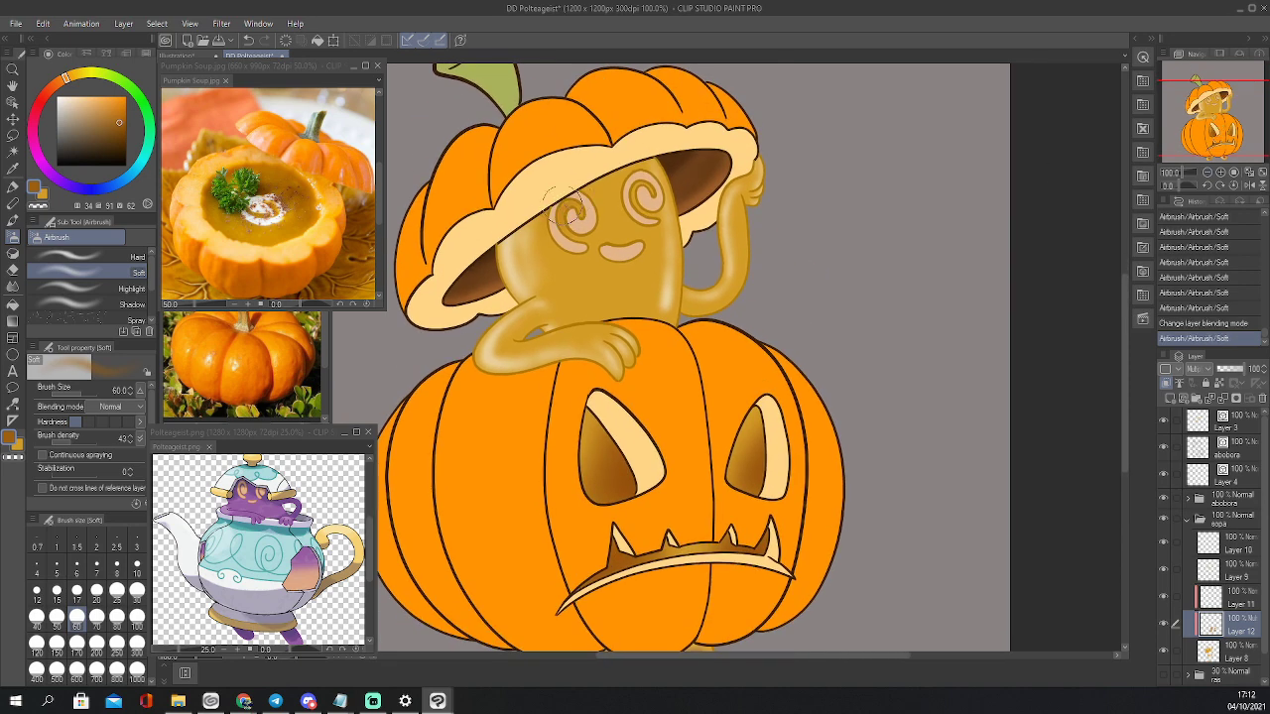
pyautogui.moveTo(563, 207); pyautogui.dragTo(560, 238)
pyautogui.moveTo(567, 243)
pyautogui.mouseDown()
pyautogui.moveTo(640, 236)
pyautogui.moveTo(585, 198)
pyautogui.moveTo(600, 189)
pyautogui.moveTo(608, 207)
pyautogui.moveTo(563, 266)
pyautogui.moveTo(599, 300)
pyautogui.mouseUp()
pyautogui.moveTo(602, 297)
pyautogui.mouseDown()
pyautogui.moveTo(615, 306)
pyautogui.moveTo(633, 282)
pyautogui.moveTo(647, 301)
pyautogui.moveTo(616, 255)
pyautogui.moveTo(629, 228)
pyautogui.moveTo(595, 296)
pyautogui.moveTo(579, 274)
pyautogui.mouseUp()
pyautogui.moveTo(579, 270); pyautogui.dragTo(569, 228)
pyautogui.moveTo(611, 291)
pyautogui.mouseDown()
pyautogui.moveTo(564, 290)
pyautogui.moveTo(650, 309)
pyautogui.mouseUp()
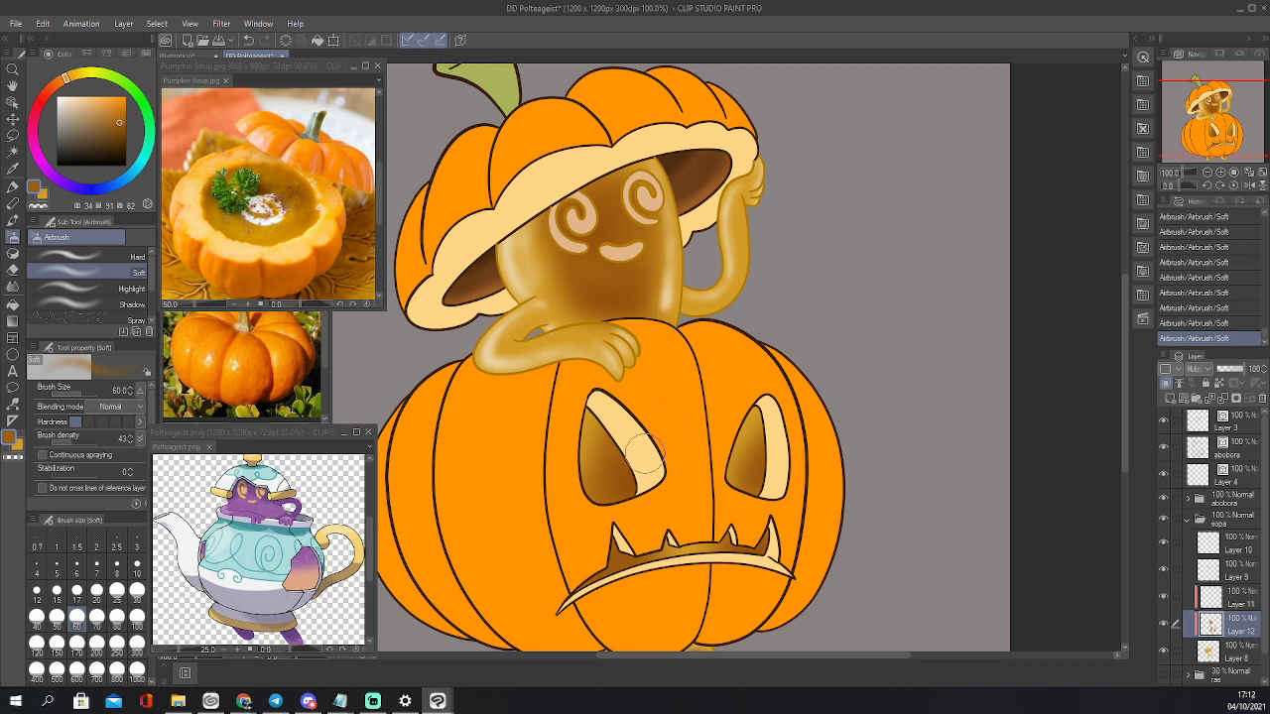
# Airbrush brown shading along the middle of the resting arm and hand at size 15
pyautogui.press('[')
pyautogui.press('[')
pyautogui.press('[')
pyautogui.press('[')
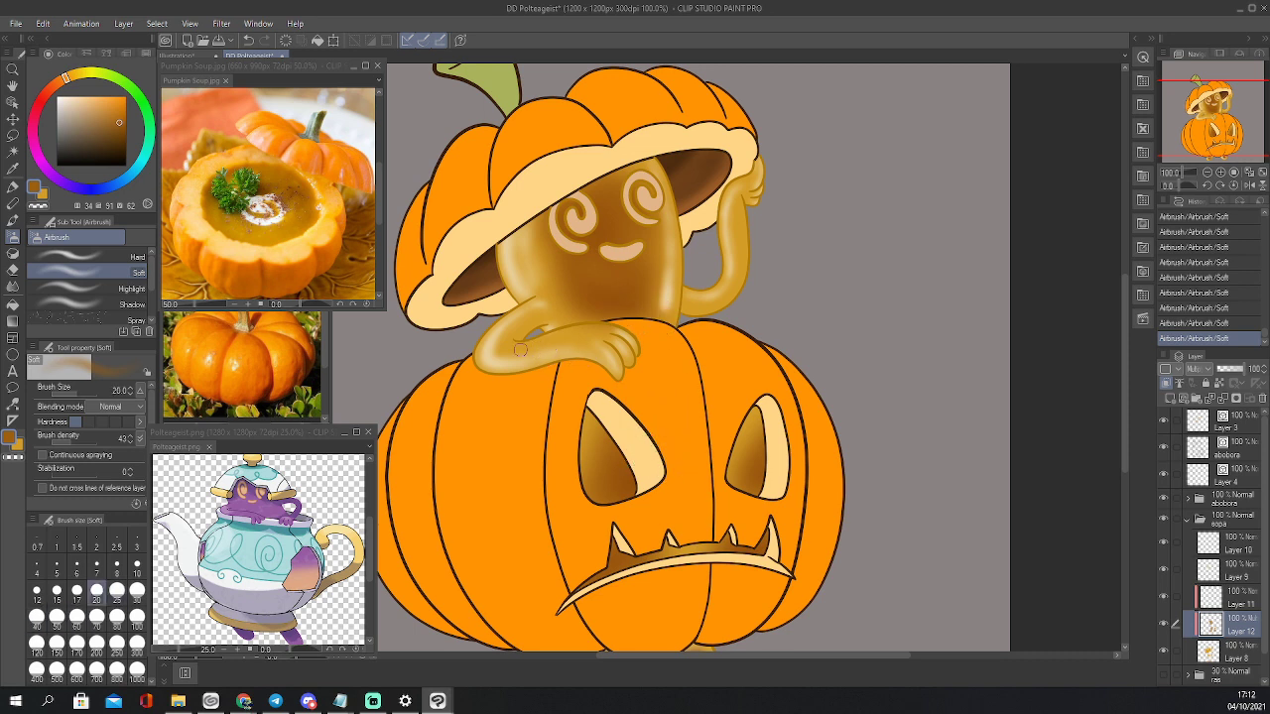
pyautogui.press('[')
pyautogui.press('[')
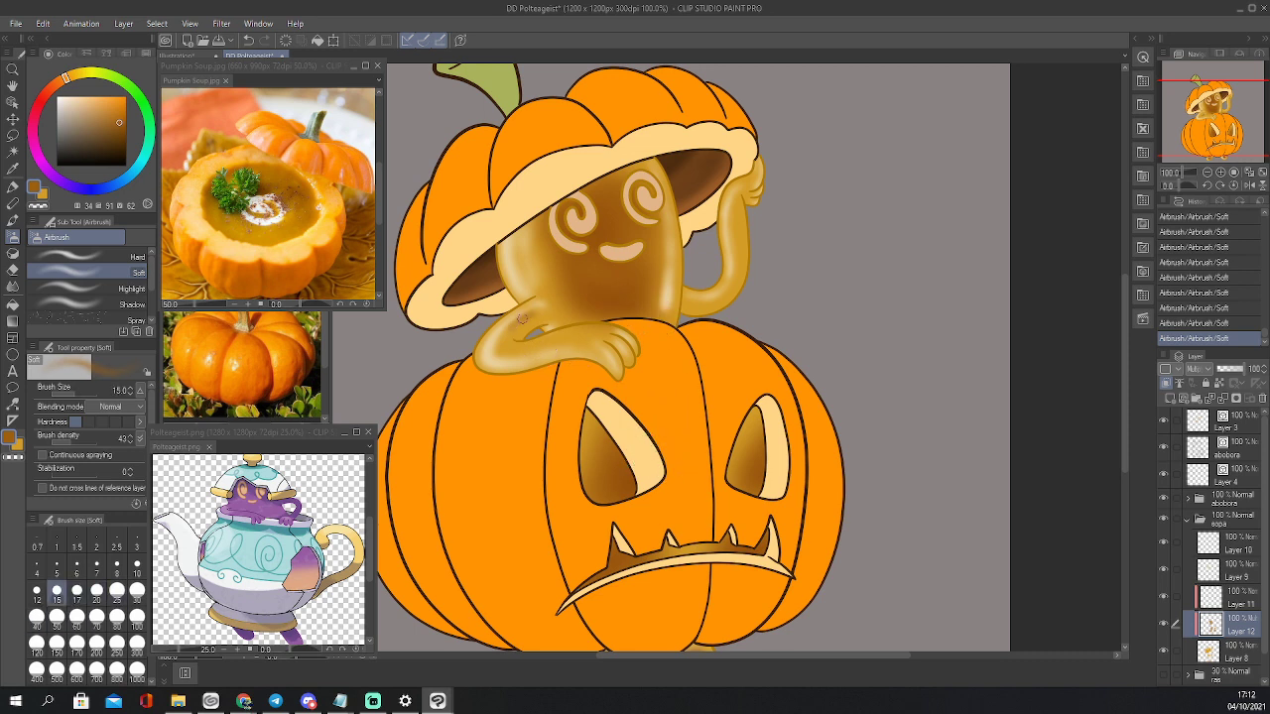
pyautogui.moveTo(549, 345)
pyautogui.mouseDown()
pyautogui.moveTo(594, 339)
pyautogui.moveTo(497, 344)
pyautogui.moveTo(601, 336)
pyautogui.mouseUp()
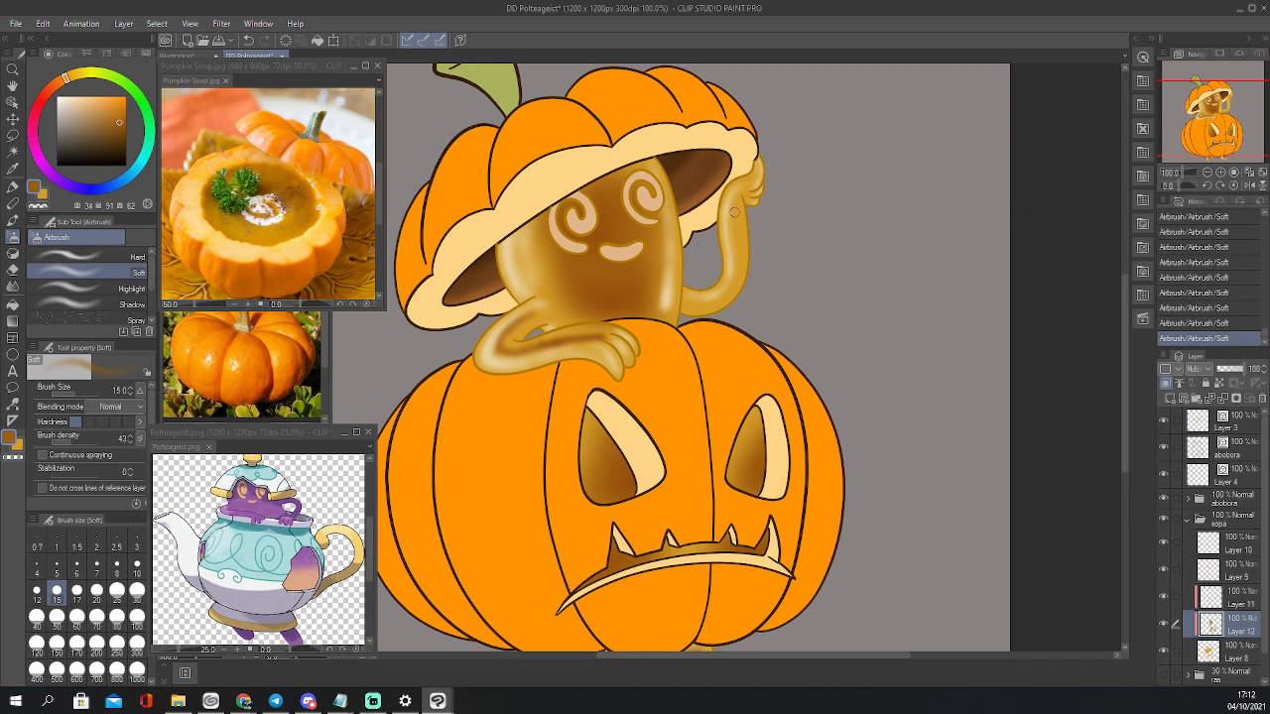
# Airbrush brown shading along the raised arm at size 15, and soften the face and body shading with the Soft eraser at size 50
pyautogui.moveTo(734, 212)
pyautogui.mouseDown()
pyautogui.moveTo(732, 268)
pyautogui.moveTo(695, 298)
pyautogui.moveTo(711, 296)
pyautogui.mouseUp()
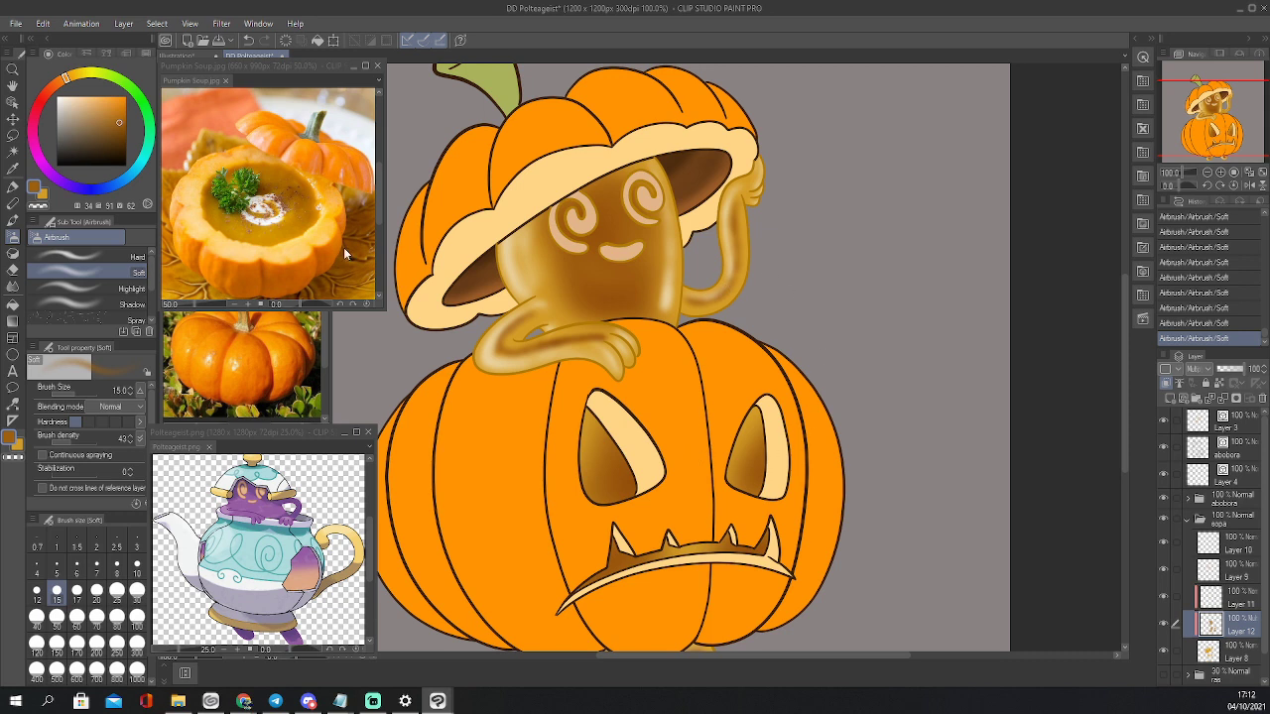
pyautogui.press('e')
pyautogui.press(']')
pyautogui.press(']')
pyautogui.press(']')
pyautogui.press(']')
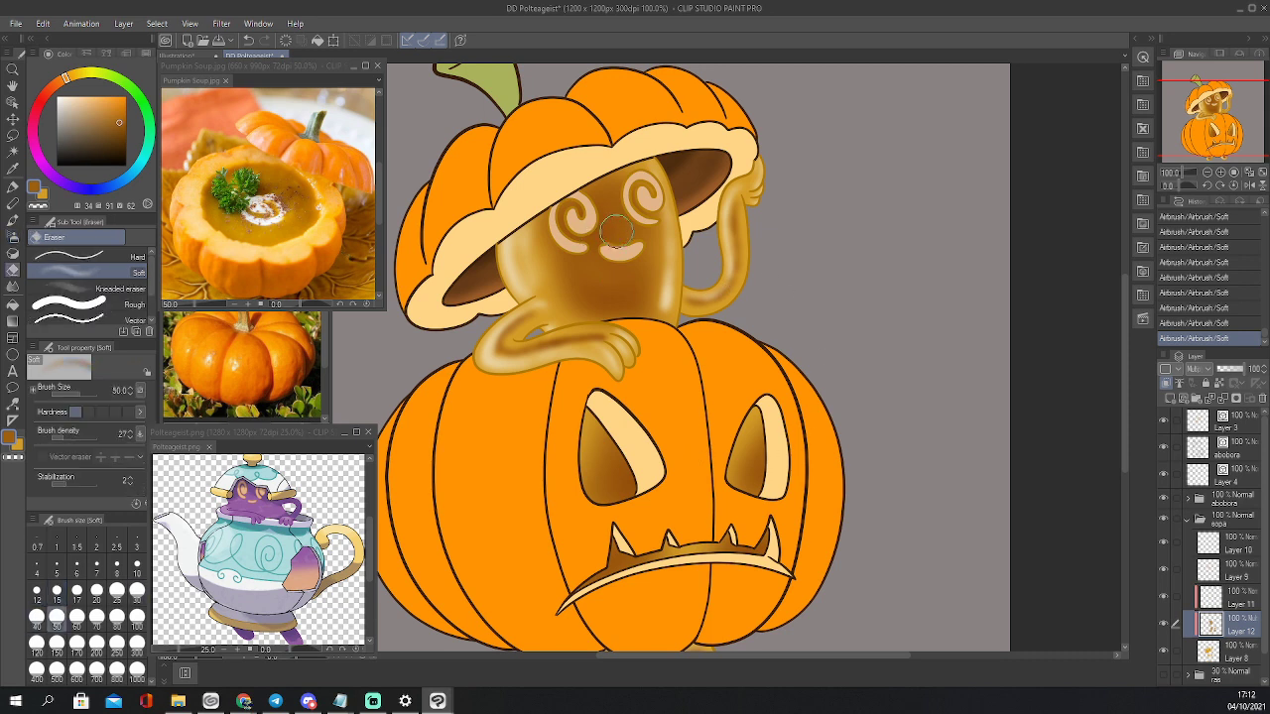
pyautogui.moveTo(590, 285); pyautogui.dragTo(595, 274)
pyautogui.moveTo(583, 278)
pyautogui.mouseDown()
pyautogui.moveTo(587, 294)
pyautogui.moveTo(615, 302)
pyautogui.moveTo(580, 274)
pyautogui.mouseUp()
pyautogui.moveTo(559, 214); pyautogui.dragTo(564, 224)
pyautogui.moveTo(650, 285)
pyautogui.mouseDown()
pyautogui.moveTo(645, 295)
pyautogui.moveTo(667, 254)
pyautogui.moveTo(655, 295)
pyautogui.mouseUp()
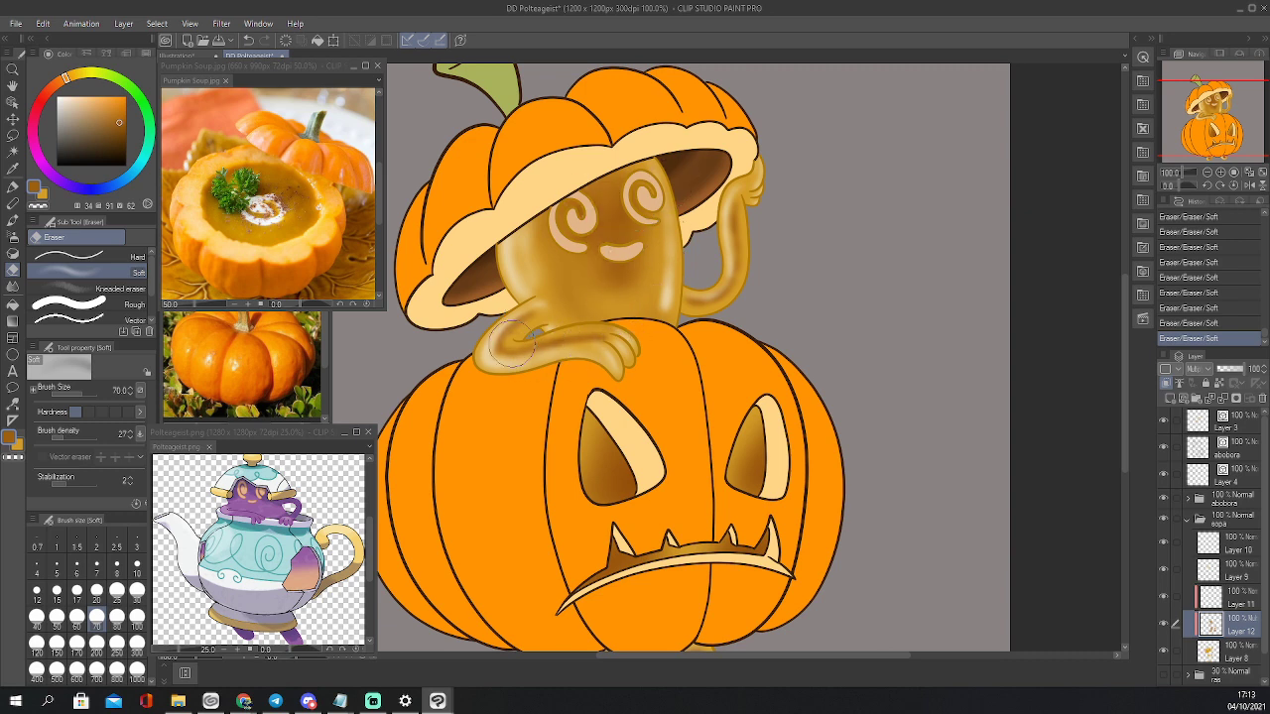
# Soften the brown shading on the resting arm with the Soft eraser at size 20, and on the raised arm at size 40
pyautogui.press('[')
pyautogui.press('[')
pyautogui.press('[')
pyautogui.press('[')
pyautogui.press('[')
pyautogui.press('[')
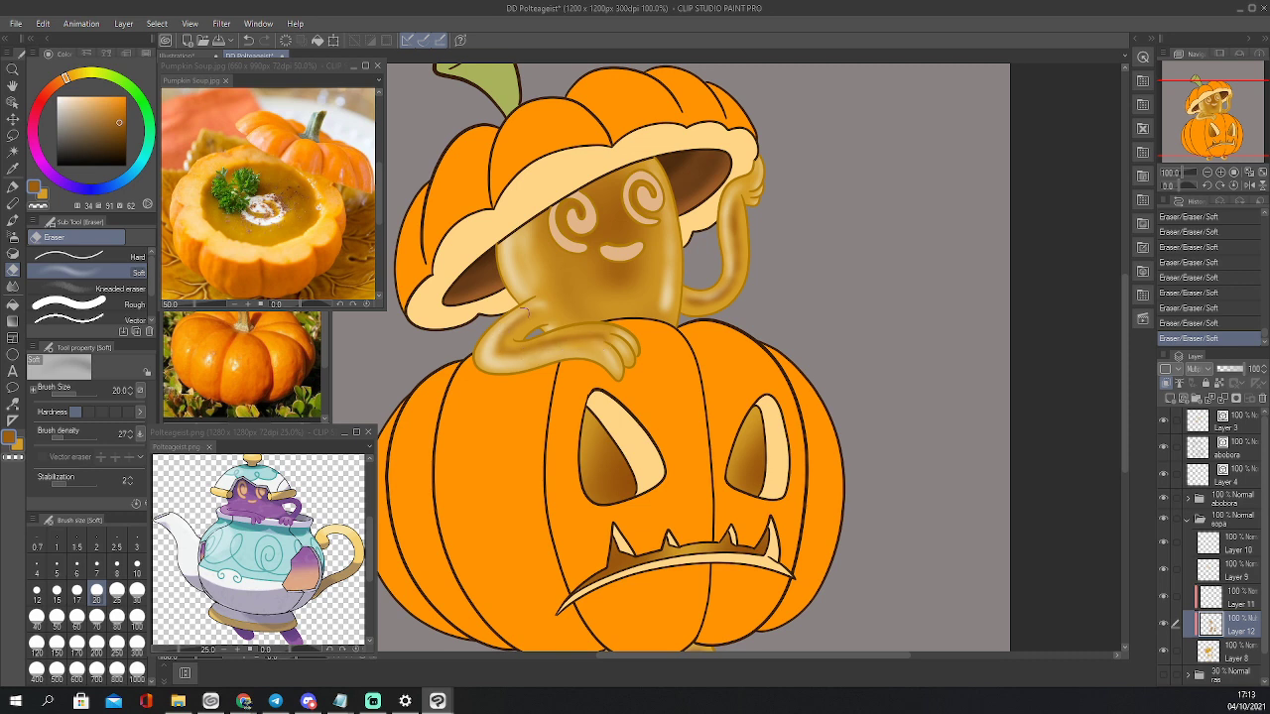
pyautogui.press(']')
pyautogui.press(']')
pyautogui.press(']')
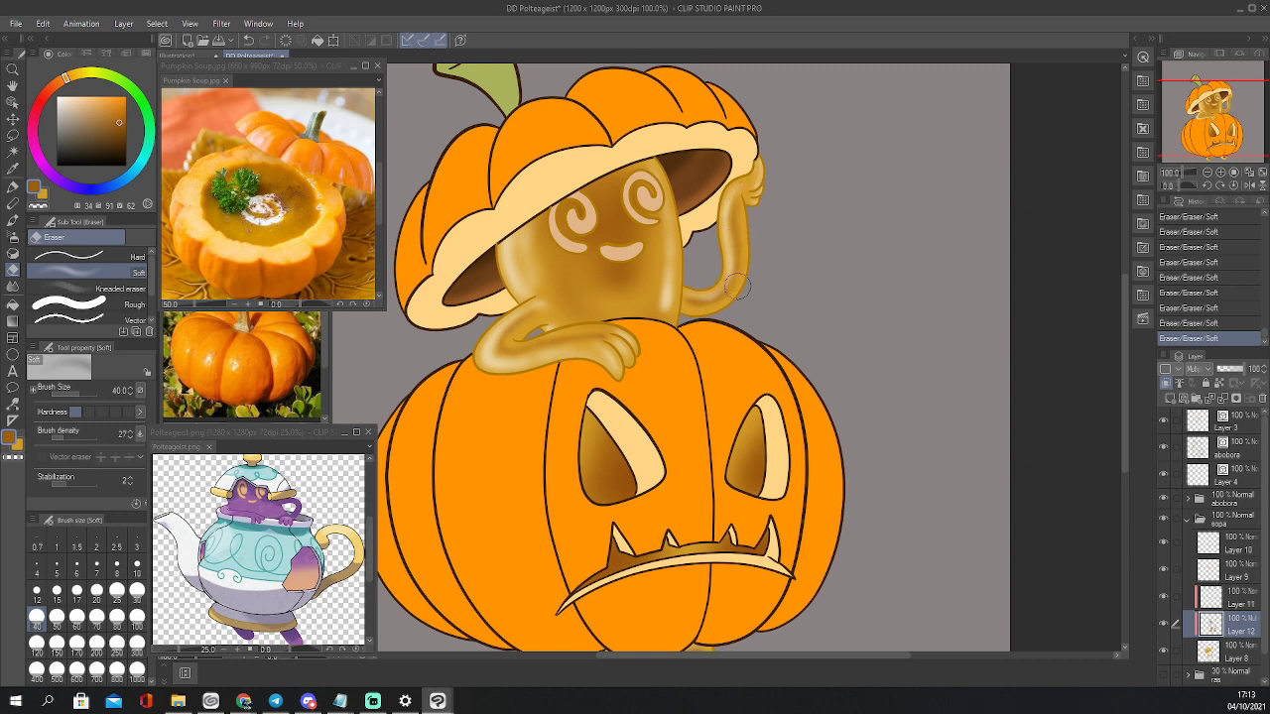
# Lighten the remaining brown shading on the soup creature's face and body with the Soft eraser at size 100
pyautogui.press(']')
pyautogui.press(']')
pyautogui.press(']')
pyautogui.press(']')
pyautogui.press(']')
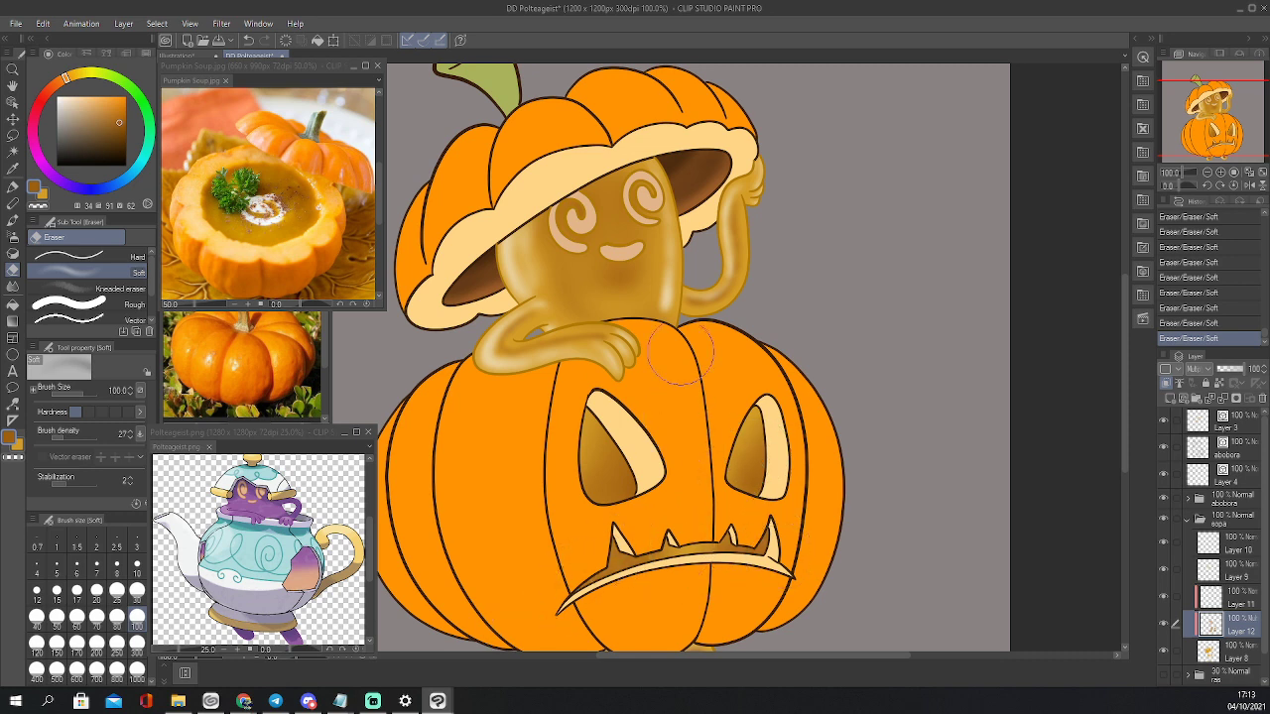
pyautogui.press('b')
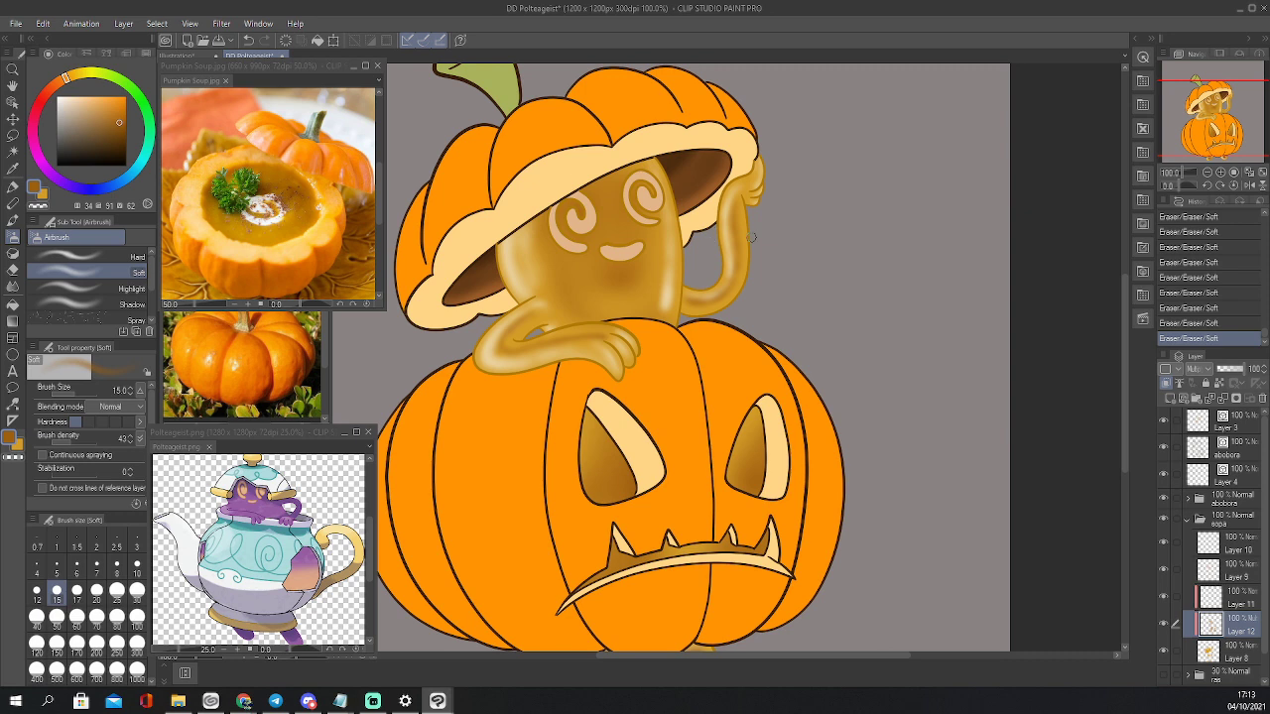
pyautogui.press('e')
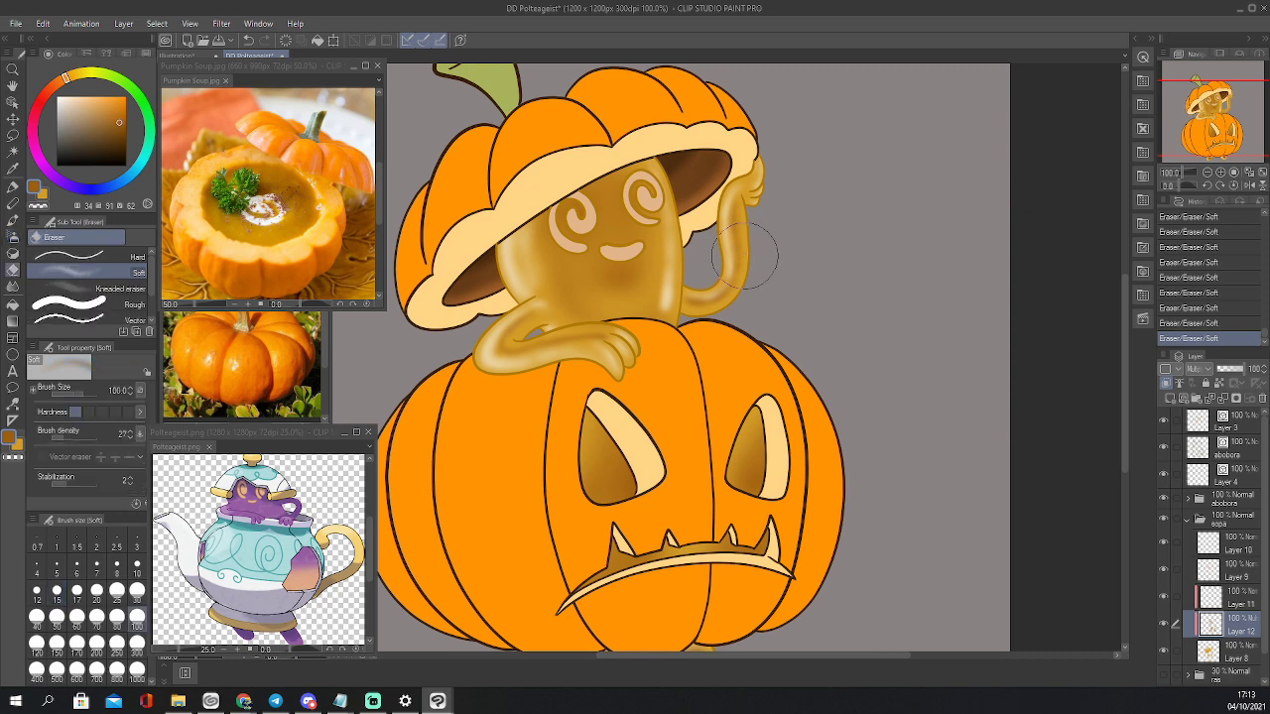
pyautogui.press('[')
pyautogui.press('[')
pyautogui.press('[')
pyautogui.press('[')
pyautogui.press('[')
pyautogui.press('[')
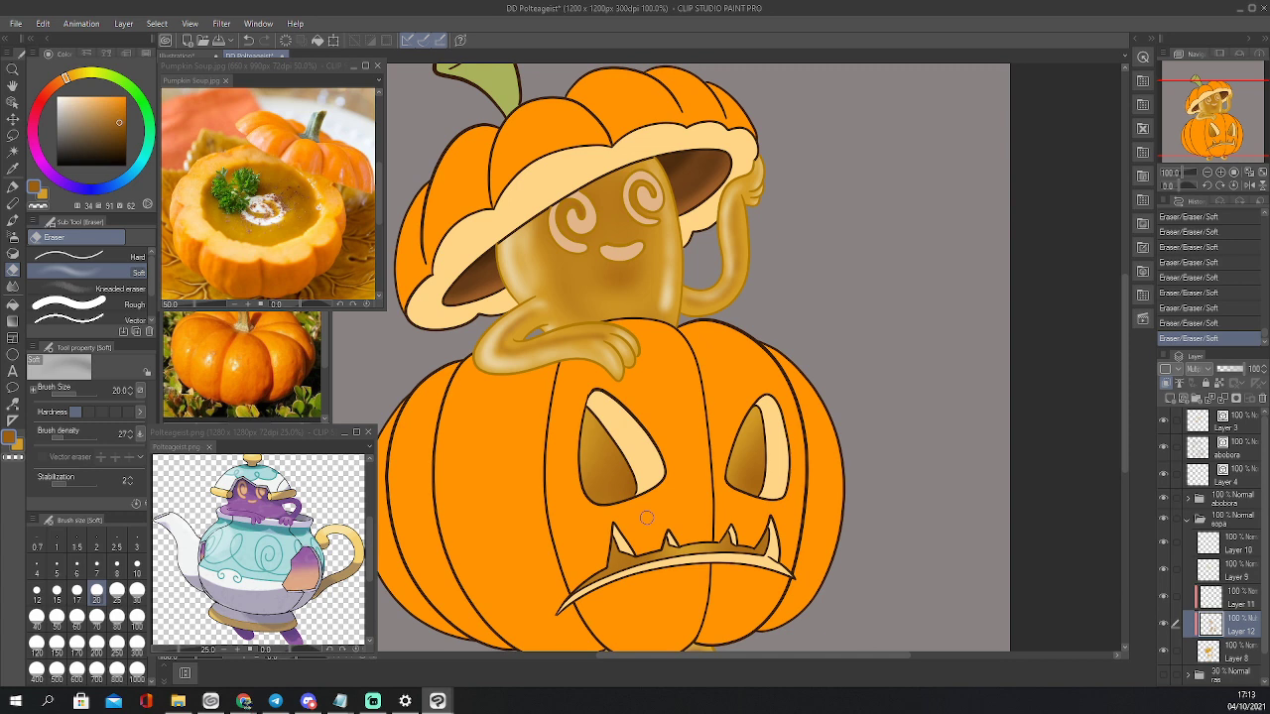
# Clear the shading on Layer 12 and airbrush fresh brown shading inside the pumpkin's eyes and mouth at size 60
pyautogui.press('Delete')
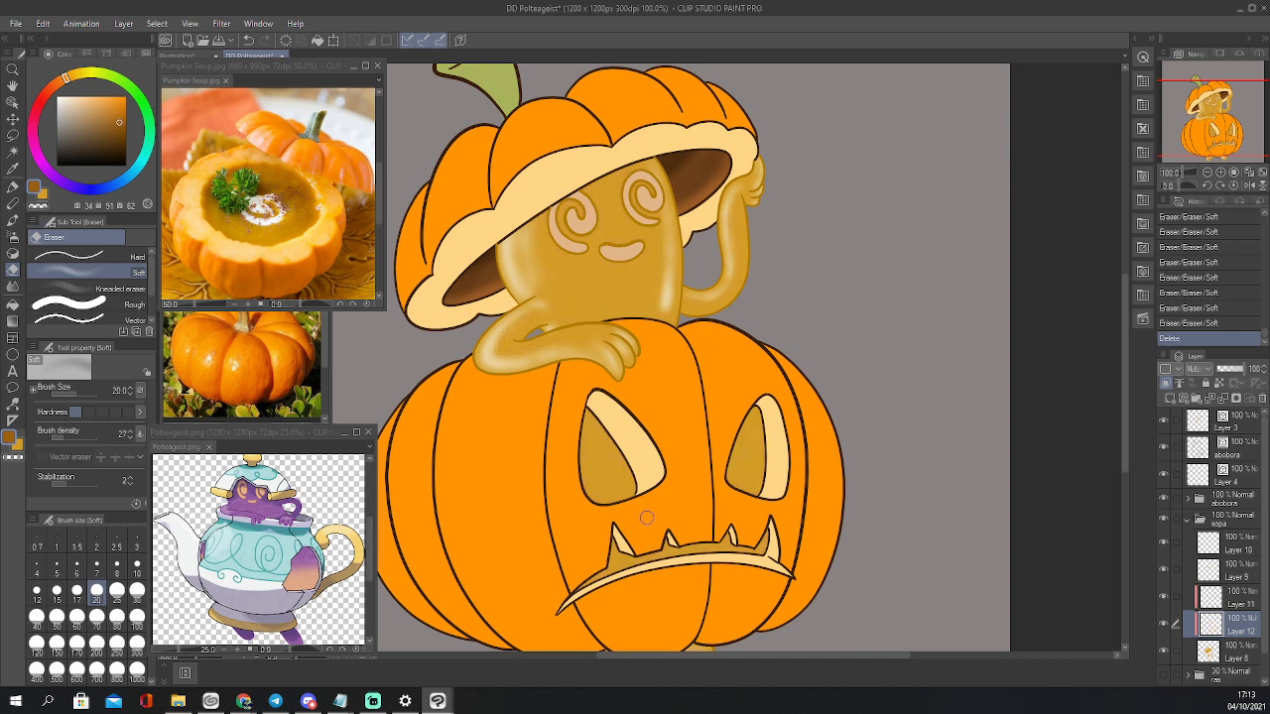
pyautogui.press('b')
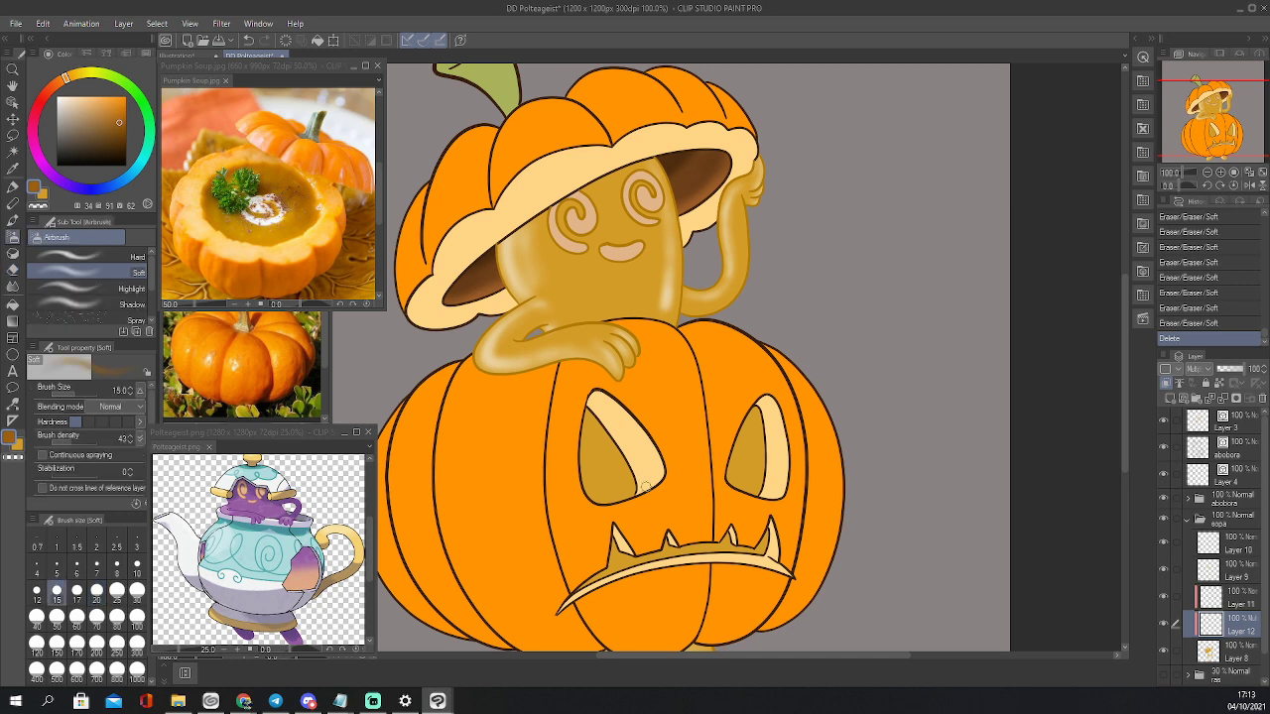
pyautogui.press(']')
pyautogui.press(']')
pyautogui.press(']')
pyautogui.press(']')
pyautogui.press(']')
pyautogui.press(']')
pyautogui.press(']')
pyautogui.press(']')
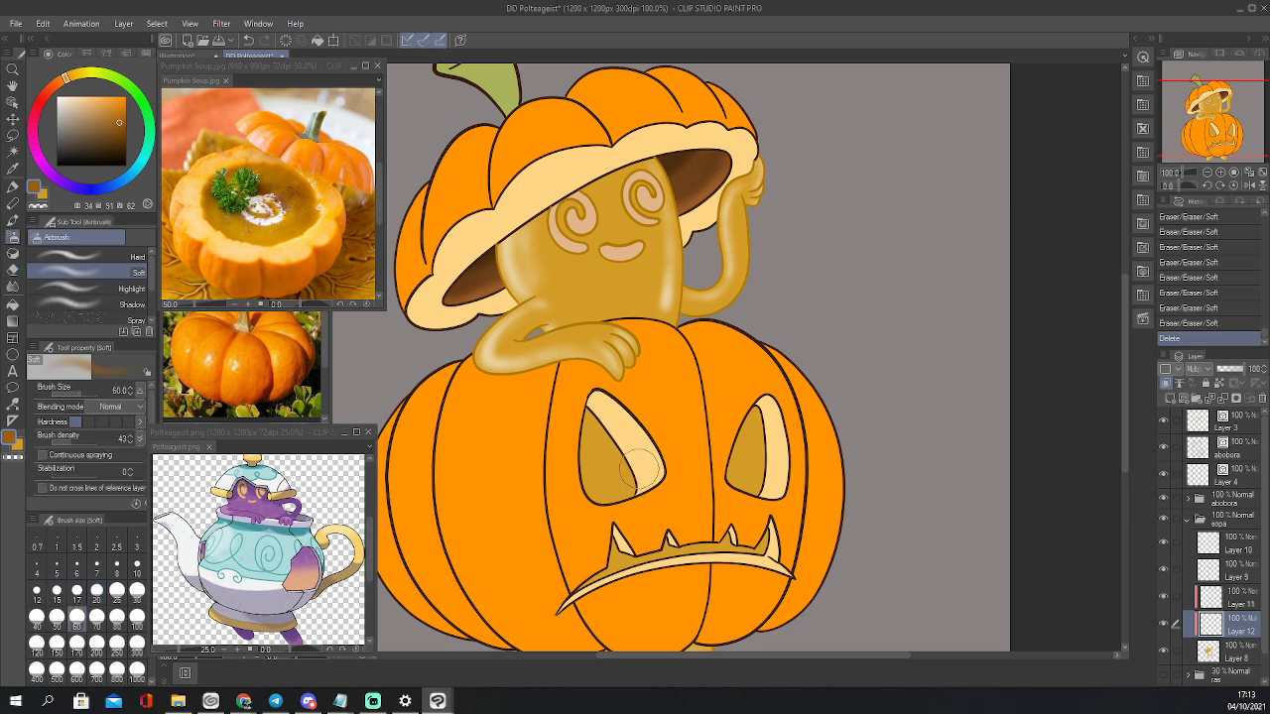
pyautogui.moveTo(632, 478)
pyautogui.mouseDown()
pyautogui.moveTo(597, 392)
pyautogui.moveTo(645, 451)
pyautogui.mouseUp()
pyautogui.moveTo(581, 558)
pyautogui.mouseDown()
pyautogui.moveTo(675, 535)
pyautogui.moveTo(776, 541)
pyautogui.moveTo(788, 523)
pyautogui.moveTo(789, 570)
pyautogui.mouseUp()
pyautogui.moveTo(760, 486); pyautogui.dragTo(768, 409)
pyautogui.moveTo(762, 409)
pyautogui.mouseDown()
pyautogui.moveTo(745, 421)
pyautogui.moveTo(746, 476)
pyautogui.mouseUp()
# Soften the shading inside the pumpkin's eyes and mouth with the Soft eraser at sizes 25 and 70
pyautogui.press('e')
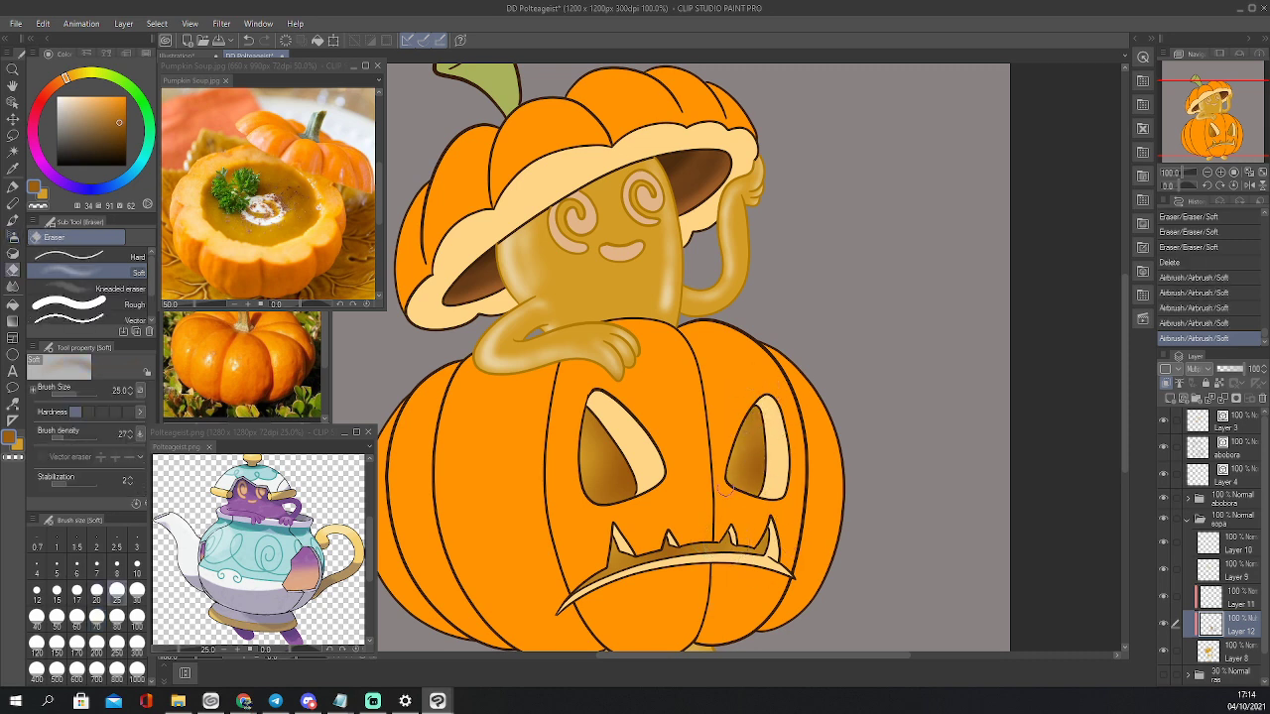
pyautogui.moveTo(611, 488); pyautogui.dragTo(615, 419)
pyautogui.moveTo(758, 470)
pyautogui.mouseDown()
pyautogui.moveTo(750, 496)
pyautogui.moveTo(746, 486)
pyautogui.mouseUp()
pyautogui.moveTo(770, 564); pyautogui.dragTo(704, 565)
pyautogui.moveTo(685, 569)
pyautogui.mouseDown()
pyautogui.moveTo(639, 543)
pyautogui.moveTo(614, 569)
pyautogui.mouseUp()
pyautogui.moveTo(607, 573); pyautogui.dragTo(592, 586)
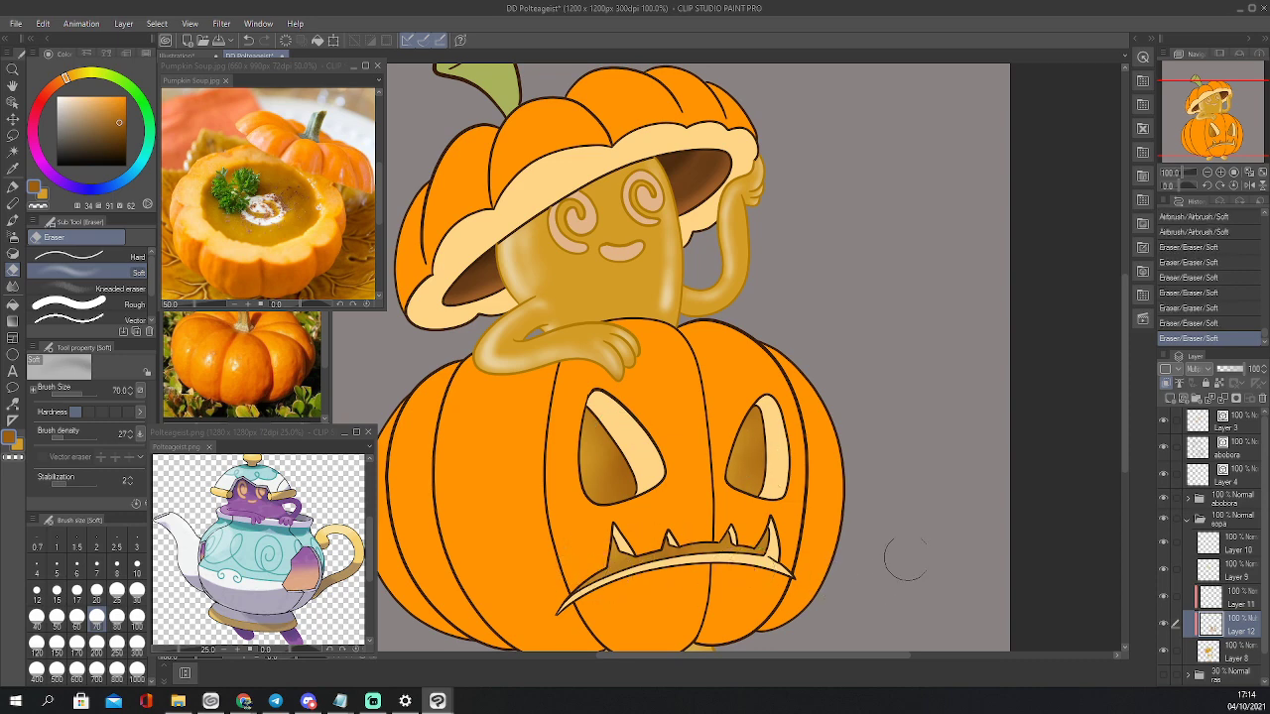
pyautogui.moveTo(779, 442); pyautogui.dragTo(779, 393)
# Airbrush brown shading in the middle of both feet at sizes 30 and 17
pyautogui.moveTo(1212, 123); pyautogui.dragTo(1209, 143)
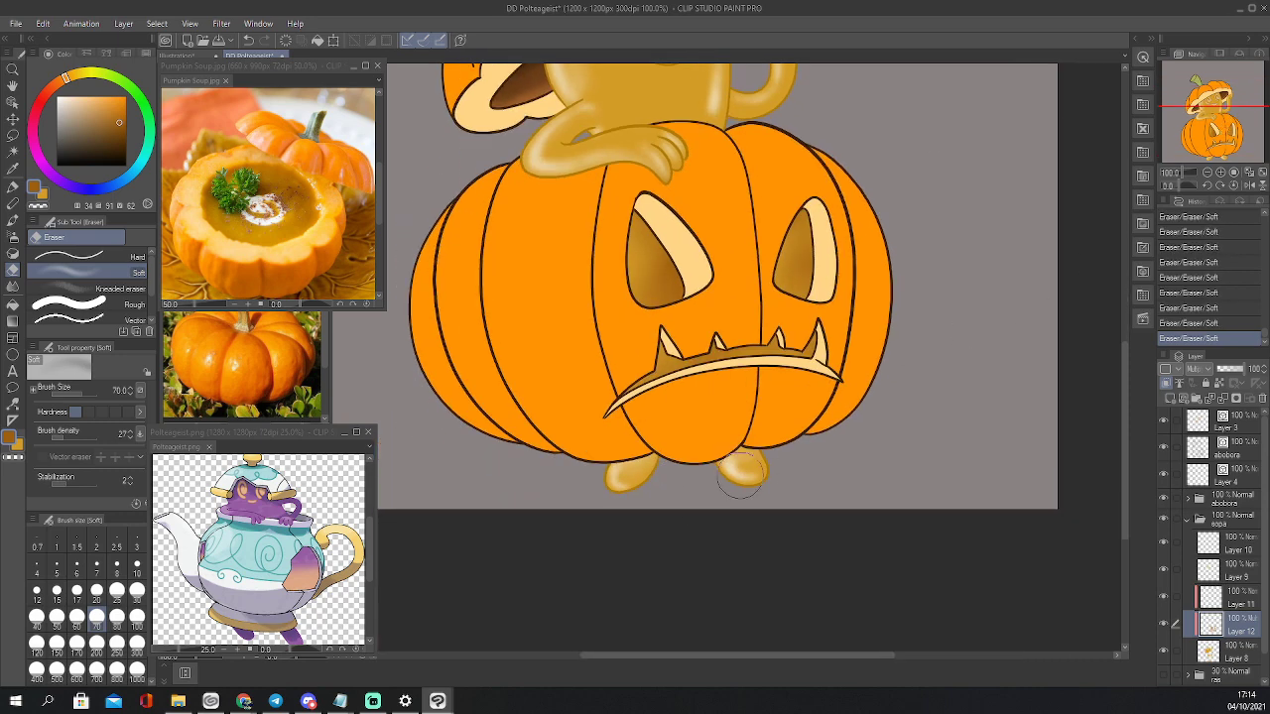
pyautogui.press('b')
pyautogui.press('[')
pyautogui.press('[')
pyautogui.press('[')
pyautogui.press('[')
pyautogui.press('[')
pyautogui.press('[')
pyautogui.press('[')
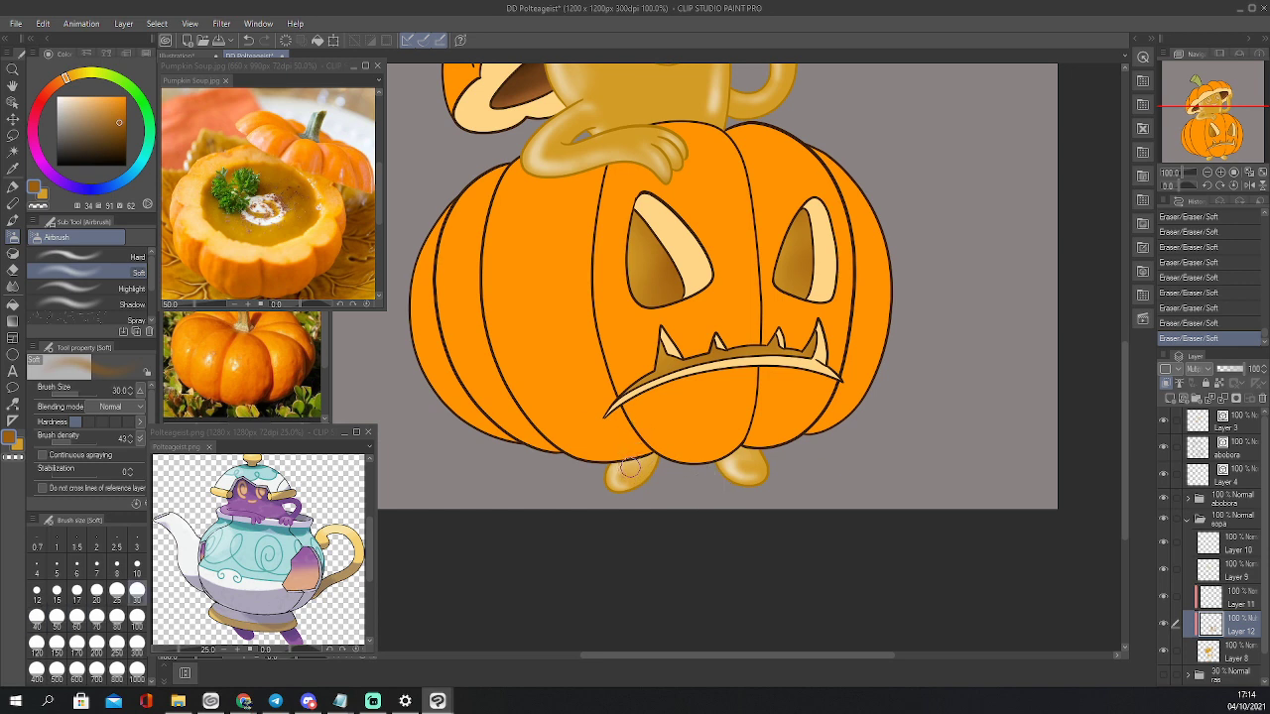
pyautogui.moveTo(628, 474); pyautogui.dragTo(625, 478)
pyautogui.moveTo(623, 477); pyautogui.dragTo(635, 464)
pyautogui.moveTo(631, 467); pyautogui.dragTo(633, 463)
pyautogui.moveTo(741, 470); pyautogui.dragTo(747, 465)
pyautogui.moveTo(1226, 138); pyautogui.dragTo(1230, 129)
pyautogui.moveTo(764, 541)
pyautogui.mouseDown()
pyautogui.moveTo(778, 543)
pyautogui.moveTo(761, 552)
pyautogui.mouseUp()
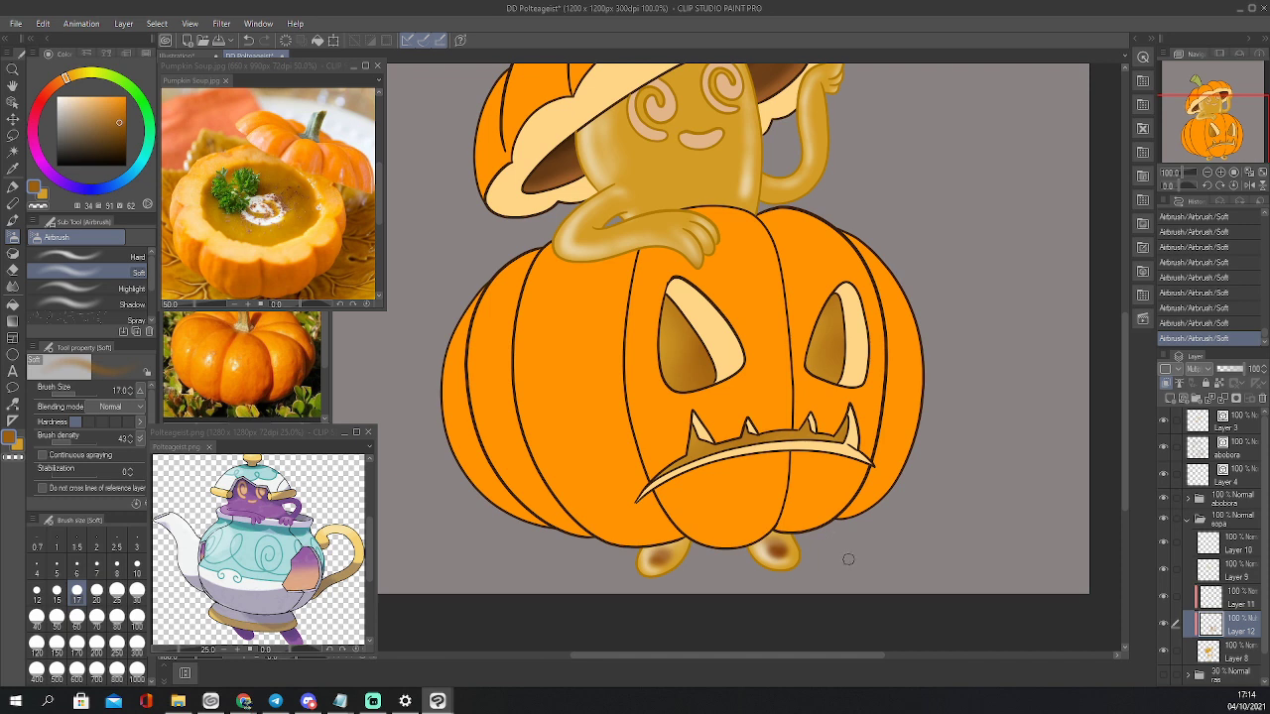
# Soften the shading on both feet and in the pumpkin's eyes and mouth with the Soft eraser at size 70
pyautogui.press('e')
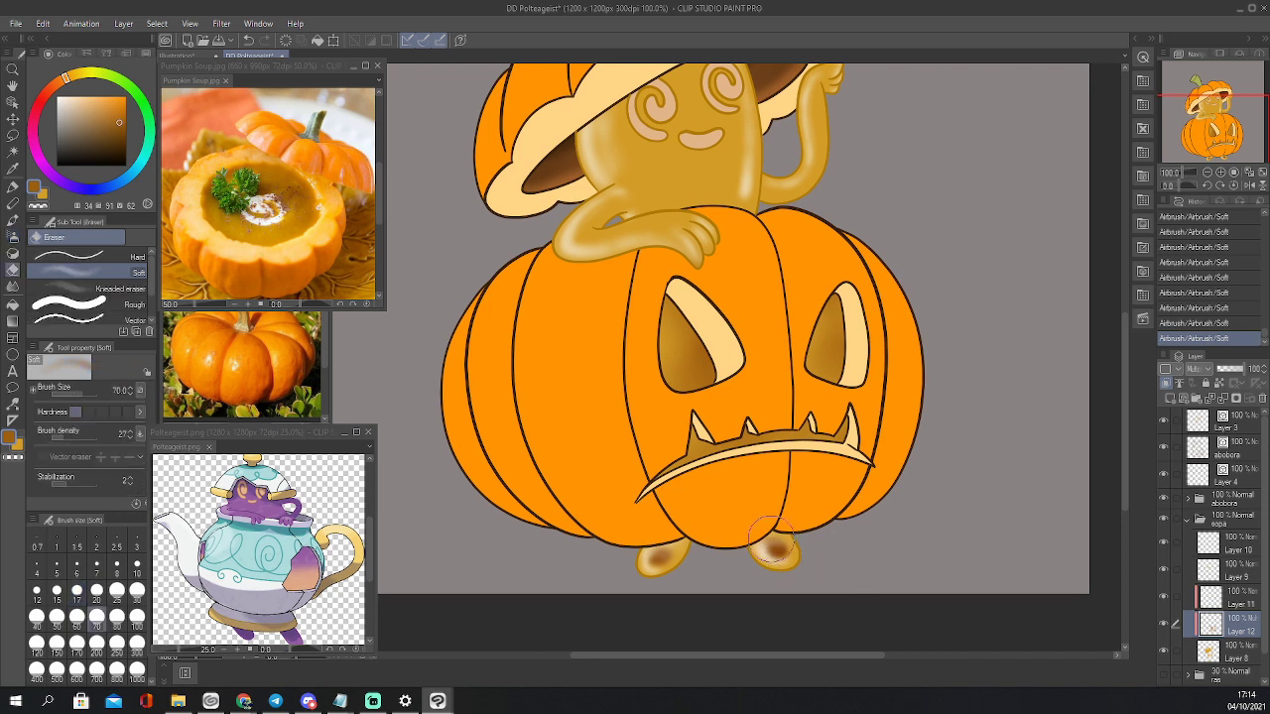
pyautogui.moveTo(776, 553)
pyautogui.mouseDown()
pyautogui.moveTo(799, 557)
pyautogui.moveTo(775, 550)
pyautogui.mouseUp()
pyautogui.moveTo(670, 569); pyautogui.dragTo(685, 564)
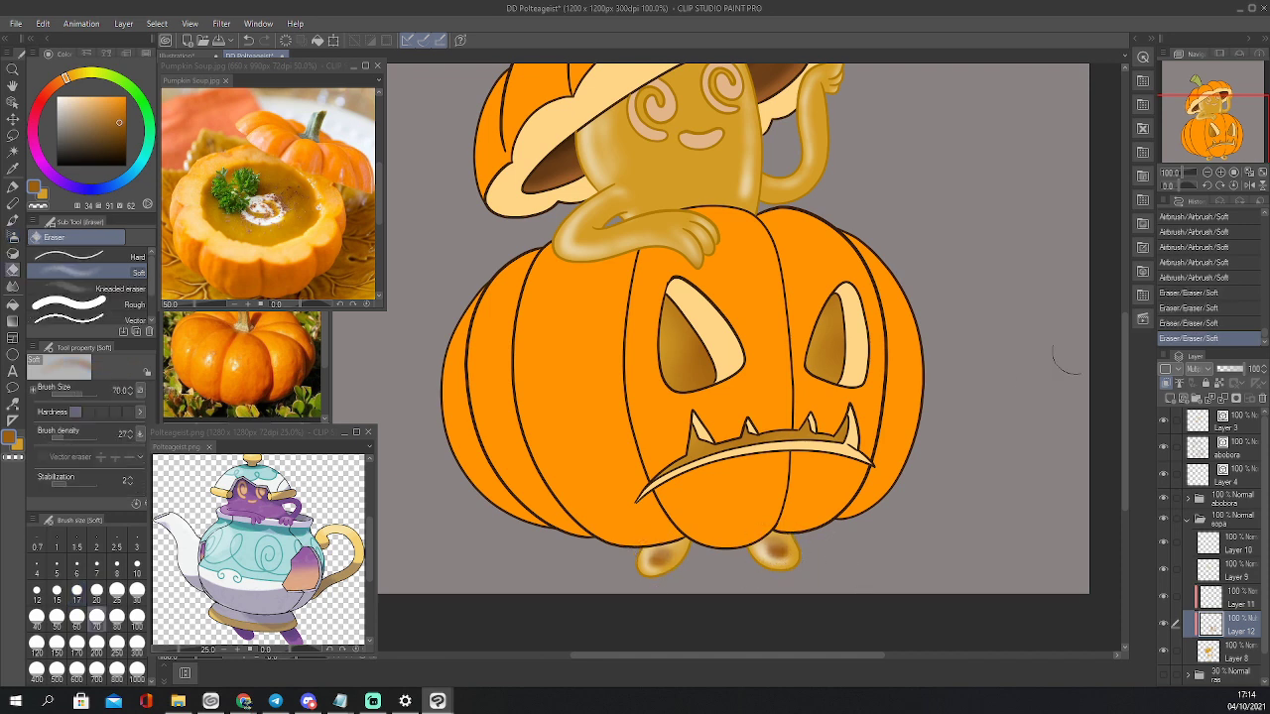
pyautogui.moveTo(718, 344); pyautogui.dragTo(719, 362)
pyautogui.moveTo(772, 428); pyautogui.dragTo(746, 452)
pyautogui.moveTo(845, 430); pyautogui.dragTo(839, 446)
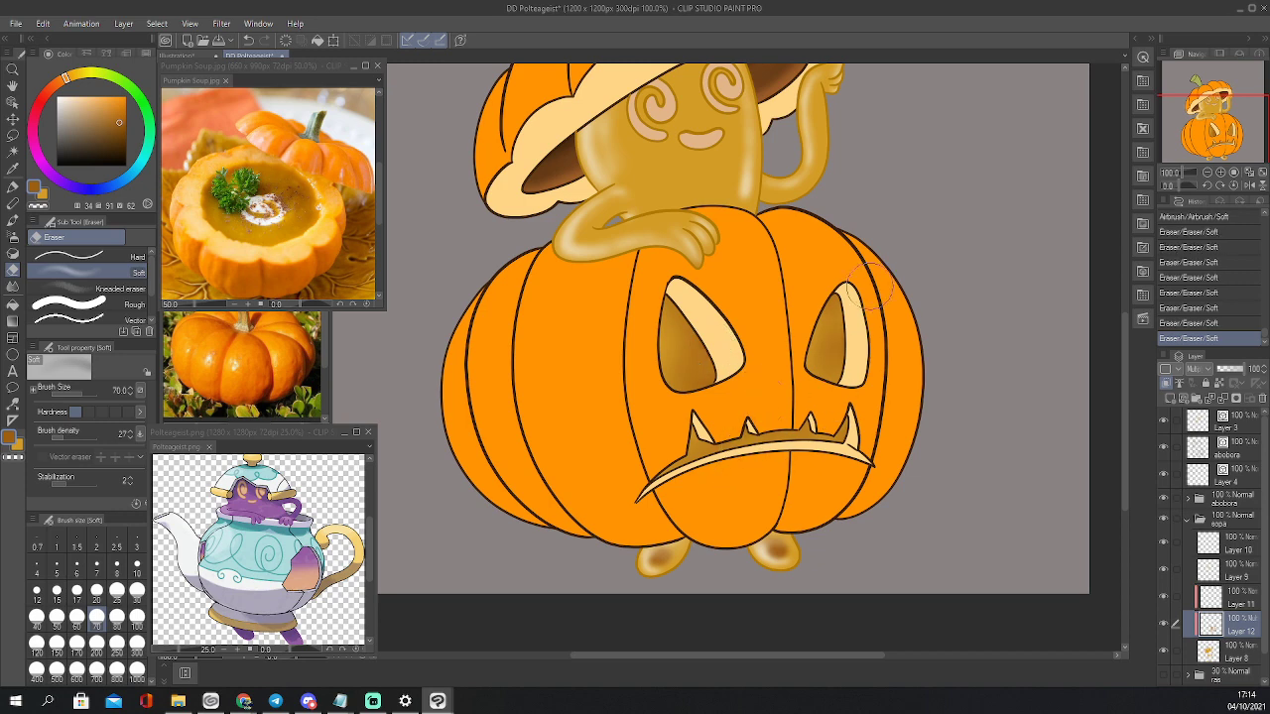
# Airbrush brown shading along the base of the soup creature's body above the resting arm at size 30
pyautogui.moveTo(1222, 149); pyautogui.dragTo(1229, 122)
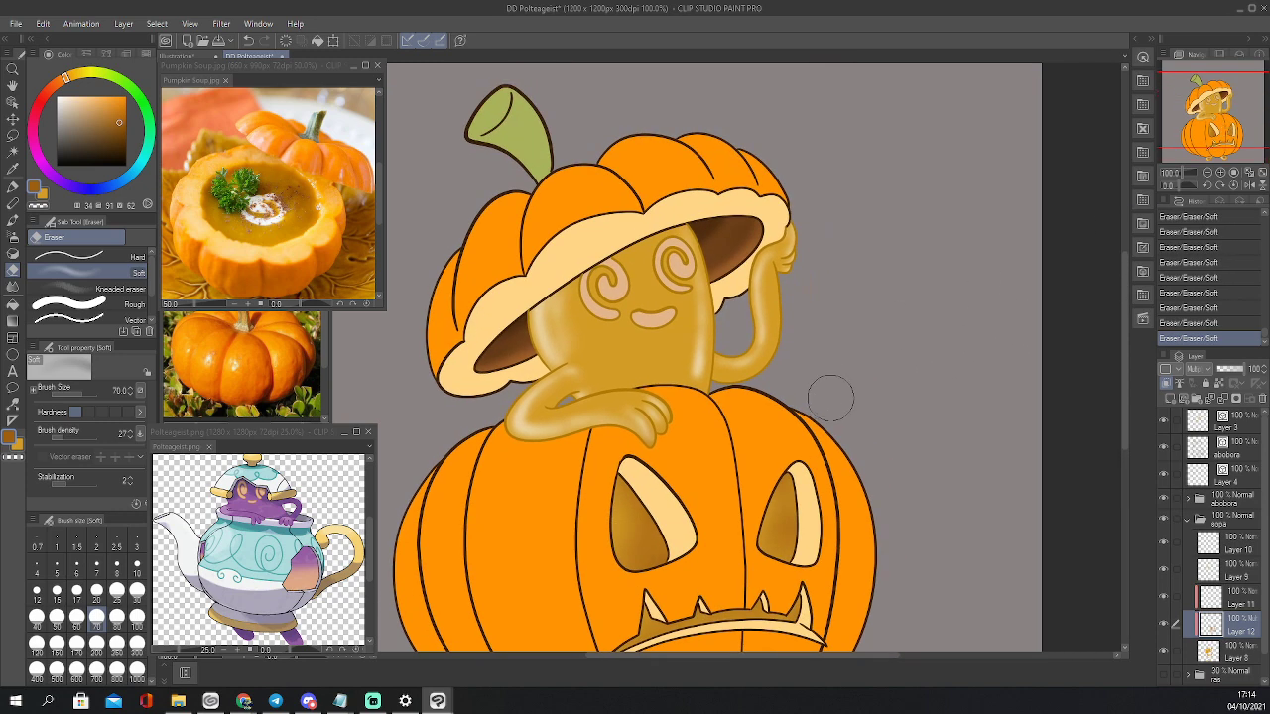
pyautogui.press('b')
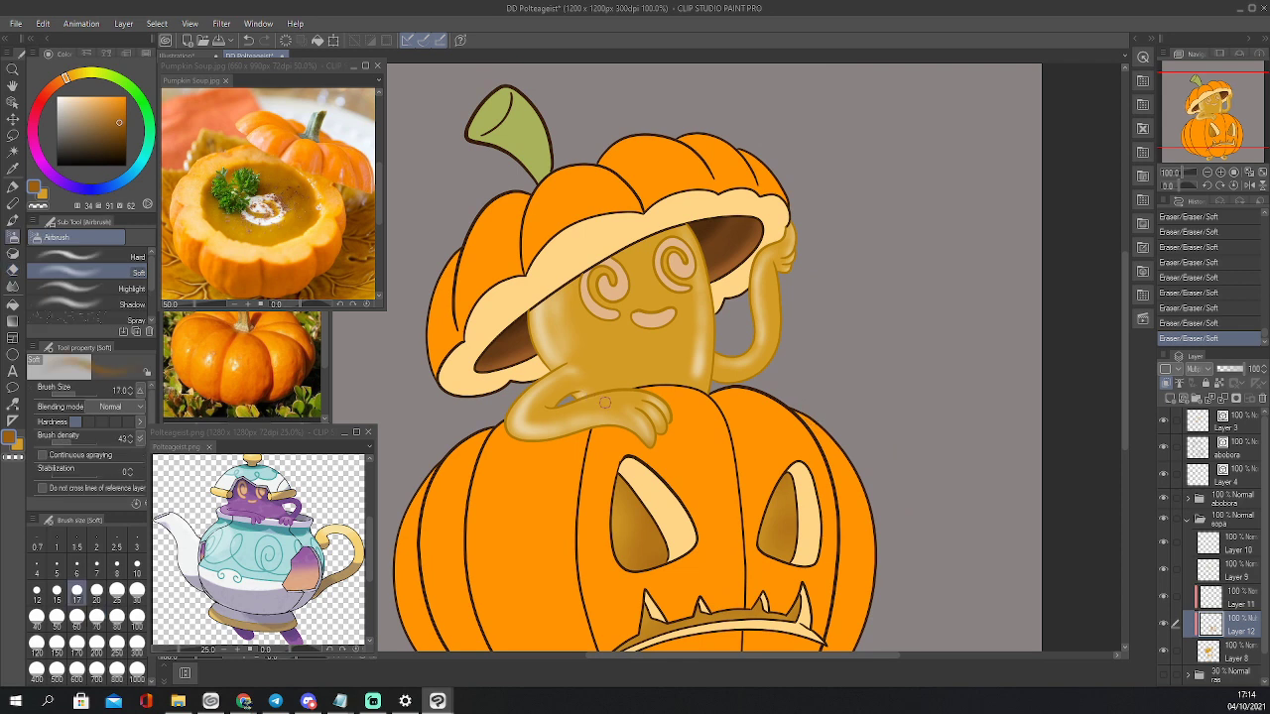
pyautogui.press(']')
pyautogui.press(']')
pyautogui.press(']')
pyautogui.moveTo(604, 393); pyautogui.dragTo(695, 385)
pyautogui.moveTo(695, 385); pyautogui.dragTo(708, 396)
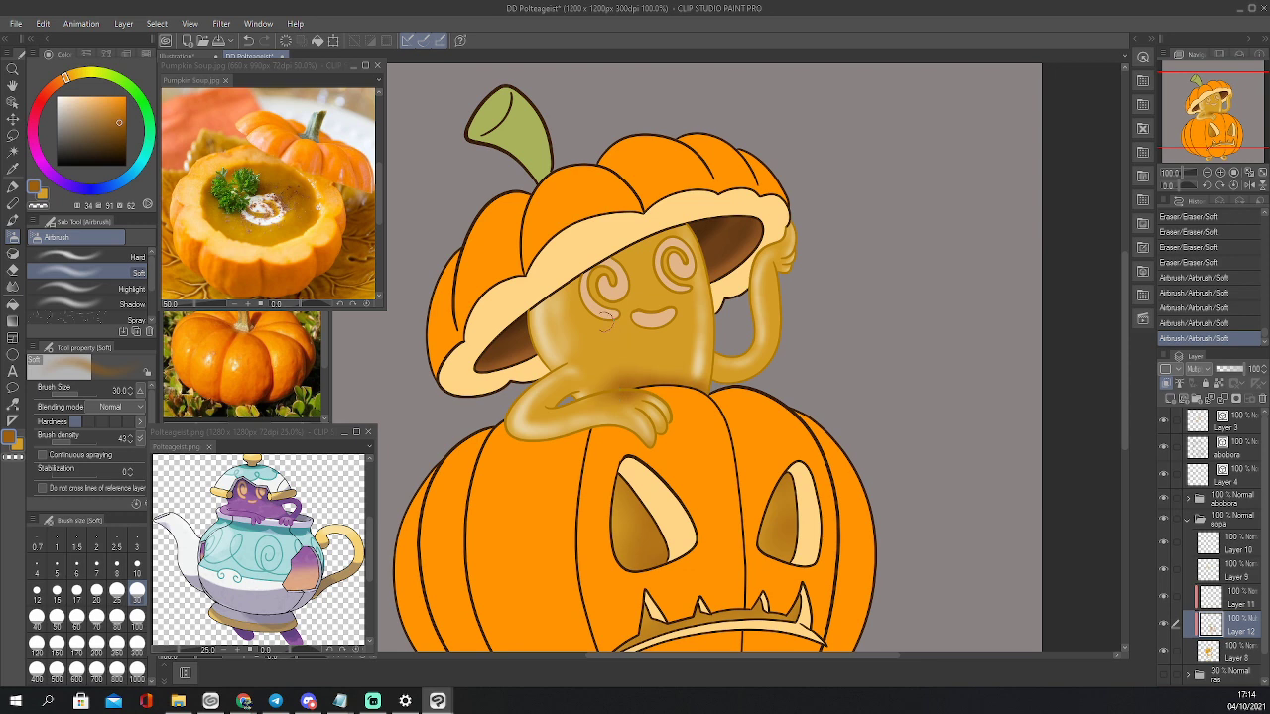
# Airbrush brown shading across the top of the soup creature's face under the pumpkin lid at size 50
pyautogui.press(']')
pyautogui.press(']')
pyautogui.moveTo(554, 326); pyautogui.dragTo(661, 249)
pyautogui.moveTo(601, 277)
pyautogui.mouseDown()
pyautogui.moveTo(686, 240)
pyautogui.moveTo(645, 240)
pyautogui.moveTo(714, 250)
pyautogui.moveTo(588, 272)
pyautogui.moveTo(535, 326)
pyautogui.mouseUp()
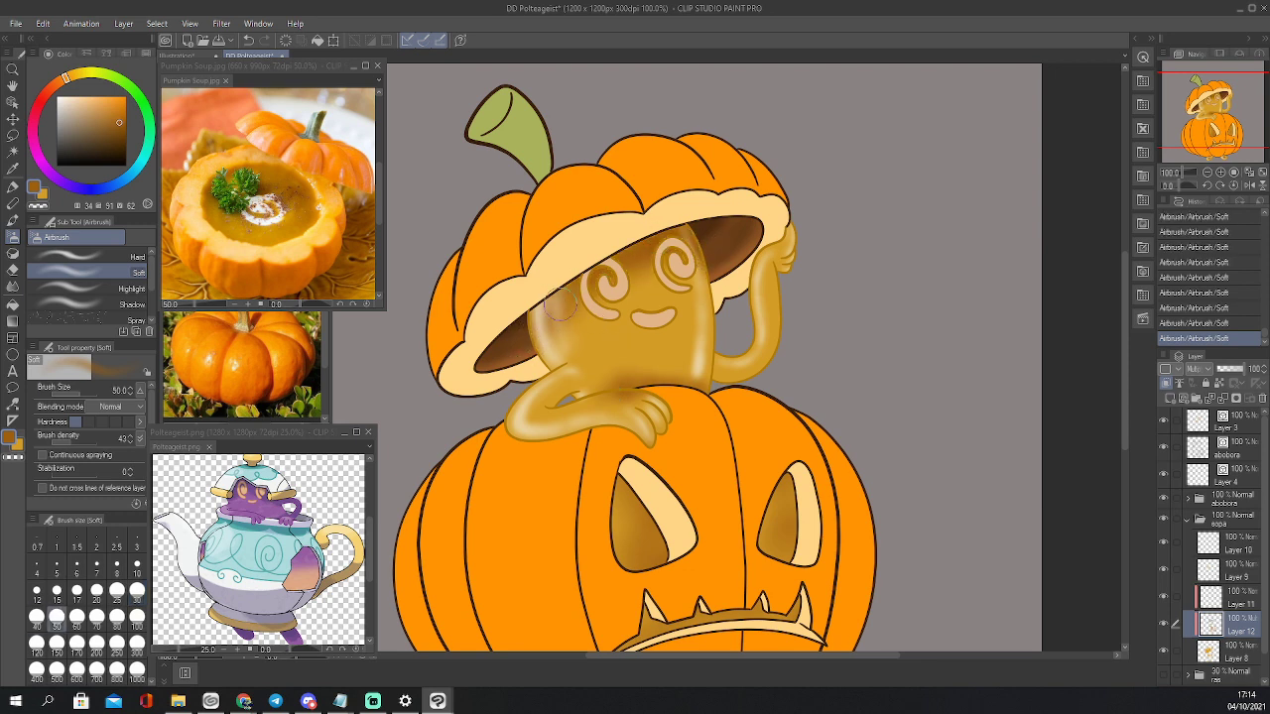
# Airbrush finer brown shading around the resting arm and its shoulder at sizes 25 and 17
pyautogui.press('[')
pyautogui.press('[')
pyautogui.press('[')
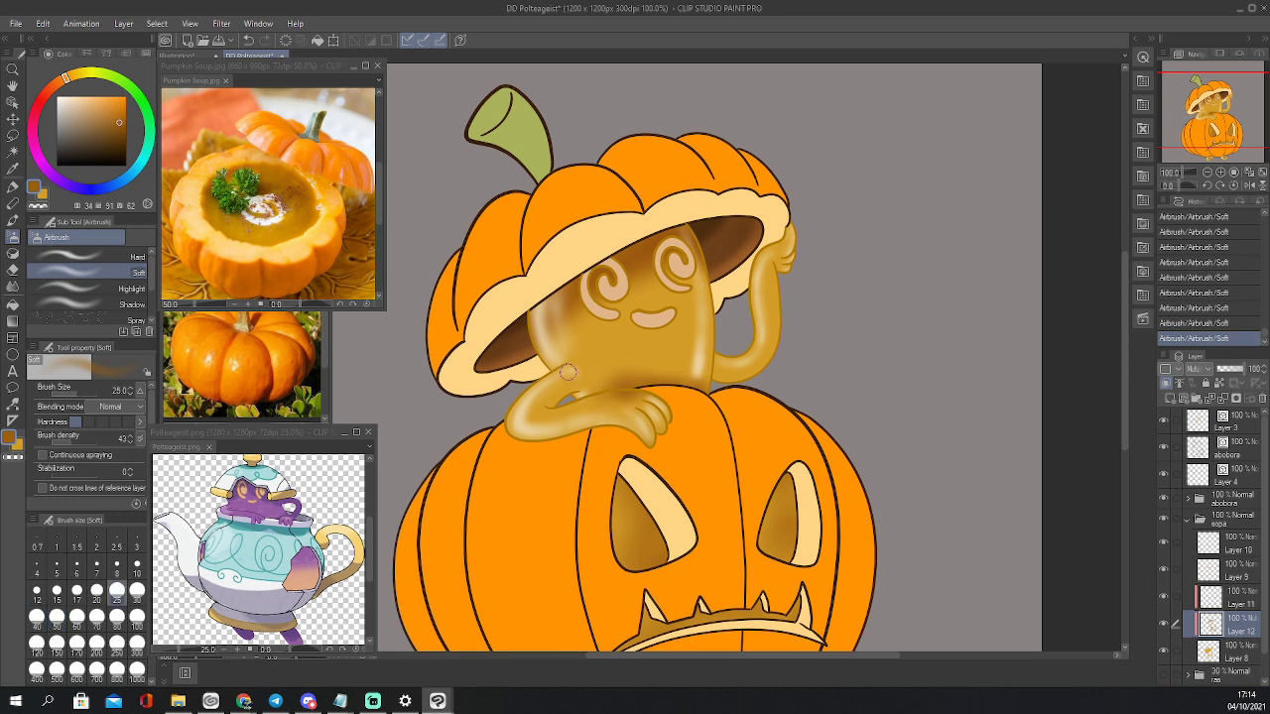
pyautogui.press('[')
pyautogui.press('[')
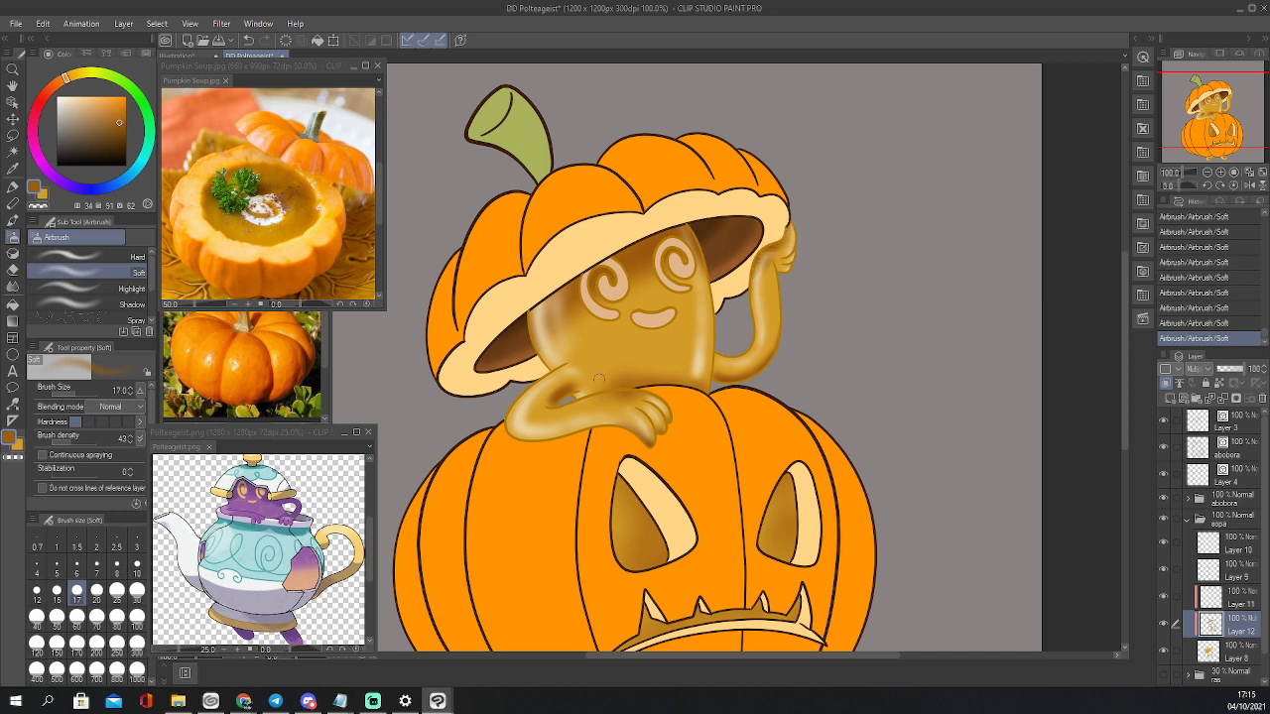
# Soften the shading around the soup creature's eyes and mouth with the Soft eraser, reducing its size from 100 to 50
pyautogui.press('e')
pyautogui.press(']')
pyautogui.press(']')
pyautogui.moveTo(599, 328); pyautogui.dragTo(590, 335)
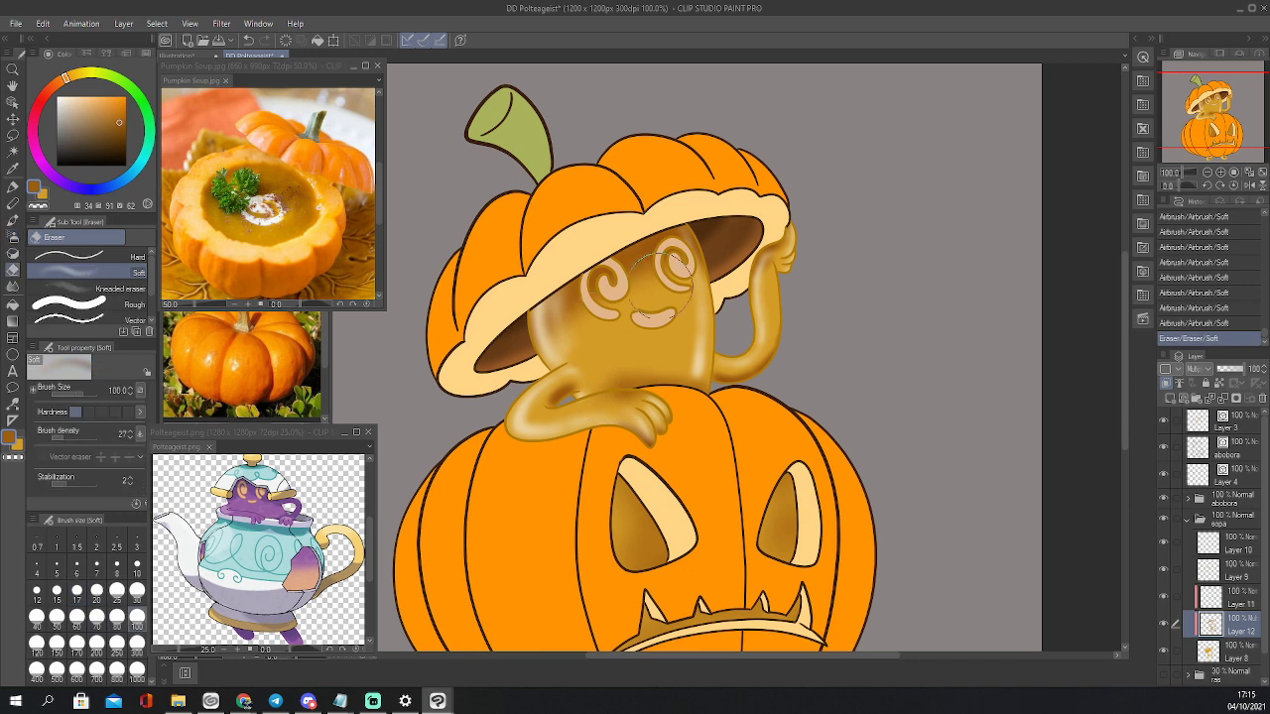
pyautogui.moveTo(640, 287); pyautogui.dragTo(650, 336)
pyautogui.press('[')
pyautogui.press('[')
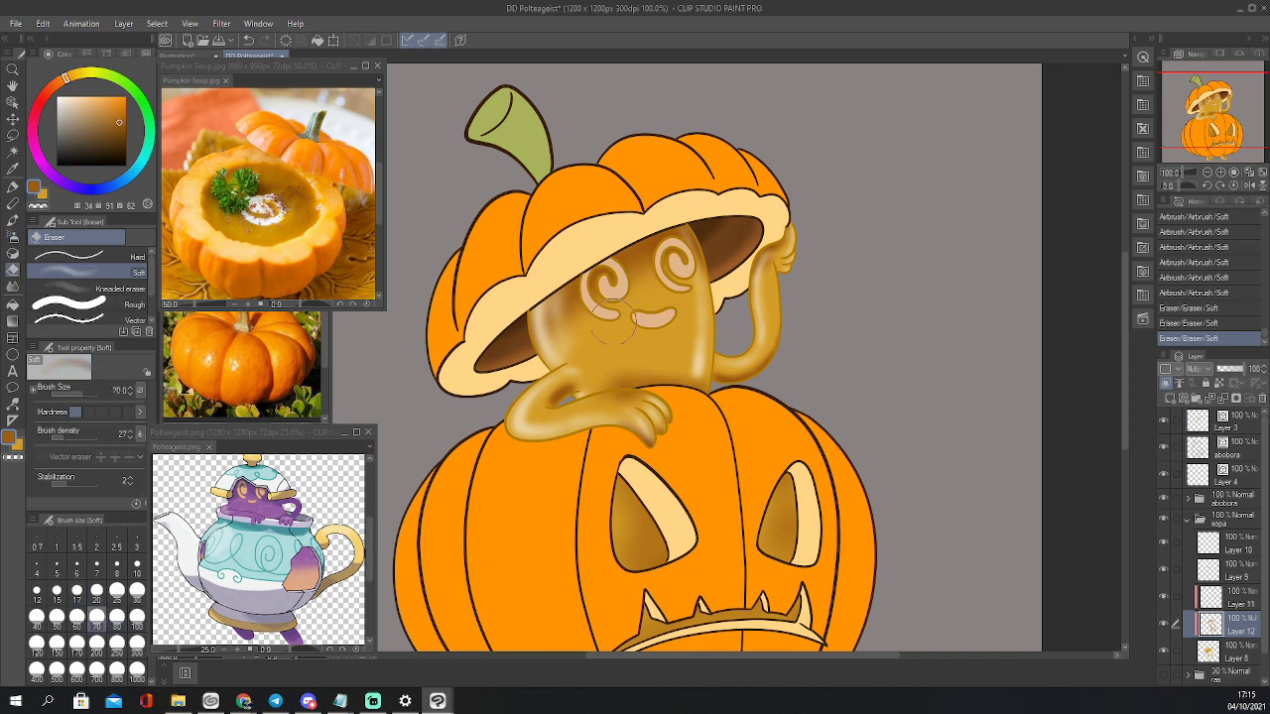
pyautogui.press('[')
pyautogui.moveTo(572, 315); pyautogui.dragTo(575, 327)
pyautogui.moveTo(655, 283)
pyautogui.mouseDown()
pyautogui.moveTo(678, 260)
pyautogui.moveTo(612, 284)
pyautogui.mouseUp()
pyautogui.moveTo(660, 247); pyautogui.dragTo(669, 270)
pyautogui.press('[')
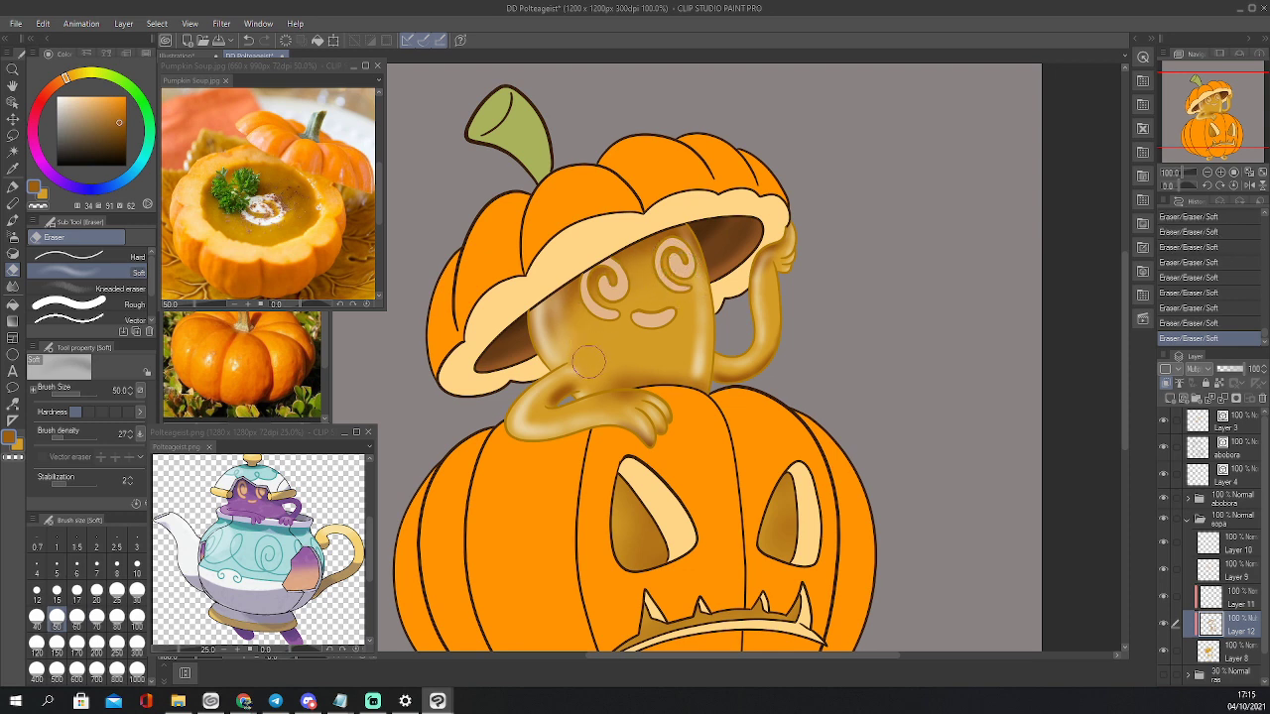
# Refine the shading edges around the soup creature's arms with the Soft eraser at sizes 25 and 15
pyautogui.press('[')
pyautogui.press('[')
pyautogui.press('[')
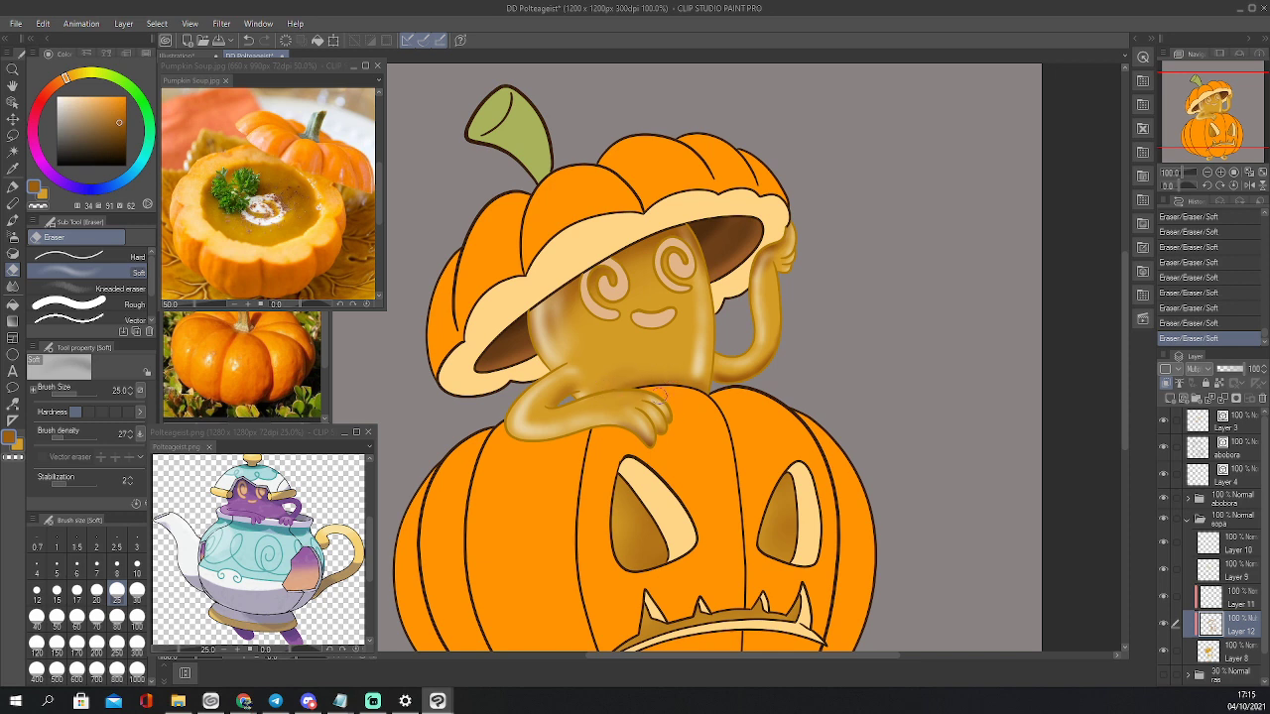
pyautogui.press('[')
pyautogui.press('[')
pyautogui.press('[')
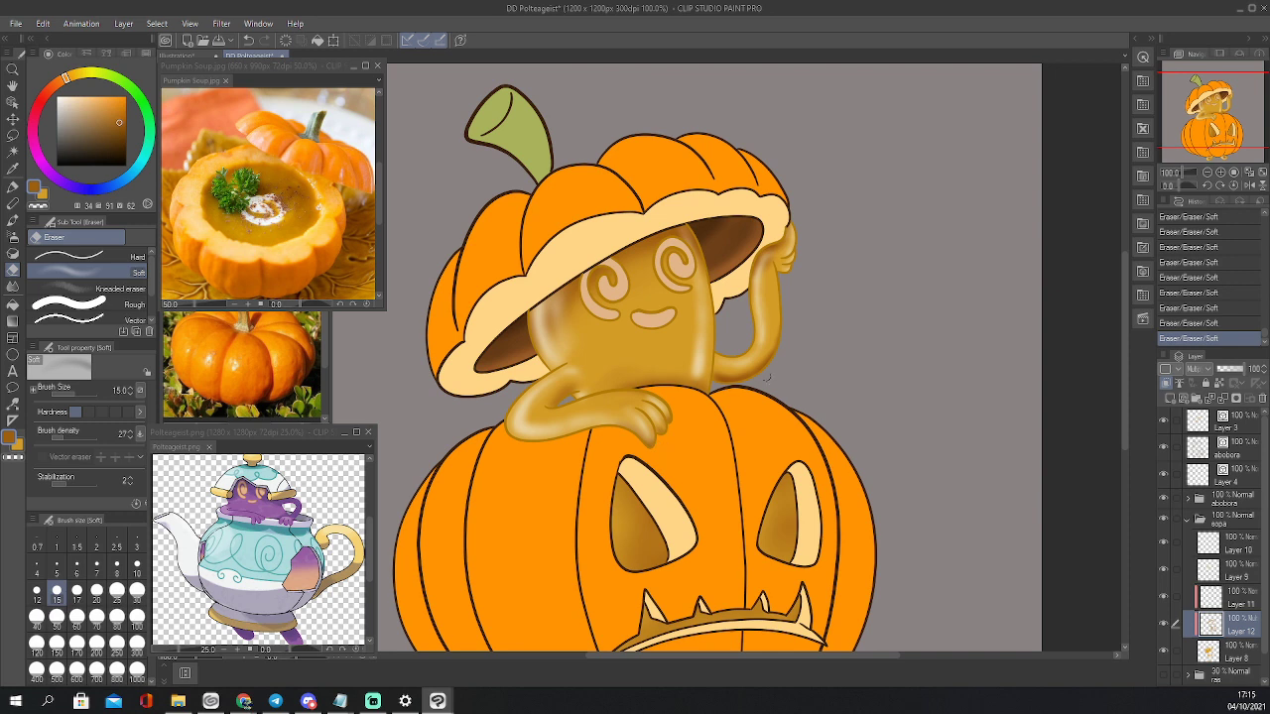
pyautogui.press(']')
pyautogui.press(']')
pyautogui.press(']')
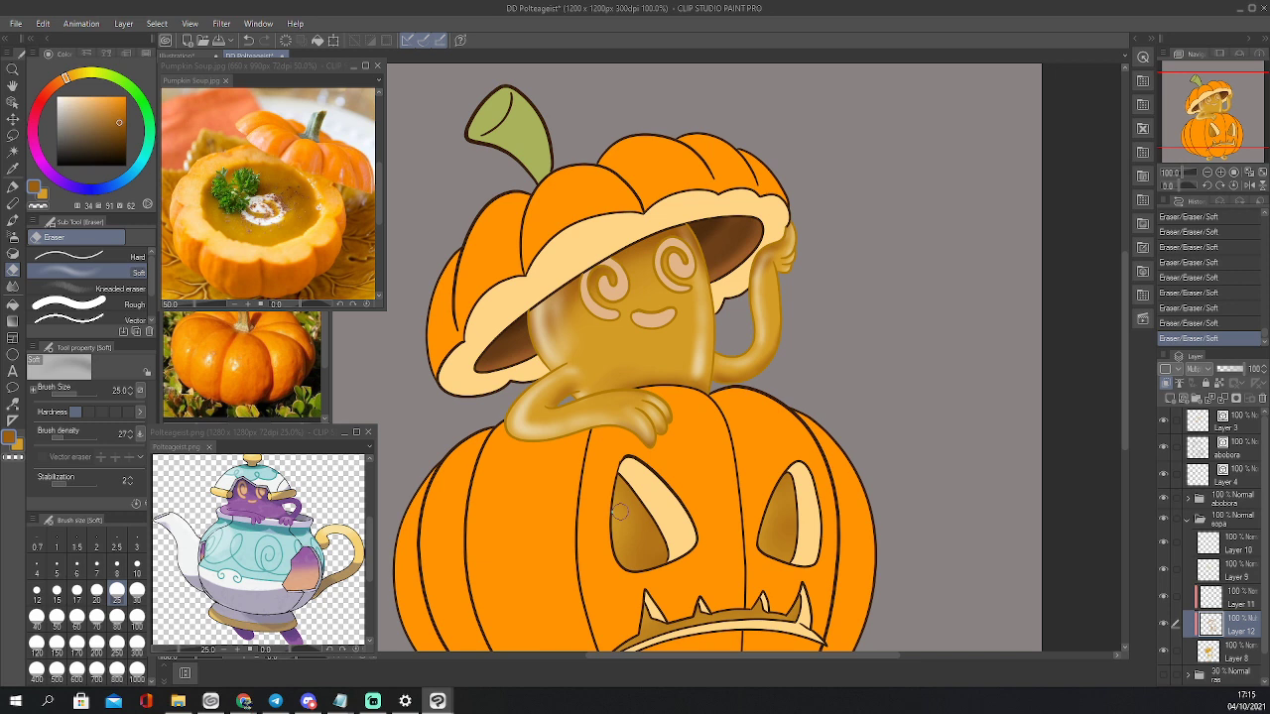
# Airbrush darker brown shading along the outer edges of the pumpkin's eye openings at sizes 40 and 50
pyautogui.press('b')
pyautogui.press(']')
pyautogui.press(']')
pyautogui.press(']')
pyautogui.press(']')
pyautogui.press(']')
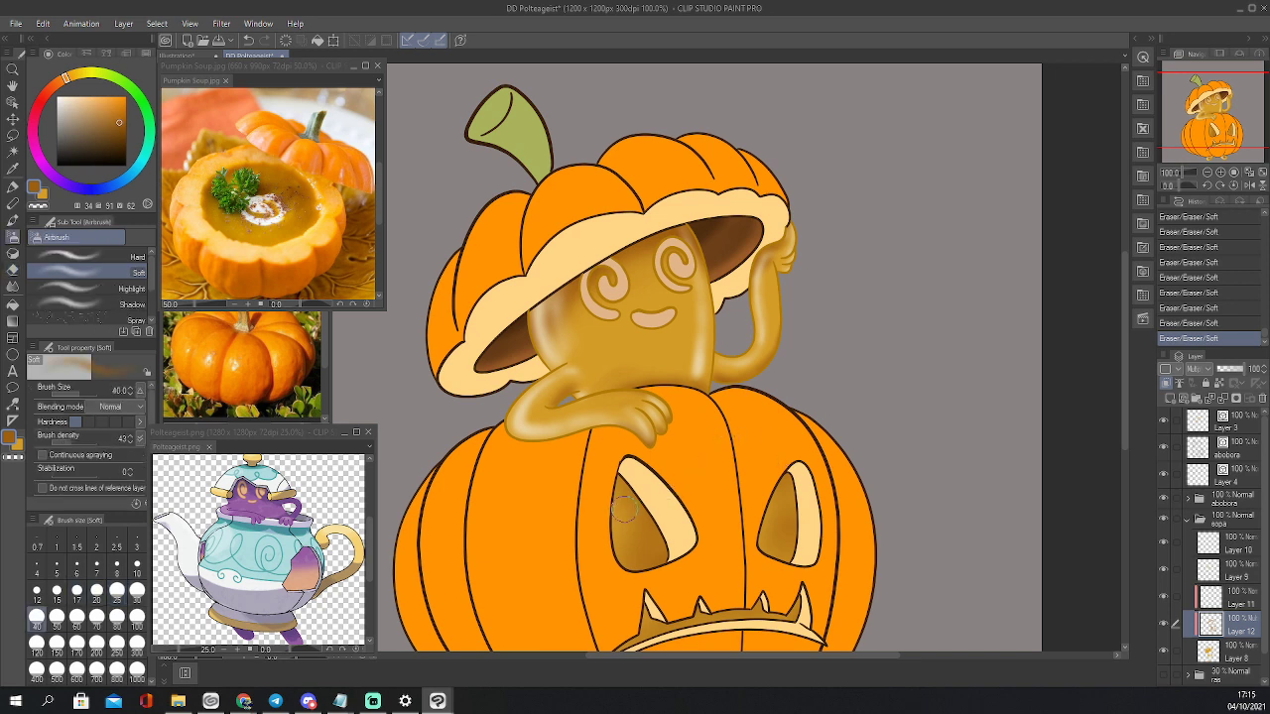
pyautogui.moveTo(634, 485); pyautogui.dragTo(619, 491)
pyautogui.moveTo(617, 491); pyautogui.dragTo(610, 511)
pyautogui.moveTo(609, 505); pyautogui.dragTo(608, 541)
pyautogui.moveTo(606, 536); pyautogui.dragTo(617, 563)
pyautogui.moveTo(613, 558)
pyautogui.mouseDown()
pyautogui.moveTo(642, 569)
pyautogui.moveTo(679, 536)
pyautogui.mouseUp()
pyautogui.moveTo(786, 478); pyautogui.dragTo(798, 497)
pyautogui.moveTo(797, 544)
pyautogui.mouseDown()
pyautogui.moveTo(779, 558)
pyautogui.moveTo(759, 546)
pyautogui.mouseUp()
# Add a new clipped raster layer in the sopa folder and place it directly below Layer 11
pyautogui.moveTo(1222, 136); pyautogui.dragTo(1229, 146)
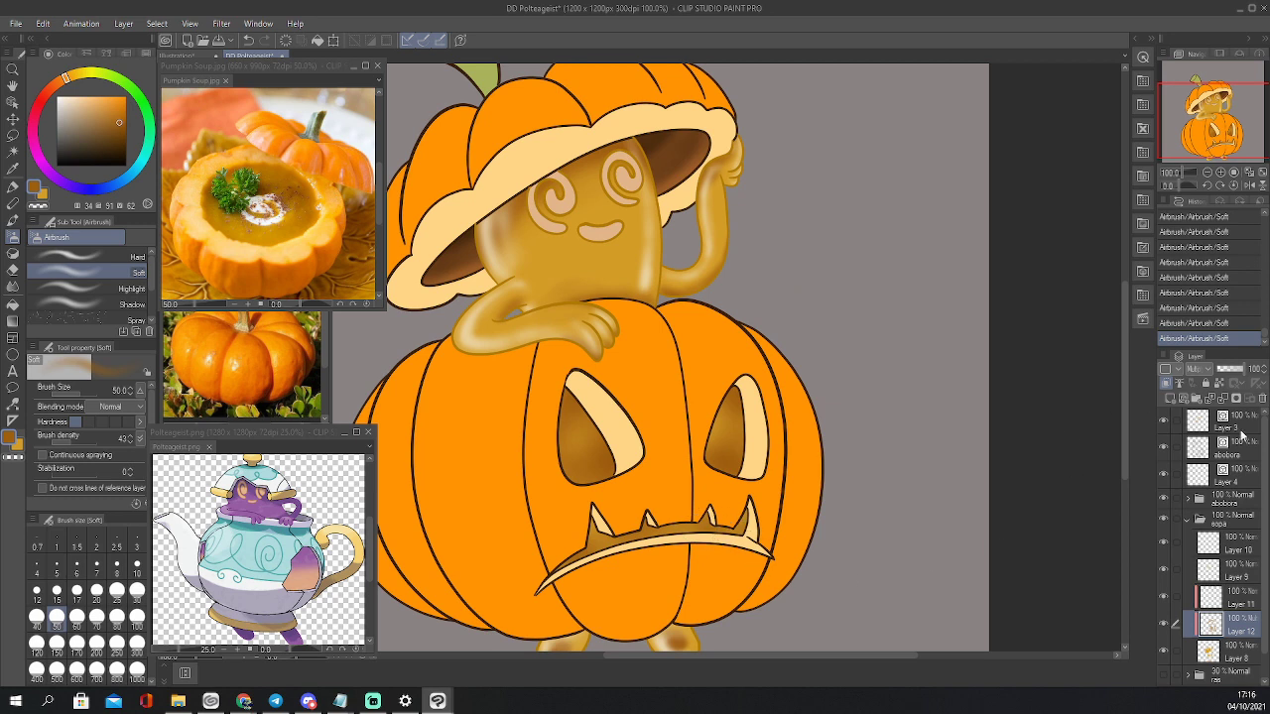
pyautogui.click(1224, 601)
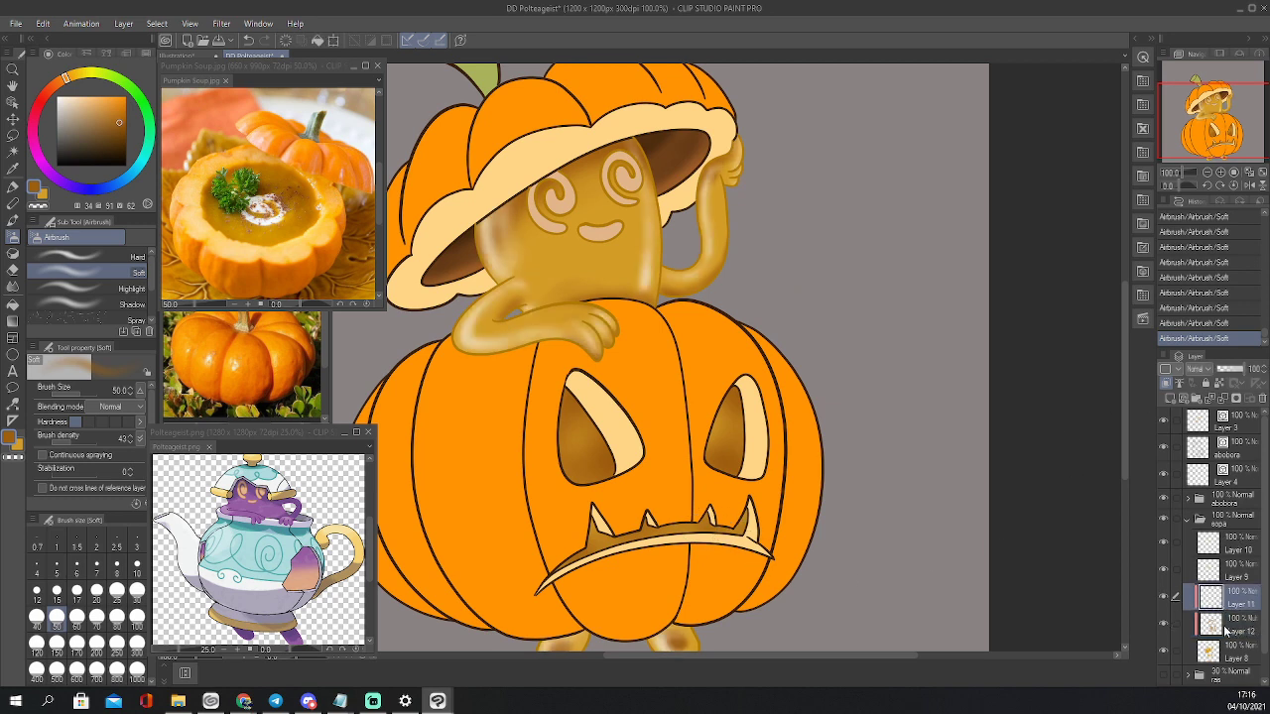
pyautogui.click(1169, 398)
pyautogui.click(1165, 383)
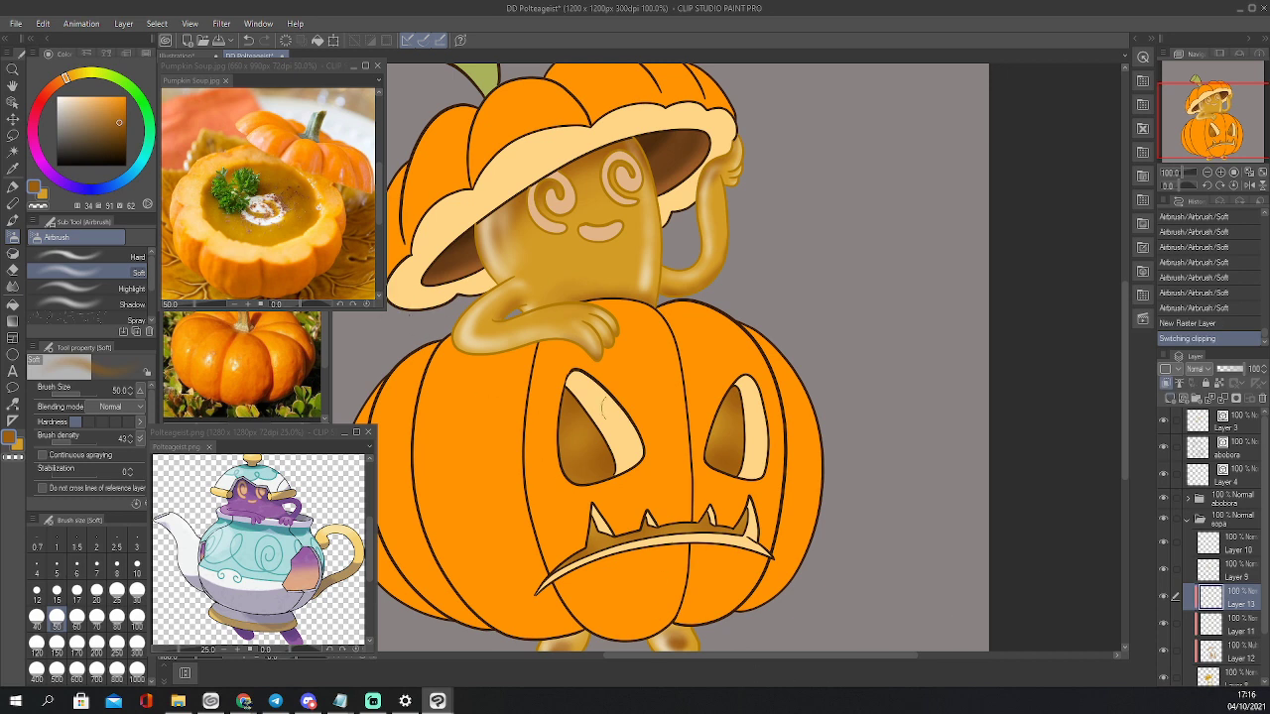
pyautogui.moveTo(1226, 599); pyautogui.dragTo(1227, 631)
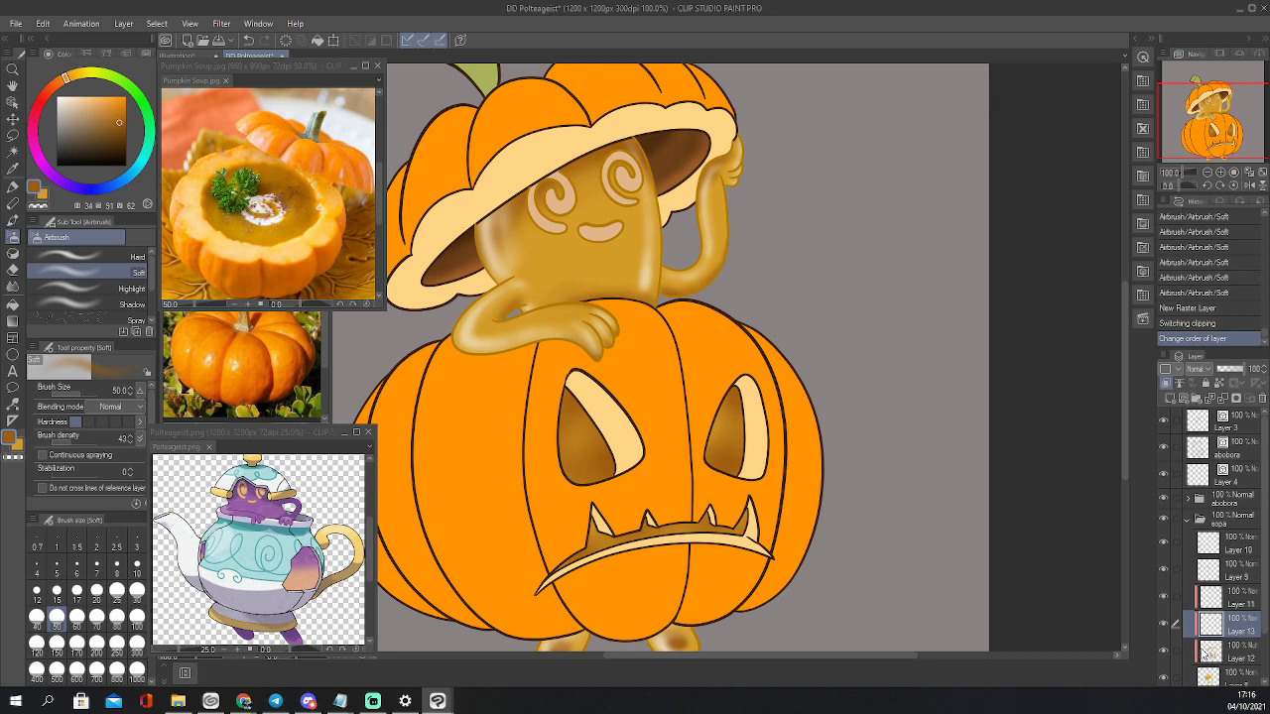
# Lower the Multiply shading layer's opacity to 76% and move the new empty Layer 13 beneath it
pyautogui.click(1231, 653)
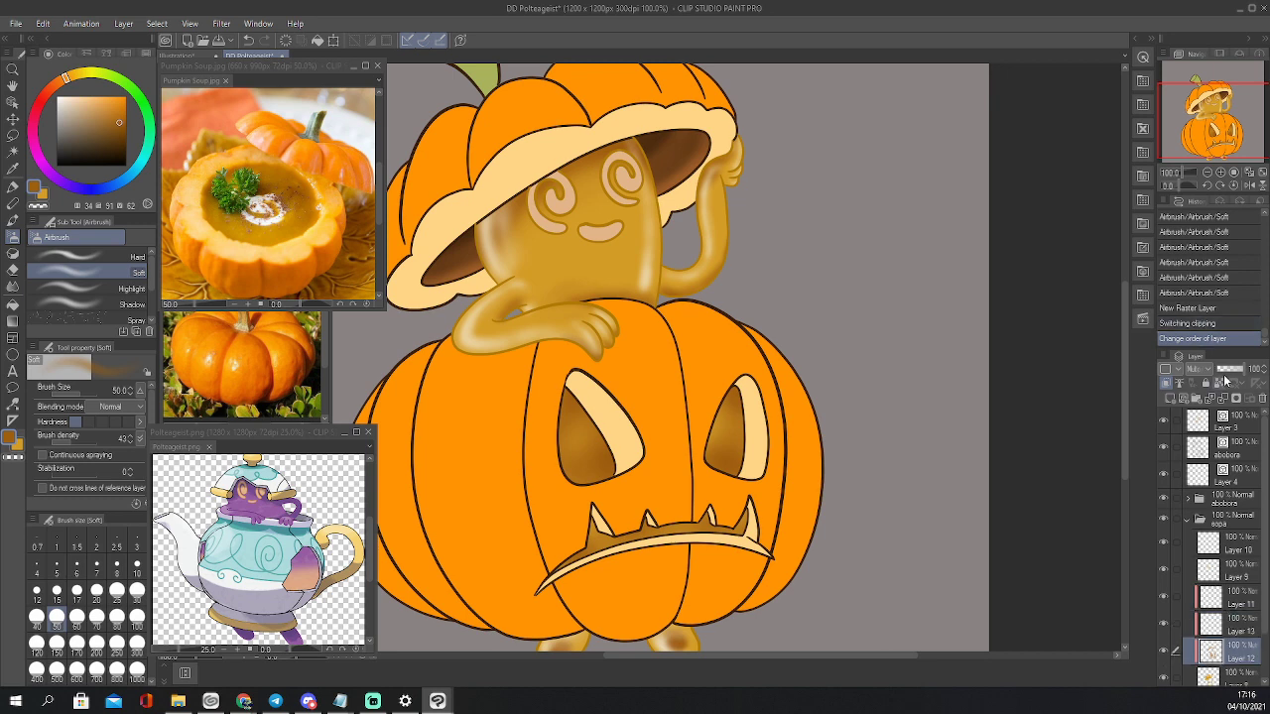
pyautogui.click(1239, 372)
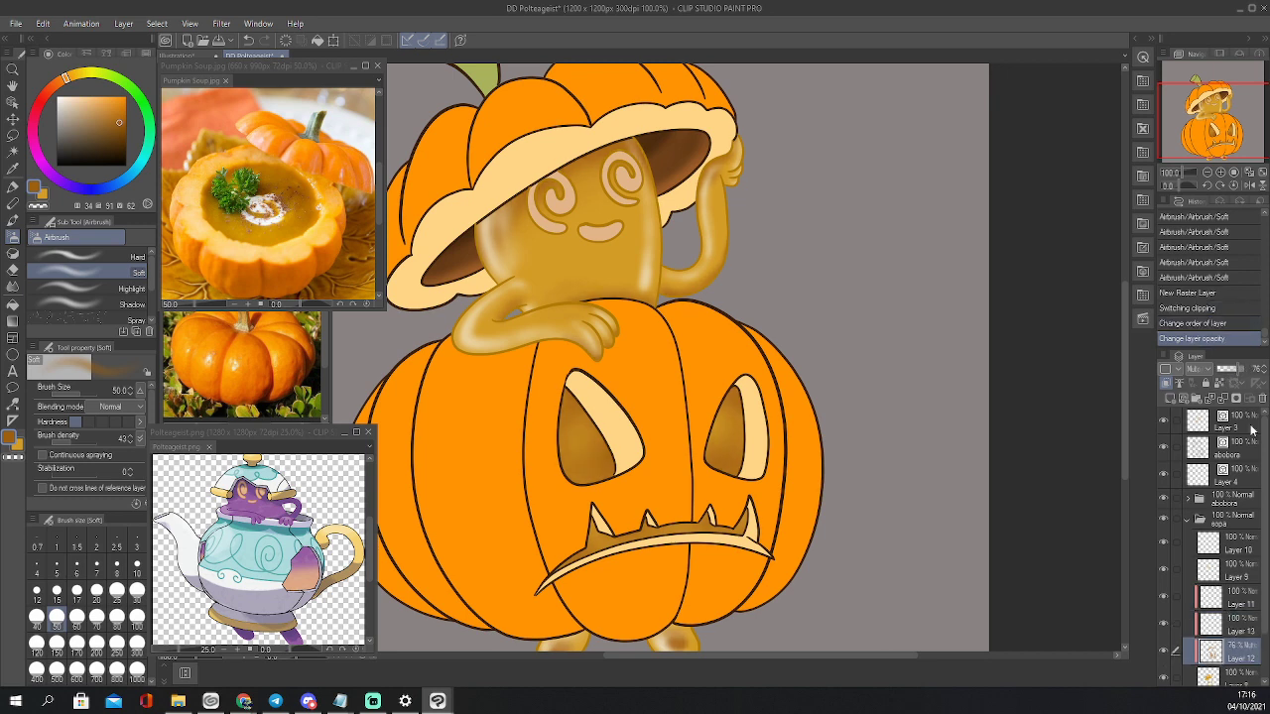
pyautogui.click(1229, 629)
pyautogui.moveTo(1228, 653); pyautogui.dragTo(1223, 665)
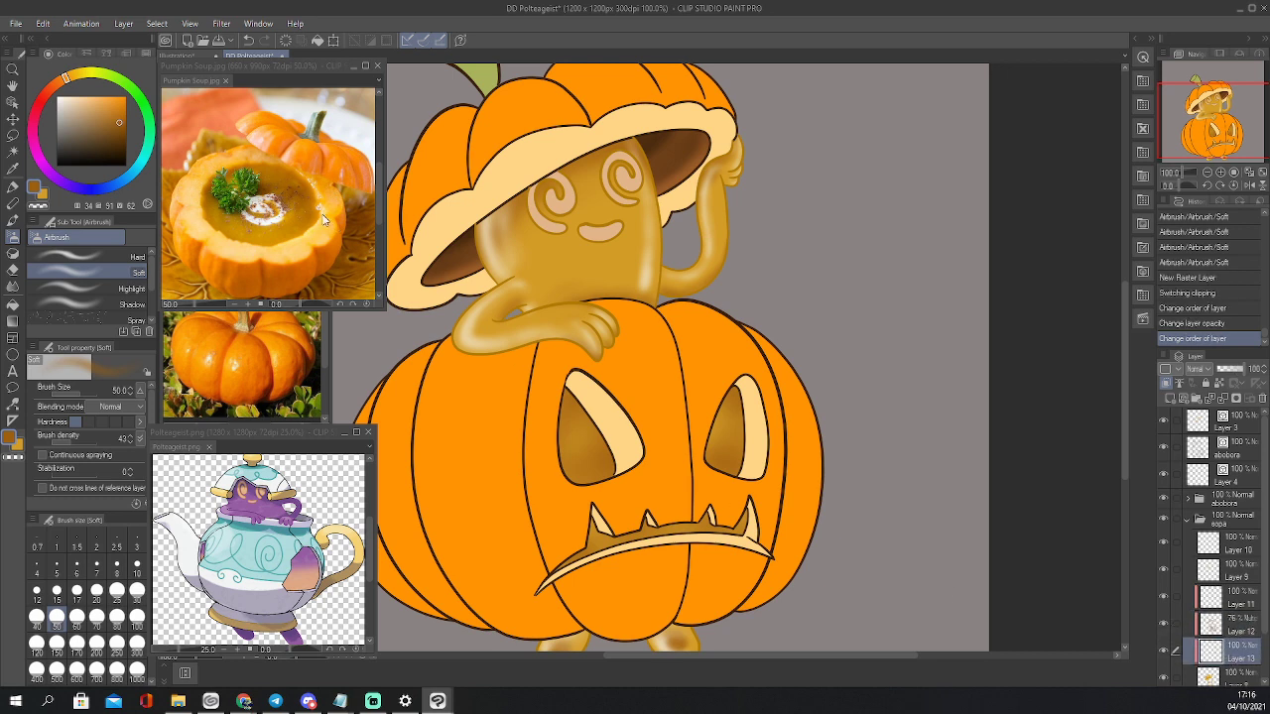
# Sample the cream's white from the pumpkin soup photo and shift the colour to pale yellow (H 50, S 19, V 91)
pyautogui.press('i')
pyautogui.click(276, 218)
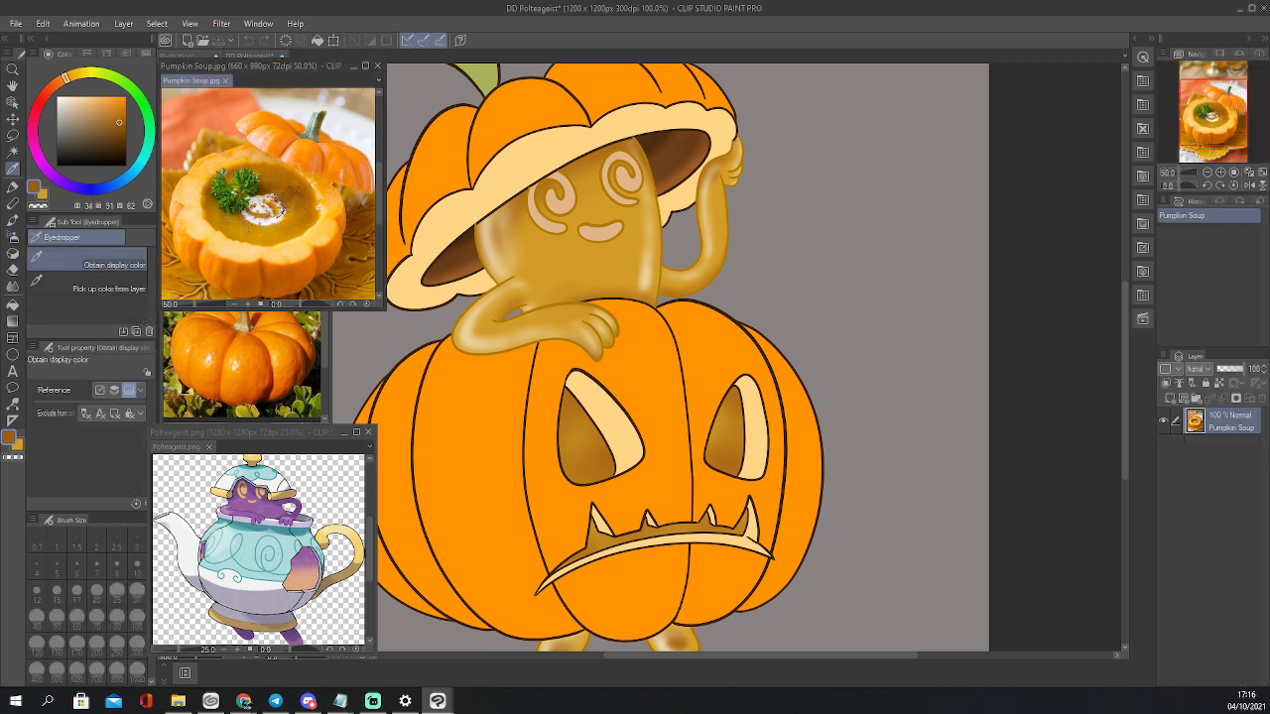
pyautogui.click(275, 219)
pyautogui.click(82, 74)
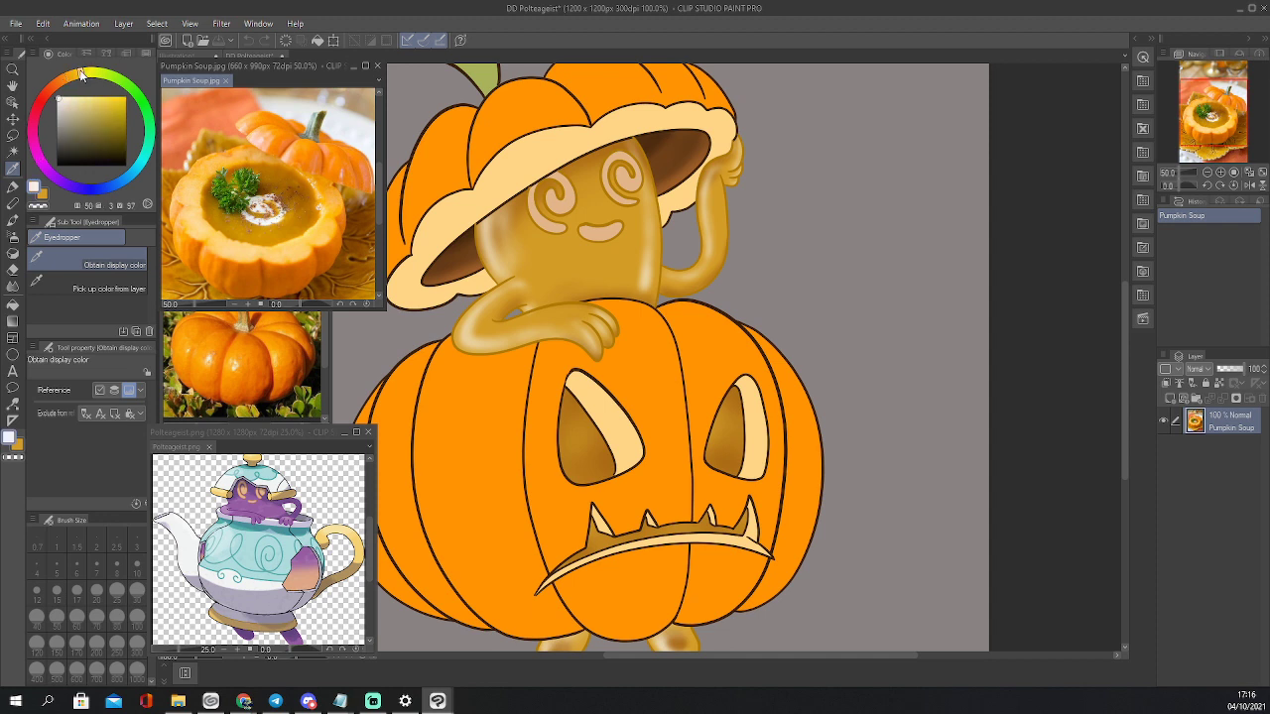
pyautogui.moveTo(69, 94); pyautogui.dragTo(69, 102)
pyautogui.press('b')
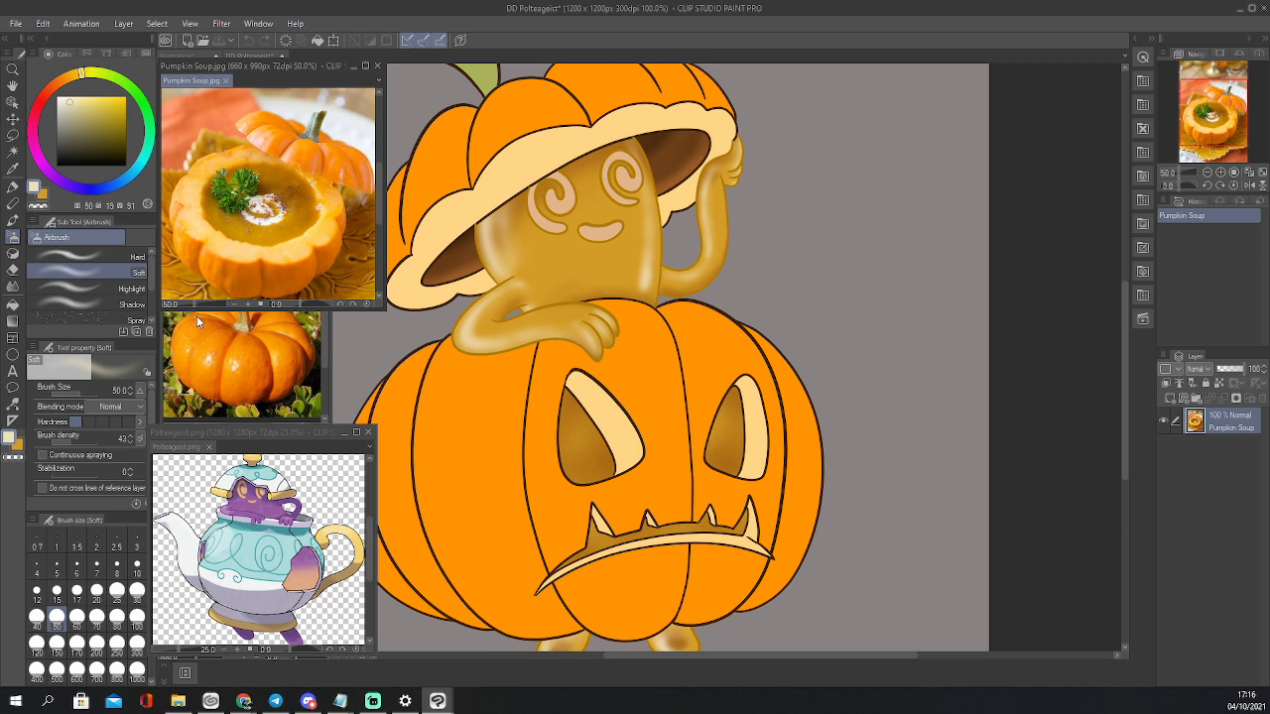
# Paint a pale yellow cream swirl around the soup creature's face with the Milli pen at size 20
pyautogui.press('p')
pyautogui.click(128, 444)
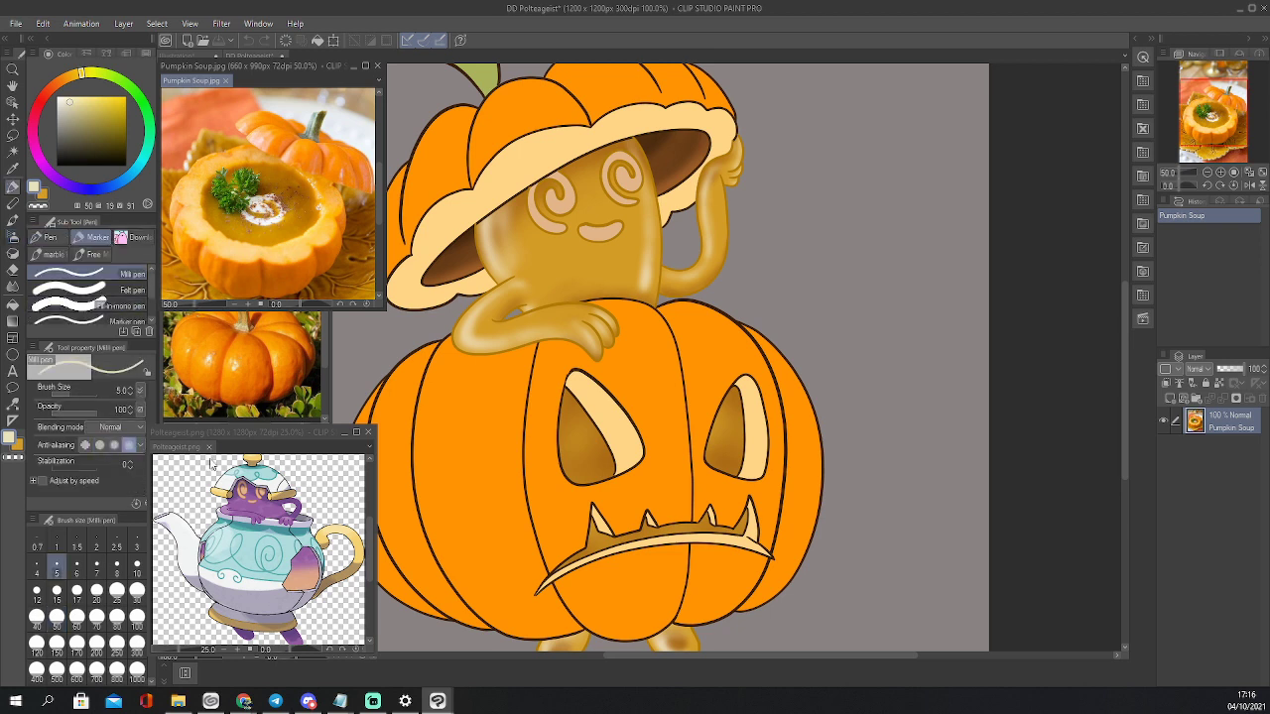
pyautogui.press(']')
pyautogui.press(']')
pyautogui.press(']')
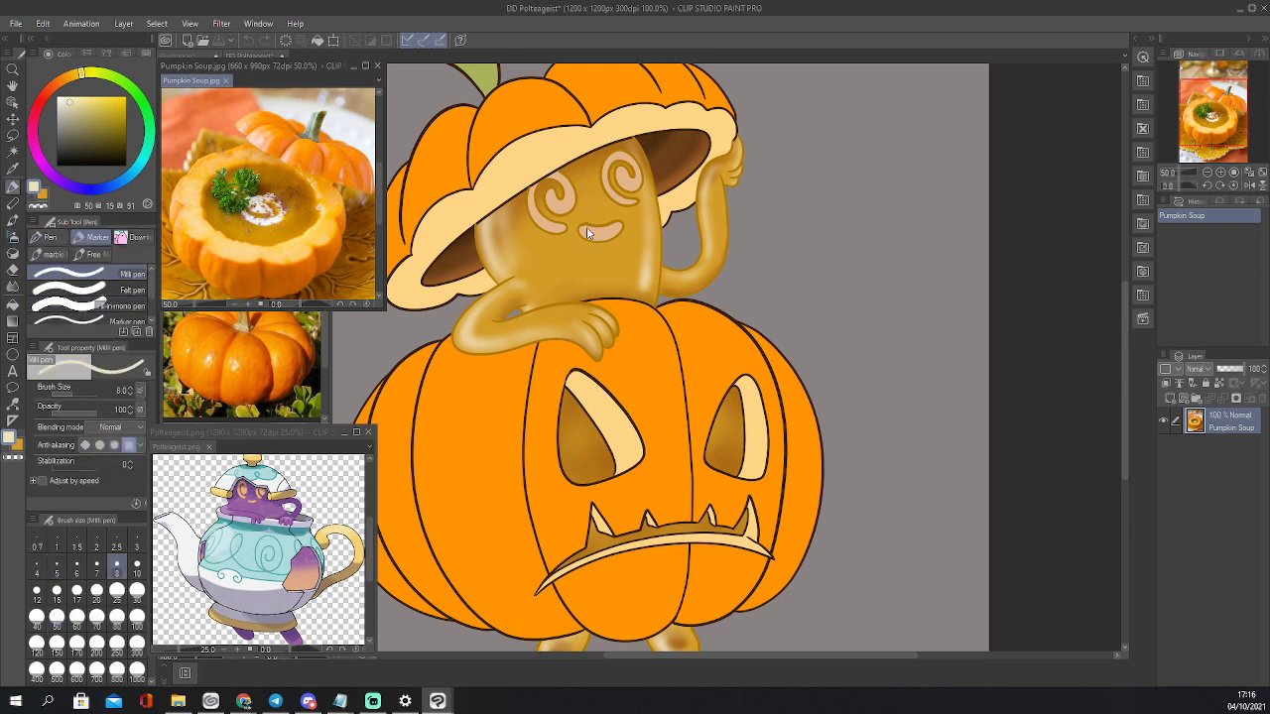
pyautogui.click(584, 241)
pyautogui.press(']')
pyautogui.press(']')
pyautogui.press(']')
pyautogui.press(']')
pyautogui.press(']')
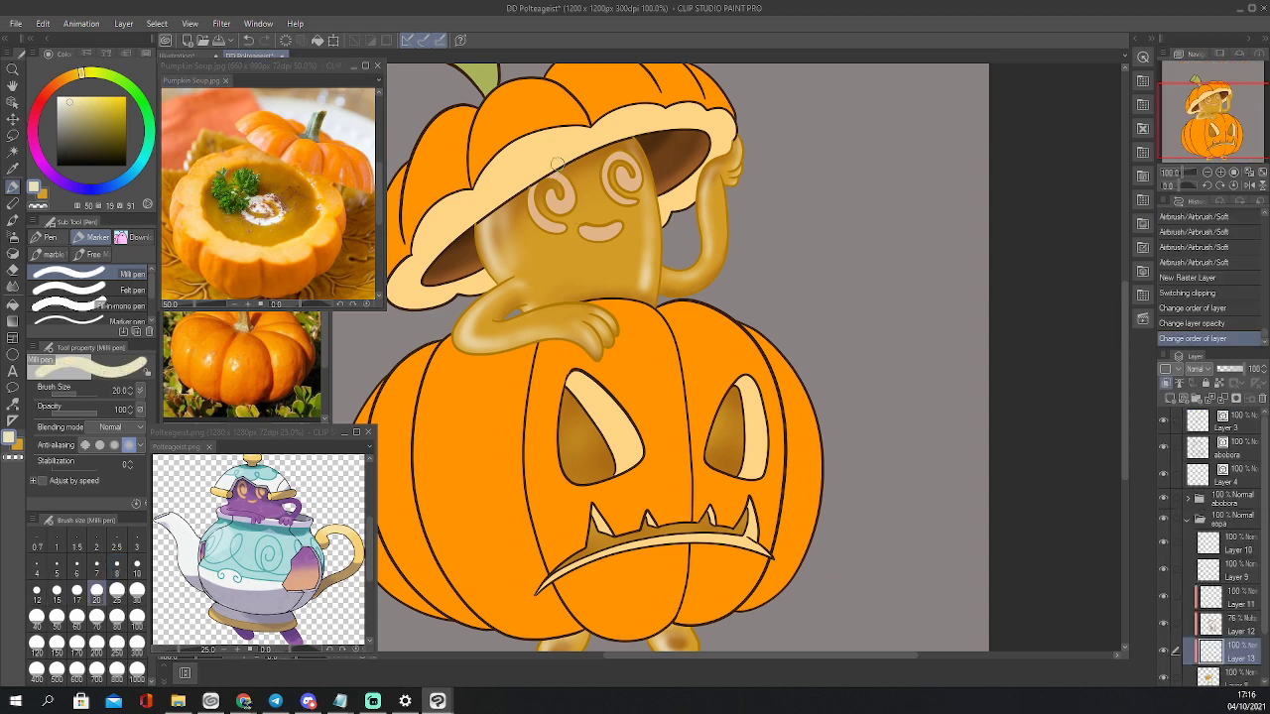
pyautogui.moveTo(544, 183)
pyautogui.mouseDown()
pyautogui.moveTo(542, 241)
pyautogui.moveTo(536, 216)
pyautogui.moveTo(600, 256)
pyautogui.moveTo(574, 252)
pyautogui.moveTo(614, 238)
pyautogui.moveTo(619, 211)
pyautogui.moveTo(579, 195)
pyautogui.mouseUp()
pyautogui.moveTo(579, 197)
pyautogui.mouseDown()
pyautogui.moveTo(587, 213)
pyautogui.moveTo(610, 192)
pyautogui.moveTo(629, 224)
pyautogui.mouseUp()
pyautogui.moveTo(623, 230); pyautogui.dragTo(597, 262)
pyautogui.moveTo(585, 246); pyautogui.dragTo(564, 254)
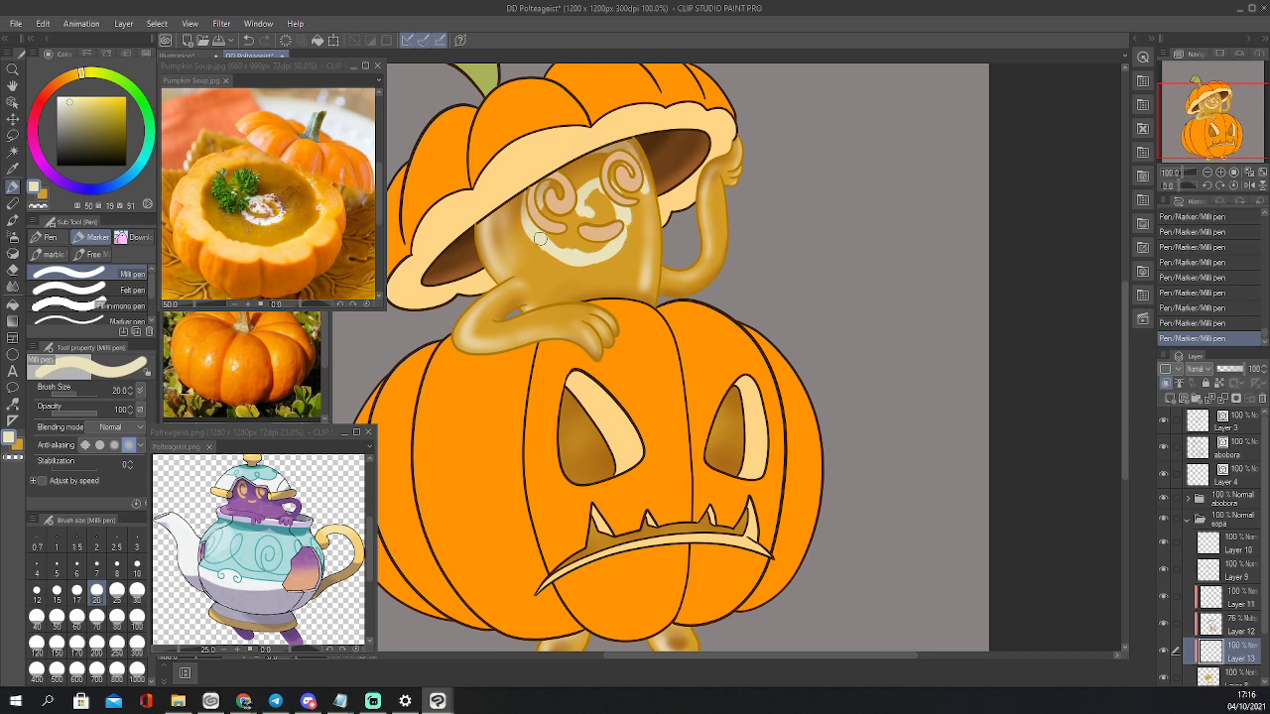
pyautogui.moveTo(531, 184)
pyautogui.mouseDown()
pyautogui.moveTo(536, 248)
pyautogui.moveTo(585, 268)
pyautogui.moveTo(617, 236)
pyautogui.mouseUp()
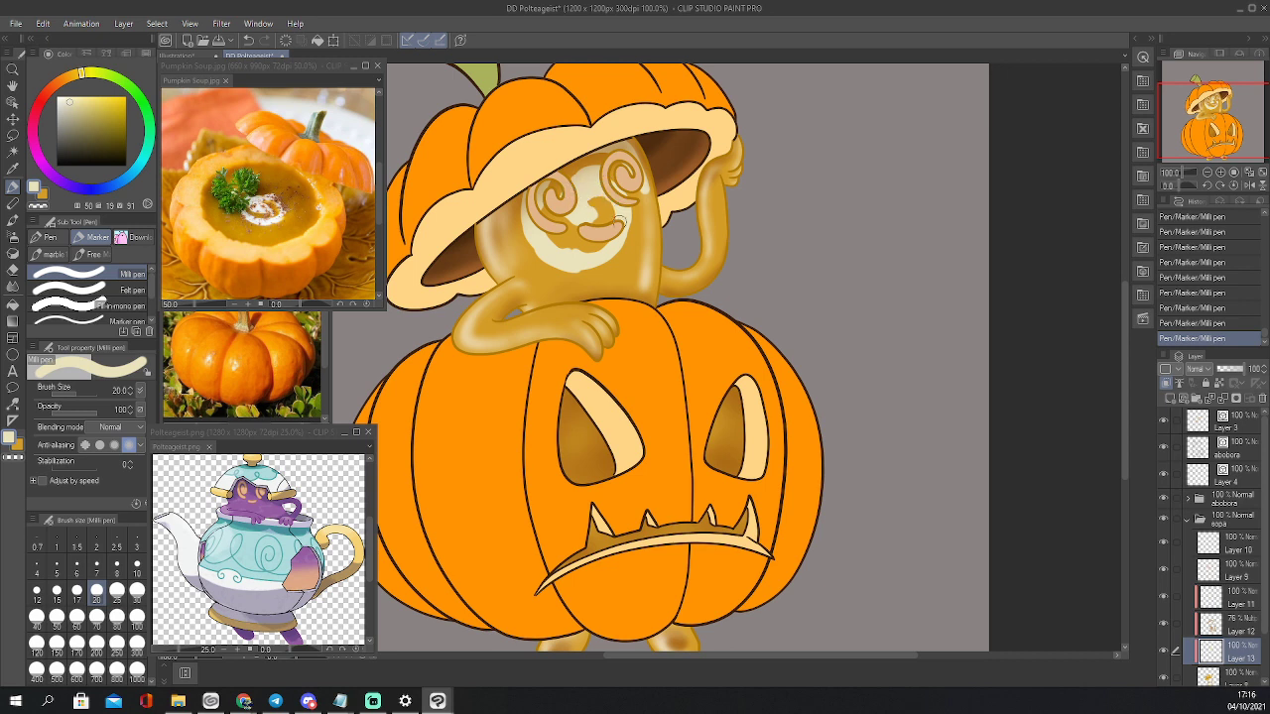
pyautogui.moveTo(626, 228)
pyautogui.mouseDown()
pyautogui.moveTo(596, 266)
pyautogui.moveTo(555, 271)
pyautogui.moveTo(524, 224)
pyautogui.moveTo(529, 201)
pyautogui.moveTo(531, 246)
pyautogui.moveTo(531, 185)
pyautogui.mouseUp()
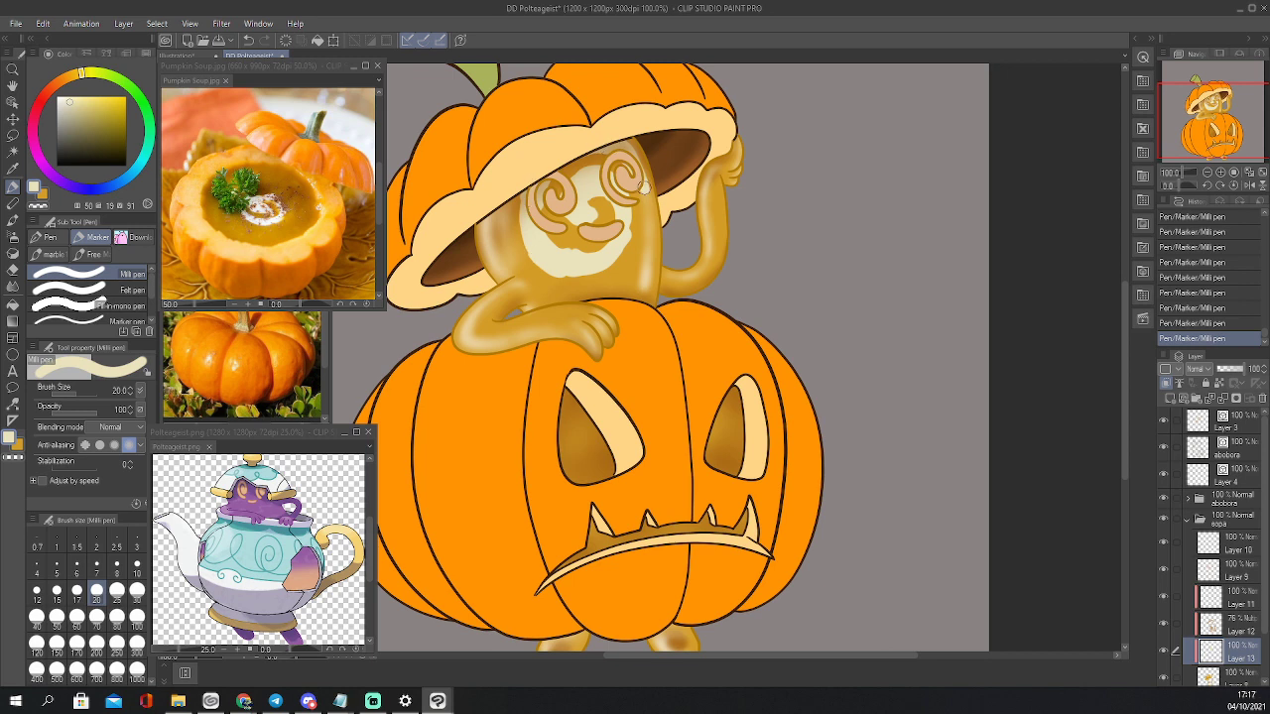
# Trim and reshape the cream swirl on the creature's face with the Hard eraser, enlarging it to size 17
pyautogui.press('e')
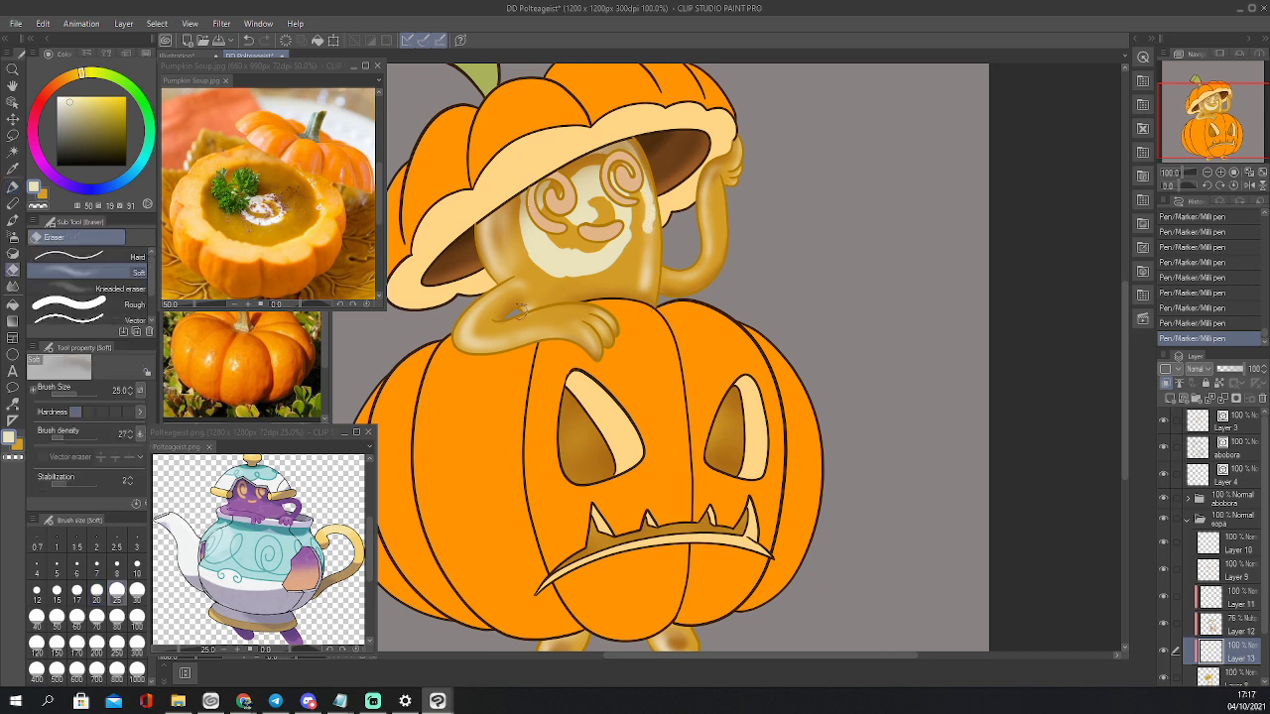
pyautogui.click(79, 256)
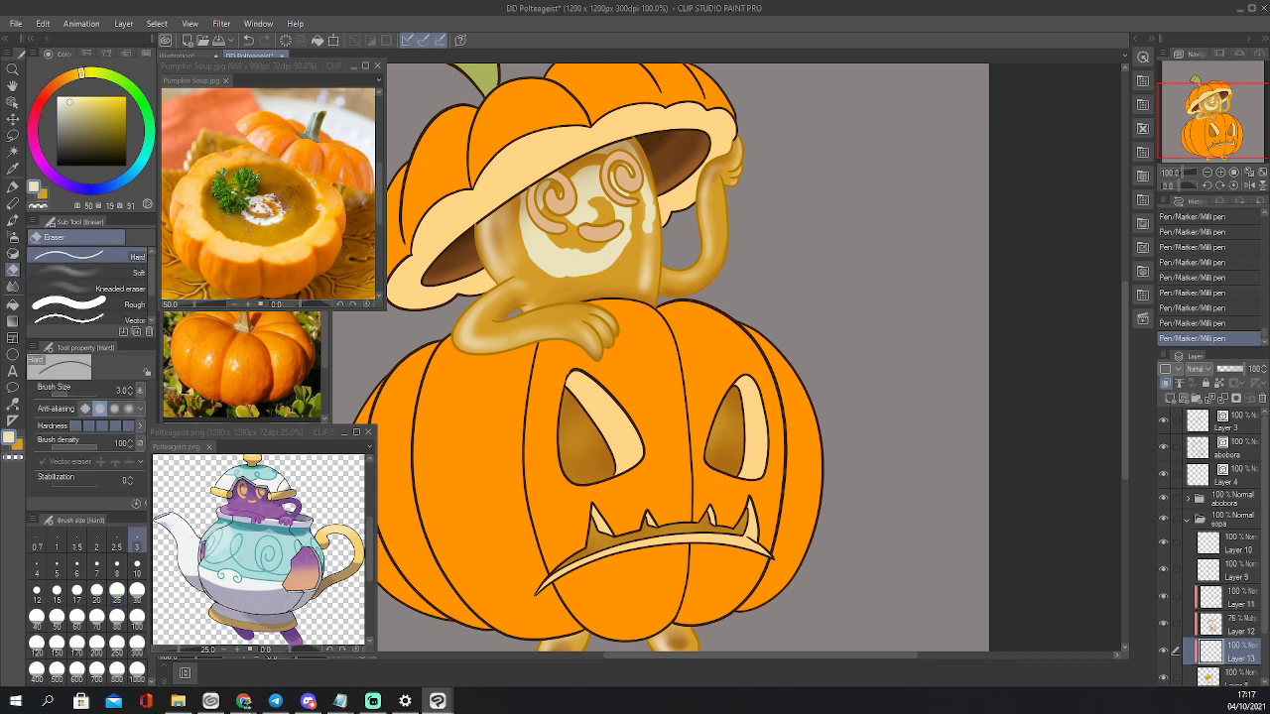
pyautogui.press(']')
pyautogui.press(']')
pyautogui.press(']')
pyautogui.press(']')
pyautogui.press(']')
pyautogui.press(']')
pyautogui.moveTo(656, 195)
pyautogui.mouseDown()
pyautogui.moveTo(650, 236)
pyautogui.moveTo(653, 173)
pyautogui.moveTo(624, 137)
pyautogui.moveTo(650, 184)
pyautogui.moveTo(651, 246)
pyautogui.mouseUp()
pyautogui.press(']')
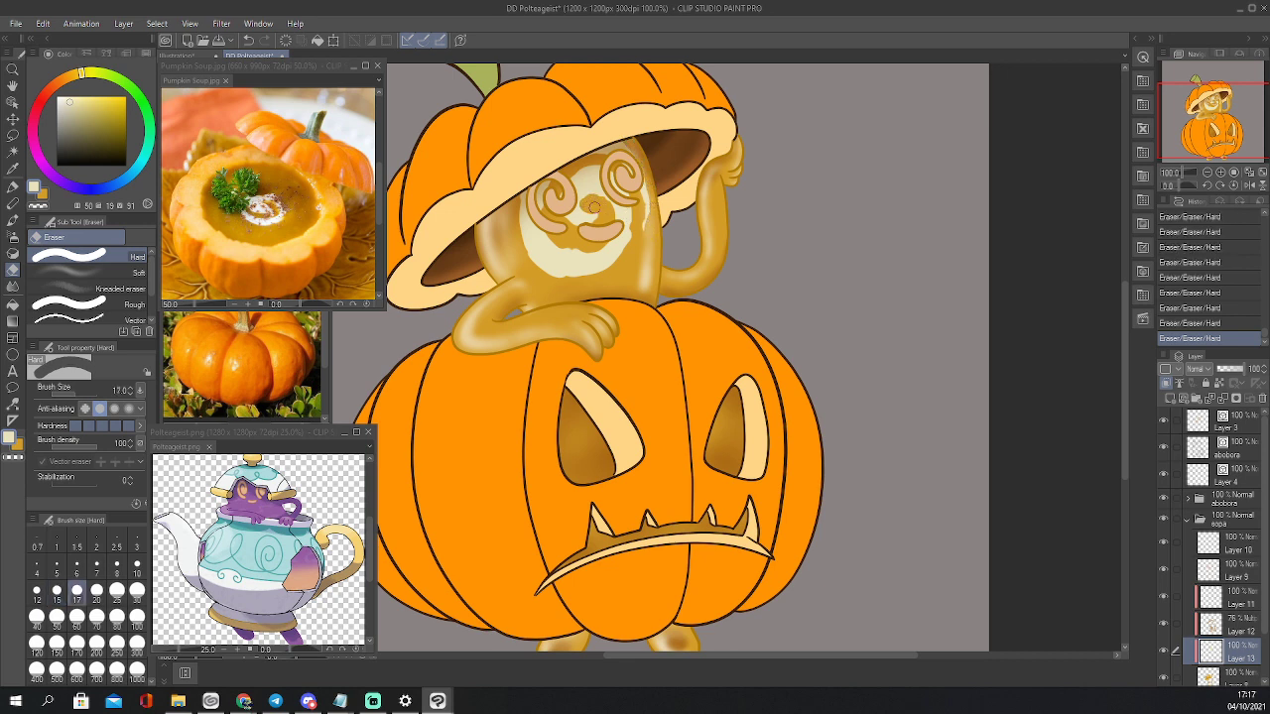
pyautogui.moveTo(585, 201)
pyautogui.mouseDown()
pyautogui.moveTo(610, 212)
pyautogui.moveTo(561, 244)
pyautogui.moveTo(544, 225)
pyautogui.mouseUp()
# Apply a Gaussian blur with strength 10 to the cream swirl layer
pyautogui.click(221, 22)
pyautogui.moveTo(270, 60)
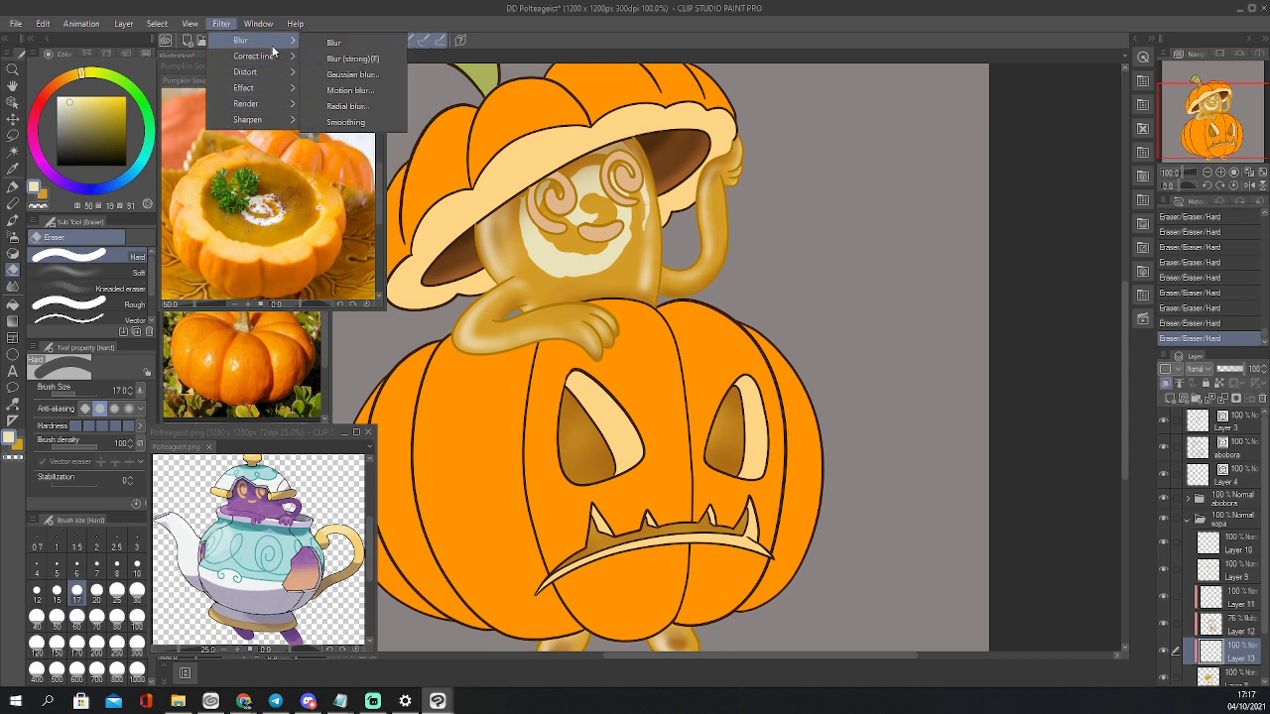
pyautogui.click(377, 90)
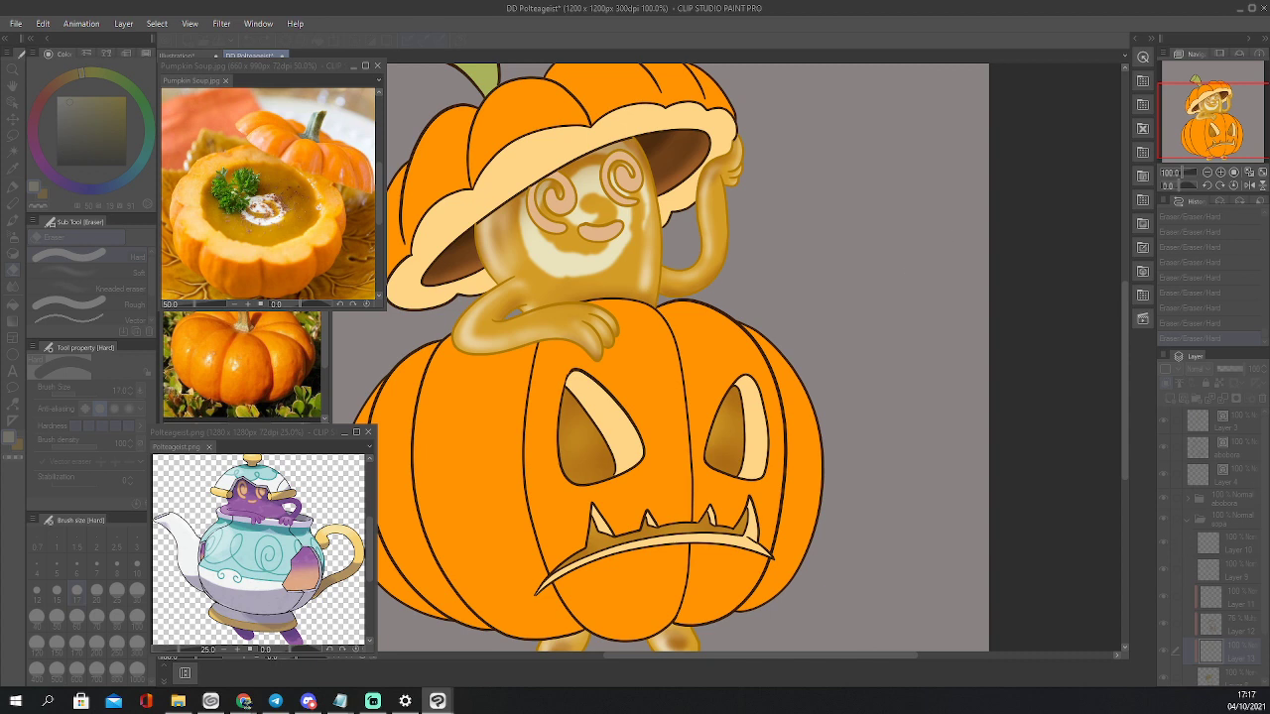
pyautogui.moveTo(552, 465); pyautogui.dragTo(675, 322)
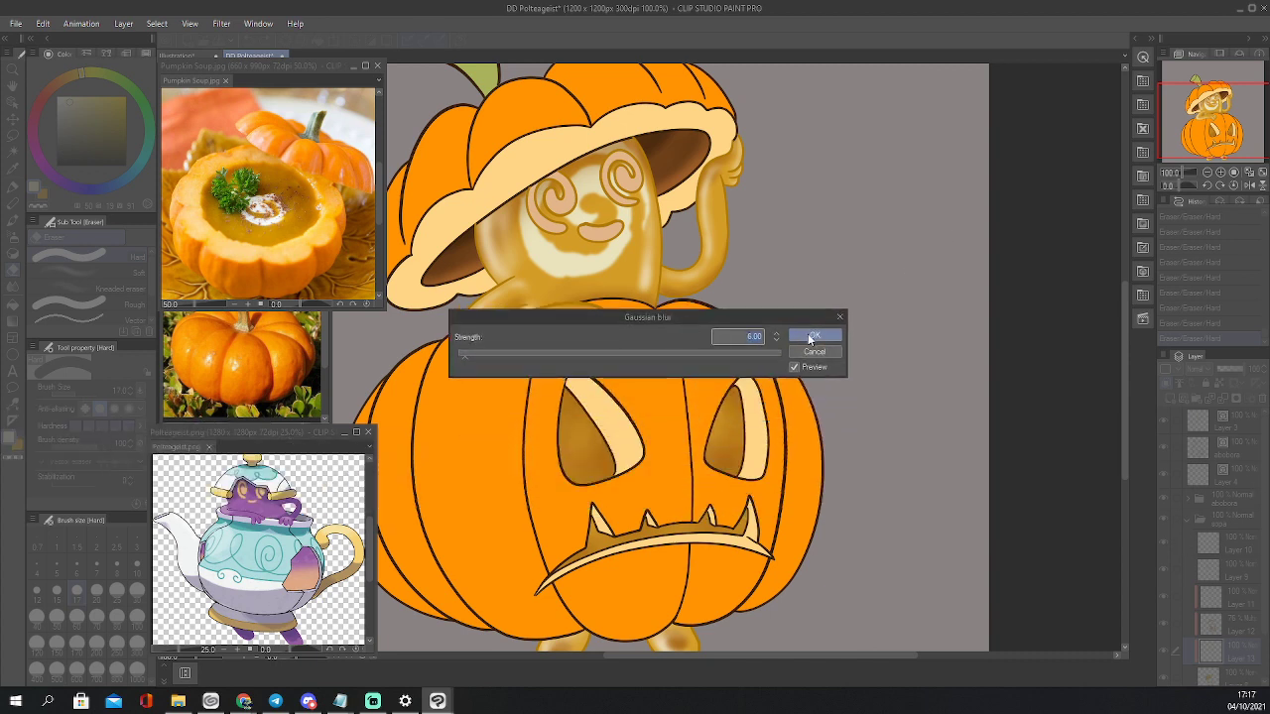
pyautogui.moveTo(465, 355)
pyautogui.mouseDown()
pyautogui.moveTo(541, 359)
pyautogui.moveTo(487, 364)
pyautogui.mouseUp()
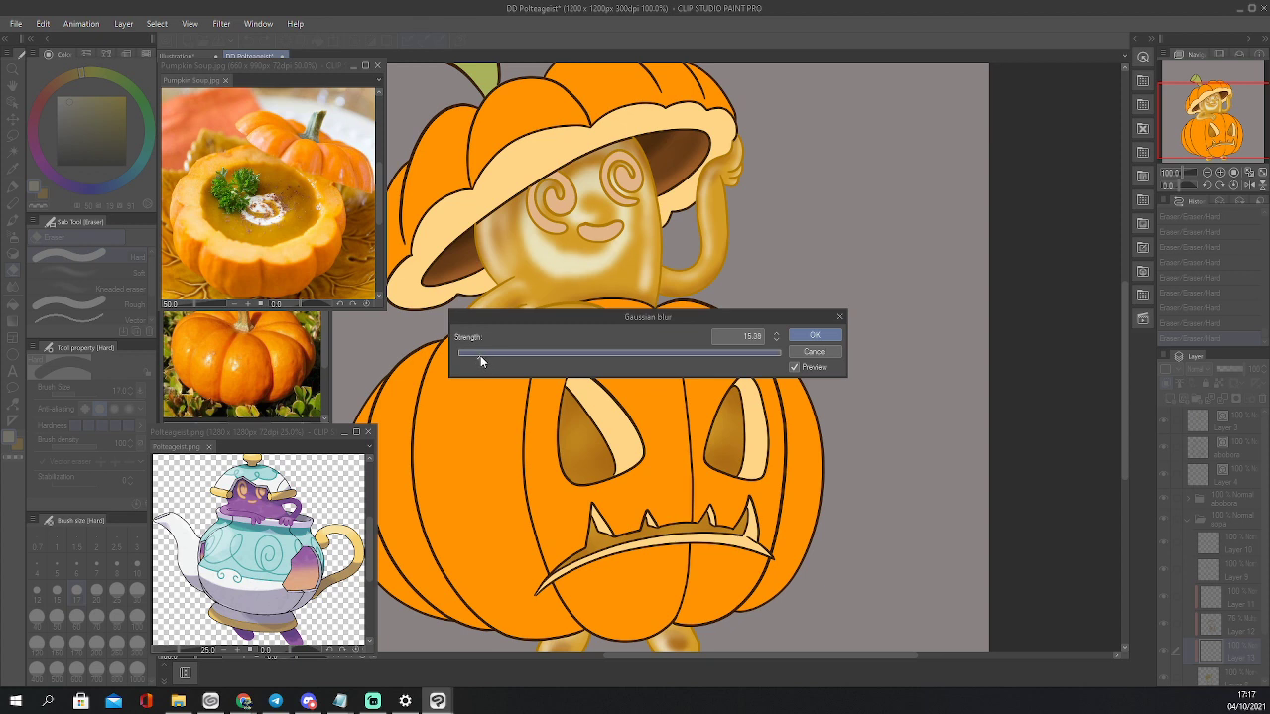
pyautogui.click(775, 334)
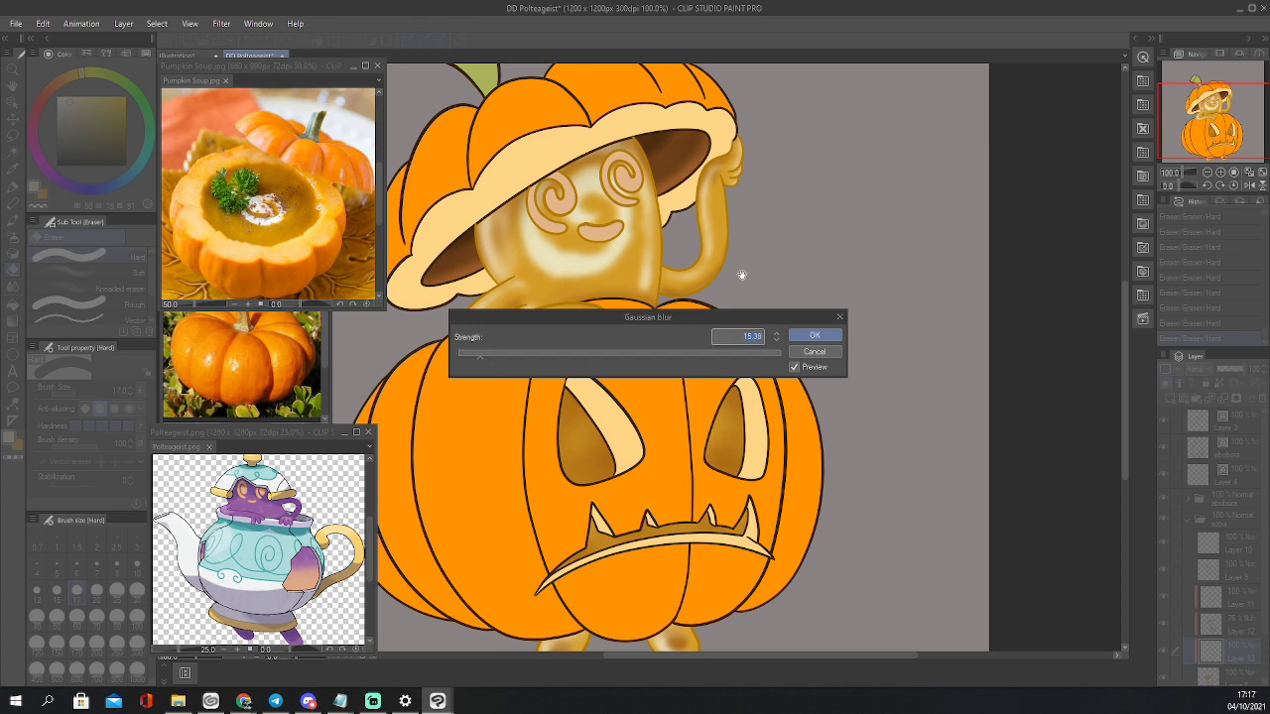
pyautogui.write('10')
pyautogui.click(822, 334)
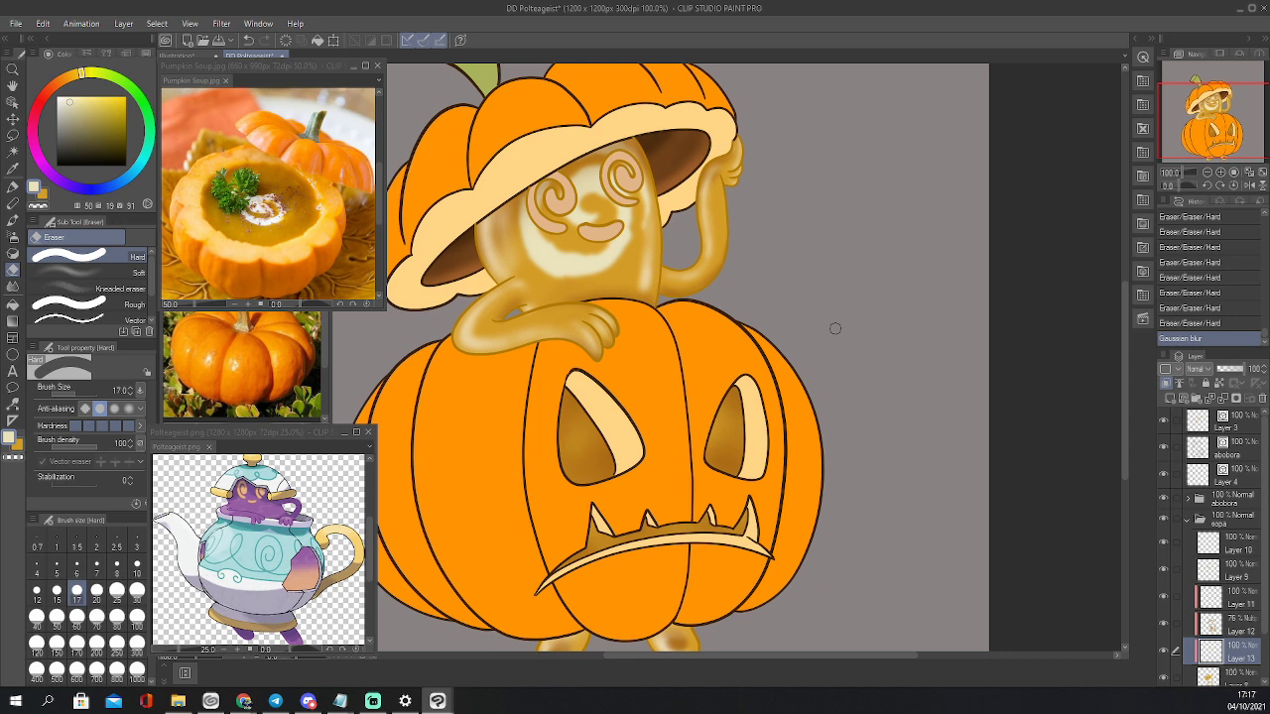
# Set the cream swirl layer's blending mode to Add (Glow) and its opacity to 73%
pyautogui.click(1239, 371)
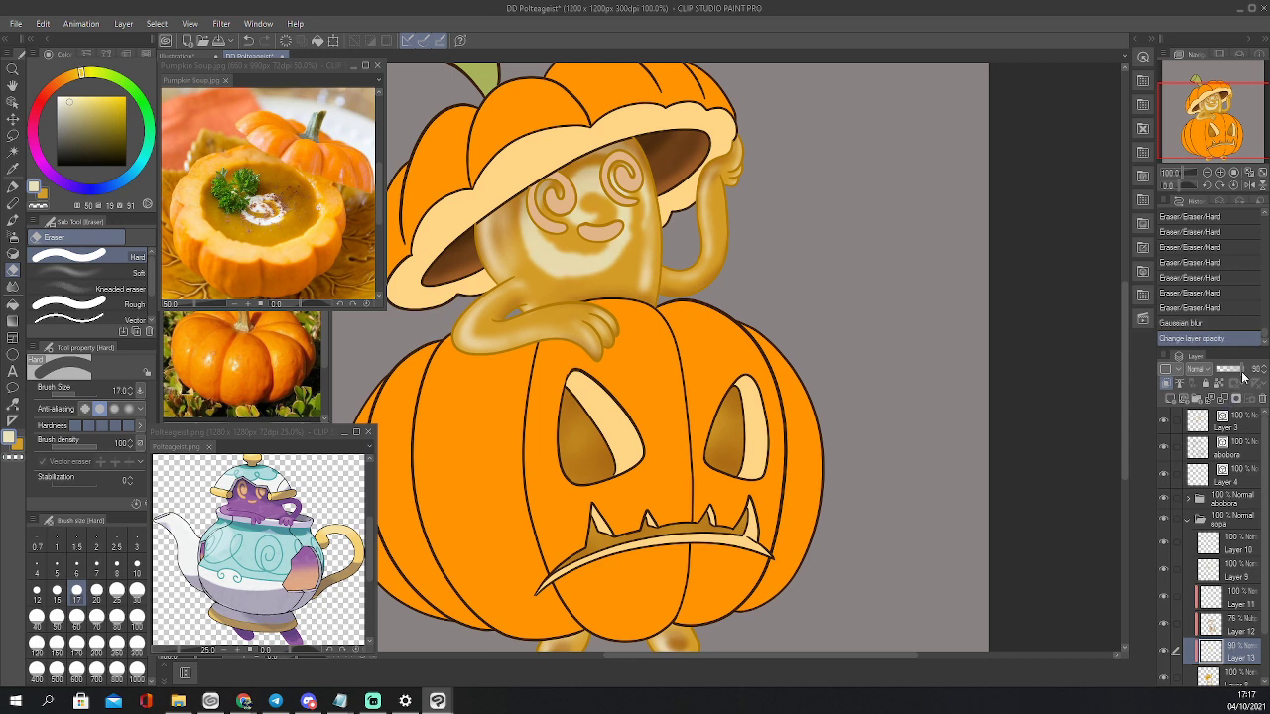
pyautogui.click(1207, 373)
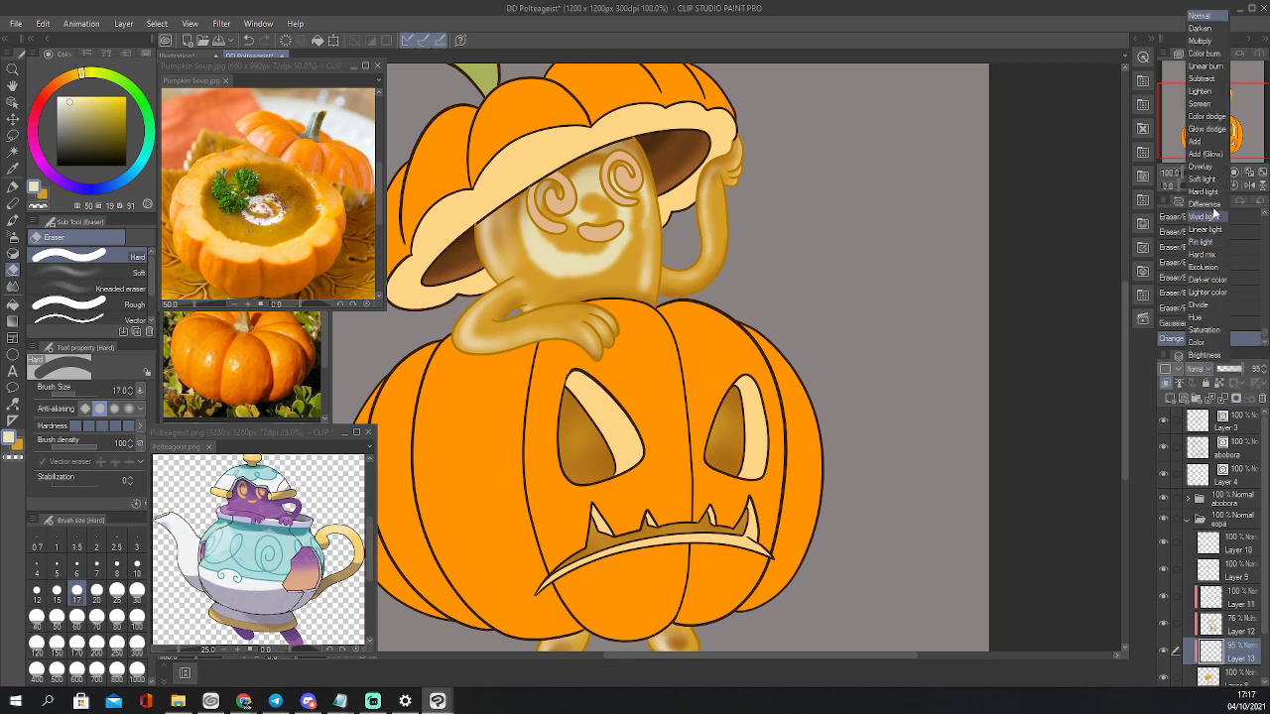
pyautogui.click(1207, 154)
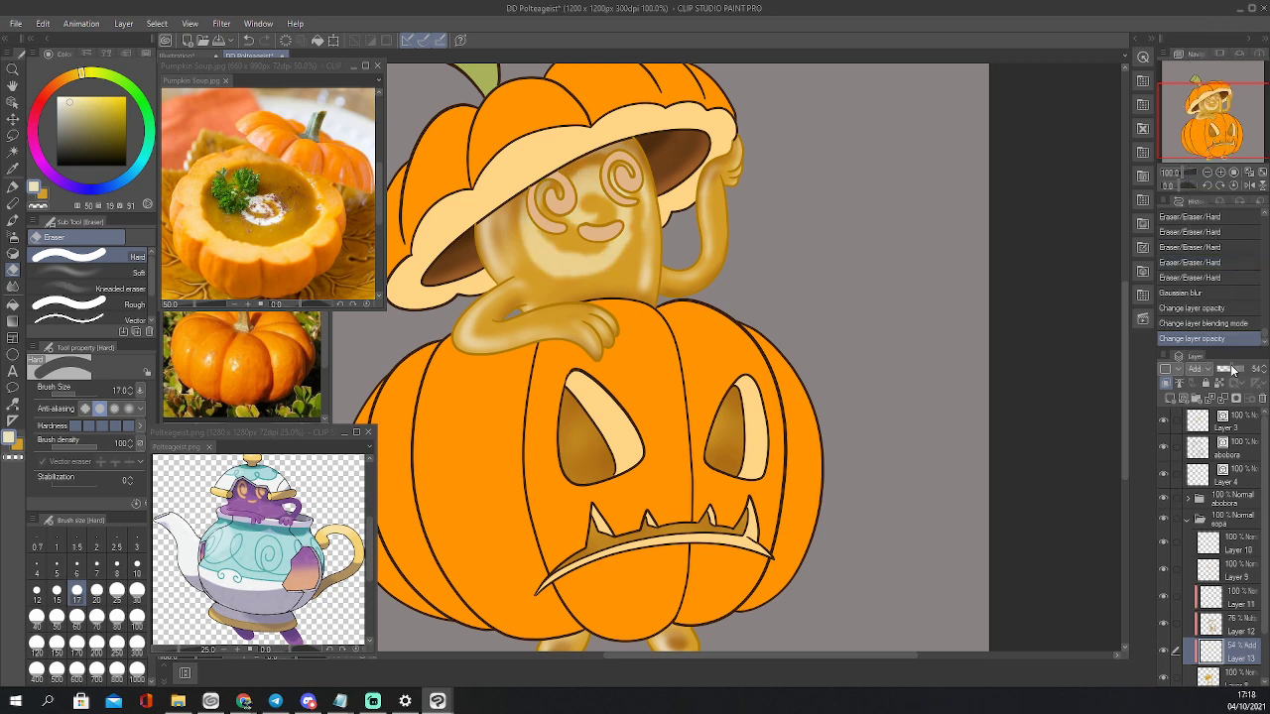
pyautogui.click(1233, 369)
pyautogui.moveTo(1236, 370); pyautogui.dragTo(1238, 369)
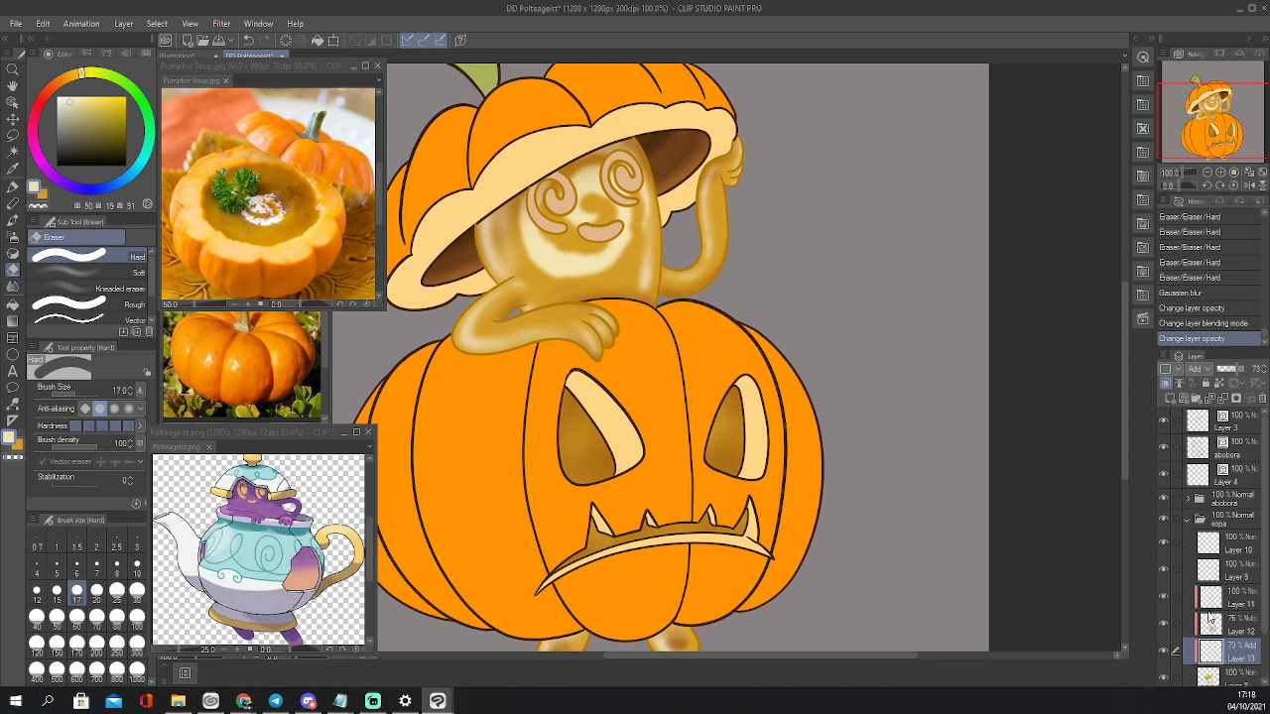
# Spray dark brown speckles down the creature's face on a new raster layer with the Tone scraping airbrush at size 50
pyautogui.click(1169, 397)
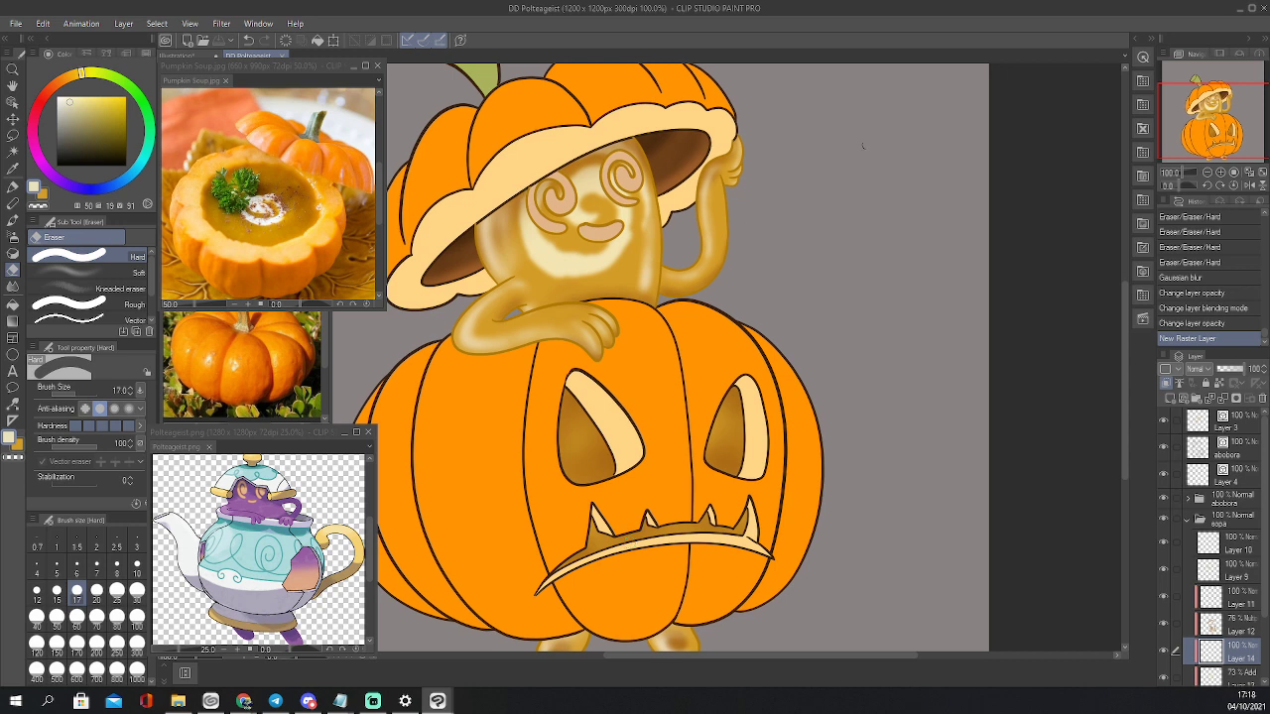
pyautogui.moveTo(1217, 115); pyautogui.dragTo(1201, 119)
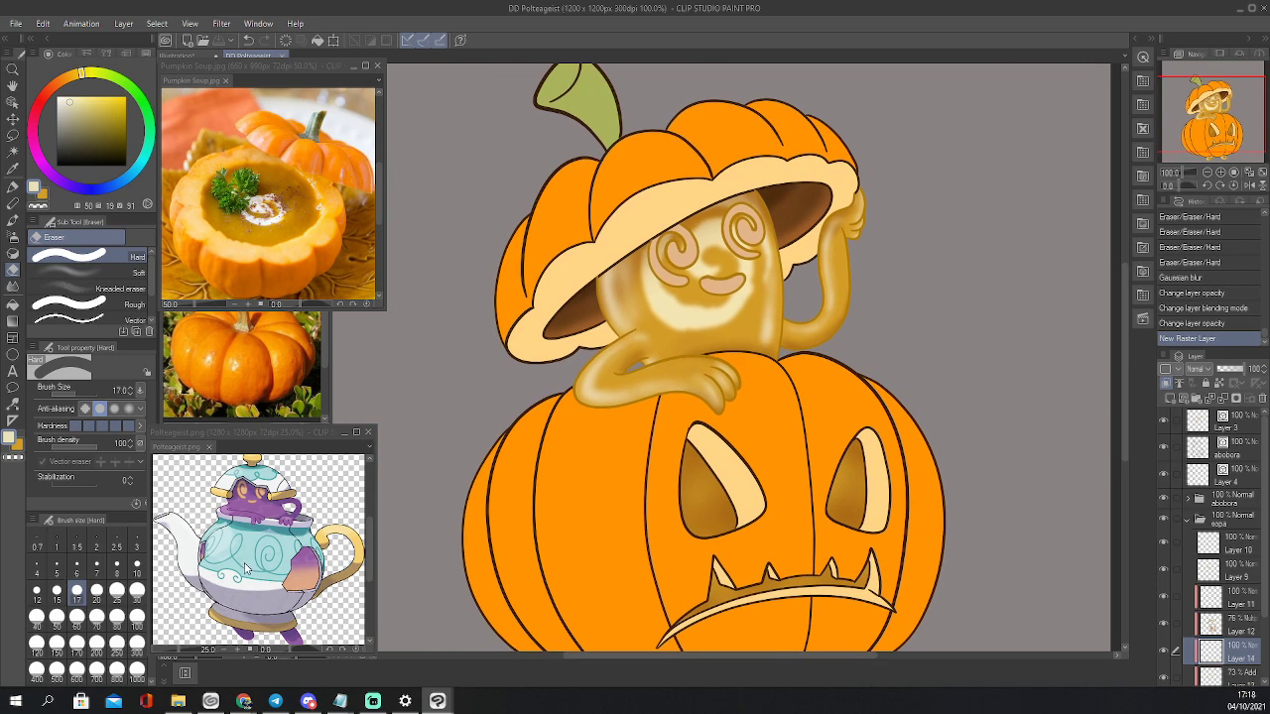
pyautogui.moveTo(54, 80); pyautogui.dragTo(99, 136)
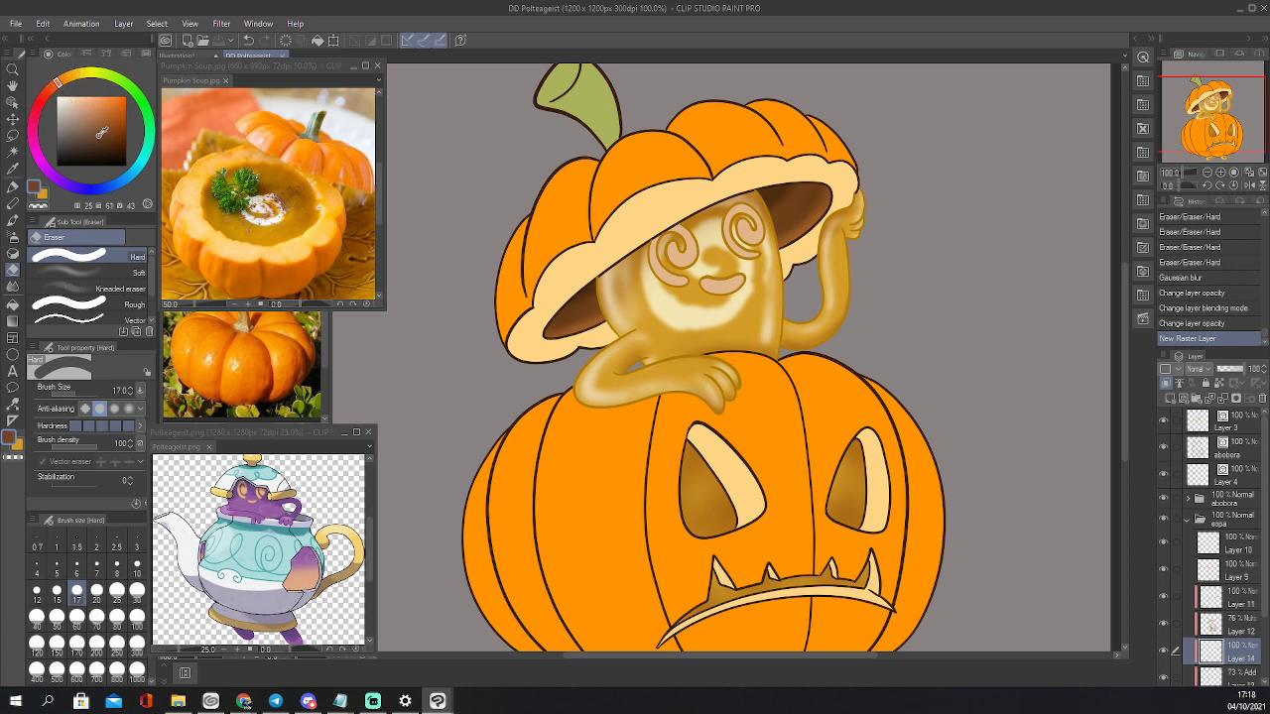
pyautogui.press('b')
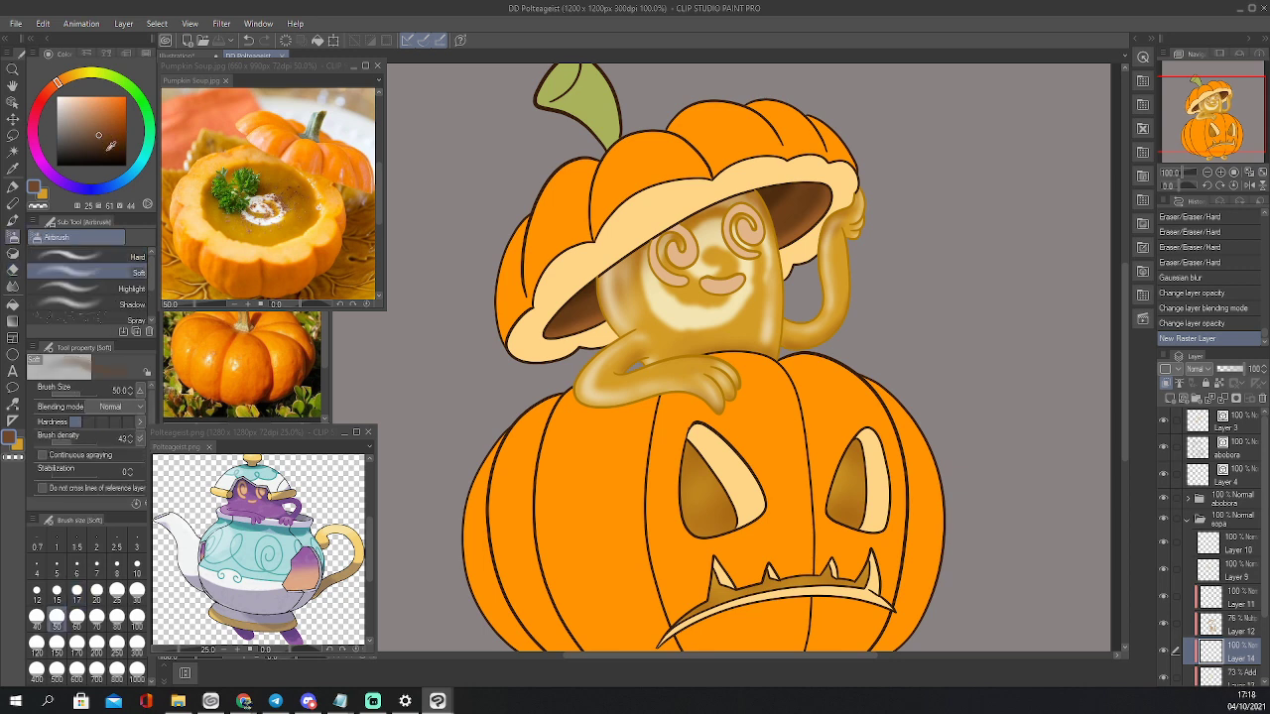
pyautogui.click(134, 286)
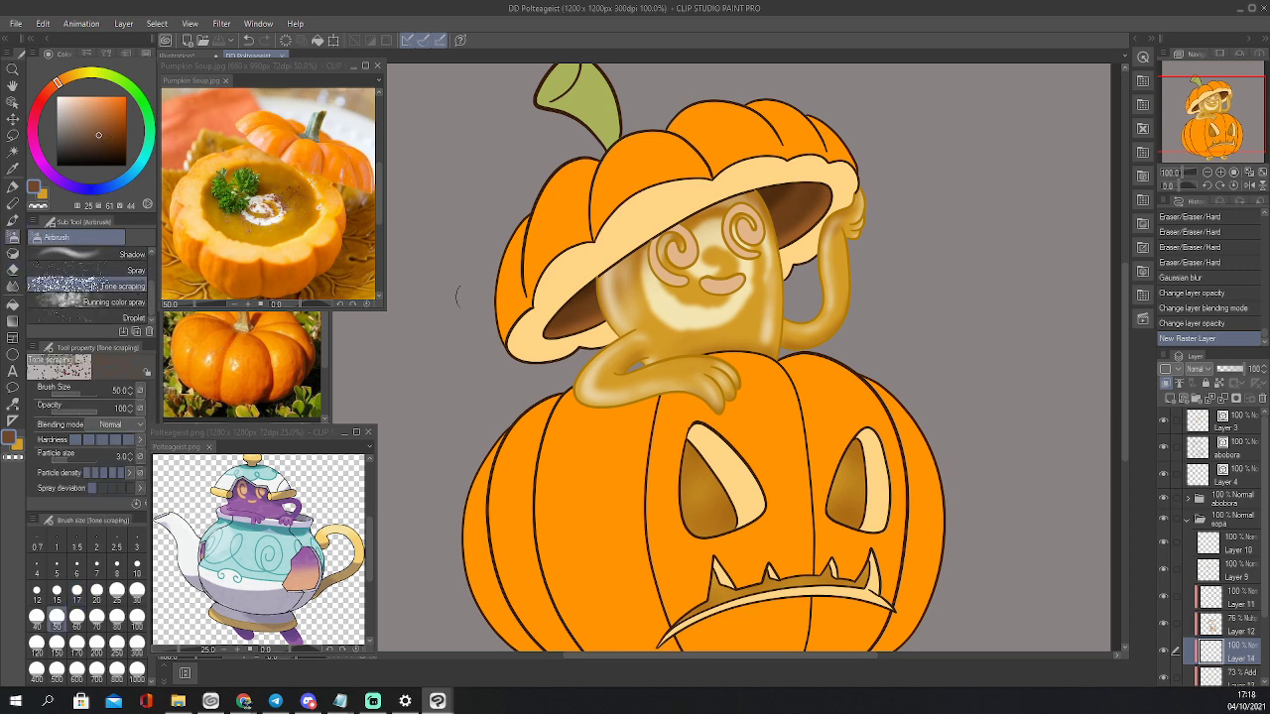
pyautogui.moveTo(709, 263)
pyautogui.mouseDown()
pyautogui.moveTo(700, 228)
pyautogui.moveTo(710, 328)
pyautogui.mouseUp()
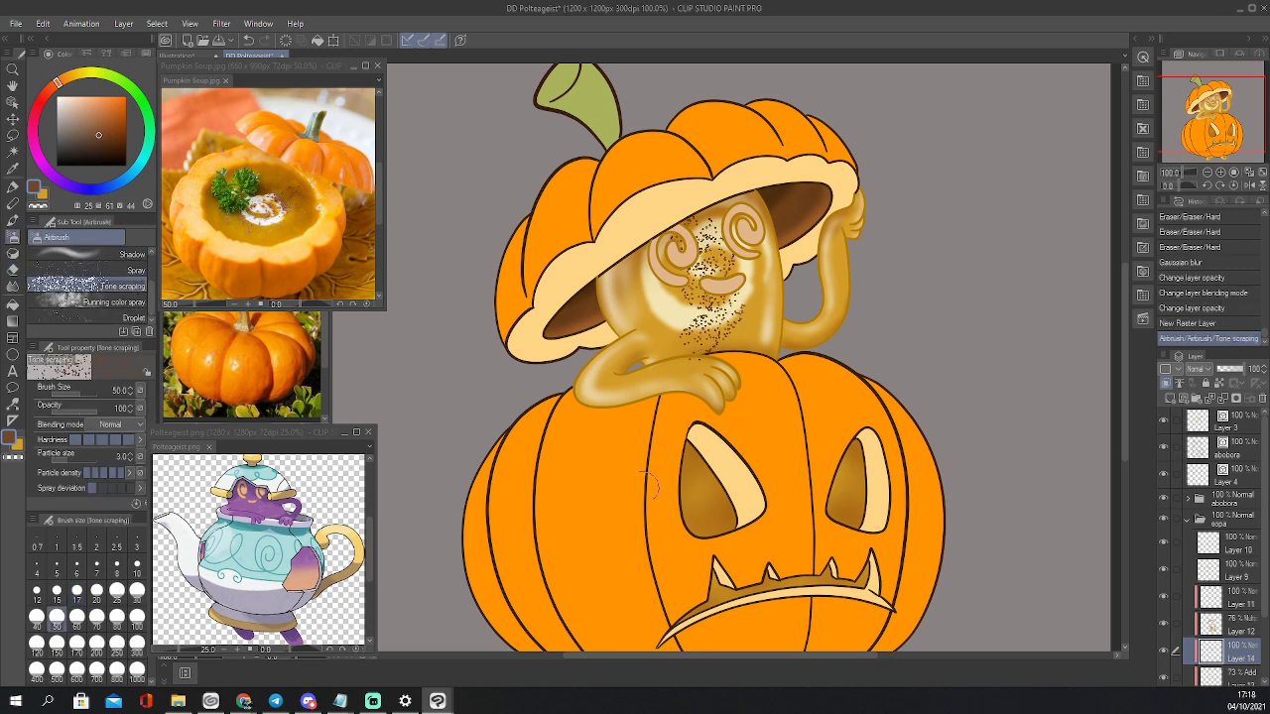
# Undo the coarse speckles and try finer ones down the creature's face with the particle size set to 0.5
pyautogui.hotkey('ctrl', 'z')
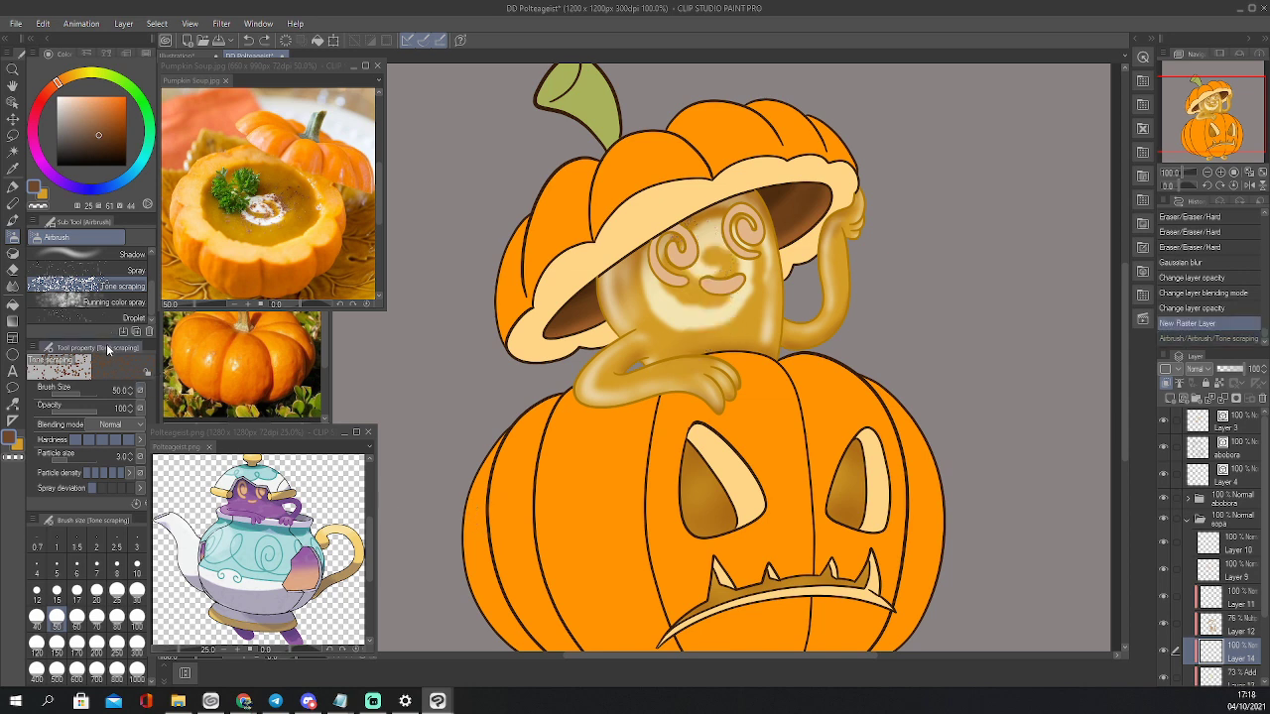
pyautogui.click(61, 461)
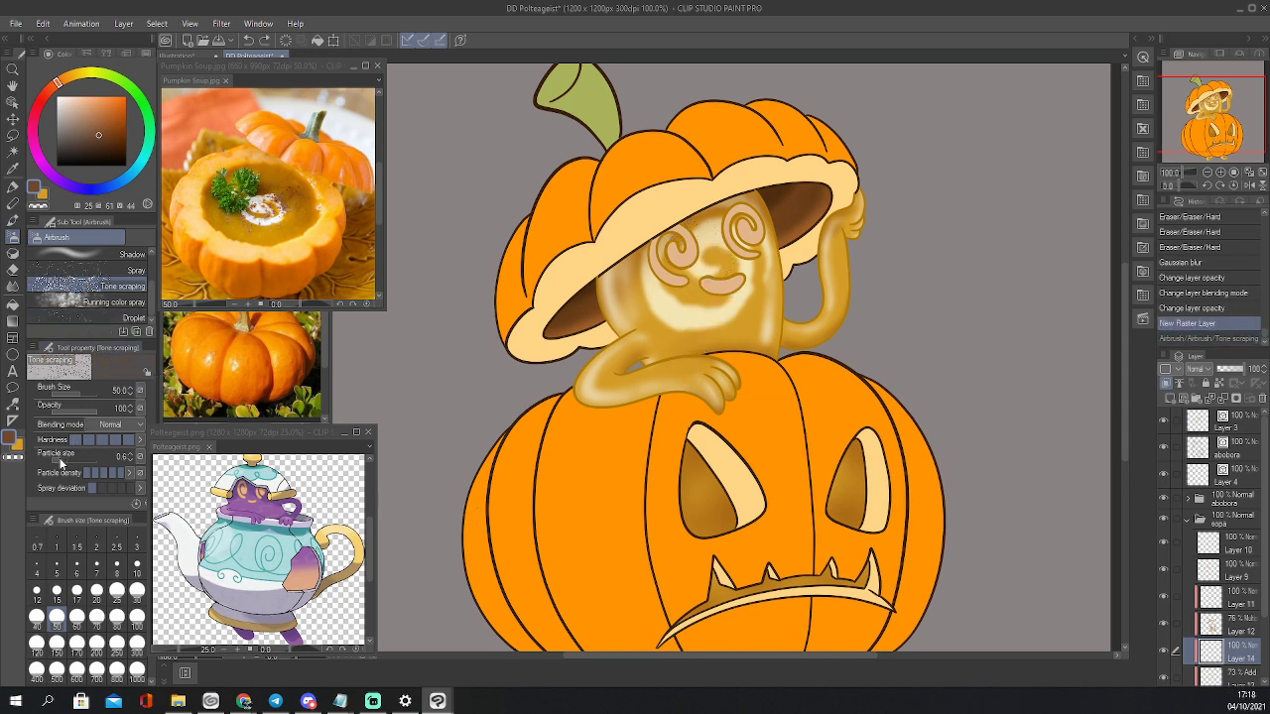
pyautogui.click(61, 462)
pyautogui.moveTo(706, 188)
pyautogui.mouseDown()
pyautogui.moveTo(713, 273)
pyautogui.moveTo(699, 317)
pyautogui.mouseUp()
pyautogui.hotkey('ctrl', 'z')
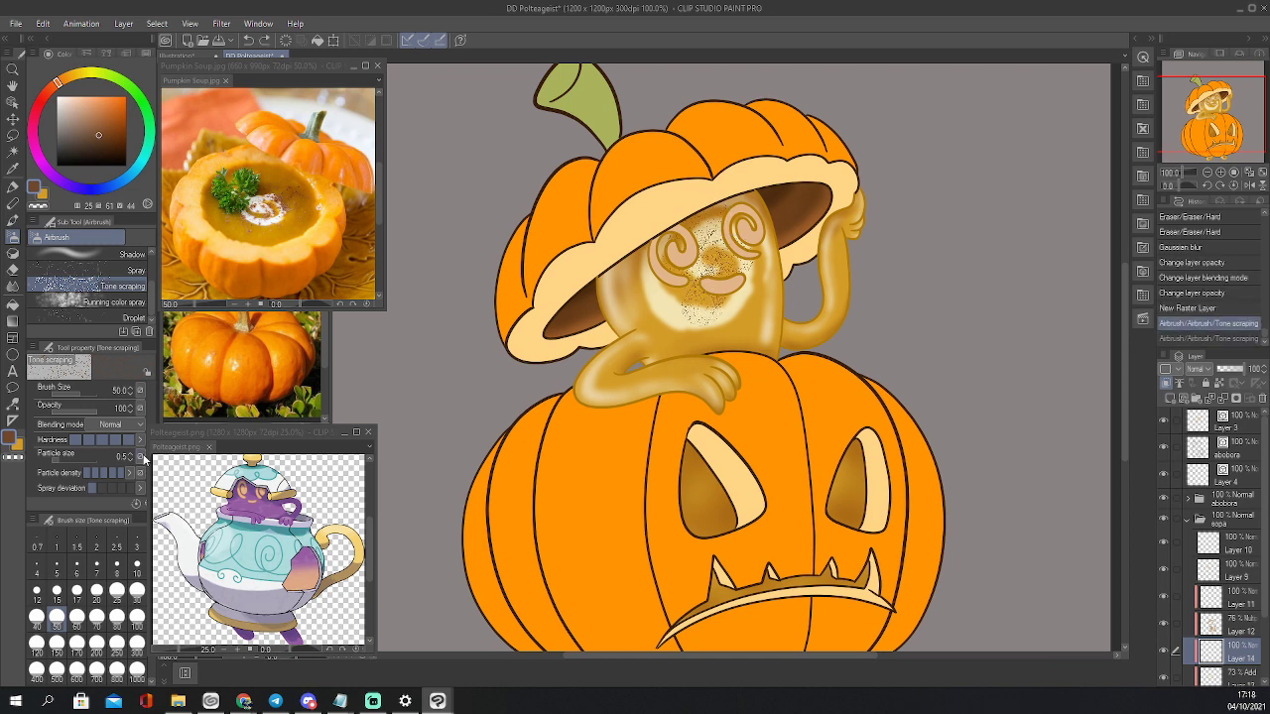
# Try sparser speckles on the creature's face with a lower particle density, then undo them
pyautogui.moveTo(121, 472); pyautogui.dragTo(109, 479)
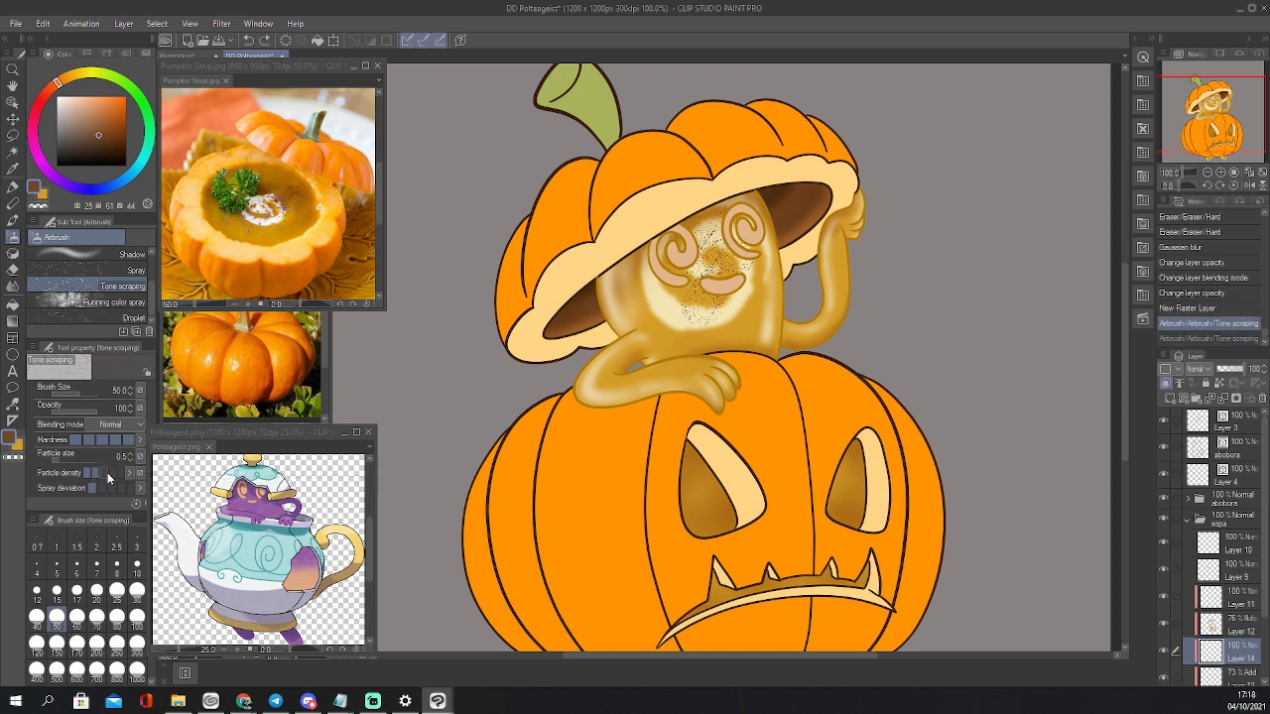
pyautogui.moveTo(705, 194)
pyautogui.mouseDown()
pyautogui.moveTo(677, 291)
pyautogui.moveTo(737, 288)
pyautogui.moveTo(654, 276)
pyautogui.moveTo(694, 288)
pyautogui.mouseUp()
pyautogui.hotkey('ctrl', 'z')
pyautogui.hotkey('ctrl', 'z')
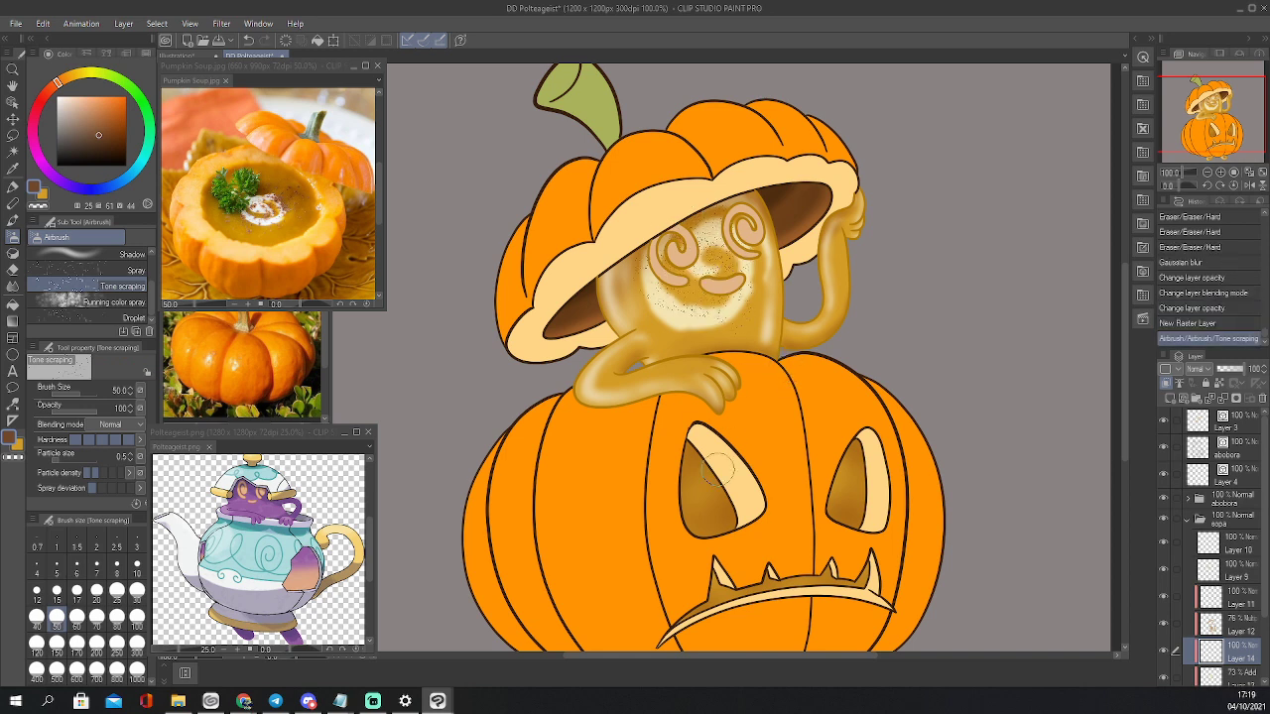
pyautogui.hotkey('ctrl', 'z')
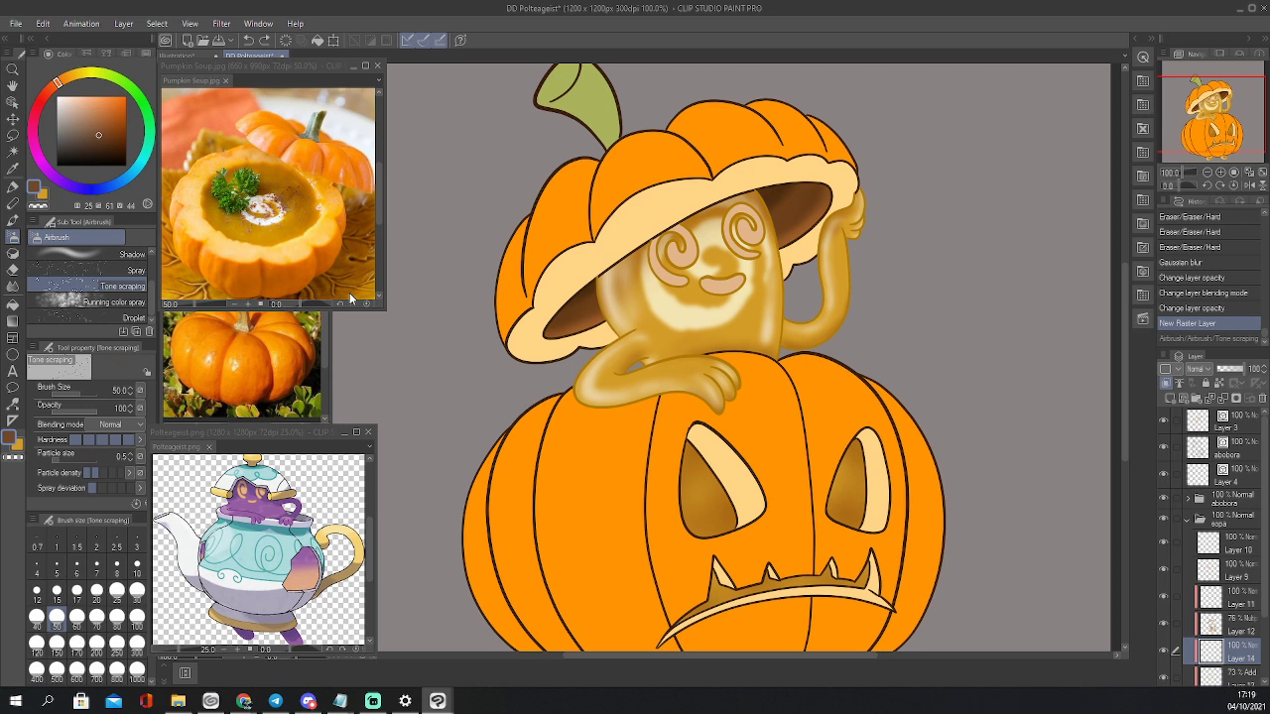
# Switch the airbrush from Tone scraping to the Soft airbrush
pyautogui.moveTo(154, 294)
pyautogui.mouseDown()
pyautogui.moveTo(153, 256)
pyautogui.moveTo(150, 294)
pyautogui.mouseUp()
pyautogui.click(133, 270)
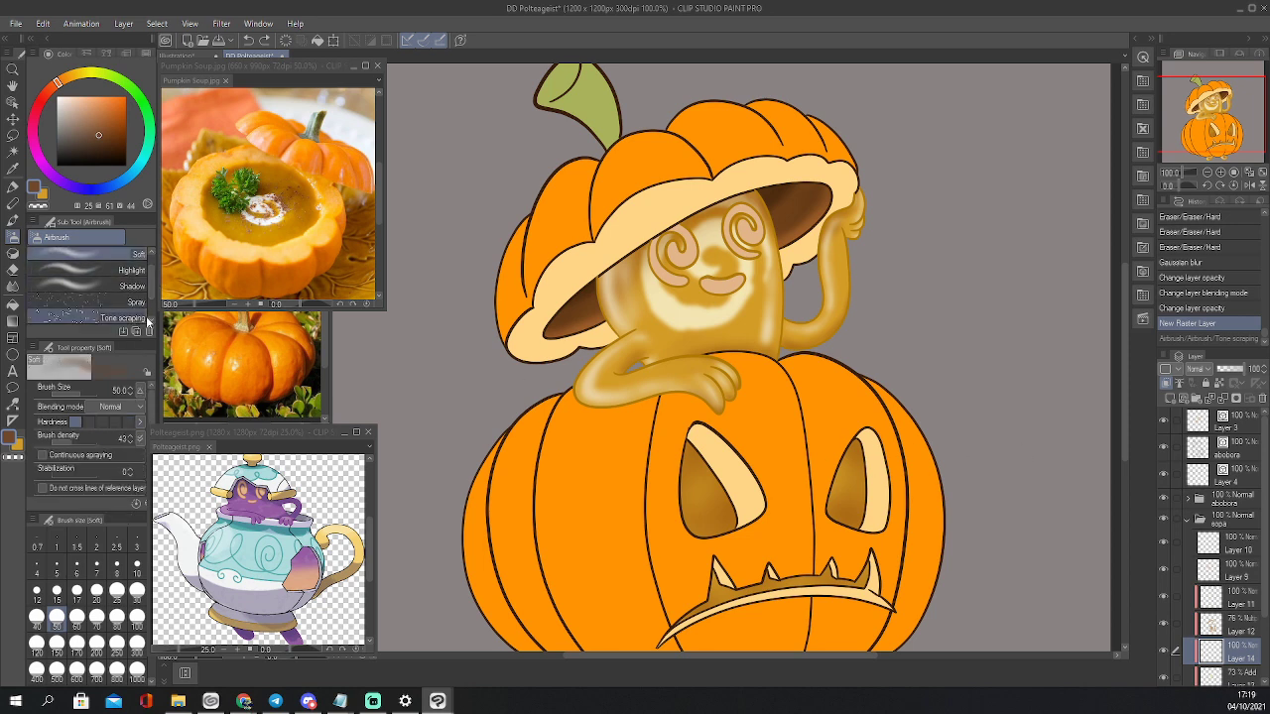
pyautogui.scroll(1, 149, 288)
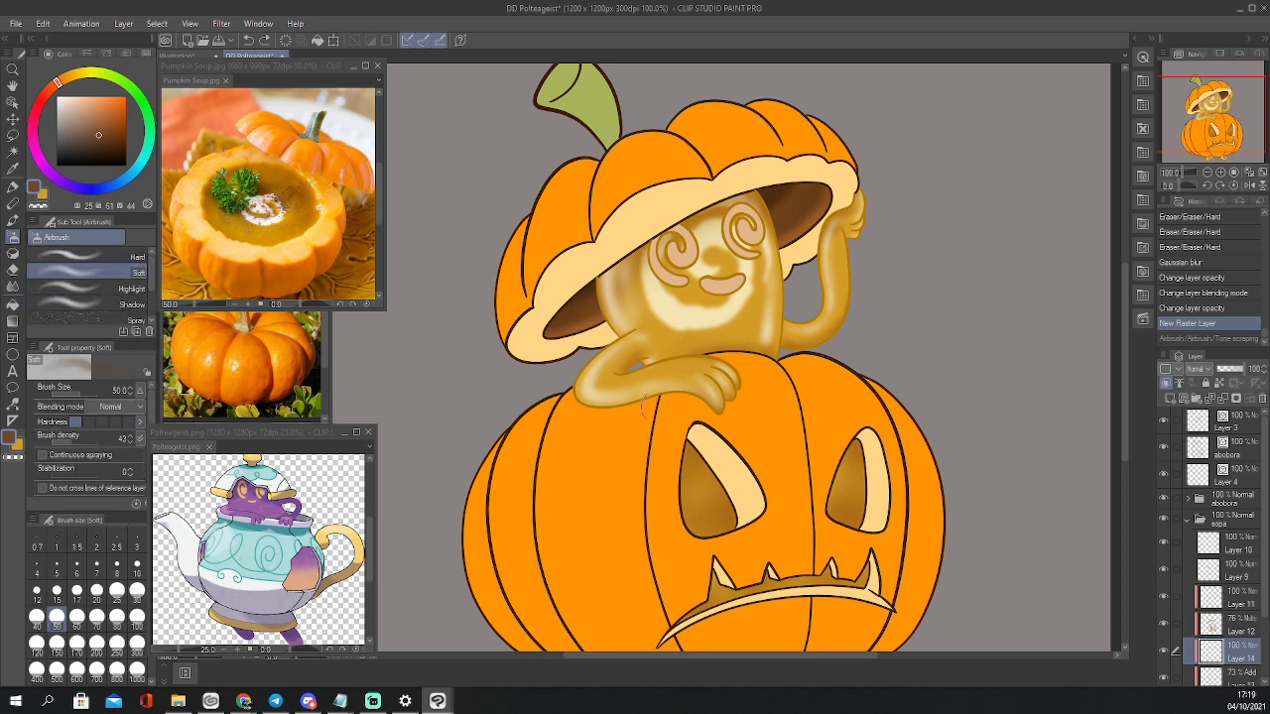
# Add a raster layer clipped to Layer 5 in the abobora folder and choose a pale pinkish-white drawing colour
pyautogui.moveTo(1222, 107); pyautogui.dragTo(1217, 111)
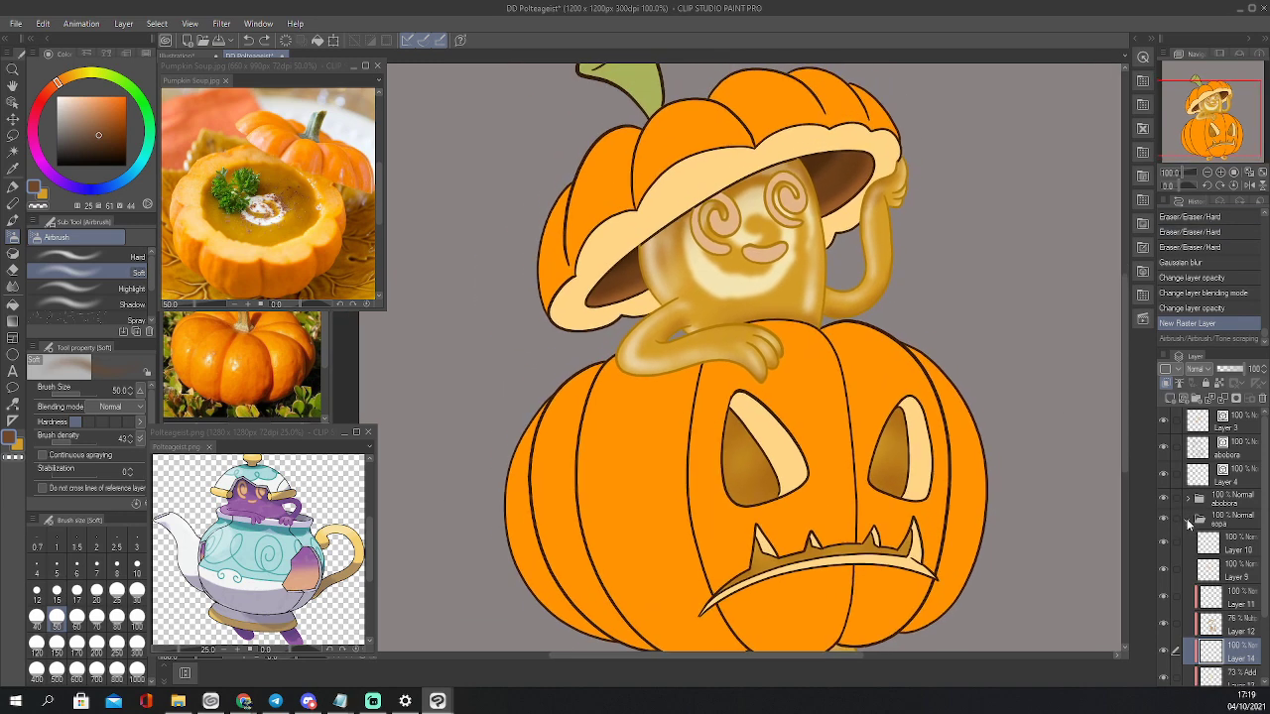
pyautogui.click(1188, 521)
pyautogui.moveTo(1206, 129); pyautogui.dragTo(1207, 120)
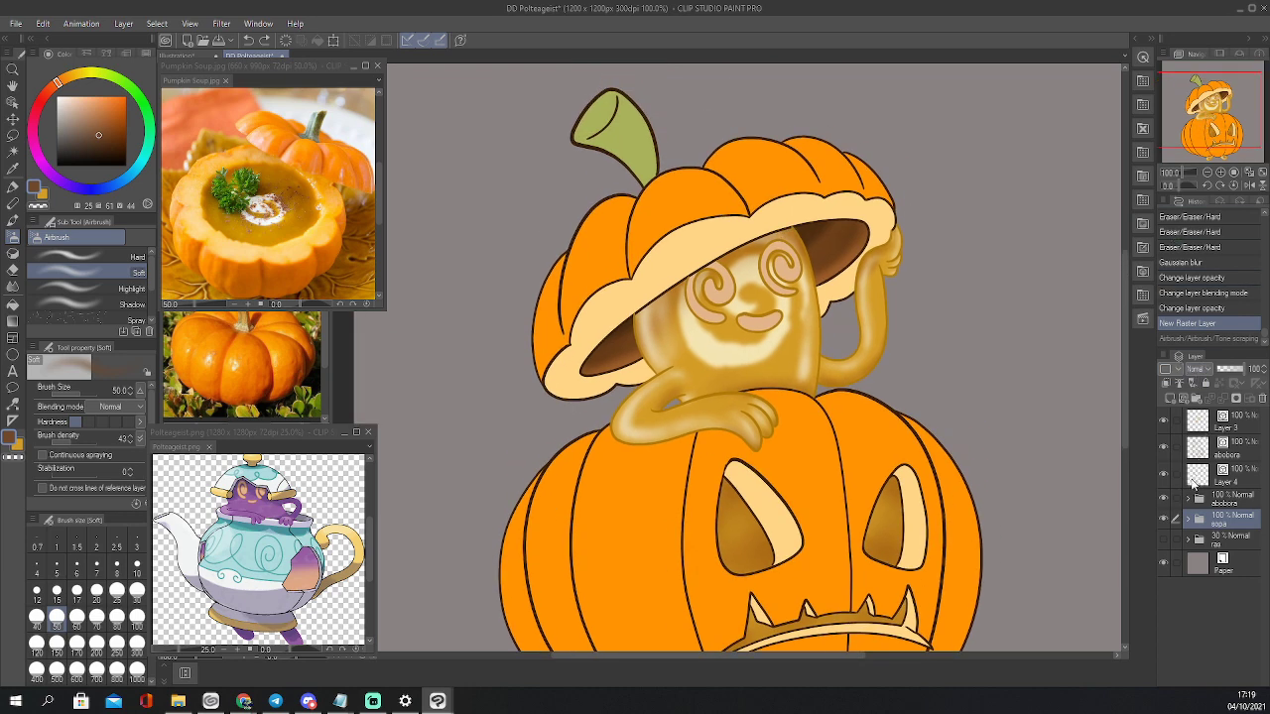
pyautogui.click(1187, 500)
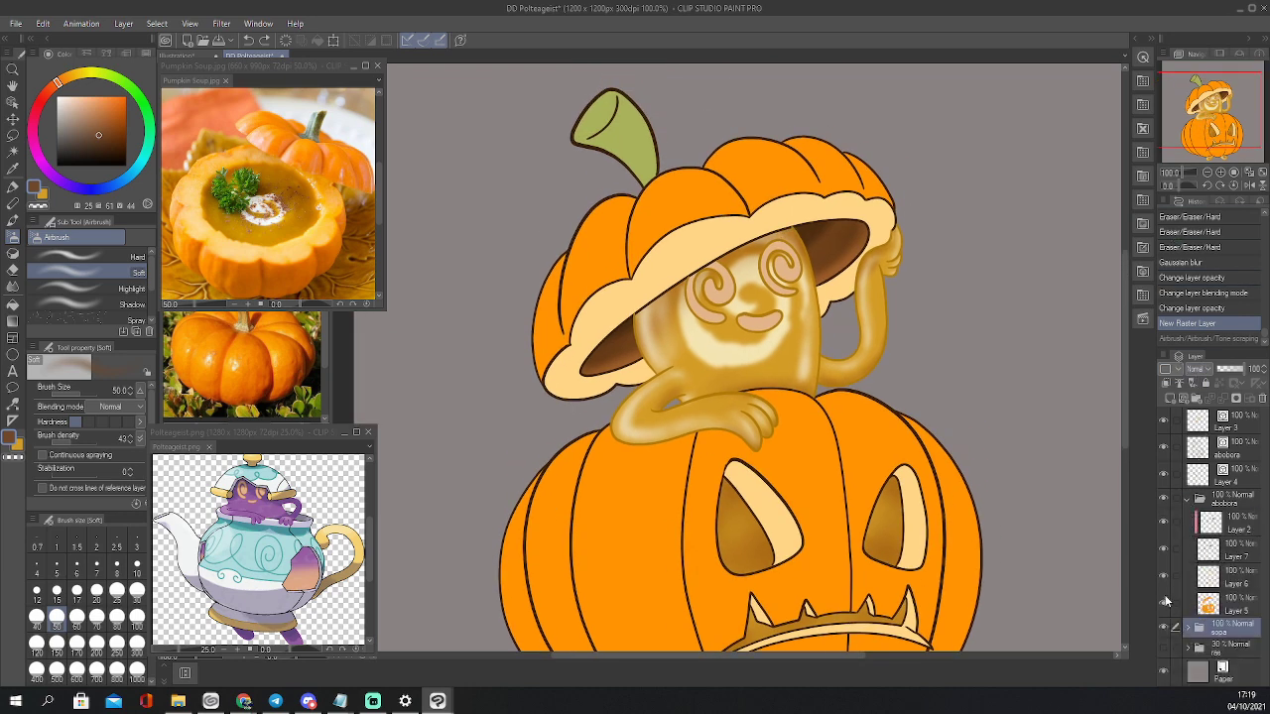
pyautogui.click(1165, 604)
pyautogui.click(1165, 604)
pyautogui.click(1214, 606)
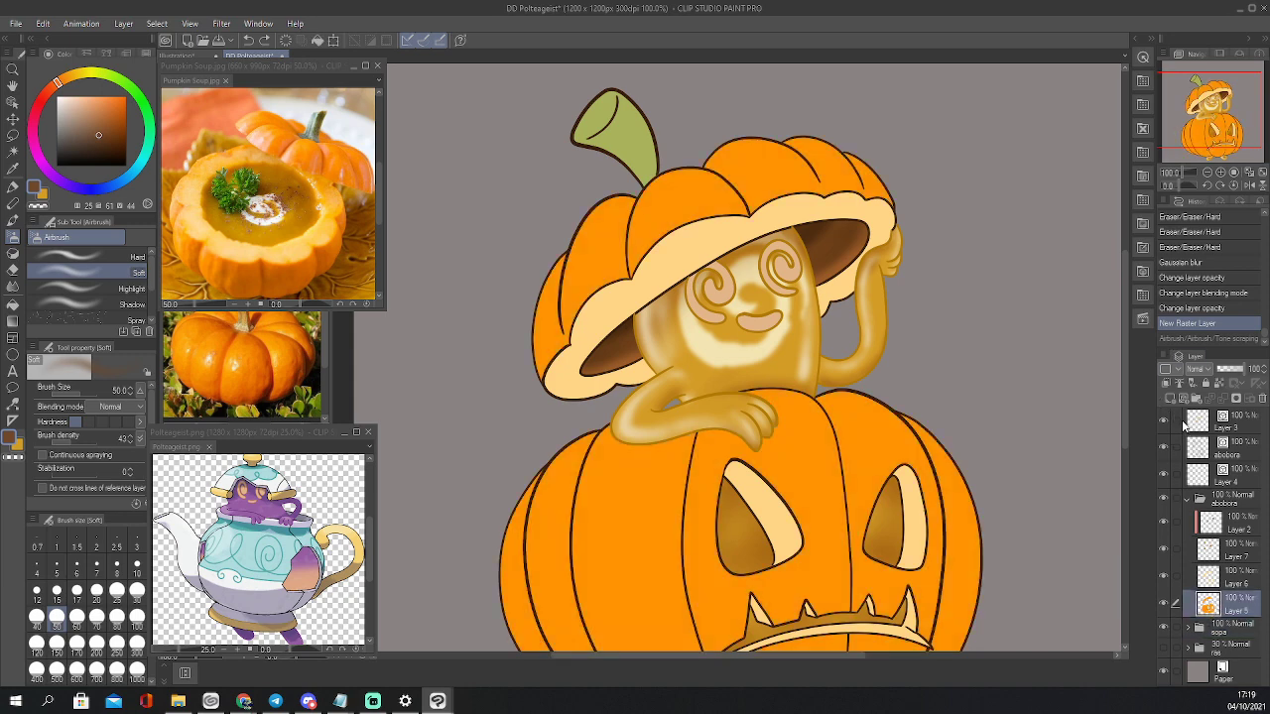
pyautogui.click(1170, 398)
pyautogui.click(1166, 383)
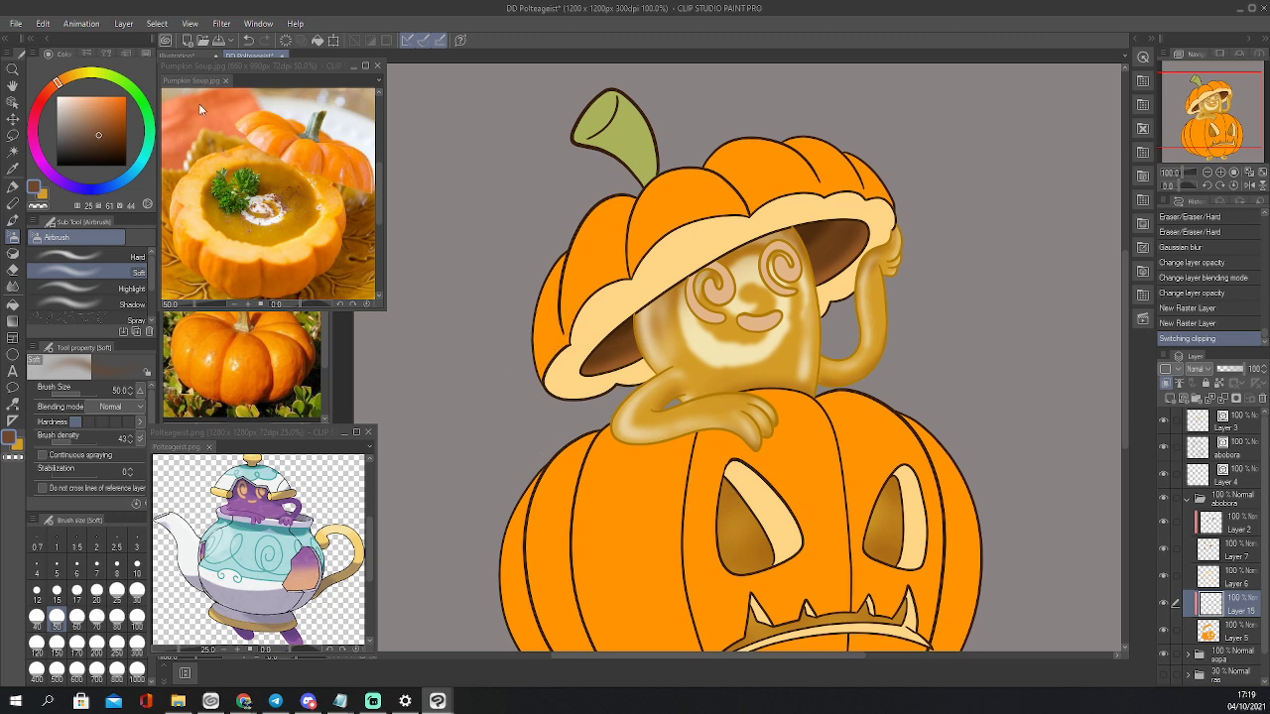
pyautogui.click(71, 98)
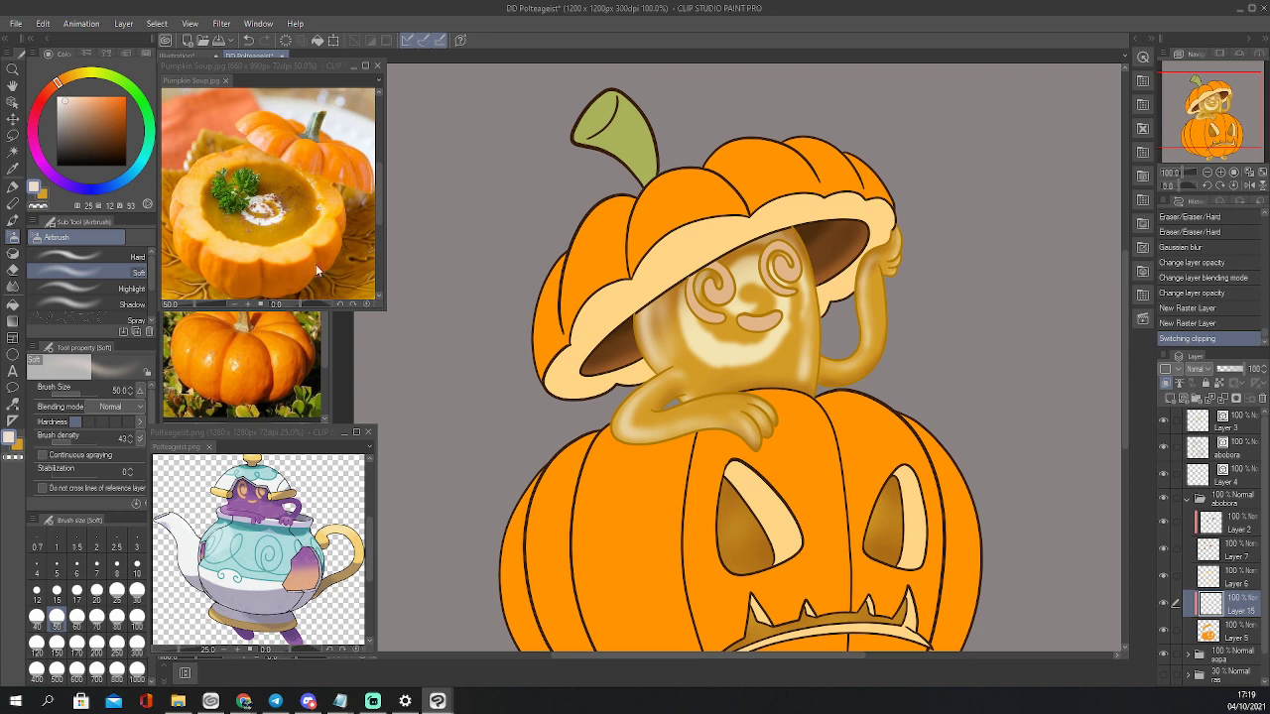
# Paint pale highlights on the segments of the pumpkin lid with the Milli pen at size 20
pyautogui.press('b')
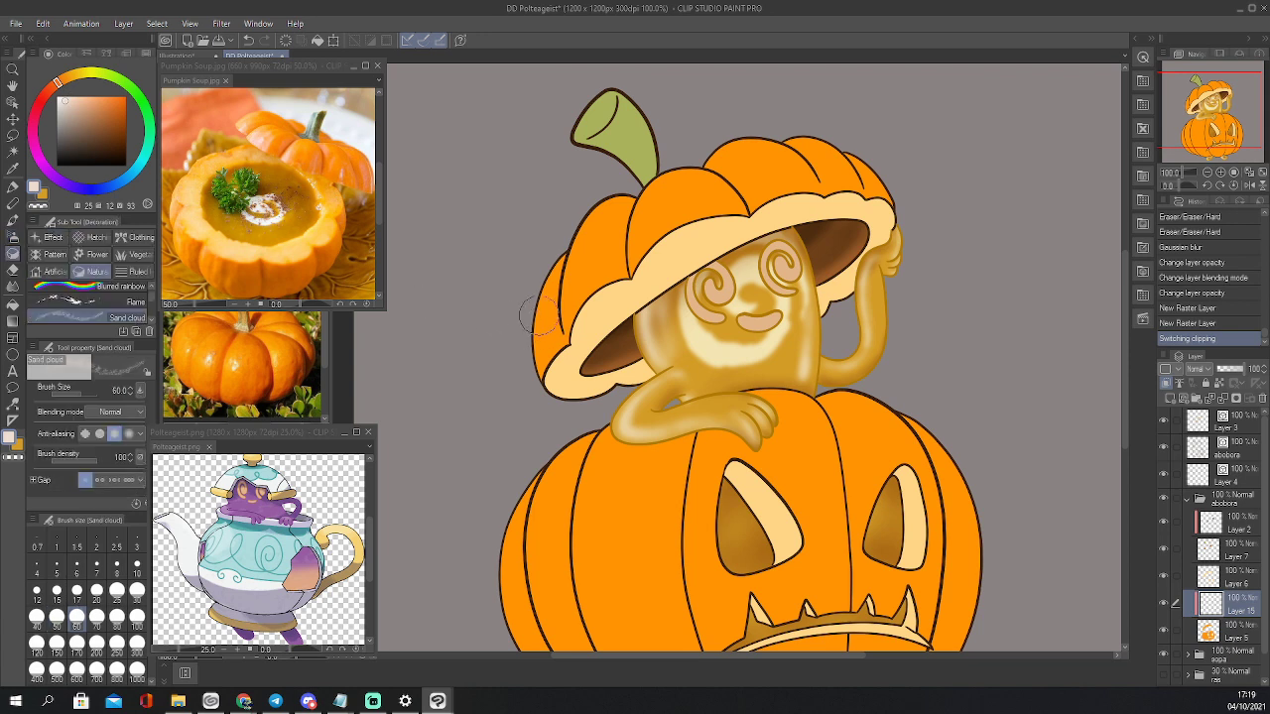
pyautogui.press('p')
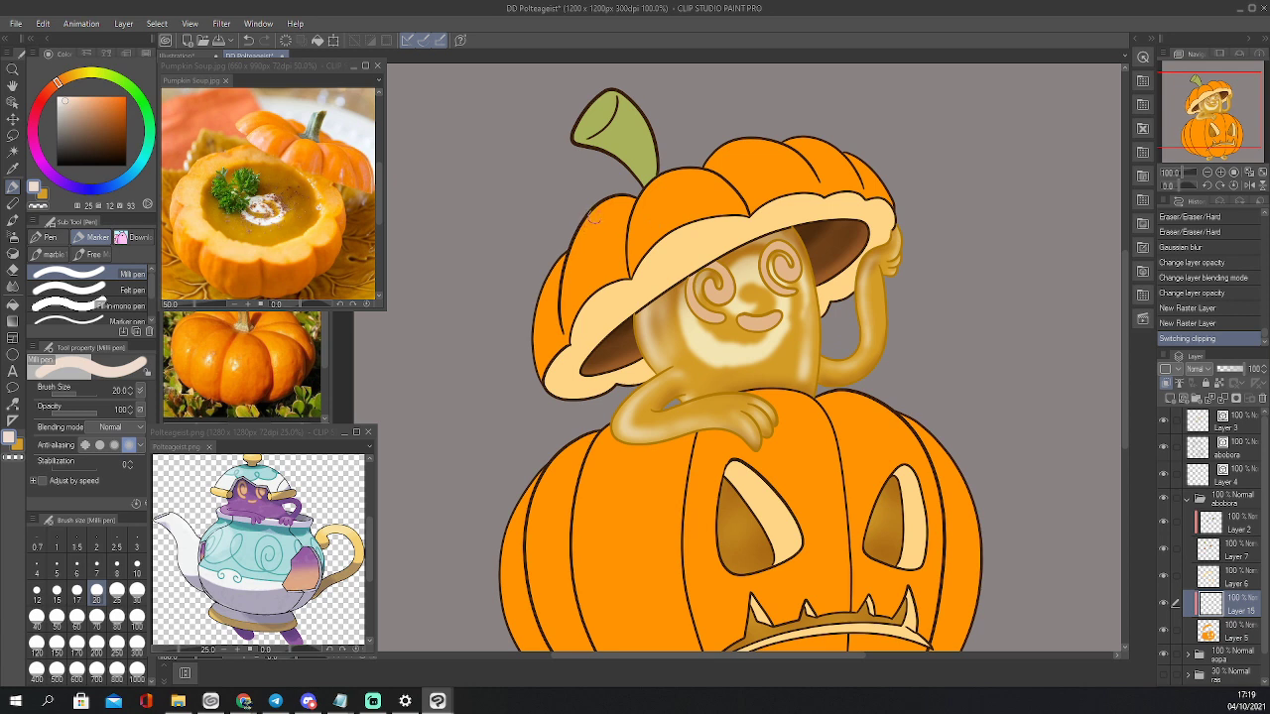
pyautogui.moveTo(594, 216); pyautogui.dragTo(579, 259)
pyautogui.moveTo(593, 219)
pyautogui.mouseDown()
pyautogui.moveTo(579, 260)
pyautogui.moveTo(593, 224)
pyautogui.mouseUp()
pyautogui.moveTo(590, 229)
pyautogui.mouseDown()
pyautogui.moveTo(583, 267)
pyautogui.moveTo(588, 232)
pyautogui.moveTo(538, 320)
pyautogui.mouseUp()
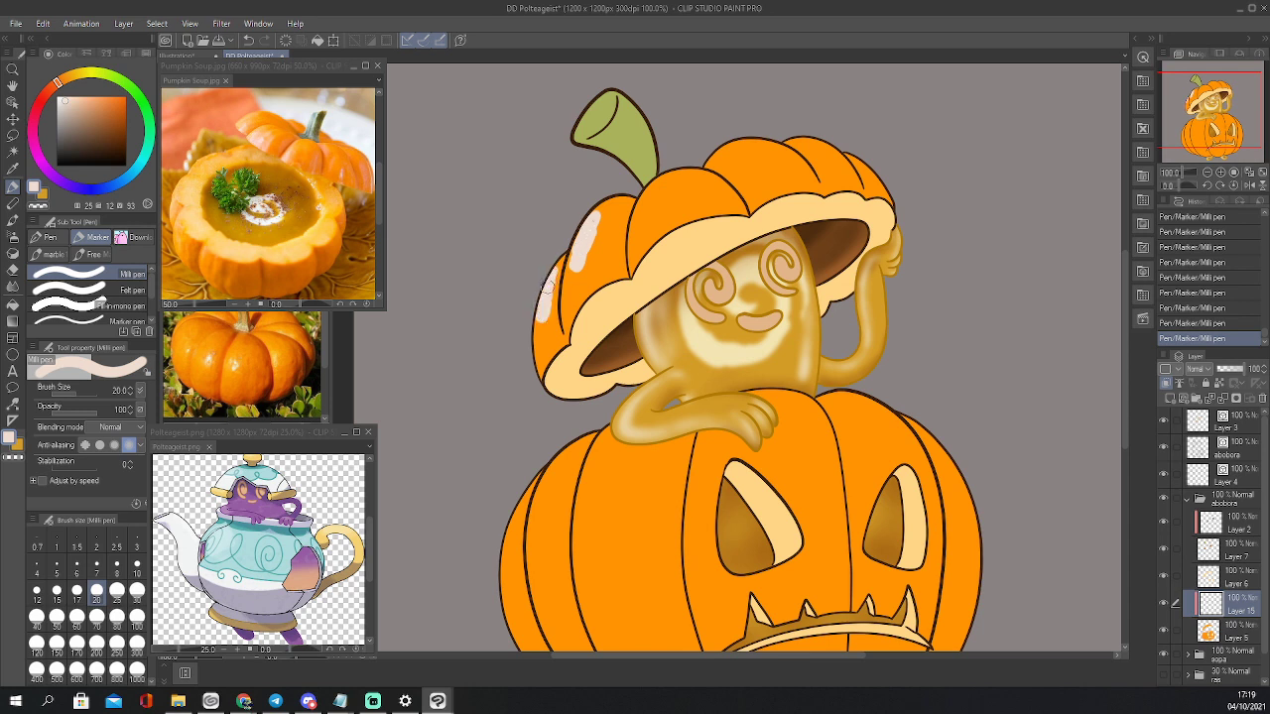
pyautogui.moveTo(556, 264); pyautogui.dragTo(544, 294)
pyautogui.moveTo(653, 188)
pyautogui.mouseDown()
pyautogui.moveTo(631, 240)
pyautogui.moveTo(631, 226)
pyautogui.mouseUp()
pyautogui.moveTo(713, 167); pyautogui.dragTo(744, 180)
pyautogui.moveTo(798, 146)
pyautogui.mouseDown()
pyautogui.moveTo(823, 169)
pyautogui.moveTo(805, 146)
pyautogui.moveTo(866, 180)
pyautogui.mouseUp()
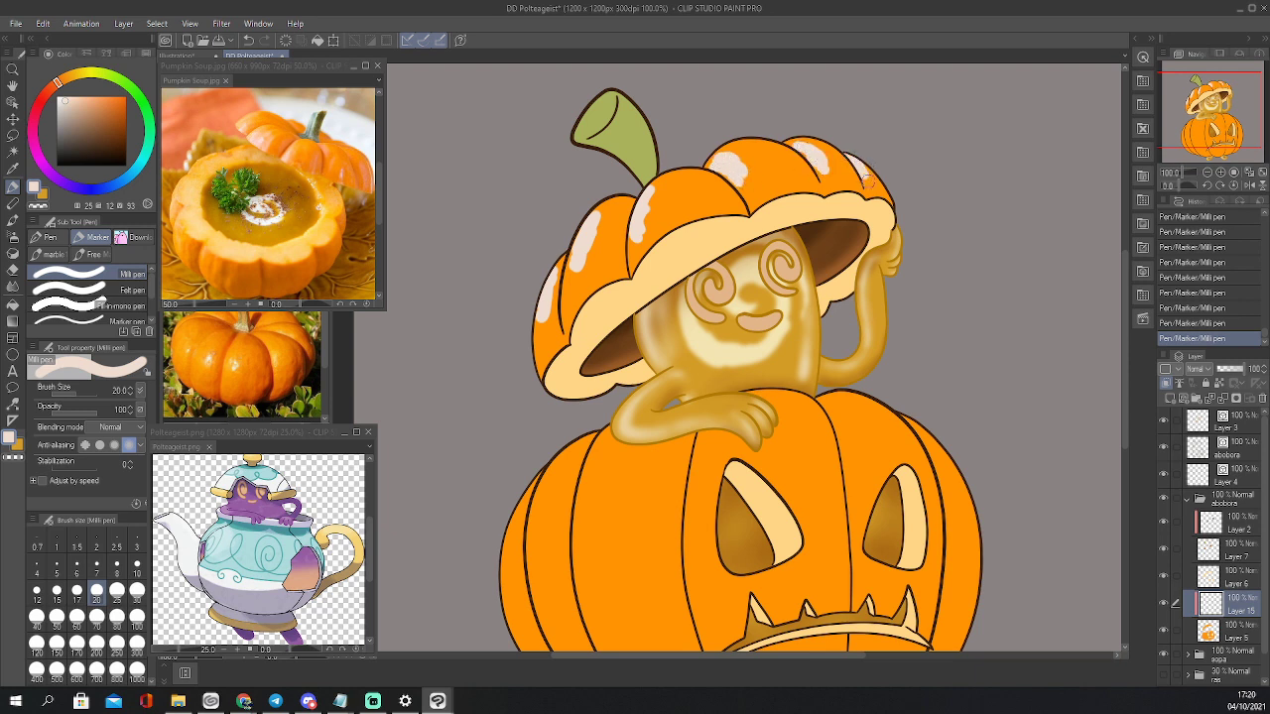
# Paint long pale highlights along the ribs of the pumpkin body with the Milli pen at size 20
pyautogui.moveTo(1216, 123); pyautogui.dragTo(1216, 133)
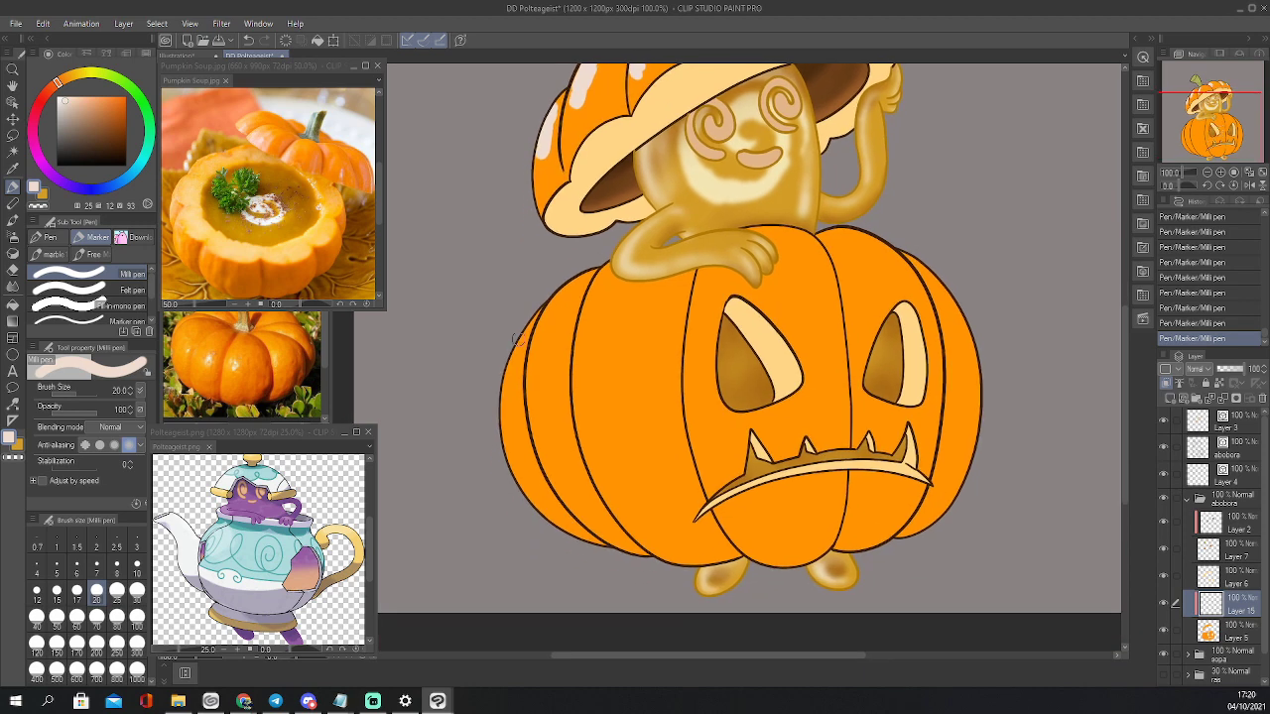
pyautogui.moveTo(528, 339)
pyautogui.mouseDown()
pyautogui.moveTo(536, 421)
pyautogui.moveTo(570, 499)
pyautogui.moveTo(539, 423)
pyautogui.moveTo(543, 448)
pyautogui.moveTo(533, 387)
pyautogui.moveTo(508, 442)
pyautogui.moveTo(506, 431)
pyautogui.moveTo(544, 510)
pyautogui.moveTo(504, 419)
pyautogui.mouseUp()
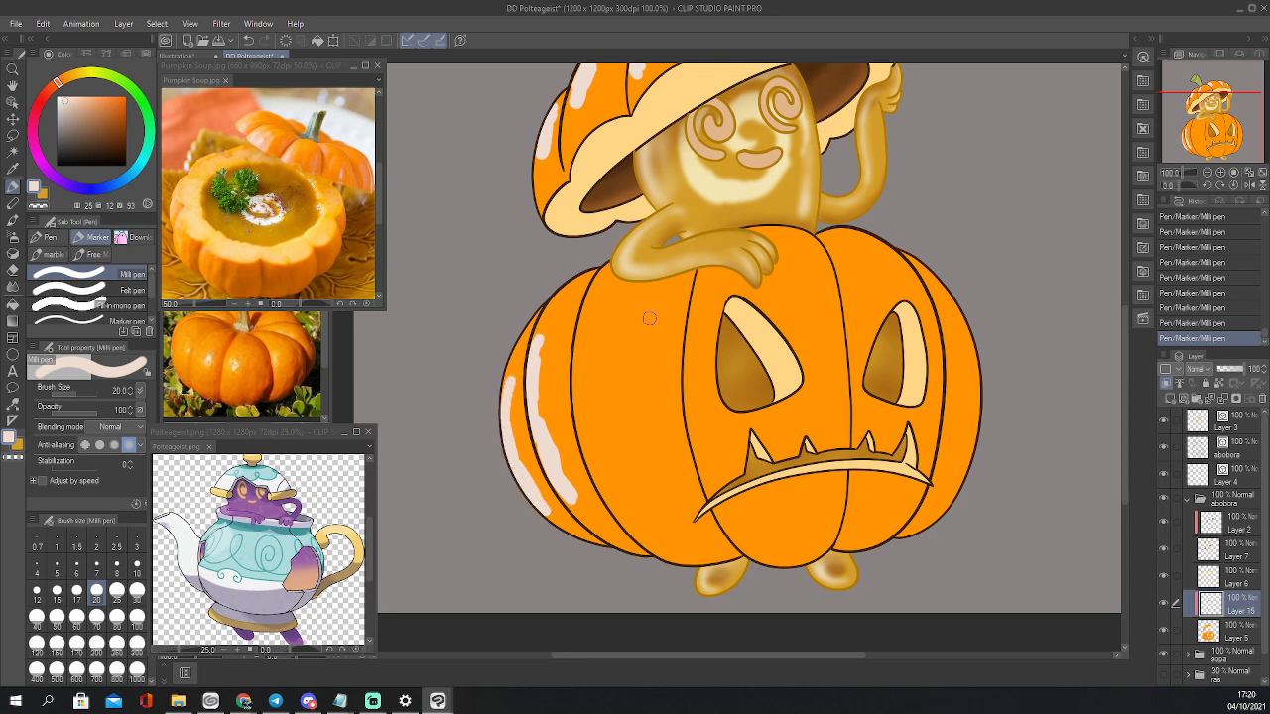
pyautogui.moveTo(584, 318)
pyautogui.mouseDown()
pyautogui.moveTo(583, 416)
pyautogui.moveTo(619, 508)
pyautogui.mouseUp()
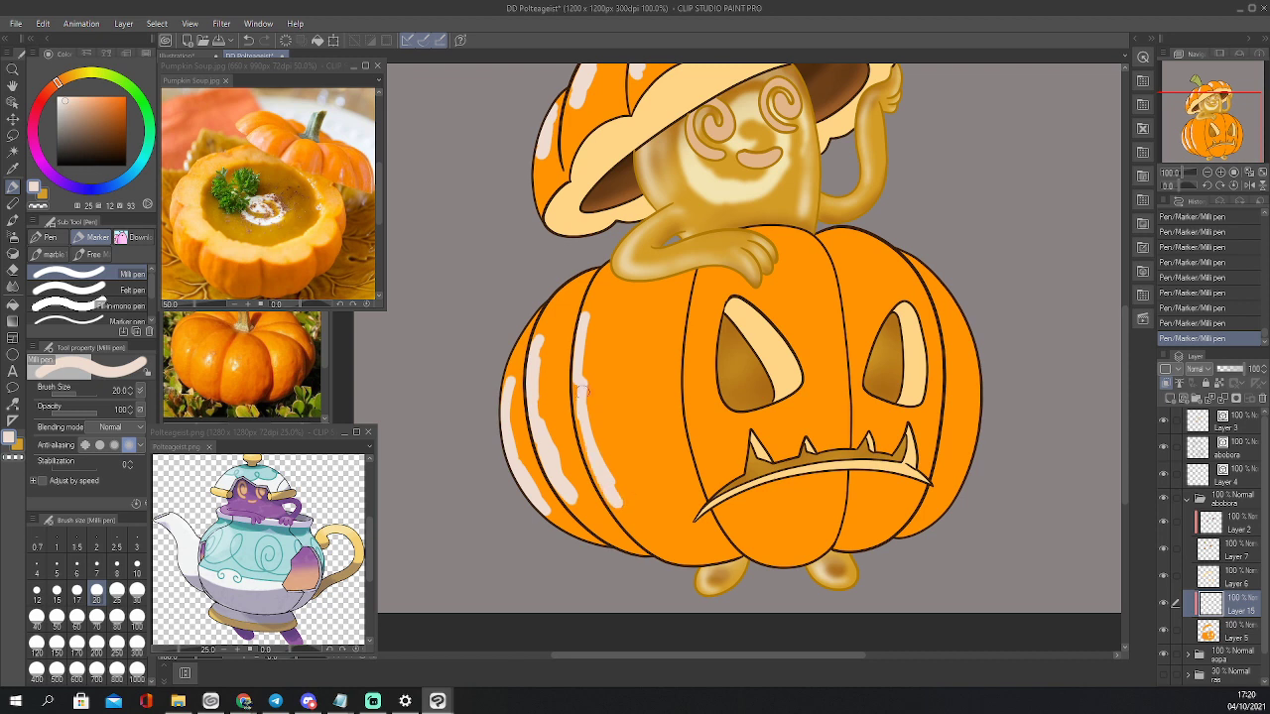
pyautogui.moveTo(583, 391)
pyautogui.mouseDown()
pyautogui.moveTo(589, 433)
pyautogui.moveTo(594, 303)
pyautogui.moveTo(586, 401)
pyautogui.moveTo(592, 456)
pyautogui.moveTo(616, 488)
pyautogui.mouseUp()
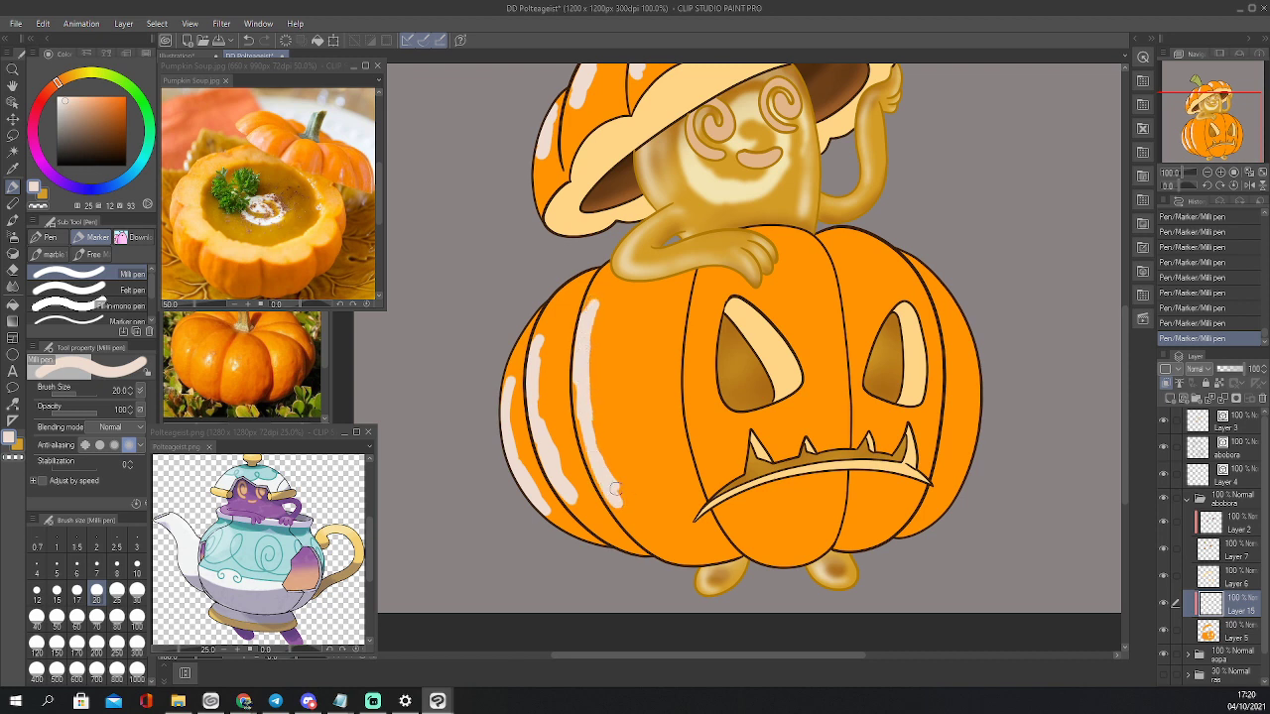
pyautogui.moveTo(697, 307)
pyautogui.mouseDown()
pyautogui.moveTo(698, 445)
pyautogui.moveTo(724, 512)
pyautogui.mouseUp()
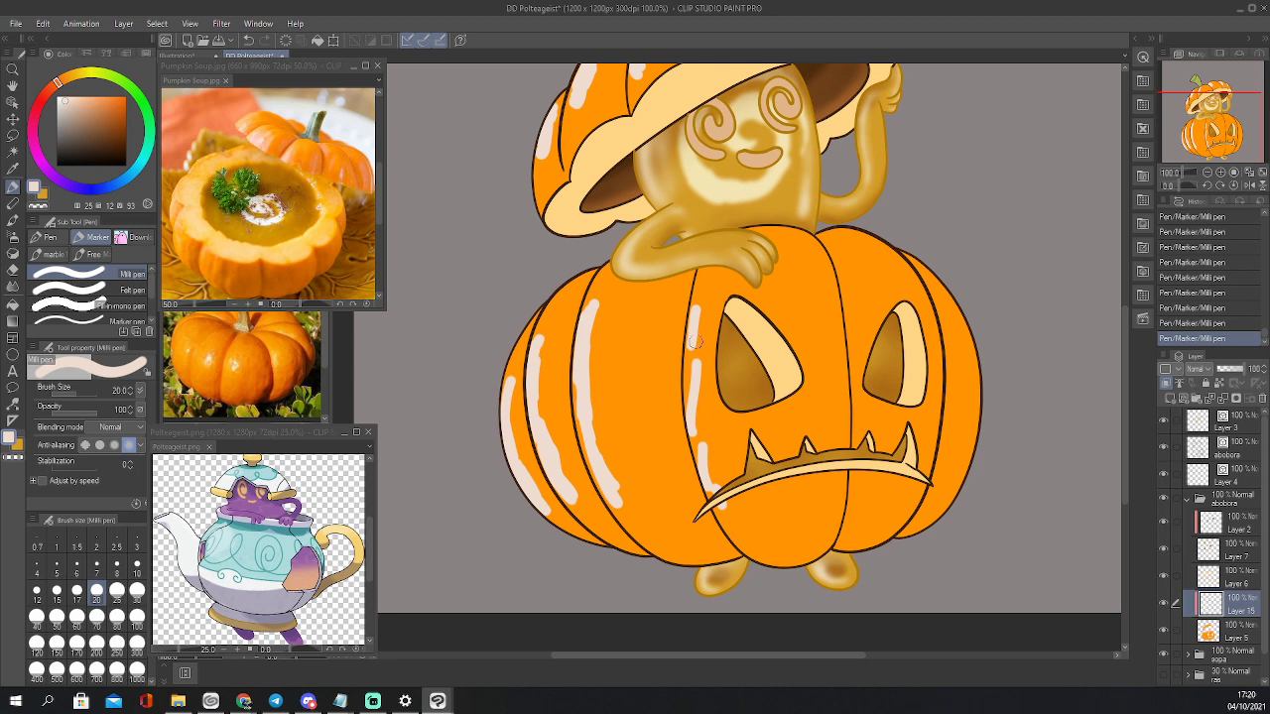
pyautogui.moveTo(695, 343)
pyautogui.mouseDown()
pyautogui.moveTo(695, 426)
pyautogui.moveTo(725, 512)
pyautogui.moveTo(703, 437)
pyautogui.moveTo(698, 309)
pyautogui.mouseUp()
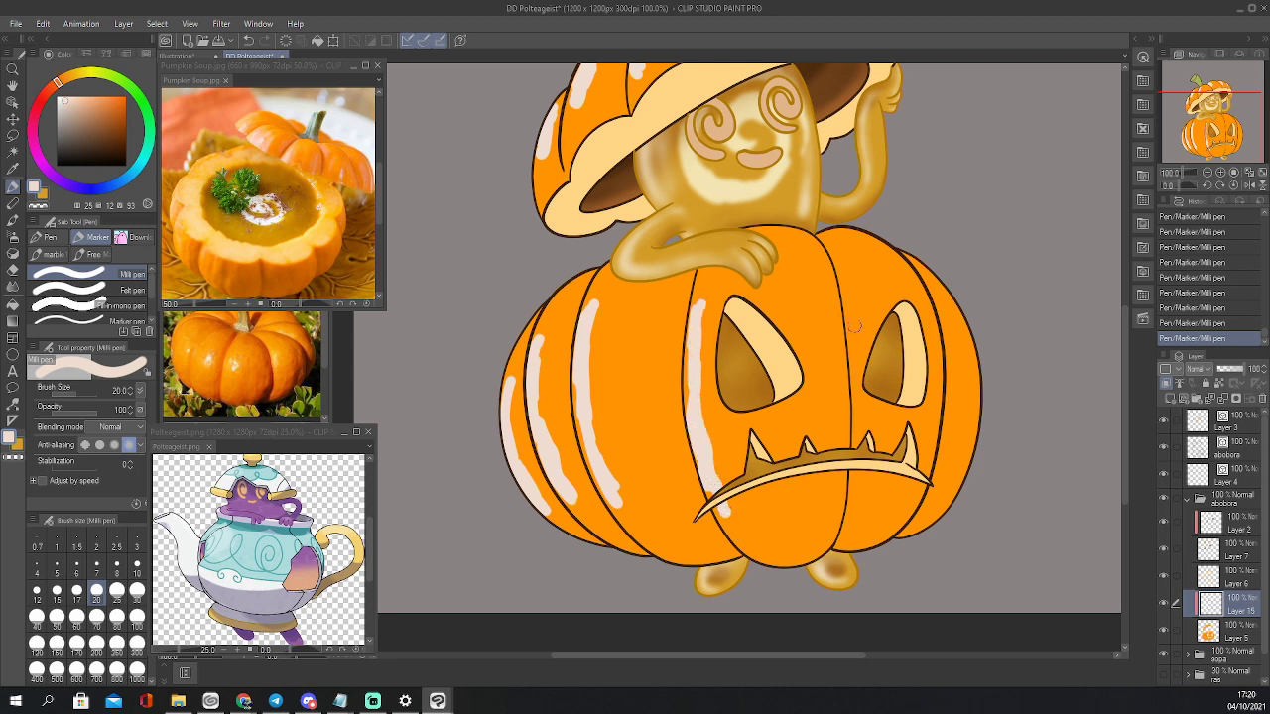
pyautogui.moveTo(853, 325)
pyautogui.mouseDown()
pyautogui.moveTo(861, 399)
pyautogui.moveTo(850, 288)
pyautogui.moveTo(829, 241)
pyautogui.moveTo(863, 353)
pyautogui.mouseUp()
pyautogui.moveTo(919, 277)
pyautogui.mouseDown()
pyautogui.moveTo(952, 346)
pyautogui.moveTo(951, 413)
pyautogui.mouseUp()
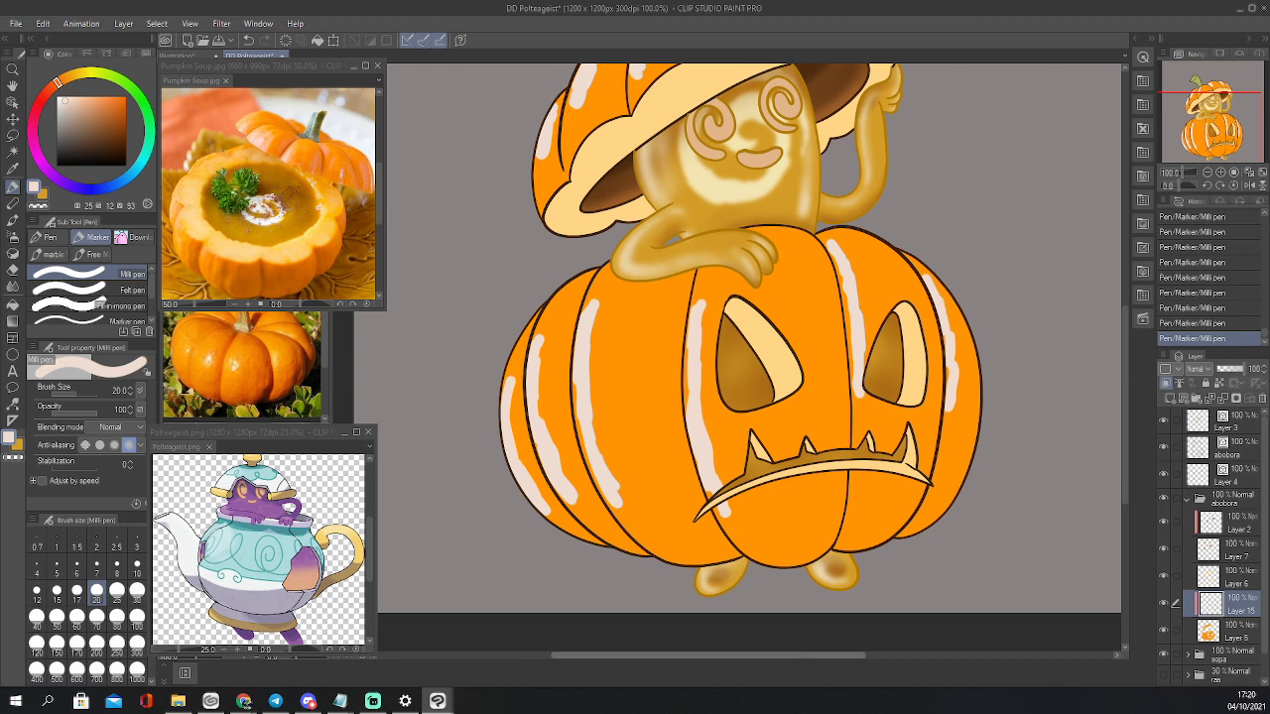
# Try a Gaussian blur of strength 10 on the highlight layer and cancel it
pyautogui.click(221, 24)
pyautogui.moveTo(281, 41)
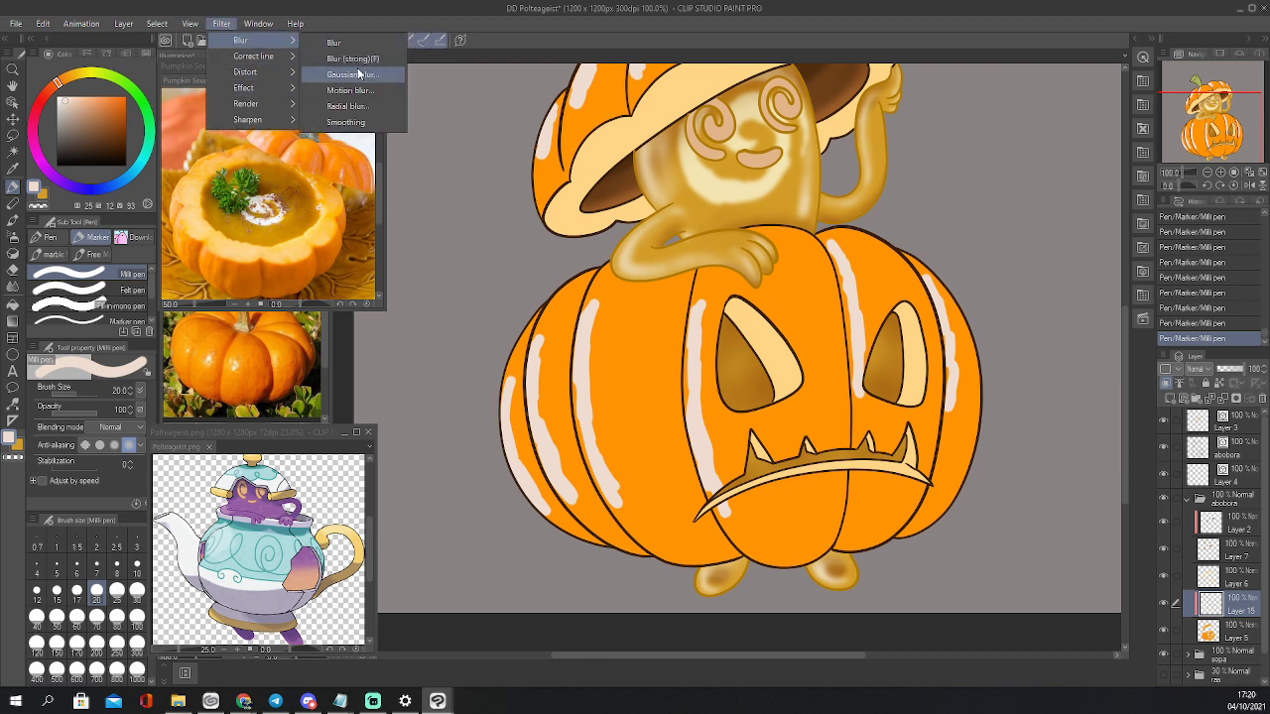
pyautogui.click(355, 75)
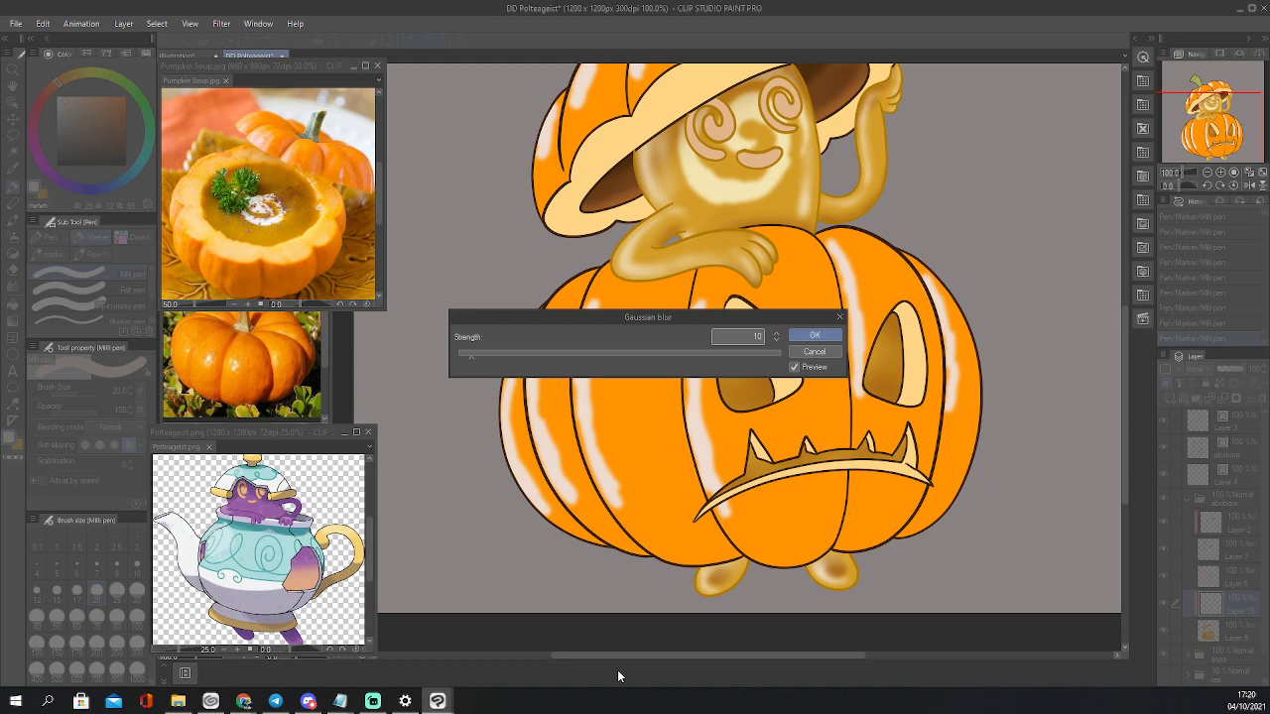
pyautogui.click(828, 354)
# Undo all the Milli pen highlights on the pumpkin body and lid
pyautogui.hotkey('ctrl', 'z')
pyautogui.hotkey('ctrl', 'z')
pyautogui.hotkey('ctrl', 'z')
pyautogui.hotkey('ctrl', 'z')
pyautogui.hotkey('ctrl', 'z')
pyautogui.hotkey('ctrl', 'z')
pyautogui.hotkey('ctrl', 'z')
pyautogui.hotkey('ctrl', 'z')
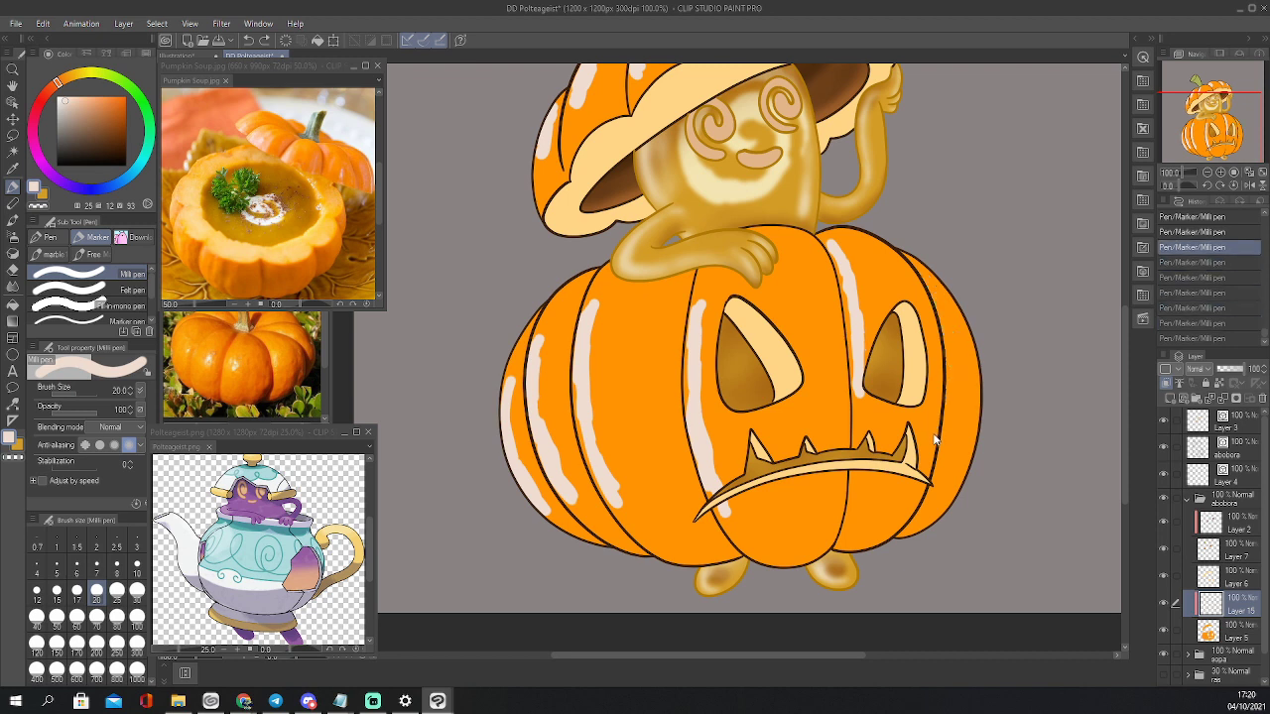
pyautogui.hotkey('ctrl', 'z')
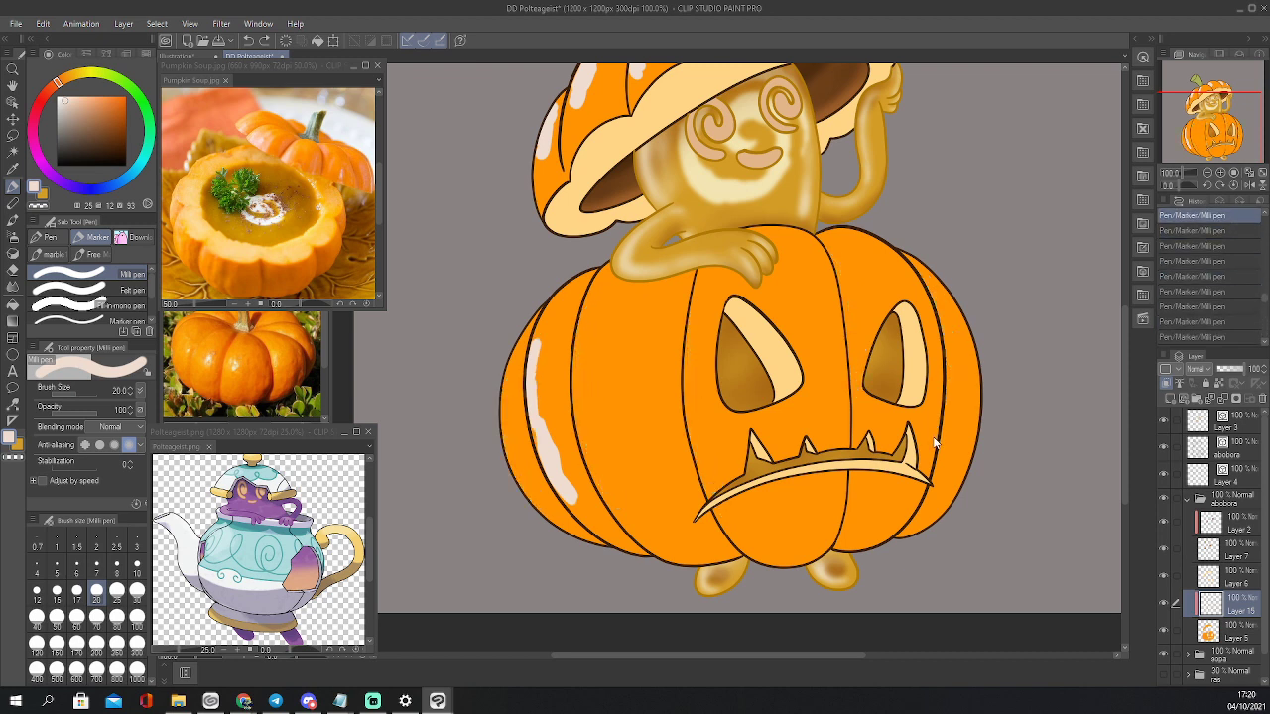
pyautogui.hotkey('ctrl', 'z')
pyautogui.hotkey('ctrl', 'z')
pyautogui.hotkey('ctrl', 'z')
pyautogui.hotkey('ctrl', 'z')
pyautogui.hotkey('ctrl', 'z')
pyautogui.hotkey('ctrl', 'z')
pyautogui.hotkey('ctrl', 'z')
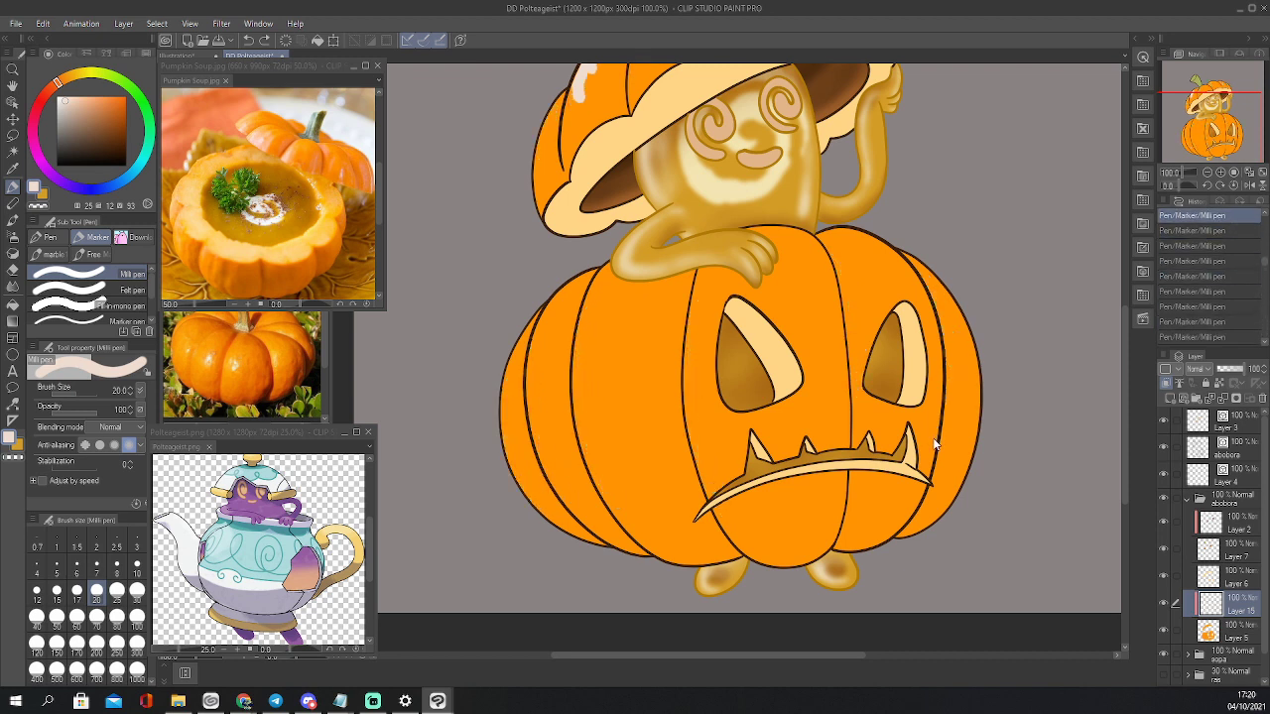
pyautogui.moveTo(1193, 136); pyautogui.dragTo(1188, 119)
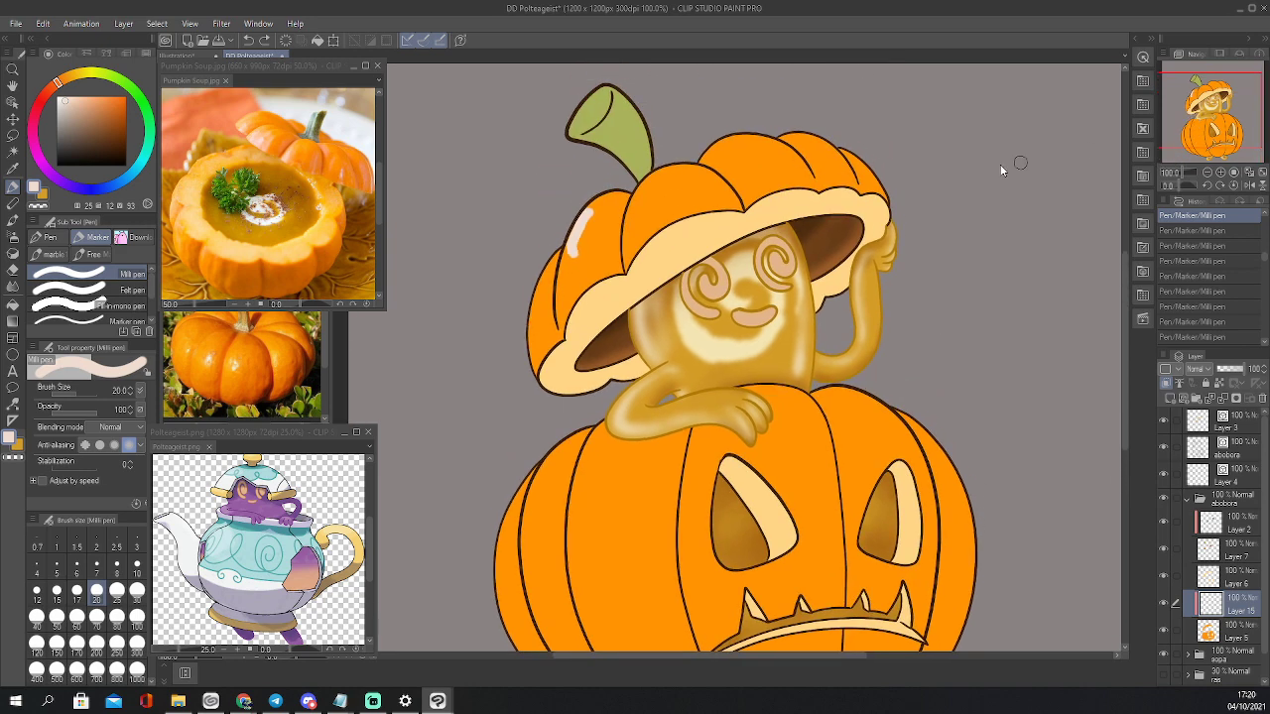
# Auto-select the lid's leftmost orange segments and paint soft pale highlights inside the selection with the Soft airbrush at size 20
pyautogui.press('w')
pyautogui.click(572, 281)
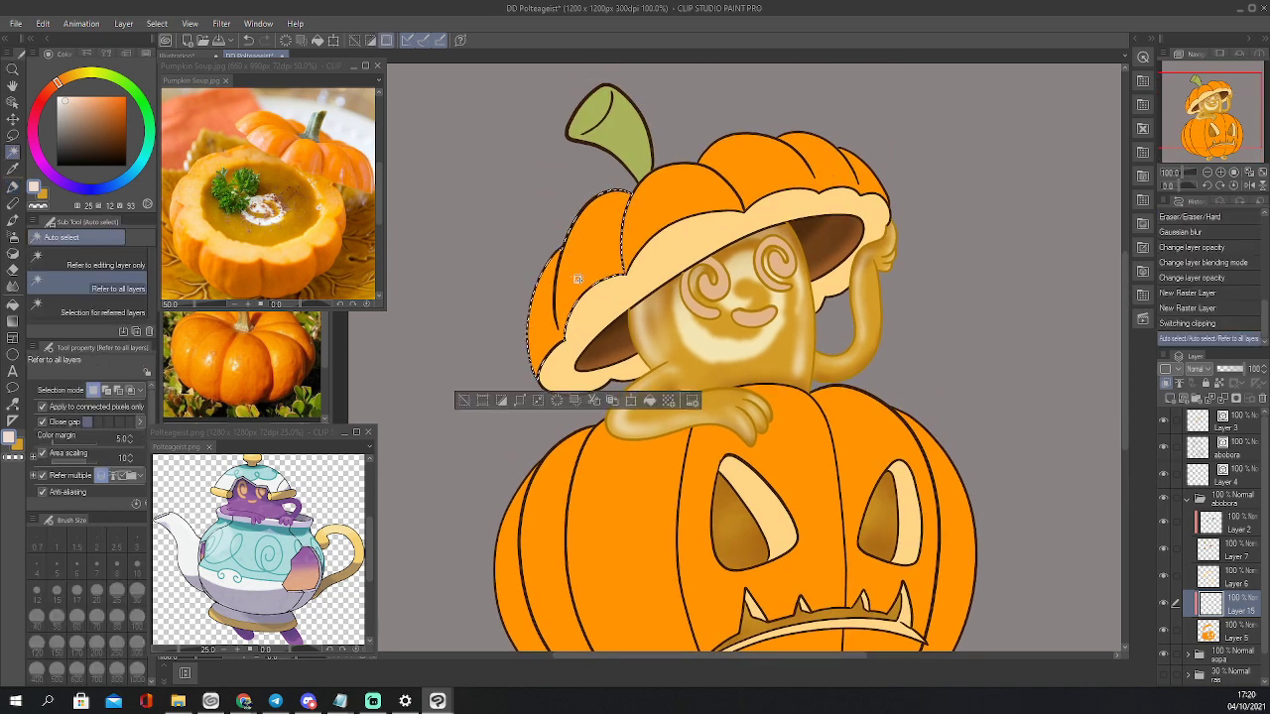
pyautogui.press('b')
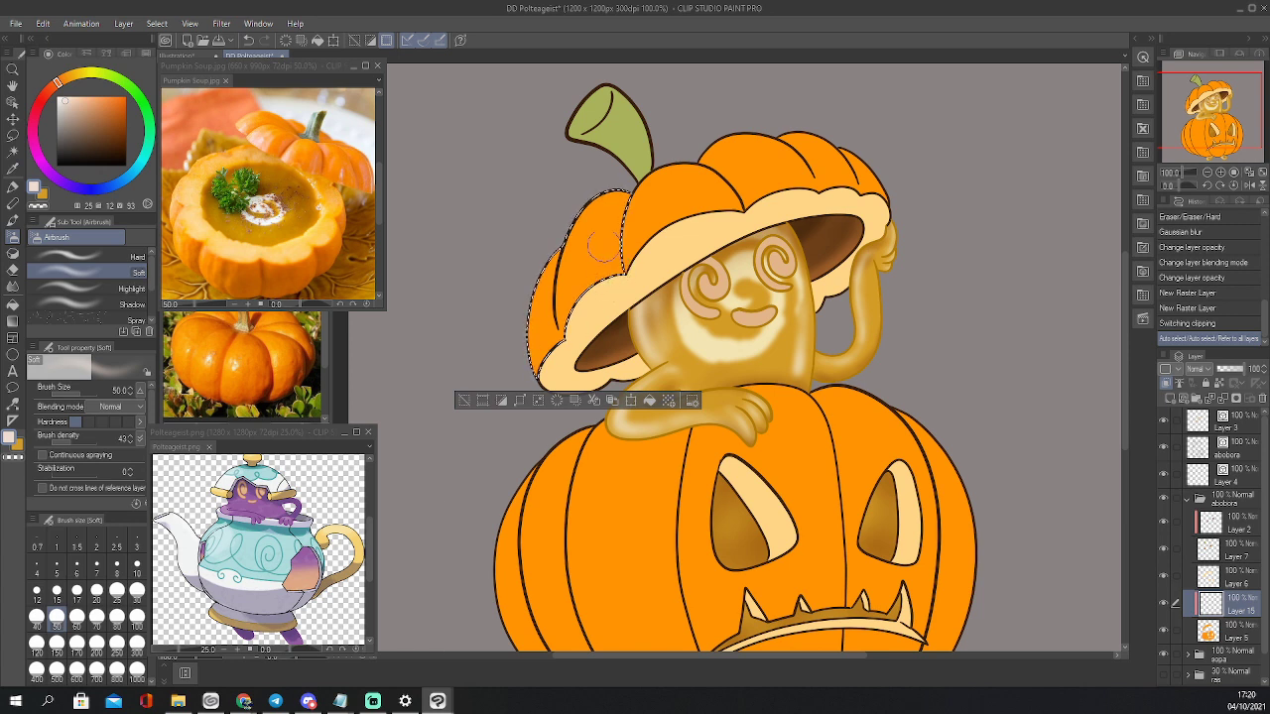
pyautogui.press('[')
pyautogui.press('[')
pyautogui.press('[')
pyautogui.press('[')
pyautogui.moveTo(575, 240); pyautogui.dragTo(565, 266)
pyautogui.moveTo(602, 206); pyautogui.dragTo(566, 266)
pyautogui.moveTo(595, 212)
pyautogui.mouseDown()
pyautogui.moveTo(573, 242)
pyautogui.moveTo(561, 291)
pyautogui.moveTo(583, 238)
pyautogui.mouseUp()
pyautogui.moveTo(585, 243)
pyautogui.mouseDown()
pyautogui.moveTo(609, 191)
pyautogui.moveTo(565, 256)
pyautogui.mouseUp()
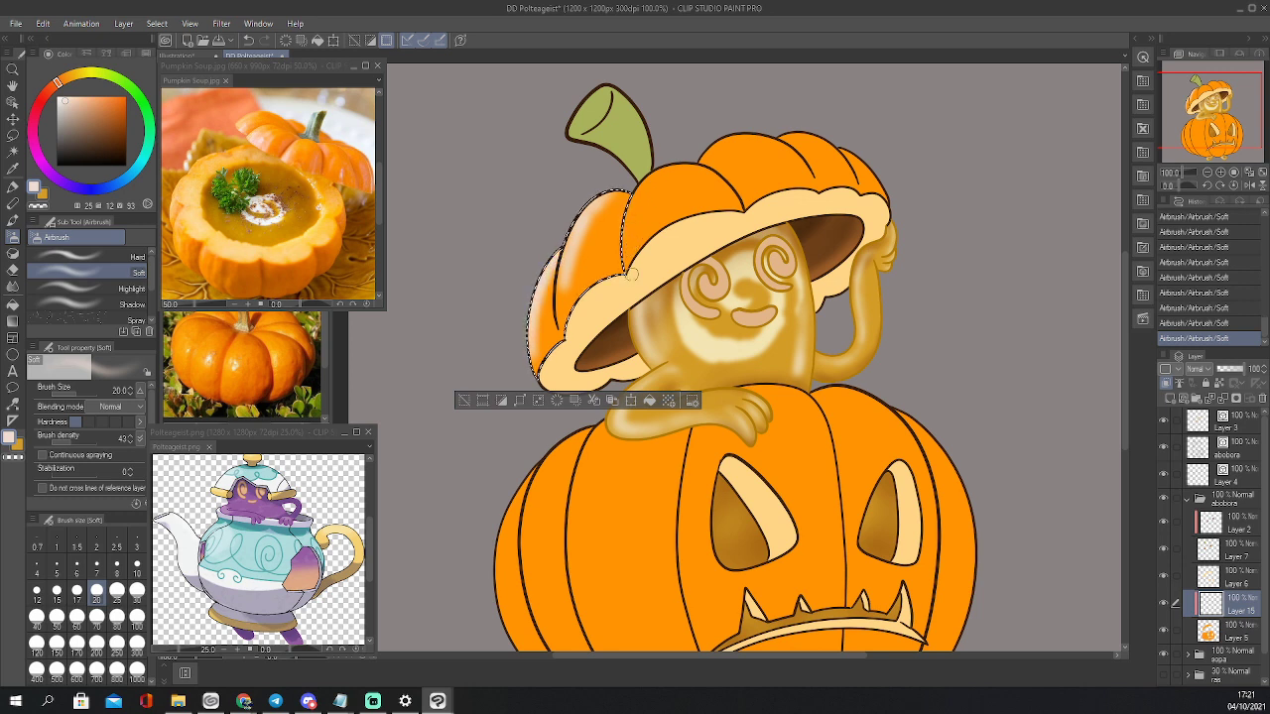
# Soften the highlights on the lid's leftmost segments with the Soft eraser, reducing its size to 25
pyautogui.press('e')
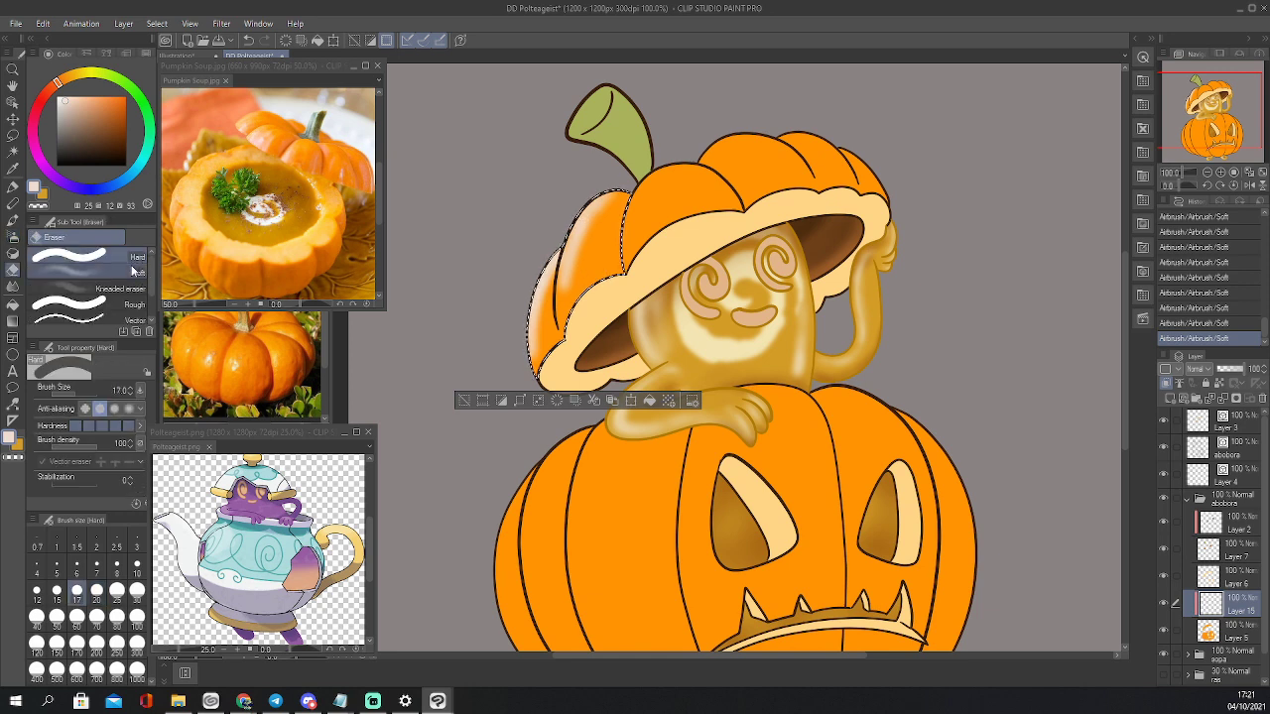
pyautogui.click(70, 271)
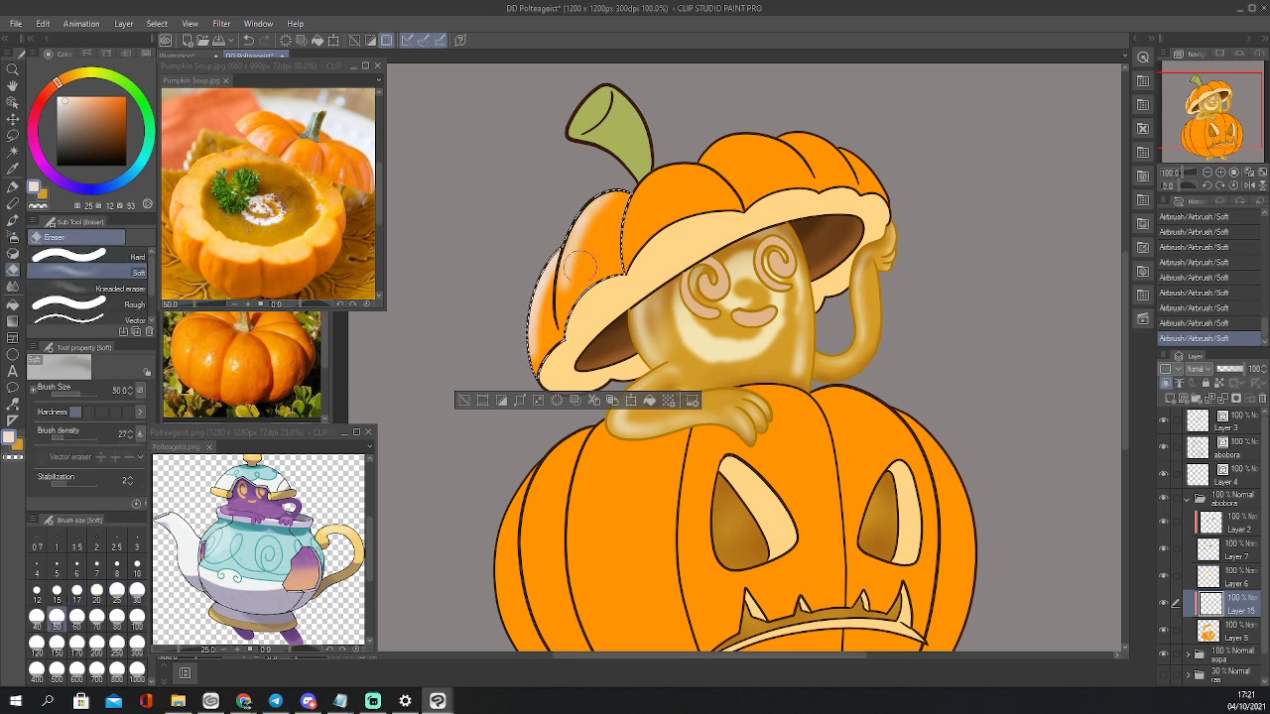
pyautogui.moveTo(581, 267); pyautogui.dragTo(594, 226)
pyautogui.moveTo(581, 261); pyautogui.dragTo(596, 224)
pyautogui.press('[')
pyautogui.press('[')
pyautogui.press('[')
pyautogui.moveTo(579, 254); pyautogui.dragTo(603, 215)
pyautogui.moveTo(582, 248); pyautogui.dragTo(607, 210)
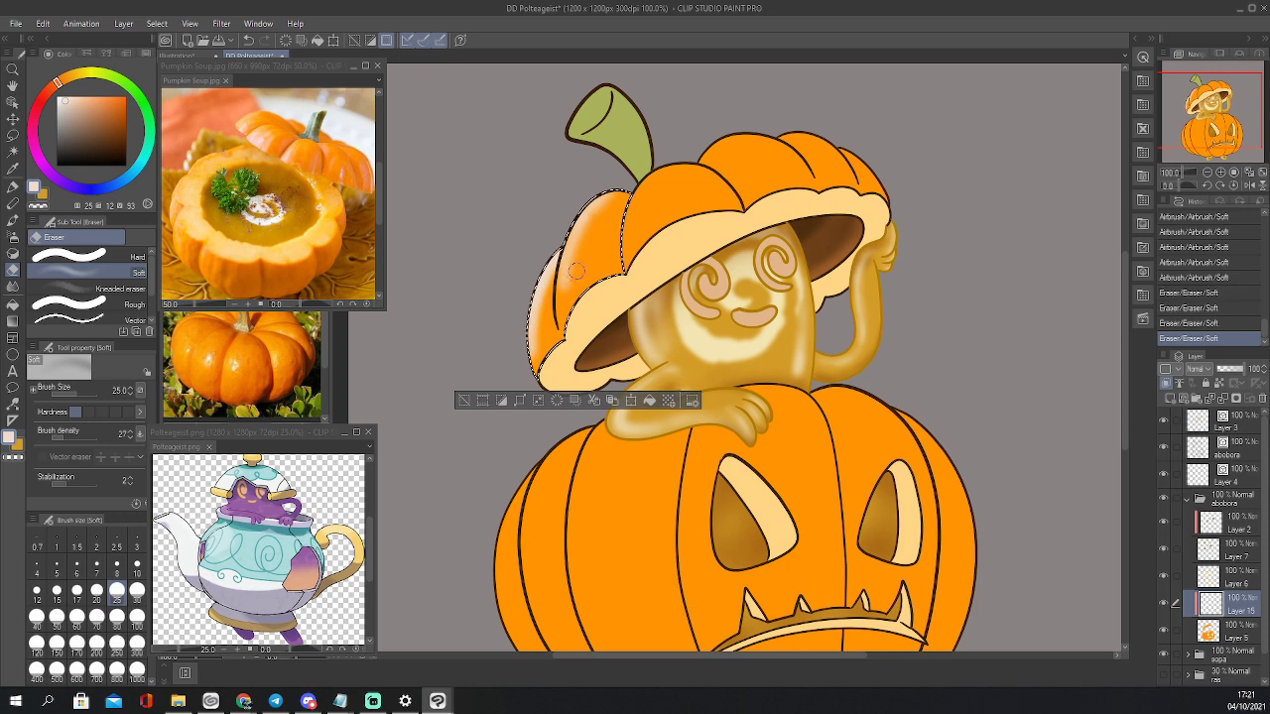
pyautogui.moveTo(571, 289); pyautogui.dragTo(585, 244)
pyautogui.moveTo(570, 293); pyautogui.dragTo(585, 213)
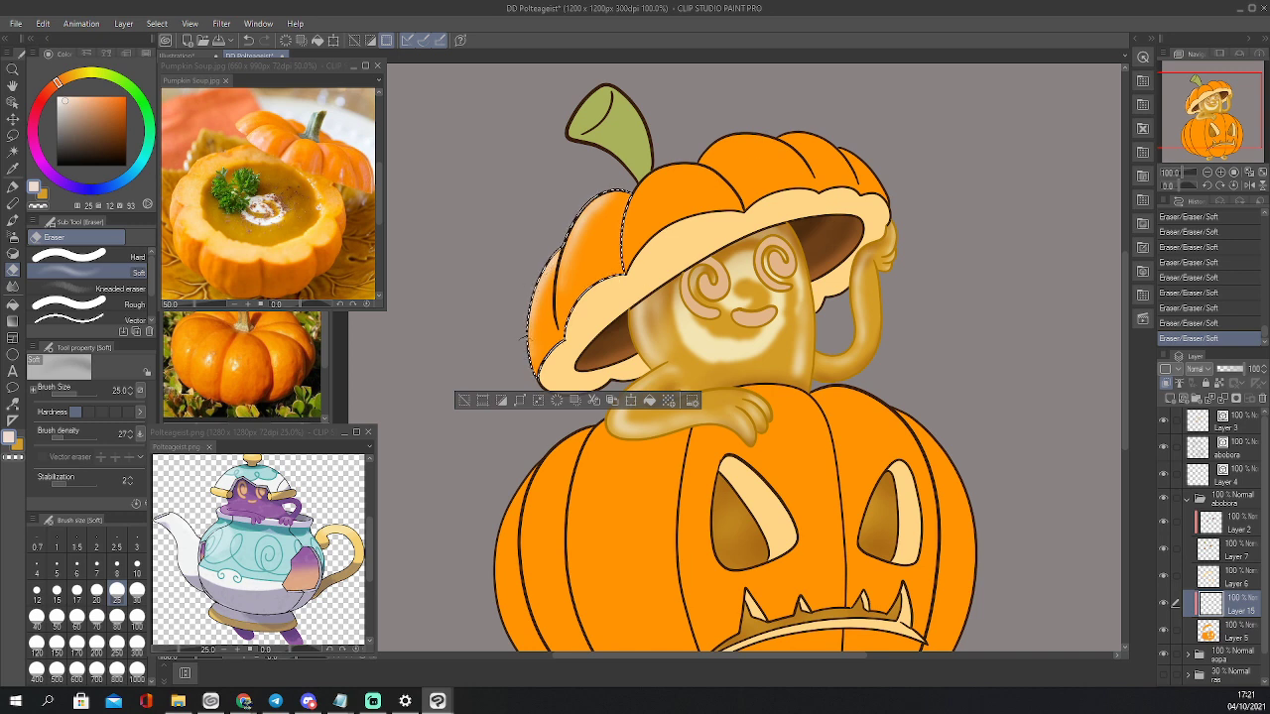
# Auto-select the lid's front segment beside the stem and paint soft pale highlights inside it with the Soft airbrush at size 20
pyautogui.press('w')
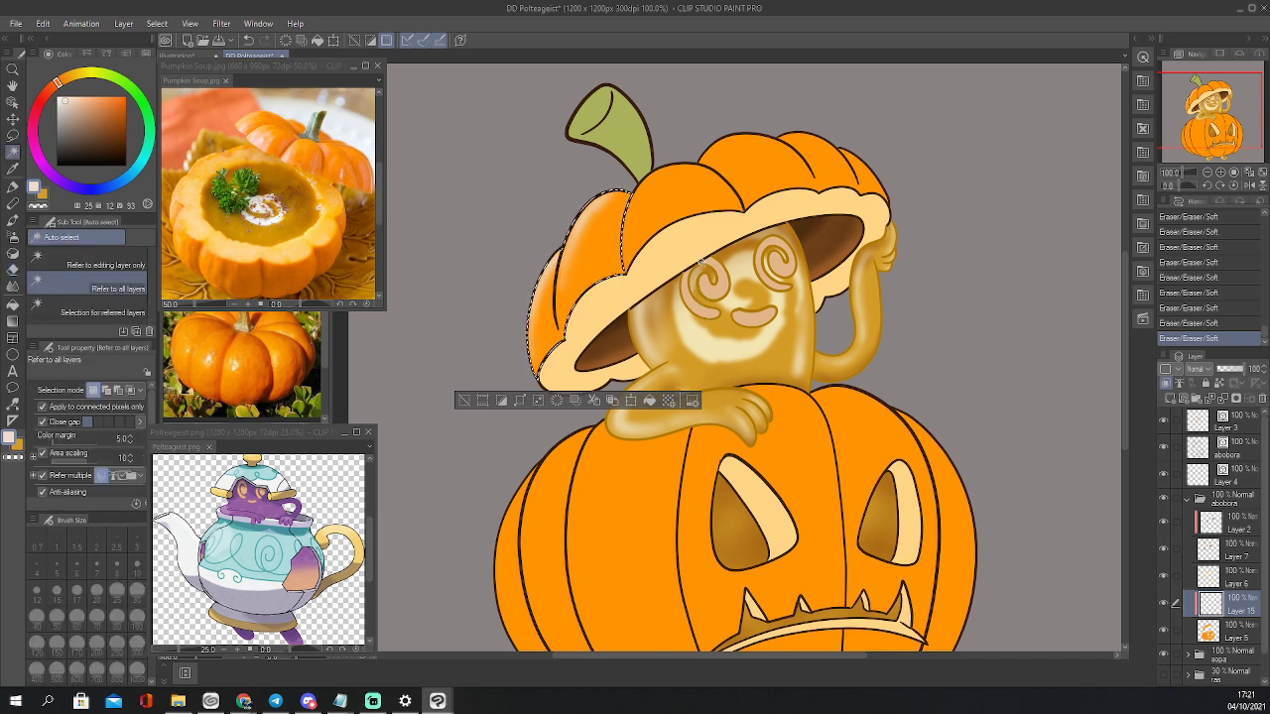
pyautogui.click(679, 189)
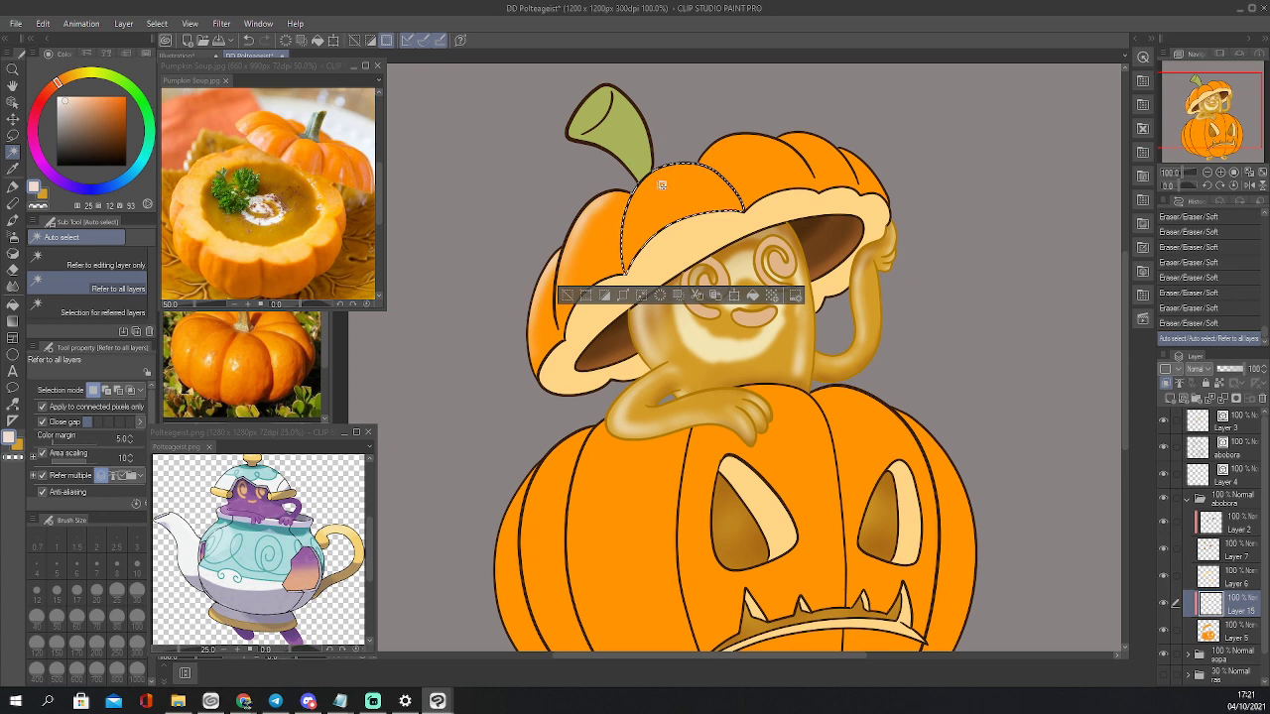
pyautogui.press('b')
pyautogui.moveTo(655, 167)
pyautogui.mouseDown()
pyautogui.moveTo(641, 260)
pyautogui.moveTo(637, 215)
pyautogui.mouseUp()
pyautogui.moveTo(658, 170)
pyautogui.mouseDown()
pyautogui.moveTo(706, 164)
pyautogui.moveTo(665, 168)
pyautogui.moveTo(627, 264)
pyautogui.moveTo(640, 201)
pyautogui.mouseUp()
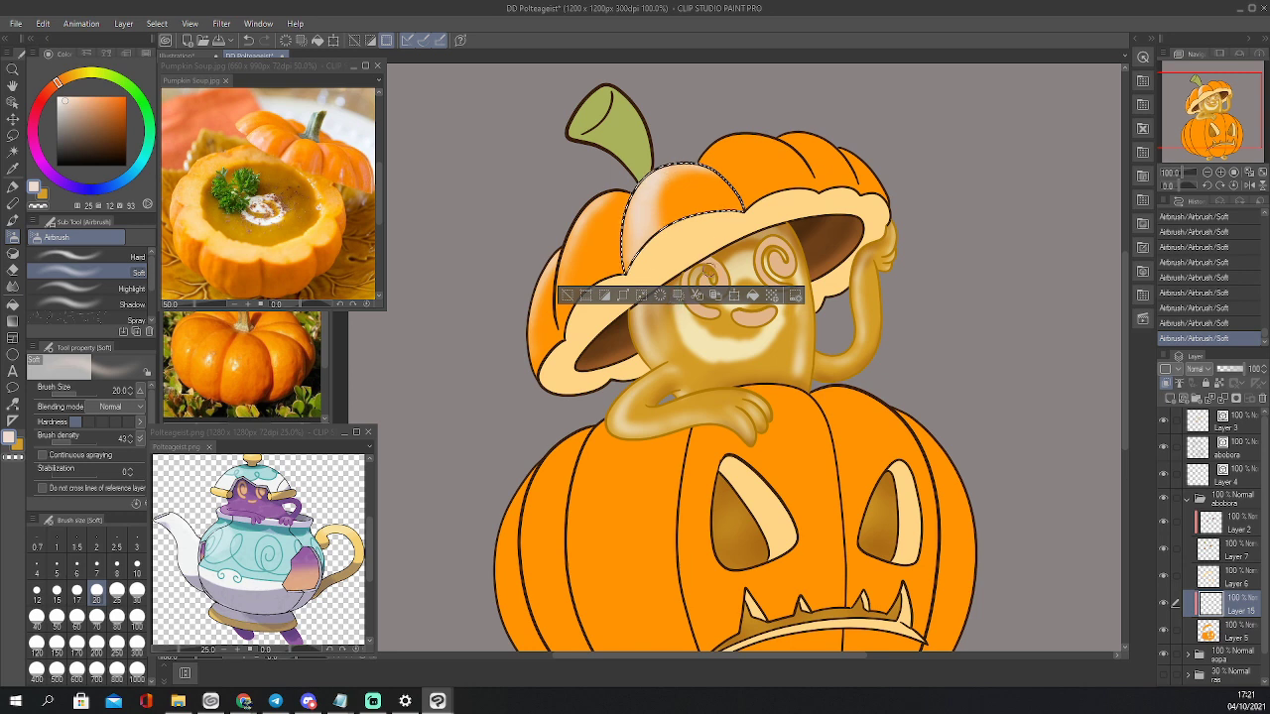
# Save the drawing and soften the highlight on the lid's front segment with the Soft eraser at size 30
pyautogui.press('e')
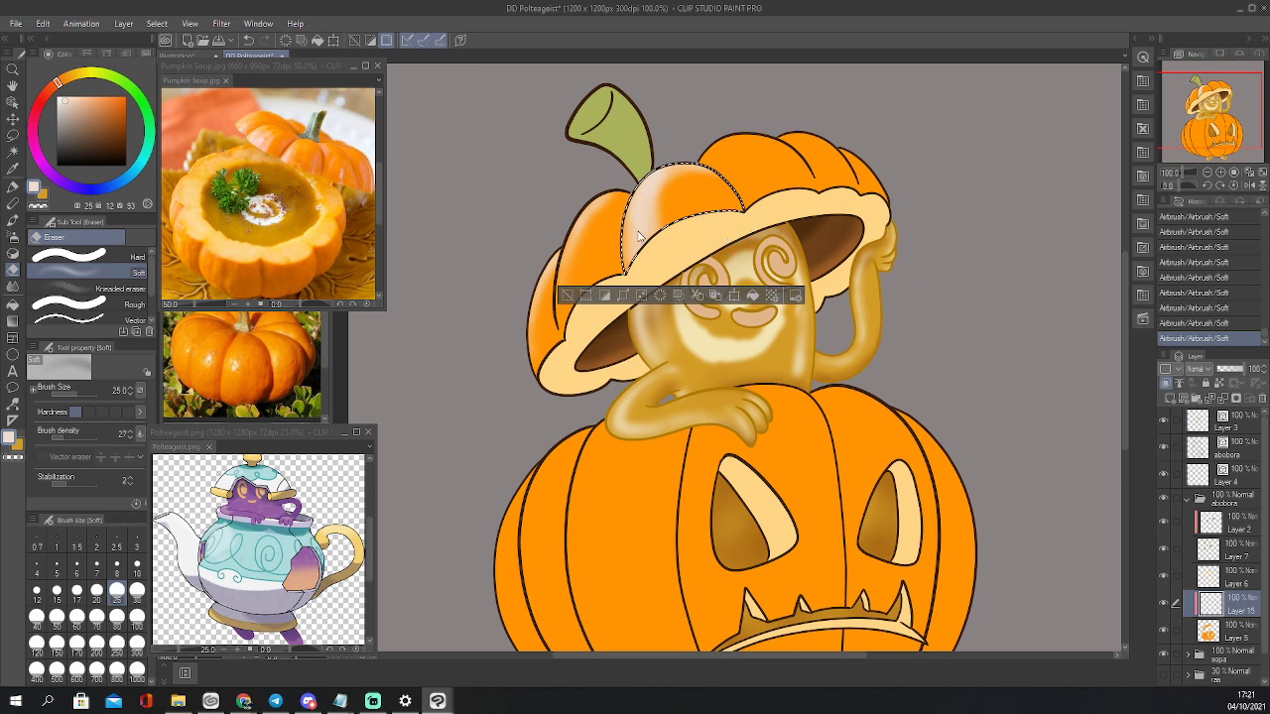
pyautogui.hotkey('ctrl', 's')
pyautogui.press(']')
pyautogui.press(']')
pyautogui.moveTo(661, 203)
pyautogui.mouseDown()
pyautogui.moveTo(699, 193)
pyautogui.moveTo(663, 194)
pyautogui.moveTo(705, 194)
pyautogui.moveTo(675, 178)
pyautogui.moveTo(650, 228)
pyautogui.moveTo(661, 192)
pyautogui.moveTo(664, 247)
pyautogui.moveTo(696, 179)
pyautogui.moveTo(678, 187)
pyautogui.moveTo(726, 194)
pyautogui.moveTo(697, 176)
pyautogui.moveTo(652, 222)
pyautogui.moveTo(644, 177)
pyautogui.moveTo(658, 159)
pyautogui.moveTo(644, 162)
pyautogui.moveTo(632, 268)
pyautogui.mouseUp()
pyautogui.press('[')
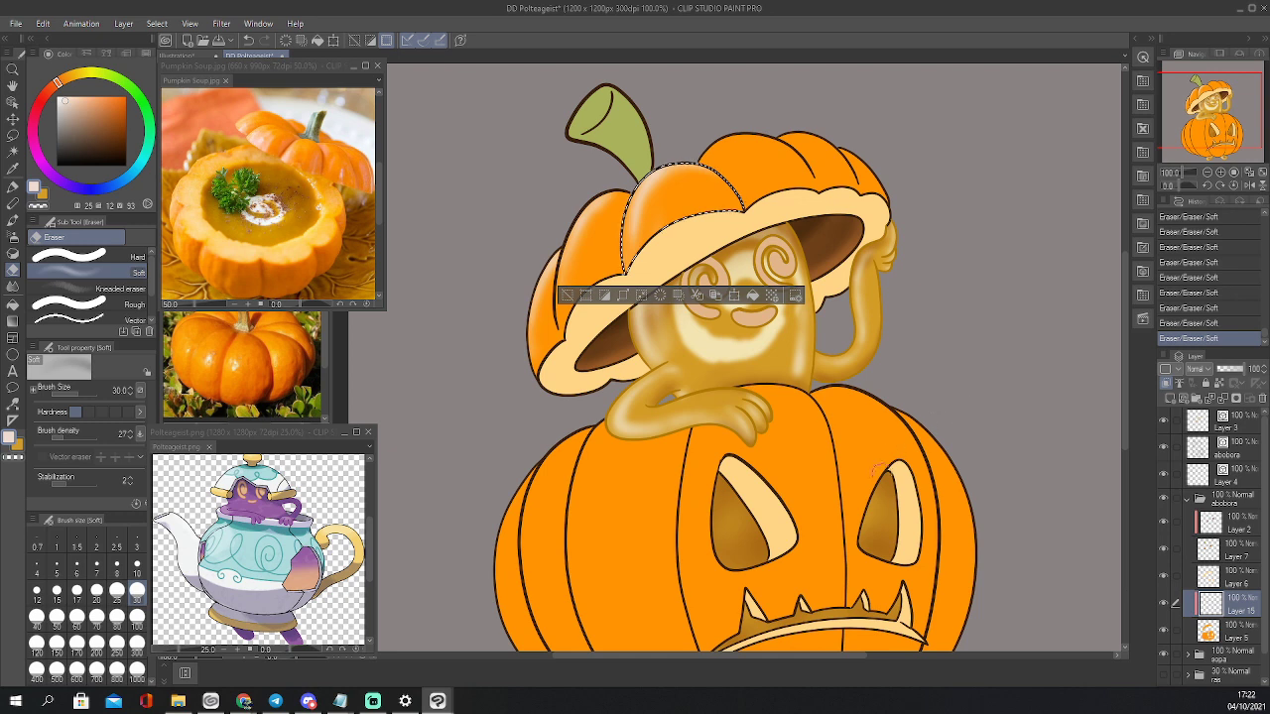
# Auto-select the lid's right-hand orange segments and paint soft pale highlights across them with the Soft airbrush at size 20
pyautogui.press('w')
pyautogui.click(783, 169)
pyautogui.press('b')
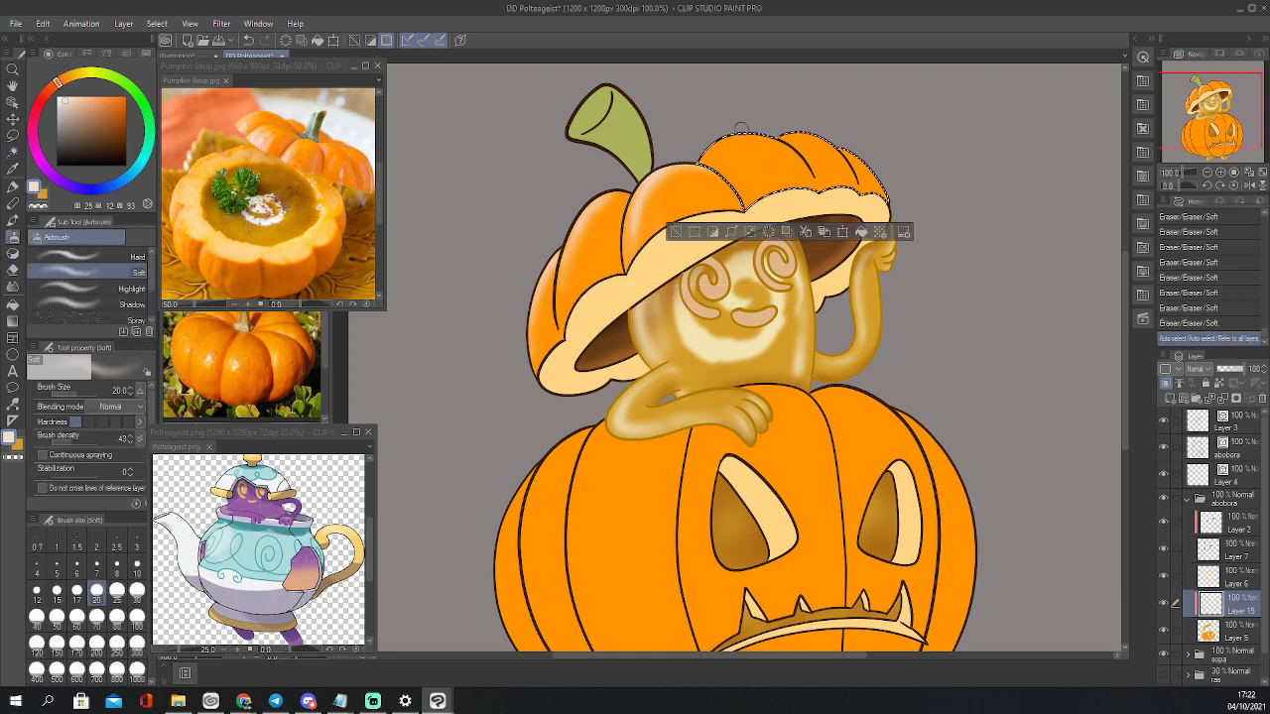
pyautogui.moveTo(715, 143); pyautogui.dragTo(738, 162)
pyautogui.moveTo(726, 156); pyautogui.dragTo(761, 180)
pyautogui.moveTo(736, 157); pyautogui.dragTo(758, 174)
pyautogui.moveTo(734, 155)
pyautogui.mouseDown()
pyautogui.moveTo(763, 177)
pyautogui.moveTo(749, 156)
pyautogui.moveTo(758, 176)
pyautogui.moveTo(715, 141)
pyautogui.moveTo(753, 178)
pyautogui.moveTo(703, 151)
pyautogui.moveTo(761, 181)
pyautogui.mouseUp()
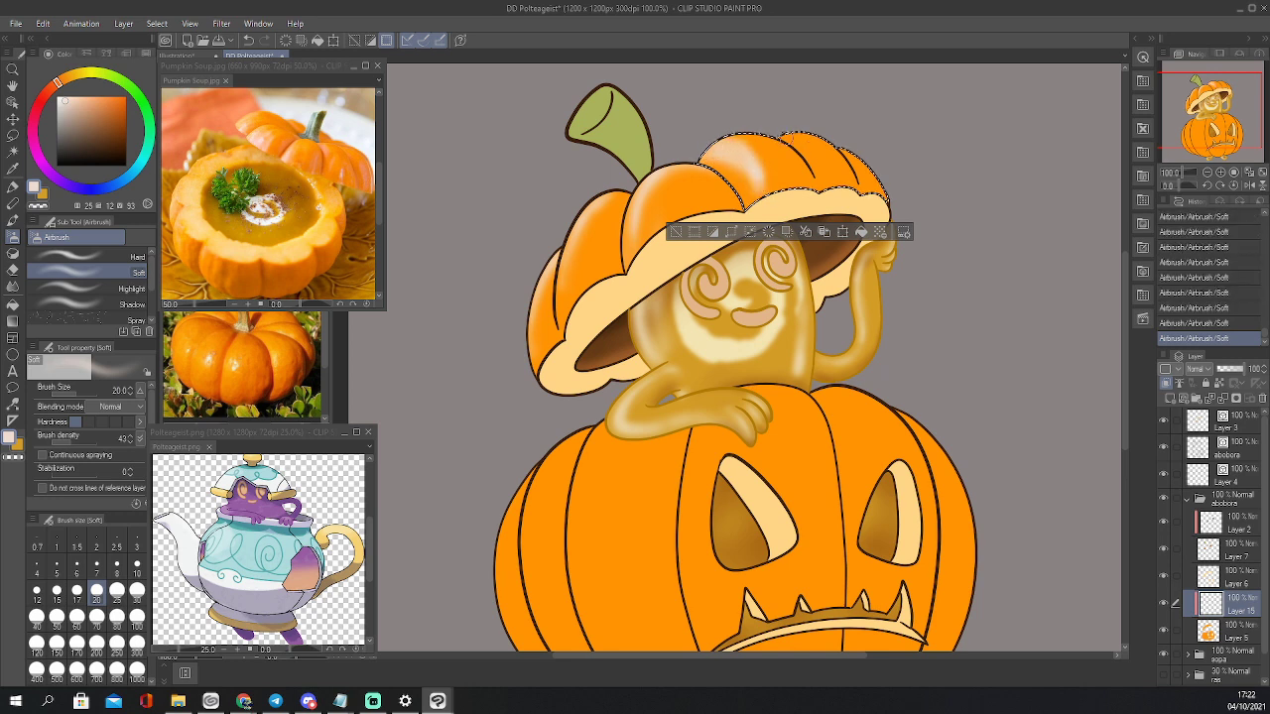
pyautogui.moveTo(795, 138)
pyautogui.mouseDown()
pyautogui.moveTo(824, 177)
pyautogui.moveTo(782, 131)
pyautogui.moveTo(824, 172)
pyautogui.moveTo(816, 142)
pyautogui.moveTo(861, 174)
pyautogui.mouseUp()
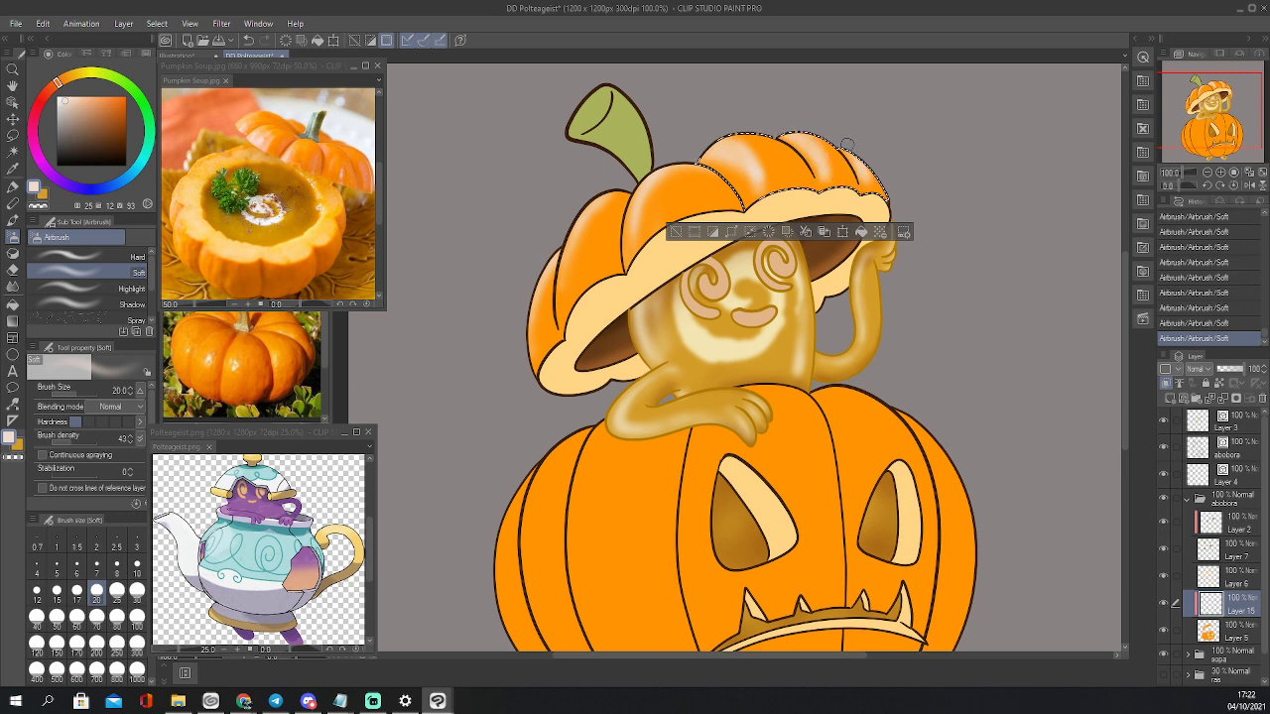
# Trim the highlights on the lid's right-hand segments with the Soft eraser at size 30
pyautogui.press('e')
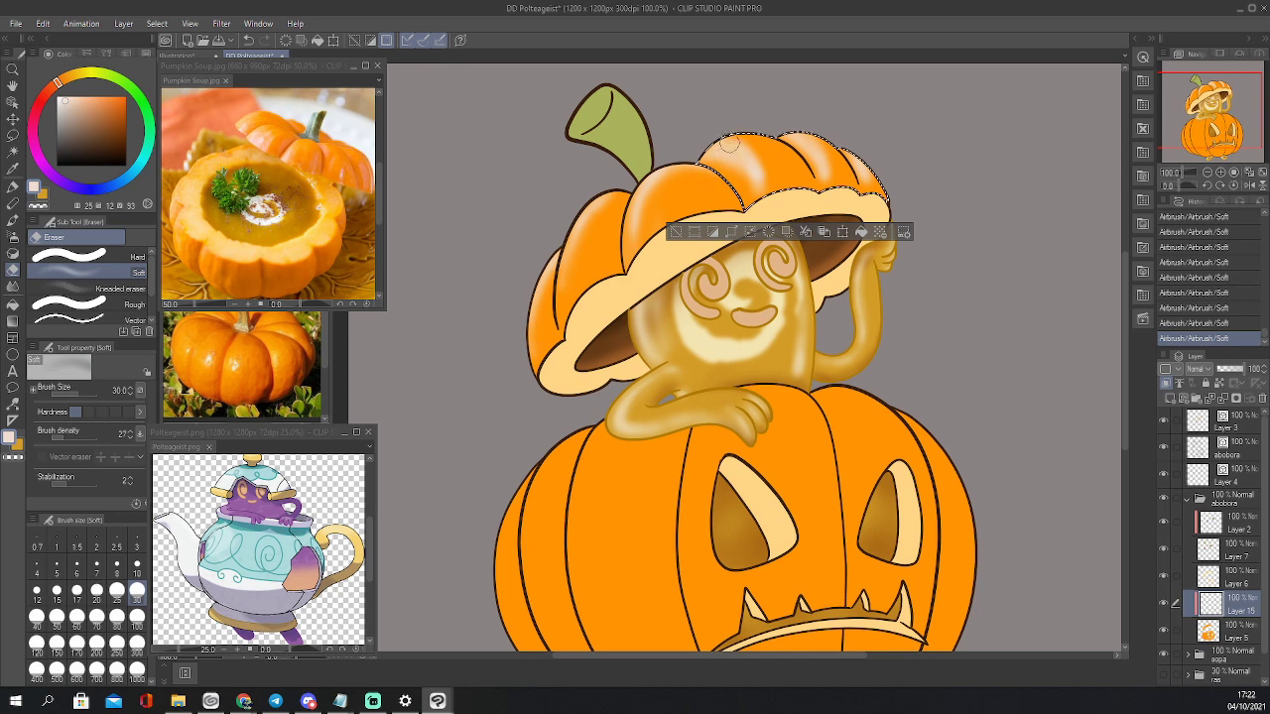
pyautogui.moveTo(701, 165); pyautogui.dragTo(738, 175)
pyautogui.moveTo(740, 178)
pyautogui.mouseDown()
pyautogui.moveTo(725, 139)
pyautogui.moveTo(764, 163)
pyautogui.mouseUp()
pyautogui.moveTo(764, 163)
pyautogui.mouseDown()
pyautogui.moveTo(724, 133)
pyautogui.moveTo(764, 156)
pyautogui.moveTo(770, 183)
pyautogui.moveTo(754, 152)
pyautogui.mouseUp()
pyautogui.moveTo(752, 153)
pyautogui.mouseDown()
pyautogui.moveTo(718, 132)
pyautogui.moveTo(744, 156)
pyautogui.mouseUp()
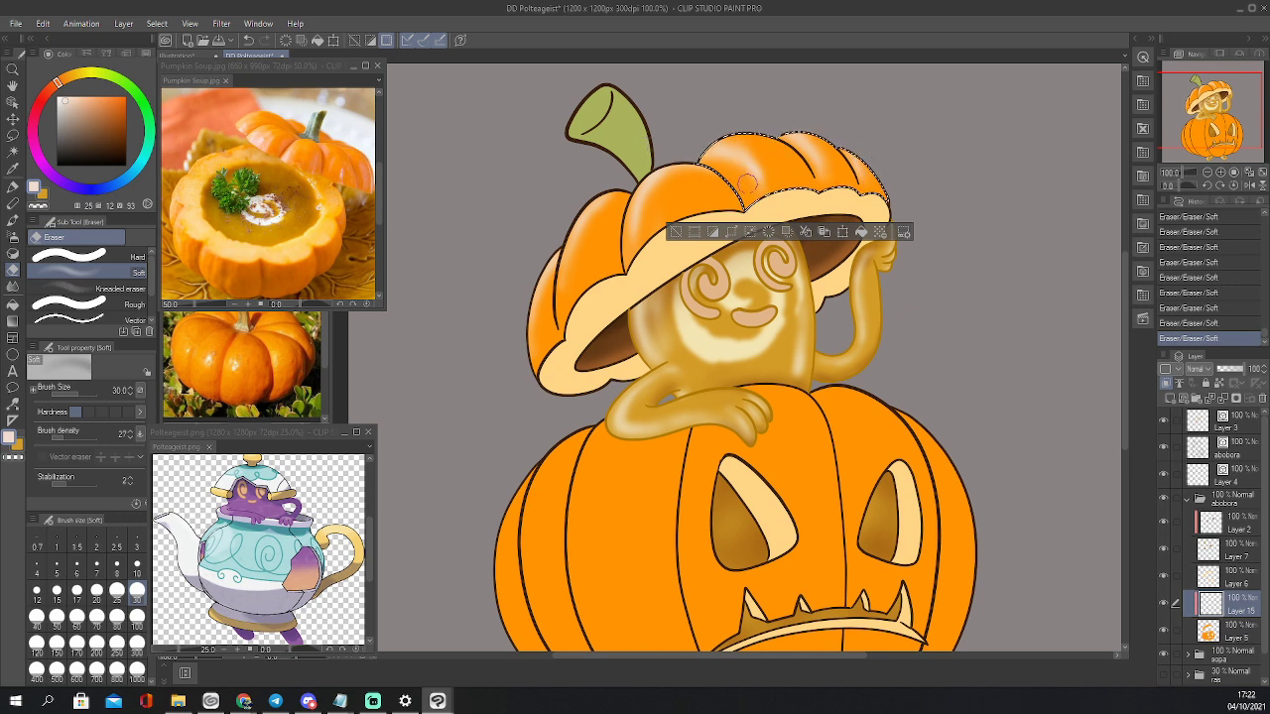
# Repaint the highlight on the first of the lid's right-hand segments with the Soft airbrush at size 30 and blend its edges with the Soft eraser
pyautogui.press('b')
pyautogui.press(']')
pyautogui.press(']')
pyautogui.moveTo(732, 183); pyautogui.dragTo(725, 166)
pyautogui.moveTo(733, 179)
pyautogui.mouseDown()
pyautogui.moveTo(725, 171)
pyautogui.moveTo(736, 171)
pyautogui.mouseUp()
pyautogui.moveTo(730, 166)
pyautogui.mouseDown()
pyautogui.moveTo(758, 183)
pyautogui.moveTo(772, 176)
pyautogui.moveTo(738, 162)
pyautogui.moveTo(750, 178)
pyautogui.moveTo(853, 152)
pyautogui.moveTo(788, 205)
pyautogui.moveTo(757, 210)
pyautogui.moveTo(697, 160)
pyautogui.moveTo(744, 183)
pyautogui.mouseUp()
pyautogui.press('e')
pyautogui.moveTo(742, 181)
pyautogui.mouseDown()
pyautogui.moveTo(697, 164)
pyautogui.moveTo(744, 194)
pyautogui.mouseUp()
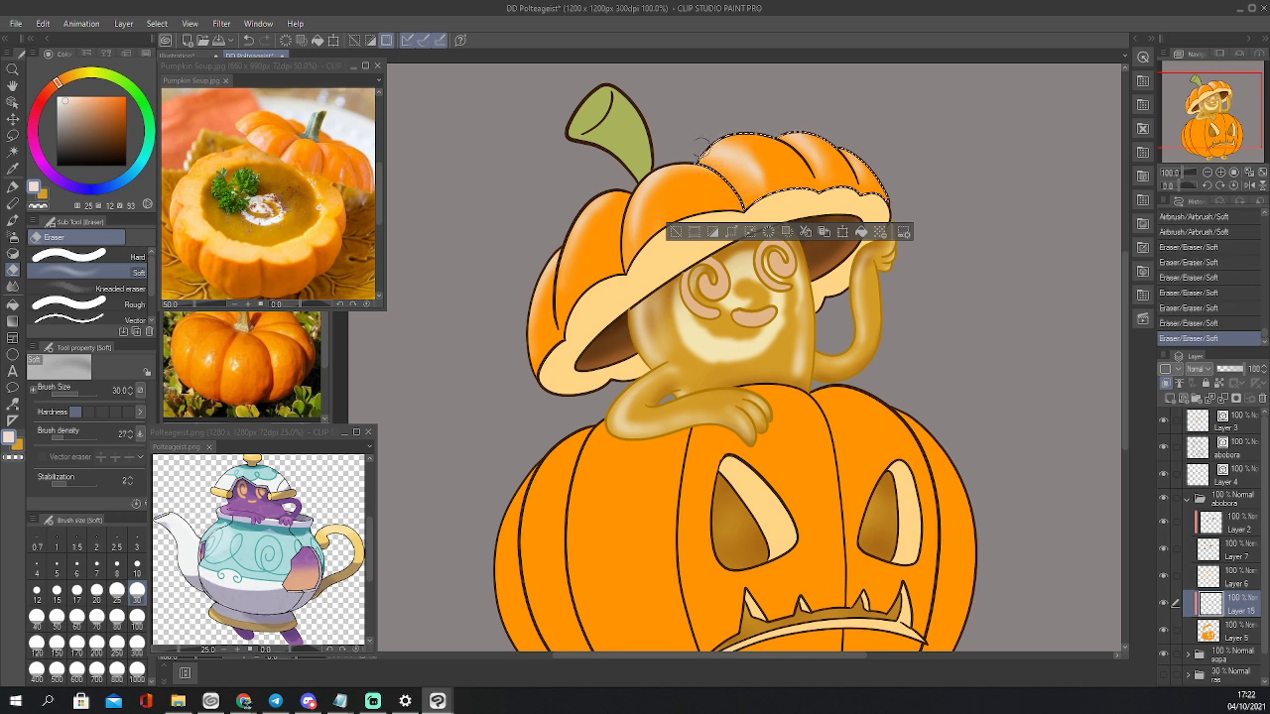
pyautogui.moveTo(722, 148); pyautogui.dragTo(756, 167)
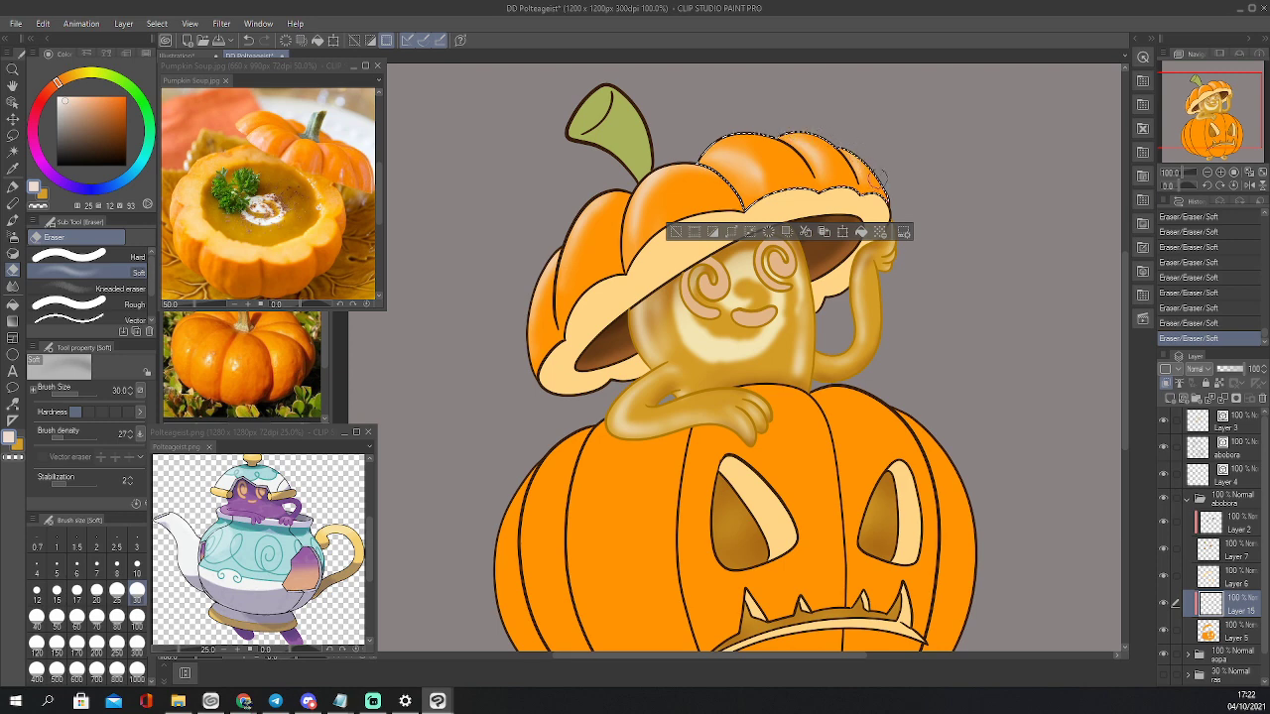
# Auto-select the pumpkin body's leftmost segment, touch up the selection's top tip with the Lasso, and airbrush a soft pale highlight at size 30
pyautogui.moveTo(1227, 100); pyautogui.dragTo(1212, 119)
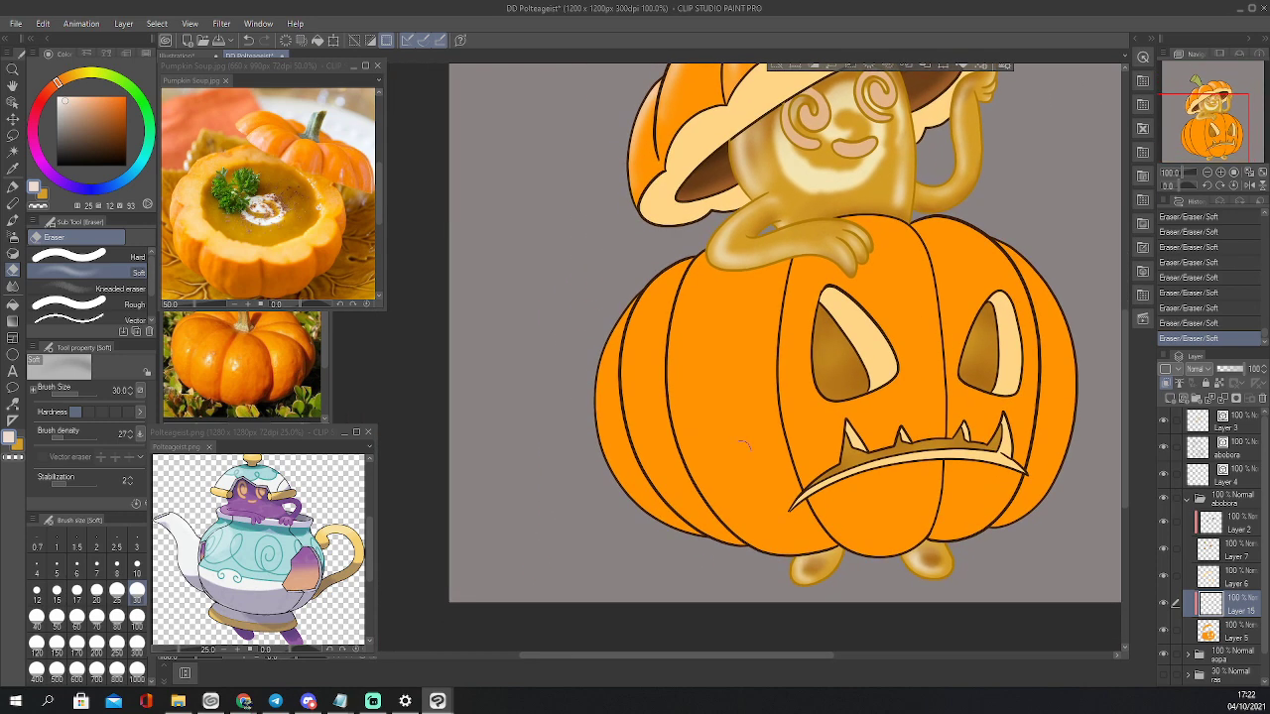
pyautogui.press('w')
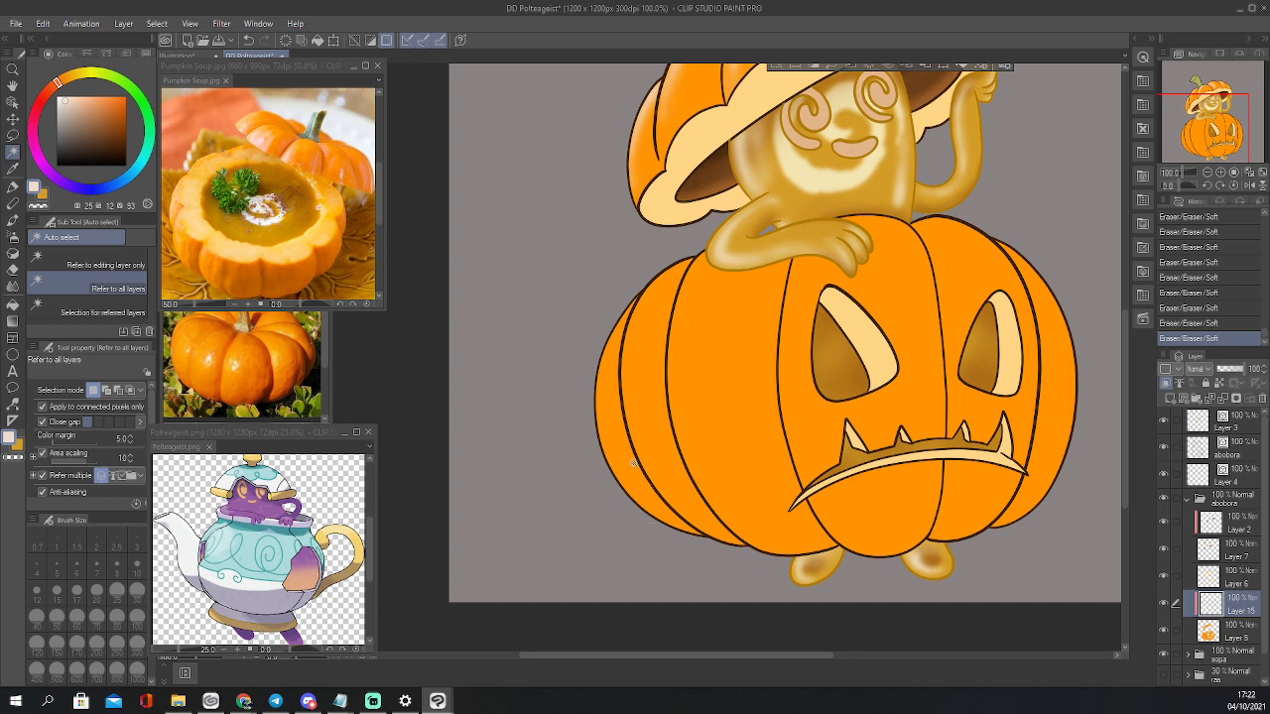
pyautogui.click(615, 435)
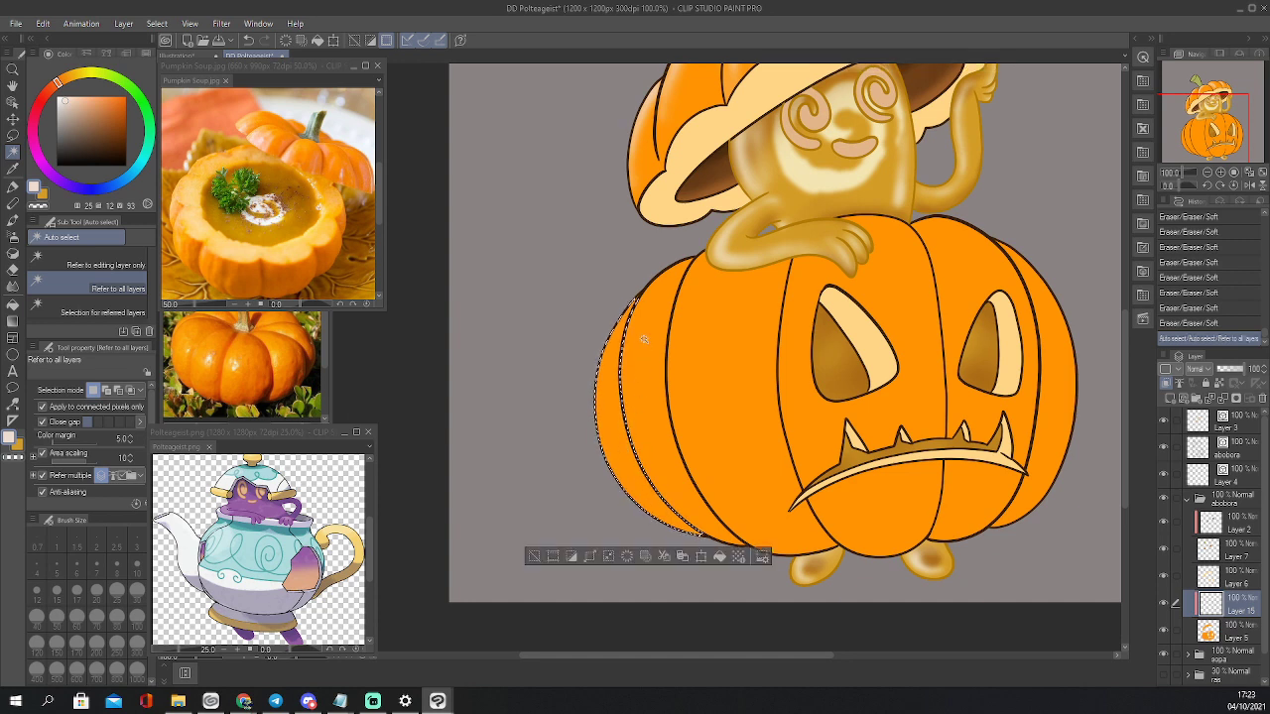
pyautogui.press('m')
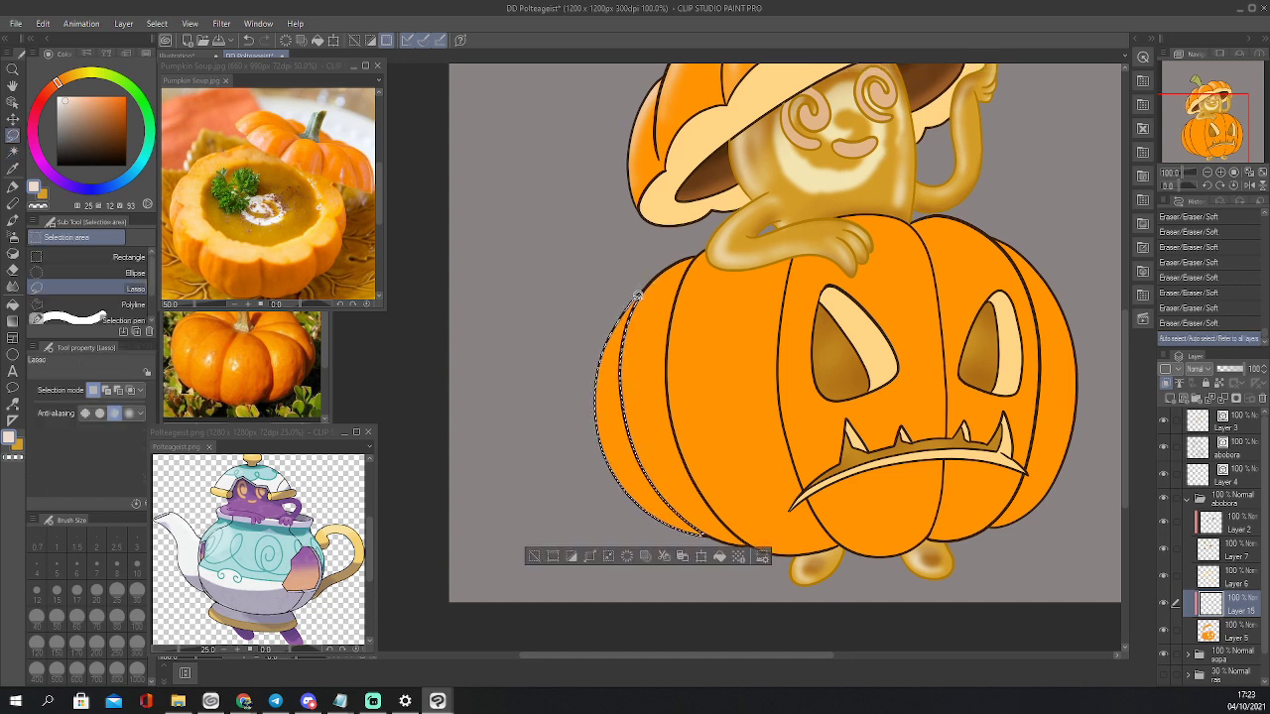
pyautogui.moveTo(637, 300); pyautogui.dragTo(644, 289)
pyautogui.press('b')
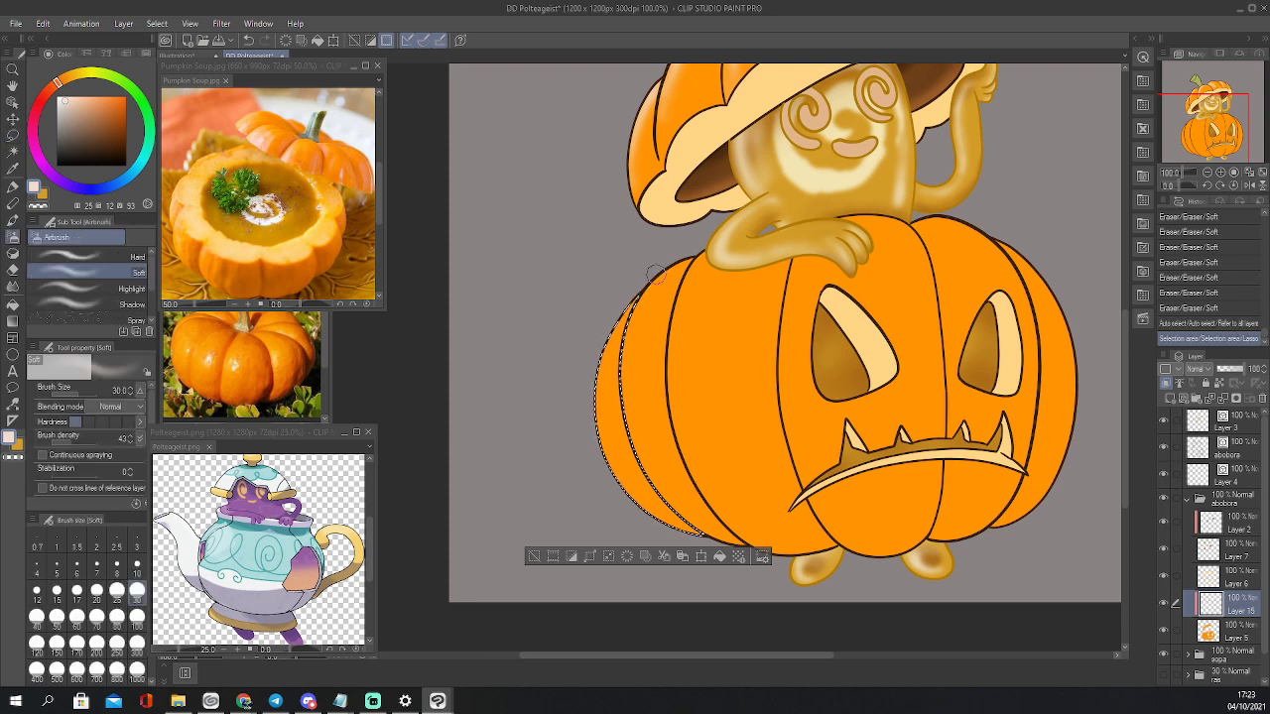
pyautogui.moveTo(627, 298)
pyautogui.mouseDown()
pyautogui.moveTo(600, 366)
pyautogui.moveTo(602, 442)
pyautogui.moveTo(602, 426)
pyautogui.moveTo(636, 510)
pyautogui.moveTo(662, 529)
pyautogui.moveTo(596, 393)
pyautogui.moveTo(605, 329)
pyautogui.mouseUp()
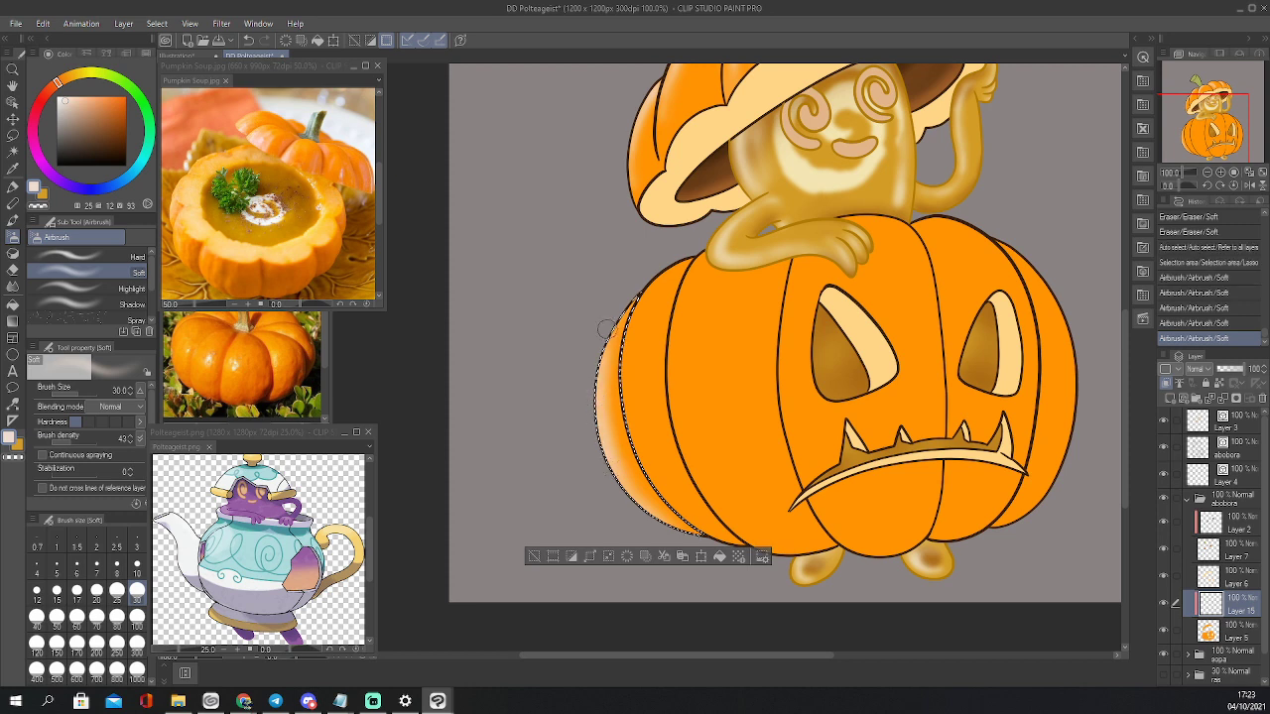
pyautogui.moveTo(593, 393)
pyautogui.mouseDown()
pyautogui.moveTo(644, 273)
pyautogui.moveTo(597, 383)
pyautogui.mouseUp()
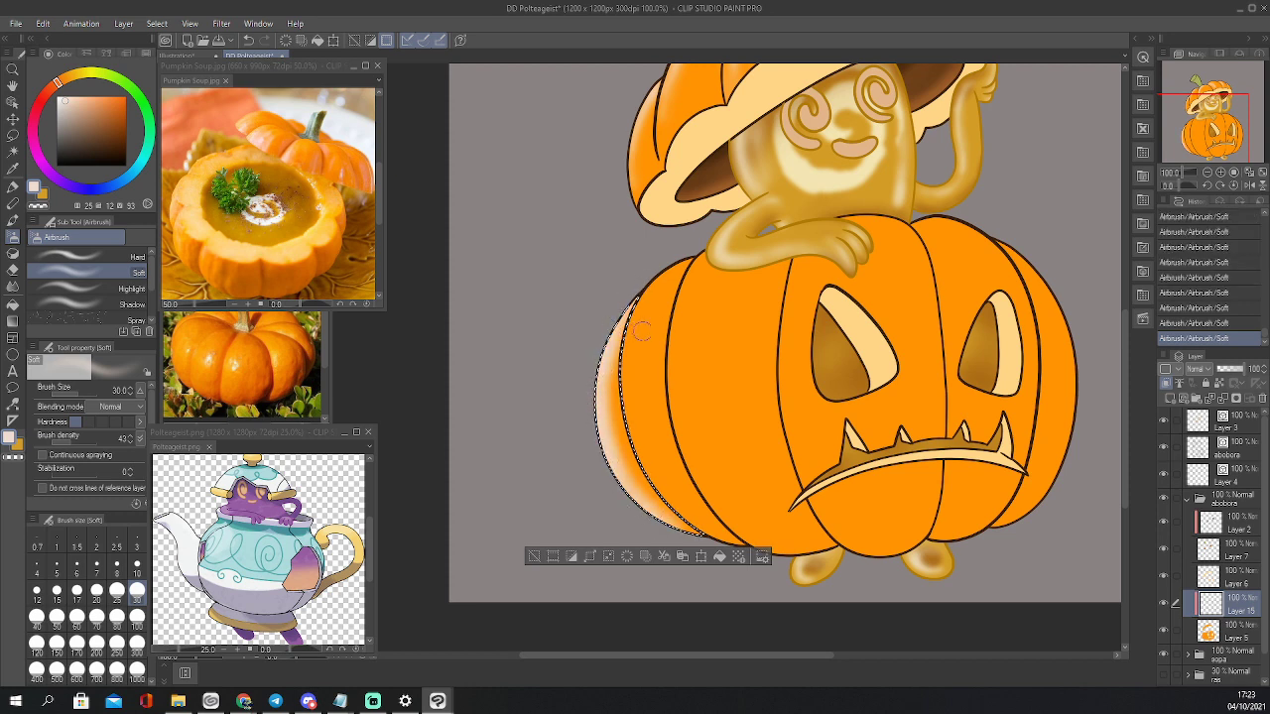
# Thin the highlight on the body's leftmost segment with the Soft eraser at size 30, working along its edges
pyautogui.press('e')
pyautogui.moveTo(643, 285); pyautogui.dragTo(617, 310)
pyautogui.moveTo(593, 376); pyautogui.dragTo(600, 349)
pyautogui.moveTo(605, 342)
pyautogui.mouseDown()
pyautogui.moveTo(602, 466)
pyautogui.moveTo(592, 416)
pyautogui.moveTo(657, 531)
pyautogui.mouseUp()
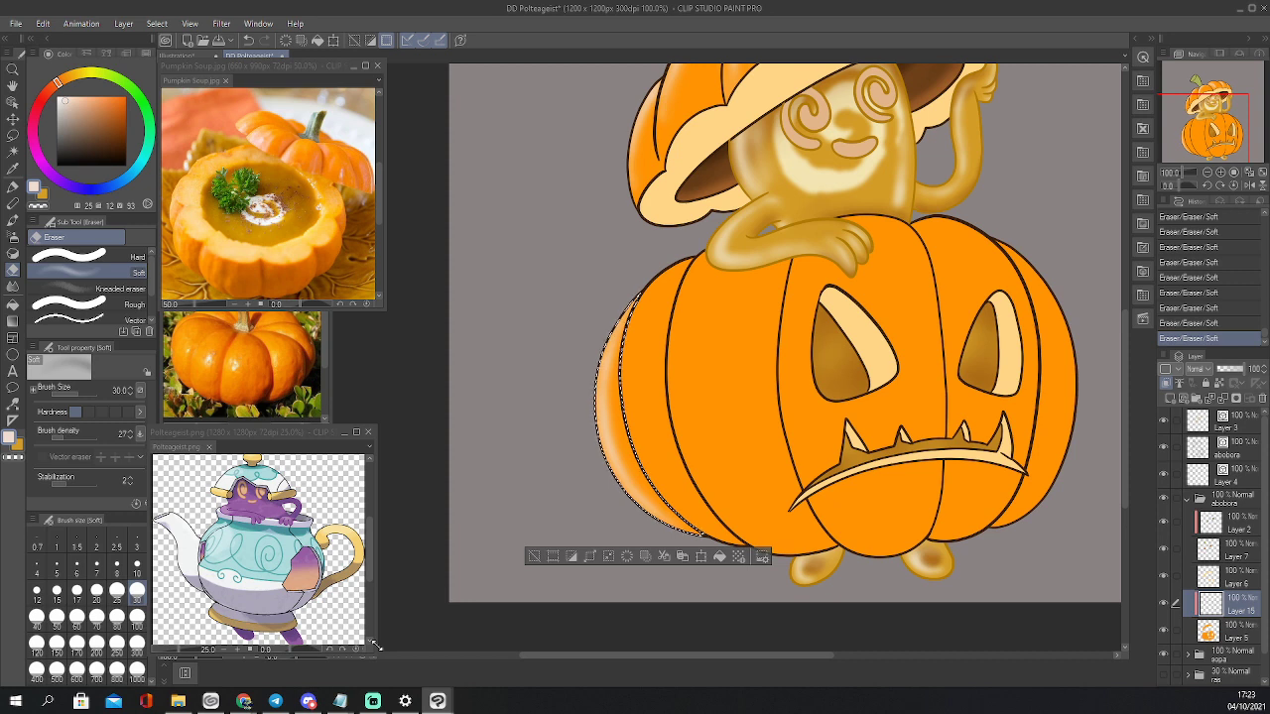
# Auto-select the body's second segment from the left, save the drawing, and airbrush a soft pale highlight along it at size 30
pyautogui.press('w')
pyautogui.click(650, 426)
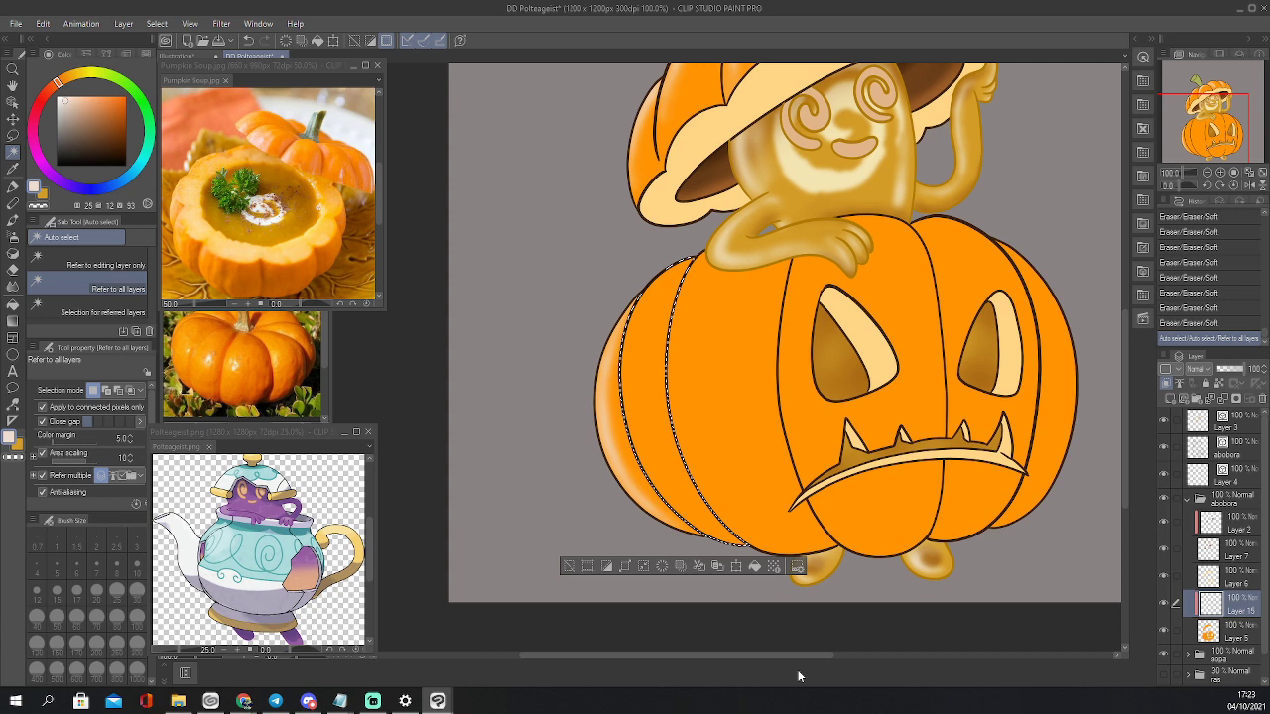
pyautogui.hotkey('ctrl', 's')
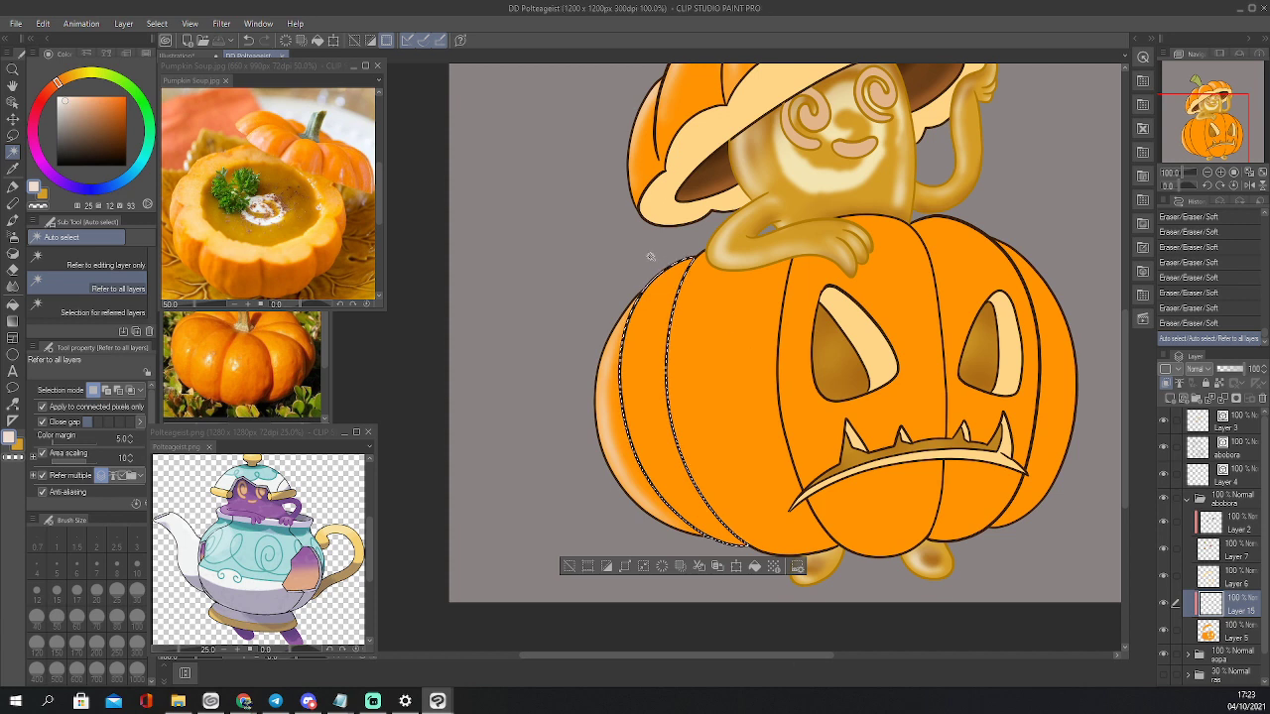
pyautogui.press('b')
pyautogui.moveTo(655, 281)
pyautogui.mouseDown()
pyautogui.moveTo(637, 407)
pyautogui.moveTo(634, 339)
pyautogui.moveTo(666, 491)
pyautogui.moveTo(643, 428)
pyautogui.moveTo(720, 536)
pyautogui.moveTo(641, 427)
pyautogui.moveTo(666, 476)
pyautogui.moveTo(638, 348)
pyautogui.moveTo(637, 400)
pyautogui.moveTo(664, 274)
pyautogui.moveTo(630, 370)
pyautogui.moveTo(652, 302)
pyautogui.mouseUp()
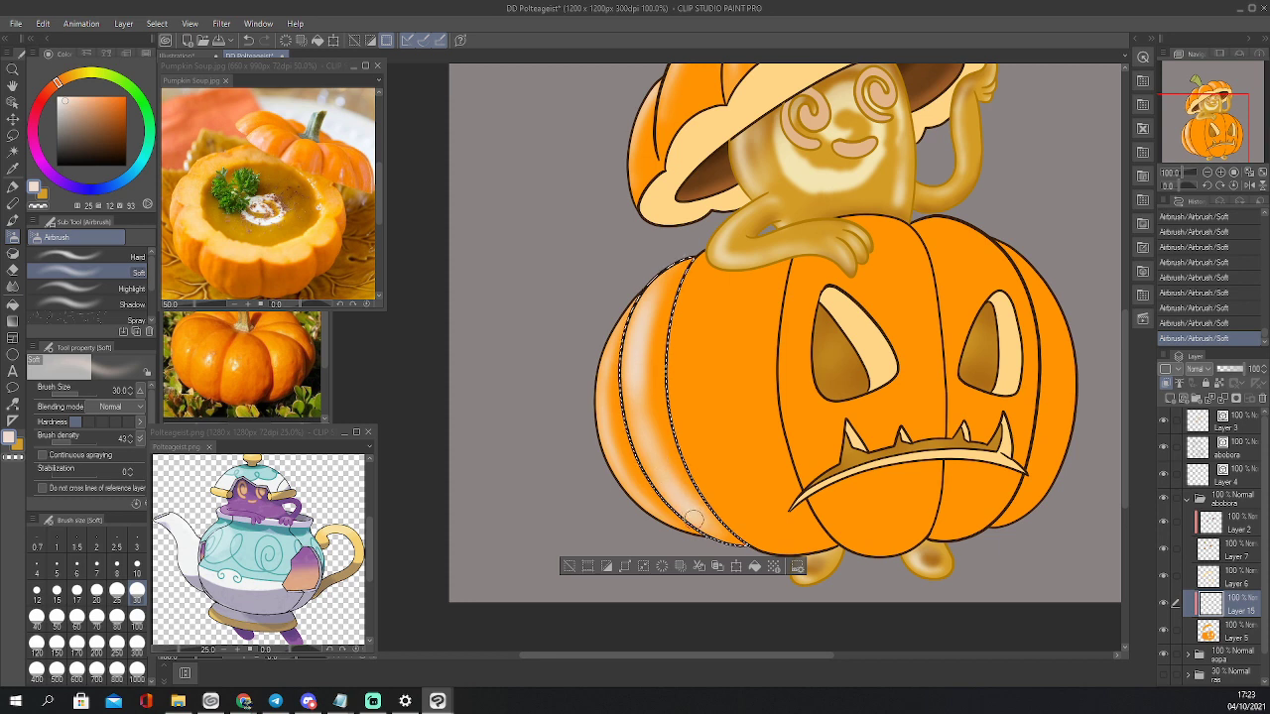
# Soften the highlight on the body's second segment from the left with the Soft eraser at size 30
pyautogui.press('e')
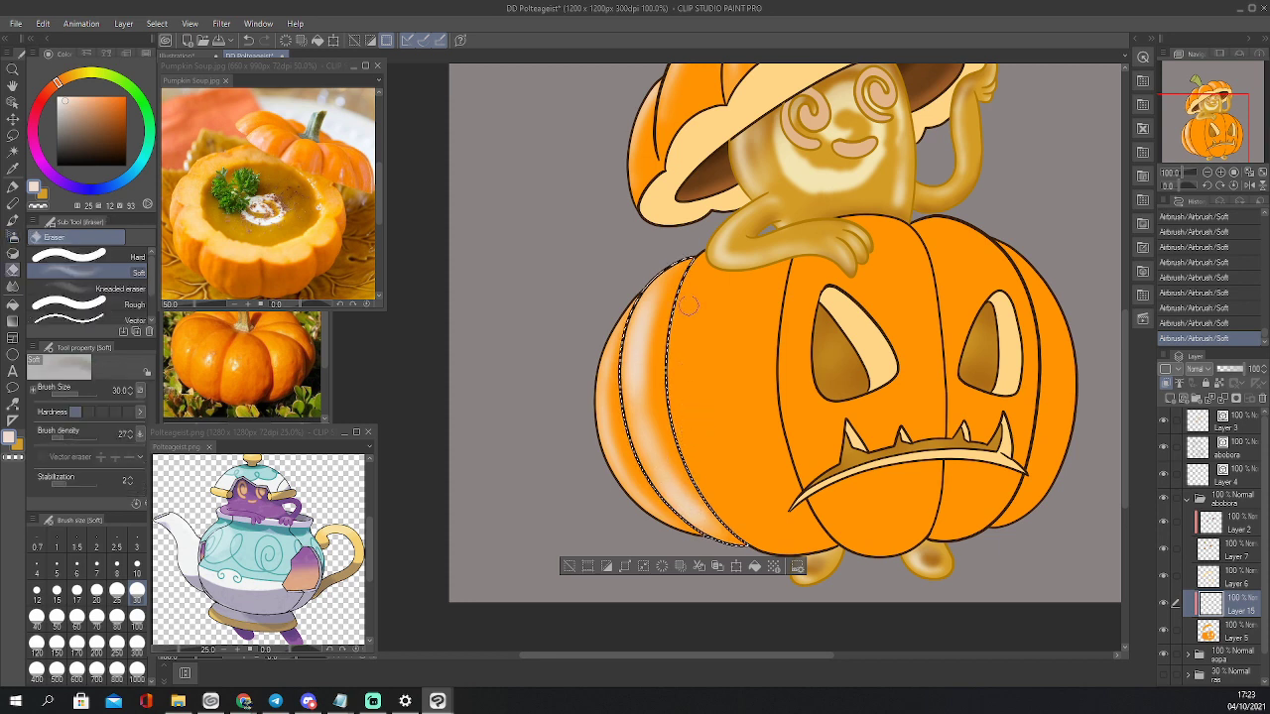
pyautogui.moveTo(662, 301)
pyautogui.mouseDown()
pyautogui.moveTo(647, 377)
pyautogui.moveTo(666, 451)
pyautogui.moveTo(719, 519)
pyautogui.moveTo(687, 491)
pyautogui.moveTo(694, 508)
pyautogui.moveTo(738, 537)
pyautogui.moveTo(717, 543)
pyautogui.moveTo(671, 511)
pyautogui.moveTo(691, 521)
pyautogui.moveTo(639, 453)
pyautogui.moveTo(645, 463)
pyautogui.moveTo(629, 341)
pyautogui.moveTo(648, 265)
pyautogui.moveTo(667, 250)
pyautogui.moveTo(621, 367)
pyautogui.moveTo(641, 295)
pyautogui.mouseUp()
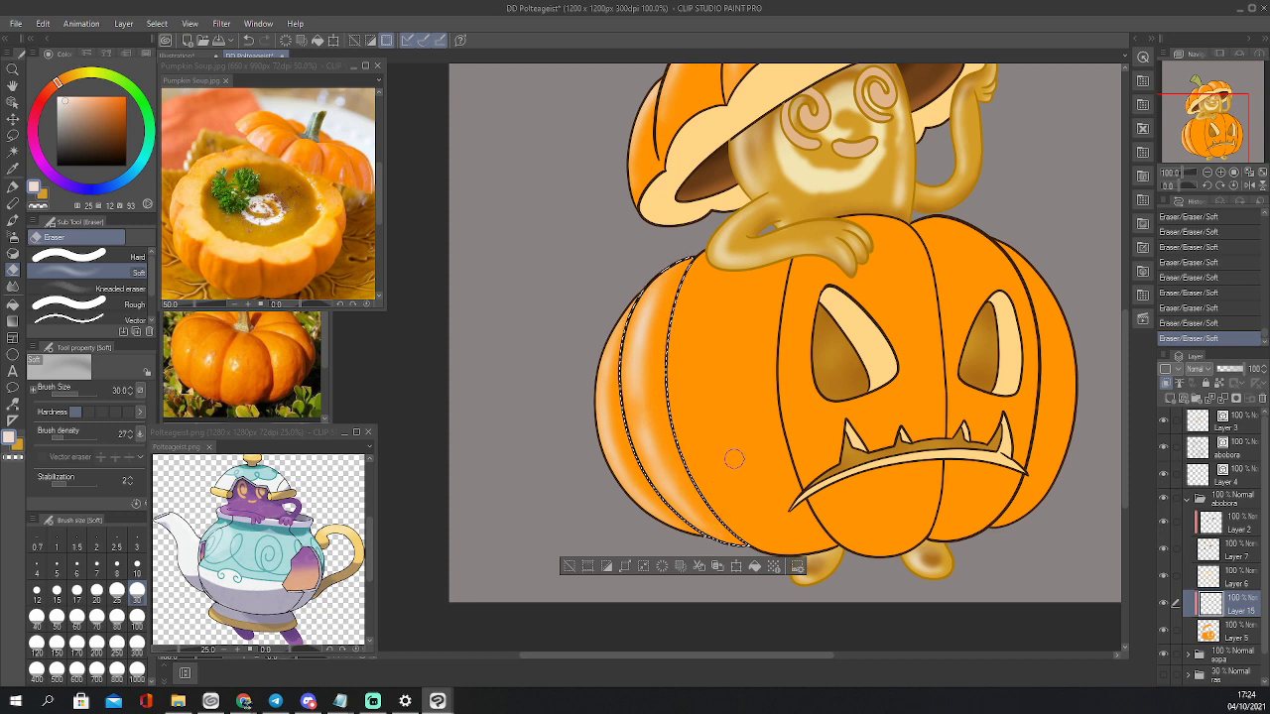
# Auto-select the body's third segment from the left and build up a broad pale highlight with the Soft airbrush, increasing its size to 50
pyautogui.press('w')
pyautogui.click(720, 430)
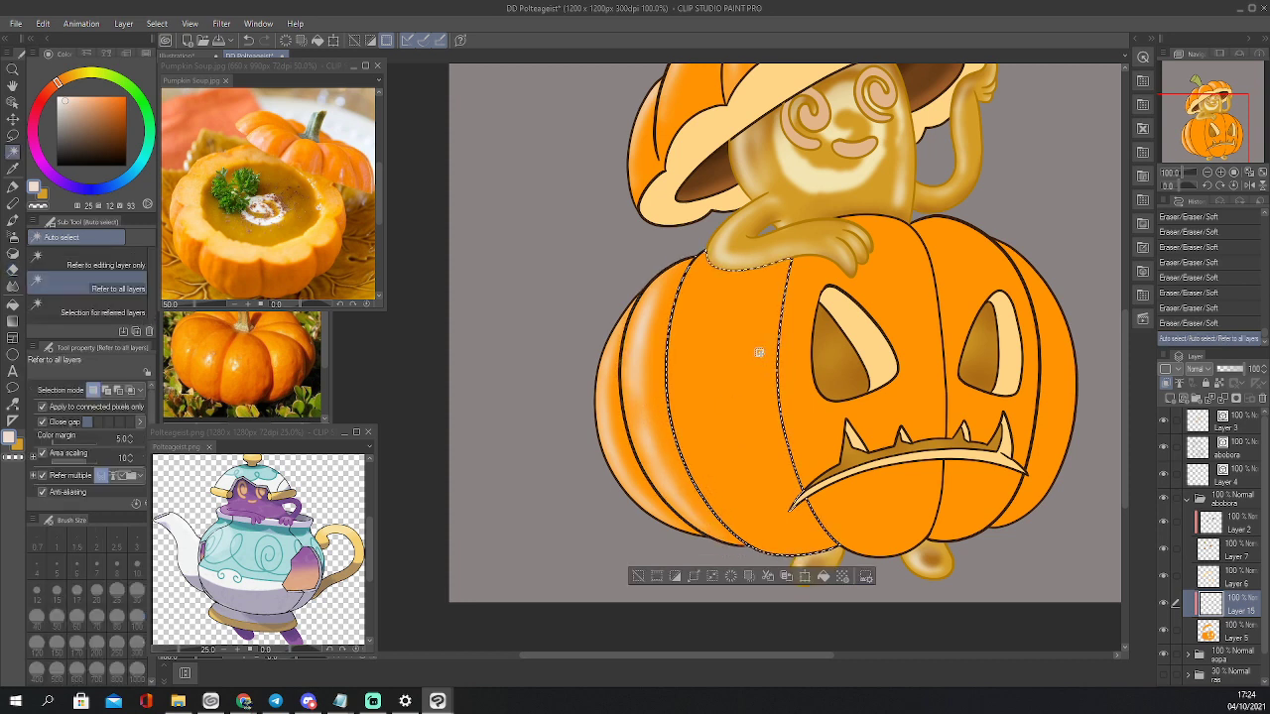
pyautogui.press('b')
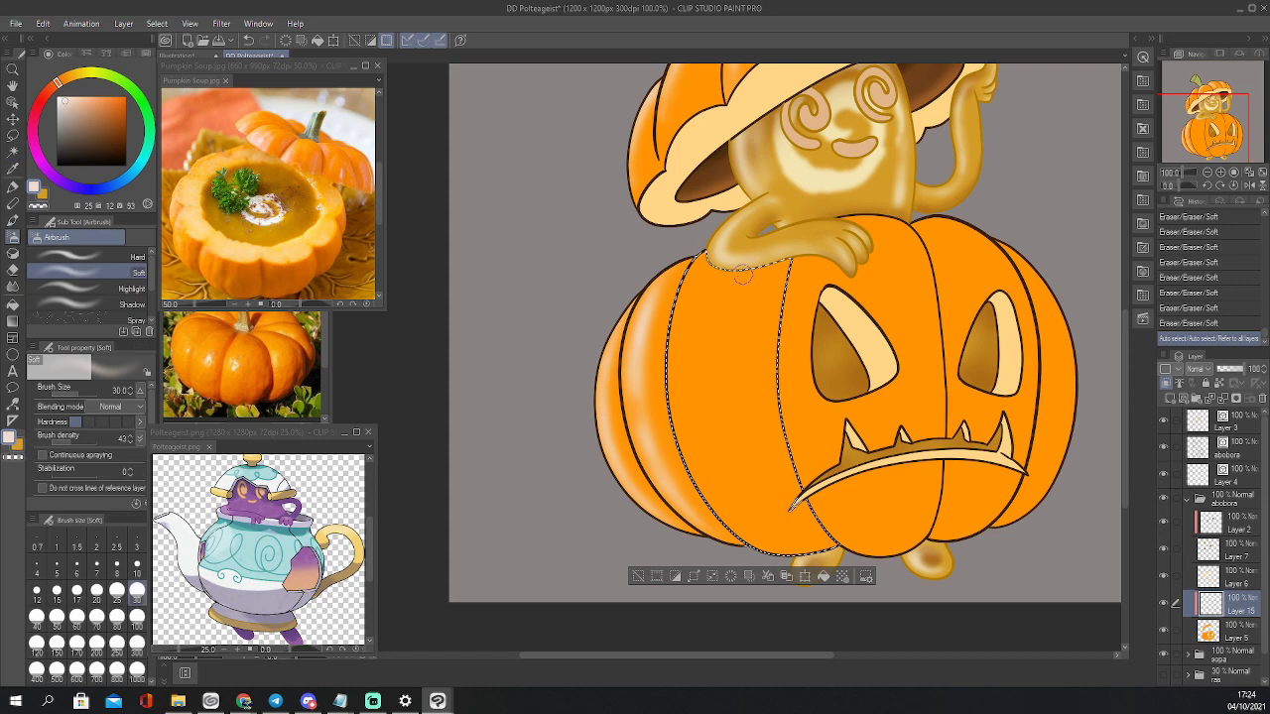
pyautogui.moveTo(727, 268)
pyautogui.mouseDown()
pyautogui.moveTo(693, 382)
pyautogui.moveTo(746, 506)
pyautogui.mouseUp()
pyautogui.moveTo(698, 332)
pyautogui.mouseDown()
pyautogui.moveTo(706, 439)
pyautogui.moveTo(729, 486)
pyautogui.mouseUp()
pyautogui.moveTo(719, 462)
pyautogui.mouseDown()
pyautogui.moveTo(774, 536)
pyautogui.moveTo(709, 304)
pyautogui.moveTo(706, 427)
pyautogui.mouseUp()
pyautogui.moveTo(701, 320); pyautogui.dragTo(702, 427)
pyautogui.moveTo(695, 347); pyautogui.dragTo(716, 464)
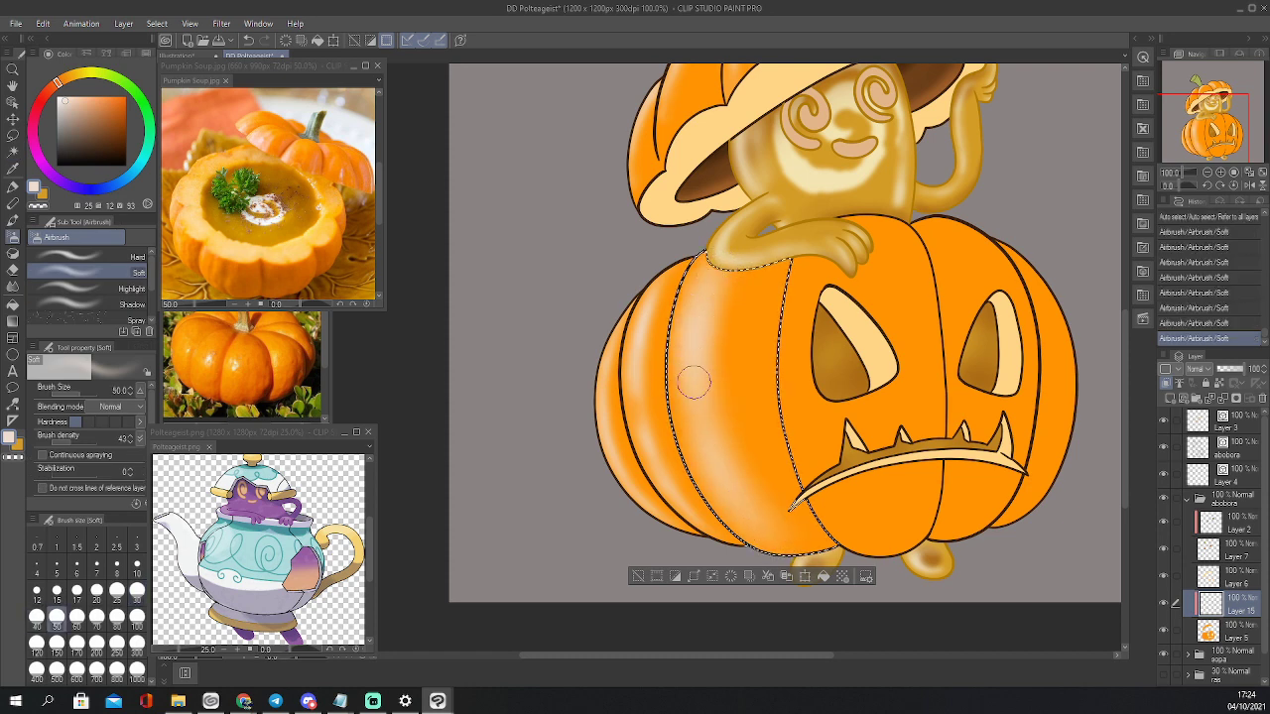
pyautogui.moveTo(692, 383)
pyautogui.mouseDown()
pyautogui.moveTo(702, 456)
pyautogui.moveTo(732, 503)
pyautogui.mouseUp()
pyautogui.moveTo(725, 270)
pyautogui.mouseDown()
pyautogui.moveTo(714, 457)
pyautogui.moveTo(802, 562)
pyautogui.mouseUp()
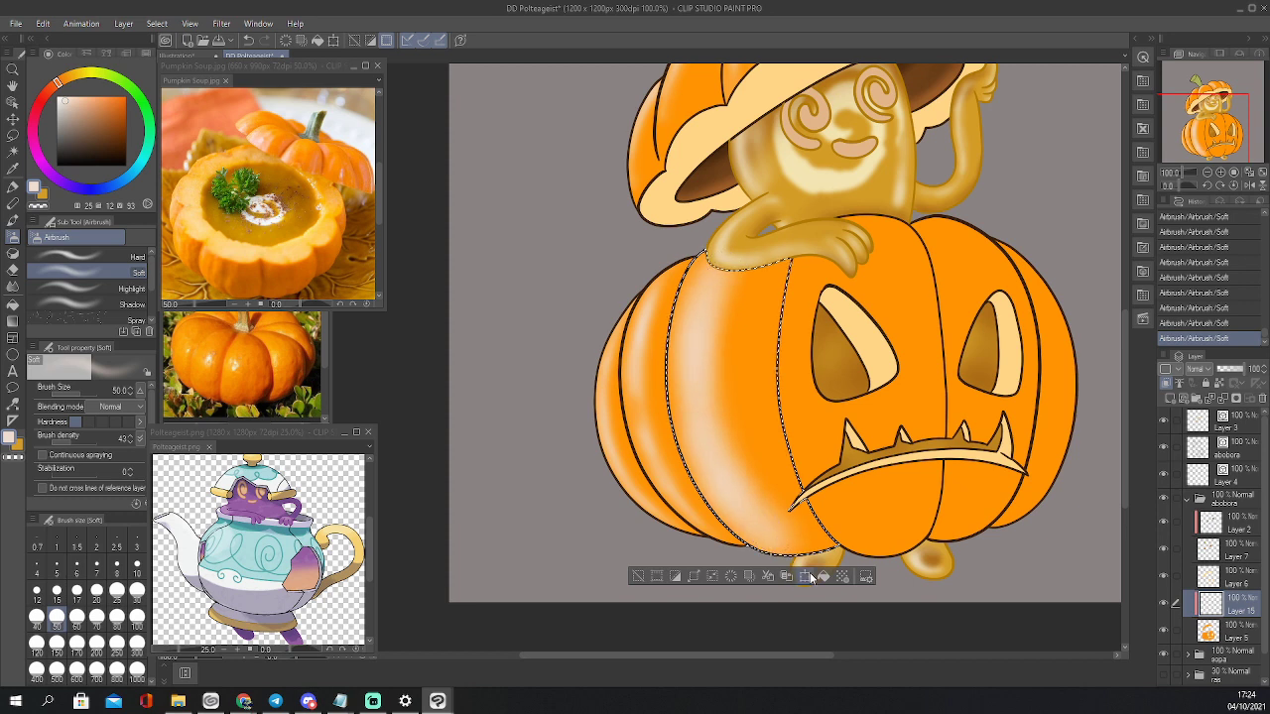
# Soften and narrow the highlight on the body's third segment from the left with the Soft eraser at size 50
pyautogui.press('e')
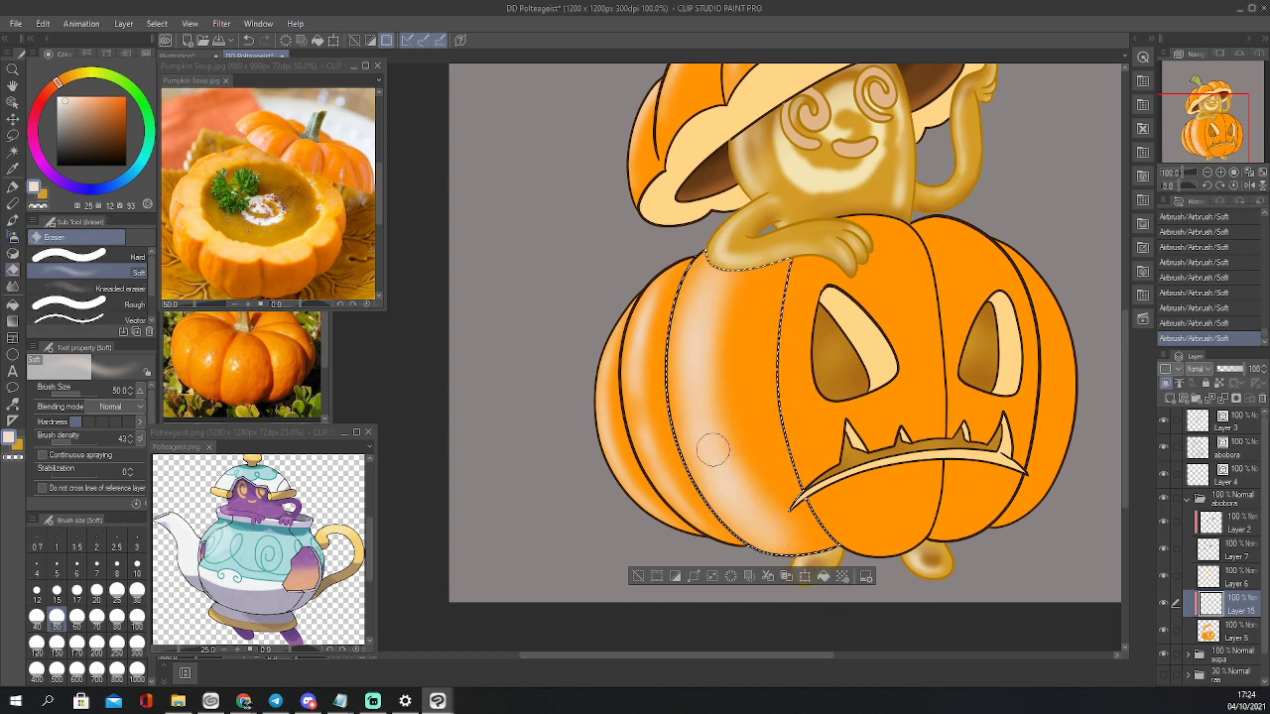
pyautogui.press(']')
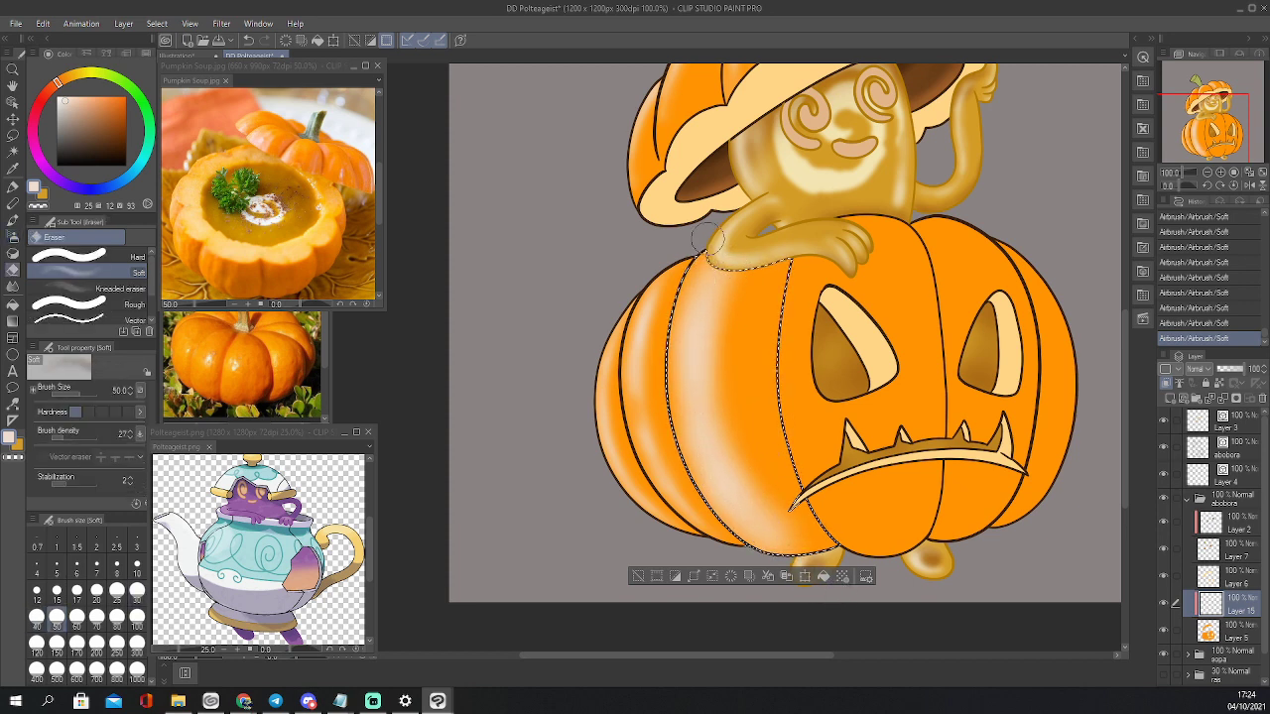
pyautogui.moveTo(732, 269)
pyautogui.mouseDown()
pyautogui.moveTo(715, 266)
pyautogui.moveTo(759, 256)
pyautogui.mouseUp()
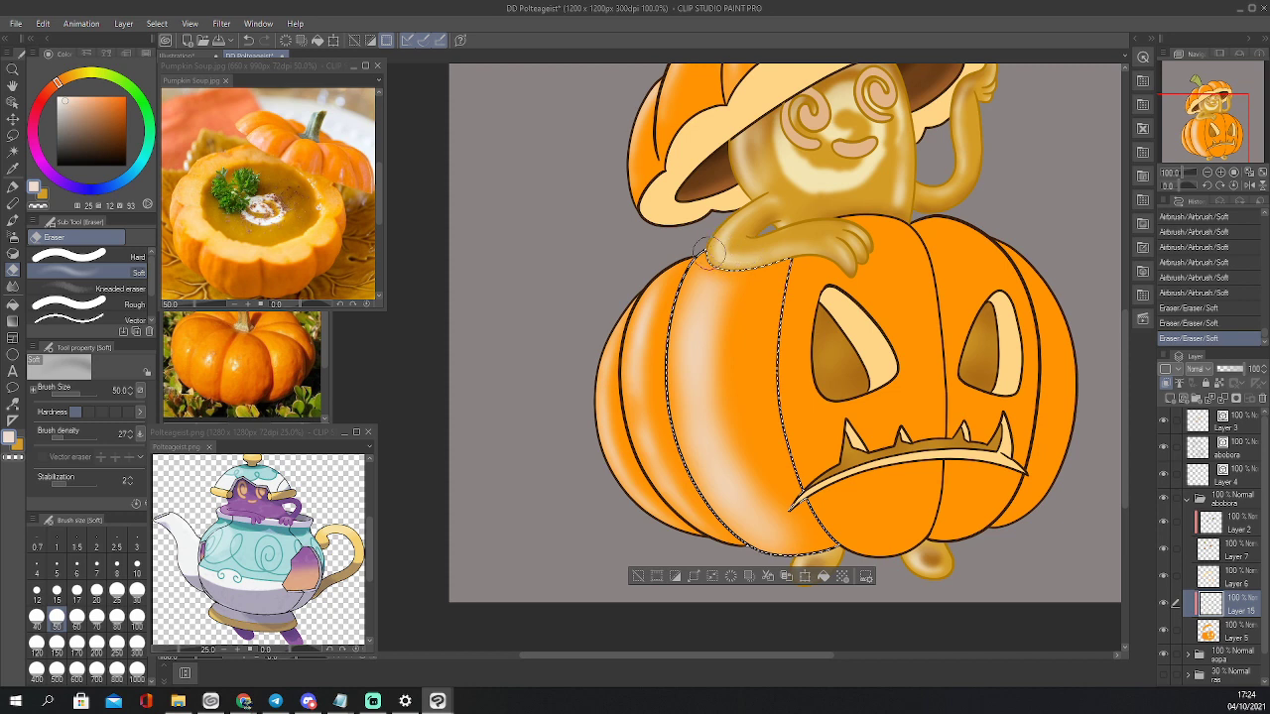
pyautogui.moveTo(710, 256)
pyautogui.mouseDown()
pyautogui.moveTo(670, 360)
pyautogui.moveTo(715, 253)
pyautogui.moveTo(686, 467)
pyautogui.moveTo(674, 376)
pyautogui.moveTo(755, 531)
pyautogui.moveTo(726, 513)
pyautogui.moveTo(783, 554)
pyautogui.mouseUp()
pyautogui.moveTo(729, 516); pyautogui.dragTo(769, 547)
pyautogui.moveTo(737, 266); pyautogui.dragTo(714, 367)
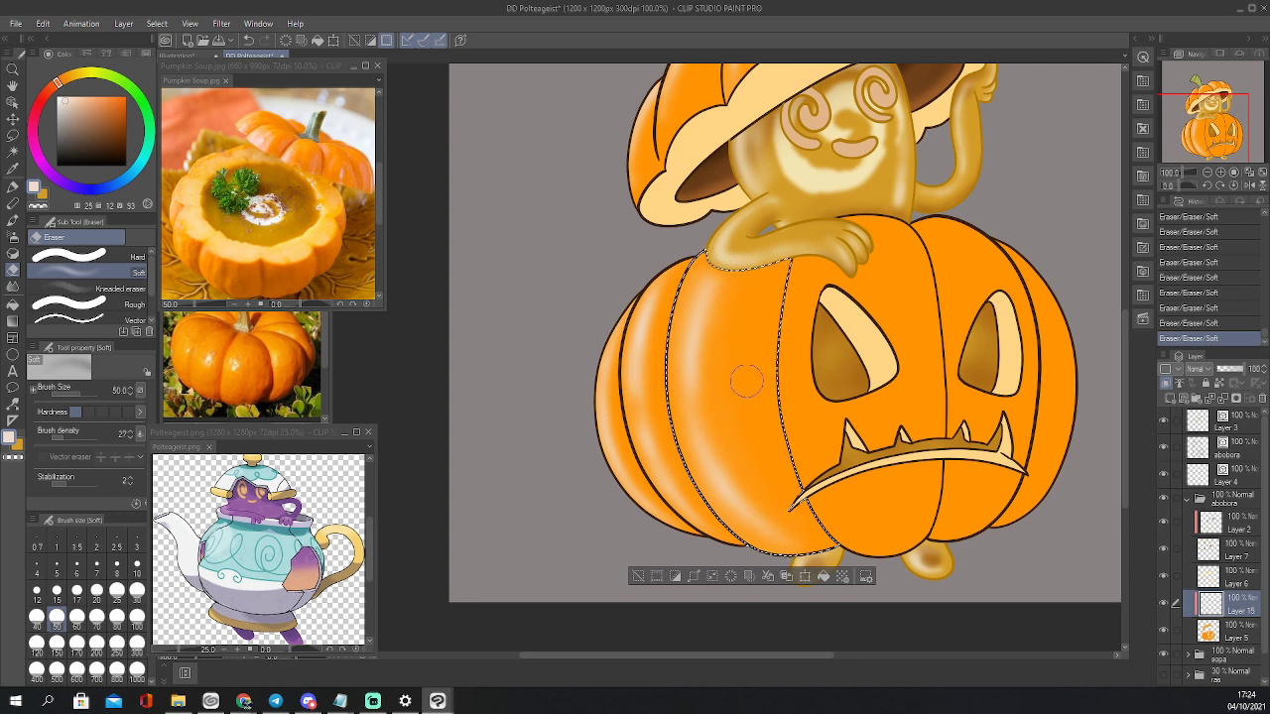
# Add fine pale touches to the middle of the third segment's highlight with the Soft airbrush at size 17
pyautogui.press('b')
pyautogui.press('[')
pyautogui.press('[')
pyautogui.press('[')
pyautogui.press('[')
pyautogui.press('[')
pyautogui.moveTo(690, 356)
pyautogui.mouseDown()
pyautogui.moveTo(705, 301)
pyautogui.moveTo(691, 402)
pyautogui.mouseUp()
pyautogui.moveTo(691, 392); pyautogui.dragTo(714, 441)
pyautogui.moveTo(778, 377); pyautogui.dragTo(780, 399)
pyautogui.moveTo(781, 403); pyautogui.dragTo(786, 448)
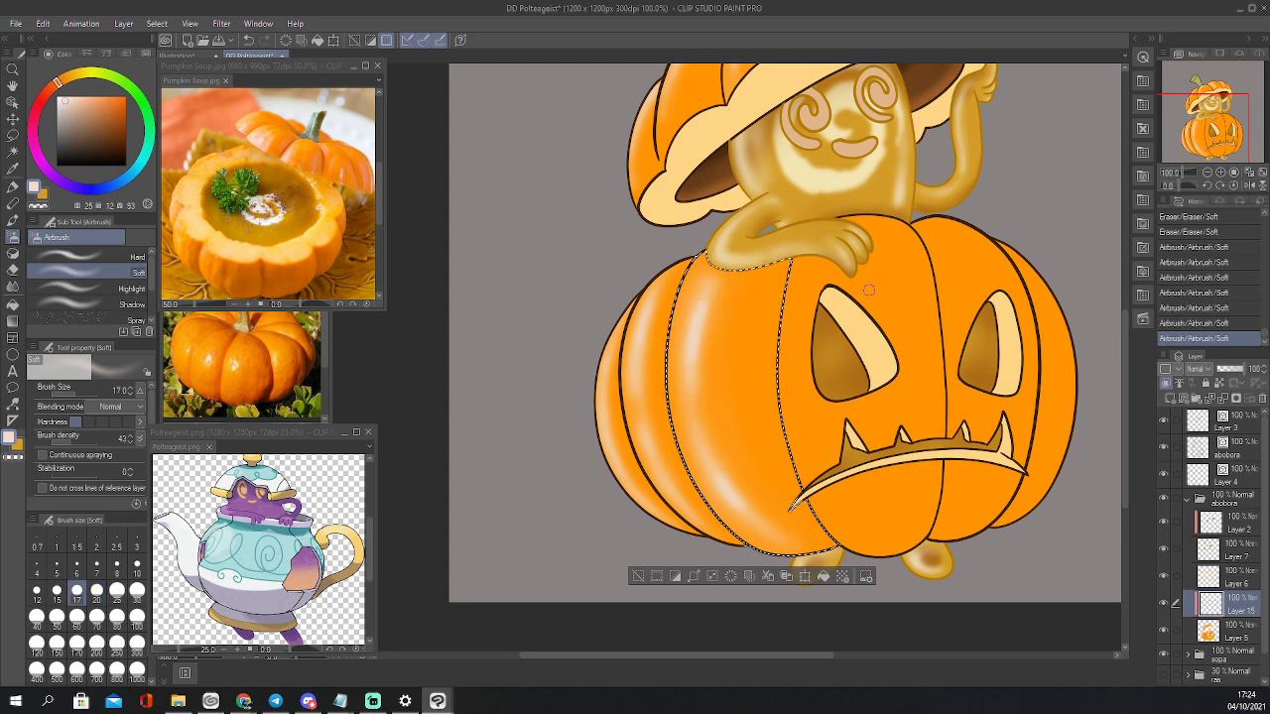
# Trim the third segment's highlight at its upper and lower ends with the Soft eraser, reducing its size from 50 to 25
pyautogui.press('e')
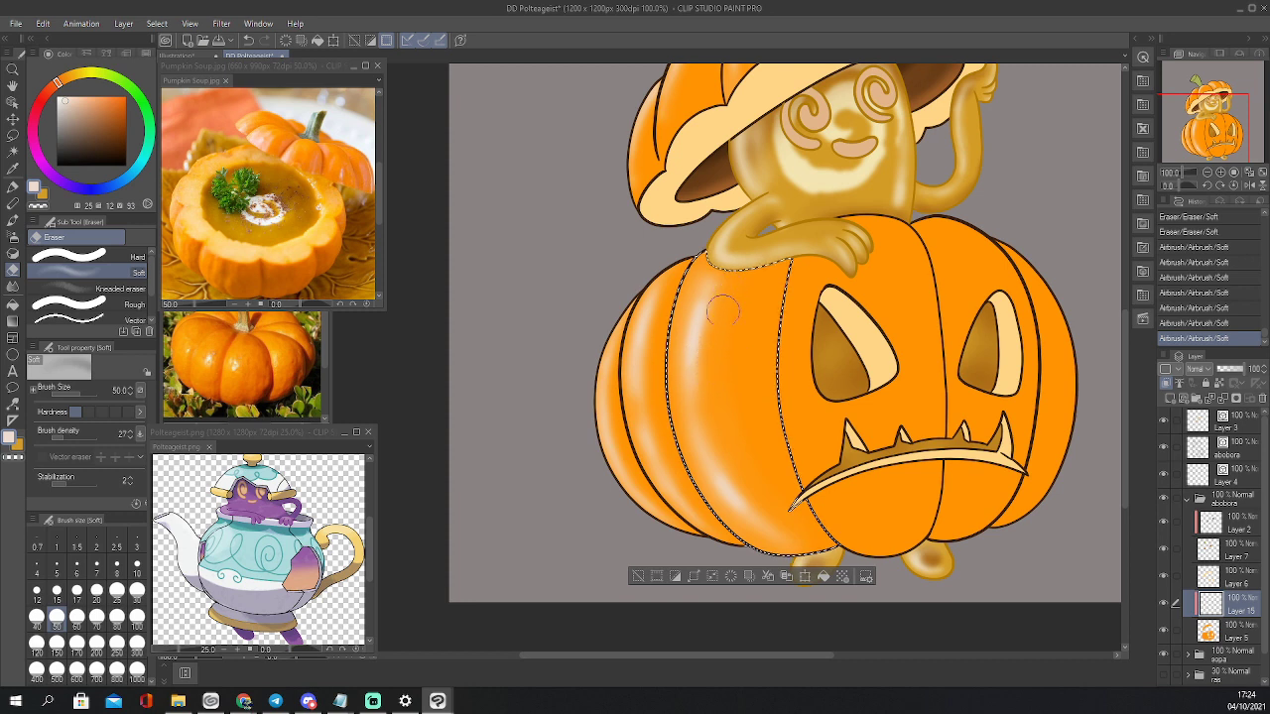
pyautogui.moveTo(722, 312)
pyautogui.mouseDown()
pyautogui.moveTo(707, 250)
pyautogui.moveTo(692, 313)
pyautogui.moveTo(711, 344)
pyautogui.moveTo(721, 285)
pyautogui.moveTo(712, 339)
pyautogui.moveTo(723, 288)
pyautogui.mouseUp()
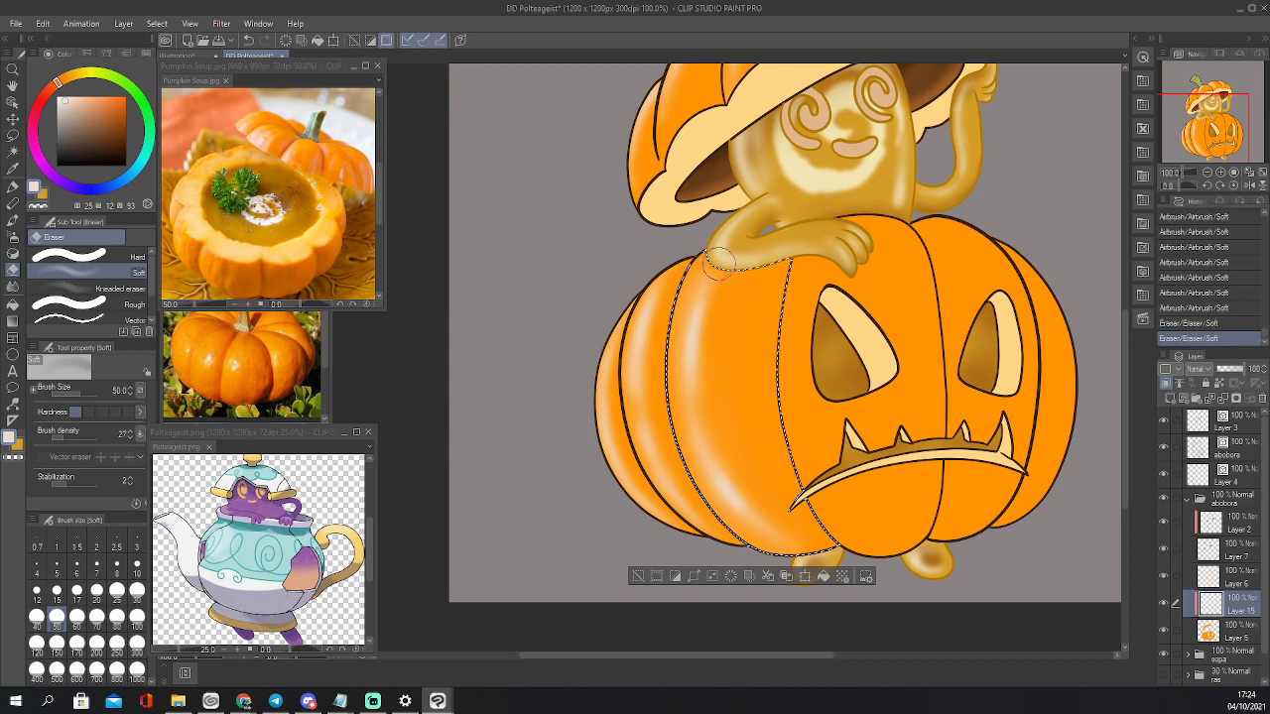
pyautogui.press('[')
pyautogui.press('[')
pyautogui.press('[')
pyautogui.moveTo(693, 448)
pyautogui.mouseDown()
pyautogui.moveTo(721, 504)
pyautogui.moveTo(766, 536)
pyautogui.mouseUp()
pyautogui.moveTo(716, 486)
pyautogui.mouseDown()
pyautogui.moveTo(772, 530)
pyautogui.moveTo(782, 521)
pyautogui.moveTo(737, 456)
pyautogui.mouseUp()
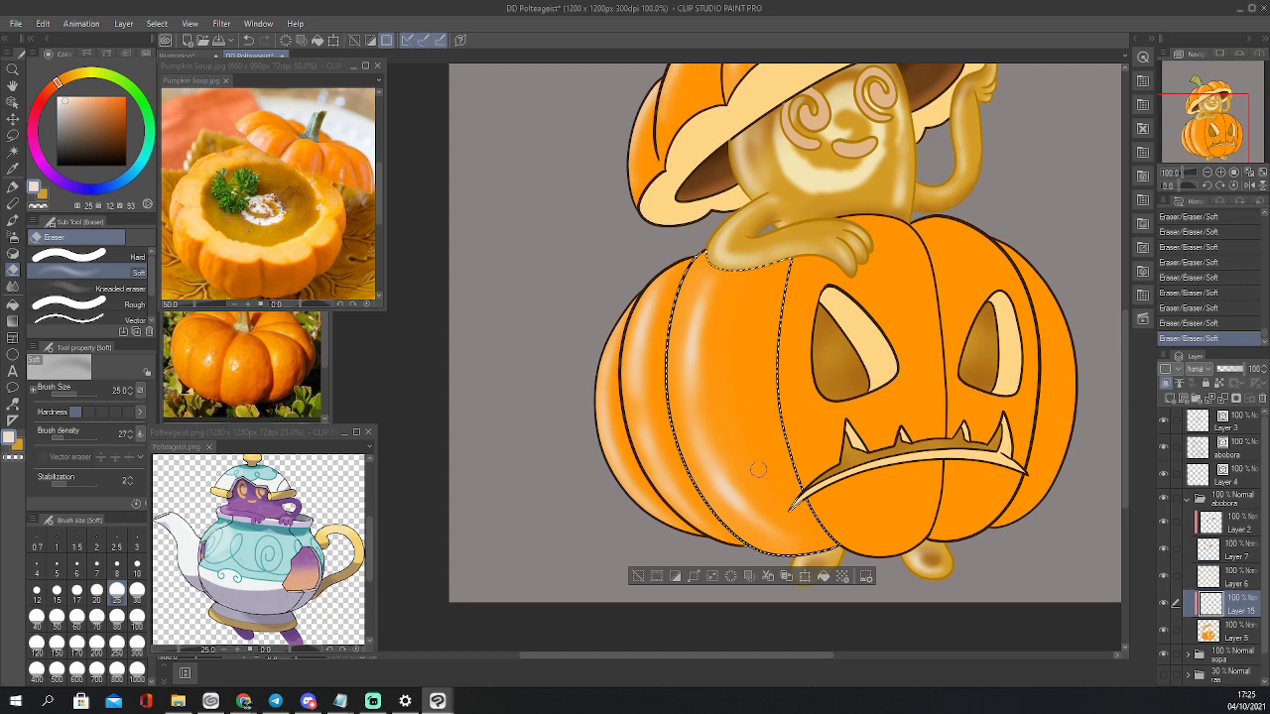
# Strengthen the pale highlight along the outer curve of the body's third segment with the Soft airbrush at size 25
pyautogui.press('b')
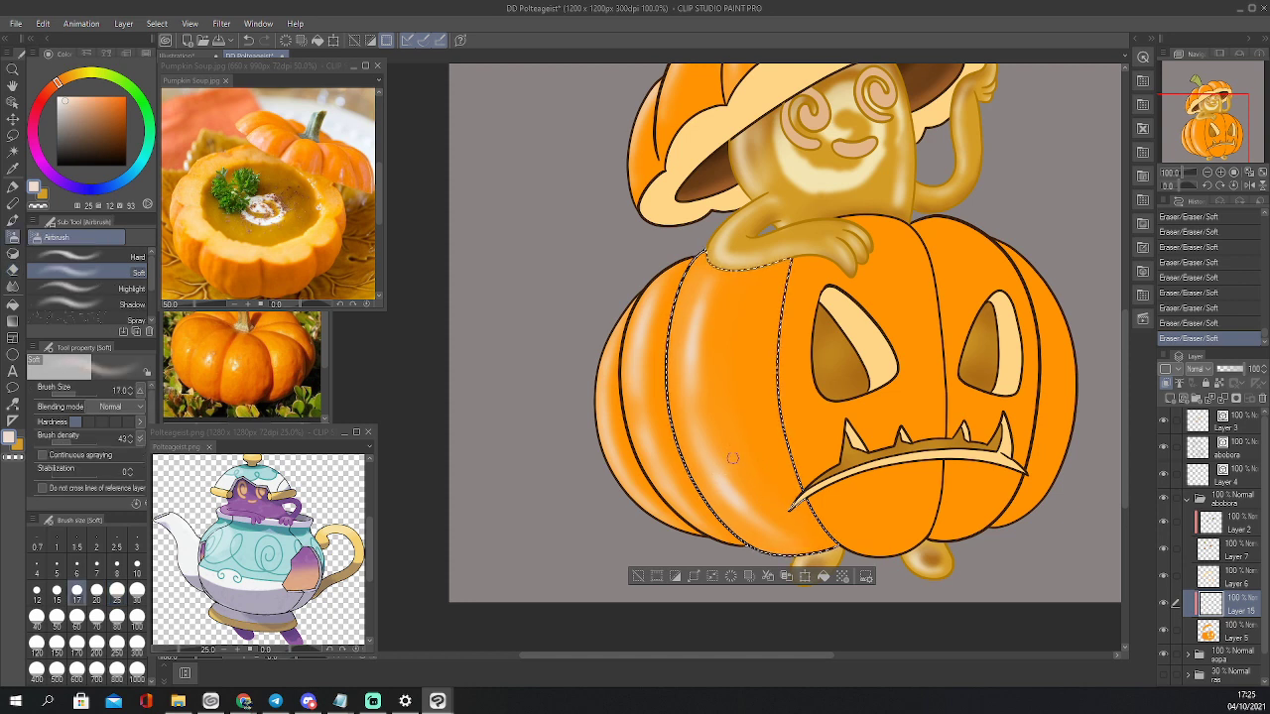
pyautogui.press(']')
pyautogui.press(']')
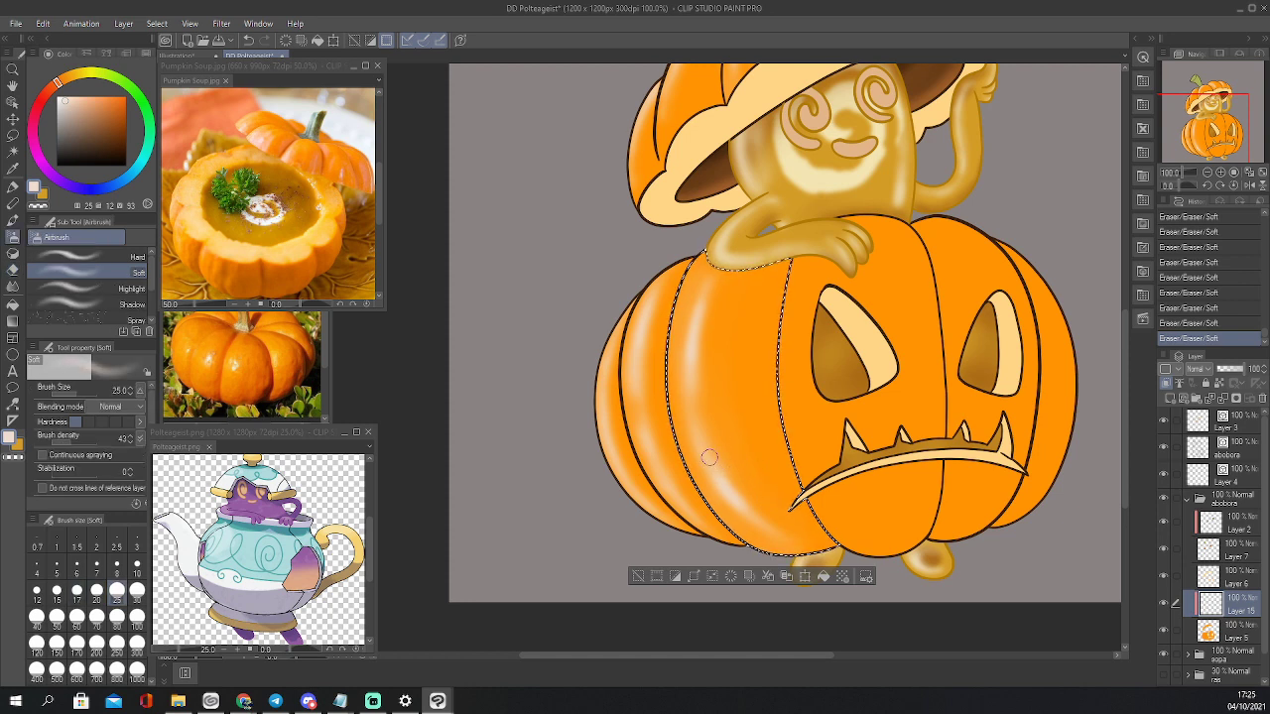
pyautogui.moveTo(725, 502); pyautogui.dragTo(756, 532)
pyautogui.moveTo(723, 496)
pyautogui.mouseDown()
pyautogui.moveTo(760, 536)
pyautogui.moveTo(750, 528)
pyautogui.mouseUp()
pyautogui.moveTo(684, 373)
pyautogui.mouseDown()
pyautogui.moveTo(703, 280)
pyautogui.moveTo(684, 361)
pyautogui.mouseUp()
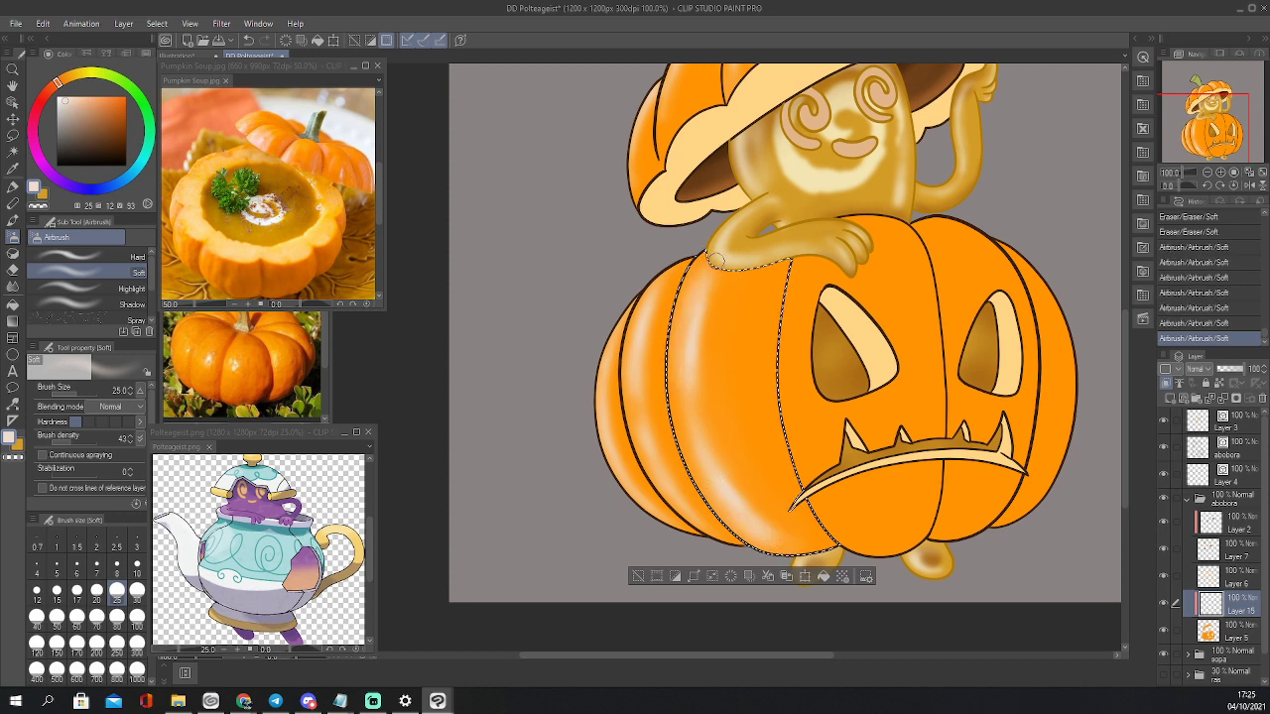
pyautogui.moveTo(699, 286)
pyautogui.mouseDown()
pyautogui.moveTo(687, 349)
pyautogui.moveTo(697, 409)
pyautogui.mouseUp()
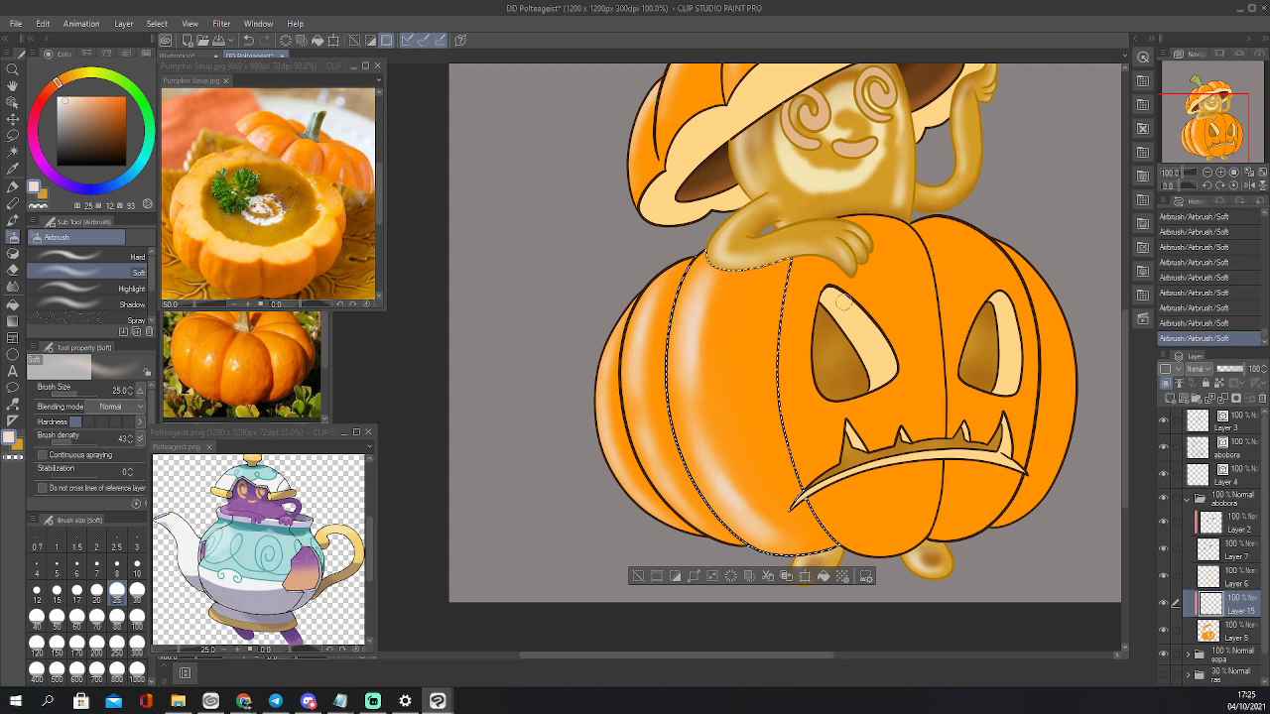
# Thin the inner edge of the third segment's highlight with the Soft eraser at size 25
pyautogui.press('e')
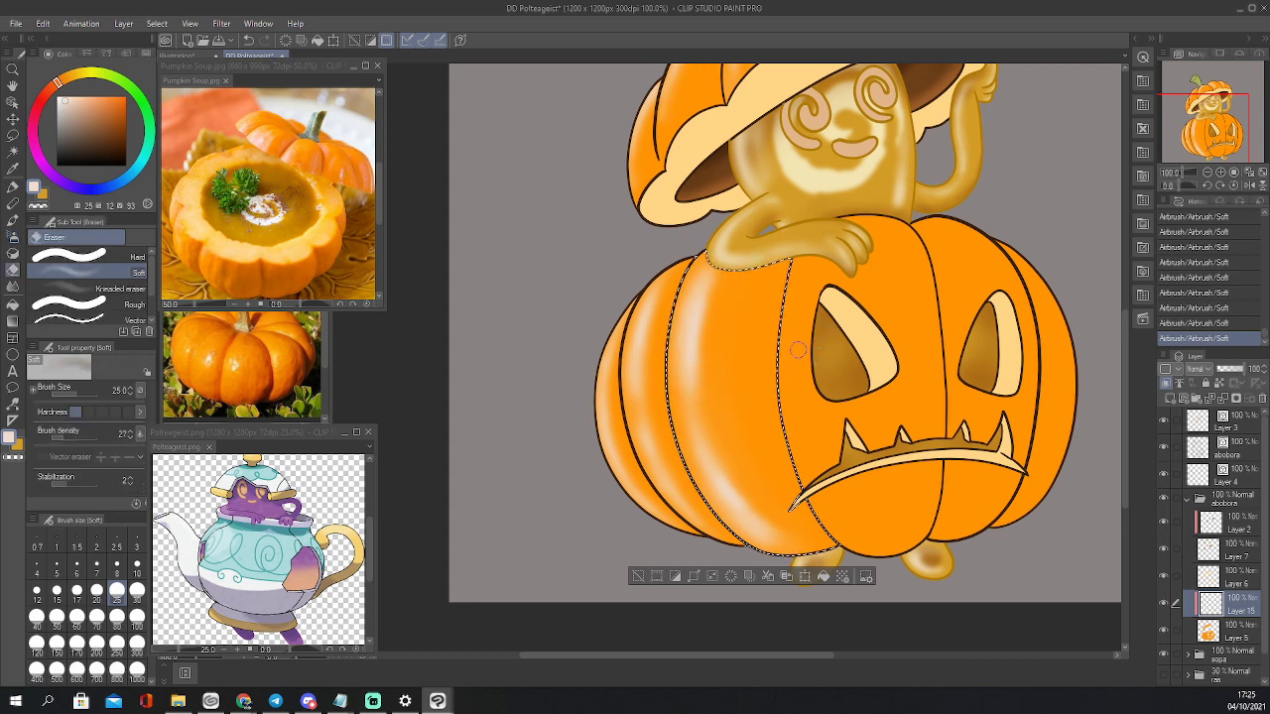
pyautogui.moveTo(721, 440)
pyautogui.mouseDown()
pyautogui.moveTo(761, 525)
pyautogui.moveTo(734, 486)
pyautogui.moveTo(770, 524)
pyautogui.mouseUp()
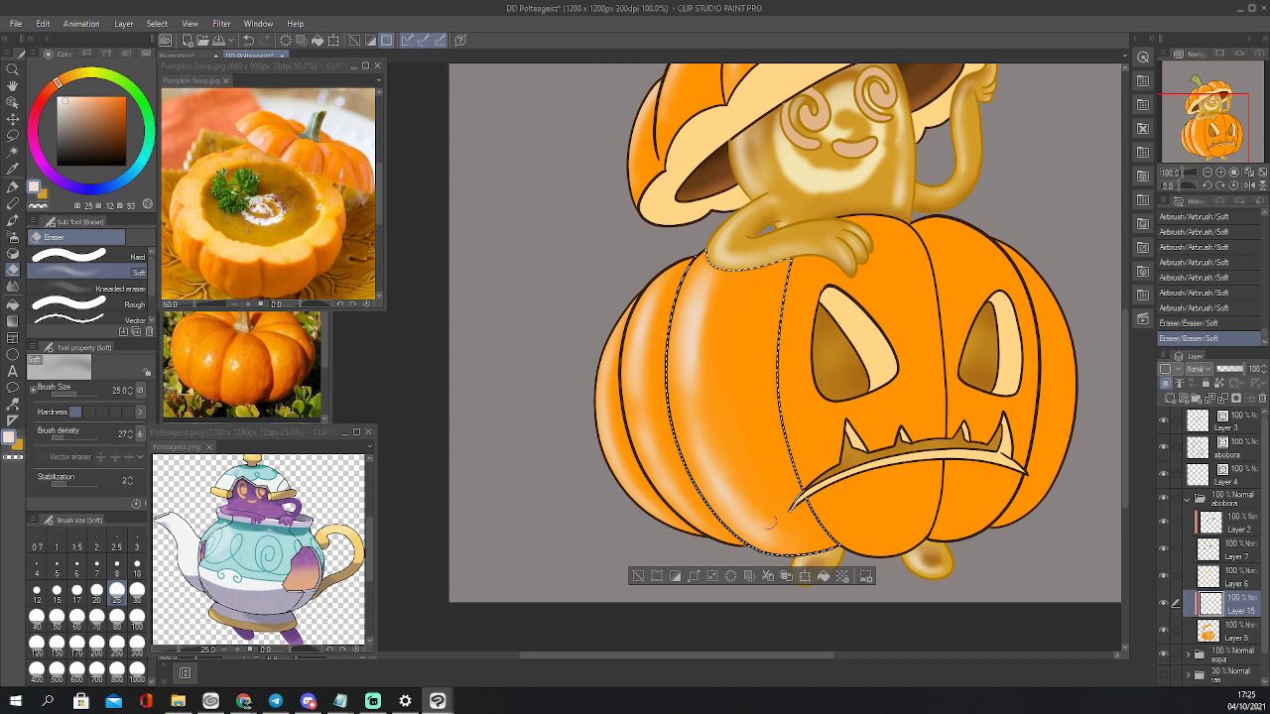
pyautogui.moveTo(717, 440); pyautogui.dragTo(735, 484)
pyautogui.moveTo(709, 422)
pyautogui.mouseDown()
pyautogui.moveTo(722, 457)
pyautogui.moveTo(700, 330)
pyautogui.moveTo(721, 266)
pyautogui.mouseUp()
pyautogui.moveTo(702, 372); pyautogui.dragTo(706, 395)
pyautogui.moveTo(698, 379); pyautogui.dragTo(708, 397)
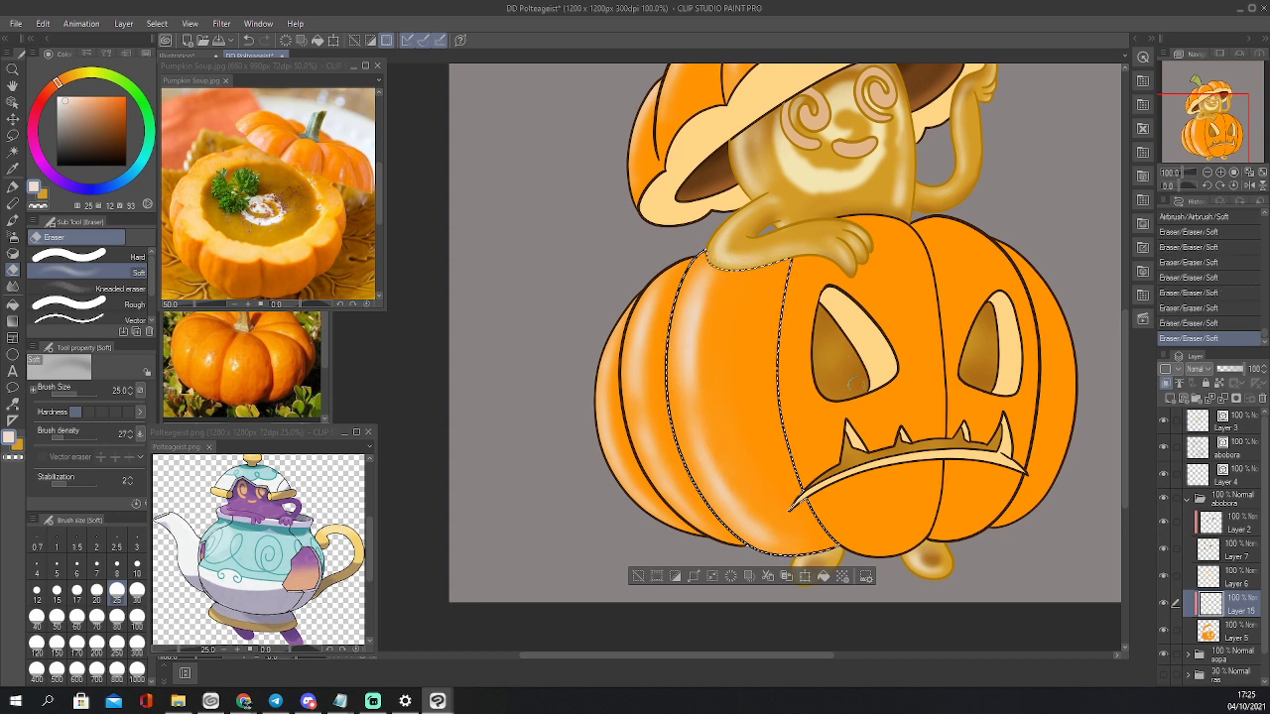
# Auto-select the body's fourth segment from the left, including both its areas above and below the mouth
pyautogui.press('w')
pyautogui.click(851, 407)
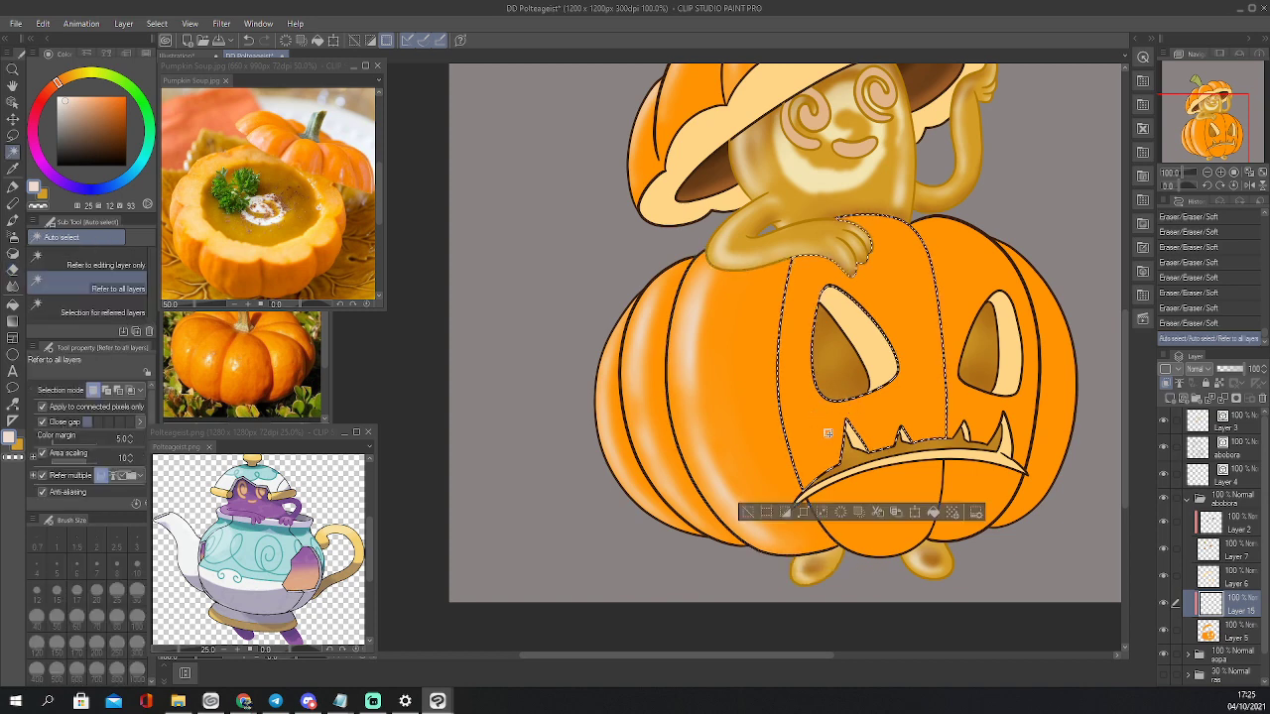
pyautogui.keyDown('shift'); pyautogui.click(866, 497); pyautogui.keyUp('shift')
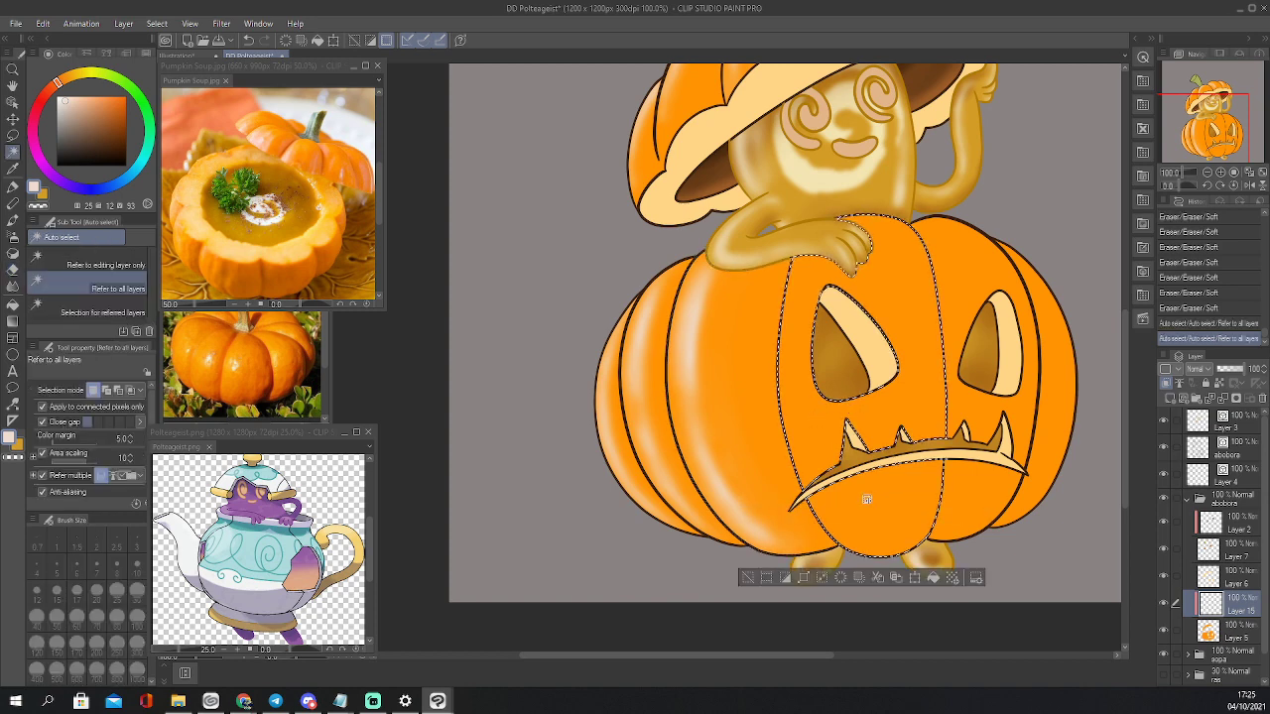
pyautogui.press('p')
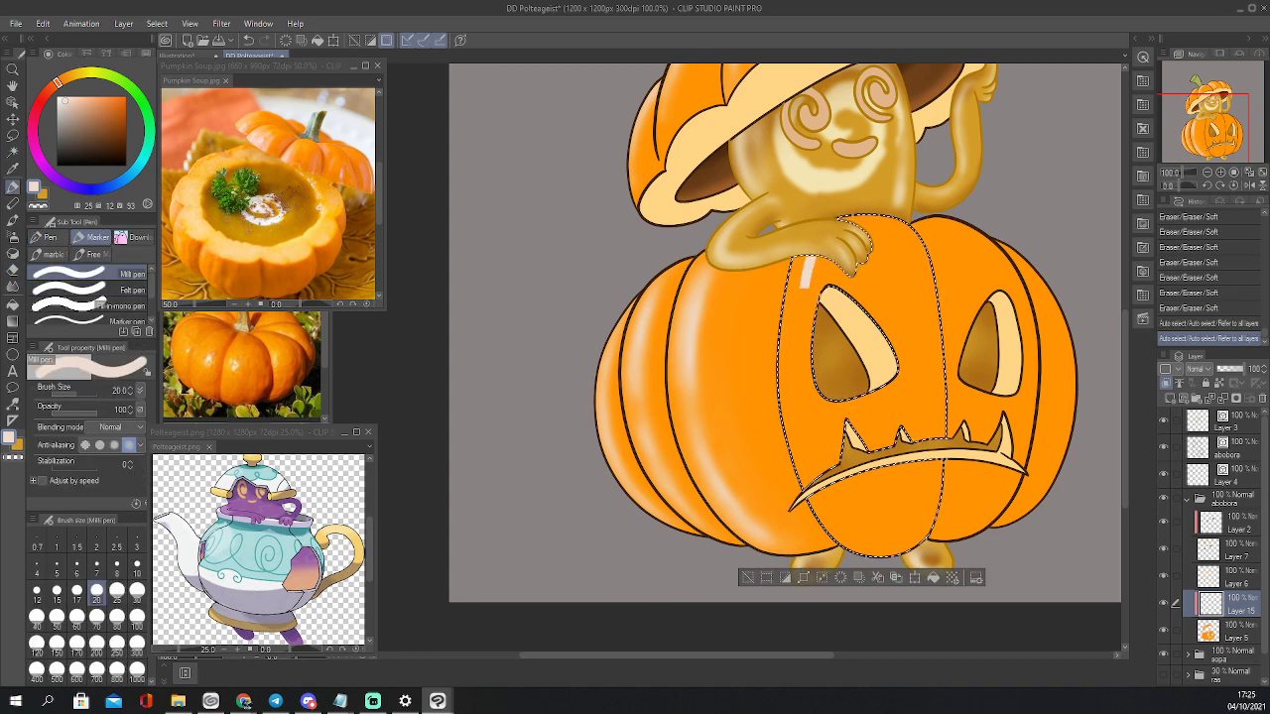
pyautogui.moveTo(808, 259); pyautogui.dragTo(799, 375)
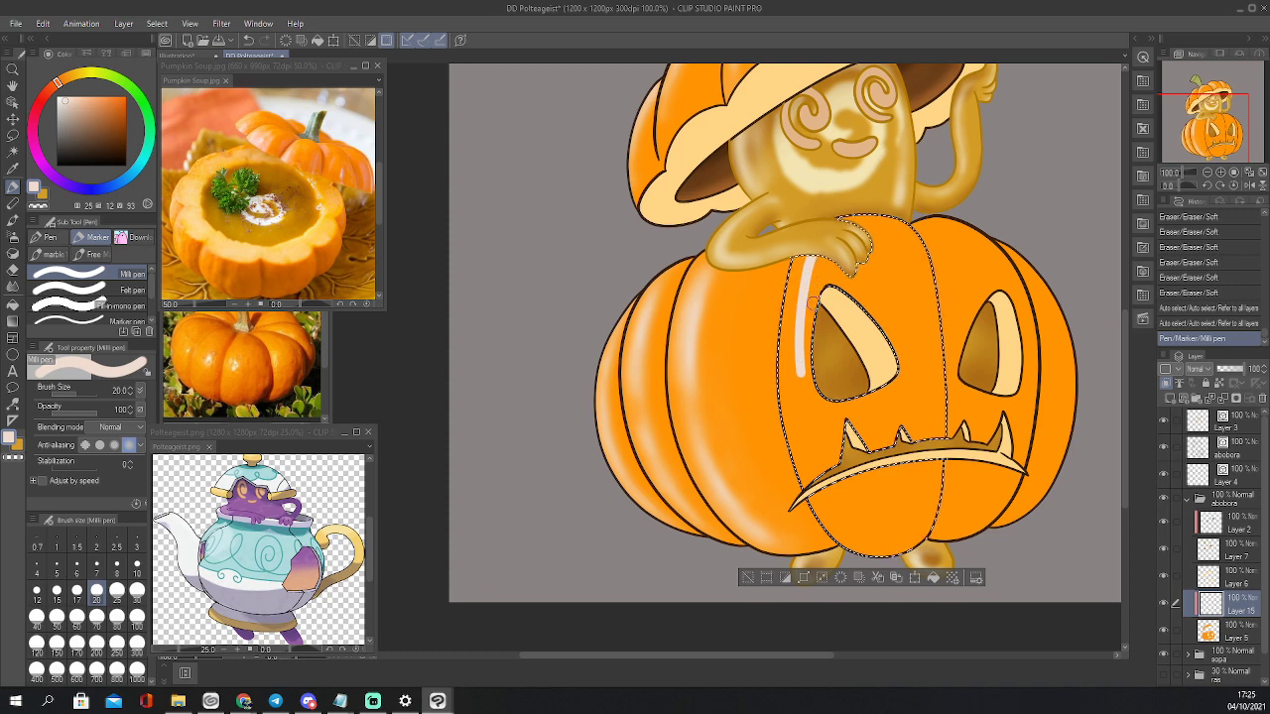
pyautogui.press('b')
pyautogui.press(']')
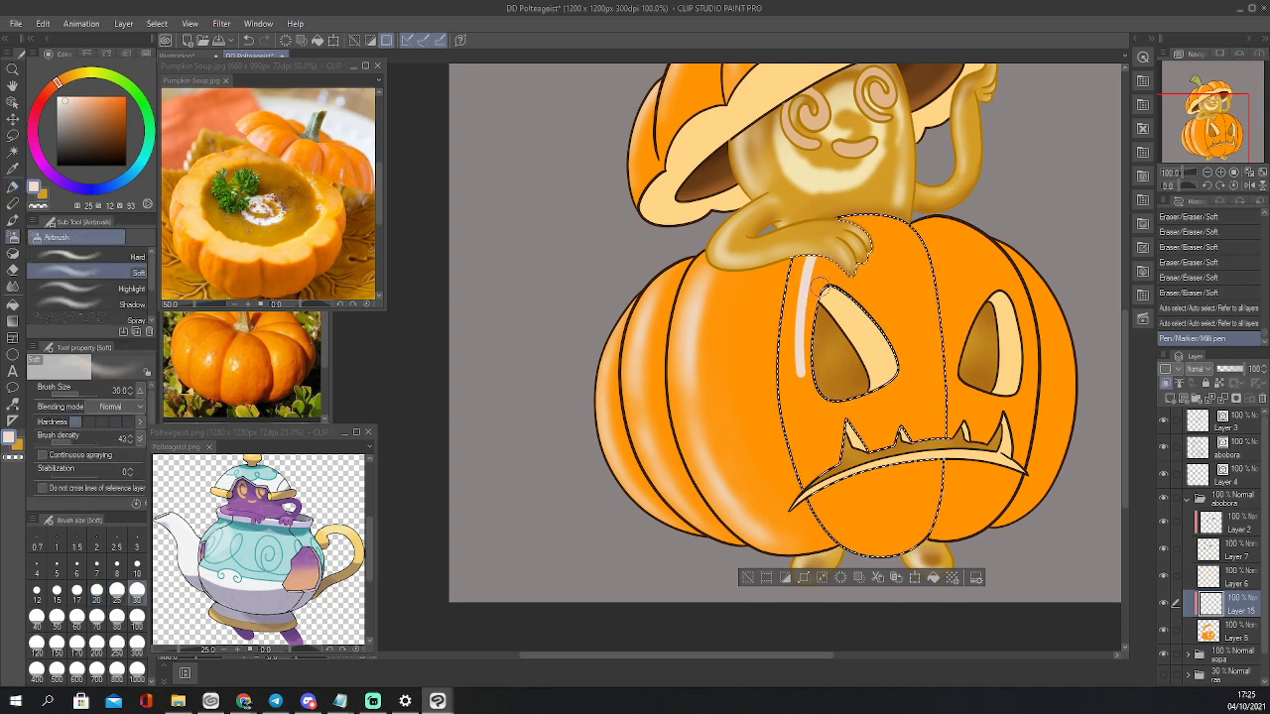
pyautogui.hotkey('ctrl', 'z')
# Airbrush a soft pale highlight down the left side of the body's fourth segment, above and below the mouth, at size 40
pyautogui.press(']')
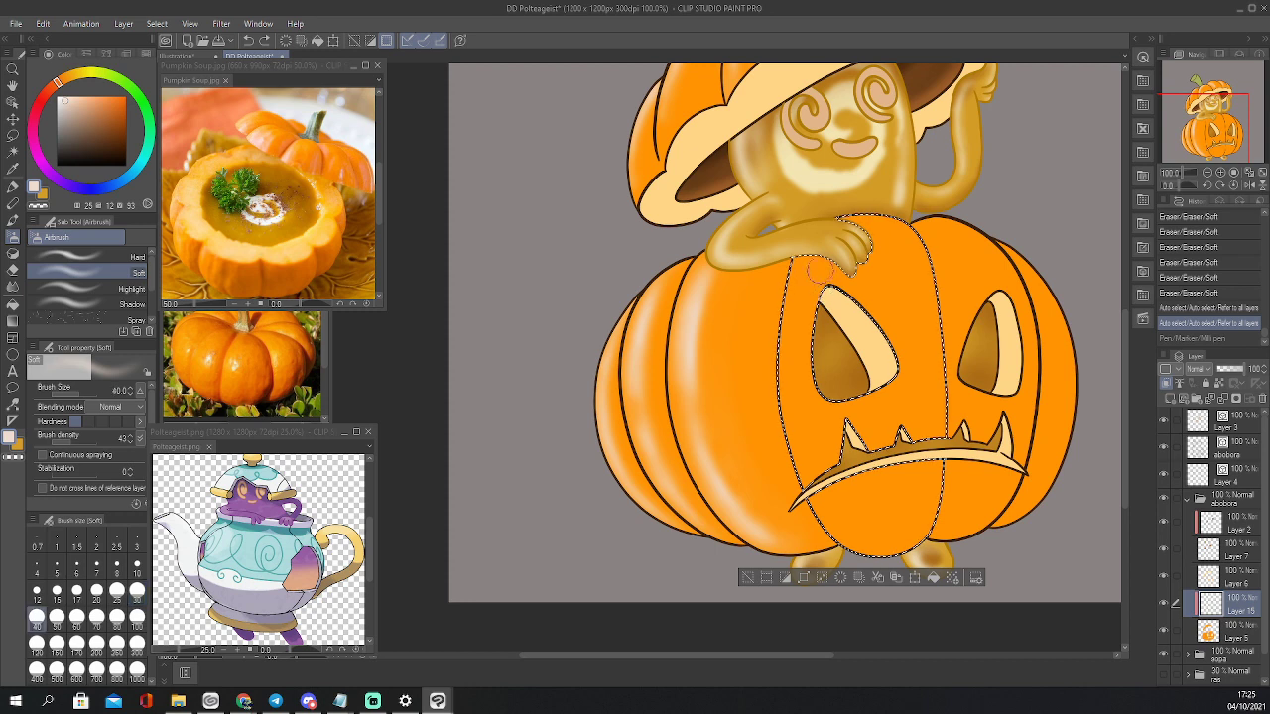
pyautogui.moveTo(808, 260)
pyautogui.mouseDown()
pyautogui.moveTo(791, 397)
pyautogui.moveTo(806, 471)
pyautogui.moveTo(834, 518)
pyautogui.mouseUp()
pyautogui.moveTo(826, 499)
pyautogui.mouseDown()
pyautogui.moveTo(862, 539)
pyautogui.moveTo(825, 490)
pyautogui.mouseUp()
pyautogui.moveTo(843, 518)
pyautogui.mouseDown()
pyautogui.moveTo(822, 484)
pyautogui.moveTo(800, 302)
pyautogui.moveTo(802, 395)
pyautogui.mouseUp()
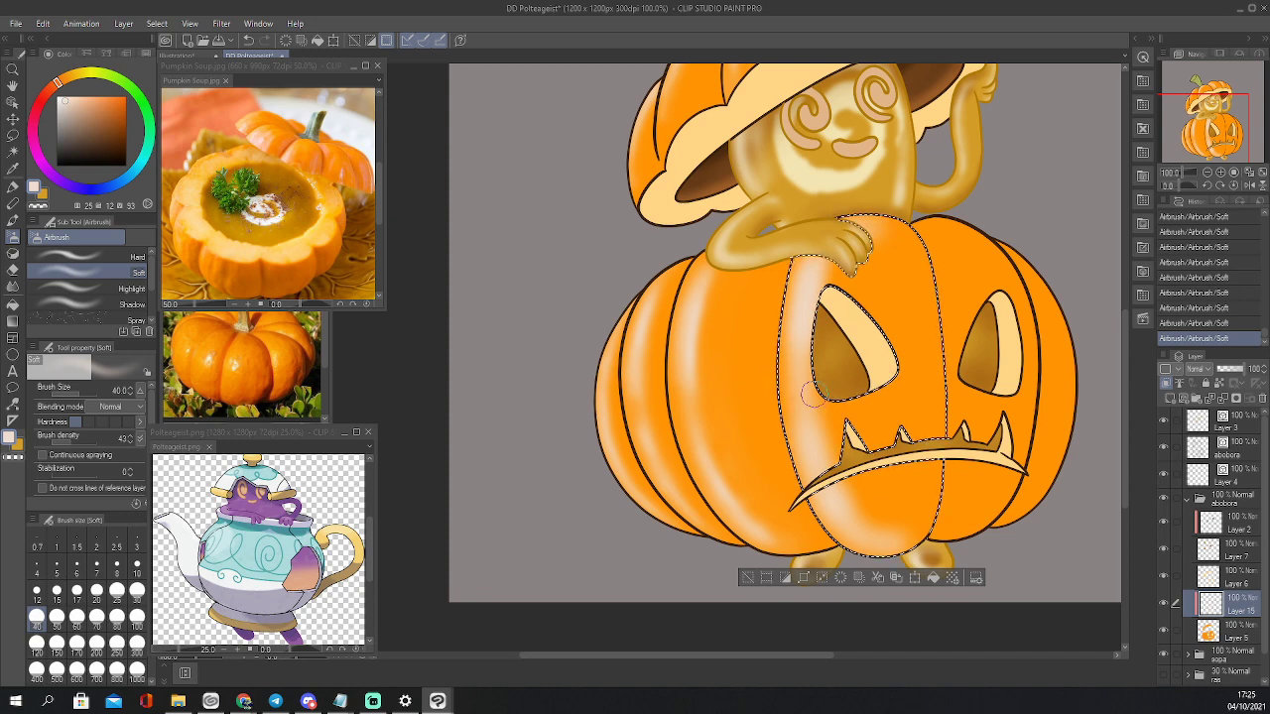
# Soften the highlight on the body's fourth segment around the eye and below the mouth with the Soft eraser at size 25
pyautogui.press('e')
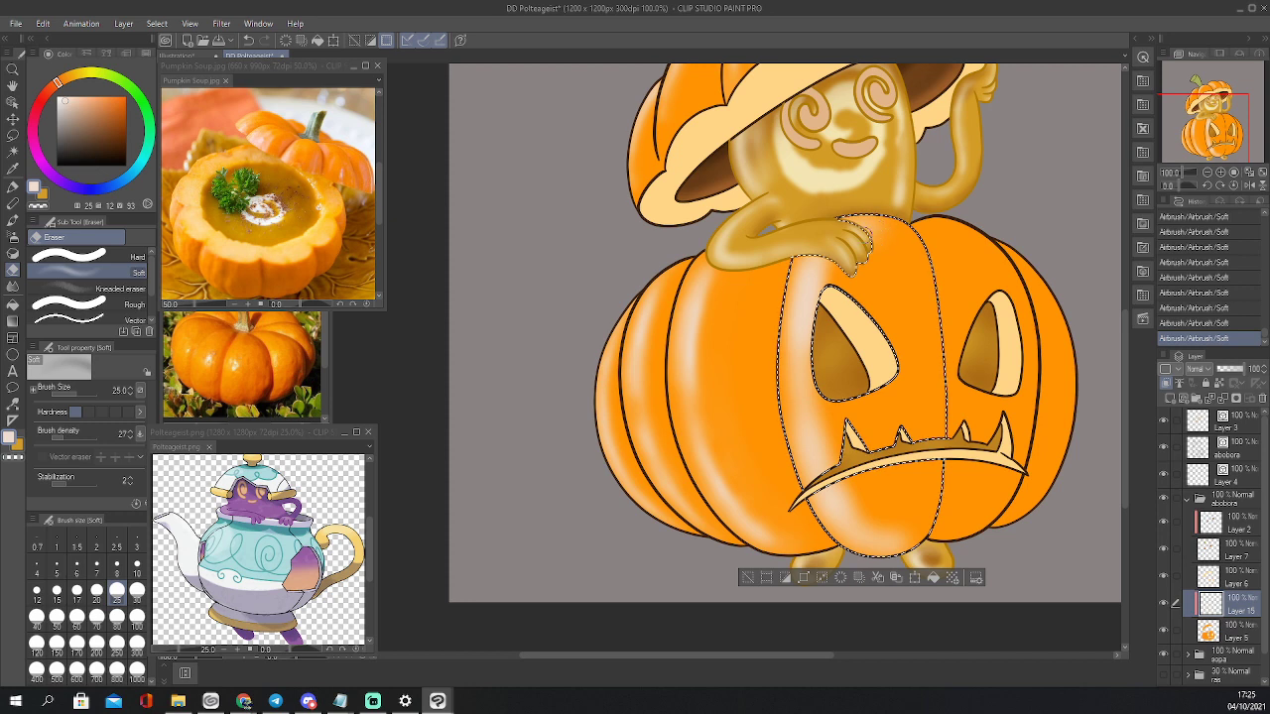
pyautogui.moveTo(866, 232)
pyautogui.mouseDown()
pyautogui.moveTo(885, 244)
pyautogui.moveTo(811, 234)
pyautogui.moveTo(809, 382)
pyautogui.moveTo(849, 433)
pyautogui.mouseUp()
pyautogui.moveTo(853, 486); pyautogui.dragTo(890, 545)
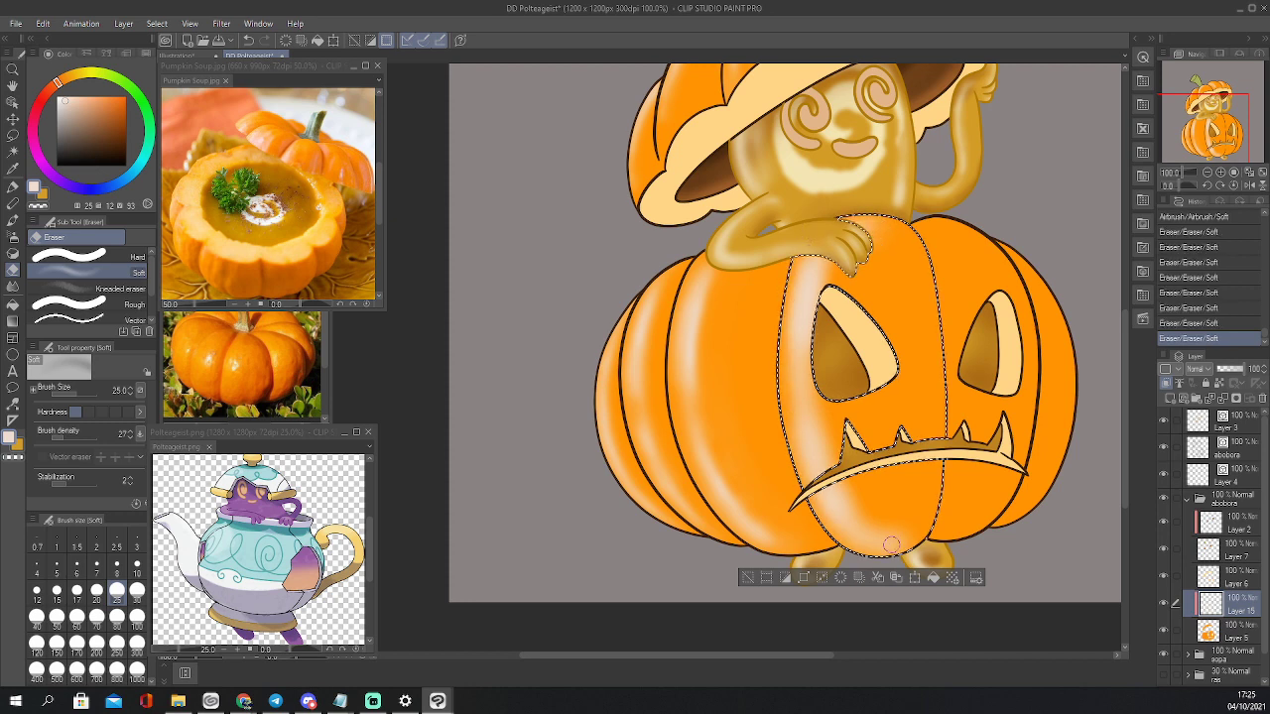
pyautogui.click(815, 407)
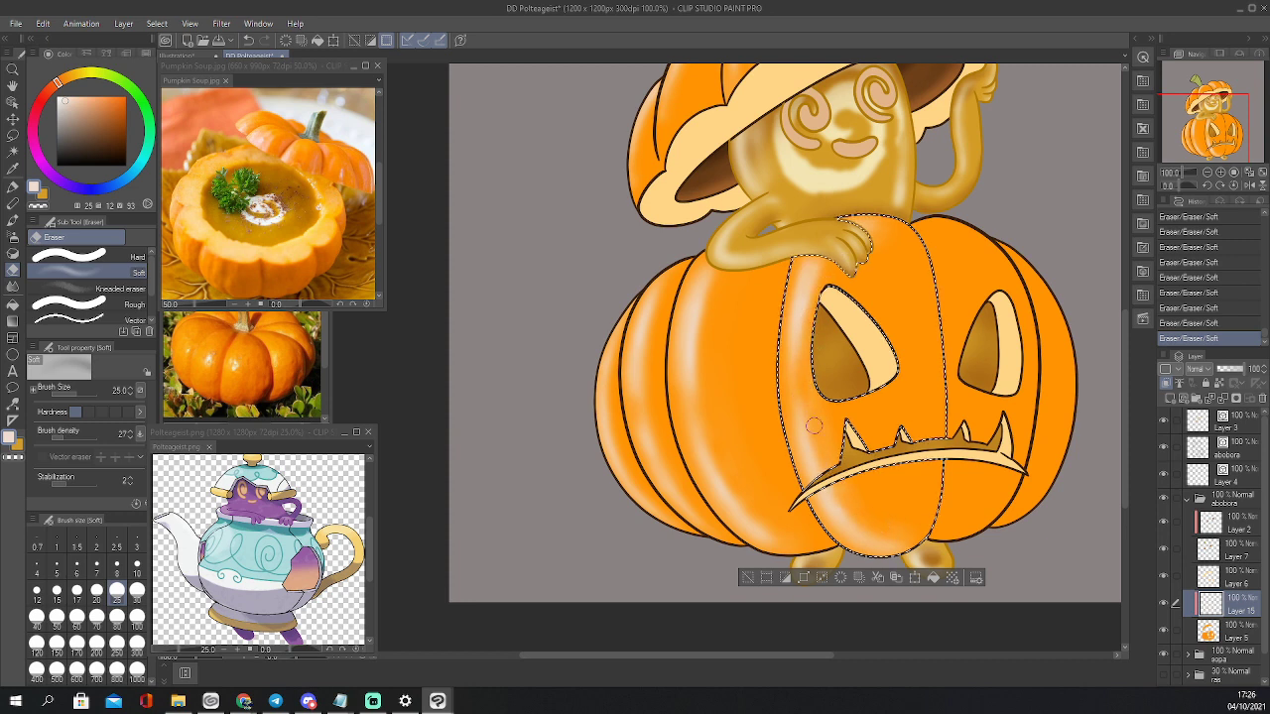
pyautogui.moveTo(813, 425); pyautogui.dragTo(832, 463)
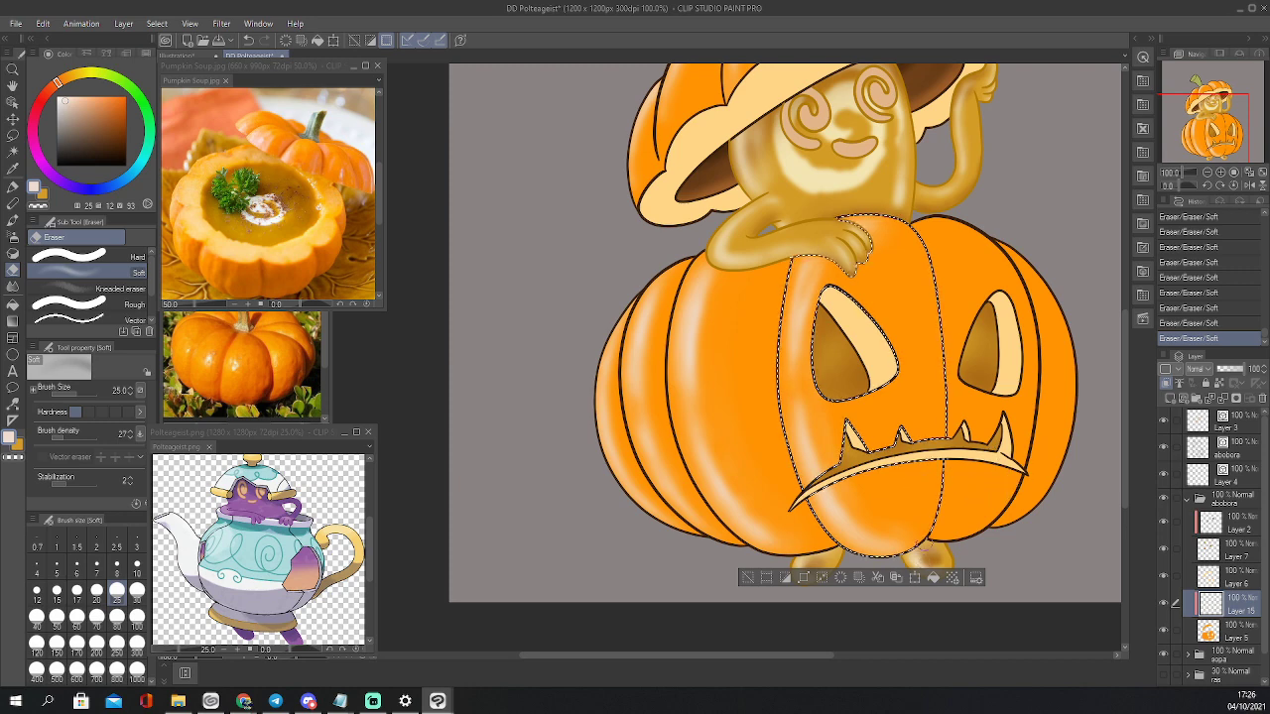
# Auto-select the body's fifth segment above and below the mouth and airbrush a soft pale highlight down its left side at size 40
pyautogui.press('w')
pyautogui.click(952, 300)
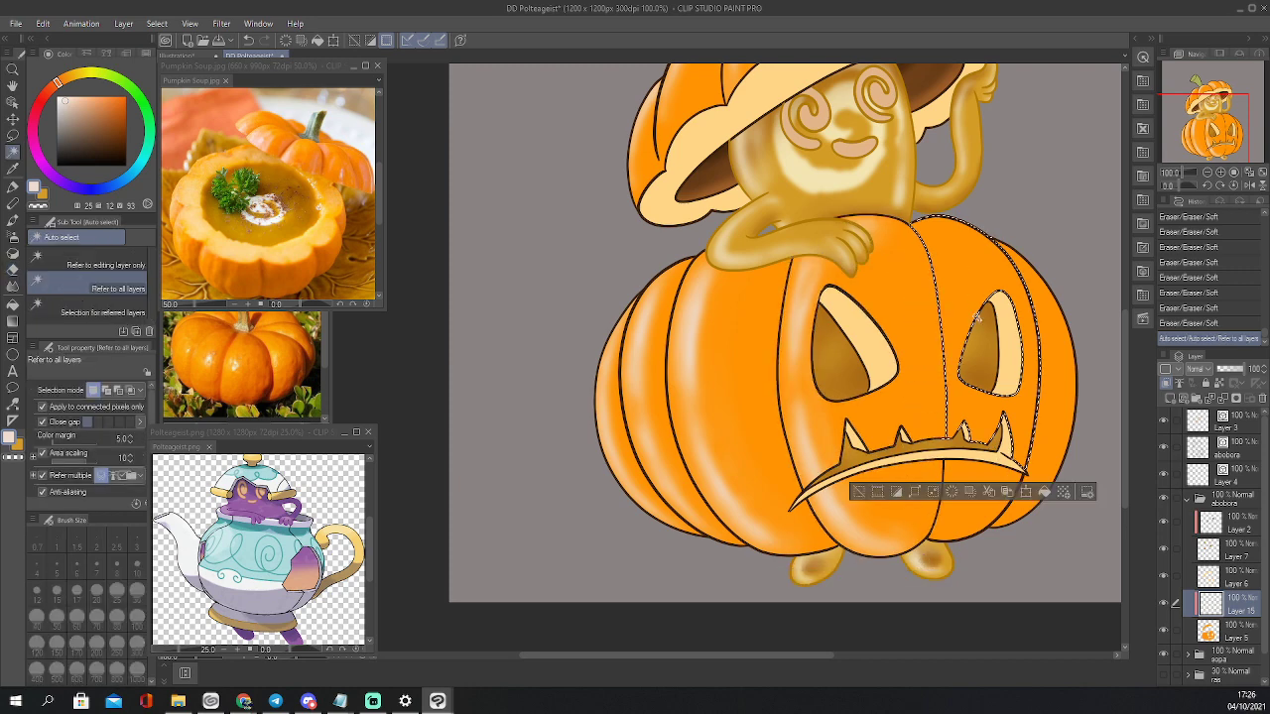
pyautogui.keyDown('shift'); pyautogui.click(980, 472); pyautogui.keyUp('shift')
pyautogui.press('b')
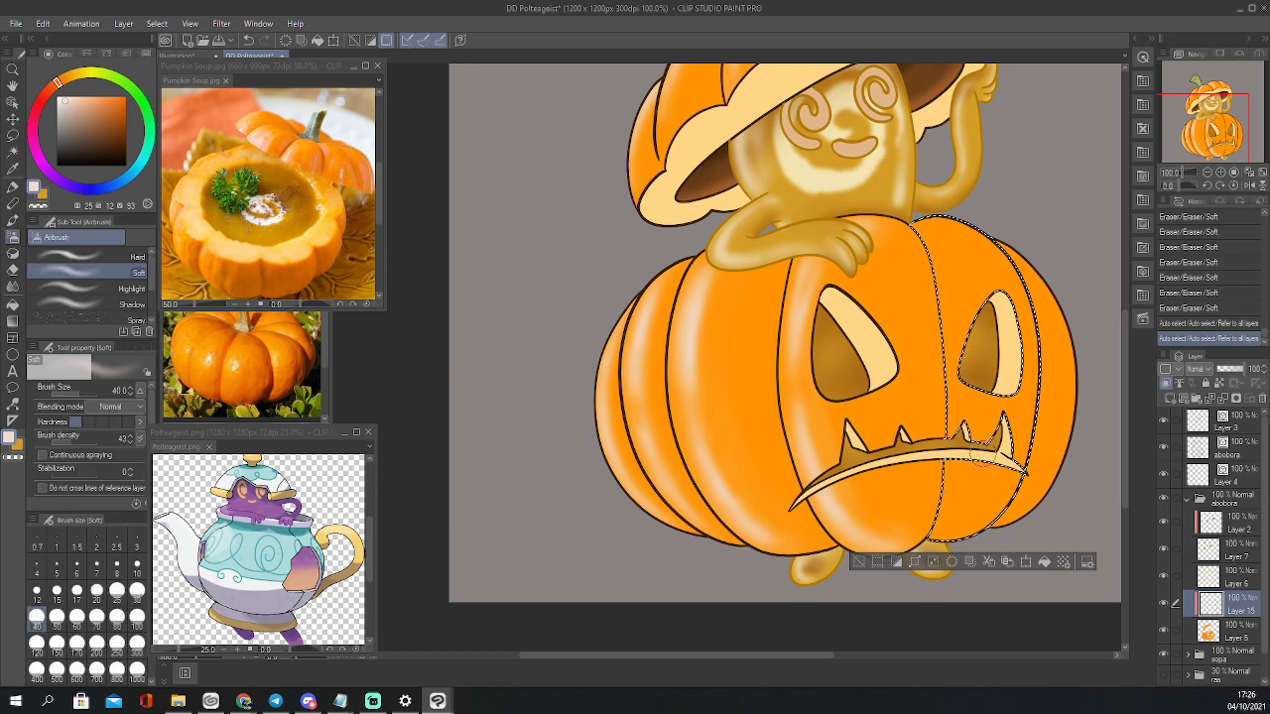
pyautogui.moveTo(1022, 266)
pyautogui.mouseDown()
pyautogui.moveTo(1014, 466)
pyautogui.moveTo(1029, 288)
pyautogui.moveTo(1007, 389)
pyautogui.moveTo(942, 511)
pyautogui.mouseUp()
pyautogui.moveTo(944, 461); pyautogui.dragTo(937, 531)
pyautogui.moveTo(939, 526); pyautogui.dragTo(948, 436)
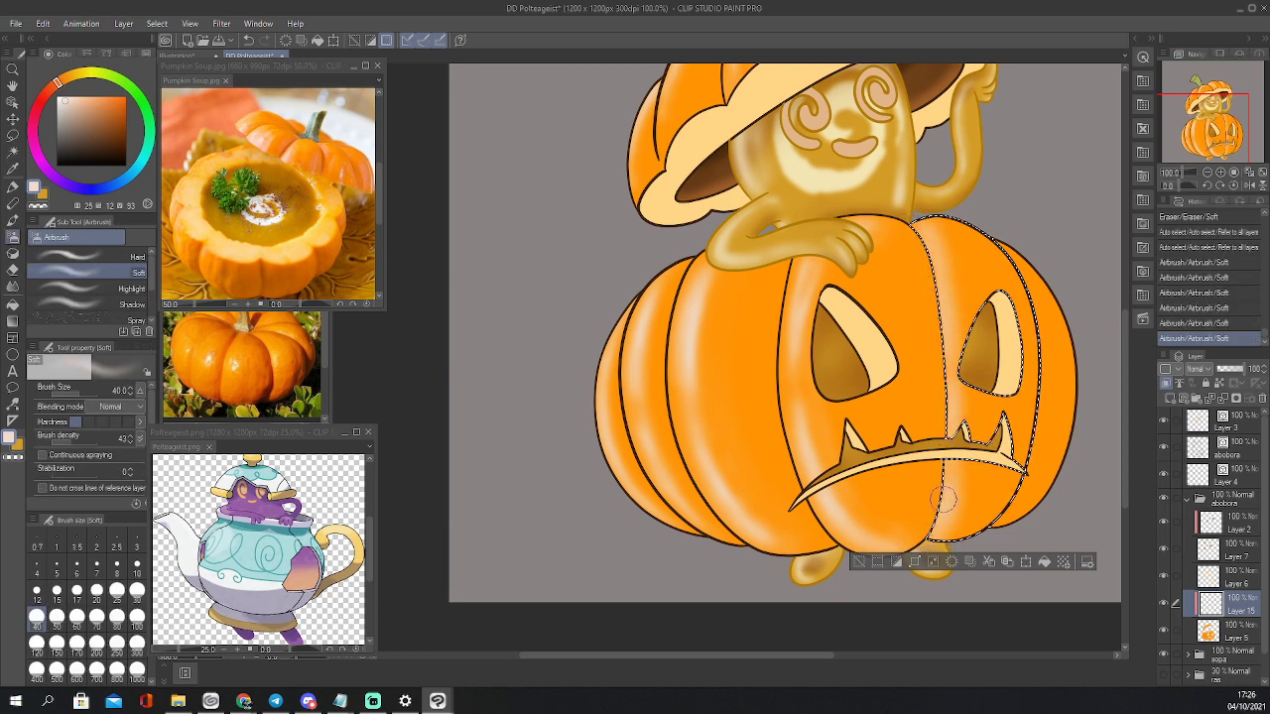
pyautogui.moveTo(926, 243)
pyautogui.mouseDown()
pyautogui.moveTo(946, 402)
pyautogui.moveTo(923, 256)
pyautogui.moveTo(953, 342)
pyautogui.moveTo(950, 402)
pyautogui.mouseUp()
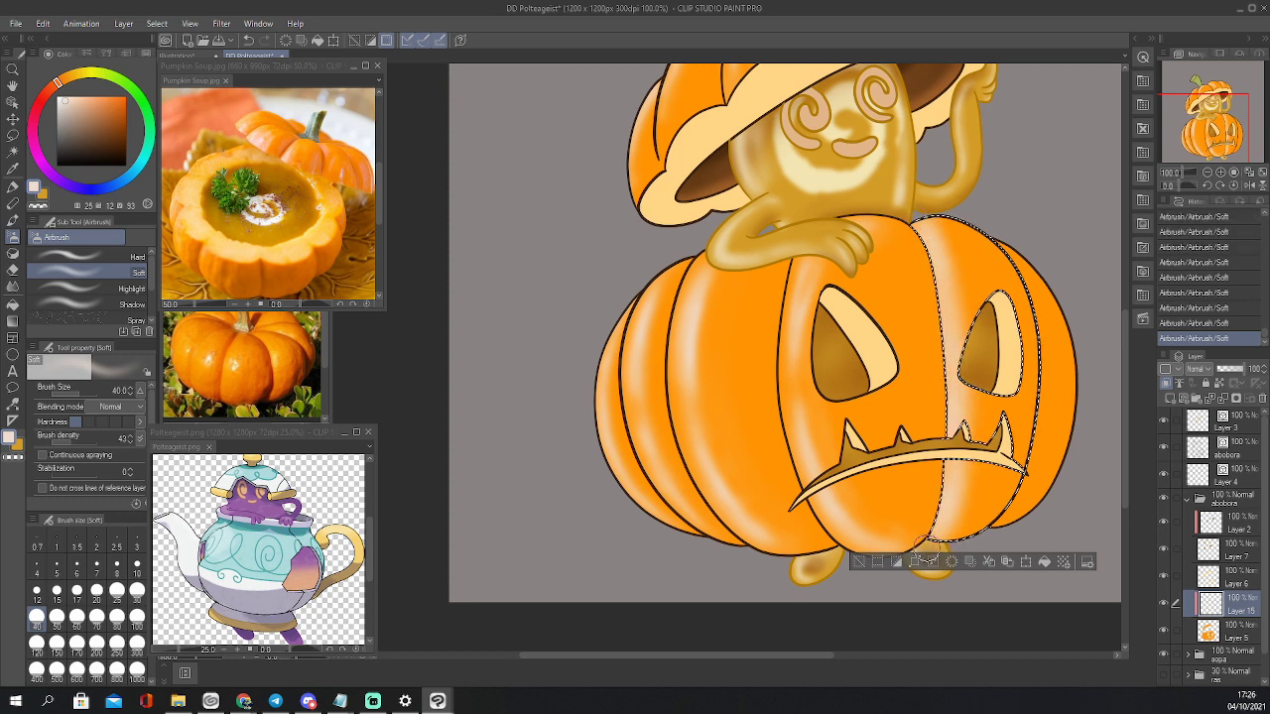
# Fade the highlight on the body's fifth segment with the Soft eraser, varying its size between 25 and 60
pyautogui.press('e')
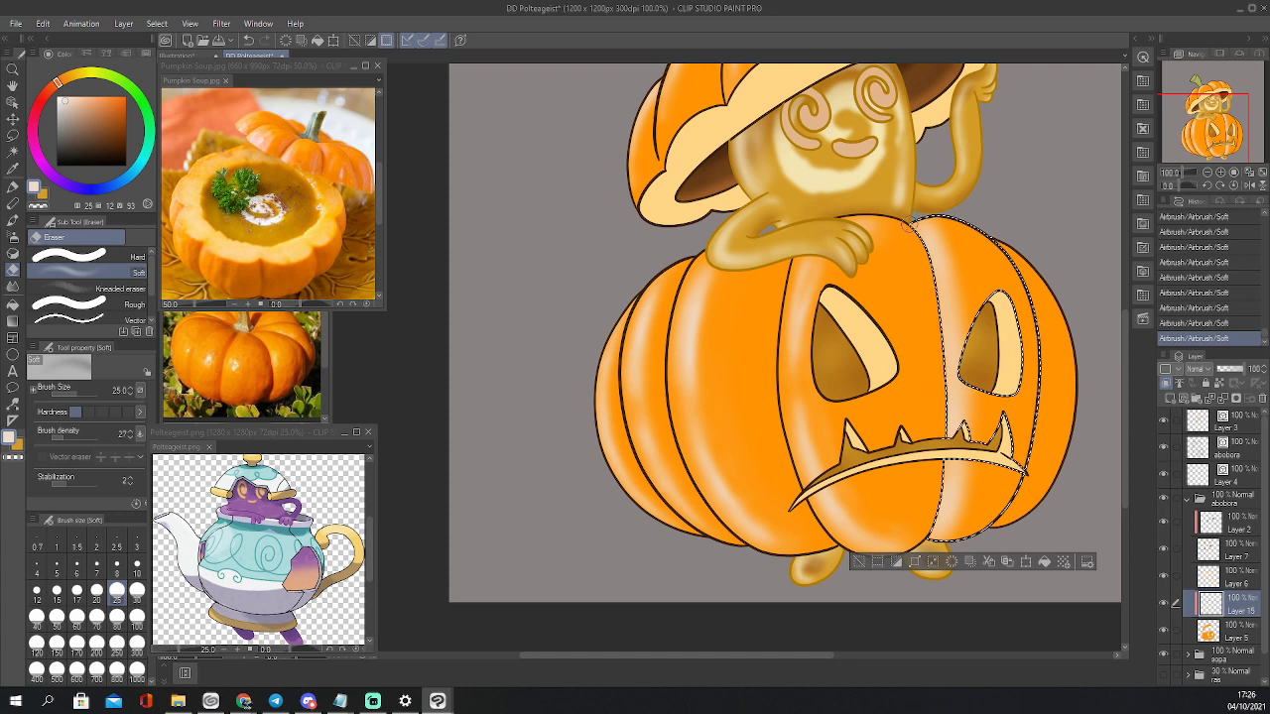
pyautogui.moveTo(935, 228)
pyautogui.mouseDown()
pyautogui.moveTo(960, 255)
pyautogui.moveTo(939, 278)
pyautogui.moveTo(905, 233)
pyautogui.moveTo(931, 259)
pyautogui.moveTo(911, 234)
pyautogui.moveTo(934, 329)
pyautogui.moveTo(939, 300)
pyautogui.moveTo(930, 269)
pyautogui.moveTo(943, 390)
pyautogui.mouseUp()
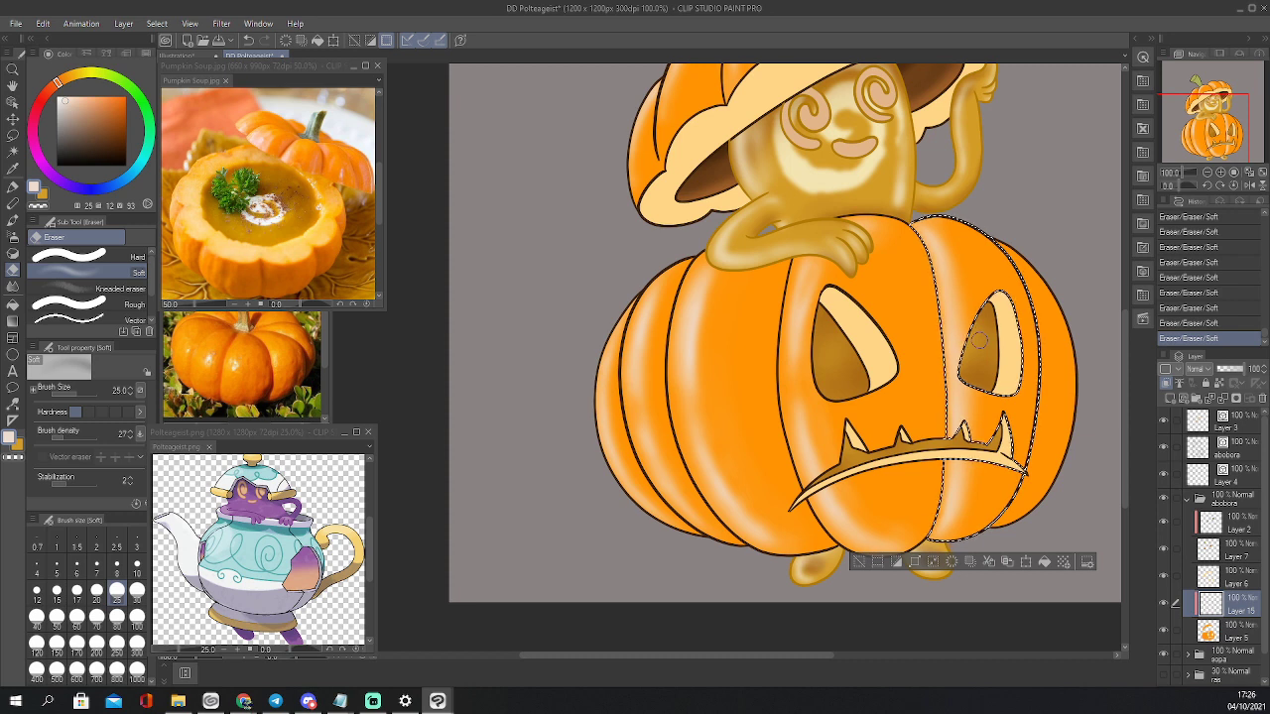
pyautogui.press(']')
pyautogui.press(']')
pyautogui.press(']')
pyautogui.press(']')
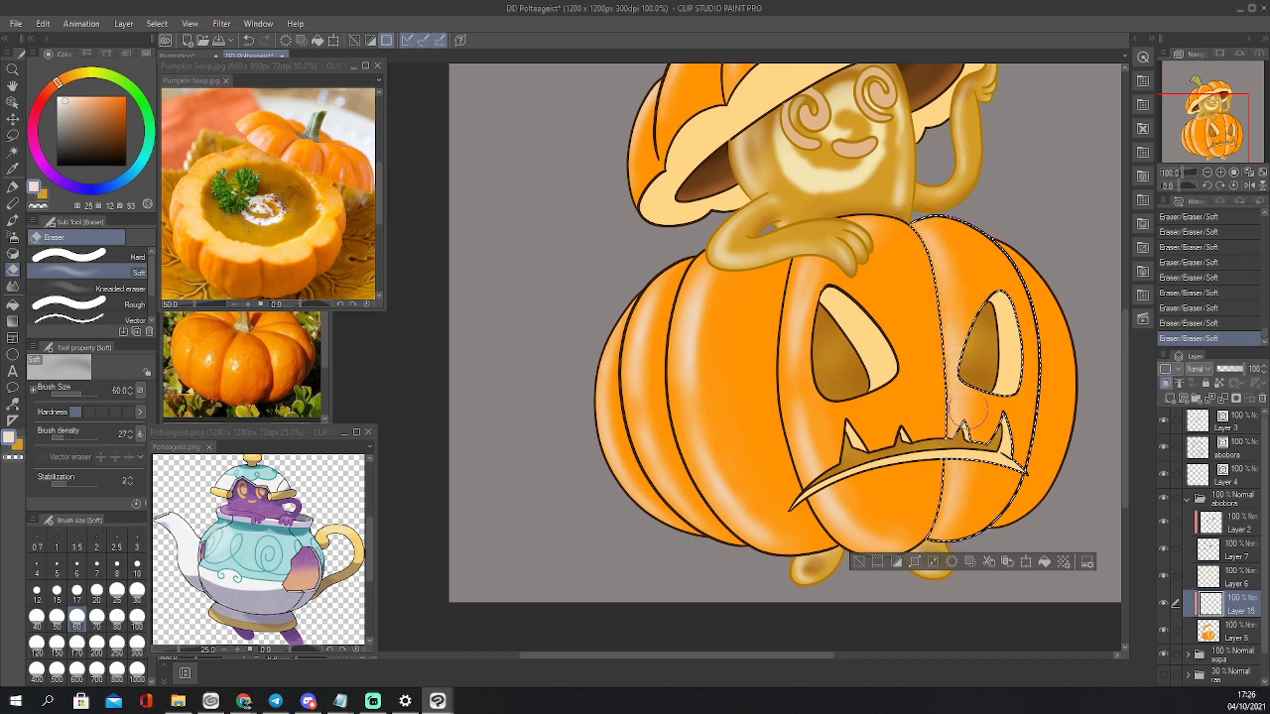
pyautogui.press('[')
pyautogui.press('[')
pyautogui.press('[')
pyautogui.press('[')
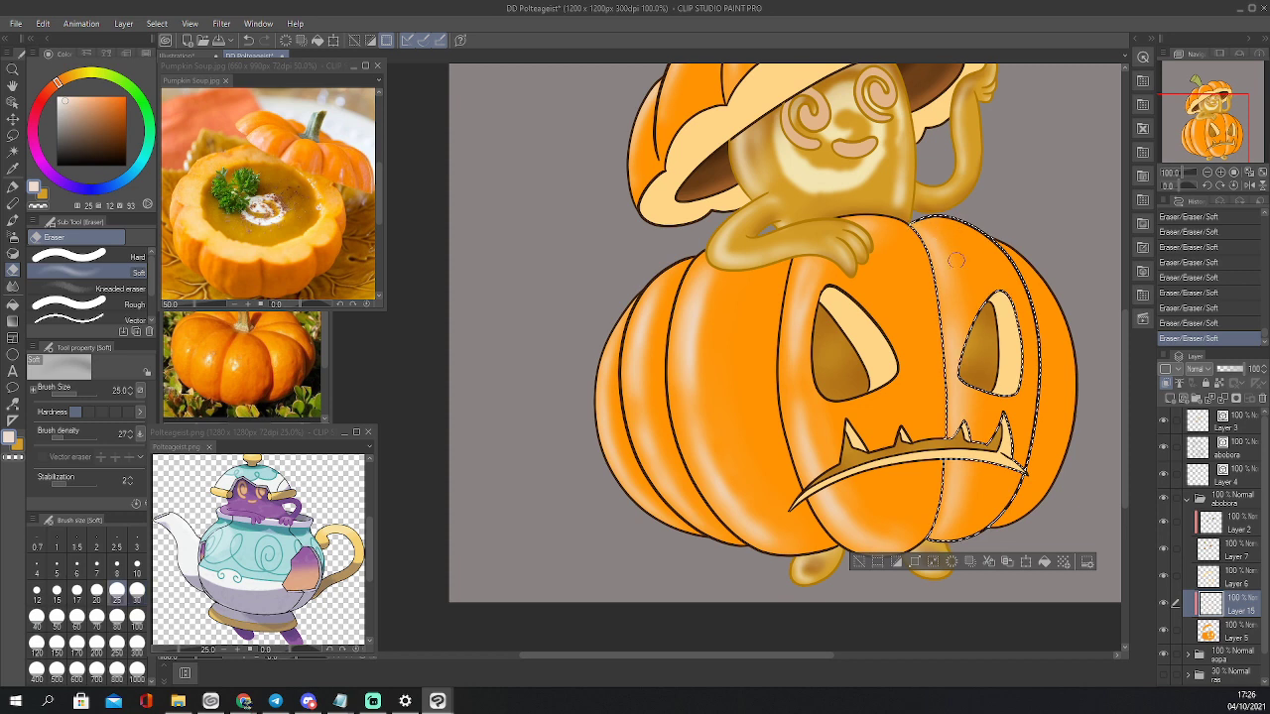
# Airbrush a brighter pale highlight down the left edge of the body's fifth segment, above and below the mouth, at size 20
pyautogui.press('b')
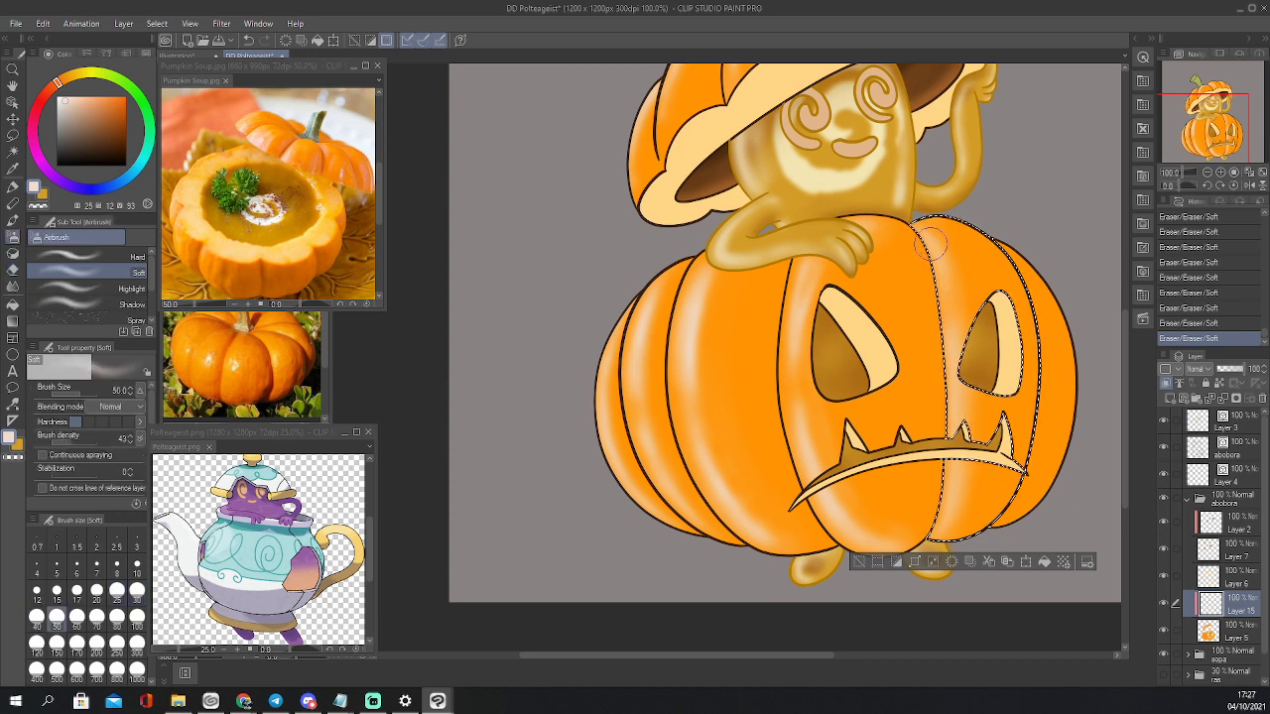
pyautogui.press('[')
pyautogui.press('[')
pyautogui.press('[')
pyautogui.press('[')
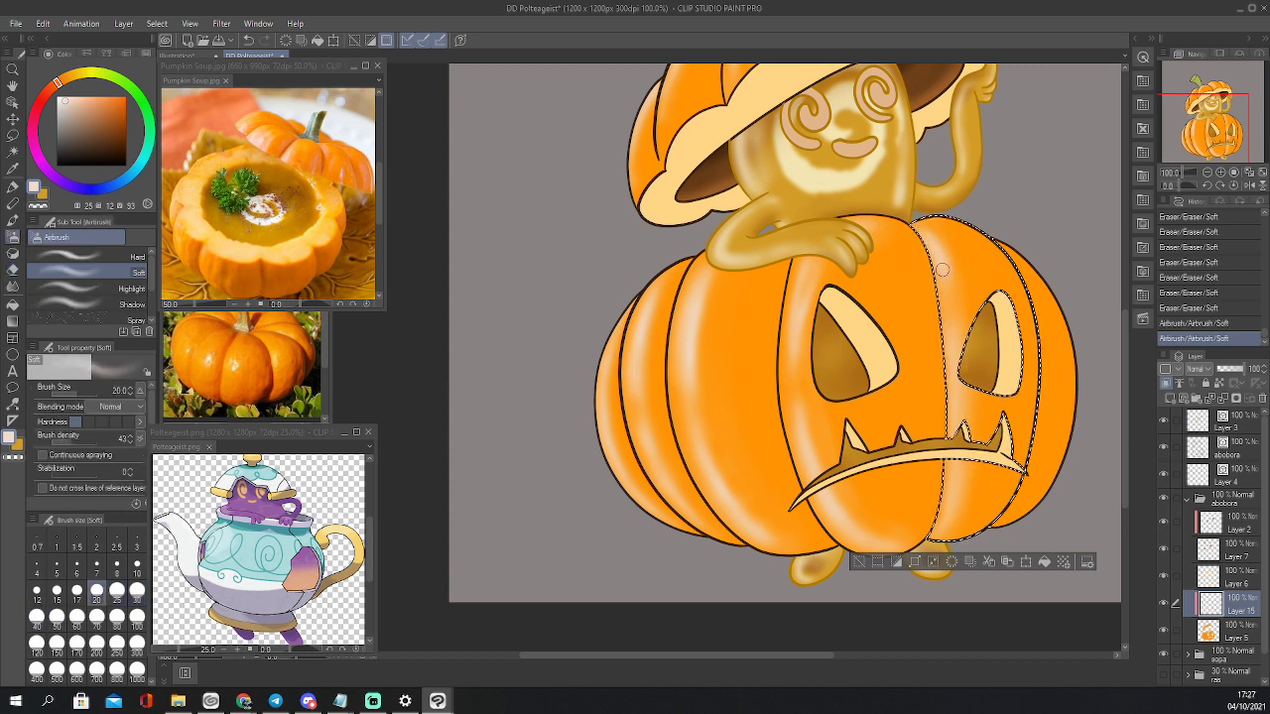
pyautogui.moveTo(925, 234); pyautogui.dragTo(953, 306)
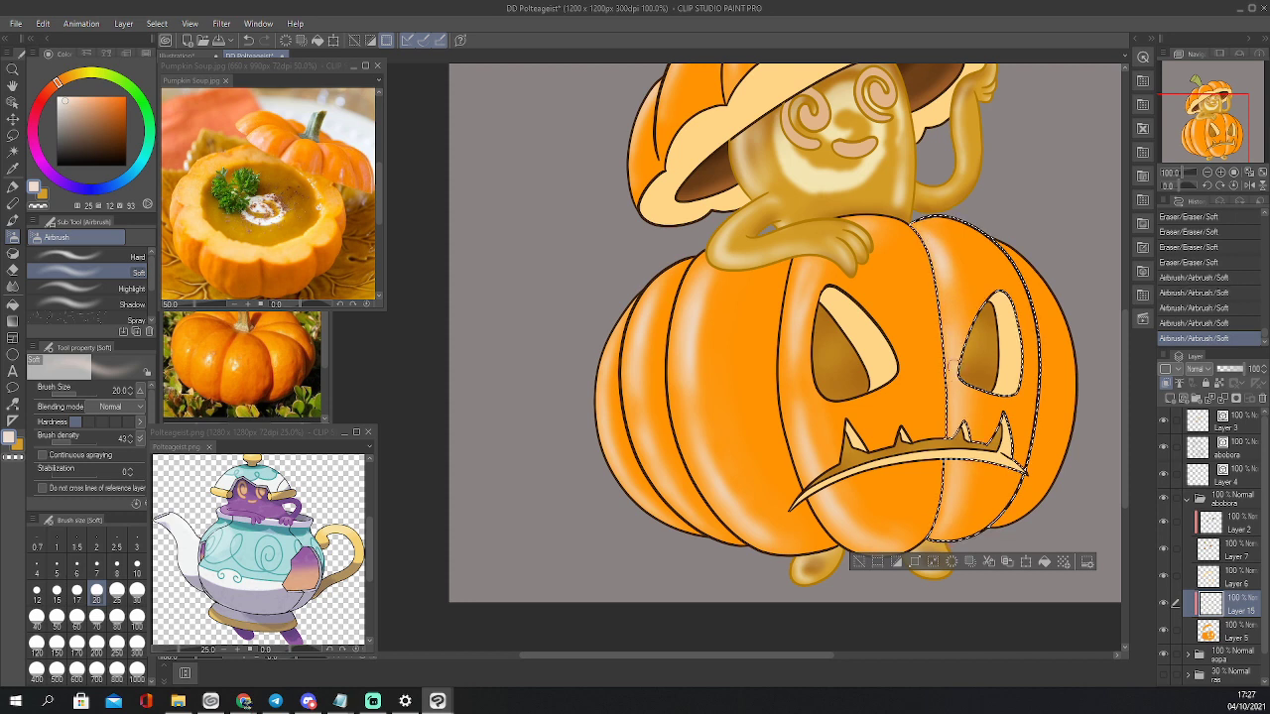
pyautogui.moveTo(954, 366); pyautogui.dragTo(953, 416)
pyautogui.moveTo(953, 338); pyautogui.dragTo(953, 412)
pyautogui.moveTo(952, 471); pyautogui.dragTo(941, 531)
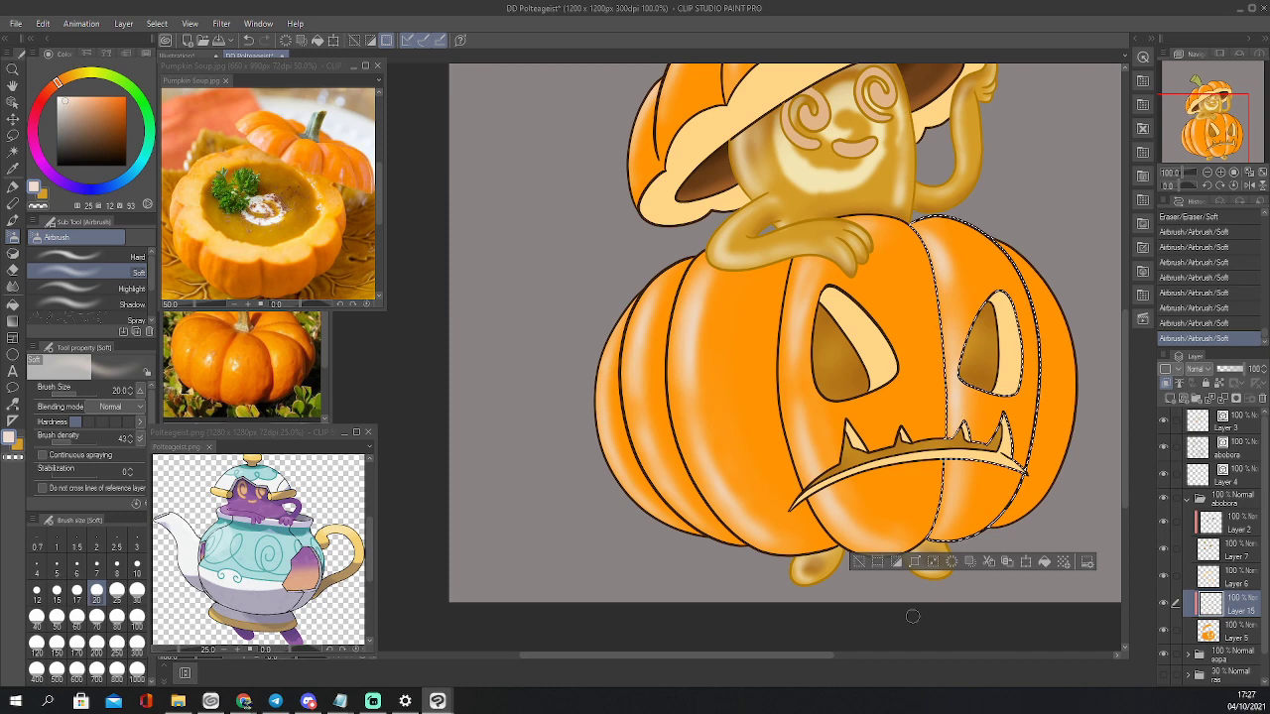
# Select the body's sixth segment and airbrush a soft pale highlight along its left edge at size 25
pyautogui.press('w')
pyautogui.click(1056, 354)
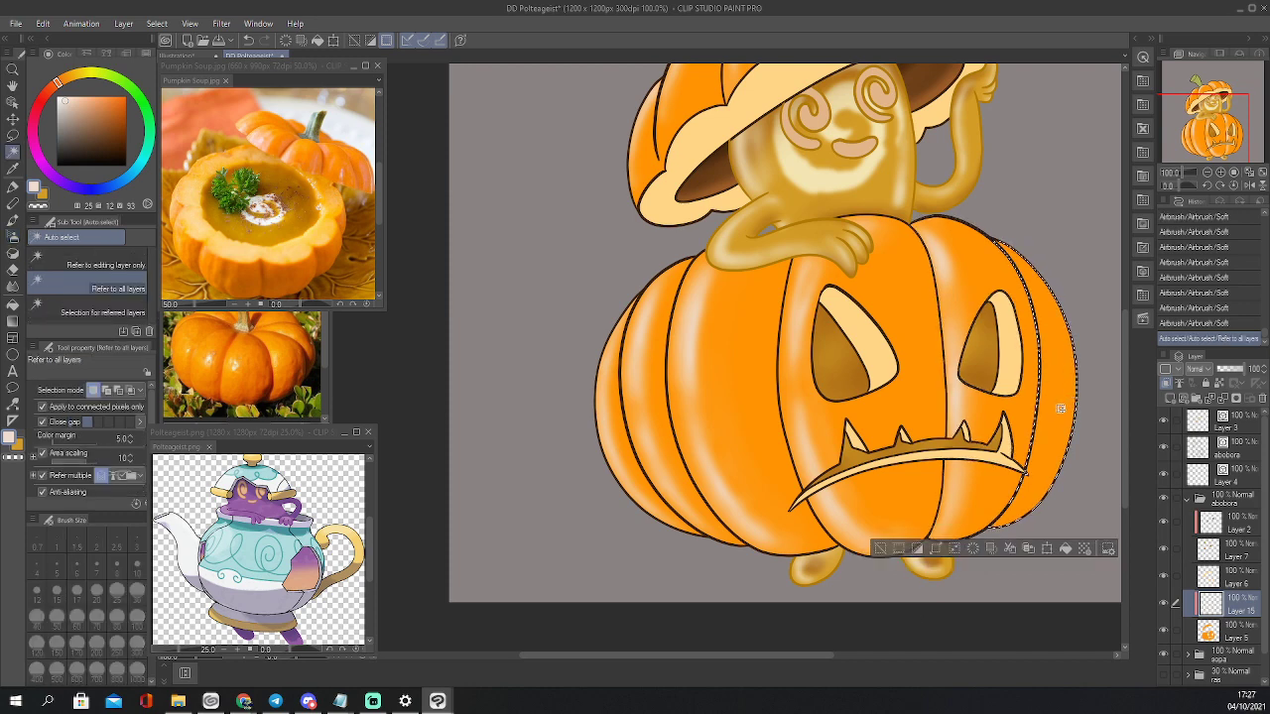
pyautogui.press('b')
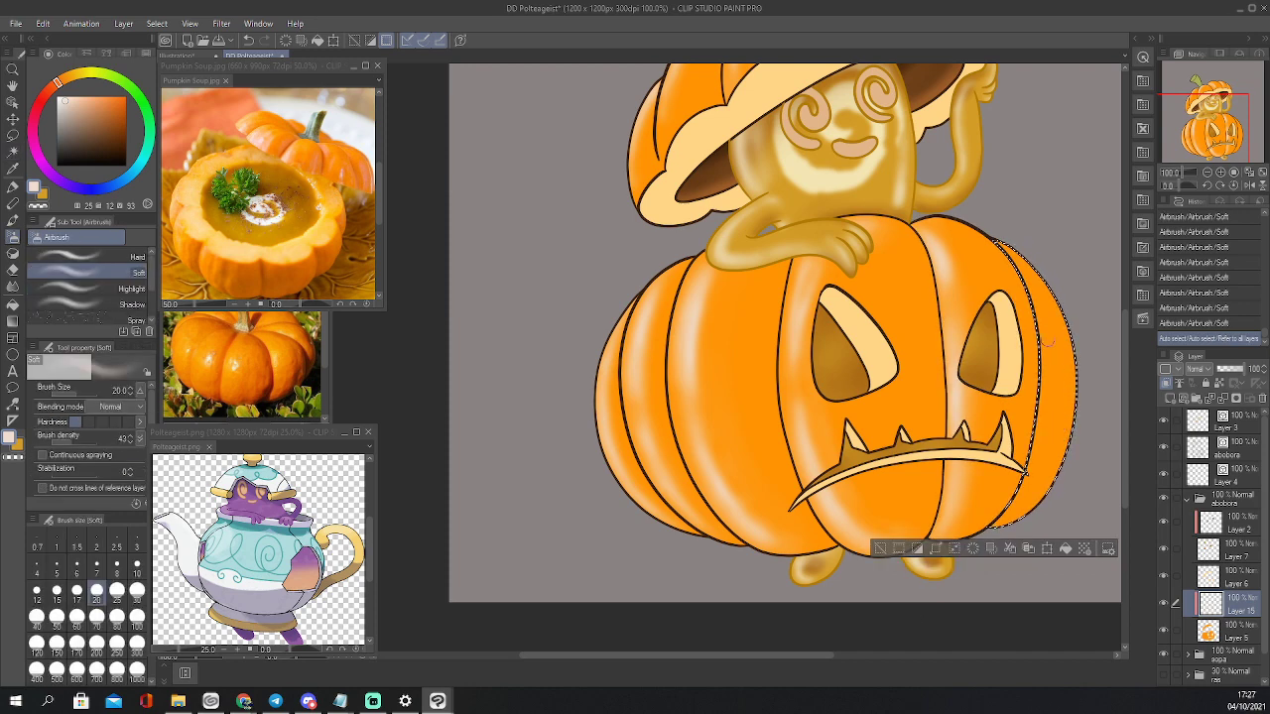
pyautogui.press(']')
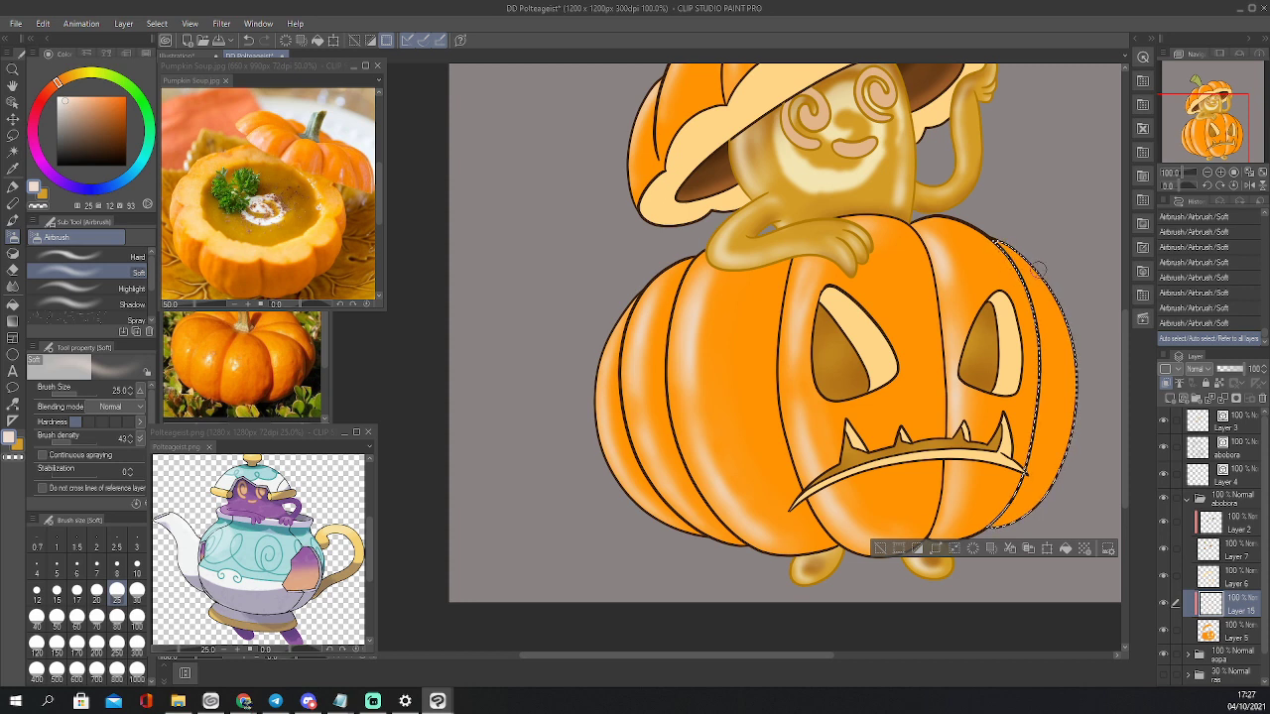
pyautogui.press('m')
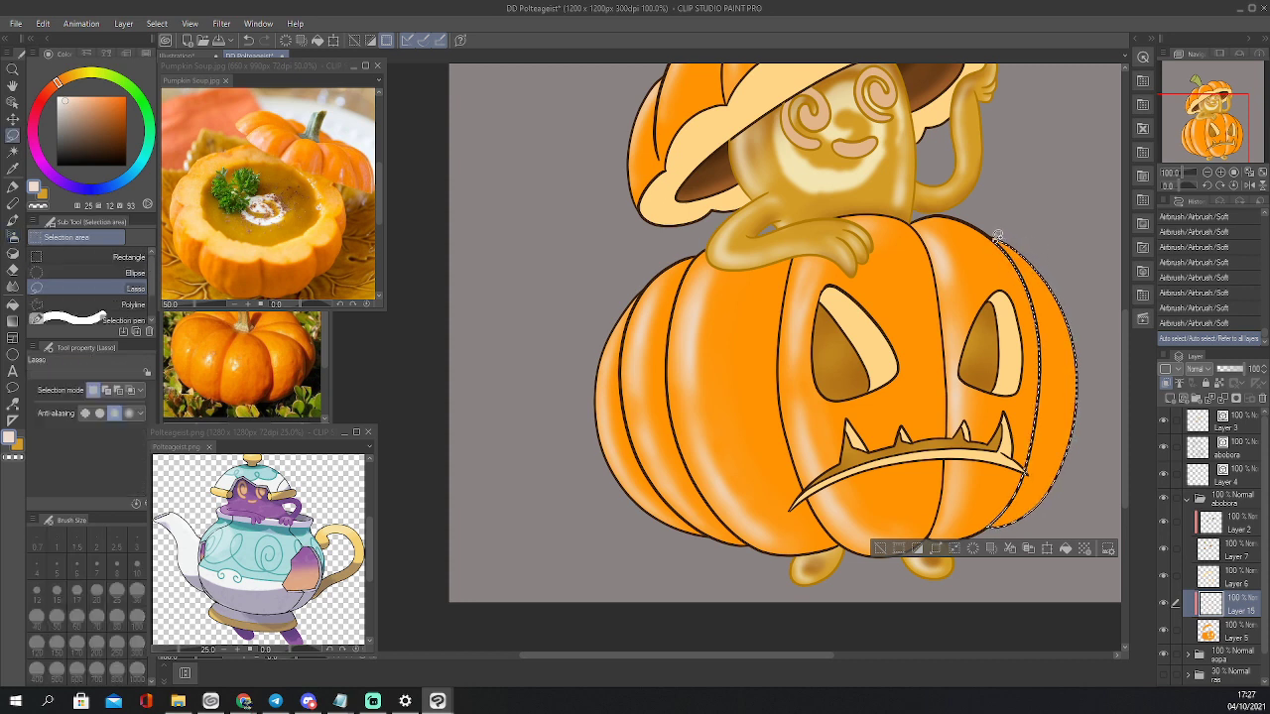
pyautogui.moveTo(999, 240); pyautogui.dragTo(997, 240)
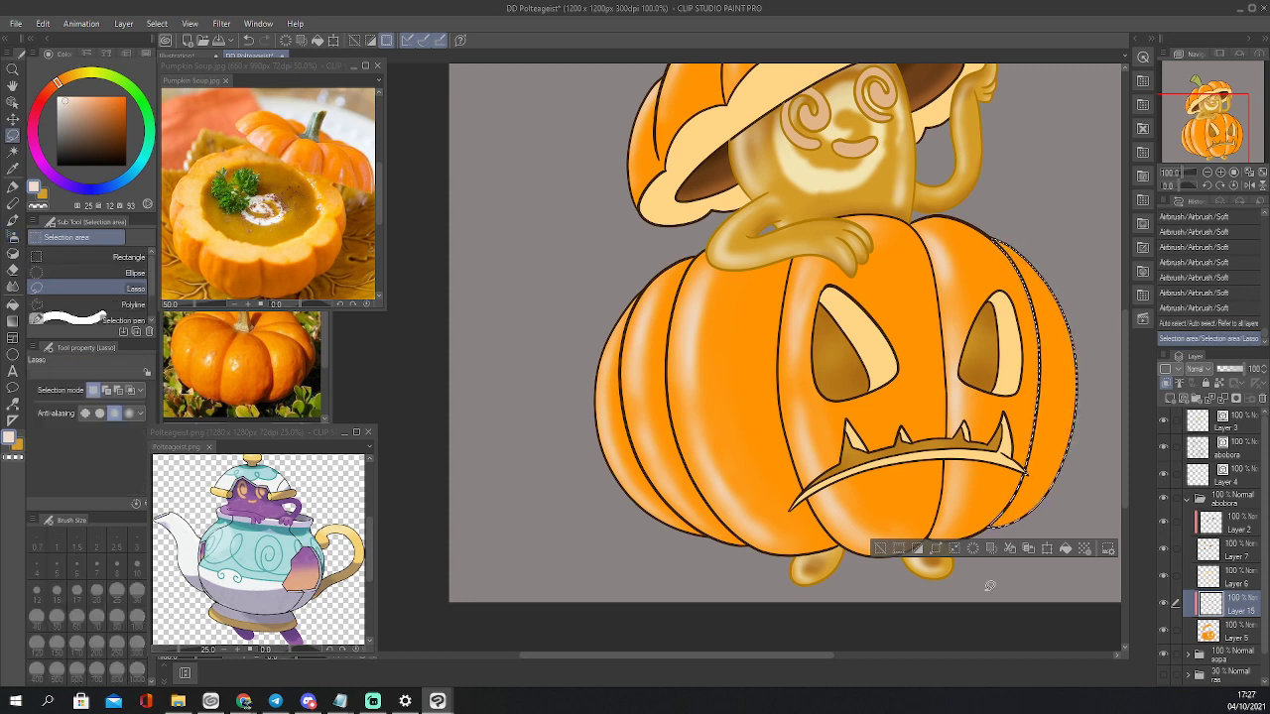
pyautogui.press('b')
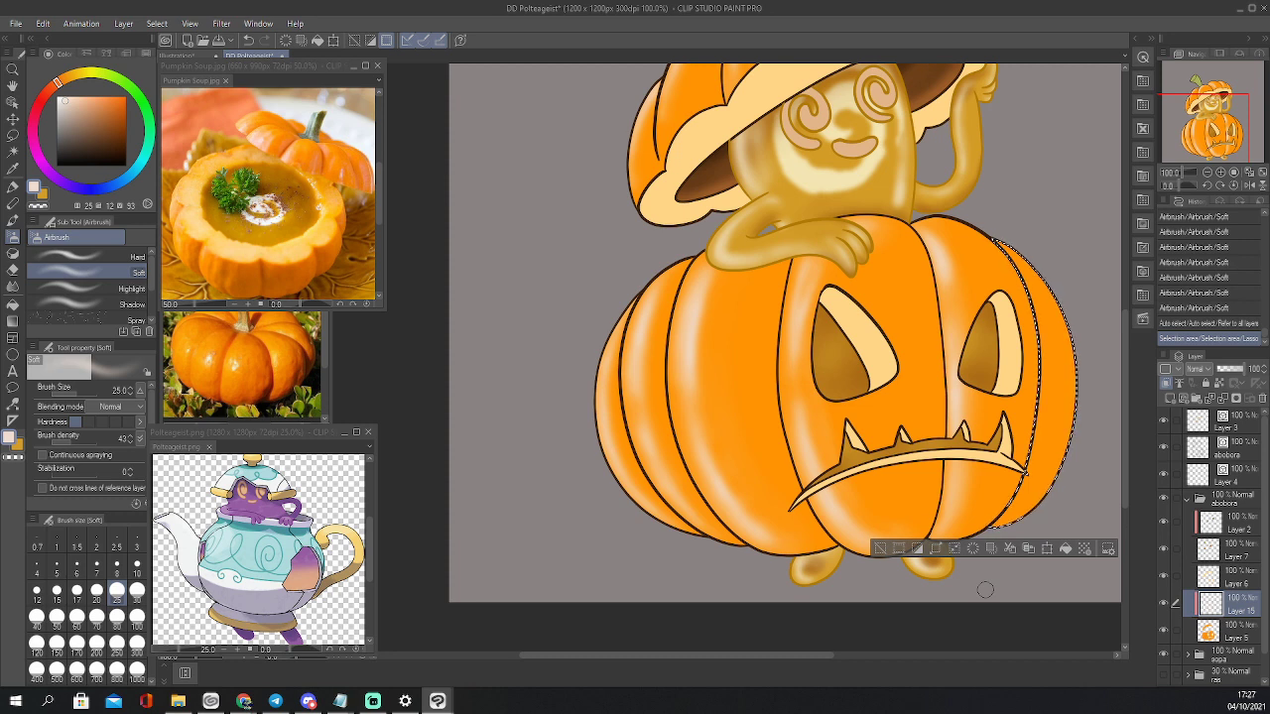
pyautogui.moveTo(1001, 251); pyautogui.dragTo(1037, 323)
pyautogui.moveTo(992, 525); pyautogui.dragTo(1026, 484)
pyautogui.moveTo(1026, 484)
pyautogui.mouseDown()
pyautogui.moveTo(990, 524)
pyautogui.moveTo(1035, 443)
pyautogui.mouseUp()
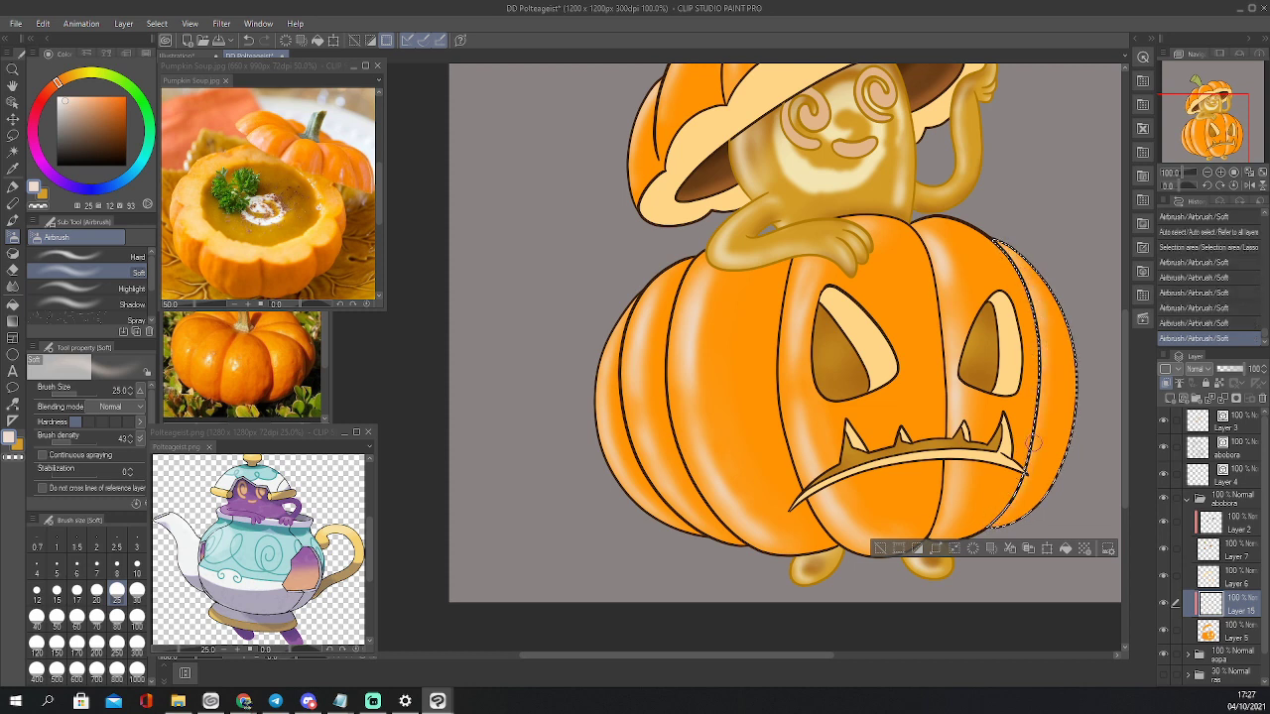
pyautogui.moveTo(1039, 346)
pyautogui.mouseDown()
pyautogui.moveTo(1004, 252)
pyautogui.moveTo(1038, 337)
pyautogui.mouseUp()
pyautogui.moveTo(1002, 248); pyautogui.dragTo(1035, 327)
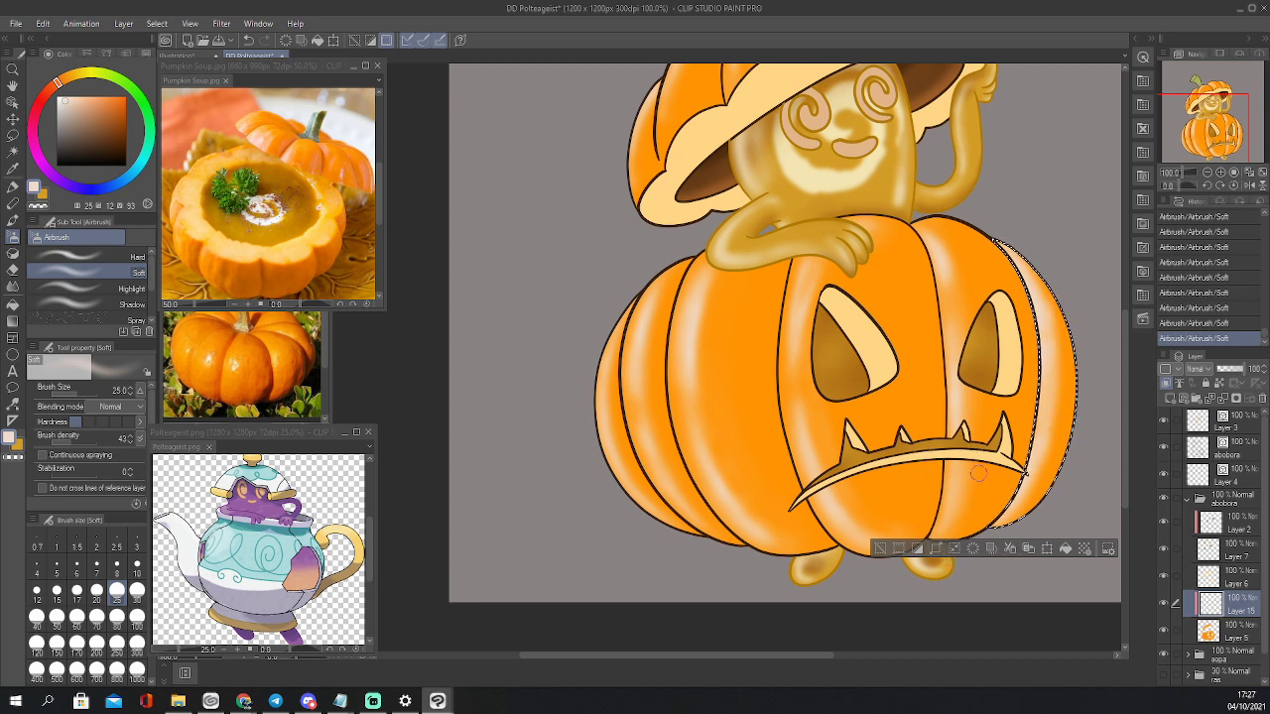
# Fade the highlight on the body's sixth segment with the Soft eraser at size 25
pyautogui.press('e')
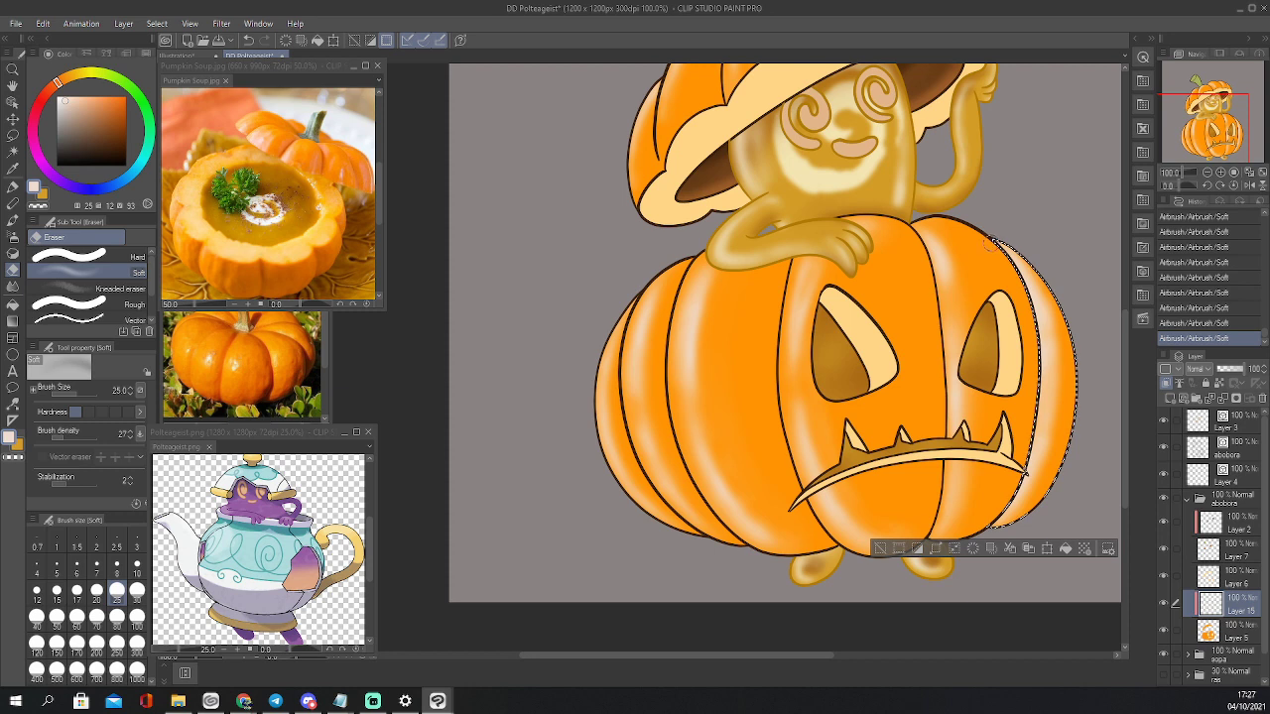
pyautogui.moveTo(1012, 276); pyautogui.dragTo(1022, 287)
pyautogui.moveTo(1019, 292)
pyautogui.mouseDown()
pyautogui.moveTo(1039, 339)
pyautogui.moveTo(1030, 437)
pyautogui.mouseUp()
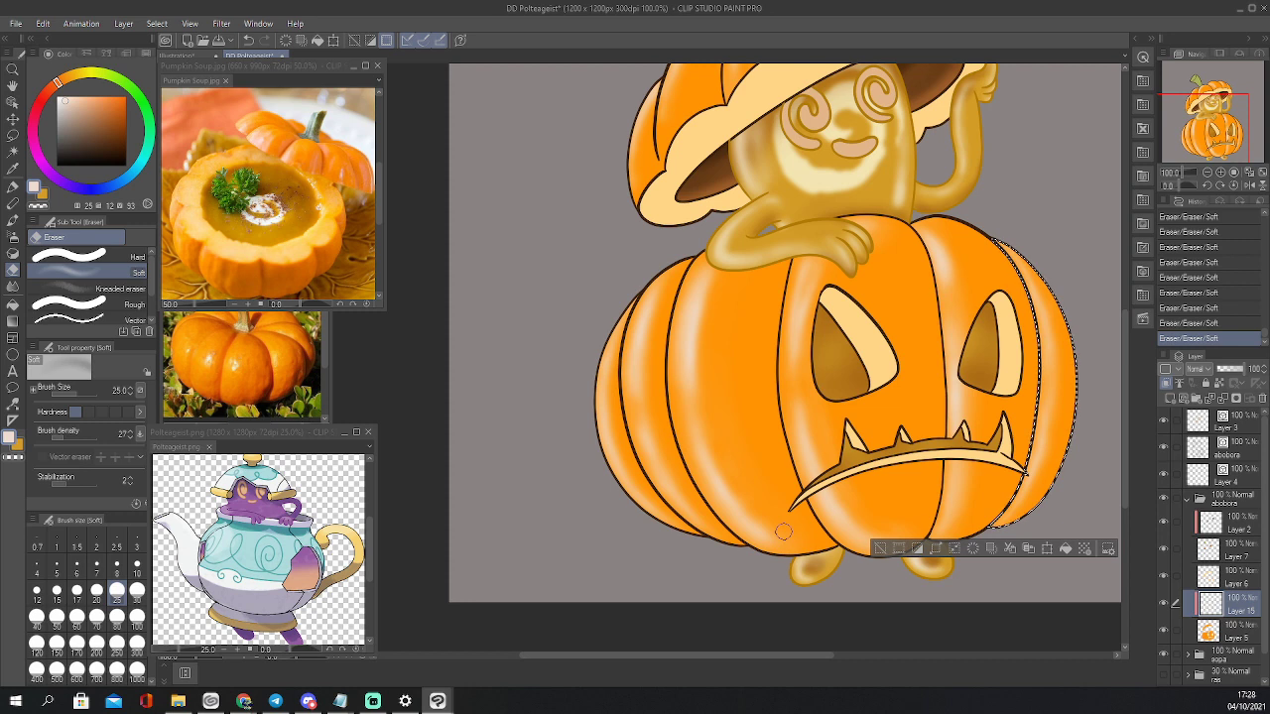
# Make Layer 8 in the sopa folder active and sample the golden-brown colour of the soup creature's body
pyautogui.click(1187, 499)
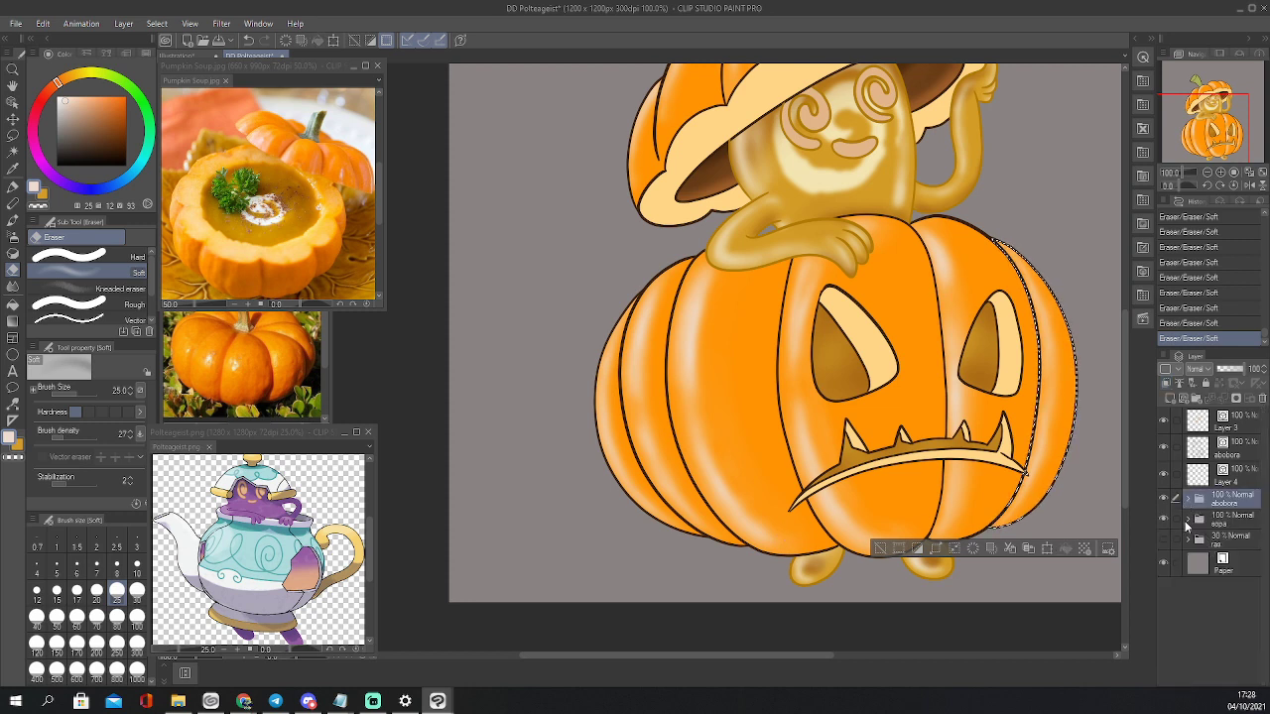
pyautogui.click(1187, 520)
pyautogui.scroll(-3, 1216, 645)
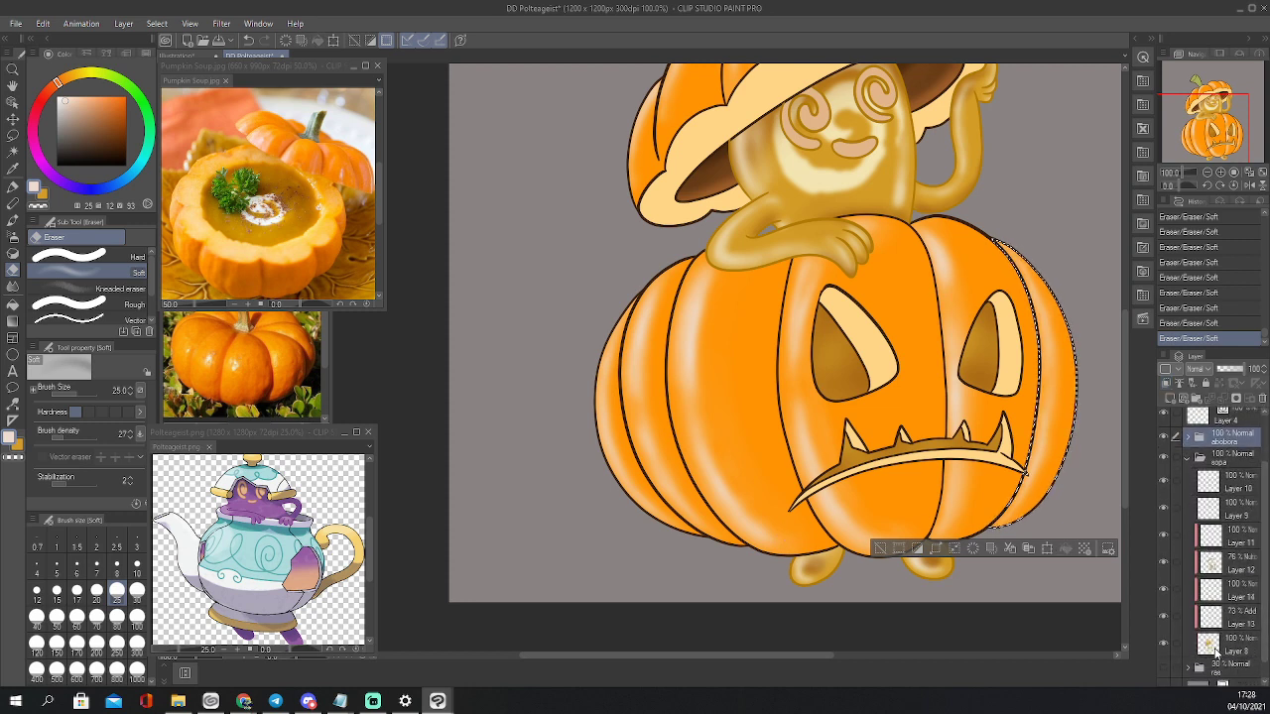
pyautogui.click(1215, 647)
pyautogui.press('i')
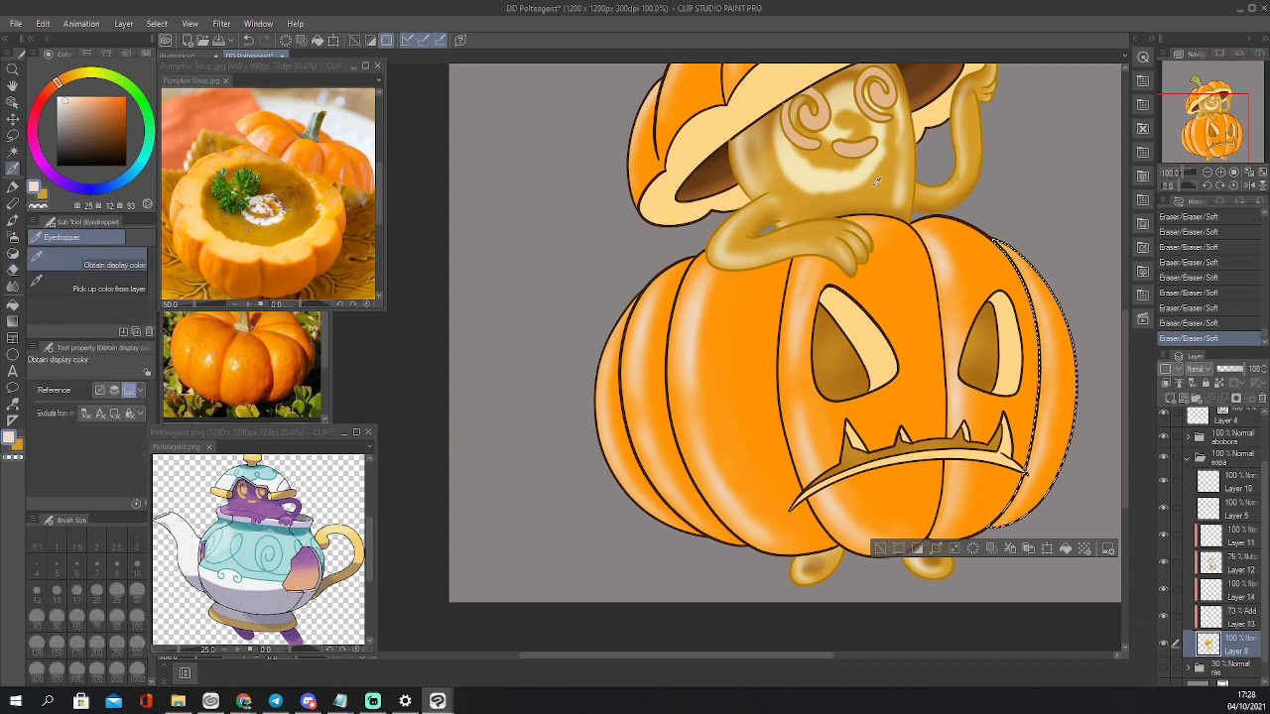
pyautogui.click(878, 186)
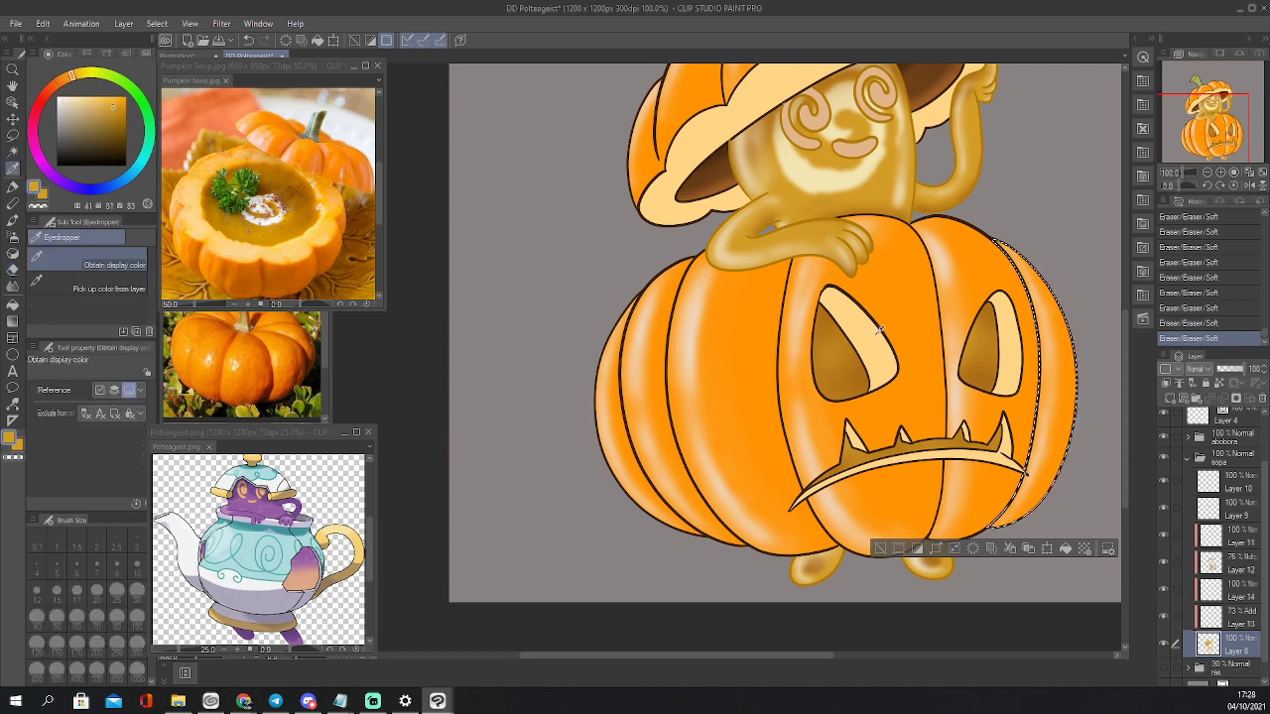
# Clear the selection and touch up the mouth's right corner and the area around the teeth with the Milli pen at size 4
pyautogui.press('p')
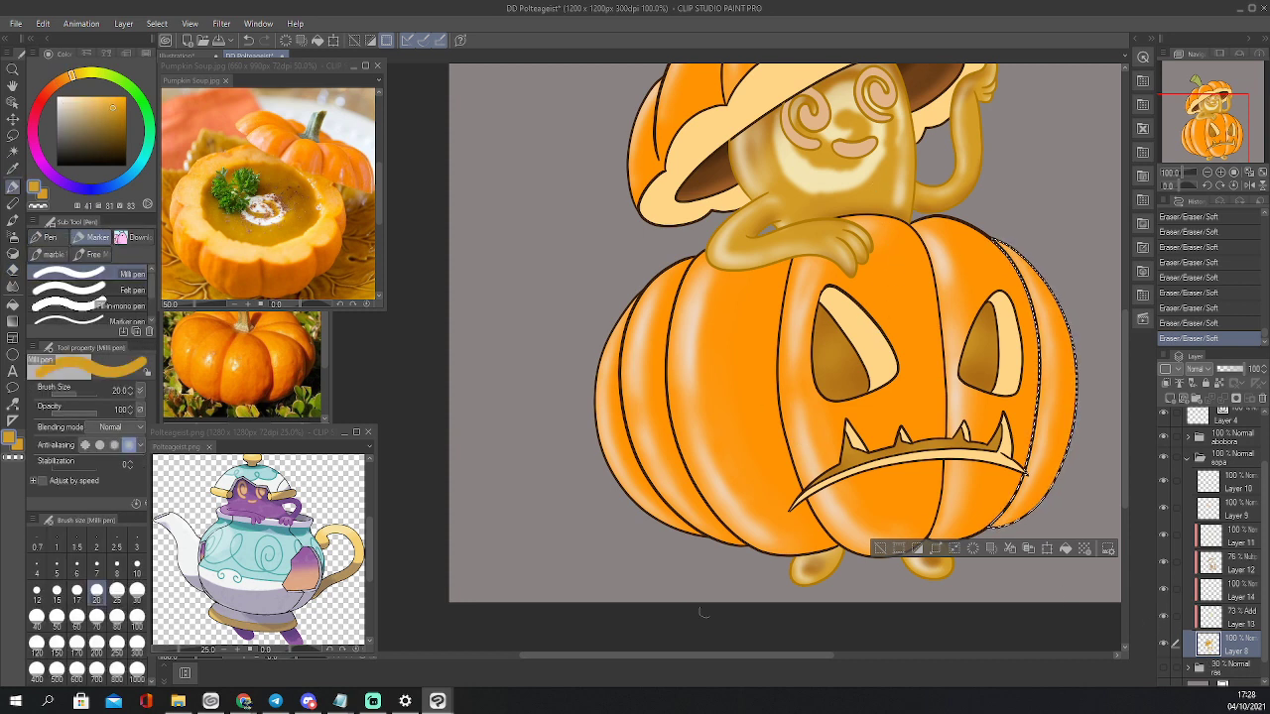
pyautogui.press('[')
pyautogui.press('[')
pyautogui.press('[')
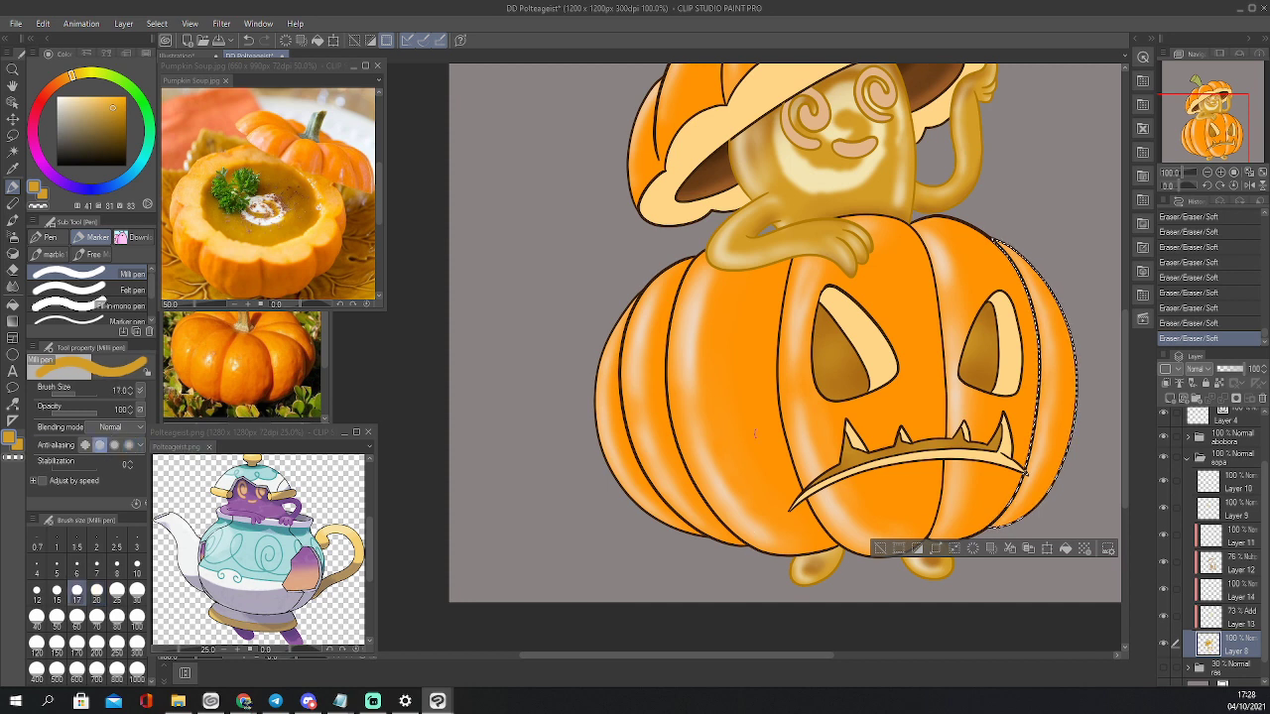
pyautogui.press('[')
pyautogui.press('[')
pyautogui.press('[')
pyautogui.press('[')
pyautogui.press('[')
pyautogui.press('[')
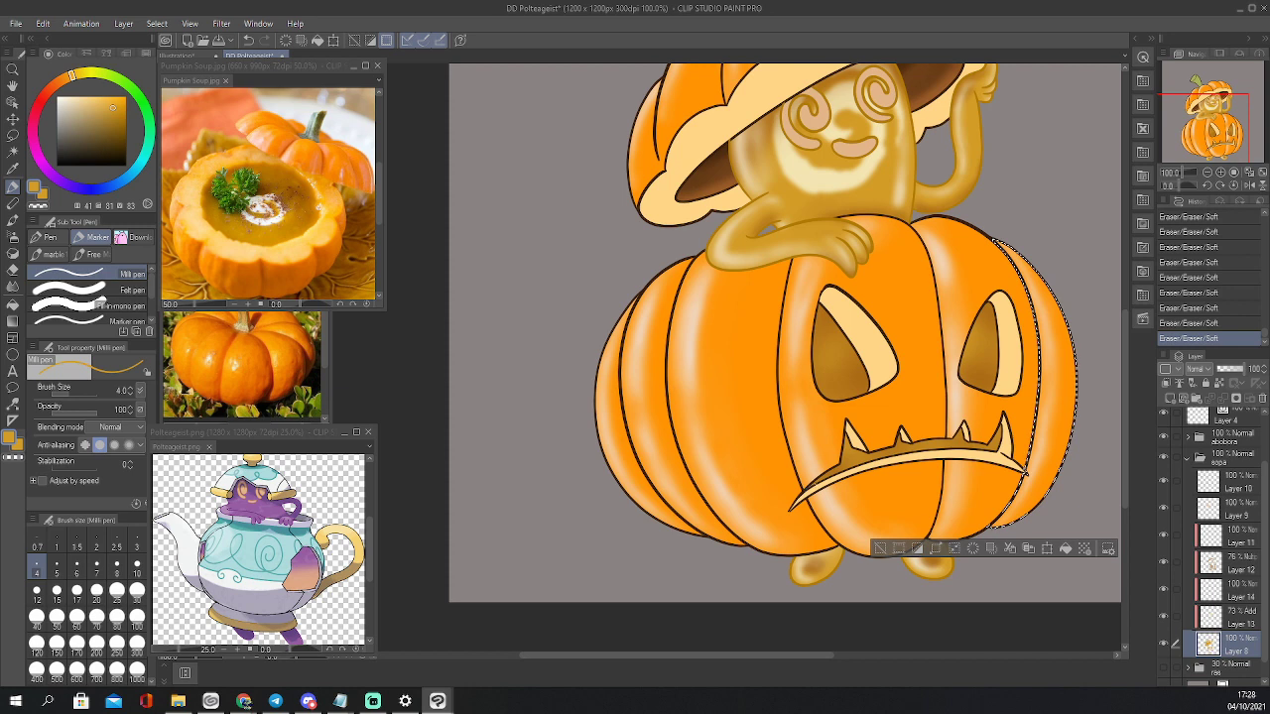
pyautogui.moveTo(1020, 466); pyautogui.dragTo(1026, 474)
pyautogui.hotkey('ctrl', 'd')
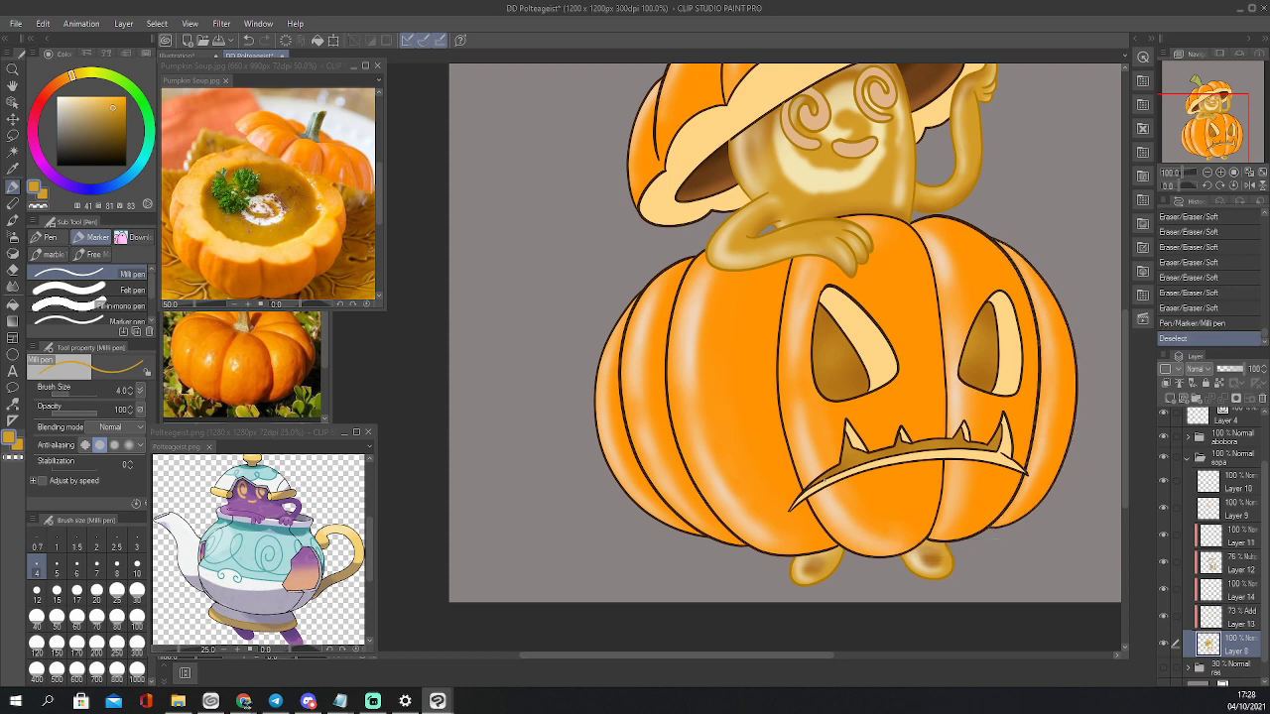
pyautogui.moveTo(1018, 465); pyautogui.dragTo(1026, 473)
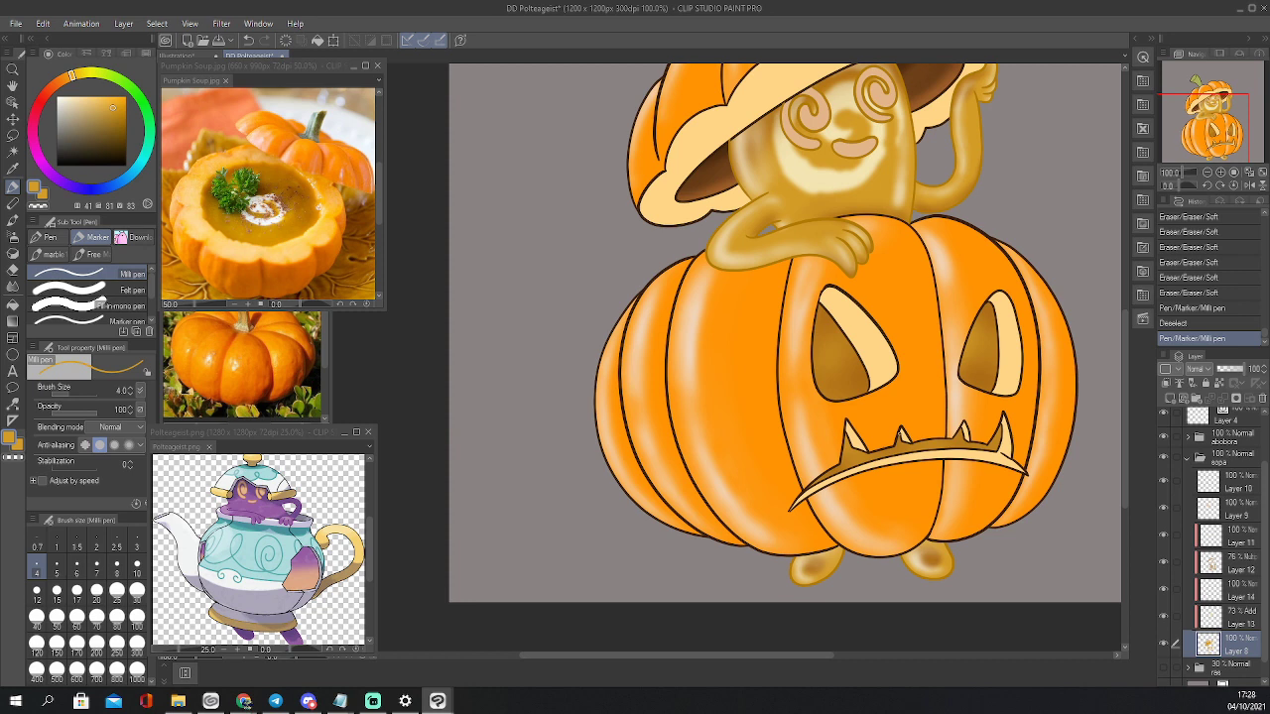
pyautogui.moveTo(900, 434); pyautogui.dragTo(908, 444)
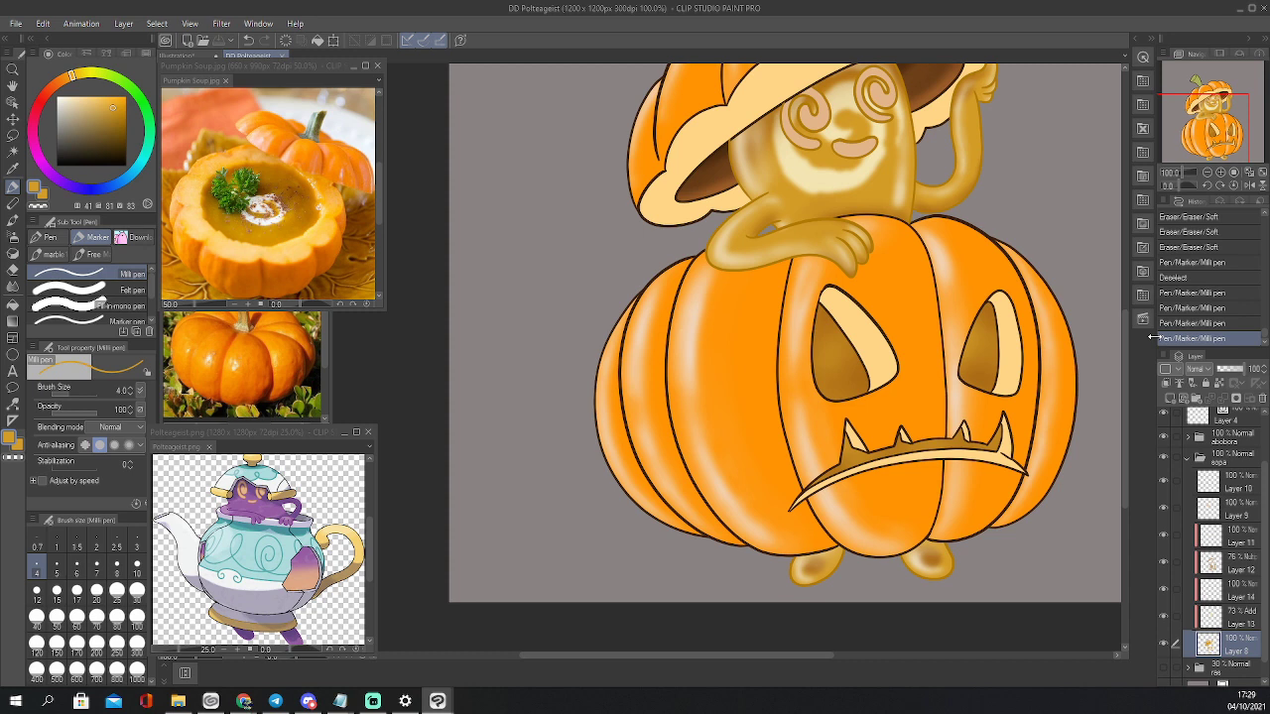
# Add a new raster layer directly above Layer 5 in the abobora folder
pyautogui.click(1186, 459)
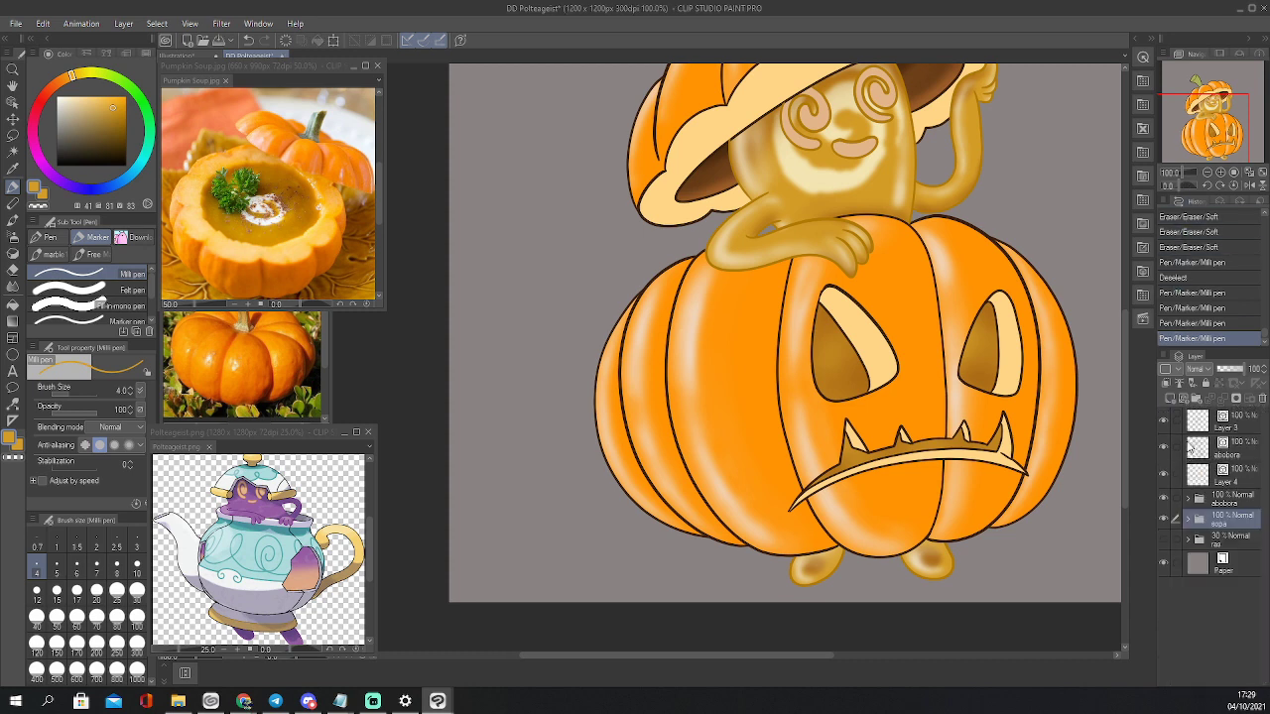
pyautogui.click(1189, 448)
pyautogui.click(1189, 500)
pyautogui.click(1209, 633)
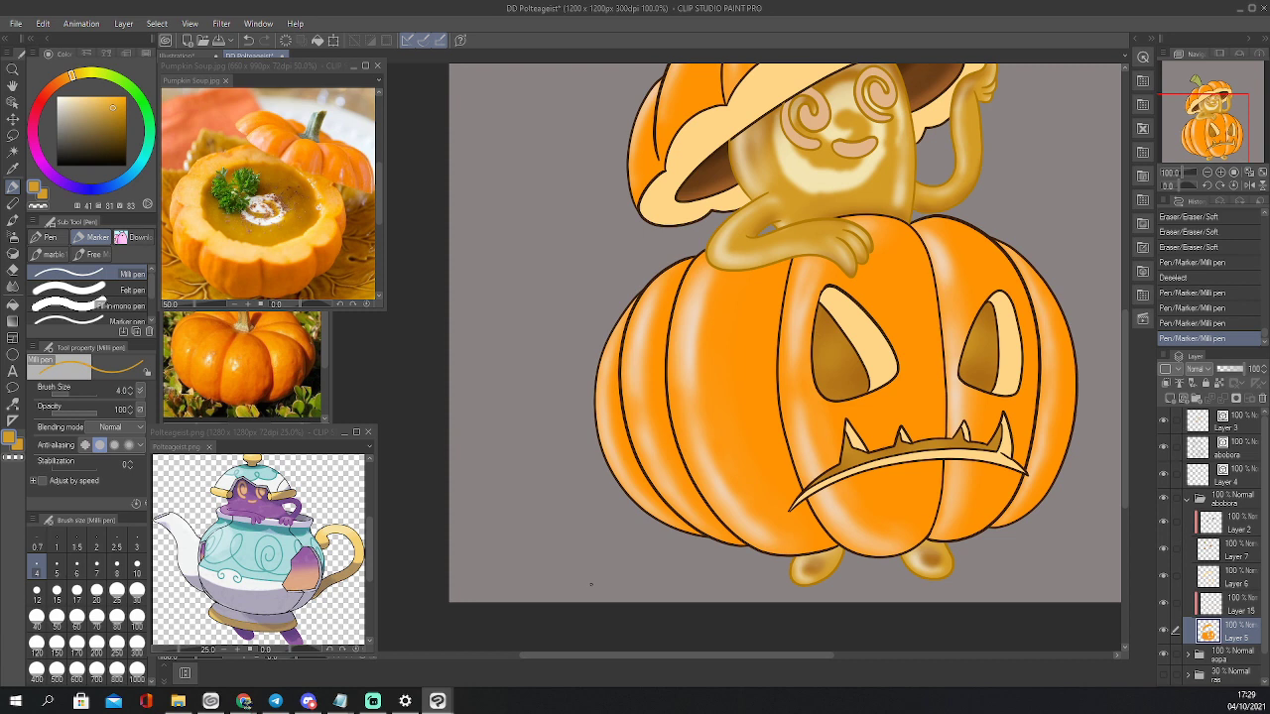
pyautogui.click(1170, 398)
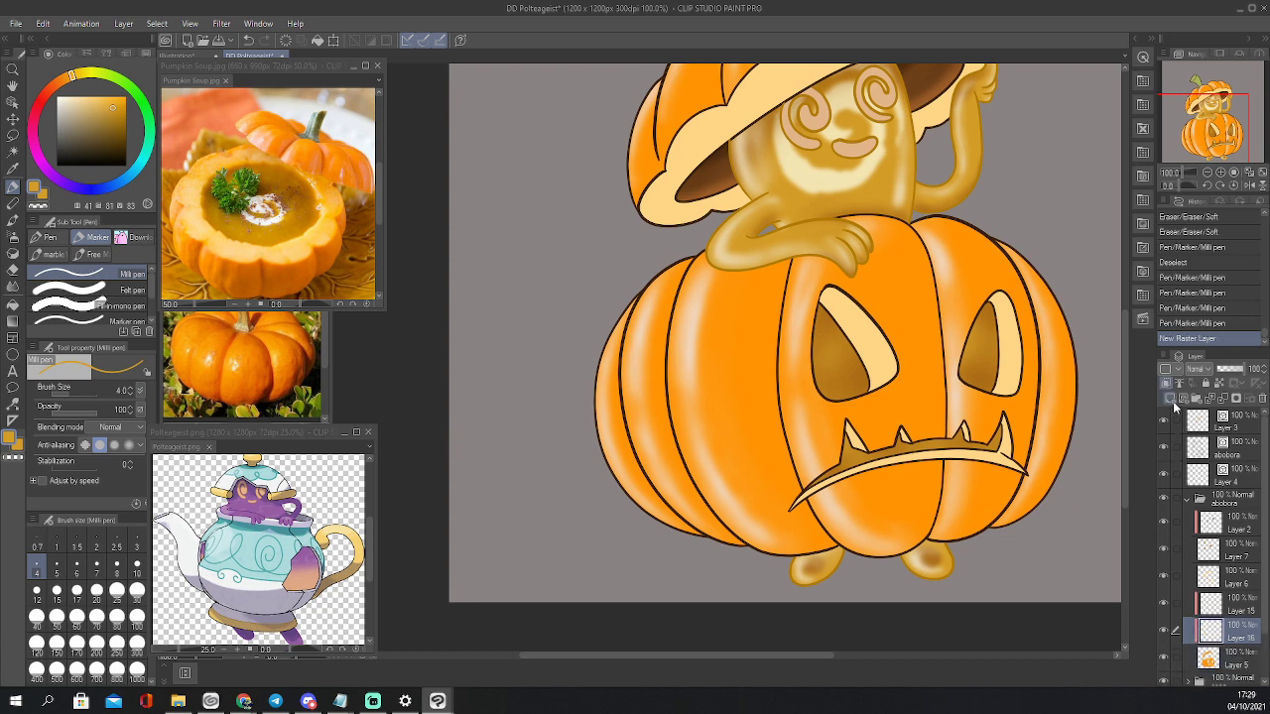
# Sample the pumpkin's orange and change it to a dark reddish brown (26, 79, 61) for the Soft airbrush
pyautogui.press('i')
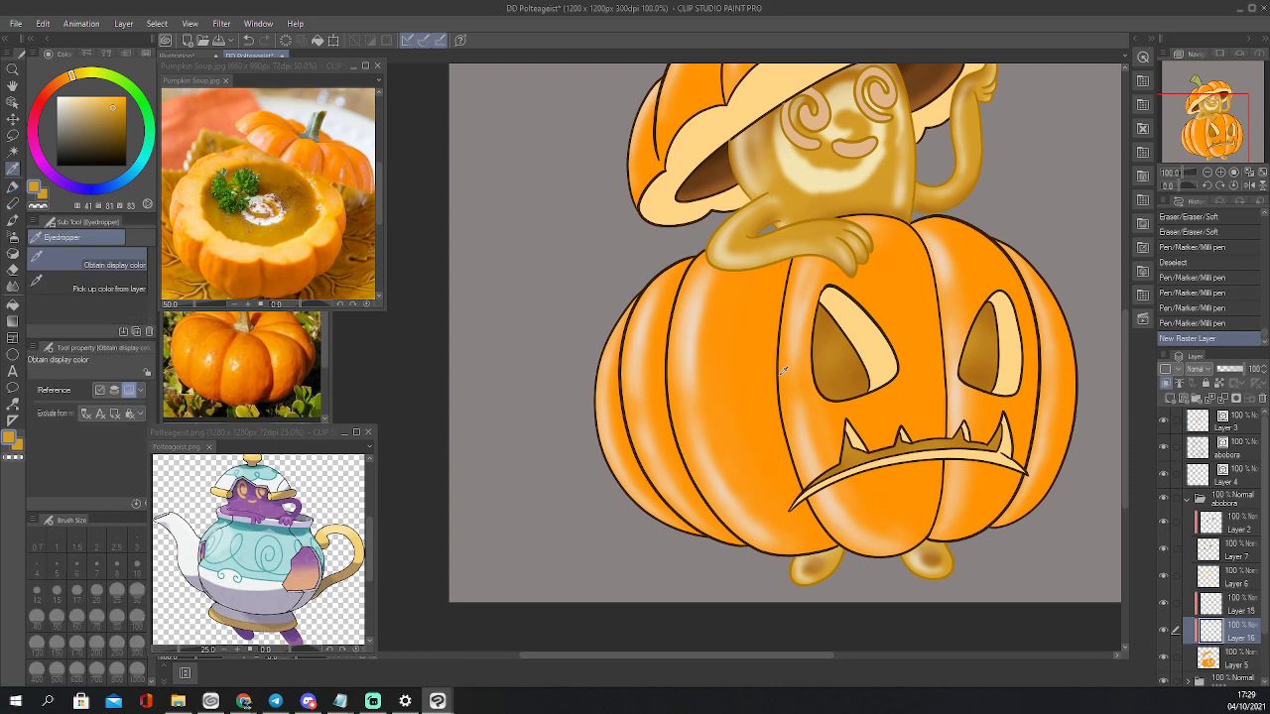
pyautogui.click(755, 381)
pyautogui.click(113, 125)
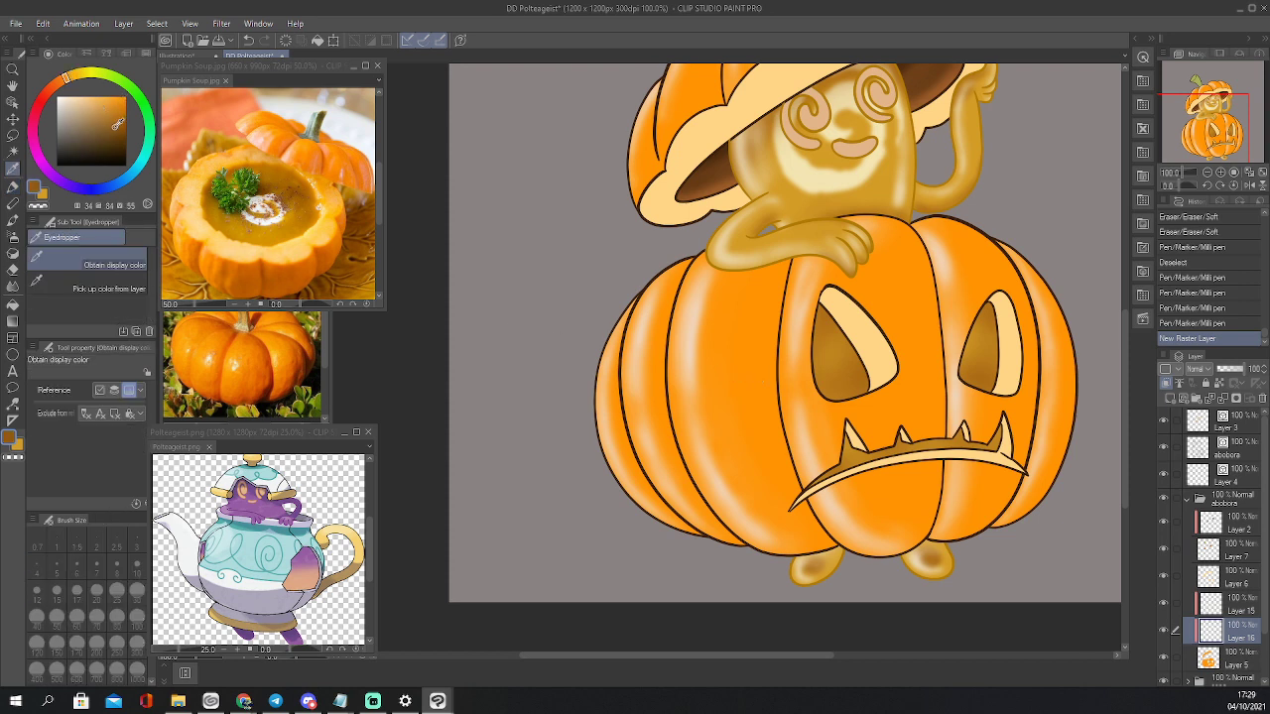
pyautogui.moveTo(65, 80); pyautogui.dragTo(58, 85)
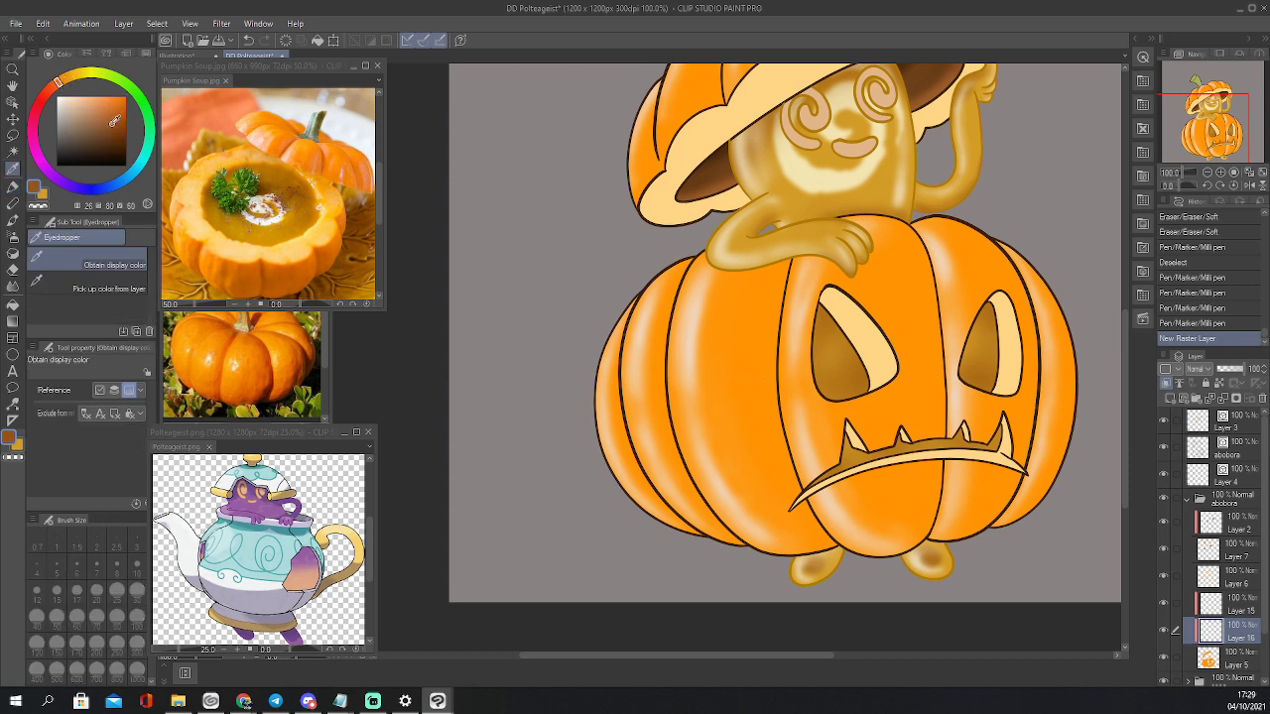
pyautogui.click(111, 124)
pyautogui.press('b')
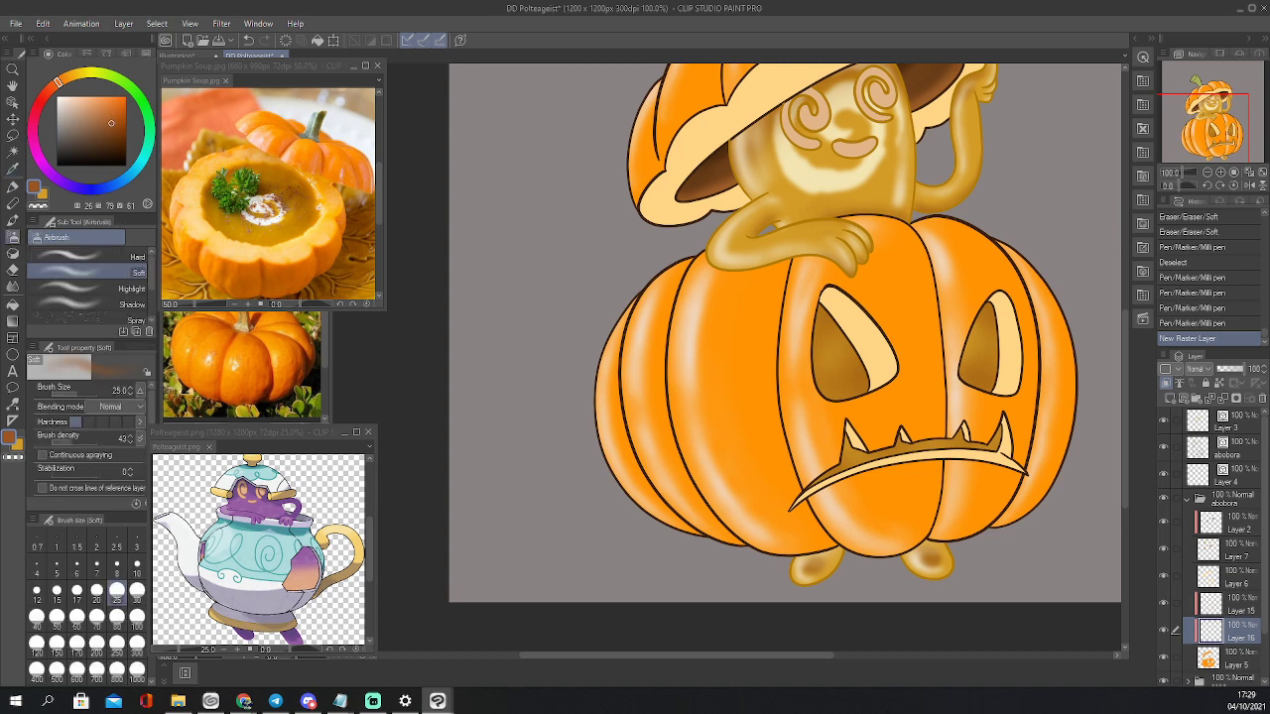
# Auto-select the body's first, third and fifth segments with the Layer 15 highlights temporarily hidden, and get the Soft airbrush ready
pyautogui.click(1164, 603)
pyautogui.press('w')
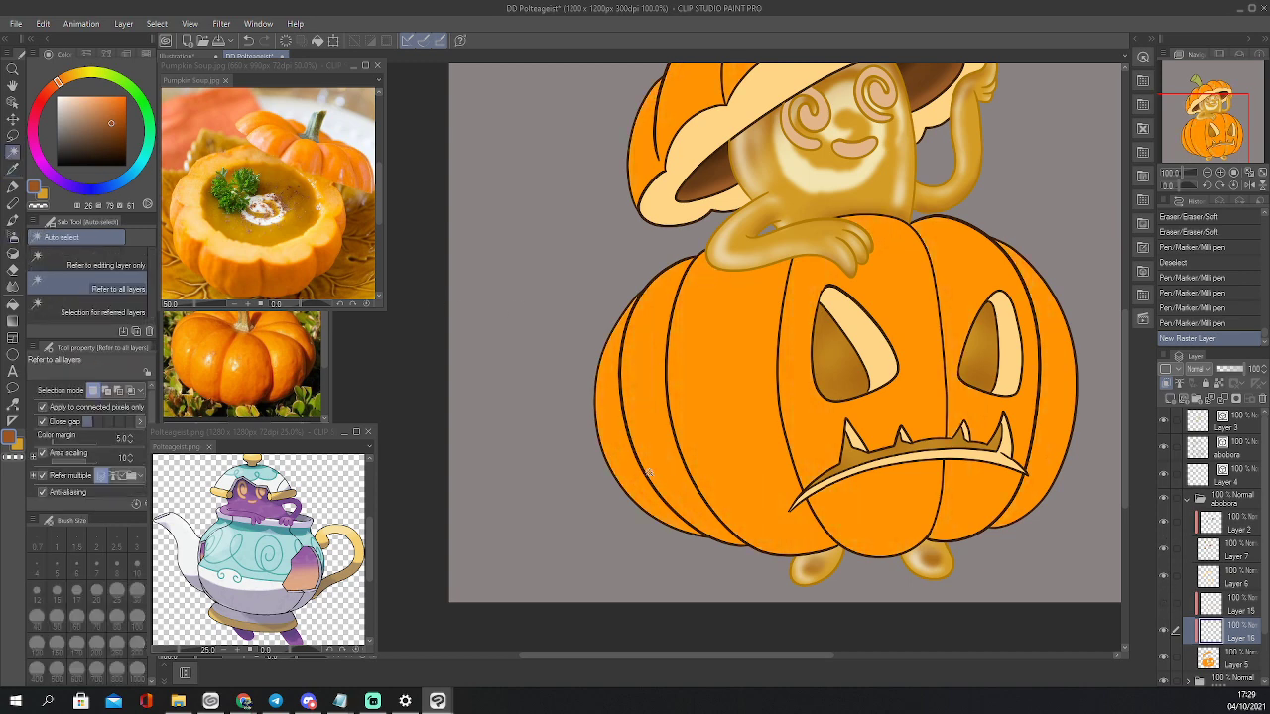
pyautogui.click(635, 476)
pyautogui.keyDown('shift'); pyautogui.click(729, 477); pyautogui.keyUp('shift')
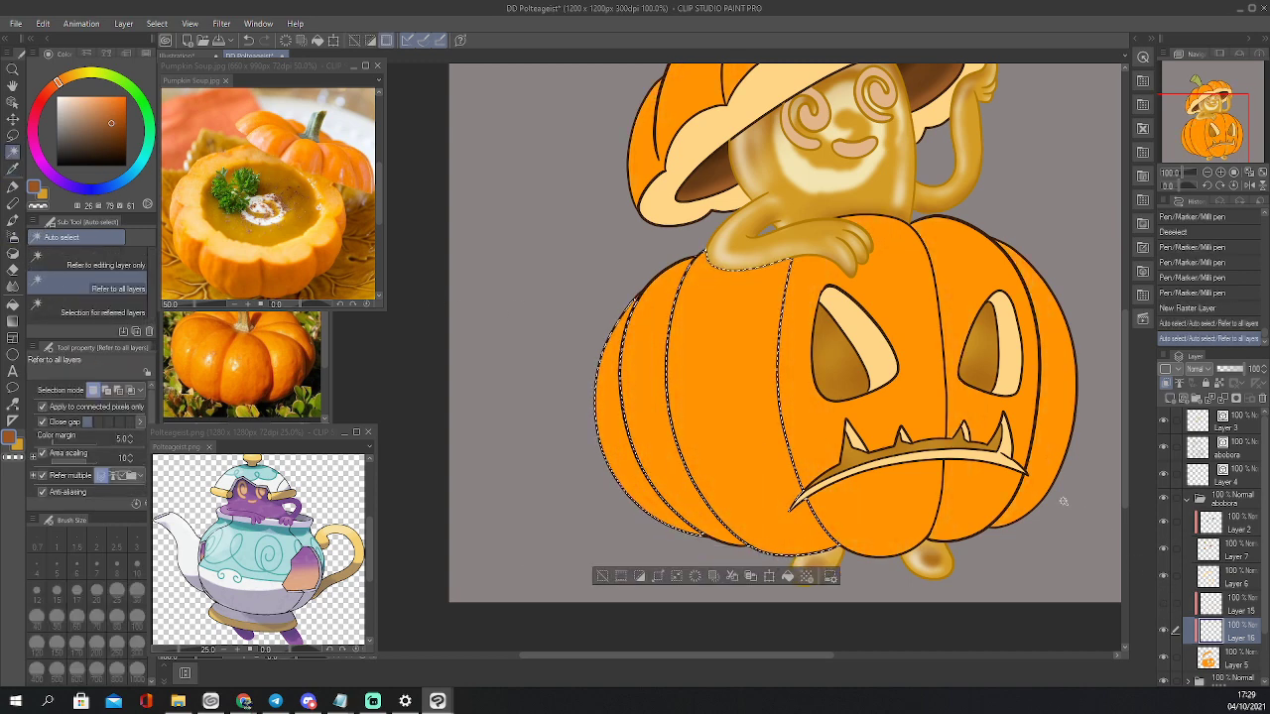
pyautogui.keyDown('shift'); pyautogui.click(987, 498); pyautogui.keyUp('shift')
pyautogui.keyDown('shift'); pyautogui.click(981, 410); pyautogui.keyUp('shift')
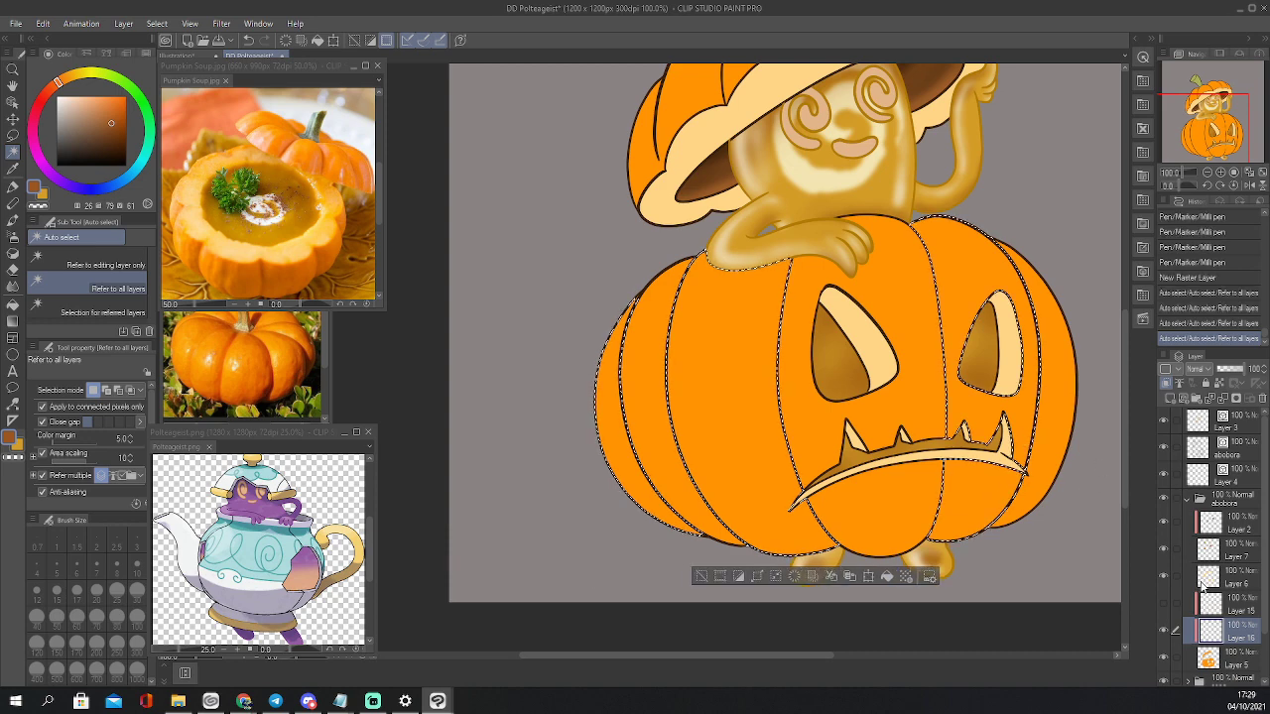
pyautogui.click(1165, 632)
pyautogui.press('b')
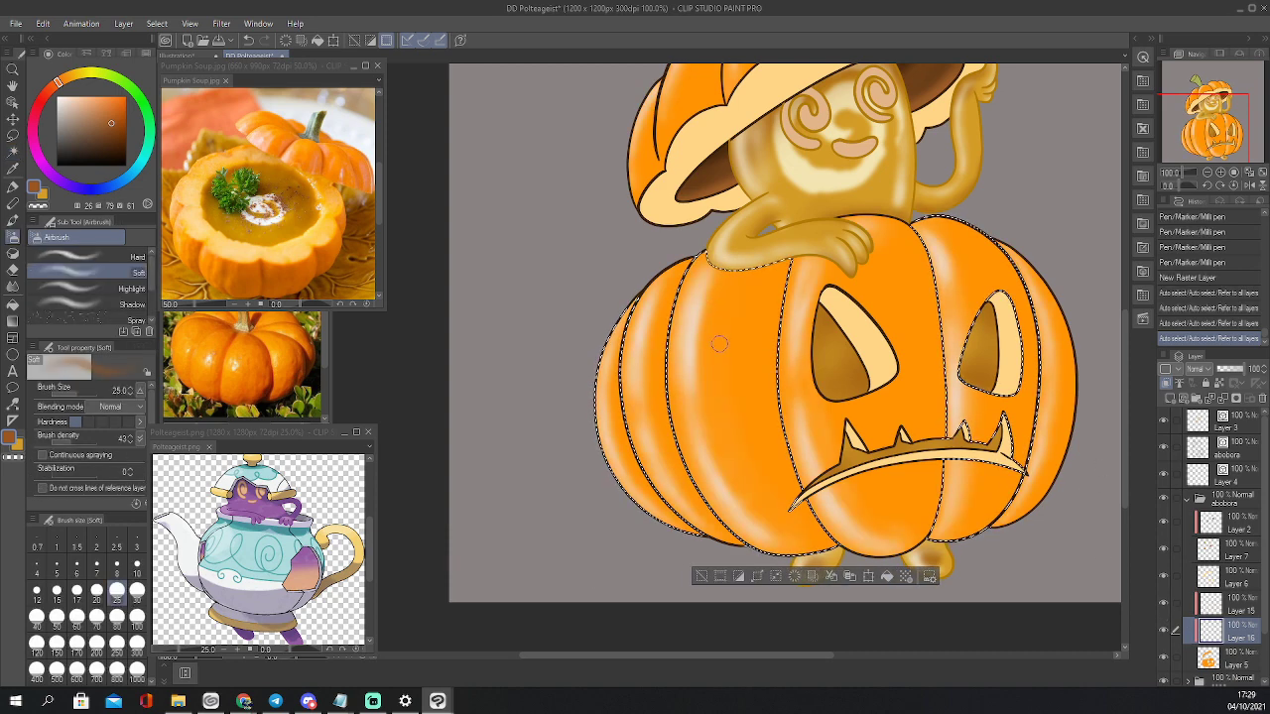
# Airbrush soft reddish-brown shadows on the pumpkin's first segment at brush size 25 and along the third segment's right side at size 50
pyautogui.moveTo(640, 308)
pyautogui.mouseDown()
pyautogui.moveTo(626, 425)
pyautogui.moveTo(622, 388)
pyautogui.moveTo(647, 489)
pyautogui.mouseUp()
pyautogui.moveTo(640, 474)
pyautogui.mouseDown()
pyautogui.moveTo(696, 523)
pyautogui.moveTo(627, 429)
pyautogui.moveTo(641, 447)
pyautogui.moveTo(624, 332)
pyautogui.mouseUp()
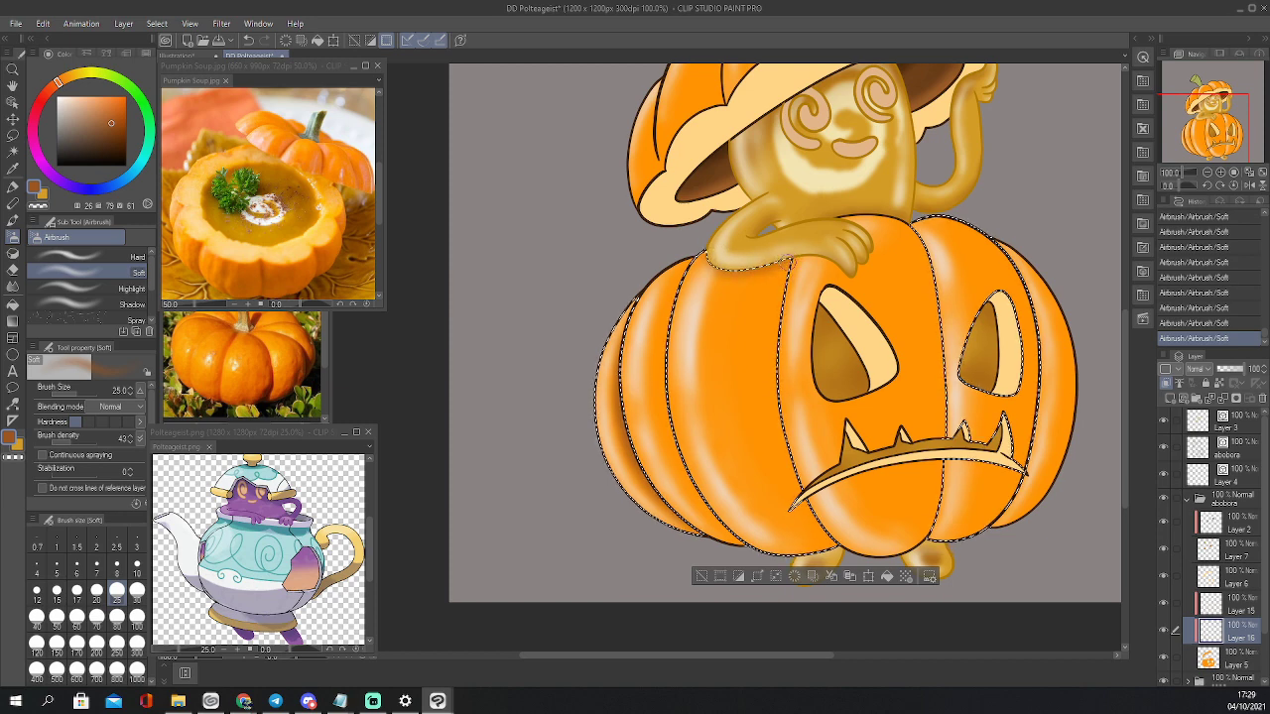
pyautogui.press(']')
pyautogui.press(']')
pyautogui.press(']')
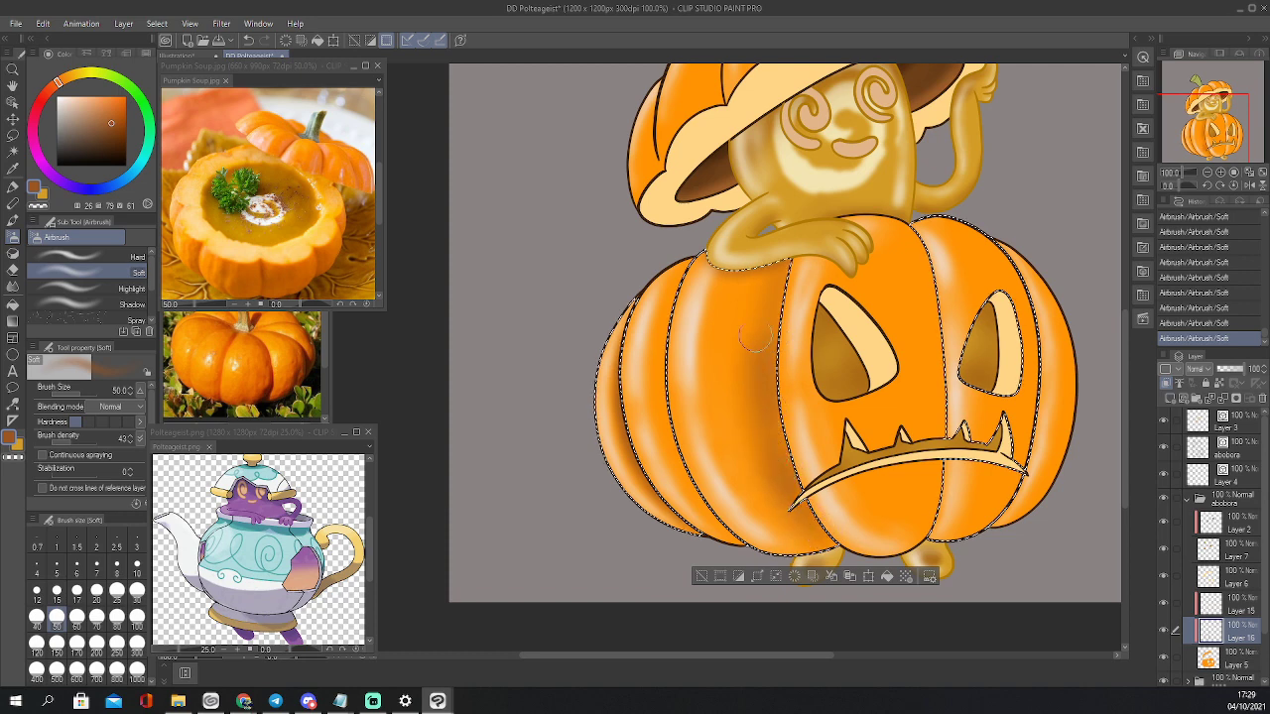
# Deepen the third segment's shadow with the Soft airbrush at sizes 30 and 70, and clear the selection
pyautogui.press('[')
pyautogui.press('[')
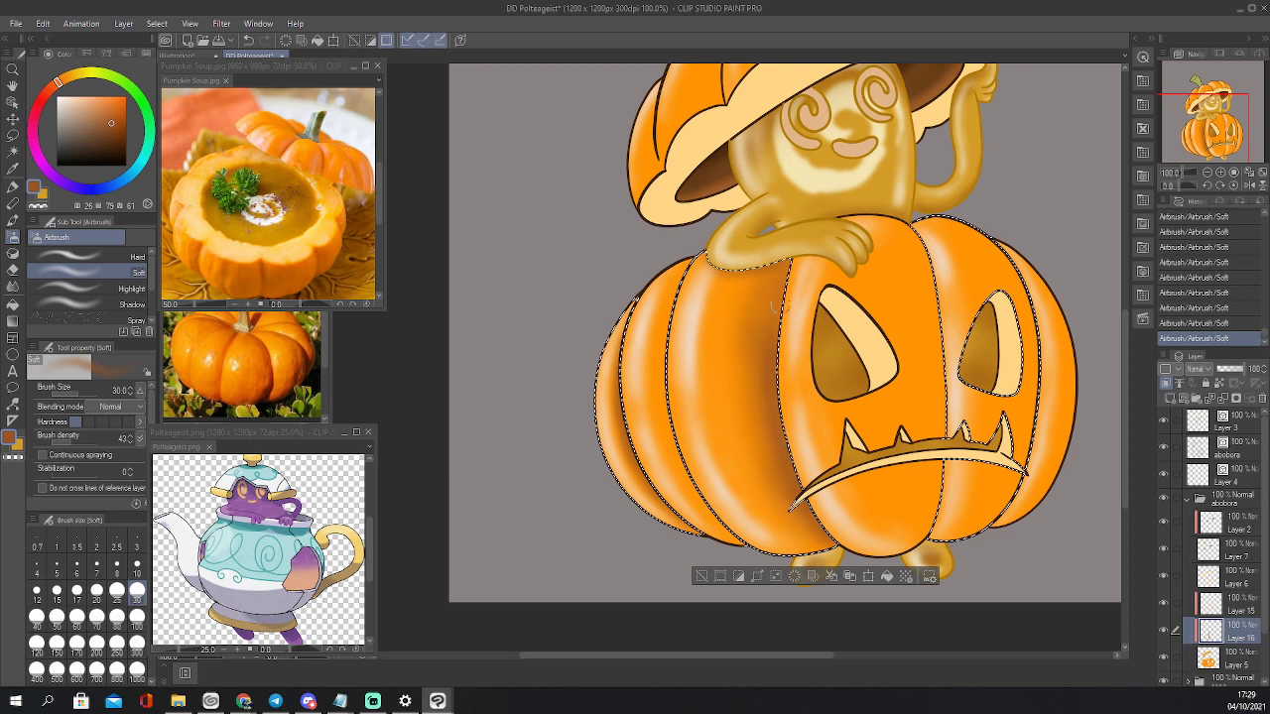
pyautogui.press(']')
pyautogui.press(']')
pyautogui.press(']')
pyautogui.press(']')
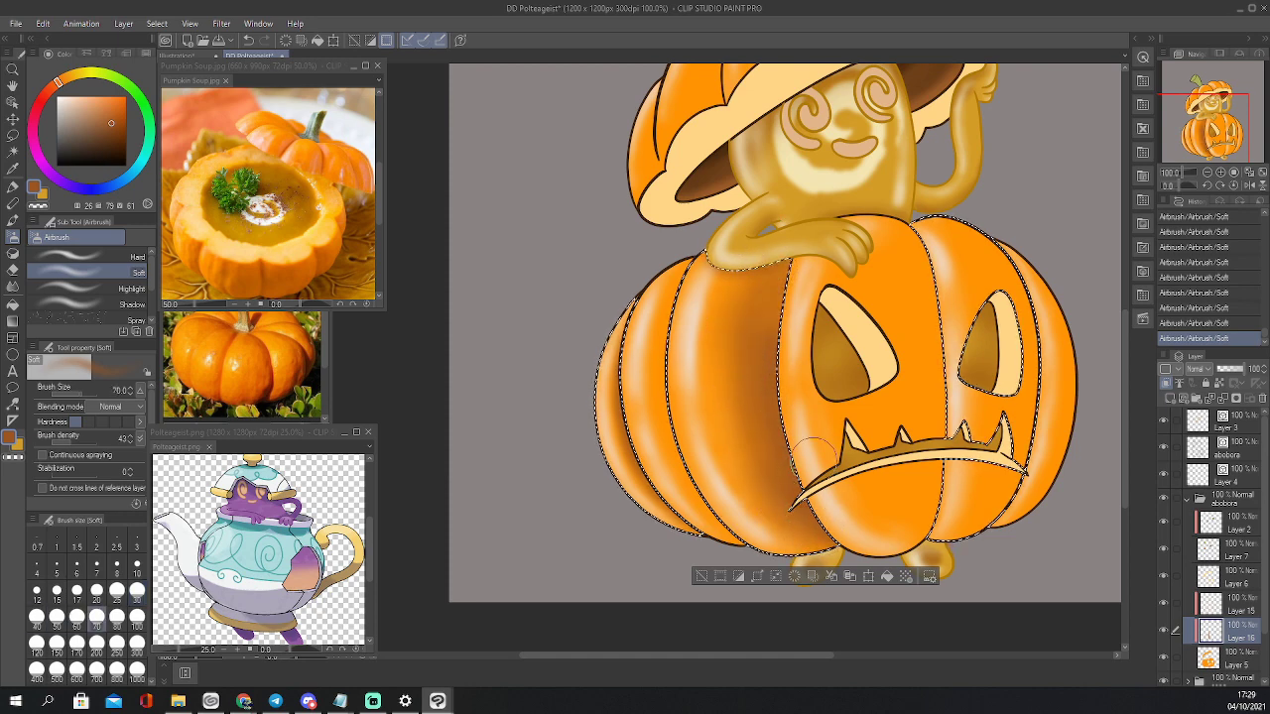
pyautogui.press('[')
pyautogui.press('[')
pyautogui.press('[')
pyautogui.press('[')
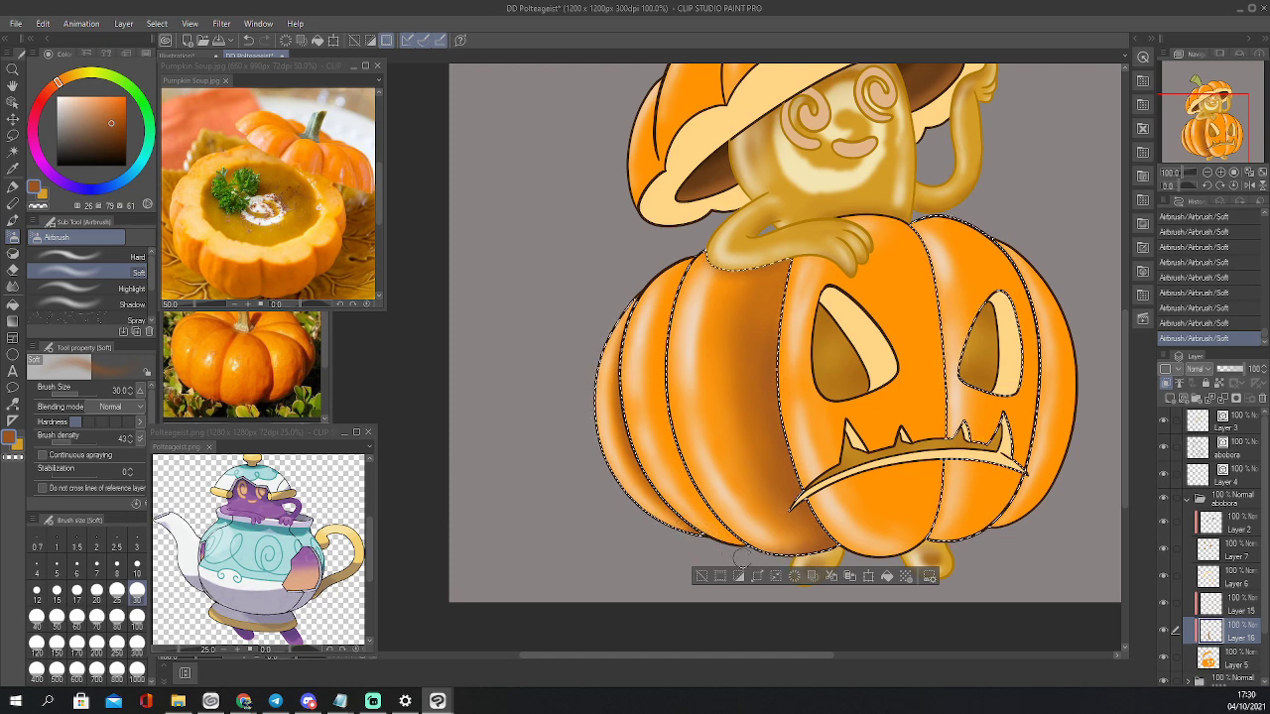
pyautogui.hotkey('ctrl', 'd')
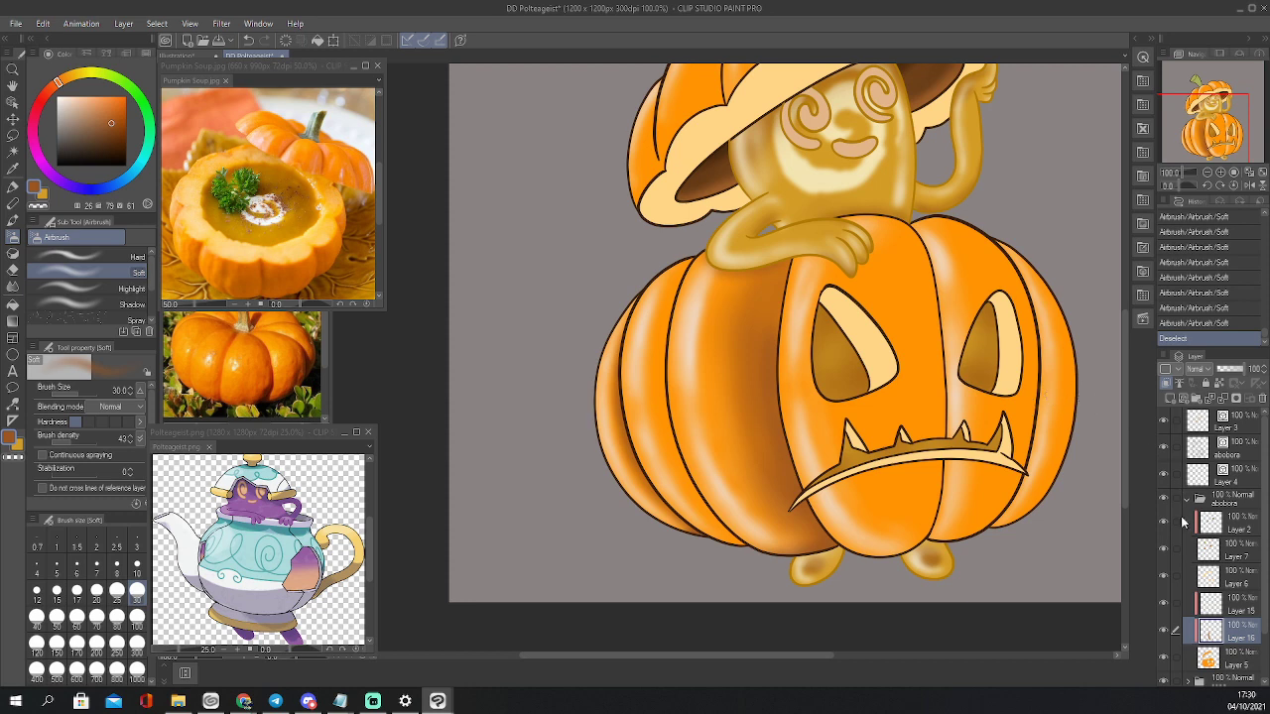
# With Layers 15 and 16 temporarily hidden, touch up the lower-left outline on Layer 5 with the sampled orange and the Milli pen, and reselect Layer 16
pyautogui.click(1164, 630)
pyautogui.click(1164, 604)
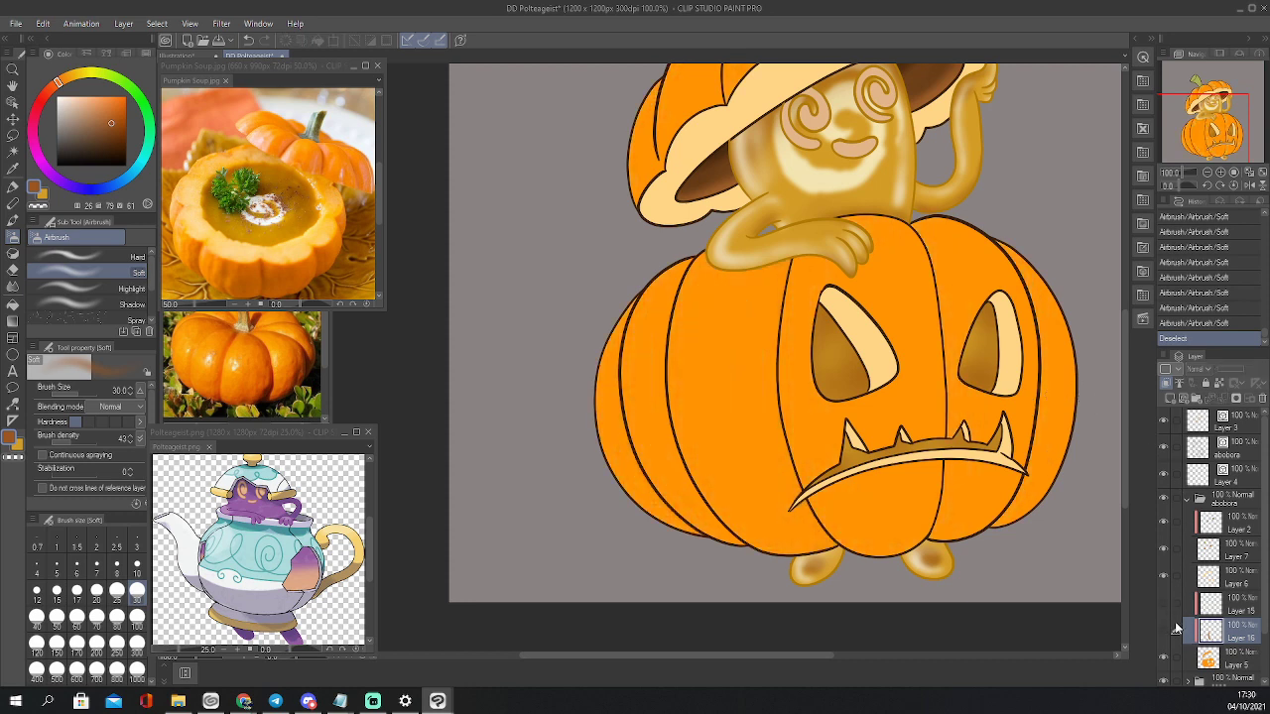
pyautogui.click(1222, 658)
pyautogui.keyDown('alt'); pyautogui.click(712, 408); pyautogui.keyUp('alt')
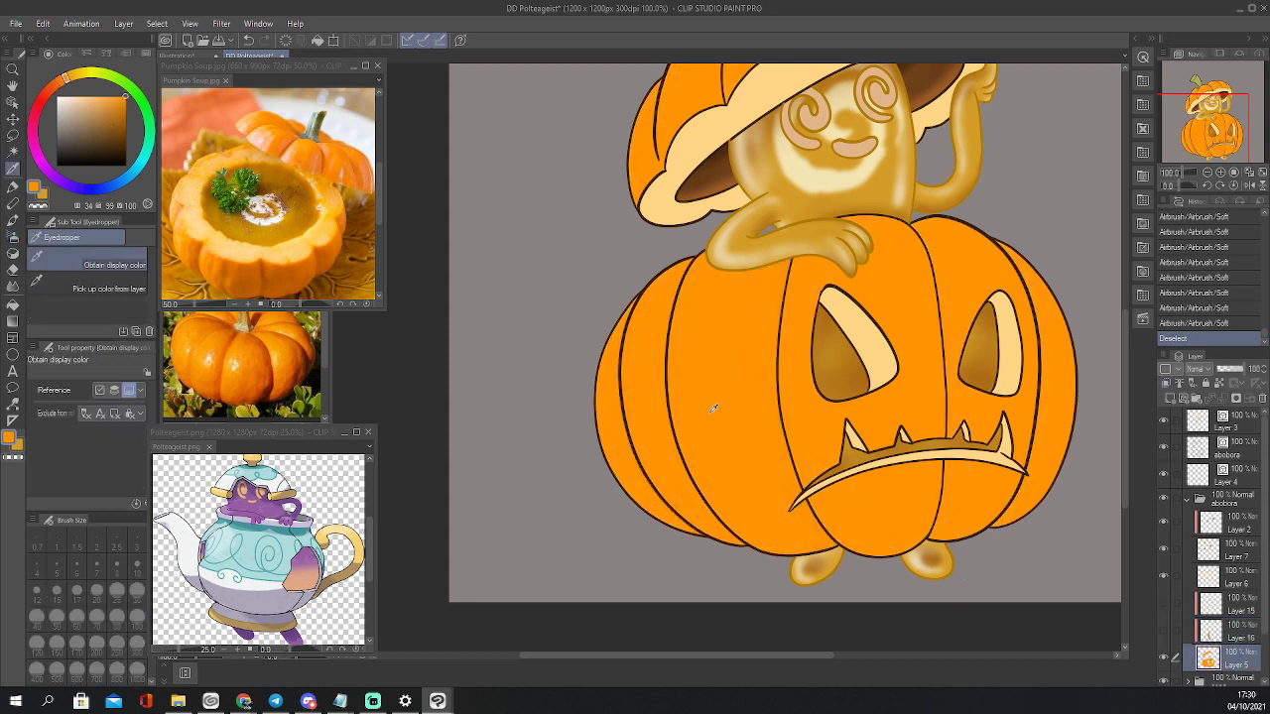
pyautogui.press('p')
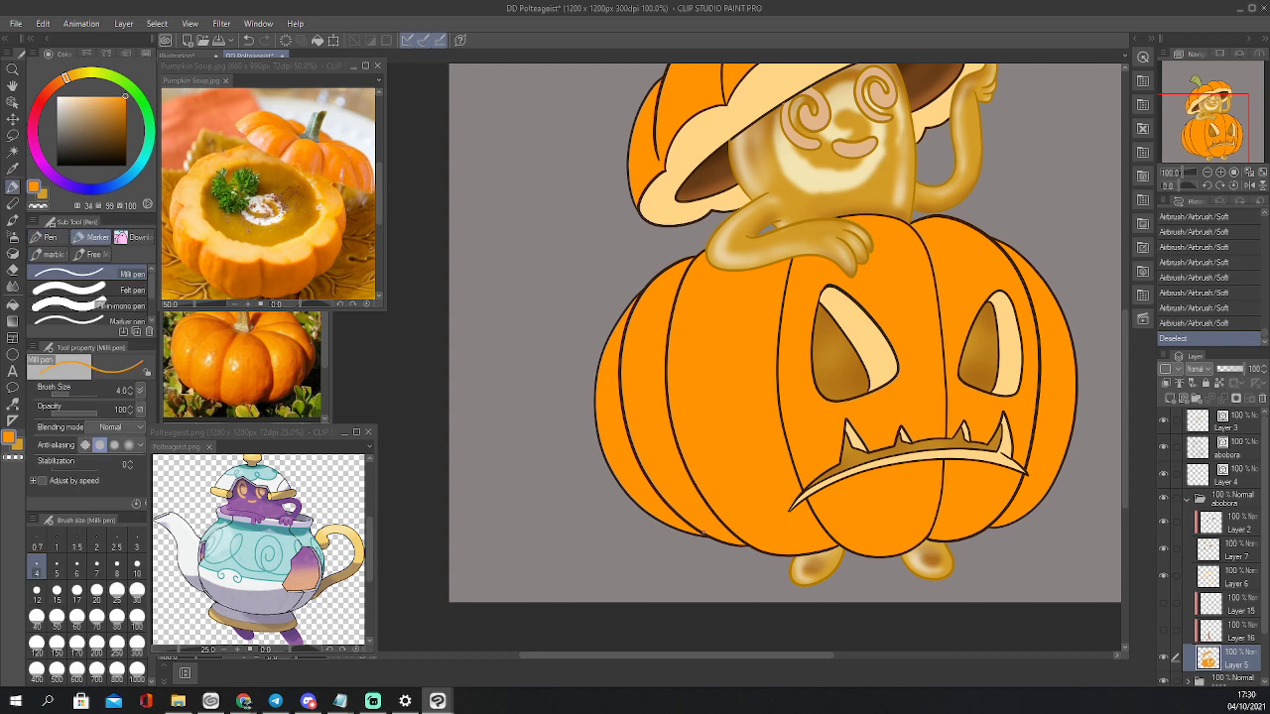
pyautogui.moveTo(703, 536); pyautogui.dragTo(708, 536)
pyautogui.click(1163, 630)
pyautogui.click(1165, 605)
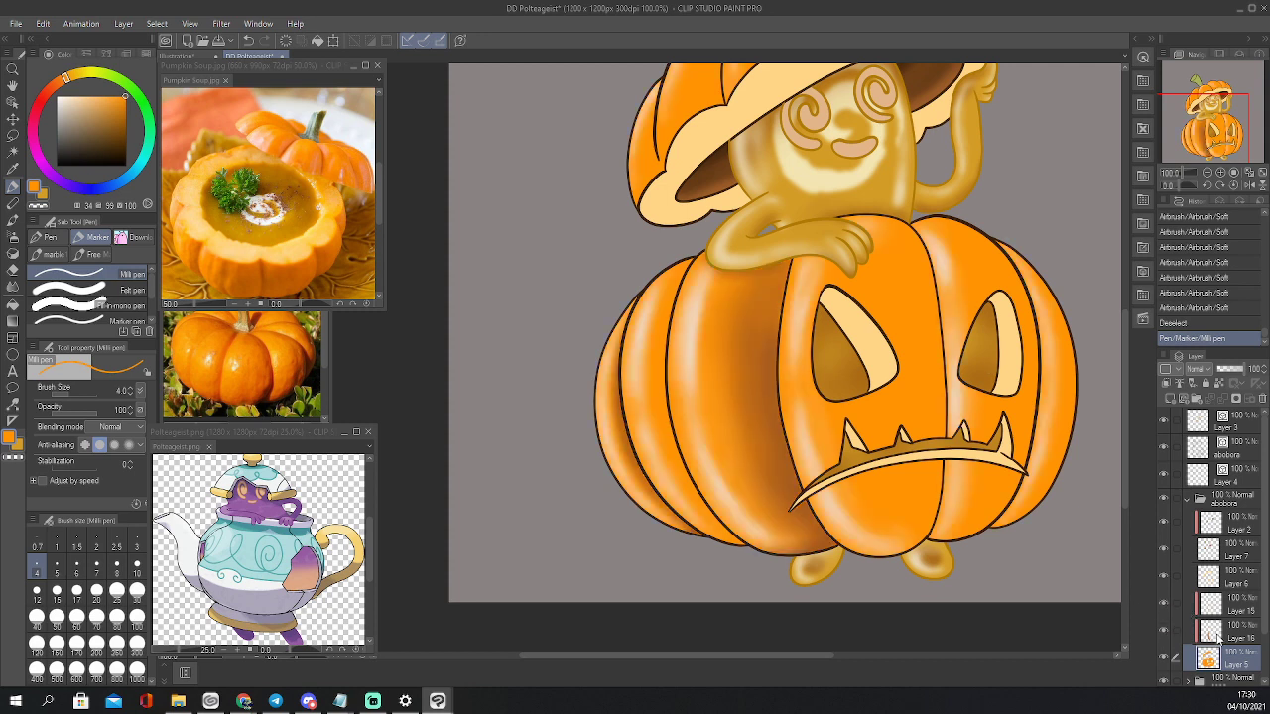
pyautogui.click(1219, 635)
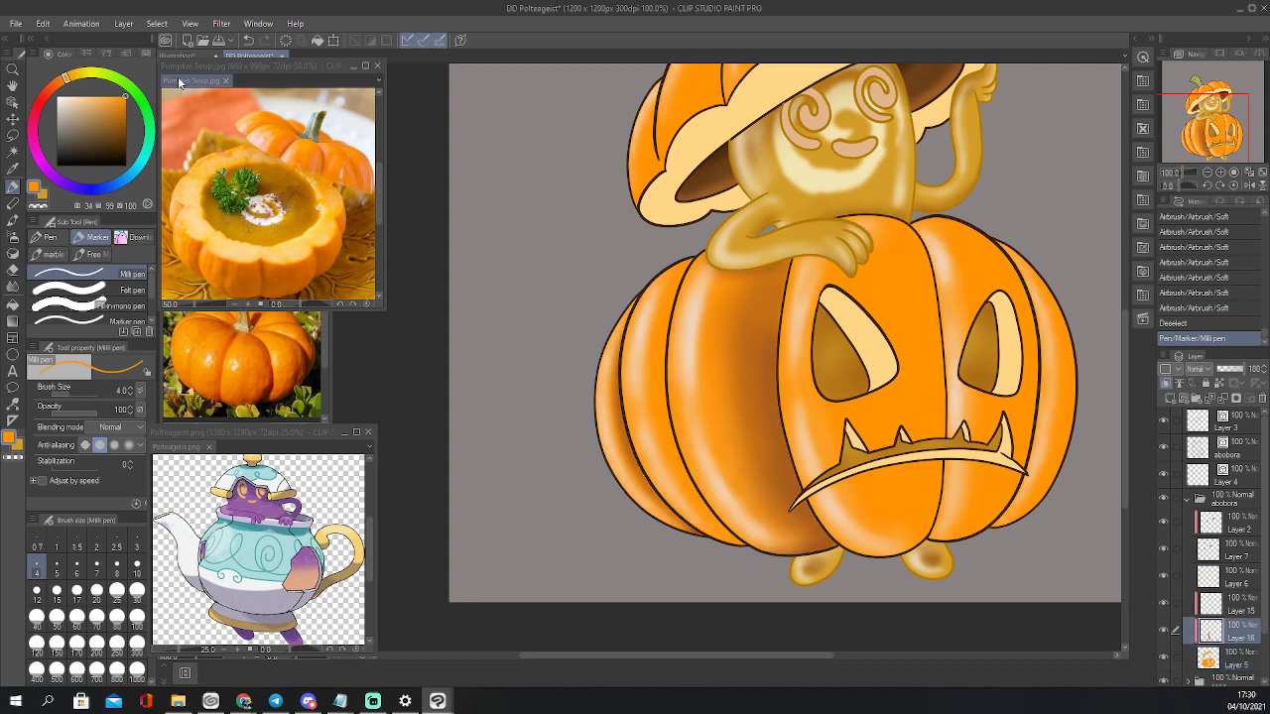
# Pick the dark reddish brown again for the Soft airbrush and hide the Layer 15 highlights
pyautogui.click(147, 54)
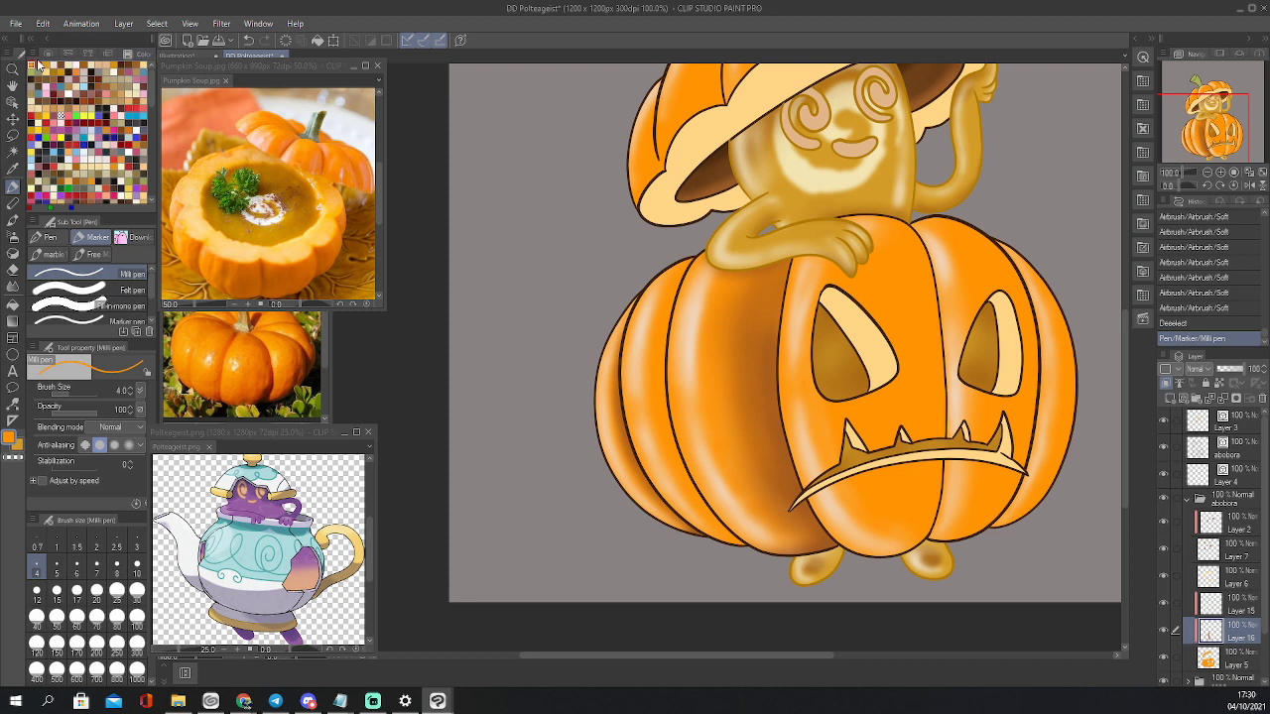
pyautogui.click(38, 65)
pyautogui.press('b')
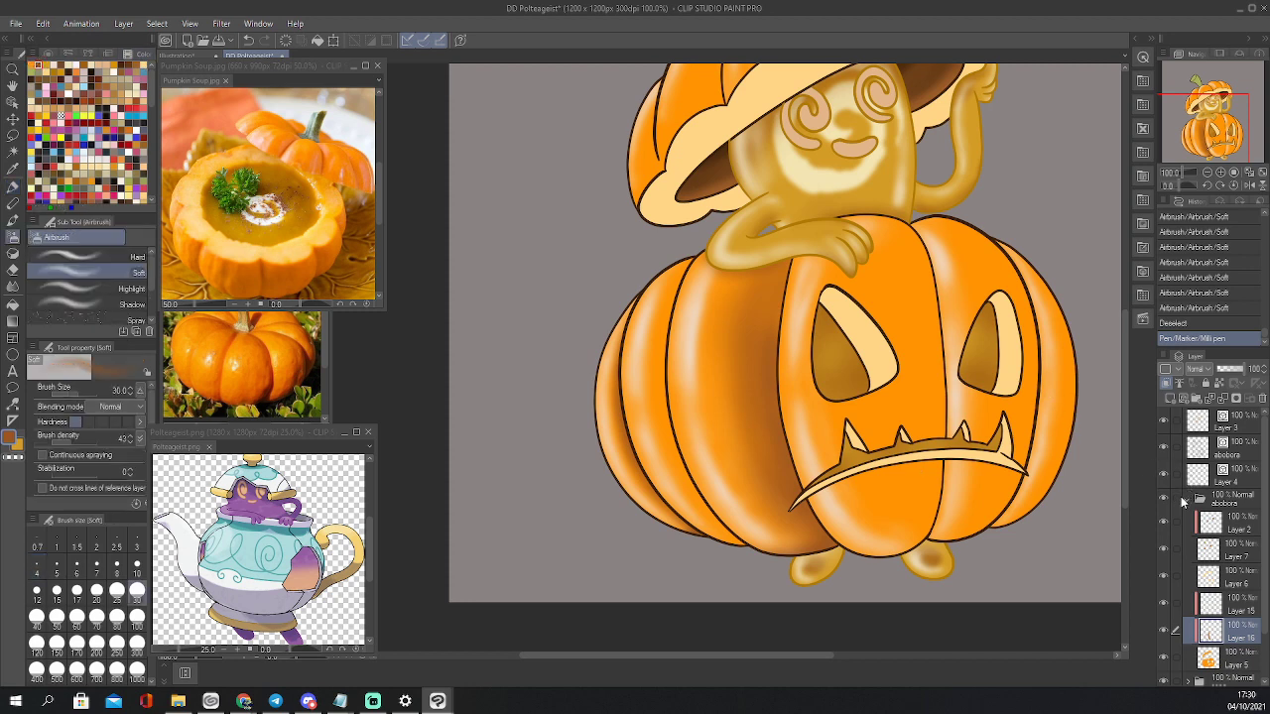
pyautogui.click(1164, 627)
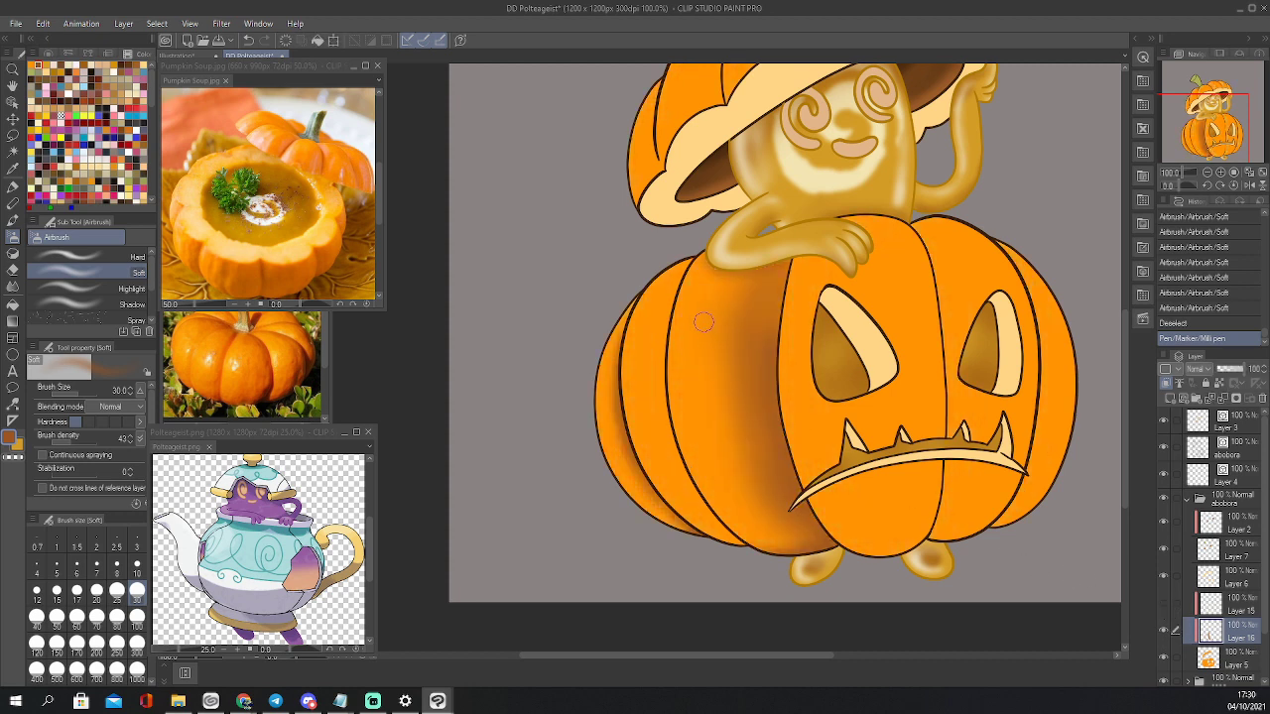
pyautogui.click(244, 701)
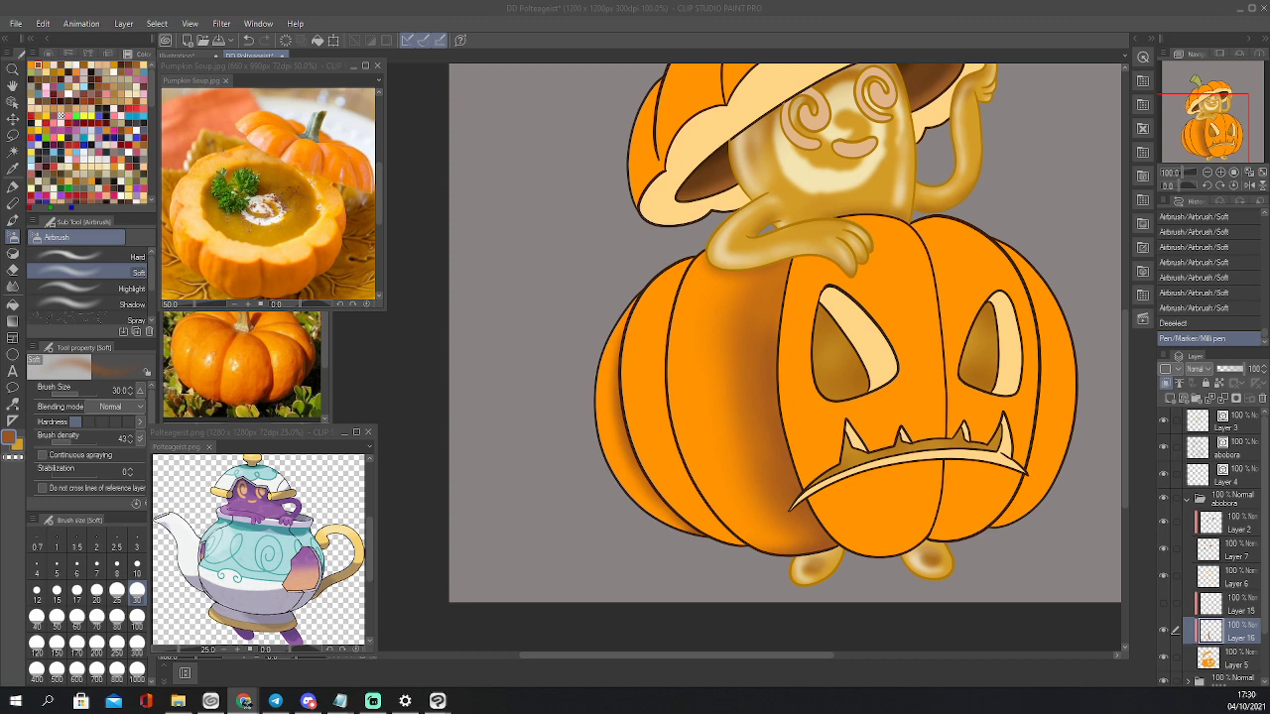
pyautogui.click(652, 411)
pyautogui.click(662, 421)
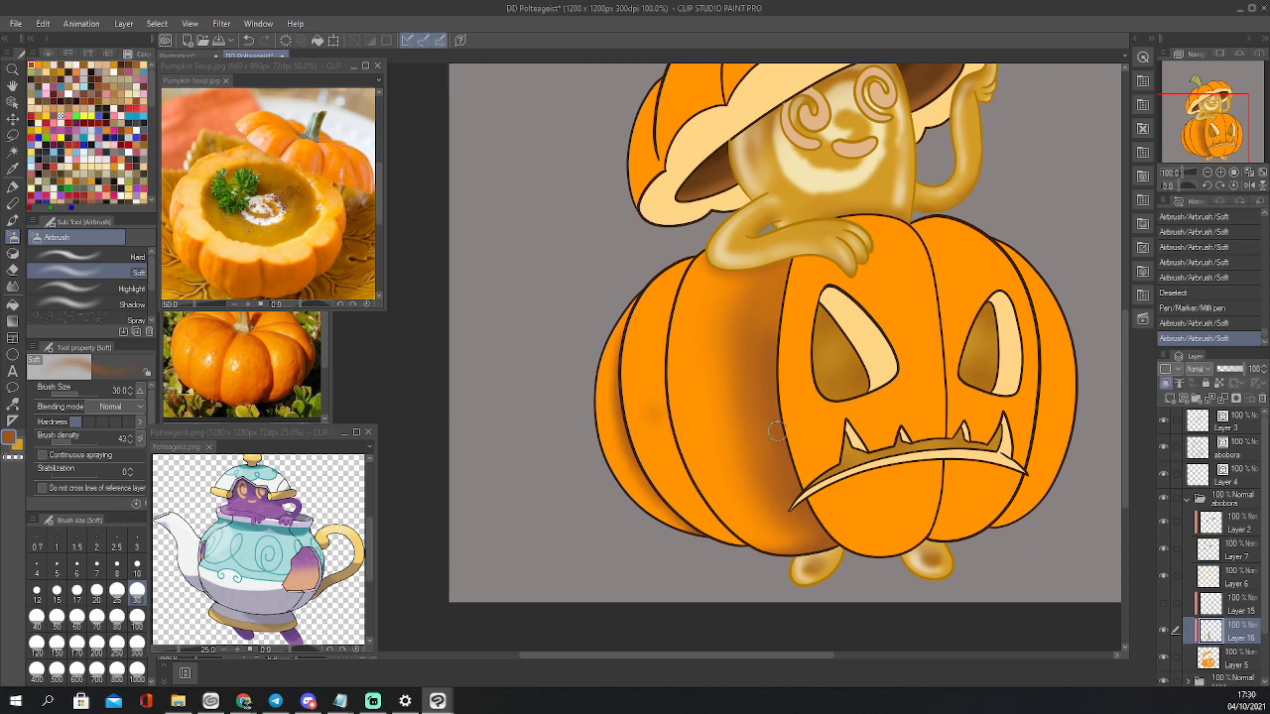
pyautogui.hotkey('ctrl', 'z')
# Auto-select the second segment and the fourth segment above and below the mouth, and show the Layer 15 highlights
pyautogui.press('w')
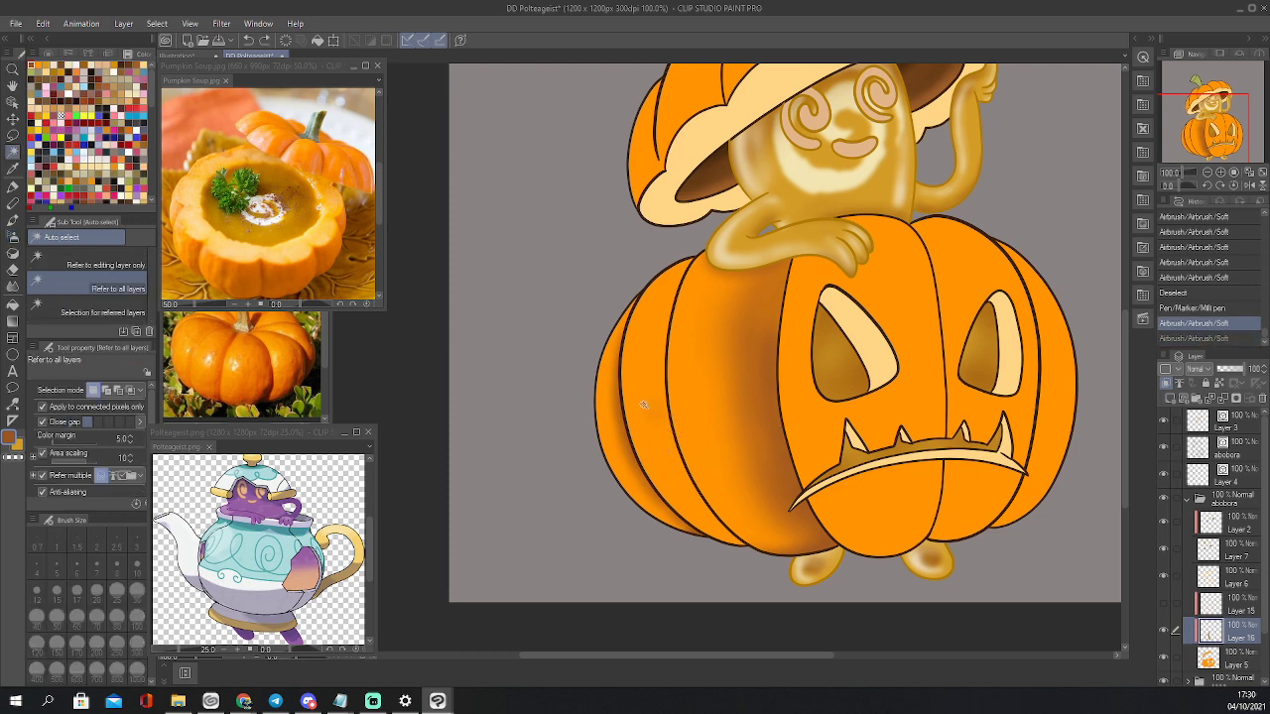
pyautogui.click(645, 406)
pyautogui.click(897, 391)
pyautogui.click(912, 499)
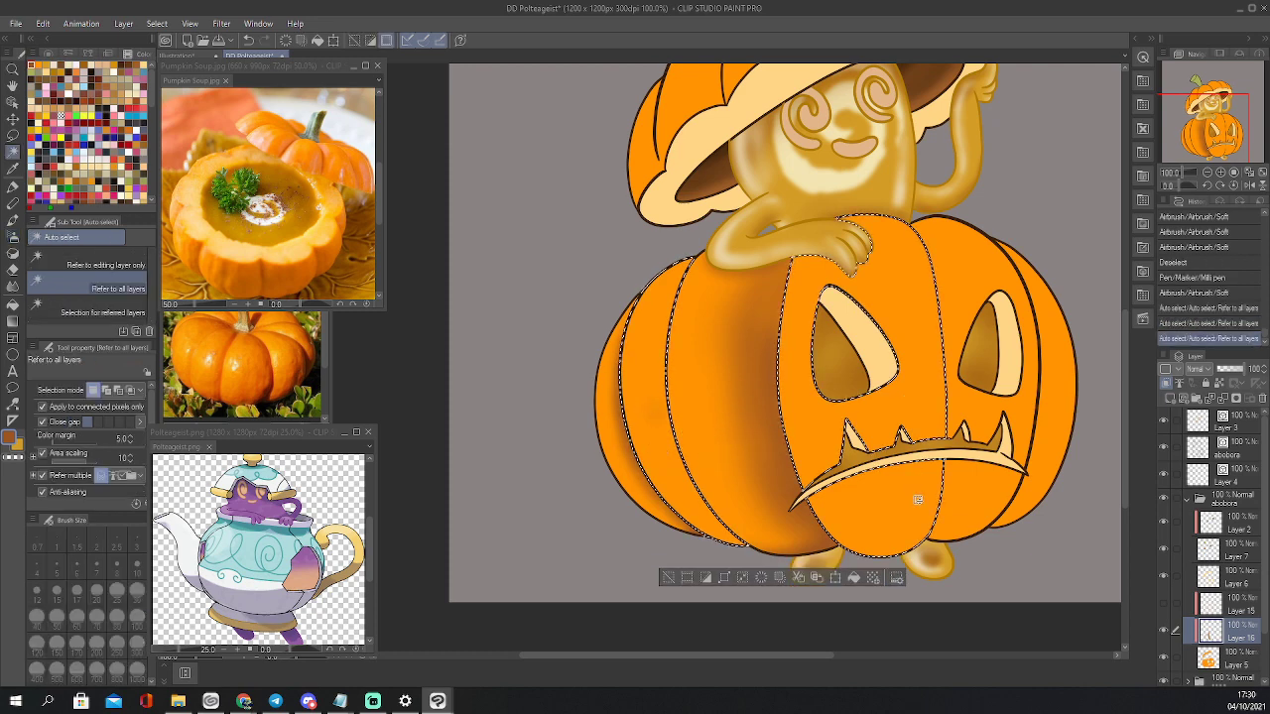
pyautogui.click(1164, 604)
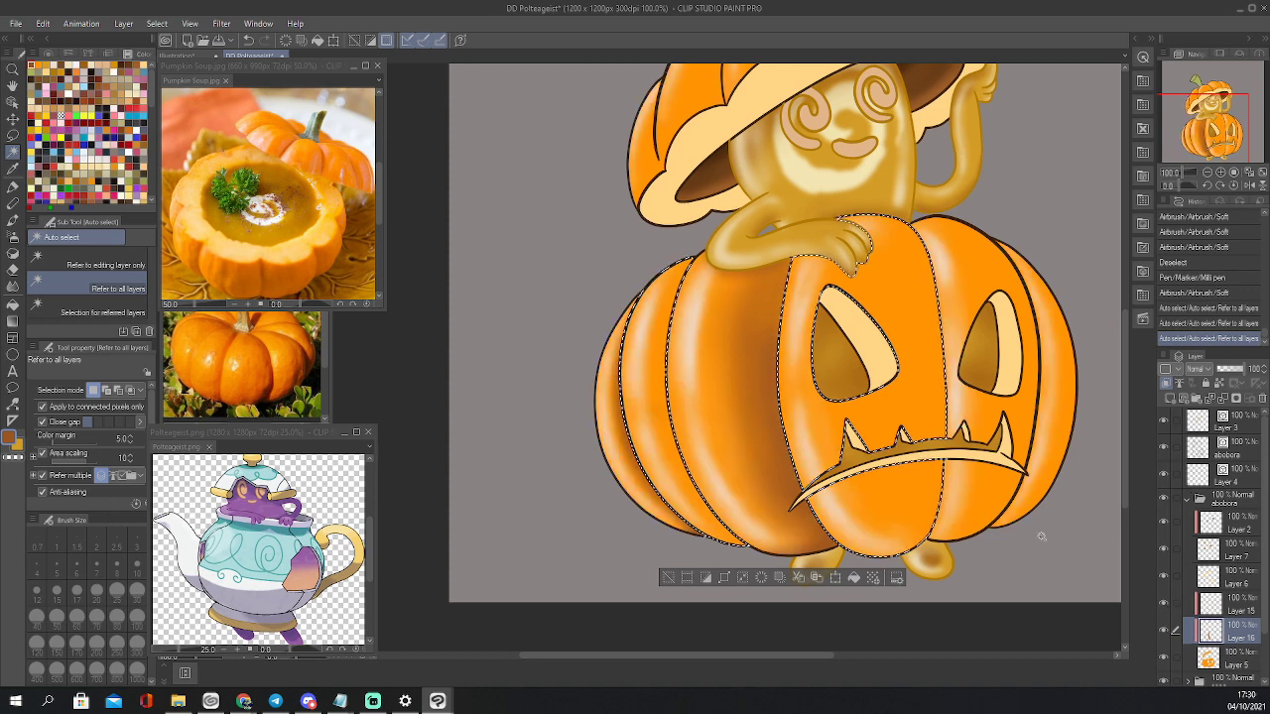
# Airbrush a dark shadow along the second segment's right edge with the Soft airbrush at size 30
pyautogui.press('b')
pyautogui.moveTo(704, 256)
pyautogui.mouseDown()
pyautogui.moveTo(679, 287)
pyautogui.moveTo(666, 342)
pyautogui.moveTo(672, 324)
pyautogui.moveTo(674, 425)
pyautogui.moveTo(694, 502)
pyautogui.moveTo(728, 534)
pyautogui.mouseUp()
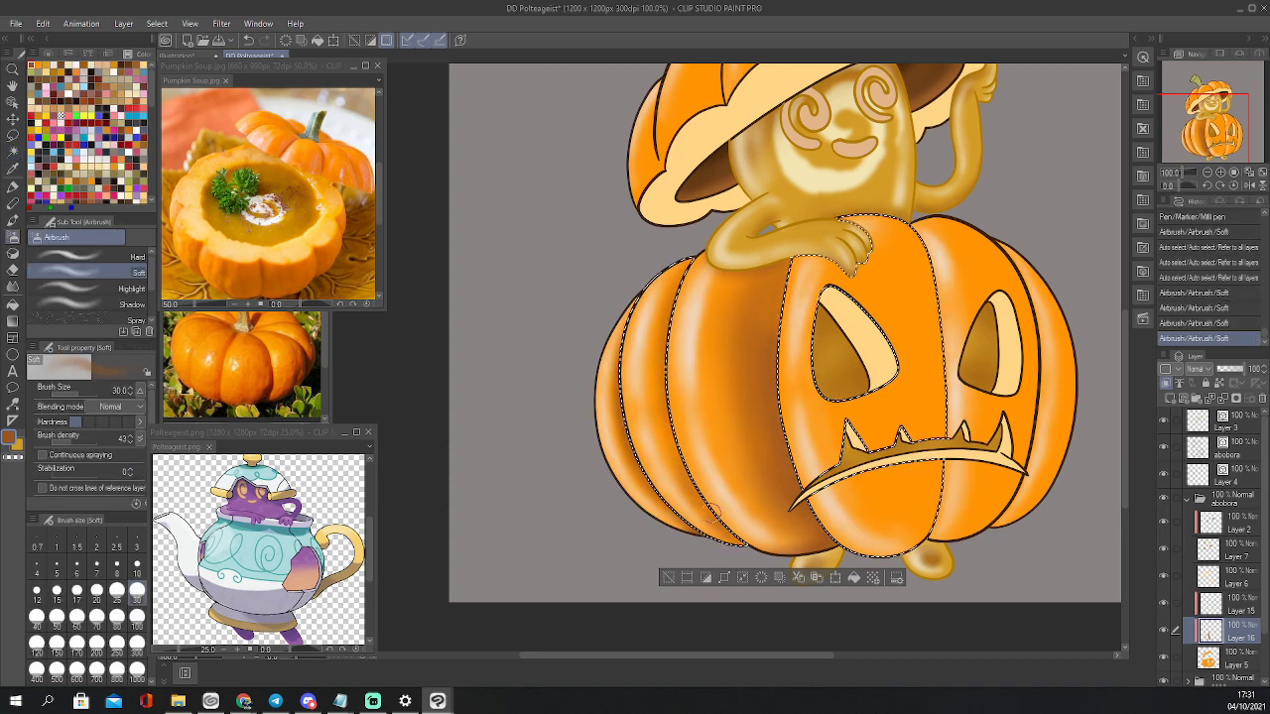
pyautogui.moveTo(673, 431); pyautogui.dragTo(682, 464)
pyautogui.moveTo(666, 369); pyautogui.dragTo(670, 427)
pyautogui.moveTo(665, 392); pyautogui.dragTo(666, 353)
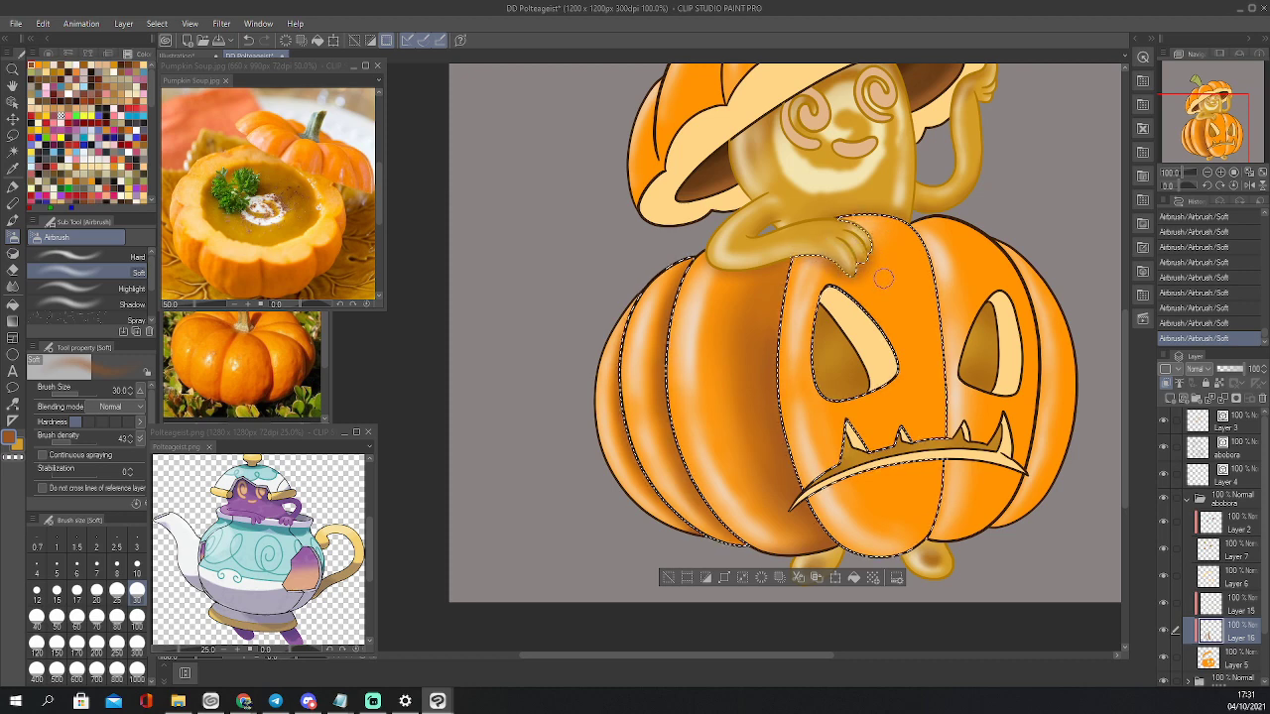
# Airbrush a broad shadow down the fourth segment's right side, above and below the mouth, at brush size 60
pyautogui.press(']')
pyautogui.press(']')
pyautogui.press(']')
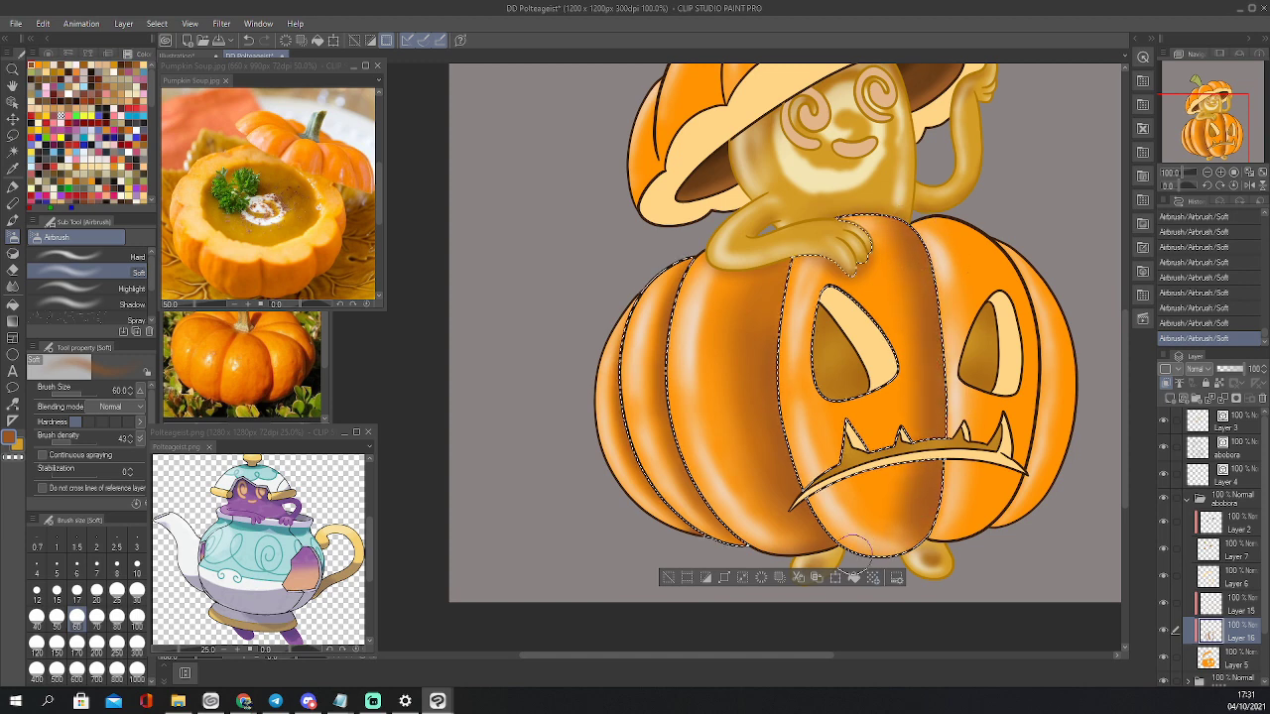
pyautogui.moveTo(905, 442); pyautogui.dragTo(890, 255)
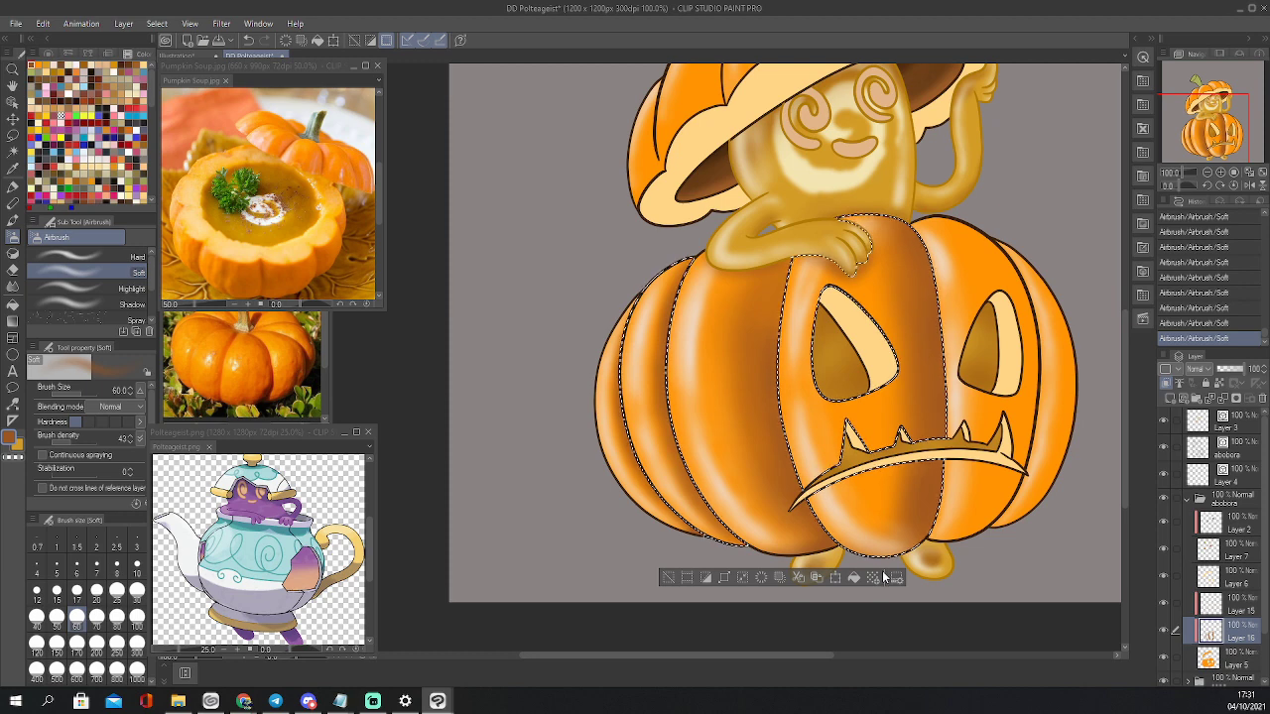
# Soften the inner edge of the fourth segment's shadow with the Soft eraser at size 50, and reduce the eraser to size 25
pyautogui.press('e')
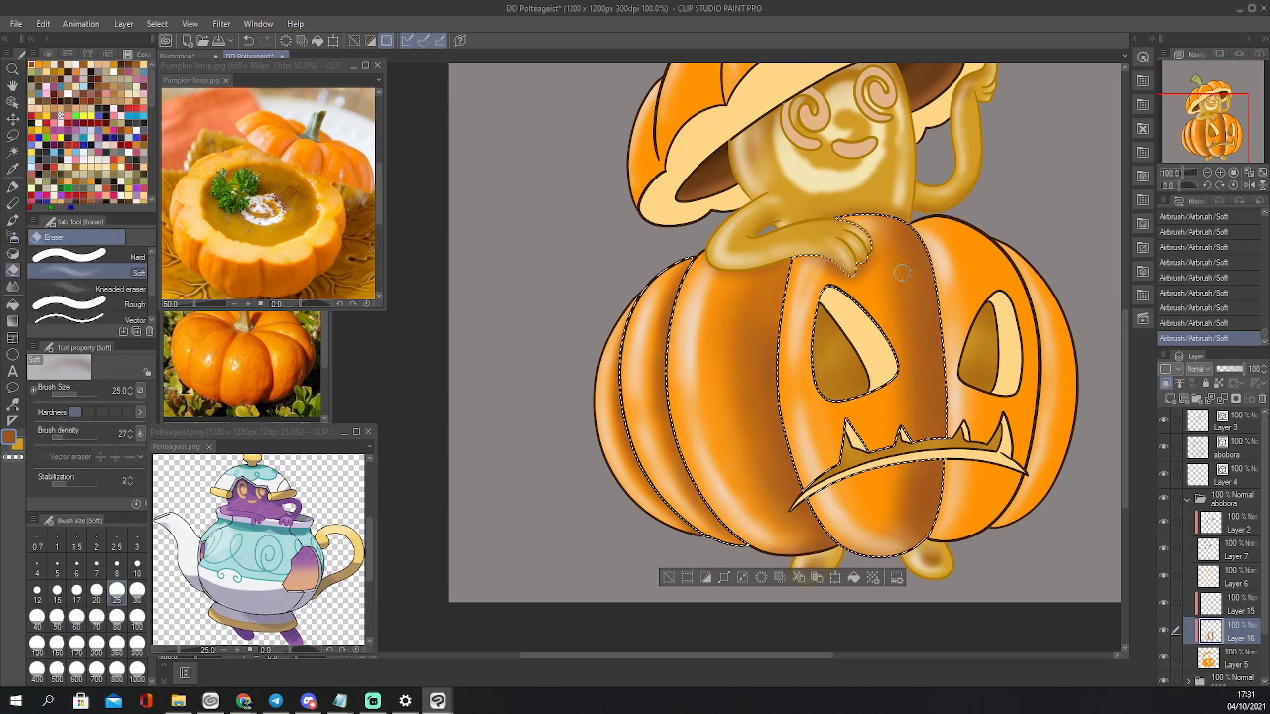
pyautogui.press(']')
pyautogui.press(']')
pyautogui.press(']')
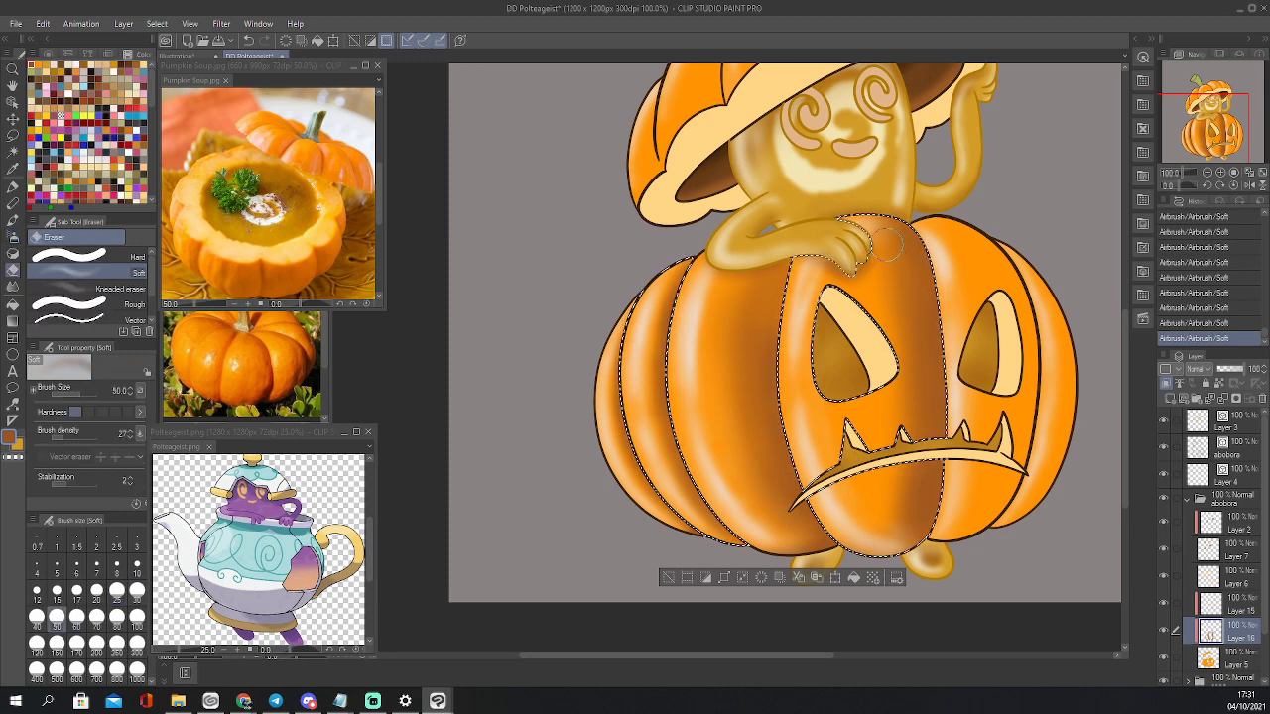
pyautogui.moveTo(879, 242); pyautogui.dragTo(905, 317)
pyautogui.moveTo(893, 267); pyautogui.dragTo(913, 387)
pyautogui.moveTo(902, 298); pyautogui.dragTo(915, 407)
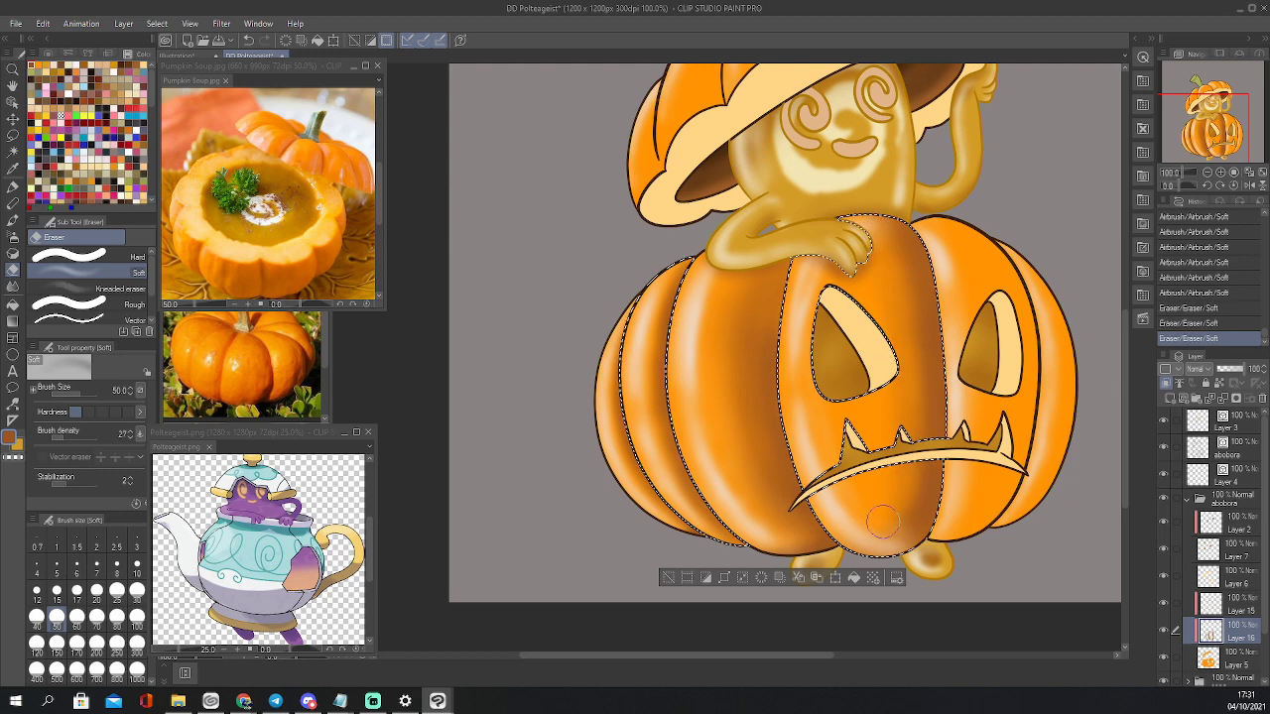
pyautogui.moveTo(887, 519); pyautogui.dragTo(865, 541)
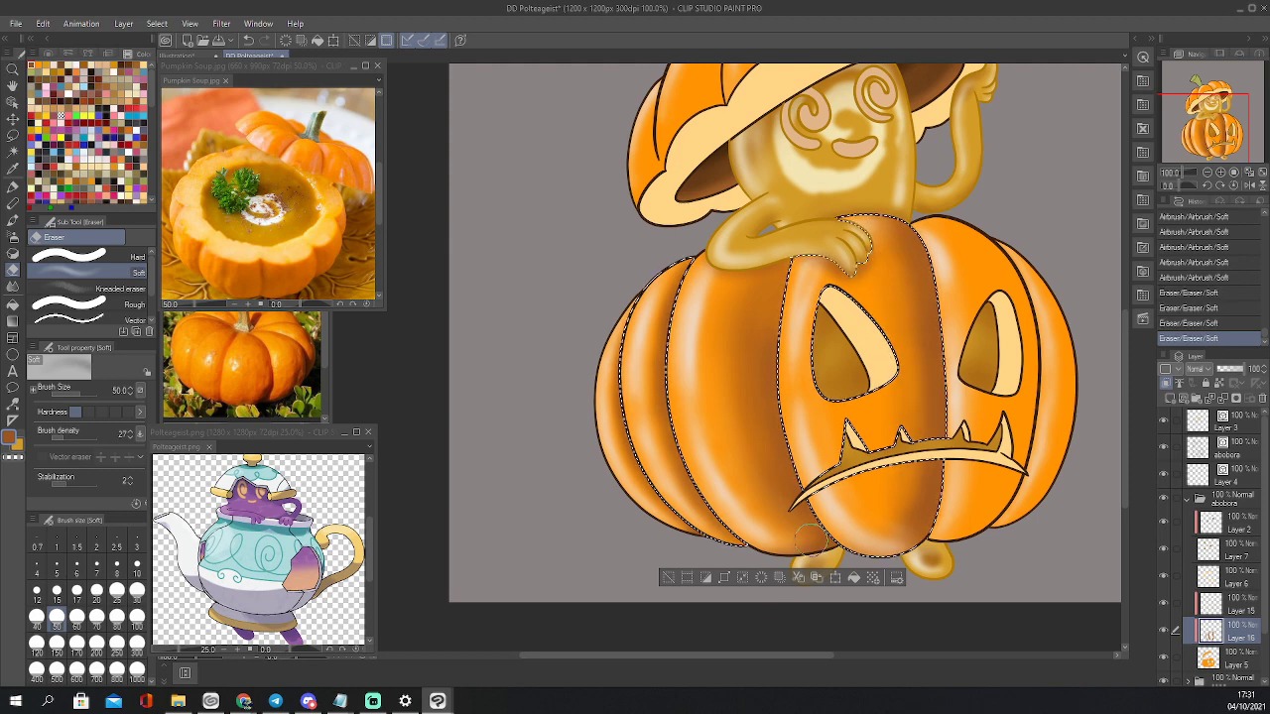
pyautogui.moveTo(893, 270); pyautogui.dragTo(903, 397)
pyautogui.moveTo(899, 347); pyautogui.dragTo(904, 446)
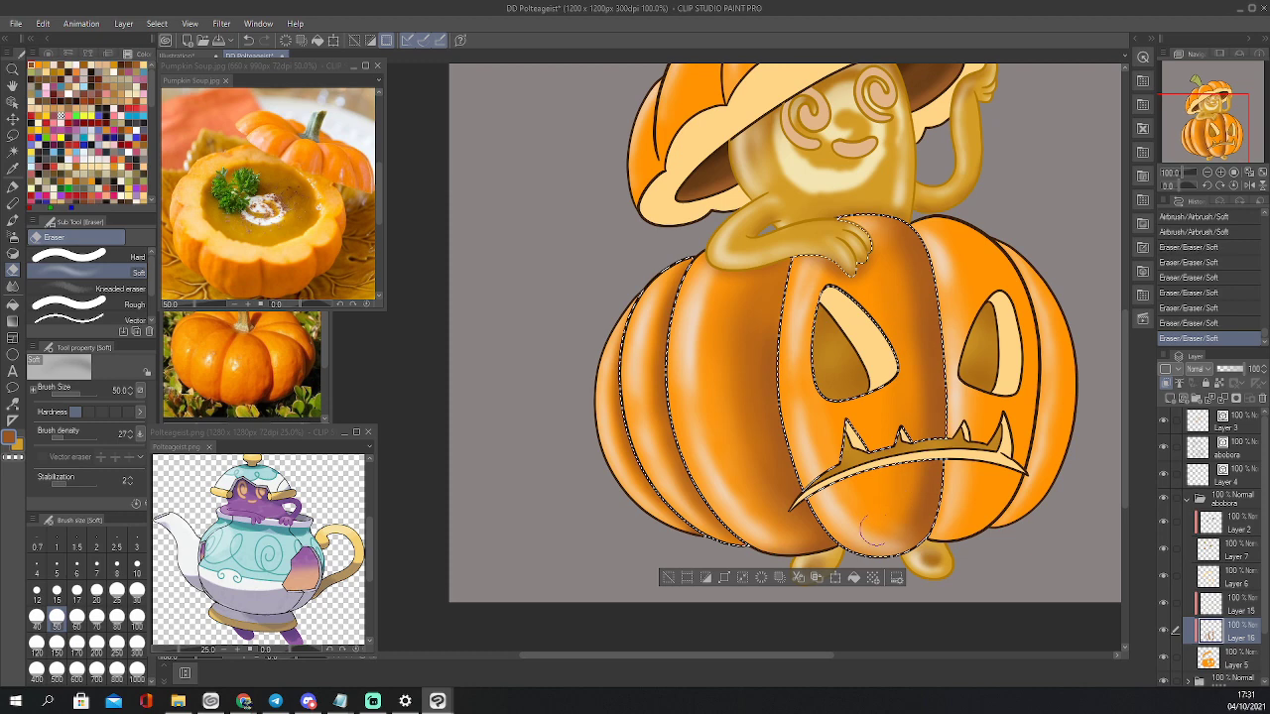
pyautogui.moveTo(900, 396)
pyautogui.mouseDown()
pyautogui.moveTo(904, 479)
pyautogui.moveTo(891, 283)
pyautogui.mouseUp()
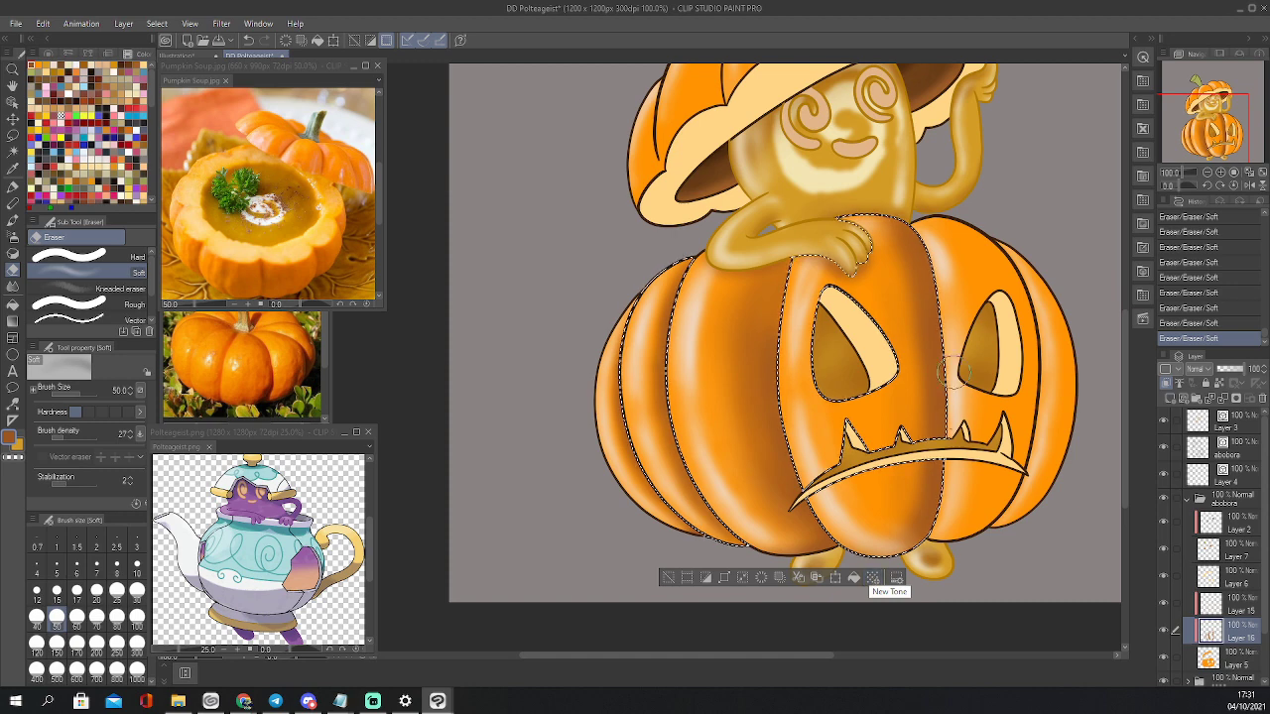
pyautogui.press('[')
pyautogui.press('[')
pyautogui.press('[')
pyautogui.press('[')
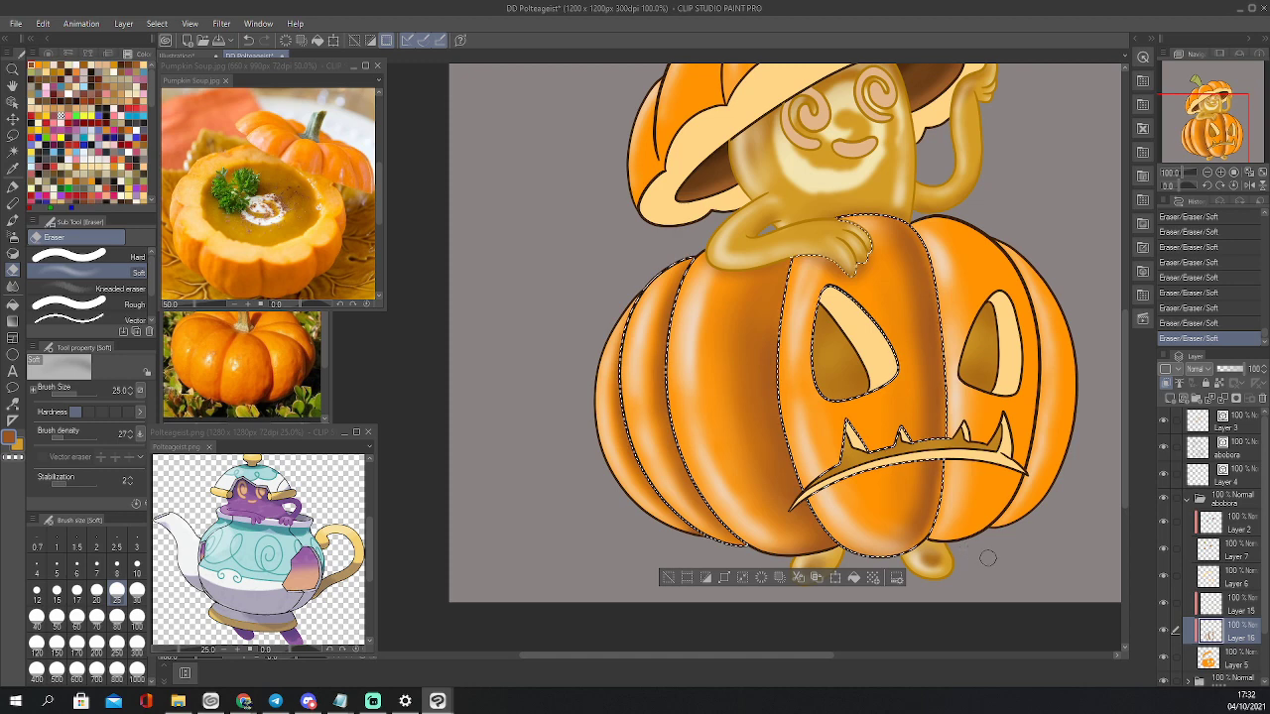
# Auto-select the fifth segment above and below the mouth with Layer 15 temporarily hidden, and get the Soft airbrush ready at size 30
pyautogui.click(1165, 605)
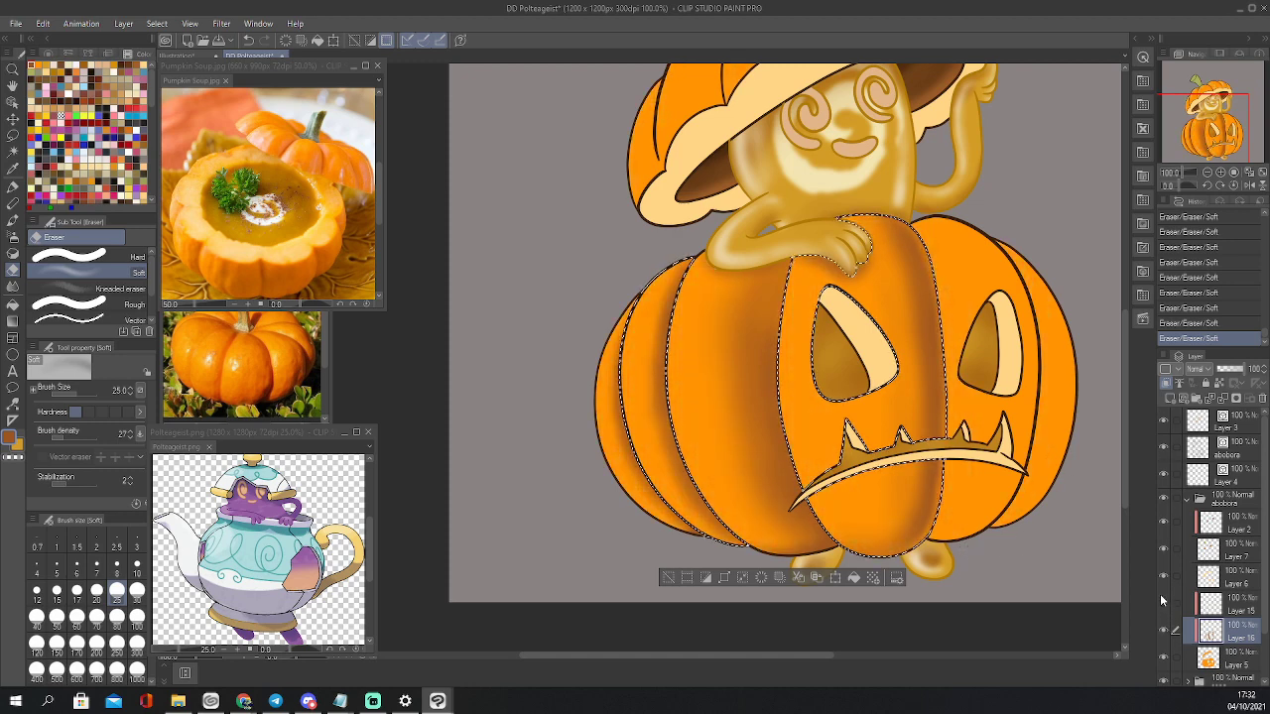
pyautogui.press('w')
pyautogui.click(1020, 420)
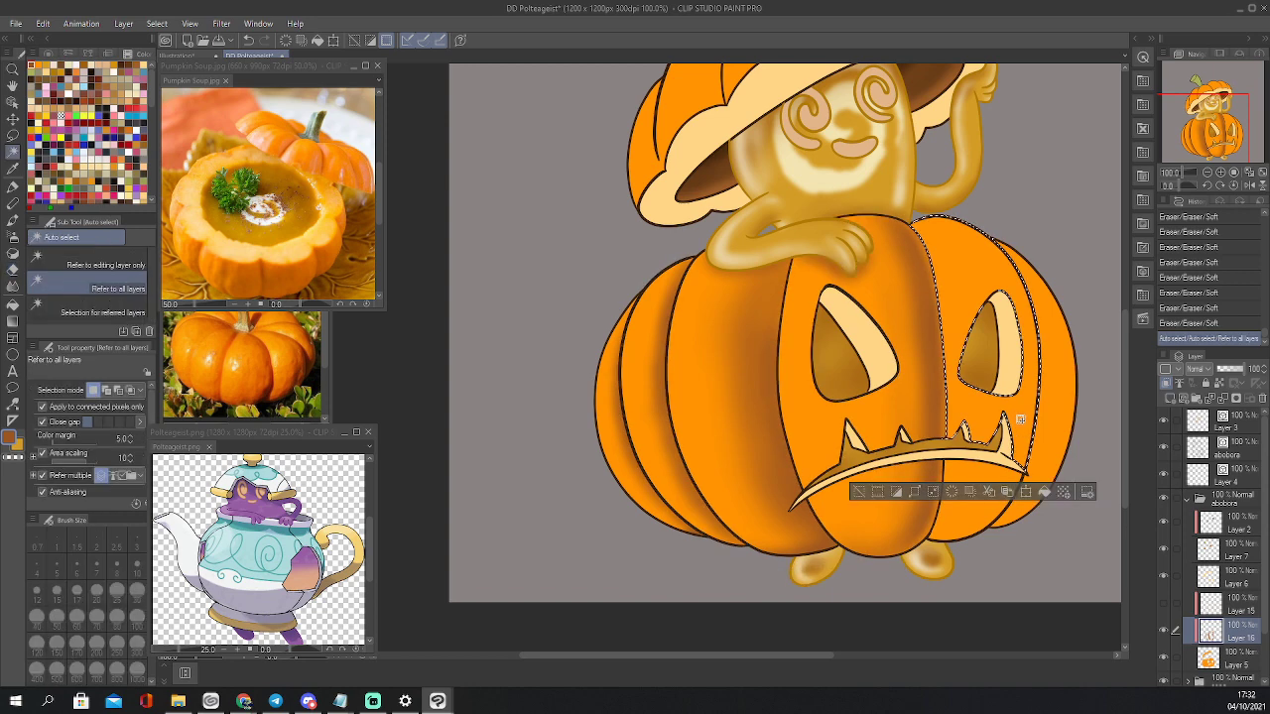
pyautogui.keyDown('shift'); pyautogui.click(1004, 479); pyautogui.keyUp('shift')
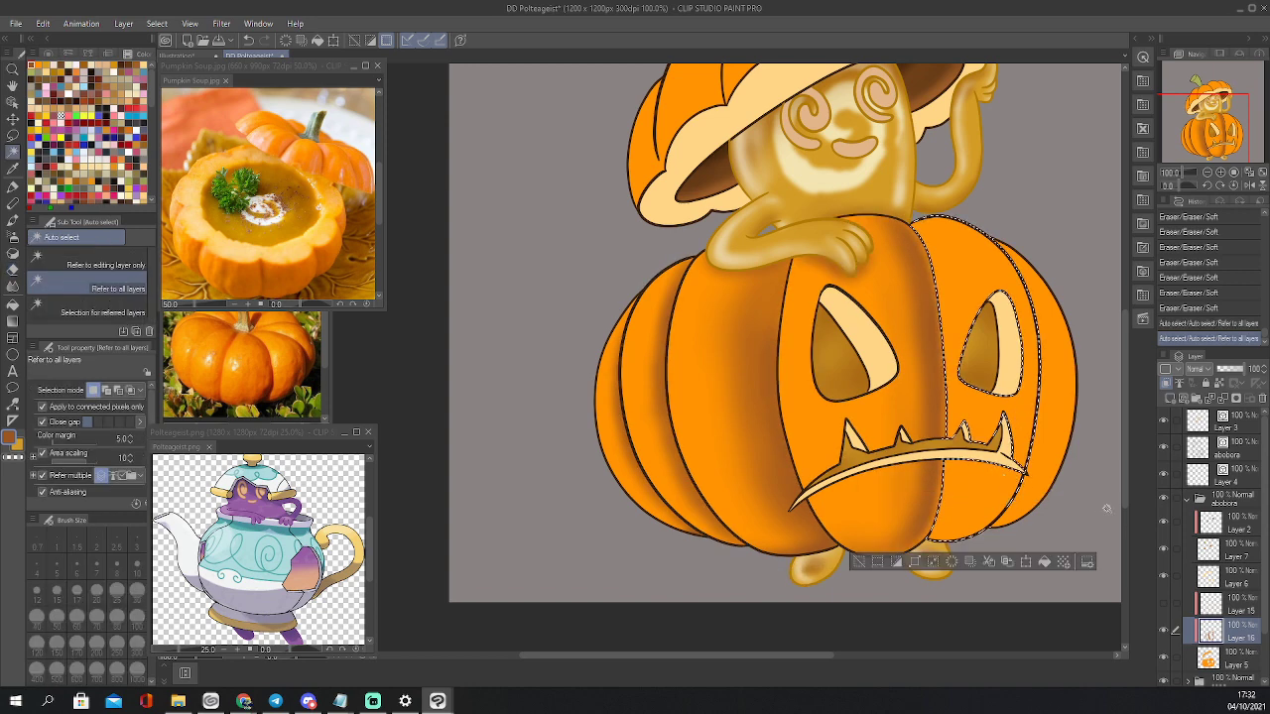
pyautogui.click(1164, 605)
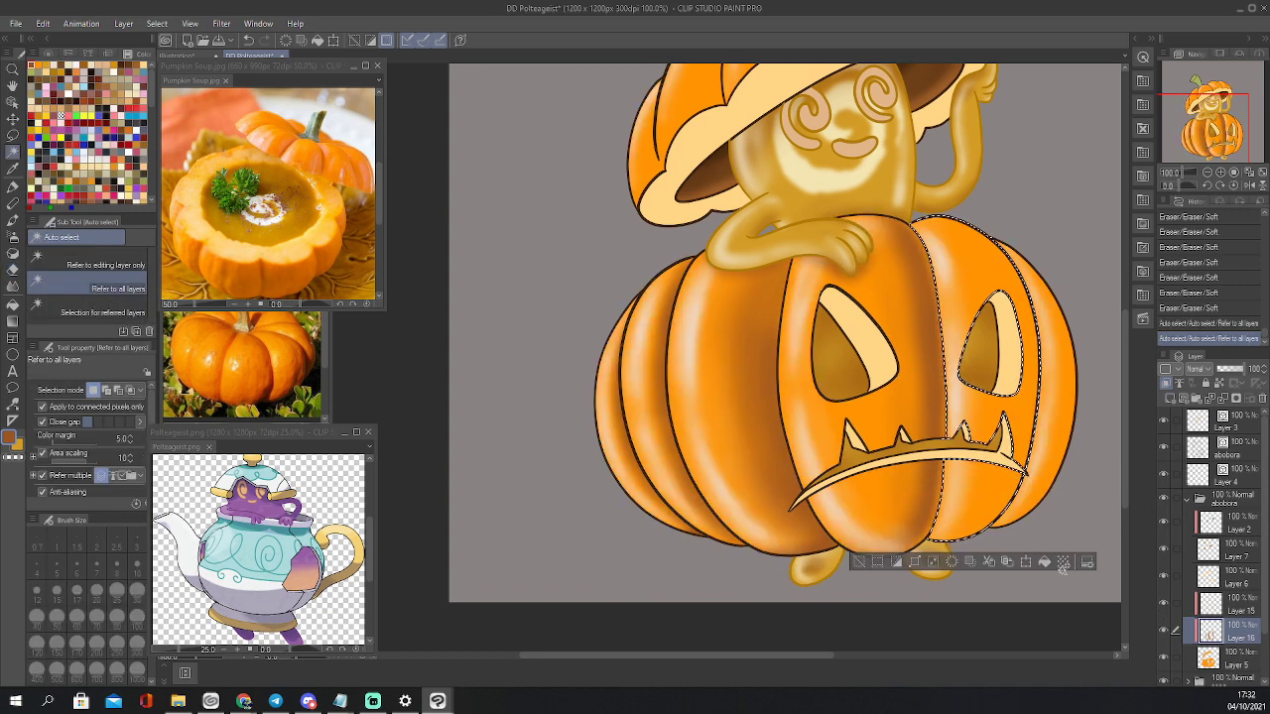
pyautogui.press('b')
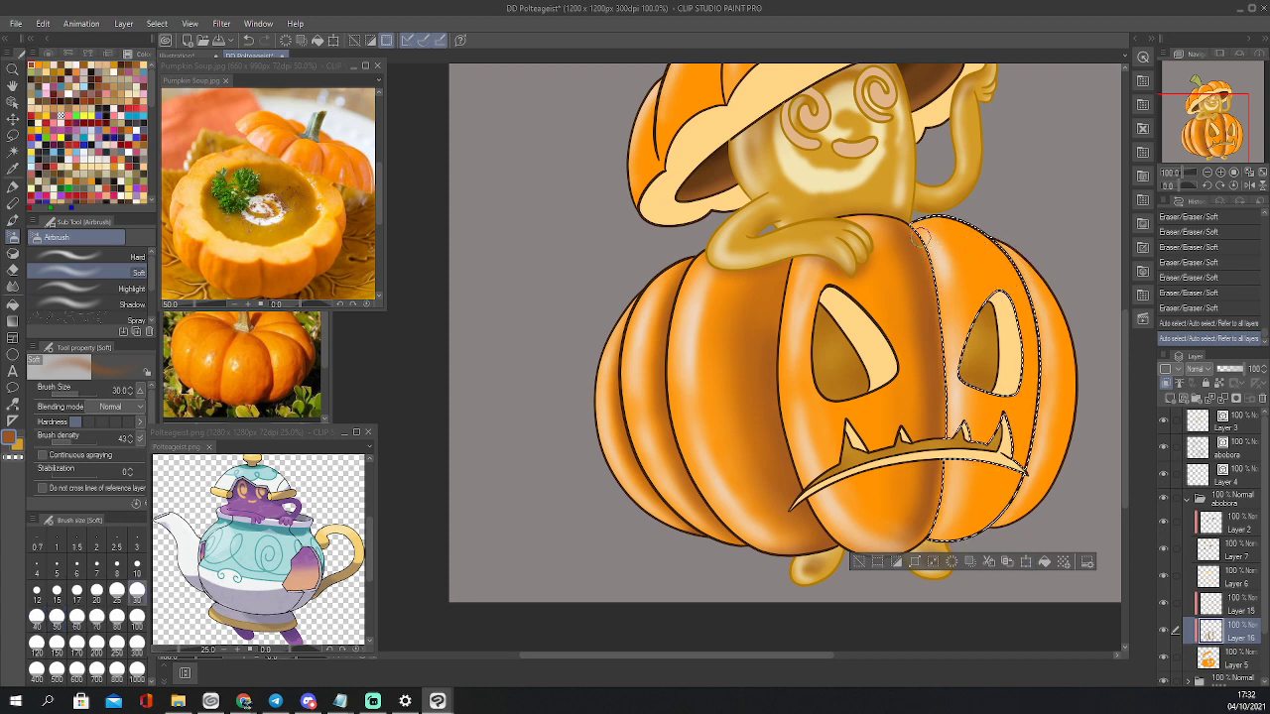
# Airbrush a thin dark shadow down the fifth segment's left edge with the Soft airbrush at size 20
pyautogui.press('[')
pyautogui.press('[')
pyautogui.moveTo(918, 234)
pyautogui.mouseDown()
pyautogui.moveTo(948, 325)
pyautogui.moveTo(949, 421)
pyautogui.mouseUp()
pyautogui.moveTo(948, 382); pyautogui.dragTo(944, 506)
pyautogui.moveTo(950, 386); pyautogui.dragTo(948, 426)
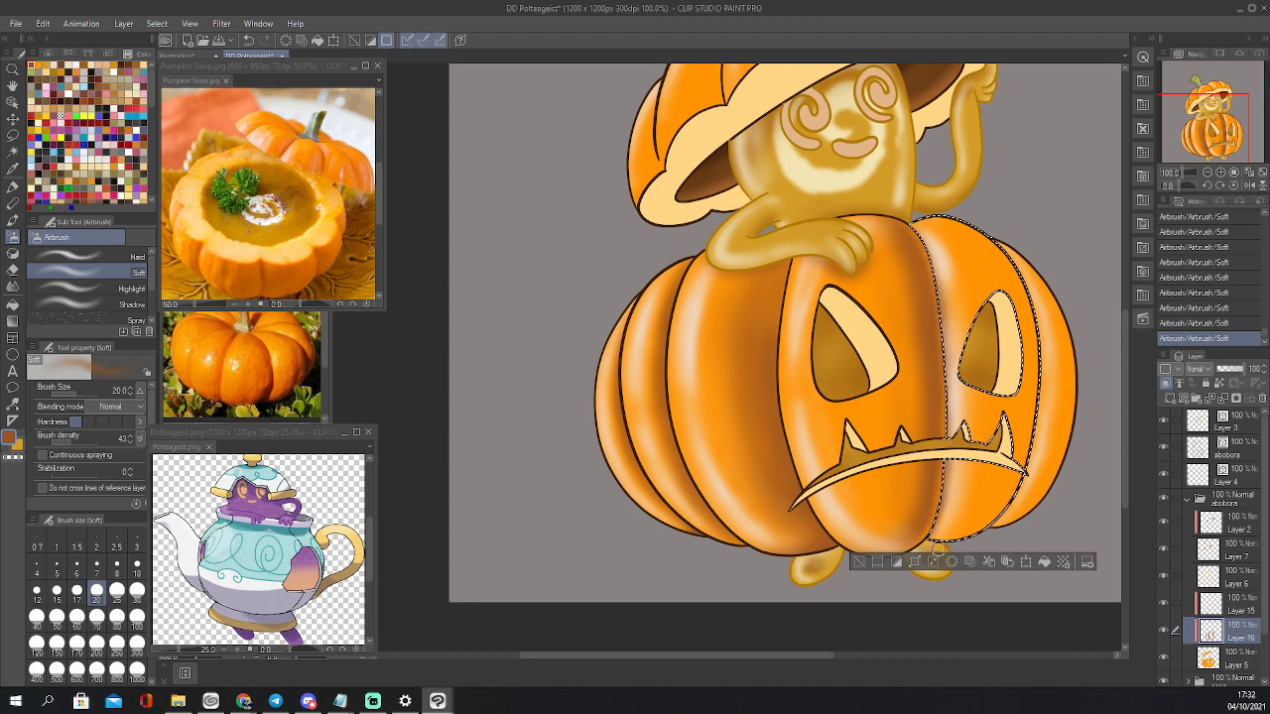
# Airbrush a broad shadow along the fifth segment's right side at brush size 70
pyautogui.press(']')
pyautogui.press(']')
pyautogui.press(']')
pyautogui.press(']')
pyautogui.press(']')
pyautogui.press(']')
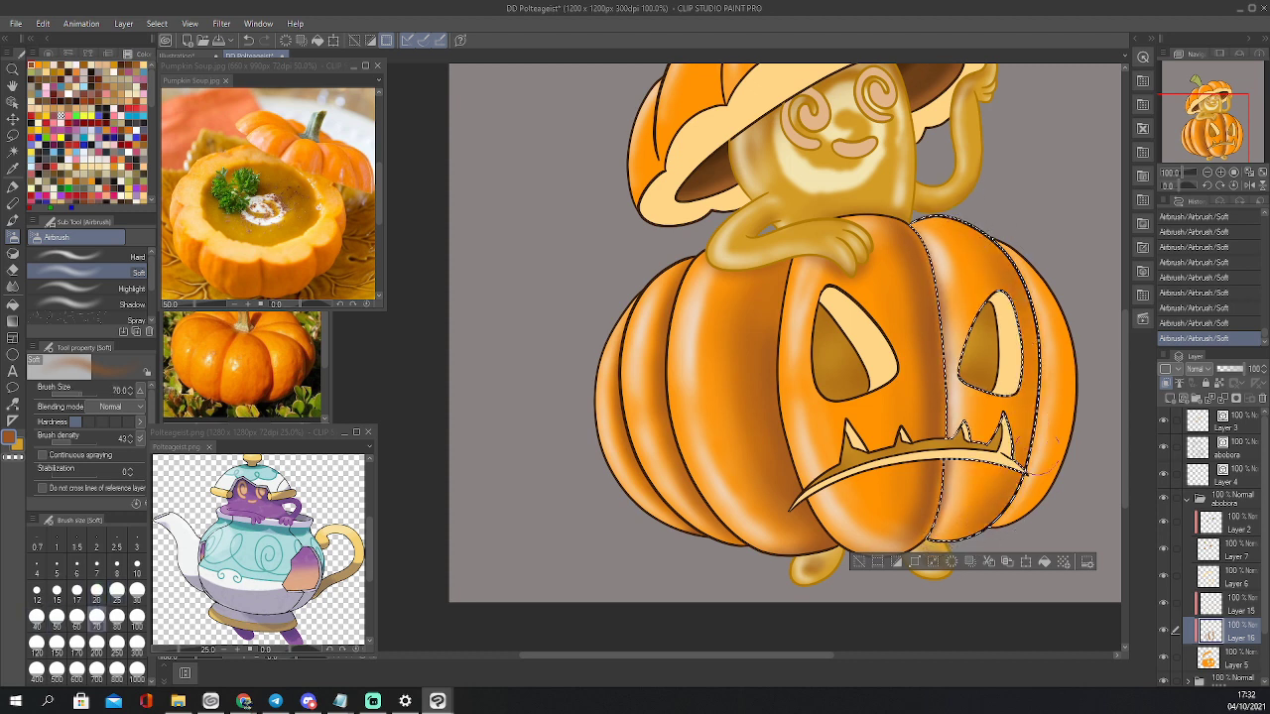
pyautogui.moveTo(1036, 450); pyautogui.dragTo(1044, 391)
# Auto-select the rightmost body segment with Layer 15 temporarily hidden, and get the Soft airbrush ready at size 40
pyautogui.press('[')
pyautogui.press('[')
pyautogui.press('[')
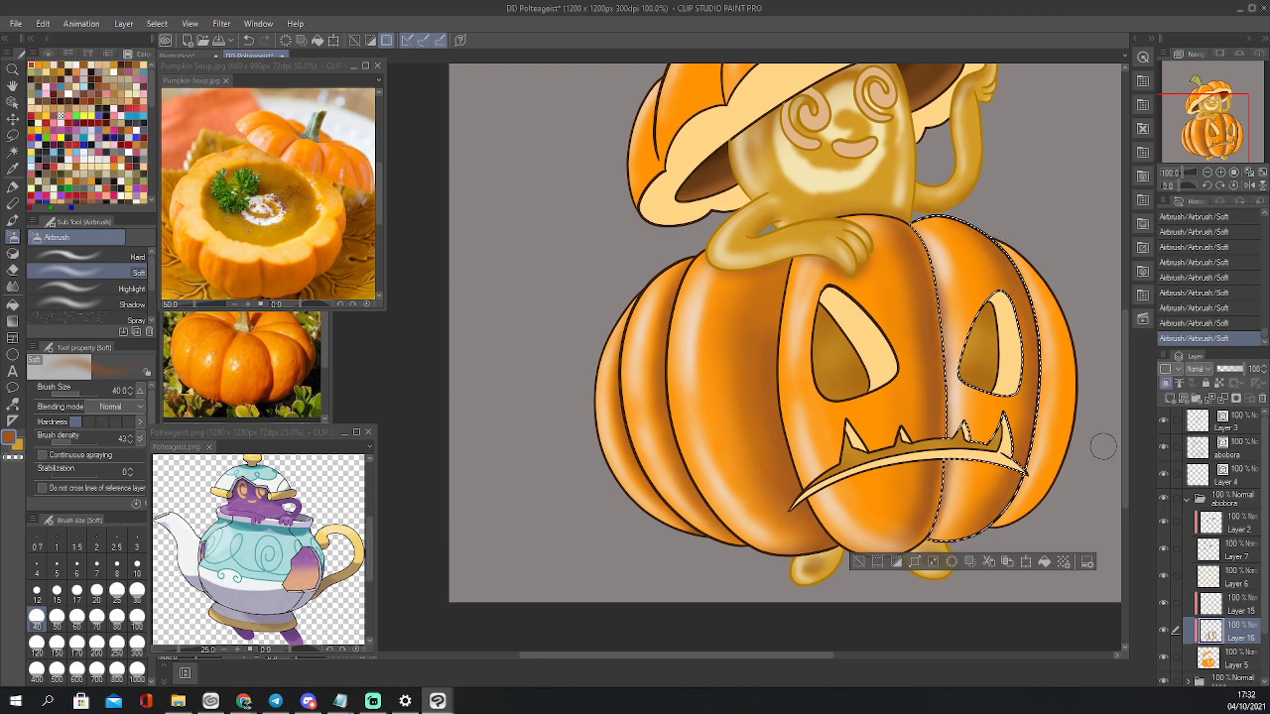
pyautogui.click(1164, 604)
pyautogui.press('w')
pyautogui.click(1054, 455)
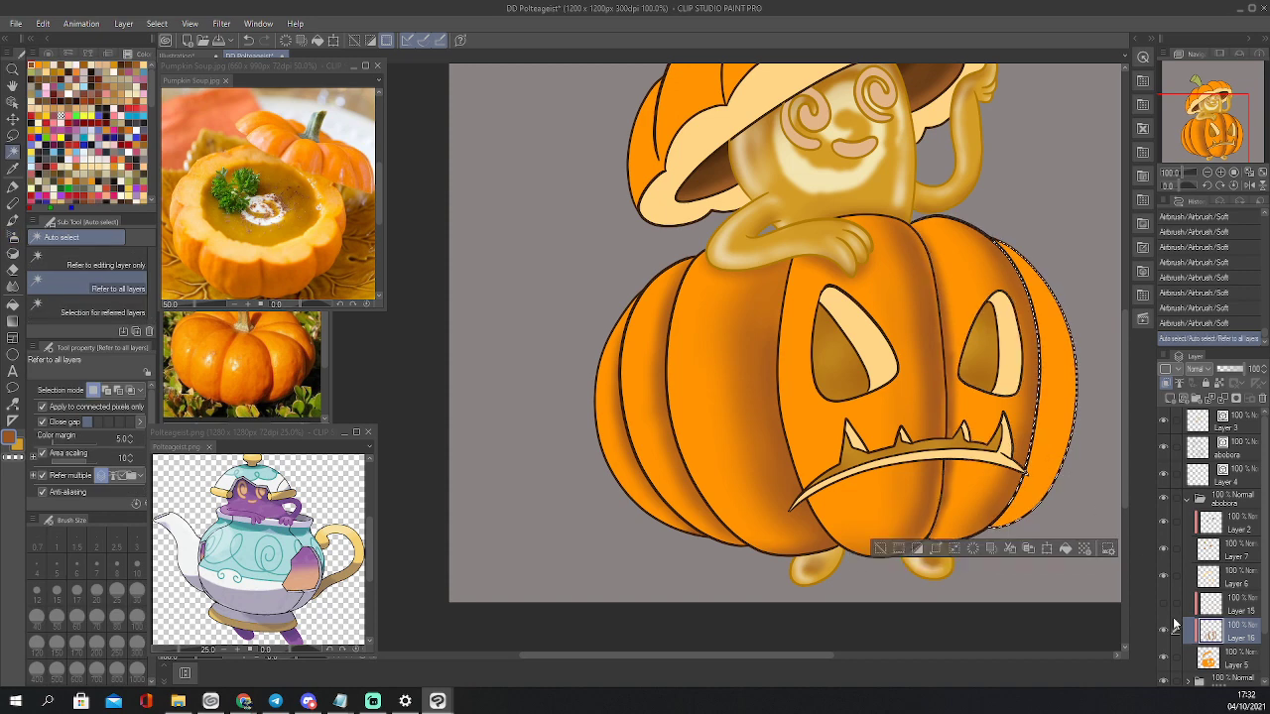
pyautogui.click(1163, 604)
pyautogui.press('b')
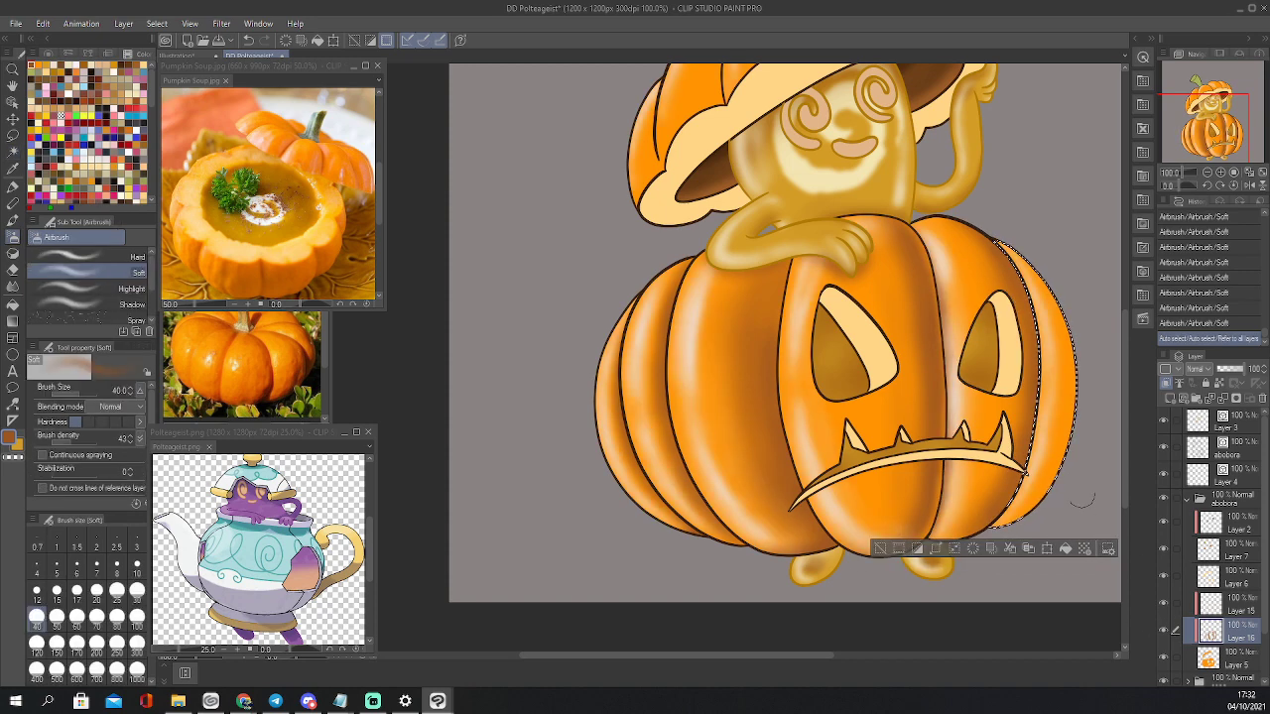
# Airbrush a dark shadow along the rightmost segment's outer edge, from its upper curve to the base, at size 40
pyautogui.moveTo(1049, 284); pyautogui.dragTo(1082, 382)
pyautogui.moveTo(1066, 307); pyautogui.dragTo(1082, 427)
pyautogui.moveTo(1084, 377); pyautogui.dragTo(1061, 476)
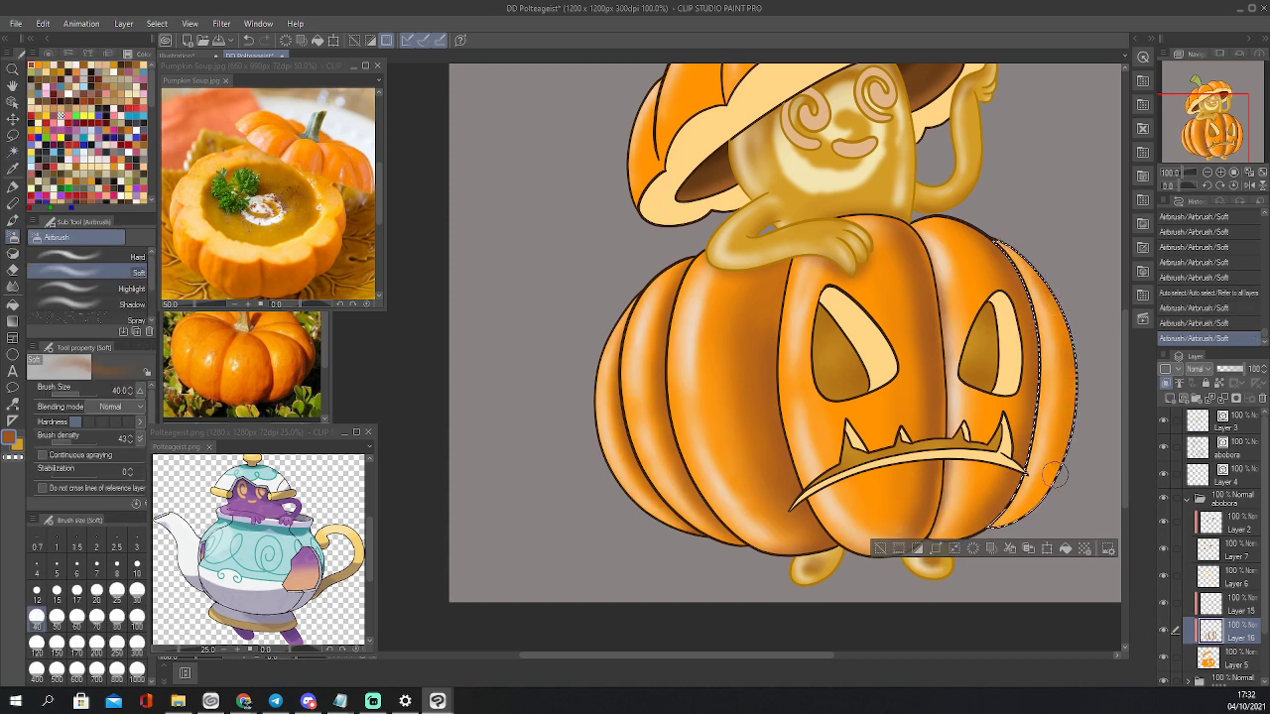
pyautogui.moveTo(1079, 427); pyautogui.dragTo(1032, 508)
pyautogui.moveTo(1065, 456); pyautogui.dragTo(1042, 501)
pyautogui.moveTo(1054, 484)
pyautogui.mouseDown()
pyautogui.moveTo(1080, 369)
pyautogui.moveTo(1063, 486)
pyautogui.mouseUp()
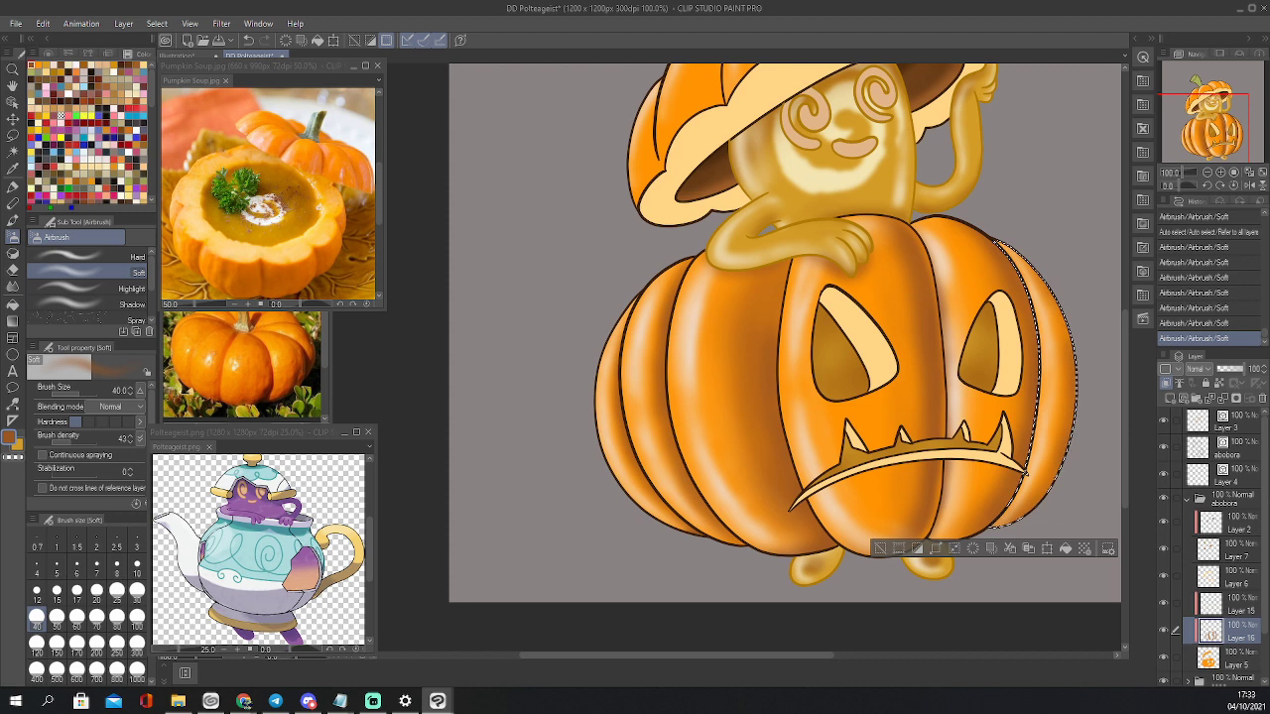
pyautogui.click(244, 702)
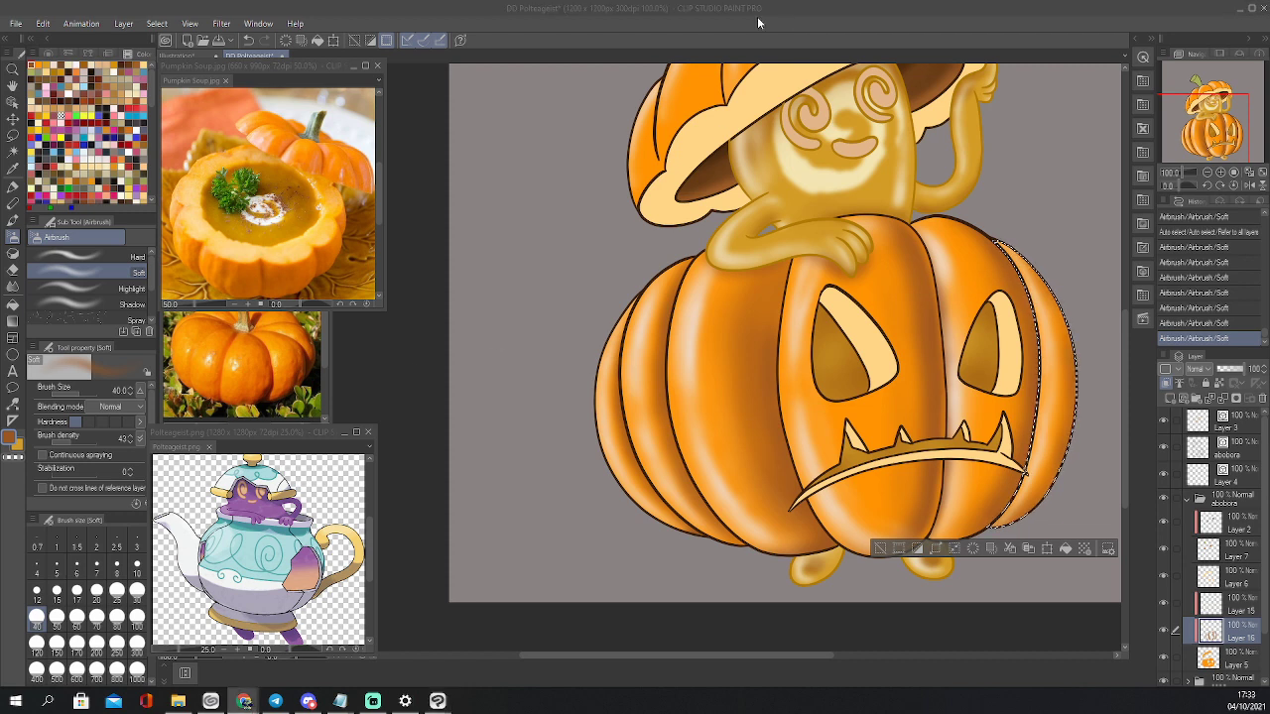
pyautogui.click(243, 55)
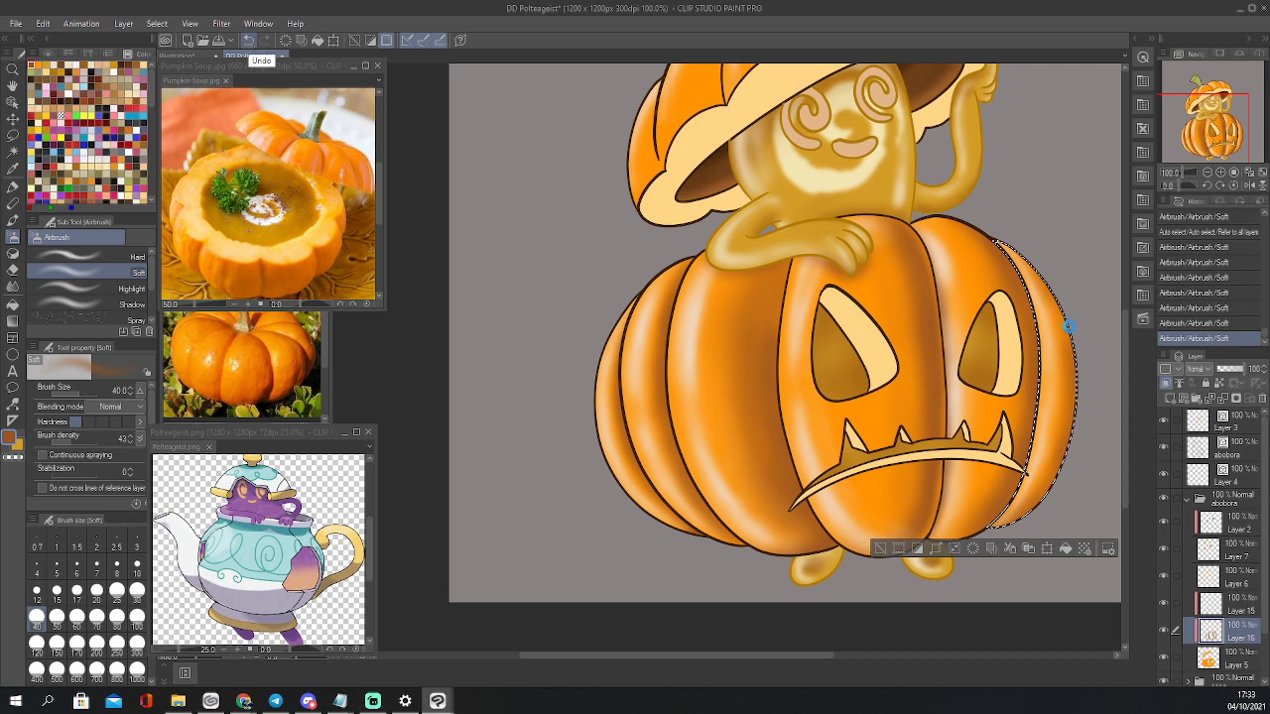
pyautogui.moveTo(1066, 300)
pyautogui.mouseDown()
pyautogui.moveTo(1086, 353)
pyautogui.moveTo(1086, 335)
pyautogui.moveTo(1085, 392)
pyautogui.mouseUp()
pyautogui.moveTo(1086, 369); pyautogui.dragTo(1079, 425)
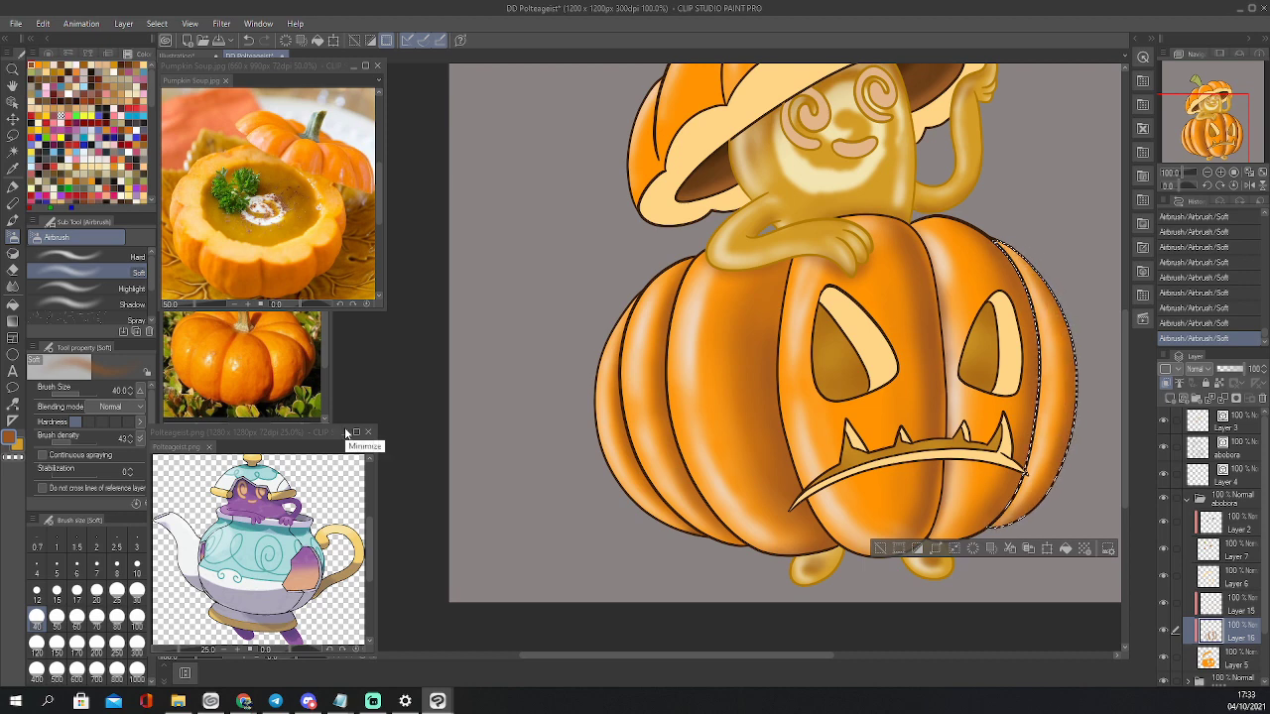
# Auto-select the lid's left and right side segments with Layer 15 temporarily hidden, and return to the Soft airbrush
pyautogui.scroll(5, 1019, 360)
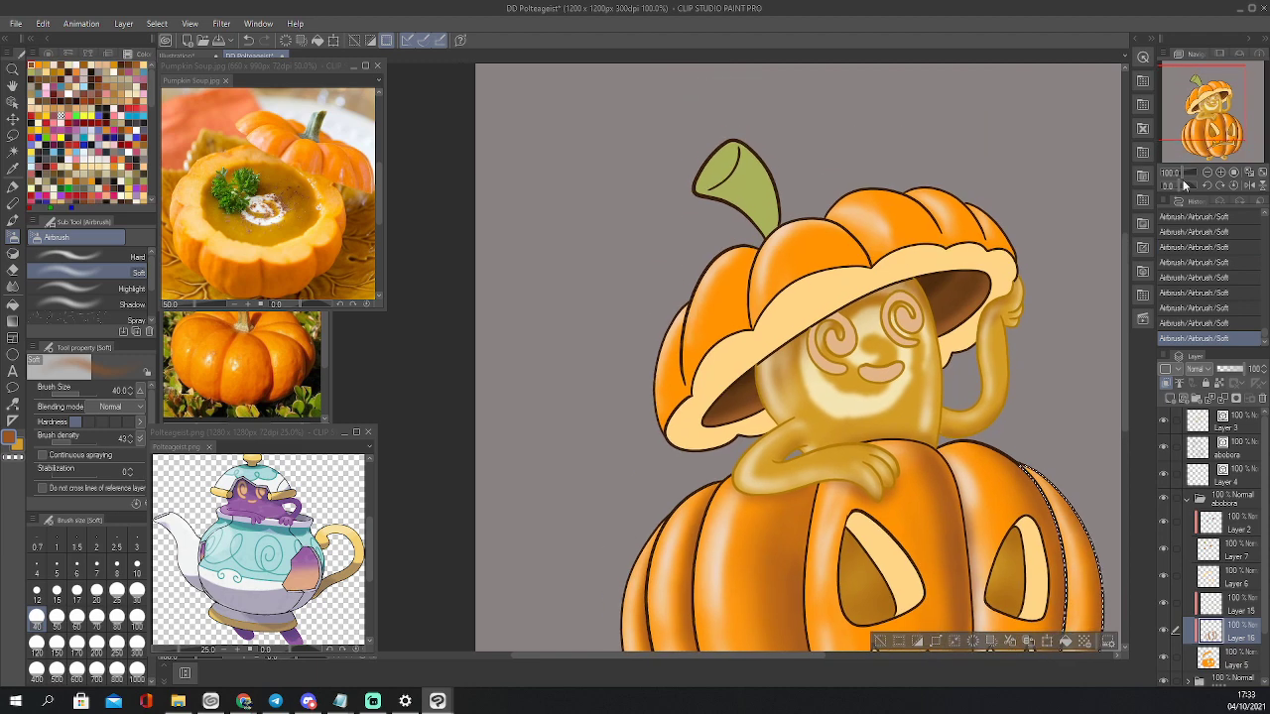
pyautogui.click(1163, 623)
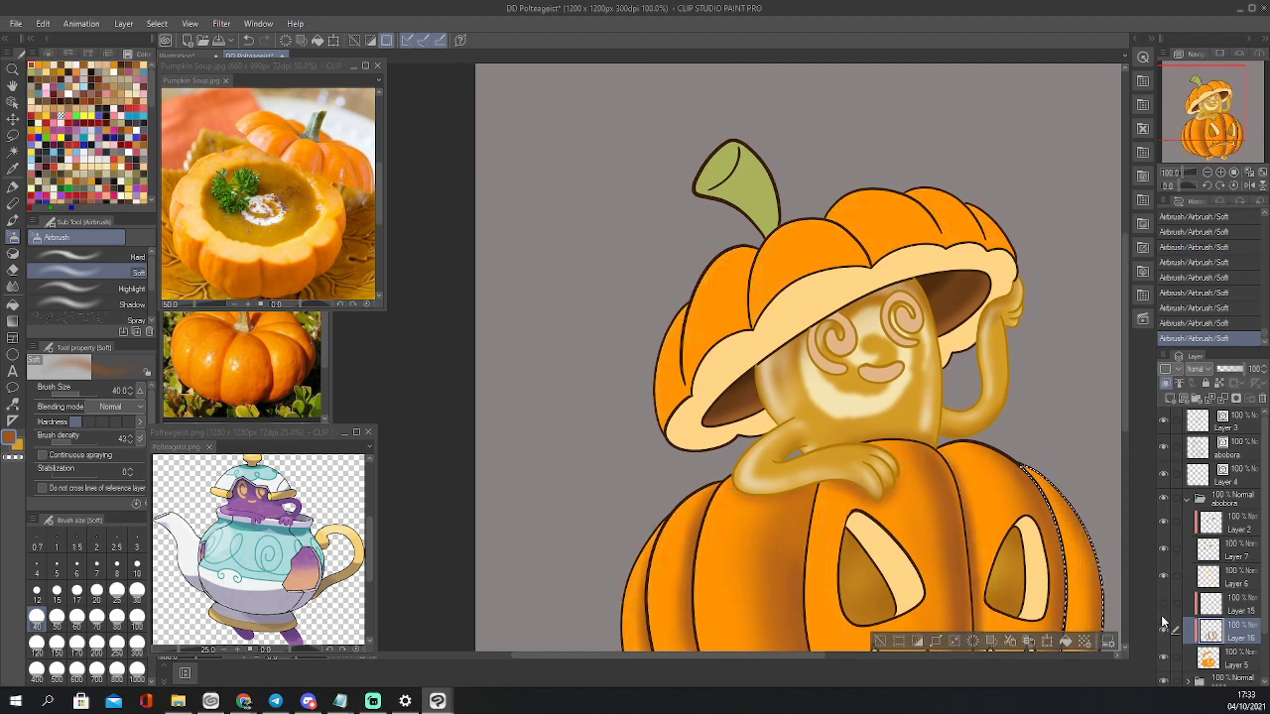
pyautogui.press('w')
pyautogui.click(727, 310)
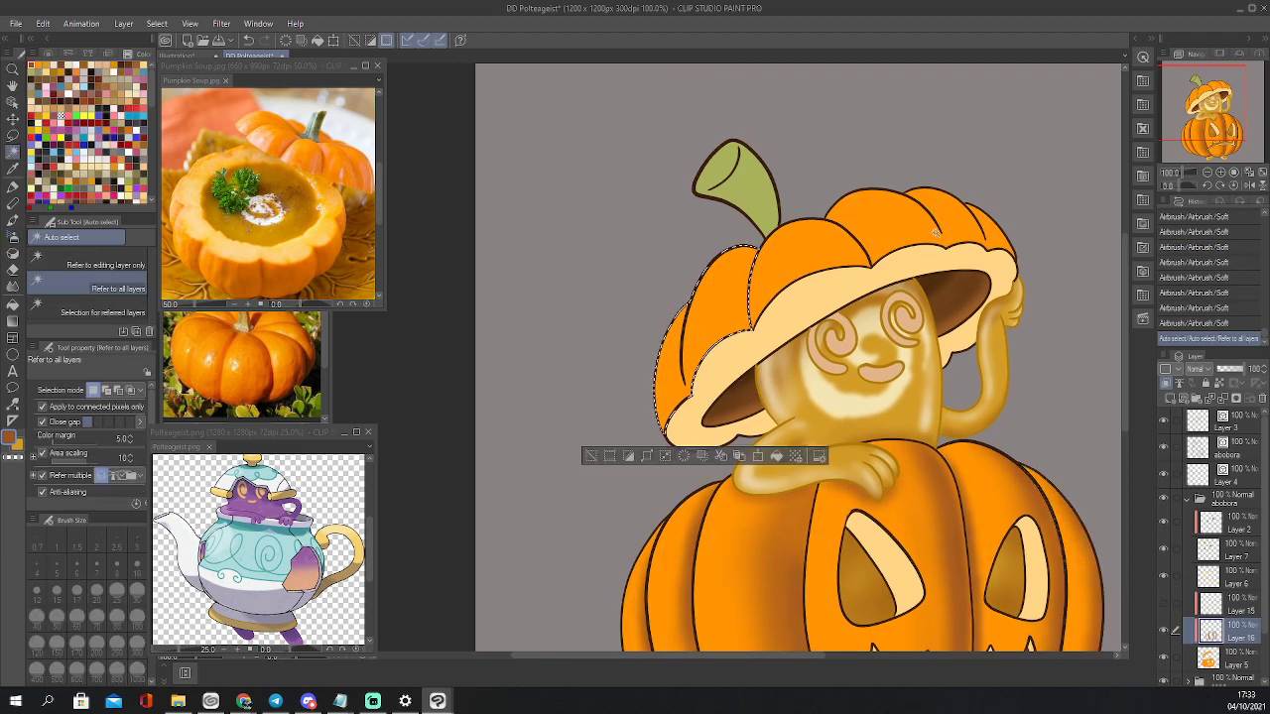
pyautogui.keyDown('shift'); pyautogui.click(941, 238); pyautogui.keyUp('shift')
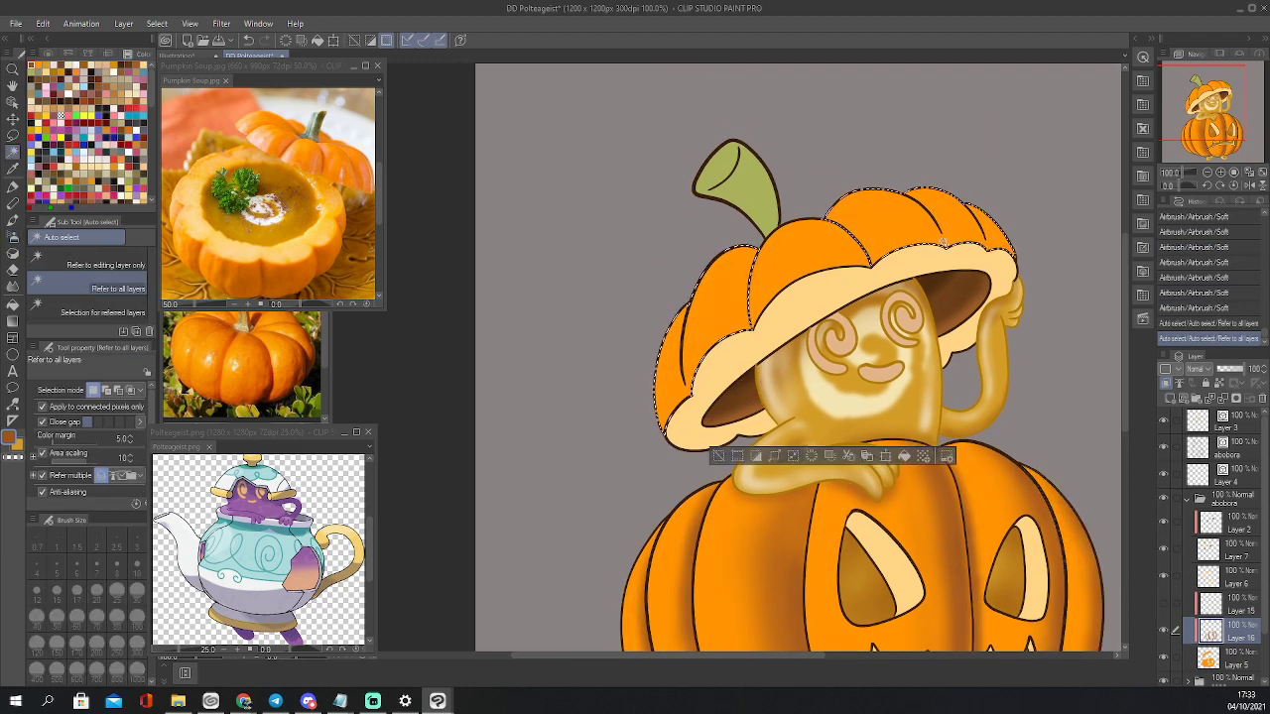
pyautogui.click(1164, 623)
pyautogui.press('b')
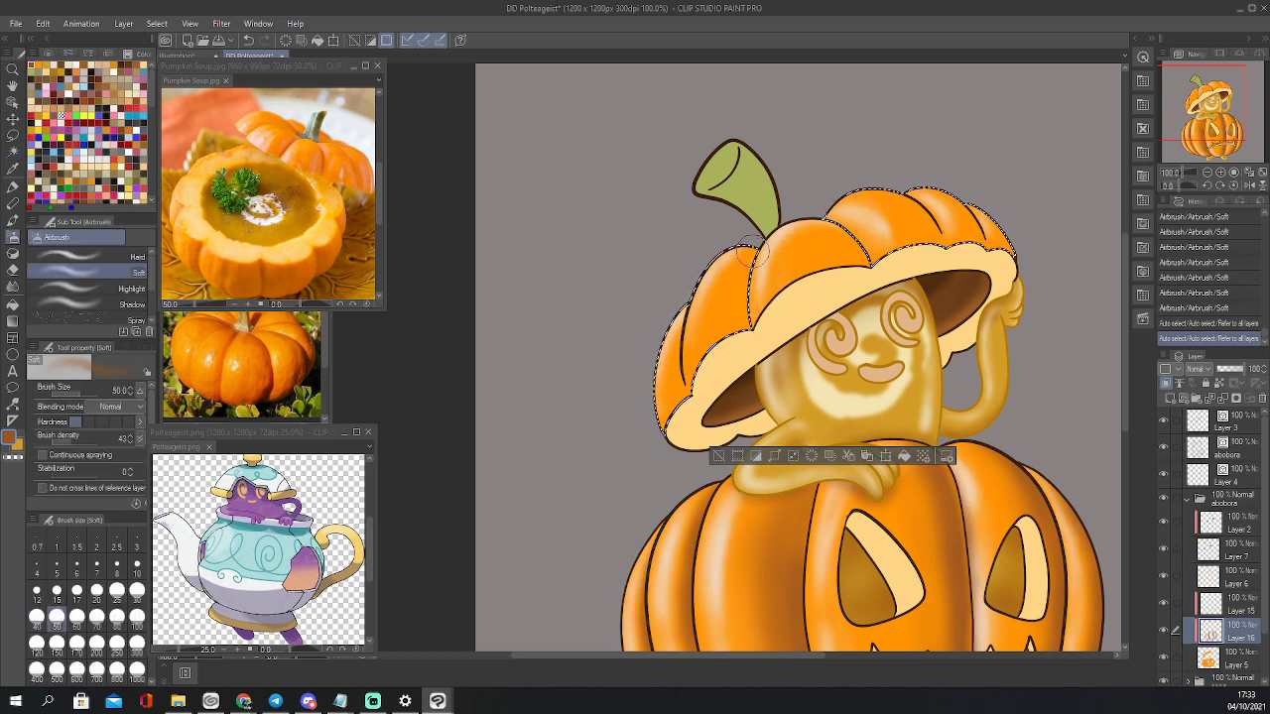
# Airbrush dark shadows on the lid's left segments at size 40, reducing the brush to size 20 for the narrow outermost part
pyautogui.click(751, 257)
pyautogui.click(751, 258)
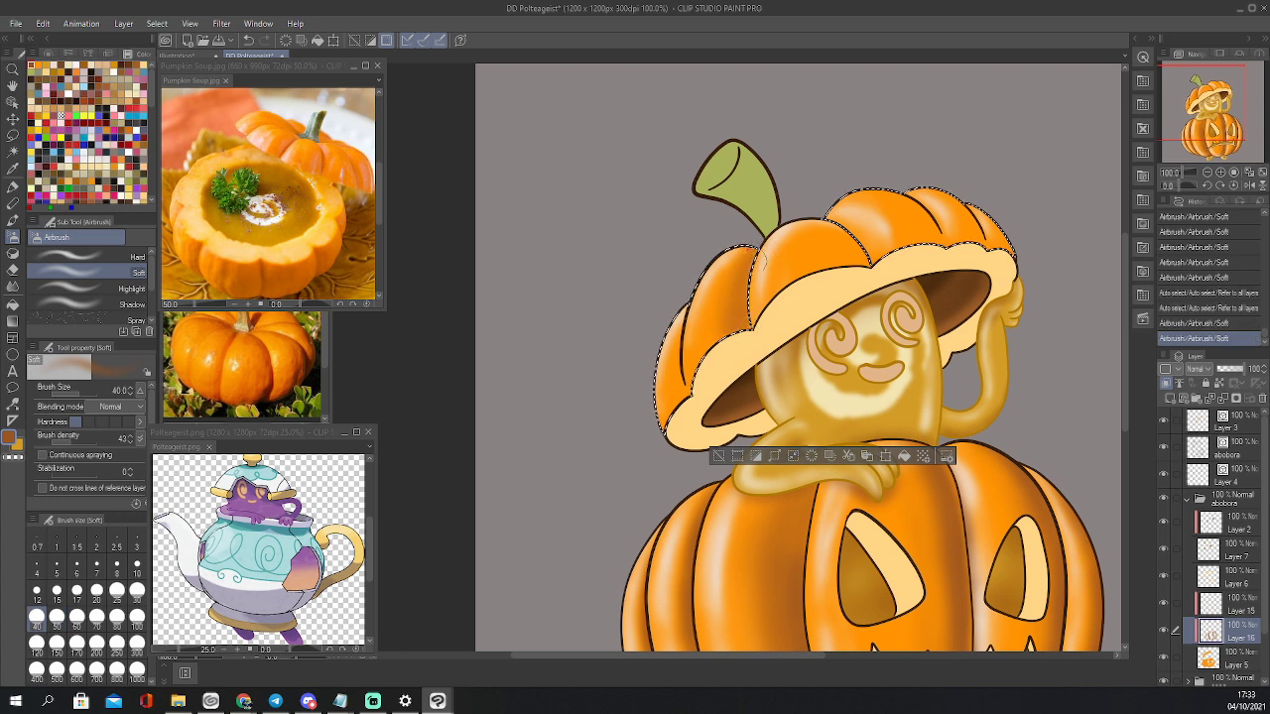
pyautogui.click(751, 258)
pyautogui.click(751, 259)
pyautogui.click(751, 262)
pyautogui.click(752, 266)
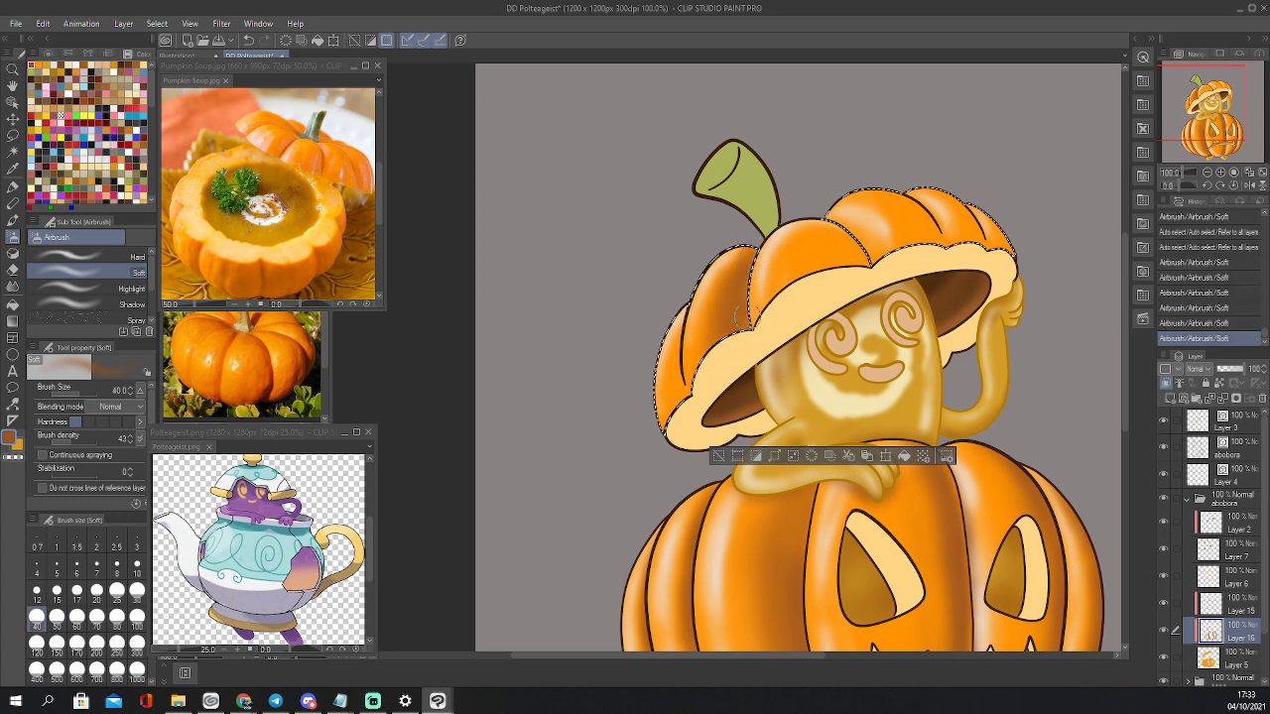
pyautogui.click(752, 269)
pyautogui.click(753, 274)
pyautogui.click(753, 277)
pyautogui.press('[')
pyautogui.press('[')
pyautogui.press('[')
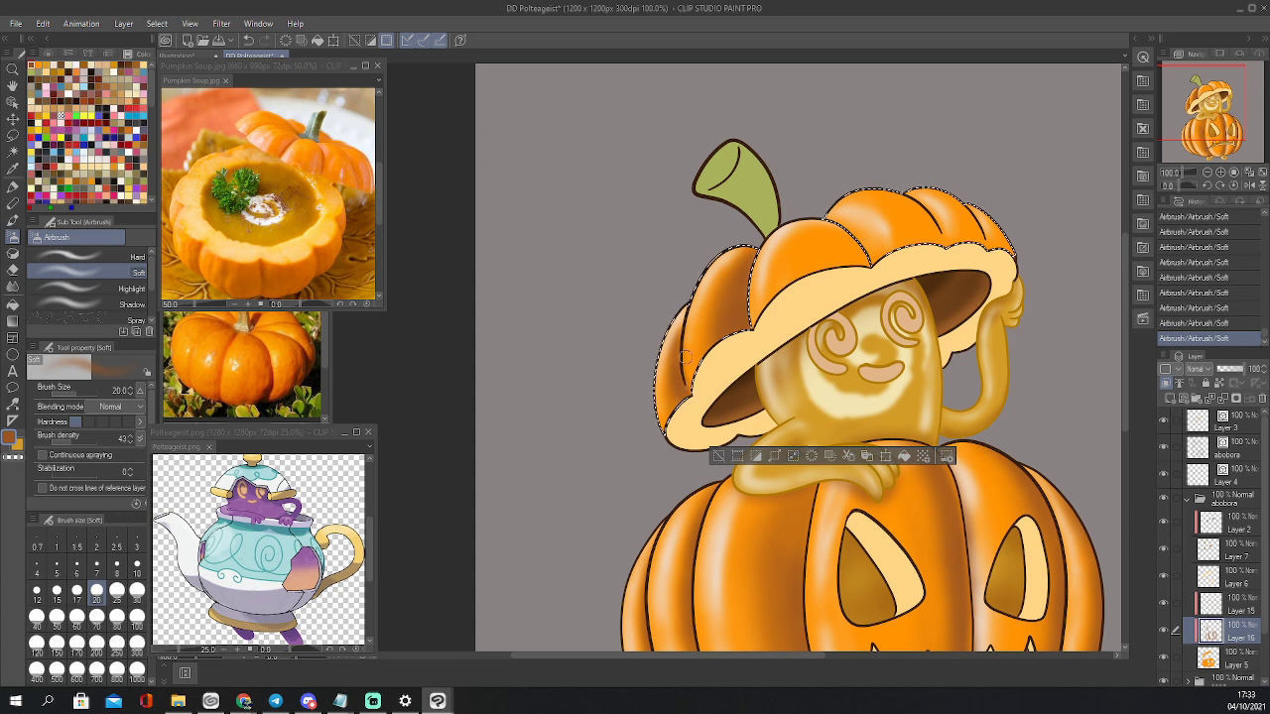
# Soften the shadows on the lid's left segments with the Soft eraser, working down to size 25
pyautogui.press('e')
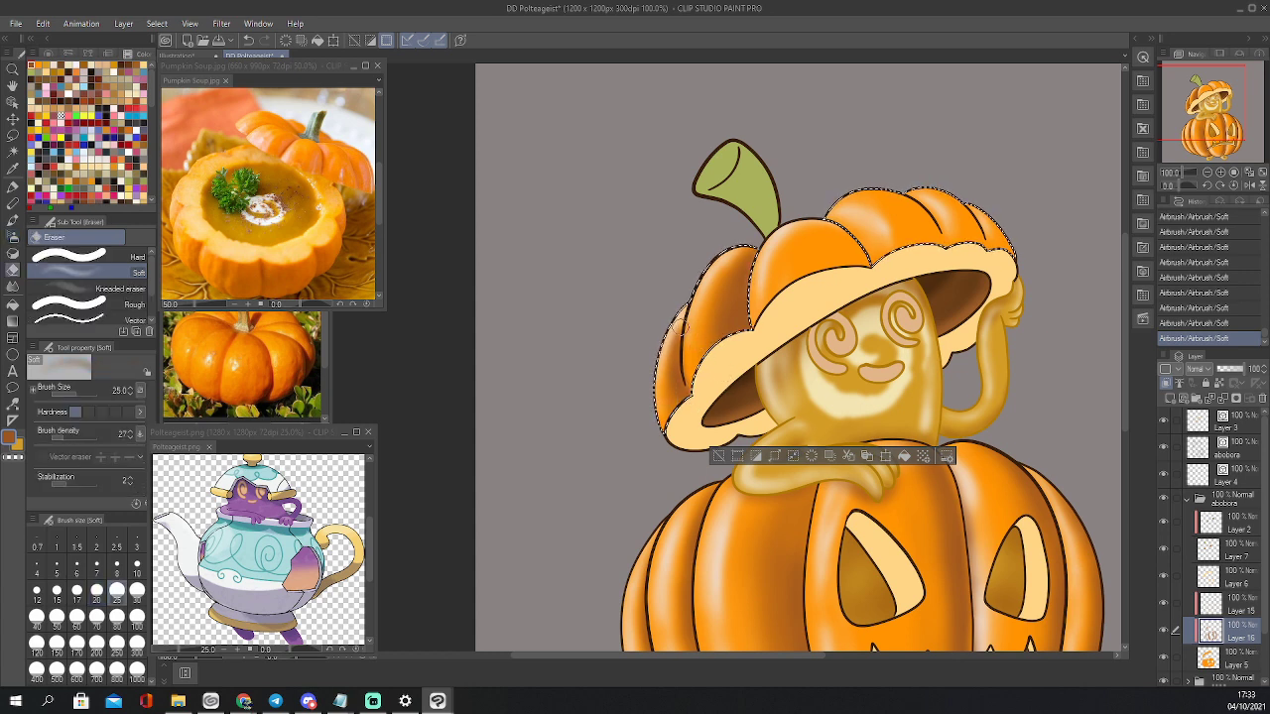
pyautogui.press(']')
pyautogui.press(']')
pyautogui.press(']')
pyautogui.moveTo(675, 321); pyautogui.dragTo(657, 433)
pyautogui.press('[')
pyautogui.press('[')
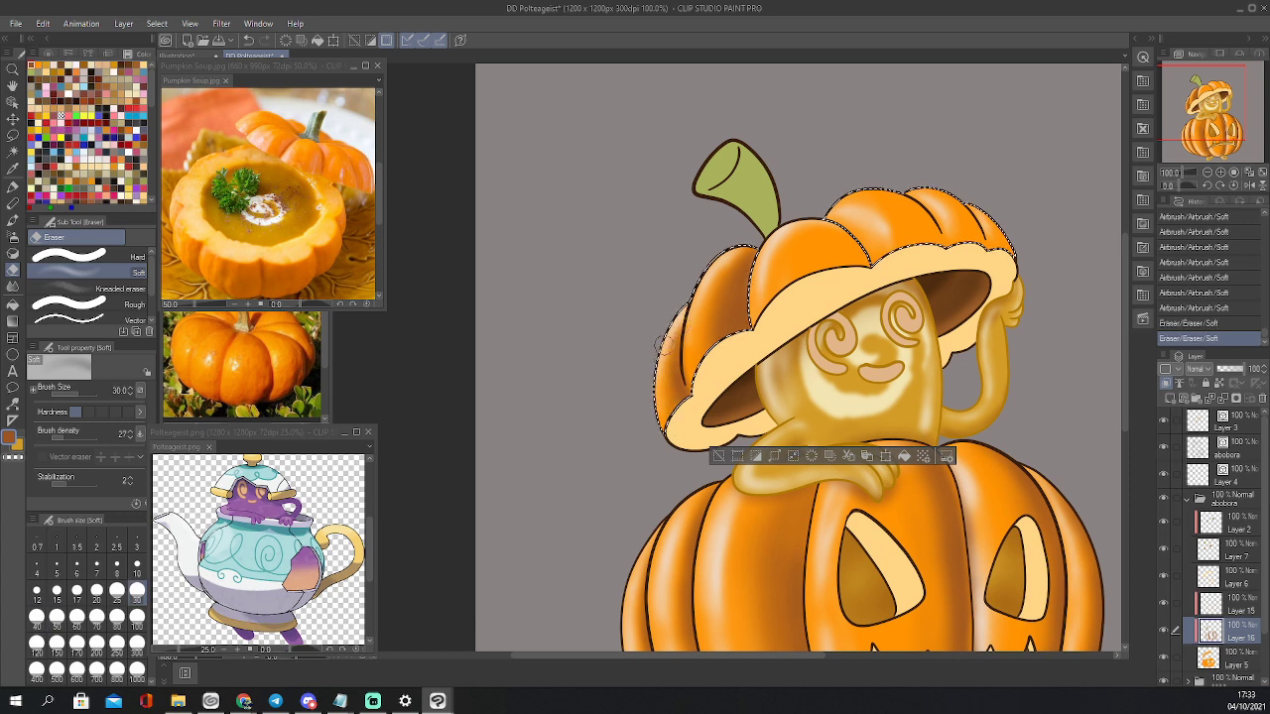
pyautogui.press('[')
pyautogui.moveTo(662, 347); pyautogui.dragTo(661, 392)
pyautogui.moveTo(662, 397); pyautogui.dragTo(670, 424)
pyautogui.moveTo(725, 270); pyautogui.dragTo(729, 399)
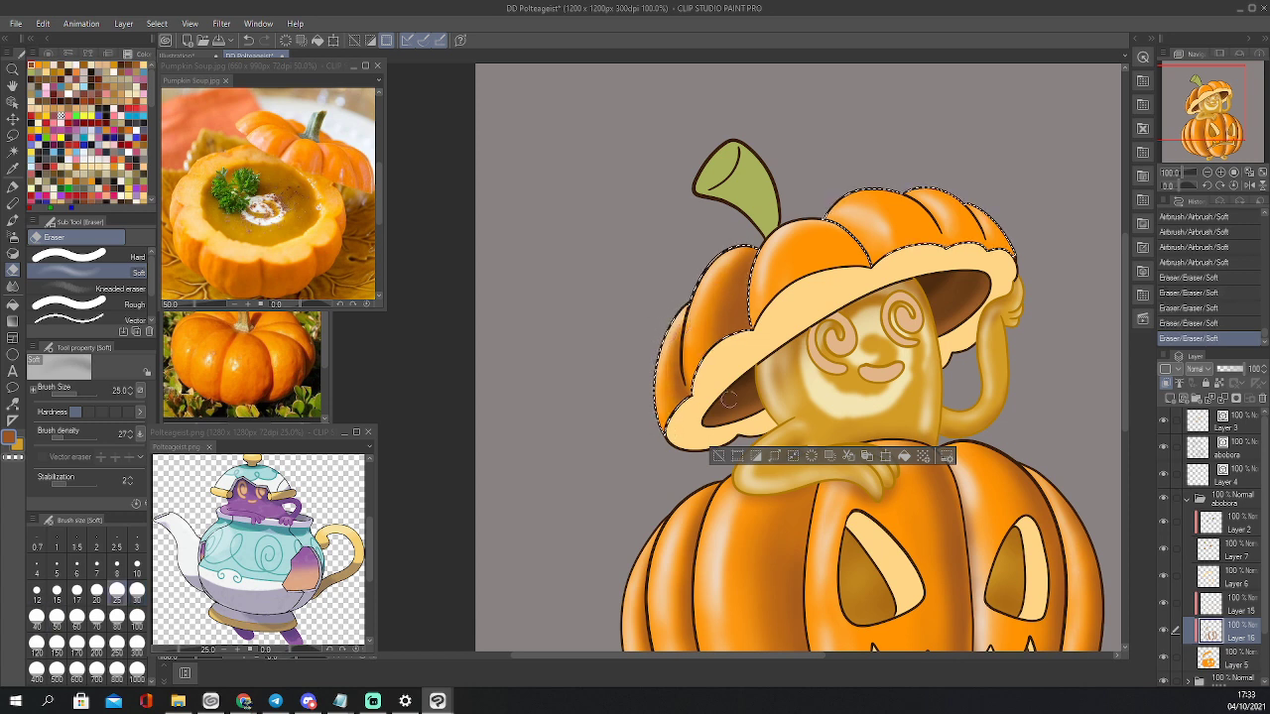
pyautogui.moveTo(760, 255)
pyautogui.mouseDown()
pyautogui.moveTo(756, 337)
pyautogui.moveTo(771, 249)
pyautogui.moveTo(758, 280)
pyautogui.mouseUp()
pyautogui.moveTo(776, 240)
pyautogui.mouseDown()
pyautogui.moveTo(762, 273)
pyautogui.moveTo(779, 250)
pyautogui.mouseUp()
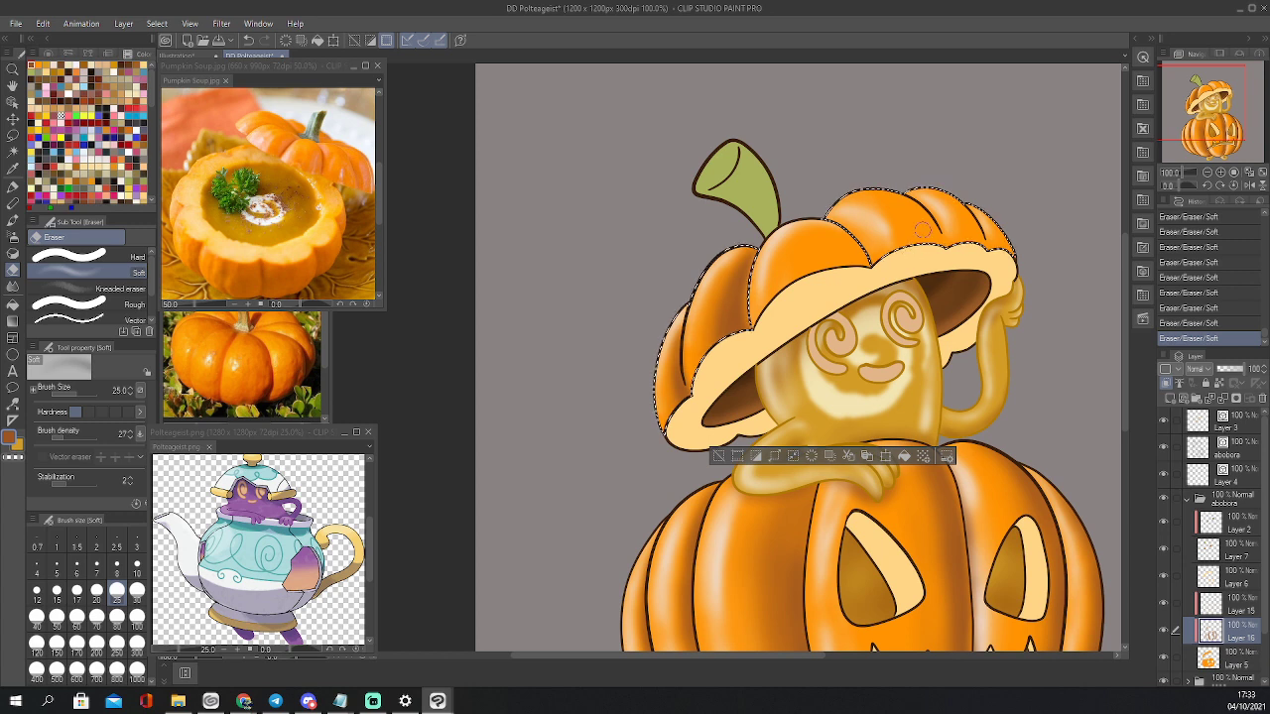
# Airbrush shadows between the lid's right segments at size 20 and soften them with the Soft eraser at size 25
pyautogui.press('b')
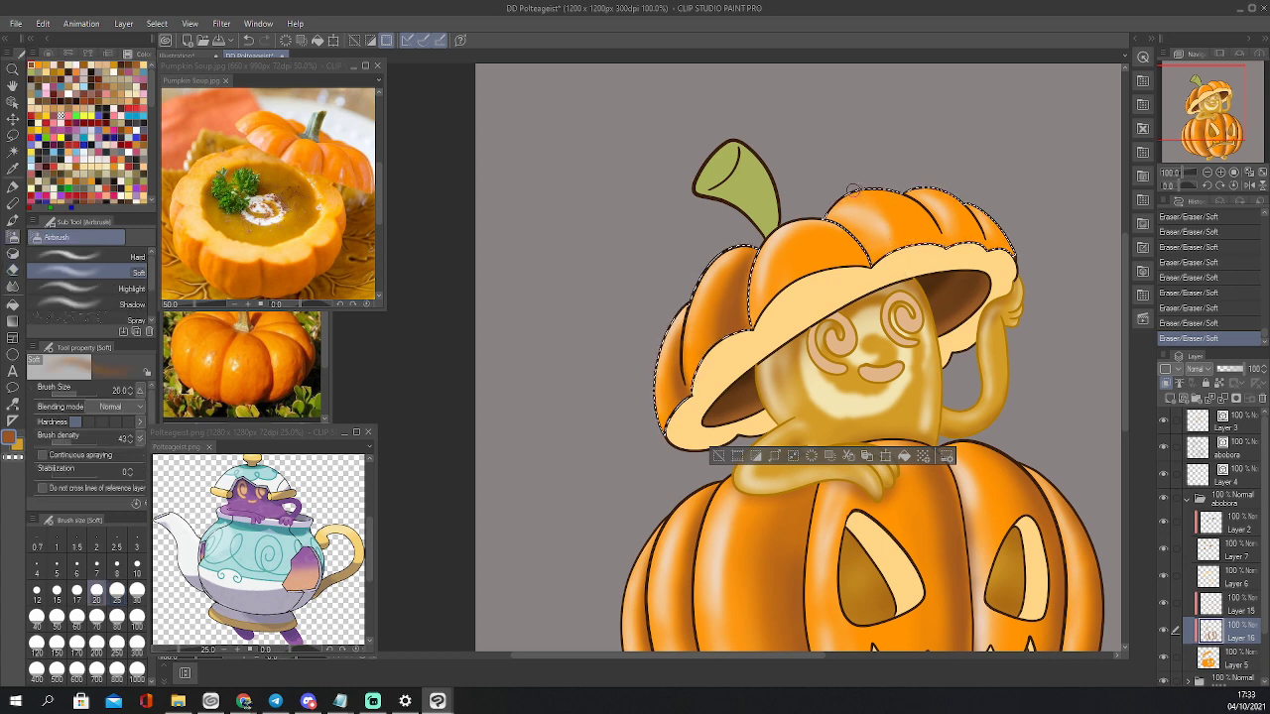
pyautogui.moveTo(852, 189)
pyautogui.mouseDown()
pyautogui.moveTo(942, 204)
pyautogui.moveTo(976, 232)
pyautogui.mouseUp()
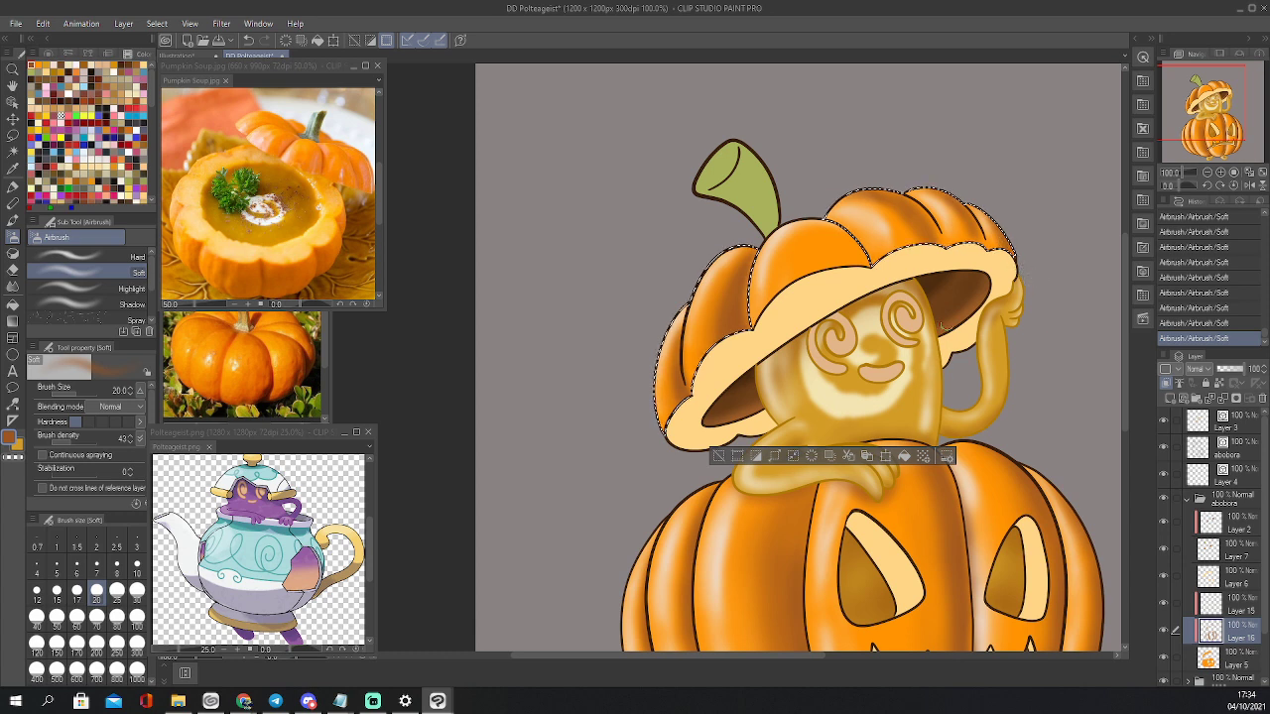
pyautogui.press('r')
pyautogui.press('e')
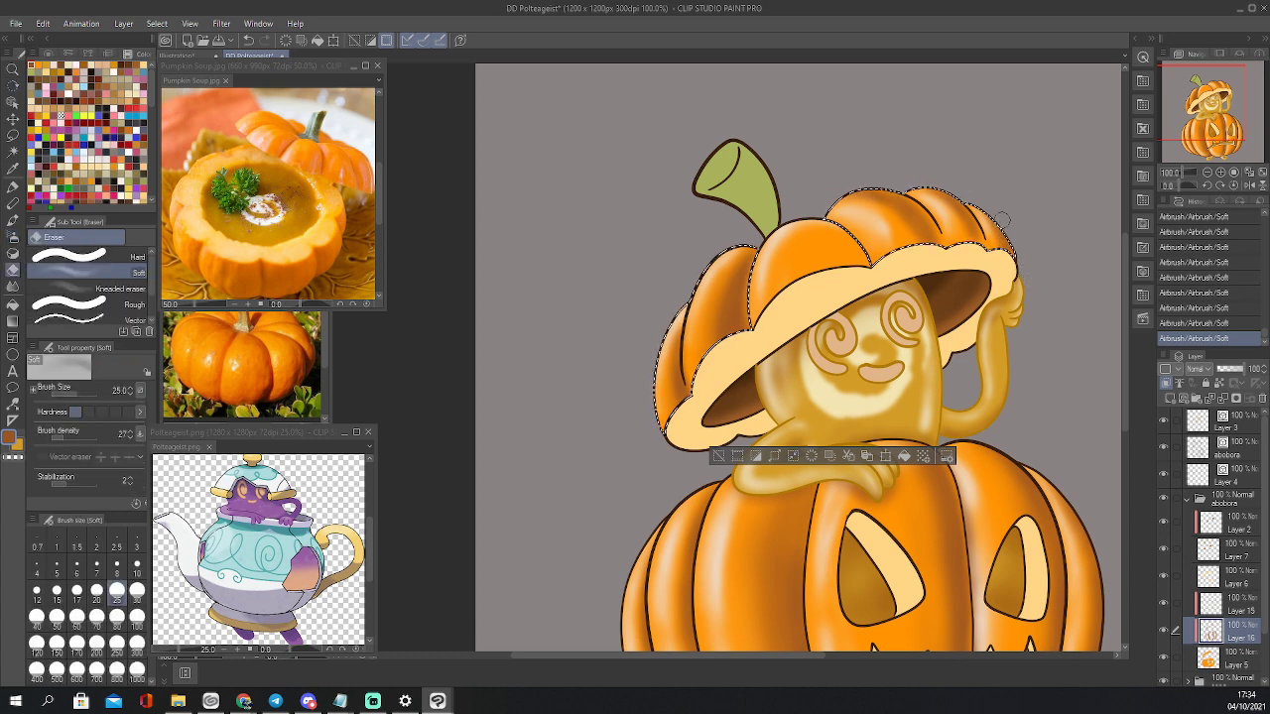
pyautogui.moveTo(979, 198)
pyautogui.mouseDown()
pyautogui.moveTo(1017, 238)
pyautogui.moveTo(1004, 236)
pyautogui.mouseUp()
pyautogui.moveTo(980, 209)
pyautogui.mouseDown()
pyautogui.moveTo(1000, 238)
pyautogui.moveTo(930, 248)
pyautogui.mouseUp()
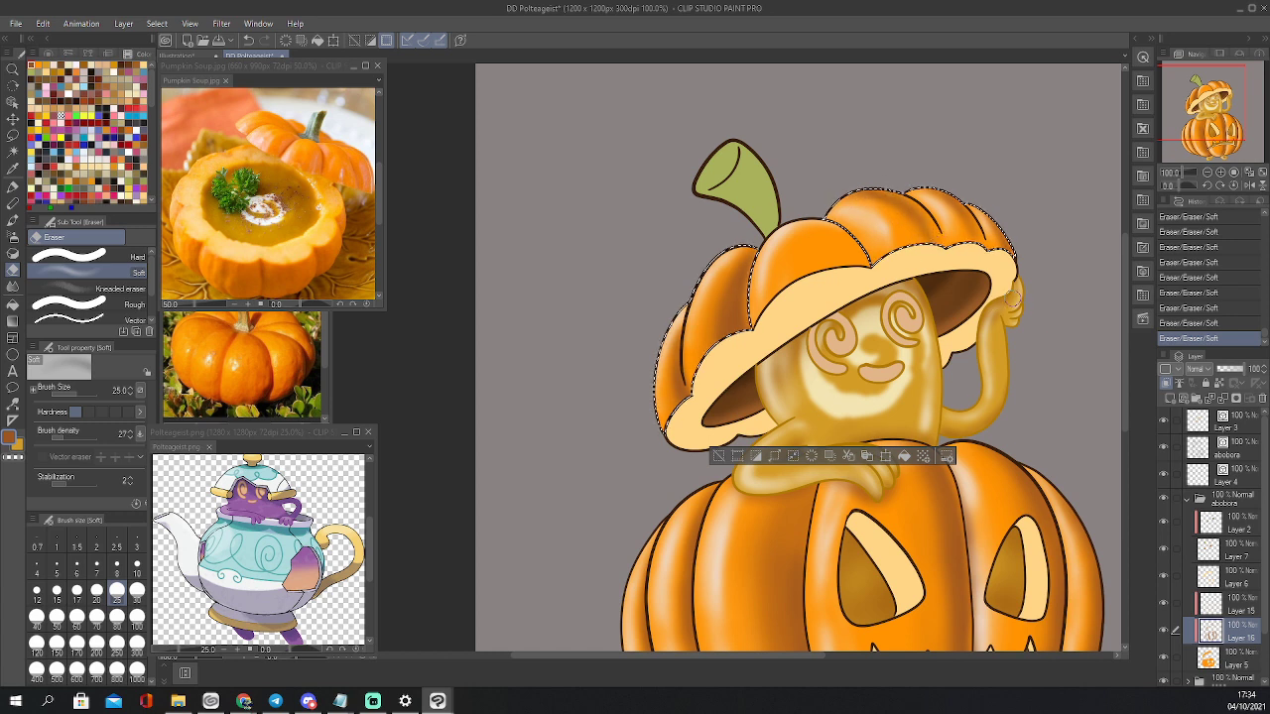
pyautogui.hotkey('alt', 'Tab')
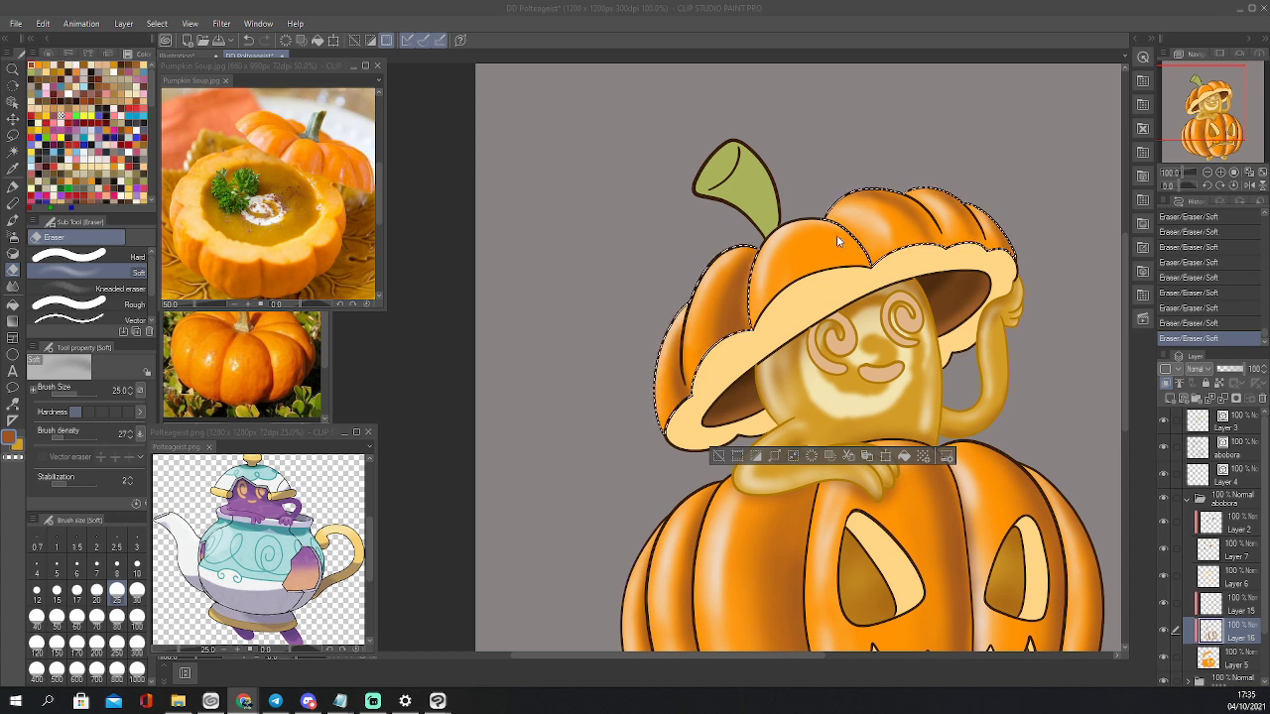
pyautogui.click(838, 262)
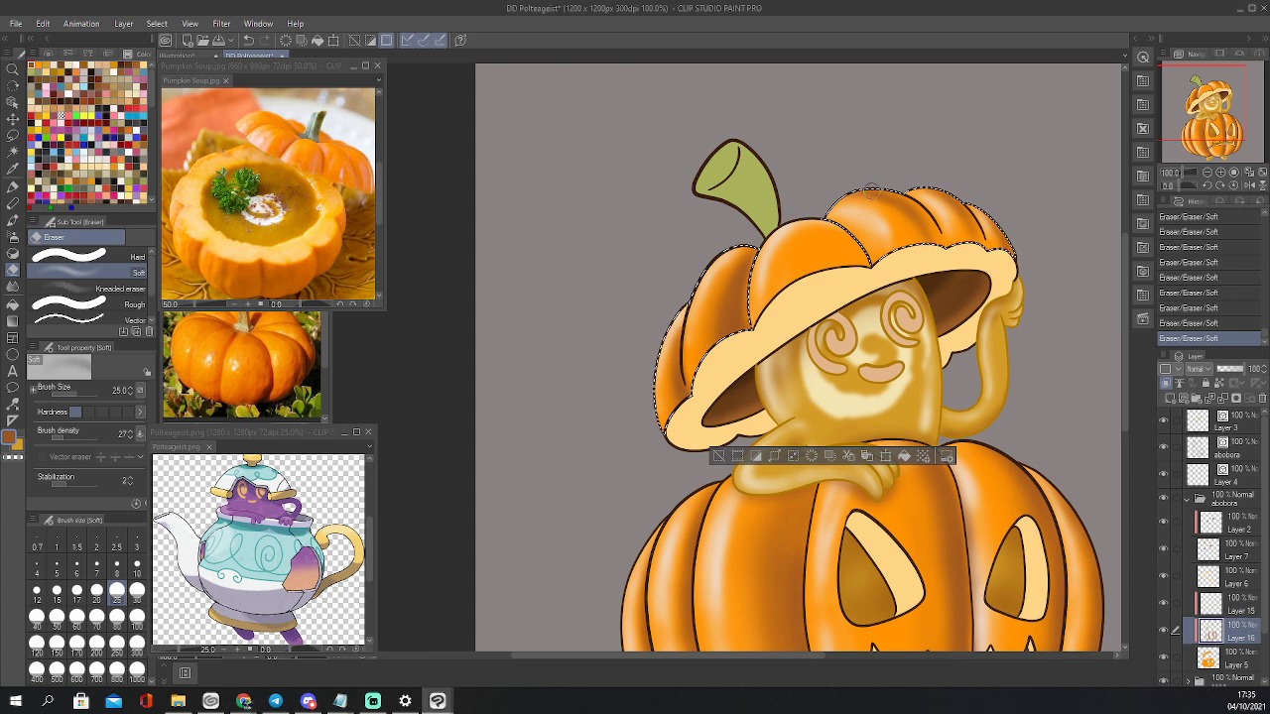
# Deepen the shadows along the grooves of the lid's right segments with the Soft airbrush at size 20, and clear the selection
pyautogui.press('b')
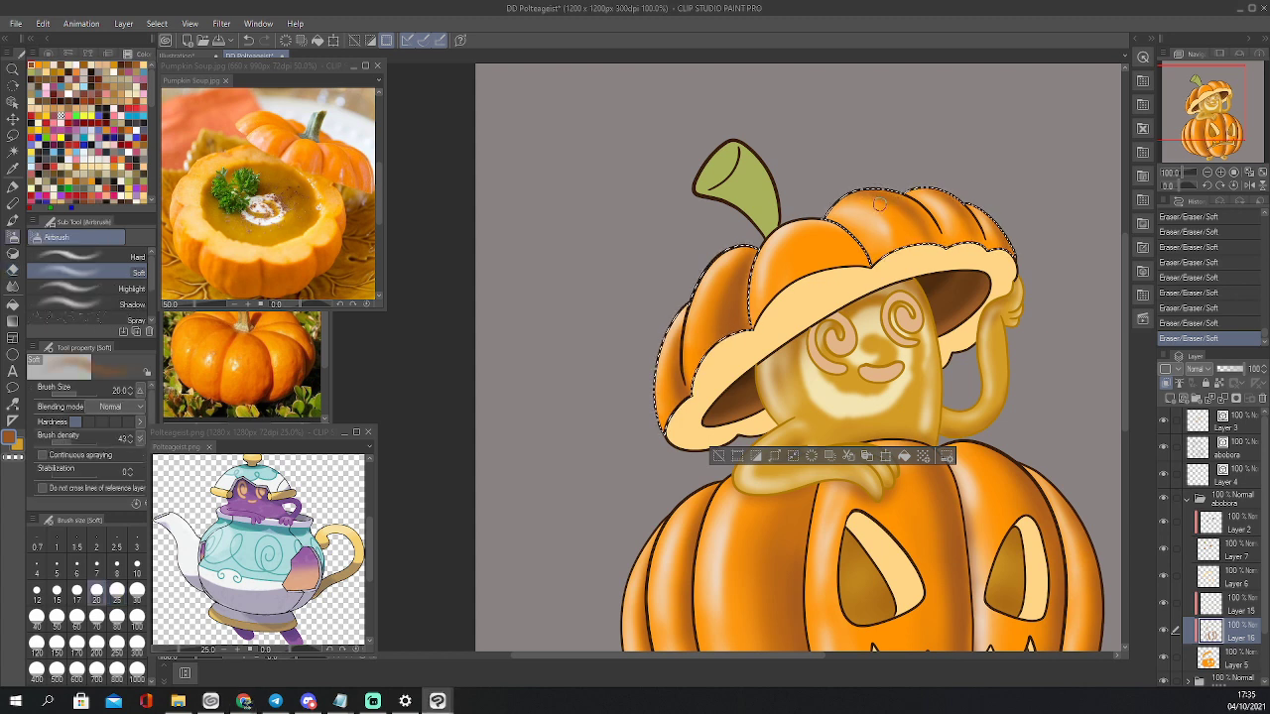
pyautogui.moveTo(877, 194); pyautogui.dragTo(923, 242)
pyautogui.moveTo(915, 232); pyautogui.dragTo(913, 242)
pyautogui.moveTo(901, 224)
pyautogui.mouseDown()
pyautogui.moveTo(867, 196)
pyautogui.moveTo(938, 198)
pyautogui.moveTo(968, 238)
pyautogui.mouseUp()
pyautogui.moveTo(958, 217); pyautogui.dragTo(974, 242)
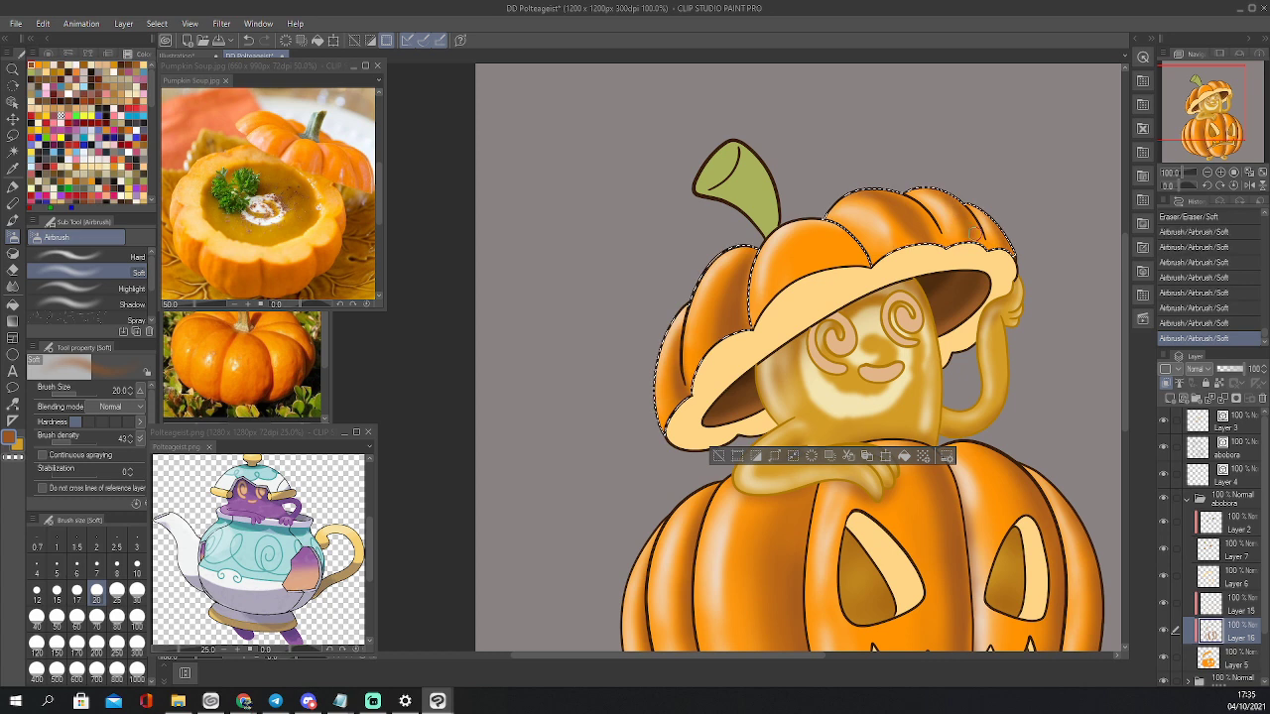
pyautogui.hotkey('ctrl', 'd')
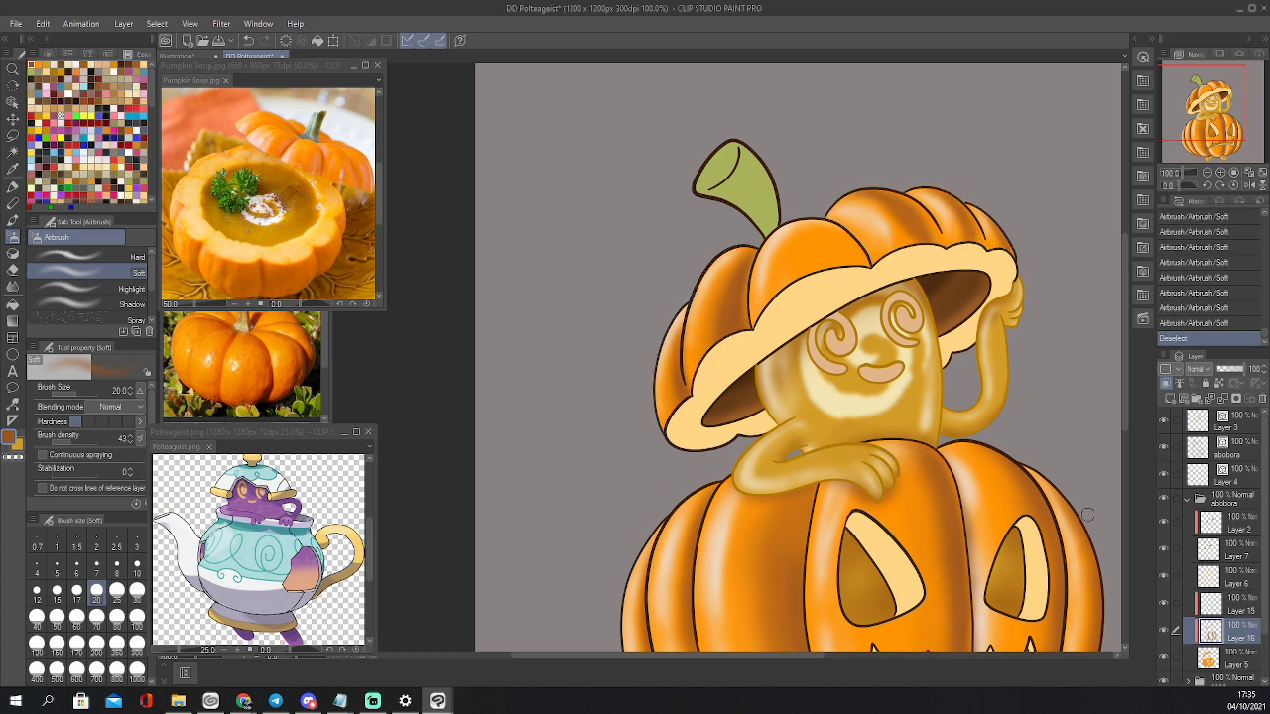
# Auto-select the lid's middle segment with Layer 15 temporarily hidden, and get the Soft airbrush ready at size 20
pyautogui.click(1165, 603)
pyautogui.press('w')
pyautogui.click(809, 266)
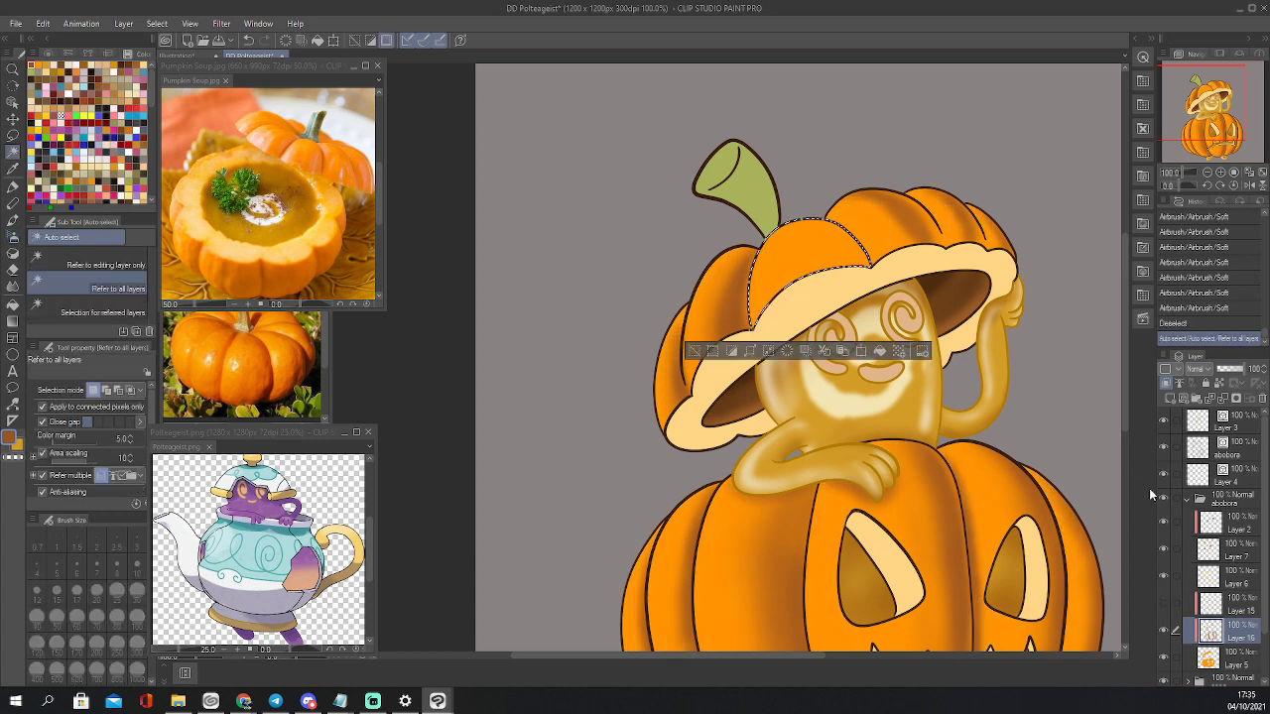
pyautogui.click(1165, 604)
pyautogui.press('b')
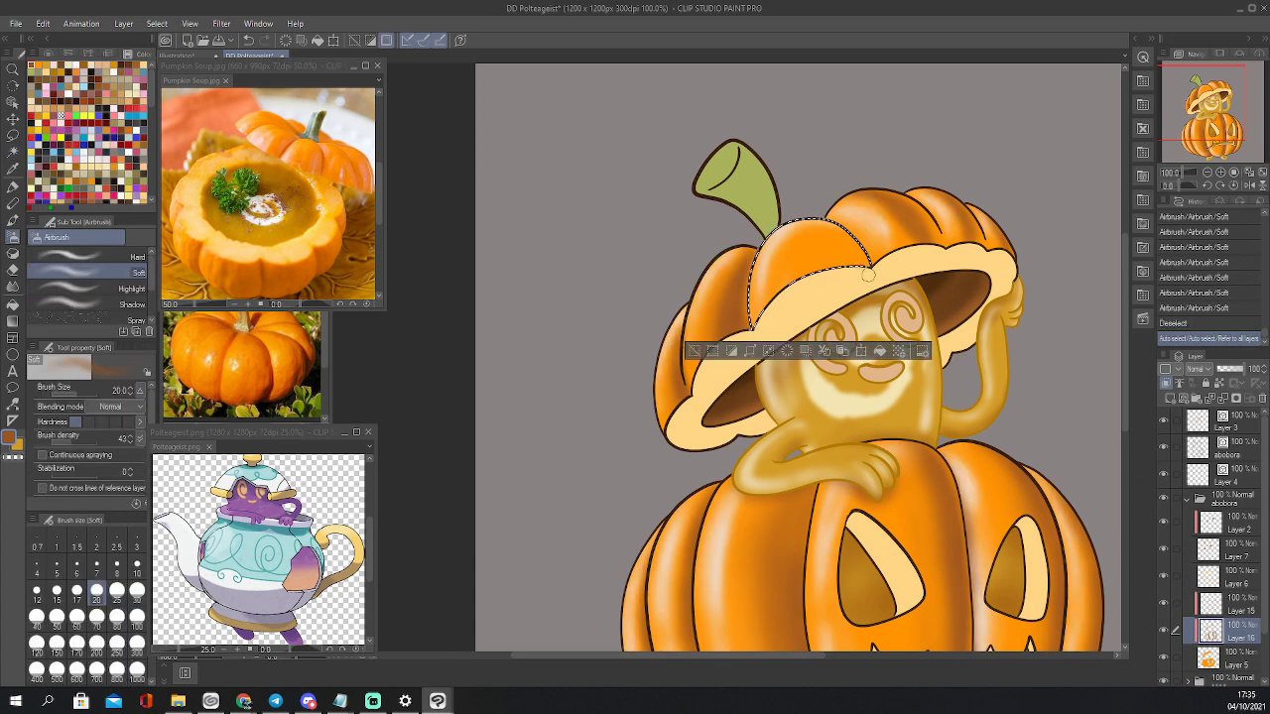
# Airbrush soft darker orange shading inside the selected front segment of the pumpkin lid, along its right side
pyautogui.moveTo(832, 221)
pyautogui.mouseDown()
pyautogui.moveTo(869, 265)
pyautogui.moveTo(855, 271)
pyautogui.mouseUp()
pyautogui.moveTo(833, 232); pyautogui.dragTo(847, 272)
pyautogui.moveTo(830, 234); pyautogui.dragTo(842, 274)
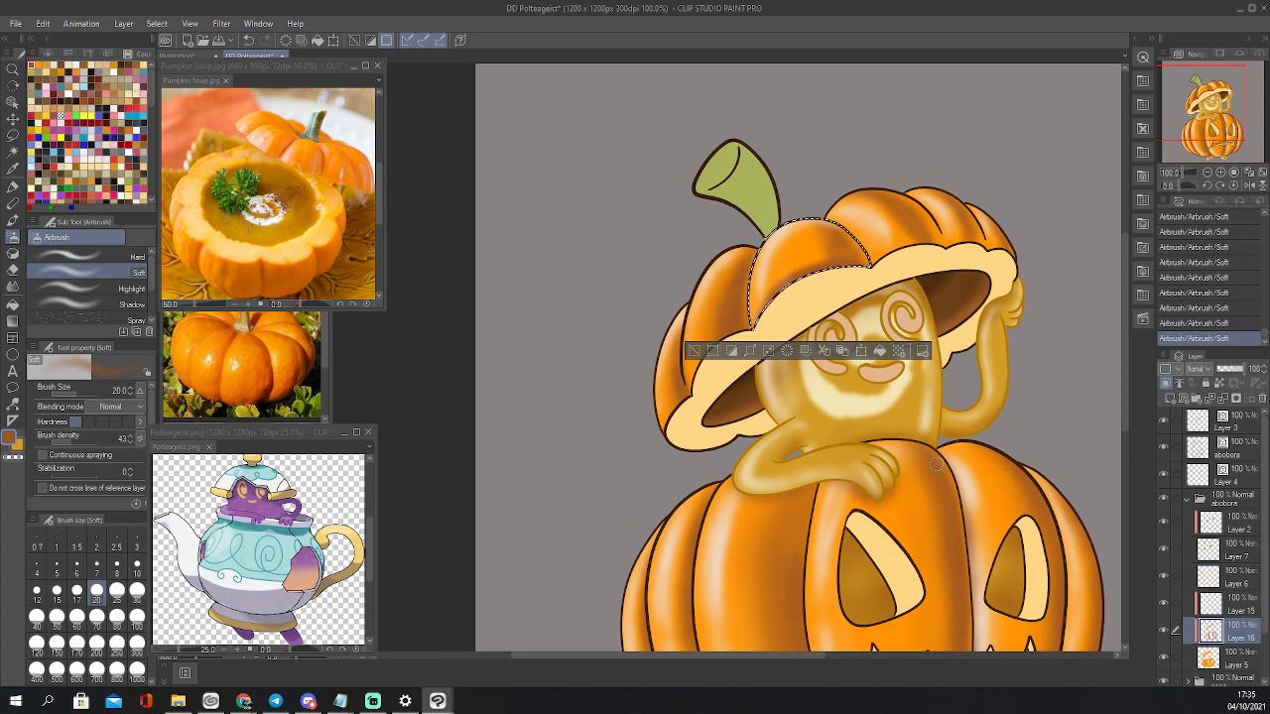
# Set the pumpkin shading layer, Layer 16, to Multiply at 70% opacity and clear the selection
pyautogui.click(1204, 369)
pyautogui.click(1200, 40)
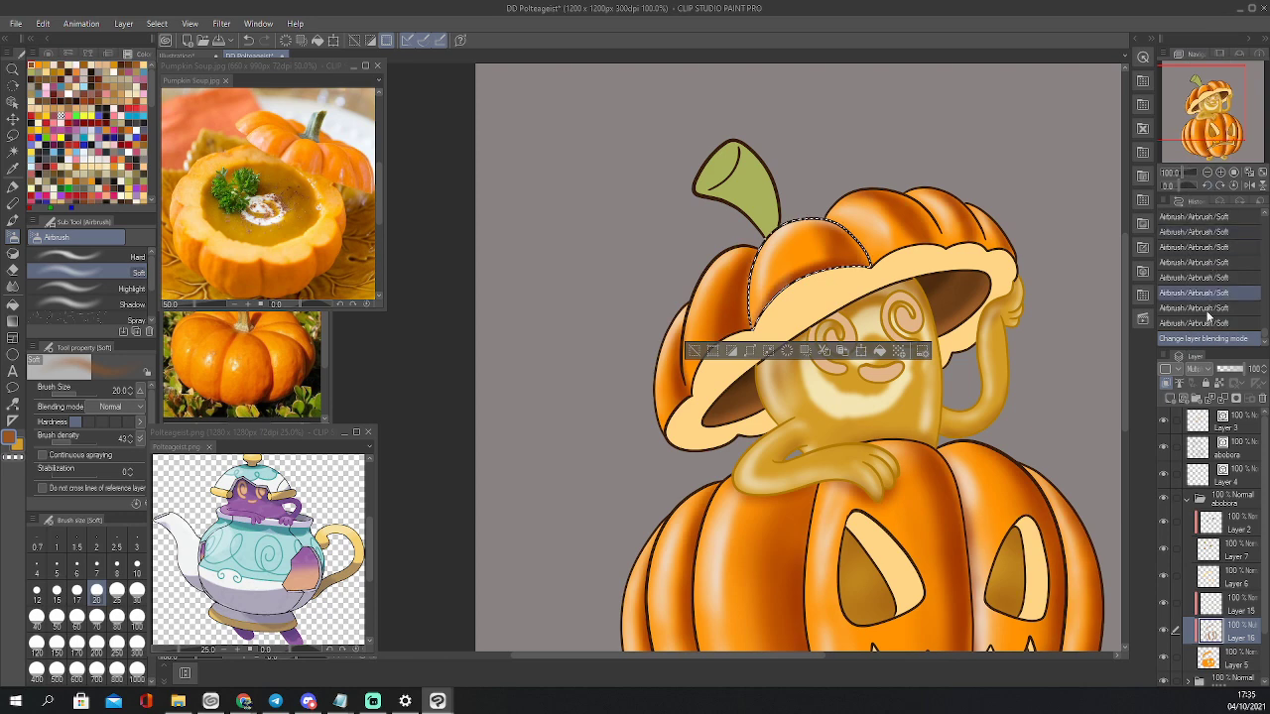
pyautogui.scroll(-2, 1227, 109)
pyautogui.moveTo(1226, 109); pyautogui.dragTo(1237, 124)
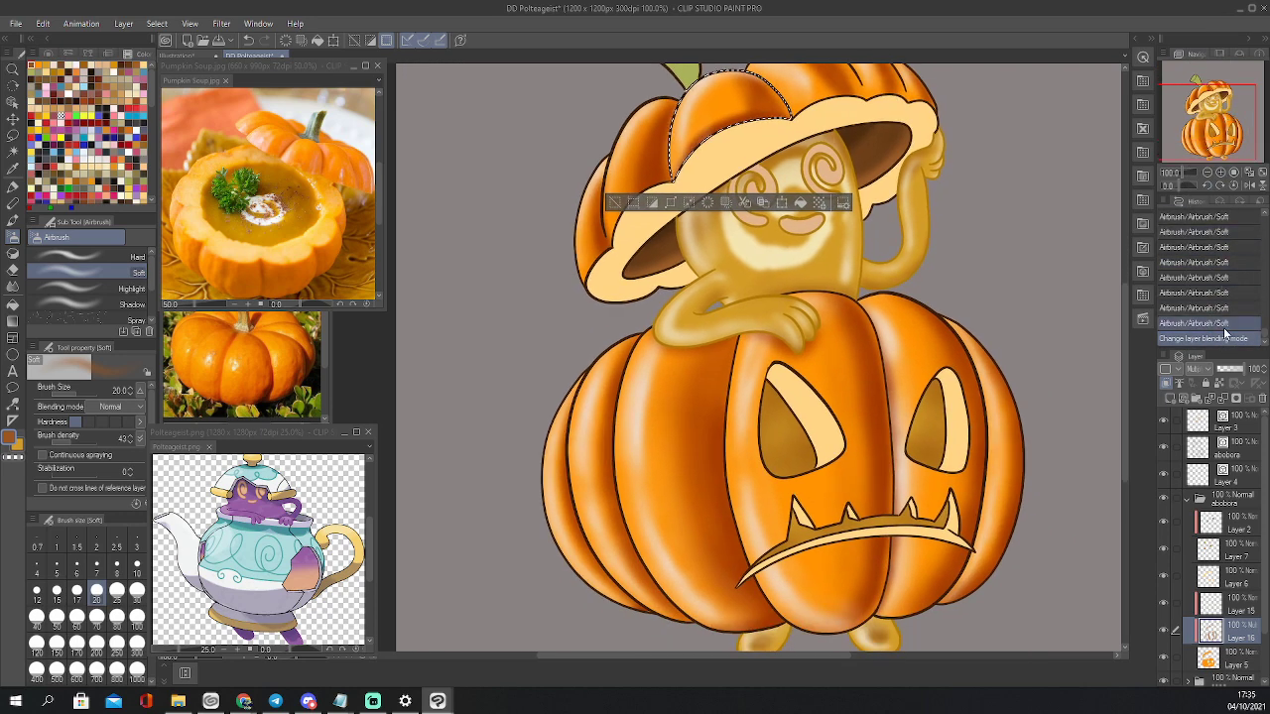
pyautogui.click(1234, 370)
pyautogui.moveTo(1234, 374); pyautogui.dragTo(1236, 374)
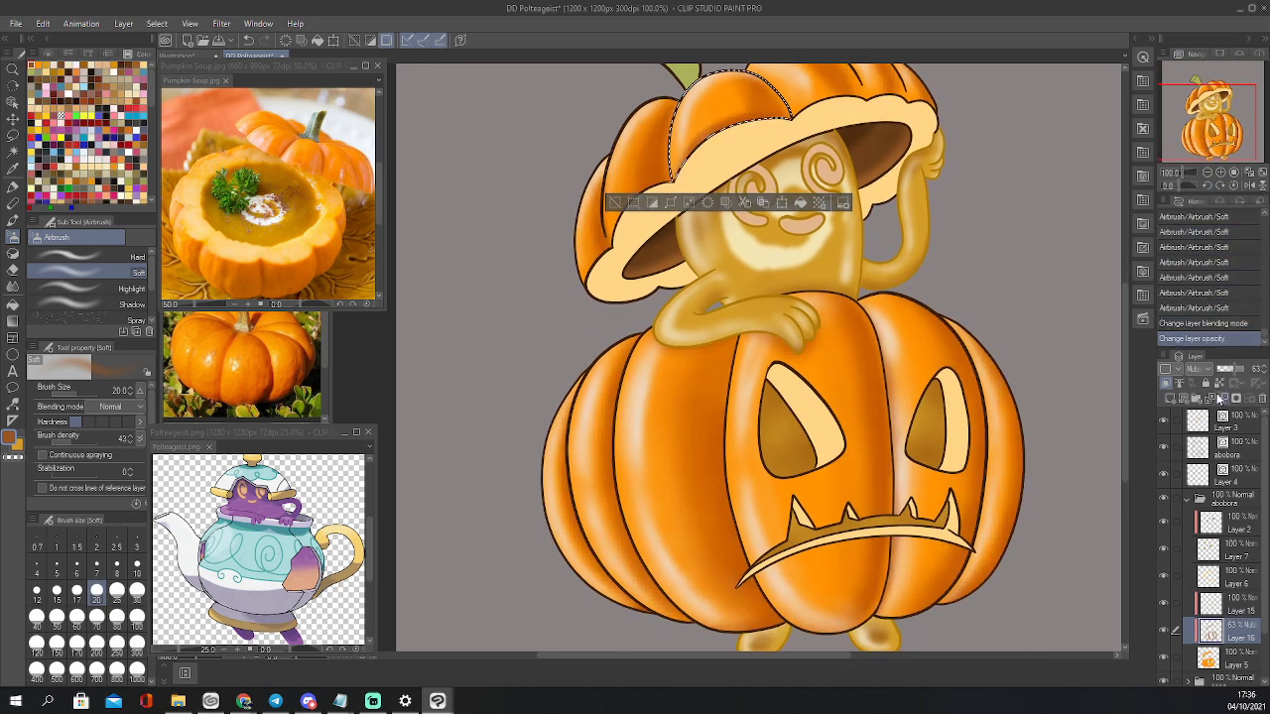
pyautogui.hotkey('ctrl', 'd')
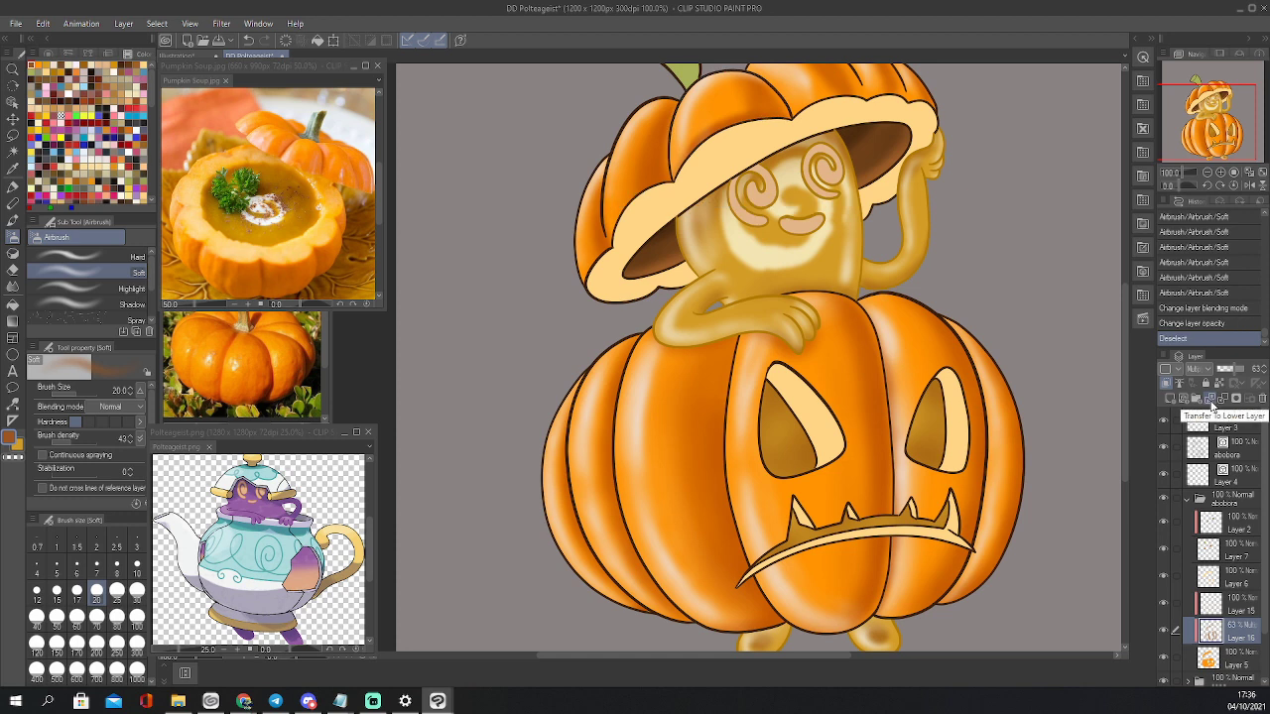
pyautogui.click(1264, 370)
pyautogui.click(1264, 369)
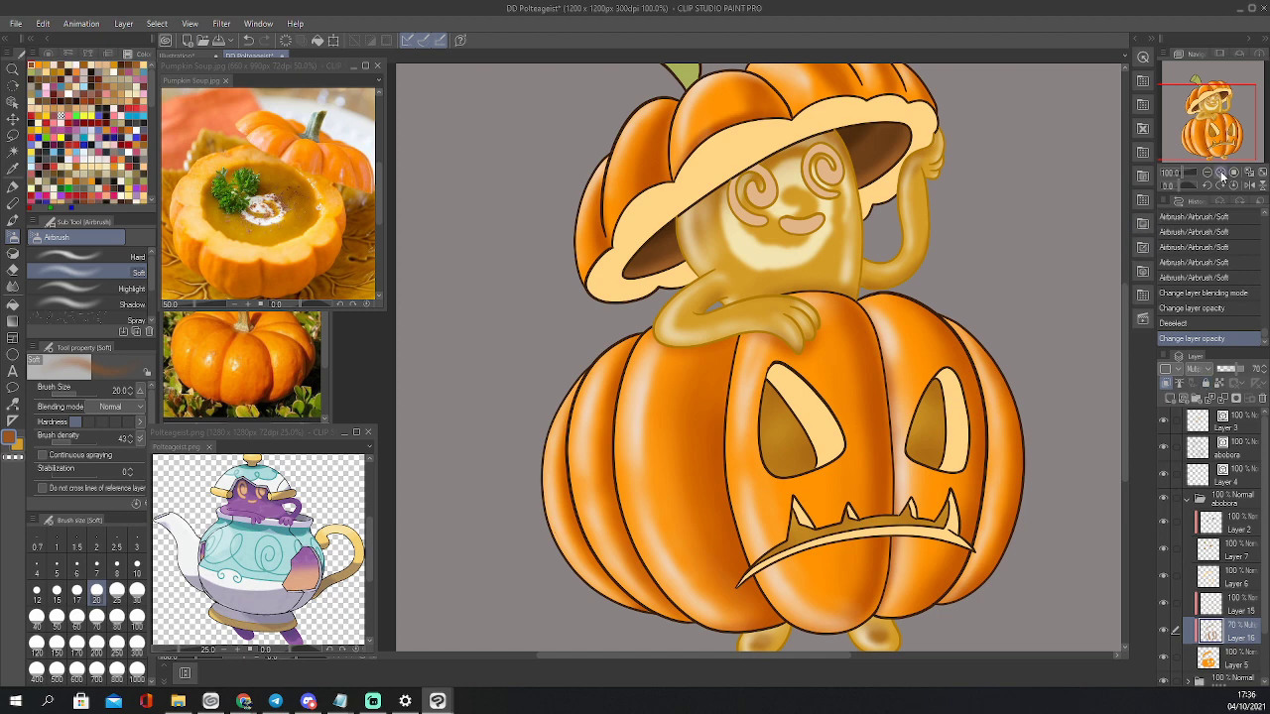
# Add a new raster layer above Layer 6 and clip it to the layer below
pyautogui.moveTo(1220, 136); pyautogui.dragTo(1222, 139)
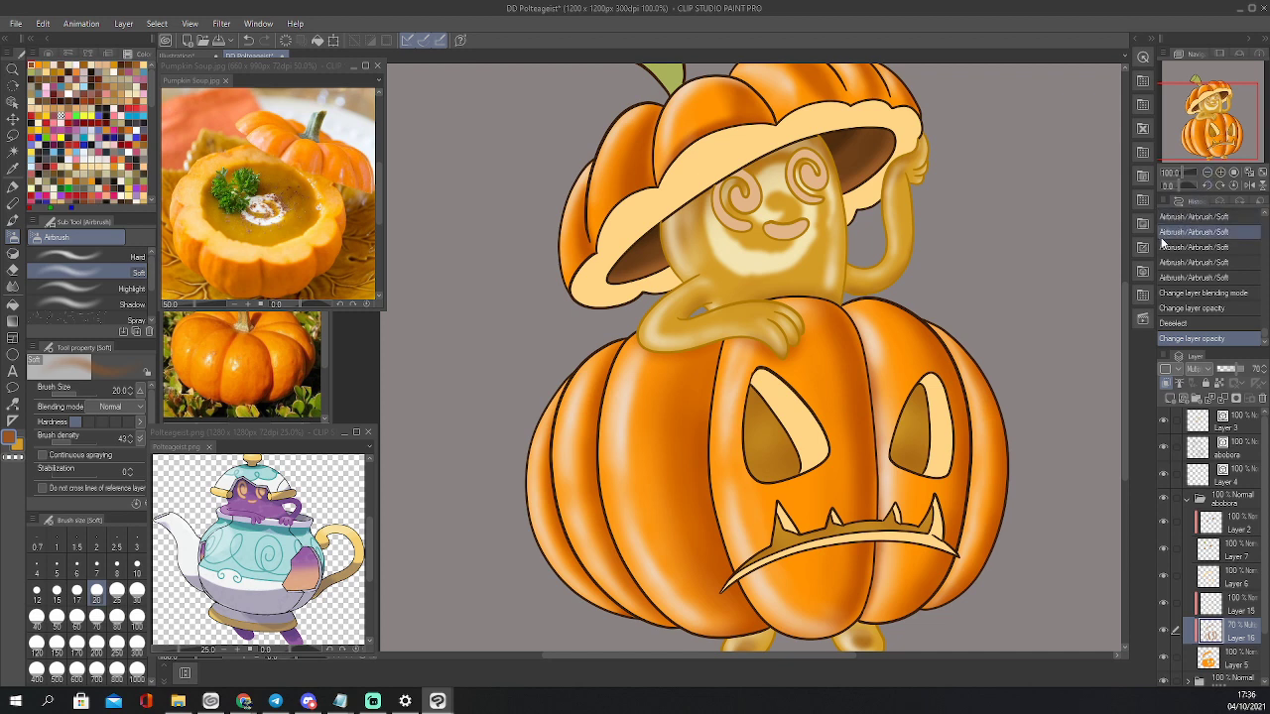
pyautogui.moveTo(1207, 159); pyautogui.dragTo(1222, 127)
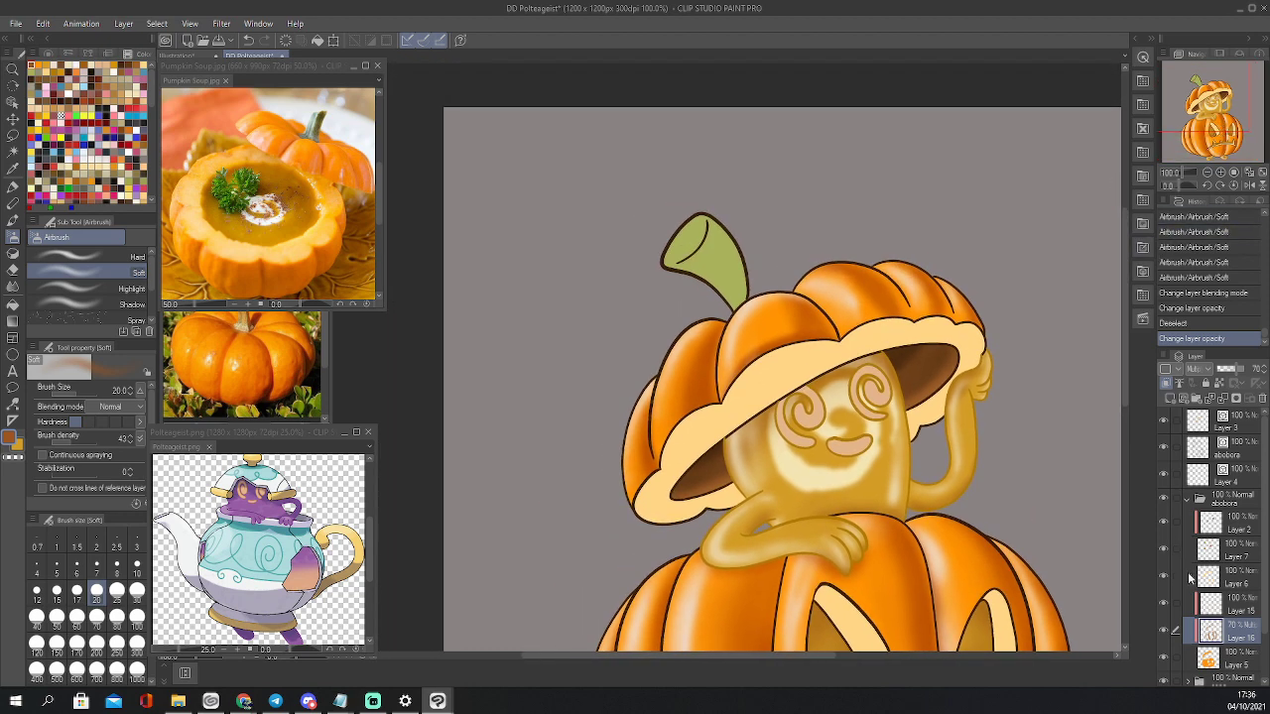
pyautogui.click(1218, 580)
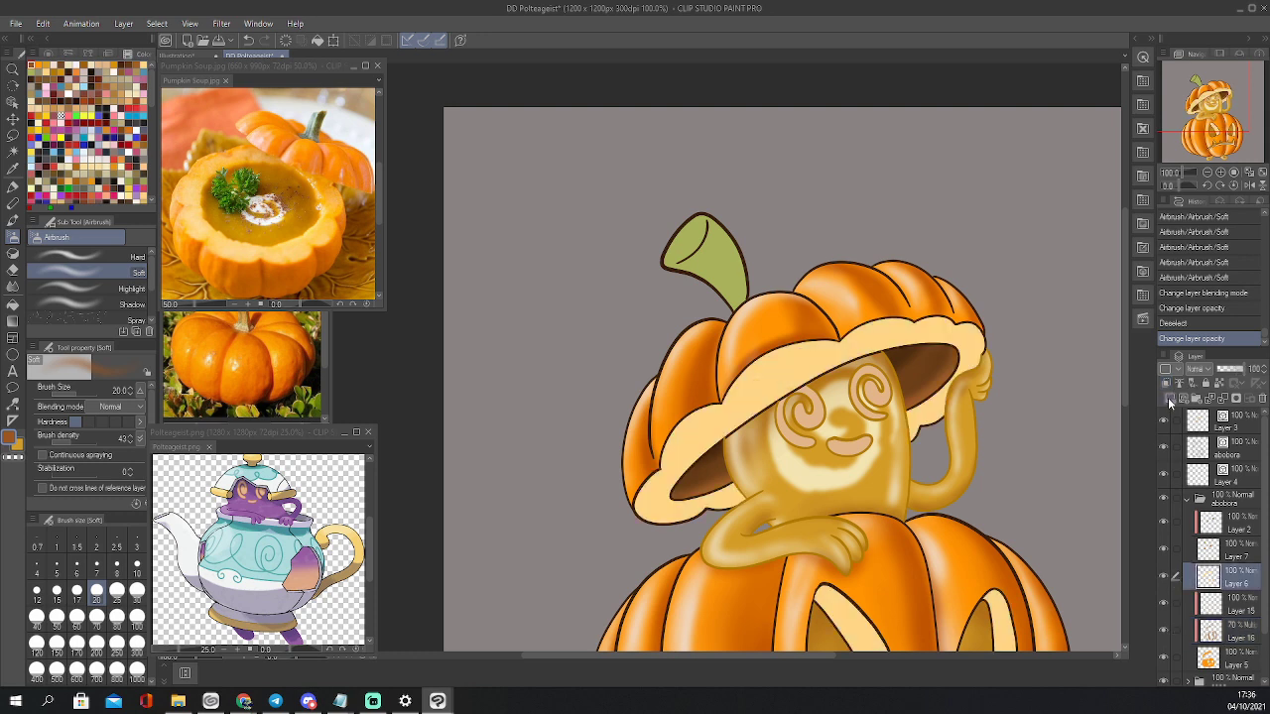
pyautogui.click(1170, 398)
pyautogui.click(1166, 383)
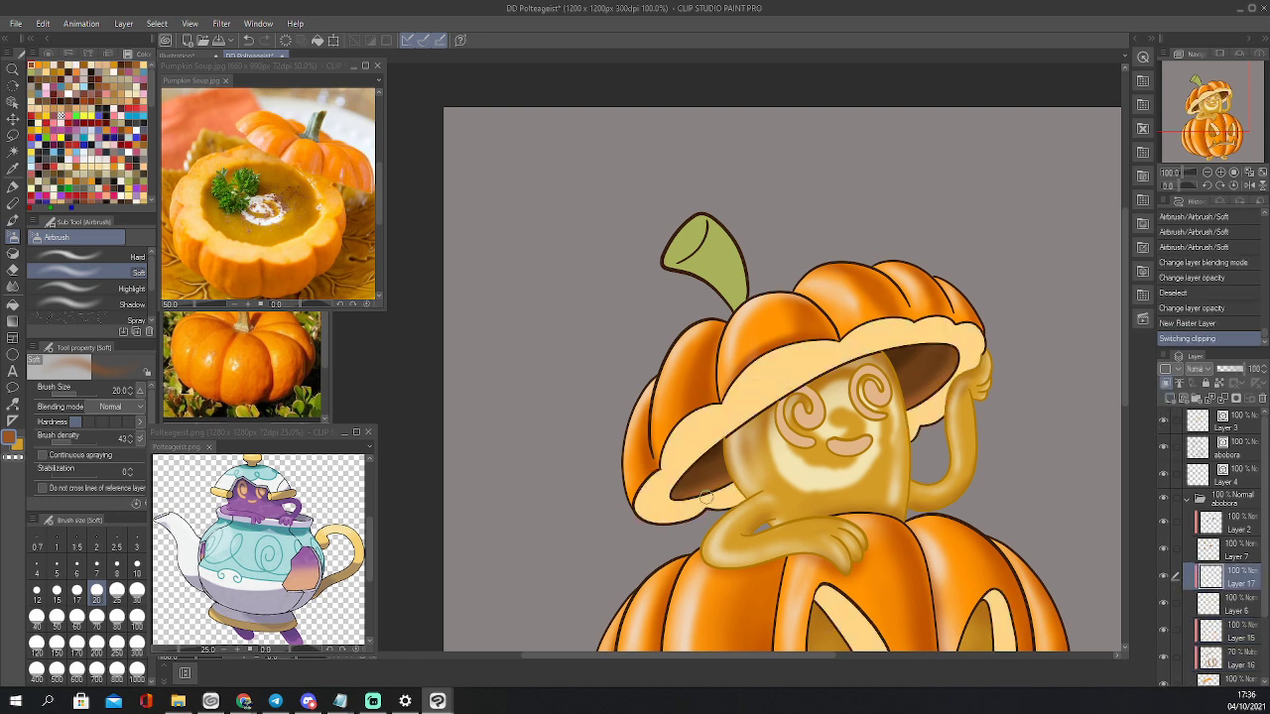
# Sample the lid brim's cream colour and shift it to a darker orange with hue 29, saturation 80, value 85
pyautogui.press('i')
pyautogui.click(700, 442)
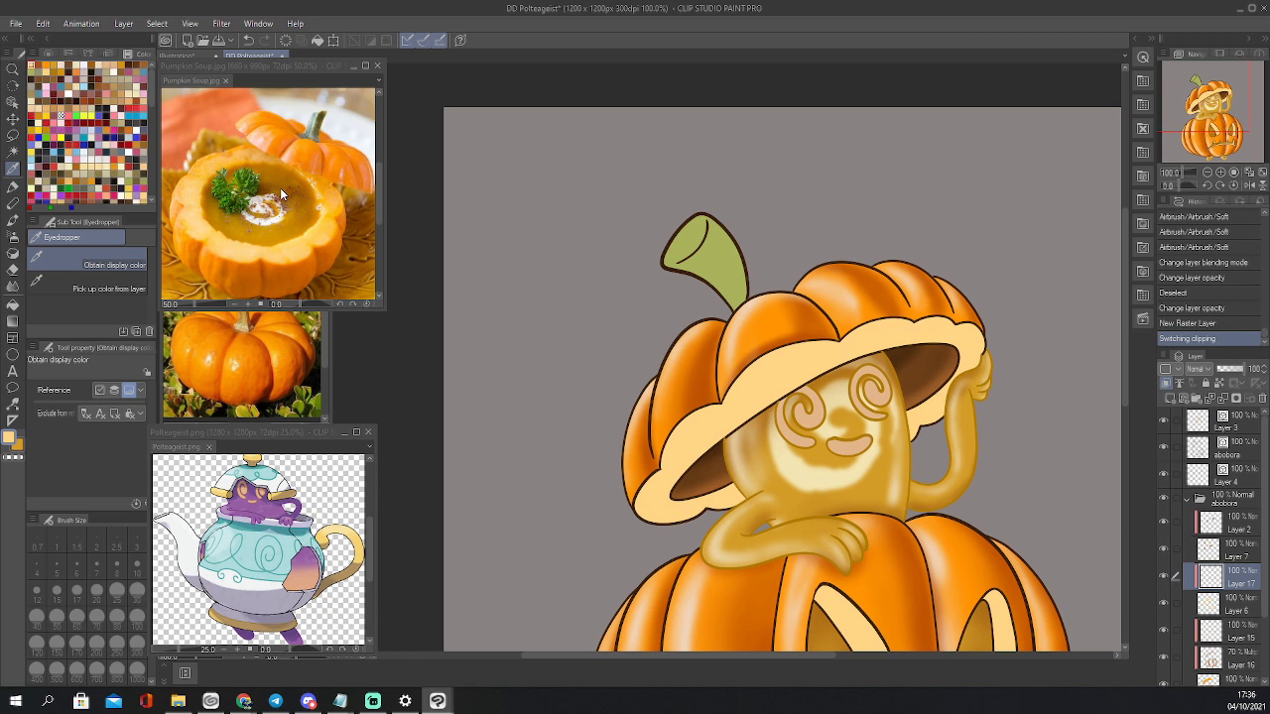
pyautogui.click(49, 53)
pyautogui.click(117, 105)
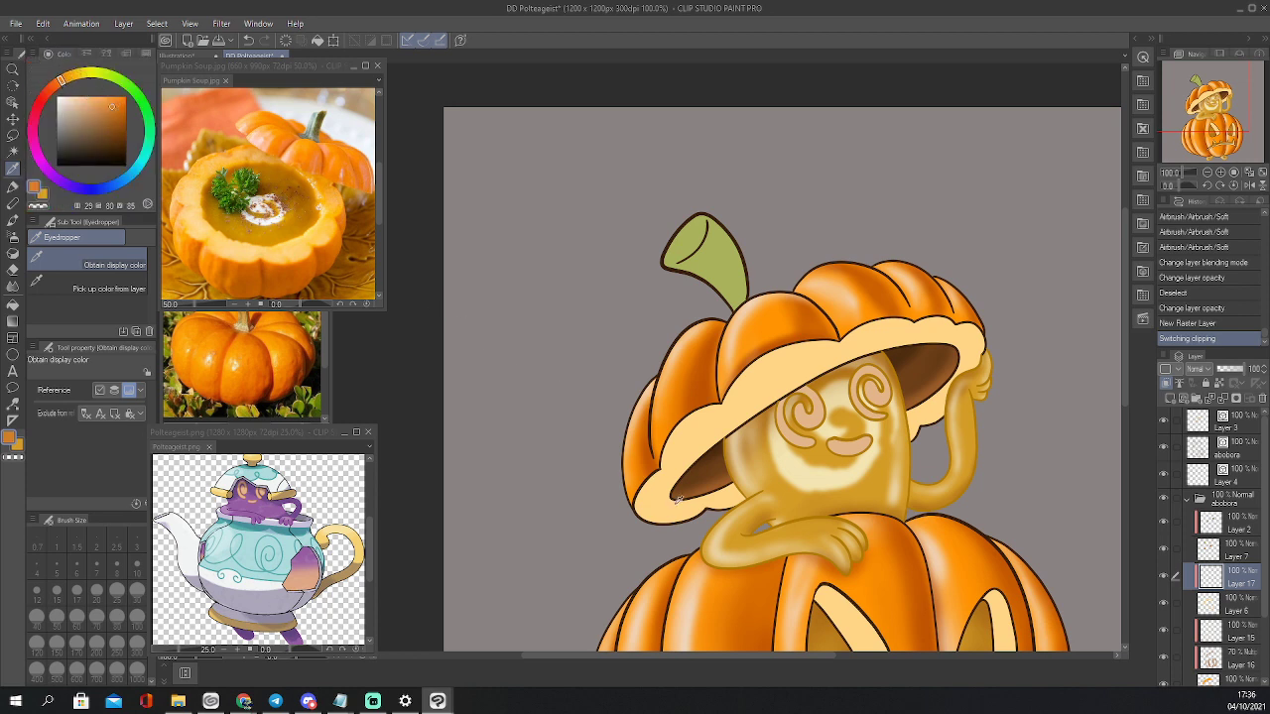
pyautogui.press('b')
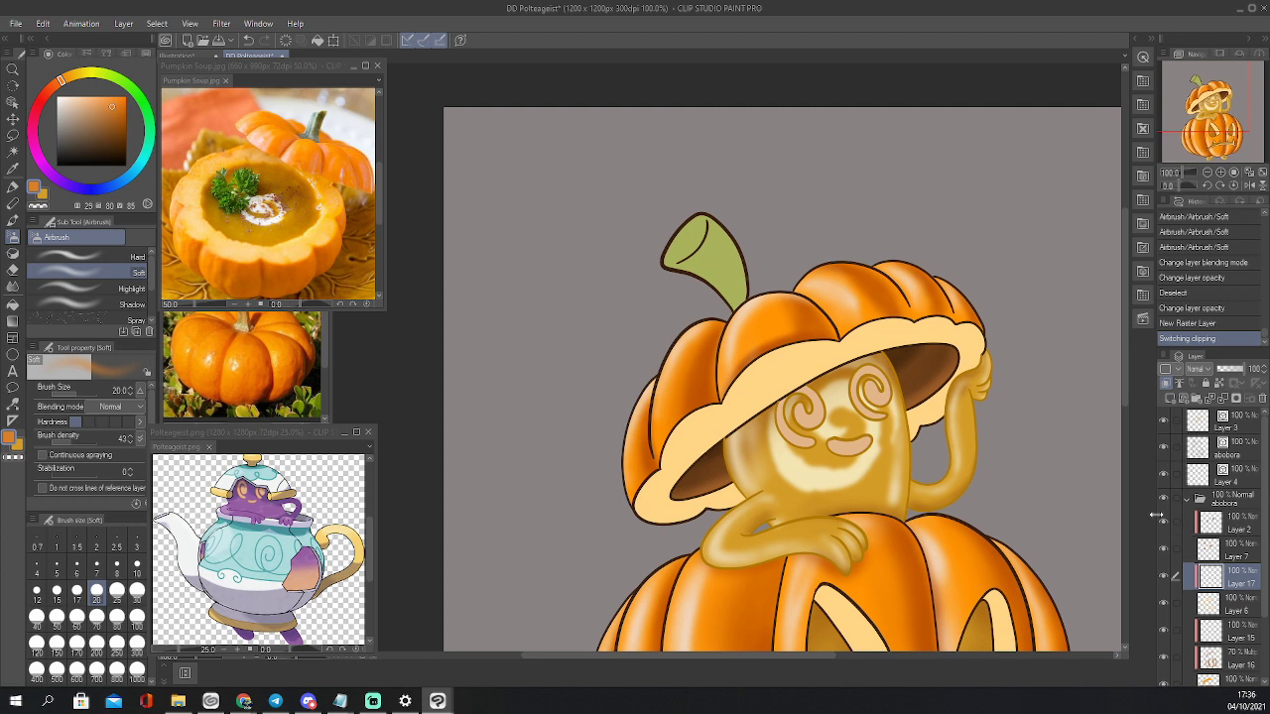
# Select the contents of Layer 6 and fill the lid's brim with the darker orange on Layer 17
pyautogui.keyDown('ctrl'); pyautogui.click(1207, 602); pyautogui.keyUp('ctrl')
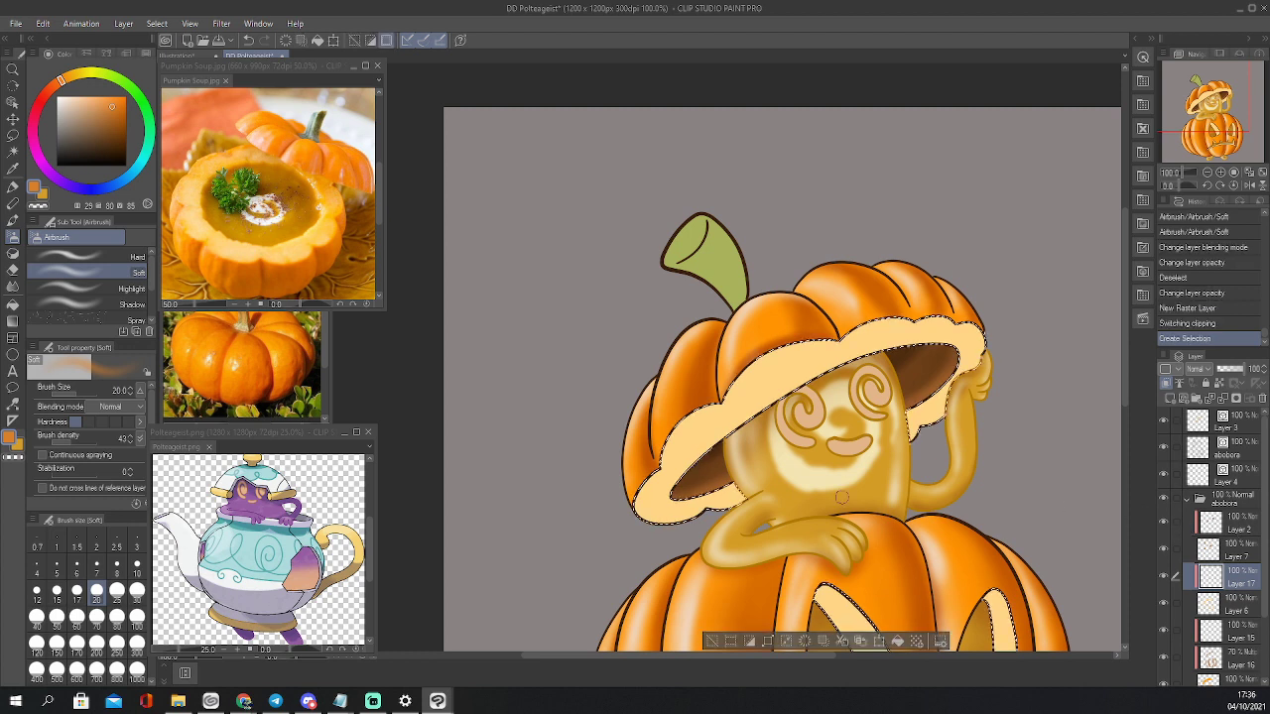
pyautogui.press('g')
pyautogui.click(714, 463)
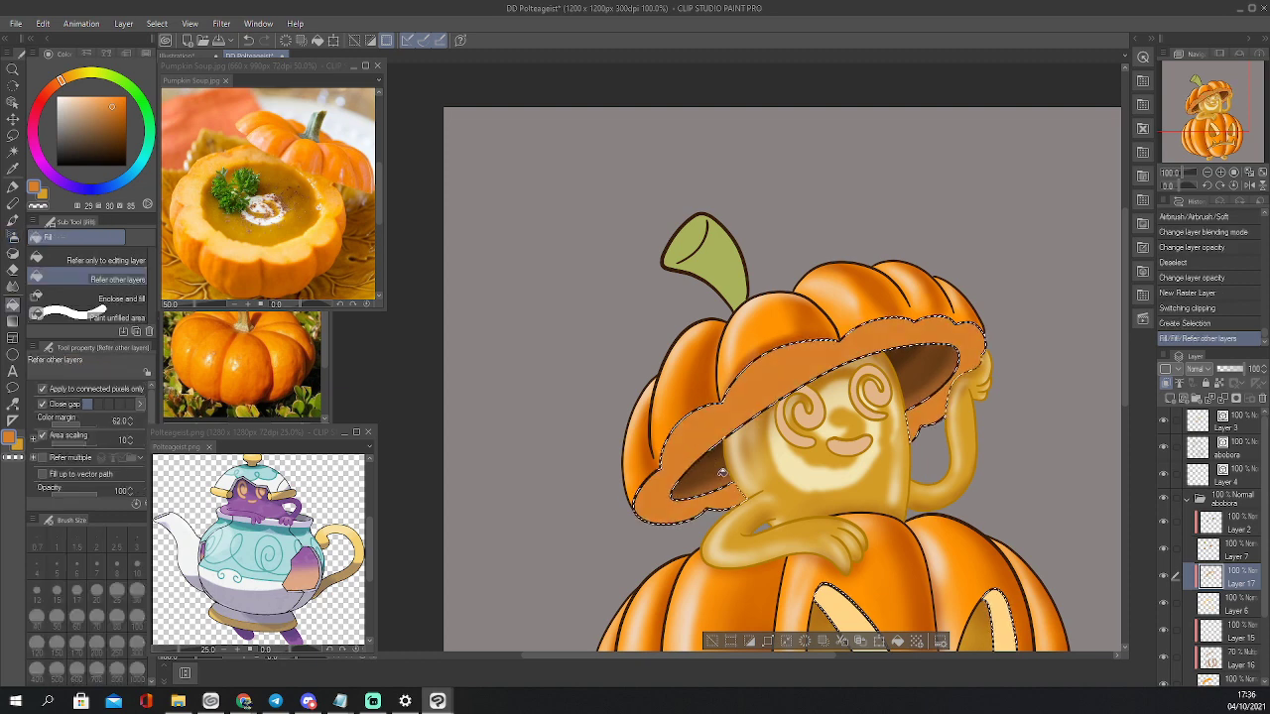
# Erase the orange fill softly along the lid brim's outer edge with the Soft eraser at size 25
pyautogui.press('e')
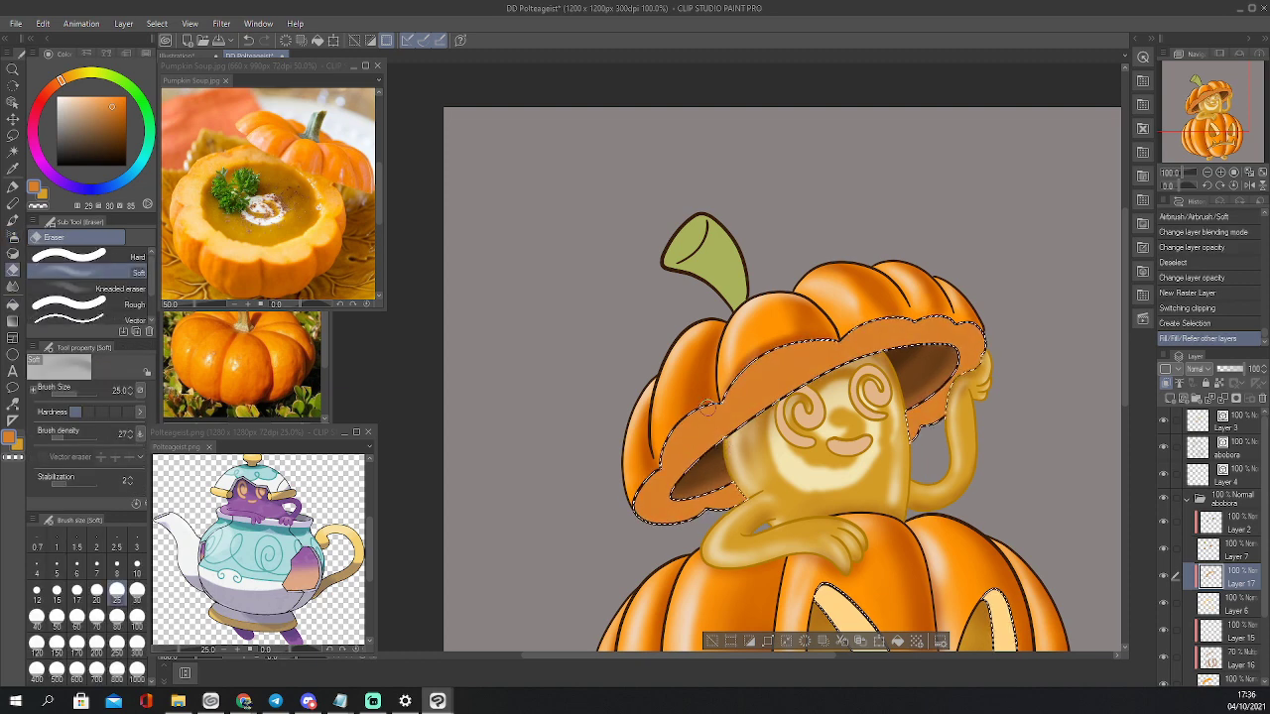
pyautogui.moveTo(651, 463); pyautogui.dragTo(661, 454)
pyautogui.moveTo(655, 468)
pyautogui.mouseDown()
pyautogui.moveTo(689, 414)
pyautogui.moveTo(665, 463)
pyautogui.moveTo(629, 466)
pyautogui.moveTo(648, 467)
pyautogui.moveTo(643, 522)
pyautogui.moveTo(643, 497)
pyautogui.moveTo(666, 474)
pyautogui.moveTo(650, 484)
pyautogui.moveTo(649, 512)
pyautogui.moveTo(673, 524)
pyautogui.moveTo(651, 482)
pyautogui.moveTo(705, 404)
pyautogui.moveTo(666, 462)
pyautogui.mouseUp()
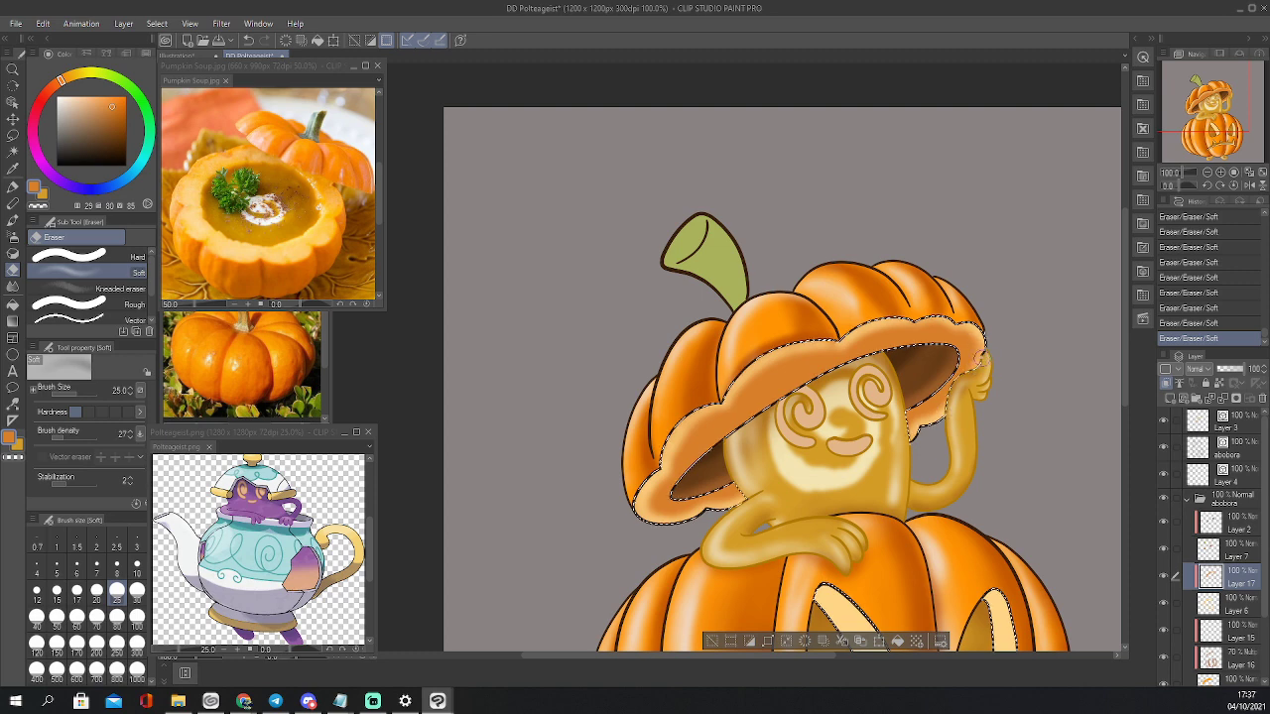
# Lighten the brim's orange shading further with the Soft eraser, using sizes 40 and 50 and then 20 for the small areas
pyautogui.press(']')
pyautogui.press(']')
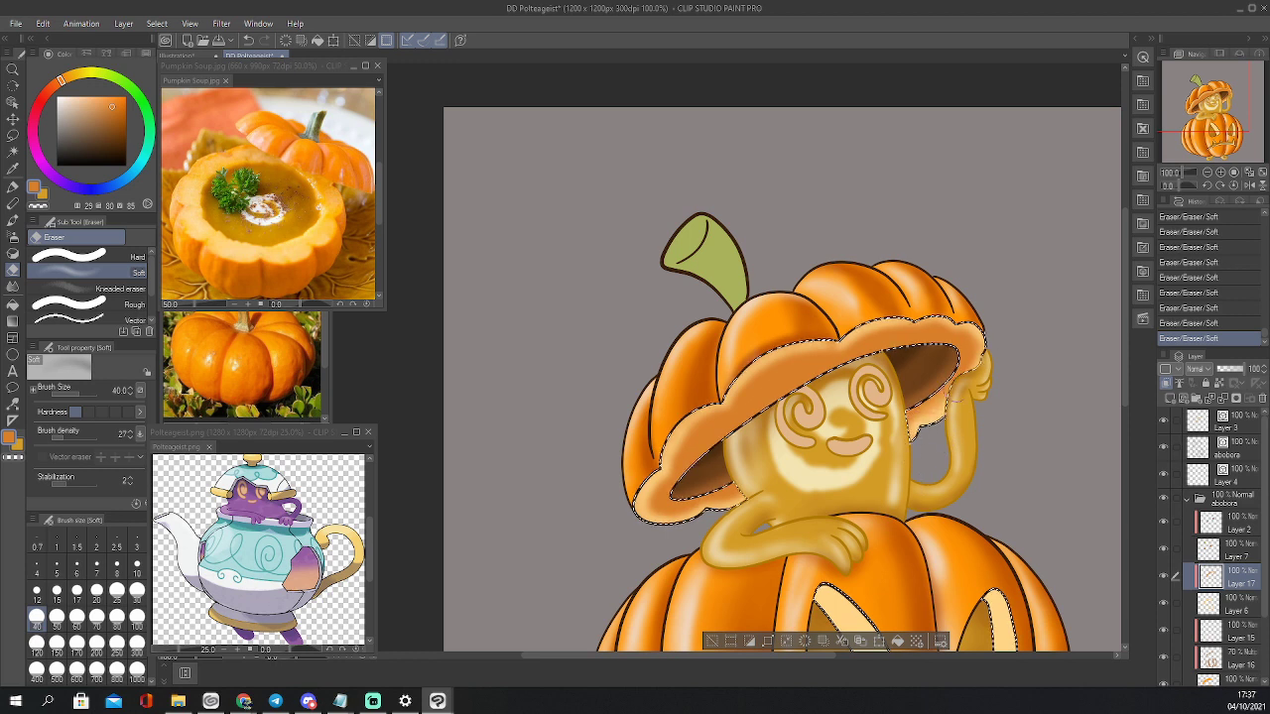
pyautogui.press(']')
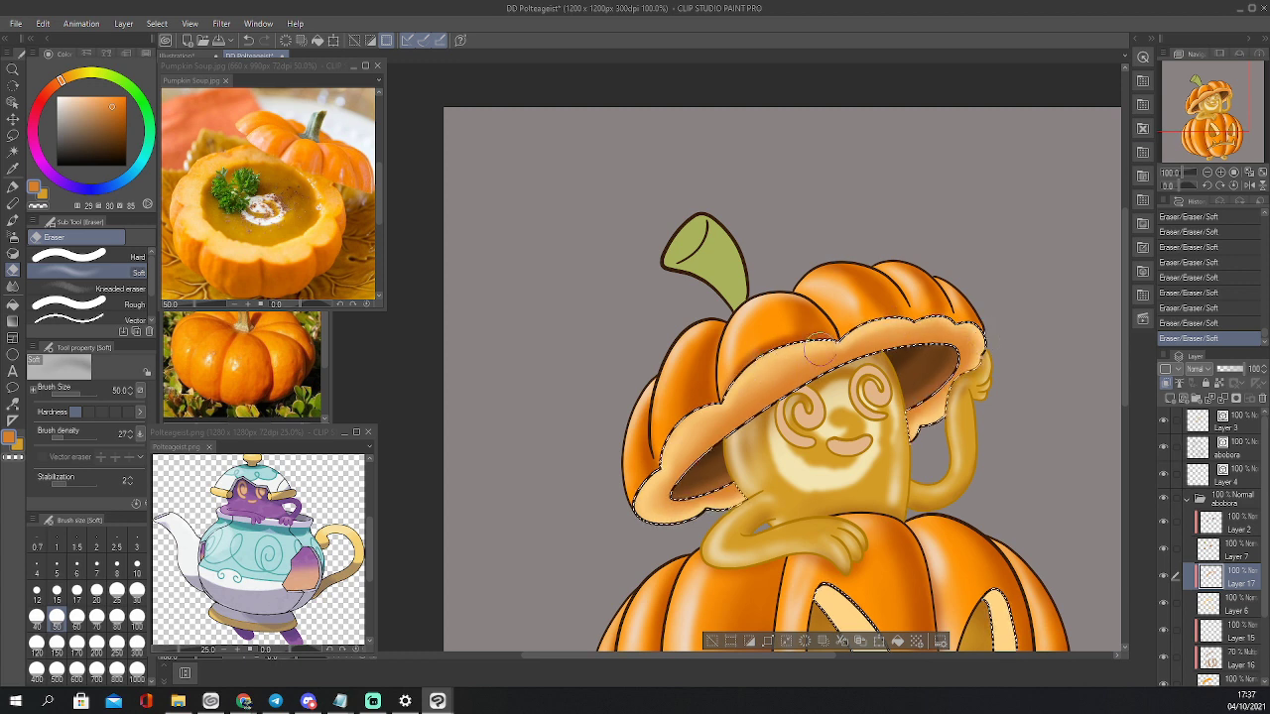
pyautogui.moveTo(987, 343); pyautogui.dragTo(979, 339)
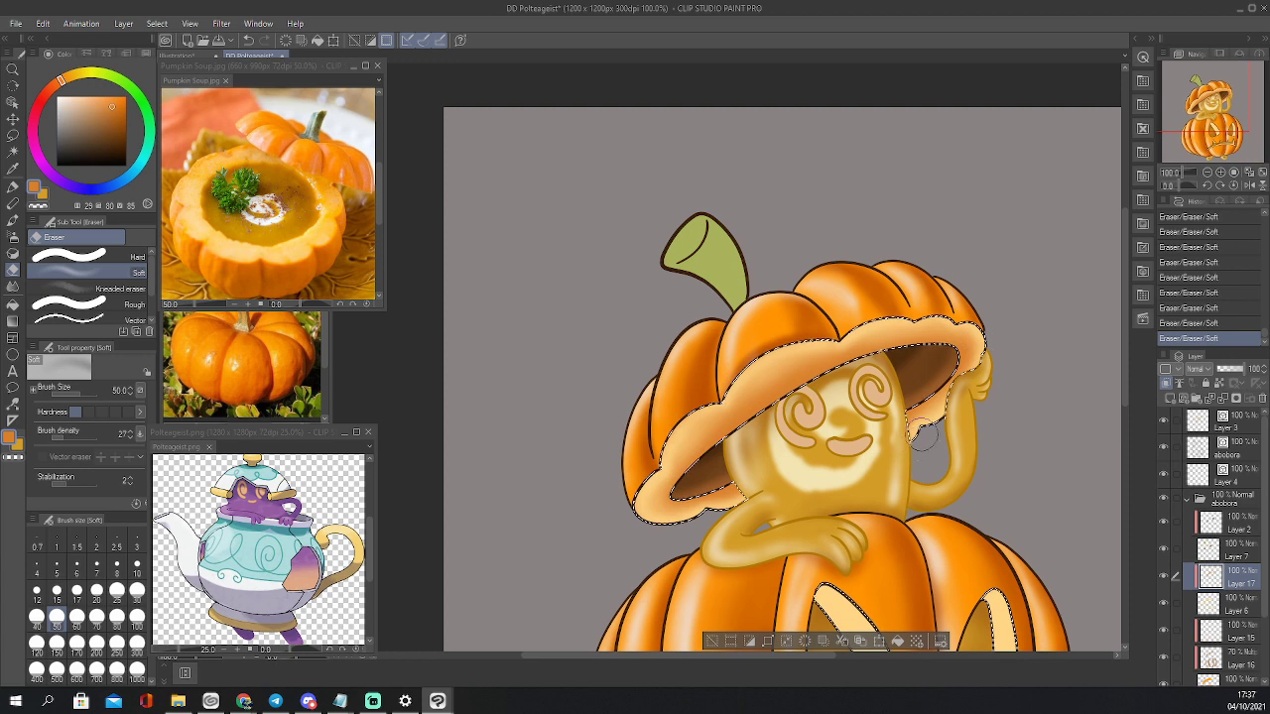
pyautogui.press('[')
pyautogui.press('[')
pyautogui.press('[')
pyautogui.press('[')
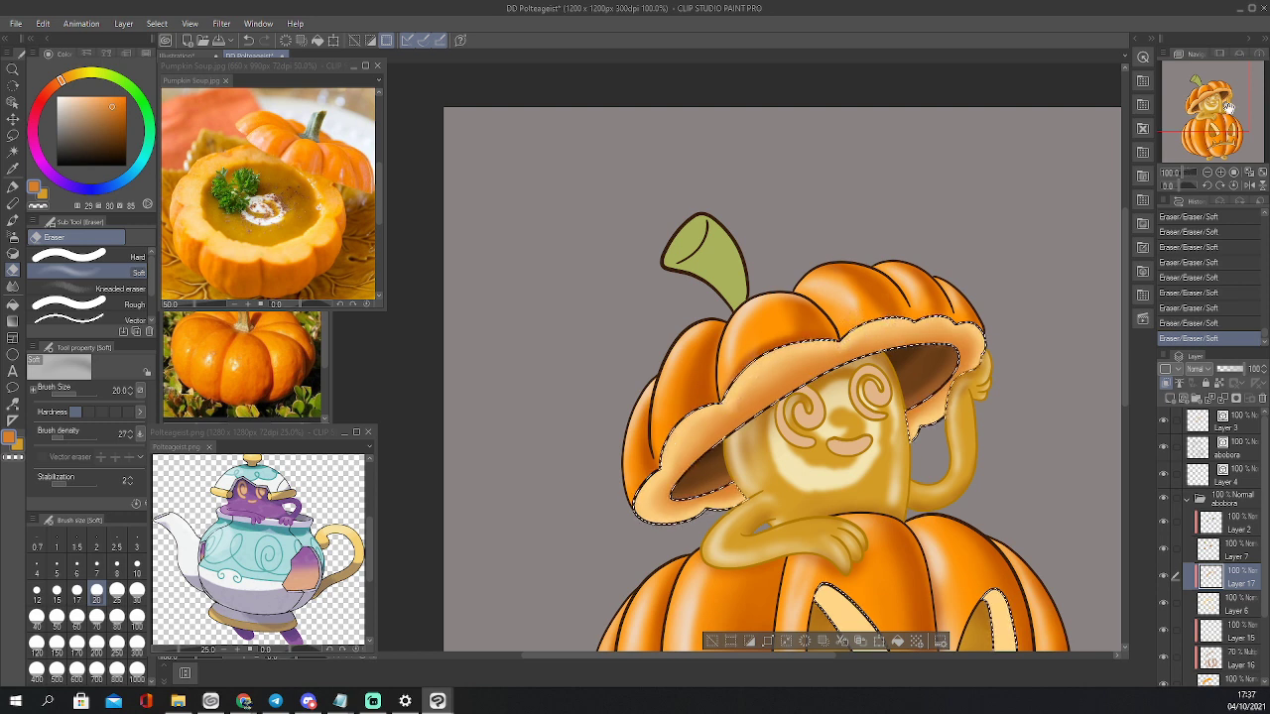
# Shade the cream inner rims of both carved eyes in orange with the Soft airbrush at size 40
pyautogui.moveTo(1221, 100); pyautogui.dragTo(1233, 130)
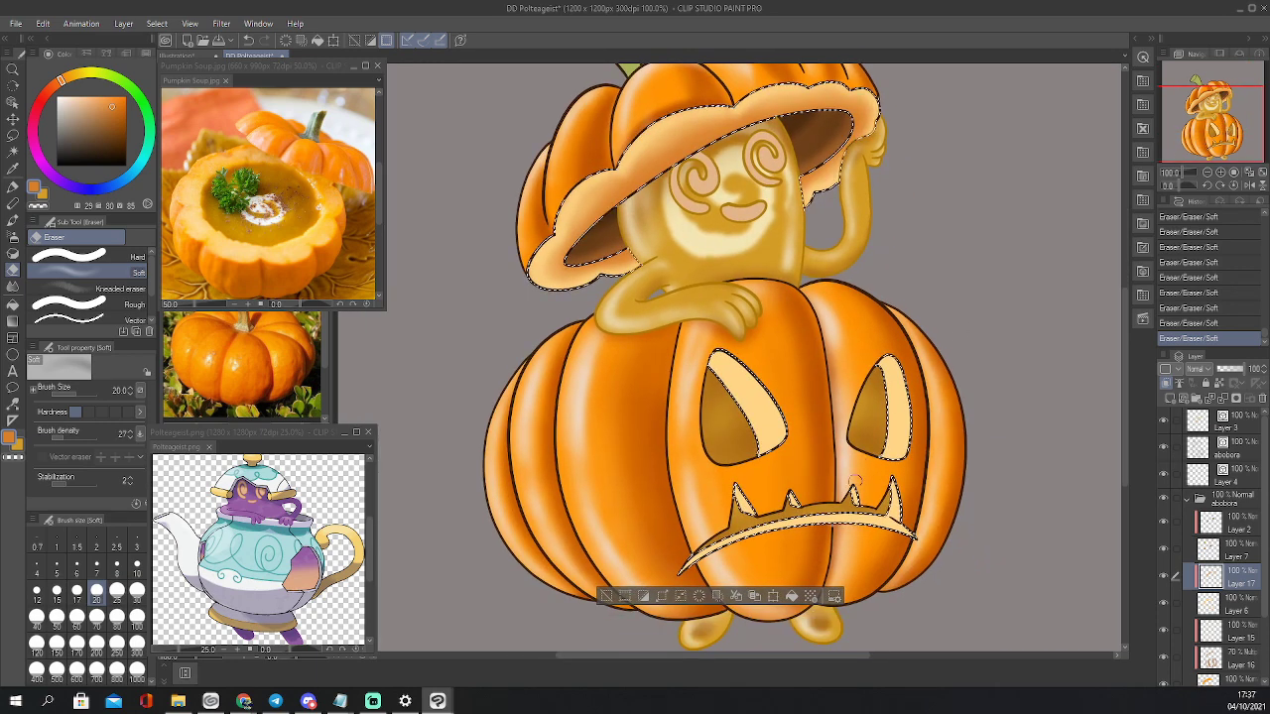
pyautogui.press('b')
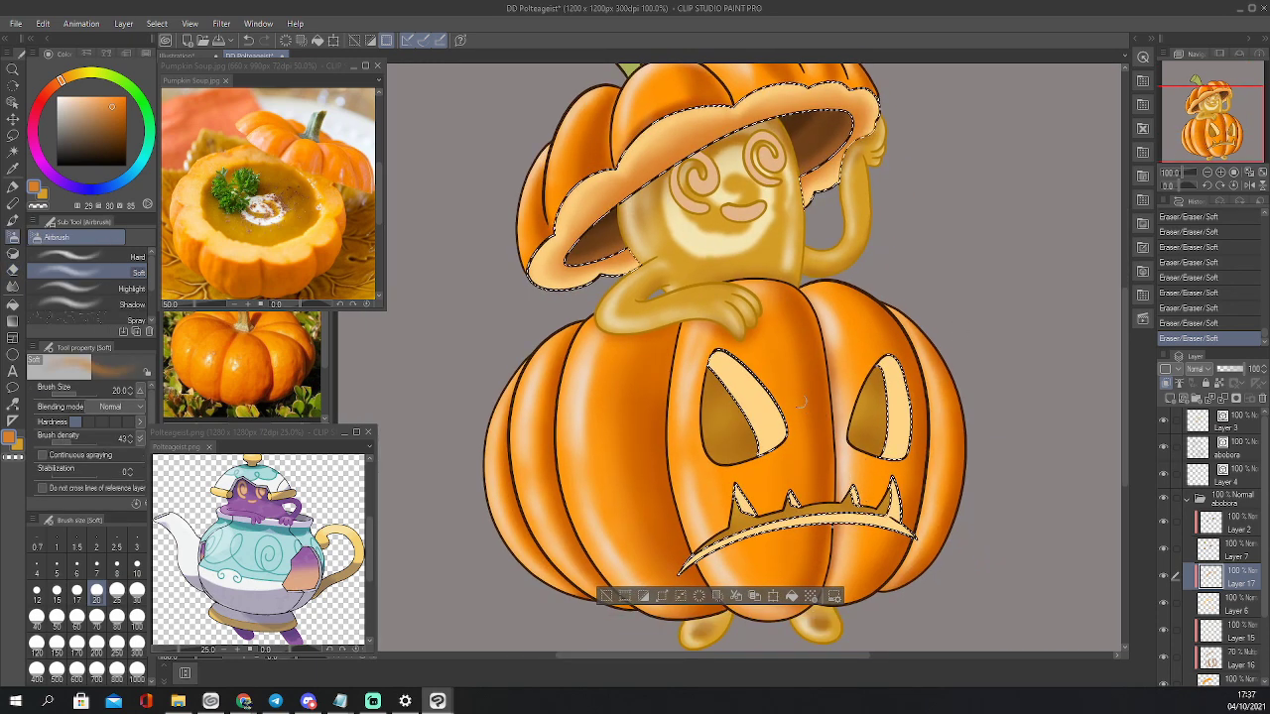
pyautogui.press(']')
pyautogui.press(']')
pyautogui.press(']')
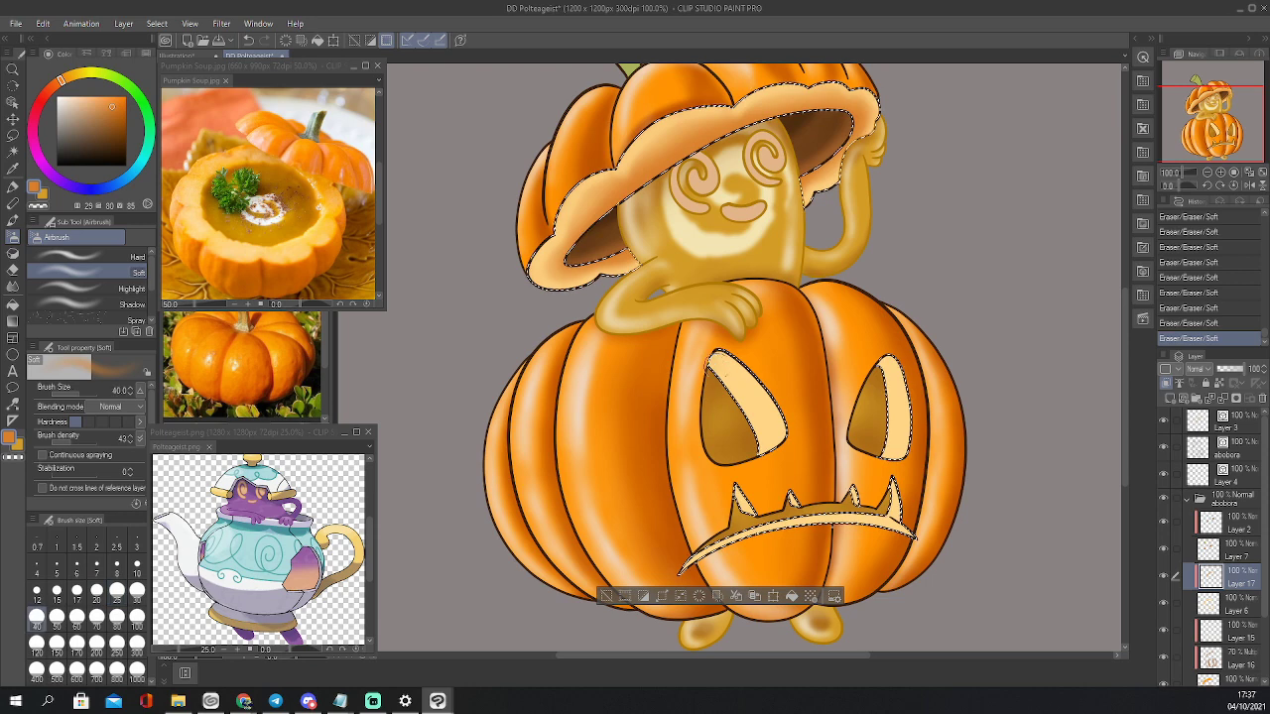
pyautogui.moveTo(716, 365)
pyautogui.mouseDown()
pyautogui.moveTo(765, 441)
pyautogui.moveTo(709, 360)
pyautogui.mouseUp()
pyautogui.moveTo(711, 362)
pyautogui.mouseDown()
pyautogui.moveTo(765, 459)
pyautogui.moveTo(762, 420)
pyautogui.moveTo(706, 358)
pyautogui.mouseUp()
pyautogui.moveTo(704, 359); pyautogui.dragTo(777, 464)
pyautogui.moveTo(891, 357)
pyautogui.mouseDown()
pyautogui.moveTo(875, 416)
pyautogui.moveTo(891, 404)
pyautogui.moveTo(878, 459)
pyautogui.moveTo(885, 379)
pyautogui.moveTo(889, 446)
pyautogui.moveTo(891, 426)
pyautogui.moveTo(876, 350)
pyautogui.moveTo(892, 457)
pyautogui.mouseUp()
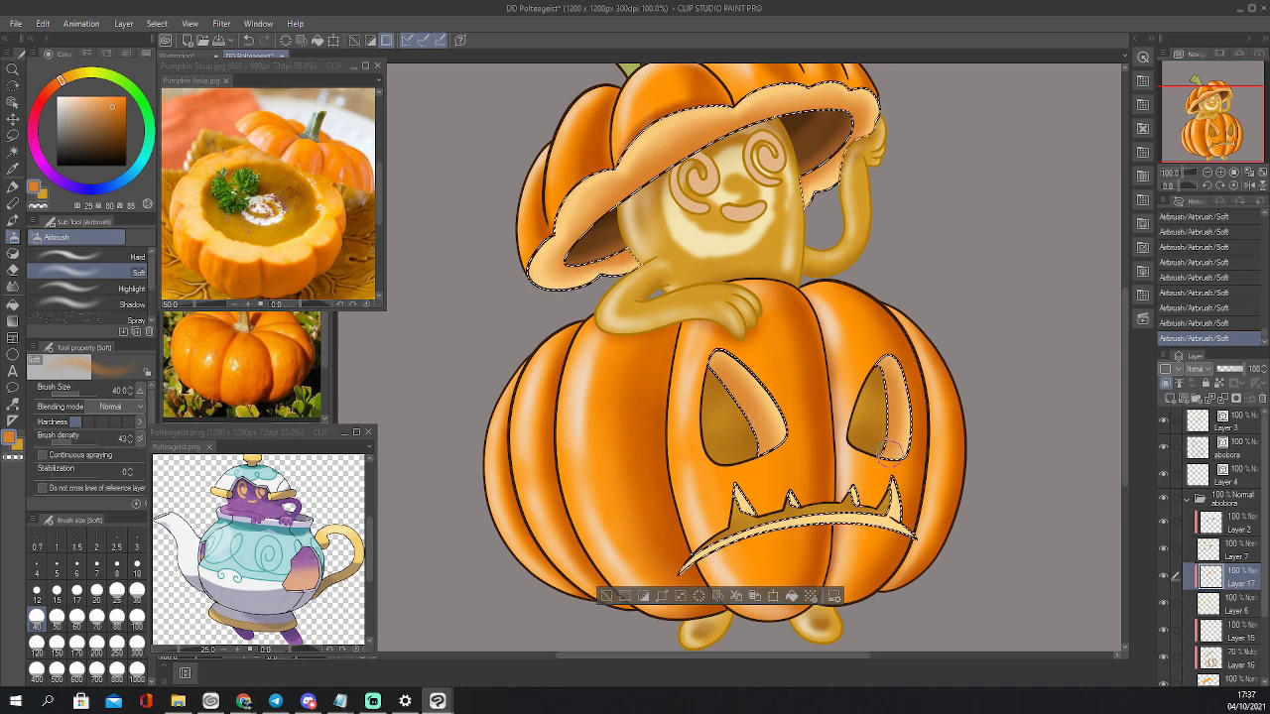
# Lighten the outer edge of the right carved eye's rim with the Soft eraser at size 15
pyautogui.press('e')
pyautogui.press('[')
pyautogui.press('[')
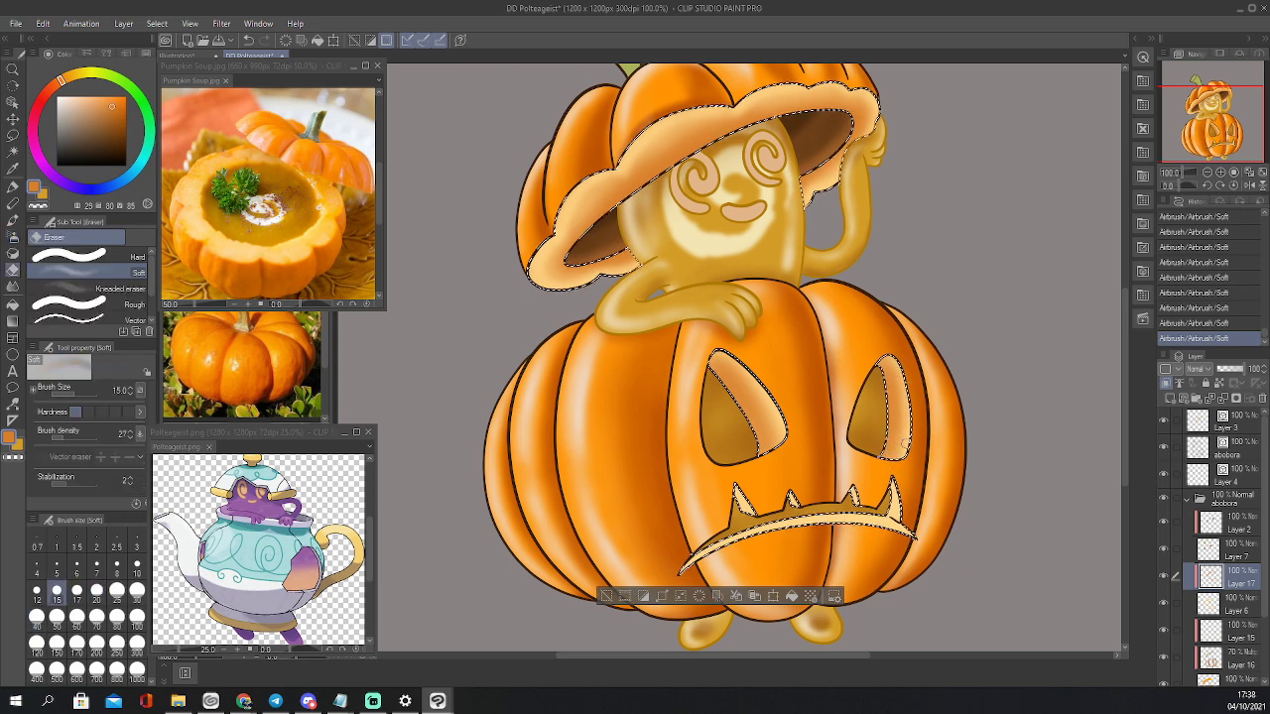
pyautogui.moveTo(906, 445); pyautogui.dragTo(901, 454)
pyautogui.moveTo(905, 443); pyautogui.dragTo(904, 417)
pyautogui.moveTo(905, 424); pyautogui.dragTo(896, 372)
pyautogui.moveTo(897, 377)
pyautogui.mouseDown()
pyautogui.moveTo(891, 363)
pyautogui.moveTo(901, 450)
pyautogui.mouseUp()
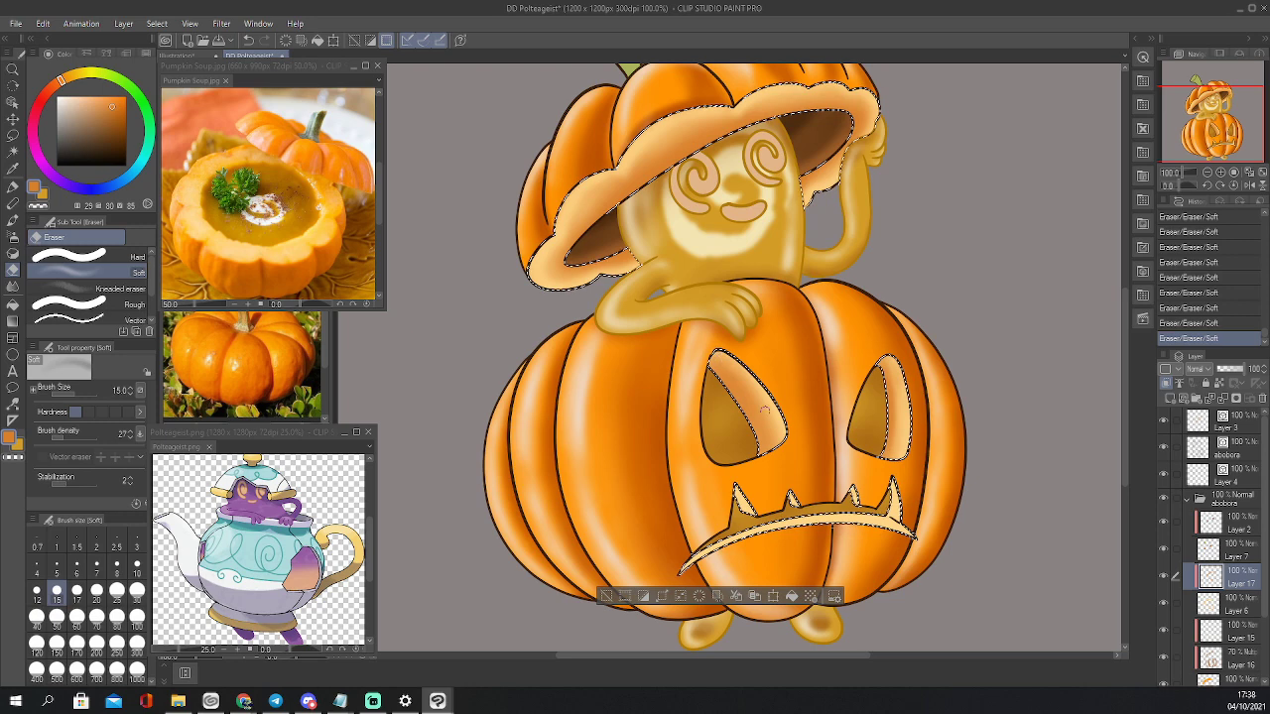
# Soften the shading on the left carved eye's rim with the Soft eraser at size 25
pyautogui.press(']')
pyautogui.press(']')
pyautogui.press(']')
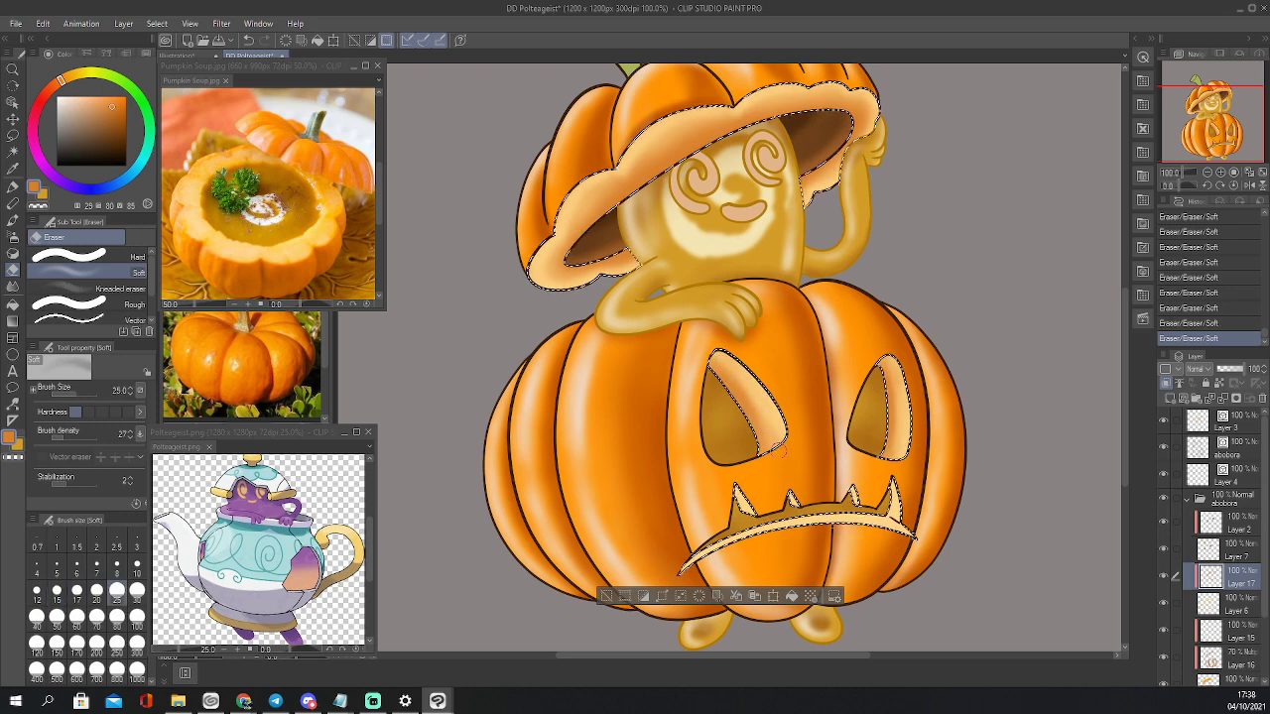
# Shade the cream teeth and lower lip of the carved mouth in orange with the Soft airbrush at size 17
pyautogui.press('b')
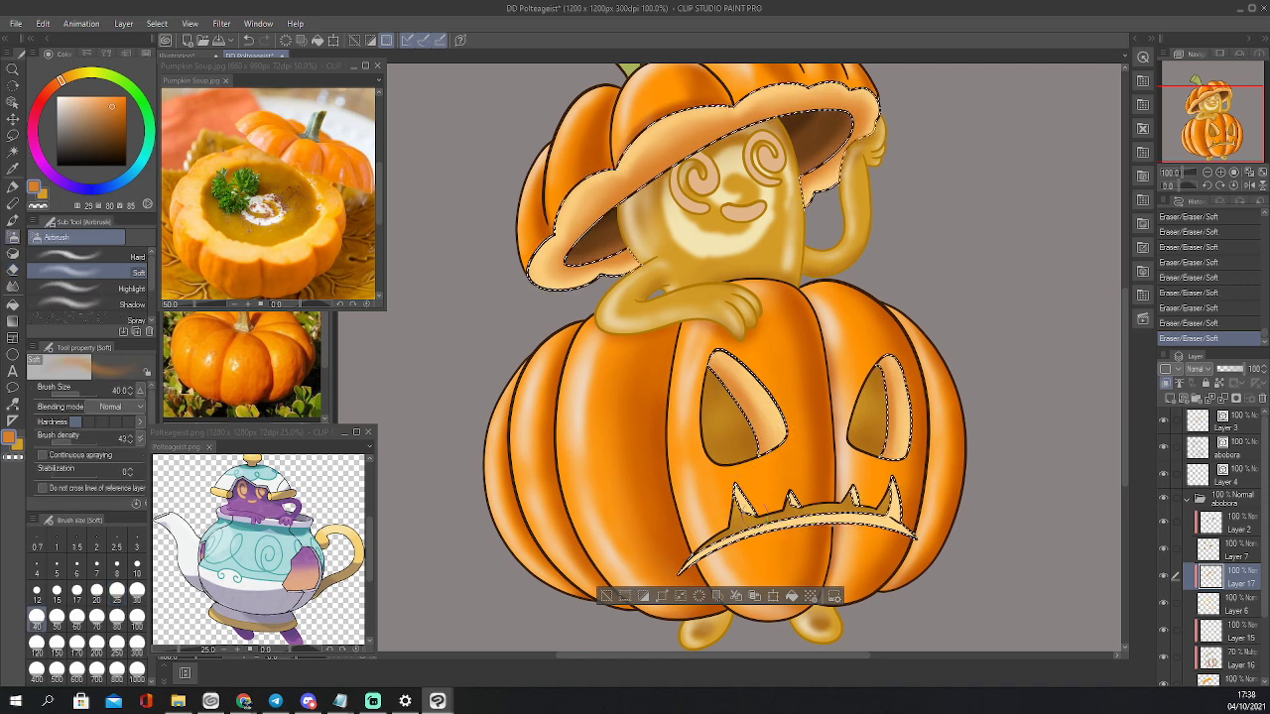
pyautogui.press('[')
pyautogui.press('[')
pyautogui.press('[')
pyautogui.press('[')
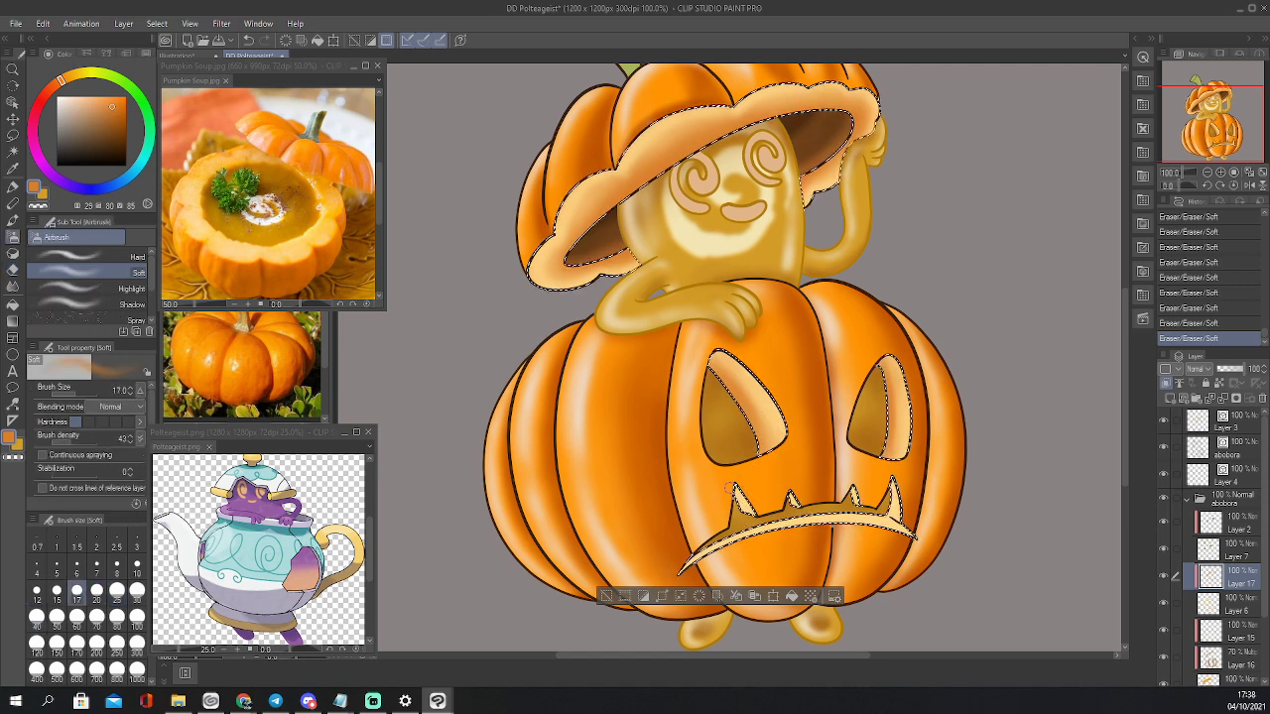
pyautogui.moveTo(790, 492)
pyautogui.mouseDown()
pyautogui.moveTo(793, 506)
pyautogui.moveTo(888, 508)
pyautogui.mouseUp()
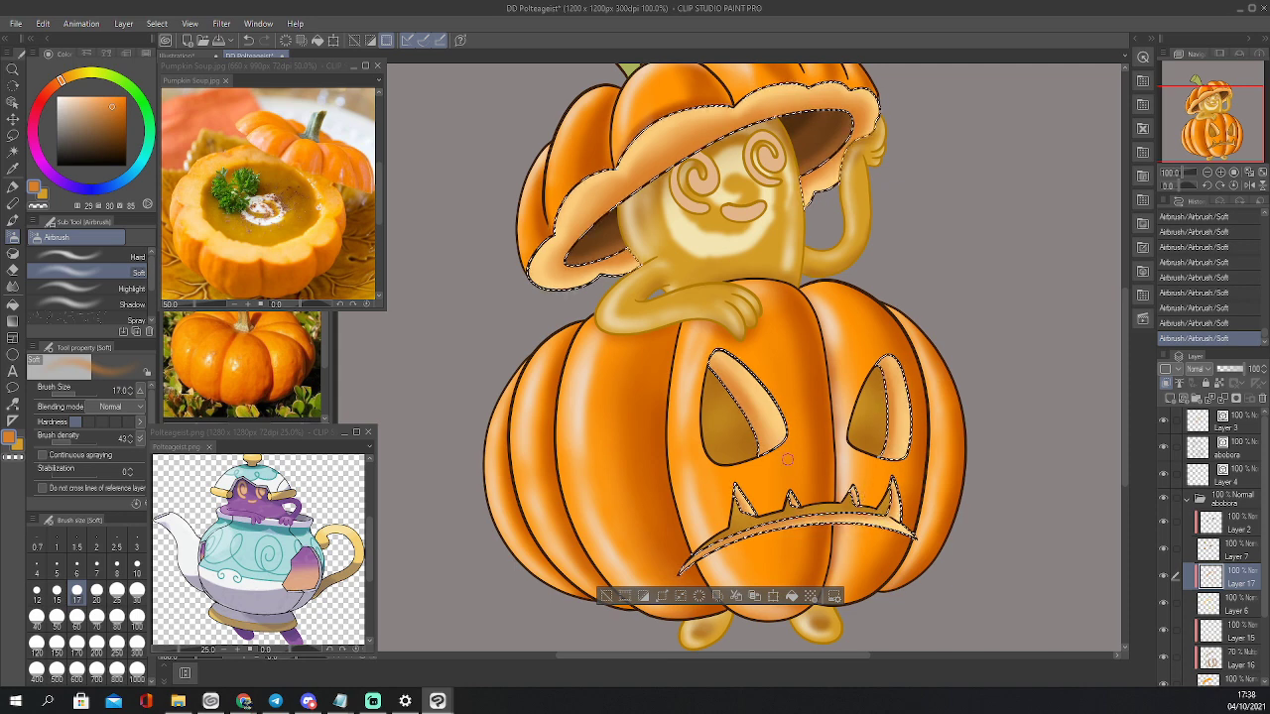
pyautogui.moveTo(903, 529); pyautogui.dragTo(791, 522)
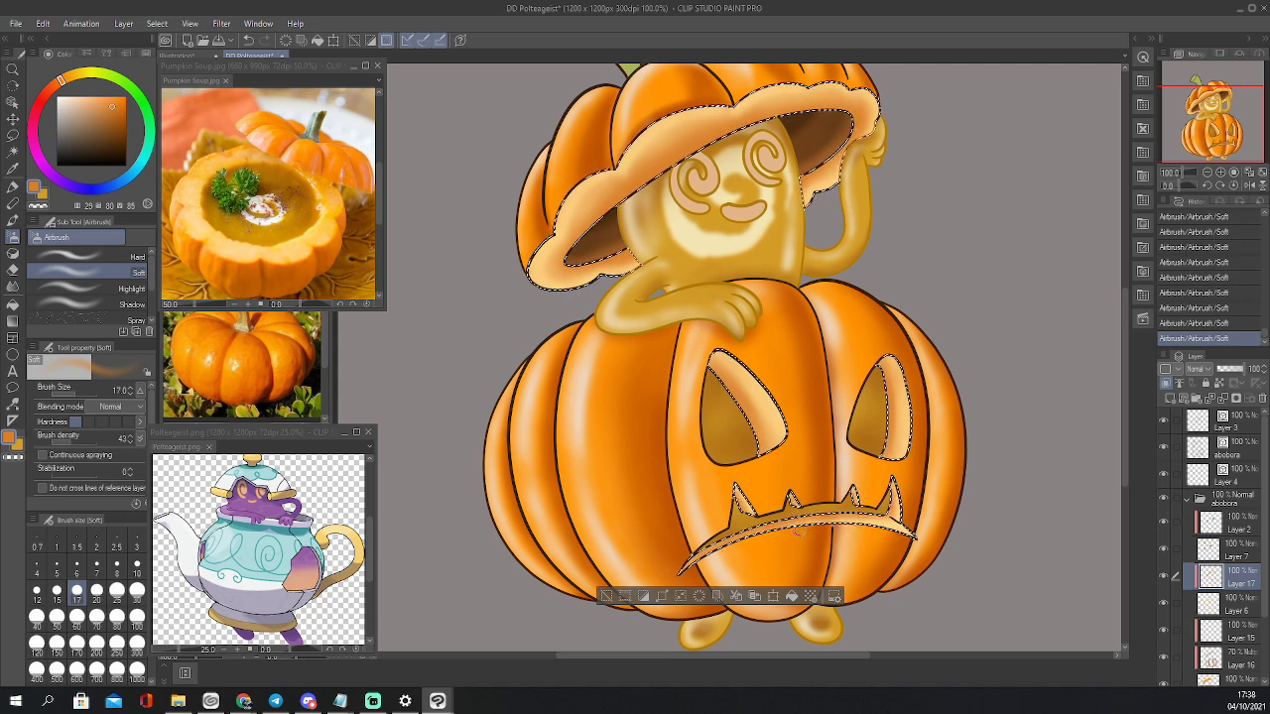
# Lighten the edges of the carved mouth's teeth and lip with the Soft eraser, reducing it to size 12, and return to the airbrush
pyautogui.press('e')
pyautogui.moveTo(754, 507)
pyautogui.mouseDown()
pyautogui.moveTo(741, 496)
pyautogui.moveTo(791, 498)
pyautogui.mouseUp()
pyautogui.press('[')
pyautogui.press('[')
pyautogui.press('[')
pyautogui.press('[')
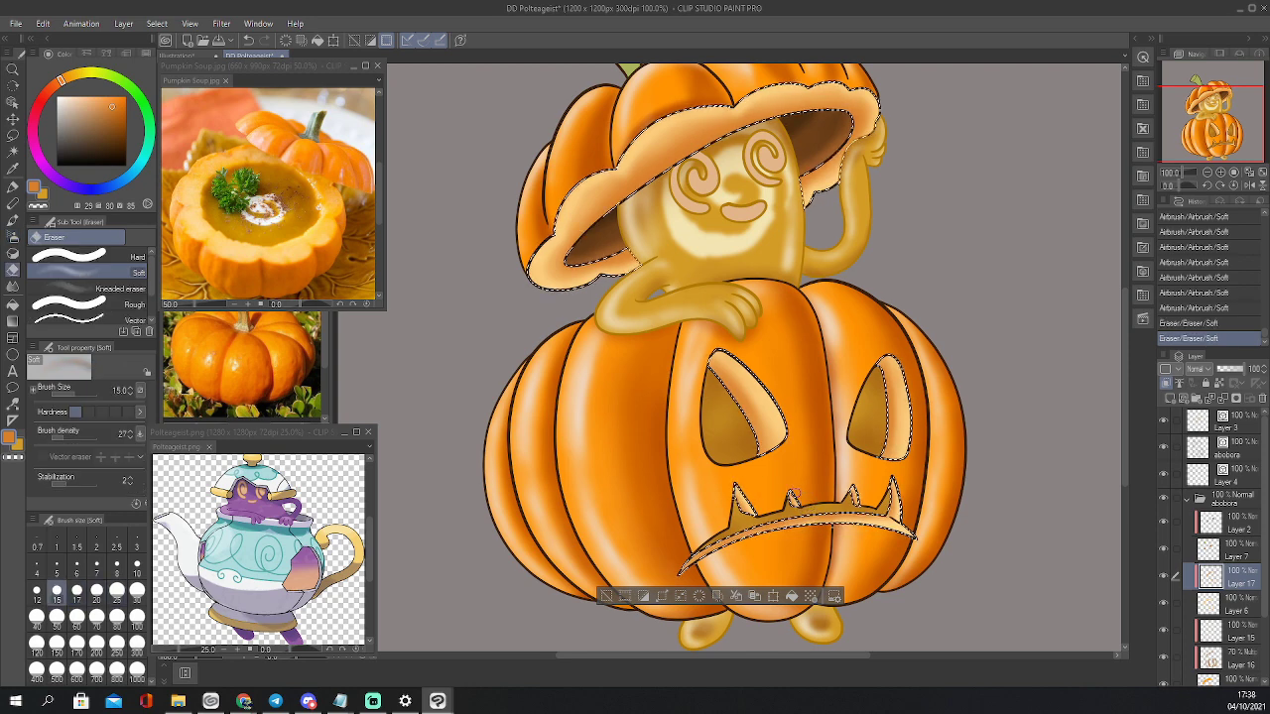
pyautogui.moveTo(881, 470)
pyautogui.mouseDown()
pyautogui.moveTo(852, 494)
pyautogui.moveTo(892, 486)
pyautogui.moveTo(907, 536)
pyautogui.mouseUp()
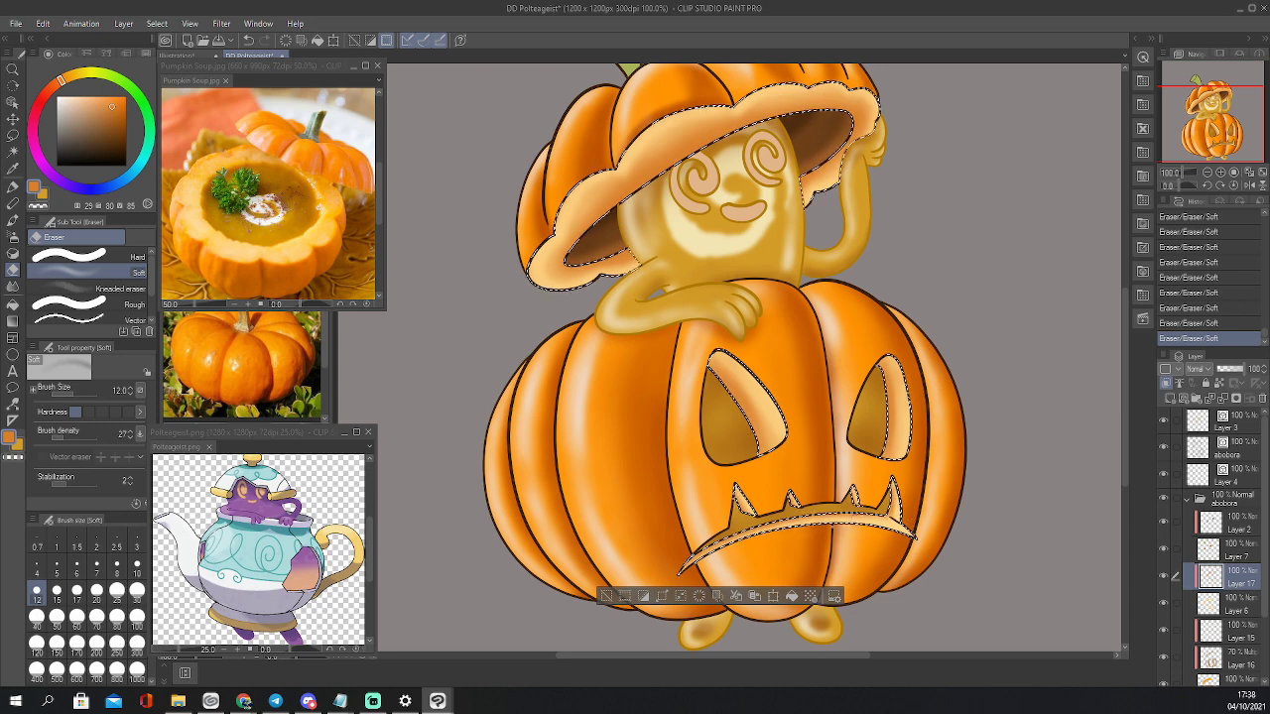
pyautogui.press('b')
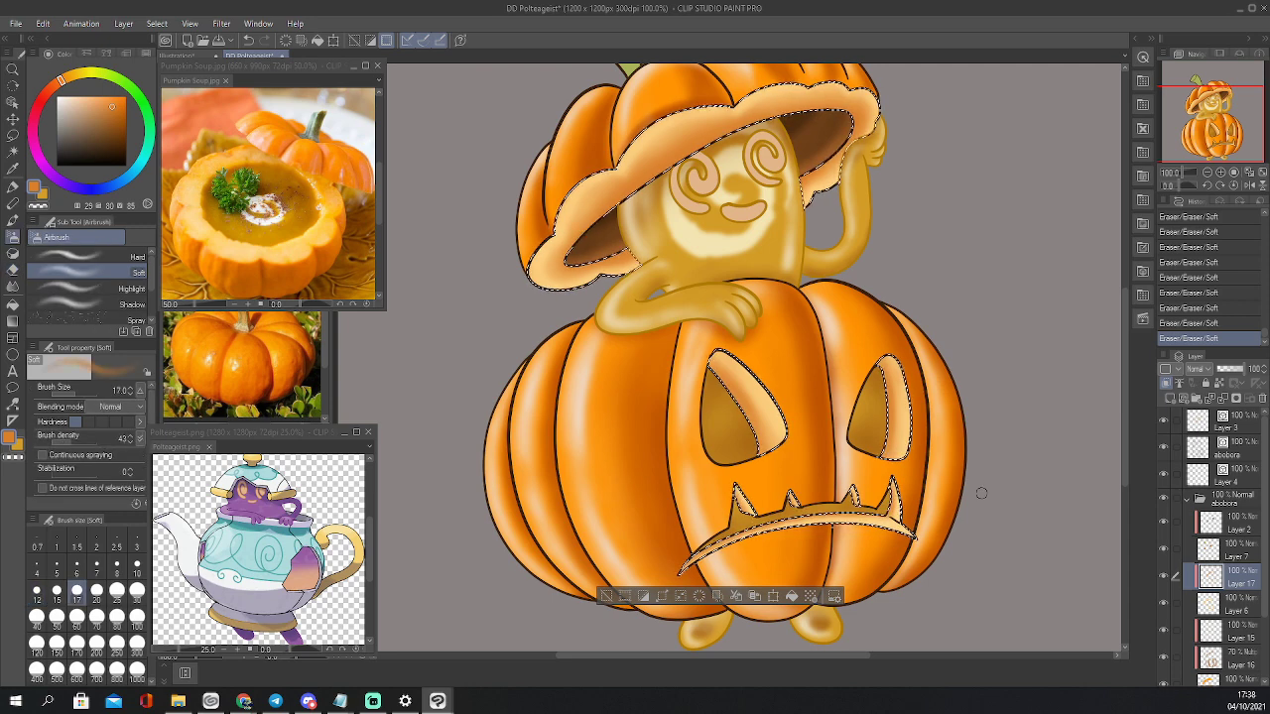
# Shade the right corner of the carved mouth's lip with the Soft airbrush at size 17 and soften it with the Soft eraser at 12
pyautogui.moveTo(905, 528); pyautogui.dragTo(914, 537)
pyautogui.moveTo(901, 525)
pyautogui.mouseDown()
pyautogui.moveTo(917, 536)
pyautogui.moveTo(779, 525)
pyautogui.mouseUp()
pyautogui.moveTo(907, 527)
pyautogui.mouseDown()
pyautogui.moveTo(893, 476)
pyautogui.moveTo(917, 538)
pyautogui.mouseUp()
pyautogui.moveTo(909, 531); pyautogui.dragTo(915, 541)
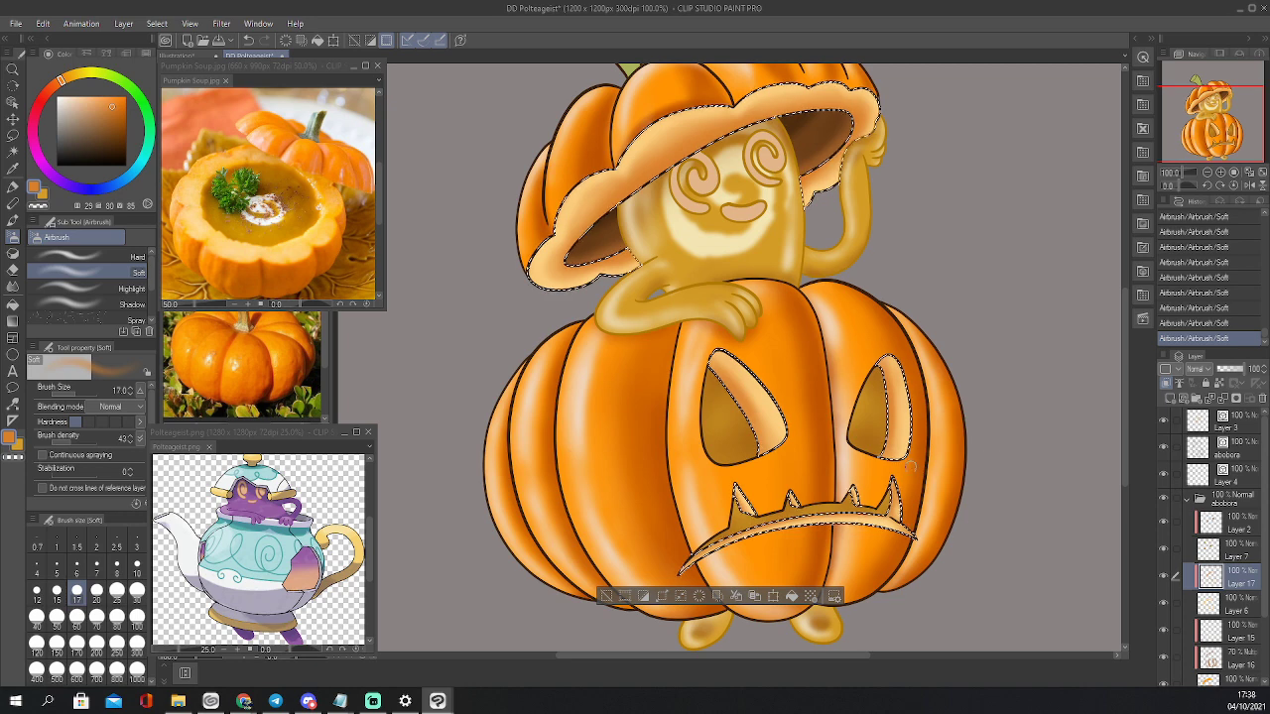
pyautogui.press('e')
pyautogui.moveTo(894, 488); pyautogui.dragTo(929, 548)
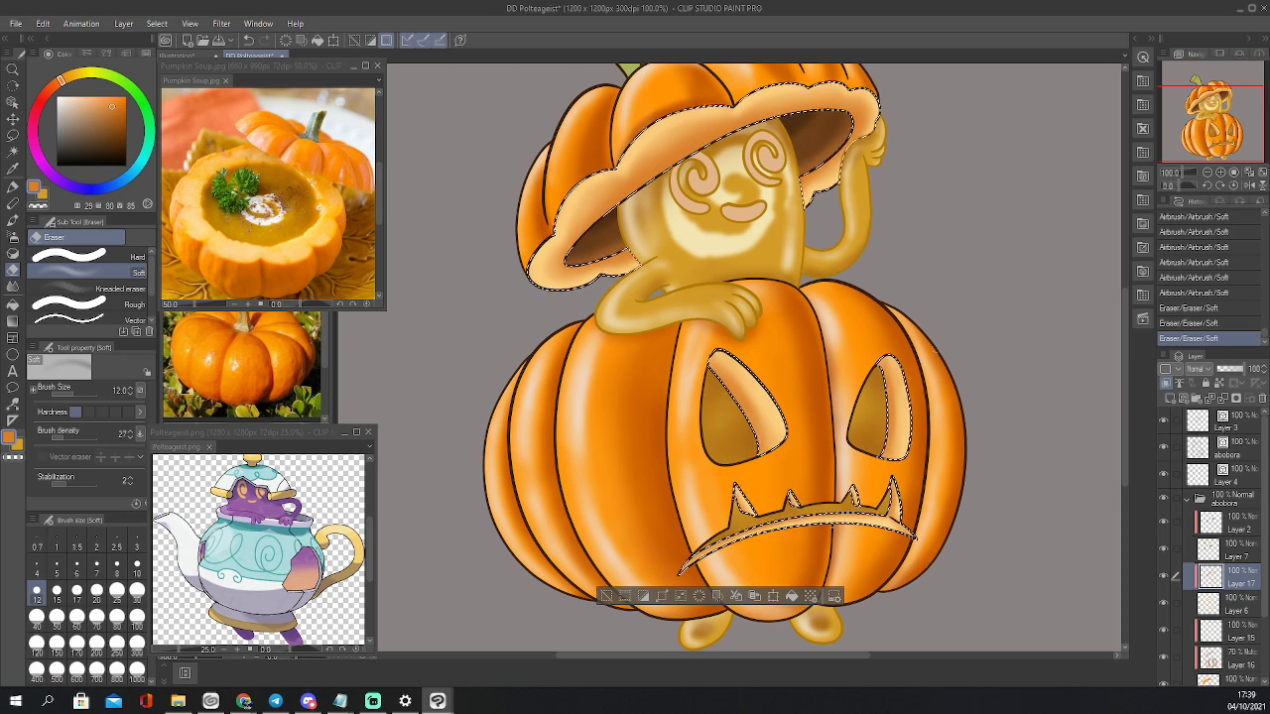
# Set the Soft eraser size to 200 and clear the selection
pyautogui.click(97, 636)
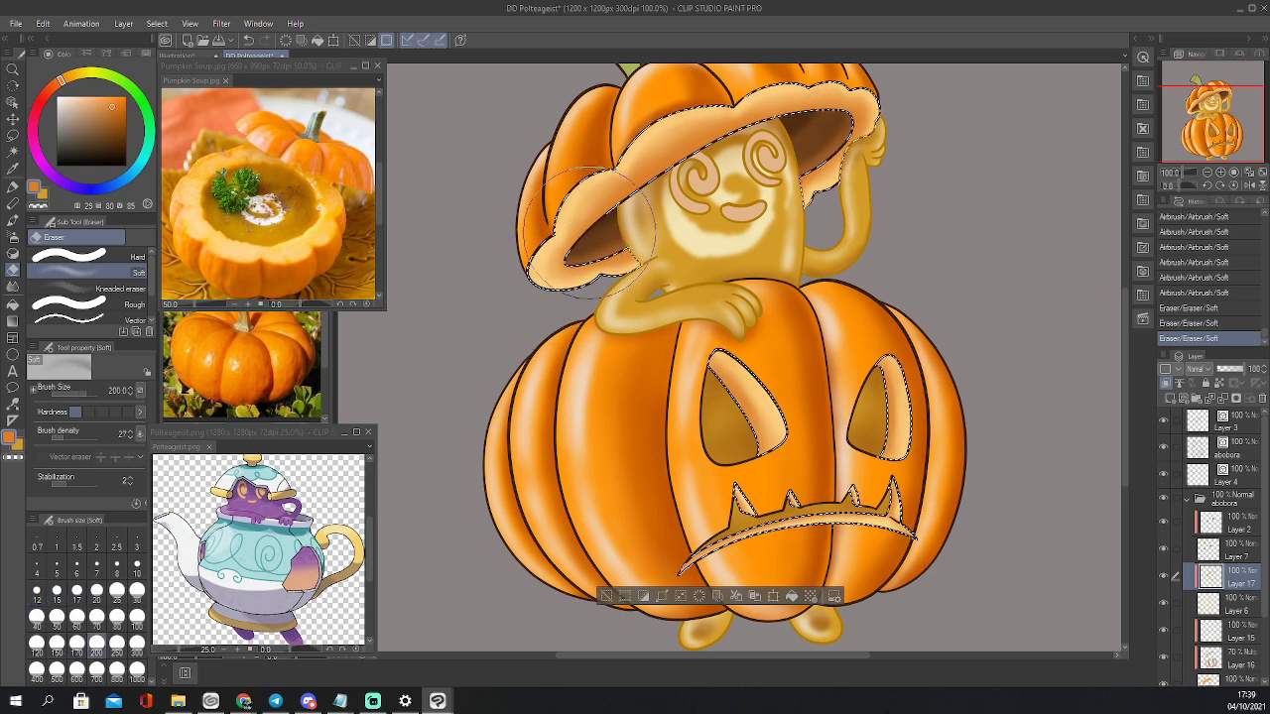
pyautogui.moveTo(1209, 126); pyautogui.dragTo(1223, 112)
pyautogui.hotkey('ctrl', 'd')
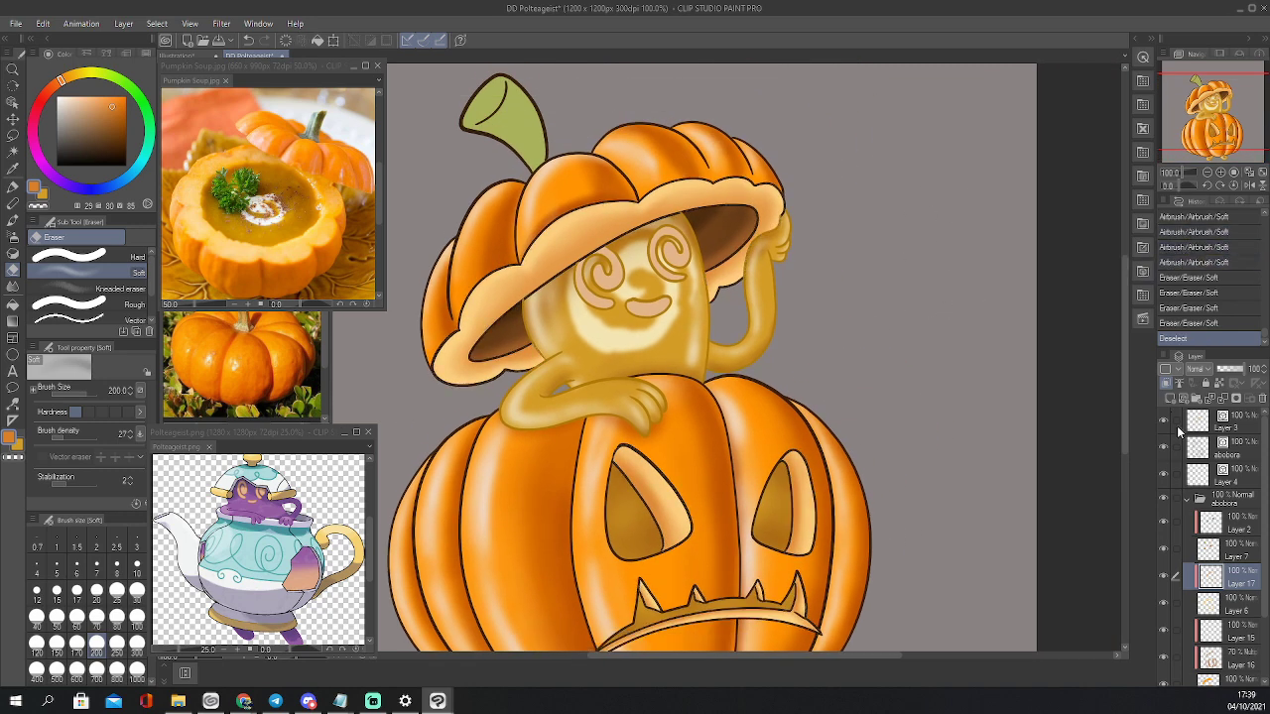
# Set Layer 16's opacity to 40% and save the illustration
pyautogui.click(1226, 657)
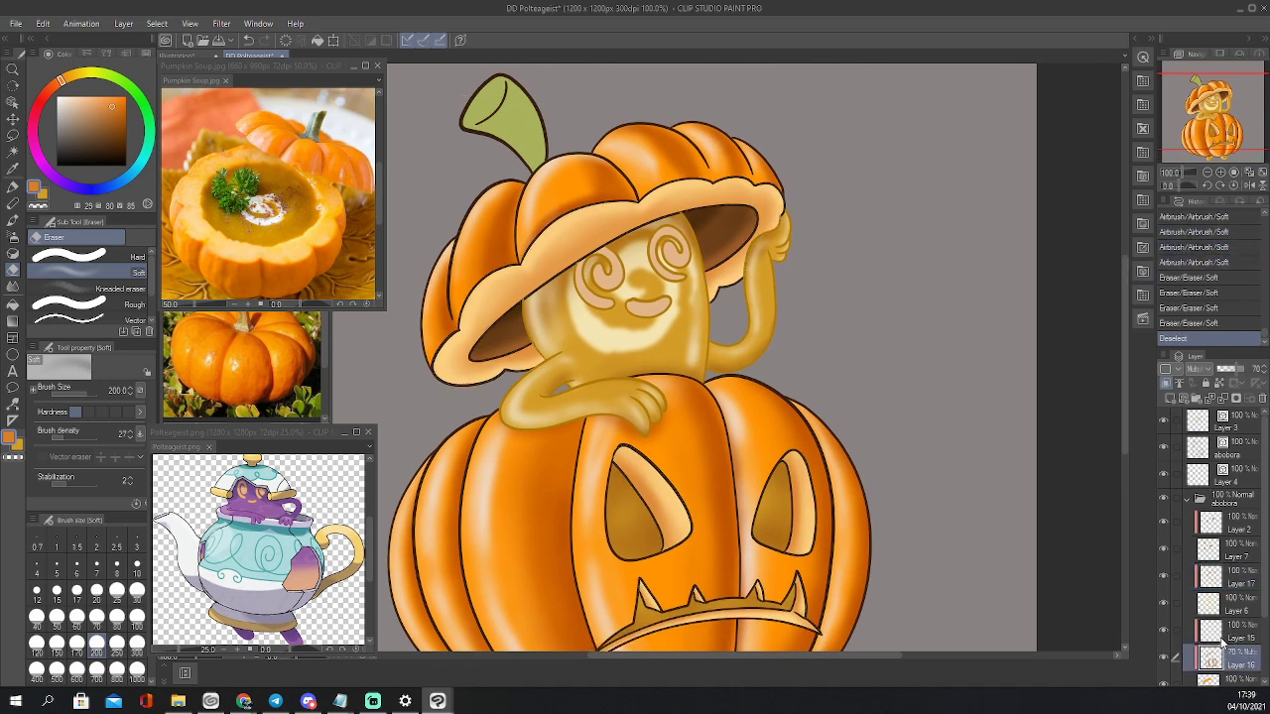
pyautogui.click(1229, 370)
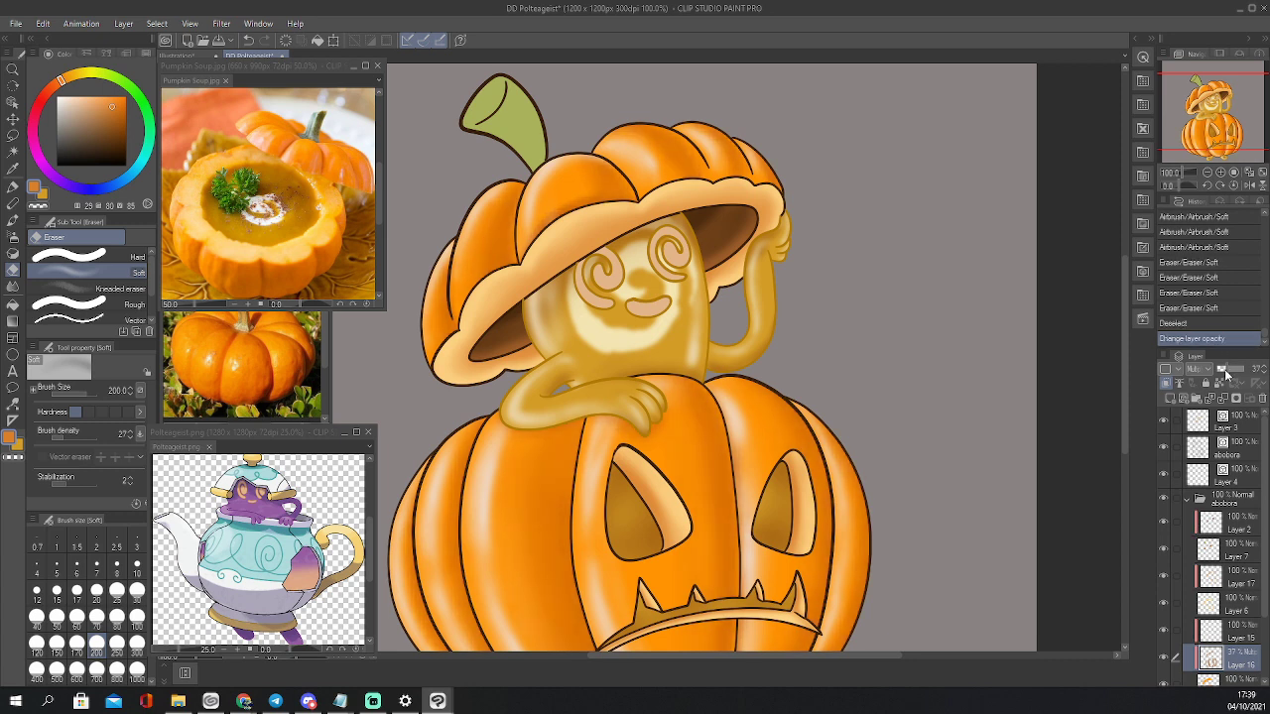
pyautogui.click(1227, 370)
pyautogui.moveTo(1243, 369); pyautogui.dragTo(1268, 370)
pyautogui.hotkey('ctrl', 's')
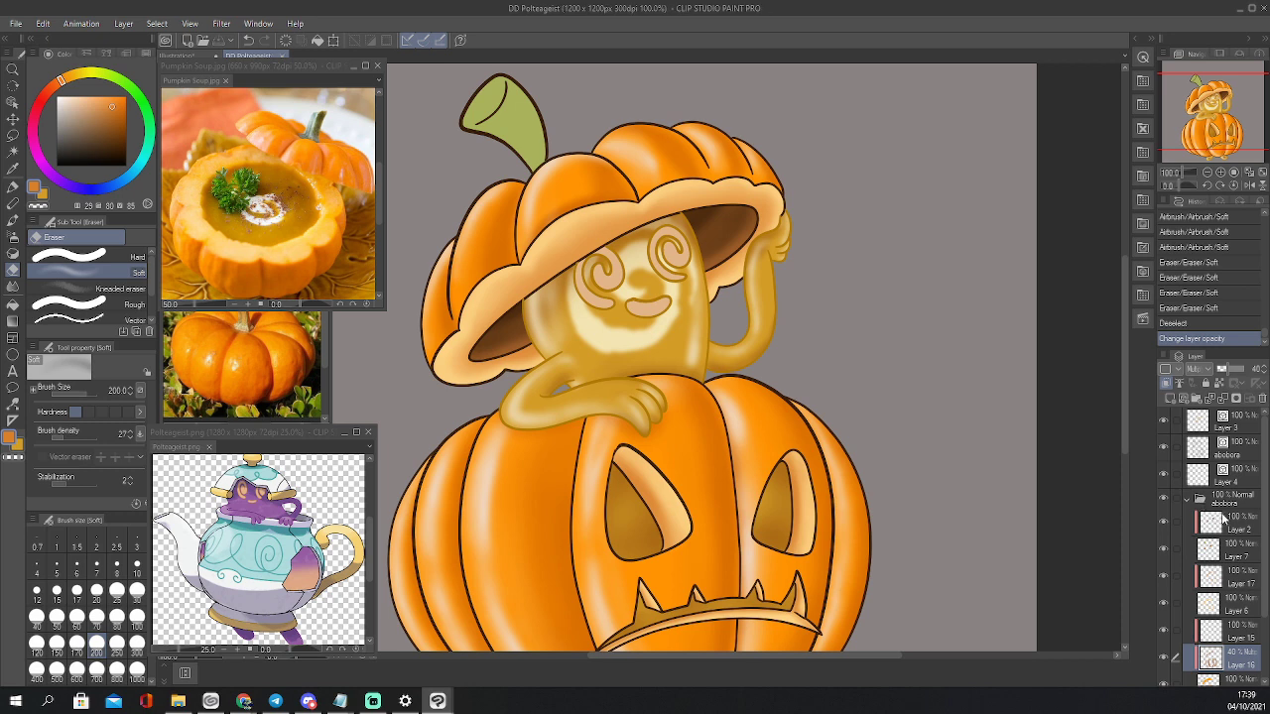
# Set Layer 17's blending mode to Multiply with 50% opacity and save the illustration
pyautogui.click(1223, 582)
pyautogui.click(1204, 371)
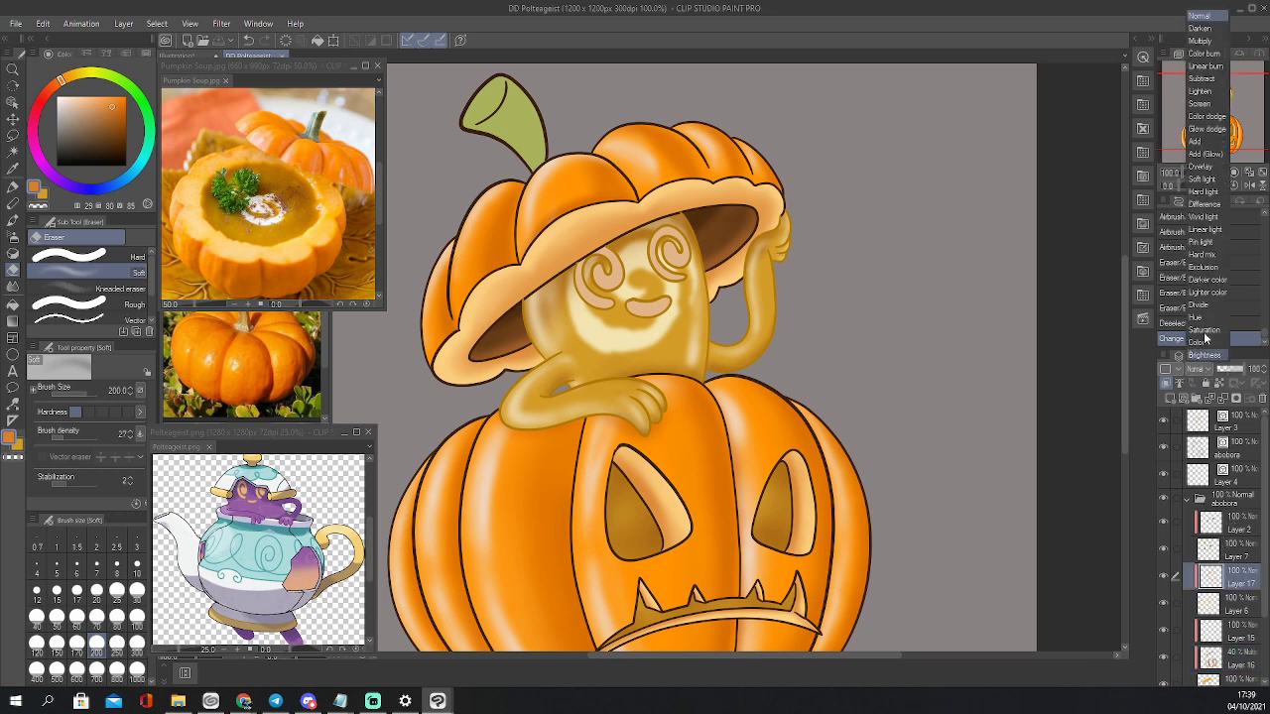
pyautogui.click(1208, 46)
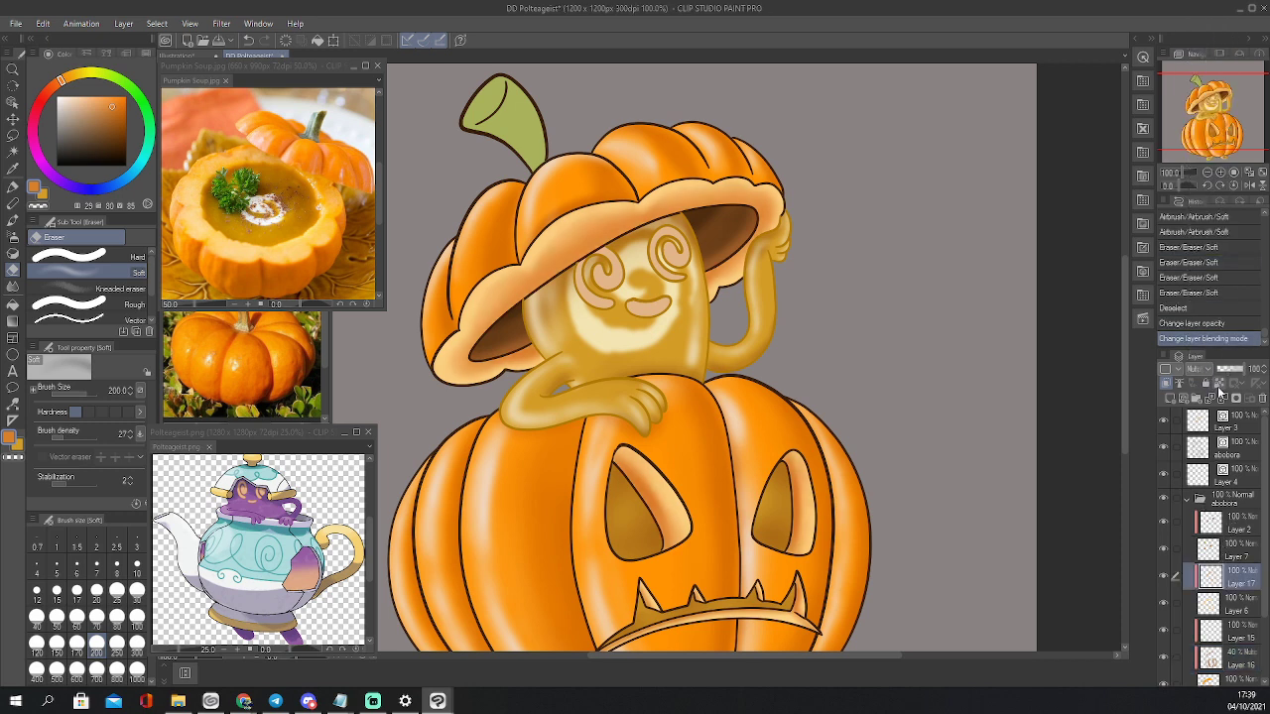
pyautogui.click(1230, 371)
pyautogui.moveTo(1231, 370); pyautogui.dragTo(1229, 370)
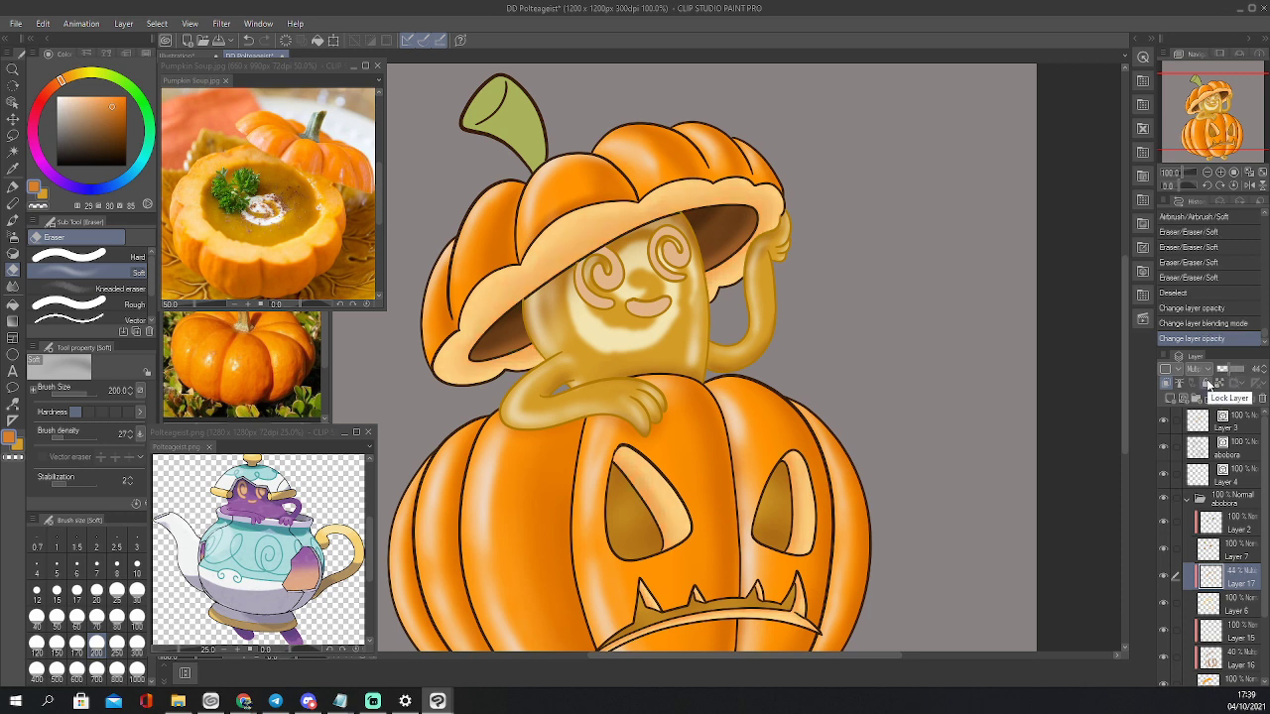
pyautogui.click(1263, 367)
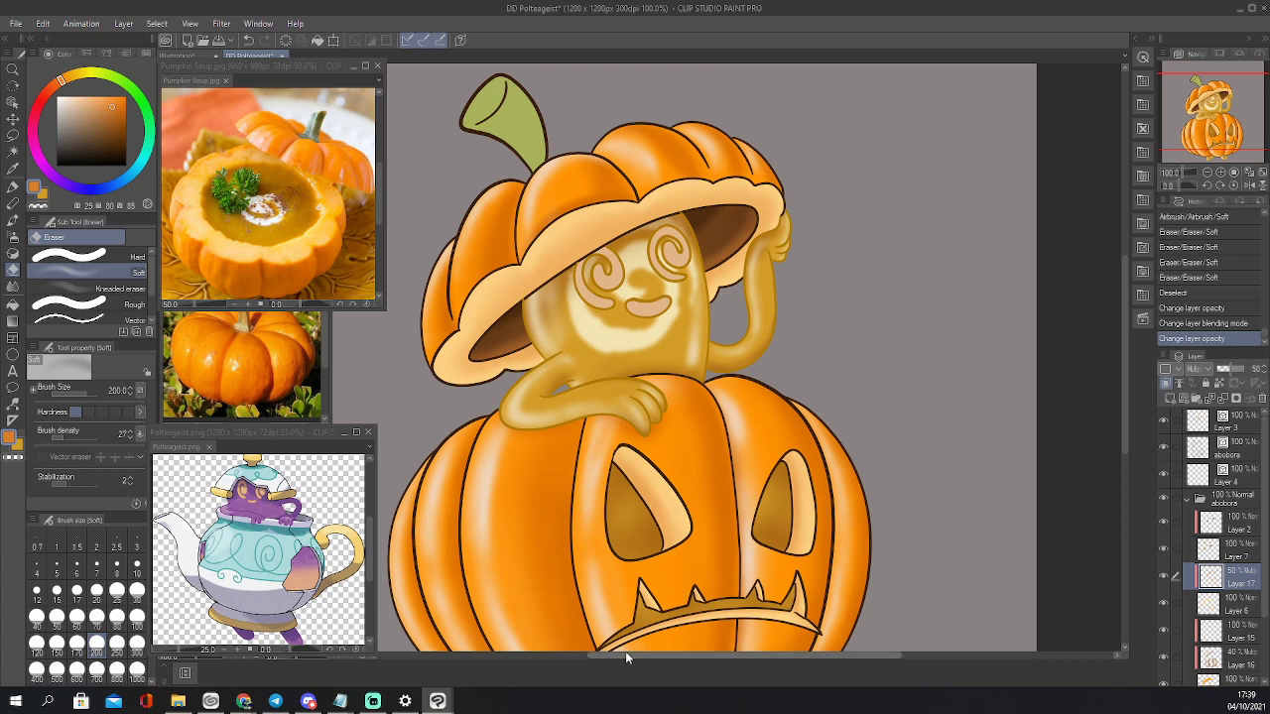
pyautogui.hotkey('ctrl', 's')
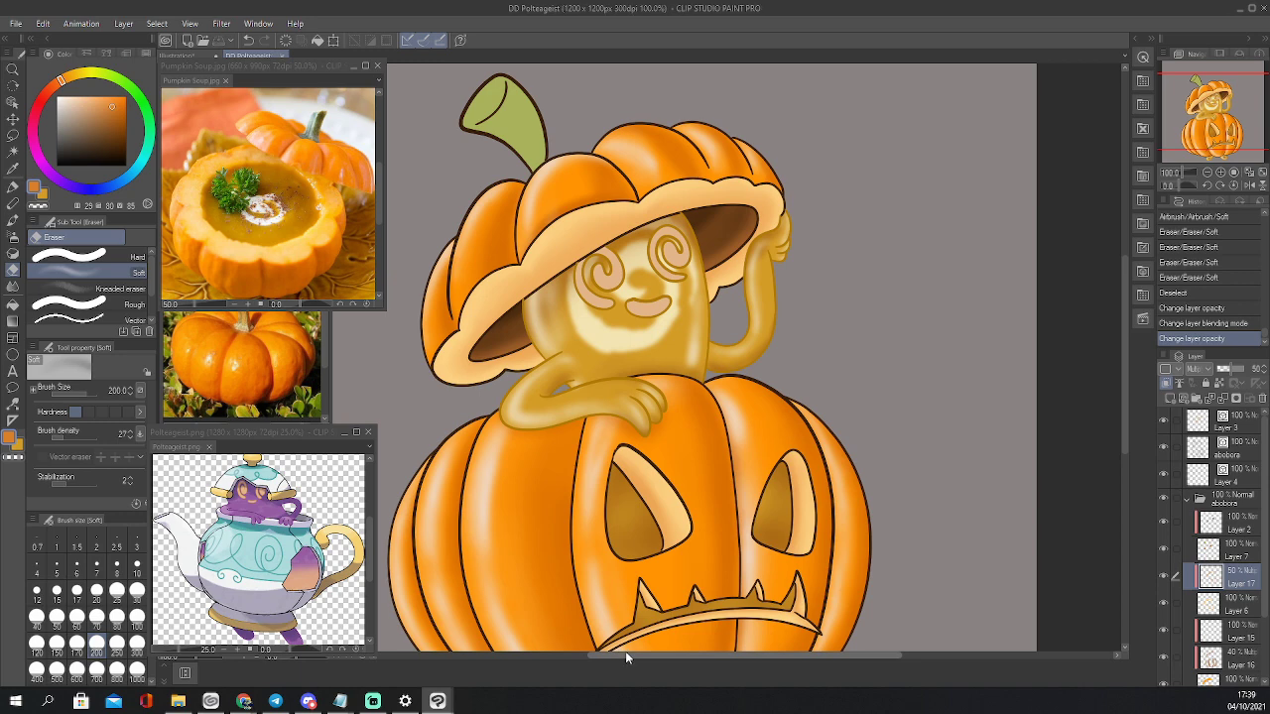
# Toggle the visibility of the sopa and abobora folders and Layer 7 to identify which layer holds the stem's colour
pyautogui.moveTo(1226, 114)
pyautogui.mouseDown()
pyautogui.moveTo(1228, 132)
pyautogui.moveTo(1221, 91)
pyautogui.mouseUp()
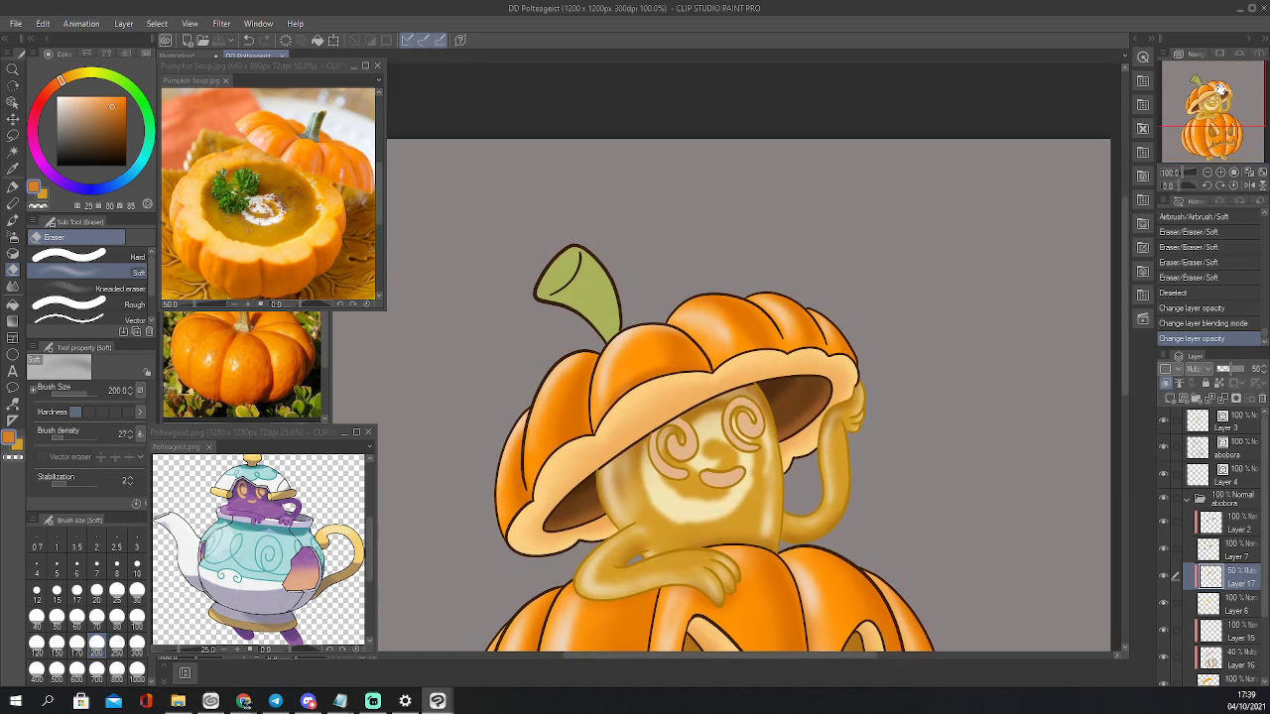
pyautogui.click(1190, 501)
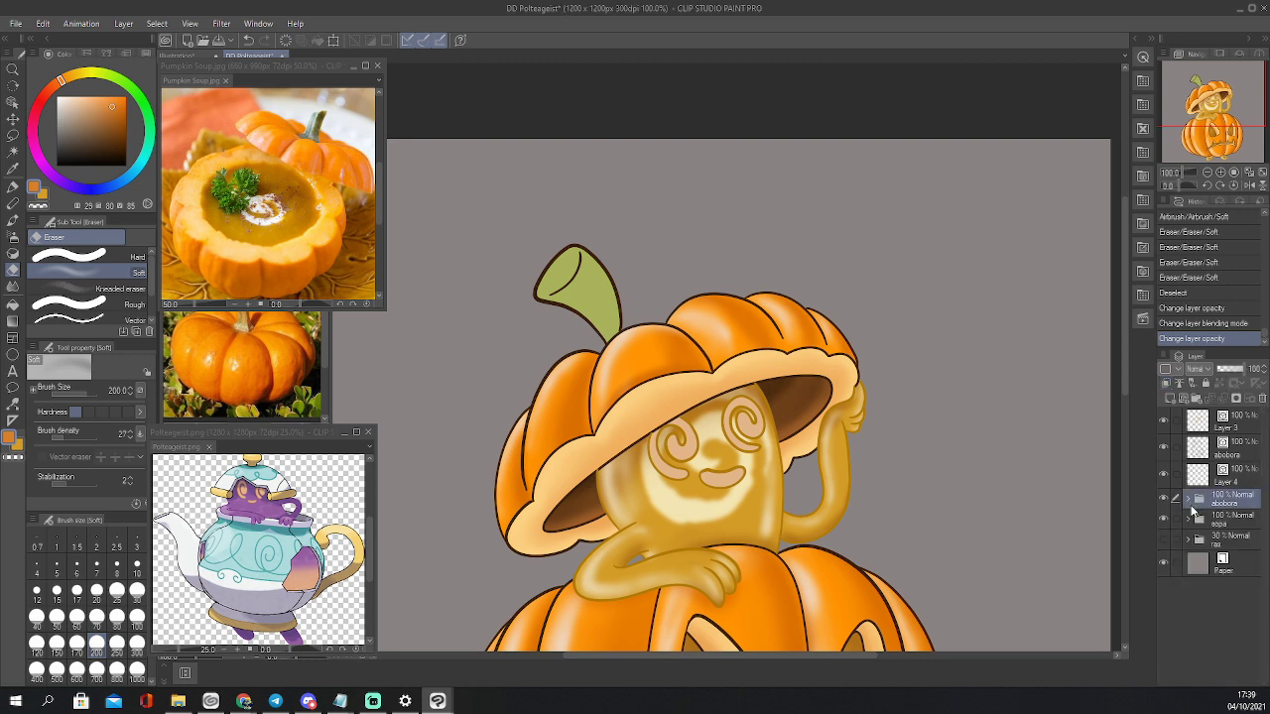
pyautogui.click(1164, 518)
pyautogui.click(1165, 518)
pyautogui.click(1165, 500)
pyautogui.click(1165, 500)
pyautogui.click(1188, 500)
pyautogui.click(1165, 548)
pyautogui.click(1166, 548)
pyautogui.click(1166, 549)
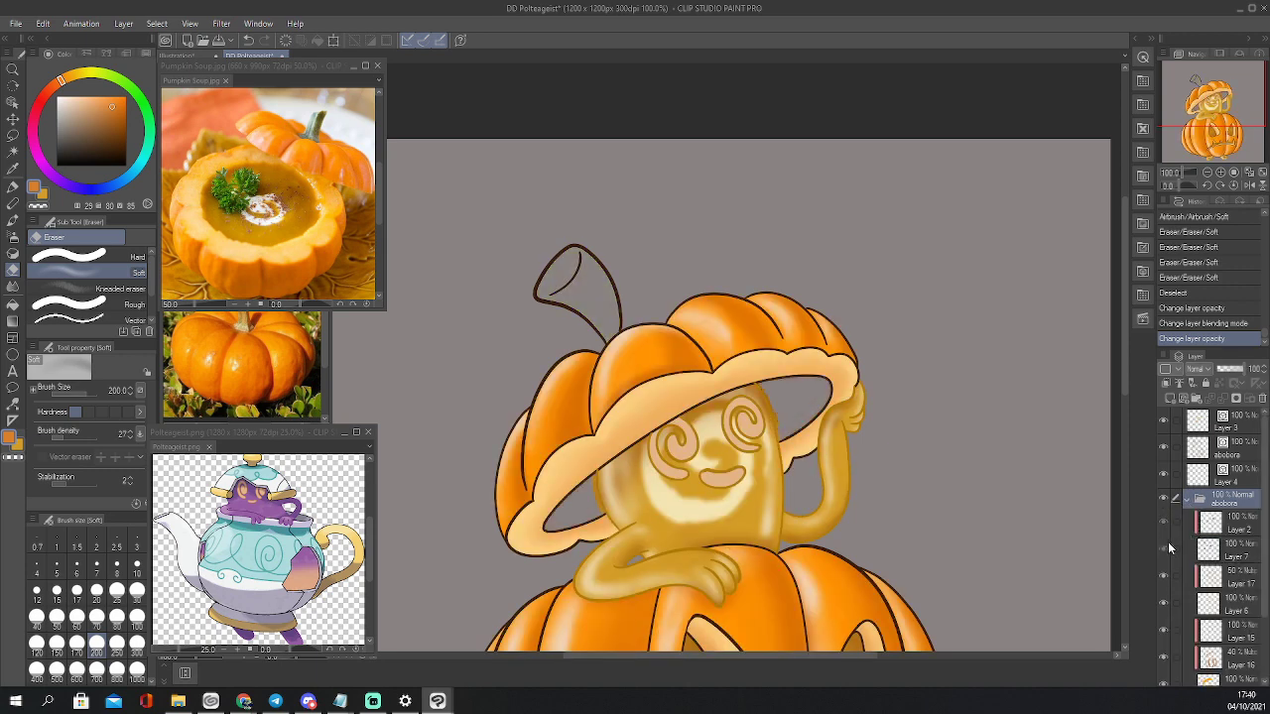
pyautogui.click(1166, 548)
# Add a clipped raster layer above Layer 7 and sample the stem's green, adjusting it to a darker, yellower olive
pyautogui.click(1211, 549)
pyautogui.click(1171, 398)
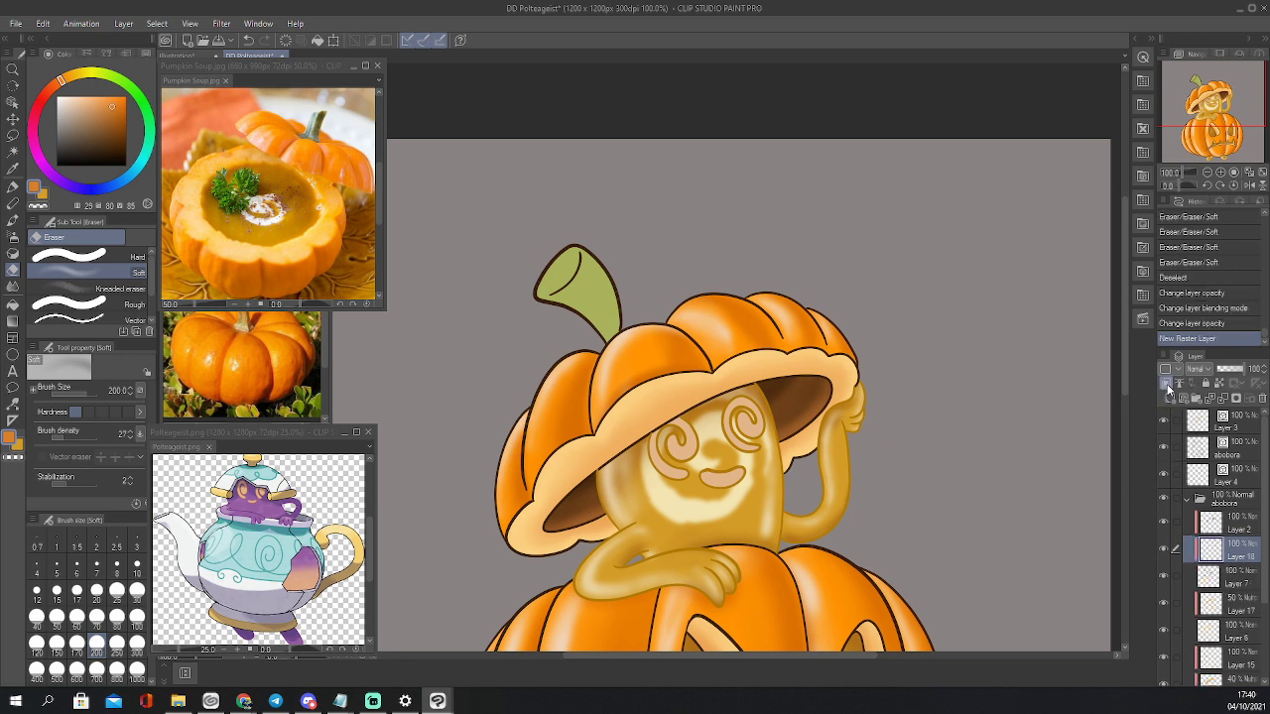
pyautogui.press('i')
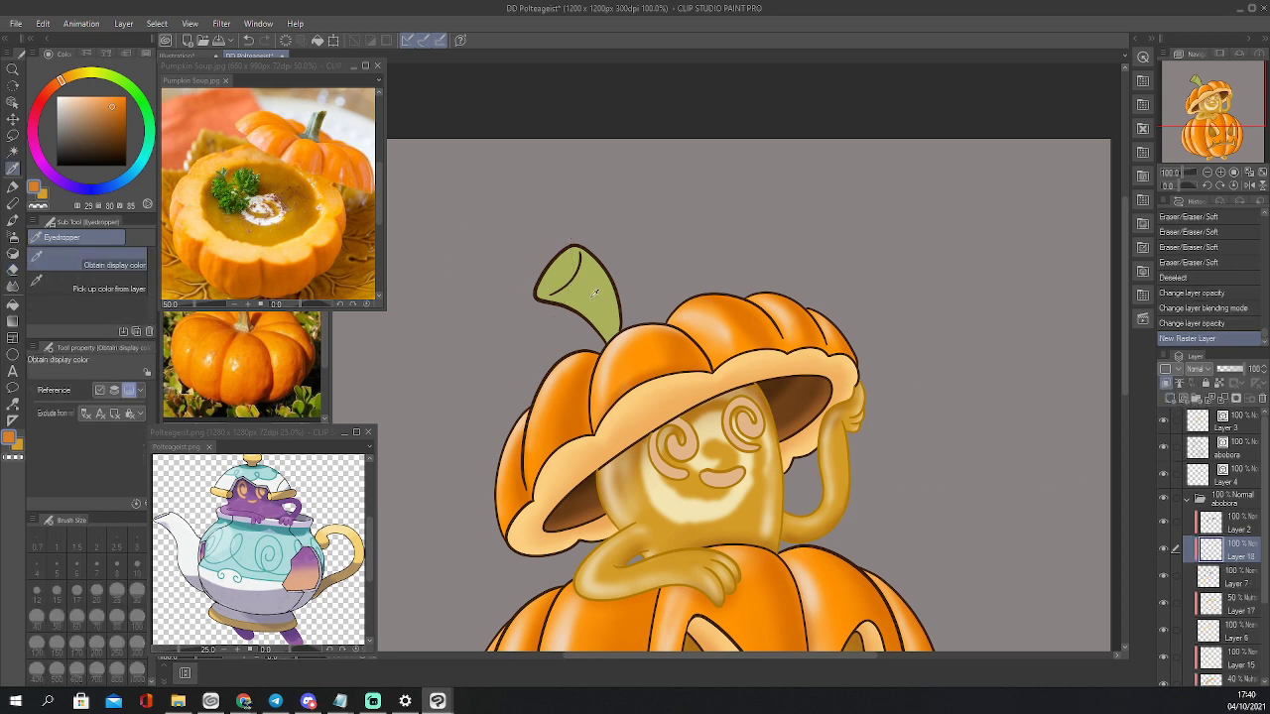
pyautogui.click(598, 294)
pyautogui.click(100, 132)
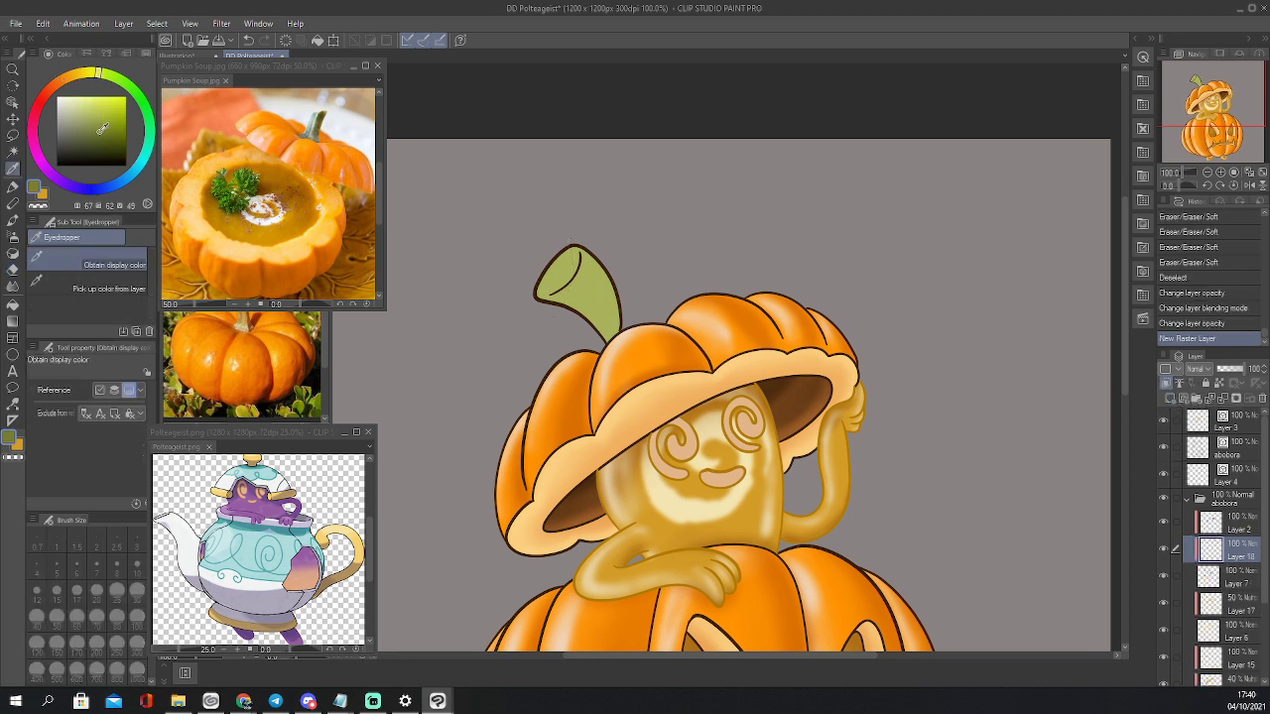
pyautogui.click(87, 74)
# Try shading the stem's edges and base in dark olive with the Soft airbrush at size 17
pyautogui.press('b')
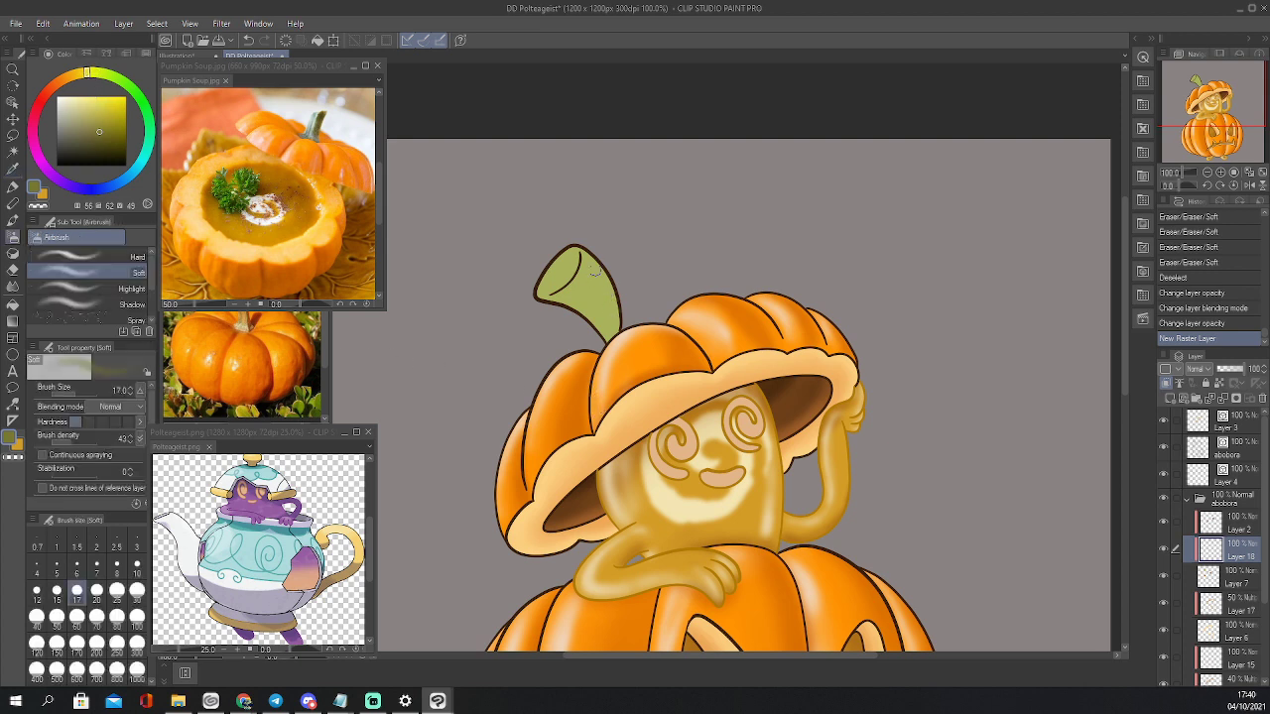
pyautogui.moveTo(588, 253)
pyautogui.mouseDown()
pyautogui.moveTo(617, 345)
pyautogui.moveTo(583, 288)
pyautogui.moveTo(609, 332)
pyautogui.mouseUp()
pyautogui.moveTo(602, 316); pyautogui.dragTo(610, 351)
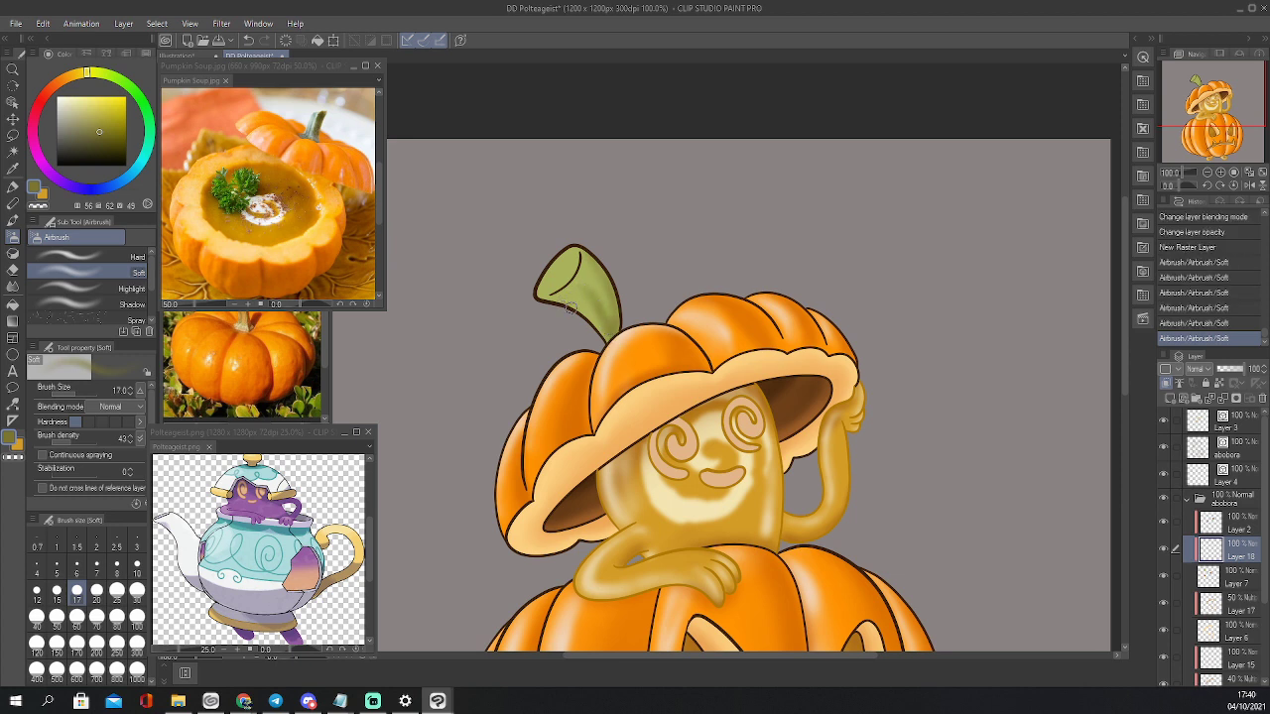
pyautogui.moveTo(570, 303); pyautogui.dragTo(597, 330)
pyautogui.moveTo(583, 310); pyautogui.dragTo(612, 349)
pyautogui.moveTo(585, 257); pyautogui.dragTo(611, 351)
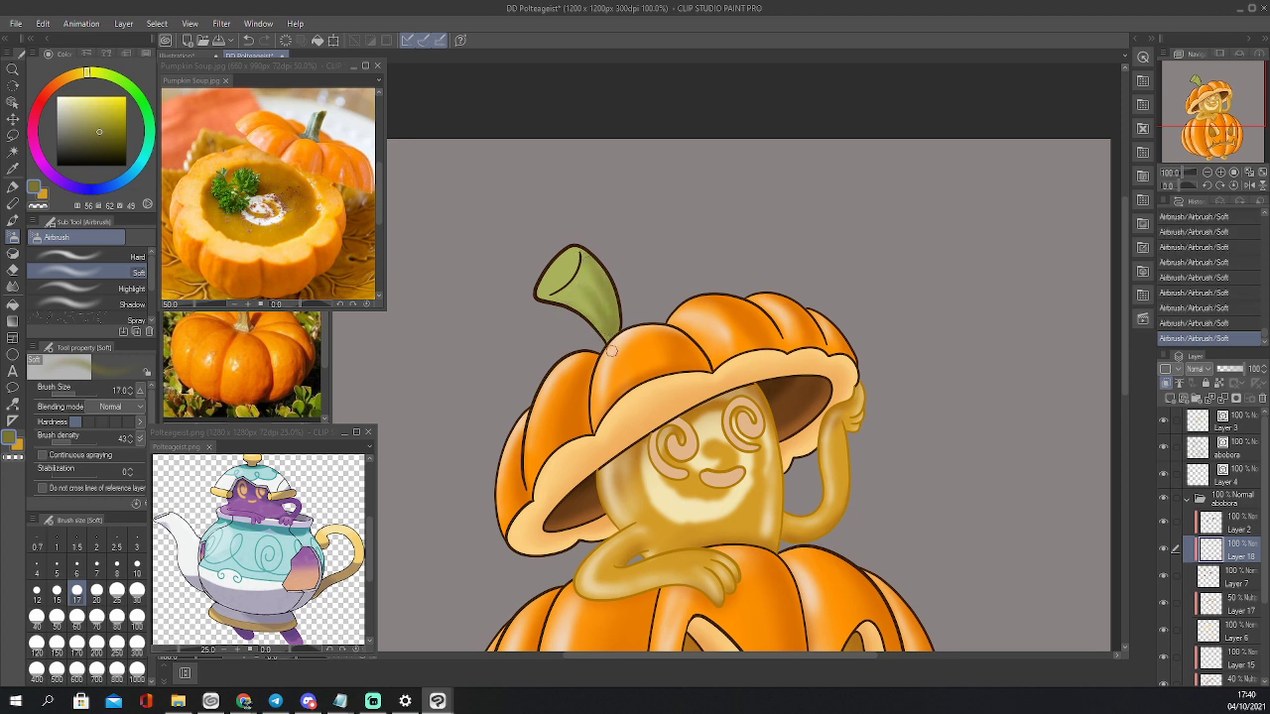
pyautogui.moveTo(586, 261)
pyautogui.mouseDown()
pyautogui.moveTo(585, 300)
pyautogui.moveTo(585, 252)
pyautogui.mouseUp()
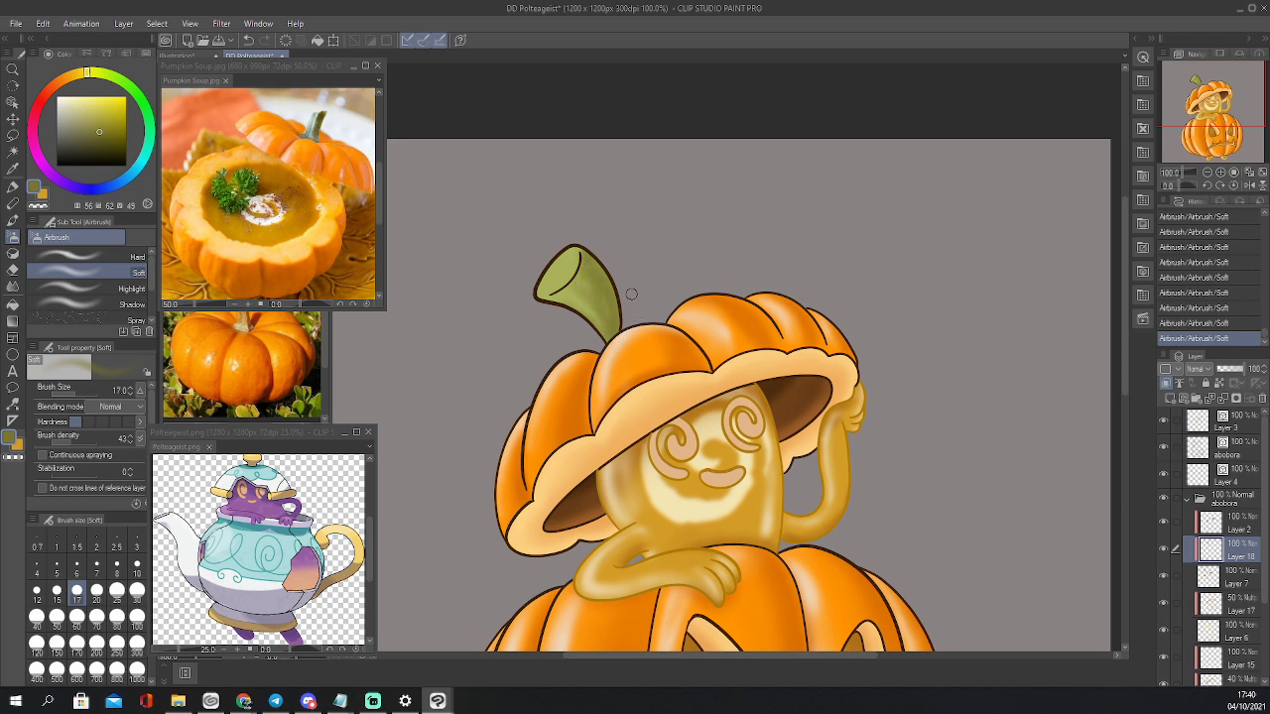
# Try softening the stem's shading along its right edge with the Soft eraser, reducing it from size 50 to 20
pyautogui.press('e')
pyautogui.press('[')
pyautogui.press('[')
pyautogui.press('[')
pyautogui.press('[')
pyautogui.press('[')
pyautogui.press('[')
pyautogui.press('[')
pyautogui.press('[')
pyautogui.press('[')
pyautogui.press('[')
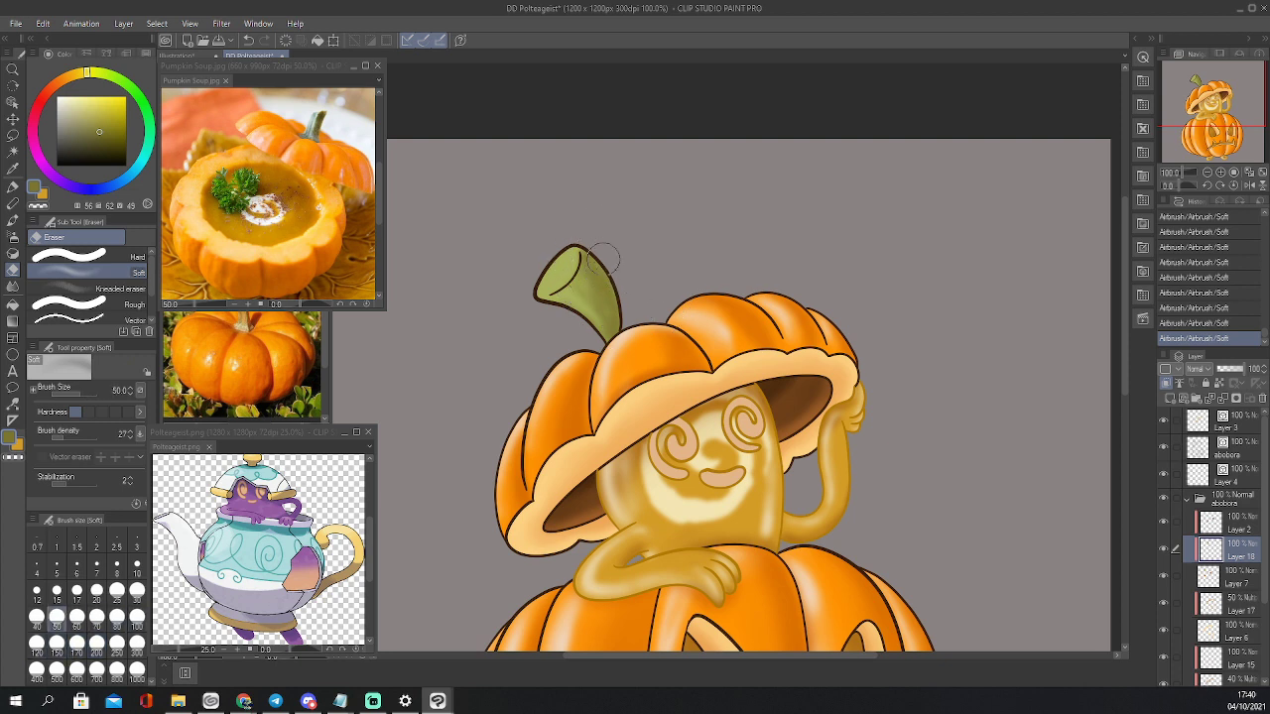
pyautogui.moveTo(612, 292); pyautogui.dragTo(619, 320)
pyautogui.moveTo(592, 258)
pyautogui.mouseDown()
pyautogui.moveTo(621, 325)
pyautogui.moveTo(575, 250)
pyautogui.moveTo(613, 296)
pyautogui.mouseUp()
pyautogui.hotkey('ctrl', 'z')
pyautogui.hotkey('ctrl', 'z')
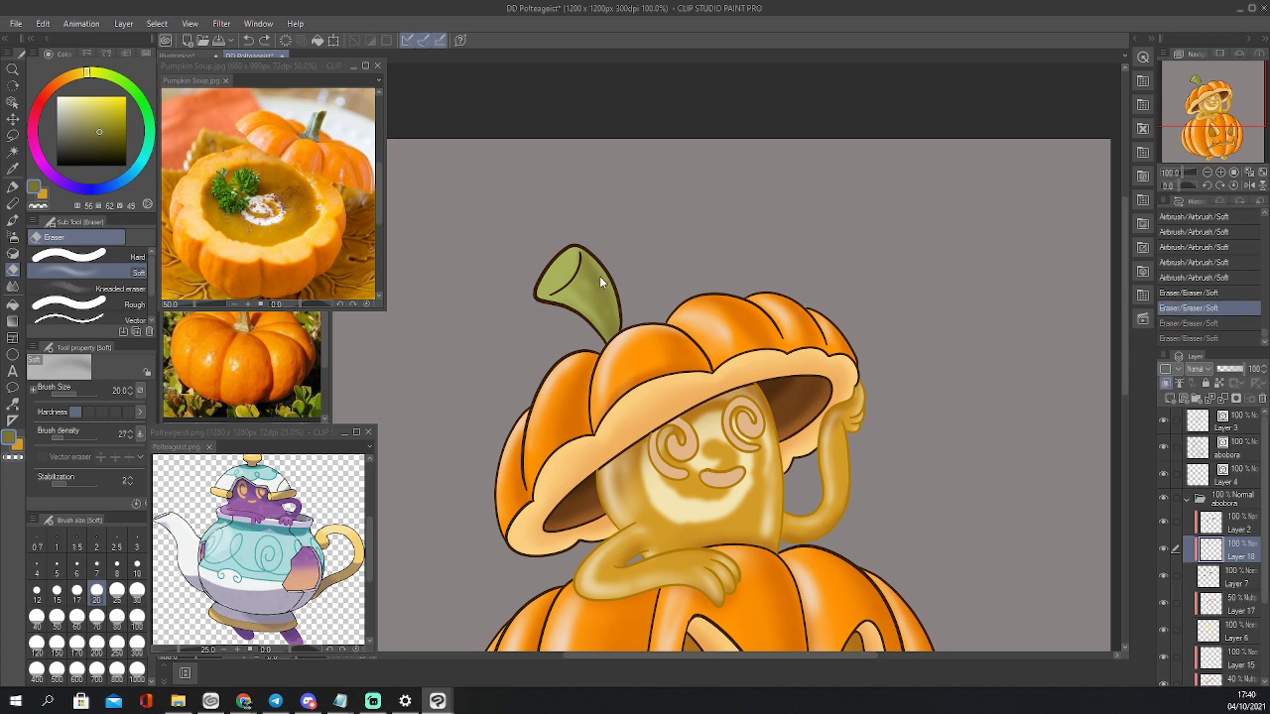
pyautogui.moveTo(585, 252); pyautogui.dragTo(605, 270)
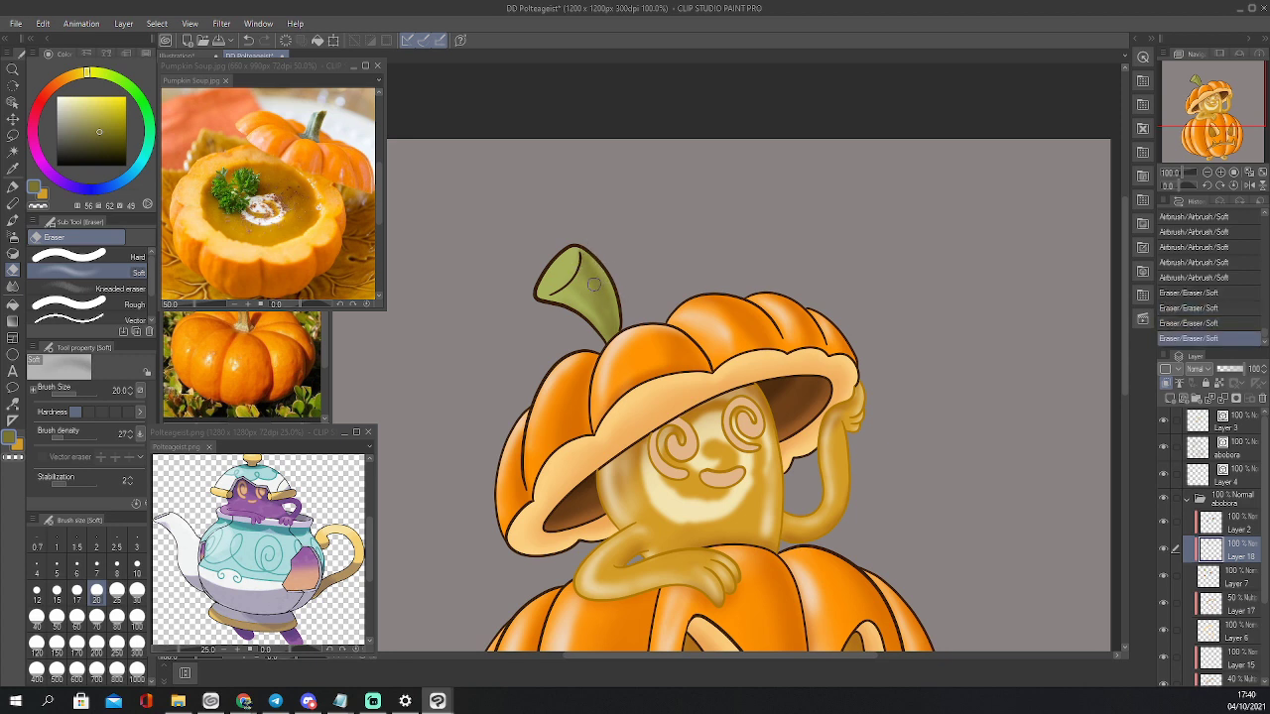
# Try carving thin light streaks down the stem's shading with the Soft eraser at size 8
pyautogui.press('[')
pyautogui.press('[')
pyautogui.press('[')
pyautogui.press('[')
pyautogui.press('[')
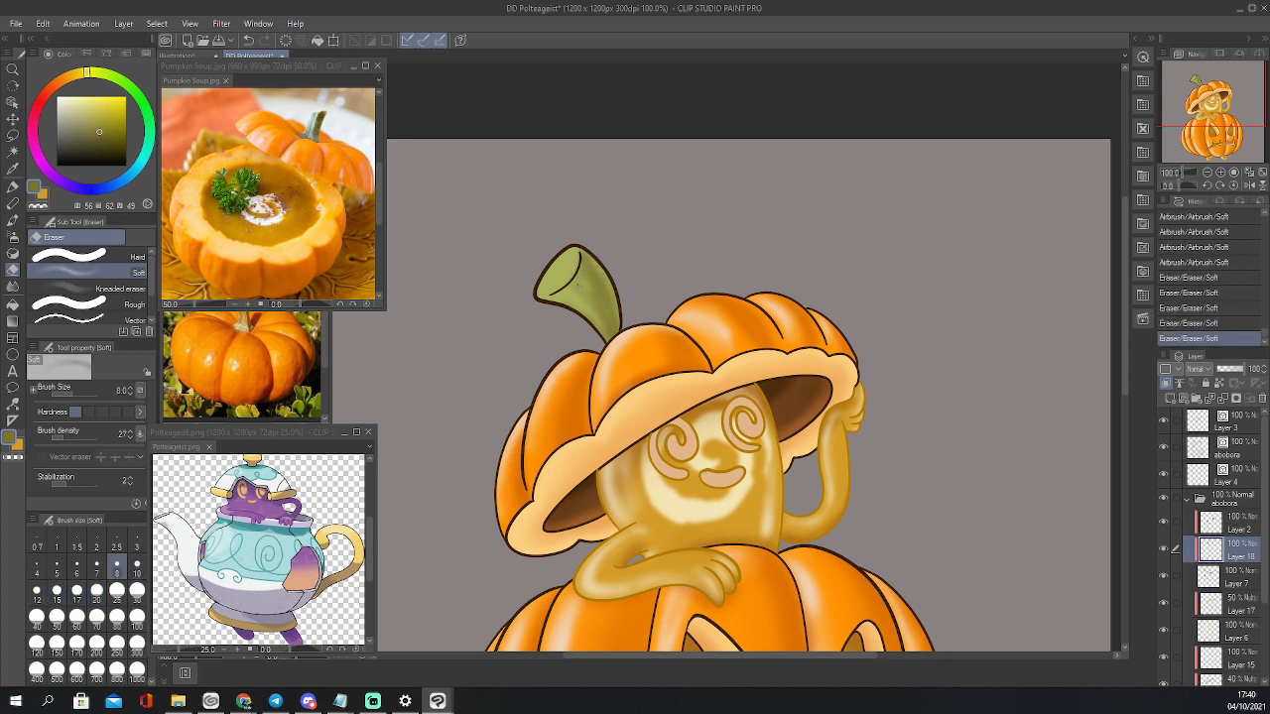
pyautogui.moveTo(587, 260); pyautogui.dragTo(606, 287)
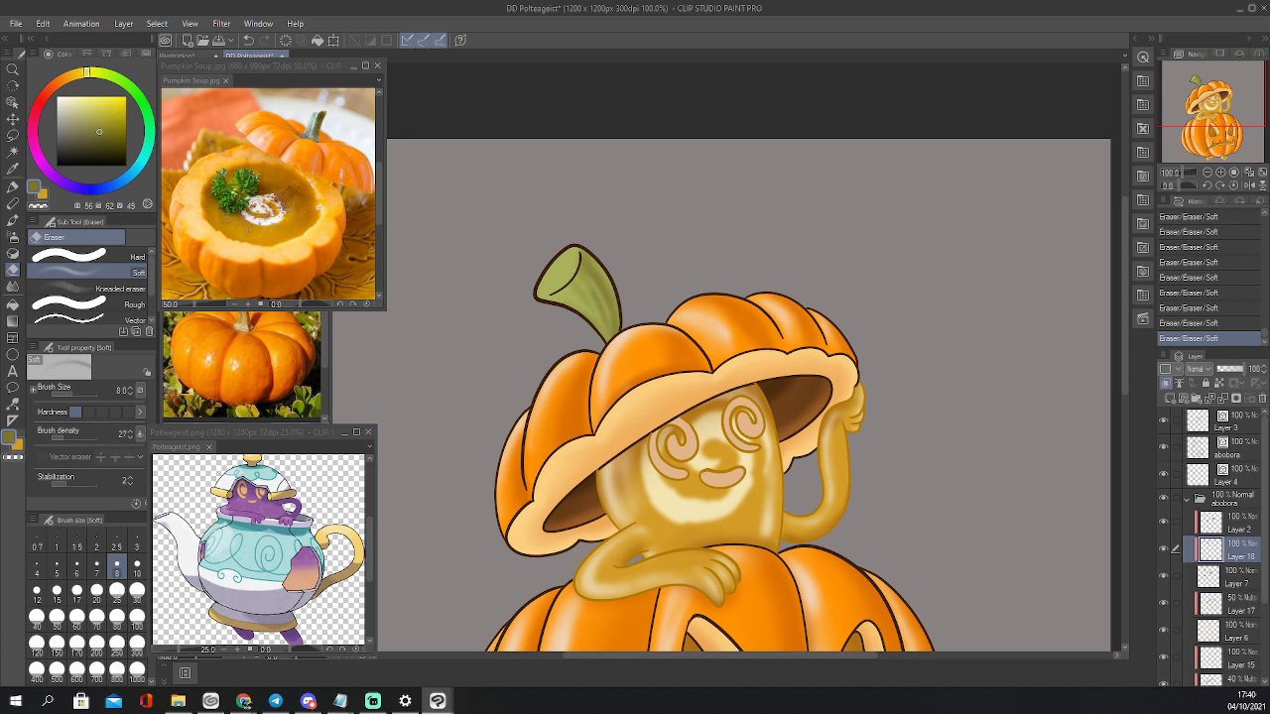
# Enlarge the Soft eraser to size 60 and clear all the stem shading from Layer 18
pyautogui.press(']')
pyautogui.press(']')
pyautogui.press(']')
pyautogui.press(']')
pyautogui.press(']')
pyautogui.press(']')
pyautogui.press(']')
pyautogui.press(']')
pyautogui.press(']')
pyautogui.press(']')
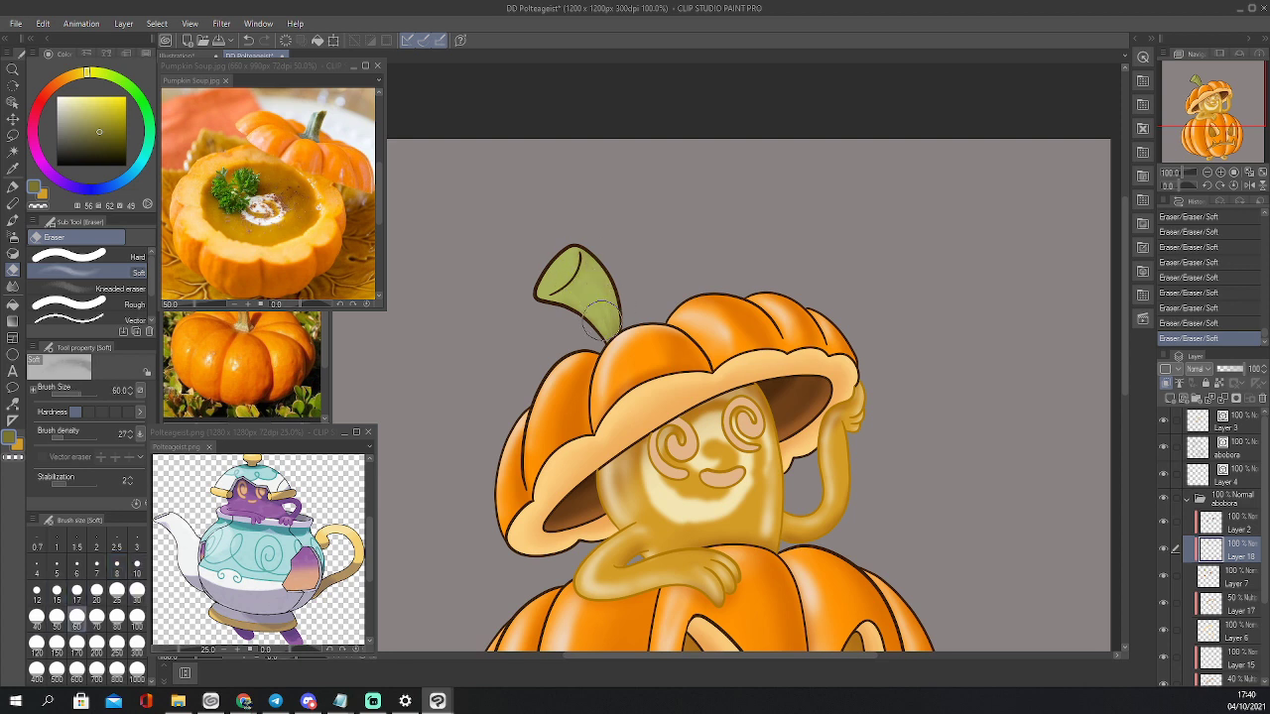
pyautogui.press('Delete')
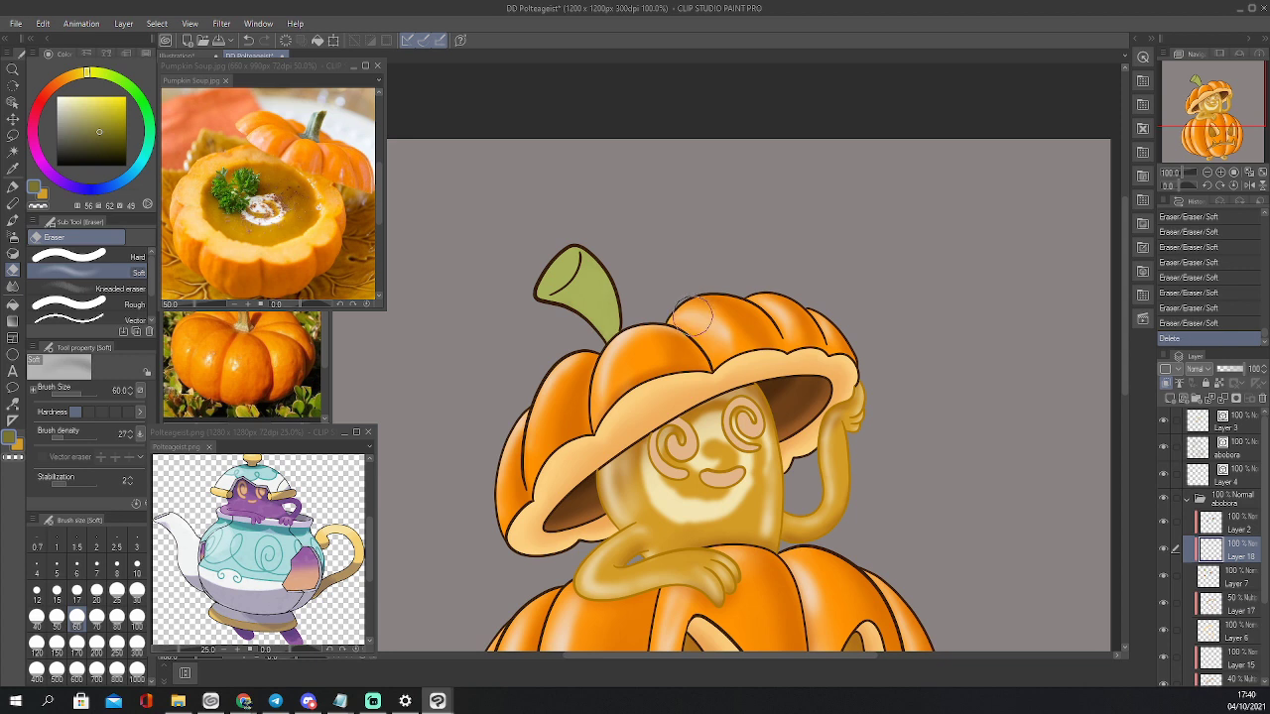
# Shade the stem broadly in dark olive with the Soft airbrush at size 40, then reduce the brush size
pyautogui.press('b')
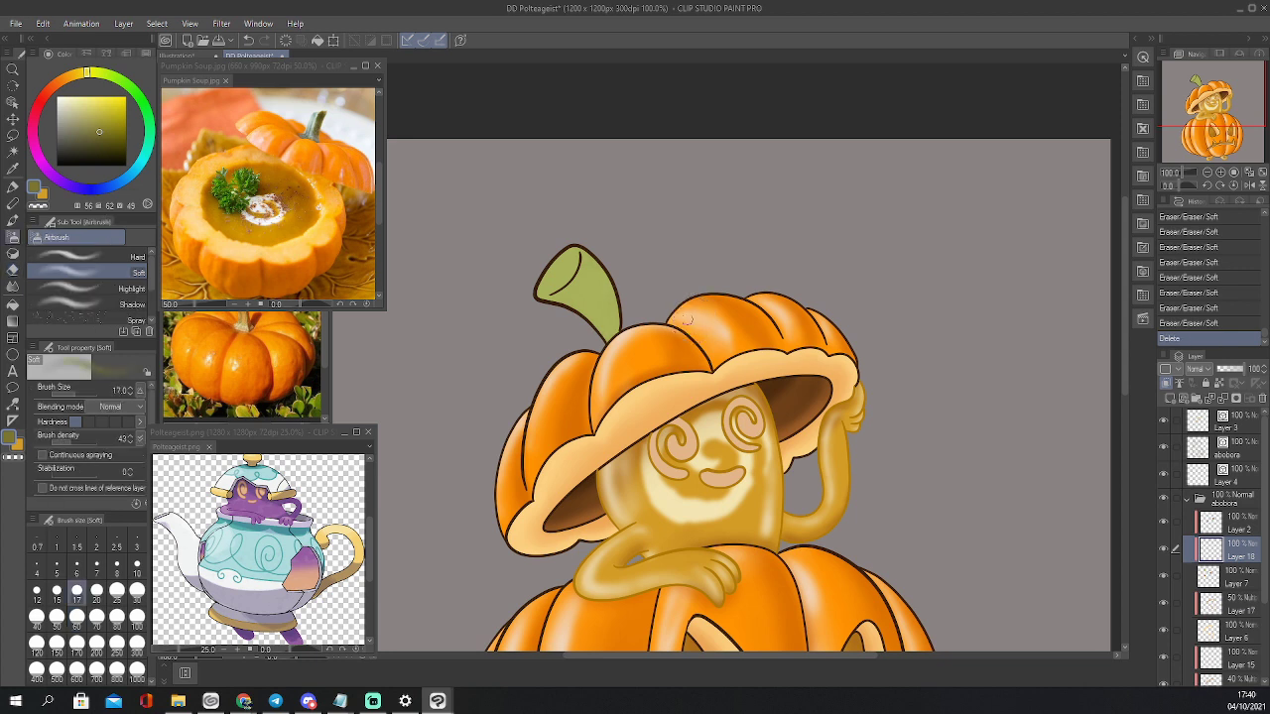
pyautogui.press(']')
pyautogui.press(']')
pyautogui.press(']')
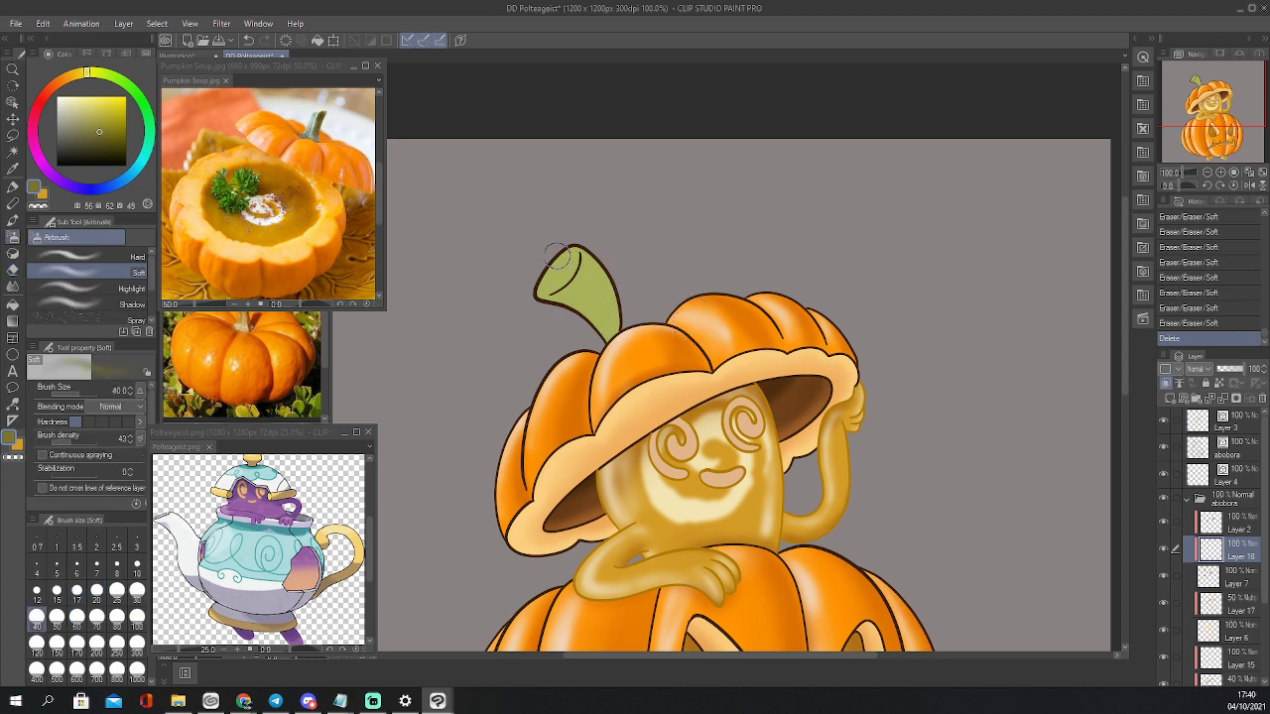
pyautogui.moveTo(576, 260)
pyautogui.mouseDown()
pyautogui.moveTo(608, 281)
pyautogui.moveTo(610, 316)
pyautogui.moveTo(604, 271)
pyautogui.moveTo(579, 244)
pyautogui.moveTo(615, 319)
pyautogui.mouseUp()
pyautogui.moveTo(609, 301)
pyautogui.mouseDown()
pyautogui.moveTo(578, 242)
pyautogui.moveTo(622, 338)
pyautogui.moveTo(617, 316)
pyautogui.moveTo(593, 260)
pyautogui.moveTo(612, 358)
pyautogui.moveTo(602, 274)
pyautogui.moveTo(580, 259)
pyautogui.moveTo(612, 346)
pyautogui.moveTo(579, 282)
pyautogui.mouseUp()
pyautogui.press('[')
pyautogui.press('[')
pyautogui.press('[')
# Soften the shading along the stem's length with the Soft eraser at size 20
pyautogui.press('e')
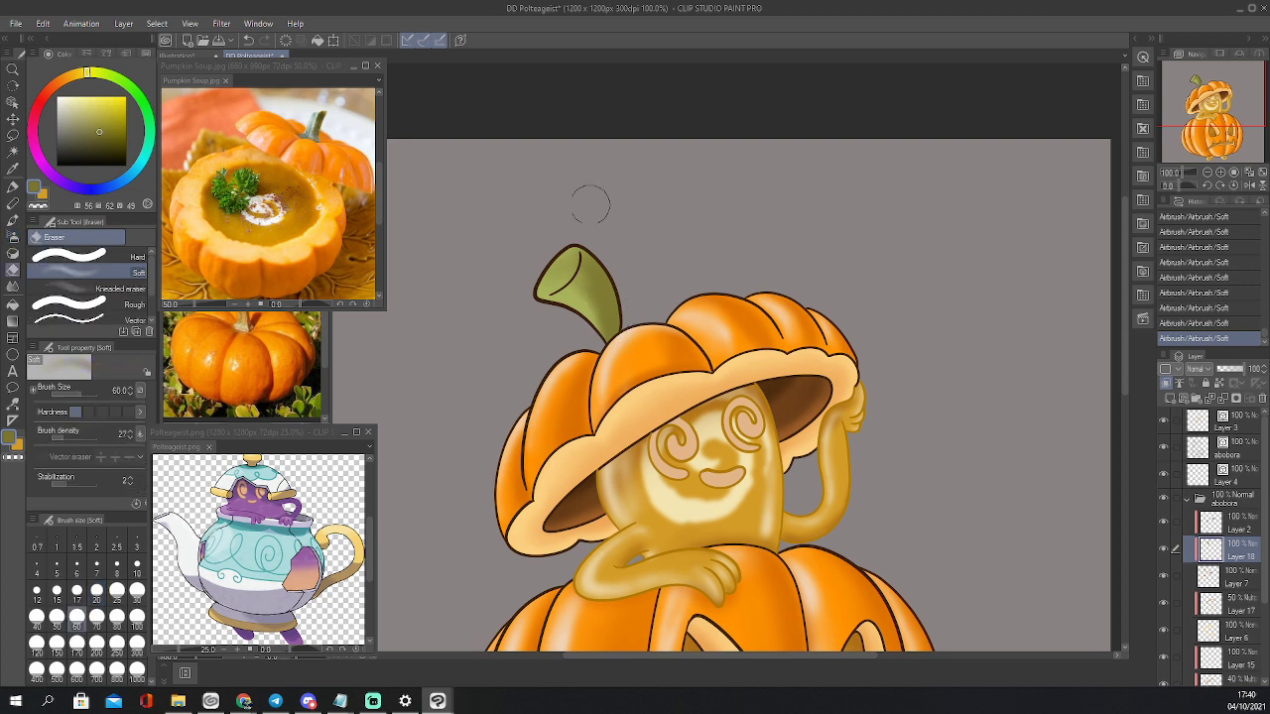
pyautogui.press('[')
pyautogui.press('[')
pyautogui.press('[')
pyautogui.moveTo(568, 262)
pyautogui.mouseDown()
pyautogui.moveTo(587, 252)
pyautogui.moveTo(602, 274)
pyautogui.moveTo(620, 342)
pyautogui.mouseUp()
pyautogui.moveTo(574, 300); pyautogui.dragTo(605, 347)
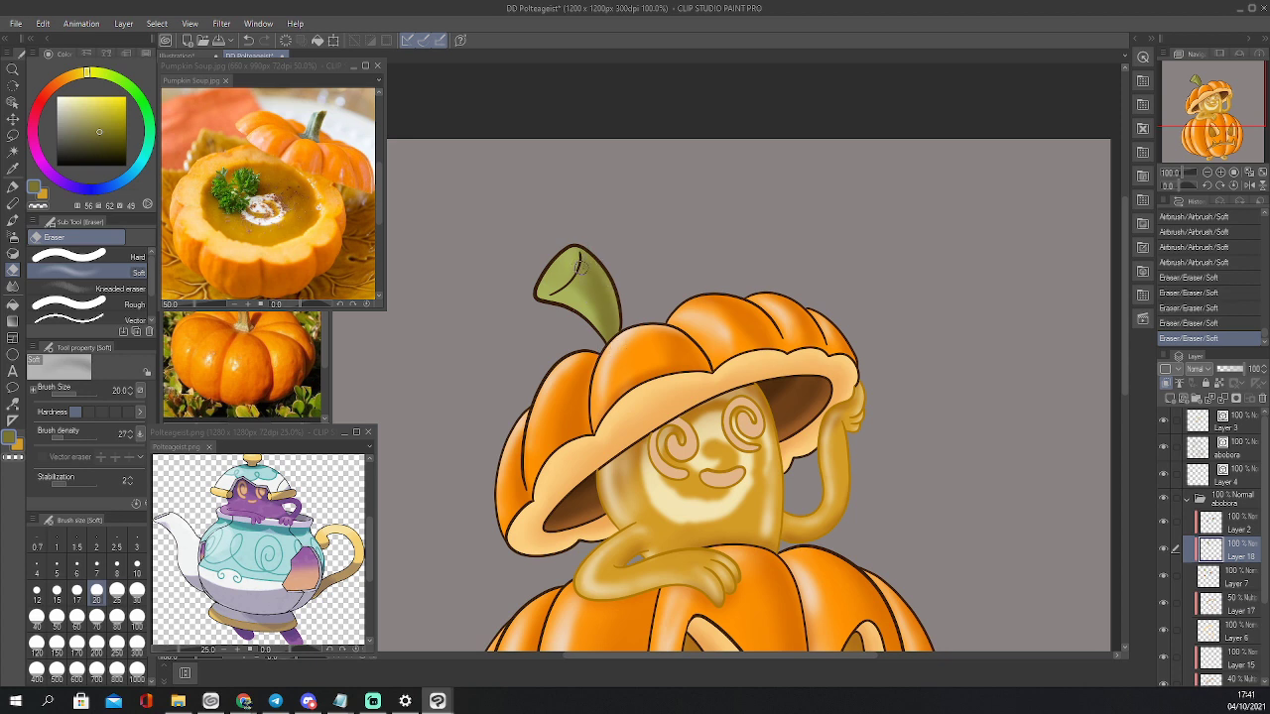
# Carve narrow light streaks down the stem's shading with the Soft eraser at size 12
pyautogui.press('[')
pyautogui.press('[')
pyautogui.moveTo(581, 254)
pyautogui.mouseDown()
pyautogui.moveTo(612, 371)
pyautogui.moveTo(607, 318)
pyautogui.mouseUp()
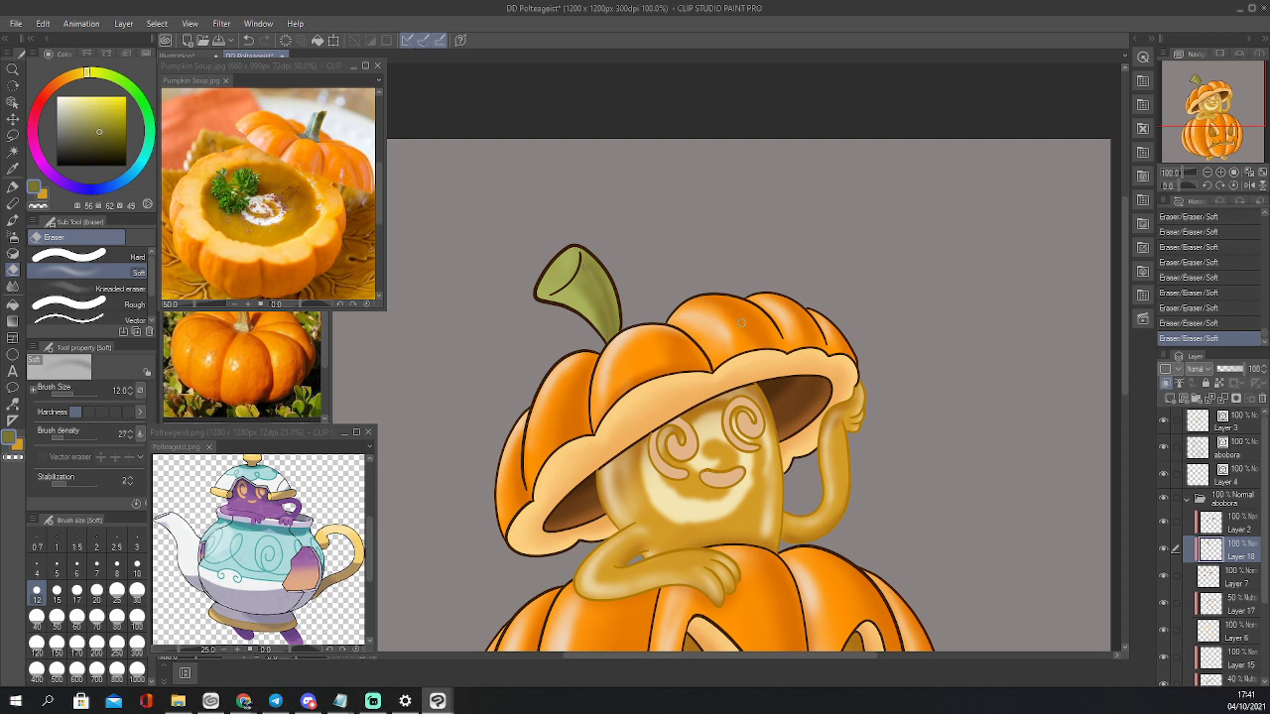
pyautogui.rightClick(275, 702)
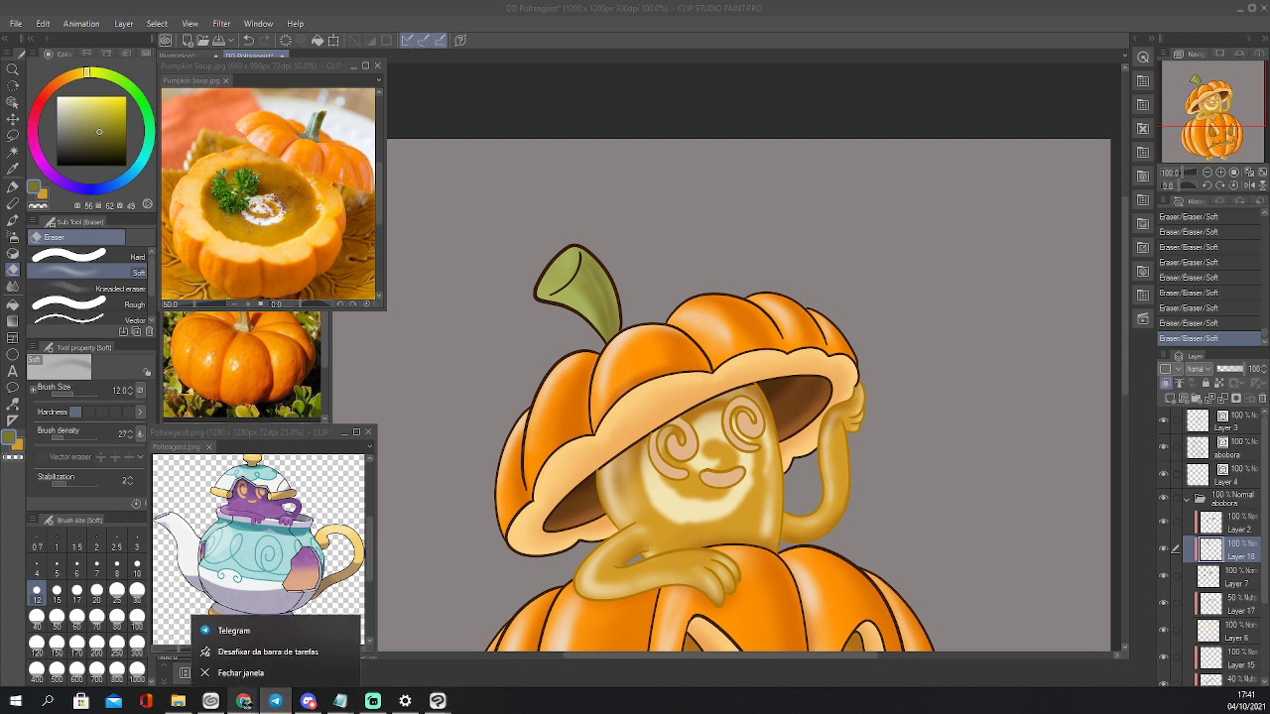
# Close the Telegram window and return to the illustration
pyautogui.click(248, 672)
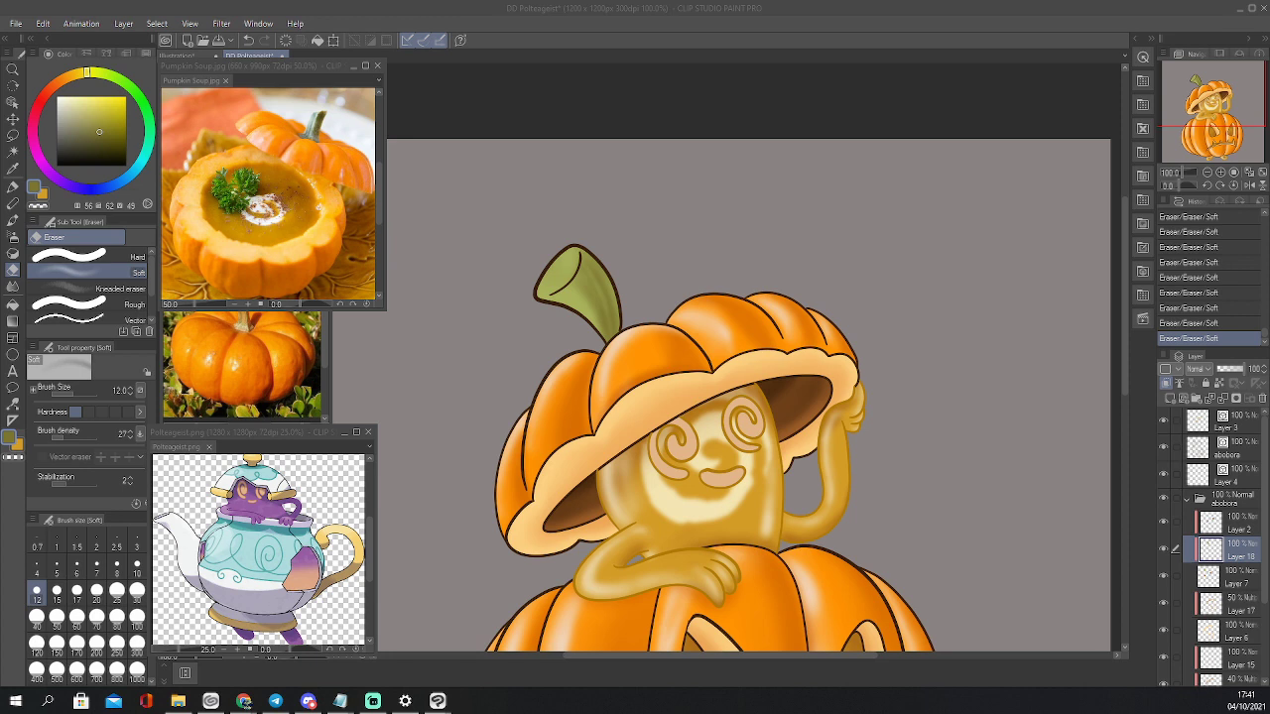
pyautogui.hotkey('alt', 'Tab')
pyautogui.hotkey('alt', 'Tab')
pyautogui.click(827, 240)
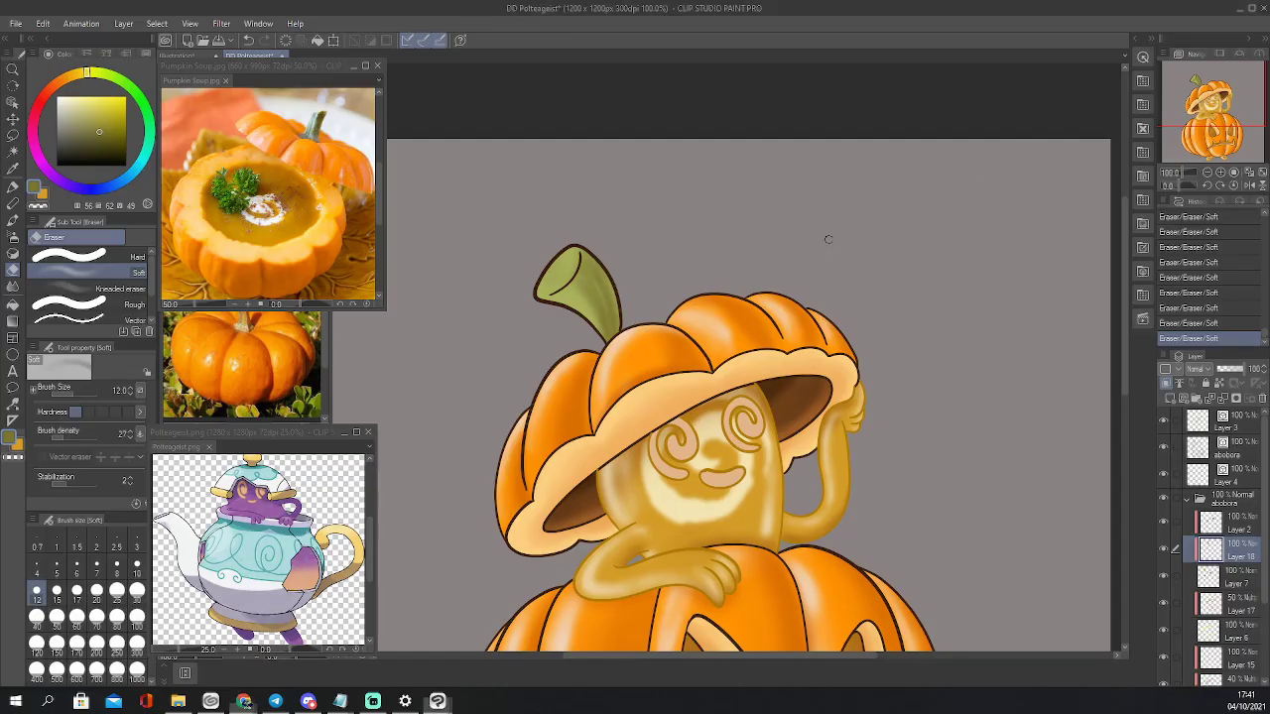
# Set Layer 18's blending mode to Multiply and lighten the stem shading with the Soft eraser at size 25
pyautogui.click(1203, 373)
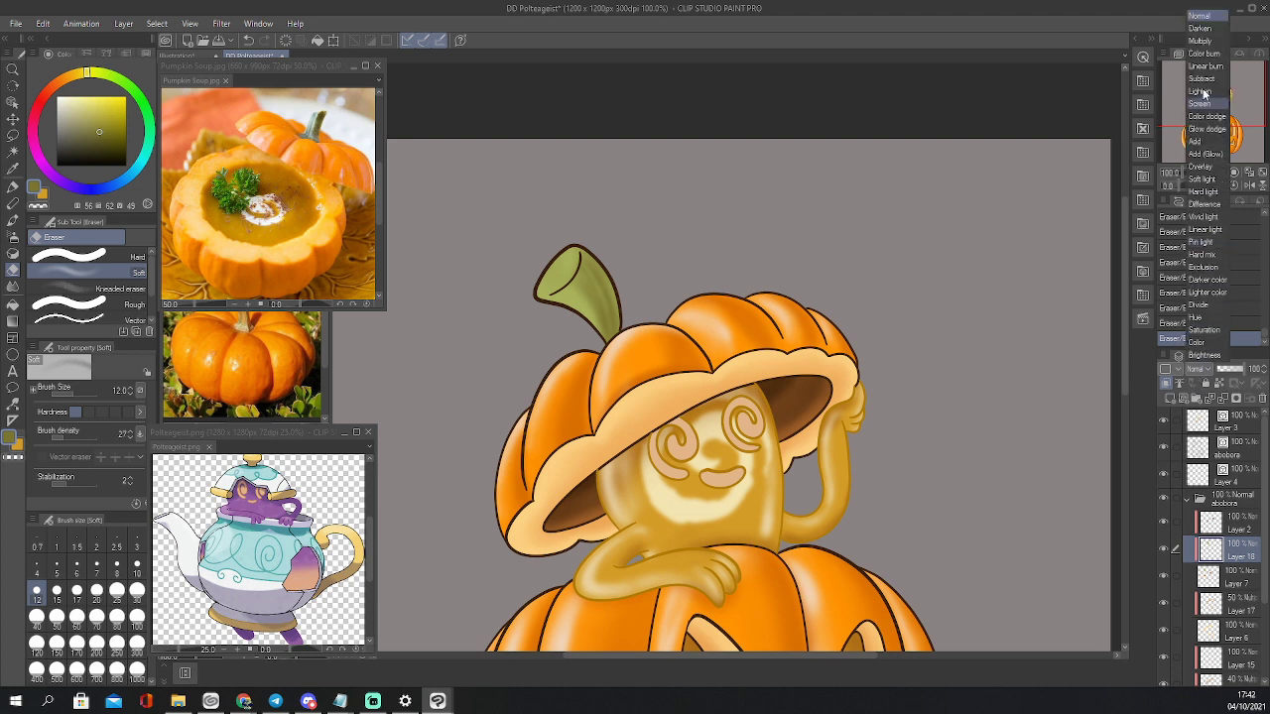
pyautogui.click(1207, 40)
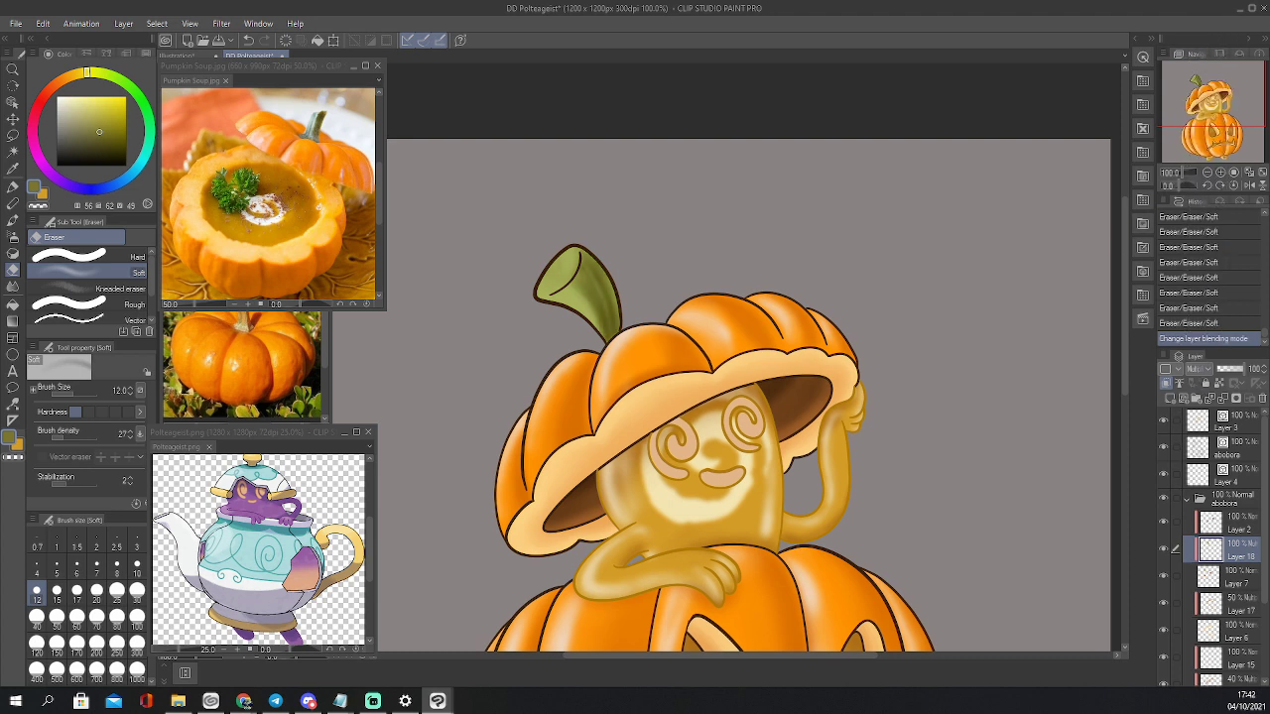
pyautogui.press(']')
pyautogui.press(']')
pyautogui.press(']')
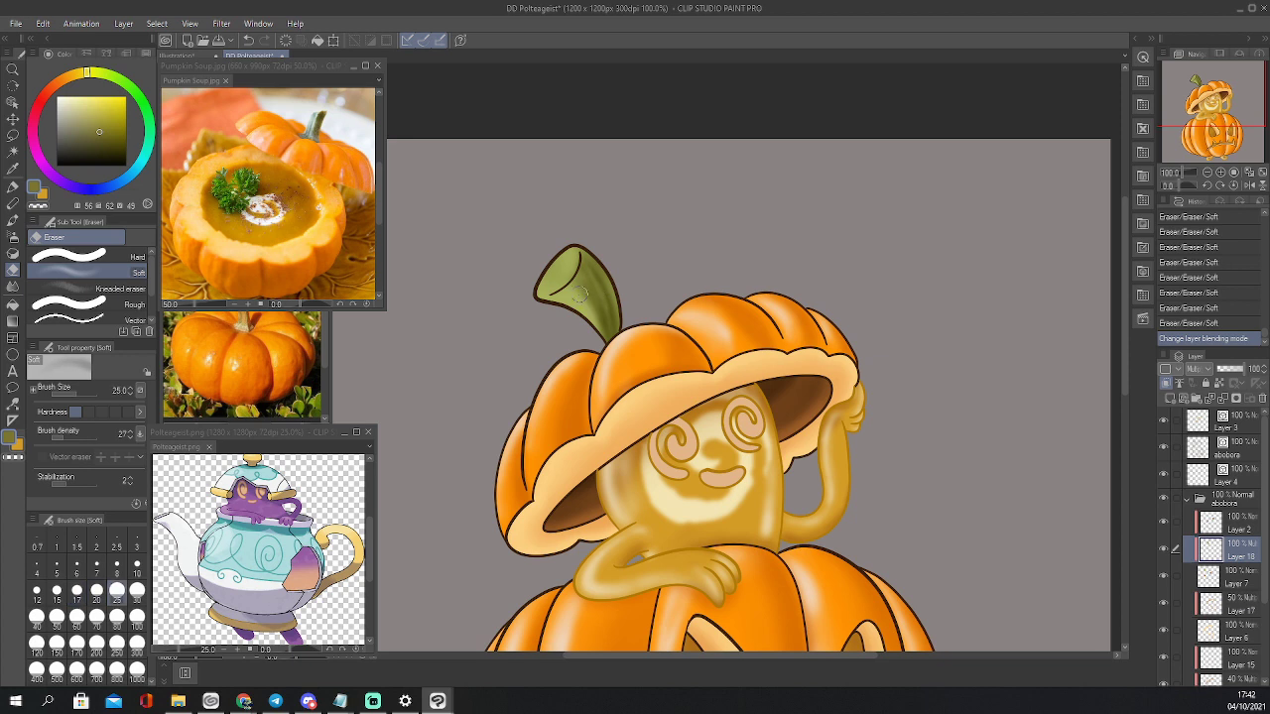
pyautogui.moveTo(601, 325); pyautogui.dragTo(587, 254)
pyautogui.moveTo(589, 259)
pyautogui.mouseDown()
pyautogui.moveTo(611, 298)
pyautogui.moveTo(583, 266)
pyautogui.mouseUp()
pyautogui.moveTo(583, 268)
pyautogui.mouseDown()
pyautogui.moveTo(602, 345)
pyautogui.moveTo(581, 250)
pyautogui.moveTo(613, 326)
pyautogui.moveTo(593, 255)
pyautogui.moveTo(613, 308)
pyautogui.moveTo(602, 268)
pyautogui.moveTo(607, 284)
pyautogui.moveTo(614, 336)
pyautogui.moveTo(585, 273)
pyautogui.moveTo(599, 309)
pyautogui.mouseUp()
# Deepen the stem's shading with the Soft airbrush at size 20 and soften it with the Soft eraser at size 12
pyautogui.press('b')
pyautogui.moveTo(582, 244); pyautogui.dragTo(601, 313)
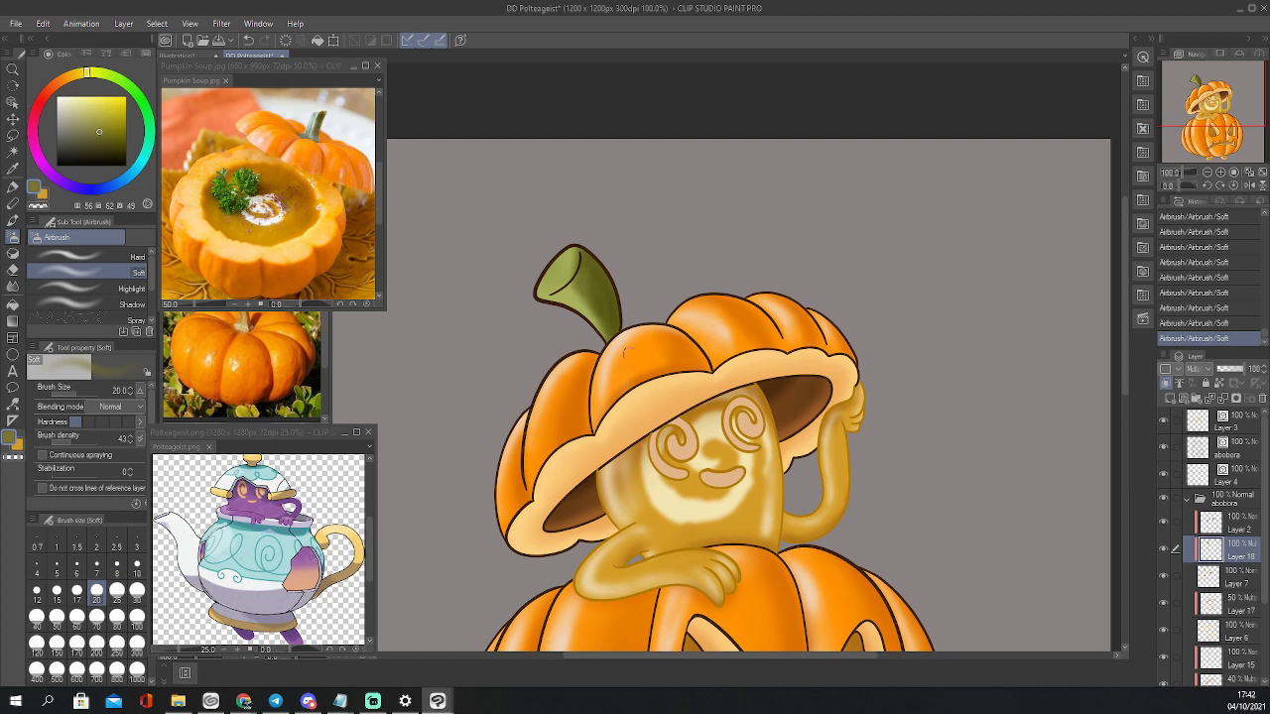
pyautogui.press('e')
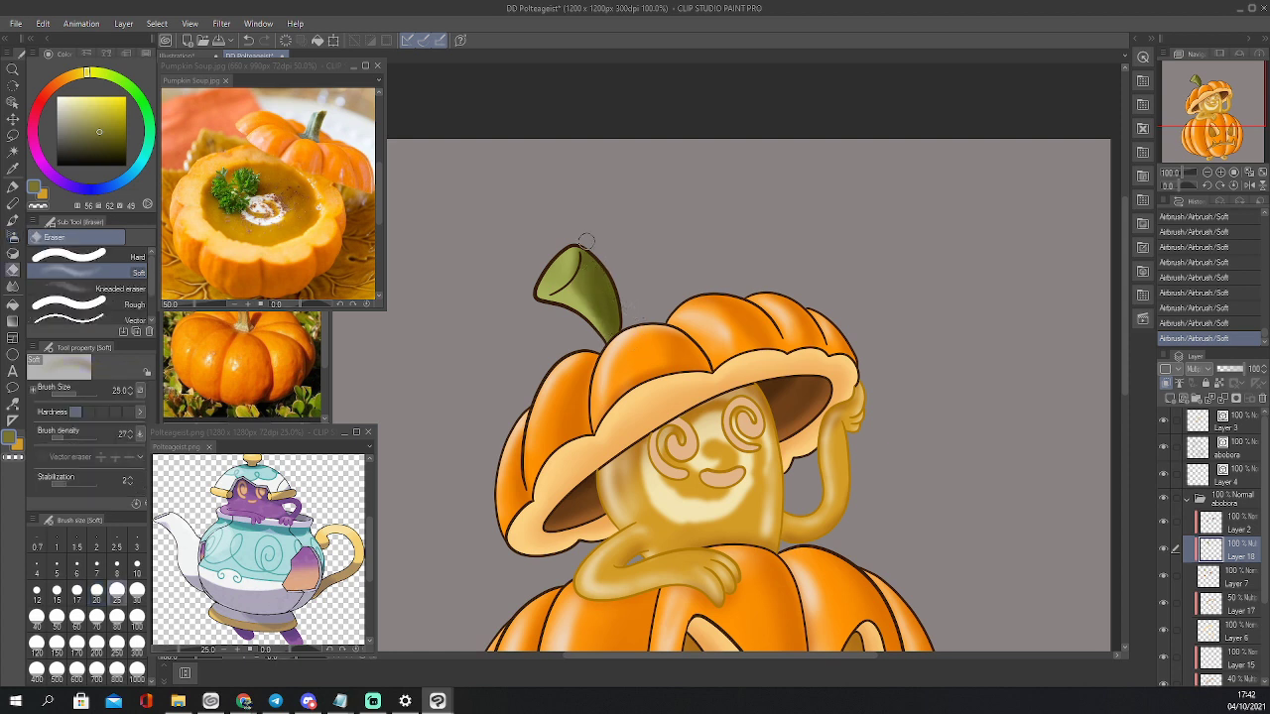
pyautogui.press('[')
pyautogui.press('[')
pyautogui.press('[')
pyautogui.press('[')
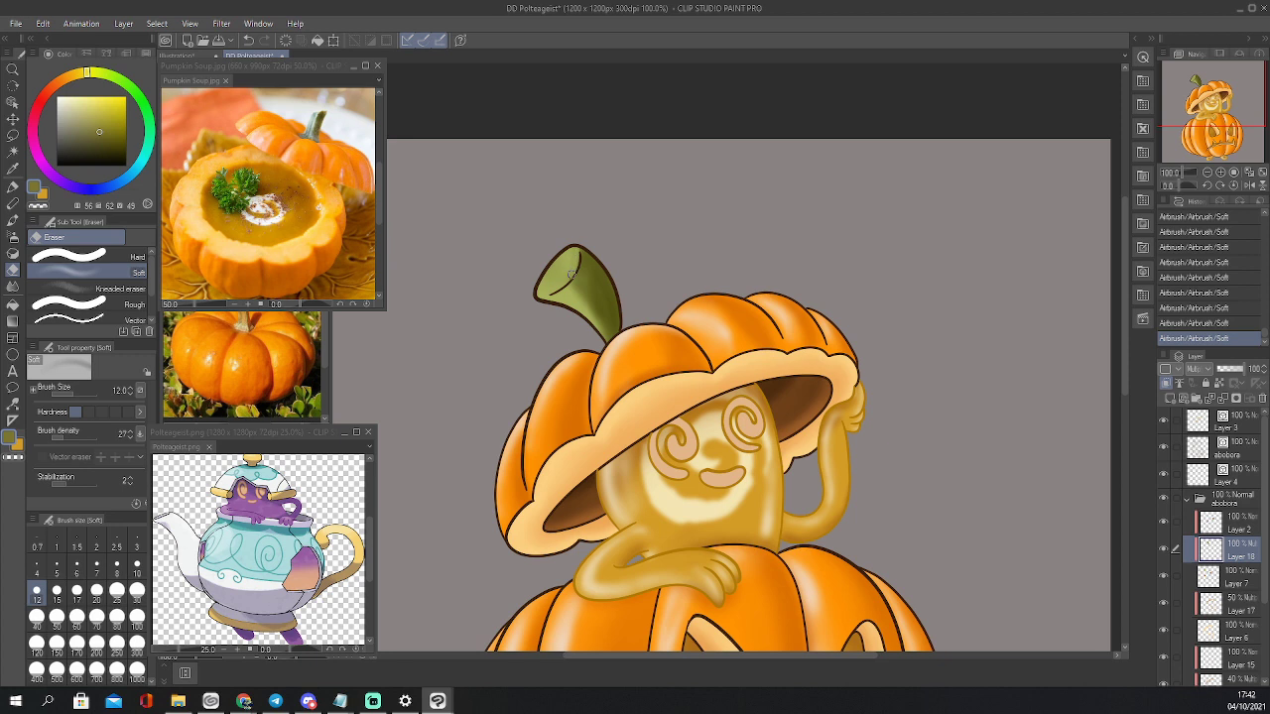
pyautogui.moveTo(569, 269)
pyautogui.mouseDown()
pyautogui.moveTo(609, 259)
pyautogui.moveTo(574, 264)
pyautogui.moveTo(595, 283)
pyautogui.moveTo(607, 335)
pyautogui.moveTo(581, 267)
pyautogui.moveTo(609, 313)
pyautogui.mouseUp()
# Carve fine light streaks along the stem with the Soft eraser at size 6 and lower Layer 18's opacity to 66%
pyautogui.press('[')
pyautogui.press('[')
pyautogui.press('[')
pyautogui.press('[')
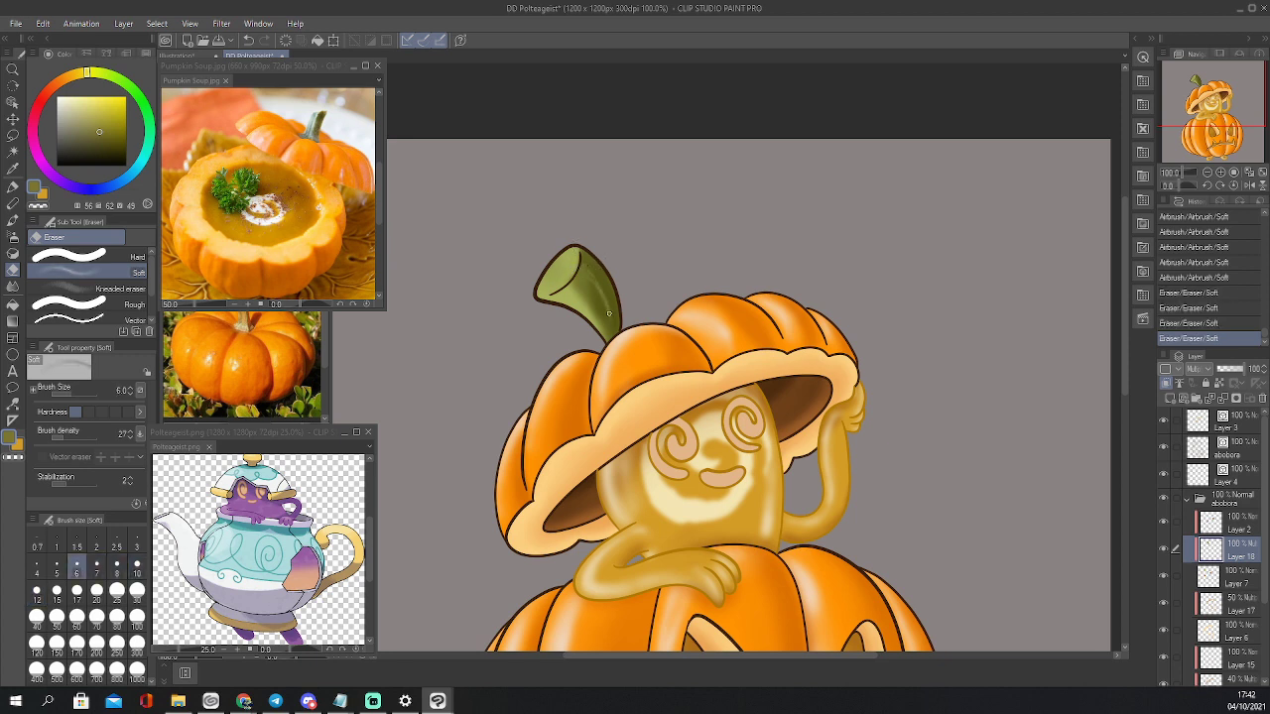
pyautogui.moveTo(581, 266); pyautogui.dragTo(598, 287)
pyautogui.moveTo(598, 290); pyautogui.dragTo(608, 317)
pyautogui.moveTo(585, 266); pyautogui.dragTo(598, 289)
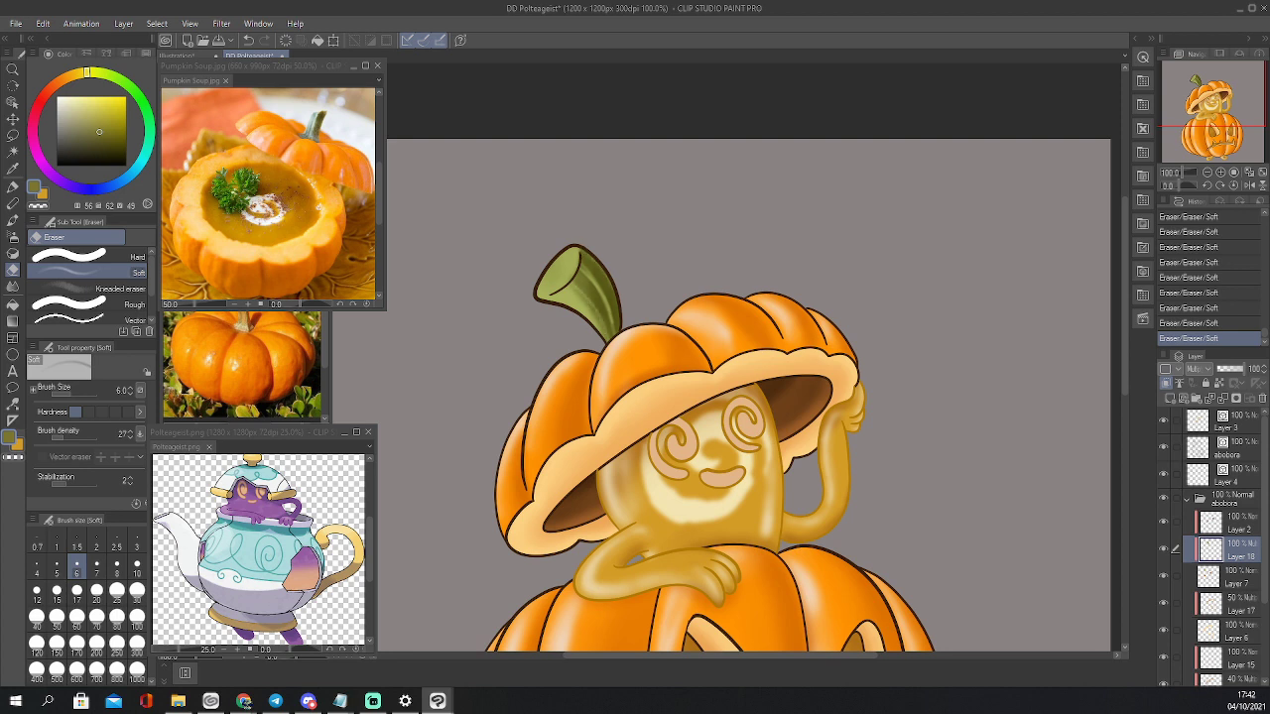
pyautogui.moveTo(615, 306); pyautogui.dragTo(619, 338)
pyautogui.click(1224, 324)
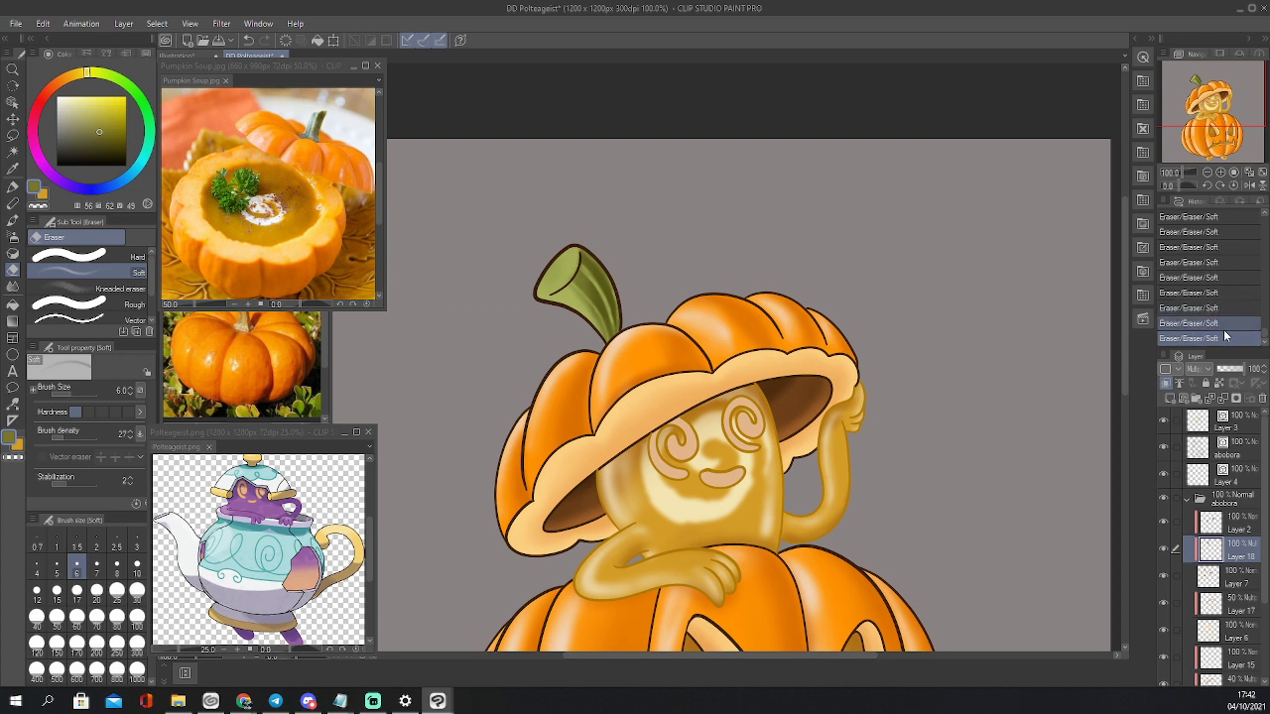
pyautogui.click(1236, 369)
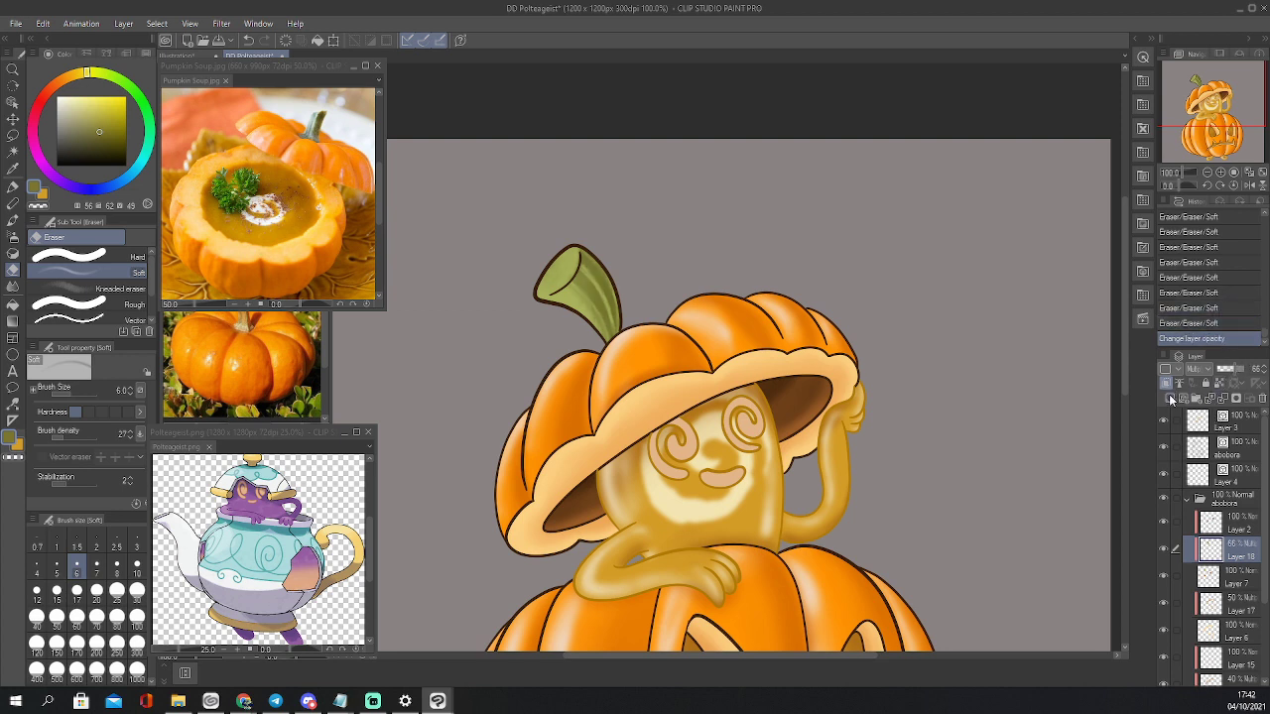
pyautogui.click(1170, 398)
pyautogui.click(1165, 384)
pyautogui.click(1178, 384)
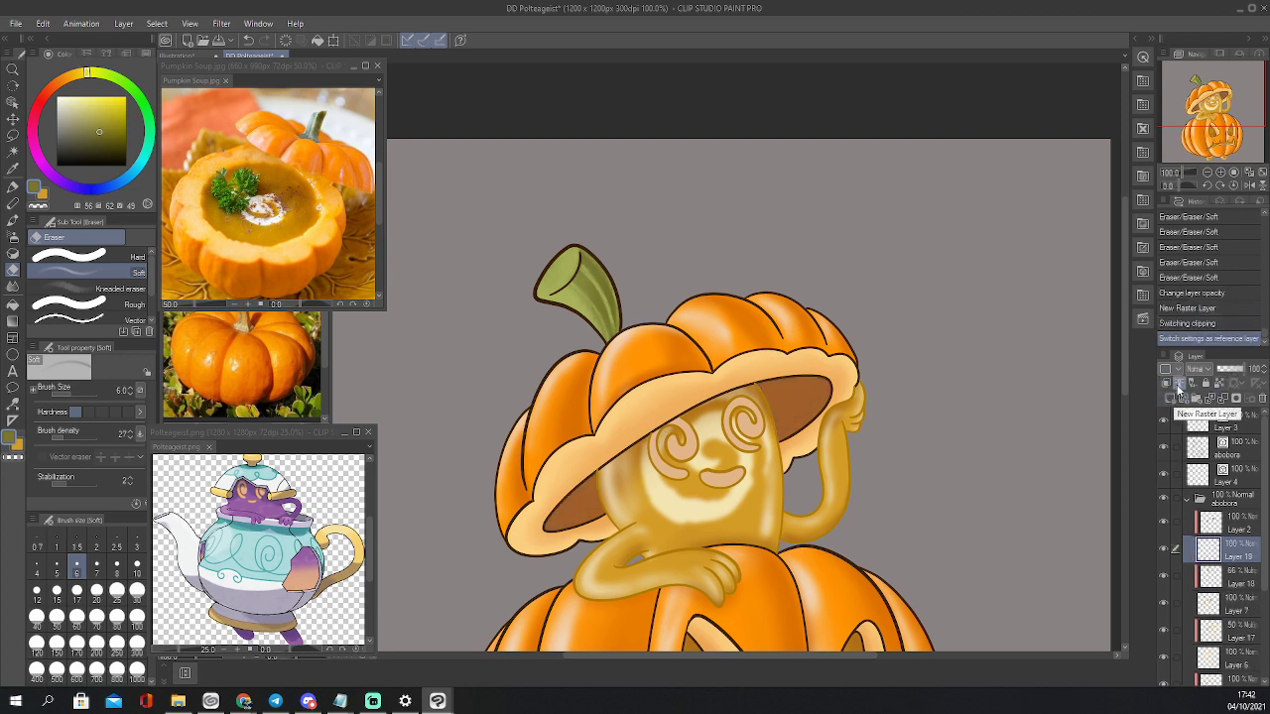
pyautogui.click(1179, 392)
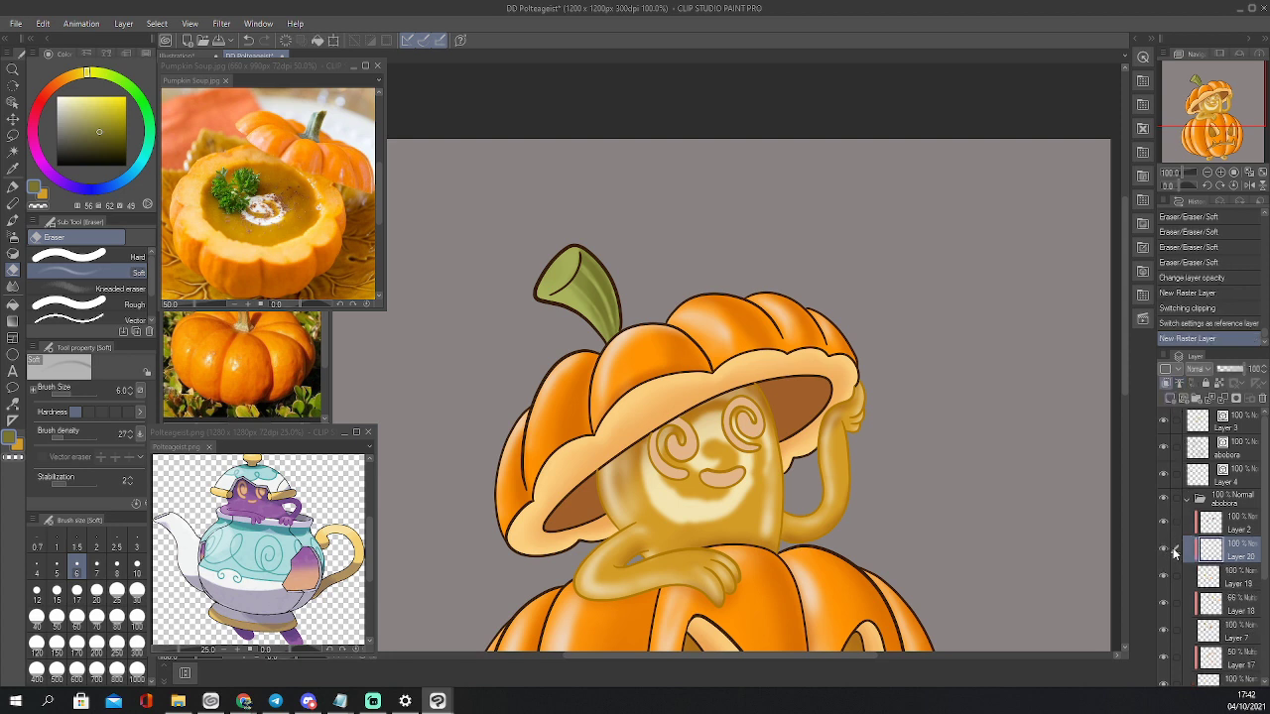
pyautogui.click(1208, 294)
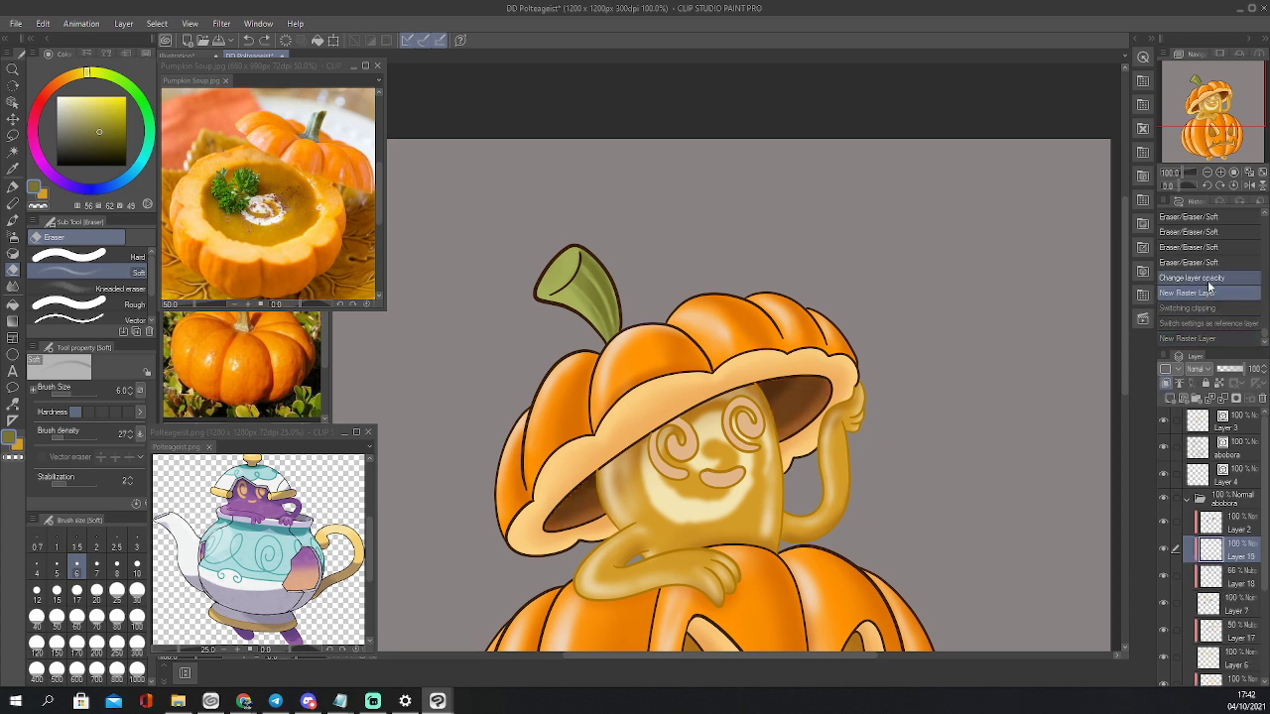
pyautogui.click(1207, 280)
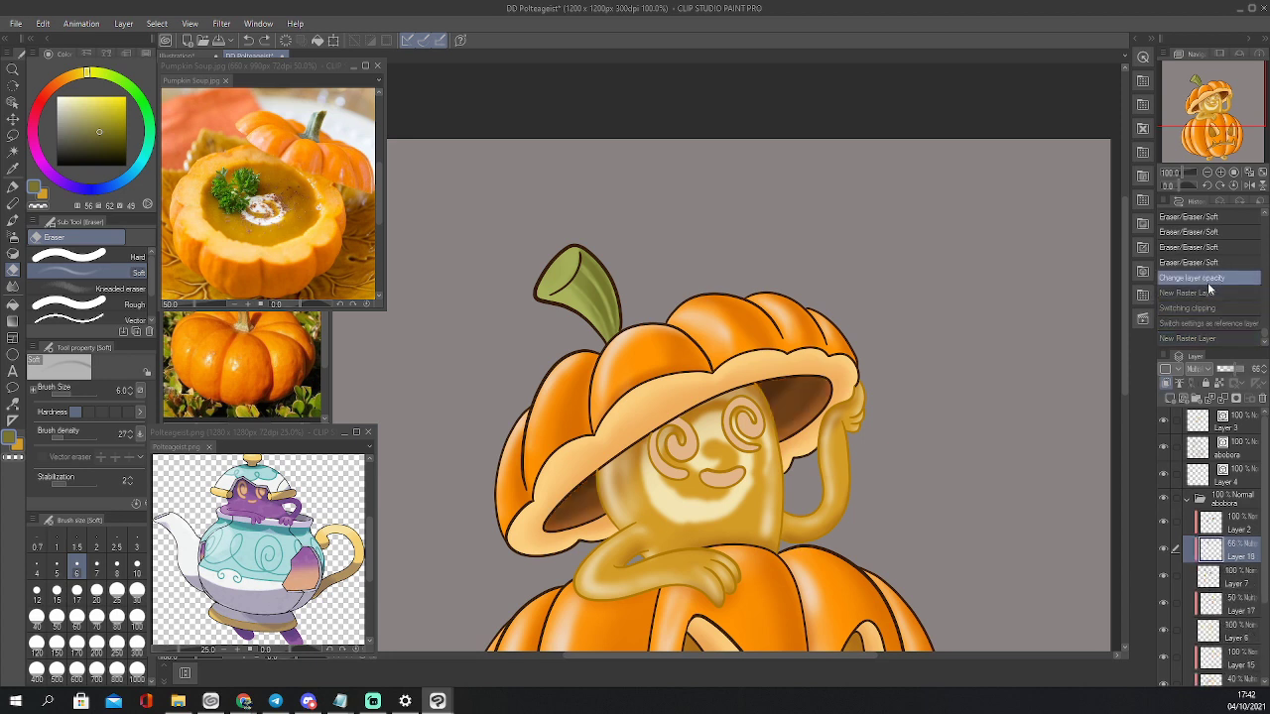
pyautogui.click(1166, 551)
pyautogui.click(1166, 551)
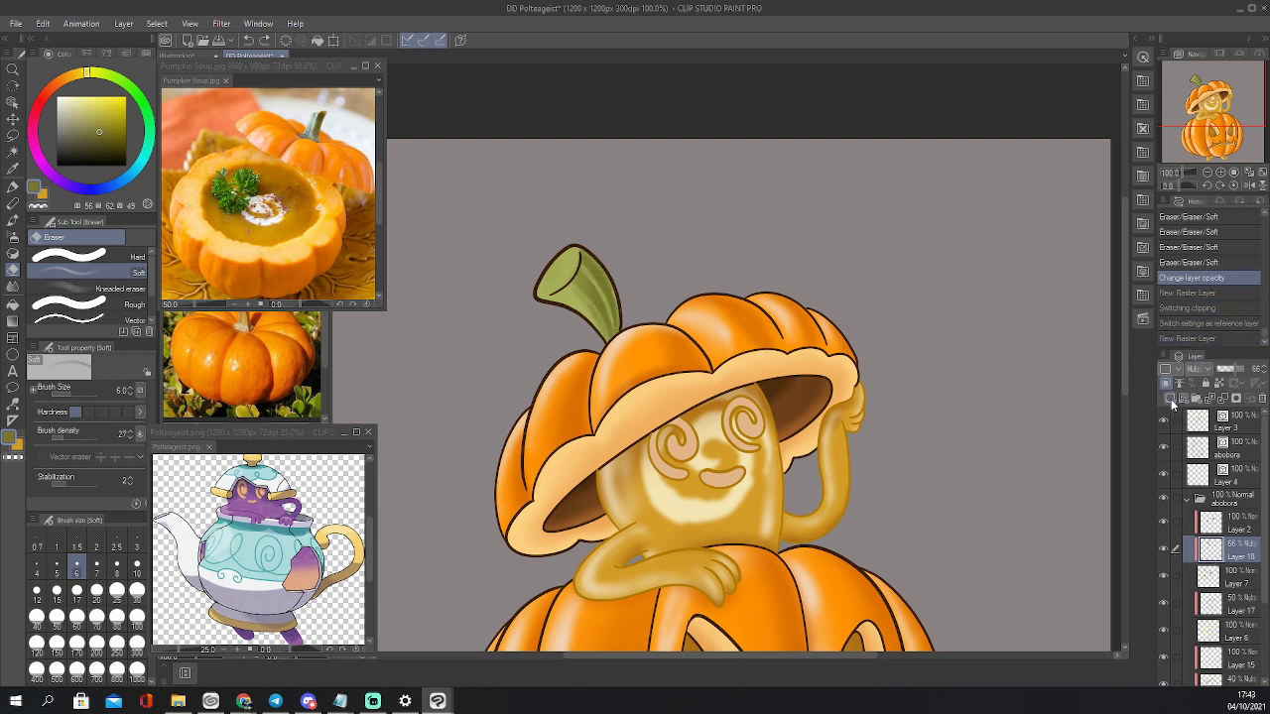
# Add a clipped raster layer above Layer 18 and pick a near-white drawing colour
pyautogui.click(1170, 399)
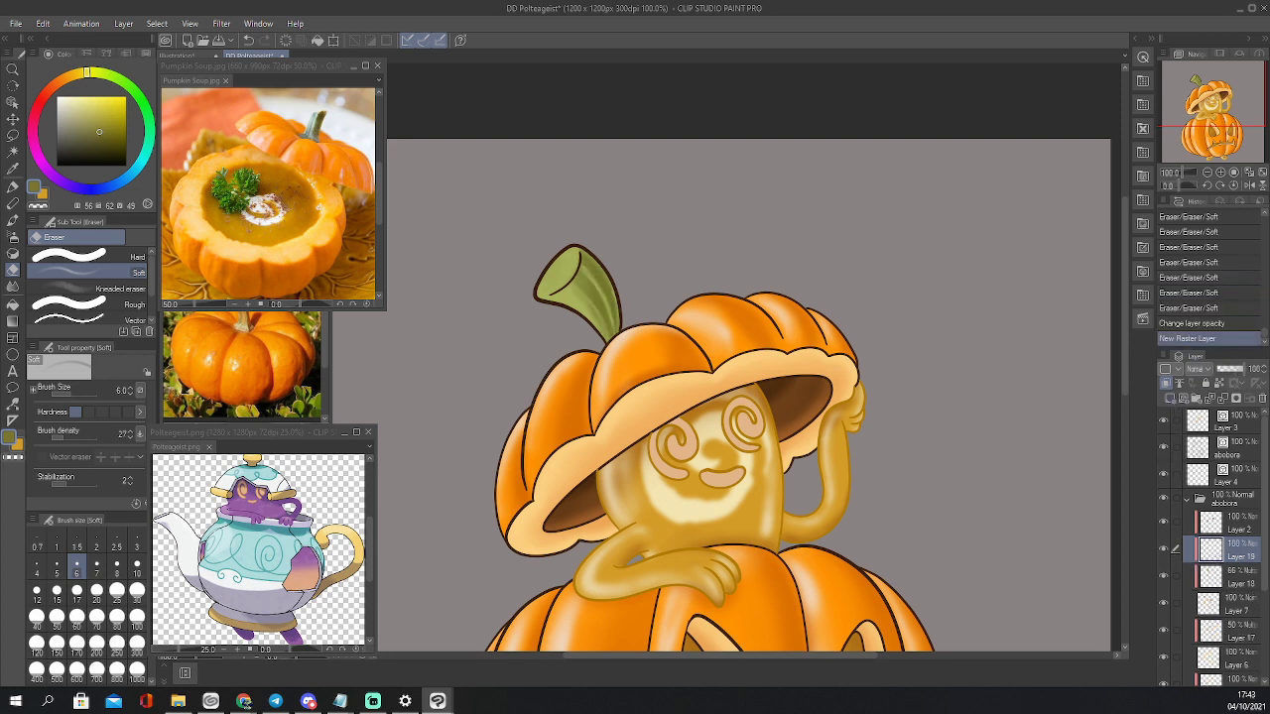
pyautogui.click(63, 97)
# Try near-white Soft airbrush highlights on the stem's cut face and along its length, and clear them from the layer
pyautogui.press('b')
pyautogui.moveTo(558, 264)
pyautogui.mouseDown()
pyautogui.moveTo(546, 285)
pyautogui.moveTo(569, 256)
pyautogui.mouseUp()
pyautogui.moveTo(572, 269); pyautogui.dragTo(554, 283)
pyautogui.moveTo(569, 256)
pyautogui.mouseDown()
pyautogui.moveTo(555, 262)
pyautogui.moveTo(564, 272)
pyautogui.mouseUp()
pyautogui.moveTo(565, 263)
pyautogui.mouseDown()
pyautogui.moveTo(593, 250)
pyautogui.moveTo(580, 252)
pyautogui.moveTo(597, 271)
pyautogui.moveTo(548, 295)
pyautogui.moveTo(592, 324)
pyautogui.mouseUp()
pyautogui.press('[')
pyautogui.press('[')
pyautogui.press('[')
pyautogui.press('[')
pyautogui.press('[')
pyautogui.press('[')
pyautogui.moveTo(578, 307)
pyautogui.mouseDown()
pyautogui.moveTo(597, 335)
pyautogui.moveTo(548, 292)
pyautogui.moveTo(603, 330)
pyautogui.moveTo(581, 294)
pyautogui.moveTo(598, 288)
pyautogui.mouseUp()
pyautogui.press('[')
pyautogui.press('[')
pyautogui.press('[')
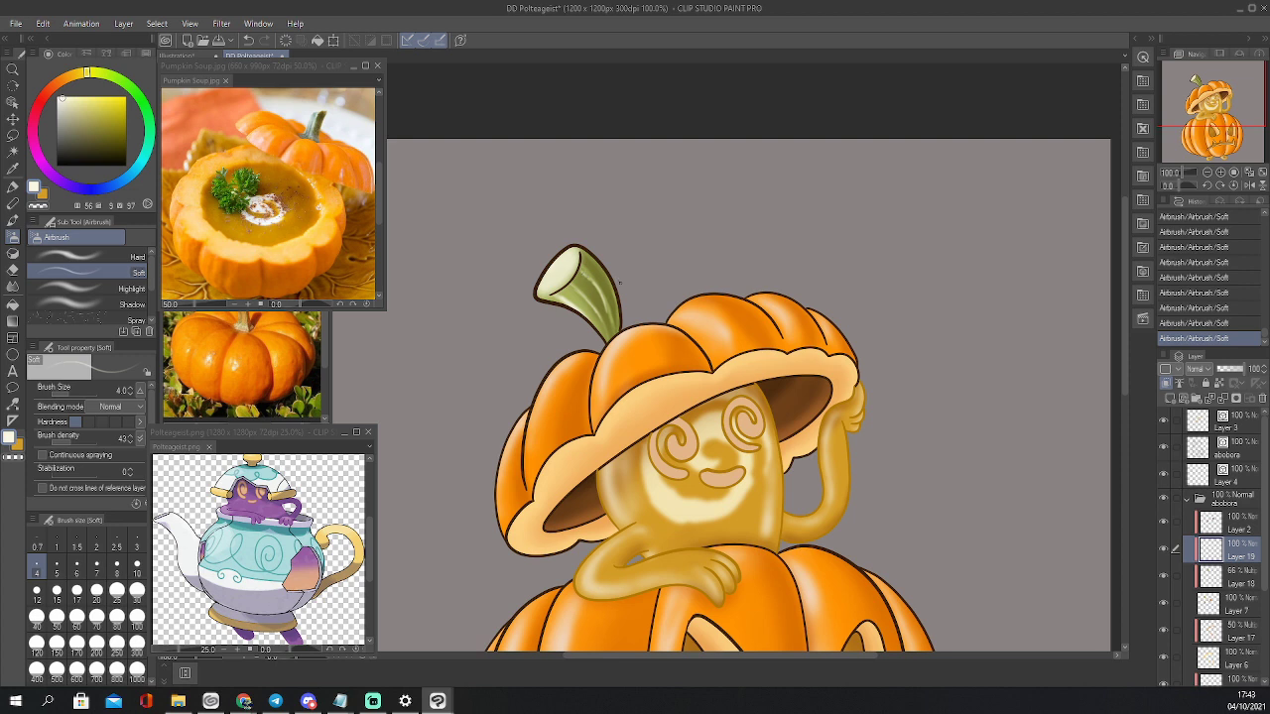
pyautogui.press('Delete')
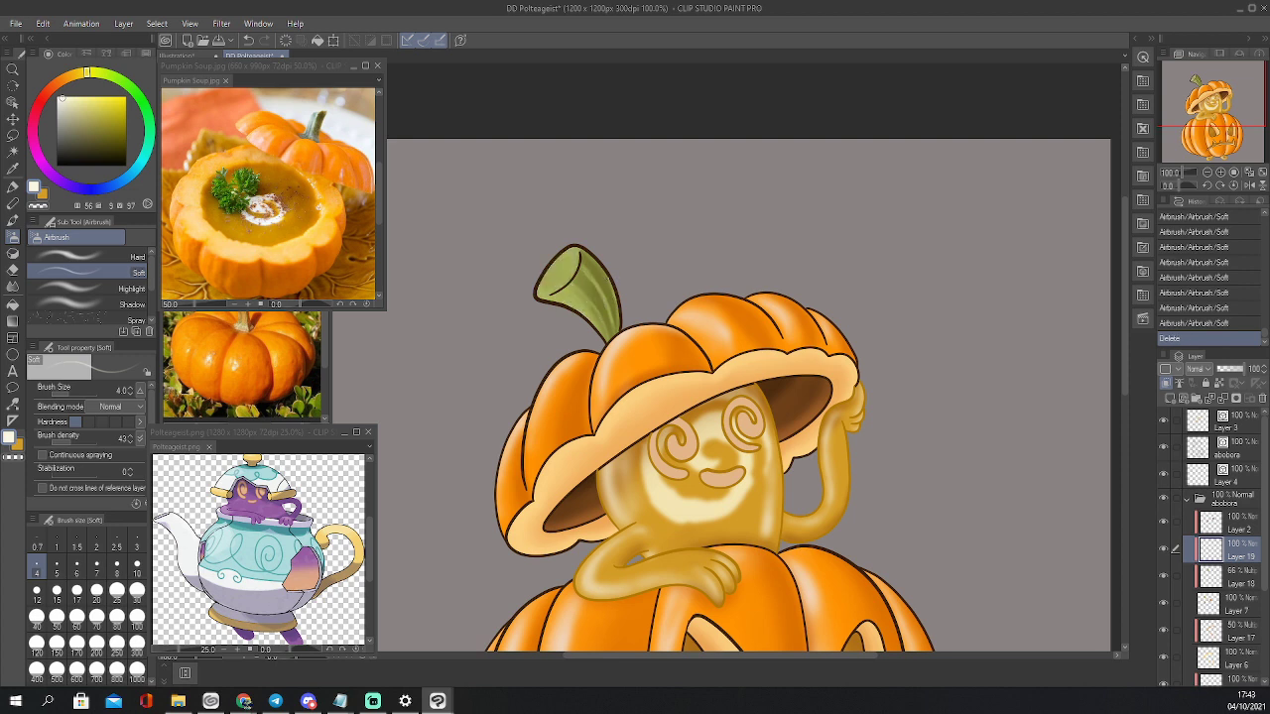
# Try texturing the stem's cut face with the Sand cloud decoration brush at size 40, and undo the strokes
pyautogui.press('b')
pyautogui.press('[')
pyautogui.press('[')
pyautogui.press('[')
pyautogui.press('[')
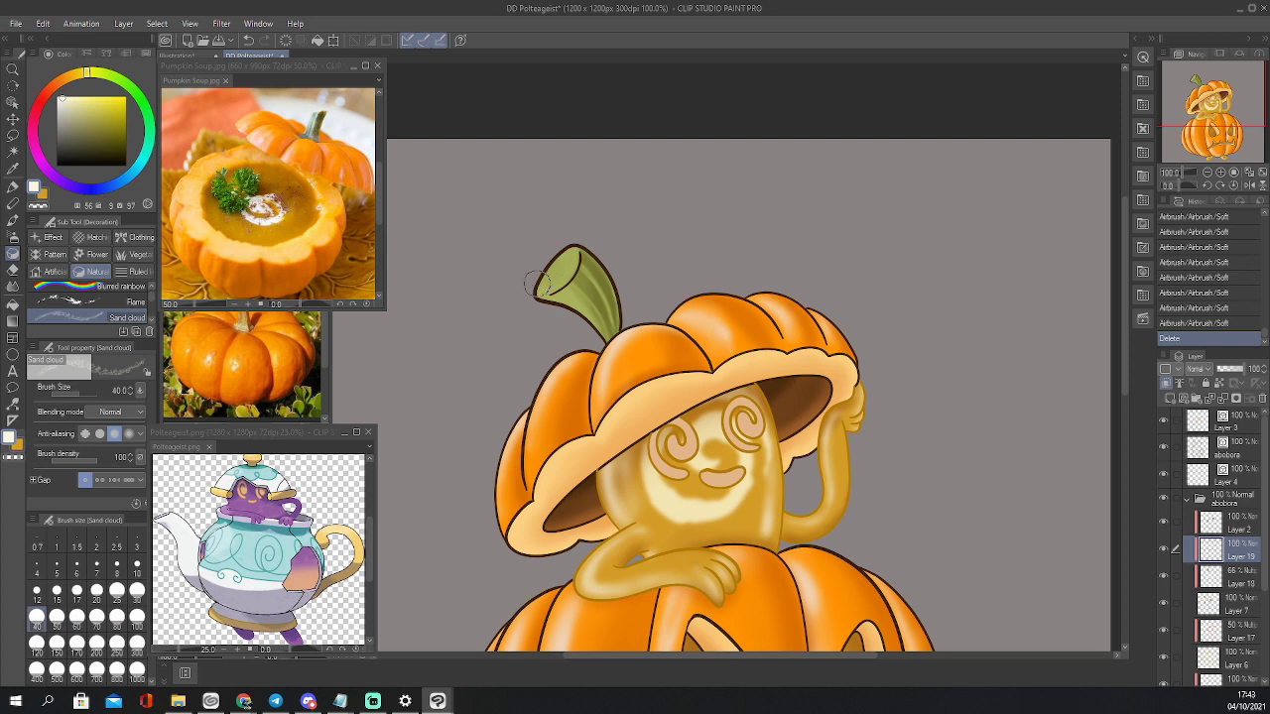
pyautogui.moveTo(537, 284); pyautogui.dragTo(556, 265)
pyautogui.moveTo(546, 286); pyautogui.dragTo(566, 254)
pyautogui.hotkey('ctrl', 'z')
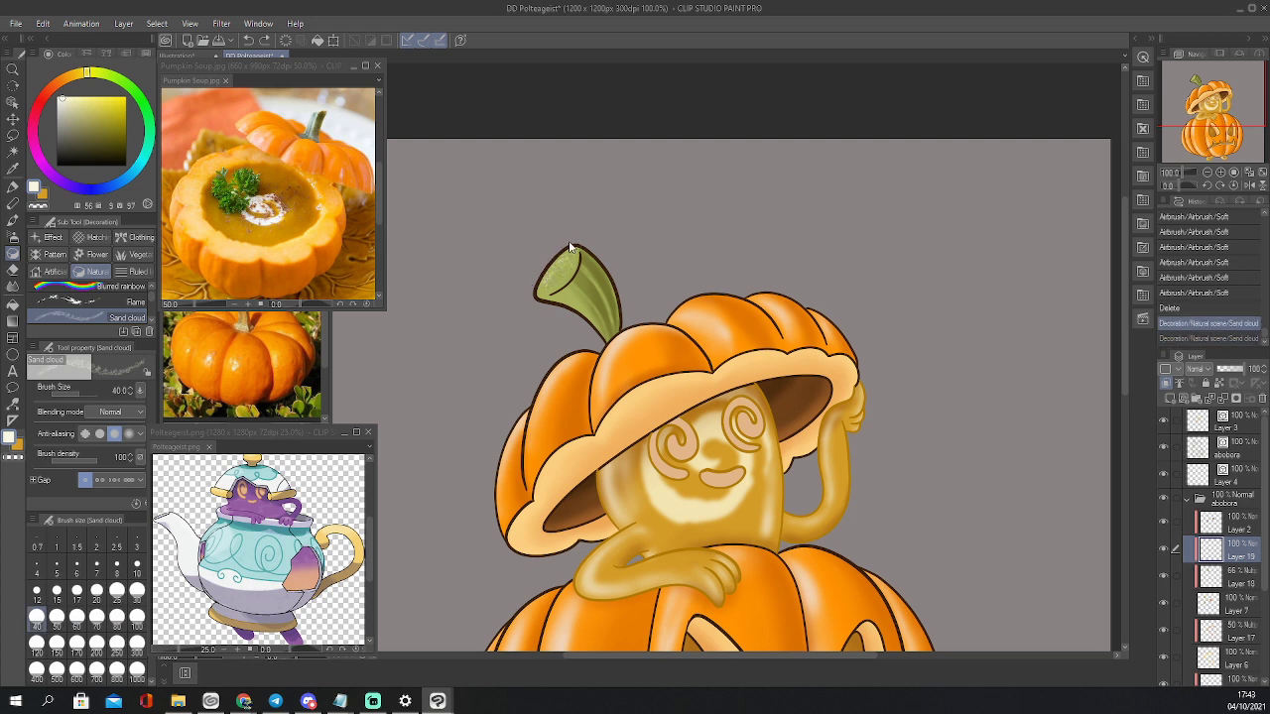
pyautogui.hotkey('ctrl', 'z')
pyautogui.hotkey('ctrl', 'z')
# Highlight the outer edge of the stem's cut face softly in near-white with an enlarged Soft airbrush
pyautogui.press('b')
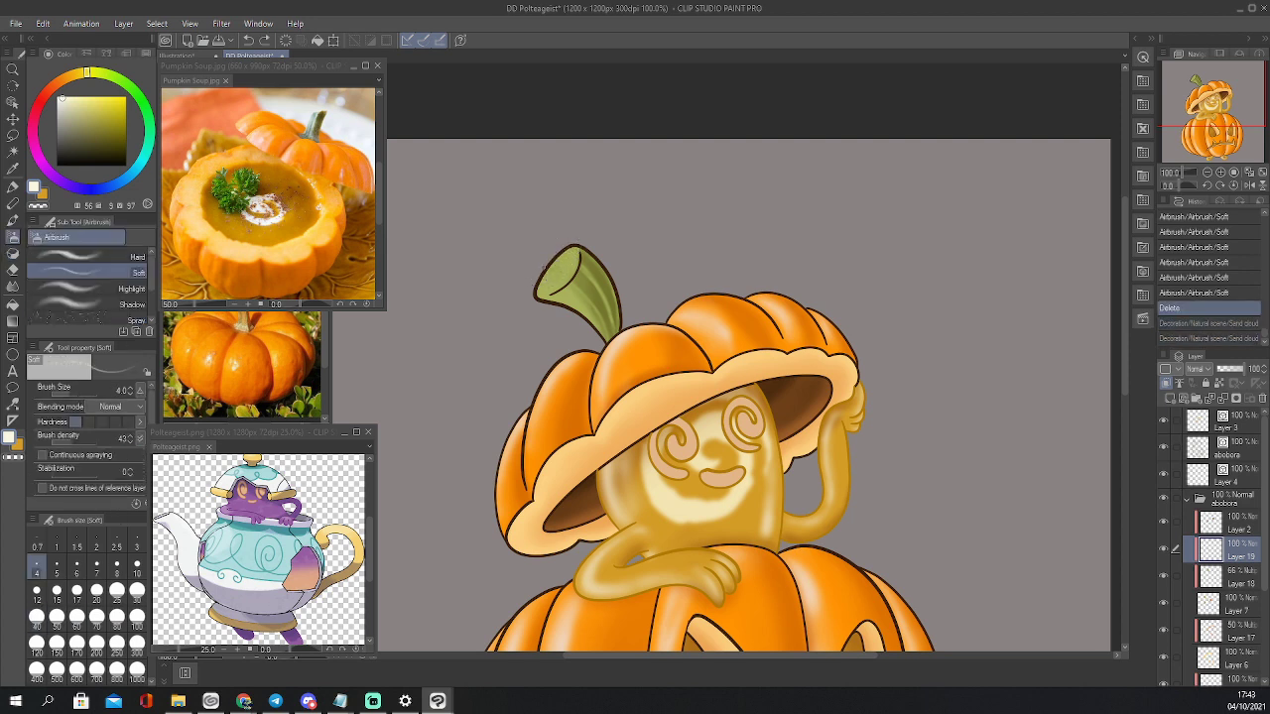
pyautogui.press(']')
pyautogui.press(']')
pyautogui.press(']')
pyautogui.press(']')
pyautogui.press(']')
pyautogui.press(']')
pyautogui.press(']')
pyautogui.press(']')
pyautogui.press(']')
pyautogui.press(']')
pyautogui.press(']')
pyautogui.moveTo(535, 286); pyautogui.dragTo(565, 252)
pyautogui.moveTo(541, 282)
pyautogui.mouseDown()
pyautogui.moveTo(548, 258)
pyautogui.moveTo(556, 266)
pyautogui.mouseUp()
# Paint narrow near-white highlights along the stem's ridges with the Soft airbrush at sizes 8 and 6
pyautogui.press('[')
pyautogui.press('[')
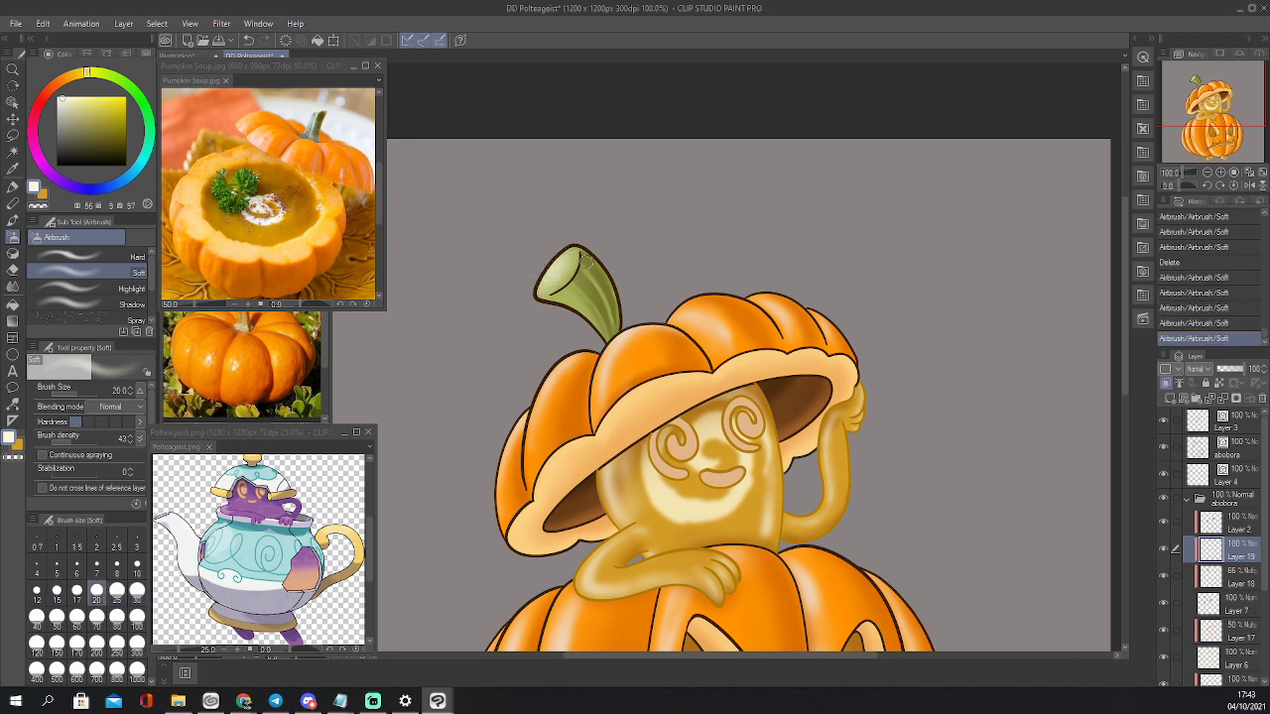
pyautogui.press('[')
pyautogui.press('[')
pyautogui.press('[')
pyautogui.press('[')
pyautogui.press('[')
pyautogui.click(569, 295)
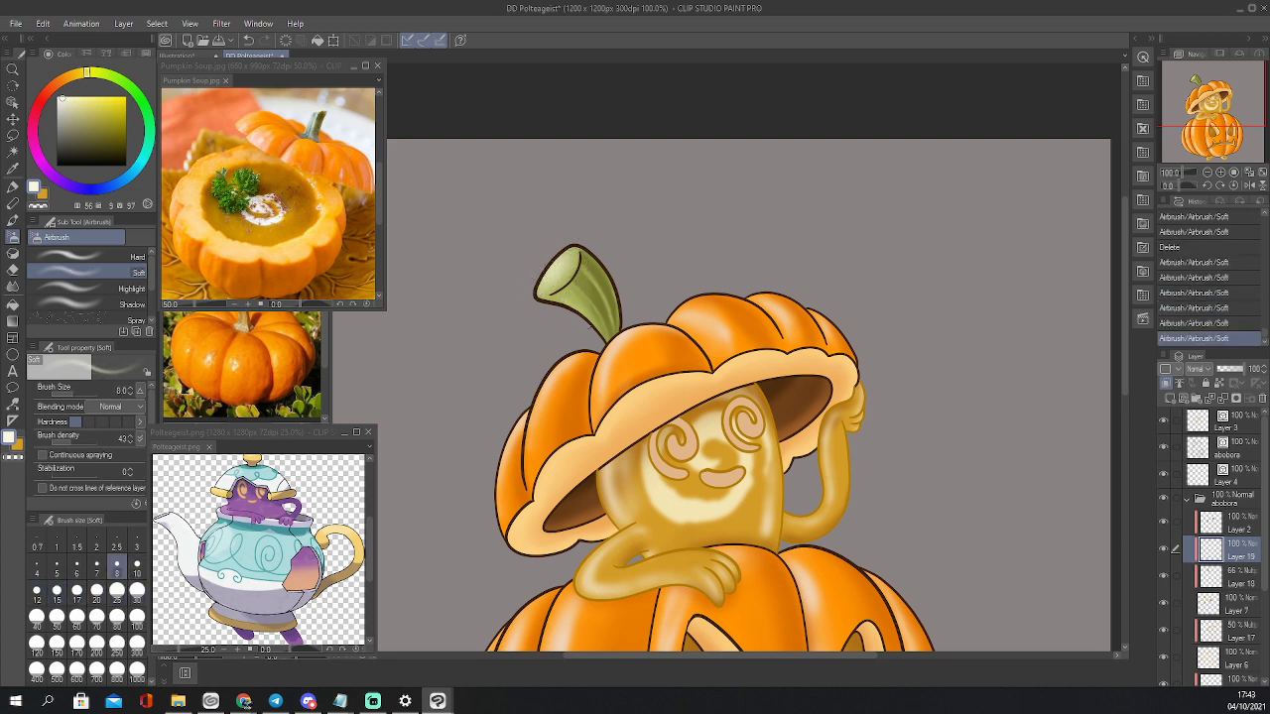
pyautogui.moveTo(569, 295)
pyautogui.mouseDown()
pyautogui.moveTo(591, 322)
pyautogui.moveTo(576, 304)
pyautogui.moveTo(584, 296)
pyautogui.moveTo(599, 311)
pyautogui.moveTo(606, 335)
pyautogui.moveTo(589, 297)
pyautogui.moveTo(600, 310)
pyautogui.moveTo(599, 285)
pyautogui.moveTo(612, 321)
pyautogui.moveTo(595, 264)
pyautogui.mouseUp()
pyautogui.press('[')
pyautogui.press('[')
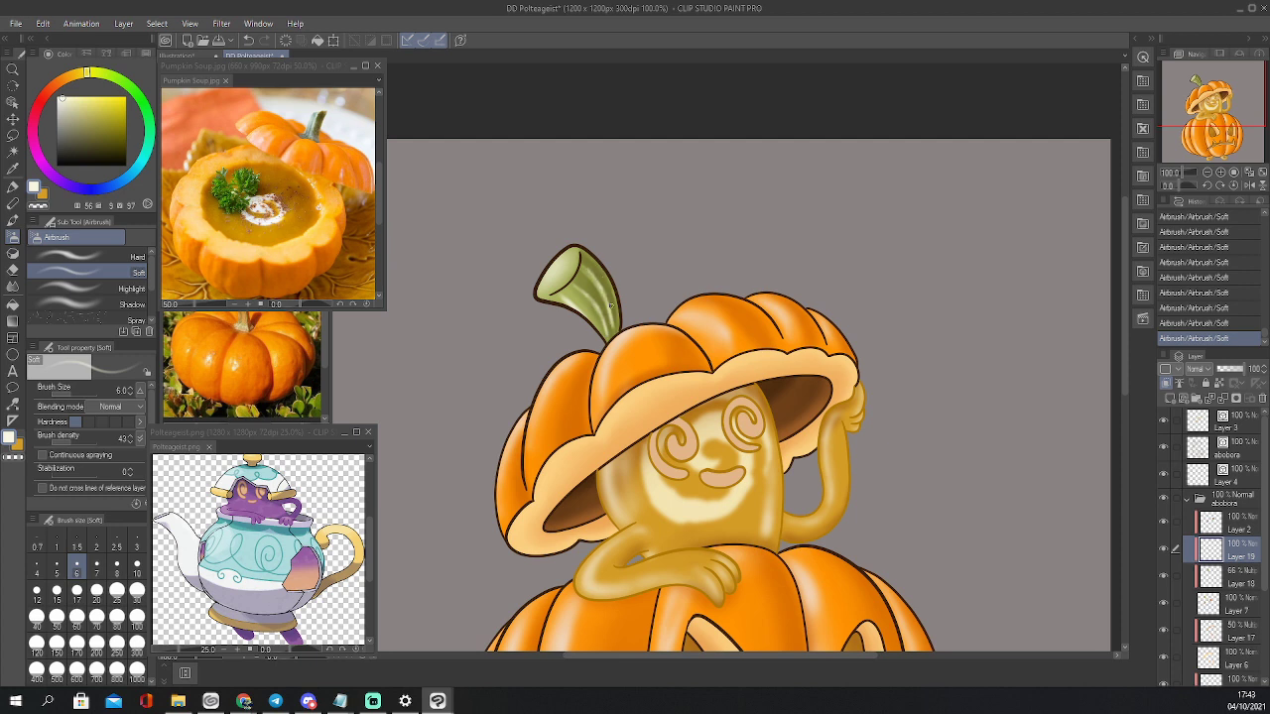
# Thin and soften the stem's highlights with the Soft eraser, using sizes between 3 and 12
pyautogui.press('e')
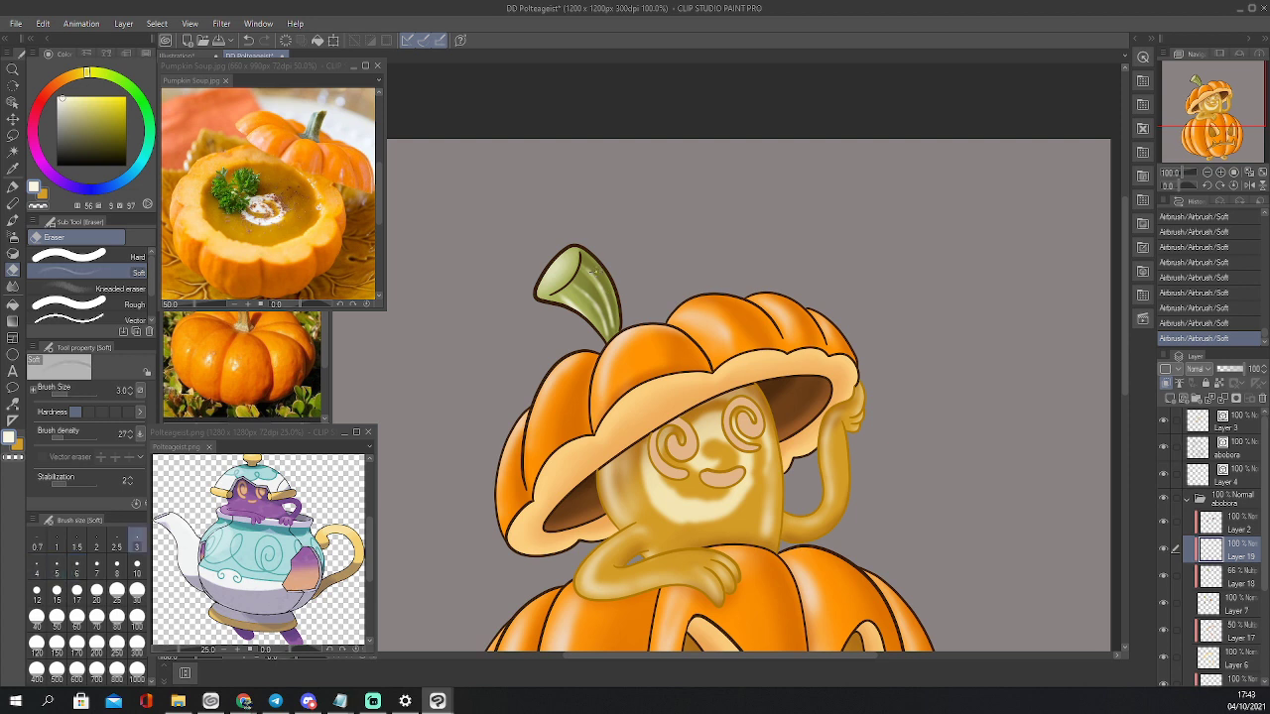
pyautogui.moveTo(592, 271); pyautogui.dragTo(603, 299)
pyautogui.moveTo(606, 302)
pyautogui.mouseDown()
pyautogui.moveTo(612, 326)
pyautogui.moveTo(603, 315)
pyautogui.mouseUp()
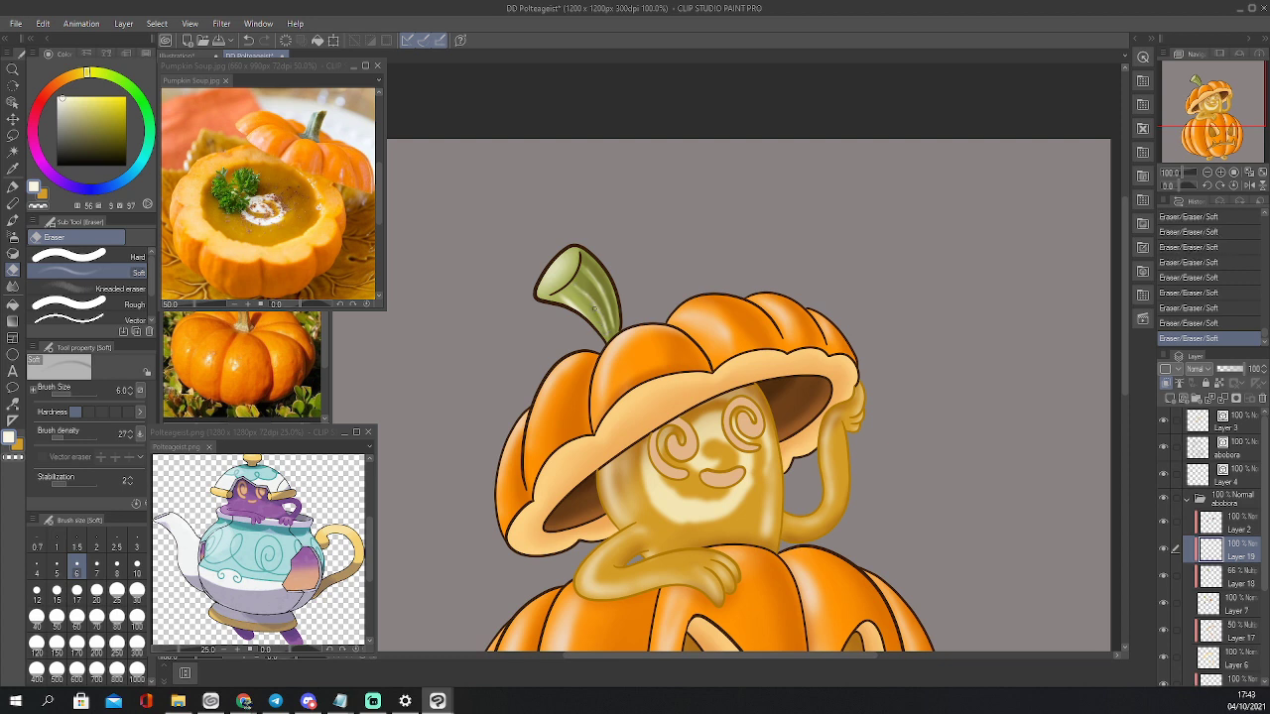
pyautogui.press(']')
pyautogui.press(']')
pyautogui.press(']')
pyautogui.press(']')
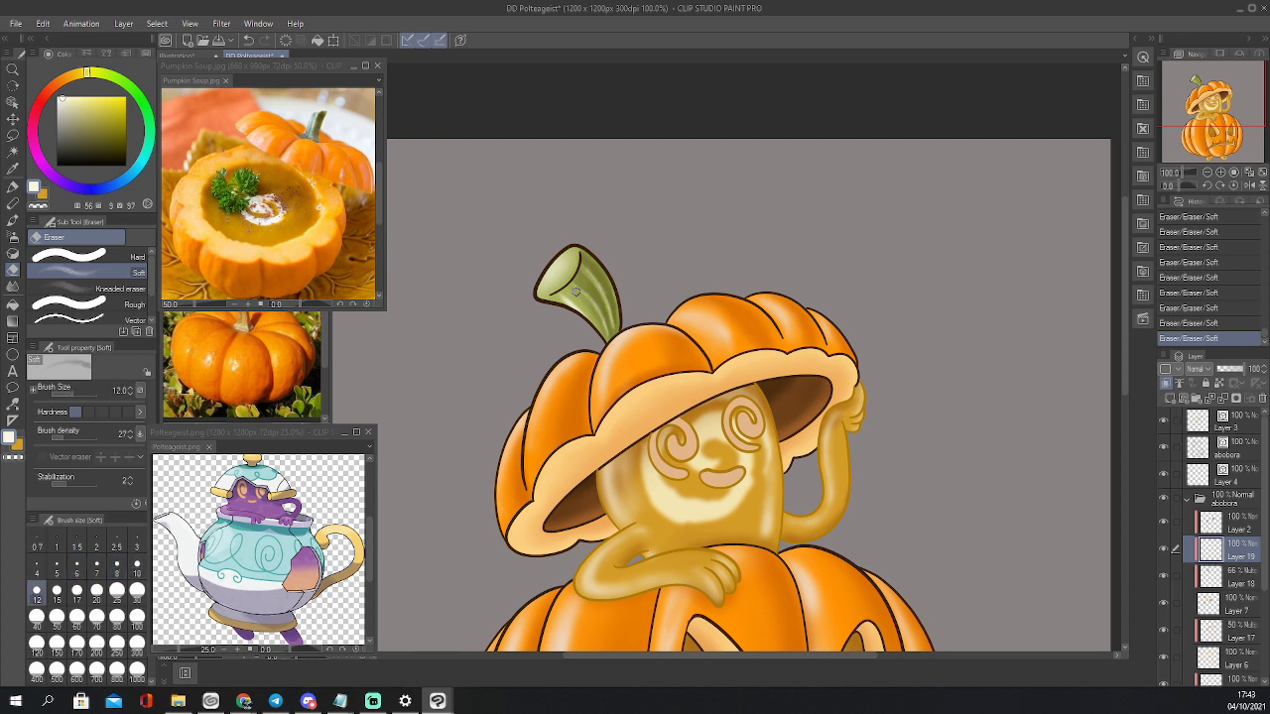
pyautogui.press('[')
pyautogui.press('[')
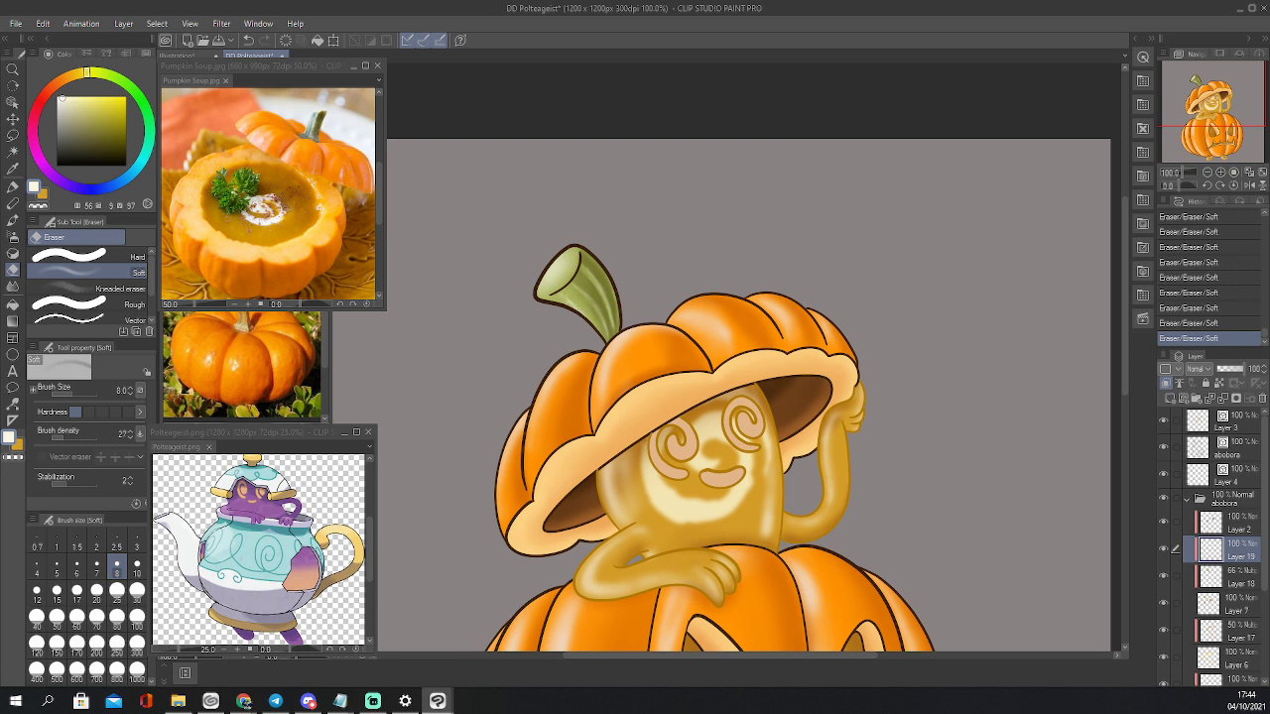
# Lower the stem highlight layer's opacity to 56% and collapse the abobora layer folder
pyautogui.moveTo(1209, 376); pyautogui.dragTo(1232, 377)
pyautogui.click(1207, 172)
pyautogui.moveTo(1210, 130); pyautogui.dragTo(1210, 152)
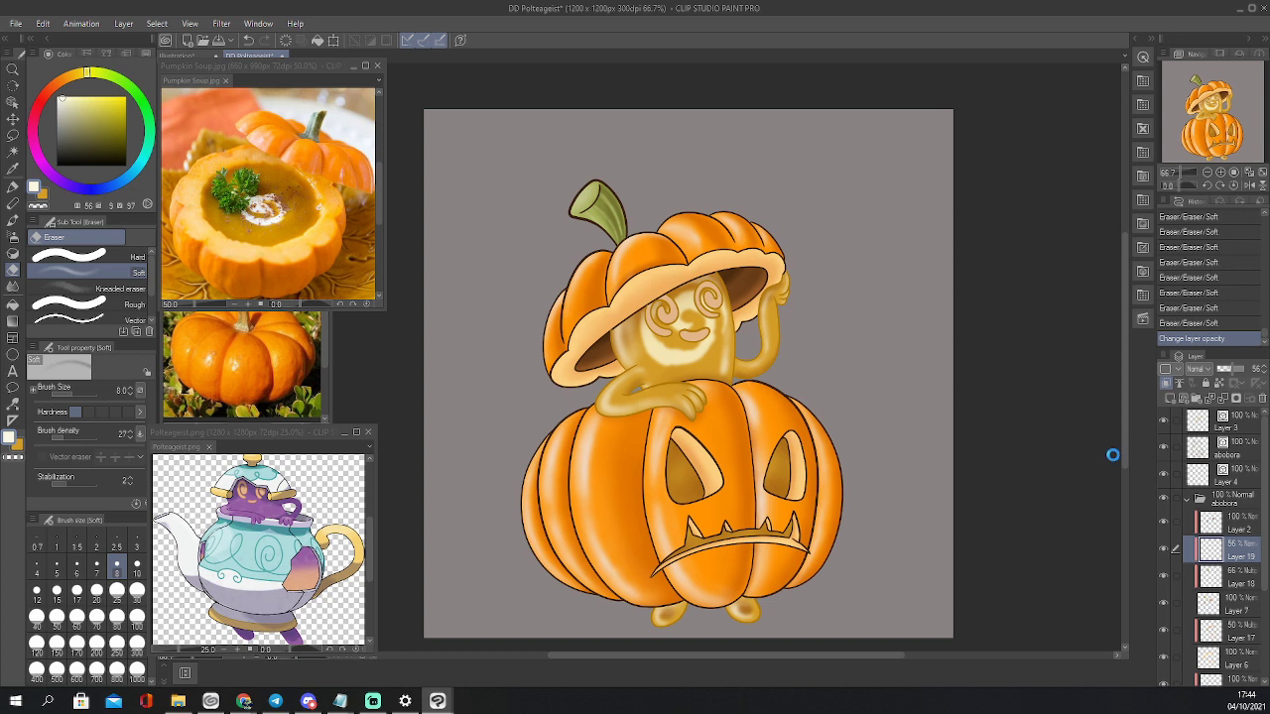
pyautogui.click(1190, 503)
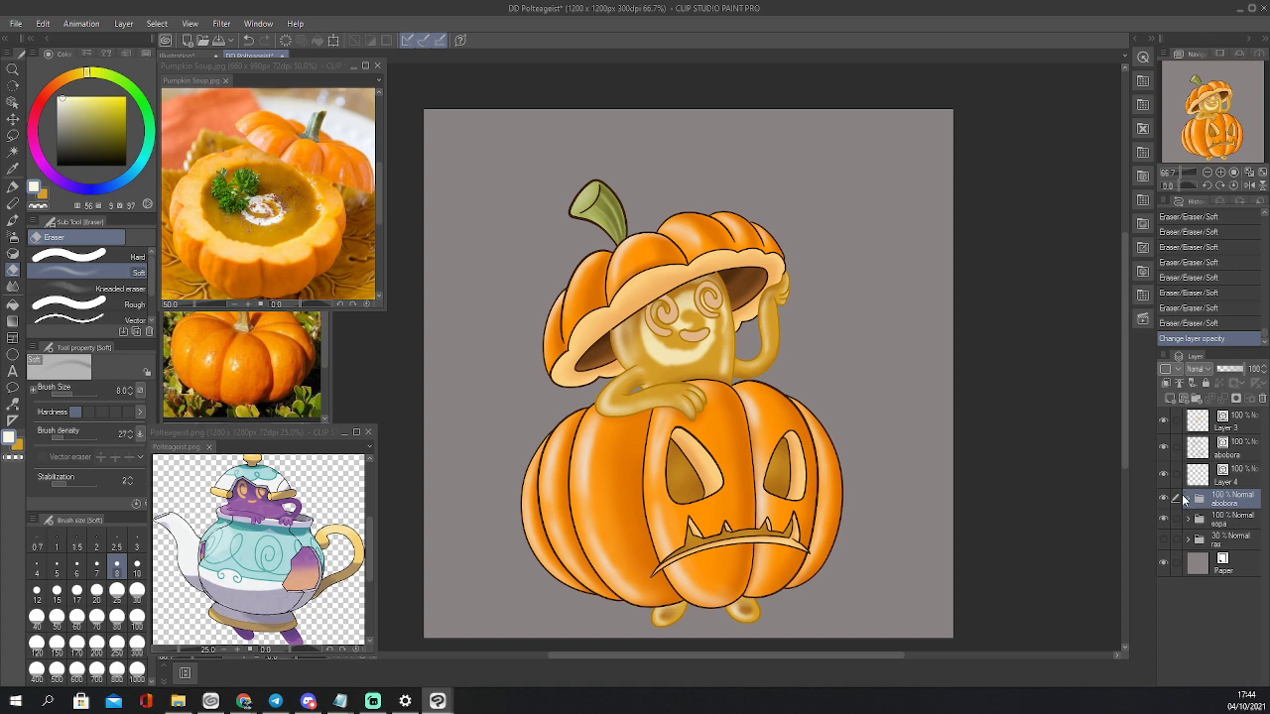
# Inspect the artwork by switching the visibility of the Paper background and of Layer 4
pyautogui.click(1164, 561)
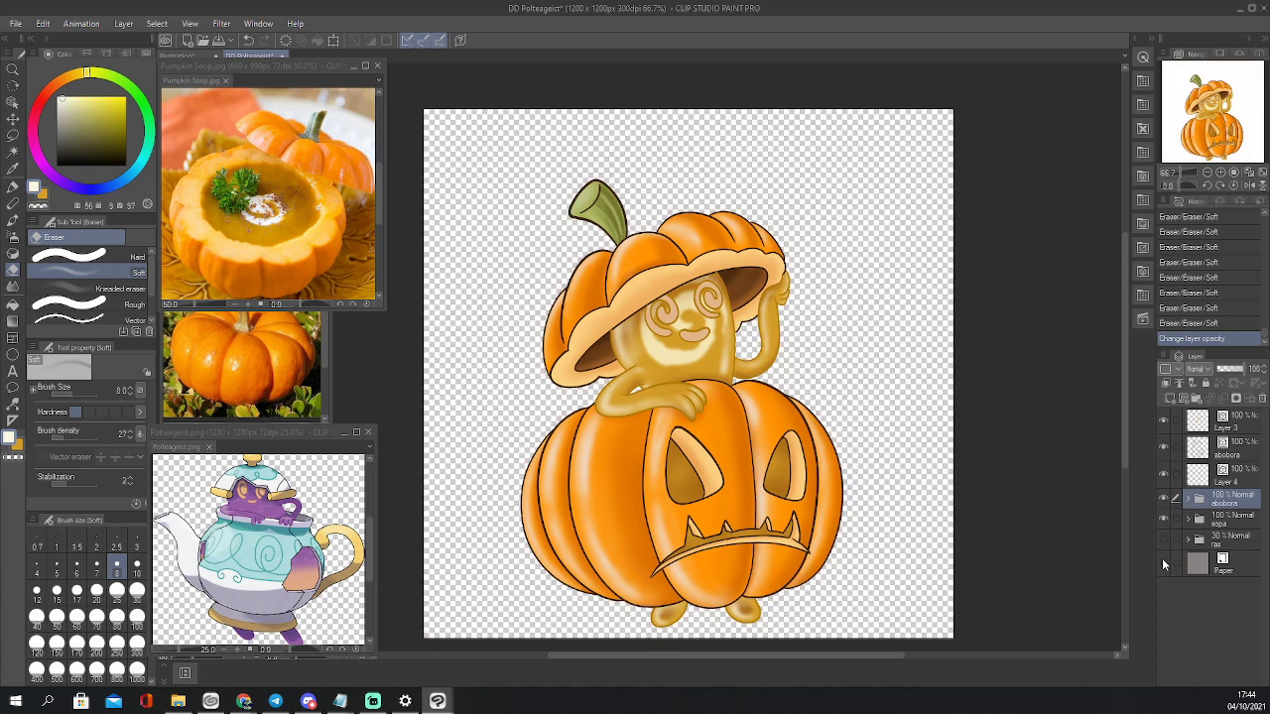
pyautogui.click(1164, 561)
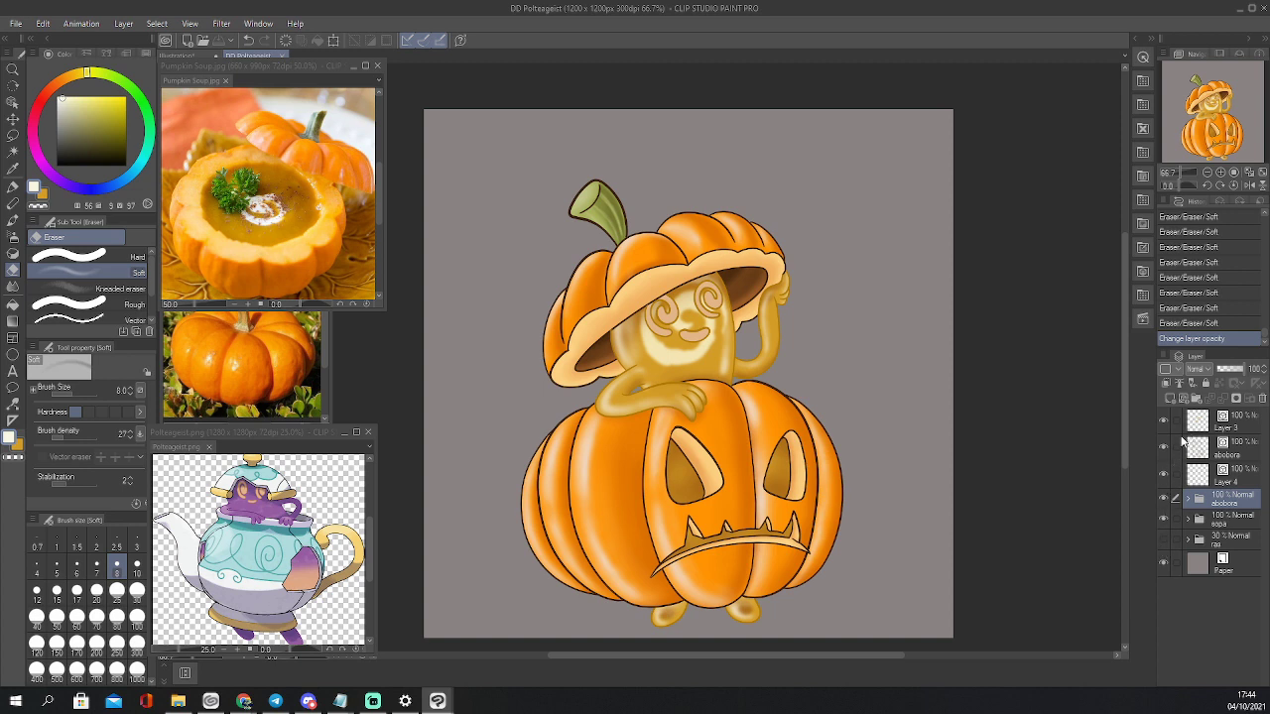
pyautogui.click(1164, 475)
pyautogui.click(1164, 474)
pyautogui.click(1164, 474)
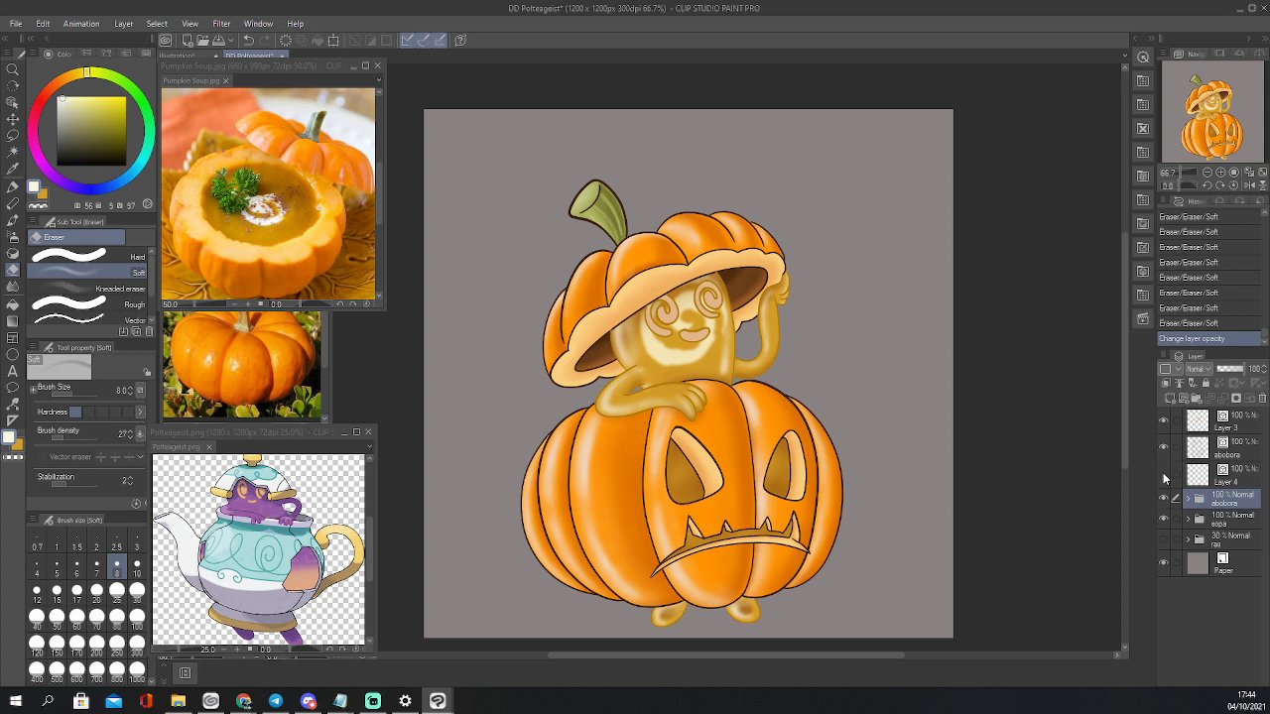
# Compare the line art by toggling the visibility of Layer 4, the abobora line layer and Layer 3, ending with all three shown
pyautogui.click(1163, 474)
pyautogui.click(1166, 450)
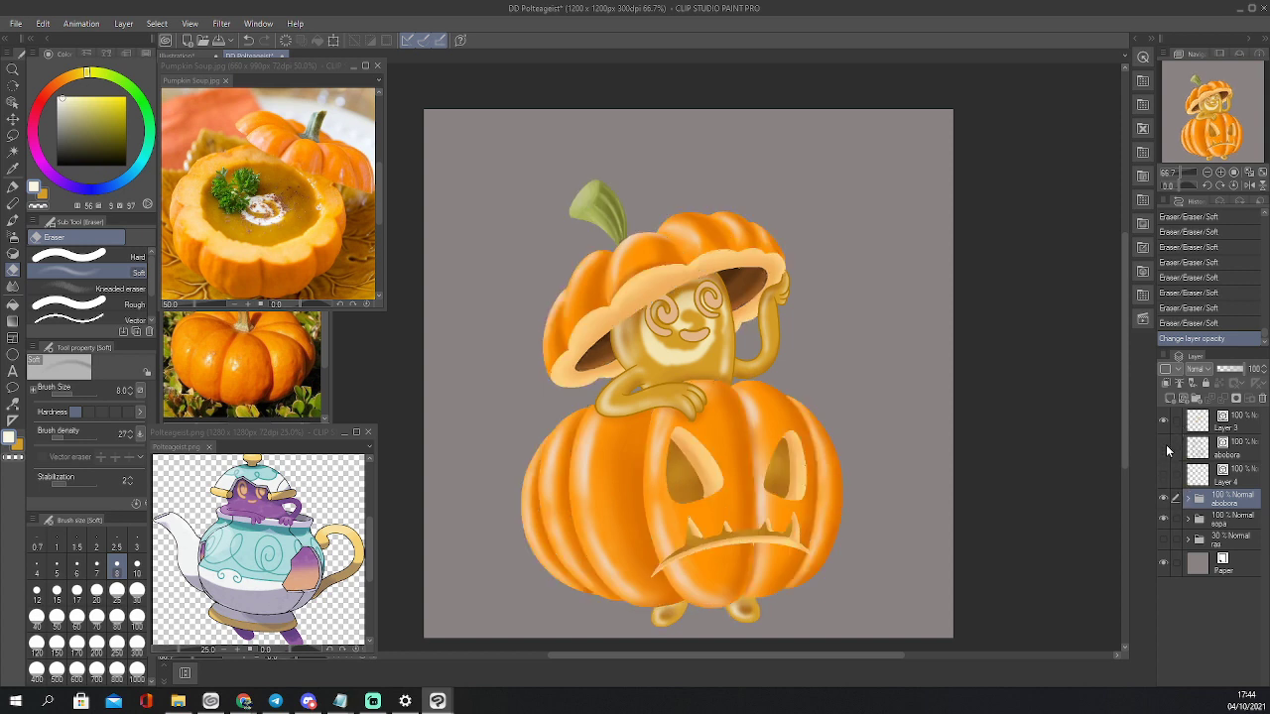
pyautogui.click(1166, 449)
pyautogui.click(1167, 425)
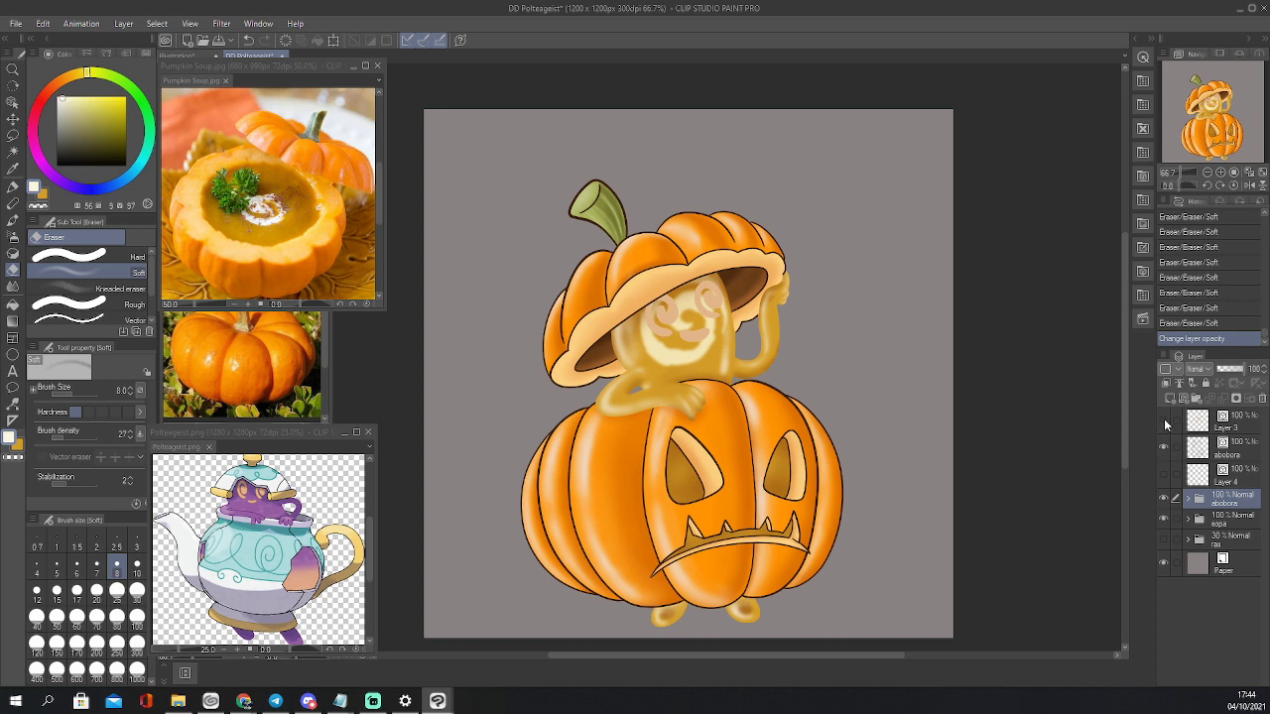
pyautogui.click(1167, 425)
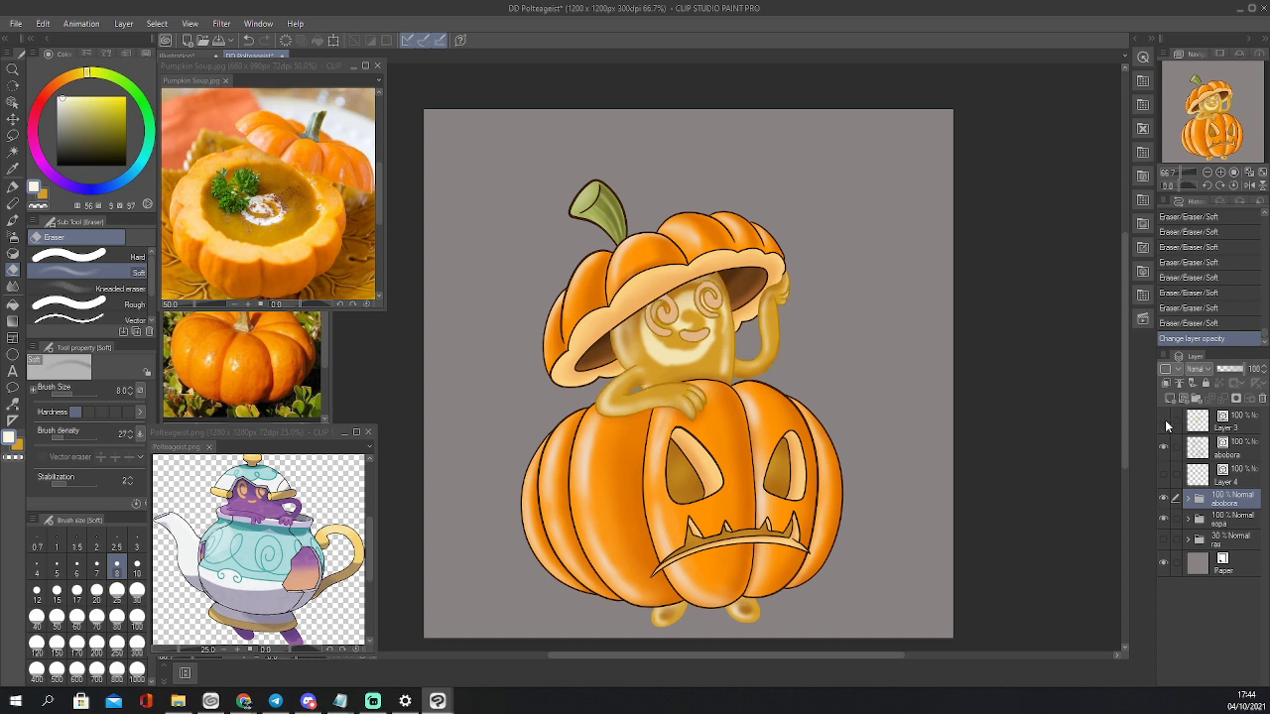
pyautogui.click(1166, 425)
pyautogui.click(1221, 172)
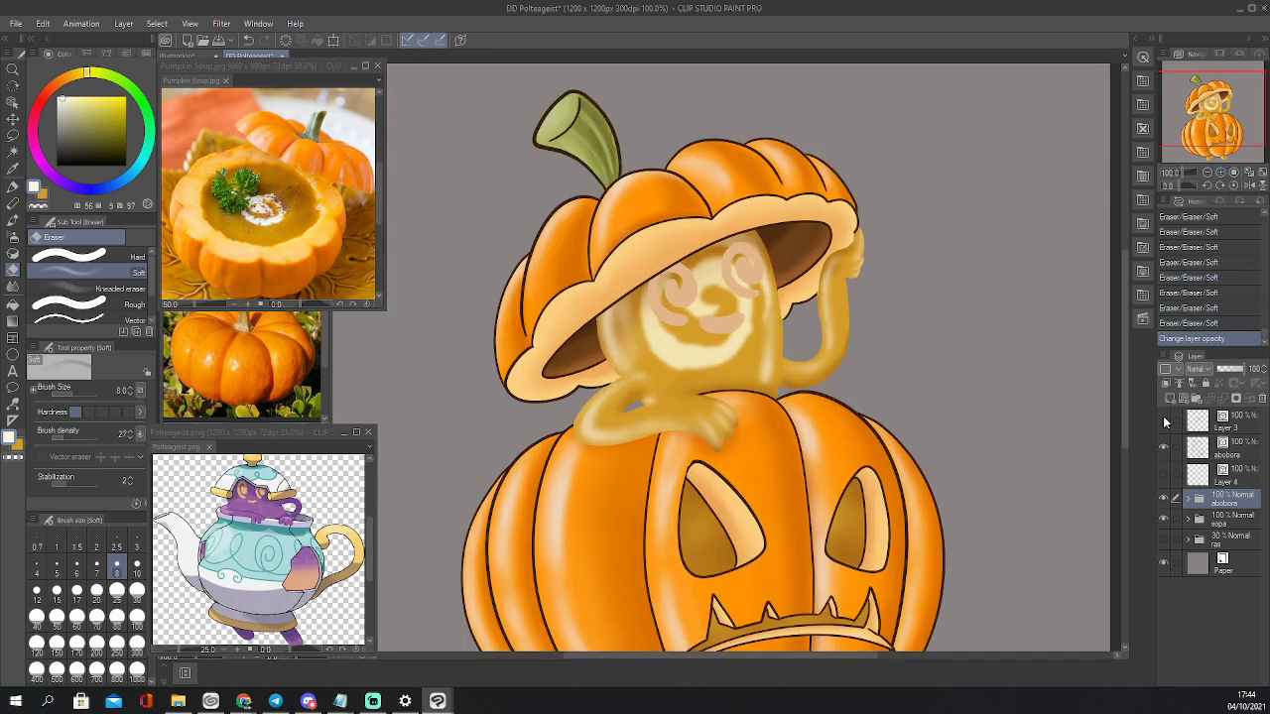
pyautogui.click(1165, 421)
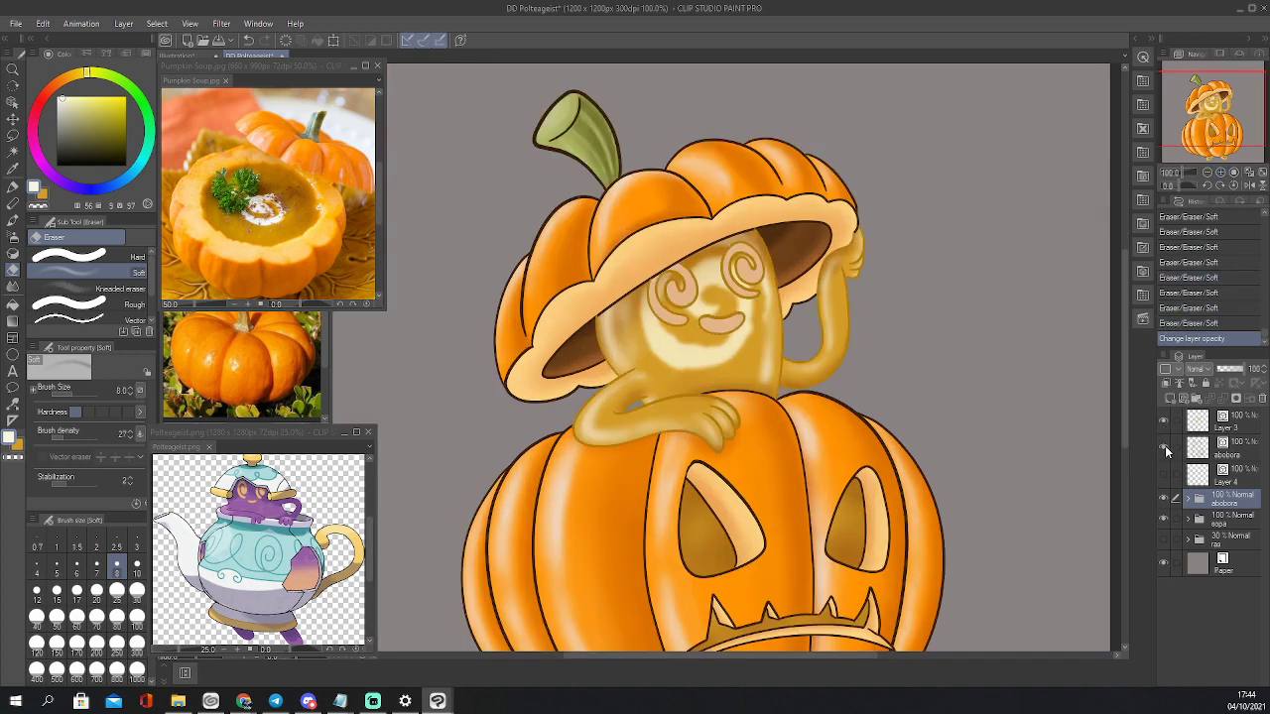
pyautogui.click(1165, 448)
pyautogui.click(1165, 448)
pyautogui.moveTo(1222, 115); pyautogui.dragTo(1223, 152)
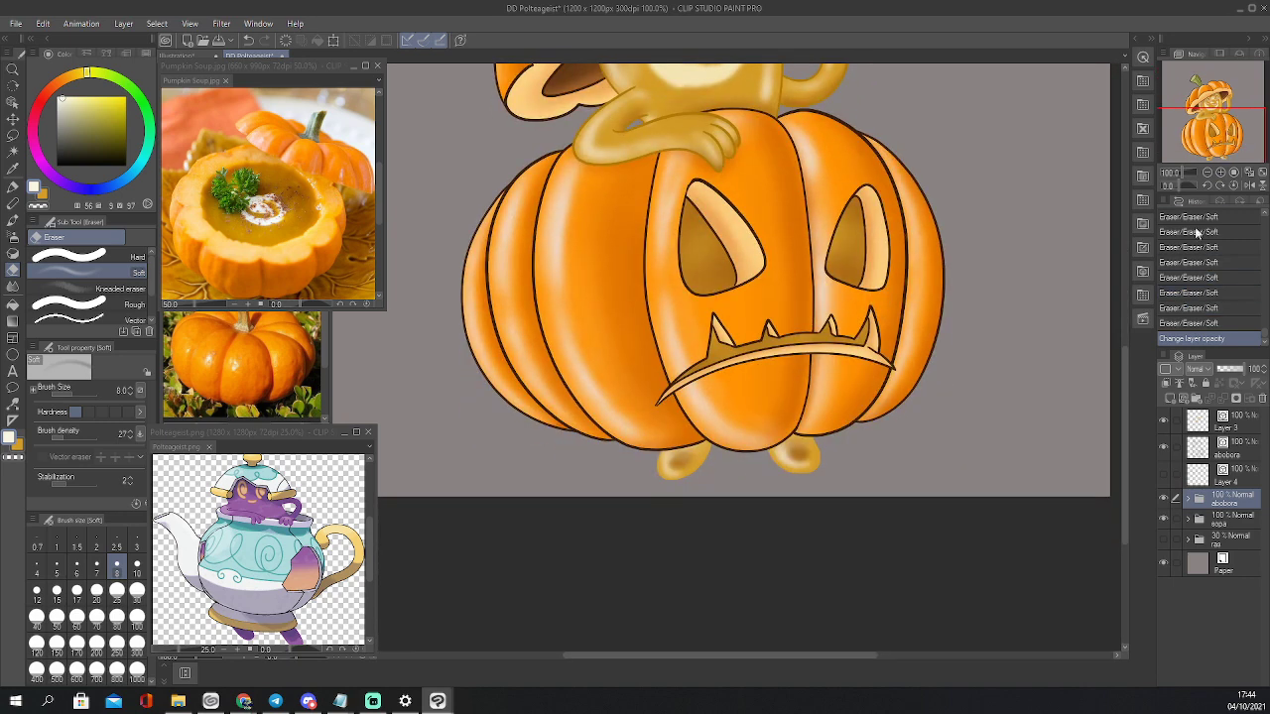
pyautogui.click(1165, 475)
pyautogui.moveTo(1201, 127); pyautogui.dragTo(1194, 99)
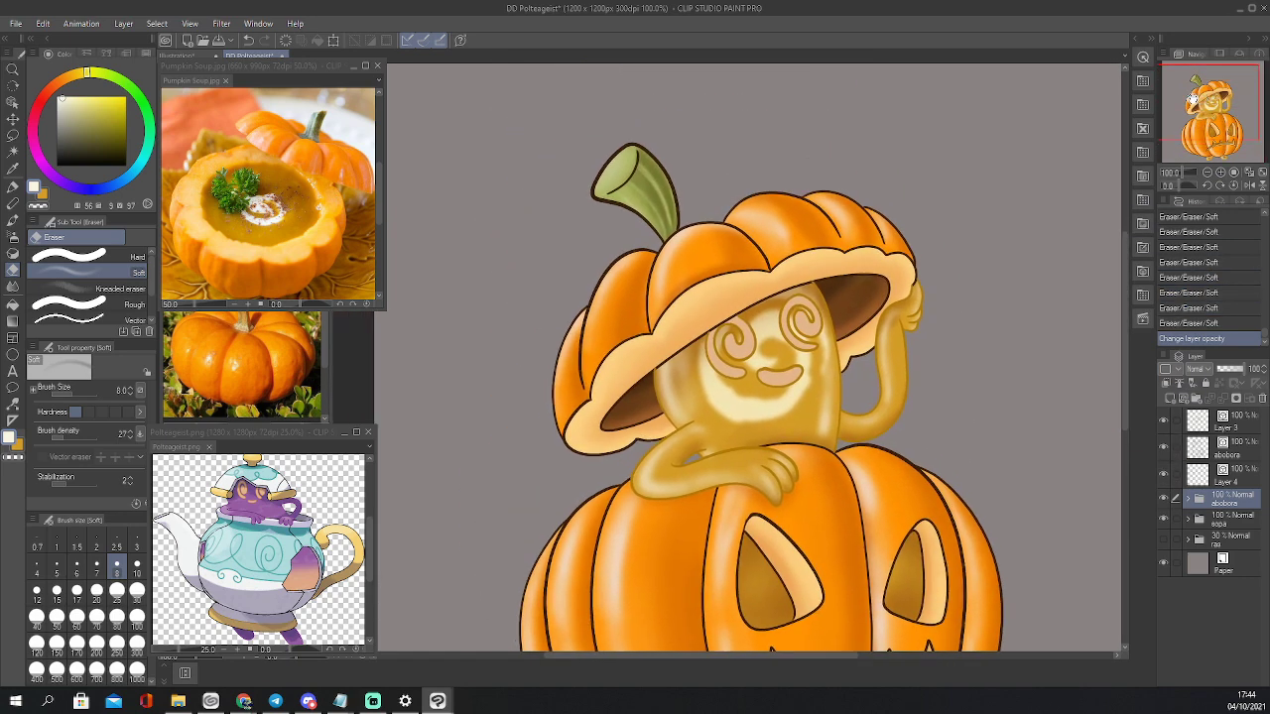
pyautogui.click(1165, 422)
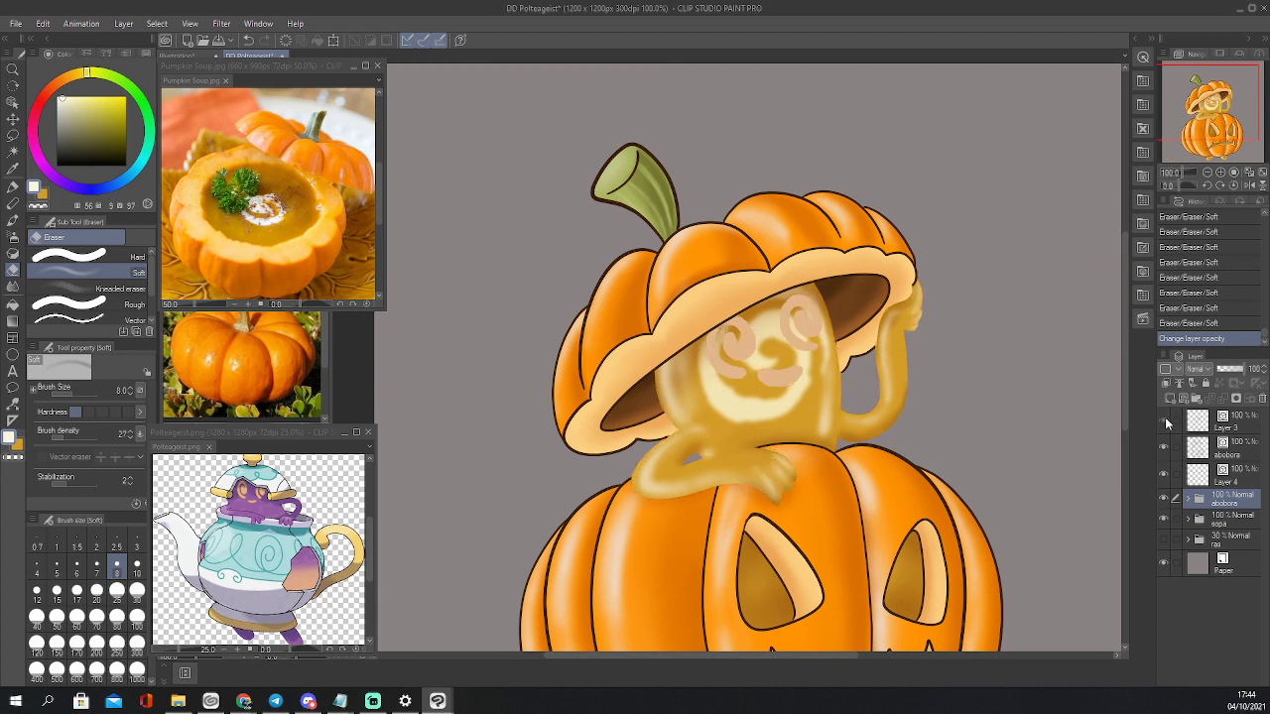
pyautogui.click(1165, 421)
# Add a new raster layer clipped to the abobora line-art layer
pyautogui.click(1196, 448)
pyautogui.click(1165, 448)
pyautogui.click(1165, 448)
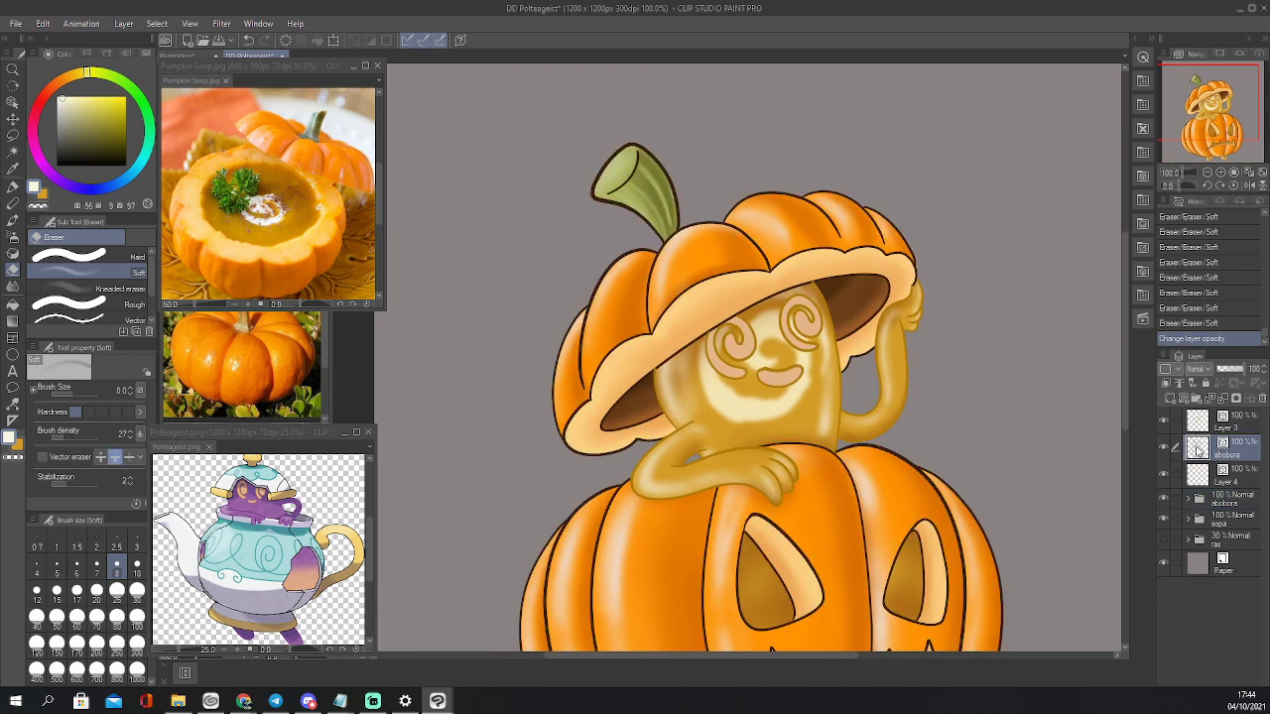
pyautogui.click(1168, 398)
pyautogui.click(1166, 383)
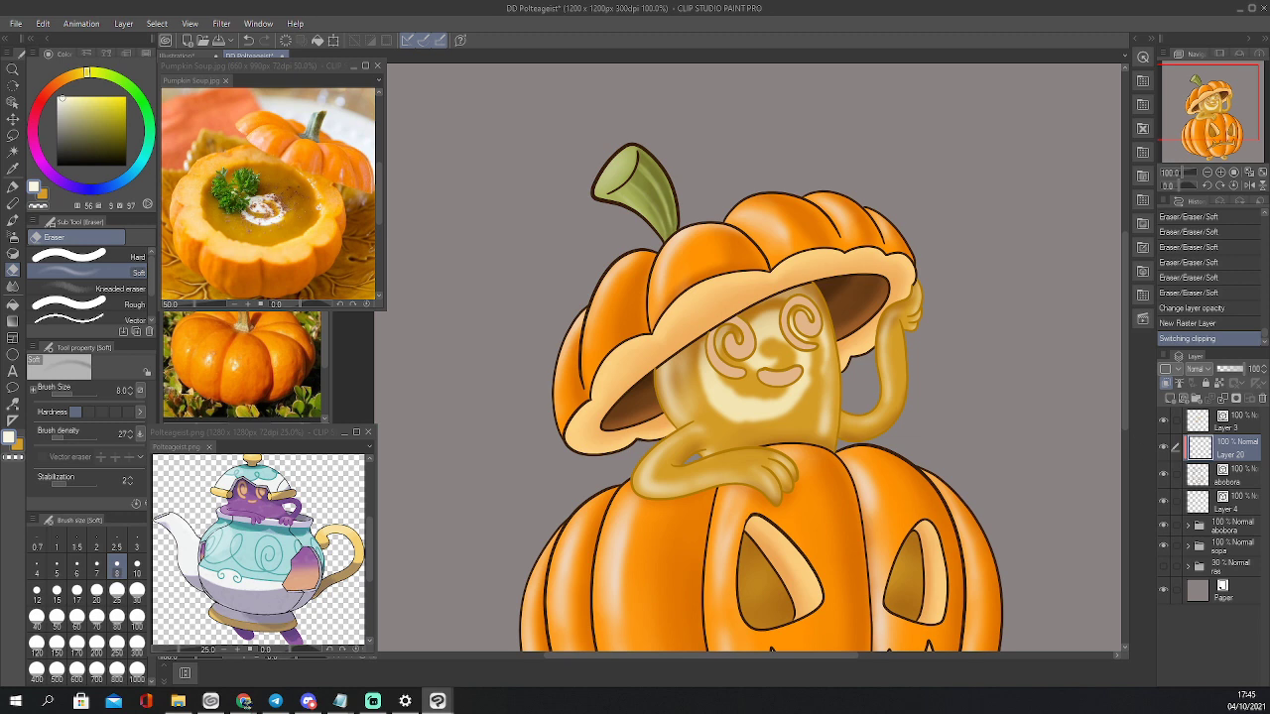
# Recolour the outlines of the pumpkin lid's orange segments with a slightly darkened sampled orange, using the Milli pen at size 40
pyautogui.press('i')
pyautogui.click(640, 322)
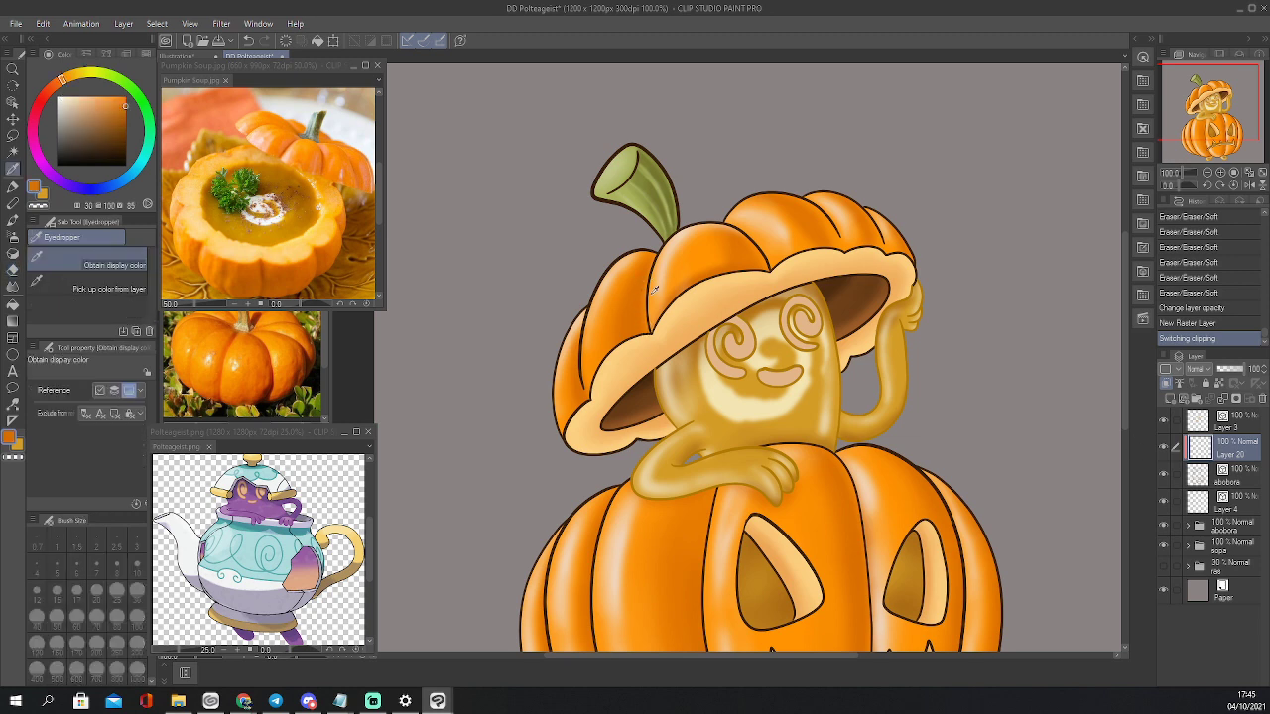
pyautogui.click(658, 337)
pyautogui.click(657, 359)
pyautogui.click(657, 359)
pyautogui.press('p')
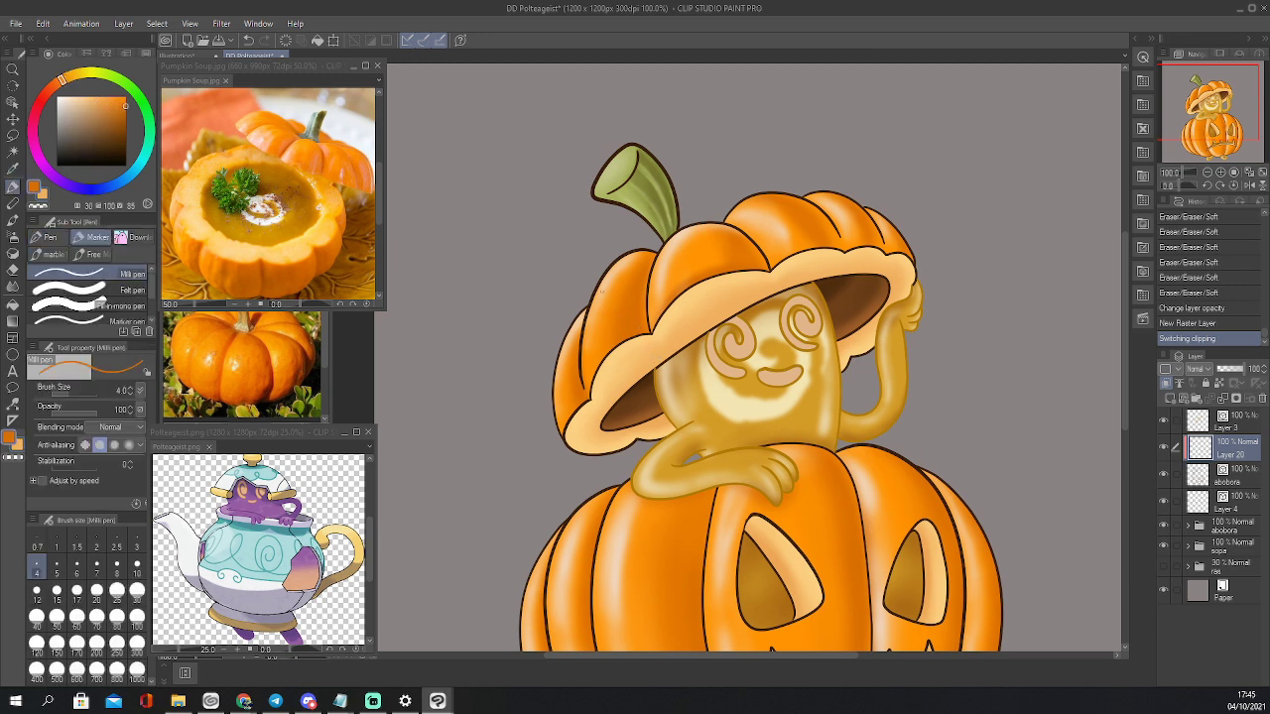
pyautogui.press(']')
pyautogui.press(']')
pyautogui.press(']')
pyautogui.press(']')
pyautogui.press(']')
pyautogui.press(']')
pyautogui.press(']')
pyautogui.press(']')
pyautogui.press(']')
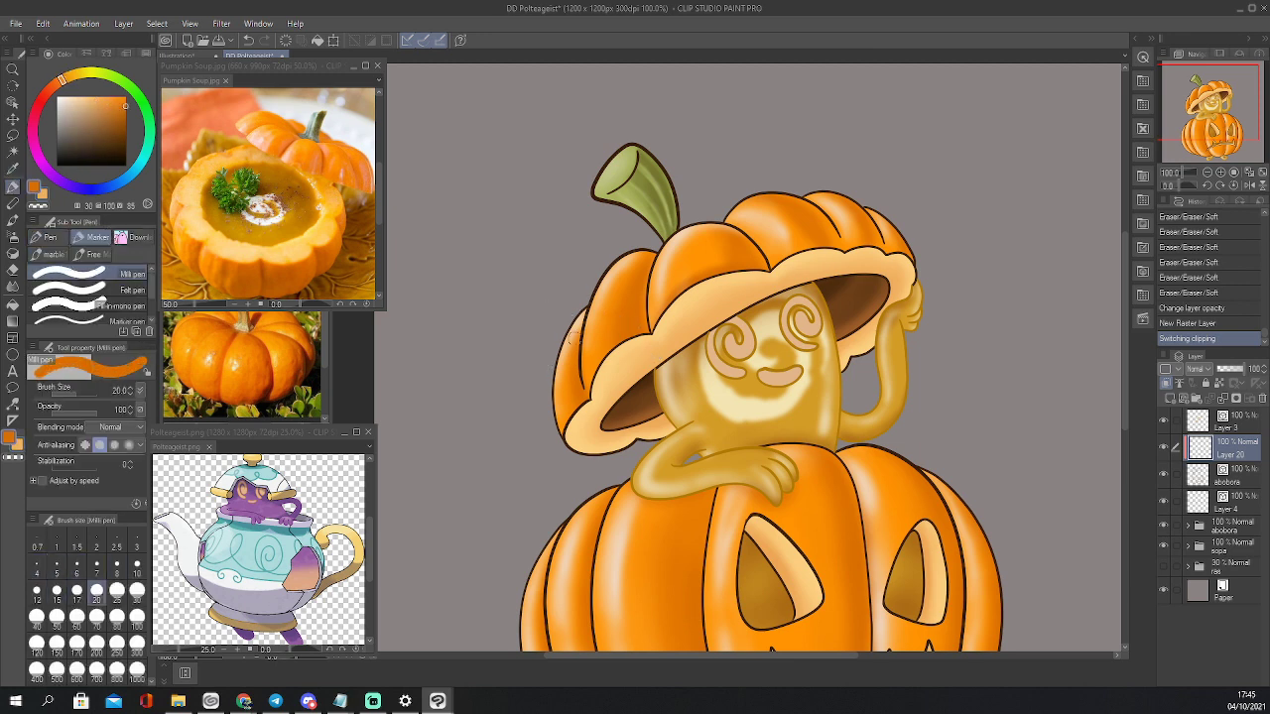
pyautogui.press(']')
pyautogui.press(']')
pyautogui.press(']')
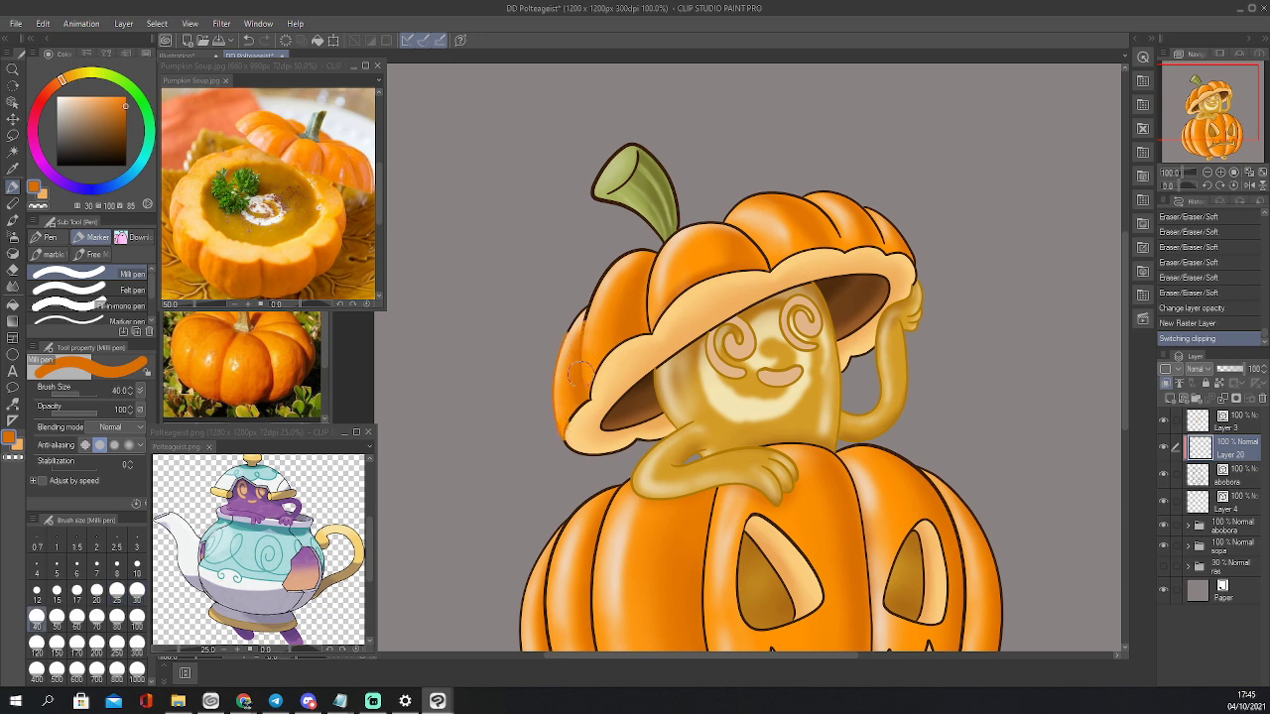
pyautogui.moveTo(593, 302)
pyautogui.mouseDown()
pyautogui.moveTo(591, 282)
pyautogui.moveTo(574, 316)
pyautogui.mouseUp()
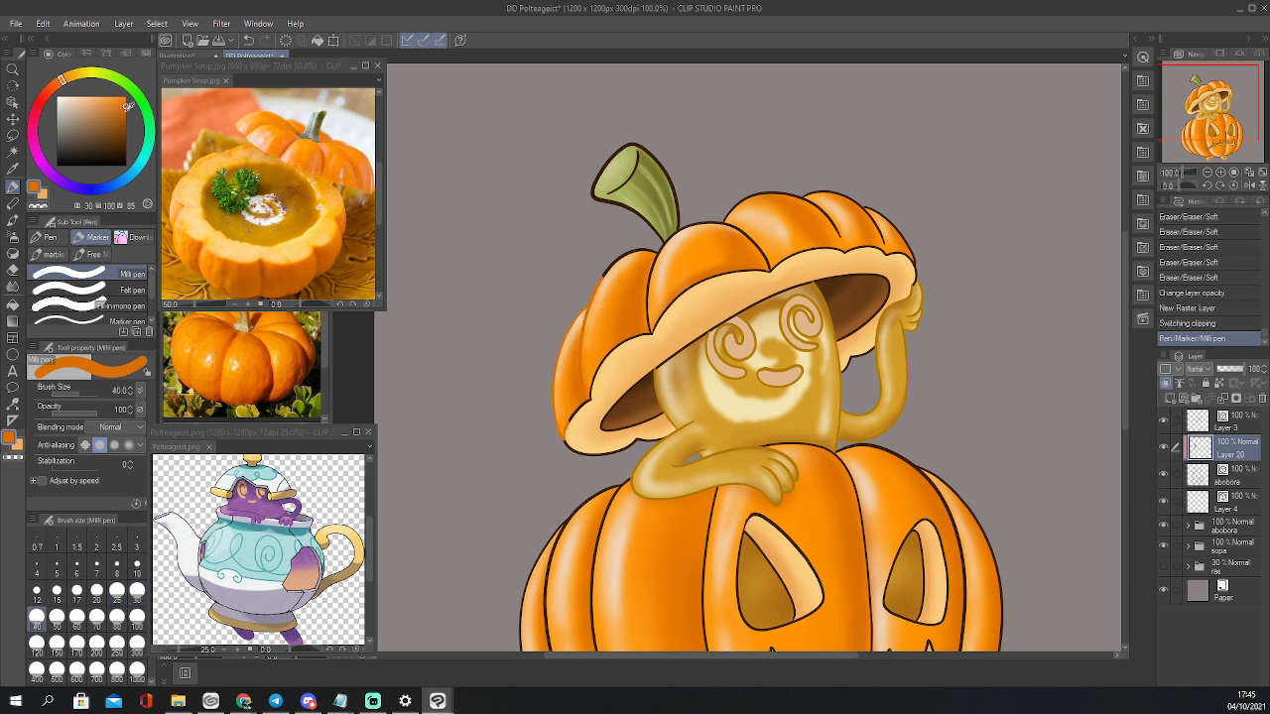
pyautogui.moveTo(127, 105); pyautogui.dragTo(127, 119)
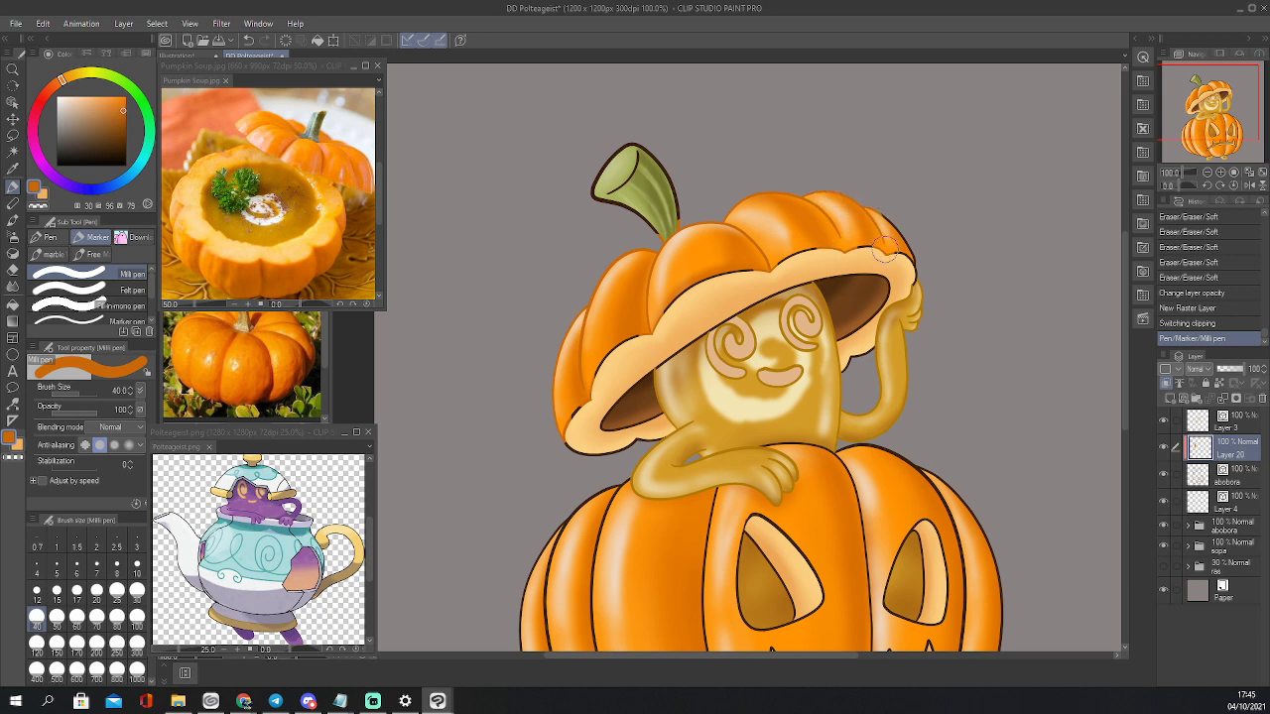
pyautogui.moveTo(885, 247); pyautogui.dragTo(913, 260)
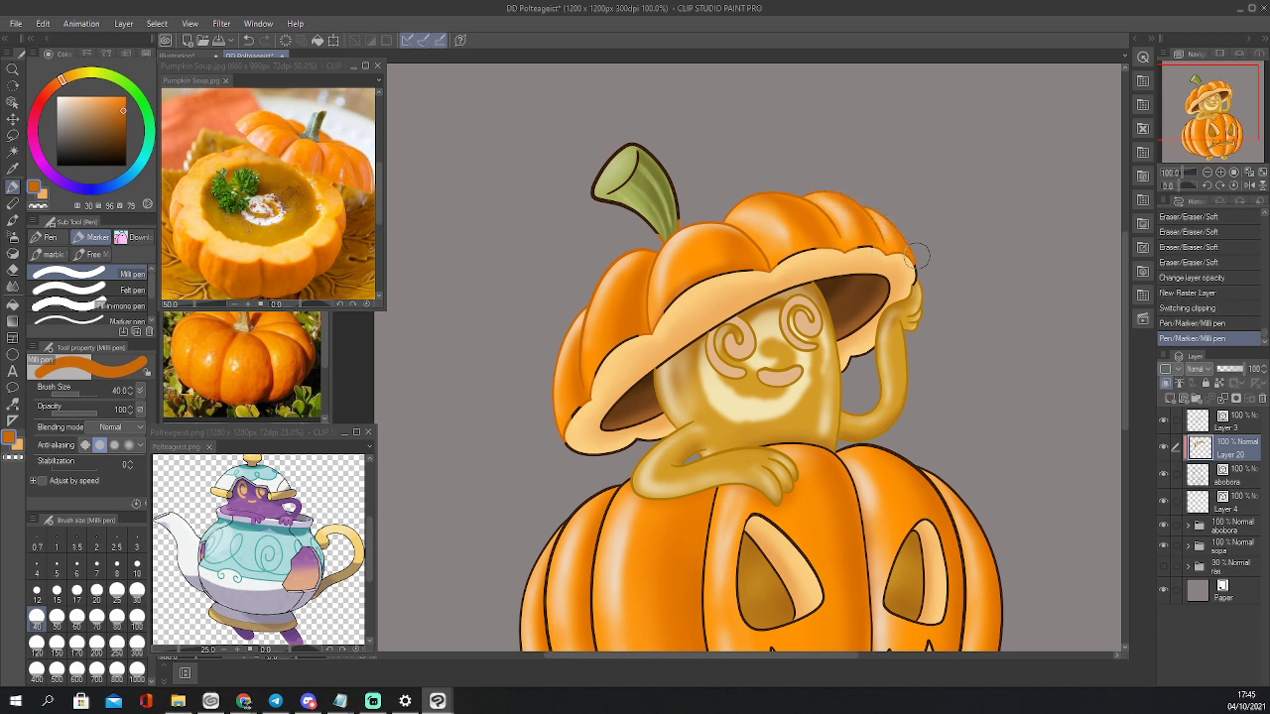
# Recolour the outline of the lid's cut rim with a slightly darkened light orange sampled from the artwork
pyautogui.keyDown('alt'); pyautogui.click(705, 362); pyautogui.keyUp('alt')
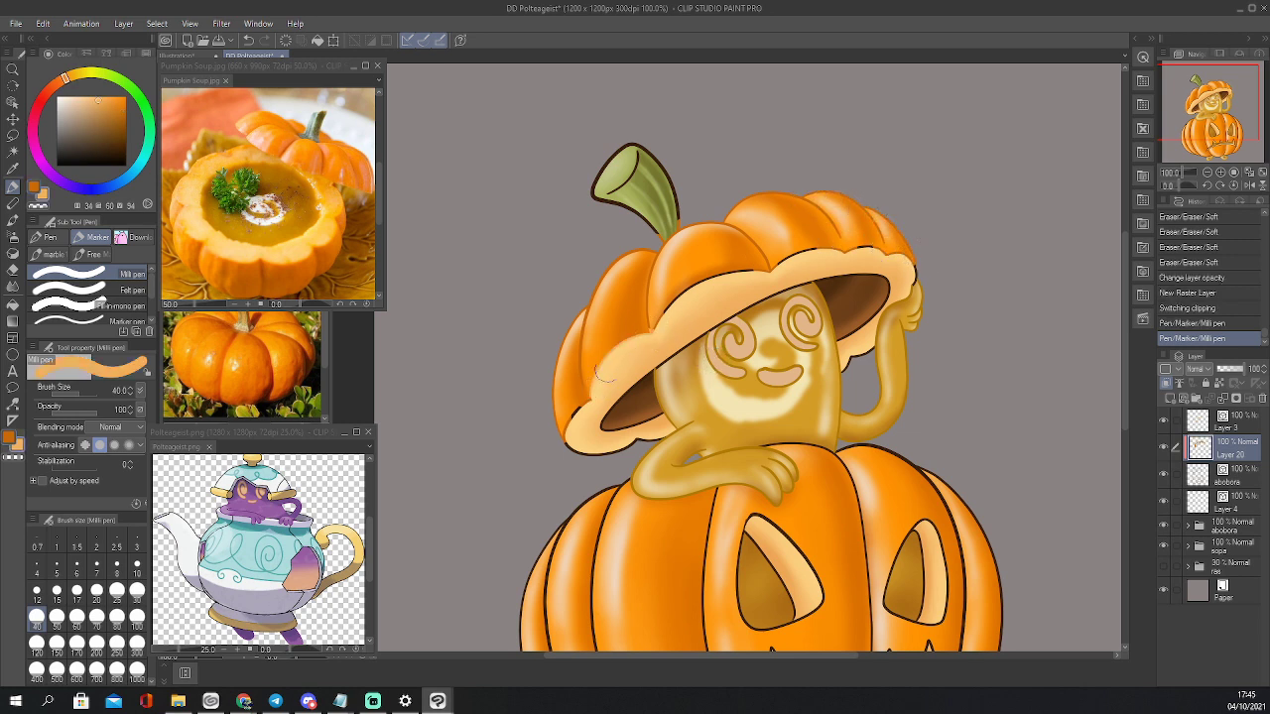
pyautogui.moveTo(600, 377); pyautogui.dragTo(569, 457)
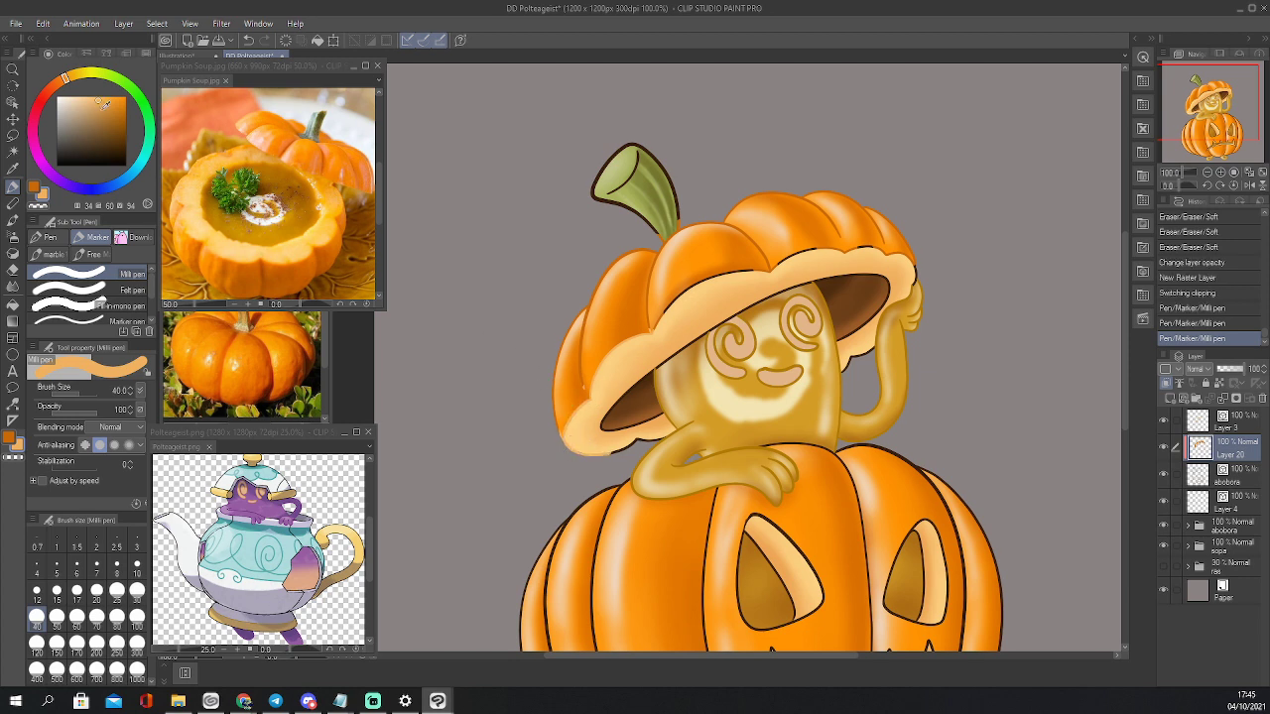
pyautogui.click(103, 104)
pyautogui.moveTo(606, 370)
pyautogui.mouseDown()
pyautogui.moveTo(581, 442)
pyautogui.moveTo(567, 438)
pyautogui.moveTo(628, 443)
pyautogui.moveTo(686, 426)
pyautogui.moveTo(640, 430)
pyautogui.moveTo(621, 401)
pyautogui.moveTo(685, 337)
pyautogui.moveTo(679, 347)
pyautogui.moveTo(761, 294)
pyautogui.moveTo(878, 276)
pyautogui.moveTo(881, 301)
pyautogui.moveTo(839, 343)
pyautogui.moveTo(850, 341)
pyautogui.moveTo(848, 358)
pyautogui.moveTo(888, 335)
pyautogui.moveTo(915, 268)
pyautogui.moveTo(837, 249)
pyautogui.moveTo(782, 260)
pyautogui.moveTo(717, 286)
pyautogui.moveTo(654, 343)
pyautogui.mouseUp()
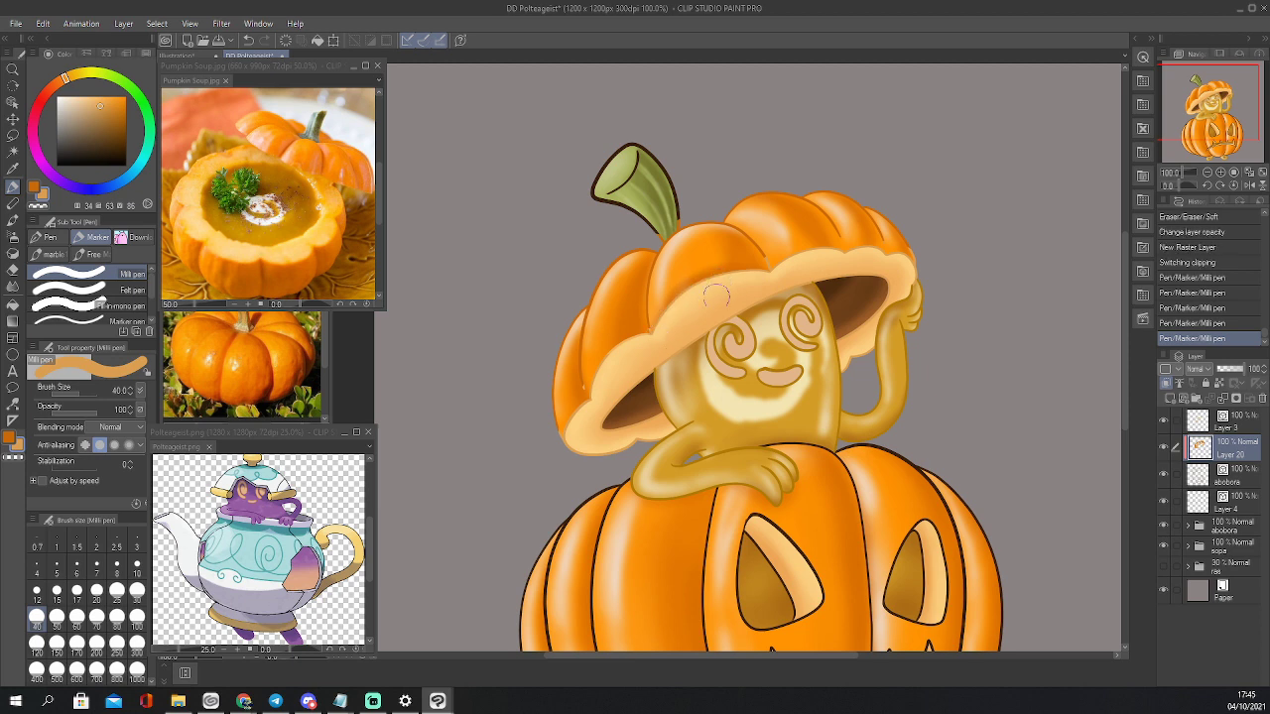
# Restore dark orange on the lid's outlines where they meet the rim, reducing the Milli pen to size 12
pyautogui.keyDown('alt'); pyautogui.click(663, 310); pyautogui.keyUp('alt')
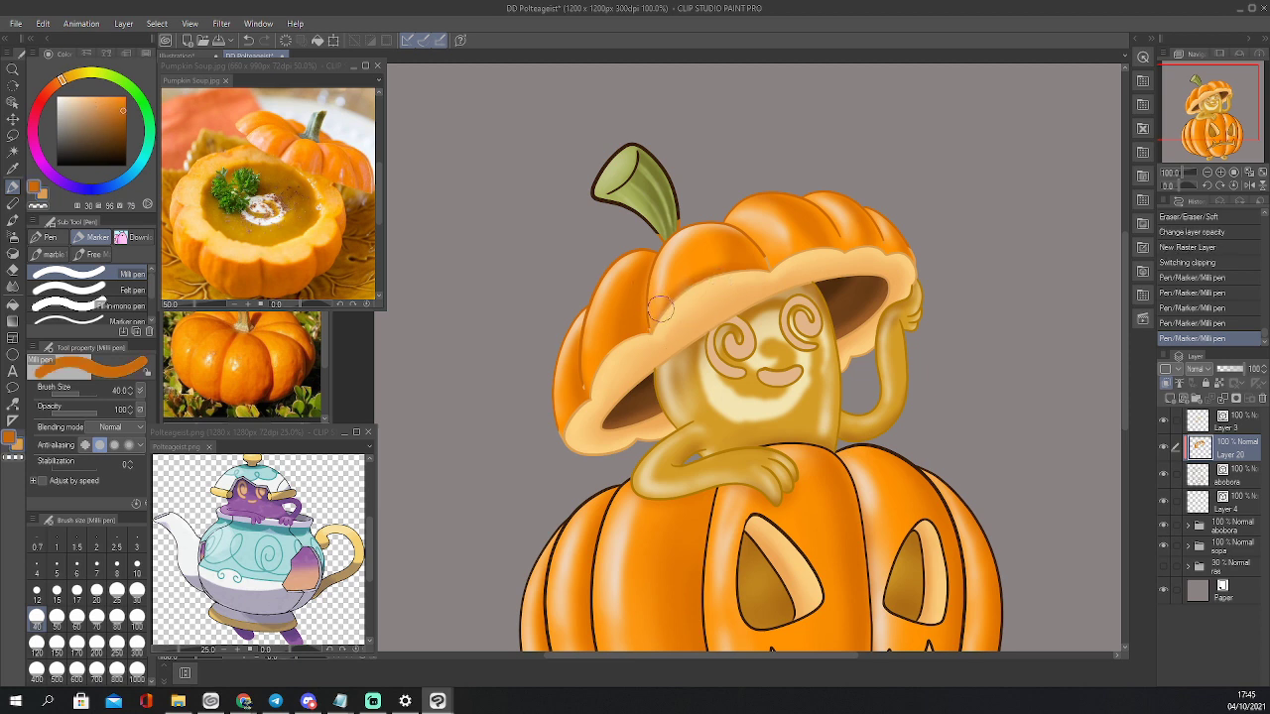
pyautogui.press('[')
pyautogui.press('[')
pyautogui.press('[')
pyautogui.press('[')
pyautogui.moveTo(583, 376); pyautogui.dragTo(575, 391)
pyautogui.press('[')
pyautogui.press('[')
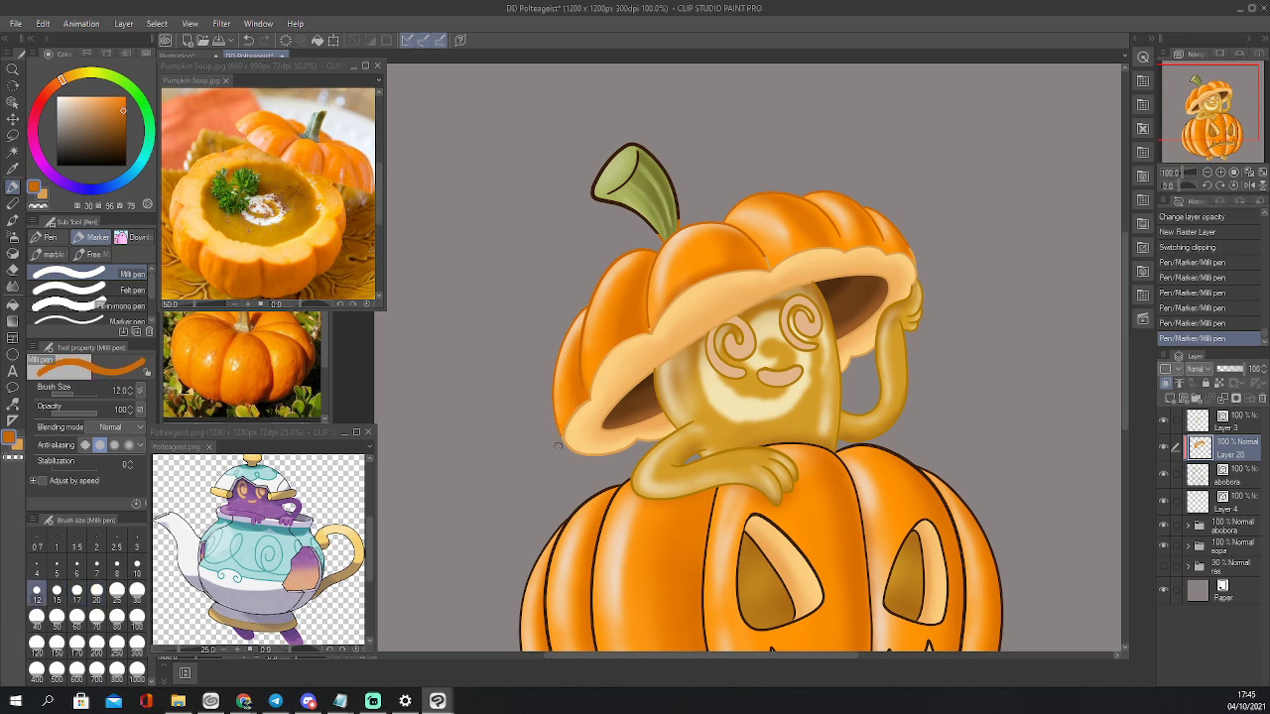
pyautogui.moveTo(558, 446); pyautogui.dragTo(565, 461)
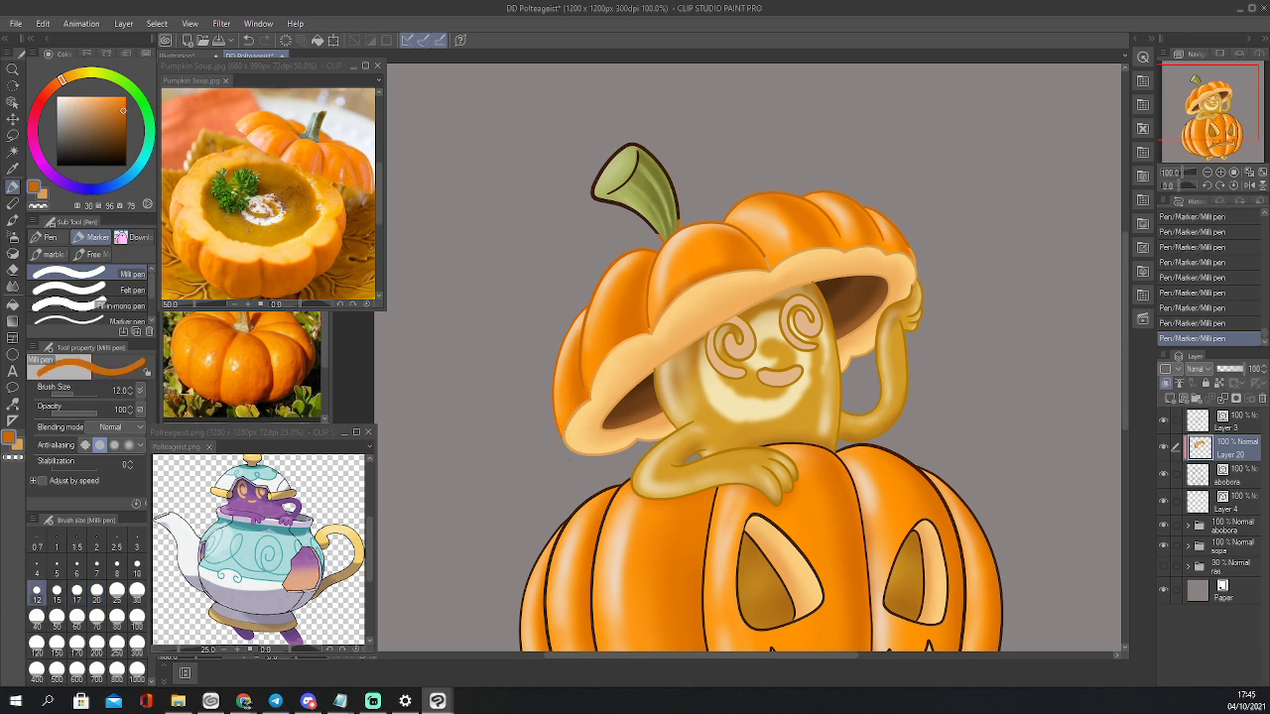
# Clean up the joints between the lid's segment lines and the rim outline, alternating the sampled dark orange and light rim orange
pyautogui.click(1222, 172)
pyautogui.click(1221, 173)
pyautogui.moveTo(1206, 105); pyautogui.dragTo(1196, 105)
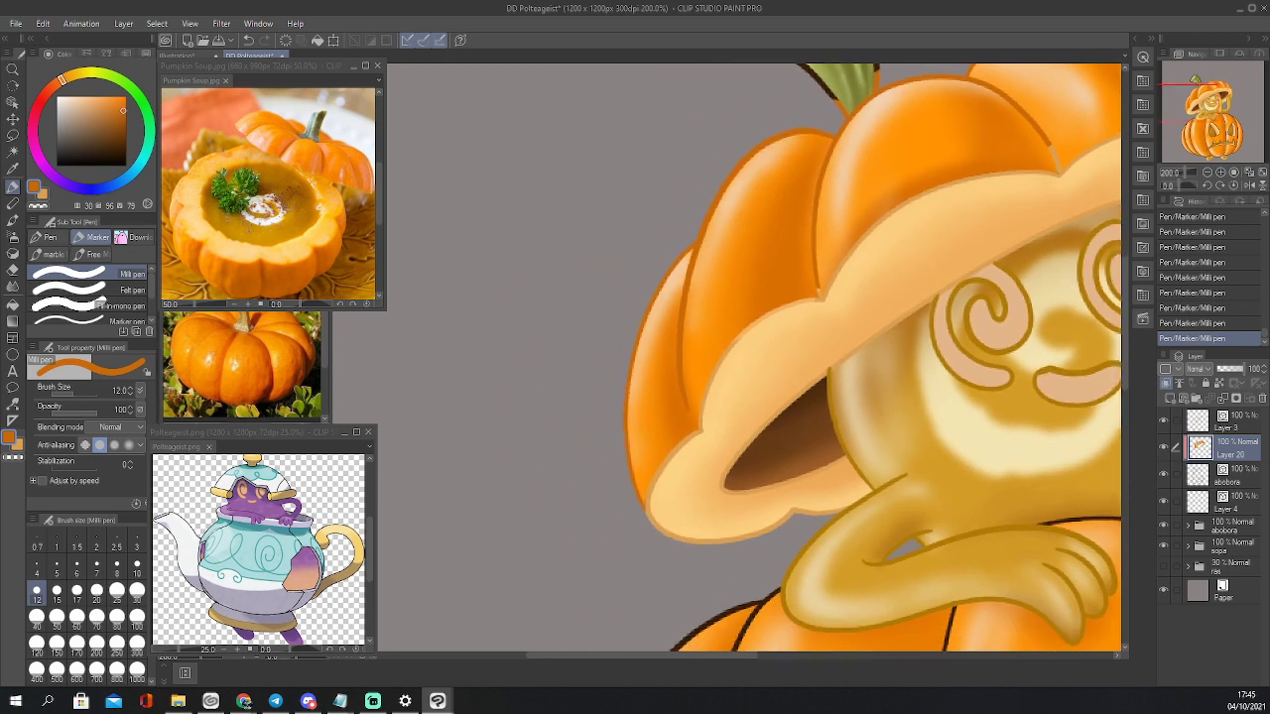
pyautogui.keyDown('alt'); pyautogui.click(670, 499); pyautogui.keyUp('alt')
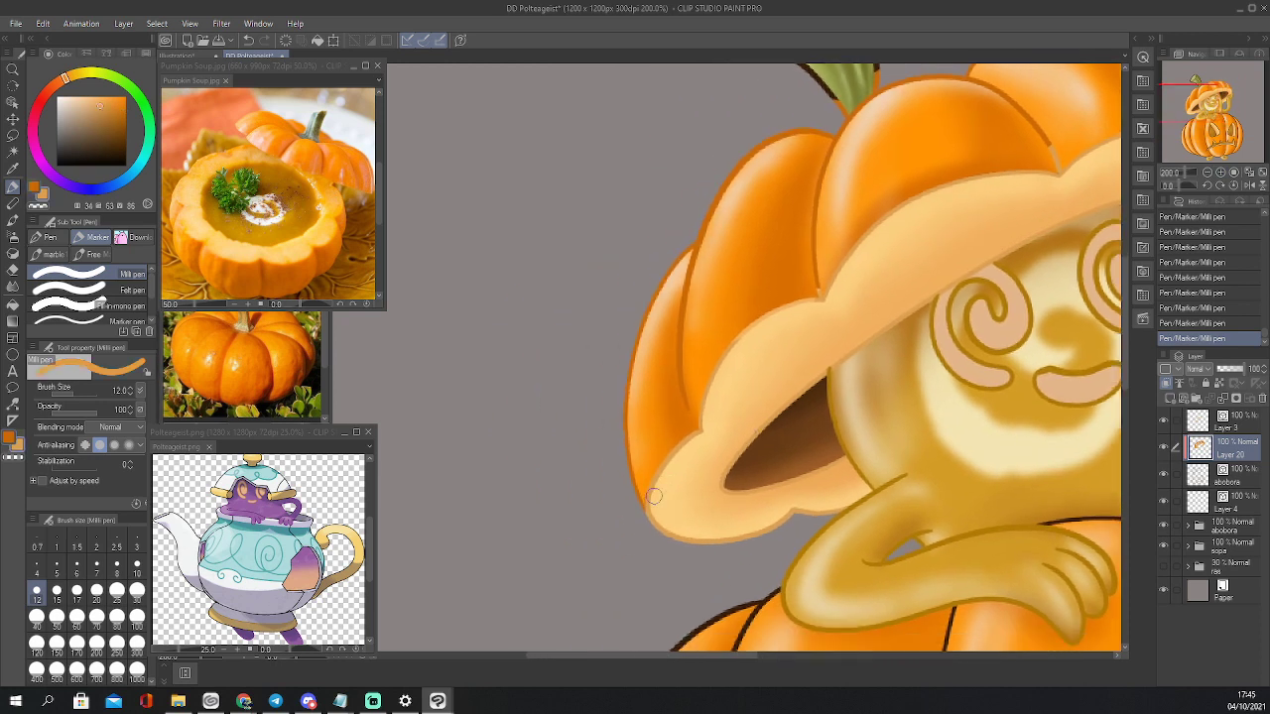
pyautogui.keyDown('alt'); pyautogui.click(636, 501); pyautogui.keyUp('alt')
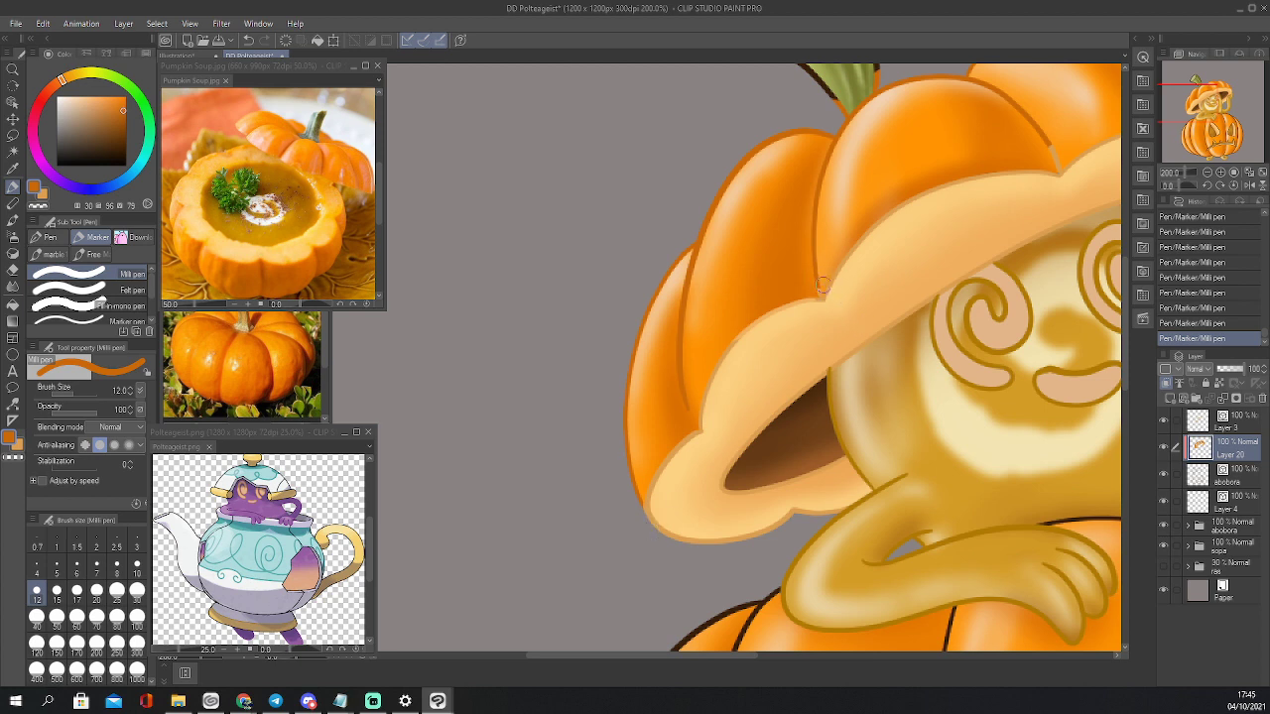
pyautogui.keyDown('alt'); pyautogui.click(828, 349); pyautogui.keyUp('alt')
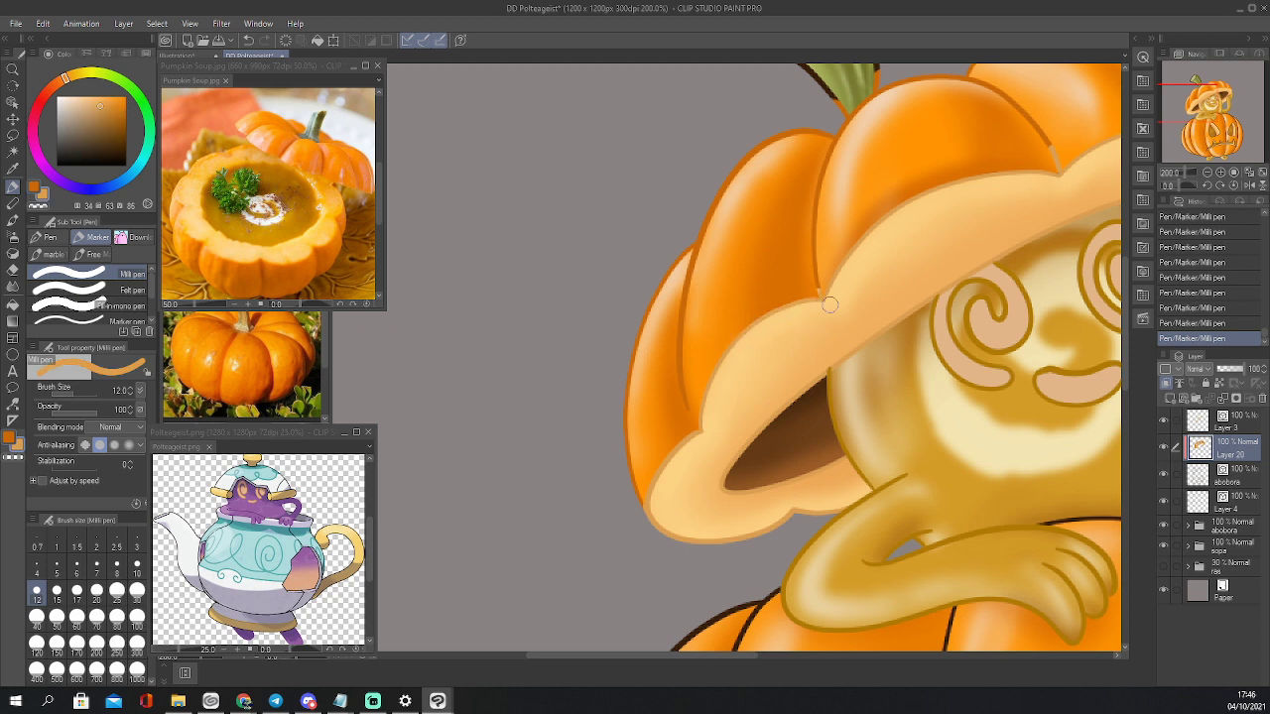
pyautogui.keyDown('alt'); pyautogui.click(825, 268); pyautogui.keyUp('alt')
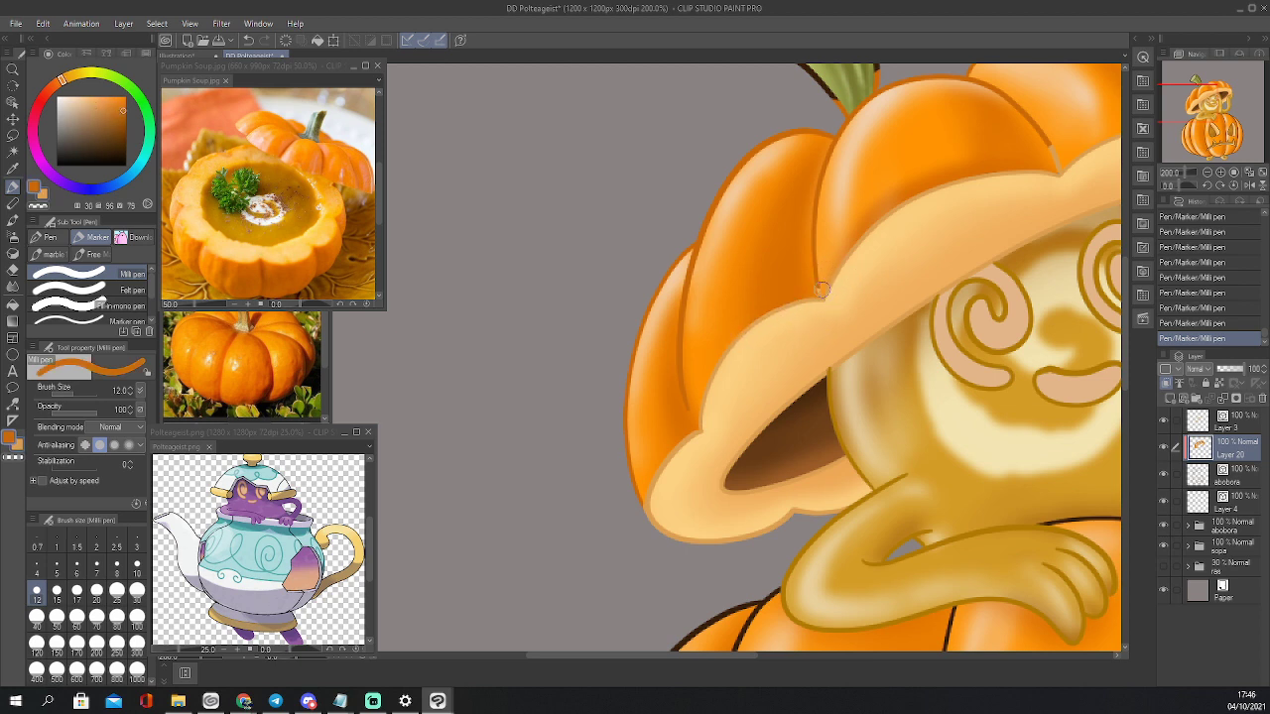
pyautogui.keyDown('alt'); pyautogui.click(826, 289); pyautogui.keyUp('alt')
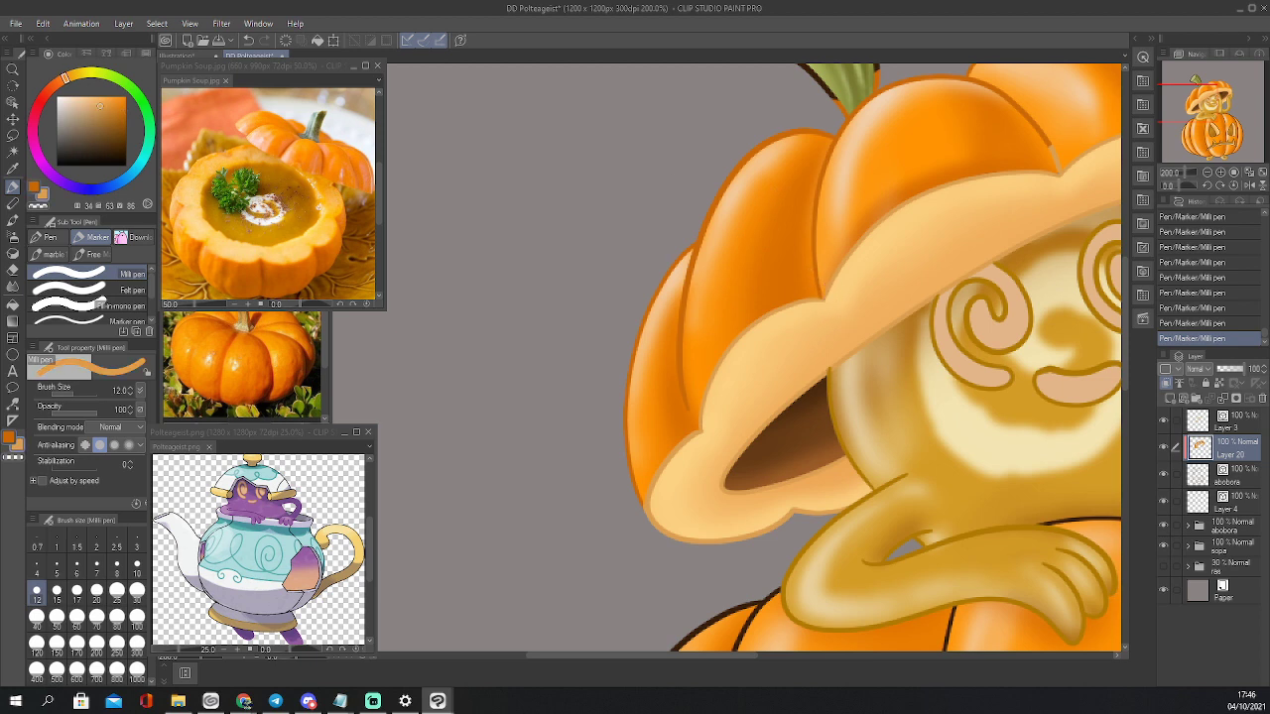
pyautogui.hotkey('alt', 'Tab')
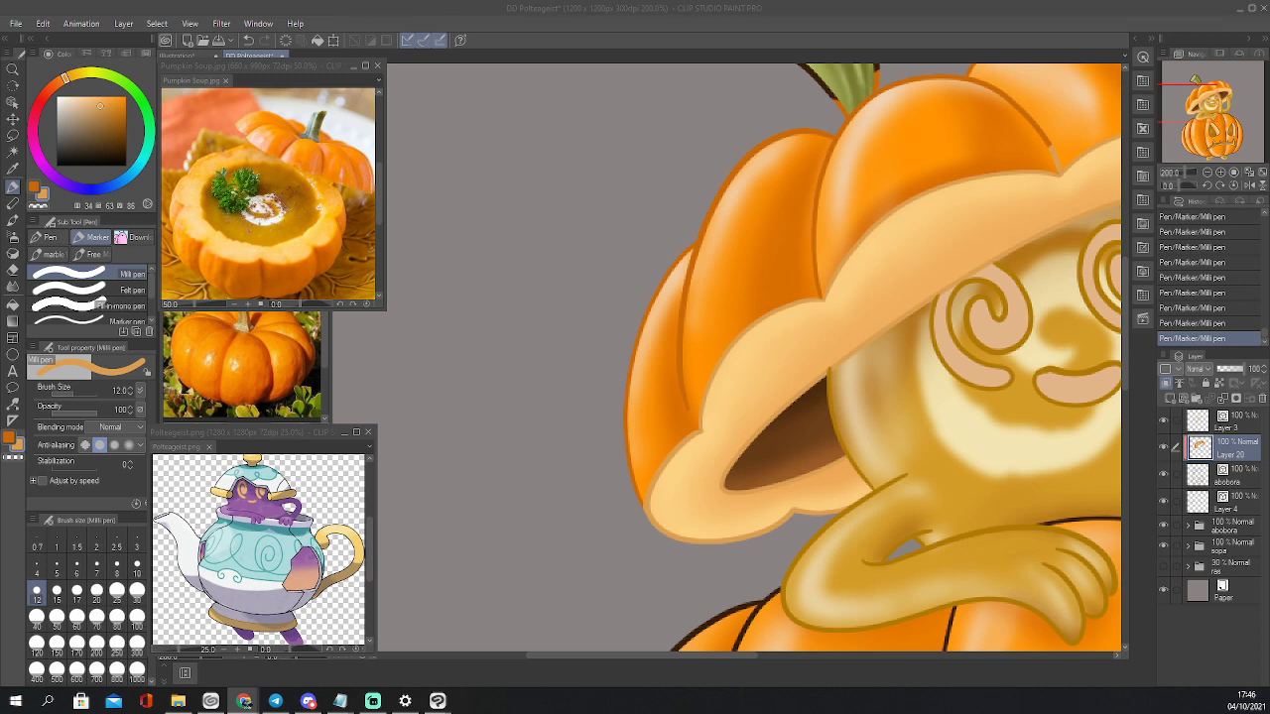
pyautogui.hotkey('alt', 'Tab')
# Finish the lid's middle segment line down to the rim in dark orange and touch up the adjoining rim outline
pyautogui.moveTo(1207, 100); pyautogui.dragTo(1214, 77)
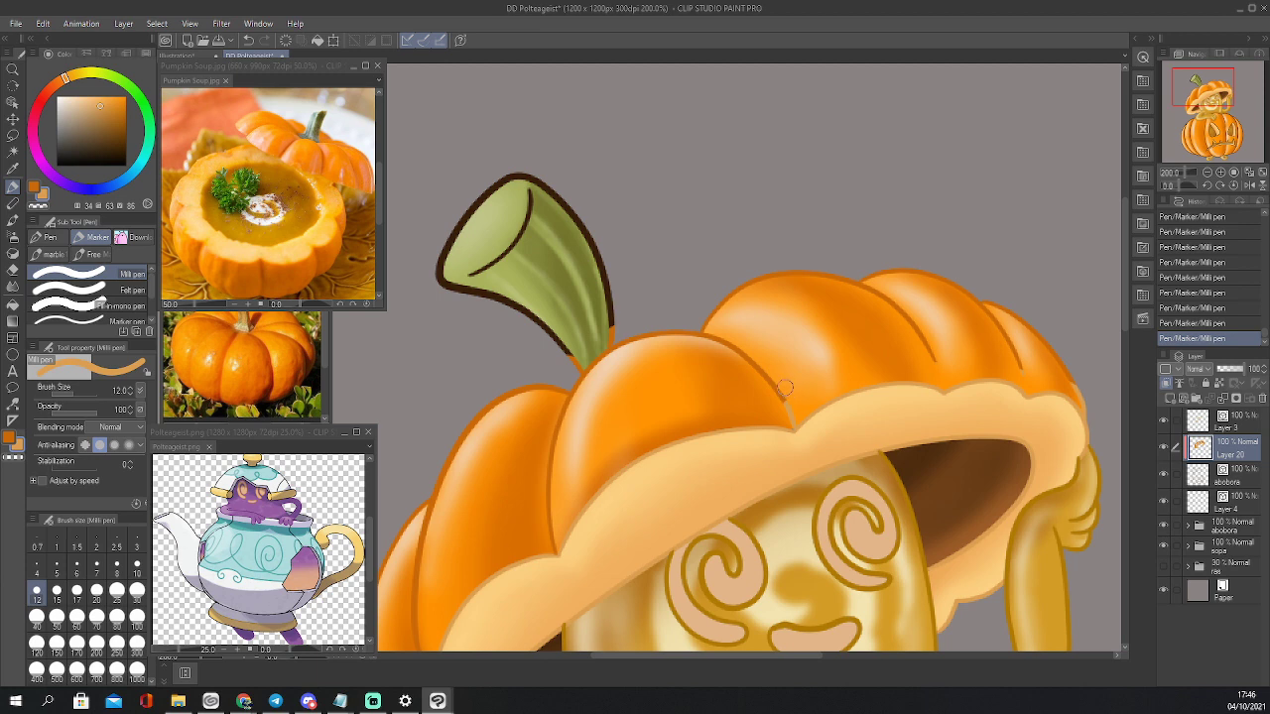
pyautogui.press('x')
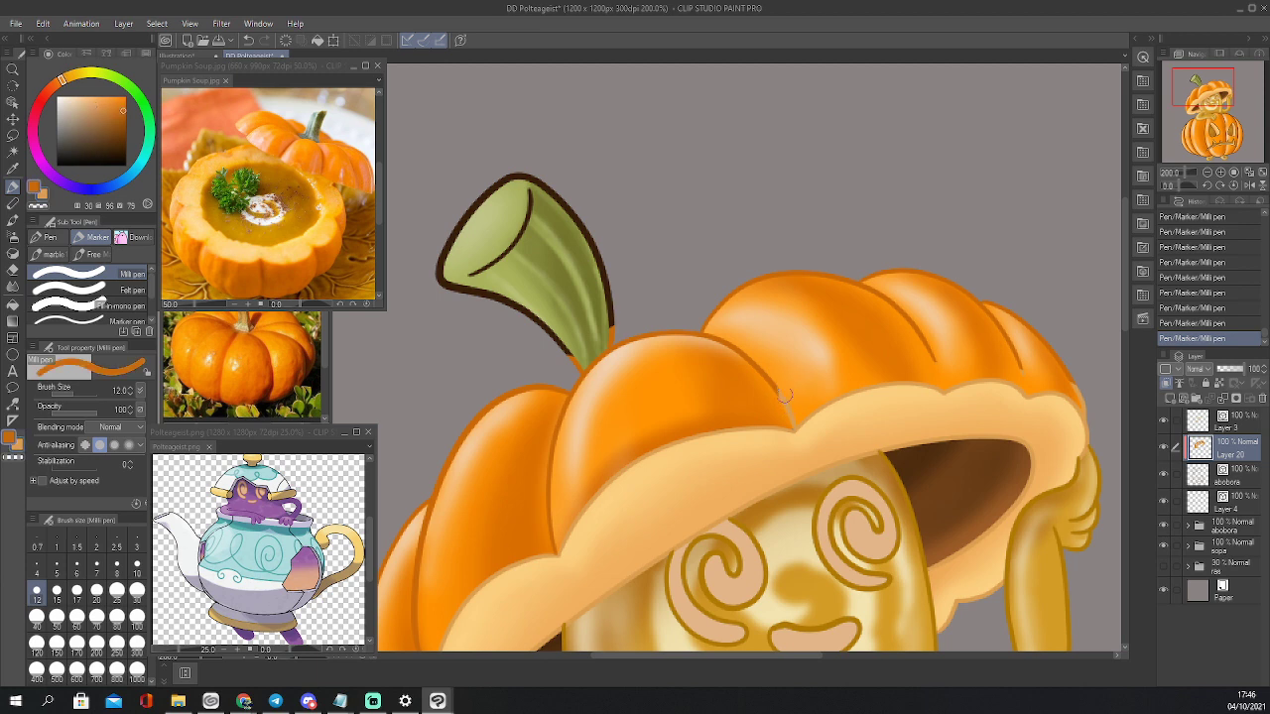
pyautogui.moveTo(780, 392); pyautogui.dragTo(793, 432)
pyautogui.keyDown('alt'); pyautogui.click(1058, 360); pyautogui.keyUp('alt')
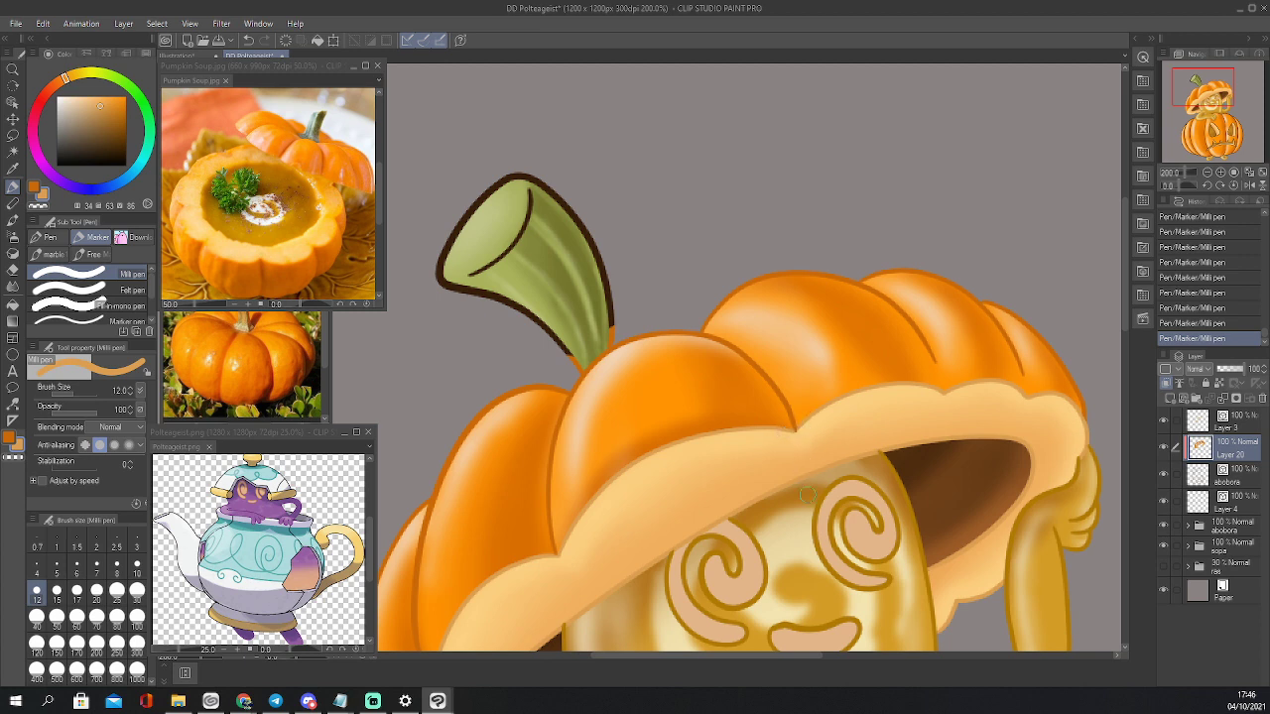
# Recolour the stem's dark outline with olive green sampled from its shading, enlarging the Milli pen to size 25
pyautogui.press('i')
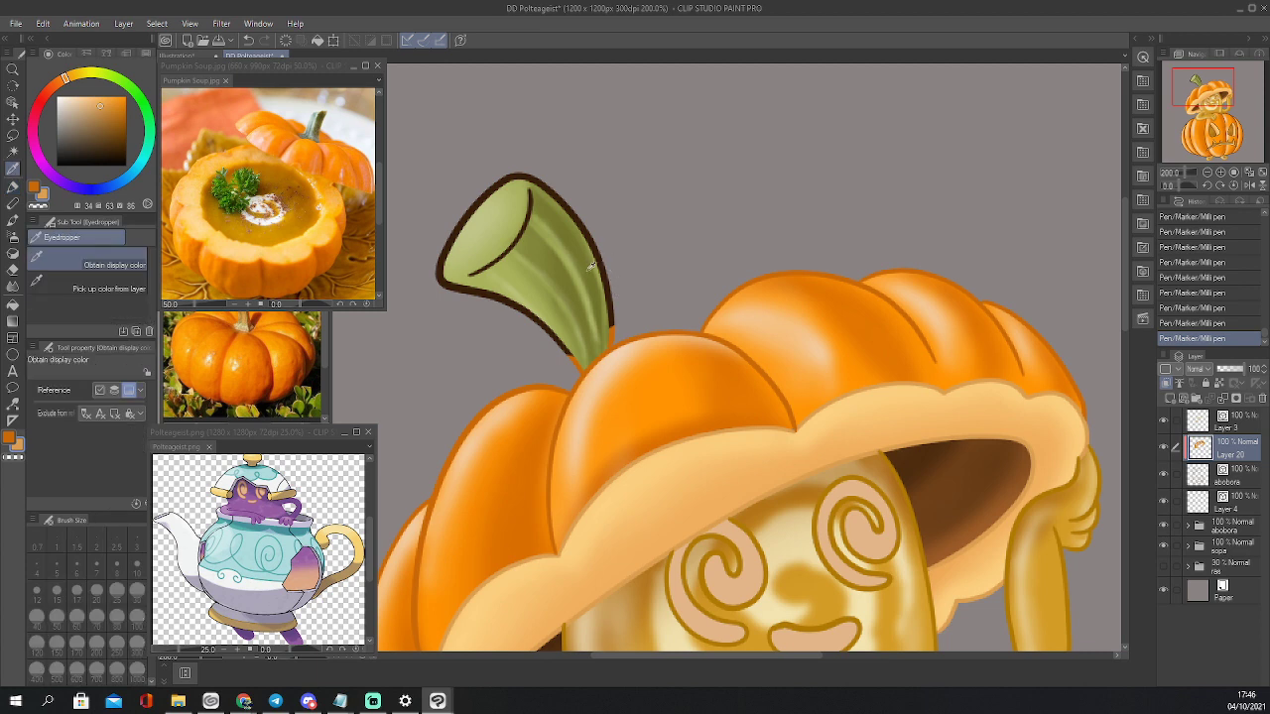
pyautogui.click(596, 289)
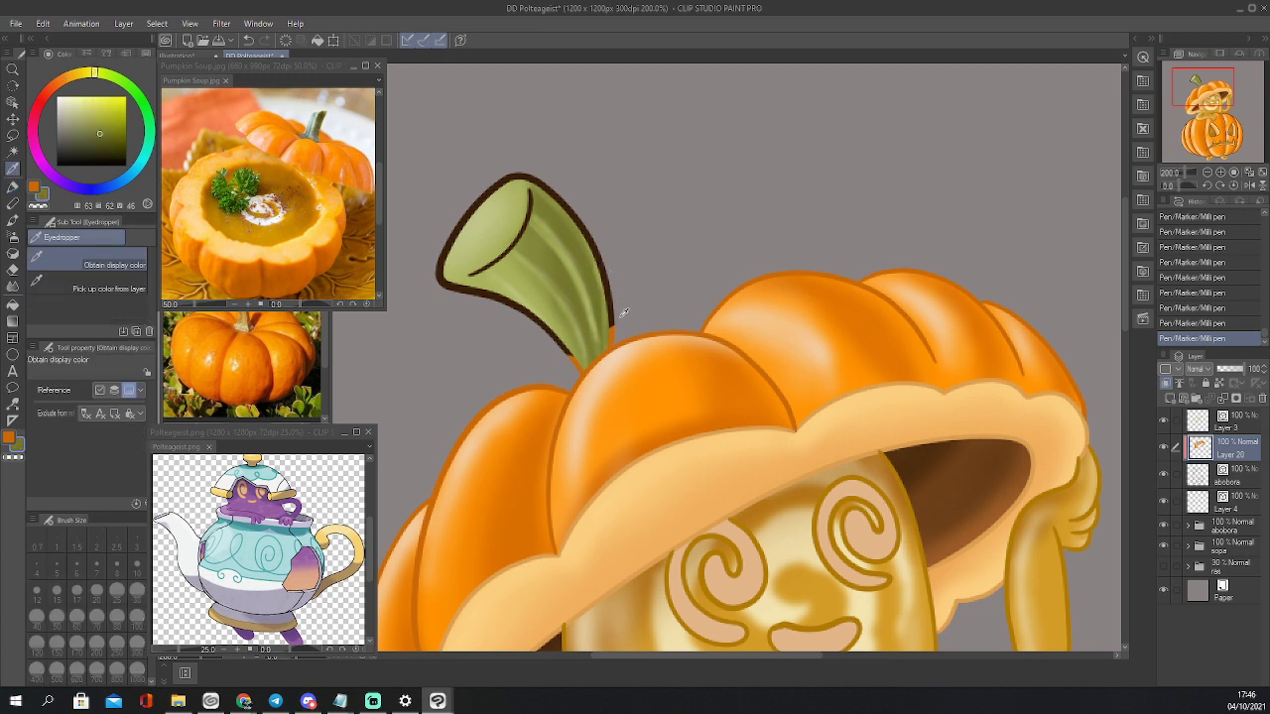
pyautogui.press('p')
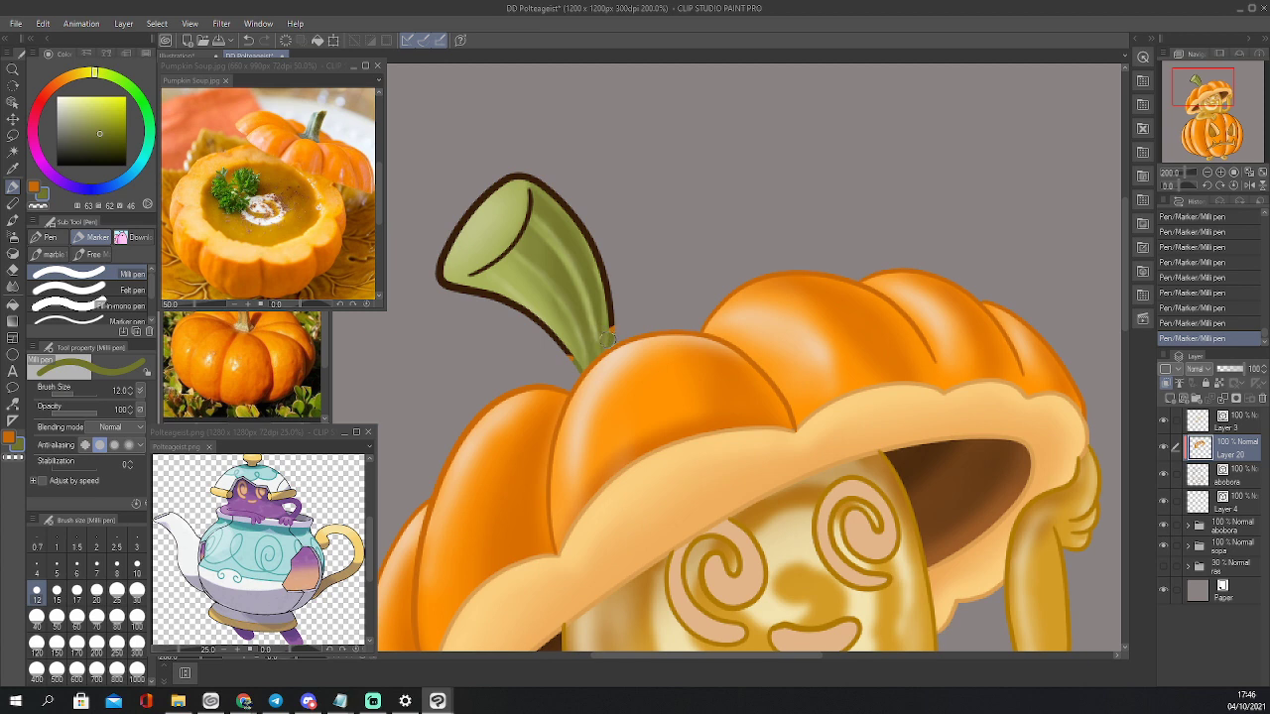
pyautogui.moveTo(607, 338)
pyautogui.mouseDown()
pyautogui.moveTo(605, 275)
pyautogui.moveTo(586, 274)
pyautogui.mouseUp()
pyautogui.press(']')
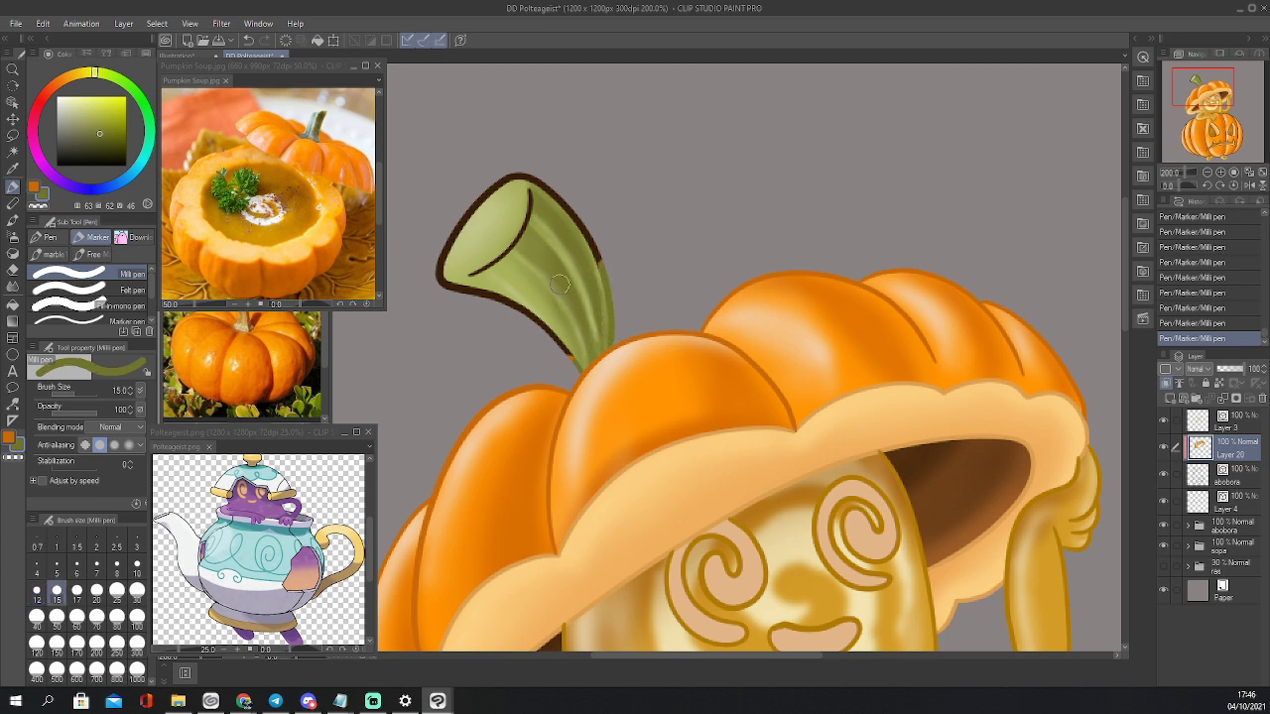
pyautogui.press(']')
pyautogui.press(']')
pyautogui.press(']')
pyautogui.moveTo(573, 357)
pyautogui.mouseDown()
pyautogui.moveTo(509, 297)
pyautogui.moveTo(438, 279)
pyautogui.moveTo(504, 183)
pyautogui.moveTo(531, 179)
pyautogui.moveTo(478, 263)
pyautogui.moveTo(528, 211)
pyautogui.moveTo(501, 261)
pyautogui.moveTo(563, 168)
pyautogui.moveTo(601, 258)
pyautogui.mouseUp()
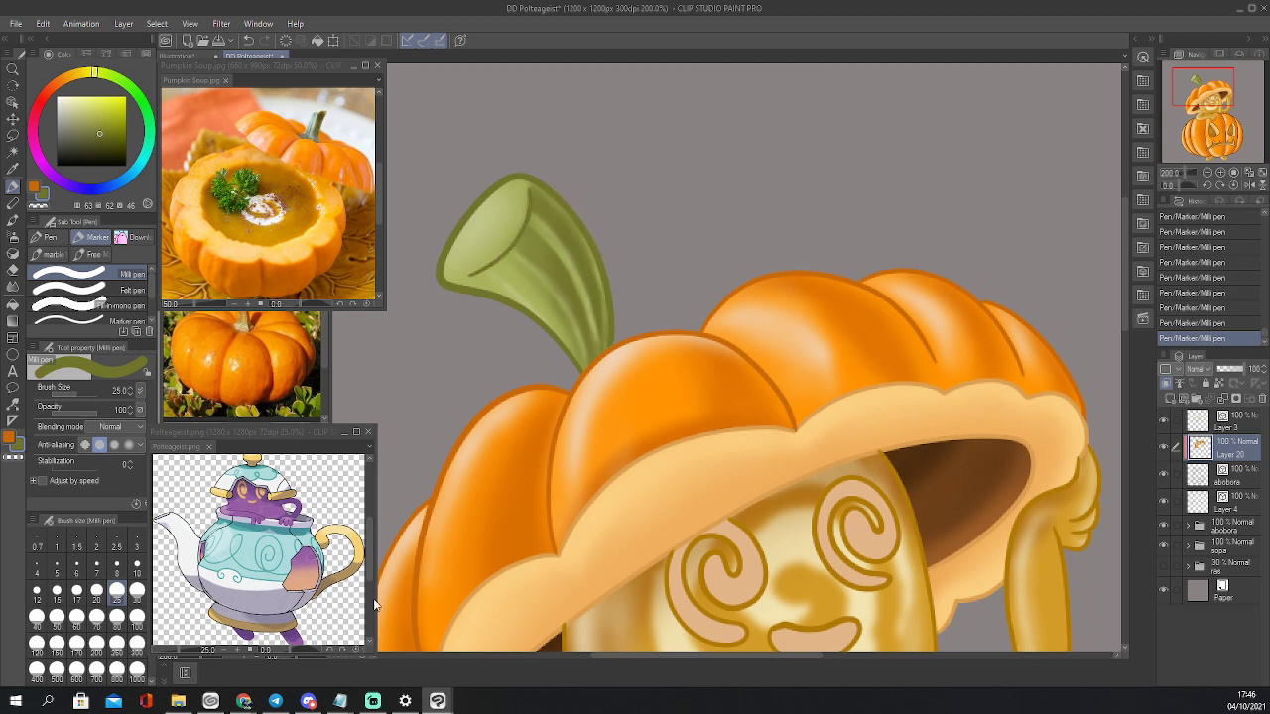
# Hide the shading on Layers 15 and 16 in the abobora folder and sample the lid's flat orange for the Milli pen
pyautogui.click(1189, 525)
pyautogui.moveTo(1265, 486); pyautogui.dragTo(1266, 567)
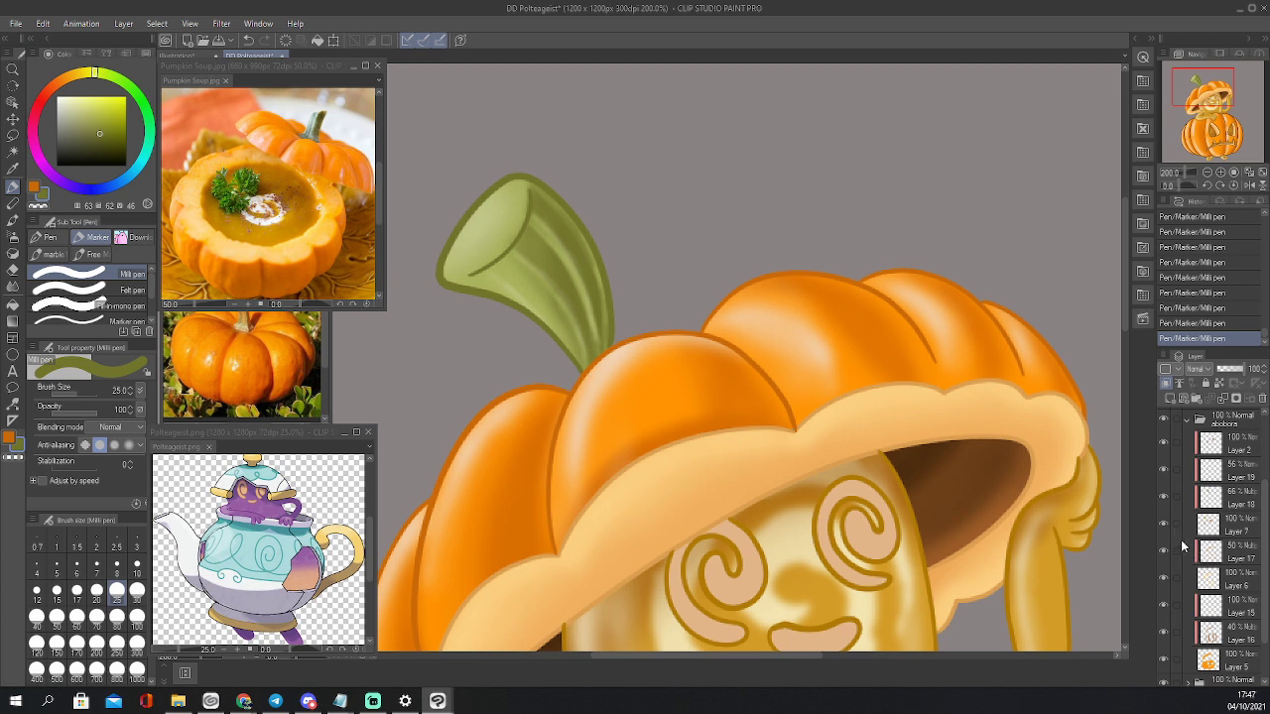
pyautogui.click(1165, 628)
pyautogui.click(1166, 615)
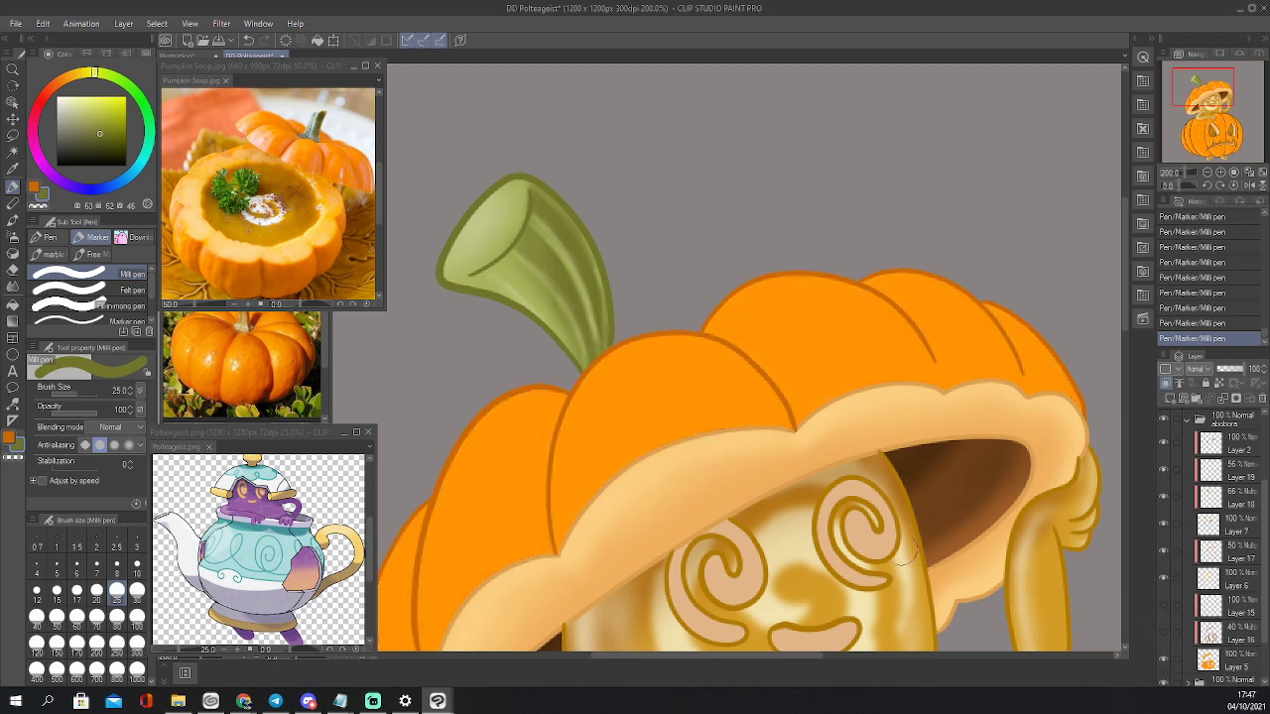
pyautogui.press('i')
pyautogui.click(779, 399)
pyautogui.press('p')
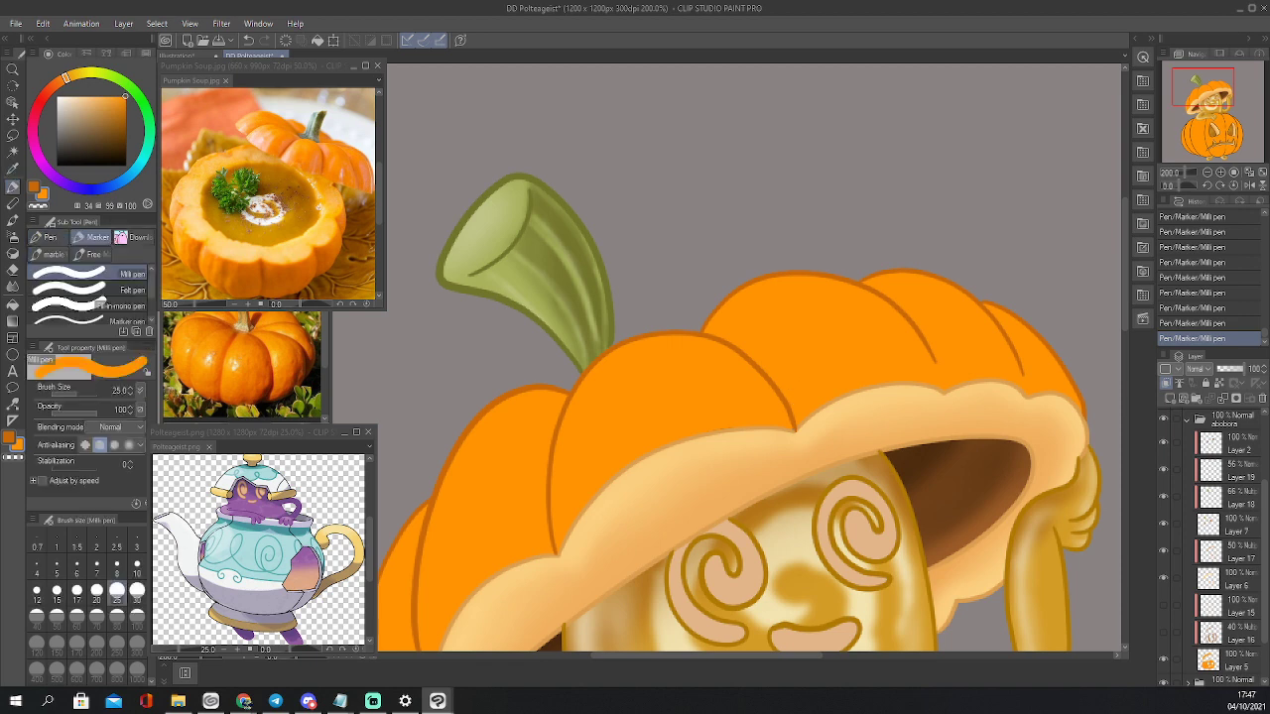
# Touch up the lid's flat orange along the rim on Layer 5 at size 10, and show Layers 15 and 16 again
pyautogui.click(1176, 658)
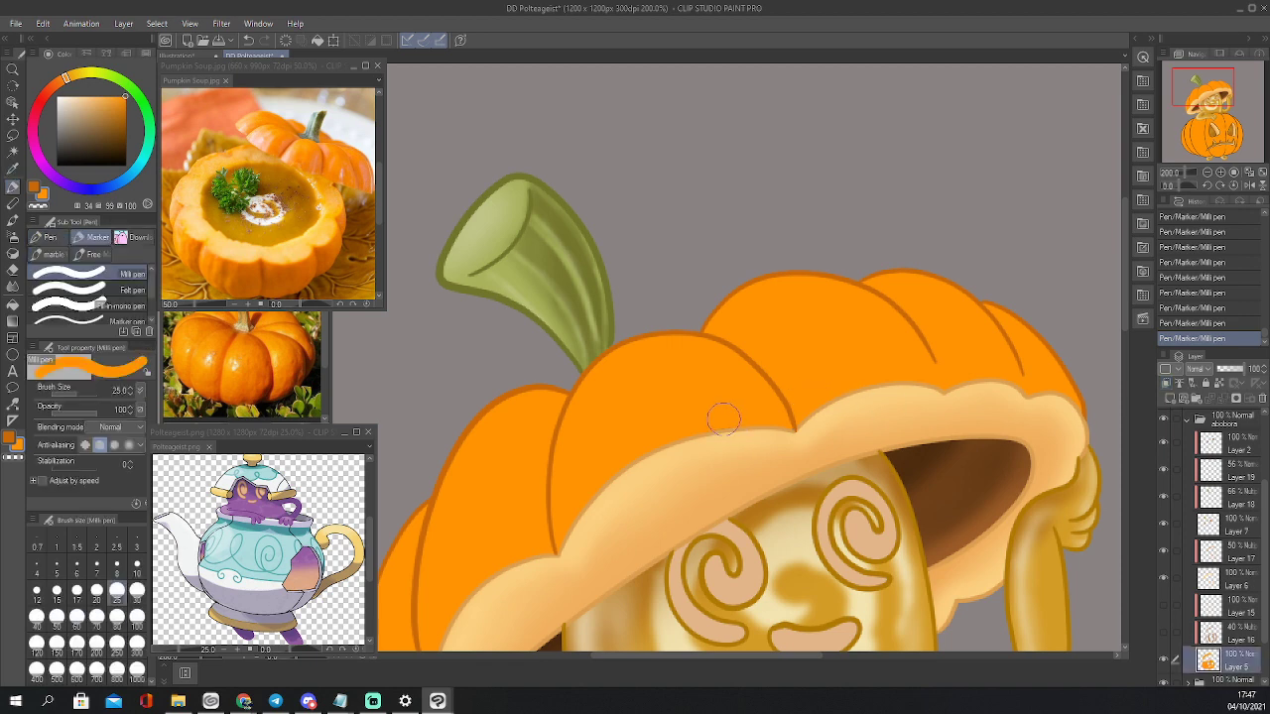
pyautogui.press('[')
pyautogui.press('[')
pyautogui.press('[')
pyautogui.press('[')
pyautogui.press('[')
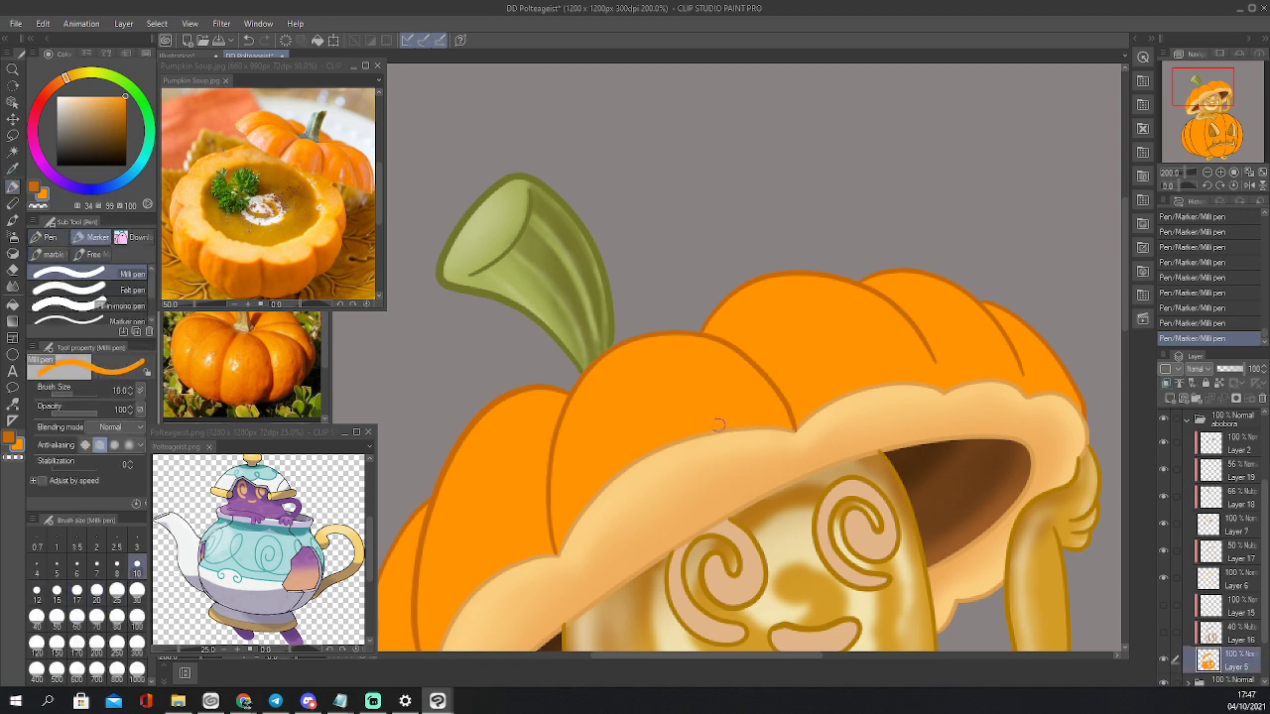
pyautogui.click(1163, 607)
pyautogui.click(1164, 631)
pyautogui.moveTo(1265, 599); pyautogui.dragTo(1264, 534)
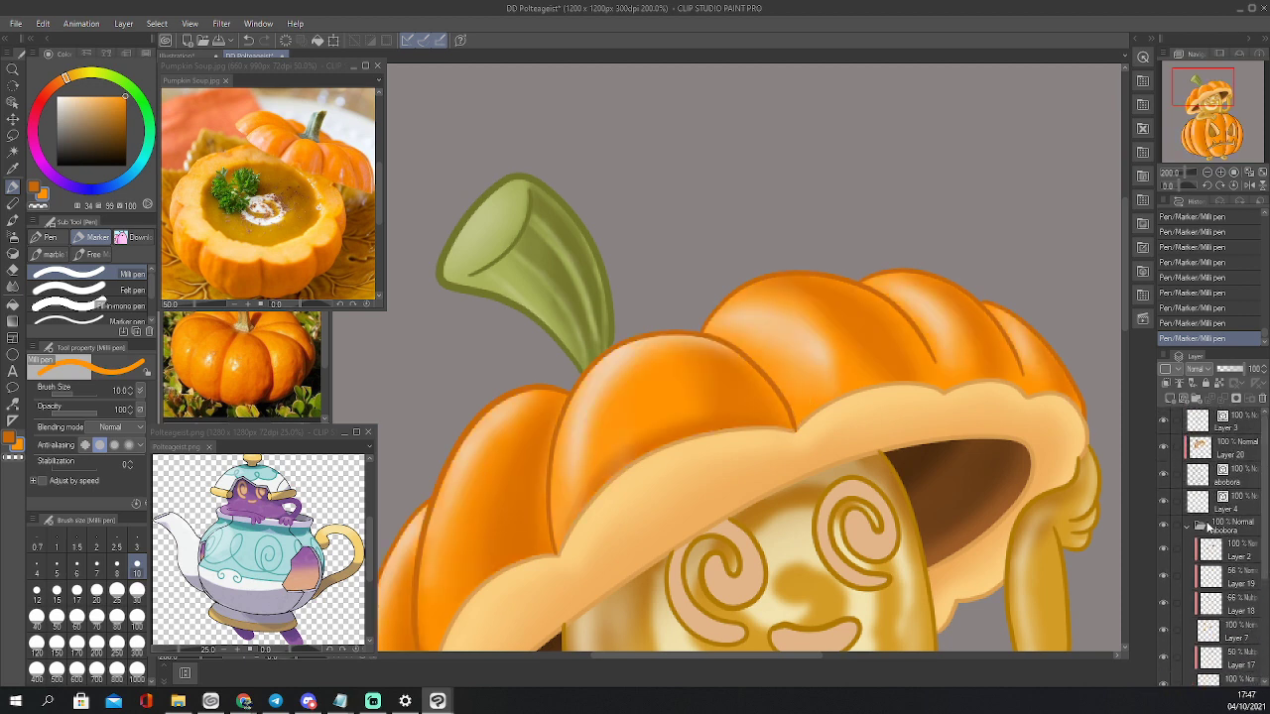
# Touch up the lid's rim outline on Layer 20 with light orange sampled from that outline
pyautogui.click(1189, 527)
pyautogui.click(1204, 459)
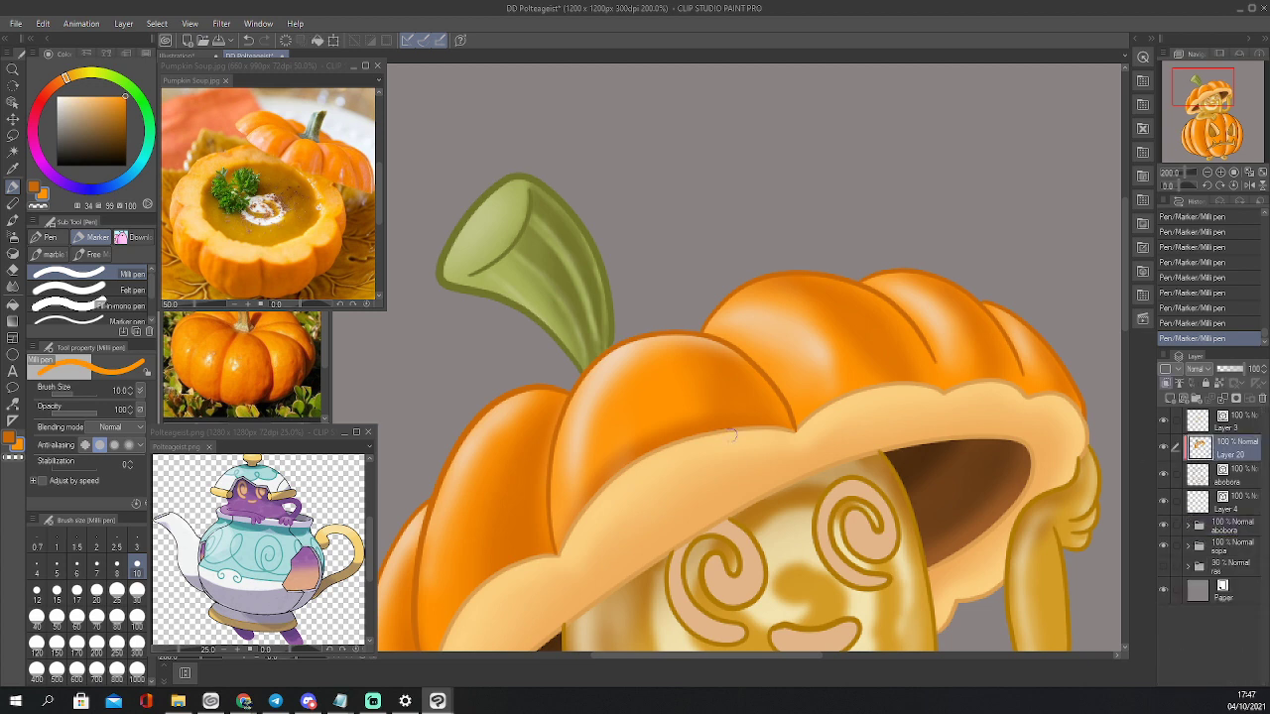
pyautogui.press('i')
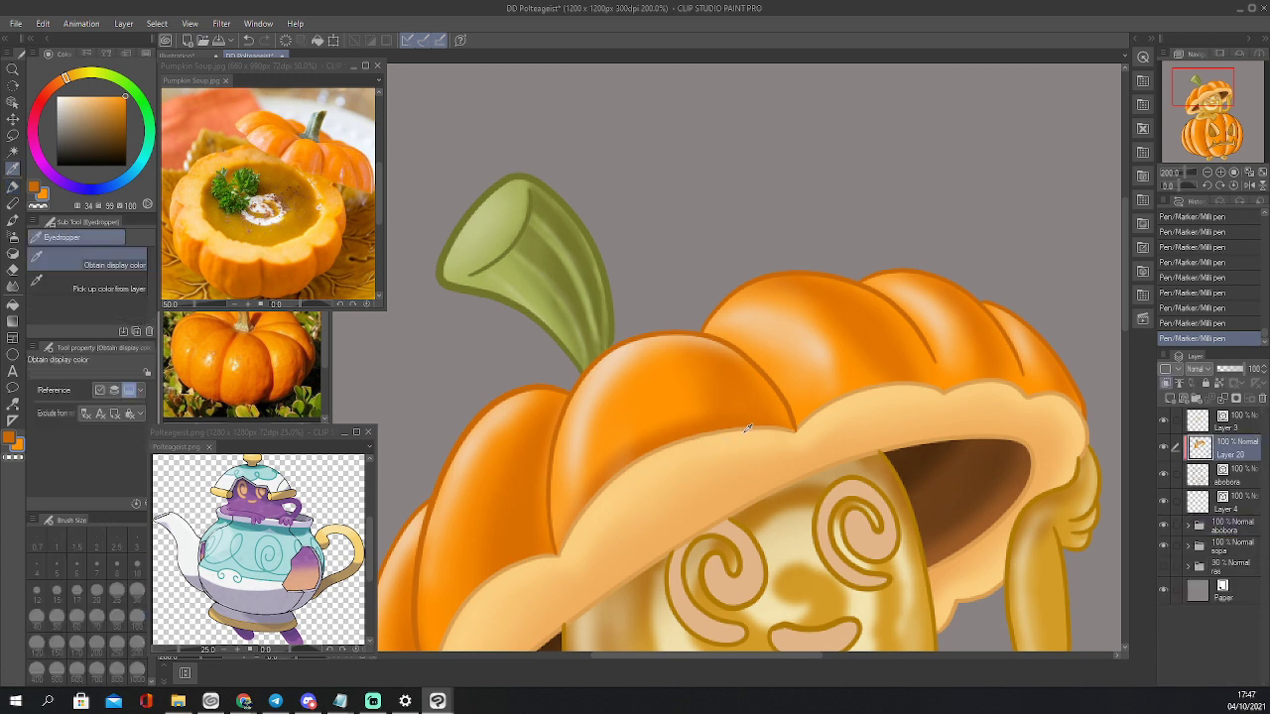
pyautogui.click(749, 424)
pyautogui.press('p')
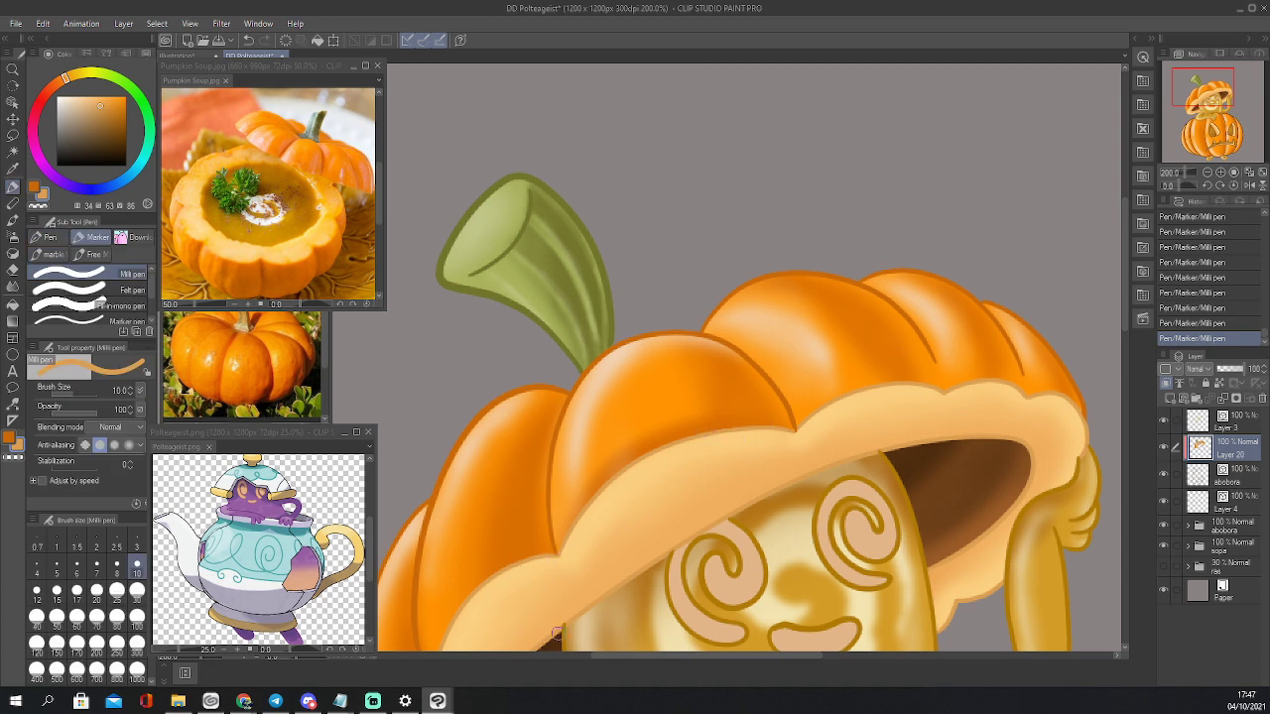
pyautogui.moveTo(1026, 398); pyautogui.dragTo(1012, 389)
# Recolour the dark outlines of the pumpkin body, eyes and mouth in dark orange with the Milli pen at size 120
pyautogui.moveTo(1201, 87); pyautogui.dragTo(1199, 115)
pyautogui.click(1205, 174)
pyautogui.click(1206, 174)
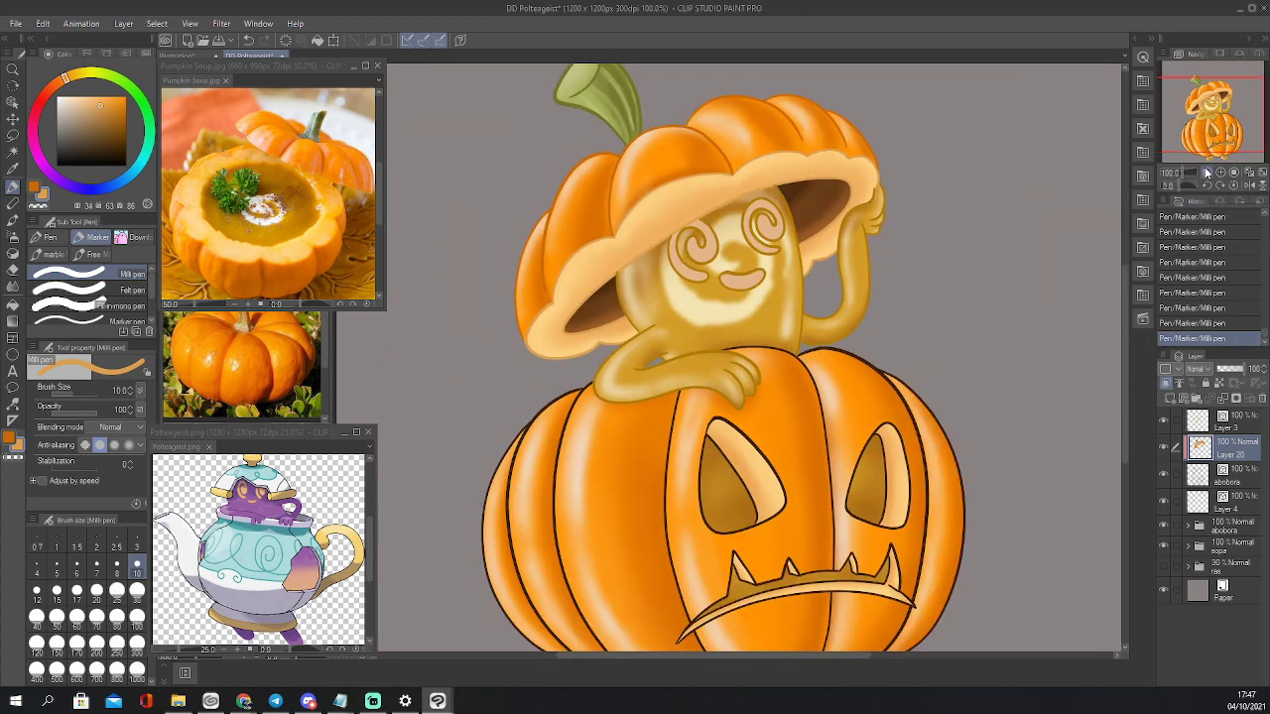
pyautogui.click(1205, 174)
pyautogui.press('x')
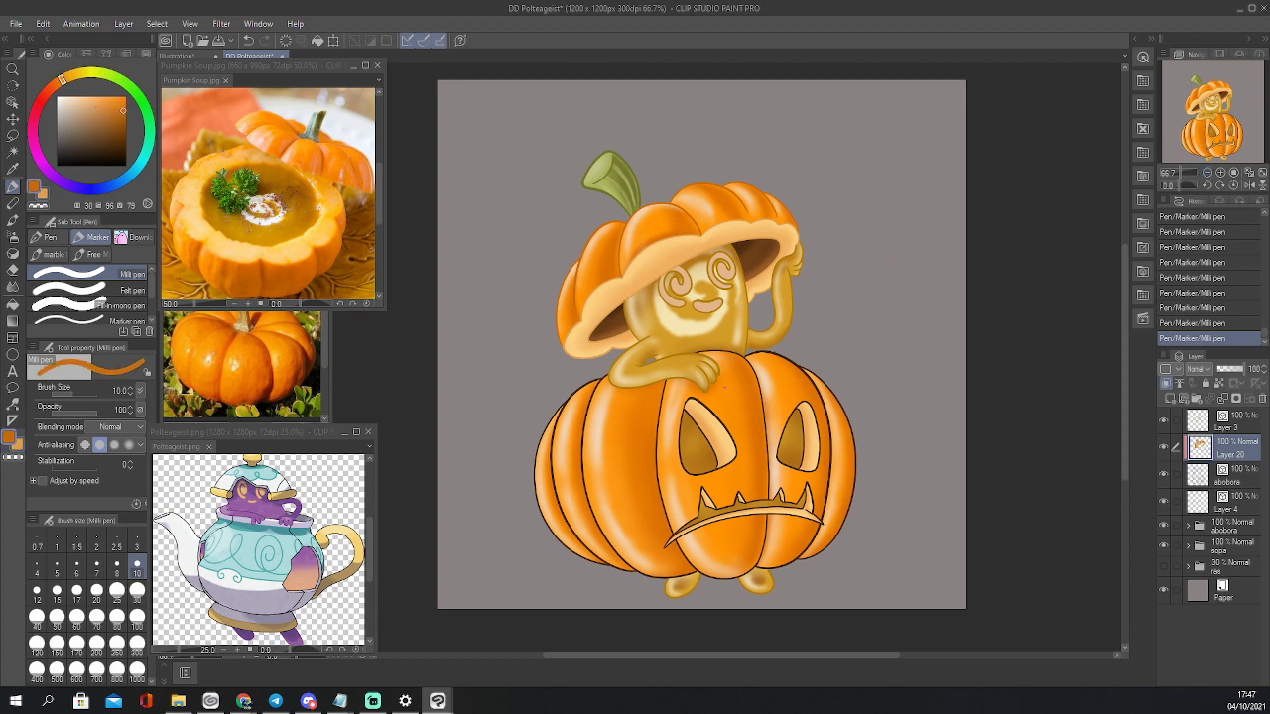
pyautogui.press(']')
pyautogui.press(']')
pyautogui.press(']')
pyautogui.press(']')
pyautogui.press(']')
pyautogui.press(']')
pyautogui.press(']')
pyautogui.press(']')
pyautogui.press(']')
pyautogui.press(']')
pyautogui.press(']')
pyautogui.press(']')
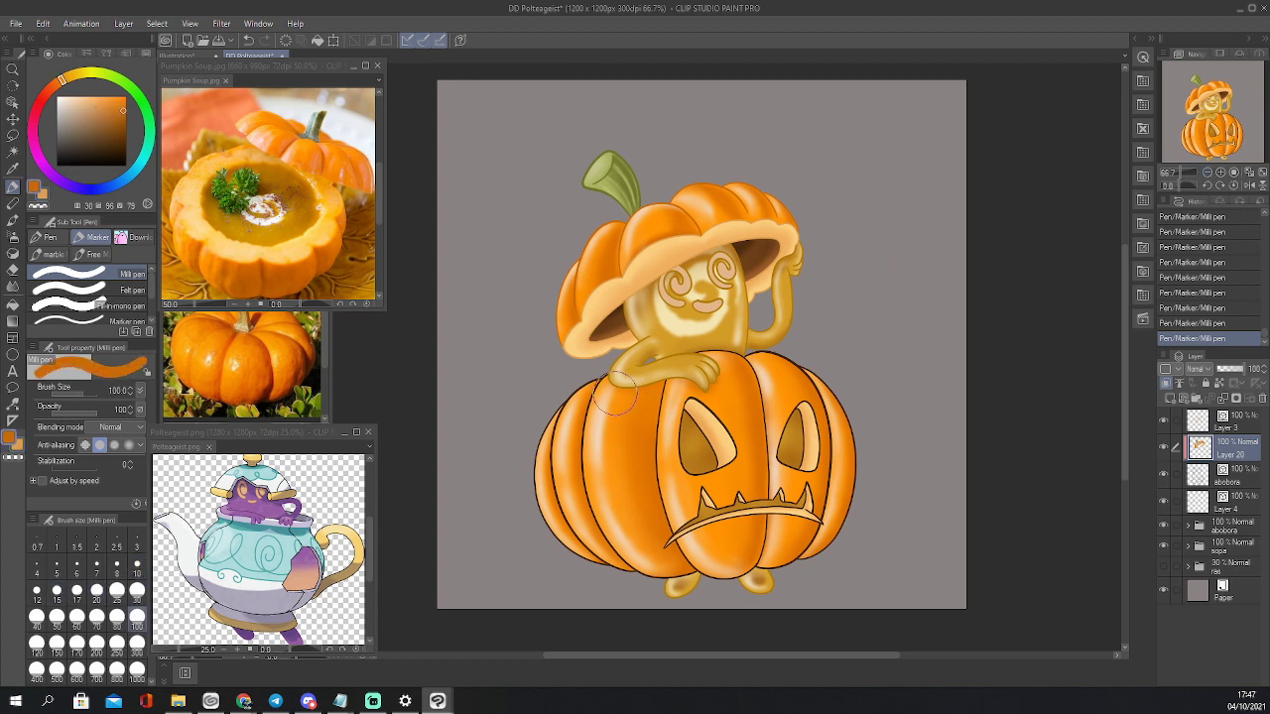
pyautogui.press(']')
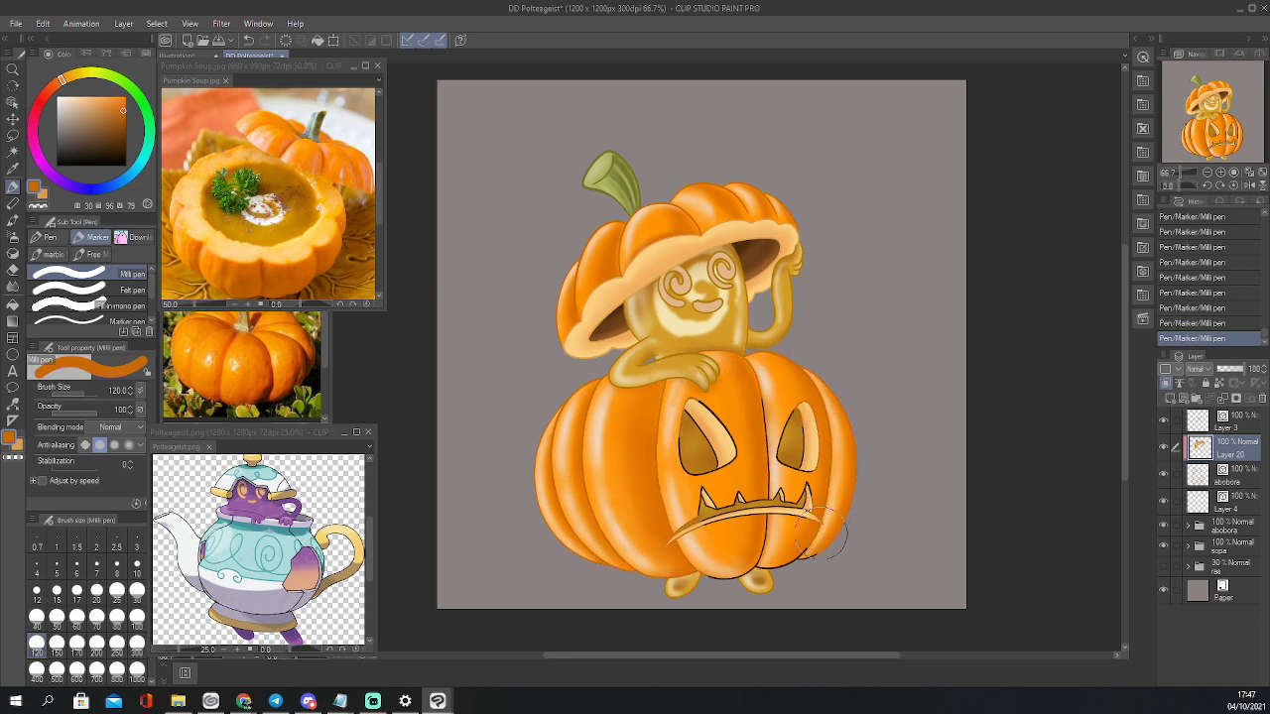
pyautogui.moveTo(822, 534)
pyautogui.mouseDown()
pyautogui.moveTo(770, 558)
pyautogui.moveTo(709, 552)
pyautogui.moveTo(729, 562)
pyautogui.moveTo(713, 564)
pyautogui.moveTo(755, 514)
pyautogui.moveTo(747, 441)
pyautogui.moveTo(684, 423)
pyautogui.moveTo(755, 463)
pyautogui.moveTo(773, 406)
pyautogui.moveTo(795, 432)
pyautogui.moveTo(791, 536)
pyautogui.moveTo(789, 491)
pyautogui.mouseUp()
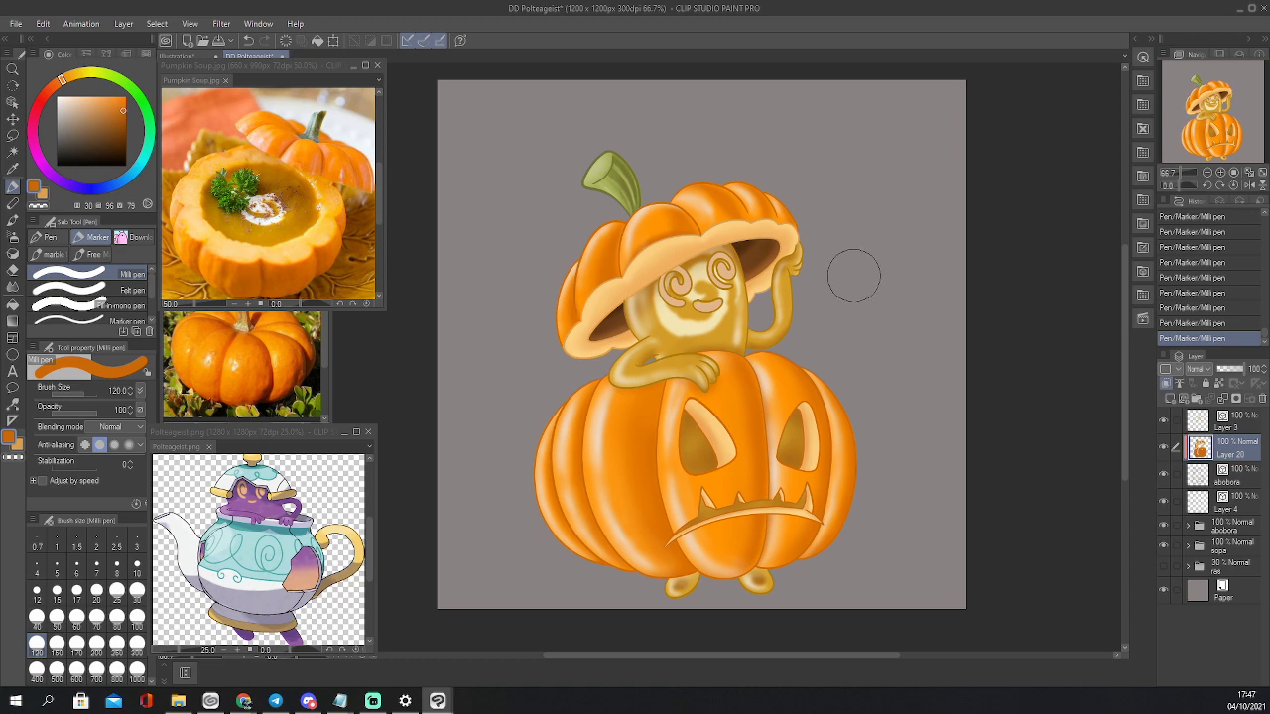
# Recolour the inner lines of the carved eyes' cut edges in light orange with the Milli pen at size 20
pyautogui.press('x')
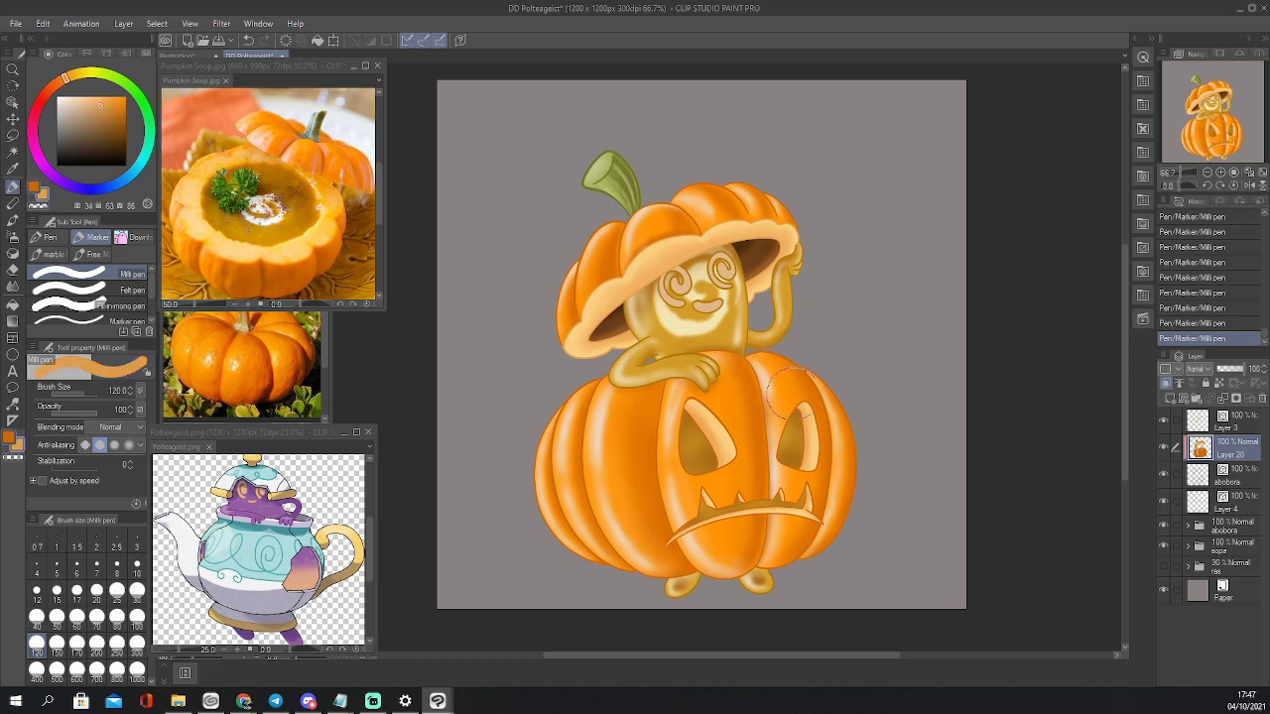
pyautogui.doubleClick(1220, 172)
pyautogui.moveTo(1220, 143); pyautogui.dragTo(1219, 150)
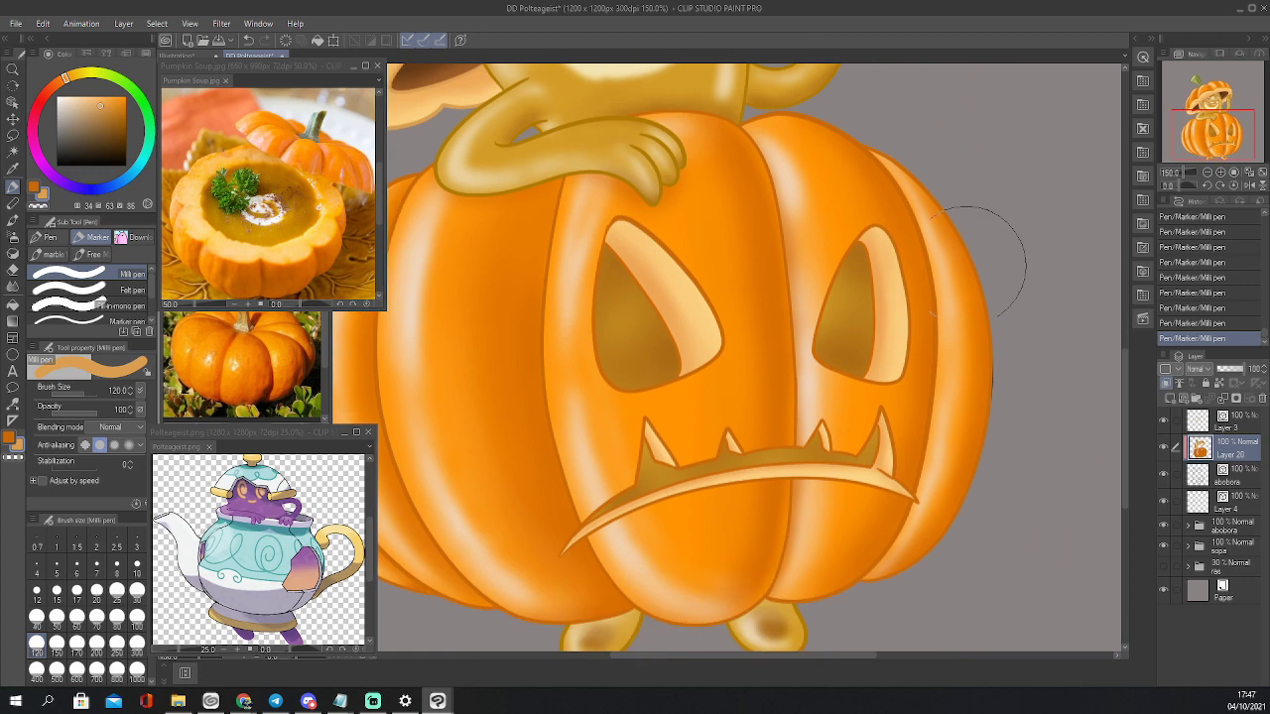
pyautogui.press('[')
pyautogui.press('[')
pyautogui.press('[')
pyautogui.press('[')
pyautogui.press('[')
pyautogui.press('[')
pyautogui.press('[')
pyautogui.press('[')
pyautogui.press('[')
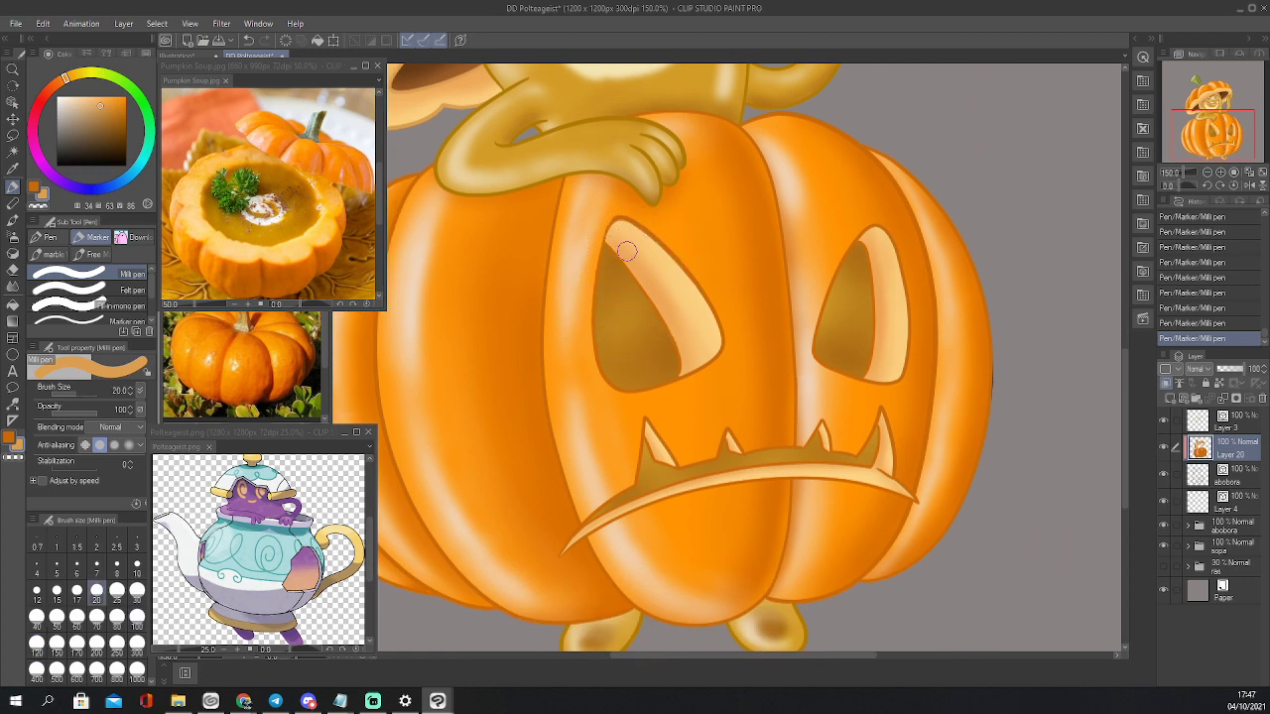
pyautogui.moveTo(613, 248)
pyautogui.mouseDown()
pyautogui.moveTo(659, 315)
pyautogui.moveTo(679, 359)
pyautogui.moveTo(669, 368)
pyautogui.mouseUp()
# Recolour the inner lines of the mouth's teeth in light orange, reducing the Milli pen to size 12 and then 8
pyautogui.press('[')
pyautogui.press('[')
pyautogui.press('[')
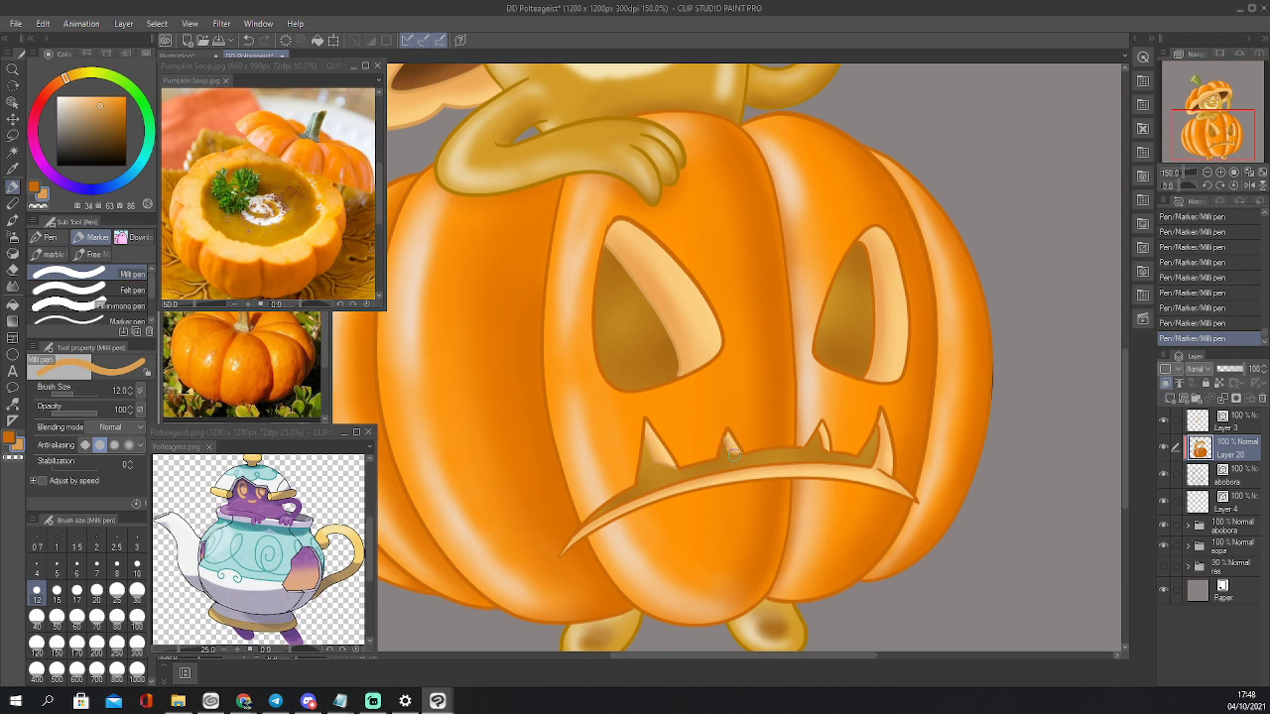
pyautogui.press('[')
pyautogui.press('[')
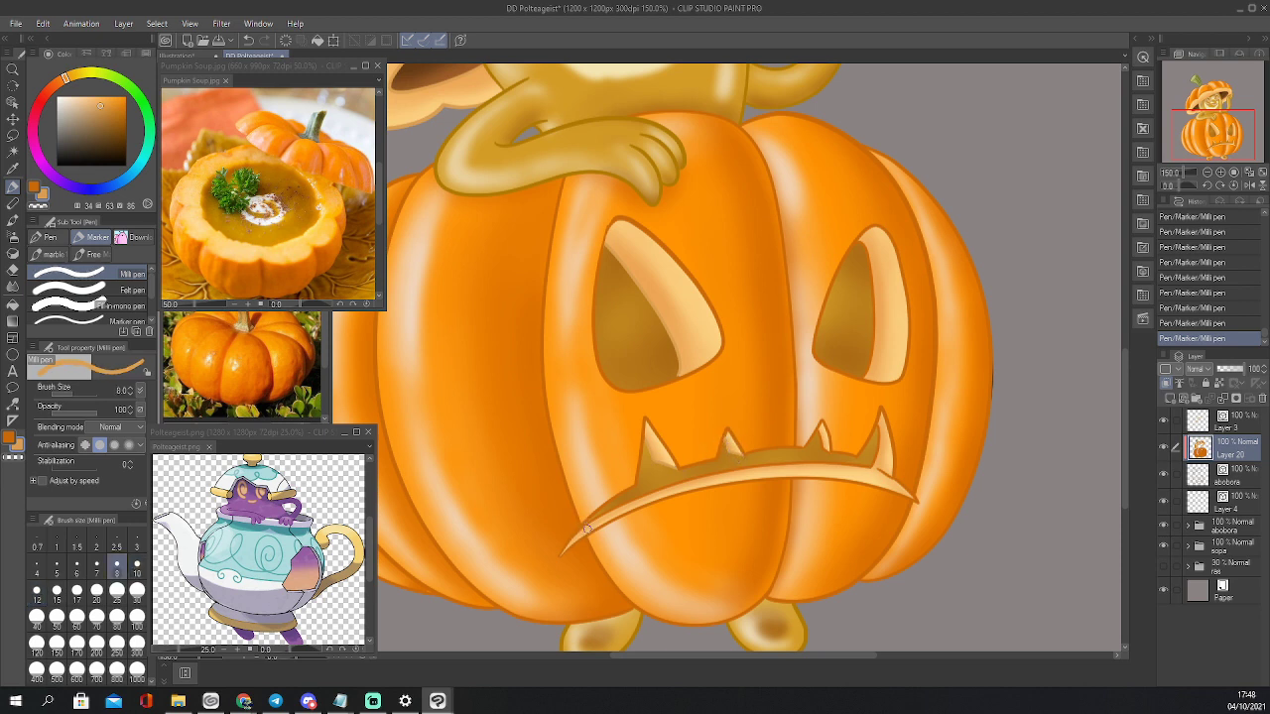
# Recolour the line along the mouth's lower cut edge and the remaining teeth in light orange at sizes 10 and 15
pyautogui.press(']')
pyautogui.press(']')
pyautogui.press(']')
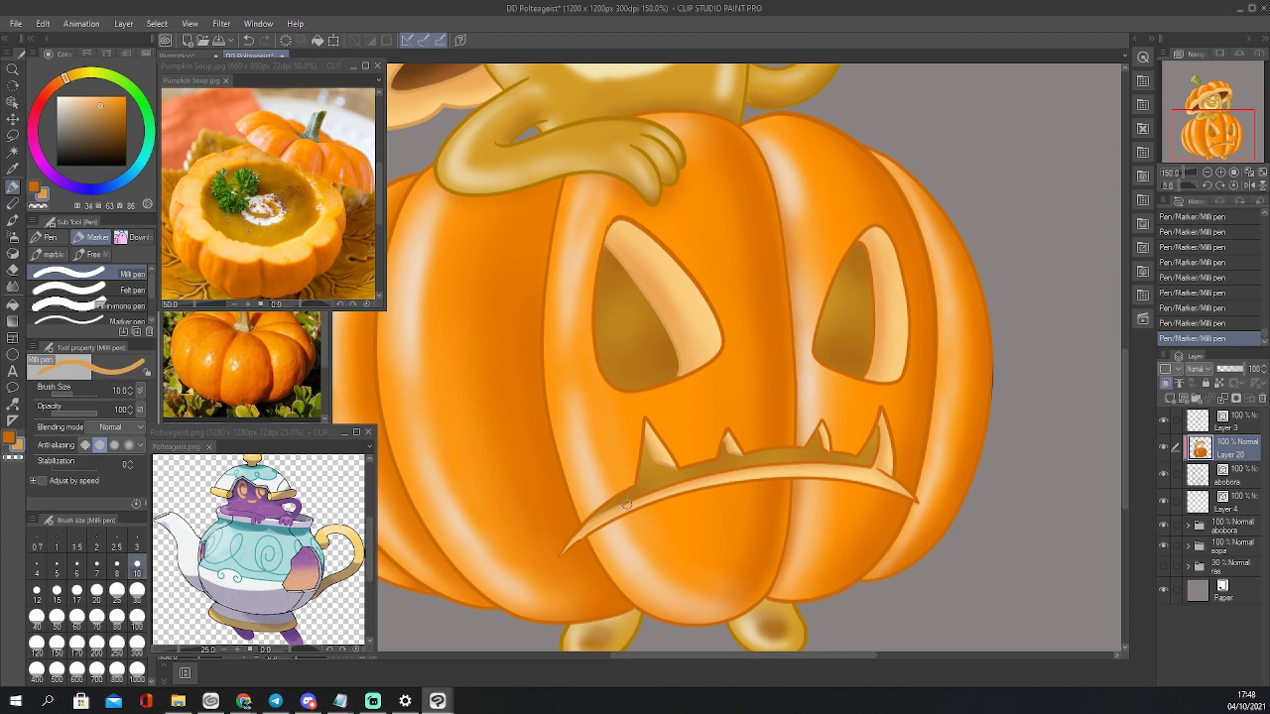
pyautogui.moveTo(677, 487)
pyautogui.mouseDown()
pyautogui.moveTo(708, 481)
pyautogui.moveTo(698, 459)
pyautogui.moveTo(682, 485)
pyautogui.moveTo(789, 462)
pyautogui.moveTo(883, 472)
pyautogui.mouseUp()
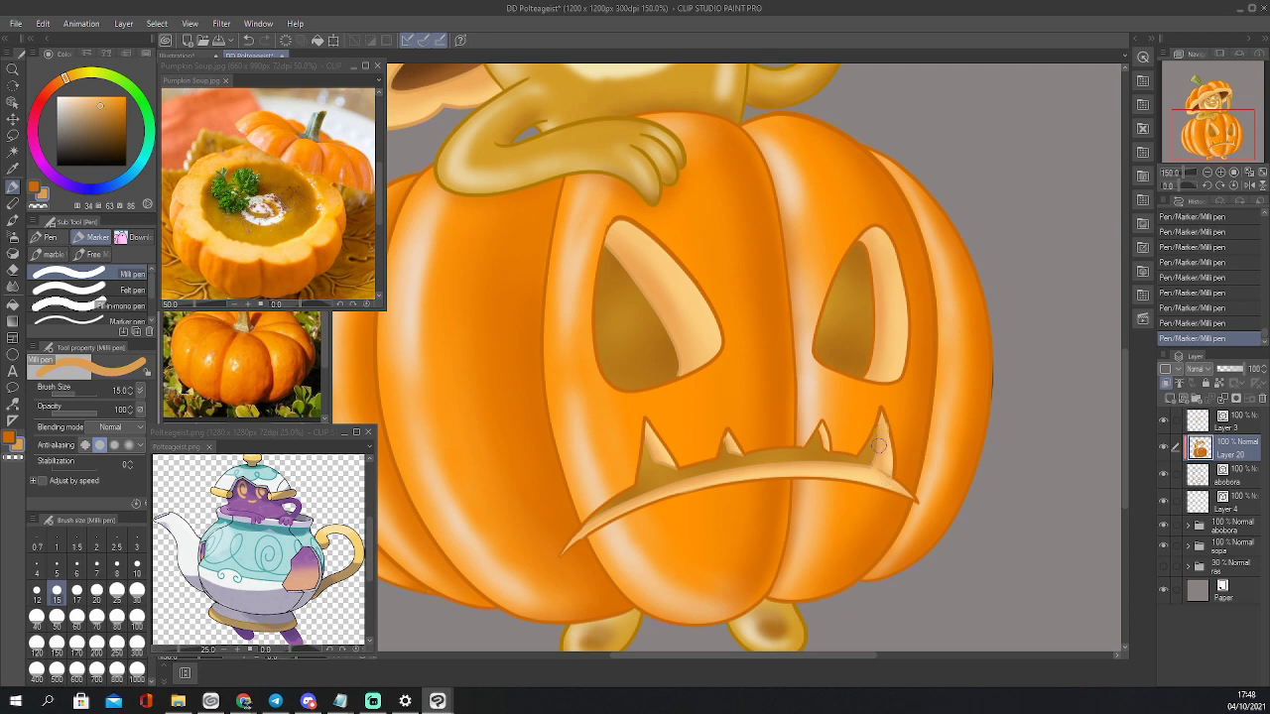
pyautogui.moveTo(821, 432)
pyautogui.mouseDown()
pyautogui.moveTo(824, 448)
pyautogui.moveTo(893, 455)
pyautogui.mouseUp()
# Clean up the line joints around the eyes and teeth with sampled dark orange and light orange, reducing the Milli pen to size 7
pyautogui.keyDown('alt'); pyautogui.click(869, 371); pyautogui.keyUp('alt')
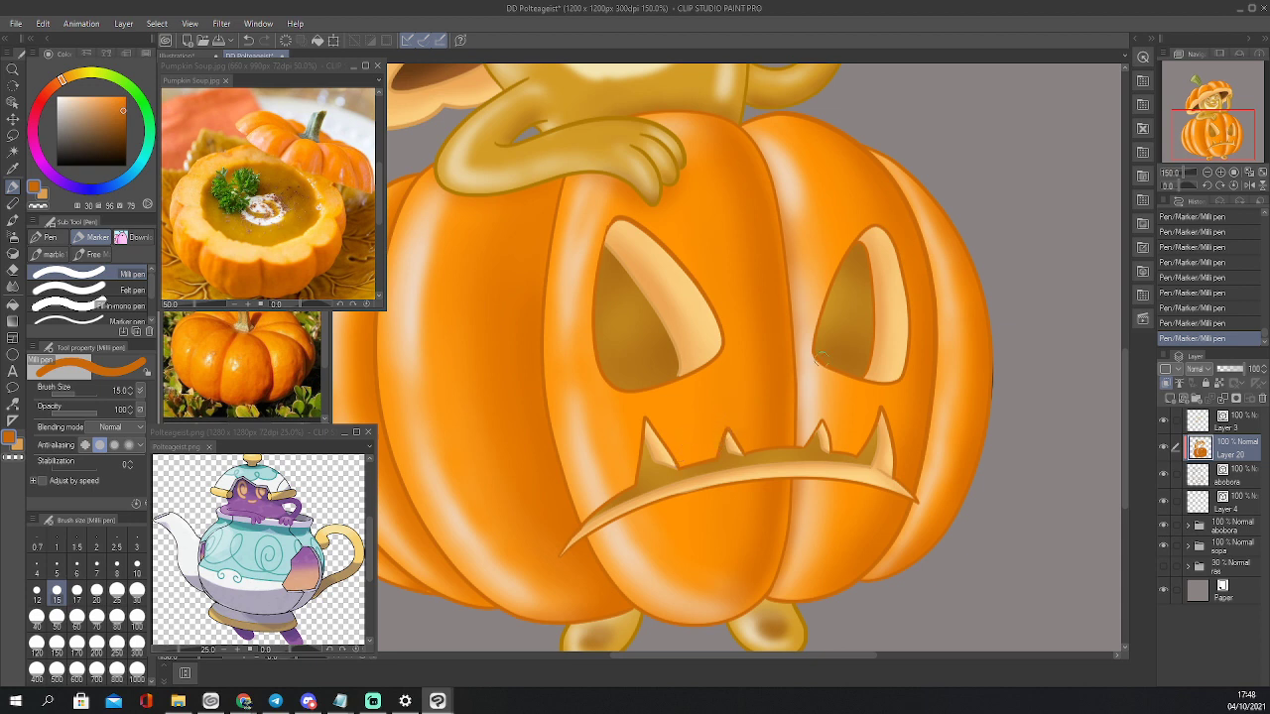
pyautogui.keyDown('alt'); pyautogui.click(823, 429); pyautogui.keyUp('alt')
pyautogui.press('[')
pyautogui.press('[')
pyautogui.press('[')
pyautogui.press('[')
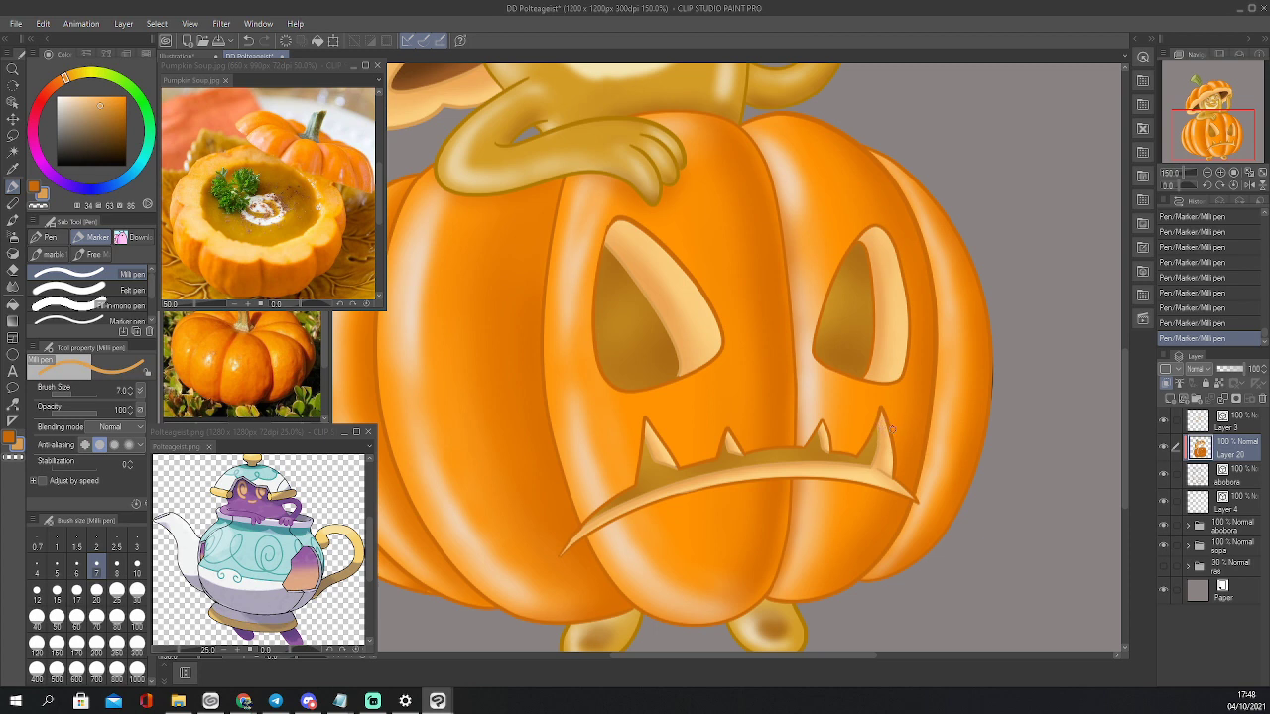
# Hide Layer 17's shading in the abobora folder to expose the flat colour of the carved cut edges
pyautogui.click(1187, 526)
pyautogui.scroll(-3, 1267, 506)
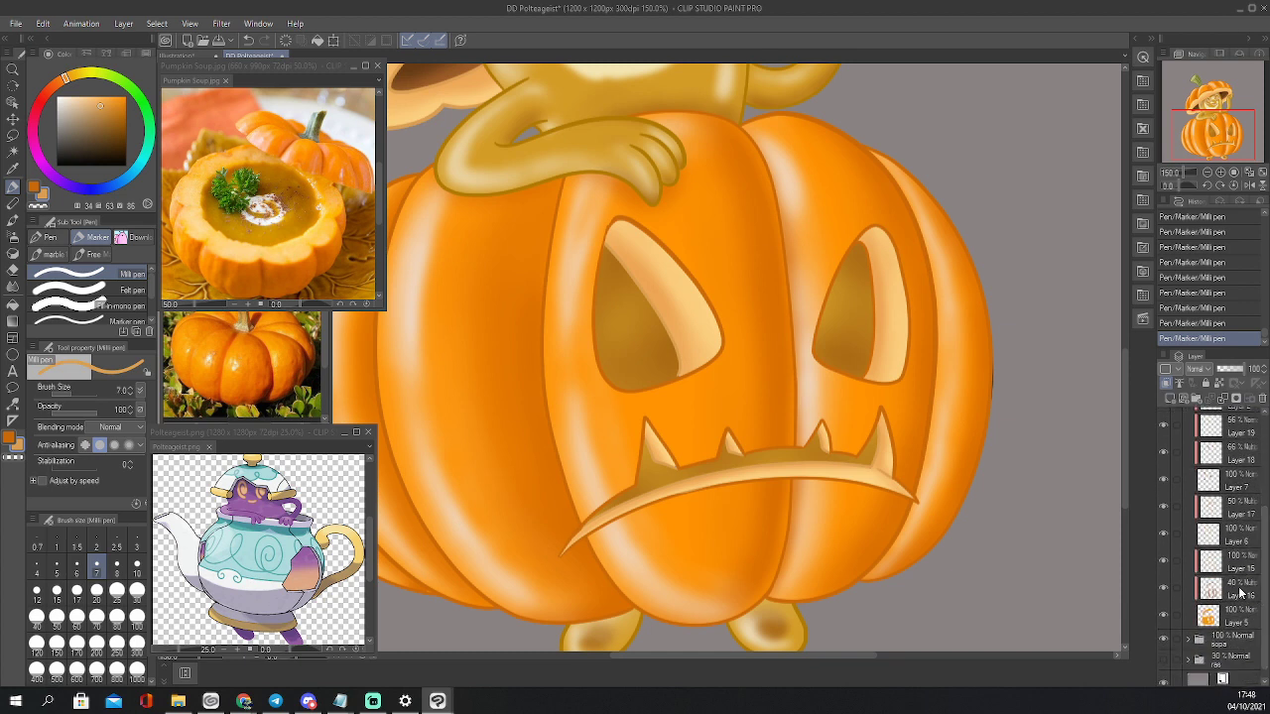
pyautogui.click(1165, 534)
pyautogui.click(1166, 535)
pyautogui.click(1165, 507)
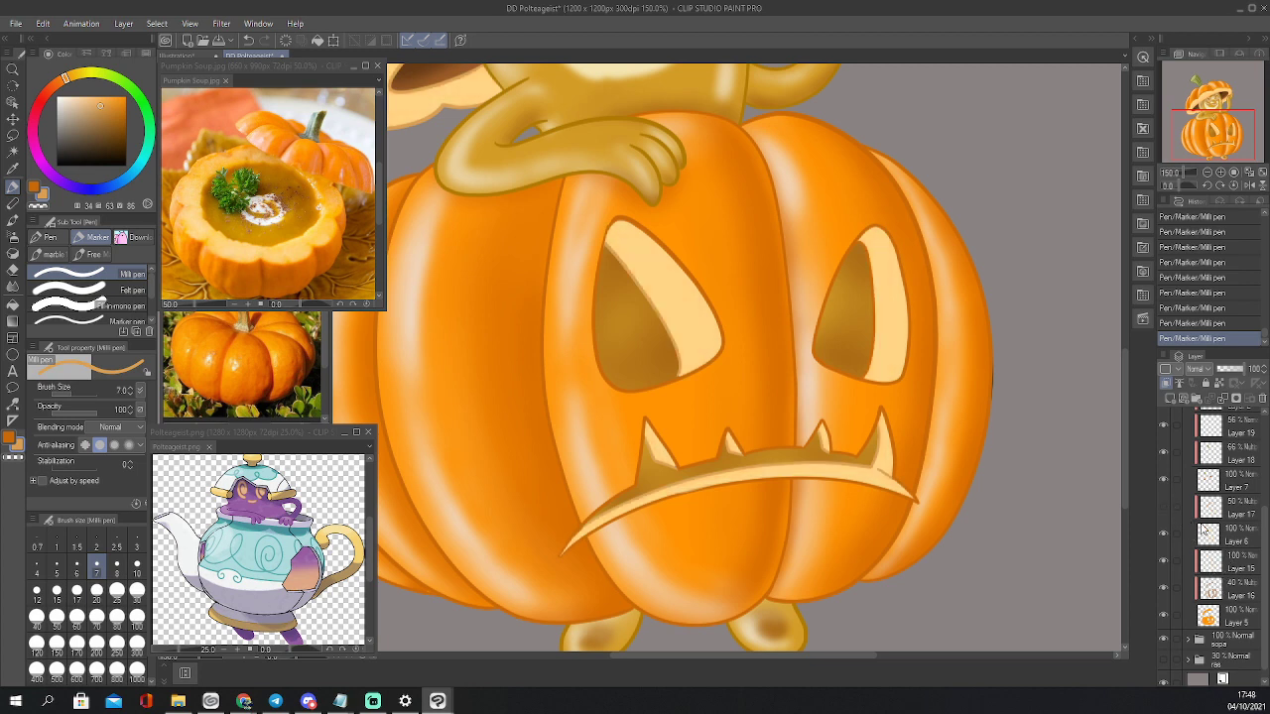
# Touch up the flat cut edges of the eyes and teeth on Layer 6 with sampled pale orange at size 5, and save the file
pyautogui.click(1204, 540)
pyautogui.keyDown('alt'); pyautogui.click(656, 442); pyautogui.keyUp('alt')
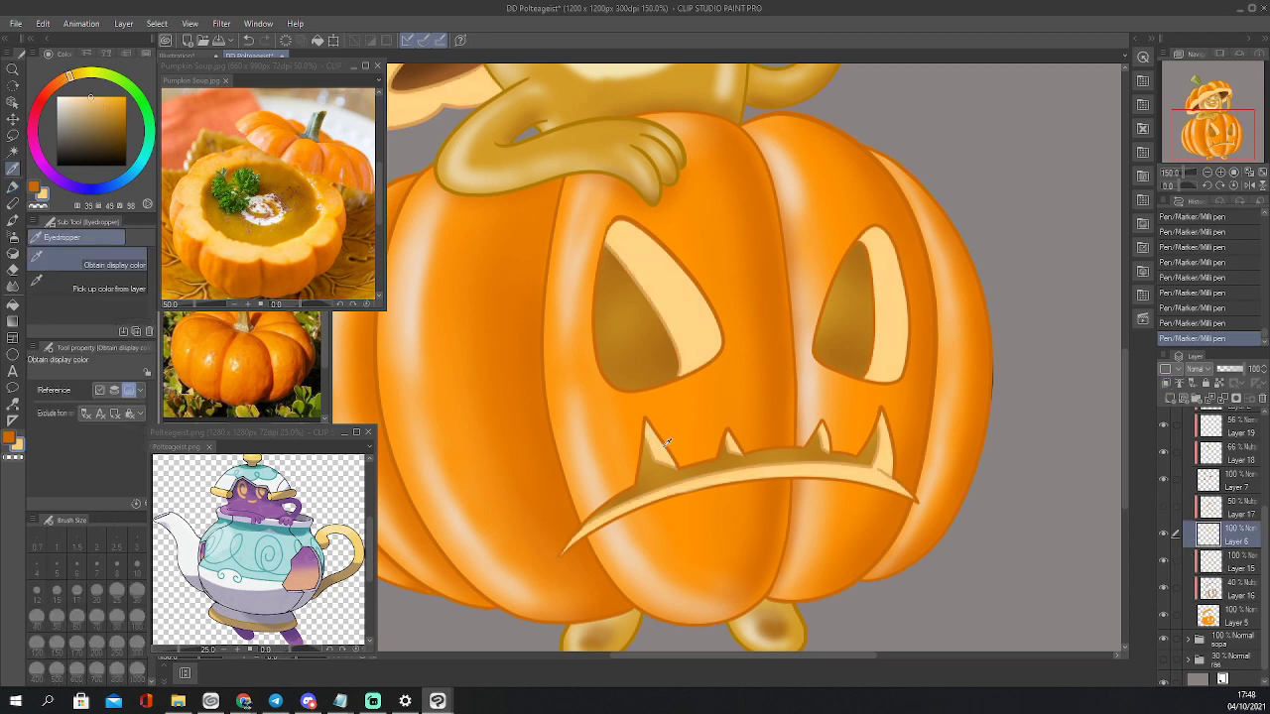
pyautogui.press('[')
pyautogui.press('[')
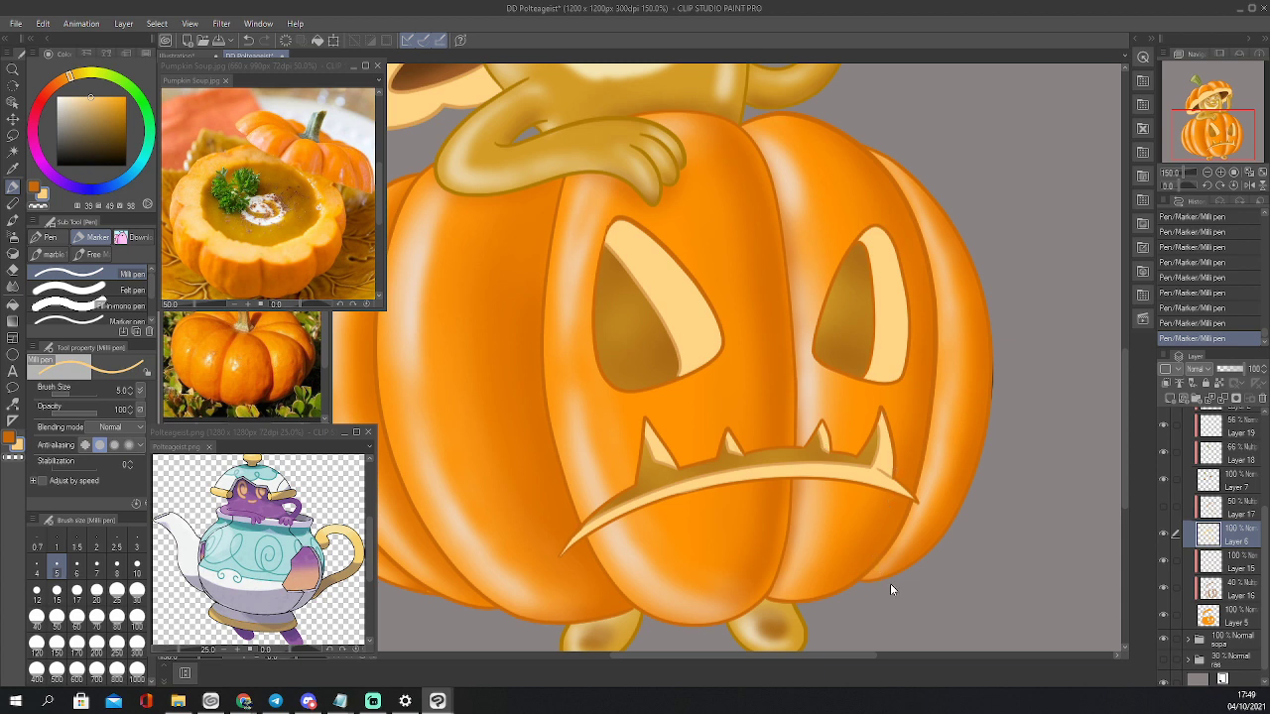
pyautogui.hotkey('ctrl', 's')
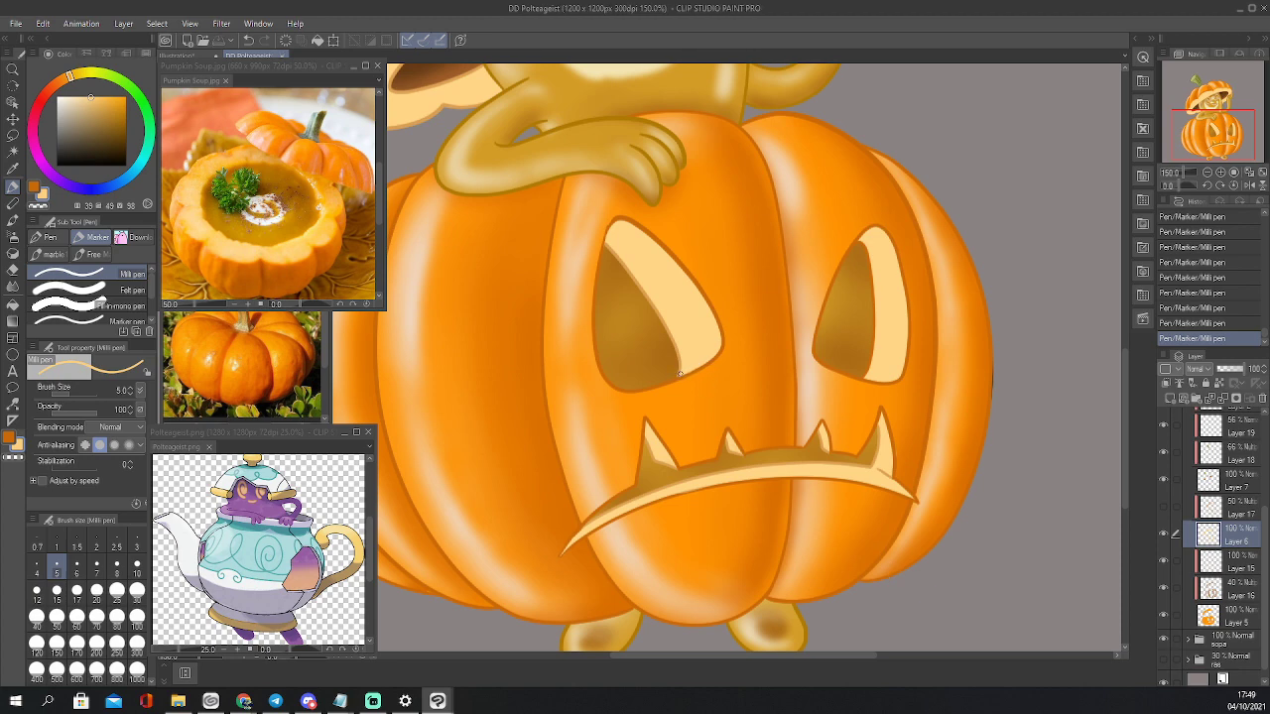
pyautogui.moveTo(678, 375); pyautogui.dragTo(688, 367)
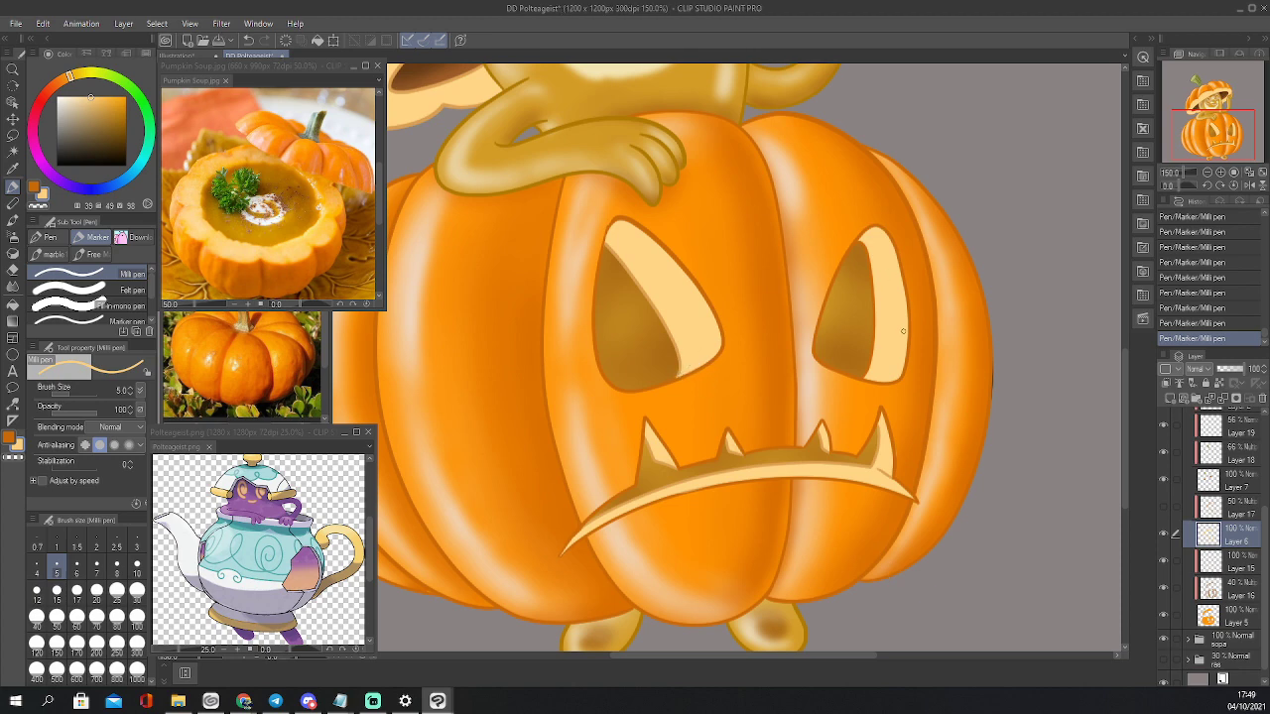
pyautogui.click(1208, 172)
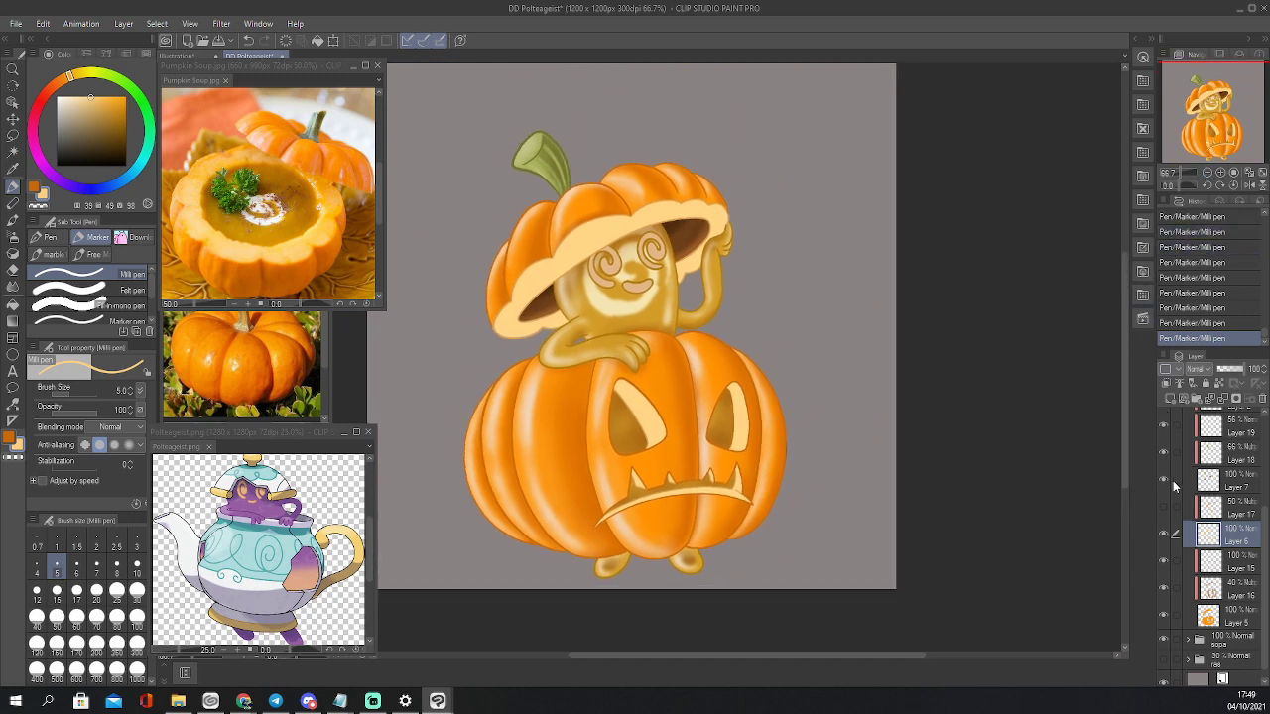
# Select Layer 8 in the sopa folder and hide Layer 13 and Layer 14 to expose the soup body's flat colour
pyautogui.moveTo(1265, 540); pyautogui.dragTo(1263, 448)
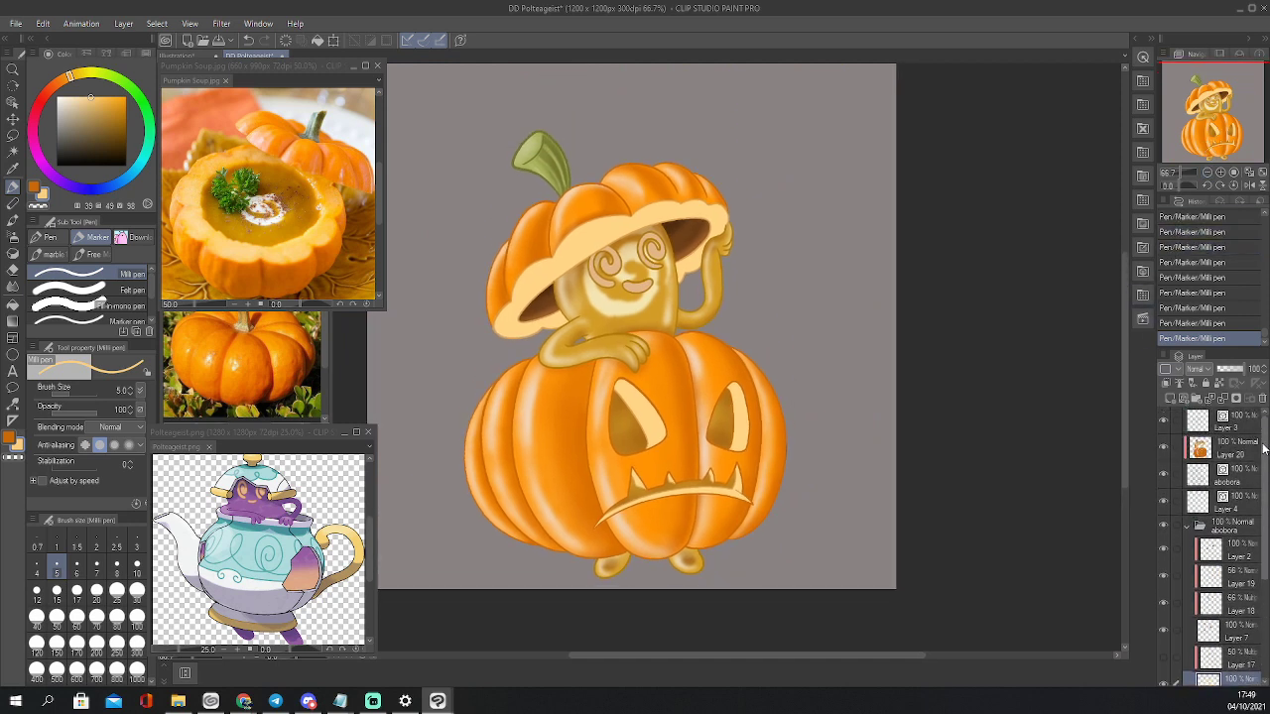
pyautogui.click(1187, 527)
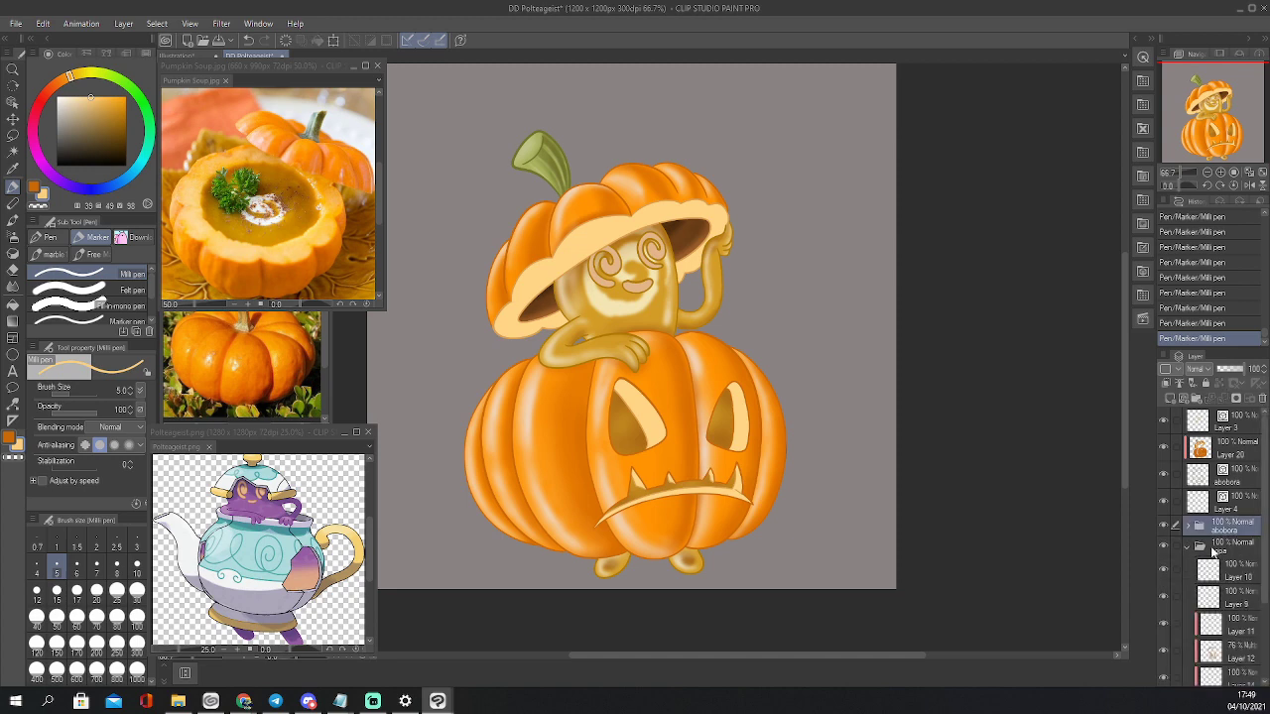
pyautogui.scroll(-3, 1213, 552)
pyautogui.click(1214, 625)
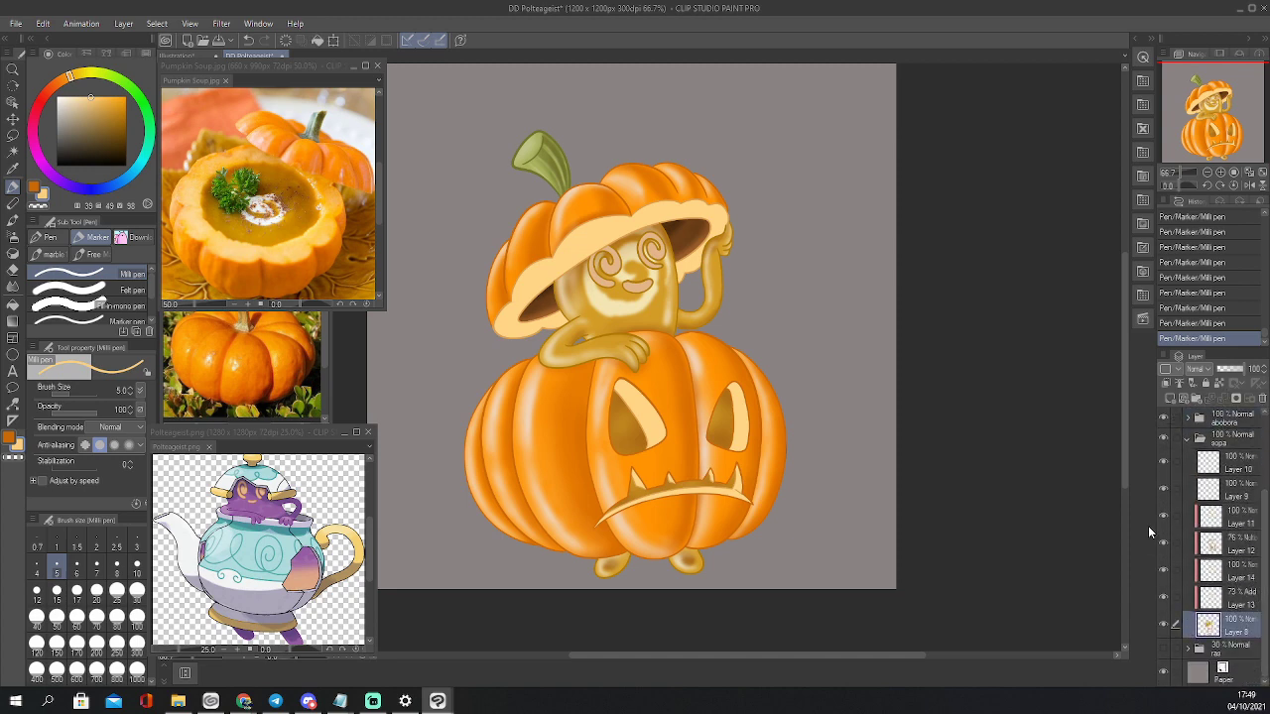
pyautogui.click(1222, 173)
pyautogui.click(1221, 172)
pyautogui.click(1221, 173)
pyautogui.moveTo(1211, 125); pyautogui.dragTo(1190, 146)
pyautogui.click(1164, 596)
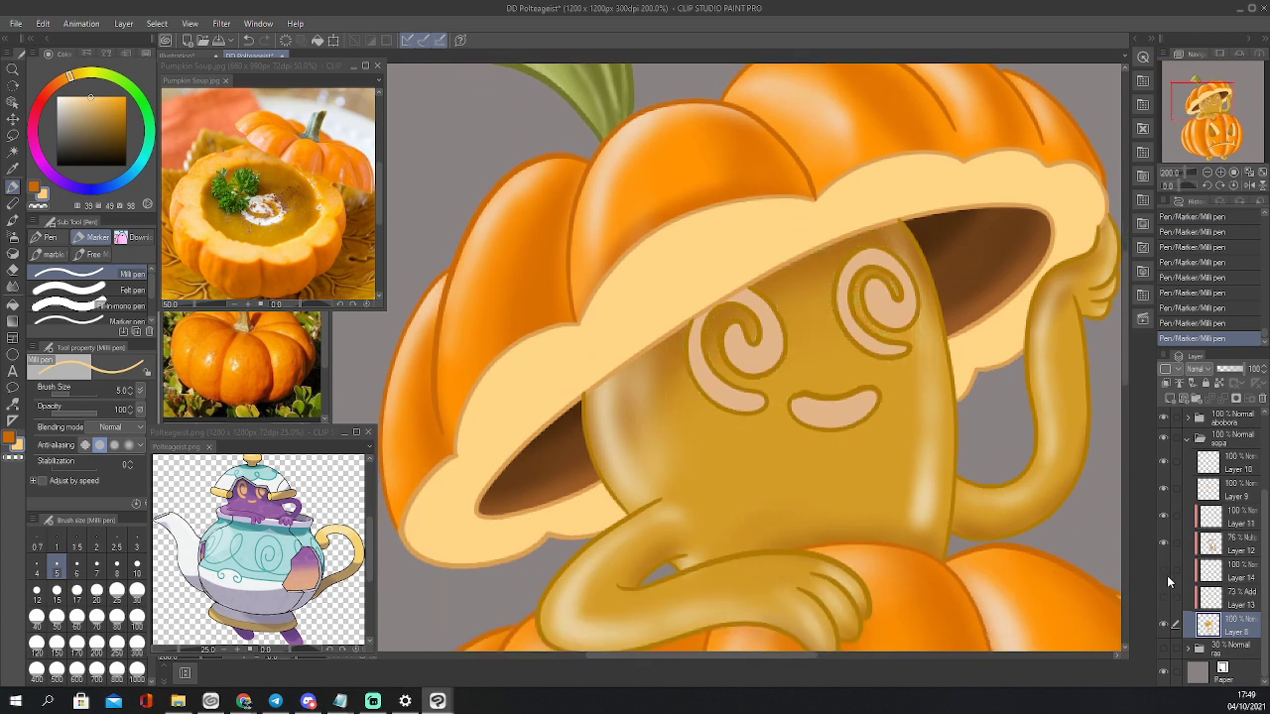
# Sample the soup body's flat mustard for the Milli pen, and show the hidden Layer 13 and Layer 14 again
pyautogui.press('i')
pyautogui.click(931, 535)
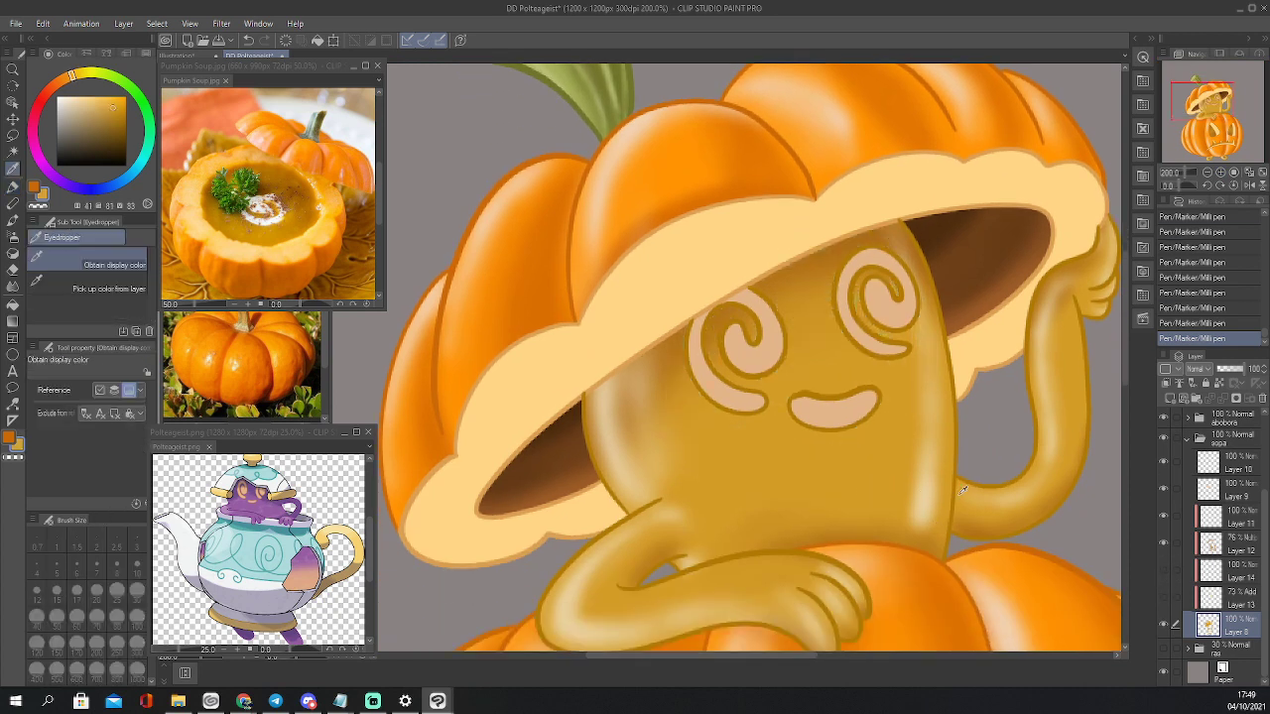
pyautogui.press('p')
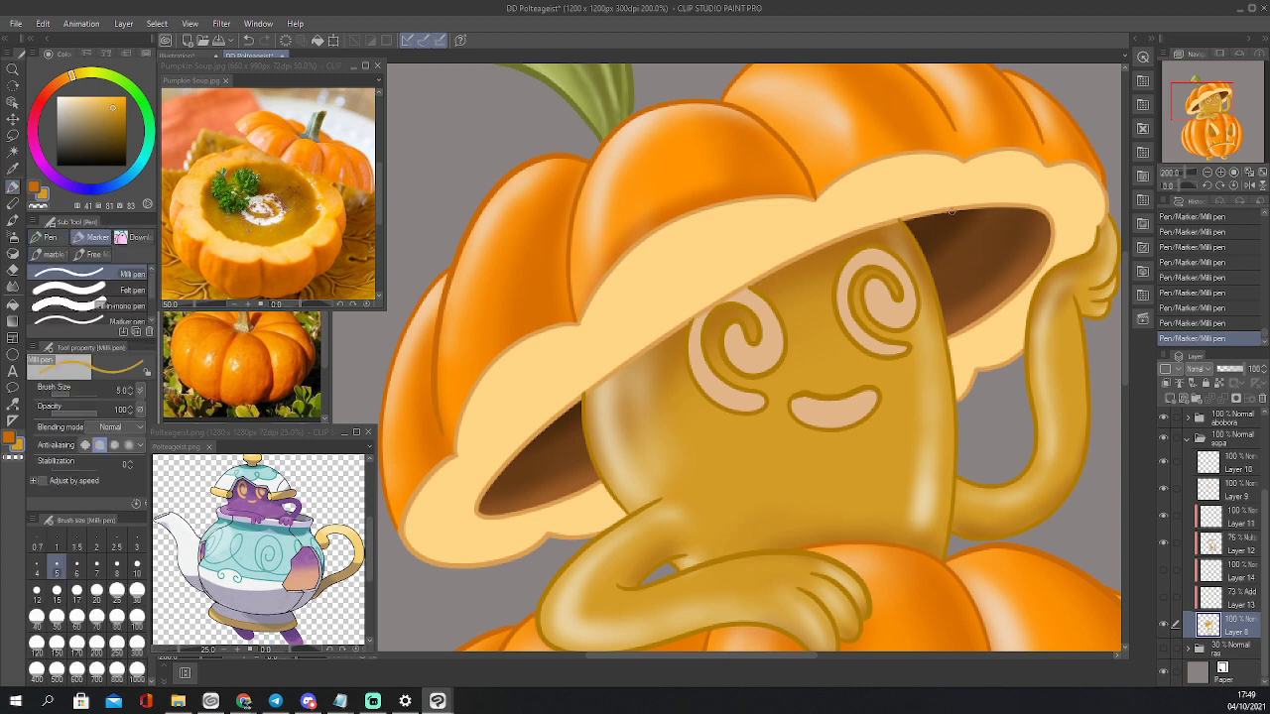
pyautogui.click(1162, 597)
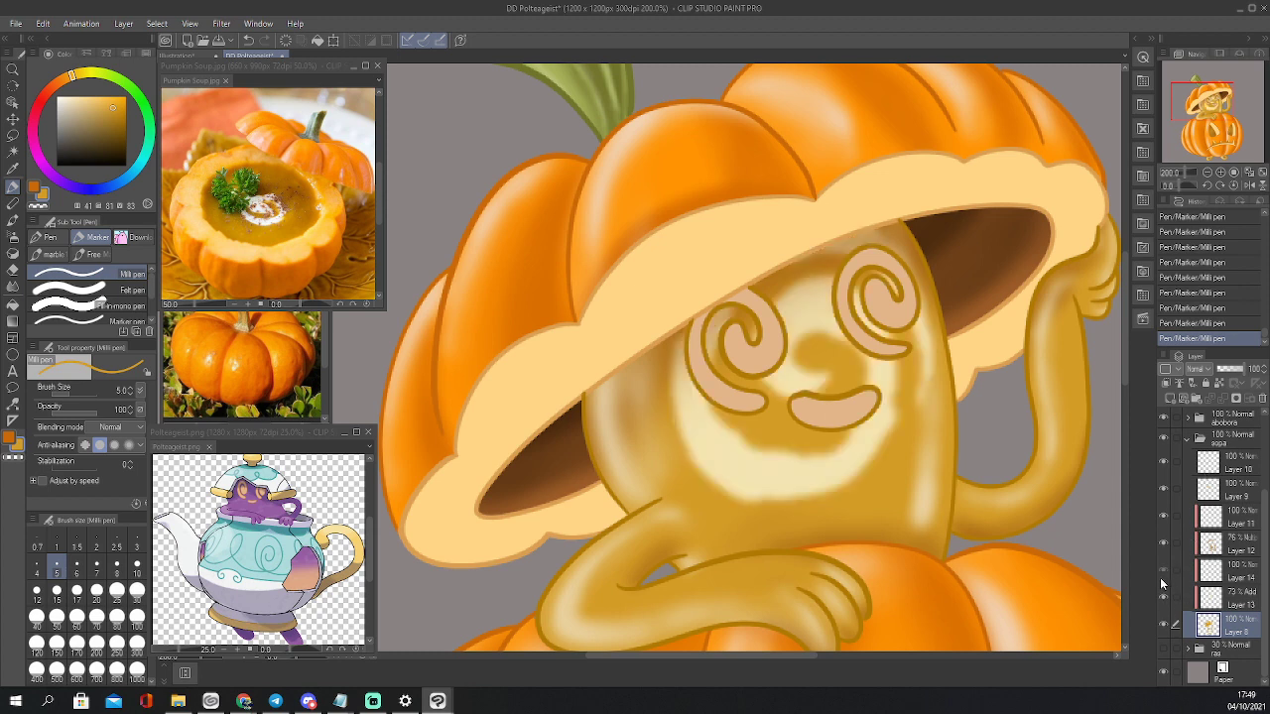
pyautogui.scroll(4, 1185, 551)
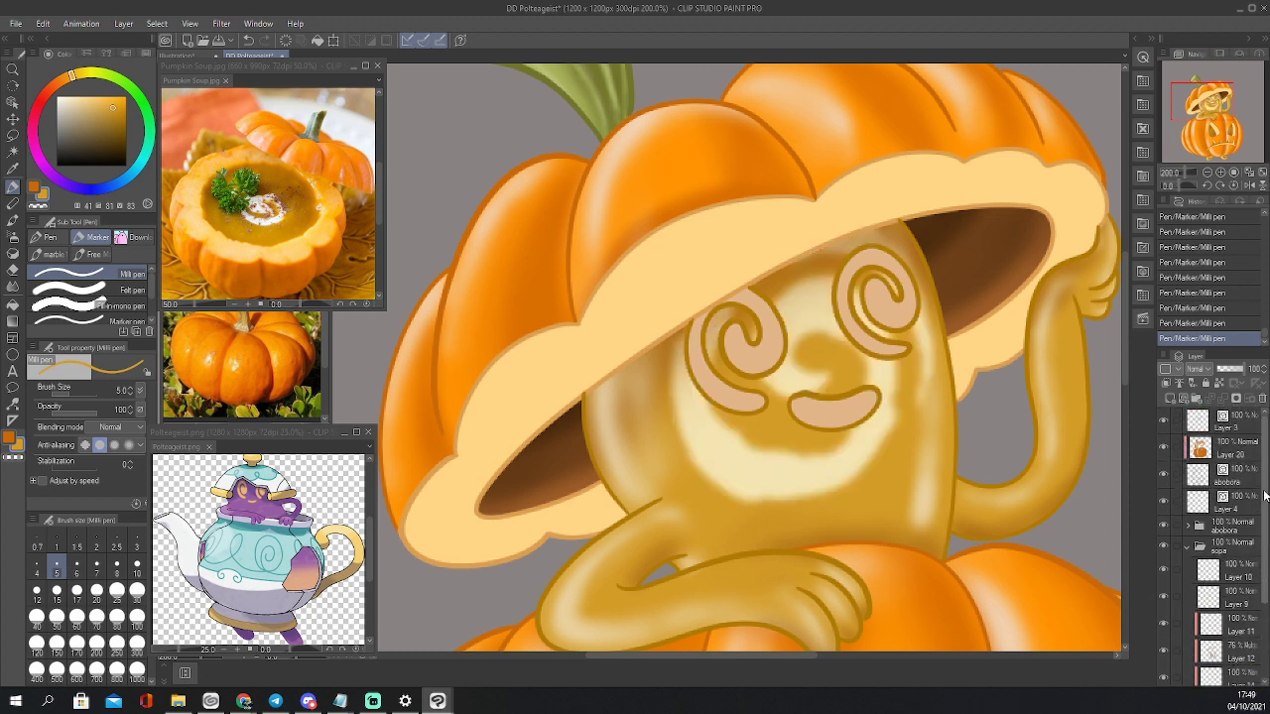
pyautogui.click(1187, 546)
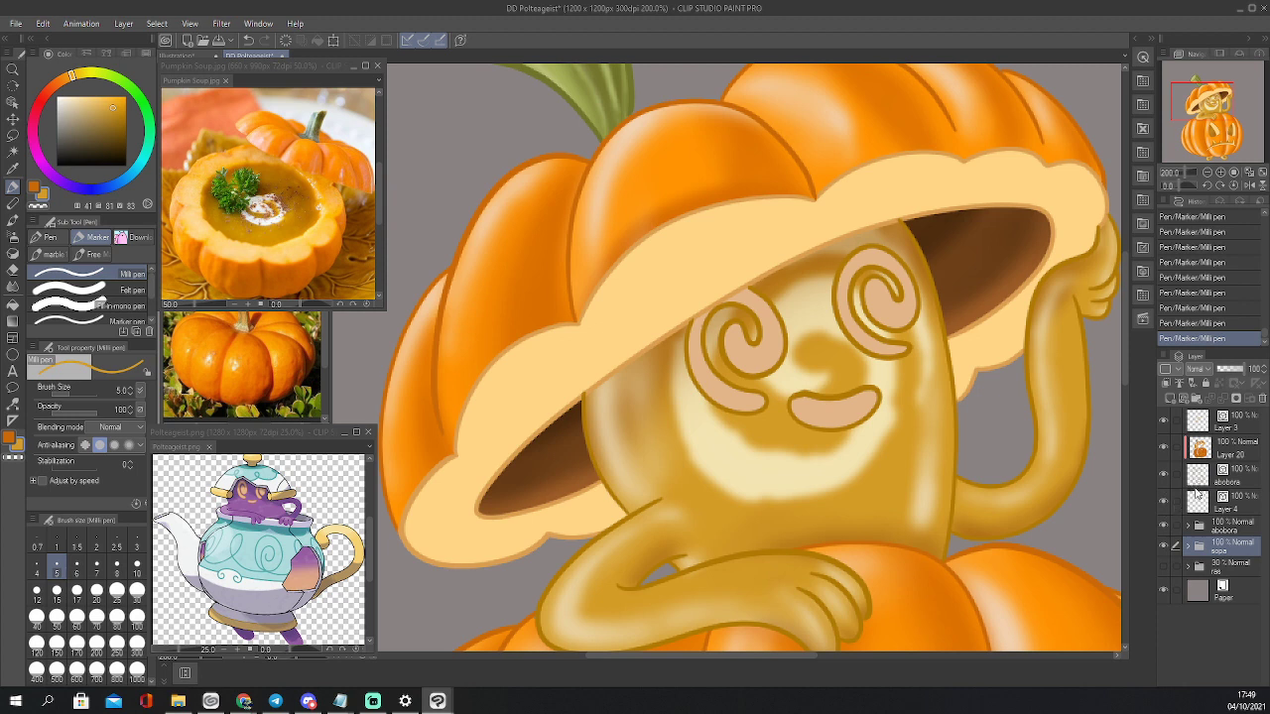
# Add a raster layer clipped to Layer 3 and fill it with a golden brown mixed from the sampled body colour
pyautogui.click(1205, 424)
pyautogui.click(1172, 398)
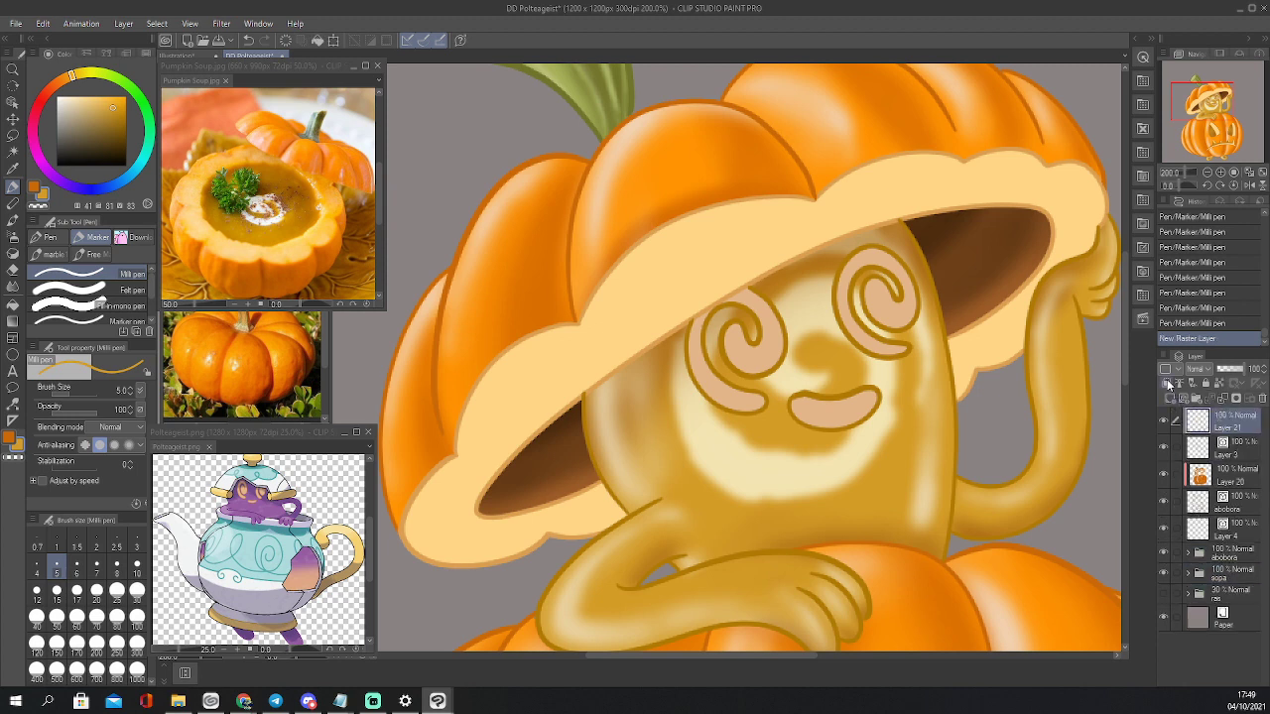
pyautogui.click(1165, 383)
pyautogui.press('i')
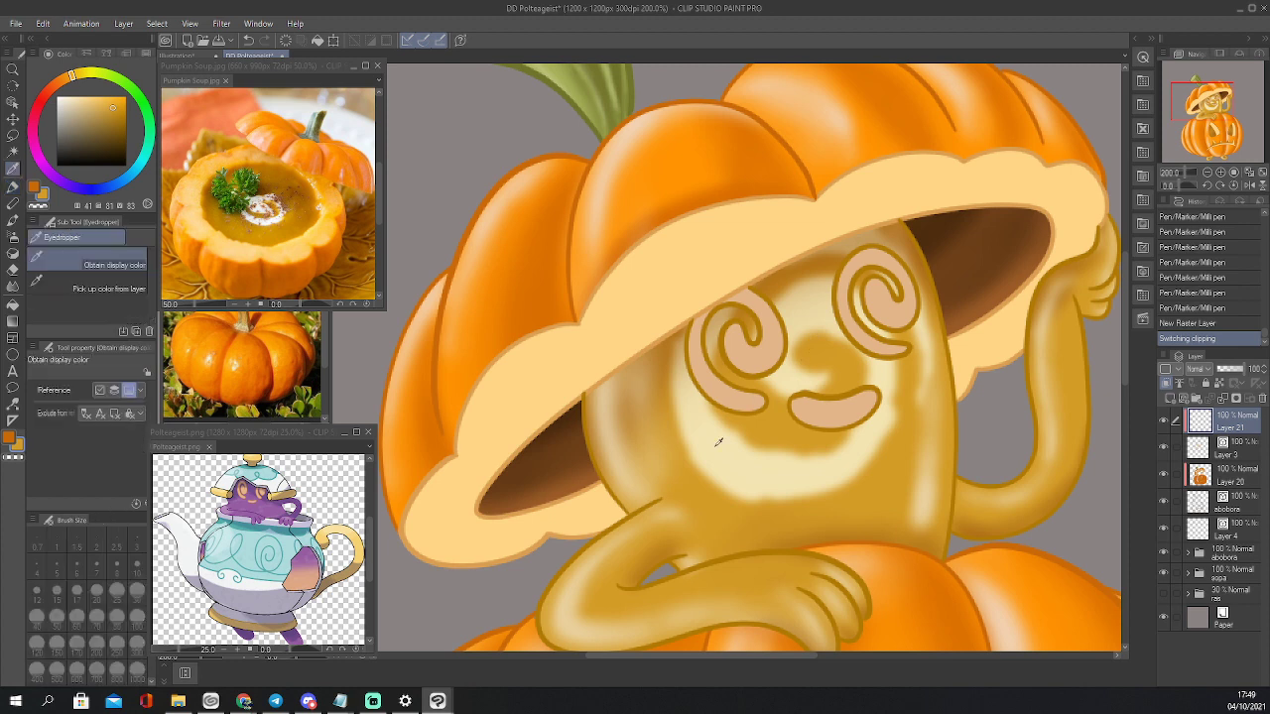
pyautogui.moveTo(669, 551); pyautogui.dragTo(659, 556)
pyautogui.click(118, 120)
pyautogui.press('g')
pyautogui.click(714, 475)
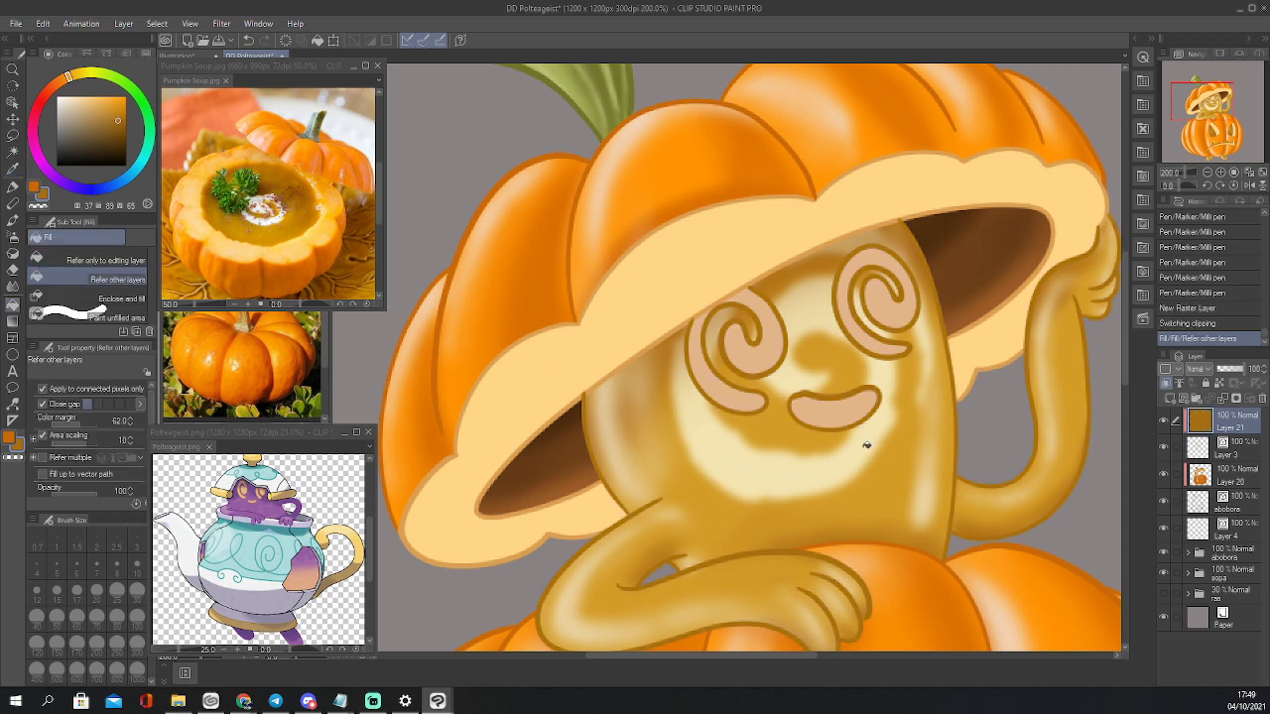
# Recolour the lid rim's line above the soup body in sampled light orange, using the Milli pen at size 5
pyautogui.keyDown('alt'); pyautogui.click(701, 434); pyautogui.keyUp('alt')
pyautogui.press('i')
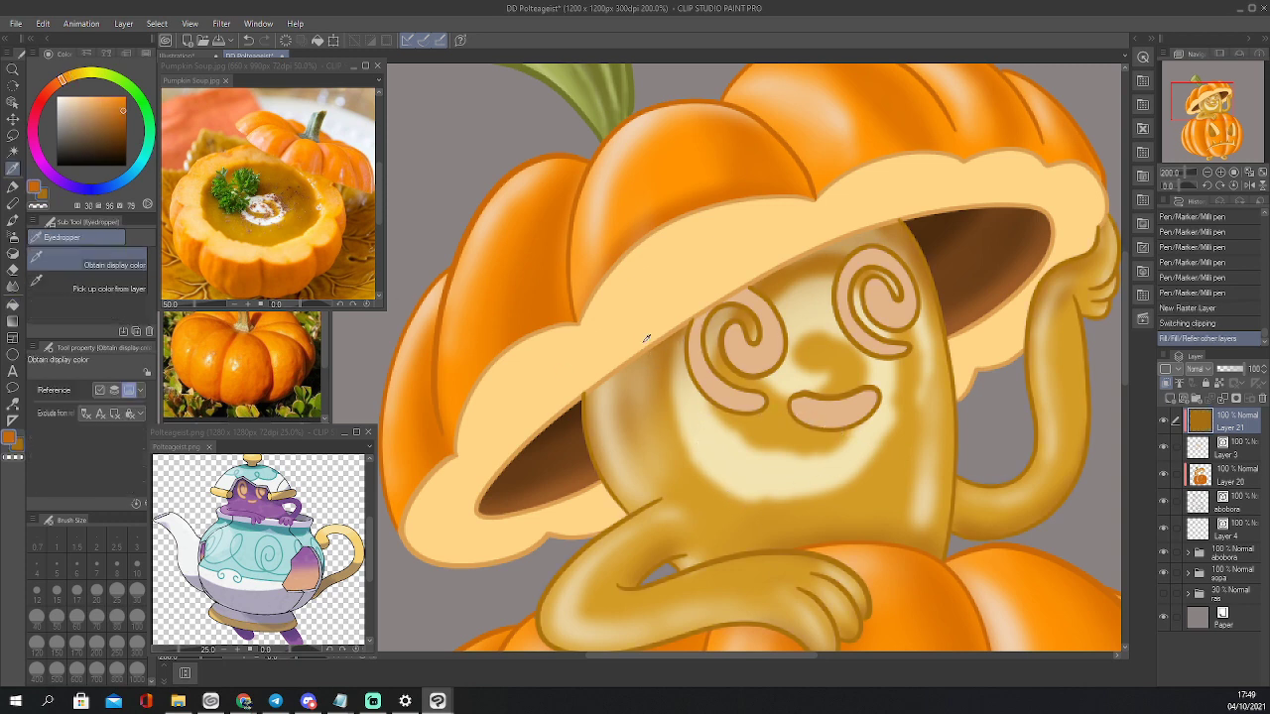
pyautogui.click(642, 349)
pyautogui.press('p')
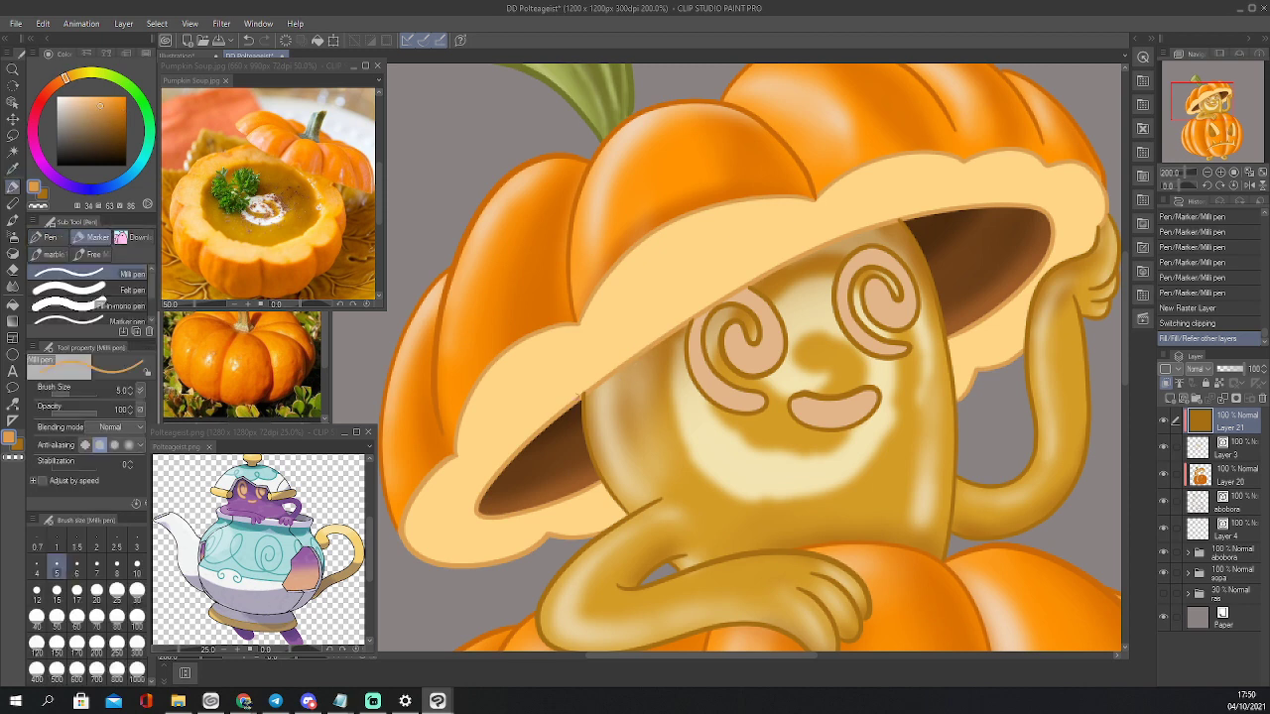
pyautogui.moveTo(572, 400); pyautogui.dragTo(601, 378)
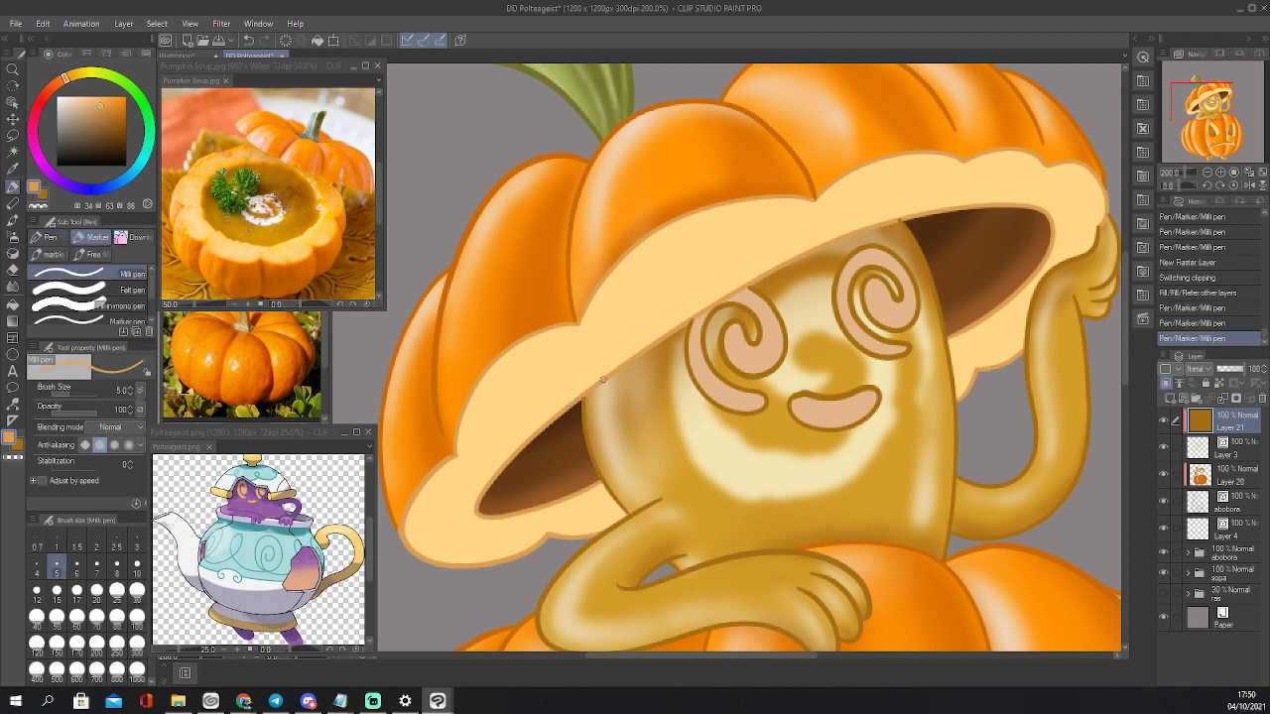
pyautogui.moveTo(894, 220); pyautogui.dragTo(922, 215)
pyautogui.moveTo(683, 323); pyautogui.dragTo(752, 281)
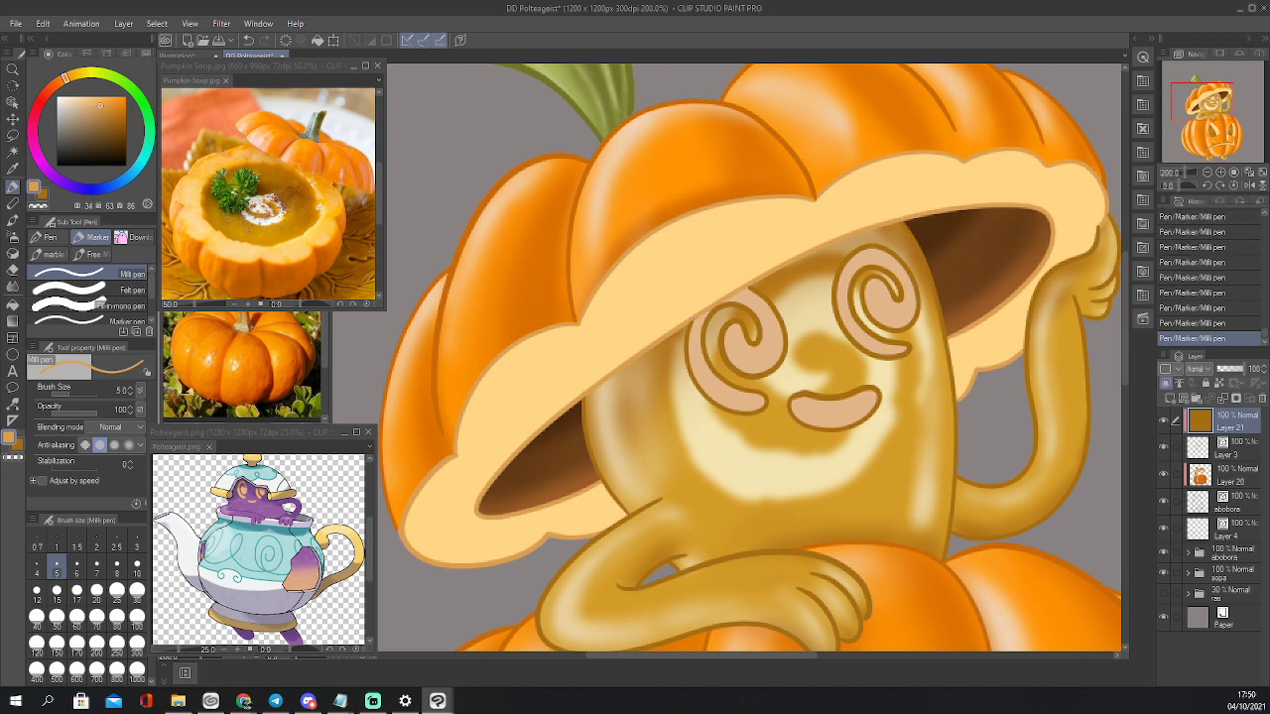
# Start recolouring the left eye swirl's outline in an orange mixed from its sampled fill, with the Milli pen at size 7
pyautogui.press('i')
pyautogui.click(779, 363)
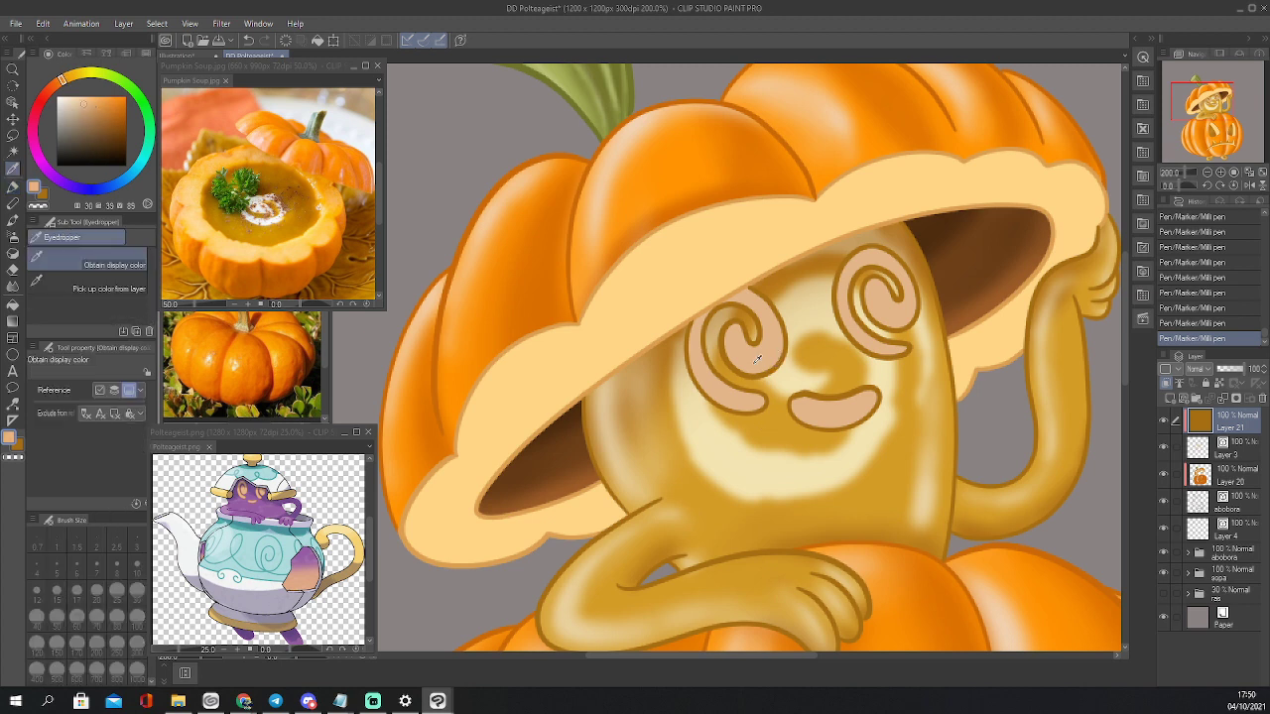
pyautogui.click(74, 76)
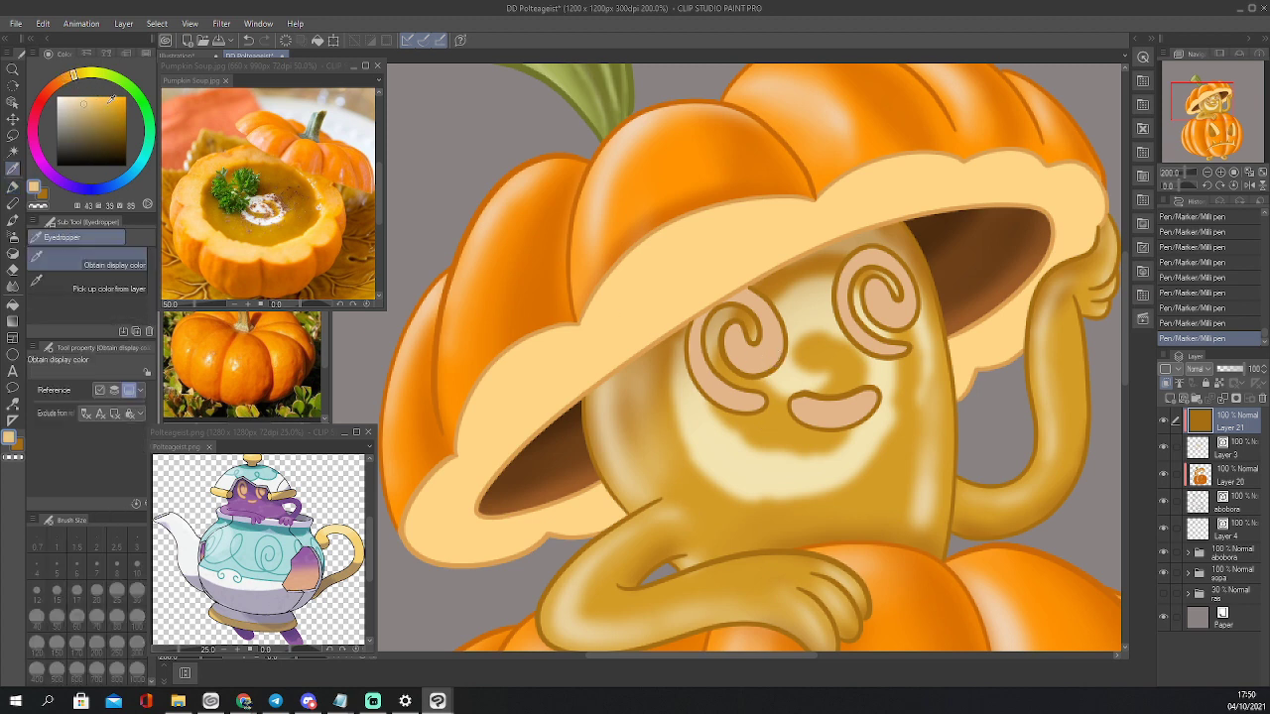
pyautogui.click(107, 104)
pyautogui.press('p')
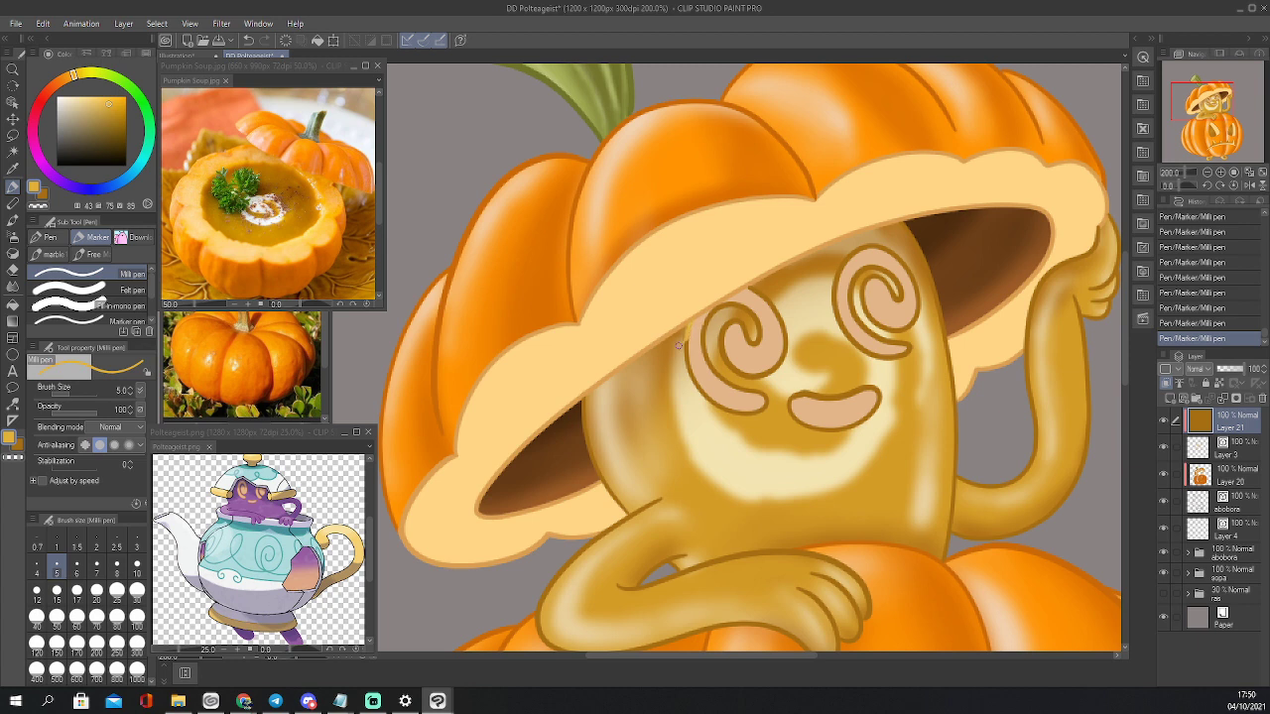
pyautogui.press('[')
pyautogui.press('[')
pyautogui.press('[')
pyautogui.press('[')
pyautogui.press('[')
pyautogui.press('[')
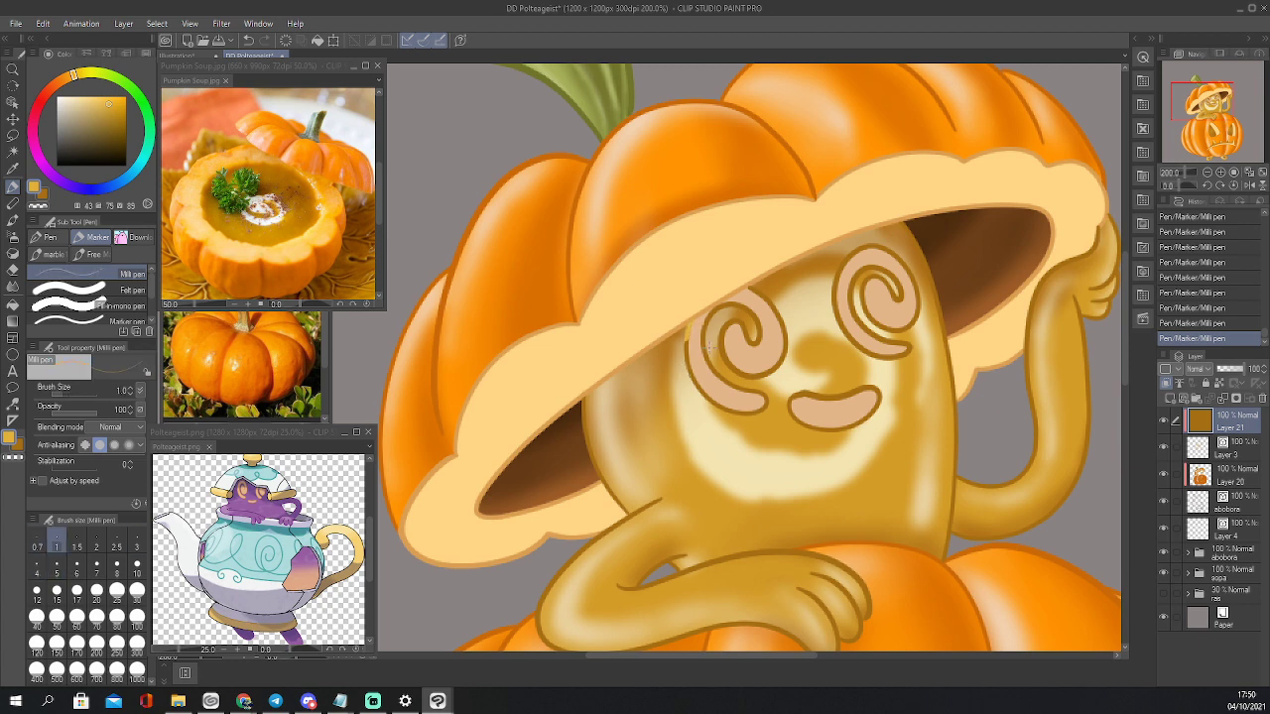
pyautogui.press(']')
pyautogui.press(']')
pyautogui.press(']')
pyautogui.press(']')
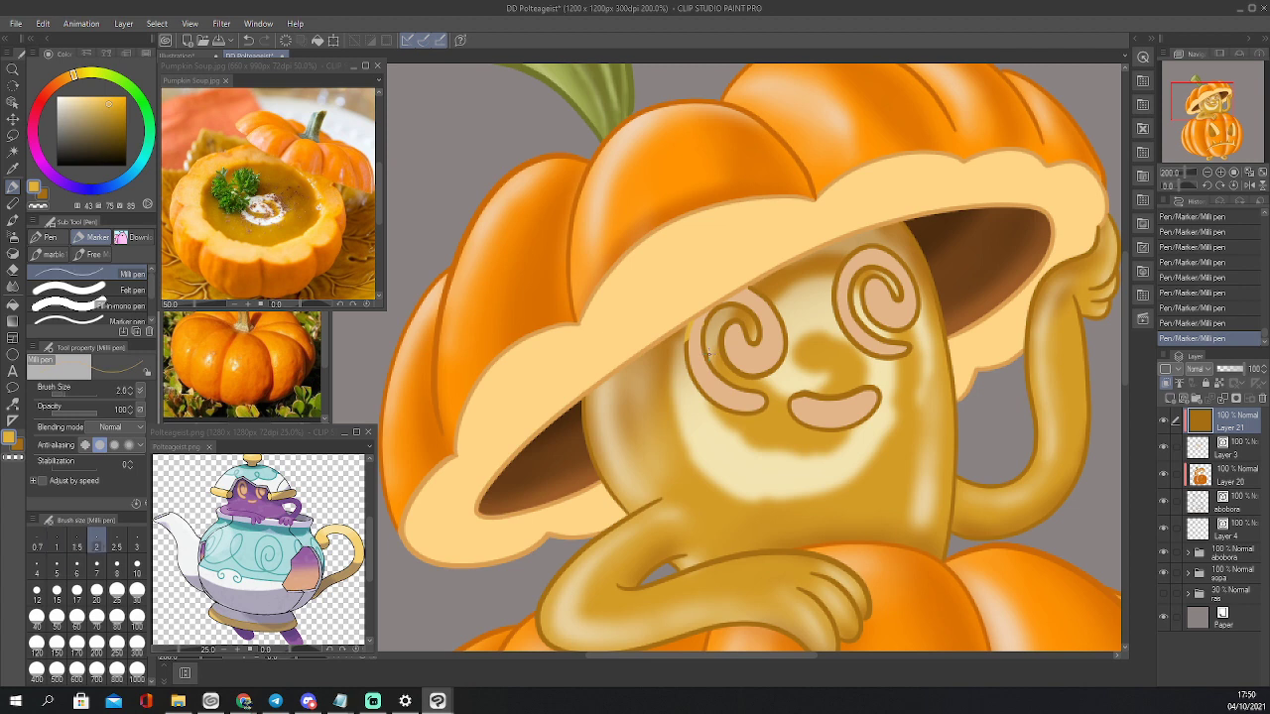
pyautogui.press(']')
pyautogui.press(']')
pyautogui.press(']')
pyautogui.press(']')
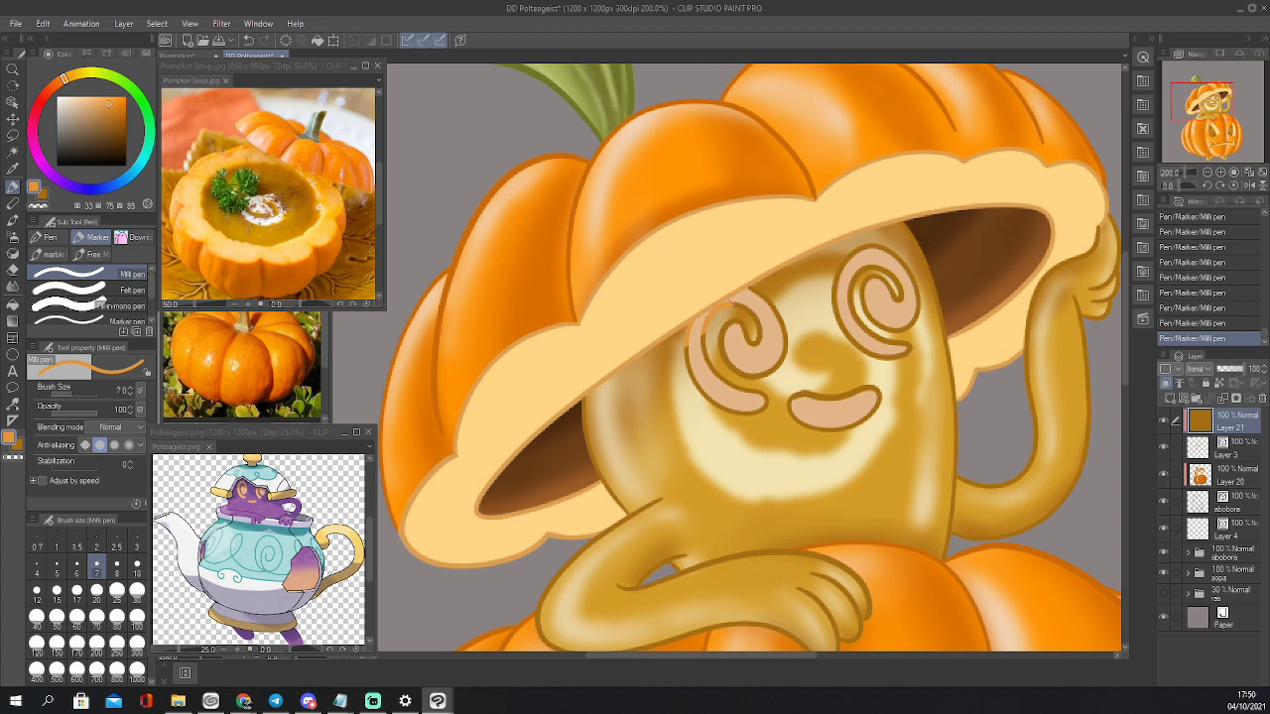
# Recolour the remaining outlines of both eye swirls and the smile in orange, enlarging the Milli pen from size 10 through 15 to 25
pyautogui.press(']')
pyautogui.press(']')
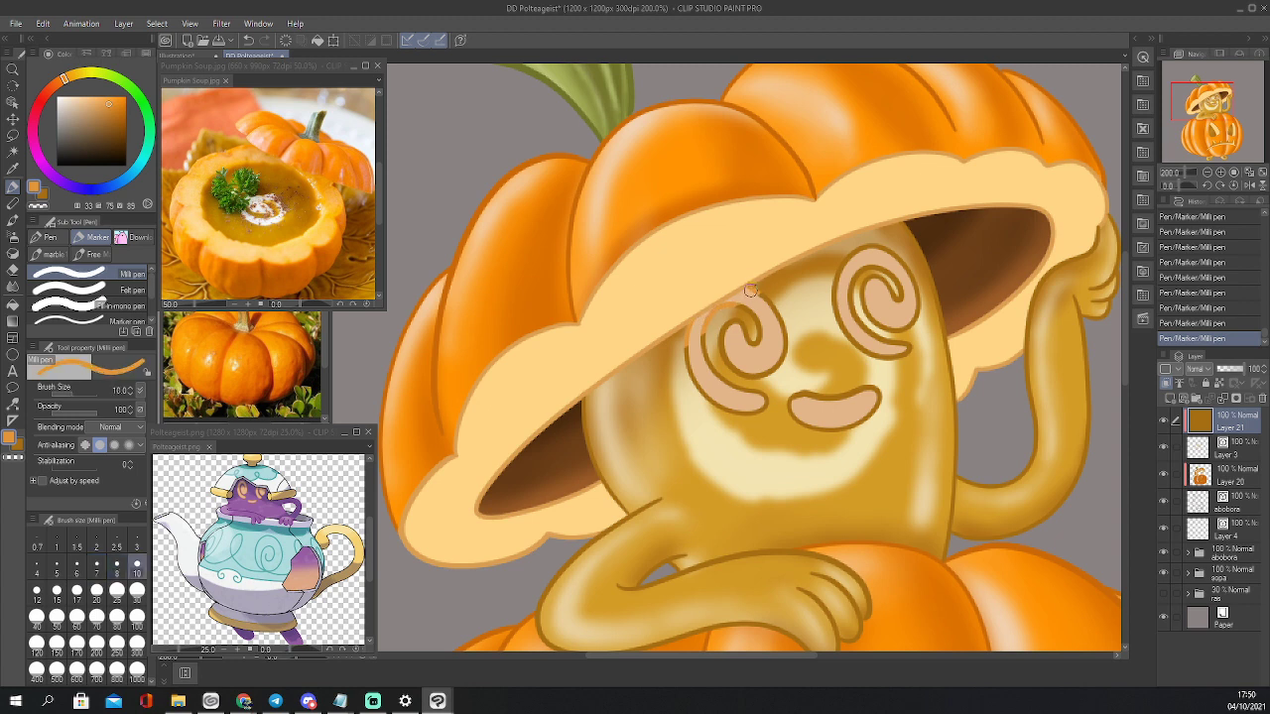
pyautogui.press(']')
pyautogui.press(']')
pyautogui.press(']')
pyautogui.press(']')
pyautogui.press(']')
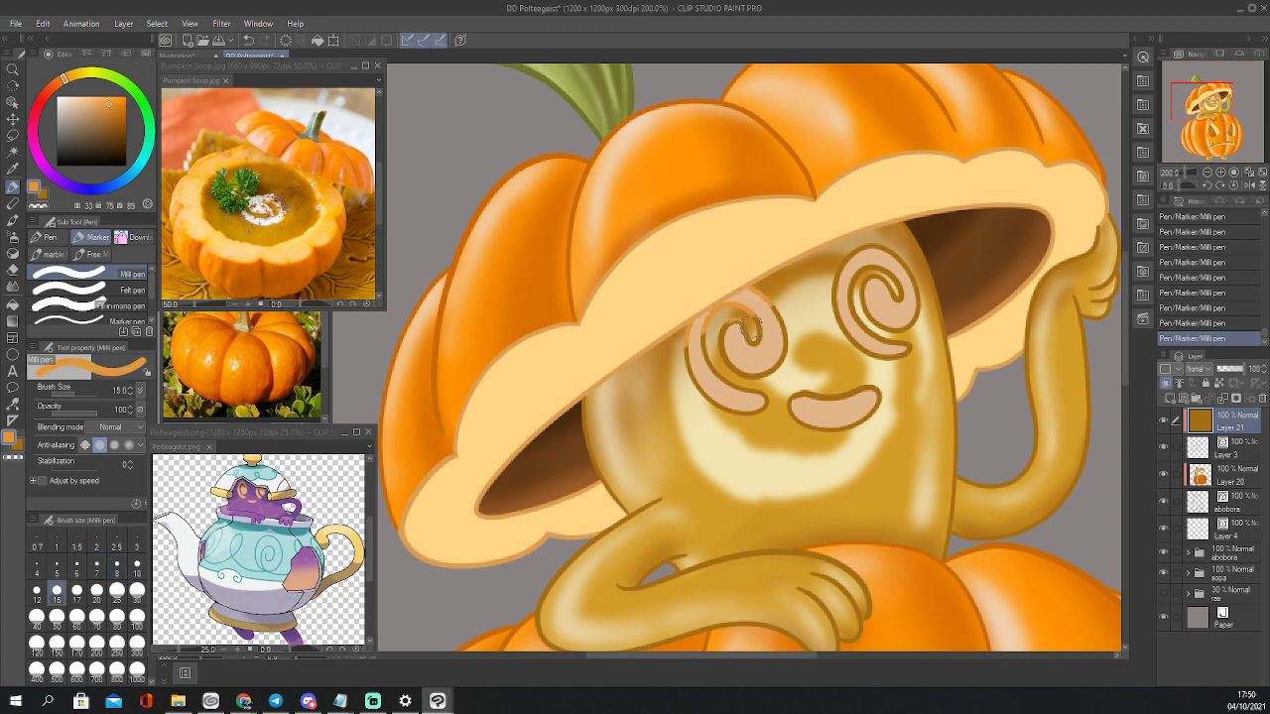
pyautogui.moveTo(735, 349)
pyautogui.mouseDown()
pyautogui.moveTo(748, 381)
pyautogui.moveTo(695, 349)
pyautogui.moveTo(690, 366)
pyautogui.moveTo(745, 404)
pyautogui.moveTo(735, 381)
pyautogui.moveTo(753, 401)
pyautogui.moveTo(730, 409)
pyautogui.moveTo(751, 423)
pyautogui.moveTo(865, 402)
pyautogui.mouseUp()
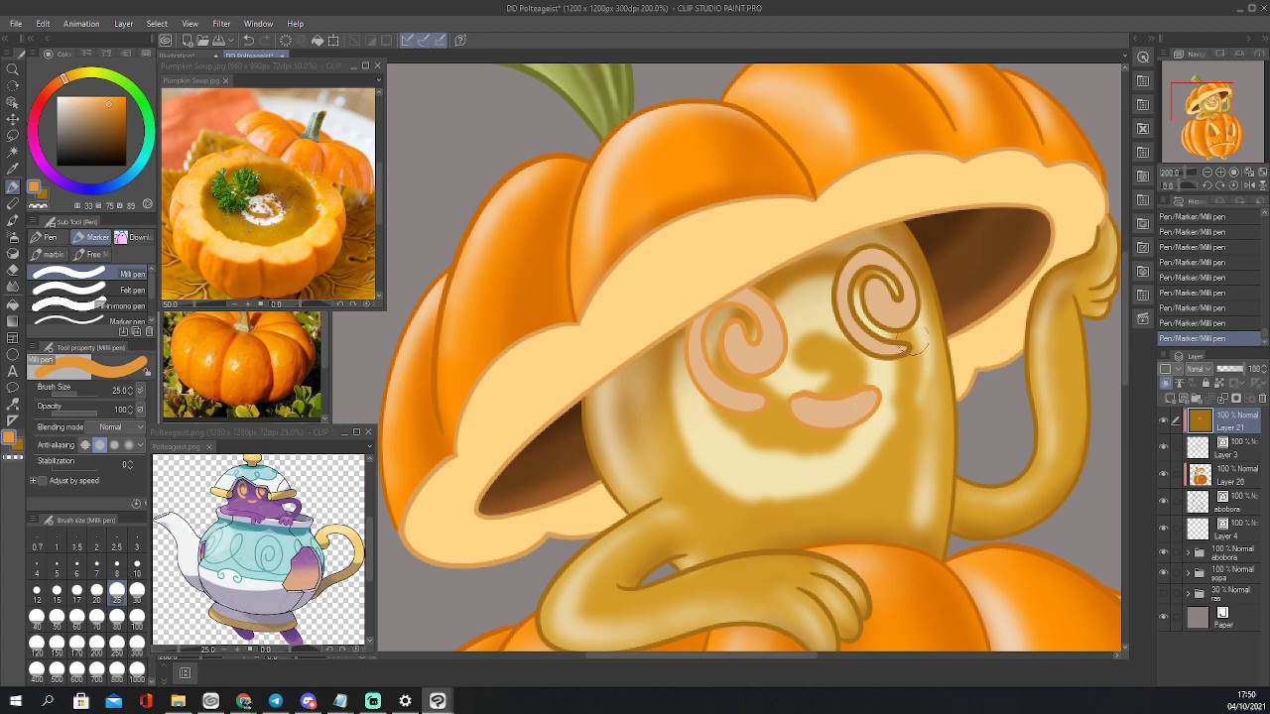
pyautogui.moveTo(919, 349)
pyautogui.mouseDown()
pyautogui.moveTo(841, 307)
pyautogui.moveTo(853, 268)
pyautogui.moveTo(876, 255)
pyautogui.moveTo(905, 272)
pyautogui.moveTo(909, 309)
pyautogui.moveTo(887, 323)
pyautogui.moveTo(872, 288)
pyautogui.moveTo(893, 304)
pyautogui.moveTo(872, 298)
pyautogui.moveTo(846, 319)
pyautogui.moveTo(881, 347)
pyautogui.moveTo(848, 340)
pyautogui.moveTo(852, 285)
pyautogui.mouseUp()
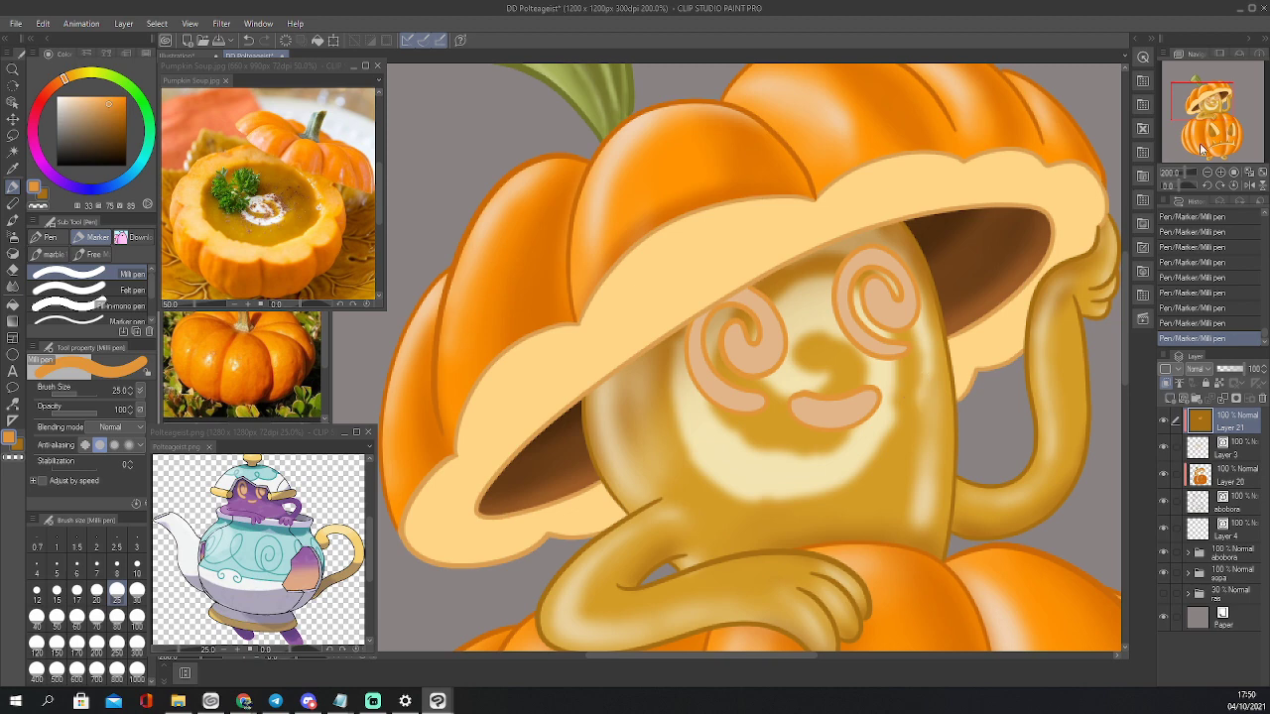
# Add a raster layer directly above Layer 4 and clip it to that line art
pyautogui.click(1207, 173)
pyautogui.moveTo(1207, 116); pyautogui.dragTo(1206, 158)
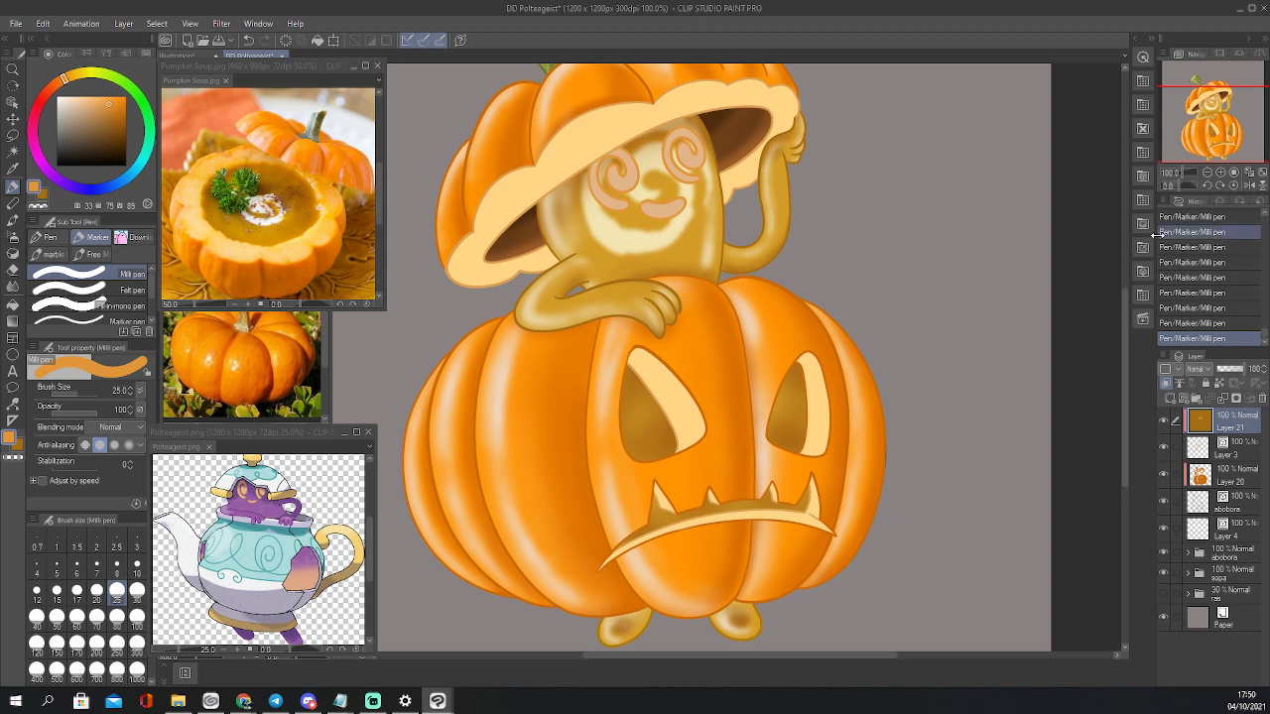
pyautogui.click(1202, 526)
pyautogui.click(1173, 398)
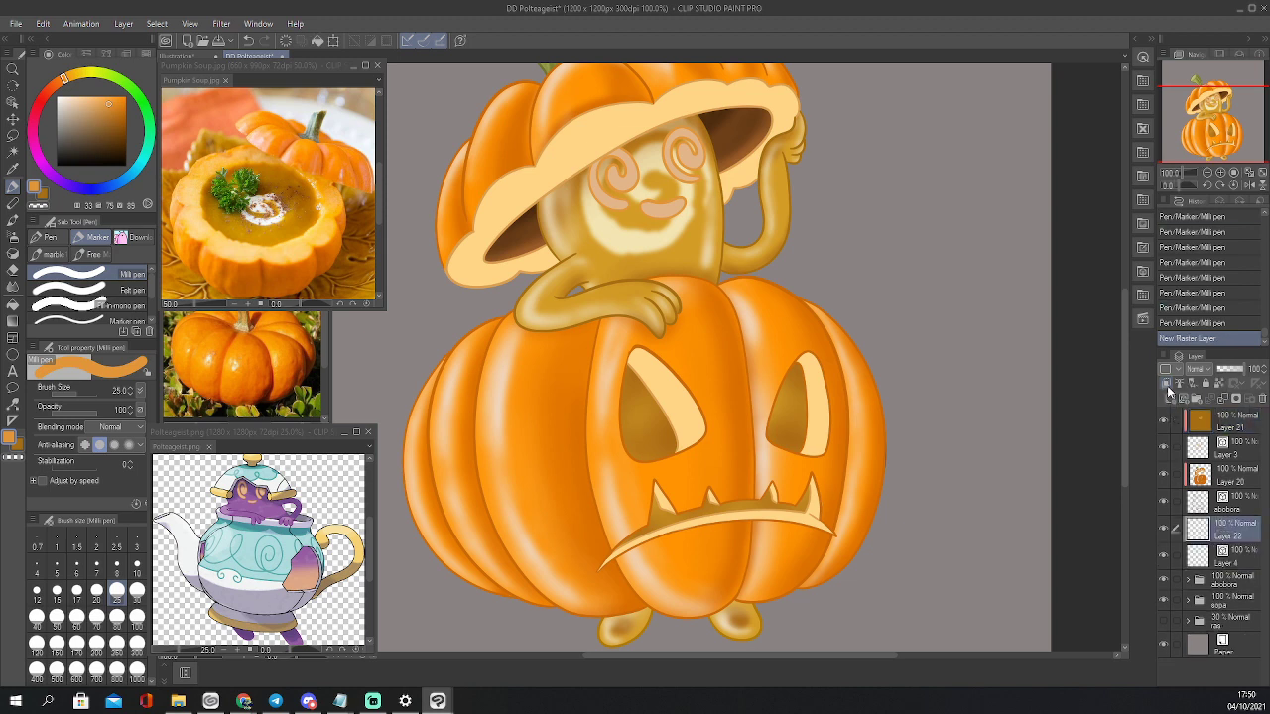
pyautogui.click(1167, 384)
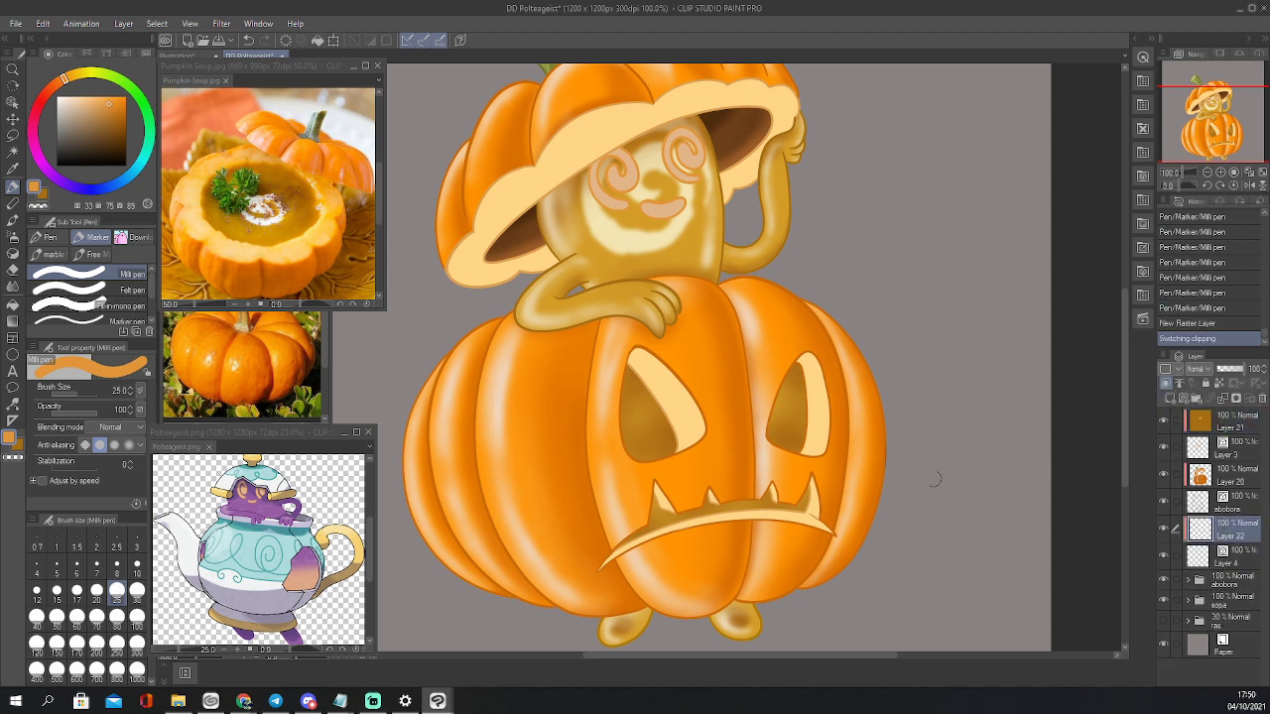
# Recolour the outlines of both feet in golden brown sampled from the hand's outline, using the Milli pen at size 25
pyautogui.press('i')
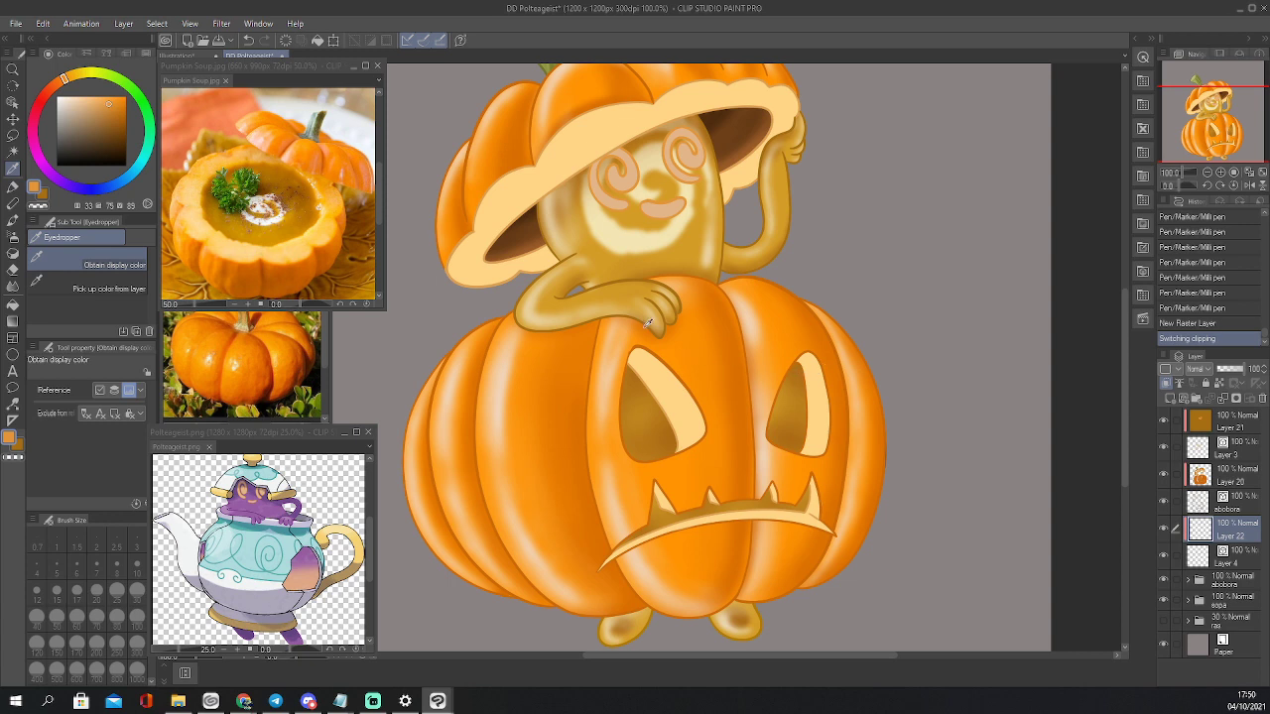
pyautogui.click(652, 323)
pyautogui.press('p')
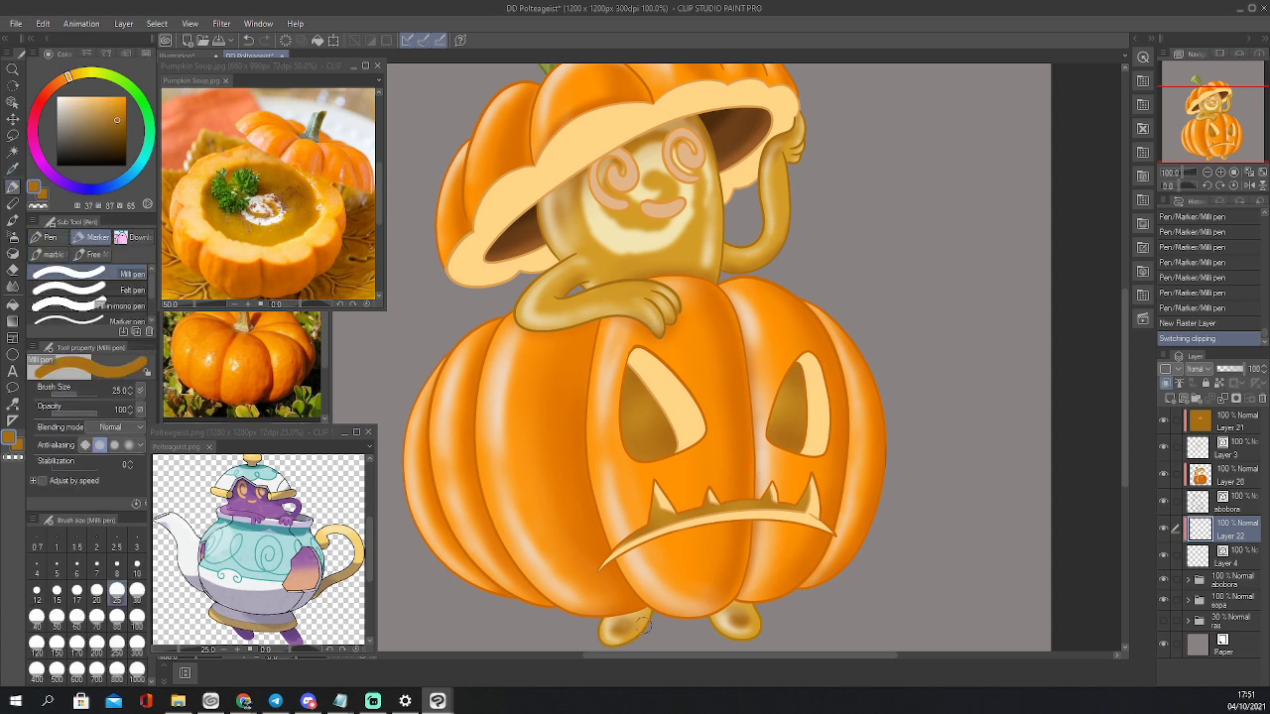
pyautogui.moveTo(642, 623); pyautogui.dragTo(653, 608)
pyautogui.moveTo(751, 638); pyautogui.dragTo(739, 596)
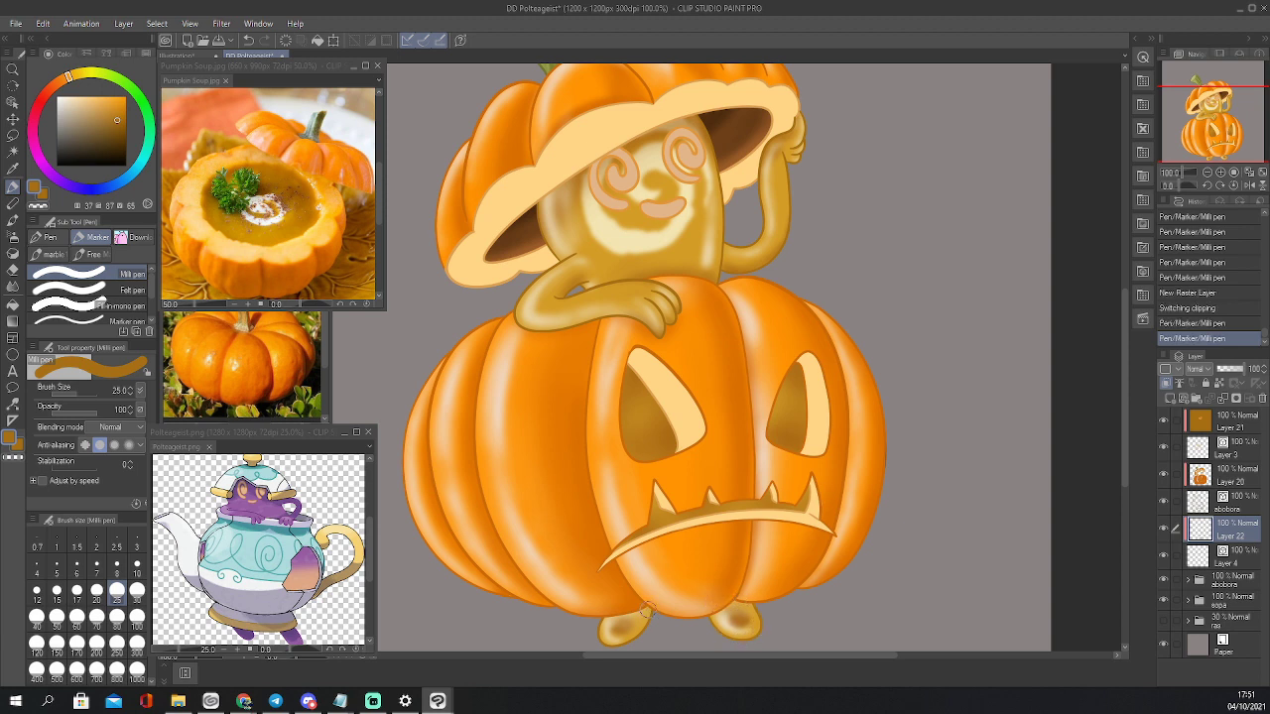
pyautogui.moveTo(613, 642); pyautogui.dragTo(632, 593)
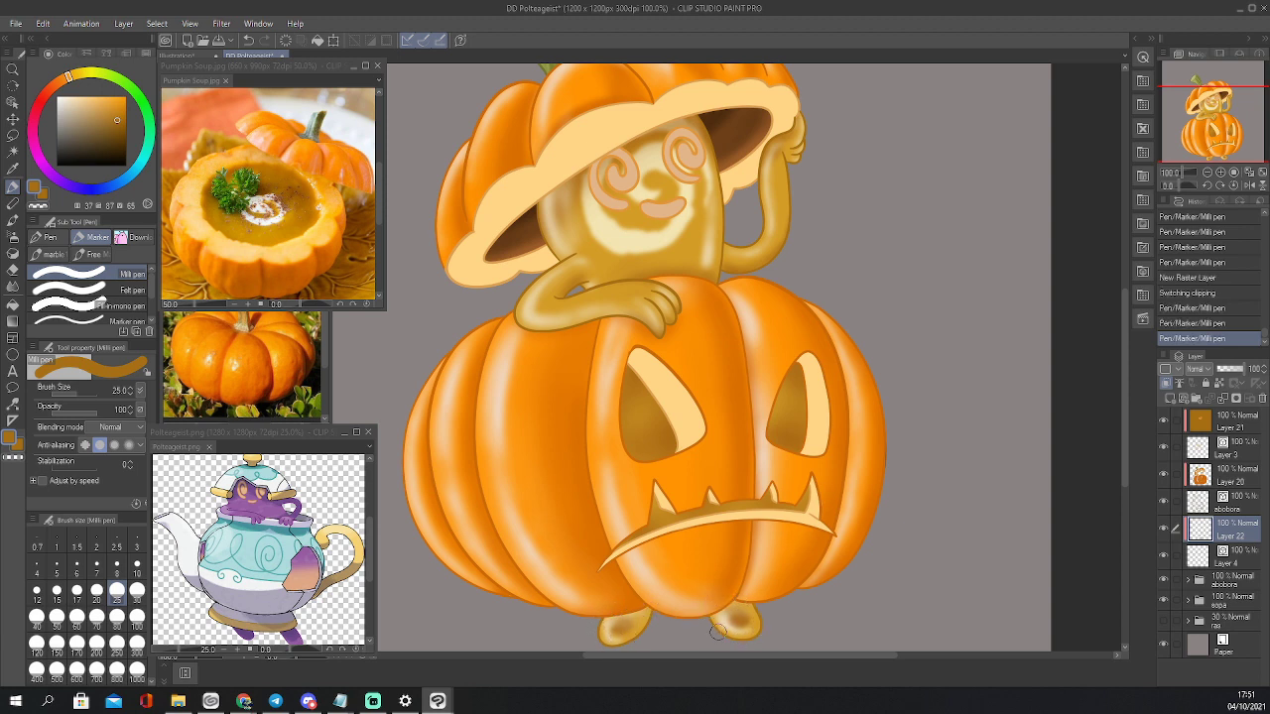
pyautogui.moveTo(718, 632); pyautogui.dragTo(722, 606)
# Add a raster layer at the top of the sopa folder and name it sombras
pyautogui.moveTo(1207, 137); pyautogui.dragTo(1209, 108)
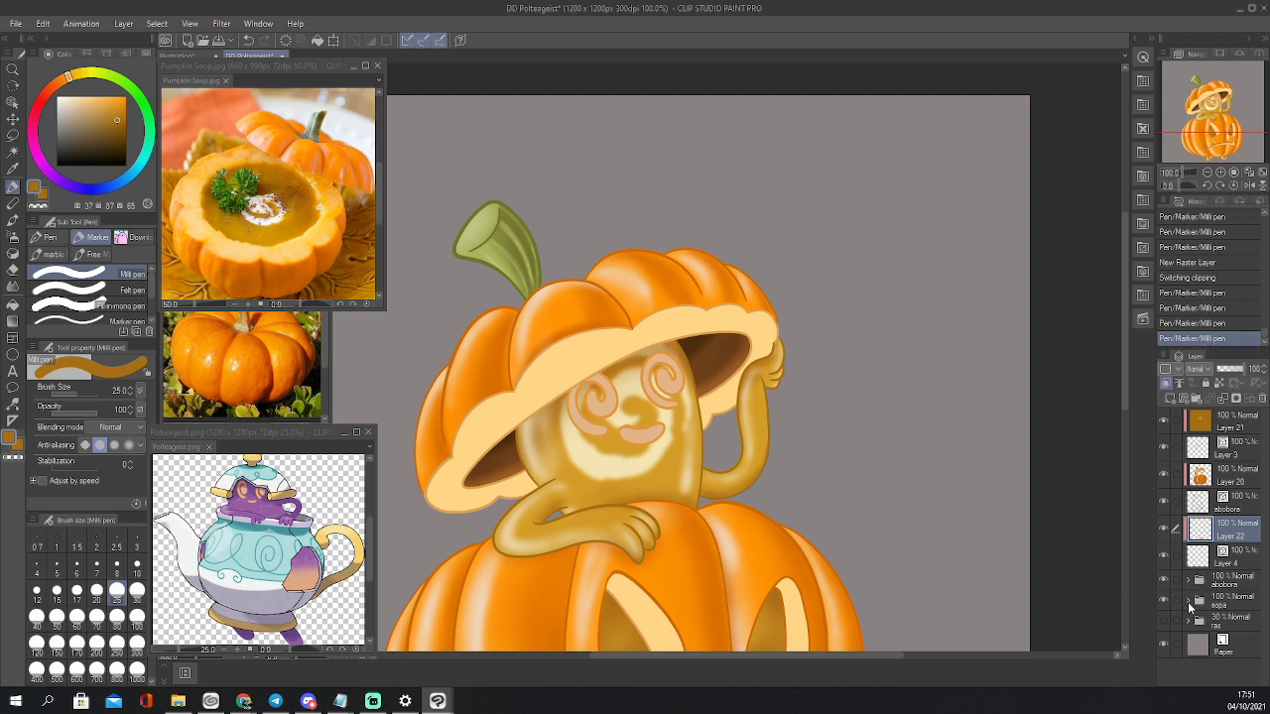
pyautogui.click(1189, 602)
pyautogui.moveTo(1264, 501); pyautogui.dragTo(1264, 591)
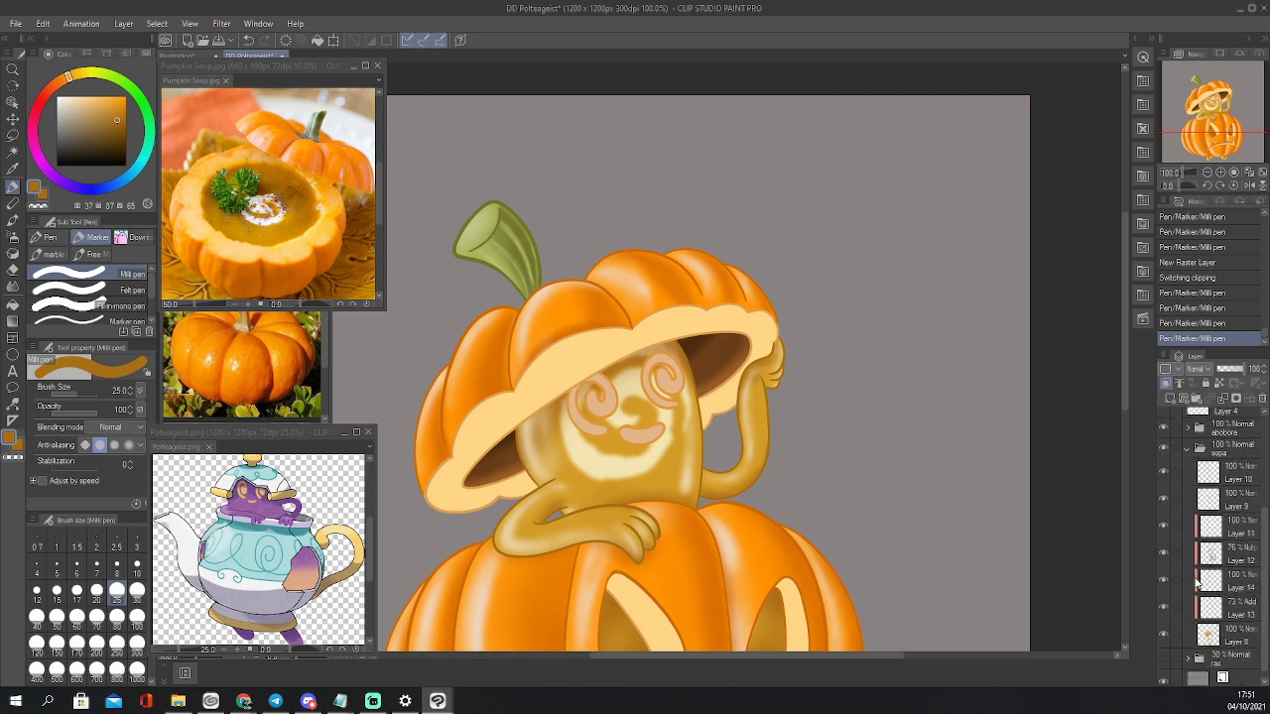
pyautogui.click(1165, 383)
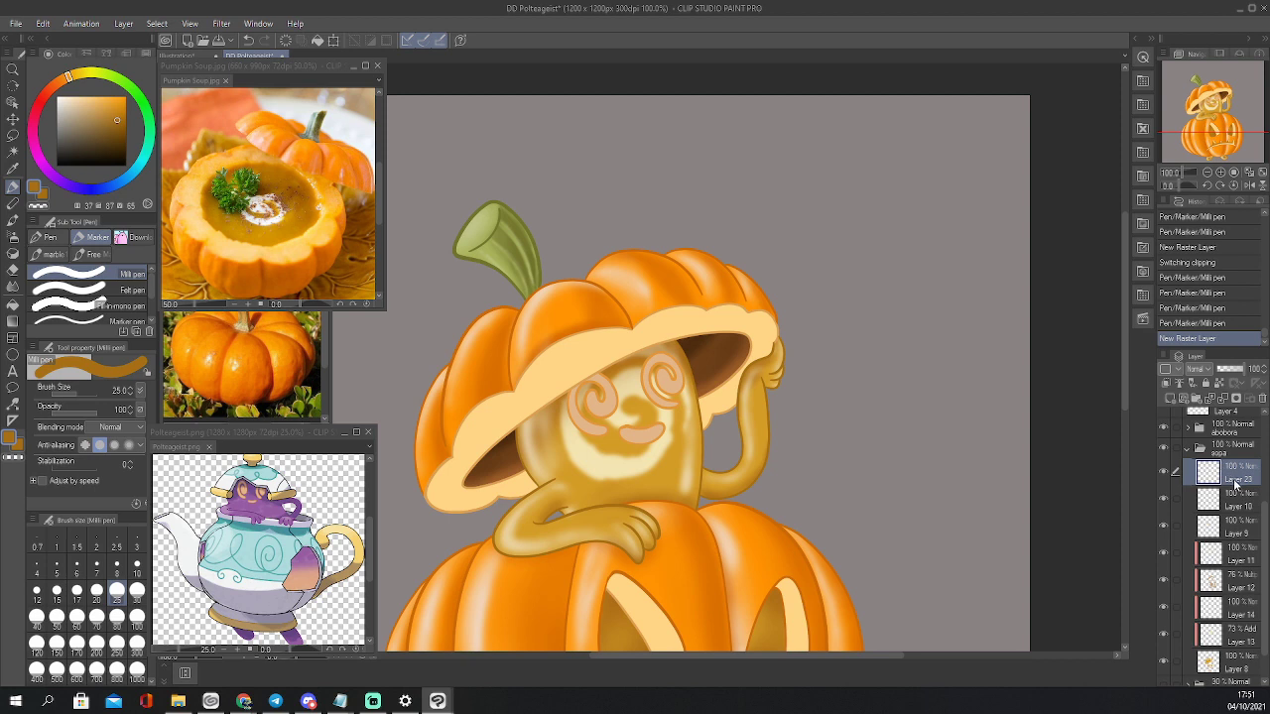
pyautogui.write('sombras')
pyautogui.press('Return')
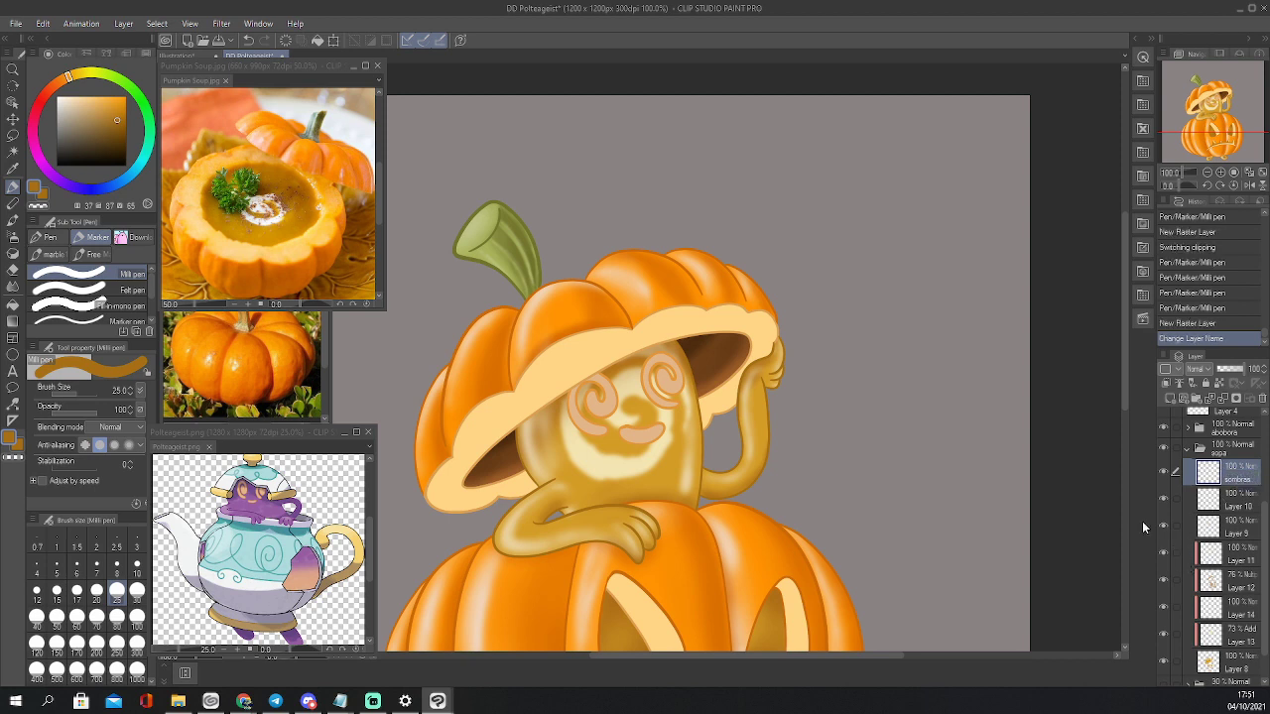
# Mix a dark reddish brown for the Soft airbrush and load Layer 8's soup body shape as the selection
pyautogui.click(60, 90)
pyautogui.moveTo(109, 96); pyautogui.dragTo(114, 127)
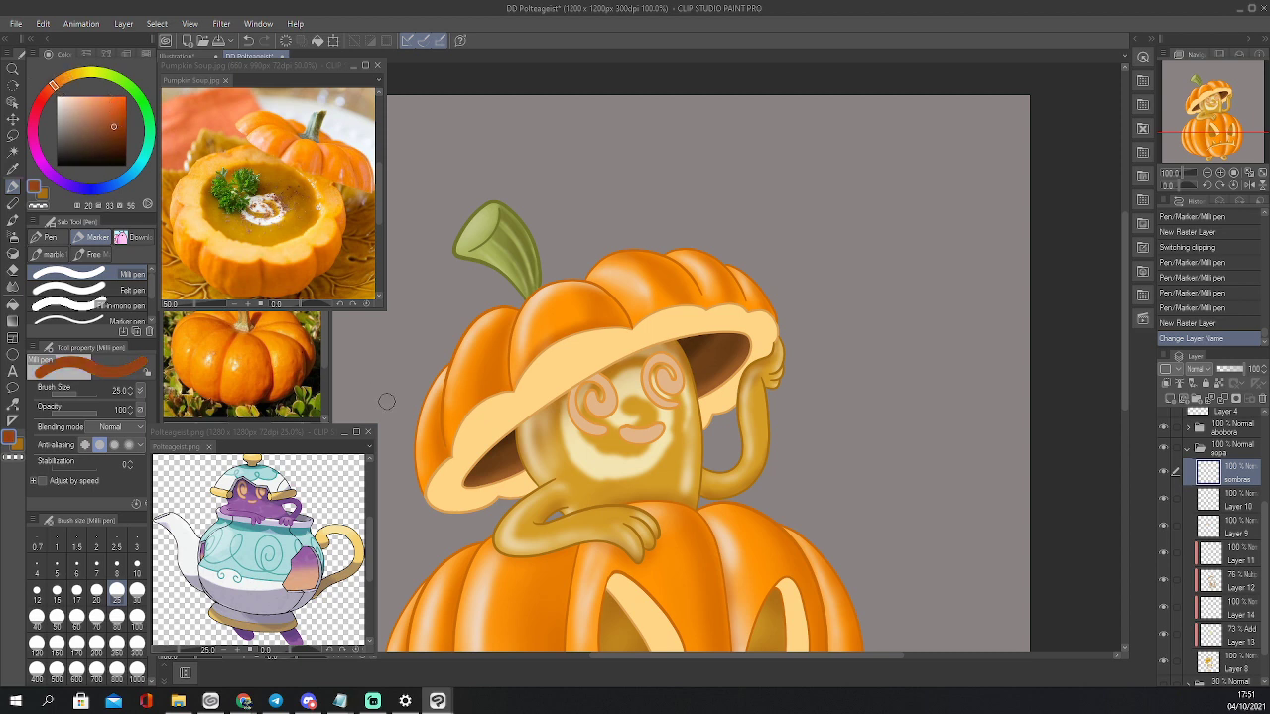
pyautogui.press('b')
pyautogui.scroll(-2, 1258, 517)
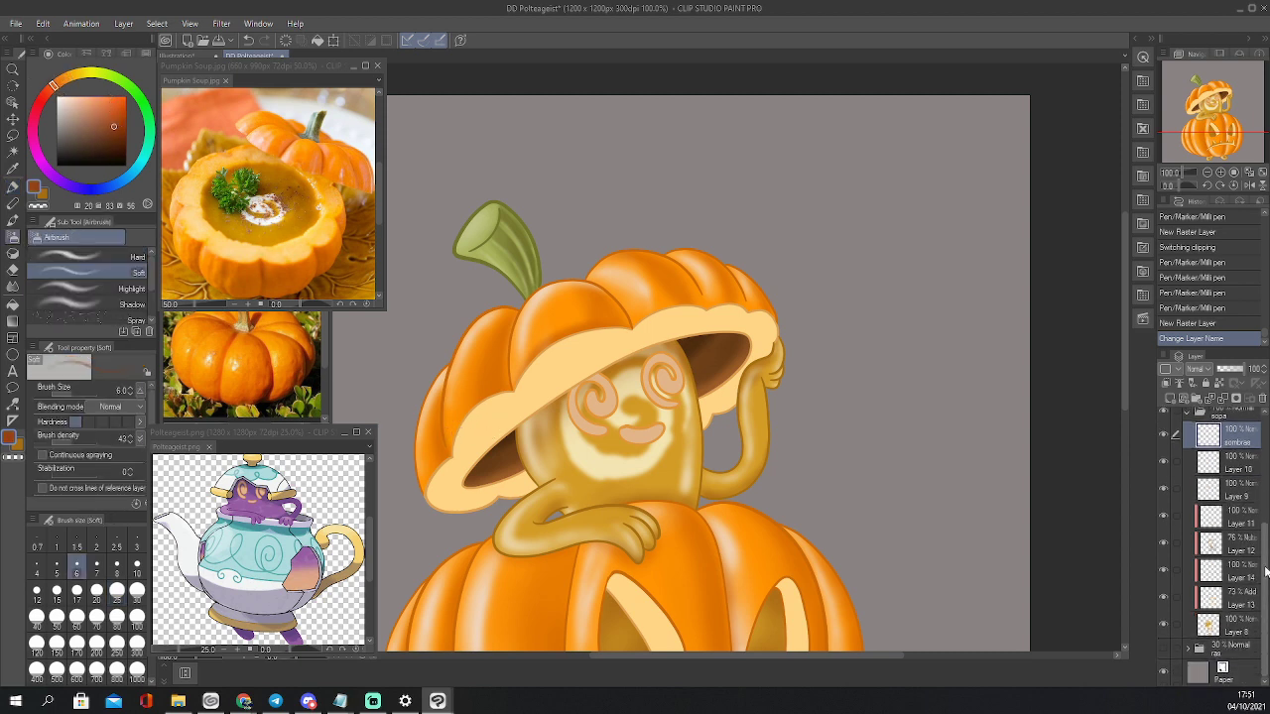
pyautogui.keyDown('ctrl'); pyautogui.click(1207, 625); pyautogui.keyUp('ctrl')
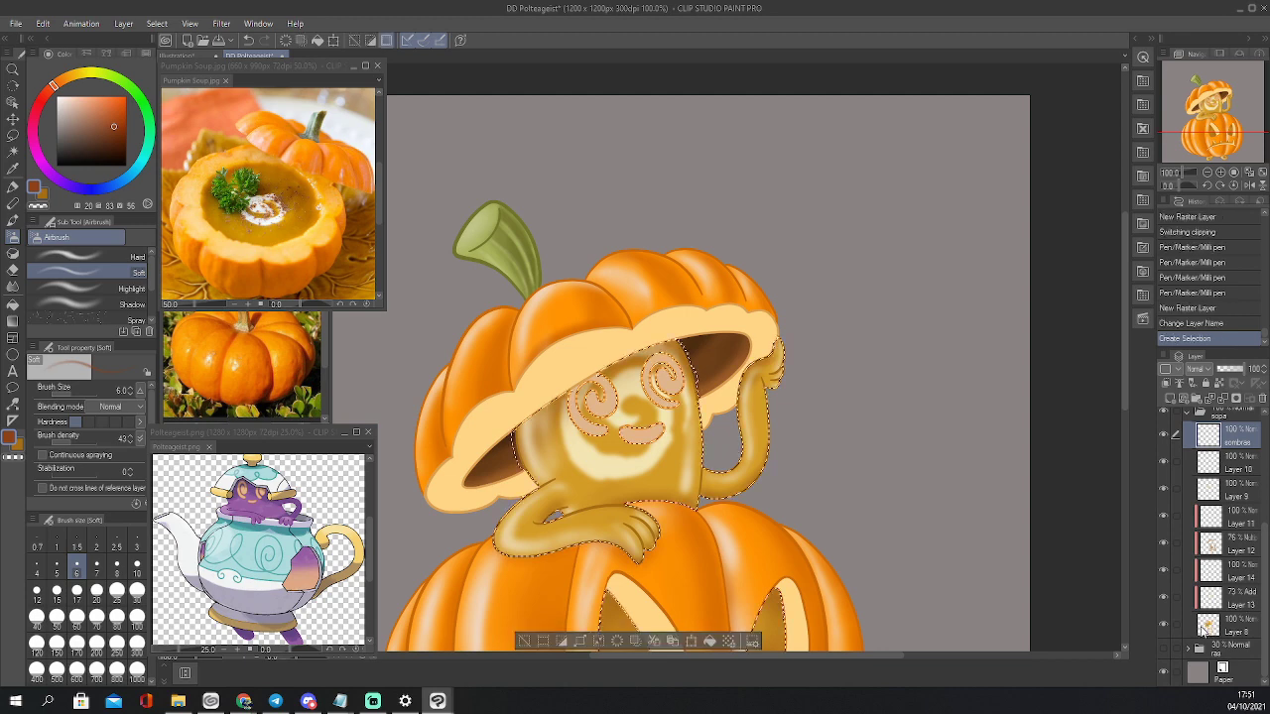
# Extend the selection with the Lasso over the eye swirls and smile, and trim its bulge along the soup body's right edge
pyautogui.click(1235, 186)
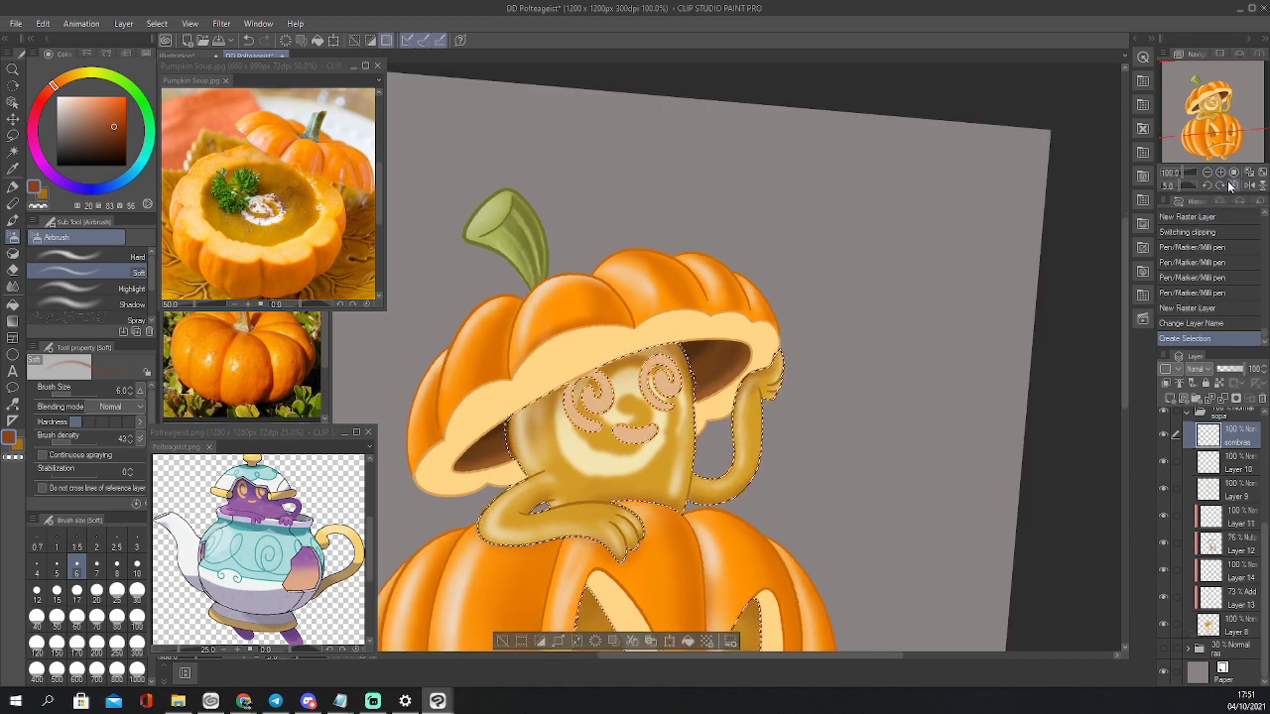
pyautogui.click(1234, 185)
pyautogui.click(1221, 173)
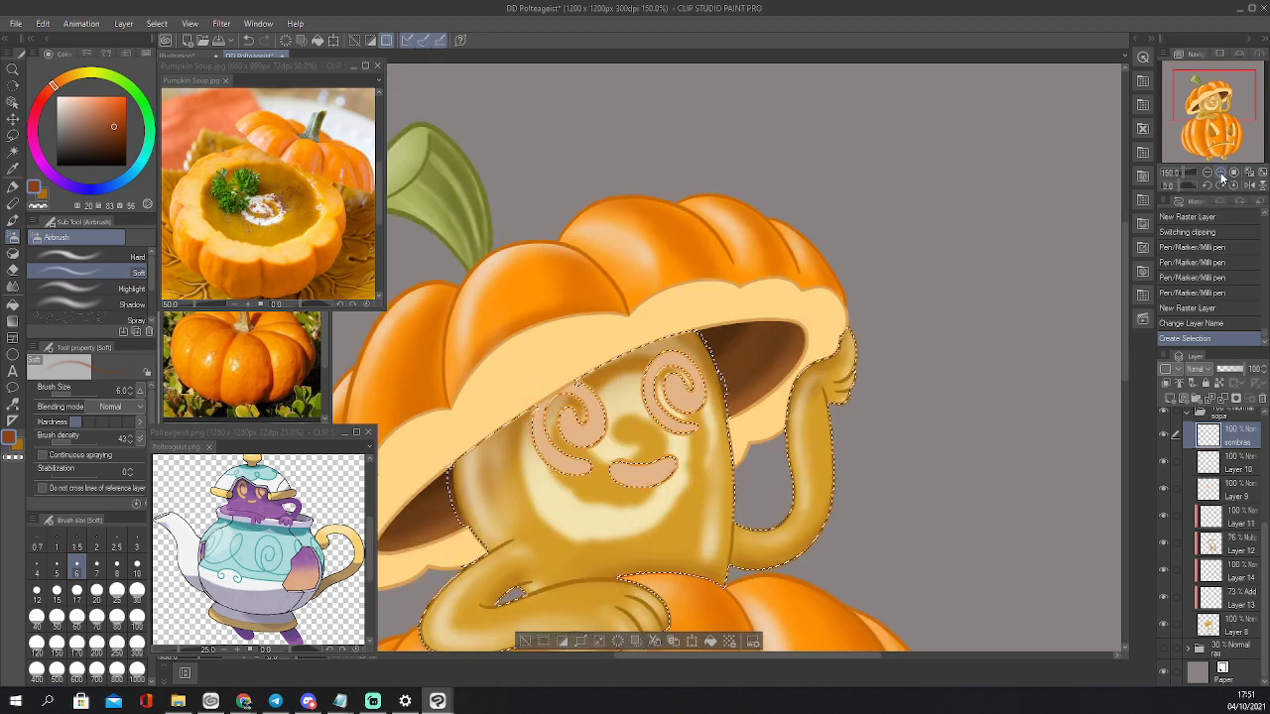
pyautogui.click(1220, 173)
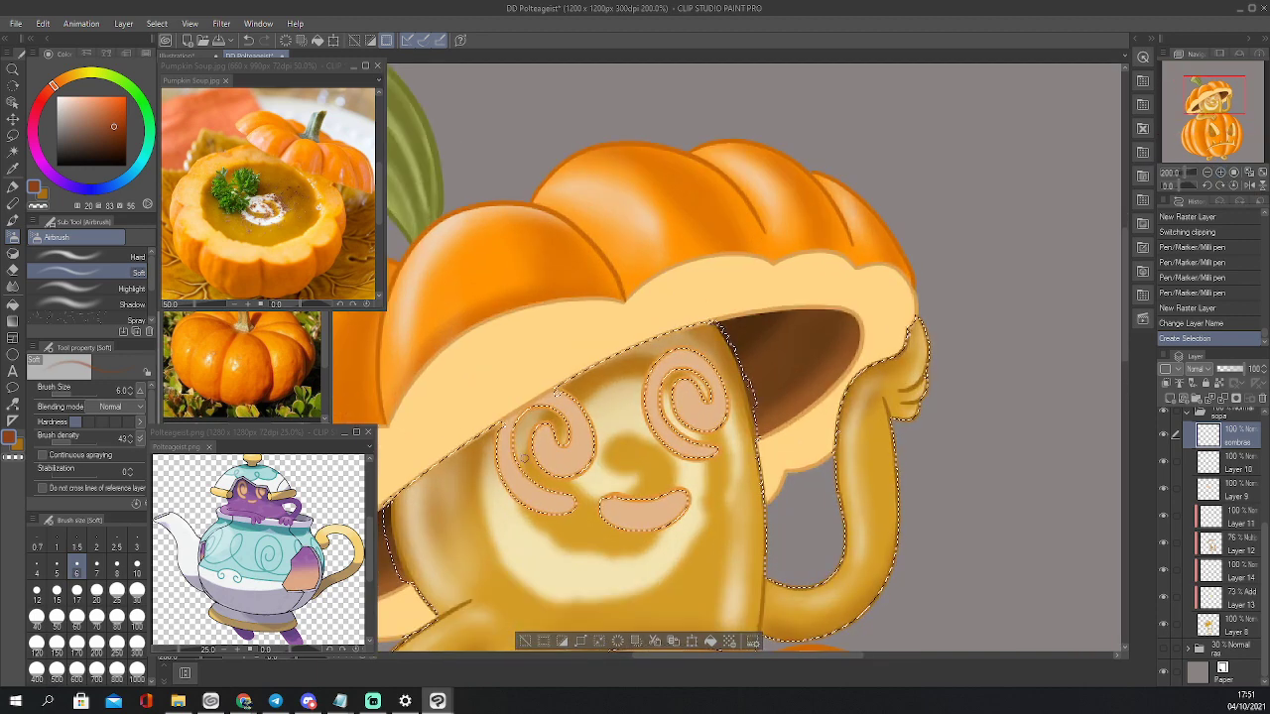
pyautogui.press('m')
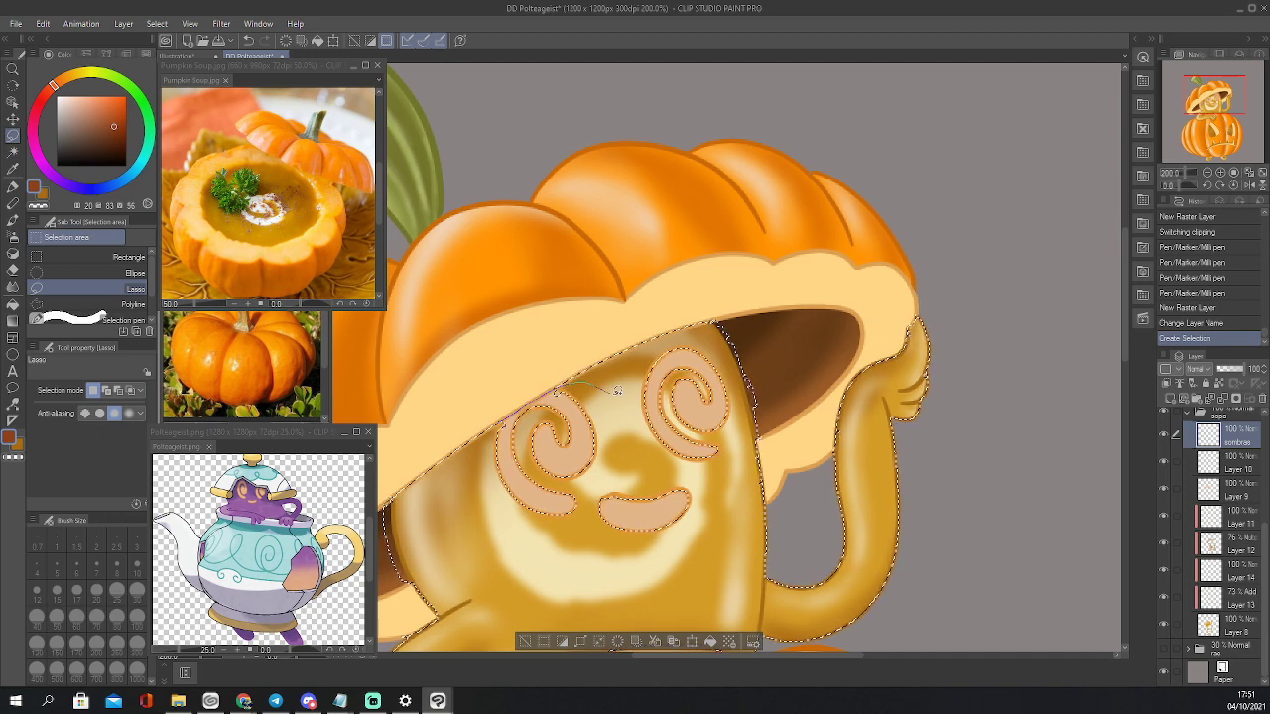
pyautogui.moveTo(552, 386)
pyautogui.mouseDown()
pyautogui.moveTo(709, 337)
pyautogui.moveTo(680, 521)
pyautogui.moveTo(496, 531)
pyautogui.moveTo(535, 504)
pyautogui.mouseUp()
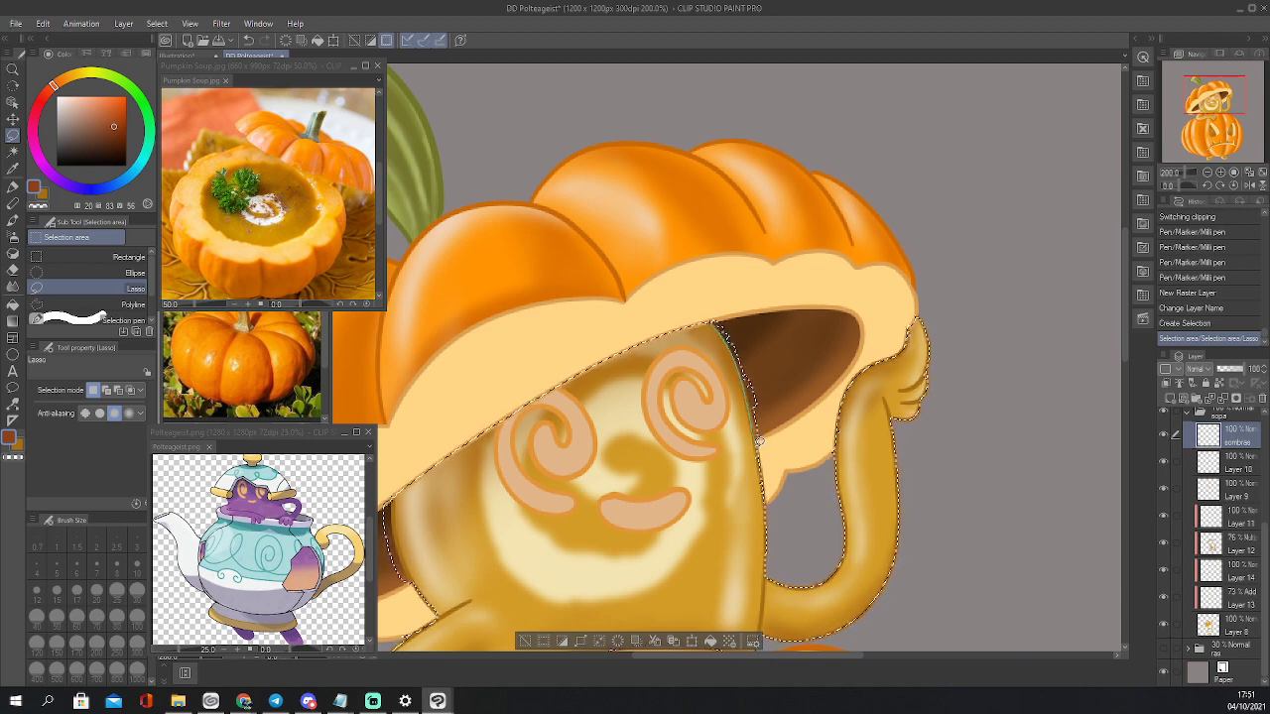
pyautogui.moveTo(736, 286); pyautogui.dragTo(748, 335)
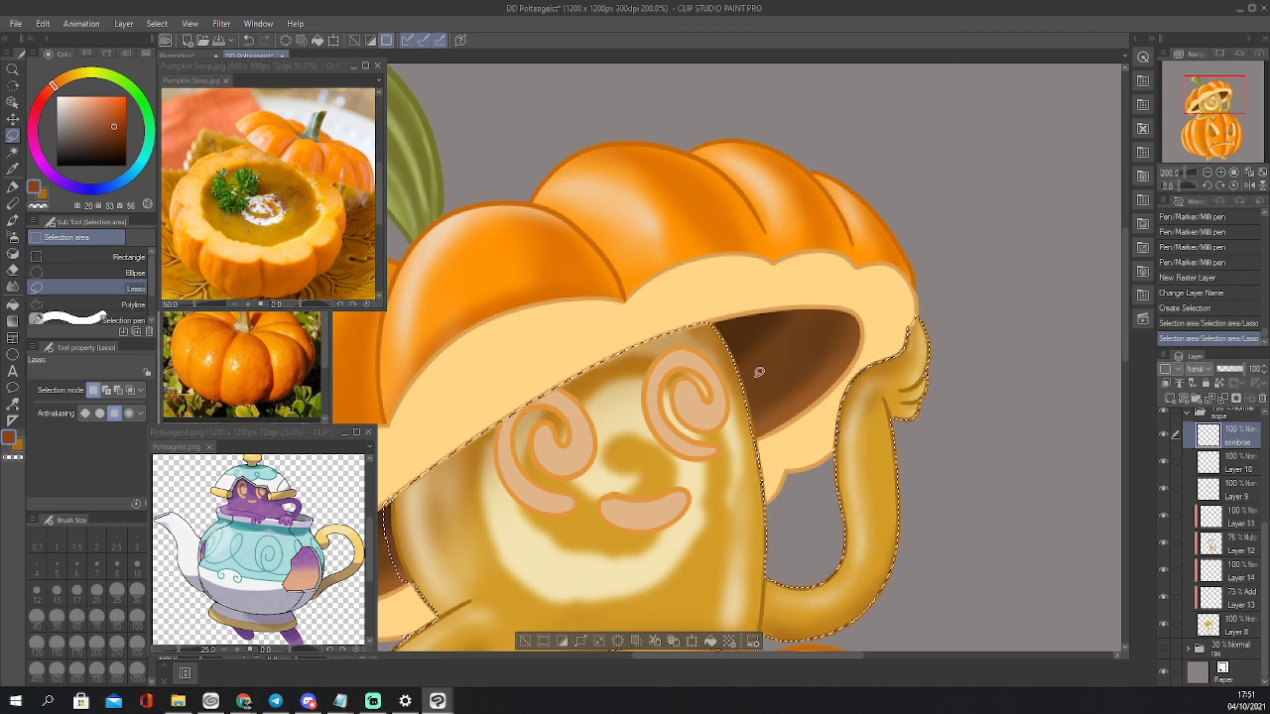
pyautogui.press('alt')
pyautogui.moveTo(760, 449)
pyautogui.mouseDown()
pyautogui.moveTo(766, 500)
pyautogui.moveTo(775, 444)
pyautogui.mouseUp()
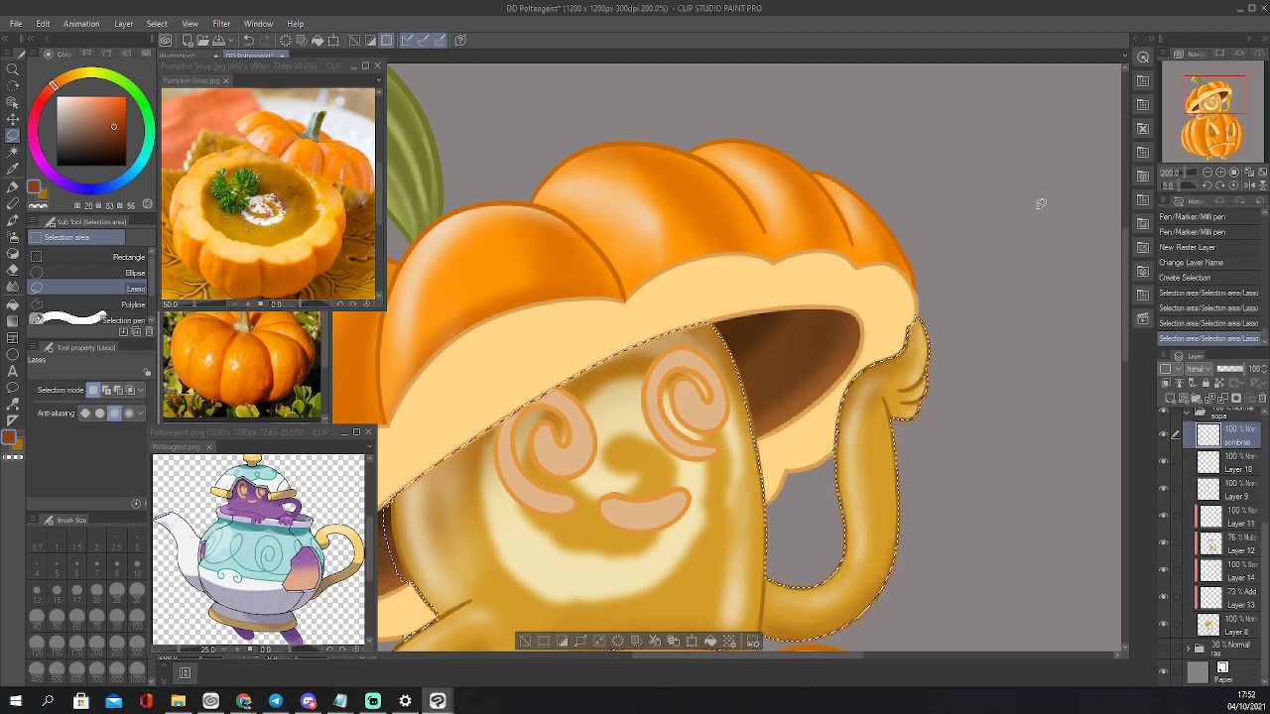
# Airbrush a reddish-brown shadow on the soup body beneath the pumpkin lid, using the Soft airbrush at size 25
pyautogui.click(1222, 173)
pyautogui.click(1222, 173)
pyautogui.click(1222, 172)
pyautogui.click(1213, 161)
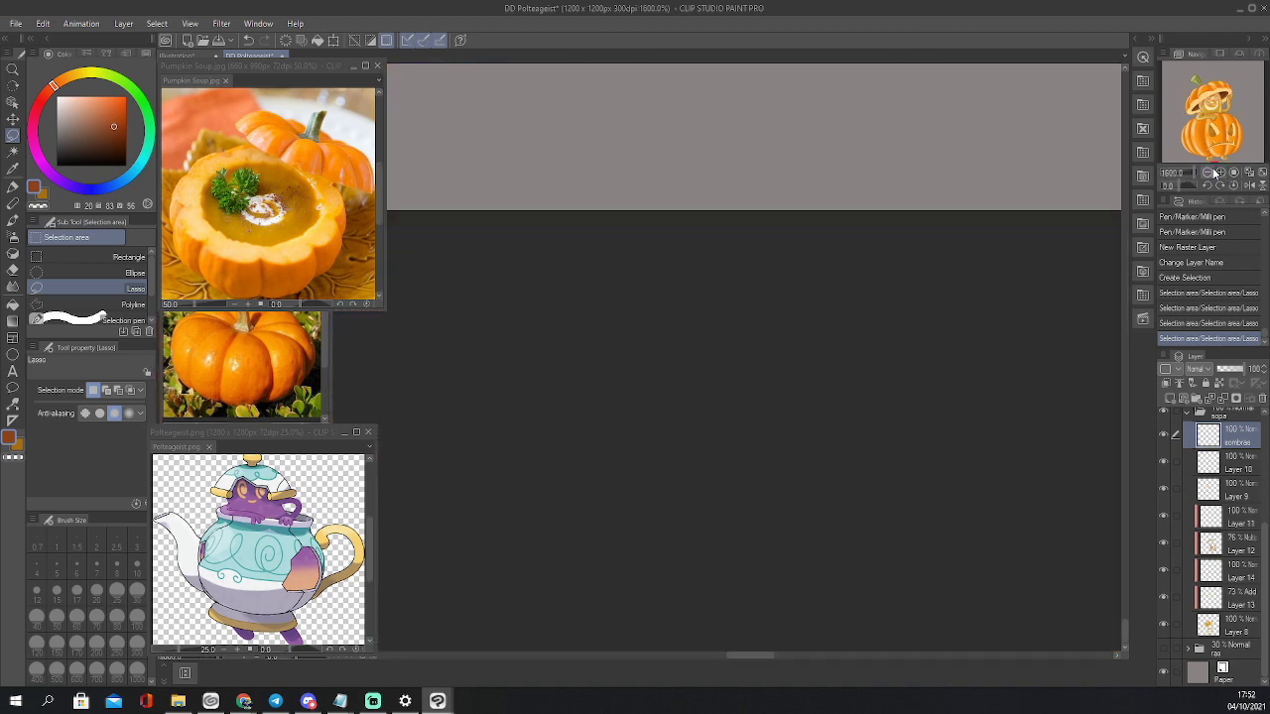
pyautogui.click(1207, 173)
pyautogui.click(1208, 173)
pyautogui.click(1207, 172)
pyautogui.click(1208, 172)
pyautogui.click(1207, 172)
pyautogui.moveTo(1212, 158); pyautogui.dragTo(1210, 101)
pyautogui.press('b')
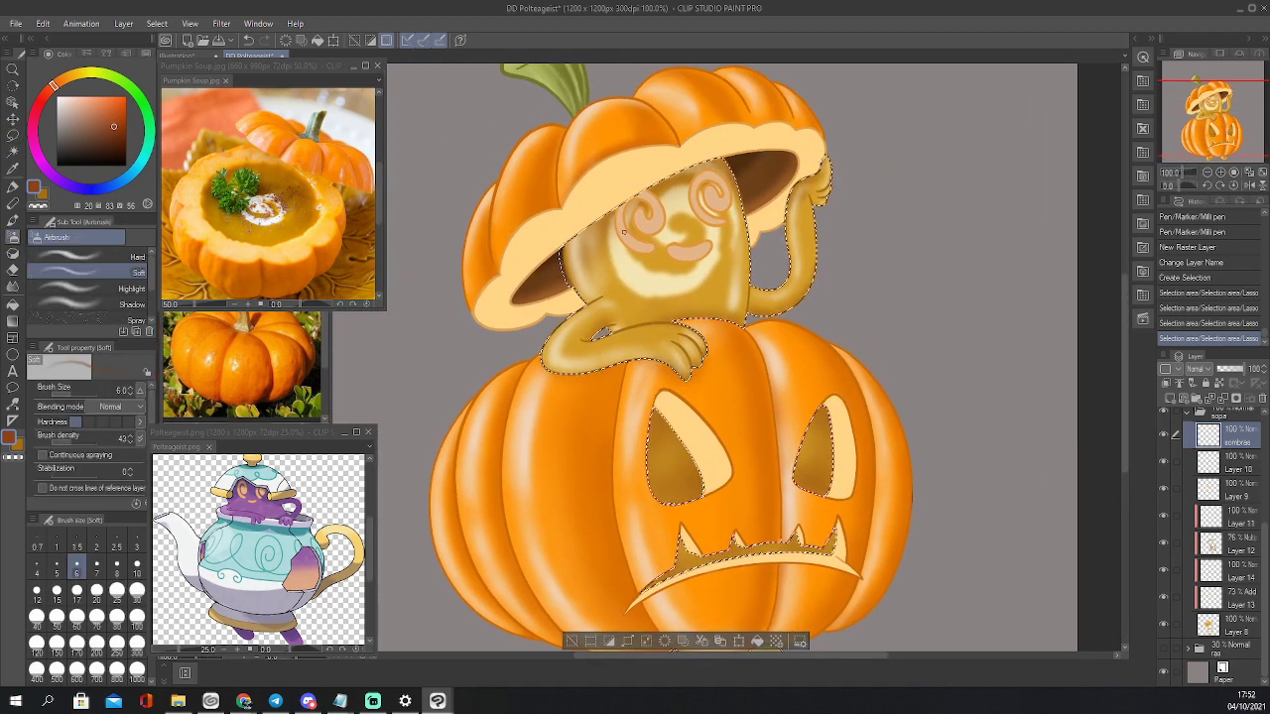
pyautogui.press(']')
pyautogui.press(']')
pyautogui.press(']')
pyautogui.press(']')
pyautogui.press(']')
pyautogui.press(']')
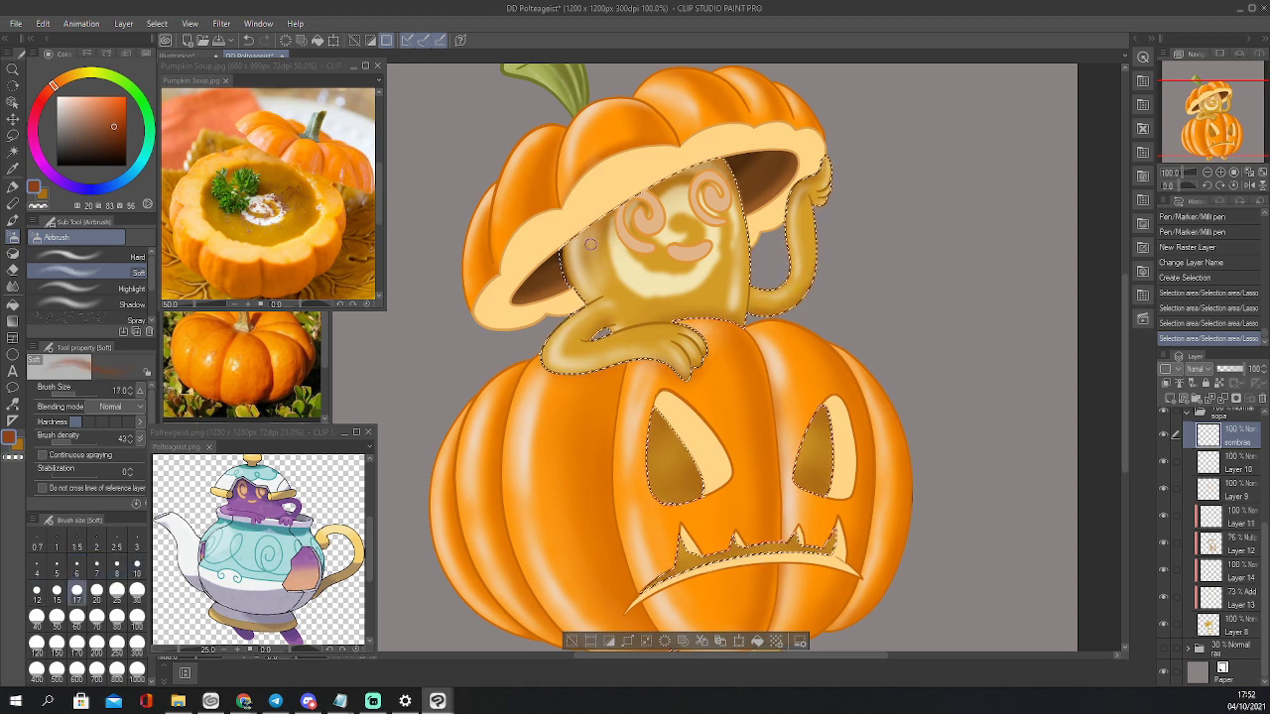
pyautogui.press(']')
pyautogui.press(']')
pyautogui.moveTo(568, 254)
pyautogui.mouseDown()
pyautogui.moveTo(645, 187)
pyautogui.moveTo(585, 230)
pyautogui.moveTo(707, 172)
pyautogui.moveTo(712, 156)
pyautogui.moveTo(653, 175)
pyautogui.moveTo(640, 183)
pyautogui.moveTo(732, 187)
pyautogui.mouseUp()
pyautogui.moveTo(568, 230); pyautogui.dragTo(573, 238)
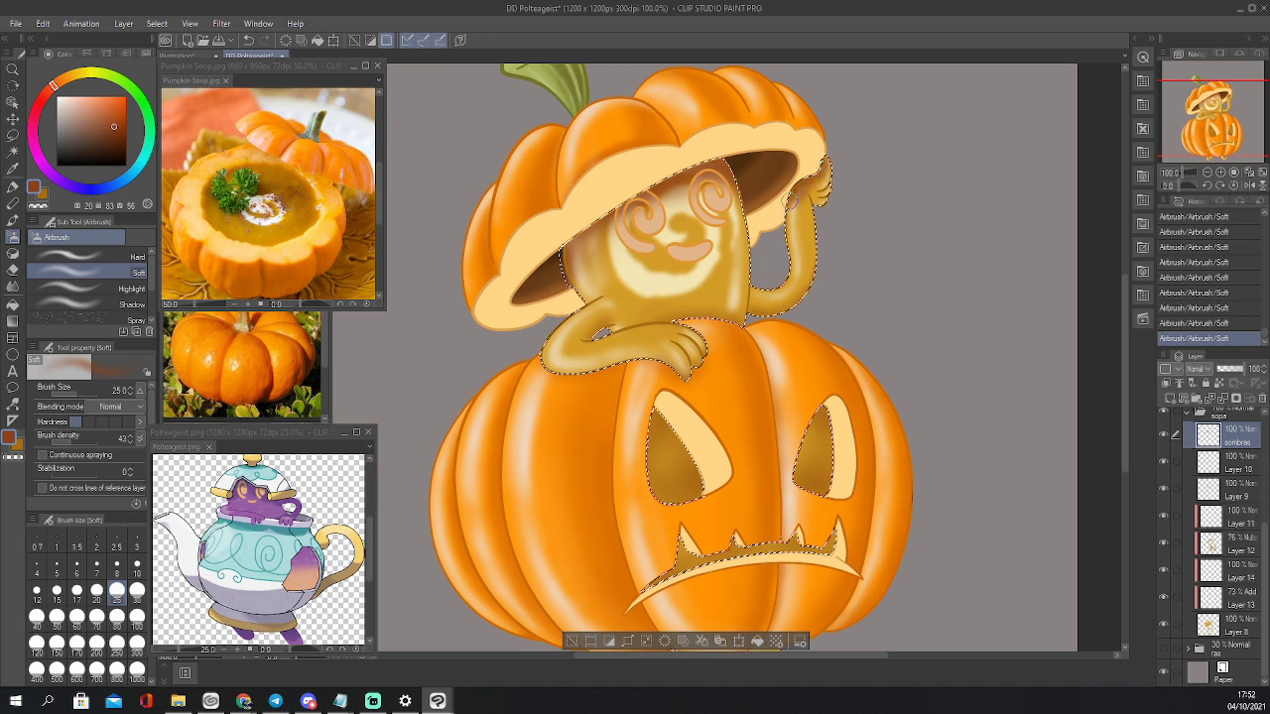
# Deepen the shadow across the upper face under the lid, varying the Soft airbrush size from 17 up to 40
pyautogui.press('[')
pyautogui.press('[')
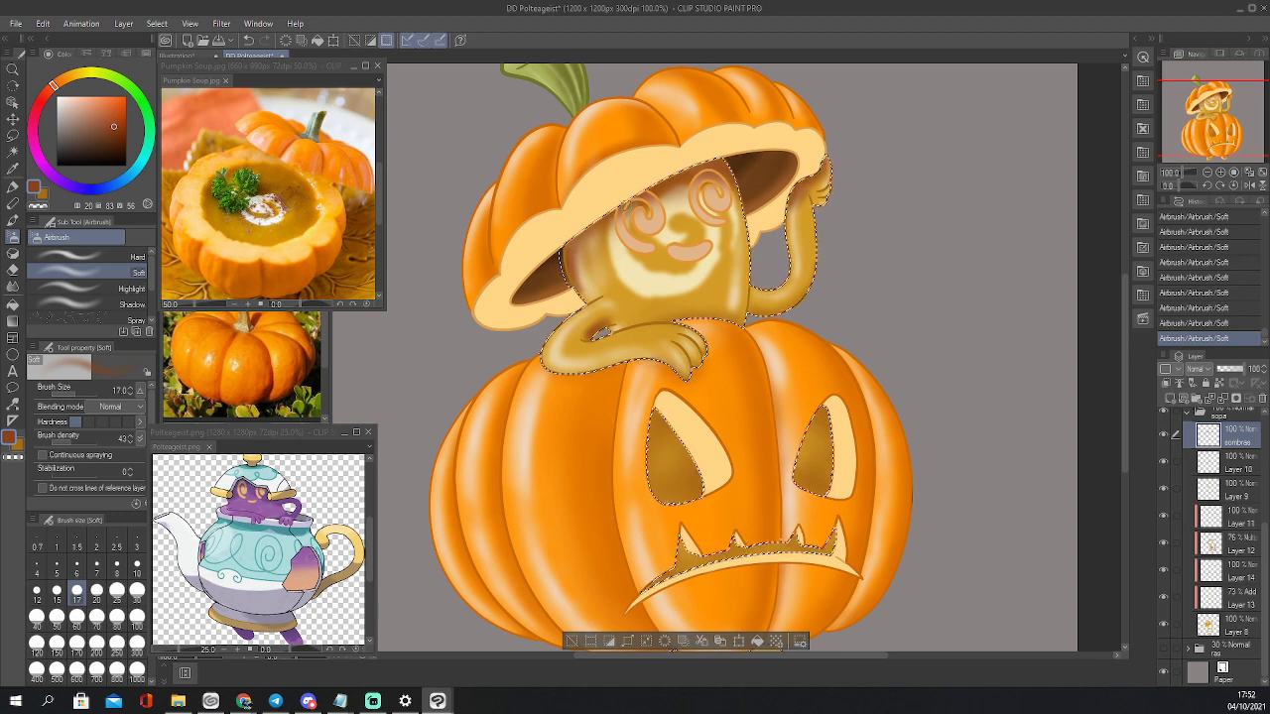
pyautogui.press('[')
pyautogui.press('[')
pyautogui.press(']')
pyautogui.press(']')
pyautogui.press(']')
pyautogui.press(']')
pyautogui.press(']')
pyautogui.press(']')
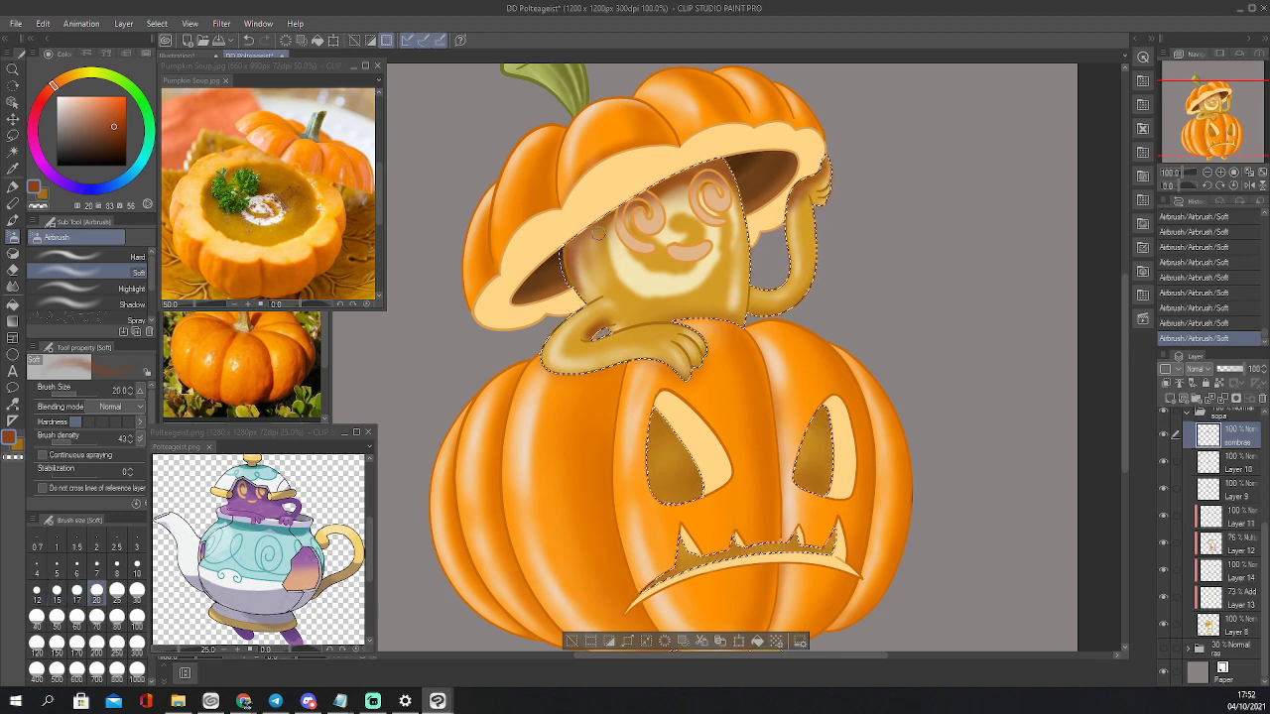
pyautogui.moveTo(559, 236)
pyautogui.mouseDown()
pyautogui.moveTo(676, 193)
pyautogui.moveTo(663, 203)
pyautogui.moveTo(729, 203)
pyautogui.moveTo(679, 189)
pyautogui.mouseUp()
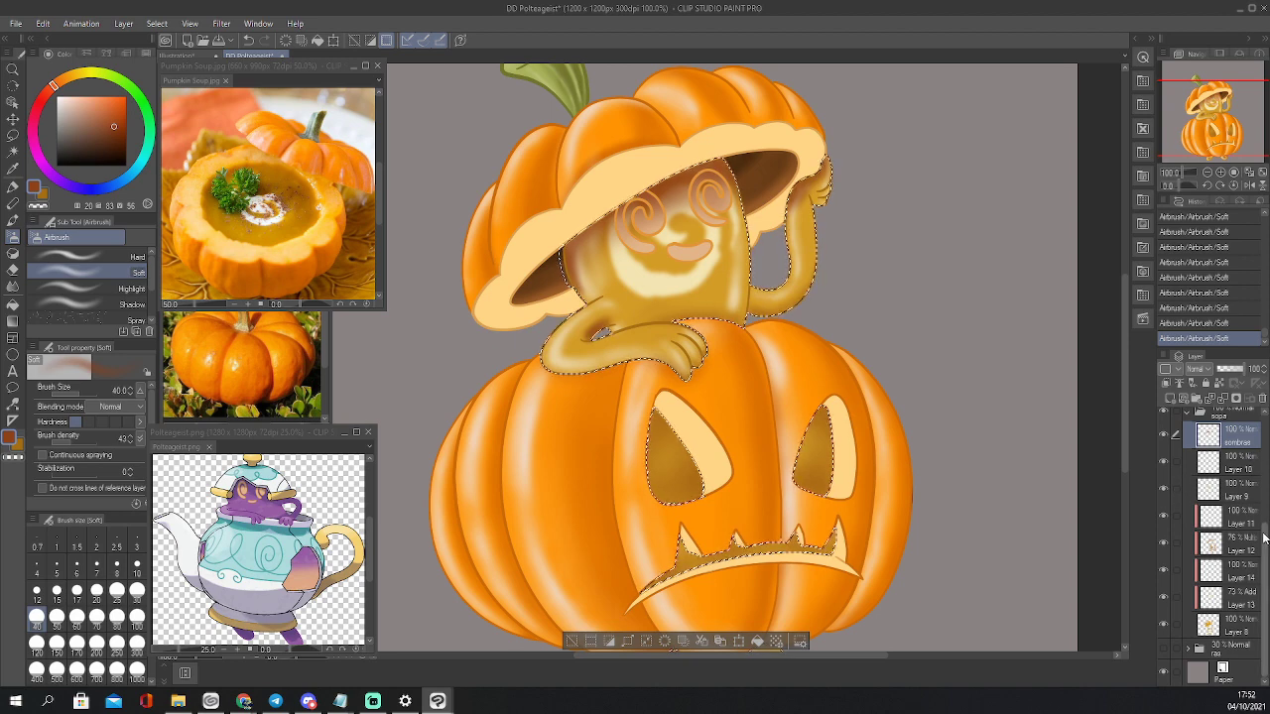
# Hide and reshow the abobora layer and Layer 3 in turn to check which one holds the face's line art
pyautogui.scroll(5, 1258, 450)
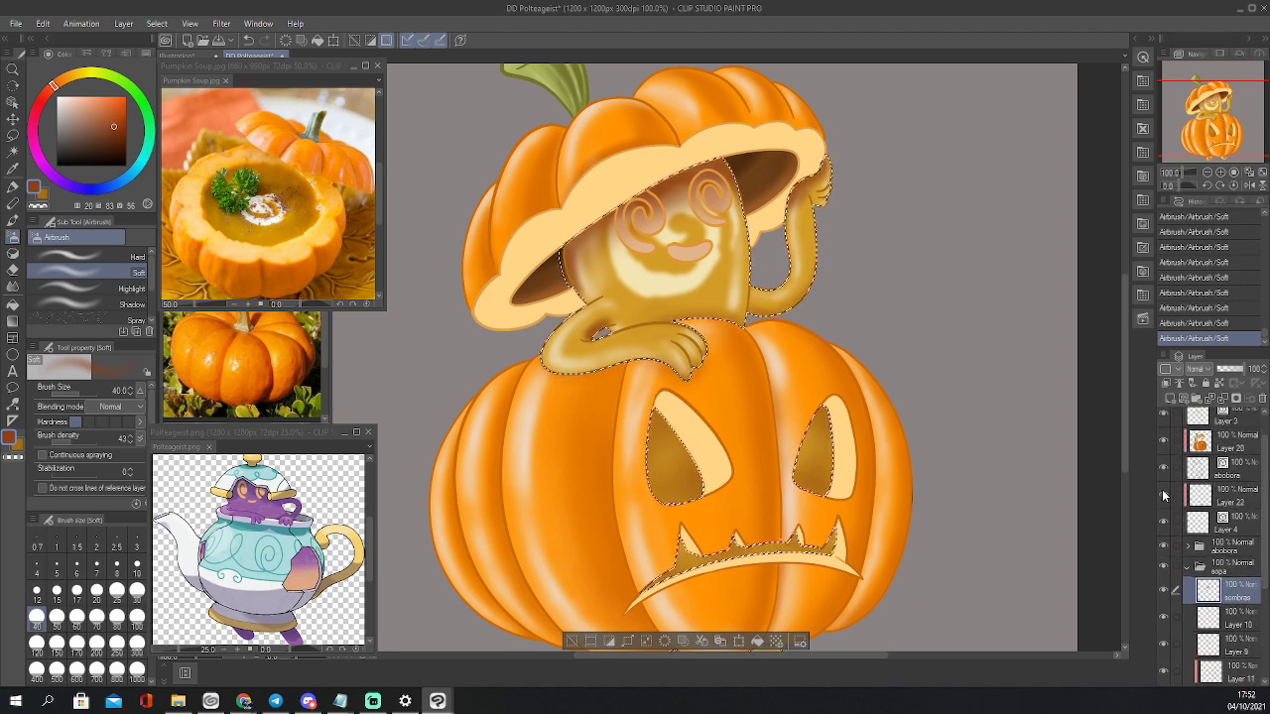
pyautogui.click(1163, 468)
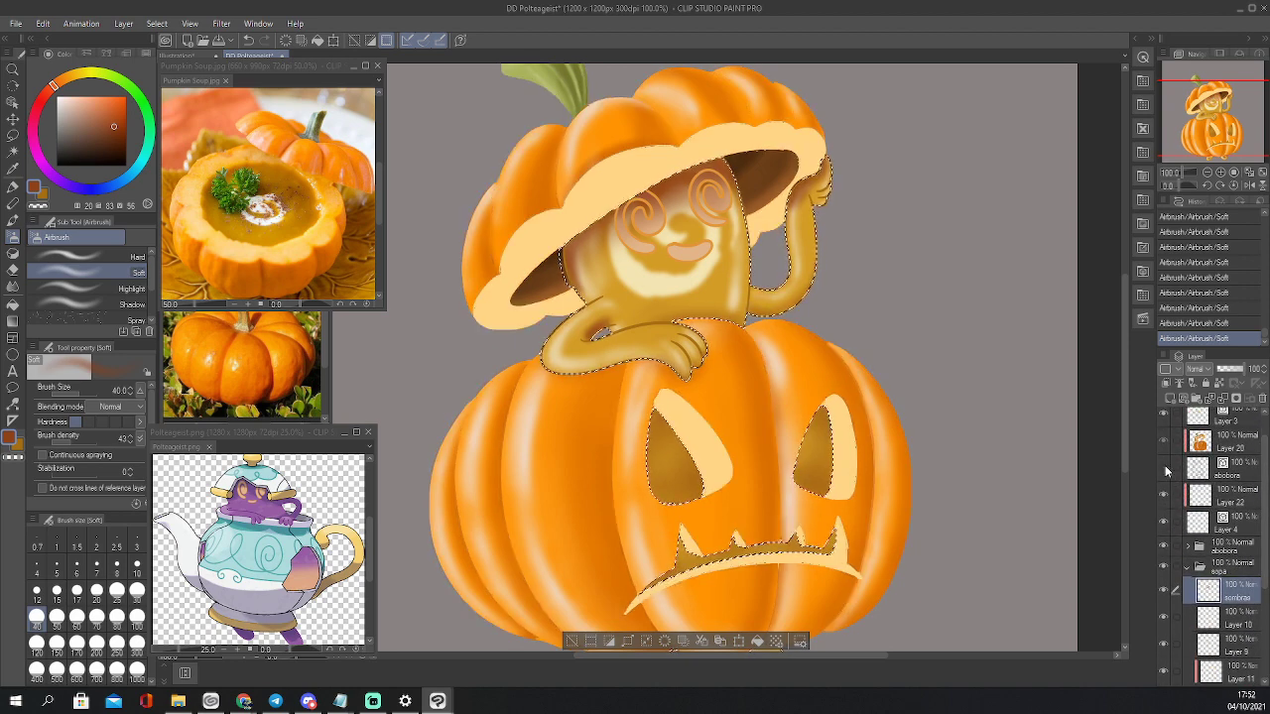
pyautogui.click(1164, 468)
pyautogui.click(1167, 418)
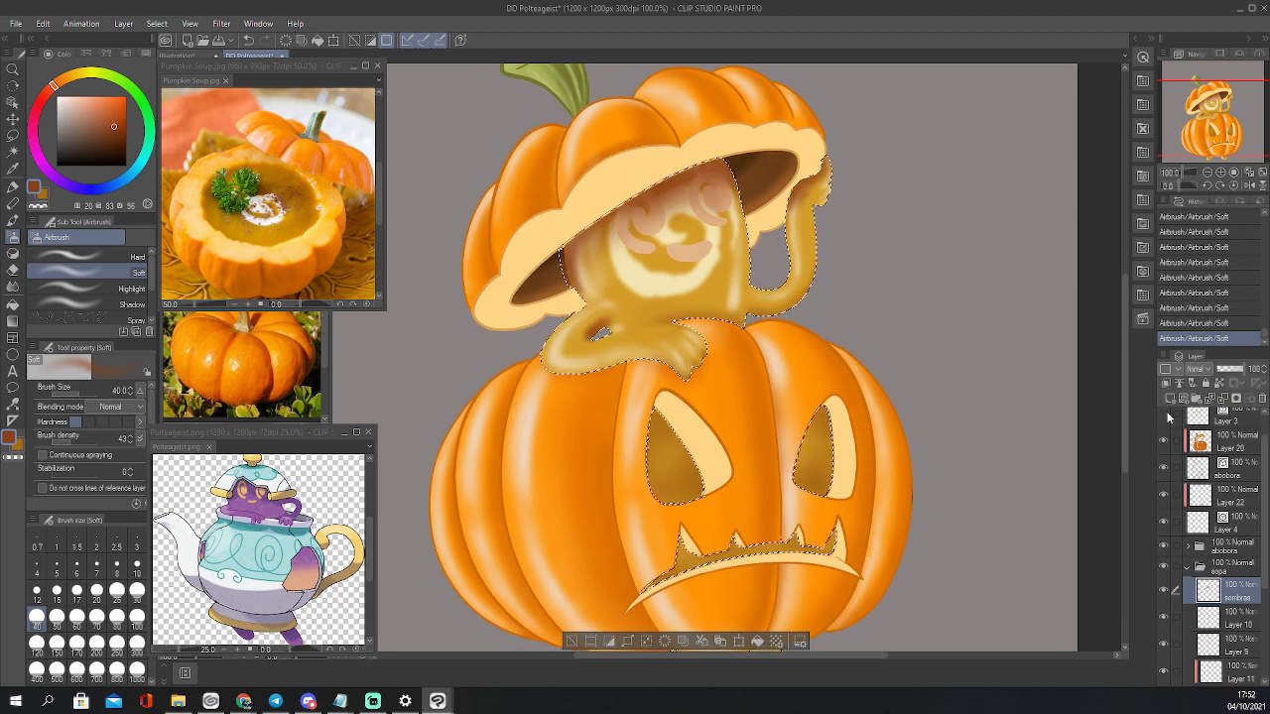
pyautogui.click(1167, 418)
# Make Layer 3 active for editing with the Object tool and clear the soup body selection
pyautogui.click(1214, 425)
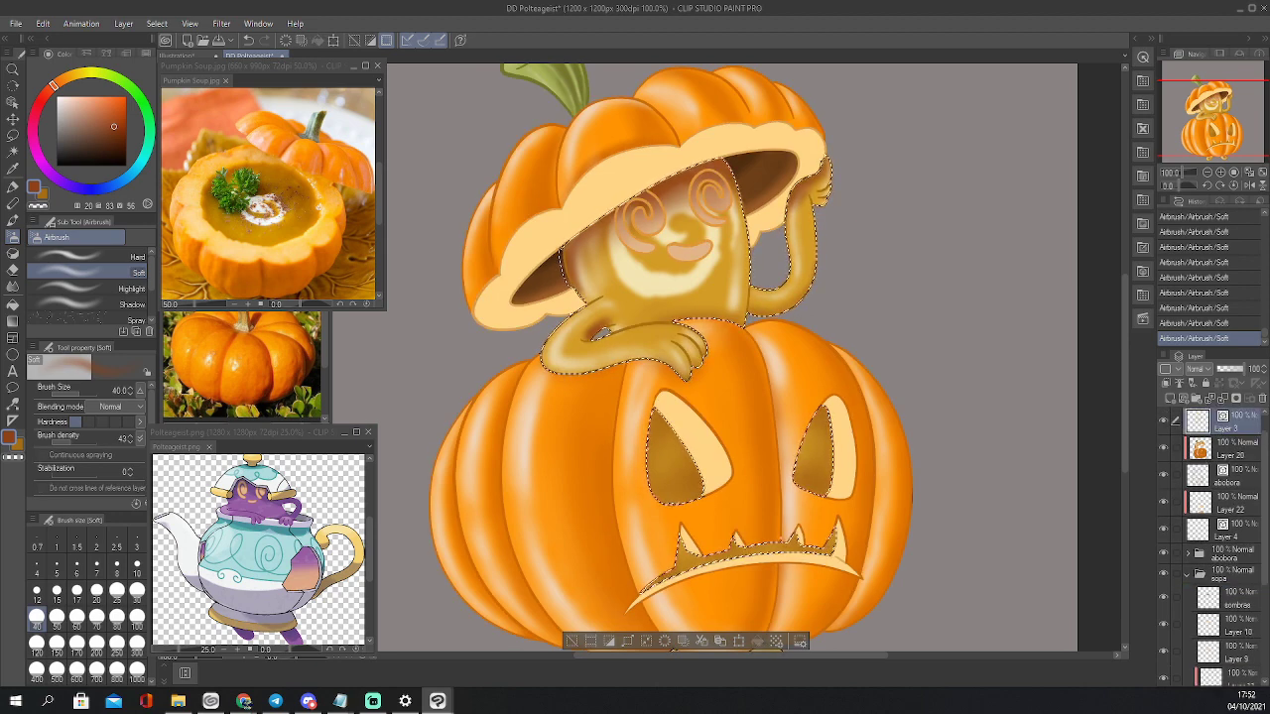
pyautogui.press('o')
pyautogui.click(665, 235)
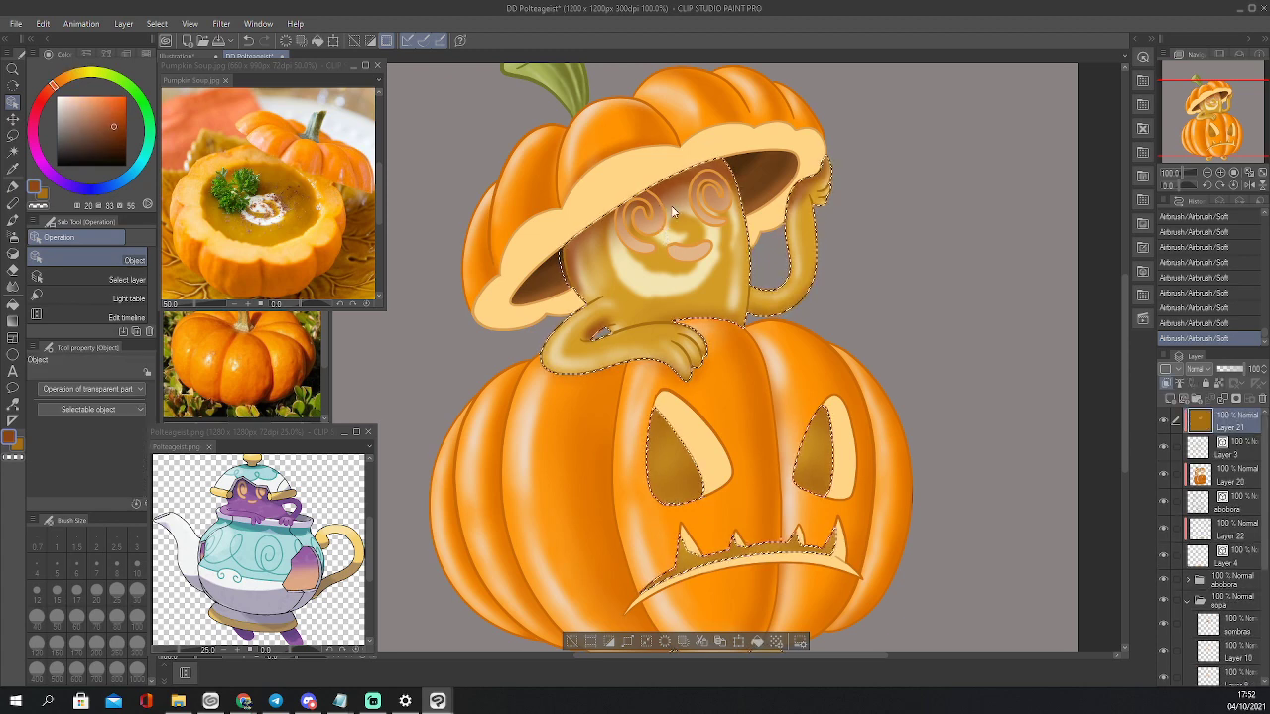
pyautogui.click(1211, 453)
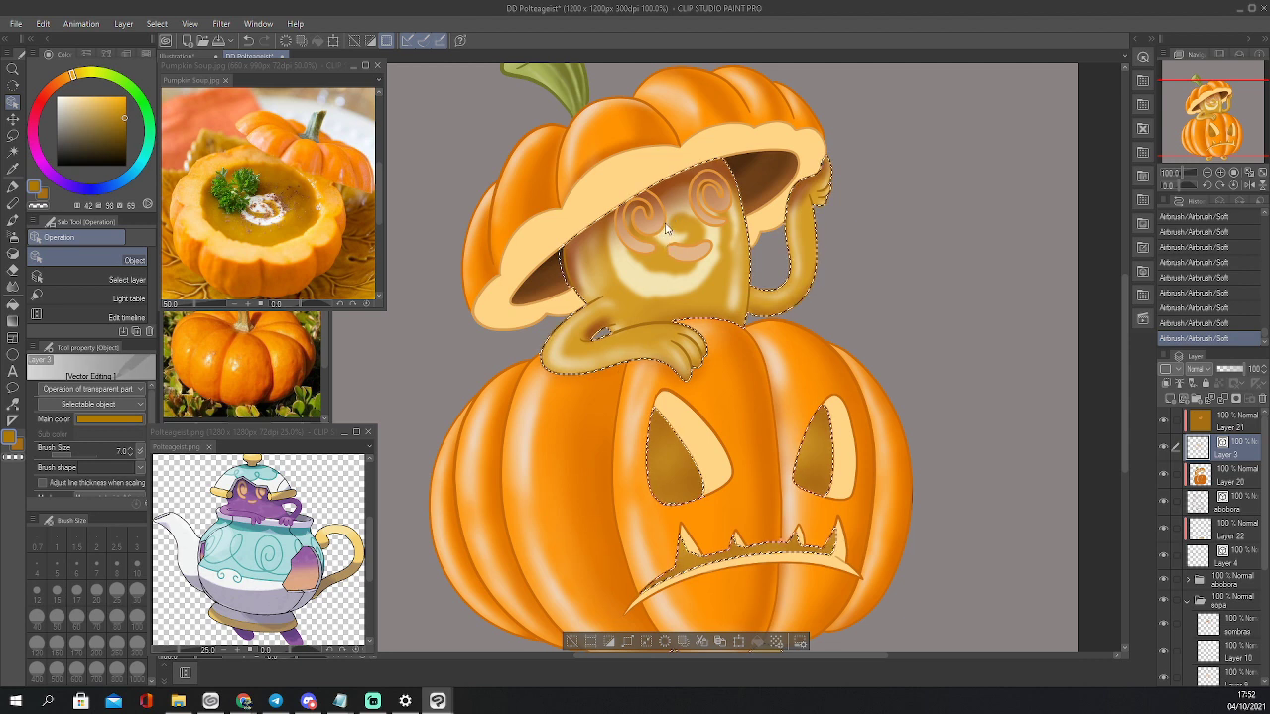
pyautogui.hotkey('ctrl', 's')
pyautogui.hotkey('ctrl', 'd')
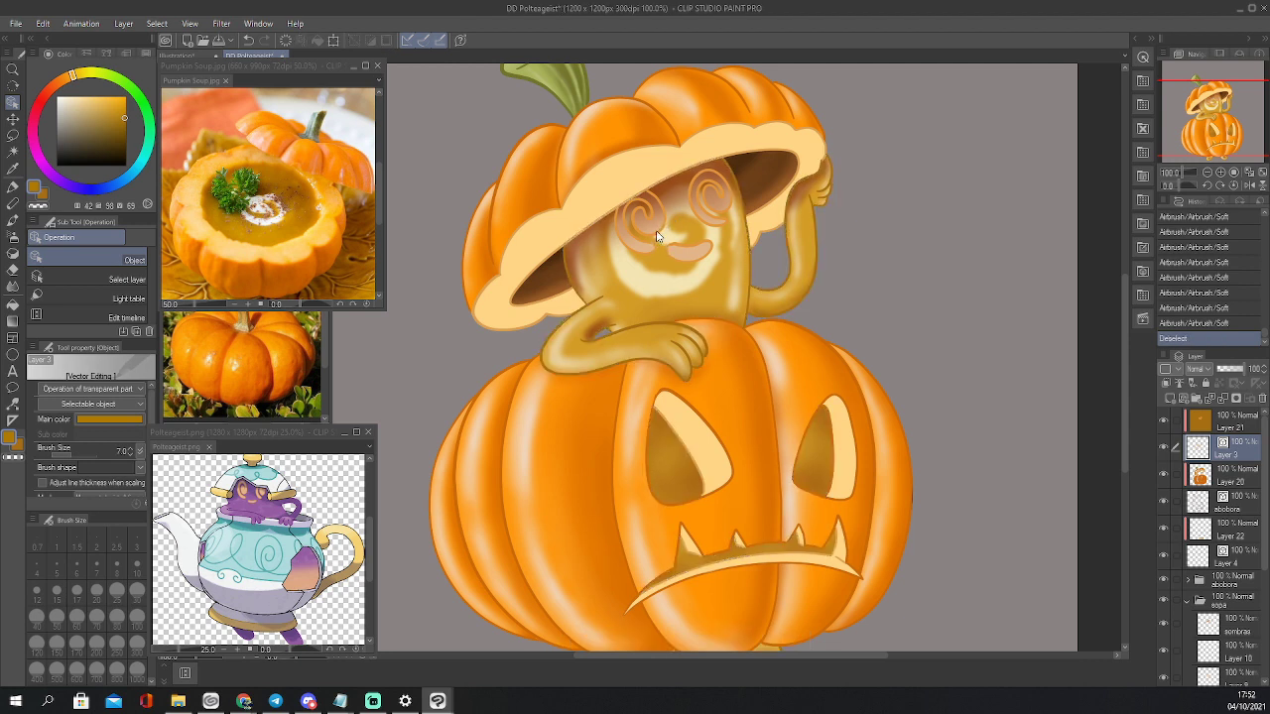
# Try to select the left eye swirl's vector outline on the canvas with the Object tool
pyautogui.click(657, 233)
pyautogui.click(659, 232)
pyautogui.click(659, 231)
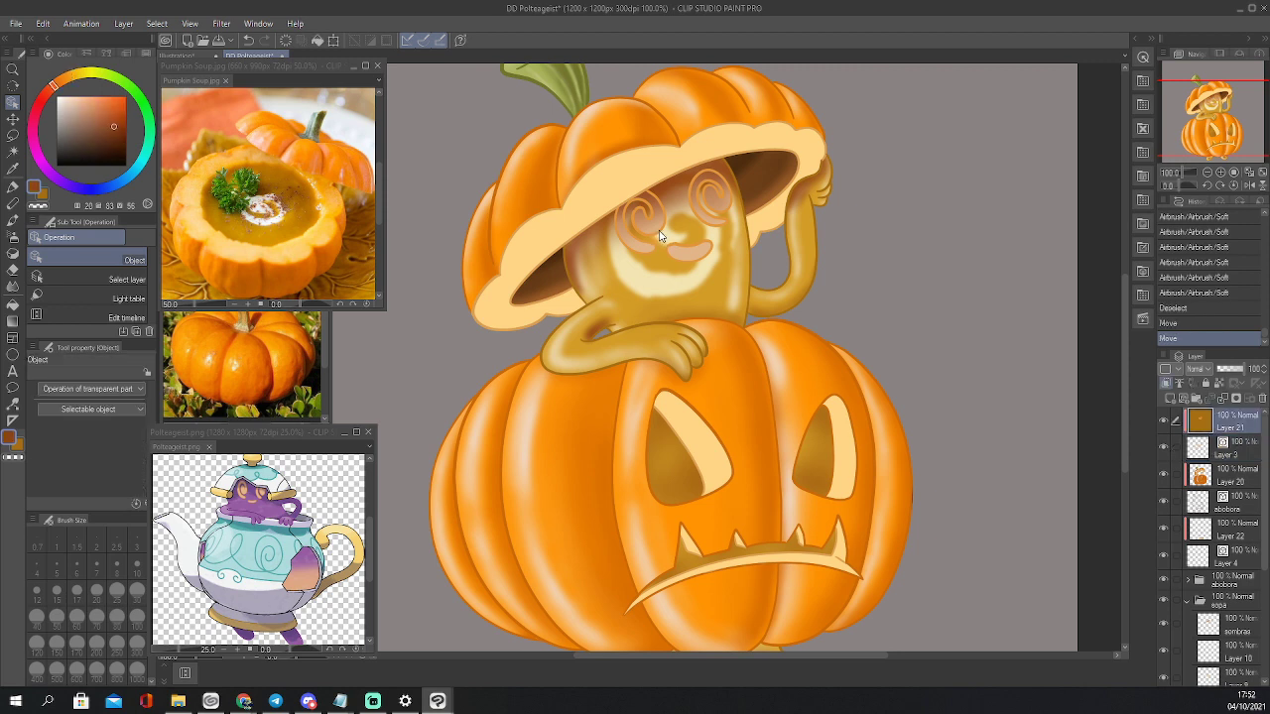
pyautogui.click(659, 231)
pyautogui.click(660, 231)
pyautogui.press('Left')
pyautogui.press('Left')
pyautogui.press('Left')
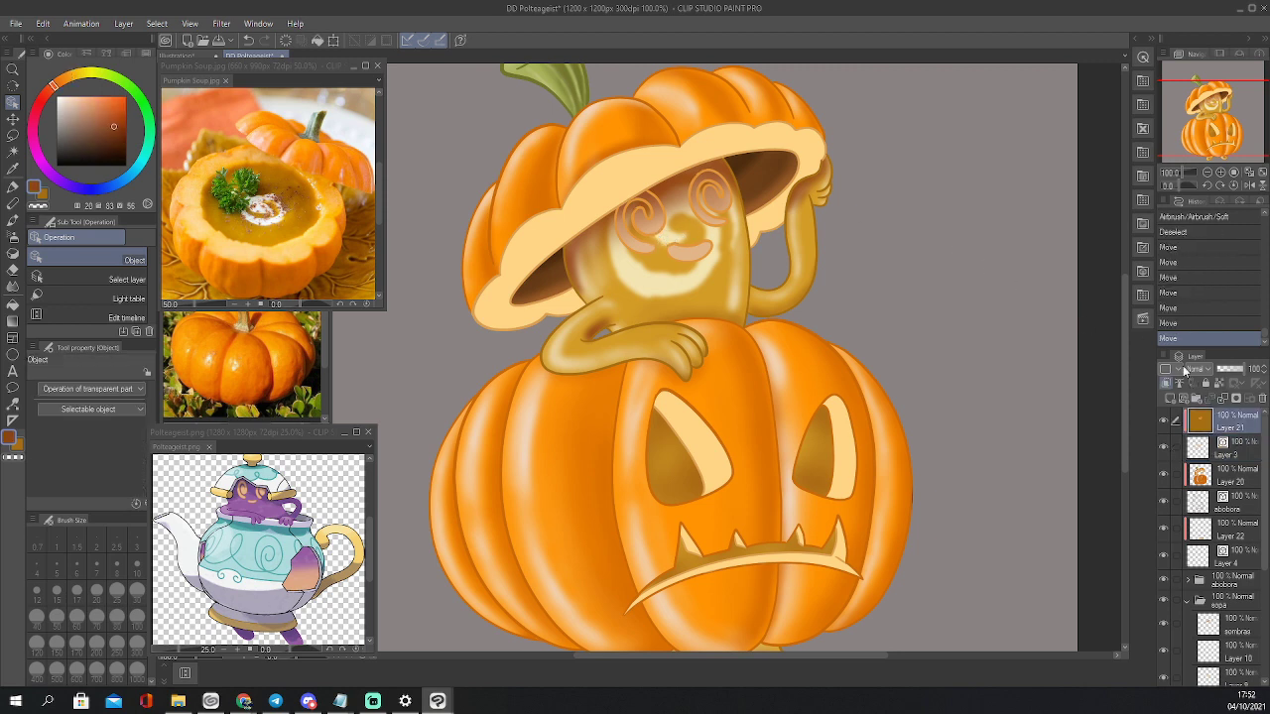
# Hide Layer 21, select the outlines of both eye swirls and the mouth on Layer 3, and cut them
pyautogui.click(1163, 422)
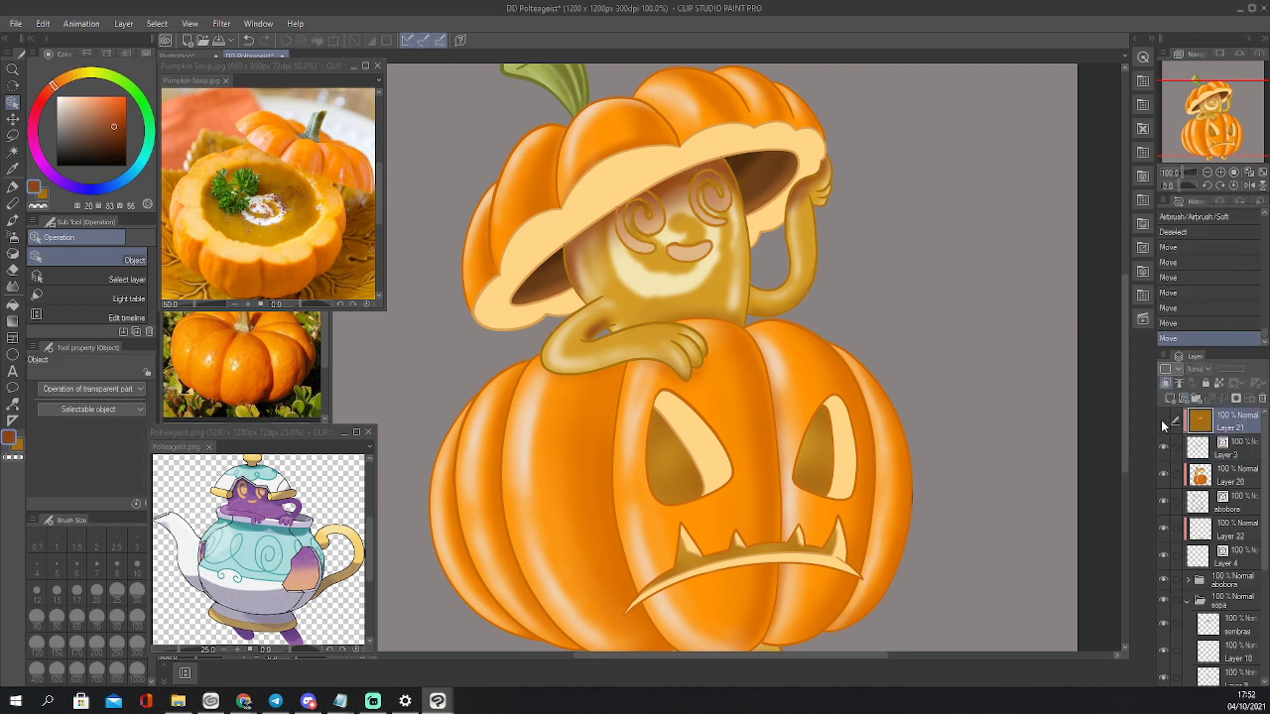
pyautogui.click(660, 235)
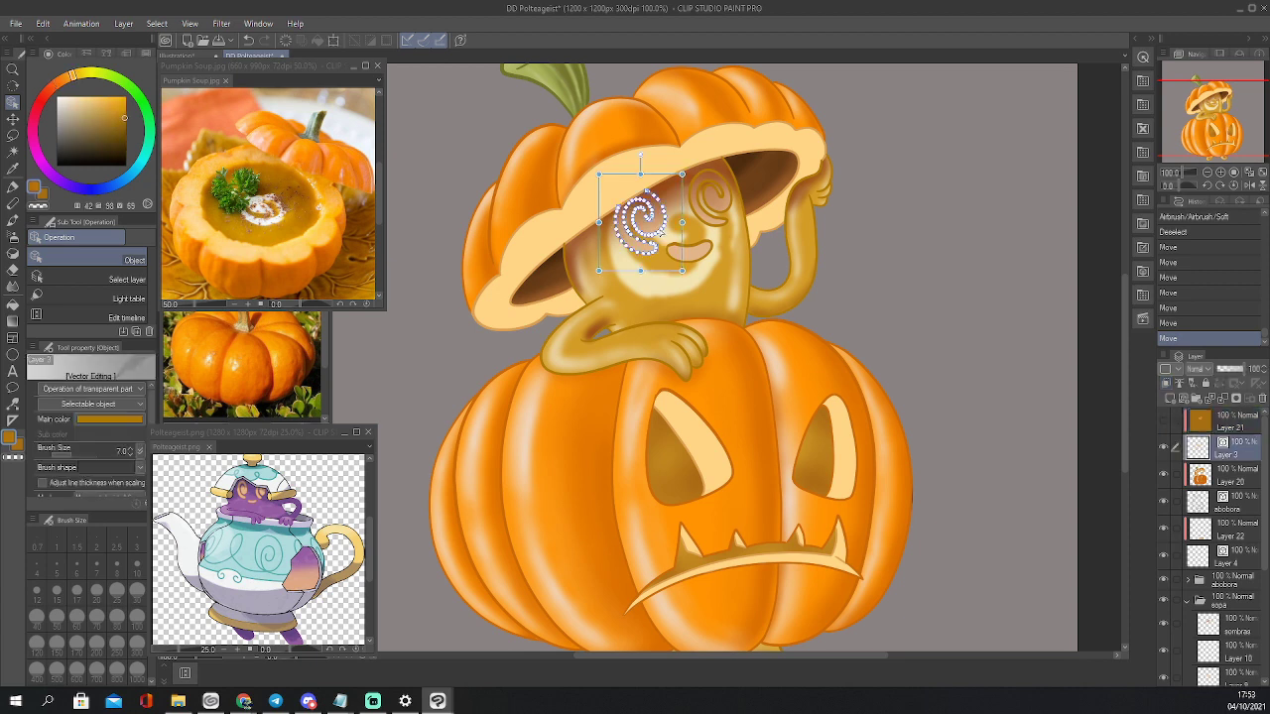
pyautogui.keyDown('shift'); pyautogui.click(713, 225); pyautogui.keyUp('shift')
pyautogui.keyDown('shift'); pyautogui.click(701, 247); pyautogui.keyUp('shift')
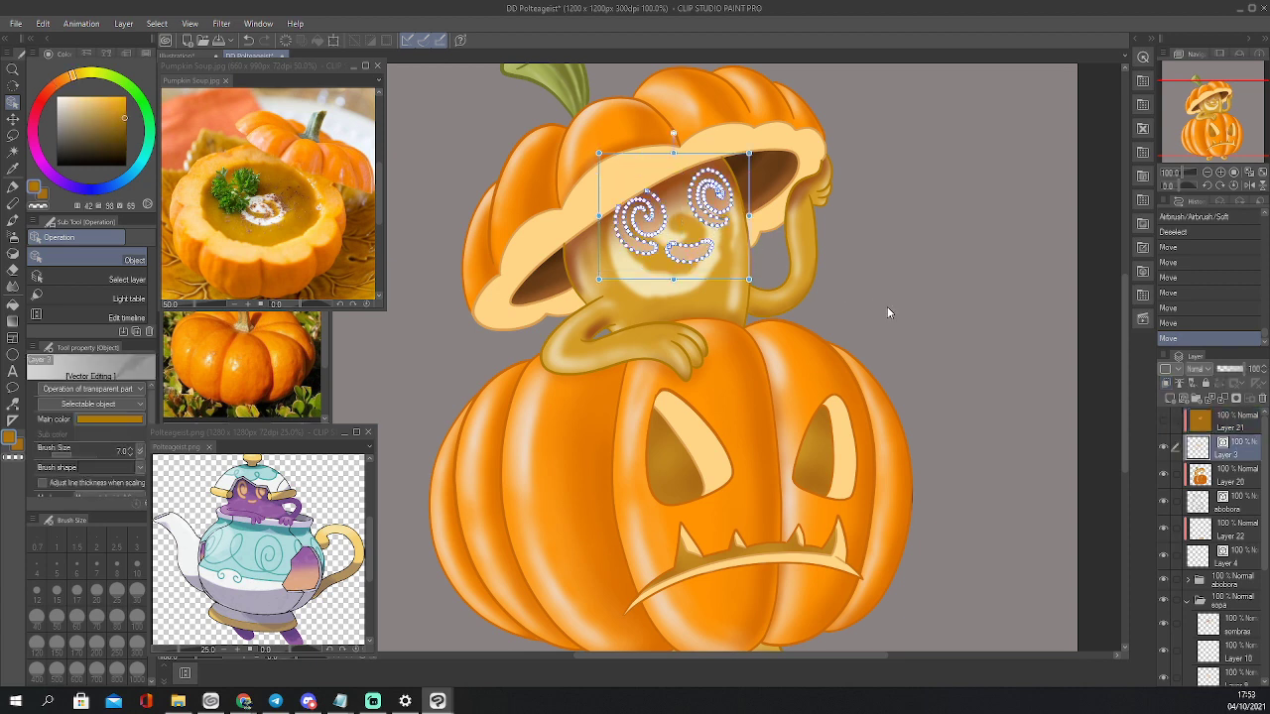
pyautogui.hotkey('ctrl', 'x')
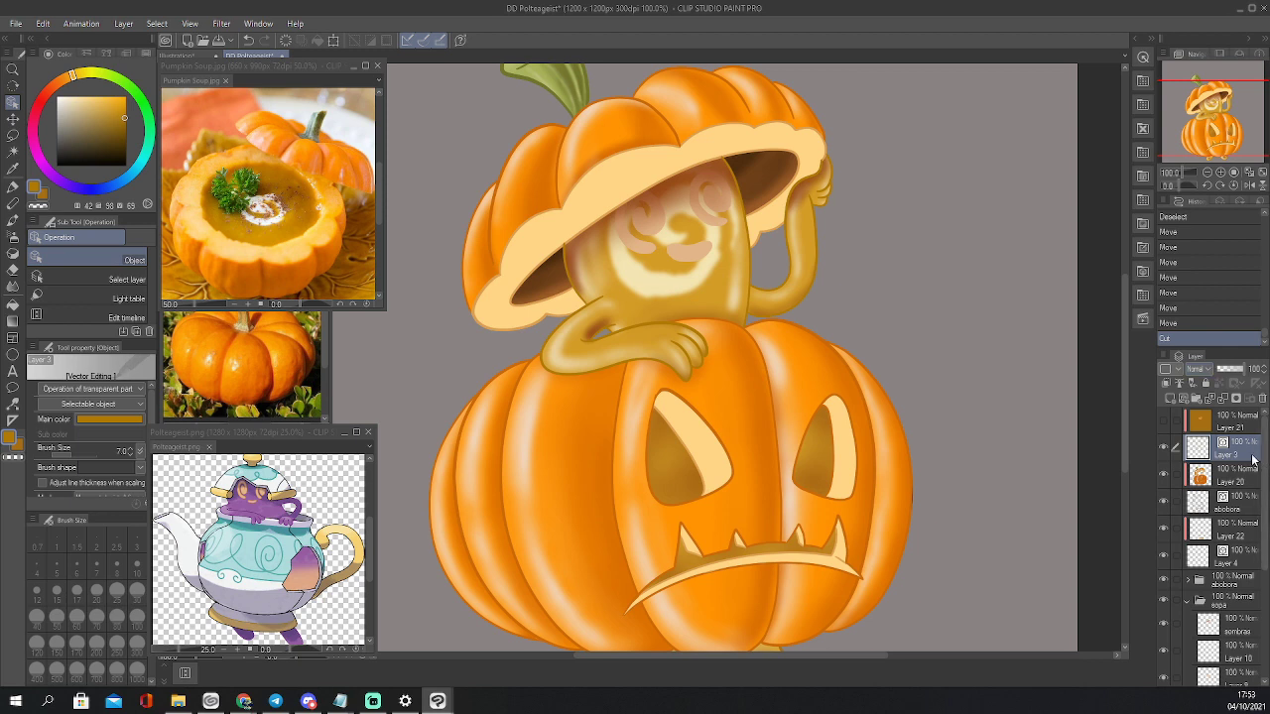
# Paste the face outlines into the sopa folder directly below the sombras layer and show Layer 21 again
pyautogui.scroll(-1, 1230, 535)
pyautogui.click(1220, 585)
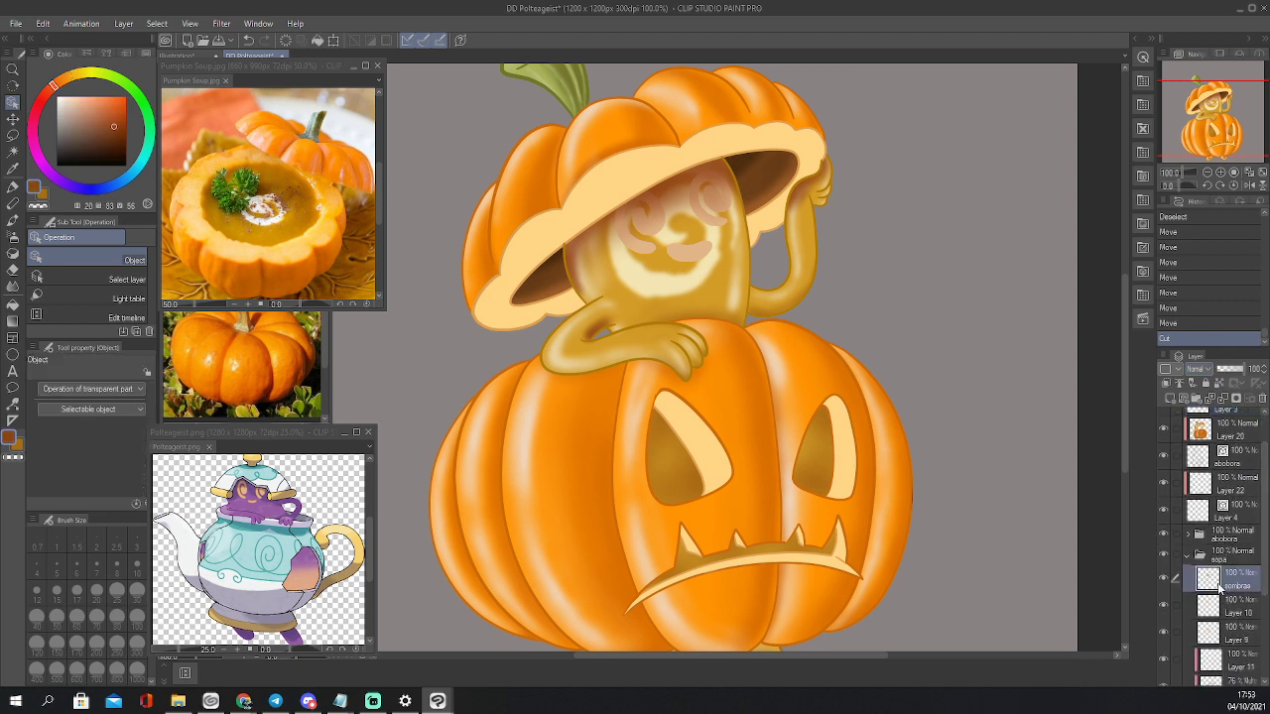
pyautogui.hotkey('ctrl', 'v')
pyautogui.moveTo(1218, 583); pyautogui.dragTo(1206, 602)
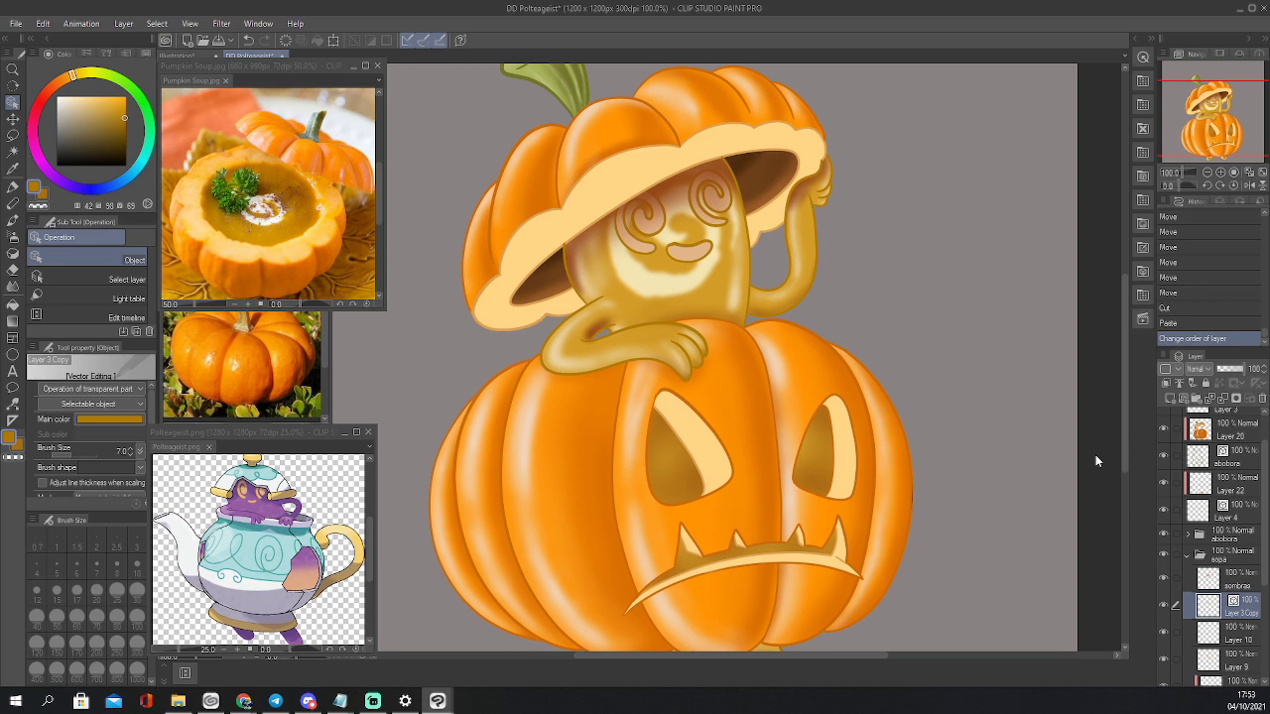
pyautogui.scroll(2, 1261, 487)
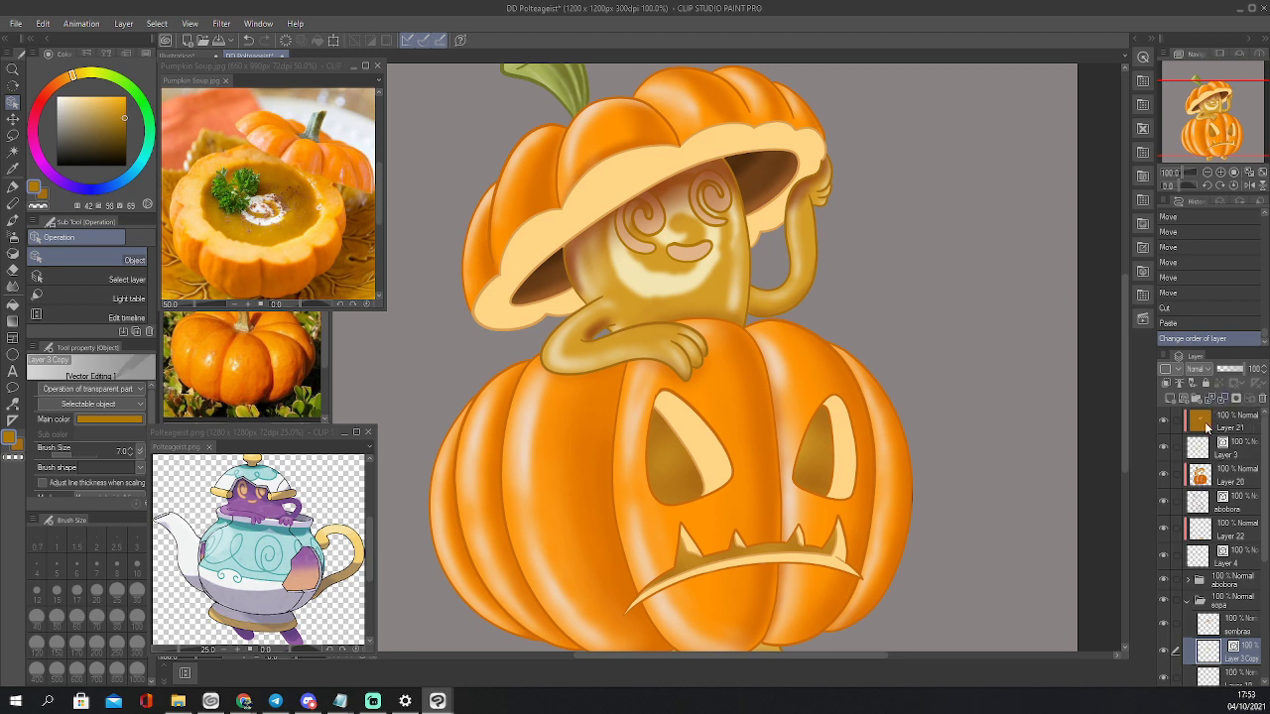
# Lower the sombras layer's opacity to 73%
pyautogui.scroll(-3, 1220, 457)
pyautogui.click(1240, 546)
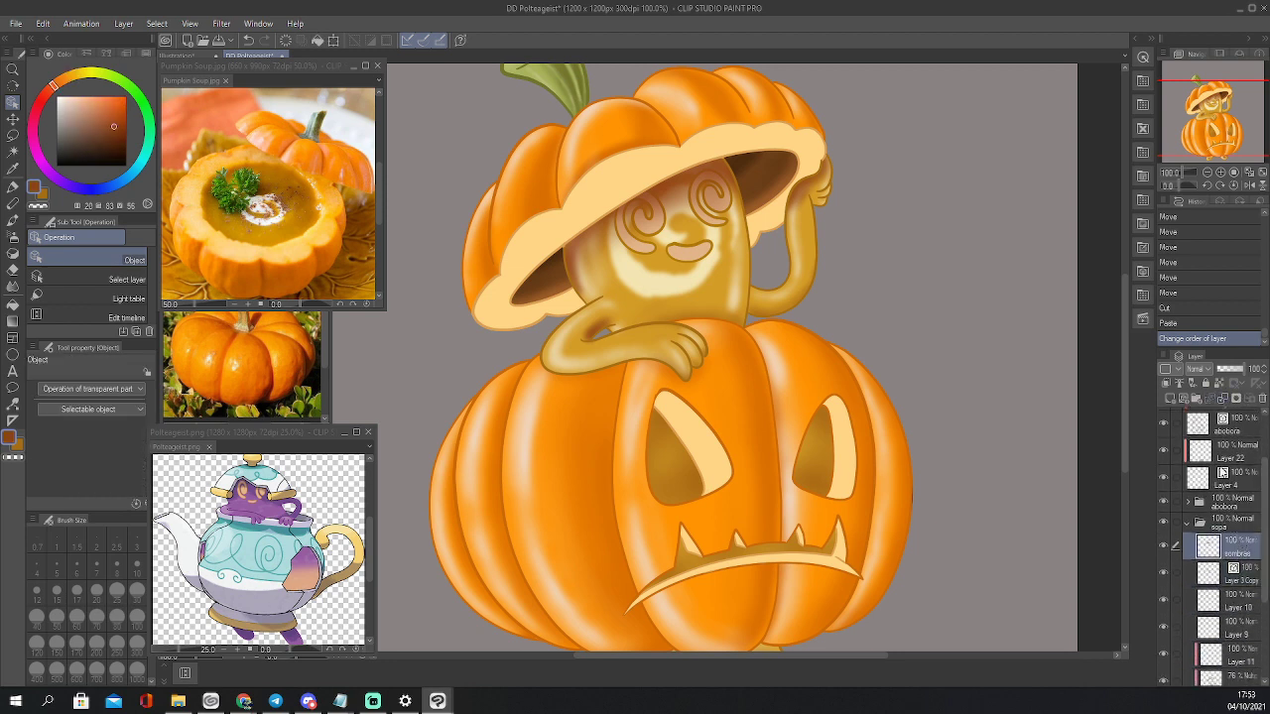
pyautogui.click(1238, 370)
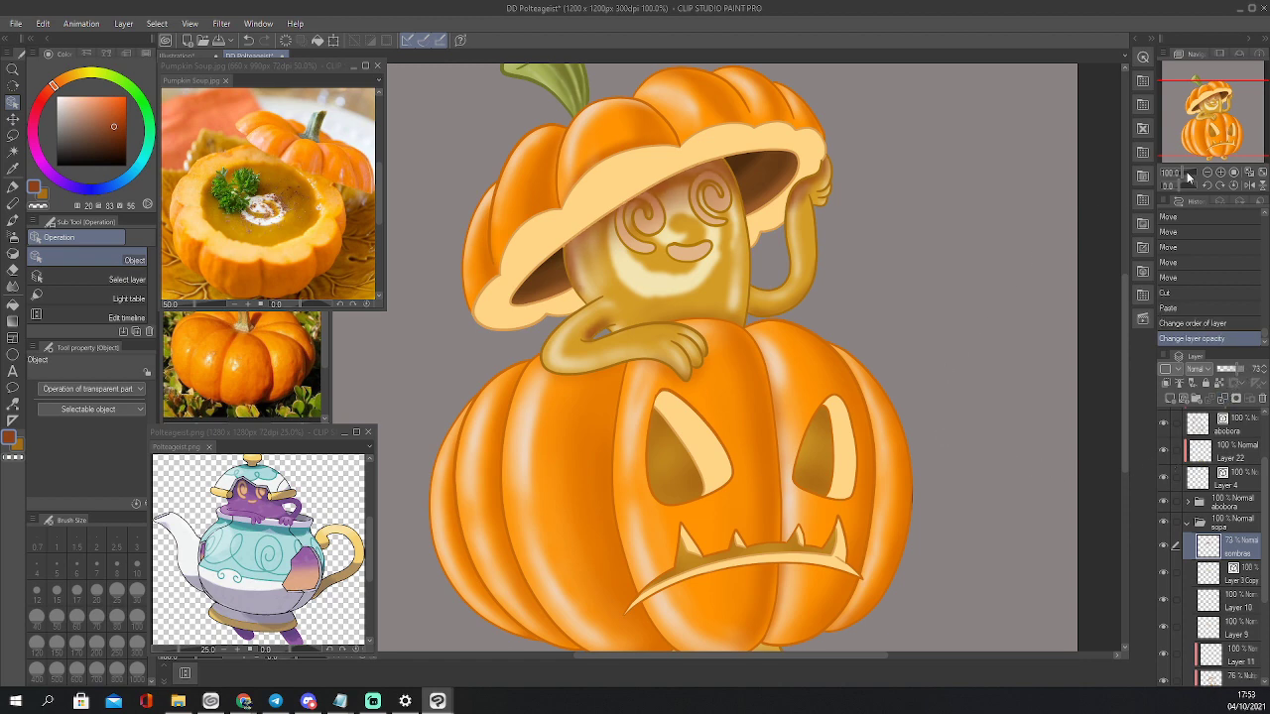
# Soften the sombras shading inside the bent elbow and around the raised hand with the Soft eraser at size 8
pyautogui.click(1220, 173)
pyautogui.moveTo(1221, 148); pyautogui.dragTo(1198, 112)
pyautogui.press('e')
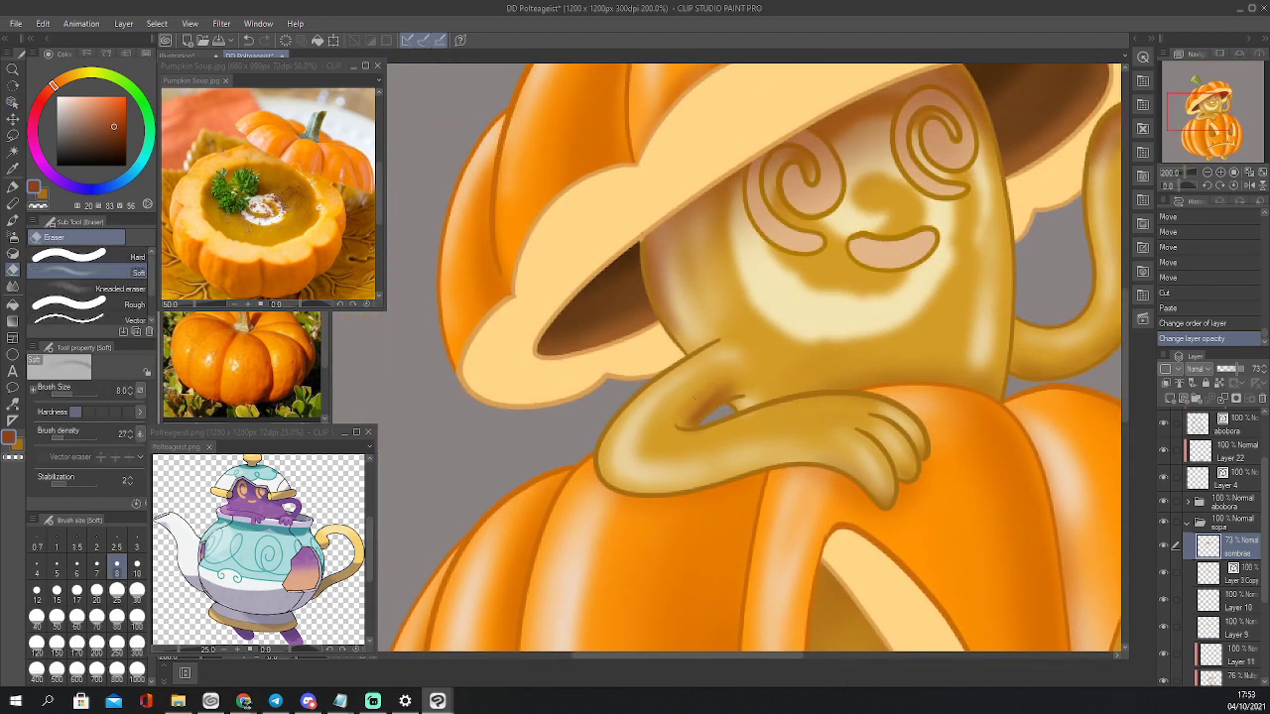
pyautogui.moveTo(695, 399)
pyautogui.mouseDown()
pyautogui.moveTo(731, 397)
pyautogui.moveTo(717, 400)
pyautogui.mouseUp()
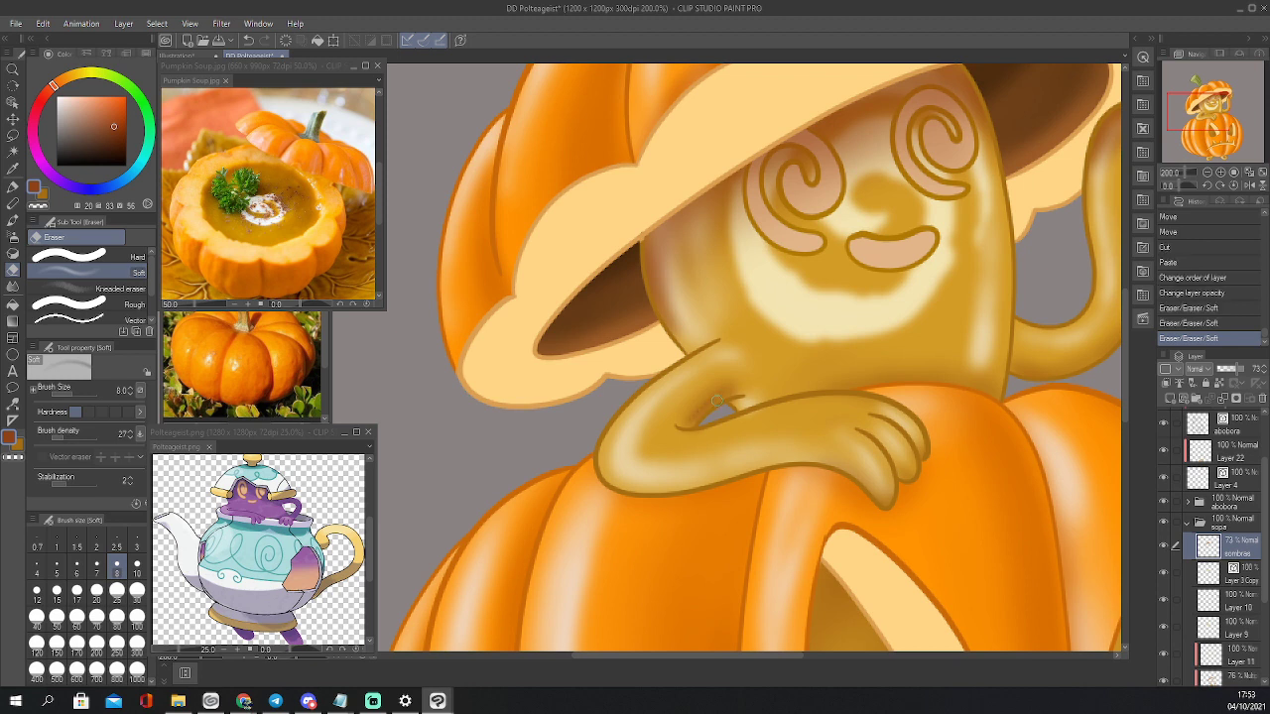
pyautogui.moveTo(1207, 115); pyautogui.dragTo(1225, 101)
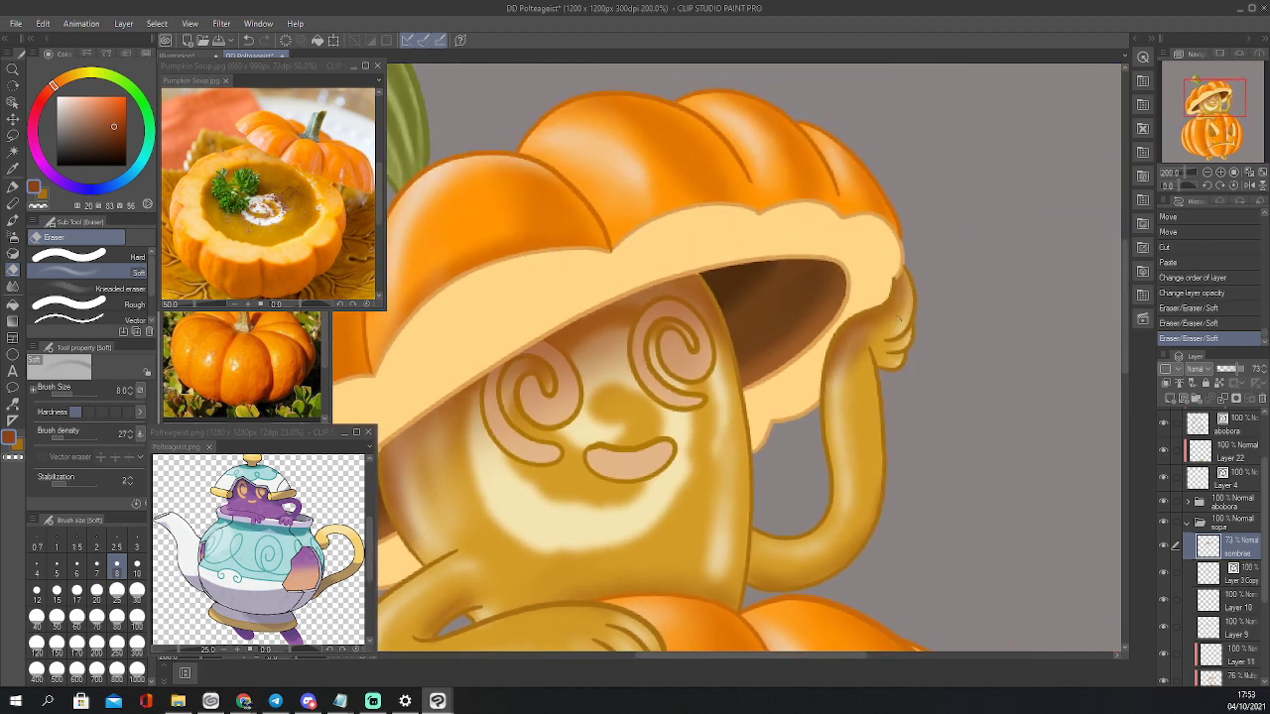
pyautogui.moveTo(892, 276)
pyautogui.mouseDown()
pyautogui.moveTo(826, 360)
pyautogui.moveTo(851, 321)
pyautogui.moveTo(828, 367)
pyautogui.moveTo(896, 286)
pyautogui.mouseUp()
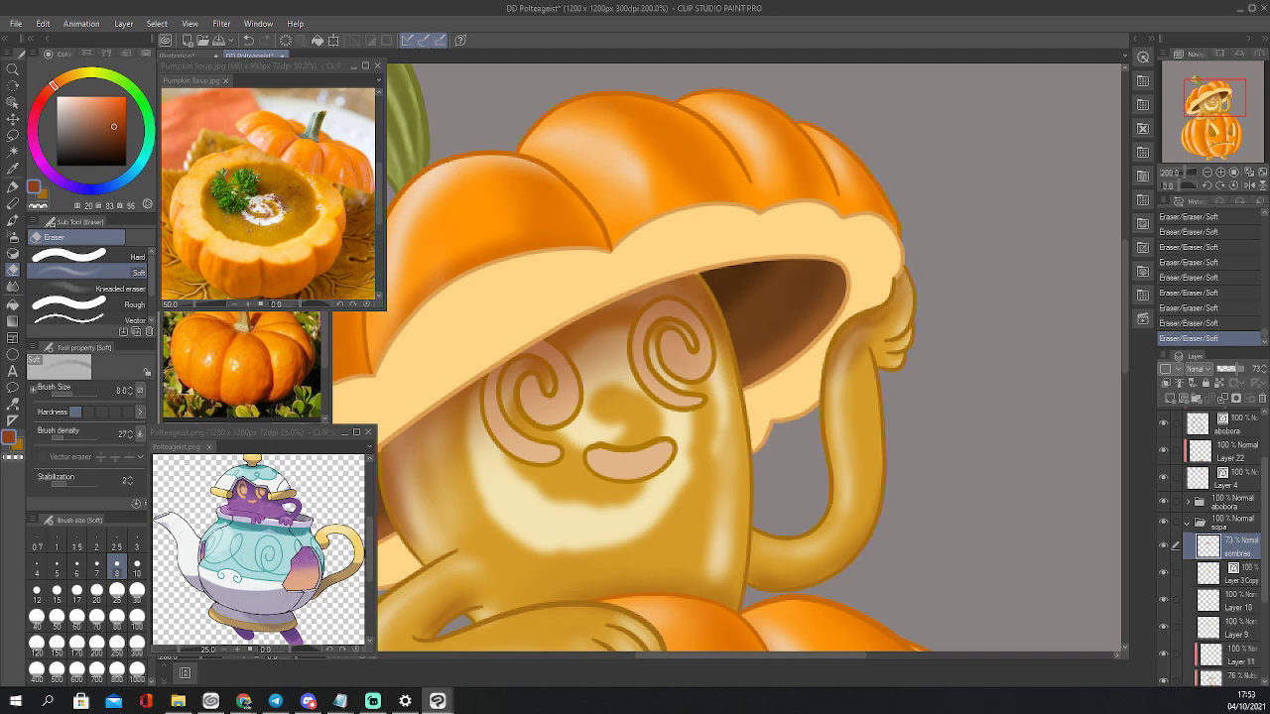
# On Layer 21, sample the lid rim's outline colour and repaint the rim edge beside the raised hand with the Milli pen at size 7
pyautogui.scroll(3, 1167, 476)
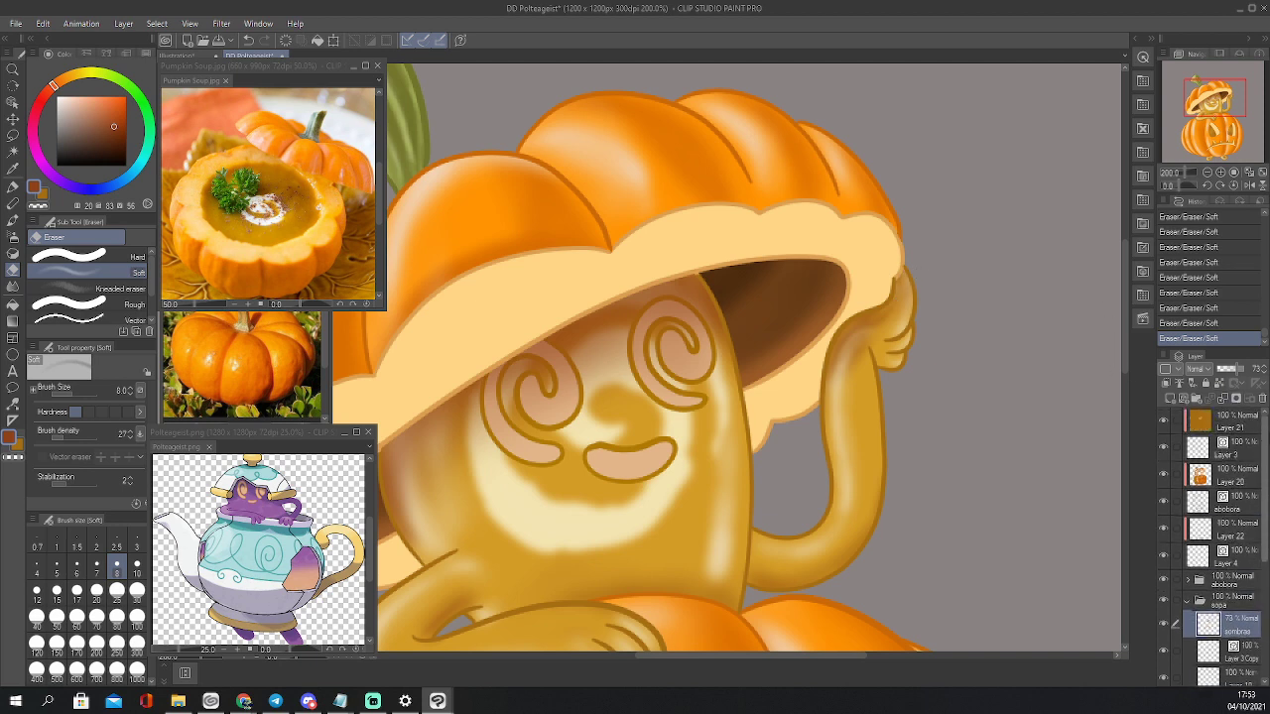
pyautogui.click(1165, 477)
pyautogui.click(1165, 477)
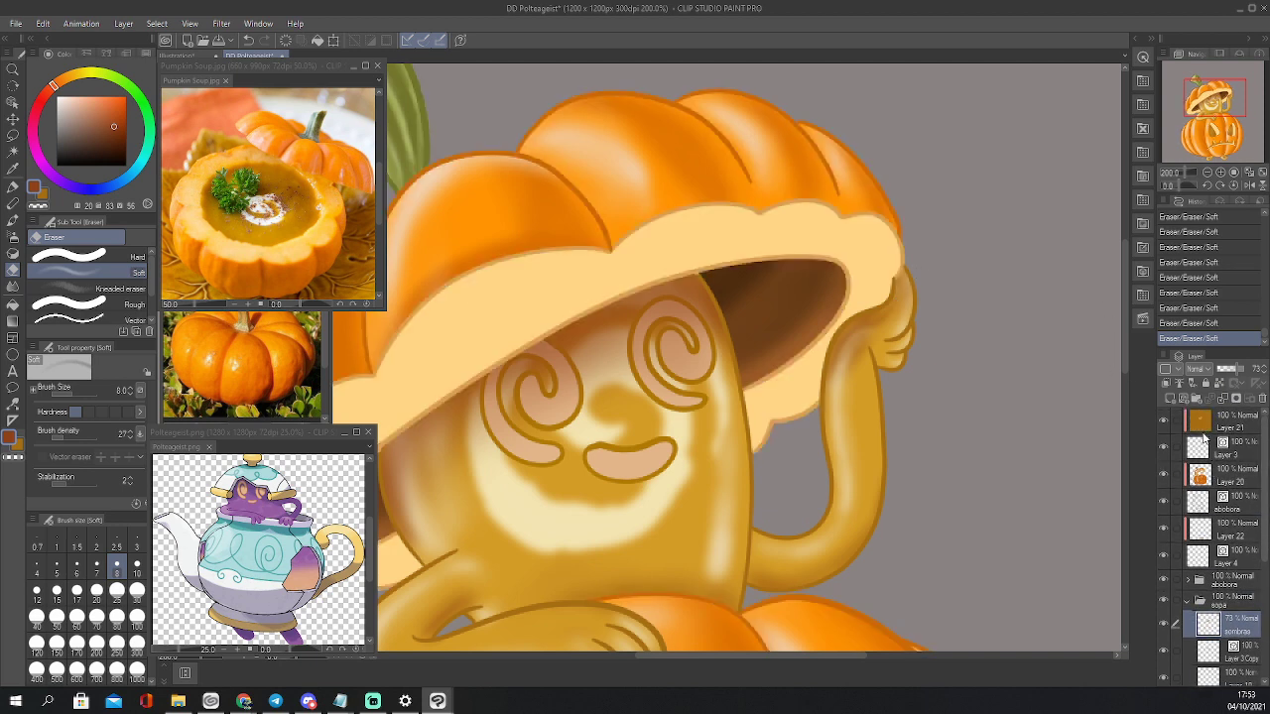
pyautogui.click(1202, 429)
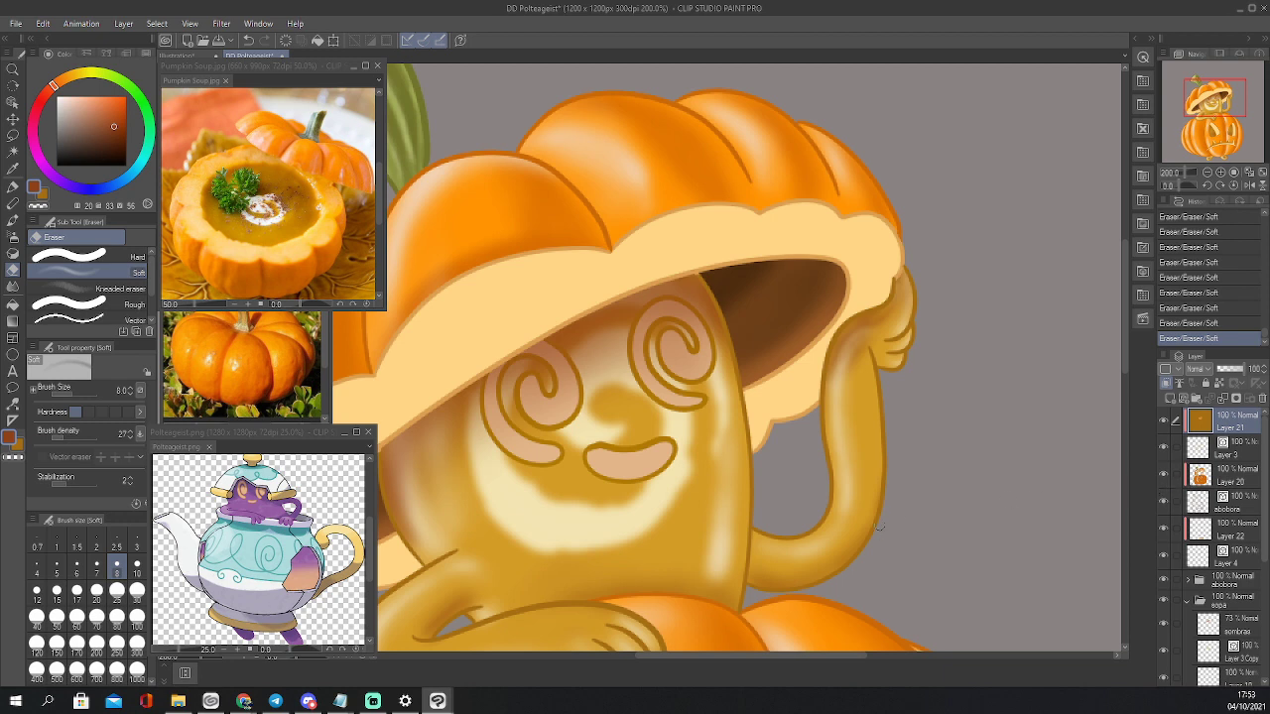
pyautogui.press('i')
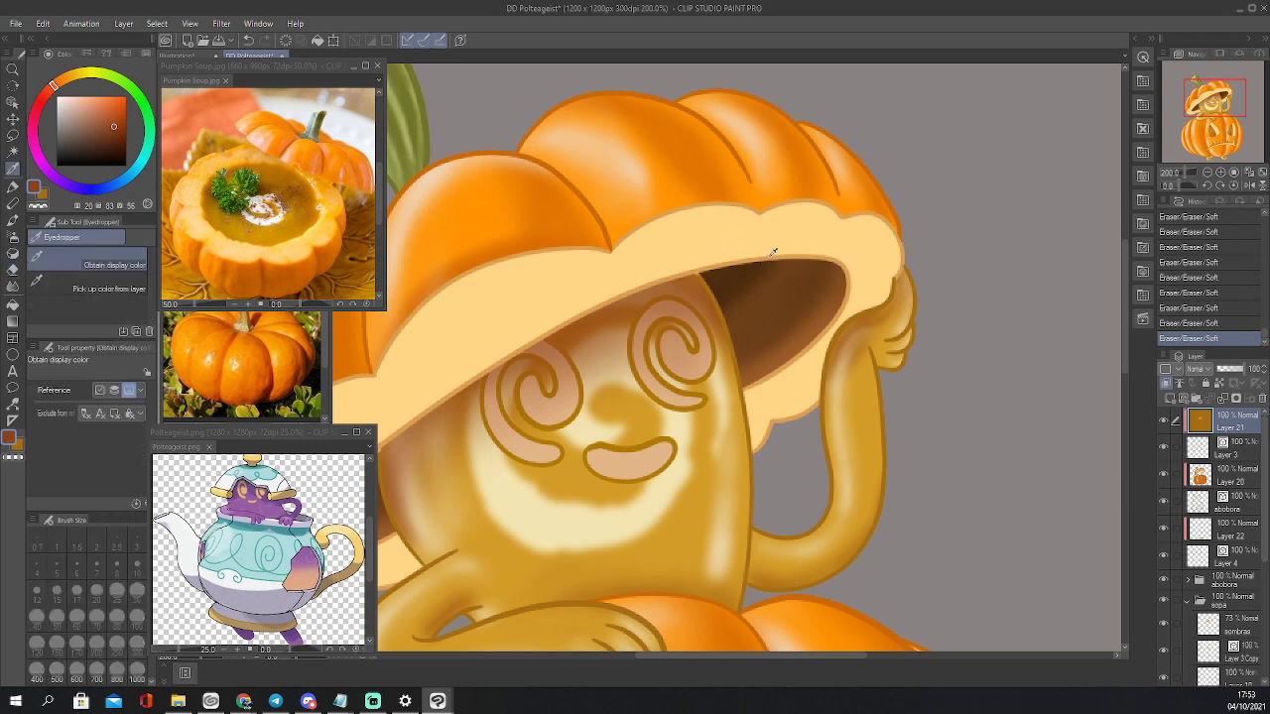
pyautogui.click(787, 252)
pyautogui.press('p')
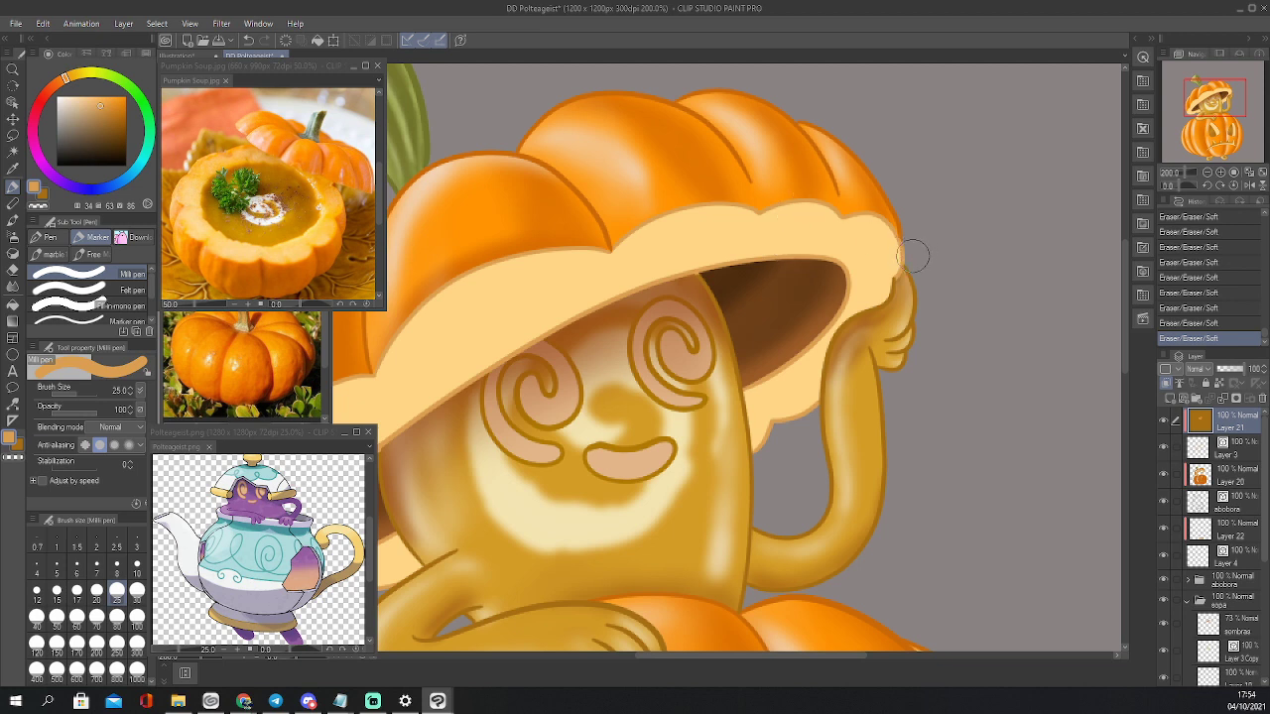
pyautogui.press('[')
pyautogui.press('[')
pyautogui.press('[')
pyautogui.press('[')
pyautogui.press('[')
pyautogui.press('[')
pyautogui.moveTo(889, 279)
pyautogui.mouseDown()
pyautogui.moveTo(908, 254)
pyautogui.moveTo(904, 267)
pyautogui.mouseUp()
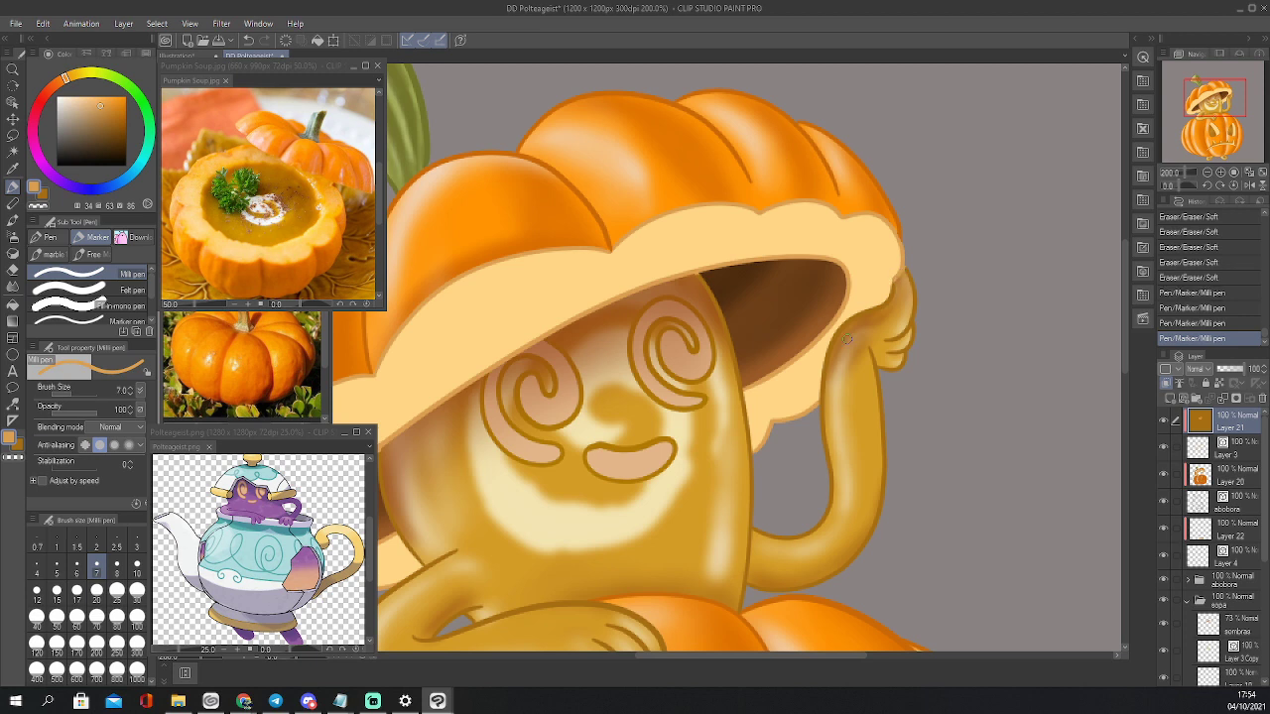
# On Layer 22, clean up the line where the soup body meets the lid opening using the Milli pen with transparent colour
pyautogui.click(1207, 172)
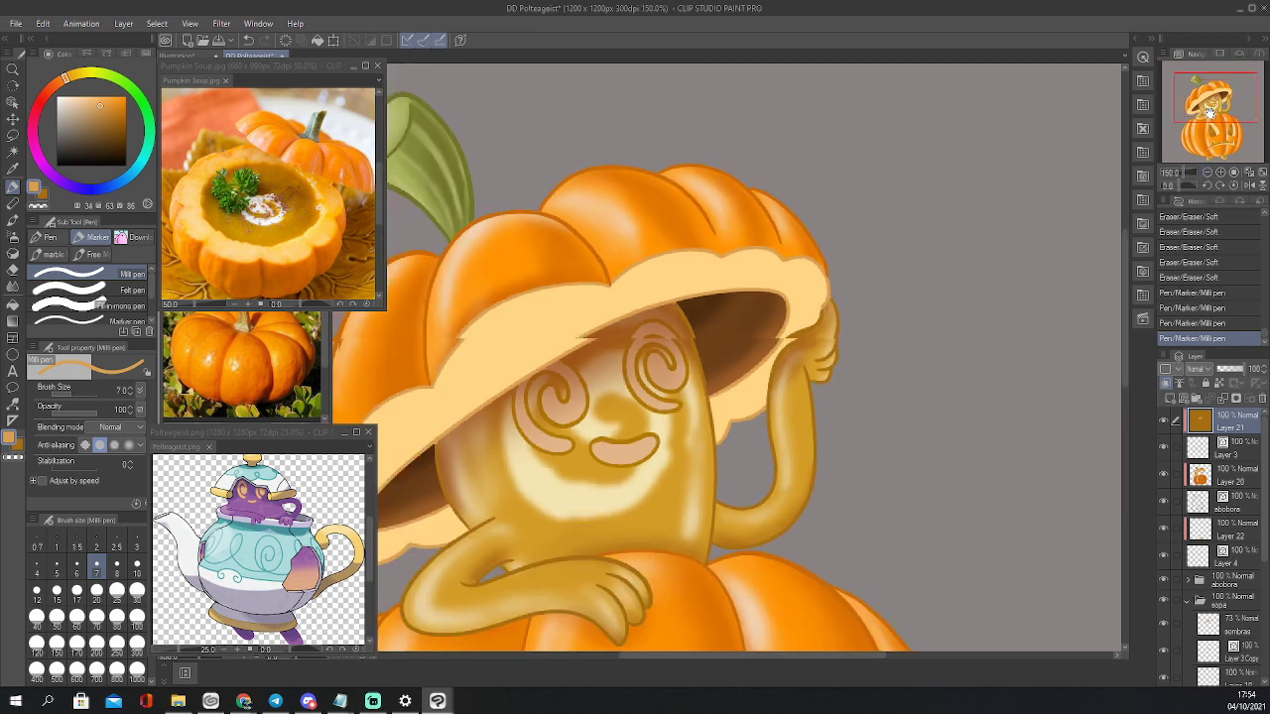
pyautogui.moveTo(1210, 111); pyautogui.dragTo(1201, 109)
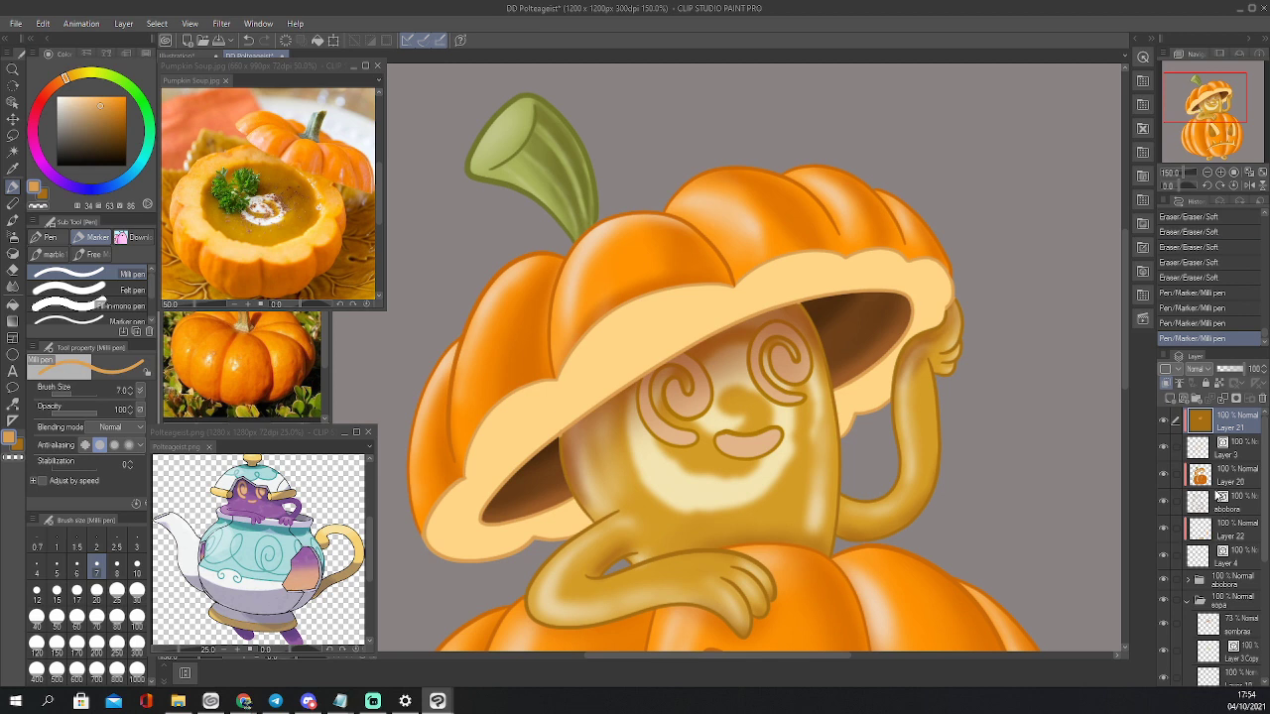
pyautogui.click(1199, 531)
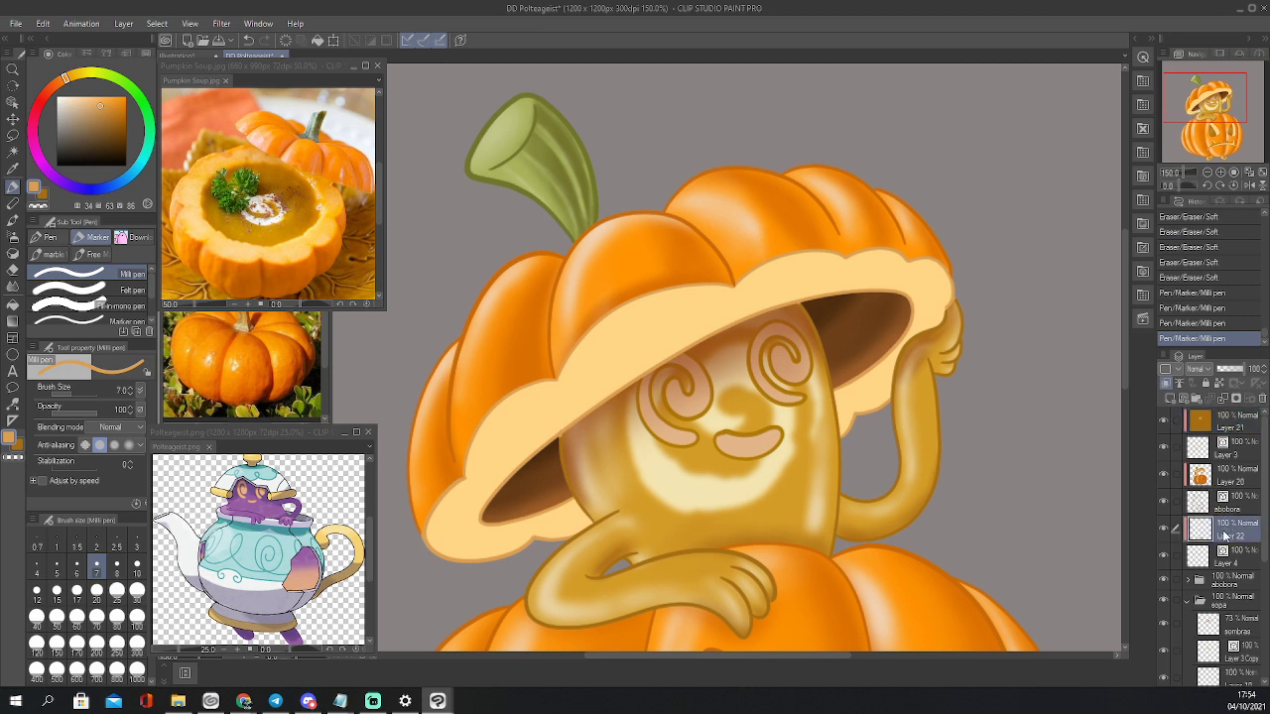
pyautogui.press('c')
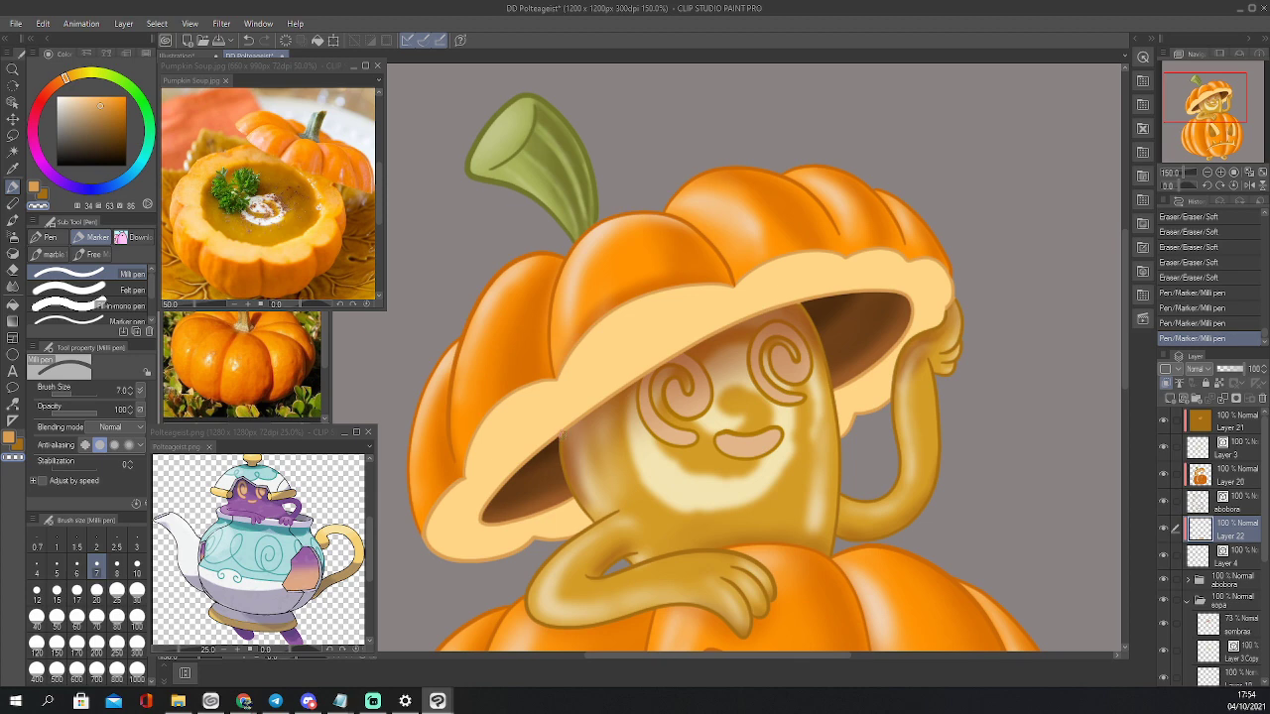
pyautogui.moveTo(562, 437); pyautogui.dragTo(561, 442)
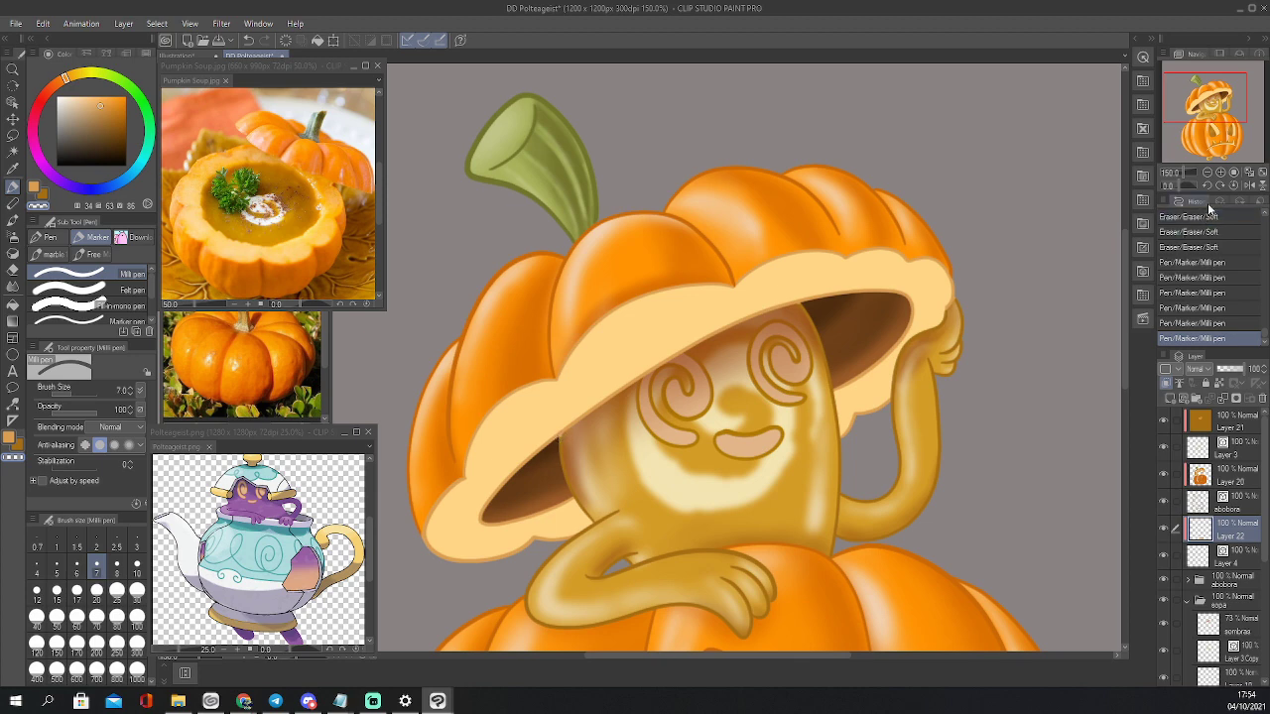
# Try to erase the tip of the soup body's outline at the lid rim with transparent colour on Layer 3 and on Layer 21
pyautogui.click(1221, 172)
pyautogui.click(1221, 171)
pyautogui.moveTo(1208, 137); pyautogui.dragTo(1196, 105)
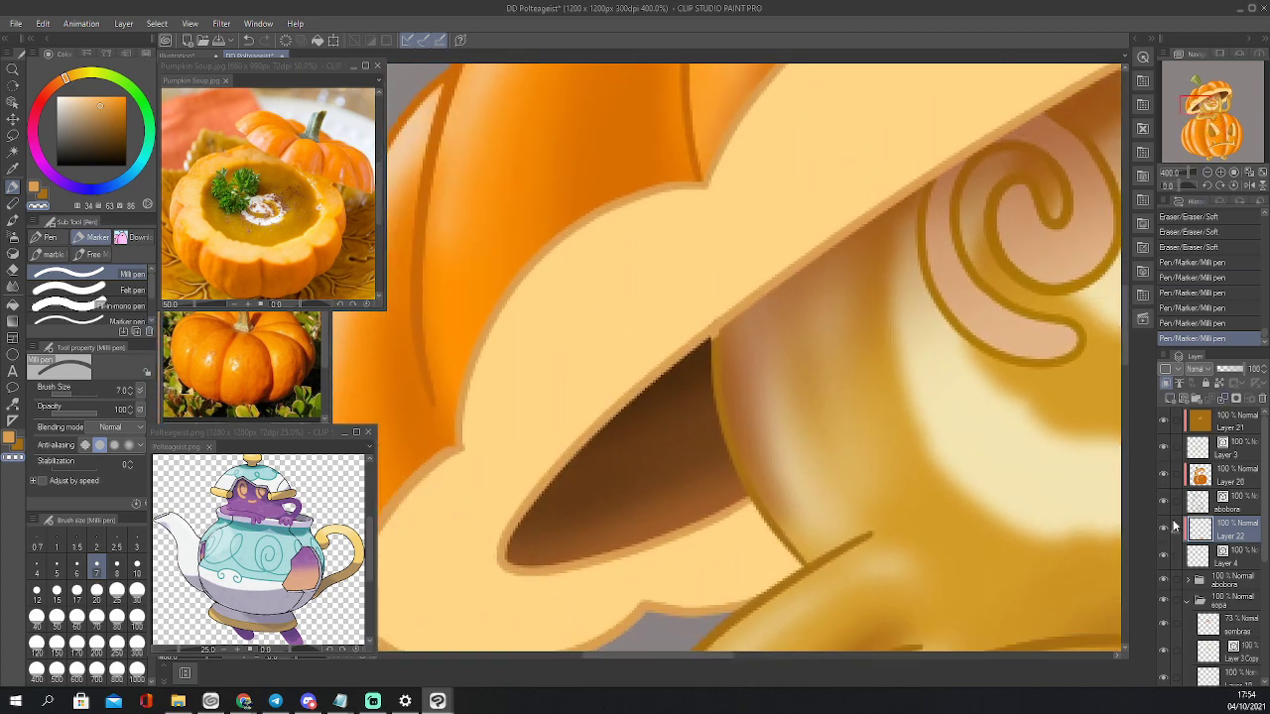
pyautogui.click(1194, 457)
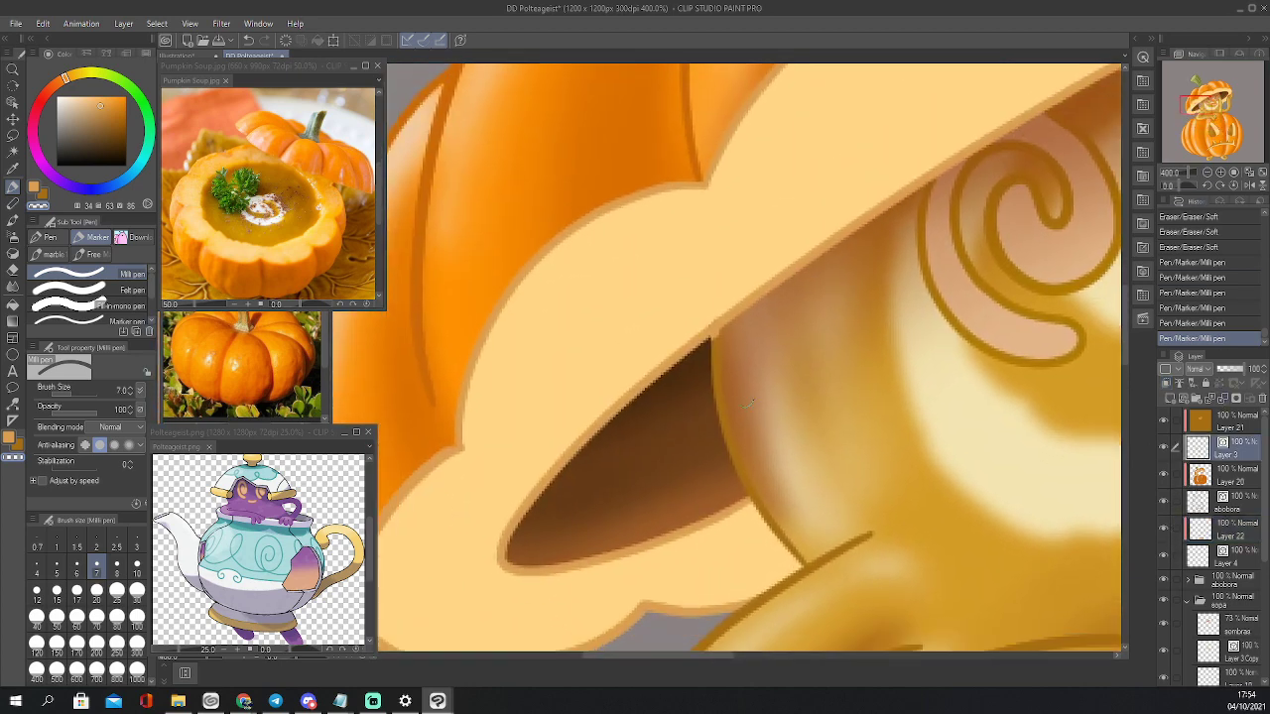
pyautogui.moveTo(711, 340); pyautogui.dragTo(722, 334)
pyautogui.hotkey('ctrl', 'z')
pyautogui.click(1201, 420)
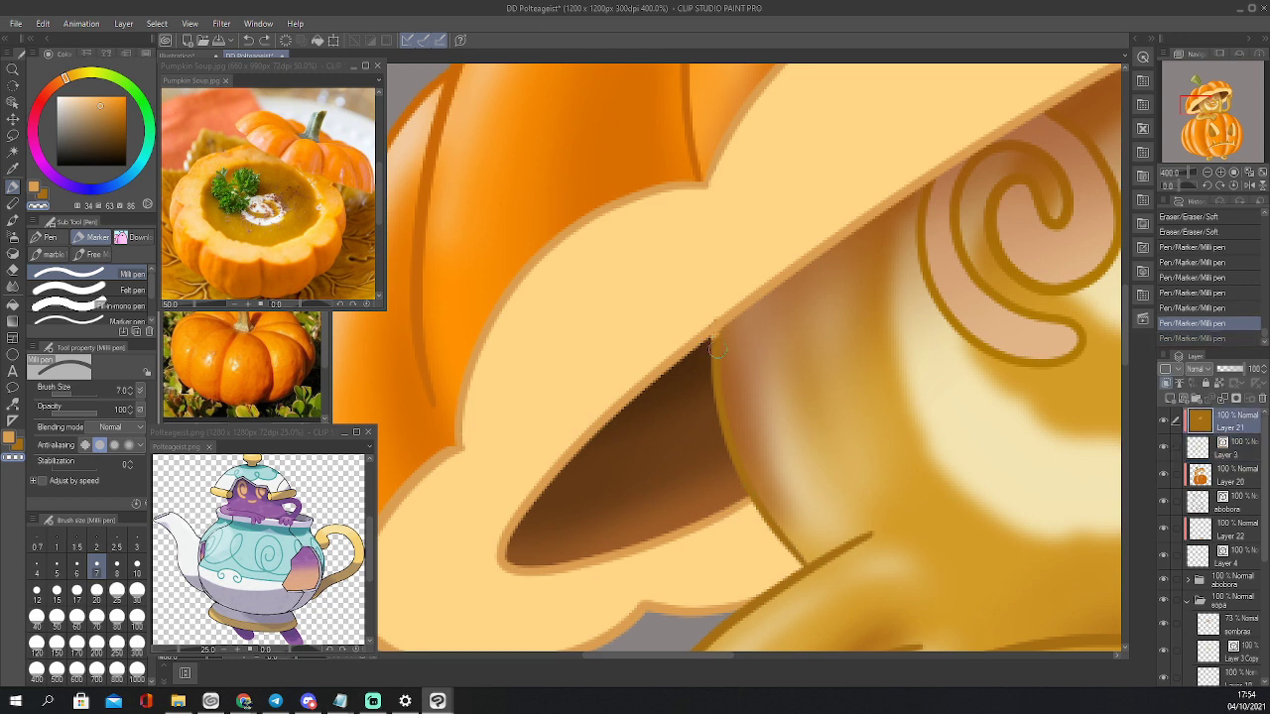
pyautogui.moveTo(718, 330); pyautogui.dragTo(714, 352)
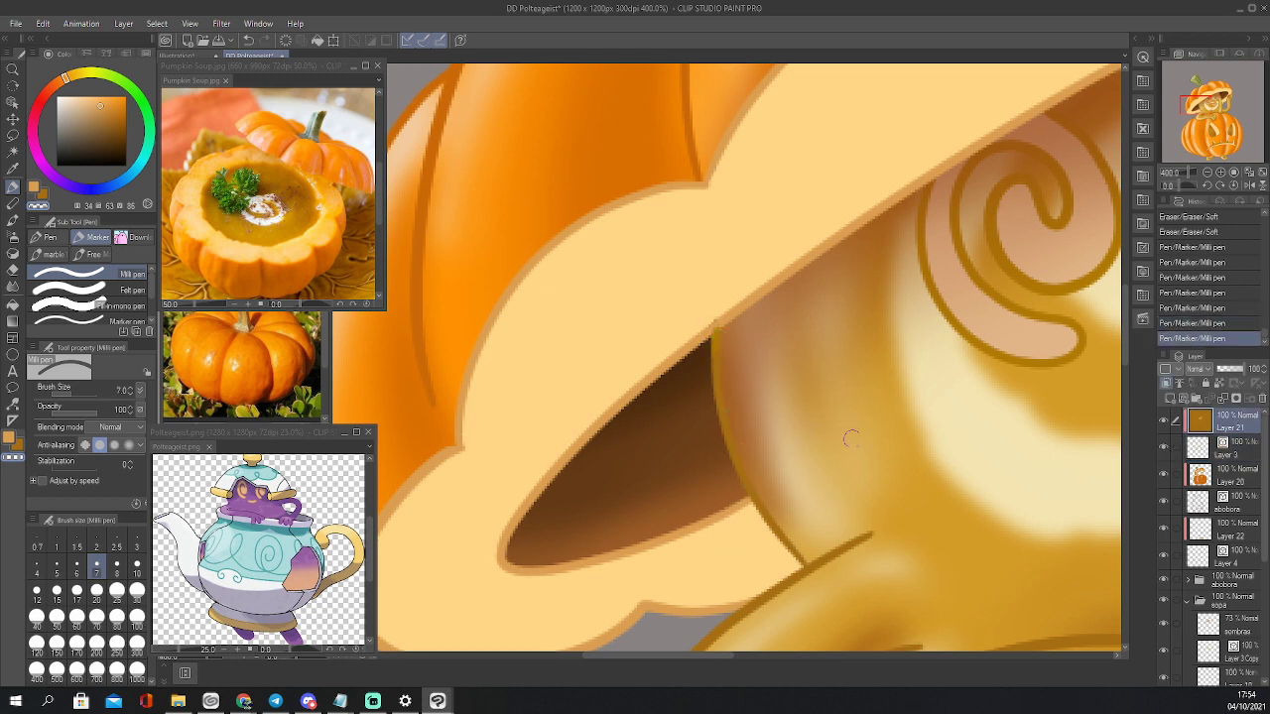
pyautogui.hotkey('ctrl', 'z')
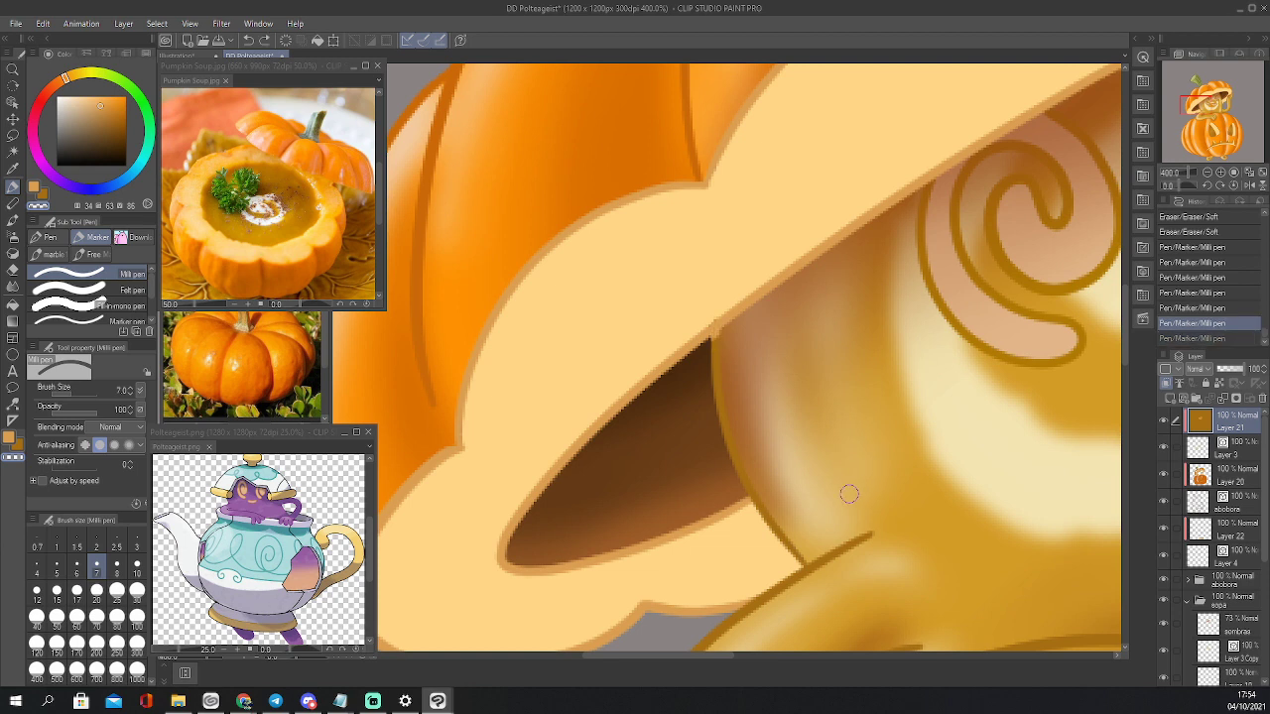
# Sample the soup body's outline colour and touch up the outline's tip just beneath the lid rim on Layer 21
pyautogui.press('i')
pyautogui.click(809, 565)
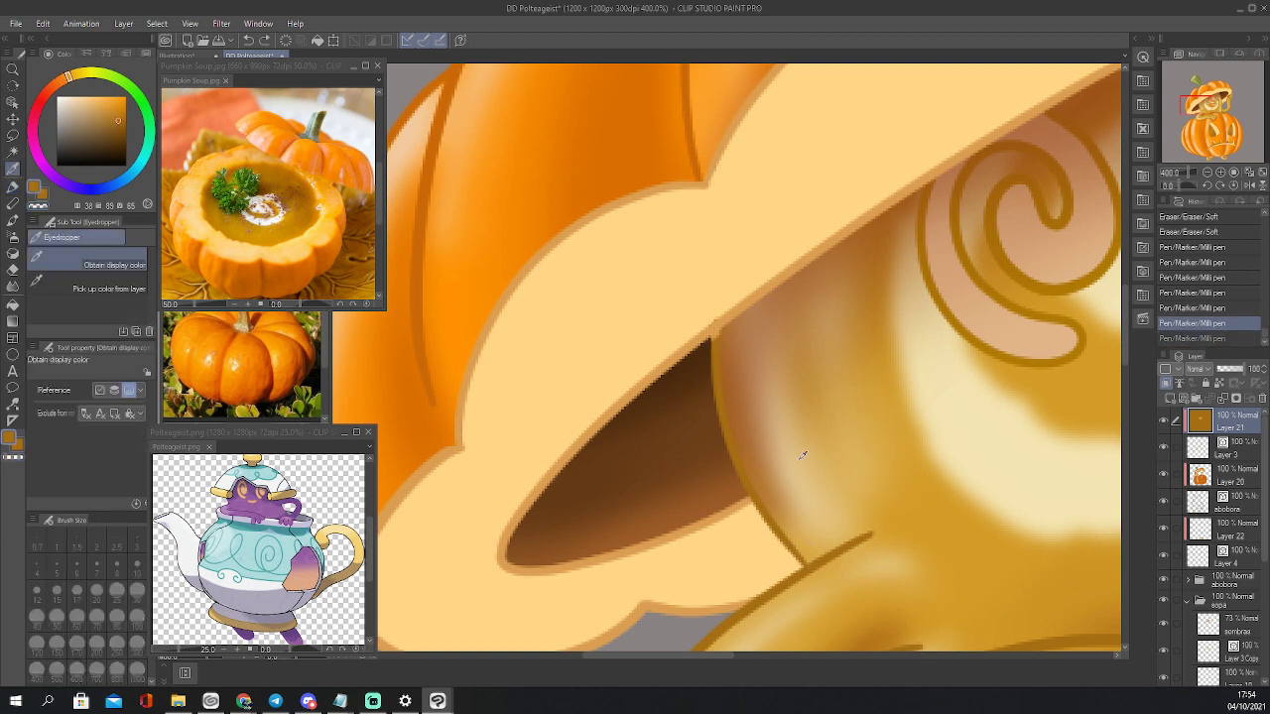
pyautogui.press('p')
pyautogui.hotkey('ctrl', 'y')
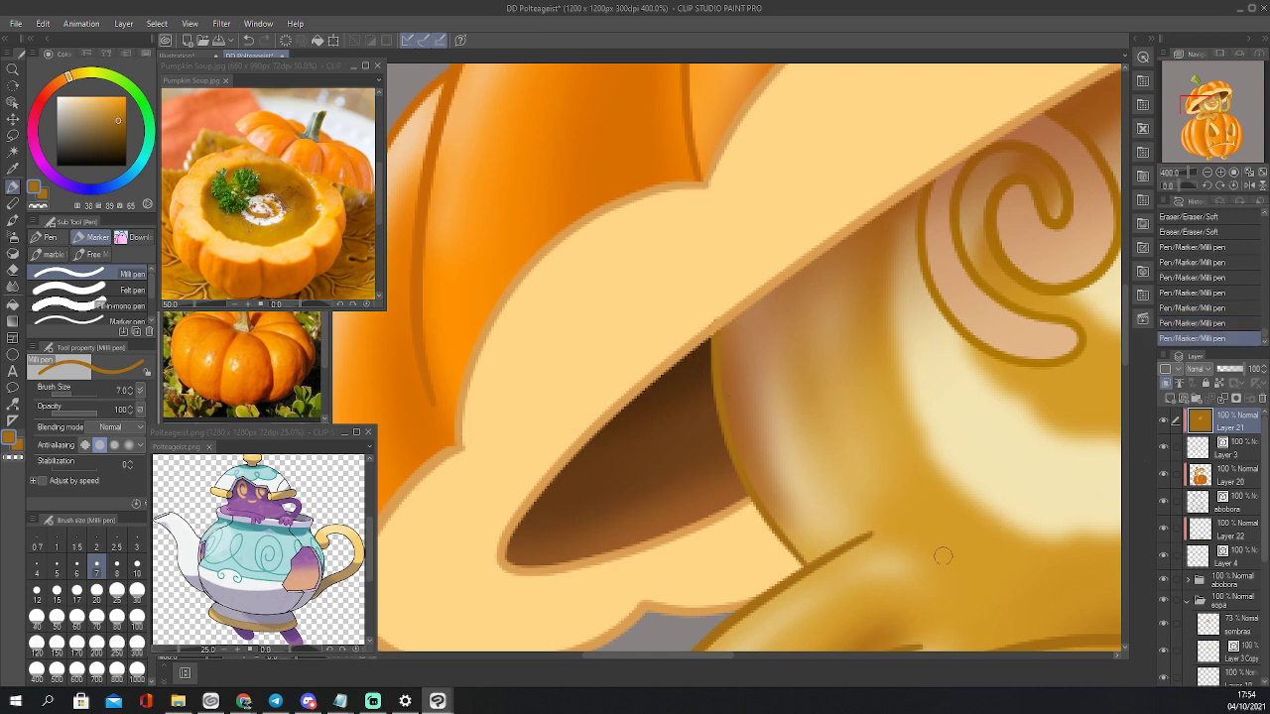
# Sample the lid rim's outline colour and repaint the rim edge over the tip of the body outline with the Milli pen
pyautogui.press('i')
pyautogui.click(723, 318)
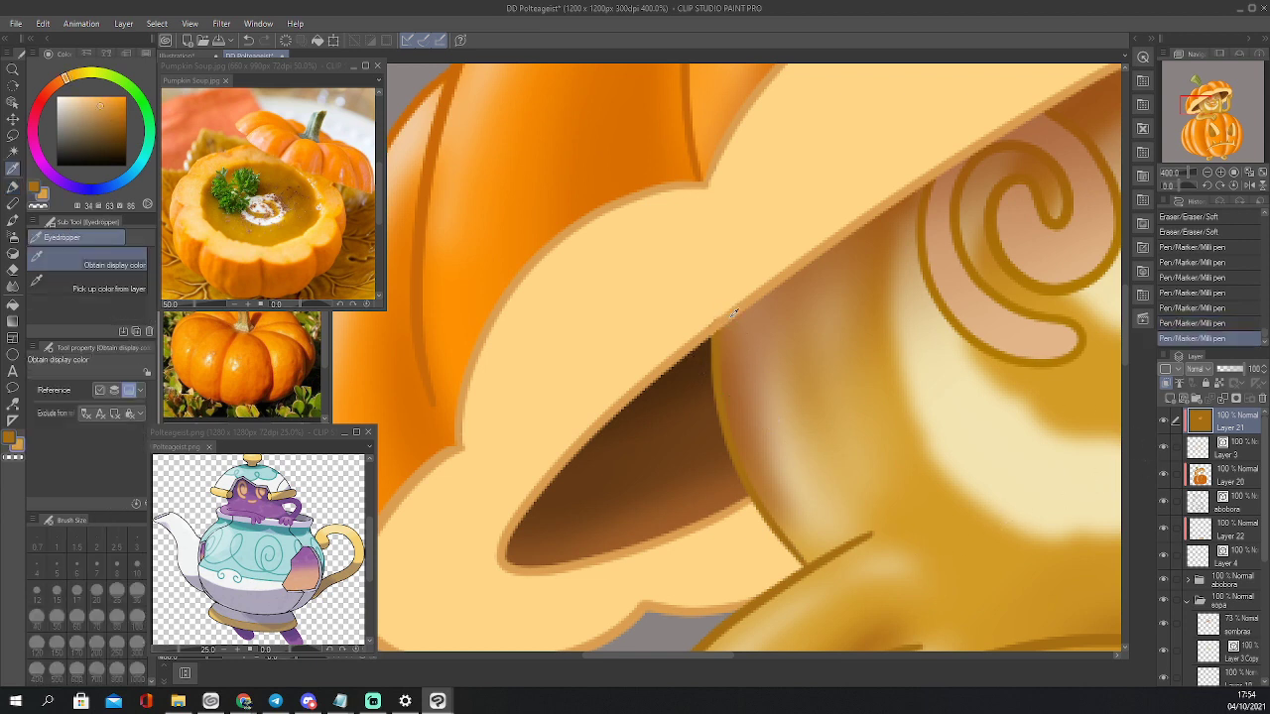
pyautogui.press('p')
pyautogui.moveTo(734, 300); pyautogui.dragTo(697, 328)
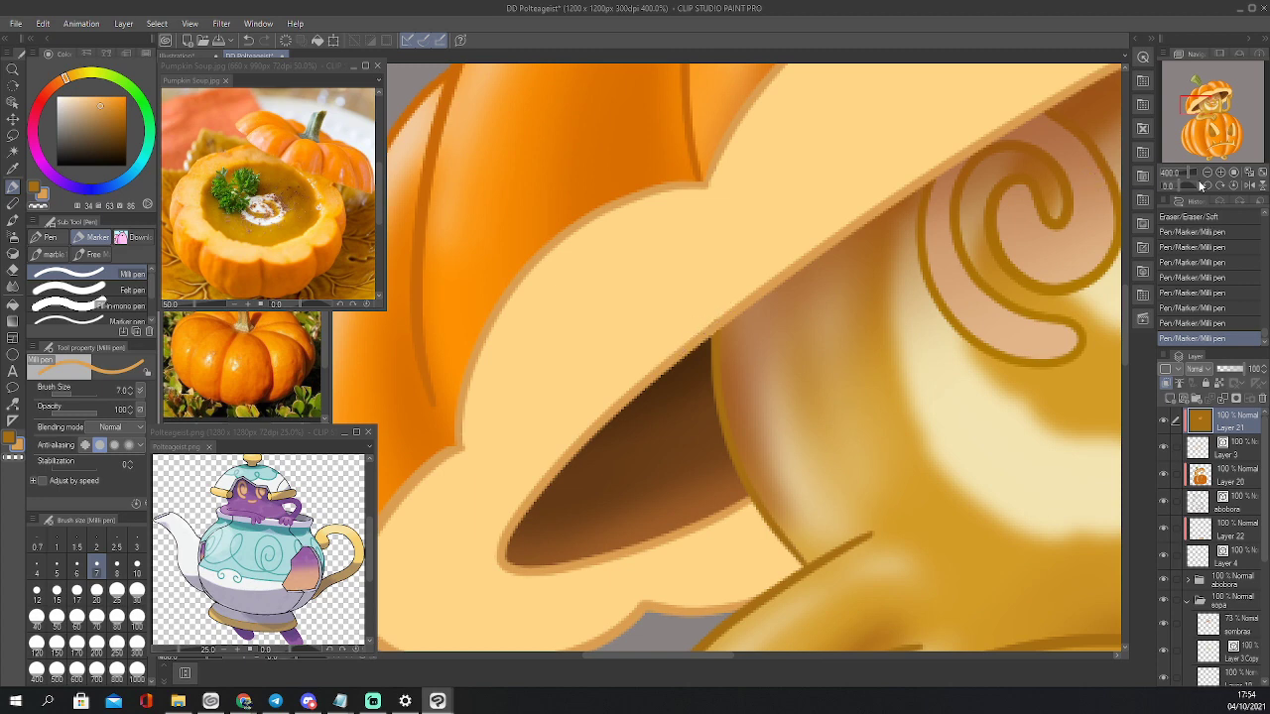
# Check the whole illustration at 66.7% zoom
pyautogui.click(1208, 171)
pyautogui.click(1208, 171)
pyautogui.click(1207, 172)
pyautogui.click(1208, 171)
pyautogui.click(1207, 172)
pyautogui.click(1208, 172)
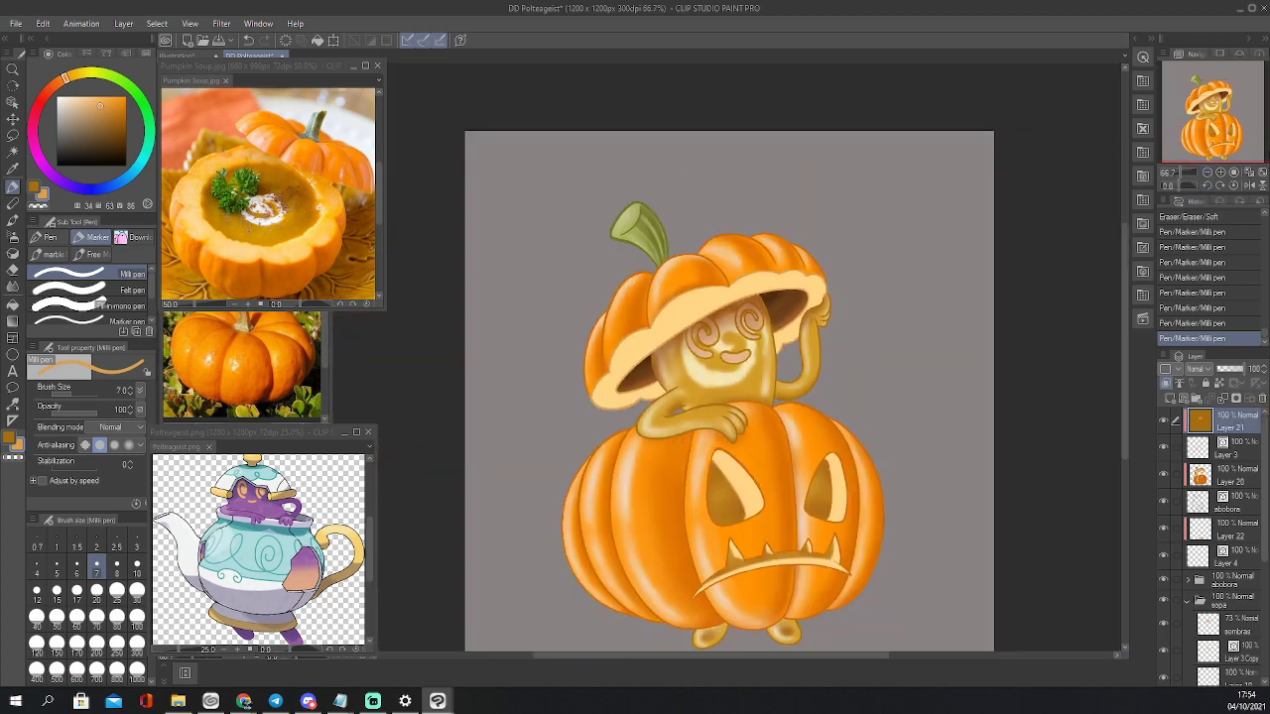
pyautogui.moveTo(1230, 129); pyautogui.dragTo(1233, 138)
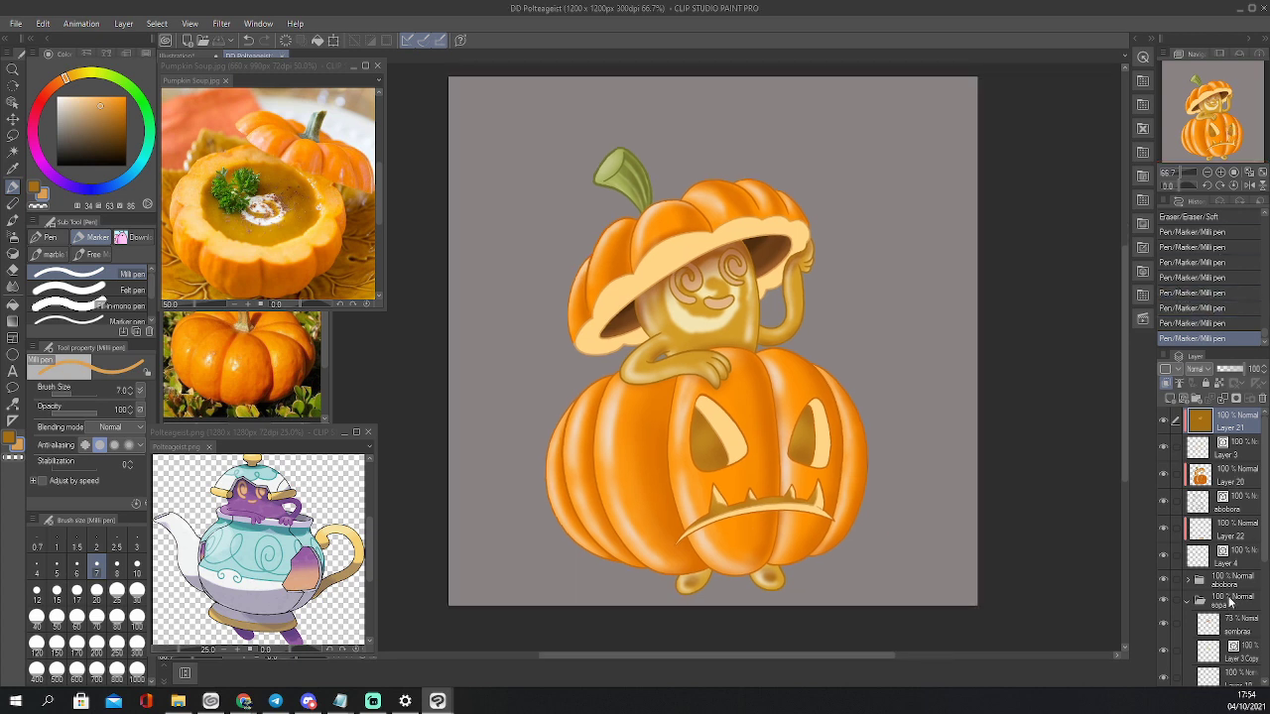
# Collapse the sopa layer folder and save the illustration
pyautogui.click(1187, 601)
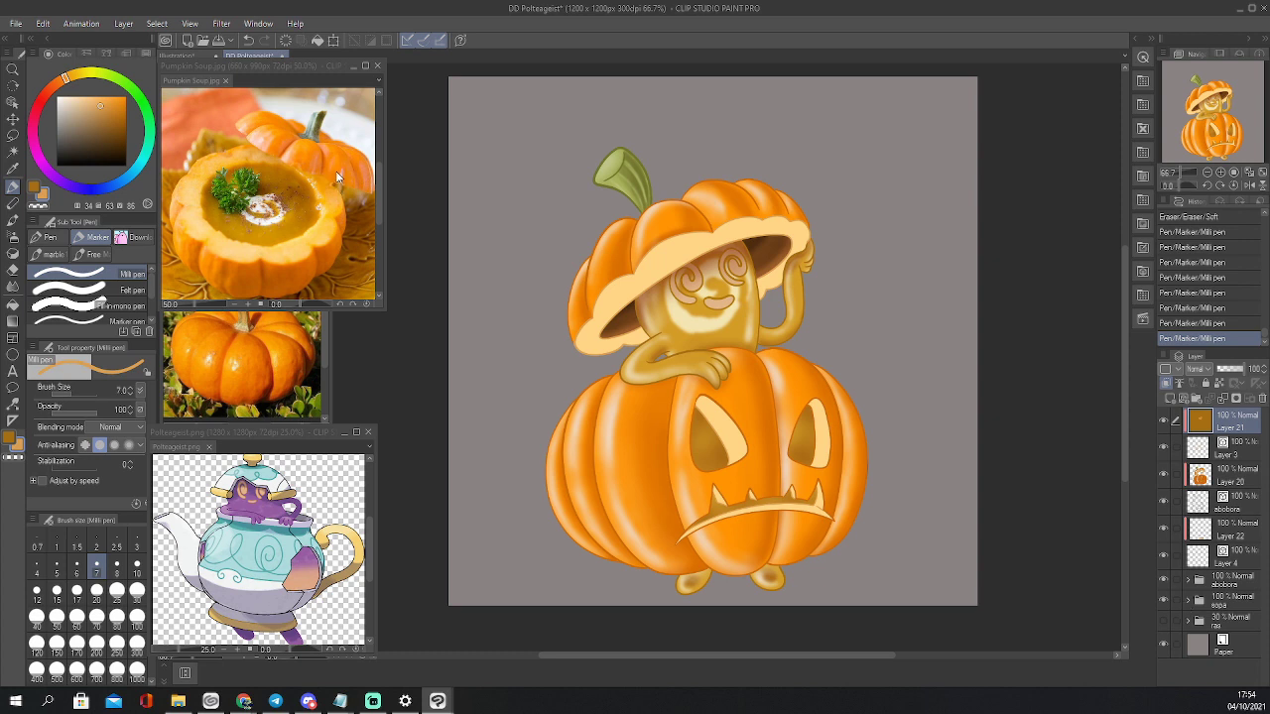
pyautogui.hotkey('ctrl', 's')
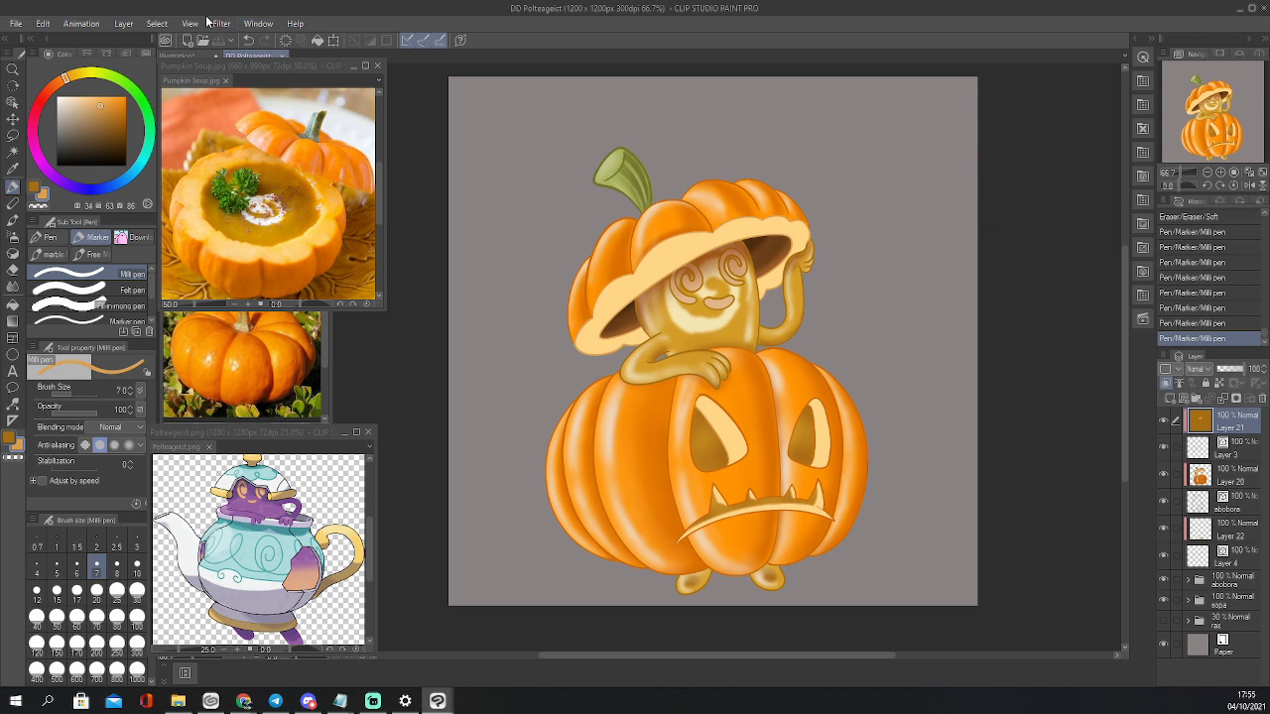
# Import the image 1 DD Fundo from the Delicious Dex folder and place its layer directly beneath the sopa folder
pyautogui.click(25, 28)
pyautogui.moveTo(33, 28)
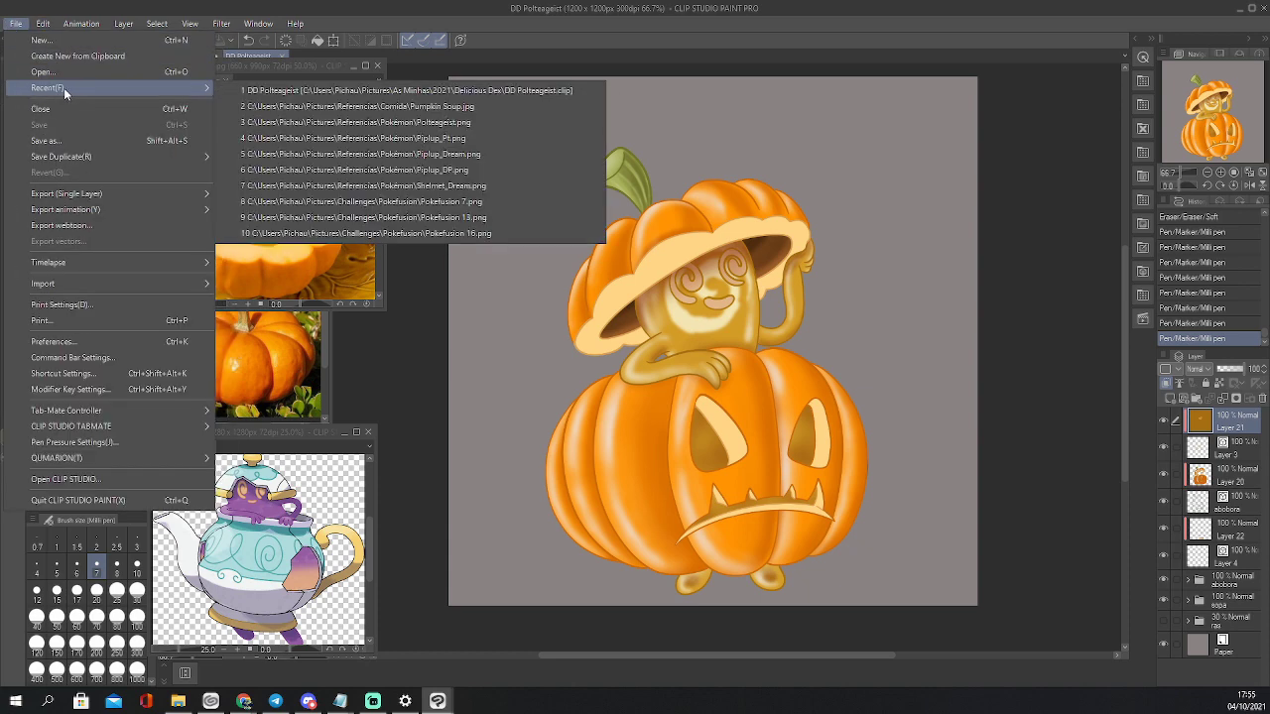
pyautogui.moveTo(137, 285)
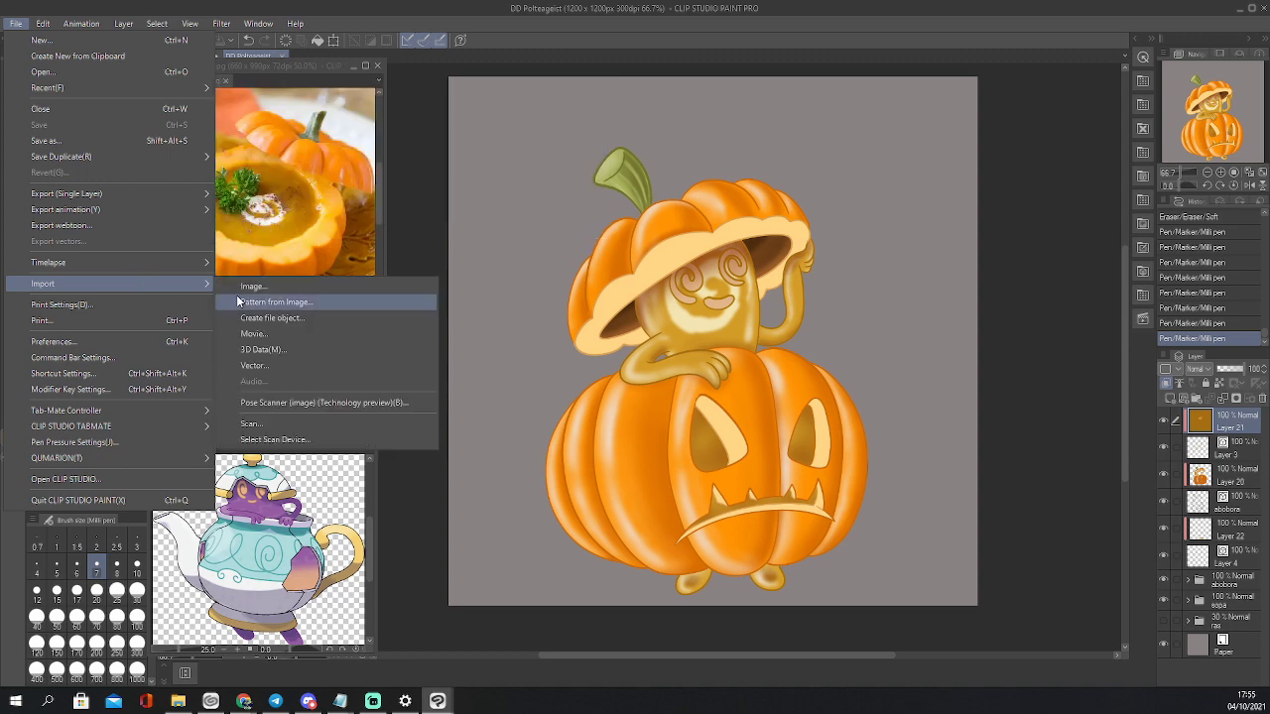
pyautogui.click(275, 293)
pyautogui.doubleClick(400, 226)
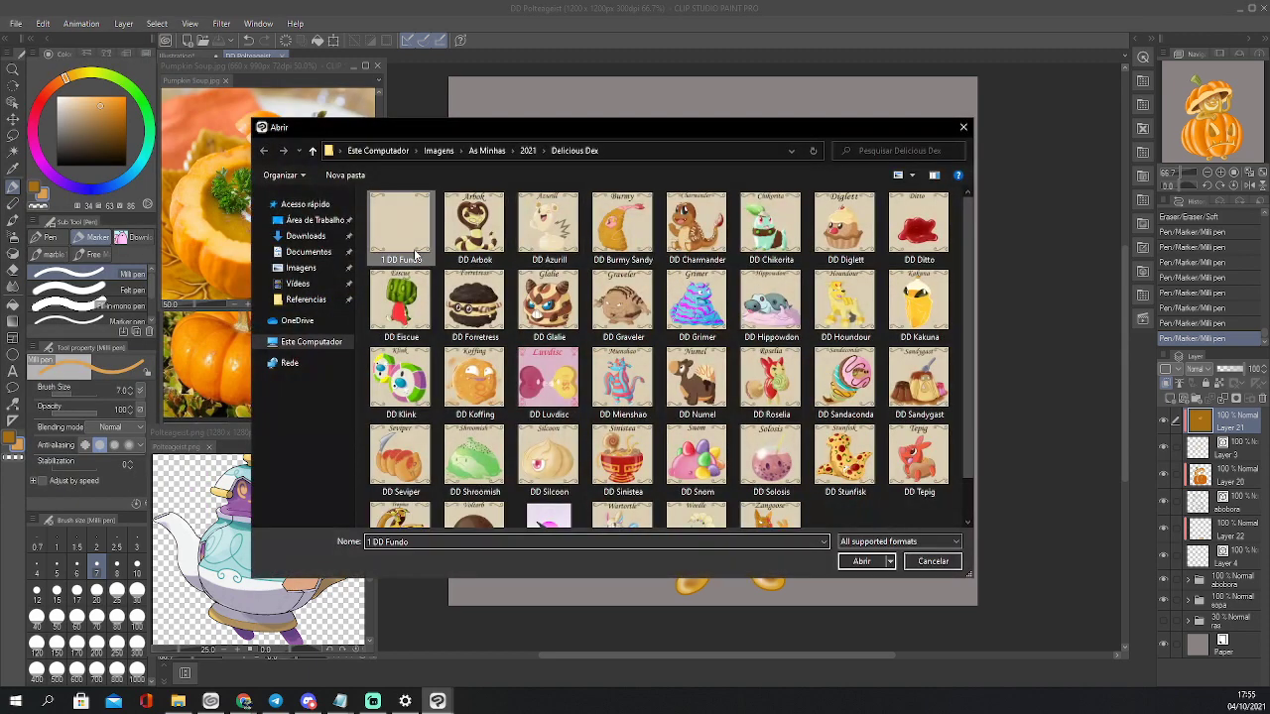
pyautogui.moveTo(1212, 420); pyautogui.dragTo(1212, 645)
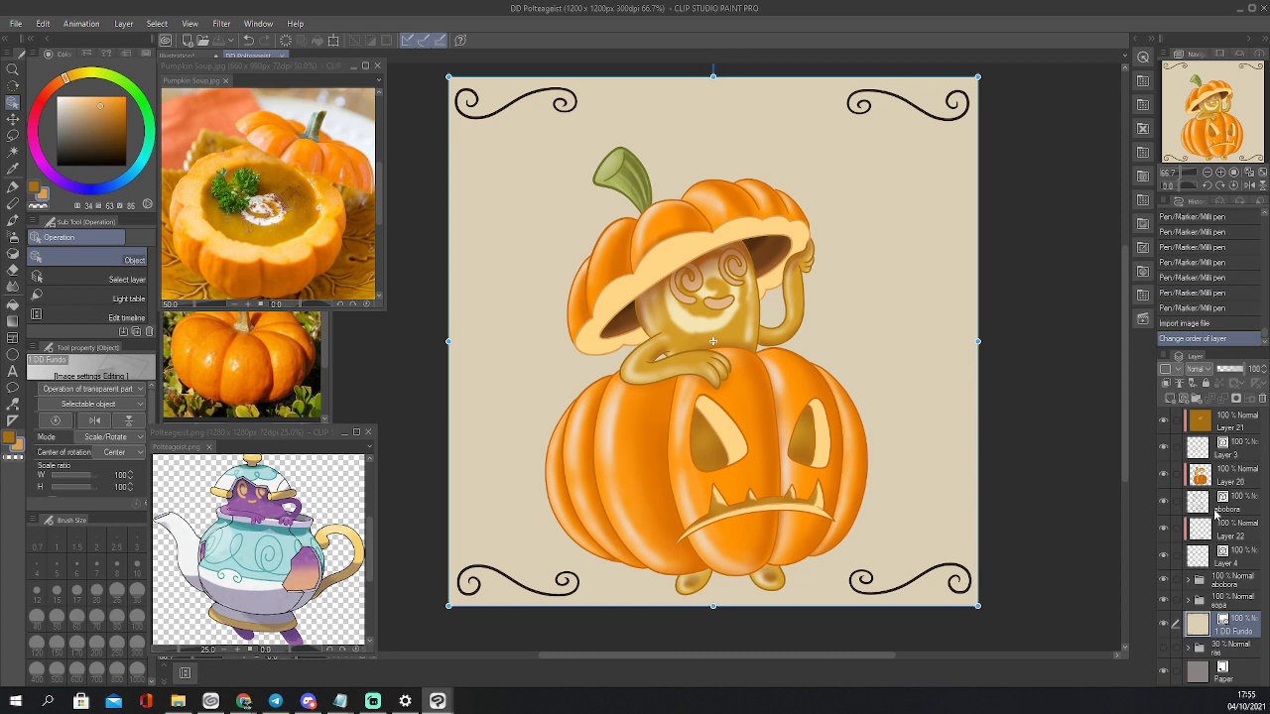
# Look through the layers in the sopa folder, then turn on the visibility of Layer 17 in the abobora folder
pyautogui.click(1187, 601)
pyautogui.scroll(-3, 1190, 602)
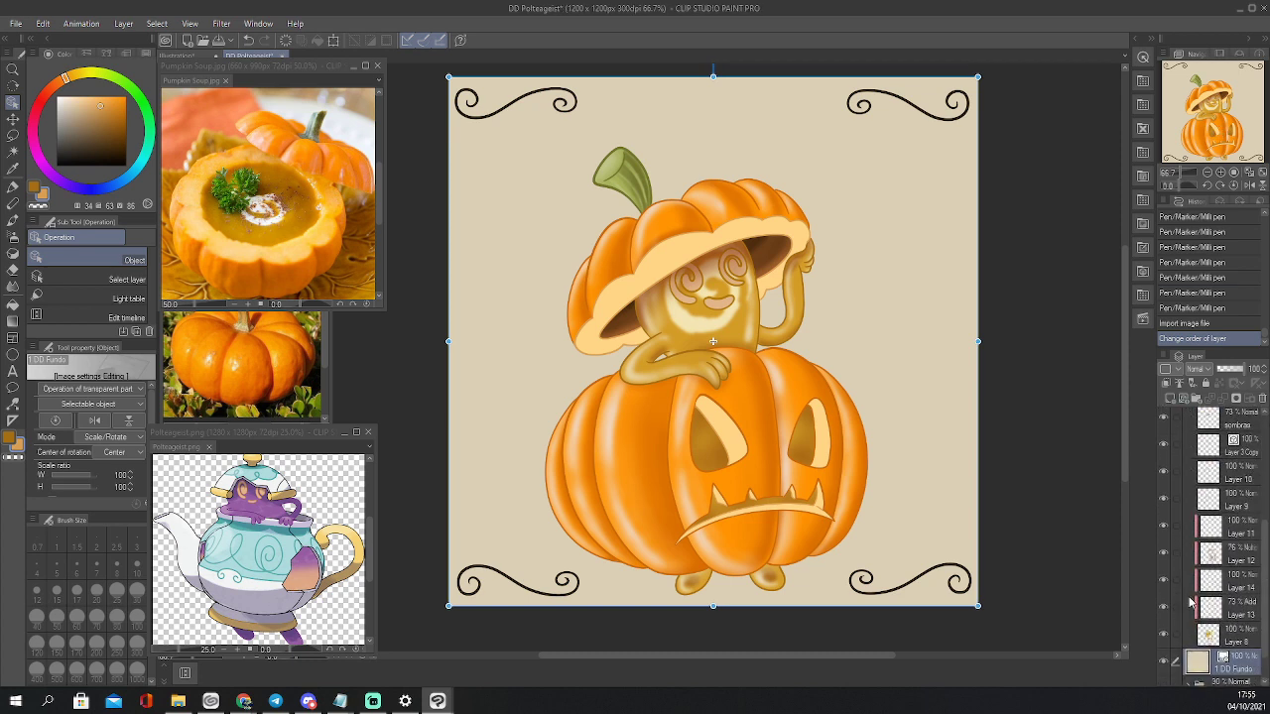
pyautogui.scroll(2, 1179, 607)
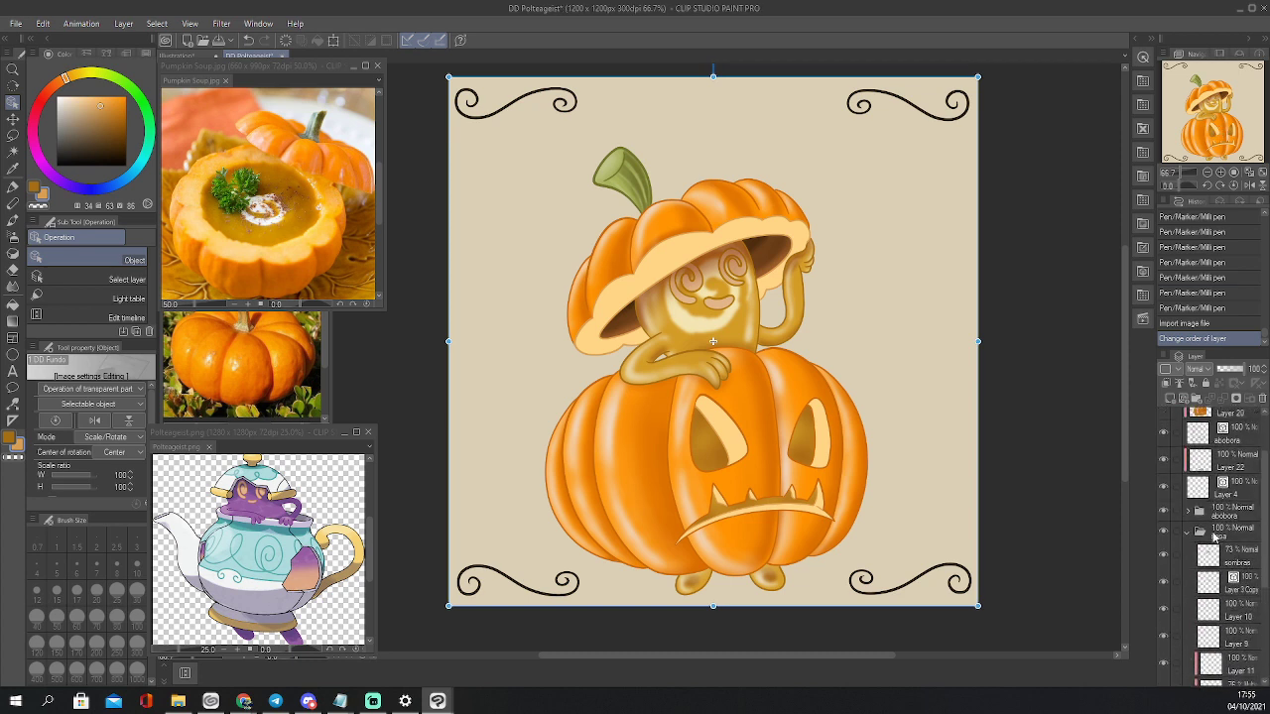
pyautogui.click(1187, 534)
pyautogui.click(1189, 527)
pyautogui.click(1188, 580)
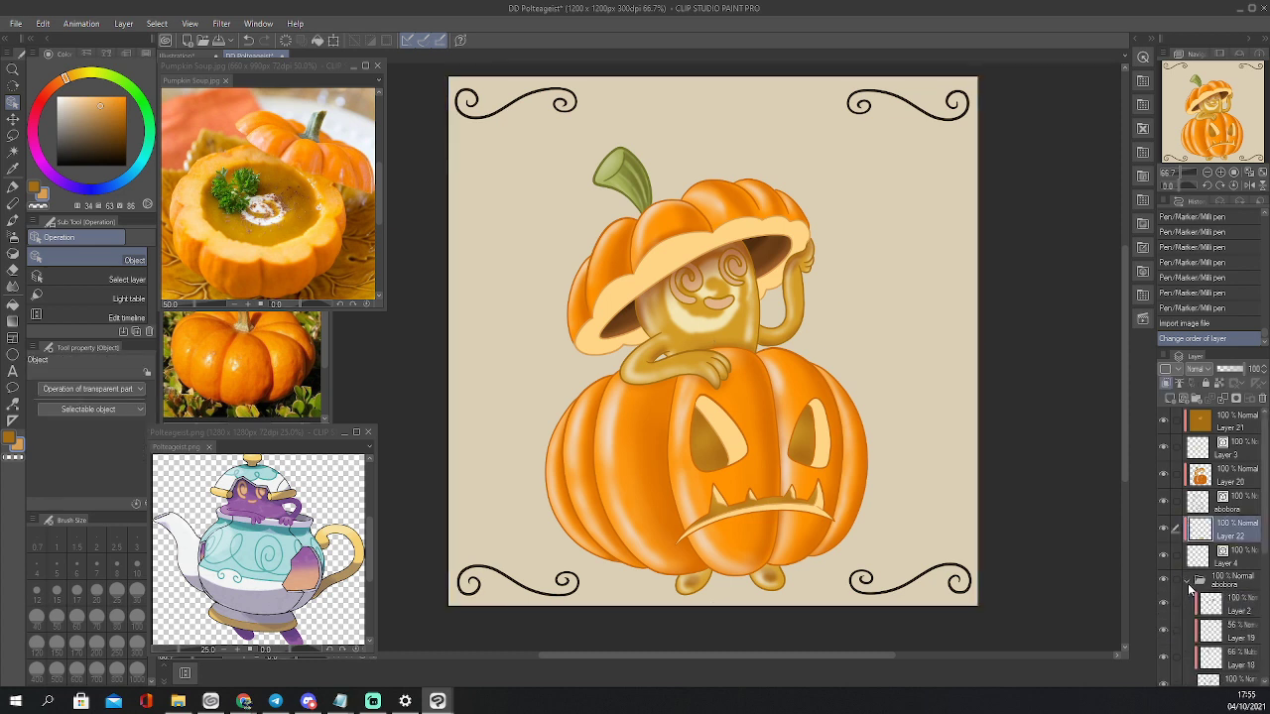
pyautogui.scroll(-3, 1189, 584)
pyautogui.click(1164, 609)
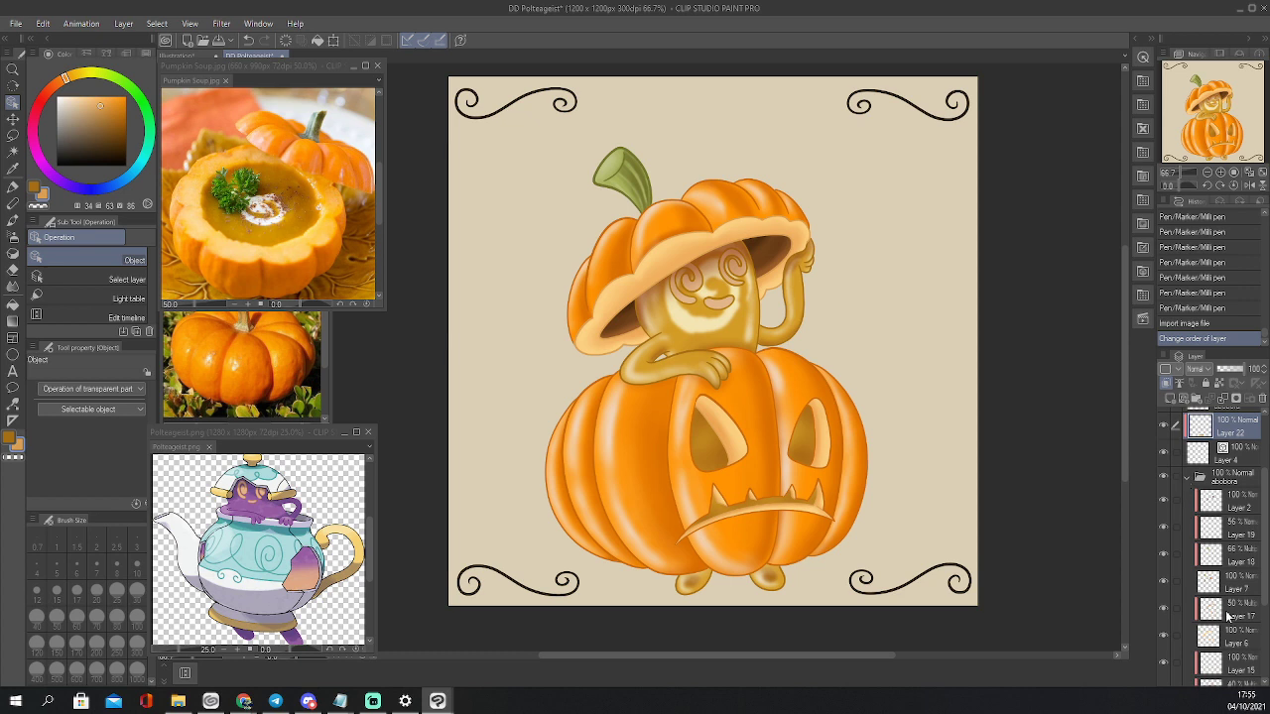
pyautogui.click(1188, 478)
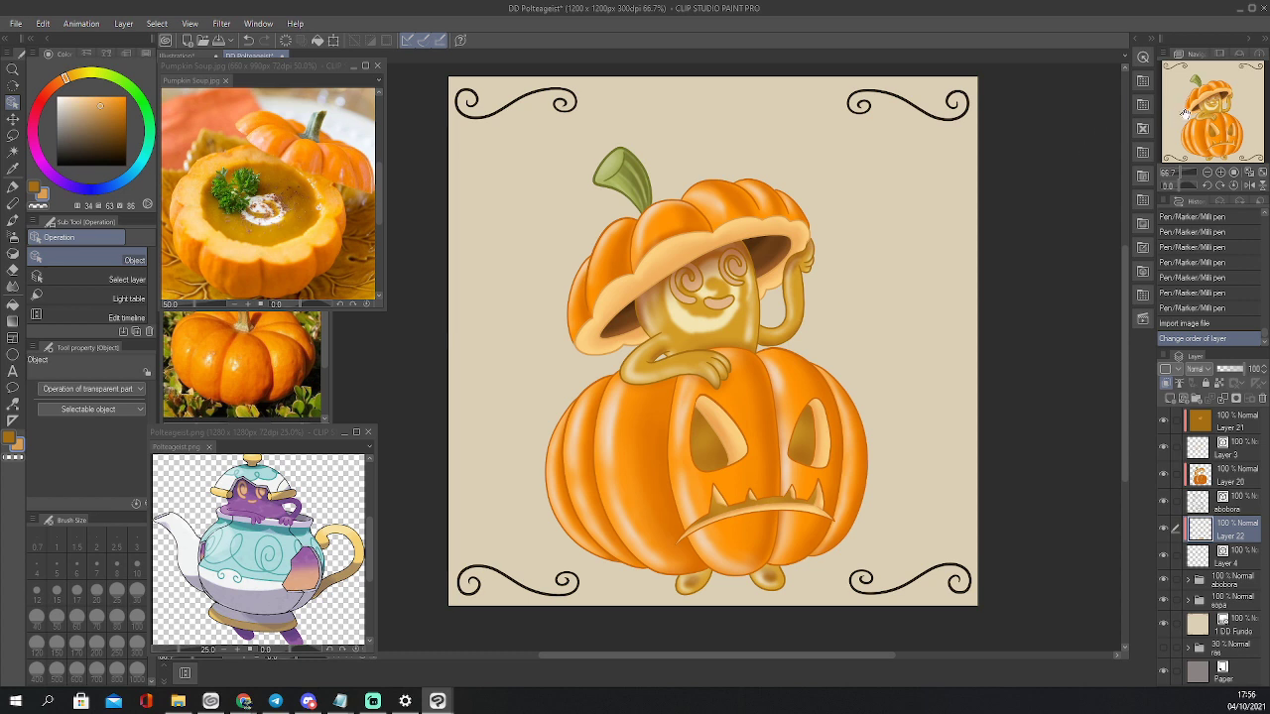
# Select every character layer from Layer 21 down to the sopa folder and move the character slightly up and to the right
pyautogui.click(1236, 427)
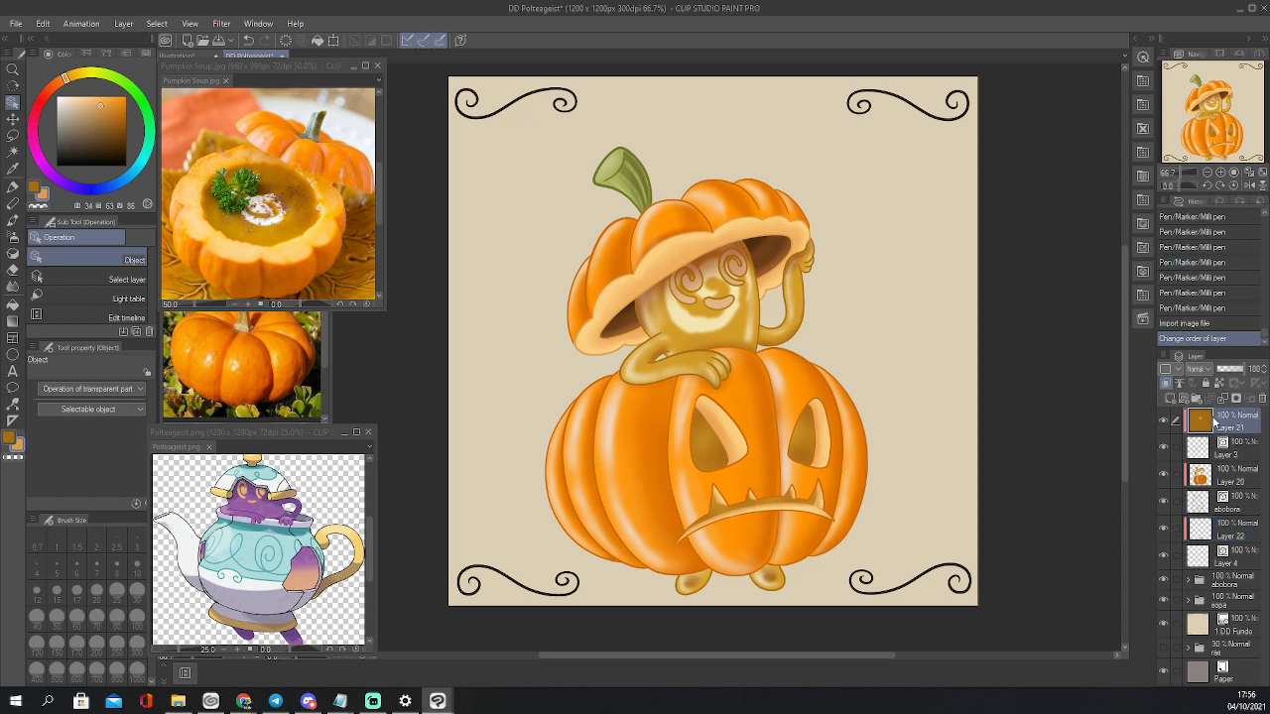
pyautogui.keyDown('shift'); pyautogui.click(1246, 599); pyautogui.keyUp('shift')
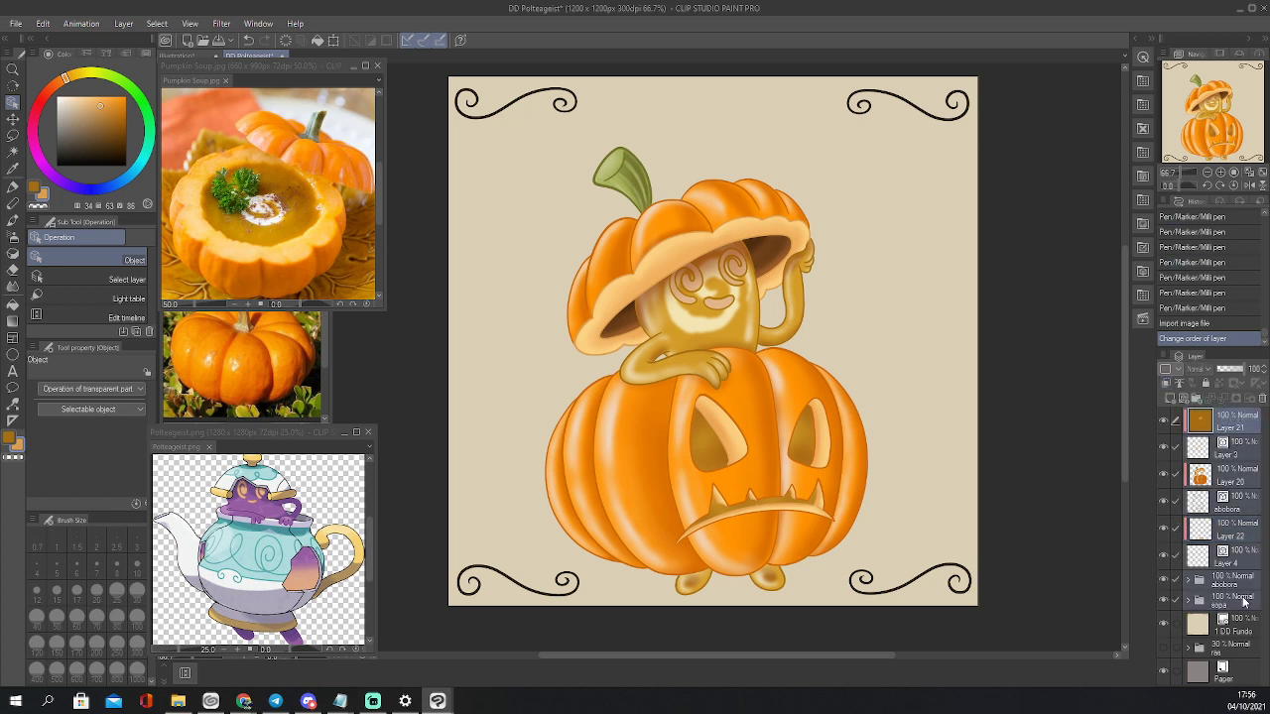
pyautogui.press('k')
pyautogui.moveTo(797, 467)
pyautogui.mouseDown()
pyautogui.moveTo(823, 463)
pyautogui.moveTo(800, 458)
pyautogui.mouseUp()
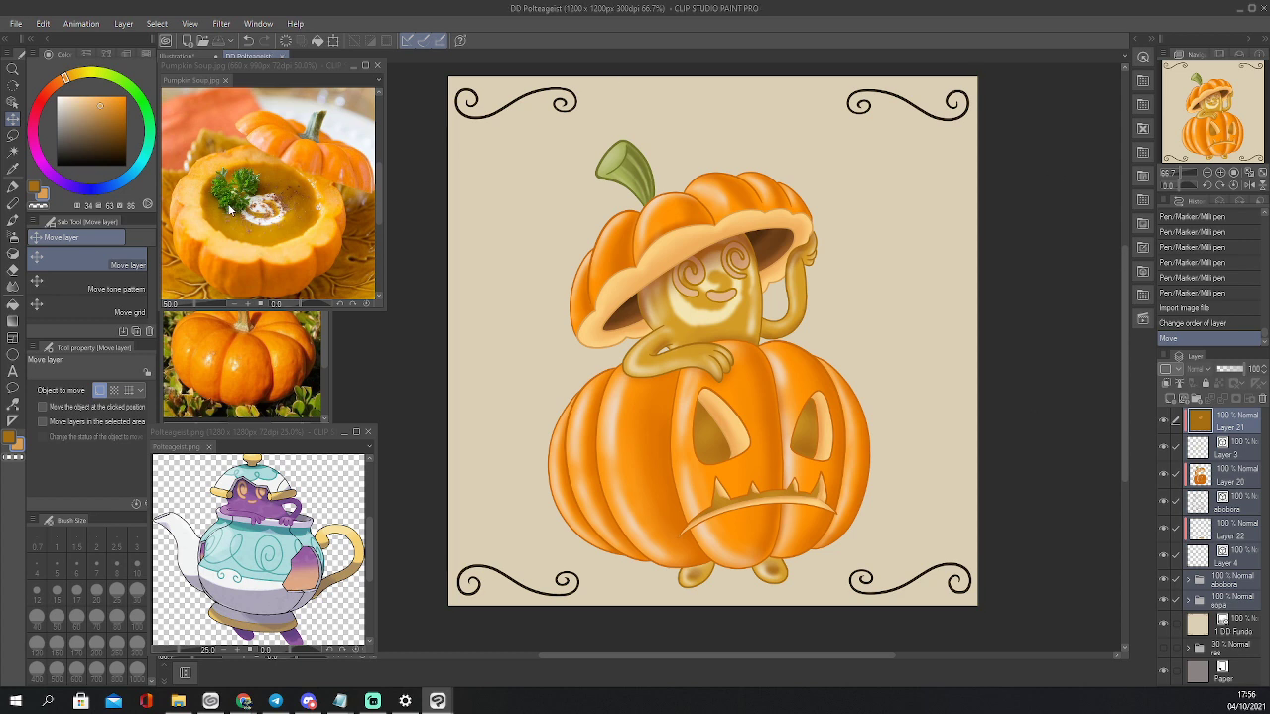
# Start a text layer above the pumpkin's stem, with the Monotype Corsiva font and a near-black text colour
pyautogui.press('t')
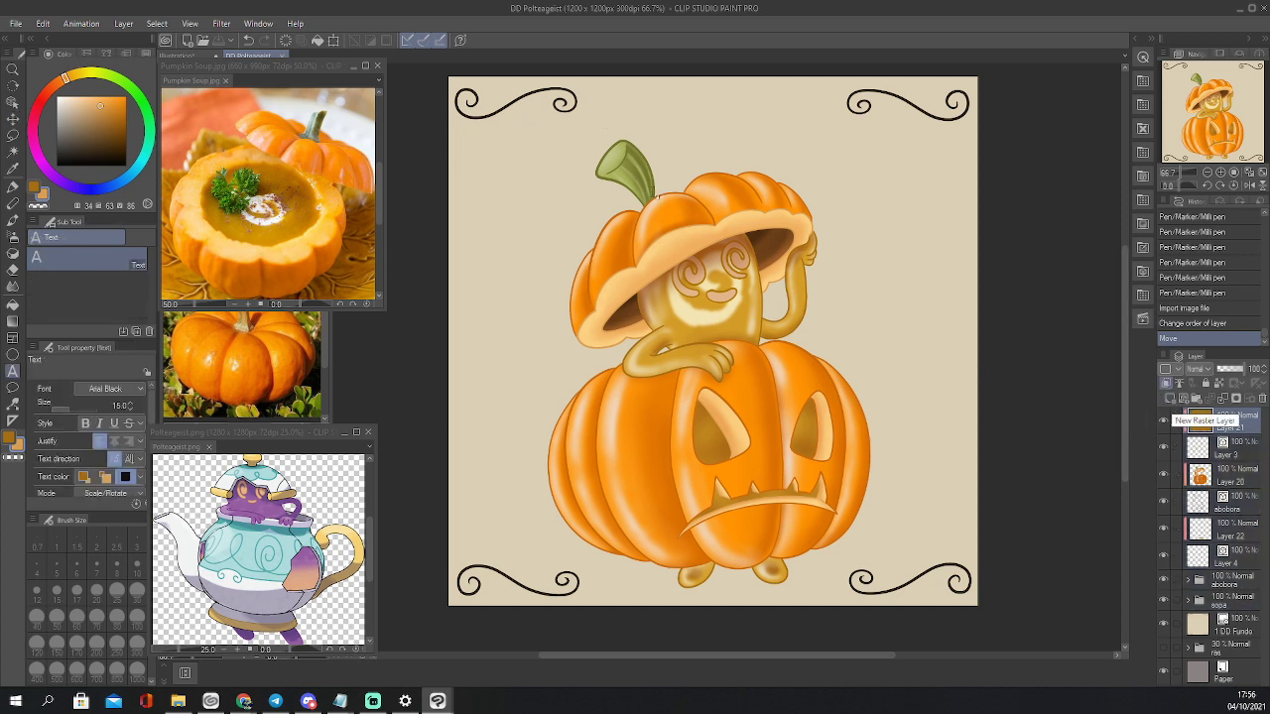
pyautogui.click(603, 117)
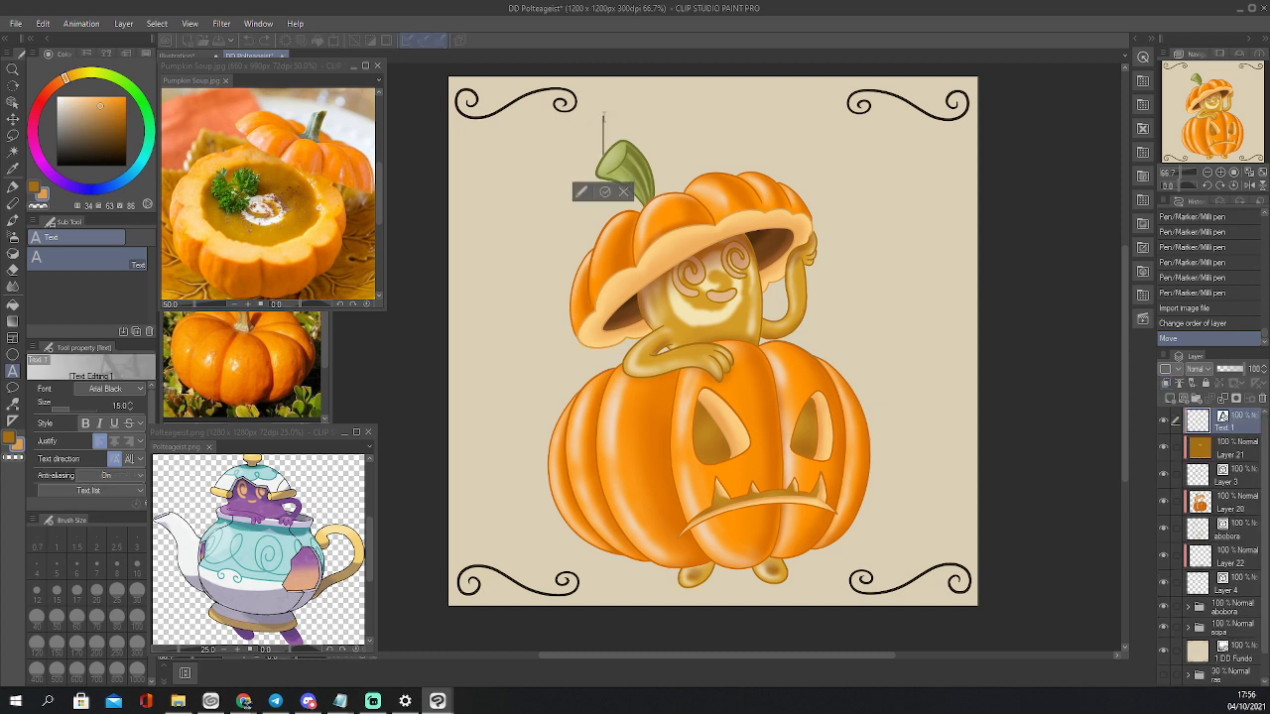
pyautogui.click(119, 389)
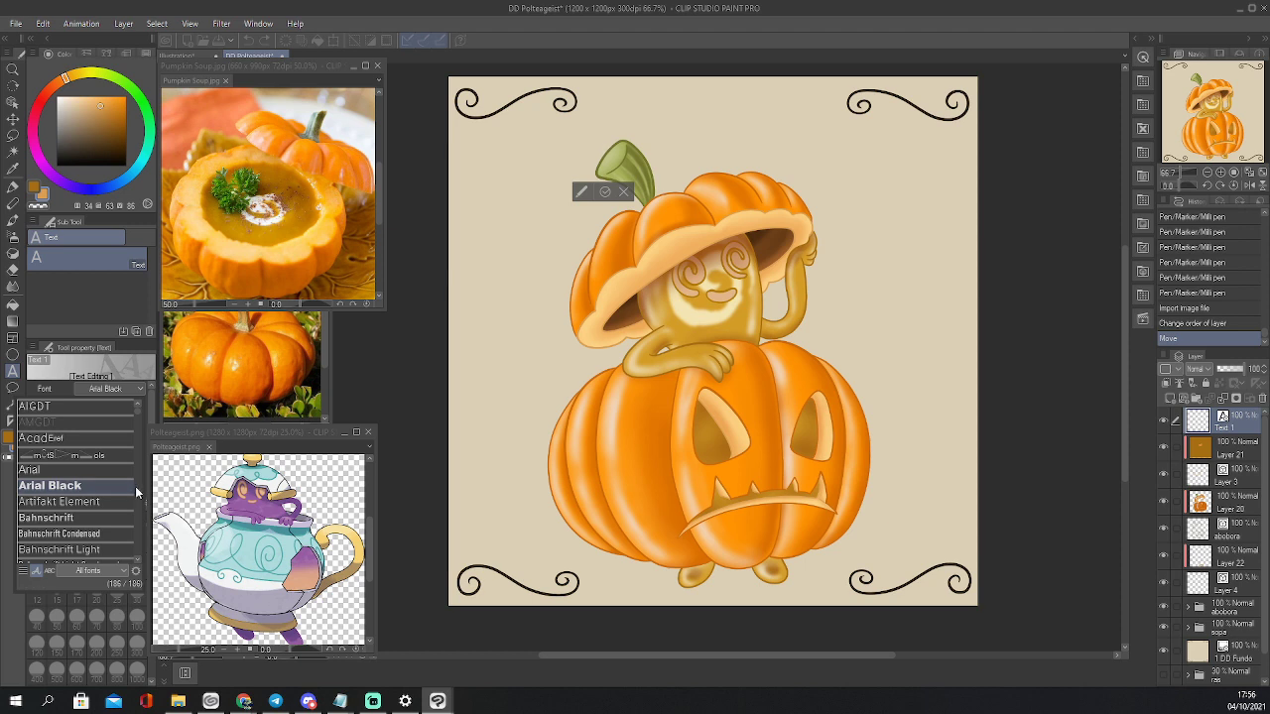
pyautogui.scroll(-5, 135, 486)
pyautogui.scroll(-4, 135, 486)
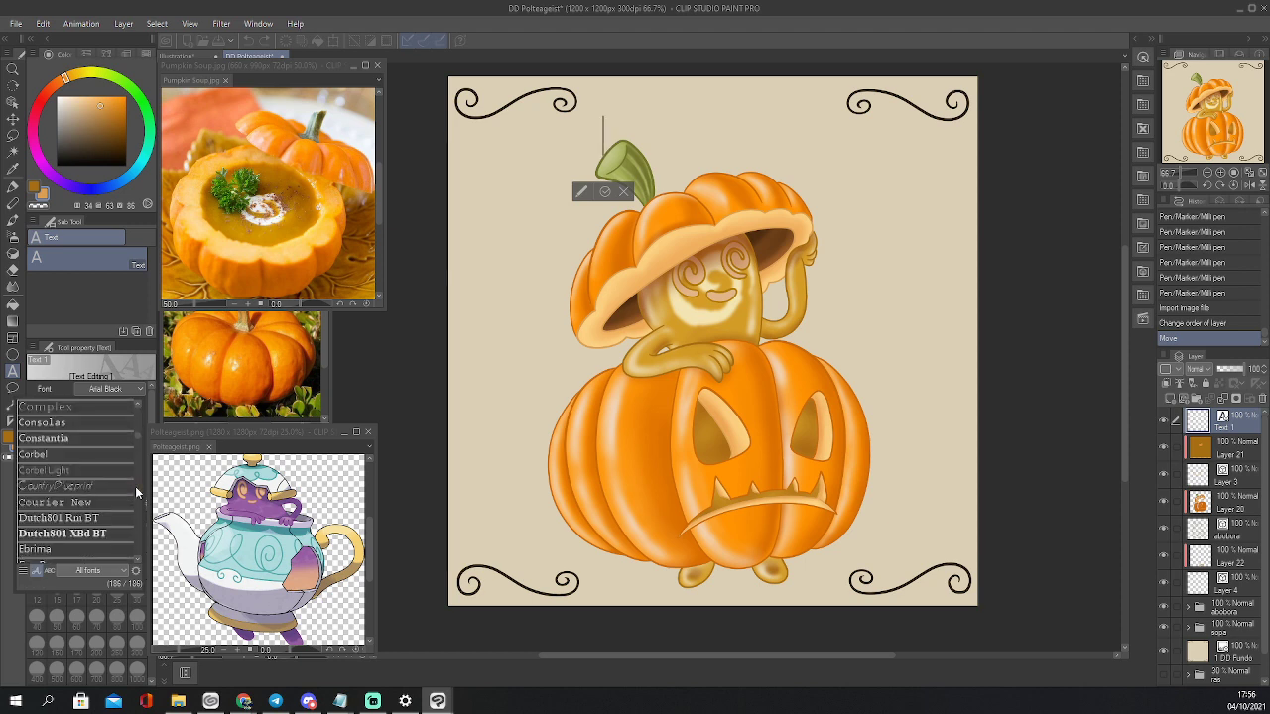
pyautogui.scroll(-5, 135, 486)
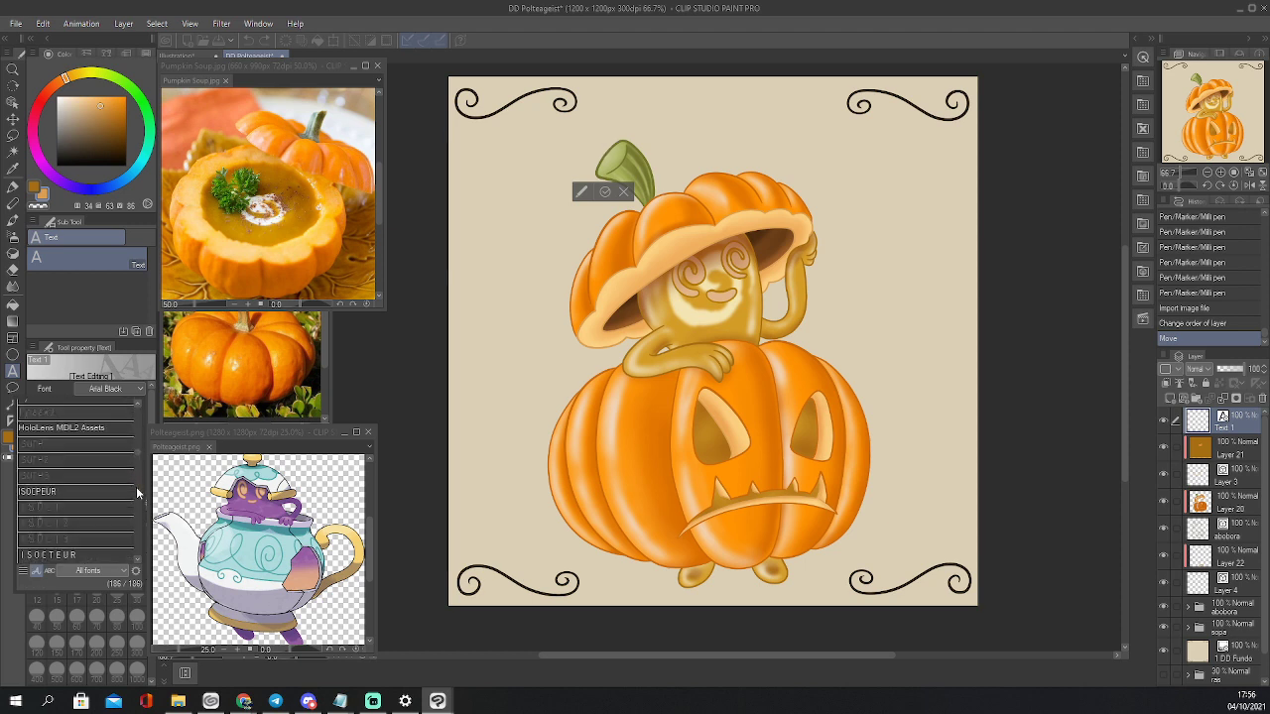
pyautogui.scroll(-6, 137, 493)
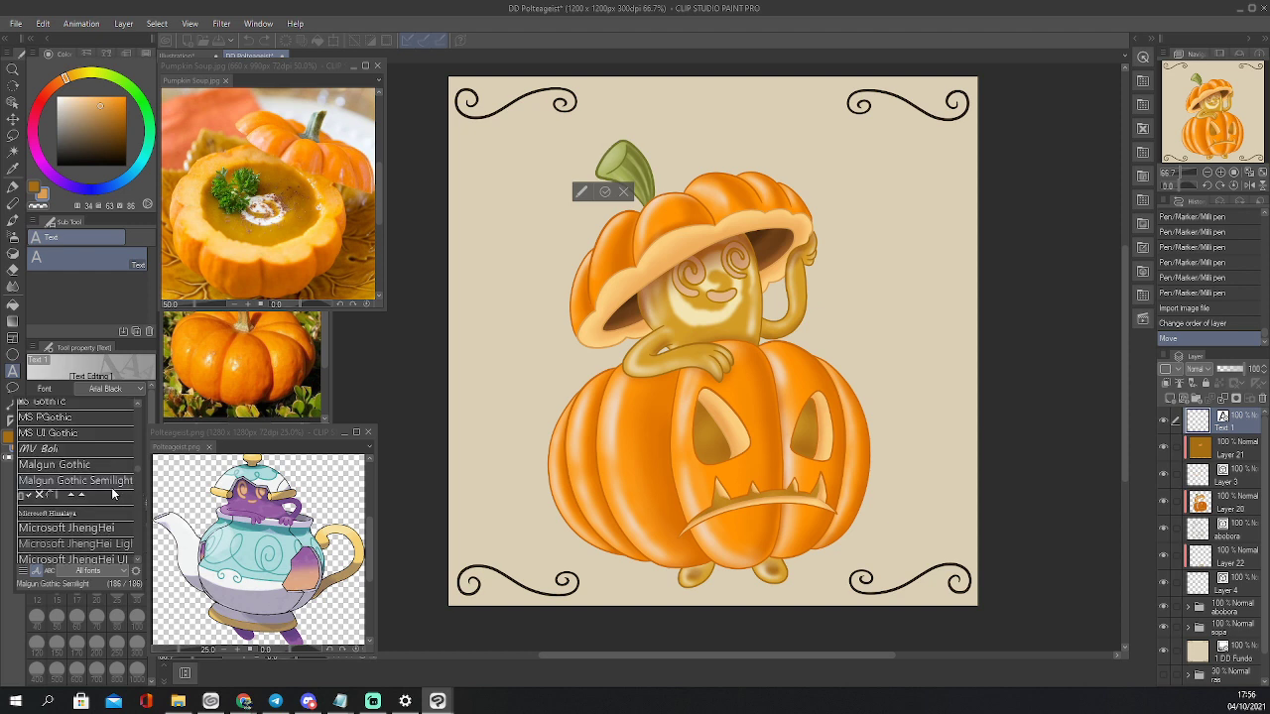
pyautogui.scroll(-2, 107, 486)
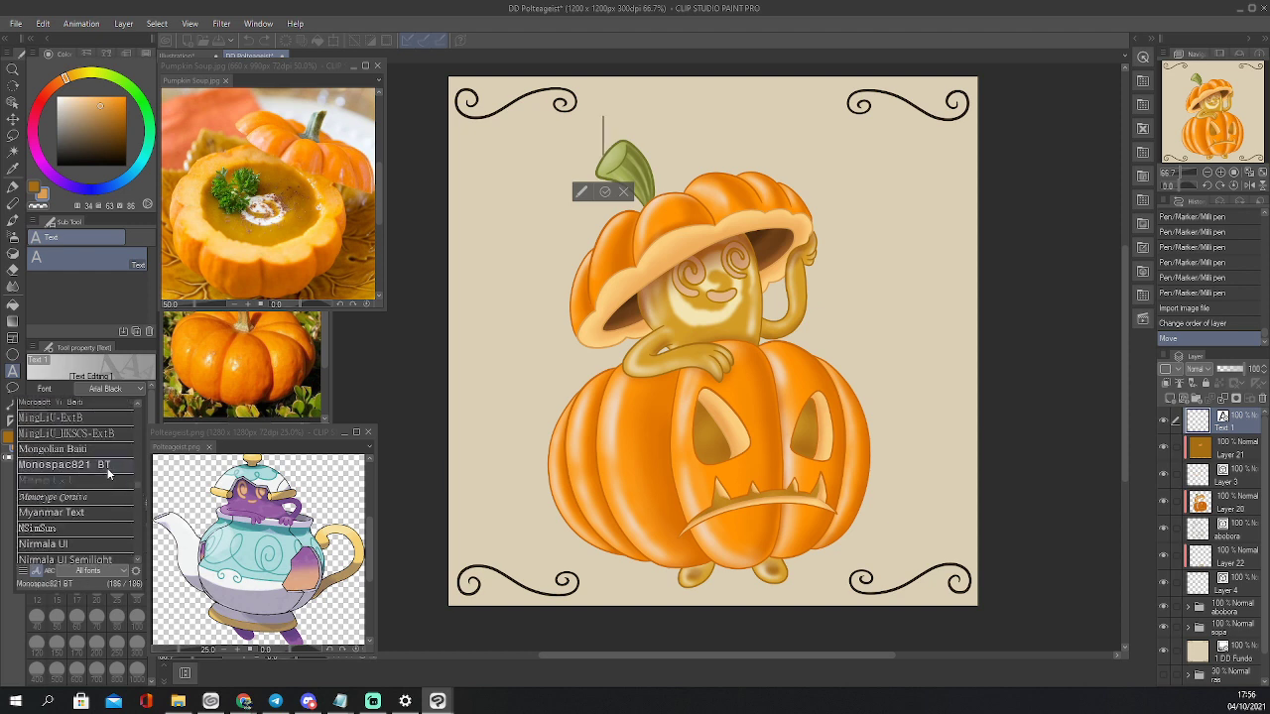
pyautogui.click(107, 480)
pyautogui.click(126, 158)
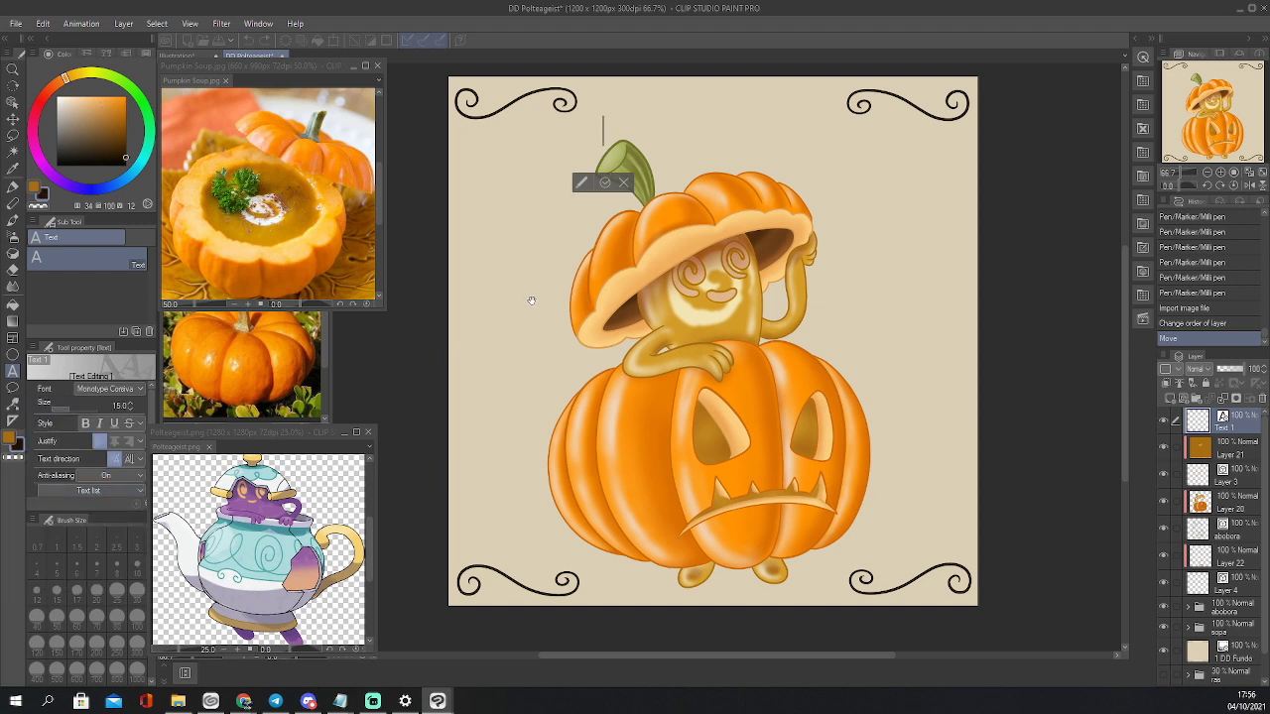
# Enter the title "Polteageist" at font size 30 and commit the text
pyautogui.write('Pol')
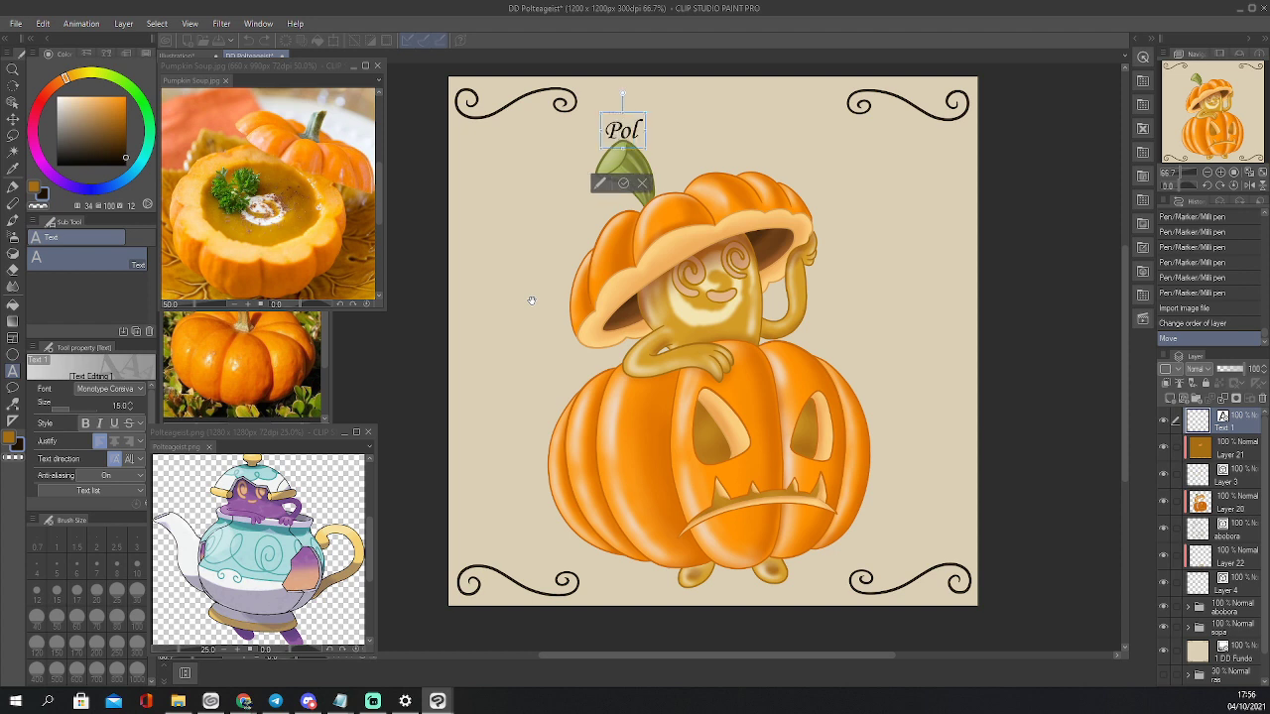
pyautogui.write('teageist')
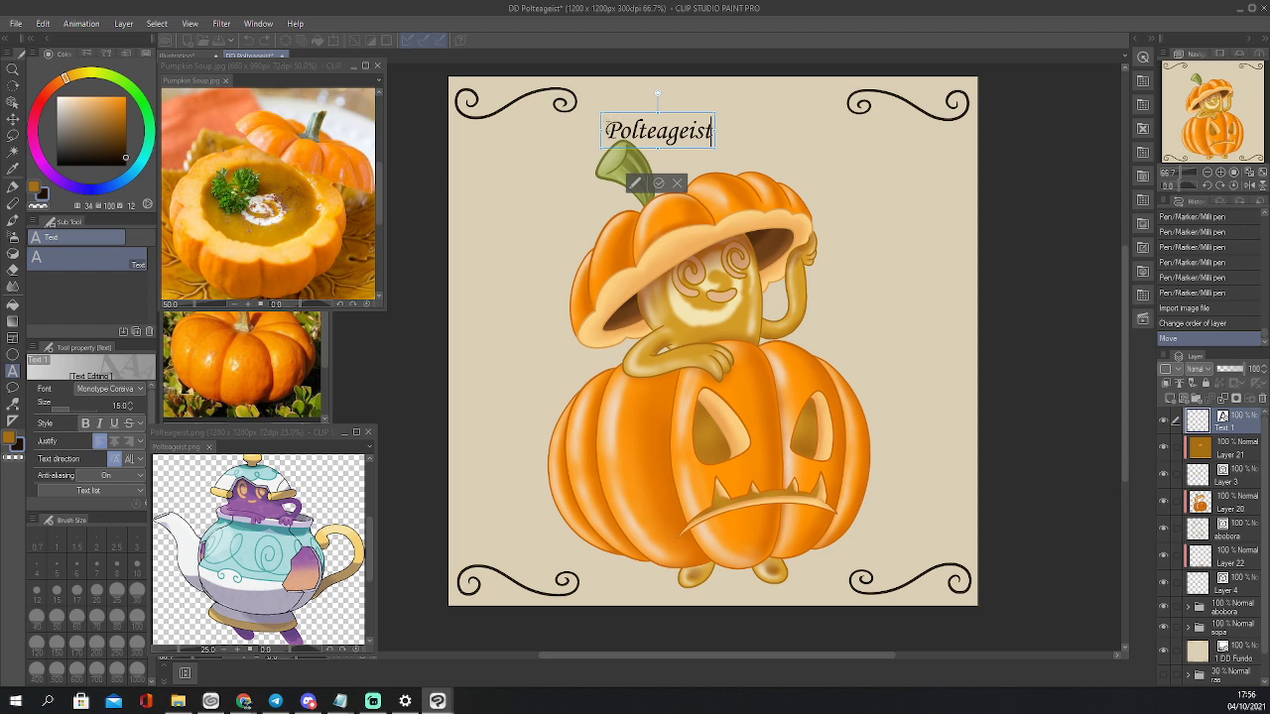
pyautogui.click(123, 406)
pyautogui.write('30')
pyautogui.press('Return')
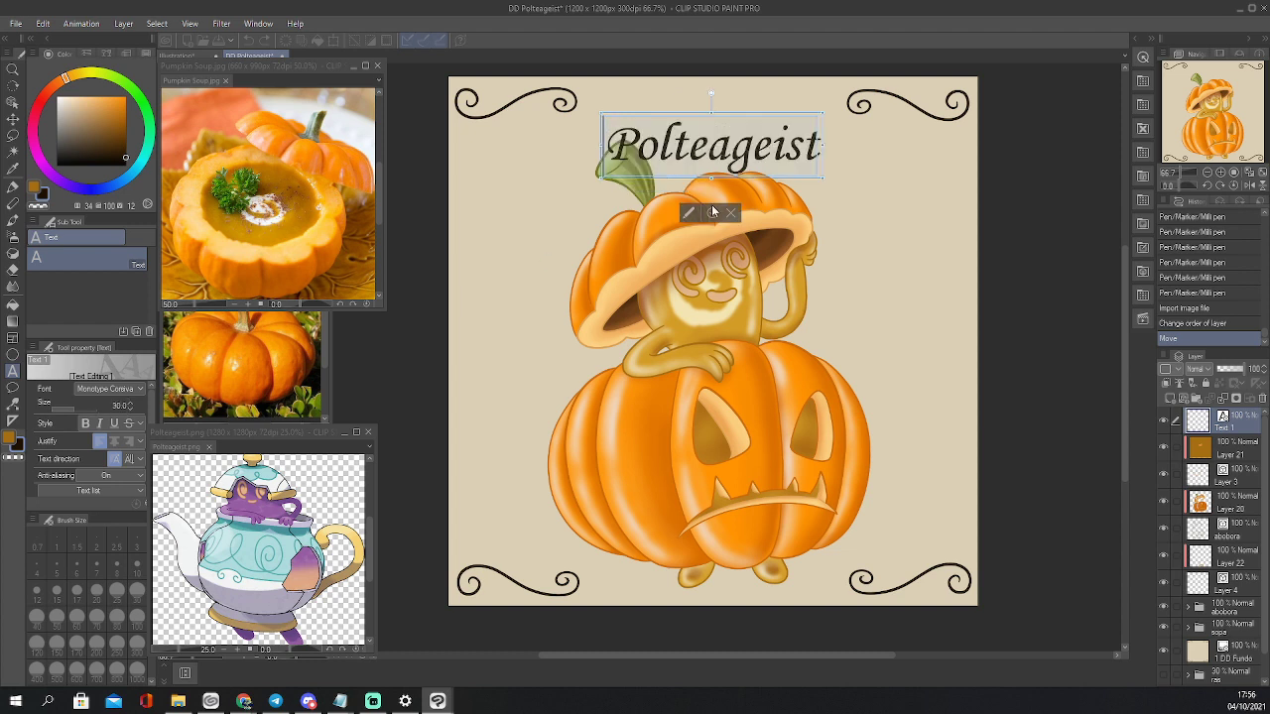
pyautogui.click(713, 214)
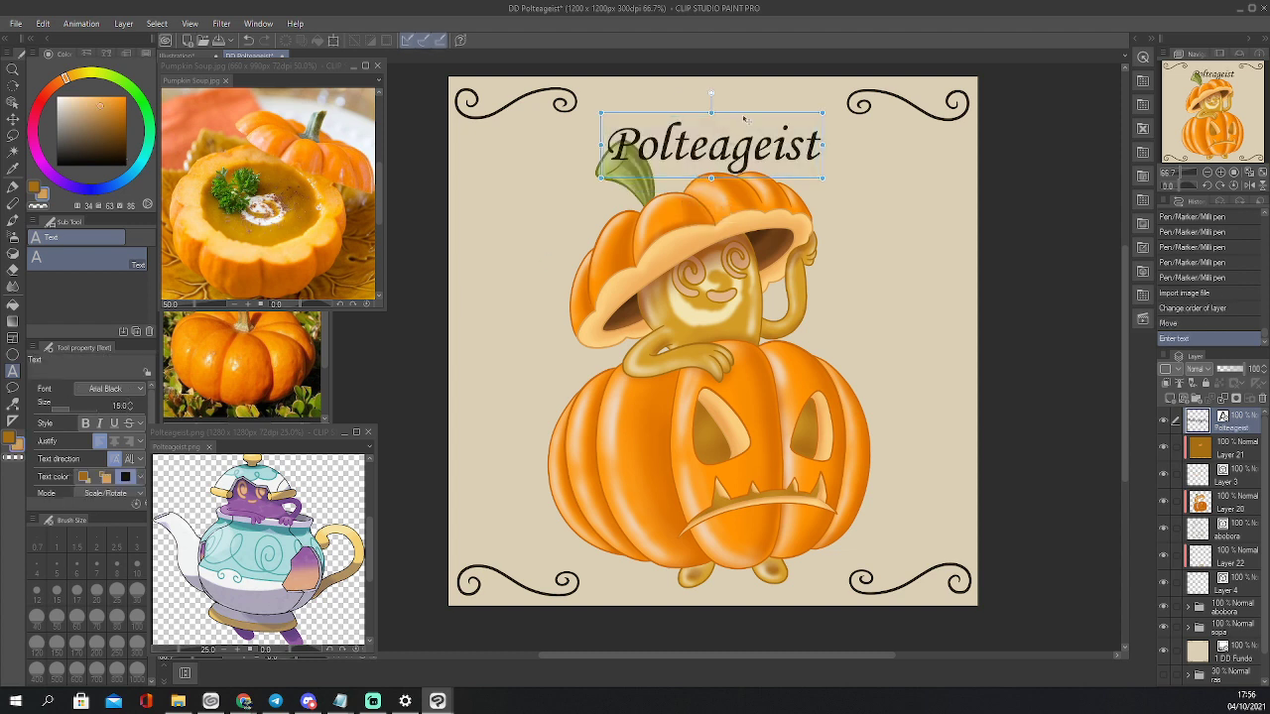
# Move the title up between the two upper corner ornaments and fine-tune its height with the canvas grid shown
pyautogui.moveTo(747, 119); pyautogui.dragTo(746, 88)
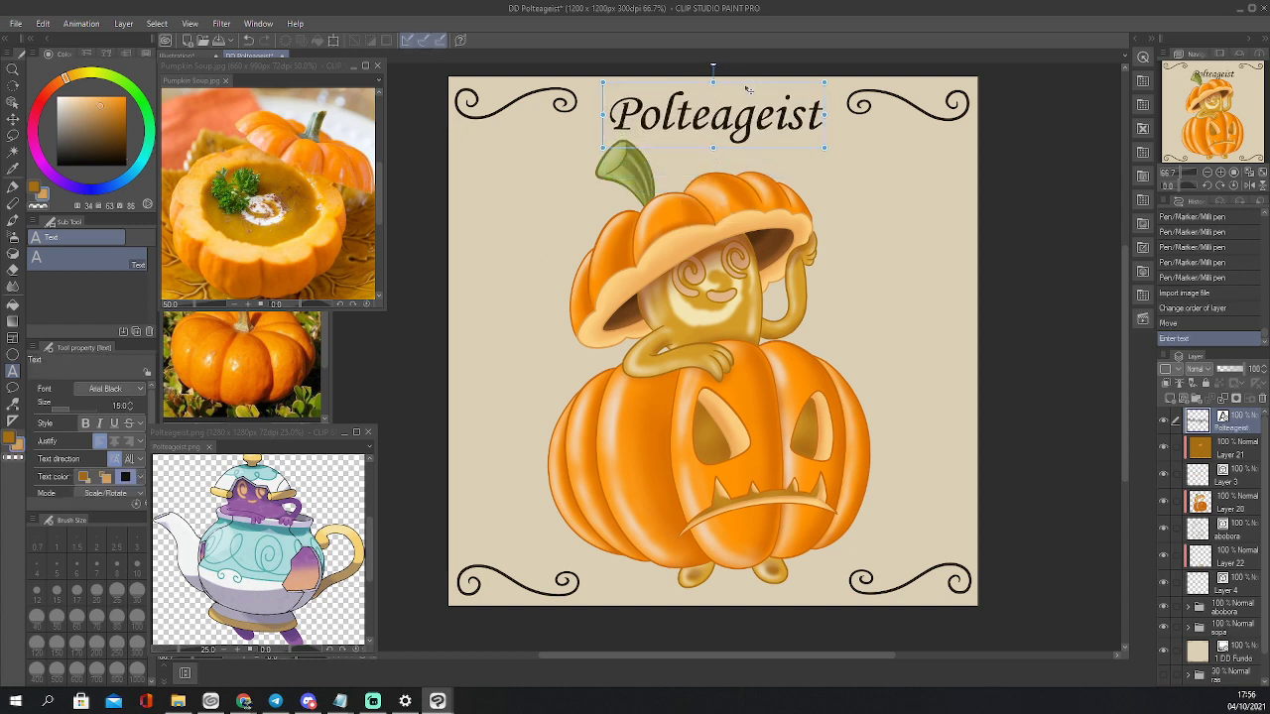
pyautogui.click(127, 24)
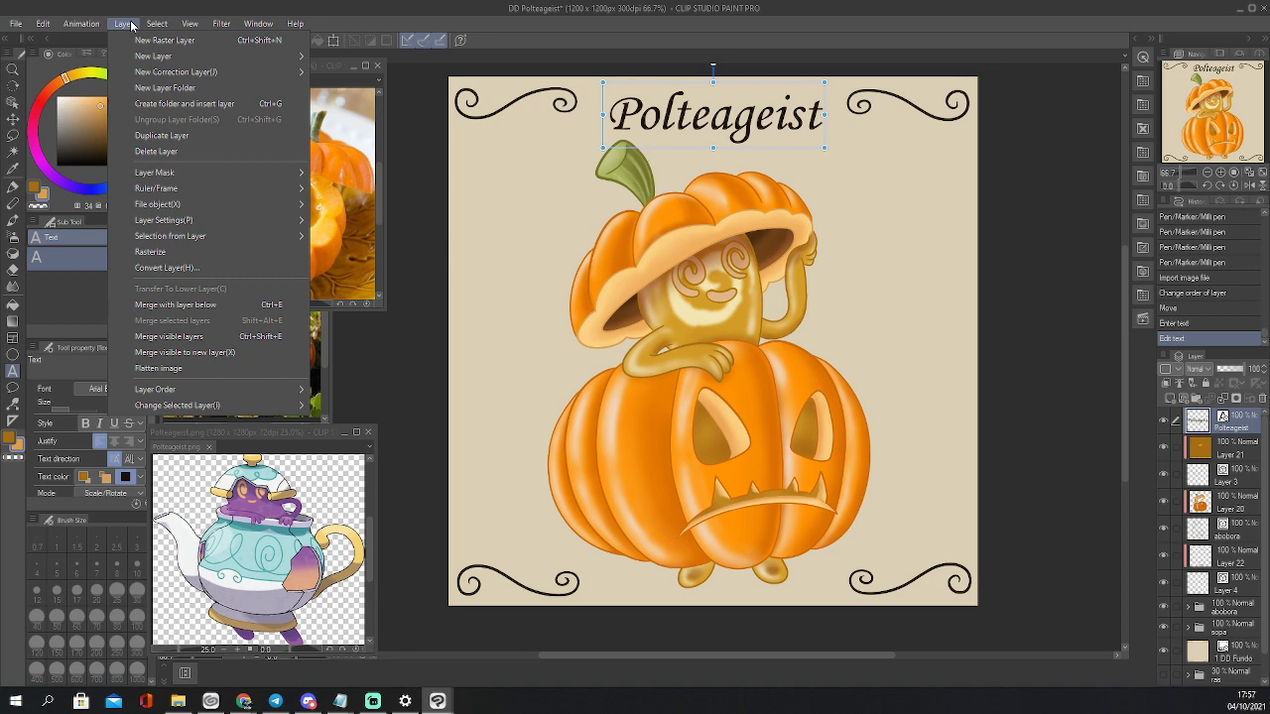
pyautogui.moveTo(190, 24)
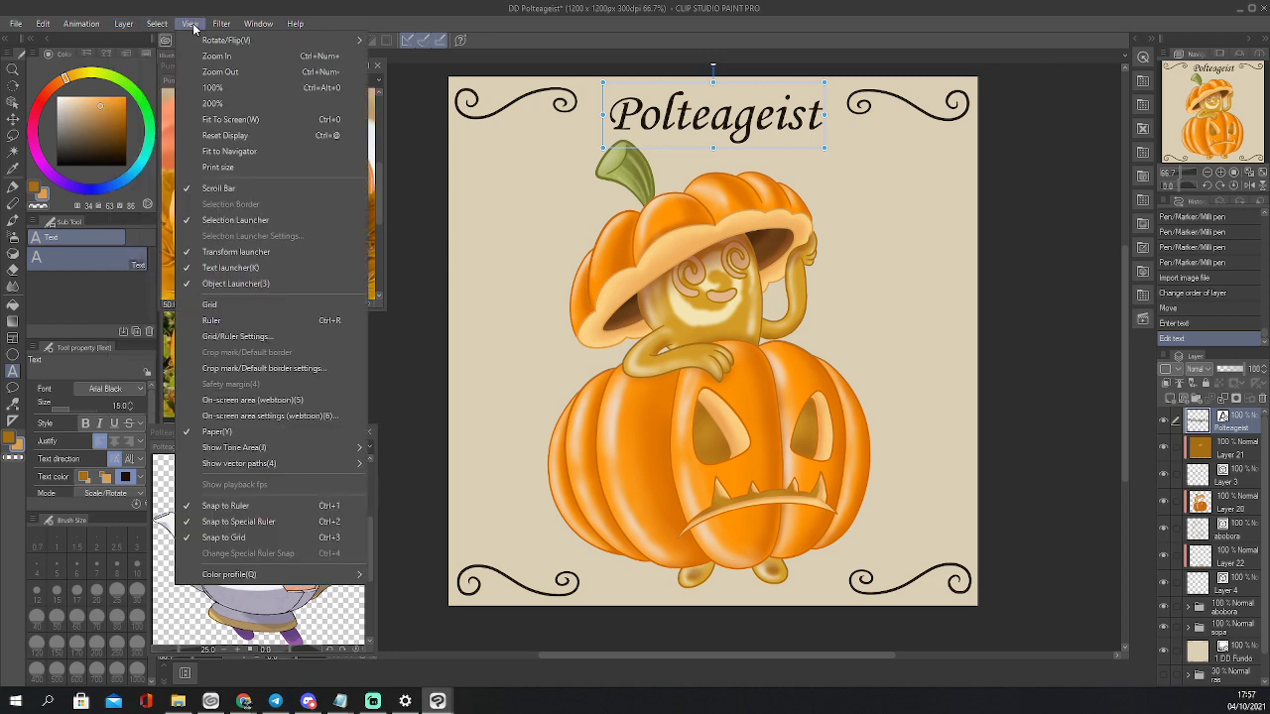
pyautogui.click(263, 307)
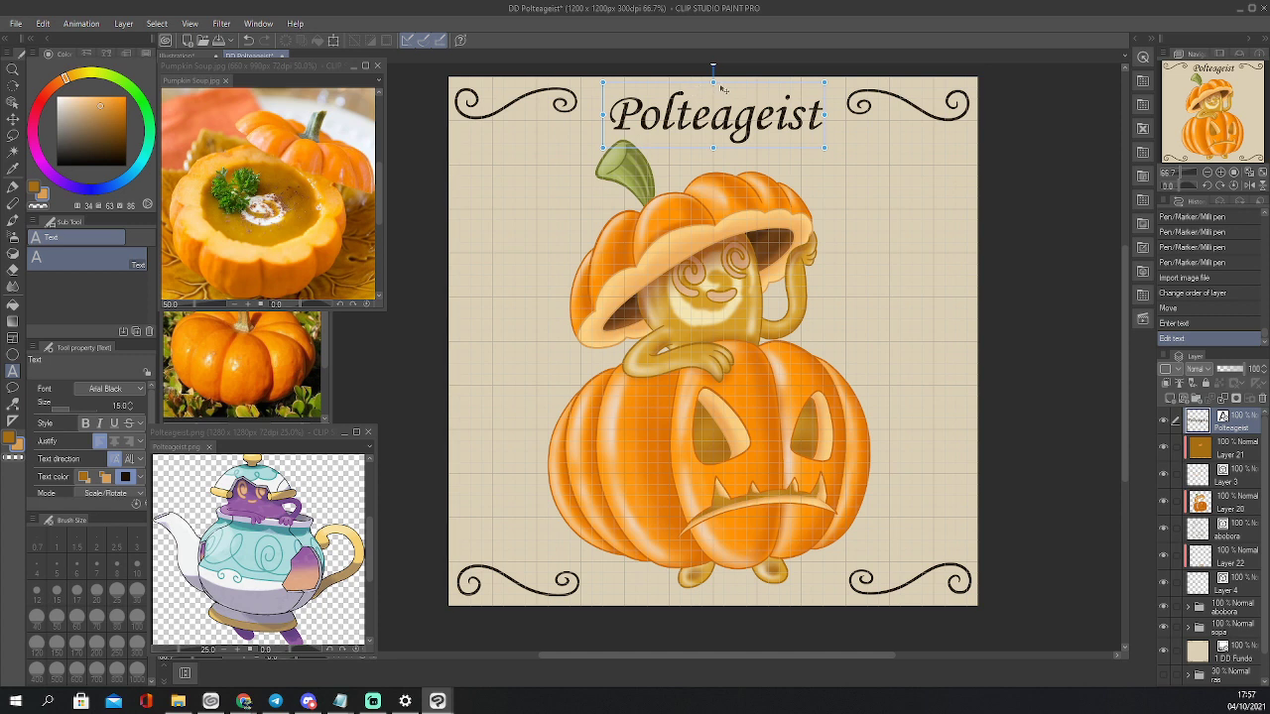
pyautogui.moveTo(723, 90); pyautogui.dragTo(724, 79)
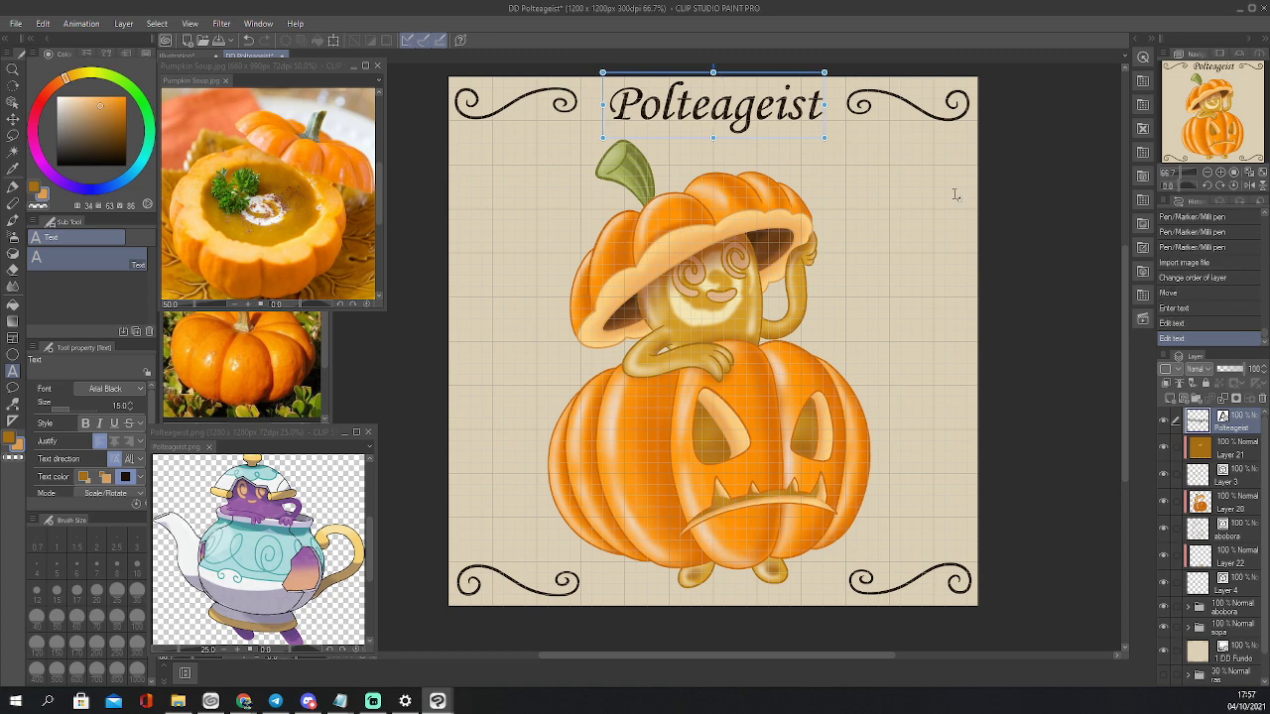
# Hide the canvas grid and save the illustration
pyautogui.click(171, 26)
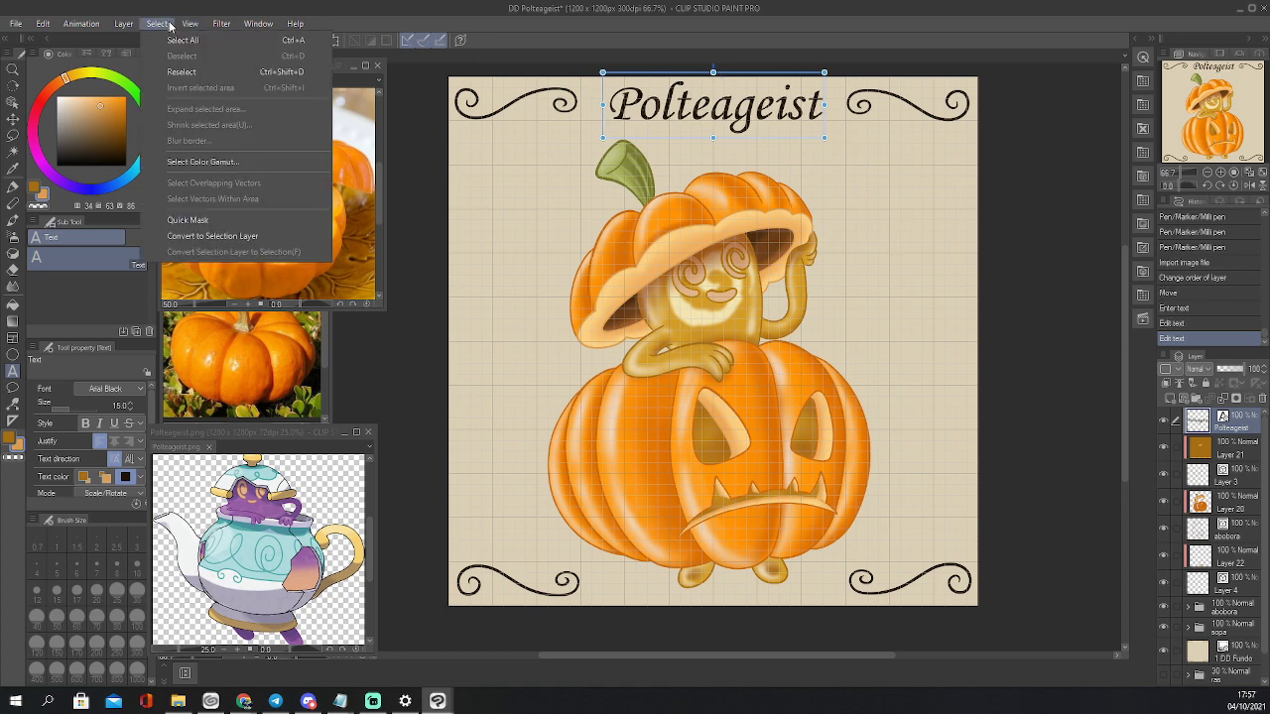
pyautogui.moveTo(187, 28)
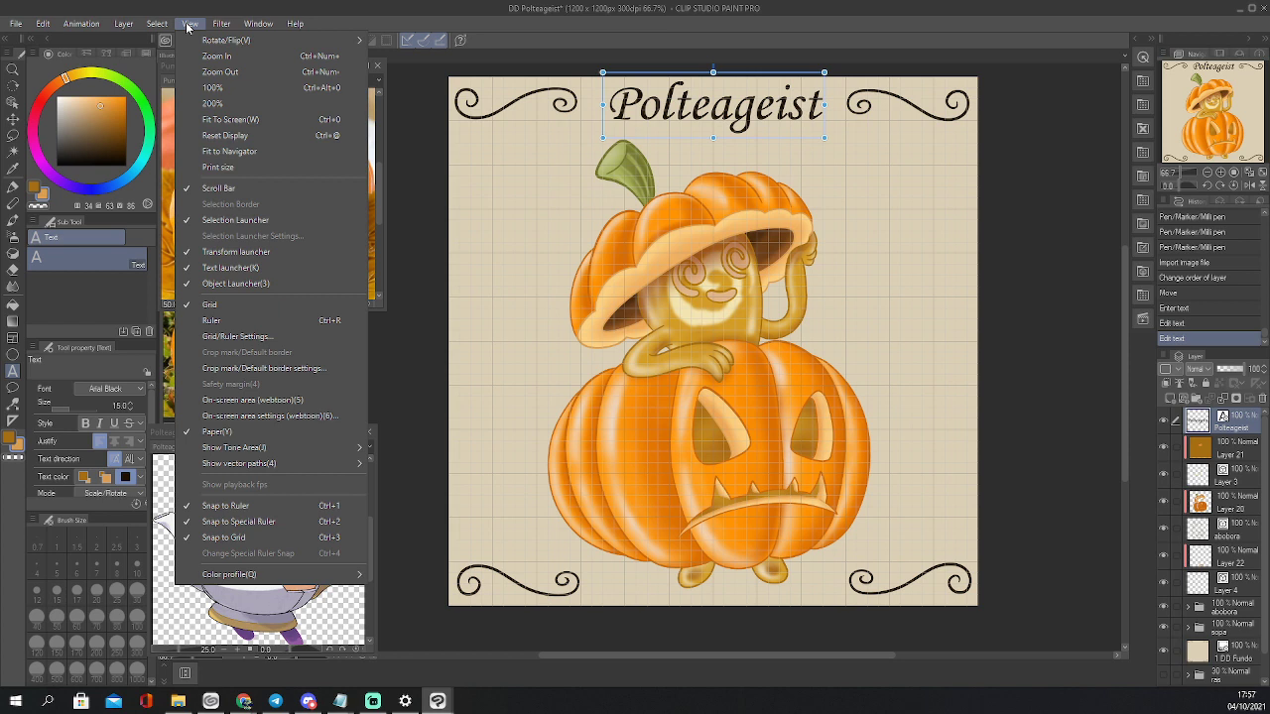
pyautogui.click(224, 305)
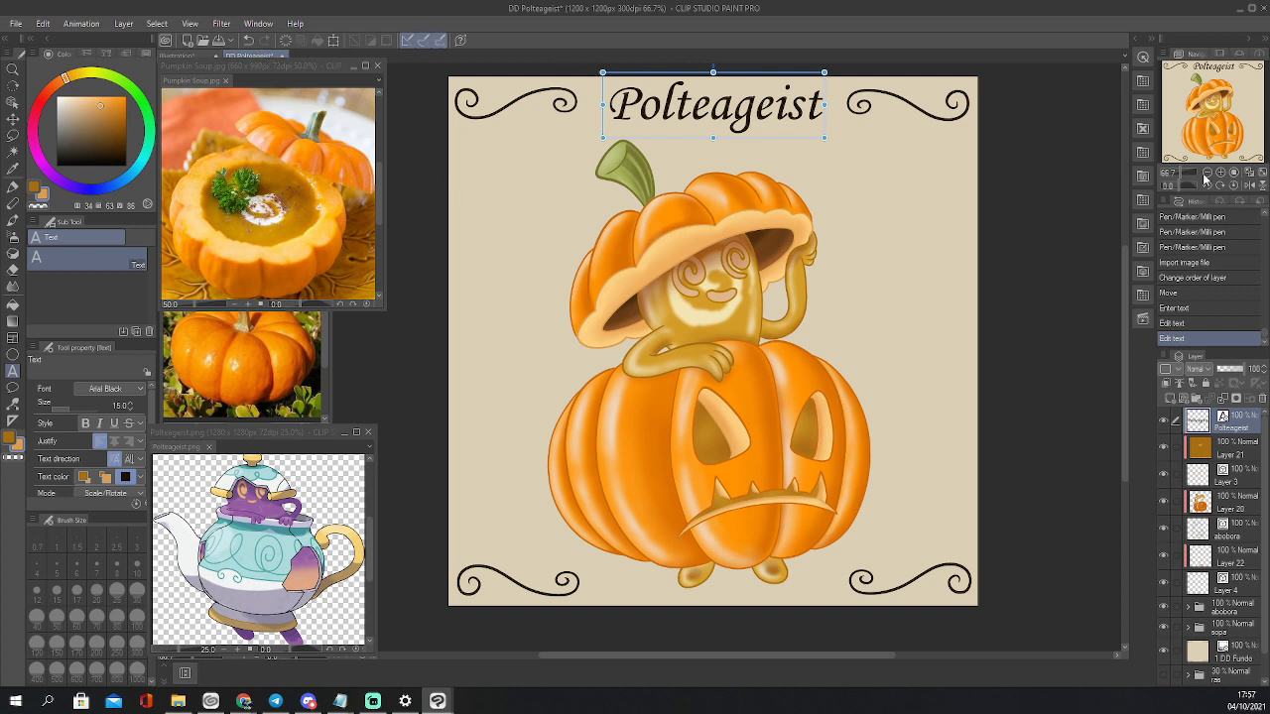
pyautogui.hotkey('ctrl', 's')
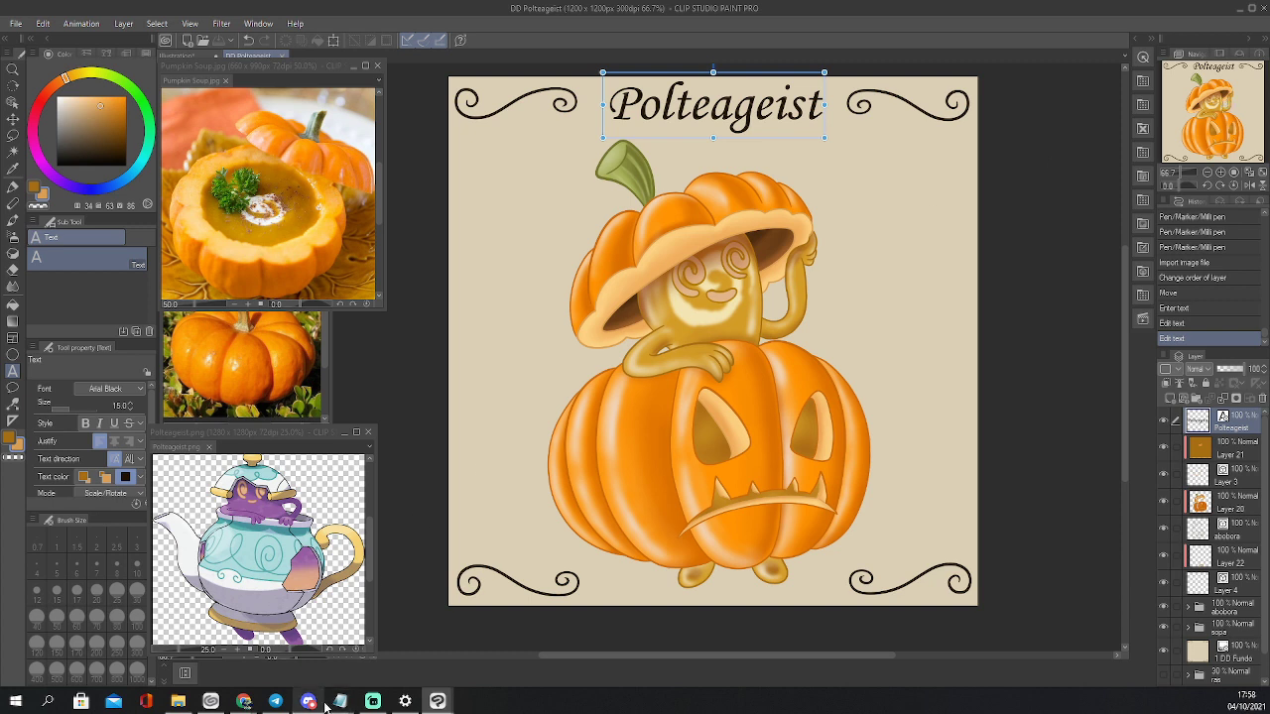
pyautogui.moveTo(258, 702)
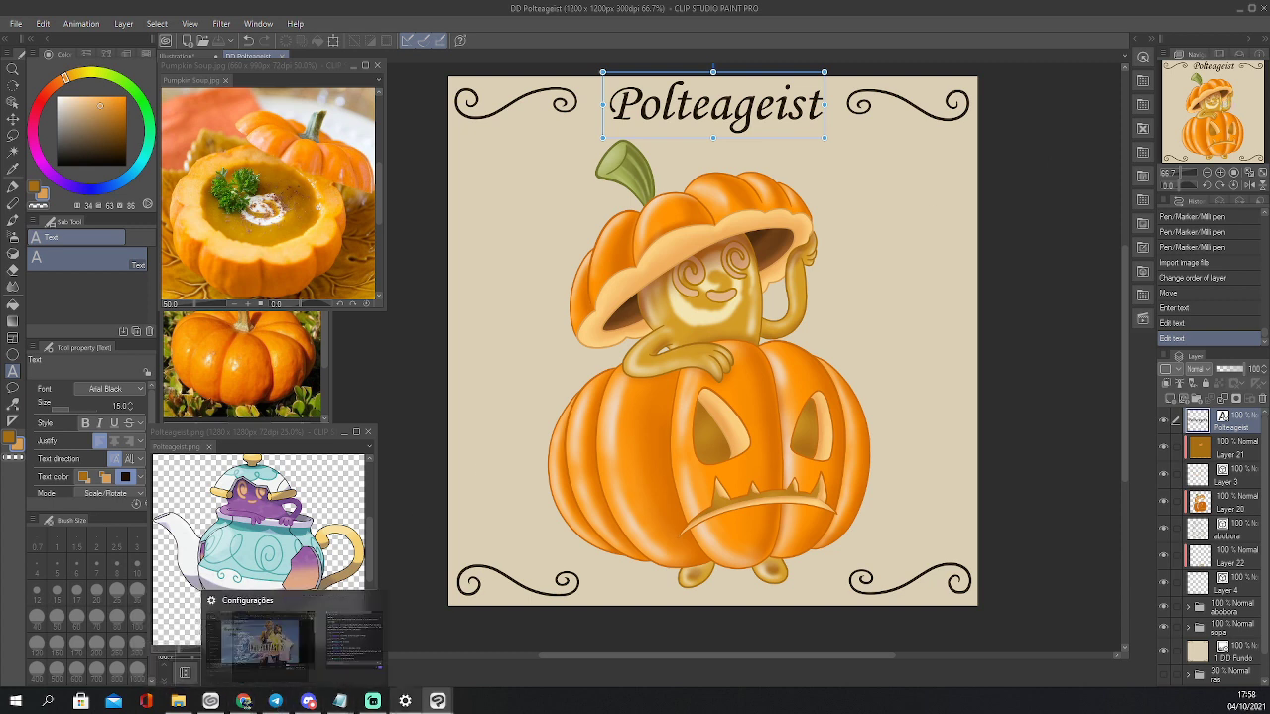
pyautogui.click(373, 702)
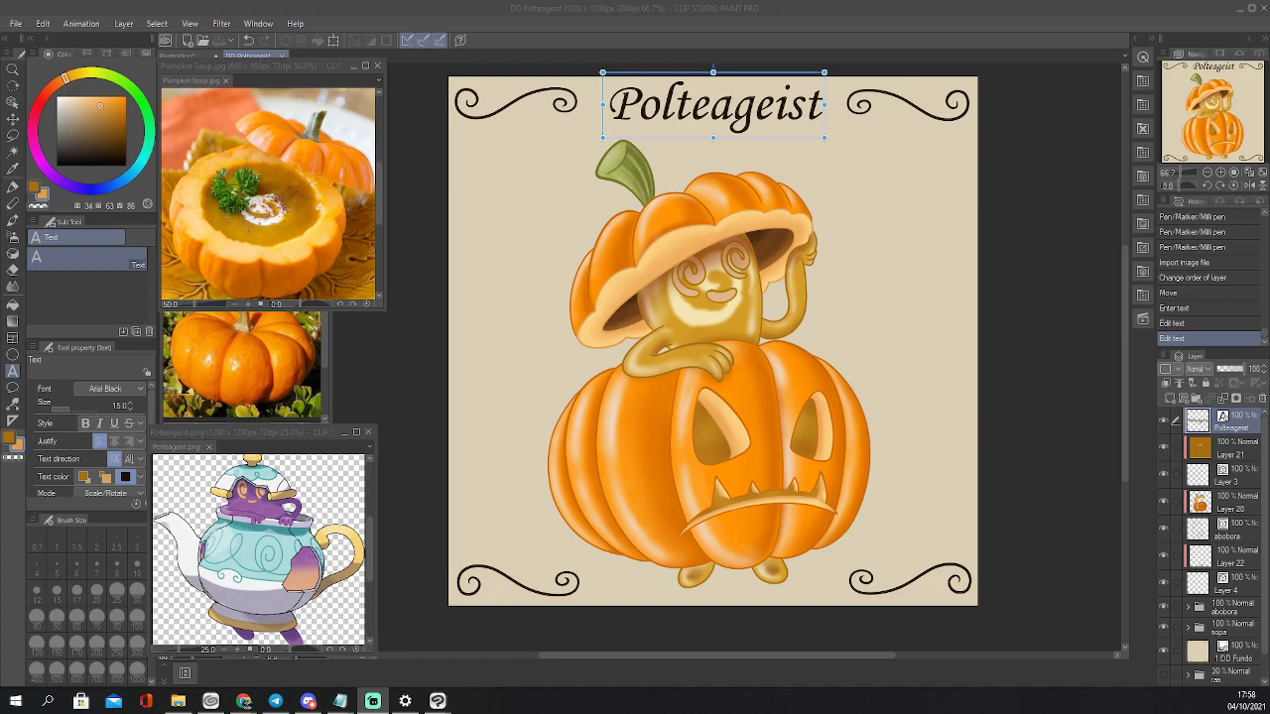